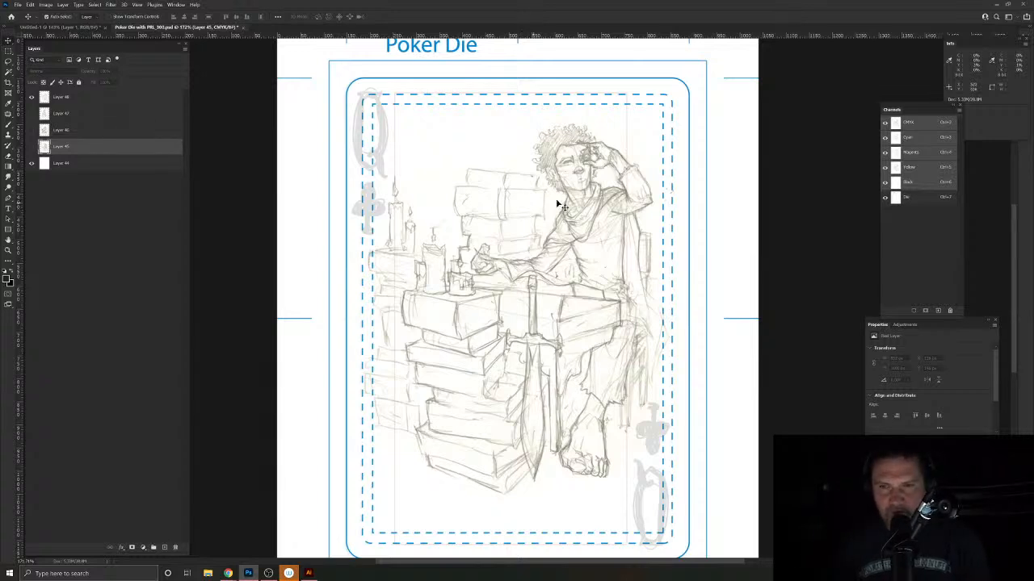
# Step: Add a new layer above the top sketch layer, Layer 48, and set the foreground colour to bright red
pyautogui.click(61, 100)
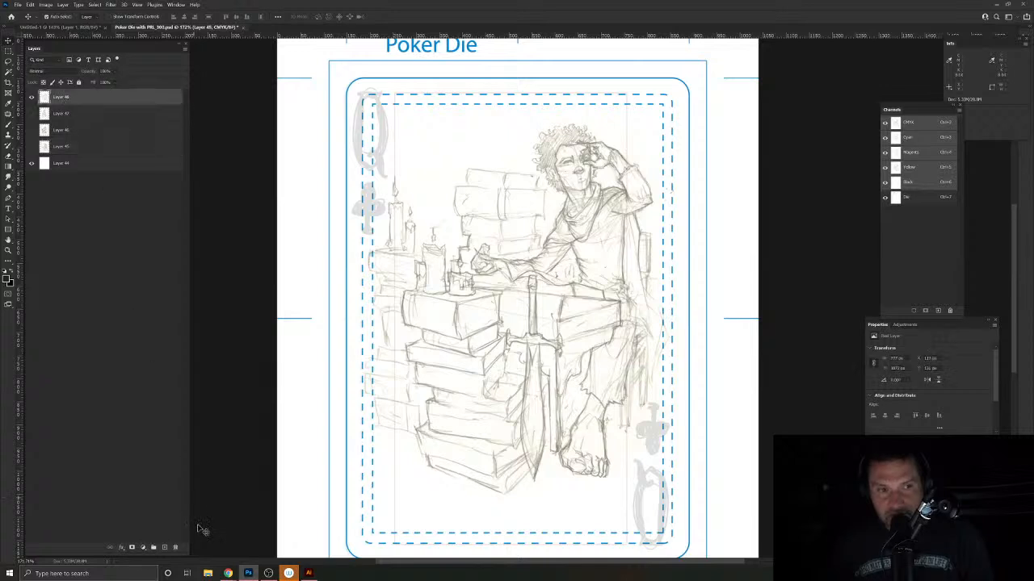
pyautogui.click(164, 548)
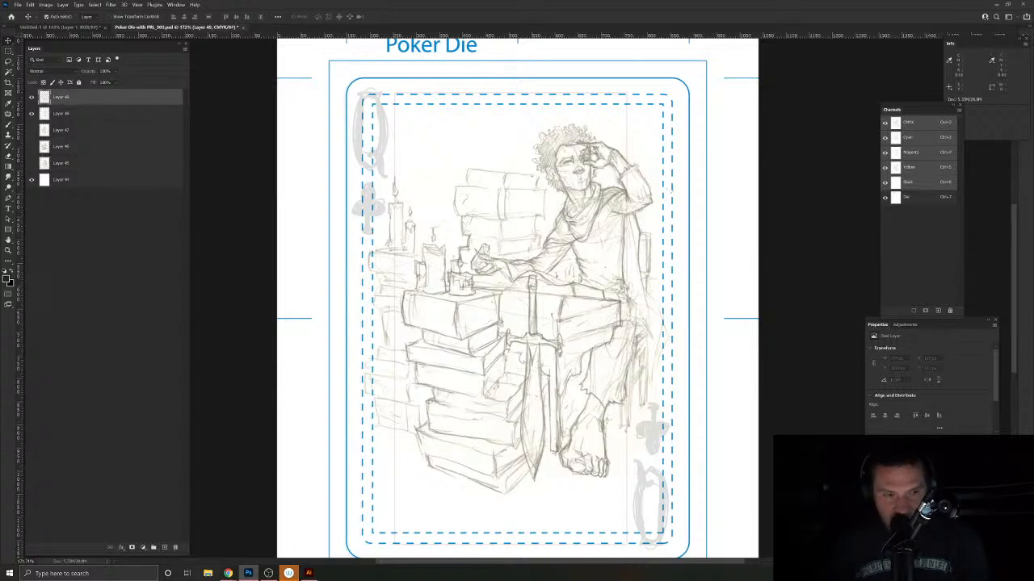
pyautogui.click(9, 279)
pyautogui.moveTo(804, 394); pyautogui.dragTo(805, 346)
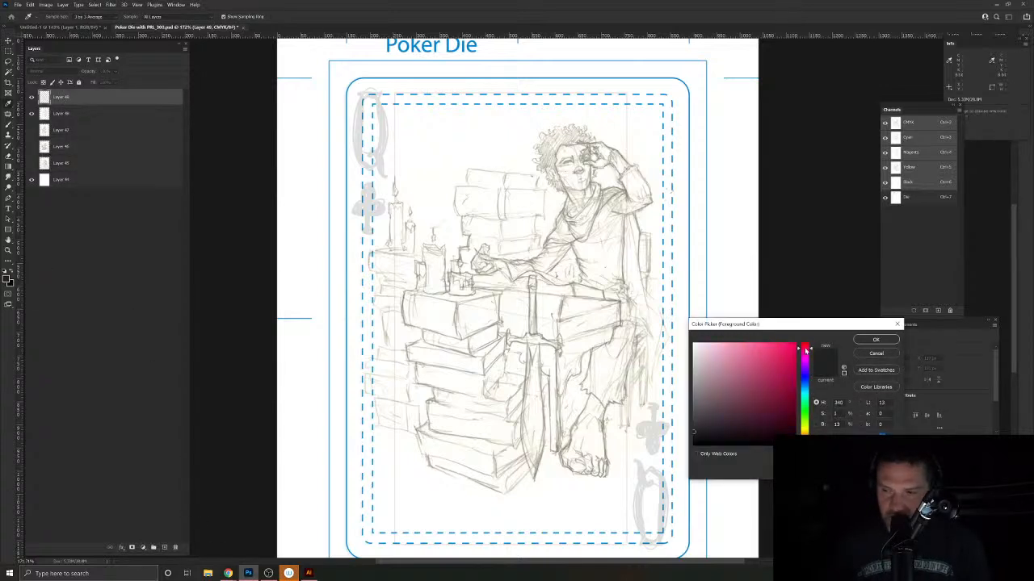
pyautogui.click(790, 351)
pyautogui.click(780, 354)
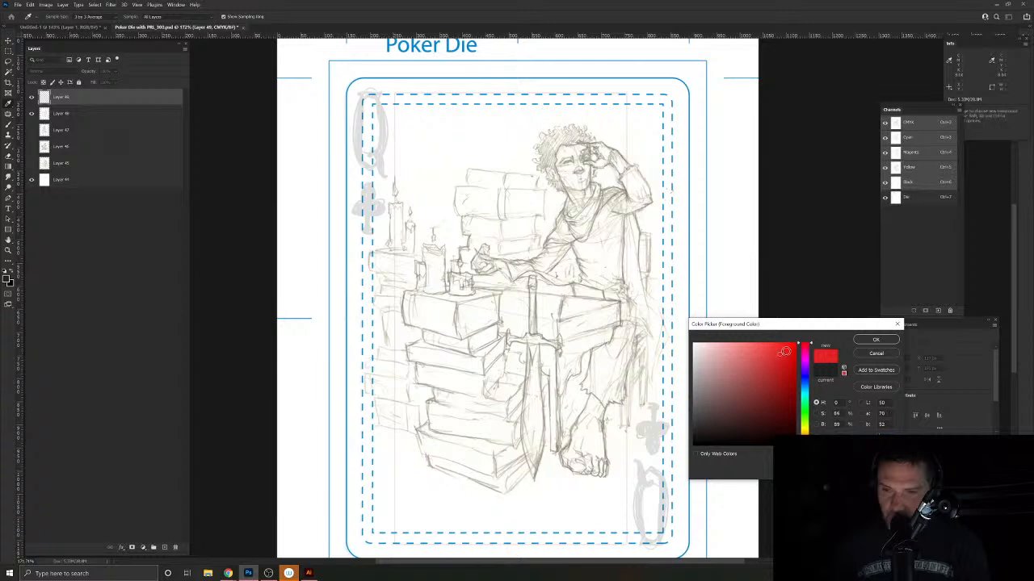
pyautogui.click(865, 340)
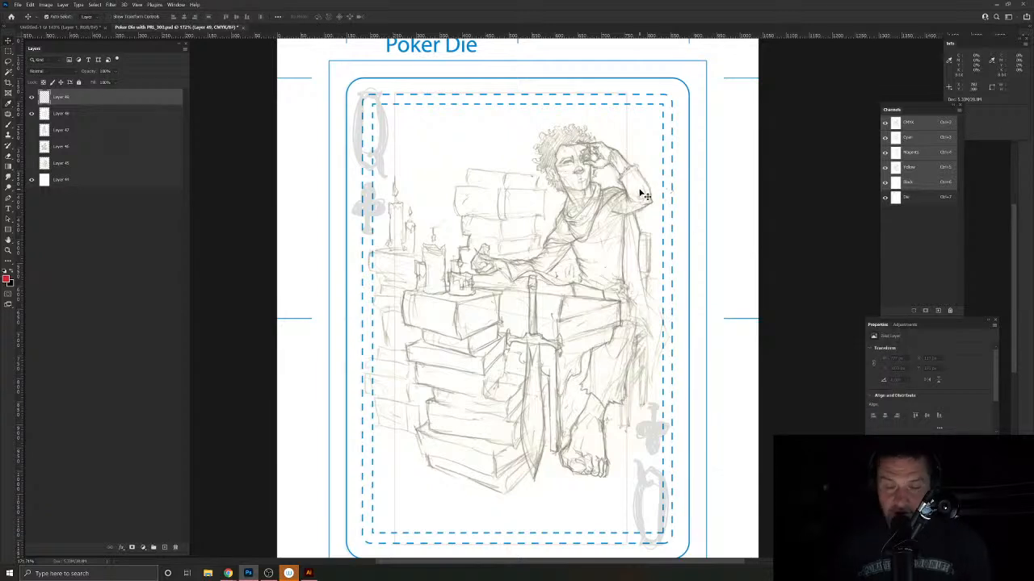
# Step: Test the Brush tool with a short red squiggle below the stack of books and undo it
pyautogui.click(10, 127)
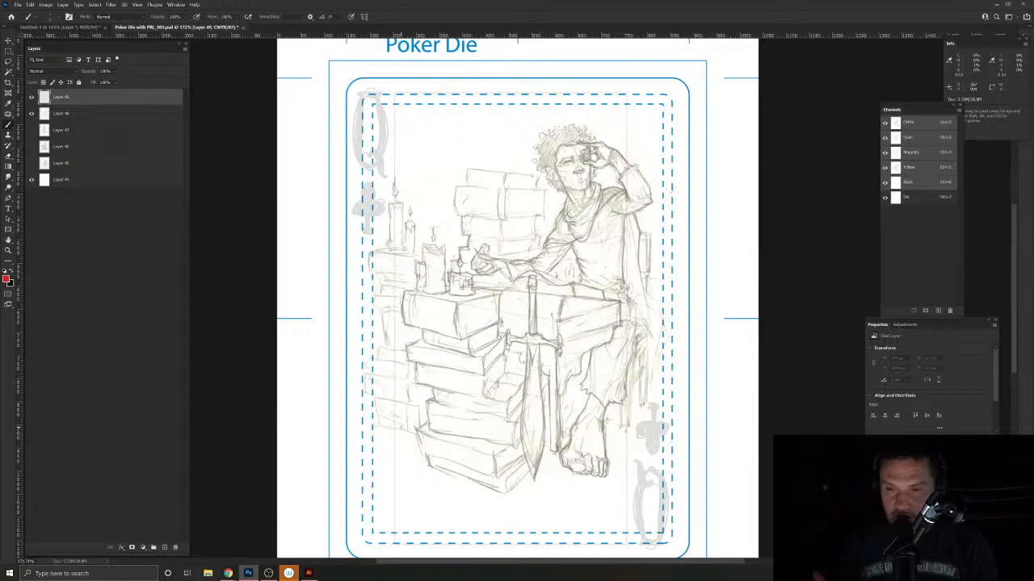
pyautogui.moveTo(435, 508); pyautogui.dragTo(391, 515)
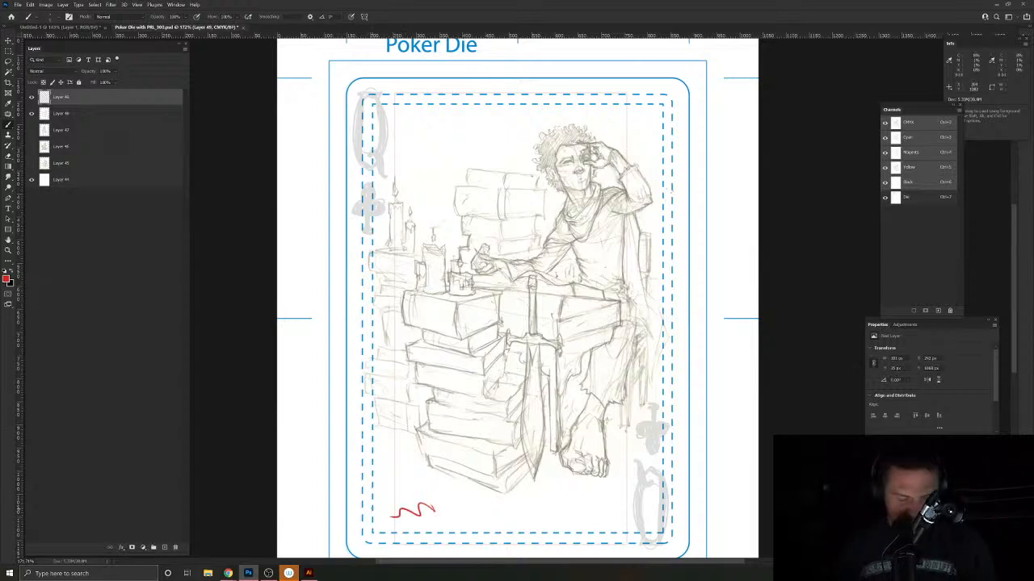
pyautogui.hotkey('ctrl', 'z')
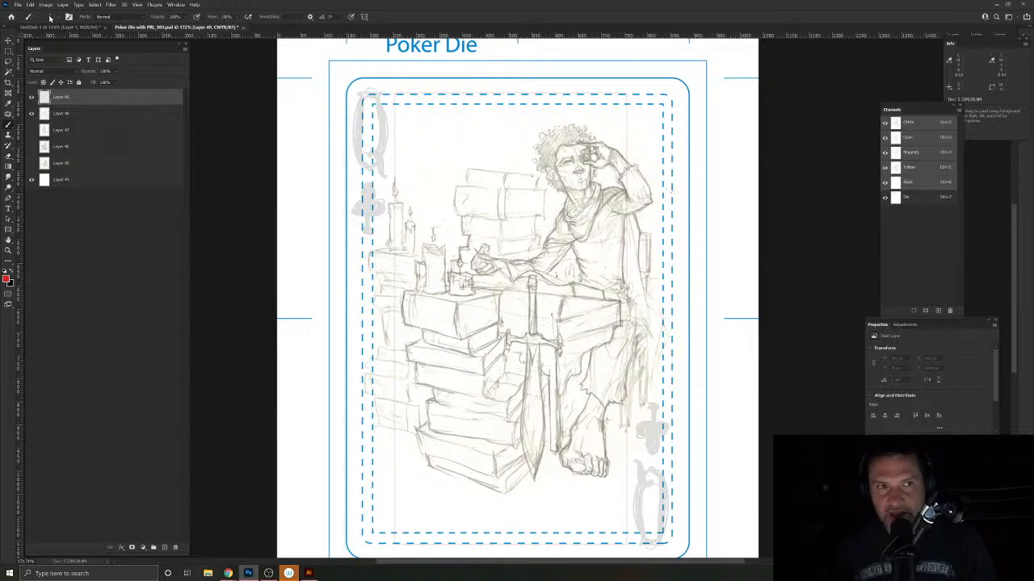
pyautogui.click(46, 5)
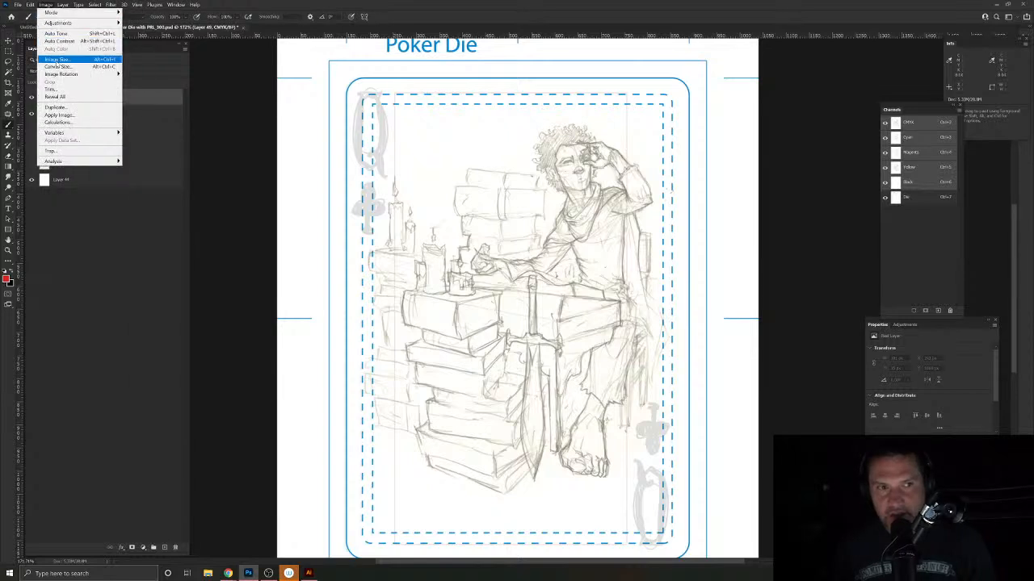
pyautogui.click(57, 59)
pyautogui.click(644, 242)
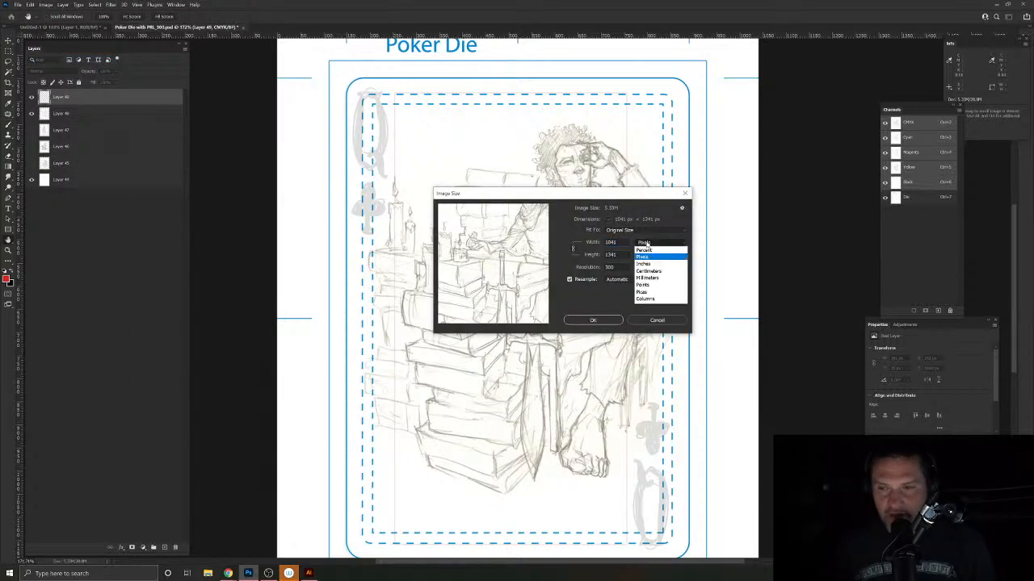
pyautogui.click(644, 264)
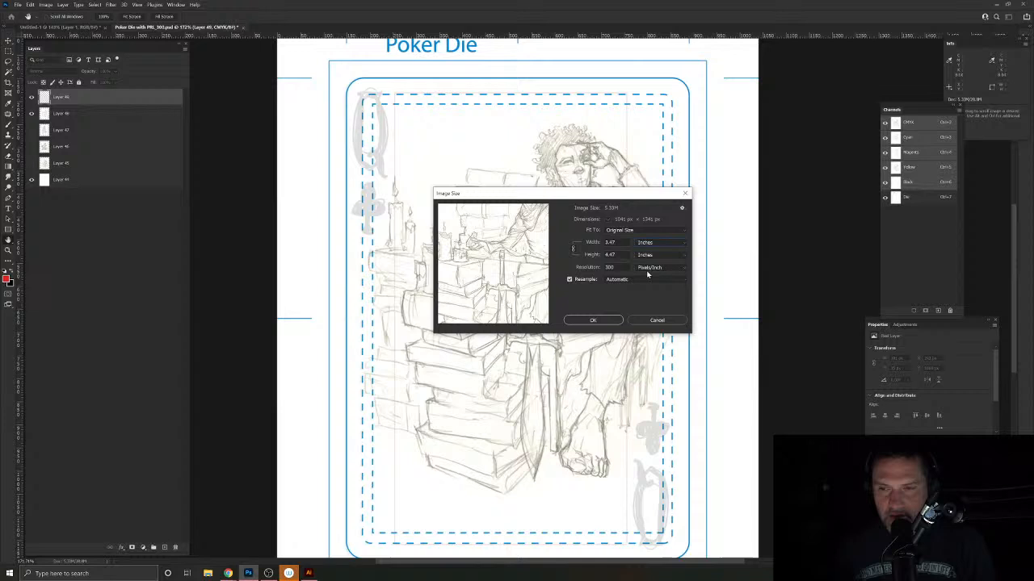
pyautogui.click(655, 320)
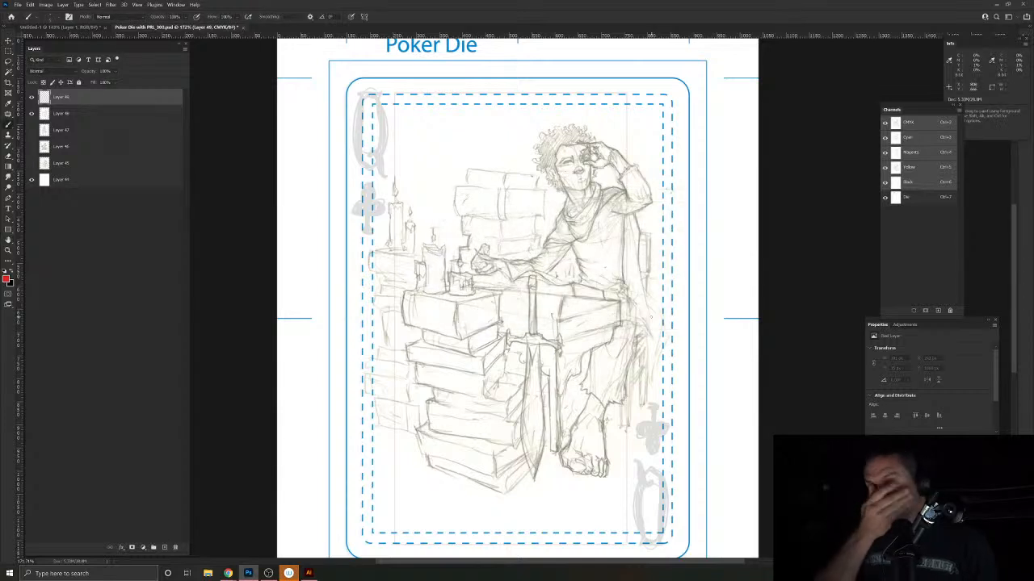
# Step: Resize the image proportionally to a width of 8 inches at a resolution of 800 pixels per inch
pyautogui.click(46, 5)
pyautogui.click(58, 60)
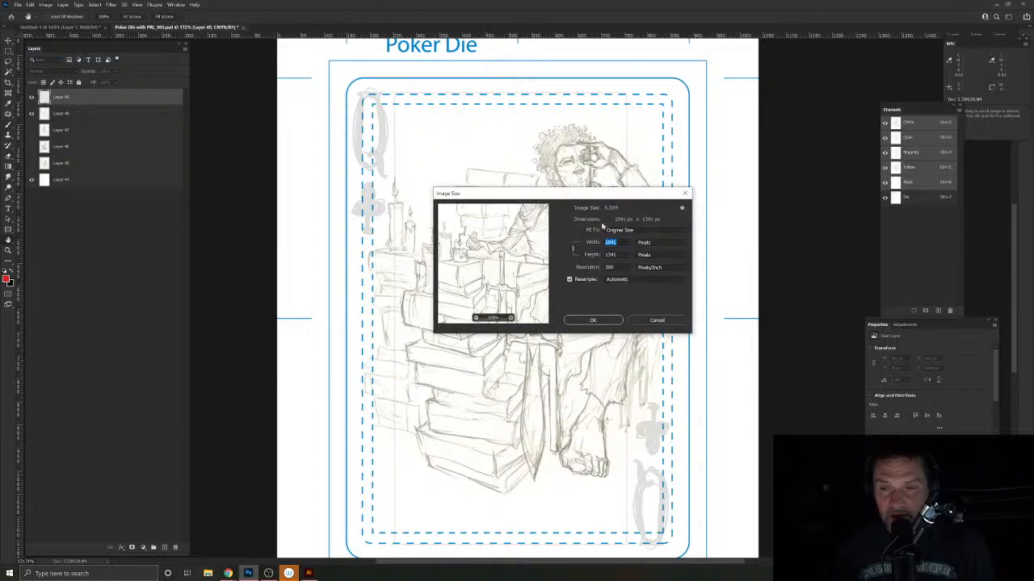
pyautogui.click(643, 243)
pyautogui.click(649, 268)
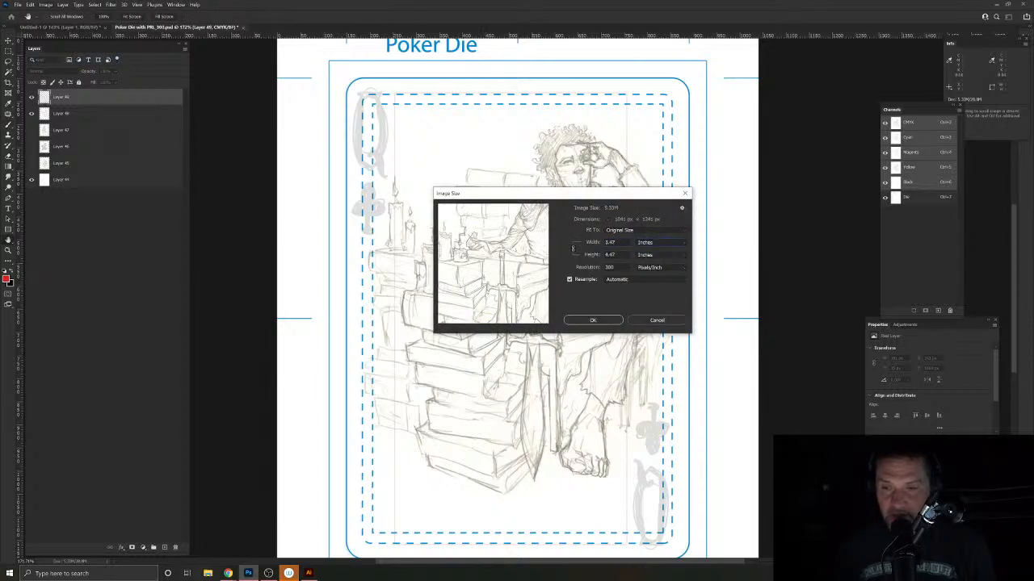
pyautogui.click(600, 243)
pyautogui.write('8')
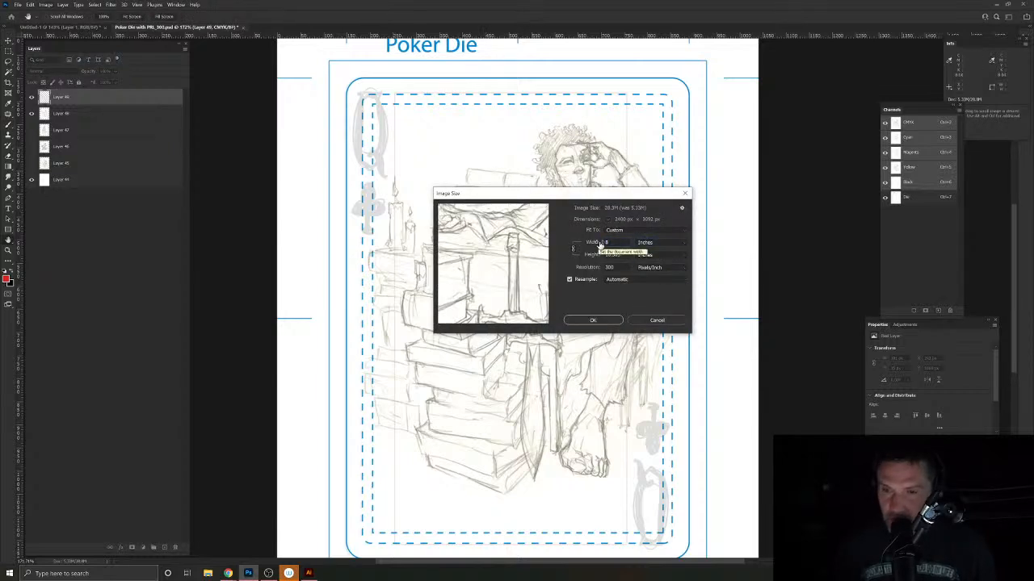
pyautogui.click(584, 267)
pyautogui.write('800')
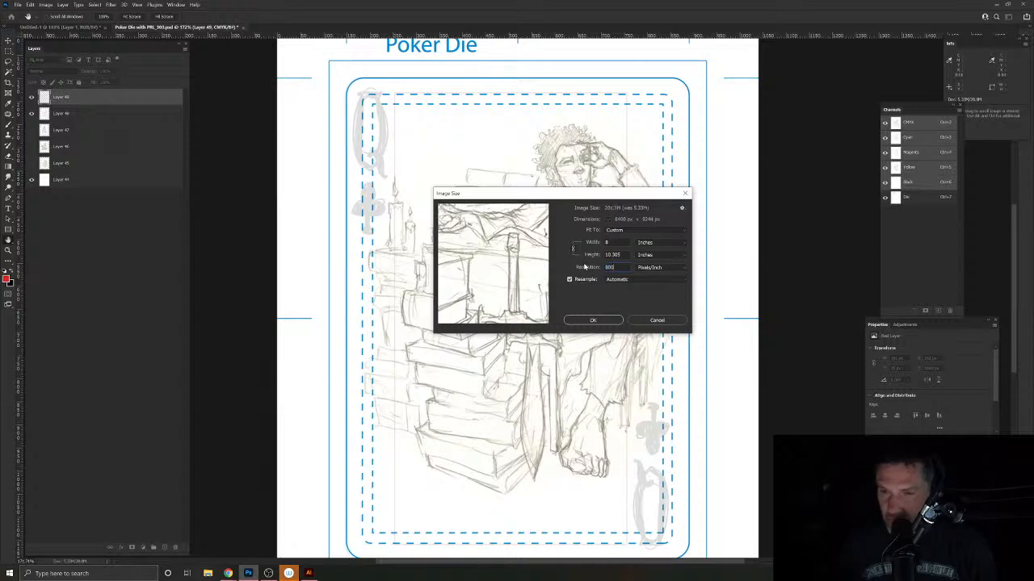
pyautogui.click(594, 320)
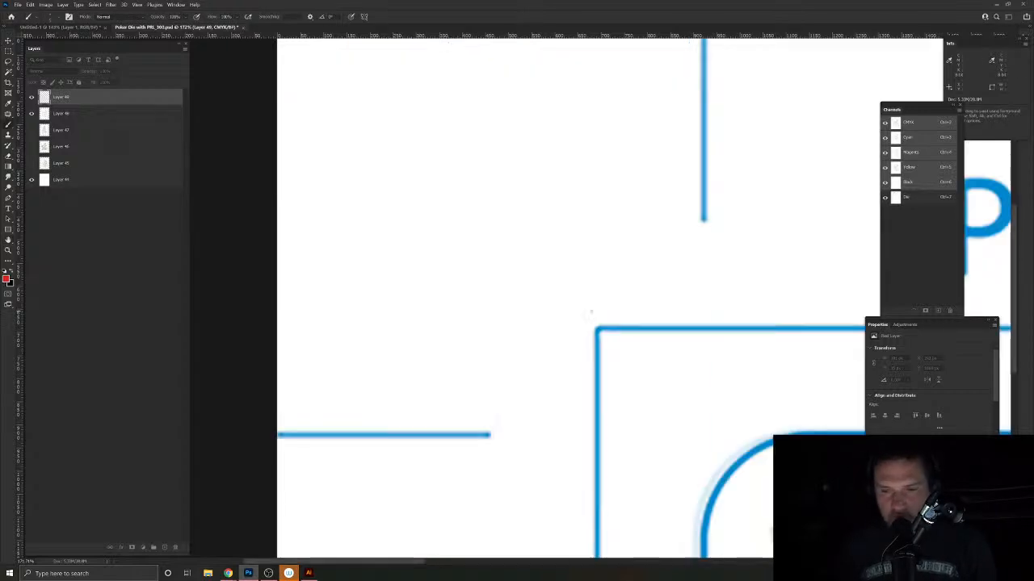
# Step: Test the brush beside the lower card symbol, undo the stroke, and enlarge the brush tip
pyautogui.moveTo(629, 365); pyautogui.dragTo(583, 301)
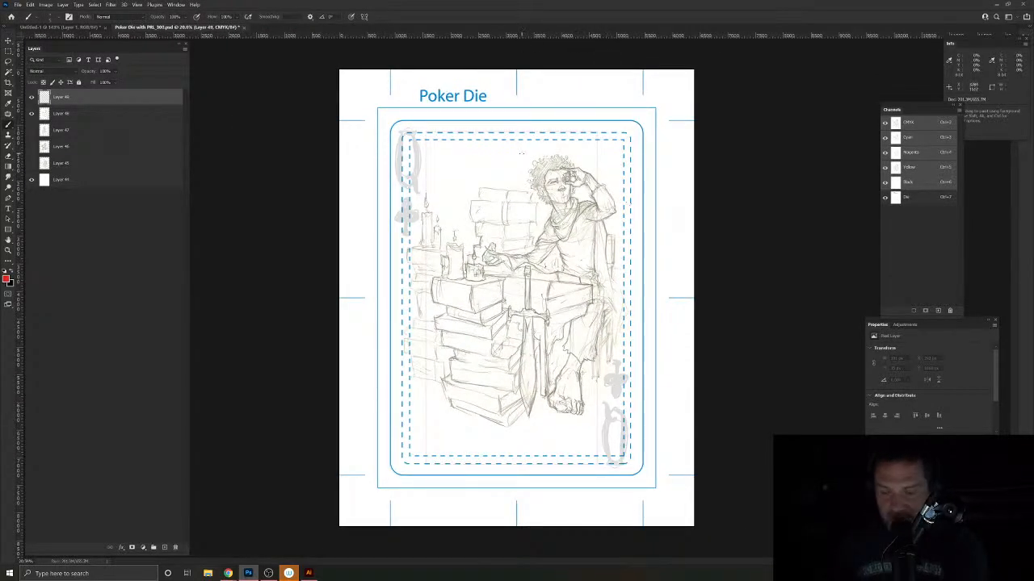
pyautogui.moveTo(607, 419)
pyautogui.mouseDown()
pyautogui.moveTo(591, 456)
pyautogui.moveTo(577, 460)
pyautogui.mouseUp()
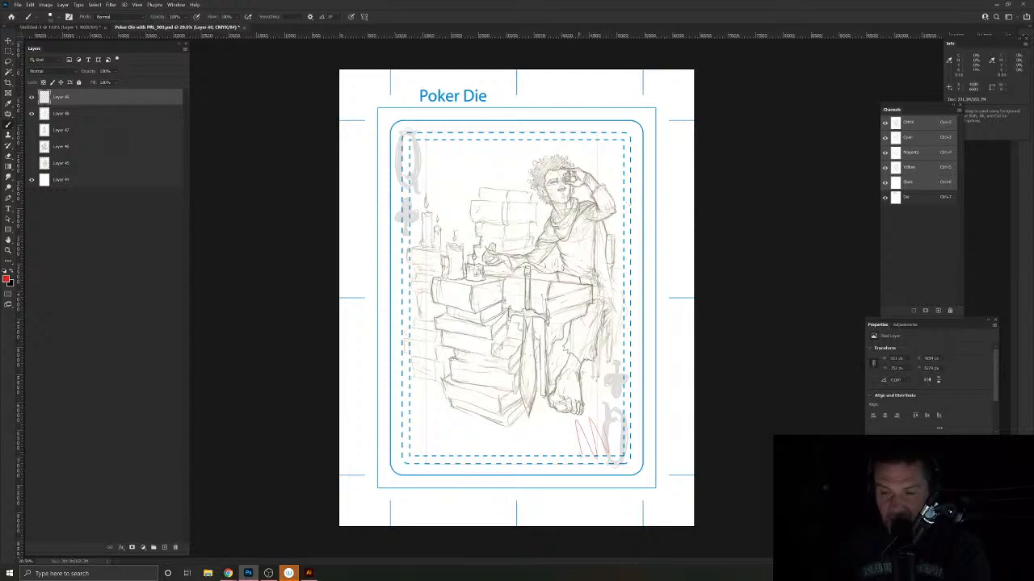
pyautogui.hotkey('ctrl', 'z')
pyautogui.press(']')
pyautogui.press(']')
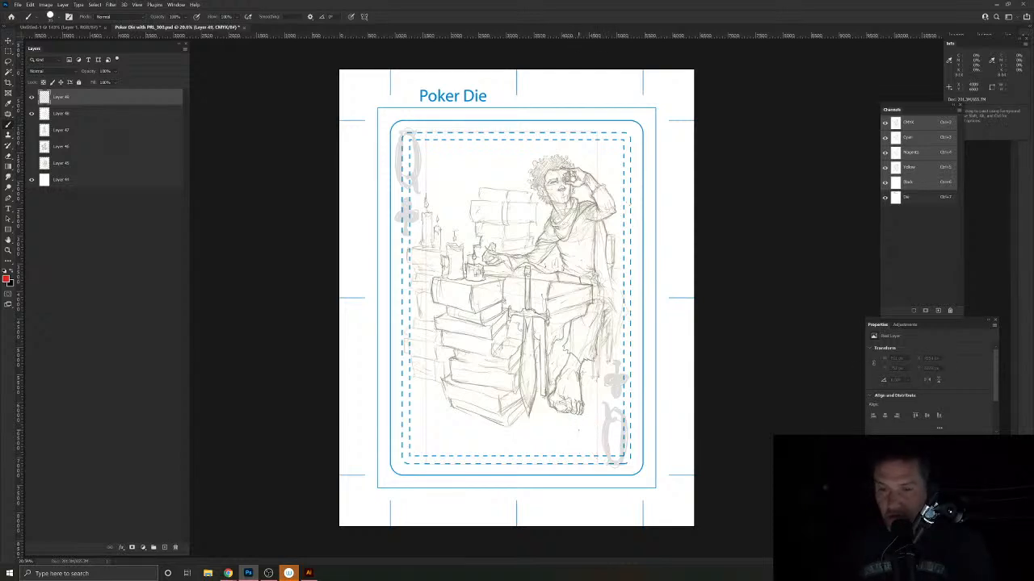
# Step: Scribble red zigzags across the blank bands below and above the illustration, and undo both strokes
pyautogui.moveTo(606, 417)
pyautogui.mouseDown()
pyautogui.moveTo(595, 458)
pyautogui.moveTo(565, 423)
pyautogui.moveTo(531, 458)
pyautogui.moveTo(481, 433)
pyautogui.moveTo(429, 459)
pyautogui.mouseUp()
pyautogui.moveTo(611, 136)
pyautogui.mouseDown()
pyautogui.moveTo(525, 148)
pyautogui.moveTo(513, 174)
pyautogui.moveTo(471, 134)
pyautogui.moveTo(445, 131)
pyautogui.moveTo(420, 174)
pyautogui.mouseUp()
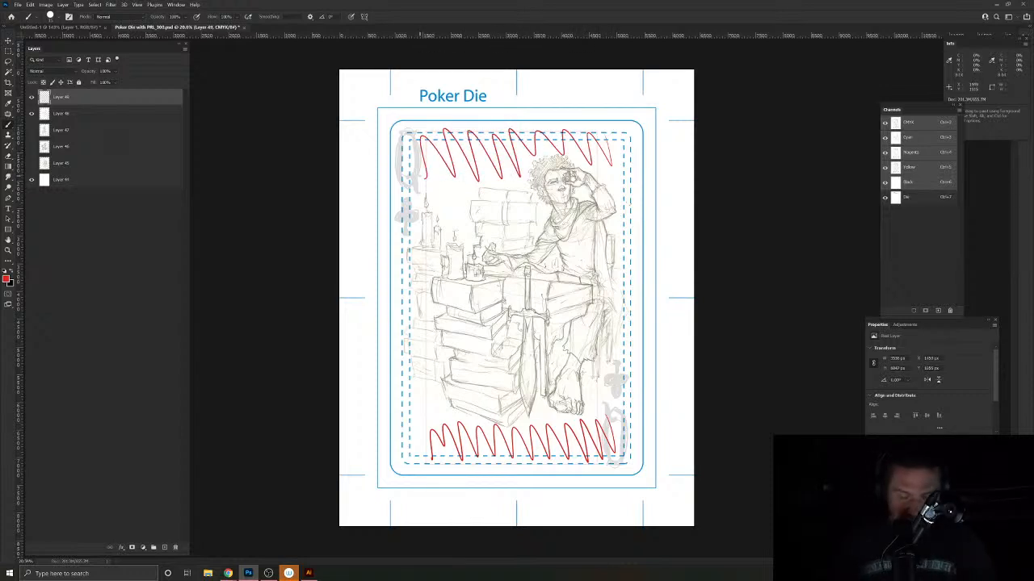
pyautogui.hotkey('ctrl', 'z')
pyautogui.hotkey('ctrl', 'z')
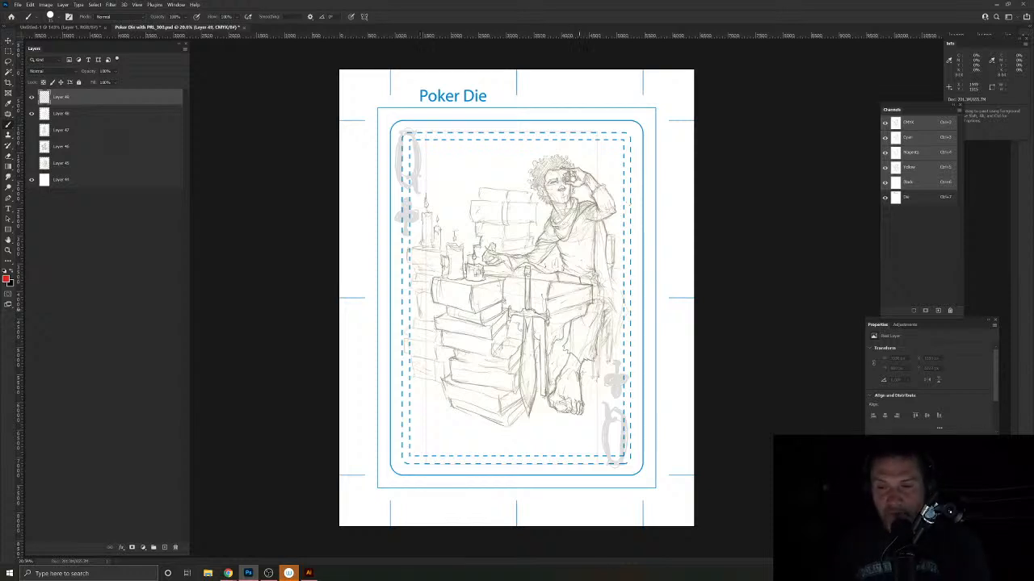
# Step: Outline the figure's lower leg and its head, outstretched arm and torso in red with the brush
pyautogui.moveTo(572, 322)
pyautogui.mouseDown()
pyautogui.moveTo(554, 408)
pyautogui.moveTo(606, 322)
pyautogui.moveTo(574, 320)
pyautogui.mouseUp()
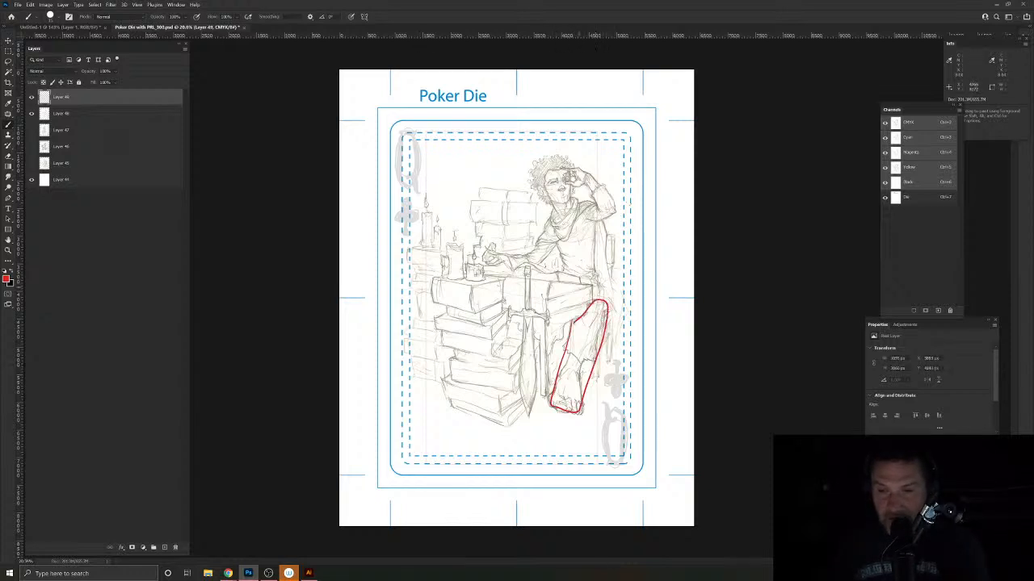
pyautogui.moveTo(605, 239); pyautogui.dragTo(608, 293)
pyautogui.moveTo(588, 169)
pyautogui.mouseDown()
pyautogui.moveTo(544, 162)
pyautogui.moveTo(539, 197)
pyautogui.mouseUp()
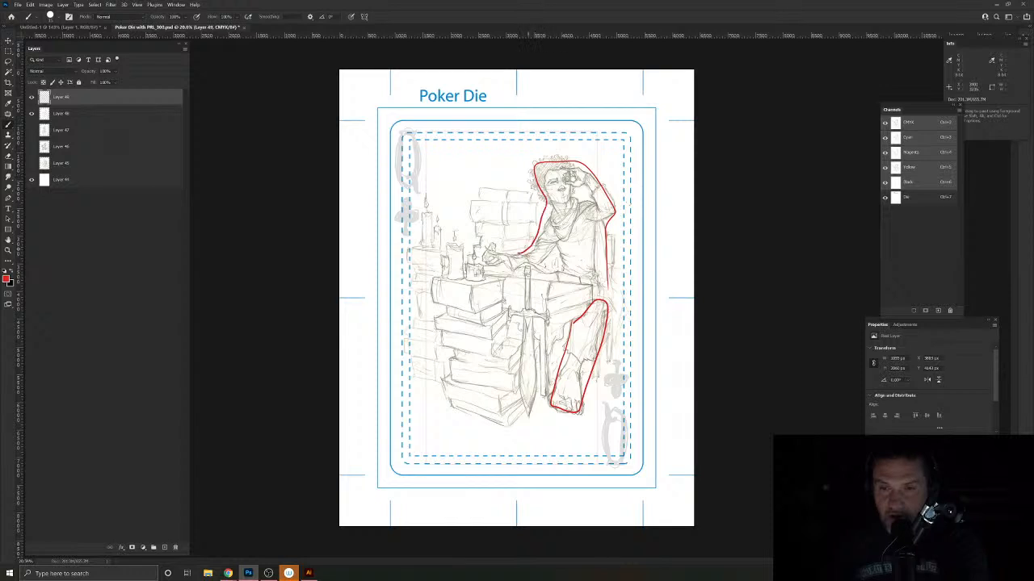
pyautogui.moveTo(599, 286); pyautogui.dragTo(602, 286)
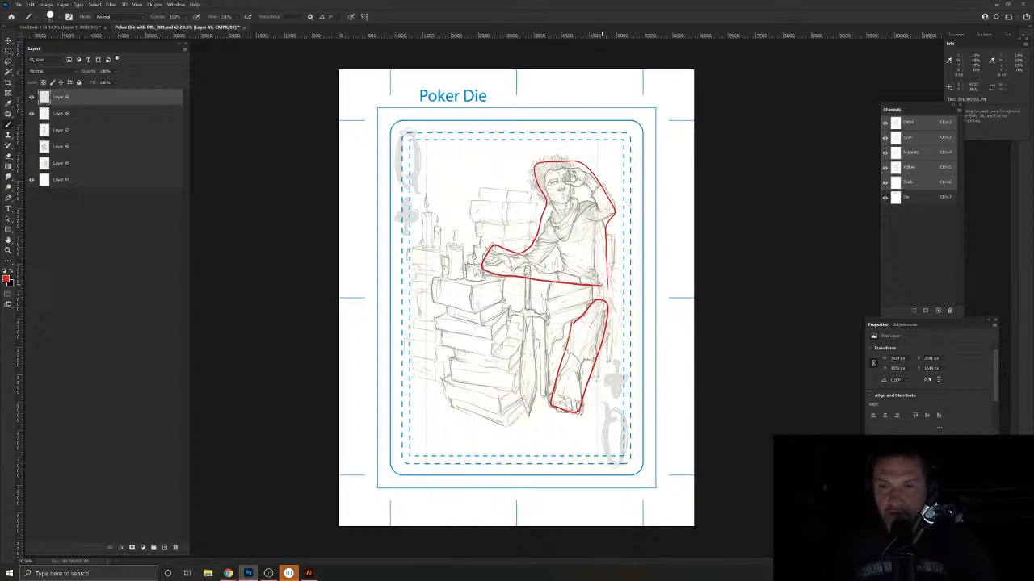
# Step: Check the marked-up card at print size and undo the red outlines around the figure
pyautogui.click(137, 4)
pyautogui.click(148, 113)
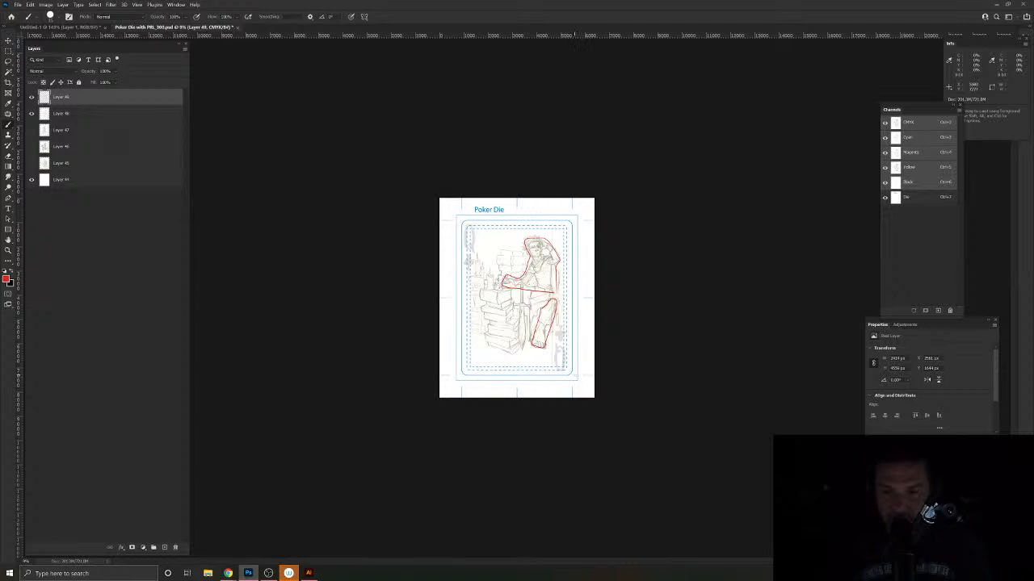
pyautogui.scroll(3, 532, 286)
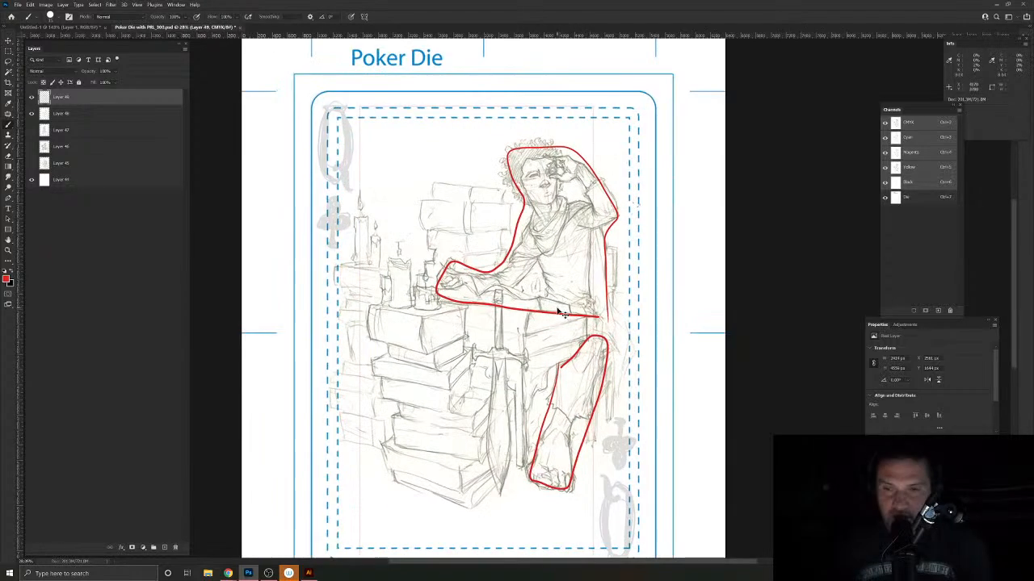
pyautogui.hotkey('ctrl', 'z')
pyautogui.hotkey('ctrl', 'z')
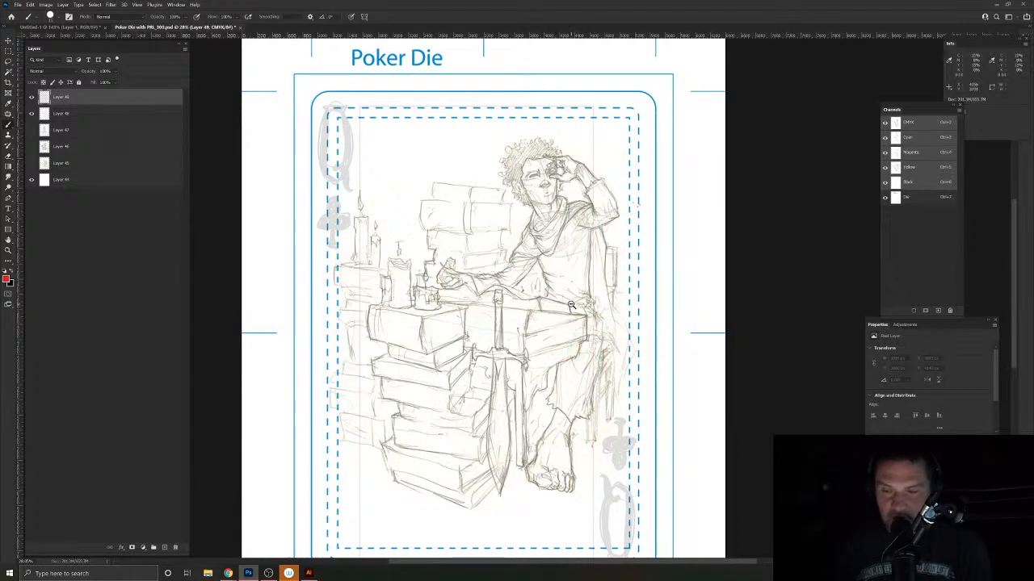
pyautogui.scroll(-1, 593, 219)
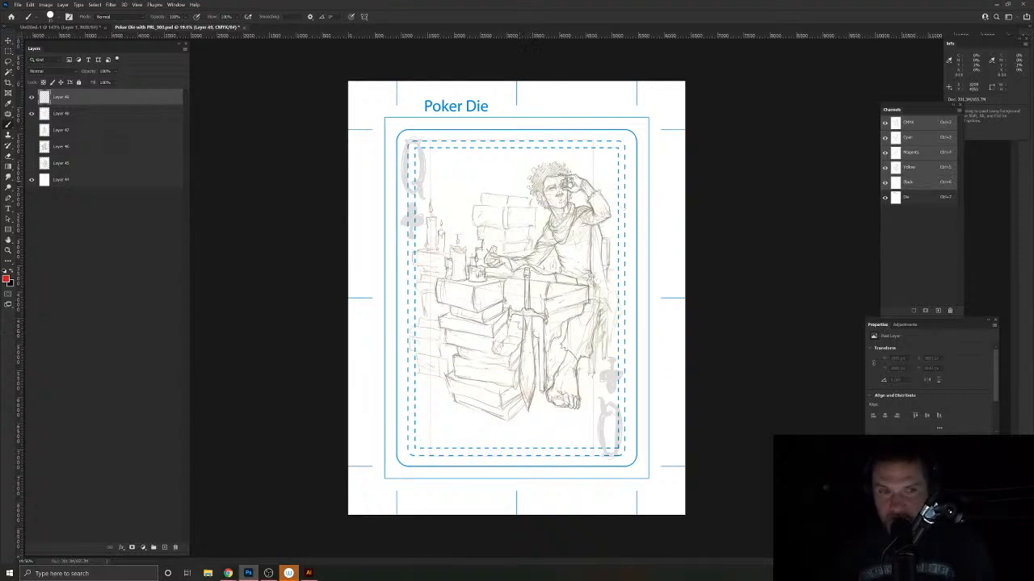
# Step: Enlarge the sketch on Layer 48 to about 127% and reposition it so the figure fills the card's inner frame
pyautogui.click(75, 113)
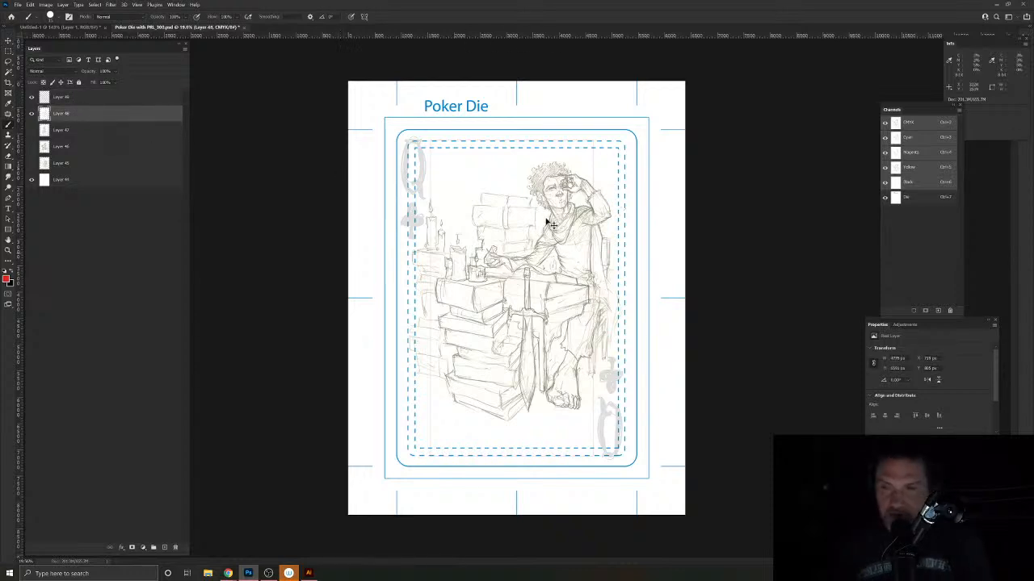
pyautogui.hotkey('ctrl', 't')
pyautogui.moveTo(637, 121); pyautogui.dragTo(667, 98)
pyautogui.moveTo(582, 283); pyautogui.dragTo(570, 284)
pyautogui.moveTo(647, 496); pyautogui.dragTo(671, 532)
pyautogui.moveTo(671, 96); pyautogui.dragTo(677, 96)
pyautogui.moveTo(589, 274); pyautogui.dragTo(569, 277)
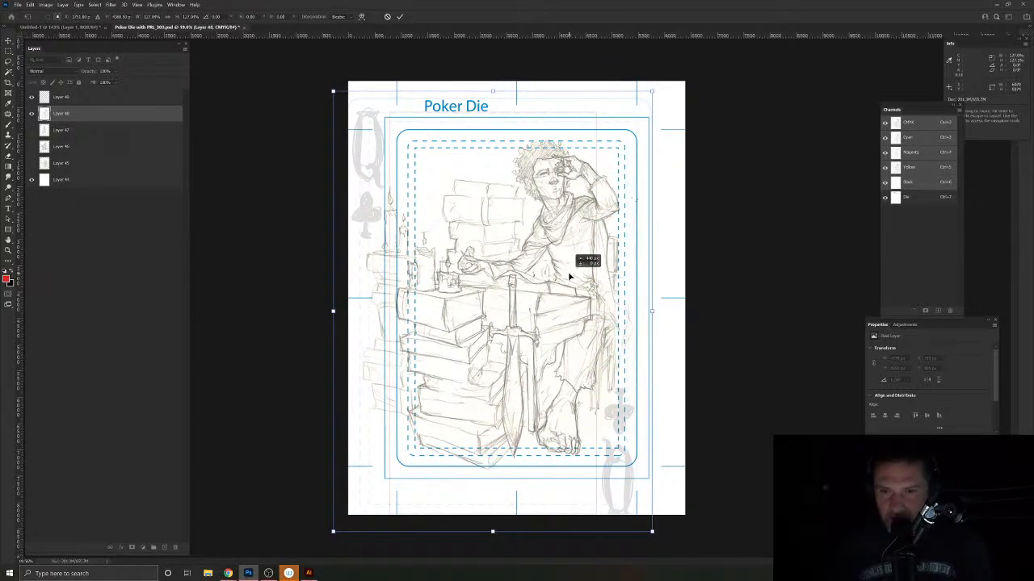
pyautogui.moveTo(569, 277); pyautogui.dragTo(568, 277)
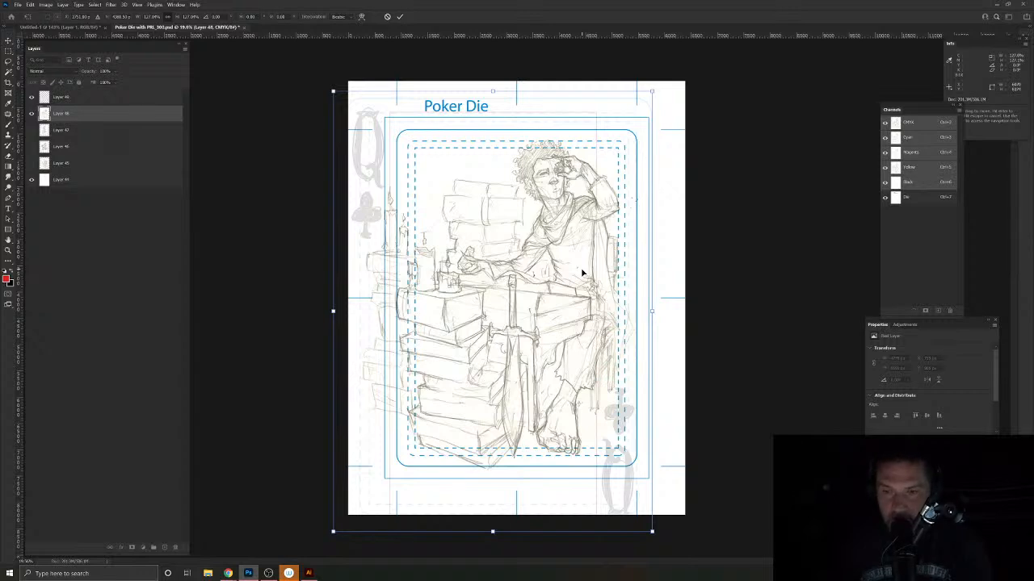
pyautogui.press('Return')
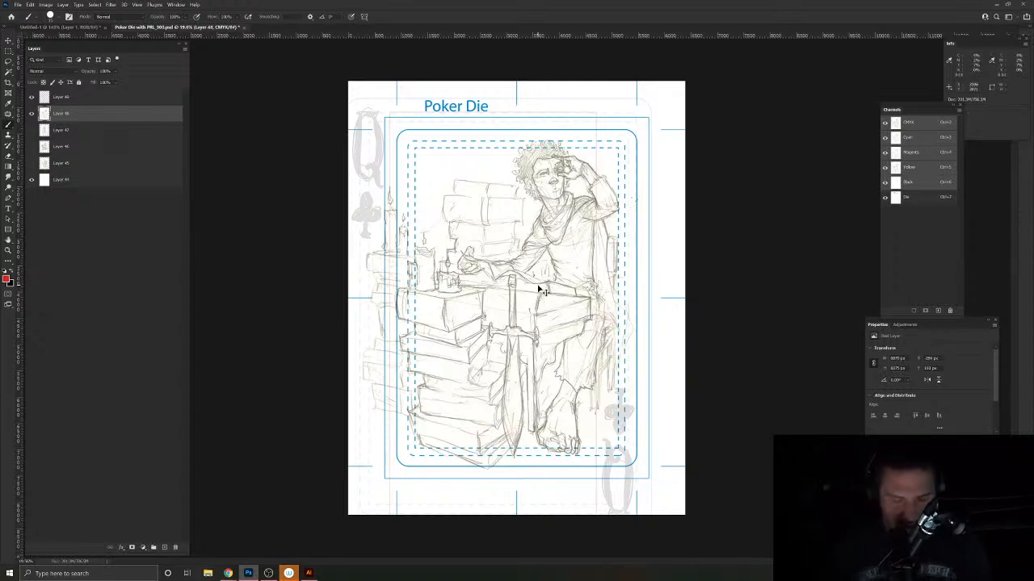
# Step: Undo the enlargement of the sketch, and duplicate its layer with the original hidden
pyautogui.hotkey('ctrl', 'z')
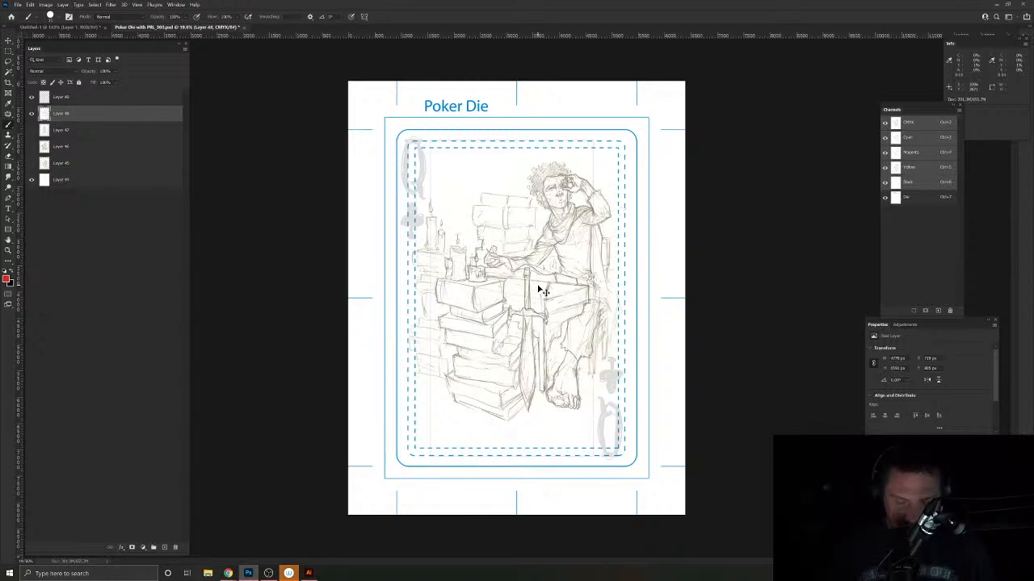
pyautogui.hotkey('ctrl', 'j')
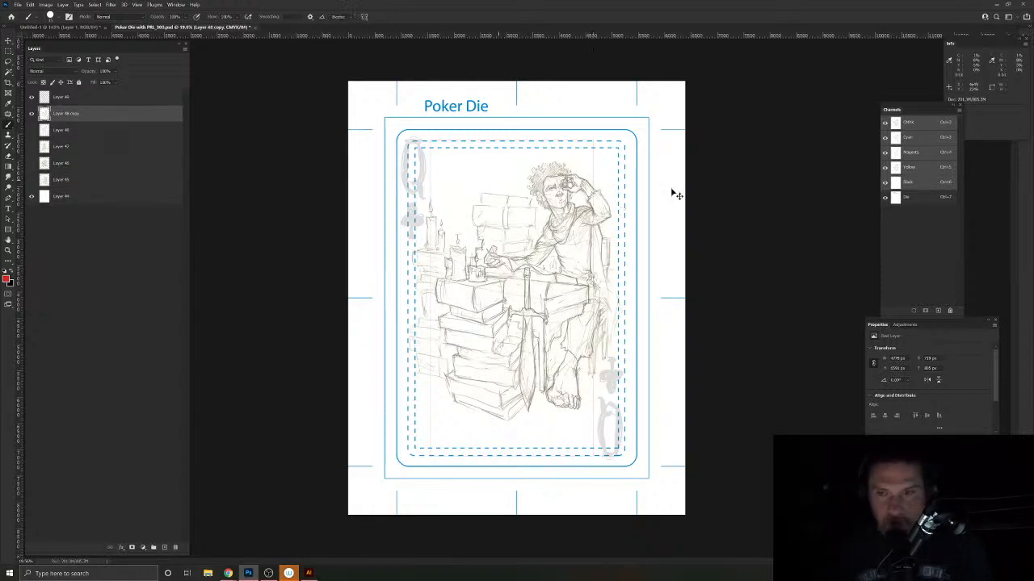
# Step: Enlarge the duplicated sketch to about 127% and position it so the figure fills the height of the card's inner frame
pyautogui.hotkey('ctrl', 't')
pyautogui.moveTo(639, 123); pyautogui.dragTo(676, 104)
pyautogui.moveTo(575, 298); pyautogui.dragTo(543, 298)
pyautogui.moveTo(628, 501); pyautogui.dragTo(650, 532)
pyautogui.press('Return')
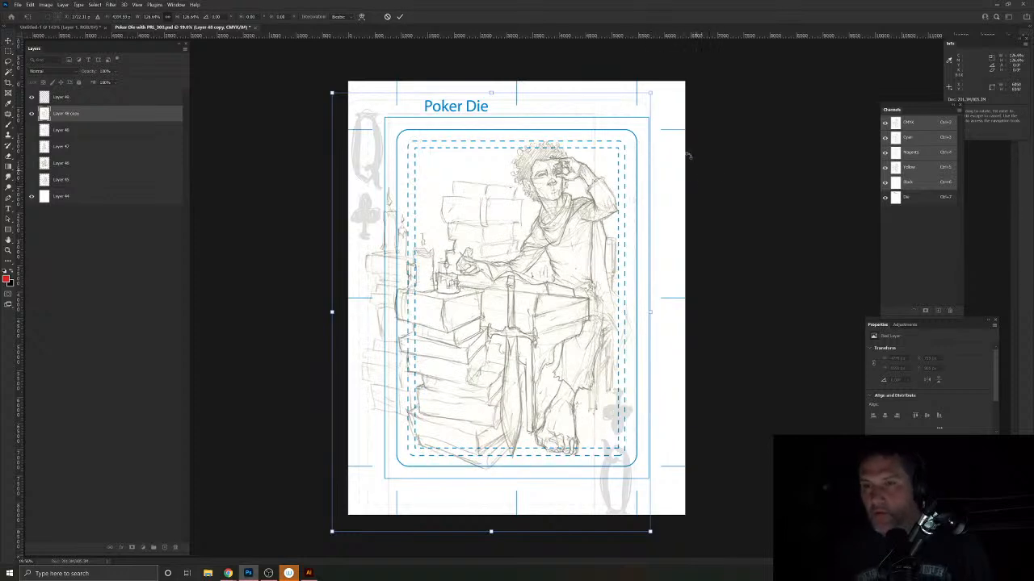
pyautogui.moveTo(648, 93); pyautogui.dragTo(650, 91)
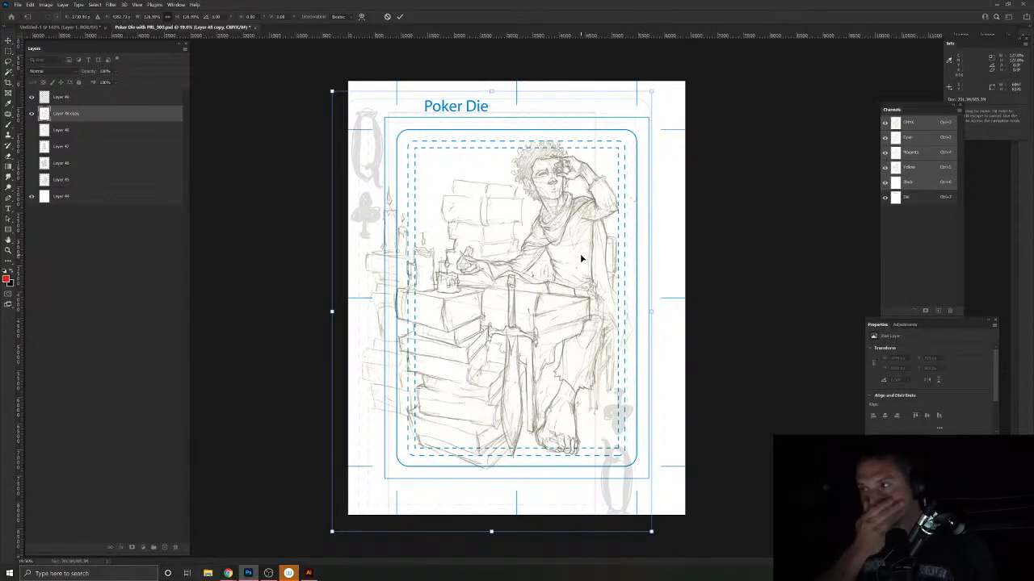
pyautogui.moveTo(576, 284); pyautogui.dragTo(580, 285)
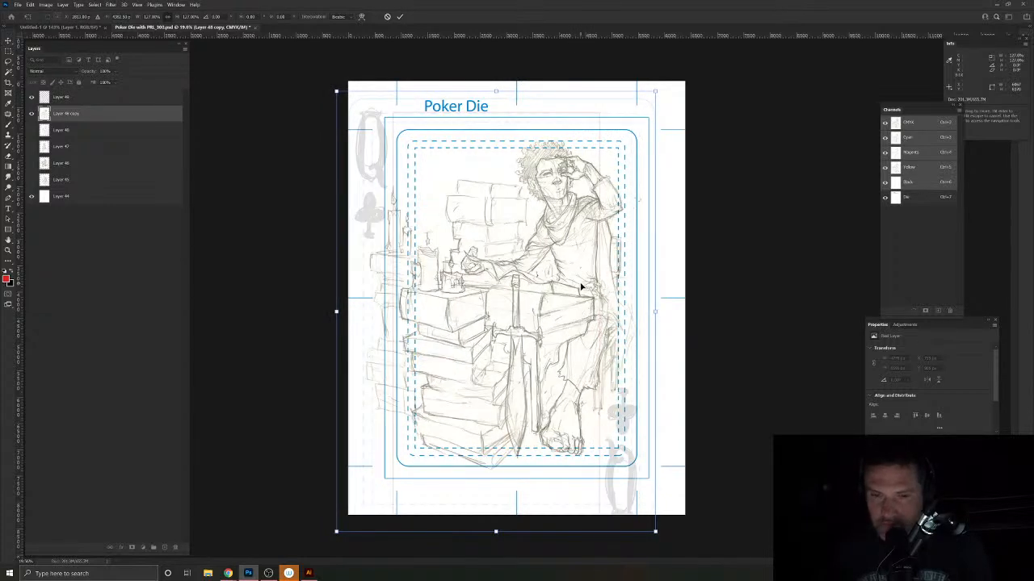
pyautogui.press('Return')
pyautogui.press('b')
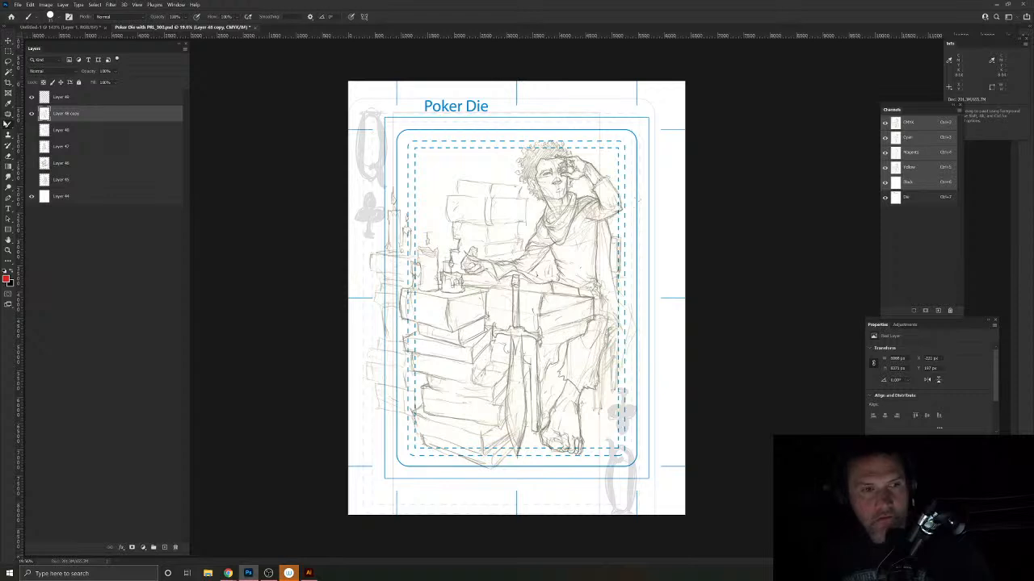
# Step: Erase the background books behind the figure, the low edge of the book stack, and the candles and books outside the card frame
pyautogui.press('e')
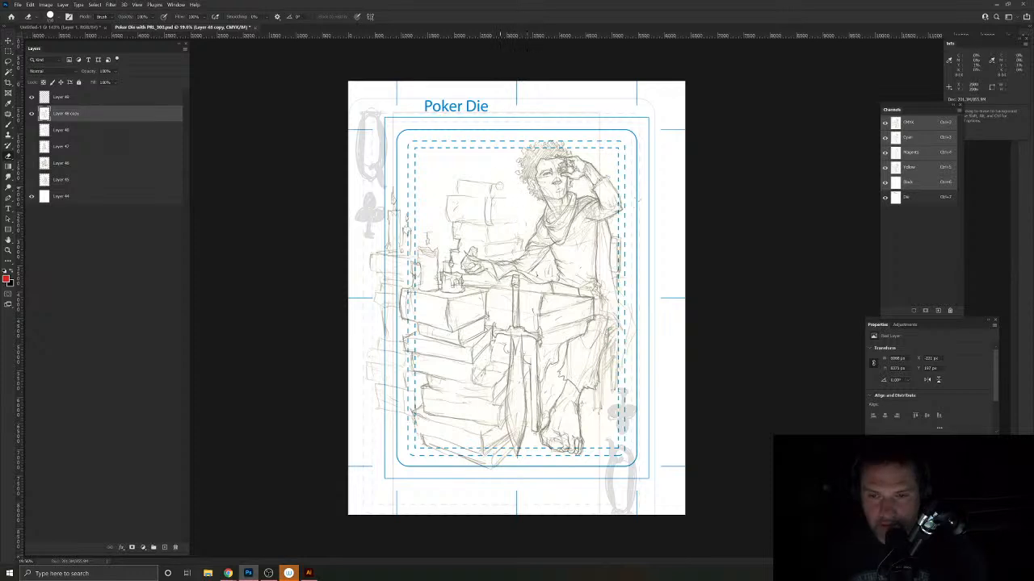
pyautogui.moveTo(500, 186)
pyautogui.mouseDown()
pyautogui.moveTo(481, 187)
pyautogui.moveTo(456, 223)
pyautogui.moveTo(460, 240)
pyautogui.mouseUp()
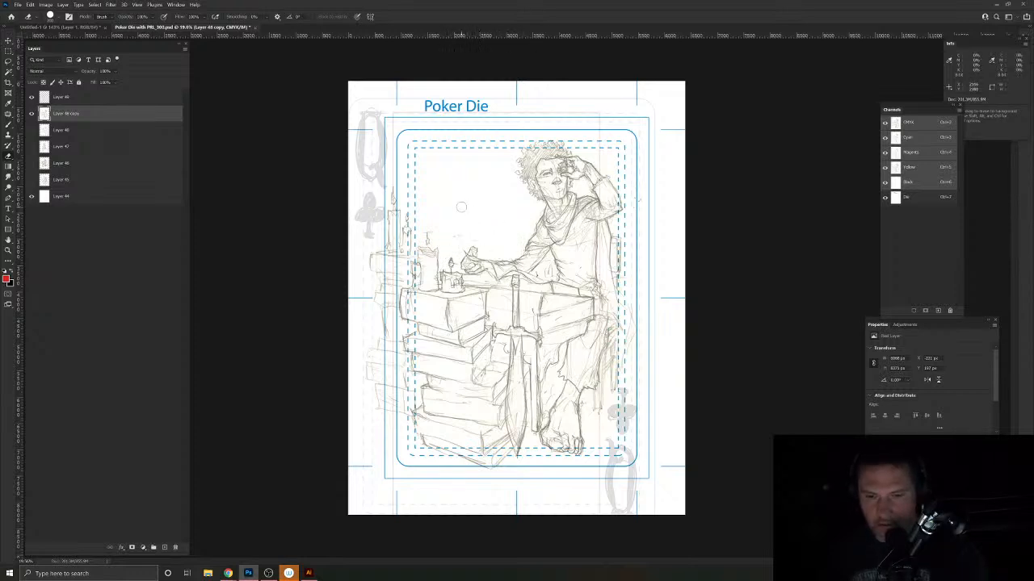
pyautogui.moveTo(412, 449); pyautogui.dragTo(458, 454)
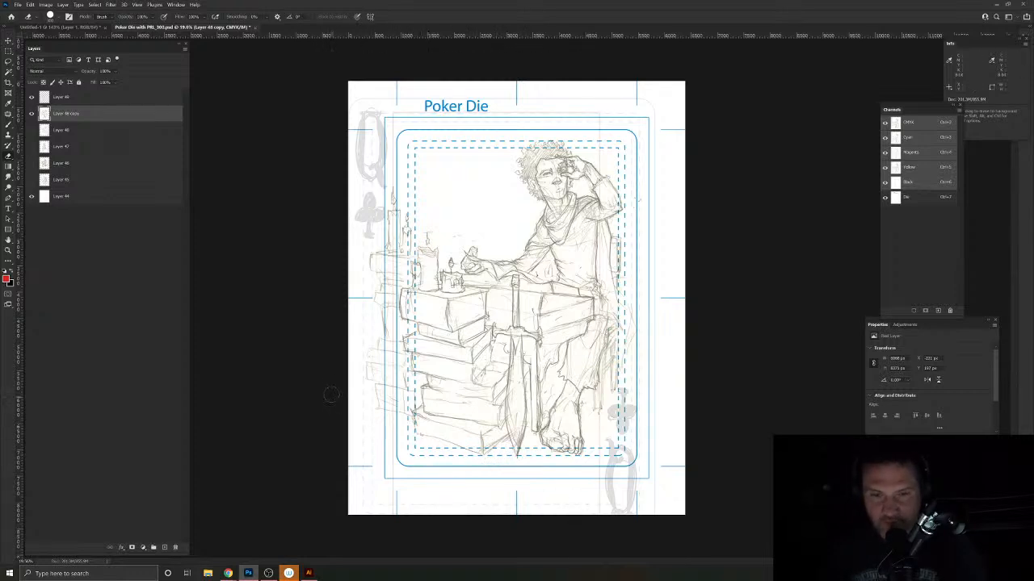
pyautogui.press('l')
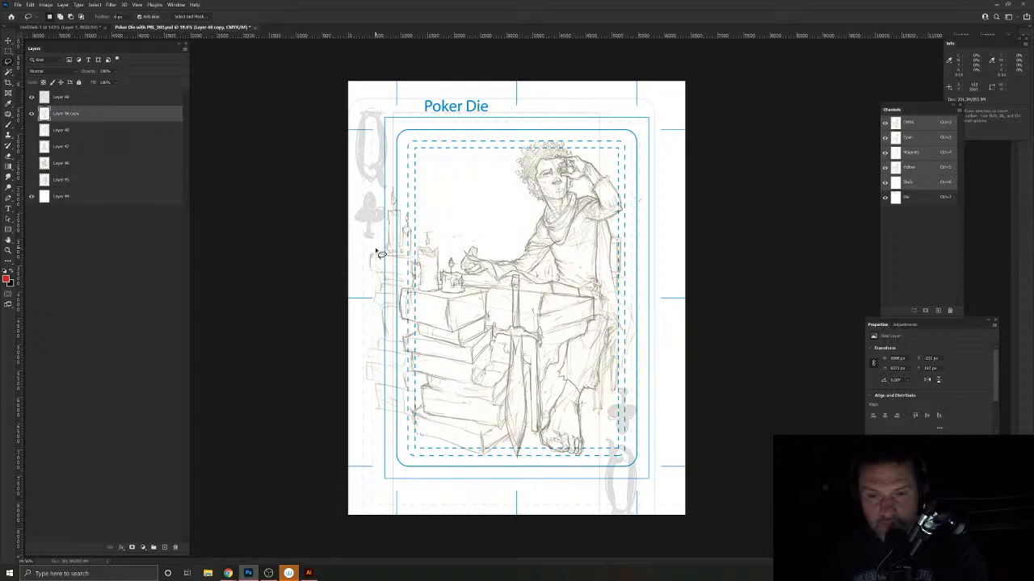
pyautogui.press('e')
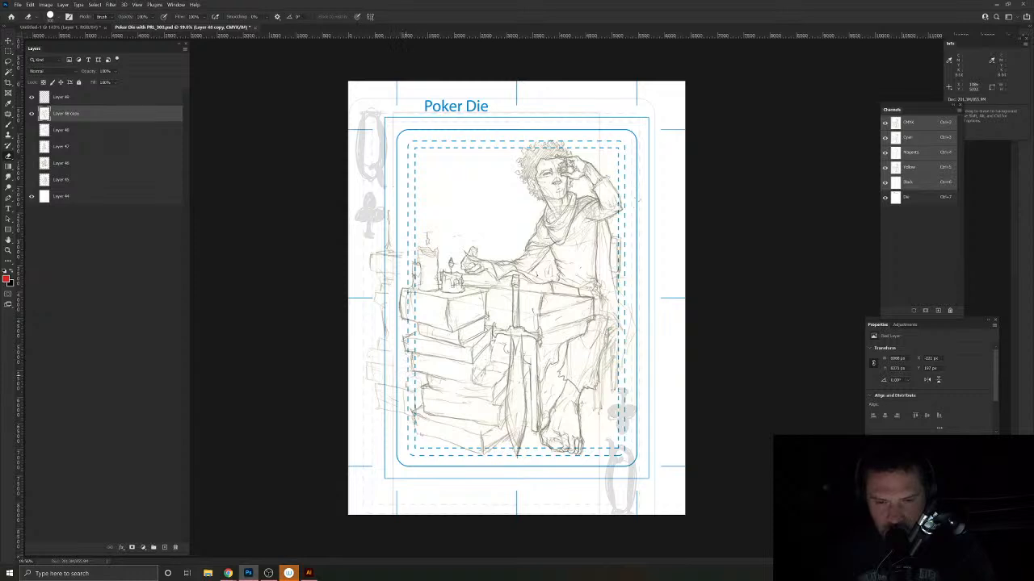
pyautogui.moveTo(392, 374)
pyautogui.mouseDown()
pyautogui.moveTo(368, 319)
pyautogui.moveTo(382, 311)
pyautogui.moveTo(390, 340)
pyautogui.moveTo(381, 298)
pyautogui.moveTo(400, 260)
pyautogui.mouseUp()
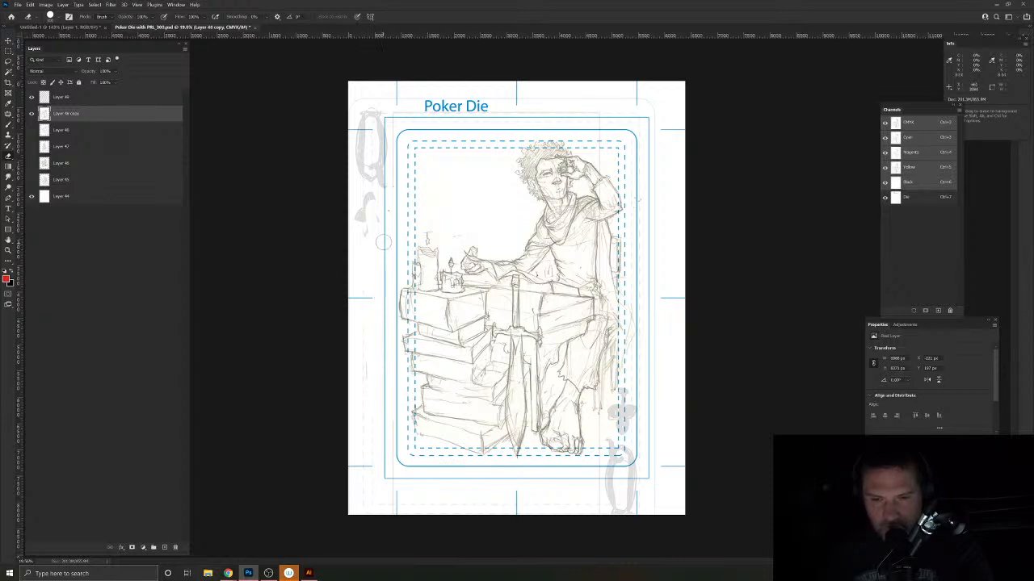
# Step: Lasso the remaining book stack with its candles, cut it out, and paste it in place on its own layer
pyautogui.press('l')
pyautogui.moveTo(400, 216); pyautogui.dragTo(481, 285)
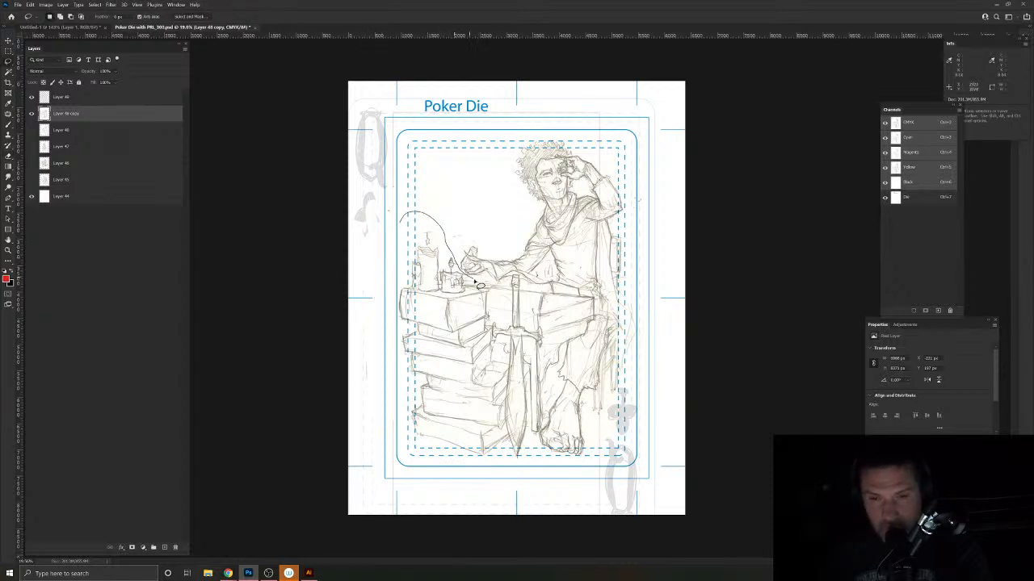
pyautogui.moveTo(494, 323); pyautogui.dragTo(510, 404)
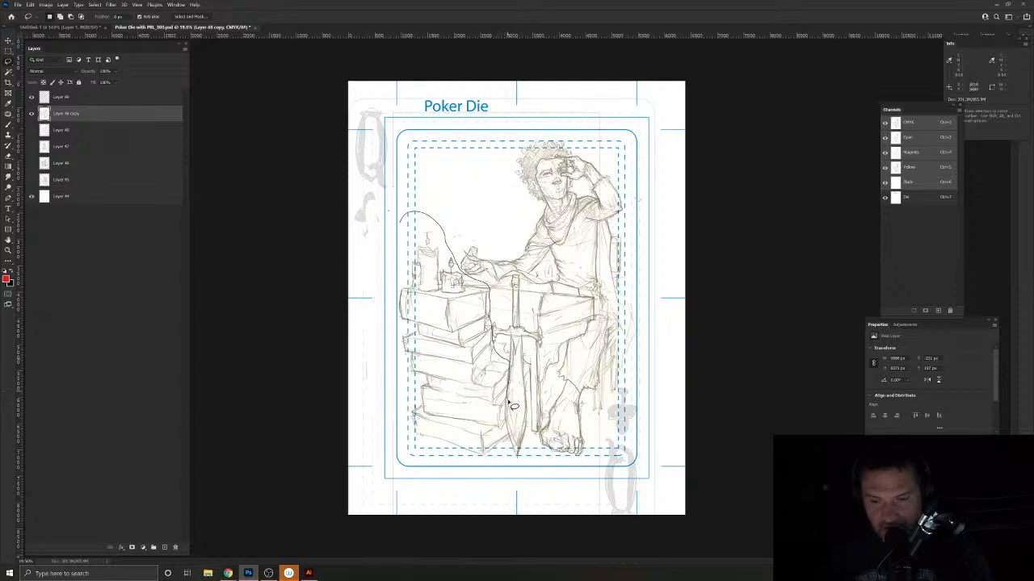
pyautogui.moveTo(509, 452)
pyautogui.mouseDown()
pyautogui.moveTo(475, 462)
pyautogui.moveTo(408, 428)
pyautogui.moveTo(389, 298)
pyautogui.moveTo(396, 231)
pyautogui.mouseUp()
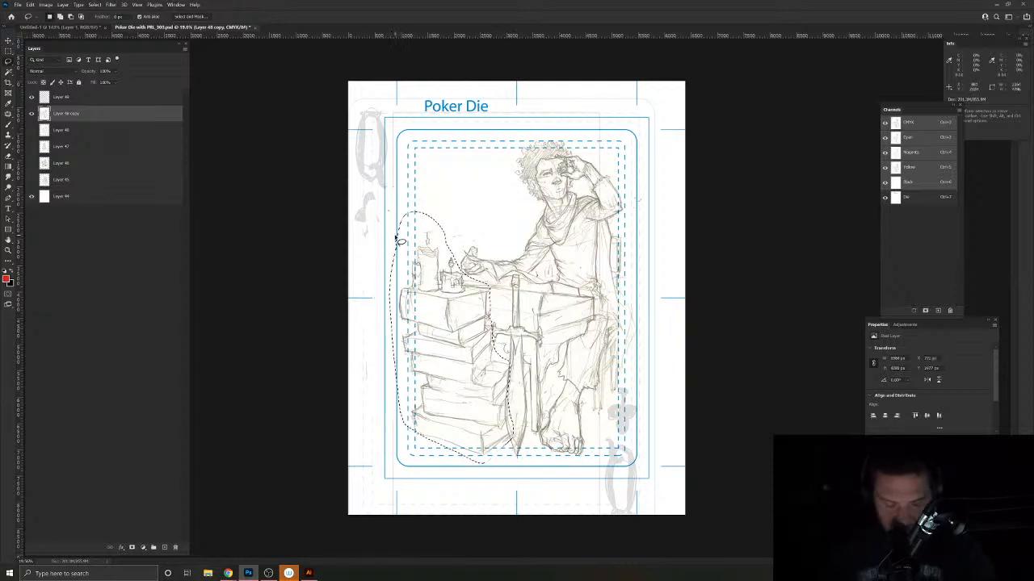
pyautogui.hotkey('ctrl', 'x')
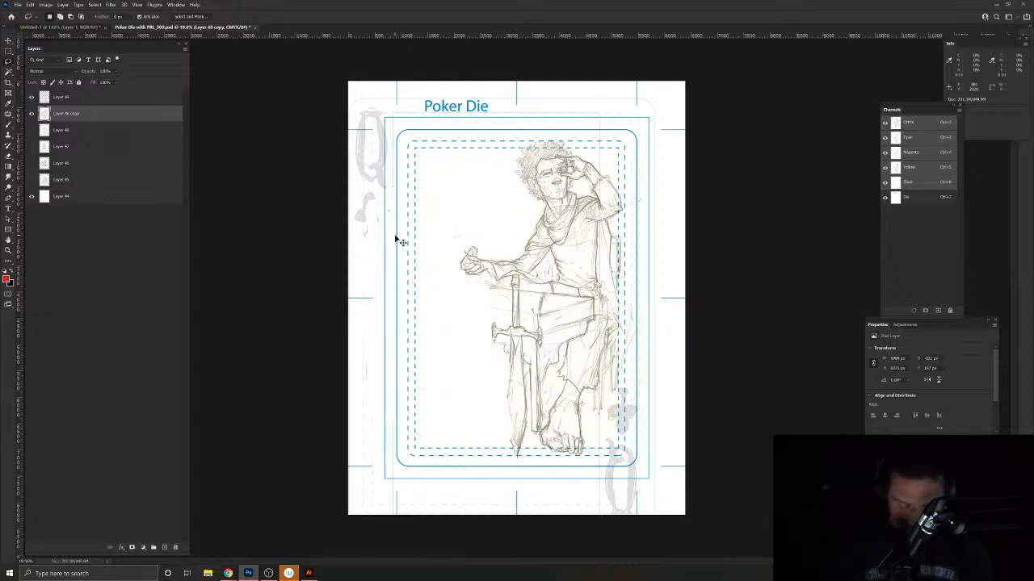
pyautogui.hotkey('ctrl', 'shift', 'v')
# Step: Shift the separated book stack slightly towards the figure so it sits inside the card's dashed frame
pyautogui.hotkey('ctrl', 't')
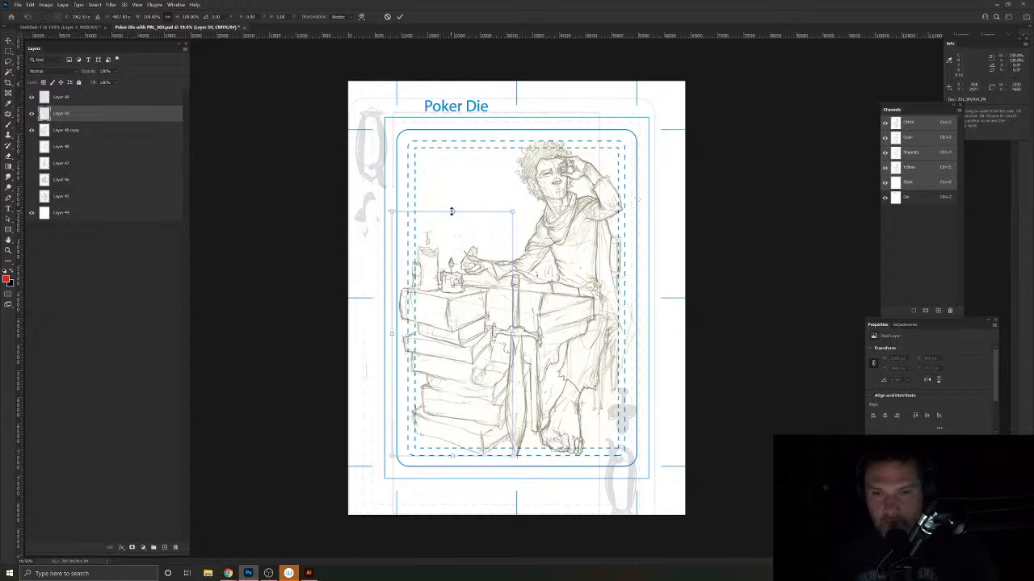
pyautogui.moveTo(452, 213)
pyautogui.mouseDown()
pyautogui.moveTo(464, 220)
pyautogui.moveTo(464, 211)
pyautogui.mouseUp()
pyautogui.press('Return')
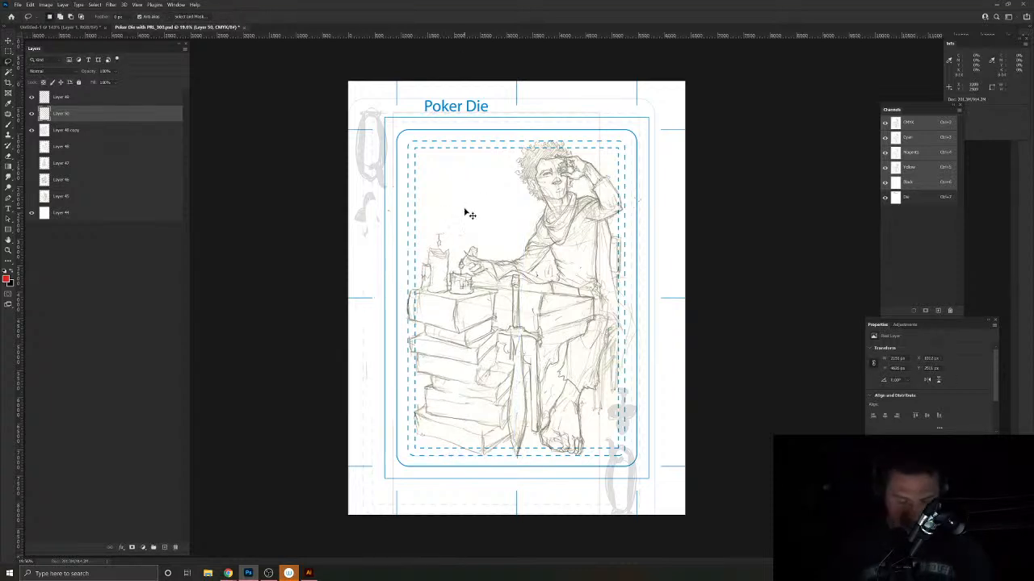
# Step: Paste a second copy of the book stack, raise and skew it beside the figure, and place its layer beneath Layer 50
pyautogui.hotkey('ctrl', 'z')
pyautogui.hotkey('ctrl', 'z')
pyautogui.hotkey('ctrl', 't')
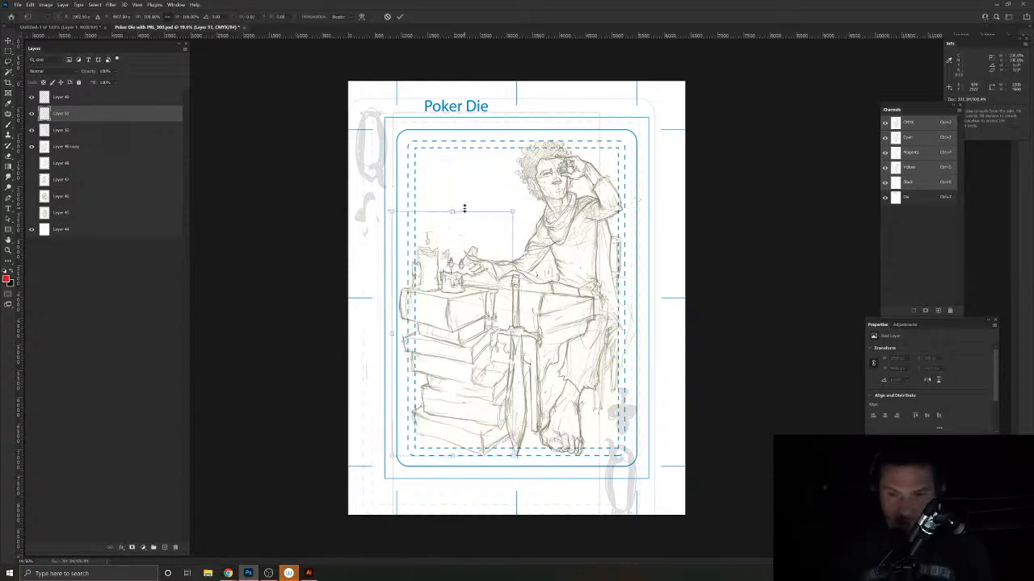
pyautogui.moveTo(438, 387); pyautogui.dragTo(488, 299)
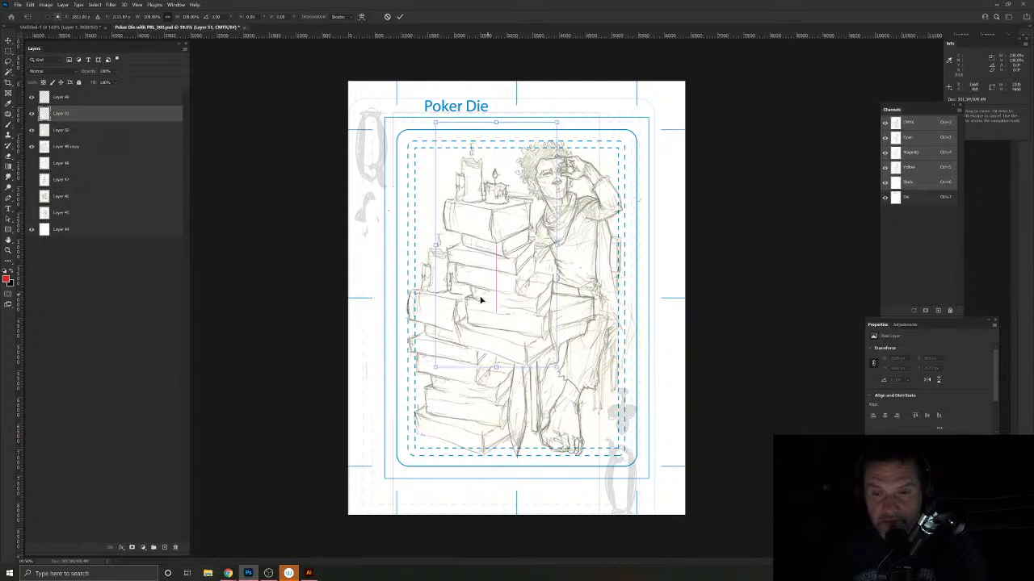
pyautogui.moveTo(496, 367); pyautogui.dragTo(480, 365)
pyautogui.moveTo(483, 310)
pyautogui.mouseDown()
pyautogui.moveTo(485, 351)
pyautogui.moveTo(482, 326)
pyautogui.mouseUp()
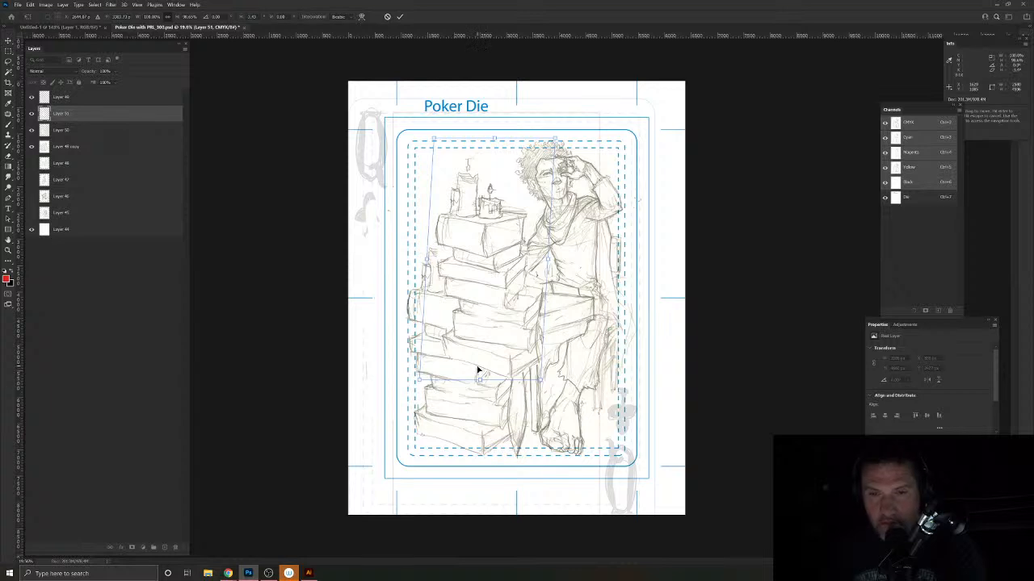
pyautogui.press('Return')
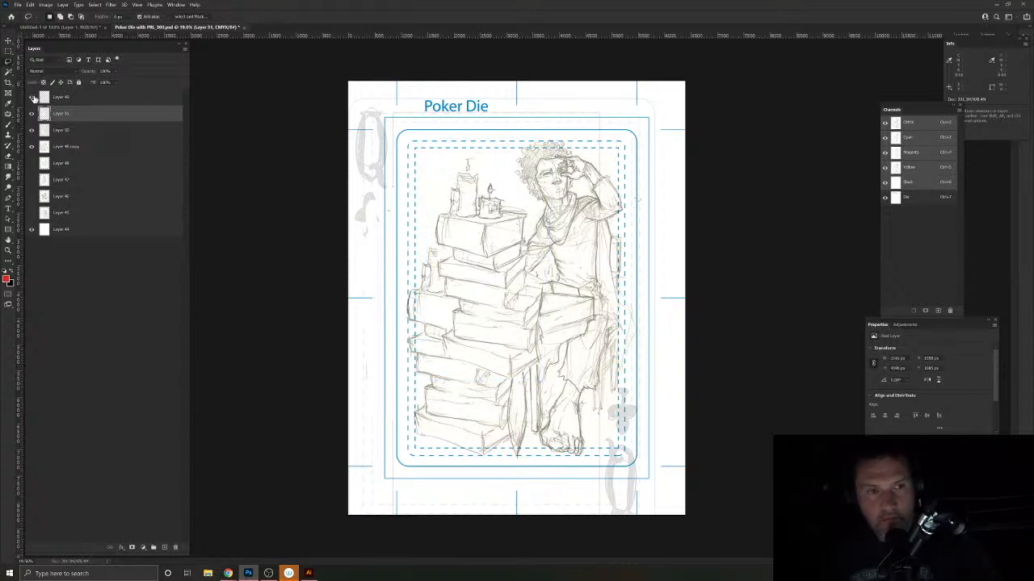
pyautogui.moveTo(67, 117); pyautogui.dragTo(65, 137)
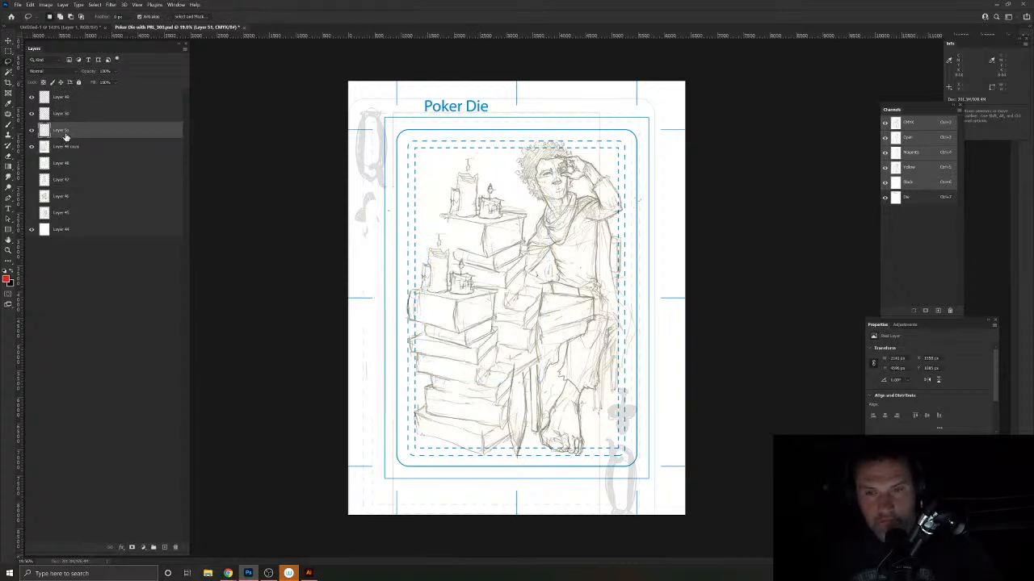
# Step: Set Layer 48 copy to Multiply blending and move it below Layer 48 in the layer order
pyautogui.click(58, 142)
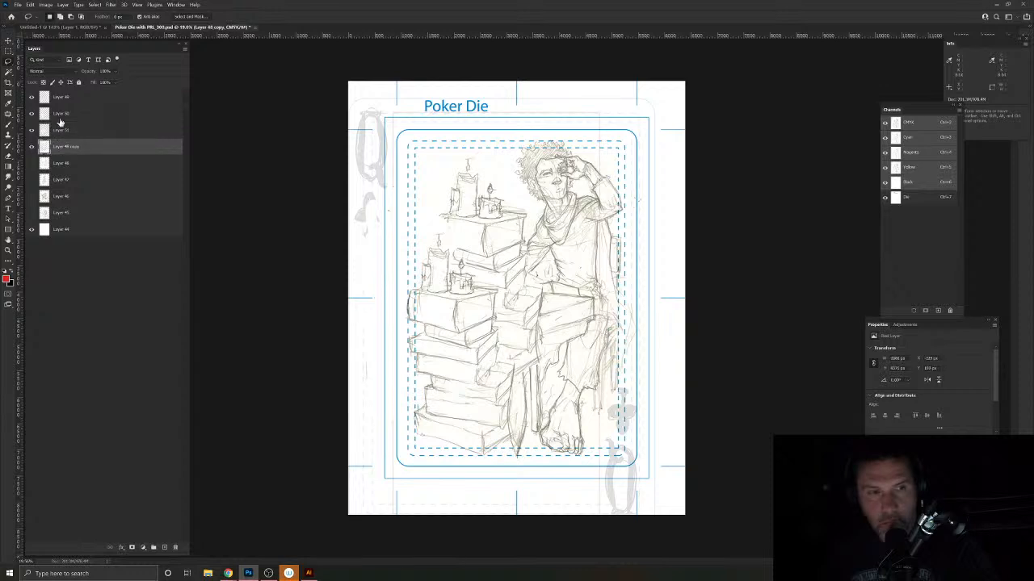
pyautogui.click(56, 73)
pyautogui.click(37, 107)
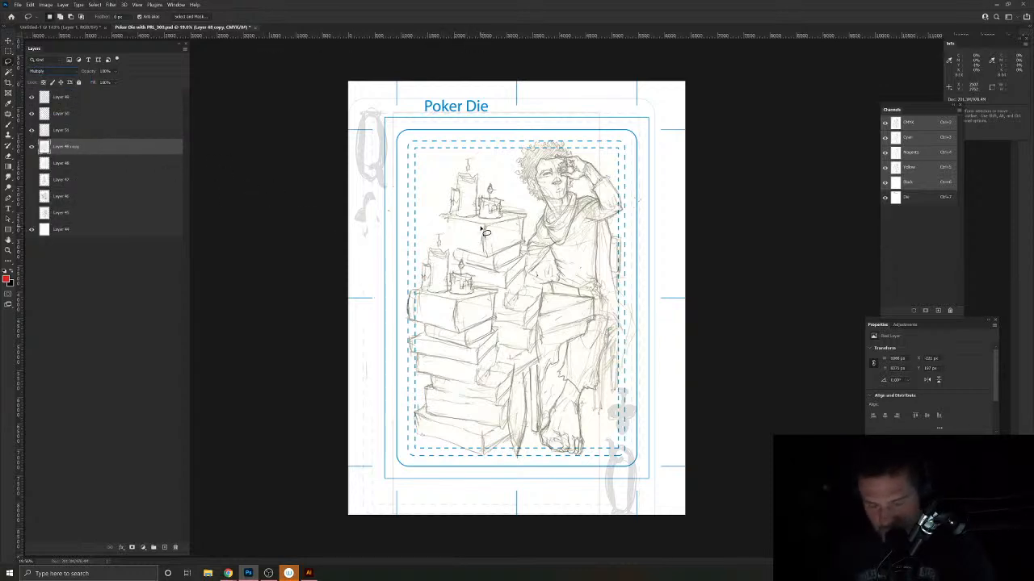
pyautogui.moveTo(62, 147); pyautogui.dragTo(63, 173)
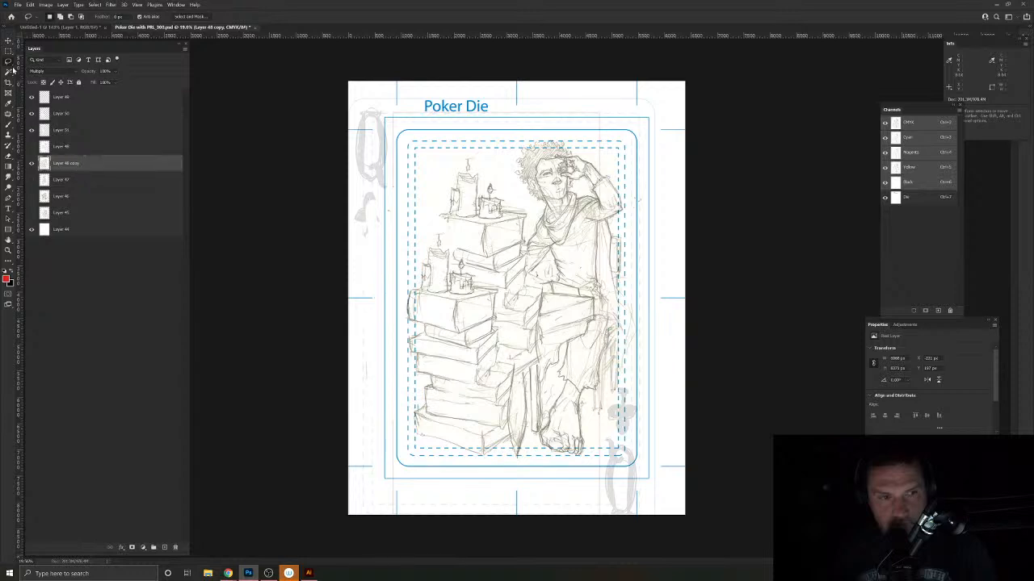
# Step: Shift the second book stack away from the figure with the Move tool and delete that stack's layer
pyautogui.click(8, 40)
pyautogui.click(490, 208)
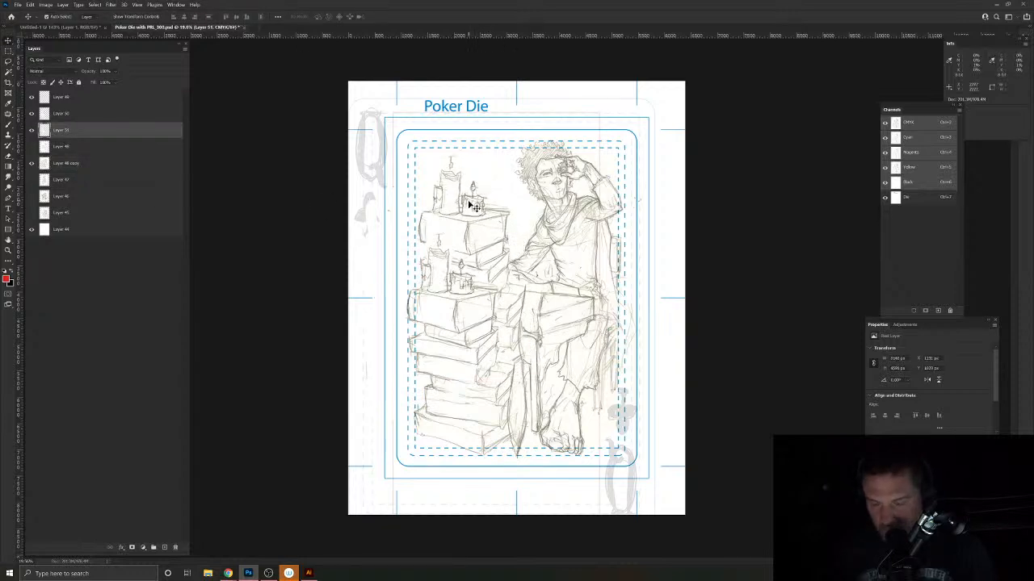
pyautogui.press('Delete')
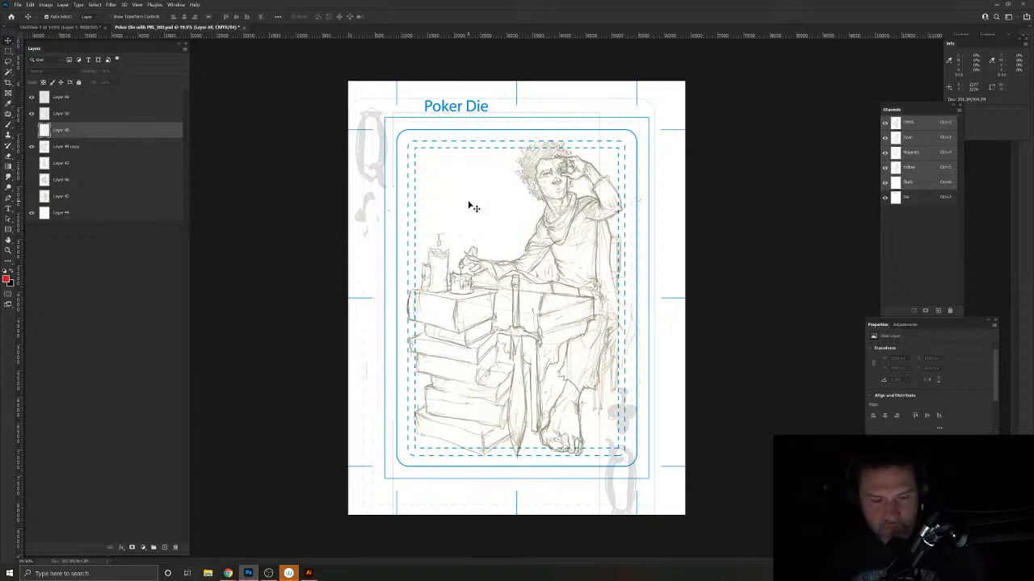
# Step: Brush a red K with a spade beneath it in the card's upper-left corner on a new layer, moved above Layer 50
pyautogui.click(164, 547)
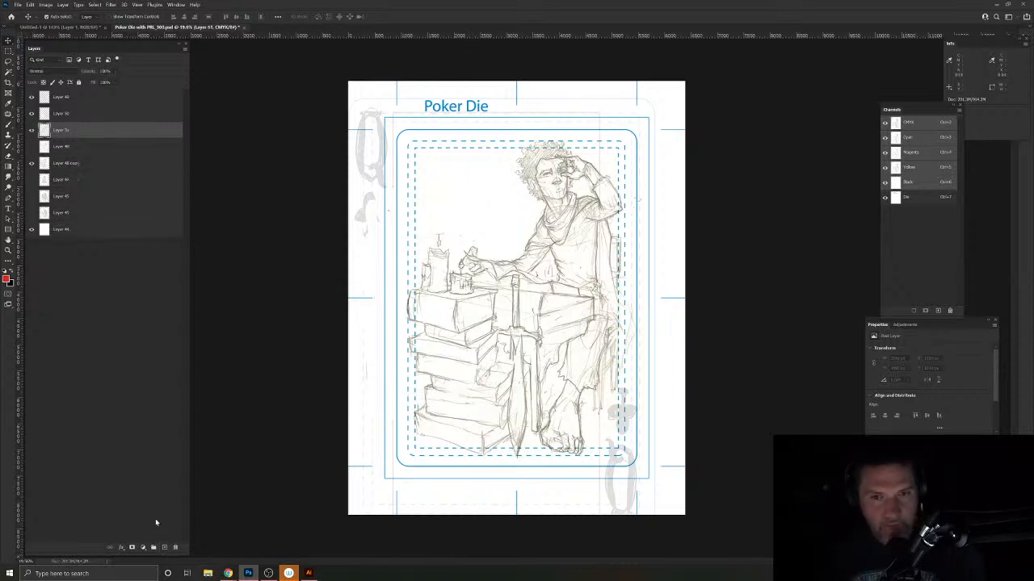
pyautogui.click(8, 127)
pyautogui.moveTo(411, 144)
pyautogui.mouseDown()
pyautogui.moveTo(411, 194)
pyautogui.moveTo(411, 159)
pyautogui.moveTo(420, 174)
pyautogui.mouseUp()
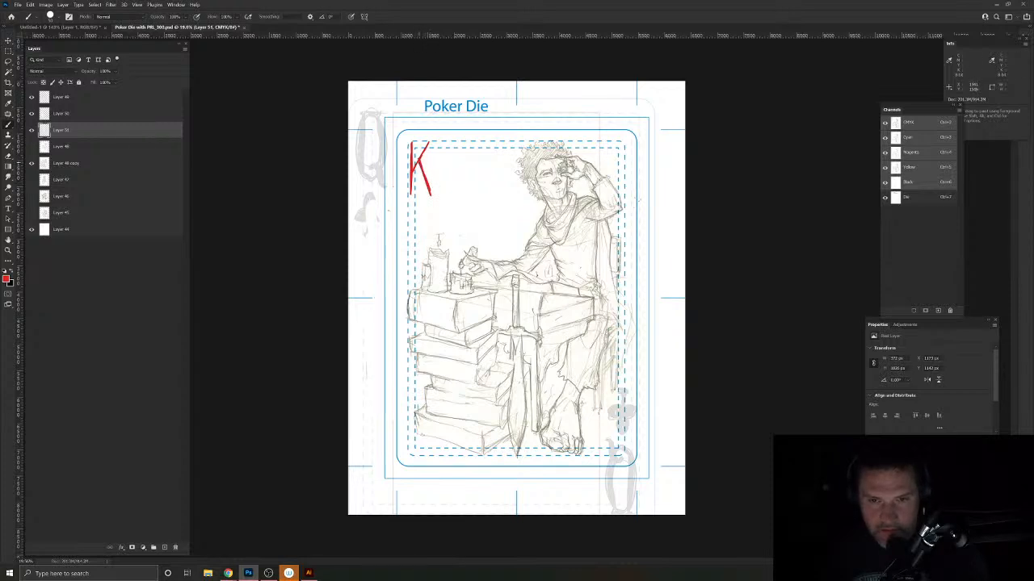
pyautogui.moveTo(413, 144)
pyautogui.mouseDown()
pyautogui.moveTo(413, 179)
pyautogui.moveTo(433, 193)
pyautogui.moveTo(427, 213)
pyautogui.mouseUp()
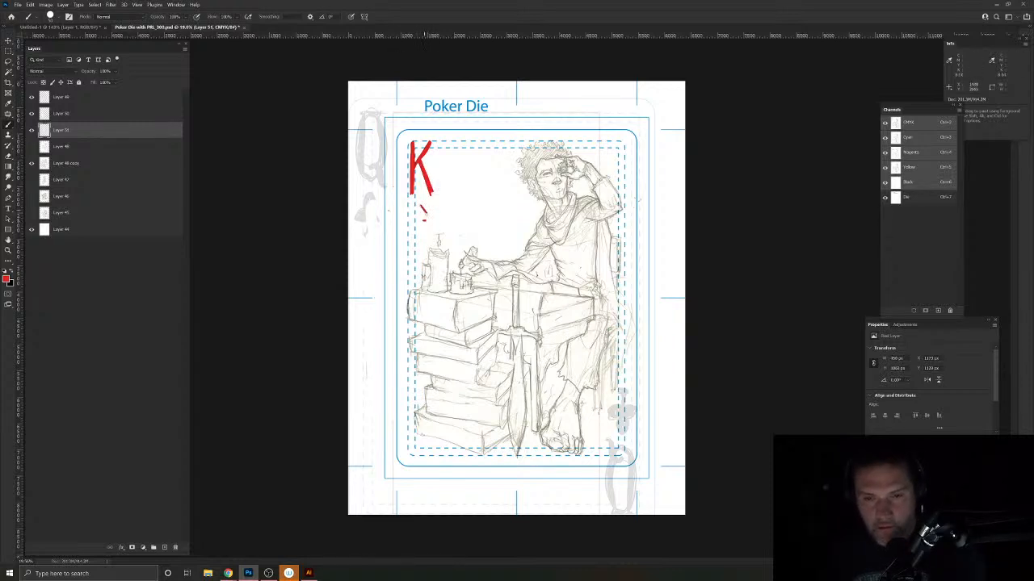
pyautogui.moveTo(92, 131)
pyautogui.mouseDown()
pyautogui.moveTo(76, 122)
pyautogui.moveTo(102, 111)
pyautogui.mouseUp()
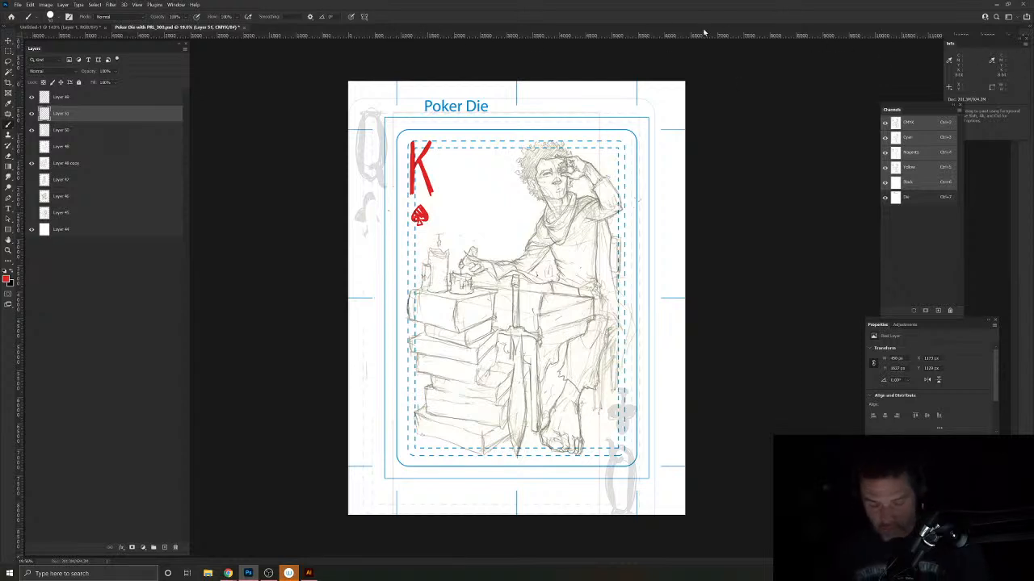
# Step: Duplicate the red K and spade layer and rotate the copy half a turn, together with Layer 44, into the opposite card corner
pyautogui.hotkey('ctrl', 'j')
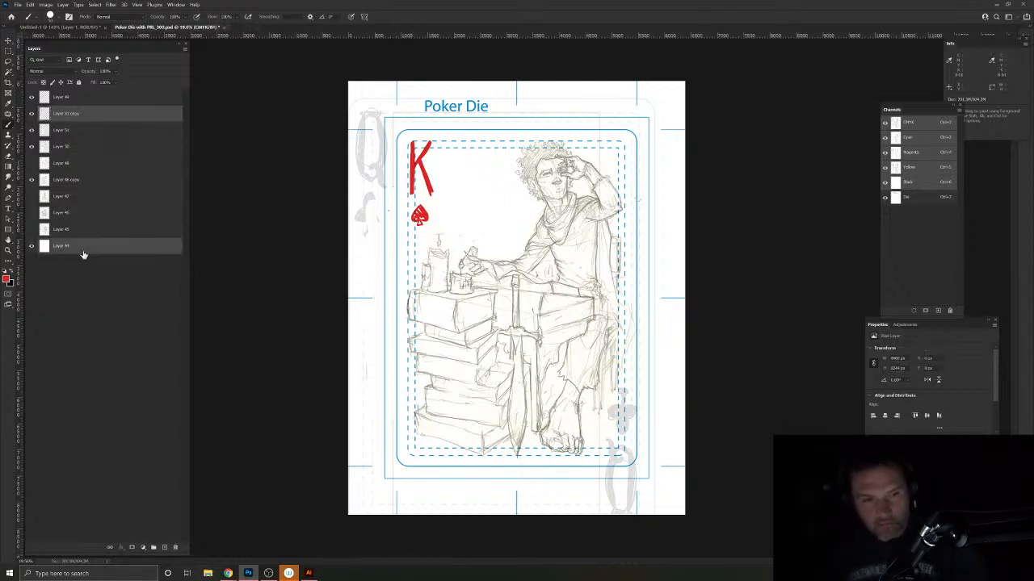
pyautogui.hotkey('ctrl', 't')
pyautogui.moveTo(718, 229); pyautogui.dragTo(302, 357)
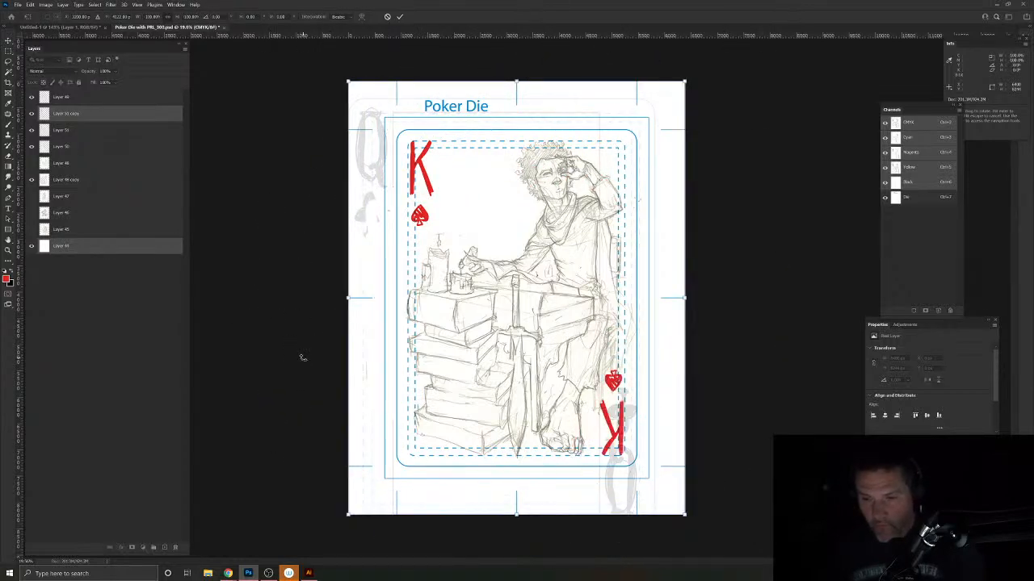
pyautogui.press('Return')
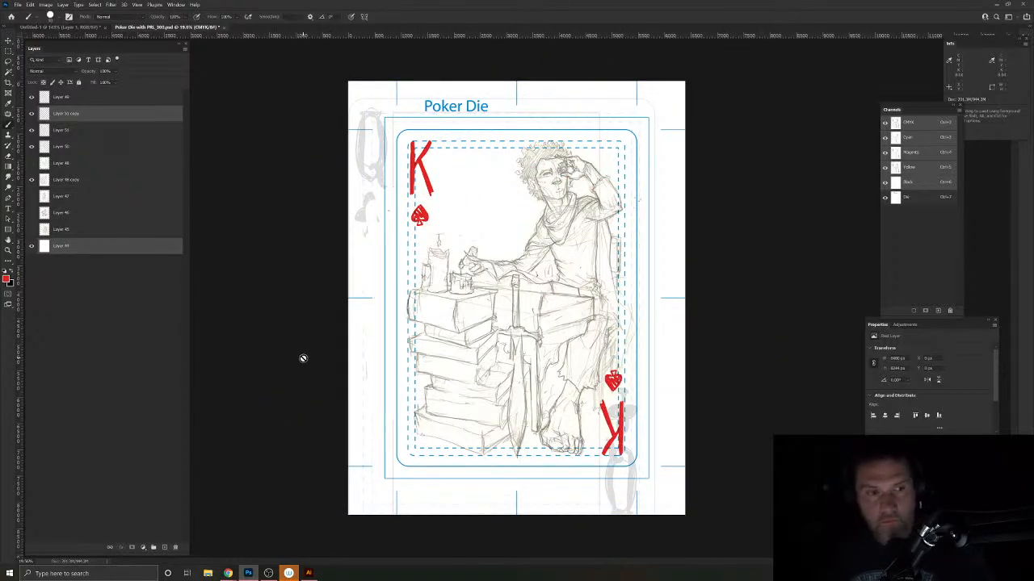
# Step: On a new layer above Layer 50, brush grey curved outlines of a large round shape between the K and the figure's head
pyautogui.click(71, 148)
pyautogui.click(164, 548)
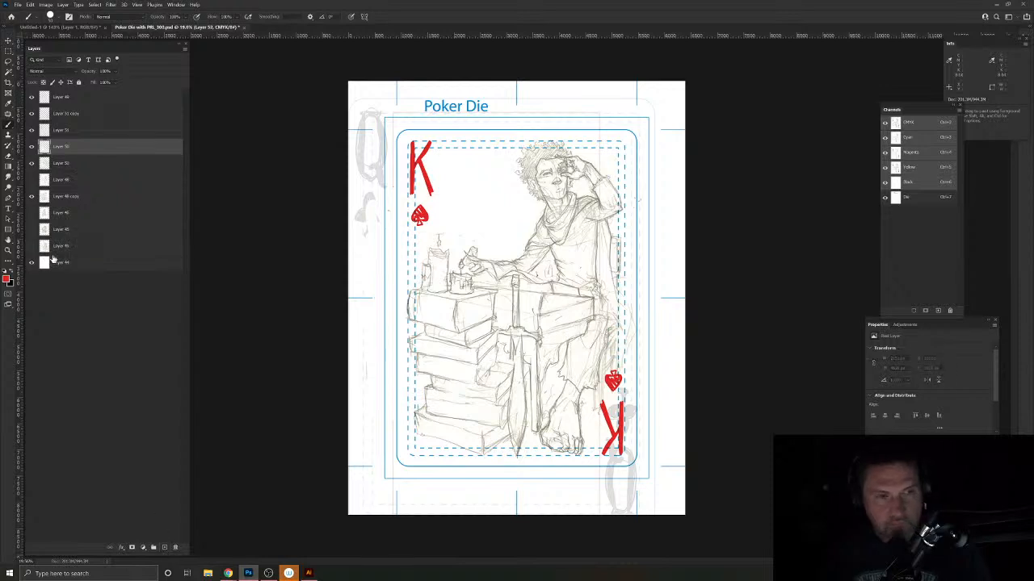
pyautogui.keyDown('alt'); pyautogui.click(546, 215); pyautogui.keyUp('alt')
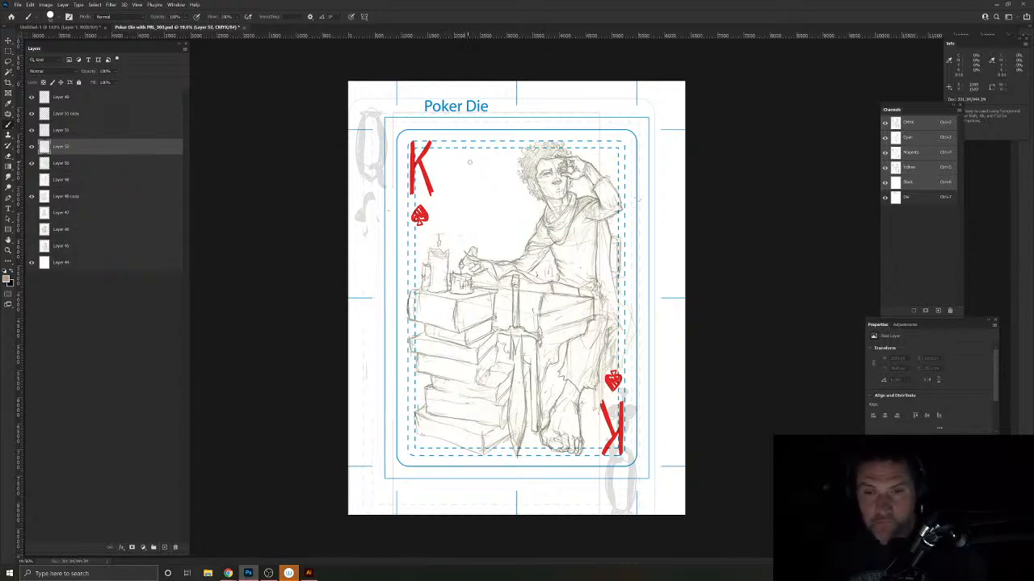
pyautogui.moveTo(500, 164); pyautogui.dragTo(507, 185)
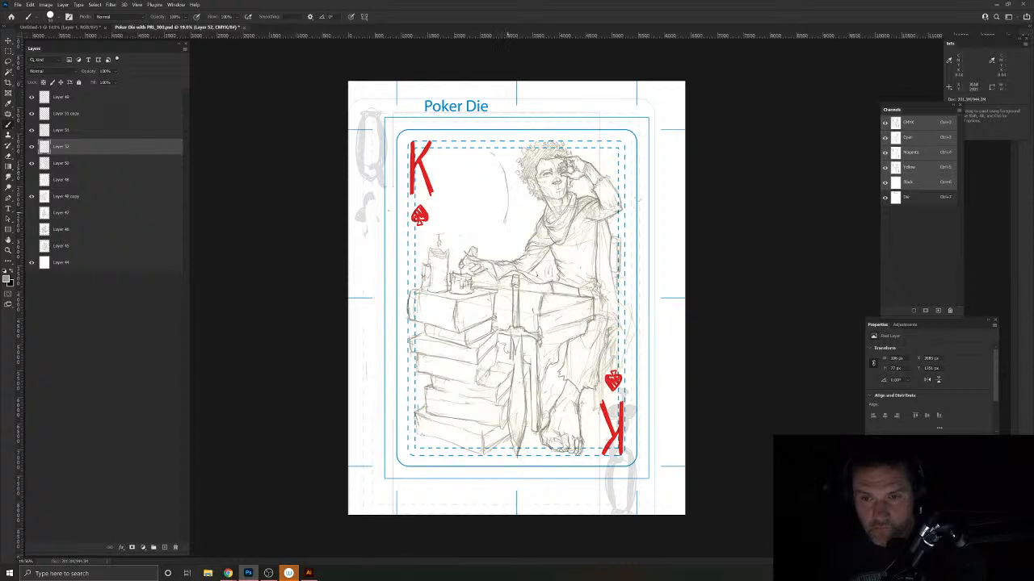
pyautogui.moveTo(505, 222); pyautogui.dragTo(483, 240)
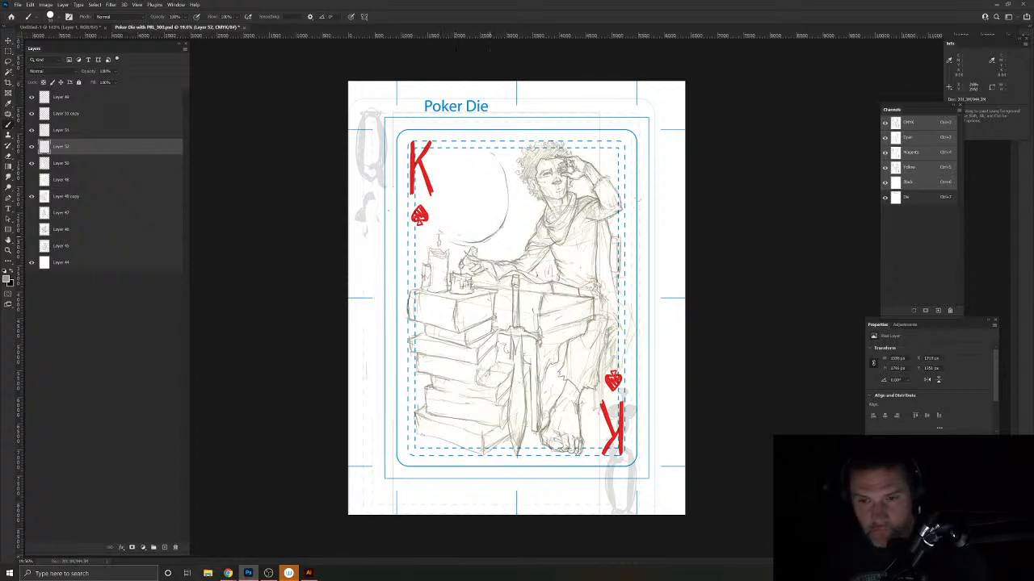
pyautogui.moveTo(487, 151); pyautogui.dragTo(504, 209)
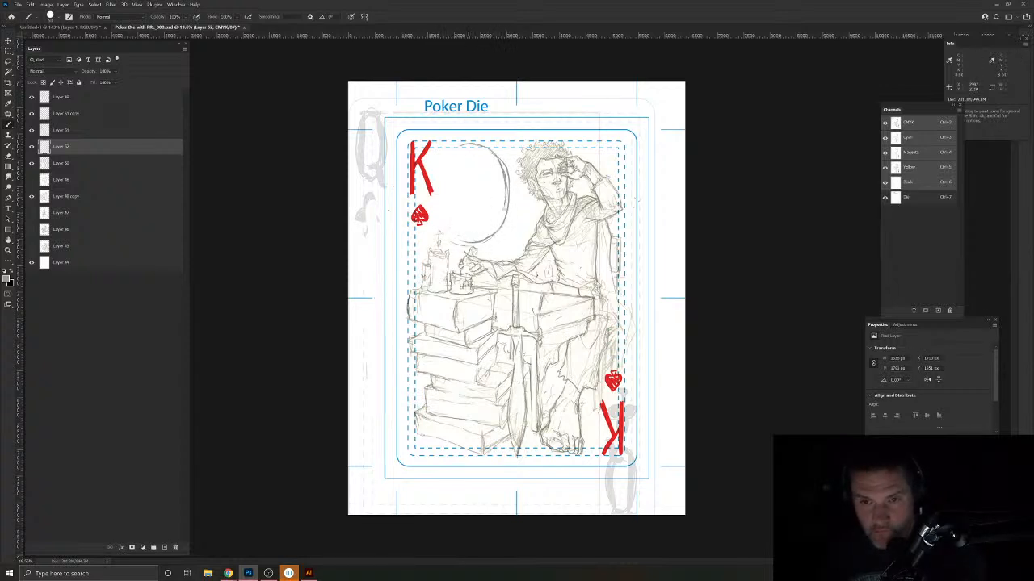
pyautogui.moveTo(481, 162); pyautogui.dragTo(484, 178)
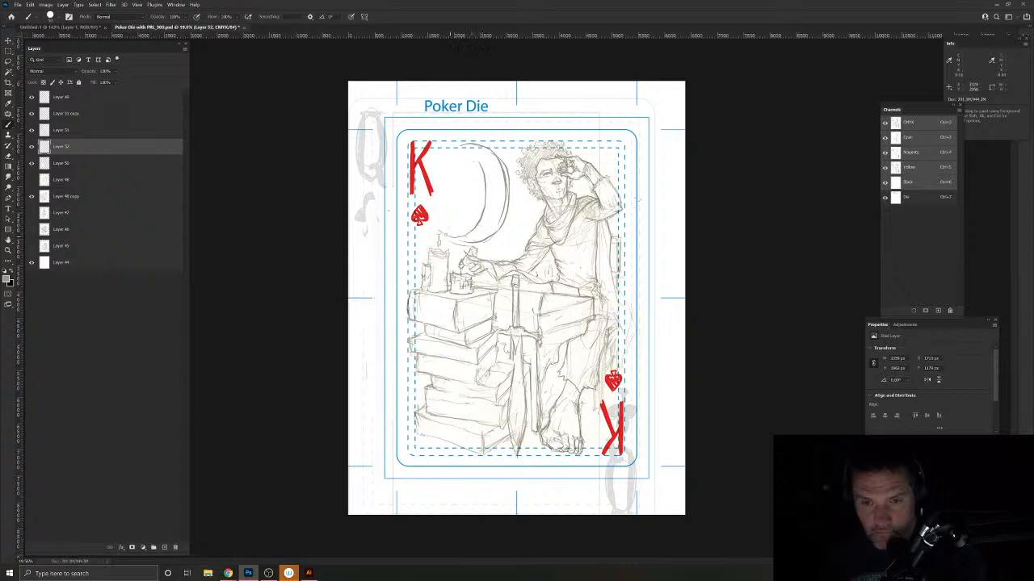
# Step: Add a vertical centre line, a small circular hub and radiating spokes inside the round shape
pyautogui.moveTo(444, 235)
pyautogui.mouseDown()
pyautogui.moveTo(482, 206)
pyautogui.moveTo(476, 158)
pyautogui.moveTo(449, 145)
pyautogui.moveTo(450, 197)
pyautogui.mouseUp()
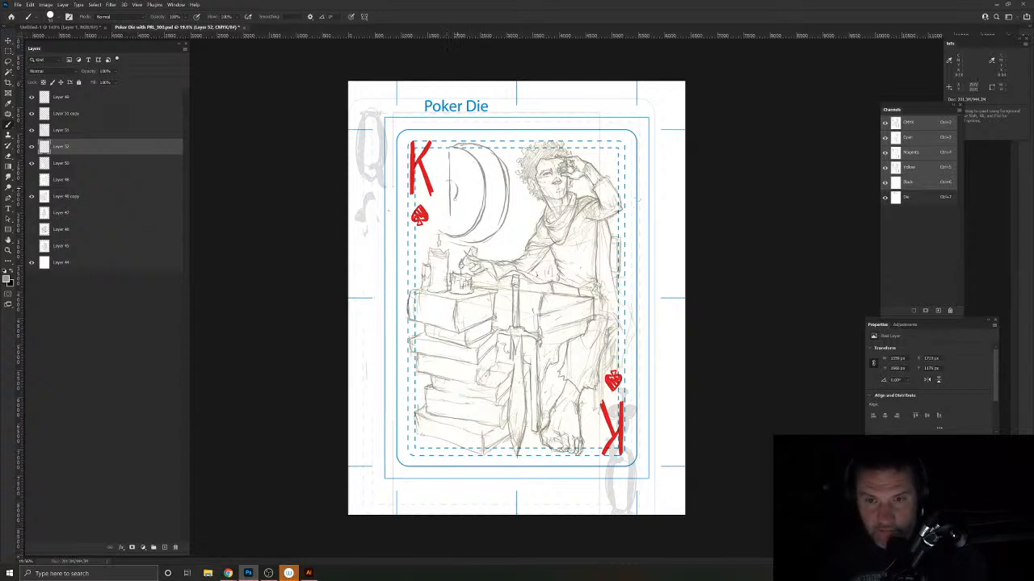
pyautogui.press('e')
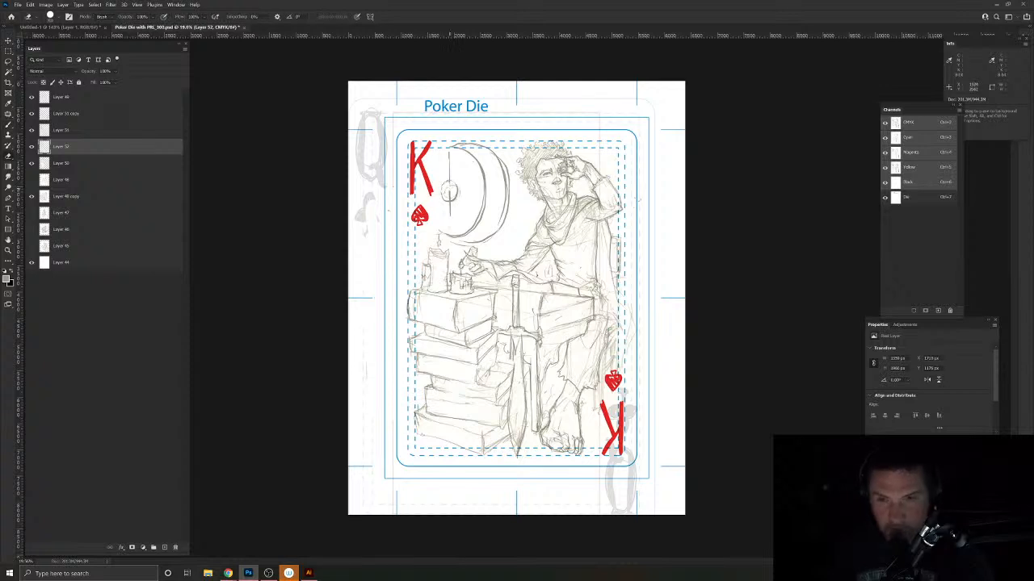
pyautogui.press('b')
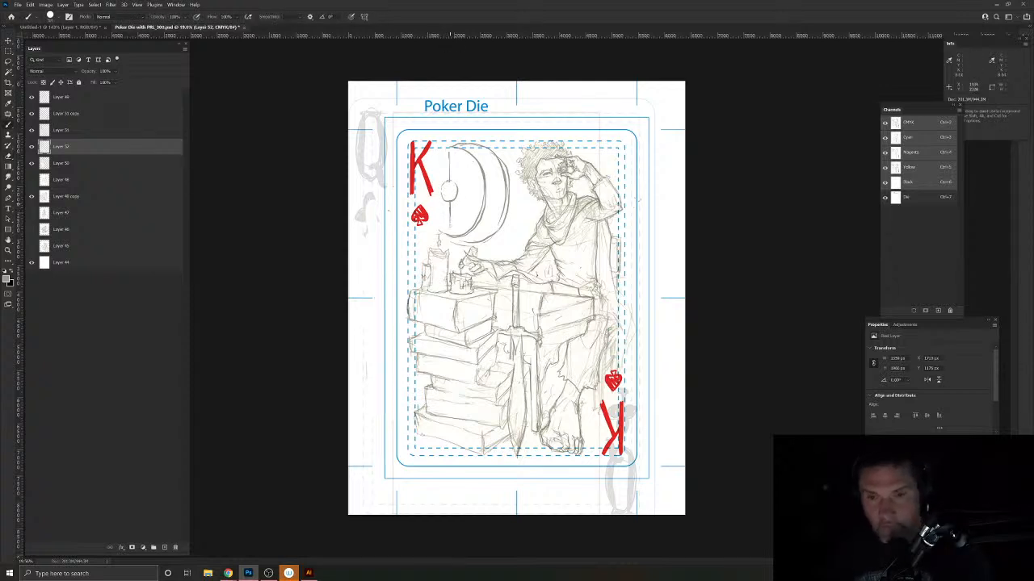
pyautogui.moveTo(466, 191); pyautogui.dragTo(484, 191)
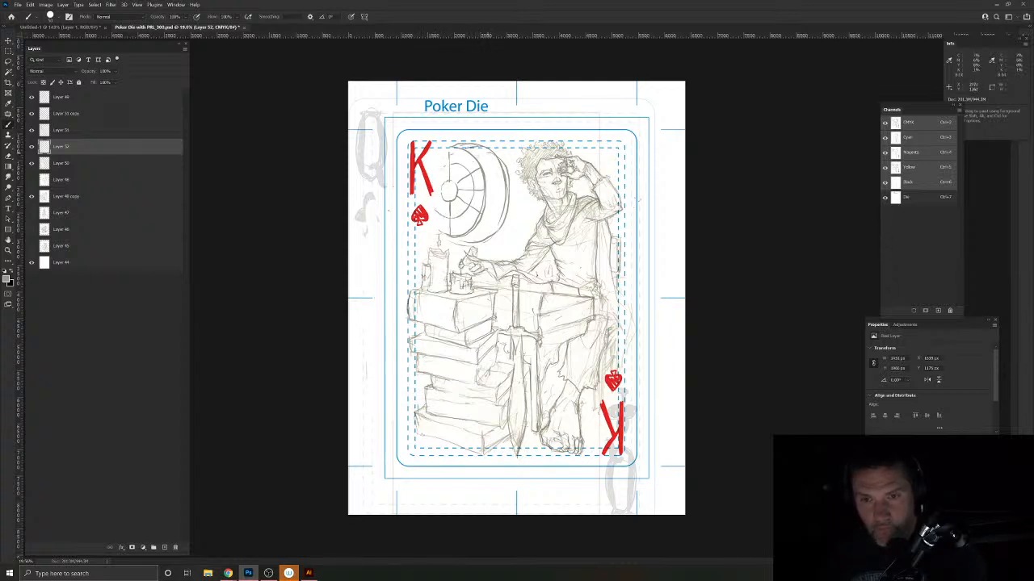
# Step: Brush cross ribs along the round shape's rim and sketch a further outer arc with ribs behind the figure
pyautogui.moveTo(472, 154)
pyautogui.mouseDown()
pyautogui.moveTo(487, 158)
pyautogui.moveTo(508, 193)
pyautogui.moveTo(504, 209)
pyautogui.mouseUp()
pyautogui.moveTo(517, 159)
pyautogui.mouseDown()
pyautogui.moveTo(513, 226)
pyautogui.moveTo(501, 244)
pyautogui.mouseUp()
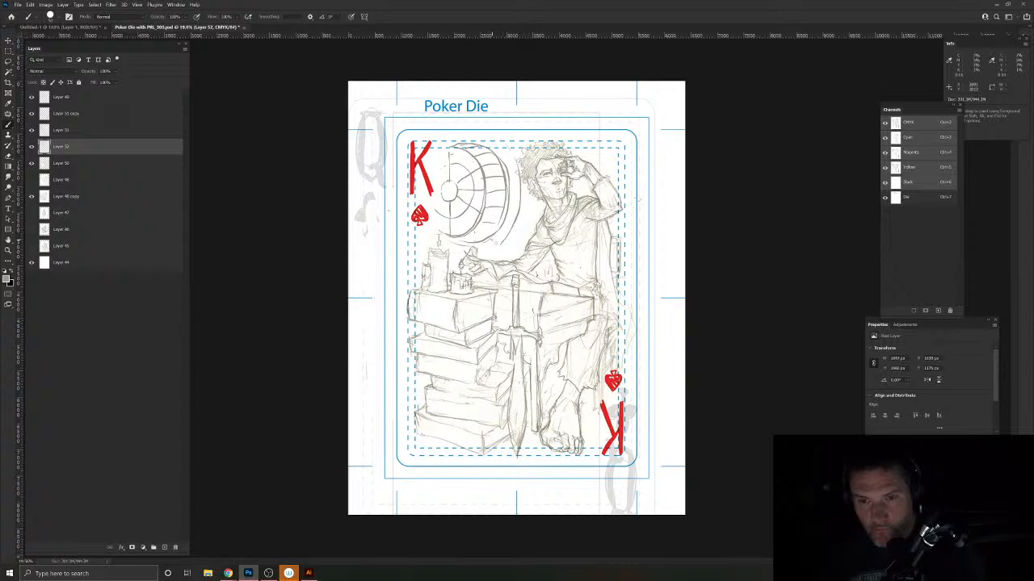
pyautogui.moveTo(504, 192)
pyautogui.mouseDown()
pyautogui.moveTo(516, 194)
pyautogui.moveTo(530, 253)
pyautogui.mouseUp()
pyautogui.moveTo(476, 228); pyautogui.dragTo(485, 239)
pyautogui.moveTo(566, 150); pyautogui.dragTo(576, 152)
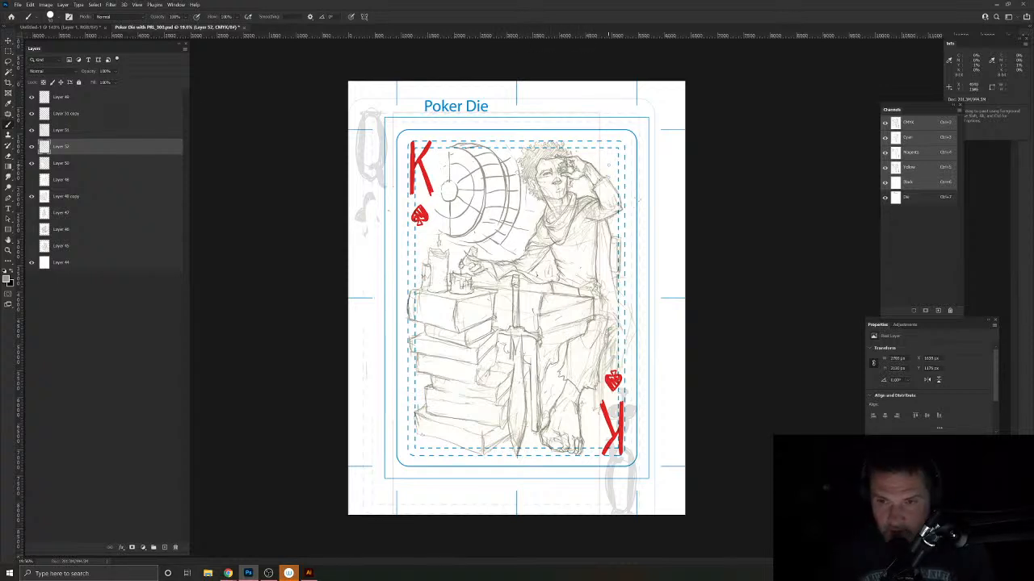
# Step: Lasso the figure's raised hand and forearm, cut them from Layer 48 copy and paste them onto a new layer
pyautogui.press('l')
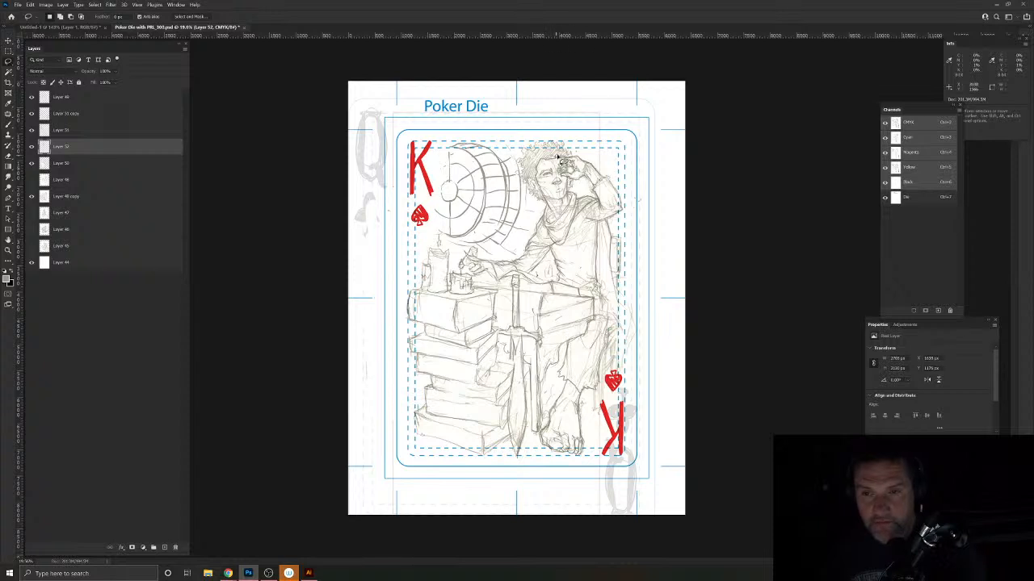
pyautogui.moveTo(557, 153)
pyautogui.mouseDown()
pyautogui.moveTo(588, 186)
pyautogui.moveTo(609, 221)
pyautogui.moveTo(626, 215)
pyautogui.moveTo(614, 177)
pyautogui.moveTo(574, 153)
pyautogui.mouseUp()
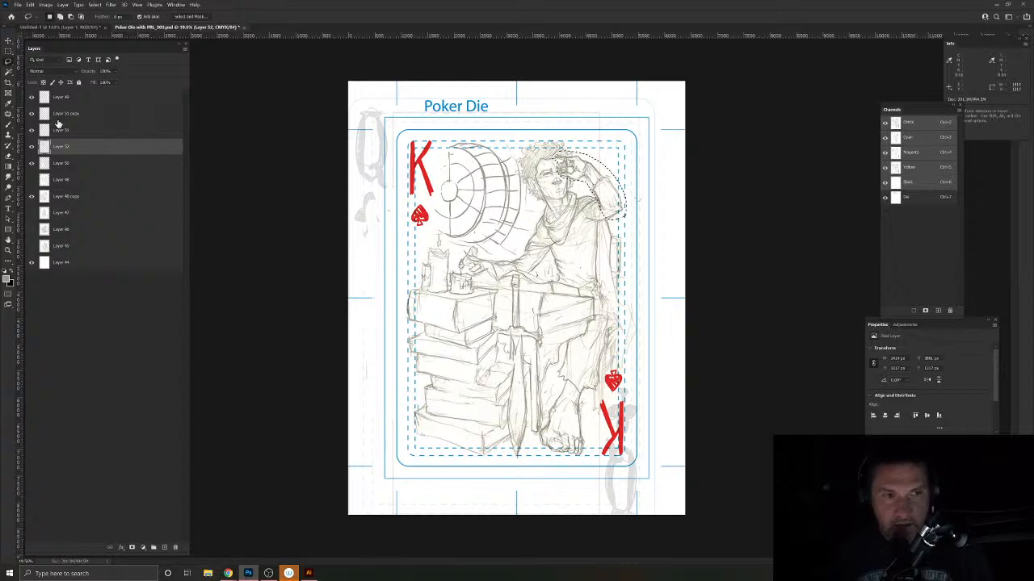
pyautogui.click(32, 148)
pyautogui.click(31, 147)
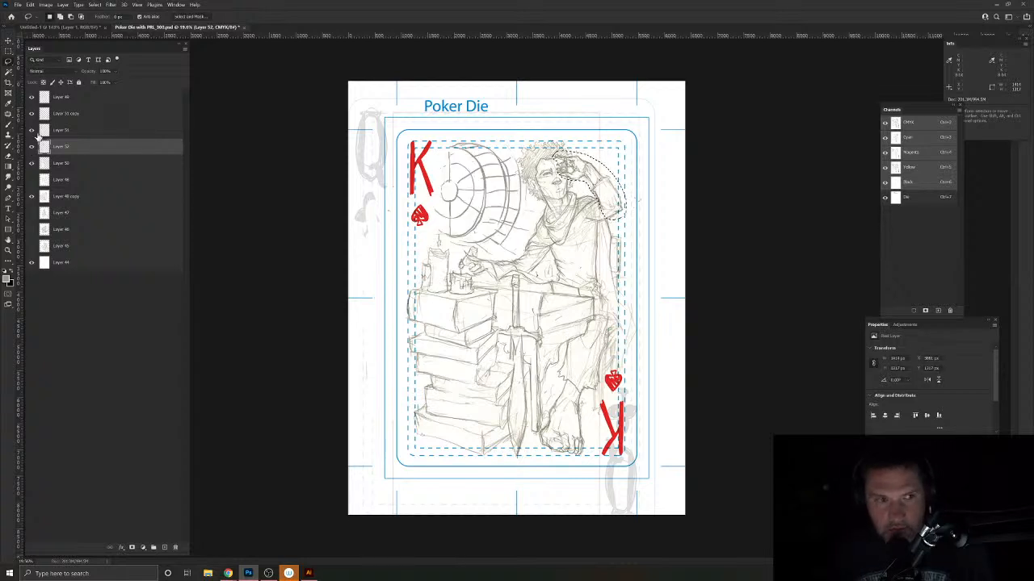
pyautogui.click(33, 165)
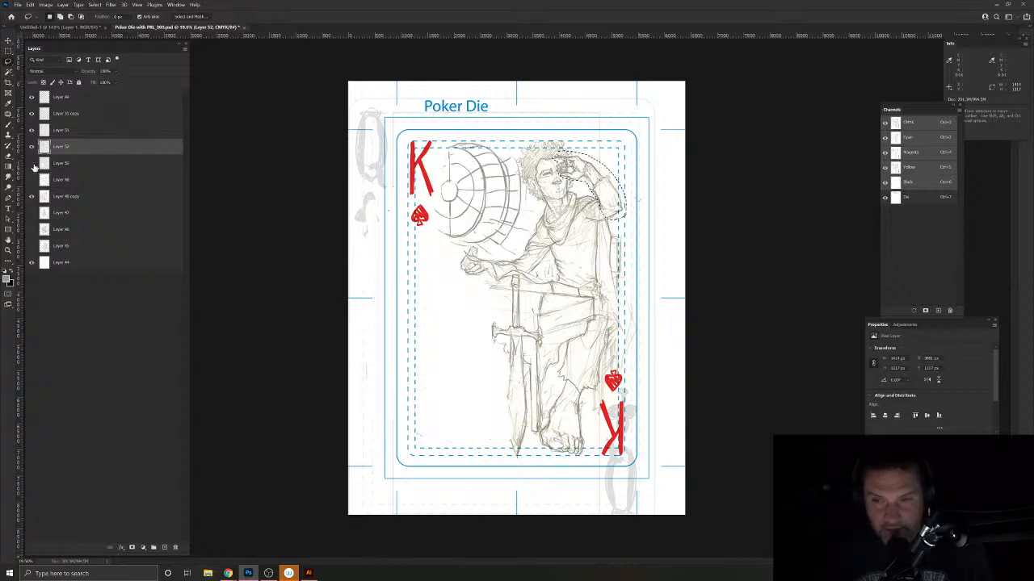
pyautogui.click(33, 165)
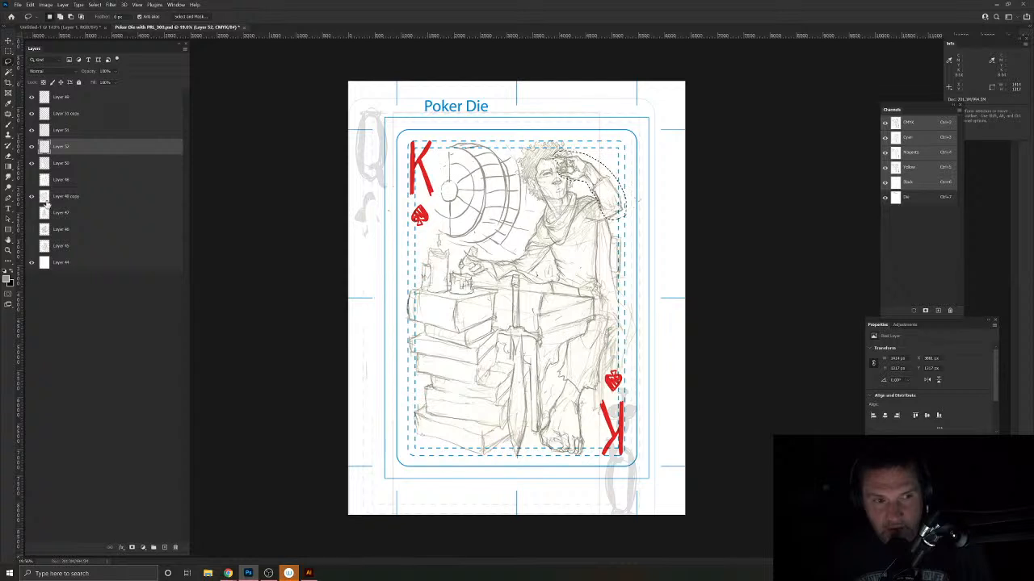
pyautogui.click(46, 200)
pyautogui.click(32, 197)
pyautogui.click(32, 197)
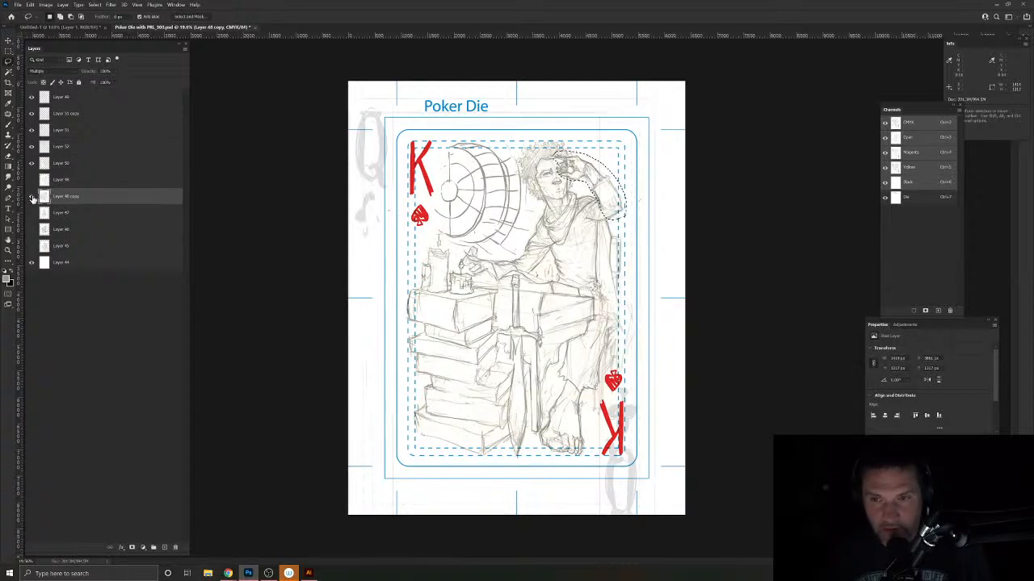
pyautogui.hotkey('ctrl', 'v')
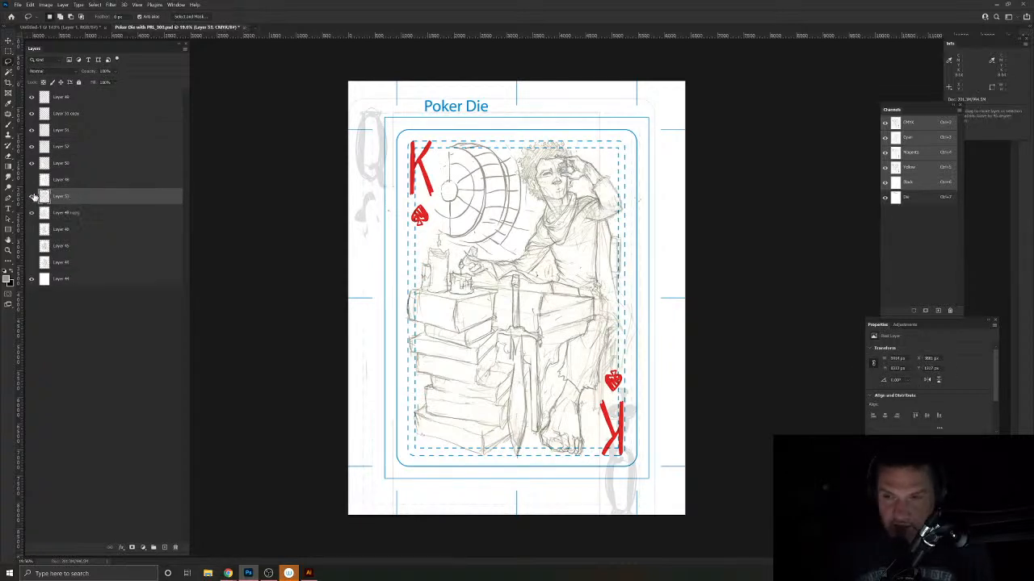
# Step: Rotate the pasted forearm clockwise with Free Transform and move it so the hand is raised clear of the face
pyautogui.hotkey('ctrl', 't')
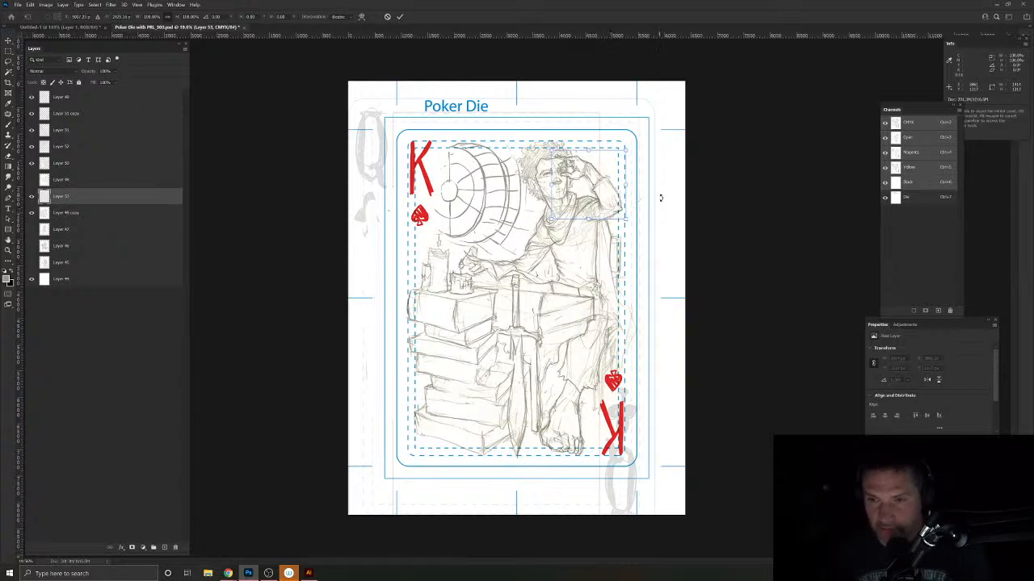
pyautogui.moveTo(660, 197); pyautogui.dragTo(667, 211)
pyautogui.moveTo(602, 177); pyautogui.dragTo(613, 202)
pyautogui.press('Return')
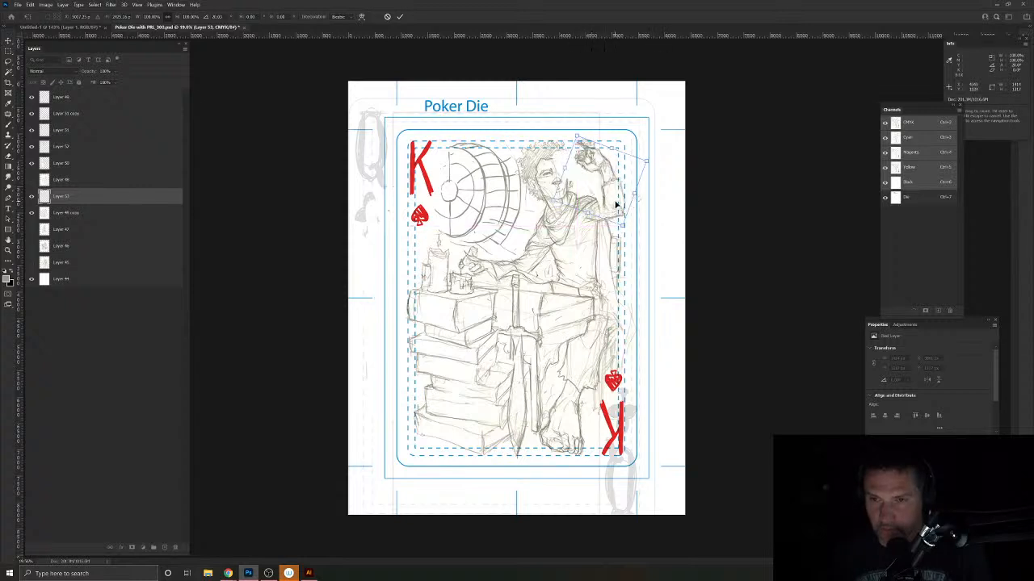
# Step: Using a sampled sketch grey, brush in the missing side of the face, the eye, hair curls and the raised arm's shoulder line
pyautogui.press('l')
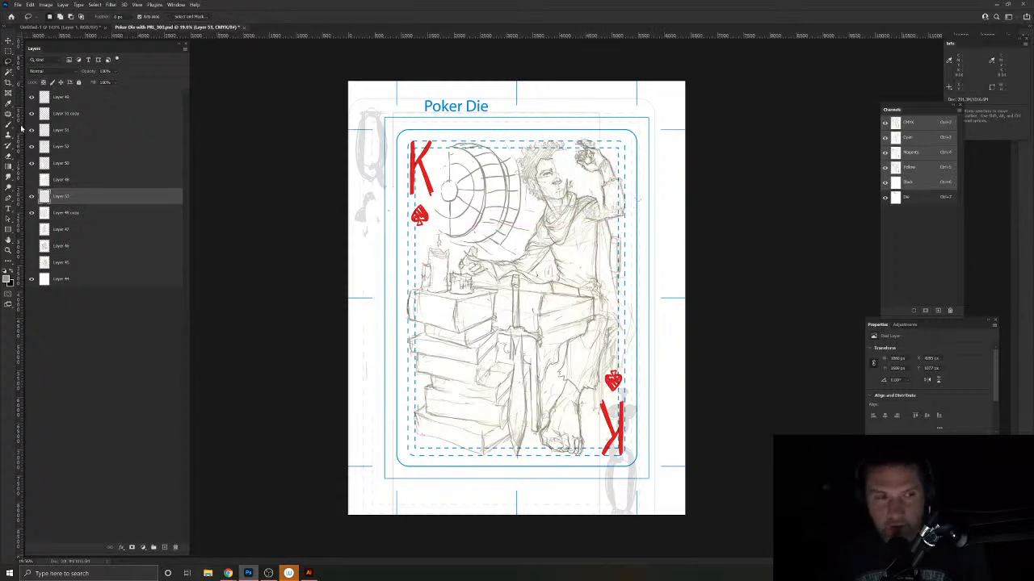
pyautogui.press('b')
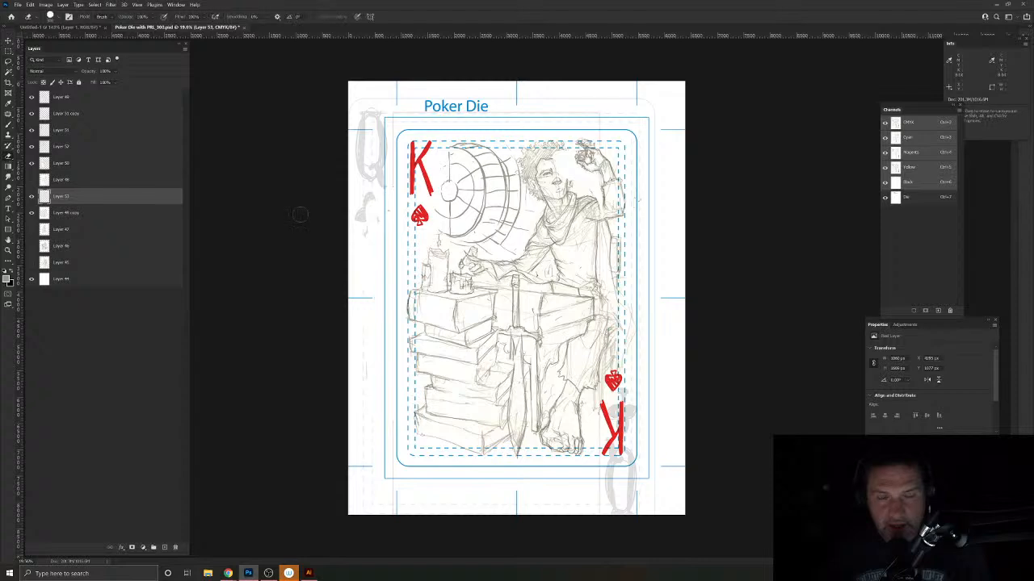
pyautogui.scroll(5, 549, 137)
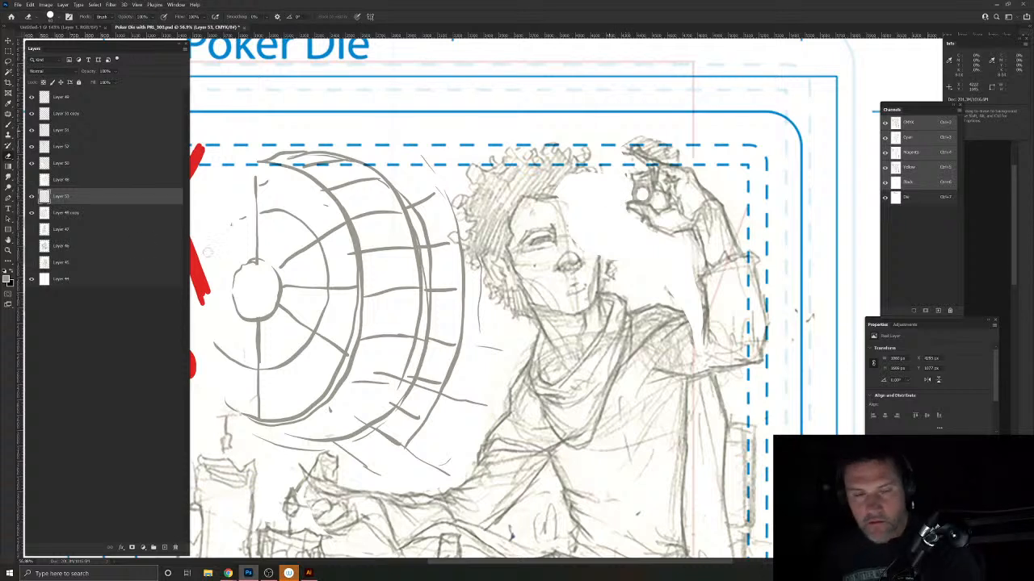
pyautogui.click(8, 124)
pyautogui.keyDown('alt'); pyautogui.click(508, 216); pyautogui.keyUp('alt')
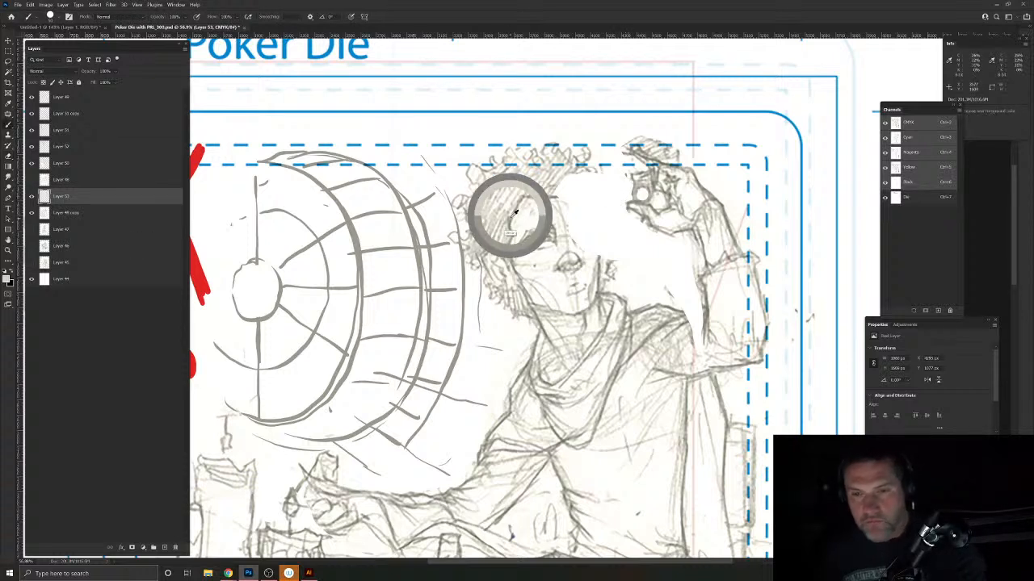
pyautogui.moveTo(594, 219); pyautogui.dragTo(596, 270)
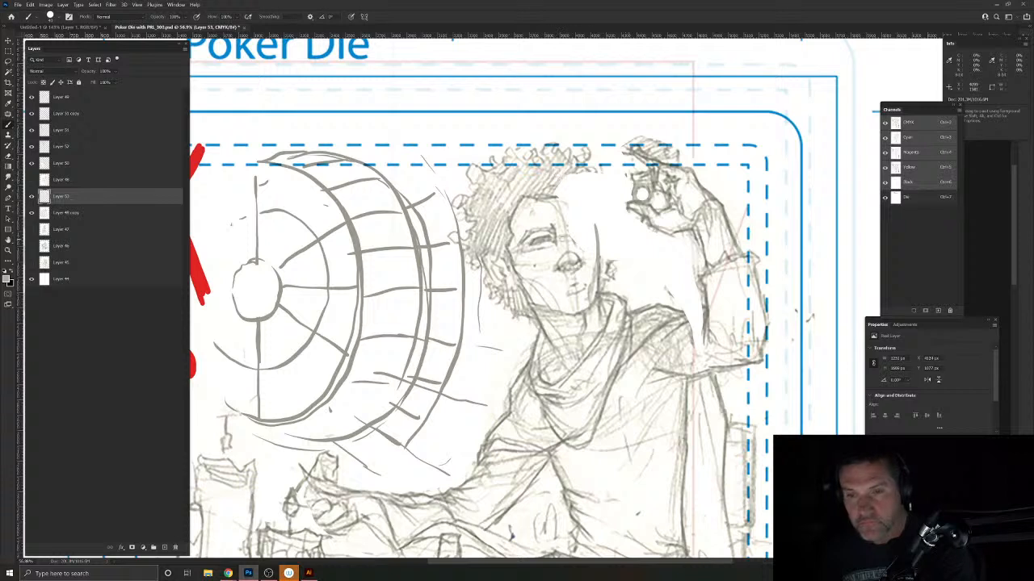
pyautogui.moveTo(590, 222); pyautogui.dragTo(586, 235)
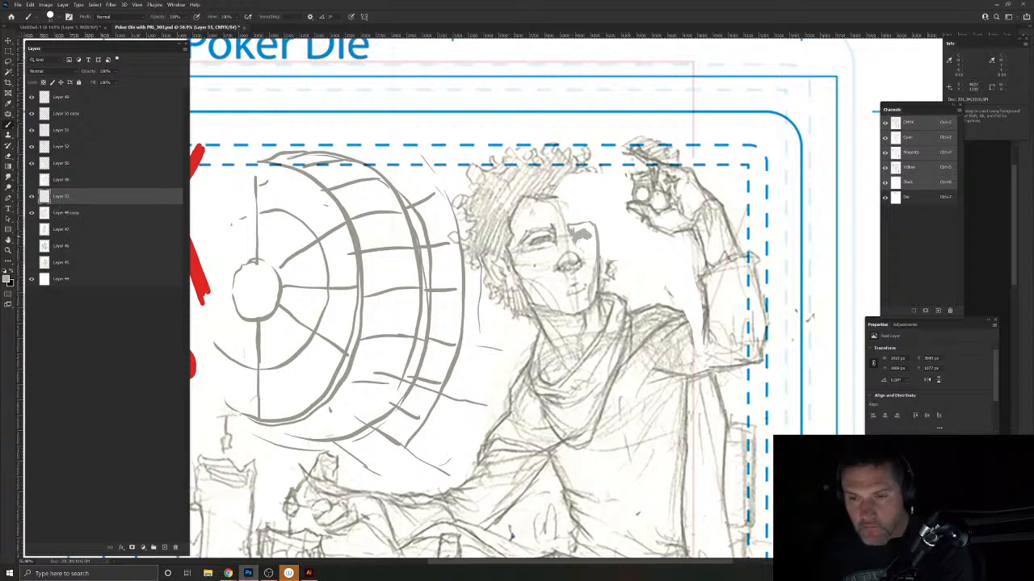
pyautogui.moveTo(566, 199)
pyautogui.mouseDown()
pyautogui.moveTo(588, 210)
pyautogui.moveTo(576, 178)
pyautogui.moveTo(567, 184)
pyautogui.moveTo(607, 215)
pyautogui.moveTo(592, 219)
pyautogui.mouseUp()
pyautogui.moveTo(573, 183)
pyautogui.mouseDown()
pyautogui.moveTo(559, 183)
pyautogui.moveTo(566, 191)
pyautogui.mouseUp()
pyautogui.moveTo(599, 247); pyautogui.dragTo(596, 266)
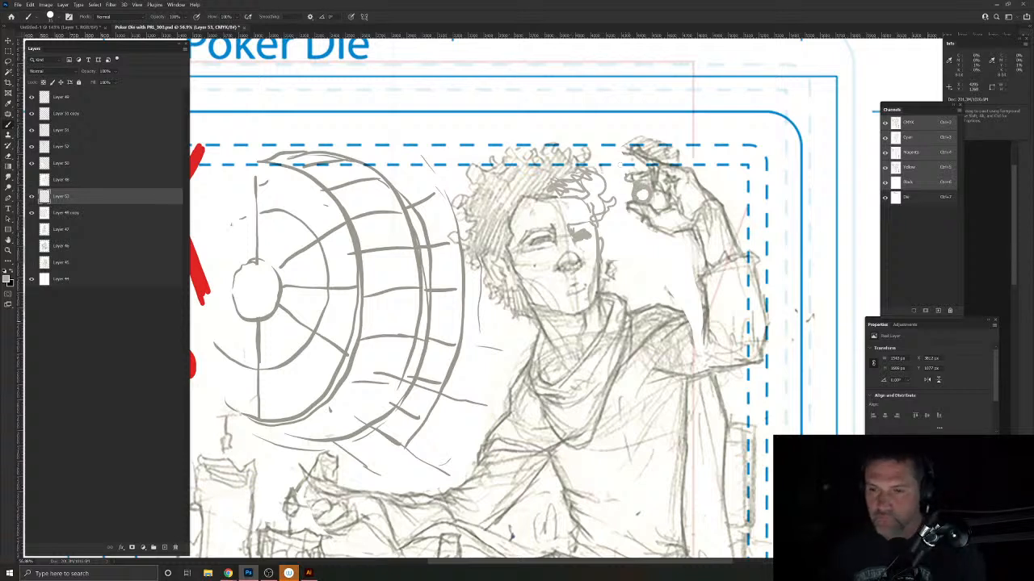
pyautogui.moveTo(642, 310)
pyautogui.mouseDown()
pyautogui.moveTo(702, 310)
pyautogui.moveTo(701, 341)
pyautogui.mouseUp()
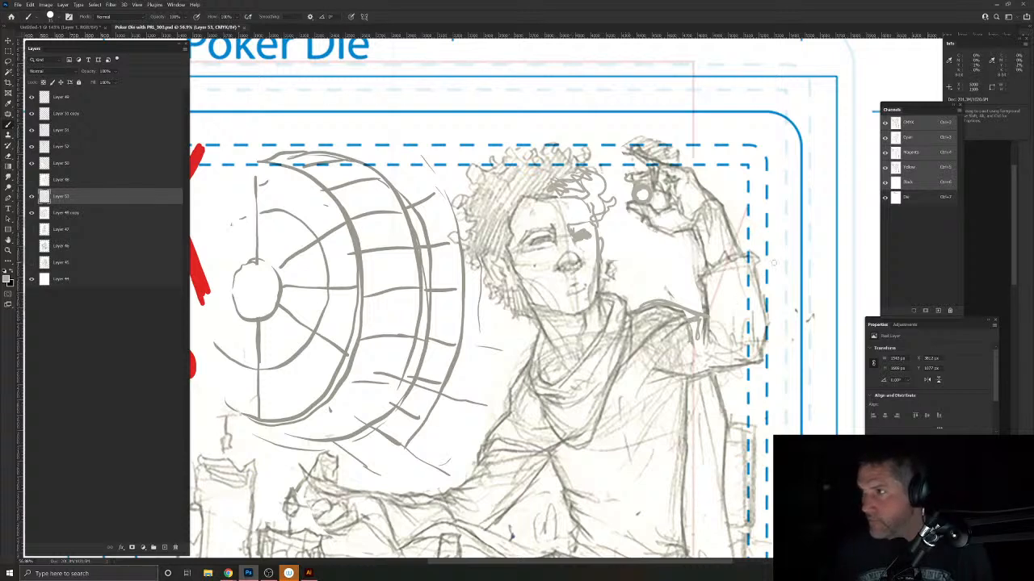
# Step: Merge the layers from Layer 48 copy up to the topmost layer into one and toggle the merged layer's visibility
pyautogui.hotkey('ctrl', '0')
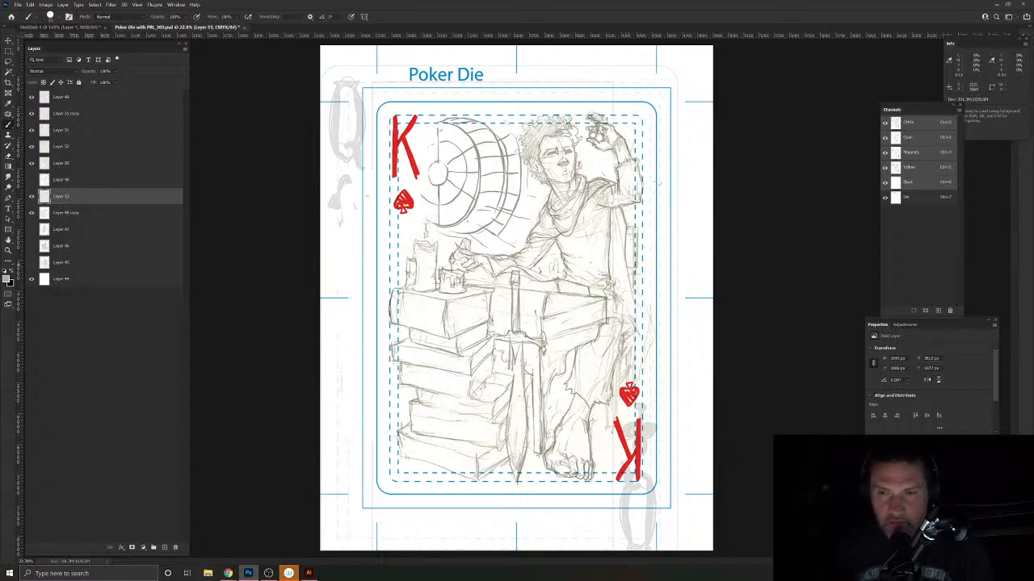
pyautogui.click(75, 218)
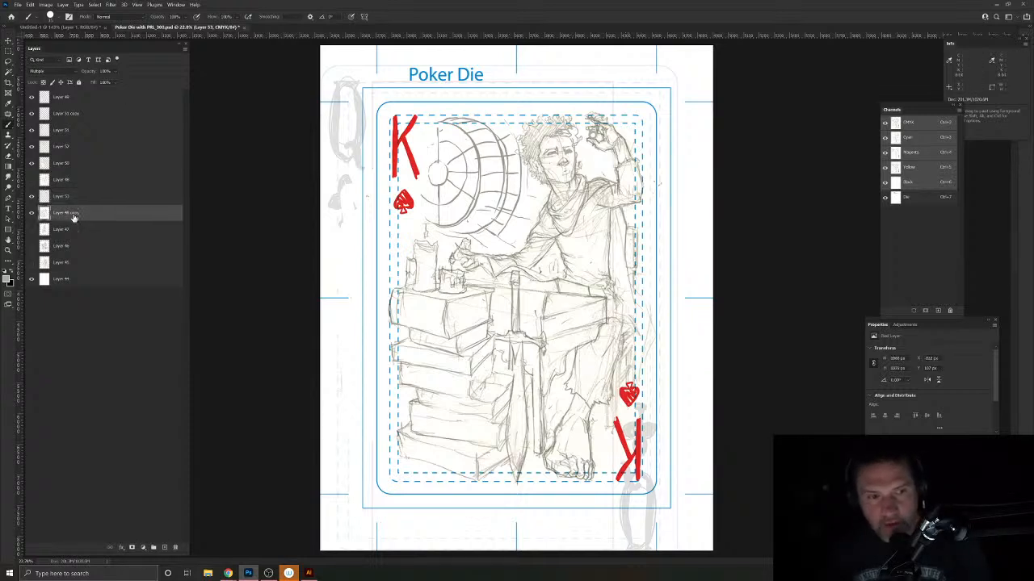
pyautogui.click(31, 99)
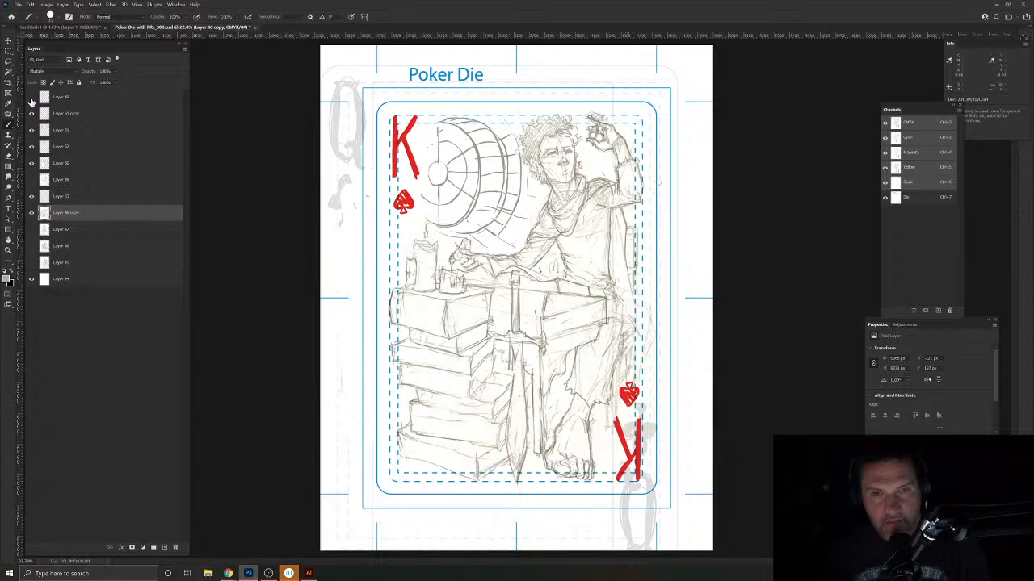
pyautogui.keyDown('shift'); pyautogui.click(75, 101); pyautogui.keyUp('shift')
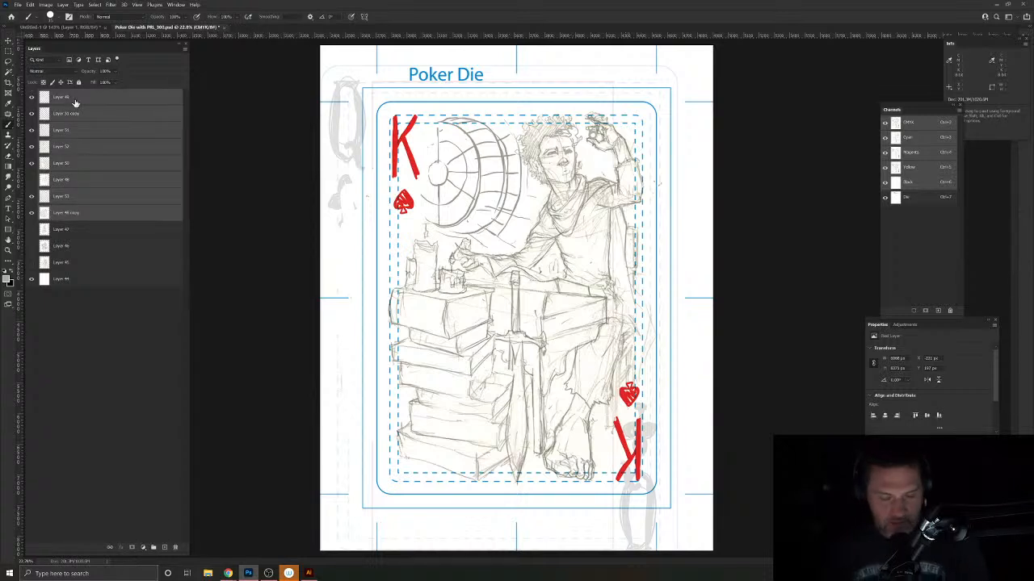
pyautogui.hotkey('ctrl', 'e')
pyautogui.click(31, 98)
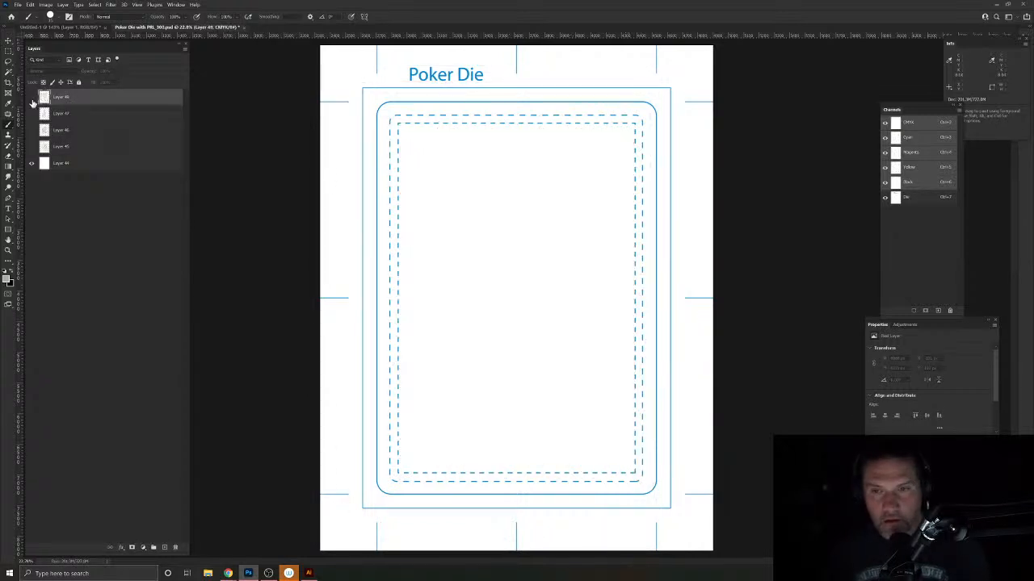
pyautogui.click(31, 98)
pyautogui.click(31, 98)
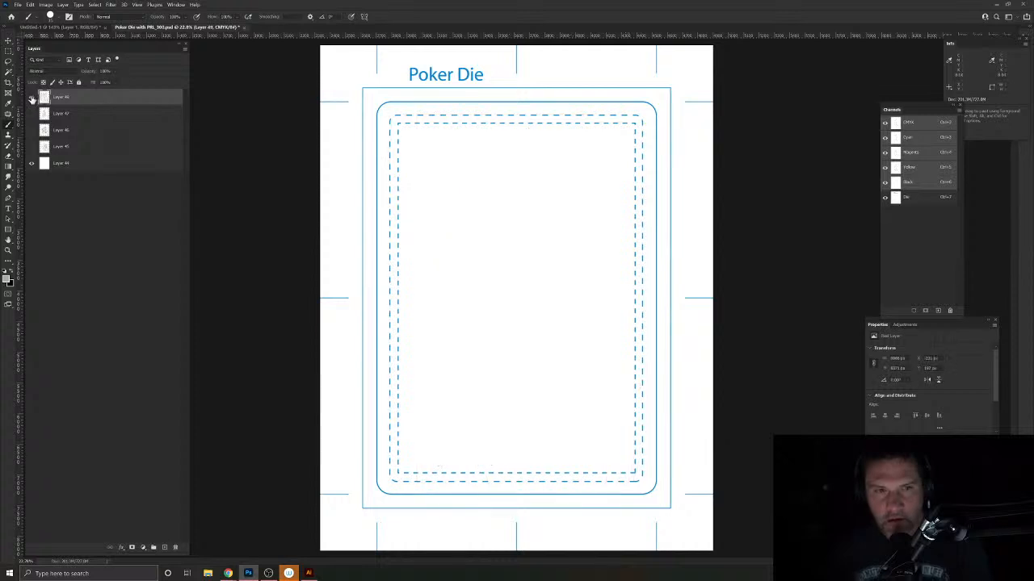
# Step: Undo the last layer merge and toggle the visibility of the layers holding the red K and spade indices
pyautogui.click(31, 98)
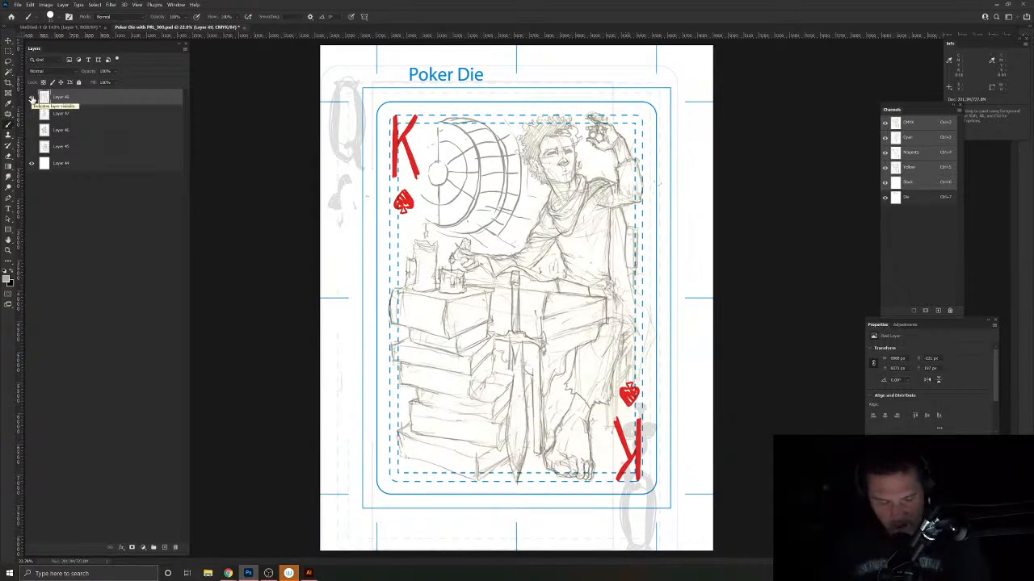
pyautogui.hotkey('ctrl', 'z')
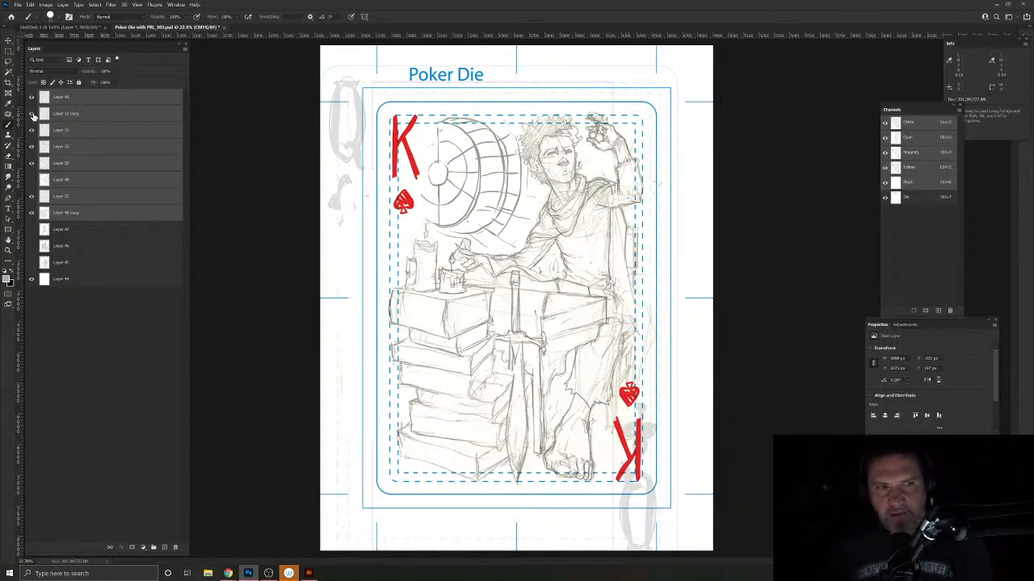
pyautogui.click(32, 114)
pyautogui.click(33, 131)
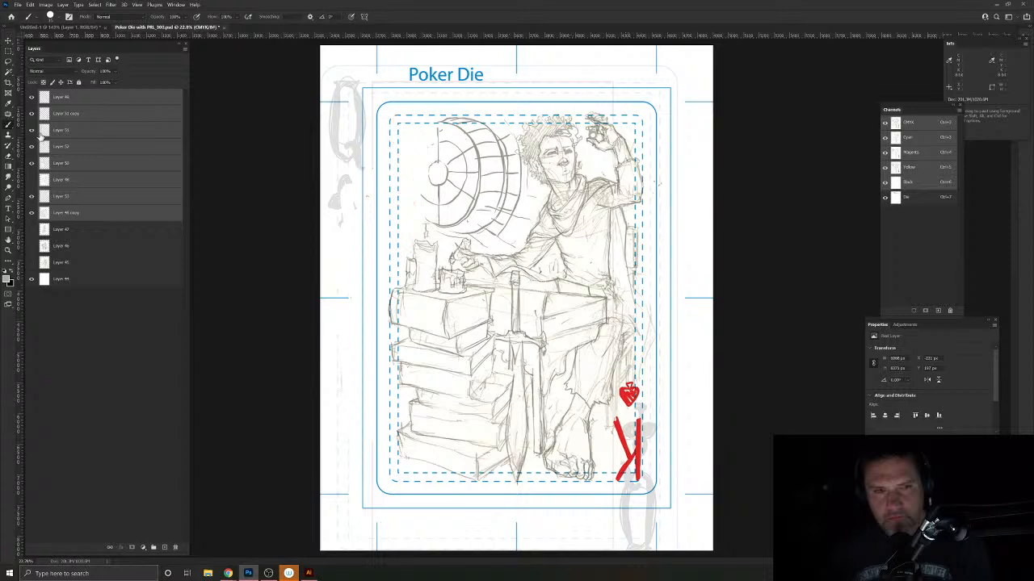
# Step: Merge Layer 51 and Layer 51 copy, holding the red K and spade indices, and move the result above Layer 49
pyautogui.click(103, 136)
pyautogui.keyDown('shift'); pyautogui.click(92, 118); pyautogui.keyUp('shift')
pyautogui.hotkey('ctrl', 'e')
pyautogui.moveTo(93, 118); pyautogui.dragTo(89, 92)
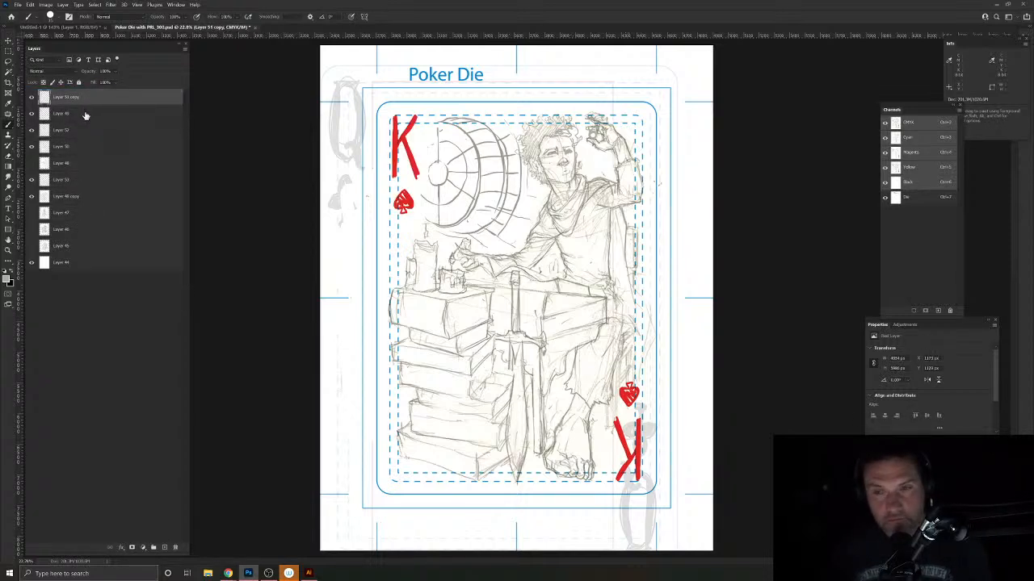
# Step: Merge the King sketch layers from Layer 49 down to Layer 48 copy into one and hide the merged layer
pyautogui.click(85, 116)
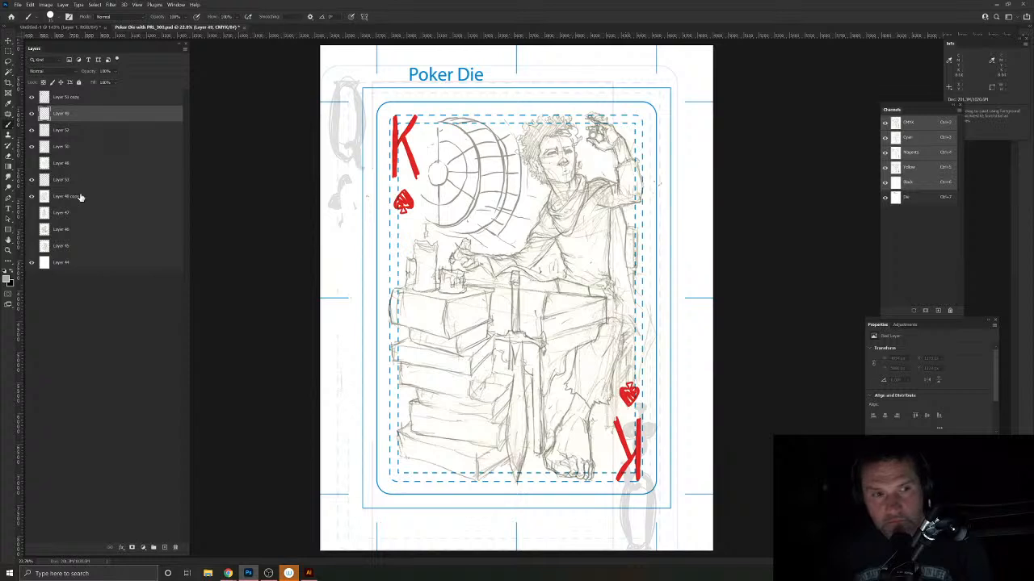
pyautogui.keyDown('shift'); pyautogui.click(80, 196); pyautogui.keyUp('shift')
pyautogui.hotkey('ctrl', 'e')
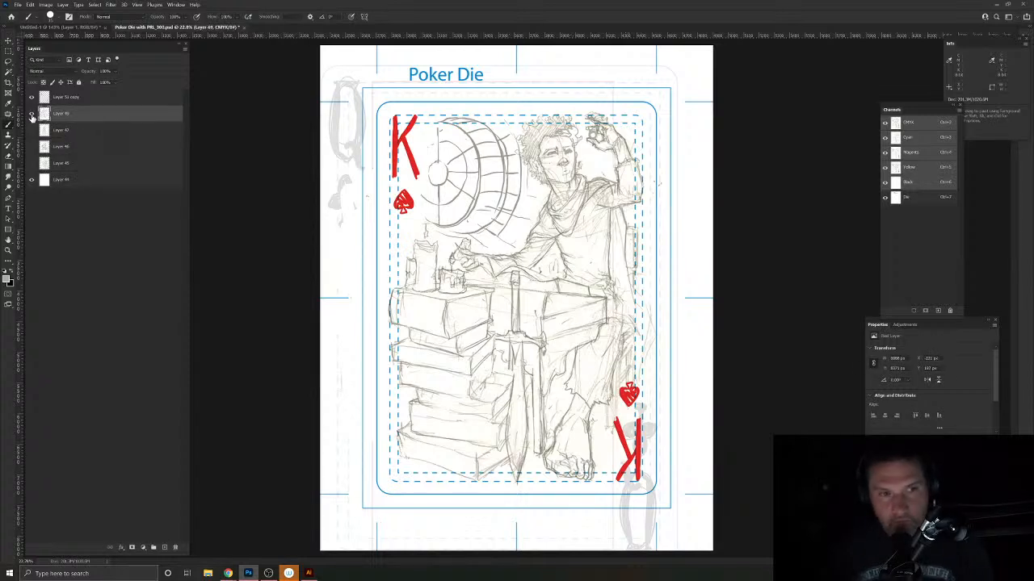
pyautogui.click(32, 115)
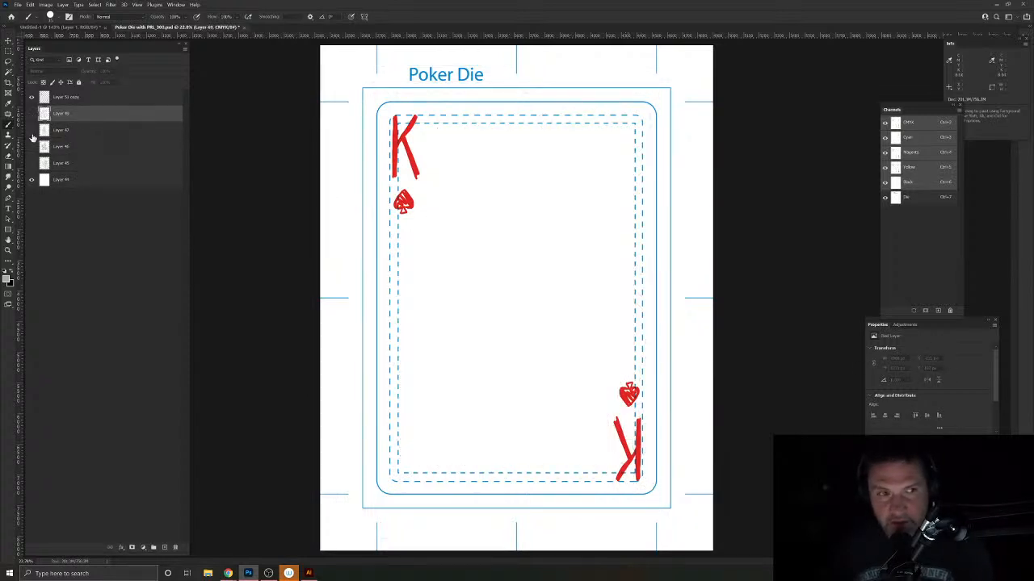
# Step: Show Layer 47 and erase the lowest book of the stack beneath the seated figure
pyautogui.click(31, 131)
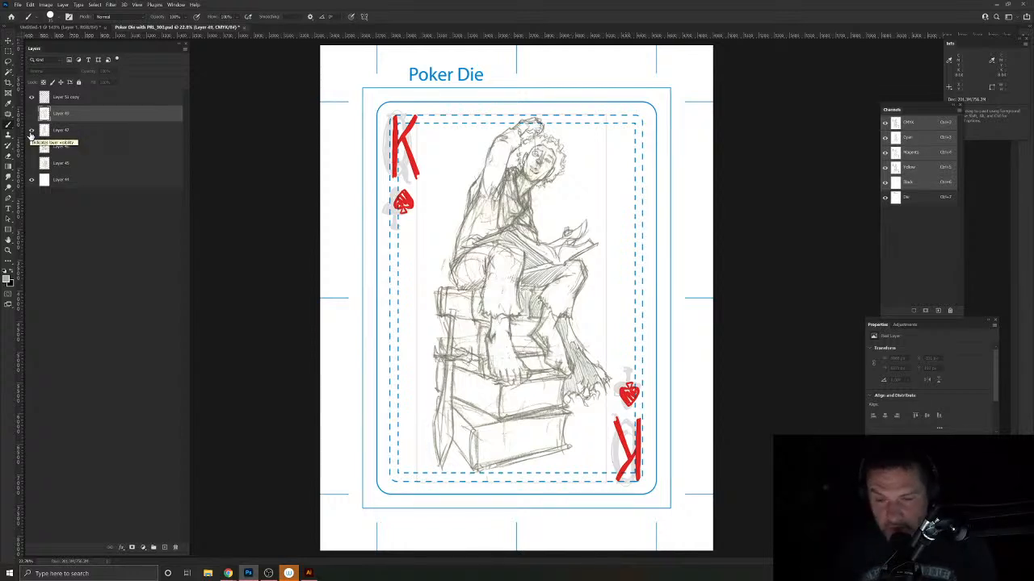
pyautogui.click(76, 131)
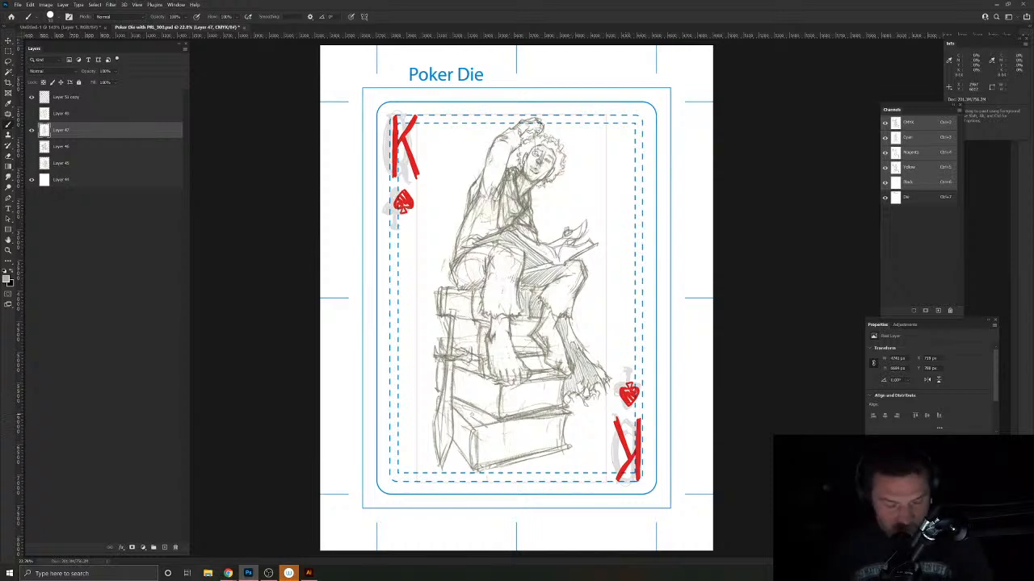
pyautogui.press('e')
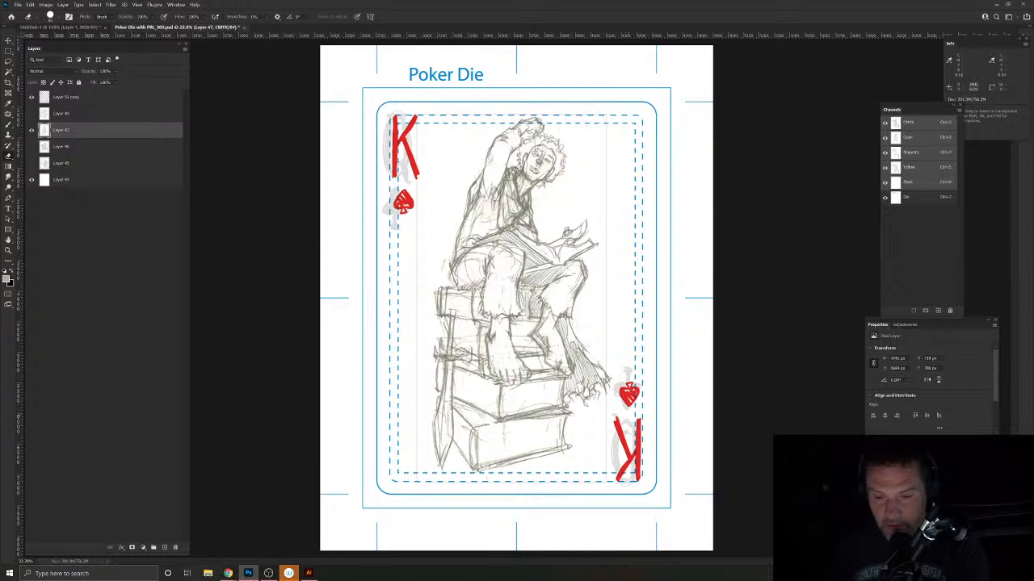
pyautogui.moveTo(482, 455)
pyautogui.mouseDown()
pyautogui.moveTo(459, 433)
pyautogui.moveTo(482, 424)
pyautogui.moveTo(564, 452)
pyautogui.moveTo(571, 435)
pyautogui.moveTo(559, 454)
pyautogui.moveTo(516, 433)
pyautogui.moveTo(486, 476)
pyautogui.moveTo(519, 455)
pyautogui.mouseUp()
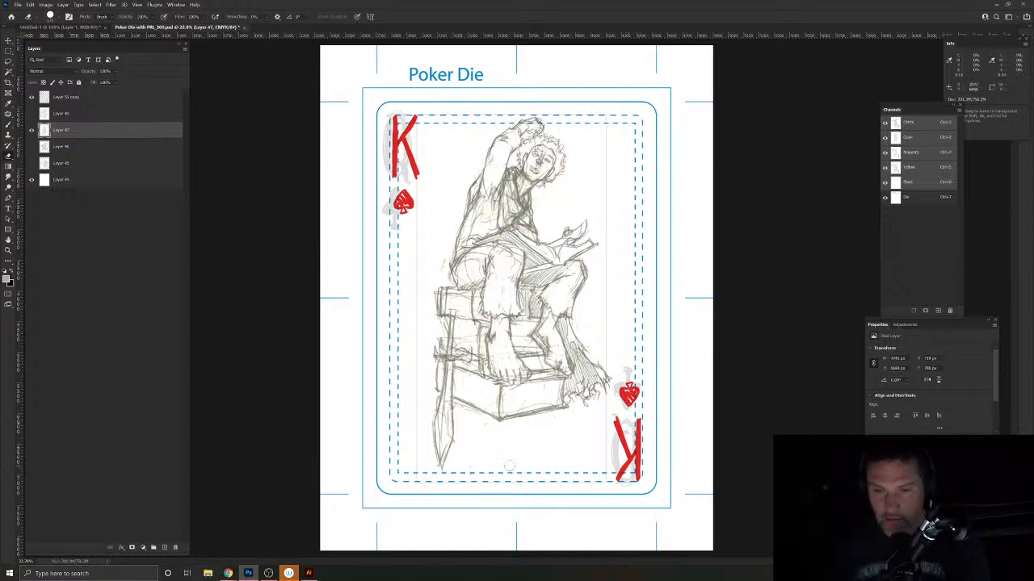
# Step: Enlarge the seated figure on Layer 47 with Free Transform and reposition it so it fills the card between the red indices
pyautogui.hotkey('ctrl', 't')
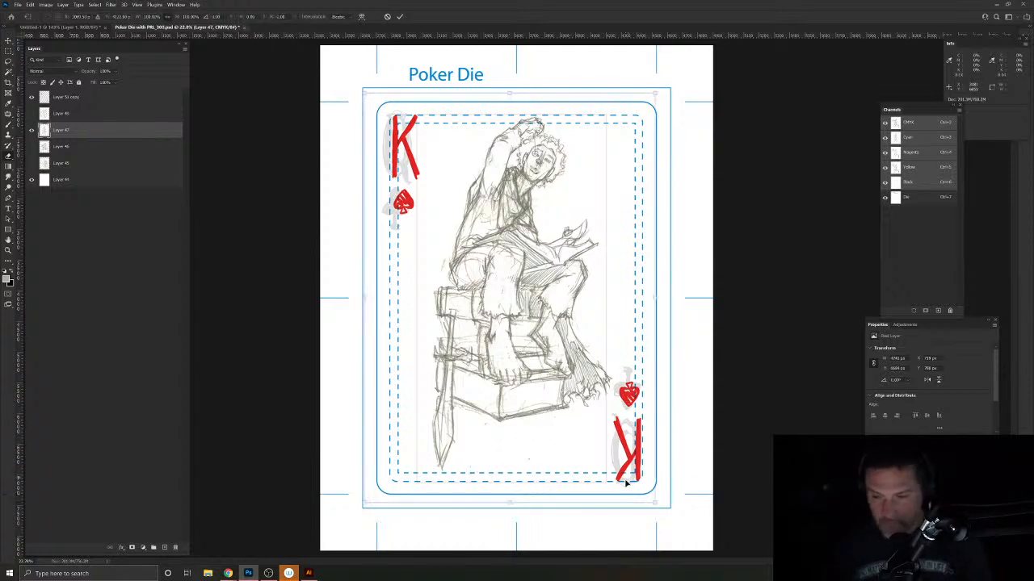
pyautogui.moveTo(654, 501); pyautogui.dragTo(725, 566)
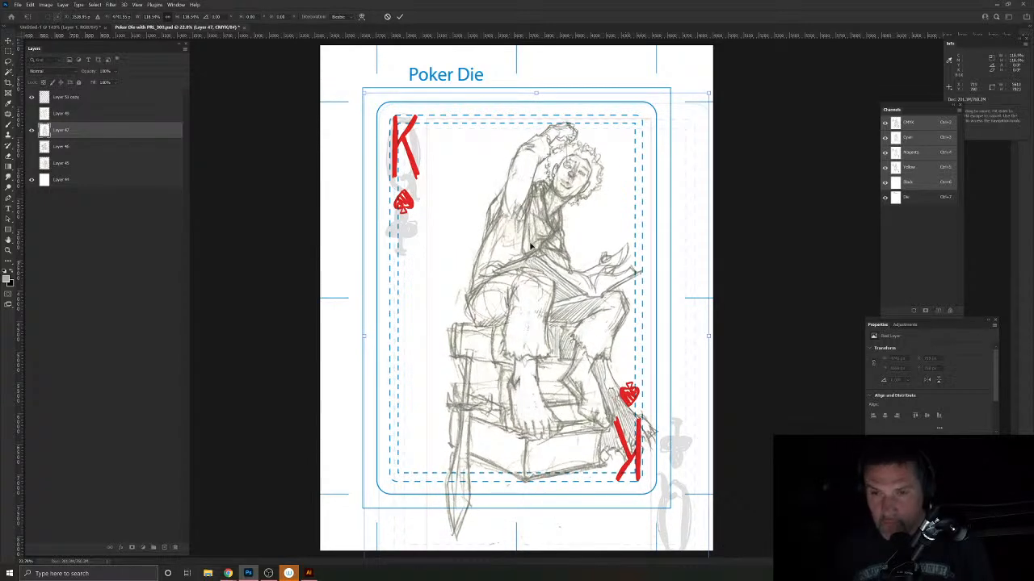
pyautogui.moveTo(537, 93)
pyautogui.mouseDown()
pyautogui.moveTo(527, 97)
pyautogui.moveTo(539, 95)
pyautogui.mouseUp()
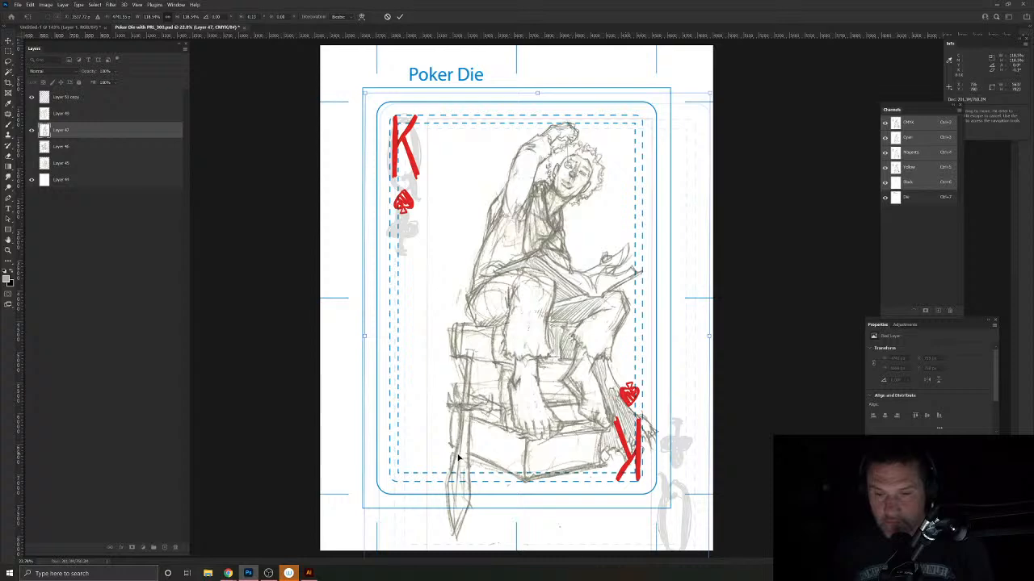
pyautogui.moveTo(514, 456); pyautogui.dragTo(492, 450)
pyautogui.press('Return')
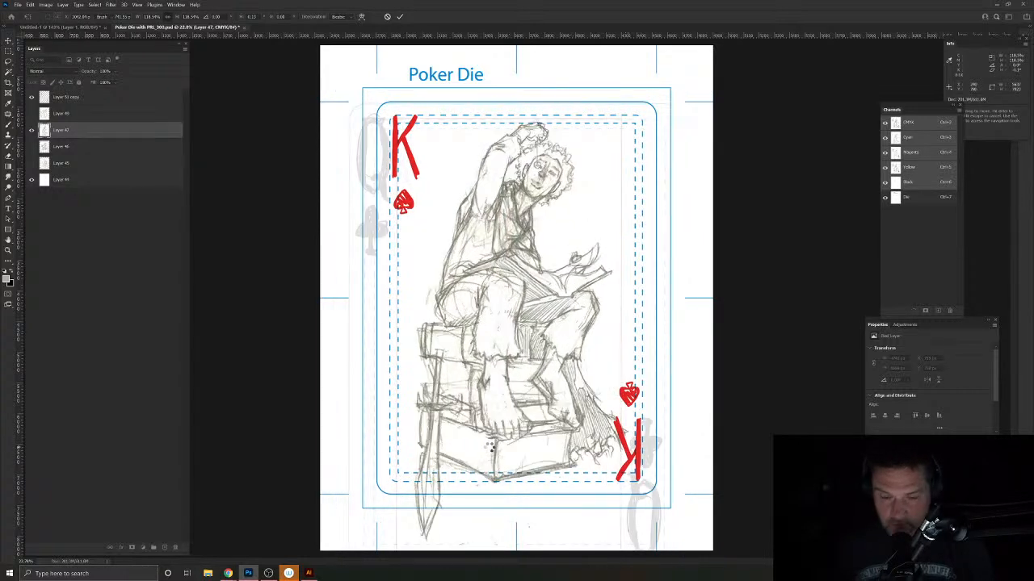
# Step: Lasso the sword beside the books, cut it from Layer 47 and paste it in place on a new layer
pyautogui.press('b')
pyautogui.press('l')
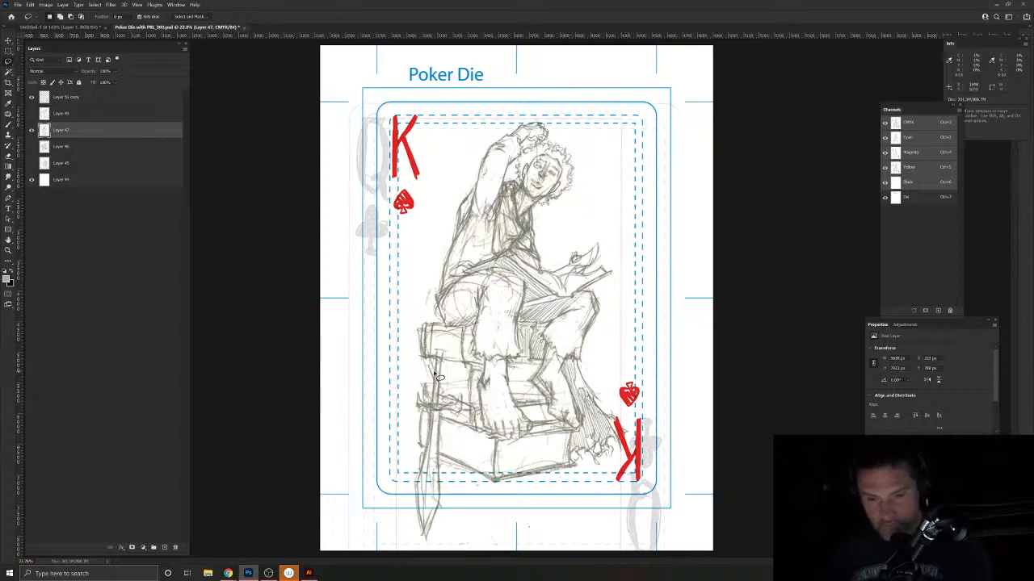
pyautogui.moveTo(446, 350)
pyautogui.mouseDown()
pyautogui.moveTo(440, 405)
pyautogui.moveTo(459, 396)
pyautogui.moveTo(461, 416)
pyautogui.moveTo(444, 419)
pyautogui.moveTo(433, 540)
pyautogui.moveTo(419, 536)
pyautogui.moveTo(414, 488)
pyautogui.moveTo(428, 423)
pyautogui.moveTo(416, 392)
pyautogui.moveTo(425, 402)
pyautogui.moveTo(438, 369)
pyautogui.mouseUp()
pyautogui.hotkey('ctrl', 'x')
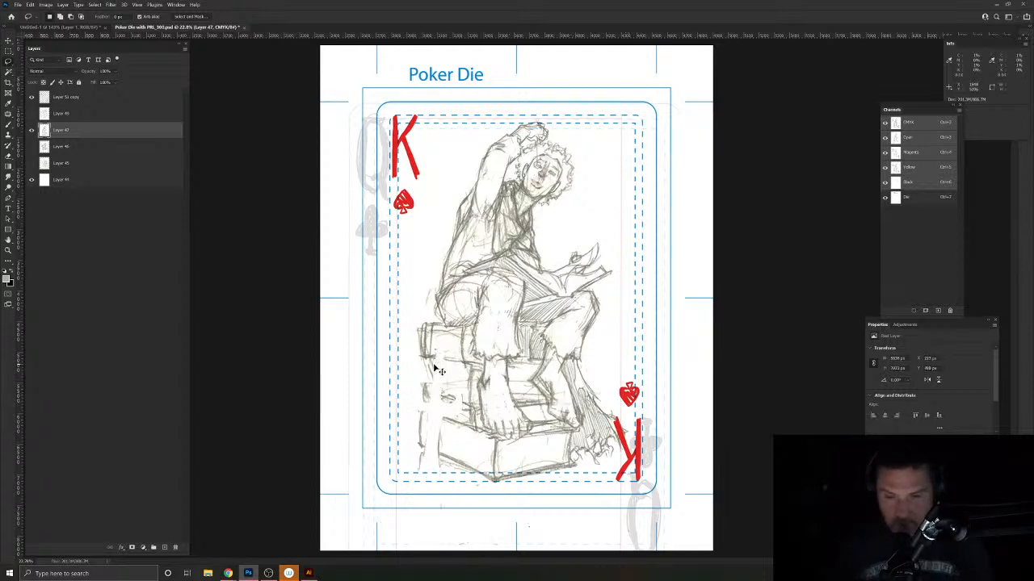
pyautogui.hotkey('ctrl', 'shift', 'v')
# Step: Move the pasted sword up and slightly right with Free Transform so its tip sits inside the card border
pyautogui.hotkey('ctrl', 't')
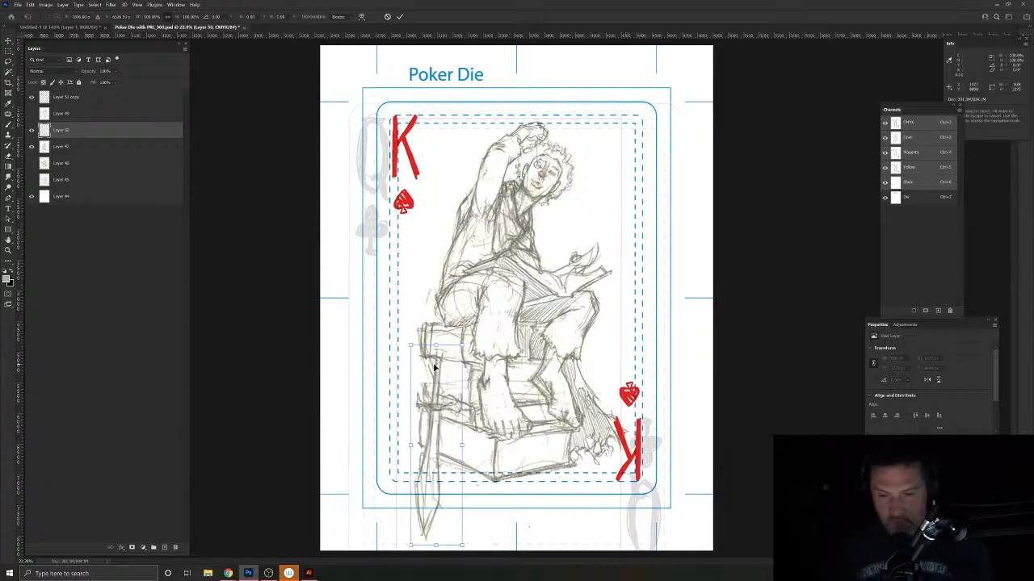
pyautogui.moveTo(428, 454); pyautogui.dragTo(437, 393)
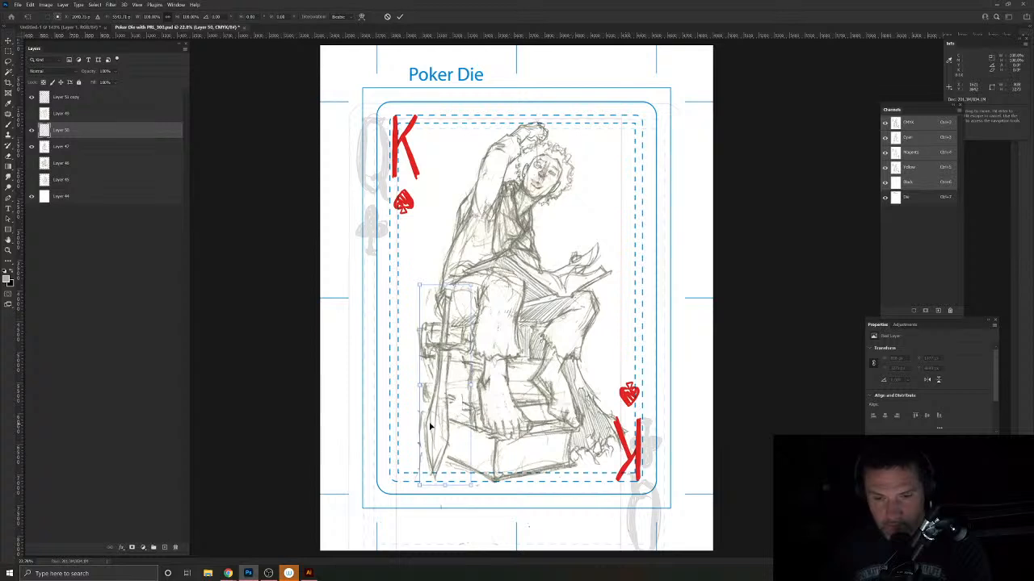
pyautogui.press('Return')
pyautogui.press('l')
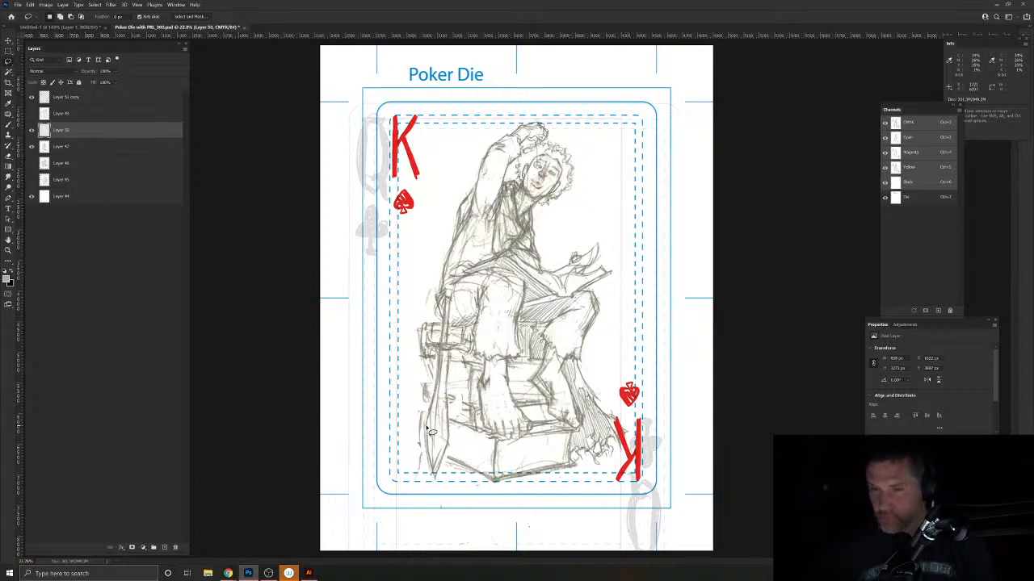
# Step: Add a new layer and brush a large circle behind the seated figure's upper body, with inner arcs on its right side
pyautogui.click(164, 548)
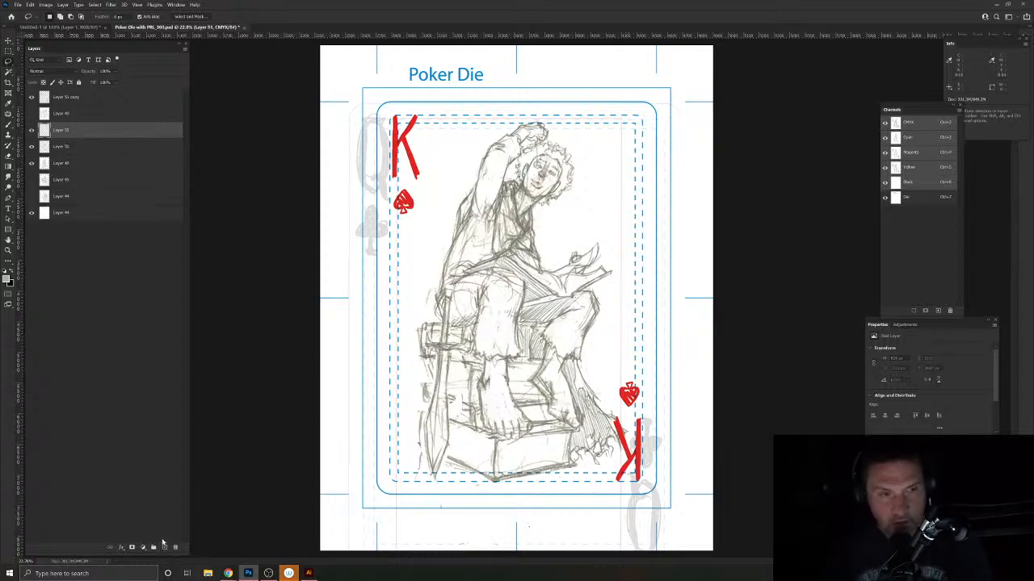
pyautogui.click(9, 127)
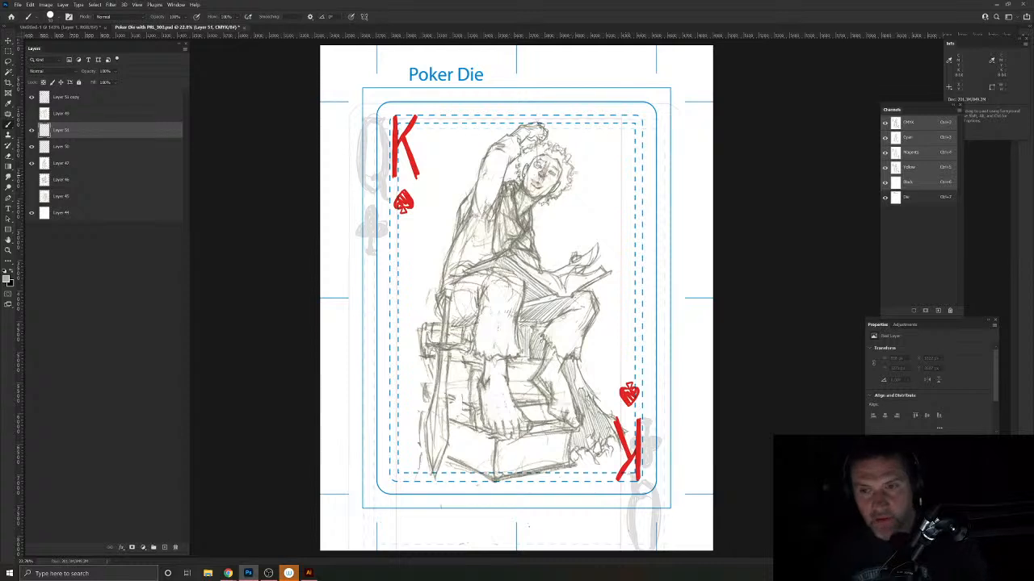
pyautogui.moveTo(570, 157)
pyautogui.mouseDown()
pyautogui.moveTo(597, 175)
pyautogui.moveTo(605, 251)
pyautogui.mouseUp()
pyautogui.moveTo(474, 158)
pyautogui.mouseDown()
pyautogui.moveTo(442, 228)
pyautogui.moveTo(448, 255)
pyautogui.mouseUp()
pyautogui.moveTo(448, 247)
pyautogui.mouseDown()
pyautogui.moveTo(446, 187)
pyautogui.moveTo(489, 144)
pyautogui.mouseUp()
pyautogui.moveTo(580, 162); pyautogui.dragTo(595, 240)
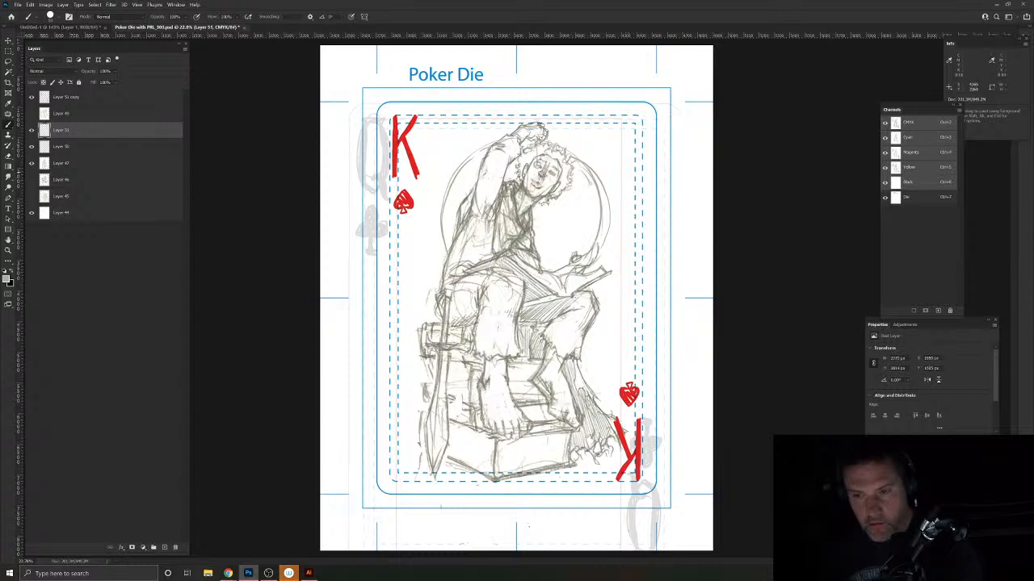
pyautogui.moveTo(589, 180); pyautogui.dragTo(564, 269)
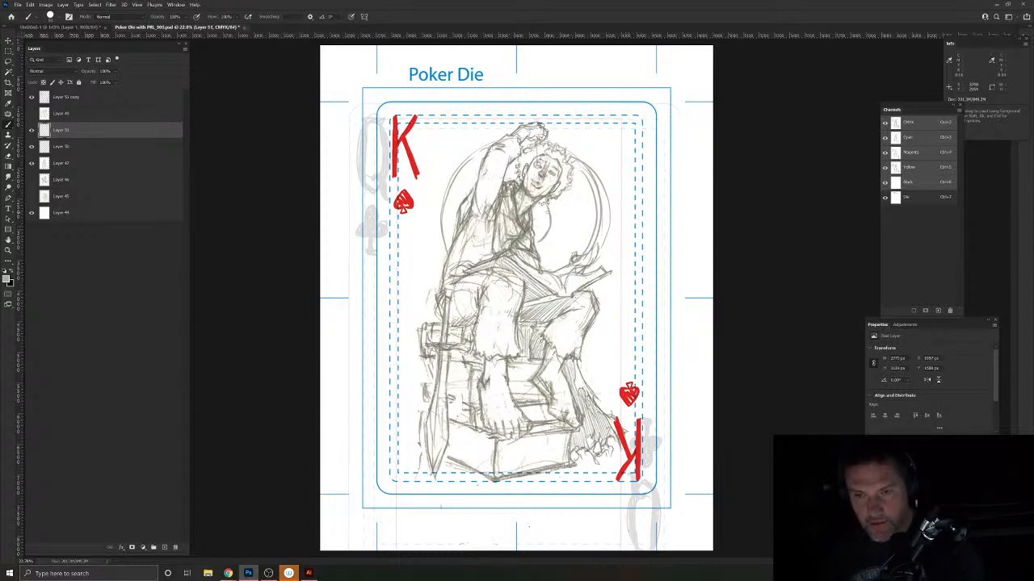
# Step: Brush an inner arc and radiating spokes inside and outside the right half of the background circle
pyautogui.moveTo(551, 218); pyautogui.dragTo(577, 219)
pyautogui.moveTo(569, 184)
pyautogui.mouseDown()
pyautogui.moveTo(578, 230)
pyautogui.moveTo(548, 260)
pyautogui.moveTo(564, 256)
pyautogui.mouseUp()
pyautogui.moveTo(578, 154); pyautogui.dragTo(593, 133)
pyautogui.moveTo(600, 185); pyautogui.dragTo(622, 174)
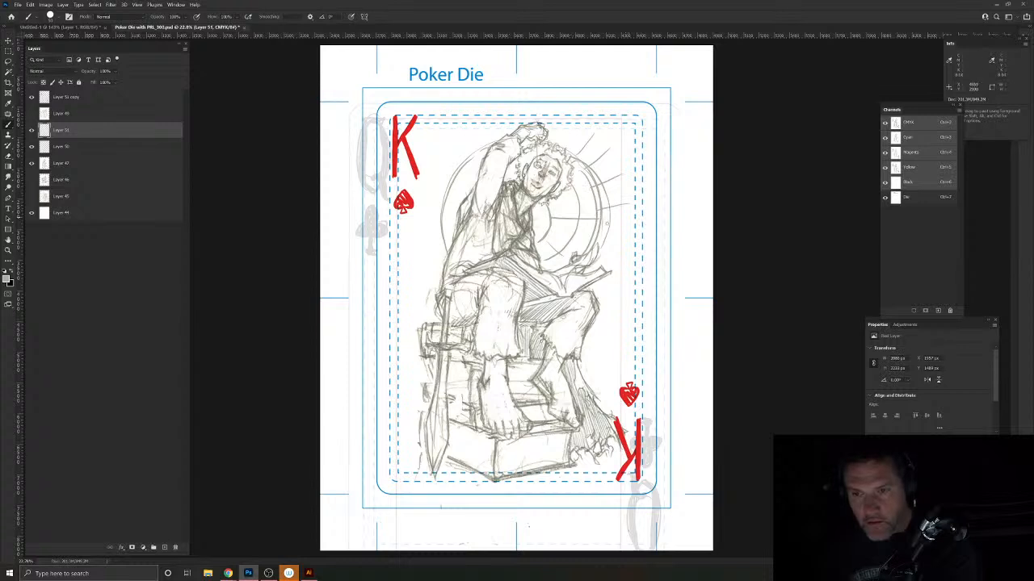
pyautogui.moveTo(595, 239); pyautogui.dragTo(620, 237)
pyautogui.moveTo(578, 168); pyautogui.dragTo(619, 124)
# Step: Brush a larger outer ring with left-side spokes around the circle and add rough contour lines on both sides of the legs and books
pyautogui.moveTo(626, 171); pyautogui.dragTo(606, 265)
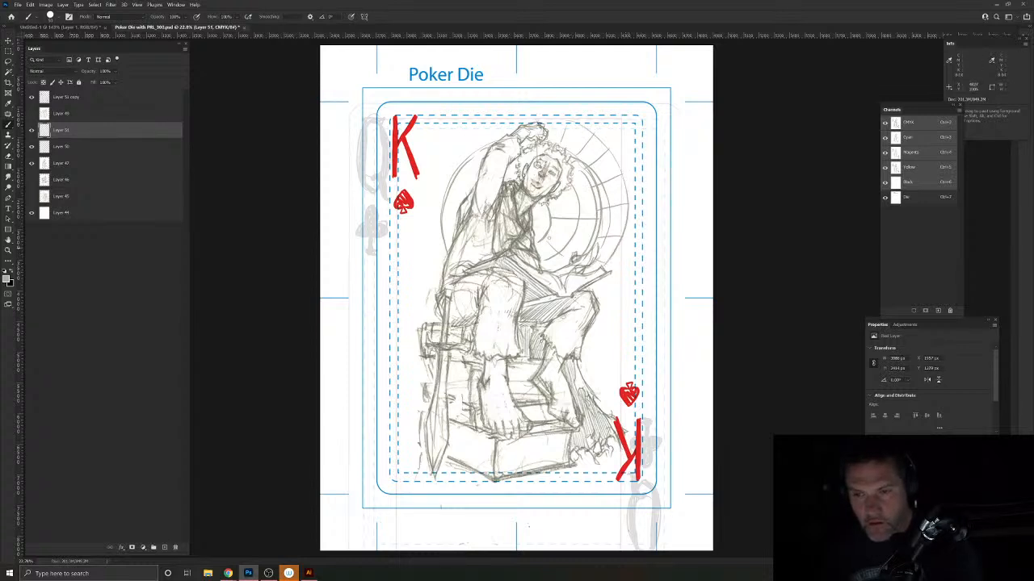
pyautogui.moveTo(454, 169); pyautogui.dragTo(438, 159)
pyautogui.moveTo(442, 190)
pyautogui.mouseDown()
pyautogui.moveTo(426, 182)
pyautogui.moveTo(418, 227)
pyautogui.moveTo(428, 253)
pyautogui.mouseUp()
pyautogui.moveTo(506, 115)
pyautogui.mouseDown()
pyautogui.moveTo(462, 131)
pyautogui.moveTo(419, 212)
pyautogui.moveTo(423, 246)
pyautogui.moveTo(433, 156)
pyautogui.moveTo(515, 111)
pyautogui.moveTo(555, 118)
pyautogui.mouseUp()
pyautogui.moveTo(419, 236); pyautogui.dragTo(441, 274)
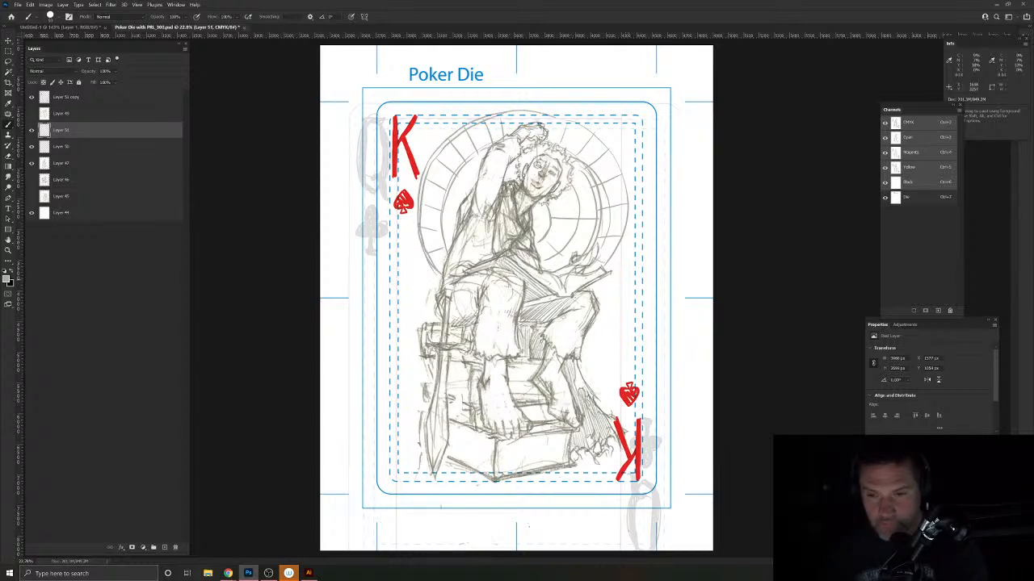
pyautogui.moveTo(605, 292); pyautogui.dragTo(627, 299)
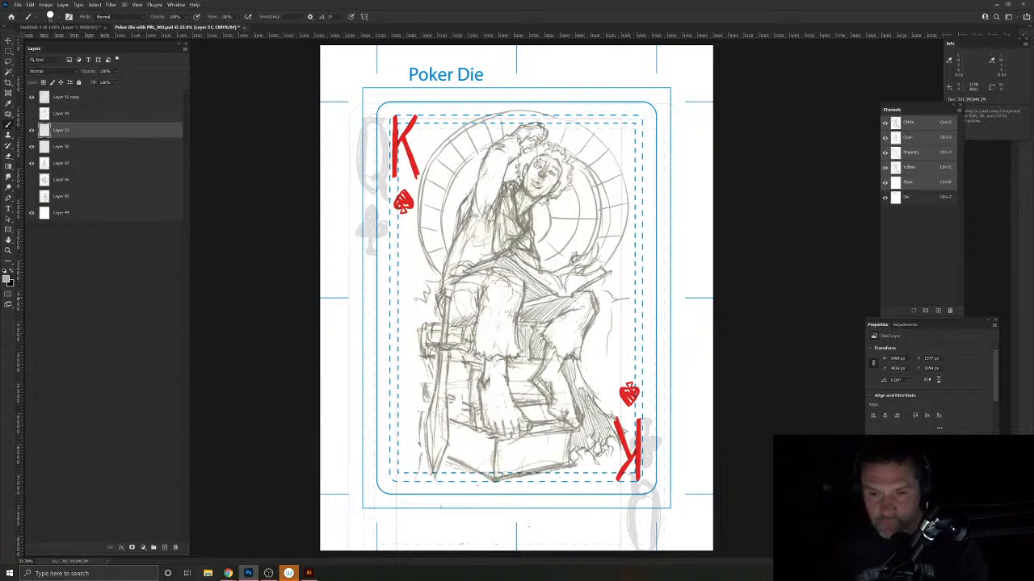
pyautogui.moveTo(418, 297); pyautogui.dragTo(415, 340)
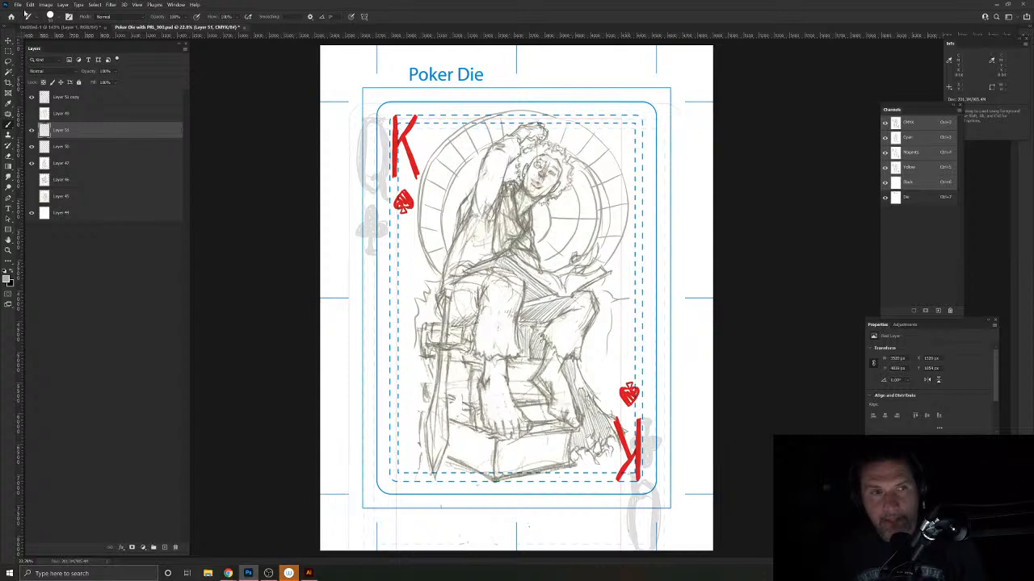
pyautogui.click(17, 4)
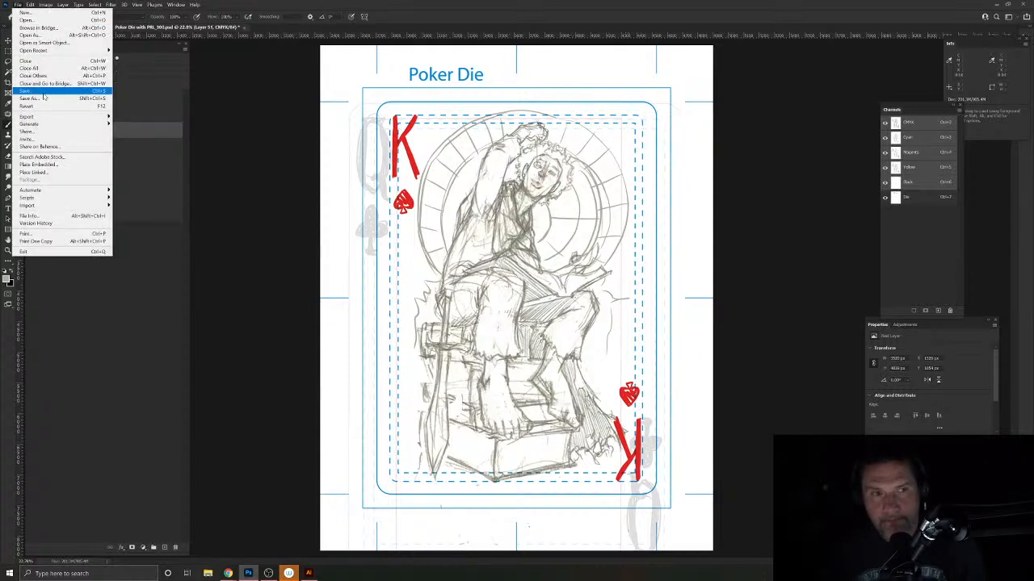
pyautogui.click(18, 5)
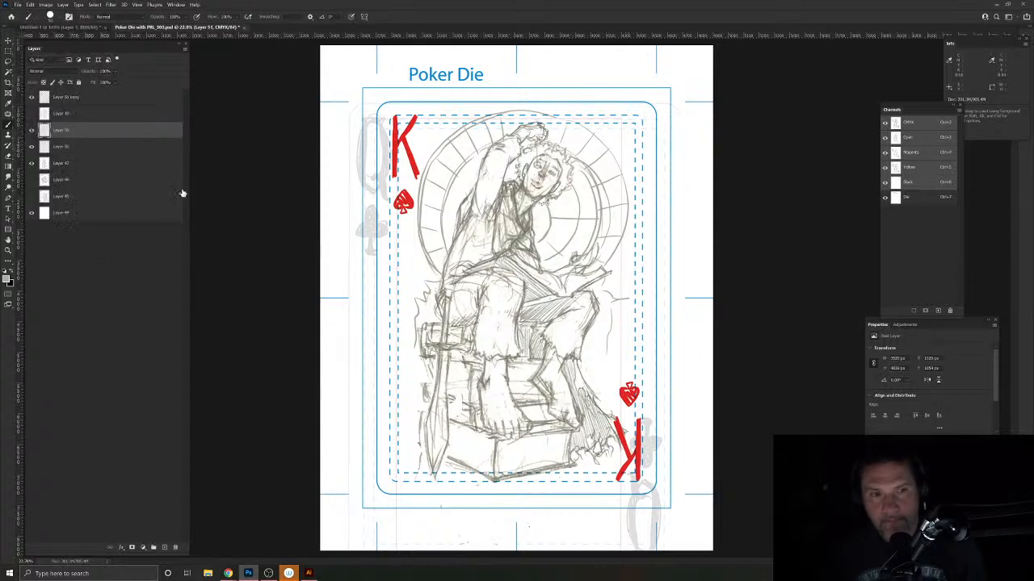
# Step: Merge the seated figure, sword and round background layers, Layer 47 through Layer 51, into a single layer
pyautogui.click(181, 182)
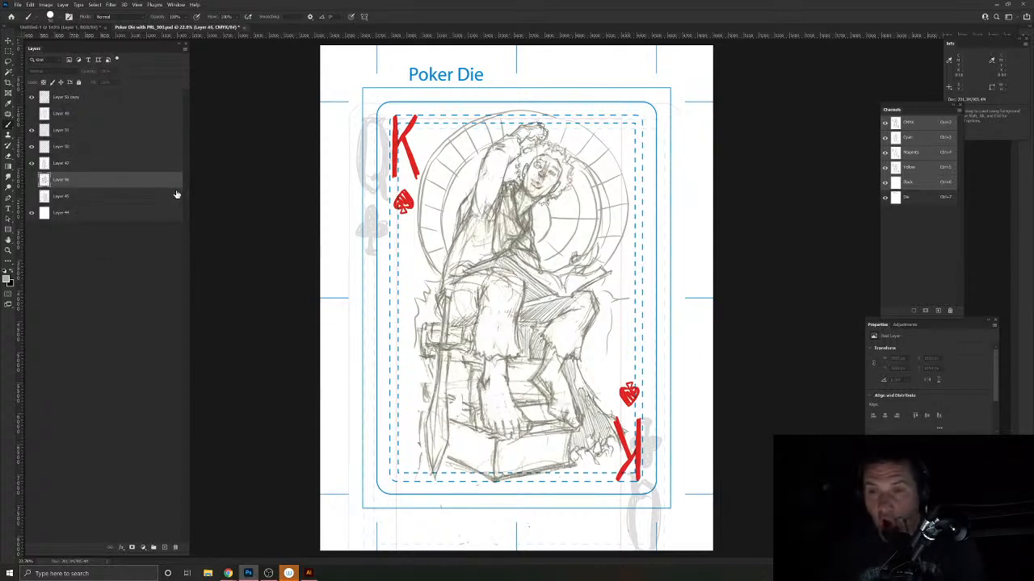
pyautogui.click(61, 164)
pyautogui.keyDown('ctrl'); pyautogui.click(60, 132); pyautogui.keyUp('ctrl')
pyautogui.press('Delete')
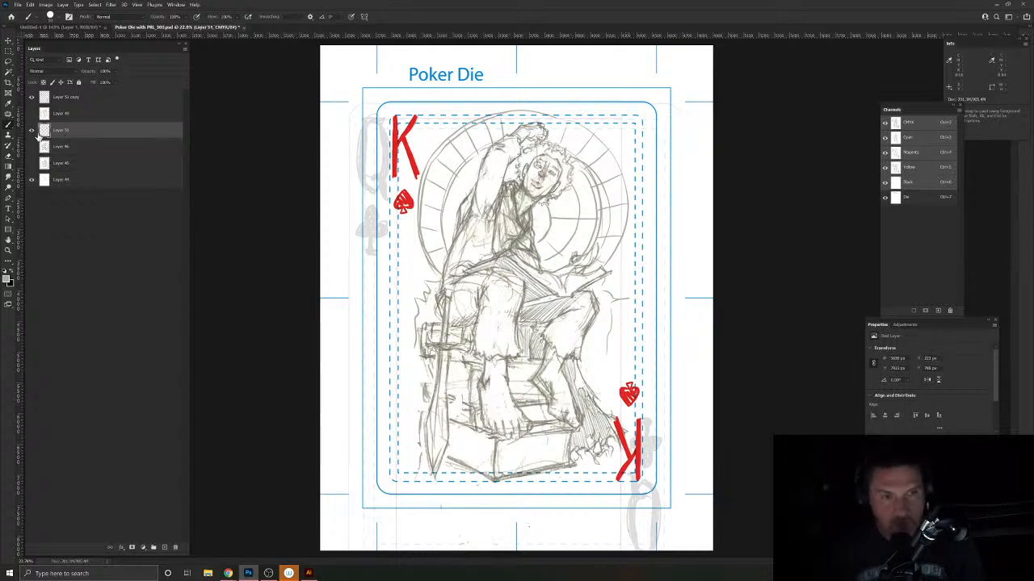
# Step: Switch layer visibility to view the kneeling figure on Layer 46, and return to the merged Layer 51 sketch
pyautogui.click(33, 147)
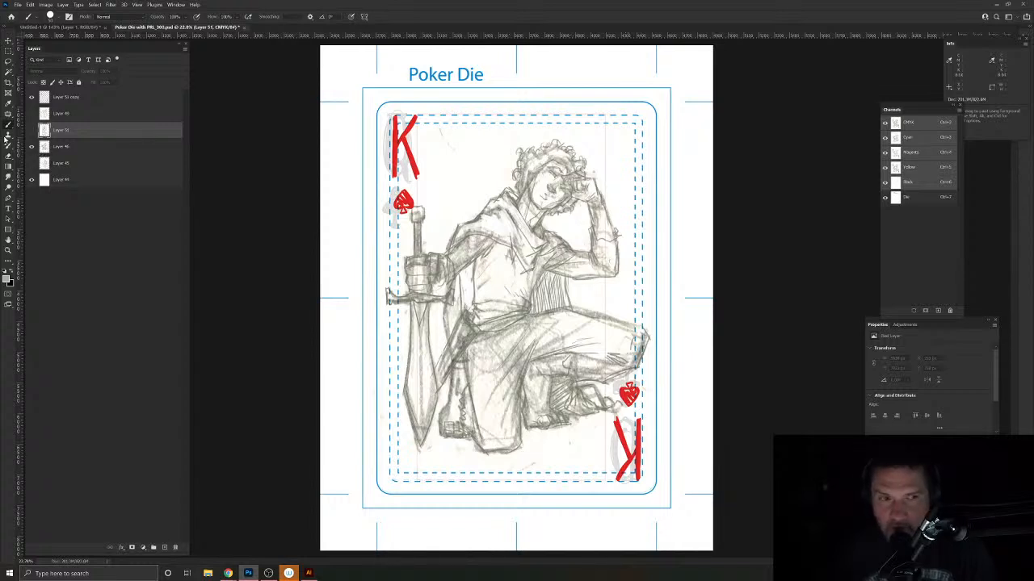
pyautogui.click(32, 147)
pyautogui.click(31, 131)
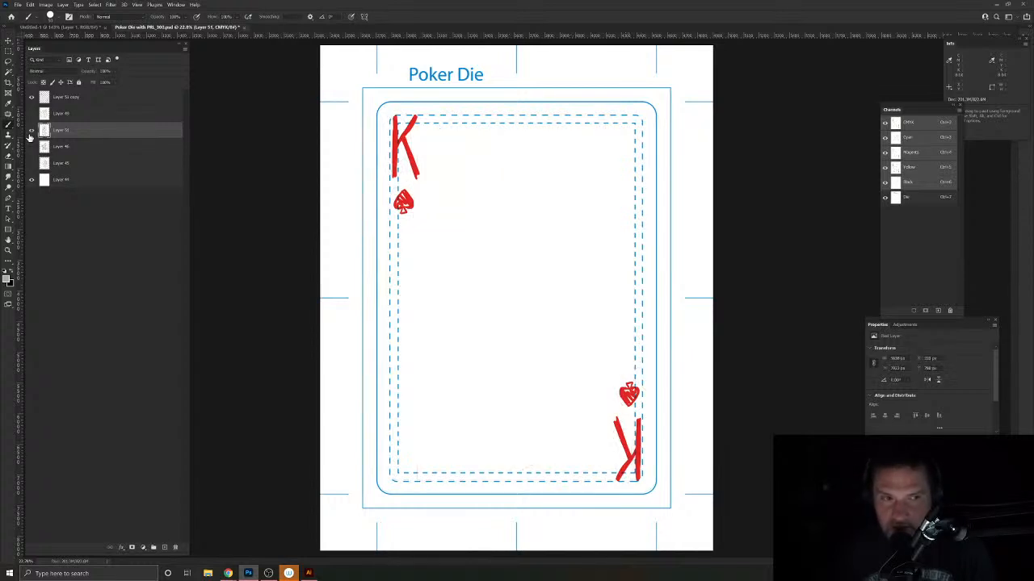
# Step: Compare the king sketch variants by showing each one's layer in turn, ending with only the Layer 45 figure shown
pyautogui.click(32, 130)
pyautogui.click(31, 115)
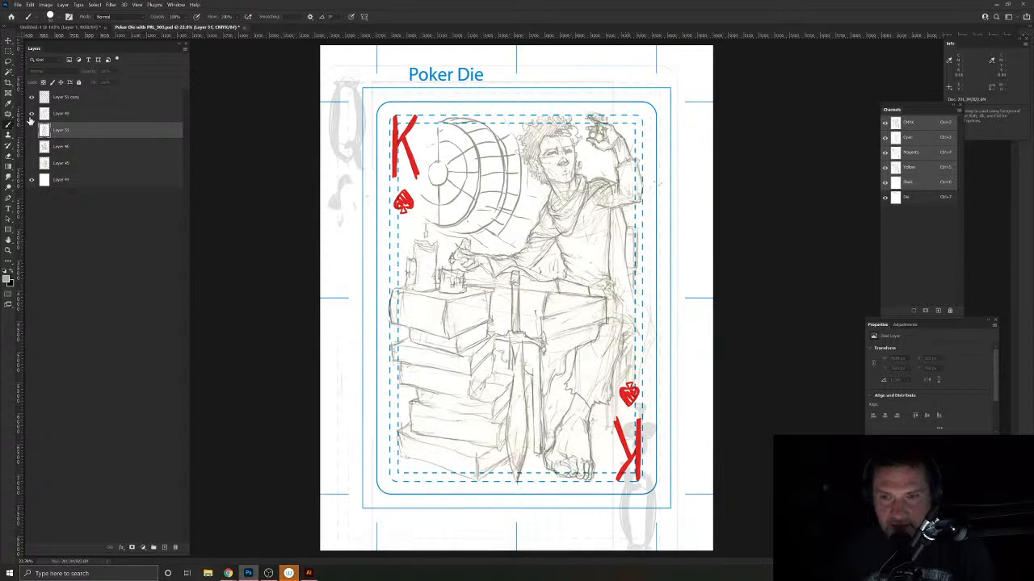
pyautogui.click(31, 117)
pyautogui.click(31, 131)
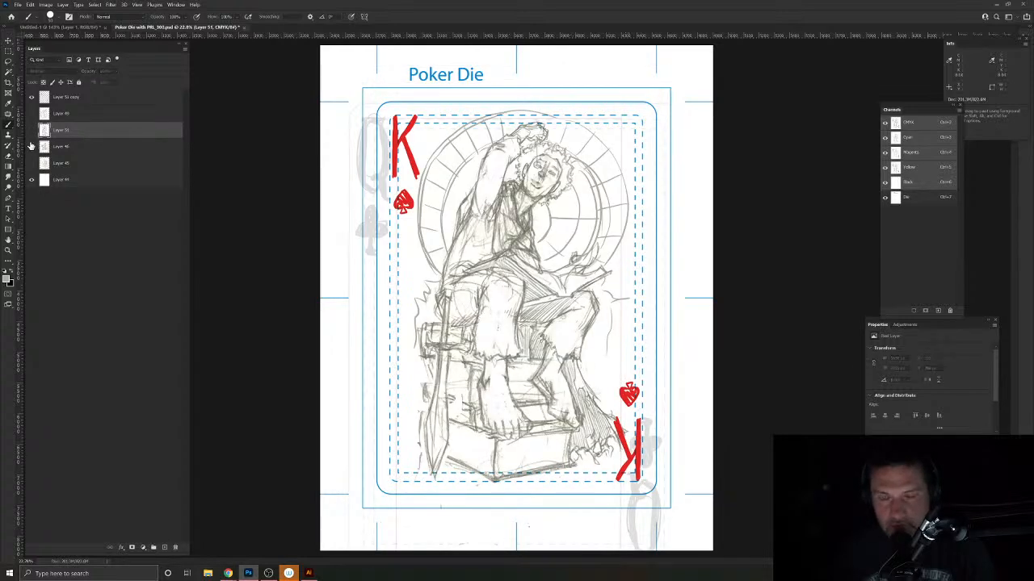
pyautogui.click(31, 131)
pyautogui.click(32, 147)
pyautogui.click(31, 147)
pyautogui.click(32, 163)
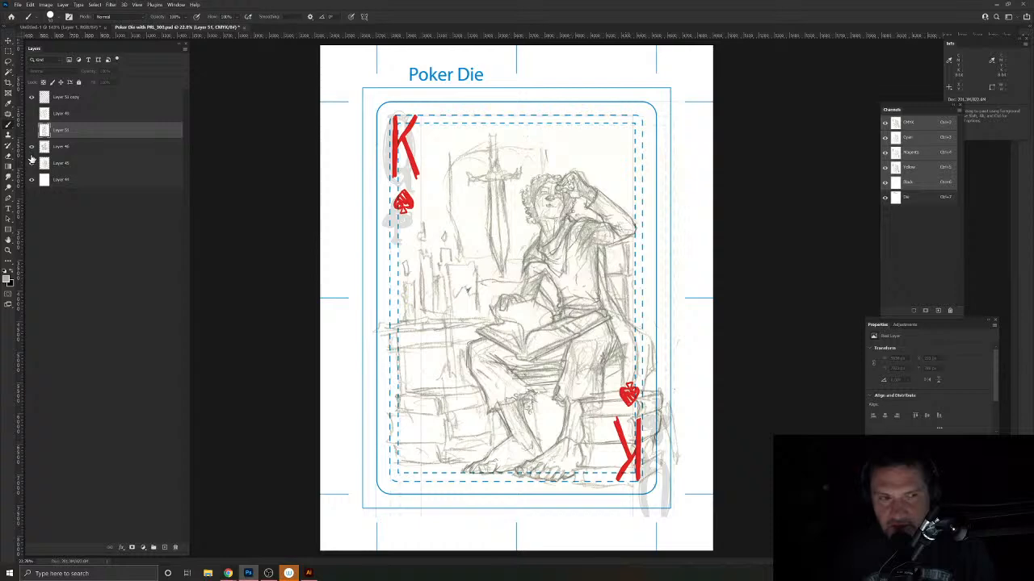
pyautogui.click(31, 118)
pyautogui.click(32, 147)
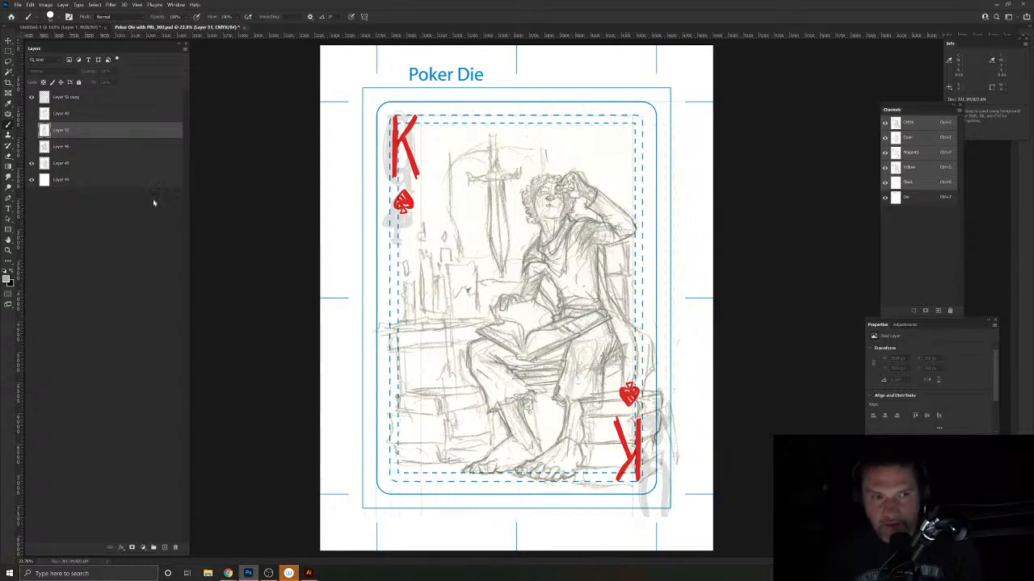
# Step: Scale the Layer 45 seated figure up to about 112% and reposition it so the figure fills the card frame
pyautogui.click(113, 165)
pyautogui.hotkey('ctrl', 't')
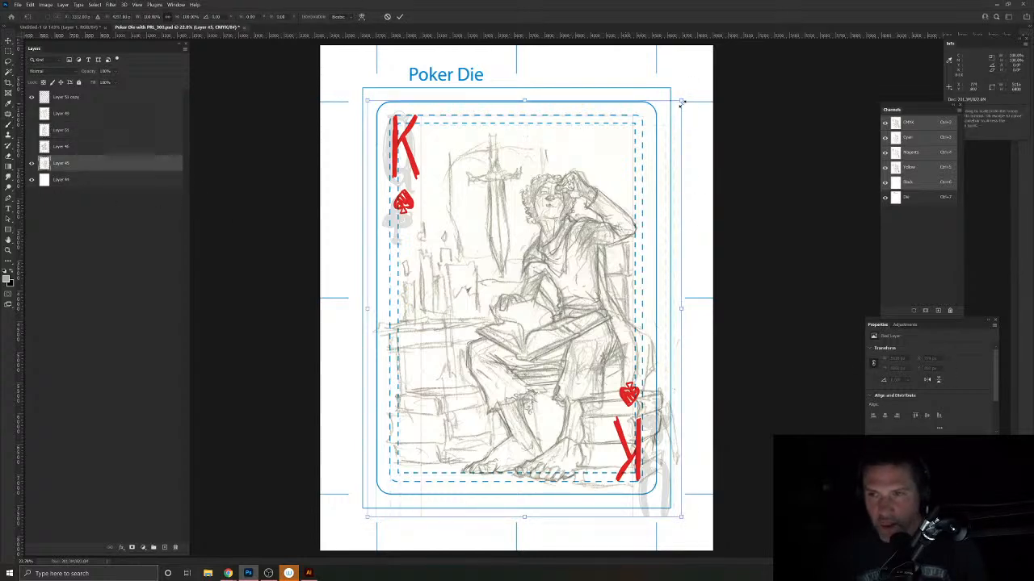
pyautogui.moveTo(683, 102); pyautogui.dragTo(750, 49)
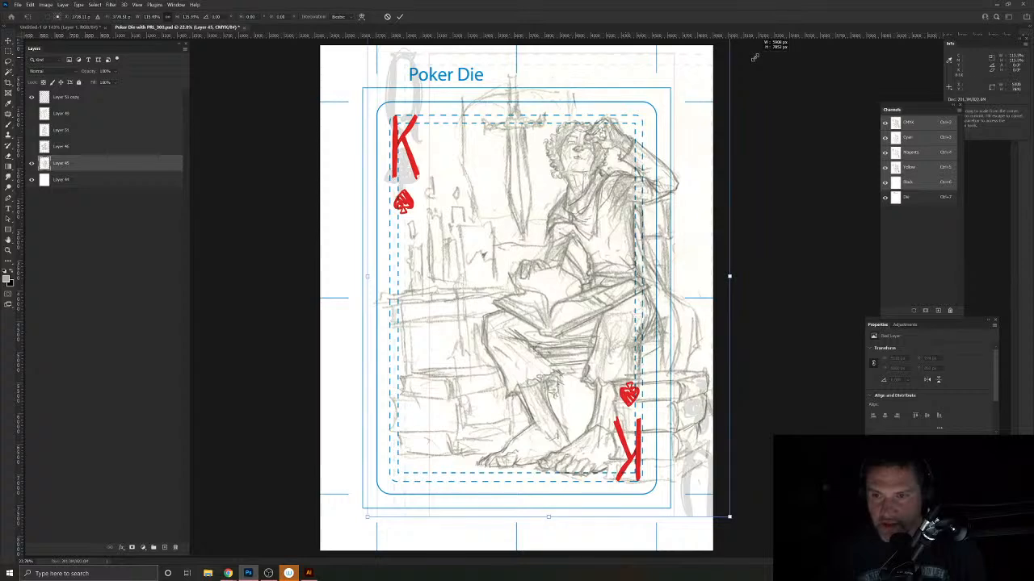
pyautogui.moveTo(365, 517); pyautogui.dragTo(368, 517)
pyautogui.moveTo(632, 365); pyautogui.dragTo(584, 360)
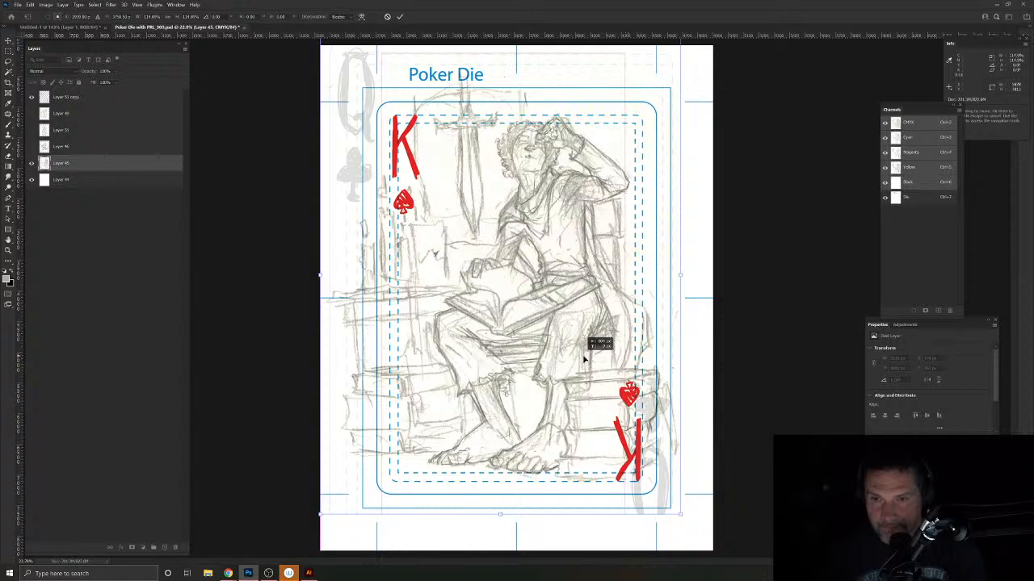
pyautogui.moveTo(588, 359); pyautogui.dragTo(603, 360)
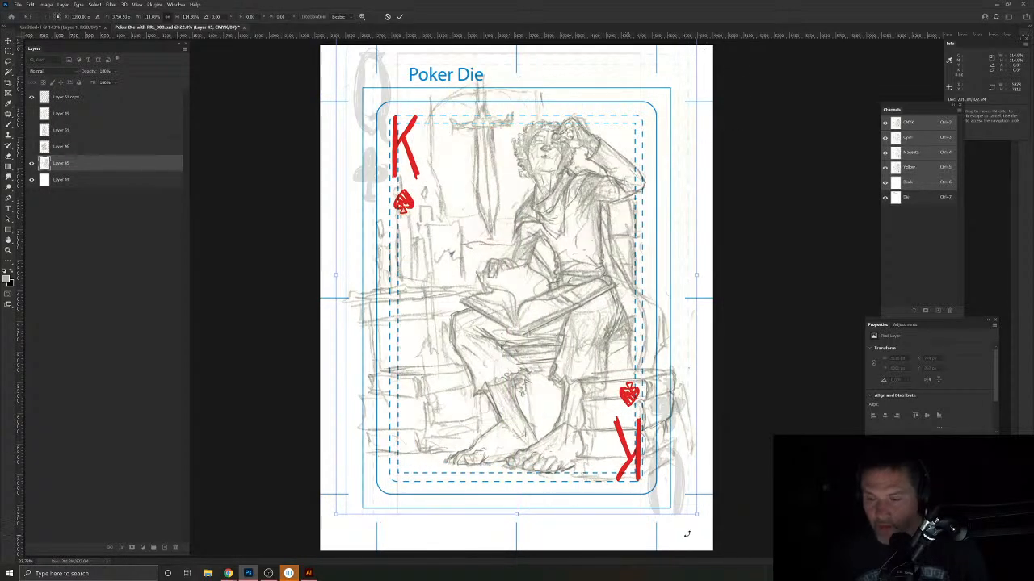
pyautogui.moveTo(696, 513); pyautogui.dragTo(686, 512)
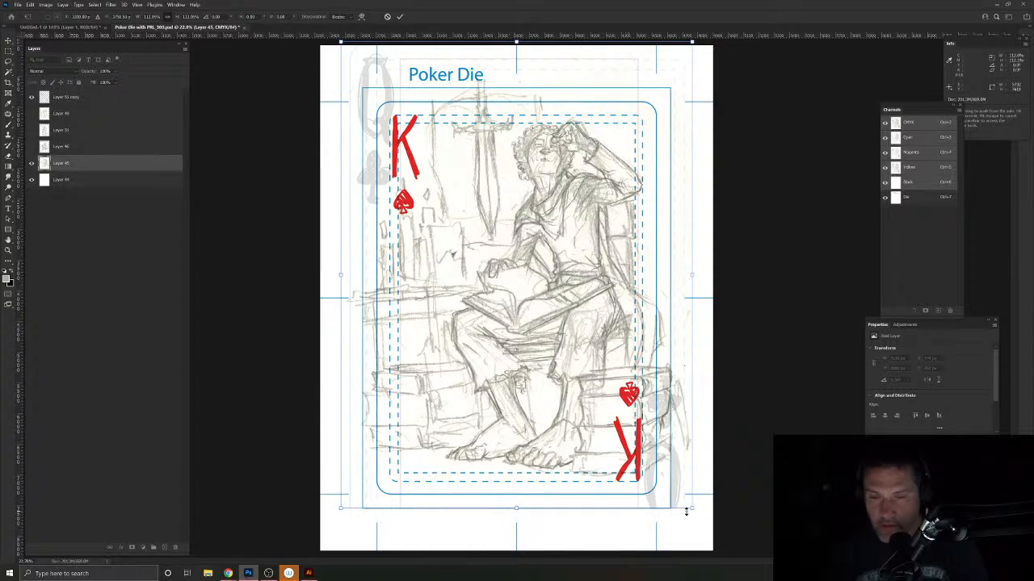
pyautogui.press('Return')
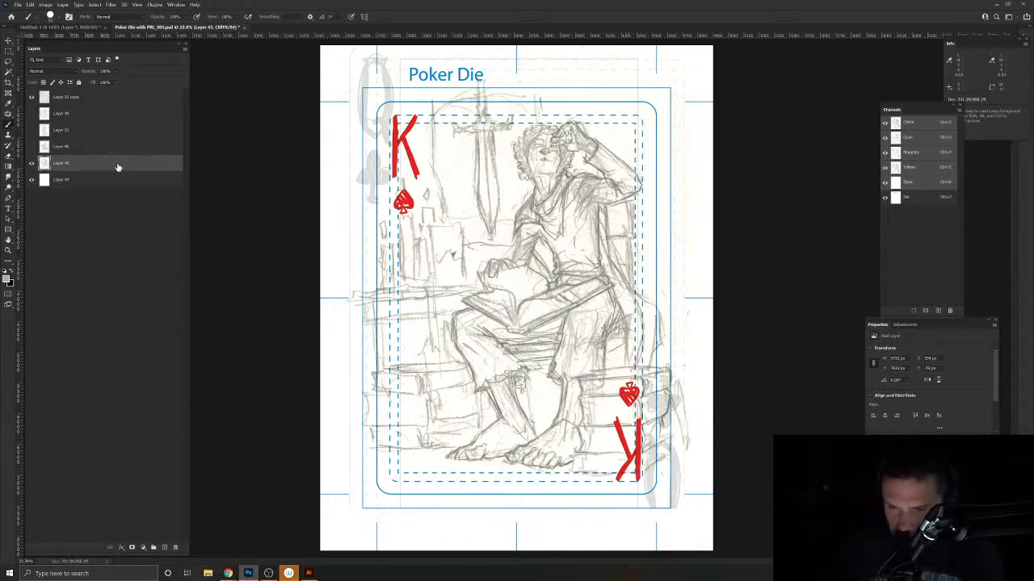
# Step: Hide Layer 45 and show only the sketch variant with the candles, stacked books and partial round background
pyautogui.click(32, 164)
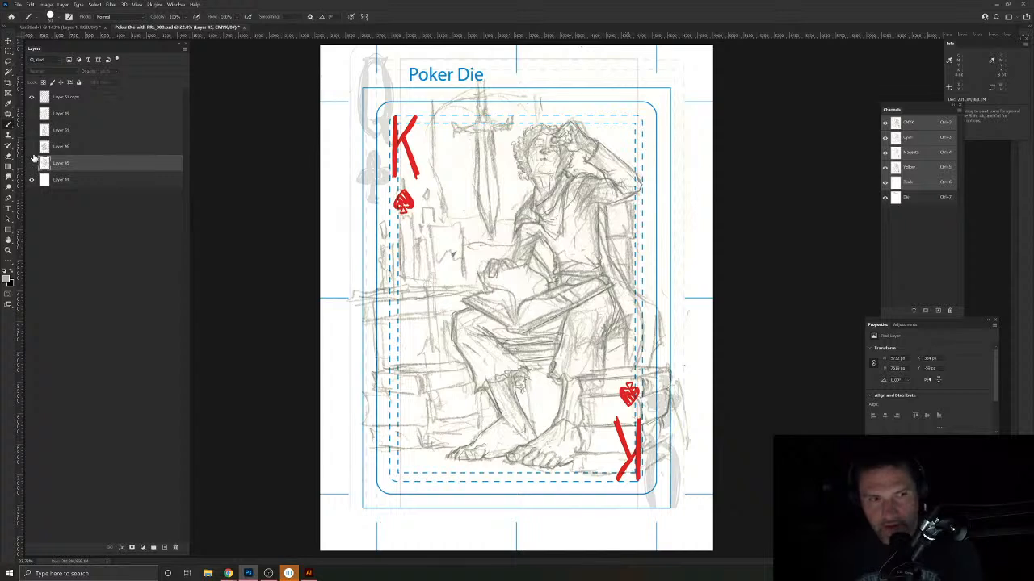
pyautogui.click(31, 113)
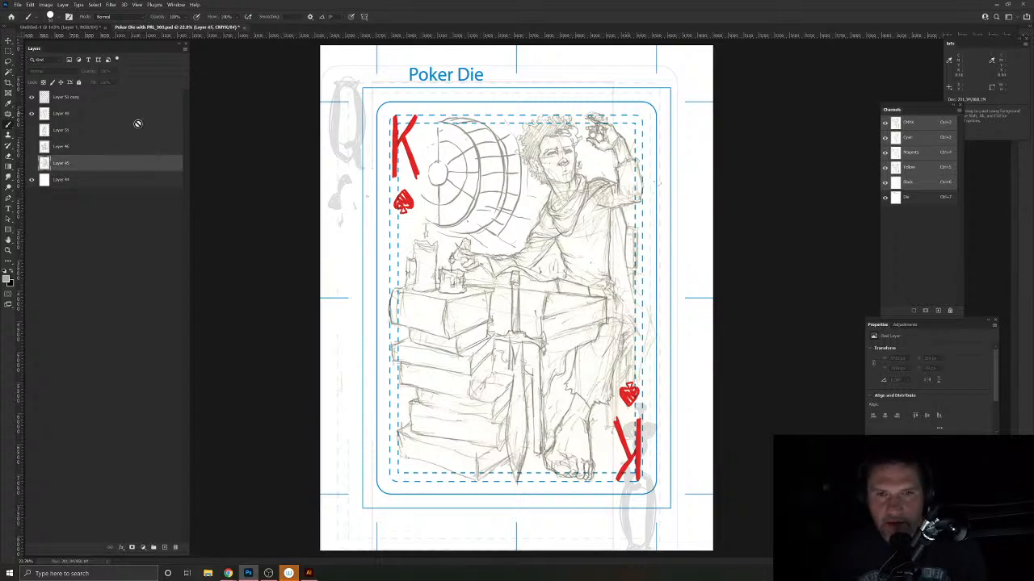
pyautogui.click(31, 113)
pyautogui.click(8, 51)
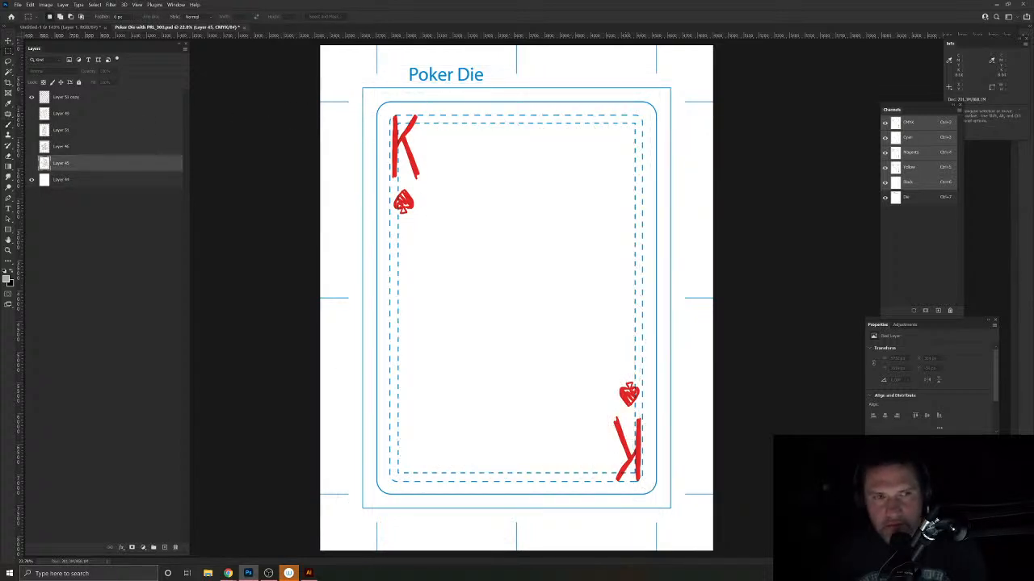
pyautogui.click(32, 113)
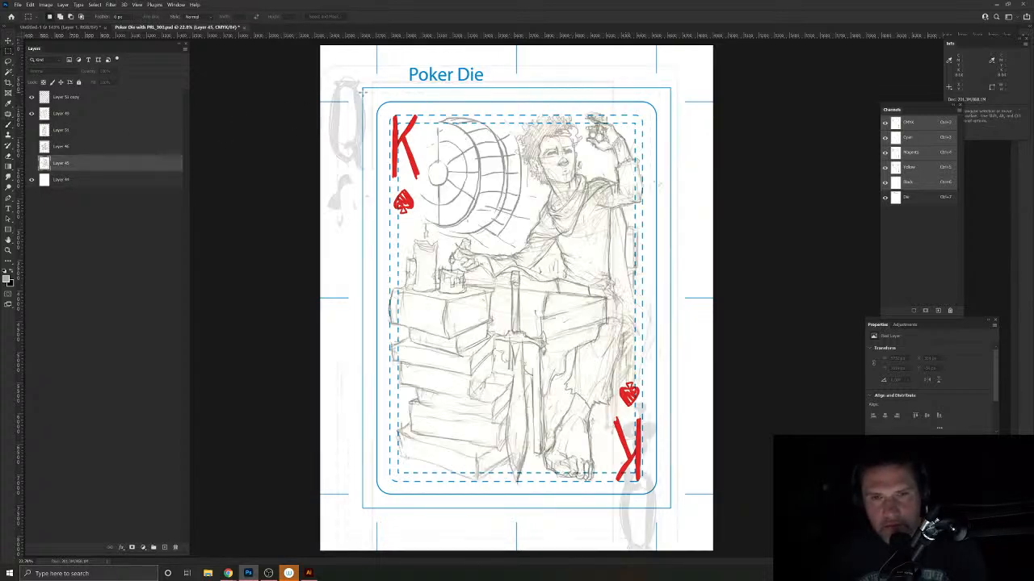
pyautogui.click(18, 4)
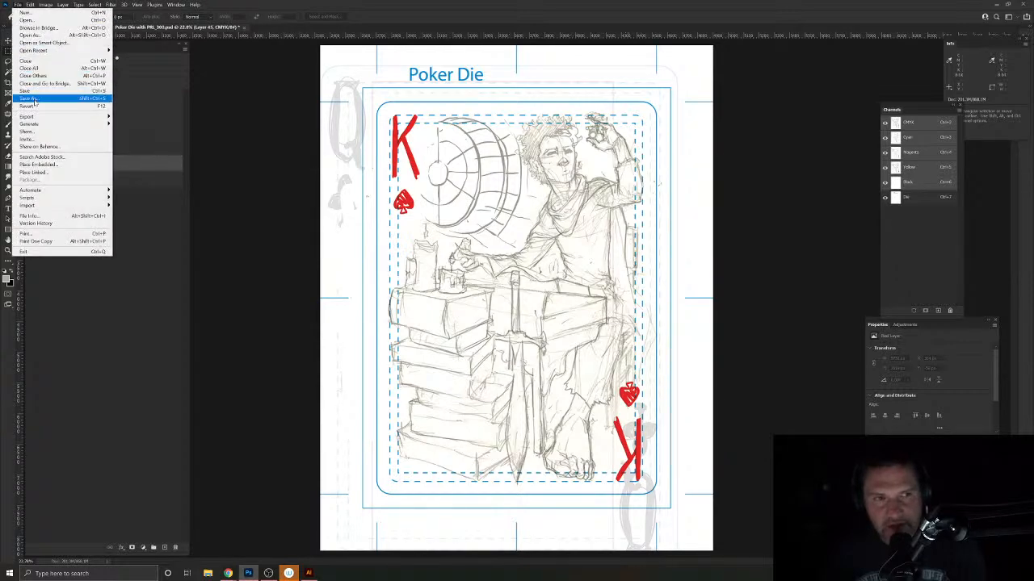
pyautogui.click(33, 98)
pyautogui.click(264, 87)
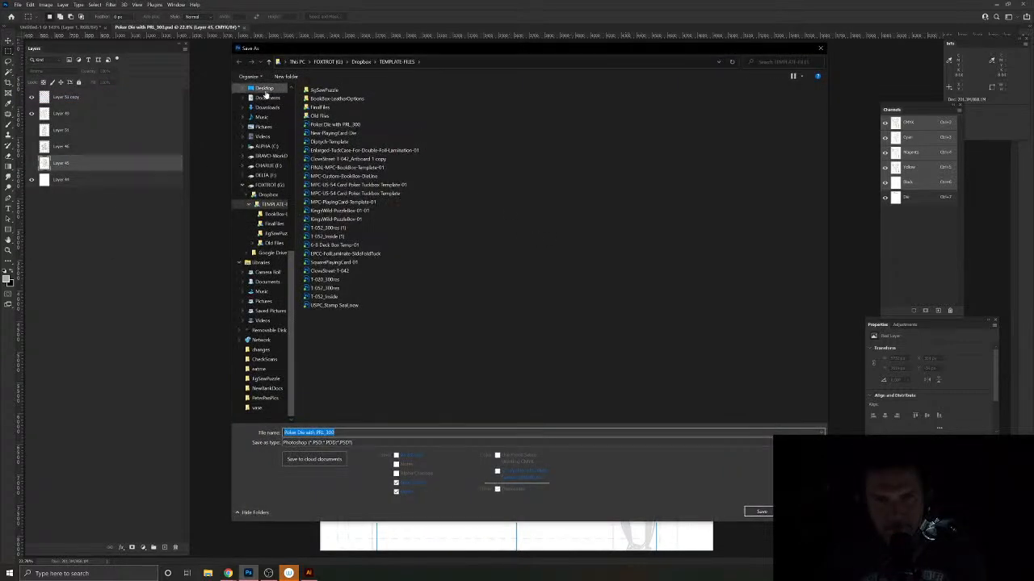
pyautogui.write('frodo')
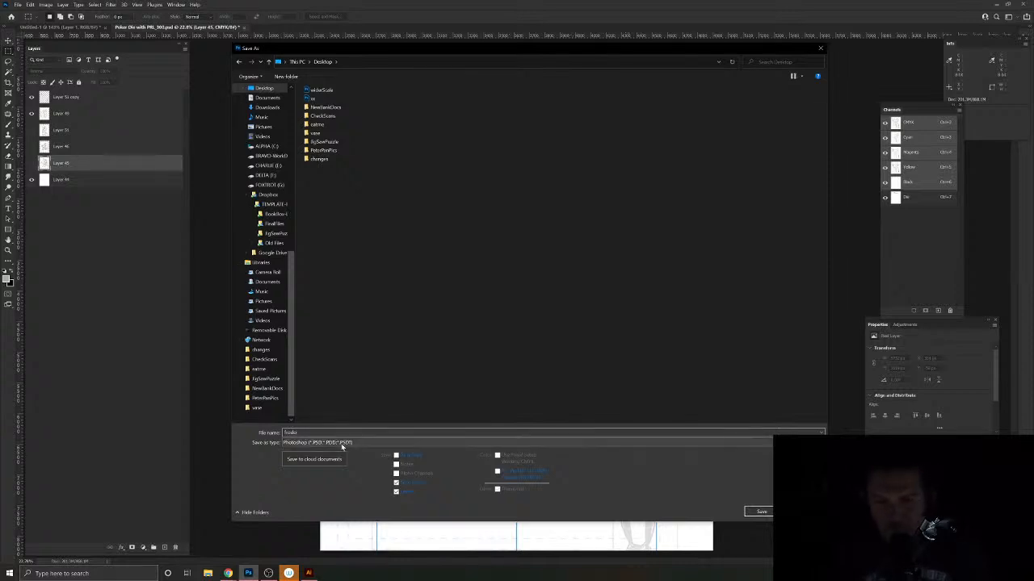
pyautogui.click(761, 511)
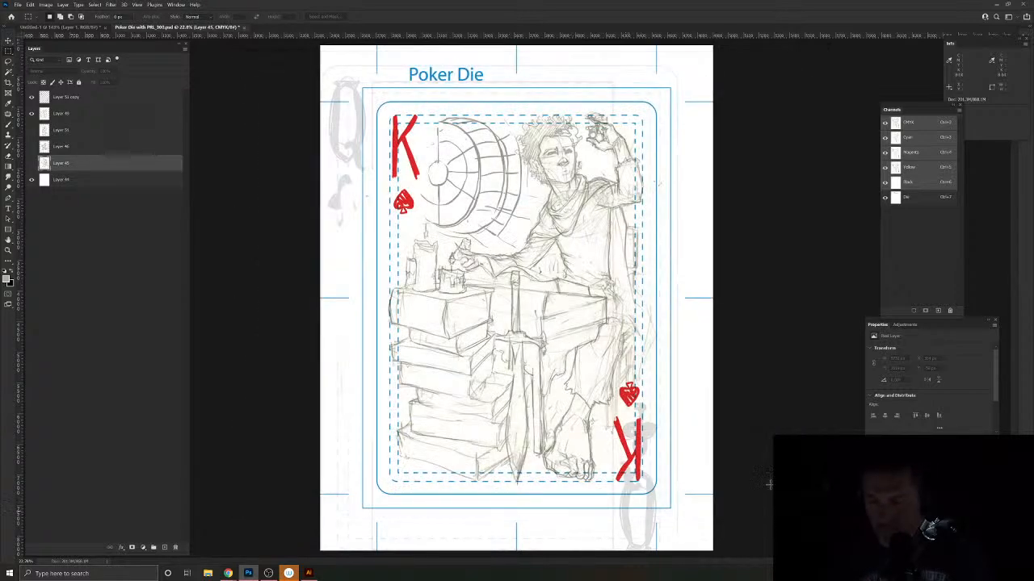
# Step: Start saving the document under a new name and browse Dropbox to the folder with the artist's first name numbered (2)
pyautogui.click(17, 5)
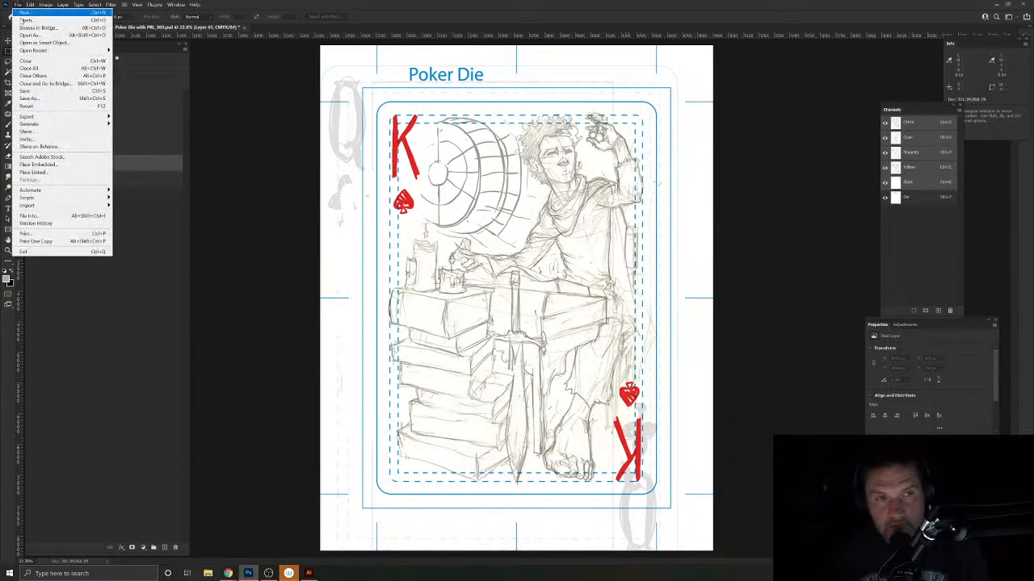
pyautogui.click(29, 97)
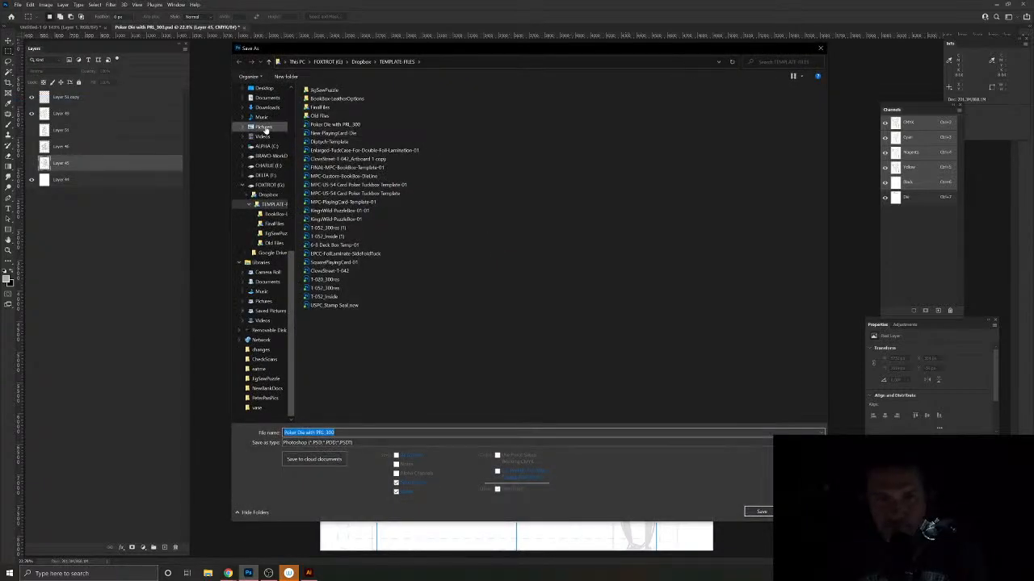
pyautogui.scroll(10, 266, 123)
pyautogui.click(265, 125)
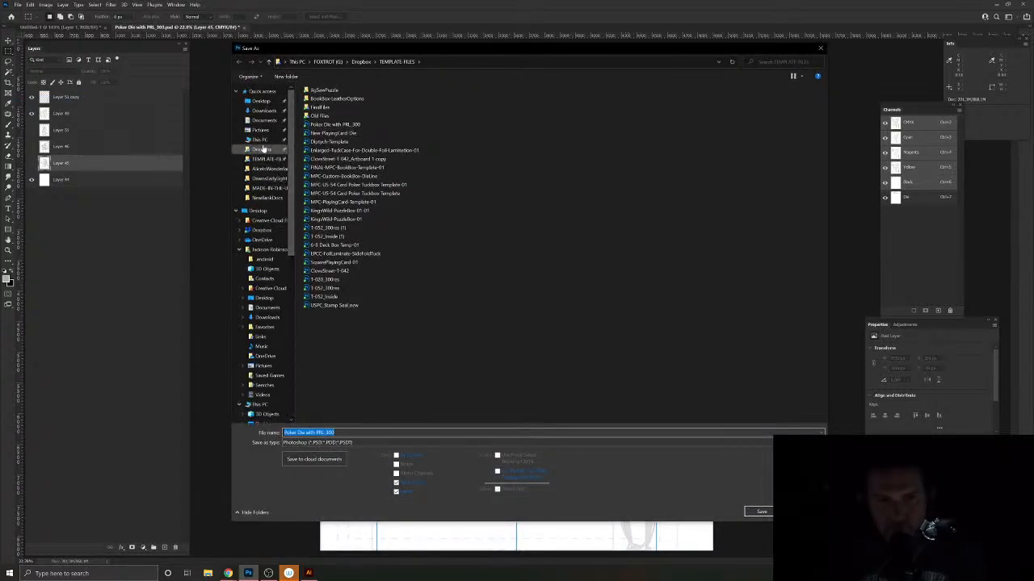
pyautogui.scroll(-20, 400, 246)
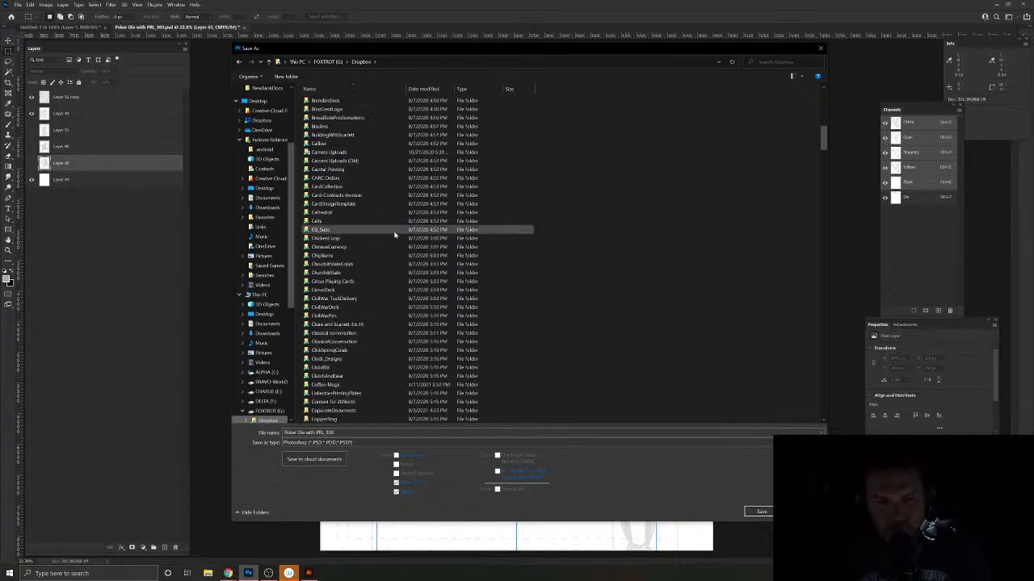
pyautogui.scroll(-13, 395, 235)
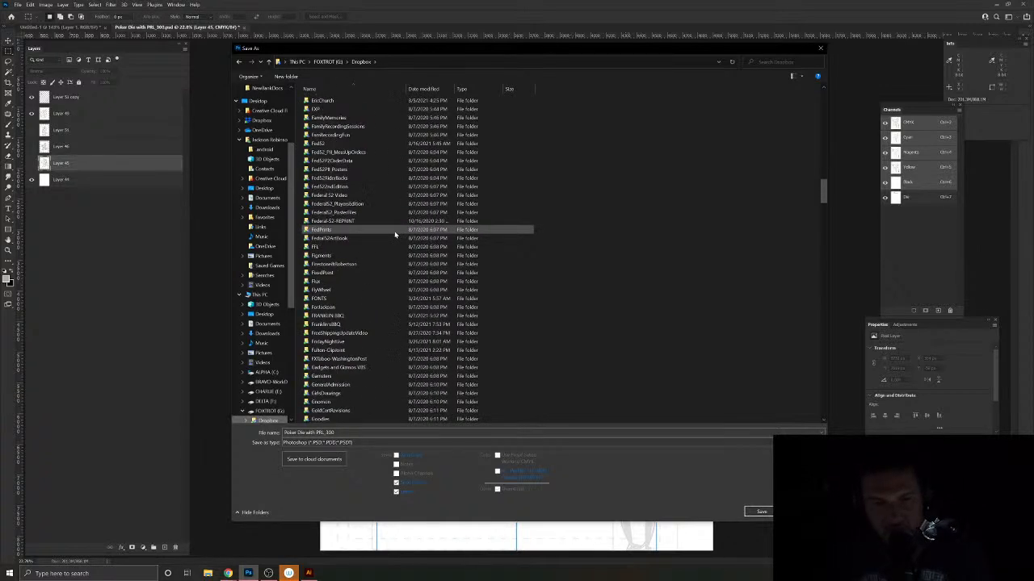
pyautogui.scroll(-11, 366, 274)
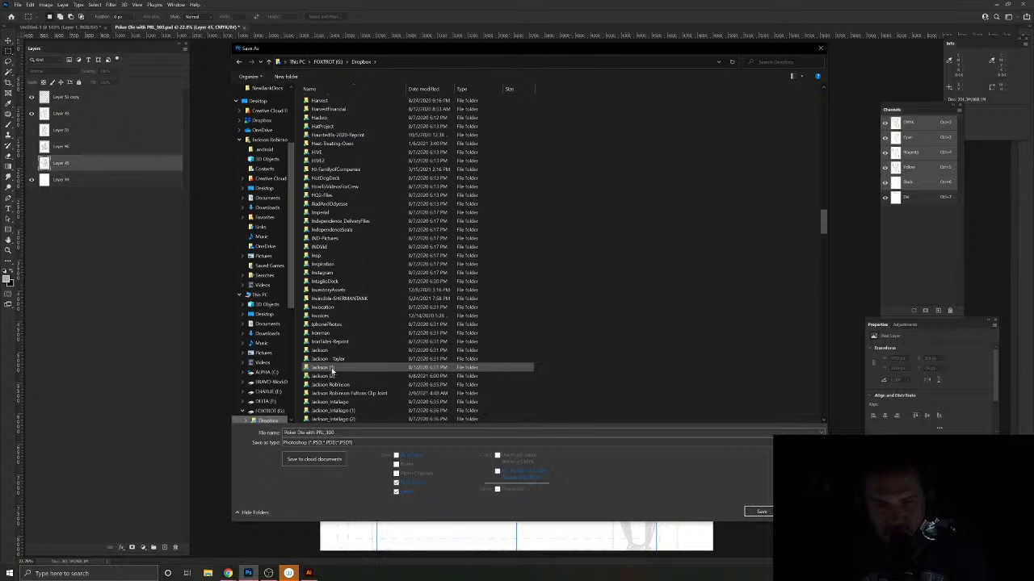
pyautogui.doubleClick(331, 368)
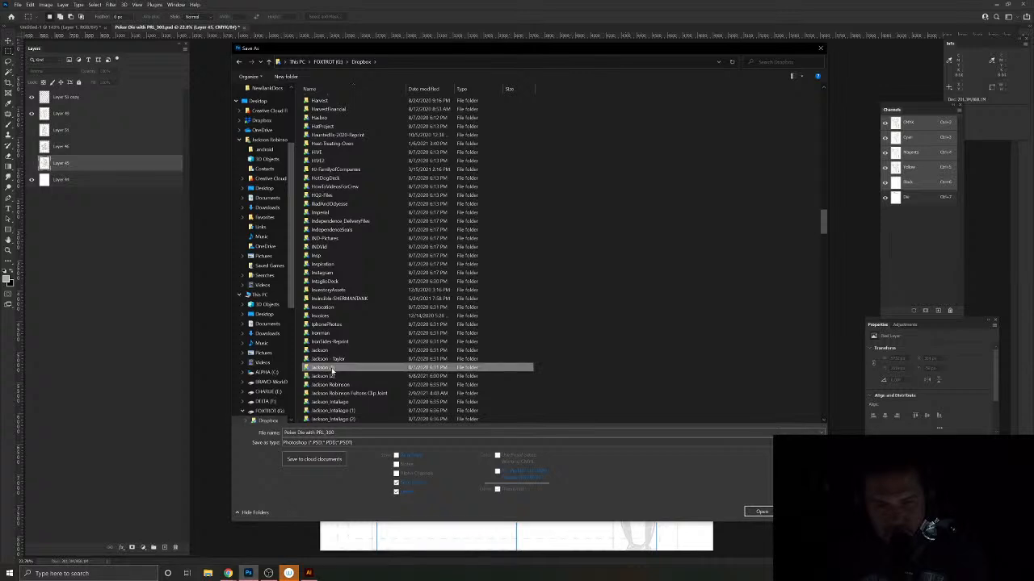
pyautogui.click(361, 62)
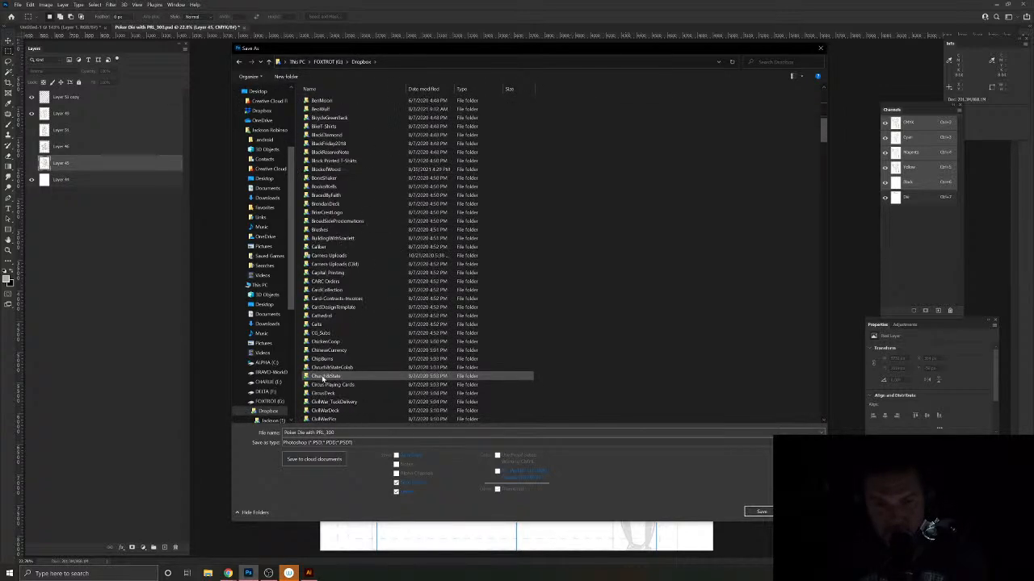
pyautogui.scroll(-10, 323, 378)
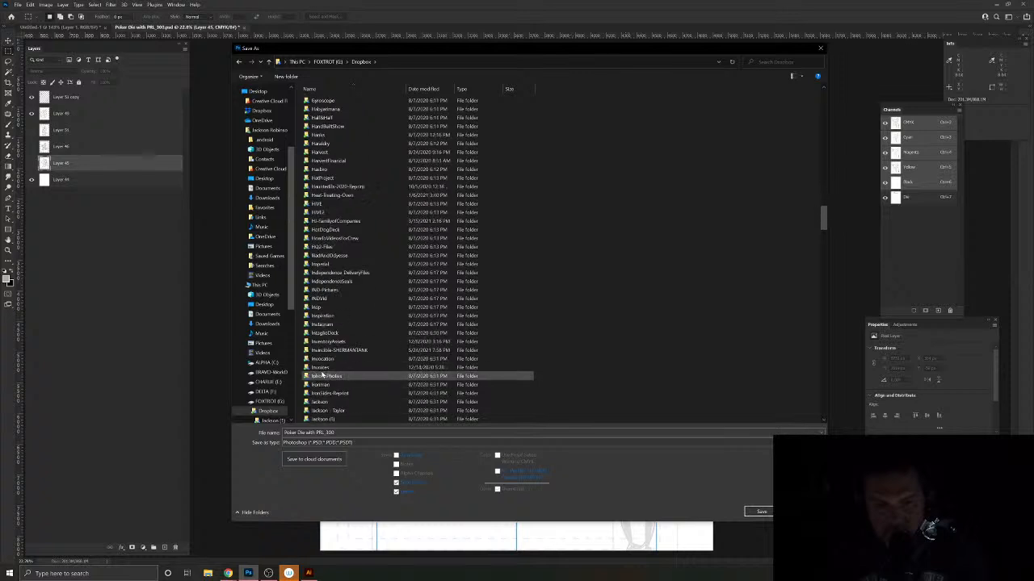
pyautogui.scroll(-8, 323, 376)
pyautogui.click(327, 221)
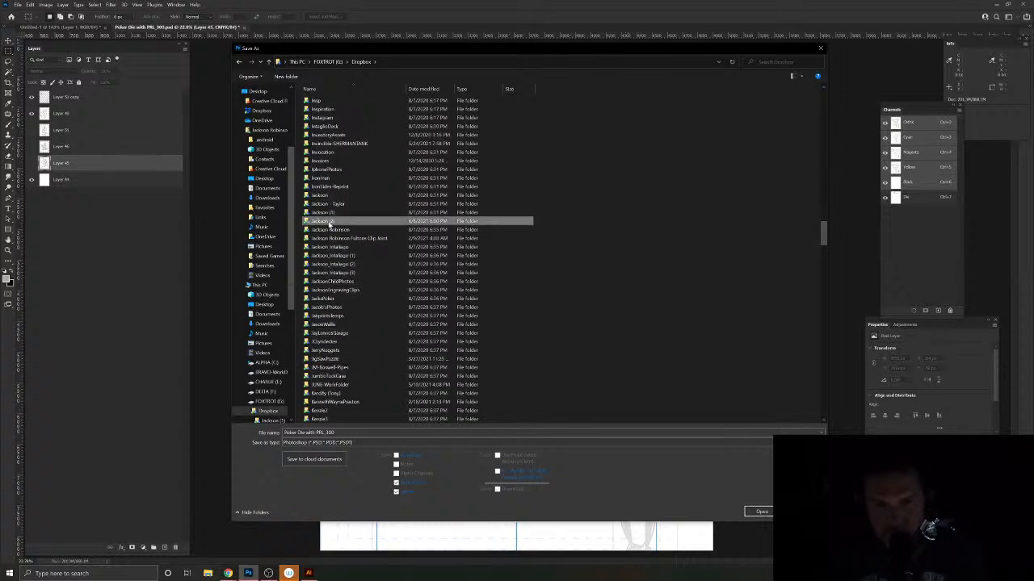
pyautogui.doubleClick(328, 222)
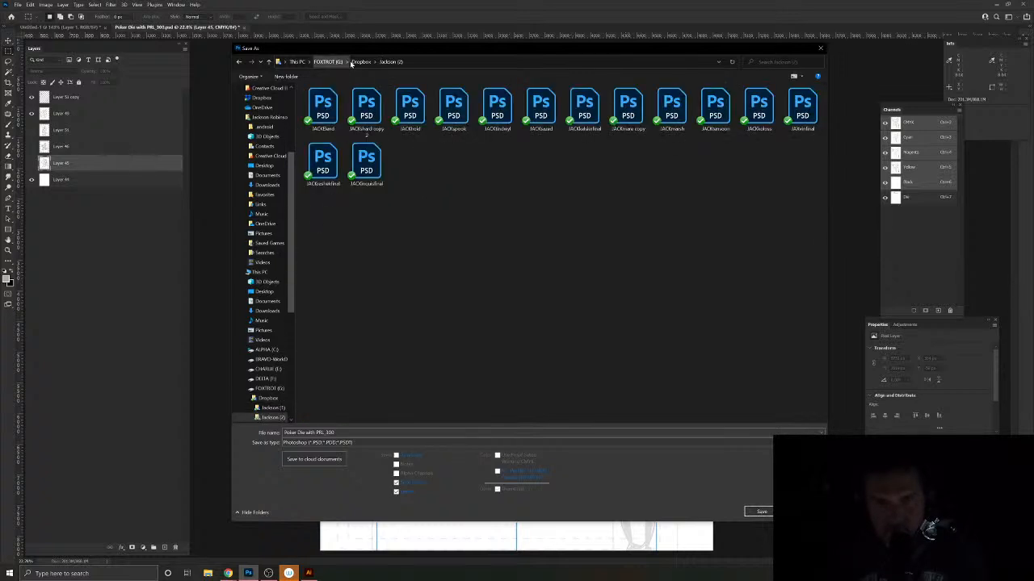
# Step: Create a new folder named LOTR beside the existing PSD files
pyautogui.rightClick(392, 253)
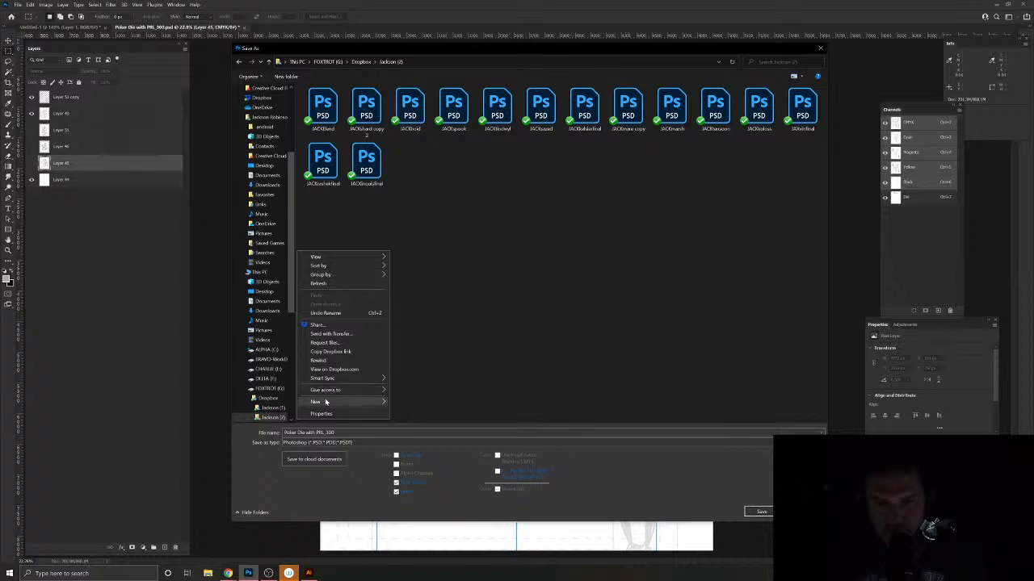
pyautogui.moveTo(327, 403)
pyautogui.click(420, 403)
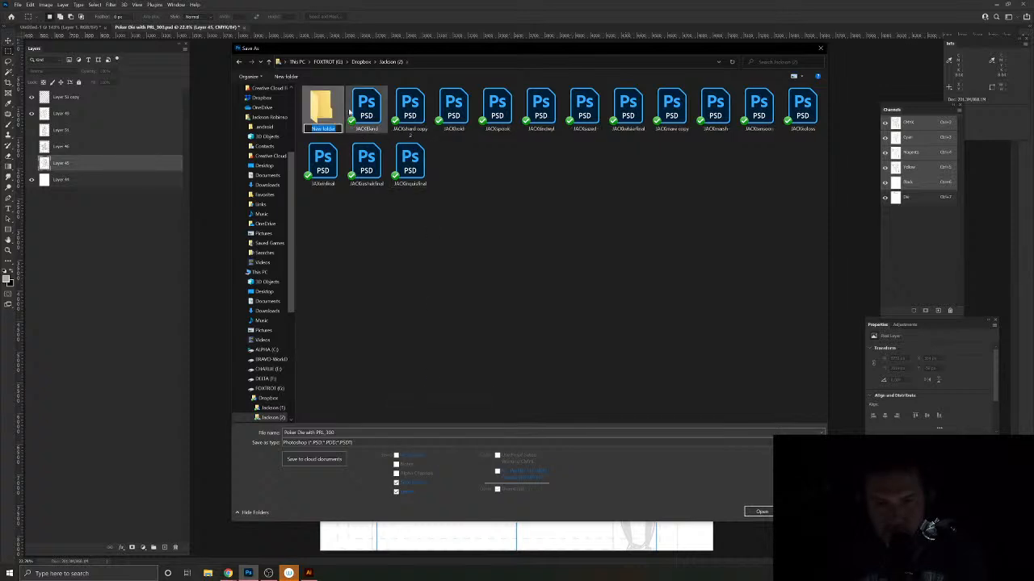
pyautogui.write('LOTR')
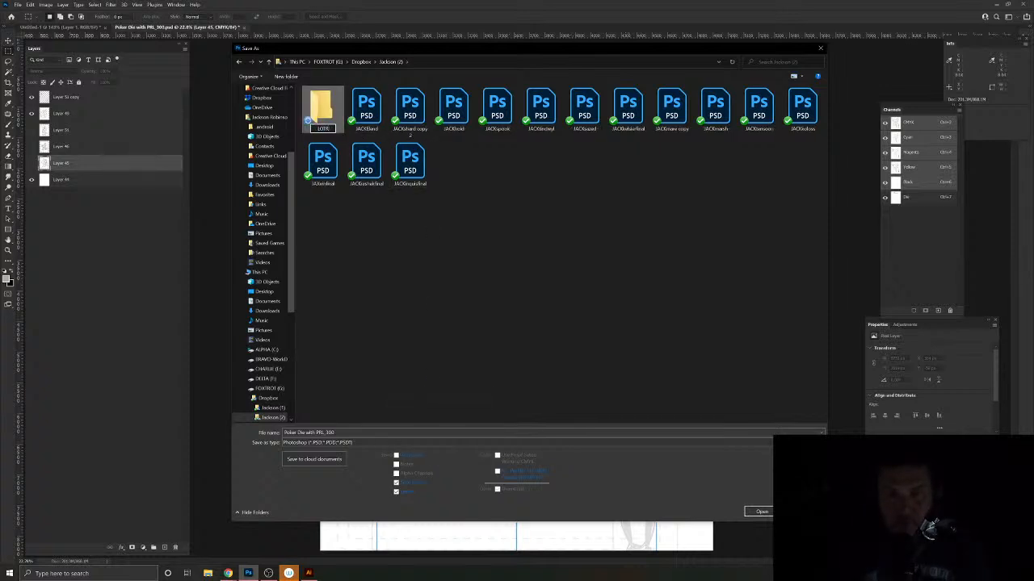
pyautogui.press('Return')
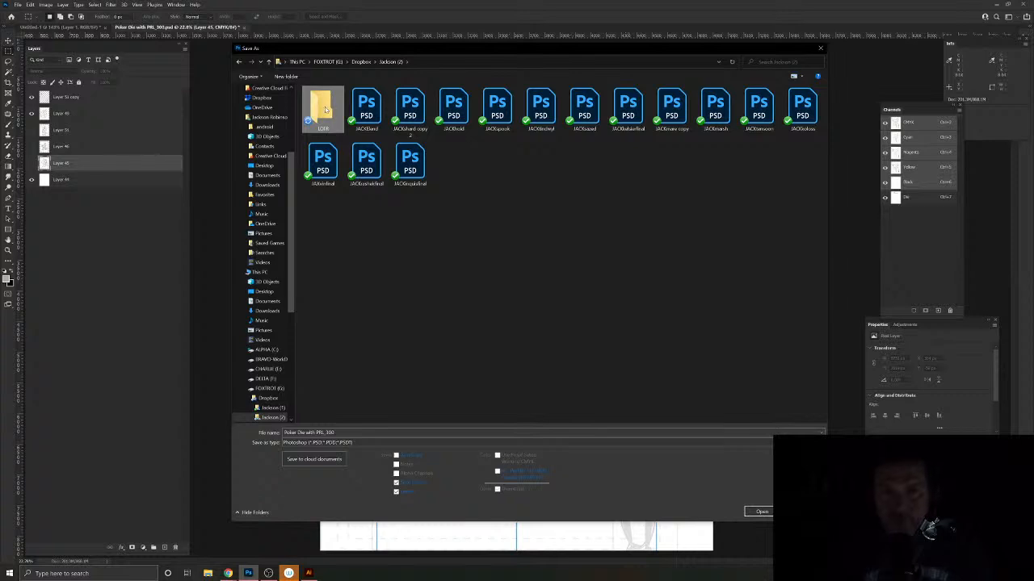
# Step: Save the Photoshop document as FrodoSketches inside the new LOTR folder
pyautogui.doubleClick(324, 109)
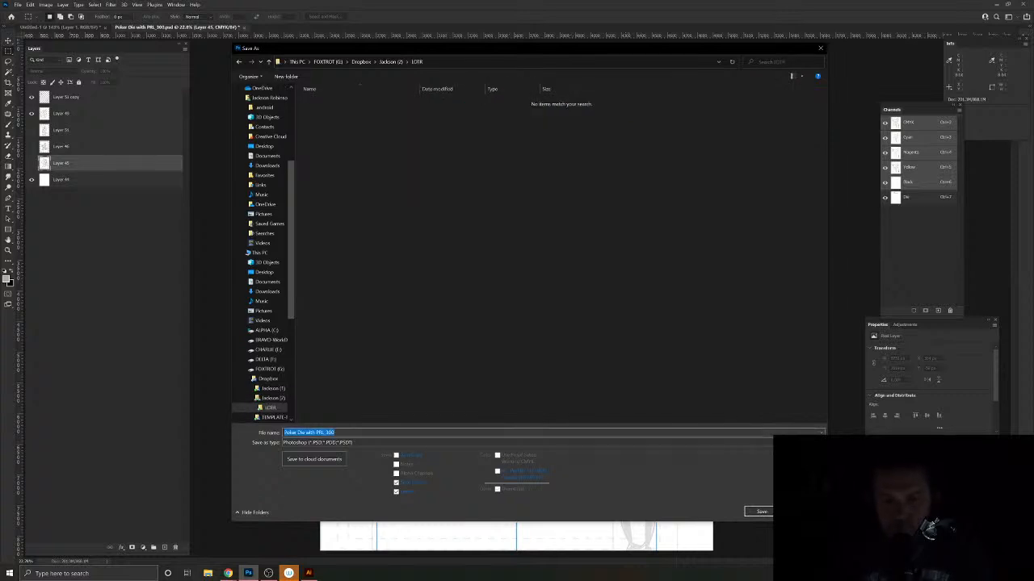
pyautogui.write('FrodoSketches')
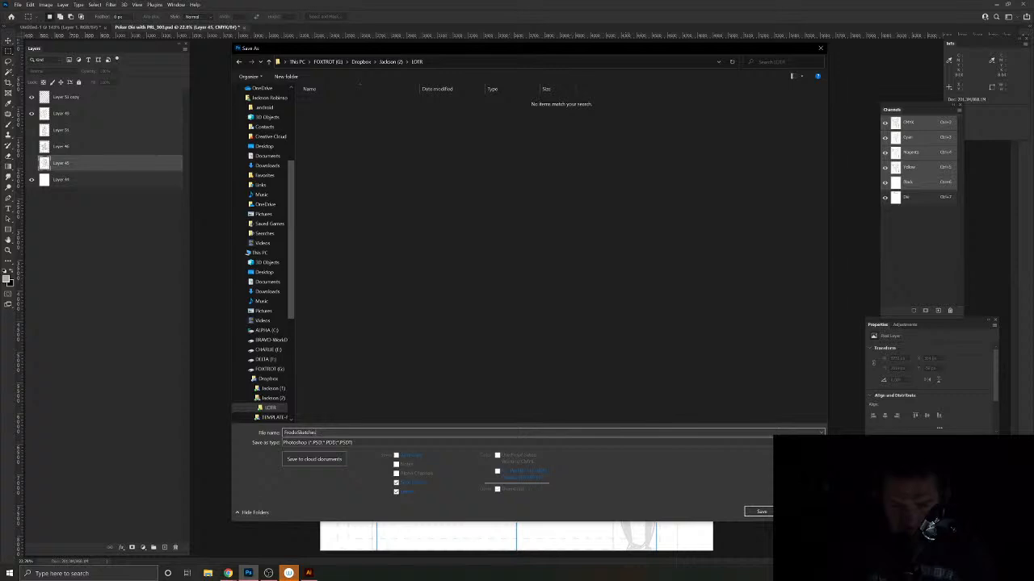
pyautogui.press('Return')
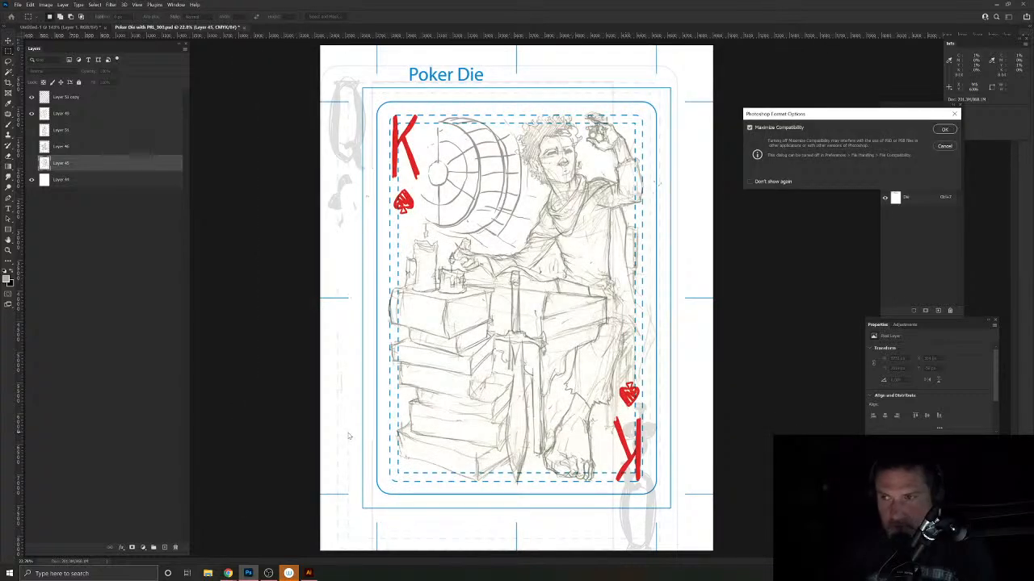
# Step: Open Snipping Tool and capture the King of Spades card up to its outer blue rectangle
pyautogui.press('super')
pyautogui.write('snip')
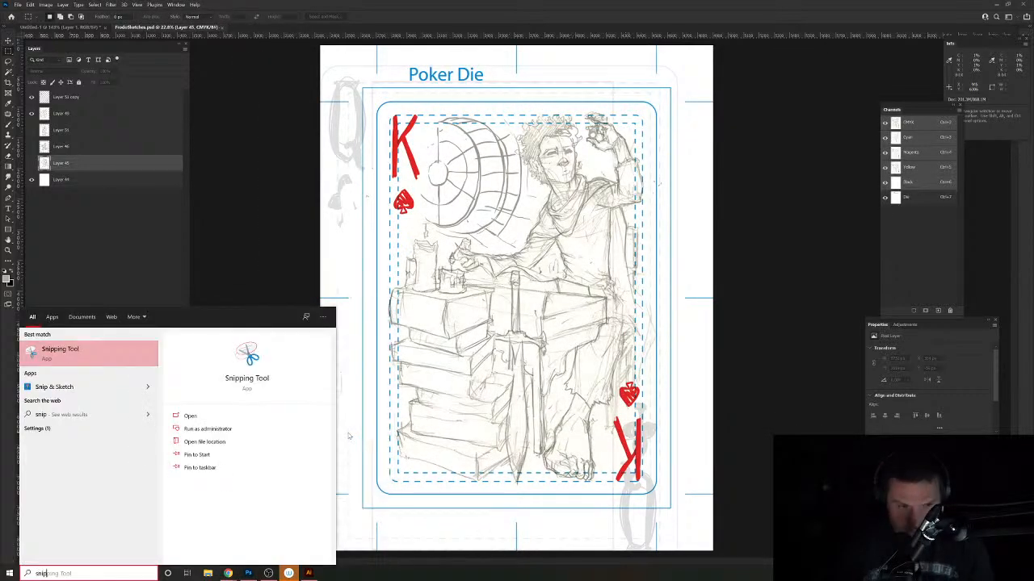
pyautogui.press('Return')
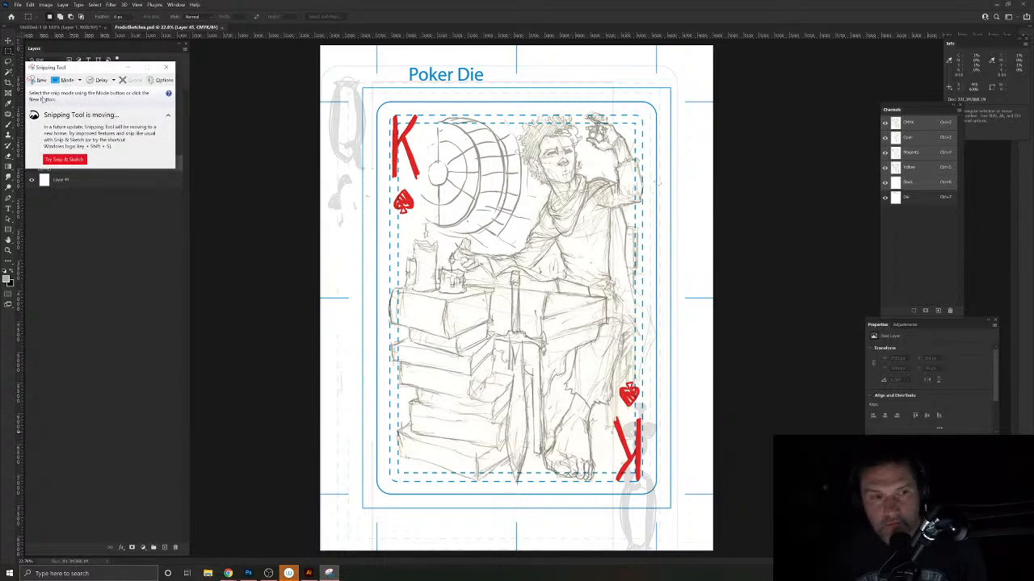
pyautogui.click(39, 80)
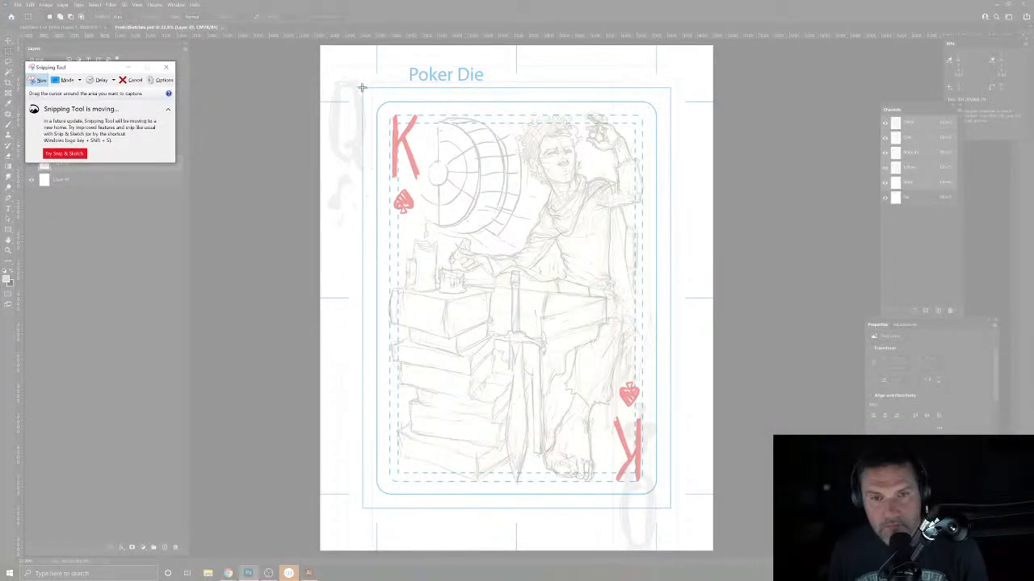
pyautogui.moveTo(362, 87); pyautogui.dragTo(670, 508)
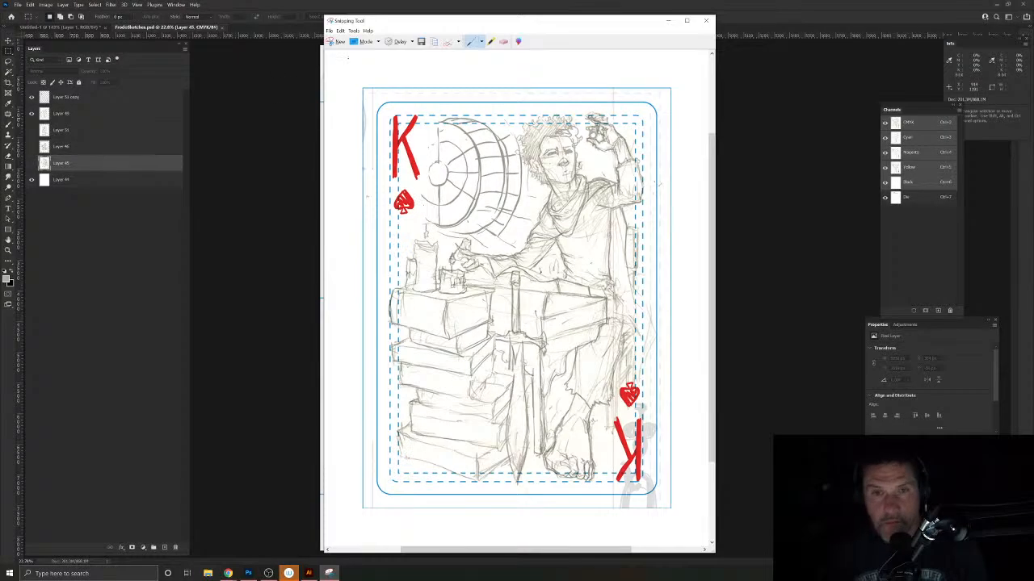
# Step: Start saving the snip and browse Dropbox to the LOTR folder inside the artist's first-name folder numbered (2)
pyautogui.click(330, 31)
pyautogui.click(343, 49)
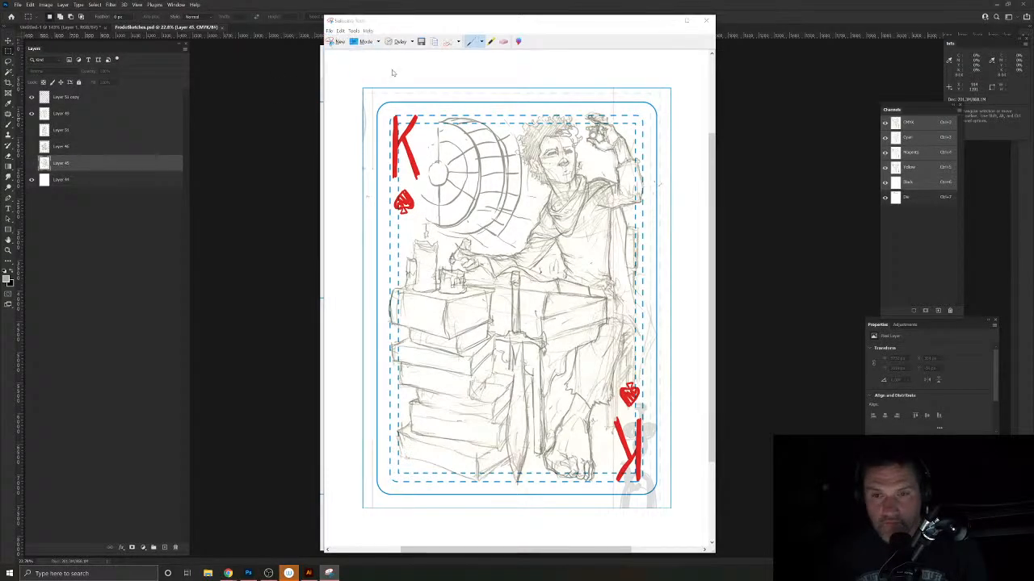
pyautogui.scroll(5, 359, 113)
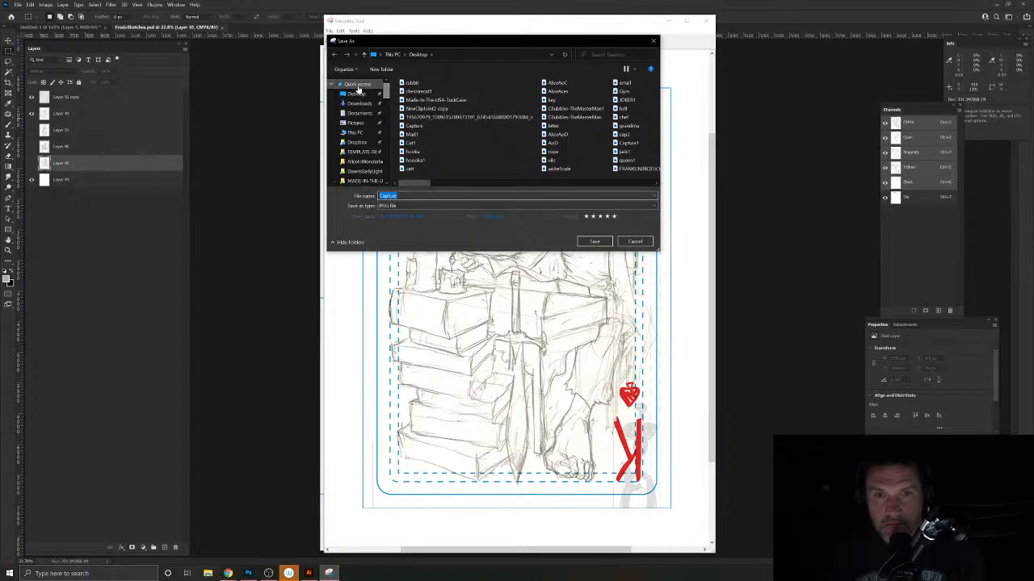
pyautogui.click(357, 85)
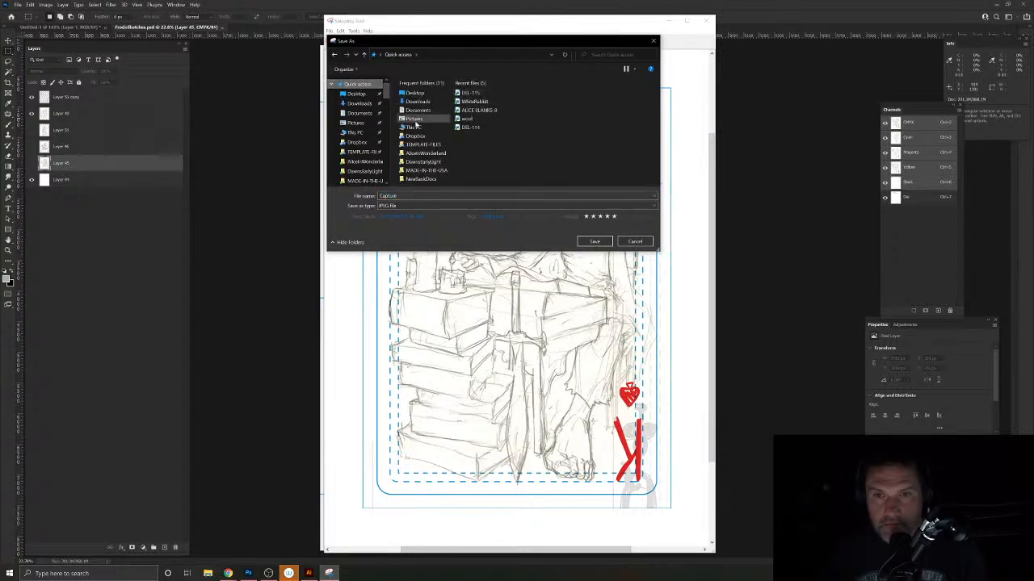
pyautogui.click(356, 142)
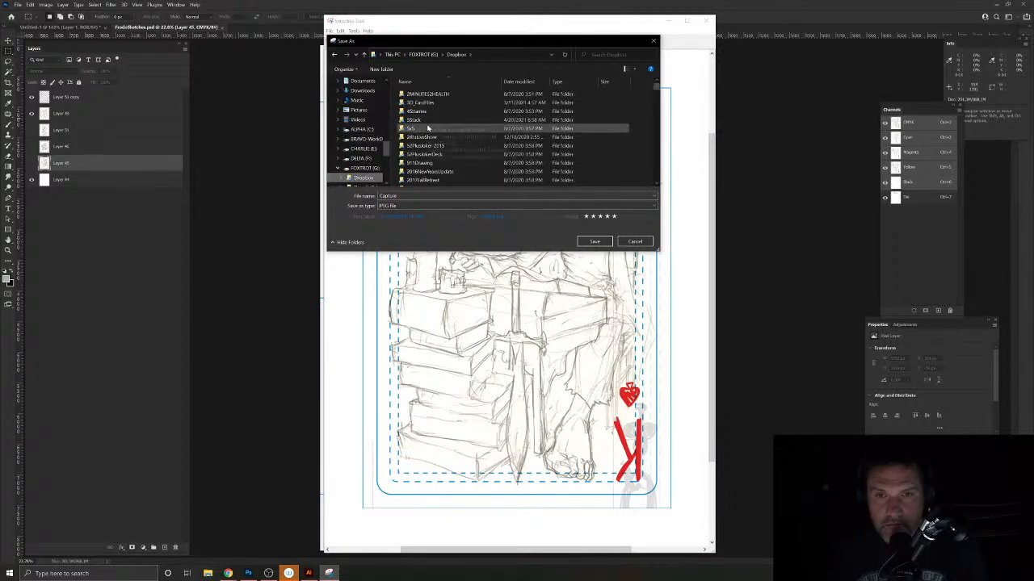
pyautogui.moveTo(659, 250); pyautogui.dragTo(768, 418)
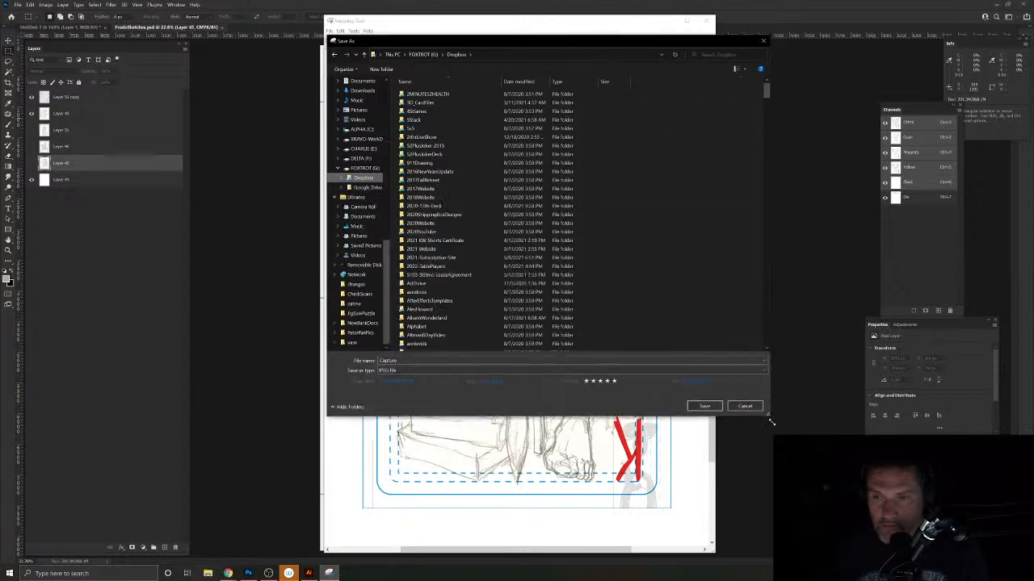
pyautogui.scroll(-20, 486, 258)
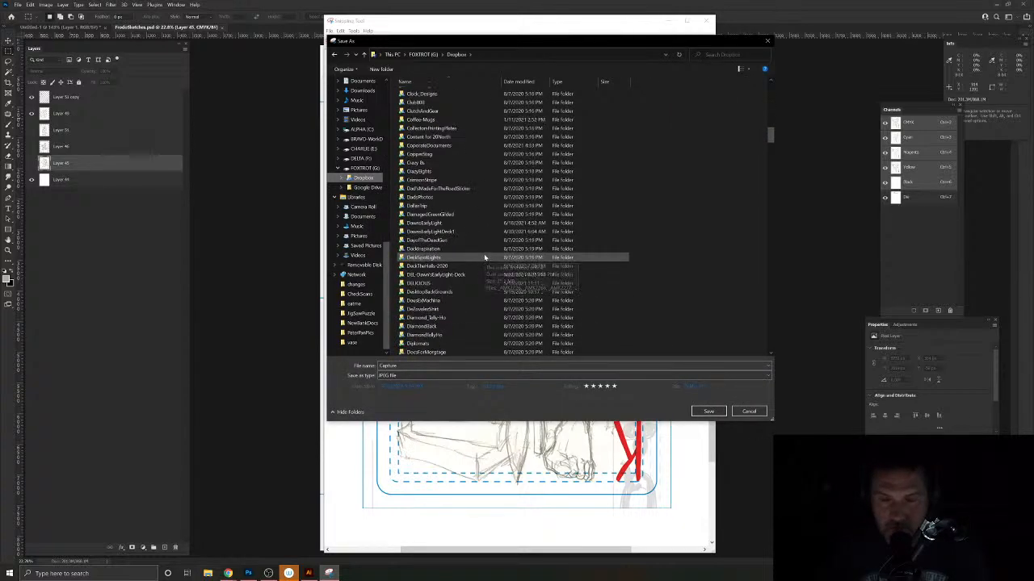
pyautogui.scroll(-20, 484, 256)
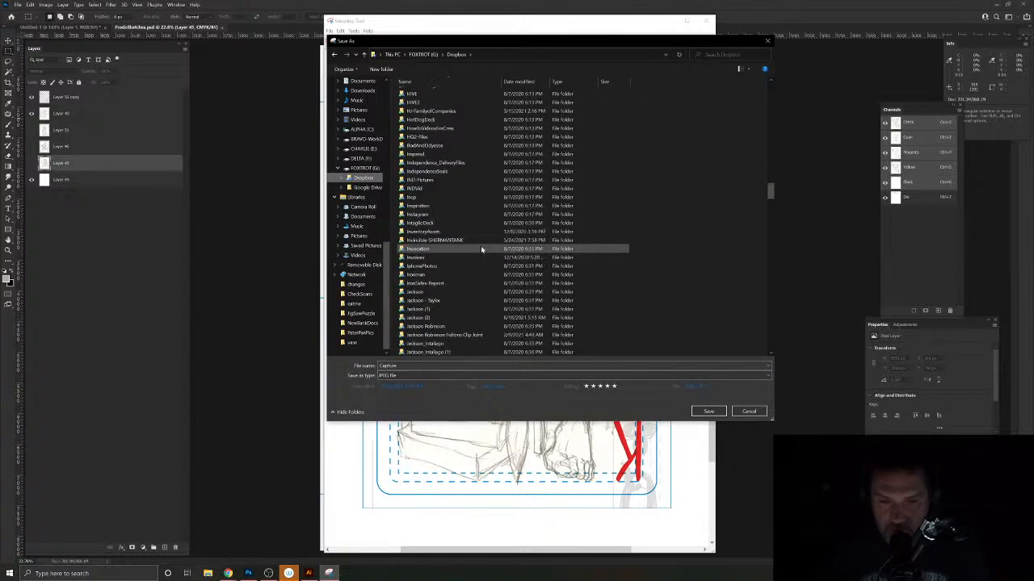
pyautogui.doubleClick(480, 263)
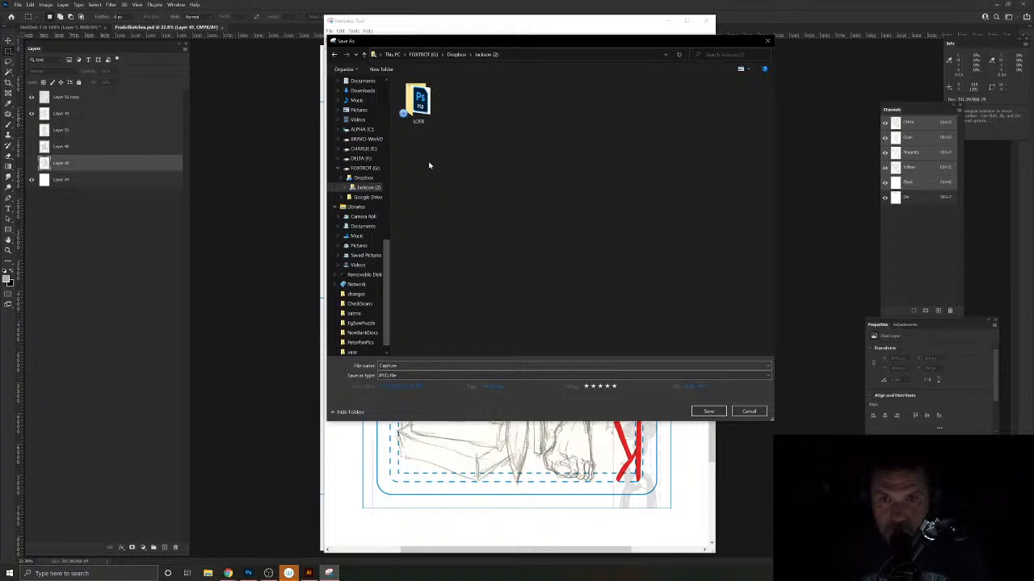
pyautogui.doubleClick(419, 106)
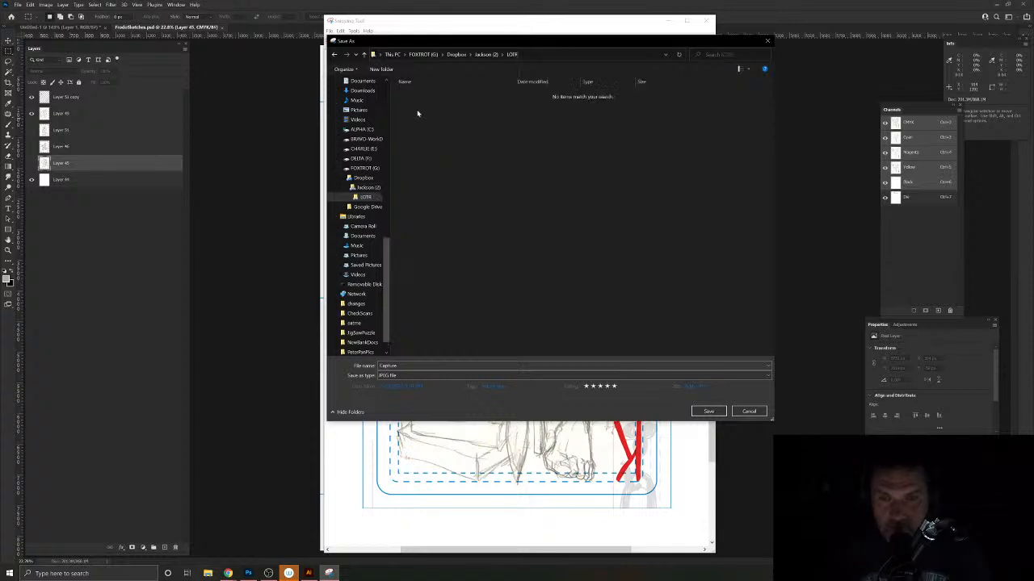
# Step: Save the snip as FrodoSketch1 in JPEG format and close Snipping Tool
pyautogui.doubleClick(389, 366)
pyautogui.write('Fr')
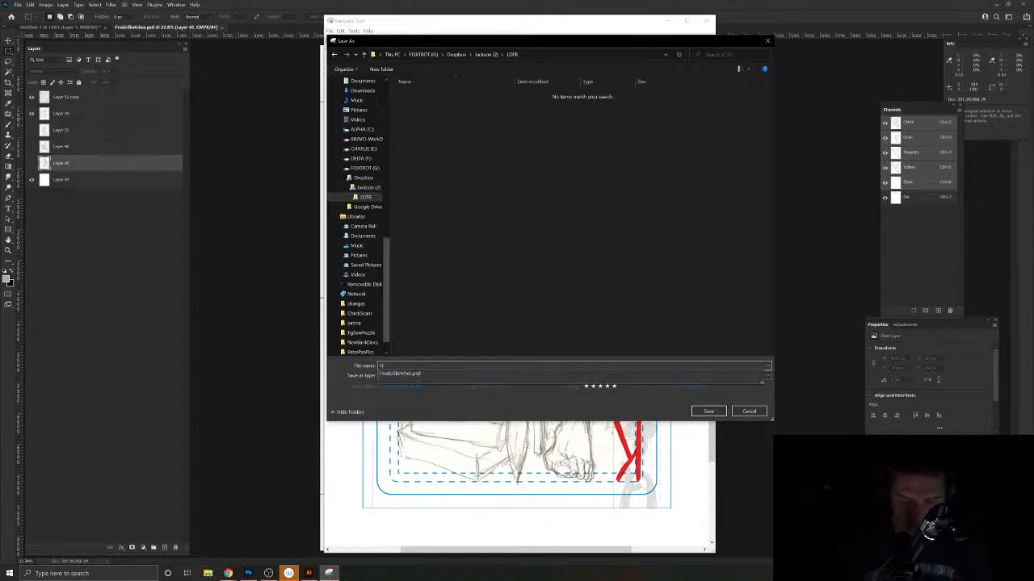
pyautogui.write('odoSke')
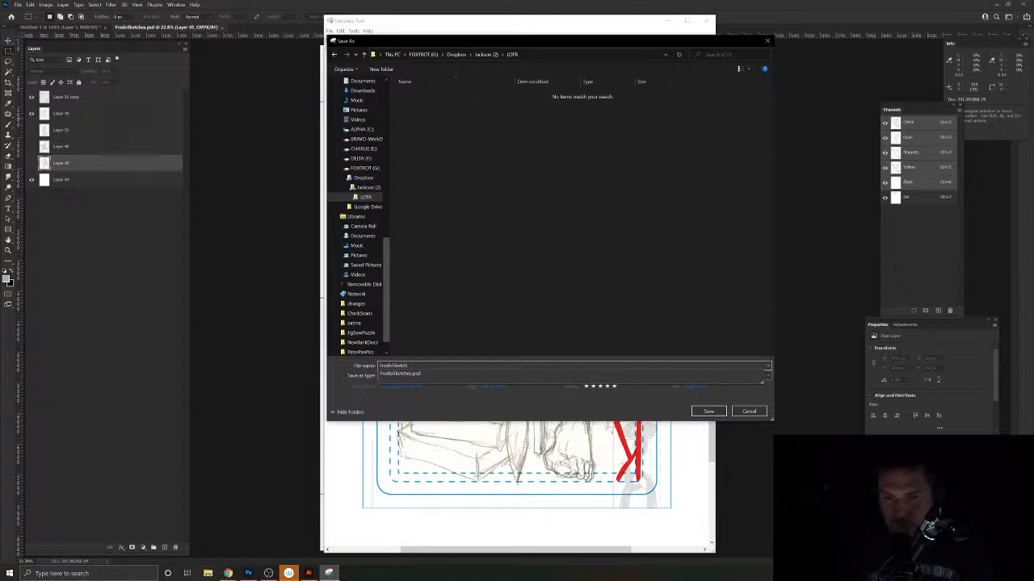
pyautogui.write('tch1')
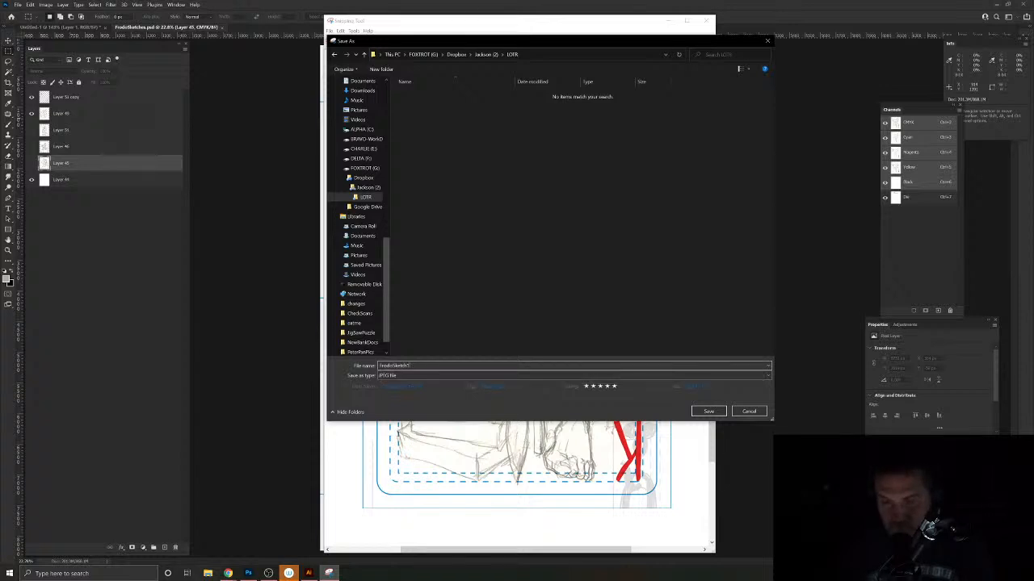
pyautogui.press('Return')
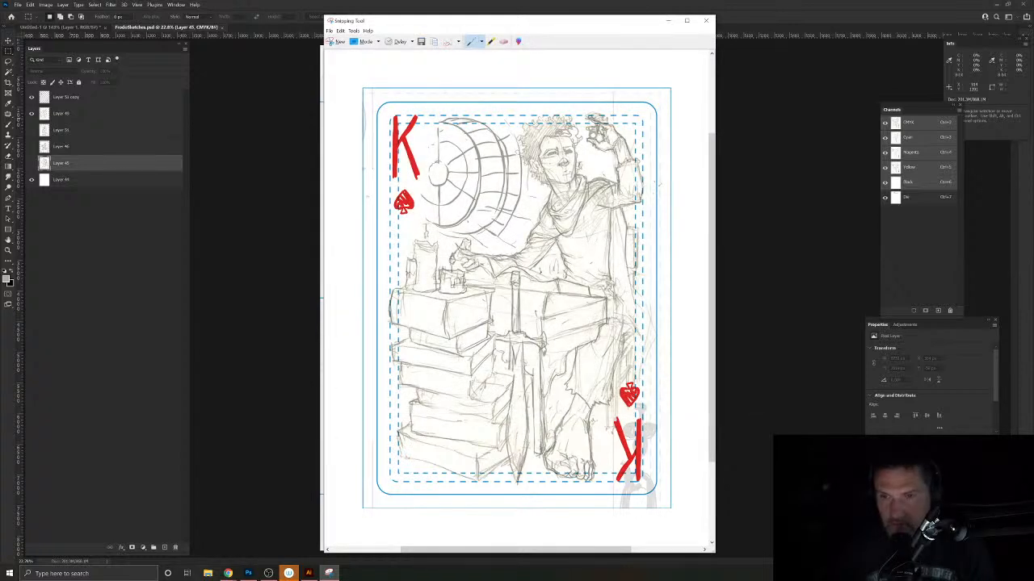
pyautogui.click(706, 20)
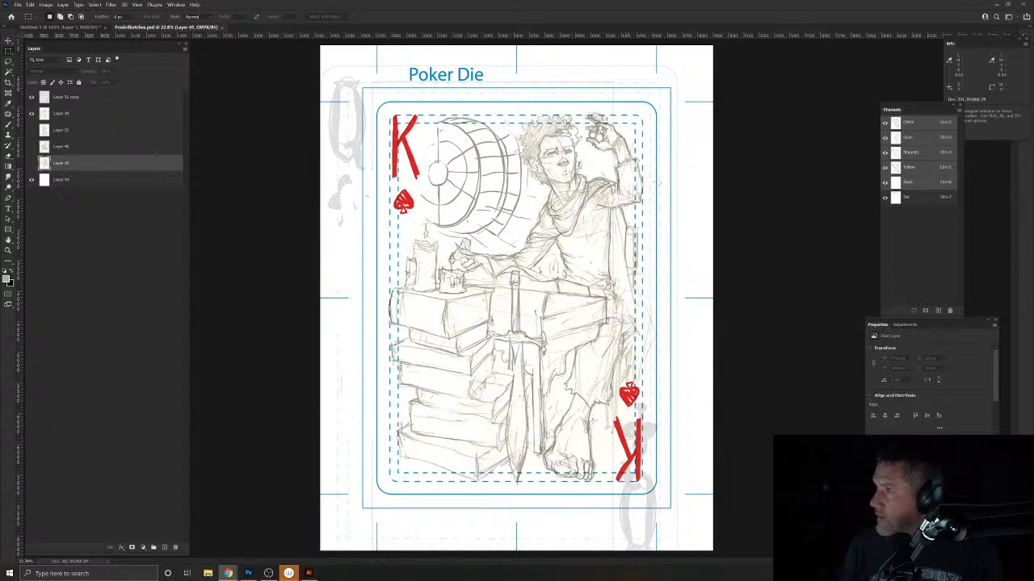
# Step: Switch to Gmail, greet the recipient and write "I did a quick markup of the sketches you send. I Inlarged Frodo like we talked about."
pyautogui.moveTo(696, 105); pyautogui.dragTo(672, 88)
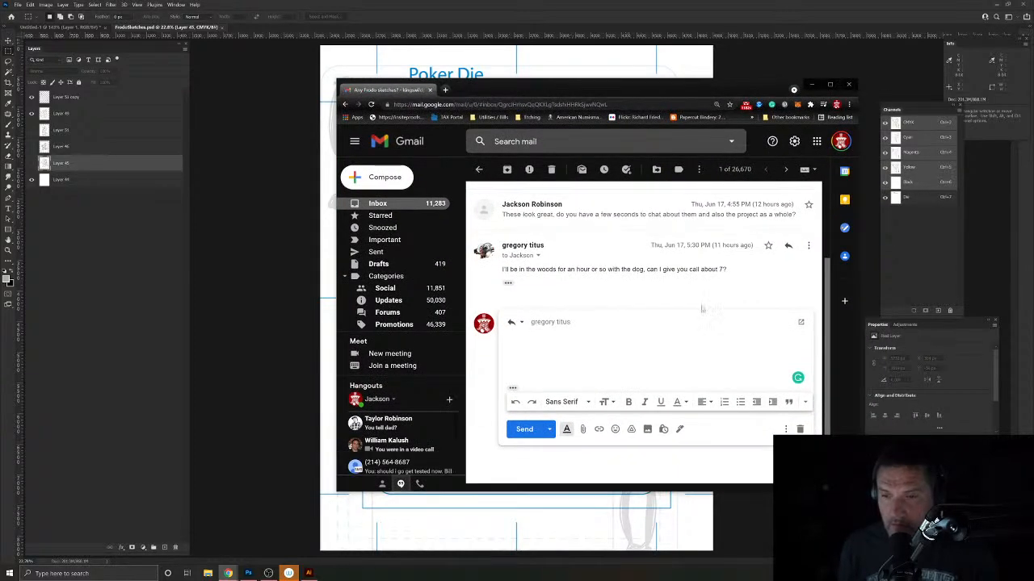
pyautogui.write('G')
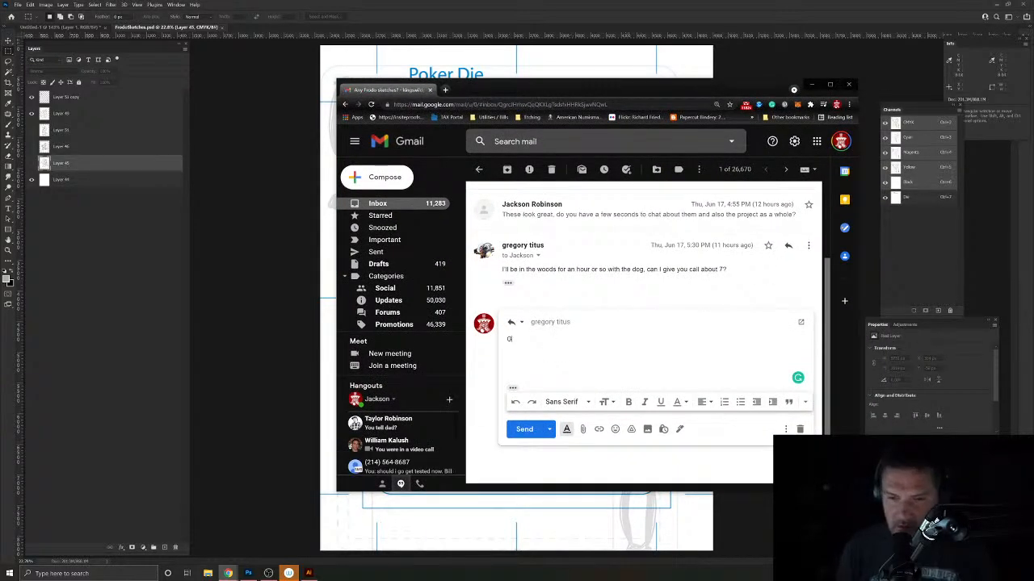
pyautogui.write('reg,')
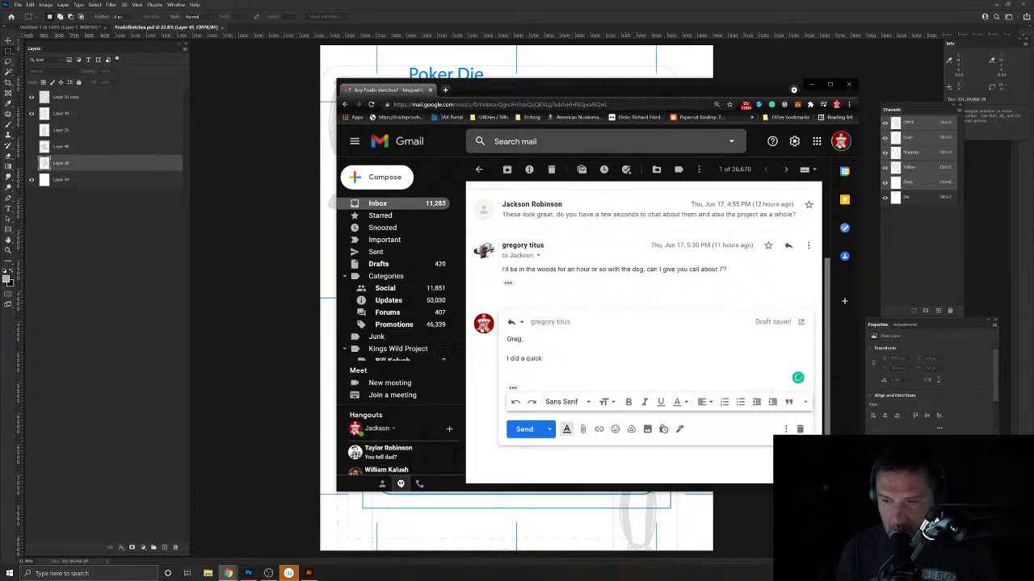
pyautogui.write('markup of the sketch')
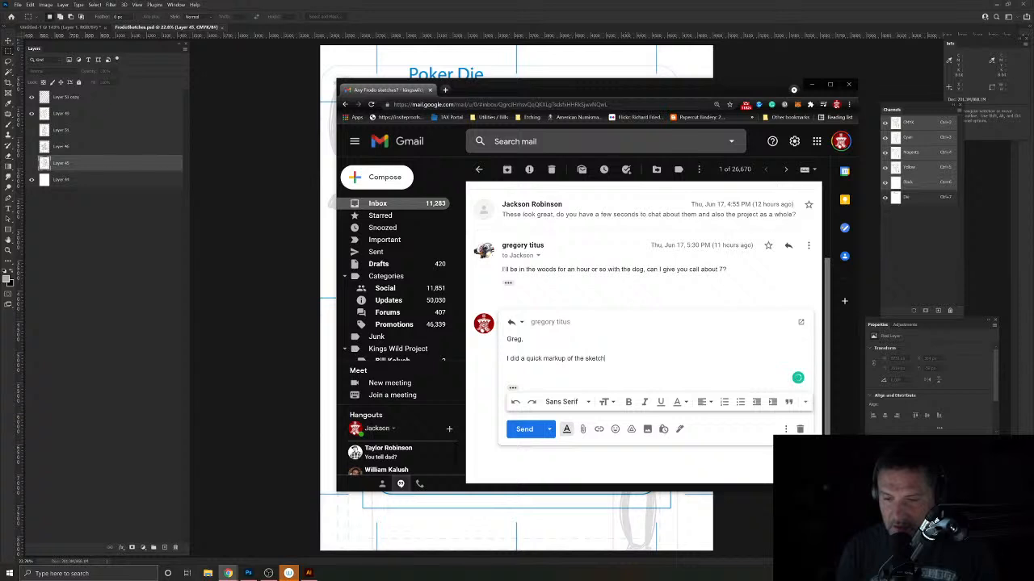
pyautogui.write('es you send . ')
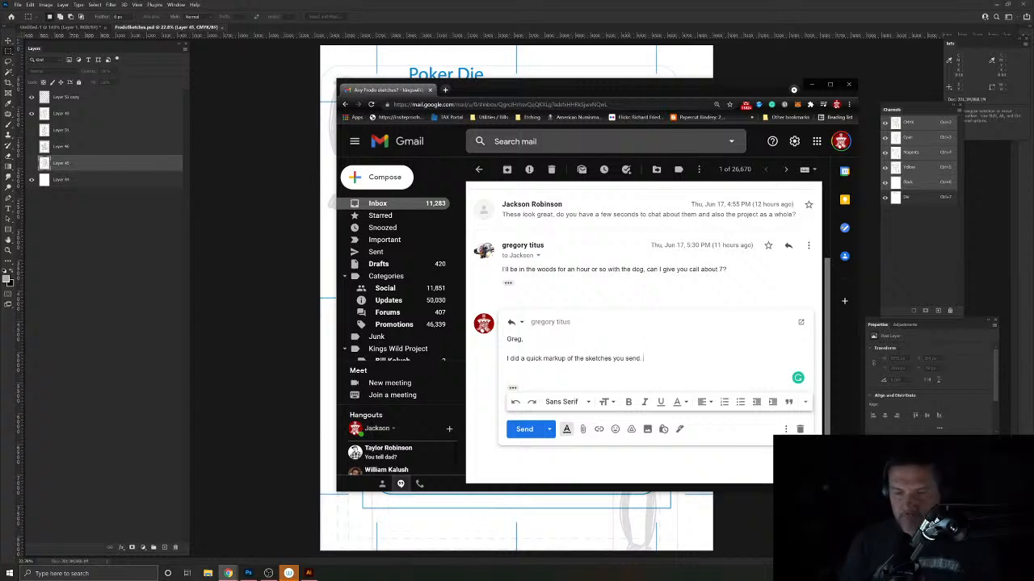
pyautogui.write('I Inlarged Frodo')
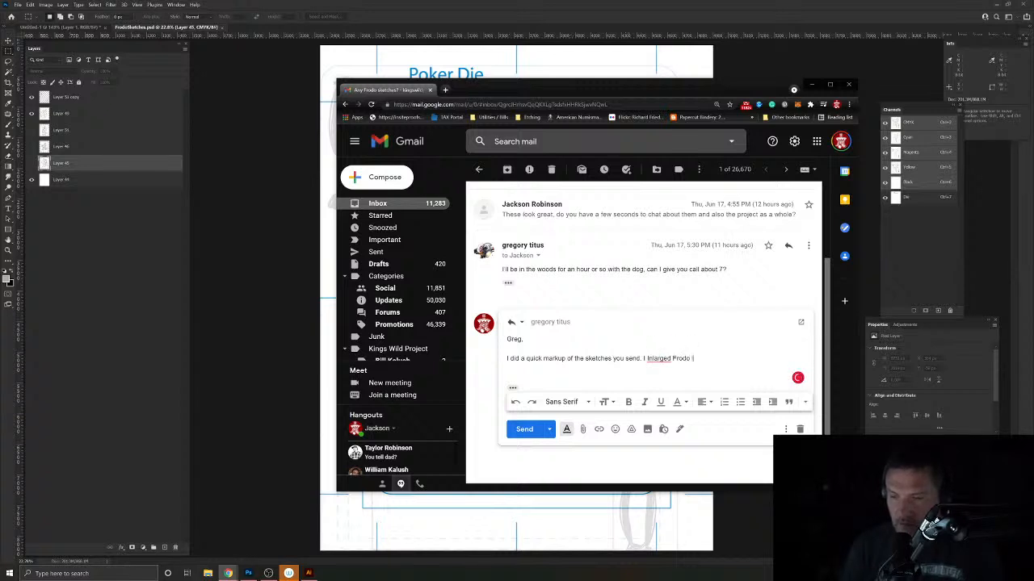
pyautogui.write('lnarged Frodo like we talked about.')
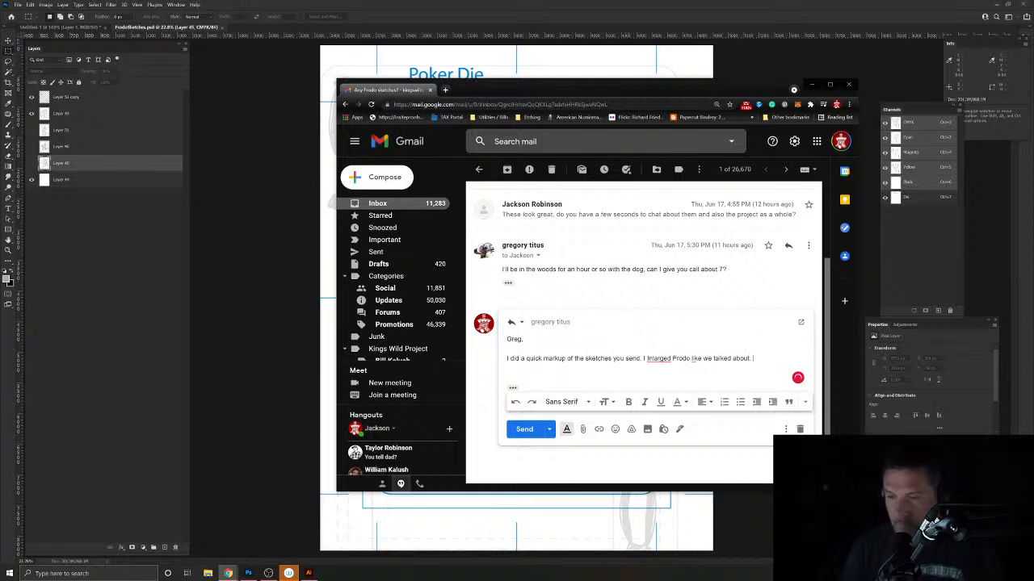
# Step: Correct "Inlarged" to "Enlarged" and replace "like" with "as" in the reply's second sentence
pyautogui.rightClick(658, 359)
pyautogui.click(678, 448)
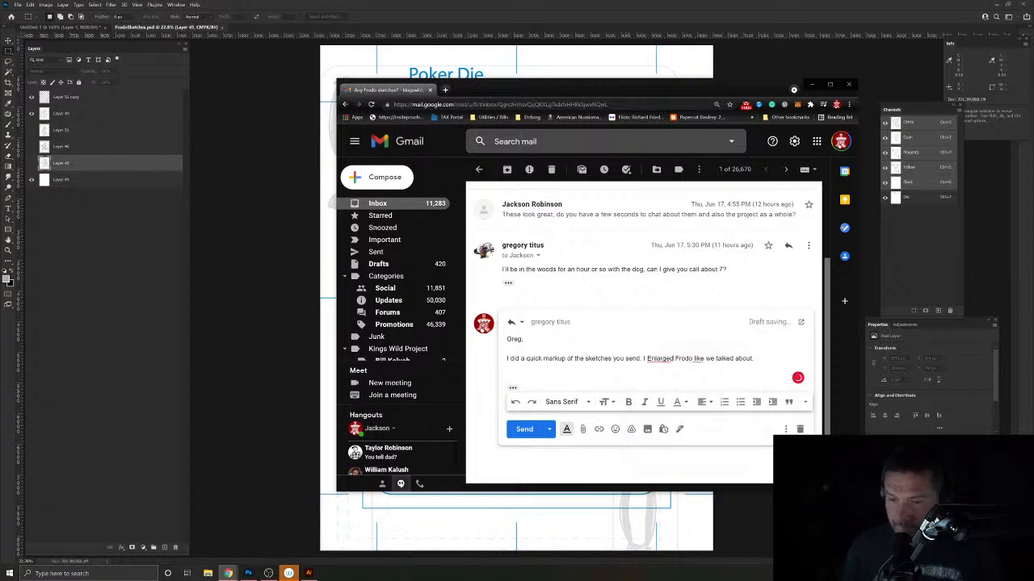
pyautogui.rightClick(698, 358)
pyautogui.click(703, 380)
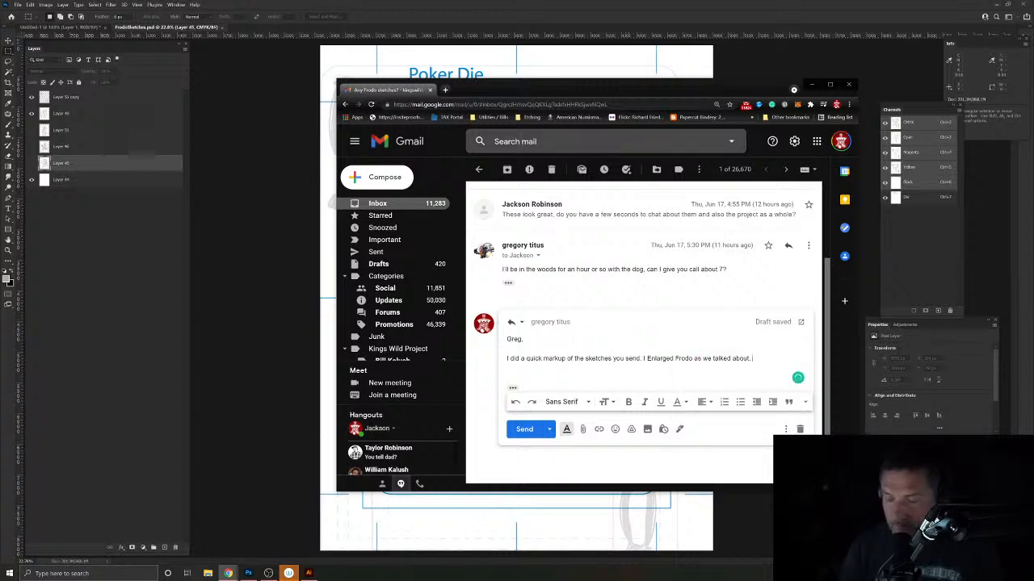
# Step: Continue the reply's paragraph with "These are going to be awesome! Some of the changes I made:"
pyautogui.write('These are going to be awesome!')
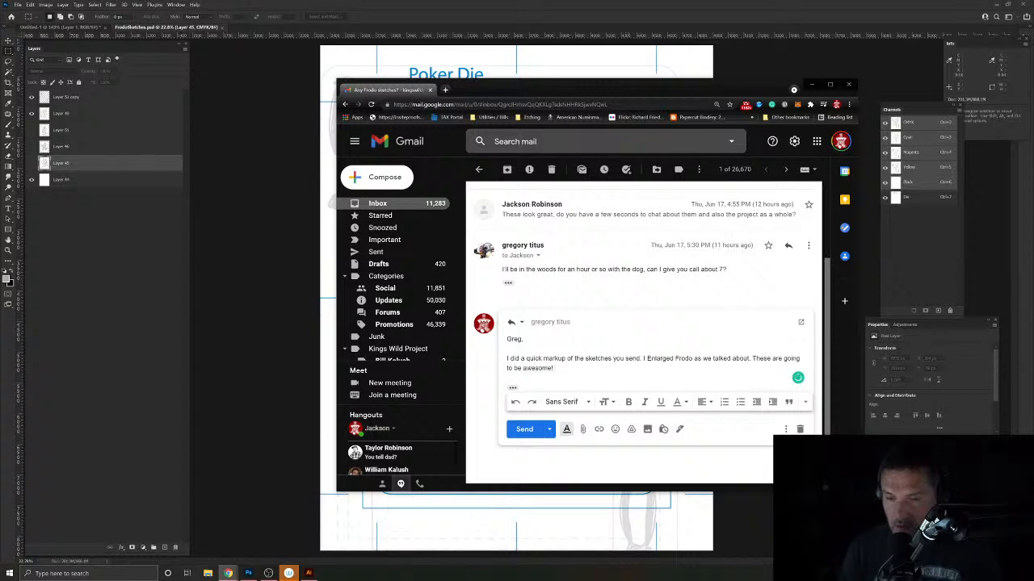
pyautogui.write('I')
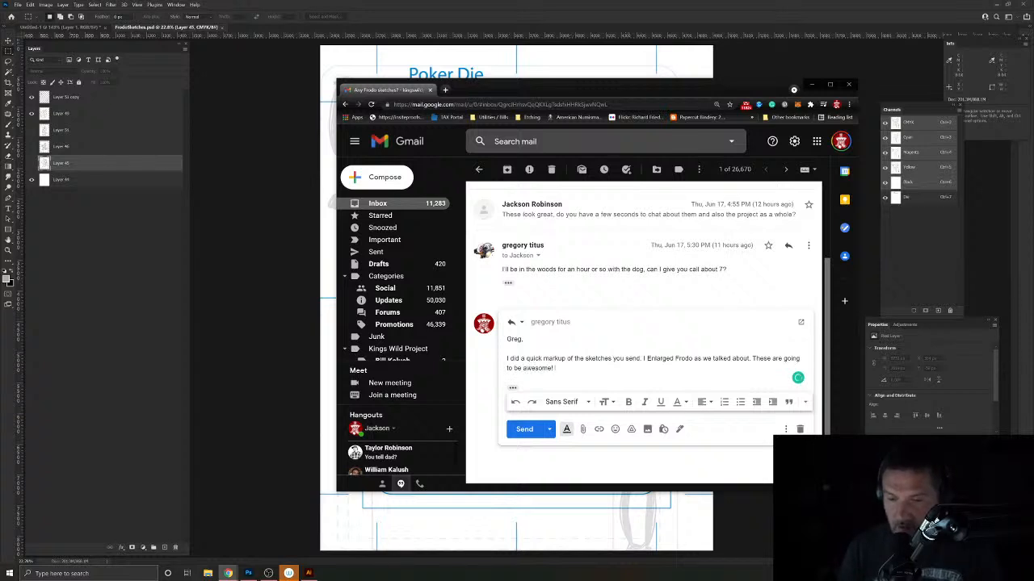
pyautogui.press('BackSpace')
pyautogui.press('BackSpace')
pyautogui.write('Yo')
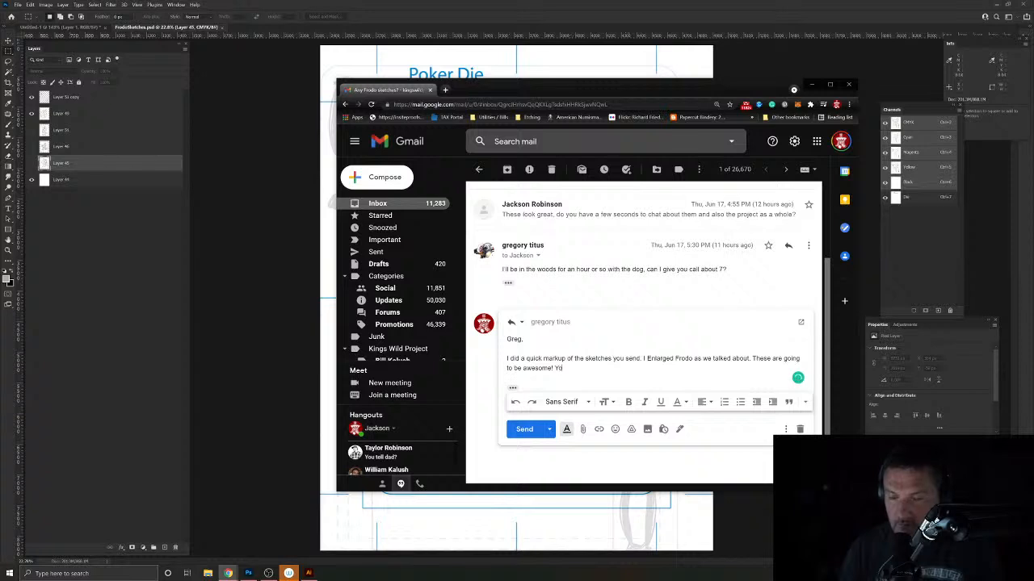
pyautogui.write('u will s')
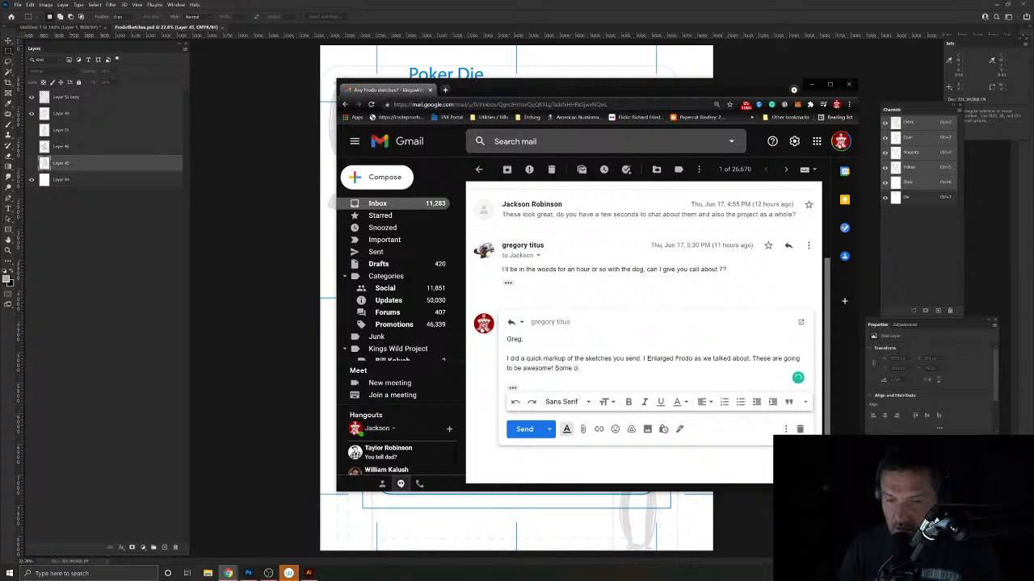
pyautogui.write('f the changes')
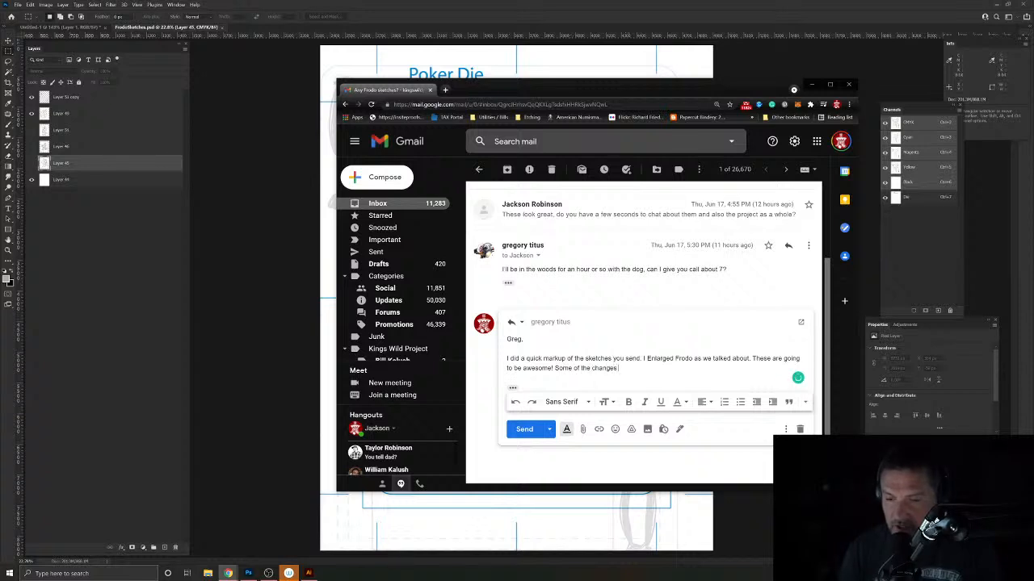
pyautogui.write(' I made')
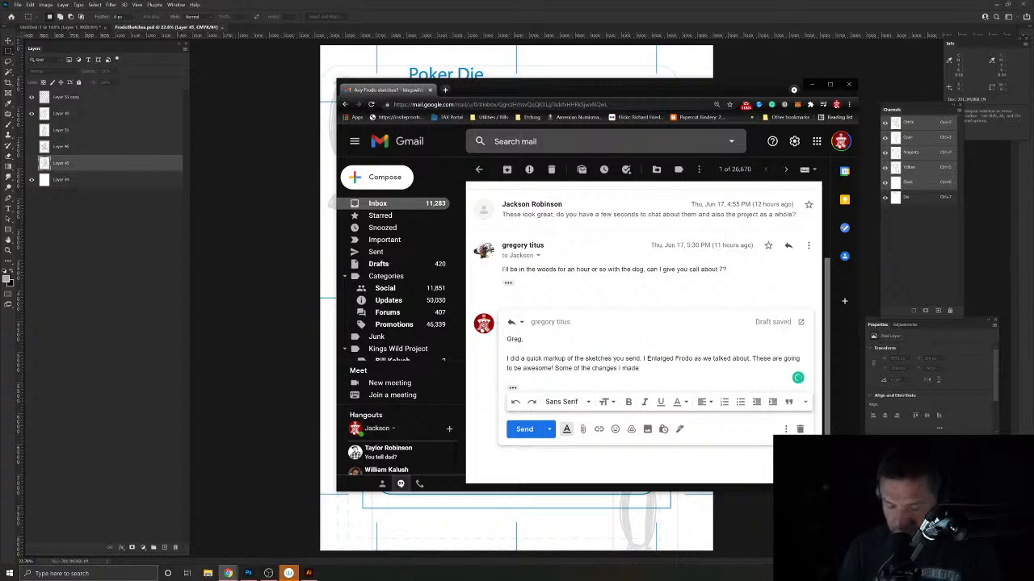
pyautogui.write(':')
# Step: Below the paragraph, add the lines "Scaled frodo up" and "pulled his hand away from his head so the ring would have nothing behind it."
pyautogui.press('Return')
pyautogui.press('Return')
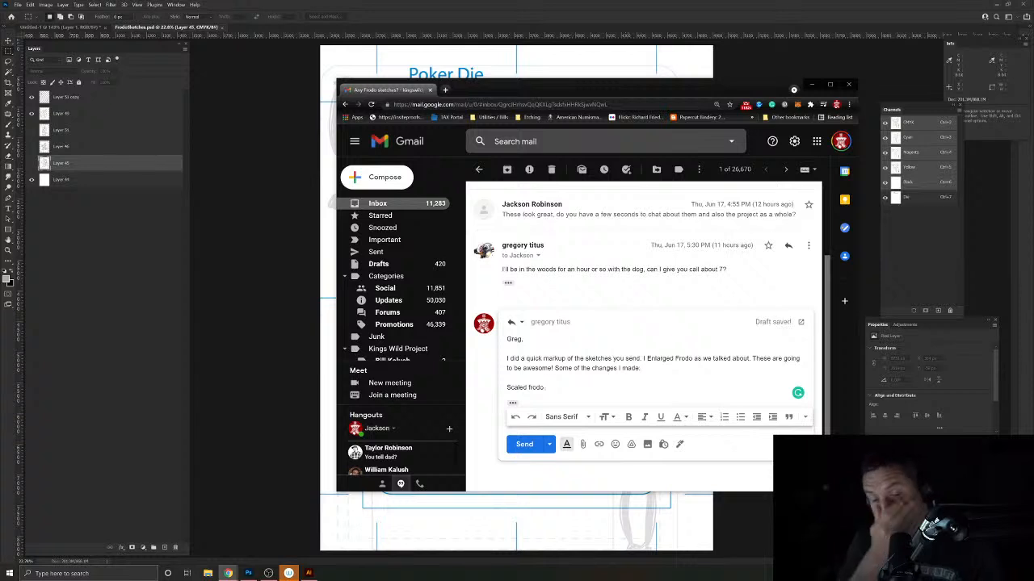
pyautogui.press('Return')
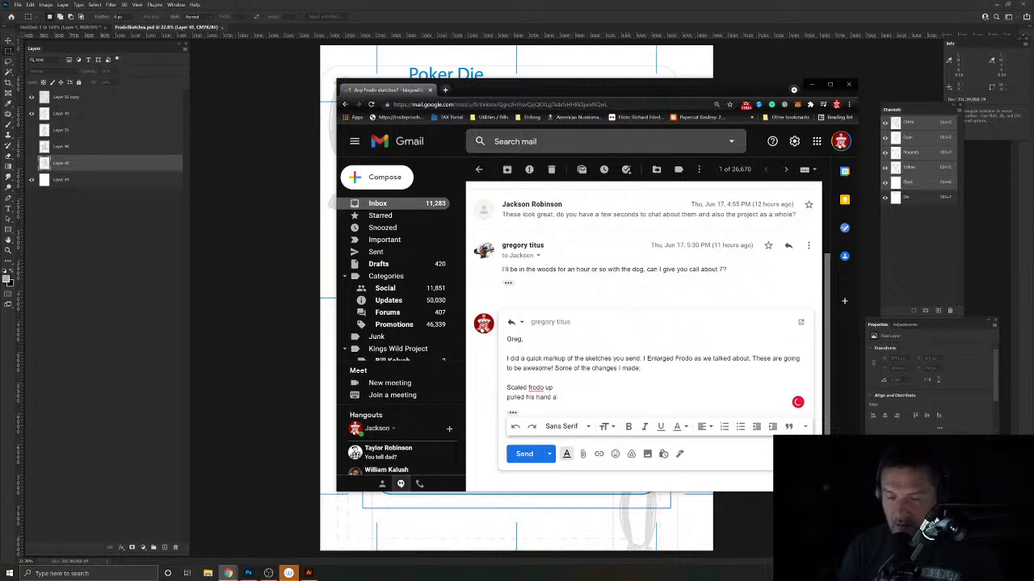
pyautogui.write('y from his hea')
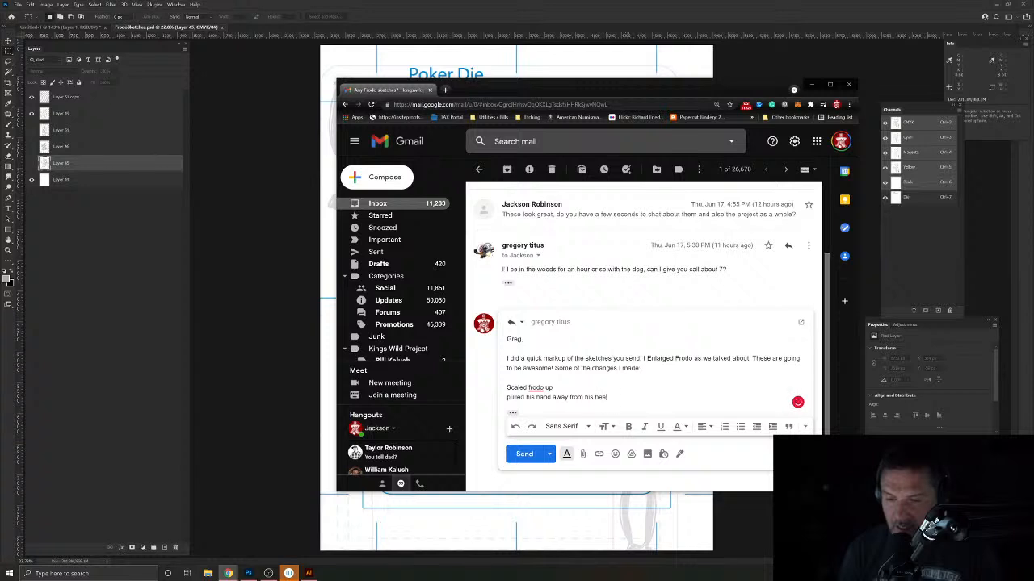
pyautogui.write('d so the ring would b')
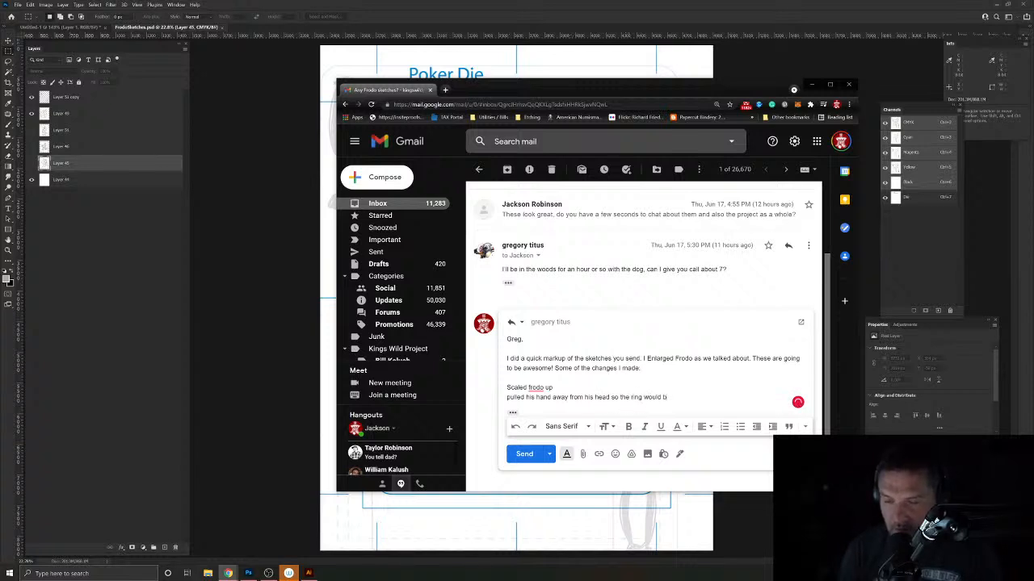
pyautogui.write('e')
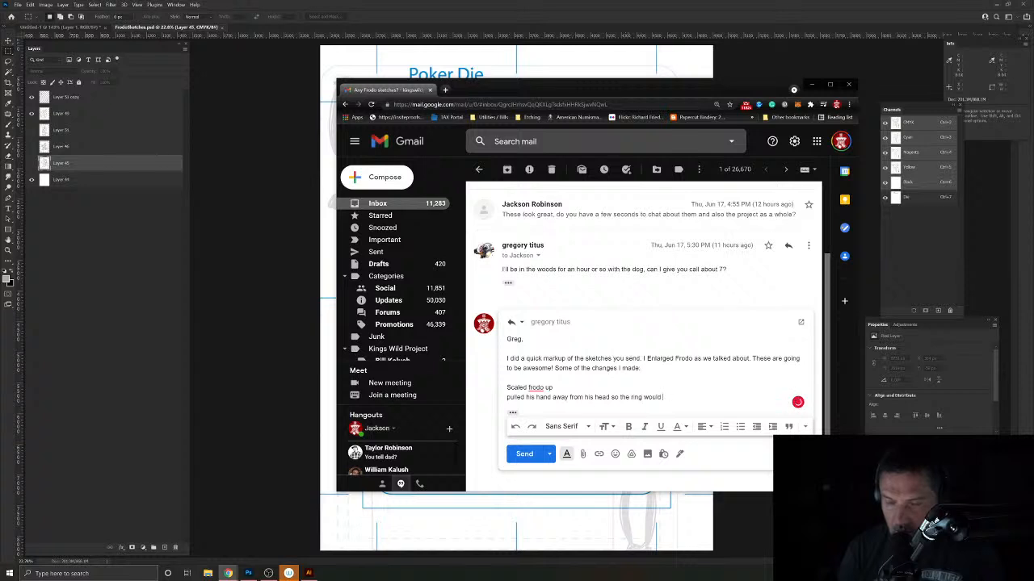
pyautogui.write(' have no')
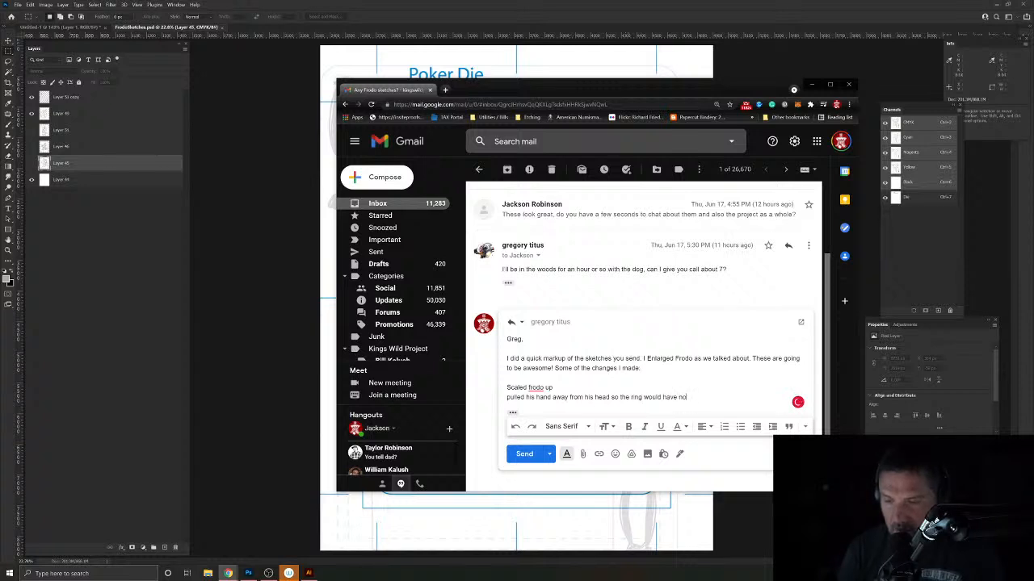
pyautogui.write('thing tiing behin')
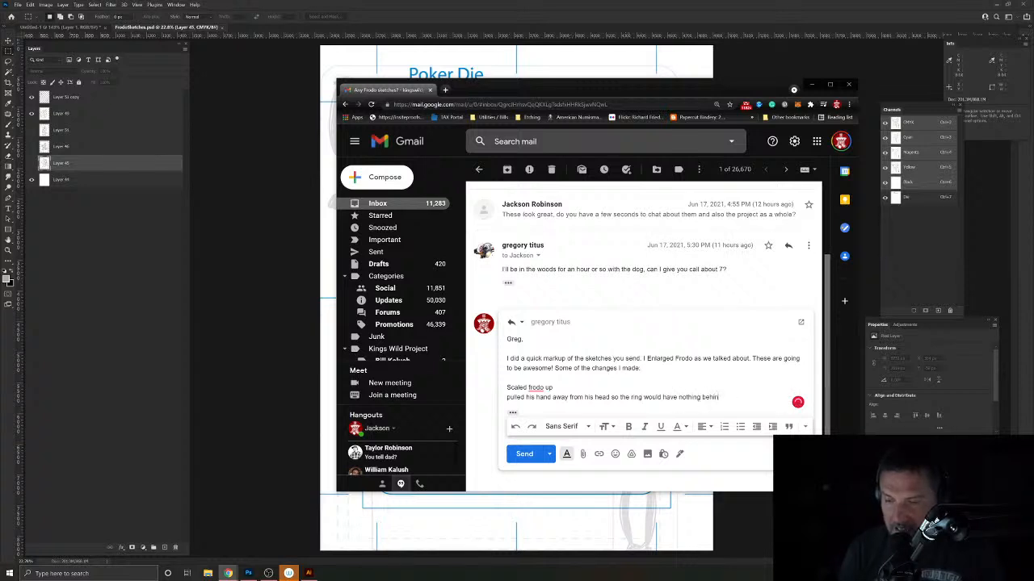
pyautogui.write('d it. I')
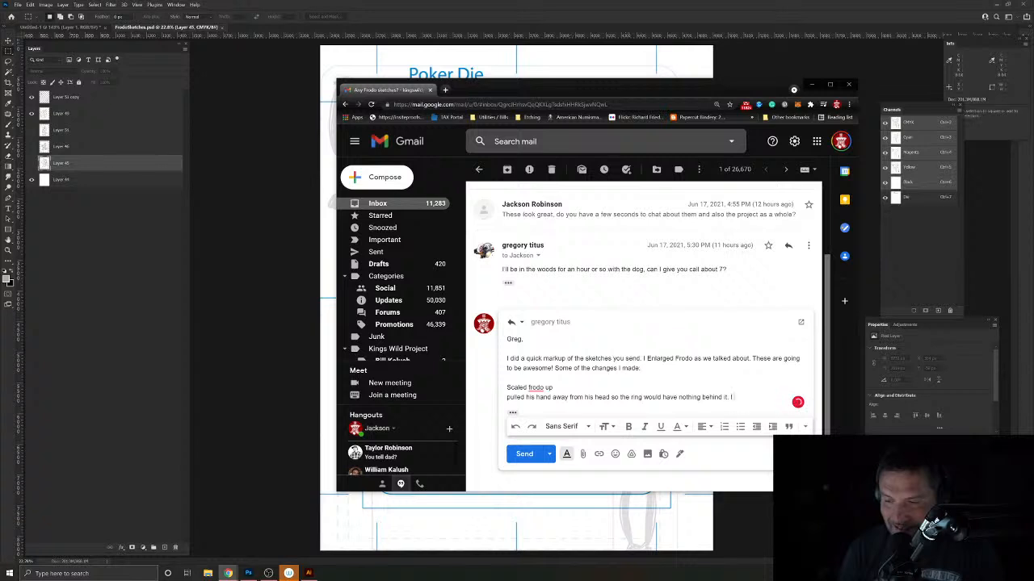
# Step: Extend the hand note with "I think this will help pull it off the background once we have the ring in foil."
pyautogui.write(' think this will')
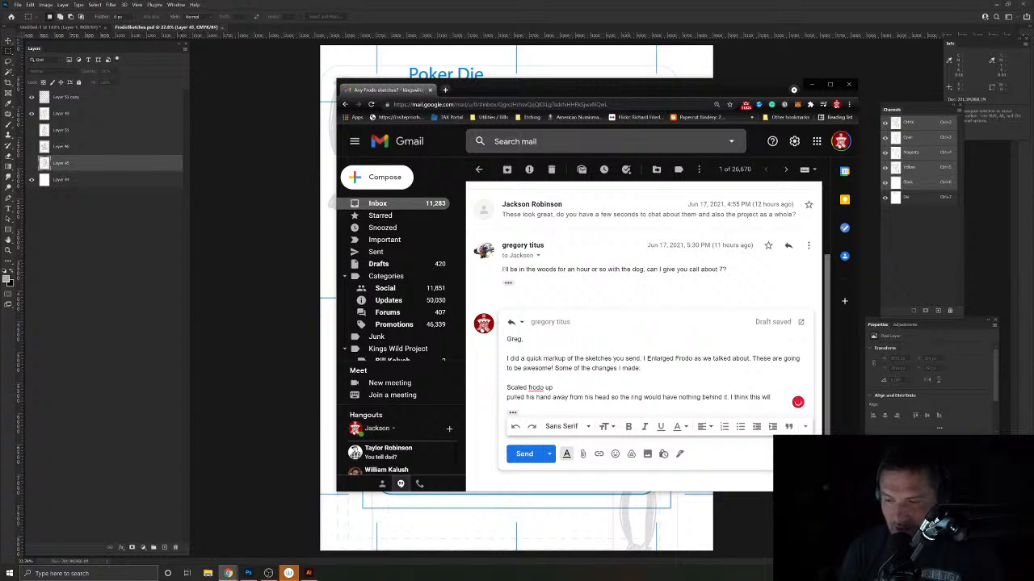
pyautogui.write(' h')
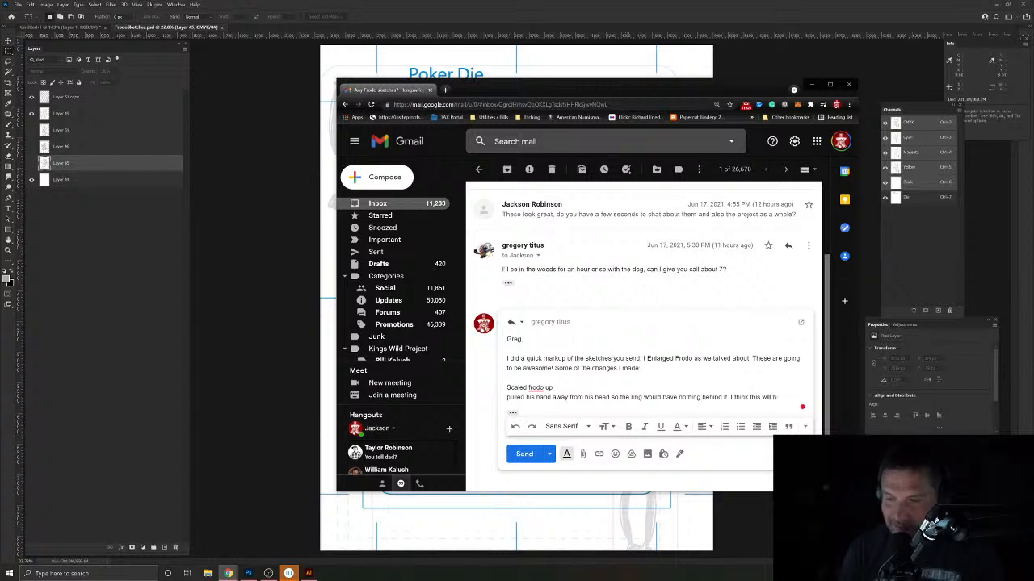
pyautogui.write('elp pull it of')
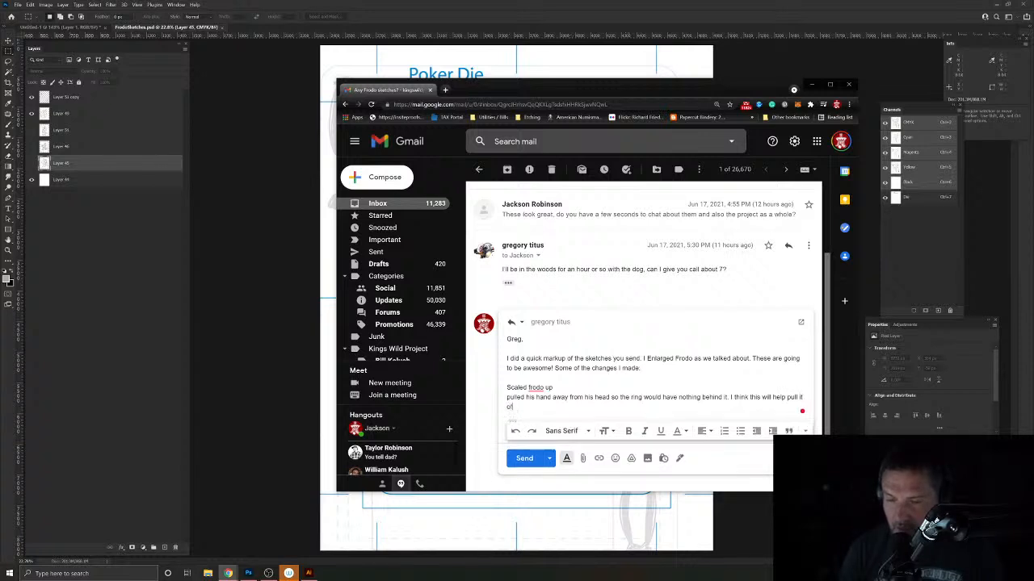
pyautogui.write('f the background')
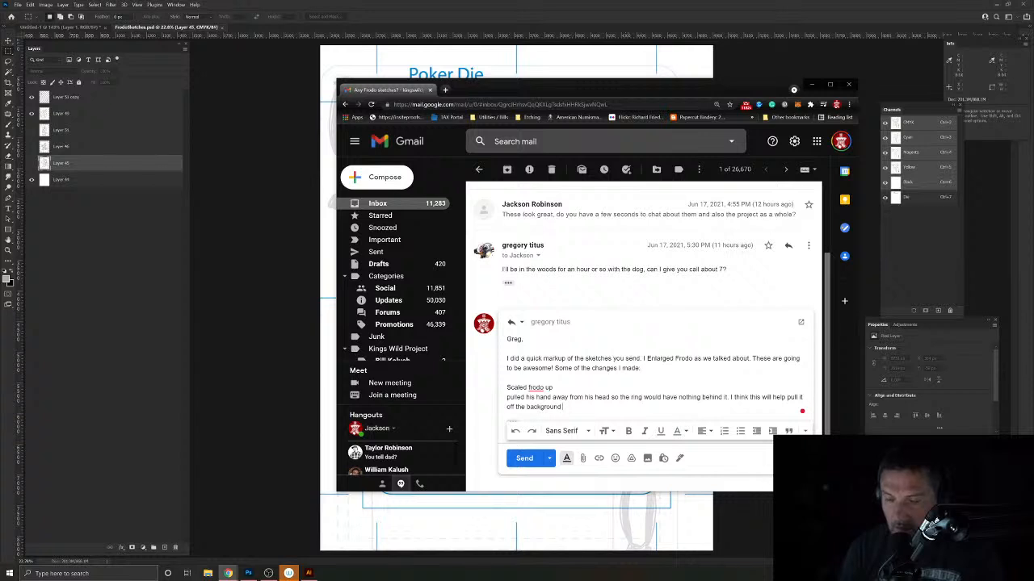
pyautogui.write(' once we have the ring in foil.')
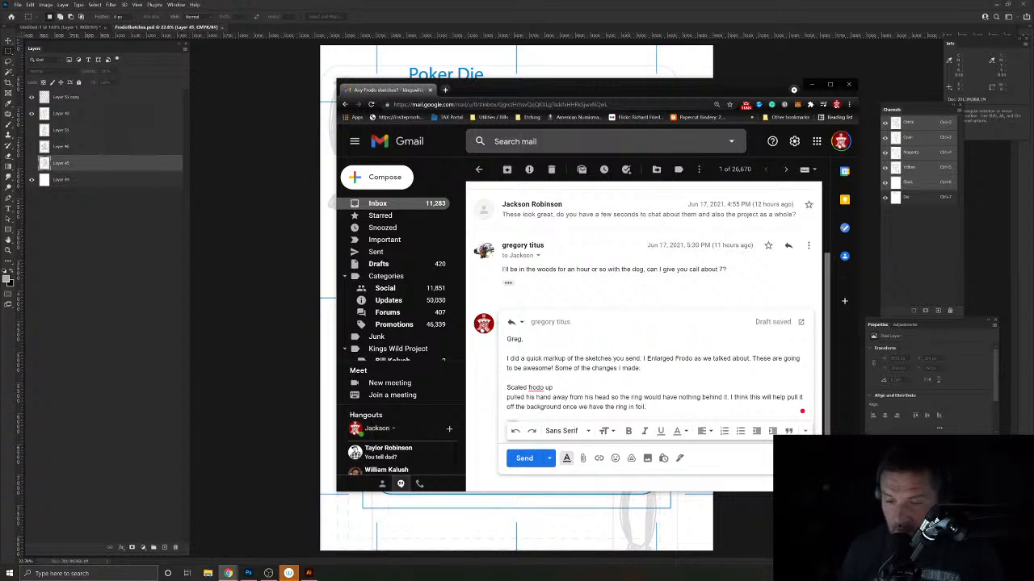
# Step: Format the two change notes in the reply as a bulleted list
pyautogui.moveTo(646, 407); pyautogui.dragTo(507, 389)
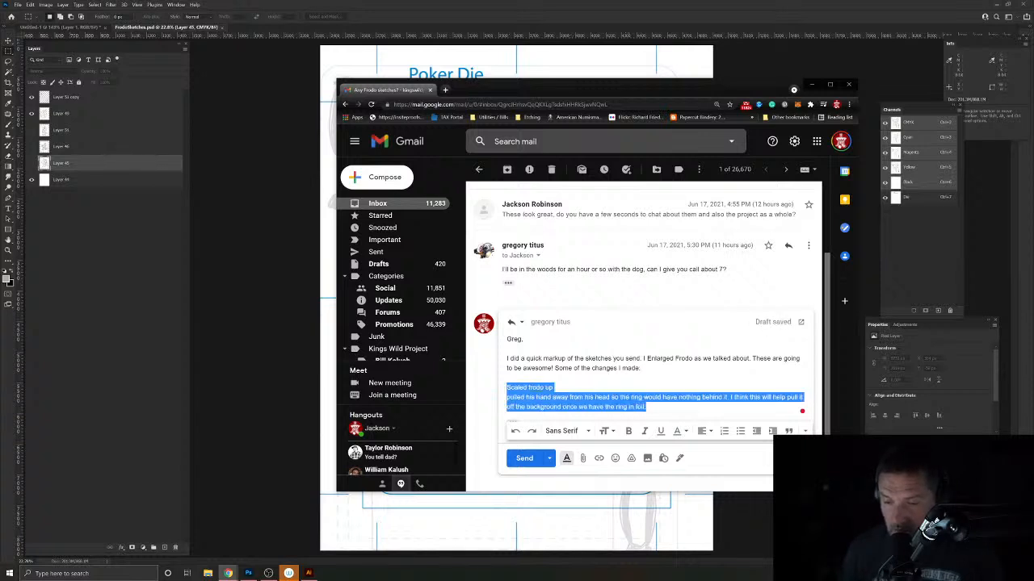
pyautogui.click(741, 431)
pyautogui.scroll(-1, 644, 335)
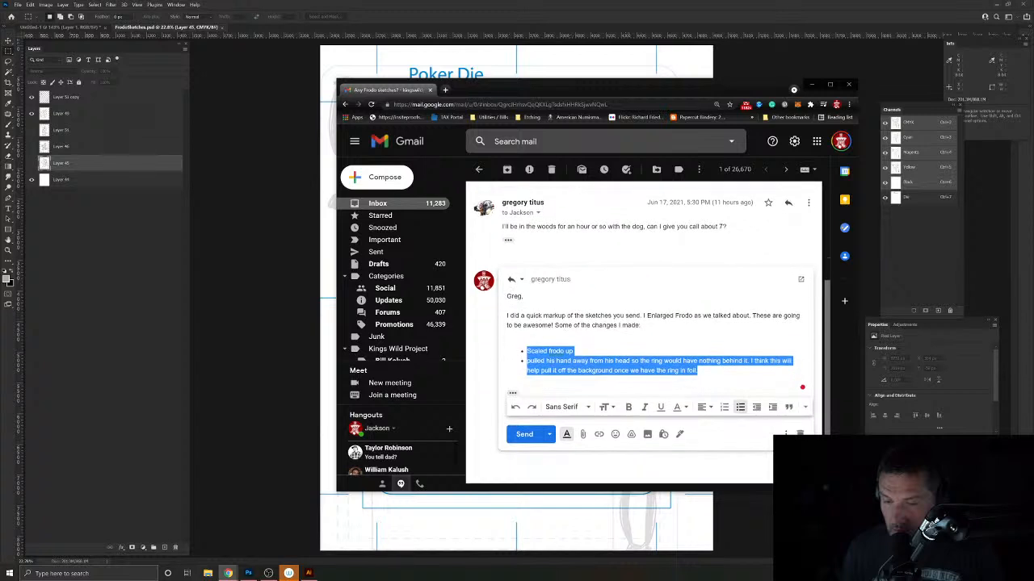
# Step: Add a third bullet reading "I put a hobbit window in the background."
pyautogui.click(698, 371)
pyautogui.press('Return')
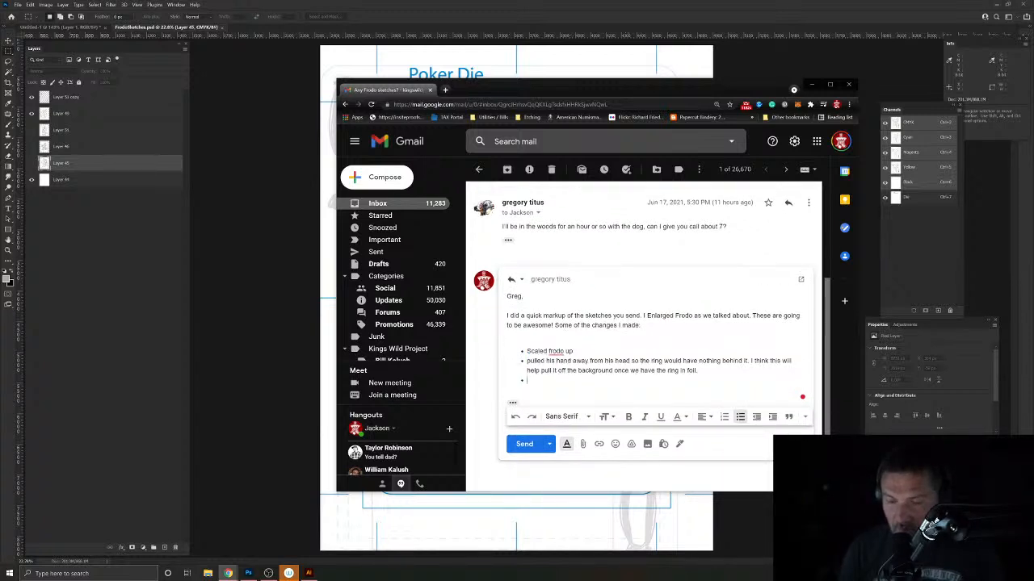
pyautogui.write('I put a')
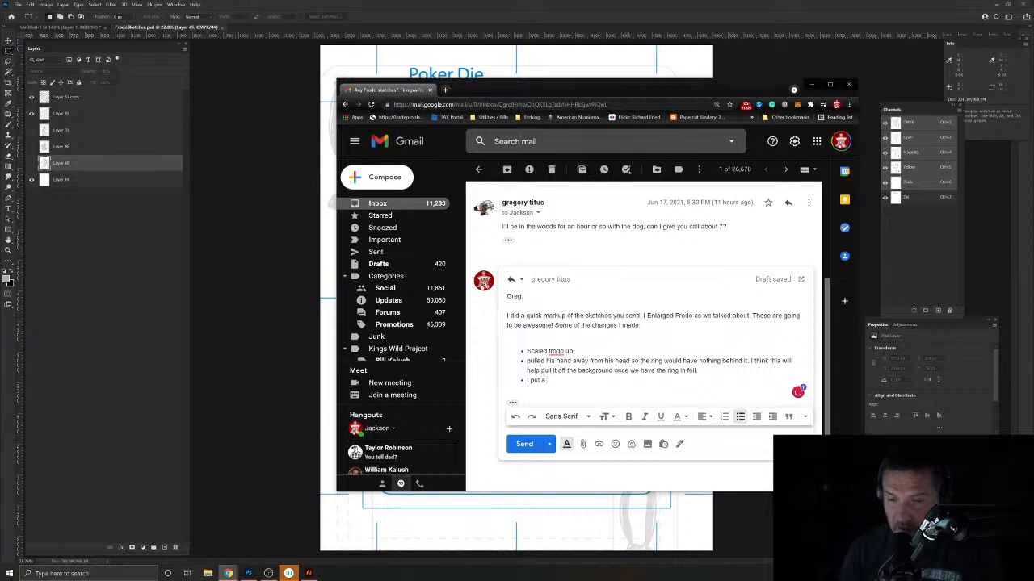
pyautogui.write(' hobbit window in')
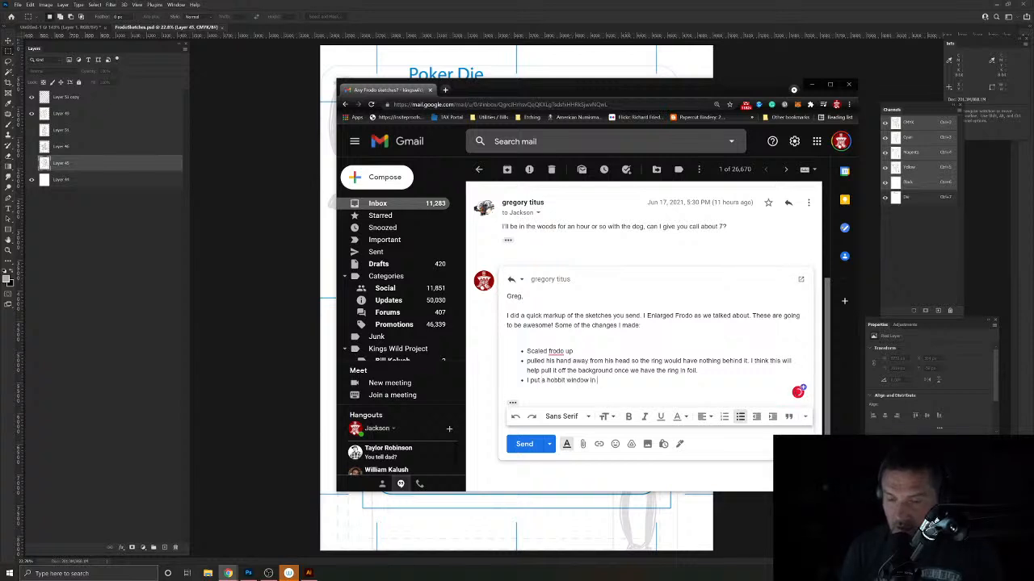
pyautogui.write(' the backgorund')
pyautogui.press('BackSpace')
pyautogui.press('BackSpace')
pyautogui.write('round.')
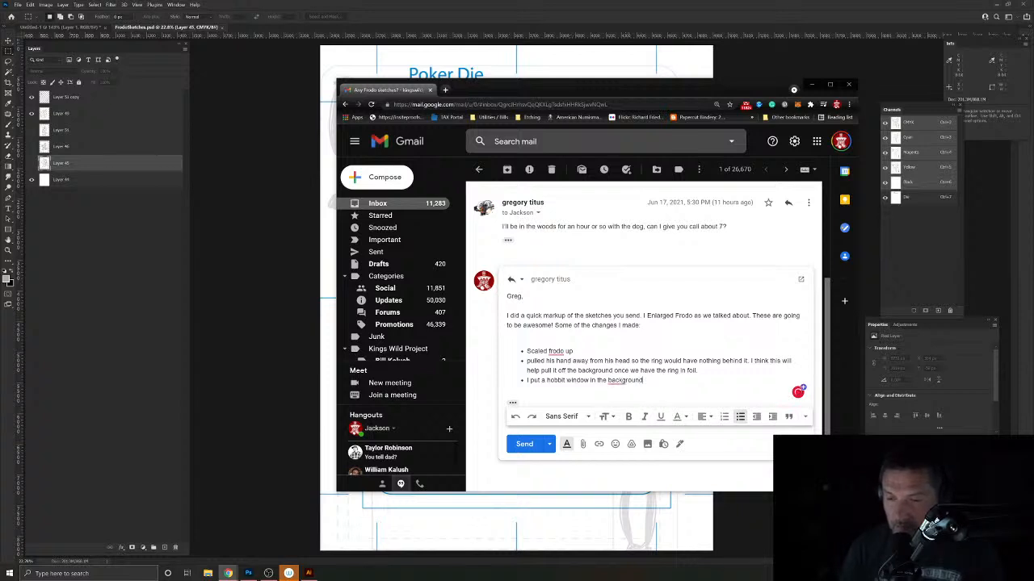
# Step: End the bulleted list and write "I placed a PSD file in our dropbox folder and also made a new LOTR folder." below it
pyautogui.press('Return')
pyautogui.press('Return')
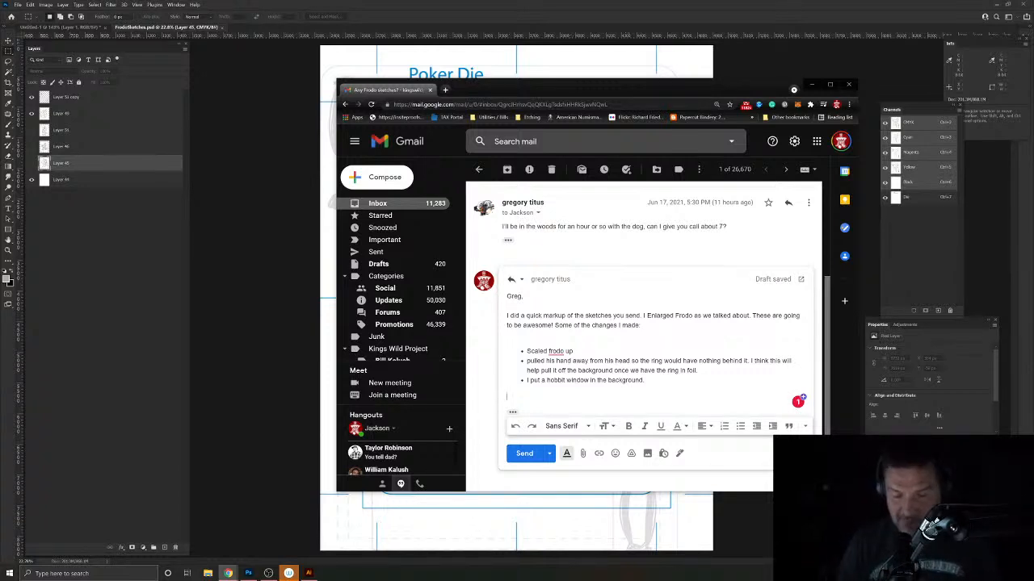
pyautogui.write('I plac')
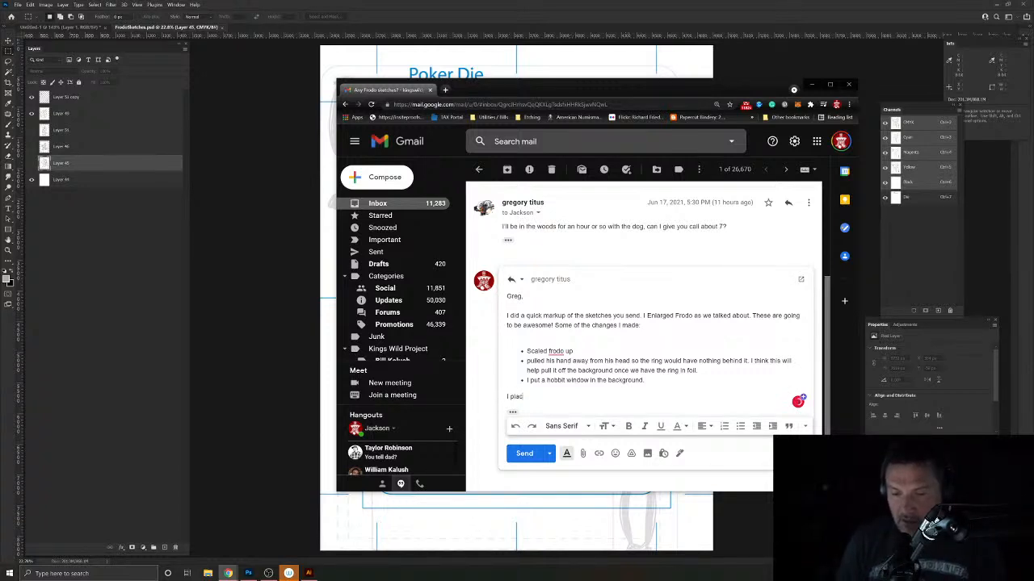
pyautogui.write('ed a PSD file in our')
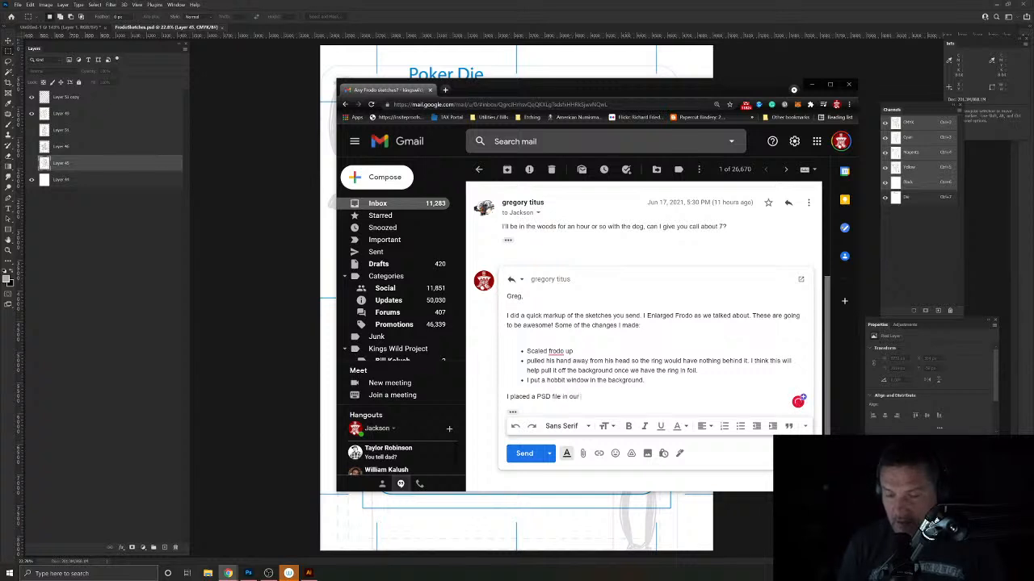
pyautogui.write(' drob')
pyautogui.write('box folder and also made a new ')
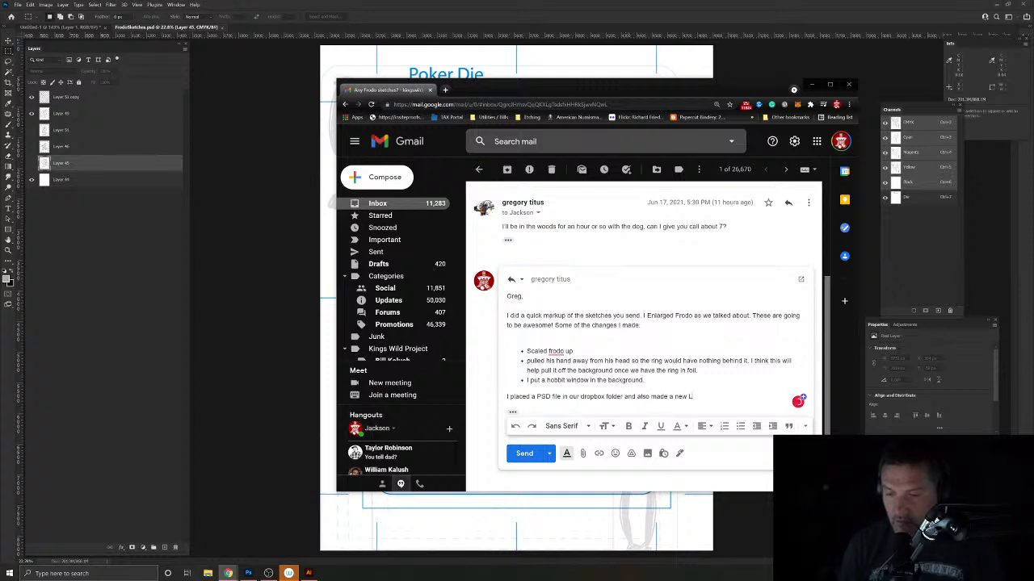
pyautogui.write('LOR fold')
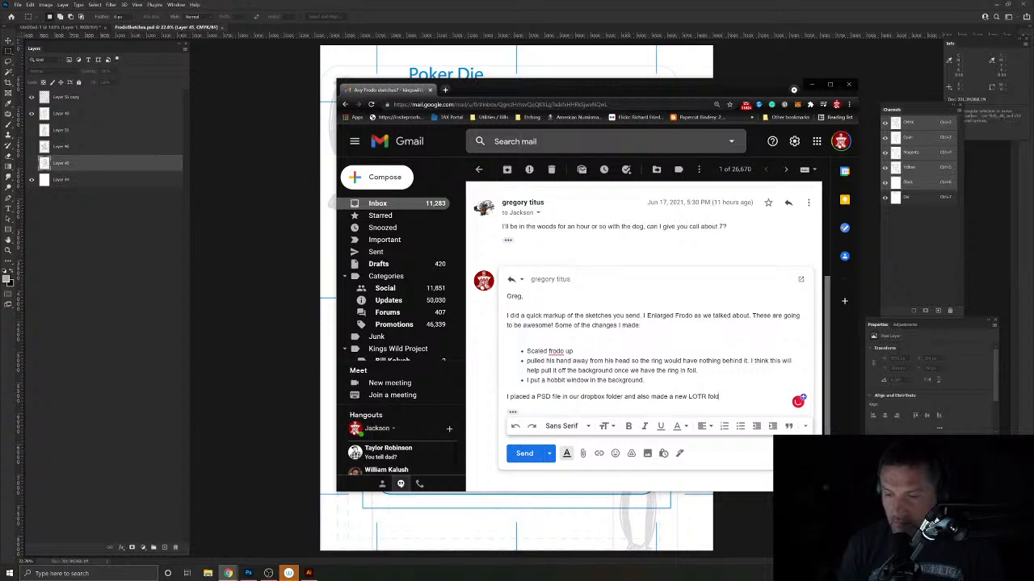
pyautogui.write('er. ')
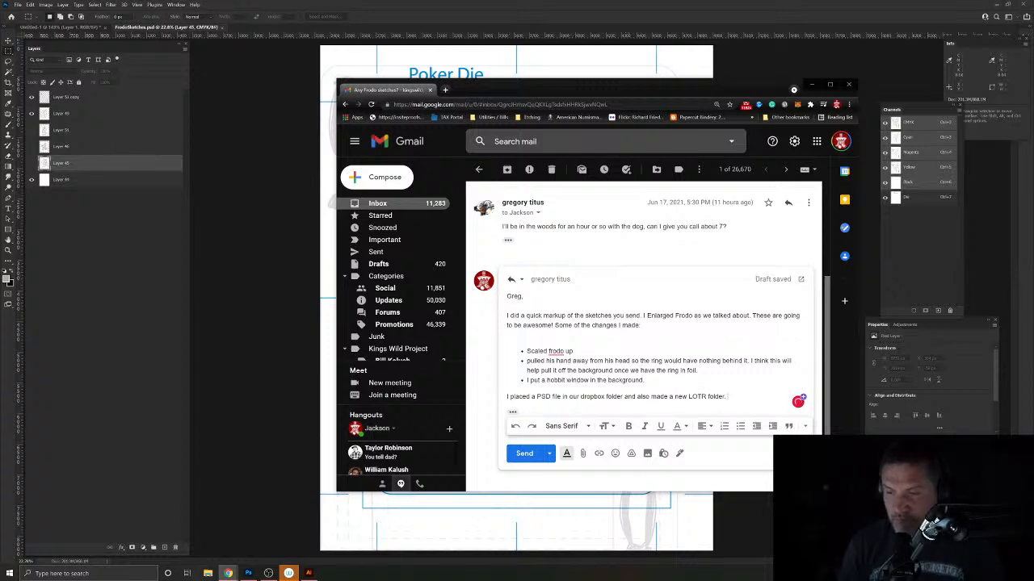
pyautogui.write('FYI when m')
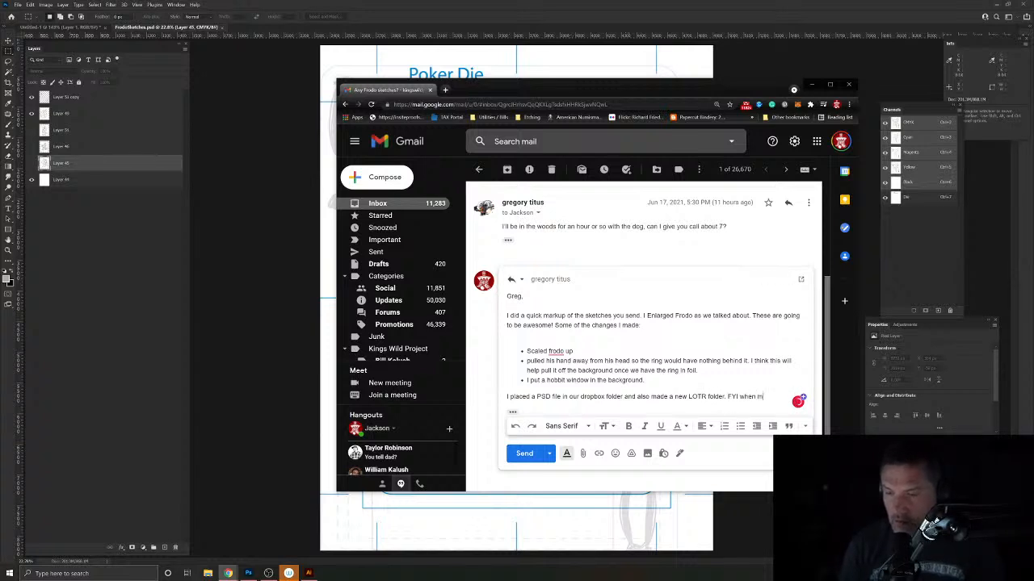
pyautogui.write('aking')
pyautogui.press('BackSpace')
pyautogui.press('BackSpace')
pyautogui.press('BackSpace')
pyautogui.press('BackSpace')
pyautogui.press('BackSpace')
pyautogui.press('BackSpace')
pyautogui.press('BackSpace')
pyautogui.press('BackSpace')
pyautogui.press('BackSpace')
pyautogui.press('BackSpace')
pyautogui.press('BackSpace')
pyautogui.press('BackSpace')
pyautogui.press('BackSpace')
pyautogui.press('BackSpace')
pyautogui.press('BackSpace')
pyautogui.press('BackSpace')
pyautogui.press('BackSpace')
pyautogui.press('BackSpace')
pyautogui.press('BackSpace')
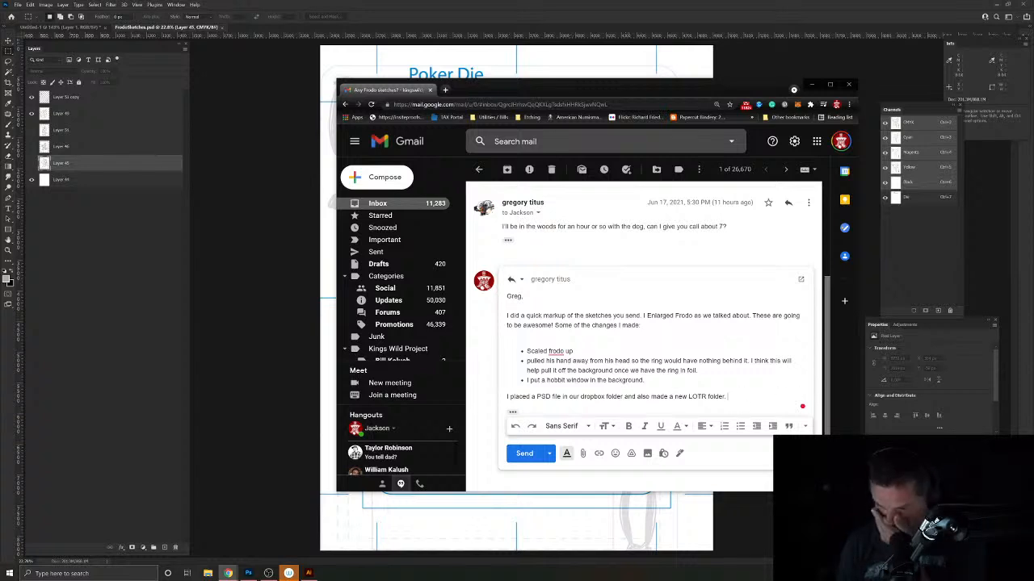
# Step: Close the reply with "Thanks bro! Great work!" and the sender's first name, and capitalize "Frodo" in the first bullet
pyautogui.press('Return')
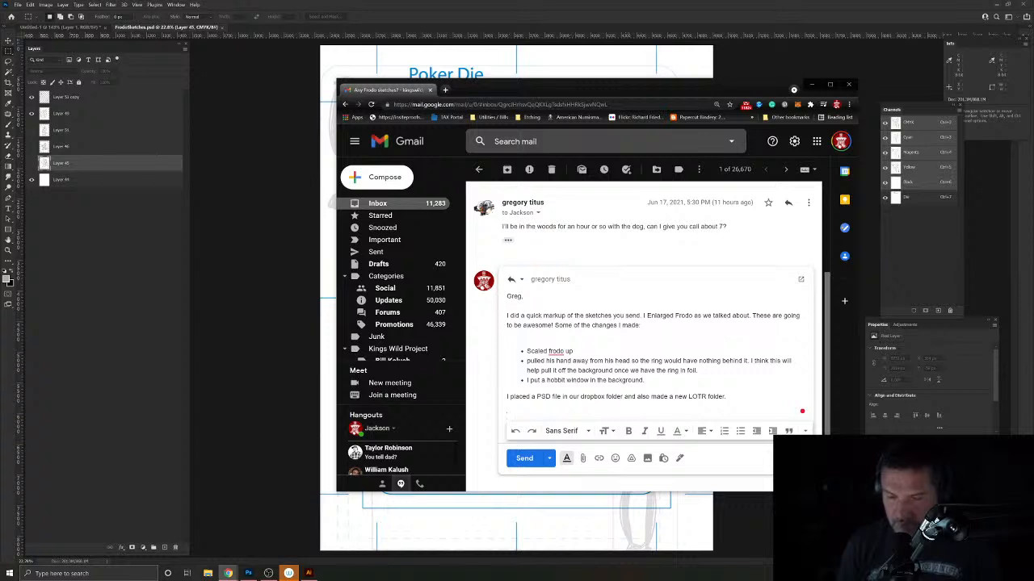
pyautogui.write('Tha')
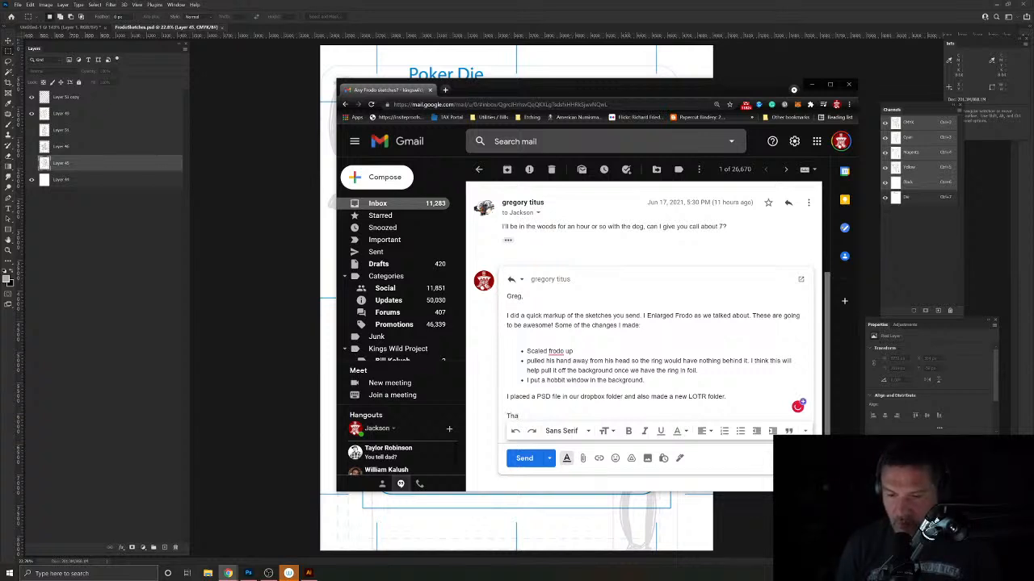
pyautogui.write('nks bro! ')
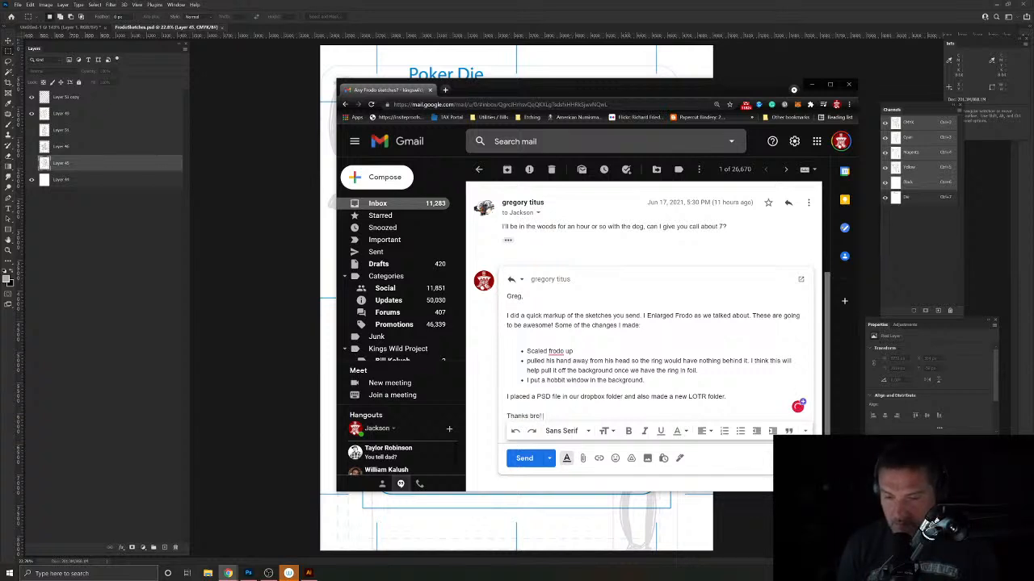
pyautogui.write('Great work!')
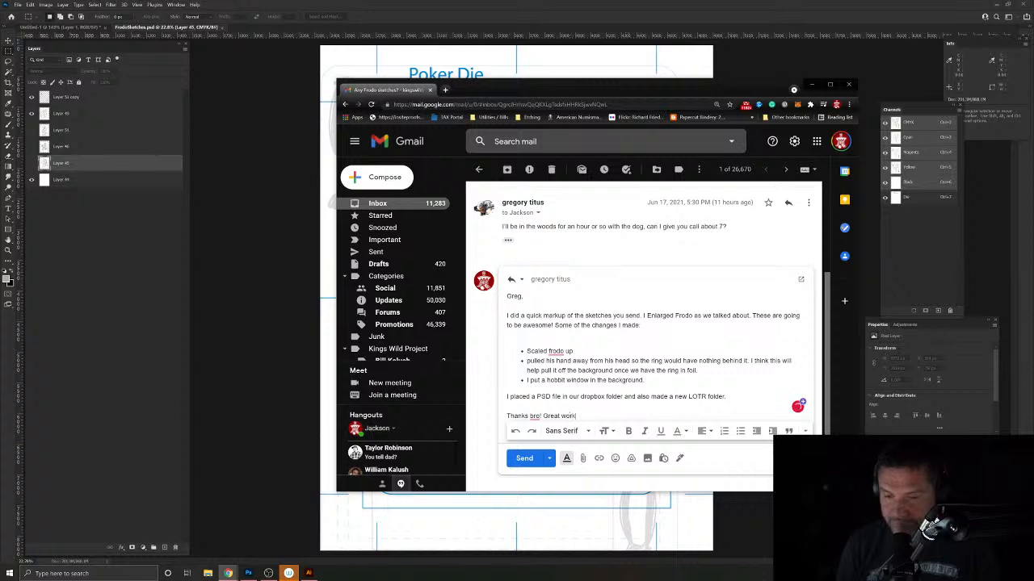
pyautogui.press('Return')
pyautogui.write('Jackson')
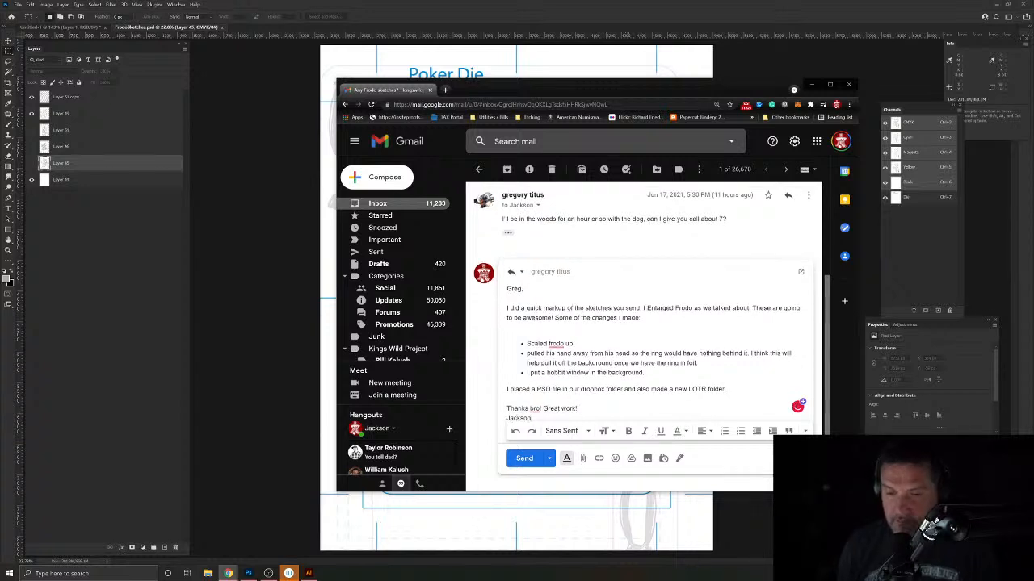
pyautogui.click(550, 344)
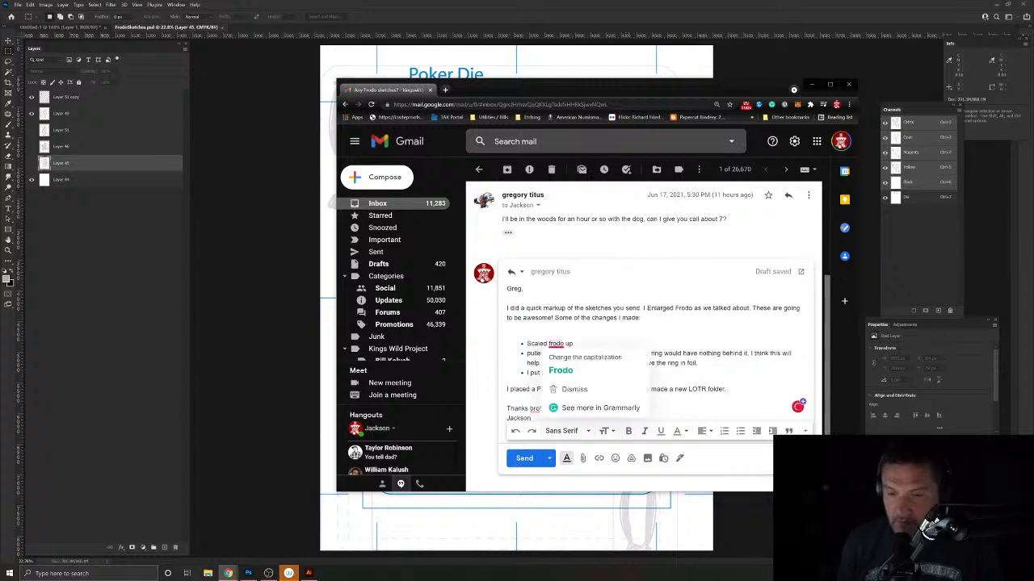
pyautogui.click(554, 369)
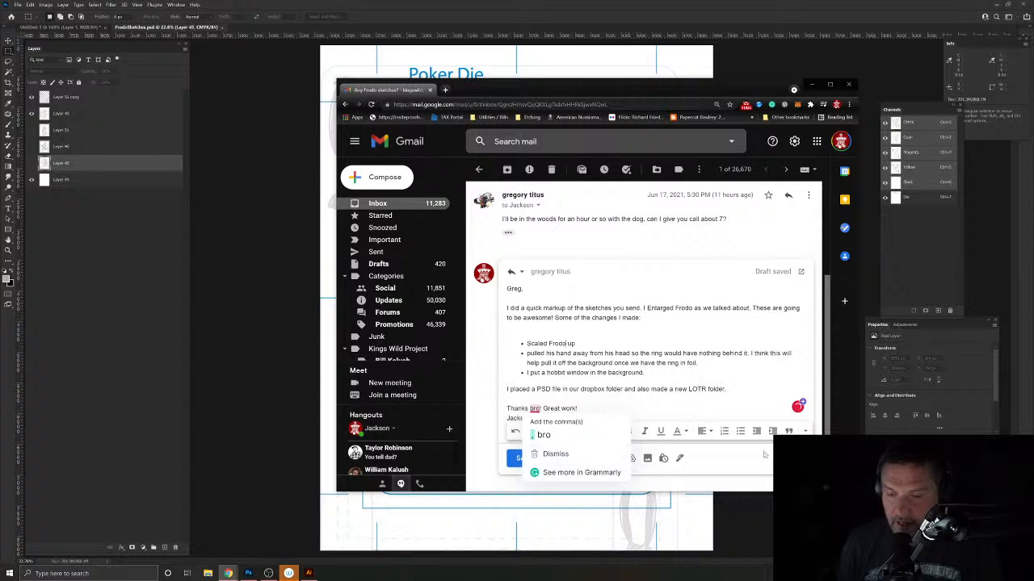
# Step: Attach the recent FrodoSketch1 JPG to the reply and send it
pyautogui.click(583, 458)
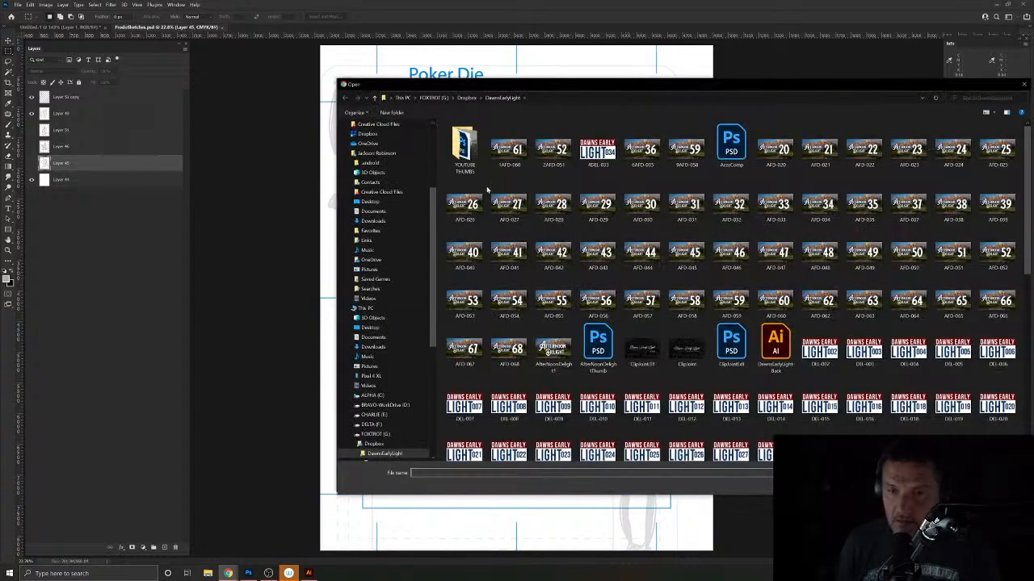
pyautogui.click(365, 137)
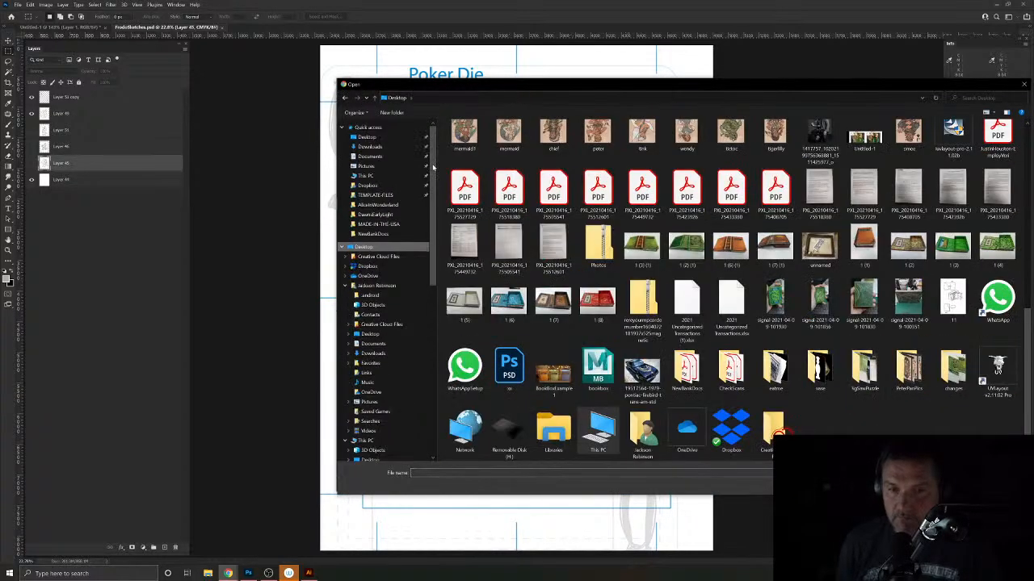
pyautogui.click(367, 127)
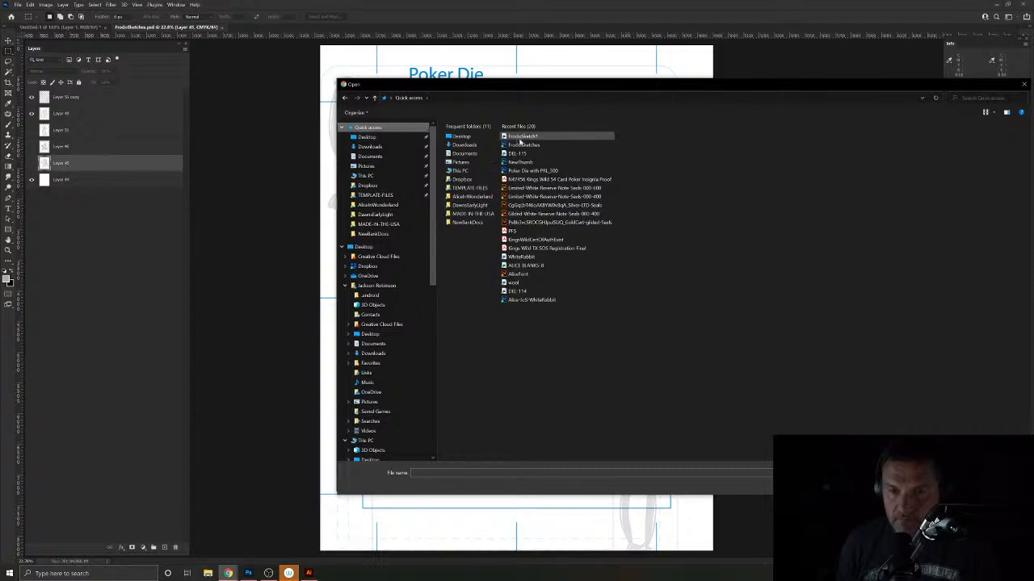
pyautogui.click(522, 136)
pyautogui.click(762, 490)
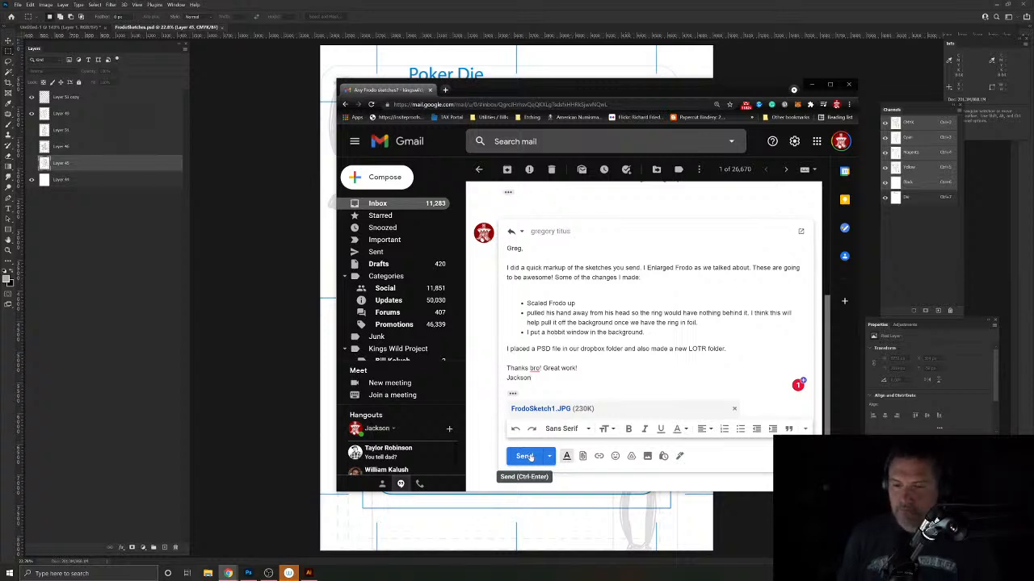
pyautogui.click(525, 457)
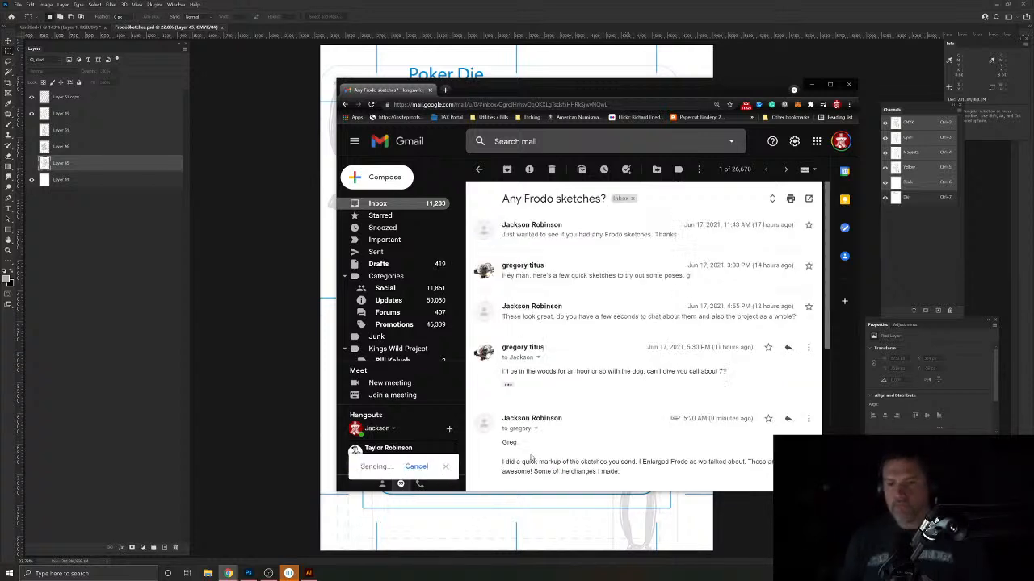
# Step: Return to Photoshop and close FrodoSketches.psd and the untitled document, discarding the unsaved changes
pyautogui.click(812, 86)
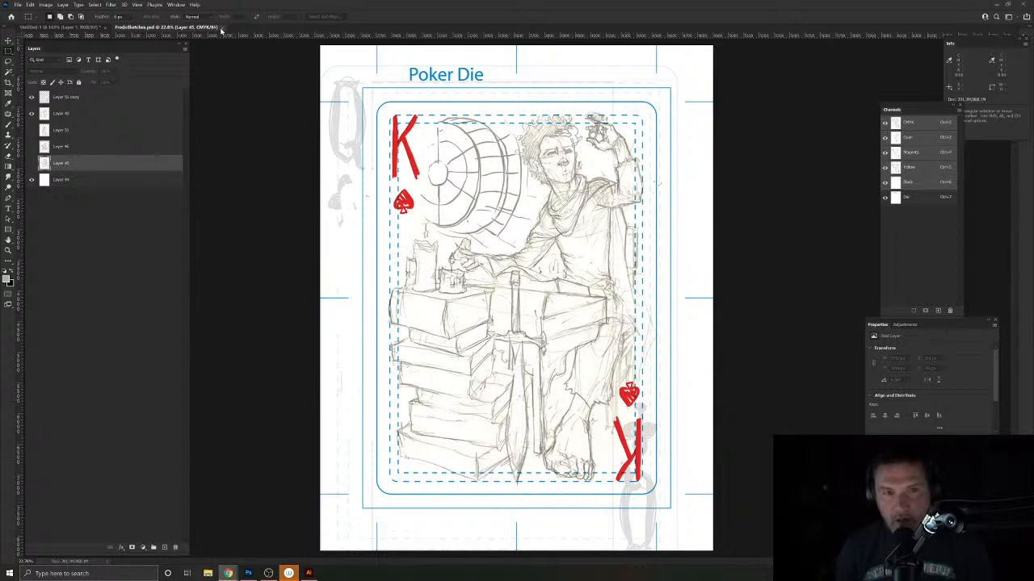
pyautogui.click(221, 28)
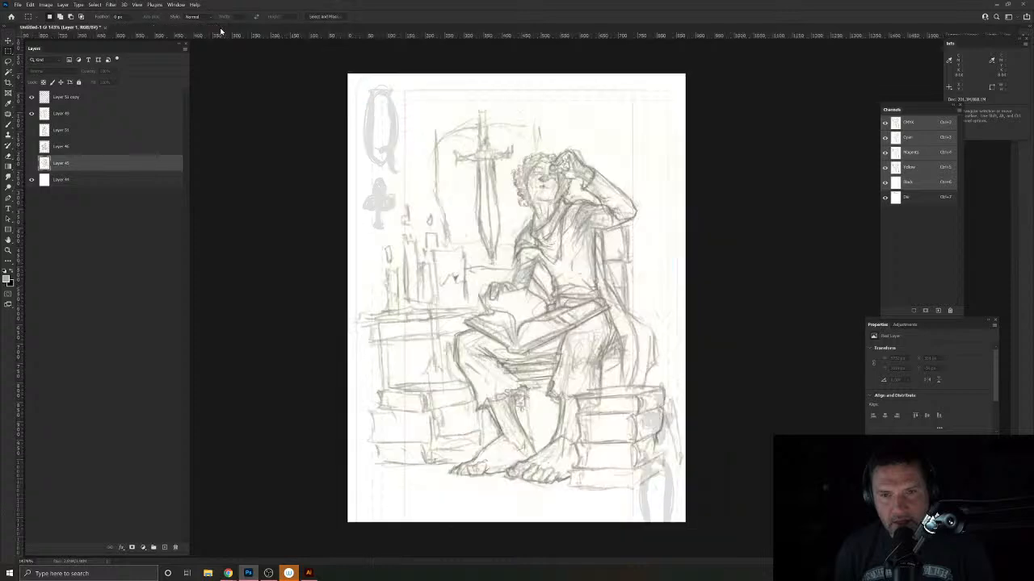
pyautogui.click(104, 28)
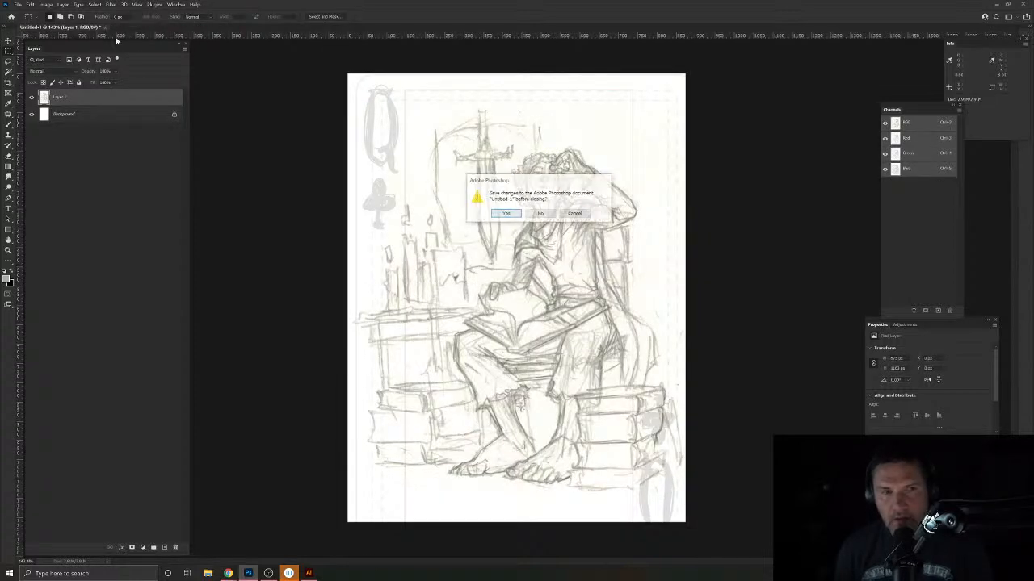
pyautogui.click(539, 213)
# Step: Open the Legal-Tender-JigSaw-Puzzle-FRONT PSB file from the LegalTender folder inside Dropbox's JigSawPuzzle folder
pyautogui.click(17, 4)
pyautogui.click(33, 22)
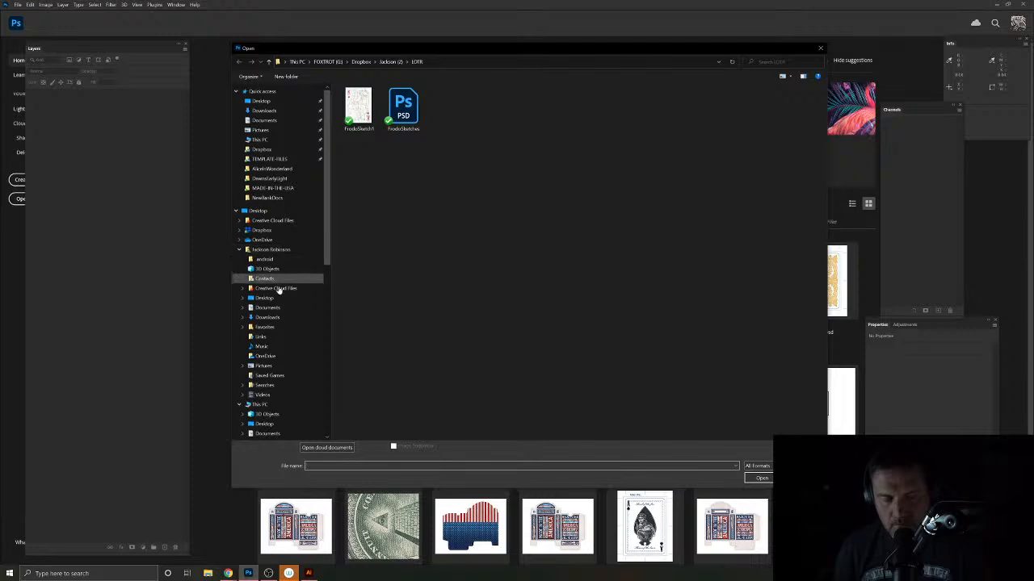
pyautogui.scroll(-1, 261, 309)
pyautogui.scroll(1, 261, 308)
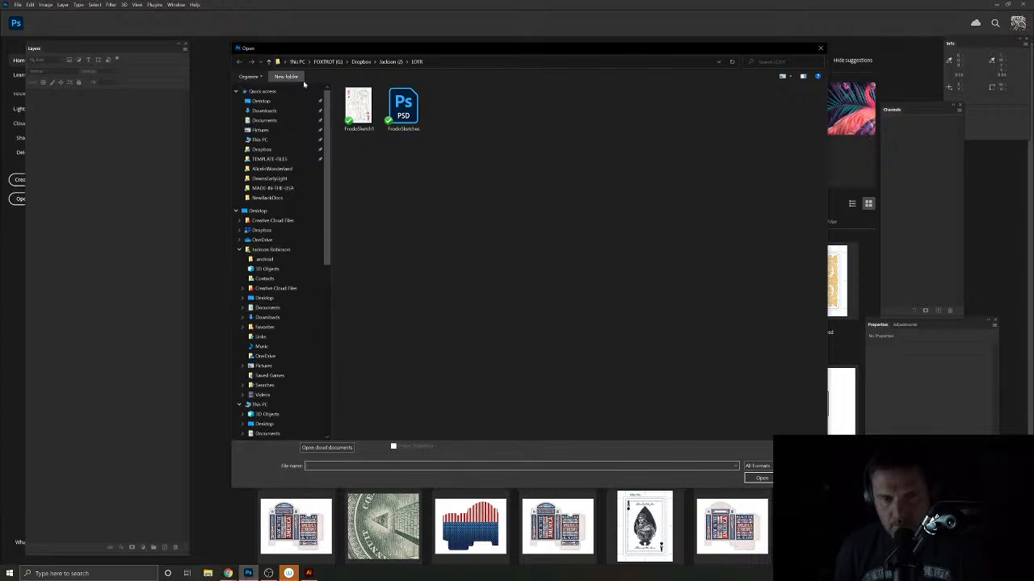
pyautogui.click(264, 149)
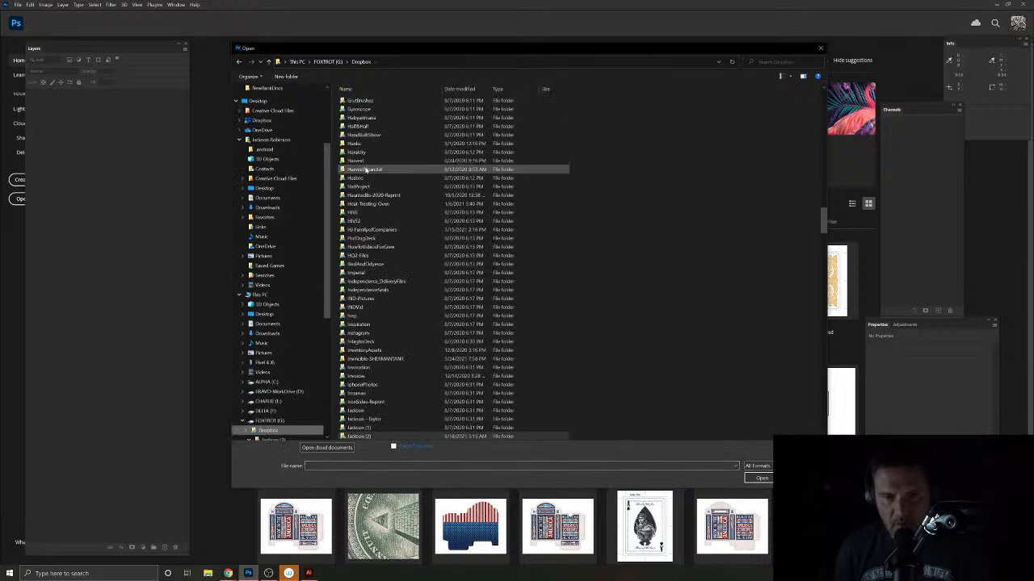
pyautogui.scroll(-9, 422, 210)
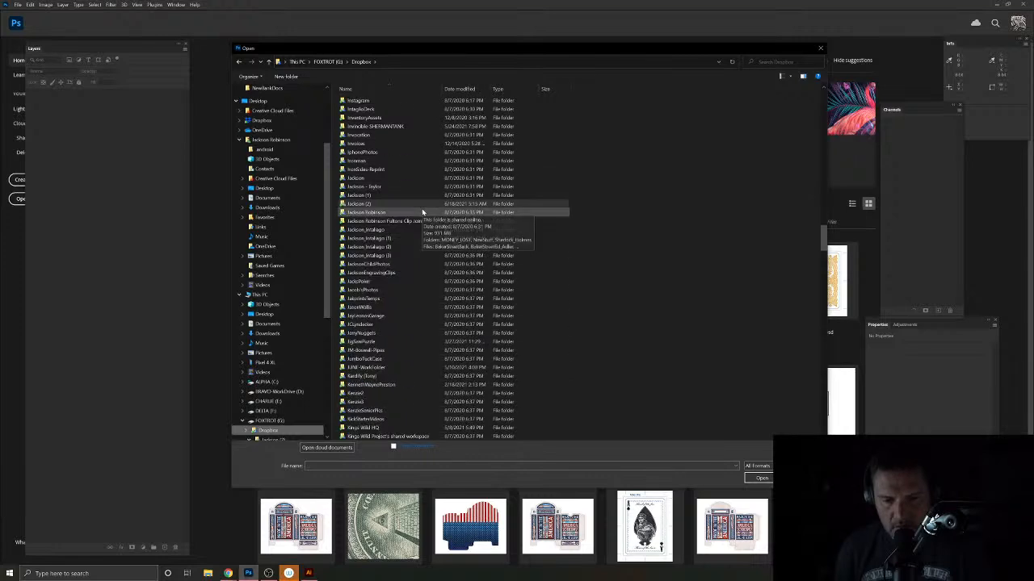
pyautogui.doubleClick(367, 343)
pyautogui.doubleClick(360, 101)
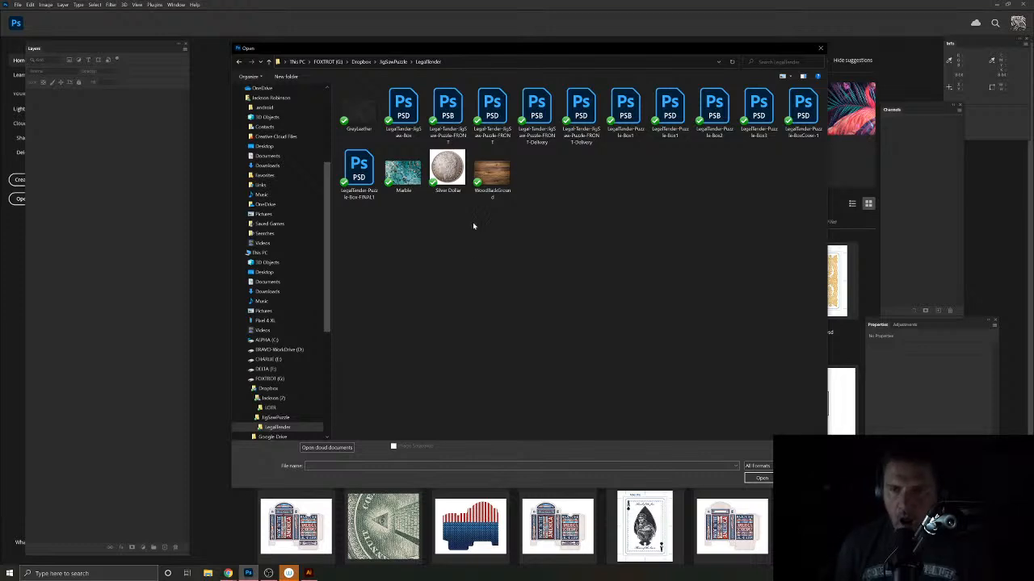
pyautogui.click(451, 129)
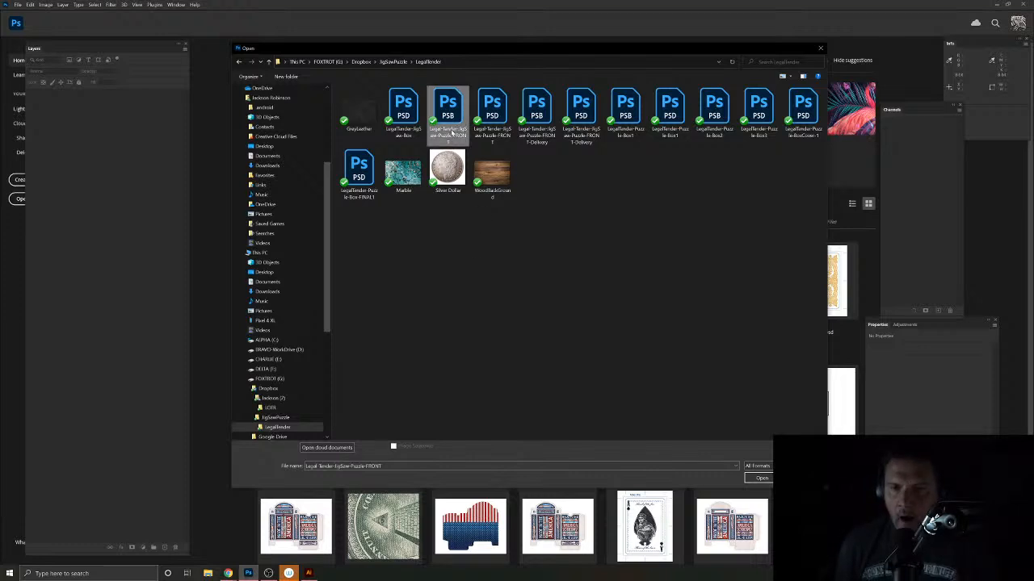
pyautogui.click(764, 479)
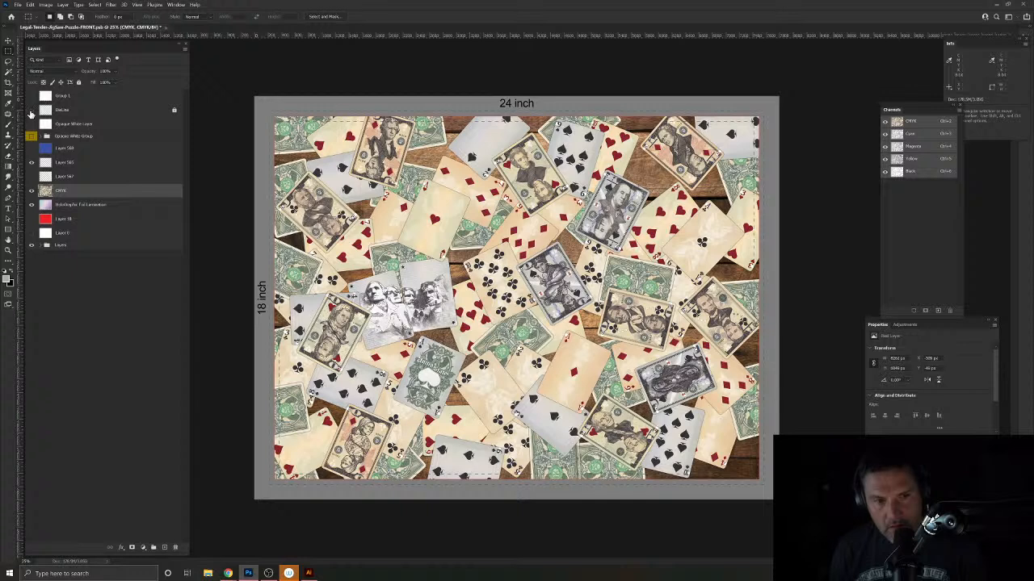
pyautogui.click(31, 111)
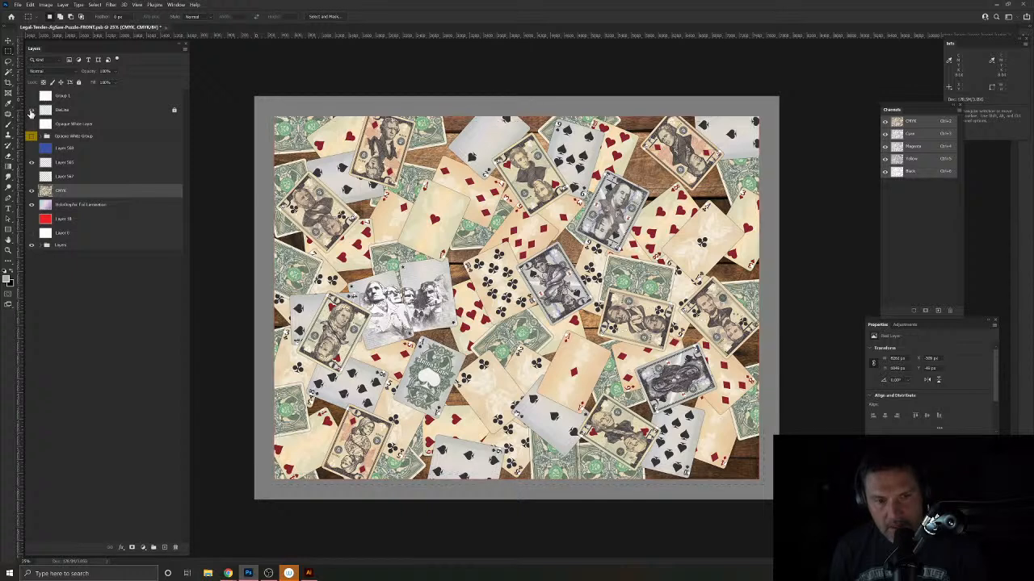
pyautogui.click(84, 126)
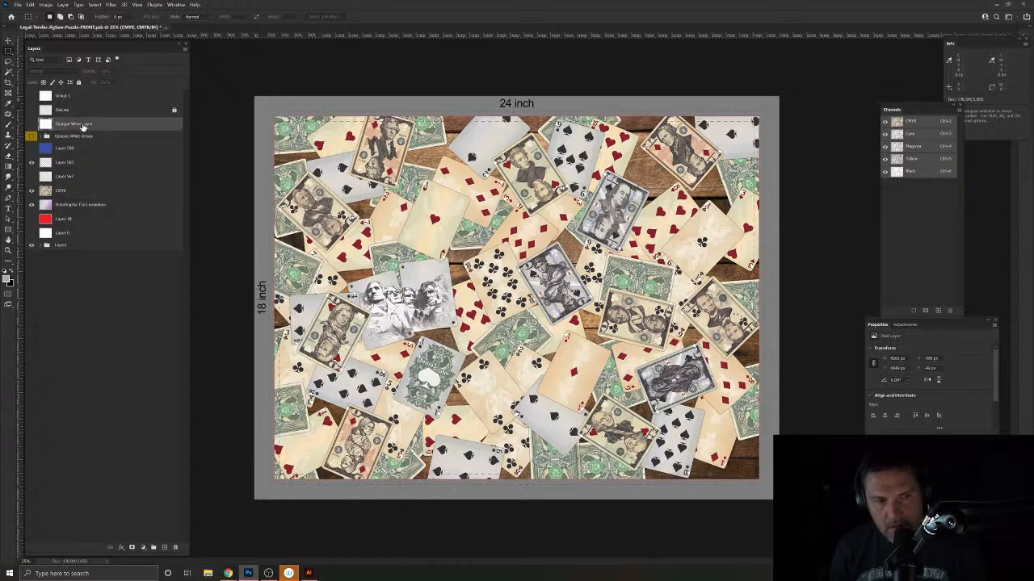
pyautogui.keyDown('shift'); pyautogui.click(96, 233); pyautogui.keyUp('shift')
pyautogui.moveTo(115, 128); pyautogui.dragTo(176, 549)
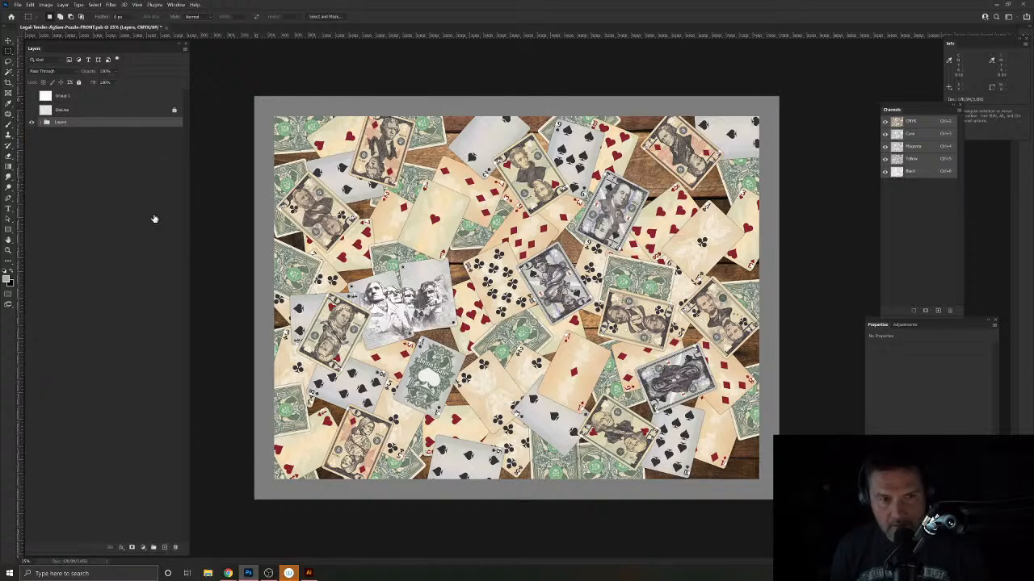
pyautogui.hotkey('ctrl', 'z')
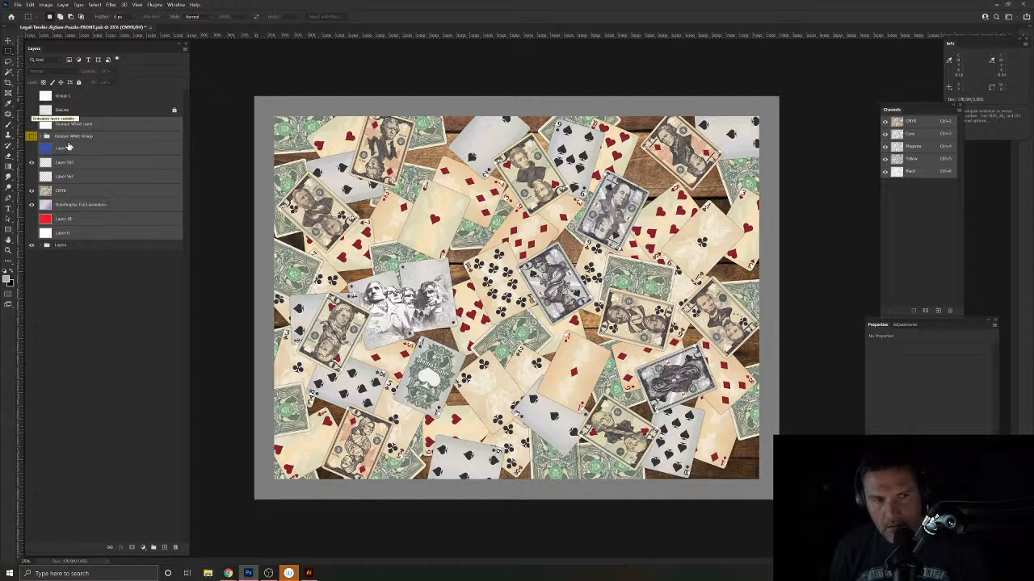
pyautogui.click(105, 292)
# Step: Delete every layer and group below the DieLine layer, from Opaque White Layer through the Layers group
pyautogui.click(70, 250)
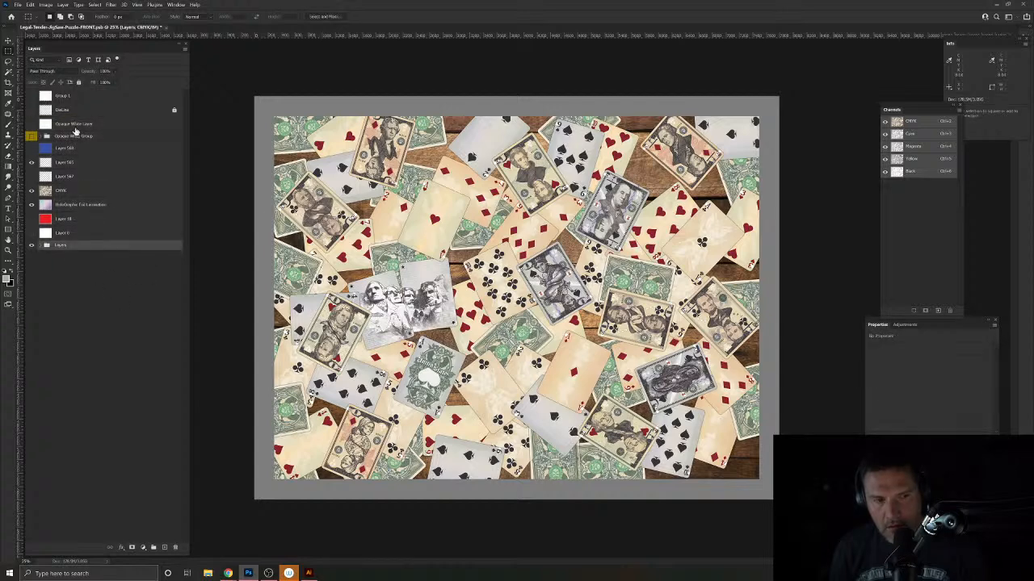
pyautogui.keyDown('shift'); pyautogui.click(103, 125); pyautogui.keyUp('shift')
pyautogui.moveTo(103, 138); pyautogui.dragTo(175, 547)
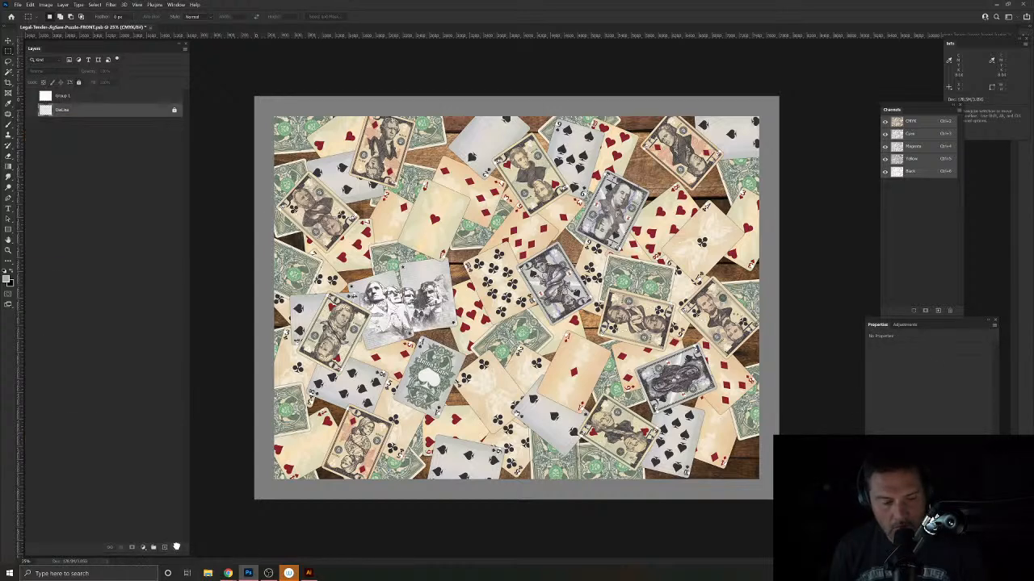
# Step: Check the Group 1 layer's contents, show the DieLine layer, and delete Group 1
pyautogui.click(31, 97)
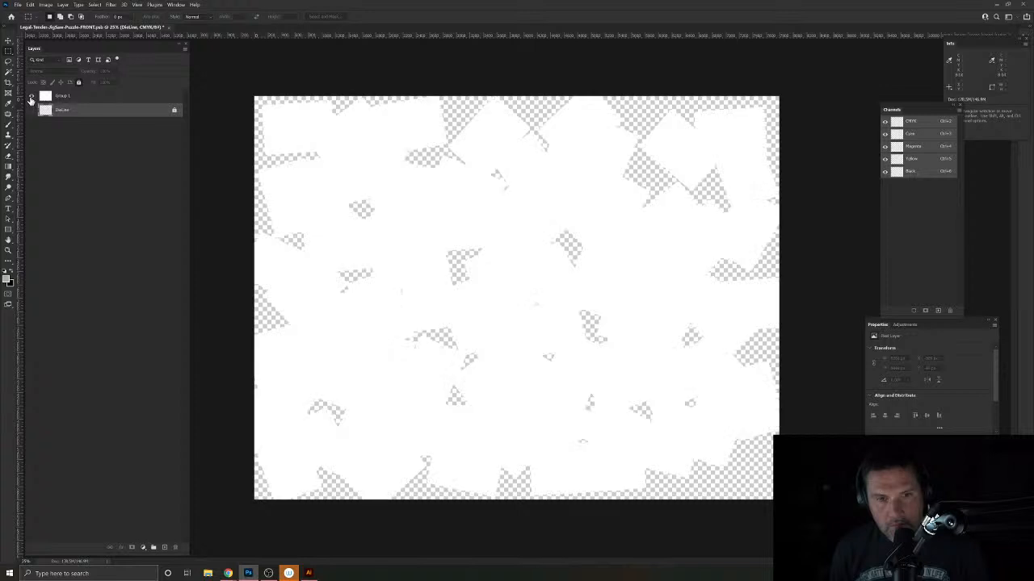
pyautogui.click(31, 97)
pyautogui.click(32, 110)
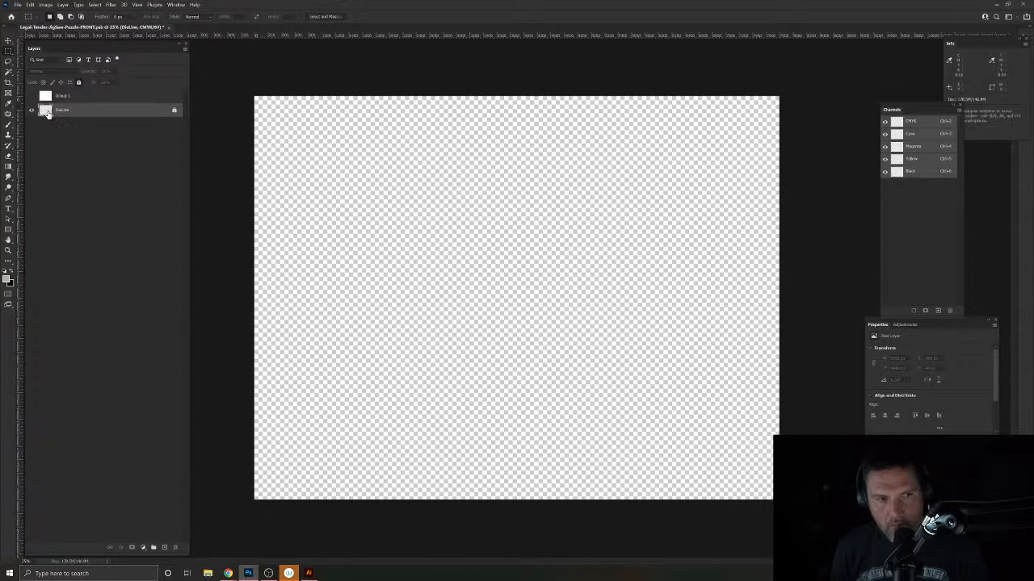
pyautogui.moveTo(72, 96); pyautogui.dragTo(176, 548)
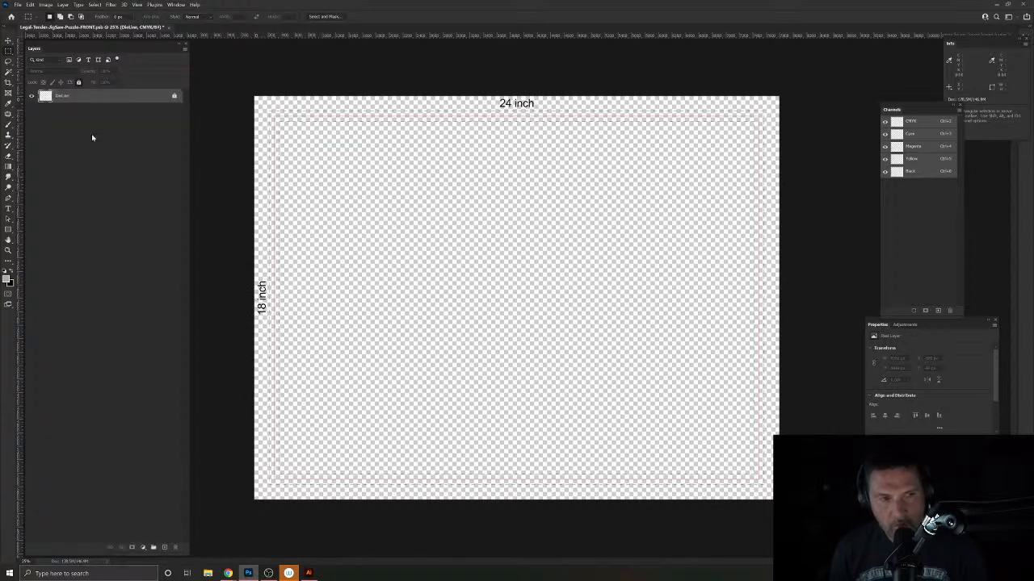
# Step: Add a new layer beneath DieLine and fill it with a neutral dark gray foreground color
pyautogui.click(164, 548)
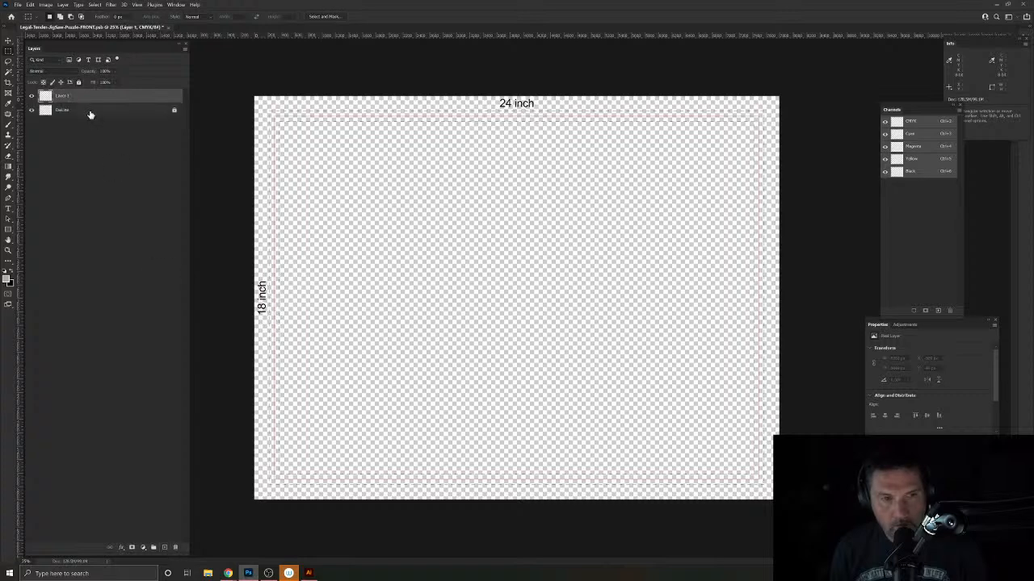
pyautogui.click(7, 278)
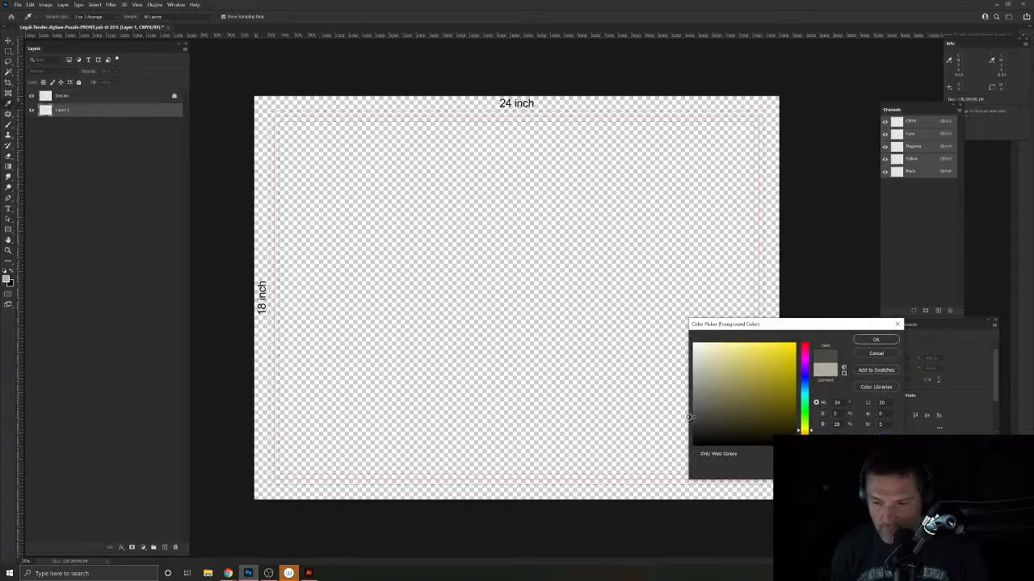
pyautogui.click(886, 341)
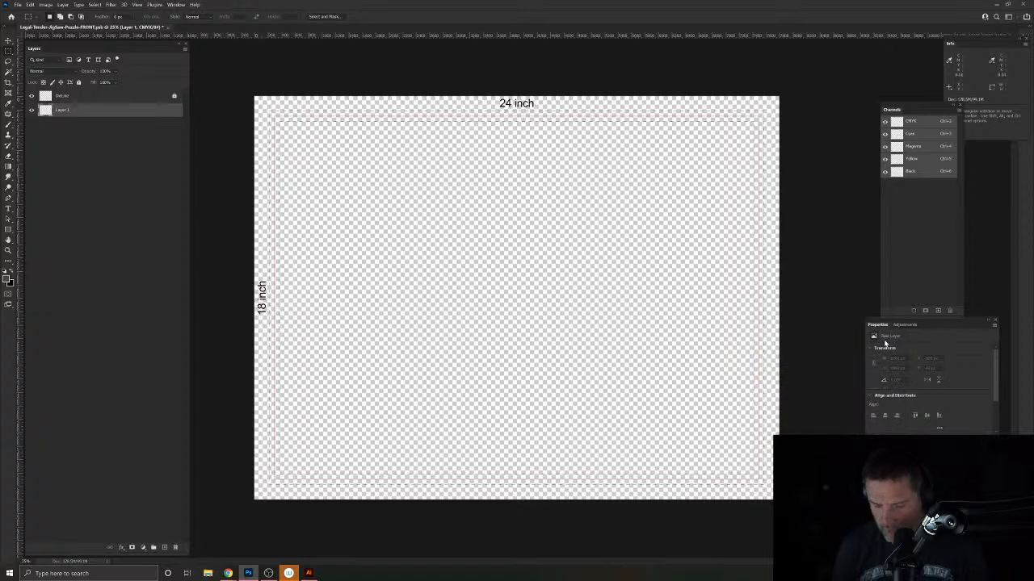
pyautogui.hotkey('alt', 'BackSpace')
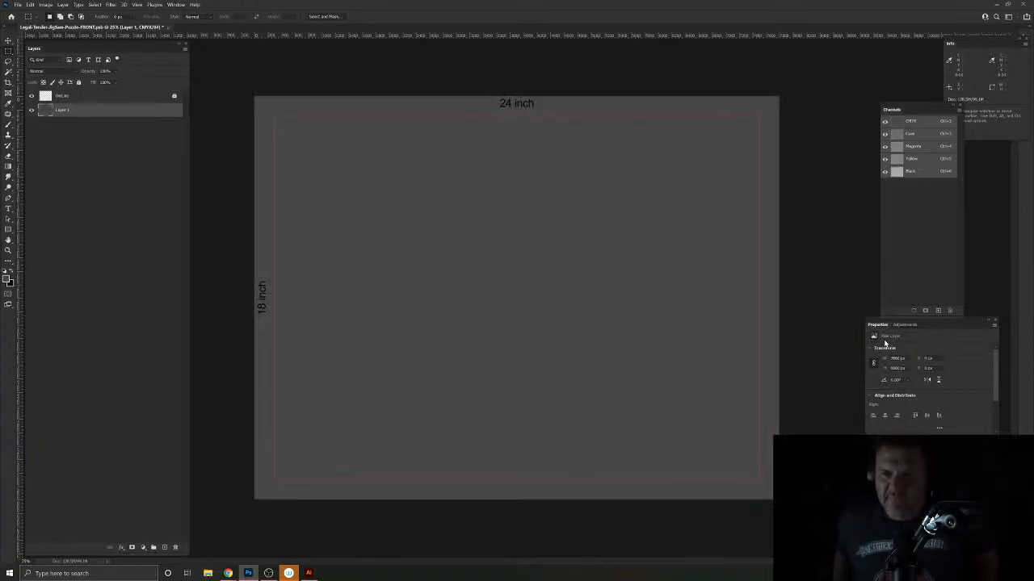
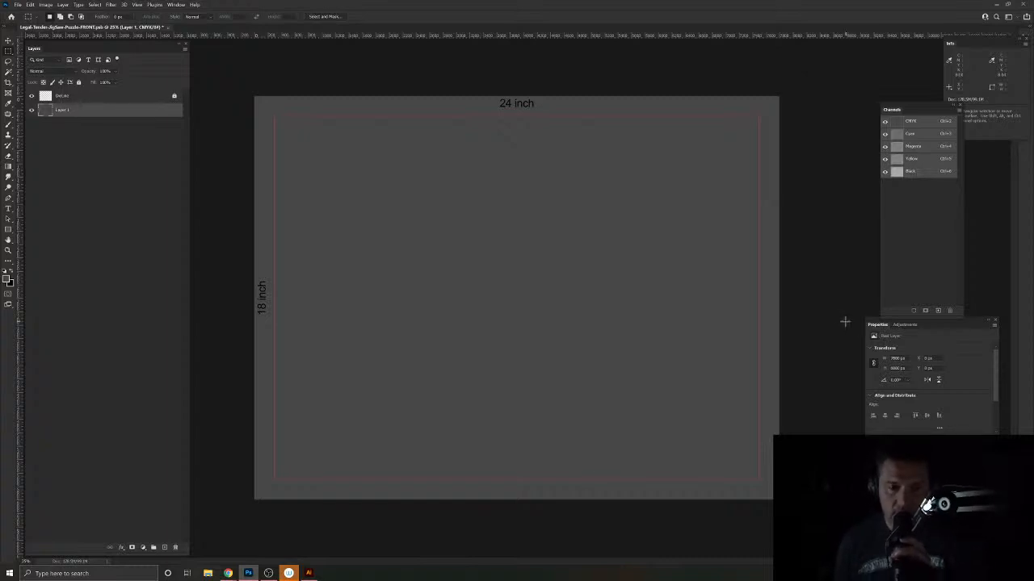
# Step: Start opening a file and look through the Dropbox folder's subfolders for the Robin Hood artwork
pyautogui.click(18, 5)
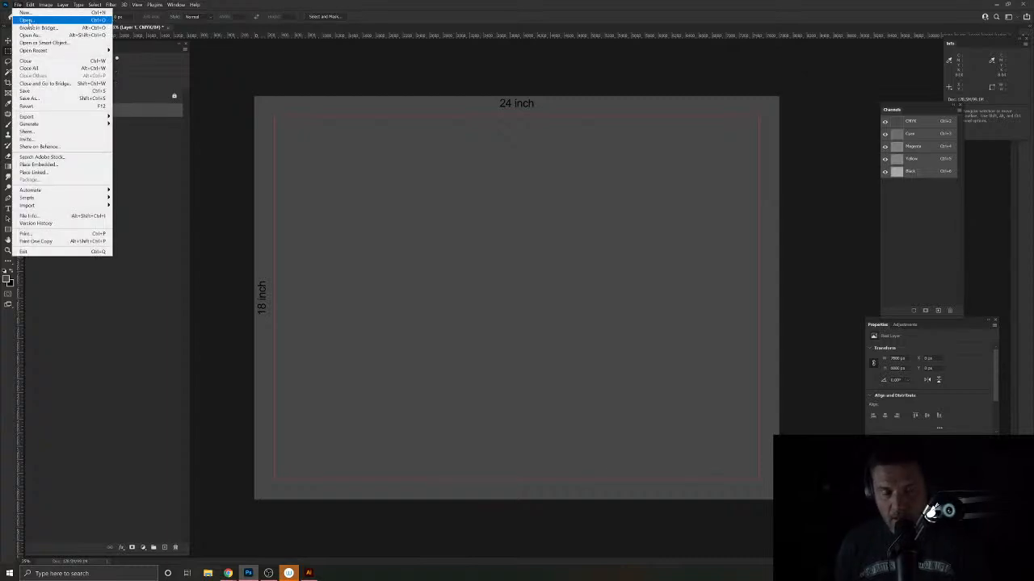
pyautogui.click(26, 20)
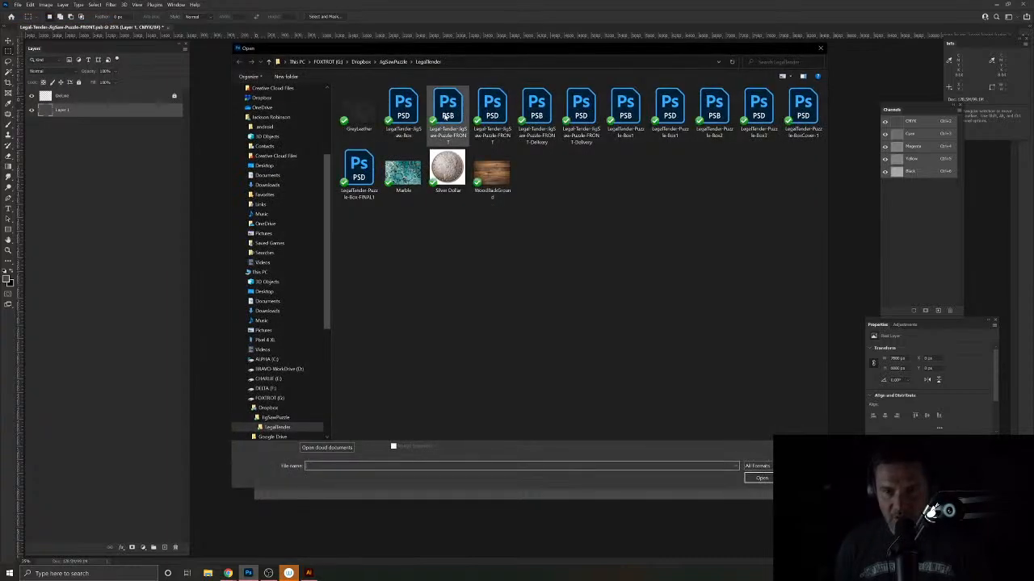
pyautogui.click(360, 63)
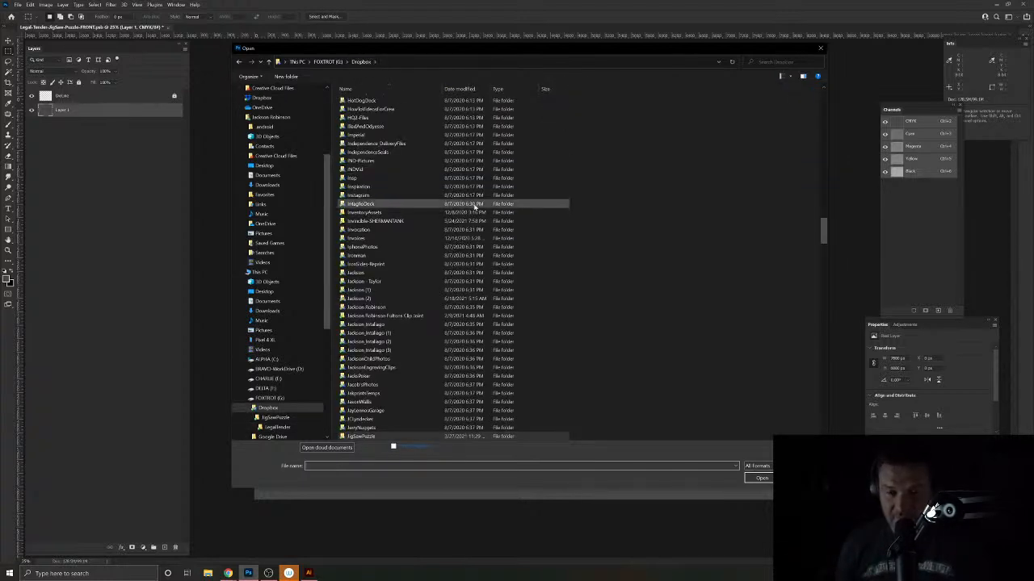
pyautogui.scroll(-15, 436, 290)
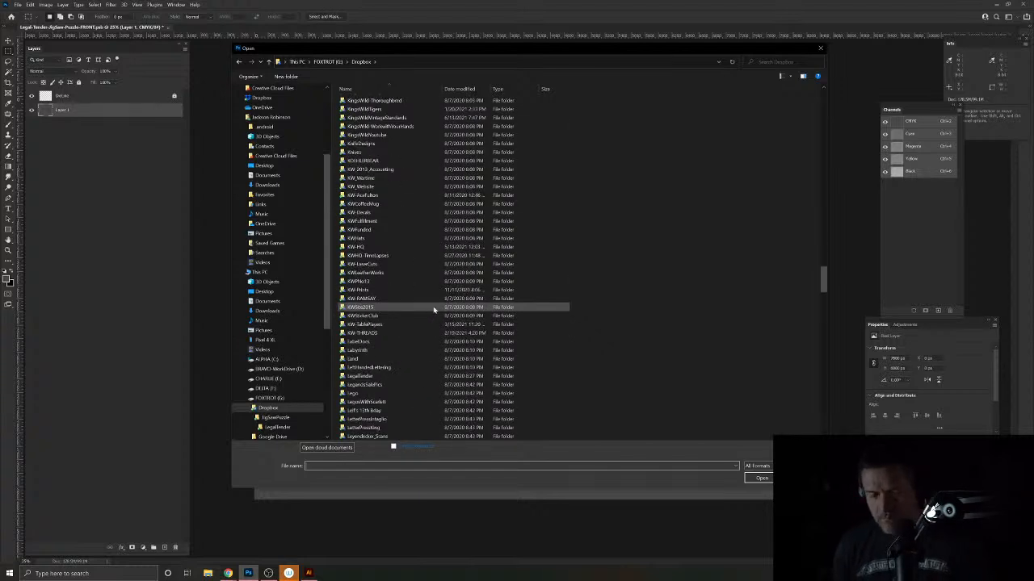
pyautogui.scroll(-12, 378, 343)
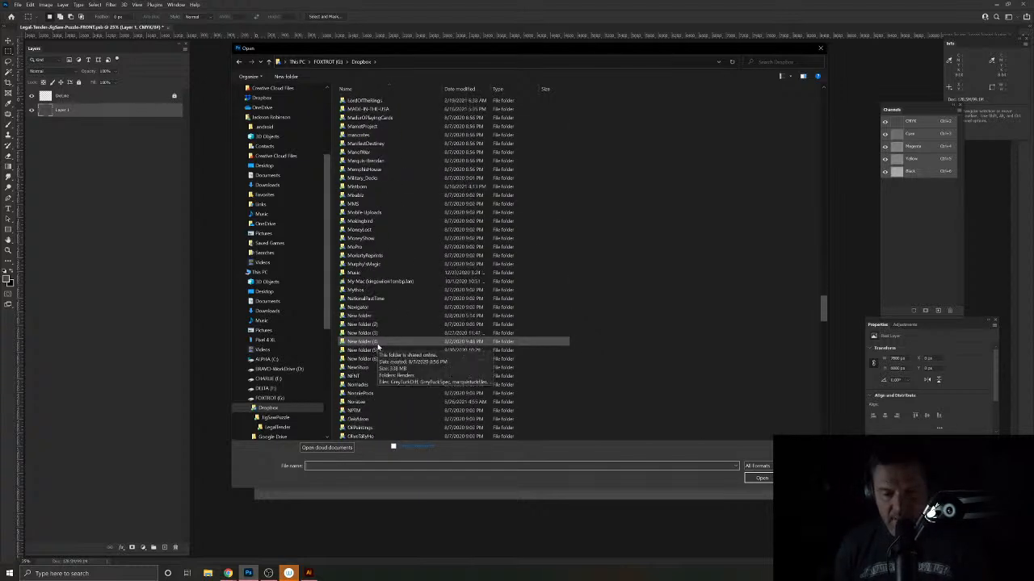
pyautogui.scroll(-7, 377, 345)
pyautogui.scroll(-9, 378, 346)
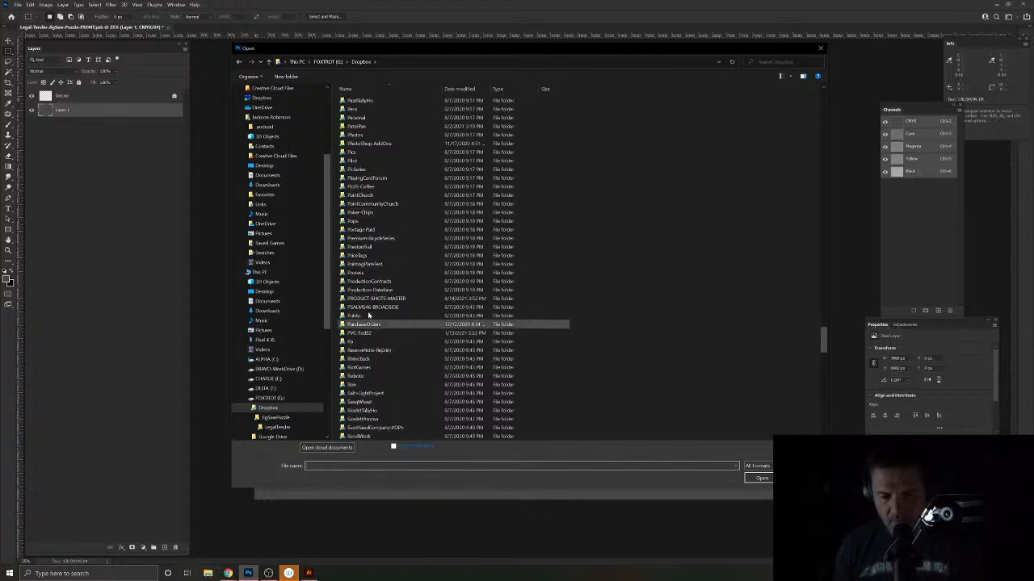
pyautogui.scroll(4, 436, 393)
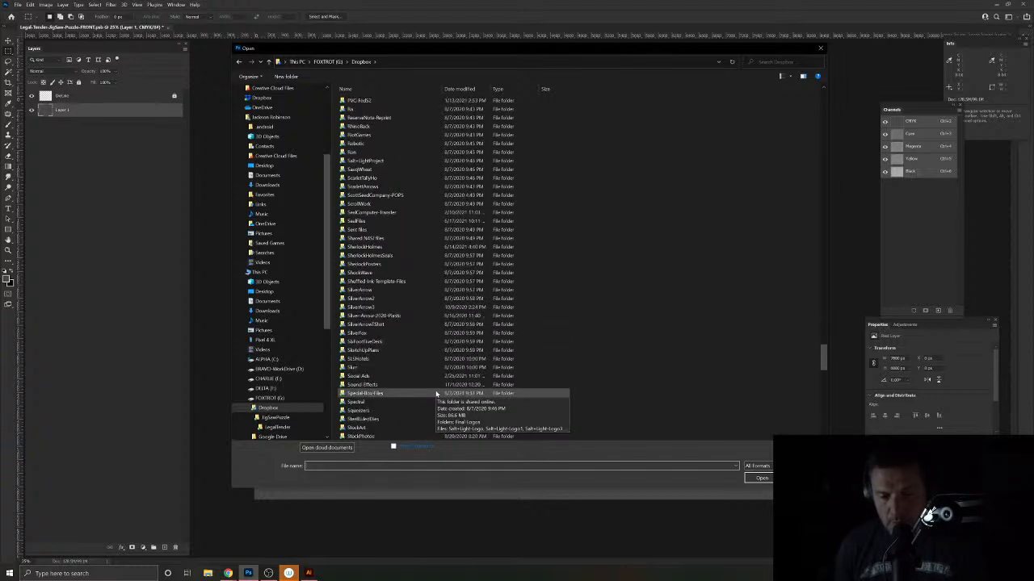
pyautogui.scroll(-15, 437, 393)
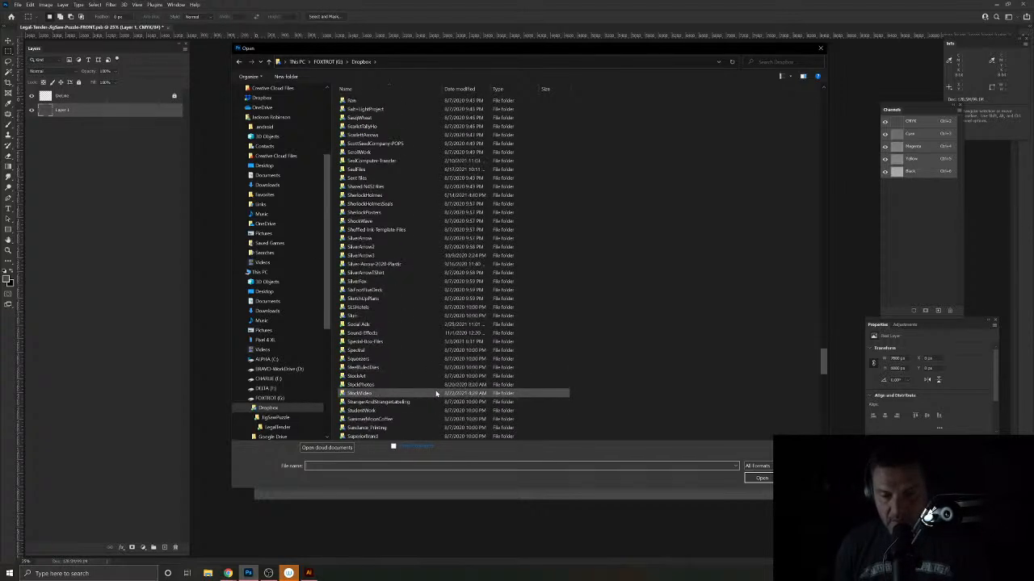
# Step: Search Dropbox for "robin hood" and look inside the robin hood folder
pyautogui.click(775, 62)
pyautogui.write('rob')
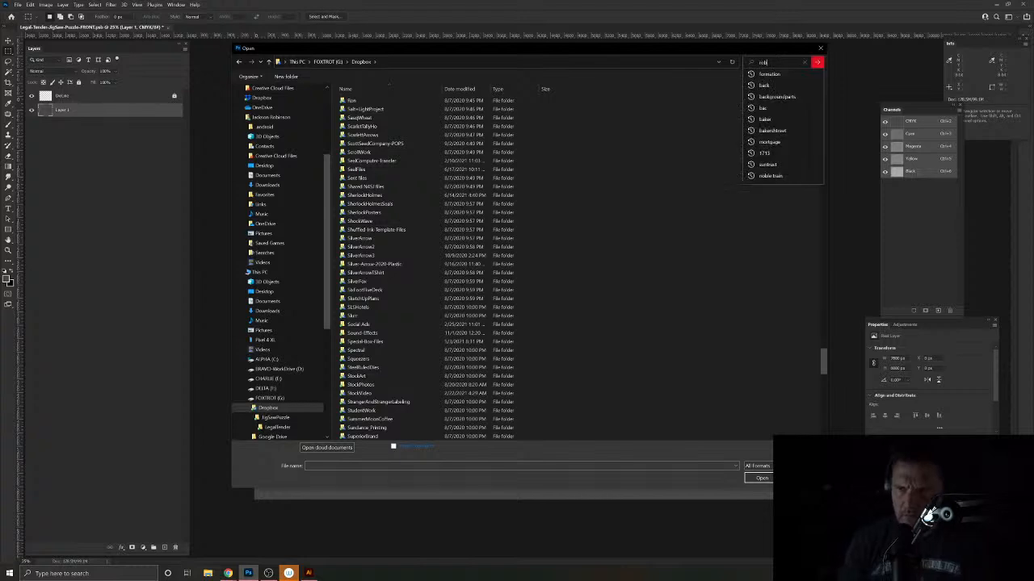
pyautogui.write('in hood')
pyautogui.press('Return')
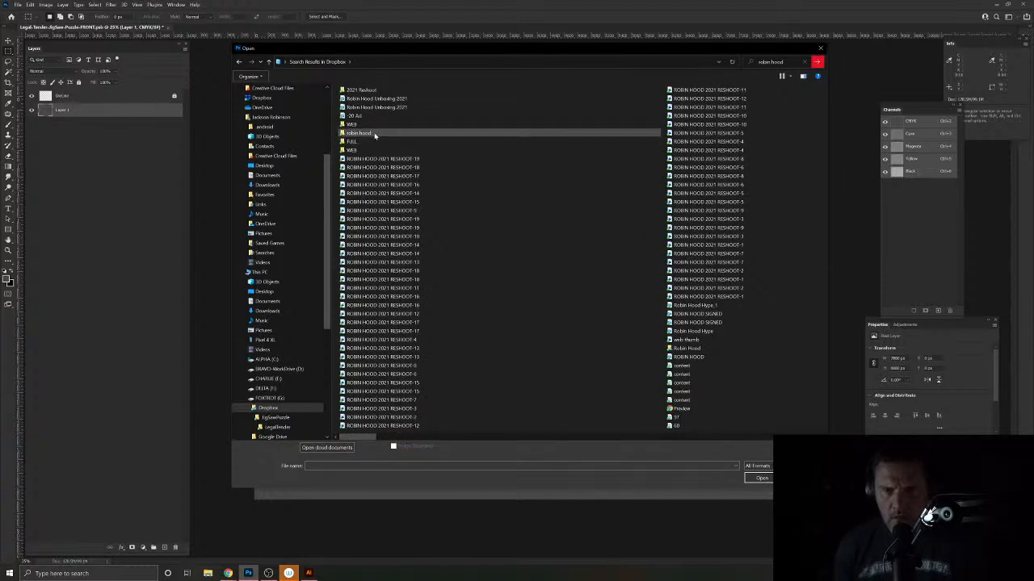
pyautogui.rightClick(374, 135)
pyautogui.click(471, 142)
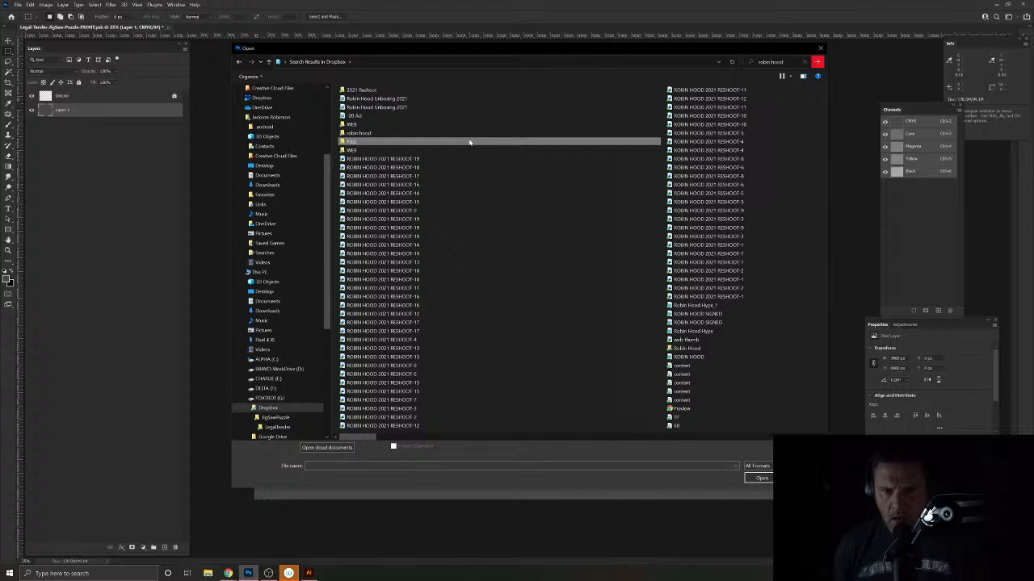
pyautogui.click(353, 136)
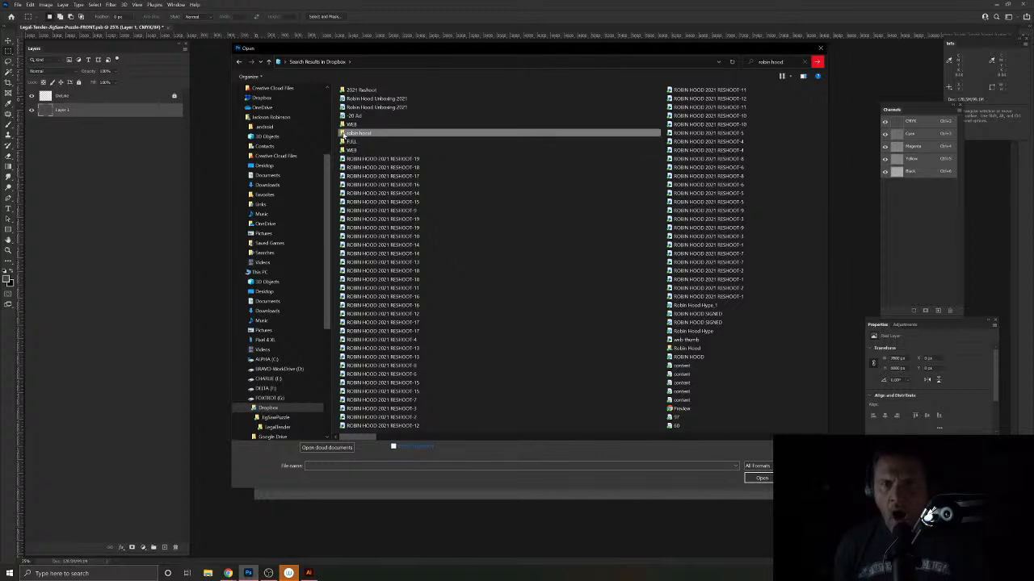
pyautogui.doubleClick(343, 132)
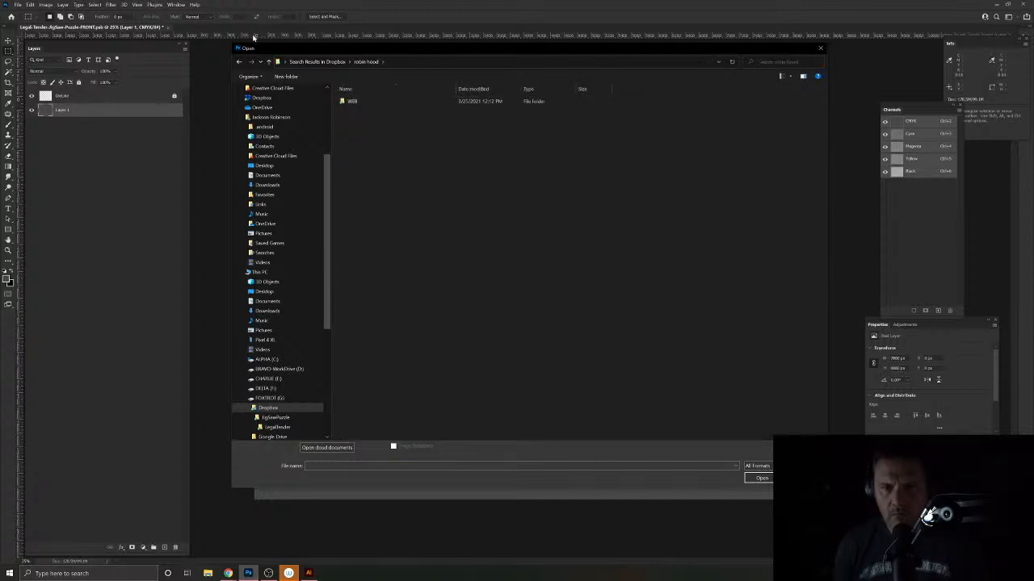
# Step: Return to the main Dropbox folder and examine its subfolders again for a Robin Hood project folder
pyautogui.click(240, 62)
pyautogui.click(240, 62)
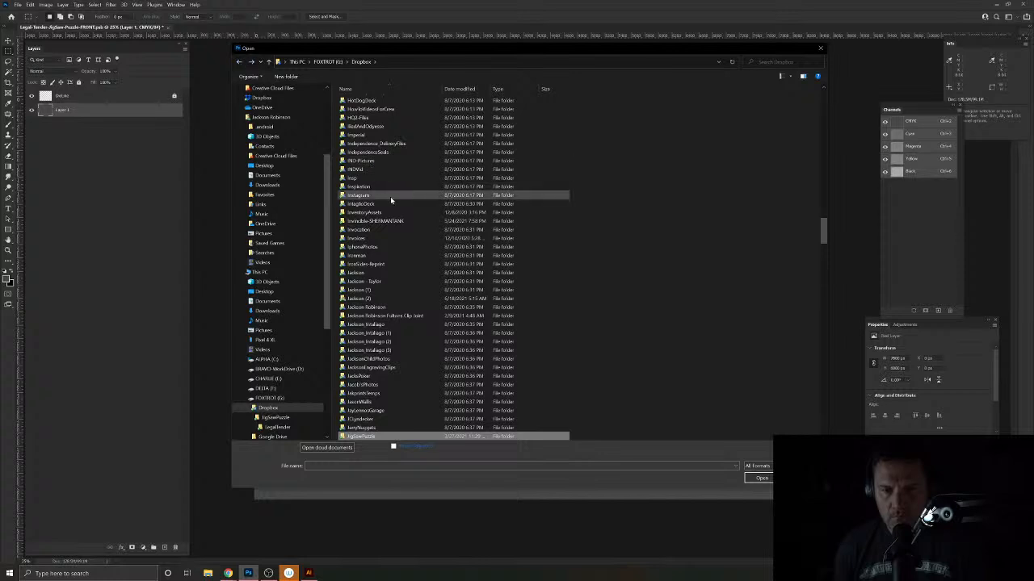
pyautogui.scroll(-15, 390, 196)
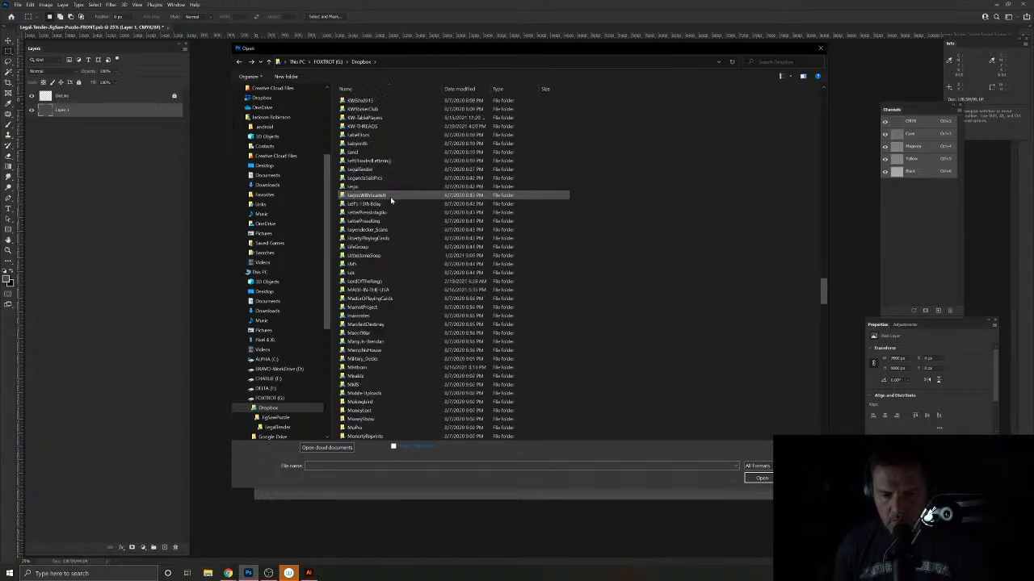
pyautogui.scroll(-15, 388, 200)
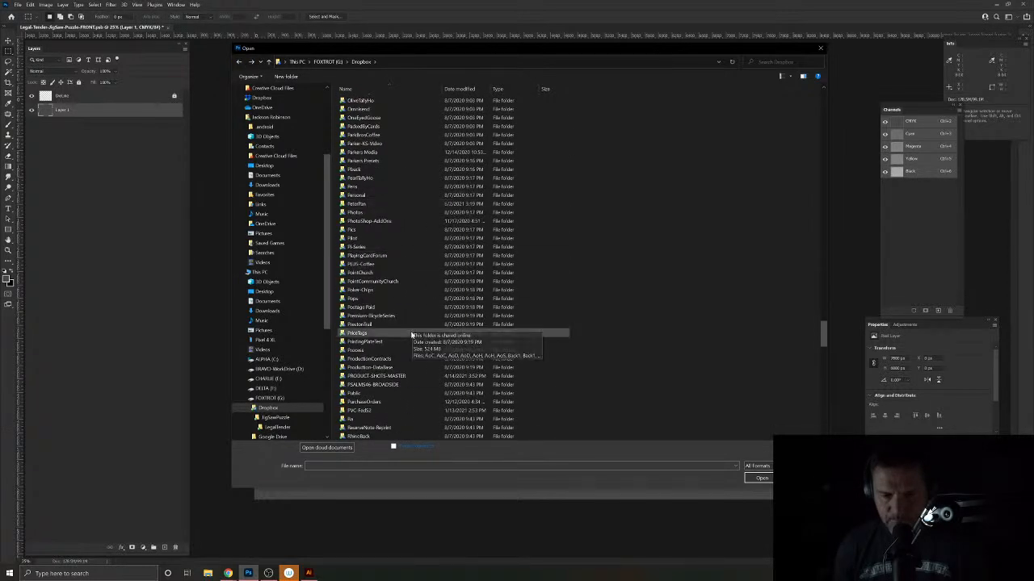
pyautogui.scroll(-6, 412, 335)
pyautogui.scroll(-5, 411, 335)
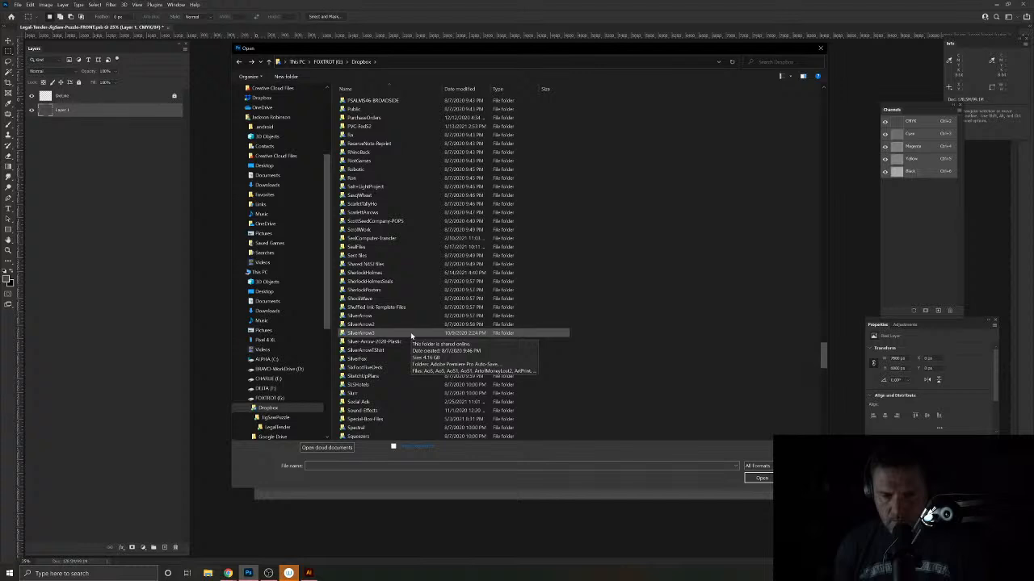
pyautogui.scroll(2, 408, 323)
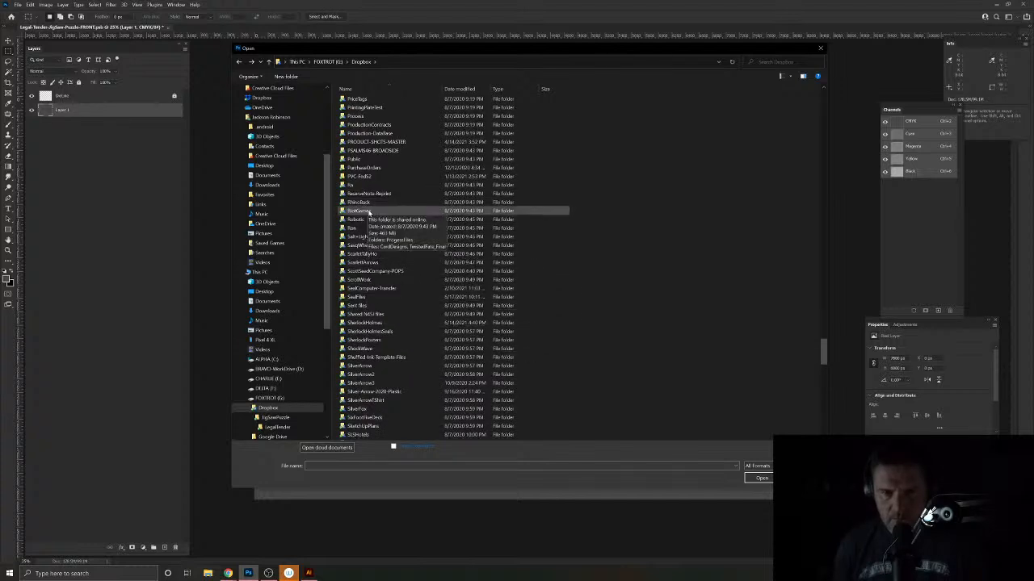
pyautogui.scroll(2, 409, 218)
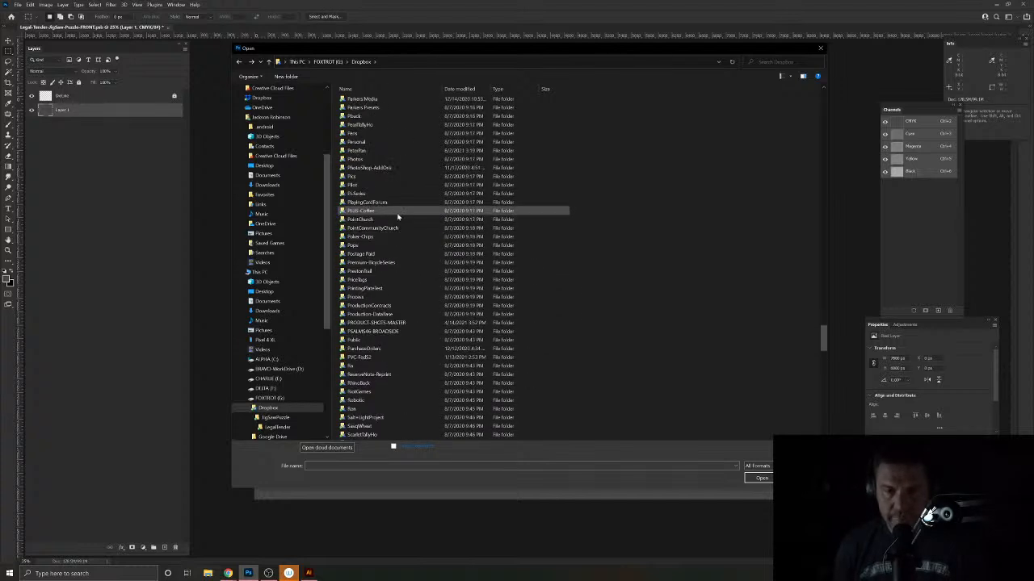
pyautogui.scroll(5, 404, 216)
pyautogui.scroll(15, 404, 210)
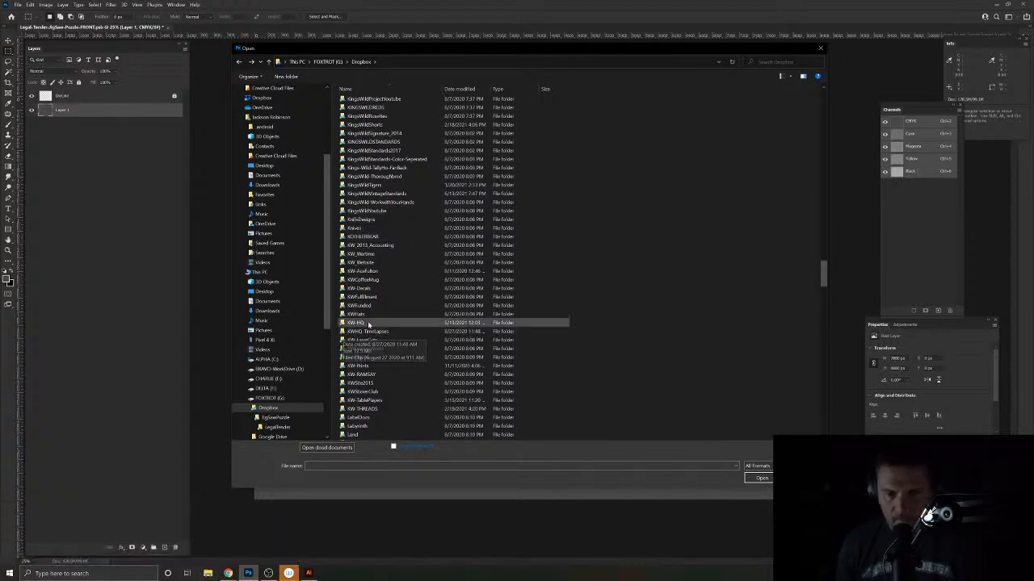
pyautogui.scroll(-10, 368, 325)
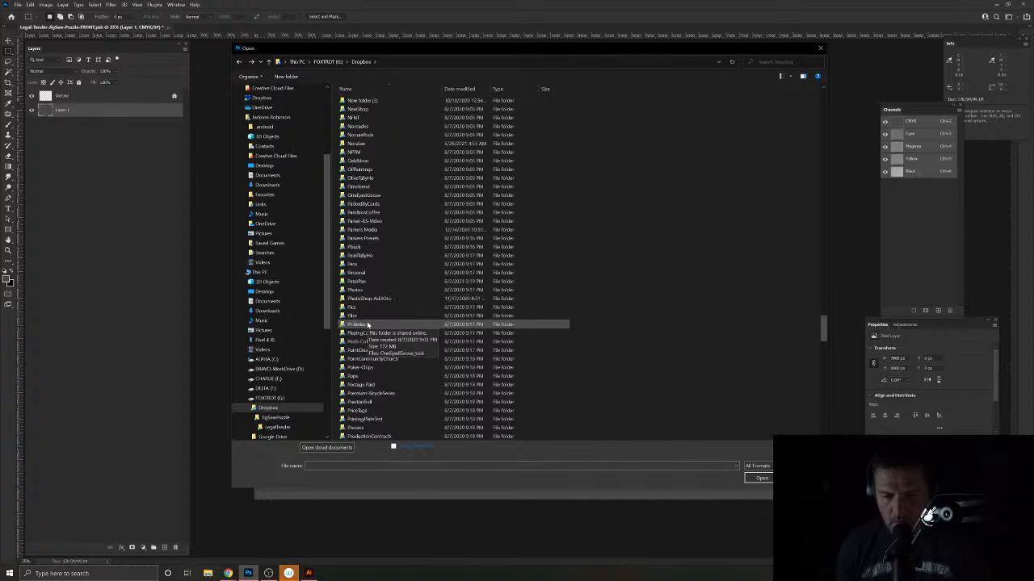
pyautogui.scroll(5, 368, 324)
pyautogui.scroll(5, 368, 325)
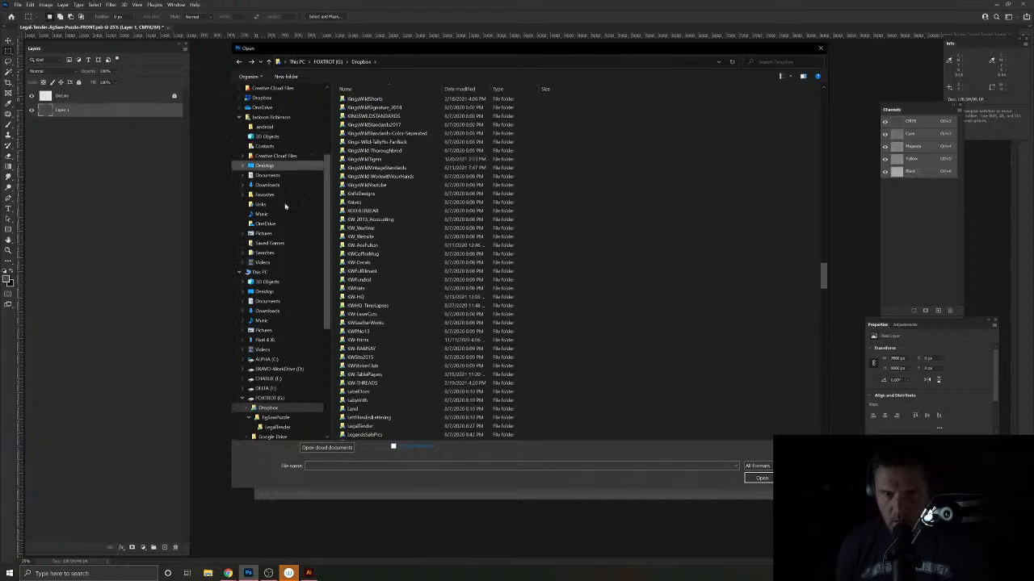
# Step: Search Dropbox for "robin" and look through the results
pyautogui.click(781, 62)
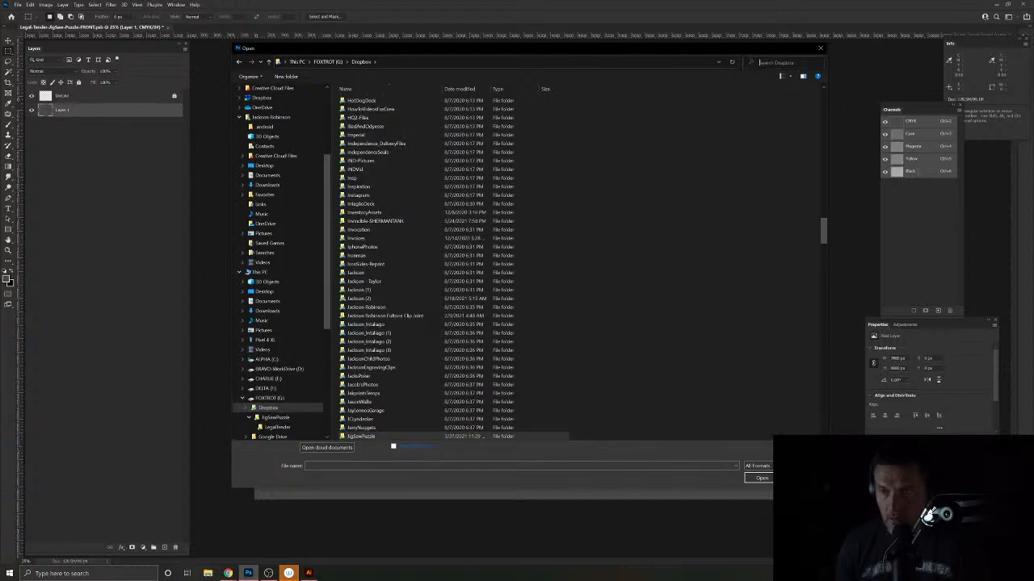
pyautogui.write('robin')
pyautogui.press('Return')
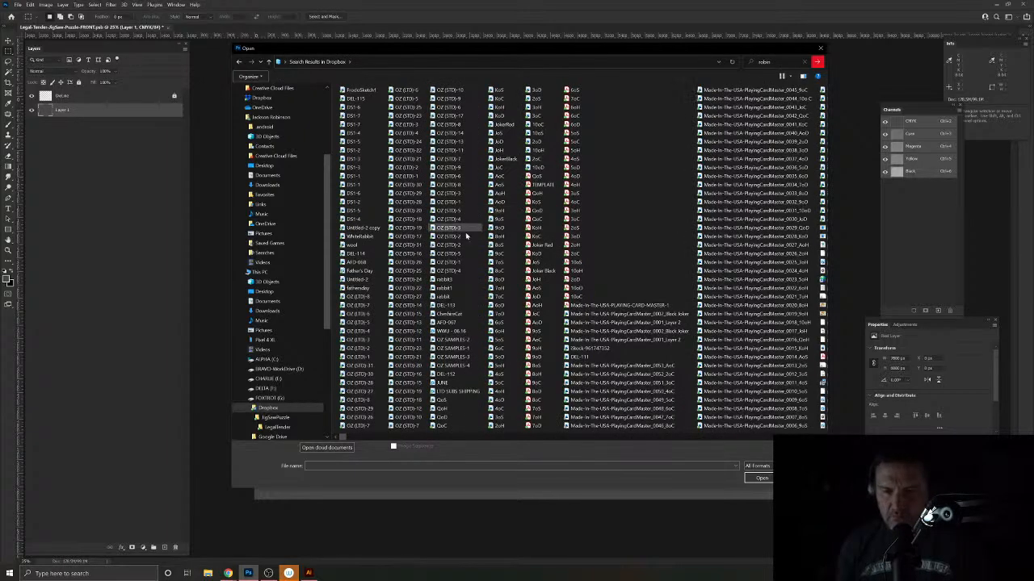
pyautogui.scroll(-3, 601, 274)
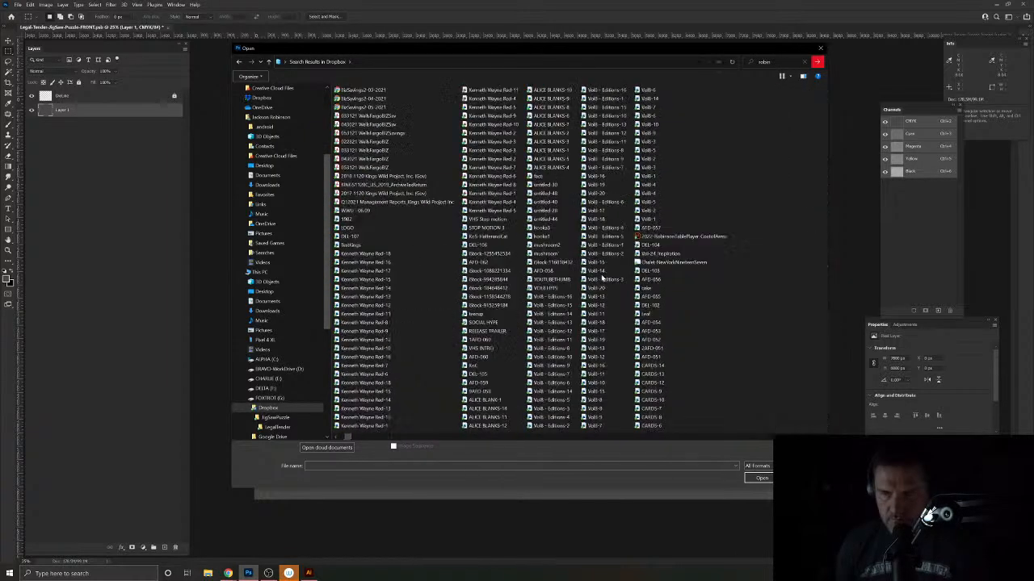
pyautogui.scroll(-15, 601, 273)
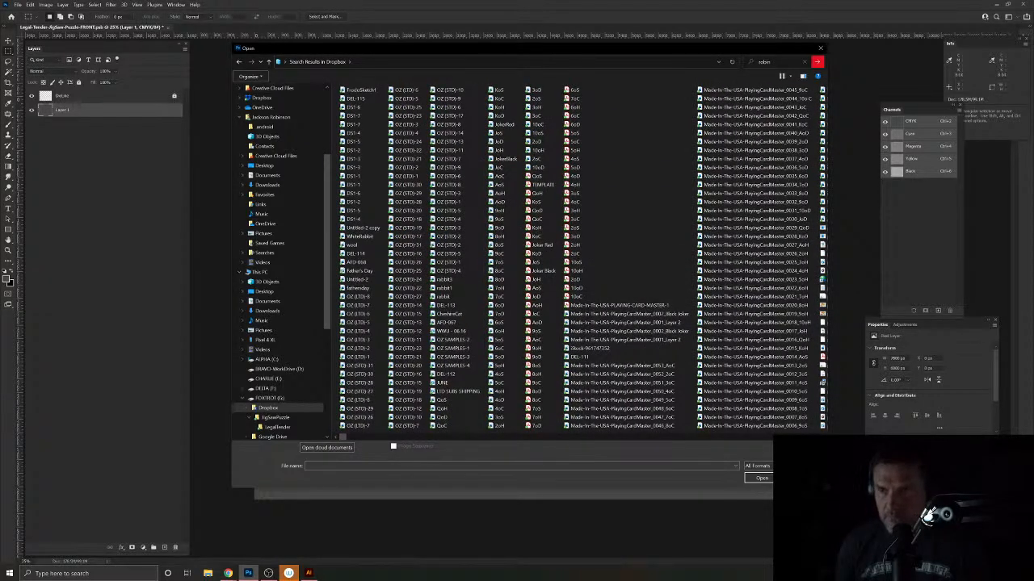
# Step: Search Dropbox for "robin hood" again and open the file location of LTD-Robin-Hood-Seal-P1
pyautogui.click(773, 62)
pyautogui.press('BackSpace')
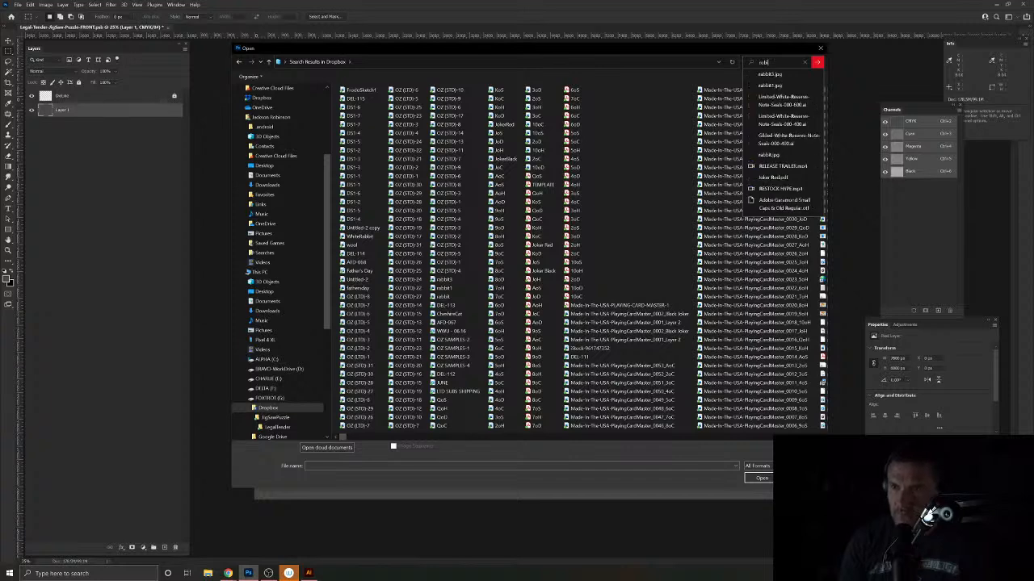
pyautogui.write('n hood')
pyautogui.press('Return')
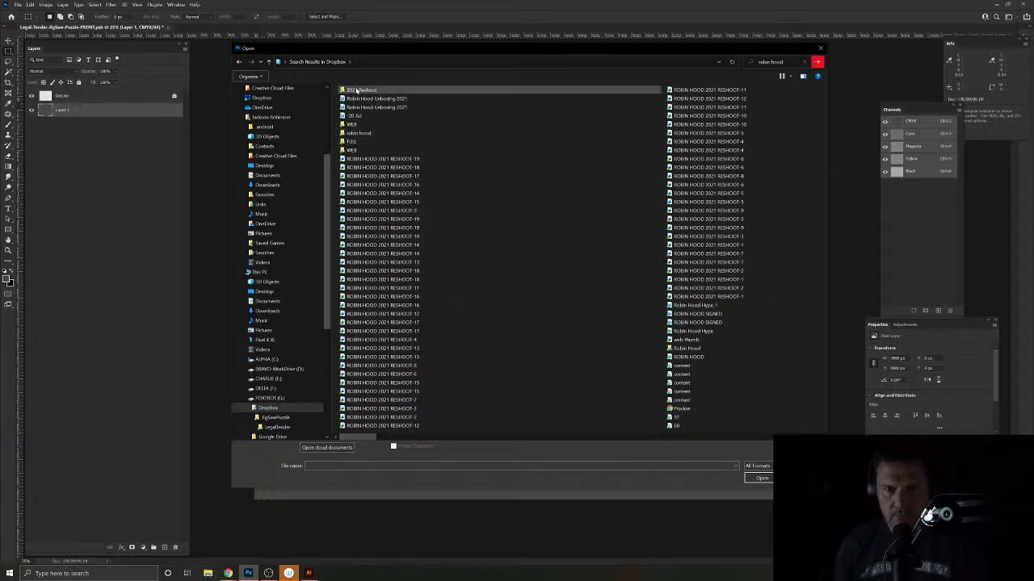
pyautogui.scroll(-3, 416, 110)
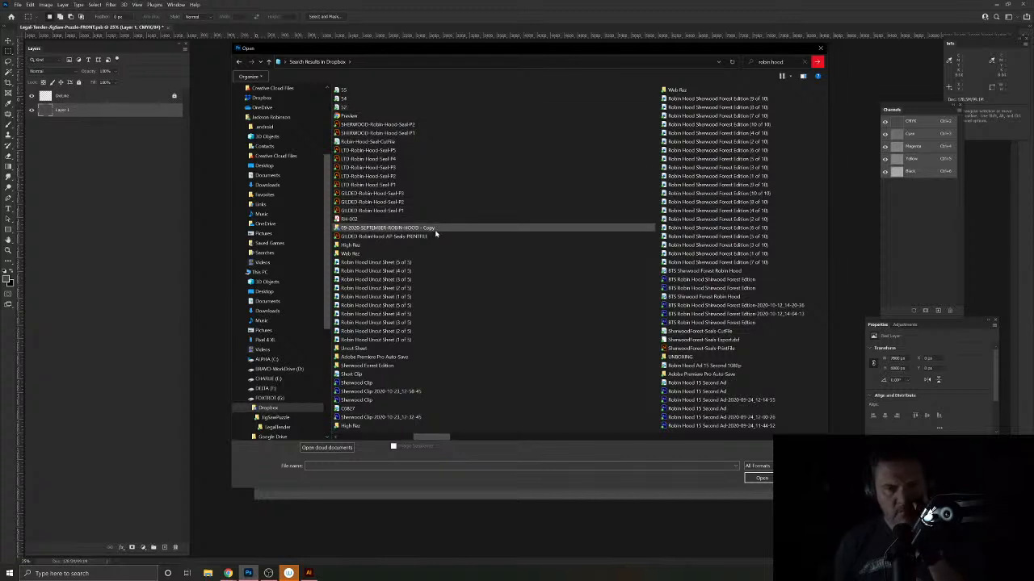
pyautogui.click(384, 184)
pyautogui.rightClick(385, 184)
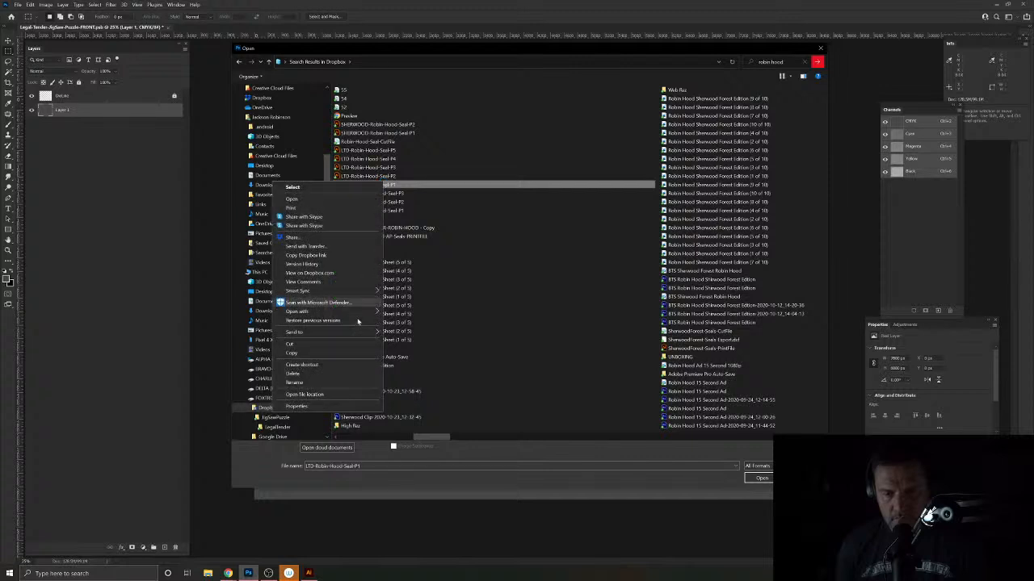
pyautogui.click(323, 396)
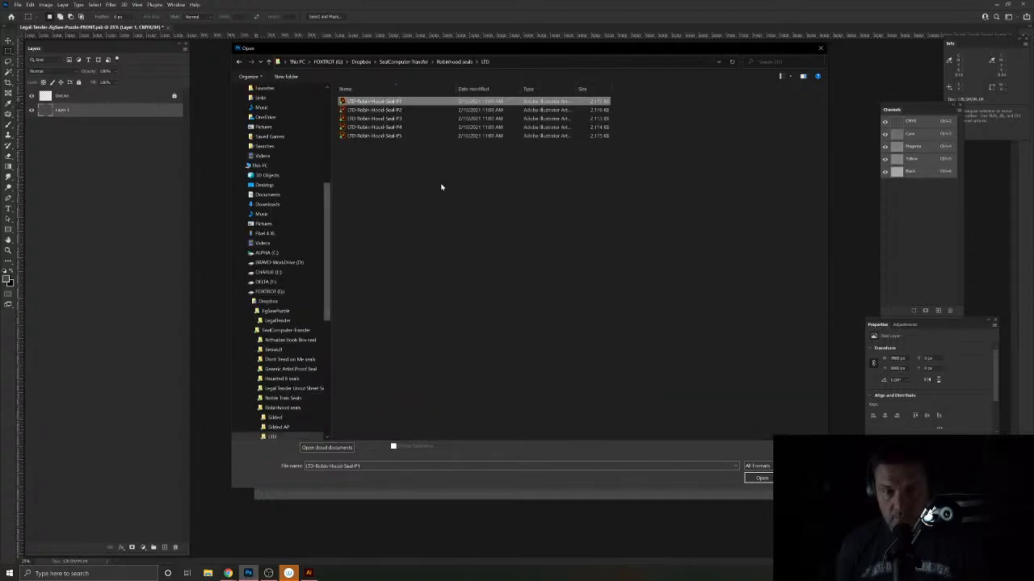
# Step: Return to the main Dropbox folder, browse its subfolders and open the KingsWildShorts folder
pyautogui.click(361, 63)
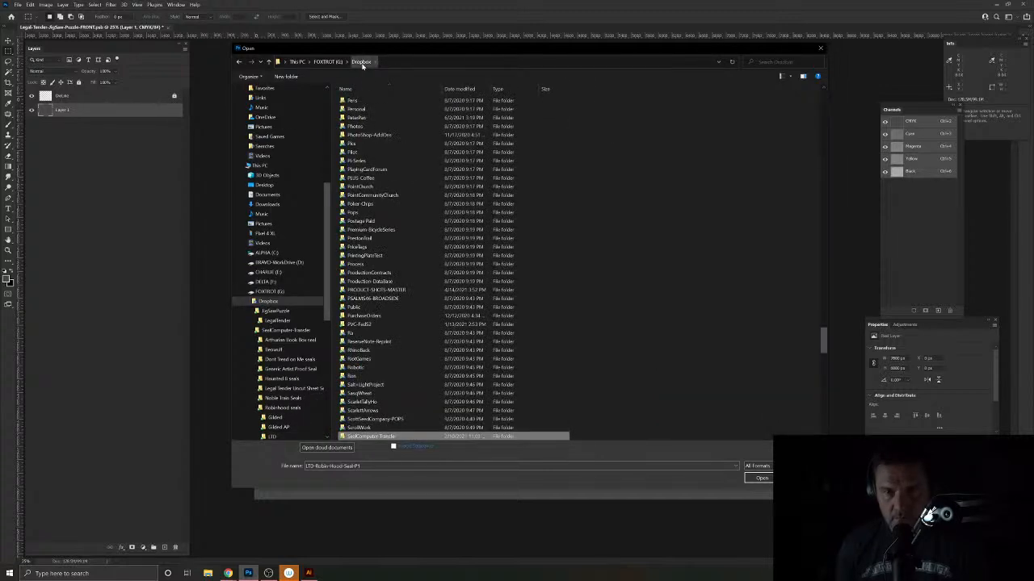
pyautogui.click(779, 62)
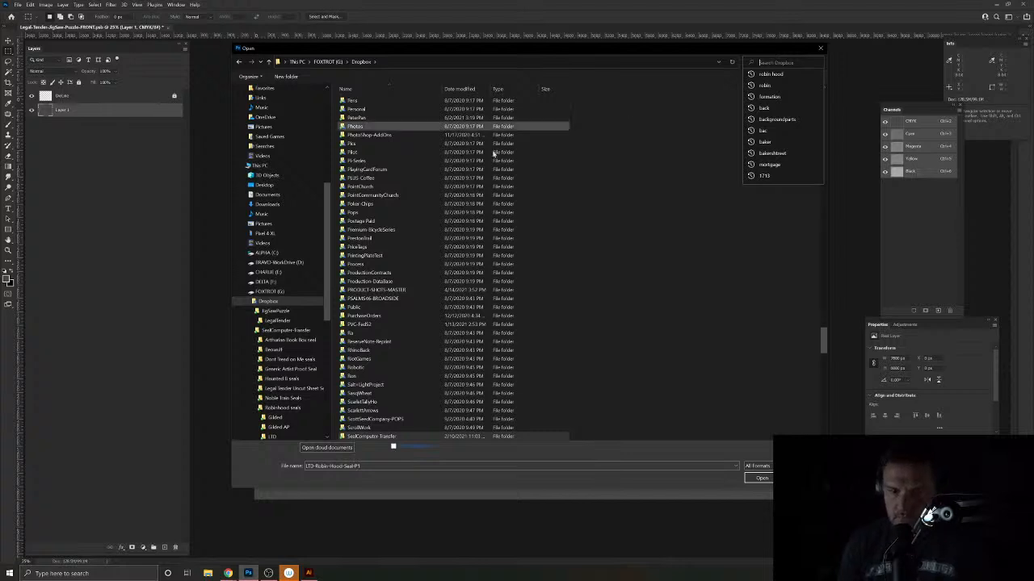
pyautogui.scroll(-6, 391, 298)
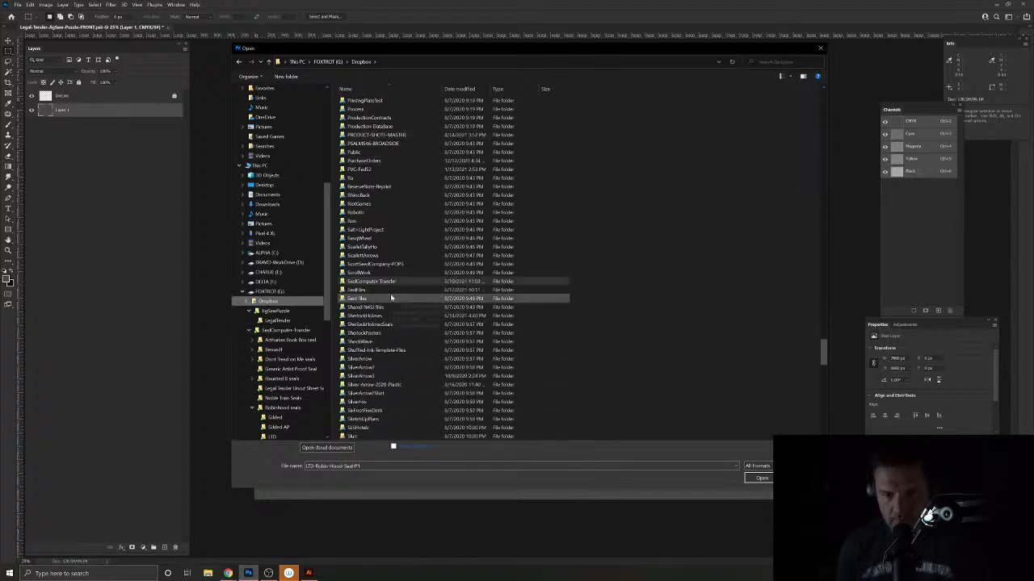
pyautogui.scroll(15, 391, 298)
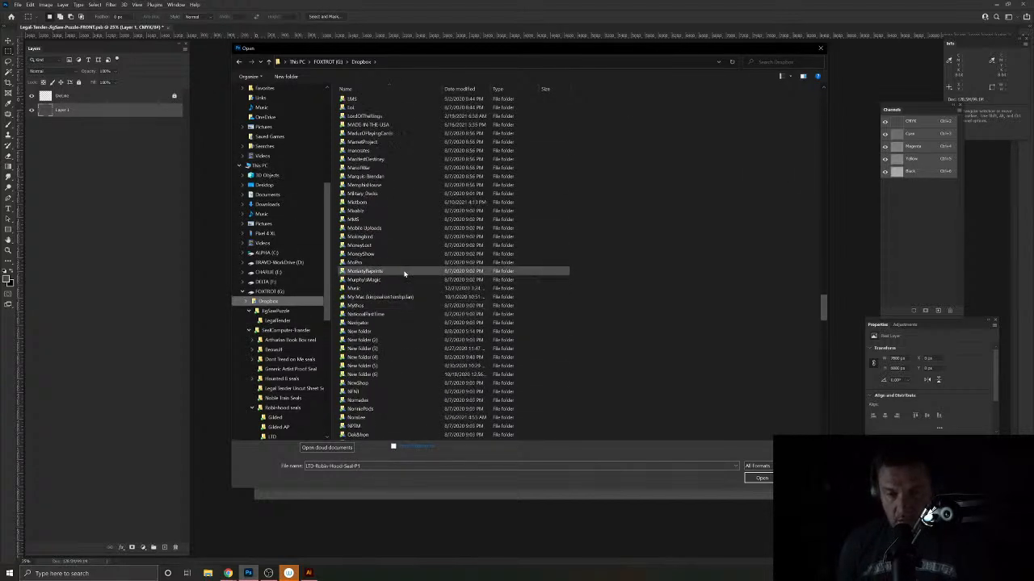
pyautogui.scroll(9, 404, 274)
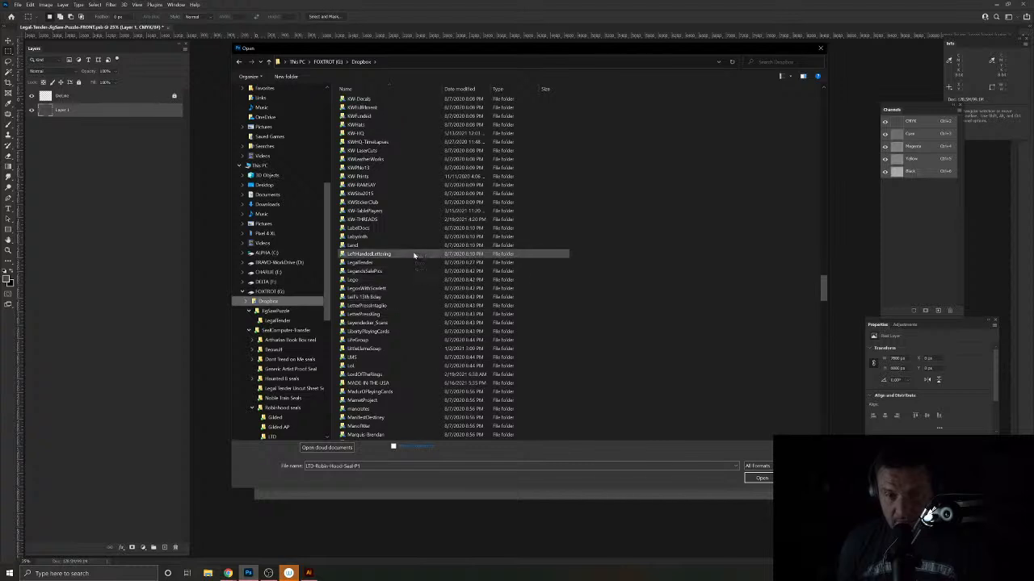
pyautogui.scroll(8, 407, 263)
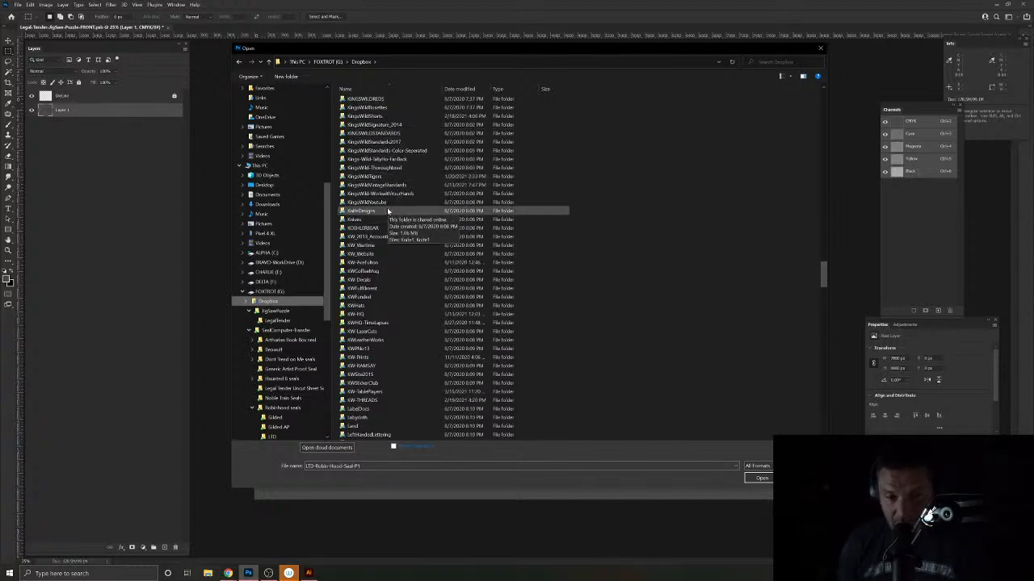
pyautogui.scroll(2, 408, 214)
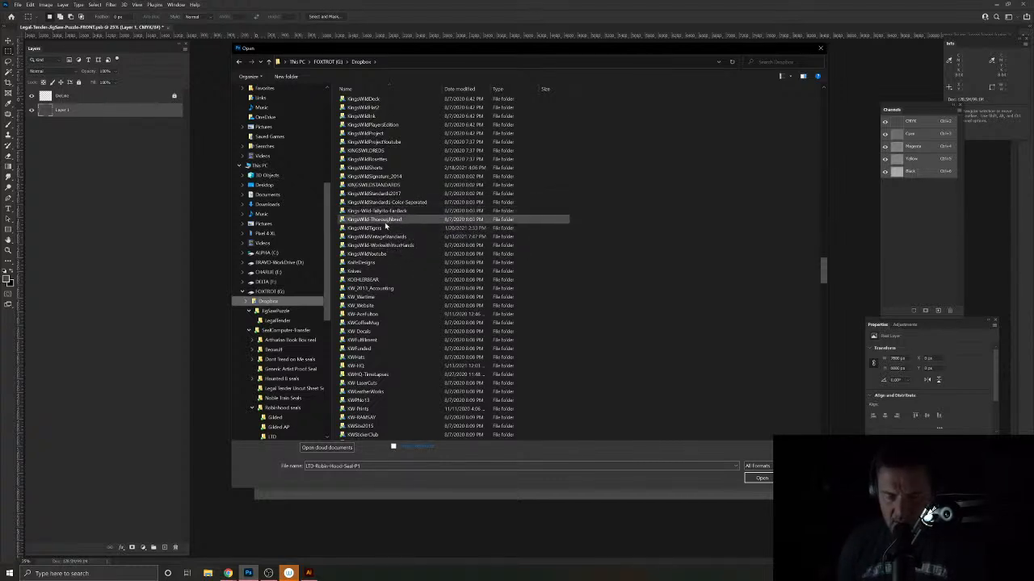
pyautogui.doubleClick(357, 169)
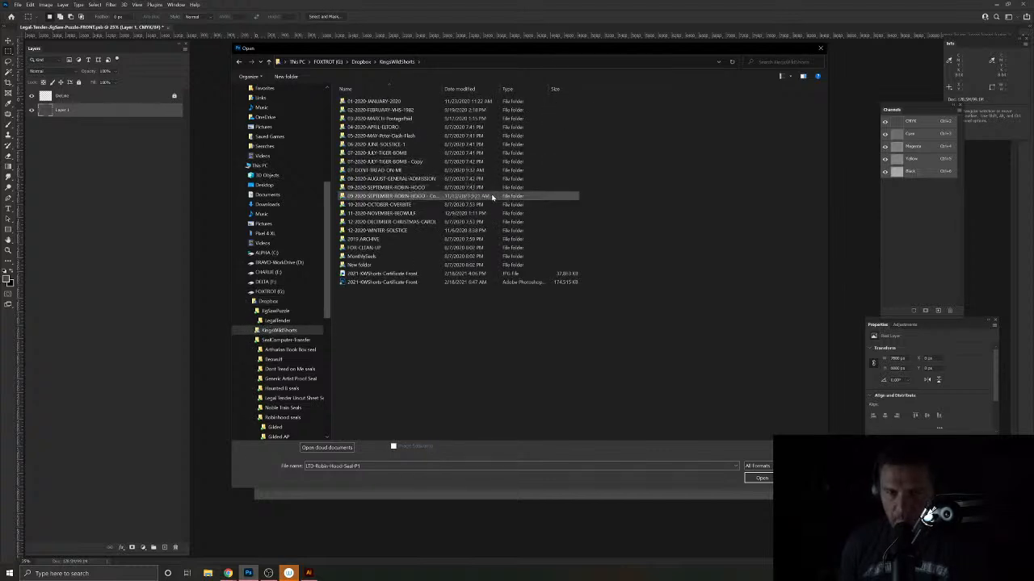
# Step: Open RobinHood-PlayingCard-Master-V1 from the 09-2020-SEPTEMBER-ROBIN-HOOD - Copy folder and look through its layers
pyautogui.doubleClick(363, 195)
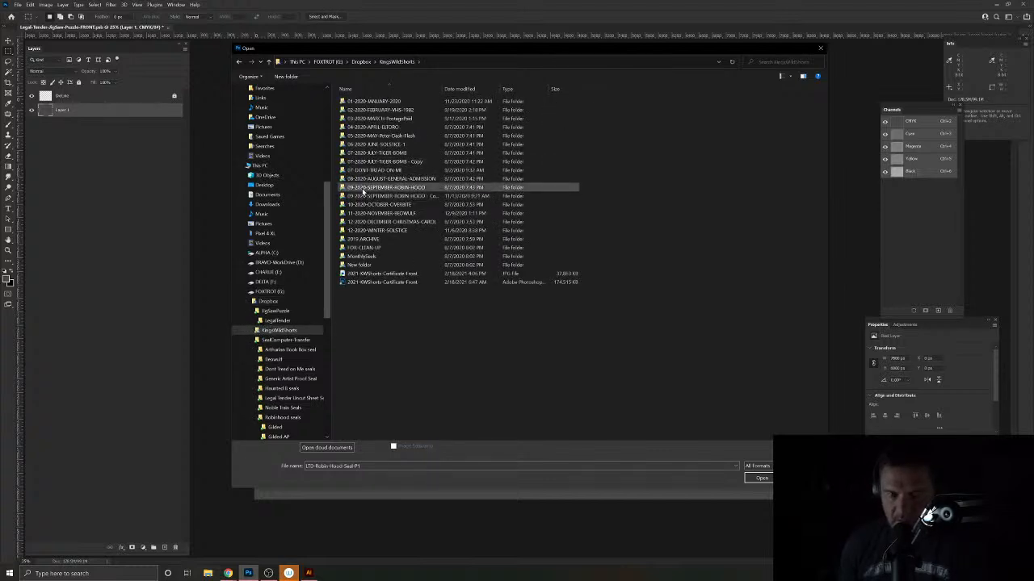
pyautogui.click(239, 62)
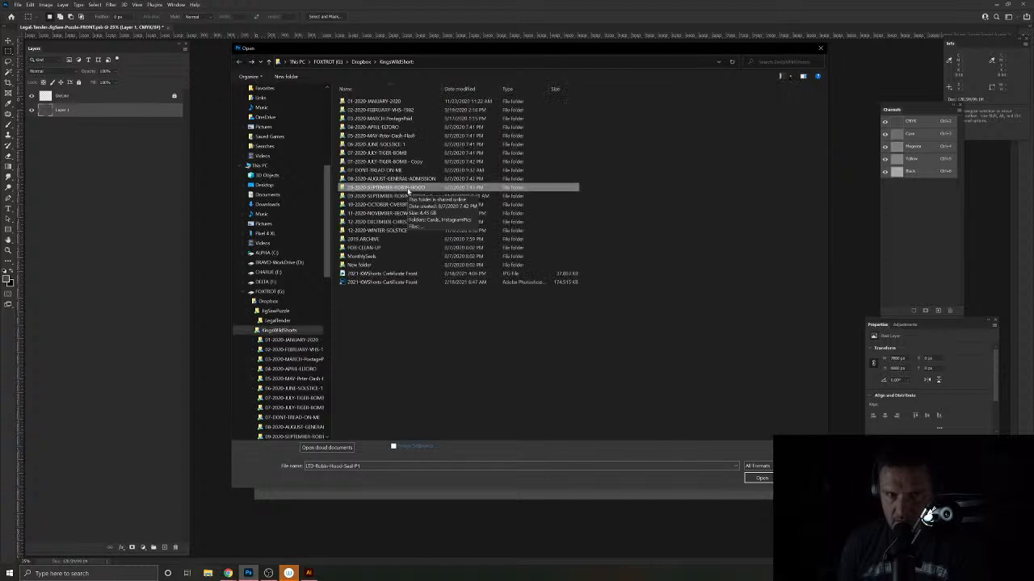
pyautogui.doubleClick(404, 196)
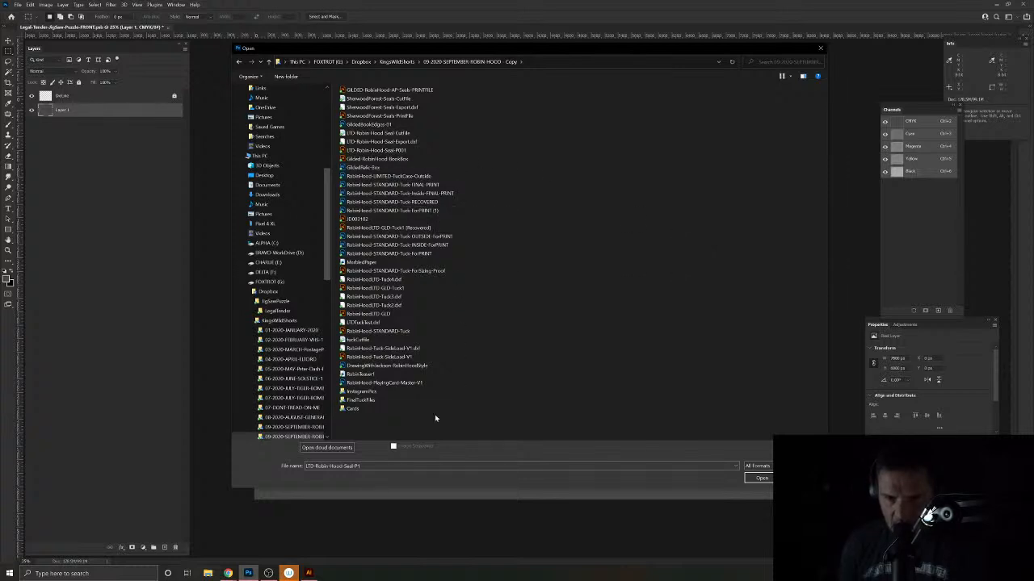
pyautogui.click(382, 383)
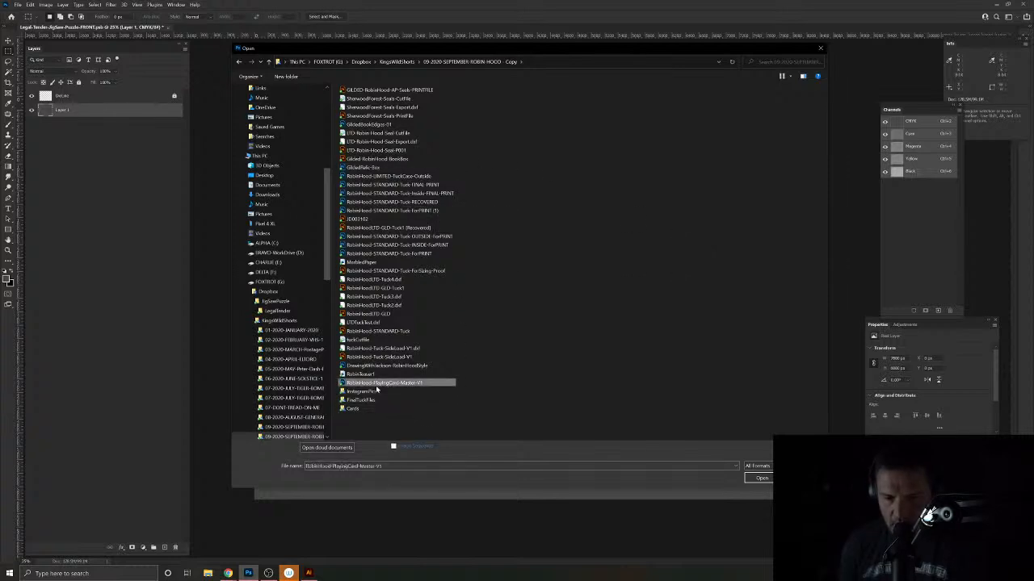
pyautogui.press('Return')
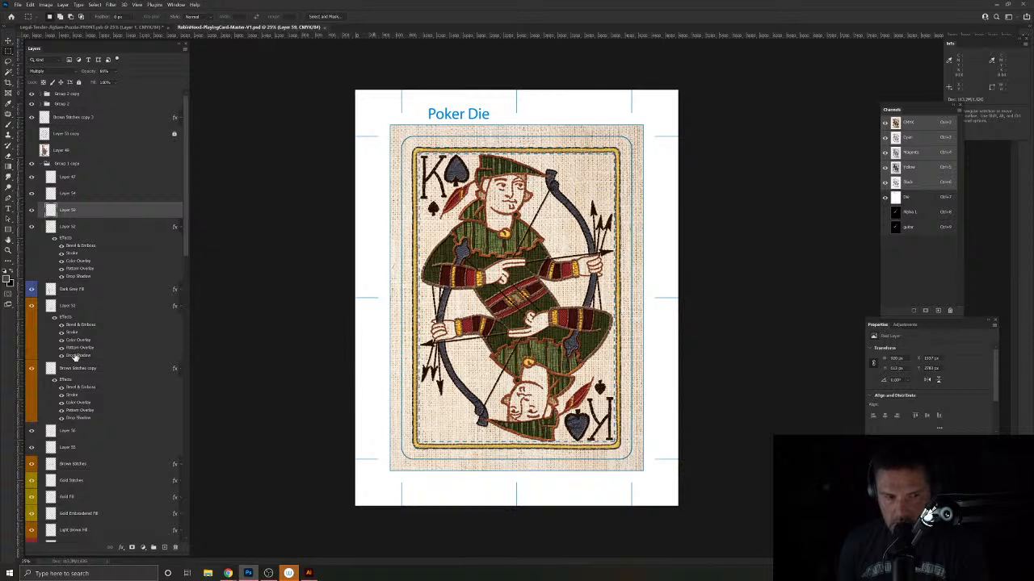
pyautogui.scroll(-8, 77, 355)
pyautogui.scroll(6, 77, 356)
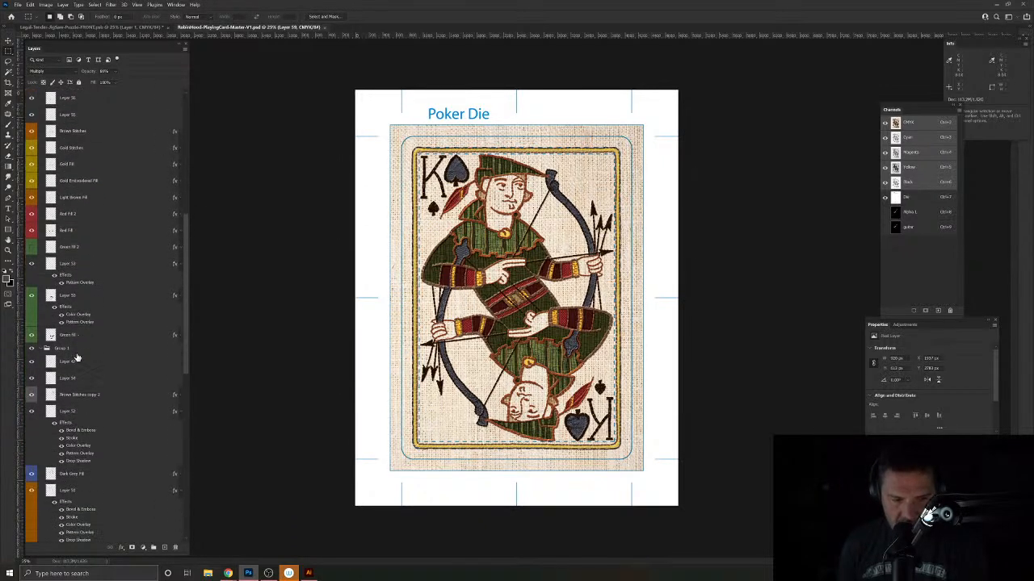
pyautogui.scroll(-5, 77, 356)
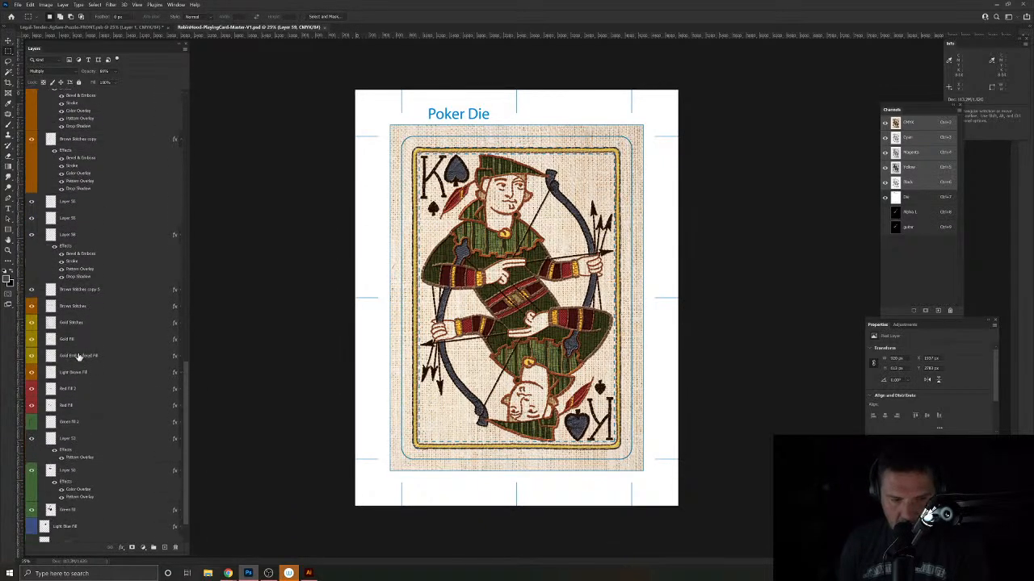
# Step: Look through the files in the 09-2020-SEPTEMBER-ROBIN-HOOD folder and in its Copy for other artwork files
pyautogui.click(19, 4)
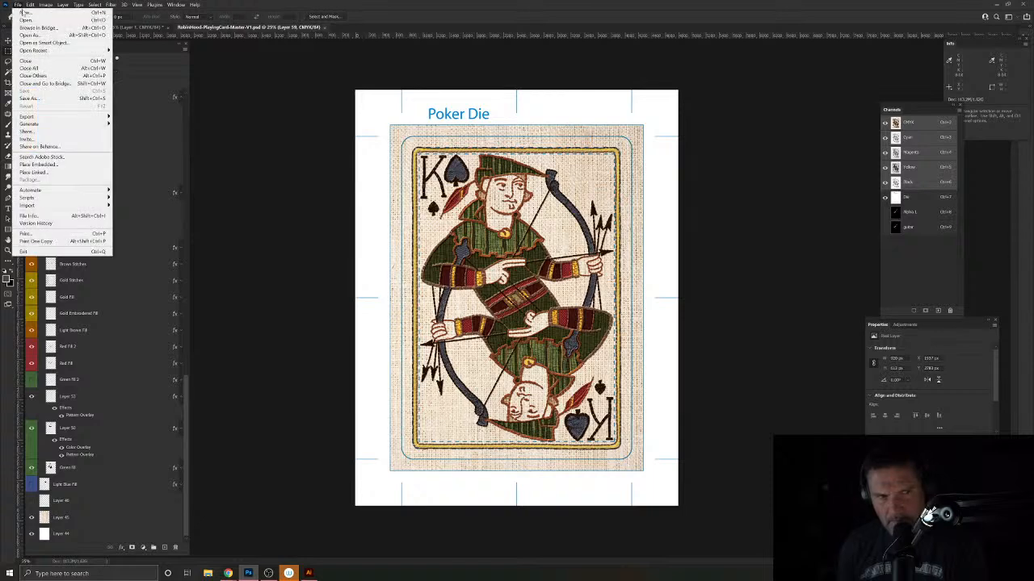
pyautogui.click(28, 21)
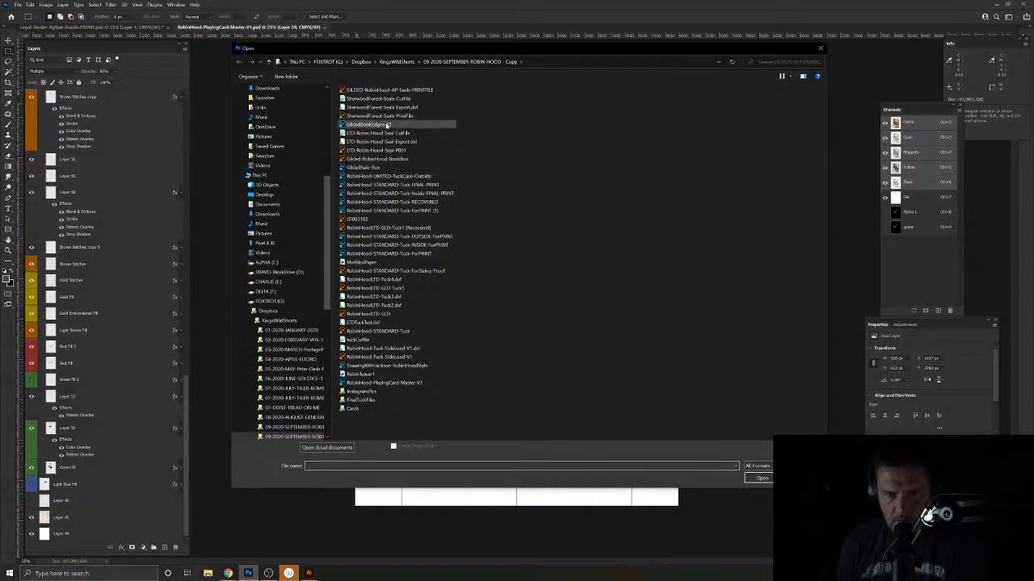
pyautogui.click(396, 62)
pyautogui.doubleClick(396, 188)
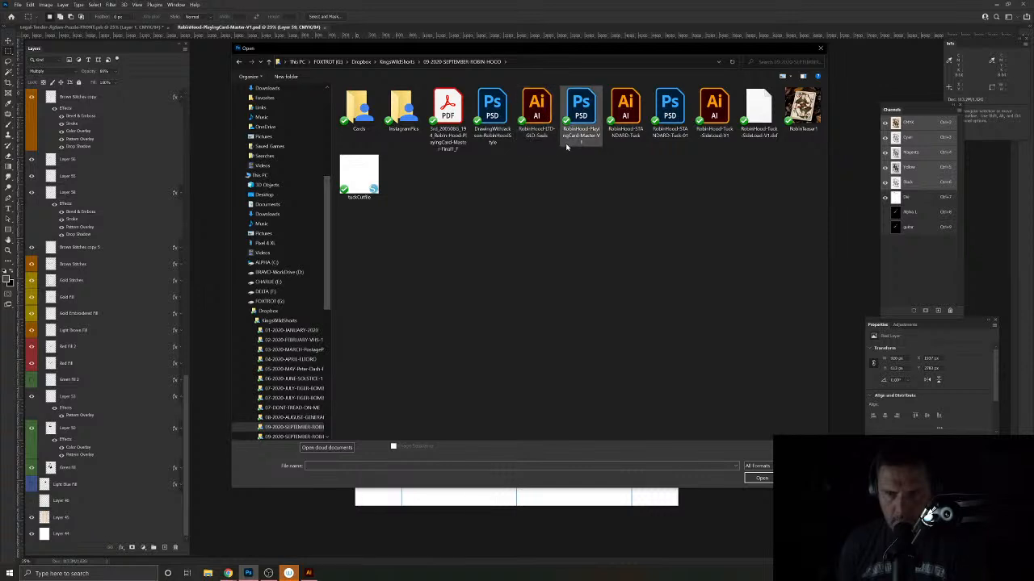
pyautogui.click(404, 63)
pyautogui.doubleClick(392, 201)
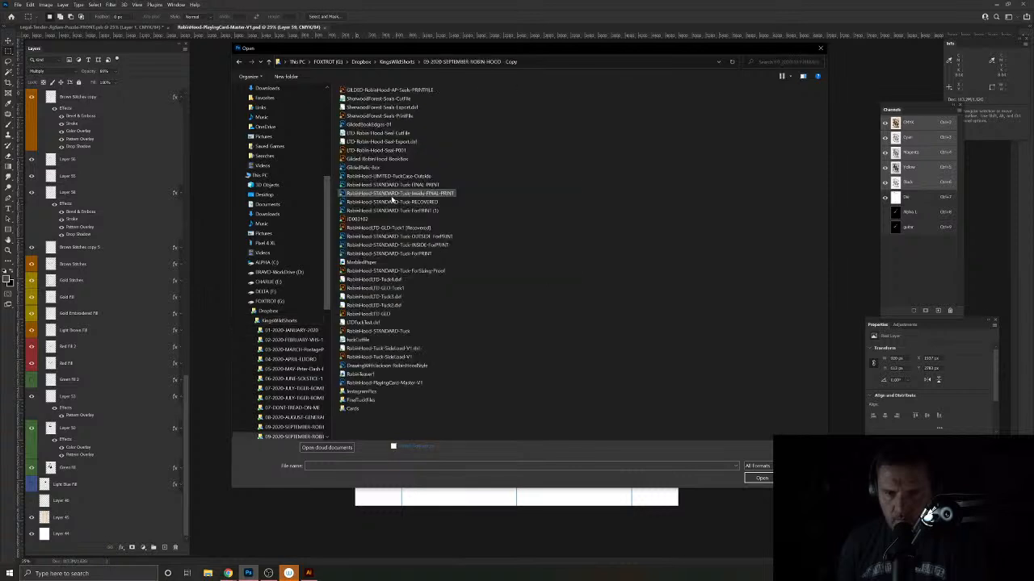
pyautogui.click(401, 63)
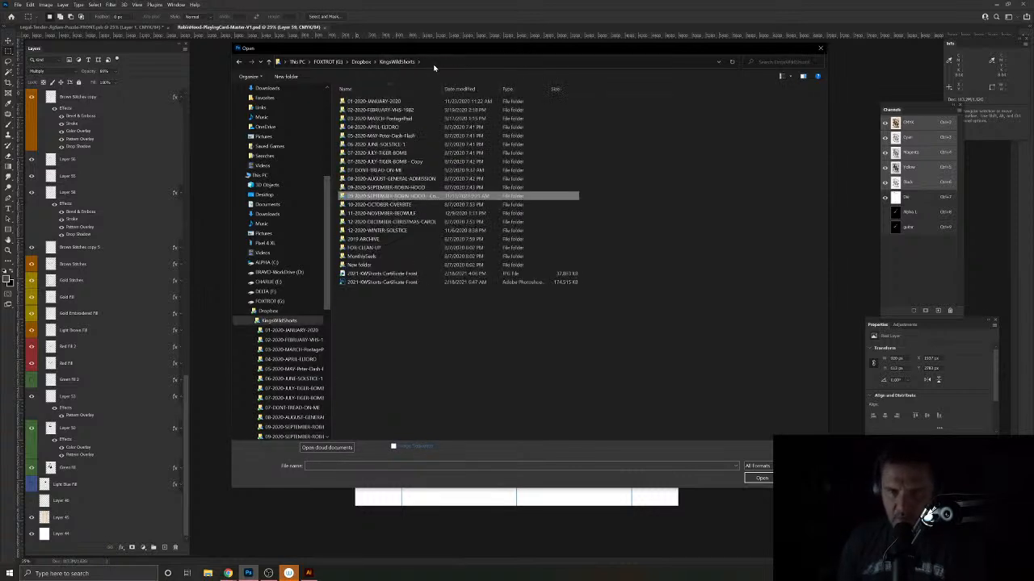
# Step: Open KoS-RobinHood from the Cards subfolder of the 09-2020-SEPTEMBER-ROBIN-HOOD - Copy folder
pyautogui.doubleClick(417, 196)
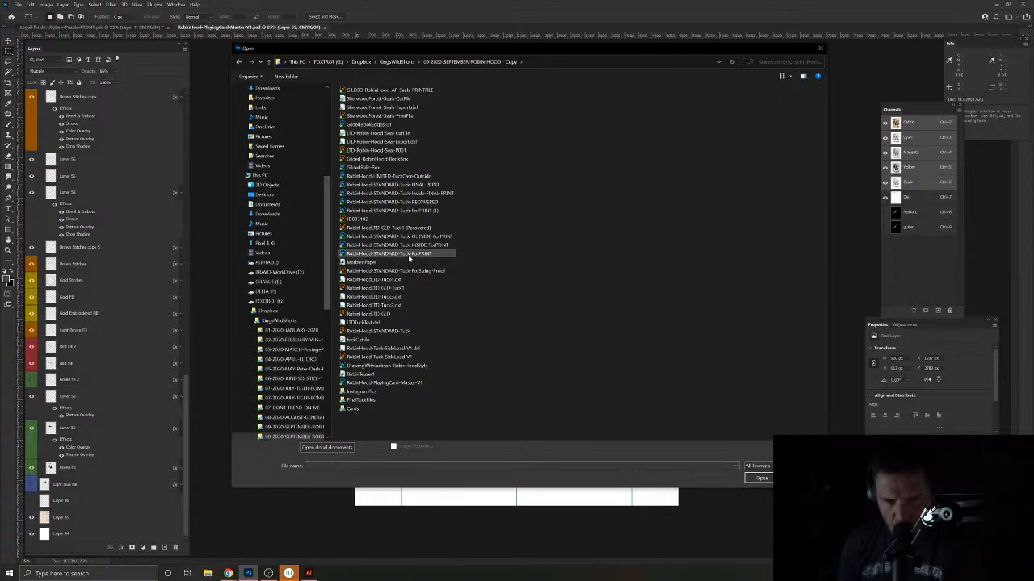
pyautogui.doubleClick(356, 409)
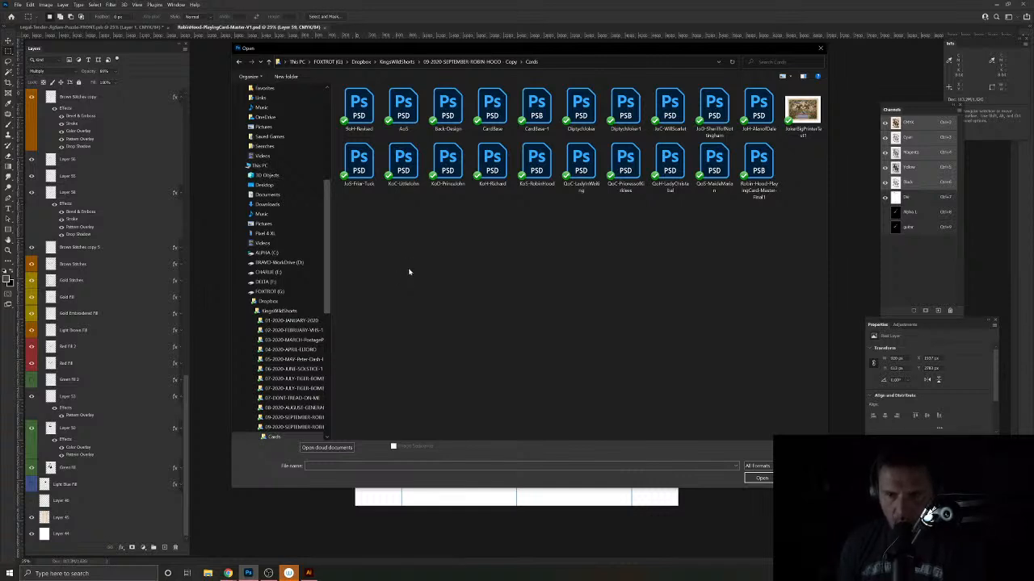
pyautogui.click(537, 166)
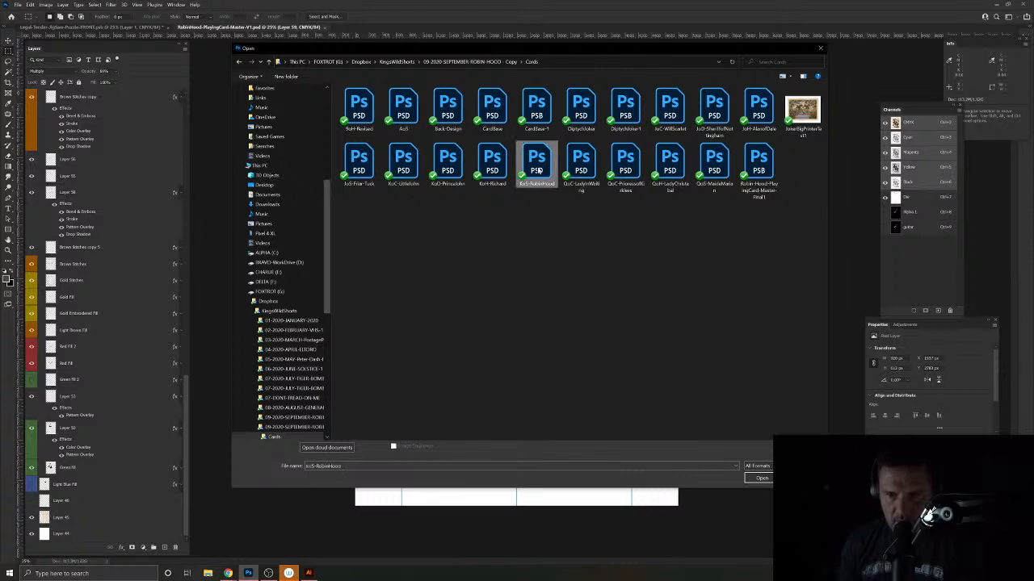
pyautogui.press('Return')
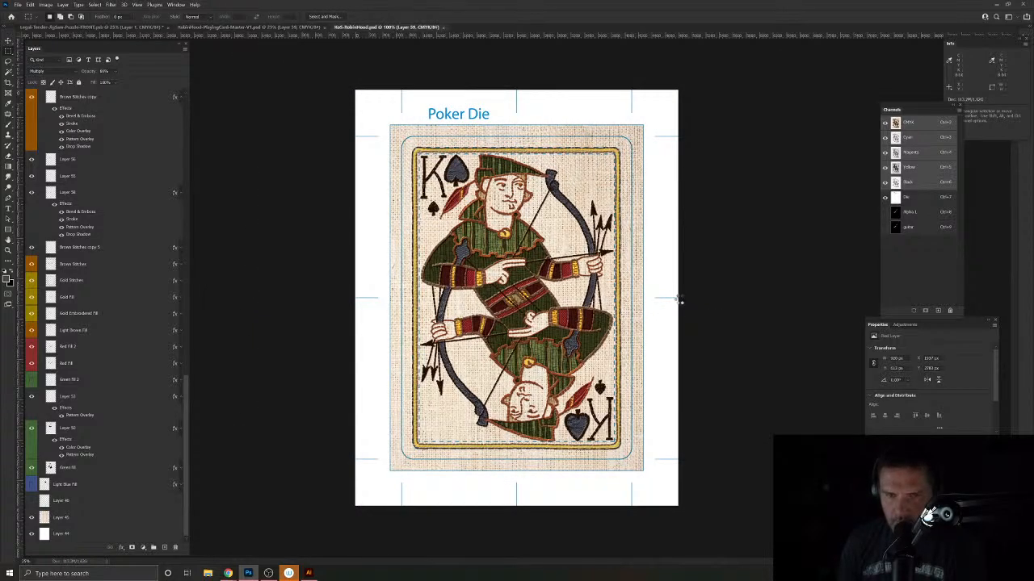
# Step: Close the RobinHood-PlayingCard-Master-V1 document and examine the layers of KoS-RobinHood
pyautogui.click(291, 28)
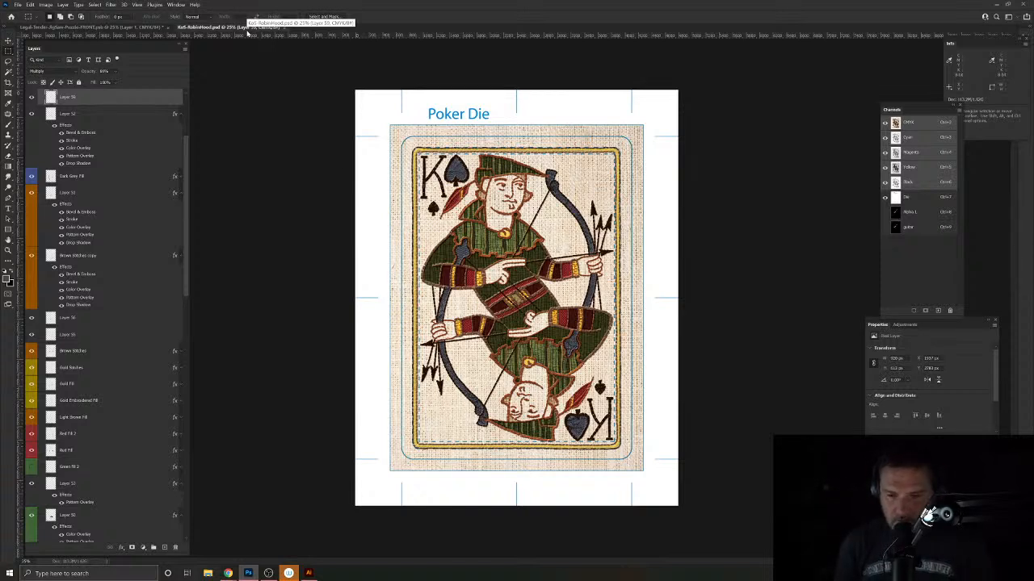
pyautogui.scroll(-3, 73, 457)
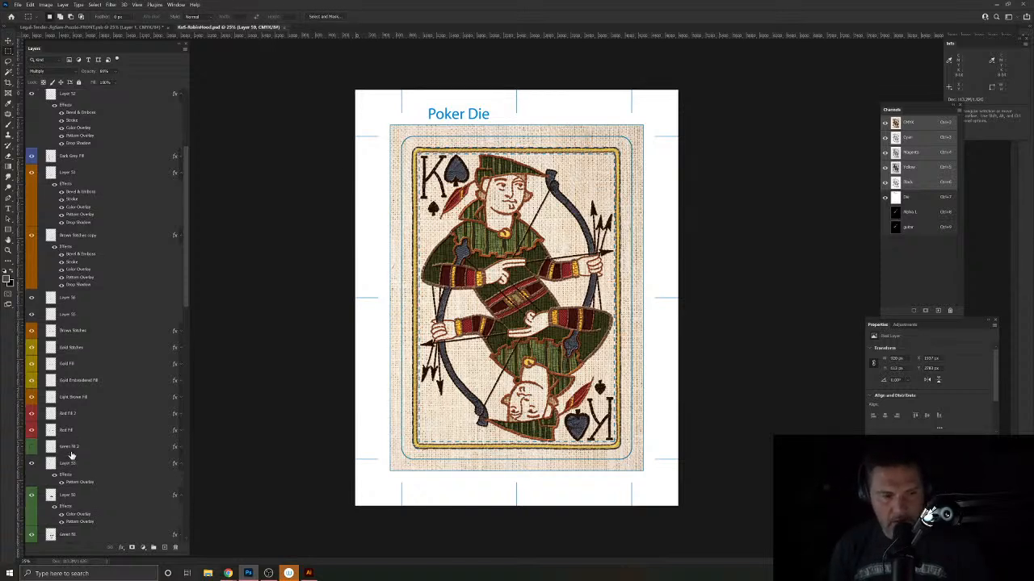
pyautogui.scroll(-1, 72, 457)
# Step: Open Robin-Hood-PlayingCard-Master-Final1 from the Cards folder and close the KoS-RobinHood document
pyautogui.click(13, 4)
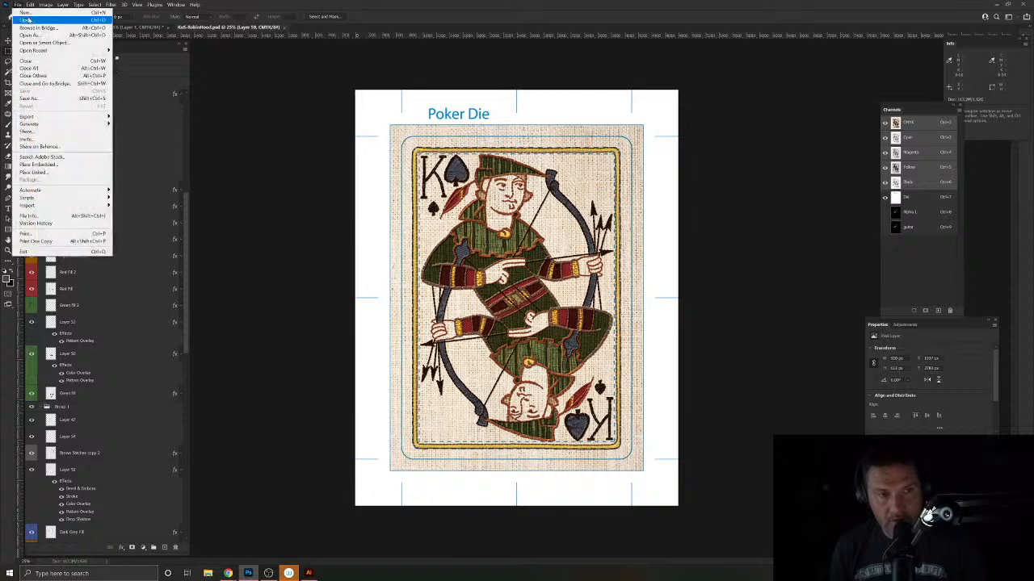
pyautogui.click(30, 21)
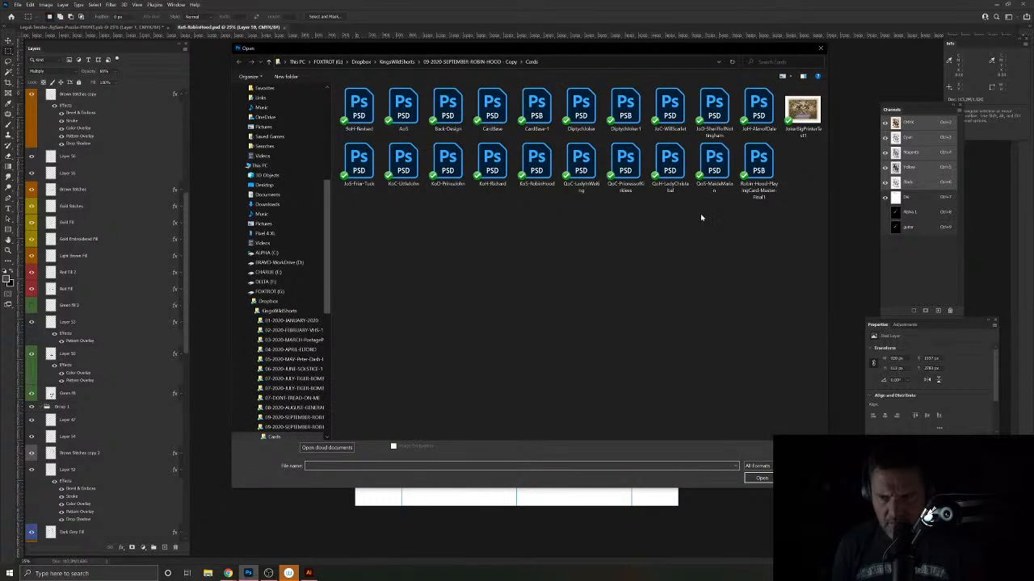
pyautogui.click(758, 166)
pyautogui.click(763, 478)
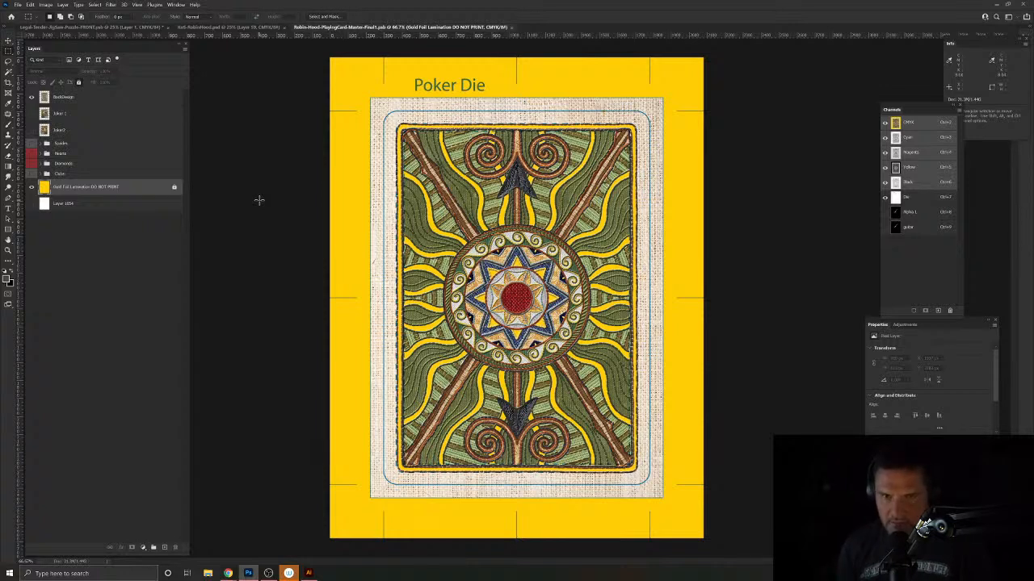
pyautogui.click(282, 27)
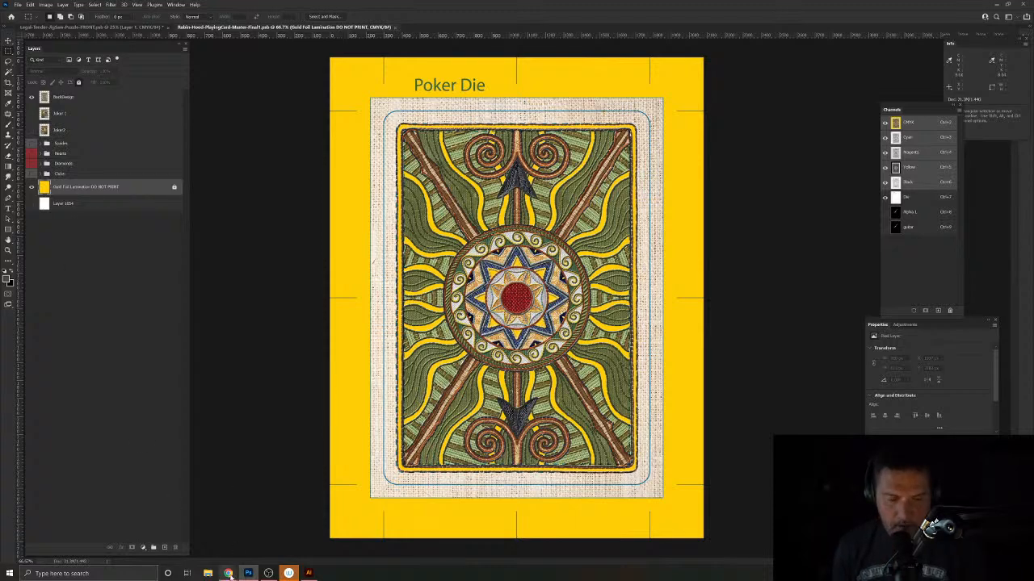
# Step: Switch to the Chrome window with the mailbox, open the iStock website there and maximize the window
pyautogui.moveTo(228, 573)
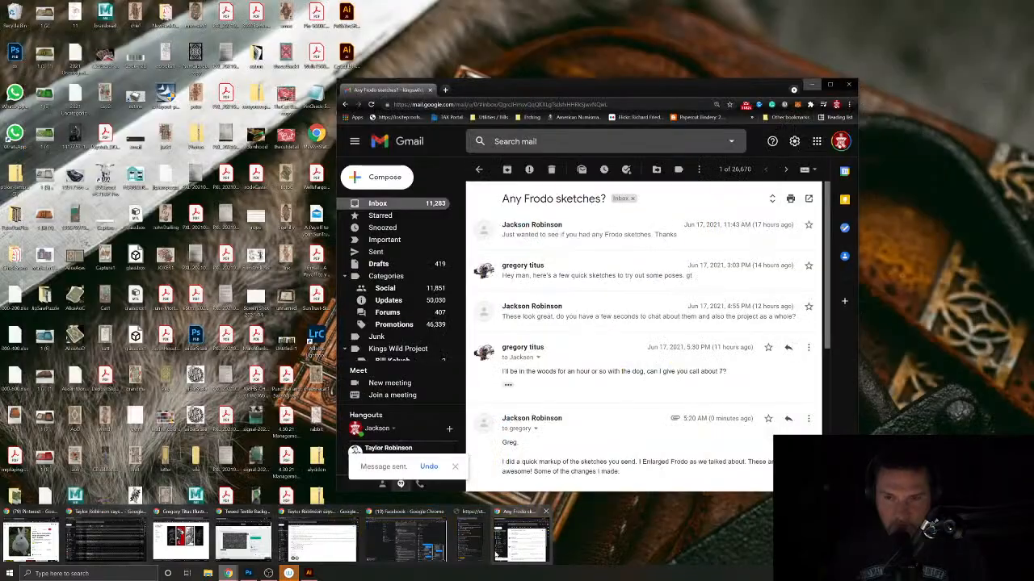
pyautogui.click(521, 541)
pyautogui.click(481, 104)
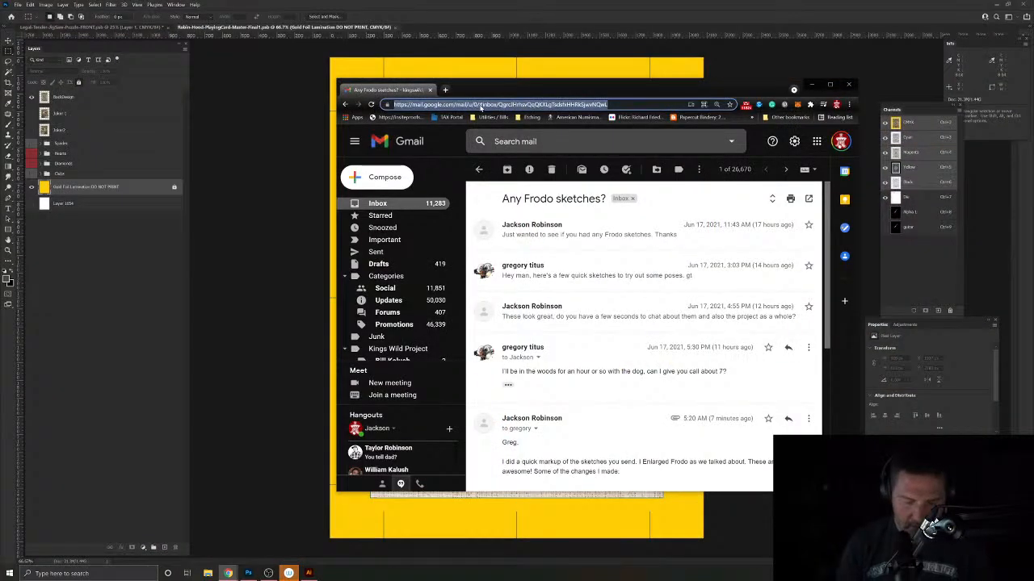
pyautogui.write('istock')
pyautogui.press('Return')
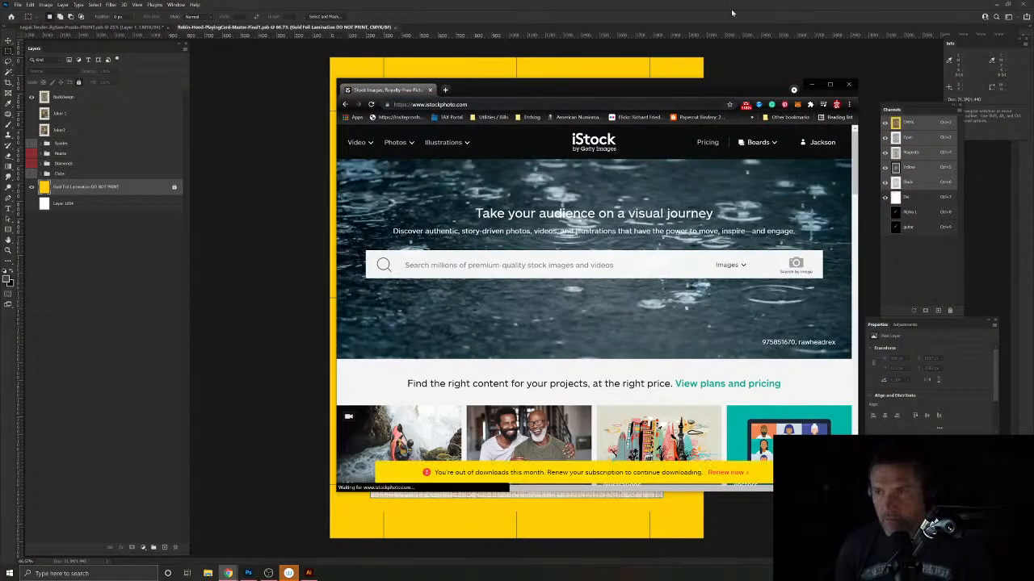
pyautogui.click(831, 84)
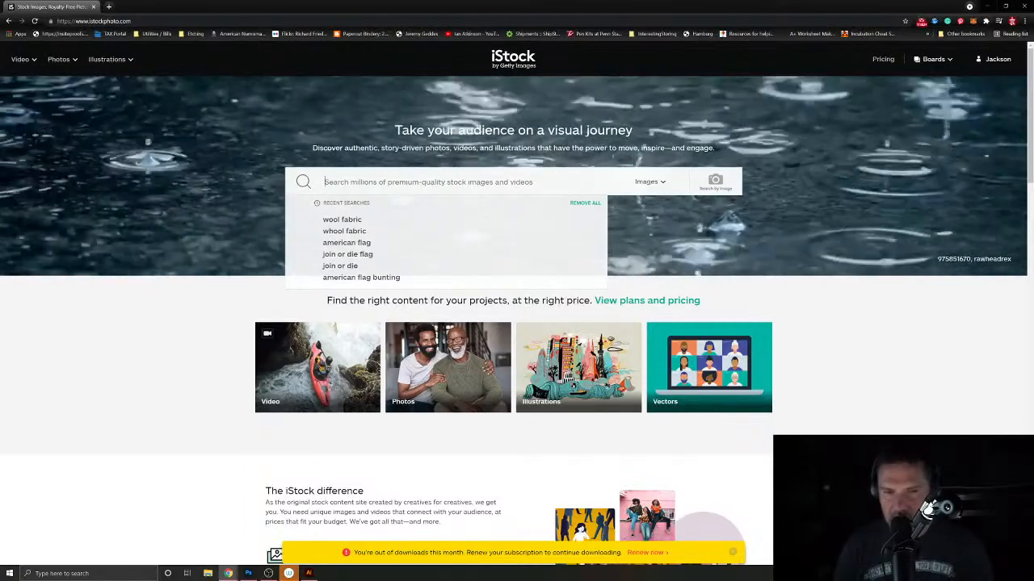
# Step: Search iStock images for "forest floor"
pyautogui.press('BackSpace')
pyautogui.press('BackSpace')
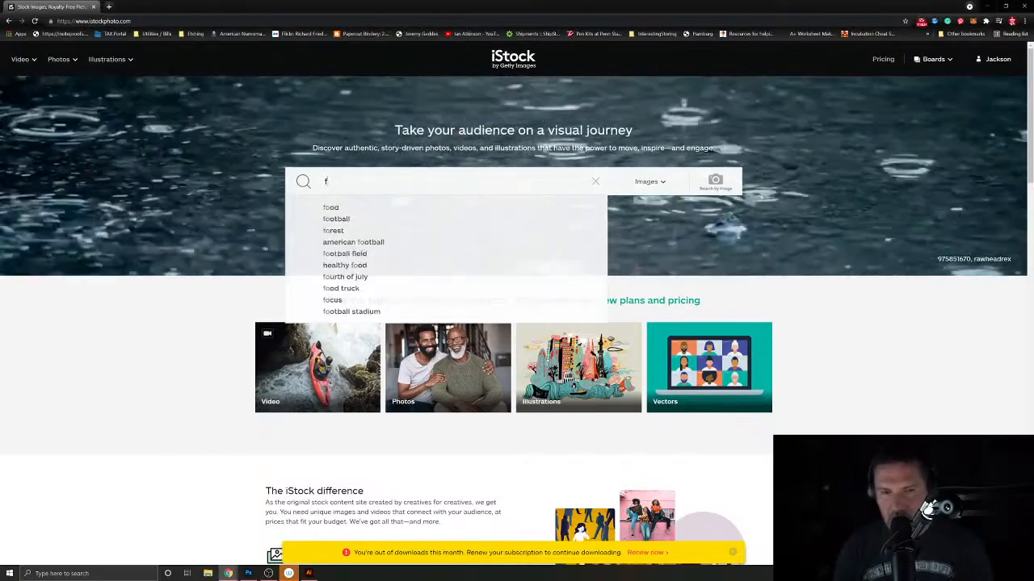
pyautogui.write('fo')
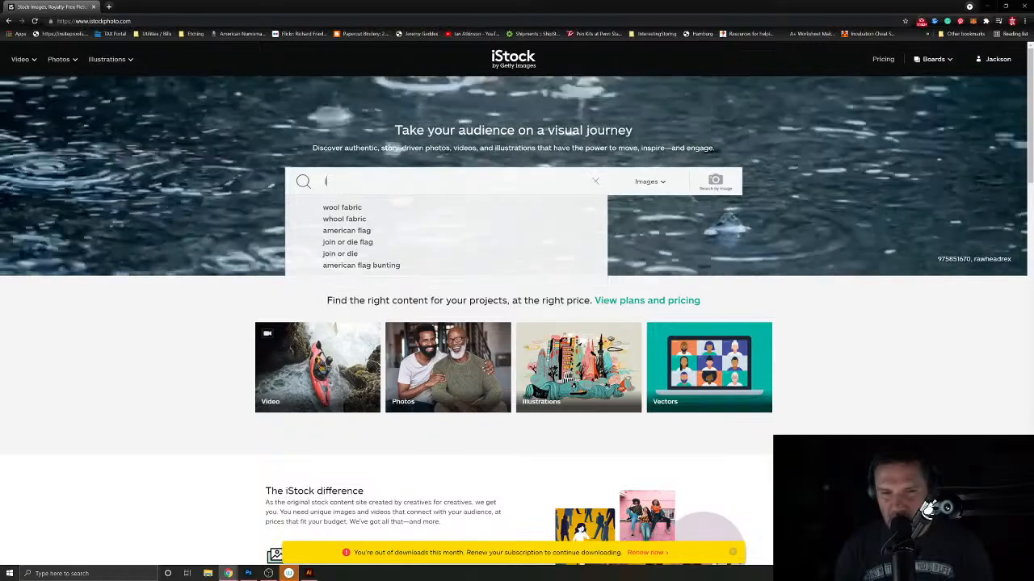
pyautogui.press('BackSpace')
pyautogui.press('BackSpace')
pyautogui.write('forest floor')
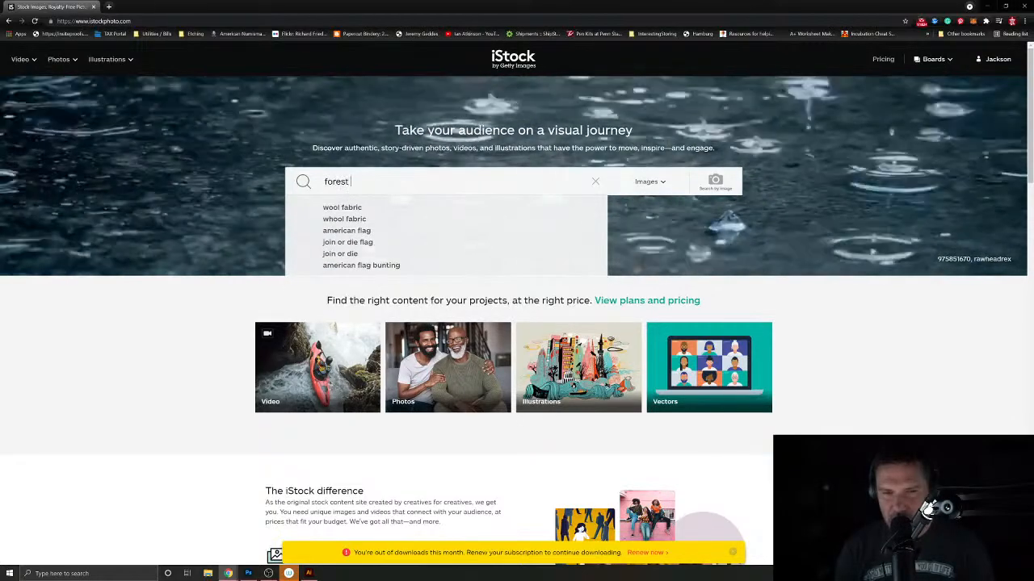
pyautogui.press('Return')
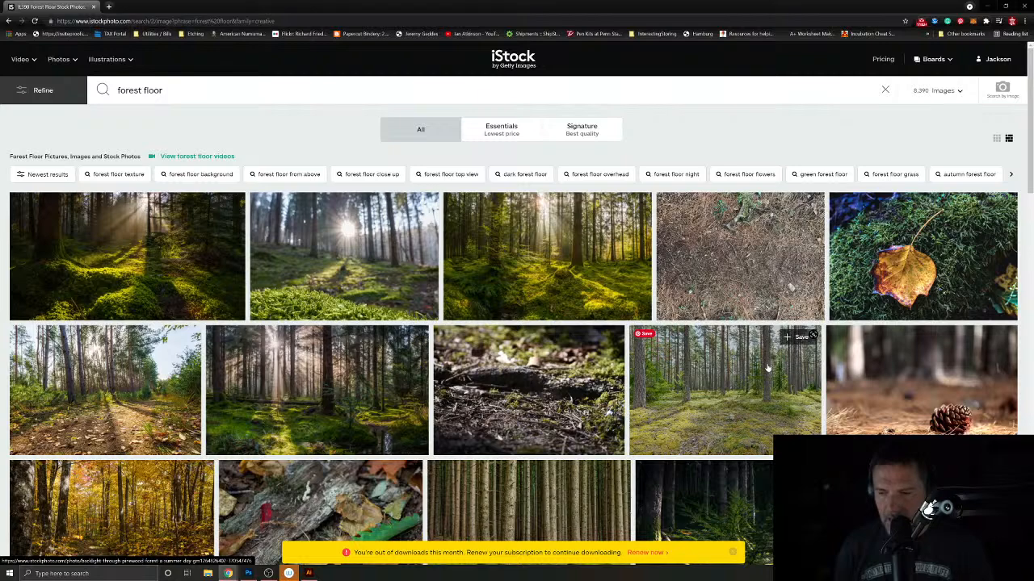
# Step: View the Wet Mud Dirt Background photo from the search results enlarged and return to the results
pyautogui.scroll(-2, 768, 367)
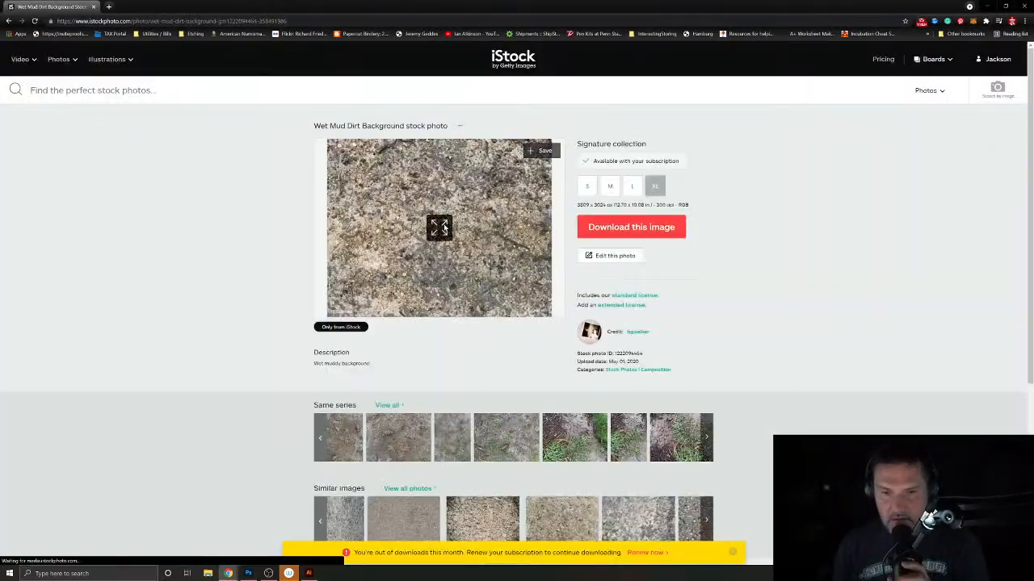
pyautogui.click(443, 227)
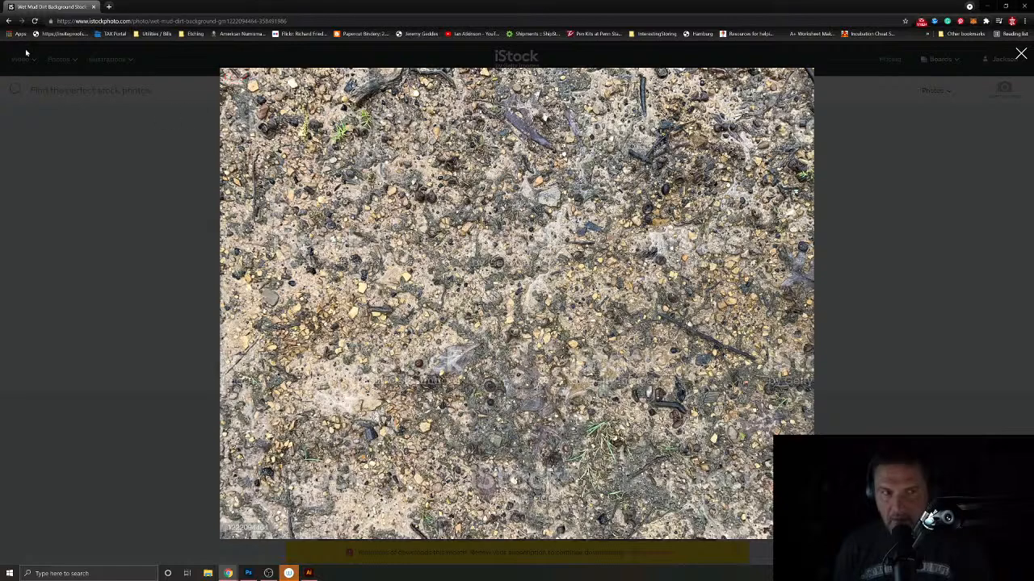
pyautogui.click(8, 24)
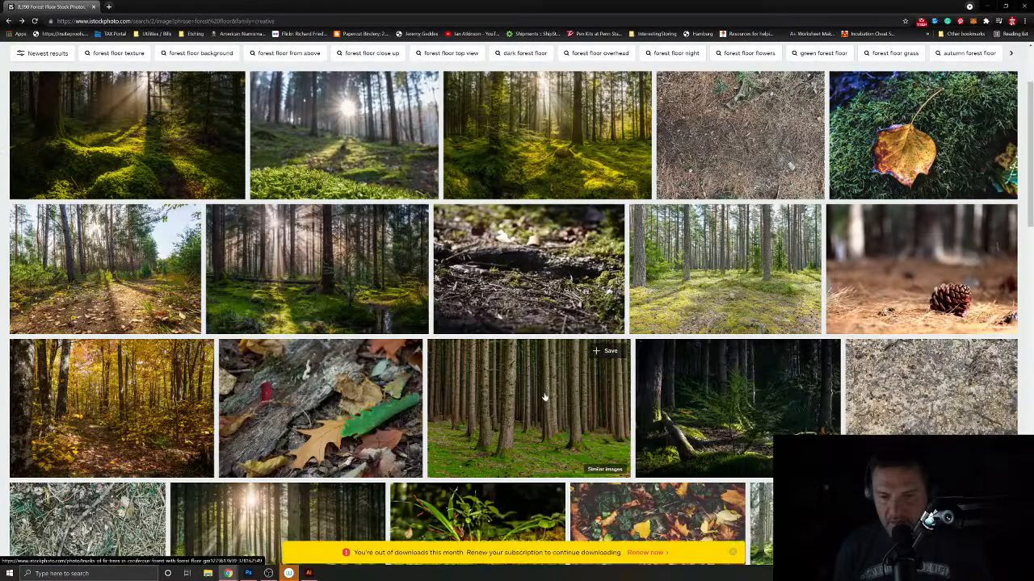
# Step: Open the Autumn mood photo, view the similar Leaf photo with the yellow-green leaf enlarged, and return to Autumn mood
pyautogui.scroll(-2, 544, 397)
pyautogui.click(638, 376)
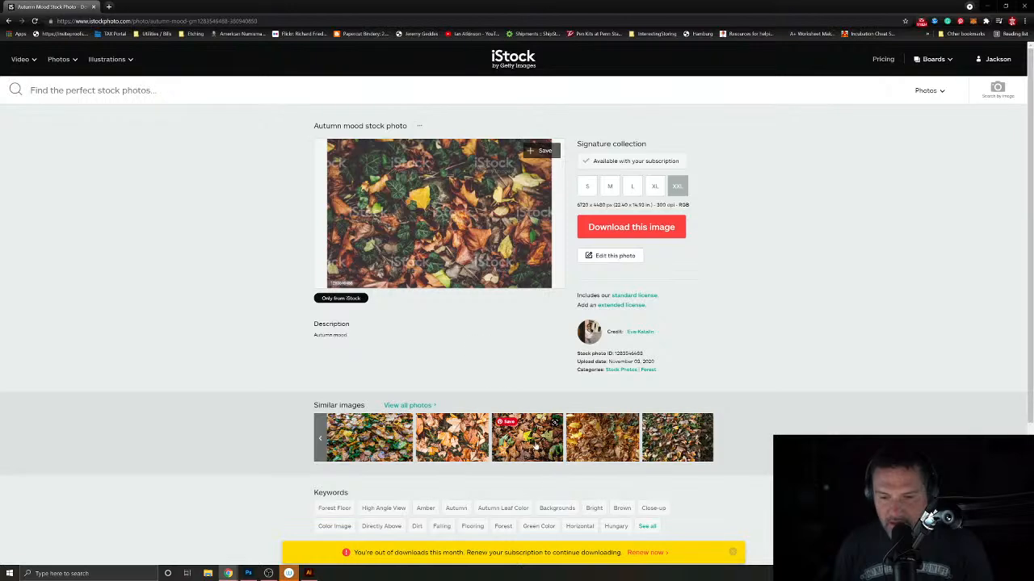
pyautogui.click(527, 438)
pyautogui.click(543, 273)
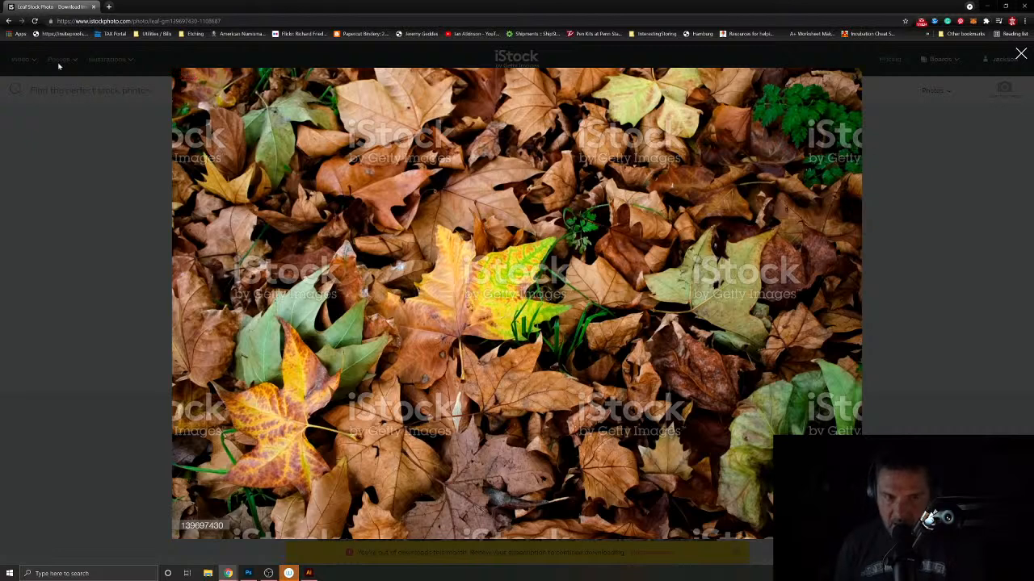
pyautogui.click(7, 20)
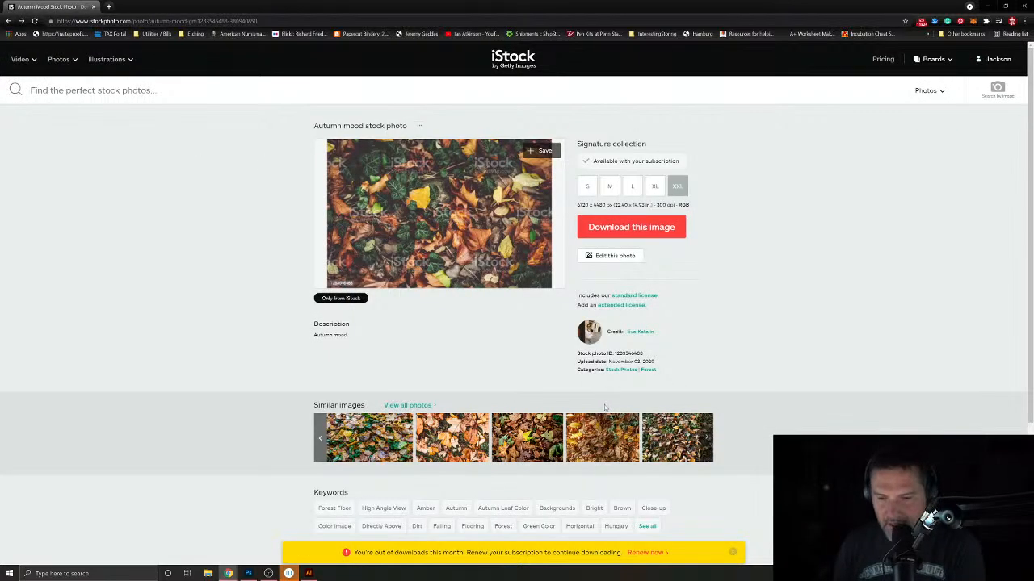
# Step: Browse the images similar to Autumn mood and open the Brown leaf texture and background photo
pyautogui.click(709, 454)
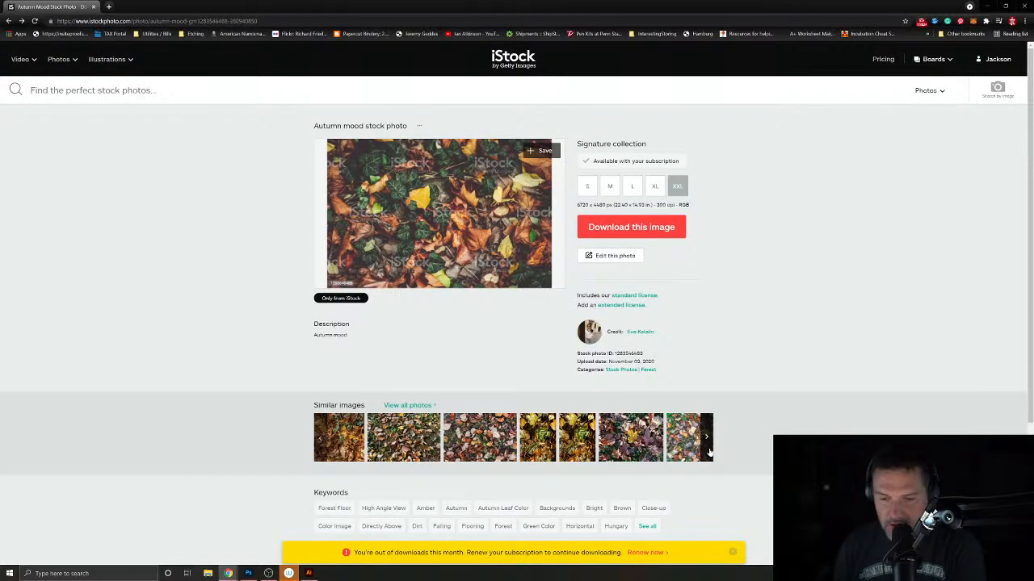
pyautogui.click(709, 454)
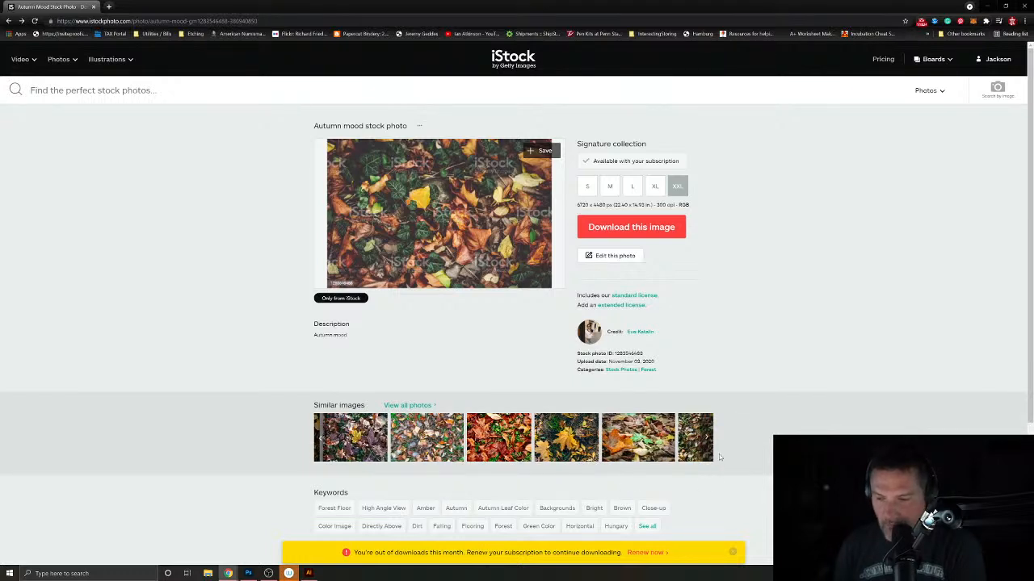
pyautogui.click(710, 454)
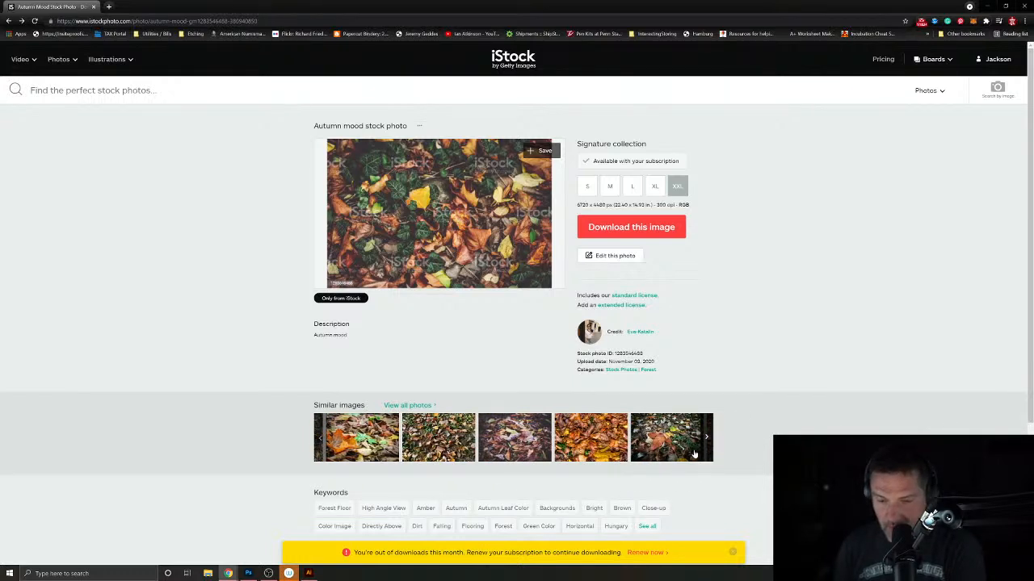
pyautogui.click(320, 442)
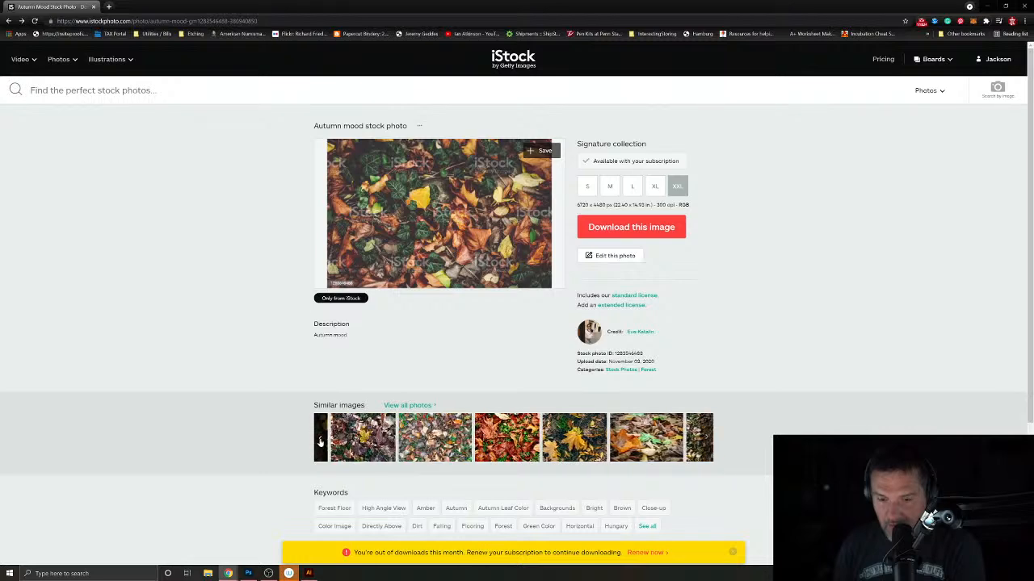
pyautogui.click(320, 442)
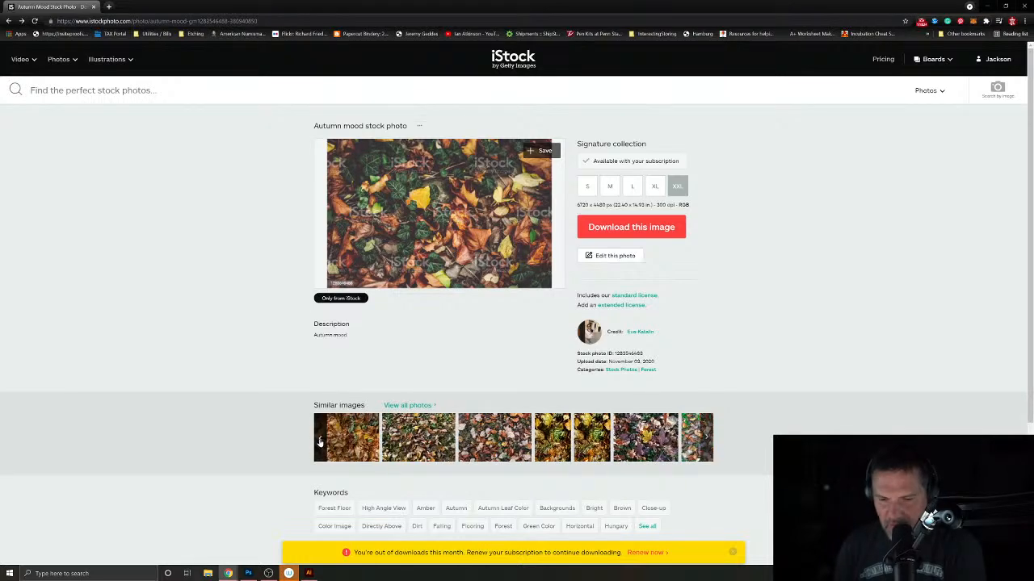
pyautogui.click(489, 436)
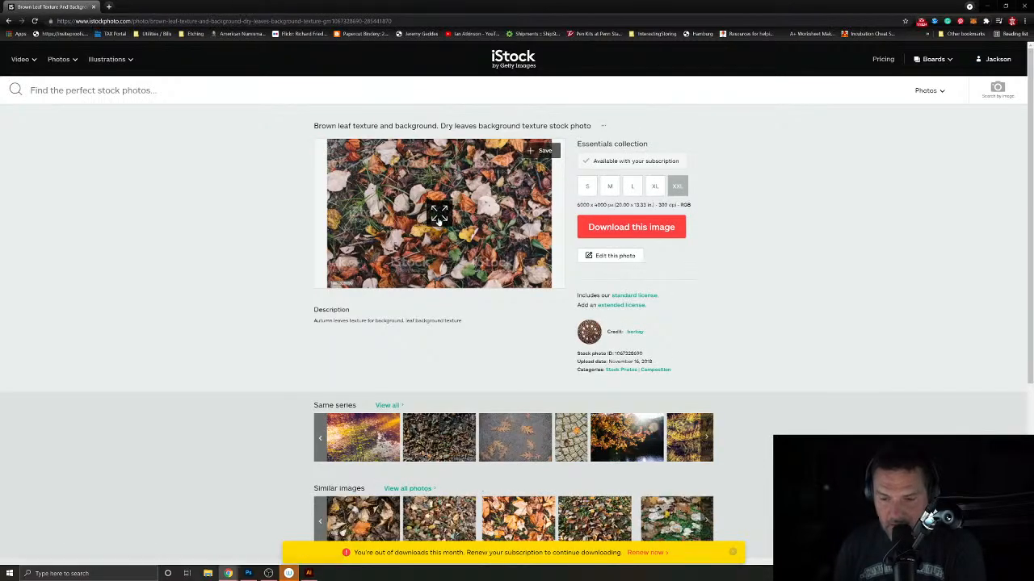
# Step: View the brown leaf texture photo enlarged, and list all photos similar to the earlier Autumn mood photo
pyautogui.click(439, 215)
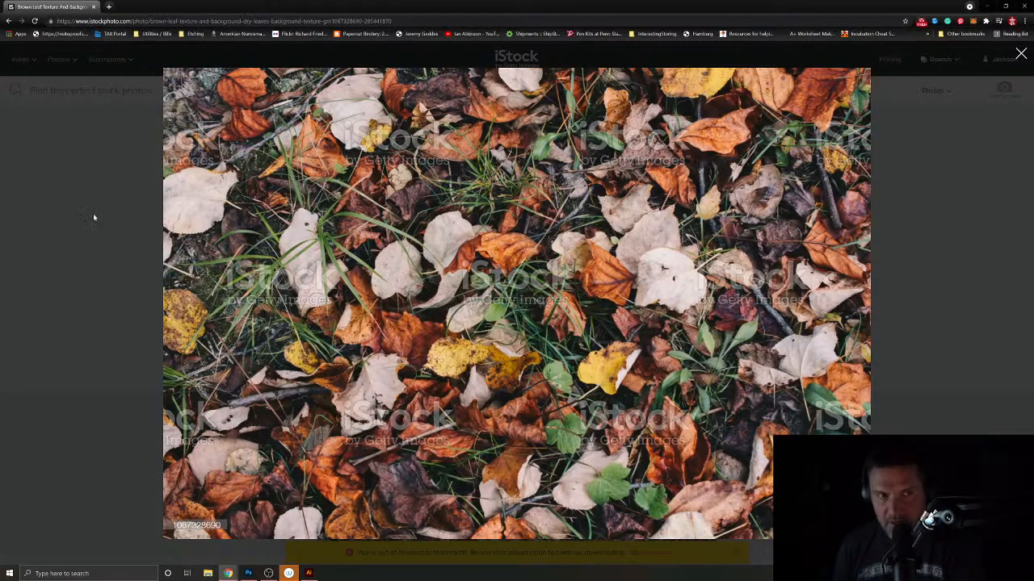
pyautogui.click(8, 21)
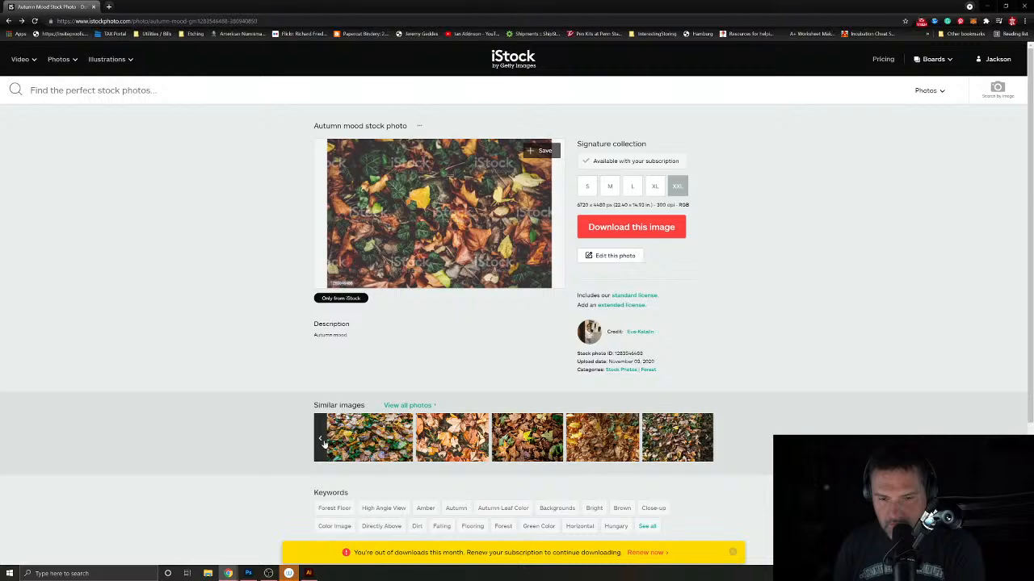
pyautogui.click(407, 405)
# Step: Find the autumn maple leaves photo with green and yellow leaves among the similar images and view it enlarged before returning to the list
pyautogui.scroll(-3, 560, 355)
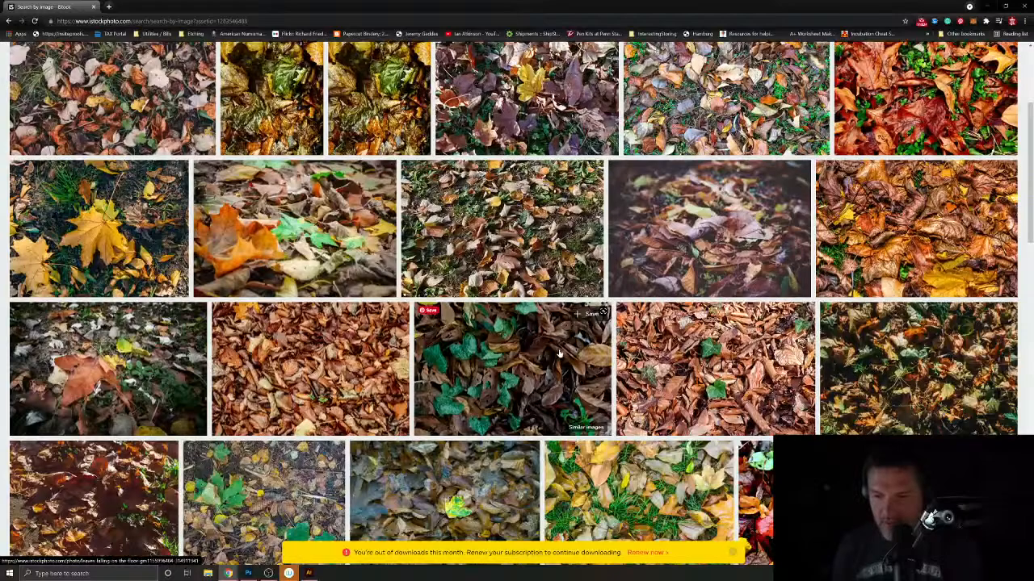
pyautogui.scroll(-1, 560, 353)
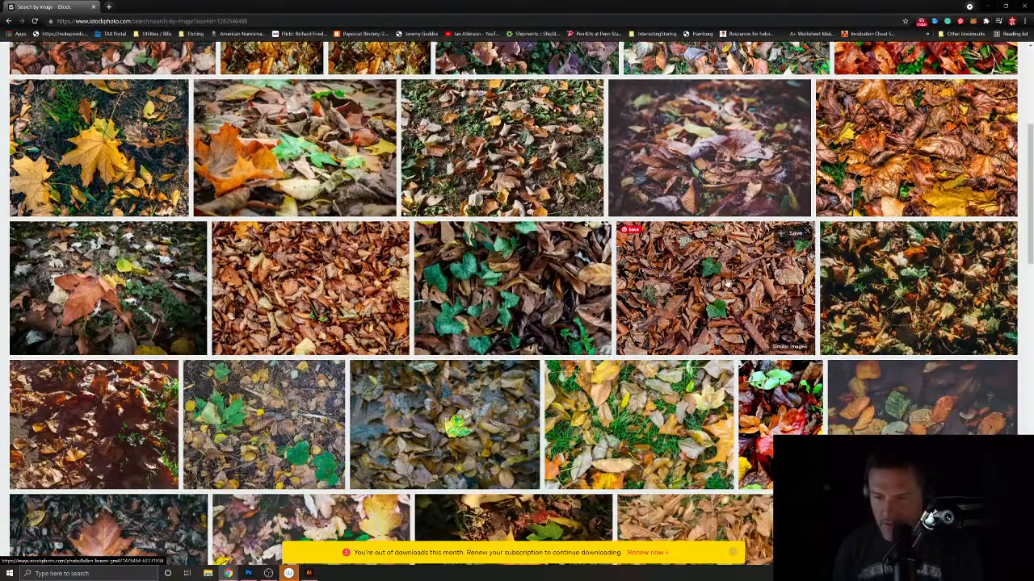
pyautogui.scroll(-3, 719, 291)
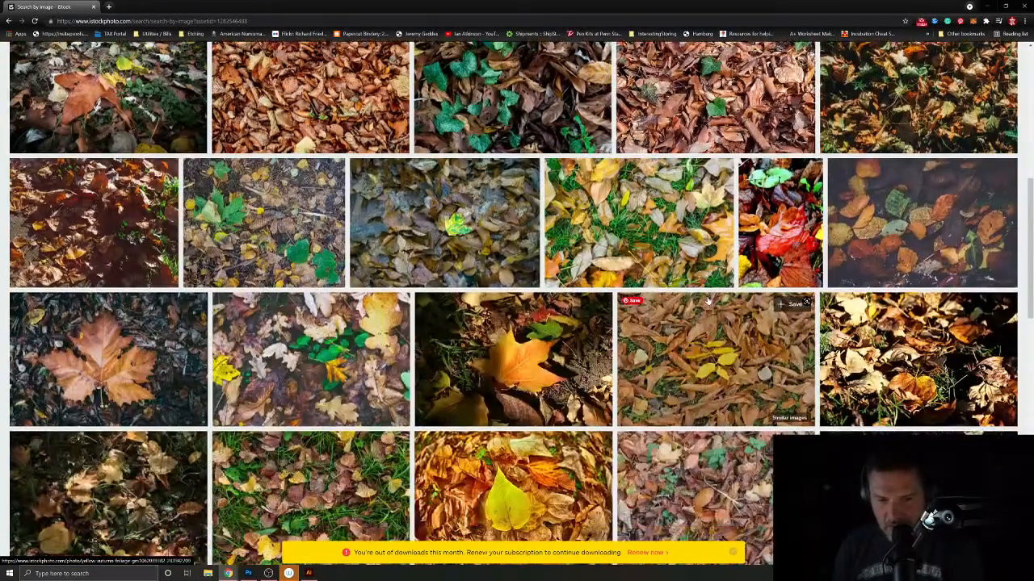
pyautogui.click(328, 381)
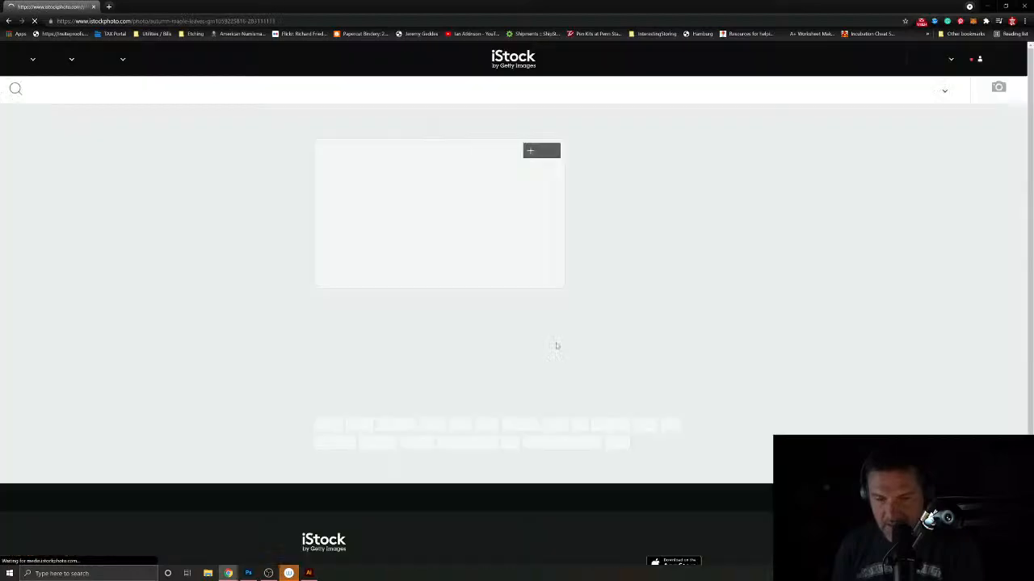
pyautogui.click(440, 218)
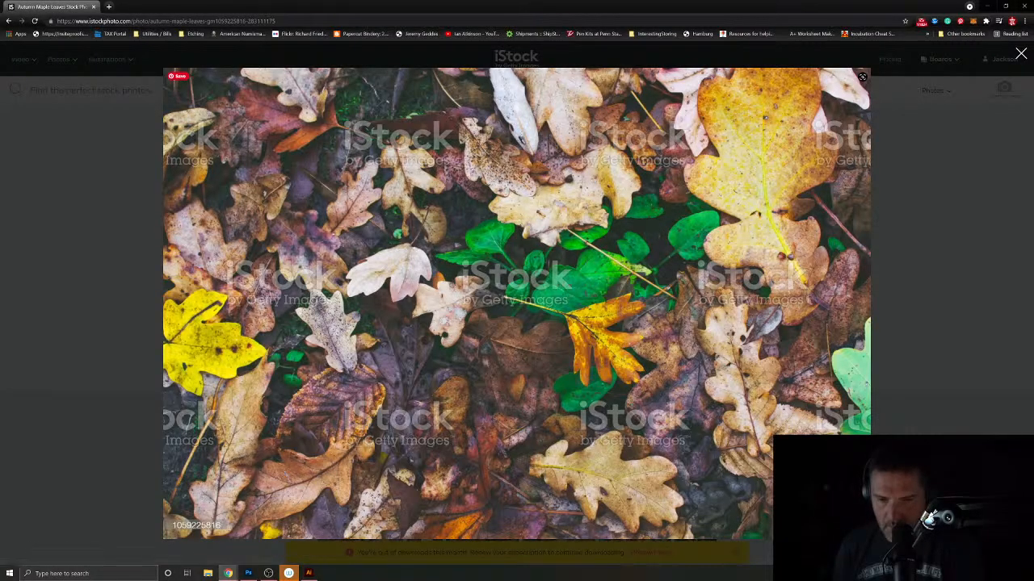
pyautogui.click(10, 21)
# Step: Examine the whole list of similar images for a suitable fallen-leaves ground texture
pyautogui.scroll(-2, 556, 330)
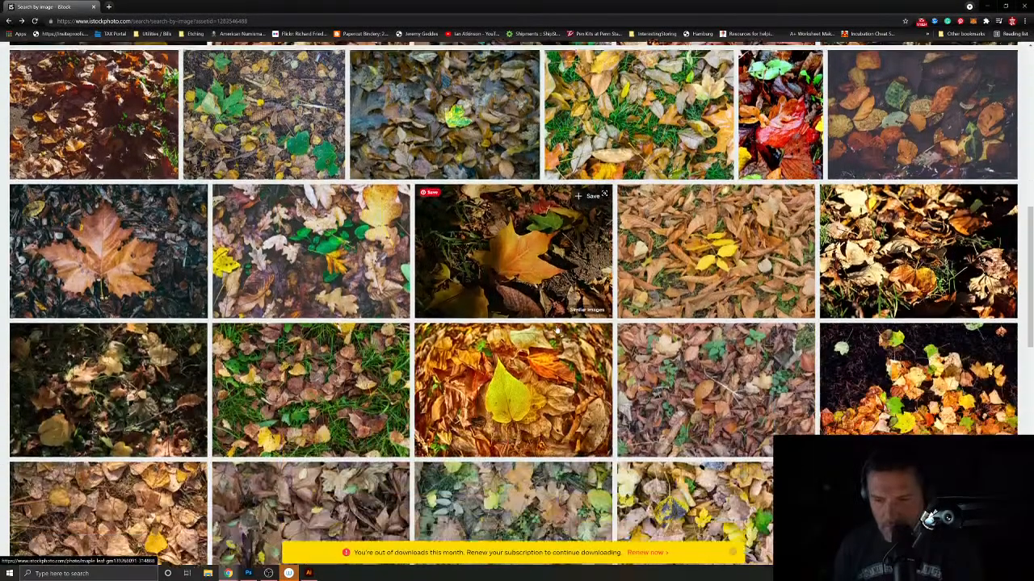
pyautogui.scroll(-2, 556, 329)
pyautogui.scroll(-1, 555, 329)
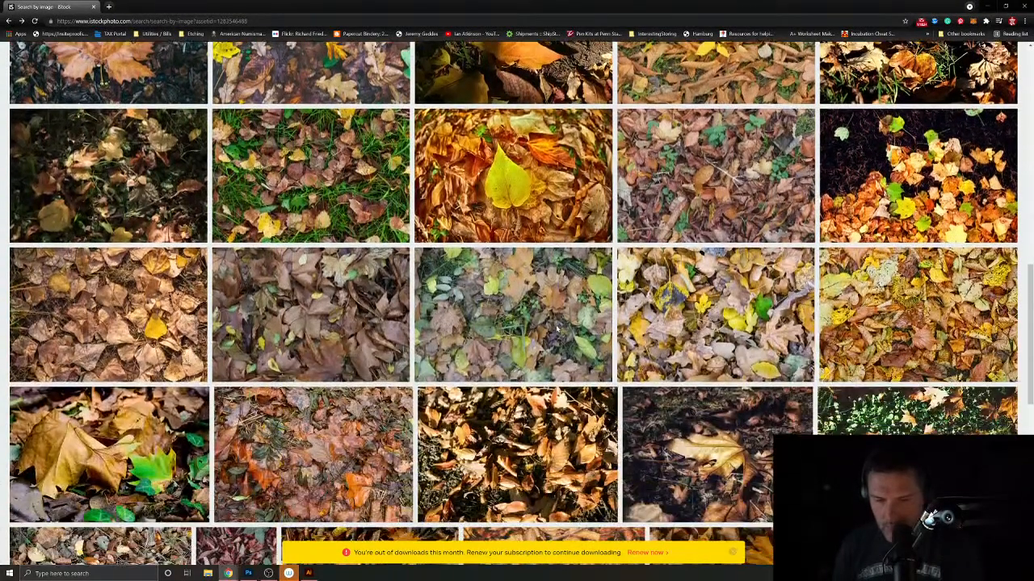
pyautogui.scroll(-3, 555, 328)
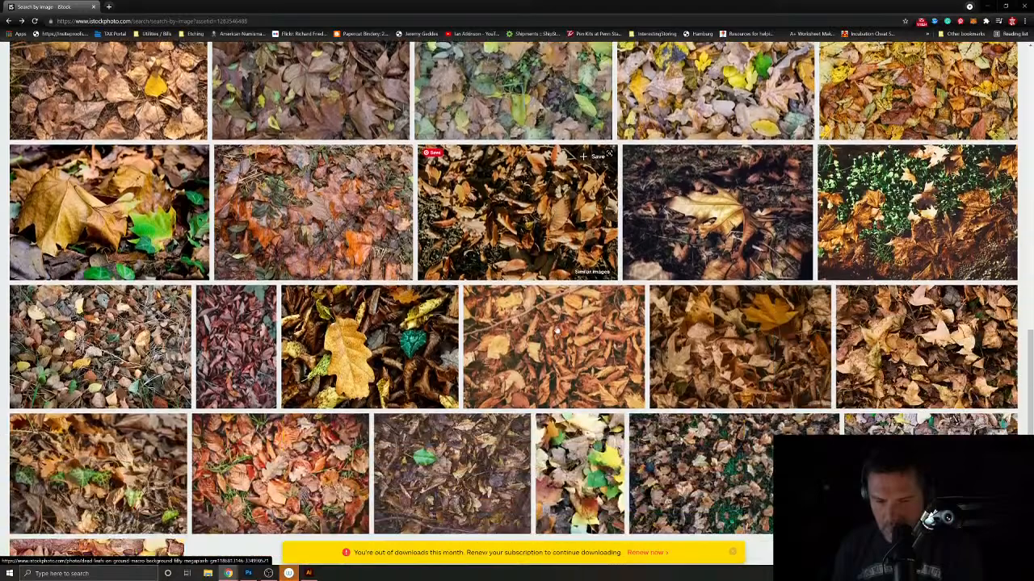
pyautogui.scroll(-2, 556, 329)
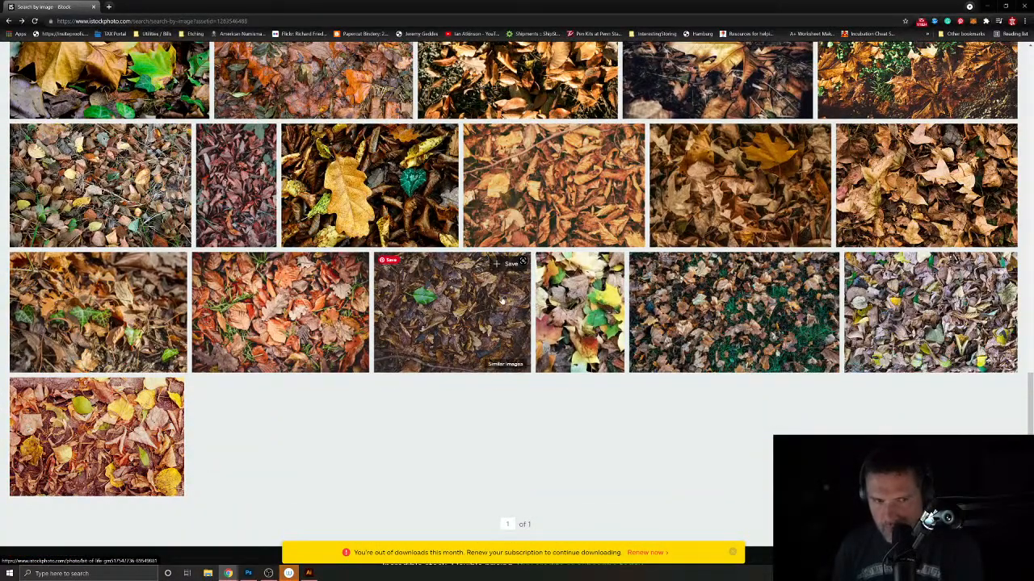
pyautogui.scroll(2, 501, 300)
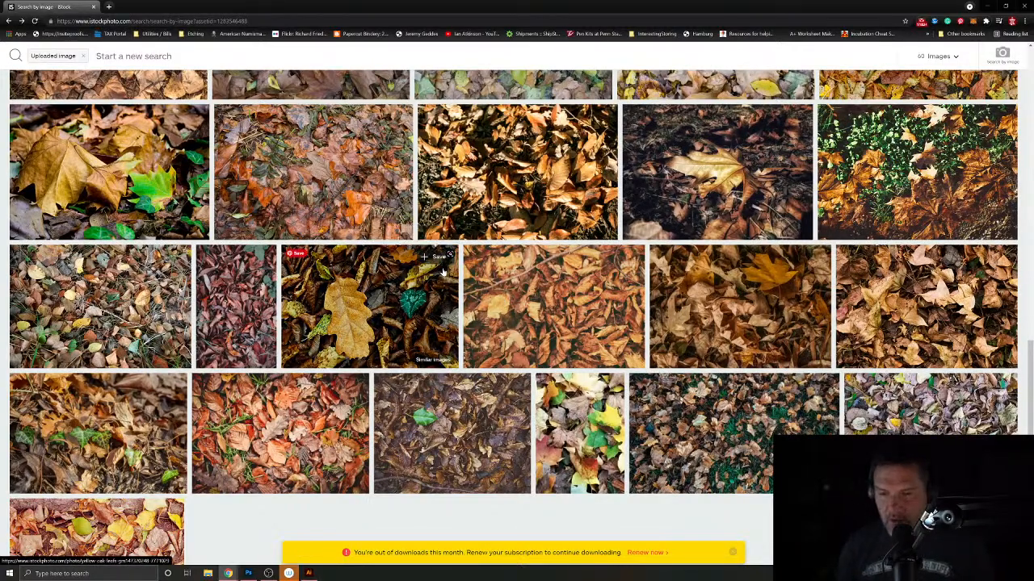
pyautogui.scroll(5, 501, 269)
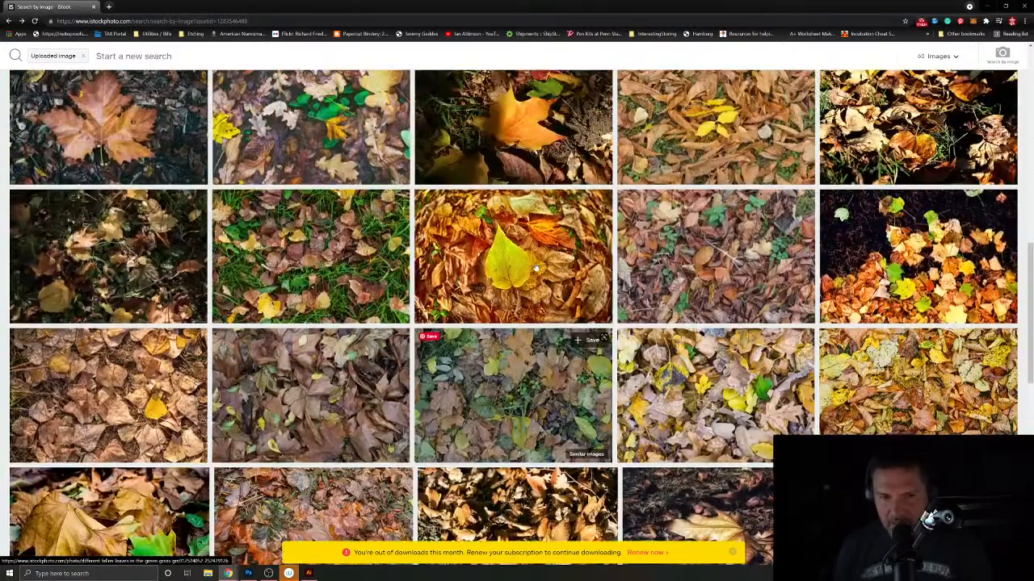
pyautogui.scroll(3, 536, 267)
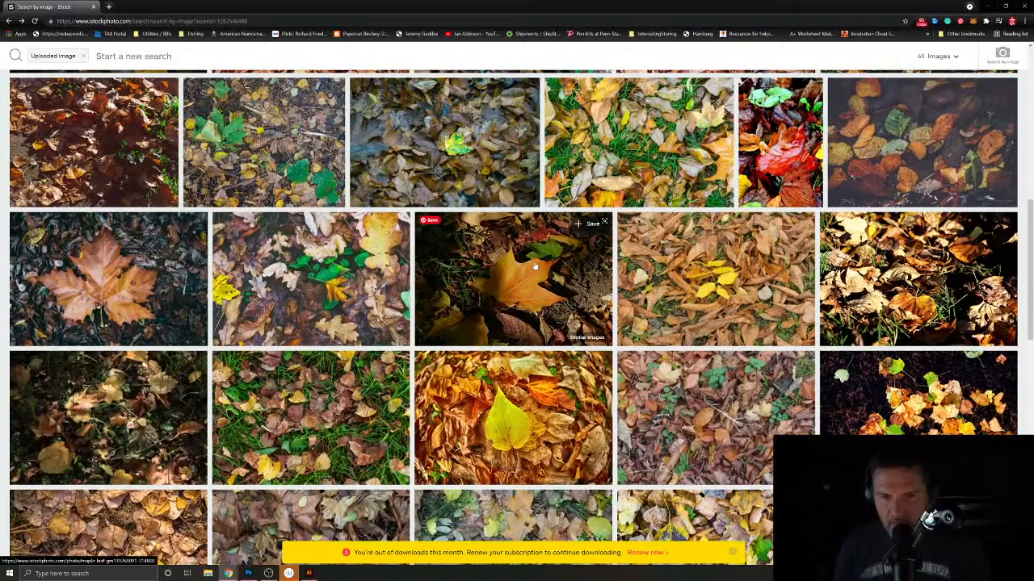
pyautogui.scroll(4, 534, 261)
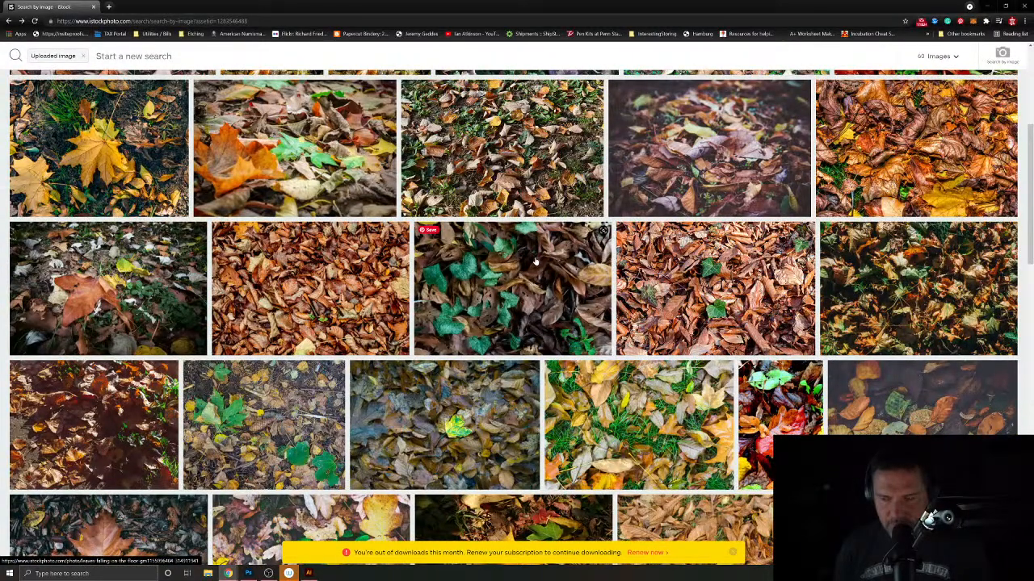
pyautogui.scroll(3, 684, 274)
pyautogui.scroll(2, 685, 274)
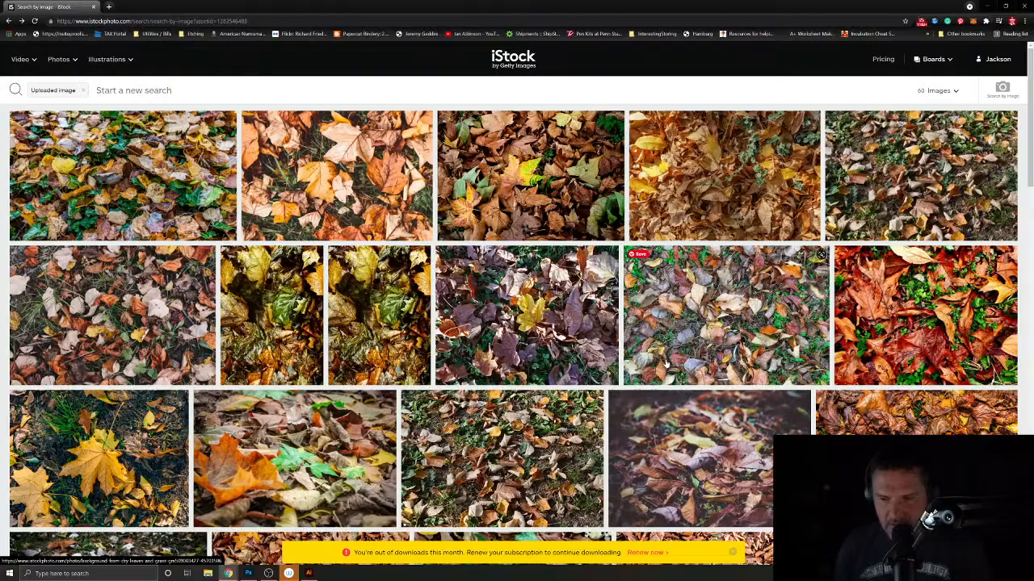
pyautogui.scroll(-3, 667, 365)
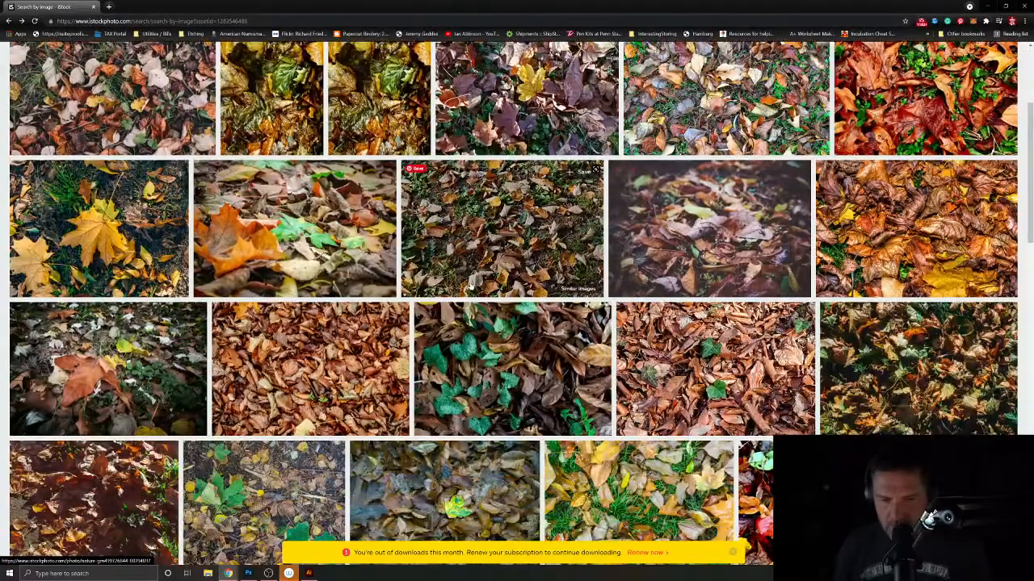
pyautogui.scroll(-3, 471, 285)
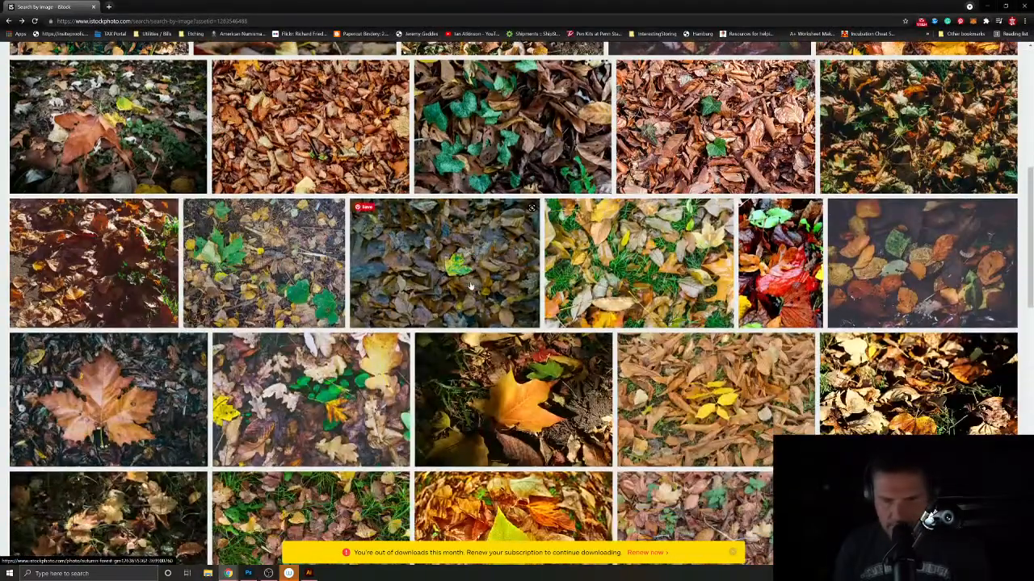
# Step: View the Texture leaves stock photo with the green maple leaves enlarged, and return to the similar images
pyautogui.click(261, 269)
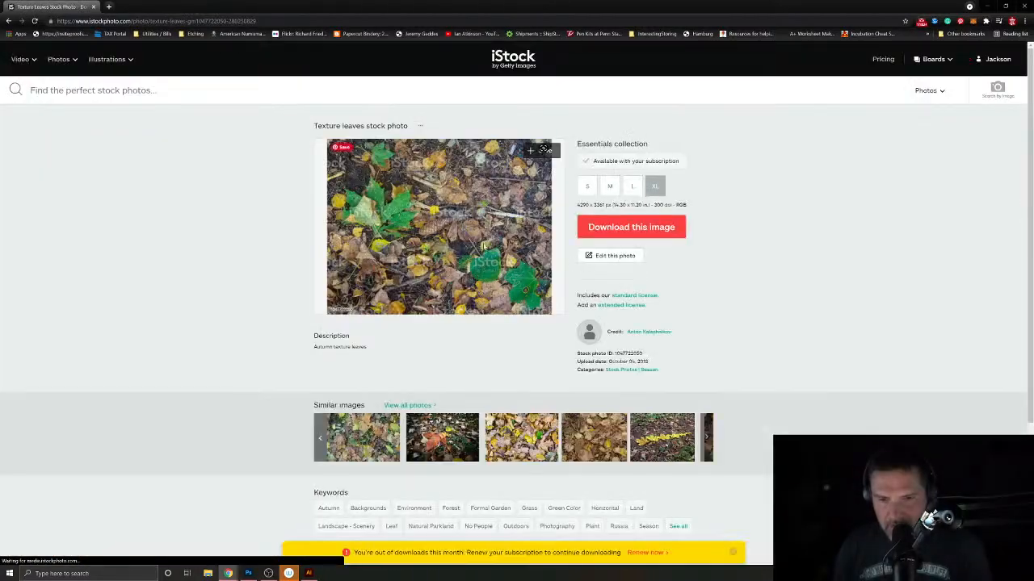
pyautogui.click(436, 230)
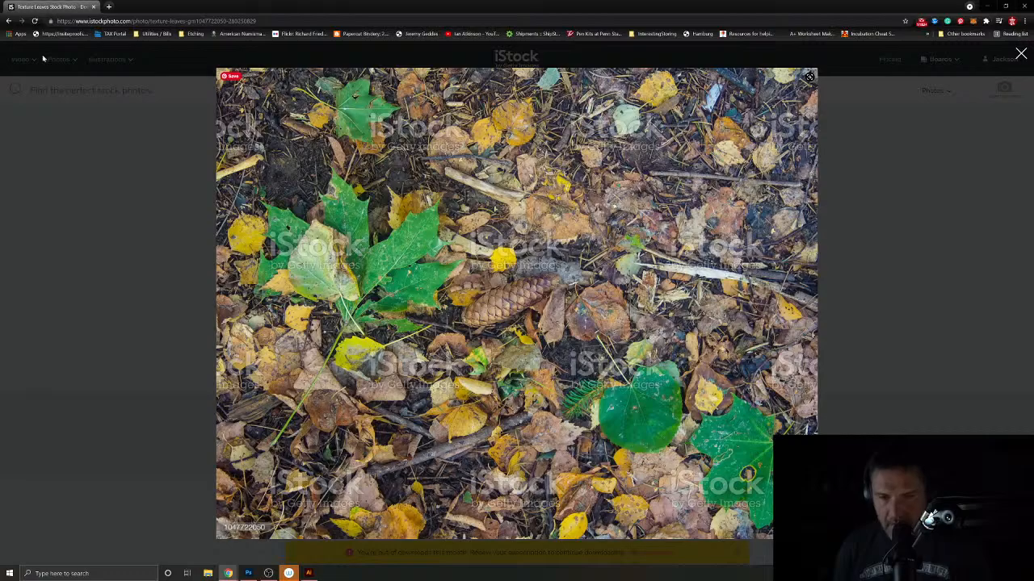
pyautogui.click(7, 22)
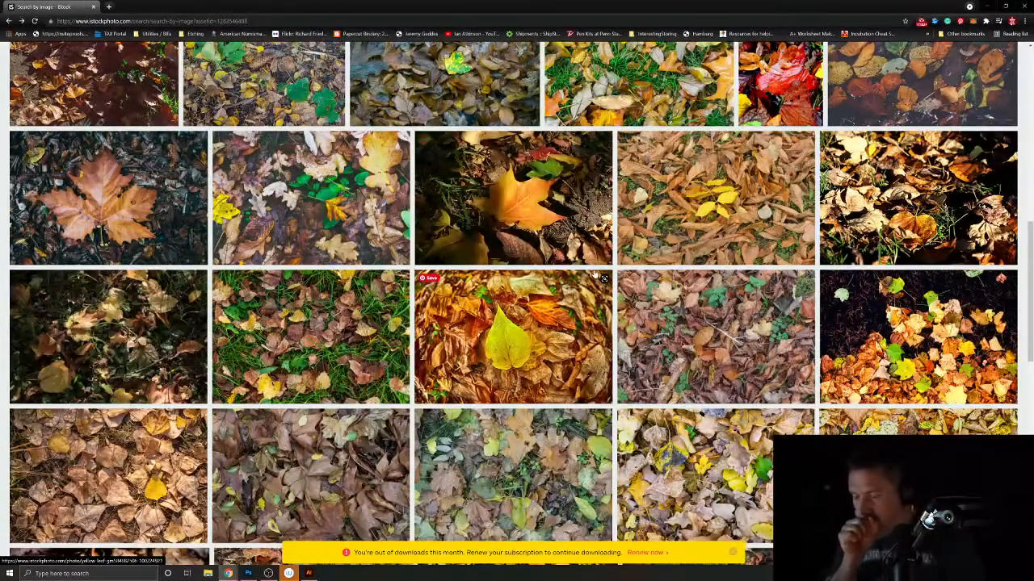
# Step: Check the remaining similar images and run a new stock search for "forest floor"
pyautogui.scroll(-8, 601, 277)
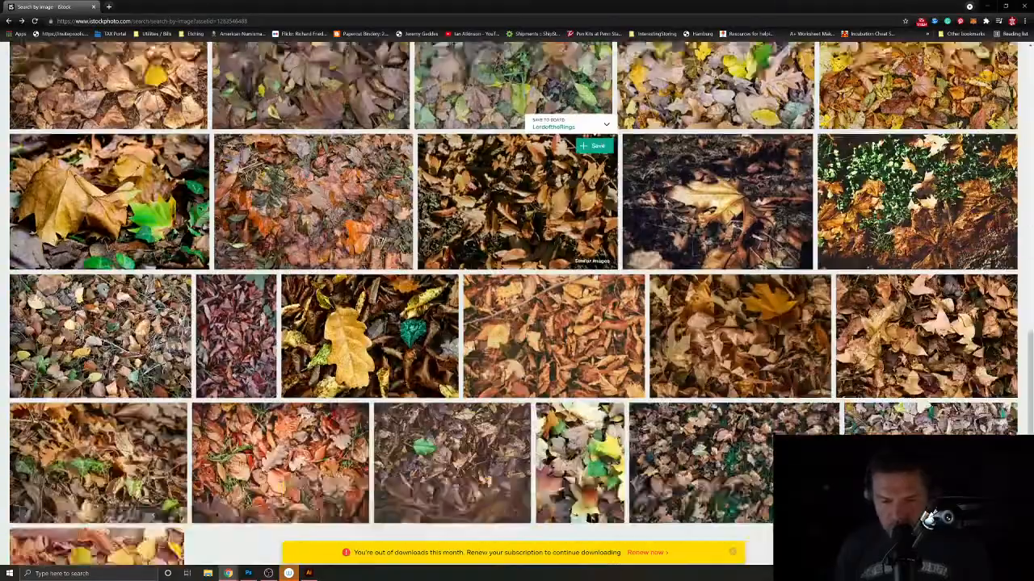
pyautogui.scroll(-3, 602, 277)
pyautogui.scroll(7, 601, 277)
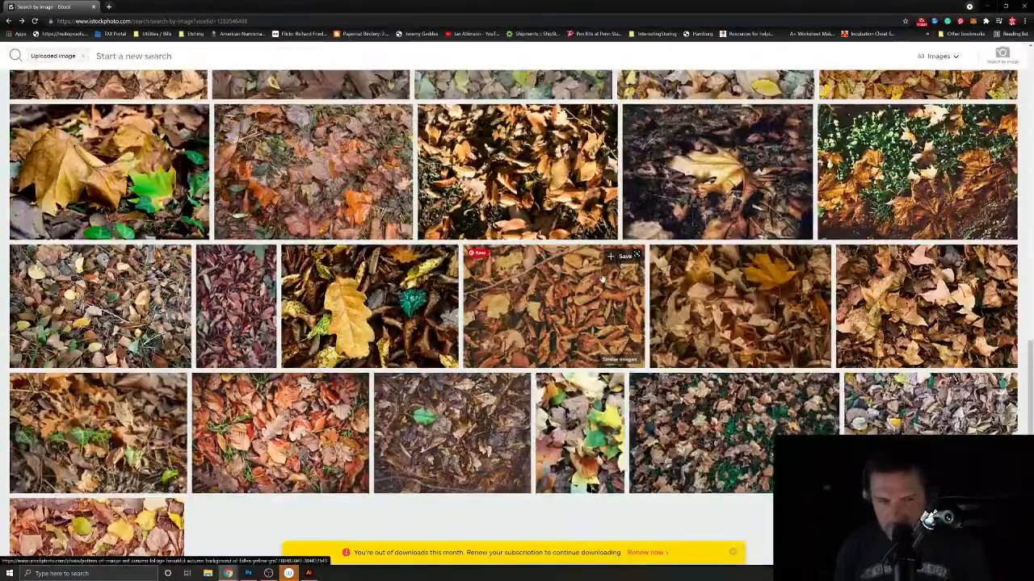
pyautogui.scroll(5, 513, 436)
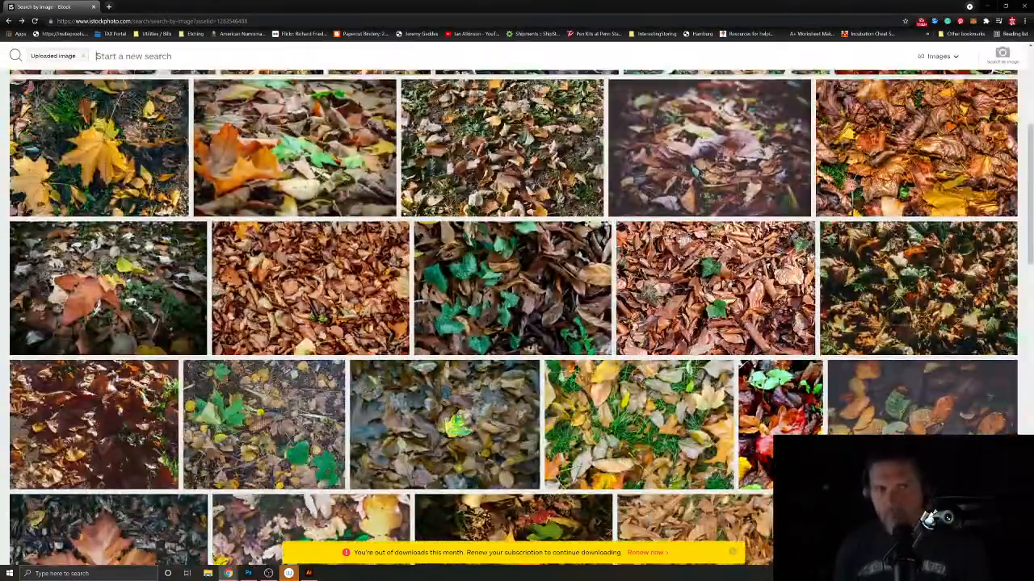
pyautogui.click(133, 55)
pyautogui.write('fores')
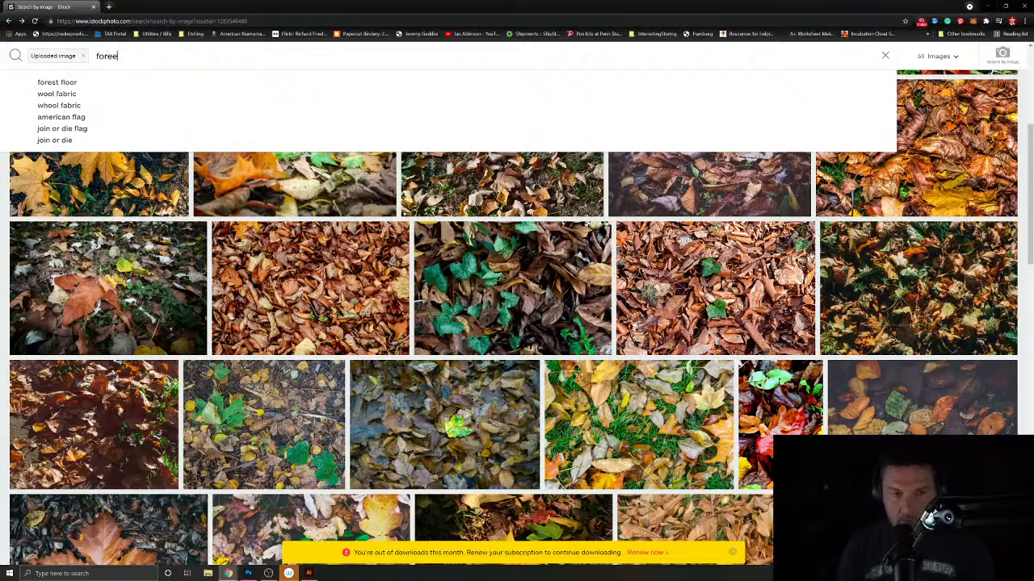
pyautogui.write('t flo')
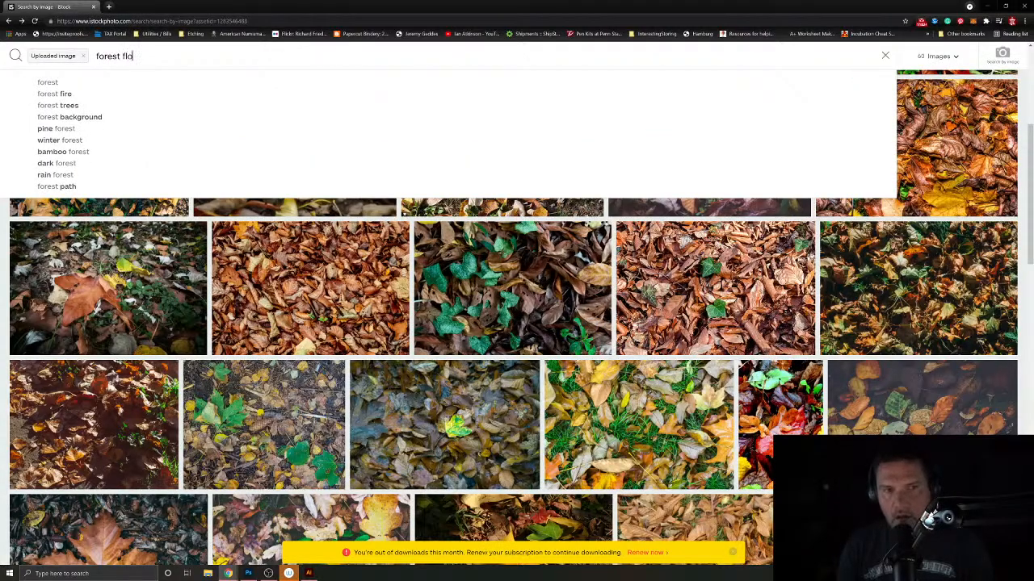
pyautogui.write('or')
pyautogui.press('Return')
# Step: Find the Oak Tree Leaves and Acorns Background photo among the forest floor results, view it enlarged and close the preview
pyautogui.scroll(-3, 614, 287)
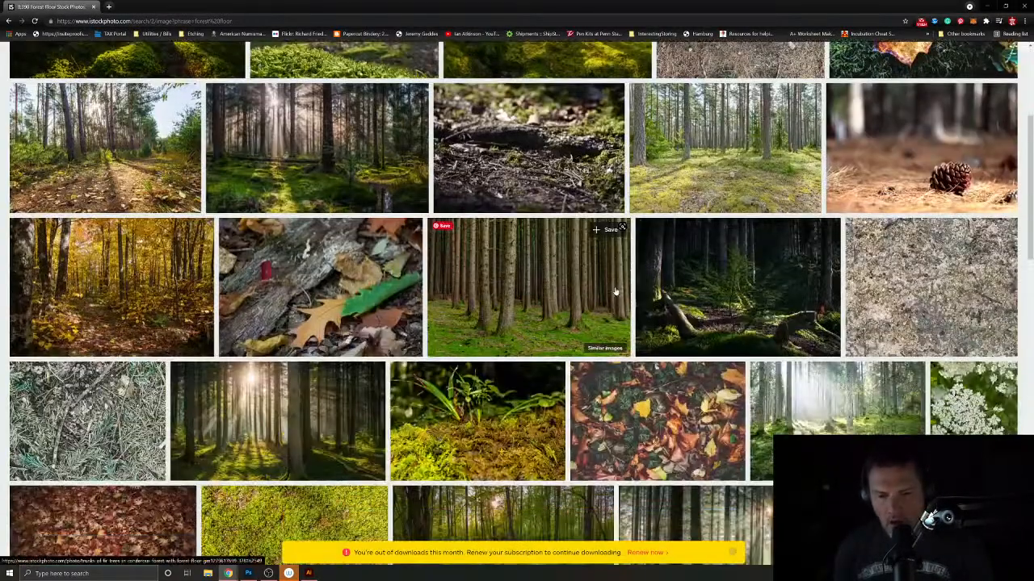
pyautogui.scroll(-5, 615, 287)
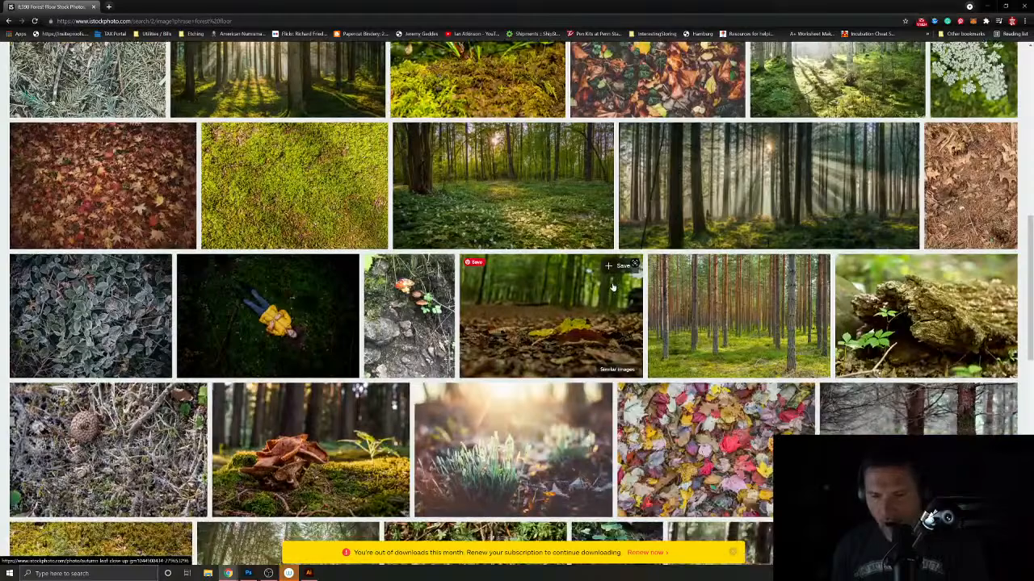
pyautogui.scroll(-3, 605, 281)
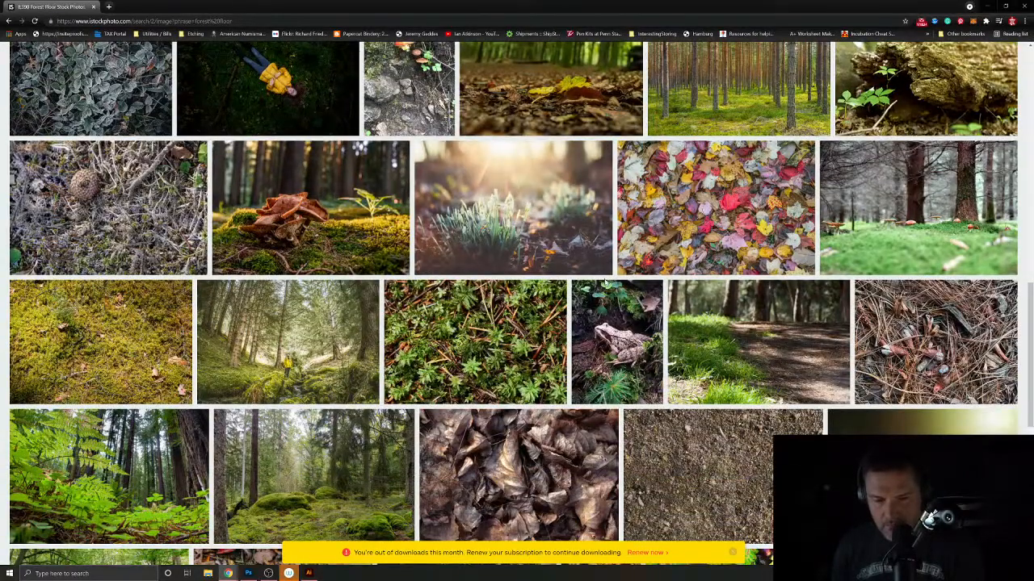
pyautogui.scroll(-2, 605, 281)
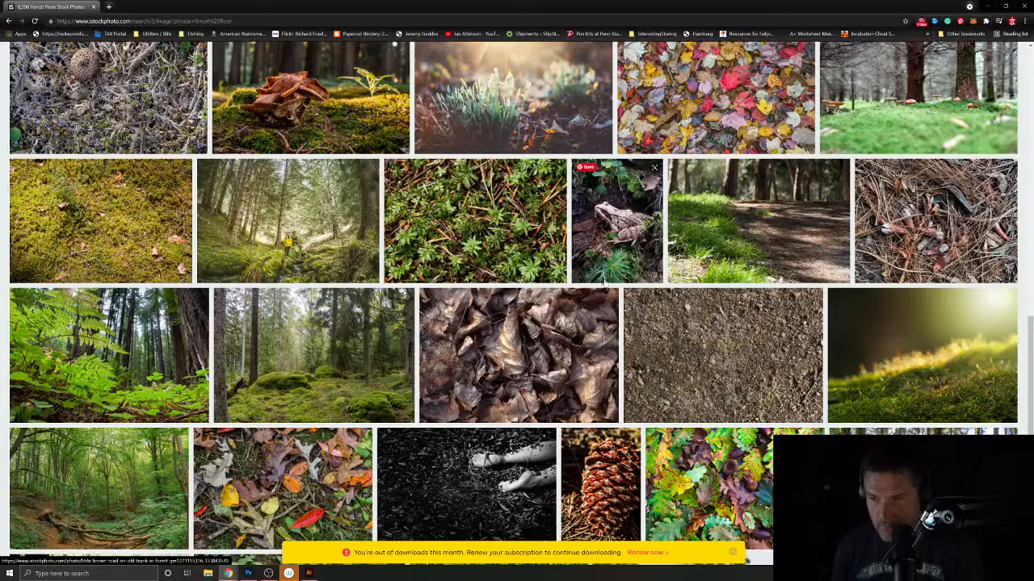
pyautogui.scroll(-2, 605, 283)
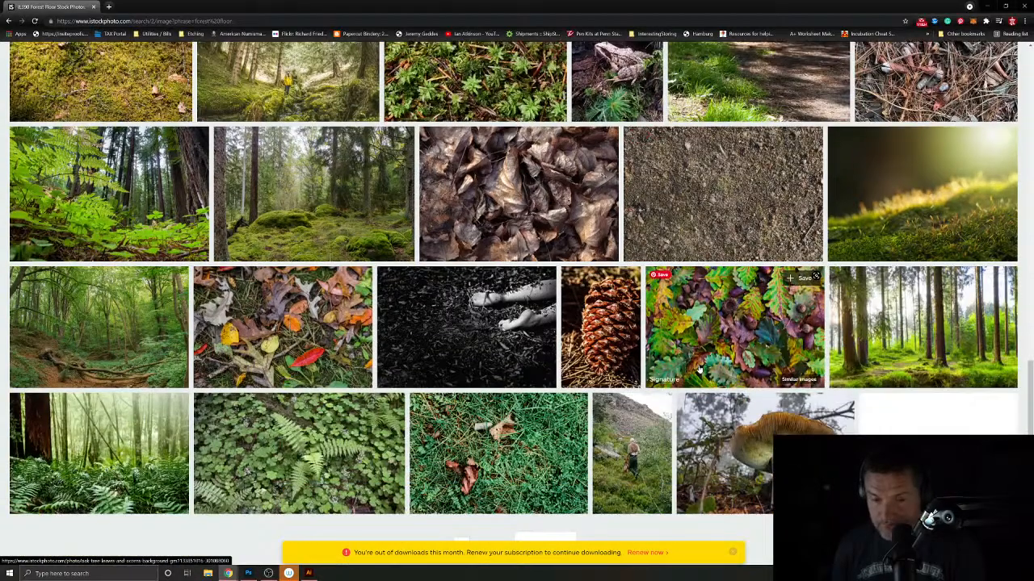
pyautogui.scroll(-1, 698, 369)
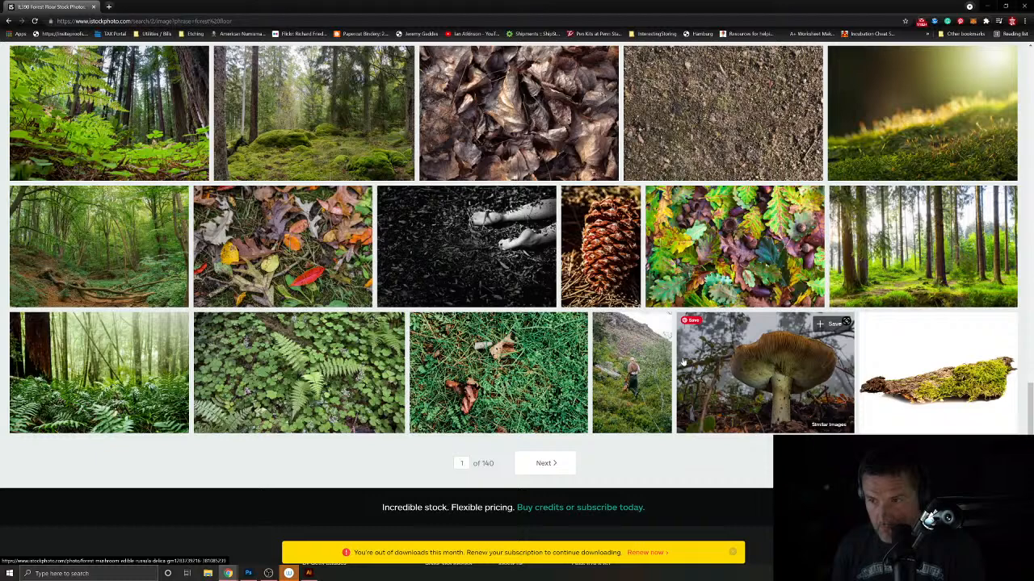
pyautogui.click(734, 247)
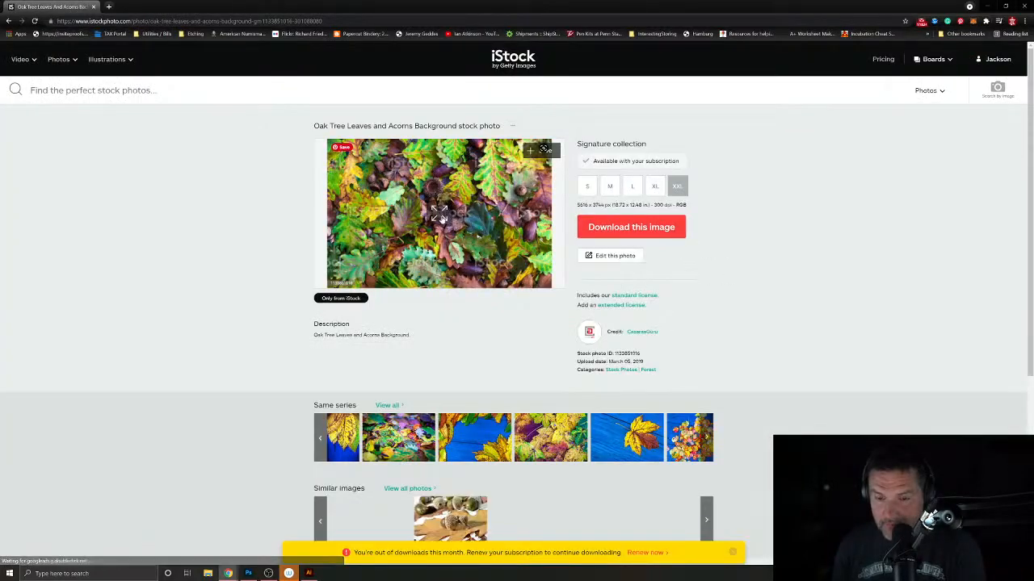
pyautogui.click(439, 212)
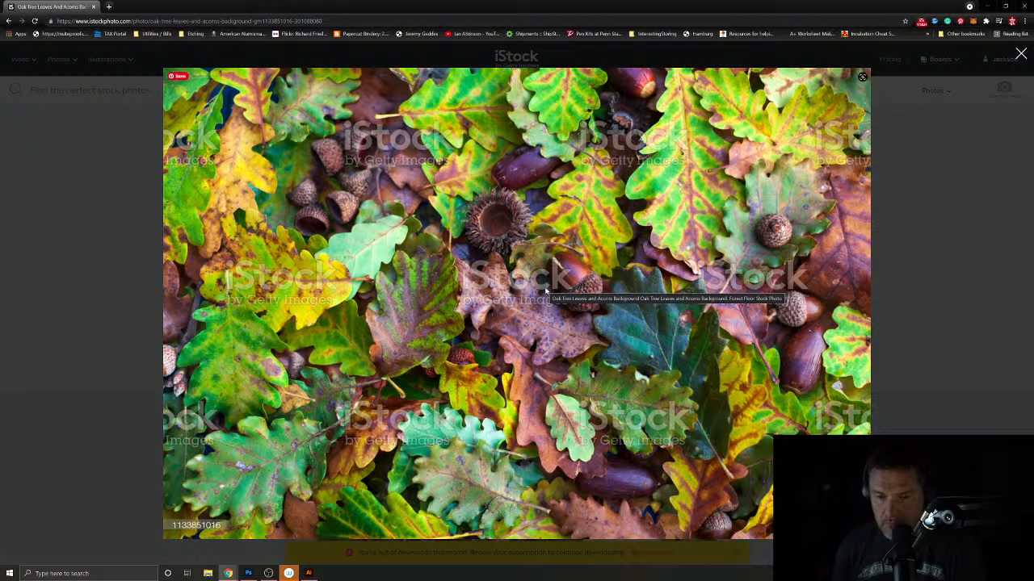
pyautogui.click(149, 108)
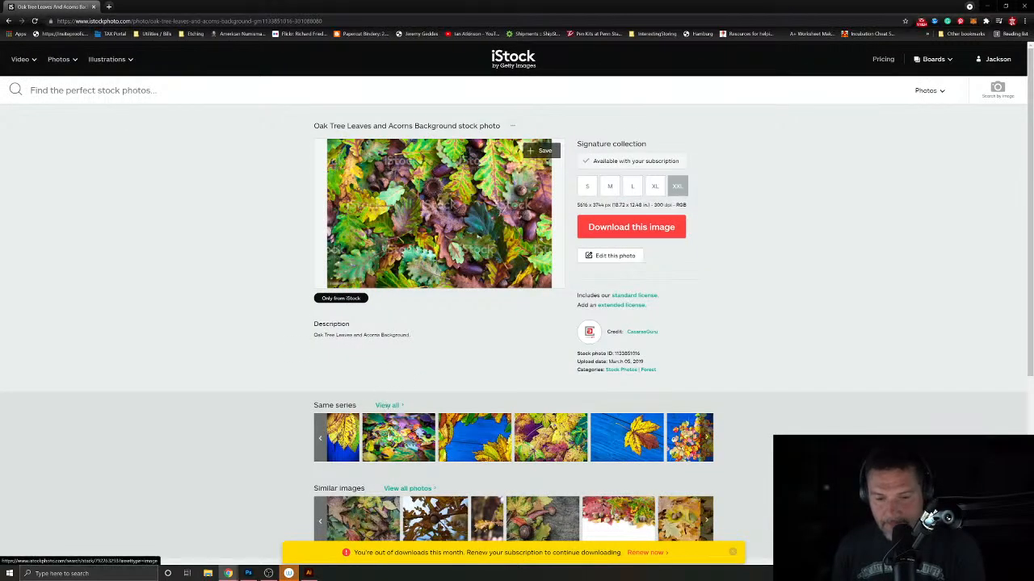
# Step: Browse all images similar to the oak leaves and acorns photo and open the "Oak tree leaves in autumn forest for background" photo
pyautogui.click(388, 489)
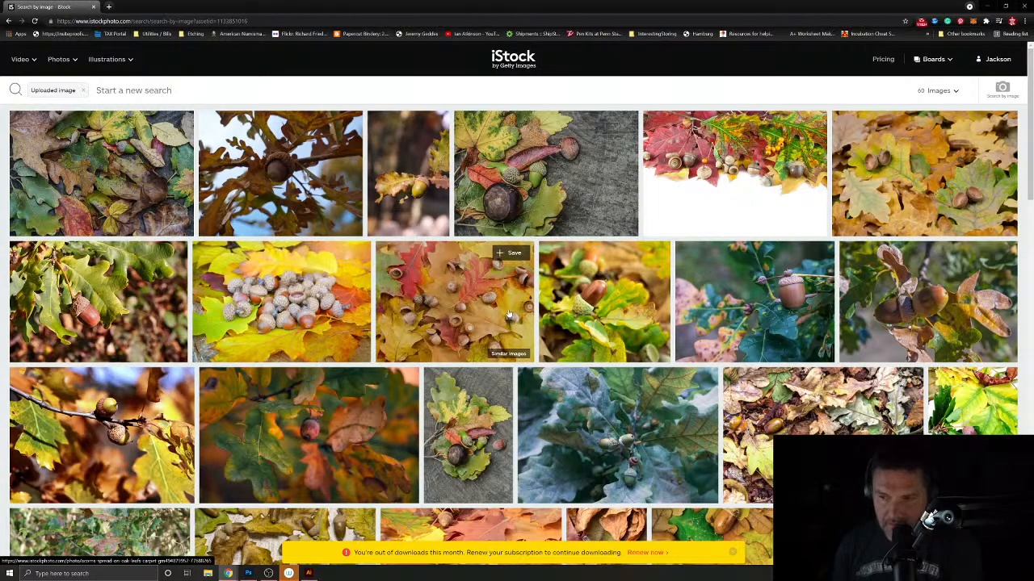
pyautogui.scroll(-3, 498, 309)
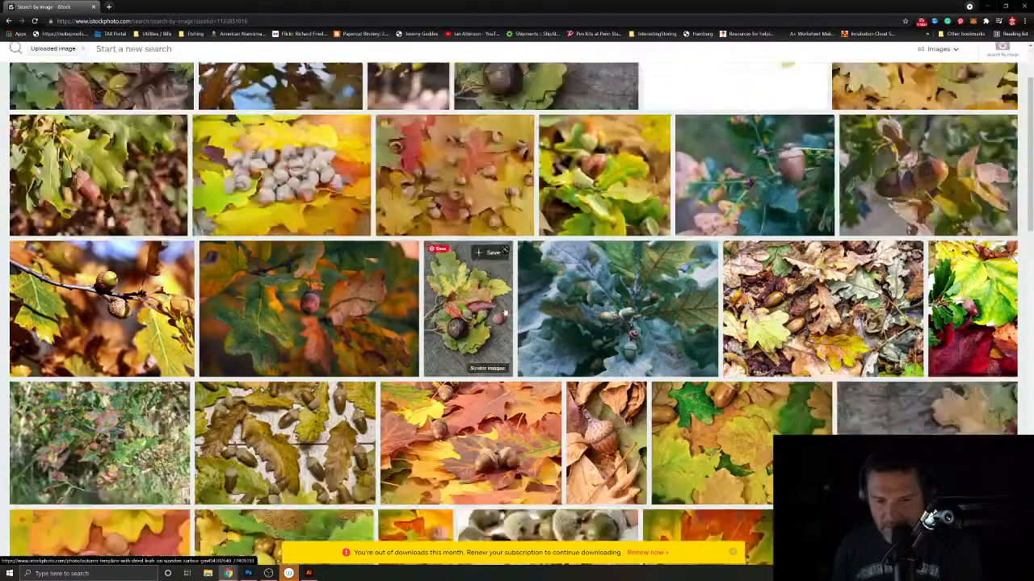
pyautogui.scroll(-3, 510, 308)
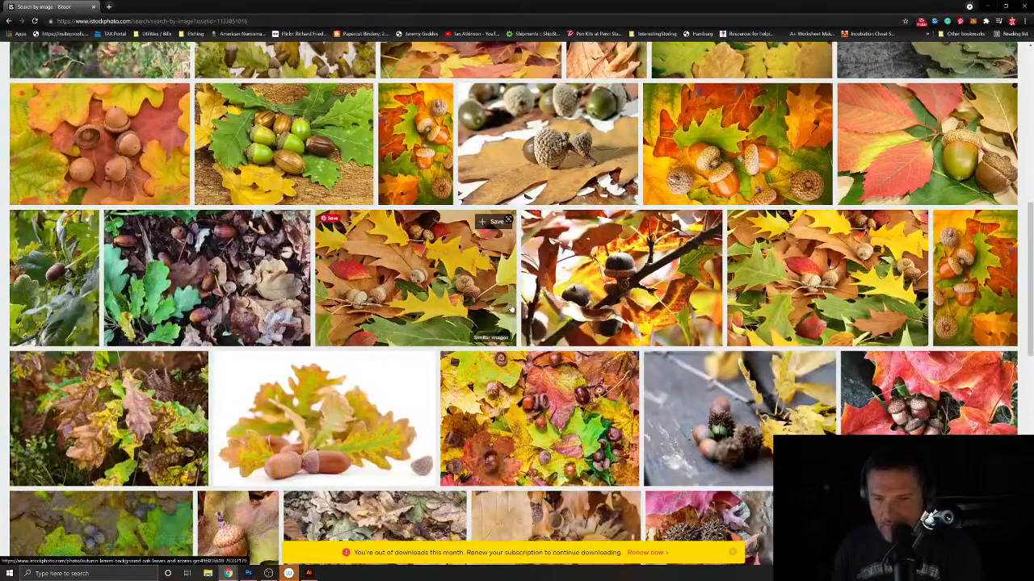
pyautogui.scroll(-3, 514, 309)
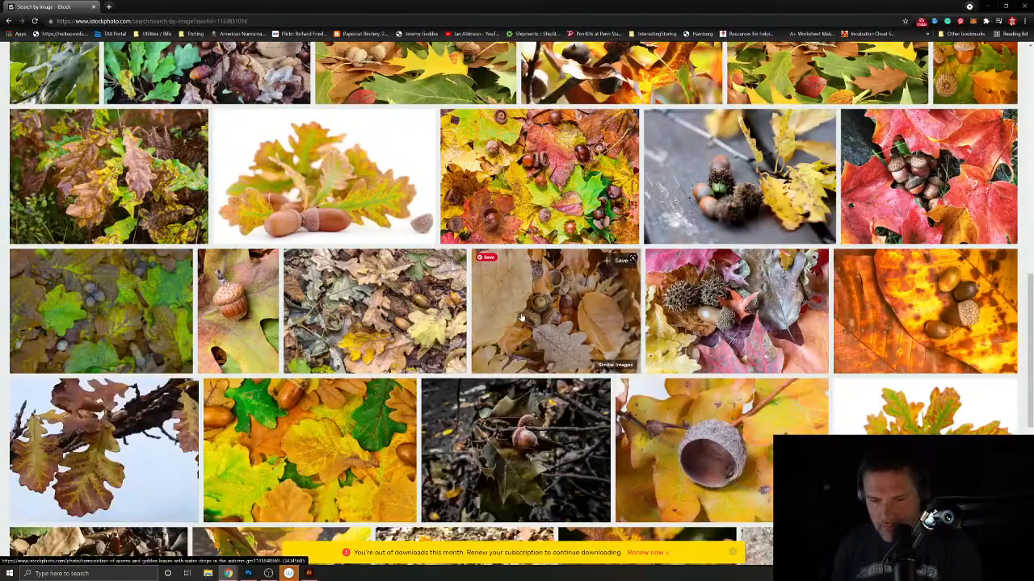
pyautogui.click(390, 326)
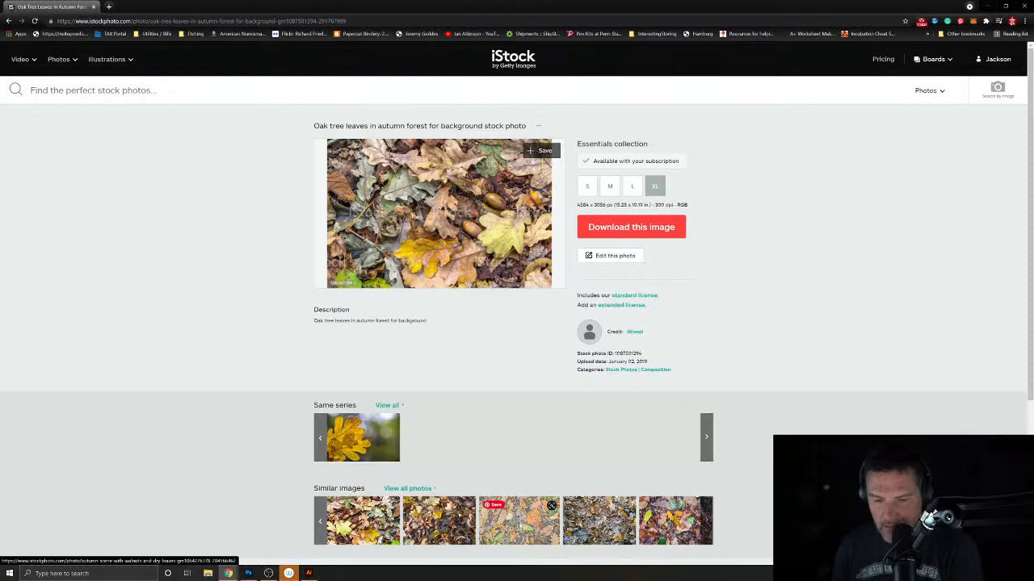
# Step: View the similar "Autumn scene with walnuts and dry leaves" photo and another version from its series
pyautogui.click(519, 524)
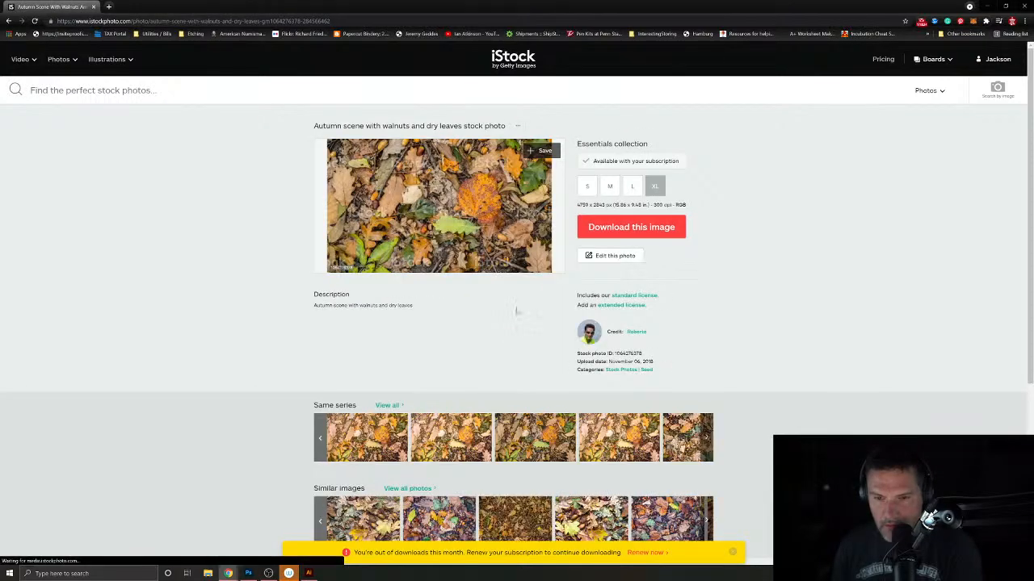
pyautogui.click(544, 440)
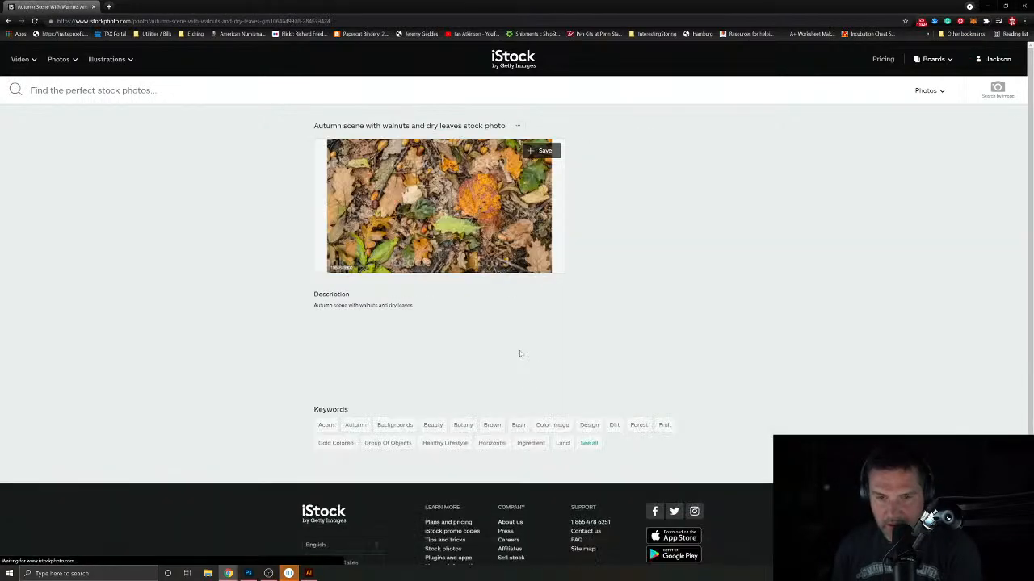
pyautogui.scroll(-1, 620, 371)
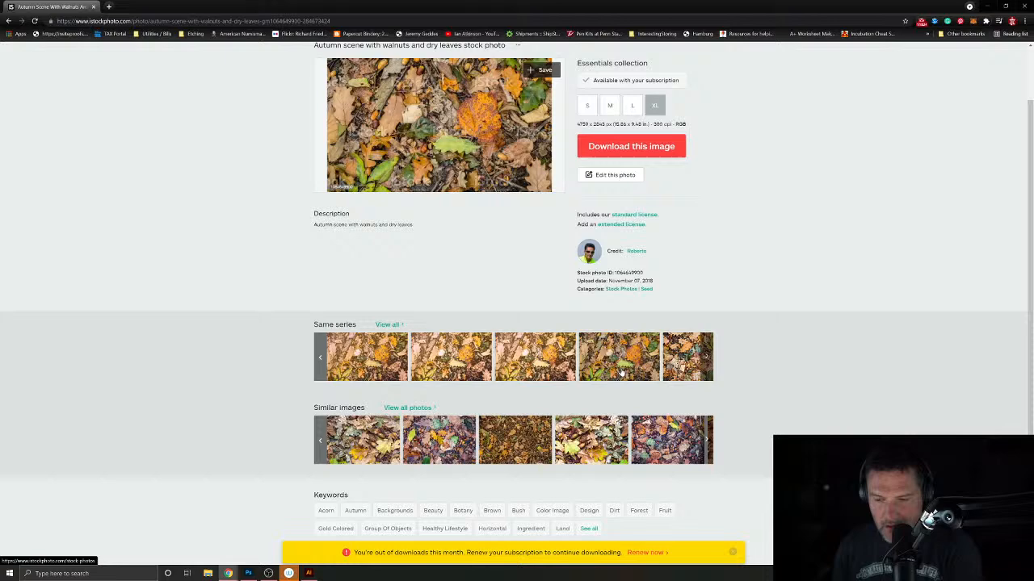
# Step: Open the similar photo "The autumn scene on the ground in the forest", view it enlarged and close the preview
pyautogui.click(668, 440)
pyautogui.click(437, 217)
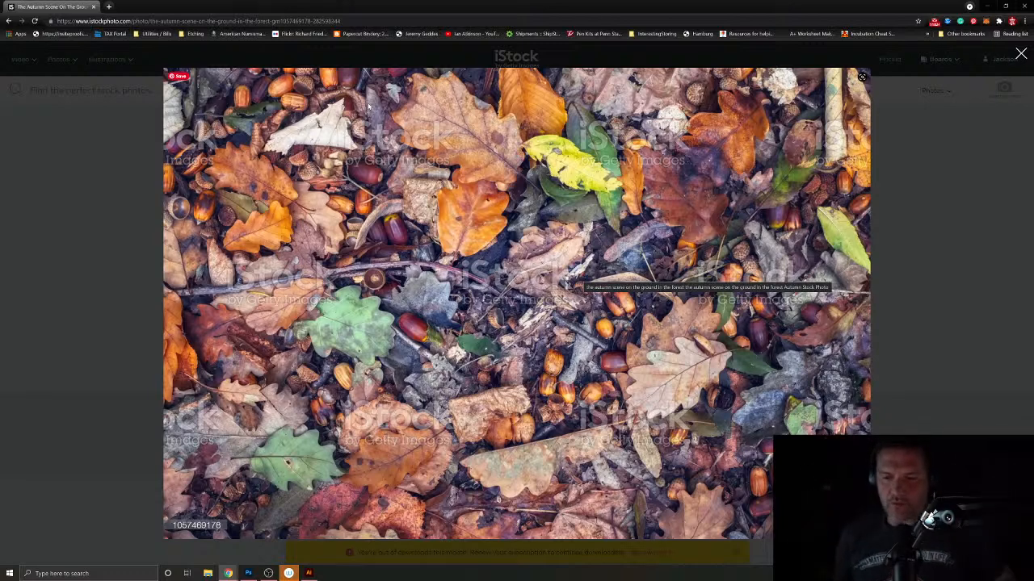
pyautogui.click(942, 161)
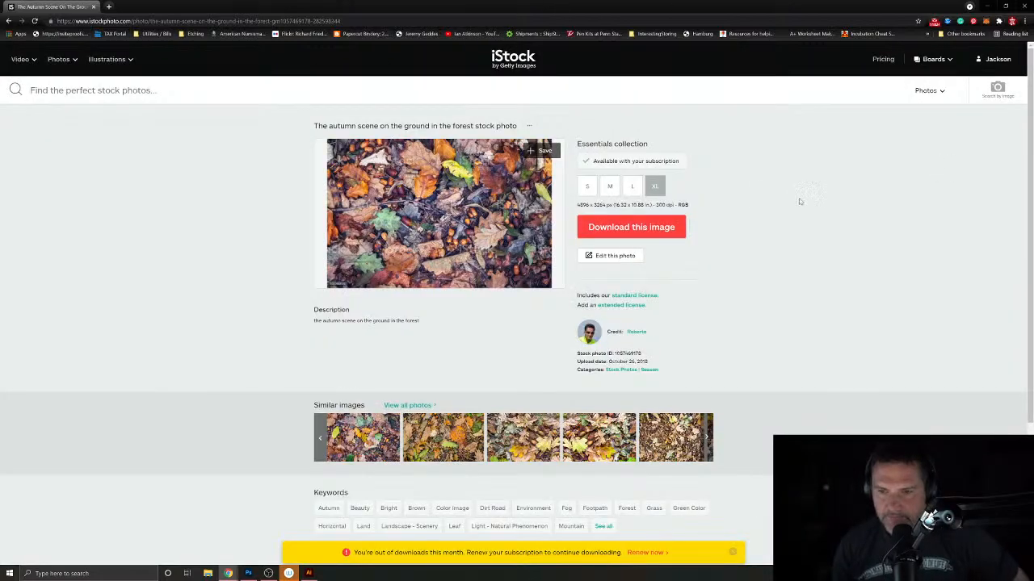
# Step: Request the download of the forest ground photo and proceed to checkout with one credit for the single Essentials image
pyautogui.click(652, 224)
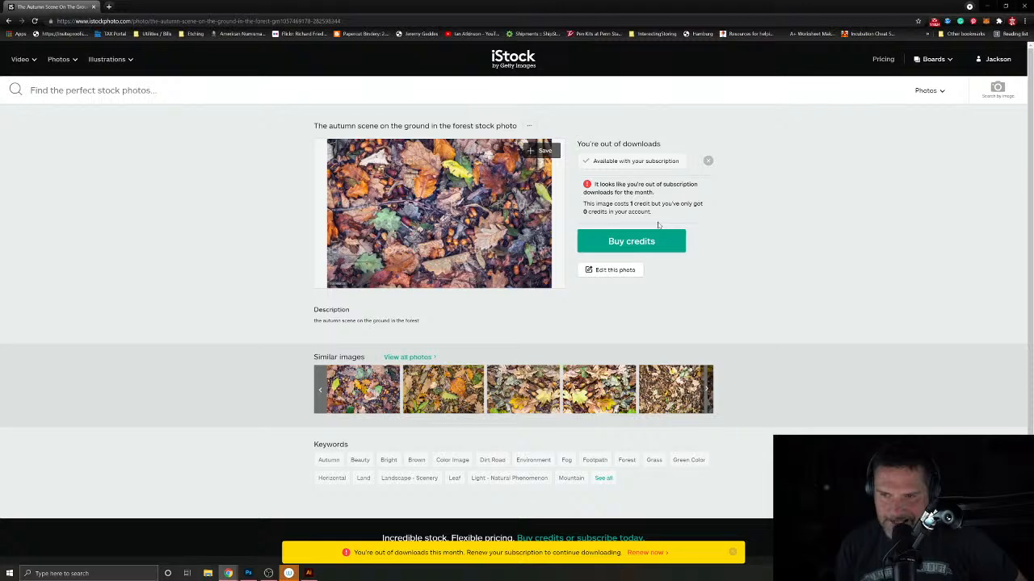
pyautogui.click(652, 242)
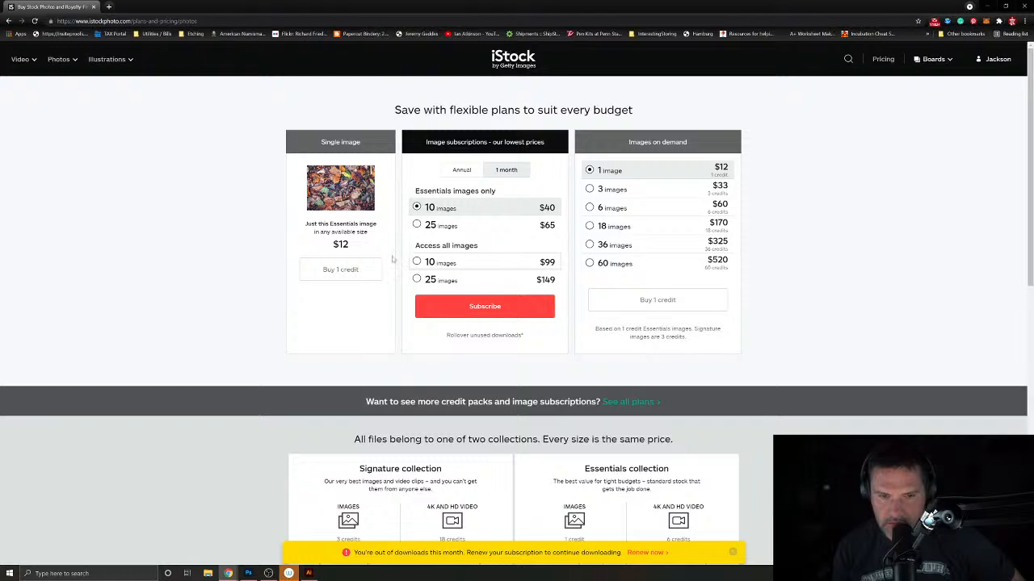
pyautogui.click(340, 270)
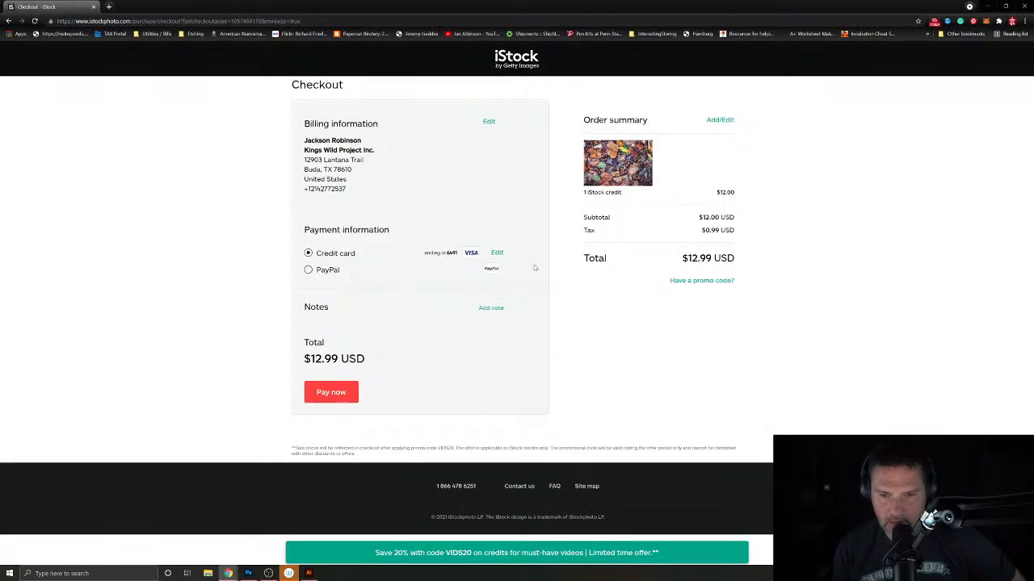
# Step: Move the browser window out of the way, bring up the RobinHood folder in File Explorer and shift its window clear of the layer list
pyautogui.moveTo(141, 4); pyautogui.dragTo(1033, 113)
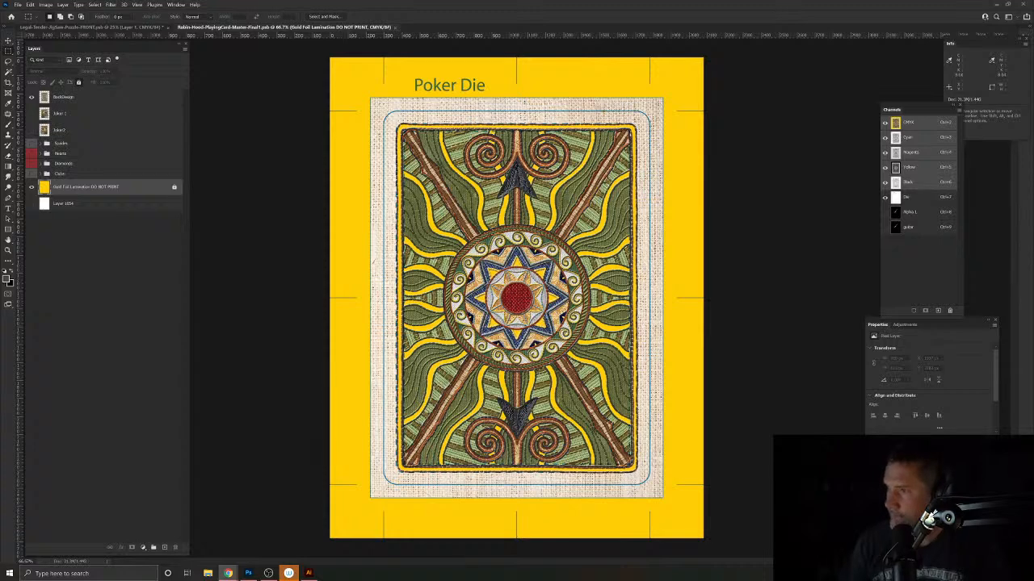
pyautogui.hotkey('alt', 'Tab')
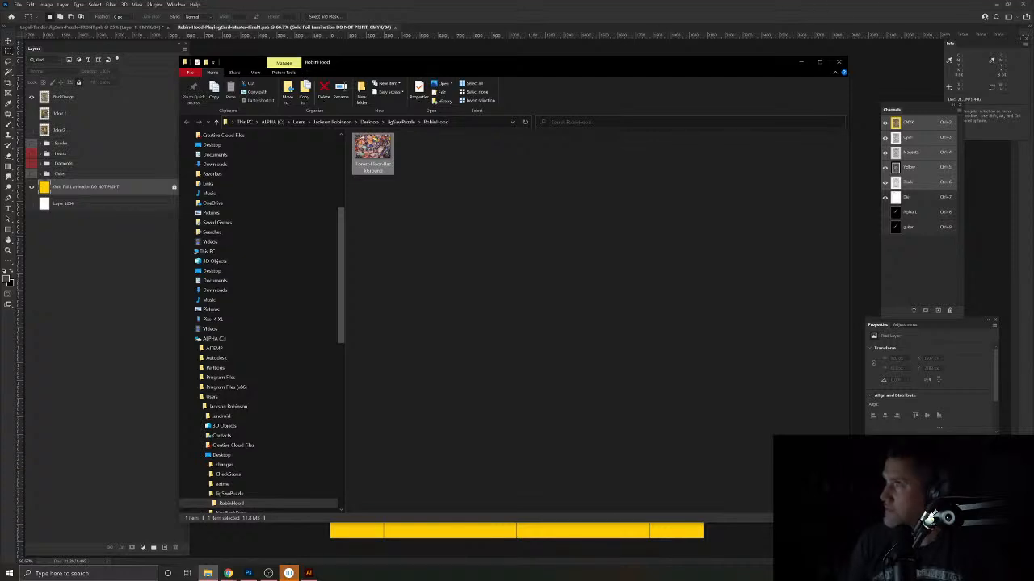
pyautogui.hotkey('alt', 'Tab')
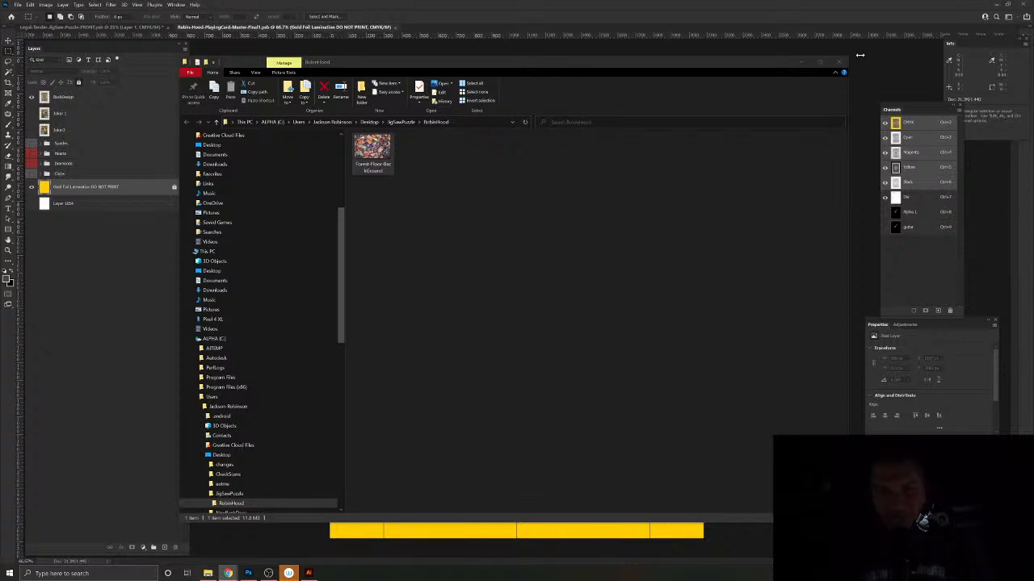
pyautogui.moveTo(367, 68); pyautogui.dragTo(517, 70)
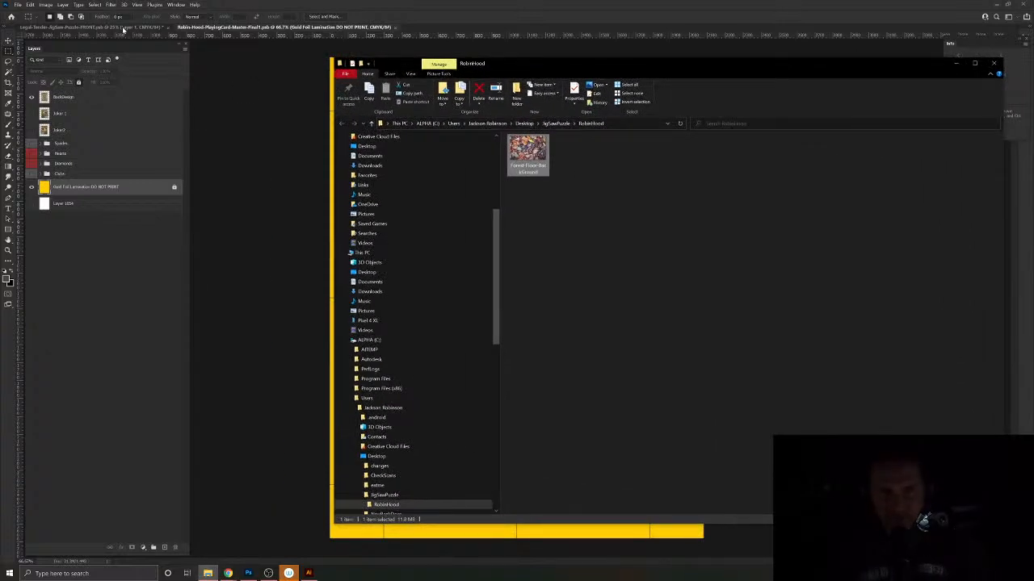
# Step: Switch Photoshop to the Legal-Tender-JigSaw-Puzzle-FRONT.psb document
pyautogui.click(122, 28)
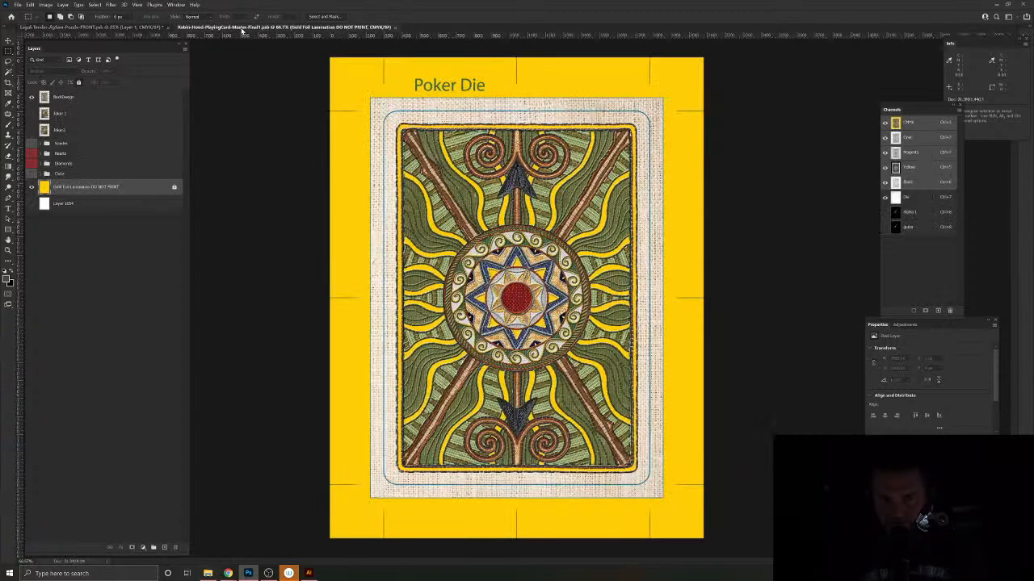
pyautogui.click(241, 28)
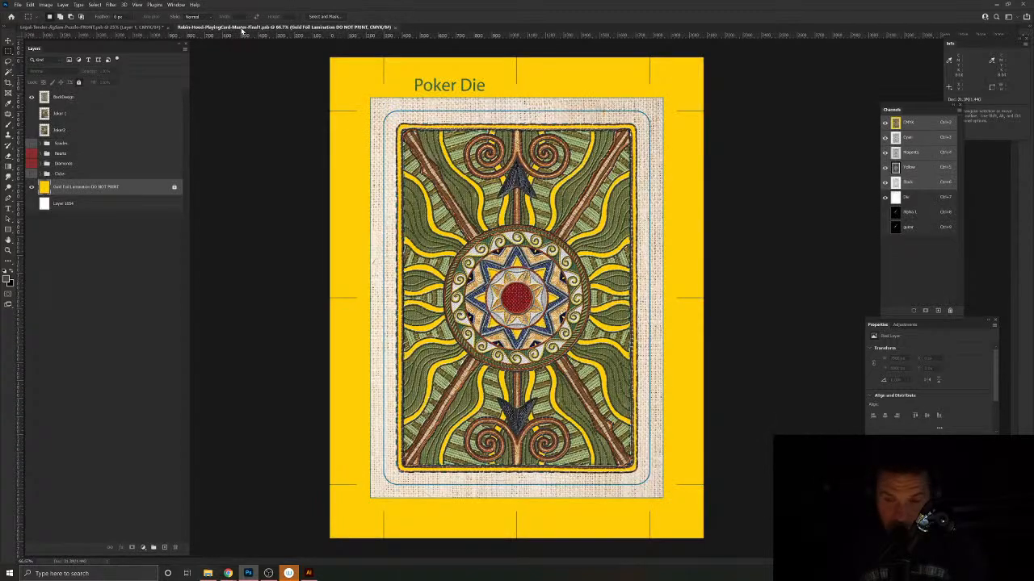
pyautogui.click(116, 28)
pyautogui.click(176, 5)
pyautogui.click(324, 56)
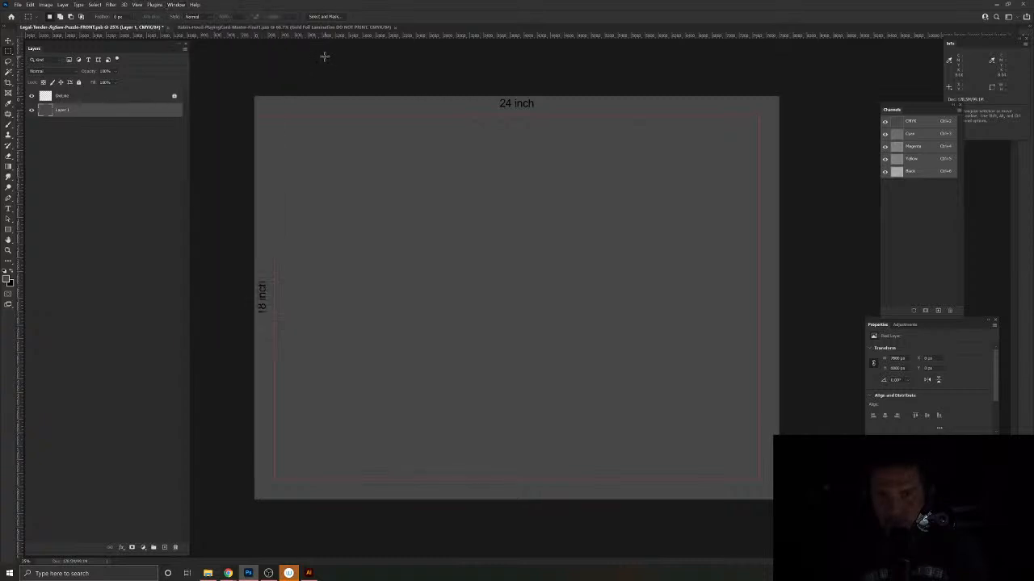
# Step: Start opening a file and browse through Dropbox to the JigSawPuzzle folder
pyautogui.click(17, 5)
pyautogui.click(27, 19)
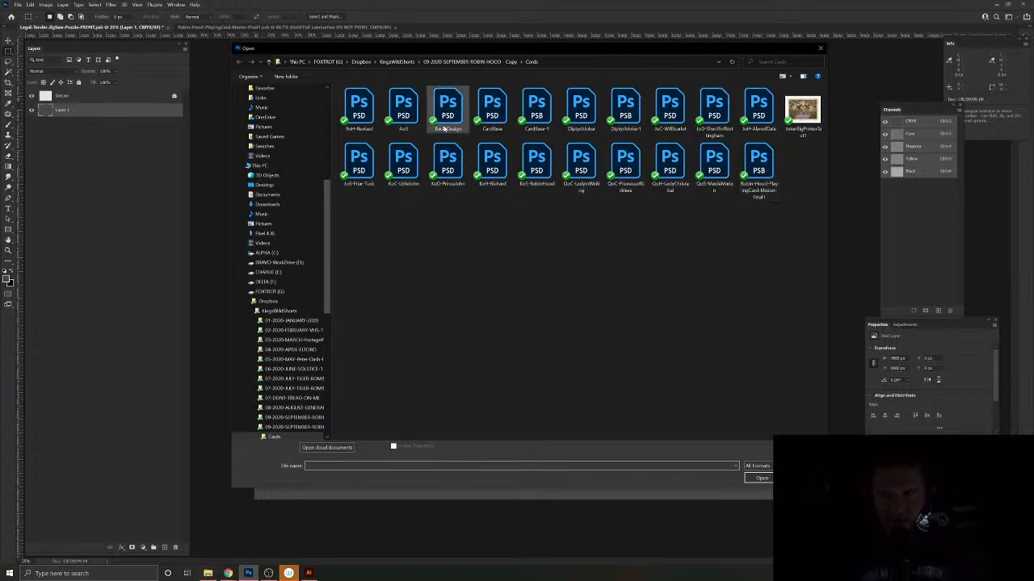
pyautogui.scroll(8, 283, 199)
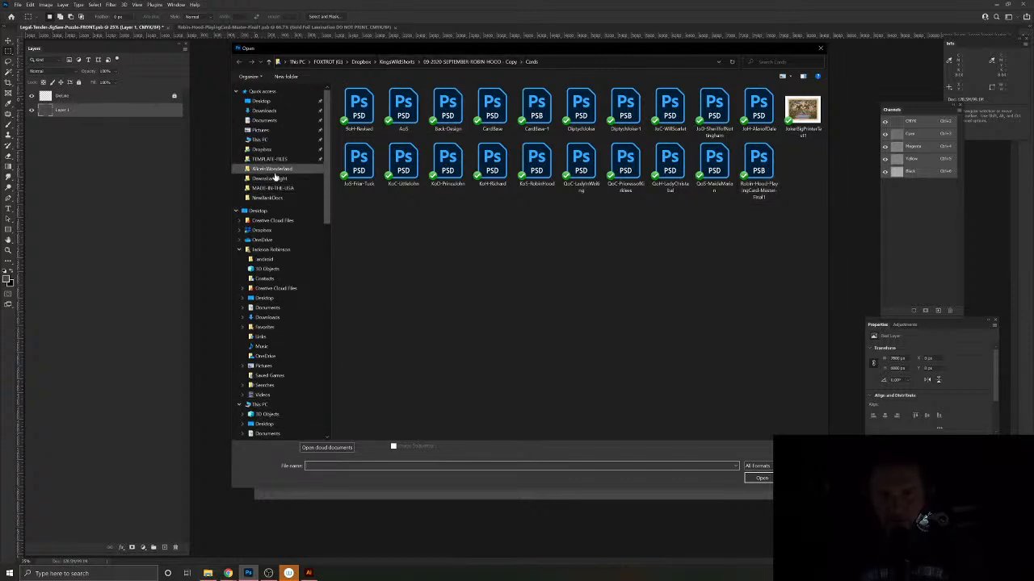
pyautogui.click(264, 150)
pyautogui.scroll(-15, 409, 262)
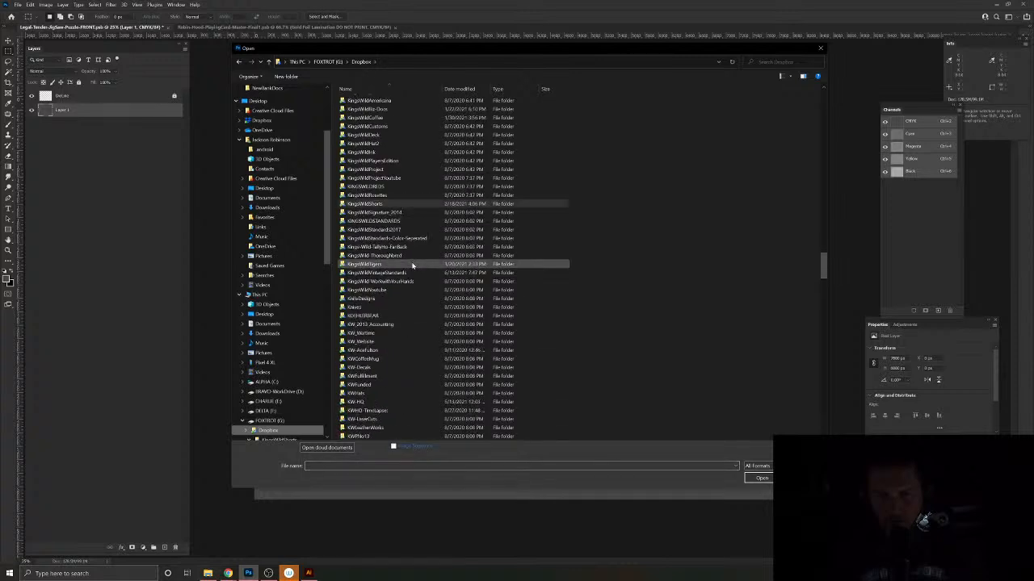
pyautogui.scroll(10, 383, 316)
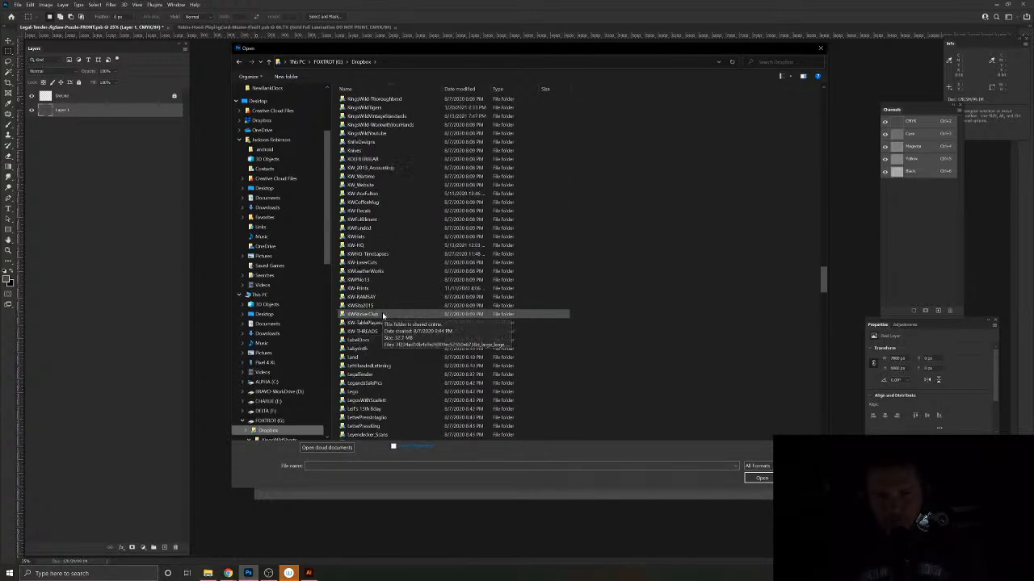
pyautogui.scroll(-20, 367, 272)
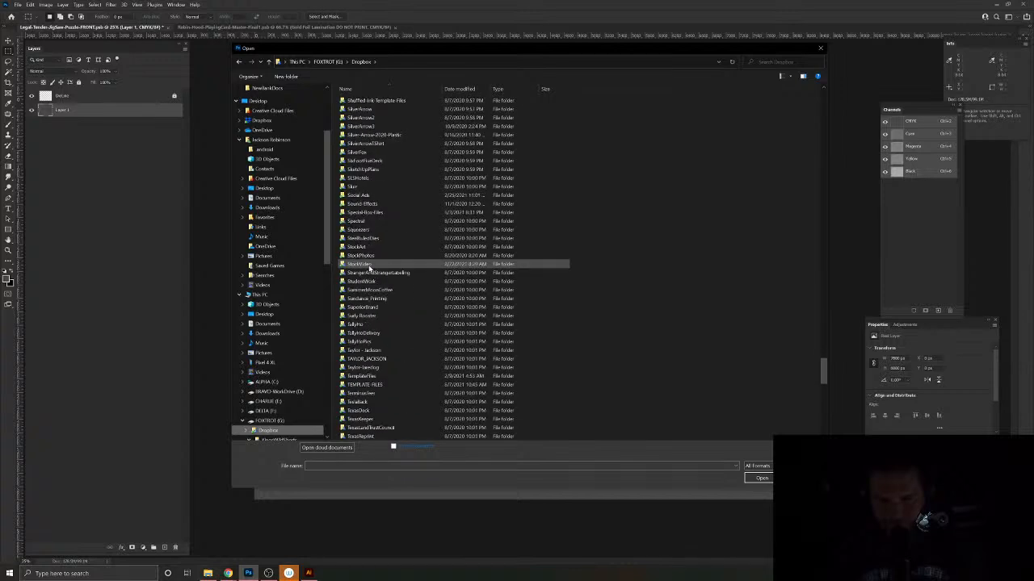
pyautogui.scroll(6, 369, 267)
pyautogui.scroll(15, 371, 262)
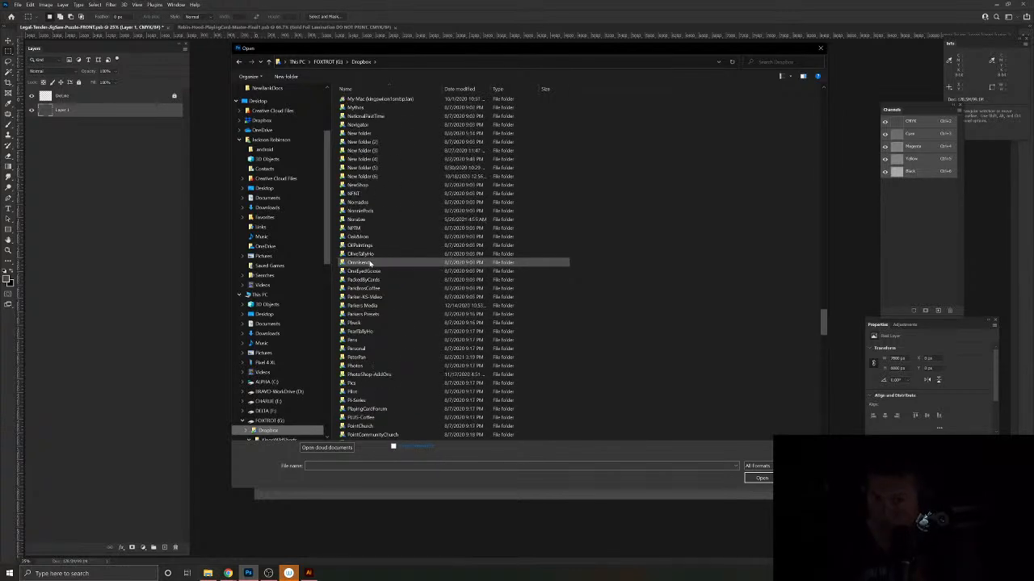
pyautogui.scroll(13, 373, 263)
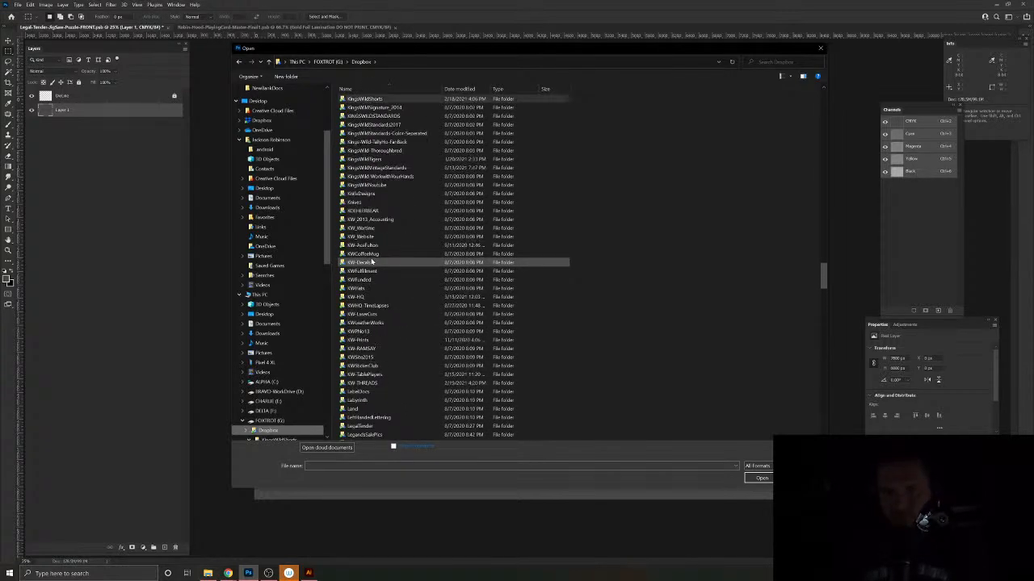
pyautogui.scroll(3, 372, 255)
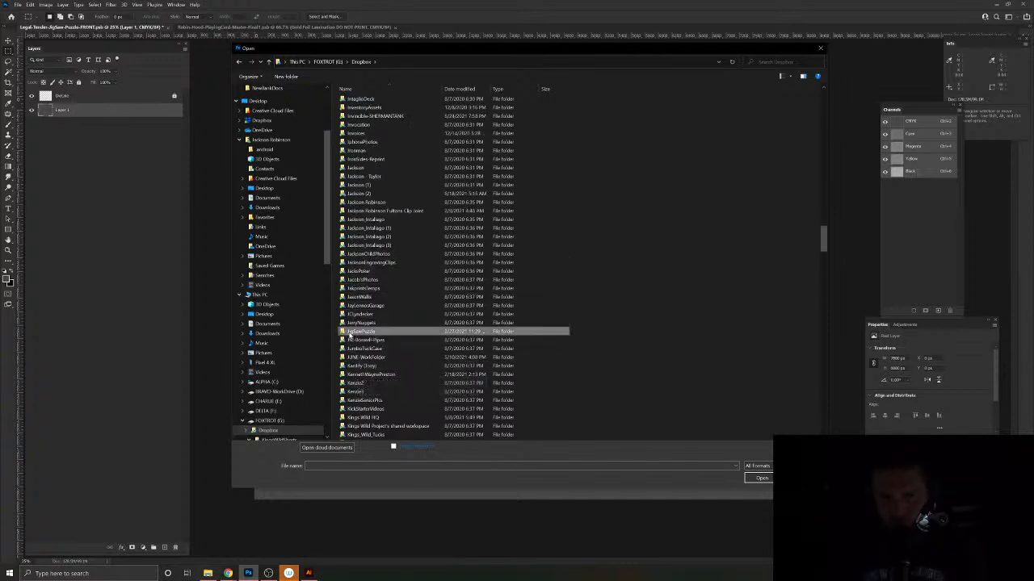
pyautogui.doubleClick(358, 332)
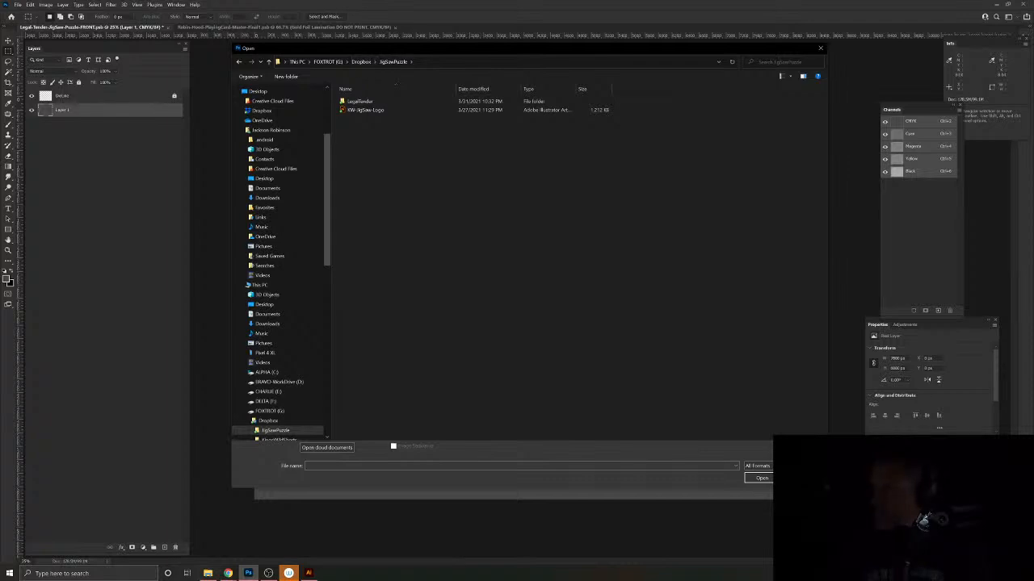
# Step: Copy the Forest-Floor-BackGround image from the RobinHood folder in File Explorer and close that window
pyautogui.hotkey('alt', 'Tab')
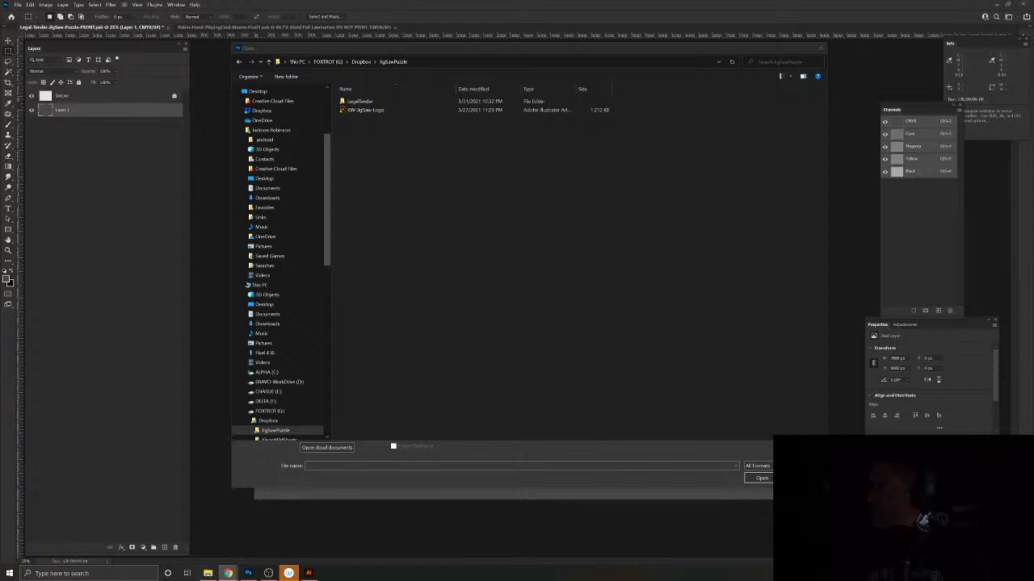
pyautogui.hotkey('alt', 'Tab')
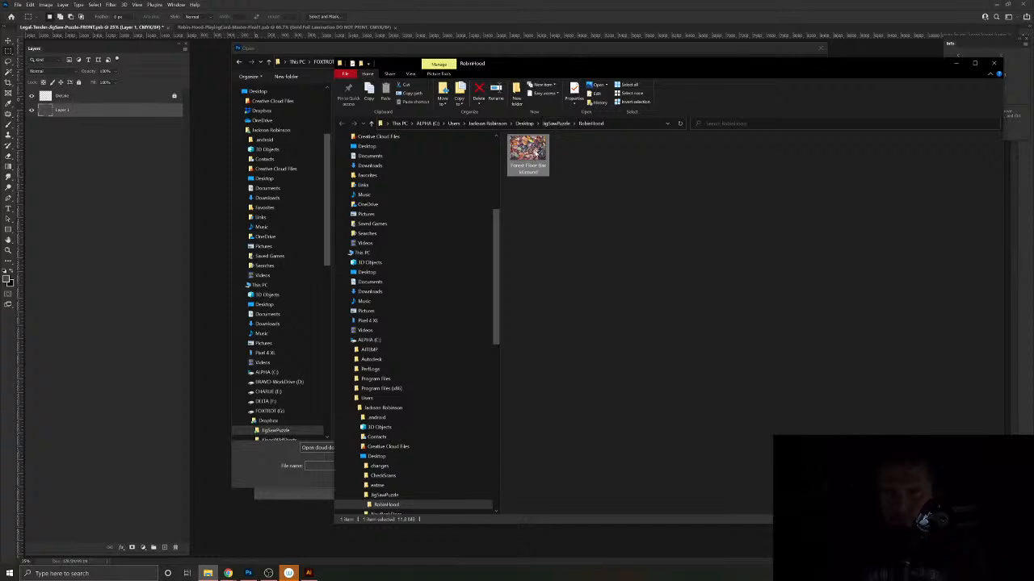
pyautogui.rightClick(535, 153)
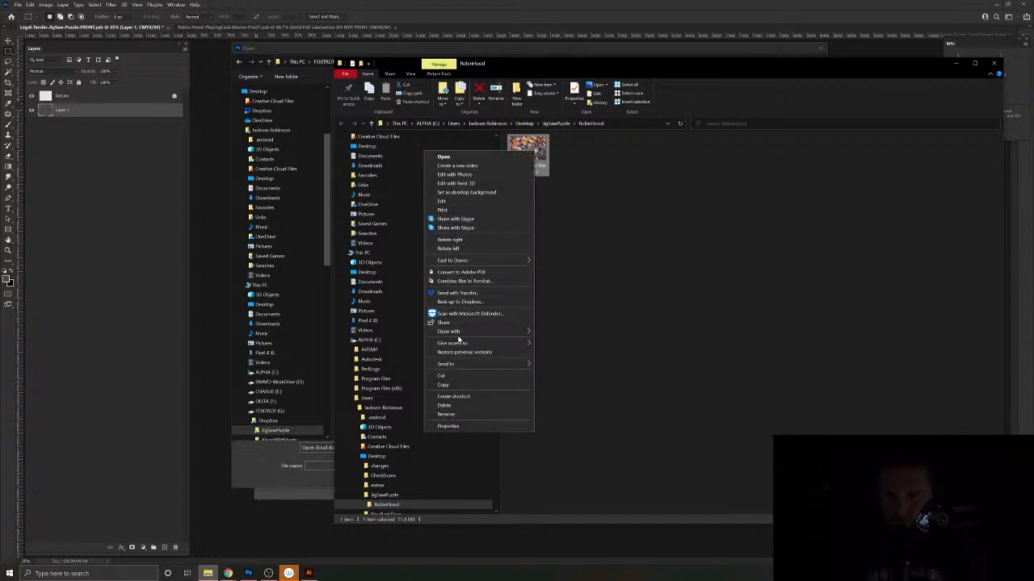
pyautogui.click(442, 384)
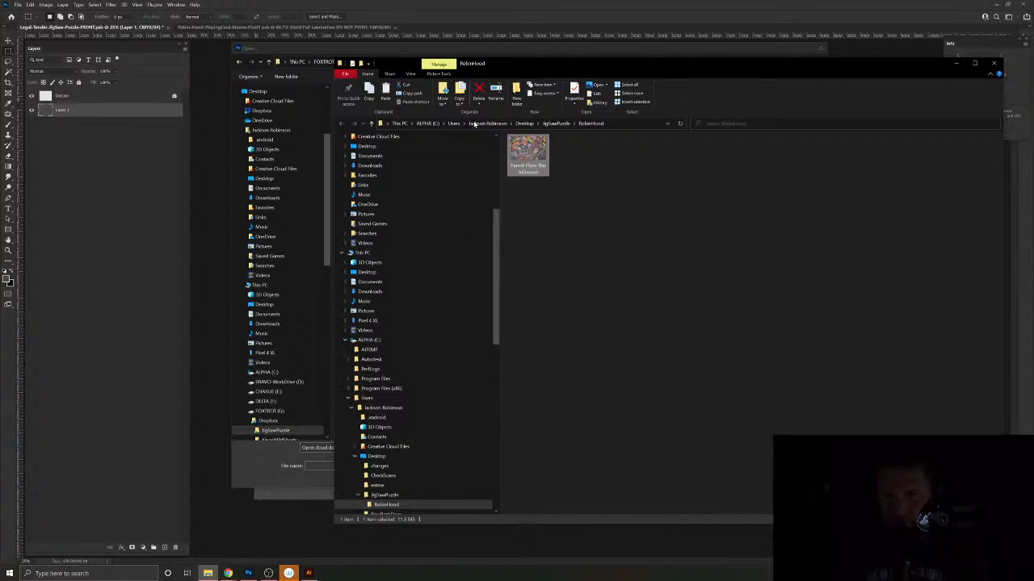
pyautogui.click(993, 63)
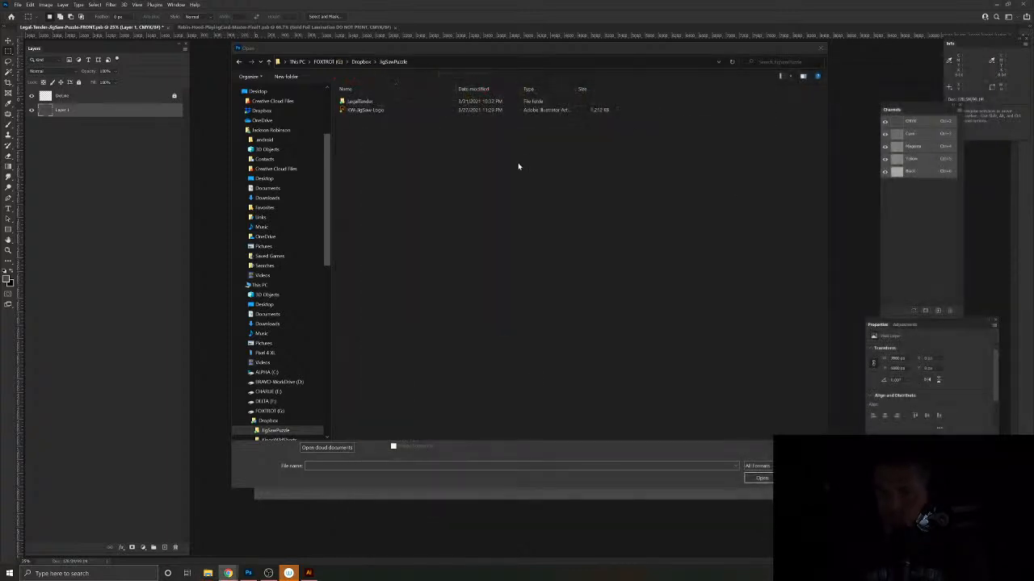
# Step: Create a RobinHood folder inside JigSawPuzzle and paste the copied Forest-Floor-BackGround image into it
pyautogui.click(282, 78)
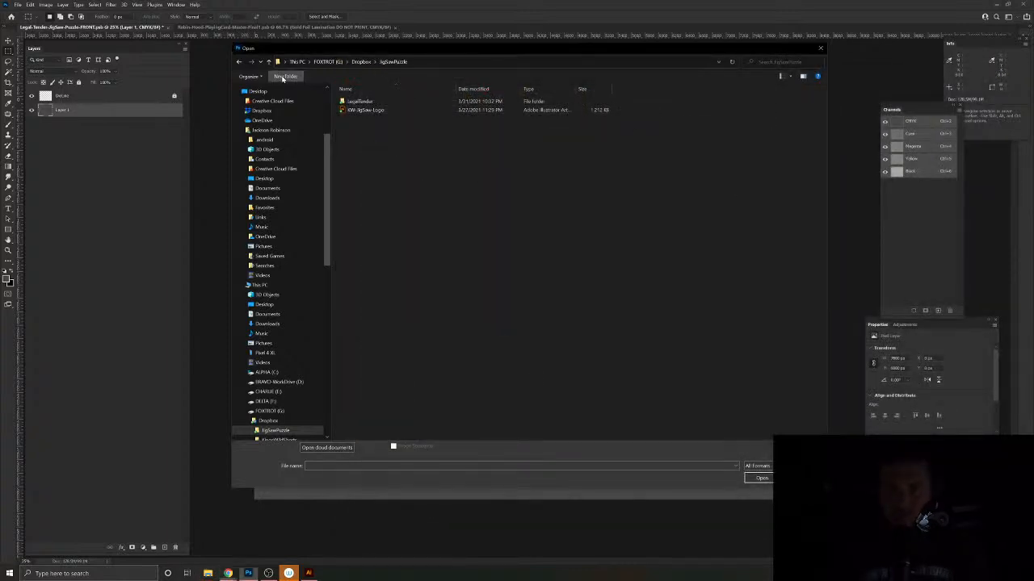
pyautogui.write('RobinHood')
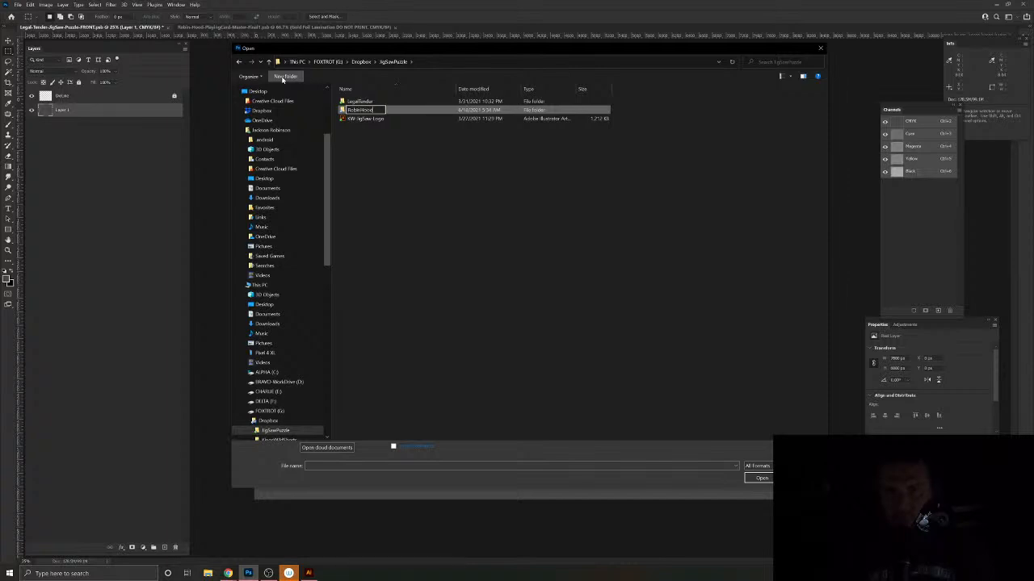
pyautogui.press('Return')
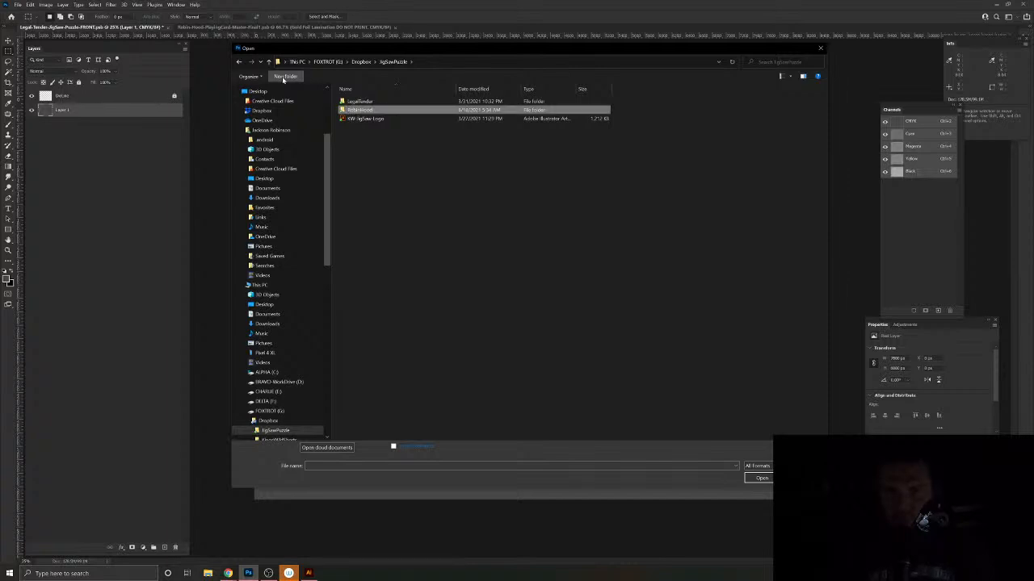
pyautogui.doubleClick(353, 109)
pyautogui.rightClick(364, 174)
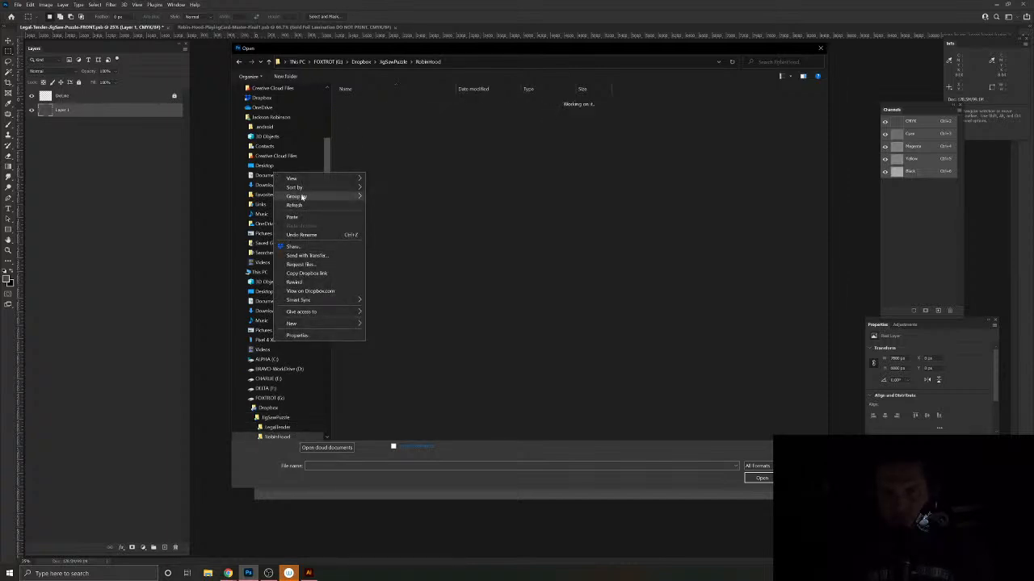
pyautogui.click(292, 218)
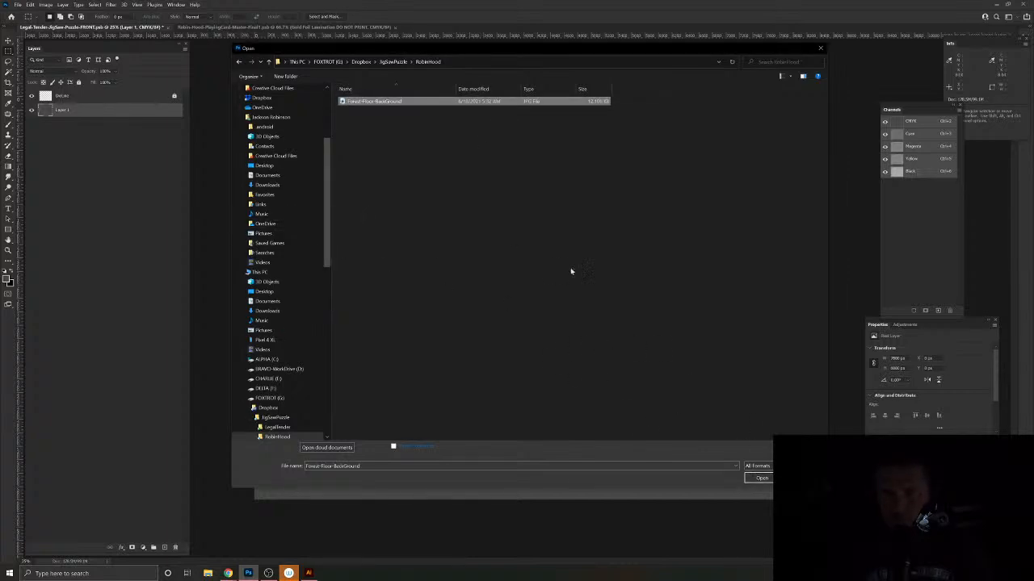
# Step: Open the Forest-Floor-BackGround image, copy it into the jigsaw puzzle document, close it and enlarge the pasted photo to about 8512 by 5675 px
pyautogui.click(762, 478)
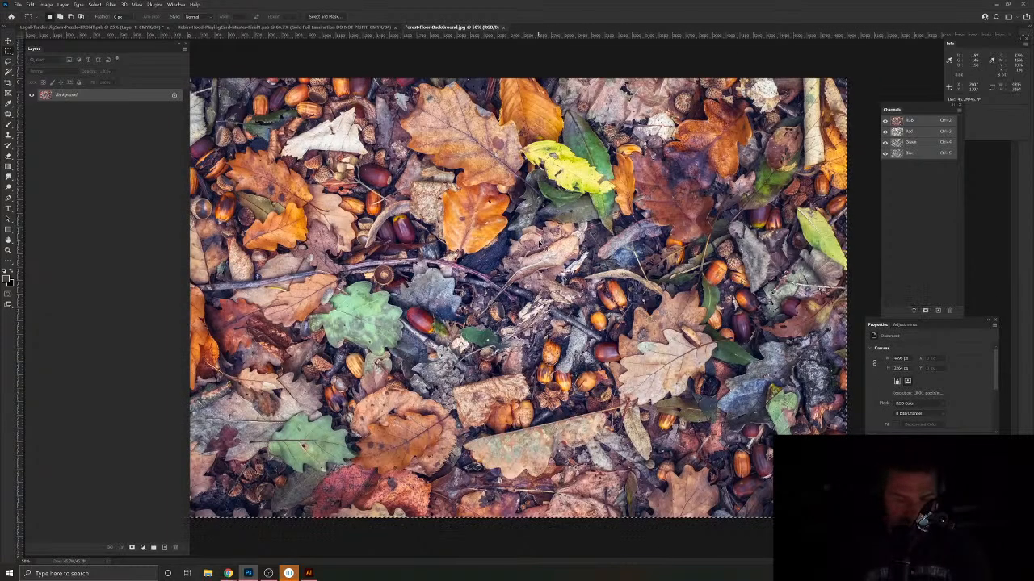
pyautogui.click(502, 27)
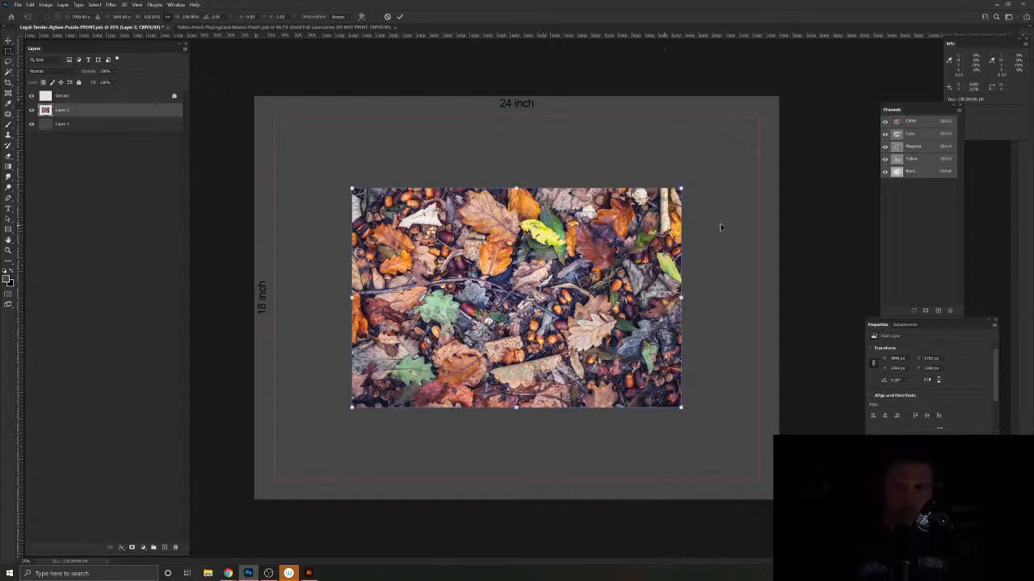
pyautogui.moveTo(681, 188); pyautogui.dragTo(807, 114)
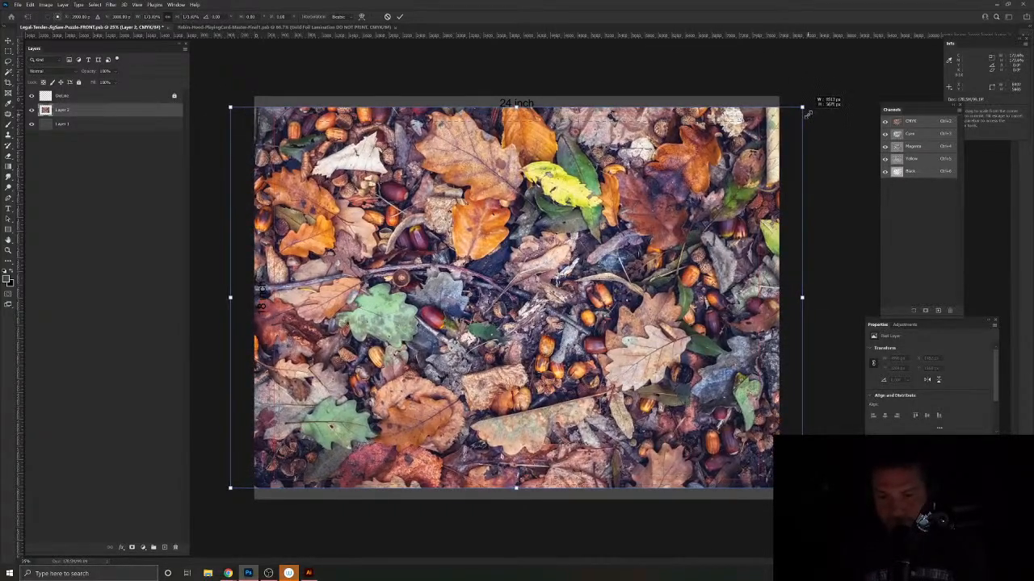
pyautogui.press('Return')
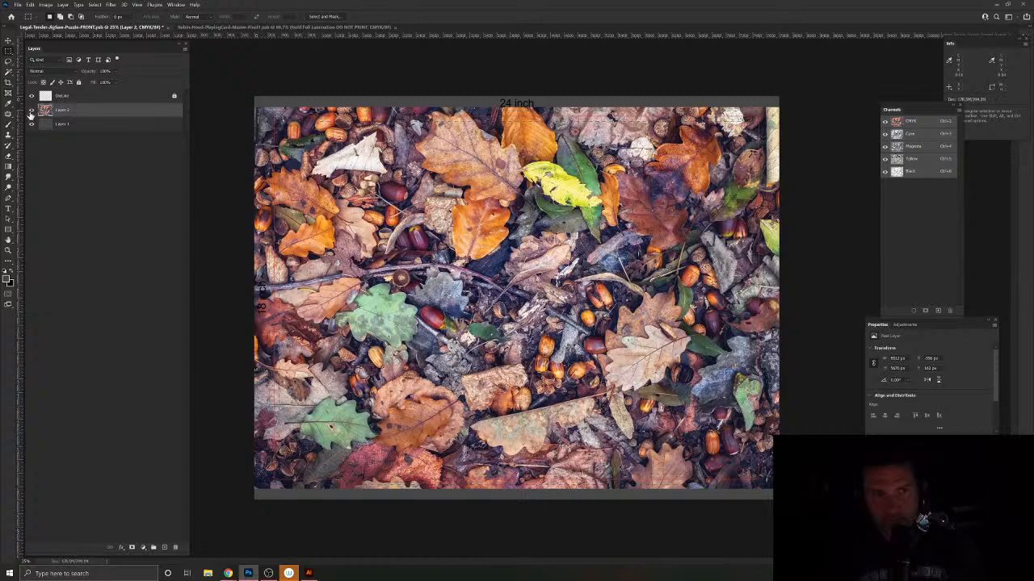
# Step: Hide the forest photo layer and select the rectangular area bounded by the outer dashed line of the die line, corner to corner
pyautogui.click(32, 109)
pyautogui.click(292, 139)
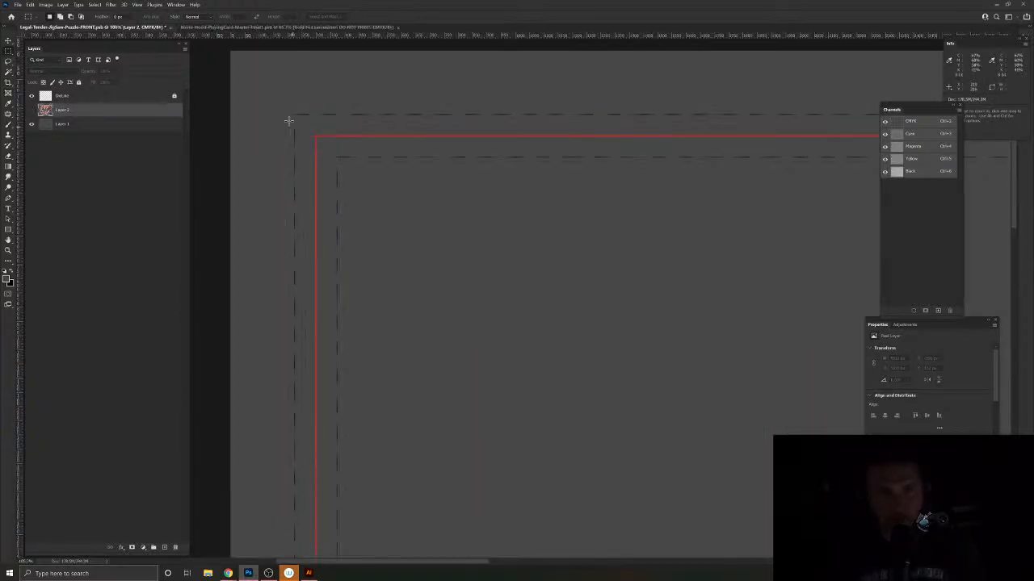
pyautogui.moveTo(350, 261); pyautogui.dragTo(969, 561)
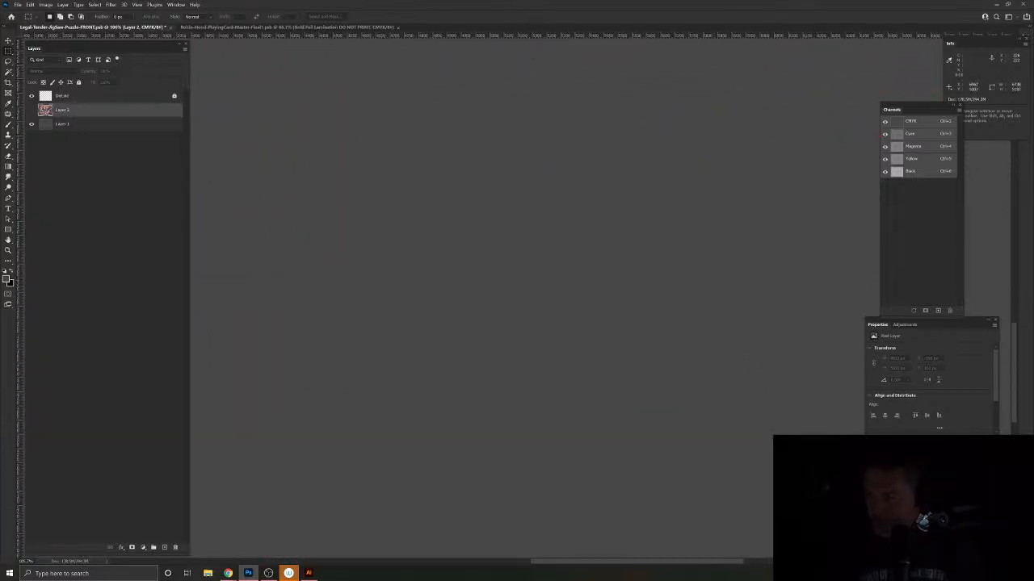
pyautogui.hotkey('ctrl', '0')
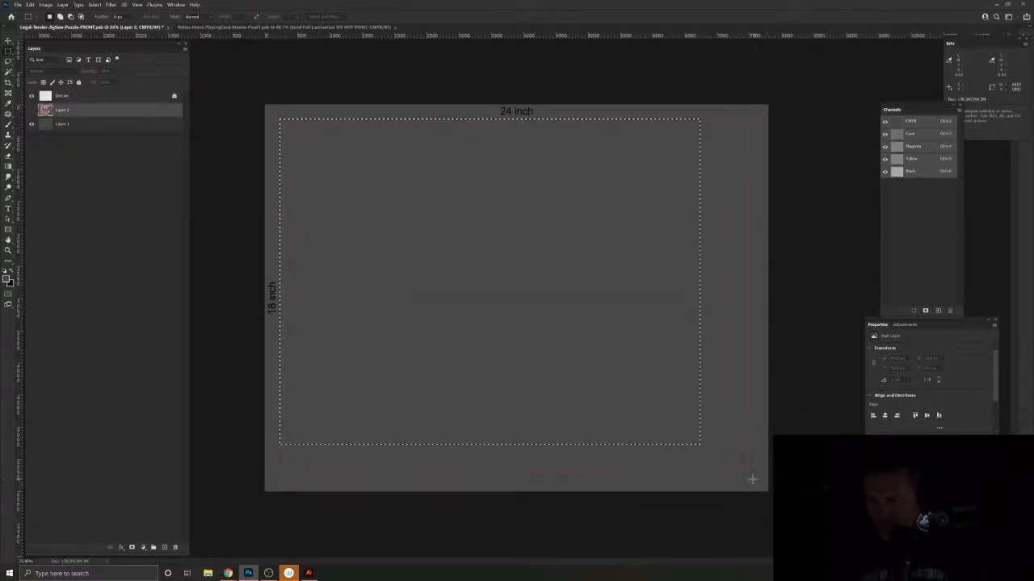
pyautogui.scroll(6, 752, 479)
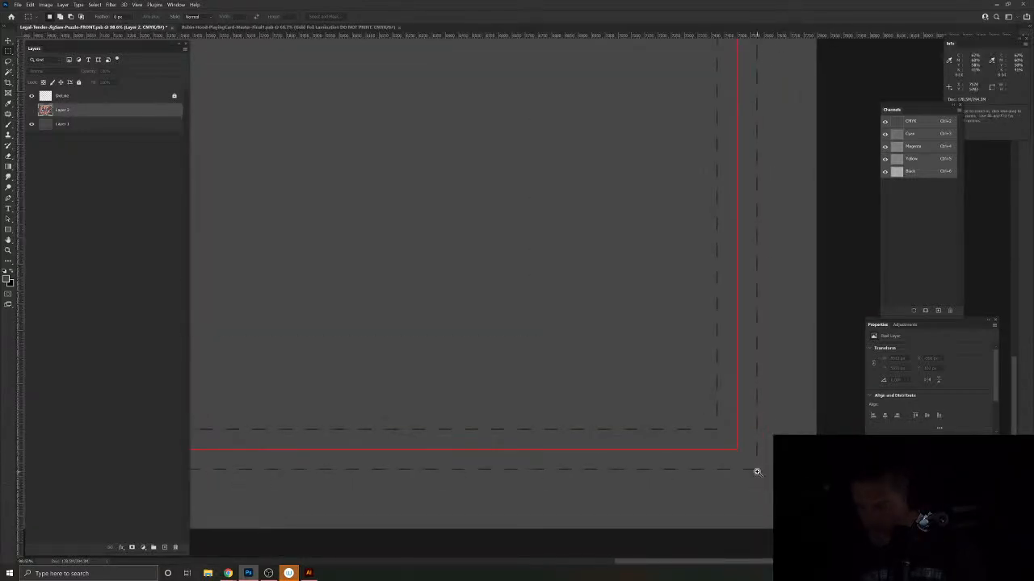
pyautogui.scroll(3, 757, 471)
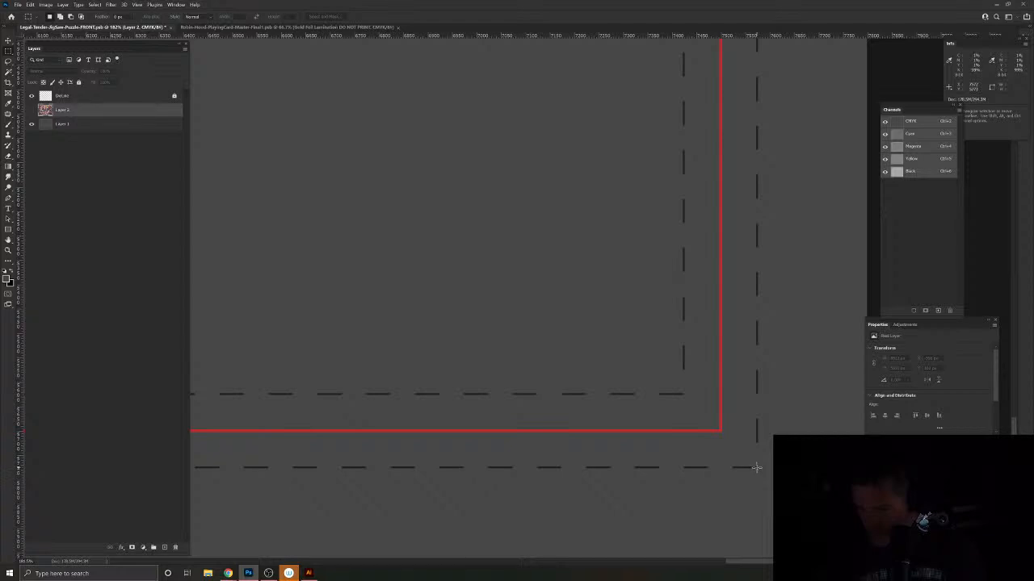
pyautogui.moveTo(756, 467); pyautogui.dragTo(405, 418)
# Step: Show the forest photo again, copy the selected area to a new layer and hide the original photo layer
pyautogui.click(31, 110)
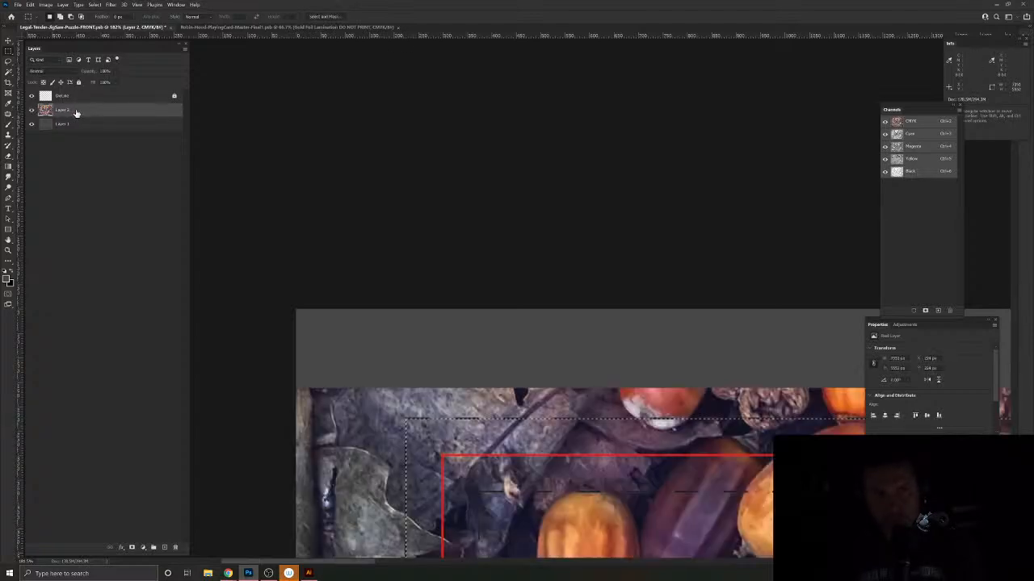
pyautogui.hotkey('ctrl', 'j')
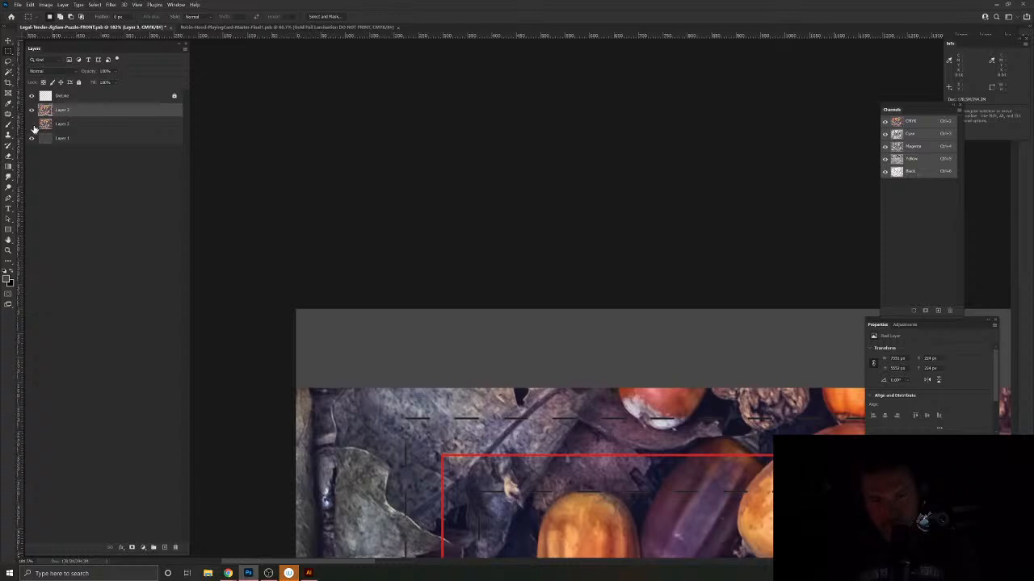
pyautogui.click(32, 126)
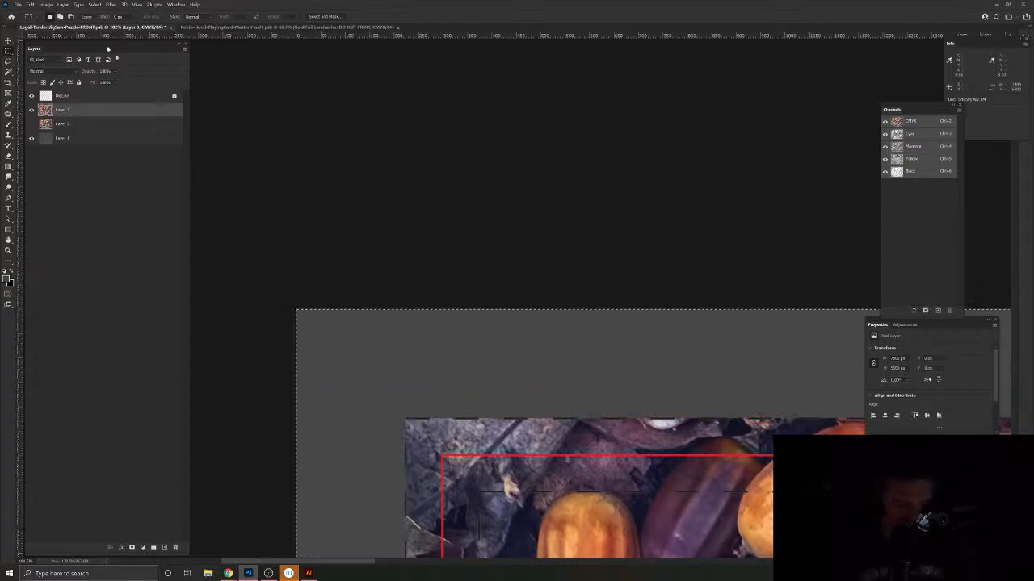
# Step: Centre the cropped forest photo layer on the whole canvas and hide it
pyautogui.press('v')
pyautogui.hotkey('ctrl', 'a')
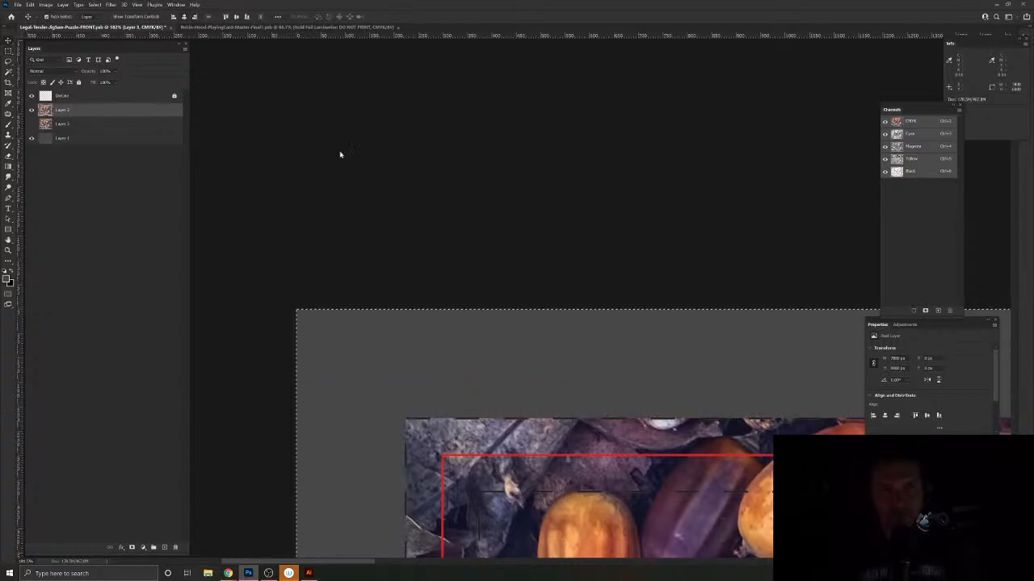
pyautogui.hotkey('ctrl', '0')
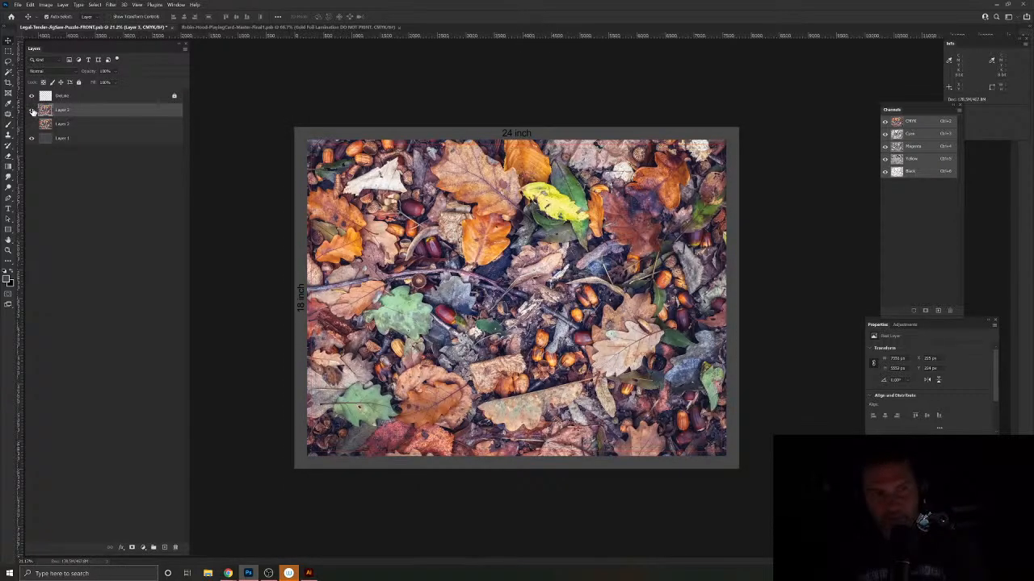
pyautogui.click(31, 110)
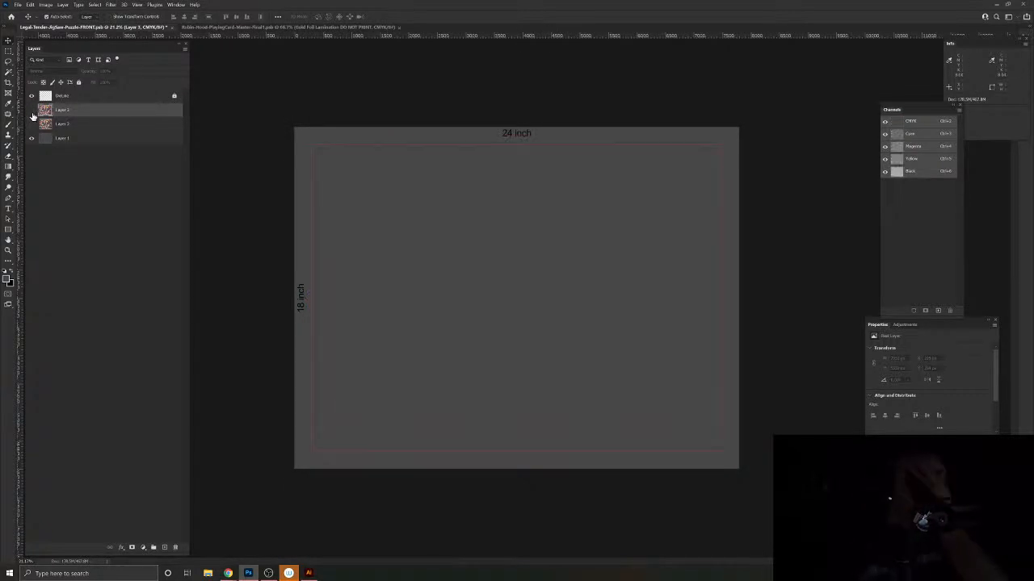
# Step: In the Robin-Hood-PlayingCard-Master-Final1 document, draw a rounded rectangle about 1482 by 2082 px with a 75 px corner radius over the card's cut line
pyautogui.click(206, 28)
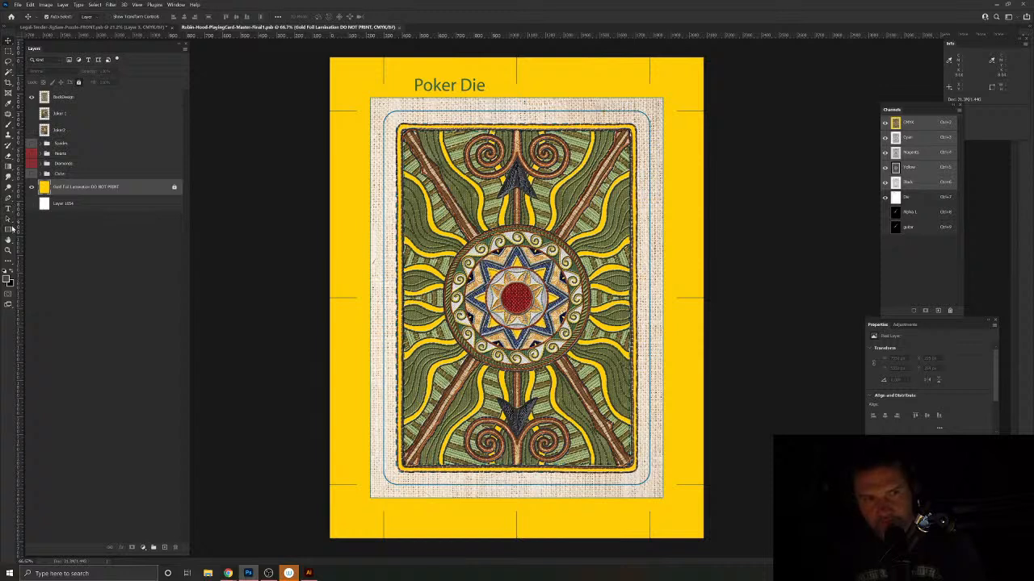
pyautogui.click(9, 229)
pyautogui.click(37, 230)
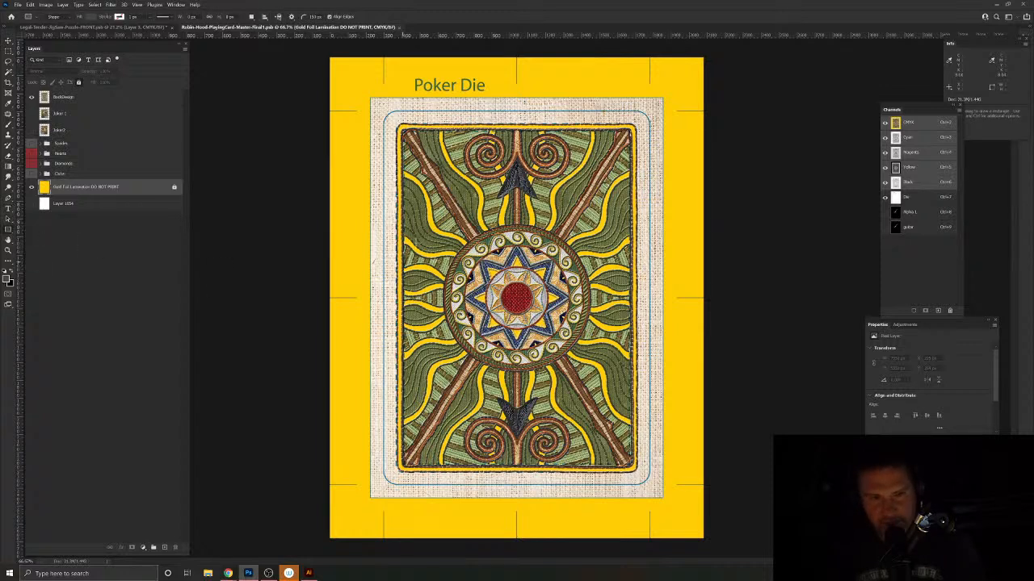
pyautogui.moveTo(394, 170); pyautogui.dragTo(466, 327)
pyautogui.hotkey('ctrl', 'z')
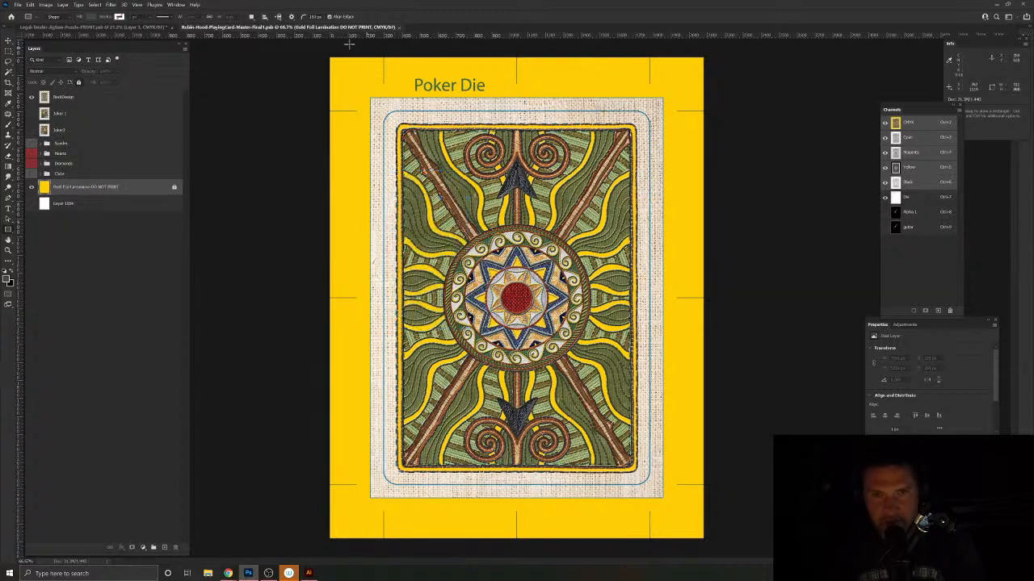
pyautogui.write('7')
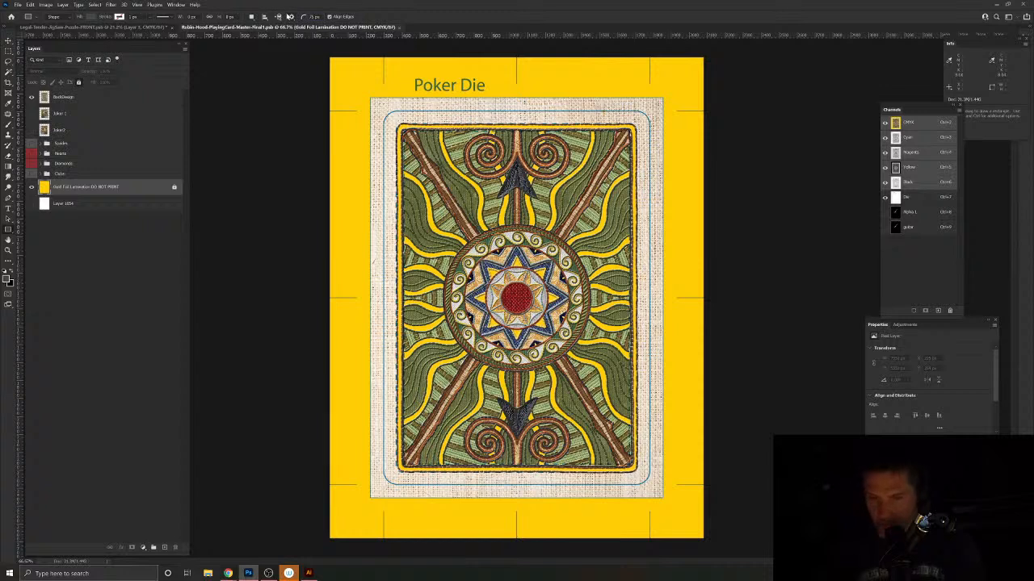
pyautogui.moveTo(490, 218); pyautogui.dragTo(651, 484)
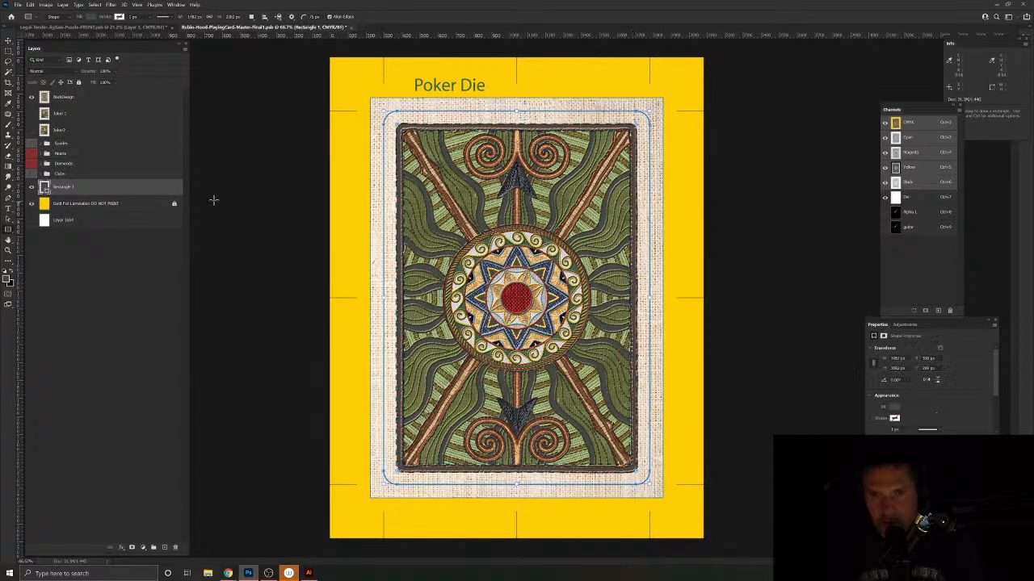
# Step: Move the rounded rectangle to the layer stack's top, load its outline as a selection on BackDesign, and hide the rectangle and gold foil layers
pyautogui.moveTo(86, 192); pyautogui.dragTo(46, 98)
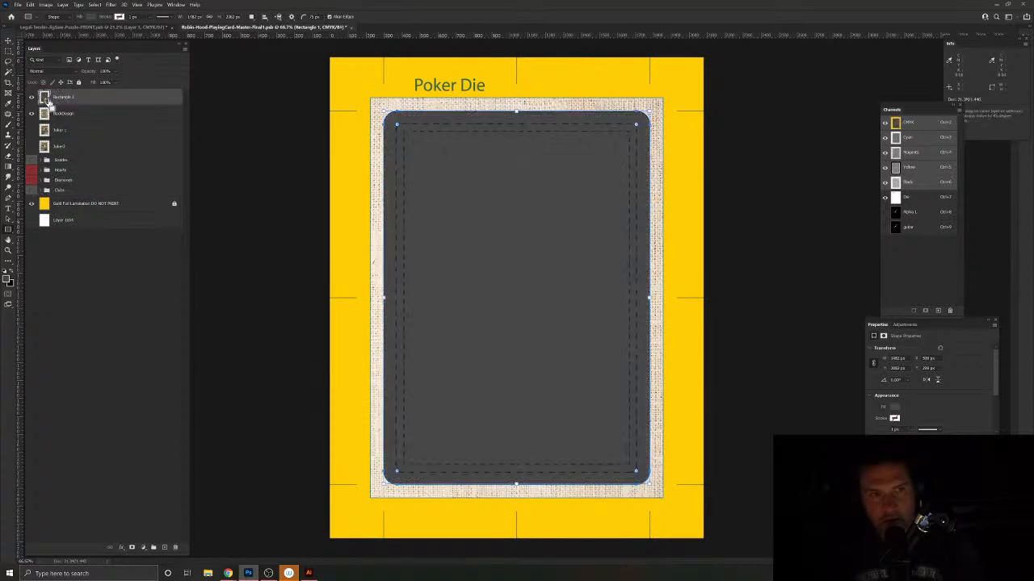
pyautogui.click(32, 97)
pyautogui.click(65, 115)
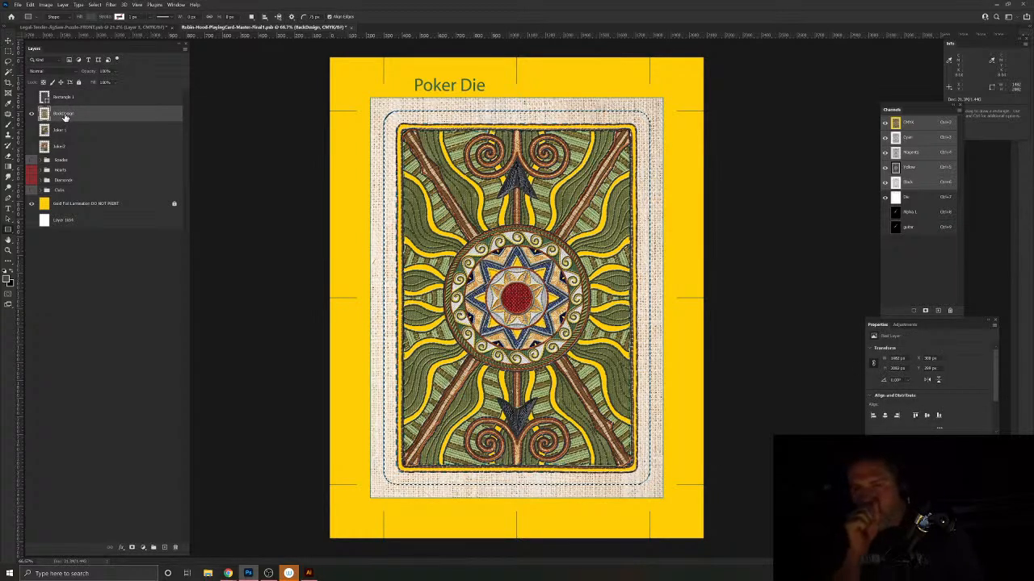
pyautogui.hotkey('ctrl', 'j')
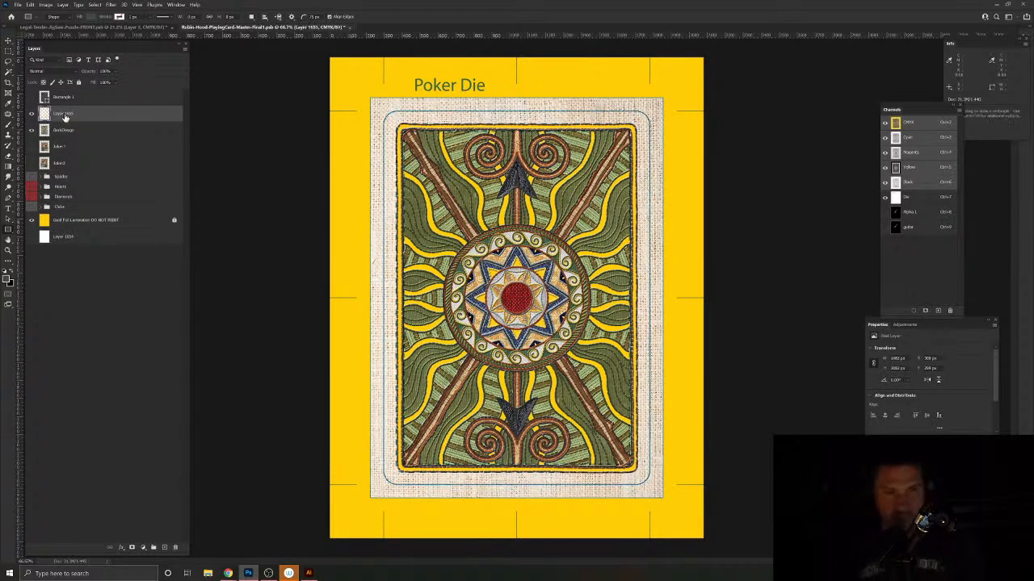
pyautogui.hotkey('ctrl', 'z')
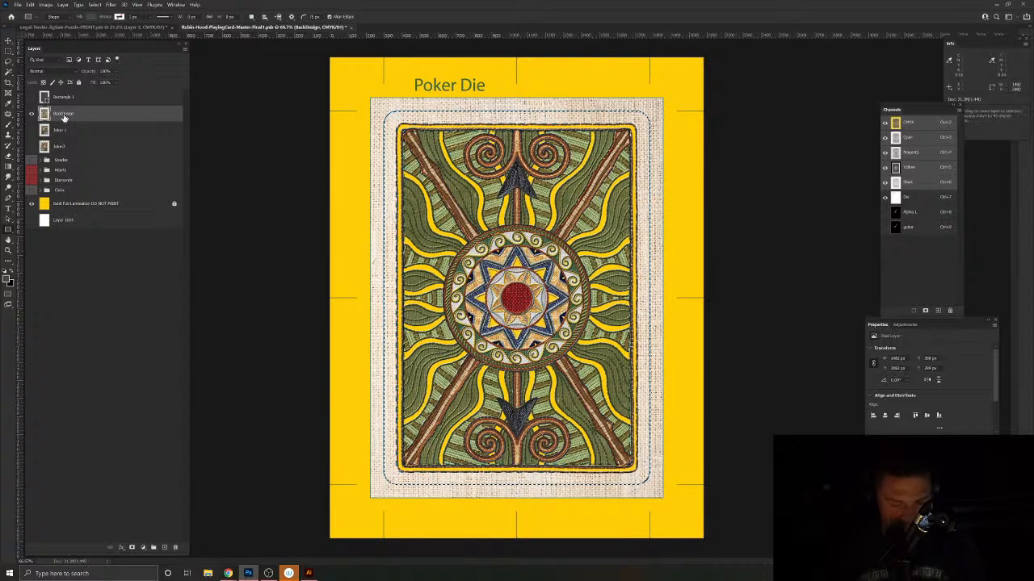
pyautogui.click(32, 205)
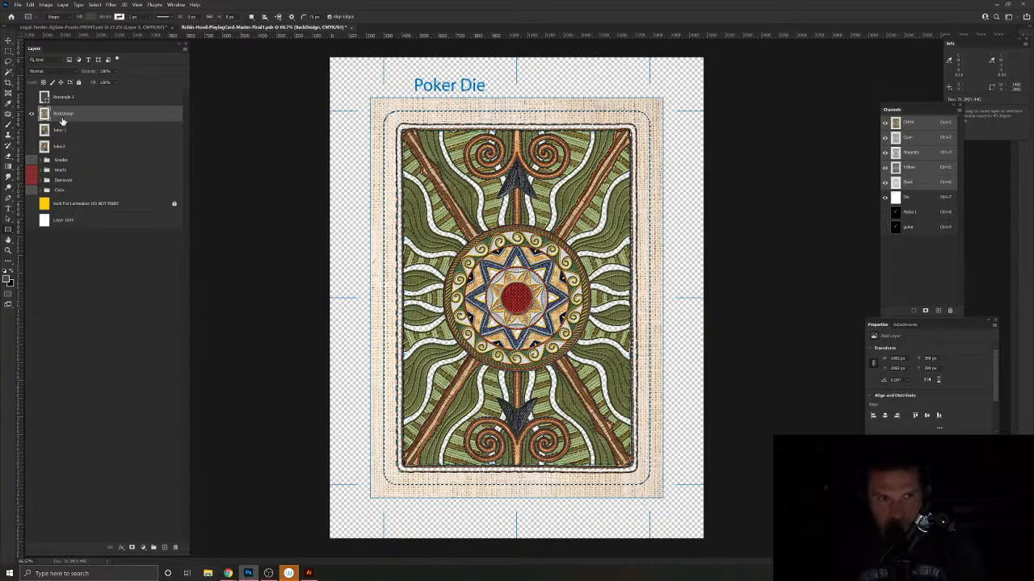
# Step: Try pasting the selected card back design into the Legal-Tender-JigSaw-Puzzle-FRONT document
pyautogui.click(89, 27)
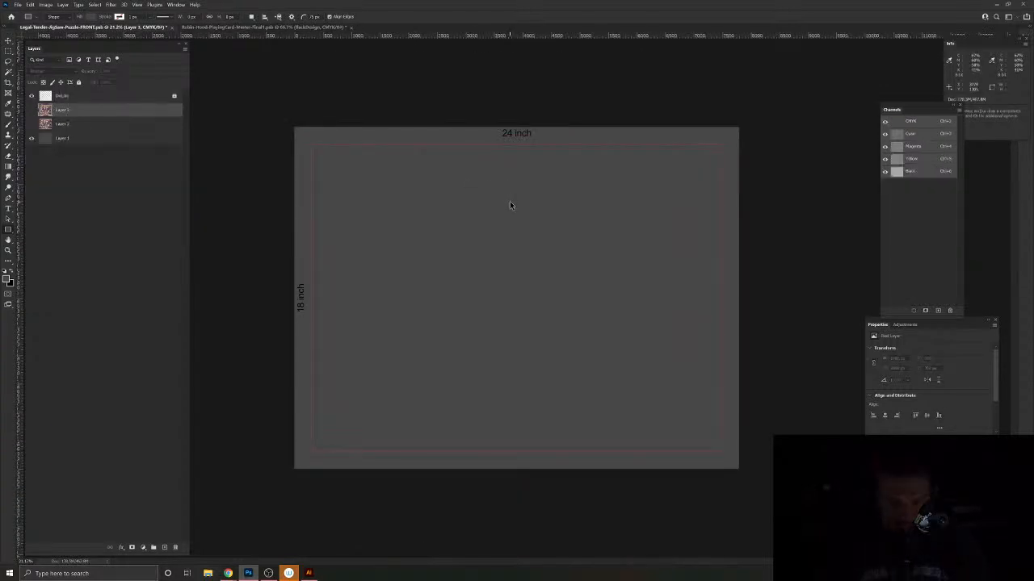
pyautogui.hotkey('ctrl', 'v')
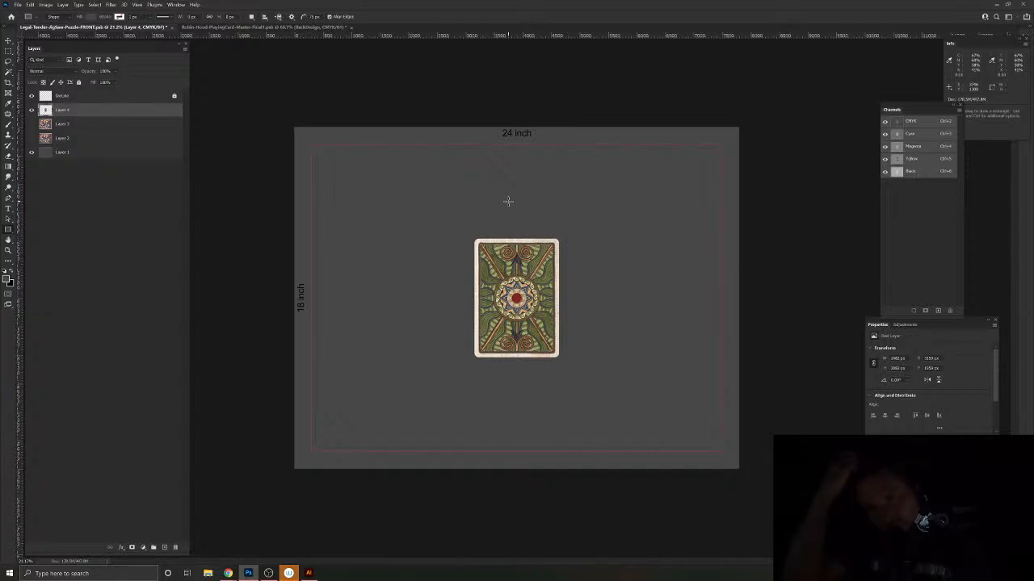
pyautogui.hotkey('ctrl', 'z')
# Step: Check the image size settings of the Robin-Hood-PlayingCard-Master-Final1 document and return to the Legal-Tender-JigSaw-Puzzle-FRONT document
pyautogui.click(230, 25)
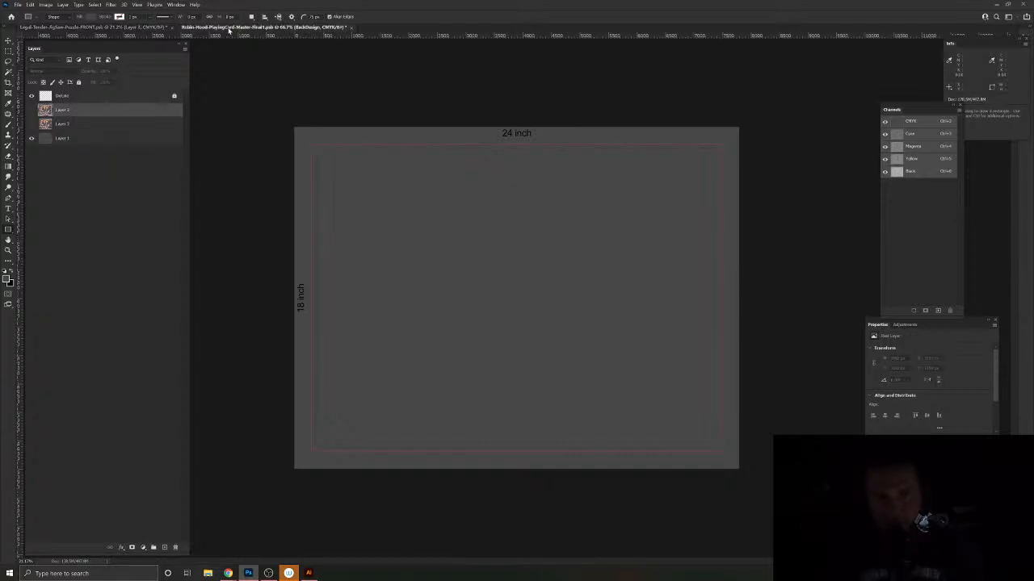
pyautogui.click(47, 7)
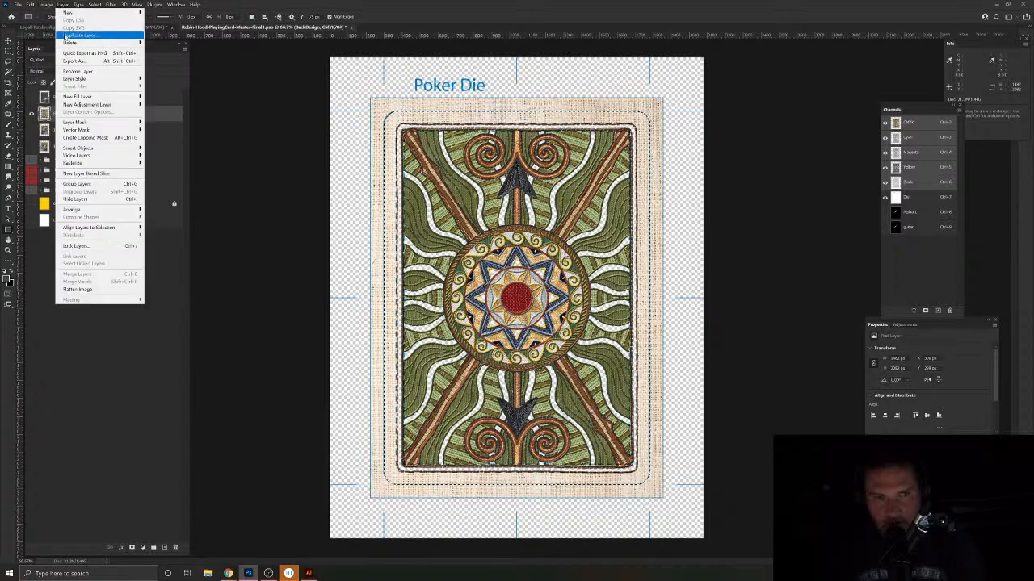
pyautogui.click(65, 60)
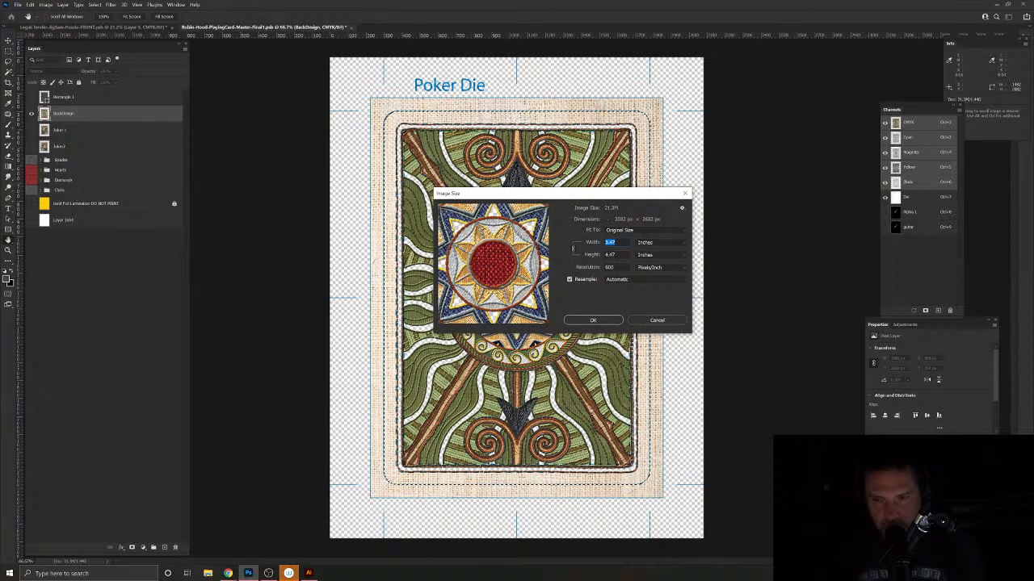
pyautogui.click(659, 321)
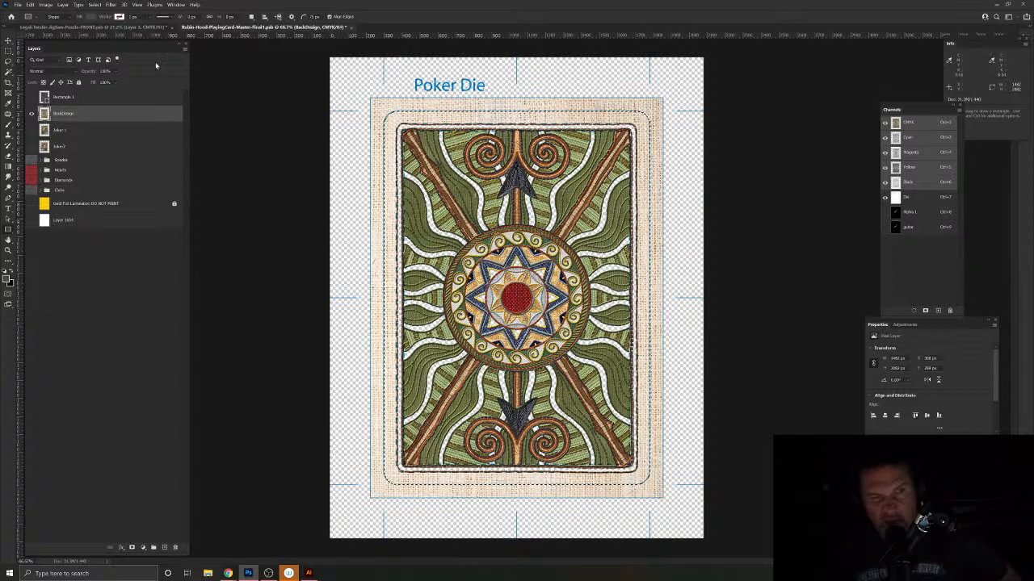
pyautogui.click(130, 26)
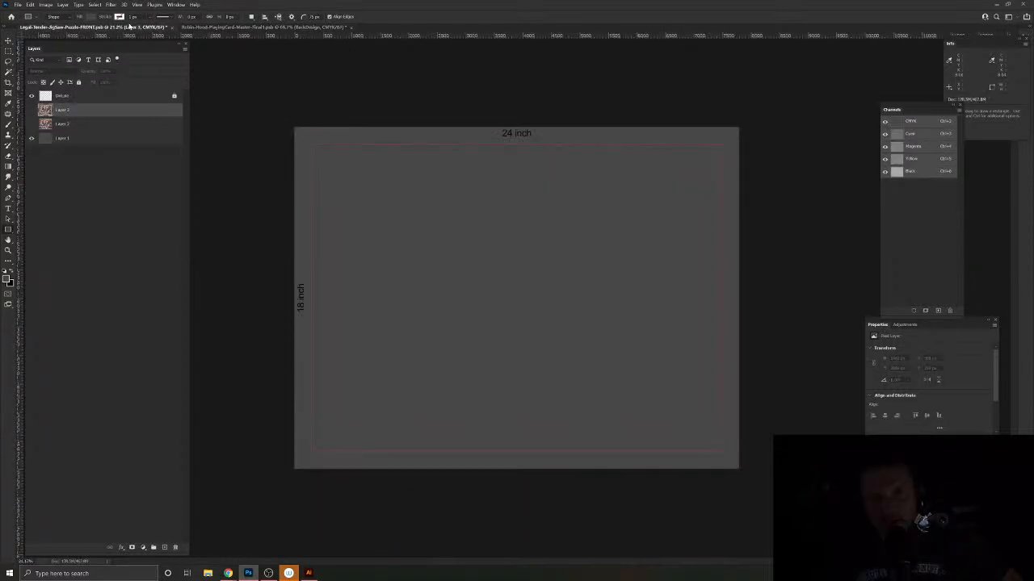
pyautogui.click(45, 5)
# Step: Resample the Robin-Hood-PlayingCard-Master-Final1 document to a resolution of 300 pixels/inch and fit it in the view
pyautogui.click(200, 31)
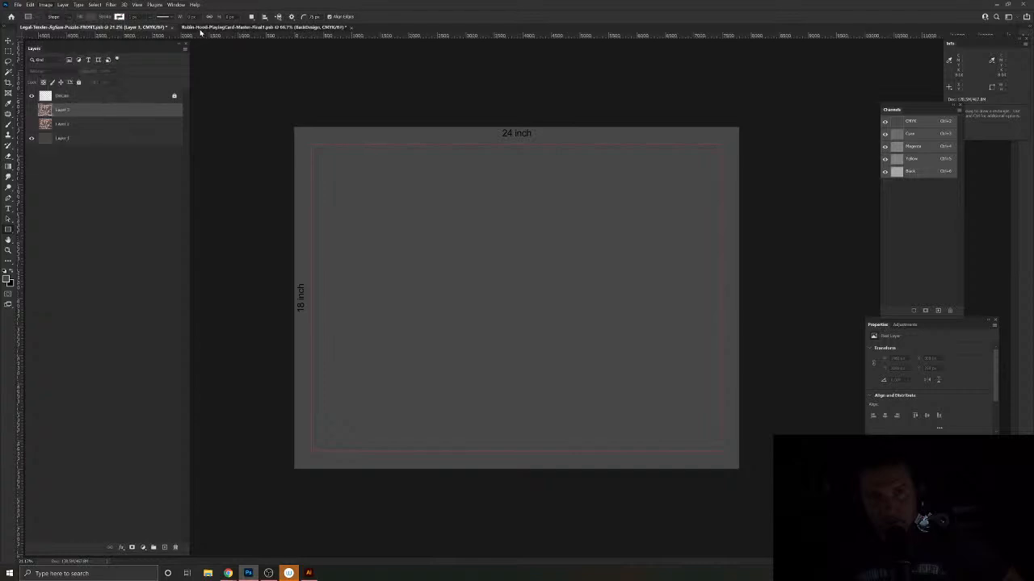
pyautogui.click(46, 5)
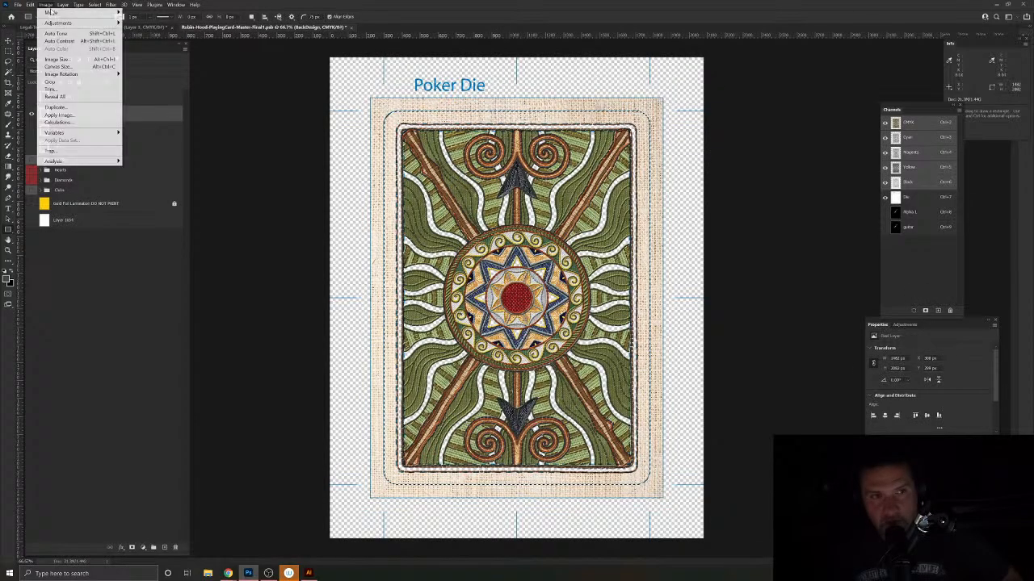
pyautogui.click(64, 65)
pyautogui.moveTo(617, 268); pyautogui.dragTo(574, 270)
pyautogui.write('300')
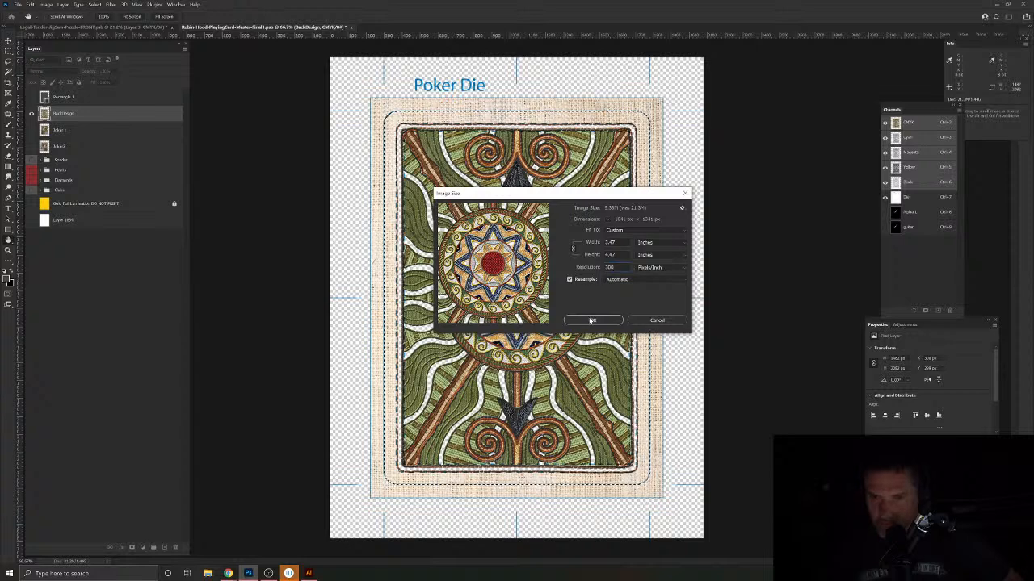
pyautogui.click(592, 319)
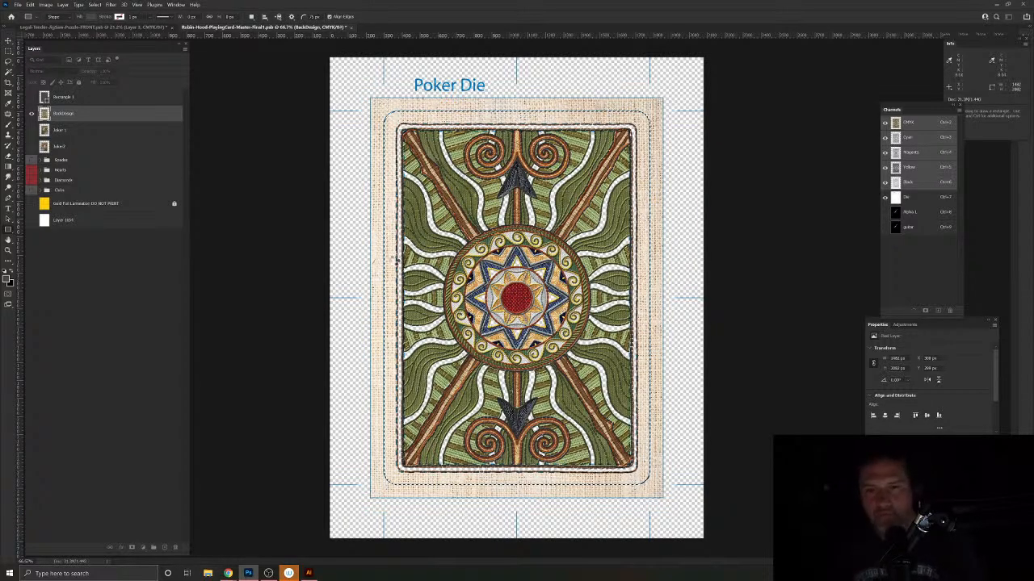
pyautogui.hotkey('ctrl', '0')
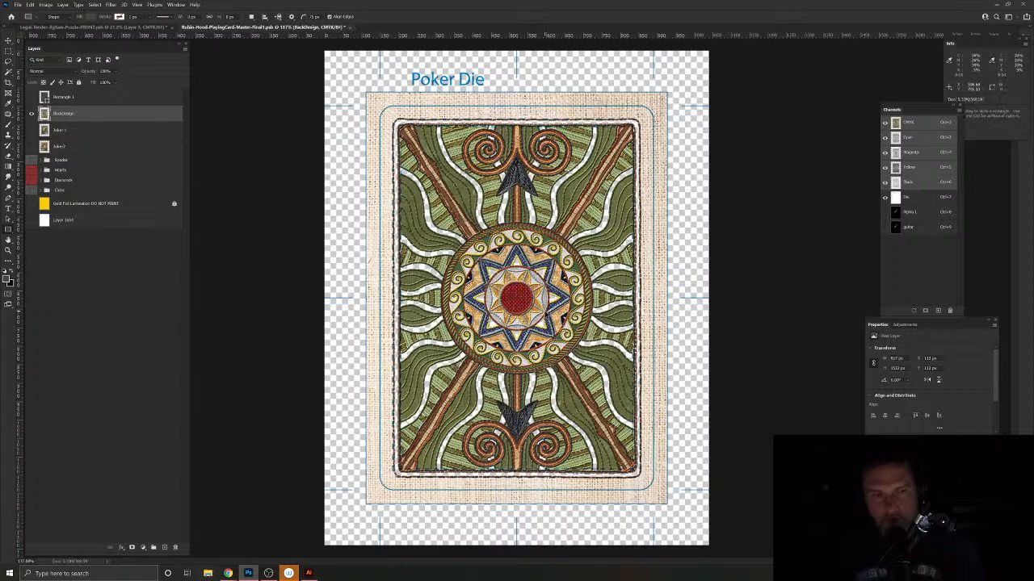
# Step: Try pasting the whole card back artwork, including its bleed area, into the puzzle document and undo the paste
pyautogui.hotkey('ctrl', 'a')
pyautogui.click(139, 28)
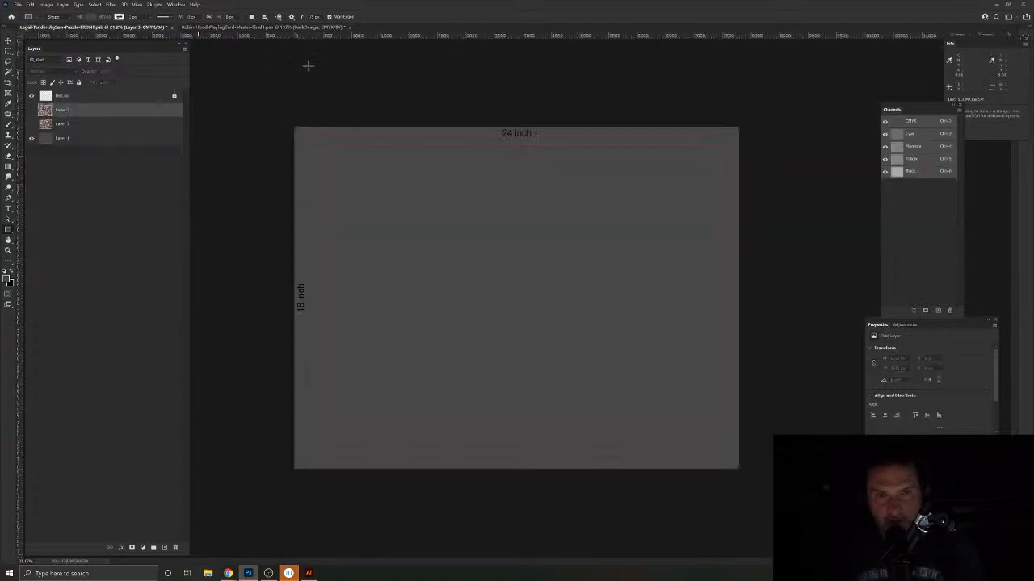
pyautogui.hotkey('ctrl', 'v')
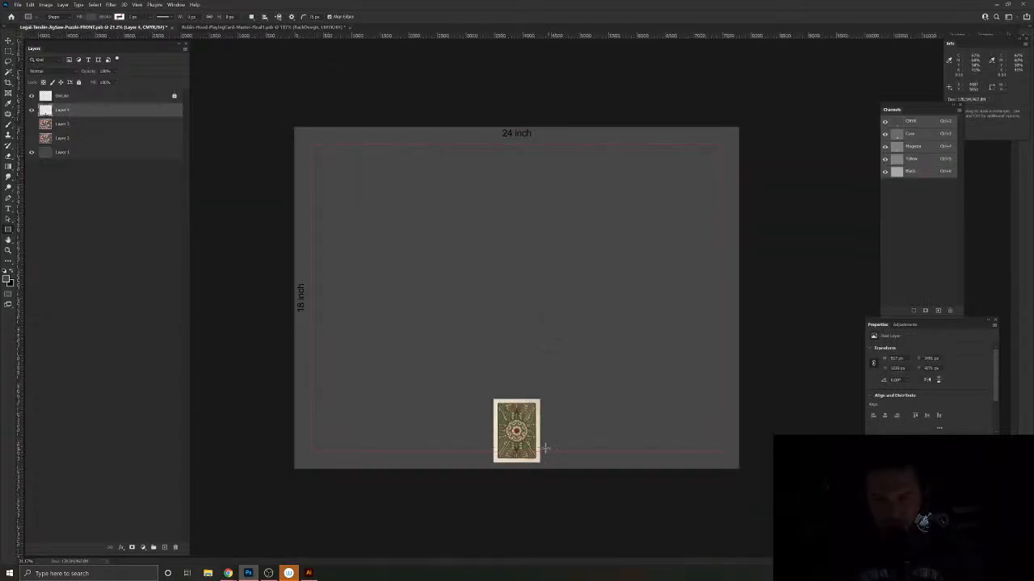
pyautogui.scroll(4, 545, 448)
pyautogui.scroll(-3, 549, 465)
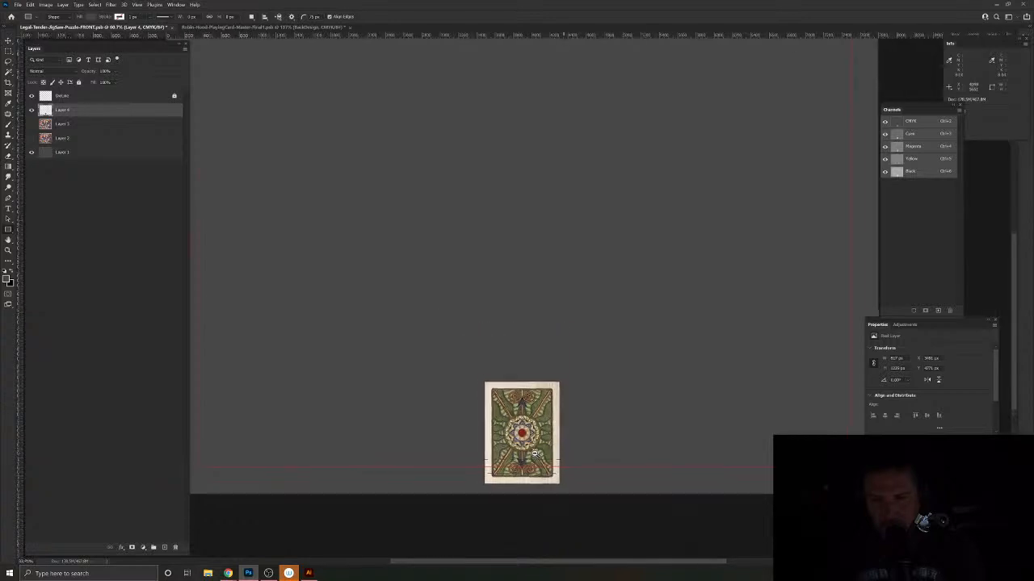
pyautogui.hotkey('ctrl', 'z')
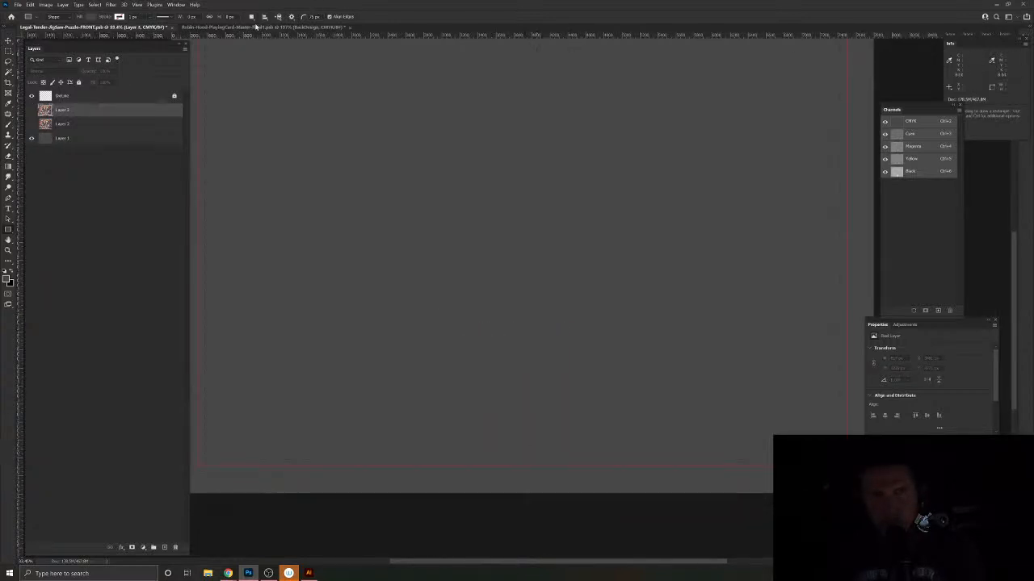
# Step: Load the Rectangle 1 outline as a selection, copy the BackDesign artwork inside it, and paste it into the puzzle document
pyautogui.click(255, 27)
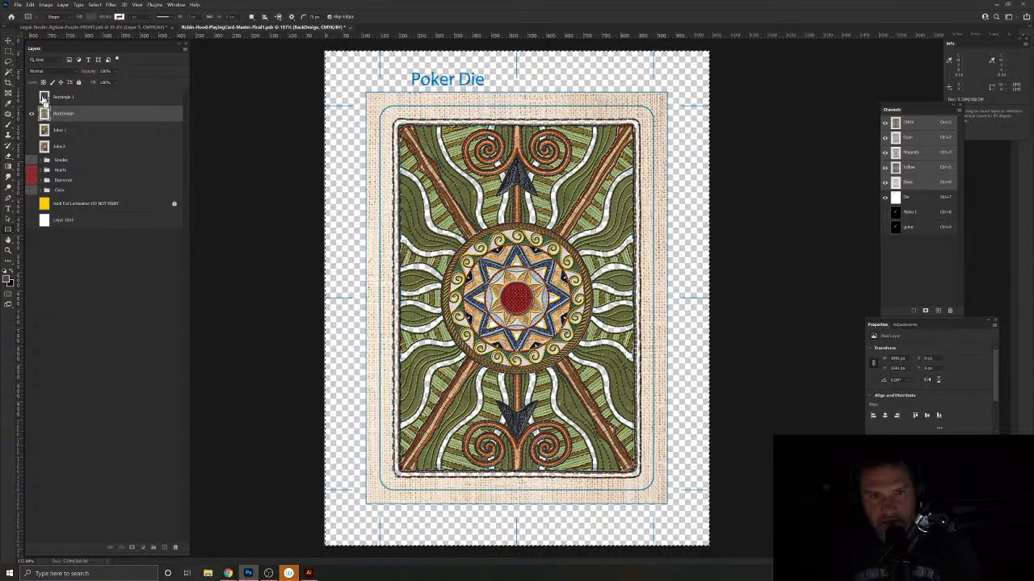
pyautogui.keyDown('ctrl'); pyautogui.click(44, 97); pyautogui.keyUp('ctrl')
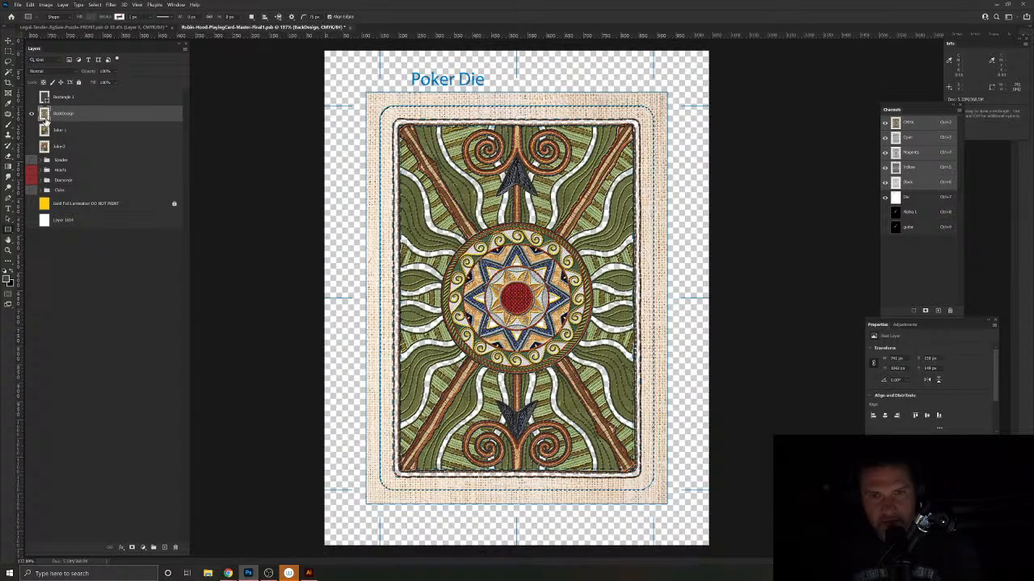
pyautogui.hotkey('ctrl', 'c')
pyautogui.click(87, 27)
pyautogui.hotkey('ctrl', 'v')
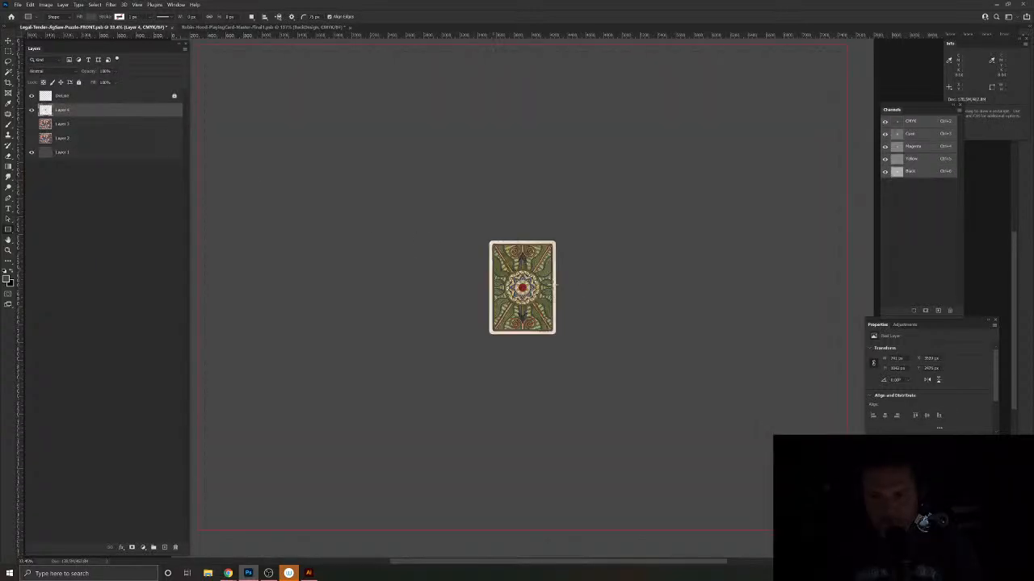
pyautogui.moveTo(554, 284)
pyautogui.mouseDown()
pyautogui.moveTo(536, 274)
pyautogui.moveTo(573, 292)
pyautogui.mouseUp()
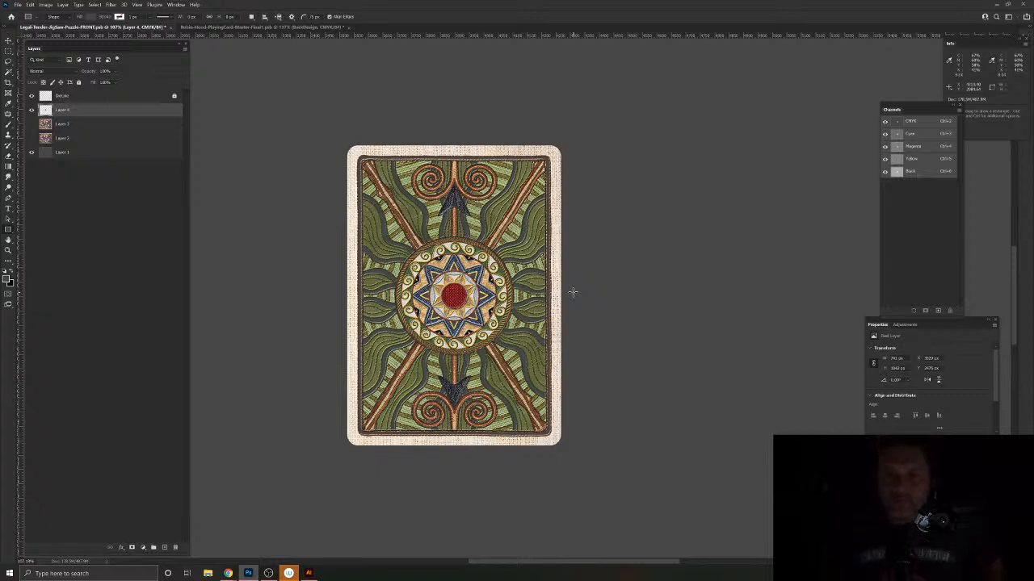
# Step: Add a new layer directly above Layer 1 and fill it with gold-yellow (H 49, S 87, B 80)
pyautogui.click(98, 159)
pyautogui.click(164, 548)
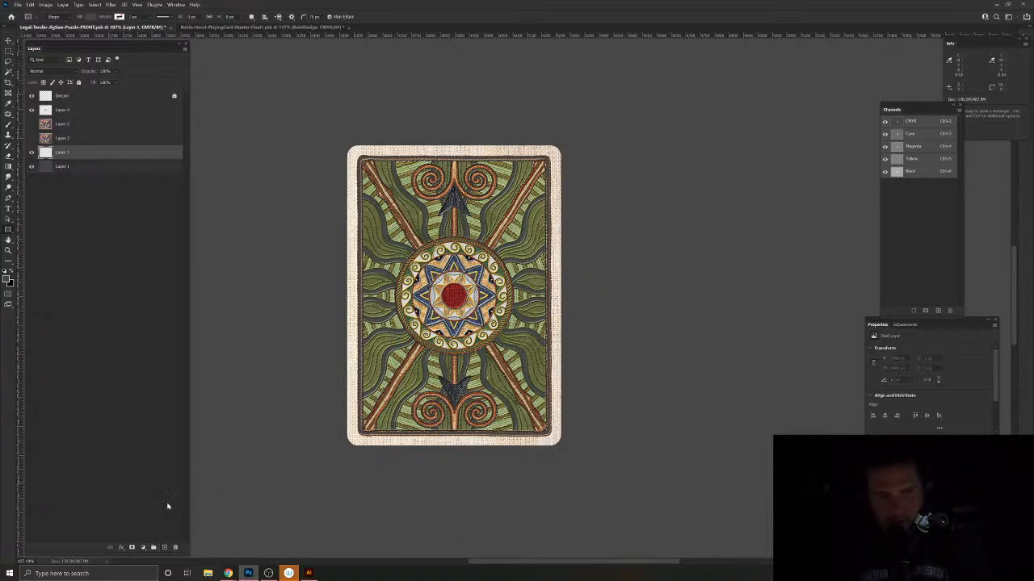
pyautogui.click(9, 280)
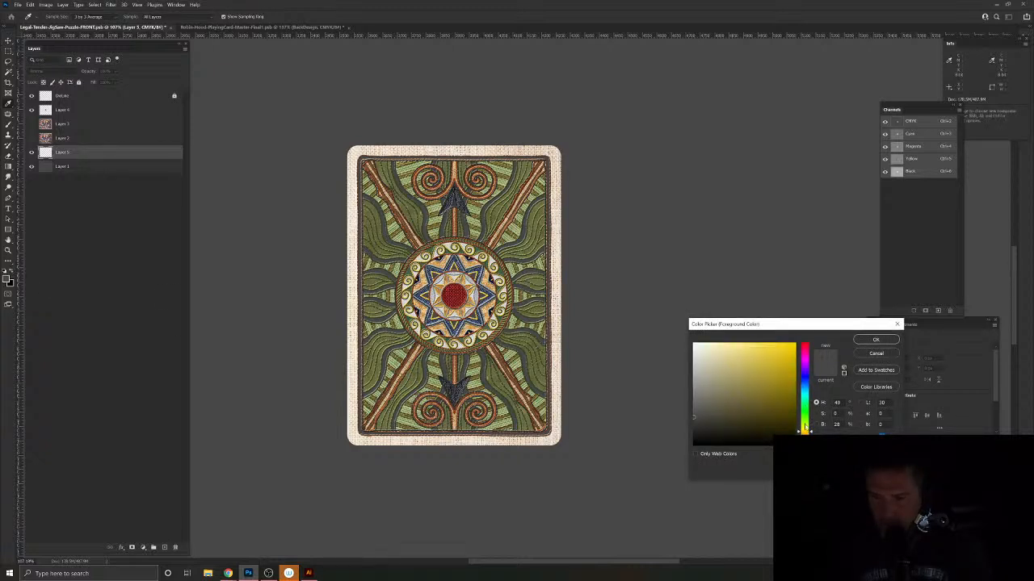
pyautogui.click(794, 361)
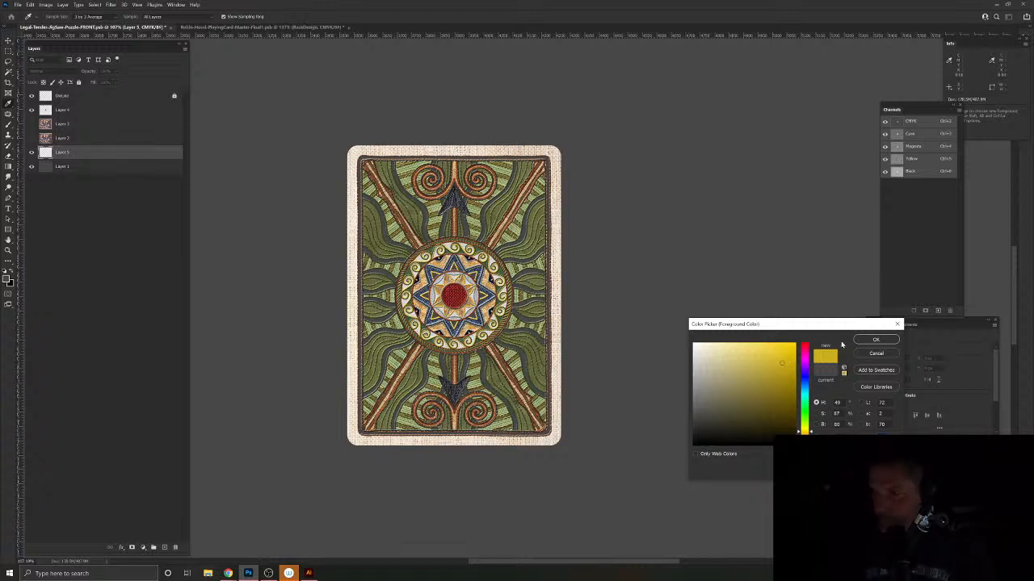
pyautogui.click(873, 340)
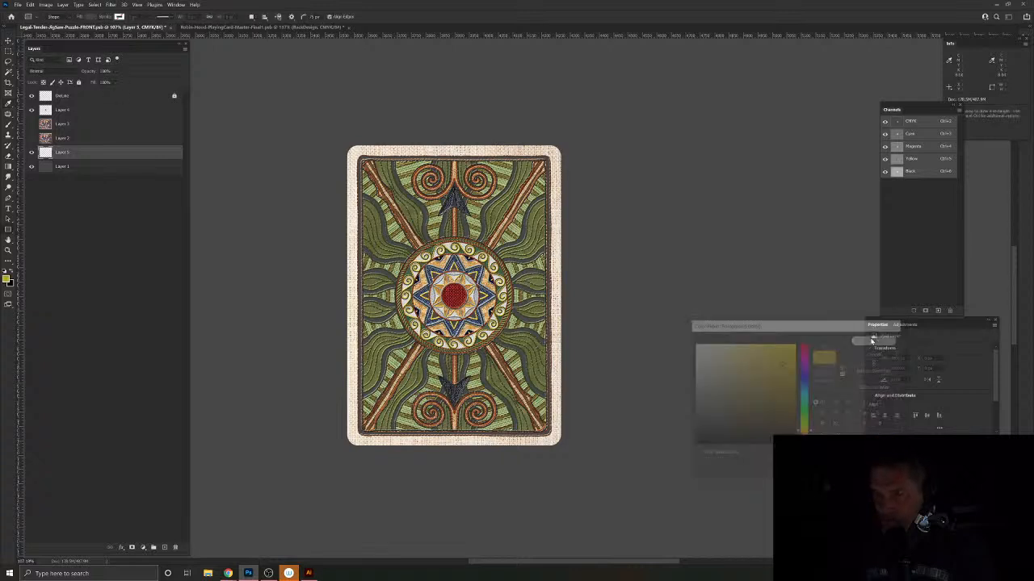
pyautogui.hotkey('alt', 'BackSpace')
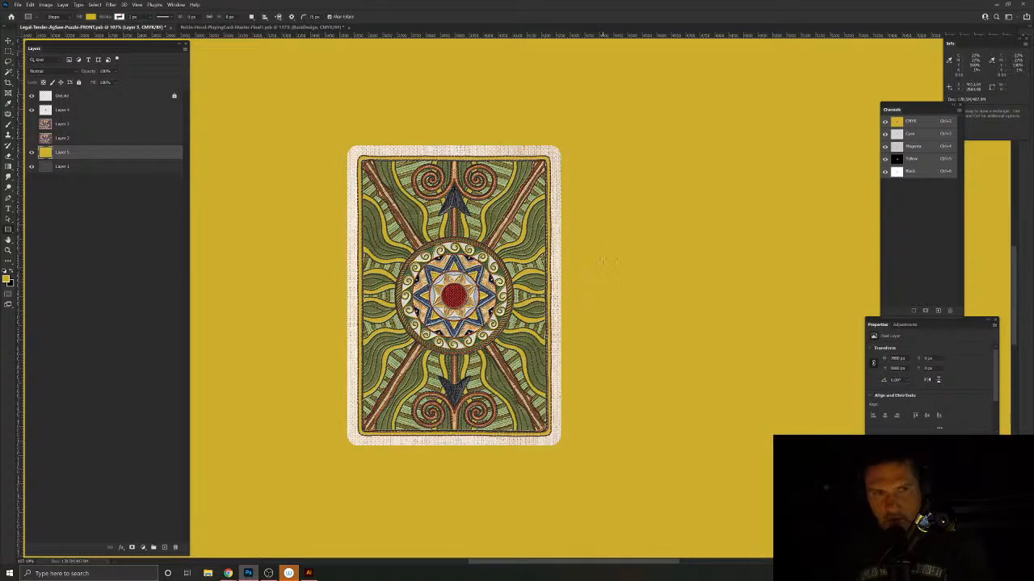
# Step: Move the card back slightly down and left of the canvas centre and rotate it about 11 degrees counter-clockwise
pyautogui.click(58, 109)
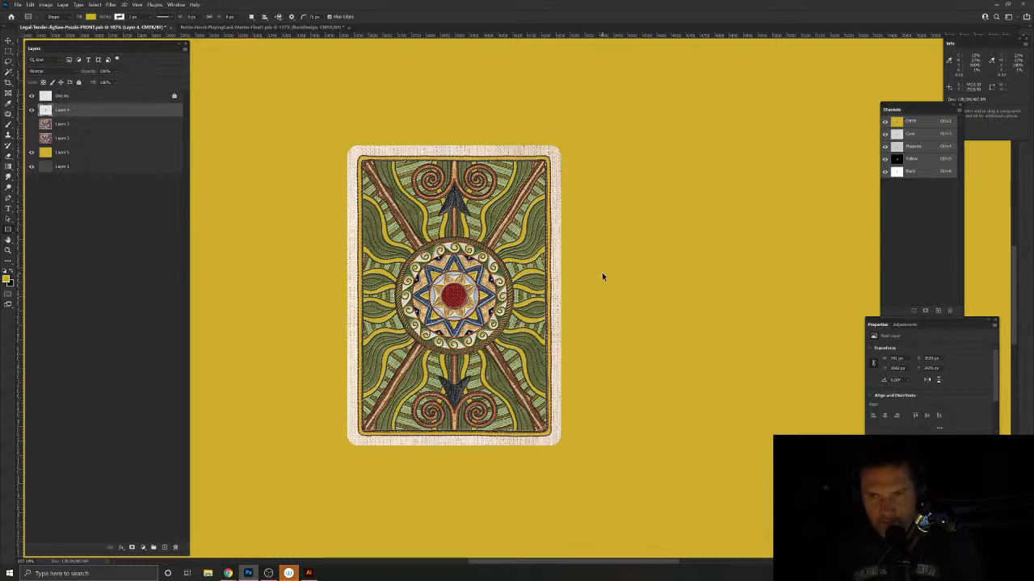
pyautogui.hotkey('ctrl', 't')
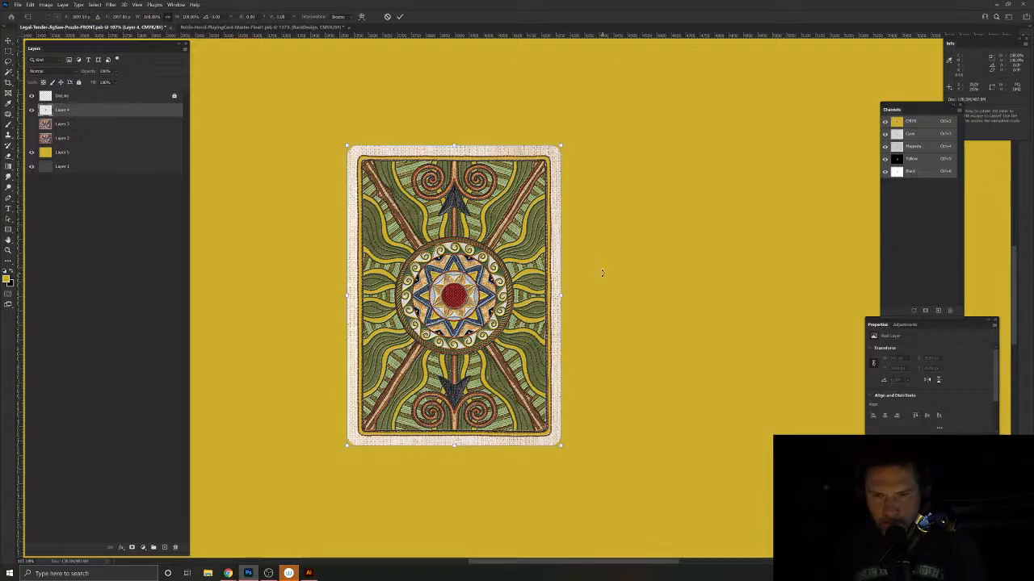
pyautogui.press('Return')
pyautogui.press('u')
pyautogui.scroll(2, 490, 275)
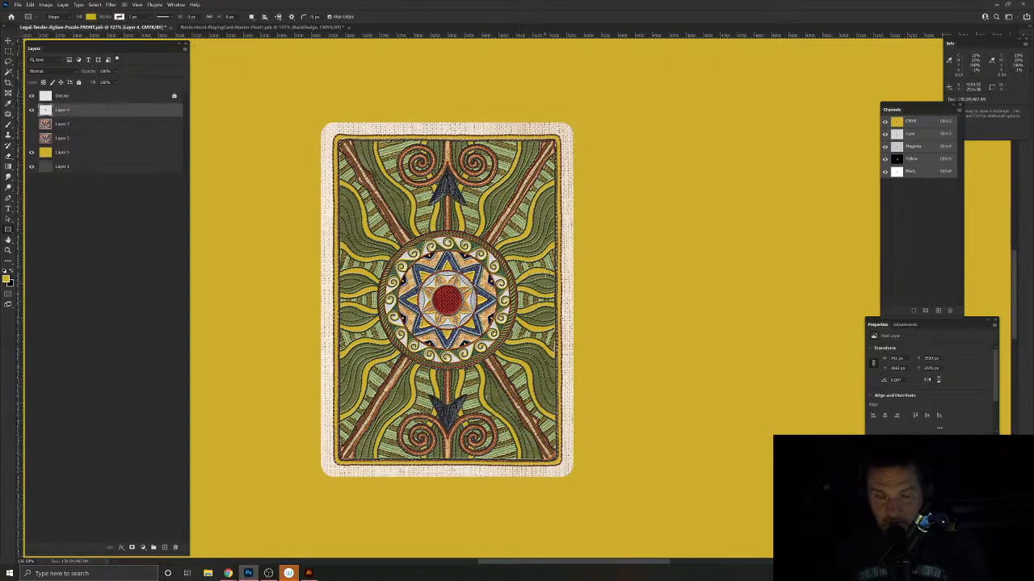
pyautogui.scroll(-6, 555, 271)
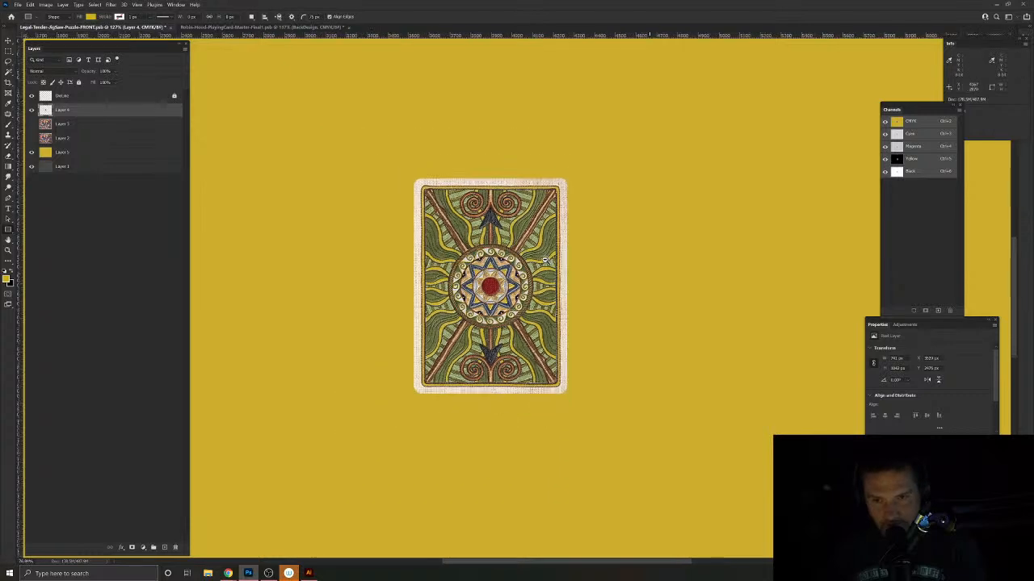
pyautogui.scroll(-2, 531, 256)
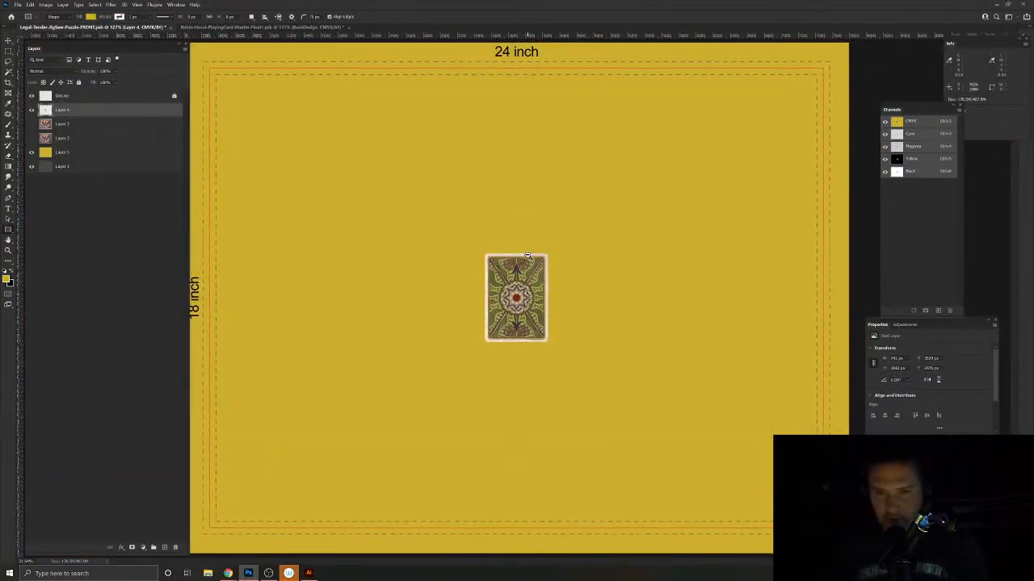
pyautogui.press('v')
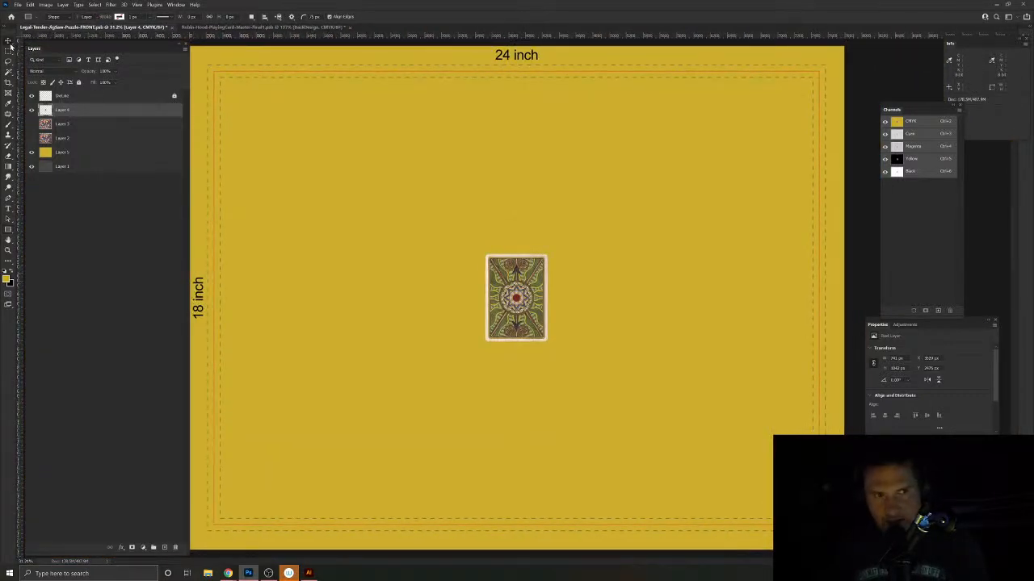
pyautogui.moveTo(525, 267); pyautogui.dragTo(471, 283)
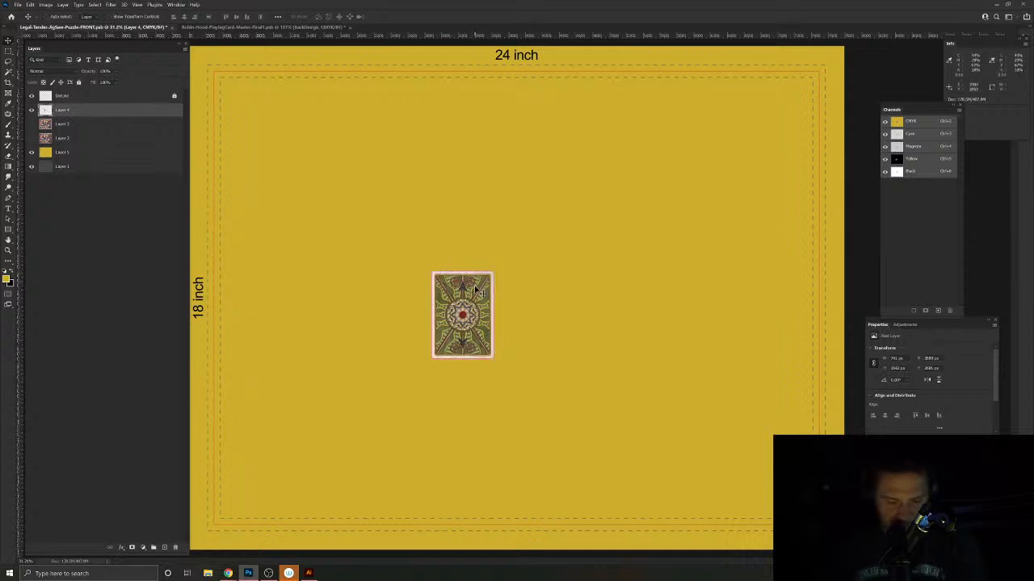
pyautogui.hotkey('ctrl', 't')
pyautogui.moveTo(566, 365); pyautogui.dragTo(554, 332)
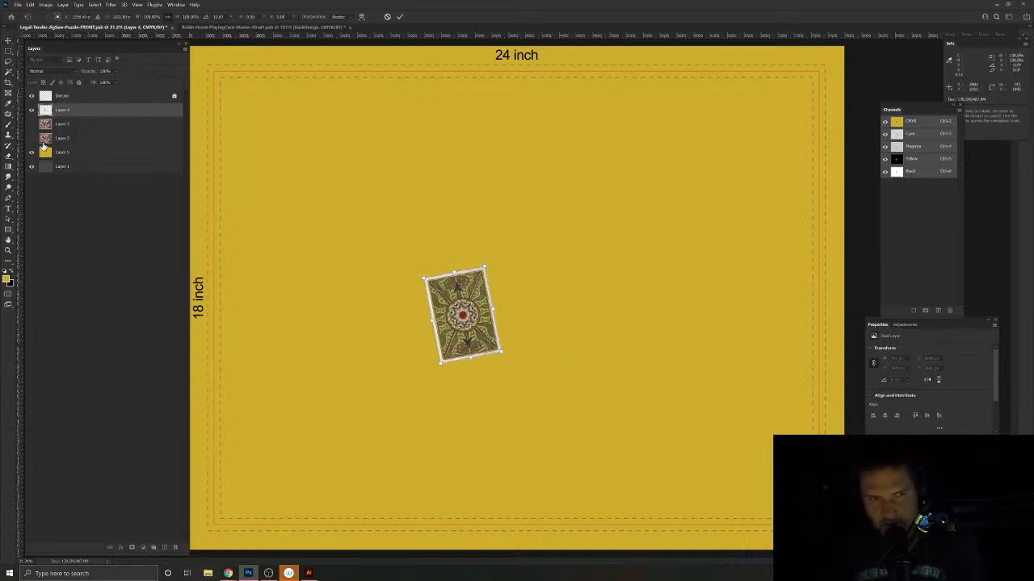
# Step: Hide the gold-yellow fill layer and show the cropped forest floor layer, Layer 3, behind the card
pyautogui.click(31, 152)
pyautogui.click(32, 138)
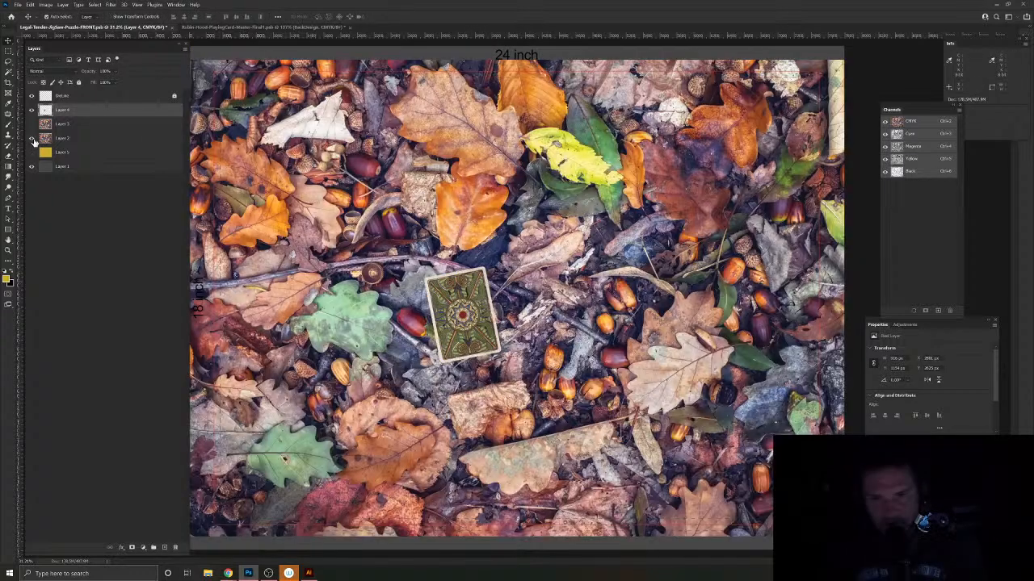
pyautogui.click(31, 138)
pyautogui.click(31, 123)
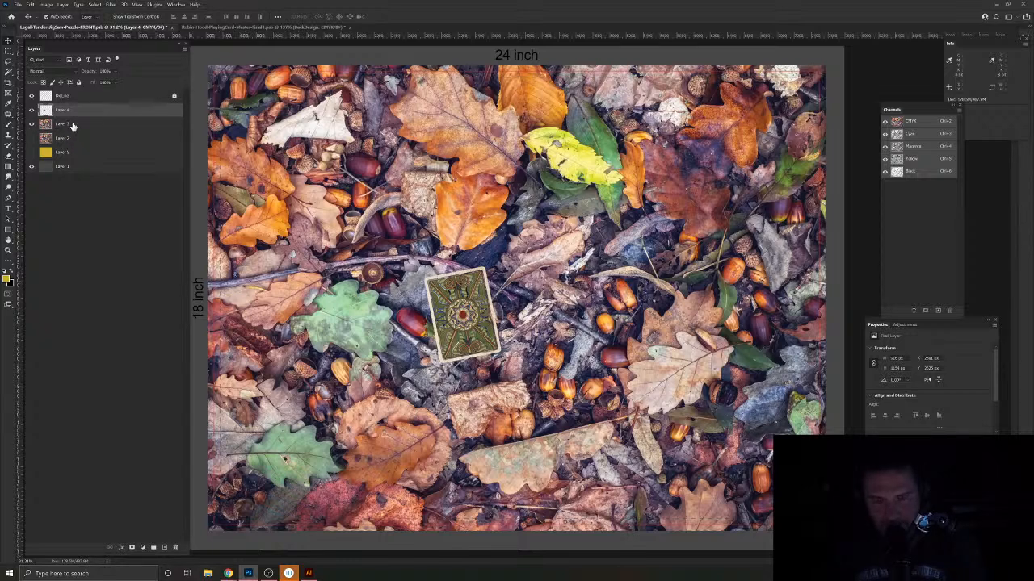
# Step: Scale the cropped forest floor layer, Layer 3, down to about 73% around its centre
pyautogui.click(72, 125)
pyautogui.hotkey('ctrl', 't')
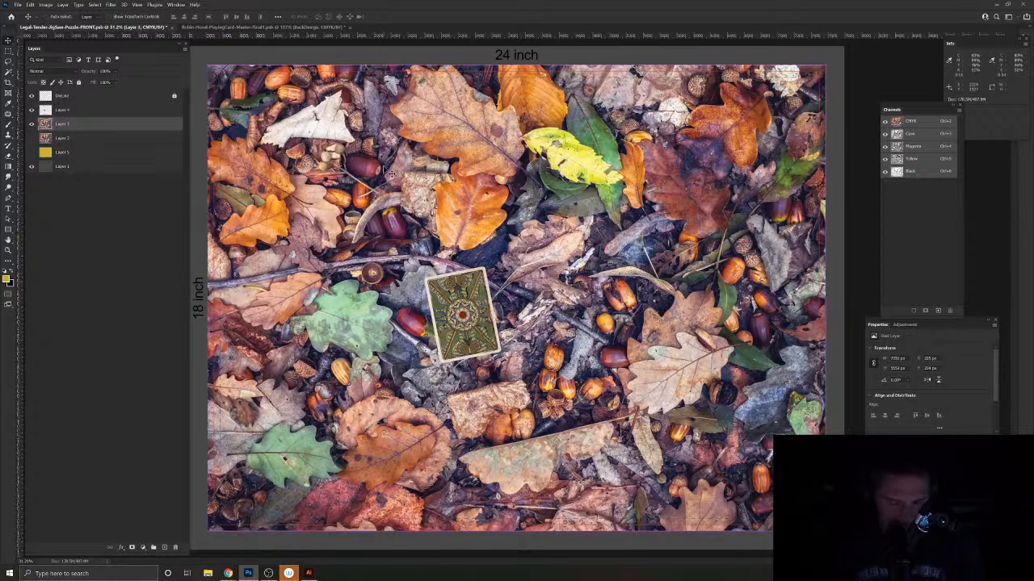
pyautogui.moveTo(827, 65); pyautogui.dragTo(738, 114)
pyautogui.moveTo(737, 114); pyautogui.dragTo(736, 114)
pyautogui.press('Return')
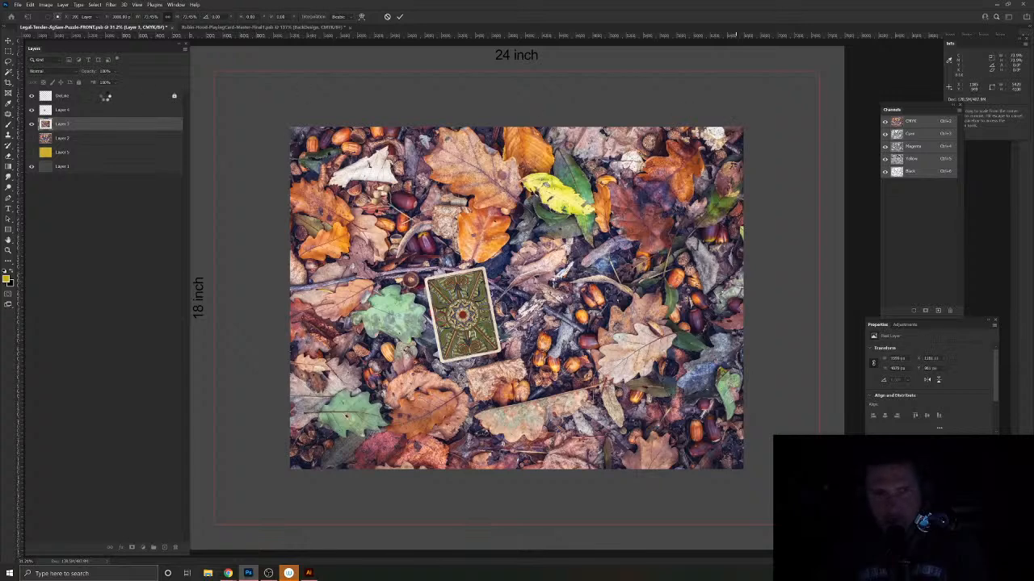
# Step: Hide the cropped forest floor on Layer 3 and show the full forest floor image on Layer 2 instead
pyautogui.click(32, 123)
pyautogui.click(32, 137)
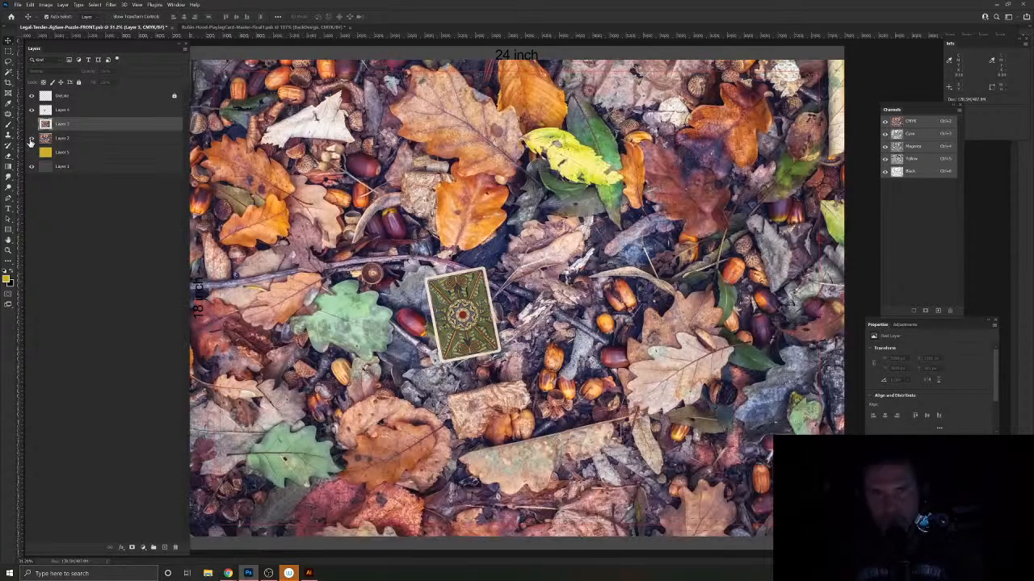
pyautogui.press('ctrl')
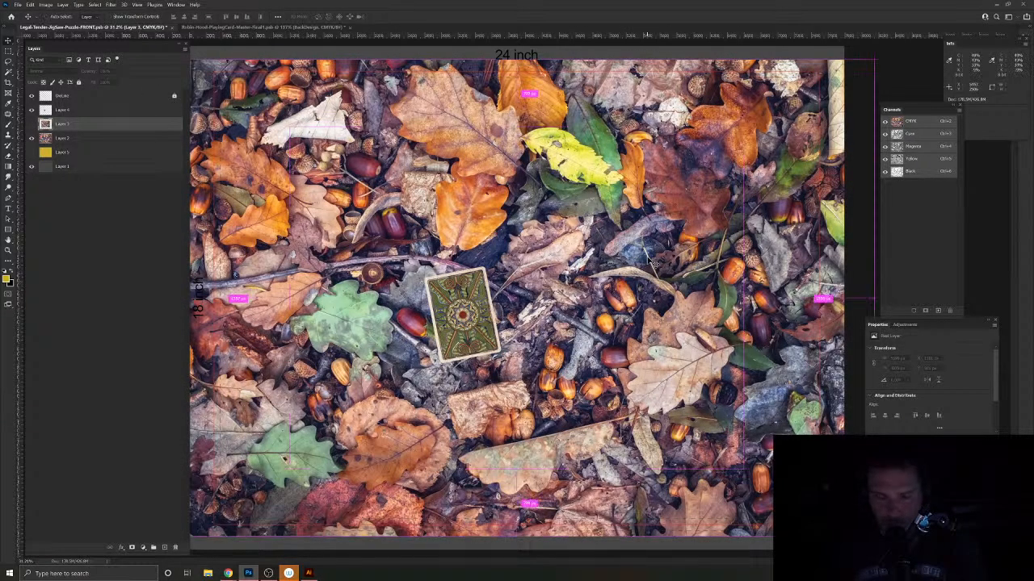
# Step: Scale the forest floor on Layer 2 down to about 70% and shift it left to the left margin guide
pyautogui.click(108, 137)
pyautogui.hotkey('ctrl', 't')
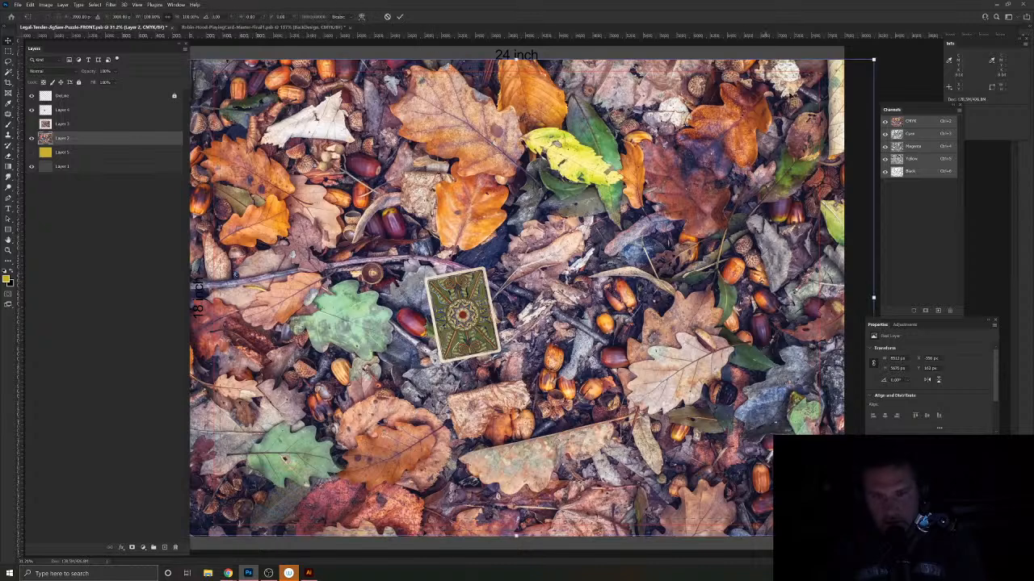
pyautogui.moveTo(871, 57); pyautogui.dragTo(749, 102)
pyautogui.moveTo(626, 329); pyautogui.dragTo(566, 330)
pyautogui.press('Return')
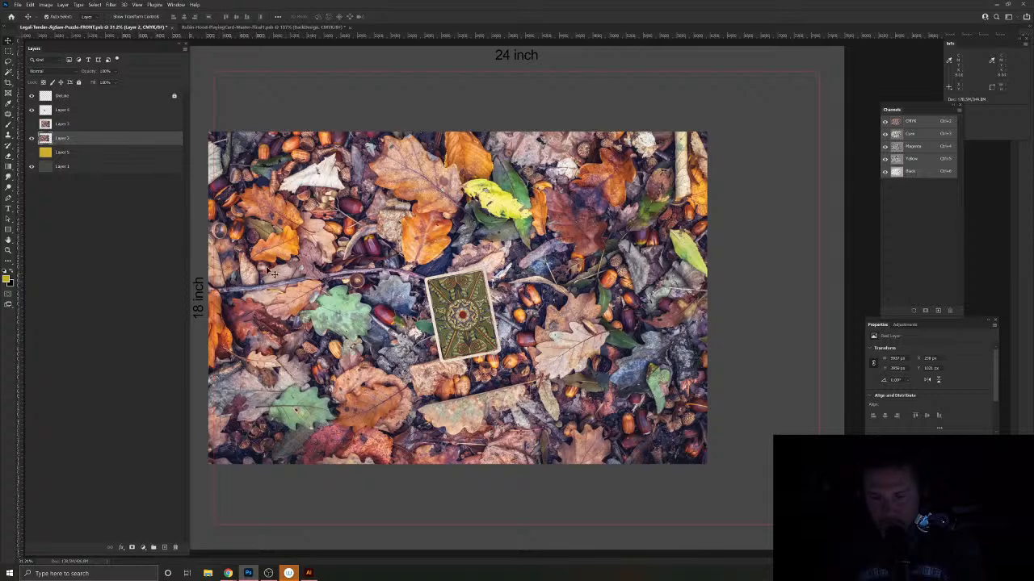
# Step: Duplicate the forest floor towards the right margin guide and erase the copy's left edge around the green leaf left of the card
pyautogui.moveTo(366, 346); pyautogui.dragTo(485, 353)
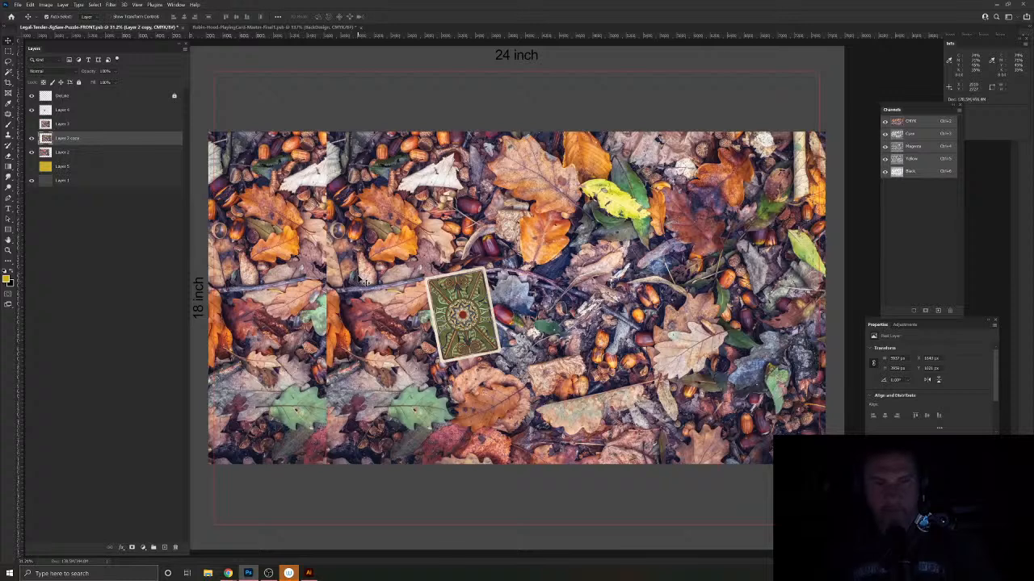
pyautogui.click(8, 155)
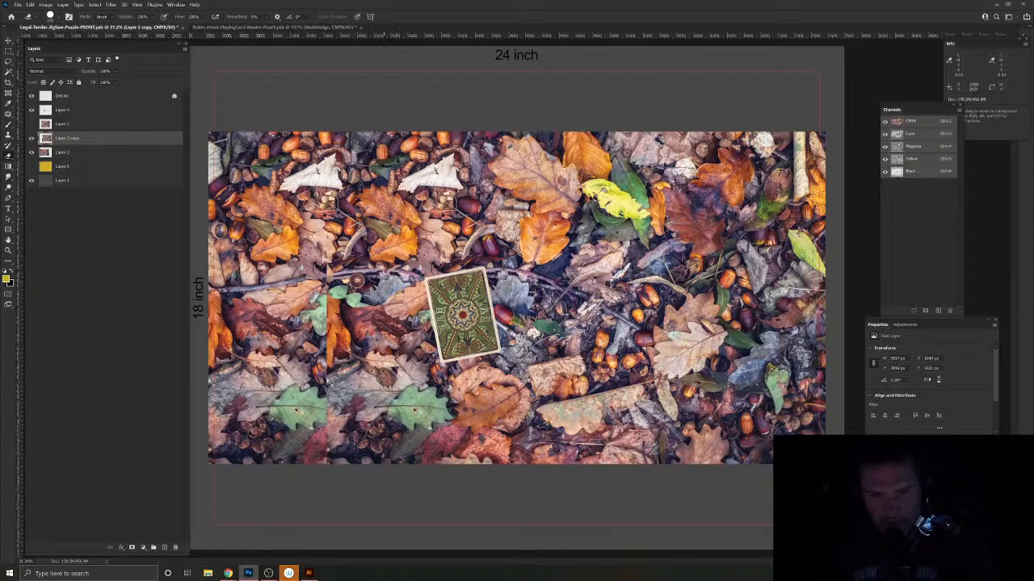
pyautogui.moveTo(377, 304)
pyautogui.mouseDown()
pyautogui.moveTo(381, 321)
pyautogui.moveTo(332, 331)
pyautogui.moveTo(363, 343)
pyautogui.mouseUp()
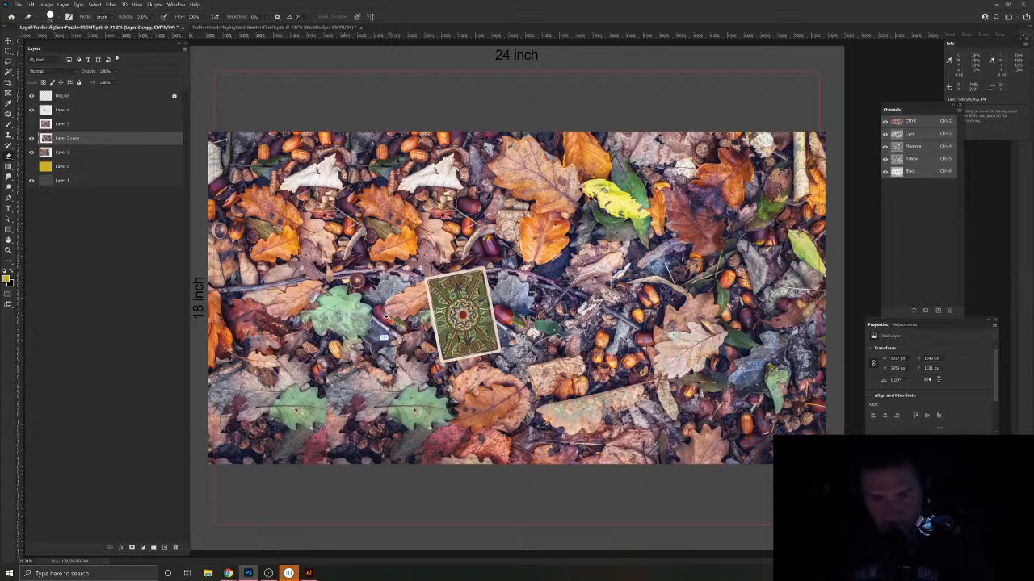
pyautogui.moveTo(387, 317); pyautogui.dragTo(450, 351)
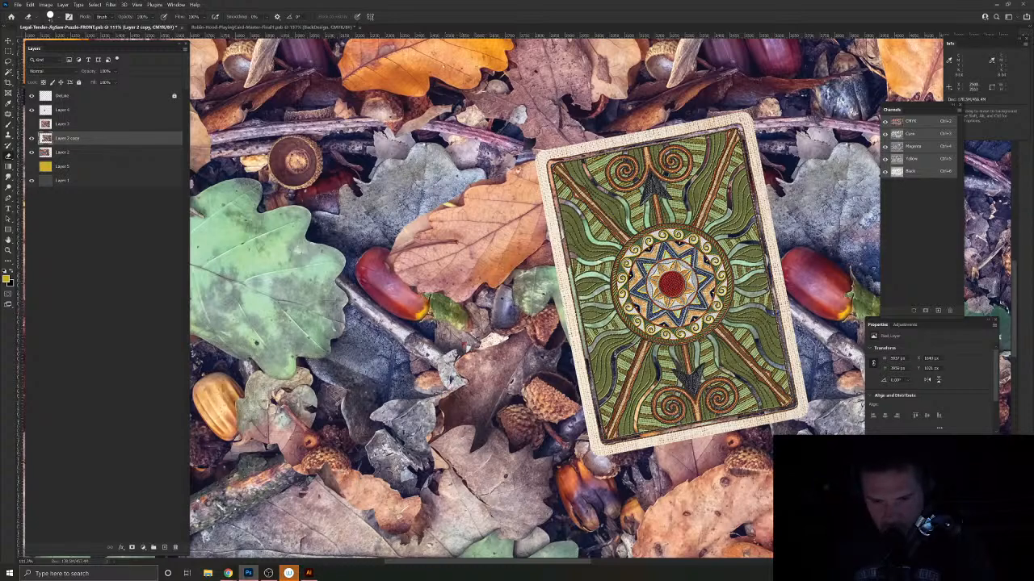
# Step: Erase more of Layer 2 copy's left edge along the leaf and acorn outlines below the green leaf to blend the seam
pyautogui.moveTo(429, 294); pyautogui.dragTo(462, 164)
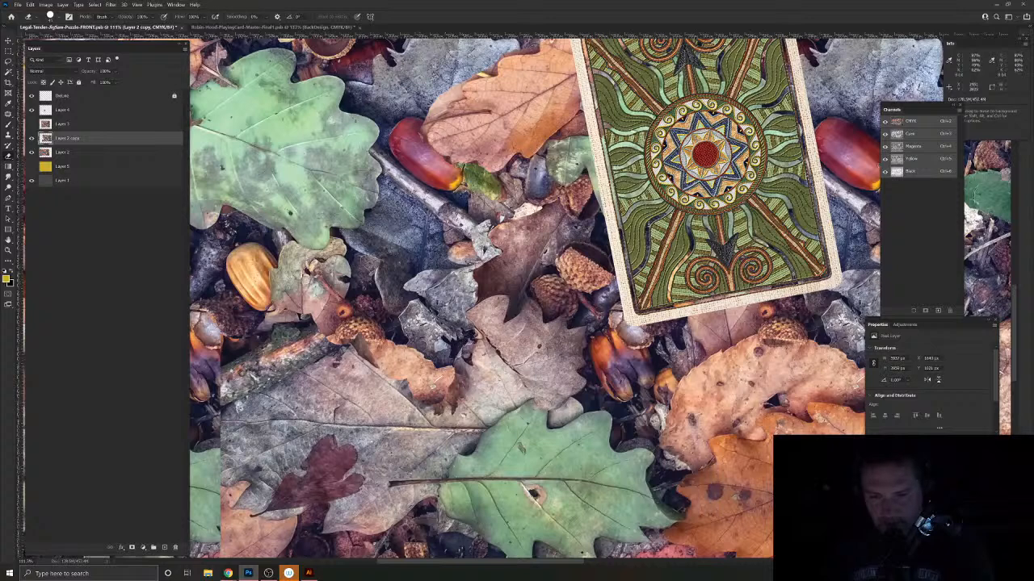
pyautogui.moveTo(457, 403); pyautogui.dragTo(442, 406)
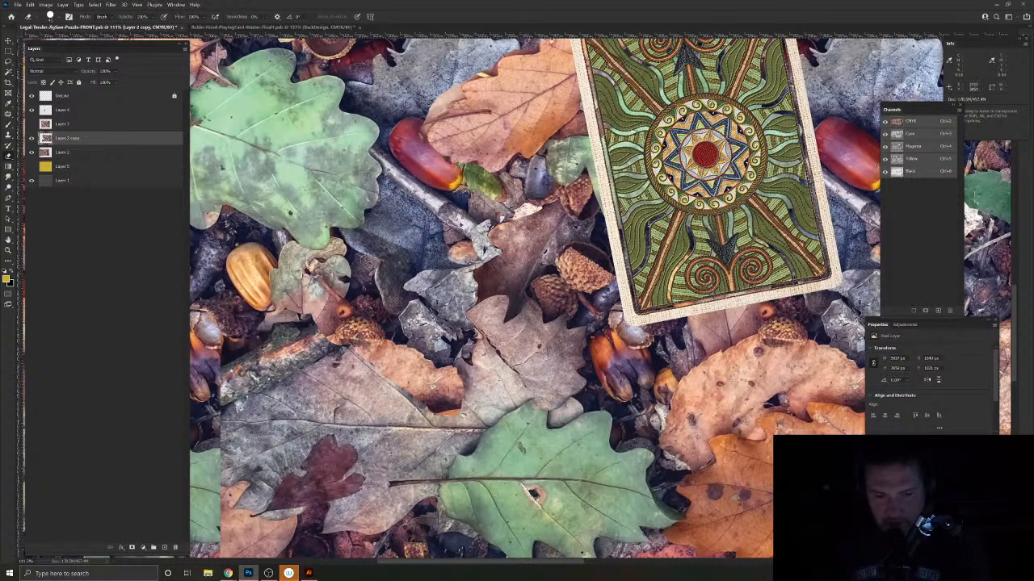
pyautogui.moveTo(442, 406)
pyautogui.mouseDown()
pyautogui.moveTo(634, 393)
pyautogui.moveTo(683, 401)
pyautogui.mouseUp()
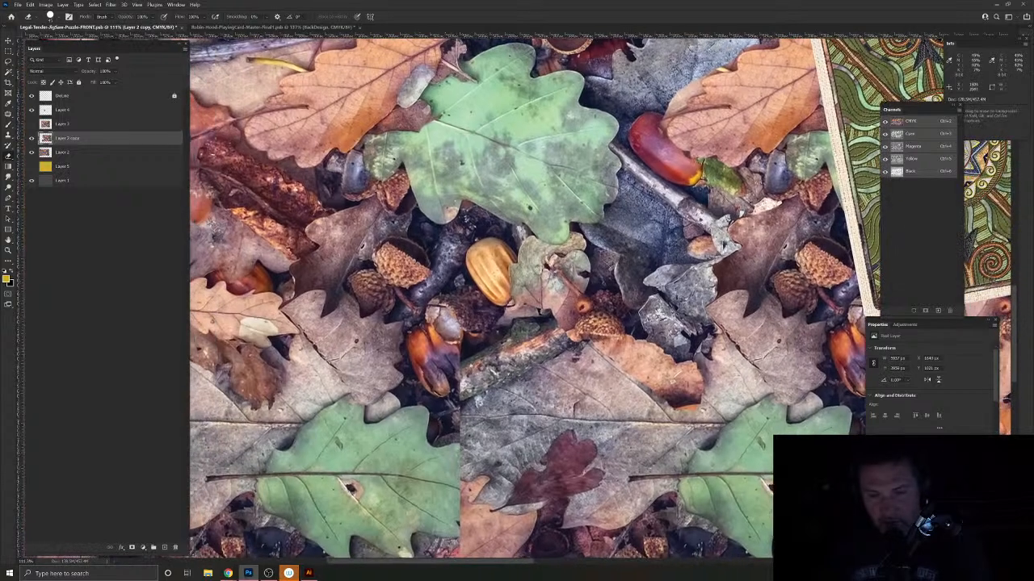
pyautogui.moveTo(568, 336)
pyautogui.mouseDown()
pyautogui.moveTo(469, 389)
pyautogui.moveTo(552, 331)
pyautogui.moveTo(481, 373)
pyautogui.moveTo(467, 349)
pyautogui.mouseUp()
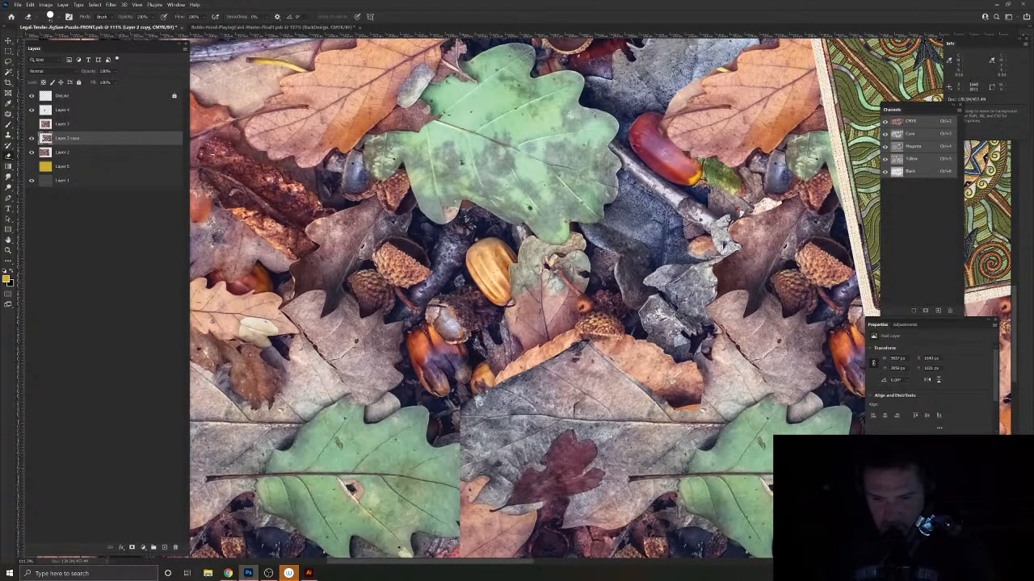
pyautogui.moveTo(475, 402)
pyautogui.mouseDown()
pyautogui.moveTo(458, 243)
pyautogui.moveTo(446, 283)
pyautogui.mouseUp()
pyautogui.moveTo(456, 235)
pyautogui.mouseDown()
pyautogui.moveTo(454, 331)
pyautogui.moveTo(468, 355)
pyautogui.moveTo(533, 359)
pyautogui.moveTo(534, 383)
pyautogui.moveTo(486, 402)
pyautogui.moveTo(505, 391)
pyautogui.moveTo(456, 384)
pyautogui.moveTo(465, 483)
pyautogui.moveTo(449, 509)
pyautogui.moveTo(492, 466)
pyautogui.moveTo(487, 512)
pyautogui.mouseUp()
pyautogui.scroll(-6, 462, 491)
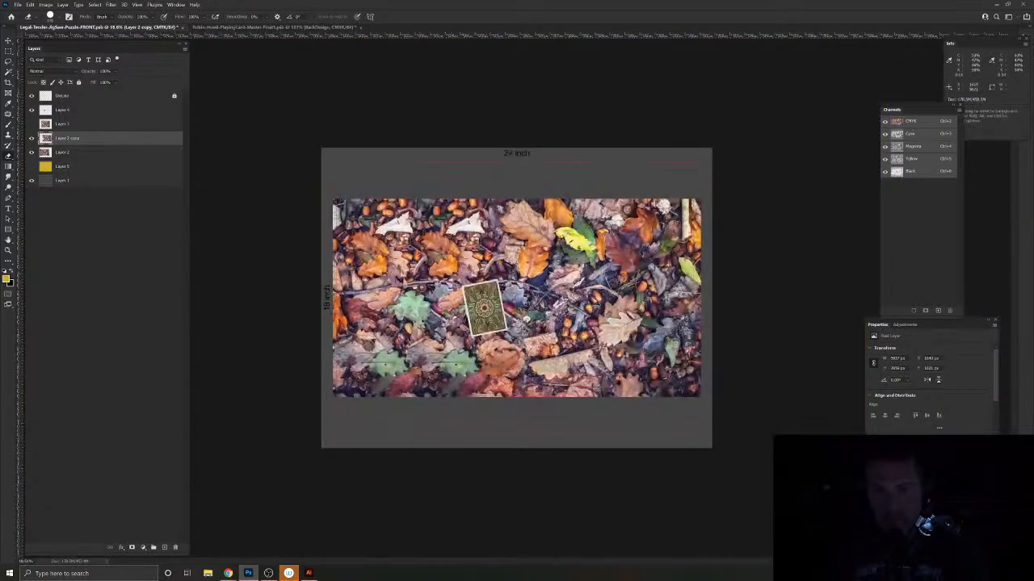
pyautogui.hotkey('ctrl', '0')
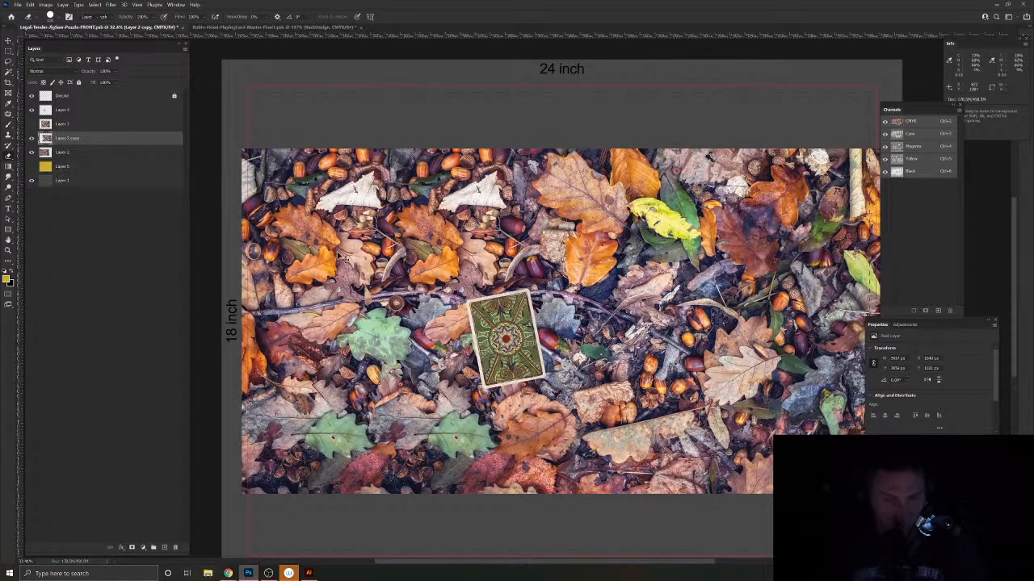
# Step: Flip the forest floor on Layer 2 horizontally and nudge it slightly left to line up with the left margin guide
pyautogui.click(65, 151)
pyautogui.press('v')
pyautogui.click(30, 5)
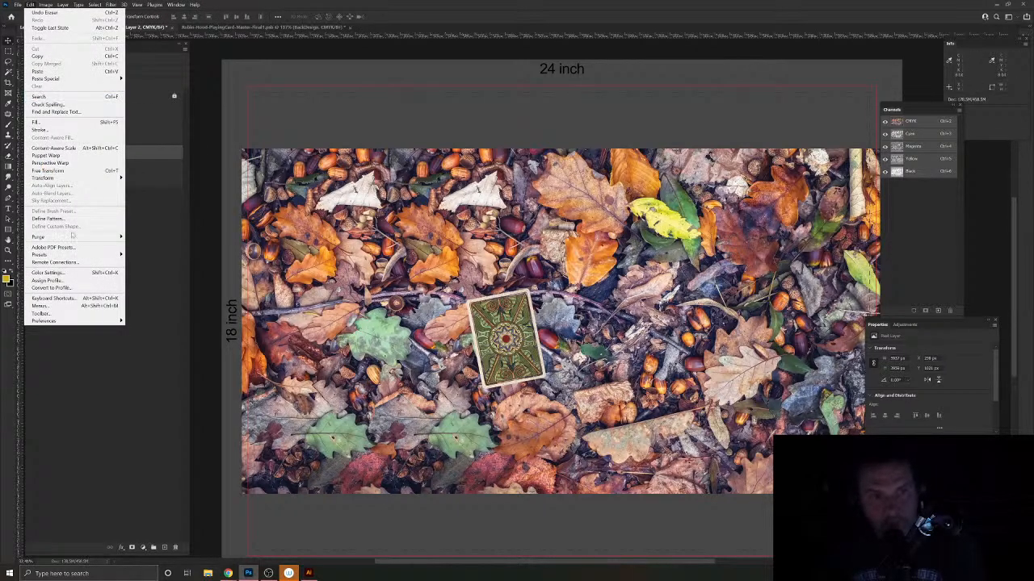
pyautogui.moveTo(112, 179)
pyautogui.click(147, 295)
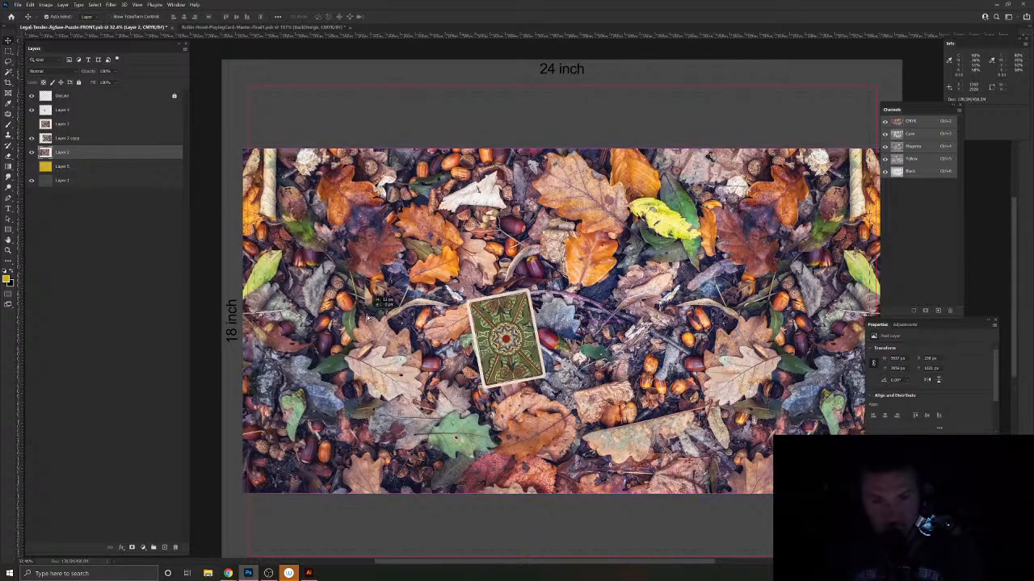
pyautogui.moveTo(361, 319)
pyautogui.mouseDown()
pyautogui.moveTo(373, 319)
pyautogui.moveTo(356, 320)
pyautogui.mouseUp()
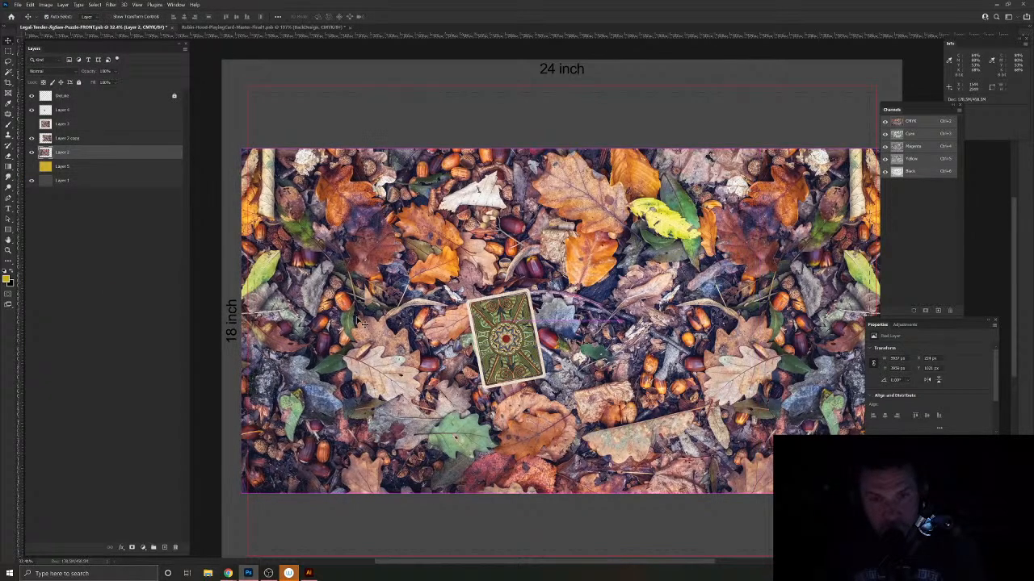
# Step: Move Layer 2 and Layer 2 copy up together to the canvas's top margin guide
pyautogui.click(442, 214)
pyautogui.moveTo(336, 209); pyautogui.dragTo(335, 139)
pyautogui.hotkey('ctrl', '0')
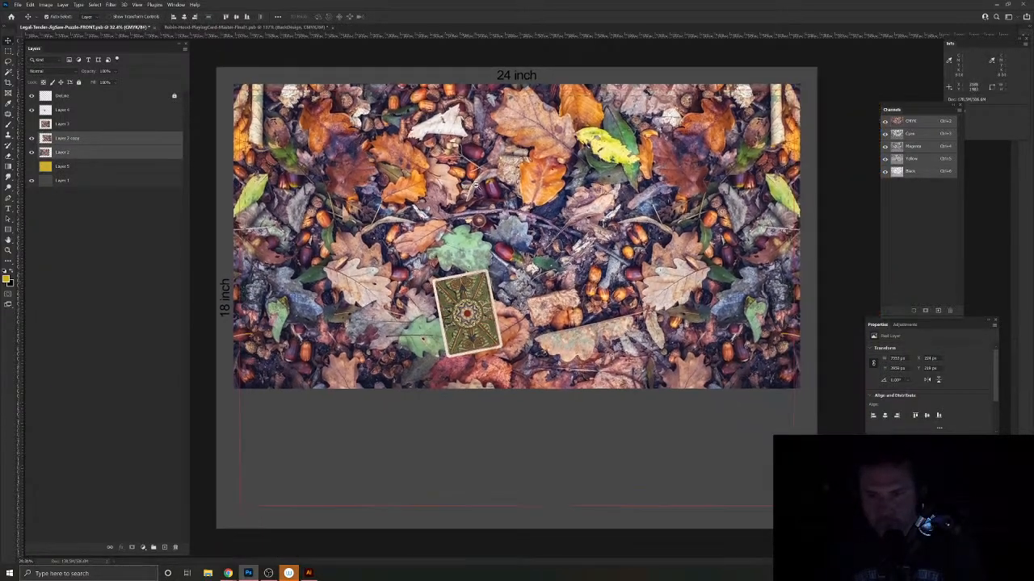
# Step: Copy both forest floor layers down to the lower margin as one merged layer, stacked beneath the originals
pyautogui.moveTo(590, 207); pyautogui.dragTo(598, 302)
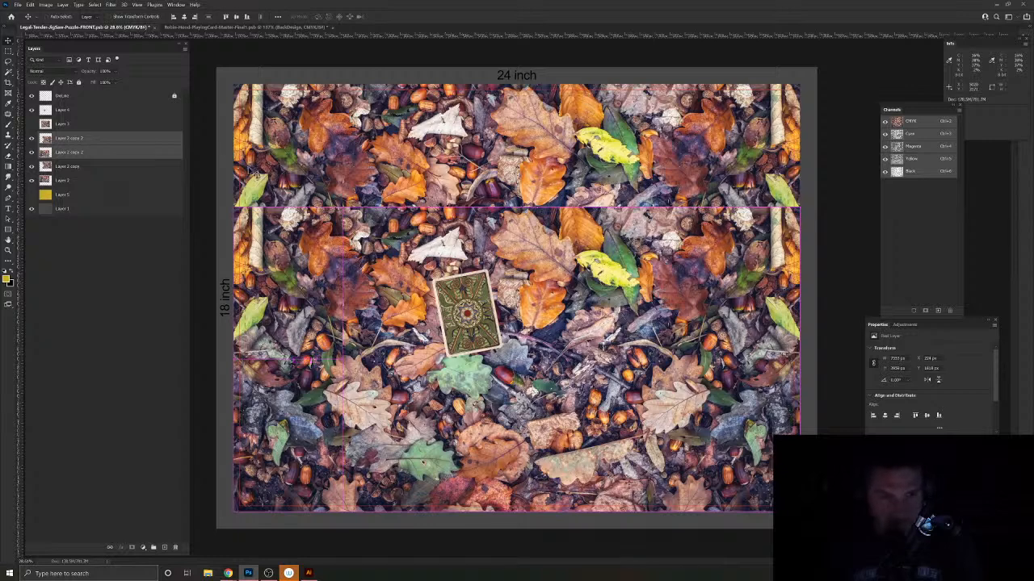
pyautogui.hotkey('ctrl', 'e')
pyautogui.moveTo(97, 142); pyautogui.dragTo(98, 170)
# Step: Erase the bottom edges of Layer 2 copy and Layer 2 along the leaf shapes to blend them into the merged copy below
pyautogui.click(402, 369)
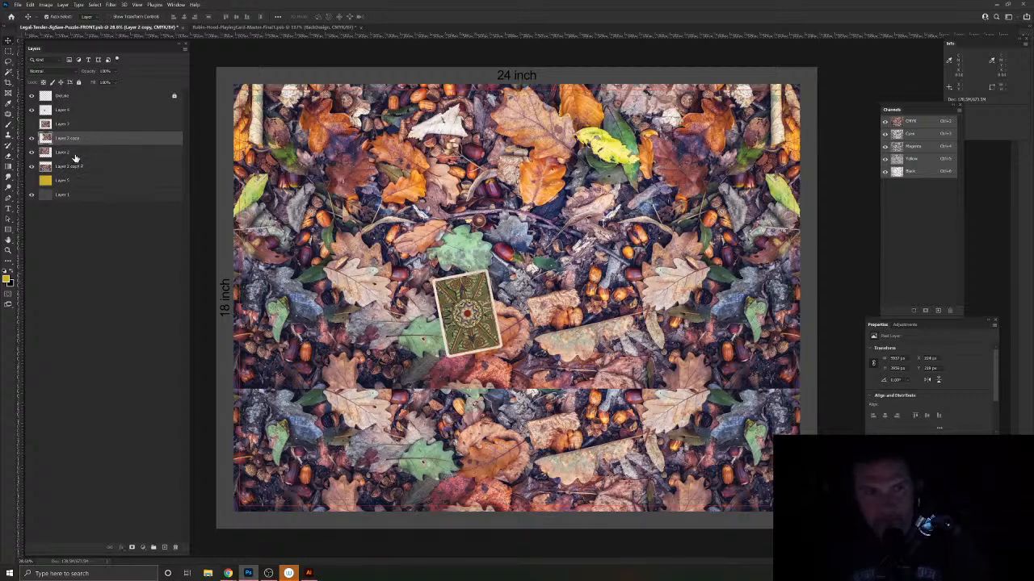
pyautogui.click(75, 154)
pyautogui.press('e')
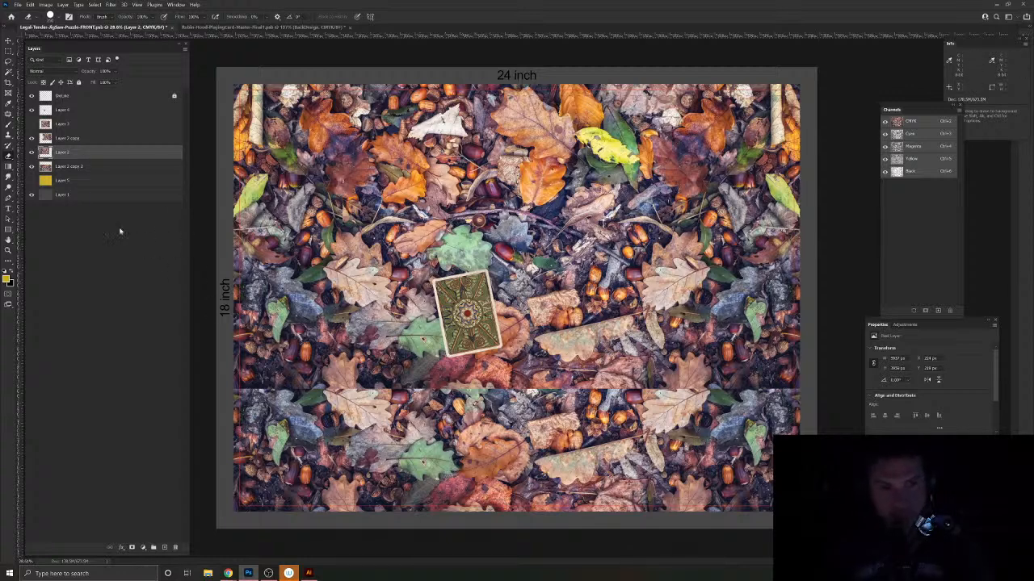
pyautogui.click(68, 136)
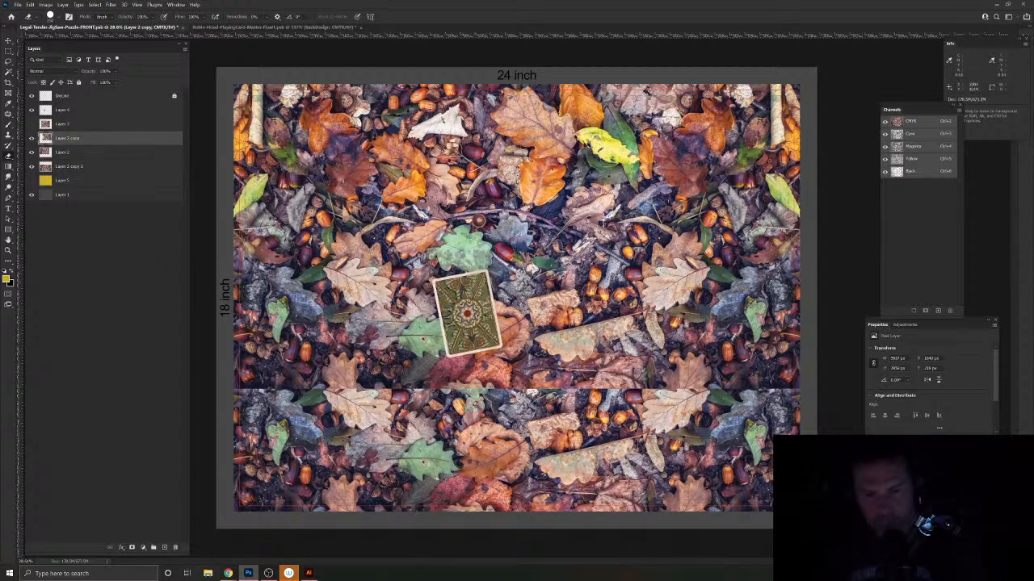
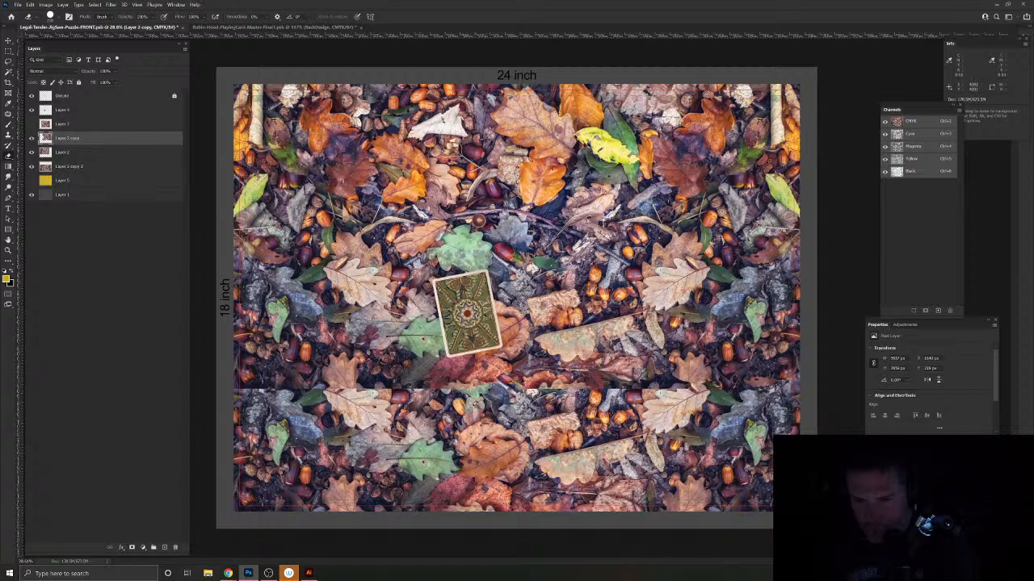
pyautogui.click(97, 153)
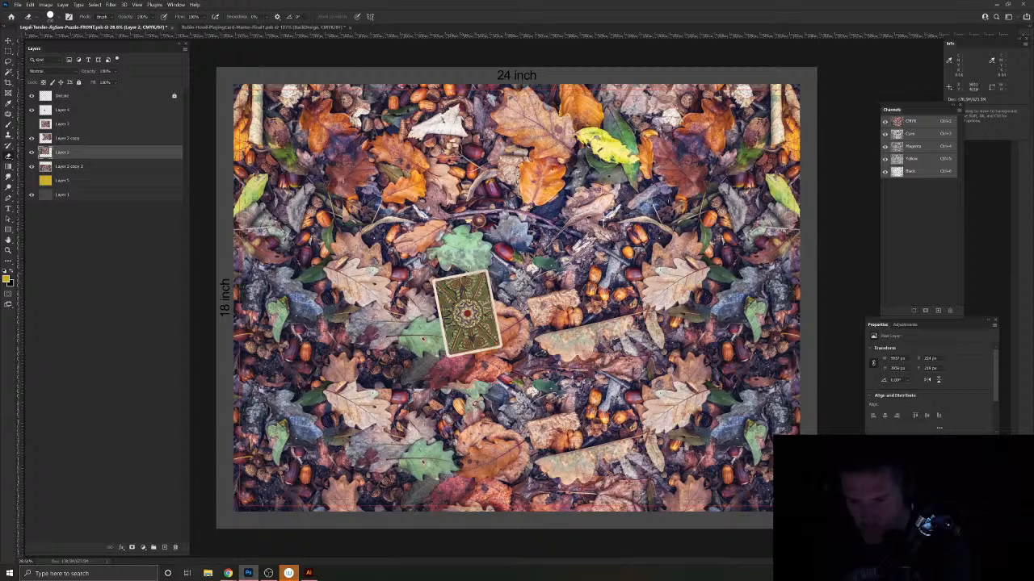
pyautogui.click(91, 138)
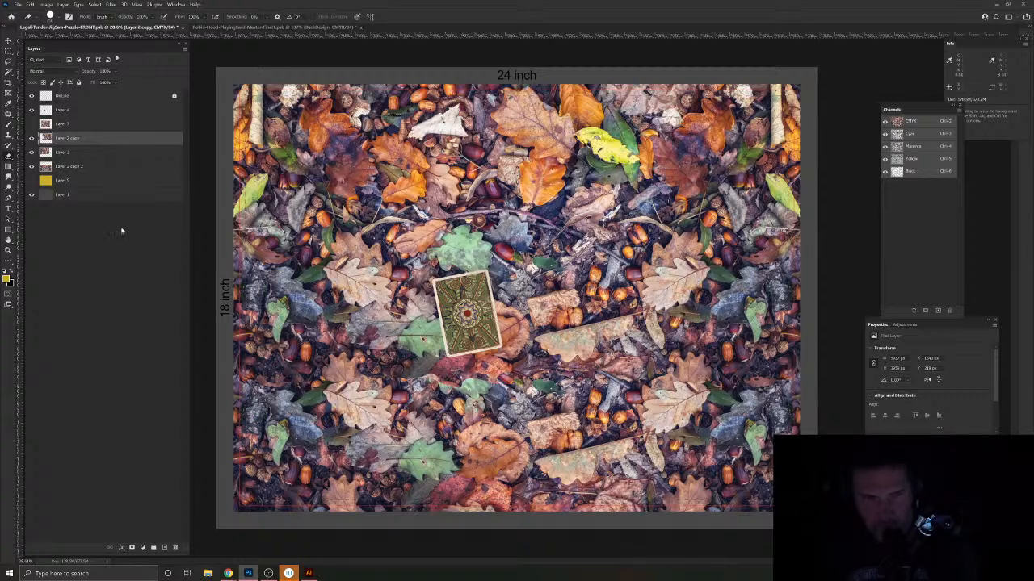
pyautogui.hotkey('alt', '[')
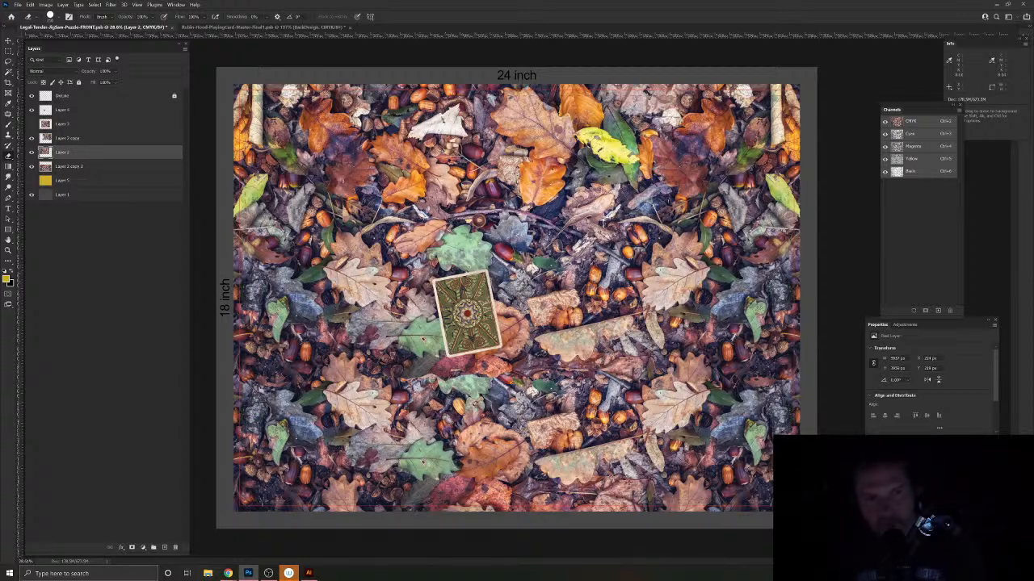
# Step: Group Layer 3, Layer 2 copy, Layer 2 and Layer 2 copy 2, and name the group Background
pyautogui.click(71, 129)
pyautogui.keyDown('shift'); pyautogui.click(91, 168); pyautogui.keyUp('shift')
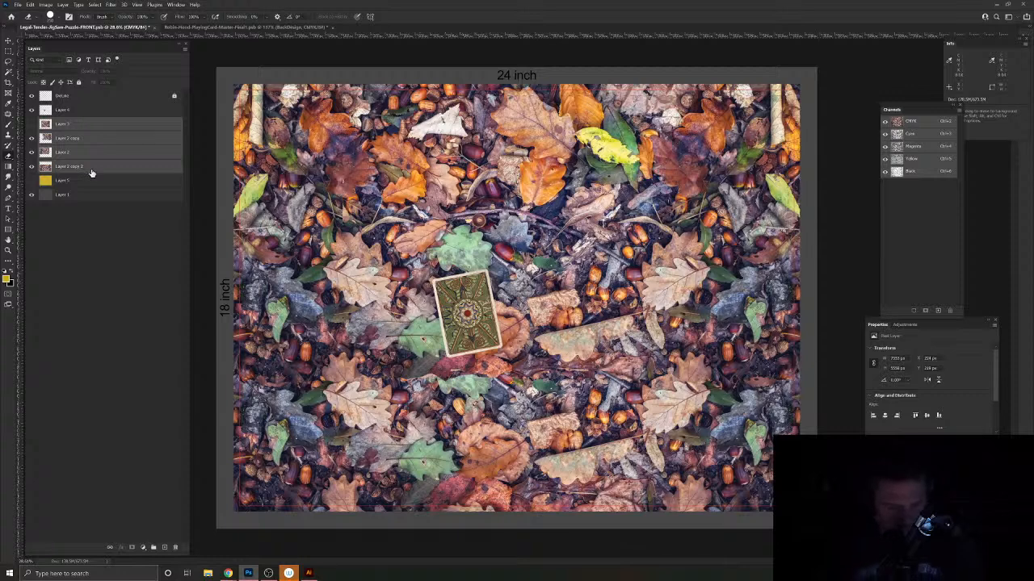
pyautogui.hotkey('ctrl', 'g')
pyautogui.doubleClick(63, 123)
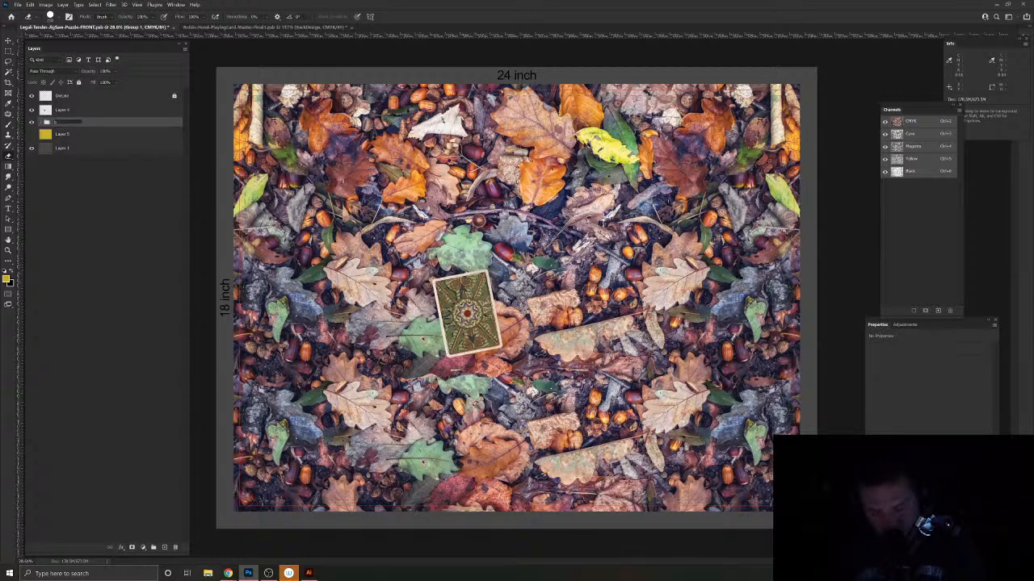
pyautogui.rightClick(64, 127)
pyautogui.click(151, 187)
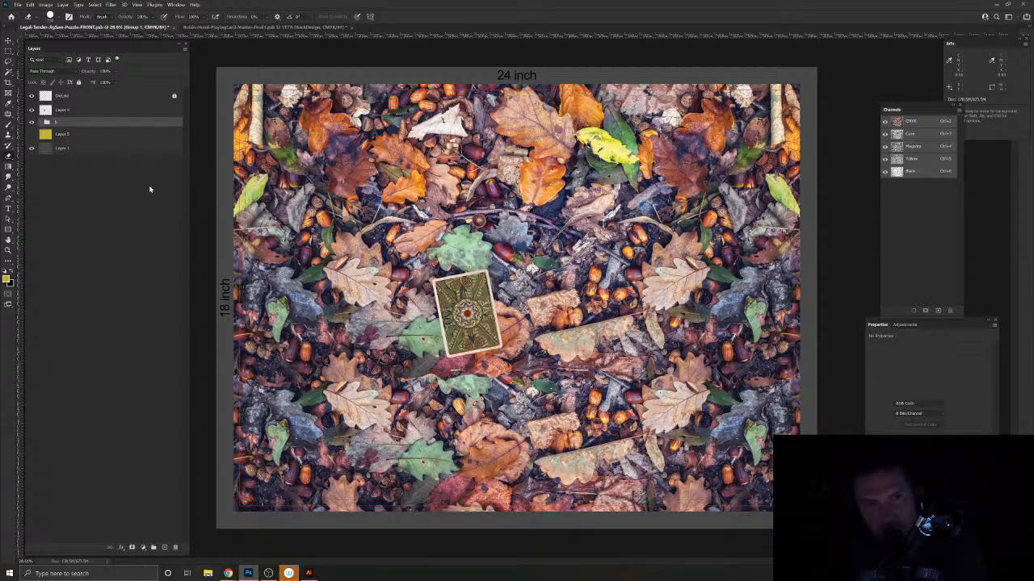
pyautogui.doubleClick(56, 123)
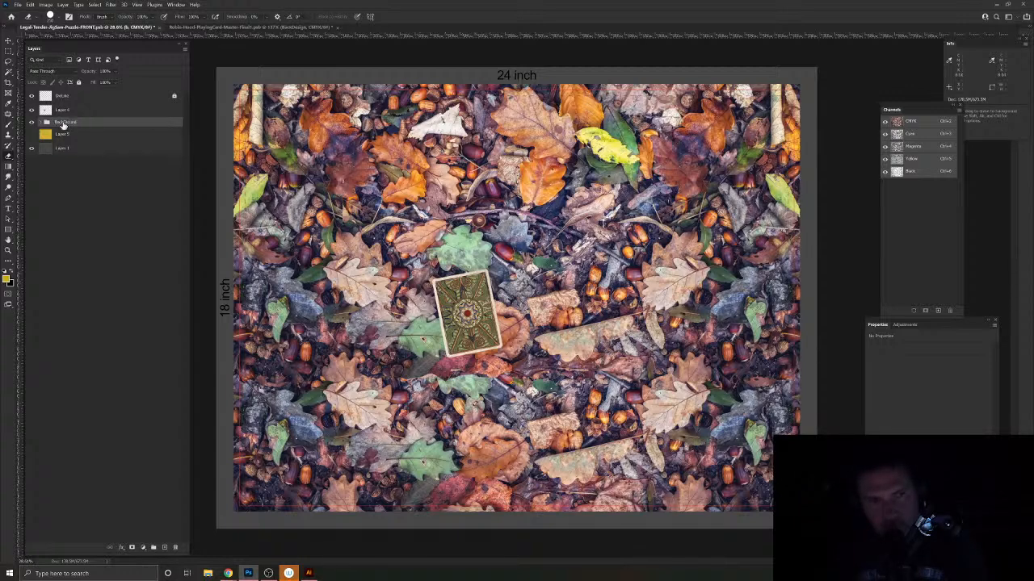
pyautogui.write('Background')
pyautogui.press('Return')
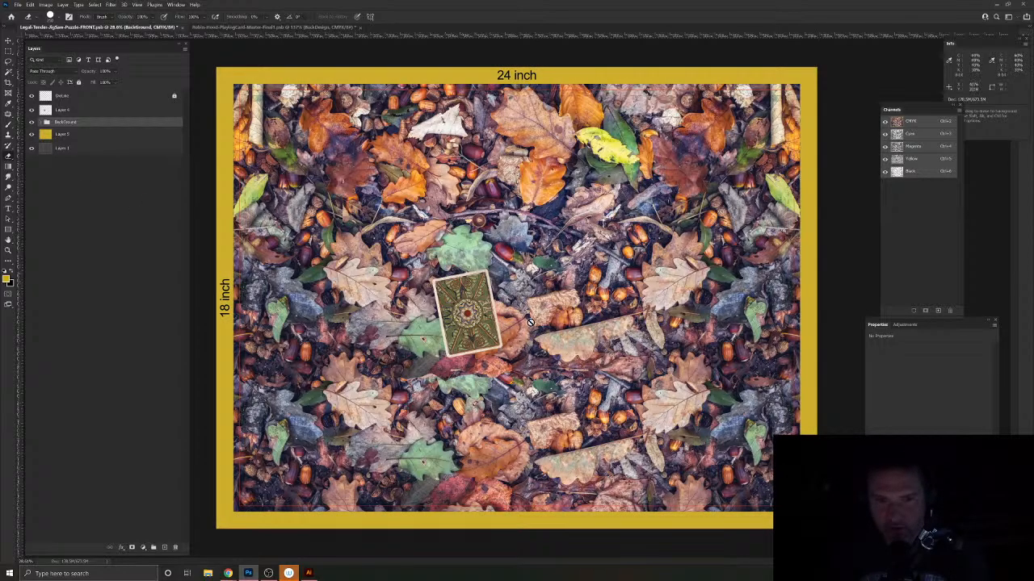
pyautogui.scroll(5, 464, 326)
pyautogui.scroll(-2, 476, 301)
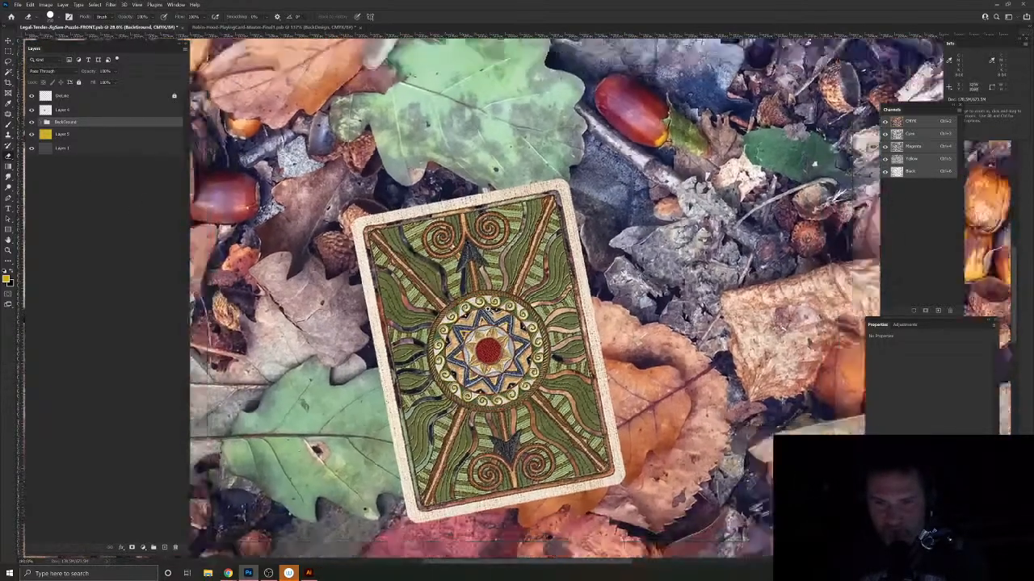
pyautogui.scroll(2, 477, 301)
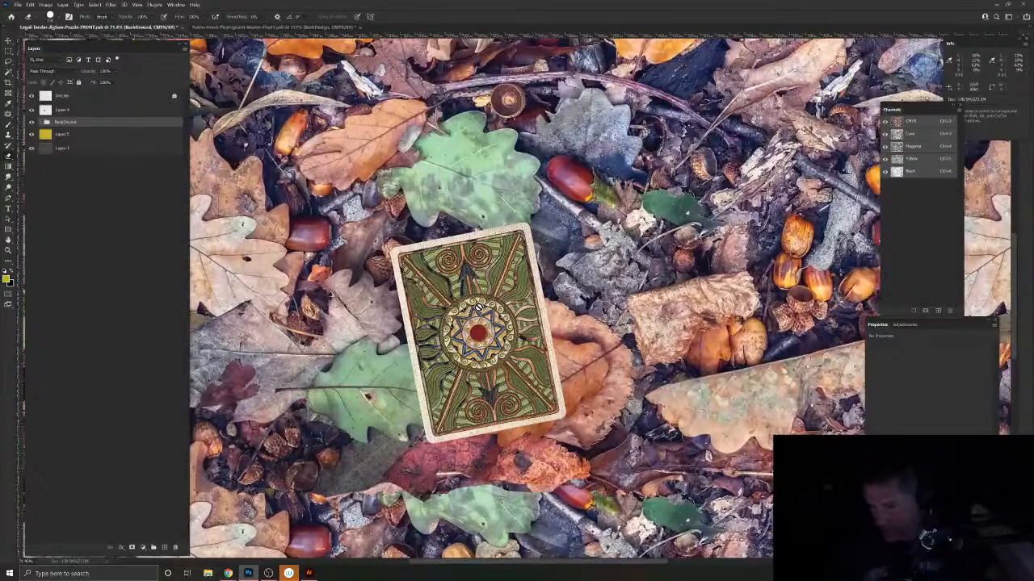
# Step: Save the puzzle document under the name Robin-Hood-Jigsaw-Front in the RobinHood folder of JigSawPuzzle
pyautogui.click(17, 4)
pyautogui.click(25, 98)
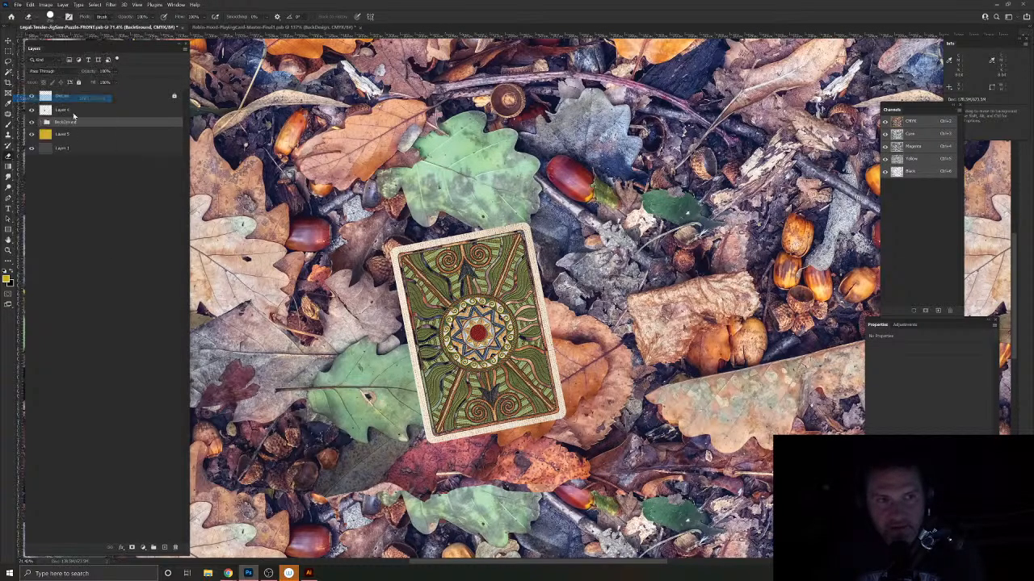
pyautogui.click(394, 63)
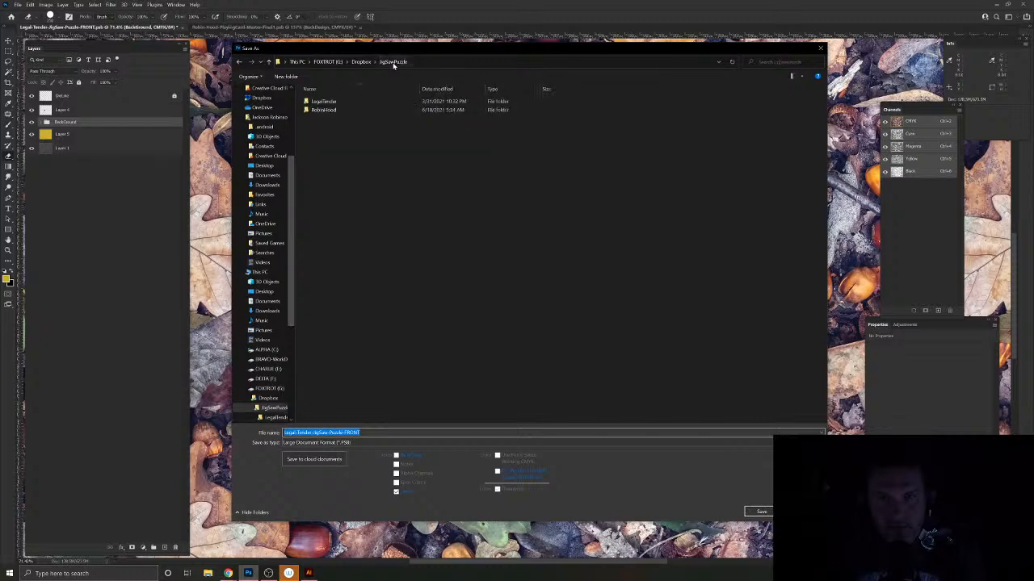
pyautogui.doubleClick(322, 111)
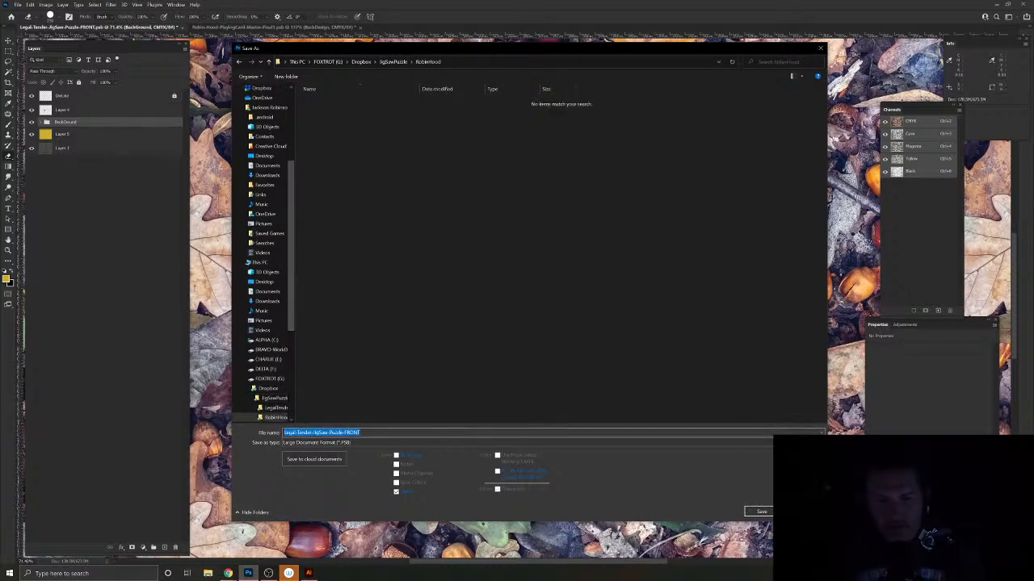
pyautogui.write('Robin-Hood-Jigsaw-Front')
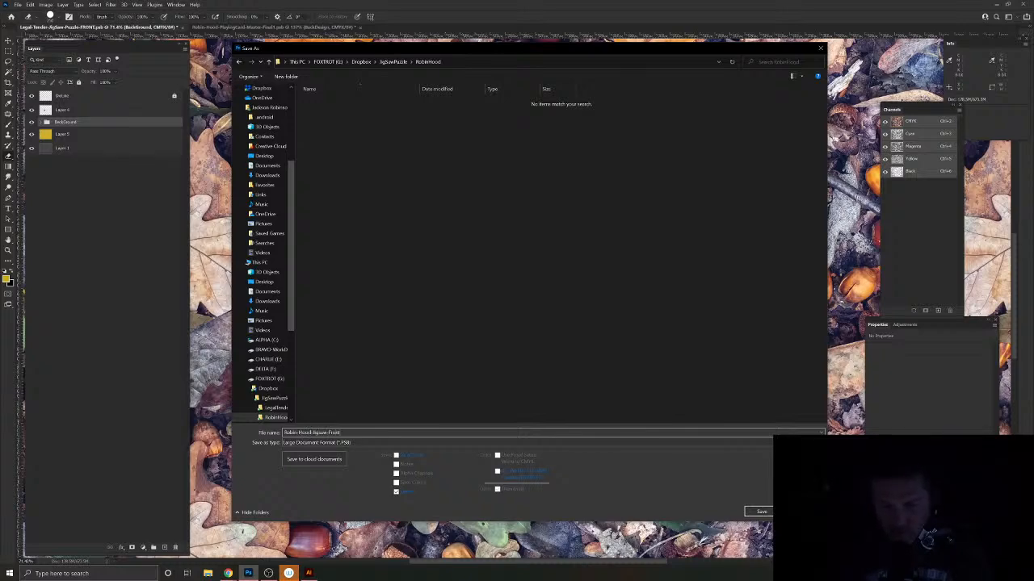
pyautogui.press('Return')
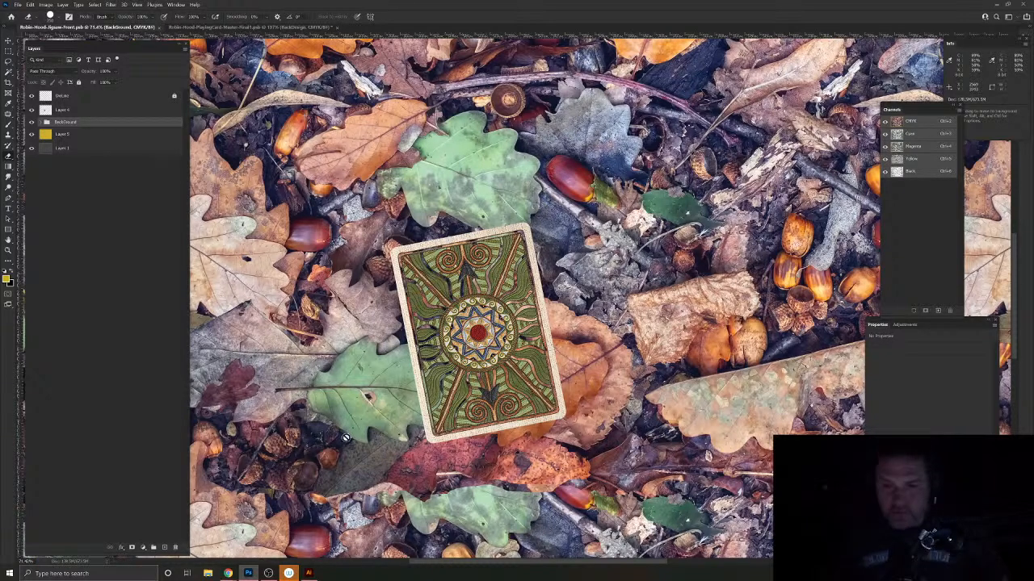
# Step: Open the reference file Legal-Tender-JigSaw-Puzzle-FRONT-Delivery from the LegalTender folder
pyautogui.click(18, 4)
pyautogui.click(27, 19)
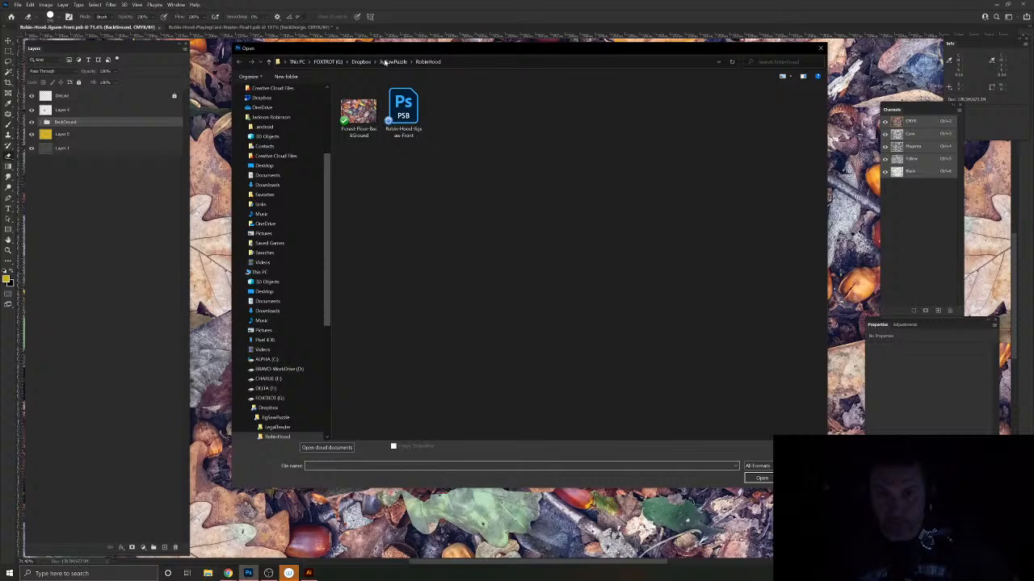
pyautogui.click(385, 62)
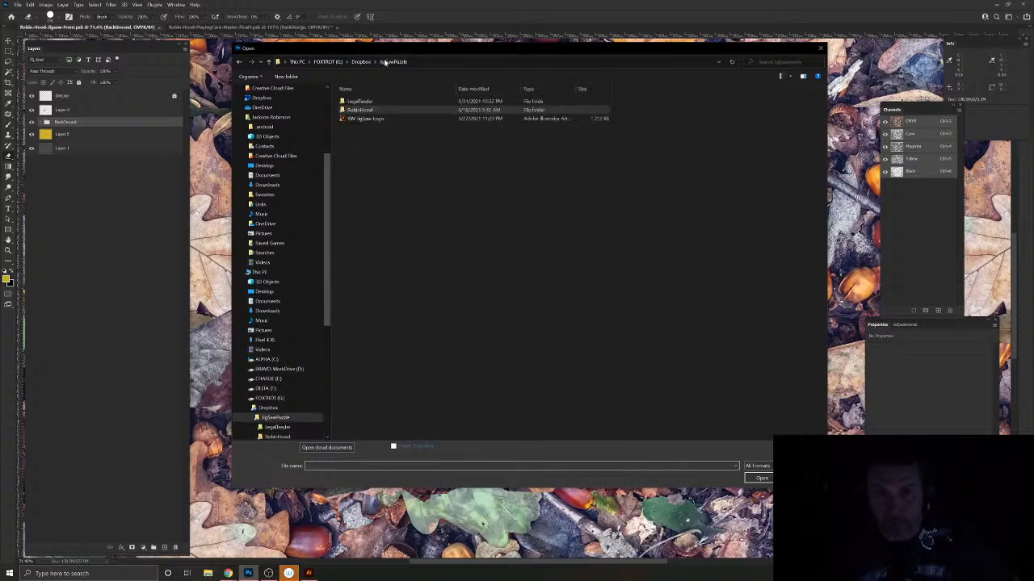
pyautogui.click(353, 103)
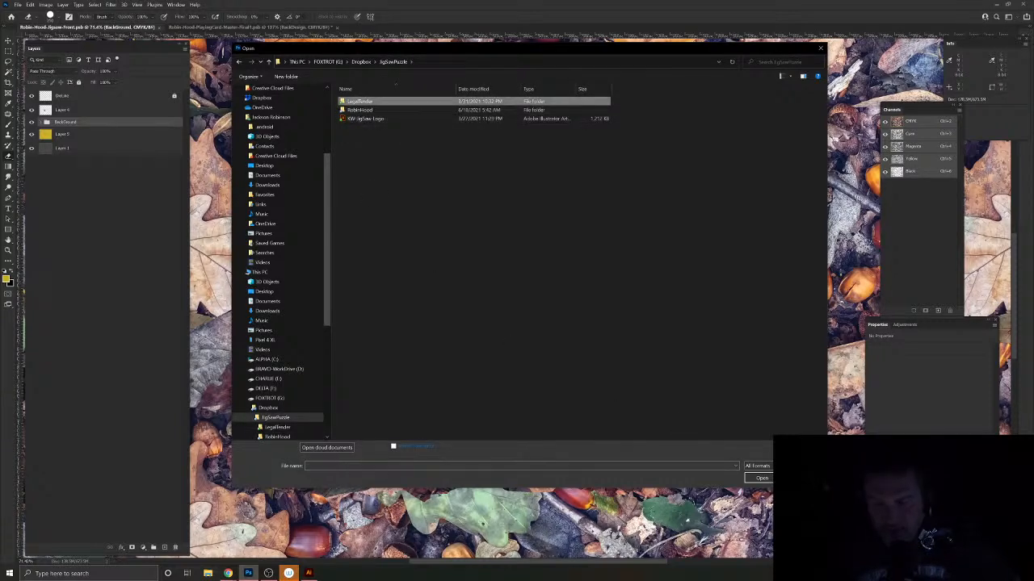
pyautogui.click(761, 479)
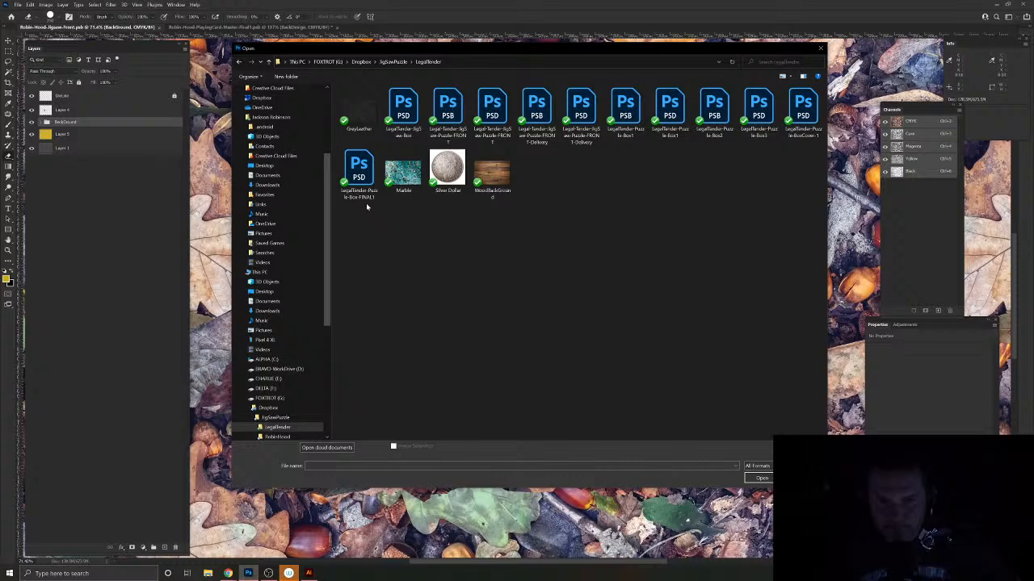
pyautogui.click(590, 142)
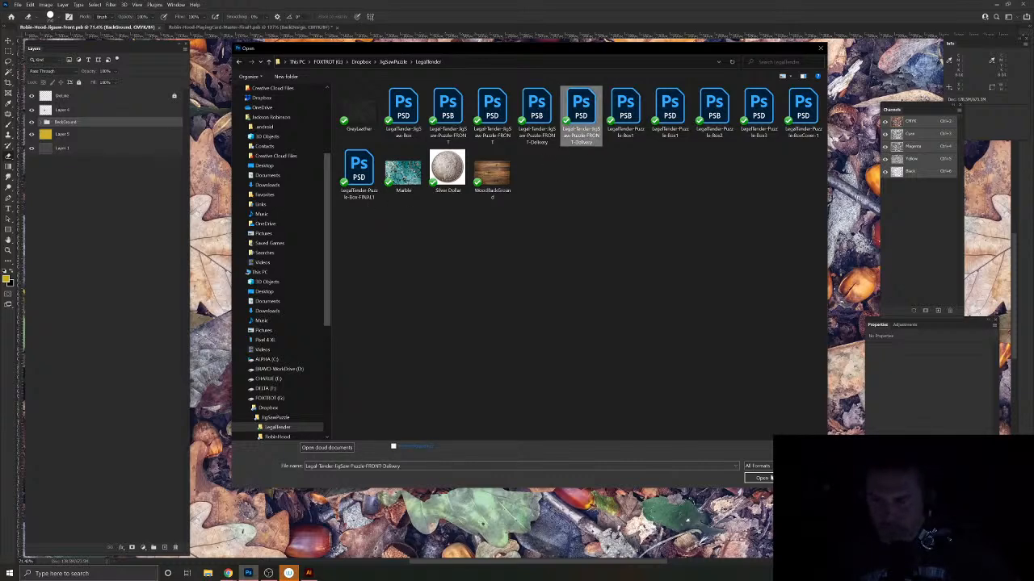
pyautogui.click(769, 478)
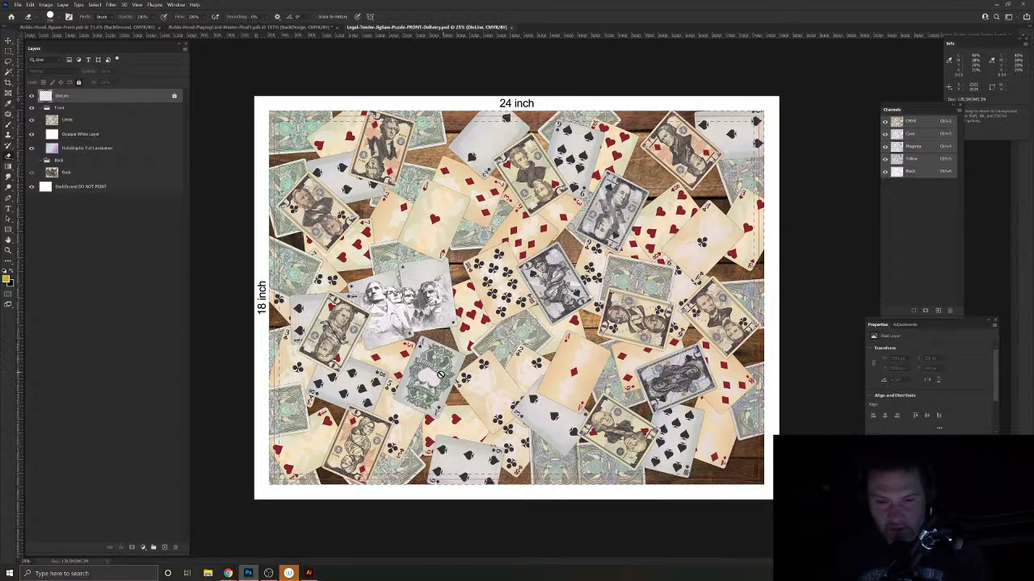
# Step: Hide the CMYK layer around the ace of spades card and toggle the holographic foil lamination layer off and on
pyautogui.scroll(5, 441, 374)
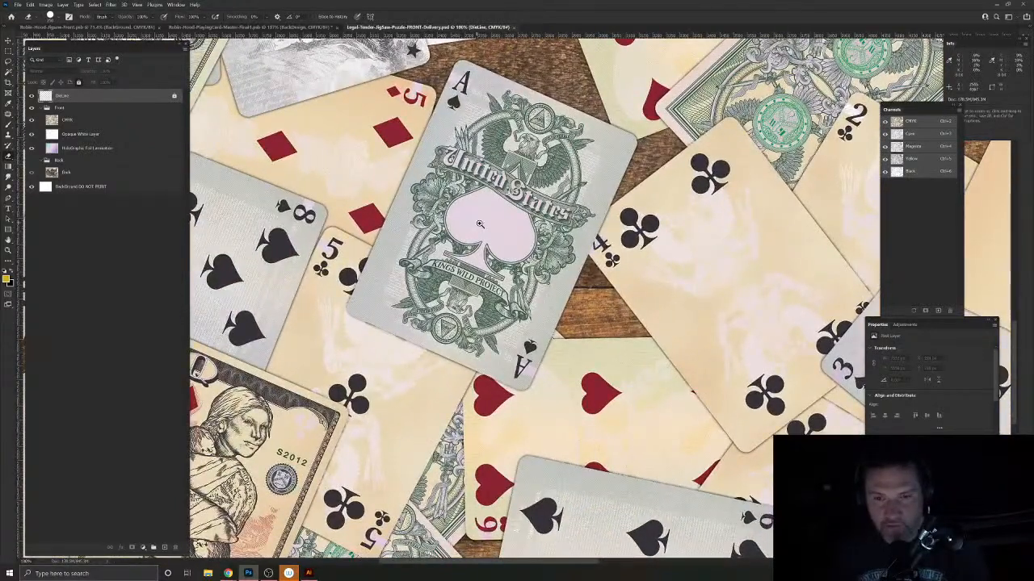
pyautogui.scroll(1, 481, 228)
pyautogui.moveTo(483, 229); pyautogui.dragTo(536, 288)
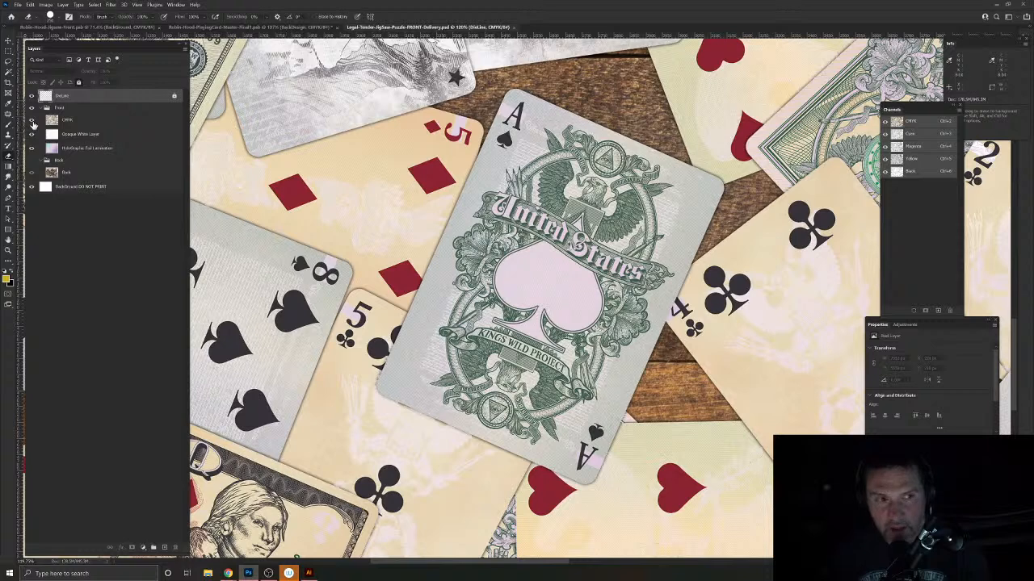
pyautogui.click(32, 120)
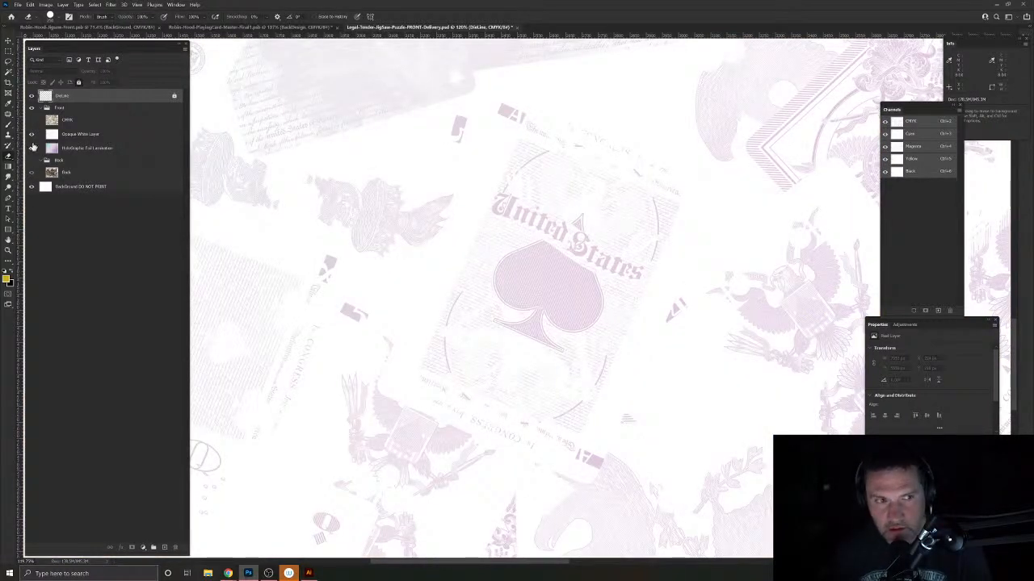
pyautogui.click(32, 149)
pyautogui.click(32, 149)
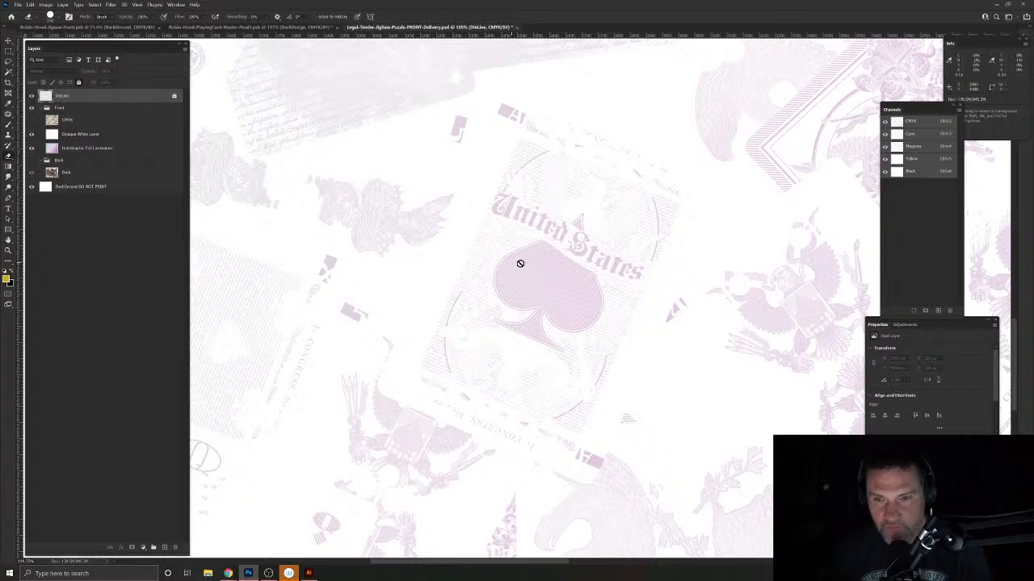
# Step: Examine the foil artwork on the ace of spades and the neighbouring cards up close
pyautogui.scroll(4, 520, 263)
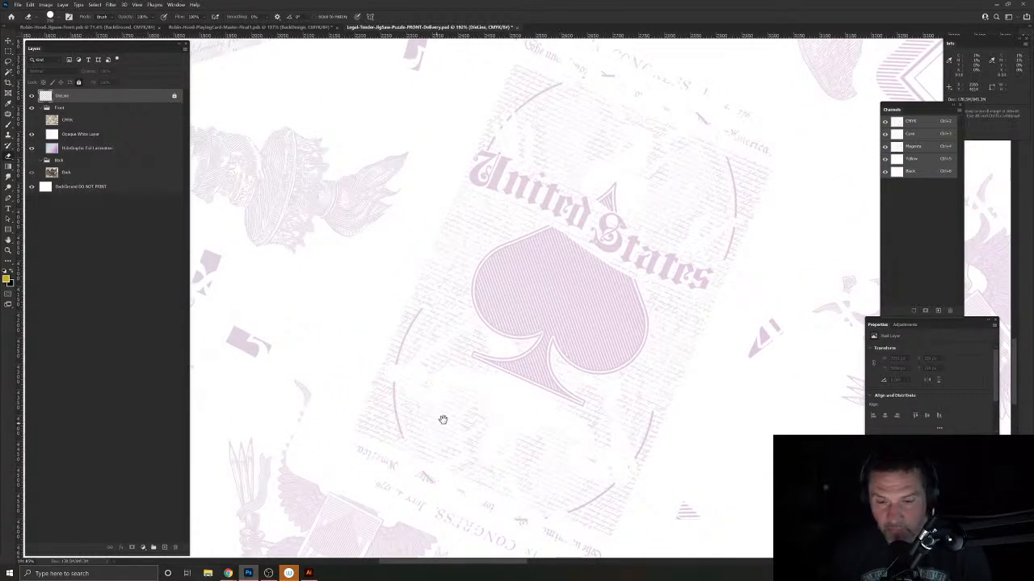
pyautogui.scroll(-3, 448, 408)
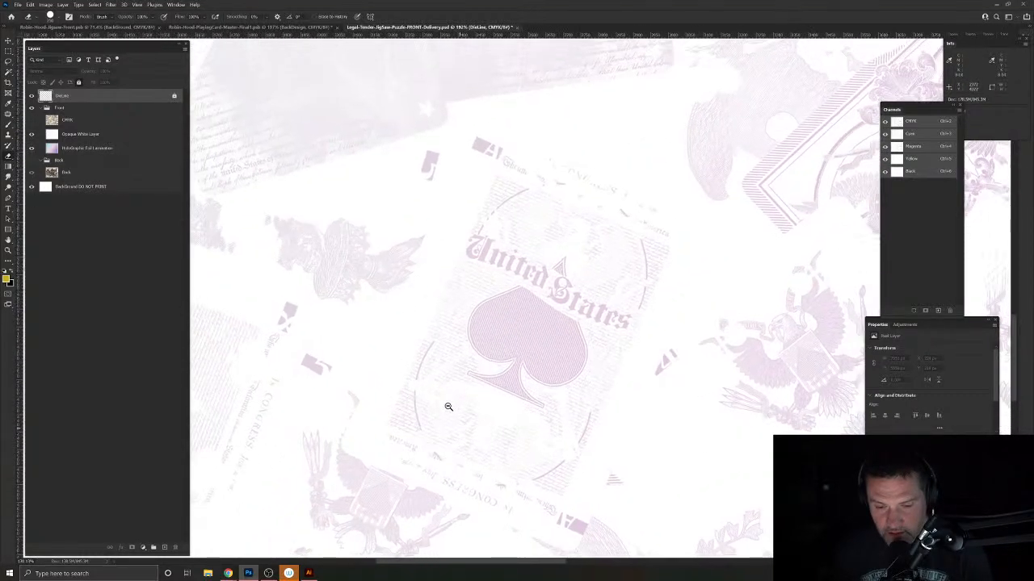
pyautogui.moveTo(389, 426); pyautogui.dragTo(506, 313)
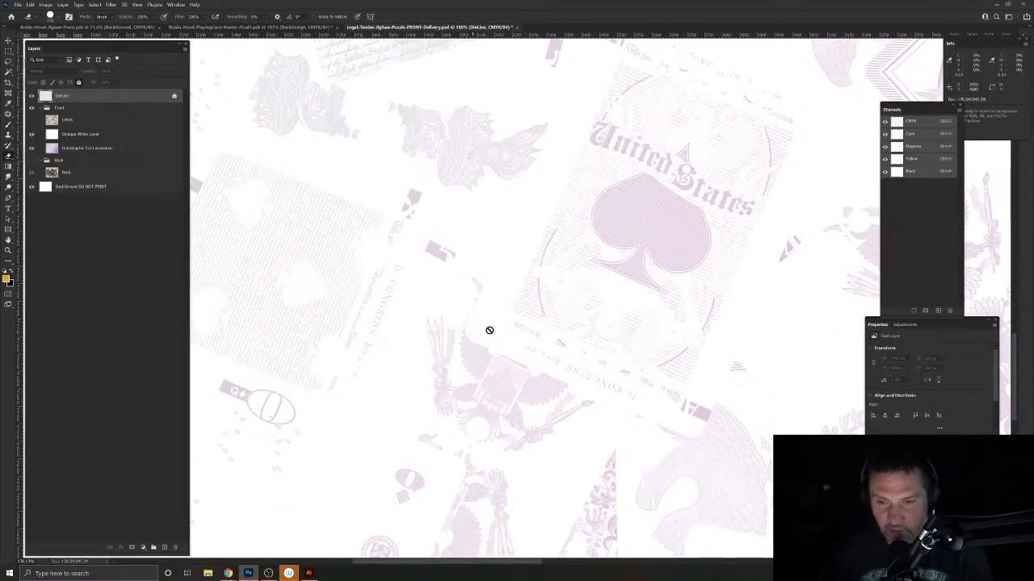
pyautogui.moveTo(546, 350); pyautogui.dragTo(565, 303)
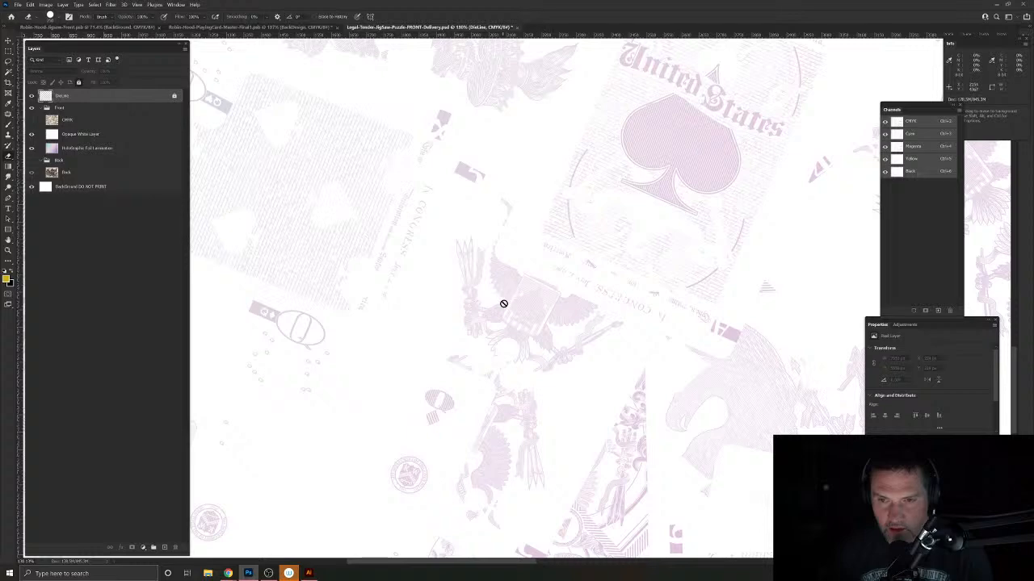
pyautogui.scroll(3, 533, 356)
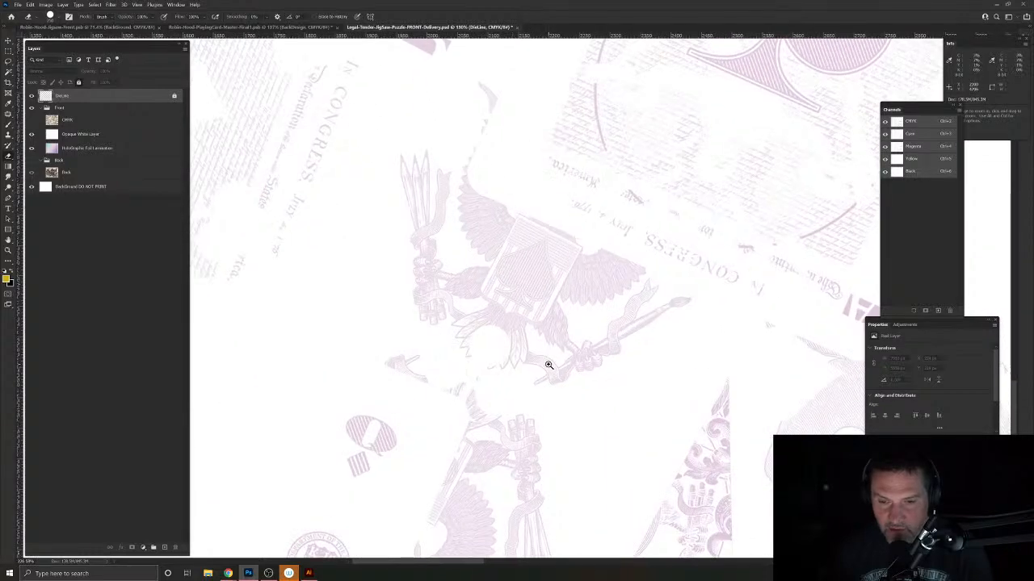
pyautogui.scroll(-4, 533, 362)
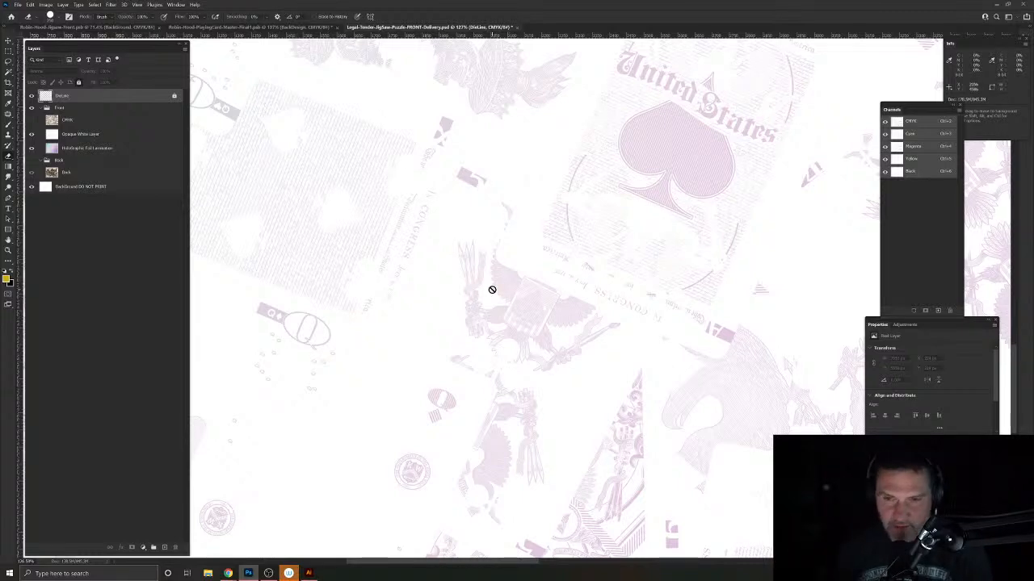
# Step: Look over how the foil artwork is distributed across the whole puzzle
pyautogui.scroll(-5, 492, 290)
pyautogui.scroll(3, 506, 307)
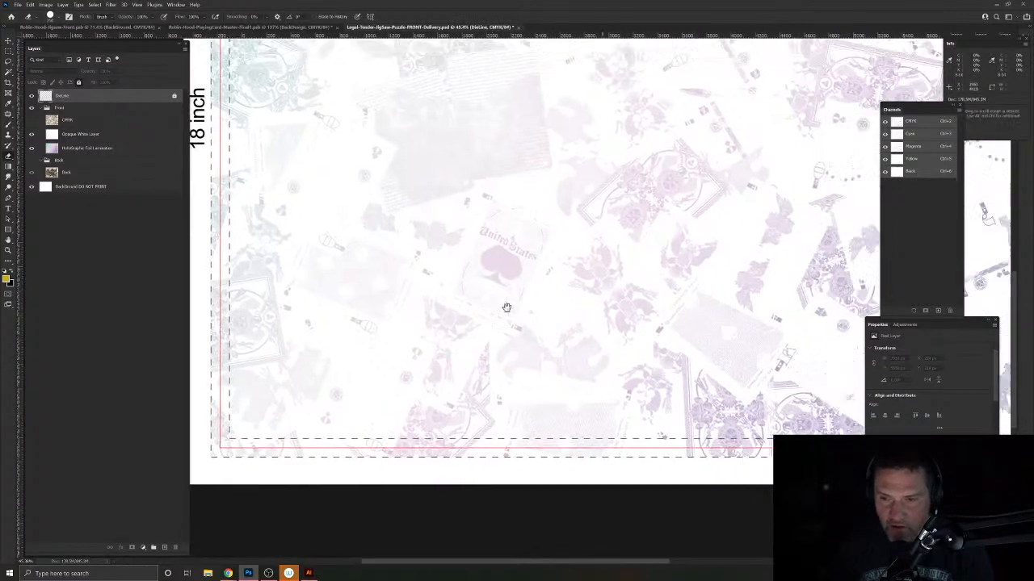
pyautogui.moveTo(591, 304); pyautogui.dragTo(534, 379)
pyautogui.moveTo(577, 286); pyautogui.dragTo(630, 360)
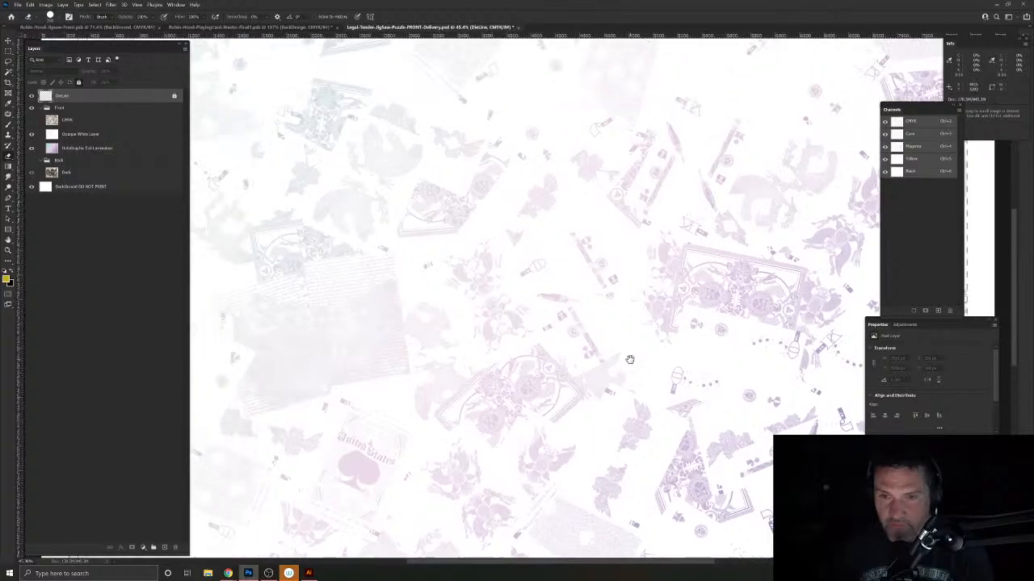
pyautogui.moveTo(492, 255); pyautogui.dragTo(429, 192)
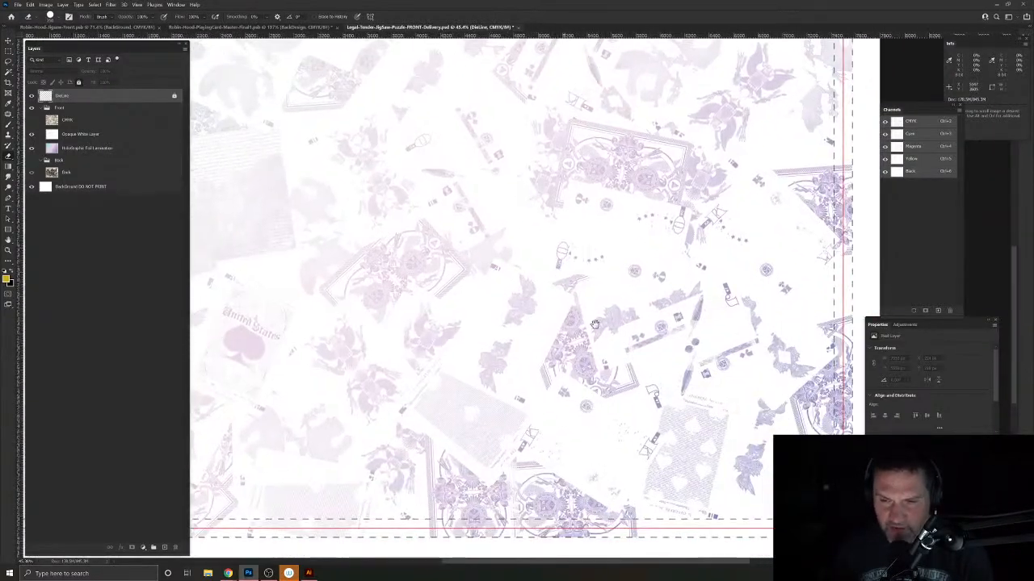
pyautogui.moveTo(528, 425)
pyautogui.keyDown('ctrl'); pyautogui.mouseDown()
pyautogui.moveTo(554, 432)
pyautogui.moveTo(530, 424)
pyautogui.mouseUp(); pyautogui.keyUp('ctrl')
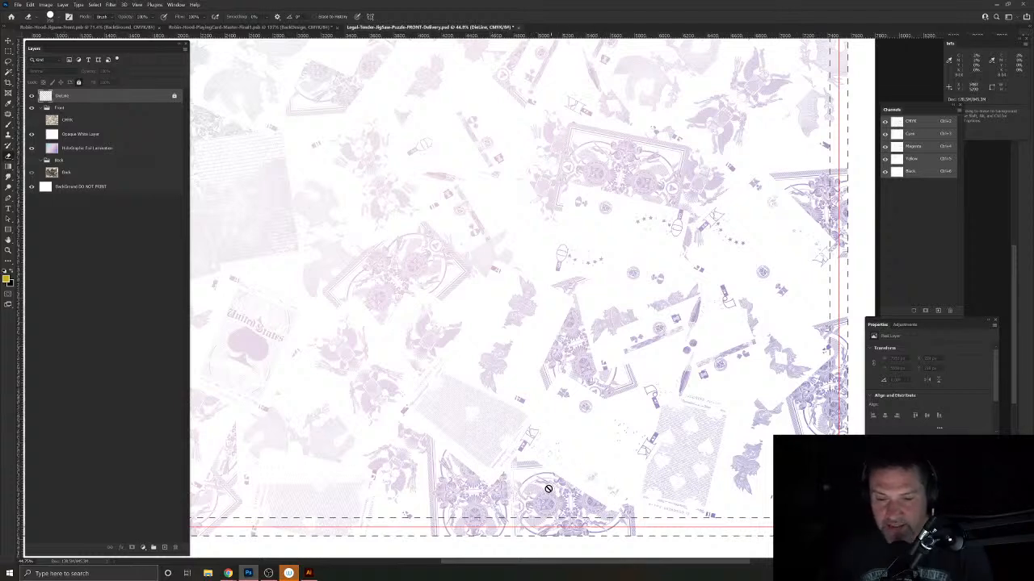
# Step: Inspect the foil line work along the puzzle's lower trim edge, and close the reference file without saving changes
pyautogui.moveTo(548, 488); pyautogui.dragTo(569, 382)
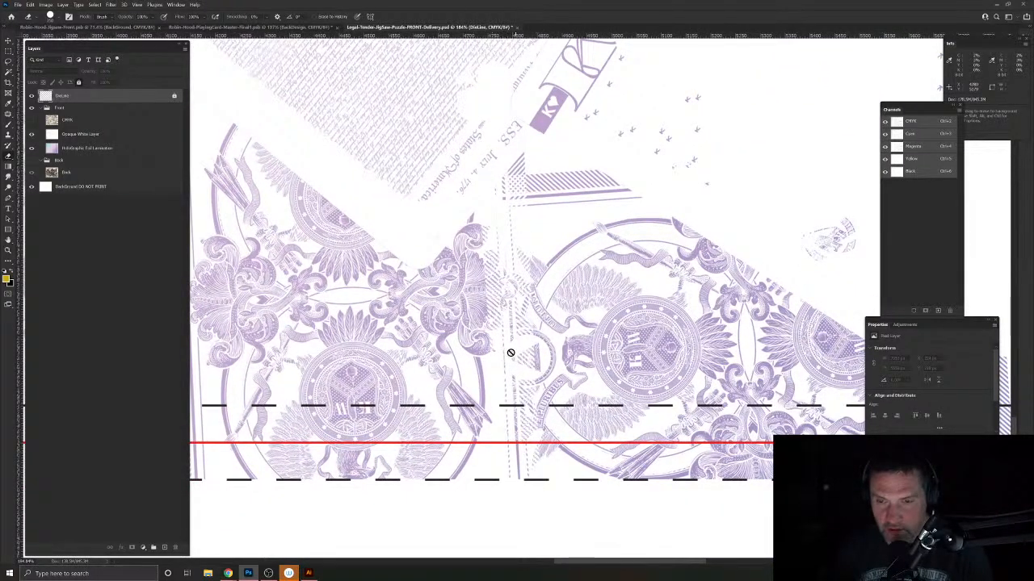
pyautogui.moveTo(390, 293); pyautogui.dragTo(828, 348)
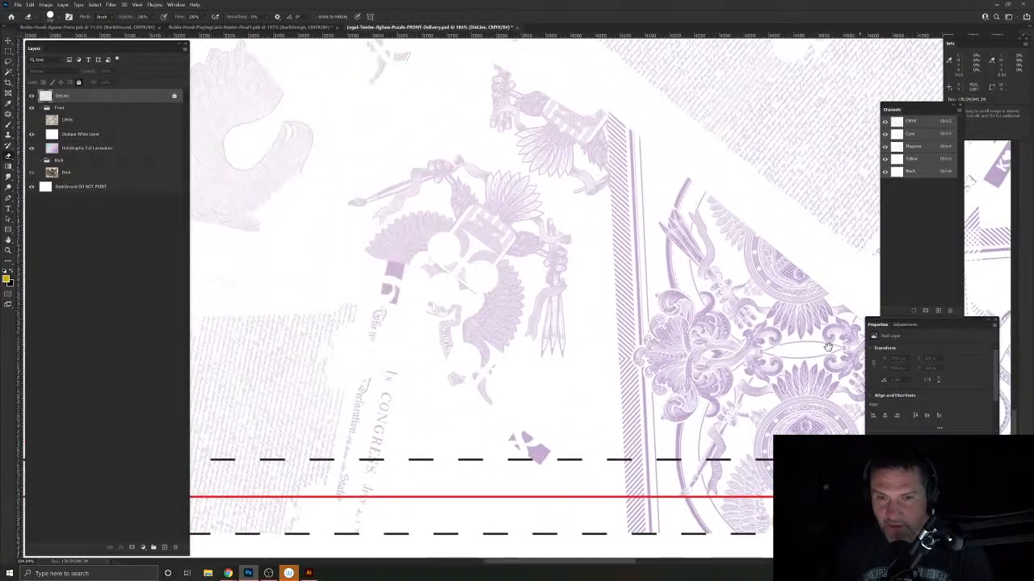
pyautogui.moveTo(570, 346); pyautogui.dragTo(705, 349)
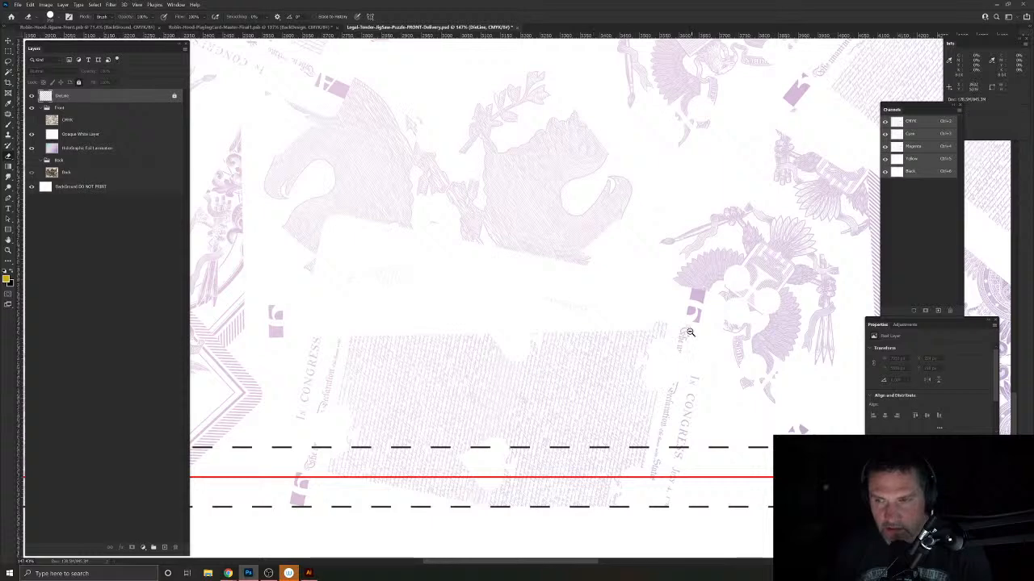
pyautogui.scroll(-5, 653, 319)
pyautogui.moveTo(651, 302); pyautogui.dragTo(580, 395)
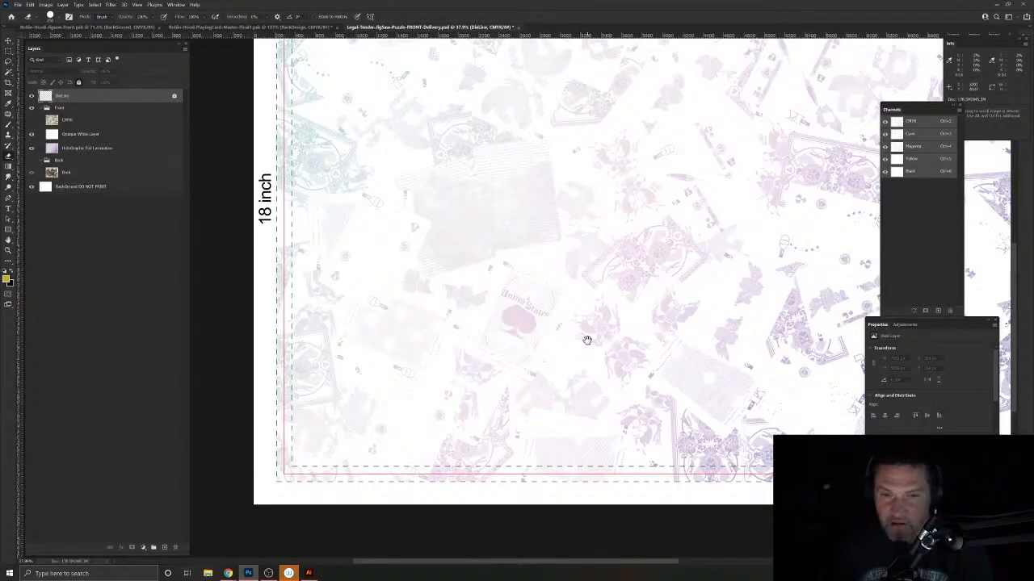
pyautogui.click(519, 28)
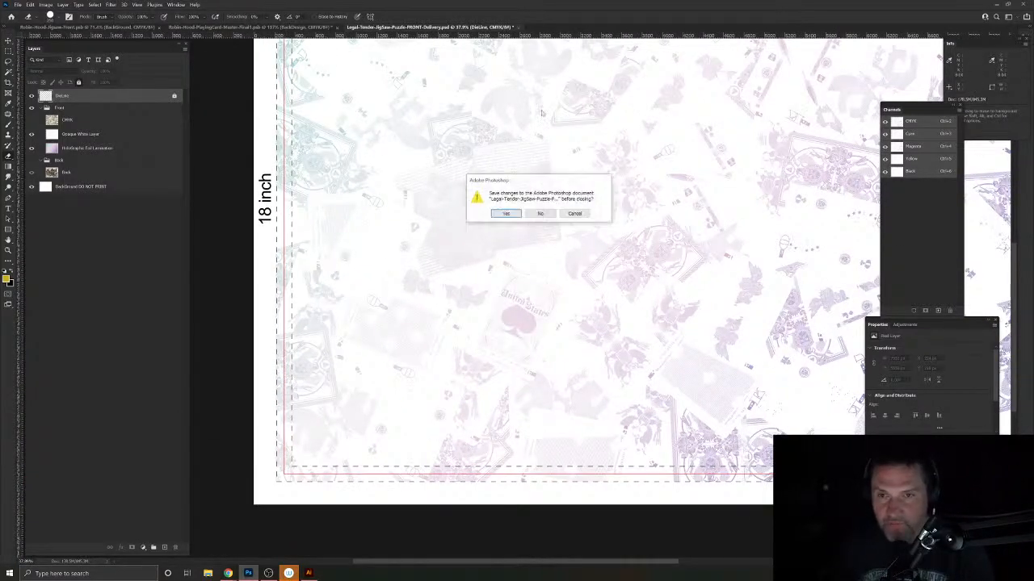
pyautogui.click(541, 213)
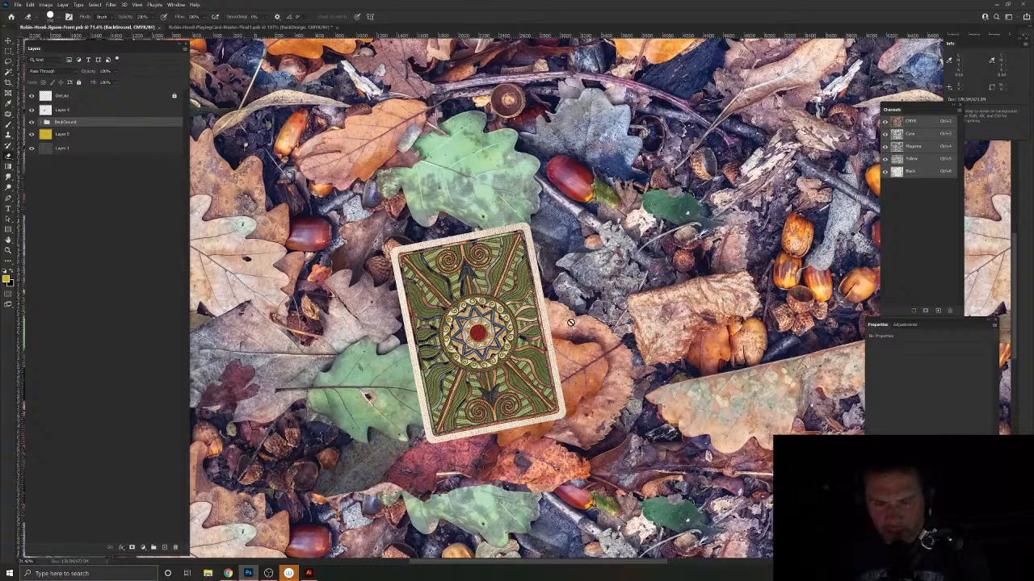
# Step: Select the card back layer and use the Magic Wand to select the empty area surrounding the card
pyautogui.scroll(-4, 607, 327)
pyautogui.scroll(5, 610, 326)
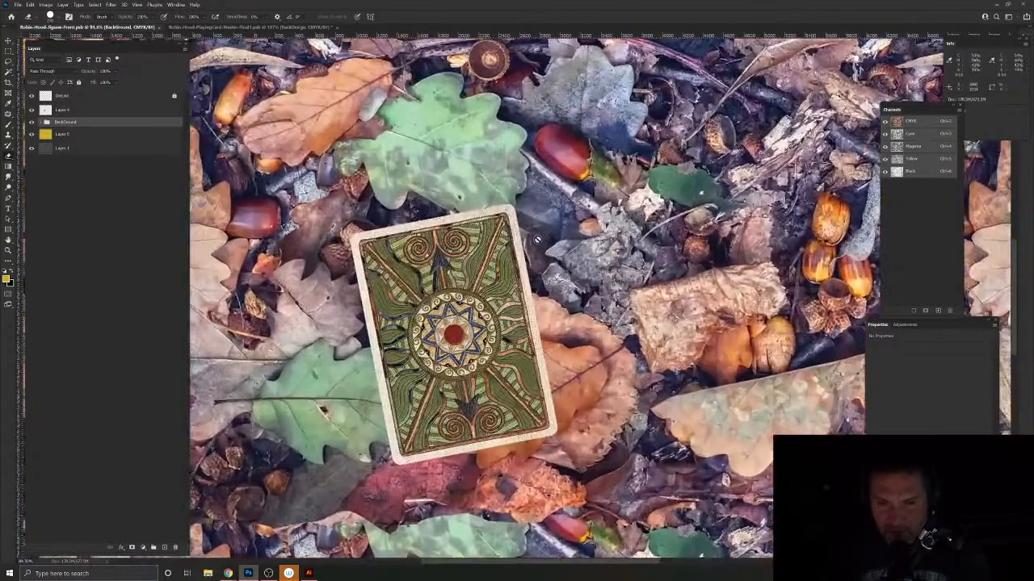
pyautogui.press('v')
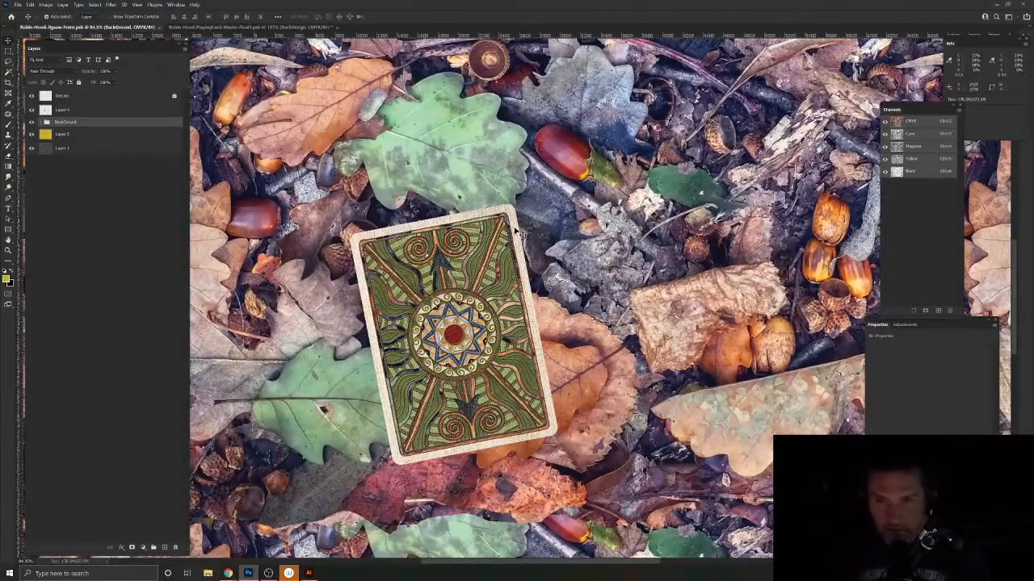
pyautogui.click(518, 232)
pyautogui.click(8, 71)
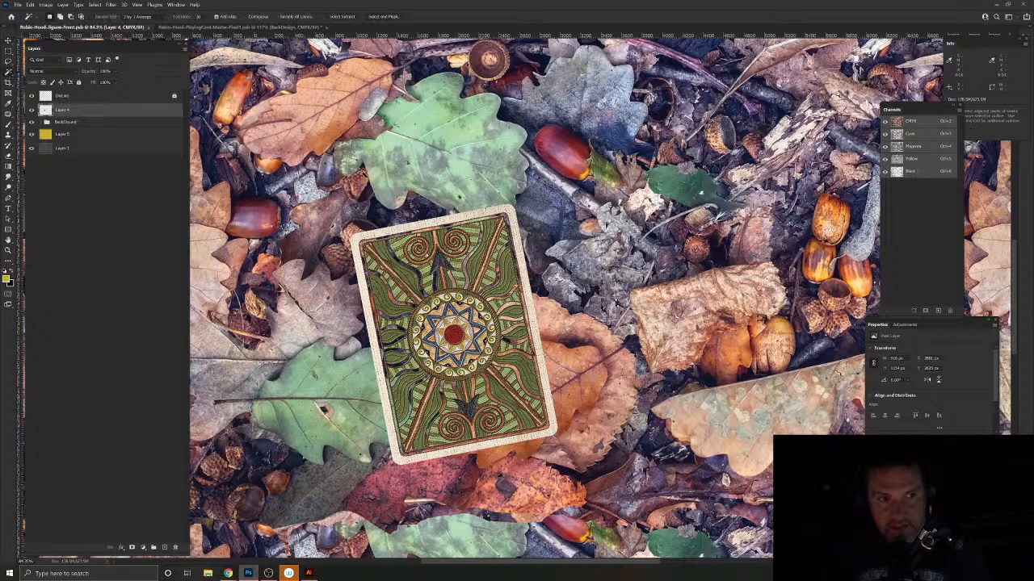
pyautogui.click(374, 172)
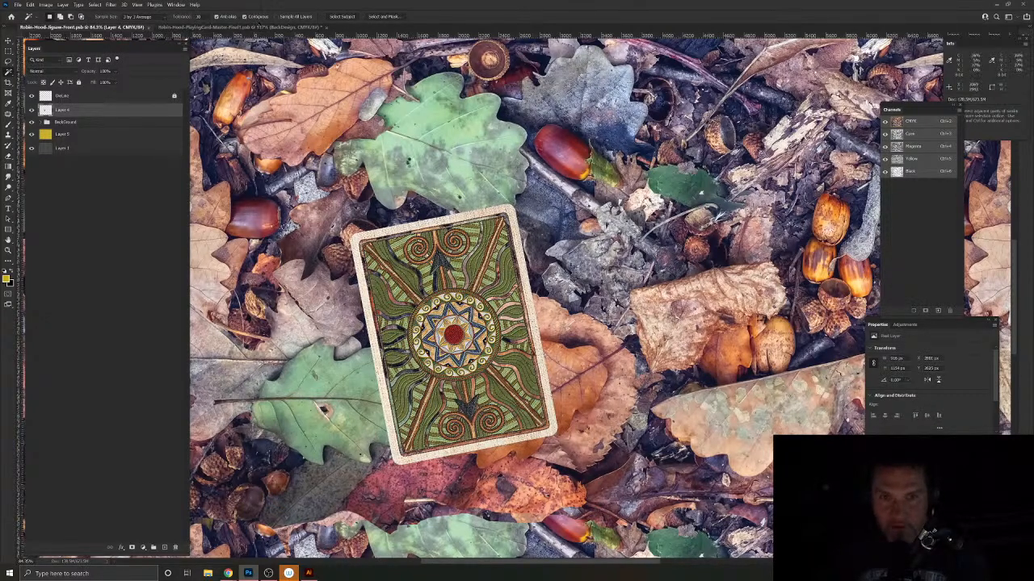
# Step: Try to contract the selection surrounding the card
pyautogui.click(94, 4)
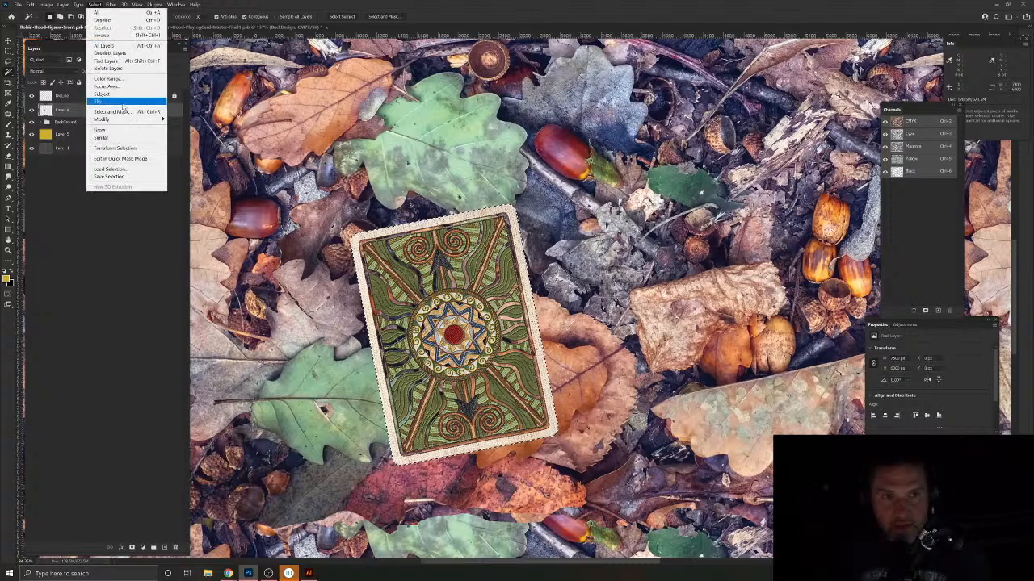
pyautogui.moveTo(113, 118)
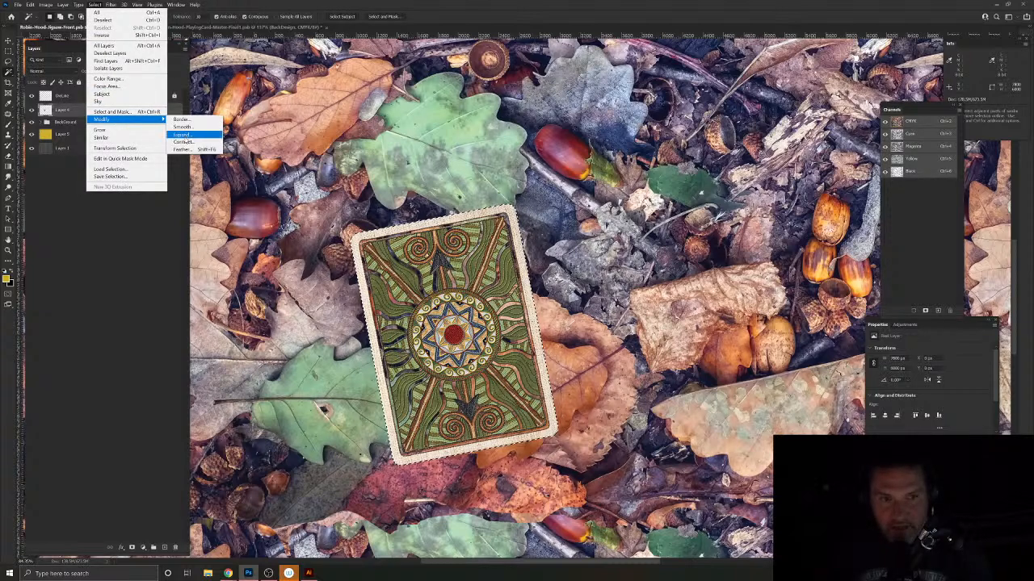
pyautogui.click(185, 141)
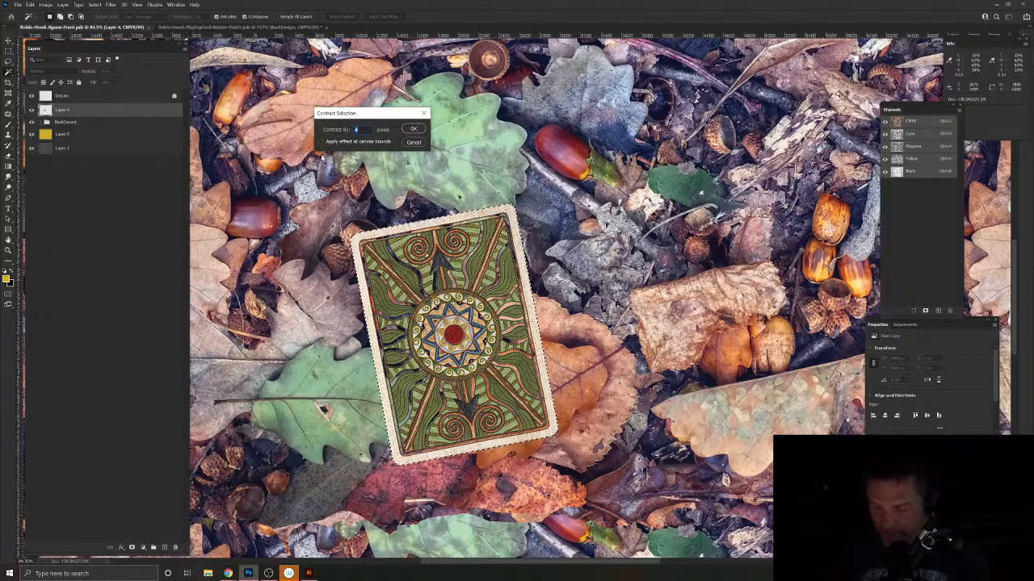
pyautogui.press('Return')
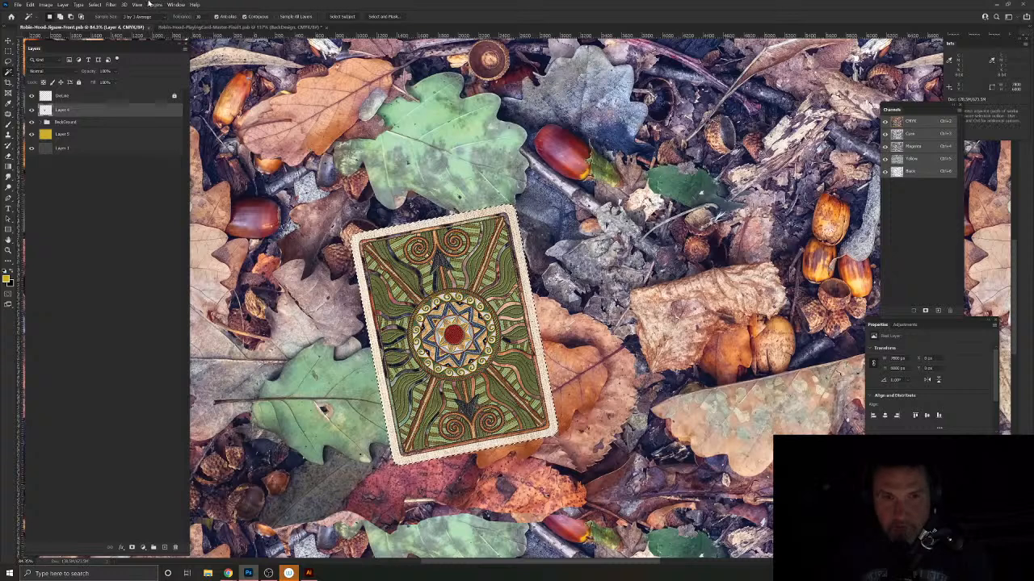
# Step: Expand the selection surrounding the card and apply it as a layer mask on the Background group
pyautogui.click(95, 4)
pyautogui.moveTo(121, 118)
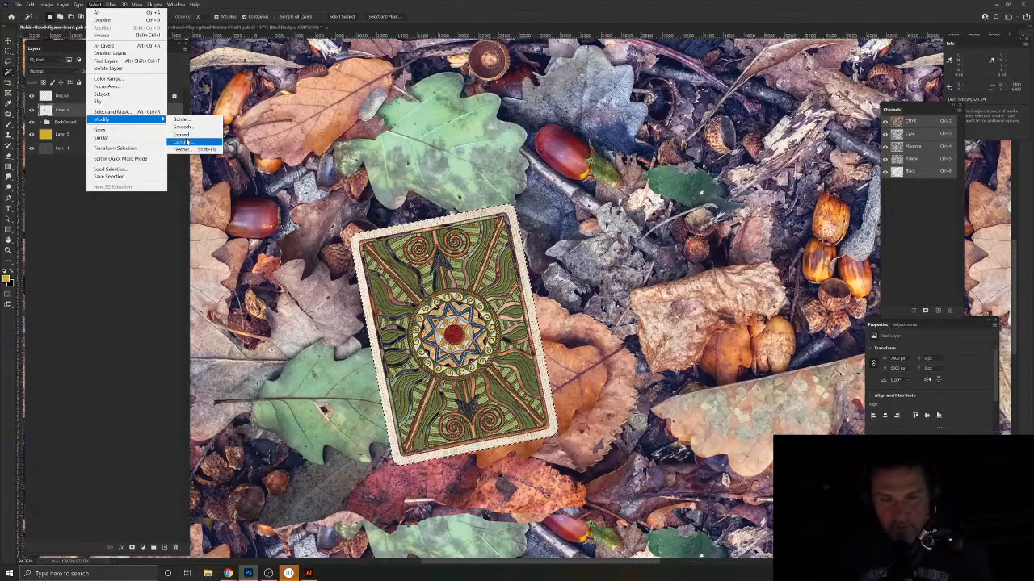
pyautogui.click(182, 134)
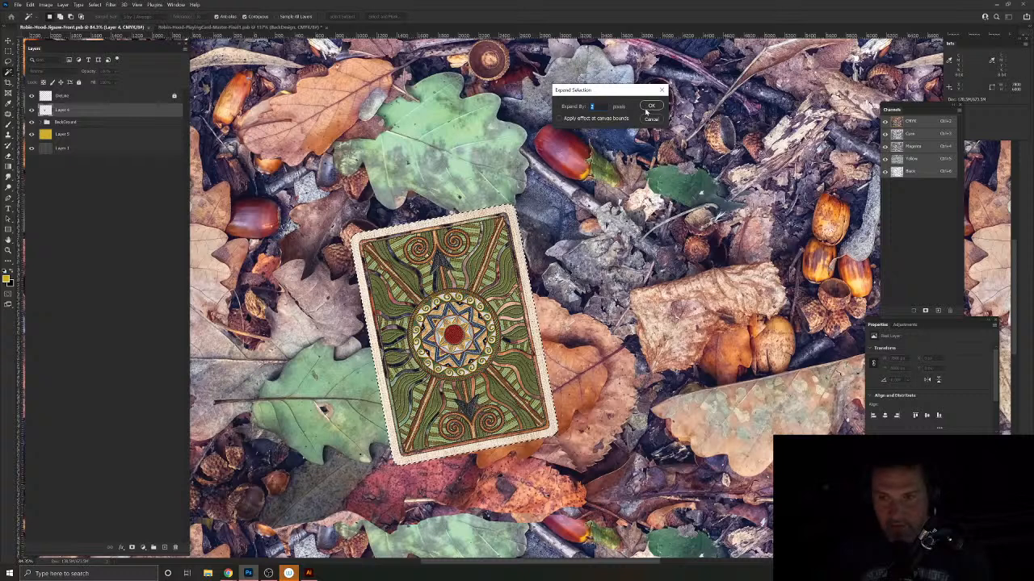
pyautogui.click(650, 106)
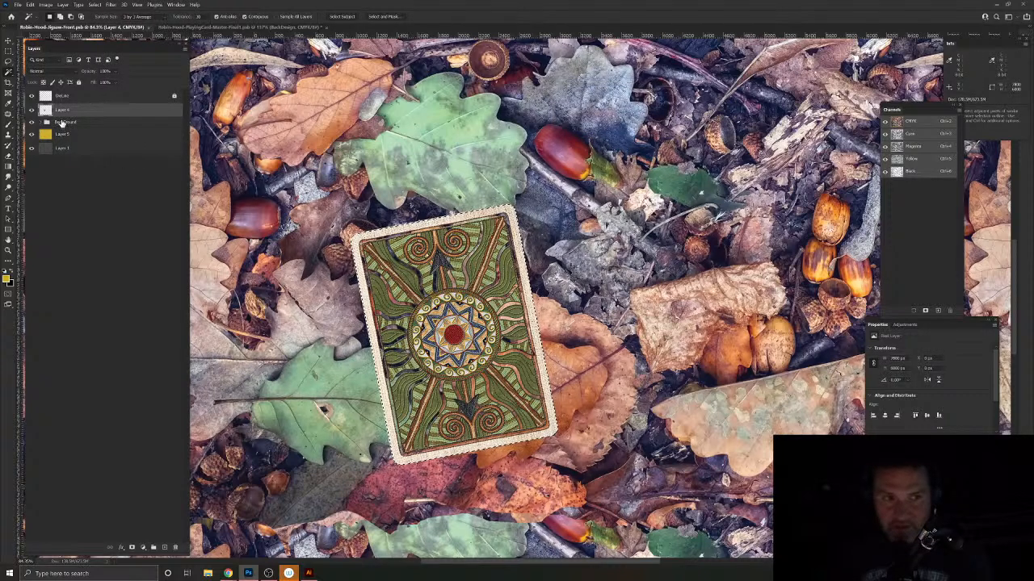
pyautogui.click(62, 122)
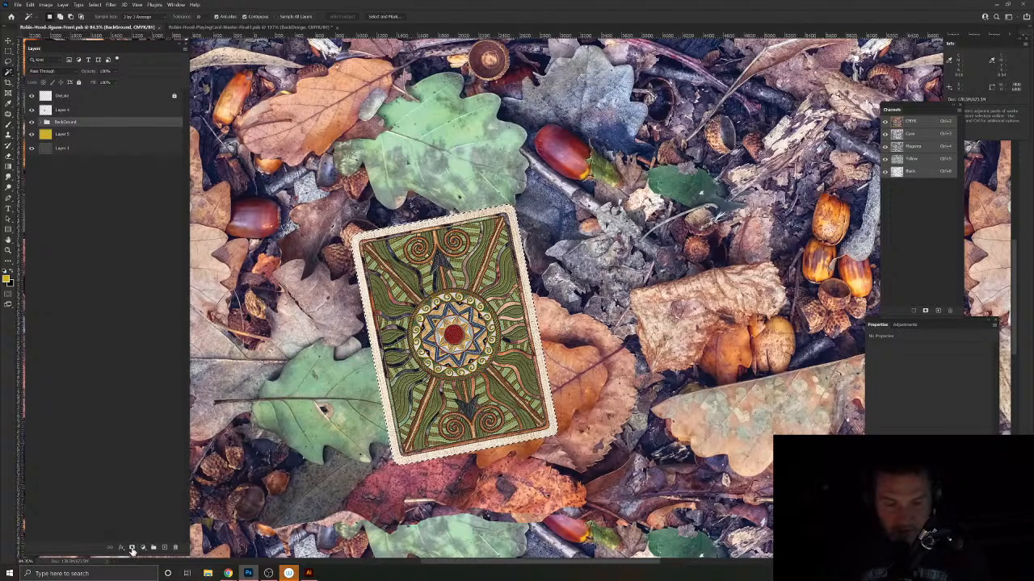
pyautogui.click(132, 548)
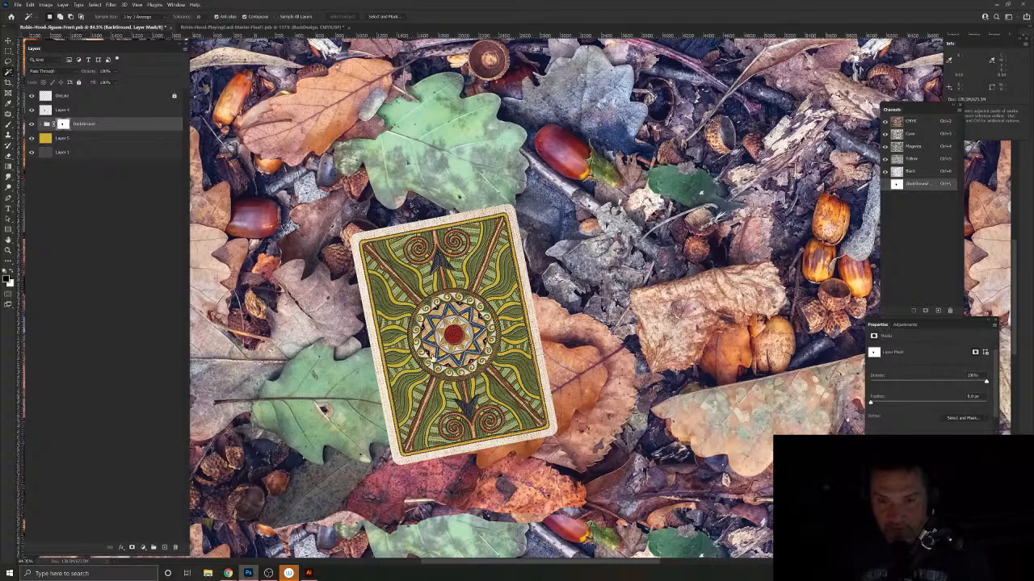
# Step: Check the card-shaped opening in the Background mask by toggling the card layer and the Background group off and on
pyautogui.click(33, 111)
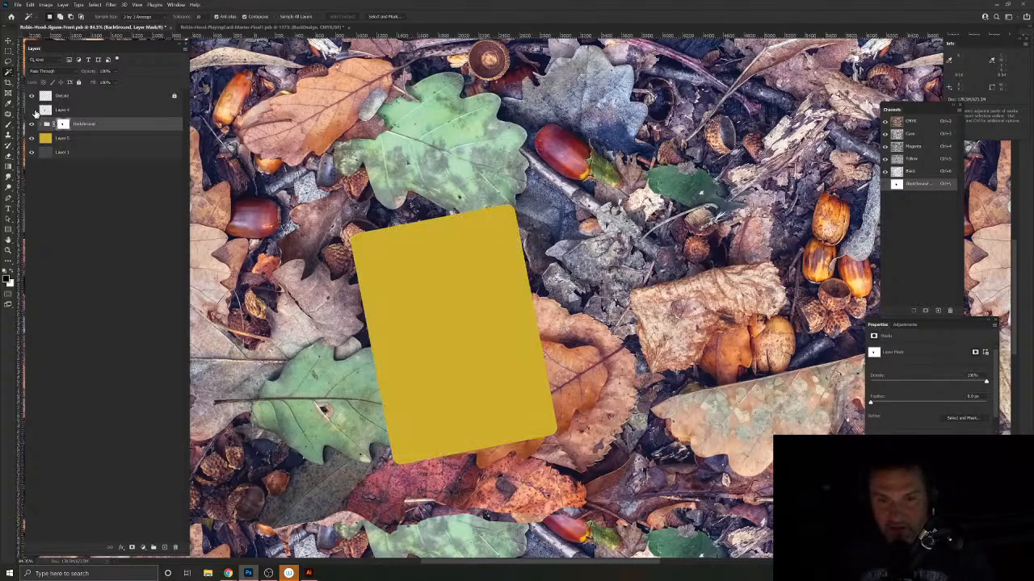
pyautogui.moveTo(775, 409); pyautogui.dragTo(725, 384)
pyautogui.moveTo(615, 357); pyautogui.dragTo(557, 318)
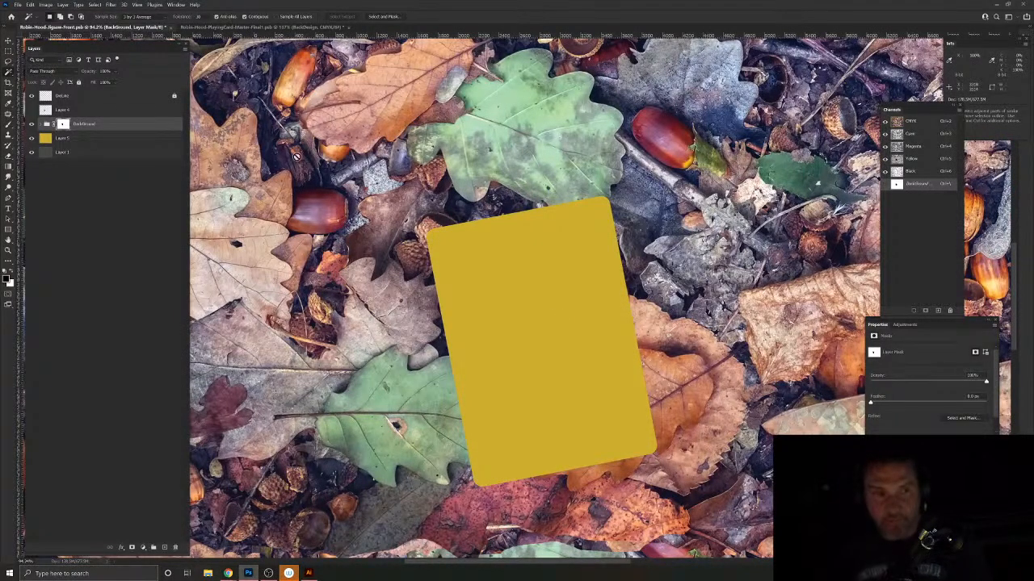
pyautogui.click(33, 125)
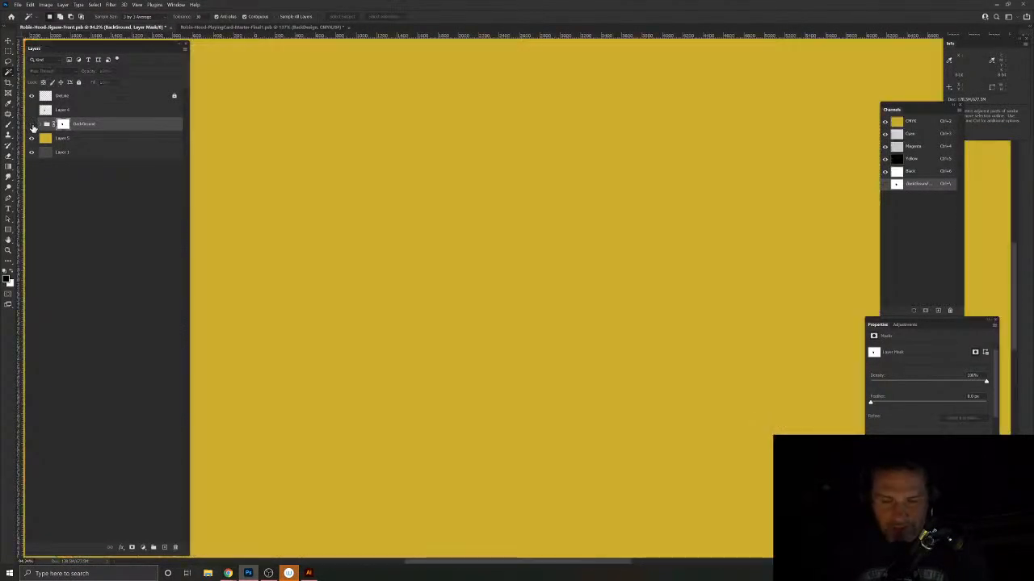
pyautogui.click(32, 124)
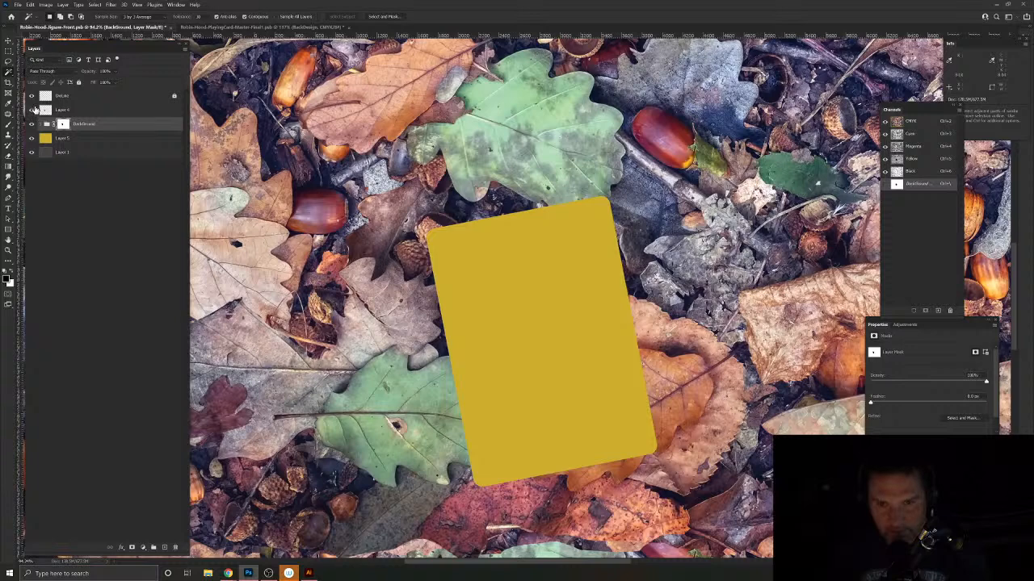
pyautogui.click(33, 109)
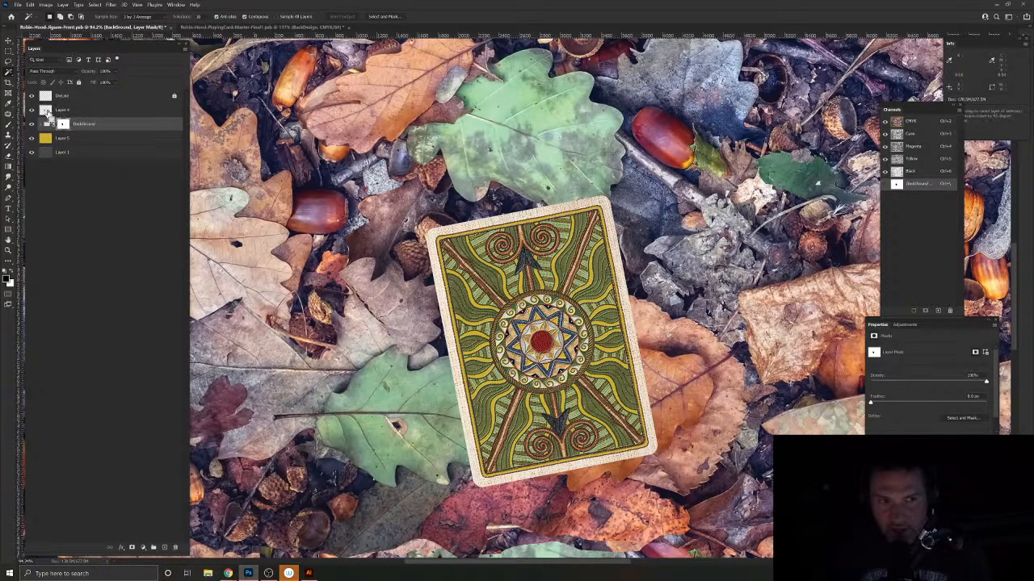
# Step: Hide the card artwork and fill its loaded outline with white on a new layer beneath it, clearing the selection
pyautogui.click(32, 110)
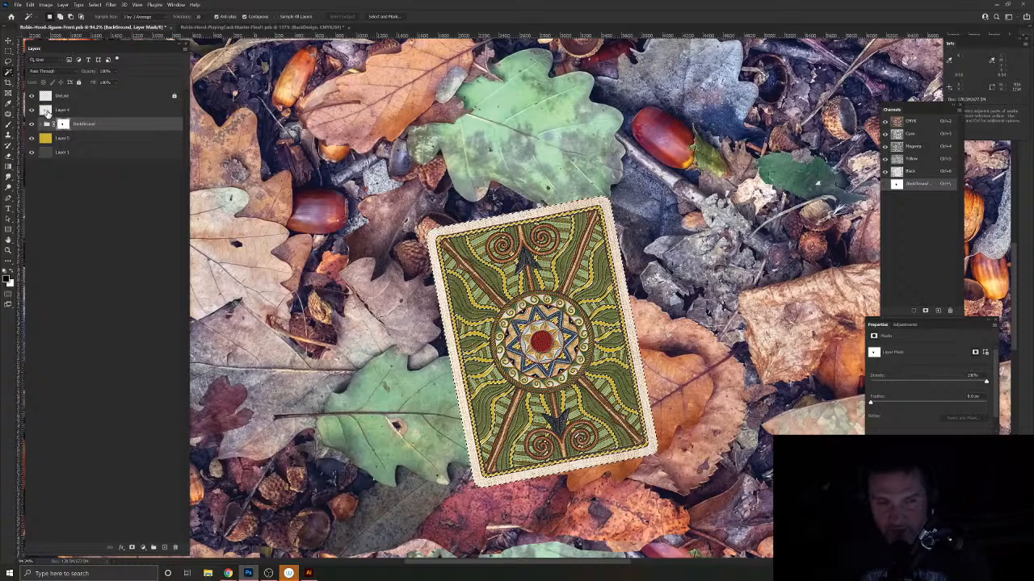
pyautogui.click(33, 110)
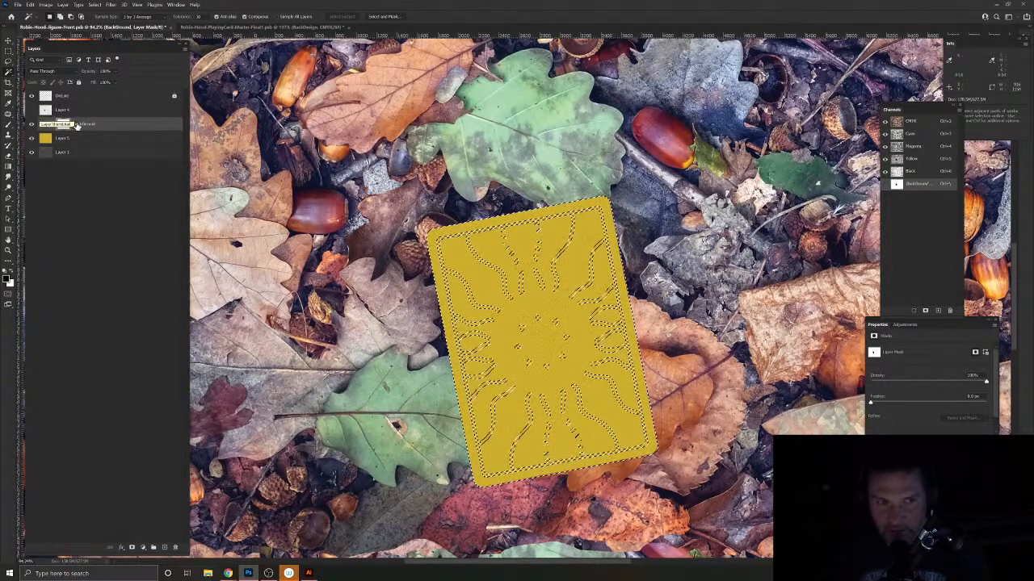
pyautogui.click(165, 547)
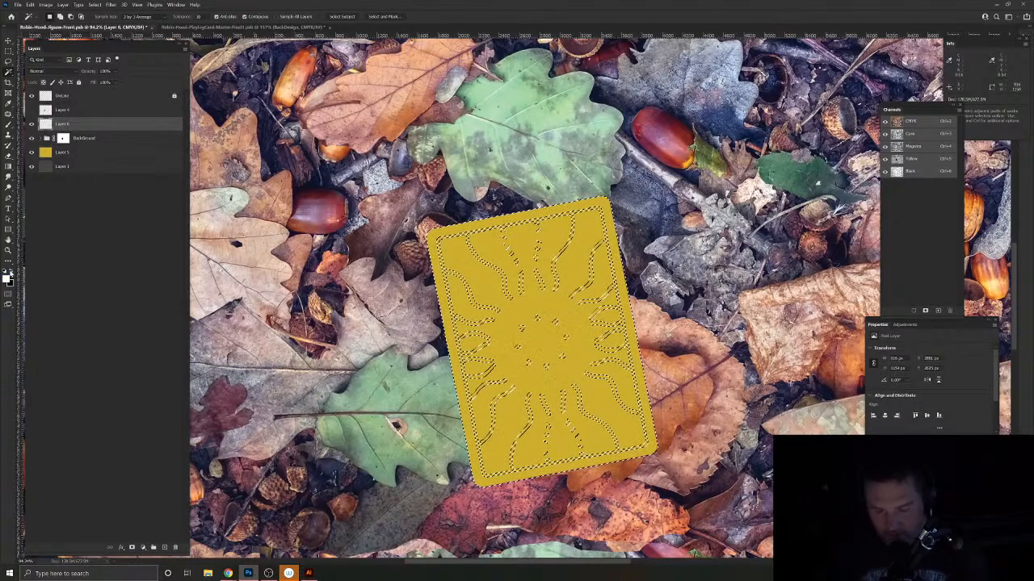
pyautogui.hotkey('ctrl', 'BackSpace')
pyautogui.hotkey('ctrl', 'd')
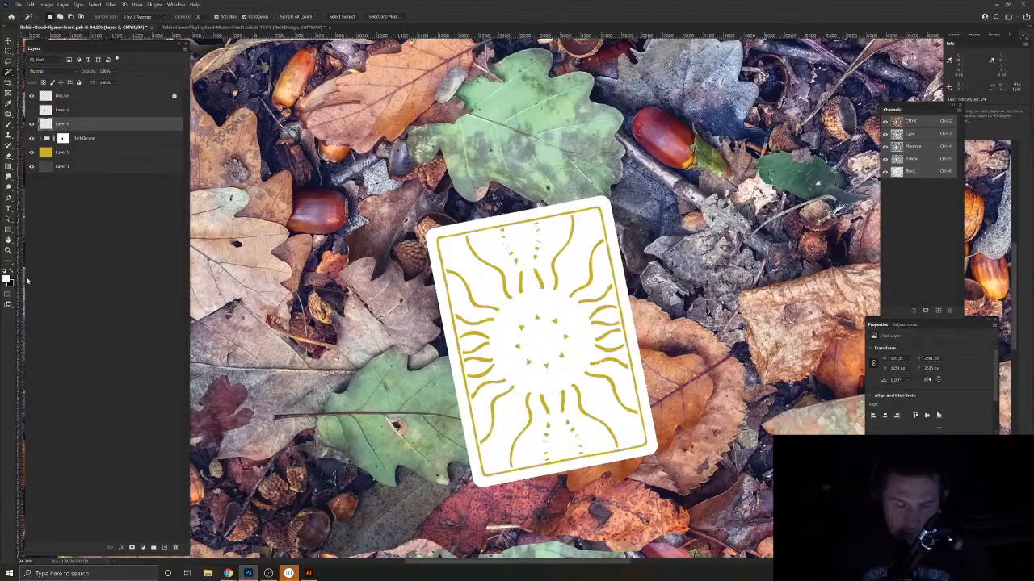
# Step: Compare the white underlay with and without the card artwork up close, leaving the artwork shown
pyautogui.moveTo(497, 249); pyautogui.dragTo(481, 193)
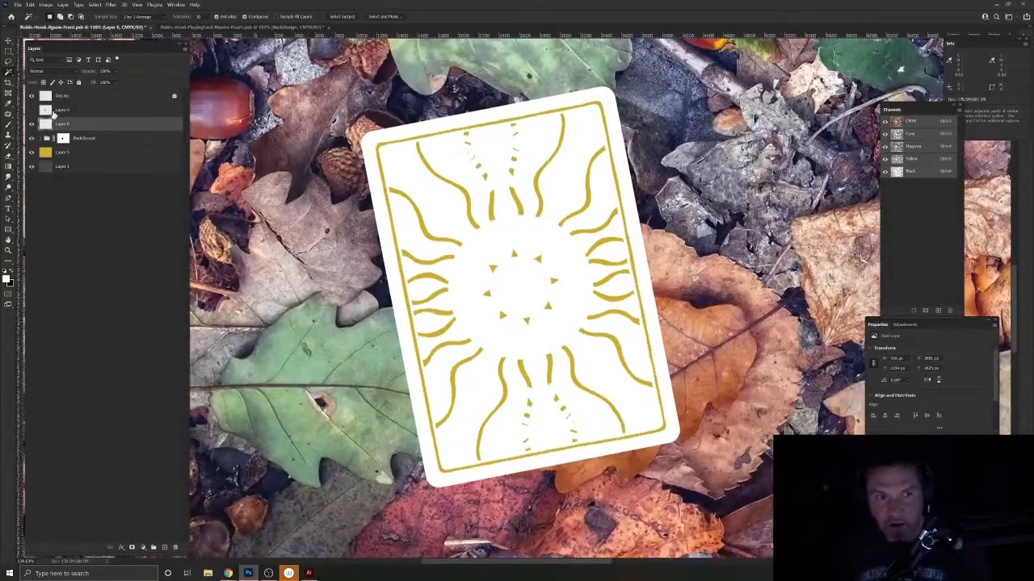
pyautogui.click(32, 111)
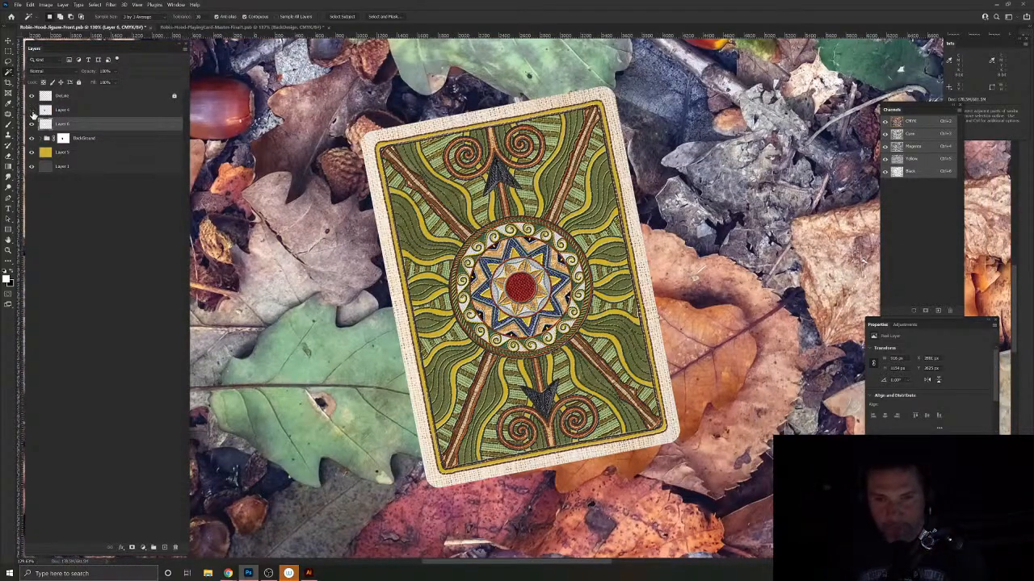
pyautogui.click(32, 110)
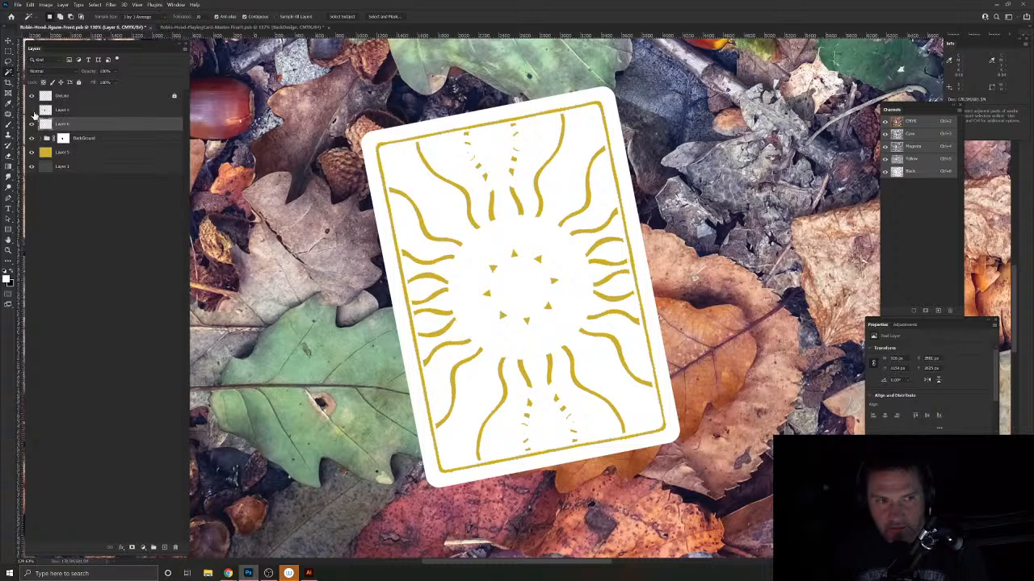
pyautogui.click(31, 110)
# Step: Group the card artwork with its white underlay and name the group BackDesign
pyautogui.hotkey('alt', ']')
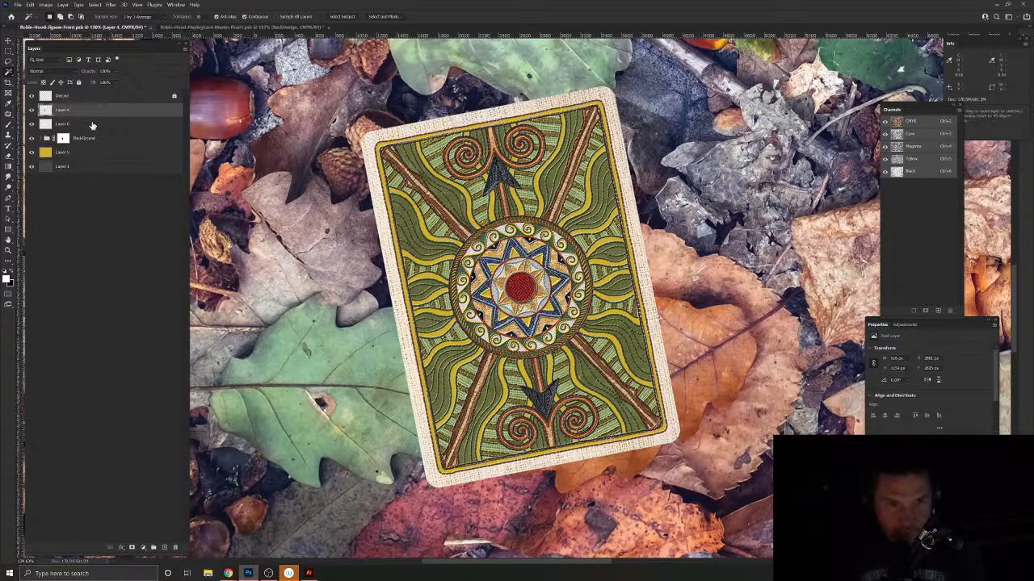
pyautogui.keyDown('shift'); pyautogui.click(75, 126); pyautogui.keyUp('shift')
pyautogui.hotkey('ctrl', 'g')
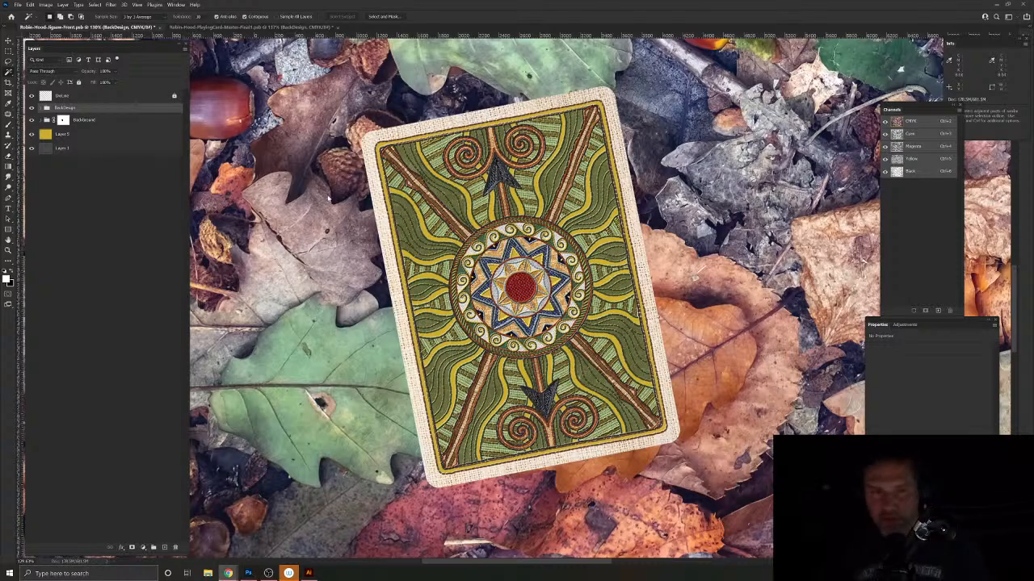
# Step: Switch to the Robin Hood playing card master file, hide the BackDesign layer and show Joker 1
pyautogui.scroll(-5, 490, 256)
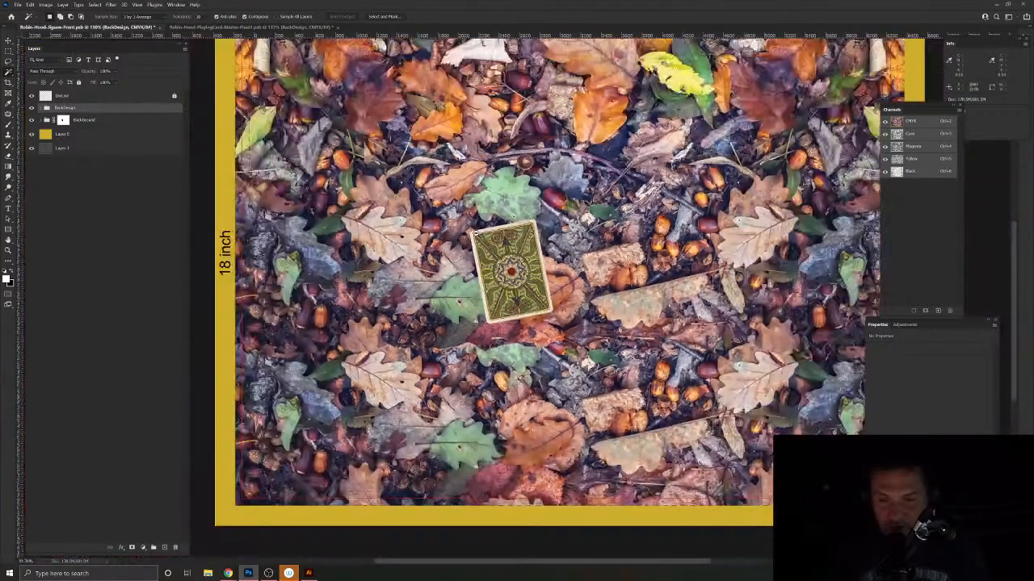
pyautogui.hotkey('ctrl', '0')
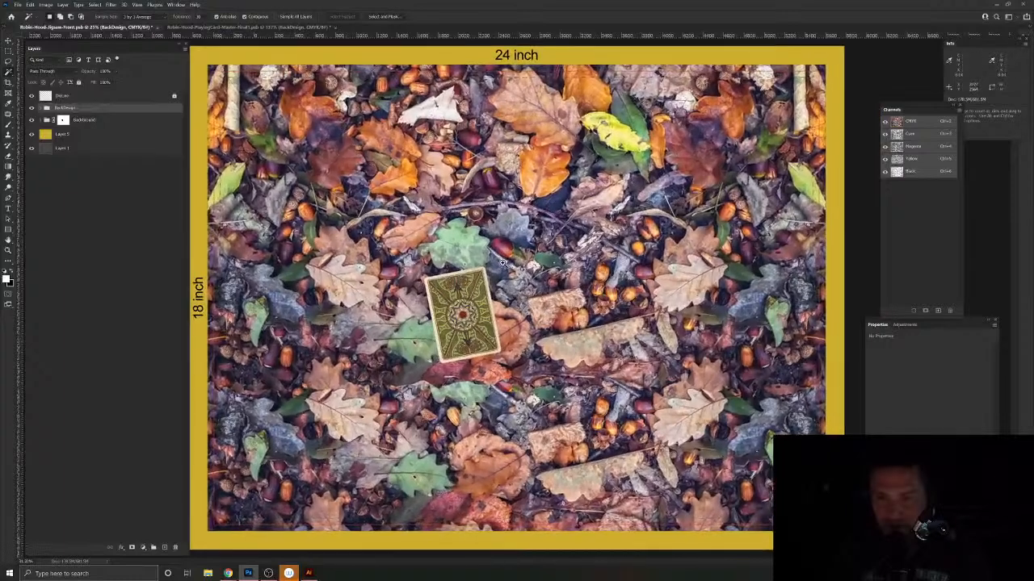
pyautogui.click(202, 27)
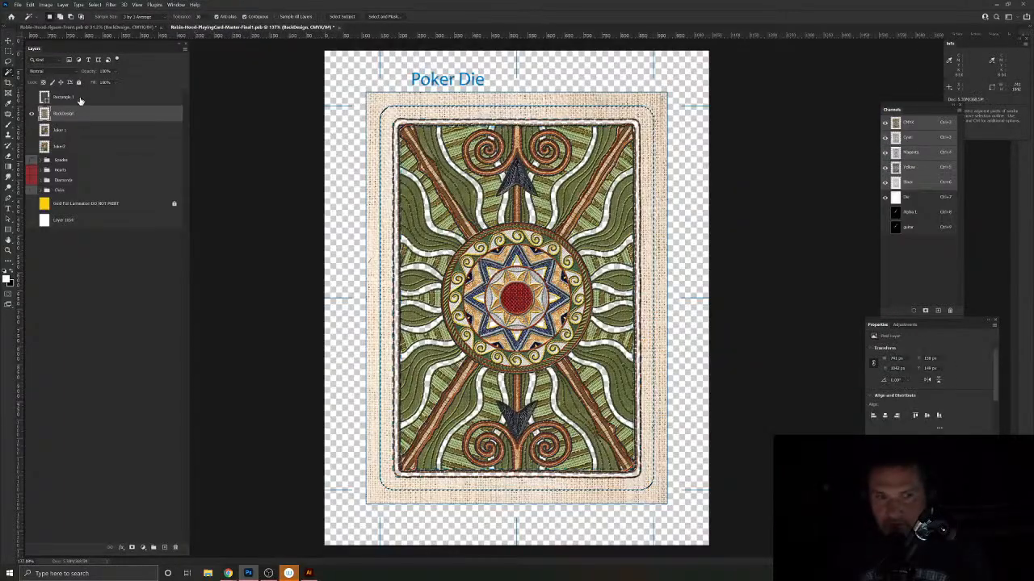
pyautogui.click(31, 114)
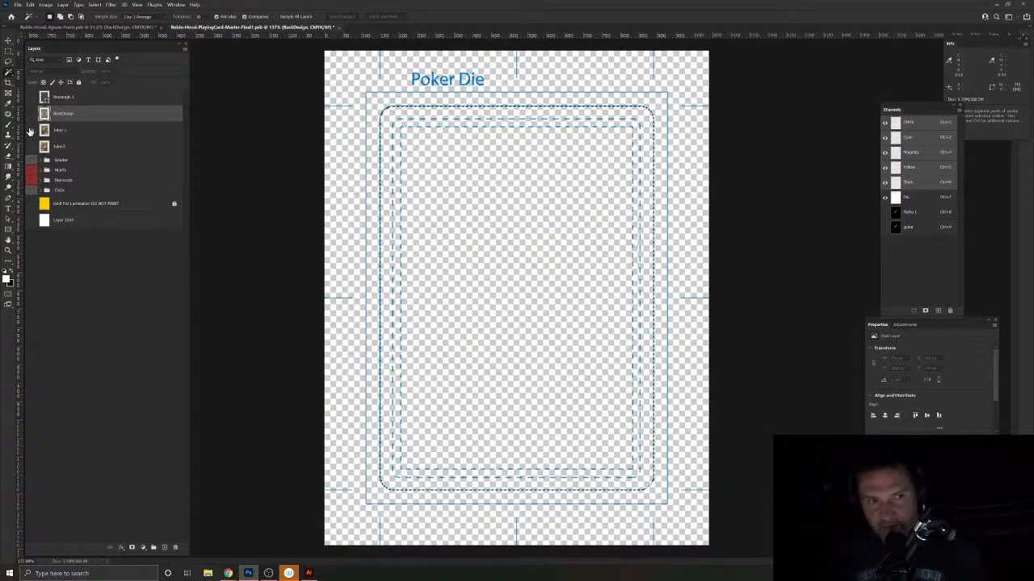
pyautogui.click(32, 130)
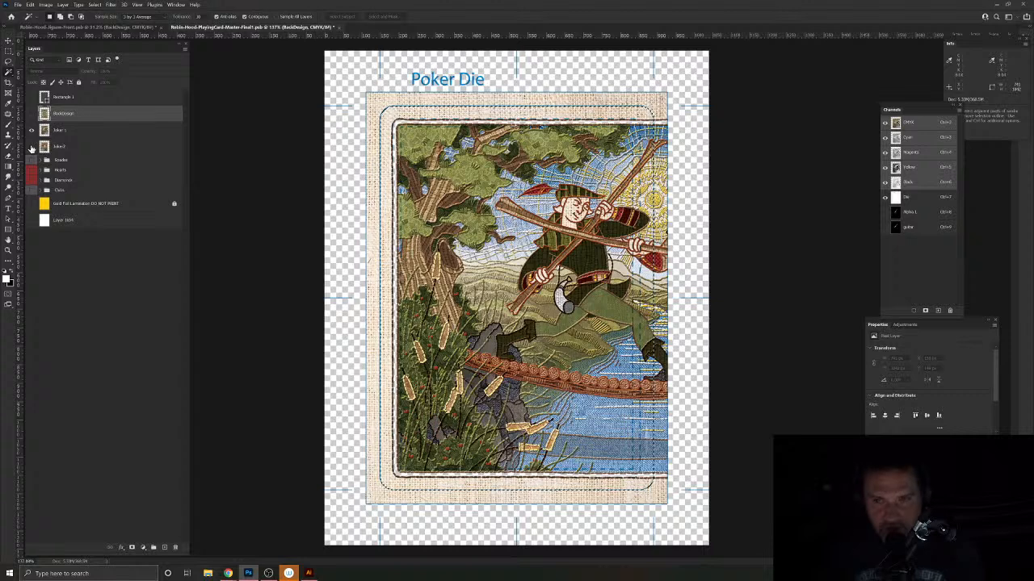
# Step: Copy the selected card area of Joker 1 to a new layer, and duplicate the Joker2 layer, placing the copy above Joker 1
pyautogui.click(59, 134)
pyautogui.hotkey('ctrl', 'shift', 'alt', 'n')
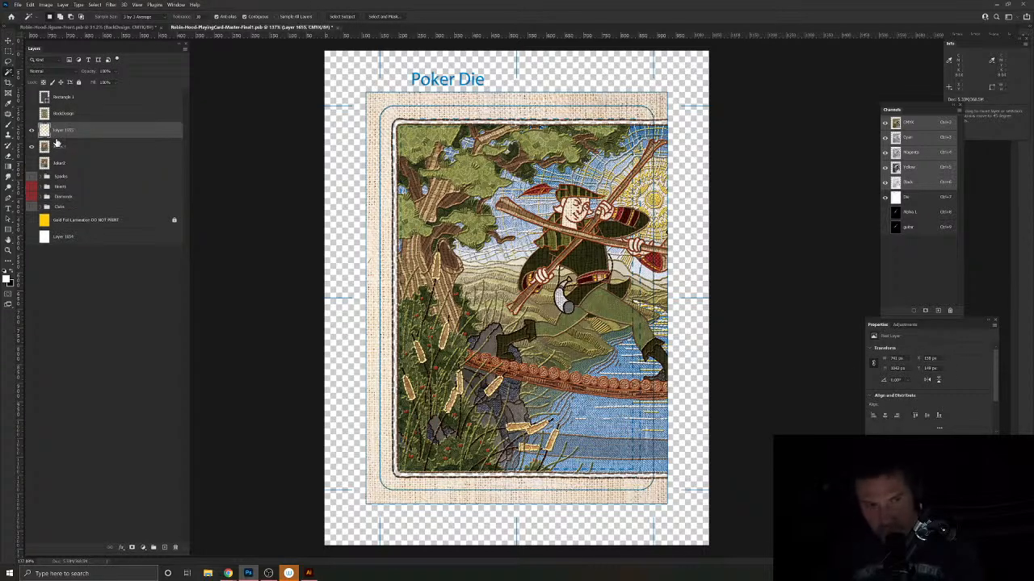
pyautogui.click(95, 168)
pyautogui.hotkey('ctrl', 'j')
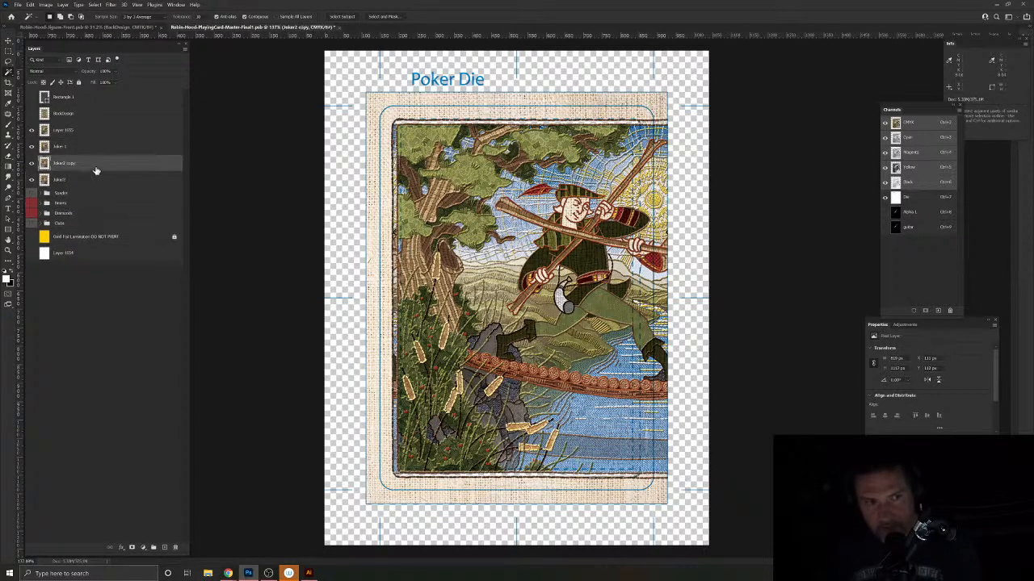
pyautogui.moveTo(81, 165); pyautogui.dragTo(71, 137)
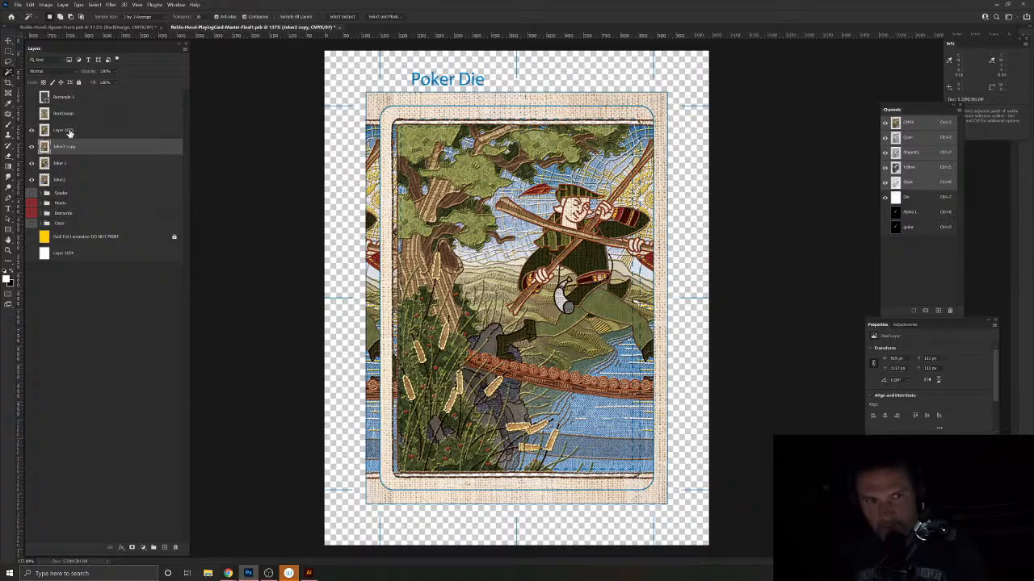
# Step: Float the playing card master window over the jigsaw document and copy Layer 1035 and Joker2 copy into the jigsaw
pyautogui.keyDown('shift'); pyautogui.click(70, 132); pyautogui.keyUp('shift')
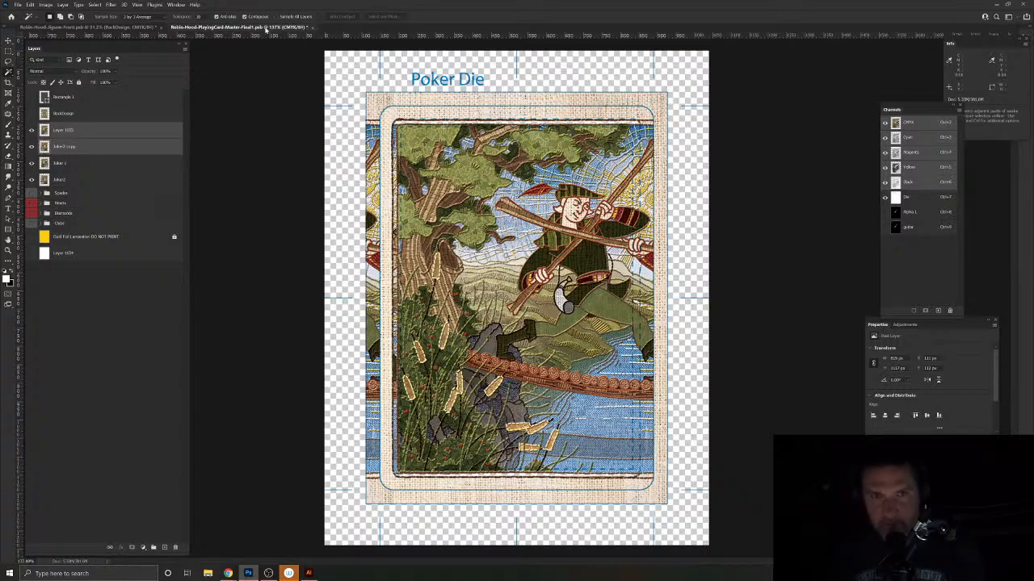
pyautogui.moveTo(266, 30); pyautogui.dragTo(781, 248)
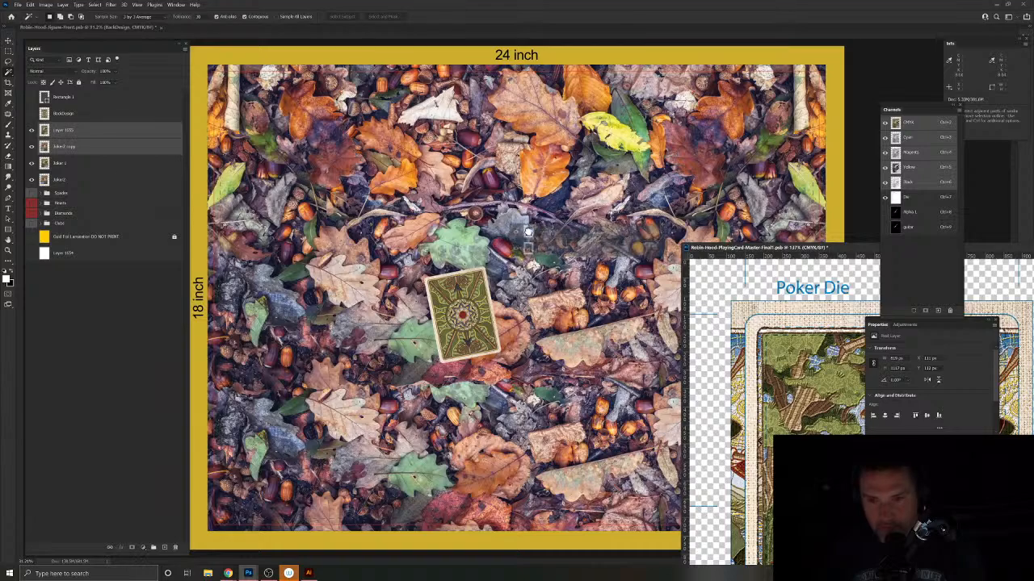
pyautogui.moveTo(528, 232); pyautogui.dragTo(557, 232)
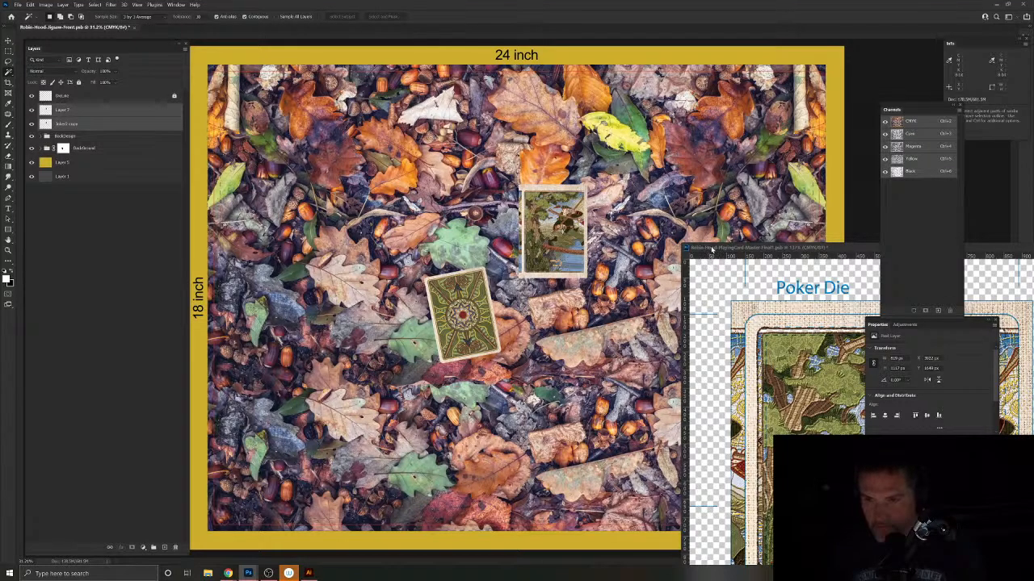
pyautogui.moveTo(712, 248); pyautogui.dragTo(642, 155)
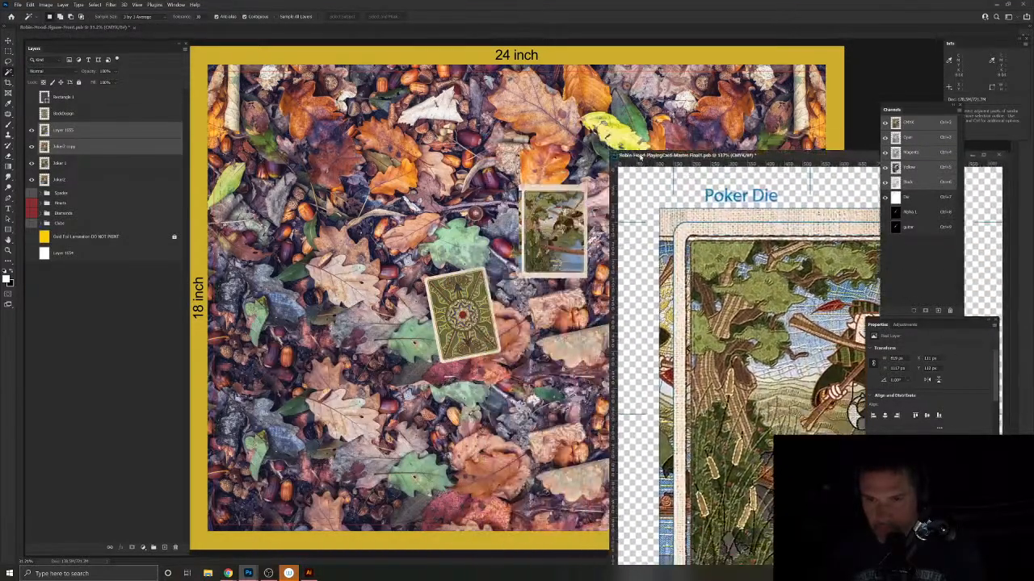
pyautogui.click(635, 257)
pyautogui.click(537, 214)
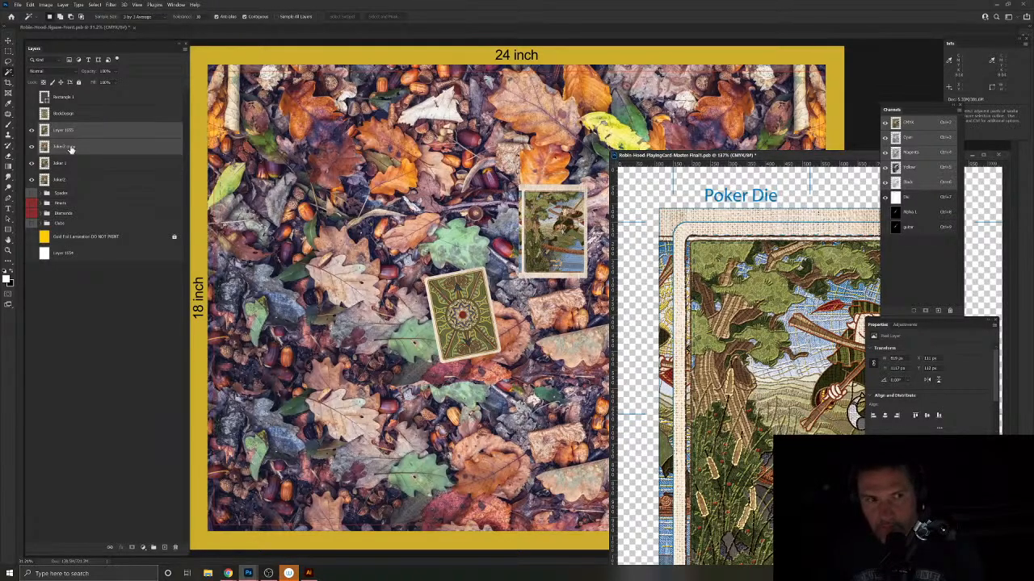
# Step: Replace Joker2 copy in the card master with a card-shaped cutout of Joker2, and copy both joker cutouts into the jigsaw document
pyautogui.click(71, 150)
pyautogui.moveTo(116, 153); pyautogui.dragTo(175, 547)
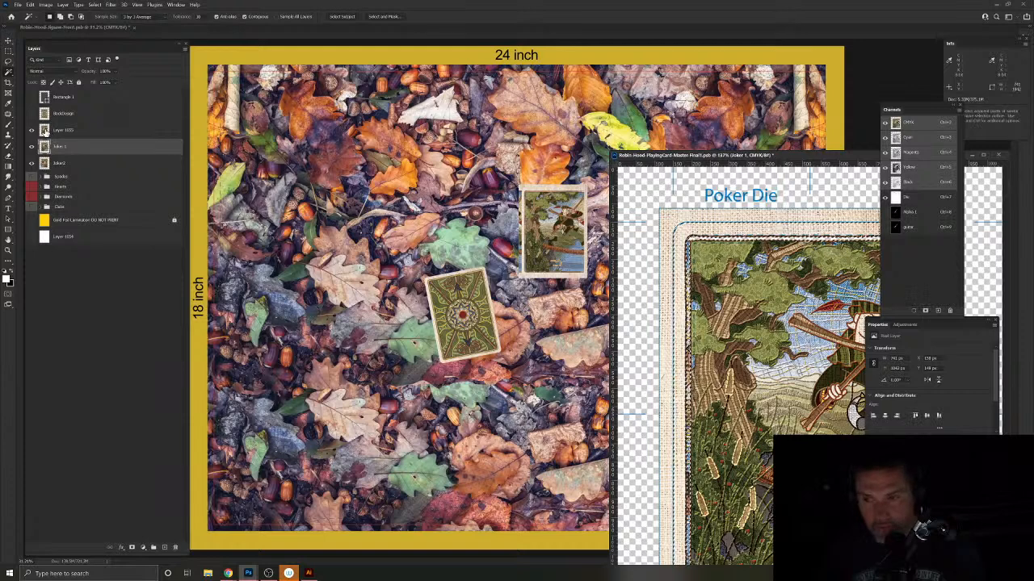
pyautogui.click(44, 163)
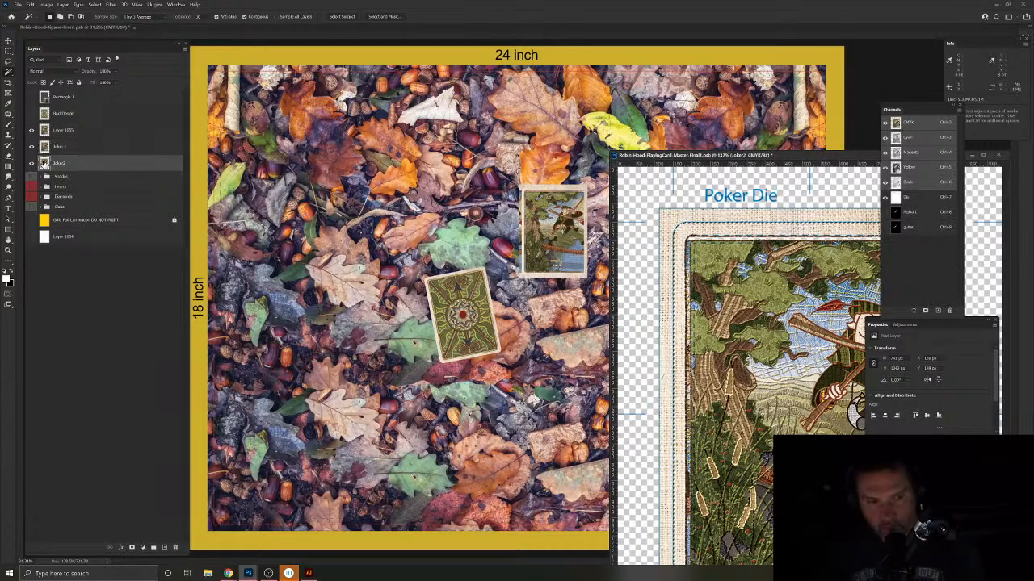
pyautogui.hotkey('ctrl', 'j')
pyautogui.moveTo(87, 160); pyautogui.dragTo(380, 194)
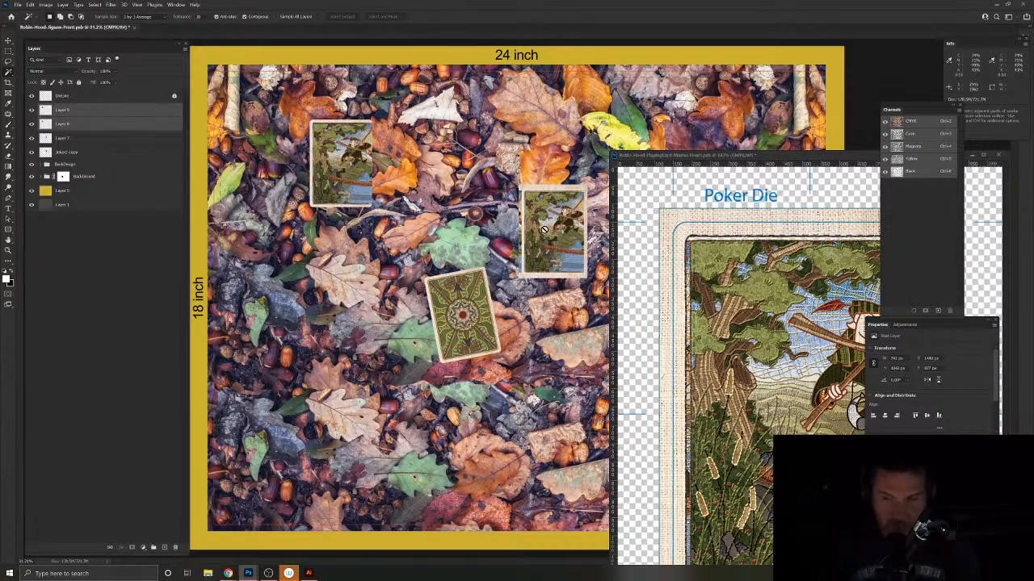
# Step: Delete the first pair of joker cards from the jigsaw, redock the card master window and return to the jigsaw document
pyautogui.press('v')
pyautogui.moveTo(549, 237); pyautogui.dragTo(517, 263)
pyautogui.press('Delete')
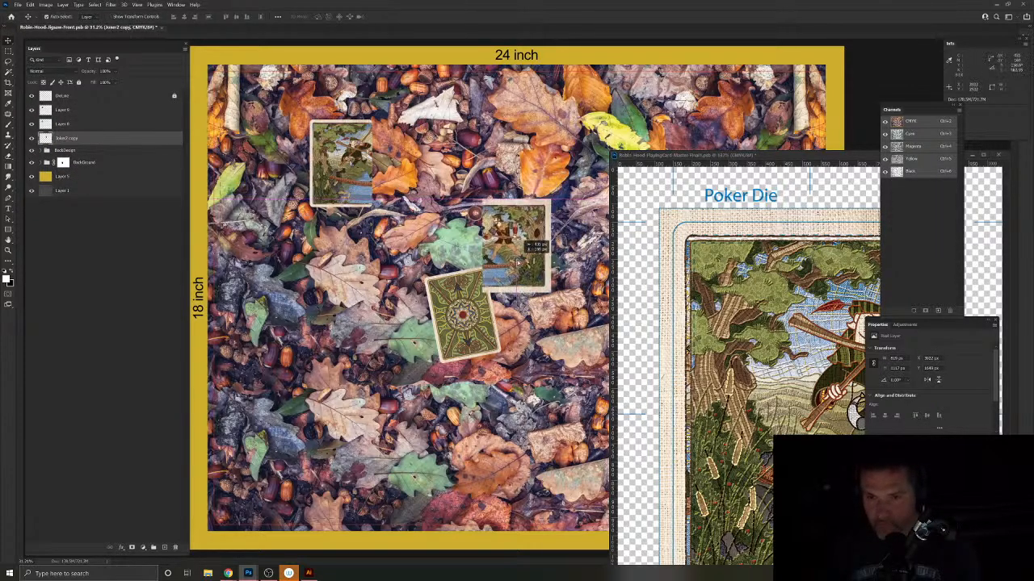
pyautogui.press('Delete')
pyautogui.moveTo(721, 155); pyautogui.dragTo(529, 29)
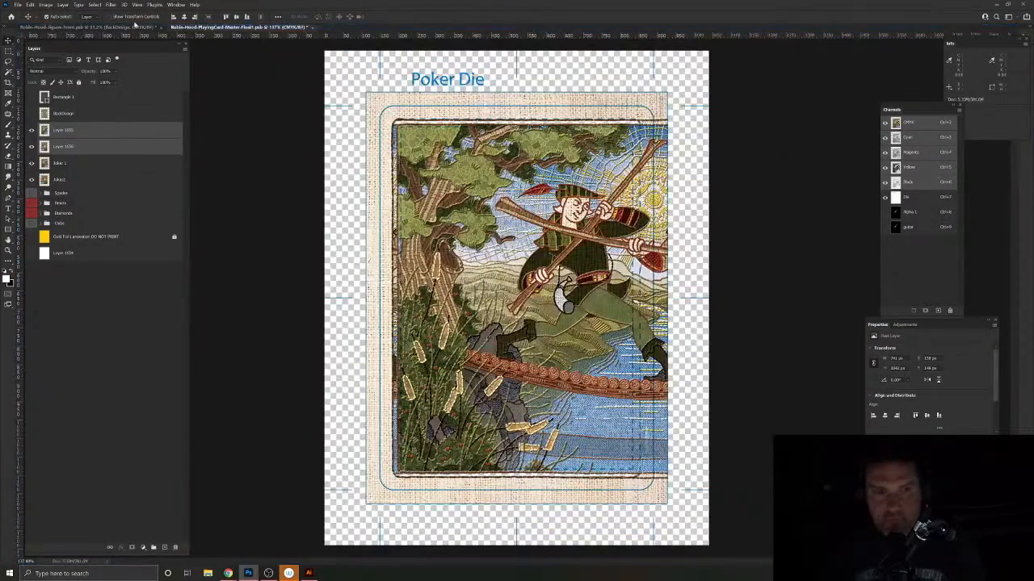
pyautogui.click(136, 29)
# Step: Arrange the two new joker cards side by side so their artwork forms one bridge fight scene
pyautogui.moveTo(330, 170); pyautogui.dragTo(411, 345)
pyautogui.click(404, 199)
pyautogui.moveTo(427, 119); pyautogui.dragTo(668, 247)
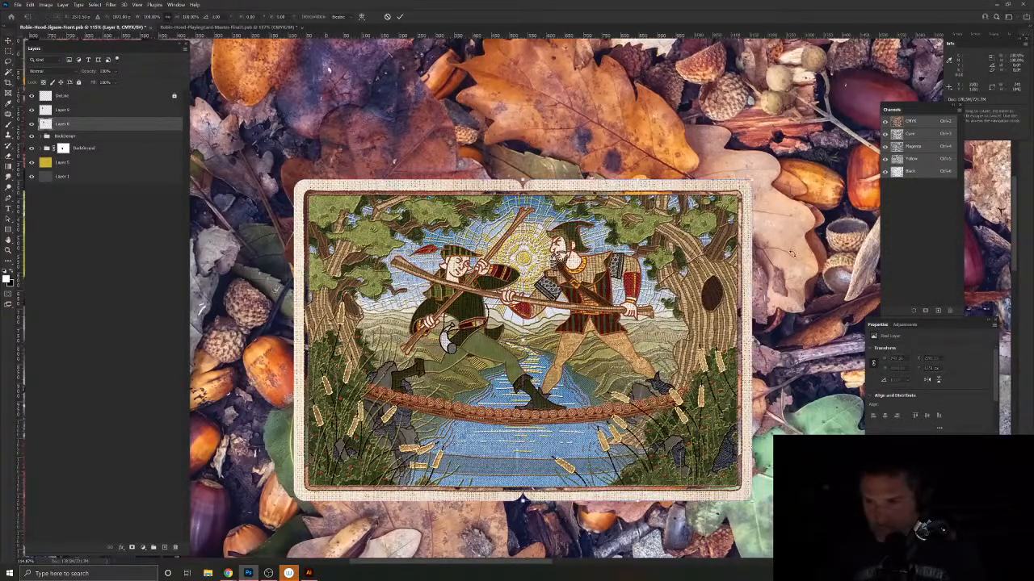
# Step: Free-transform the right joker card, nudging it until its scene lines up with the left card across a narrow gap
pyautogui.hotkey('ctrl', 't')
pyautogui.moveTo(591, 327); pyautogui.dragTo(594, 327)
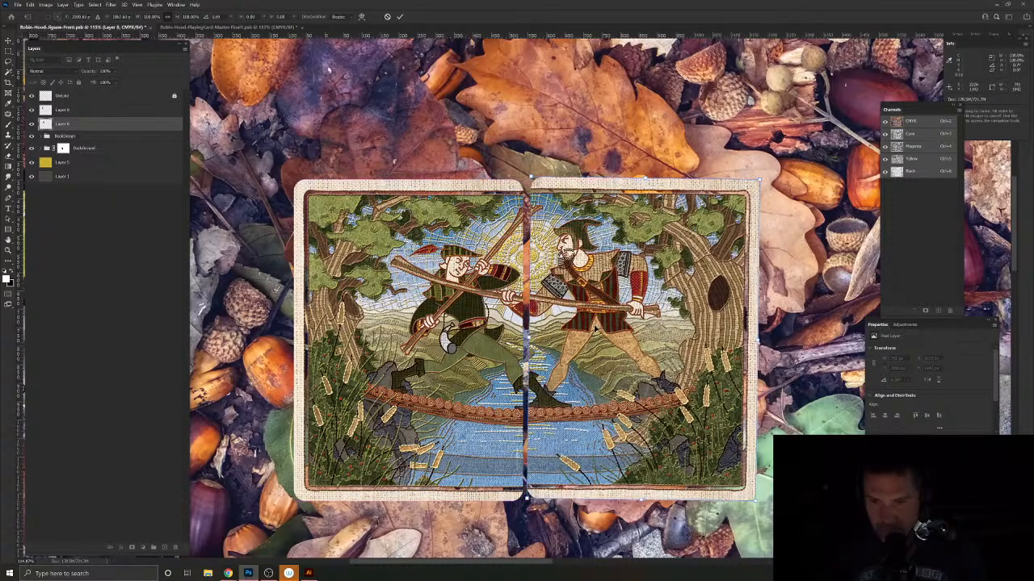
pyautogui.press('Left')
pyautogui.press('Left')
pyautogui.press('Left')
pyautogui.press('Left')
pyautogui.press('Left')
pyautogui.press('Left')
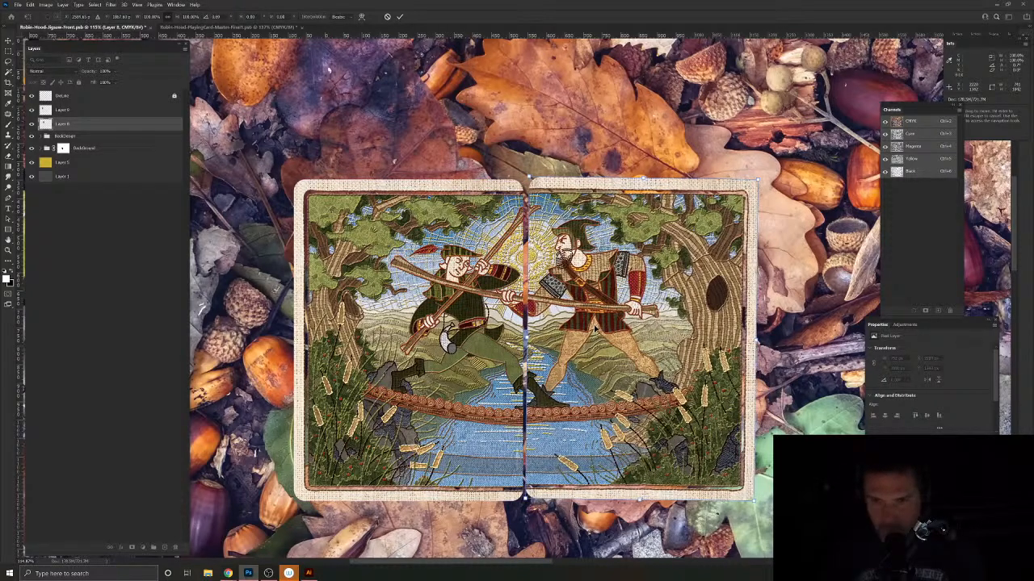
pyautogui.press('Down')
pyautogui.press('Down')
pyautogui.press('Down')
pyautogui.press('Down')
pyautogui.press('Down')
pyautogui.press('Down')
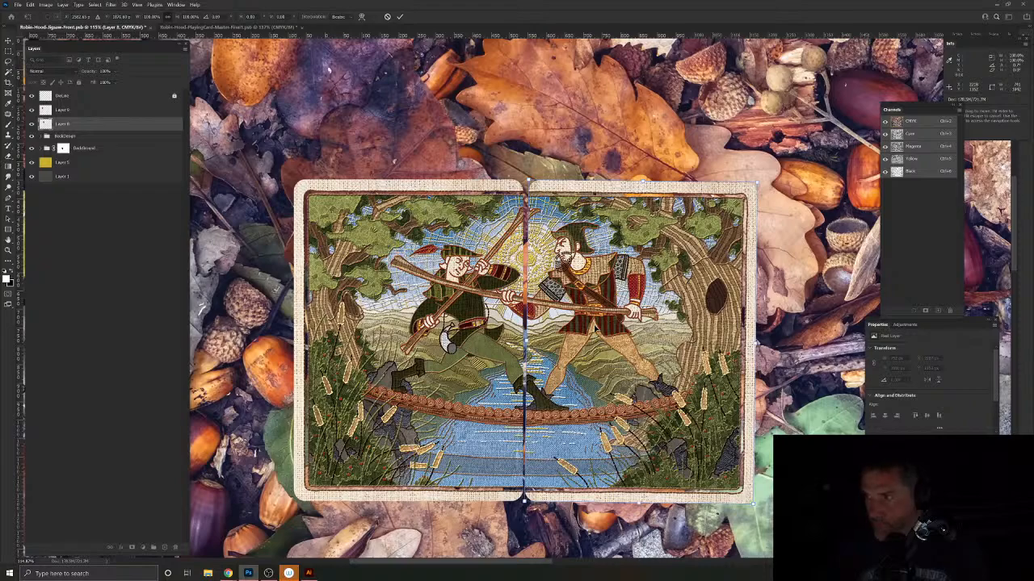
pyautogui.press('Up')
pyautogui.press('Up')
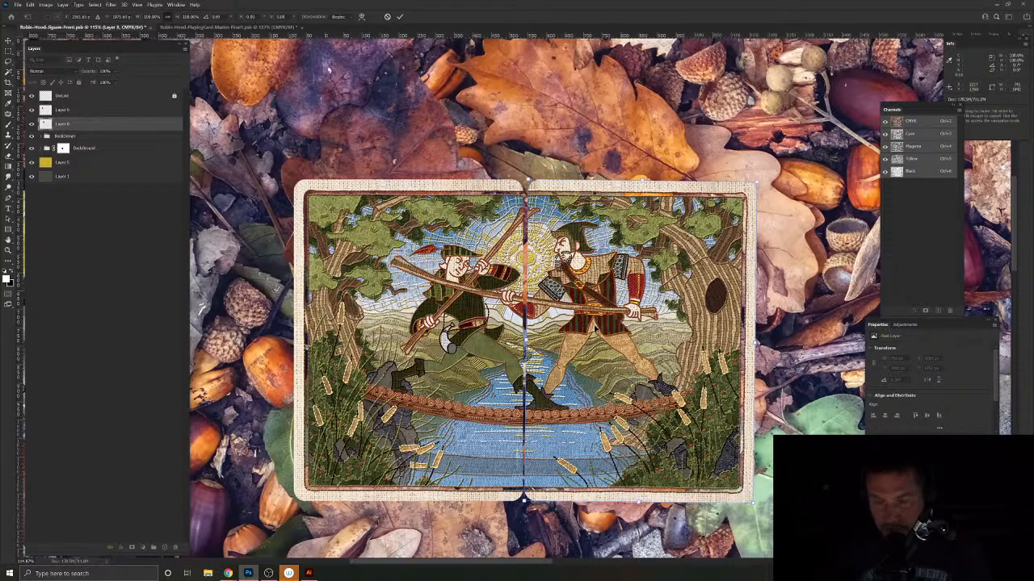
pyautogui.press('Return')
# Step: Move both joker cards together to the lower right of the forest floor and rotate the pair slightly clockwise
pyautogui.keyDown('shift'); pyautogui.click(426, 289); pyautogui.keyUp('shift')
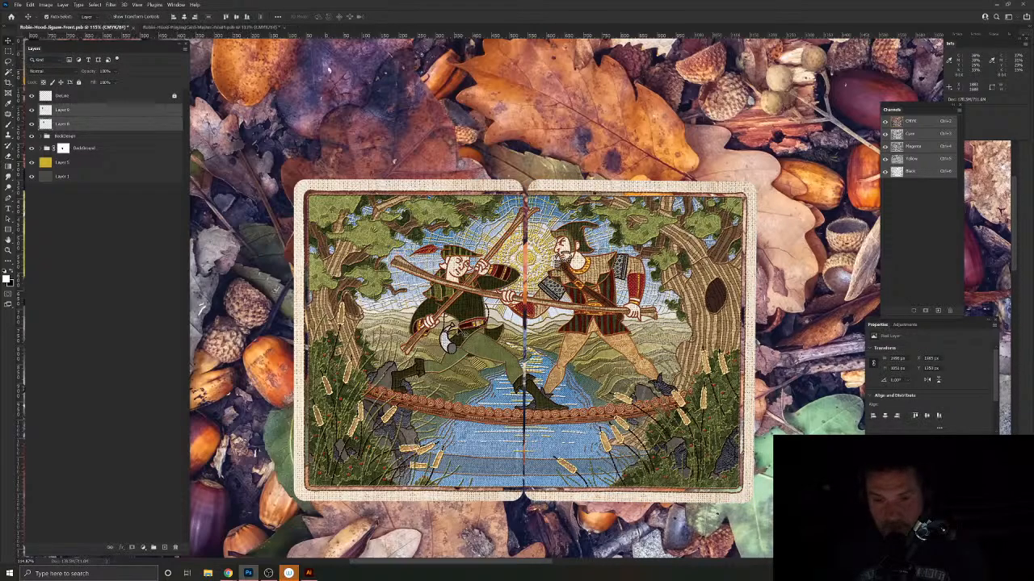
pyautogui.scroll(-5, 477, 331)
pyautogui.moveTo(486, 341); pyautogui.dragTo(351, 200)
pyautogui.moveTo(421, 215); pyautogui.dragTo(710, 346)
pyautogui.moveTo(709, 346); pyautogui.dragTo(664, 391)
pyautogui.hotkey('ctrl', 't')
pyautogui.moveTo(746, 301); pyautogui.dragTo(751, 311)
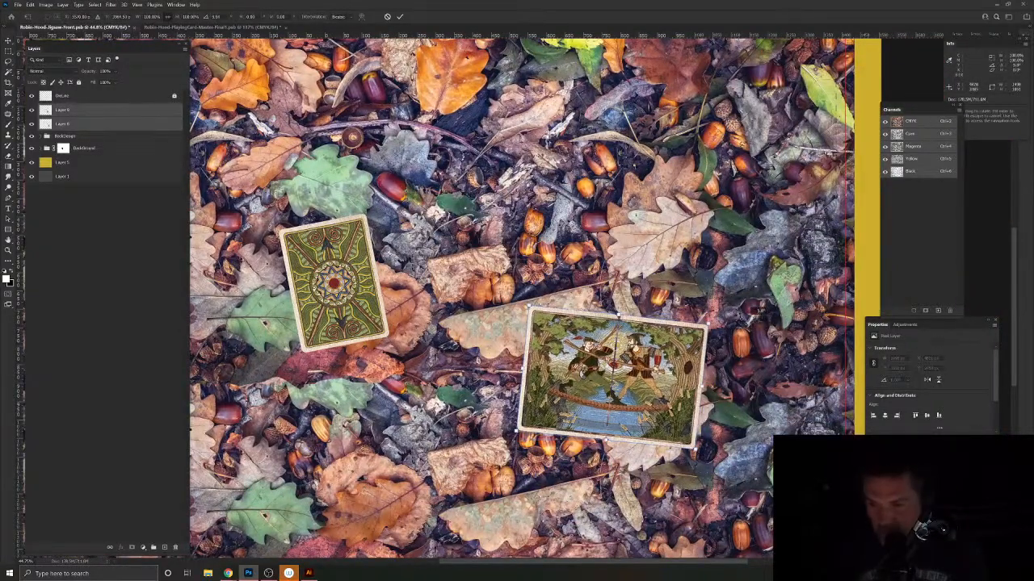
pyautogui.moveTo(638, 404)
pyautogui.mouseDown()
pyautogui.moveTo(615, 404)
pyautogui.moveTo(628, 404)
pyautogui.moveTo(634, 320)
pyautogui.moveTo(637, 419)
pyautogui.moveTo(635, 402)
pyautogui.mouseUp()
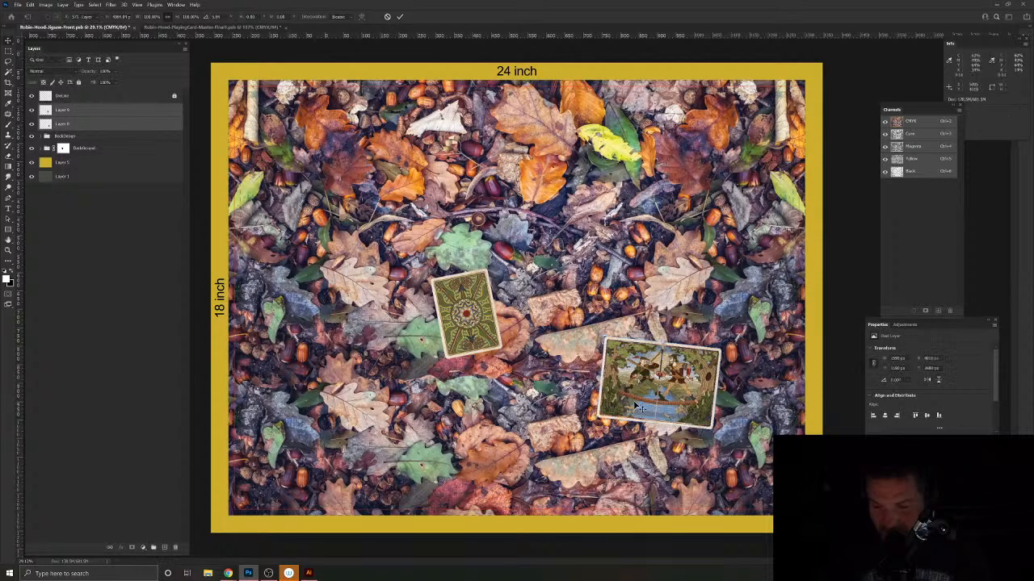
pyautogui.press('Return')
pyautogui.moveTo(666, 381)
pyautogui.mouseDown()
pyautogui.moveTo(719, 375)
pyautogui.moveTo(662, 365)
pyautogui.mouseUp()
pyautogui.hotkey('ctrl', '0')
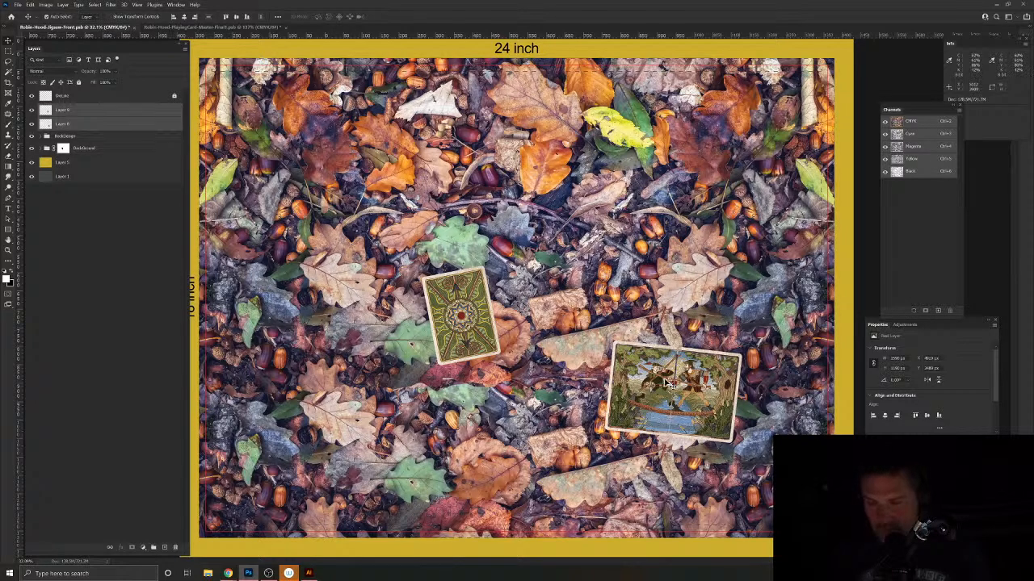
pyautogui.moveTo(669, 385); pyautogui.dragTo(675, 386)
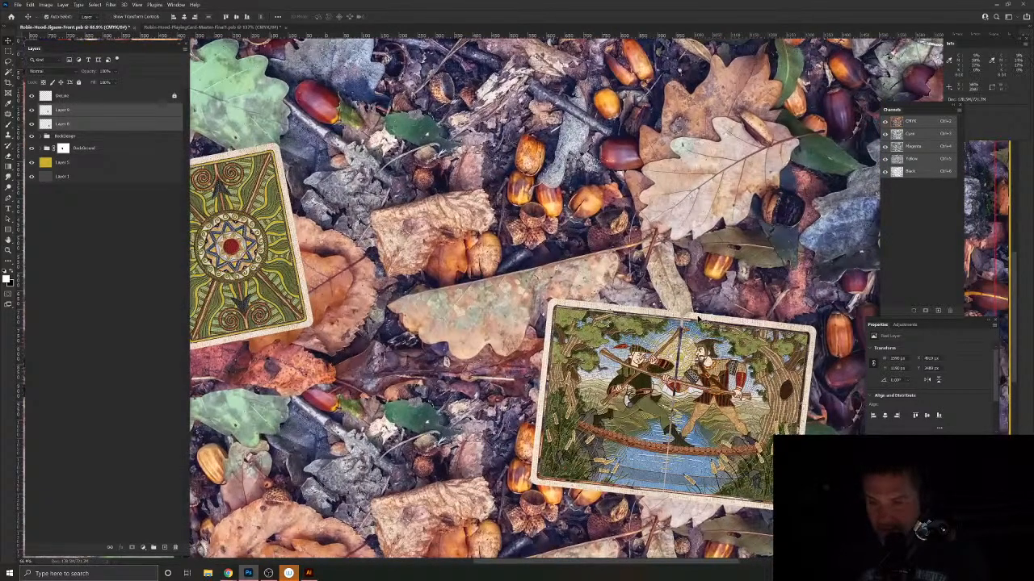
# Step: Select the left joker card's outline on its own layer with the Magic Wand and invert the selection
pyautogui.click(699, 319)
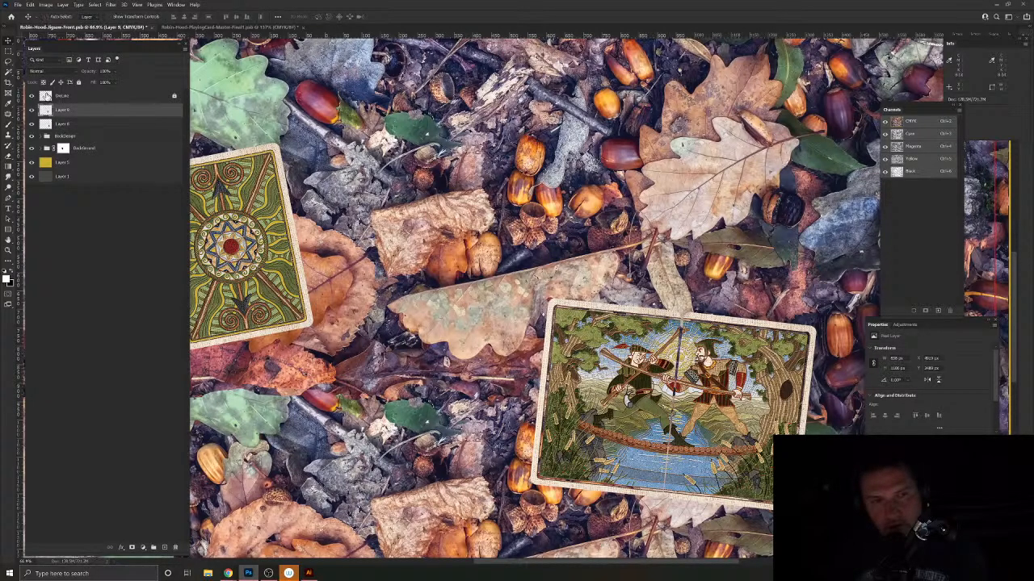
pyautogui.click(12, 72)
pyautogui.click(636, 233)
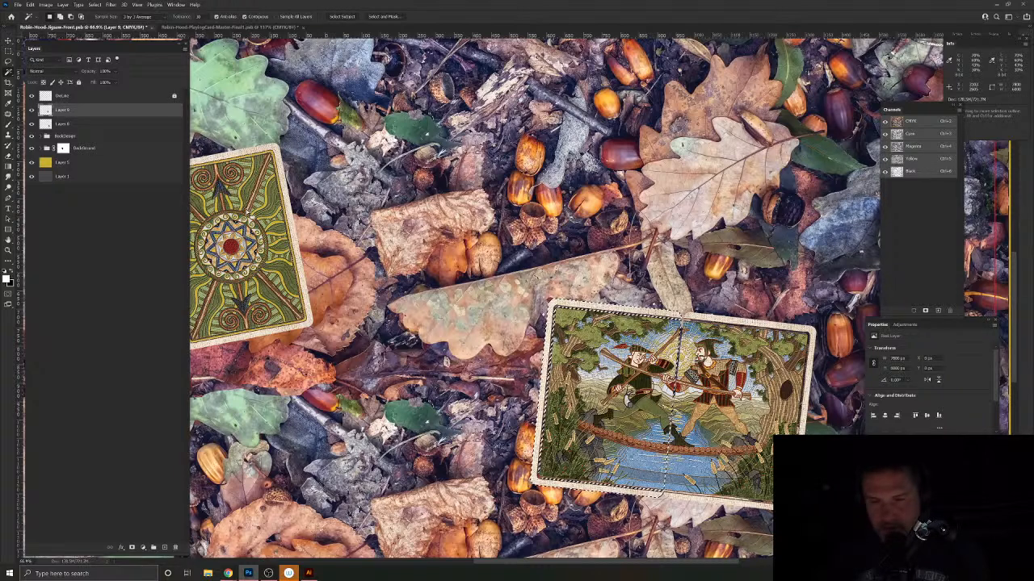
pyautogui.click(75, 124)
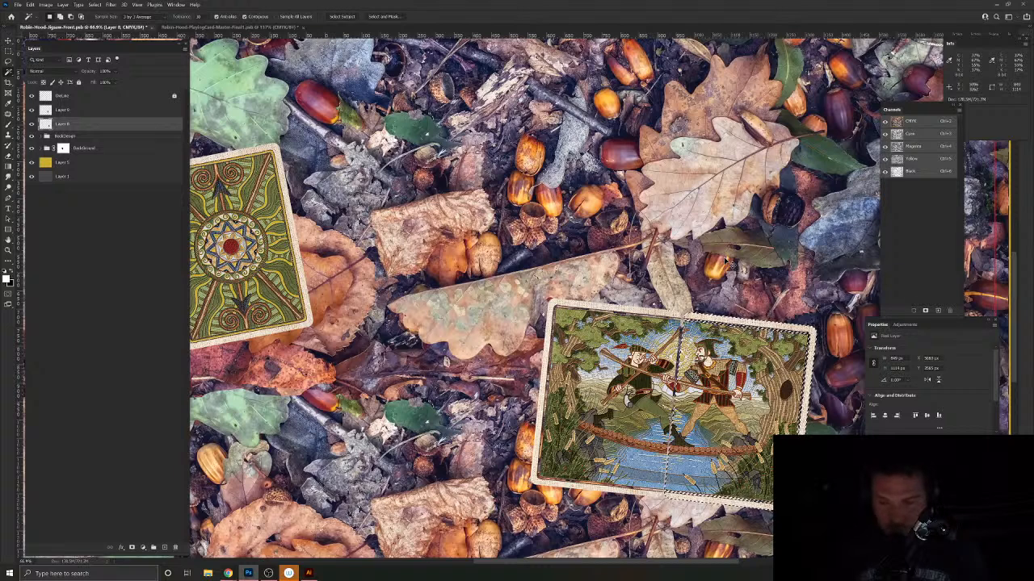
pyautogui.click(45, 111)
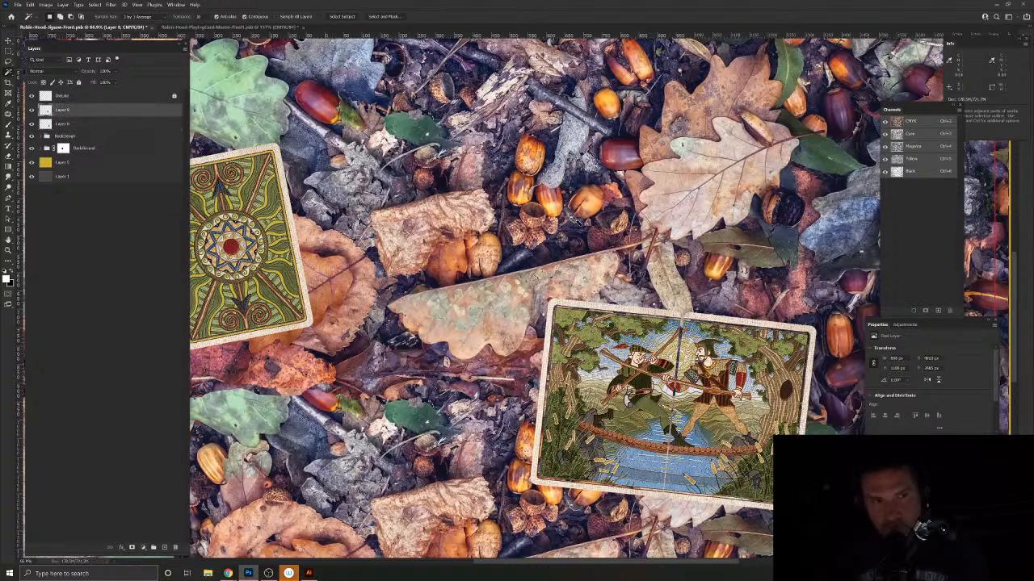
pyautogui.hotkey('ctrl', 'shift', 'i')
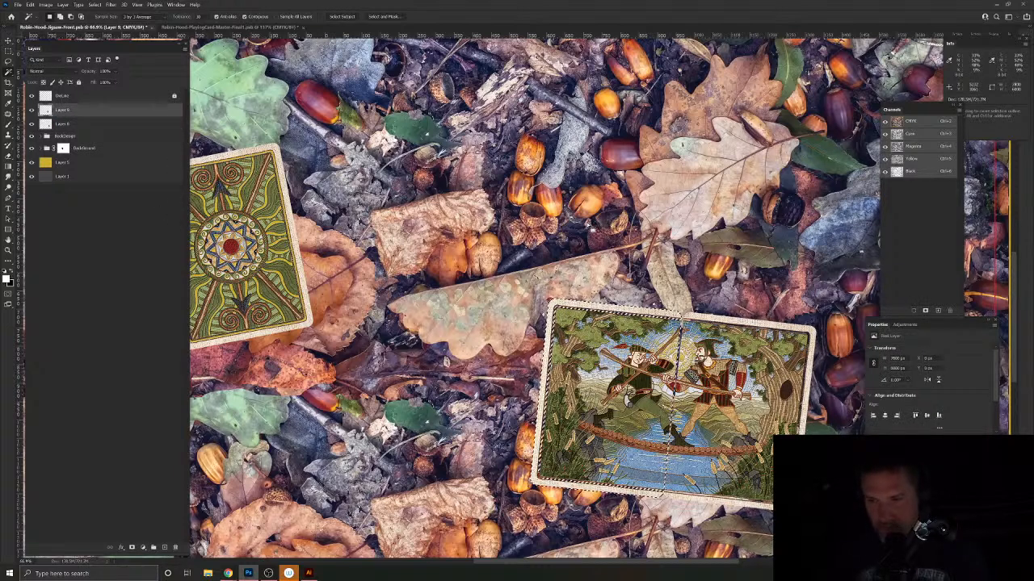
# Step: Clean up the selection along the left joker card's top frame line with the Lasso tool
pyautogui.moveTo(679, 319); pyautogui.dragTo(720, 369)
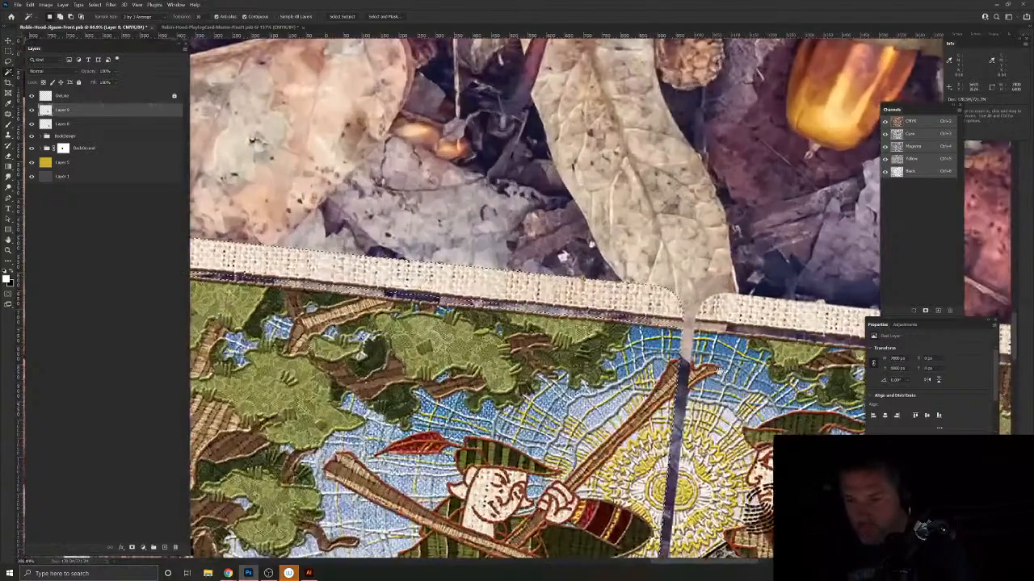
pyautogui.moveTo(638, 432); pyautogui.dragTo(512, 445)
pyautogui.click(8, 62)
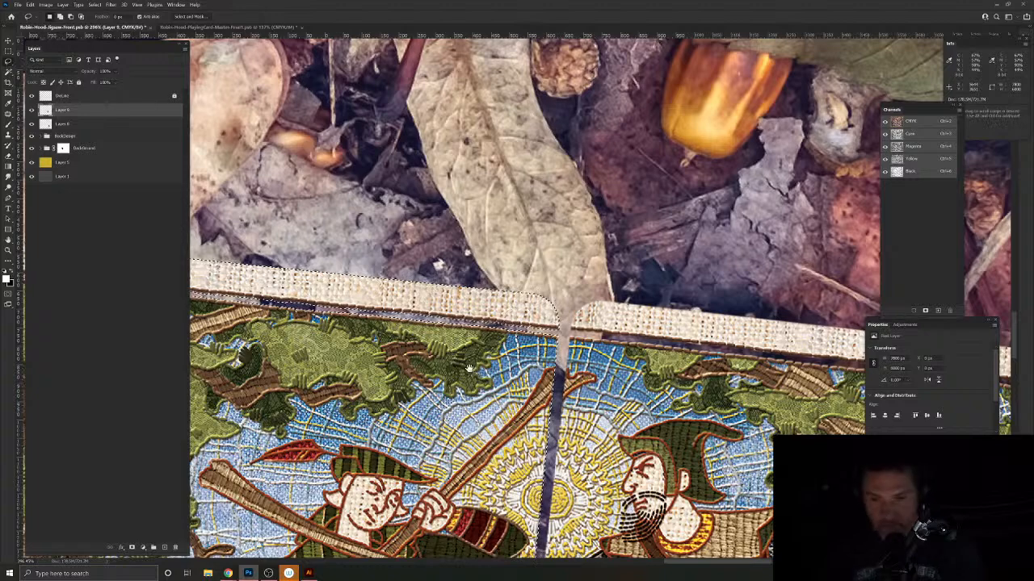
pyautogui.moveTo(386, 449); pyautogui.dragTo(572, 475)
pyautogui.moveTo(368, 410); pyautogui.dragTo(426, 419)
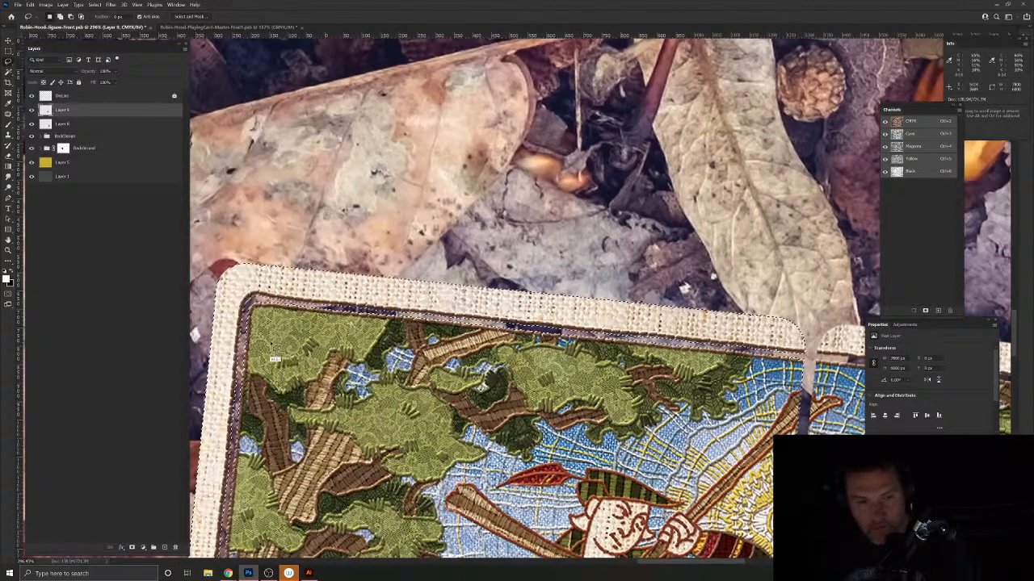
pyautogui.moveTo(236, 315); pyautogui.dragTo(343, 294)
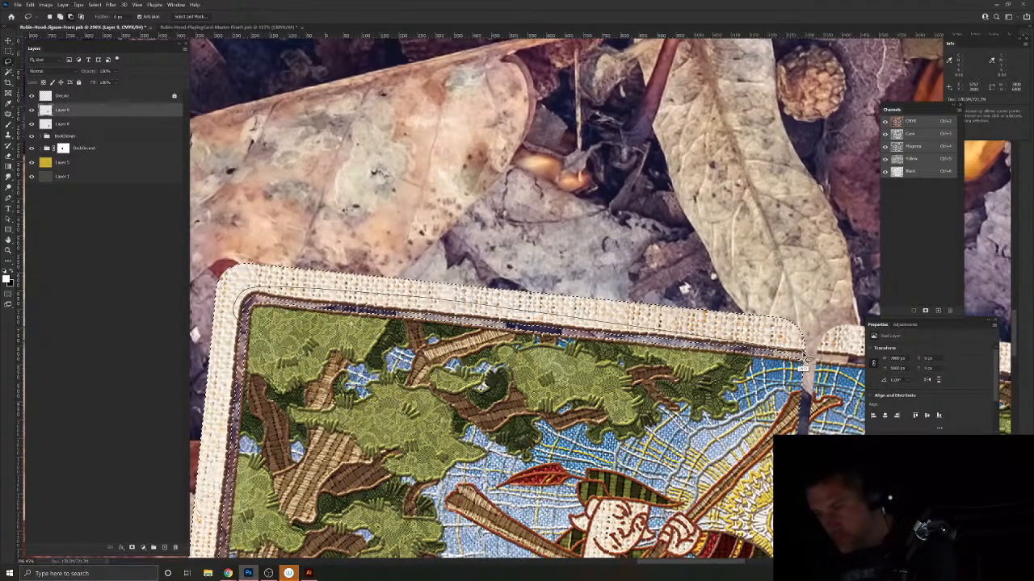
pyautogui.moveTo(353, 368); pyautogui.dragTo(244, 322)
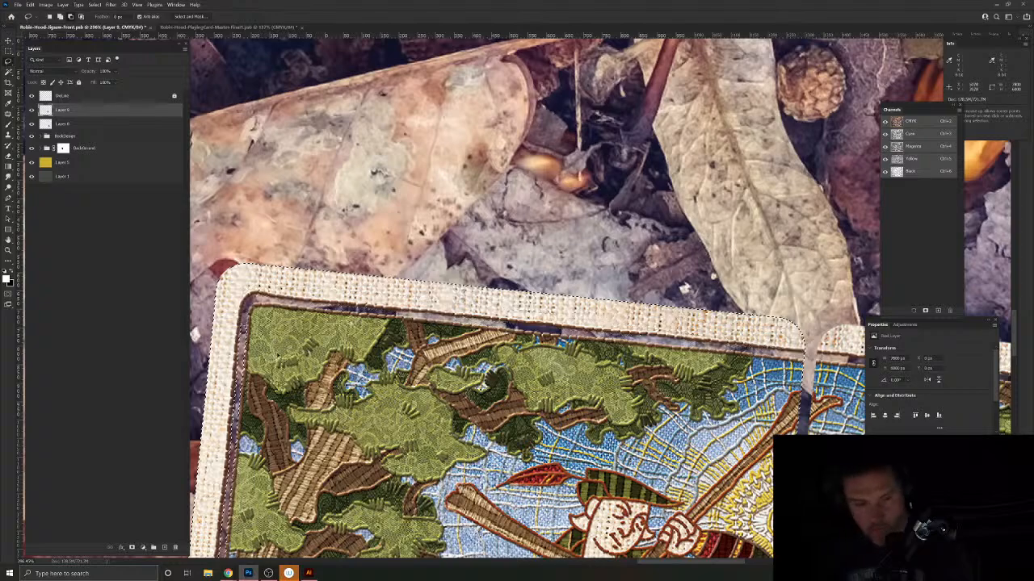
# Step: Clean up the selection along the left joker card's side and bottom frame lines with the Lasso tool
pyautogui.moveTo(237, 380)
pyautogui.mouseDown()
pyautogui.moveTo(395, 223)
pyautogui.moveTo(491, 153)
pyautogui.mouseUp()
pyautogui.moveTo(485, 95)
pyautogui.mouseDown()
pyautogui.moveTo(517, 167)
pyautogui.moveTo(497, 375)
pyautogui.mouseUp()
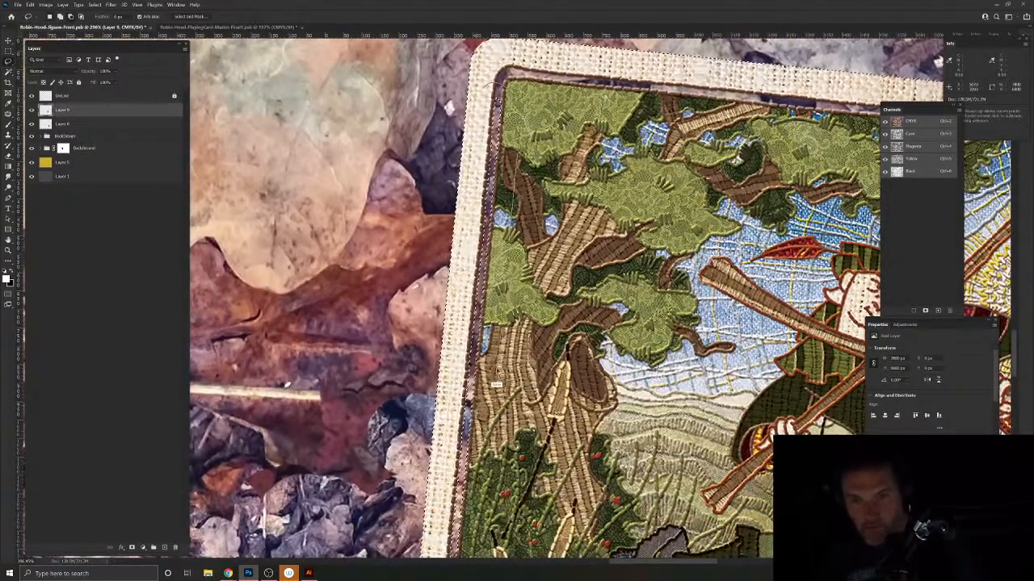
pyautogui.moveTo(478, 157); pyautogui.dragTo(490, 89)
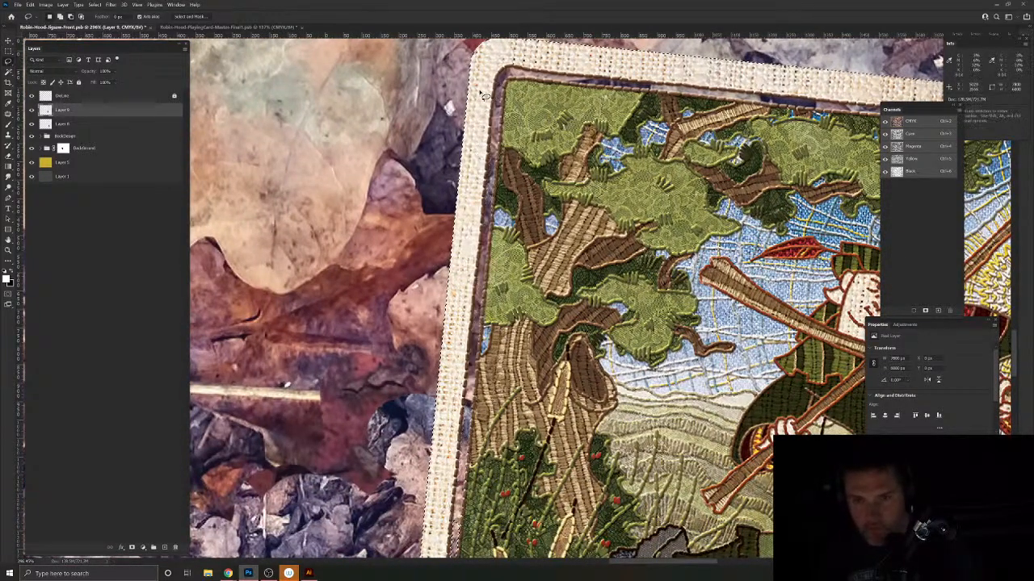
pyautogui.moveTo(452, 452); pyautogui.dragTo(481, 154)
pyautogui.moveTo(461, 322); pyautogui.dragTo(468, 284)
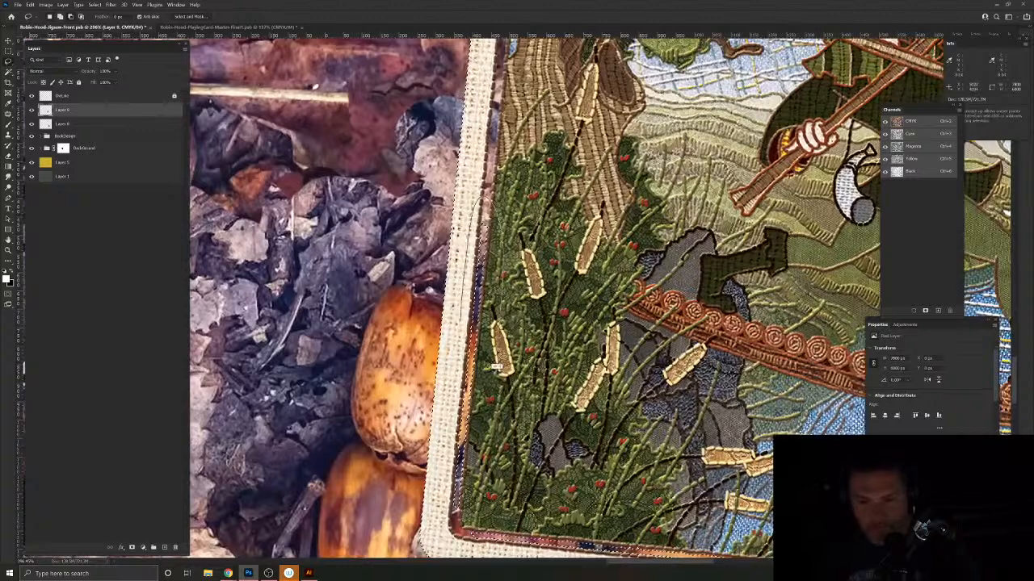
pyautogui.moveTo(496, 368); pyautogui.dragTo(471, 552)
pyautogui.moveTo(455, 319); pyautogui.dragTo(458, 311)
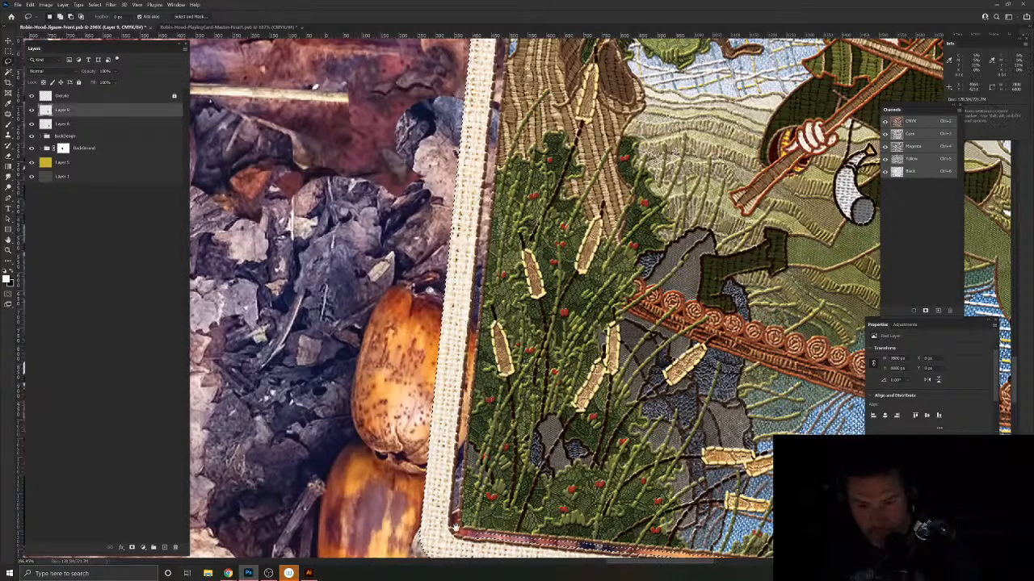
pyautogui.moveTo(505, 533)
pyautogui.mouseDown()
pyautogui.moveTo(333, 430)
pyautogui.moveTo(284, 428)
pyautogui.mouseUp()
pyautogui.moveTo(642, 483); pyautogui.dragTo(375, 456)
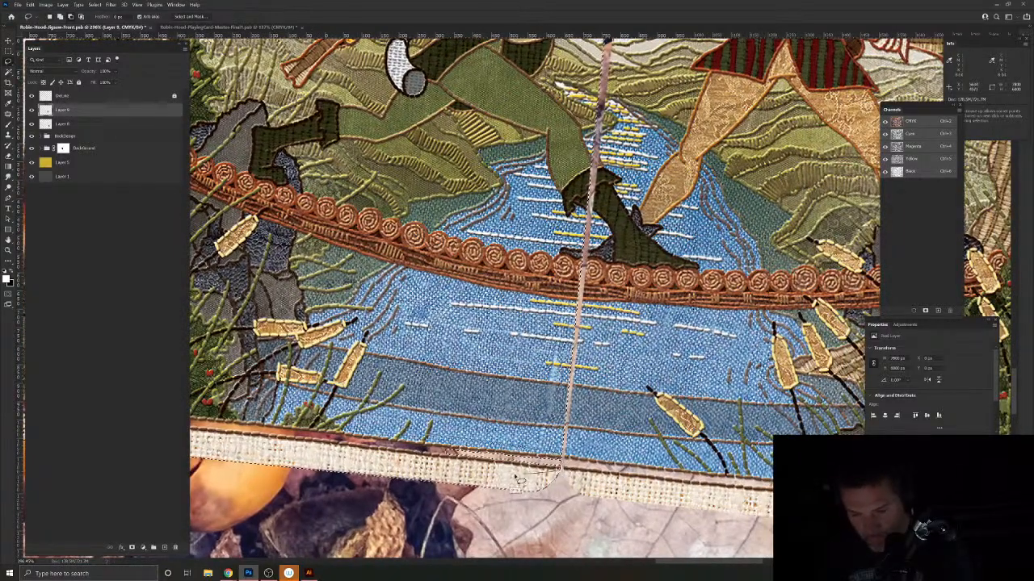
pyautogui.moveTo(517, 476); pyautogui.dragTo(421, 451)
pyautogui.moveTo(411, 491)
pyautogui.mouseDown()
pyautogui.moveTo(384, 470)
pyautogui.moveTo(526, 431)
pyautogui.mouseUp()
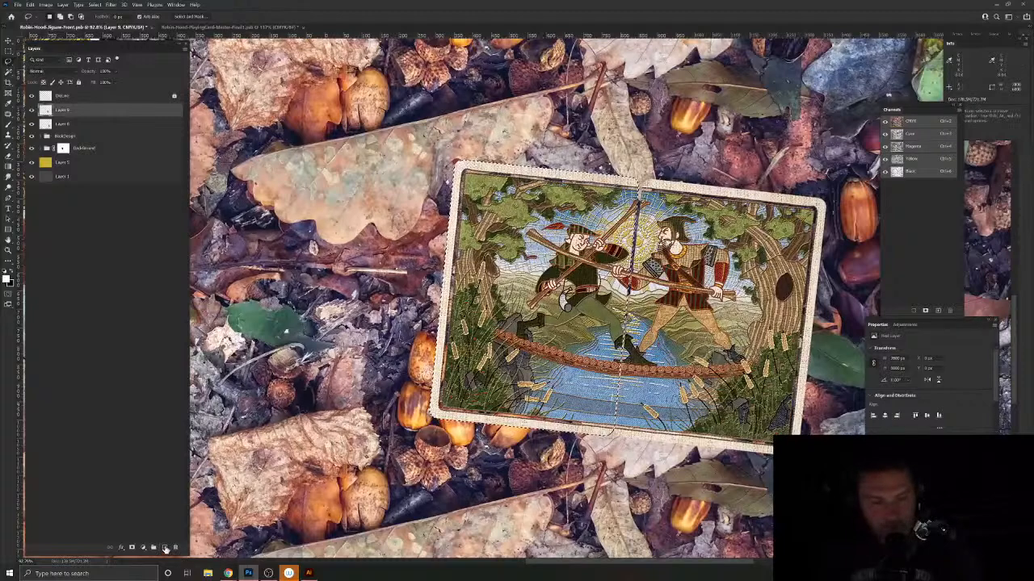
# Step: Fill the left joker card's outline with white on a new layer and clear the selection
pyautogui.click(165, 548)
pyautogui.hotkey('alt', 'BackSpace')
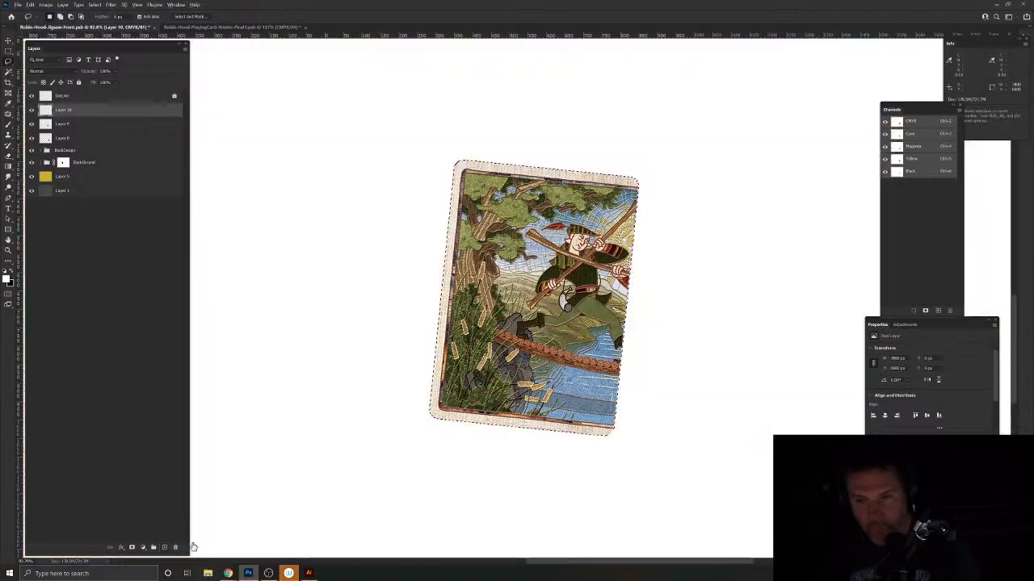
pyautogui.hotkey('ctrl', 'z')
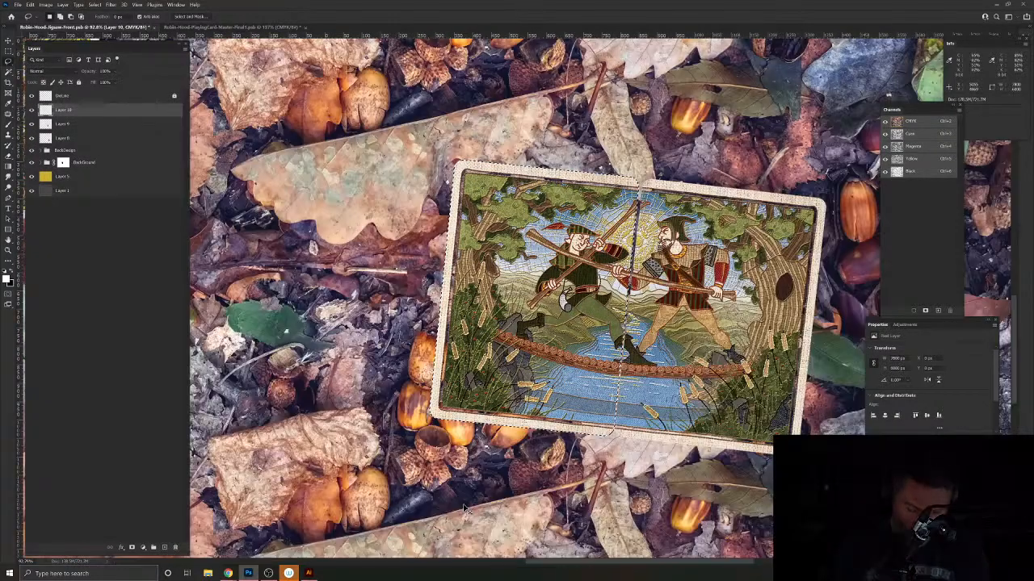
pyautogui.hotkey('alt', 'BackSpace')
pyautogui.moveTo(606, 483); pyautogui.dragTo(458, 504)
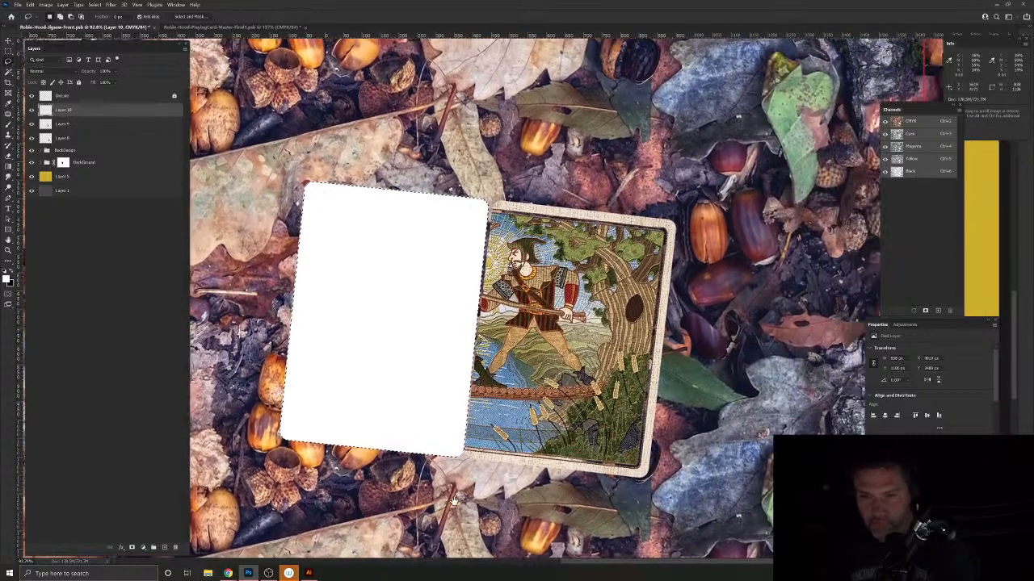
pyautogui.hotkey('ctrl', 'd')
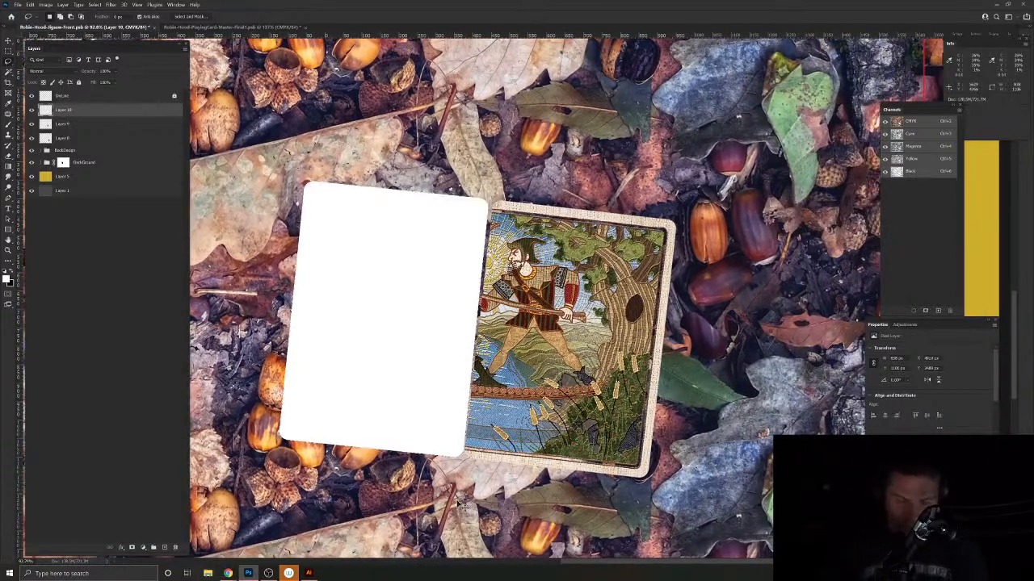
# Step: Select the right joker card's full outline with the Magic Wand and Lasso, and fill it with white on a new layer
pyautogui.click(62, 139)
pyautogui.press('w')
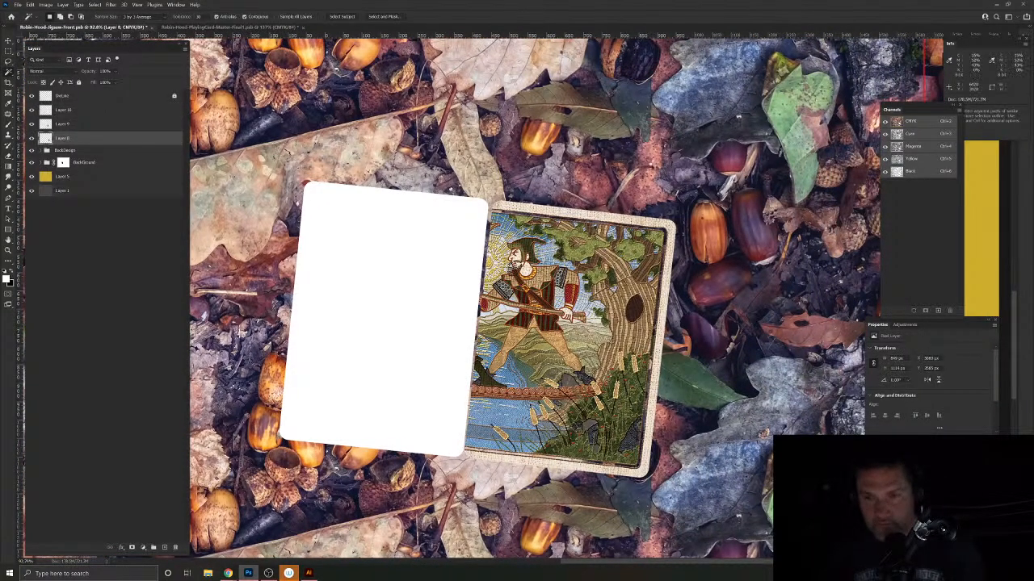
pyautogui.click(659, 169)
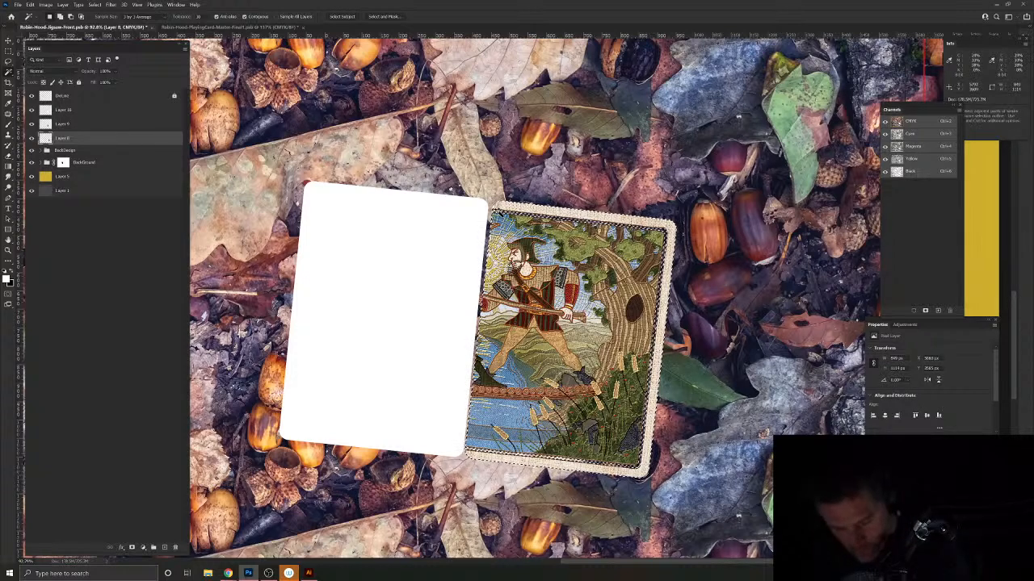
pyautogui.press('l')
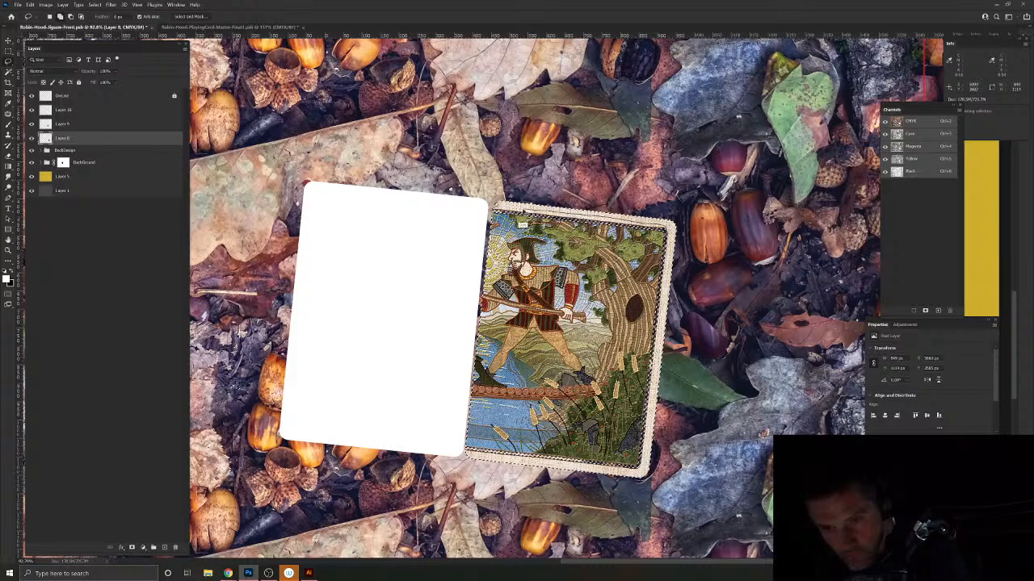
pyautogui.keyDown('alt'); pyautogui.click(667, 236); pyautogui.keyUp('alt')
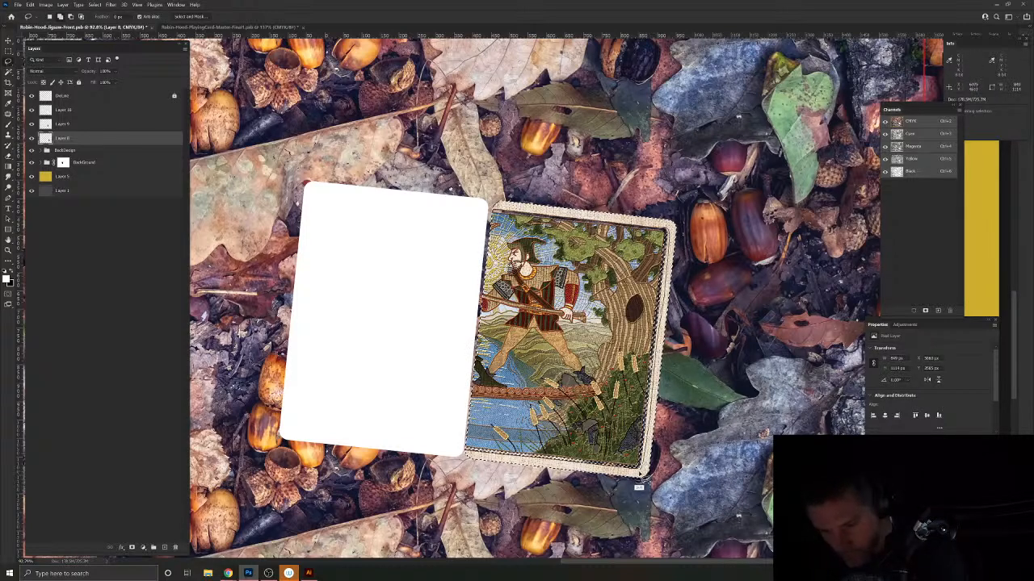
pyautogui.keyDown('alt'); pyautogui.click(646, 475); pyautogui.keyUp('alt')
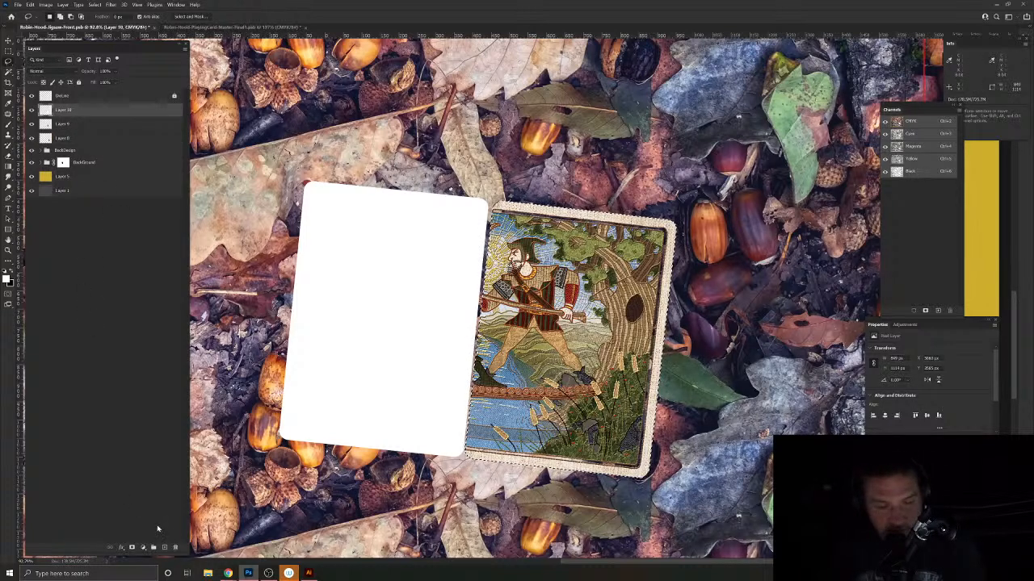
pyautogui.hotkey('ctrl', 'j')
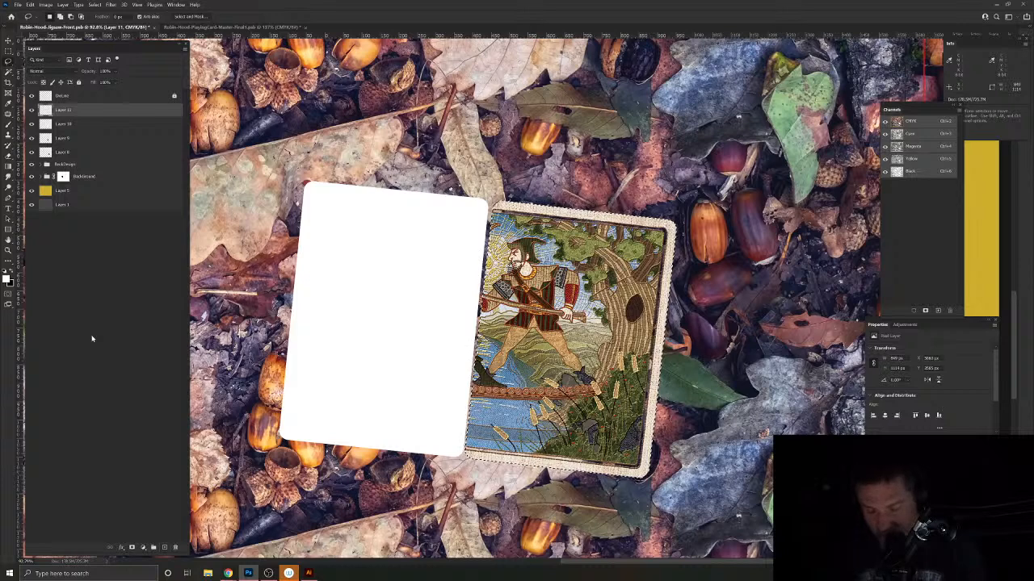
pyautogui.hotkey('shift', 'alt', 'BackSpace')
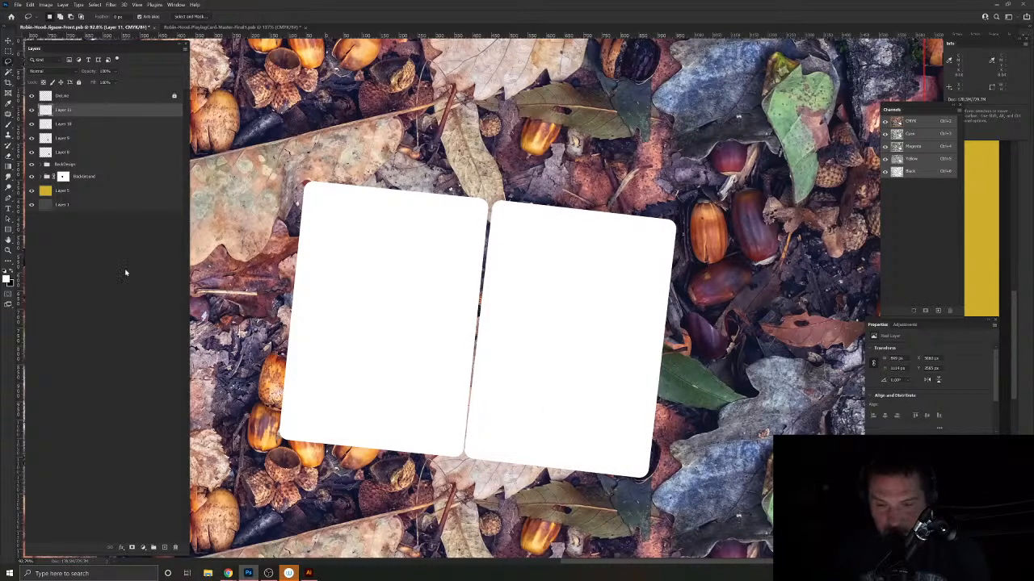
# Step: Move both white card shapes beneath the joker cards, and merge the shapes and the cards into one layer each
pyautogui.keyDown('shift'); pyautogui.click(93, 124); pyautogui.keyUp('shift')
pyautogui.moveTo(93, 123); pyautogui.dragTo(96, 157)
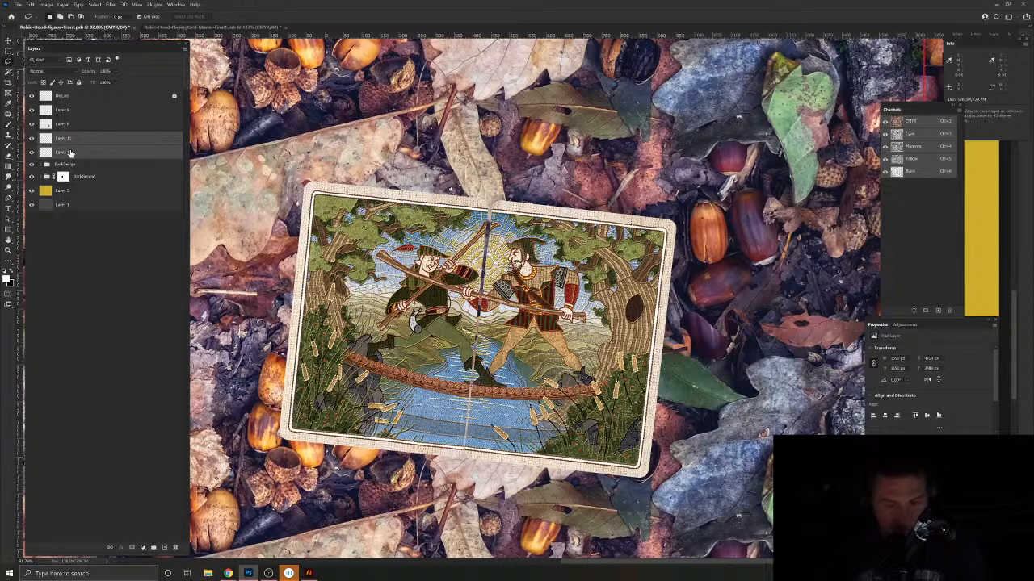
pyautogui.hotkey('ctrl', 'e')
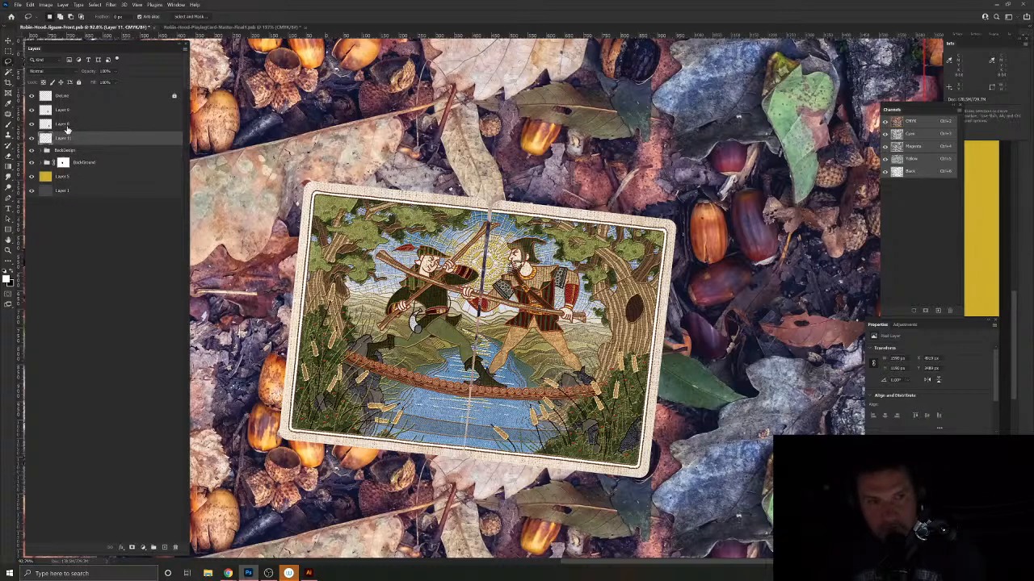
pyautogui.click(68, 126)
pyautogui.keyDown('shift'); pyautogui.click(66, 110); pyautogui.keyUp('shift')
pyautogui.hotkey('ctrl', 'e')
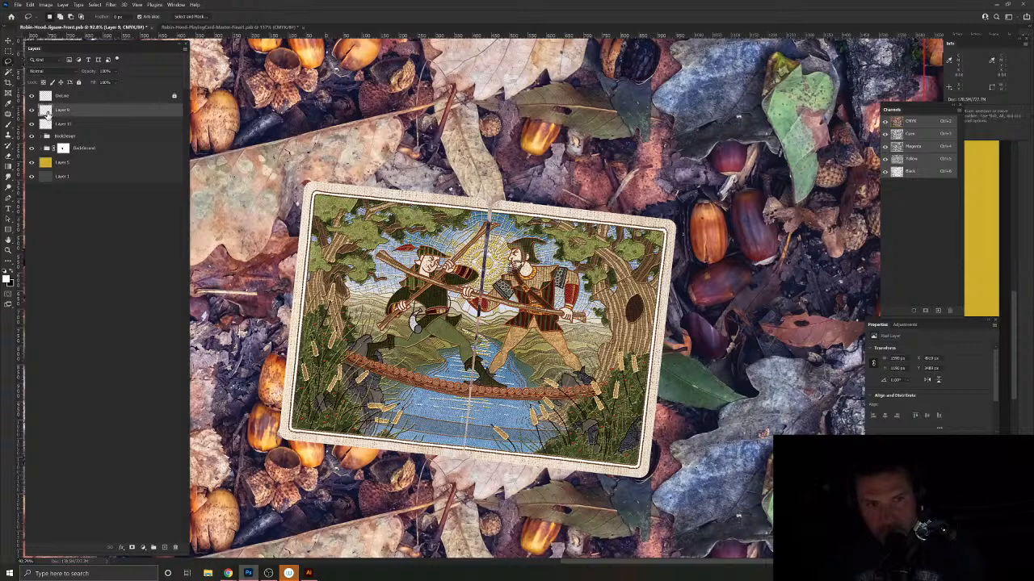
# Step: Try to mask the Background group with black using a selection loaded from the merged joker cards layer
pyautogui.keyDown('ctrl'); pyautogui.click(46, 113); pyautogui.keyUp('ctrl')
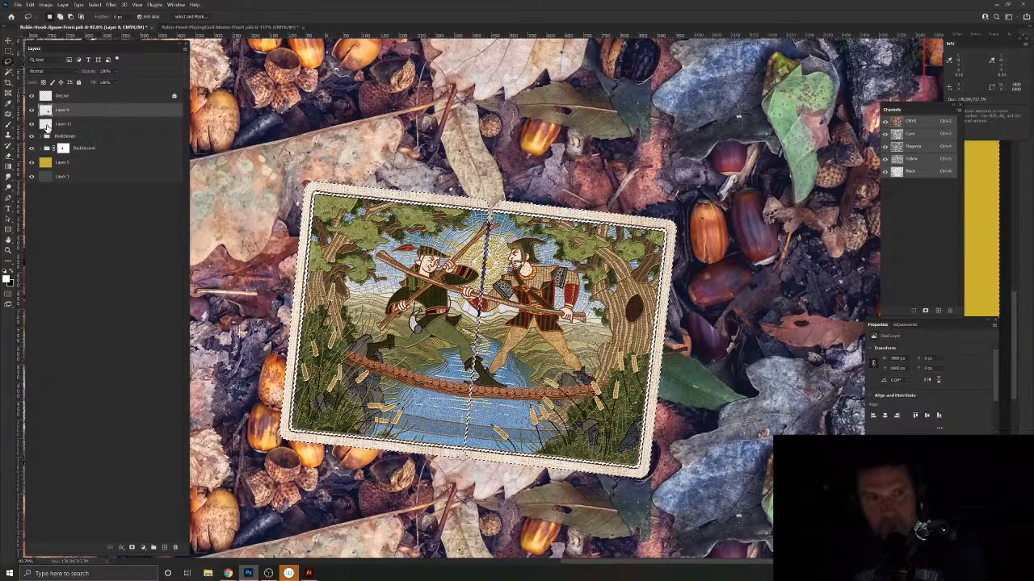
pyautogui.click(46, 126)
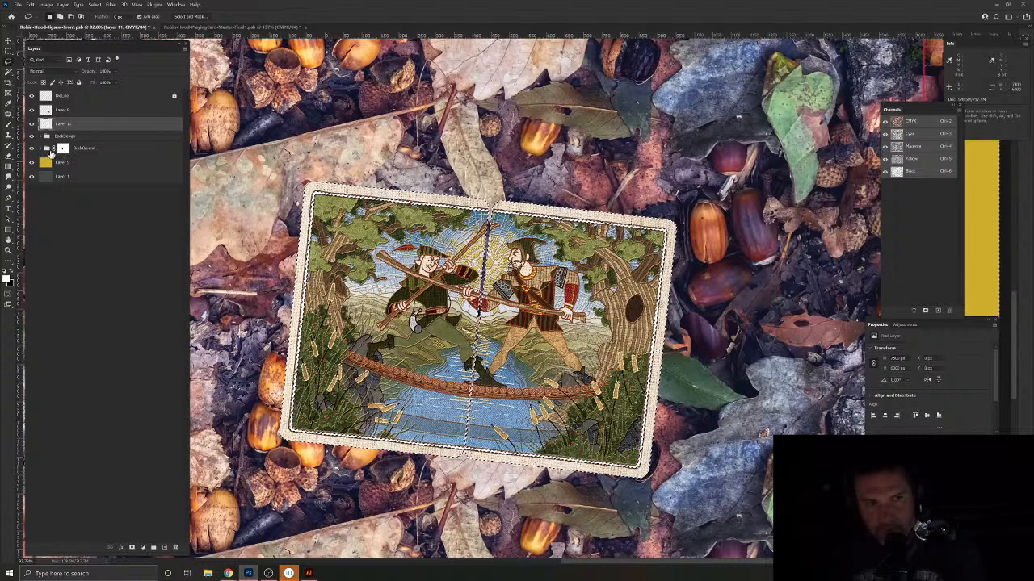
pyautogui.click(59, 152)
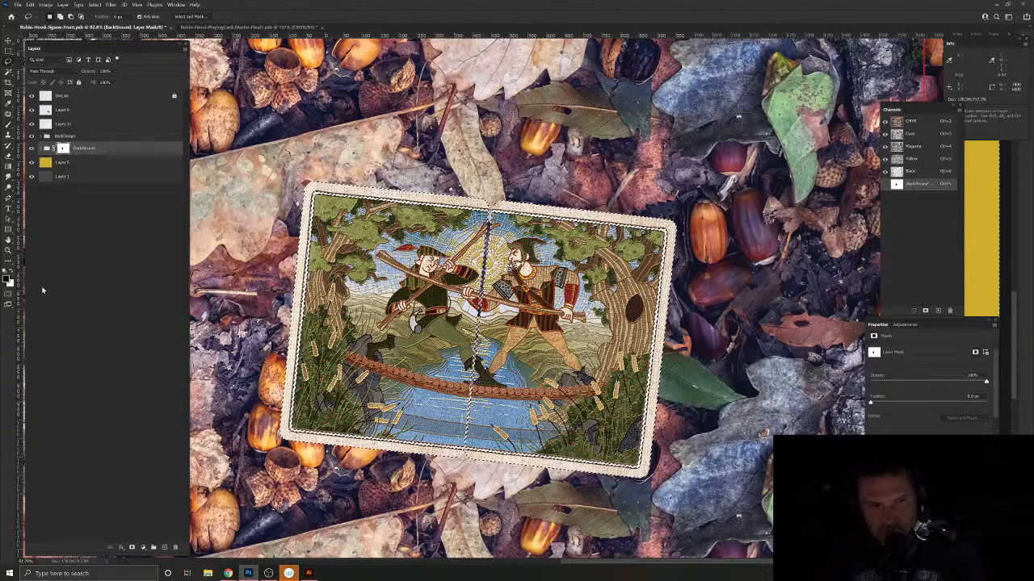
pyautogui.hotkey('alt', 'BackSpace')
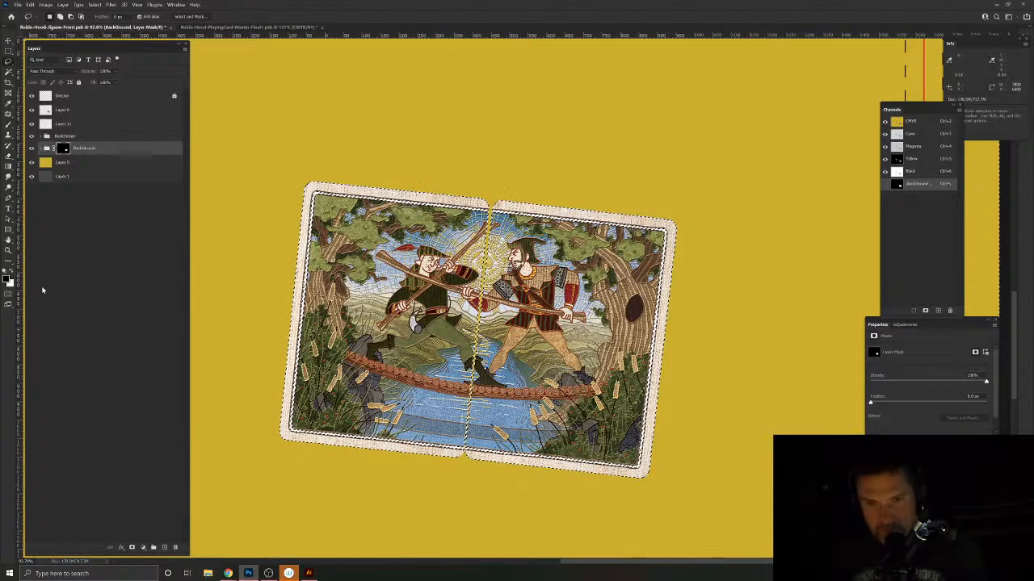
pyautogui.hotkey('ctrl', 'z')
pyautogui.press('i')
pyautogui.hotkey('ctrl', 'shift', 'z')
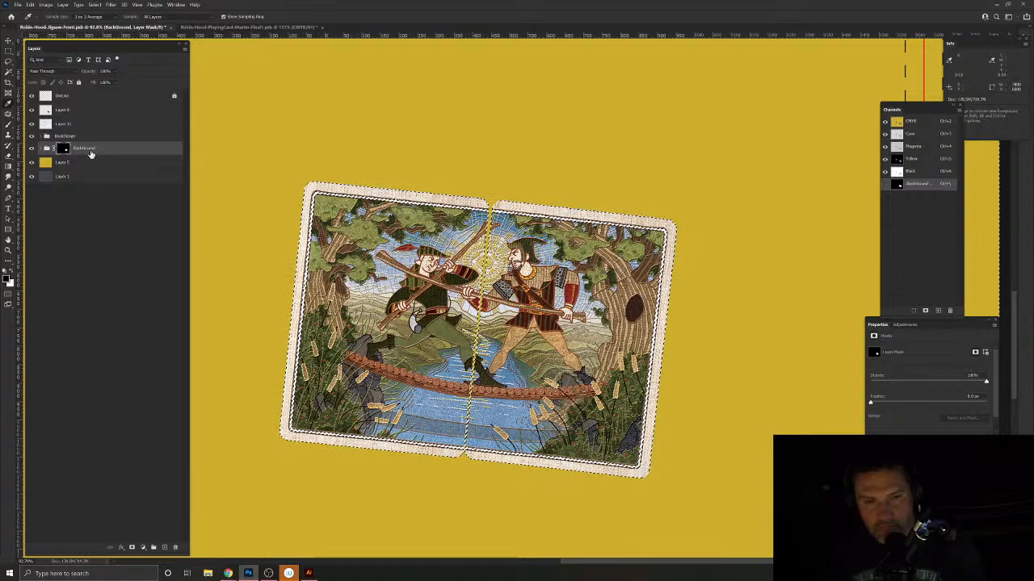
# Step: Hide the cards and white shapes, and fill both card outlines with black on the Background group's mask to expose the gold
pyautogui.click(32, 123)
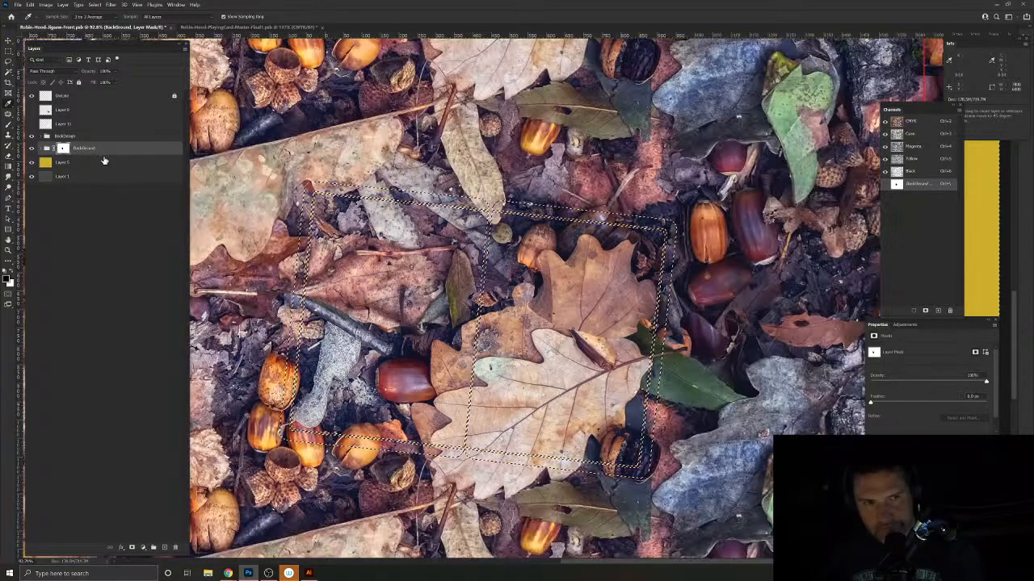
pyautogui.keyDown('shift'); pyautogui.click(67, 151); pyautogui.keyUp('shift')
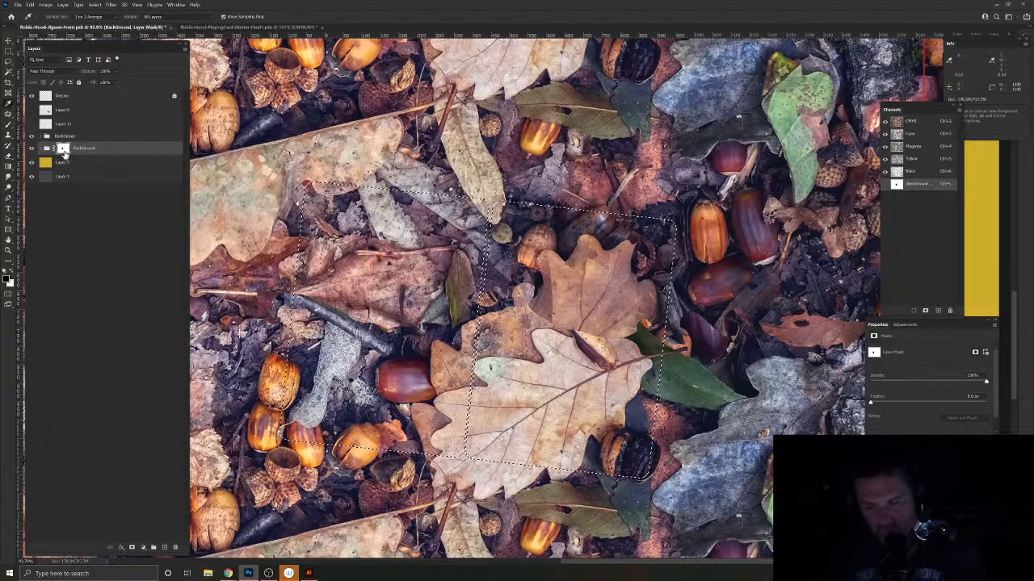
pyautogui.hotkey('alt', 'BackSpace')
pyautogui.hotkey('ctrl', 'd')
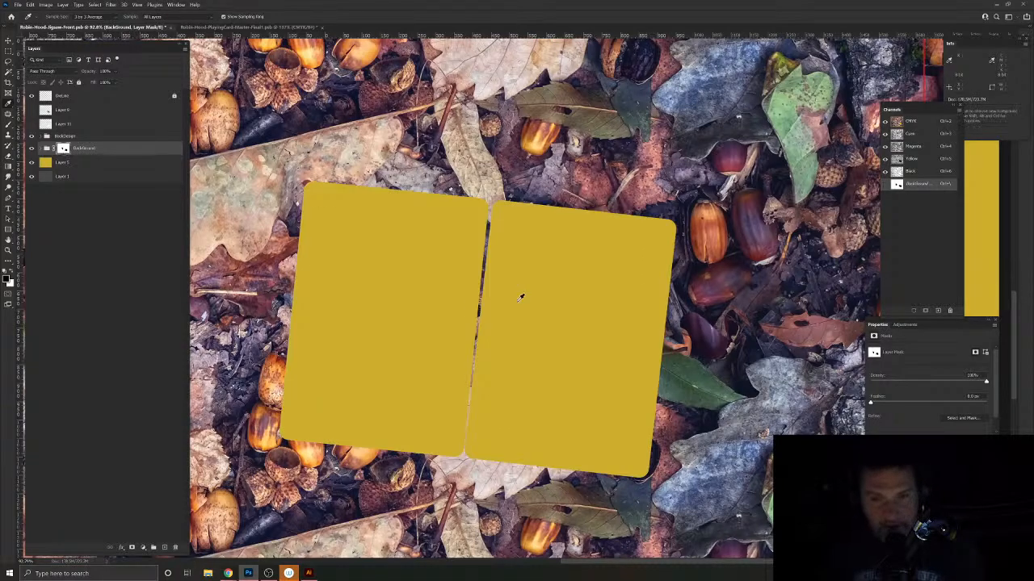
# Step: Preview the white shapes over the gold cutouts, hide them again, and show the joker cards
pyautogui.moveTo(512, 307); pyautogui.dragTo(545, 339)
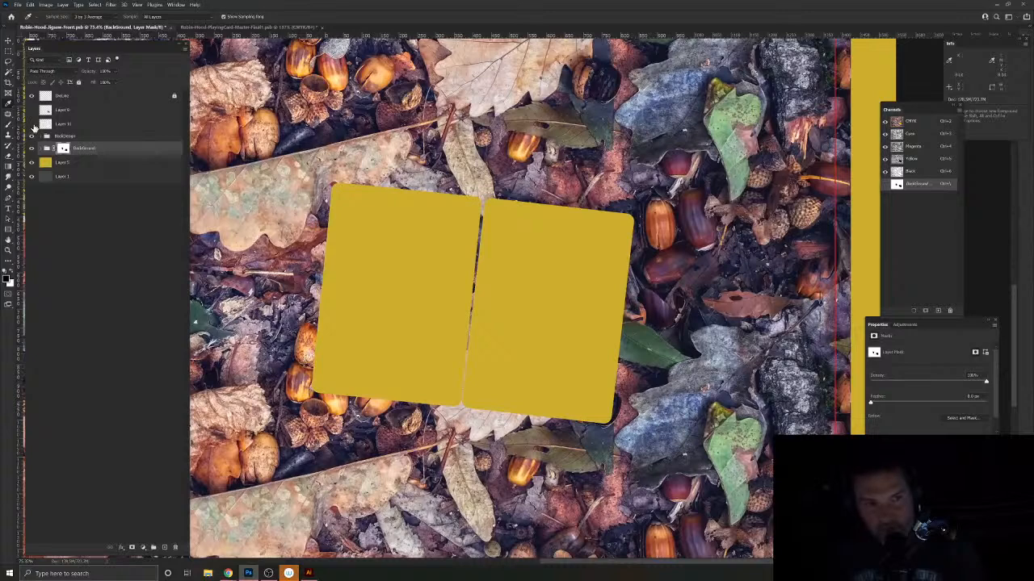
pyautogui.click(32, 125)
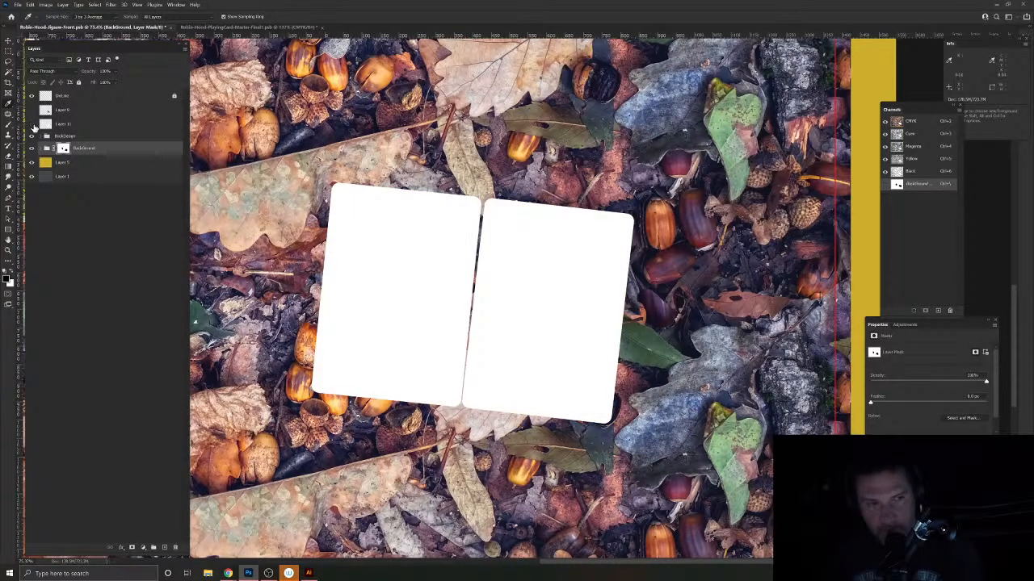
pyautogui.click(33, 123)
pyautogui.click(32, 111)
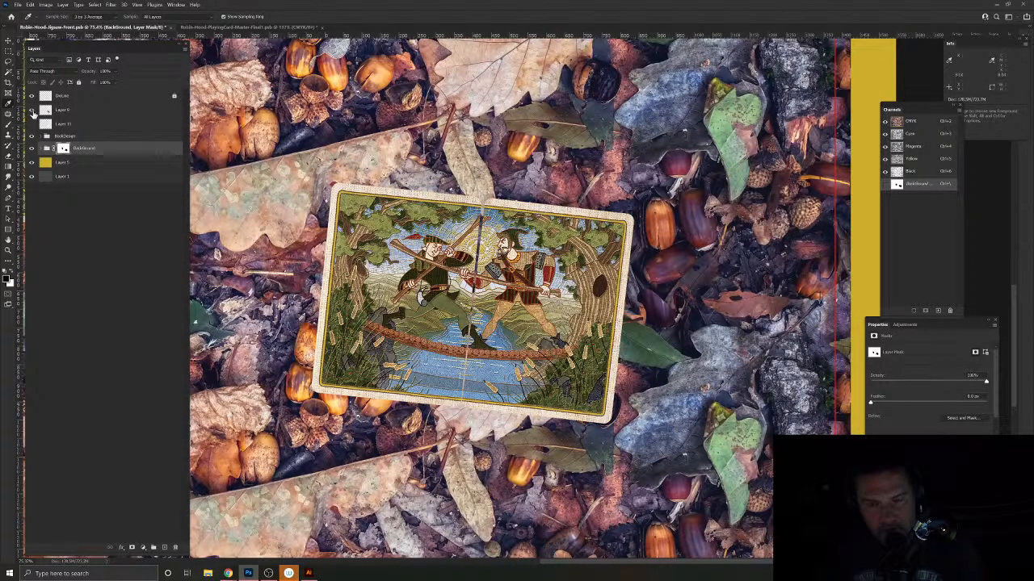
# Step: Load the joker cards' artwork as a selection, delete the white shapes layer, and make the joker cards layer active
pyautogui.keyDown('ctrl'); pyautogui.click(45, 111); pyautogui.keyUp('ctrl')
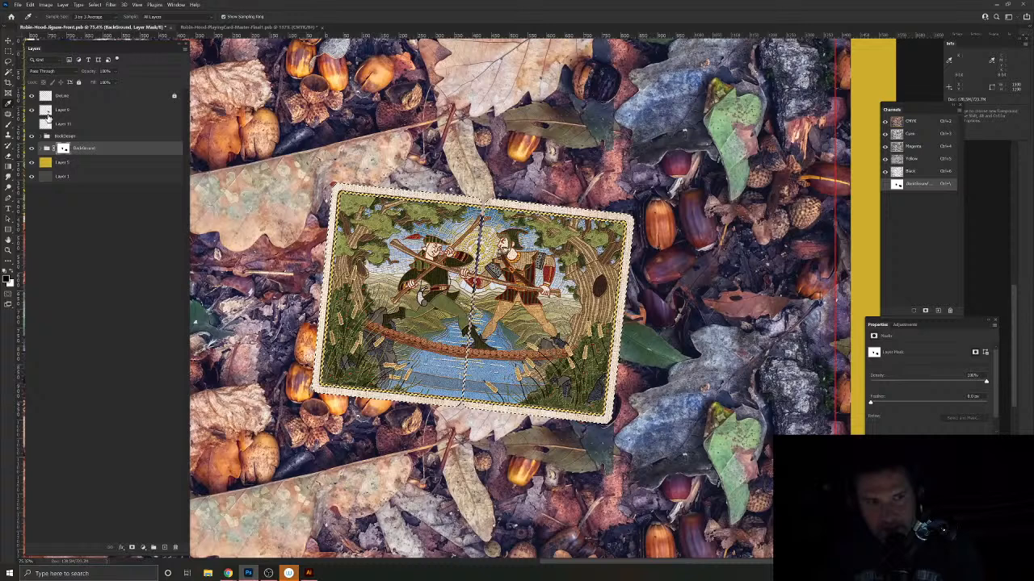
pyautogui.click(88, 126)
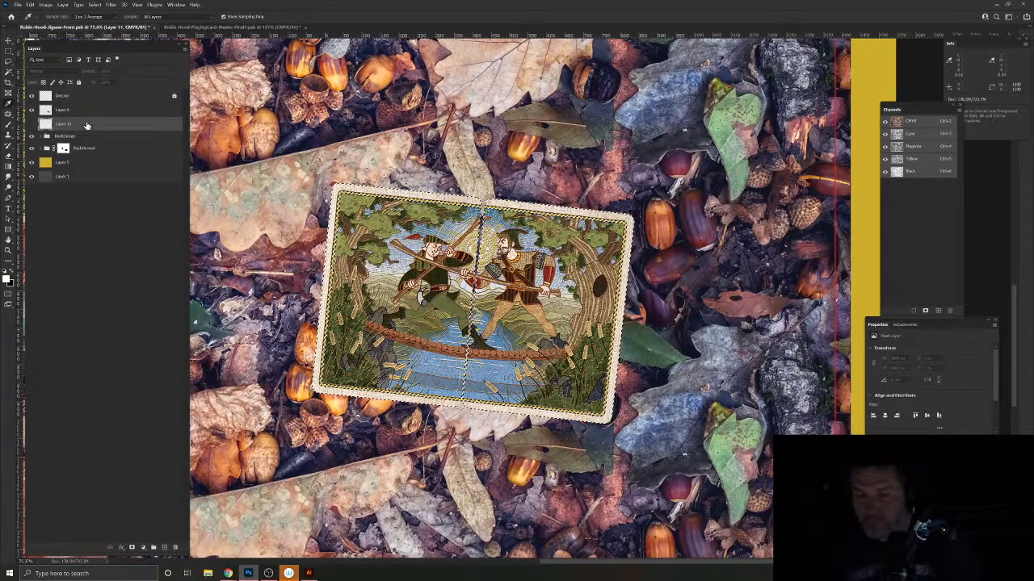
pyautogui.moveTo(87, 125); pyautogui.dragTo(175, 548)
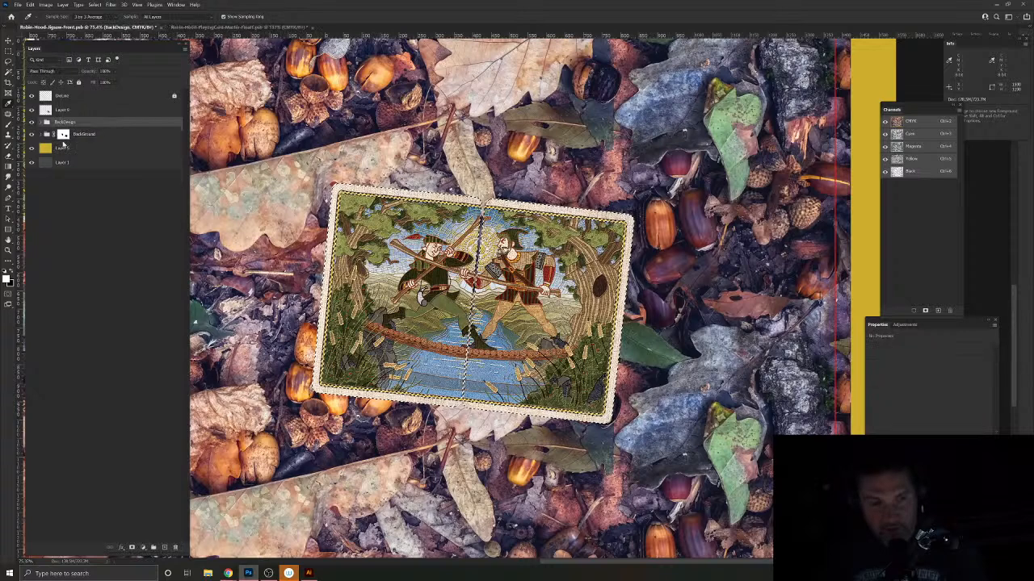
pyautogui.click(58, 111)
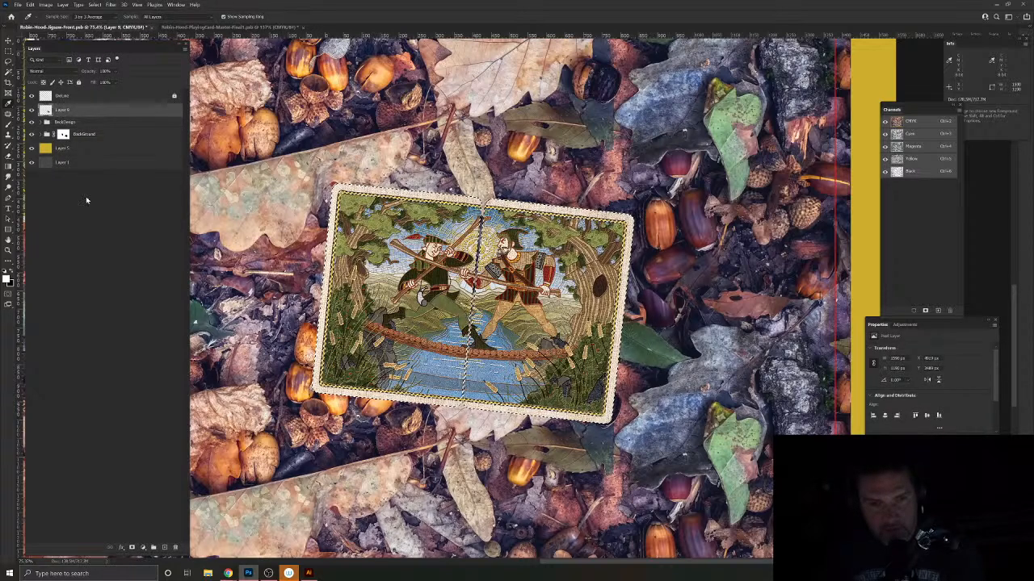
# Step: Fill the loaded joker artwork selection with white on a new layer, placed beneath the joker cards layer
pyautogui.click(32, 110)
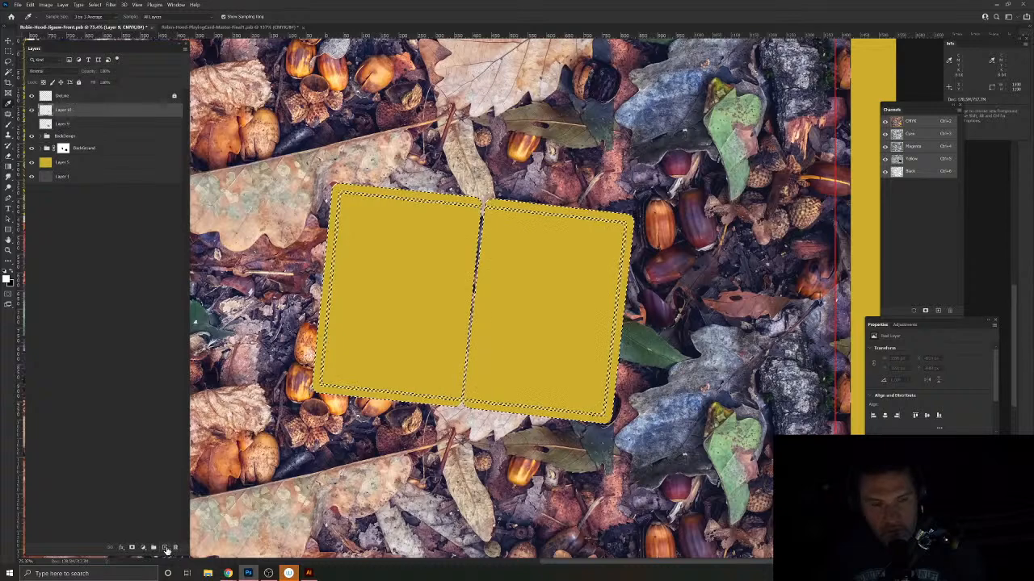
pyautogui.click(165, 548)
pyautogui.hotkey('alt', 'BackSpace')
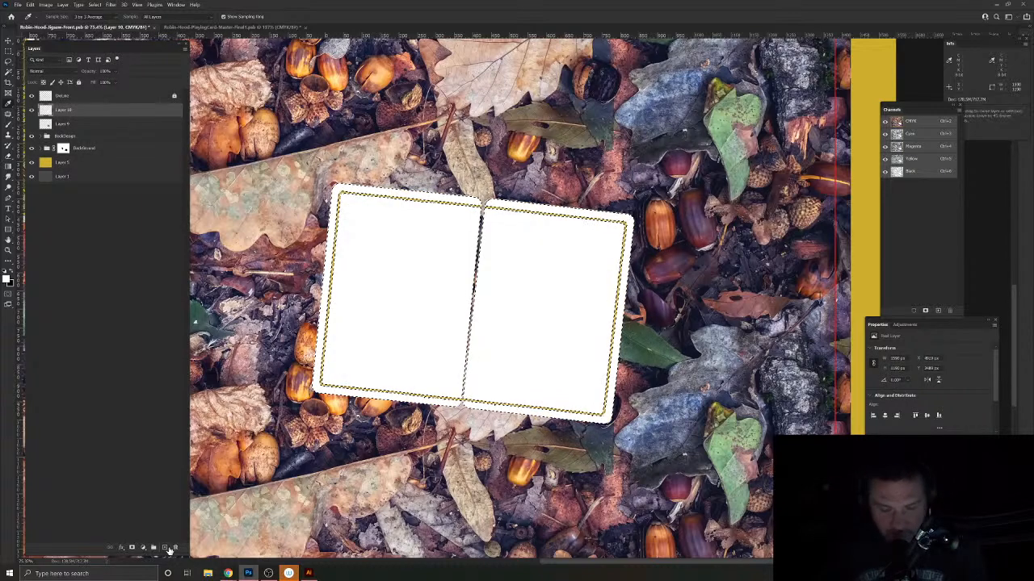
pyautogui.moveTo(447, 299); pyautogui.dragTo(526, 314)
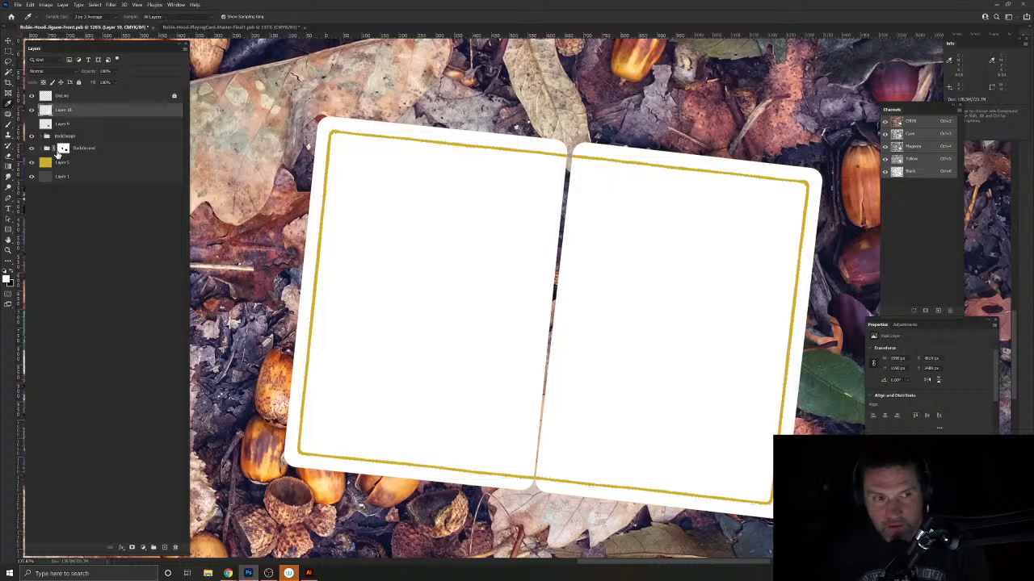
pyautogui.moveTo(81, 112); pyautogui.dragTo(84, 130)
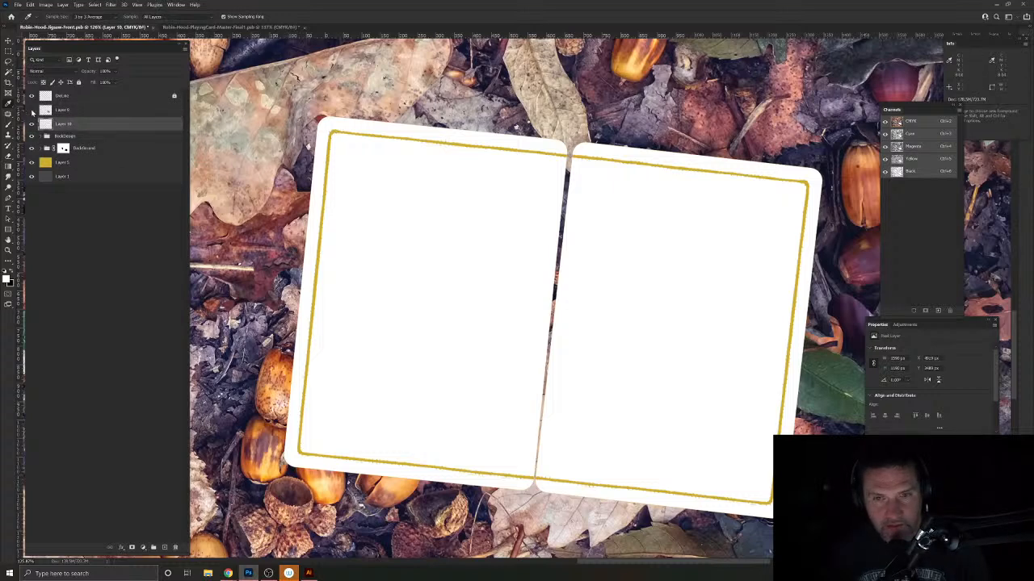
pyautogui.click(32, 111)
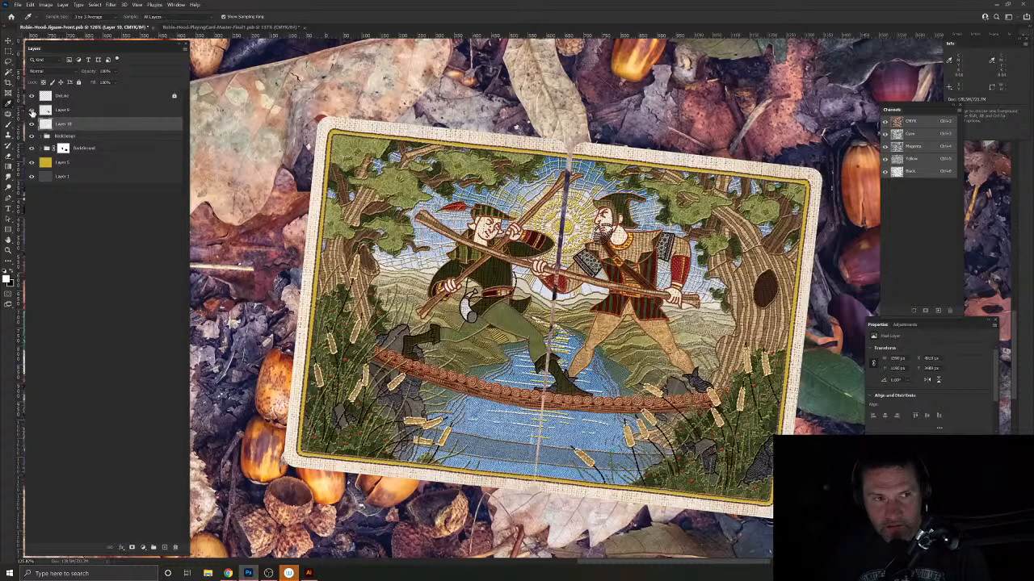
# Step: Group the joker cards layer with its white underlay and name the group Jokers
pyautogui.keyDown('shift'); pyautogui.click(113, 111); pyautogui.keyUp('shift')
pyautogui.hotkey('ctrl', 'g')
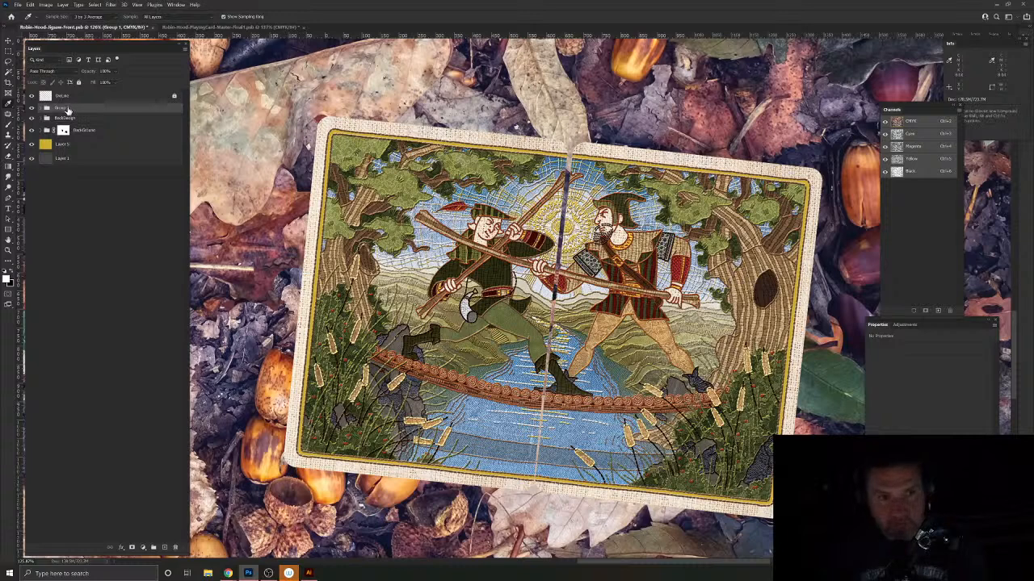
pyautogui.doubleClick(64, 108)
pyautogui.write('Joker')
pyautogui.press('Return')
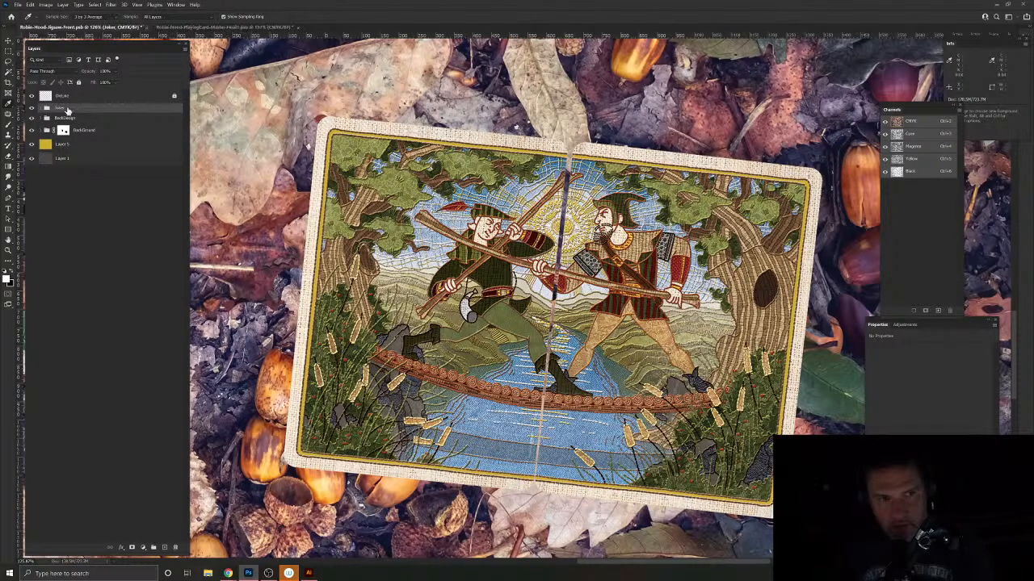
pyautogui.doubleClick(63, 108)
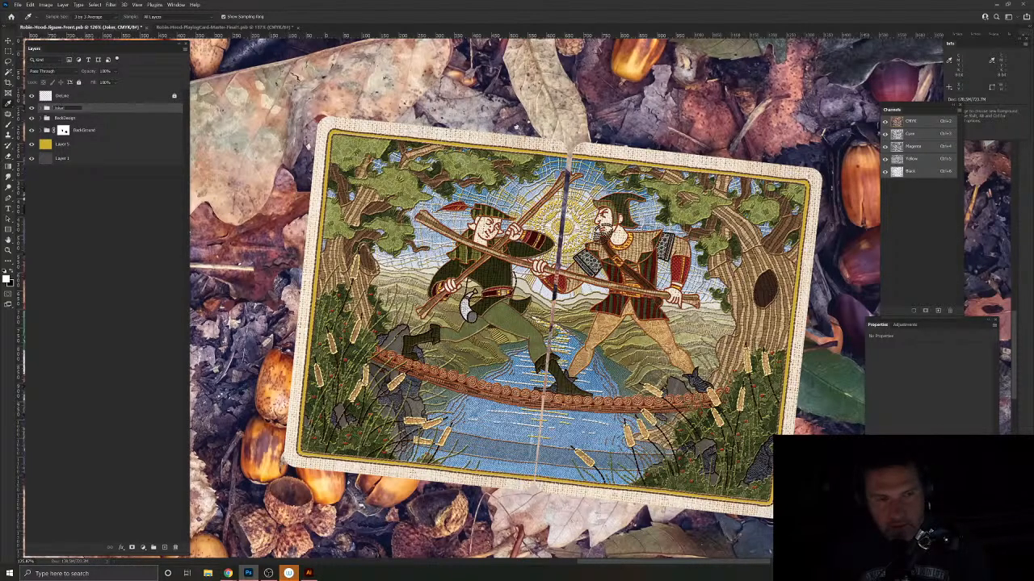
pyautogui.write('Jokers')
pyautogui.press('Return')
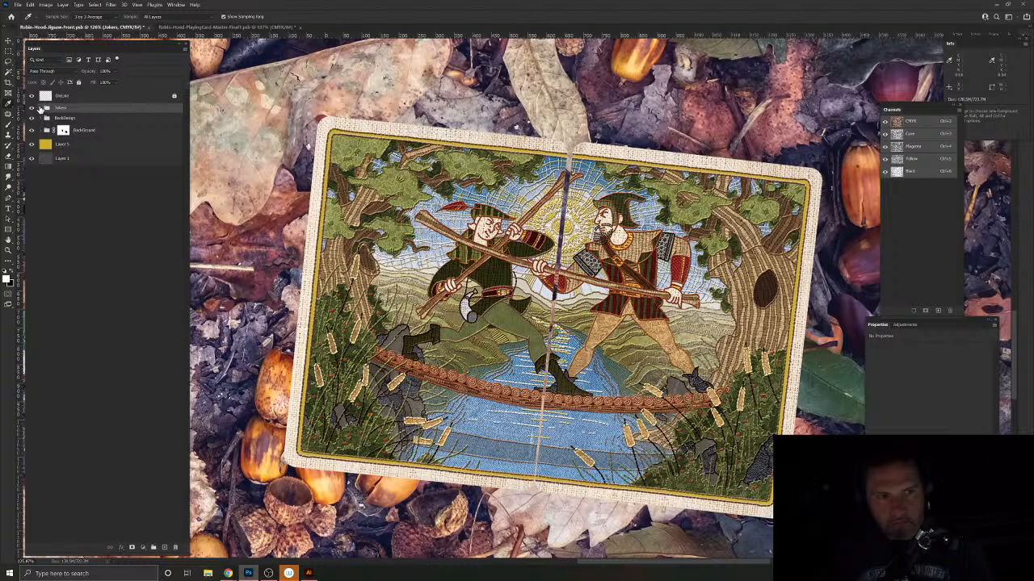
# Step: Rename the white underlay layer in the Jokers group as Opaque White Layer
pyautogui.click(39, 109)
pyautogui.doubleClick(68, 134)
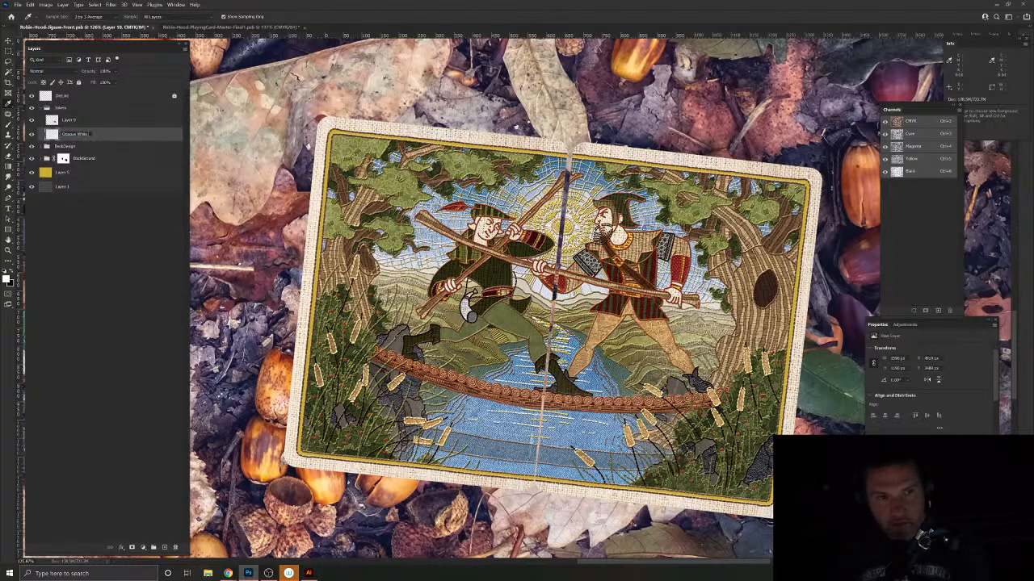
pyautogui.write('Opaque White Layer')
pyautogui.press('Return')
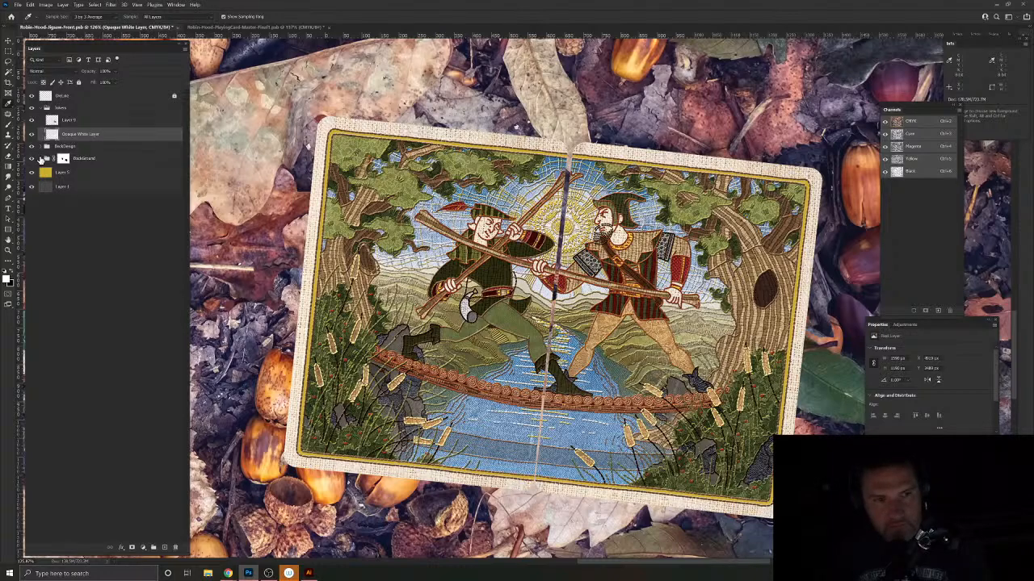
# Step: Rename the white underlay beneath the card back in the BackDesign group as Opaque White Layer
pyautogui.scroll(-5, 436, 302)
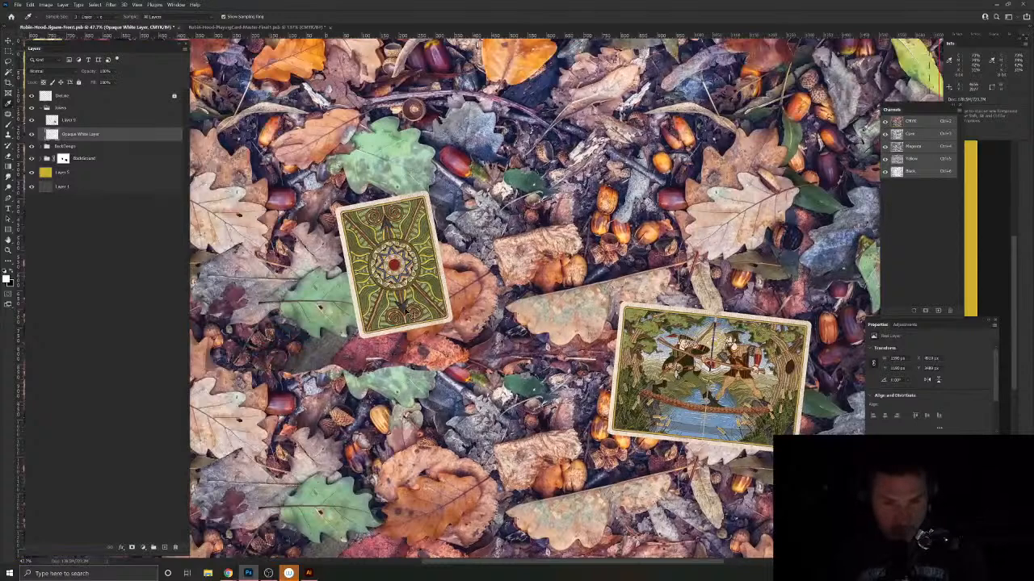
pyautogui.press('v')
pyautogui.click(404, 304)
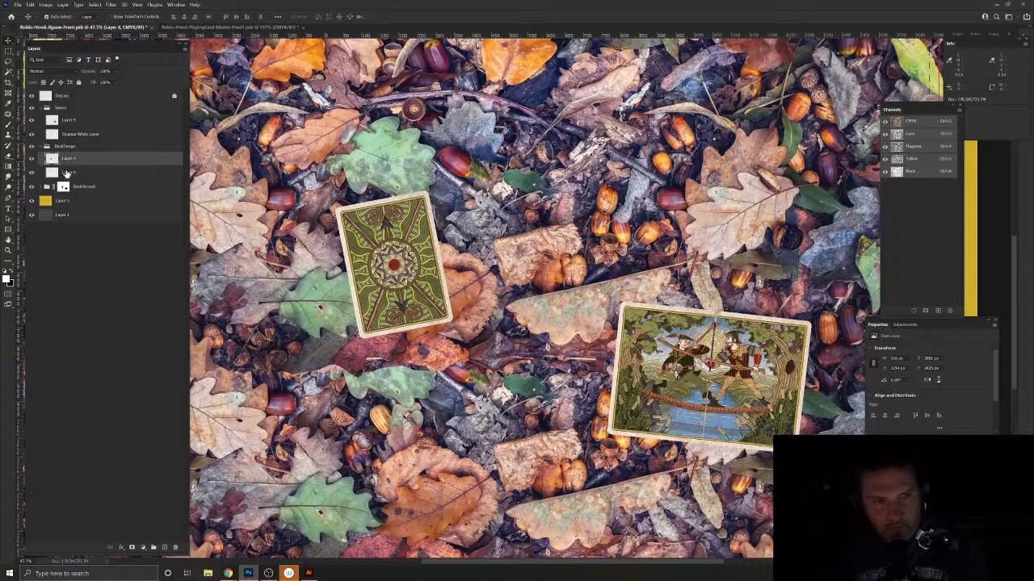
pyautogui.click(66, 173)
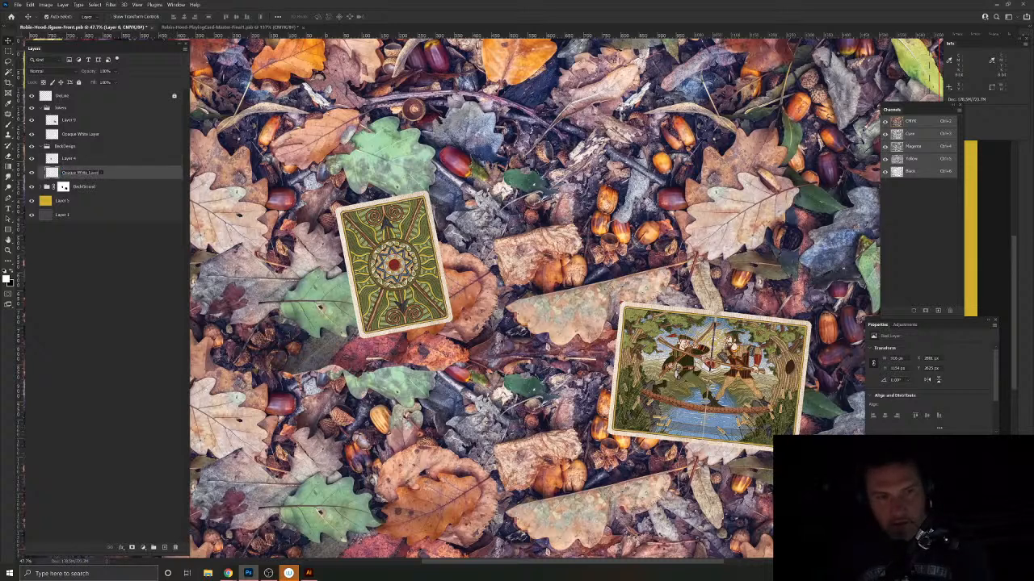
pyautogui.press('Return')
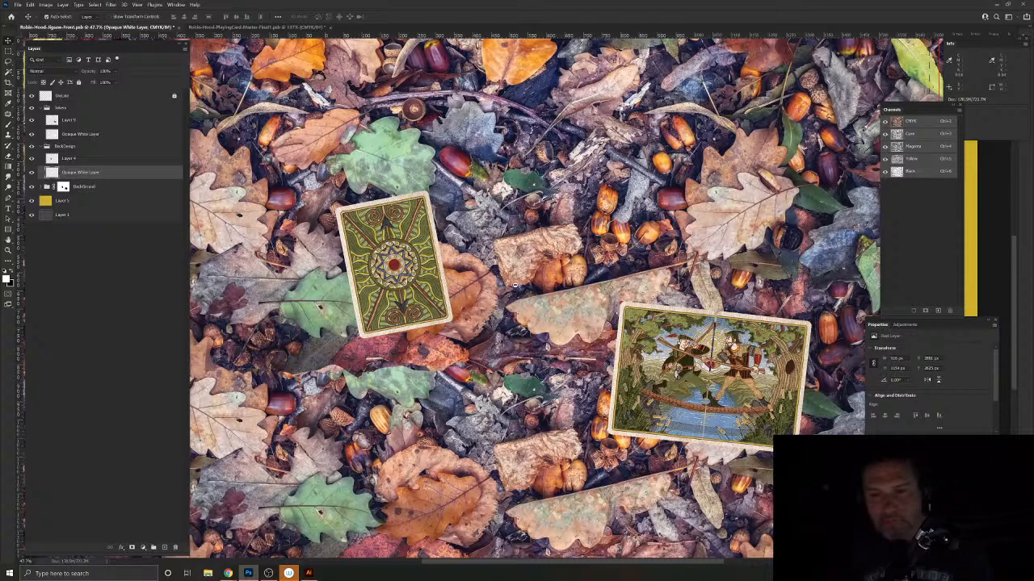
# Step: Examine the whole puzzle layout and the joker artwork and underlay layers
pyautogui.hotkey('ctrl', '-')
pyautogui.hotkey('ctrl', '-')
pyautogui.hotkey('ctrl', '-')
pyautogui.hotkey('ctrl', '0')
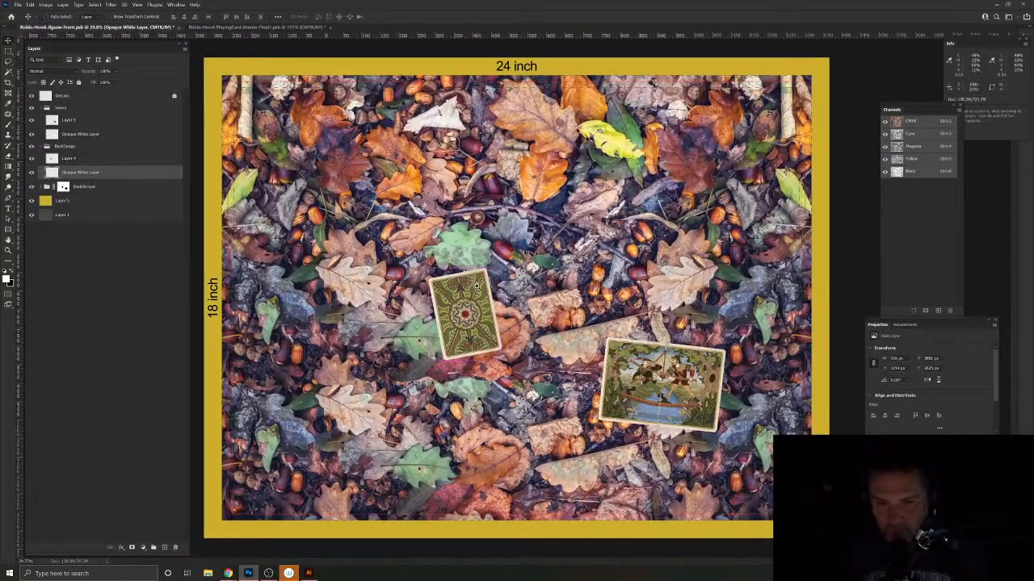
pyautogui.scroll(3, 484, 284)
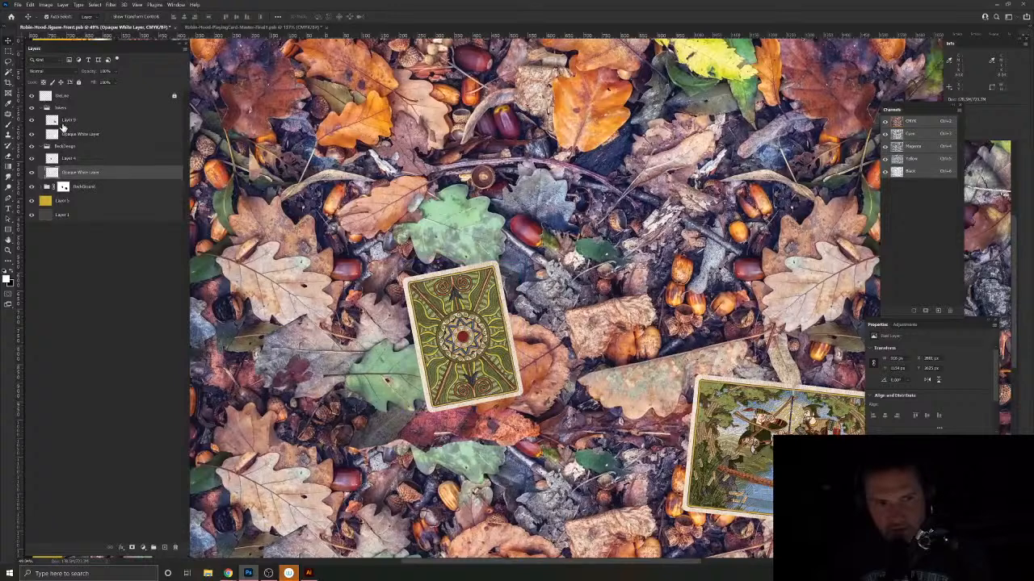
pyautogui.click(68, 120)
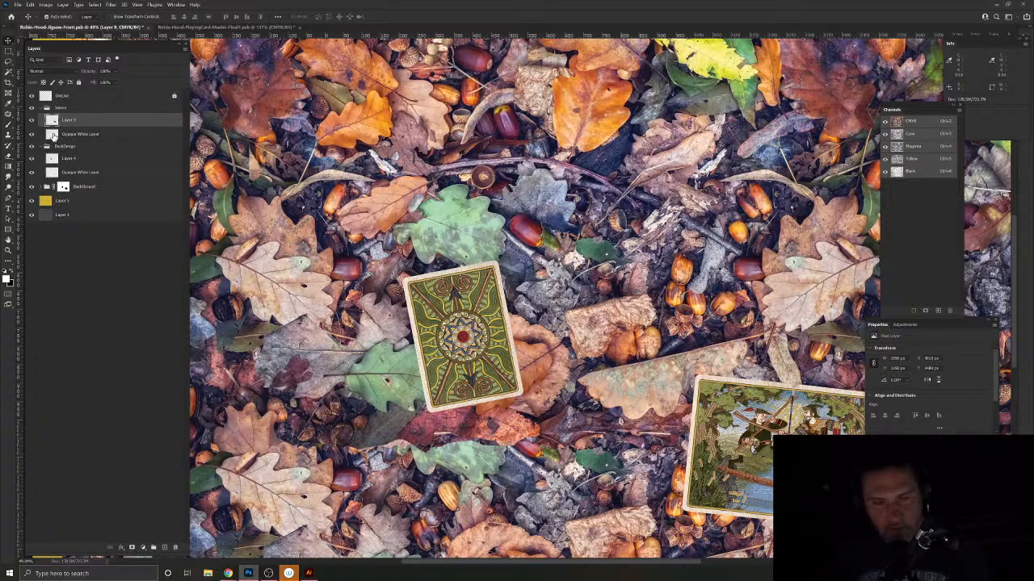
pyautogui.click(53, 136)
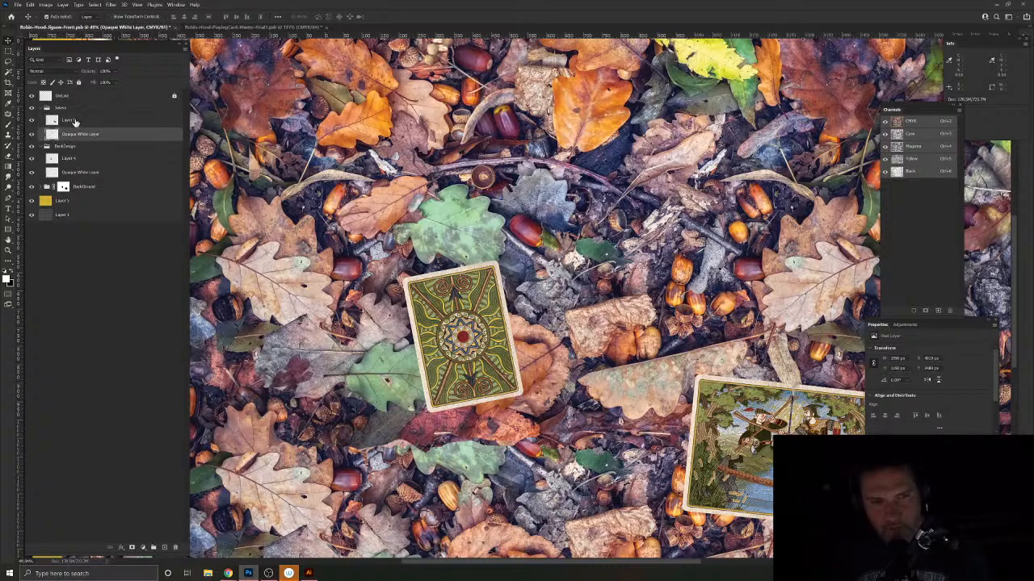
pyautogui.click(74, 122)
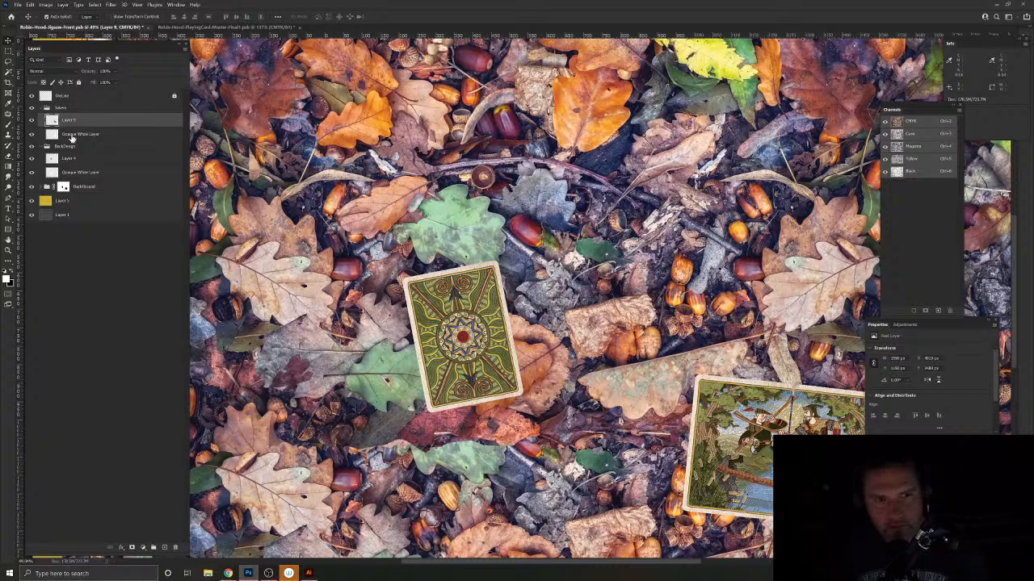
pyautogui.click(73, 159)
pyautogui.click(62, 4)
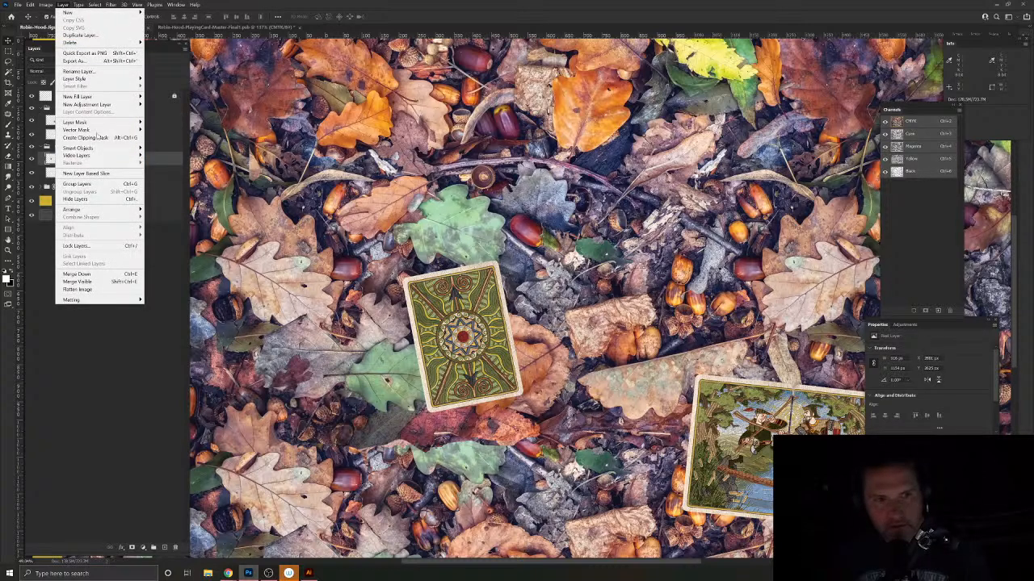
pyautogui.moveTo(96, 82)
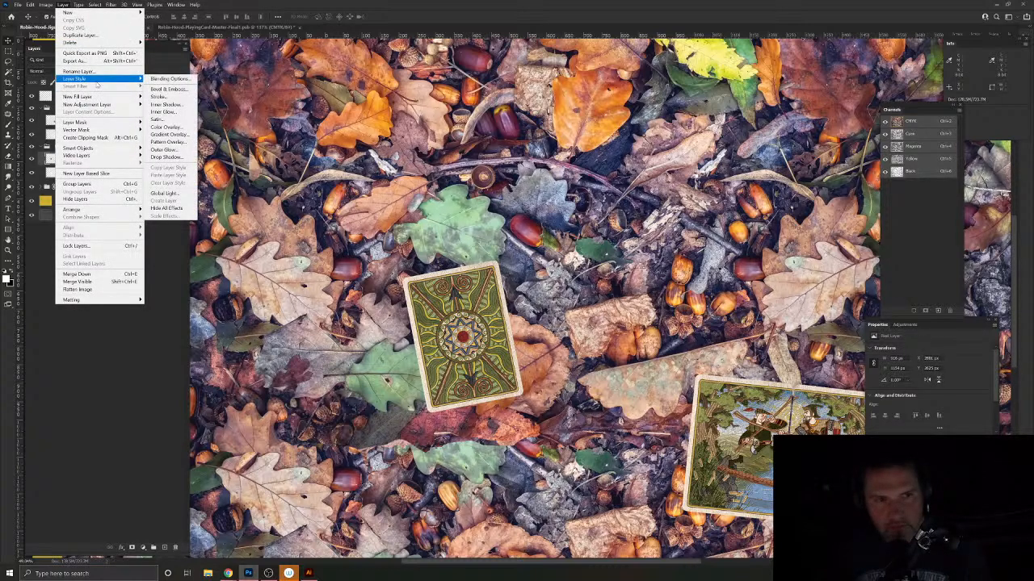
pyautogui.click(168, 159)
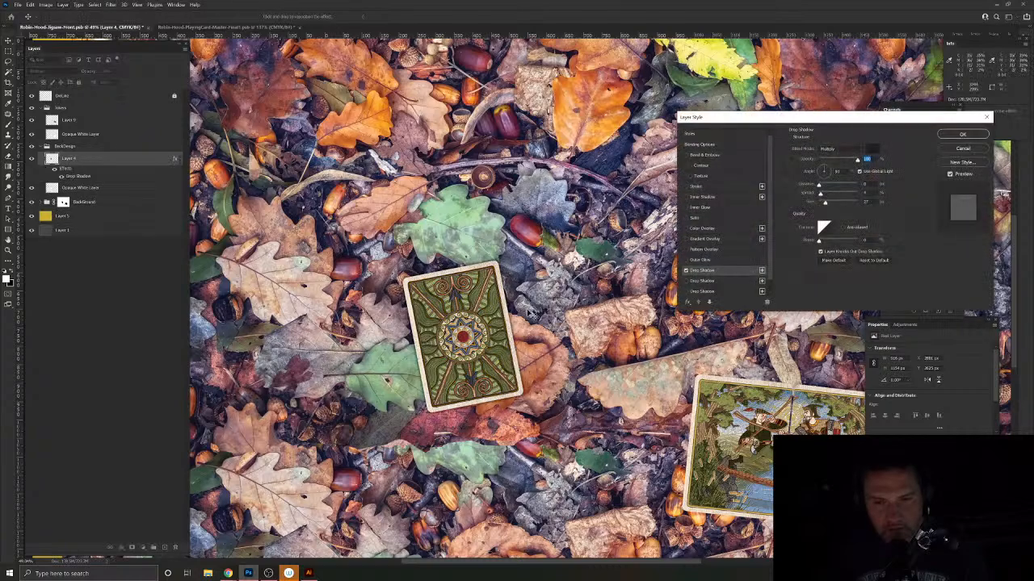
pyautogui.scroll(3, 529, 314)
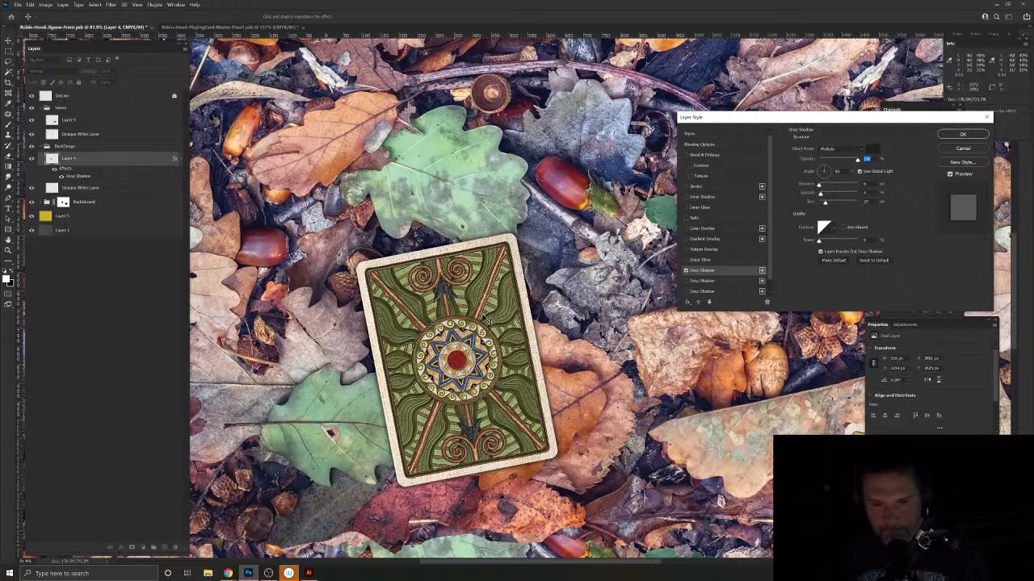
pyautogui.click(969, 154)
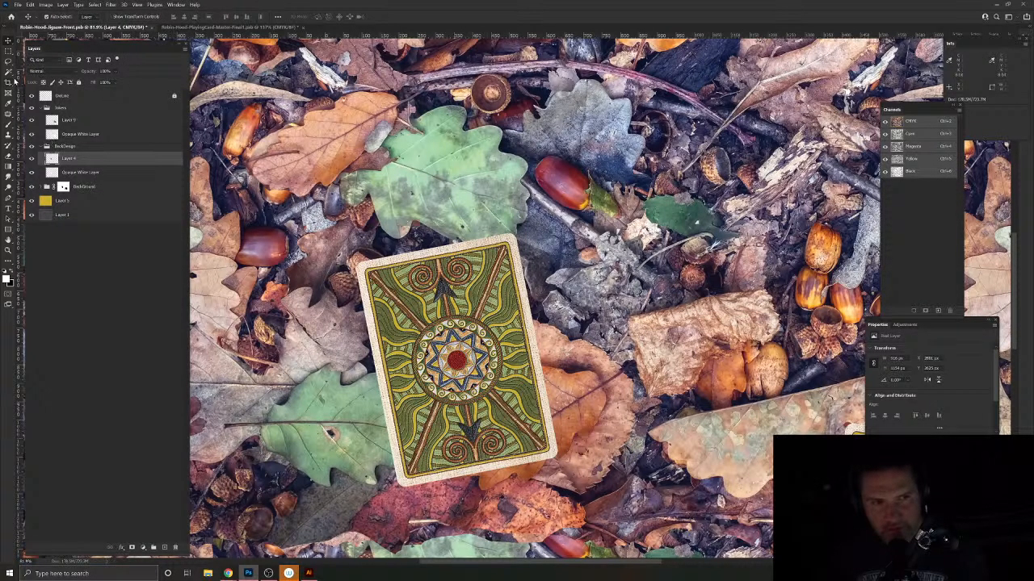
# Step: Select the card back's full outline, fill it with white on a new layer, and place that layer above the card artwork
pyautogui.click(7, 73)
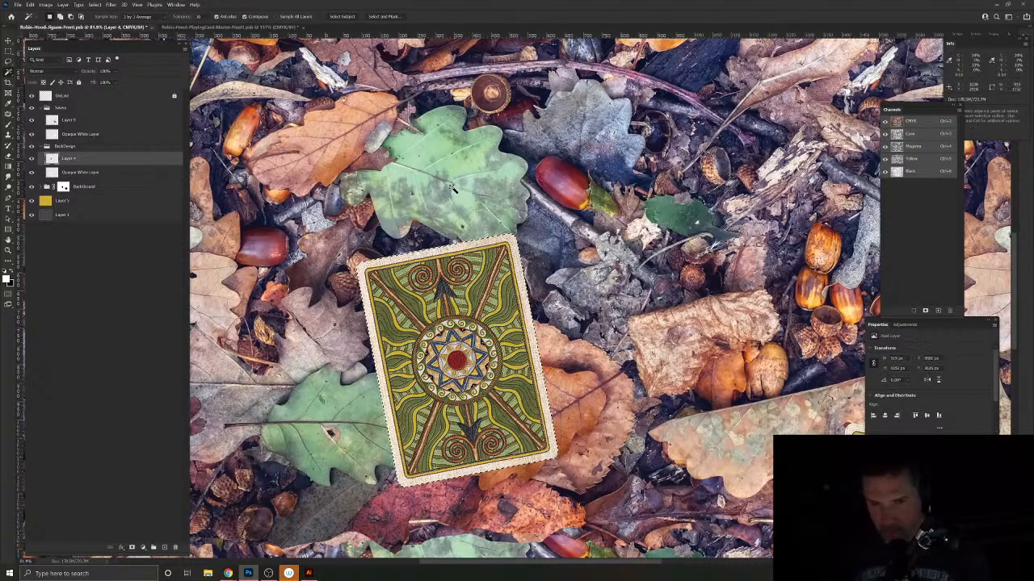
pyautogui.click(81, 172)
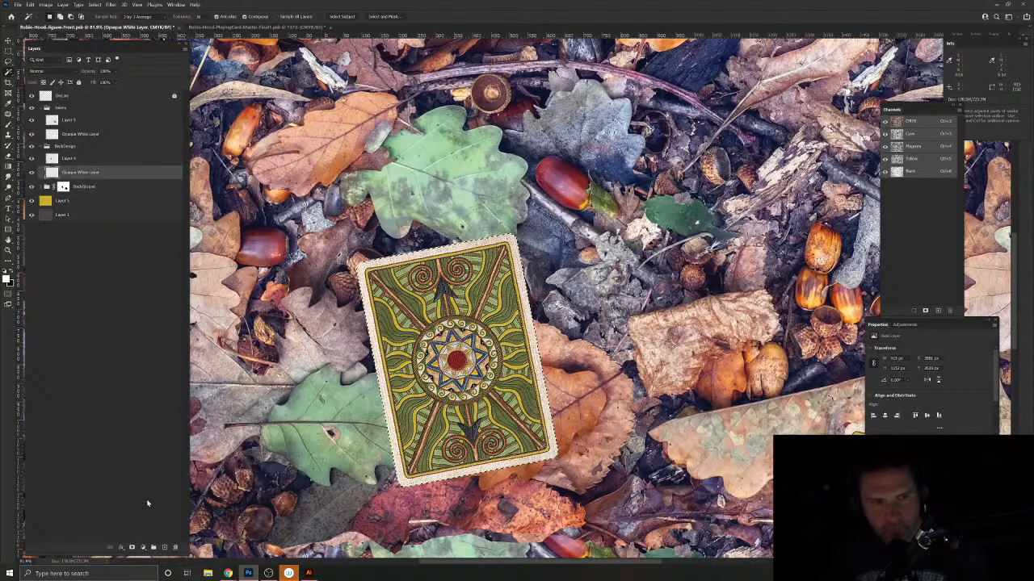
pyautogui.click(164, 547)
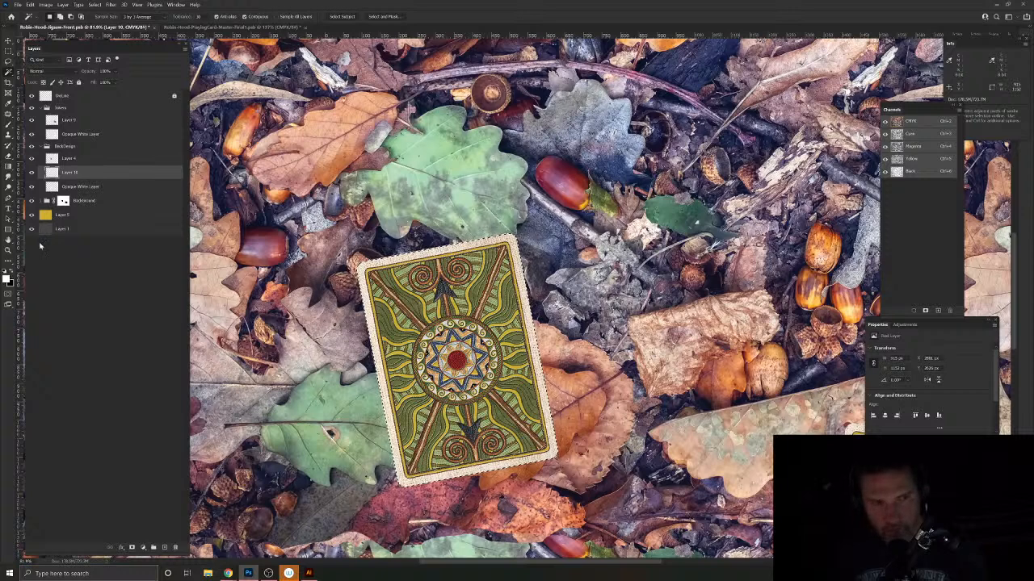
pyautogui.hotkey('alt', 'BackSpace')
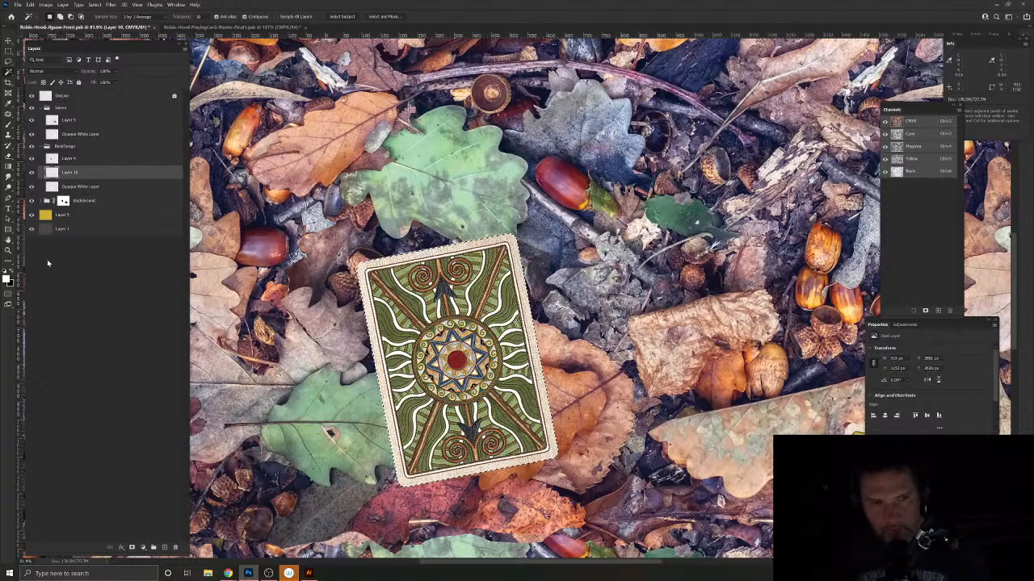
pyautogui.moveTo(69, 173); pyautogui.dragTo(69, 159)
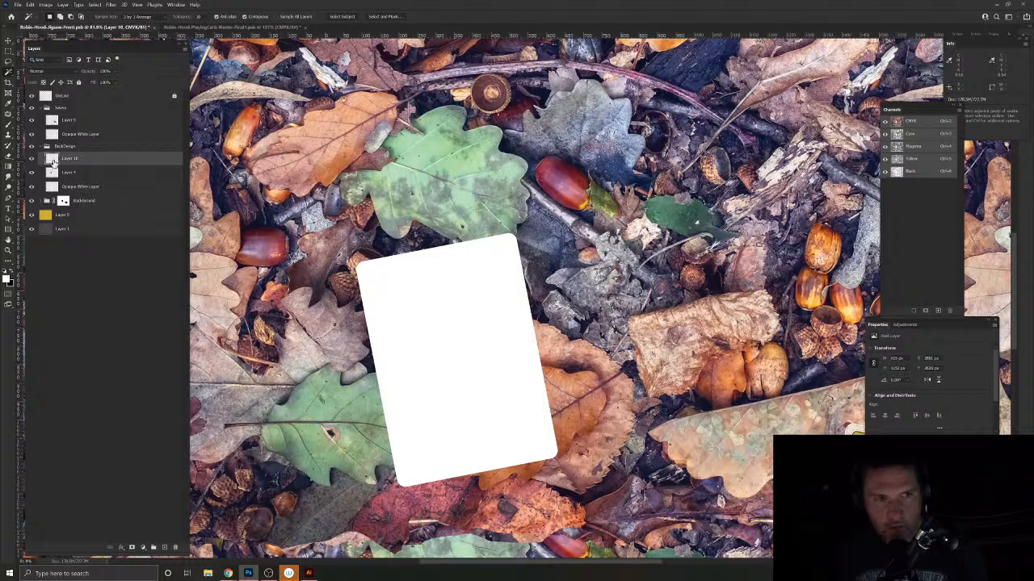
# Step: Rename the new white card shape layer in the BackDesign group as Drop Shadow and Outline
pyautogui.doubleClick(70, 159)
pyautogui.write('DropS')
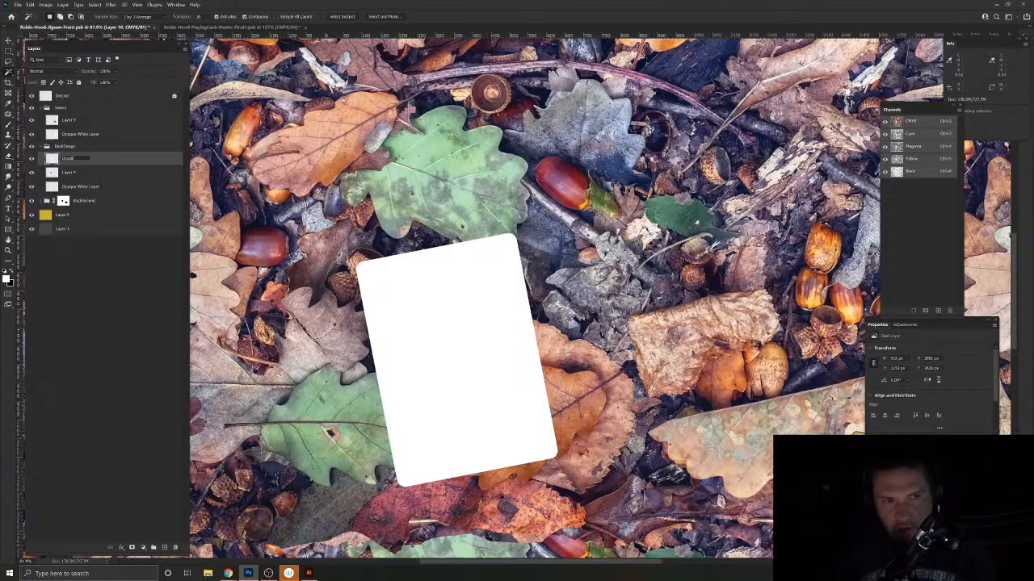
pyautogui.press('BackSpace')
pyautogui.write('Sh')
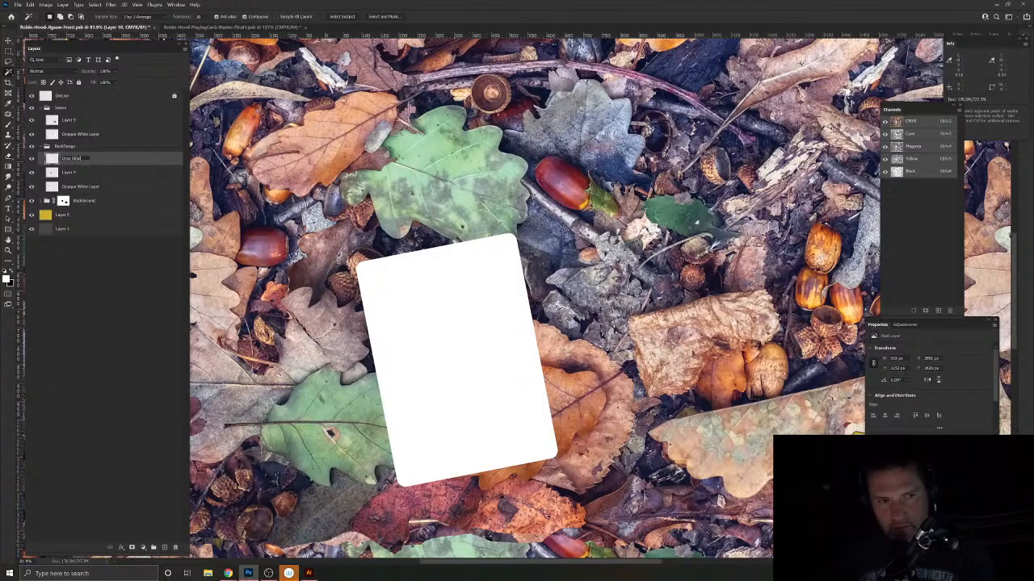
pyautogui.write('adow and Outline')
pyautogui.press('Return')
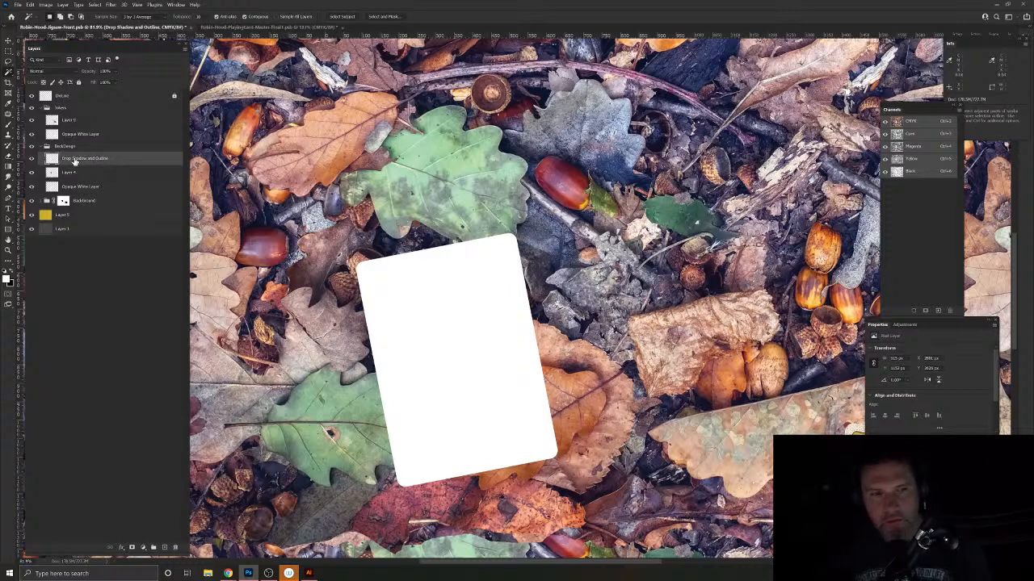
# Step: Add a Drop Shadow effect to the Drop Shadow and Outline layer and increase the shadow's size for a softer spread
pyautogui.click(62, 4)
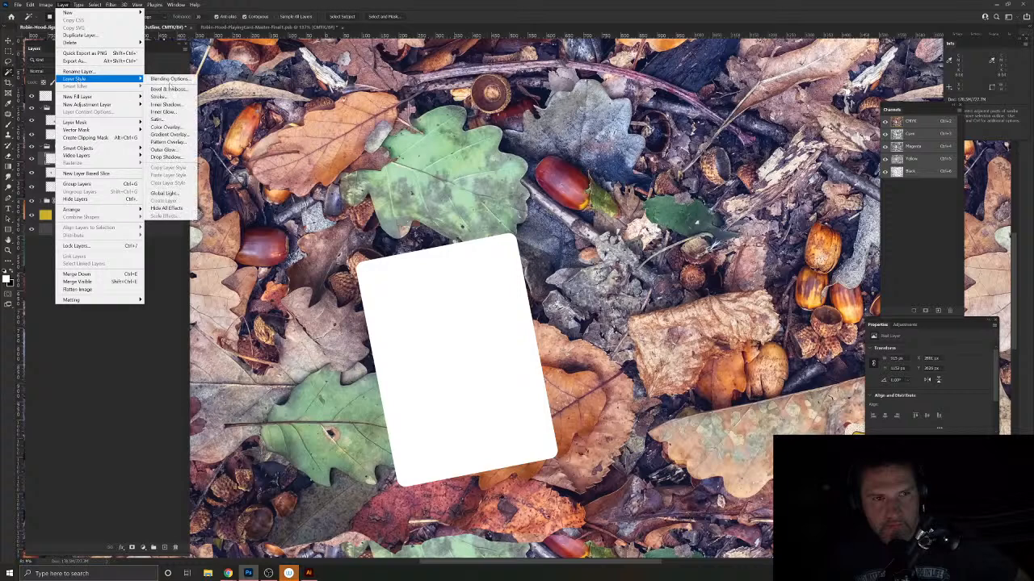
pyautogui.click(166, 163)
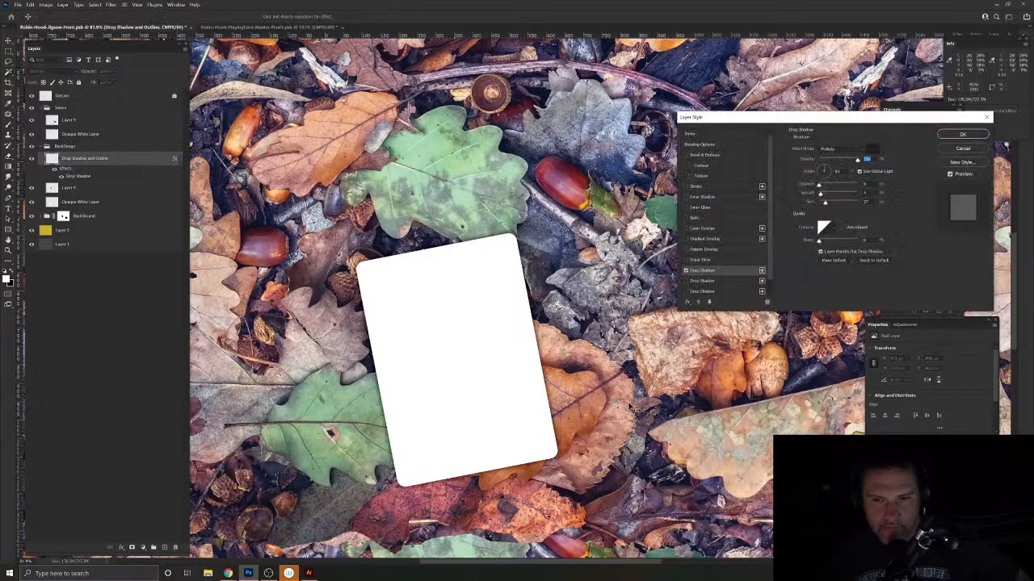
pyautogui.moveTo(825, 202); pyautogui.dragTo(834, 203)
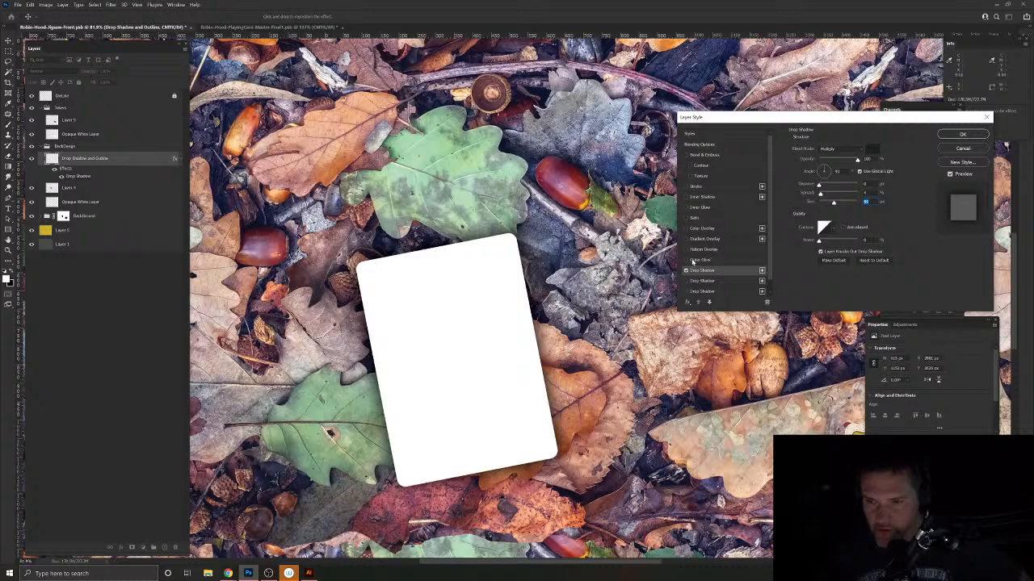
# Step: Add a 2 px black stroke inside the white card shape and set the layer's blend mode to Multiply
pyautogui.click(687, 187)
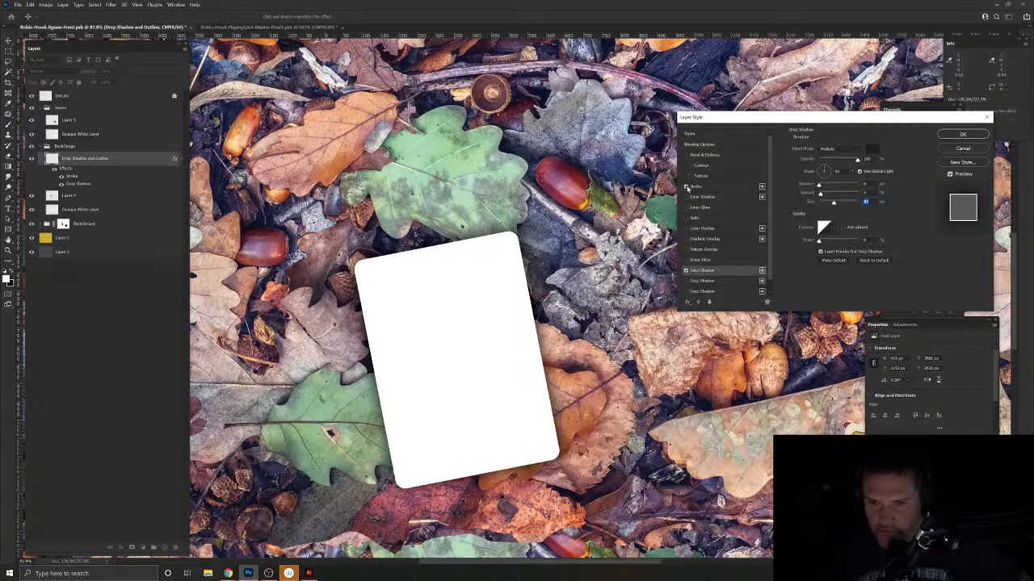
pyautogui.click(696, 186)
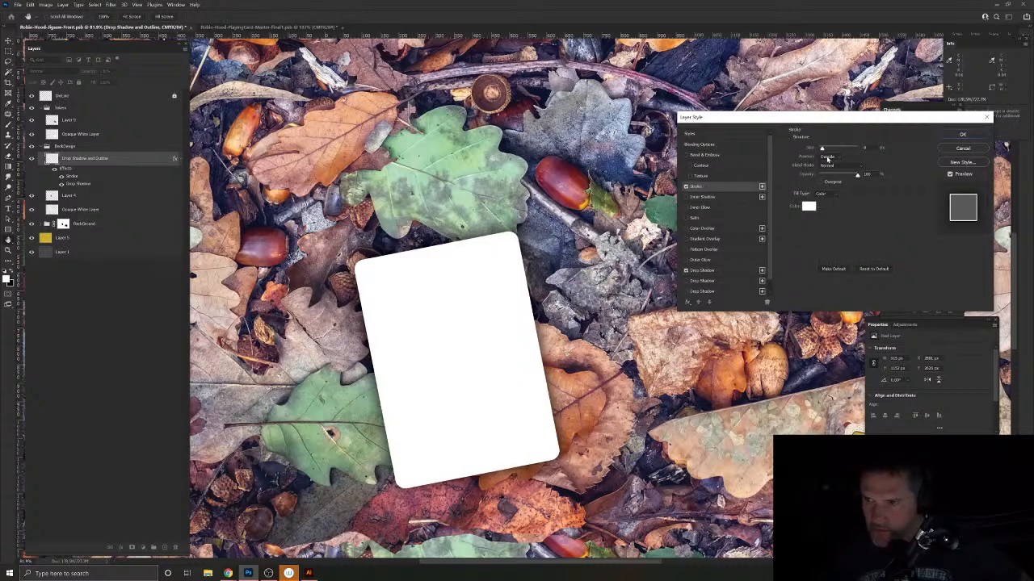
pyautogui.click(827, 159)
pyautogui.click(824, 174)
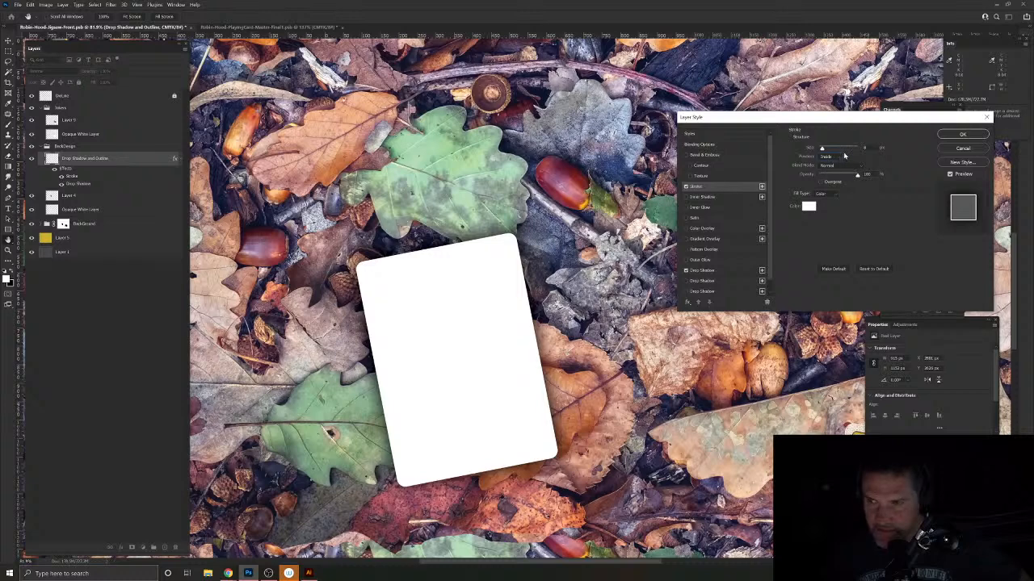
pyautogui.click(810, 206)
pyautogui.moveTo(728, 368); pyautogui.dragTo(693, 444)
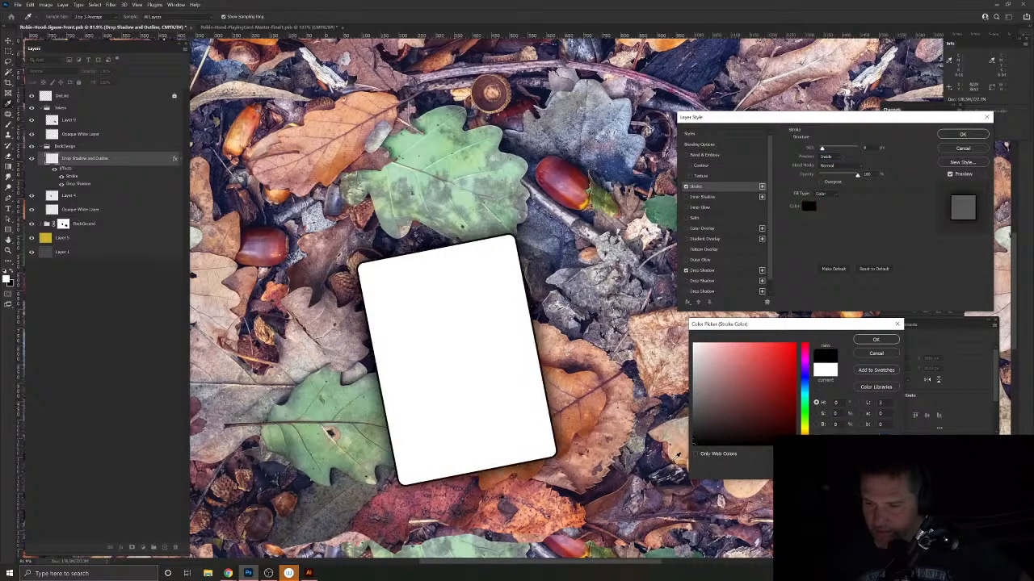
pyautogui.click(874, 341)
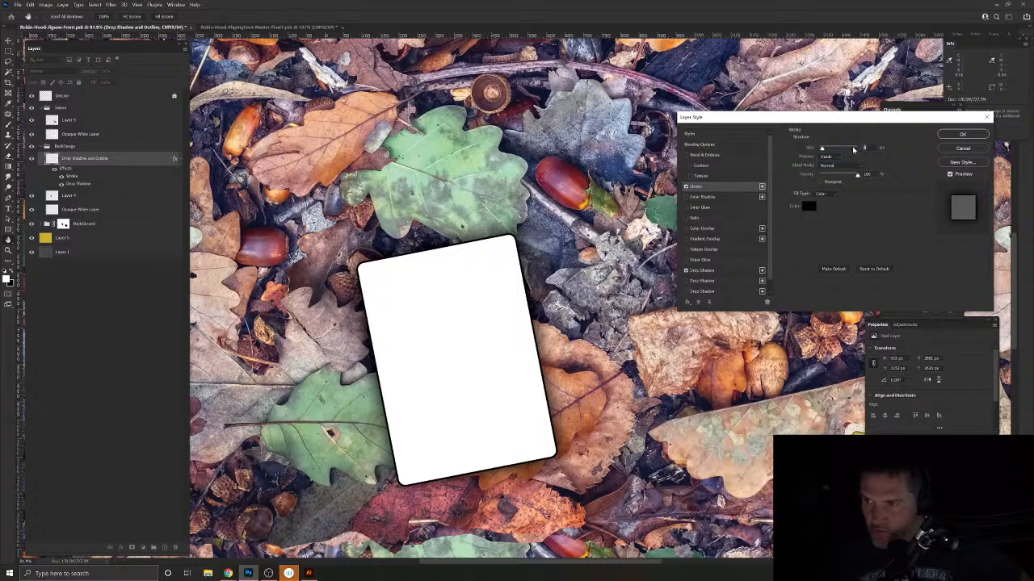
pyautogui.write('2')
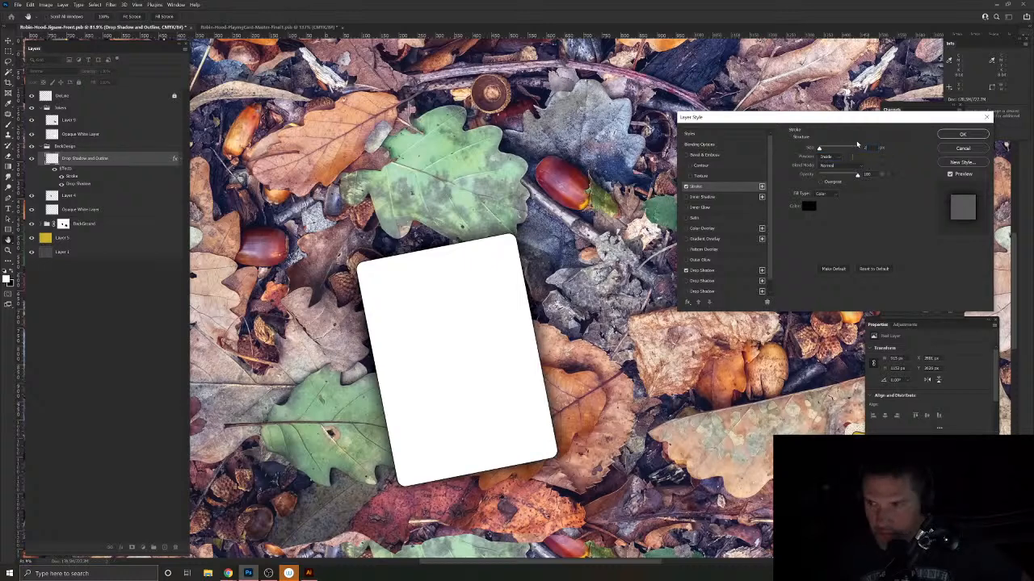
pyautogui.click(962, 134)
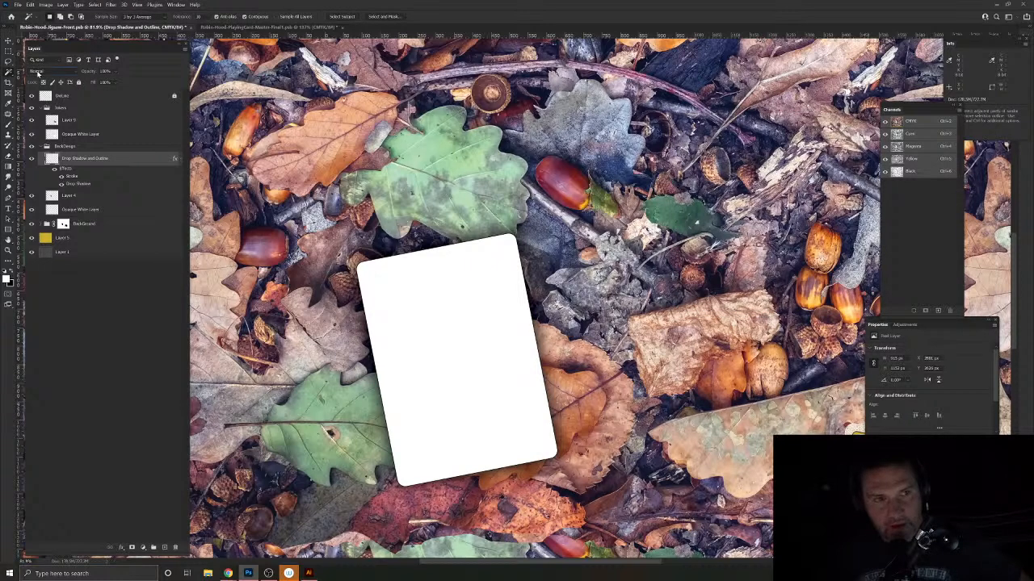
pyautogui.click(37, 73)
pyautogui.click(39, 103)
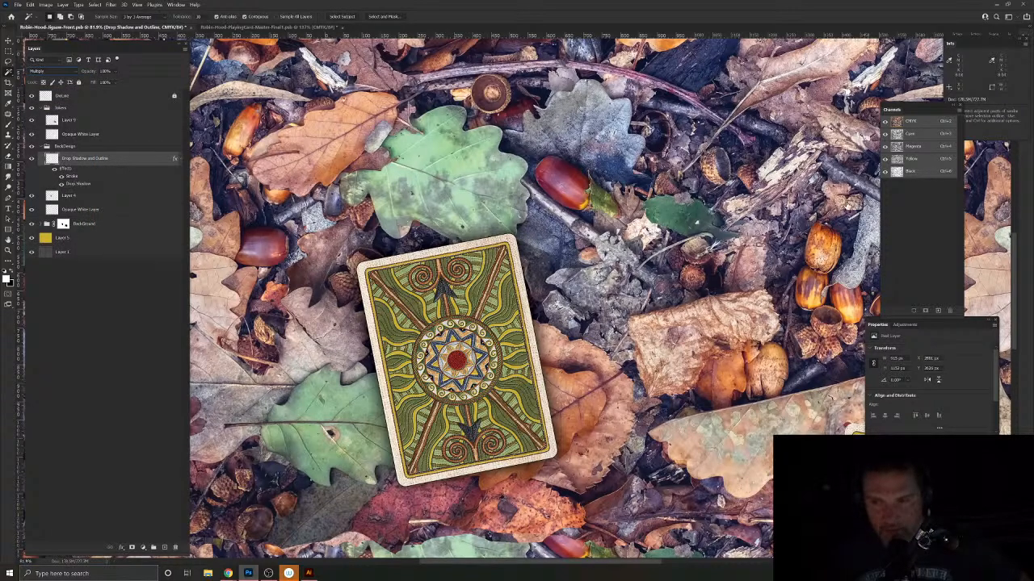
# Step: Change the card outline's stroke colour to a dark reddish brown and set its size to 3 px
pyautogui.click(808, 207)
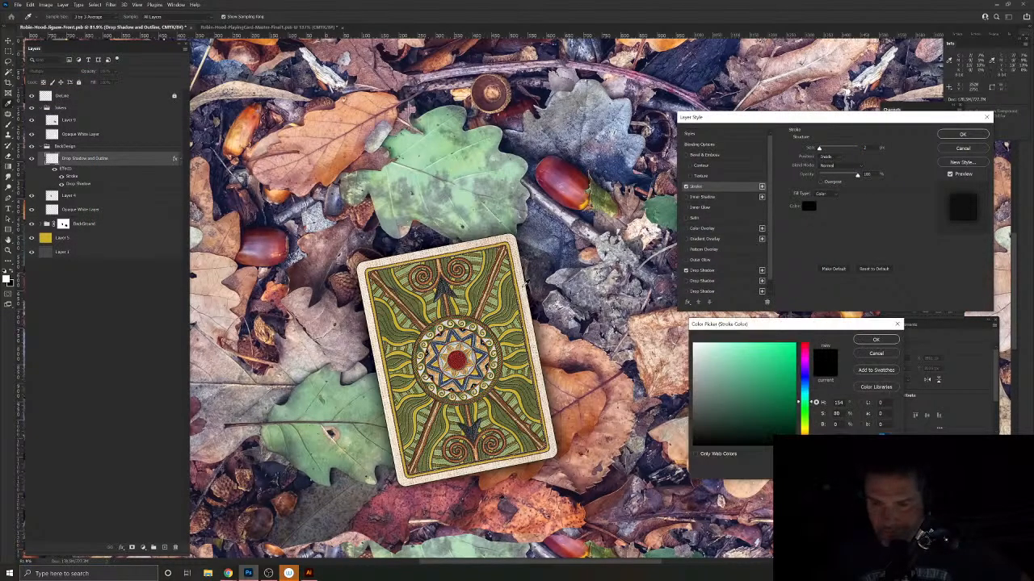
pyautogui.click(549, 358)
pyautogui.click(759, 418)
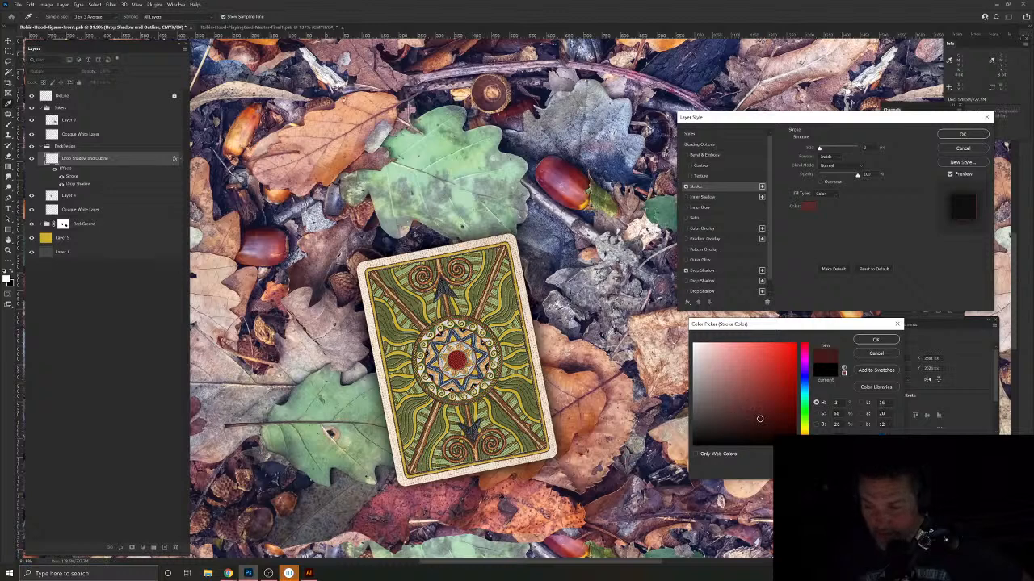
pyautogui.moveTo(808, 428); pyautogui.dragTo(807, 421)
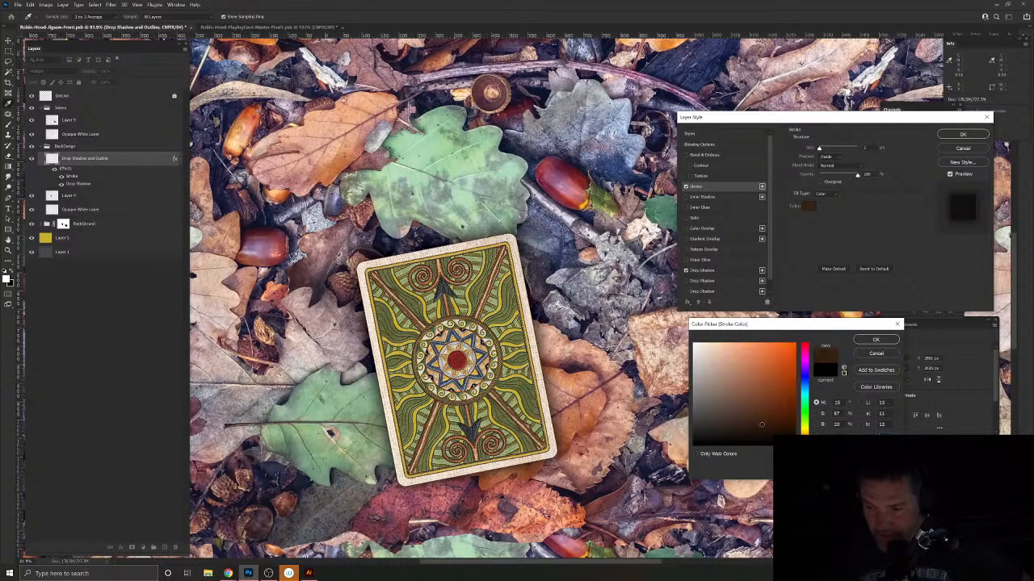
pyautogui.click(775, 428)
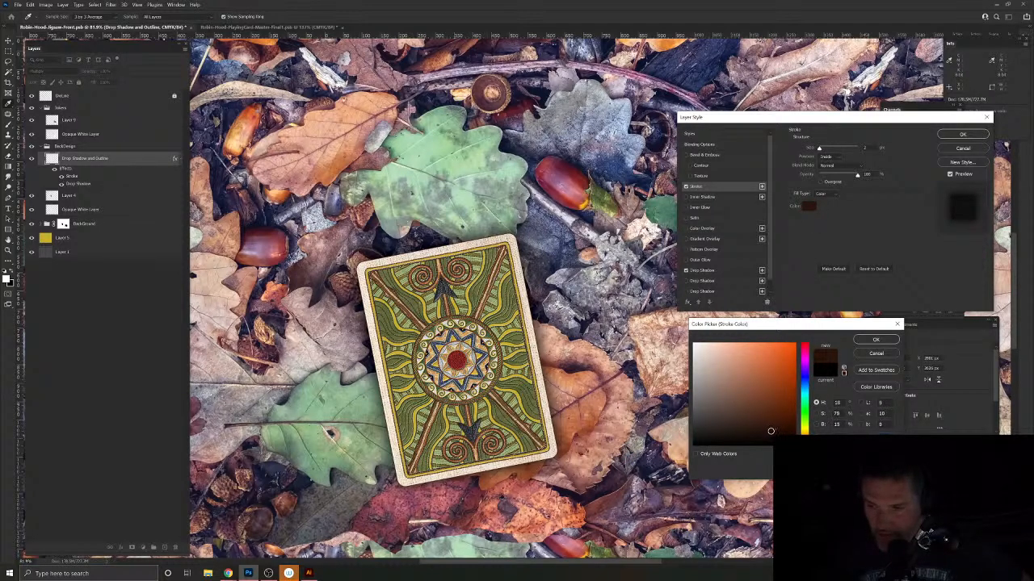
pyautogui.click(882, 340)
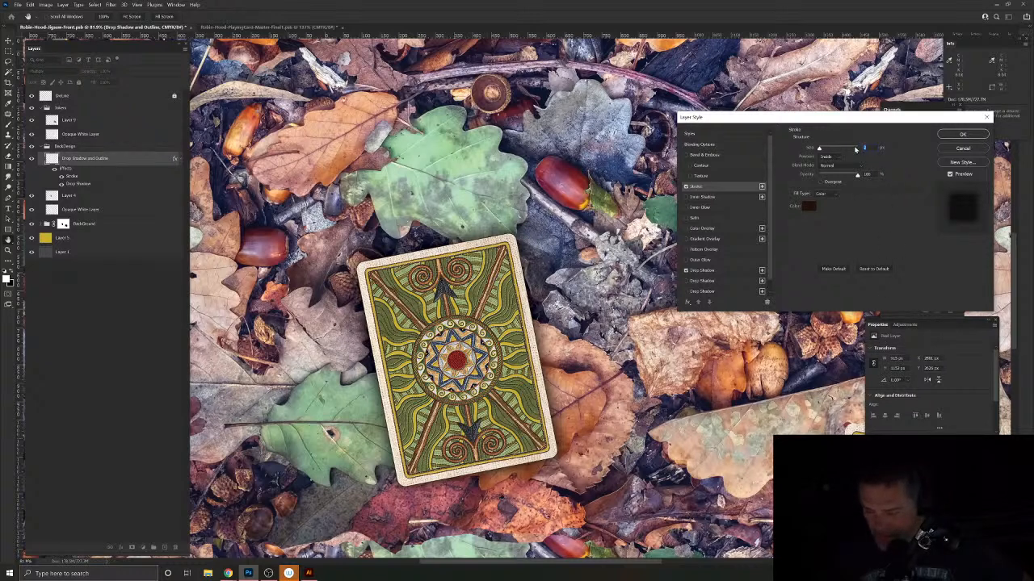
pyautogui.write('3')
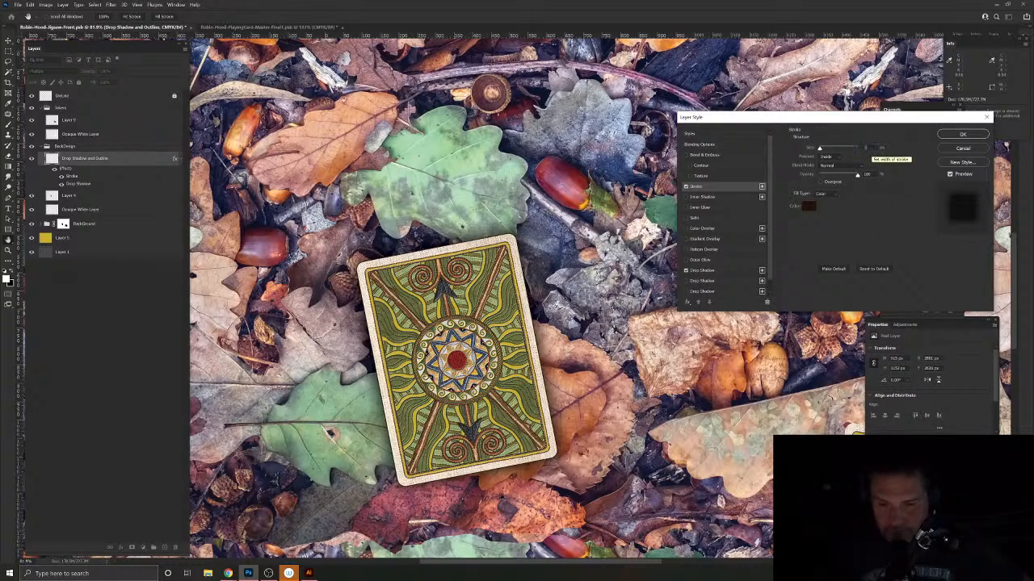
pyautogui.click(954, 136)
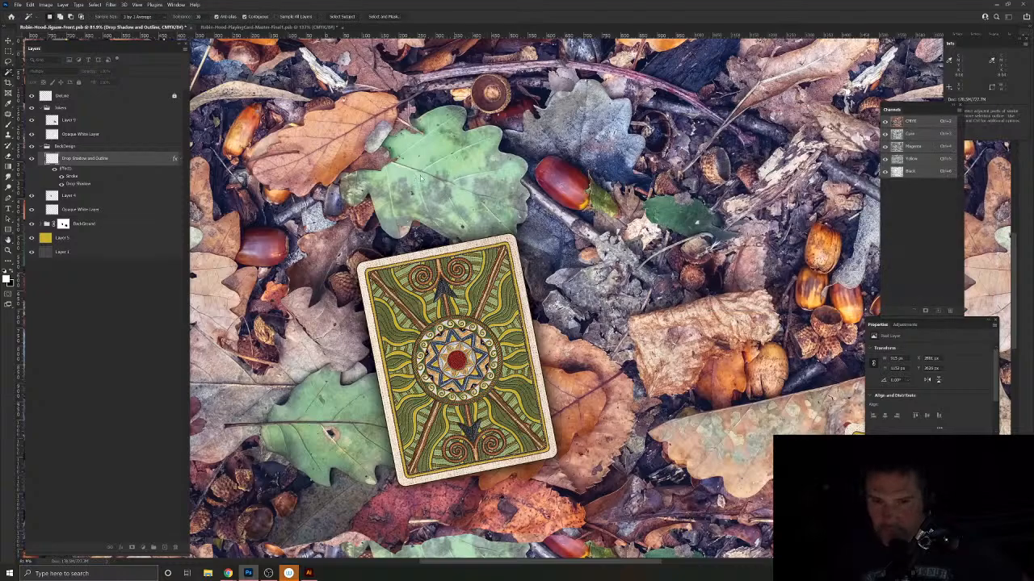
# Step: Recolour the card-back drop shadow on the Drop Shadow and Outline layer to dark brown and lower the shadow's opacity
pyautogui.click(33, 160)
pyautogui.click(32, 159)
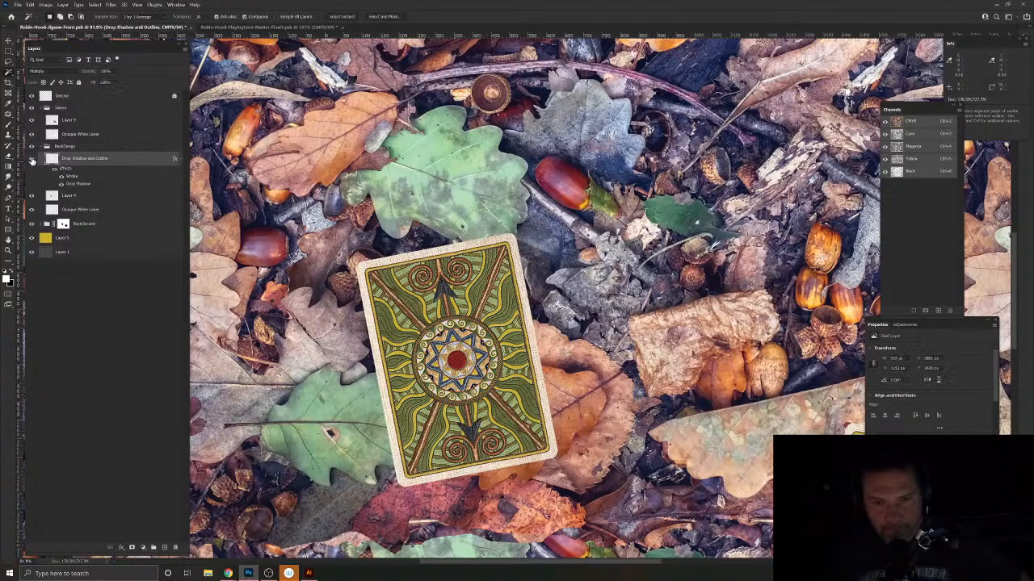
pyautogui.moveTo(621, 317); pyautogui.dragTo(528, 309)
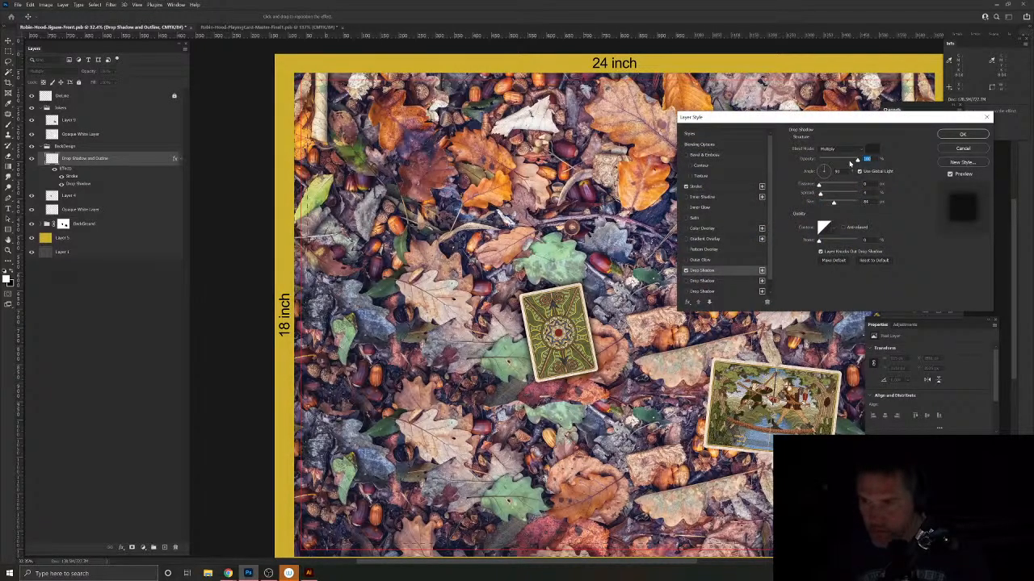
pyautogui.click(870, 152)
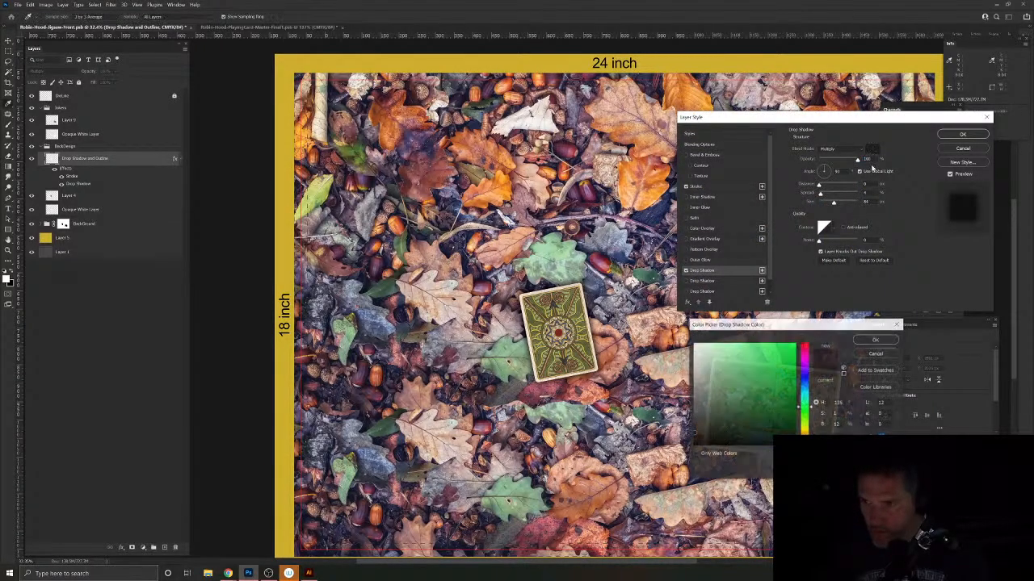
pyautogui.click(607, 333)
pyautogui.moveTo(805, 361); pyautogui.dragTo(765, 434)
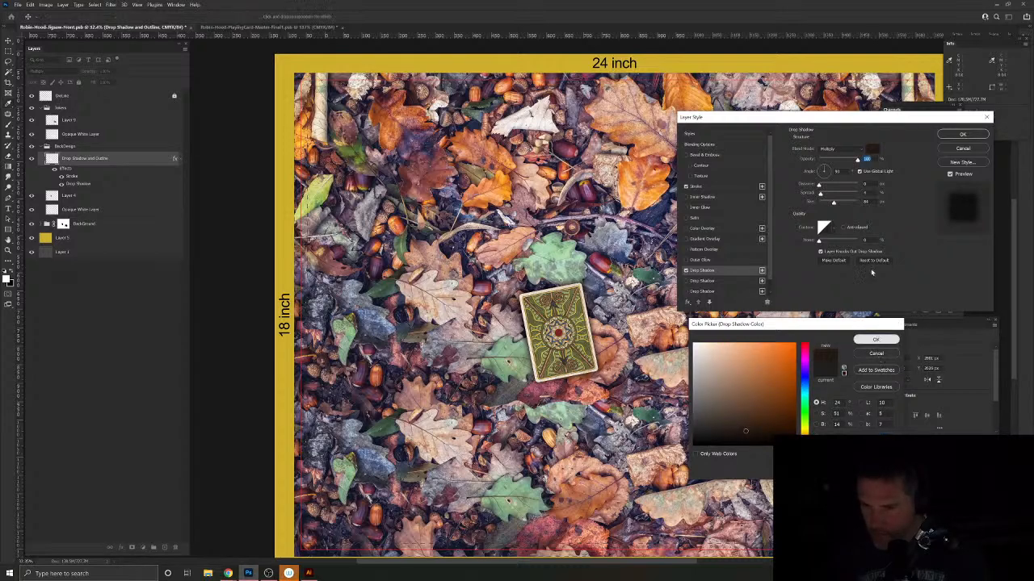
pyautogui.click(876, 339)
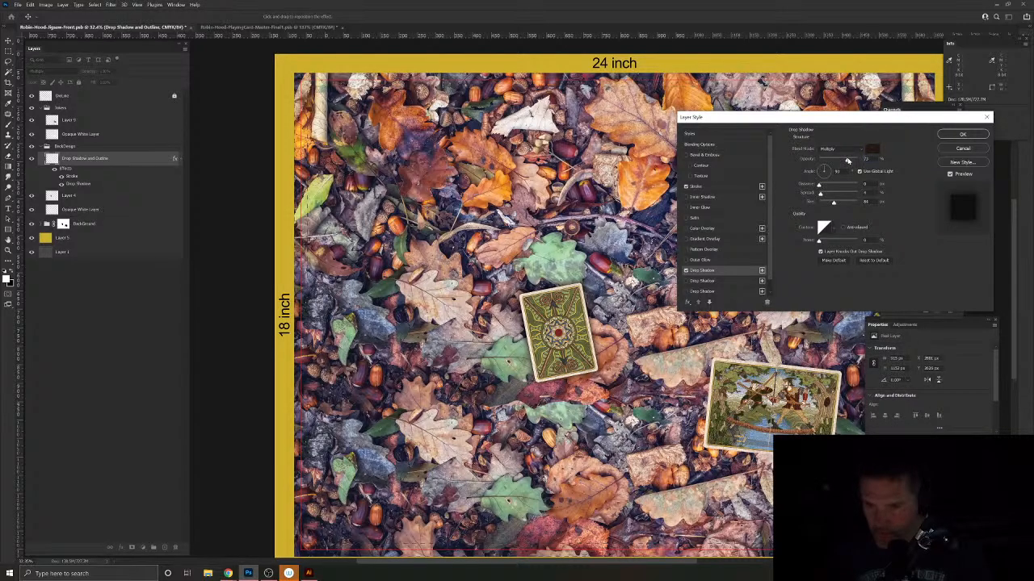
pyautogui.click(960, 134)
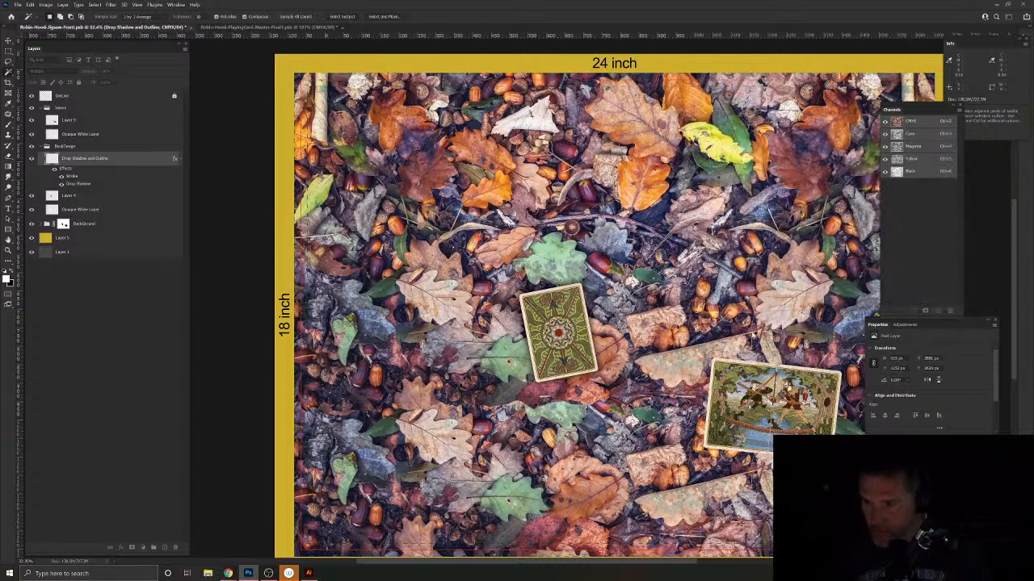
# Step: Select the shape of the two joined joker cards on their layer by selecting the empty area around them and inverting the selection
pyautogui.moveTo(675, 319); pyautogui.dragTo(454, 239)
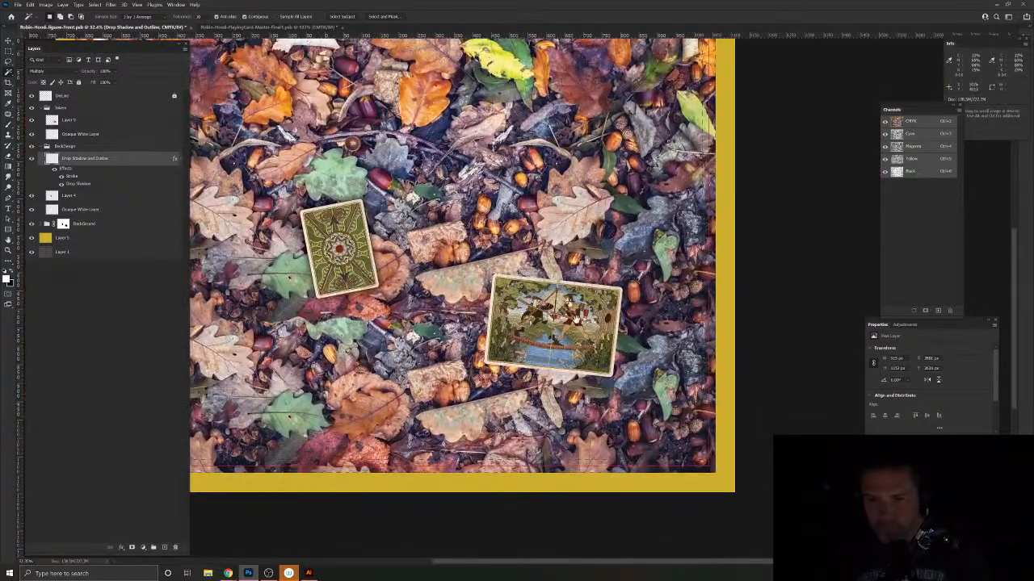
pyautogui.moveTo(573, 317); pyautogui.dragTo(626, 336)
pyautogui.scroll(2, 596, 333)
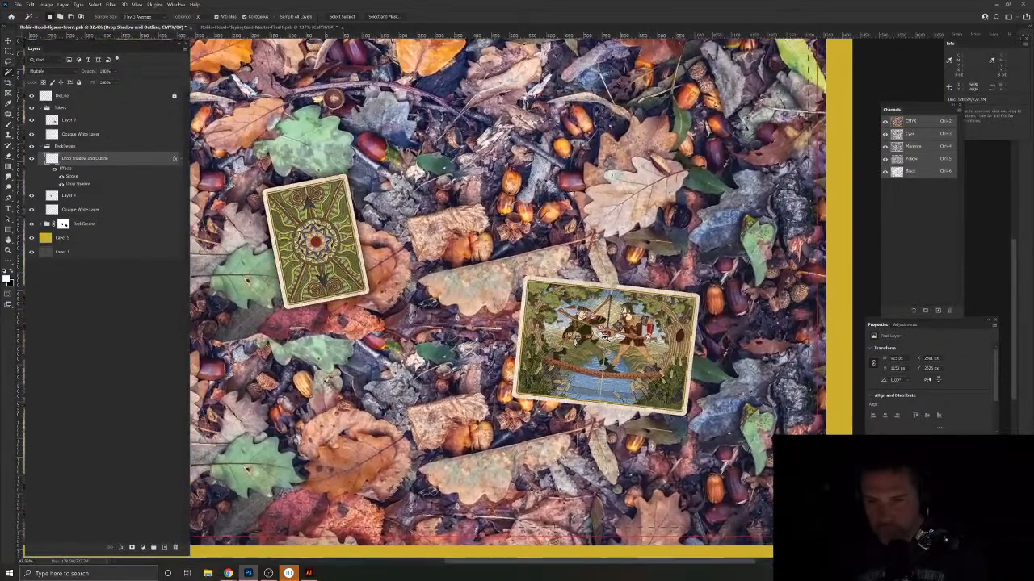
pyautogui.press('v')
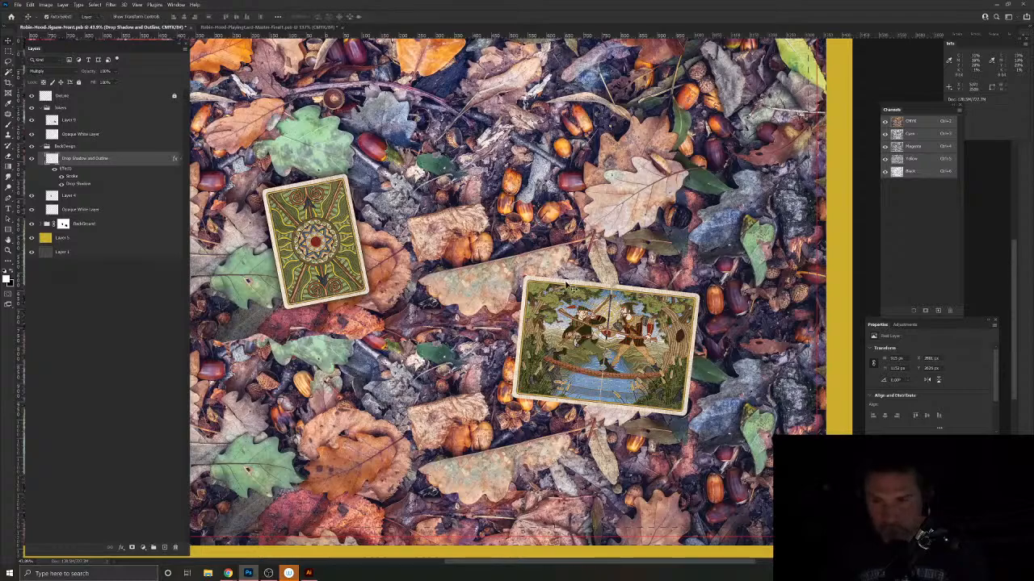
pyautogui.click(565, 282)
pyautogui.press('w')
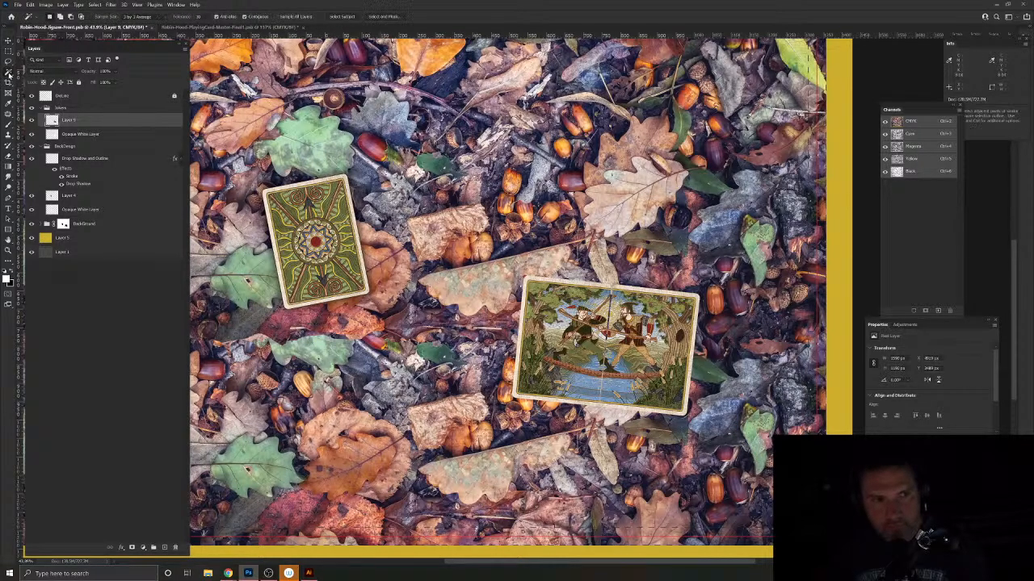
pyautogui.click(607, 421)
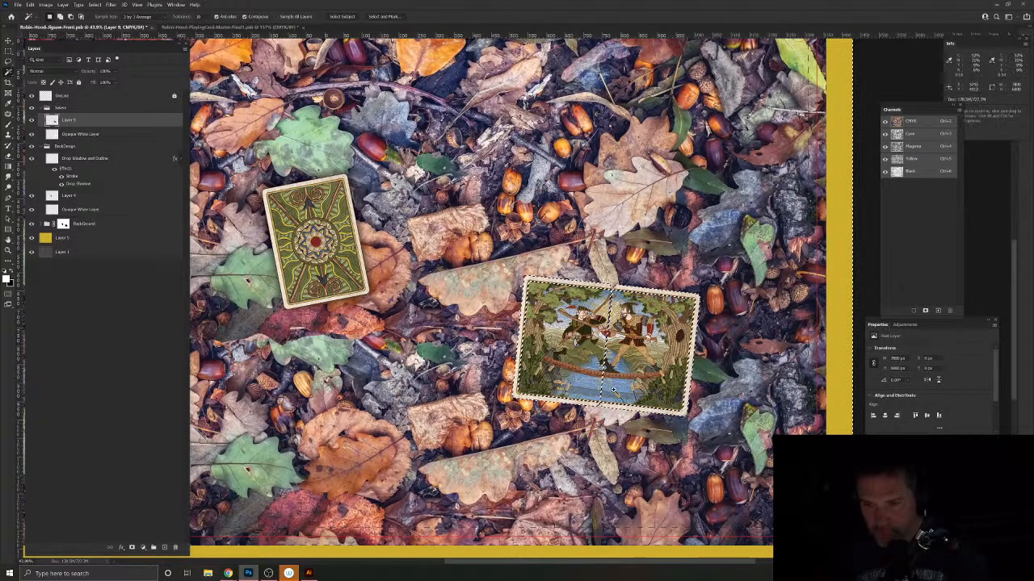
pyautogui.scroll(3, 607, 421)
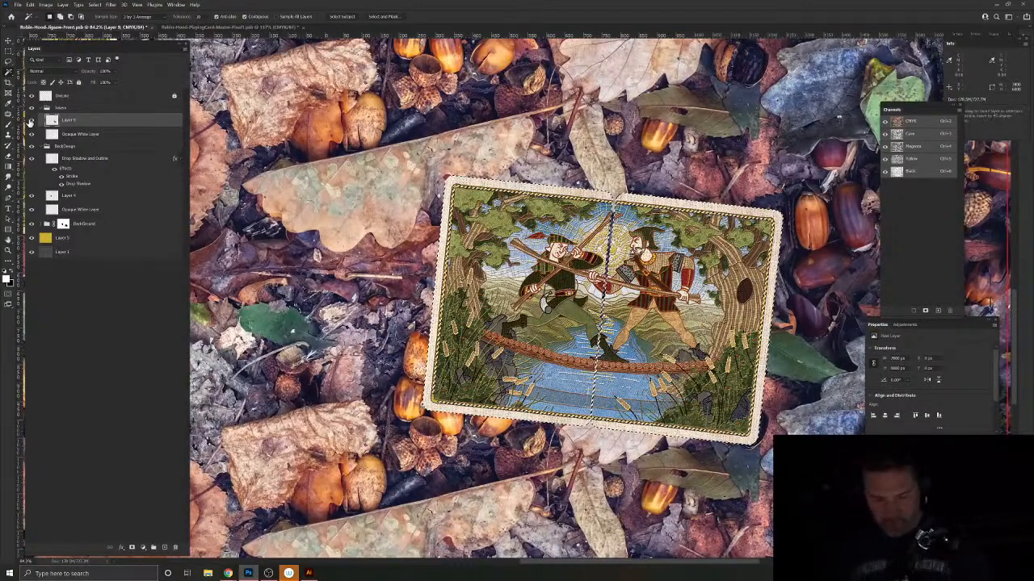
pyautogui.hotkey('ctrl', 'shift', 'i')
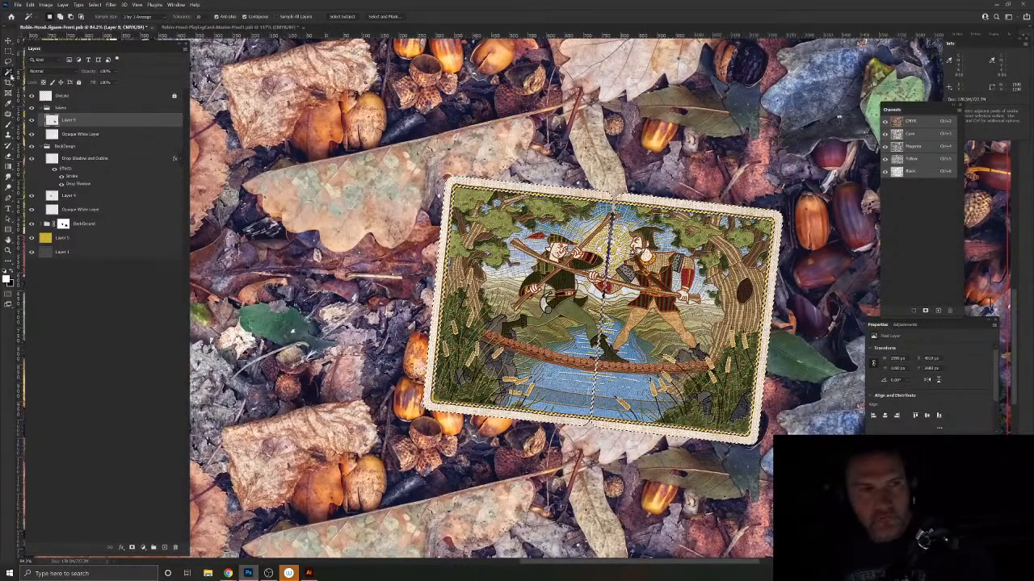
# Step: Add the missed border areas of both joker cards to the selection with the Lasso tool
pyautogui.press('l')
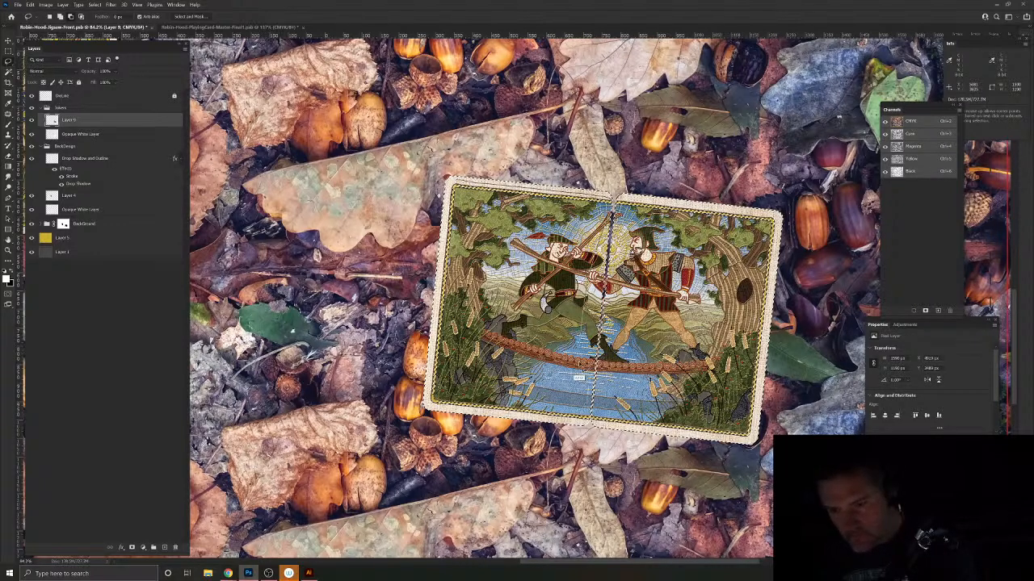
pyautogui.moveTo(588, 428)
pyautogui.mouseDown()
pyautogui.moveTo(432, 411)
pyautogui.moveTo(430, 368)
pyautogui.mouseUp()
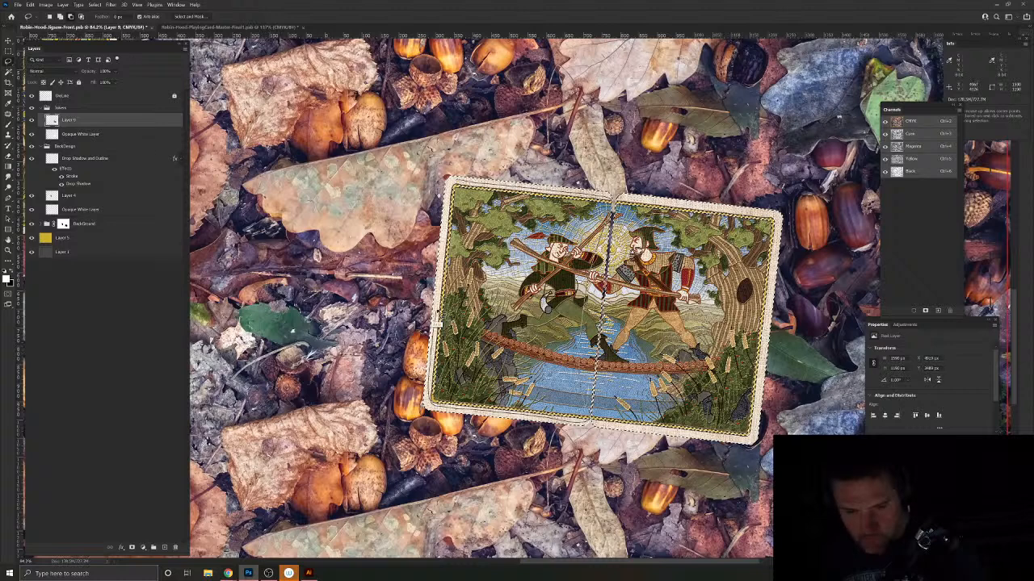
pyautogui.moveTo(450, 192); pyautogui.dragTo(457, 182)
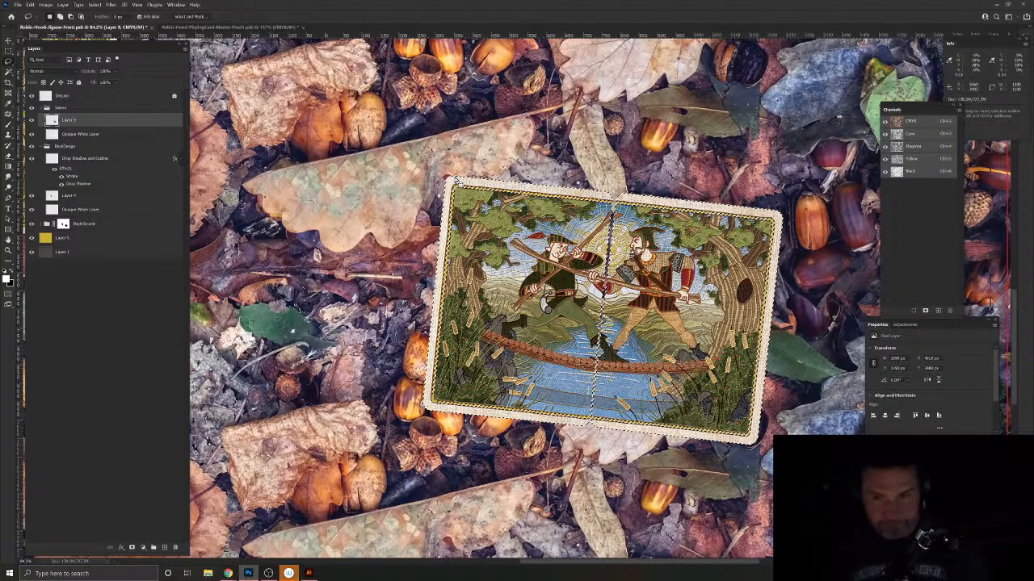
pyautogui.moveTo(457, 182)
pyautogui.mouseDown()
pyautogui.moveTo(553, 192)
pyautogui.moveTo(616, 198)
pyautogui.mouseUp()
pyautogui.moveTo(596, 265)
pyautogui.mouseDown()
pyautogui.moveTo(592, 430)
pyautogui.moveTo(454, 419)
pyautogui.moveTo(427, 386)
pyautogui.moveTo(436, 346)
pyautogui.mouseUp()
pyautogui.moveTo(440, 275)
pyautogui.mouseDown()
pyautogui.moveTo(449, 201)
pyautogui.moveTo(604, 192)
pyautogui.mouseUp()
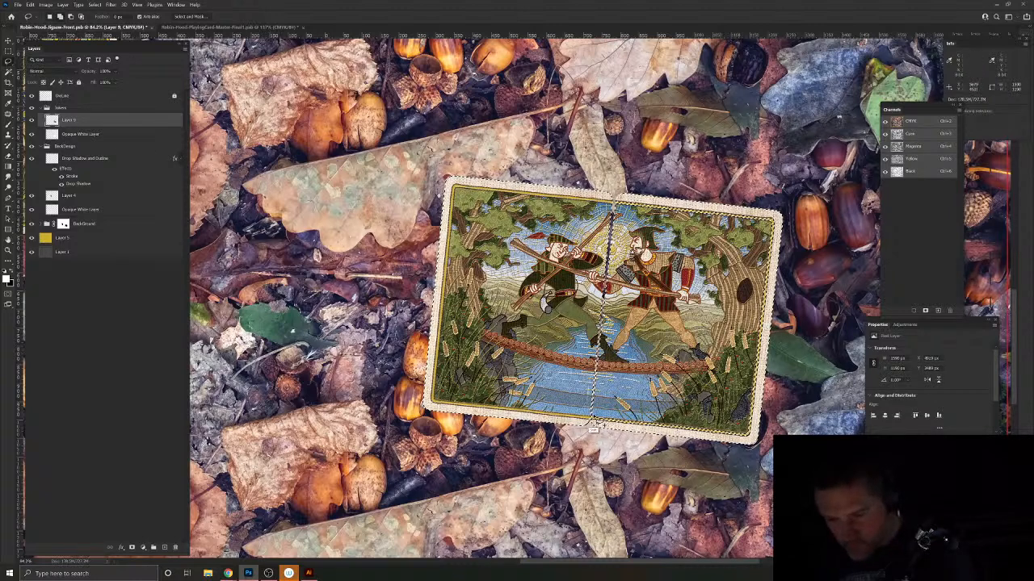
pyautogui.moveTo(624, 428); pyautogui.dragTo(751, 443)
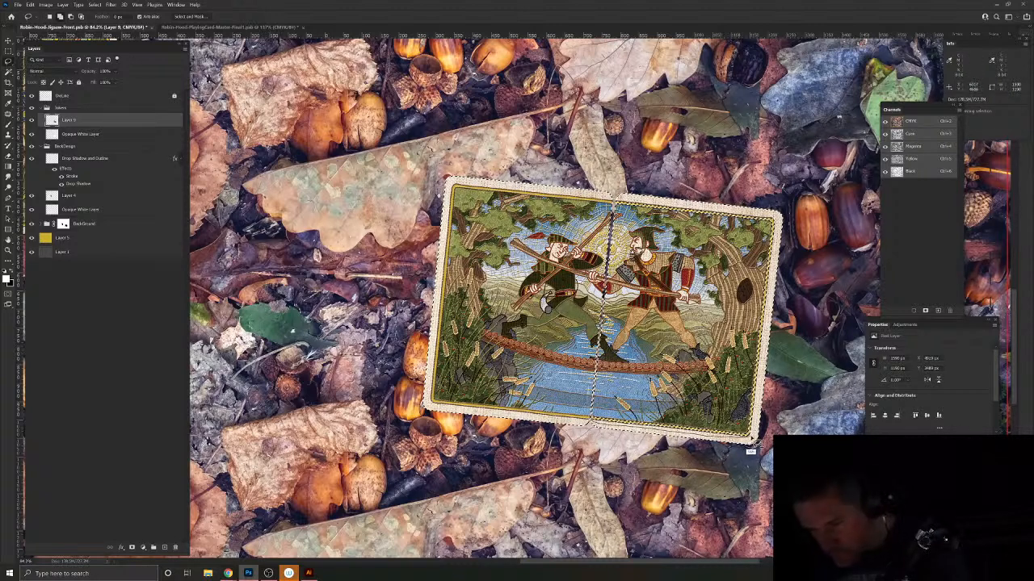
pyautogui.moveTo(766, 350)
pyautogui.mouseDown()
pyautogui.moveTo(779, 241)
pyautogui.moveTo(727, 218)
pyautogui.mouseUp()
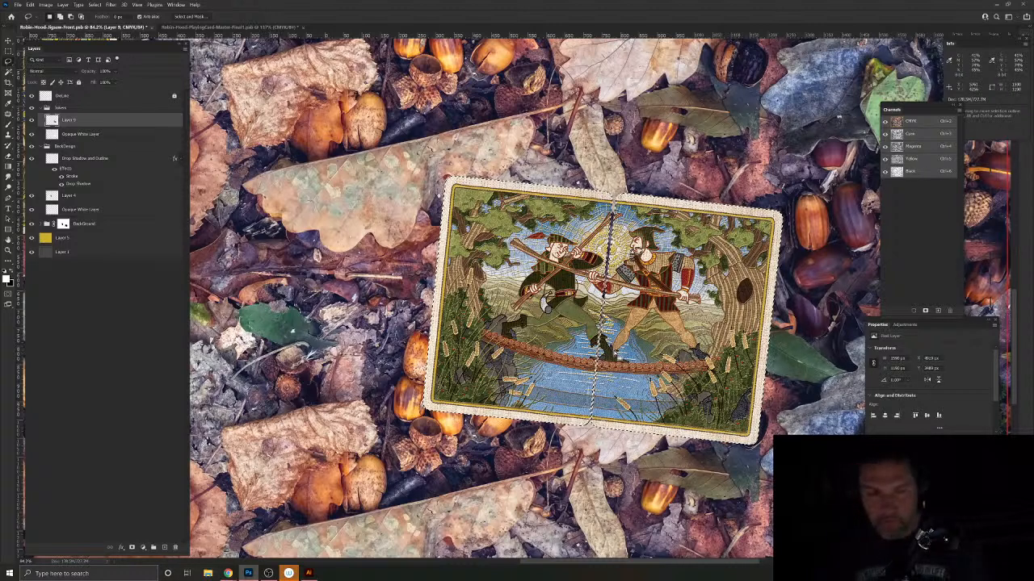
# Step: Create a new layer, fill the joker card selection with white, and name the layer Outline and Shadow
pyautogui.click(165, 547)
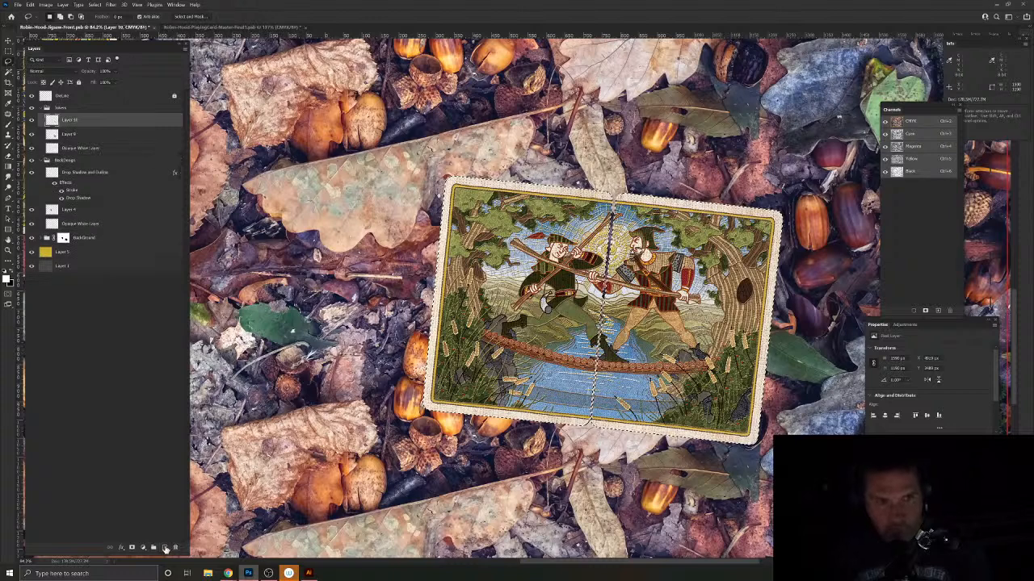
pyautogui.hotkey('alt', 'BackSpace')
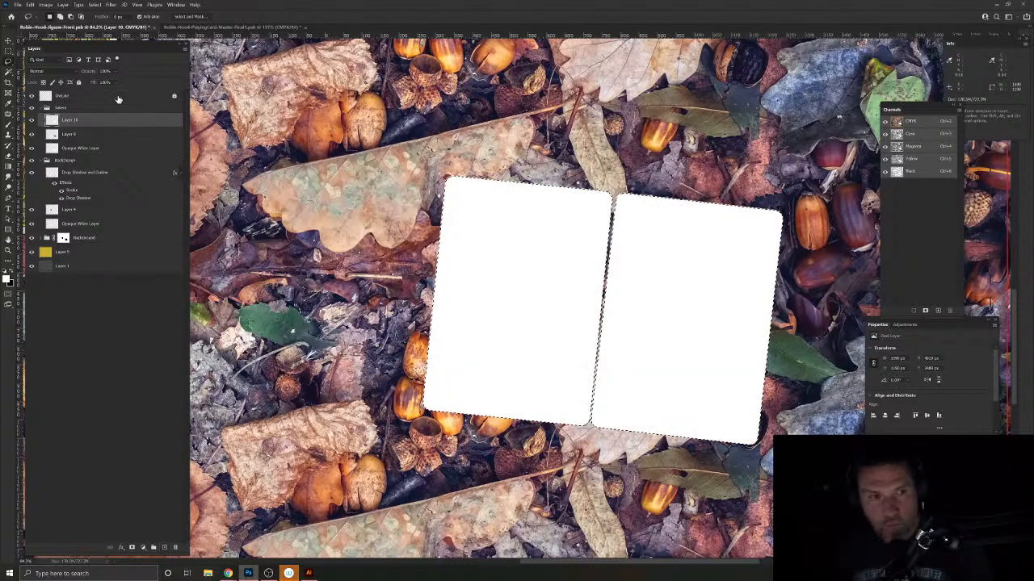
pyautogui.doubleClick(71, 120)
pyautogui.write('Outline')
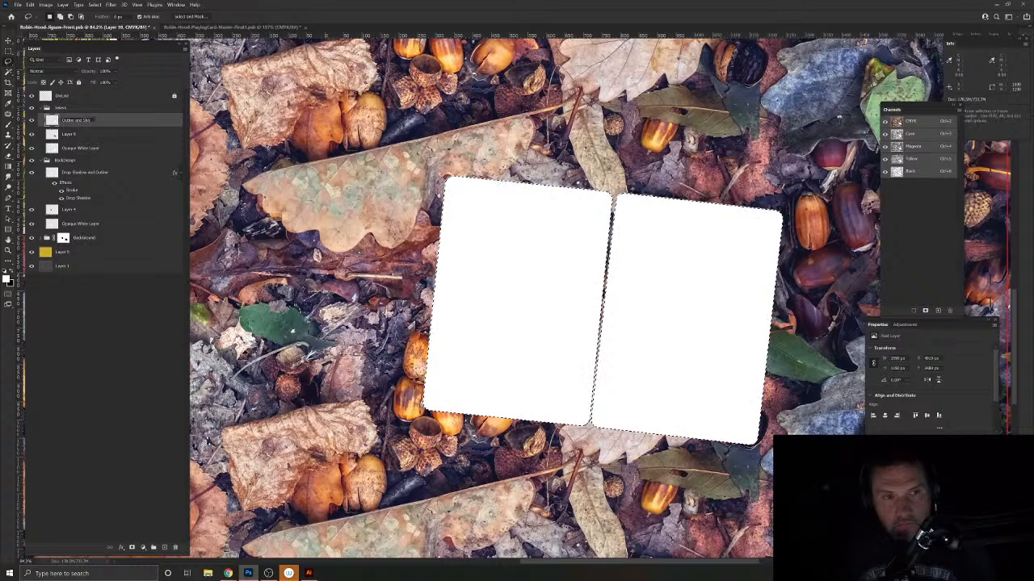
pyautogui.write(' and Shadow')
pyautogui.press('Return')
# Step: Place the Outline and Shadow layer above the joker artwork, give it the card back's stroke and drop shadow effects, and set it to Multiply
pyautogui.moveTo(71, 119); pyautogui.dragTo(77, 147)
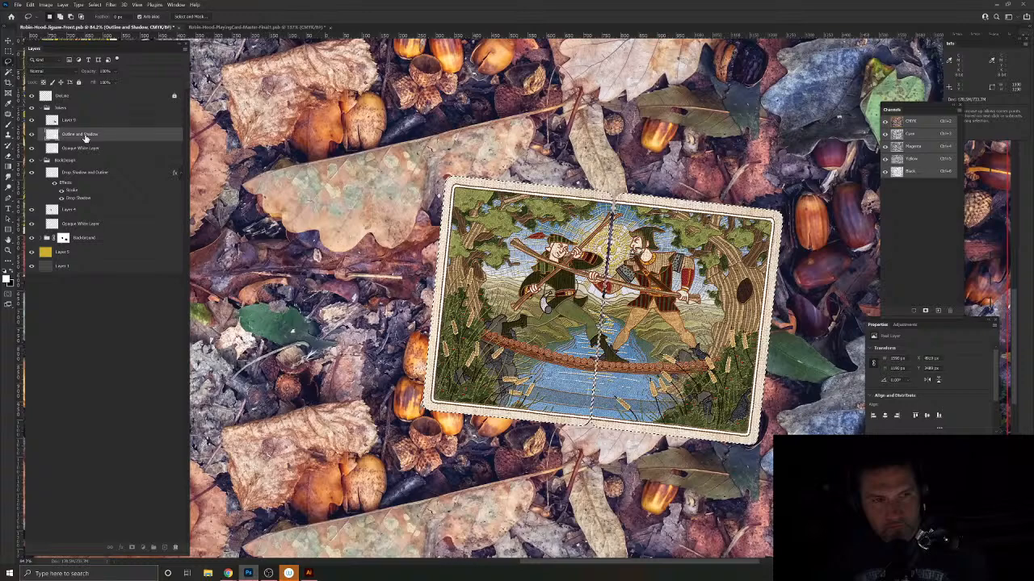
pyautogui.moveTo(85, 137); pyautogui.dragTo(80, 115)
pyautogui.click(55, 72)
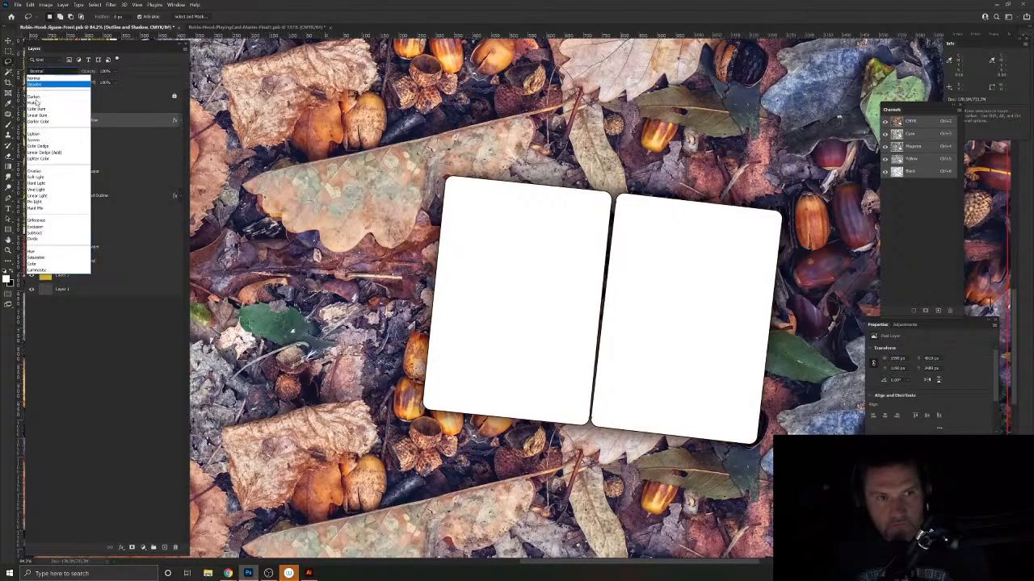
pyautogui.click(37, 104)
# Step: Check both card placements on the jigsaw background and save the Robin-Hood-Jigsaw-Front document
pyautogui.scroll(-5, 613, 254)
pyautogui.scroll(-3, 598, 242)
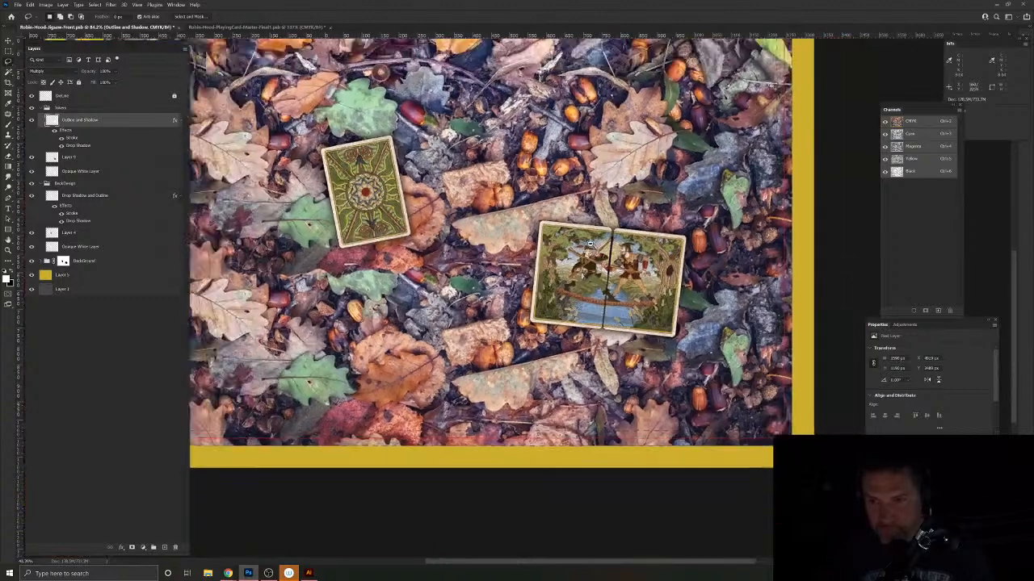
pyautogui.scroll(-2, 616, 278)
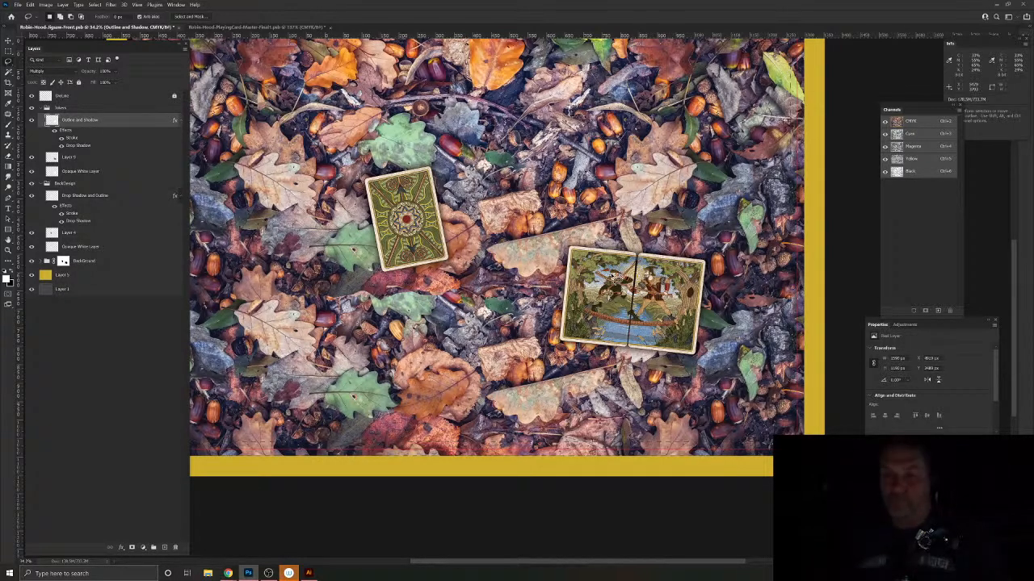
pyautogui.moveTo(562, 208); pyautogui.dragTo(611, 286)
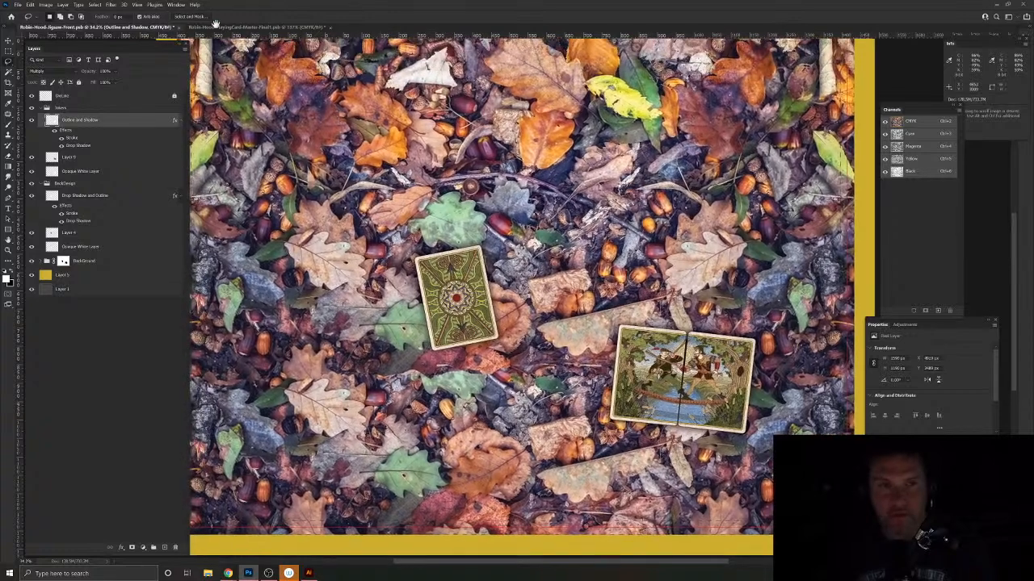
pyautogui.click(216, 27)
pyautogui.click(152, 27)
pyautogui.hotkey('ctrl', 's')
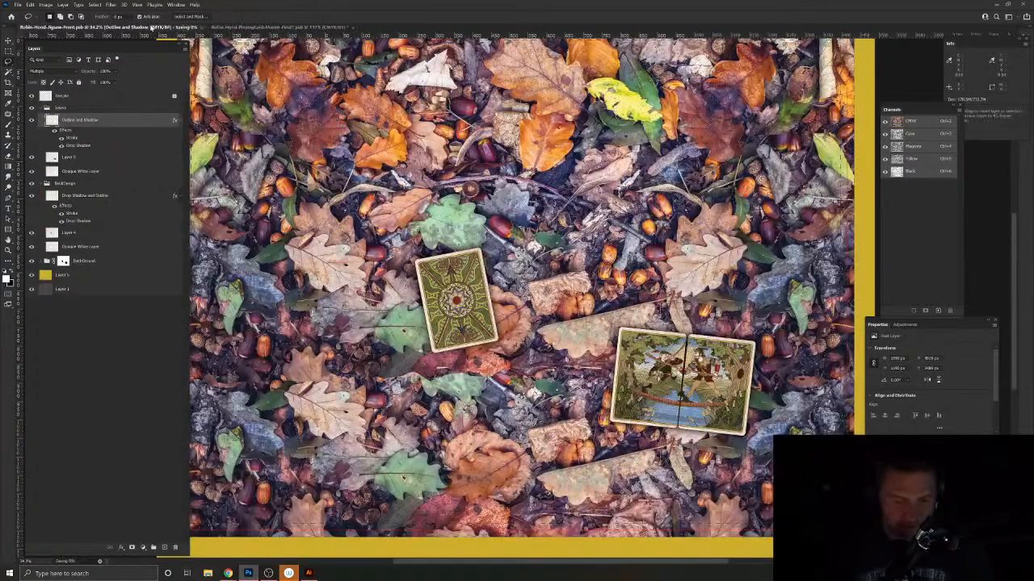
# Step: Switch to the playing card master document and hide the four visible joker artwork layers
pyautogui.click(267, 27)
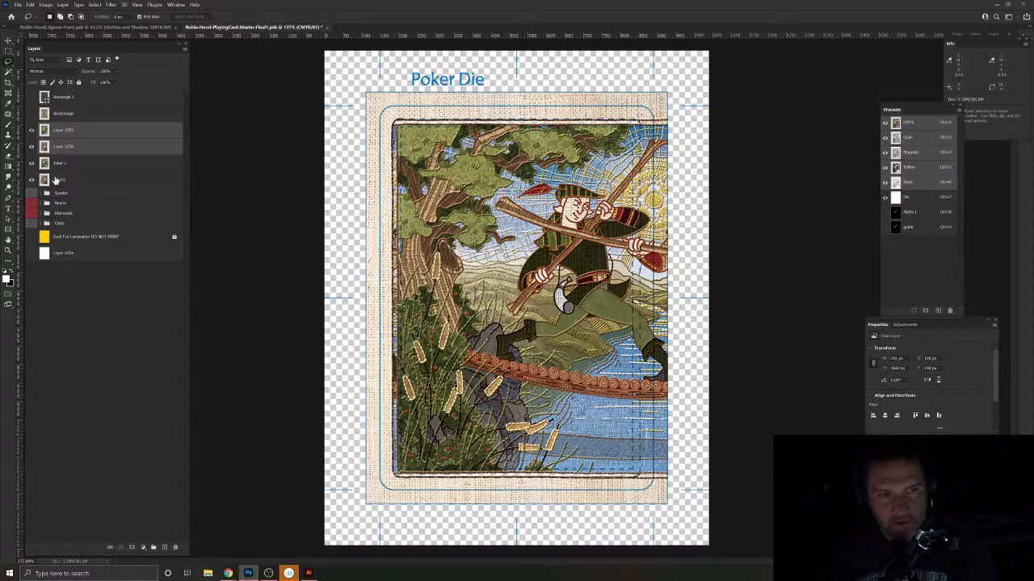
pyautogui.click(71, 168)
pyautogui.click(65, 181)
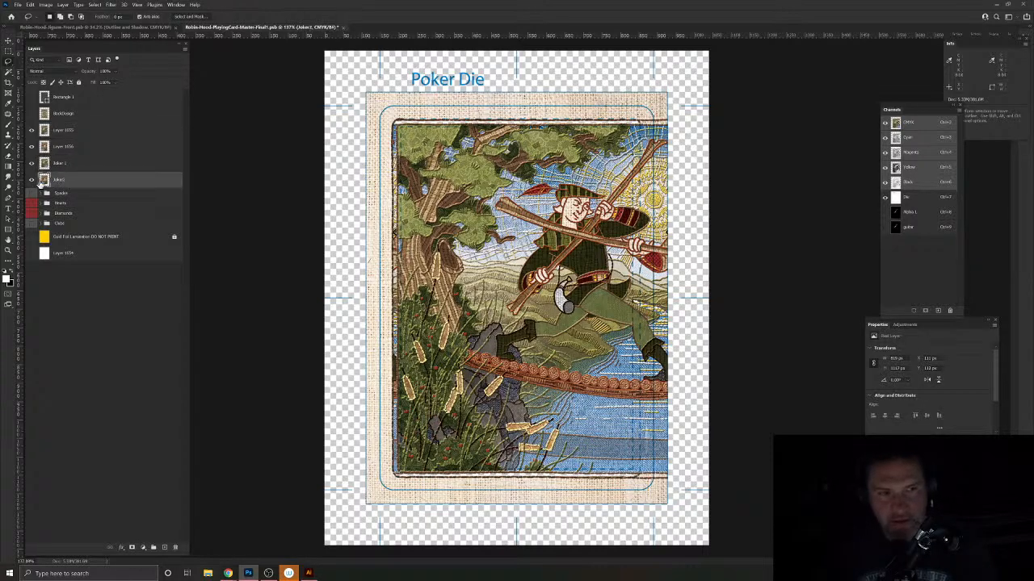
pyautogui.moveTo(33, 181); pyautogui.dragTo(28, 130)
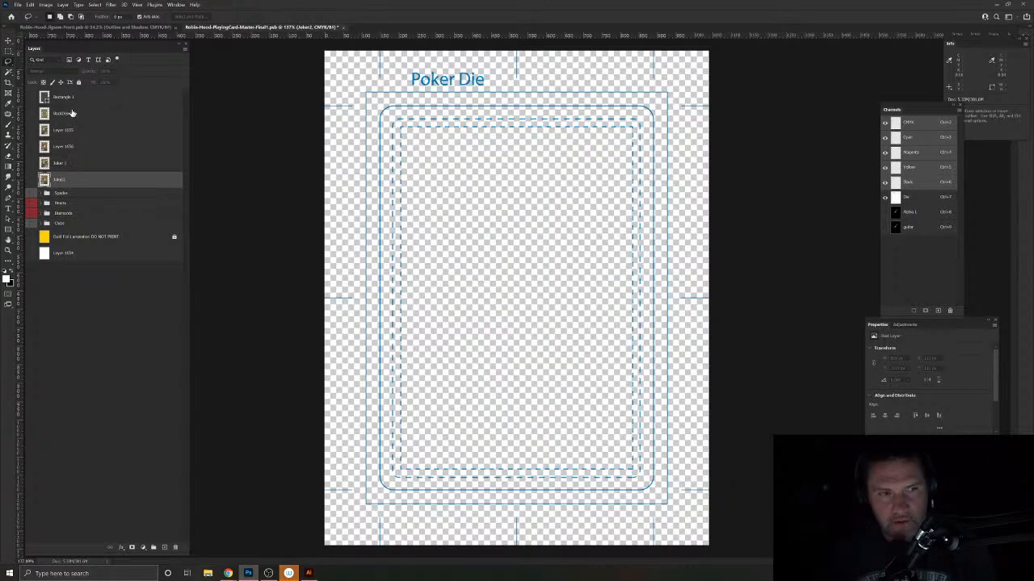
pyautogui.keyDown('shift'); pyautogui.click(73, 117); pyautogui.keyUp('shift')
pyautogui.rightClick(73, 117)
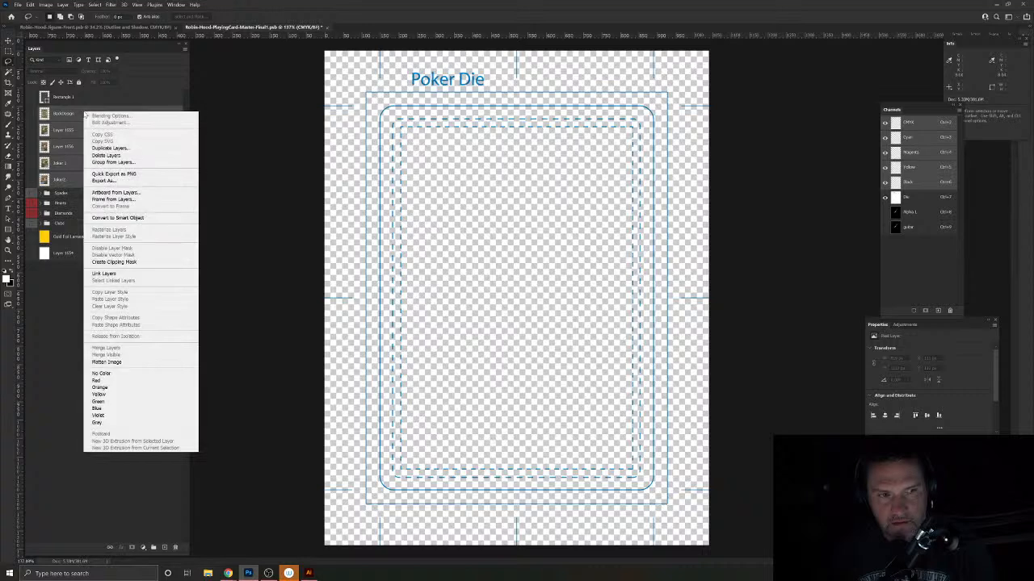
pyautogui.click(48, 325)
# Step: Delete the Joker 1 layer from the playing card master document
pyautogui.click(80, 150)
pyautogui.keyDown('shift'); pyautogui.click(79, 132); pyautogui.keyUp('shift')
pyautogui.moveTo(78, 164); pyautogui.dragTo(174, 549)
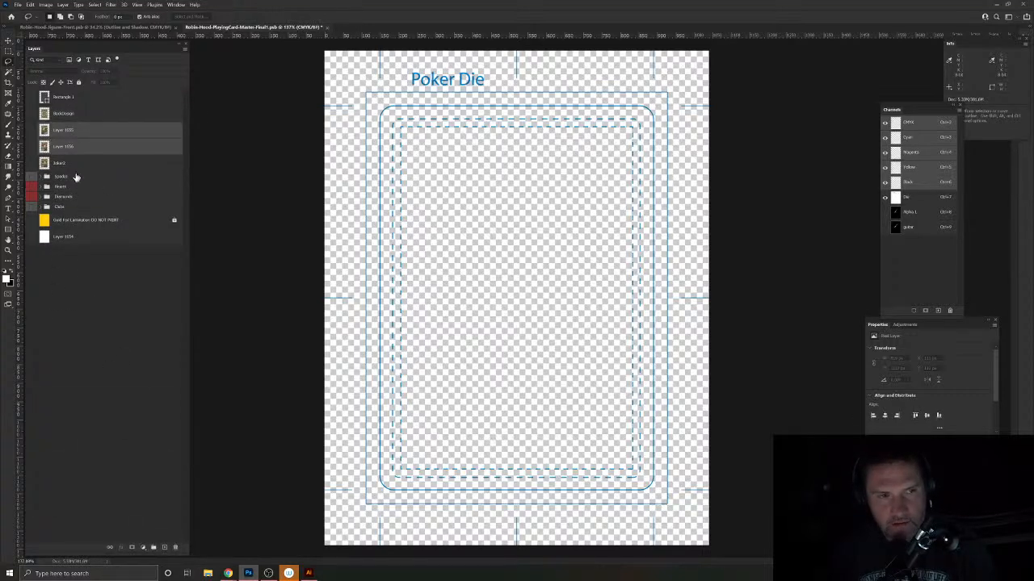
# Step: Colour-label the four layers from the back design down to Joker2 violet
pyautogui.click(73, 163)
pyautogui.keyDown('shift'); pyautogui.click(75, 114); pyautogui.keyUp('shift')
pyautogui.rightClick(78, 114)
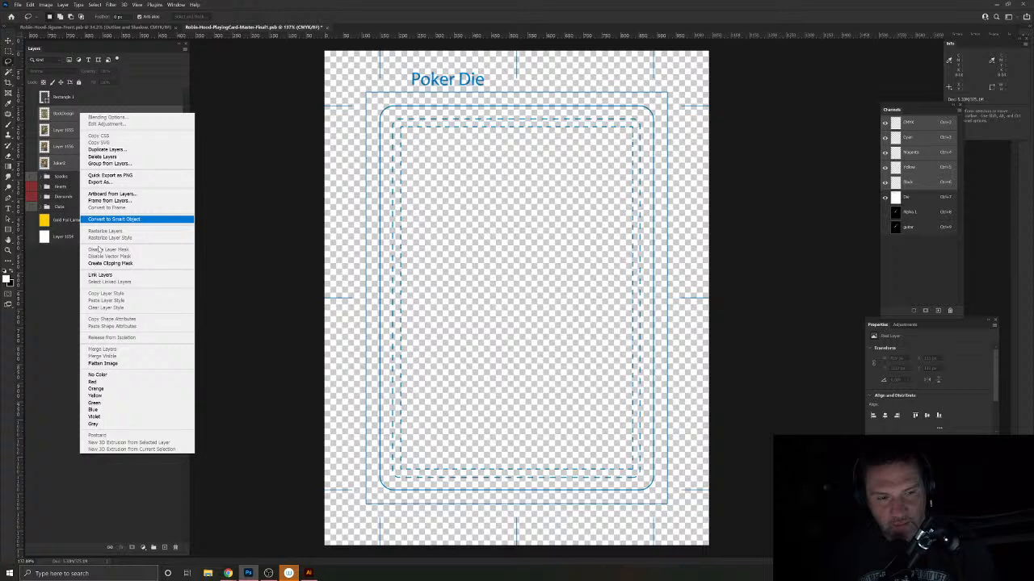
pyautogui.click(107, 416)
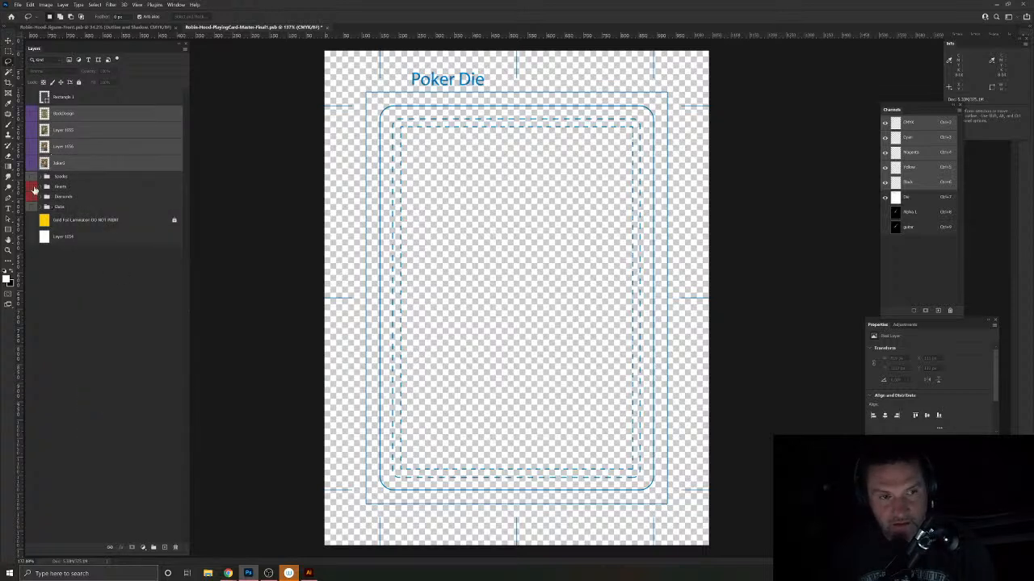
# Step: Show the King, Queen, Jack and Ace layers in the Spades group and copy them together onto the jigsaw background
pyautogui.click(40, 177)
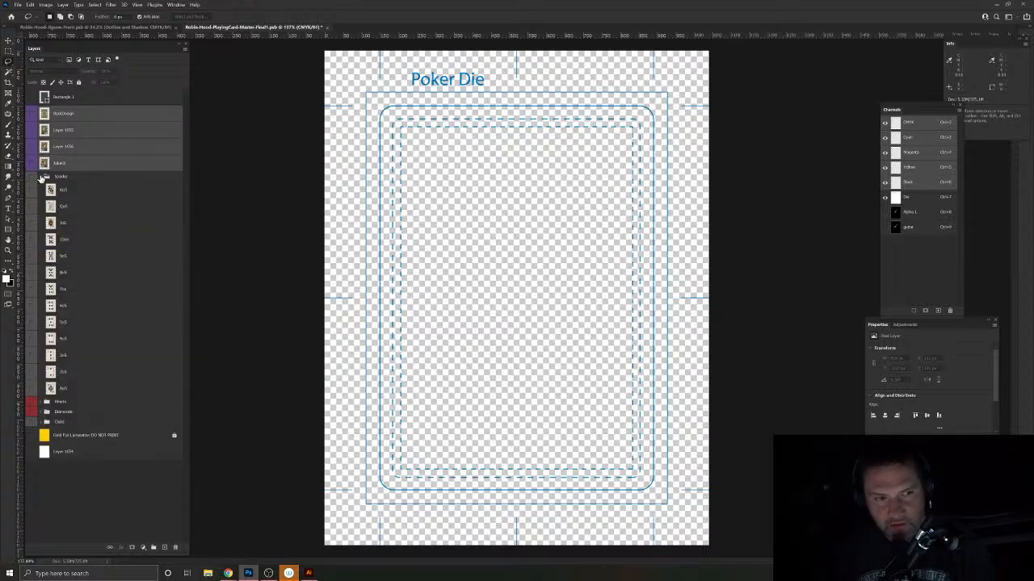
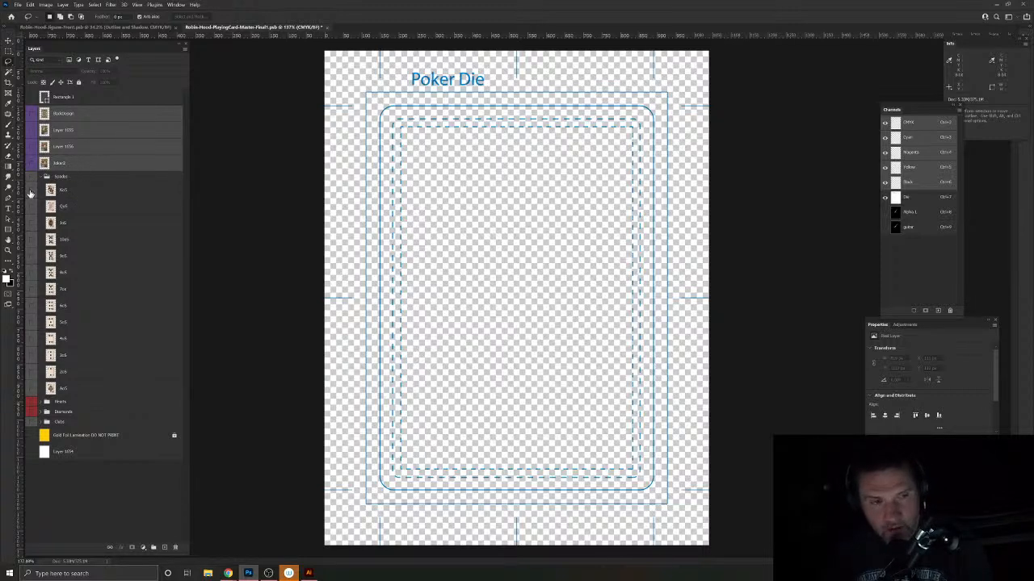
pyautogui.click(31, 190)
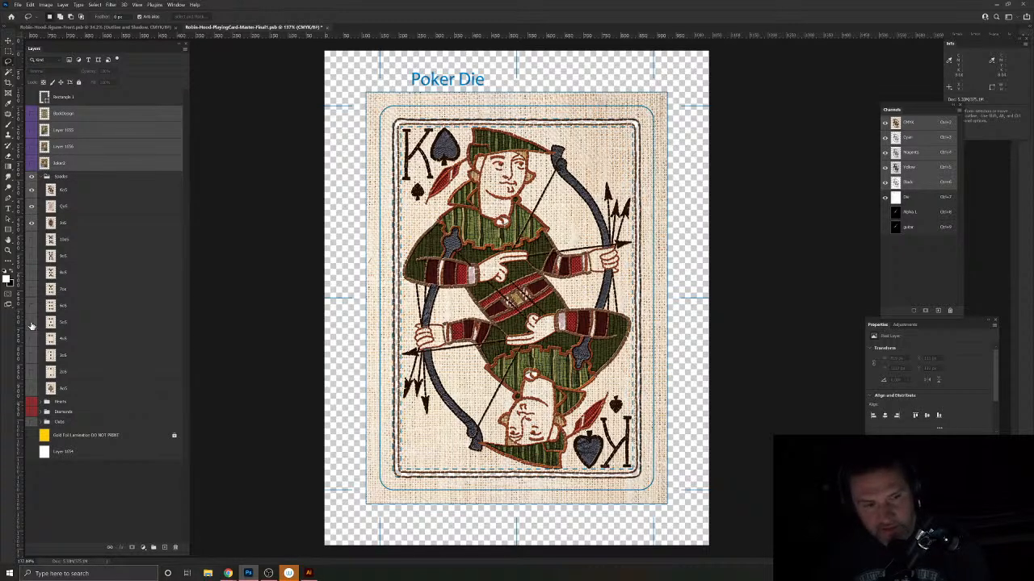
pyautogui.click(77, 394)
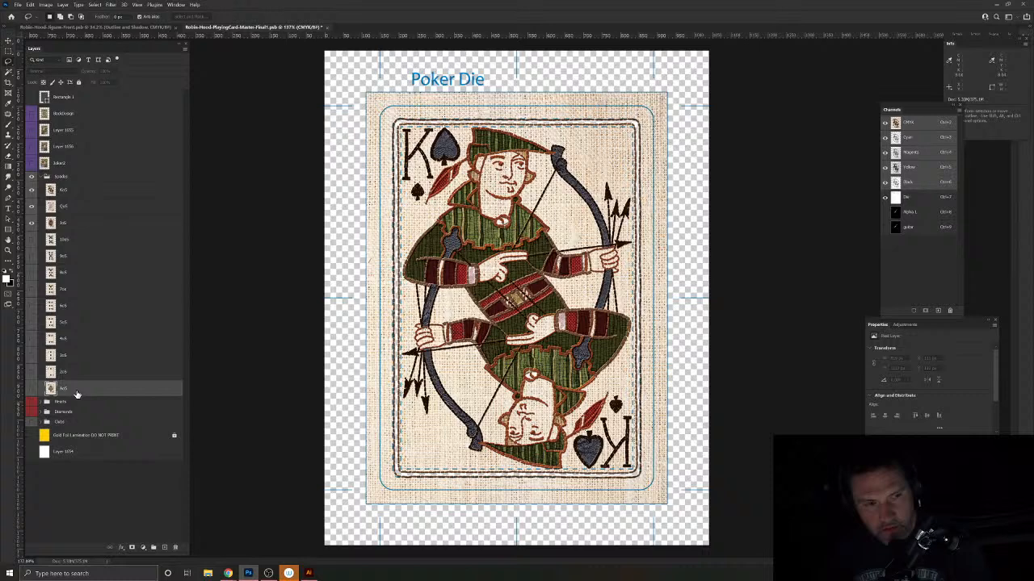
pyautogui.click(32, 389)
pyautogui.keyDown('ctrl'); pyautogui.click(83, 223); pyautogui.keyUp('ctrl')
pyautogui.keyDown('ctrl'); pyautogui.click(83, 206); pyautogui.keyUp('ctrl')
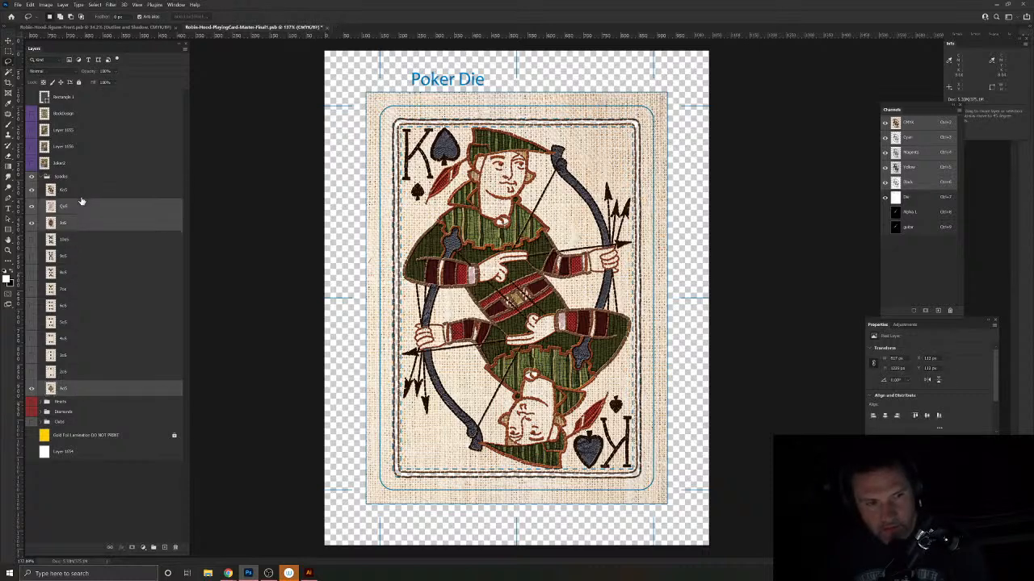
pyautogui.keyDown('ctrl'); pyautogui.click(84, 191); pyautogui.keyUp('ctrl')
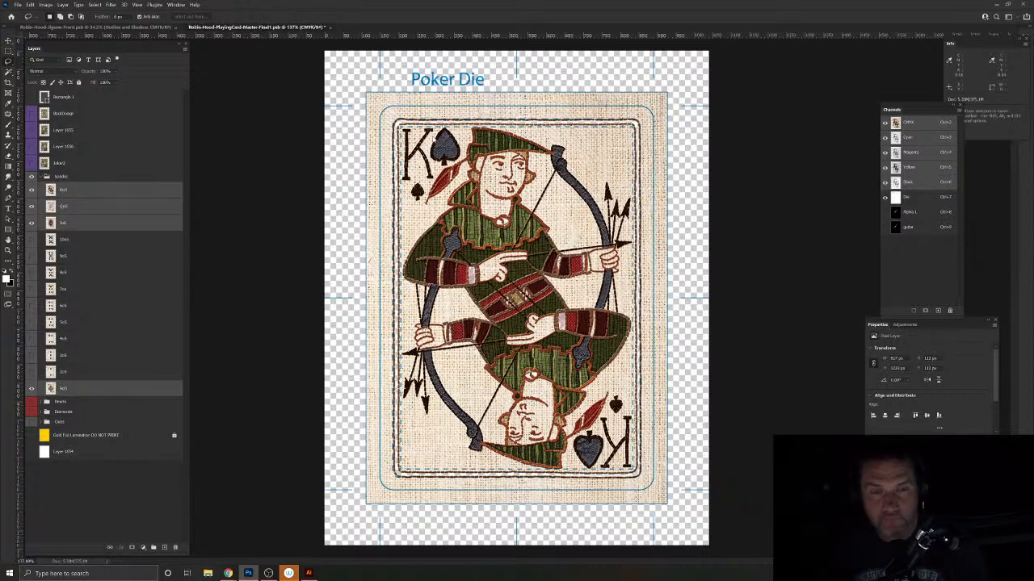
pyautogui.moveTo(263, 26); pyautogui.dragTo(771, 291)
pyautogui.moveTo(51, 190); pyautogui.dragTo(323, 155)
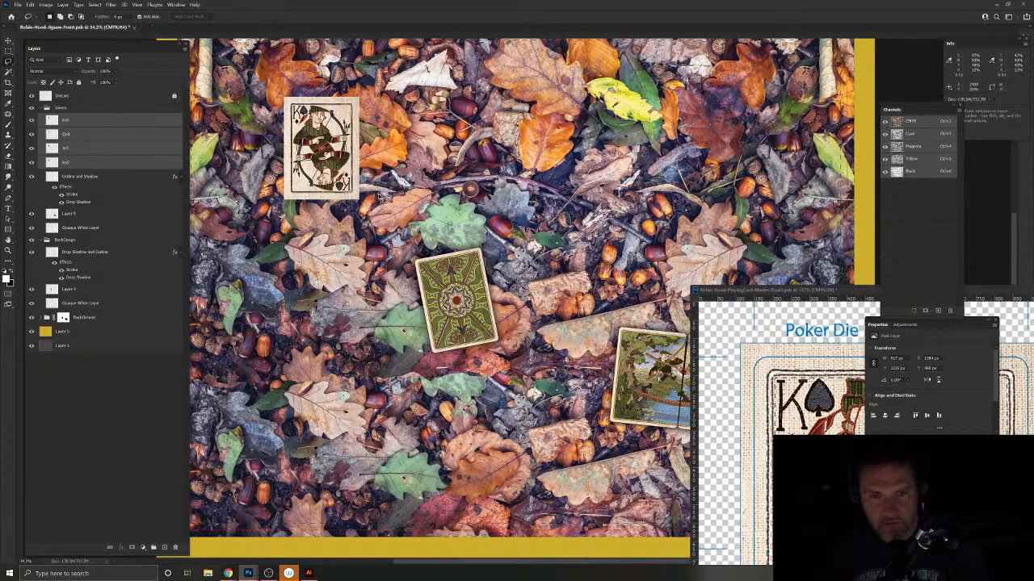
# Step: Colour-label the four selected spade layers violet in the card master, then collapse and hide the Spades group
pyautogui.moveTo(729, 291); pyautogui.dragTo(402, 94)
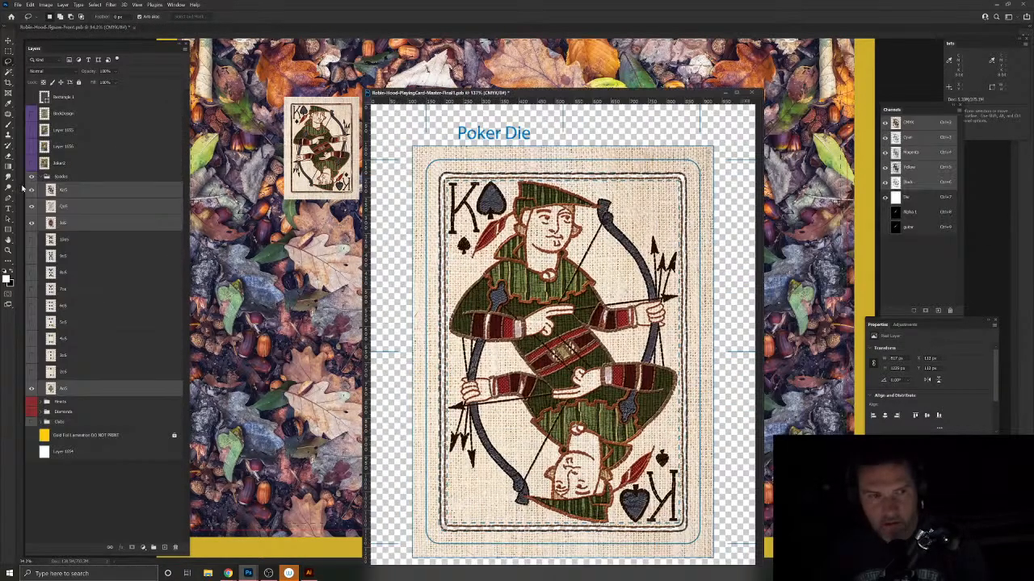
pyautogui.rightClick(75, 194)
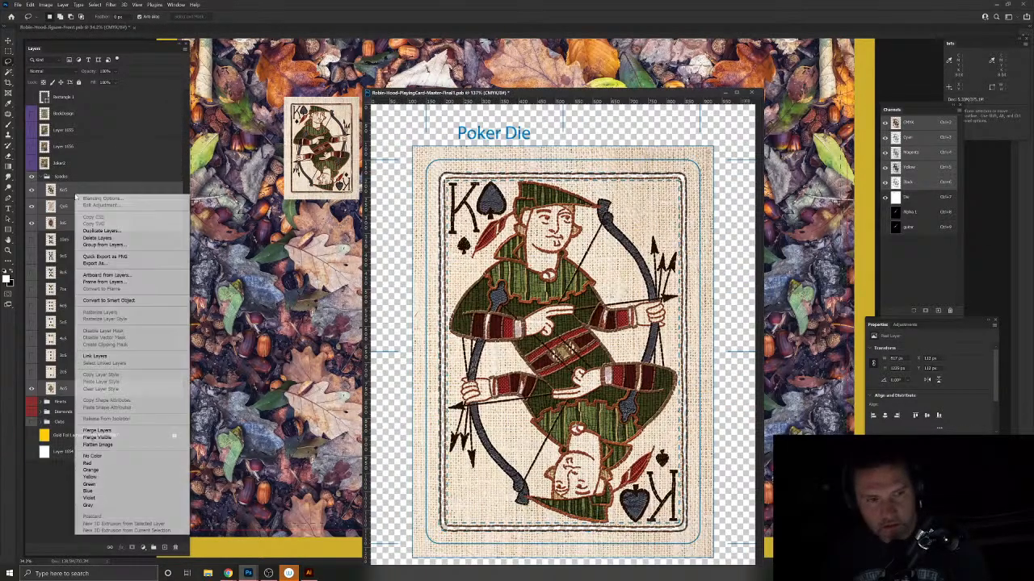
pyautogui.click(90, 497)
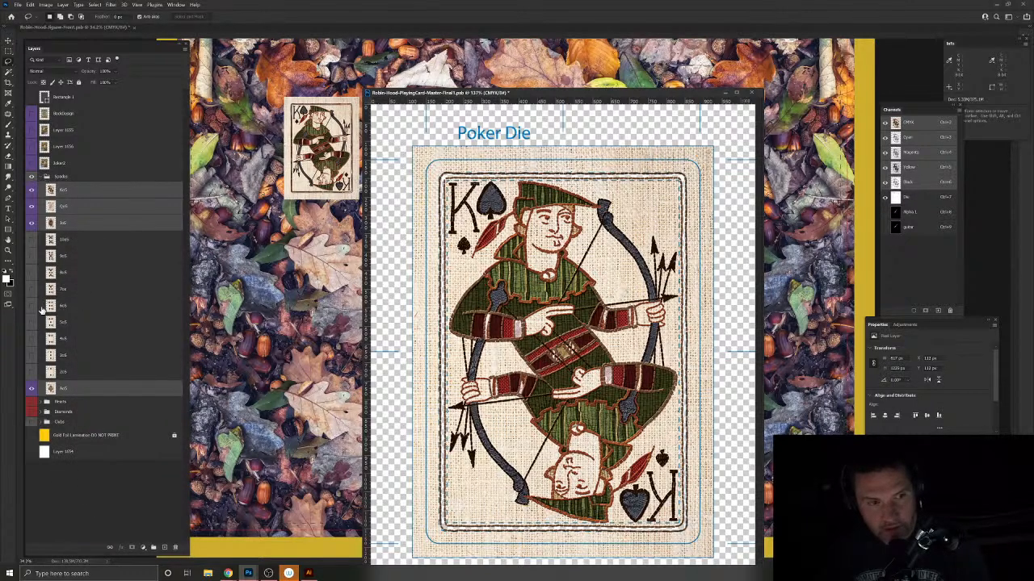
pyautogui.click(39, 177)
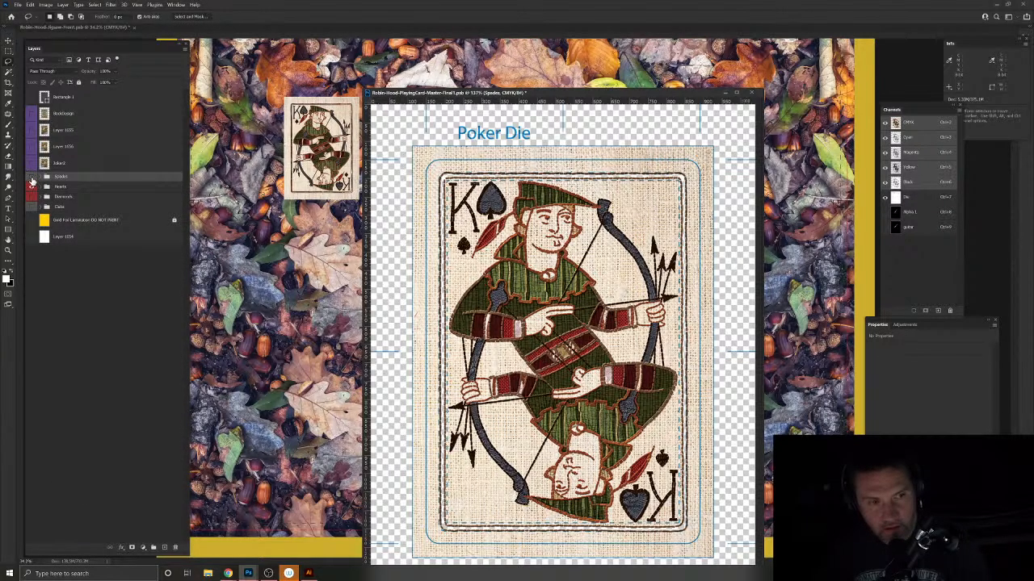
pyautogui.click(33, 179)
# Step: Show the King, Queen, Jack and Ace layers in the Hearts group and copy them together onto the jigsaw background
pyautogui.click(46, 186)
pyautogui.moveTo(32, 202); pyautogui.dragTo(32, 233)
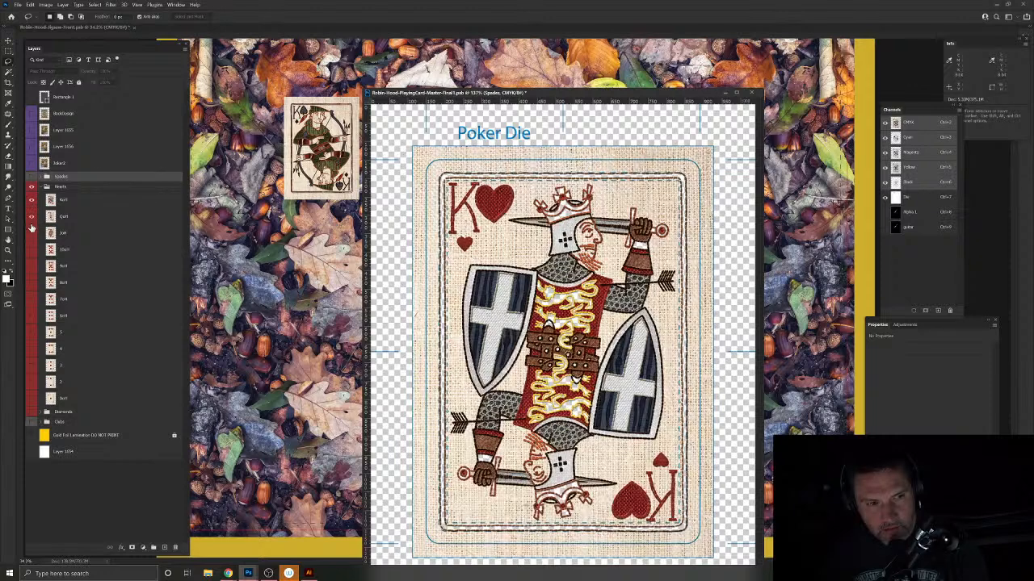
pyautogui.click(103, 204)
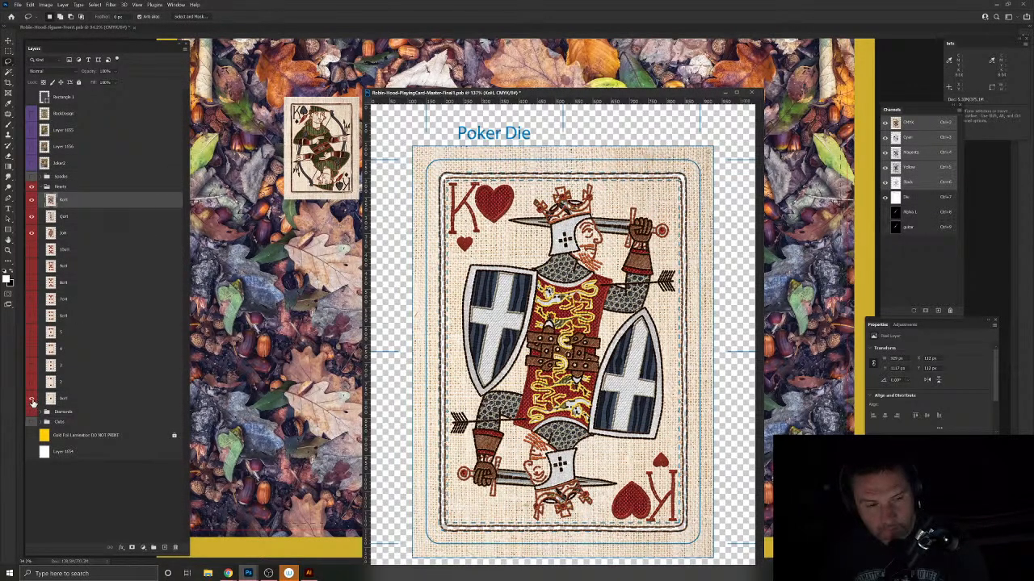
pyautogui.keyDown('shift'); pyautogui.click(91, 232); pyautogui.keyUp('shift')
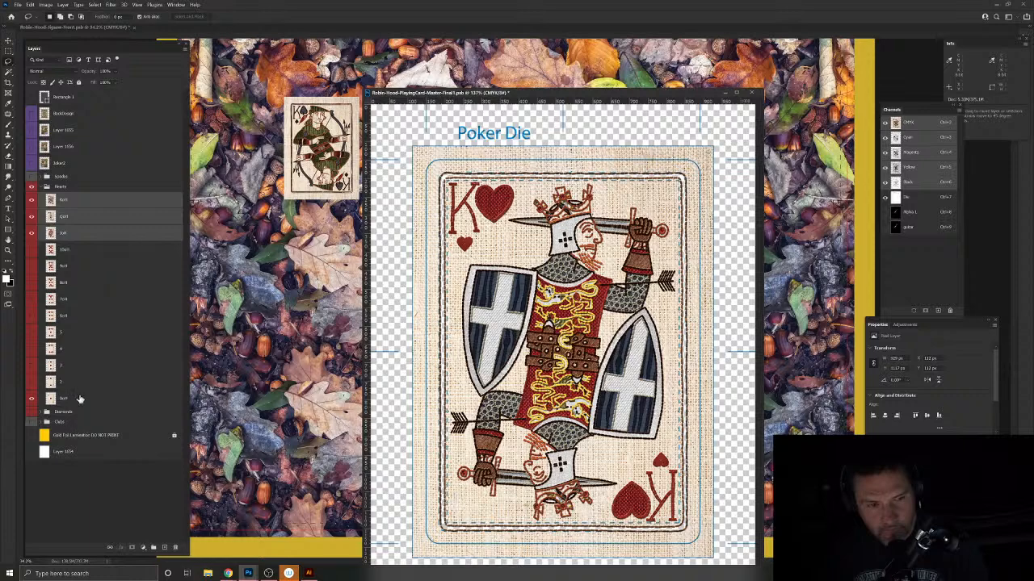
pyautogui.keyDown('ctrl'); pyautogui.click(79, 399); pyautogui.keyUp('ctrl')
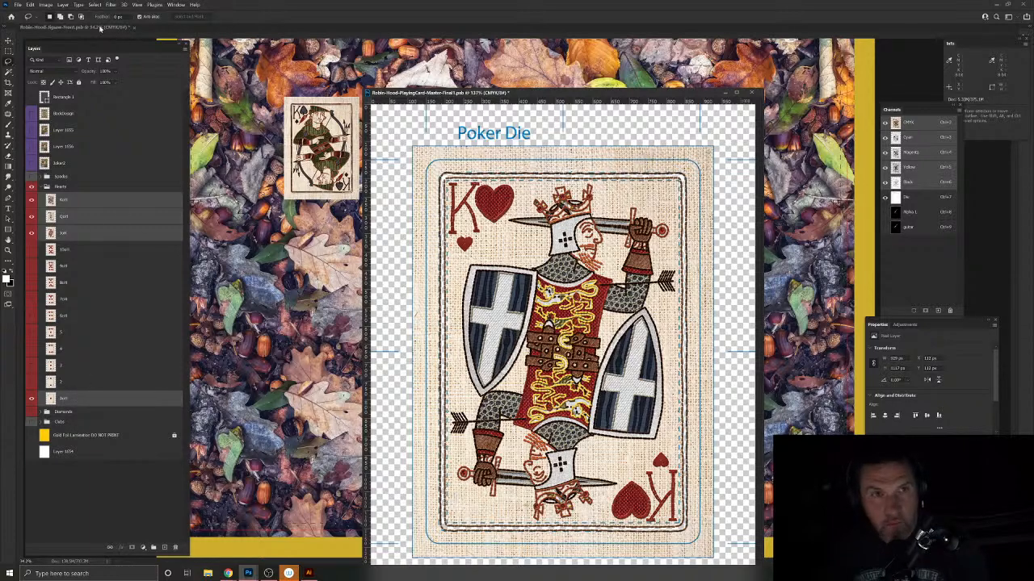
pyautogui.moveTo(388, 95); pyautogui.dragTo(642, 209)
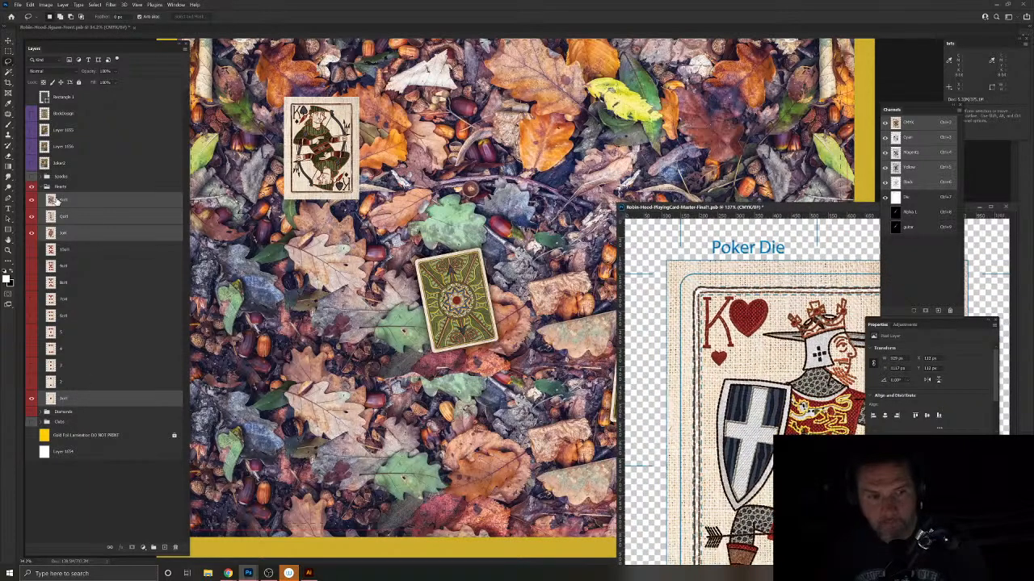
pyautogui.moveTo(55, 201); pyautogui.dragTo(416, 130)
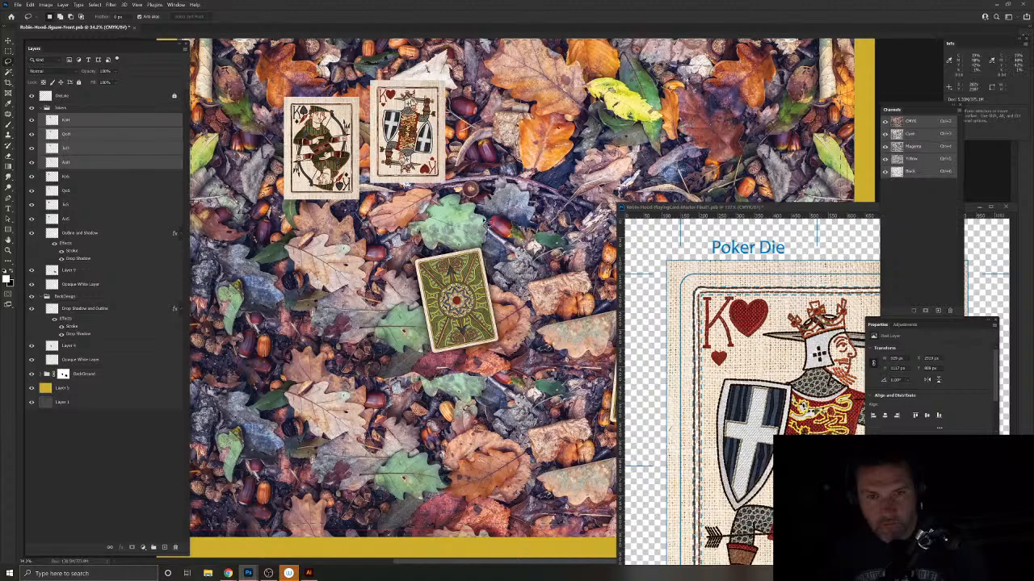
# Step: Return to the card master document, then collapse and hide the Hearts group
pyautogui.moveTo(678, 208); pyautogui.dragTo(411, 205)
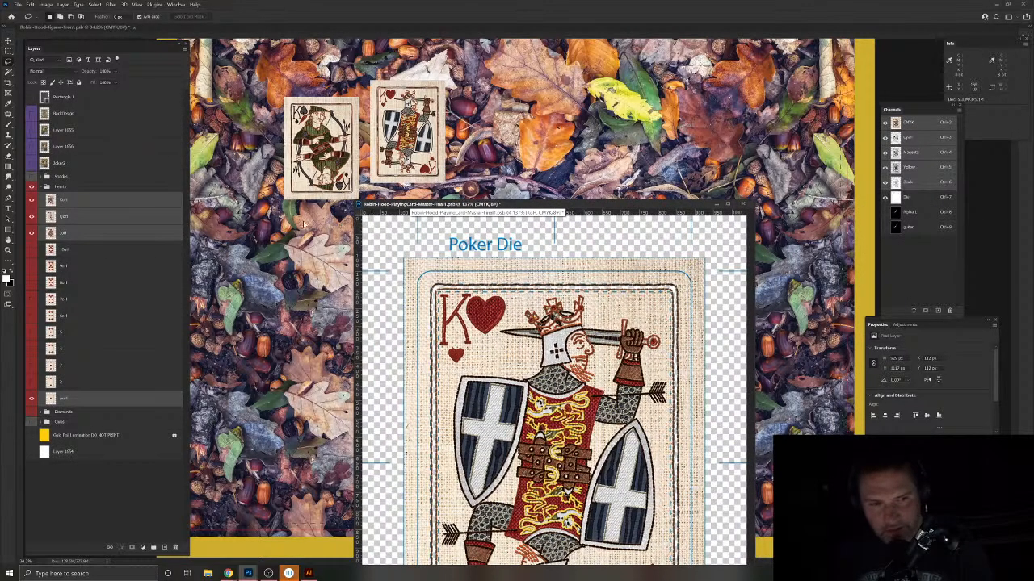
pyautogui.click(40, 187)
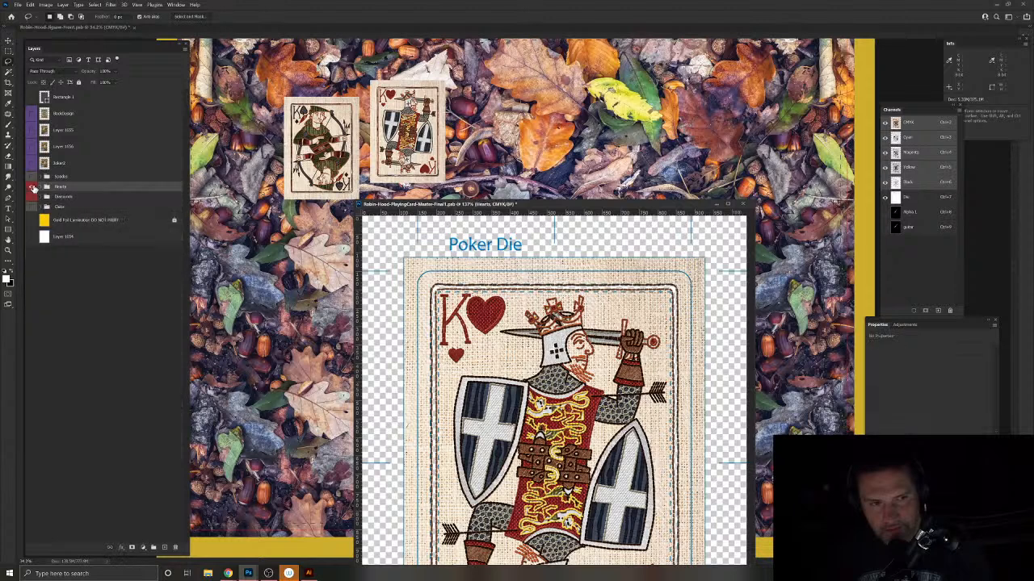
pyautogui.click(31, 187)
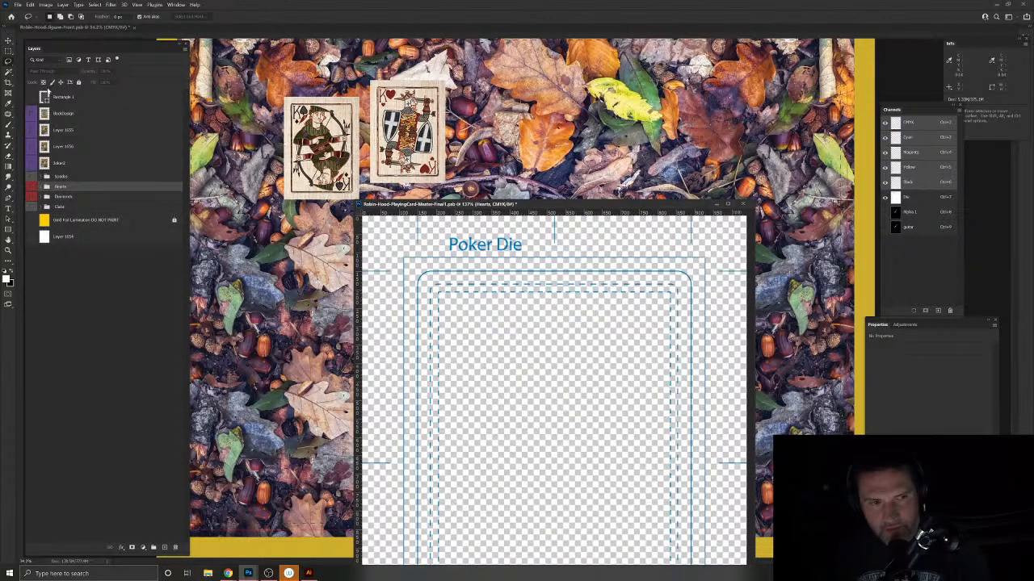
# Step: Trim the card layers in the Spades group to the rounded card outline, clearing the bleed outside it on each layer
pyautogui.click(46, 176)
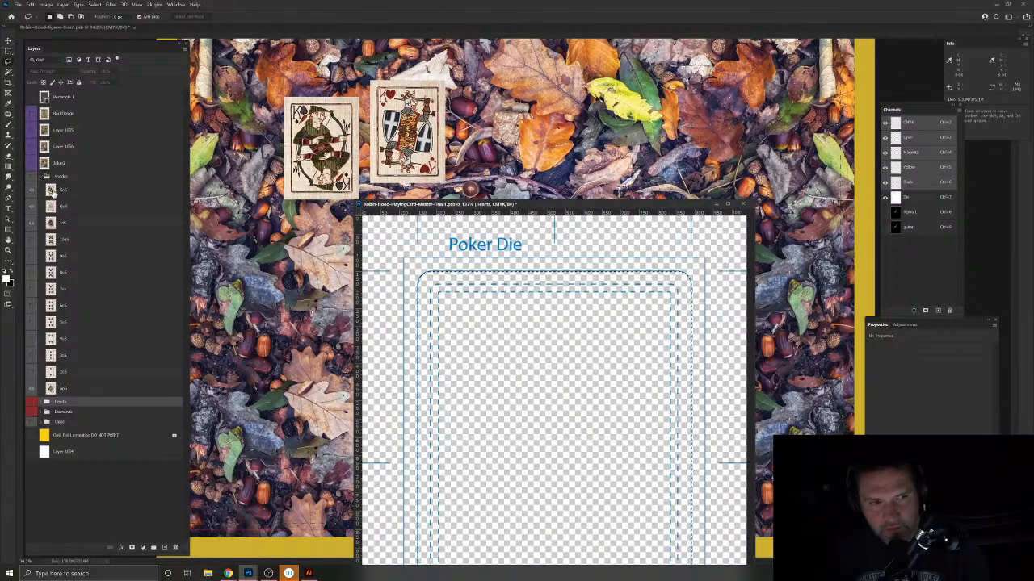
pyautogui.click(52, 190)
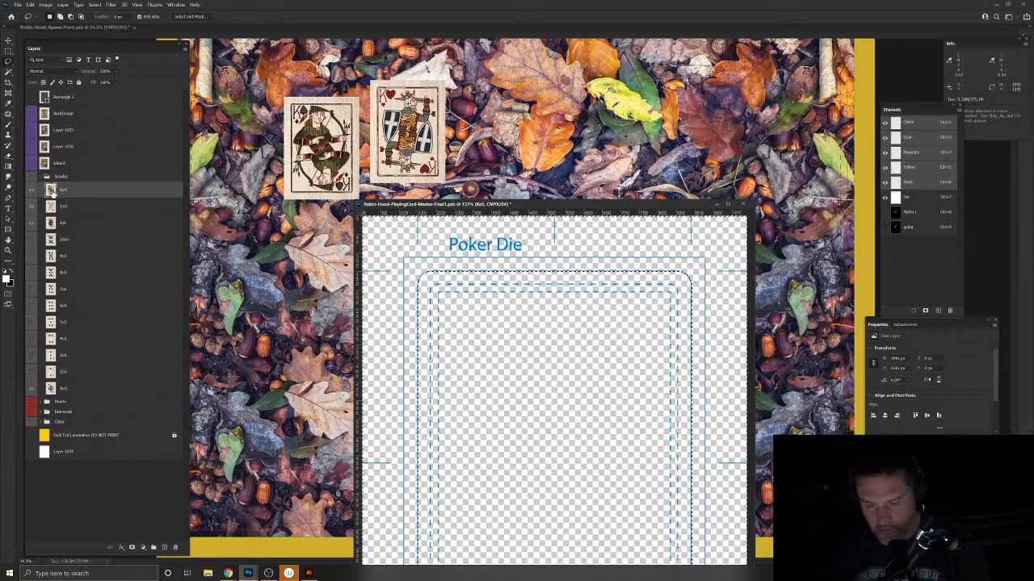
pyautogui.click(68, 207)
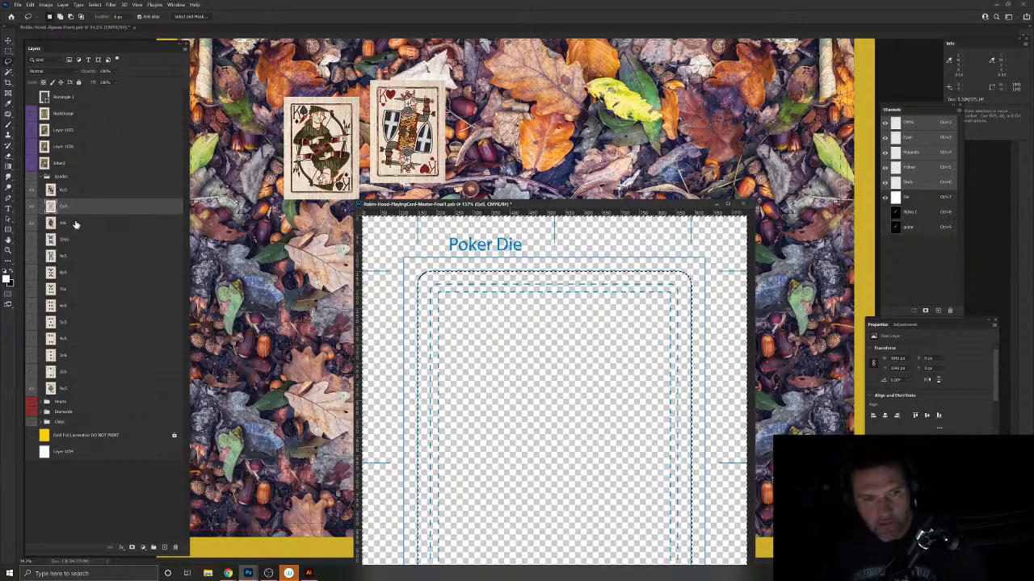
pyautogui.click(75, 224)
pyautogui.click(74, 388)
pyautogui.click(77, 371)
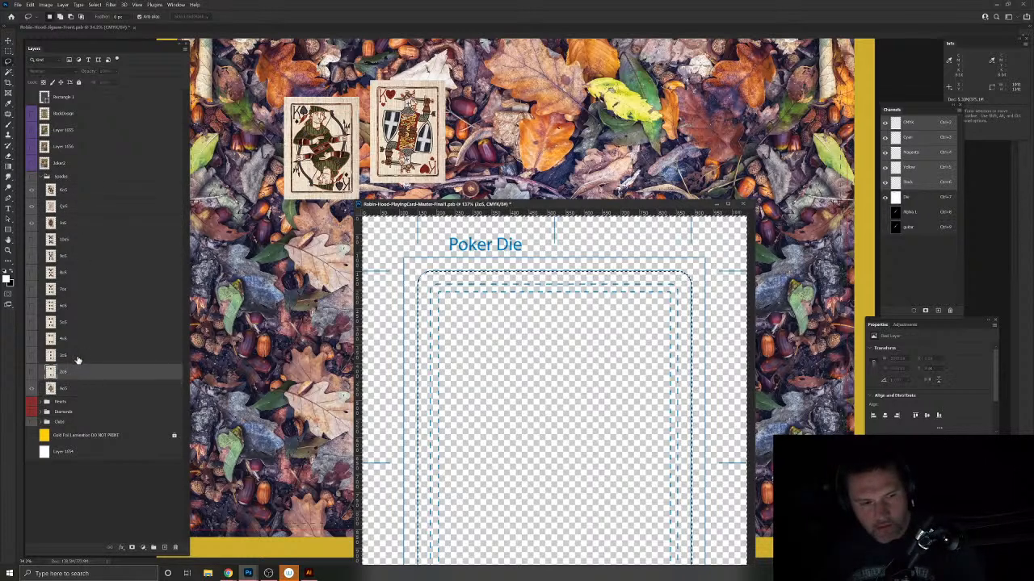
pyautogui.click(77, 355)
pyautogui.click(77, 339)
pyautogui.click(77, 323)
pyautogui.click(77, 306)
pyautogui.click(76, 284)
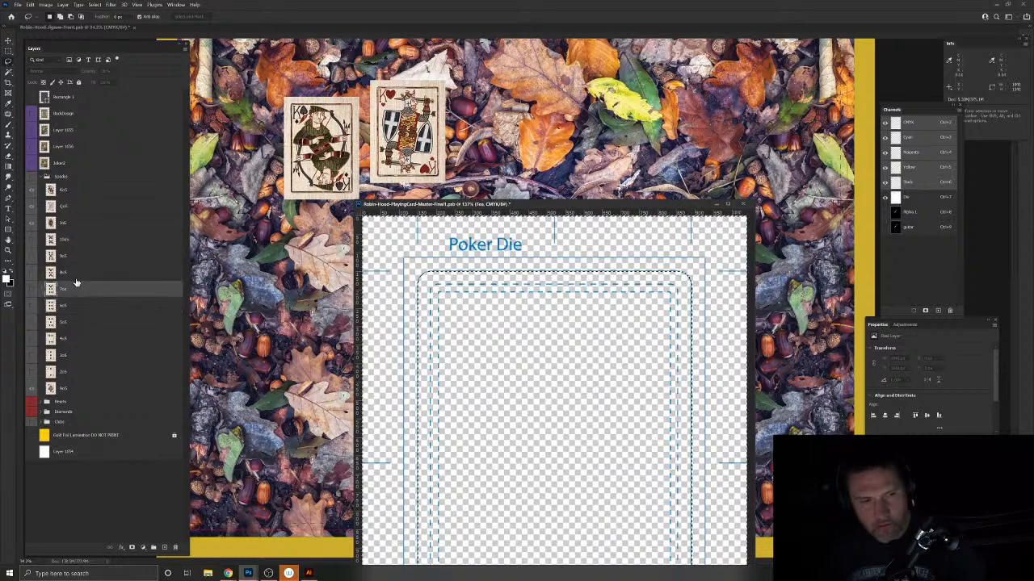
pyautogui.click(77, 272)
pyautogui.click(77, 255)
pyautogui.click(77, 239)
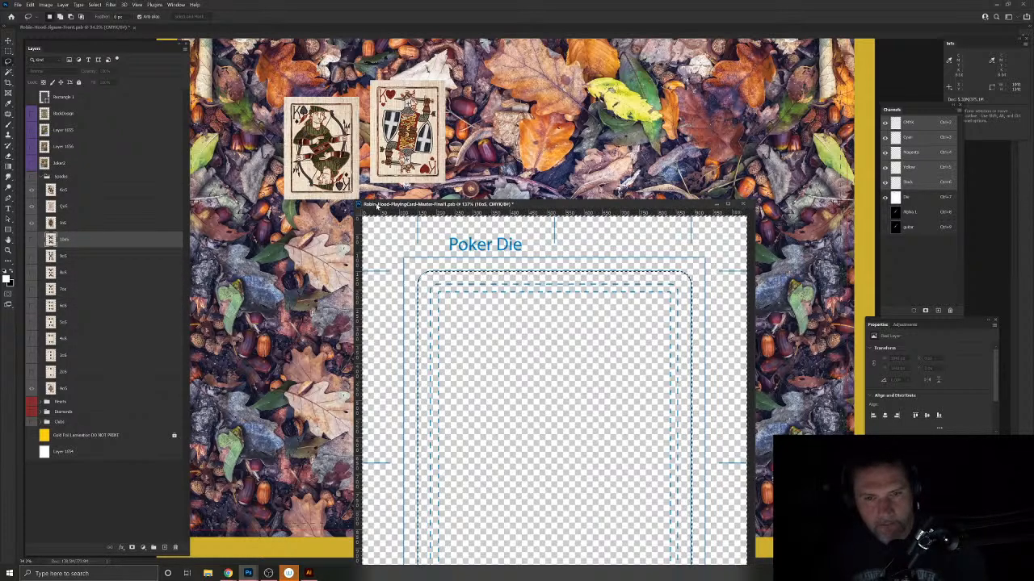
# Step: Show the Spades group and copy its trimmed King, Queen, Jack and Ace layers onto the jigsaw background
pyautogui.moveTo(376, 205); pyautogui.dragTo(567, 222)
pyautogui.click(32, 177)
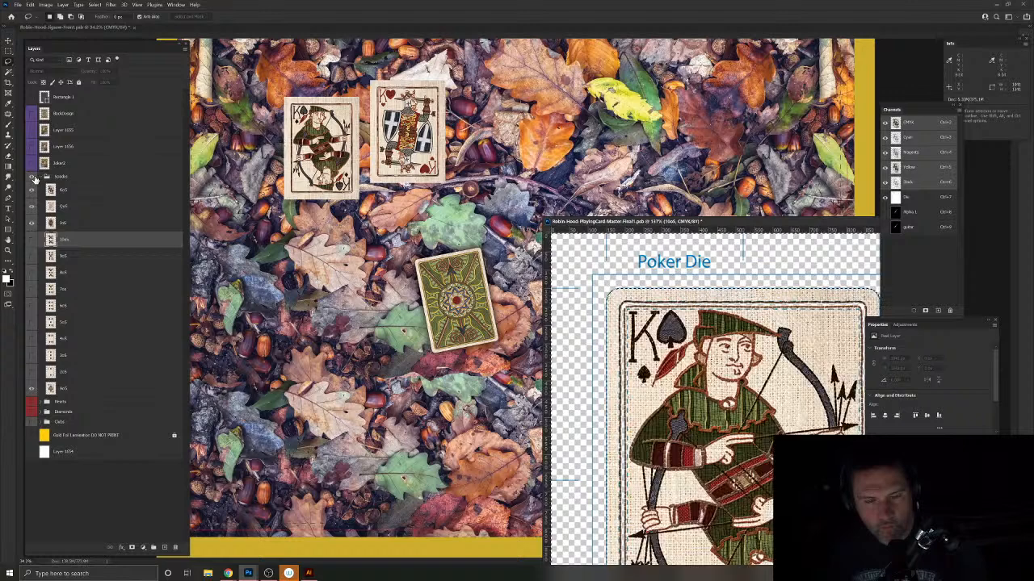
pyautogui.click(75, 194)
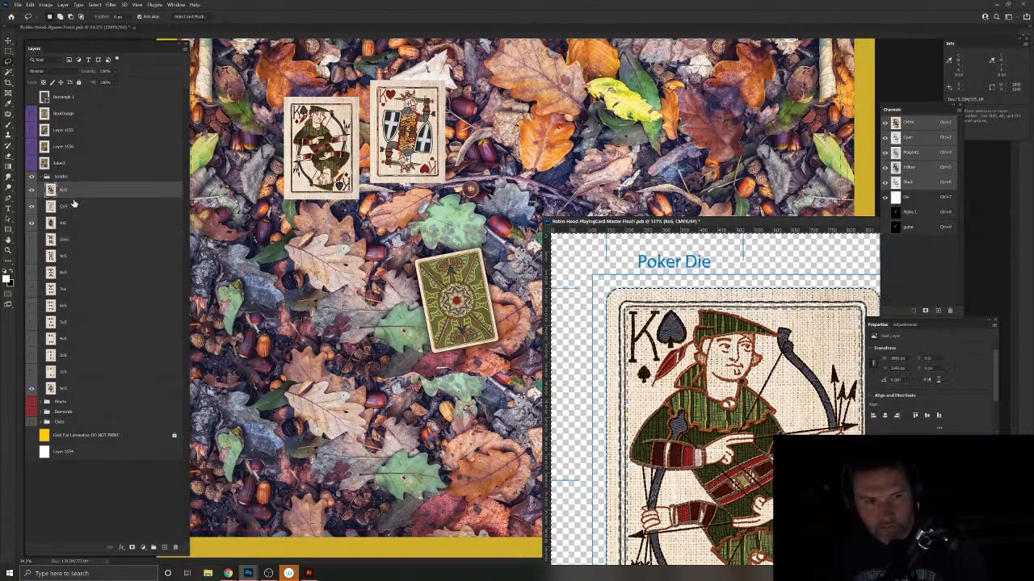
pyautogui.keyDown('ctrl'); pyautogui.click(73, 206); pyautogui.keyUp('ctrl')
pyautogui.keyDown('ctrl'); pyautogui.click(73, 222); pyautogui.keyUp('ctrl')
pyautogui.keyDown('ctrl'); pyautogui.click(77, 389); pyautogui.keyUp('ctrl')
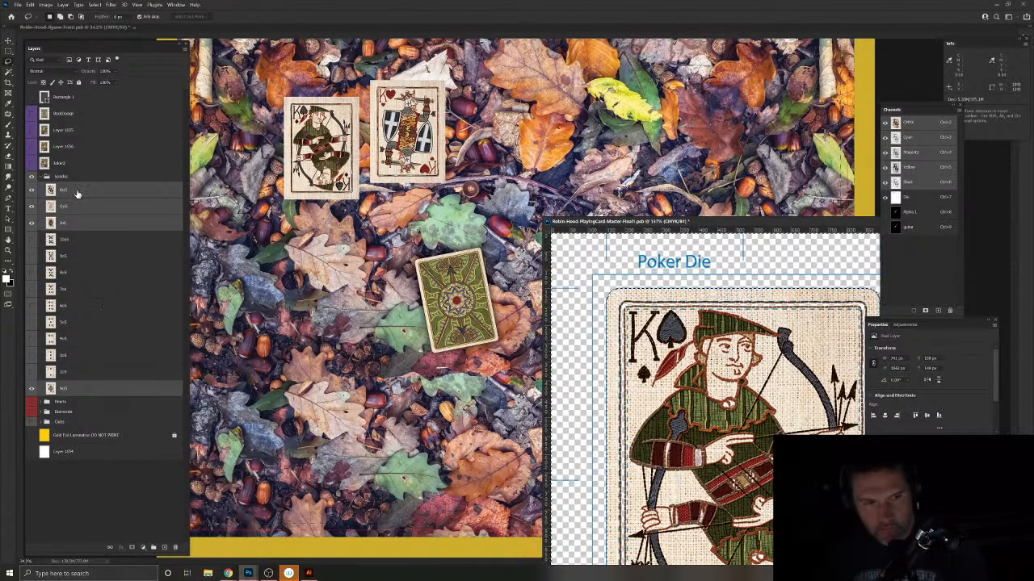
pyautogui.moveTo(77, 193); pyautogui.dragTo(250, 343)
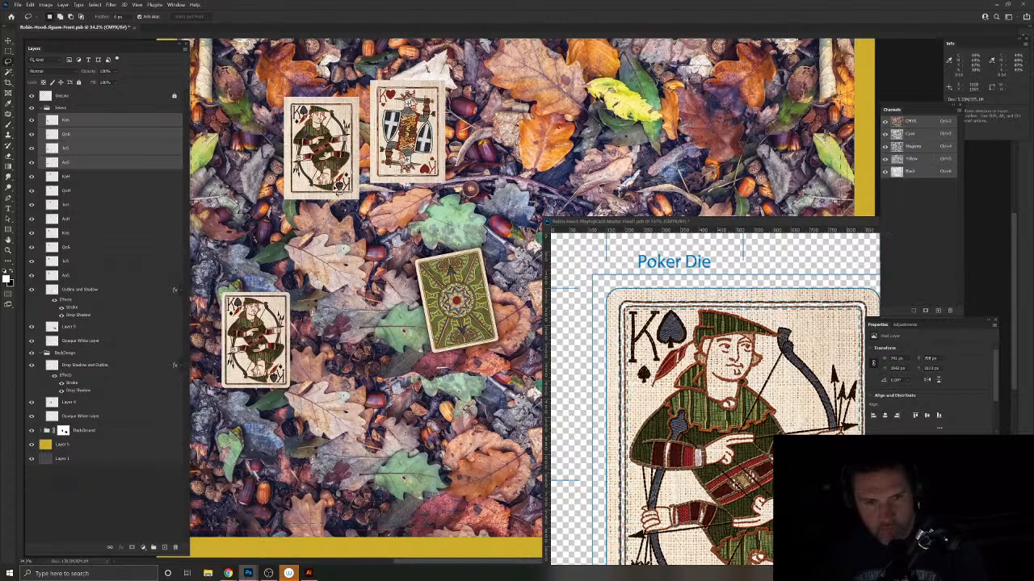
# Step: Delete the untrimmed King, Queen and Jack of Spades copies from the jigsaw document
pyautogui.press('v')
pyautogui.click(337, 130)
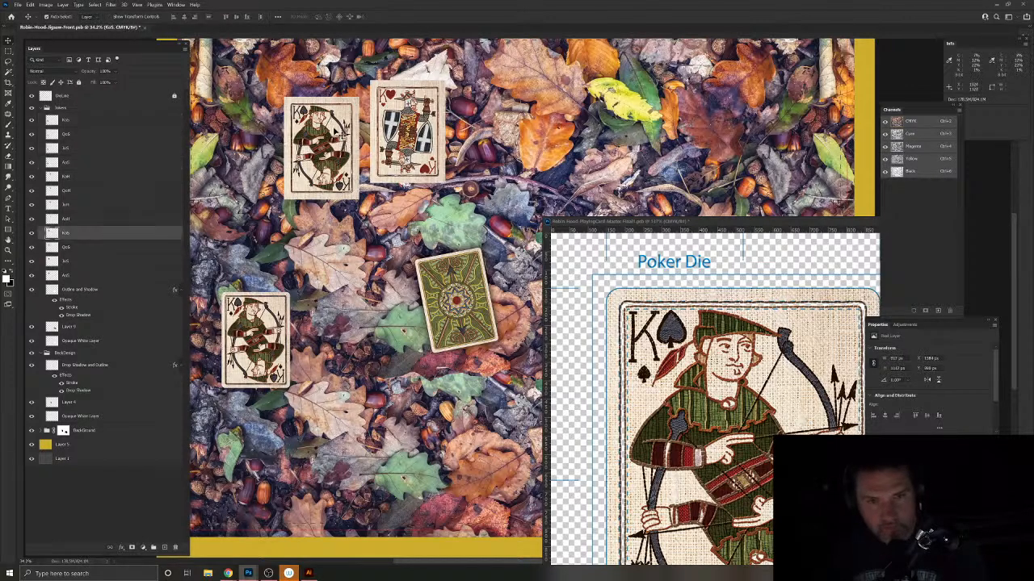
pyautogui.press('Delete')
pyautogui.press('Delete')
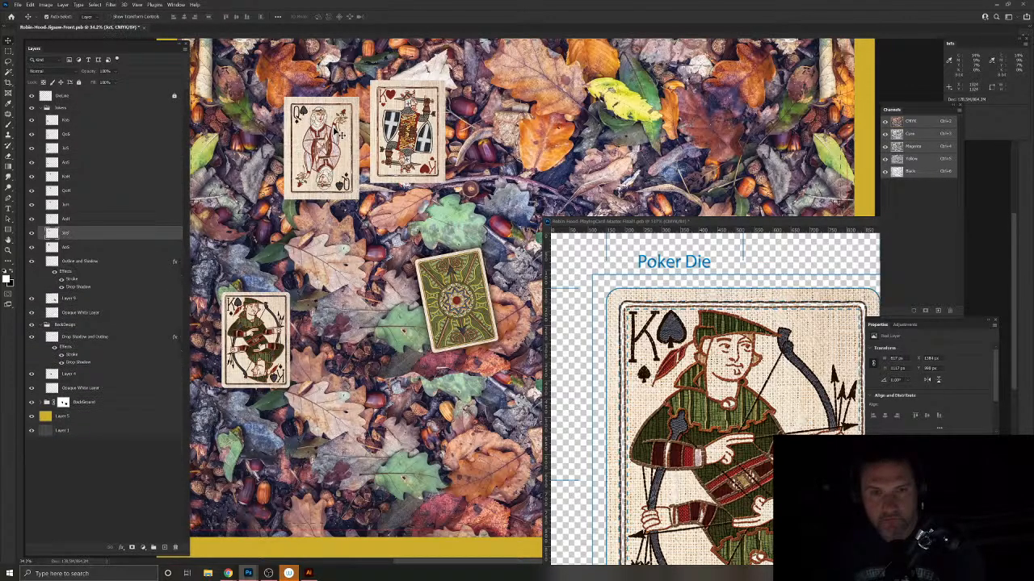
pyautogui.press('Delete')
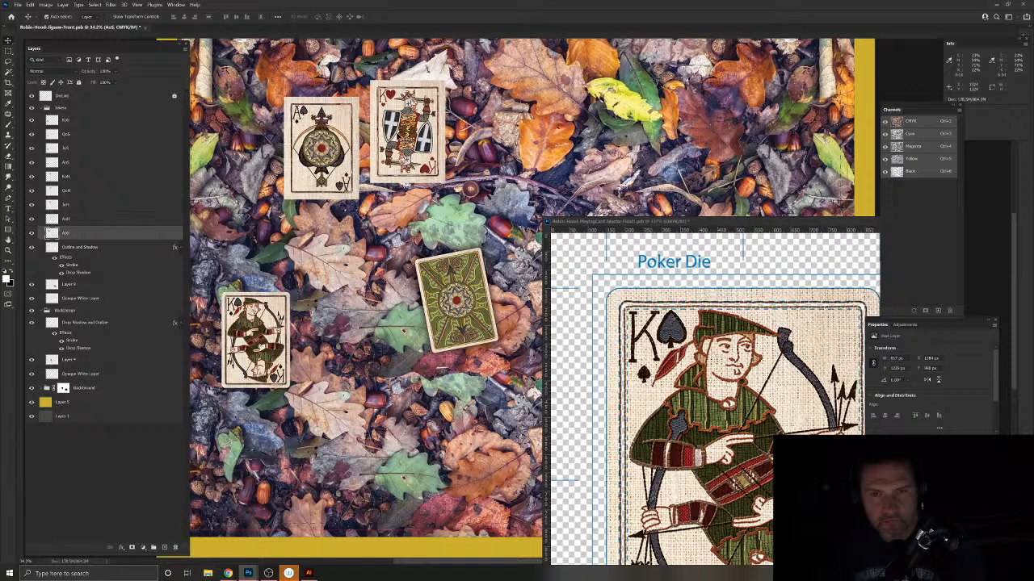
# Step: Delete the untrimmed Hearts court cards, Ace of Hearts and Ace of Spades from the jigsaw document
pyautogui.click(403, 141)
pyautogui.press('Delete')
pyautogui.press('Delete')
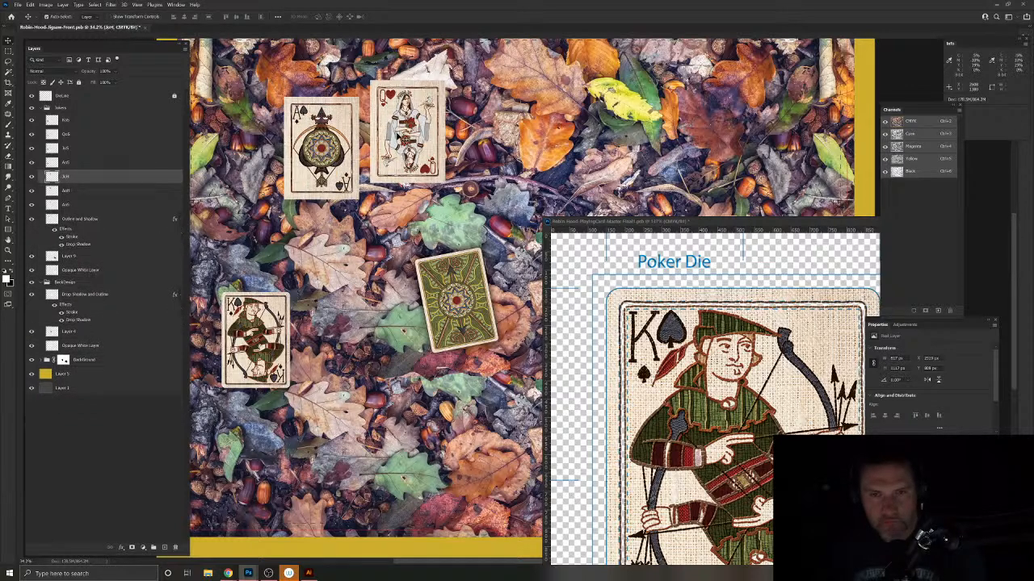
pyautogui.press('Delete')
pyautogui.click(353, 124)
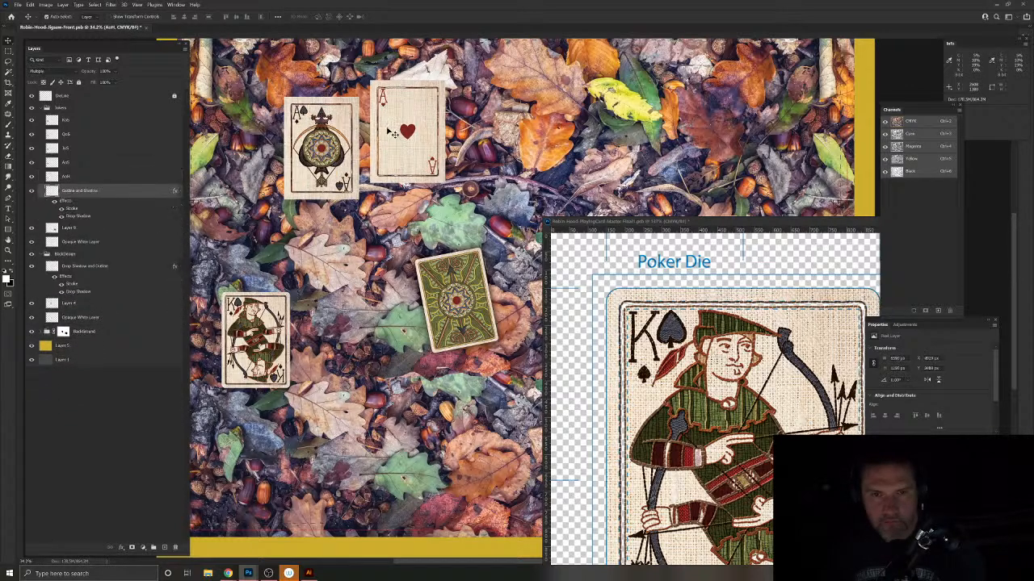
pyautogui.press('Delete')
pyautogui.click(395, 134)
pyautogui.press('Delete')
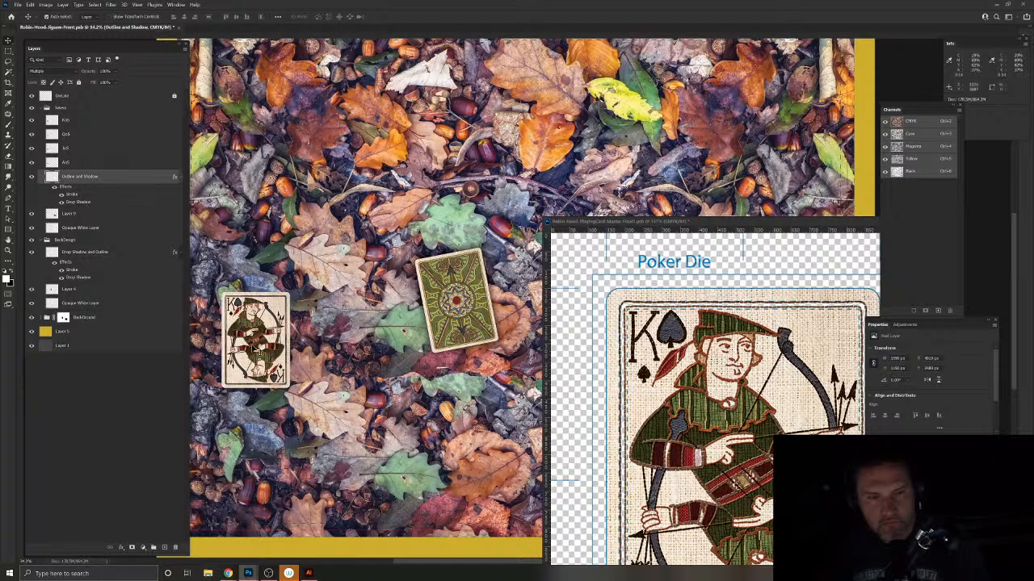
pyautogui.click(255, 350)
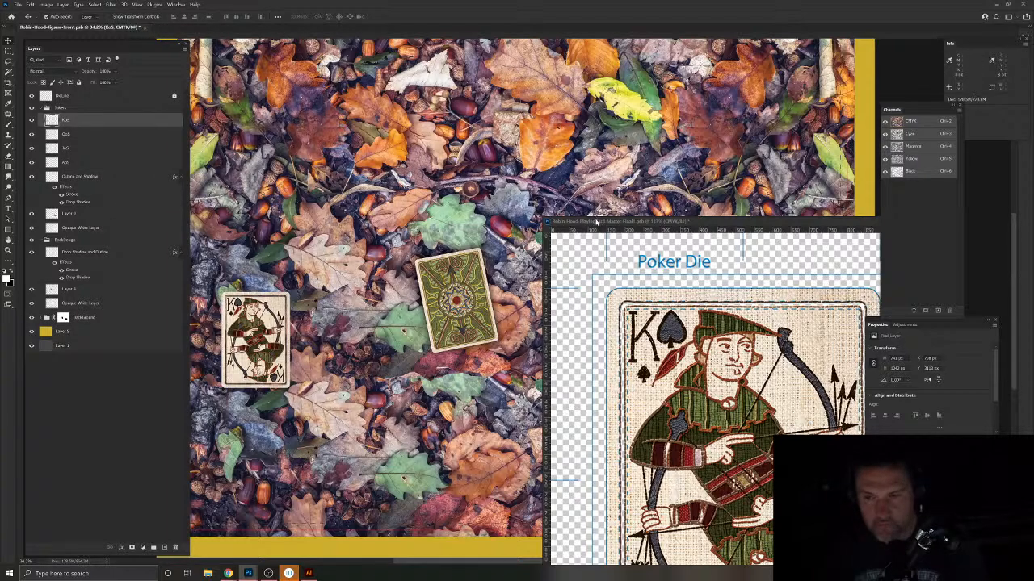
# Step: In the card master document, label the copied Spades layers violet, then collapse and hide the Spades group
pyautogui.moveTo(597, 222); pyautogui.dragTo(528, 179)
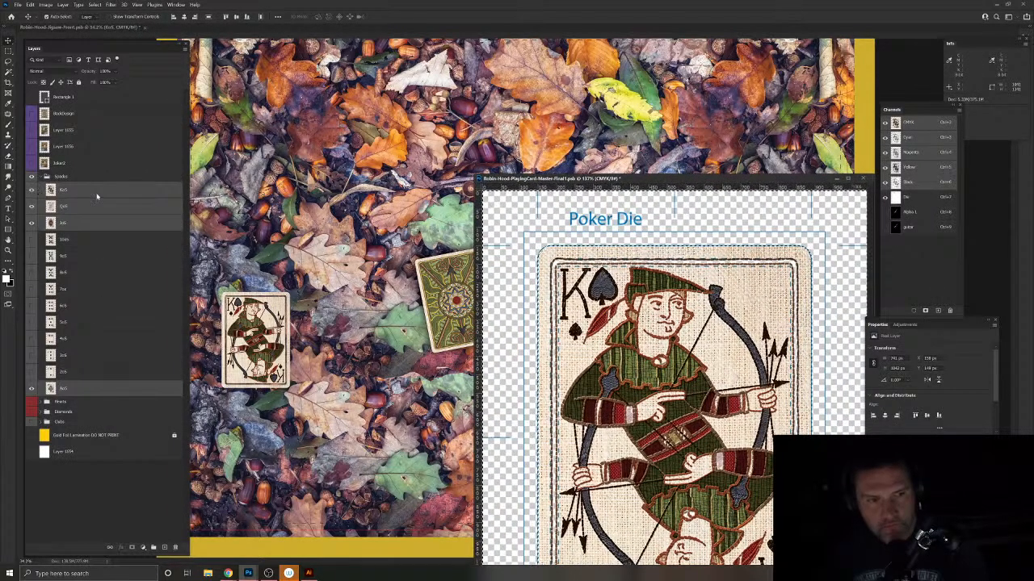
pyautogui.rightClick(97, 195)
pyautogui.click(111, 497)
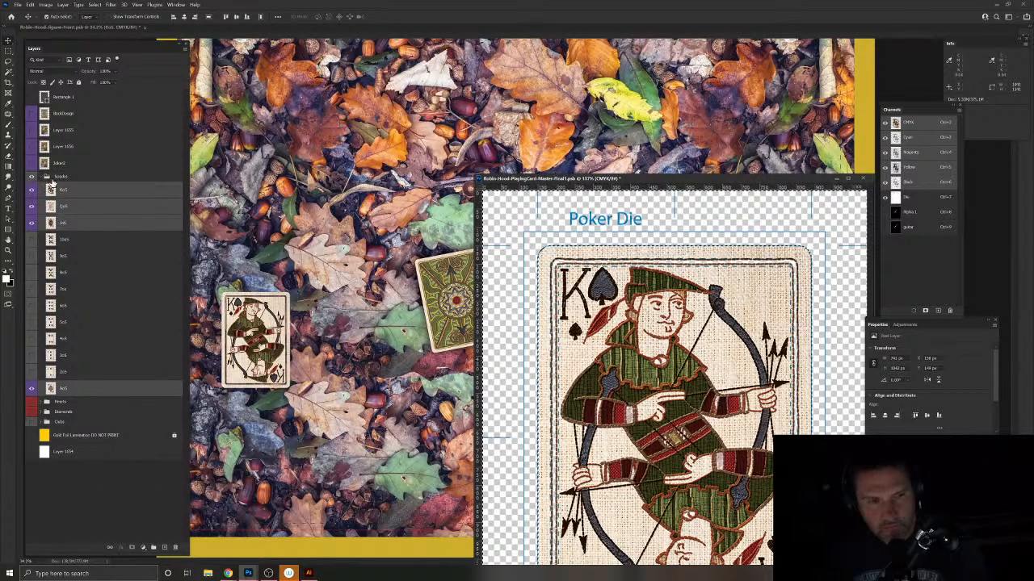
pyautogui.click(40, 177)
pyautogui.click(31, 177)
# Step: Show and expand the Hearts group and clear the bleed outside the rounded outline on its King, Queen, Jack and Ace
pyautogui.click(32, 187)
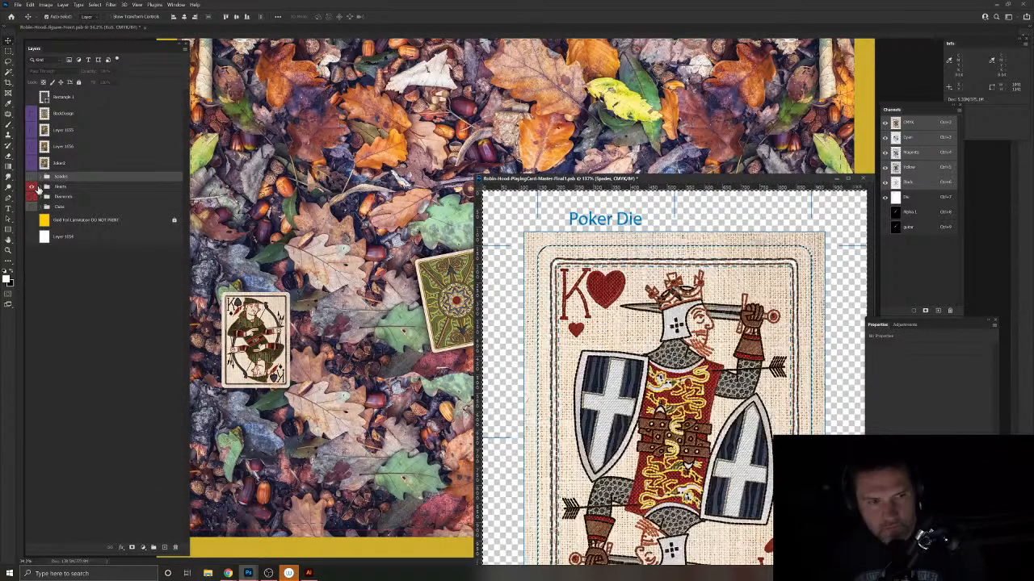
pyautogui.click(41, 187)
pyautogui.click(71, 206)
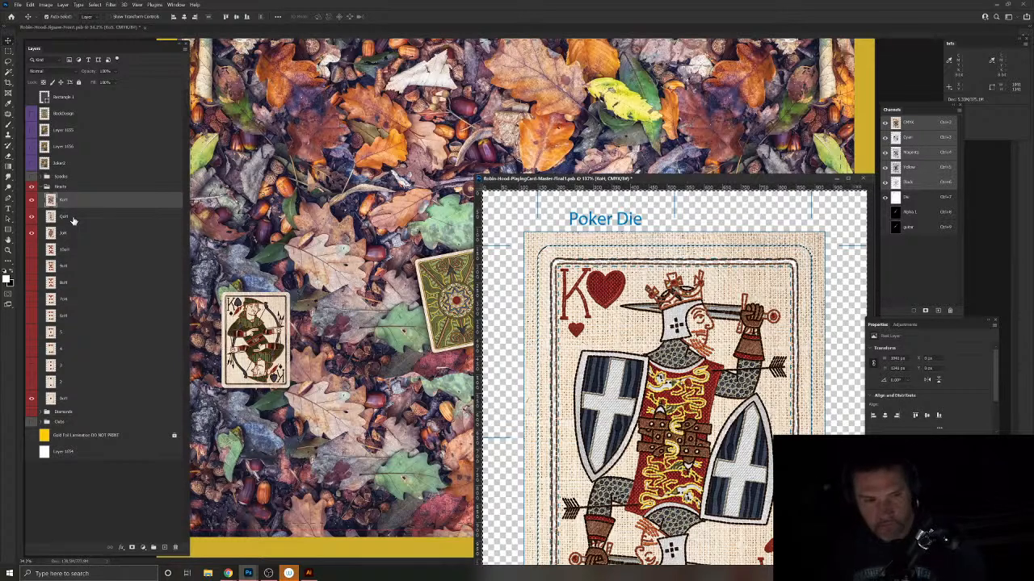
pyautogui.click(67, 219)
pyautogui.click(89, 395)
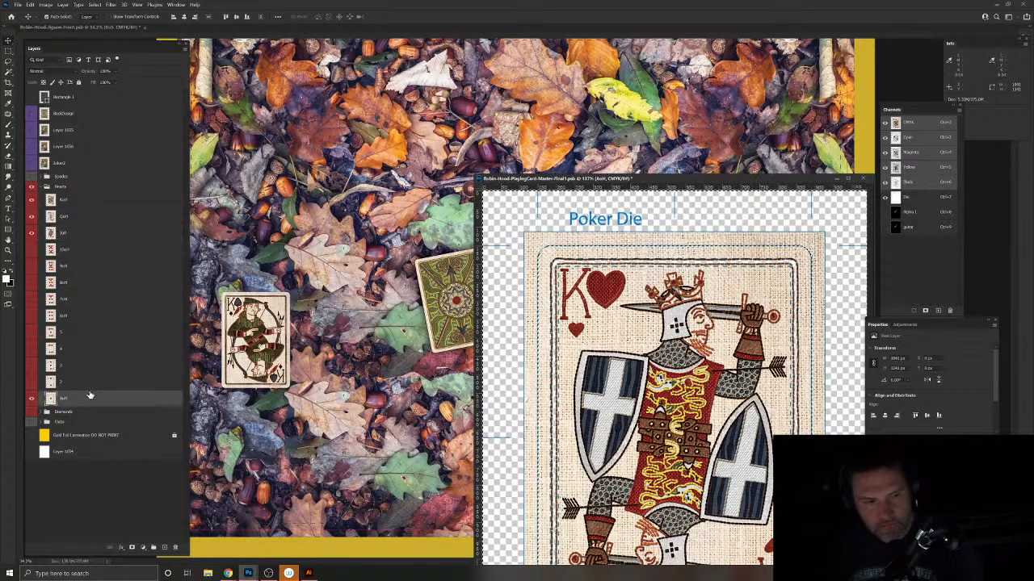
# Step: Copy the trimmed King, Queen, Jack and Ace of Hearts together onto the jigsaw background above the King of Spades
pyautogui.keyDown('ctrl'); pyautogui.click(70, 233); pyautogui.keyUp('ctrl')
pyautogui.keyDown('ctrl'); pyautogui.click(69, 216); pyautogui.keyUp('ctrl')
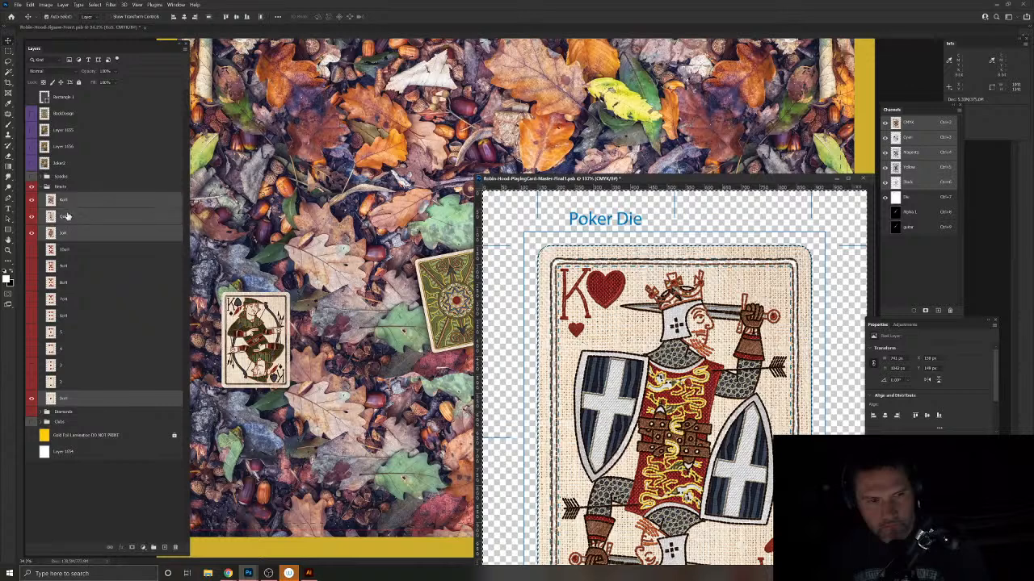
pyautogui.keyDown('ctrl'); pyautogui.click(68, 199); pyautogui.keyUp('ctrl')
pyautogui.moveTo(68, 199); pyautogui.dragTo(266, 166)
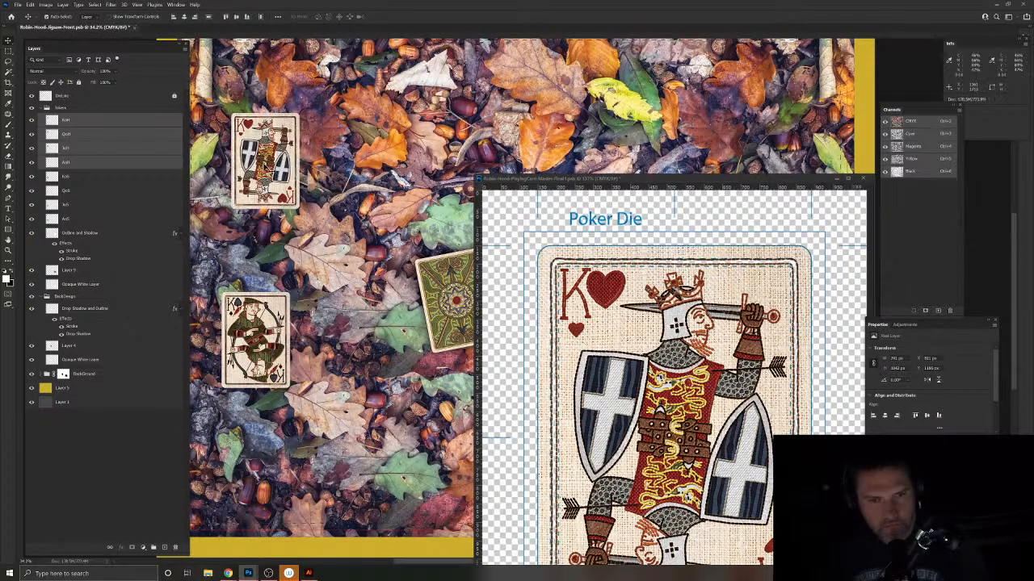
# Step: Label the copied Hearts layers violet in the card master, then collapse and hide the Hearts group
pyautogui.click(533, 178)
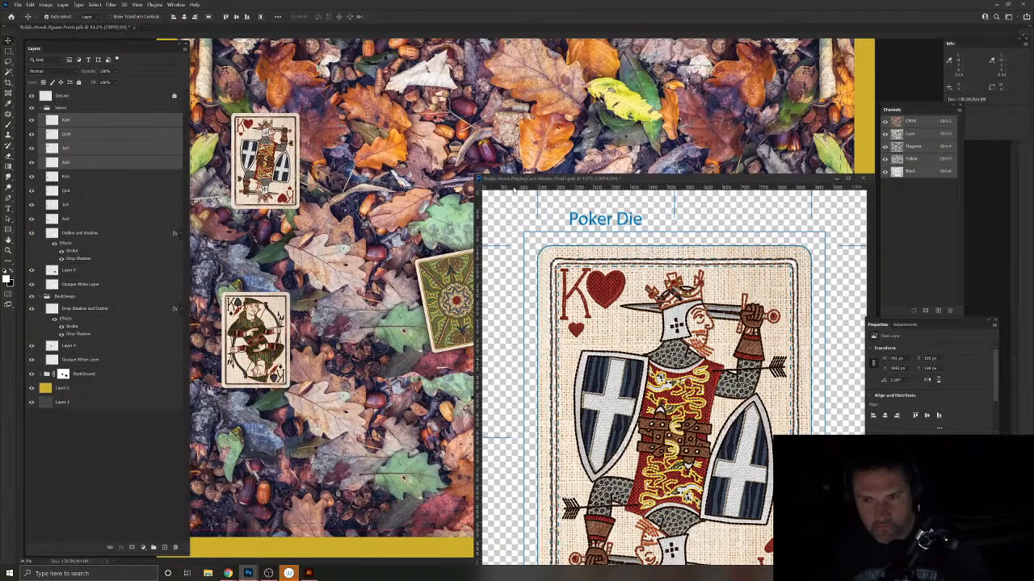
pyautogui.rightClick(81, 206)
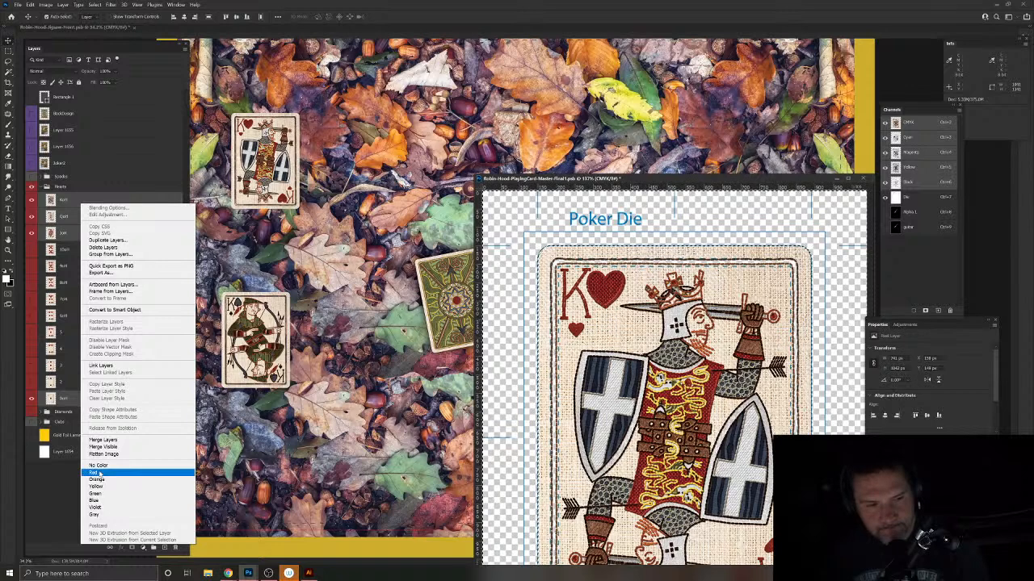
pyautogui.click(94, 501)
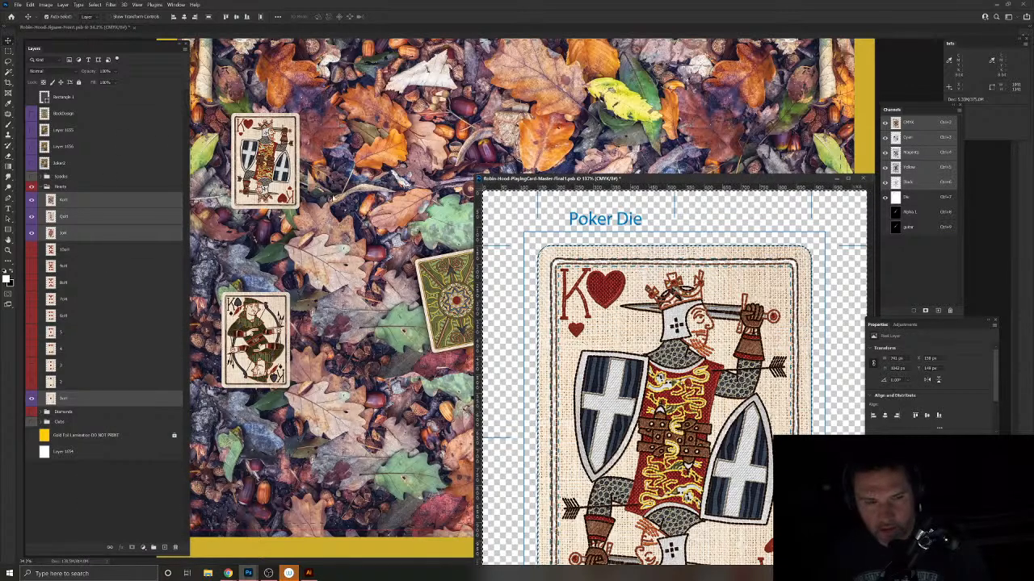
pyautogui.click(42, 186)
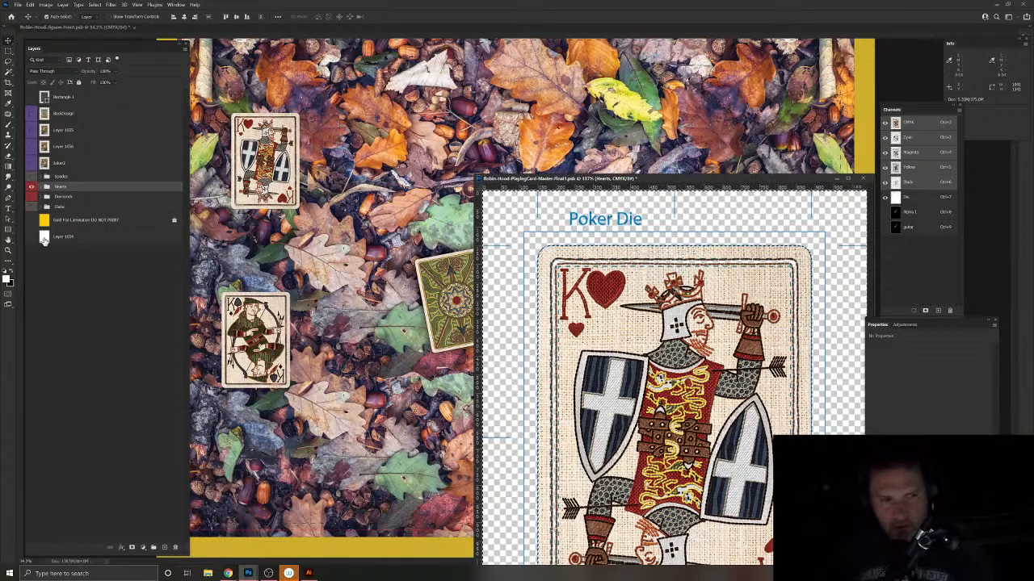
pyautogui.click(31, 188)
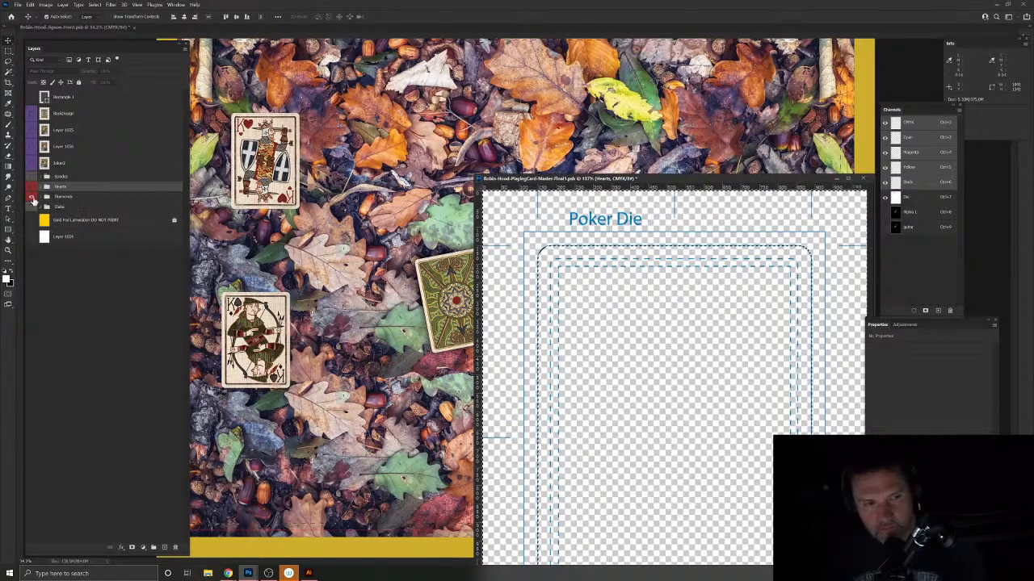
# Step: Expand the Diamonds group, show its King, Queen, Jack and Ace, and trim each to the rounded card outline
pyautogui.click(40, 198)
pyautogui.moveTo(31, 210); pyautogui.dragTo(32, 241)
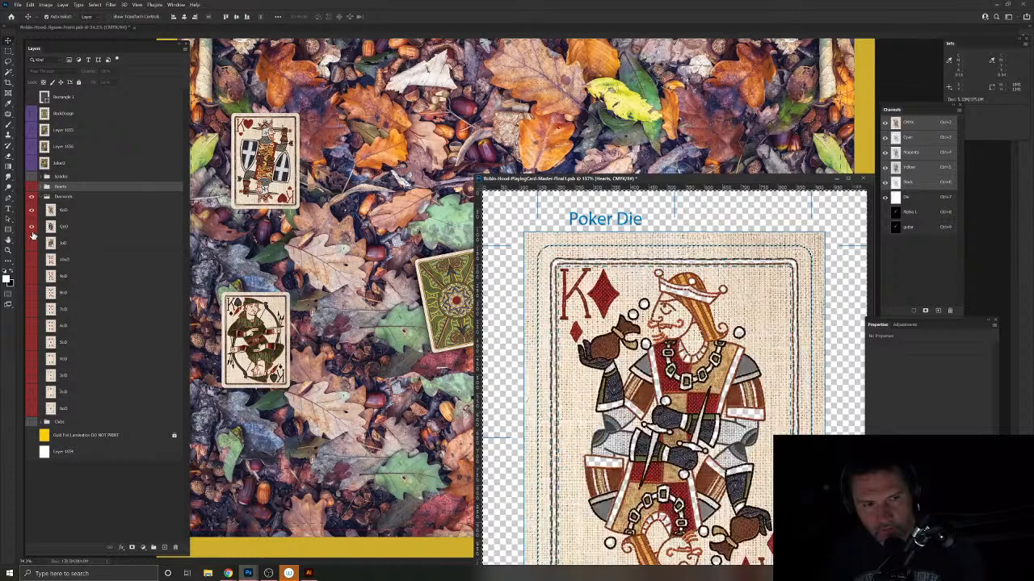
pyautogui.click(71, 212)
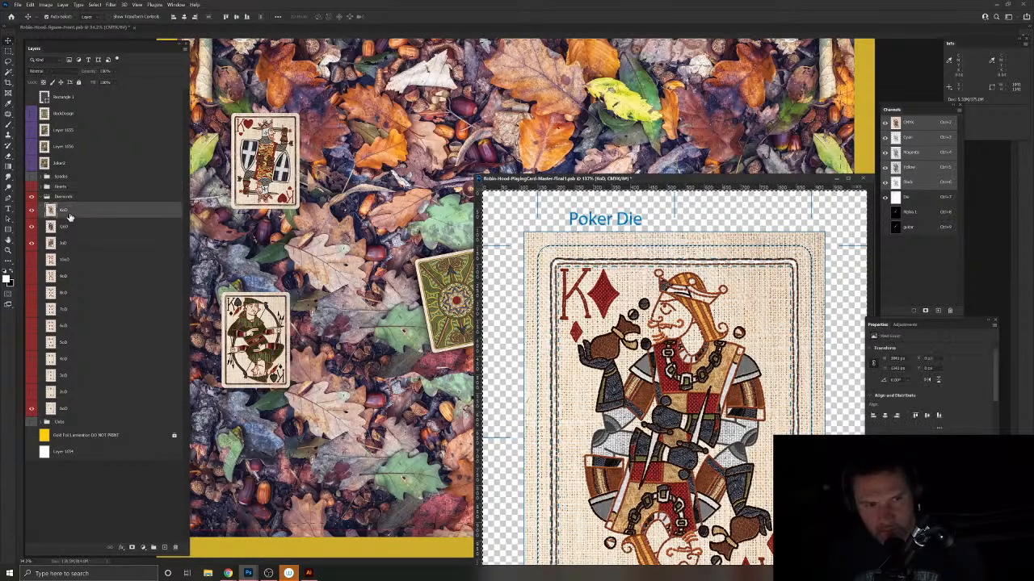
pyautogui.click(75, 244)
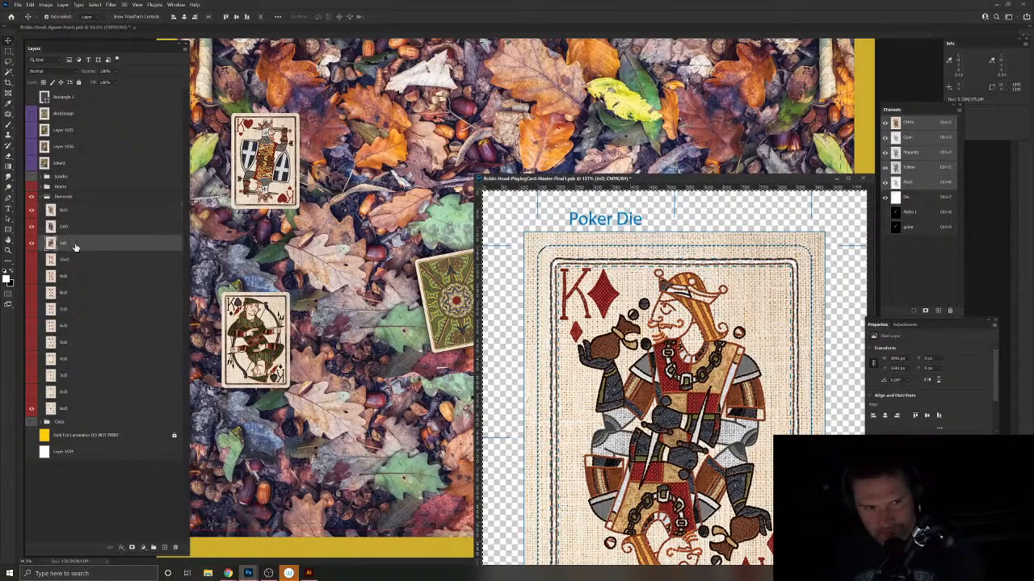
pyautogui.click(93, 410)
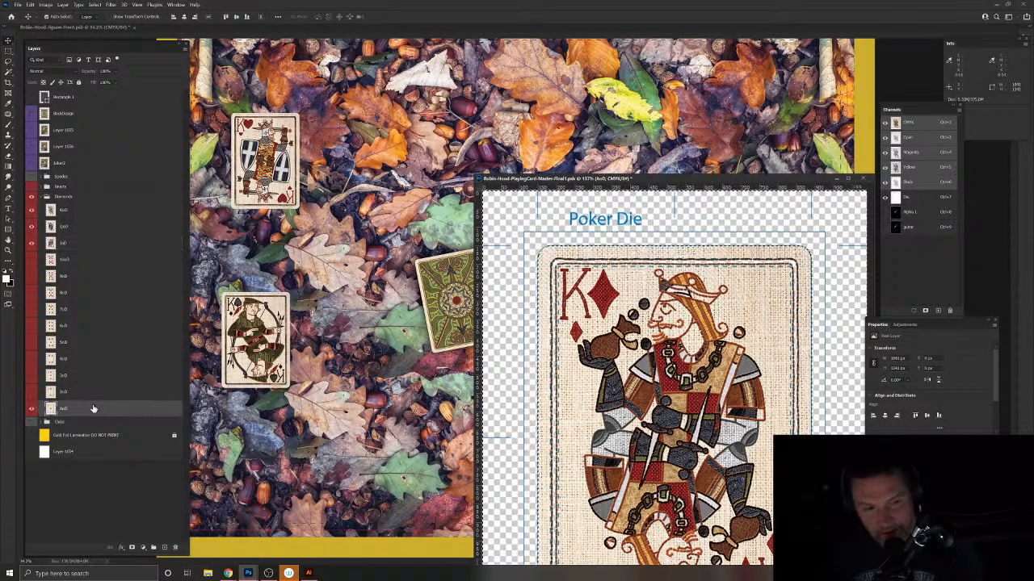
# Step: Copy the trimmed King, Queen, Jack and Ace of Diamonds onto the jigsaw background beside the King of Hearts
pyautogui.keyDown('ctrl'); pyautogui.click(75, 244); pyautogui.keyUp('ctrl')
pyautogui.keyDown('ctrl'); pyautogui.click(73, 228); pyautogui.keyUp('ctrl')
pyautogui.keyDown('ctrl'); pyautogui.click(70, 213); pyautogui.keyUp('ctrl')
pyautogui.moveTo(51, 213); pyautogui.dragTo(410, 161)
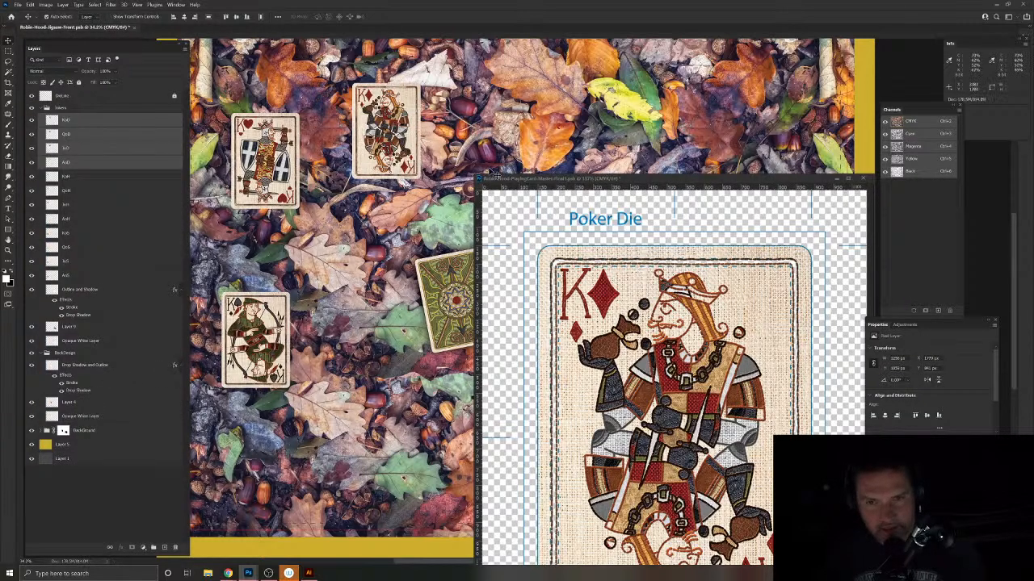
# Step: Label the copied Diamonds layers violet in the card master, then collapse and hide the Diamonds group
pyautogui.click(490, 184)
pyautogui.rightClick(84, 214)
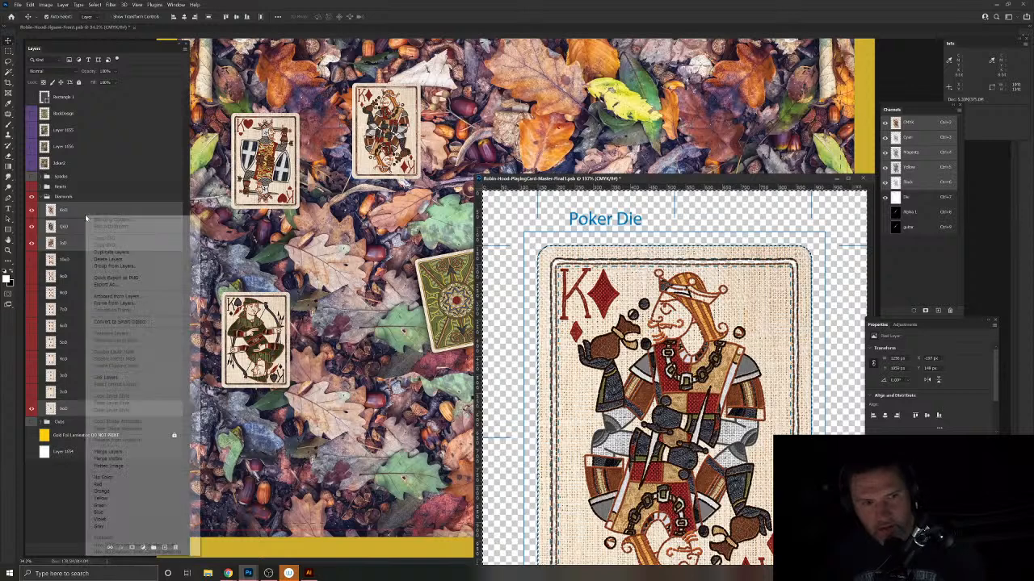
pyautogui.click(100, 520)
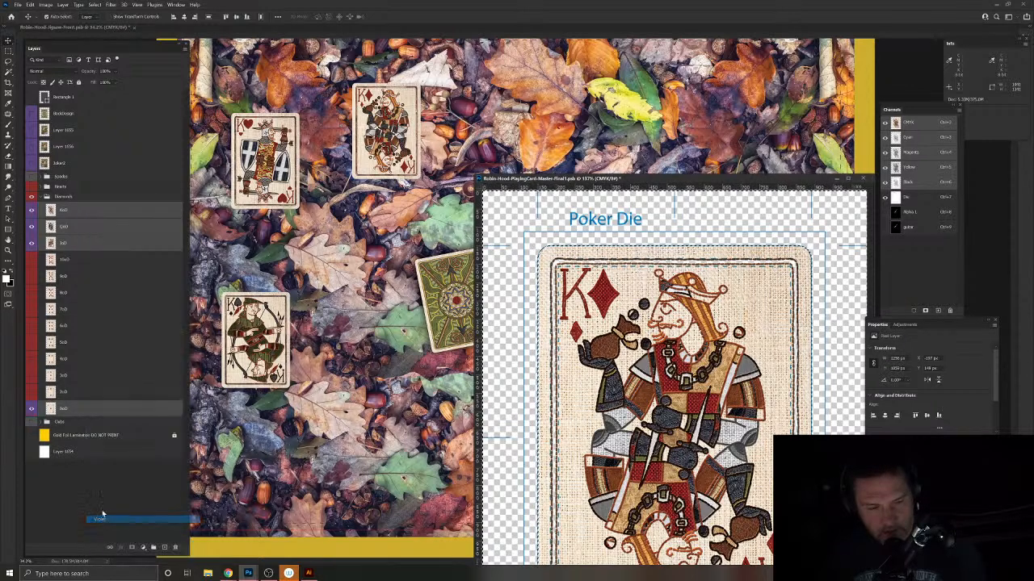
pyautogui.click(35, 198)
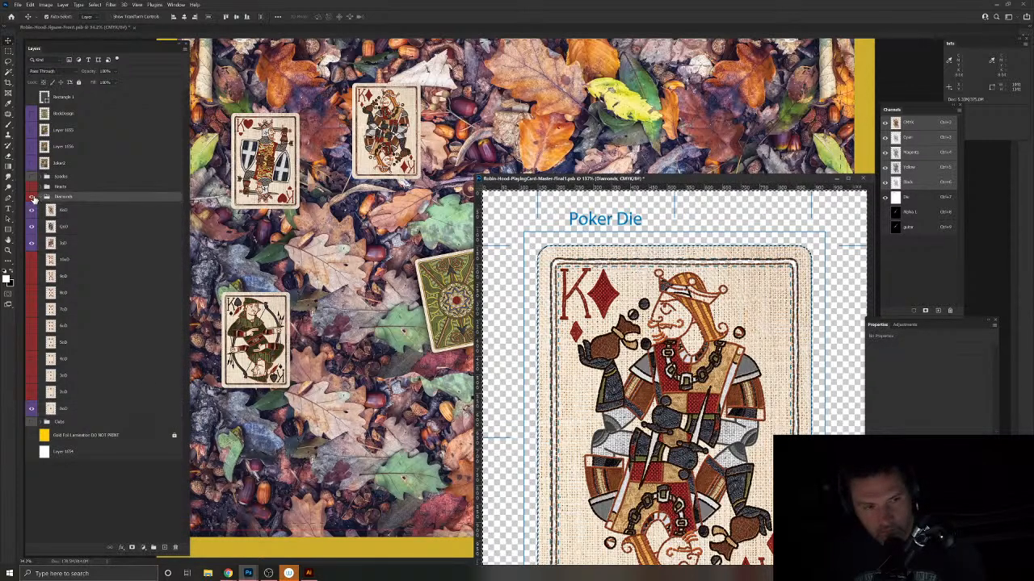
pyautogui.click(39, 197)
pyautogui.click(31, 197)
# Step: Show the Clubs group with its King, Queen, Jack and Ace, and clear the bleed outside the card outline on each
pyautogui.click(32, 207)
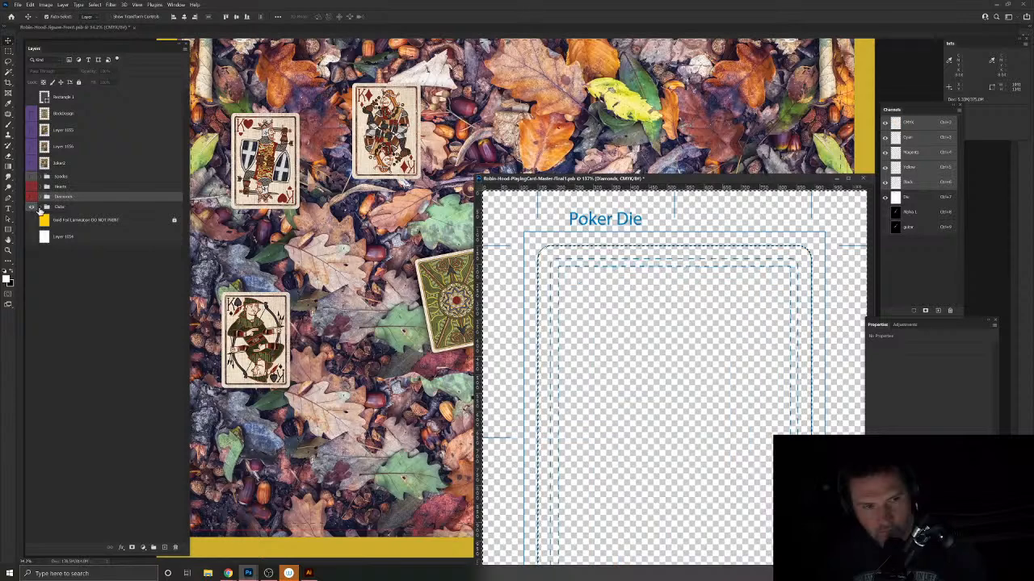
pyautogui.click(39, 207)
pyautogui.moveTo(31, 219); pyautogui.dragTo(30, 273)
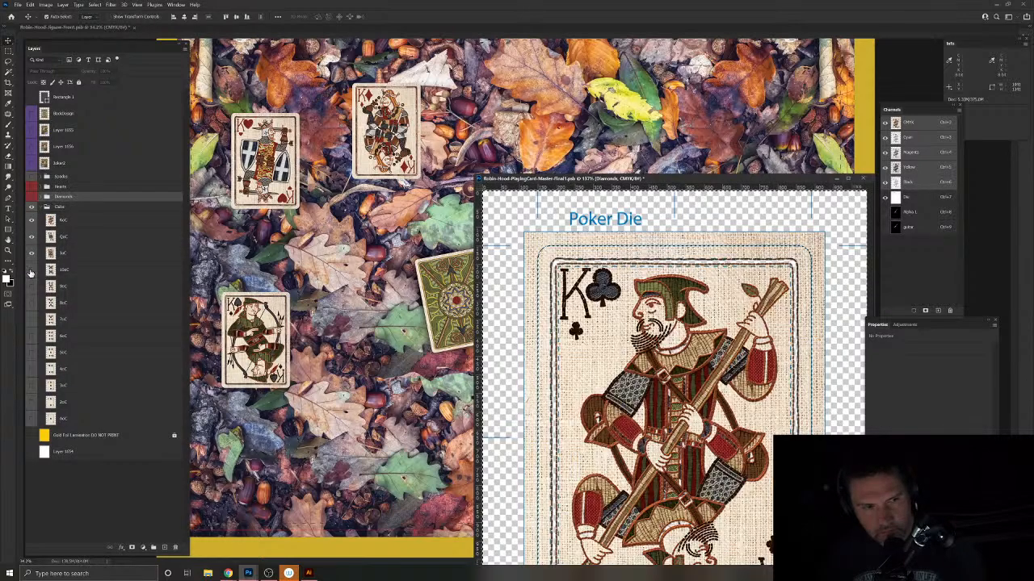
pyautogui.click(93, 221)
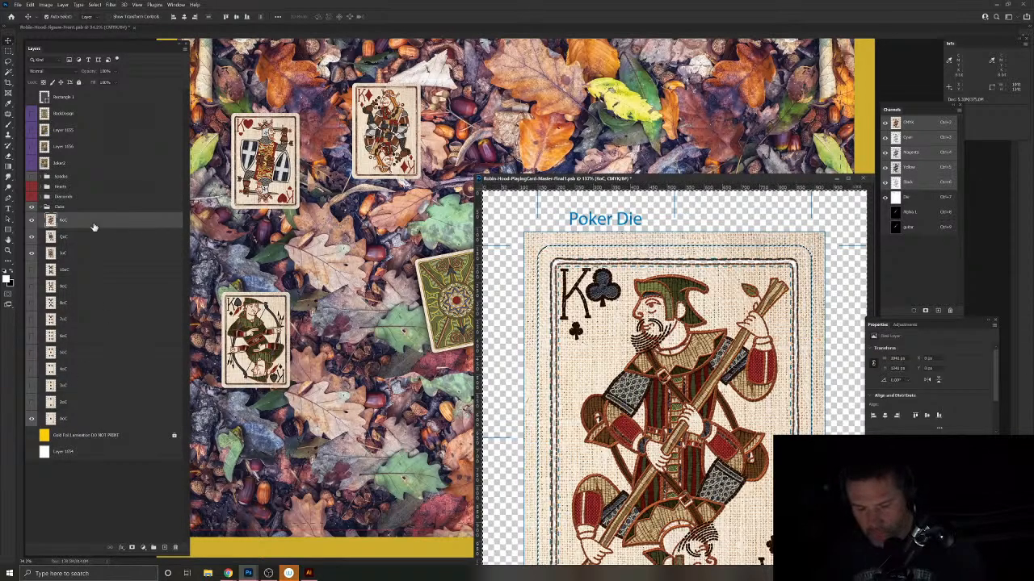
pyautogui.click(94, 237)
pyautogui.click(96, 253)
pyautogui.click(99, 419)
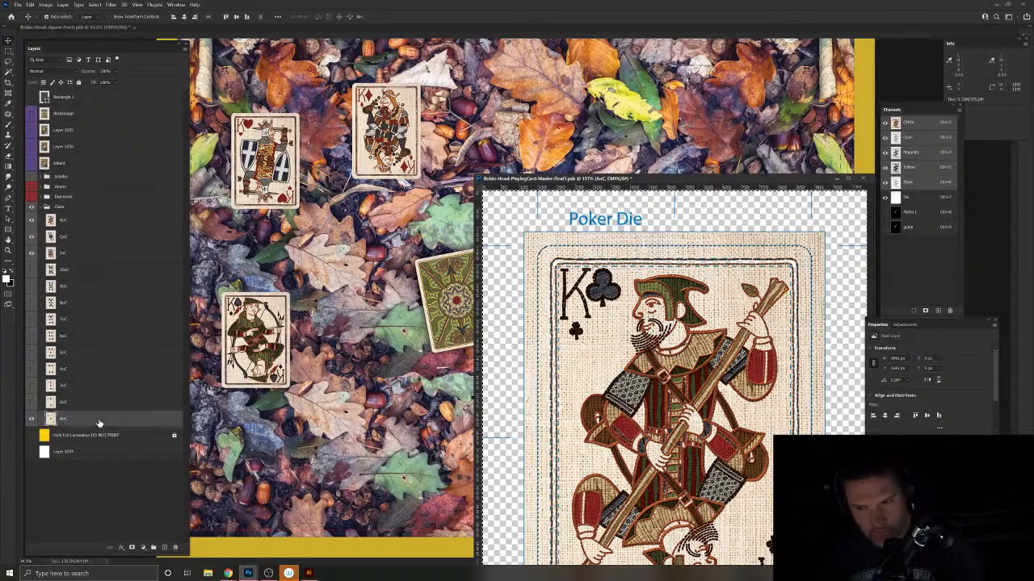
# Step: Copy the trimmed King, Queen, Jack and Ace of Clubs onto the jigsaw background beside the King of Diamonds
pyautogui.keyDown('ctrl'); pyautogui.click(70, 255); pyautogui.keyUp('ctrl')
pyautogui.keyDown('ctrl'); pyautogui.click(73, 224); pyautogui.keyUp('ctrl')
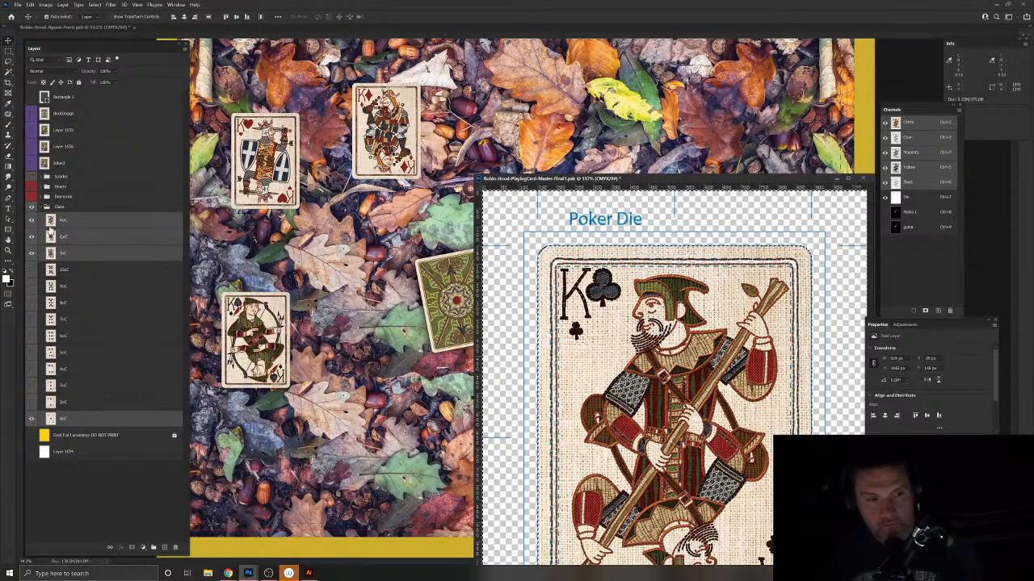
pyautogui.moveTo(49, 228); pyautogui.dragTo(467, 113)
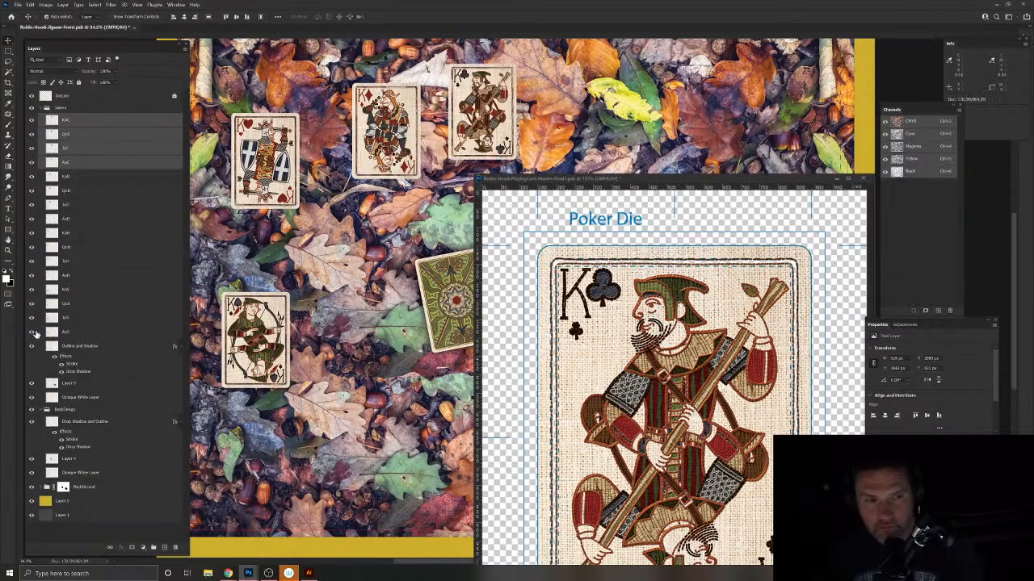
# Step: Label the copied Clubs layers violet in the card master, then minimize that document to reveal the whole jigsaw
pyautogui.click(558, 239)
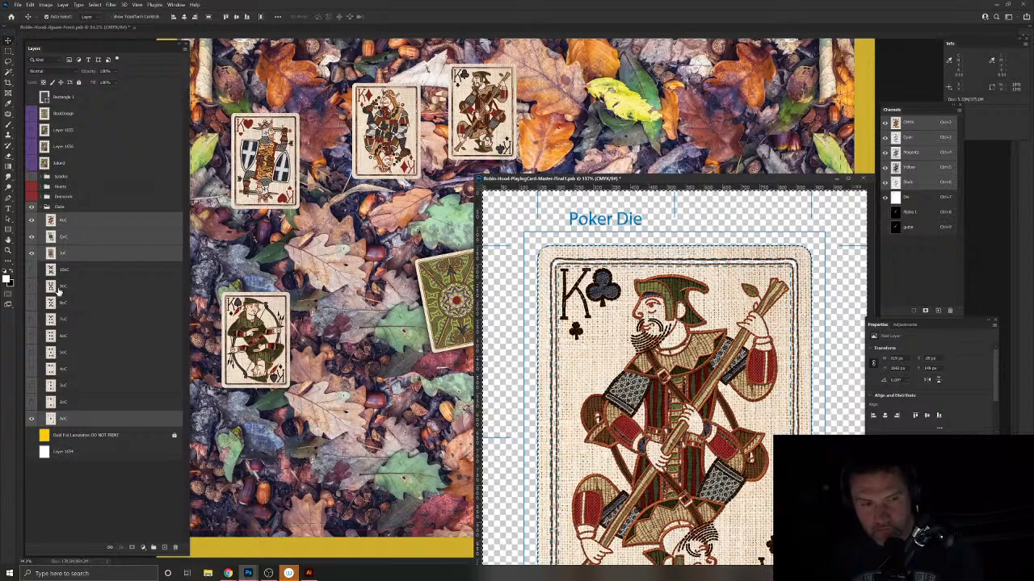
pyautogui.rightClick(80, 219)
pyautogui.click(105, 520)
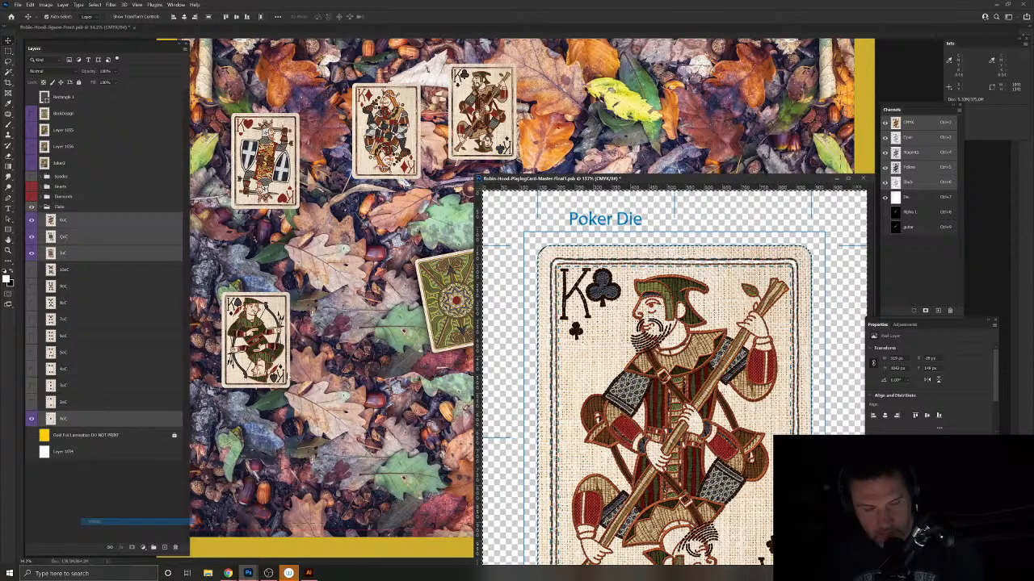
pyautogui.click(839, 179)
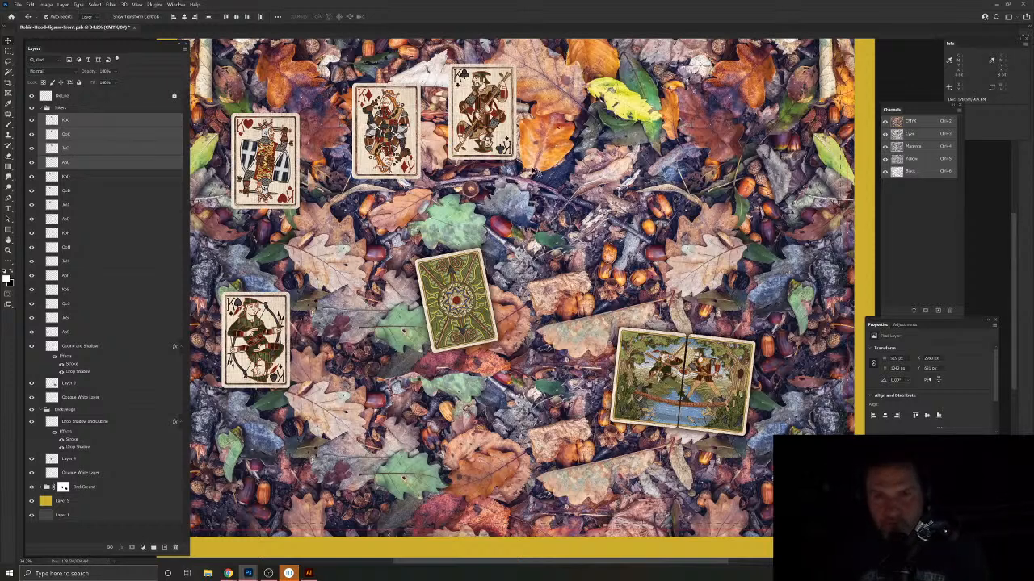
# Step: Move the King of Clubs off its stack to the open leaves above the two-card picture and rotate it clockwise
pyautogui.moveTo(506, 136); pyautogui.dragTo(700, 197)
pyautogui.hotkey('ctrl', 't')
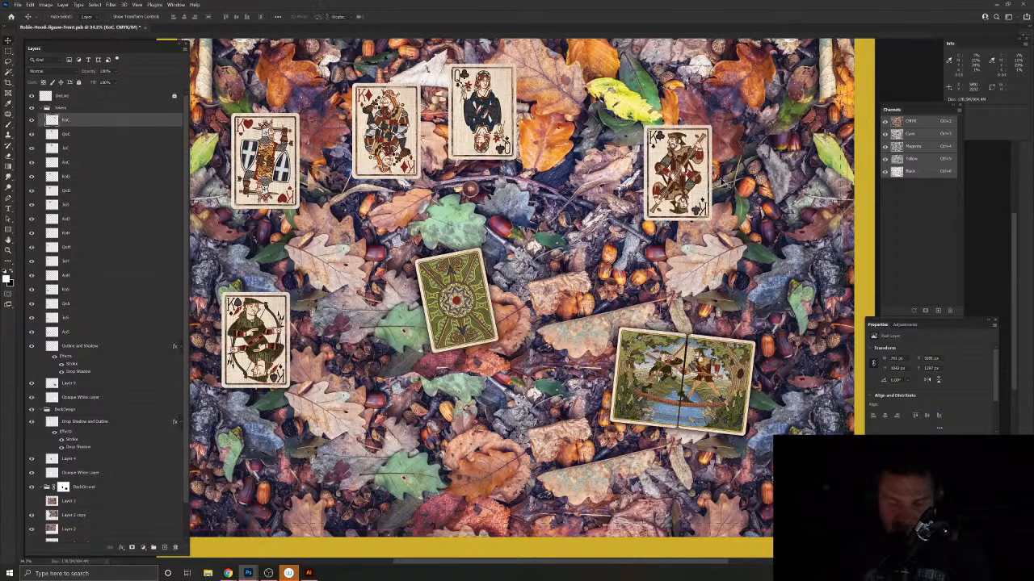
pyautogui.moveTo(776, 205); pyautogui.dragTo(758, 246)
pyautogui.press('Return')
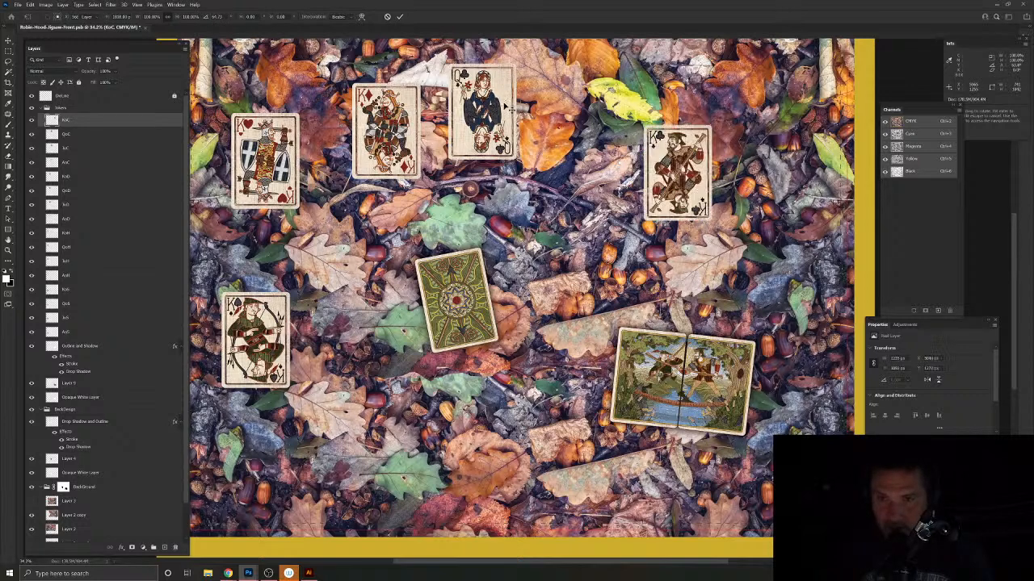
# Step: Move the Queen of Clubs off its stack to the leaves beneath the green card back, and rotate it counterclockwise
pyautogui.moveTo(504, 105); pyautogui.dragTo(433, 416)
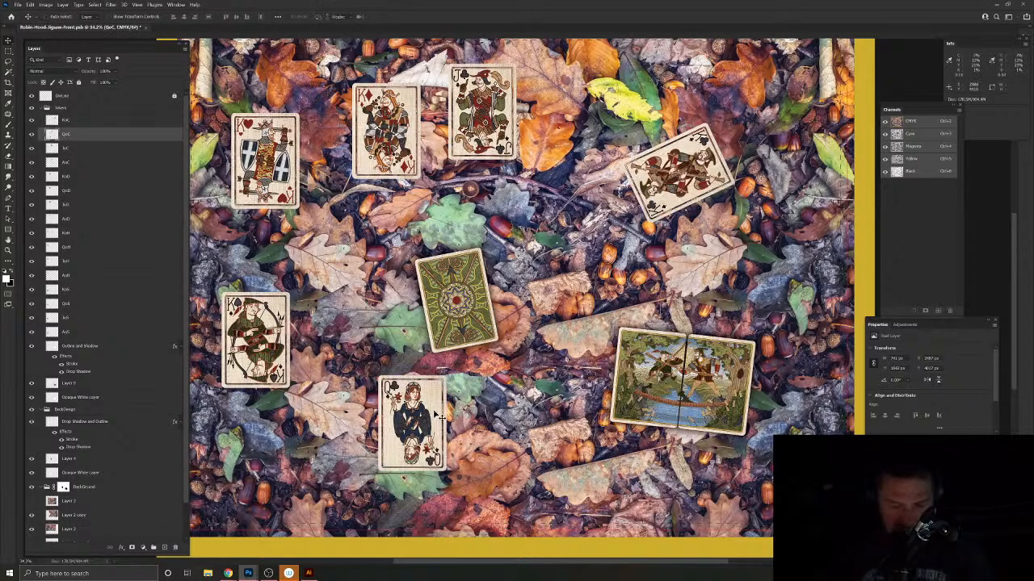
pyautogui.hotkey('ctrl', 't')
pyautogui.moveTo(488, 452); pyautogui.dragTo(507, 349)
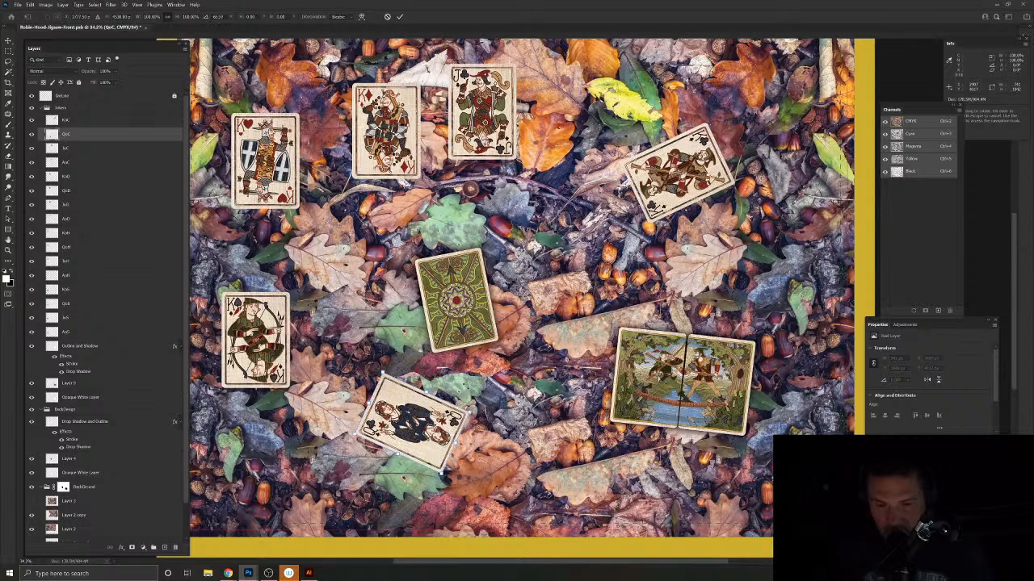
pyautogui.moveTo(429, 401); pyautogui.dragTo(411, 356)
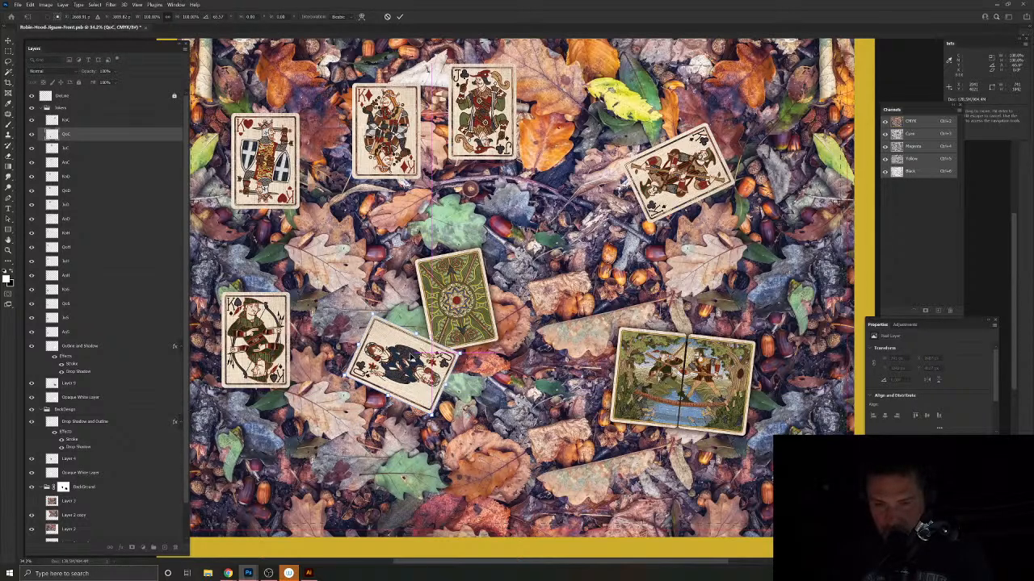
pyautogui.press('Return')
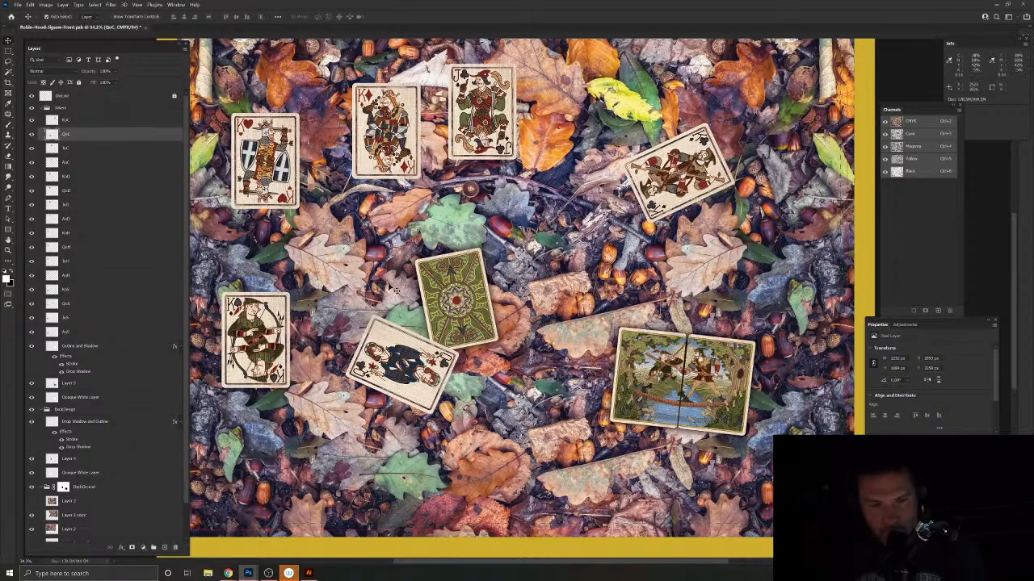
# Step: Move all sixteen suit card layers out of the Jokers group so they sit directly above it in the layer stack
pyautogui.click(420, 284)
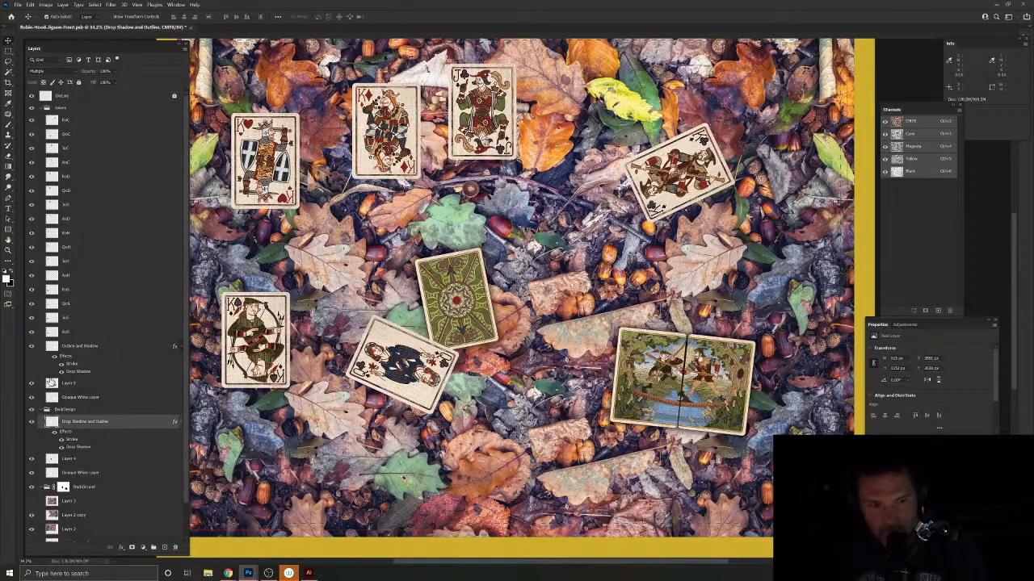
pyautogui.click(391, 335)
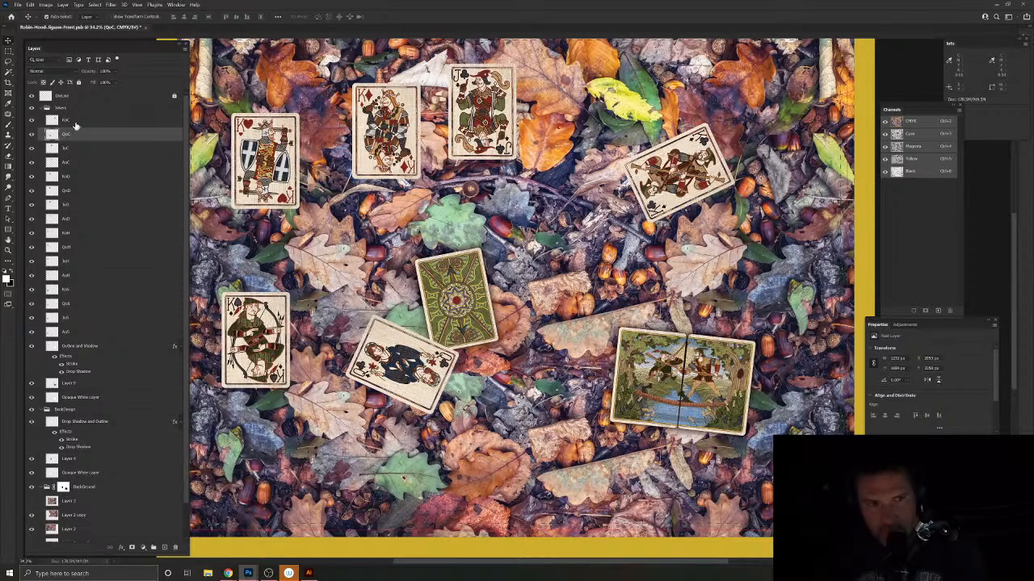
pyautogui.click(74, 122)
pyautogui.keyDown('shift'); pyautogui.click(73, 332); pyautogui.keyUp('shift')
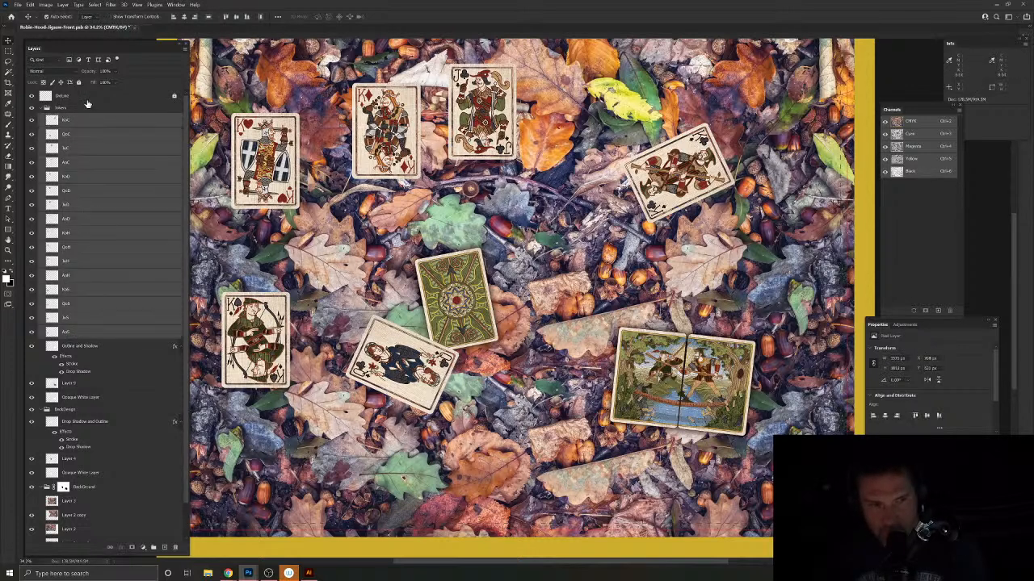
pyautogui.moveTo(81, 120); pyautogui.dragTo(49, 123)
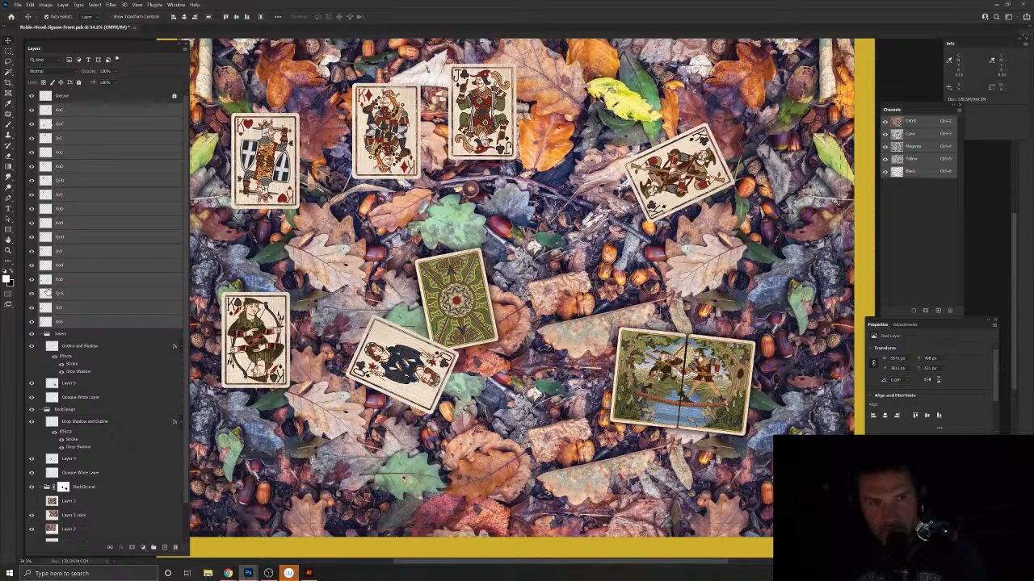
# Step: Collapse the Jokers and BackDesign groups, and place the Queen of Clubs layer beneath BackDesign so its card sits behind the green card back
pyautogui.click(42, 333)
pyautogui.click(44, 344)
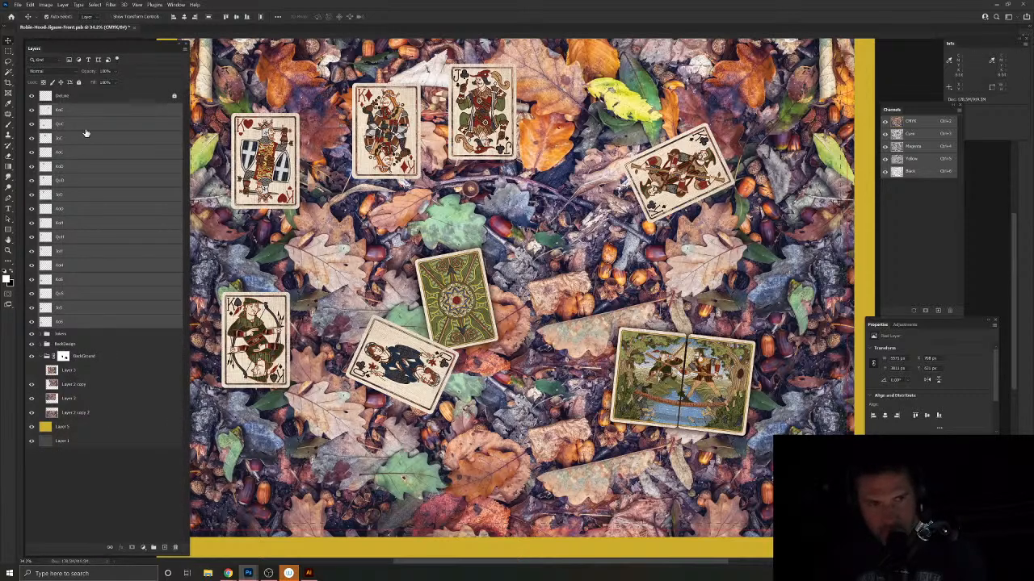
pyautogui.moveTo(85, 129); pyautogui.dragTo(93, 340)
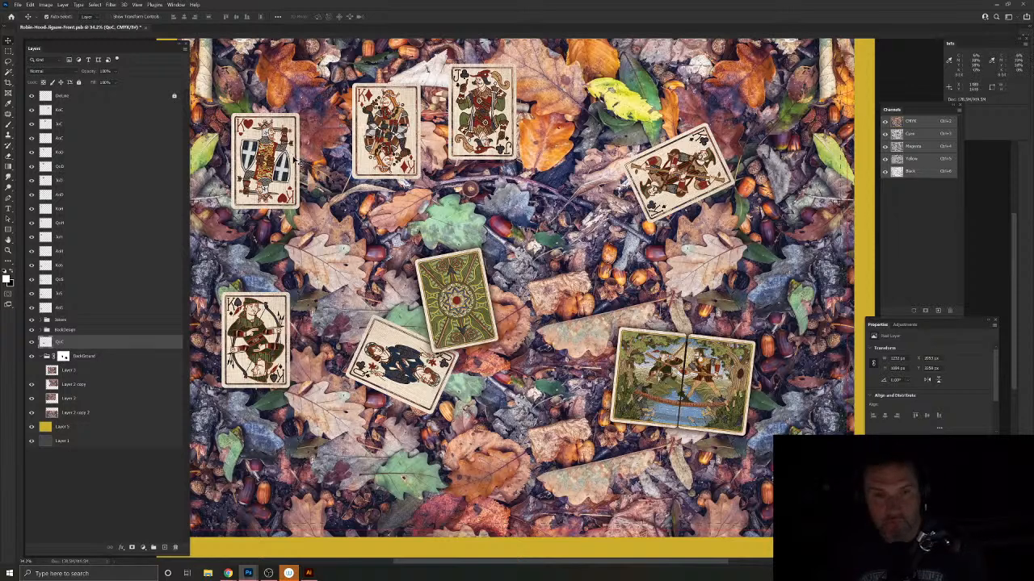
# Step: Move the King of Hearts off its stack to the leaves between the green card back and the two-card picture, rotated counterclockwise
pyautogui.moveTo(299, 162); pyautogui.dragTo(592, 252)
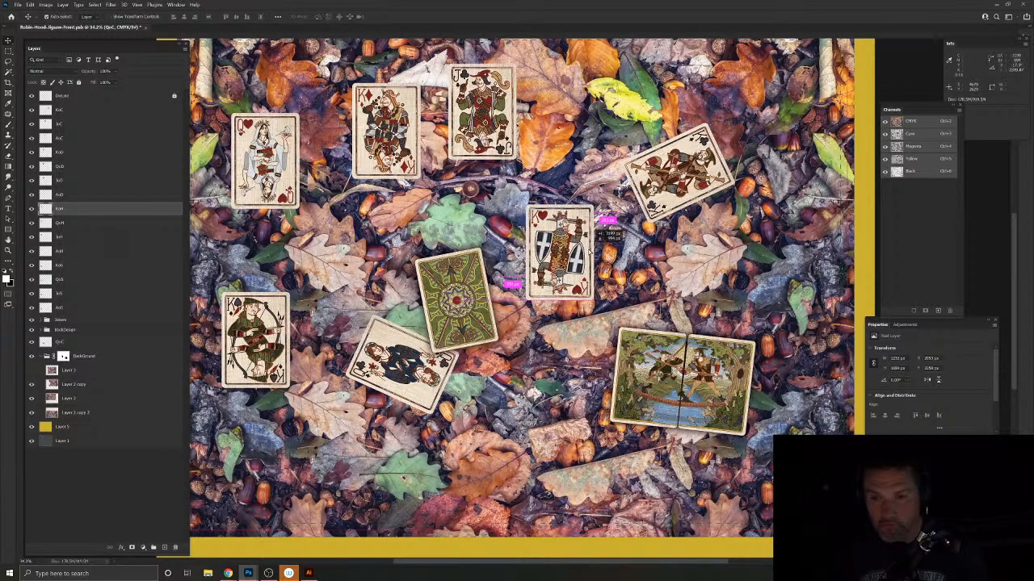
pyautogui.hotkey('ctrl', 't')
pyautogui.moveTo(599, 310); pyautogui.dragTo(650, 324)
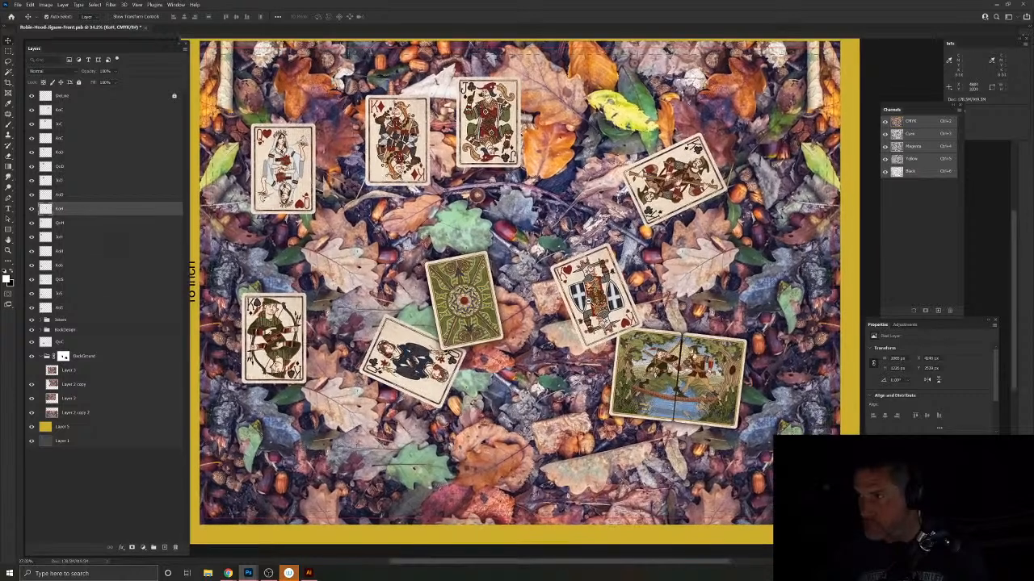
# Step: Place the Queen of Hearts in the puzzle's upper-right corner rotated clockwise, and the Jack of Hearts upright in the lower-left leaves
pyautogui.moveTo(311, 171); pyautogui.dragTo(835, 181)
pyautogui.hotkey('ctrl', 't')
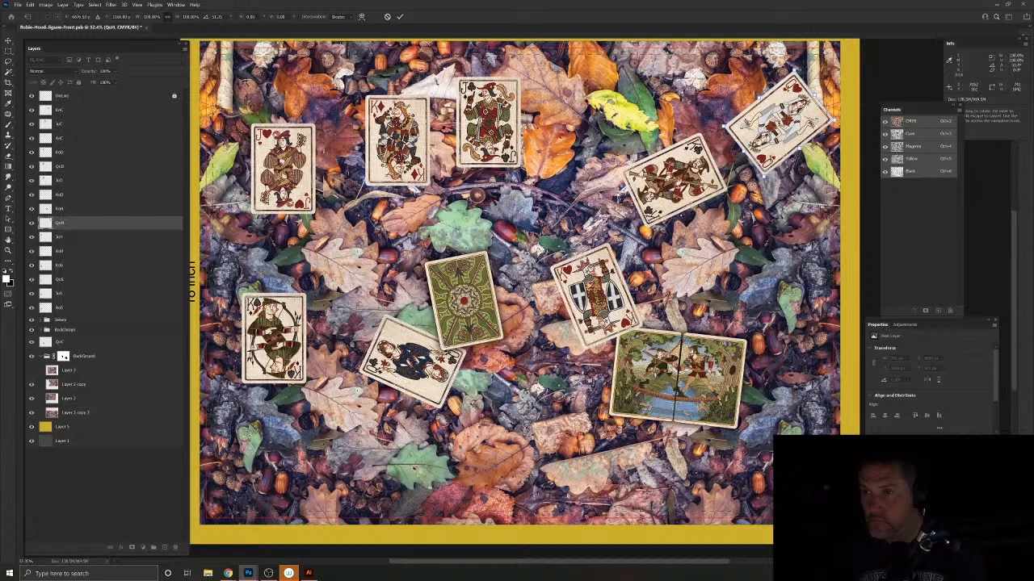
pyautogui.moveTo(788, 145); pyautogui.dragTo(794, 150)
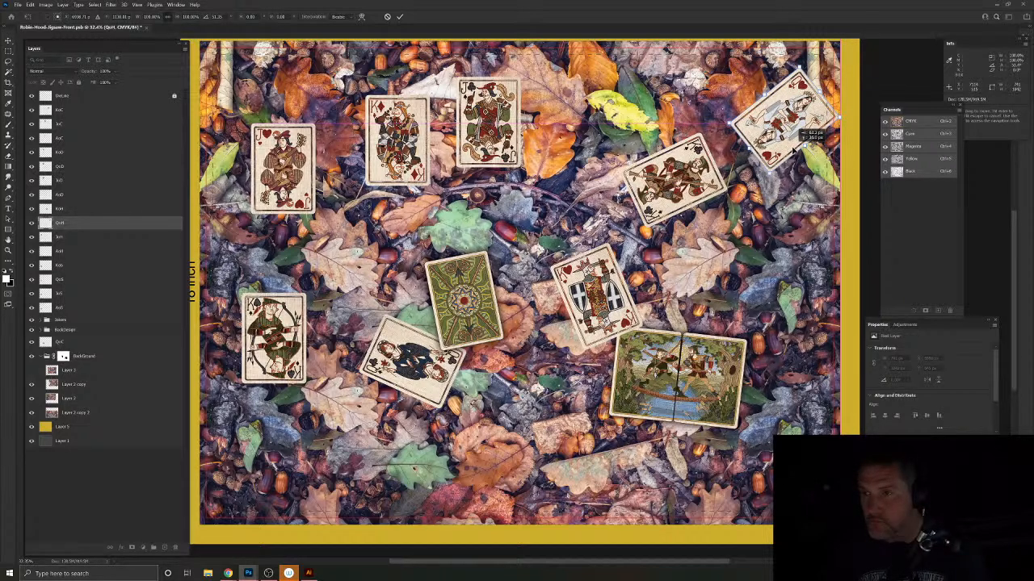
pyautogui.press('Return')
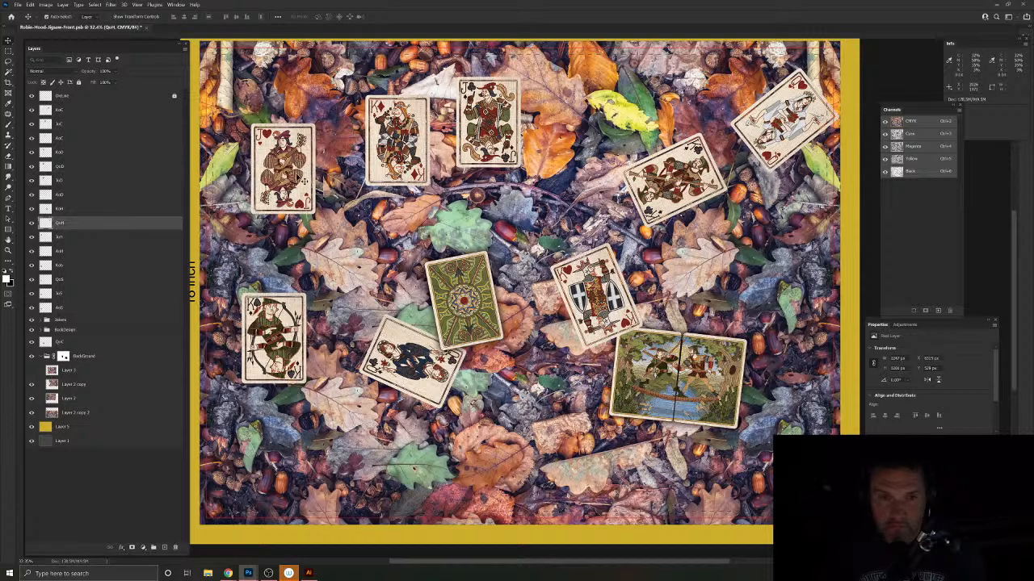
pyautogui.moveTo(304, 182); pyautogui.dragTo(354, 469)
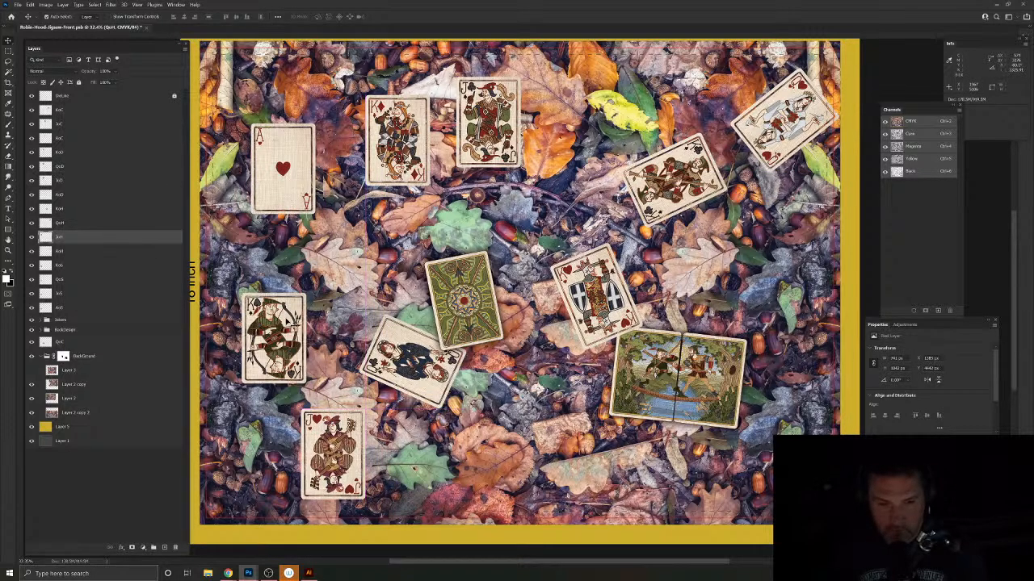
# Step: Move the King of Spades just above the green card back, and tilt it slightly clockwise
pyautogui.moveTo(292, 305); pyautogui.dragTo(583, 184)
pyautogui.hotkey('ctrl', 't')
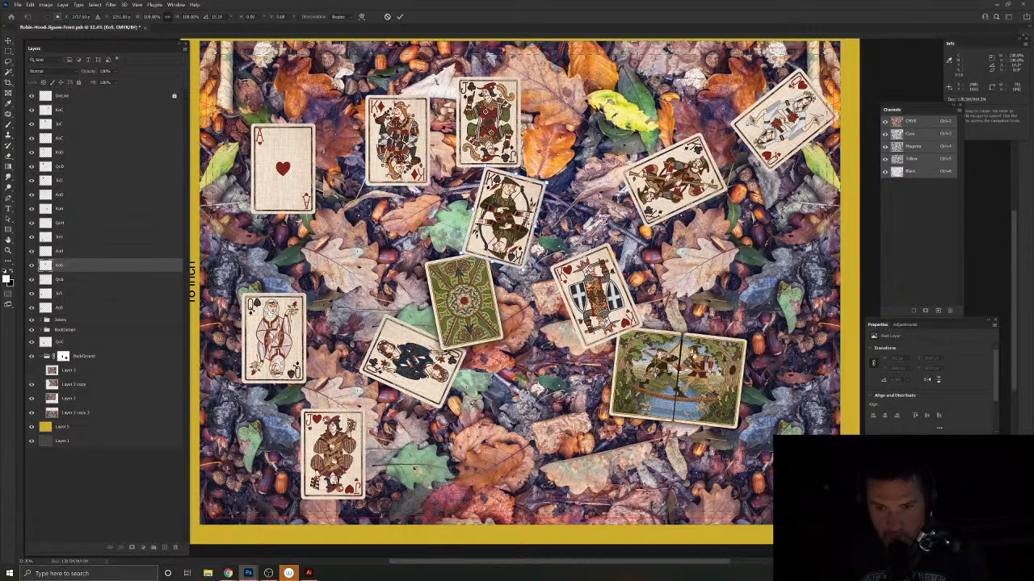
pyautogui.moveTo(501, 235); pyautogui.dragTo(495, 234)
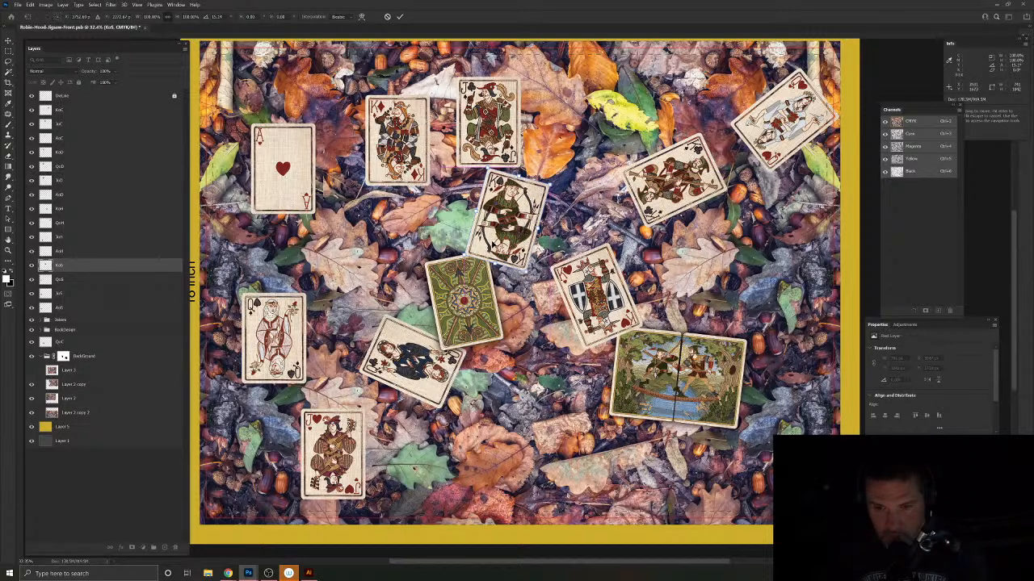
pyautogui.press('Return')
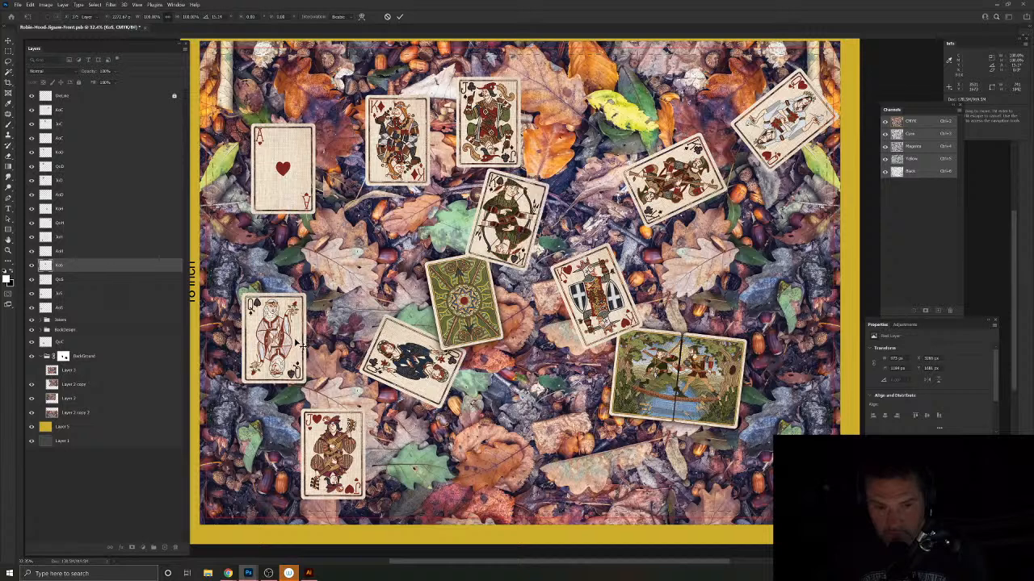
# Step: Place the Queen of Spades between the Jack of Clubs and the King of Clubs, tilted slightly counterclockwise
pyautogui.moveTo(296, 340); pyautogui.dragTo(605, 157)
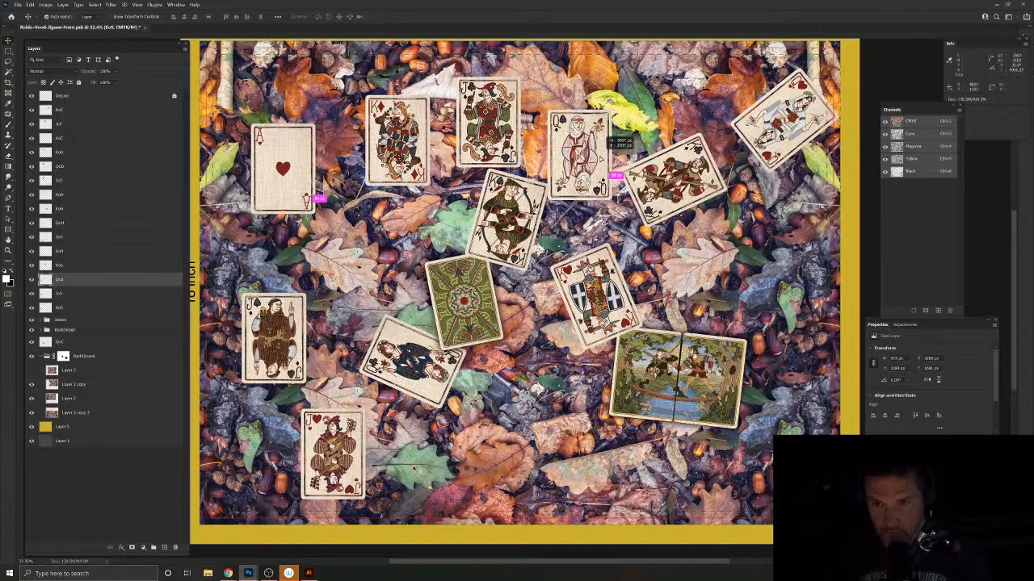
pyautogui.hotkey('ctrl', 't')
pyautogui.moveTo(571, 224); pyautogui.dragTo(583, 218)
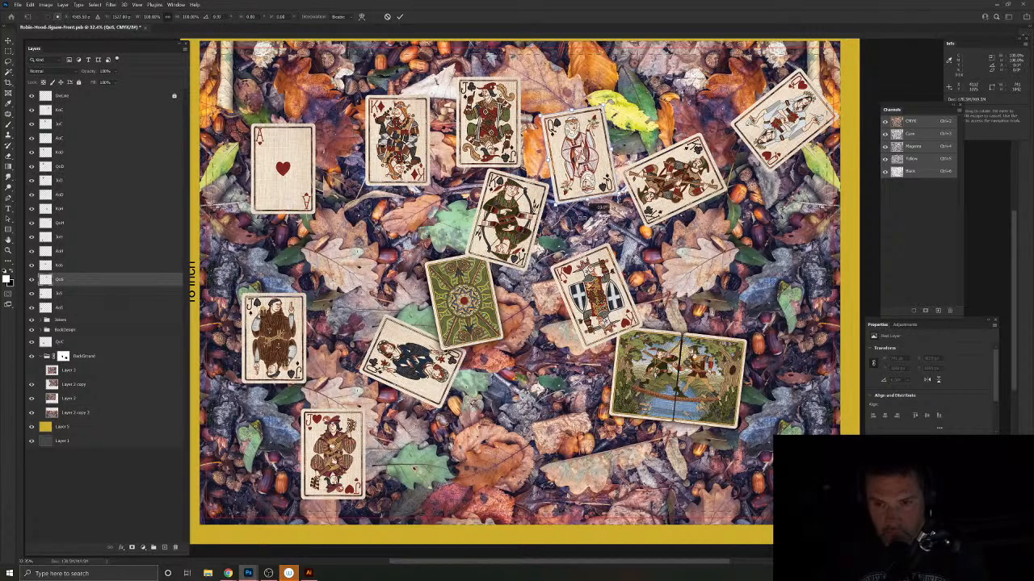
pyautogui.moveTo(608, 158); pyautogui.dragTo(604, 139)
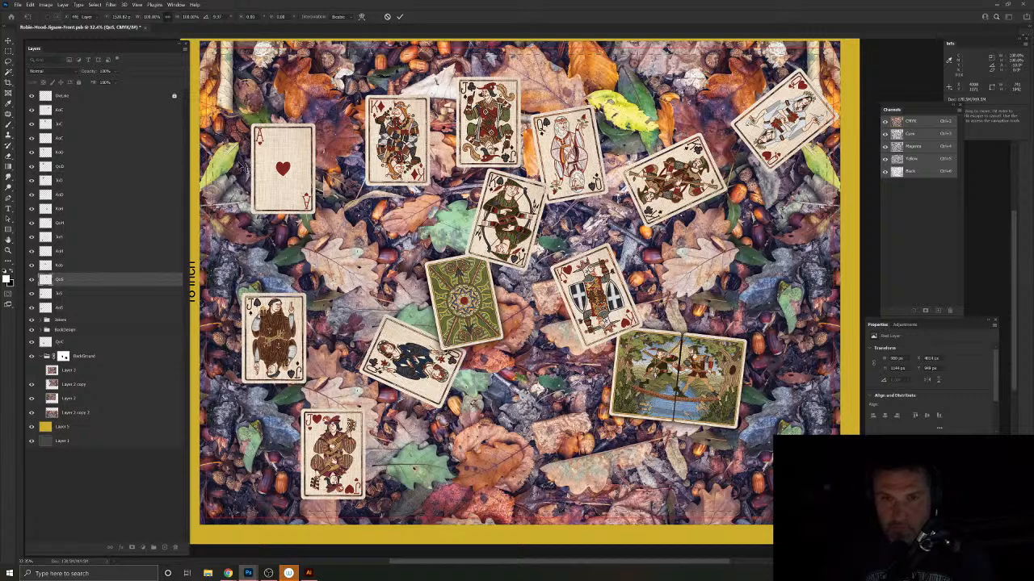
# Step: Move the Ace of Hearts off its stack to the leaves above the right end of the two-card picture, tilted clockwise
pyautogui.moveTo(297, 161); pyautogui.dragTo(755, 282)
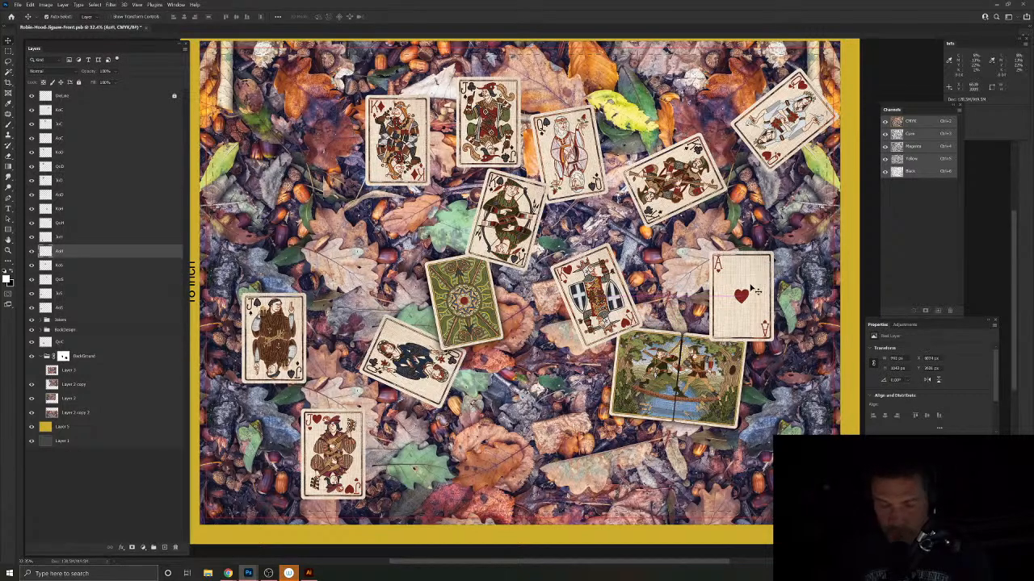
pyautogui.moveTo(811, 229); pyautogui.dragTo(807, 254)
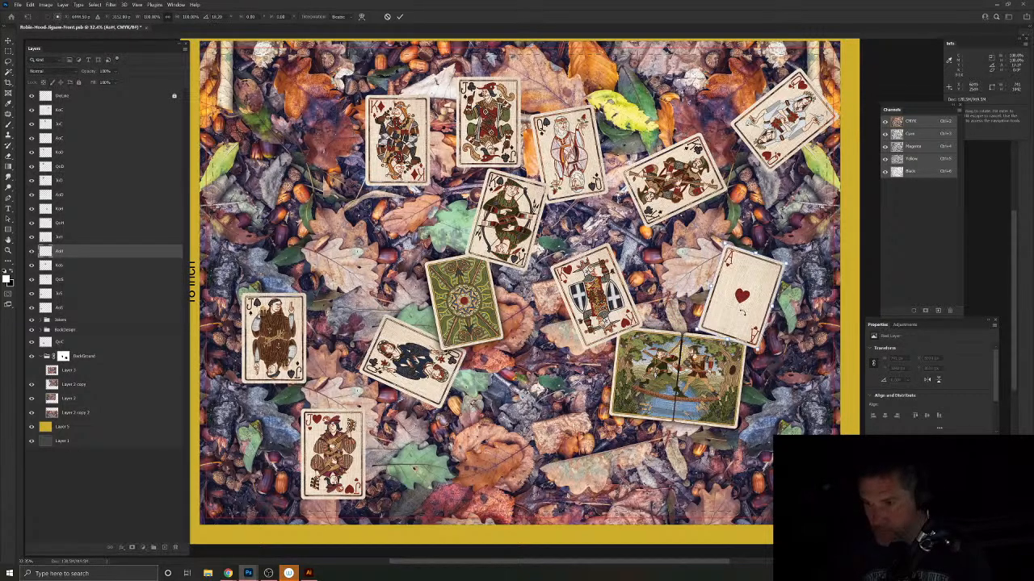
pyautogui.moveTo(767, 303); pyautogui.dragTo(766, 304)
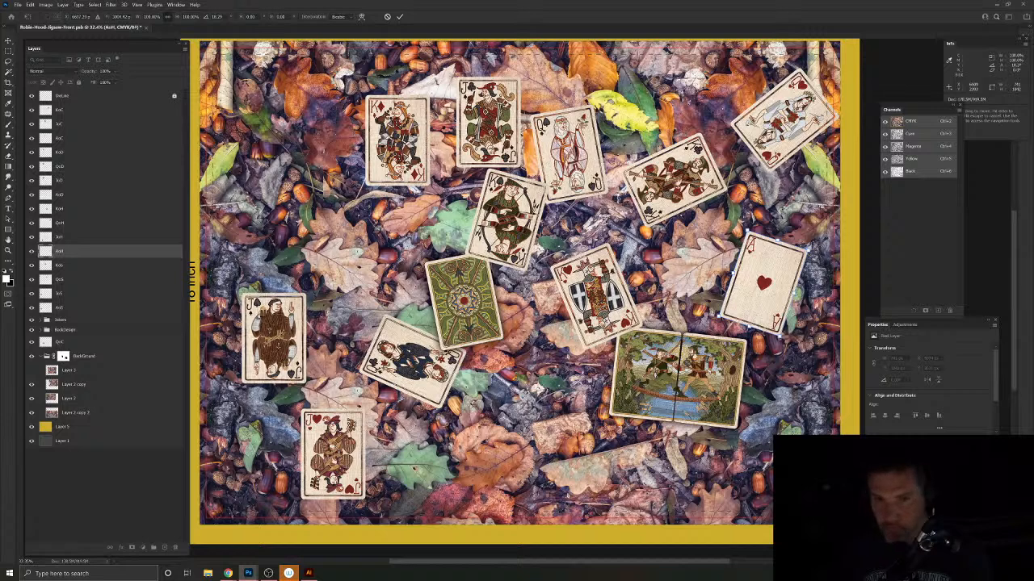
pyautogui.press('Return')
# Step: Move the King of Diamonds to the upper-left corner of the puzzle, and tilt it counterclockwise
pyautogui.moveTo(421, 145); pyautogui.dragTo(303, 160)
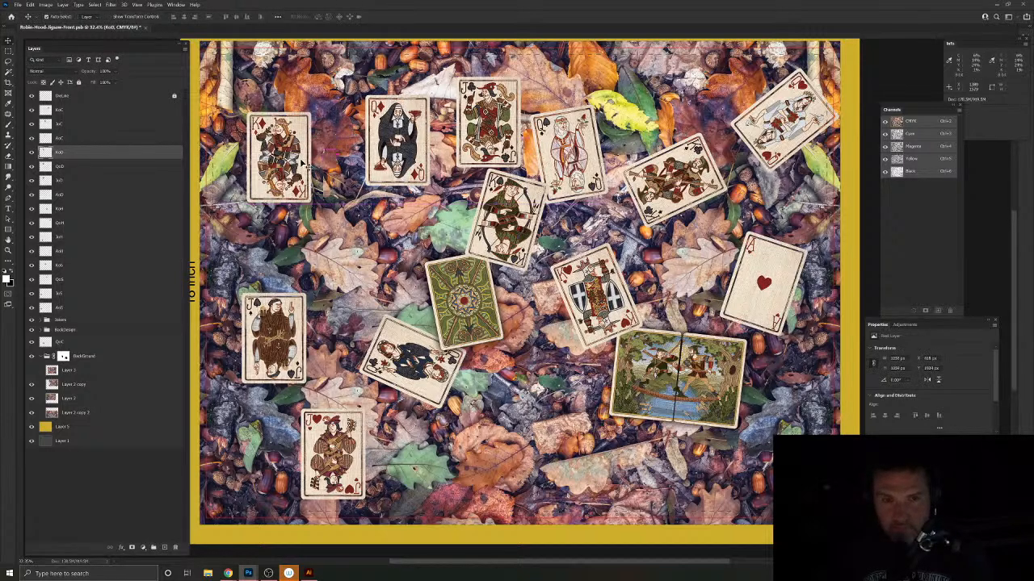
pyautogui.hotkey('ctrl', 't')
pyautogui.moveTo(346, 224); pyautogui.dragTo(361, 206)
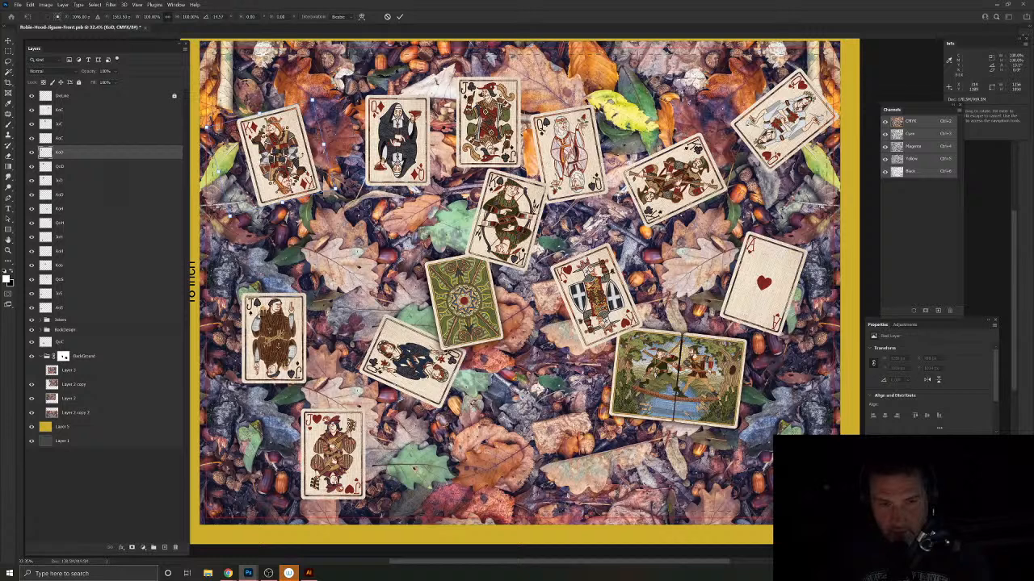
pyautogui.moveTo(302, 159); pyautogui.dragTo(282, 136)
pyautogui.press('Return')
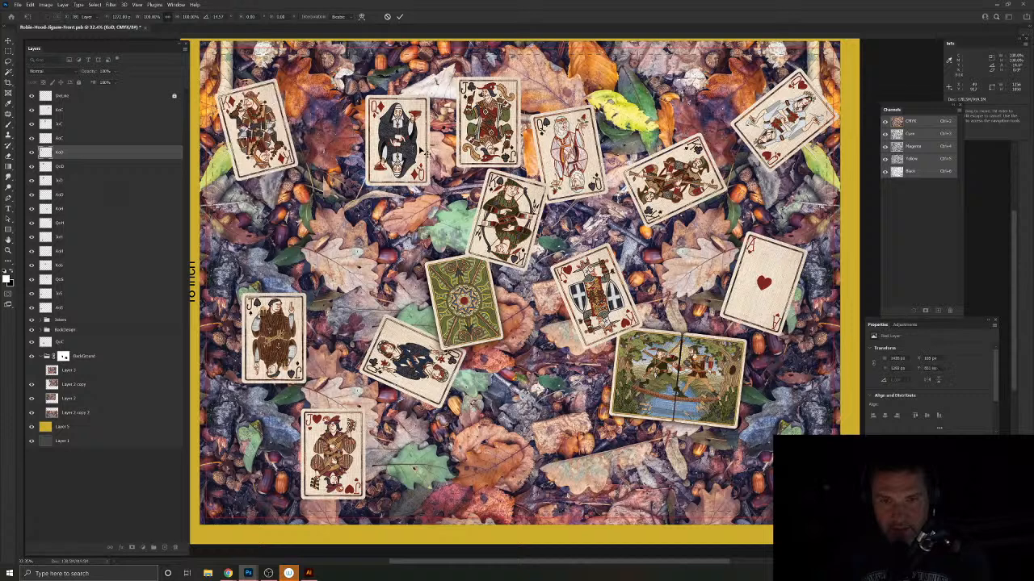
# Step: Move the Queen of Diamonds to the leaves above the Jack of Spades and rotate it steeply clockwise
pyautogui.moveTo(423, 152); pyautogui.dragTo(371, 247)
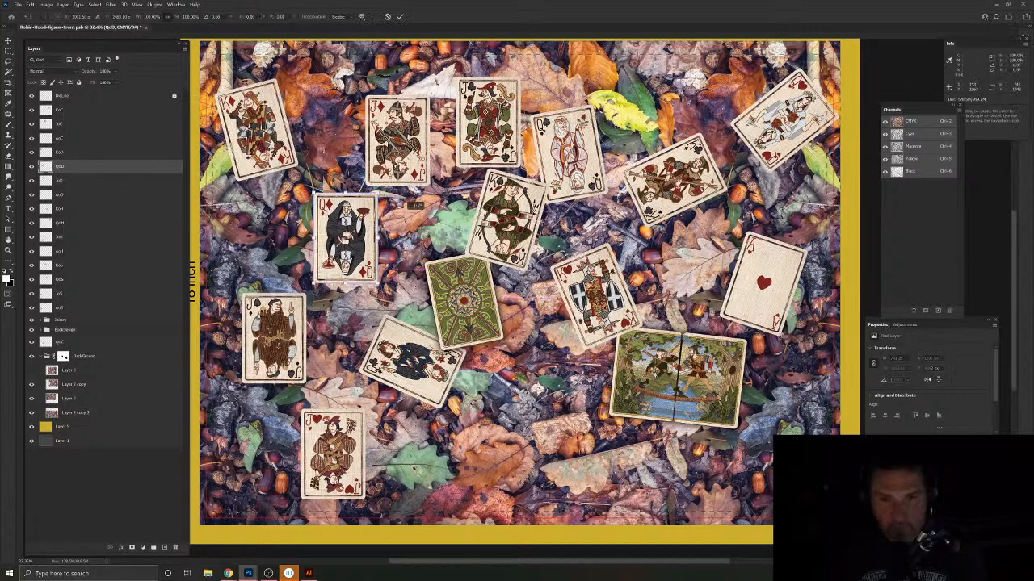
pyautogui.moveTo(397, 213); pyautogui.dragTo(403, 228)
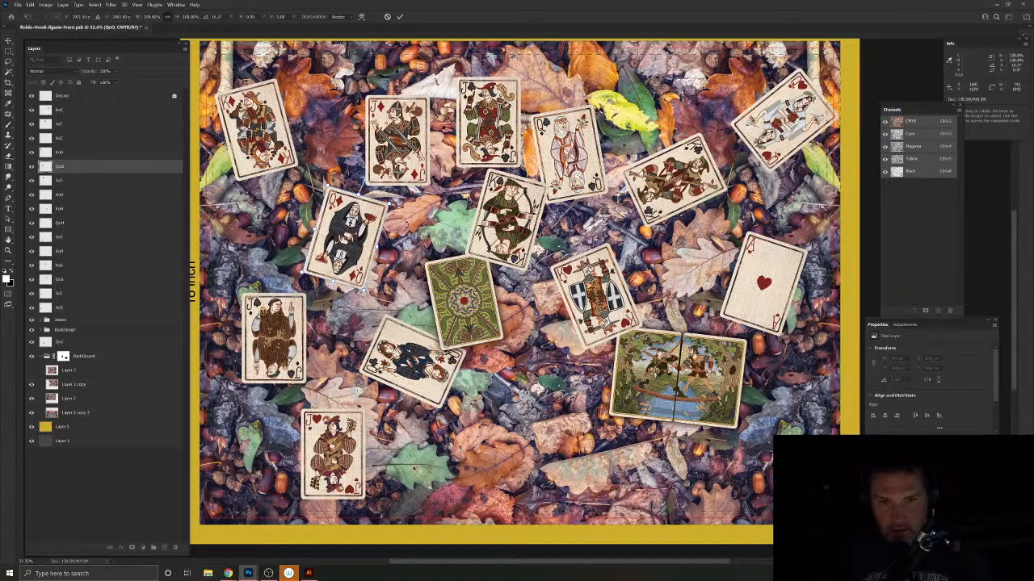
pyautogui.moveTo(406, 289); pyautogui.dragTo(421, 271)
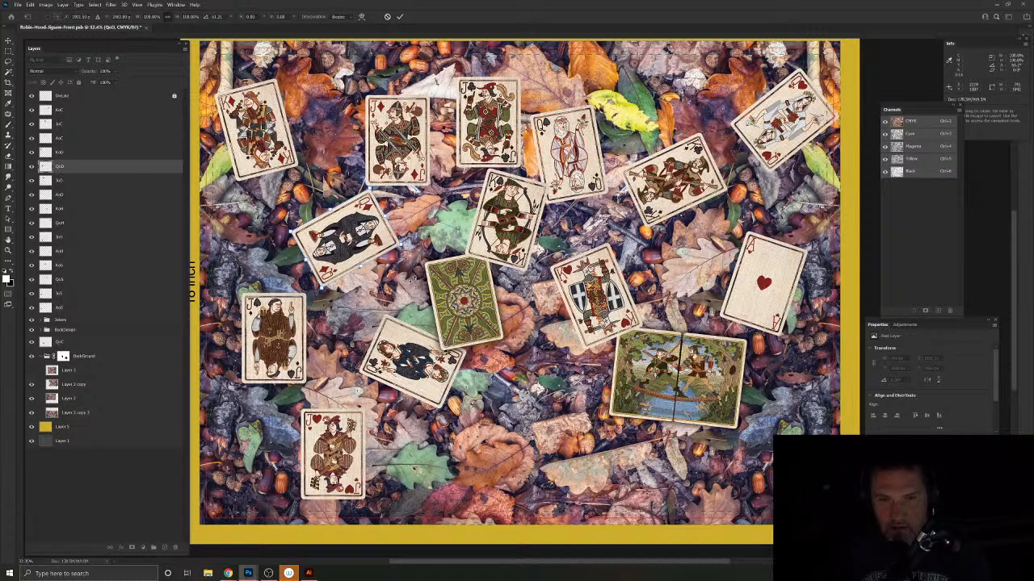
pyautogui.press('Return')
# Step: Place the Jack of Diamonds at the puzzle's upper edge above the King of Clubs, rotated counterclockwise
pyautogui.moveTo(420, 153); pyautogui.dragTo(735, 90)
pyautogui.hotkey('ctrl', 't')
pyautogui.moveTo(664, 110); pyautogui.dragTo(669, 95)
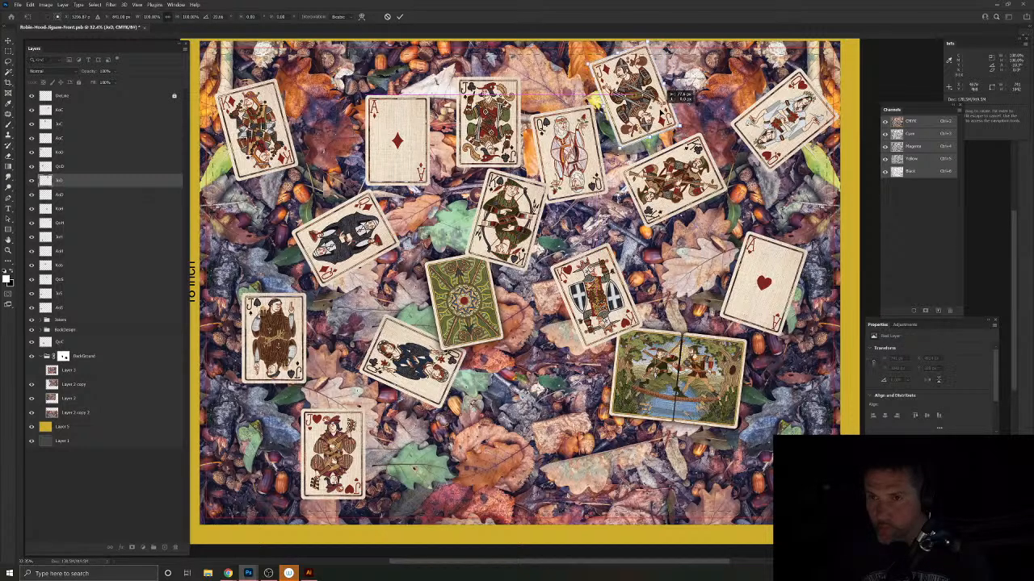
pyautogui.press('Return')
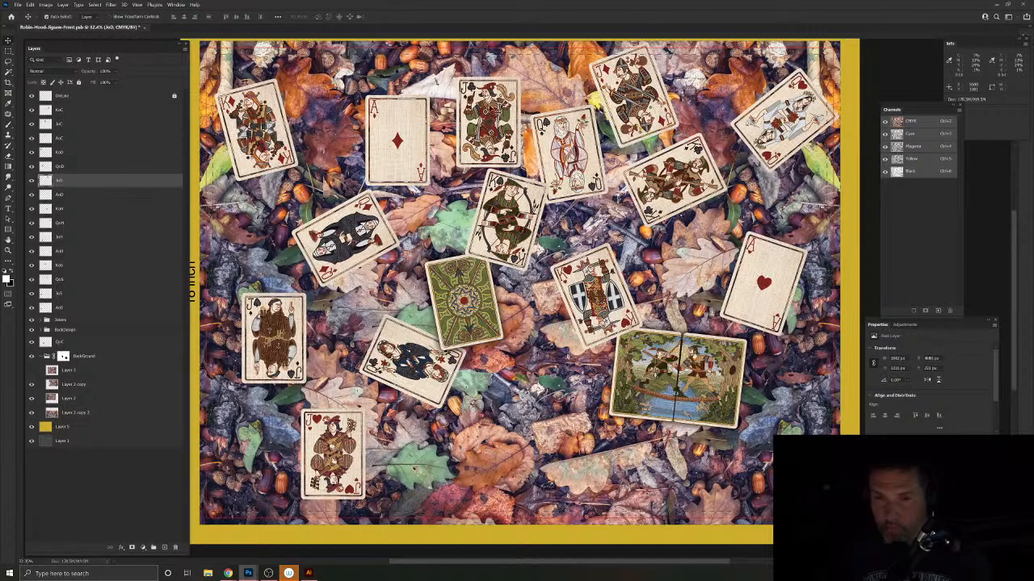
# Step: Move the Jack of Clubs to the lower-right corner of the puzzle beneath the two-card picture and rotate it diagonally
pyautogui.moveTo(510, 92); pyautogui.dragTo(651, 415)
pyautogui.hotkey('ctrl', 't')
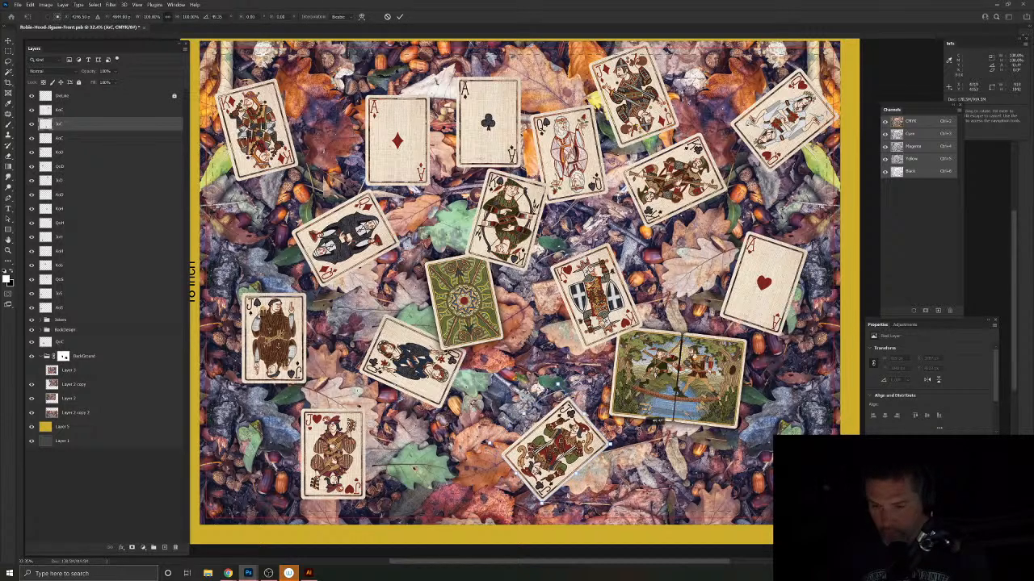
pyautogui.moveTo(714, 449); pyautogui.dragTo(800, 448)
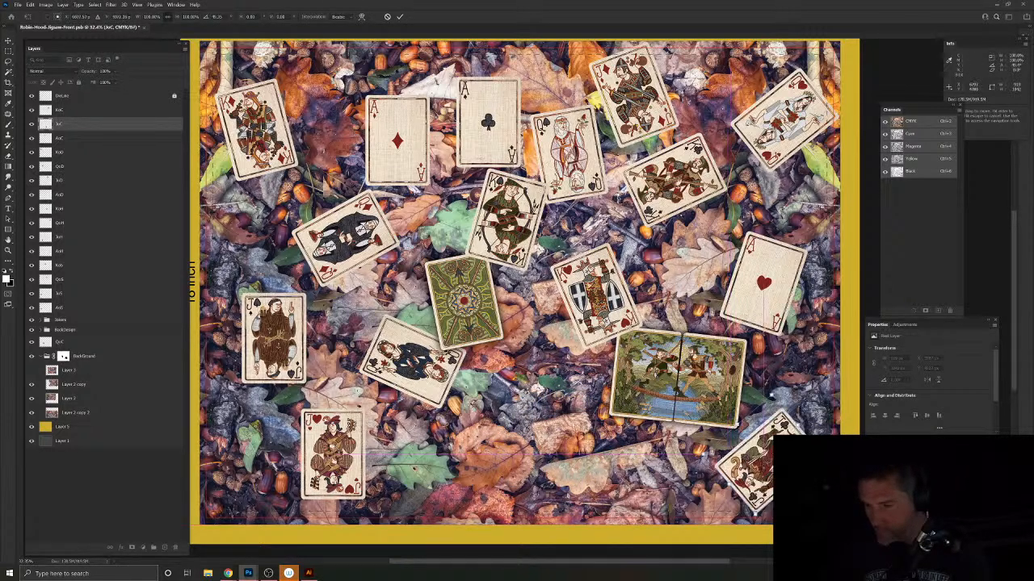
pyautogui.moveTo(774, 396)
pyautogui.mouseDown()
pyautogui.moveTo(762, 410)
pyautogui.moveTo(775, 393)
pyautogui.mouseUp()
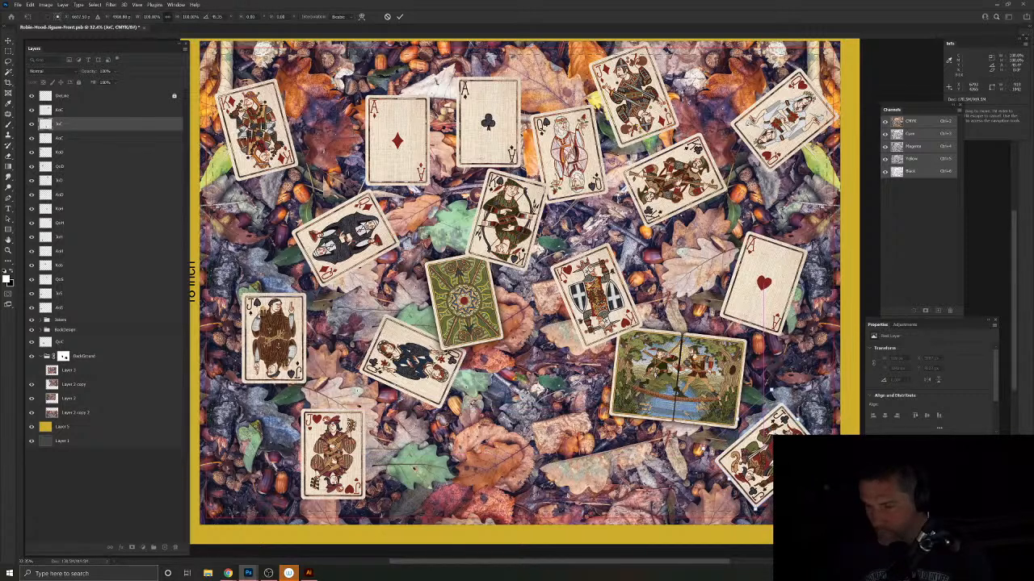
pyautogui.press('Return')
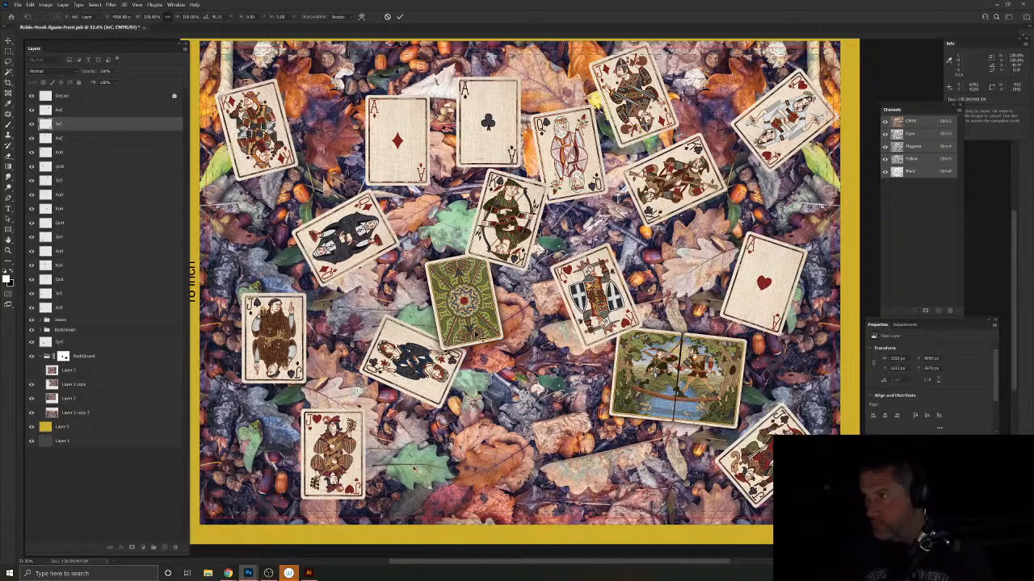
# Step: Place the Jack of Hearts in the lower-left corner of the puzzle, rotated steeply counterclockwise
pyautogui.moveTo(361, 453); pyautogui.dragTo(615, 436)
pyautogui.hotkey('ctrl', 't')
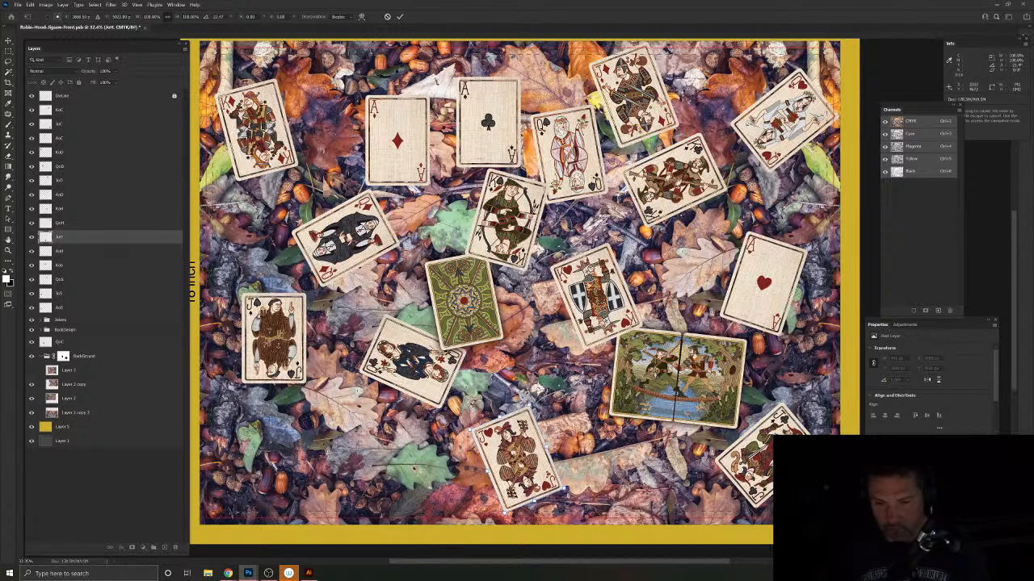
pyautogui.moveTo(557, 459); pyautogui.dragTo(294, 458)
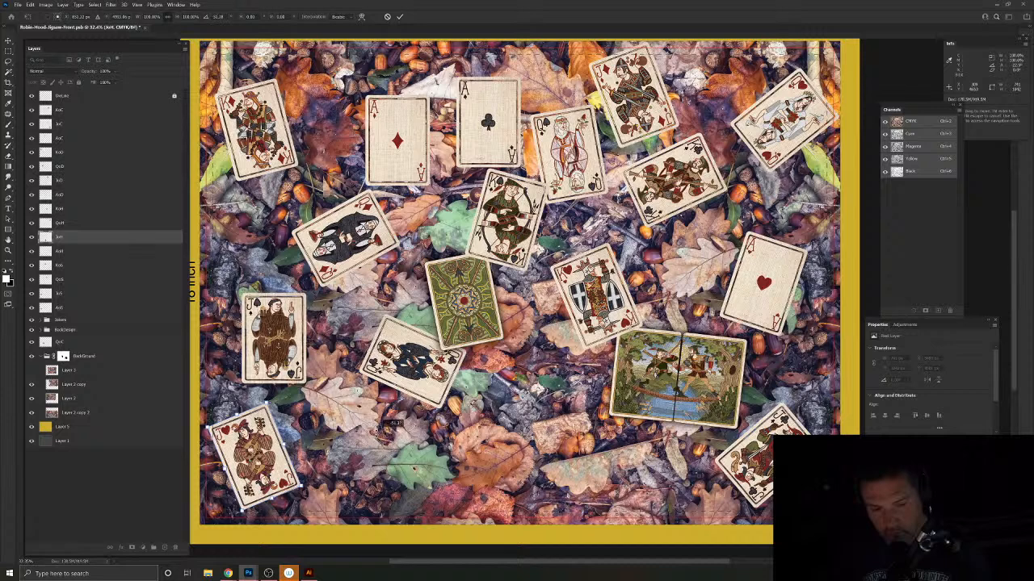
pyautogui.moveTo(388, 428); pyautogui.dragTo(389, 429)
pyautogui.moveTo(251, 455); pyautogui.dragTo(263, 456)
pyautogui.press('Return')
# Step: Move the Jack of Spades to the leaves beside the left end of the two-card picture and tilt it clockwise
pyautogui.moveTo(295, 307); pyautogui.dragTo(448, 425)
pyautogui.moveTo(389, 442); pyautogui.dragTo(587, 408)
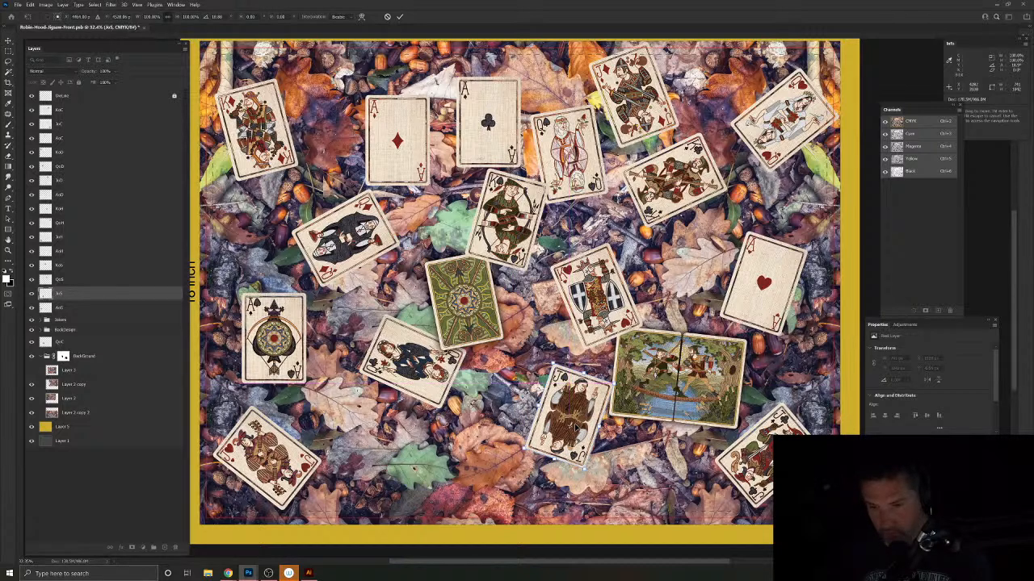
pyautogui.press('Return')
# Step: Place the Ace of Spades near the puzzle's lower edge beside the Jack of Hearts, tilted counterclockwise
pyautogui.moveTo(295, 311); pyautogui.dragTo(442, 421)
pyautogui.hotkey('ctrl', 't')
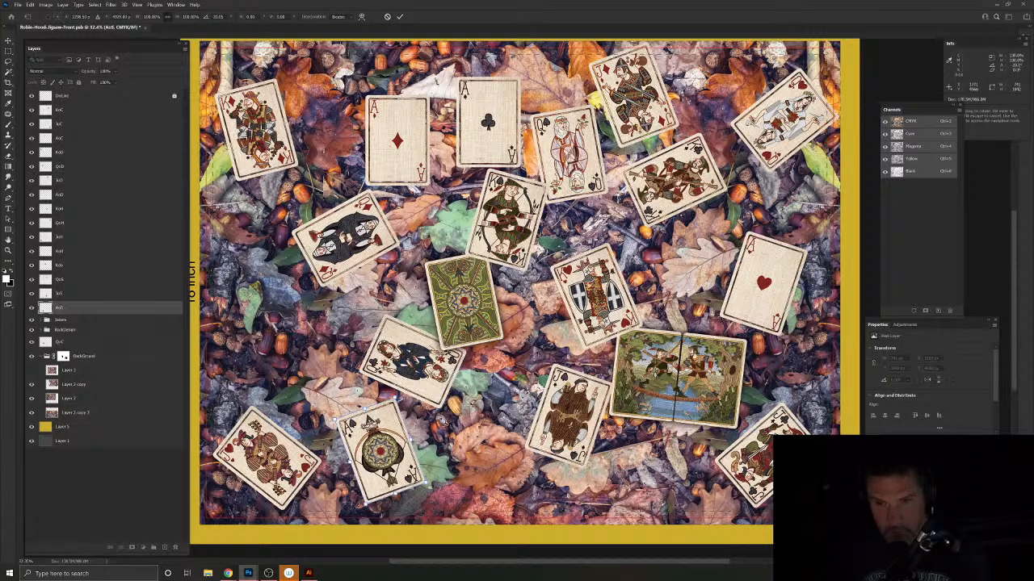
pyautogui.press('Return')
# Step: Move the Ace of Diamonds to the spot partly under the King of Clubs, above the Ace of Hearts, tilted clockwise
pyautogui.moveTo(416, 147); pyautogui.dragTo(292, 315)
pyautogui.hotkey('ctrl', 't')
pyautogui.moveTo(354, 307); pyautogui.dragTo(707, 212)
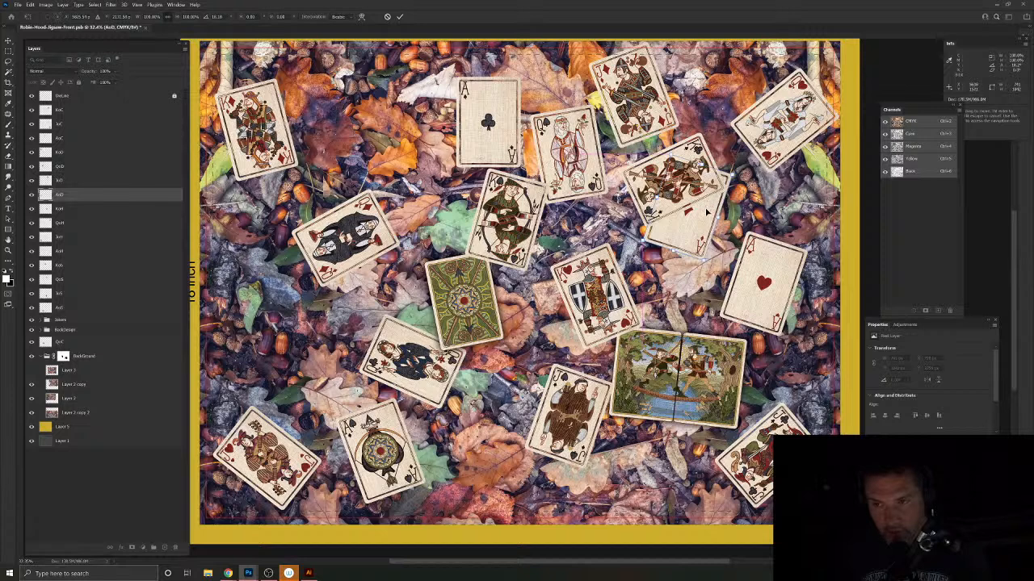
pyautogui.hotkey('ctrl', 'z')
pyautogui.hotkey('ctrl', 'shift', 'z')
# Step: Move the King of Clubs to the puzzle's left side above the Jack of Hearts and tilt it counterclockwise
pyautogui.moveTo(691, 151); pyautogui.dragTo(305, 311)
pyautogui.hotkey('ctrl', 't')
pyautogui.moveTo(352, 383); pyautogui.dragTo(316, 321)
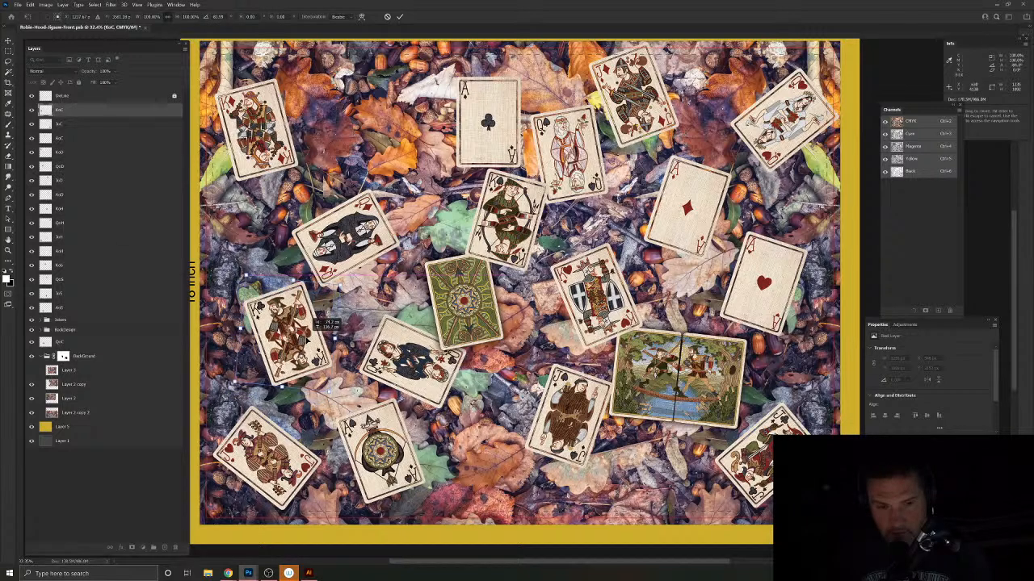
pyautogui.press('Return')
# Step: Place the Ace of Clubs at the puzzle's upper edge beside the King of Diamonds, tilted clockwise
pyautogui.moveTo(508, 142); pyautogui.dragTo(465, 101)
pyautogui.hotkey('ctrl', 't')
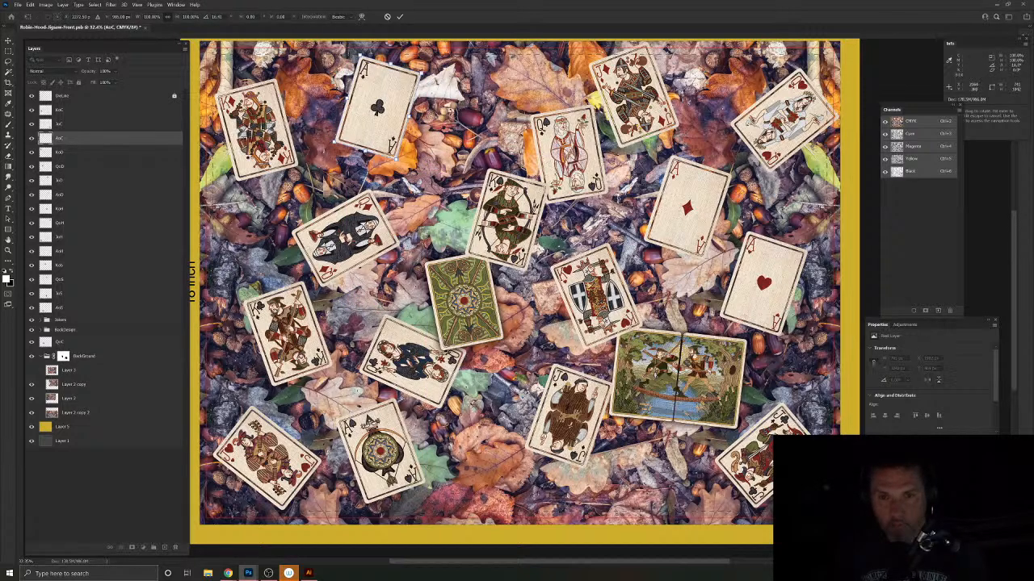
pyautogui.press('Return')
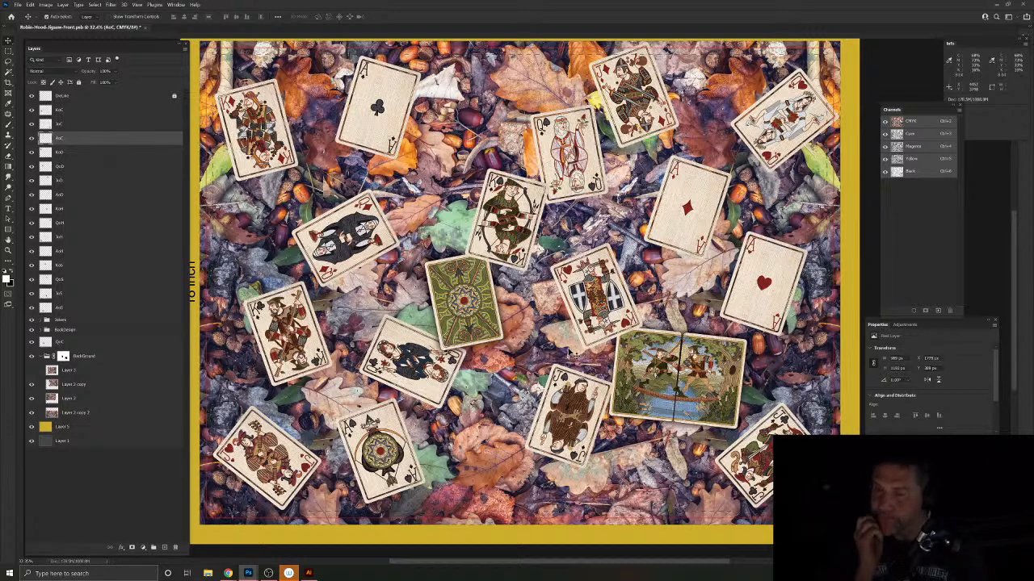
# Step: Rotate the Ace of Hearts to a nearly sideways angle in its place above the two-card picture, and save the file
pyautogui.click(748, 270)
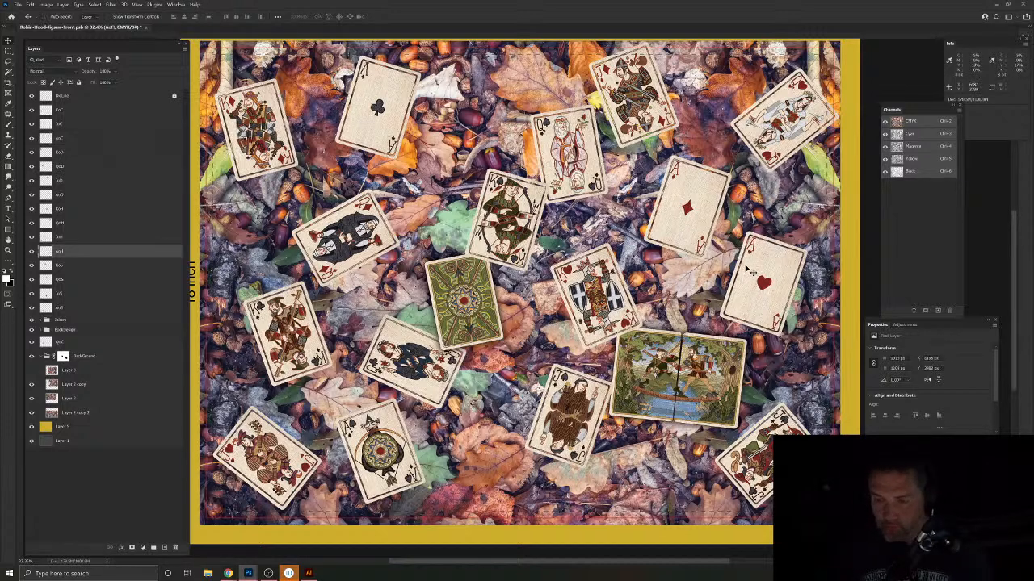
pyautogui.hotkey('ctrl', 't')
pyautogui.moveTo(872, 317); pyautogui.dragTo(882, 280)
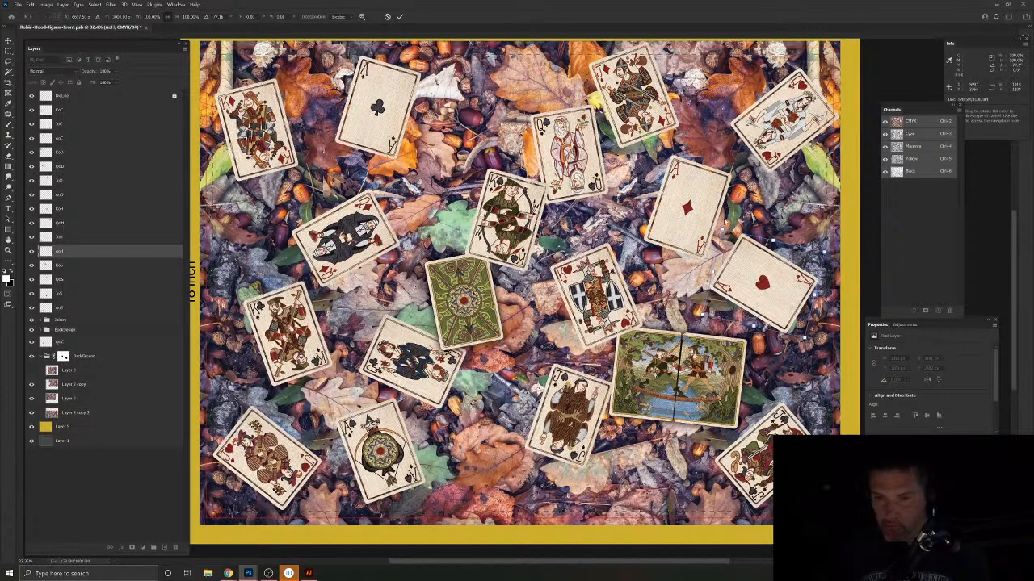
pyautogui.press('Return')
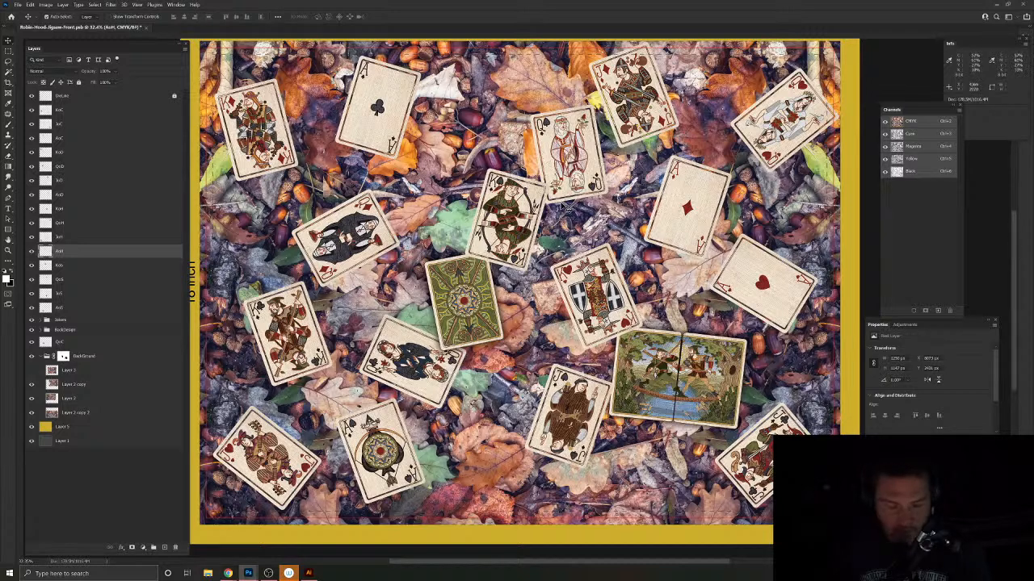
pyautogui.press('ctrl')
pyautogui.hotkey('ctrl', 's')
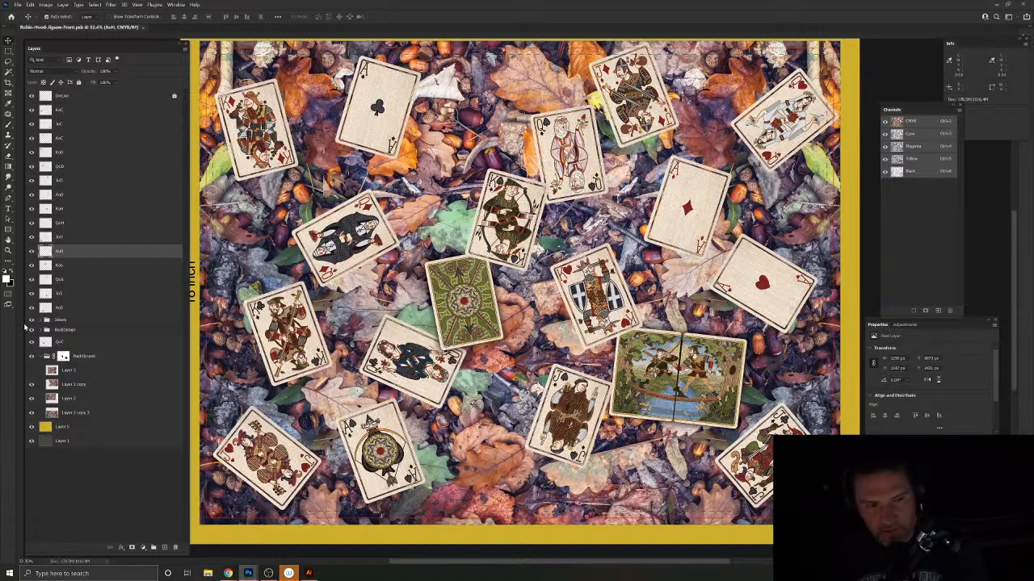
# Step: Hide the Jokers and BackDesign groups, and nudge the Jack of Spades slightly up and away from the two-card picture's cutout
pyautogui.click(33, 321)
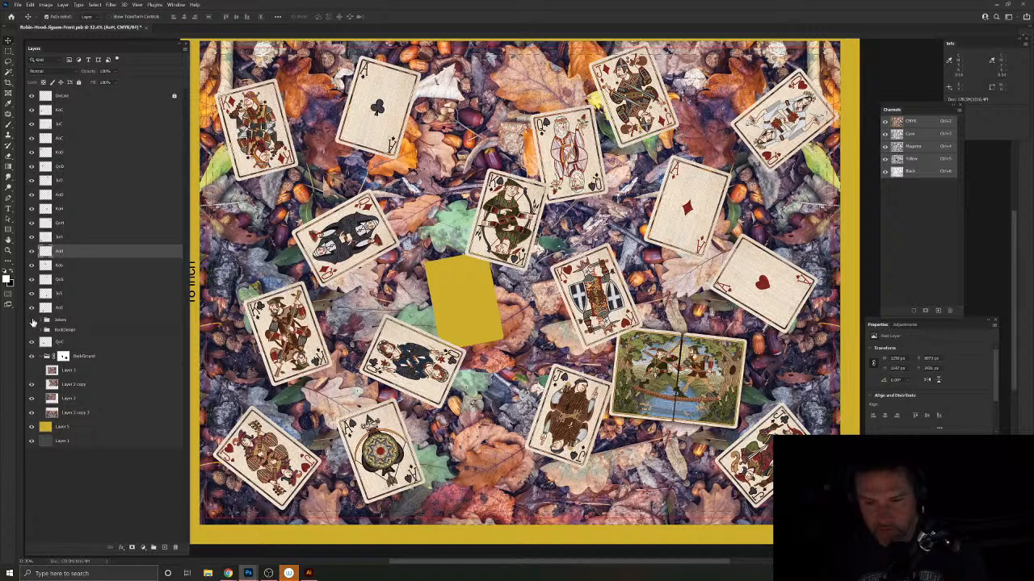
pyautogui.click(33, 320)
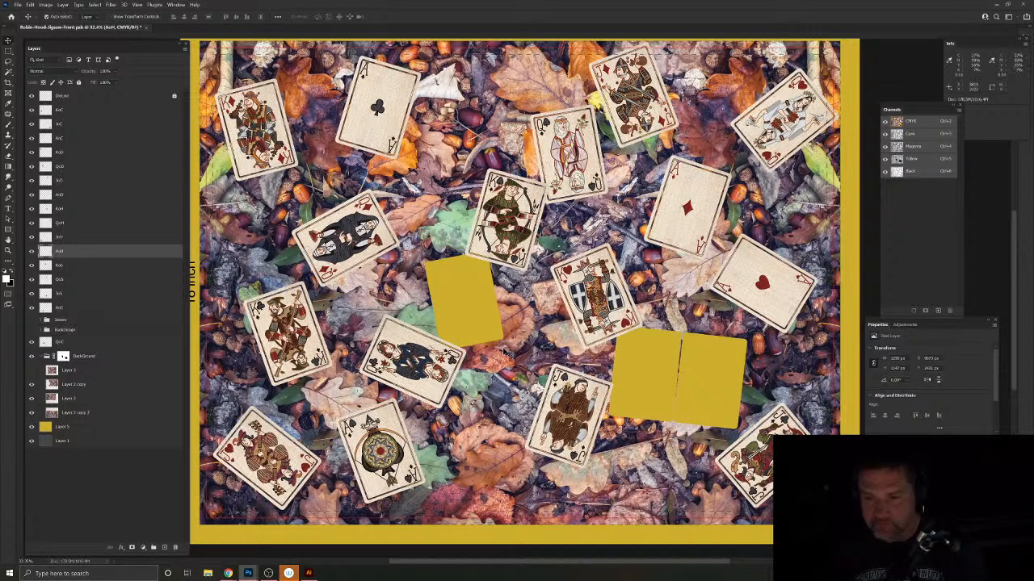
pyautogui.moveTo(599, 394); pyautogui.dragTo(595, 391)
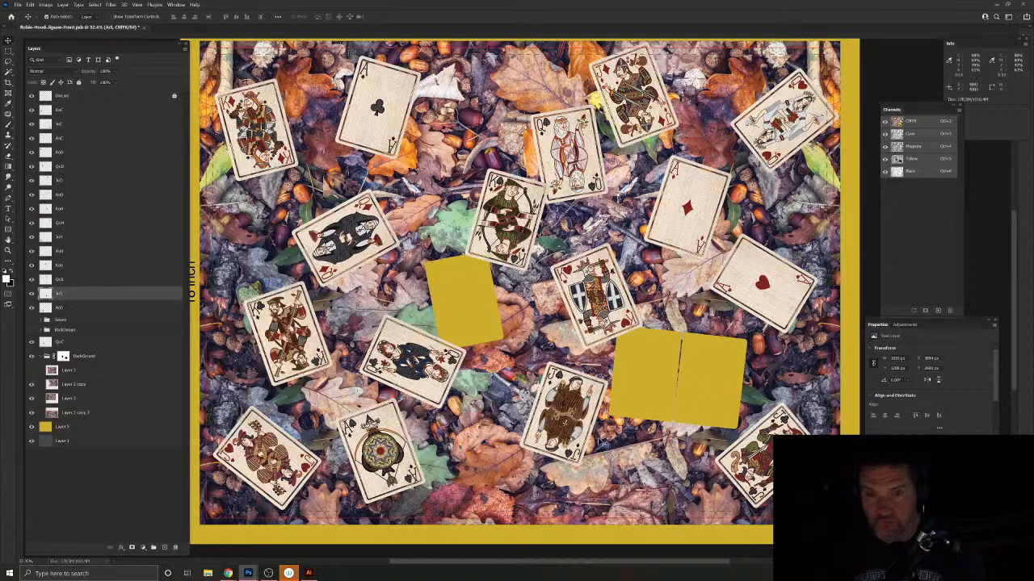
# Step: Check the King of Diamonds layer for stray pixels around the card by selecting its empty area with the Magic Wand
pyautogui.click(235, 94)
pyautogui.moveTo(235, 94); pyautogui.dragTo(547, 279)
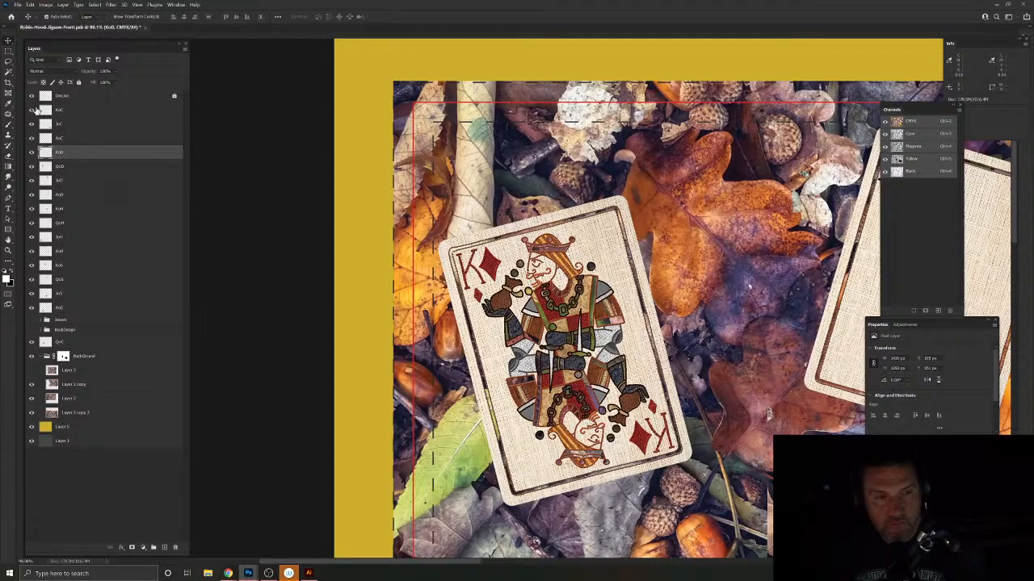
pyautogui.click(13, 72)
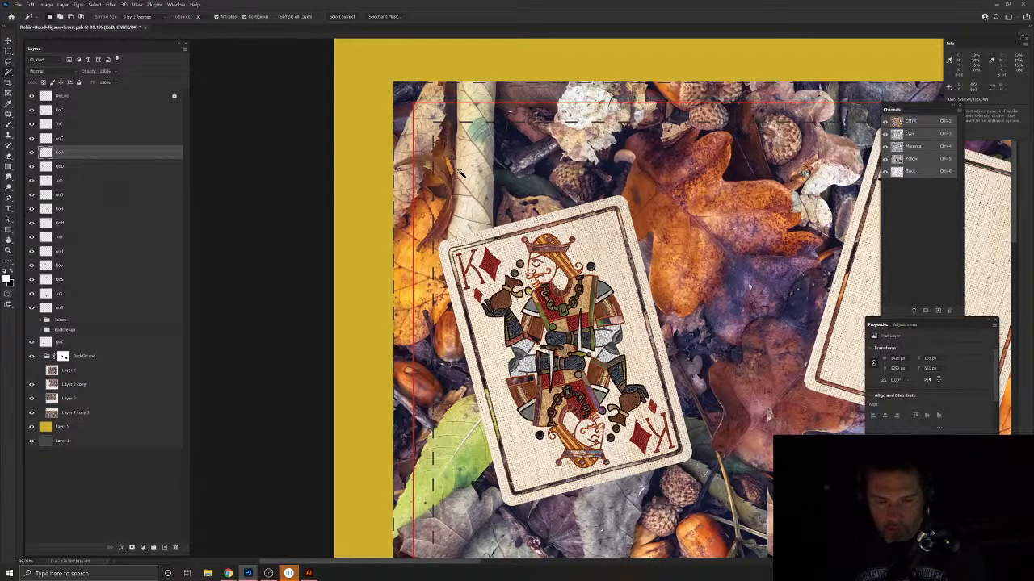
pyautogui.click(462, 176)
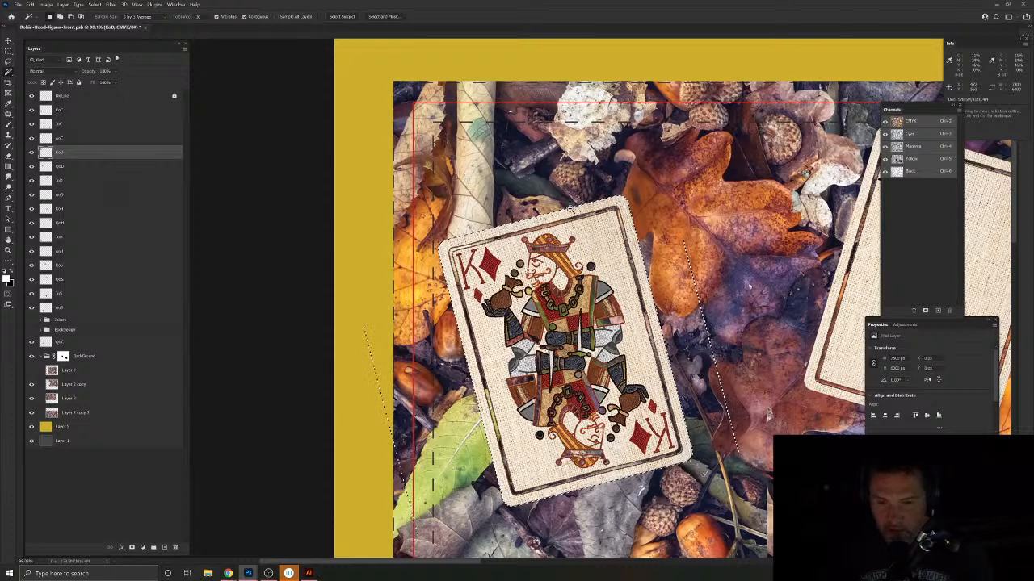
pyautogui.scroll(-2, 569, 218)
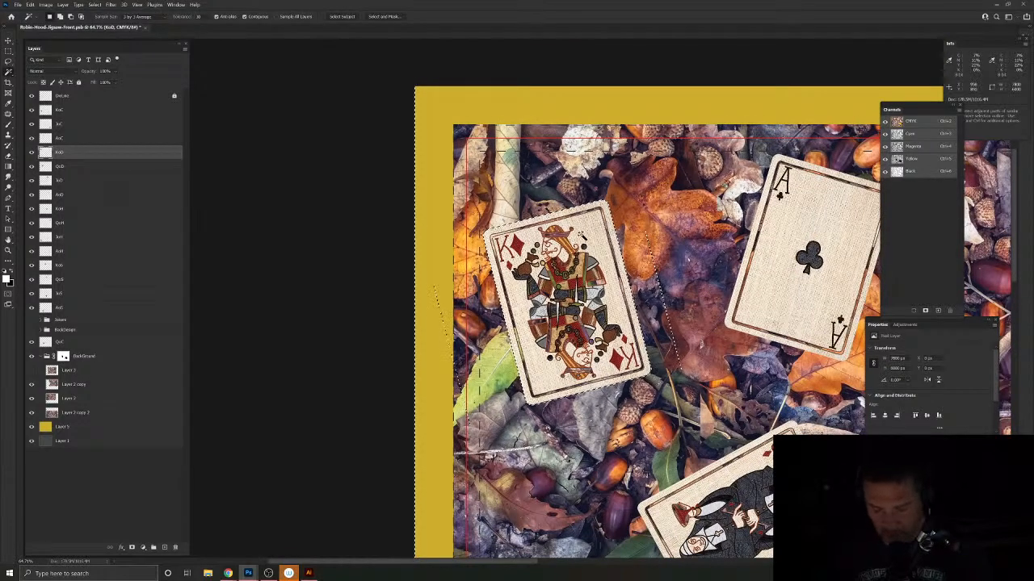
# Step: Lasso around the King of Diamonds, copy the card to its own layer without the stray edges, and replace the original layer with it as KoD
pyautogui.press('l')
pyautogui.hotkey('ctrl', 'd')
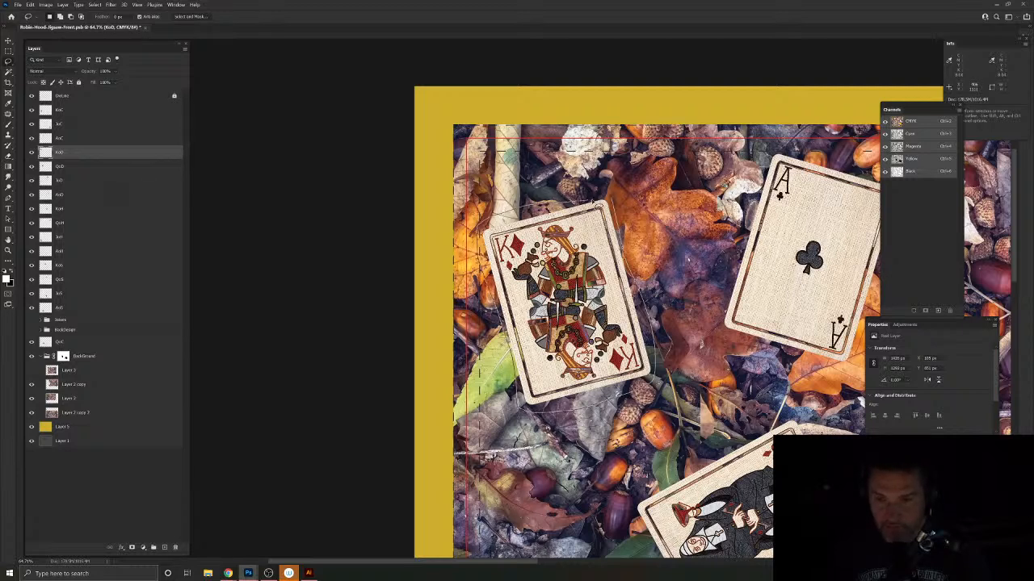
pyautogui.moveTo(613, 199); pyautogui.dragTo(613, 202)
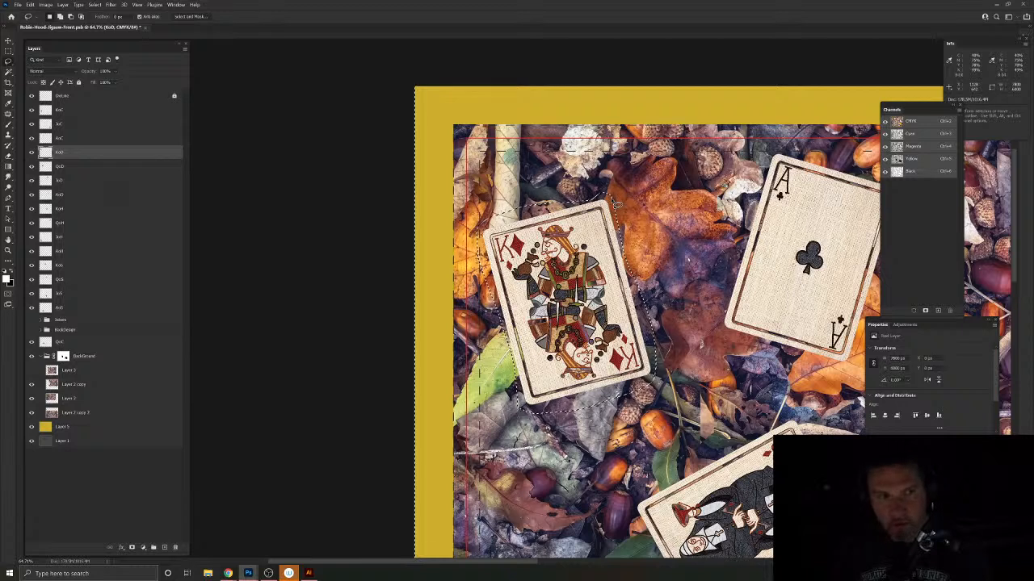
pyautogui.hotkey('ctrl', 'shift', 'i')
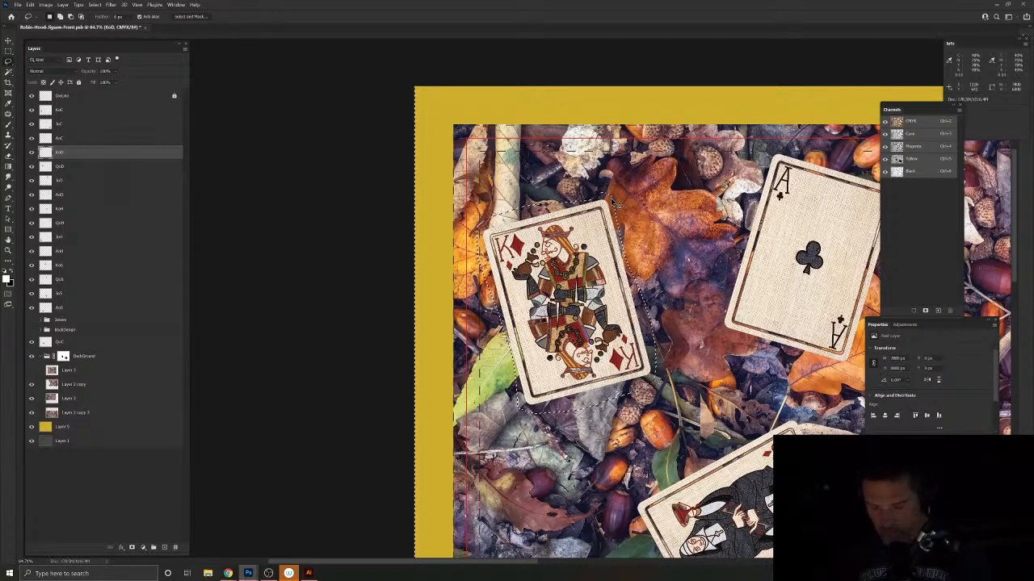
pyautogui.hotkey('ctrl', 'shift', 'i')
pyautogui.hotkey('ctrl', 'j')
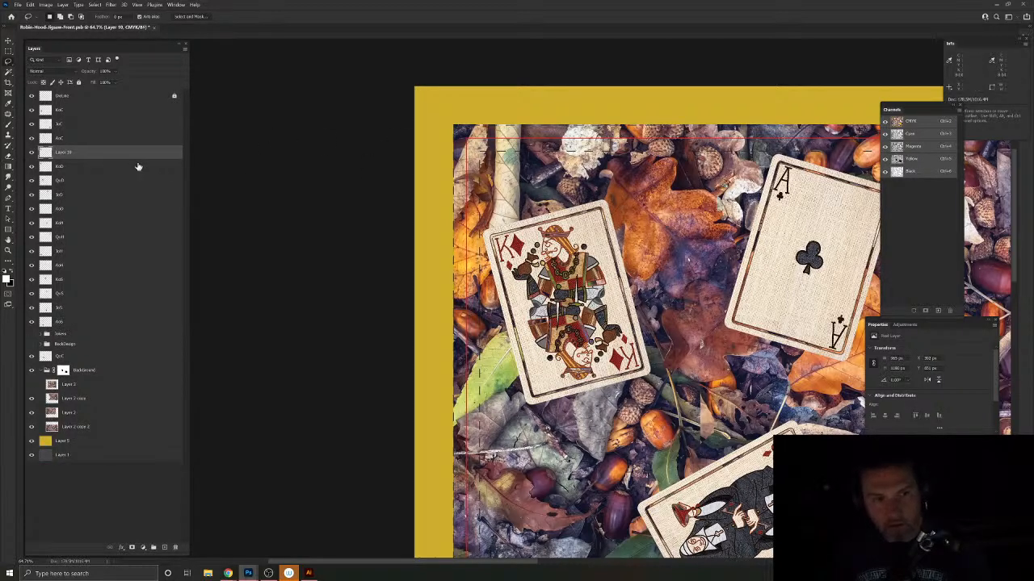
pyautogui.moveTo(194, 547); pyautogui.dragTo(176, 547)
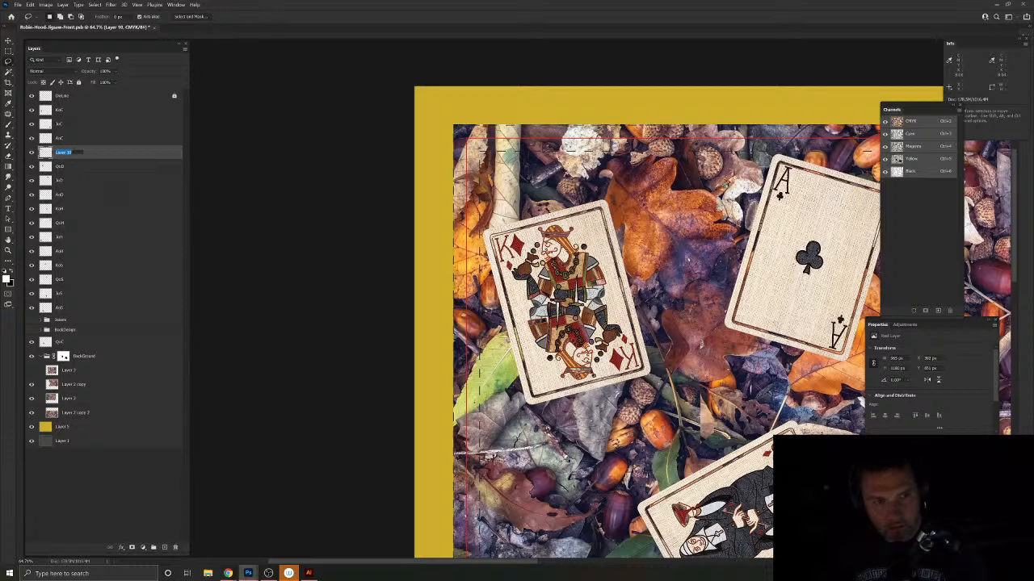
pyautogui.write('KoD')
pyautogui.press('Return')
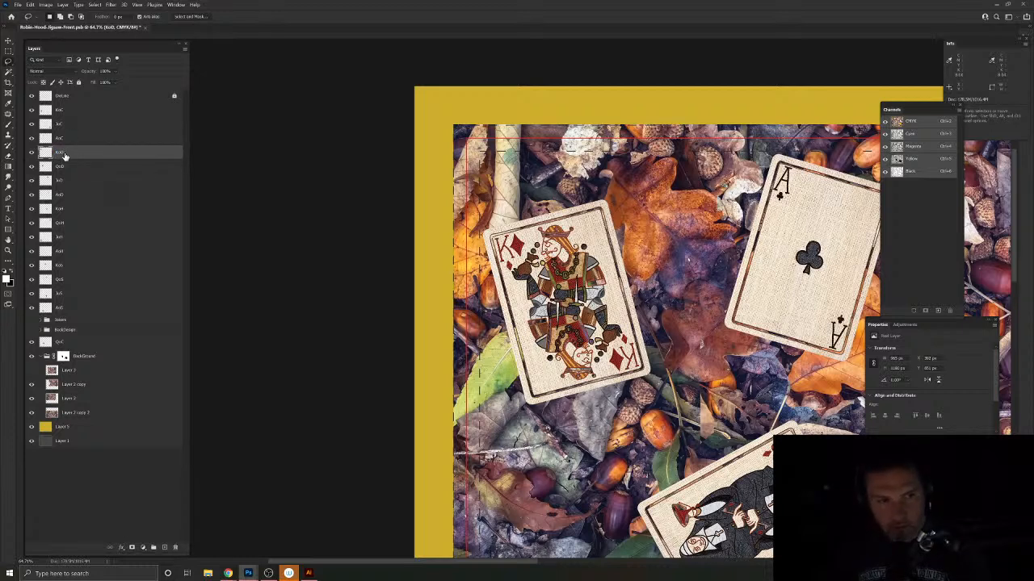
# Step: Select the King of Diamonds' exact shape by inverting a Magic Wand selection, and add a new layer above KoD
pyautogui.click(12, 69)
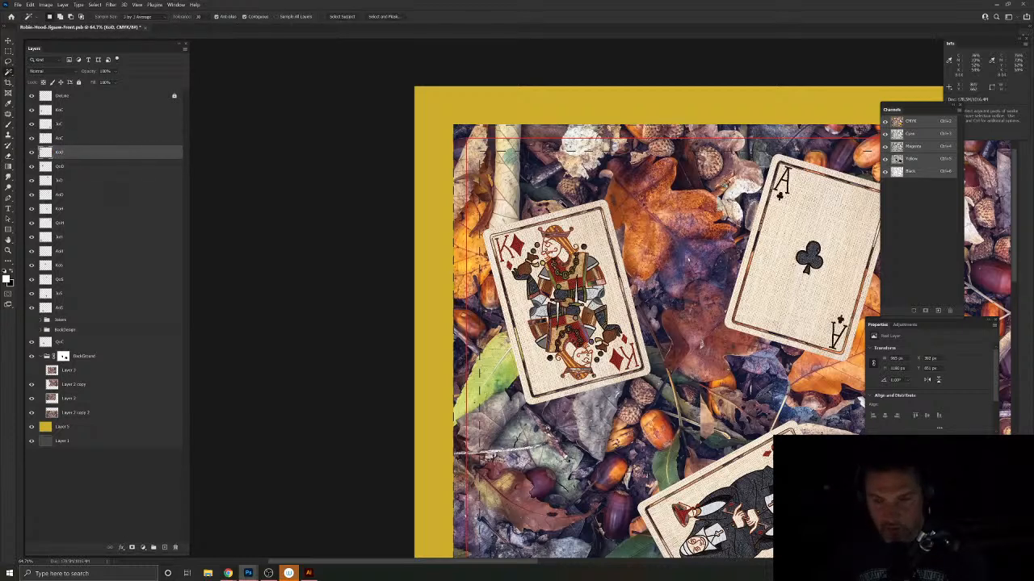
pyautogui.click(563, 204)
pyautogui.hotkey('ctrl', 'shift', 'i')
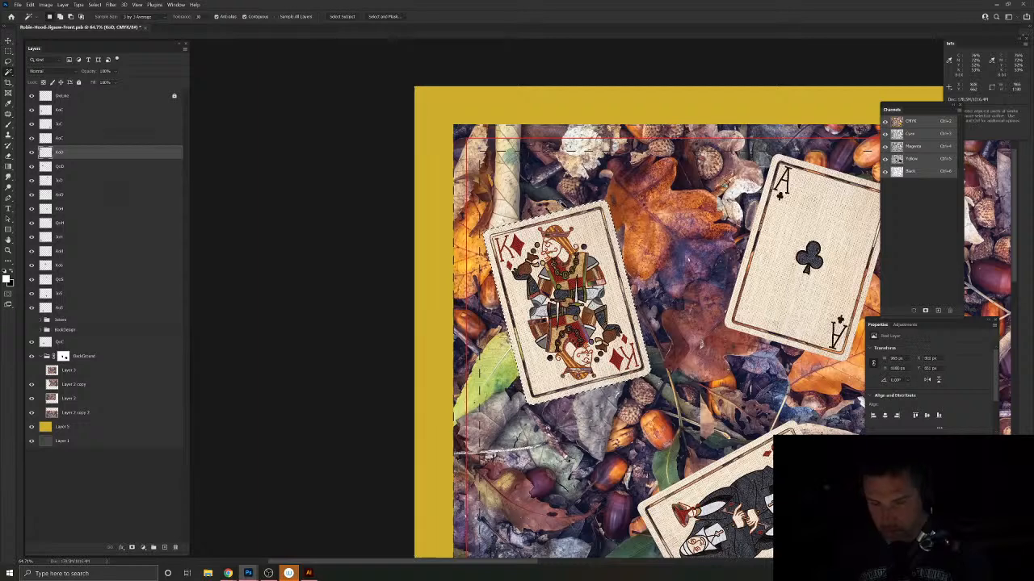
pyautogui.moveTo(657, 232); pyautogui.dragTo(569, 204)
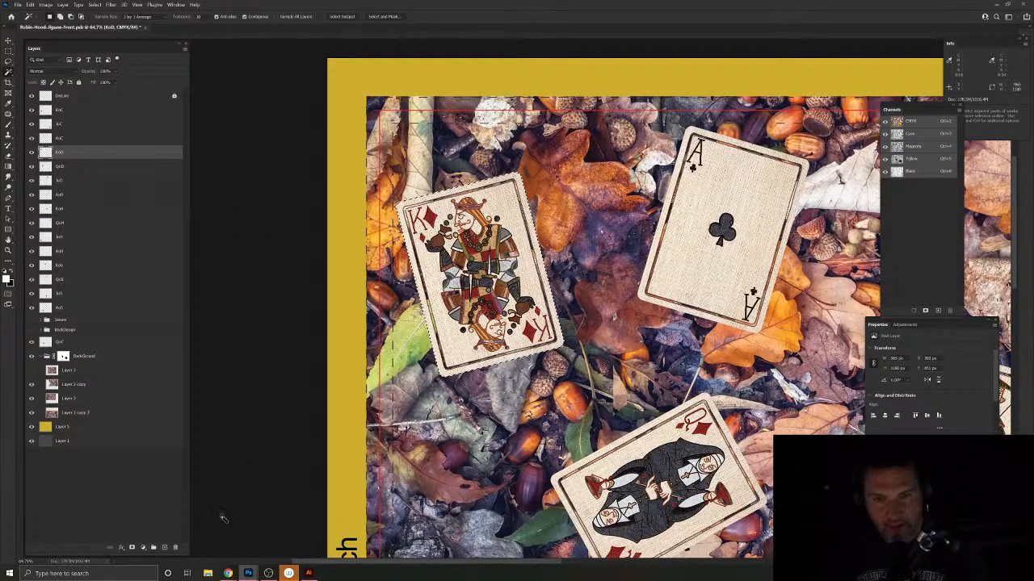
pyautogui.hotkey('ctrl', 'j')
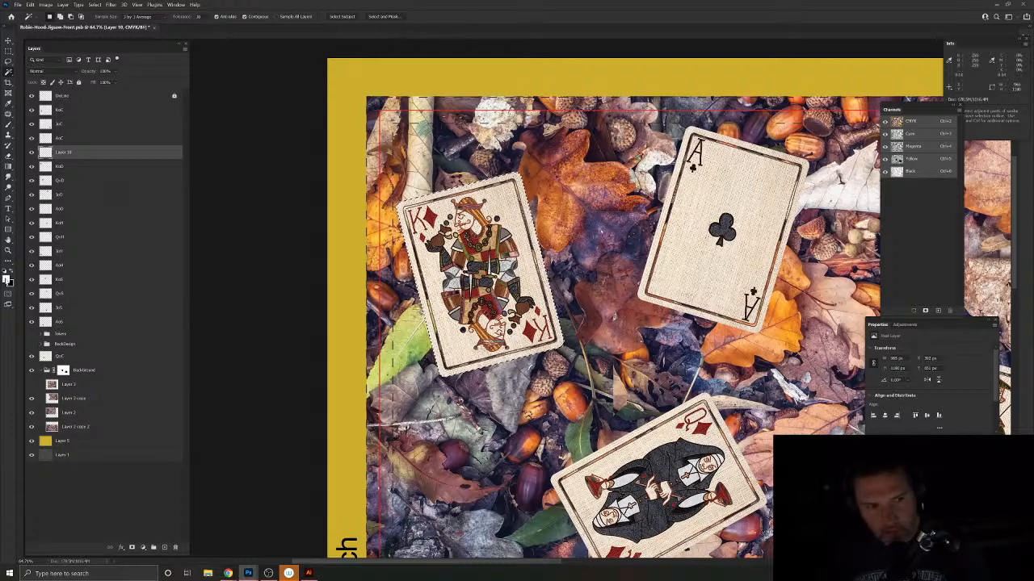
# Step: Set the foreground color to purple with hue 284, fill the King of Diamonds' selected shape on the new layer, and deselect
pyautogui.click(6, 277)
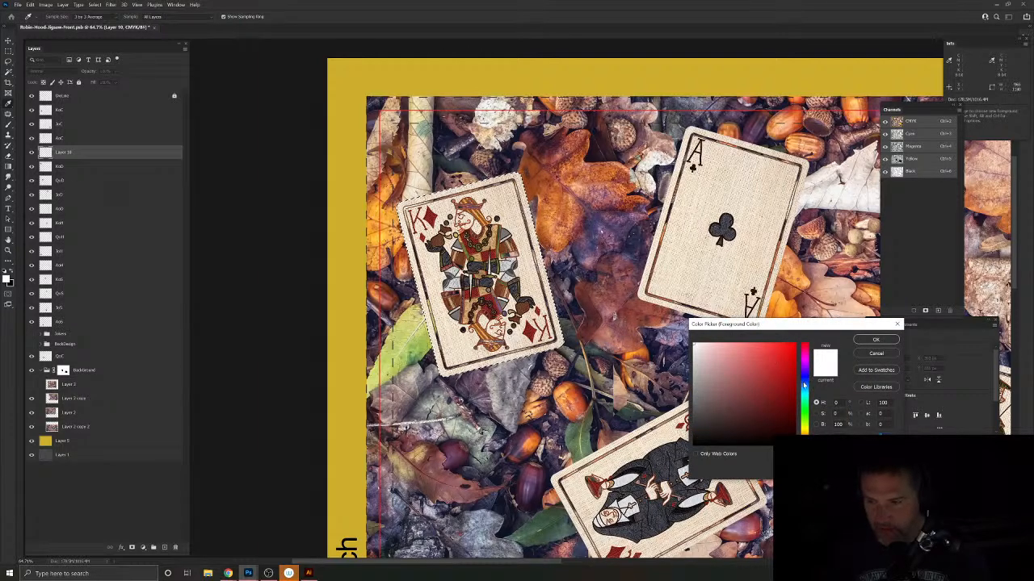
pyautogui.moveTo(804, 386); pyautogui.dragTo(804, 361)
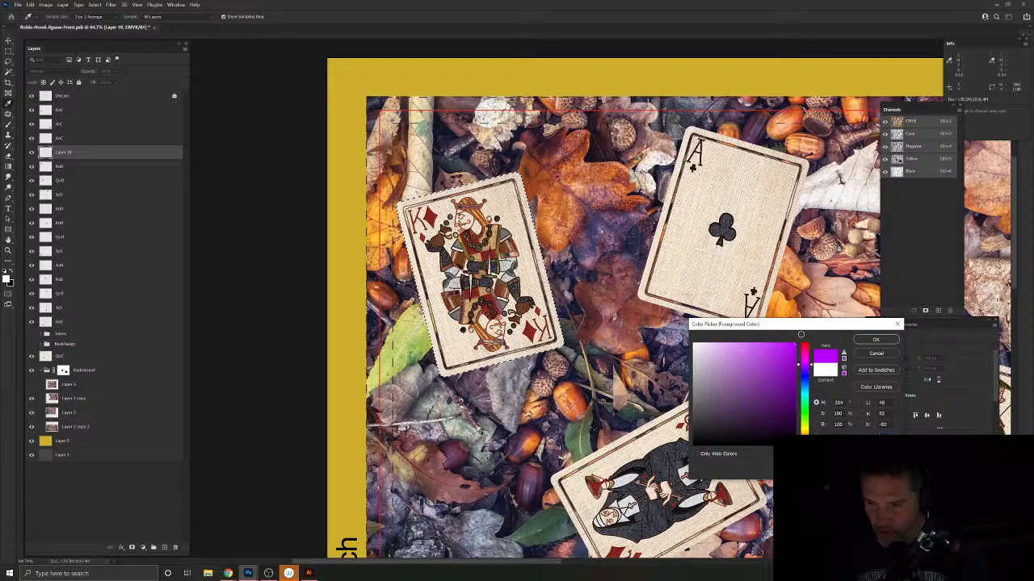
pyautogui.click(875, 339)
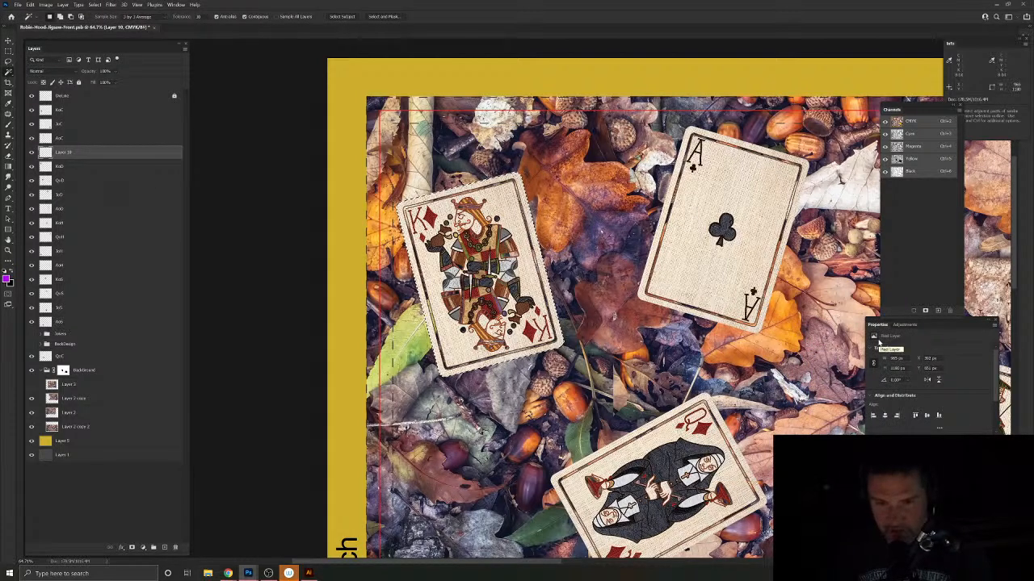
pyautogui.hotkey('alt', 'BackSpace')
pyautogui.hotkey('ctrl', 'd')
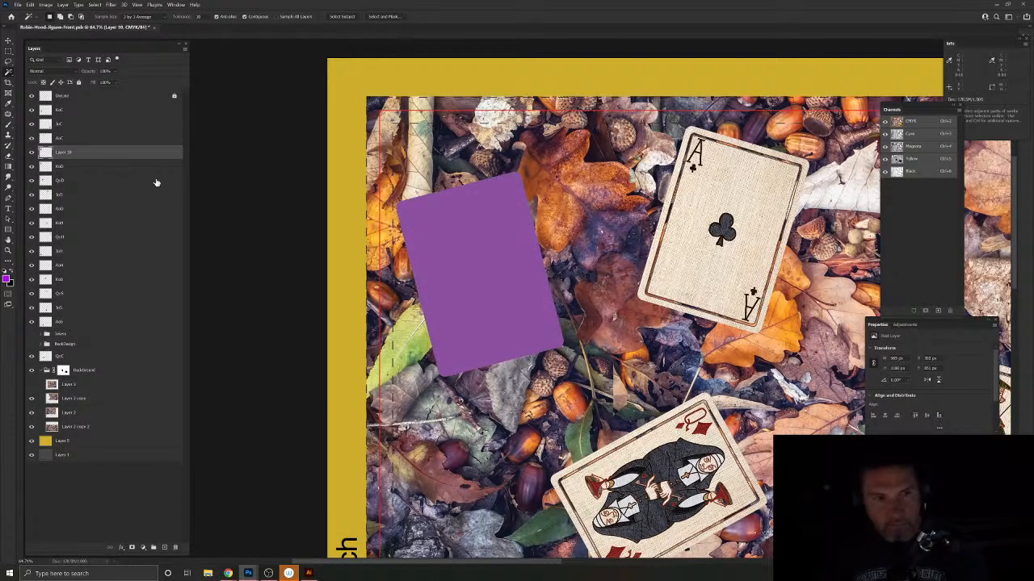
# Step: Place the purple card shape beneath the King of Diamonds layer, group the two layers, and name the group KoD
pyautogui.moveTo(115, 167); pyautogui.dragTo(71, 159)
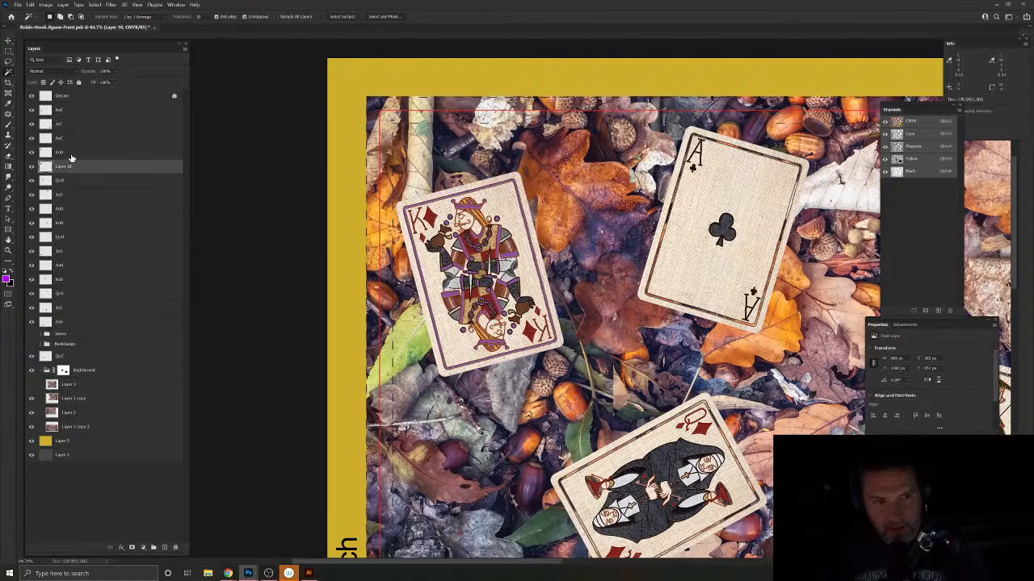
pyautogui.keyDown('shift'); pyautogui.click(73, 168); pyautogui.keyUp('shift')
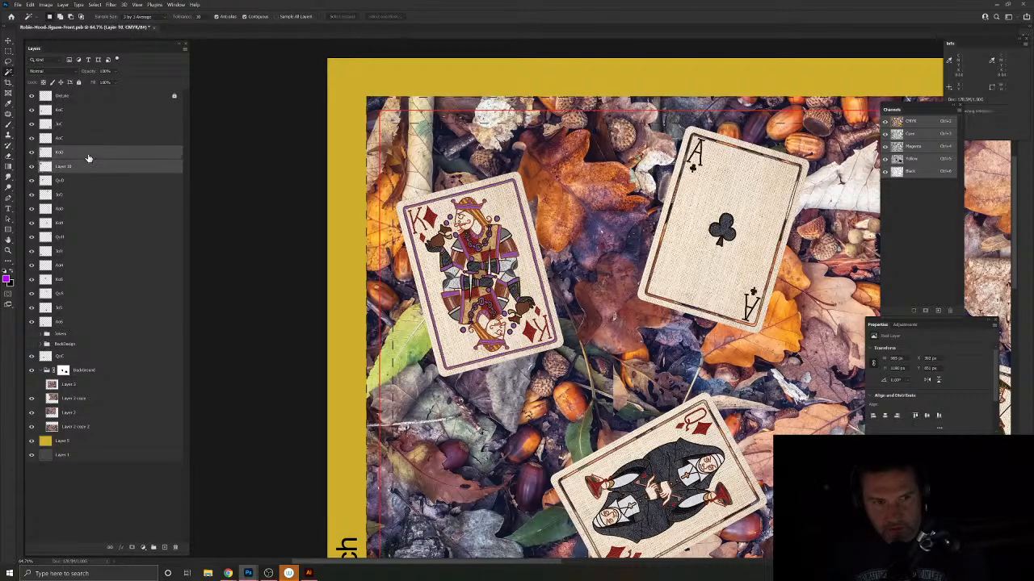
pyautogui.hotkey('ctrl', 'g')
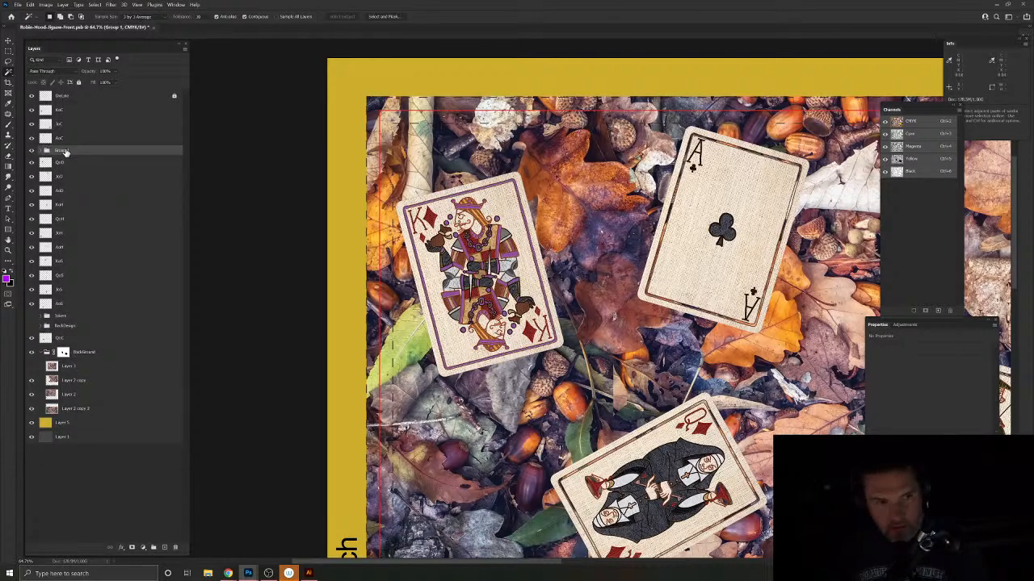
pyautogui.write('DoD')
pyautogui.press('Return')
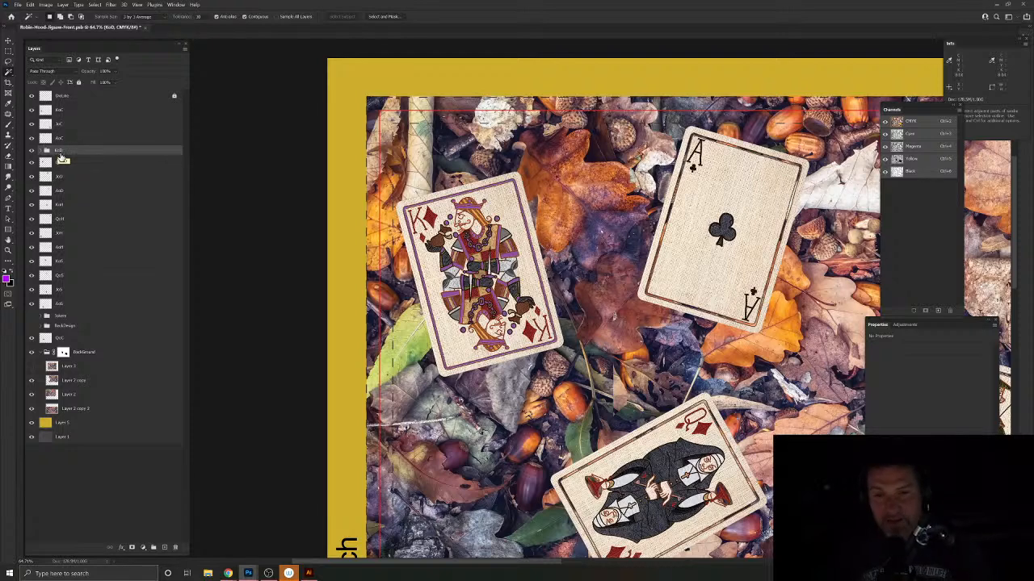
# Step: Select the Ace of Clubs' exact shape with the Magic Wand and fill it with the purple foreground color on a new layer
pyautogui.moveTo(629, 273); pyautogui.dragTo(472, 280)
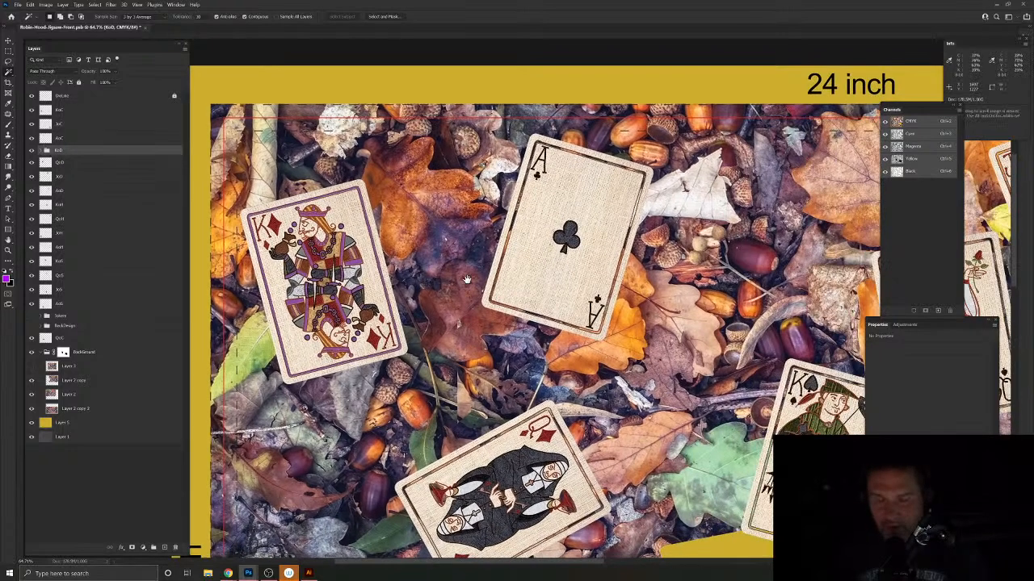
pyautogui.press('v')
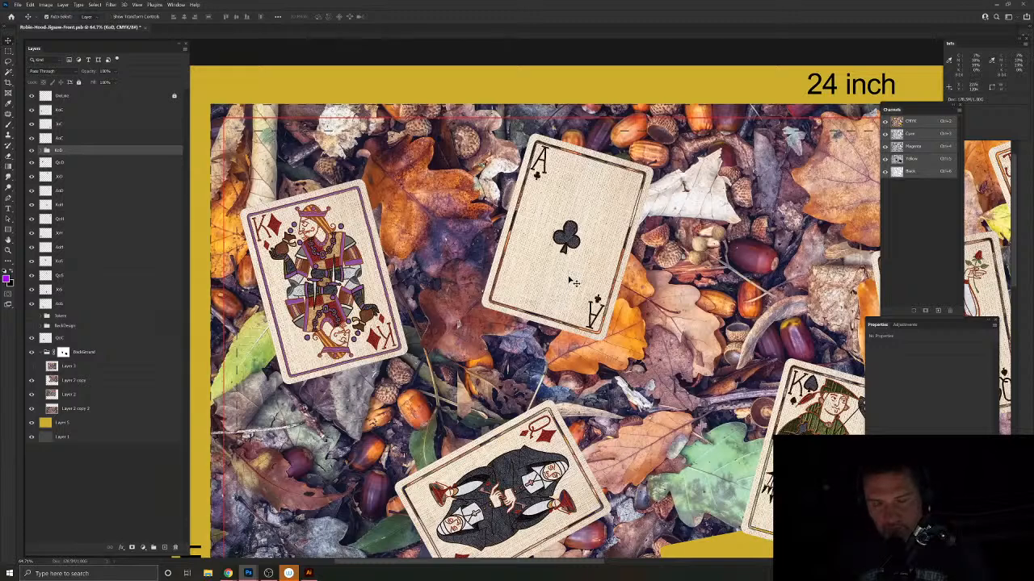
pyautogui.click(569, 281)
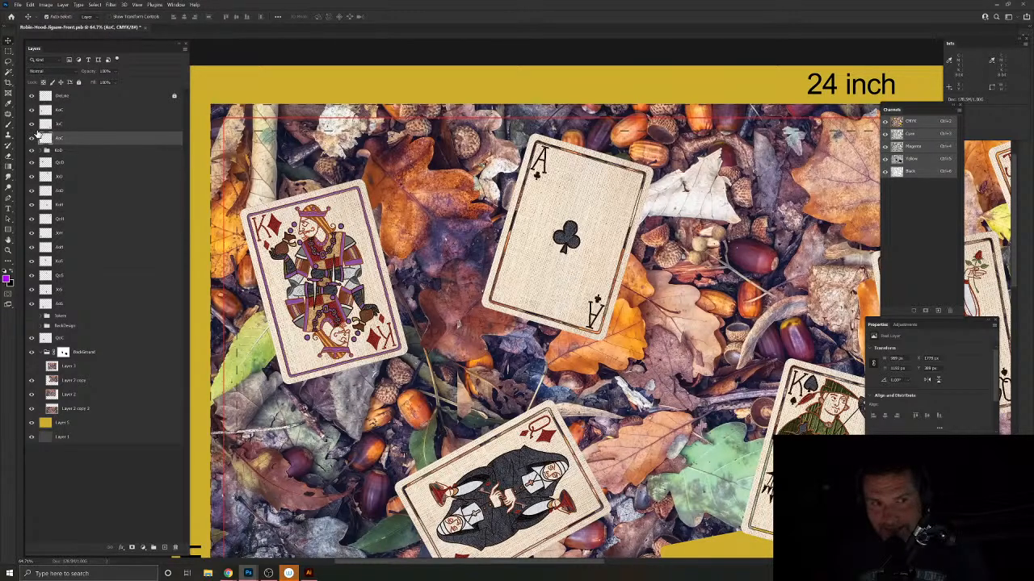
pyautogui.click(6, 72)
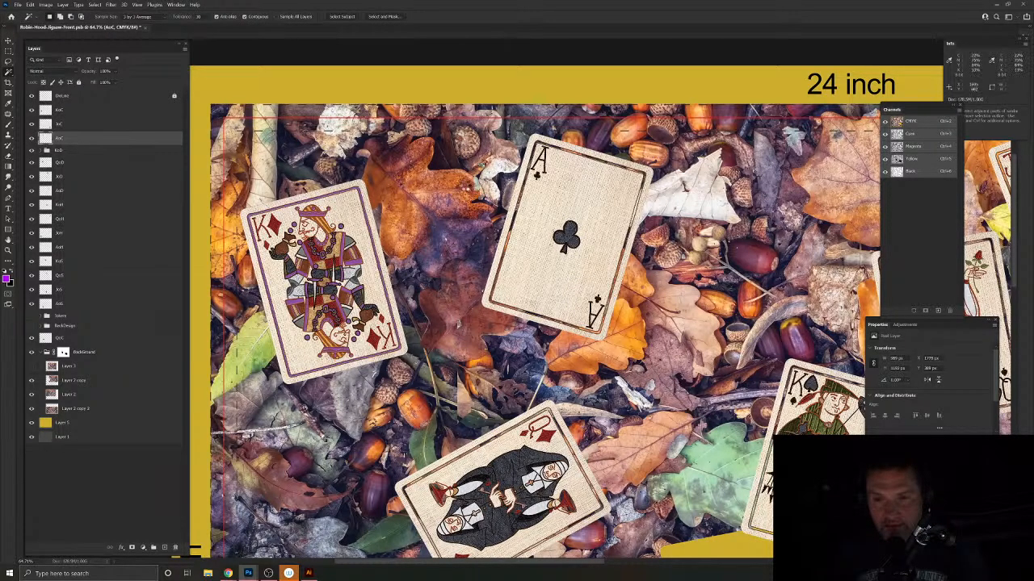
pyautogui.click(467, 189)
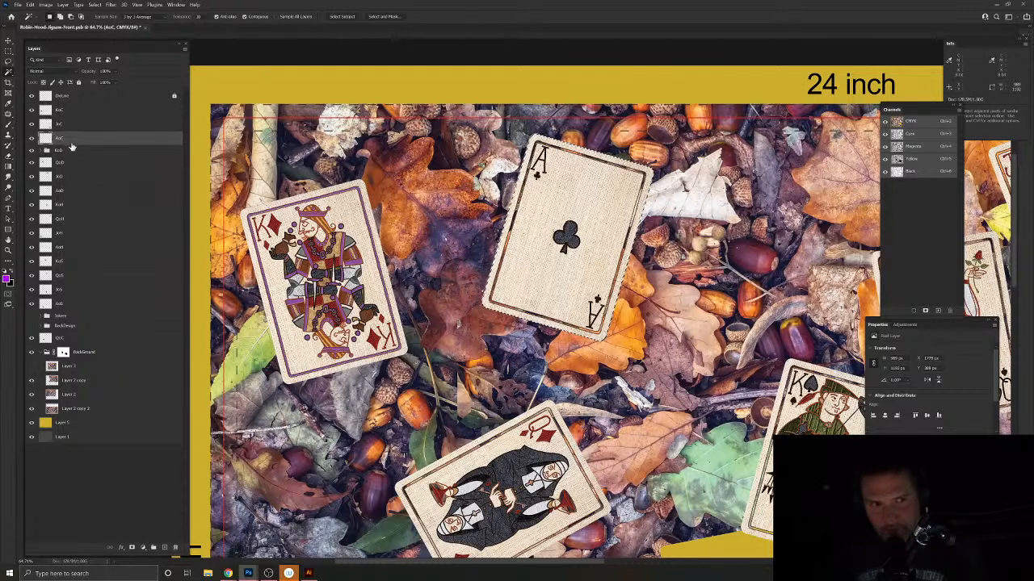
pyautogui.click(165, 548)
pyautogui.hotkey('alt', 'BackSpace')
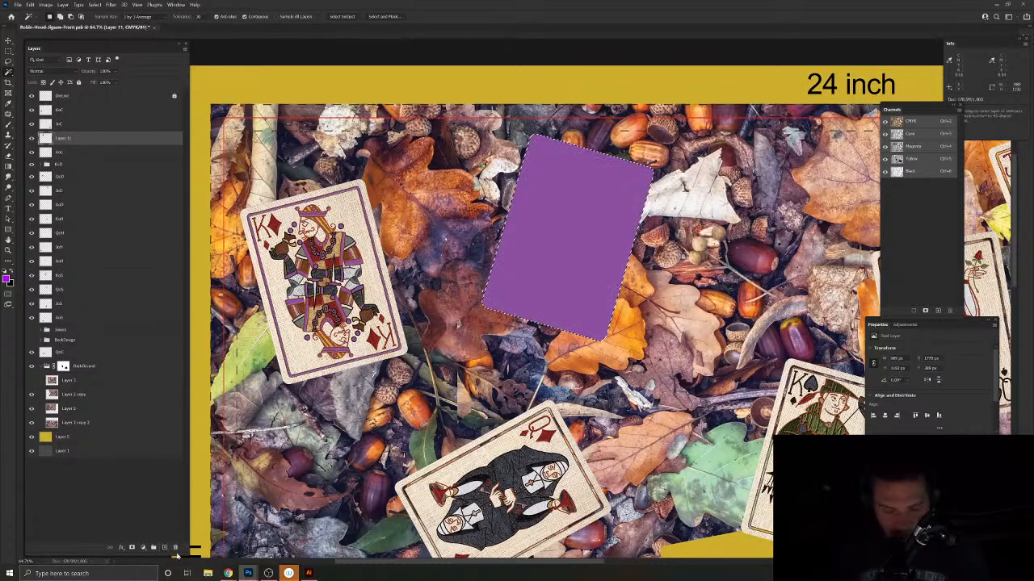
# Step: Move the purple shape beneath the Ace of Clubs layer, group the two layers, and name the group AoD
pyautogui.moveTo(90, 143); pyautogui.dragTo(49, 158)
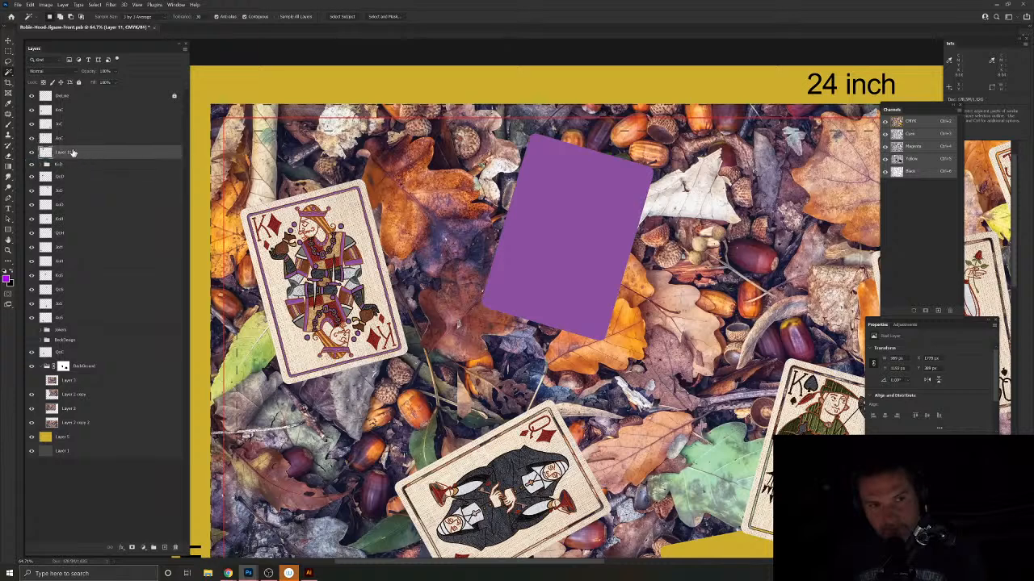
pyautogui.click(73, 139)
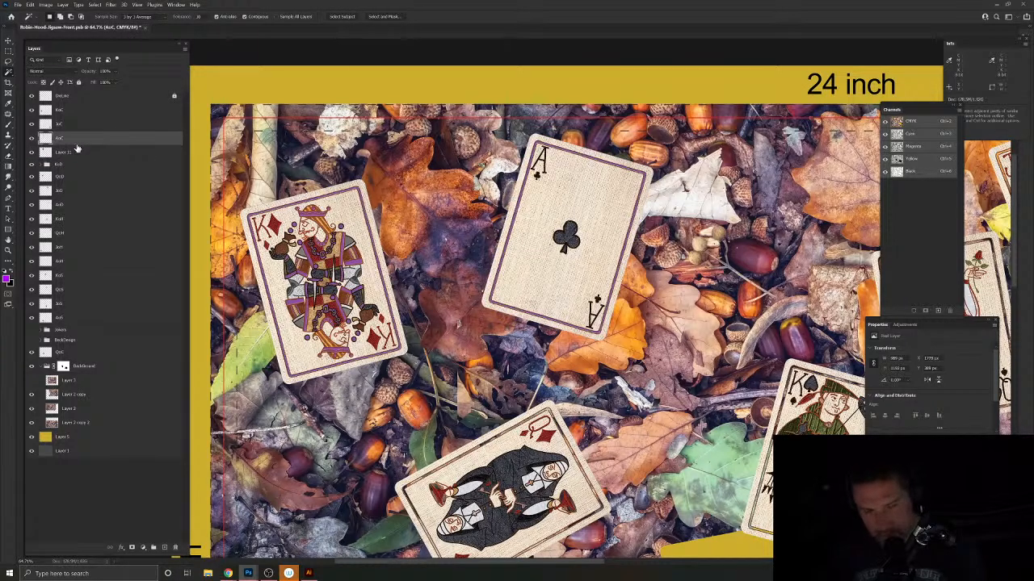
pyautogui.keyDown('shift'); pyautogui.click(78, 152); pyautogui.keyUp('shift')
pyautogui.hotkey('ctrl', 'g')
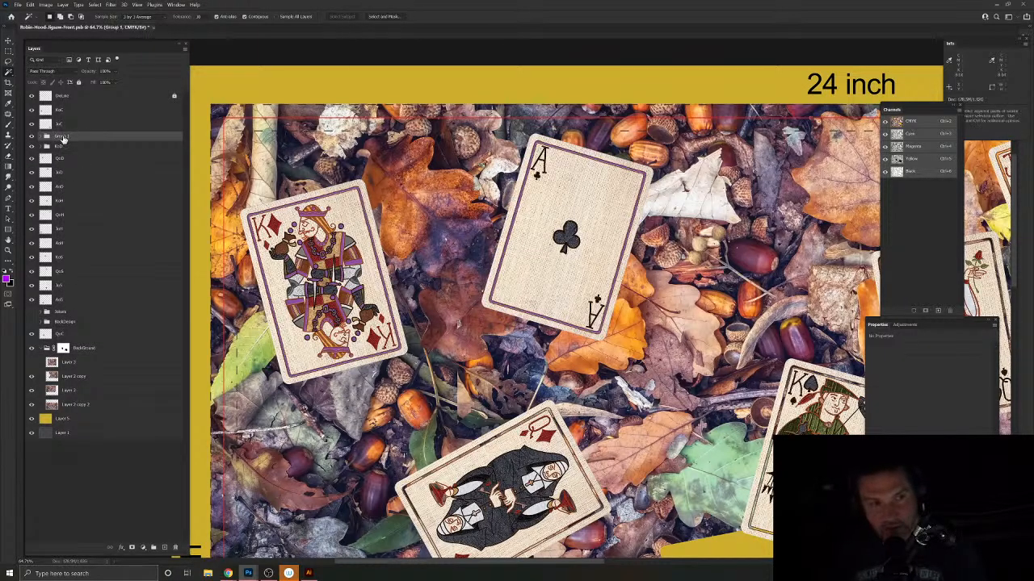
pyautogui.doubleClick(63, 137)
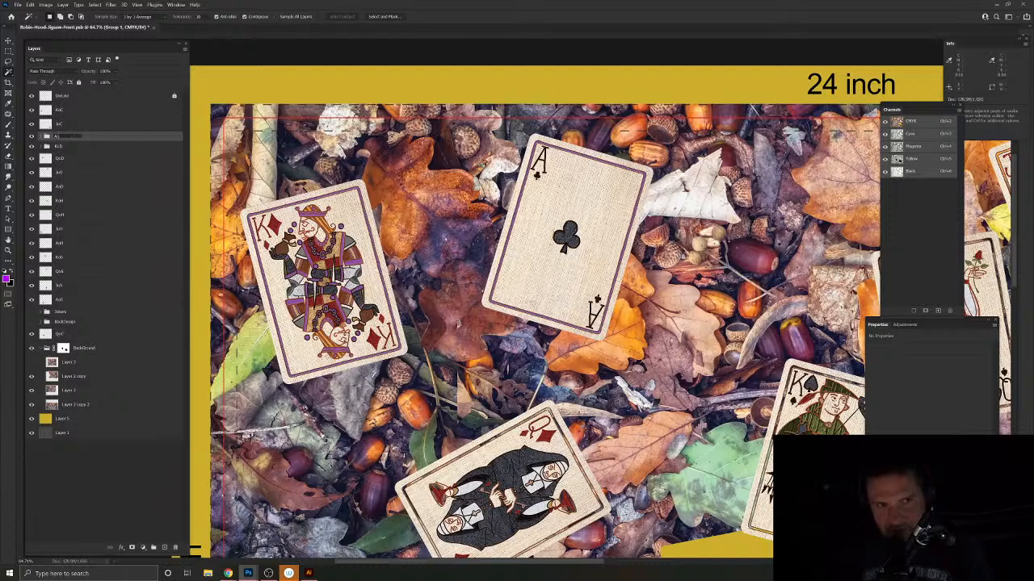
pyautogui.write('AoC')
pyautogui.press('Return')
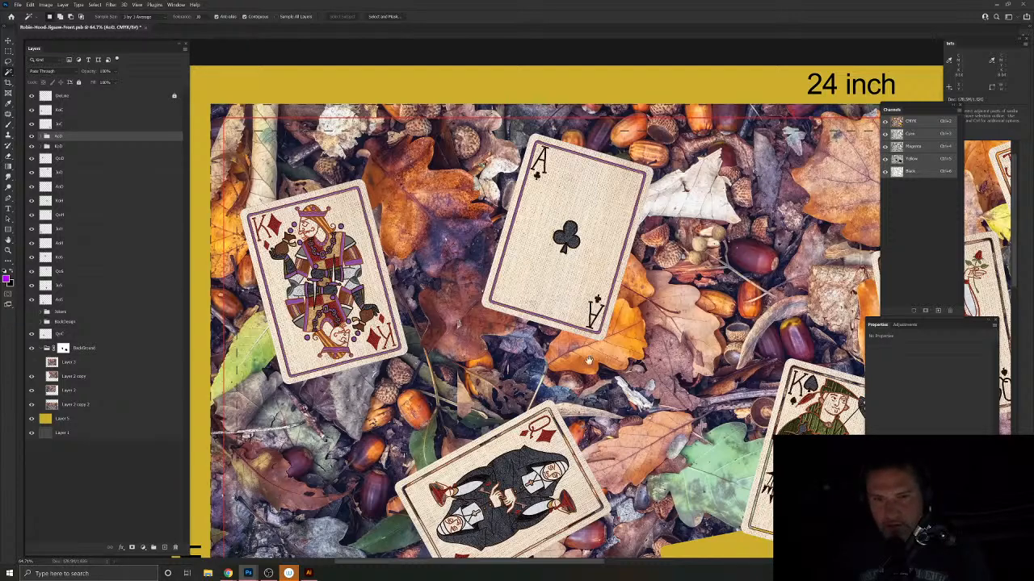
# Step: Make the Queen of Diamonds layer active and switch to the Magic Wand
pyautogui.scroll(-3, 589, 361)
pyautogui.press('v')
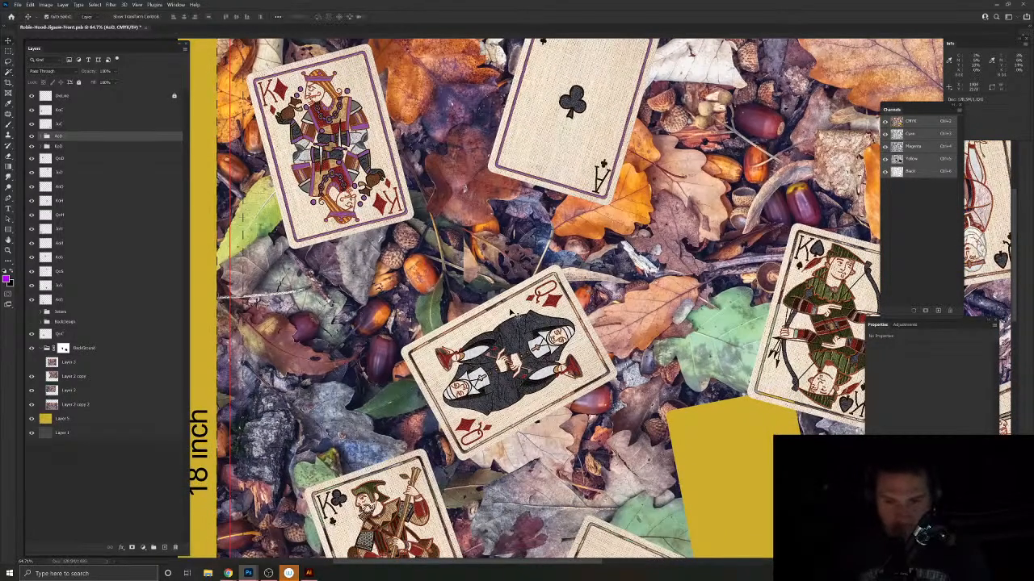
pyautogui.click(510, 309)
pyautogui.click(9, 74)
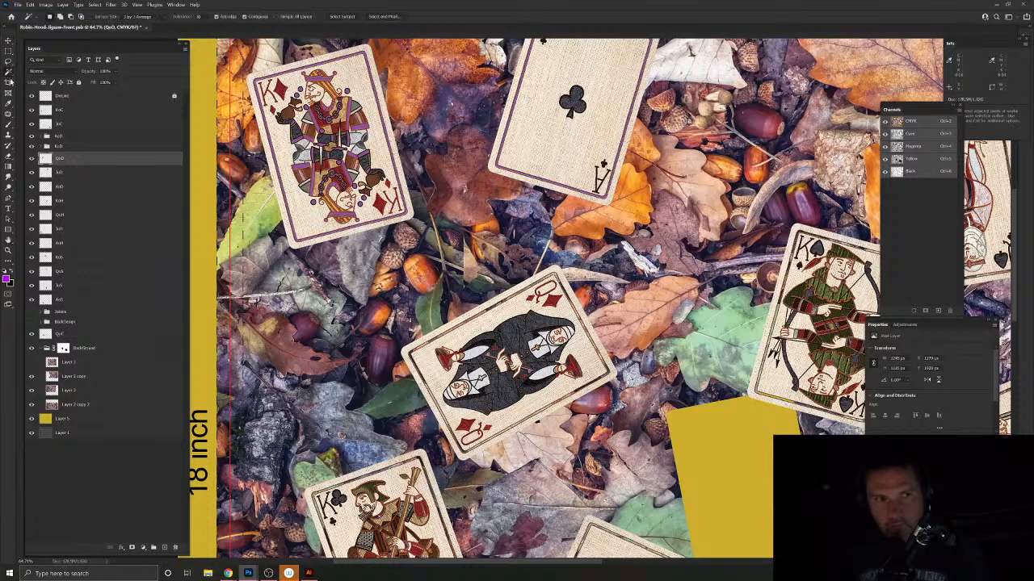
pyautogui.keyDown('ctrl'); pyautogui.click(514, 263); pyautogui.keyUp('ctrl')
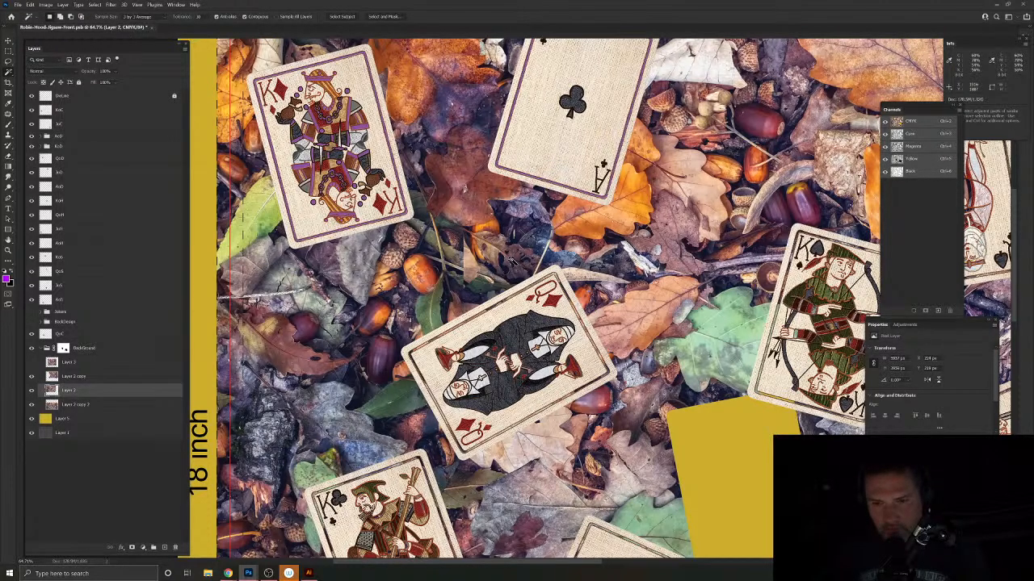
pyautogui.click(509, 258)
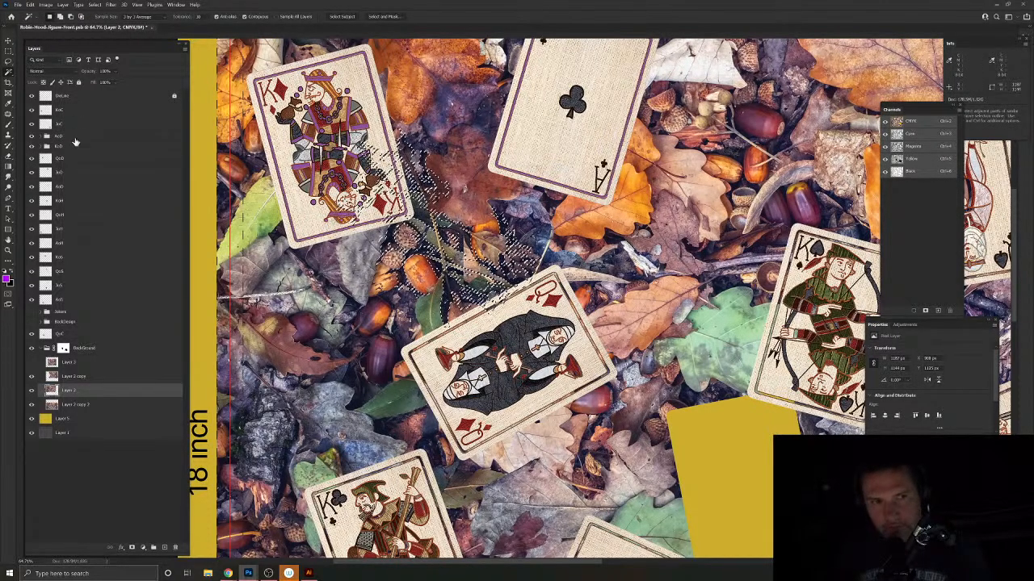
pyautogui.click(73, 160)
pyautogui.hotkey('ctrl', 'd')
pyautogui.press('v')
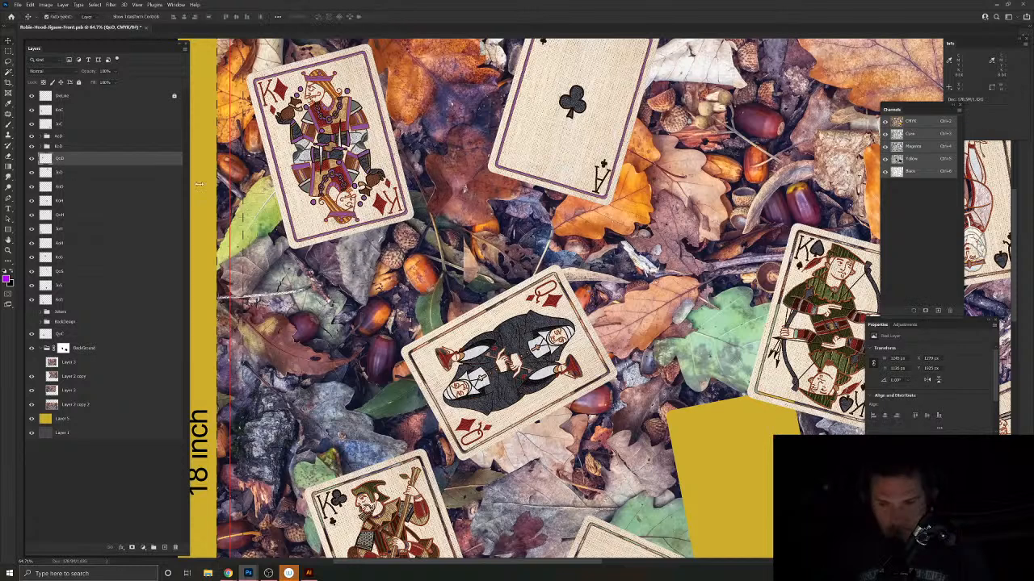
pyautogui.press('w')
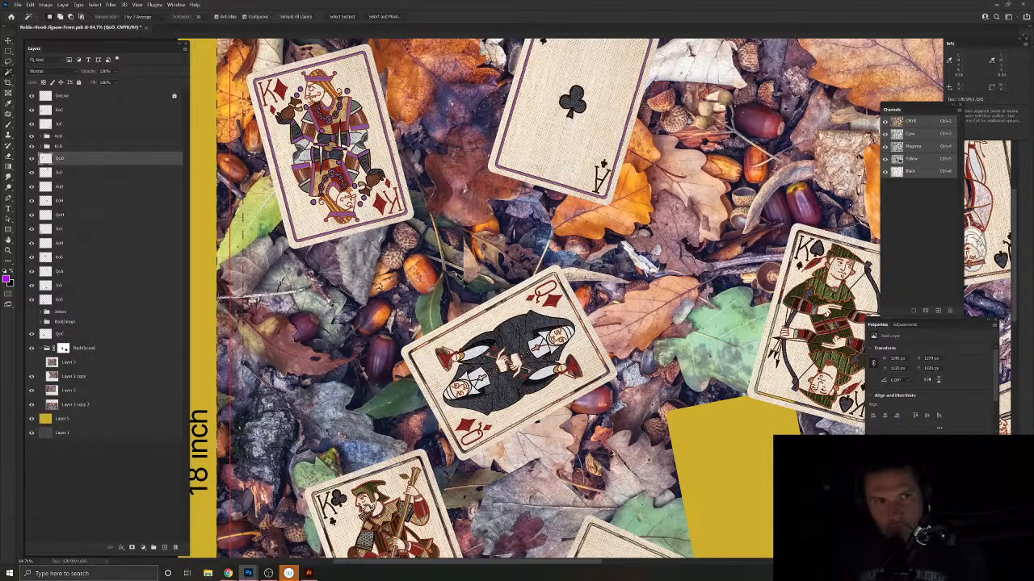
# Step: Select the Queen of Diamonds' shape, fill it with purple on a new layer above QoD, and deselect
pyautogui.click(164, 548)
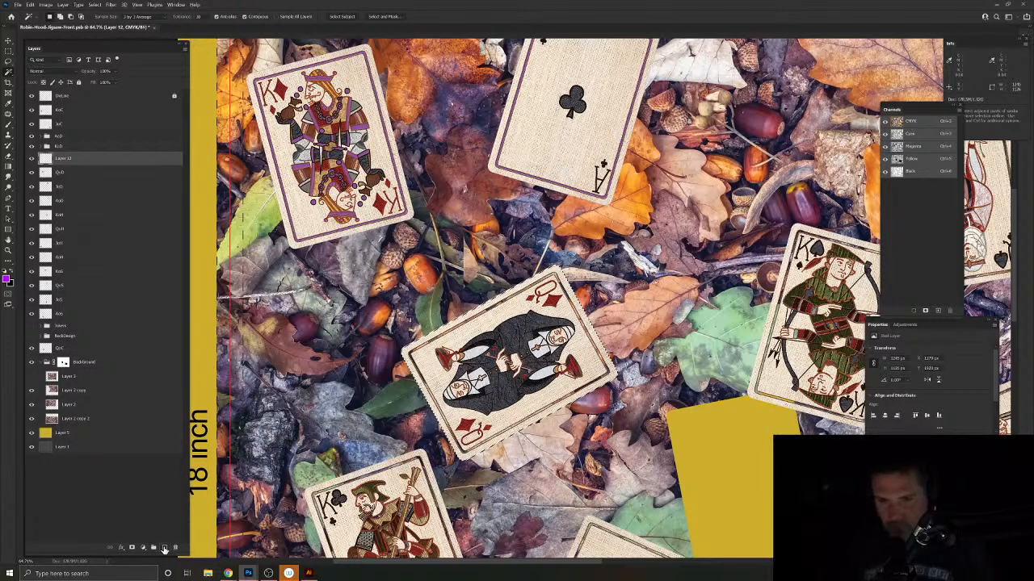
pyautogui.hotkey('alt', 'BackSpace')
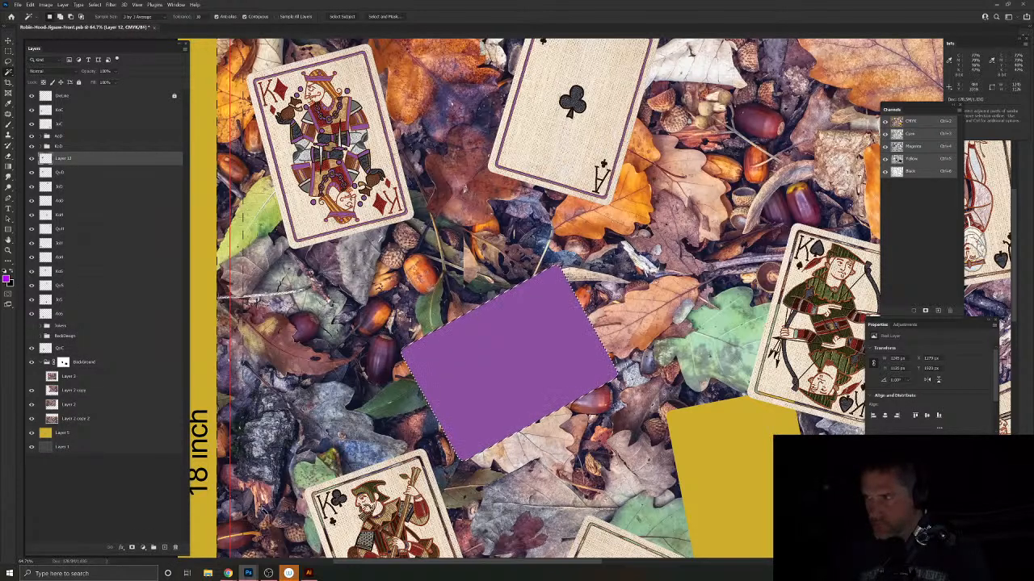
pyautogui.hotkey('ctrl', 'd')
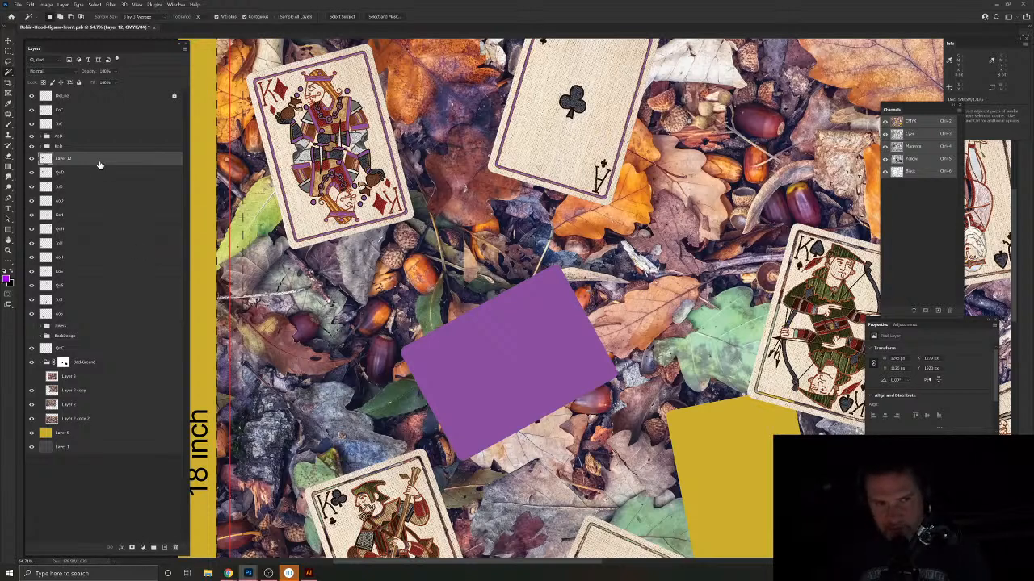
# Step: Move the purple shape beneath the Queen of Diamonds layer, group the two layers, and name the group QoD
pyautogui.moveTo(99, 165); pyautogui.dragTo(96, 174)
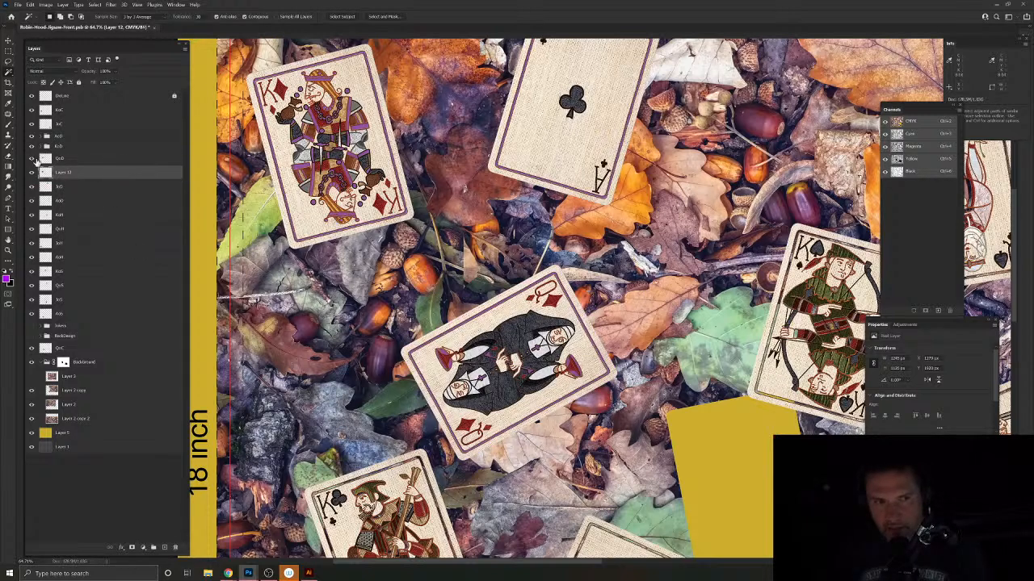
pyautogui.keyDown('shift'); pyautogui.click(65, 160); pyautogui.keyUp('shift')
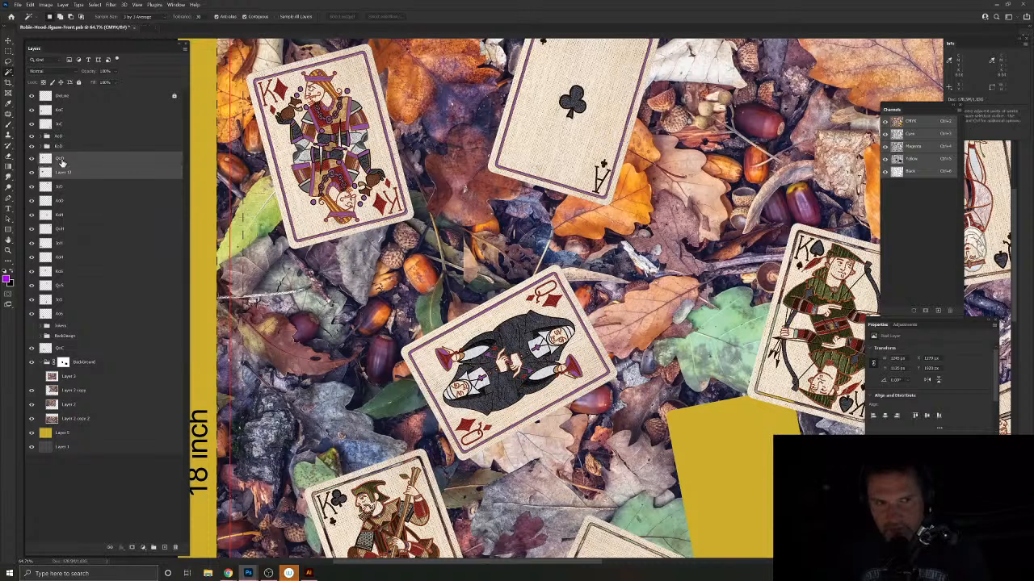
pyautogui.hotkey('ctrl', 'g')
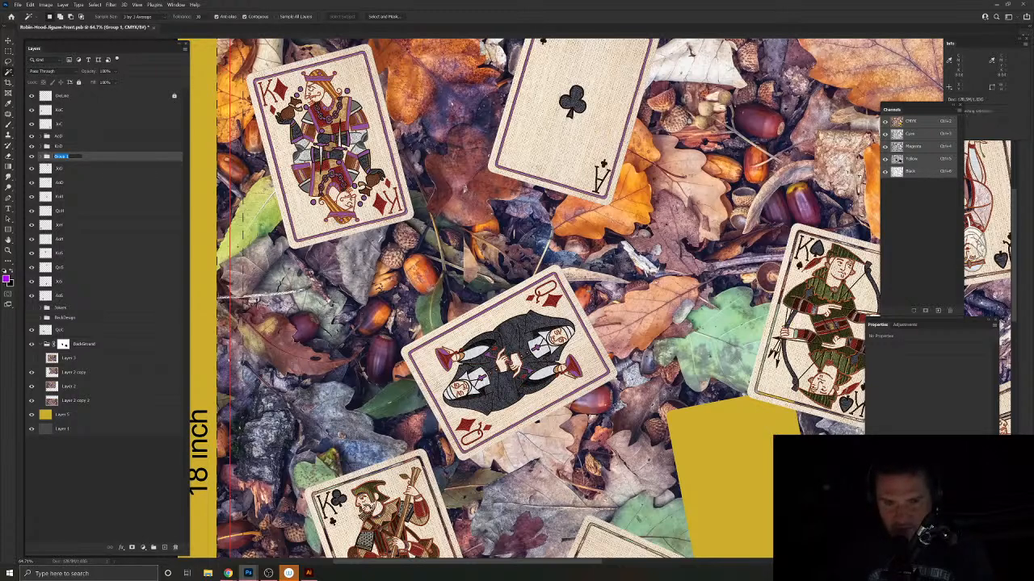
pyautogui.write('QoD')
pyautogui.press('Return')
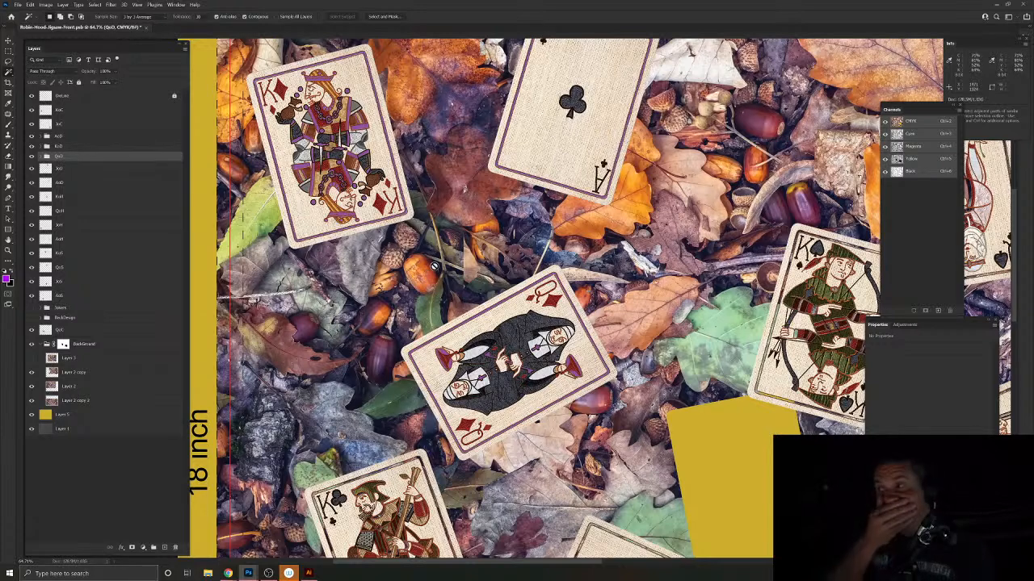
# Step: Select the King of Spades' shape and fill it with purple on a new layer above KoS
pyautogui.moveTo(654, 307); pyautogui.dragTo(449, 268)
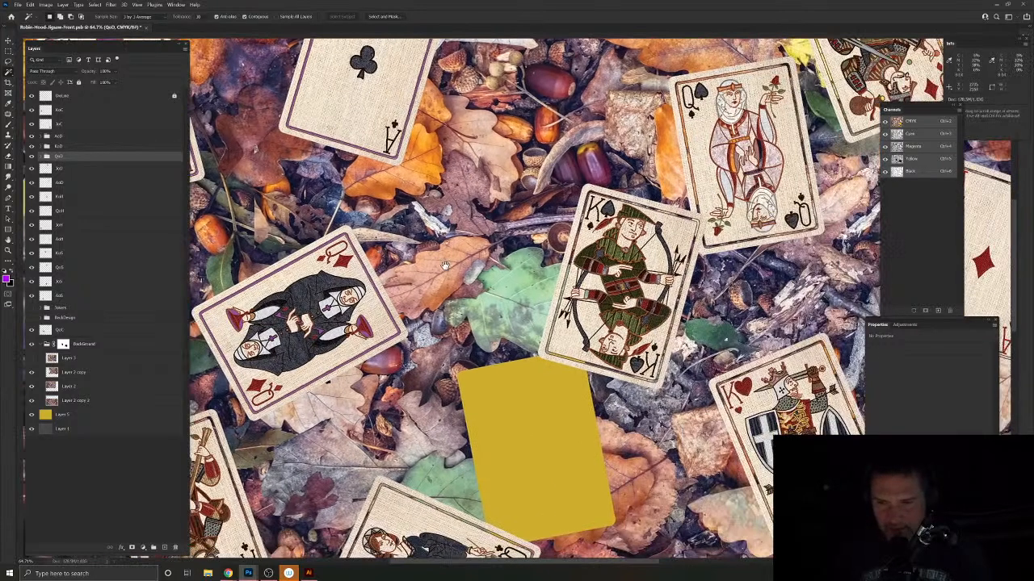
pyautogui.keyDown('ctrl'); pyautogui.click(597, 246); pyautogui.keyUp('ctrl')
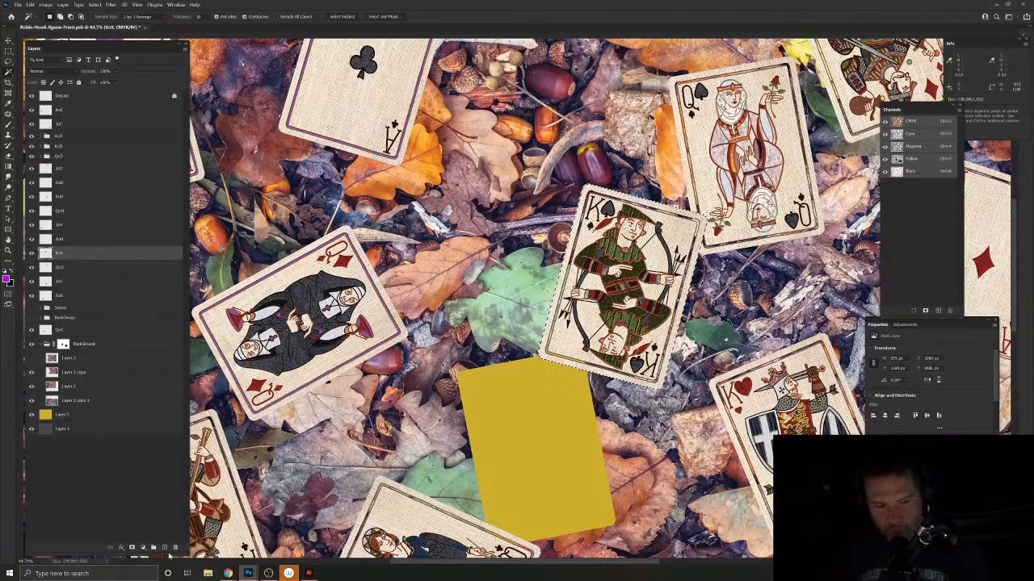
pyautogui.click(164, 548)
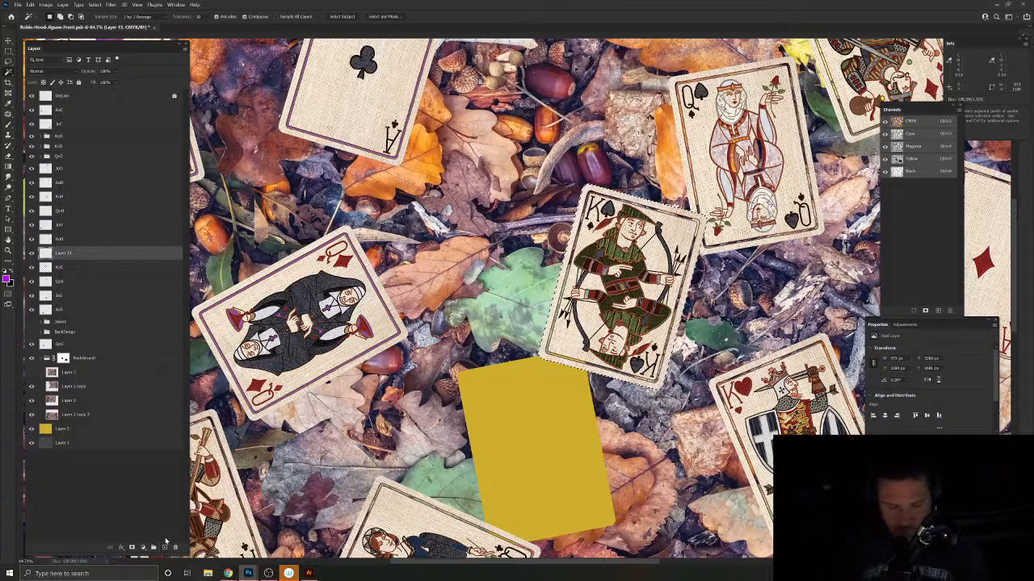
pyautogui.hotkey('alt', 'BackSpace')
# Step: Move the purple shape beneath the King of Spades layer, group the two layers, and name the group KoS
pyautogui.moveTo(80, 256)
pyautogui.mouseDown()
pyautogui.moveTo(84, 273)
pyautogui.moveTo(79, 264)
pyautogui.mouseUp()
pyautogui.keyDown('shift'); pyautogui.click(78, 254); pyautogui.keyUp('shift')
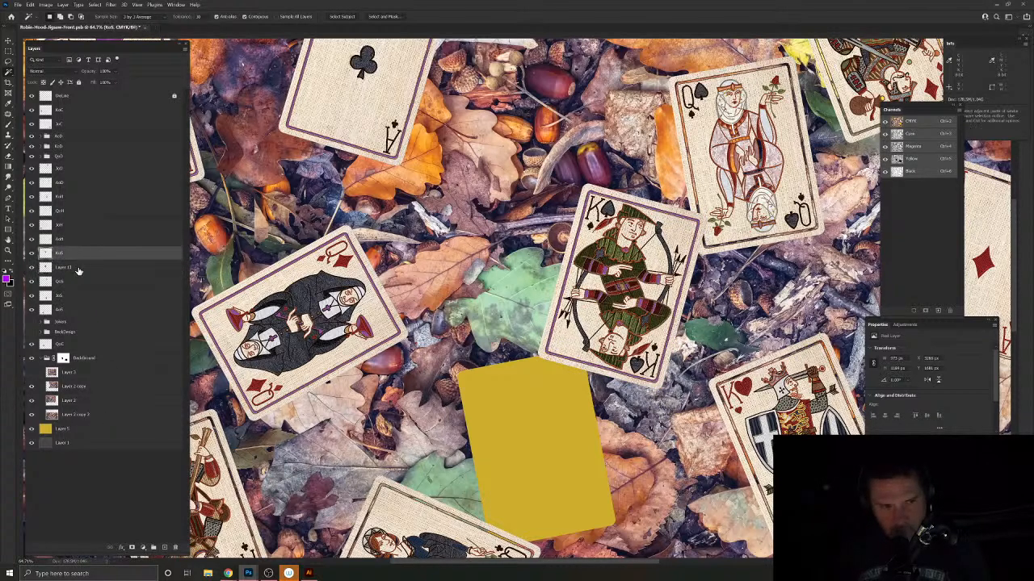
pyautogui.hotkey('ctrl', 'g')
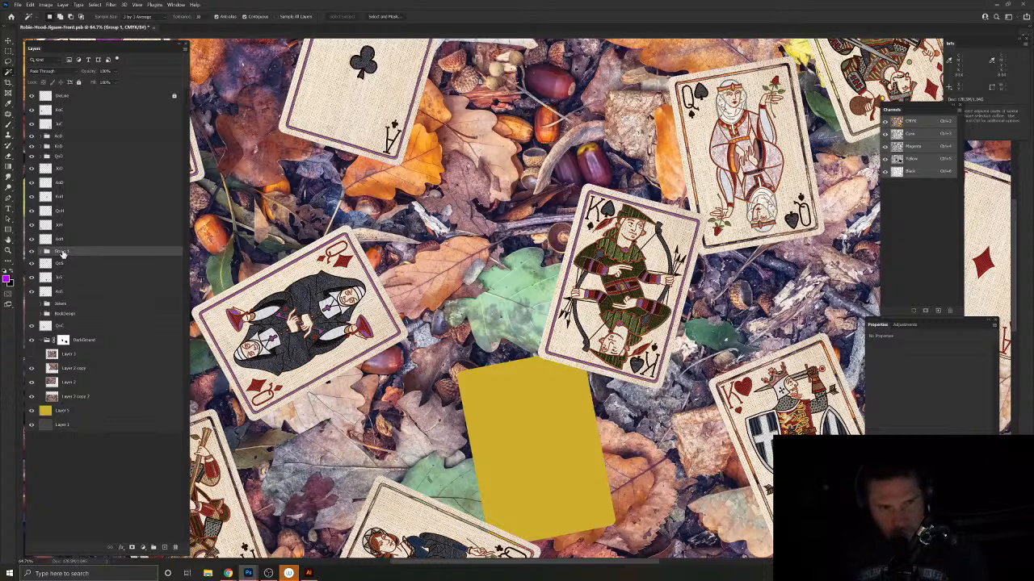
pyautogui.doubleClick(62, 252)
pyautogui.write('KoS')
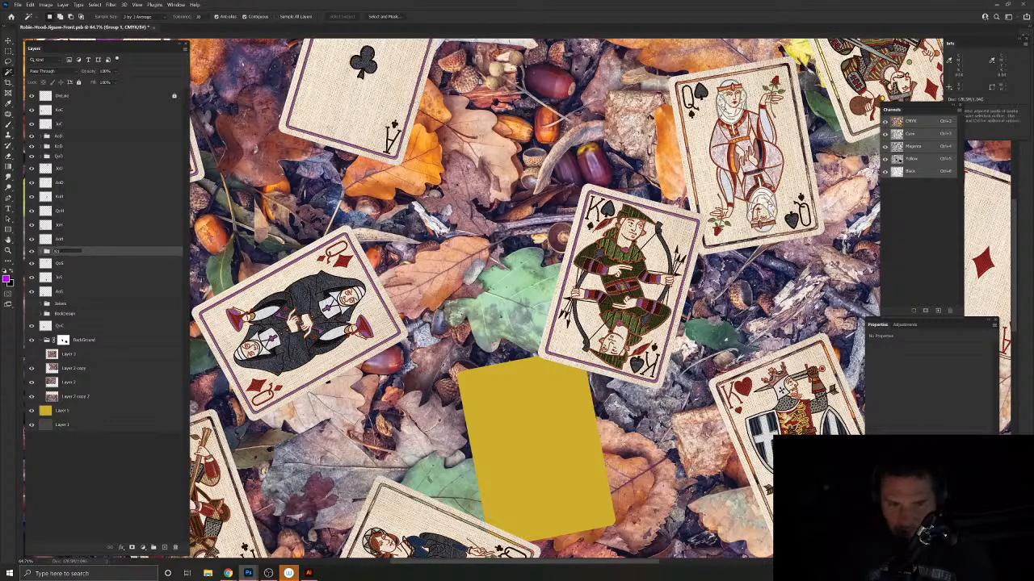
pyautogui.press('Return')
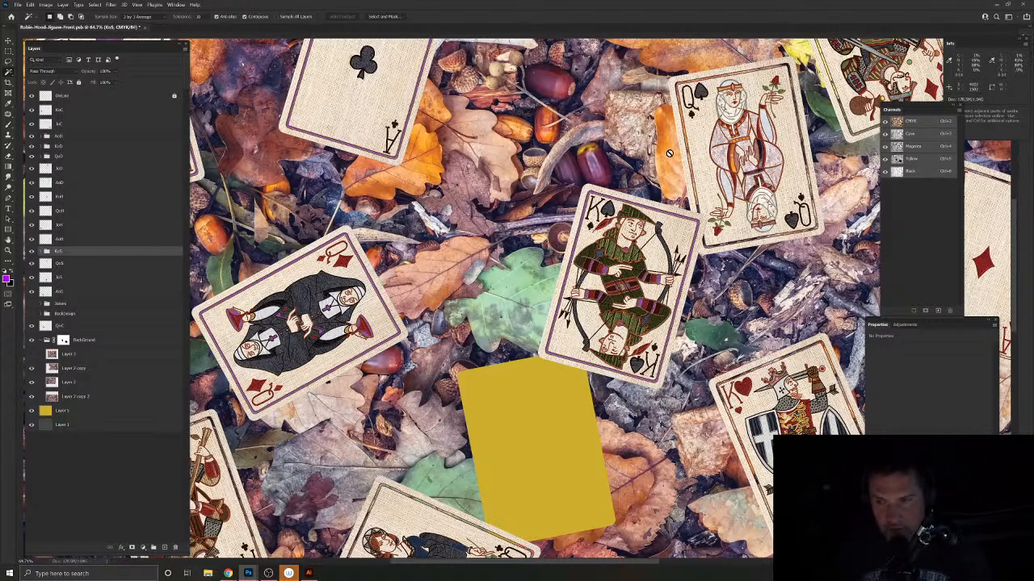
# Step: Select the Queen of Spades' shape, fill it with purple on a new layer above QoS, and deselect
pyautogui.press('v')
pyautogui.click(74, 265)
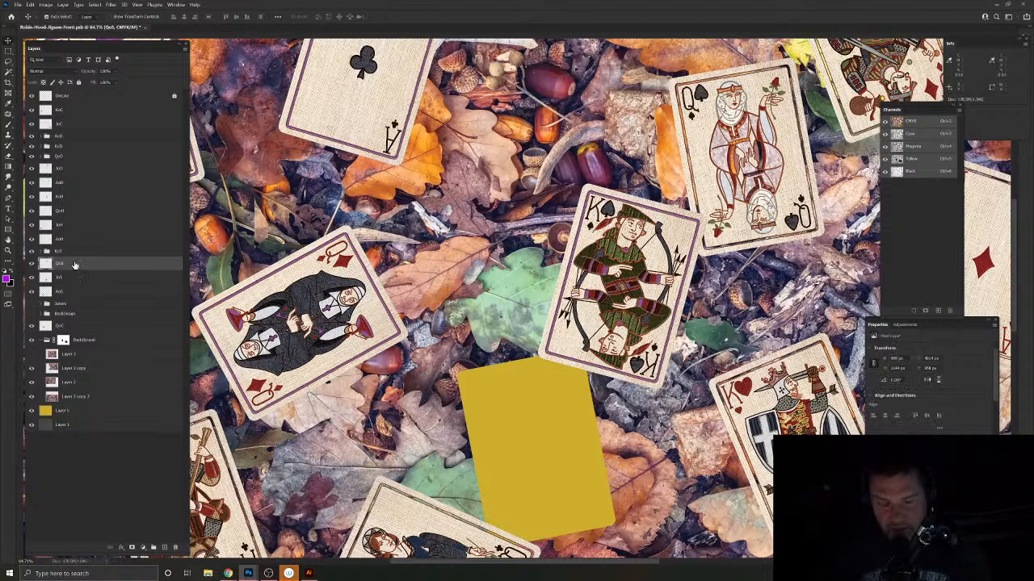
pyautogui.click(6, 72)
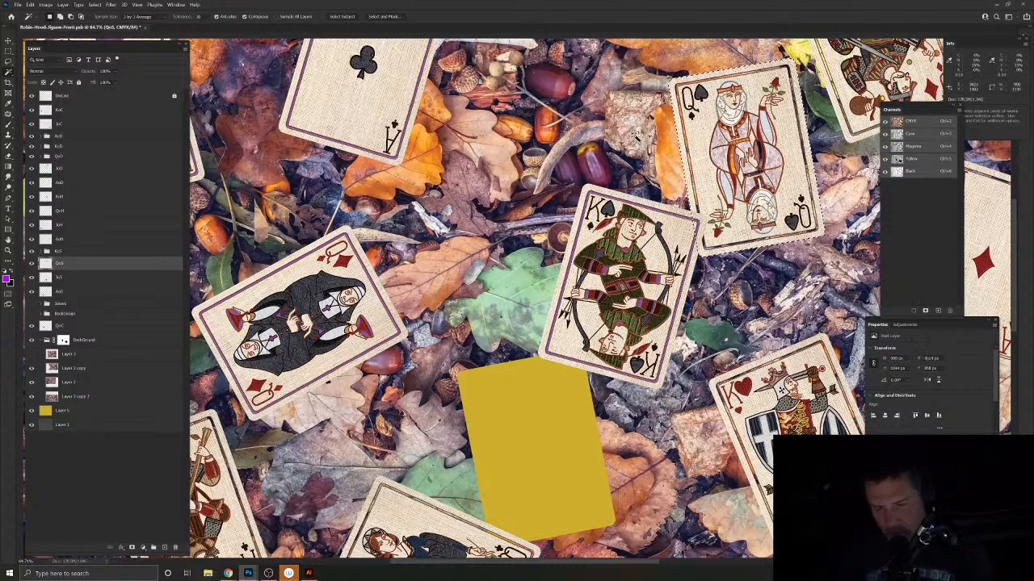
pyautogui.hotkey('ctrl', 'j')
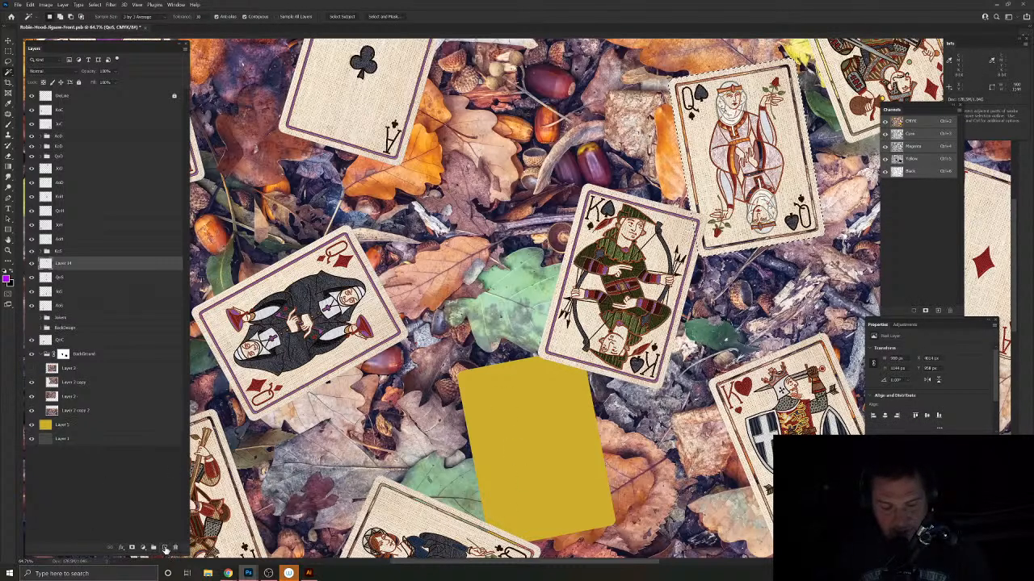
pyautogui.hotkey('alt', 'BackSpace')
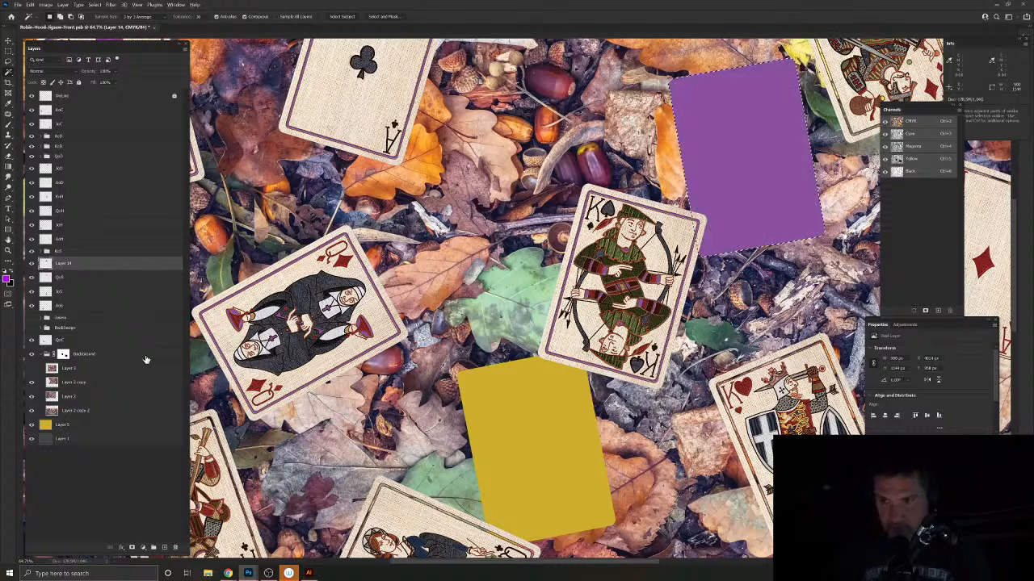
pyautogui.hotkey('ctrl', 'd')
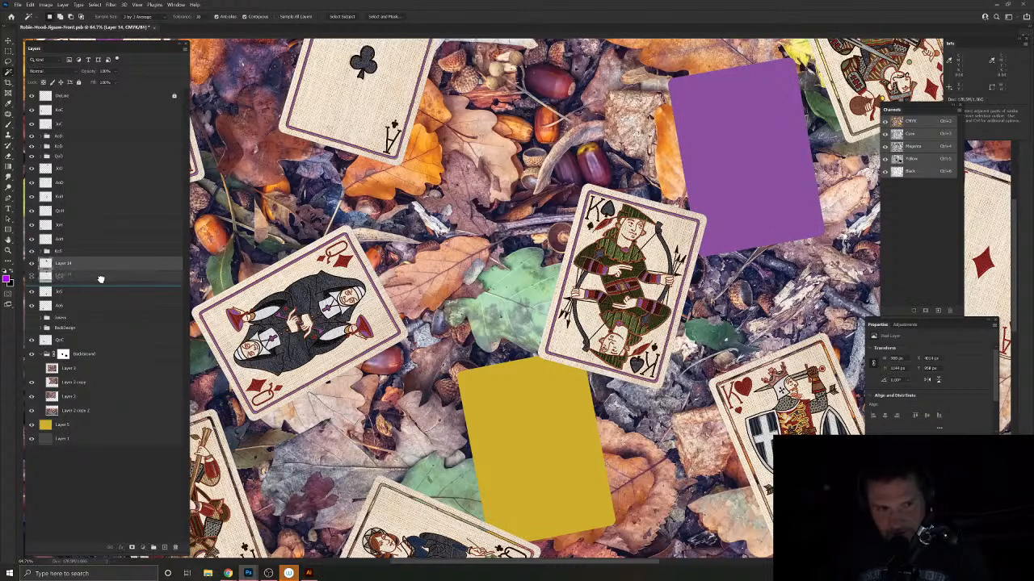
# Step: Move the purple shape beneath the Queen of Spades layer, group the two layers, and name the group QoS
pyautogui.hotkey('ctrl', '[')
pyautogui.keyDown('shift'); pyautogui.click(70, 264); pyautogui.keyUp('shift')
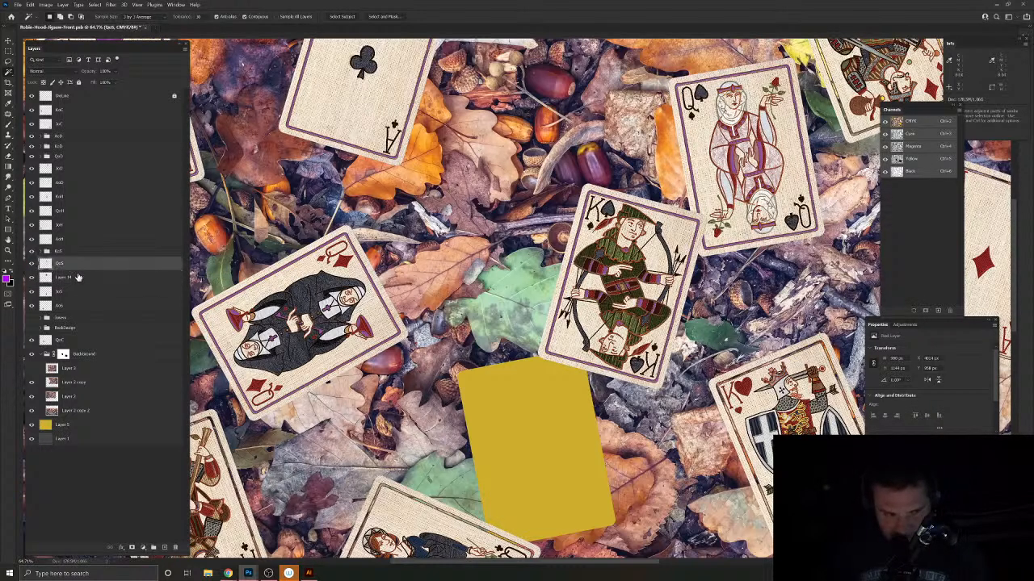
pyautogui.hotkey('ctrl', 'g')
pyautogui.doubleClick(62, 264)
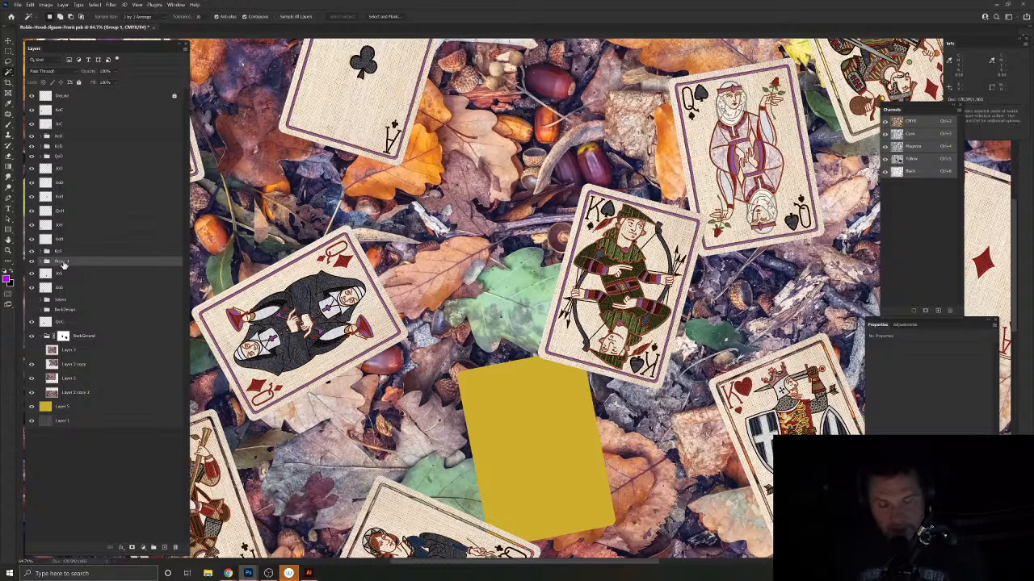
pyautogui.doubleClick(64, 263)
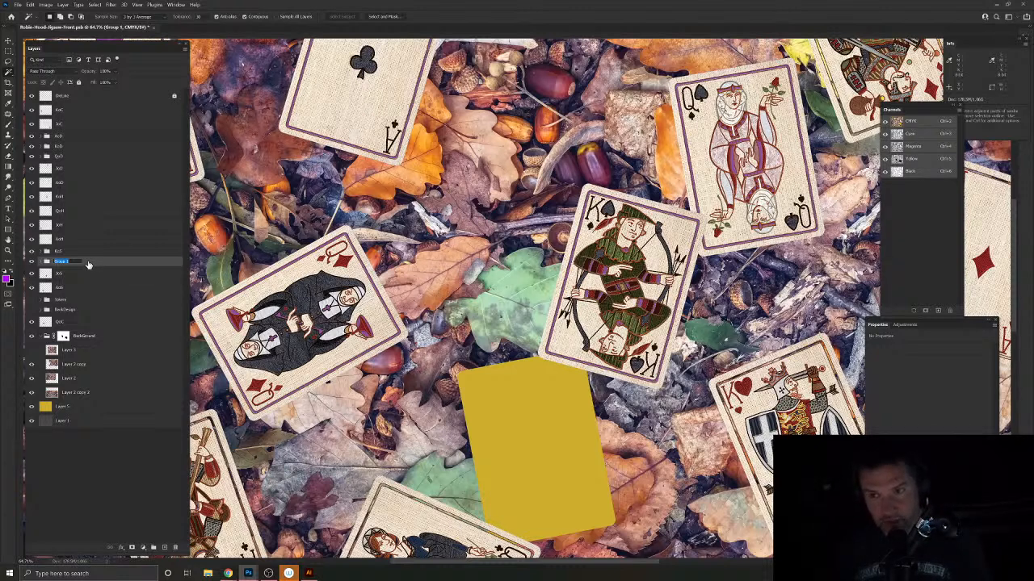
pyautogui.write('QoS')
pyautogui.press('Return')
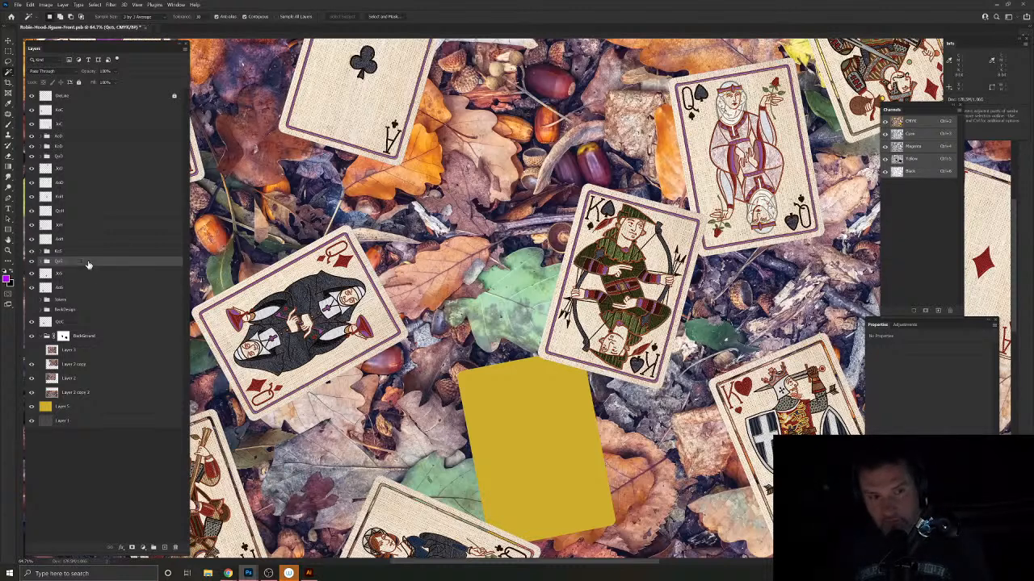
# Step: Move the KoS and QoS groups up the layer stack to directly beneath the QoD group
pyautogui.click(31, 262)
pyautogui.click(32, 262)
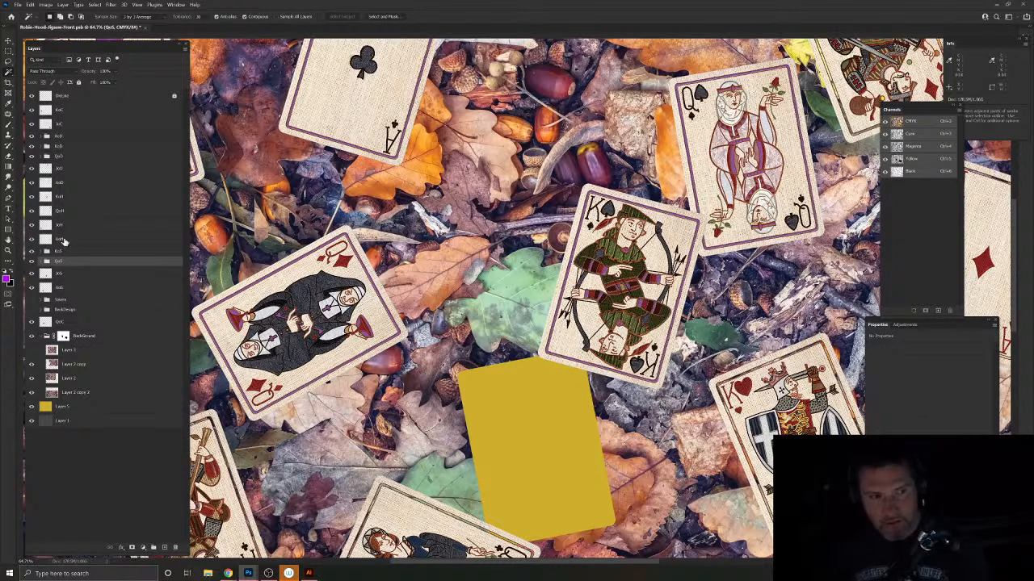
pyautogui.keyDown('shift'); pyautogui.click(74, 252); pyautogui.keyUp('shift')
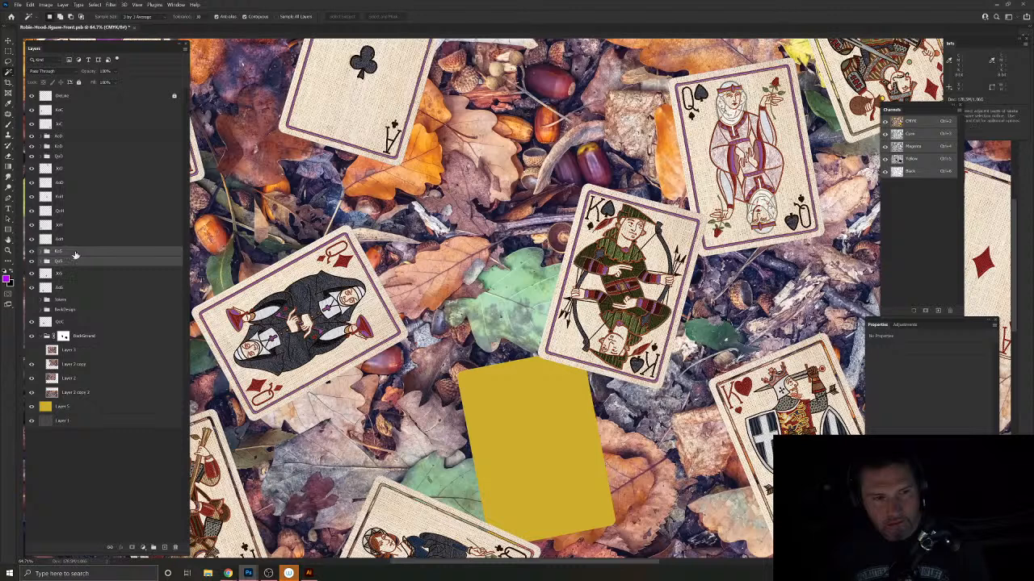
pyautogui.moveTo(75, 253); pyautogui.dragTo(69, 166)
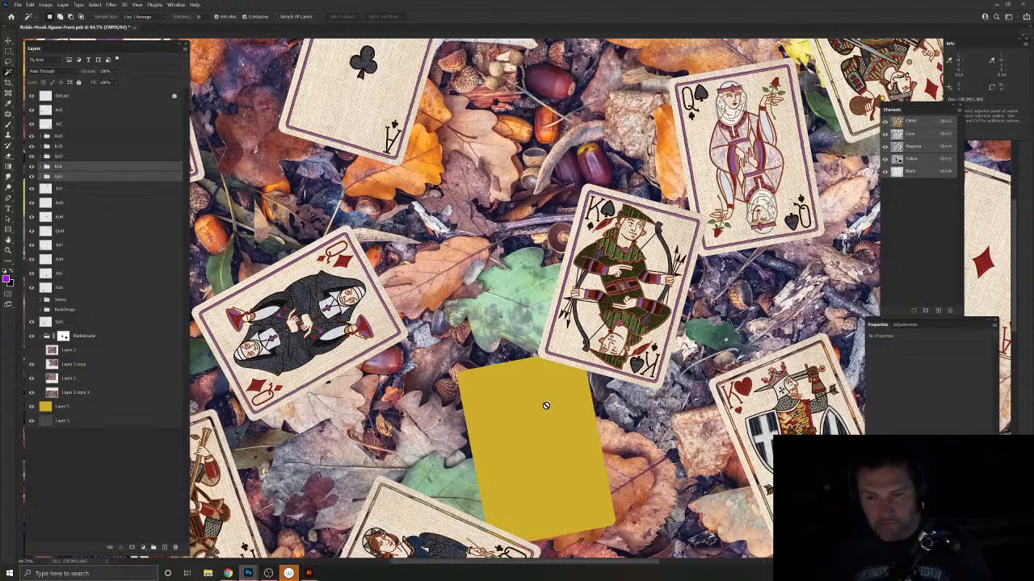
# Step: Expand the QoS, KoS, QoD, KoD and AoD groups to show their layers
pyautogui.click(41, 176)
pyautogui.click(42, 167)
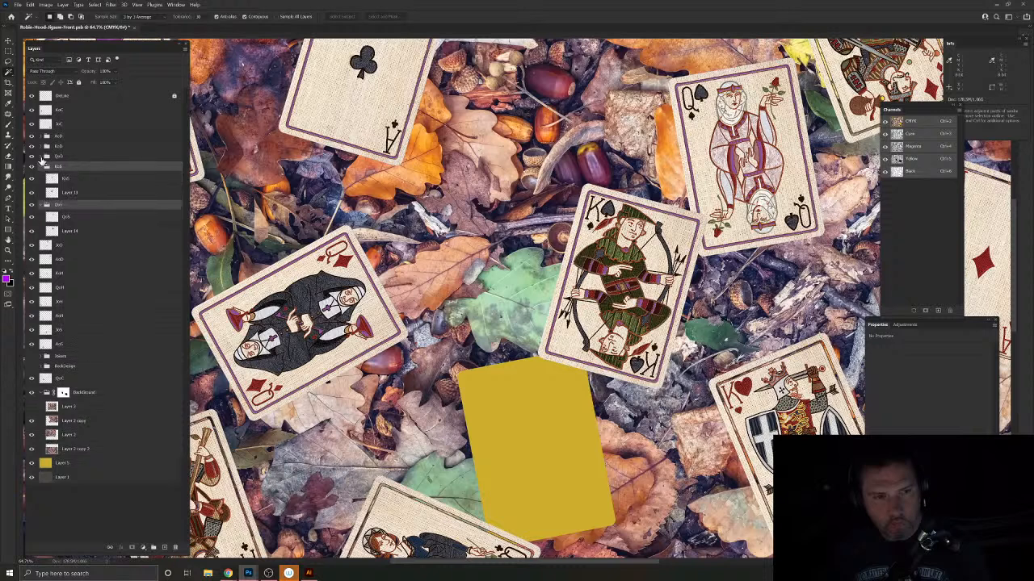
pyautogui.click(41, 155)
pyautogui.click(41, 147)
pyautogui.click(42, 137)
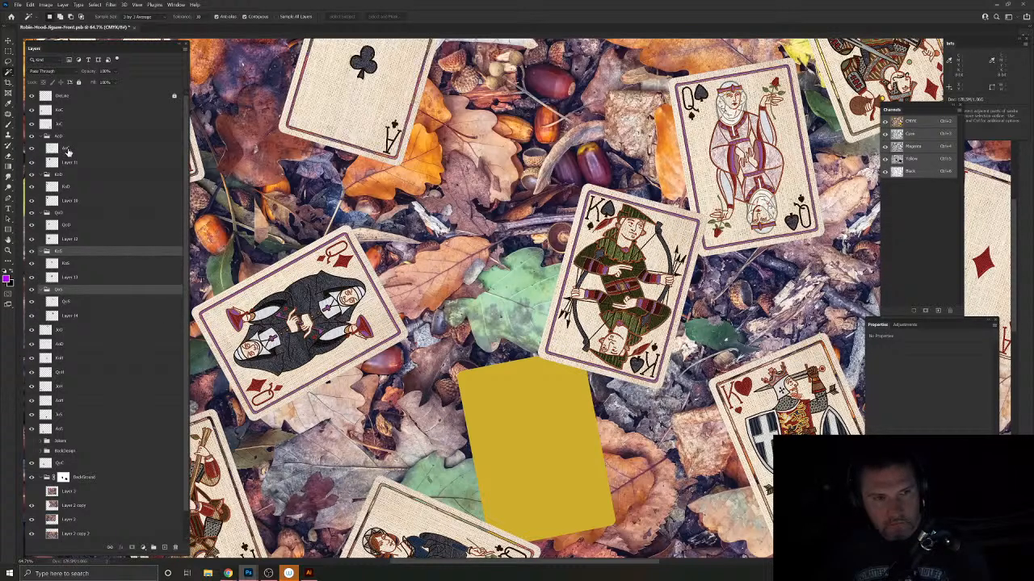
# Step: Hide the card artwork layer inside each of the five card groups, leaving only the purple shapes visible
pyautogui.click(31, 150)
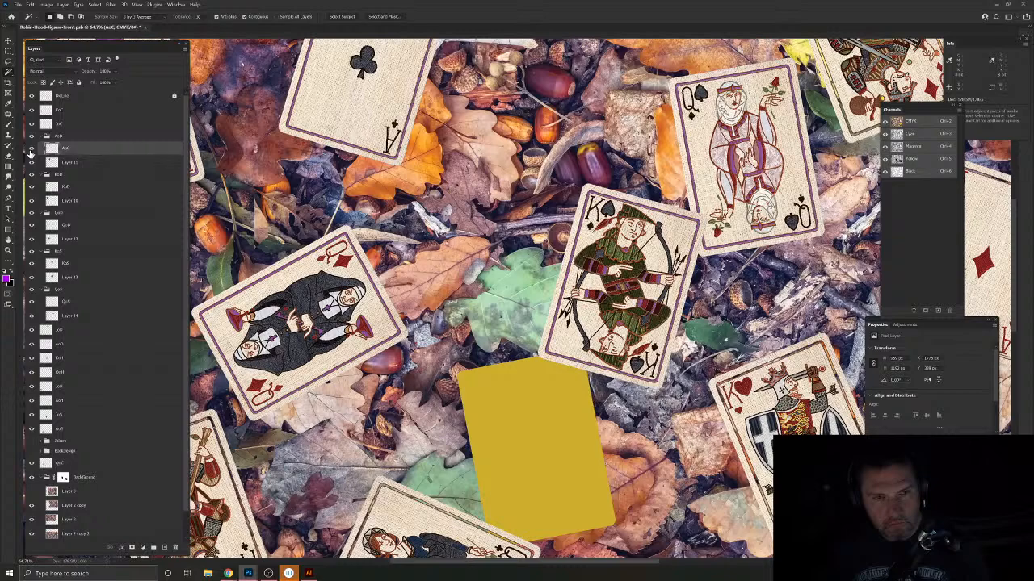
pyautogui.click(30, 150)
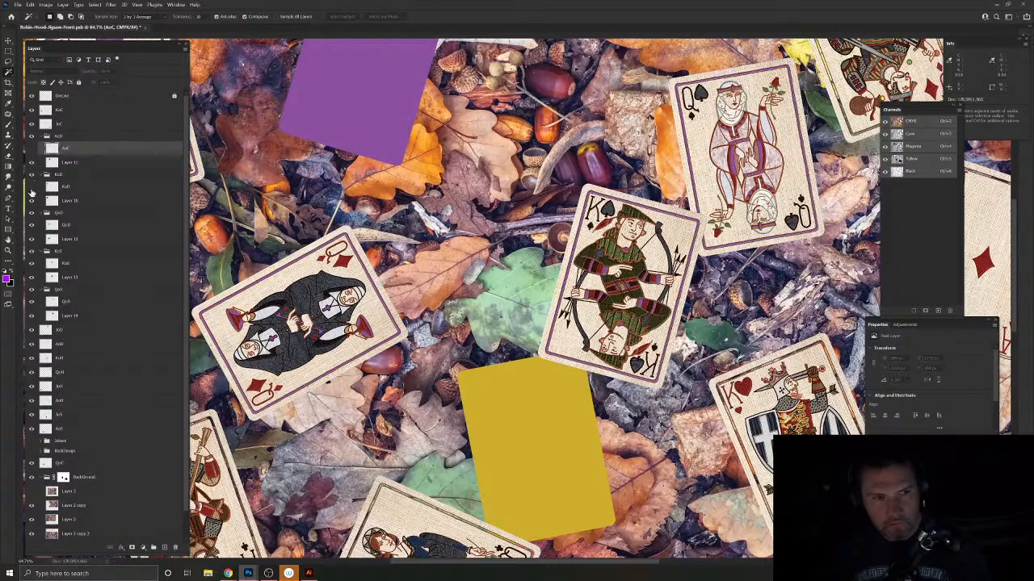
pyautogui.scroll(-3, 381, 275)
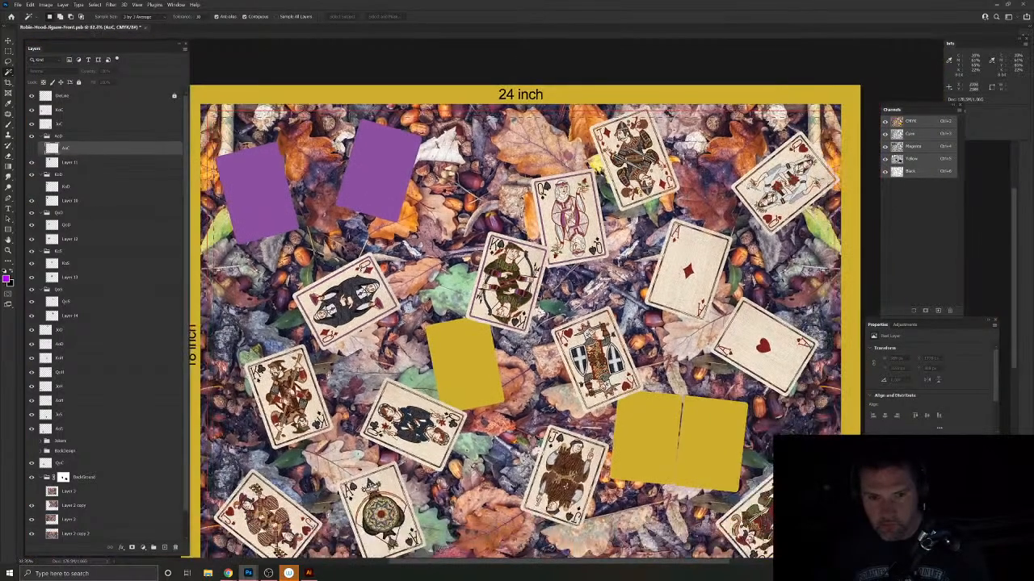
pyautogui.click(35, 227)
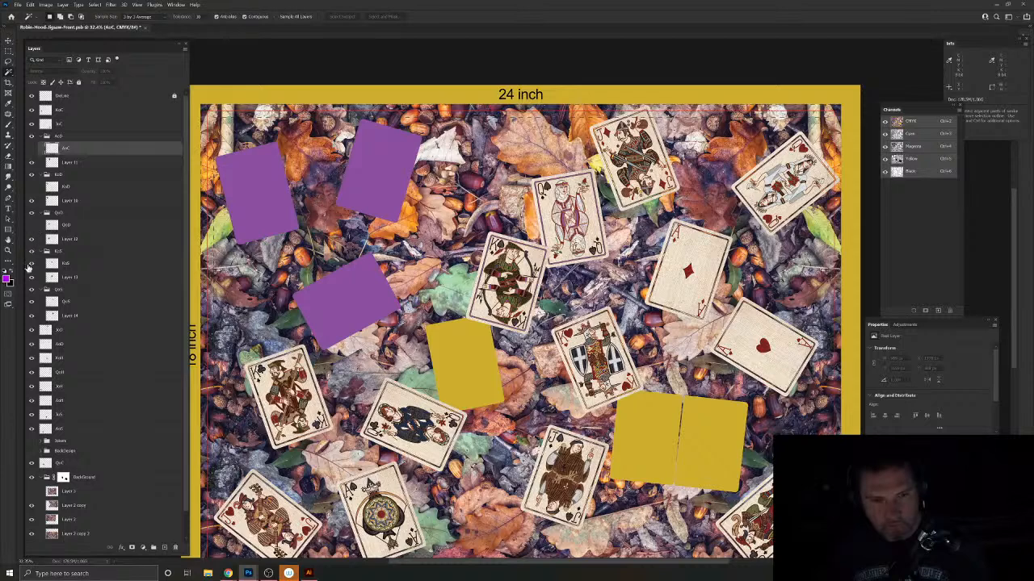
pyautogui.click(33, 264)
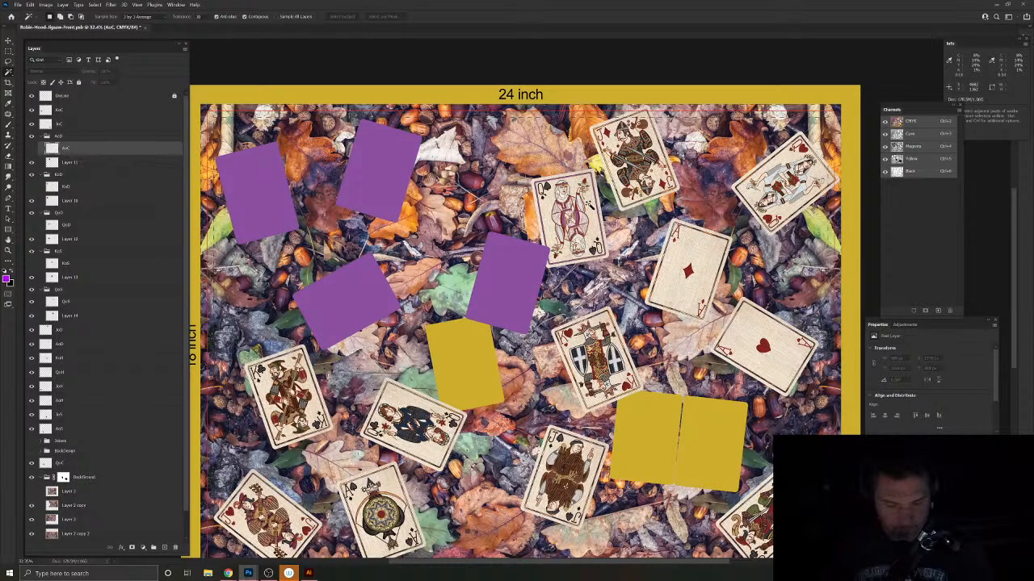
pyautogui.press('v')
pyautogui.click(61, 301)
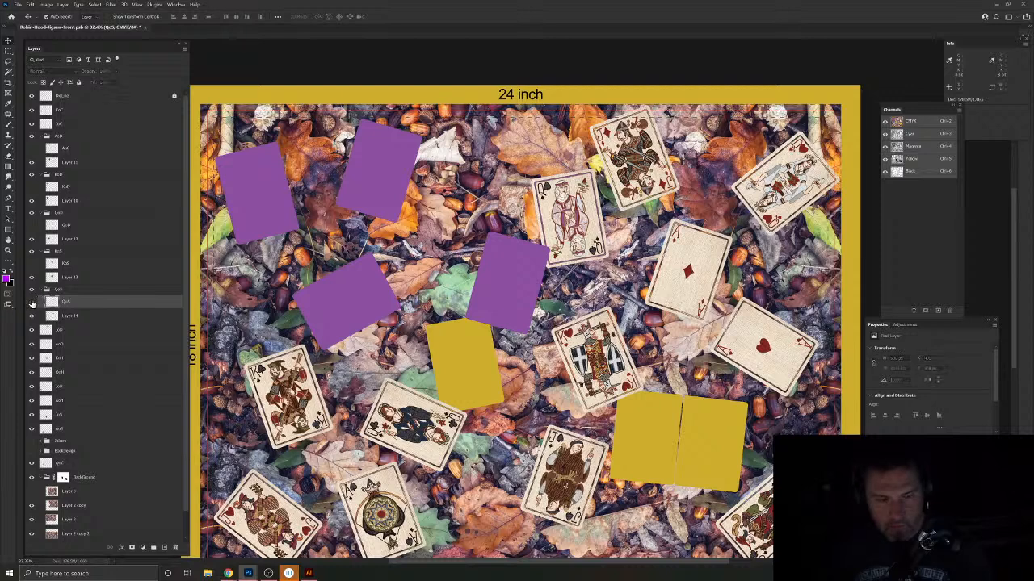
pyautogui.click(32, 303)
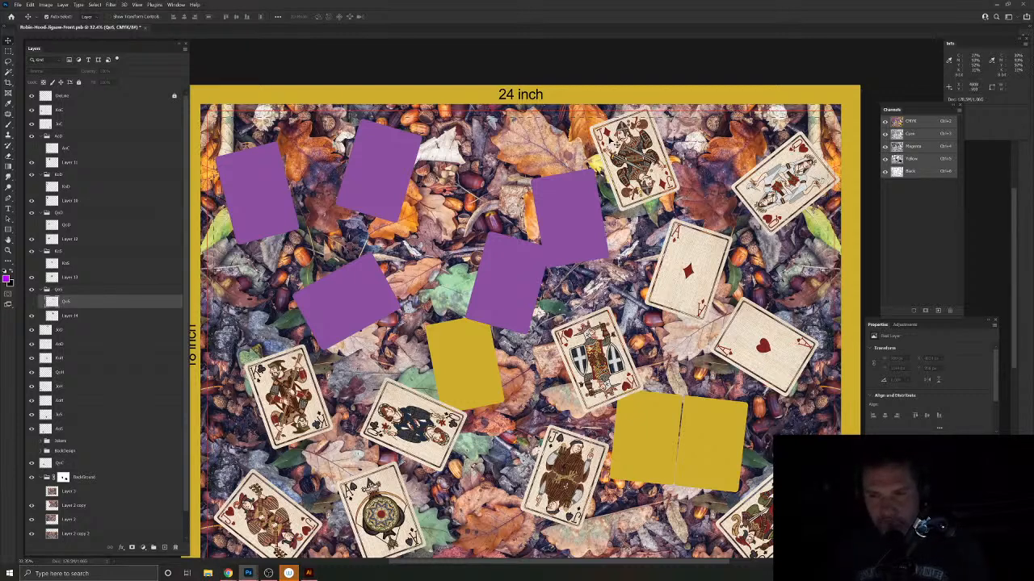
# Step: Make the Jack of Diamonds layer active and select the card's shape
pyautogui.click(614, 148)
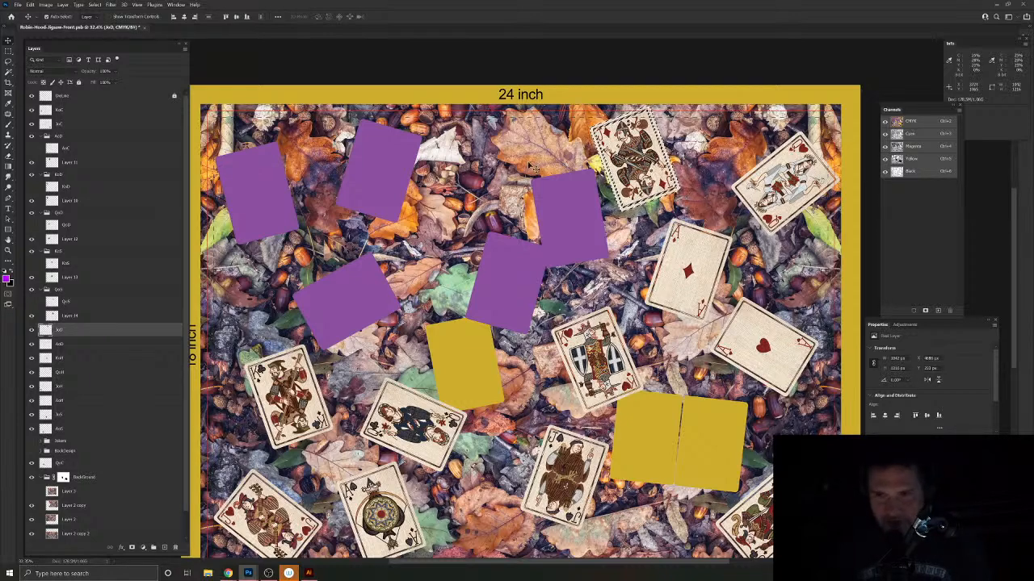
pyautogui.scroll(3, 618, 131)
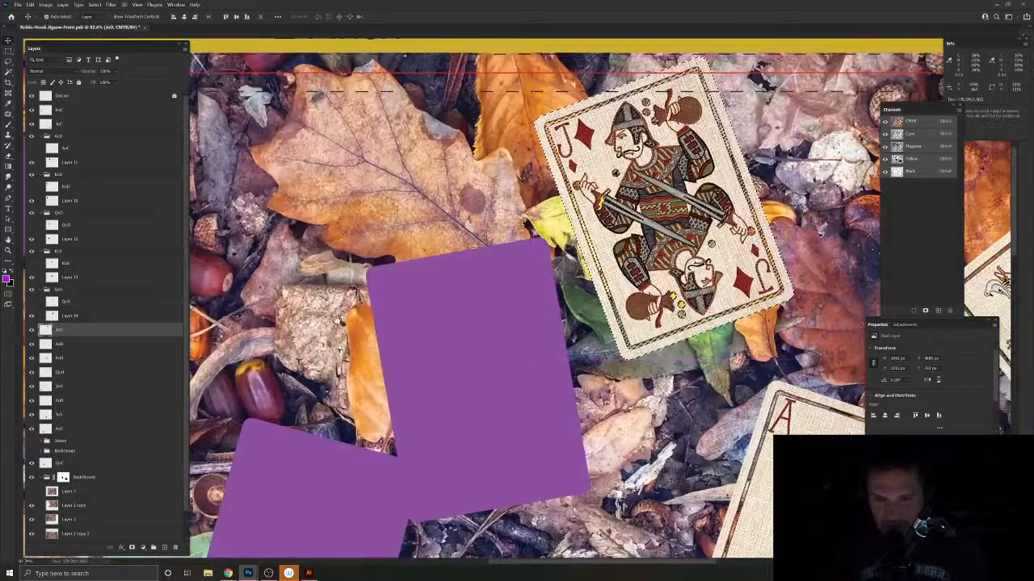
pyautogui.scroll(-3, 338, 321)
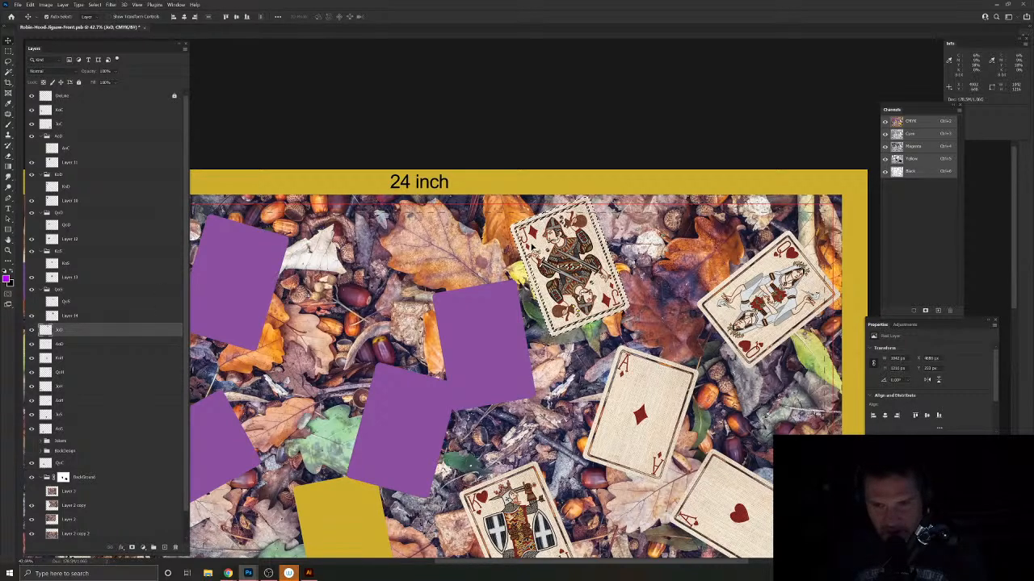
pyautogui.click(475, 256)
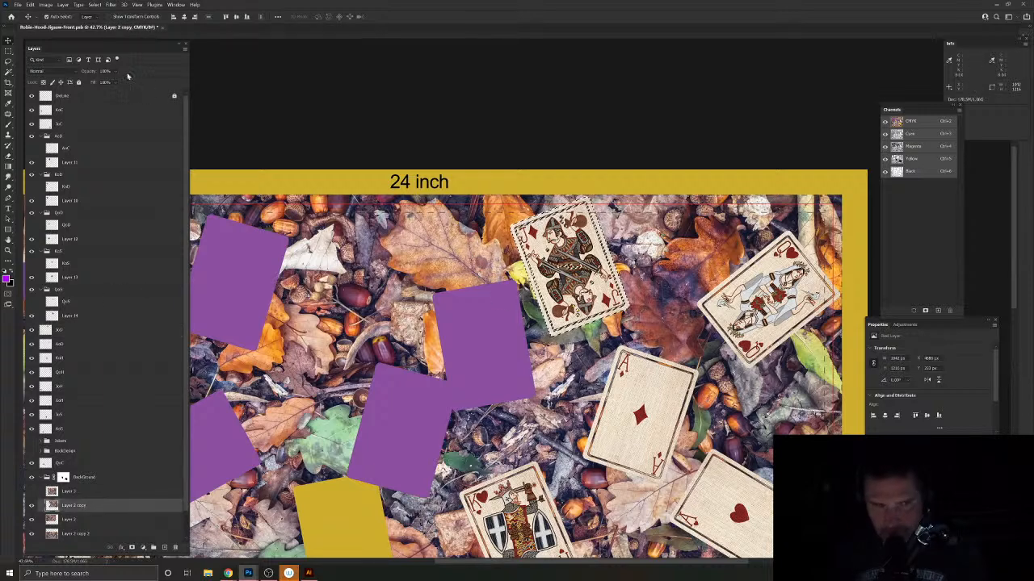
pyautogui.click(9, 81)
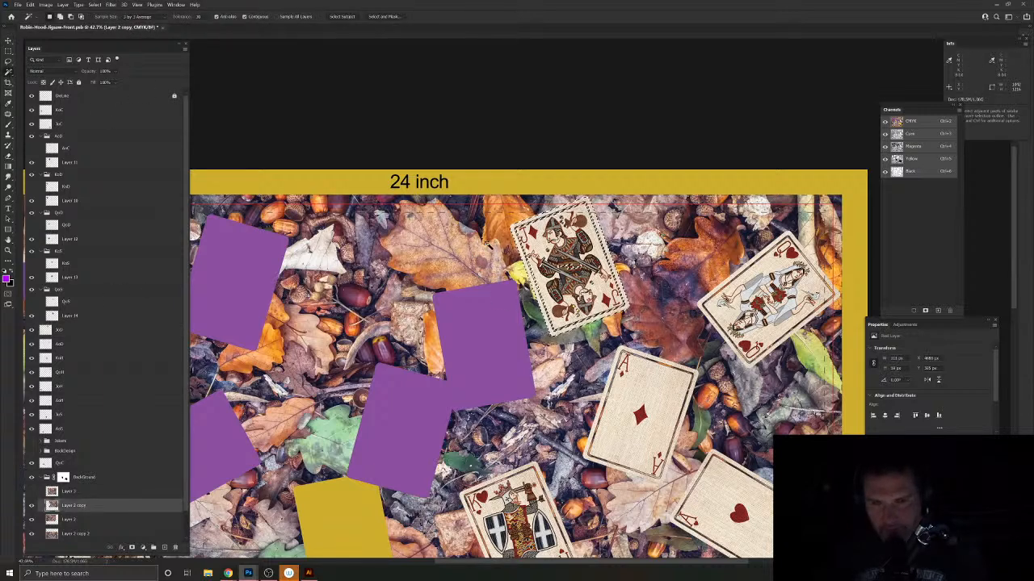
pyautogui.click(480, 249)
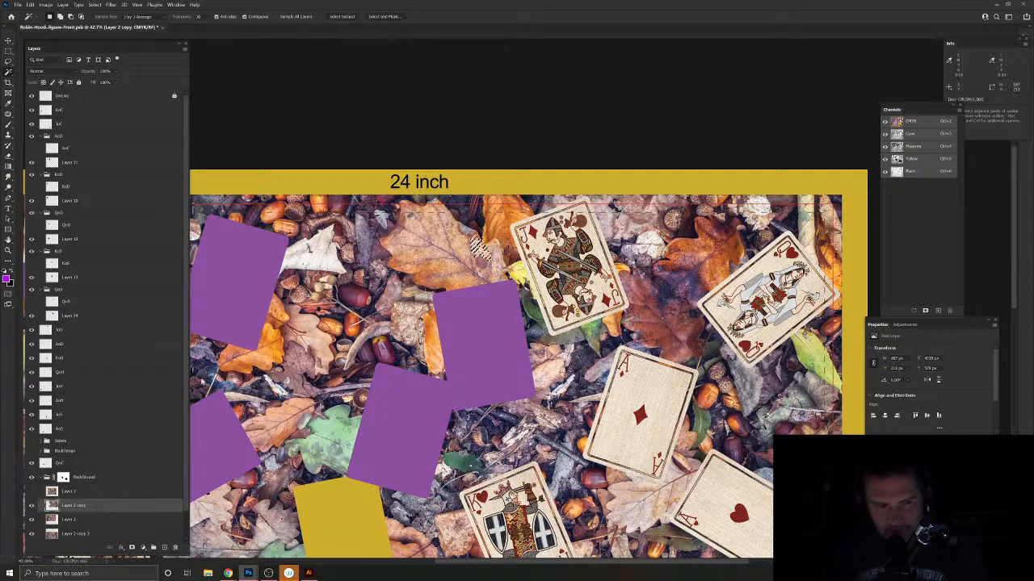
pyautogui.press('v')
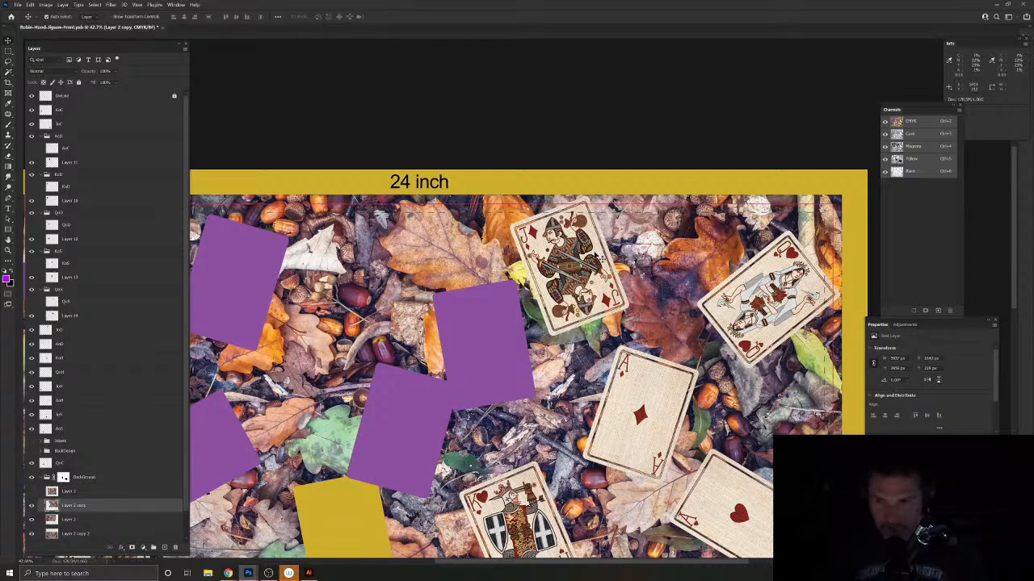
# Step: Select the Jack of Diamonds card's shape and fill it with purple on a new layer
pyautogui.click(595, 257)
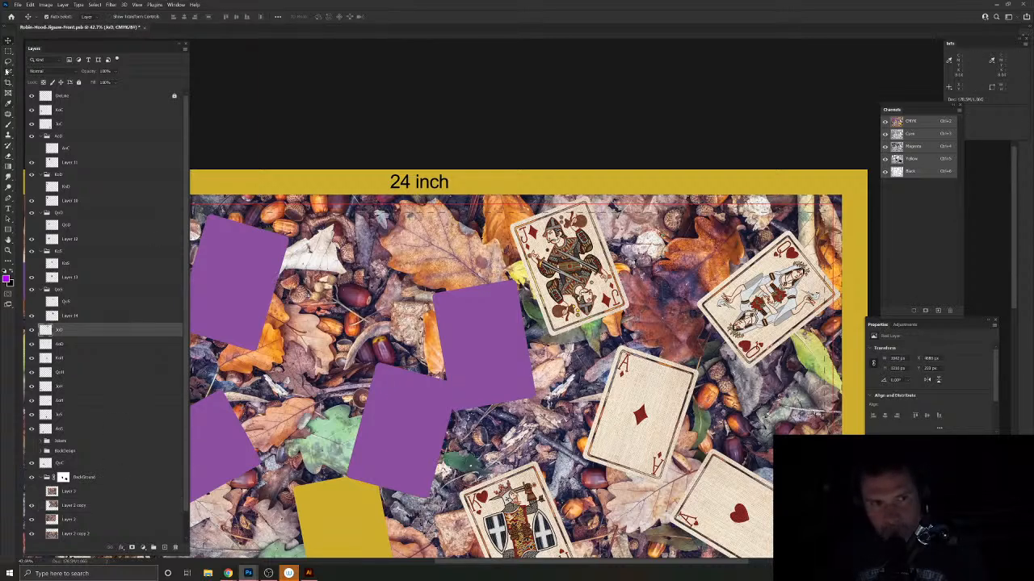
pyautogui.click(7, 71)
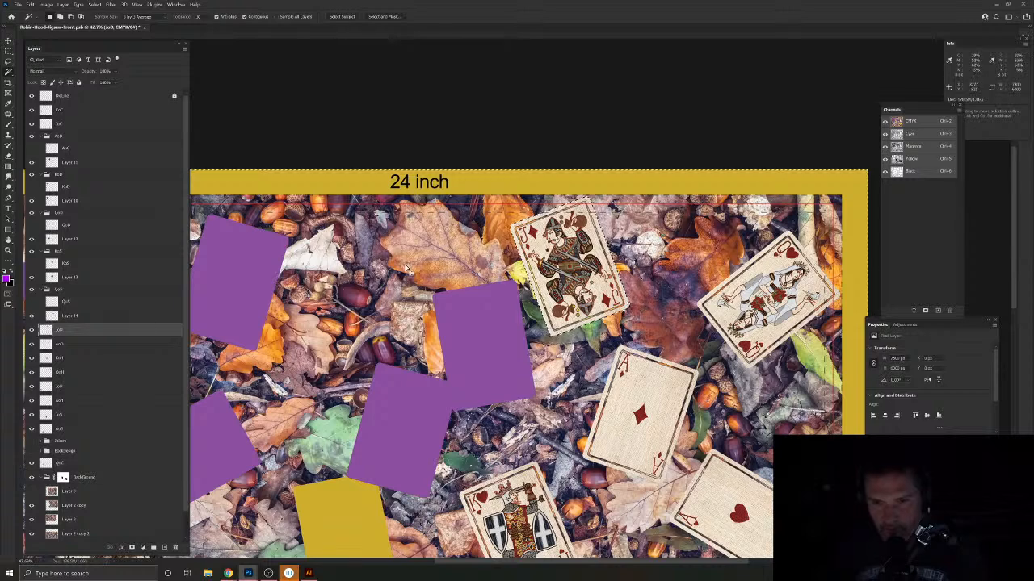
pyautogui.hotkey('ctrl', 'shift', 'i')
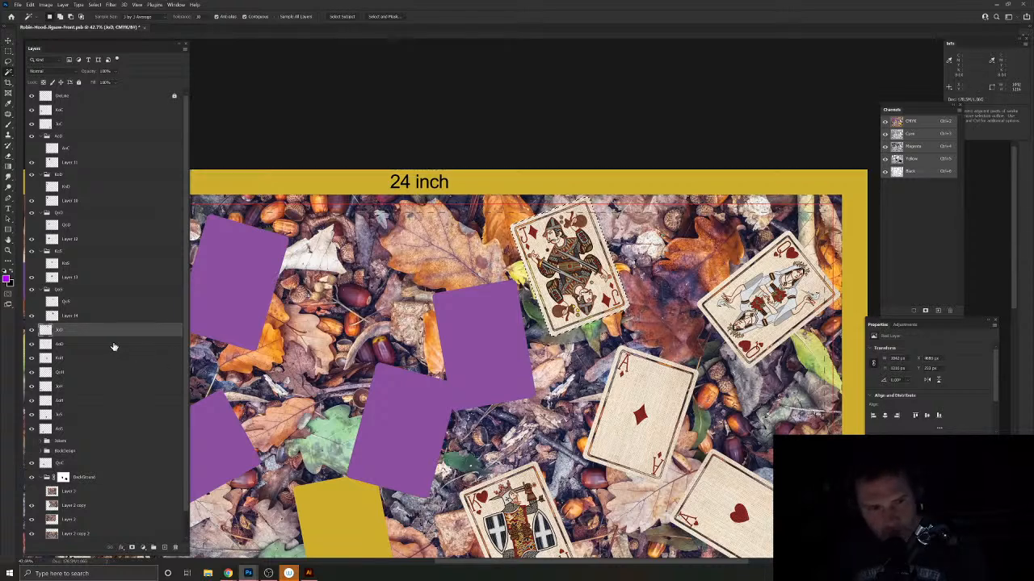
pyautogui.click(165, 549)
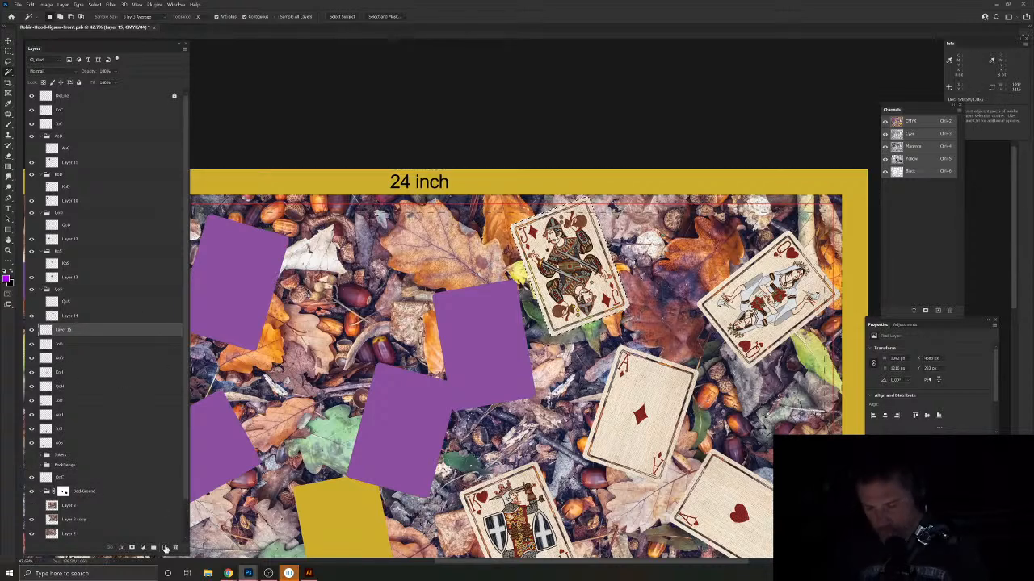
pyautogui.hotkey('alt', 'BackSpace')
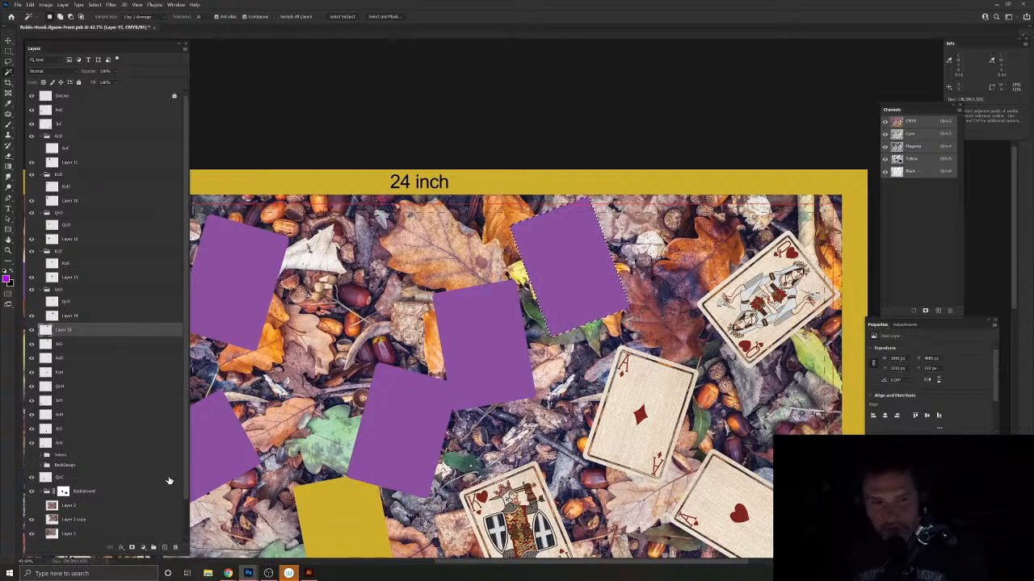
# Step: Group the new purple layer with the Jack of Diamonds artwork and name the group JoD
pyautogui.keyDown('shift'); pyautogui.click(61, 345); pyautogui.keyUp('shift')
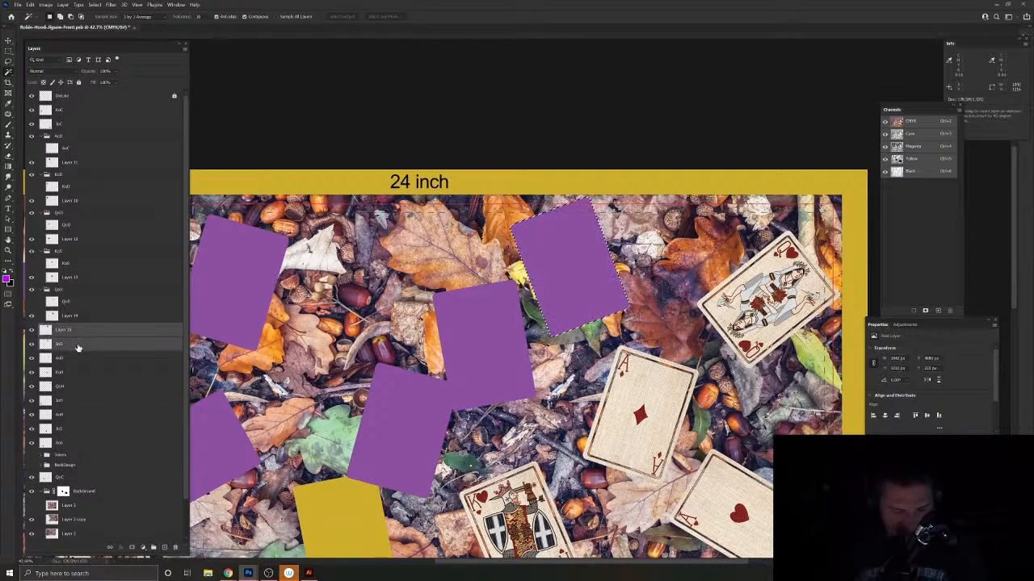
pyautogui.hotkey('ctrl', 'g')
pyautogui.doubleClick(61, 330)
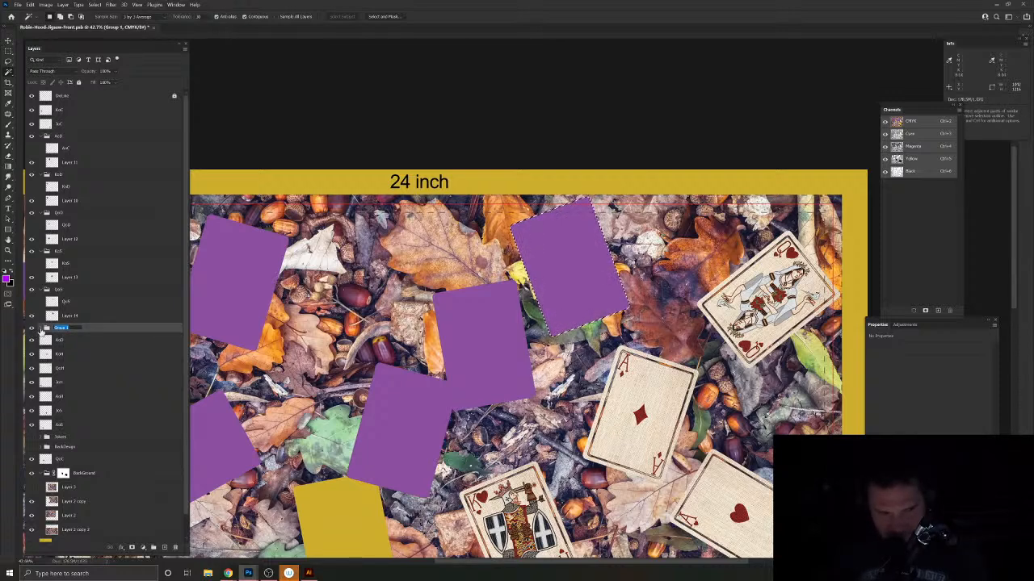
pyautogui.click(40, 329)
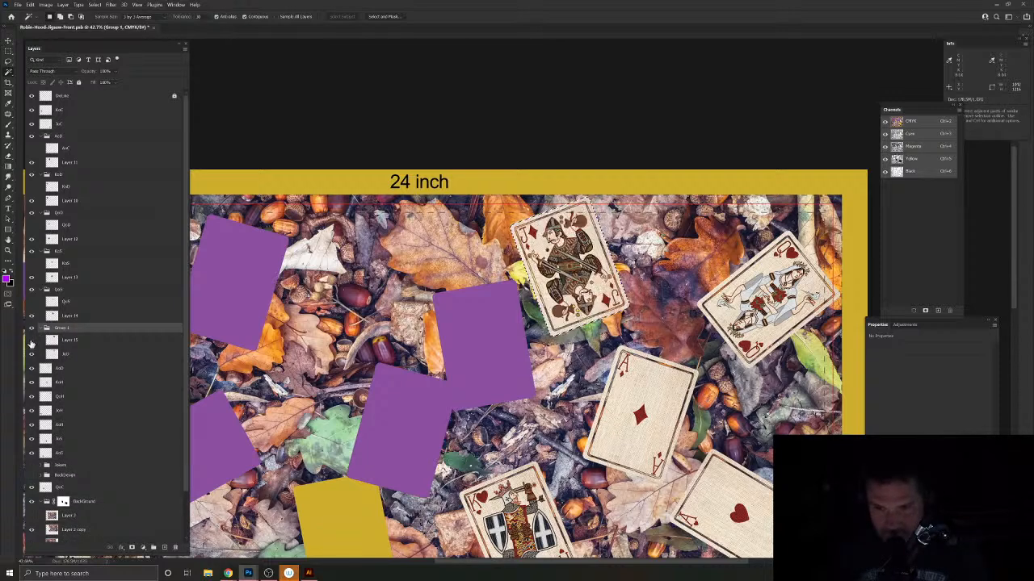
pyautogui.doubleClick(66, 331)
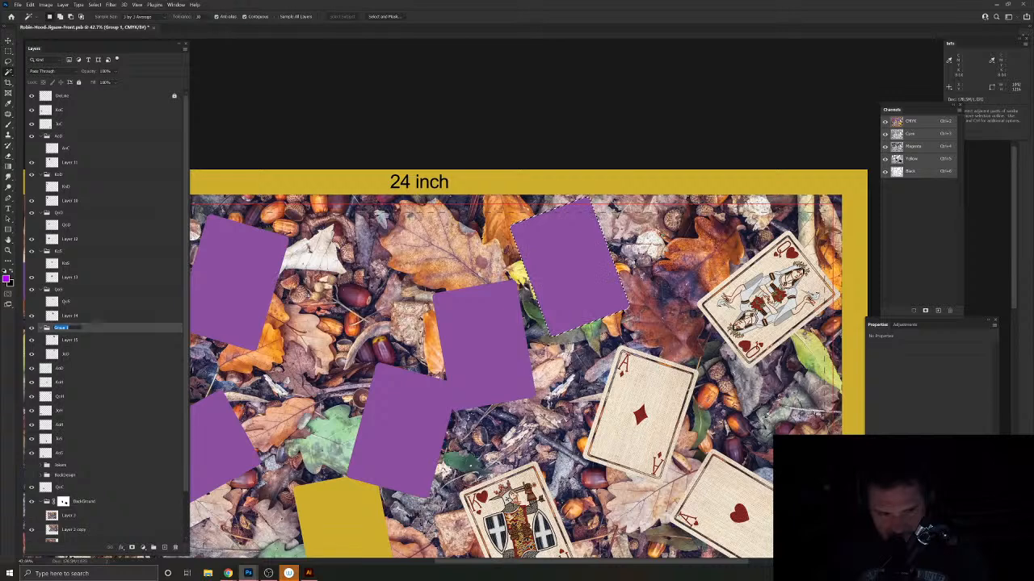
pyautogui.write('JoD')
pyautogui.press('Return')
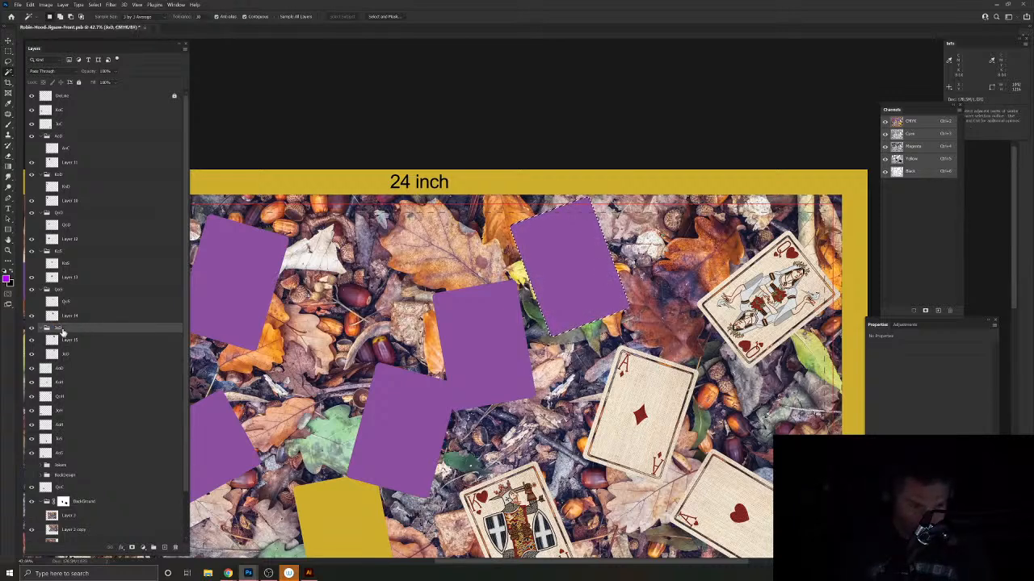
# Step: Place the purple layer beneath the hidden card artwork in the JoD group and save the document
pyautogui.moveTo(68, 340); pyautogui.dragTo(79, 361)
pyautogui.click(32, 342)
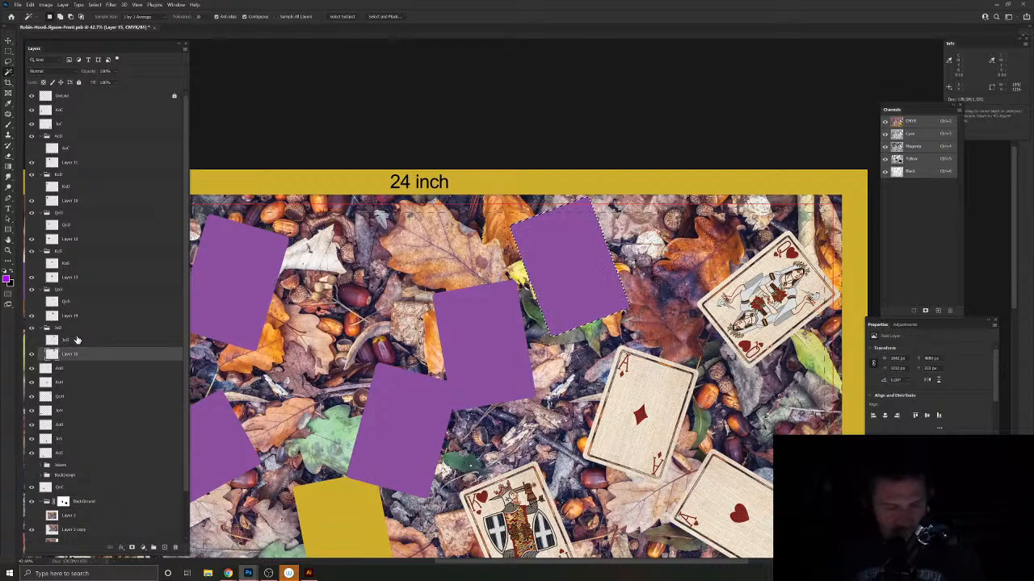
pyautogui.hotkey('ctrl', 's')
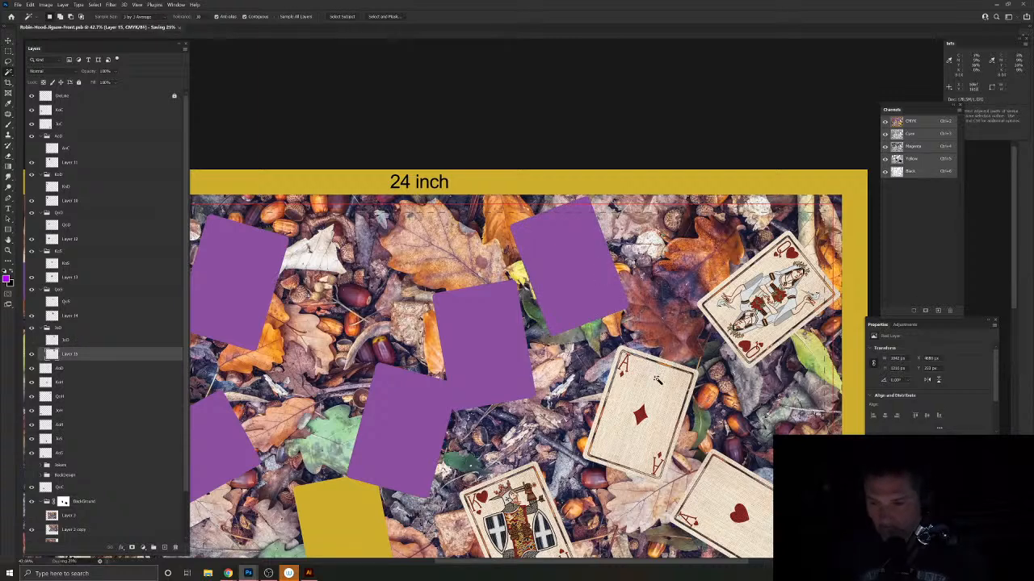
# Step: Select the Ace of Diamonds card's shape and add a new layer directly beneath the AoD artwork layer
pyautogui.press('v')
pyautogui.click(657, 389)
pyautogui.moveTo(656, 388); pyautogui.dragTo(549, 300)
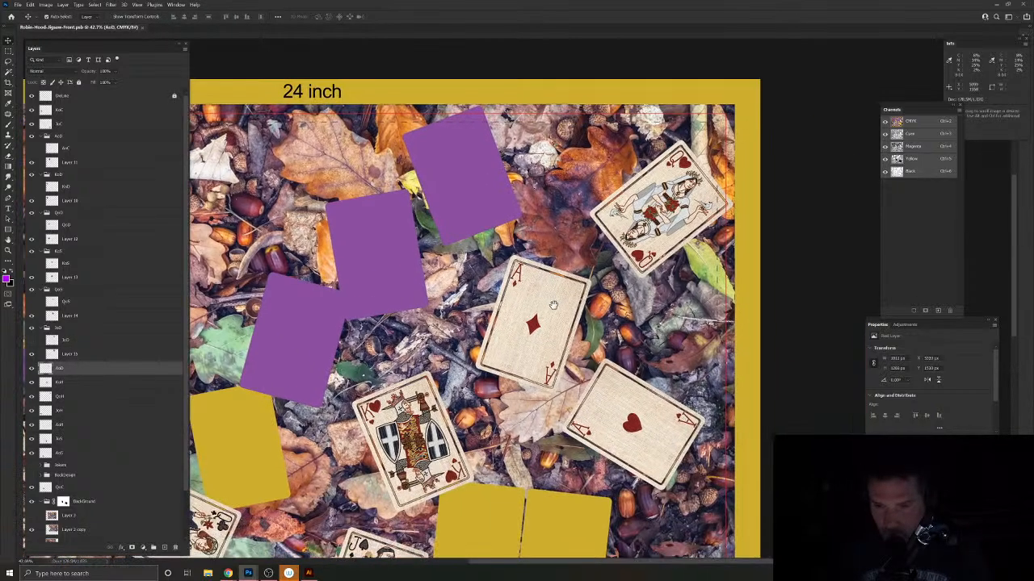
pyautogui.click(8, 71)
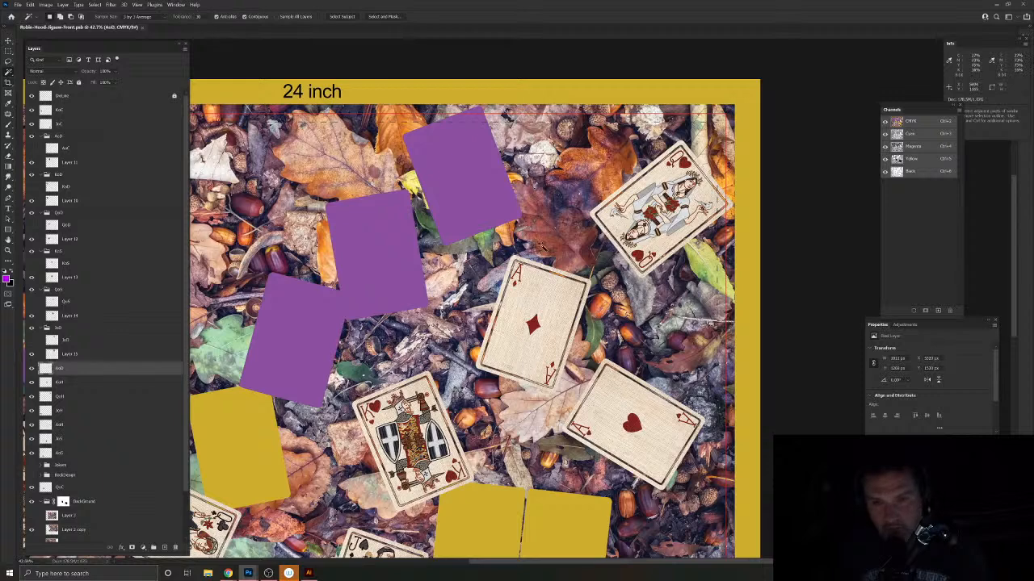
pyautogui.click(542, 249)
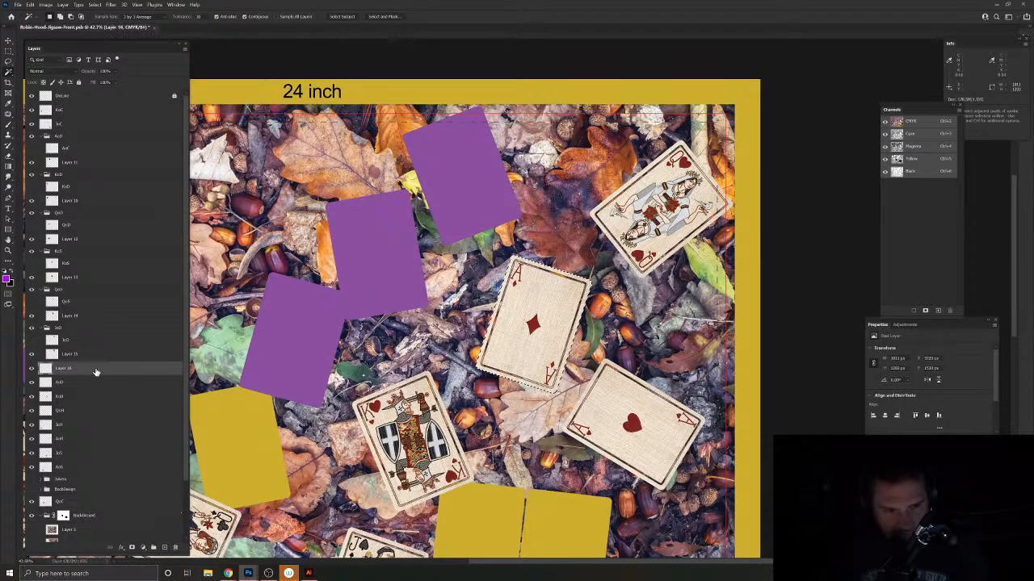
pyautogui.moveTo(95, 372); pyautogui.dragTo(97, 391)
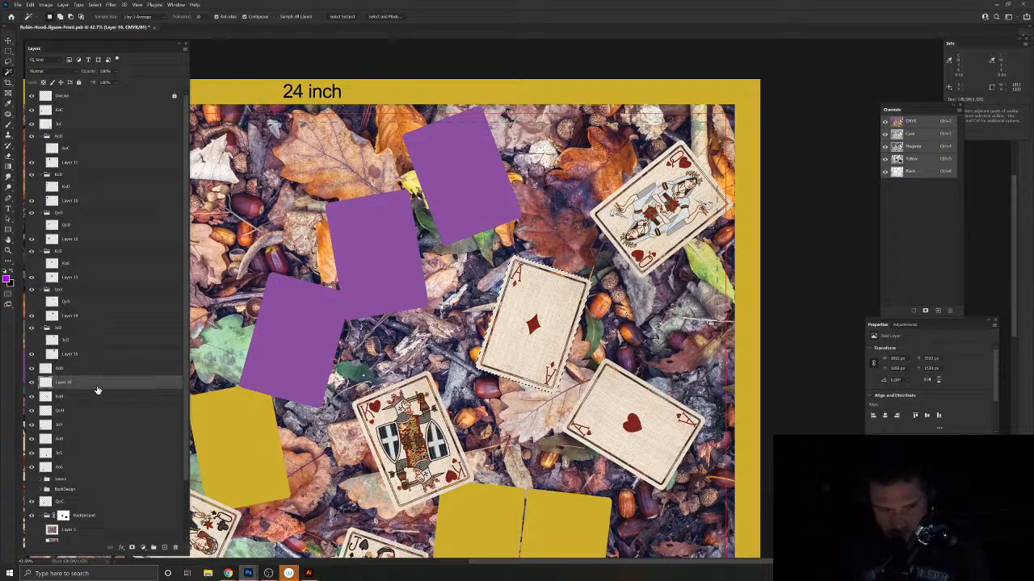
# Step: Group the AoD artwork with the new layer beneath it and name the group AoD
pyautogui.keyDown('shift'); pyautogui.click(81, 375); pyautogui.keyUp('shift')
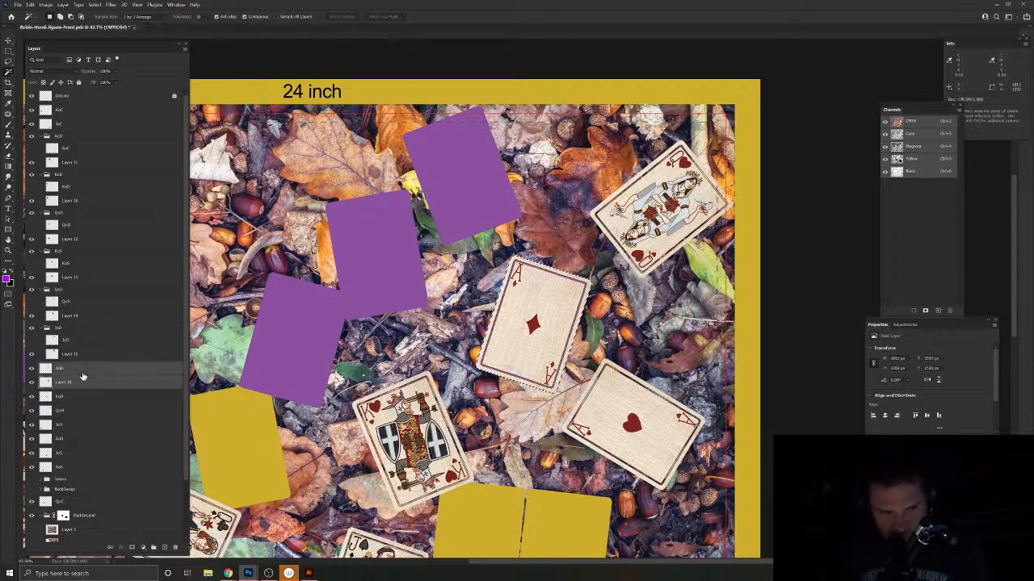
pyautogui.hotkey('ctrl', 'g')
pyautogui.doubleClick(59, 366)
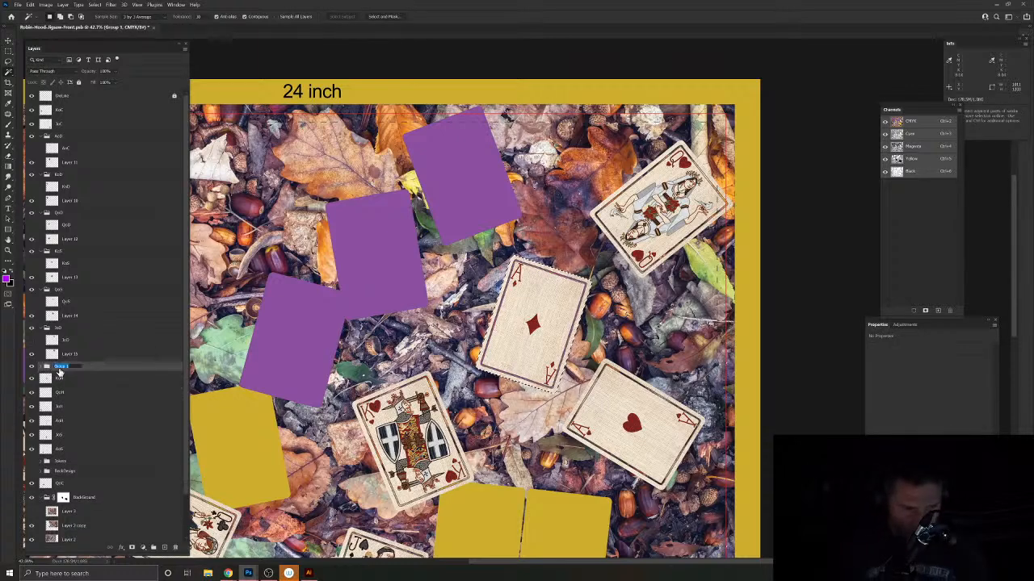
pyautogui.write('AoD')
pyautogui.press('Return')
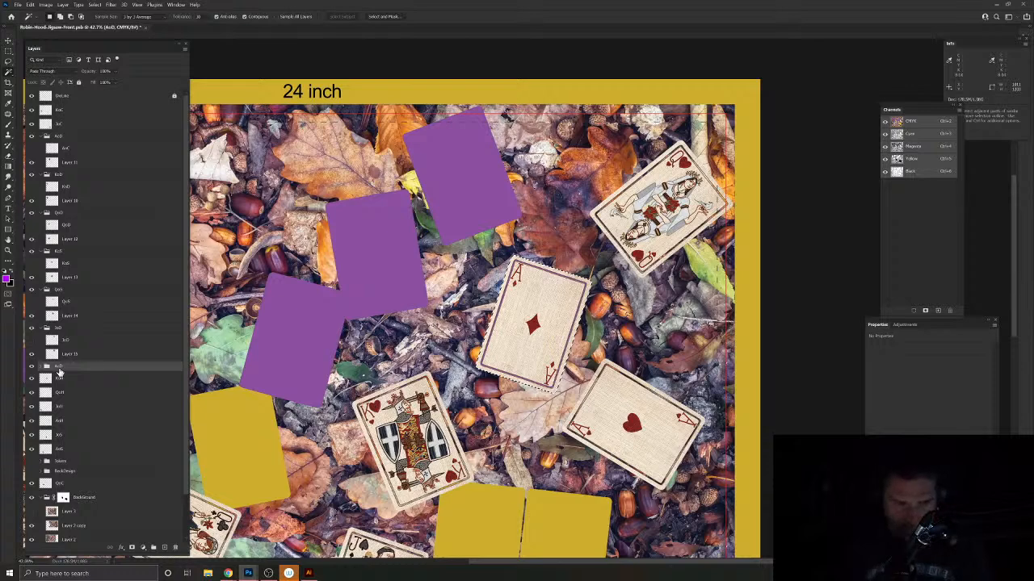
# Step: Hide the artwork in the AoD group and fill the card shape with purple on the layer beneath, clearing the selection
pyautogui.click(46, 367)
pyautogui.hotkey('alt', 'BackSpace')
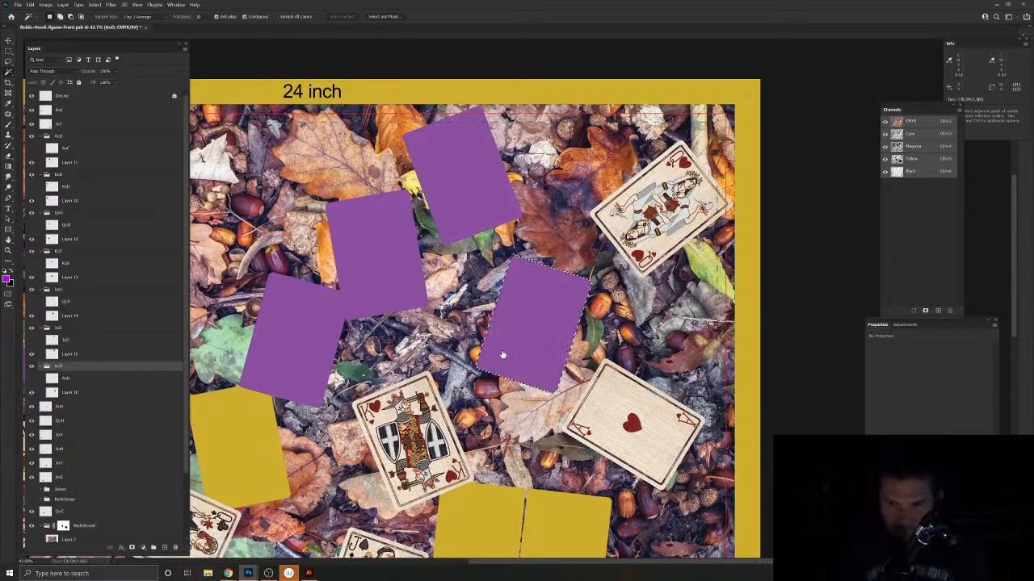
pyautogui.hotkey('ctrl', 'd')
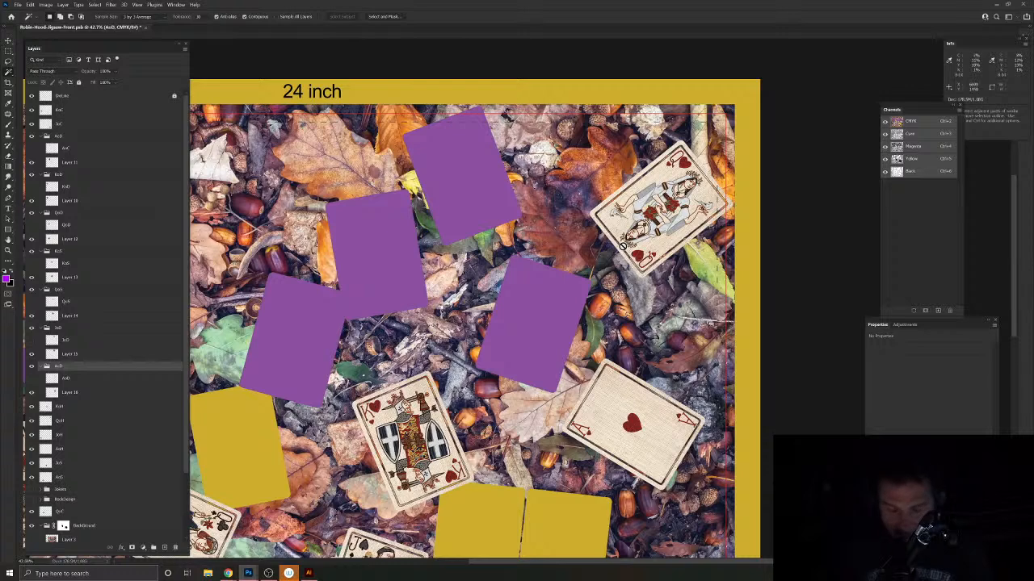
# Step: Make the Queen of Hearts layer active and select the card's shape with the Magic Wand
pyautogui.press('v')
pyautogui.click(616, 227)
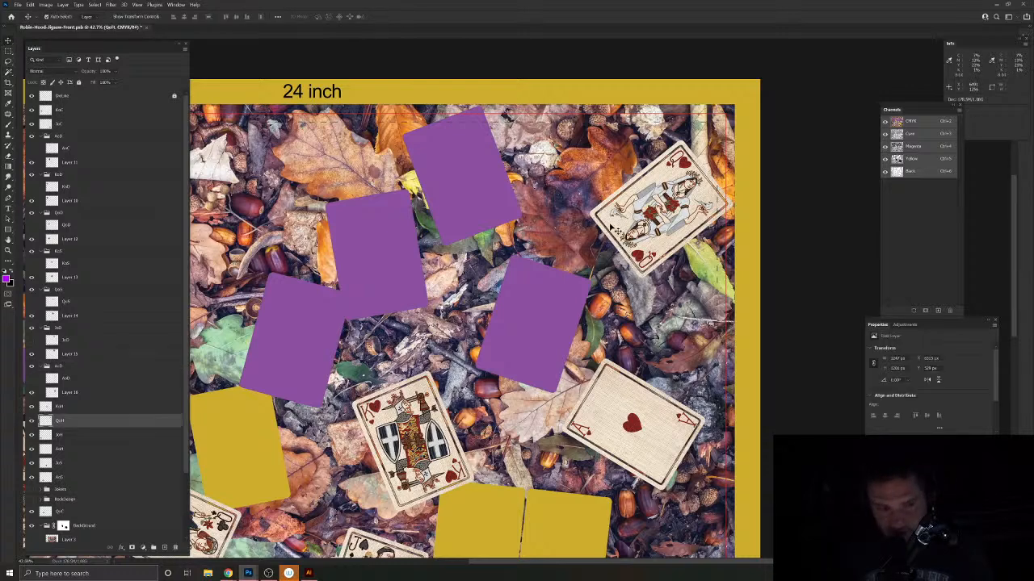
pyautogui.moveTo(552, 243); pyautogui.dragTo(570, 292)
pyautogui.scroll(-1, 674, 246)
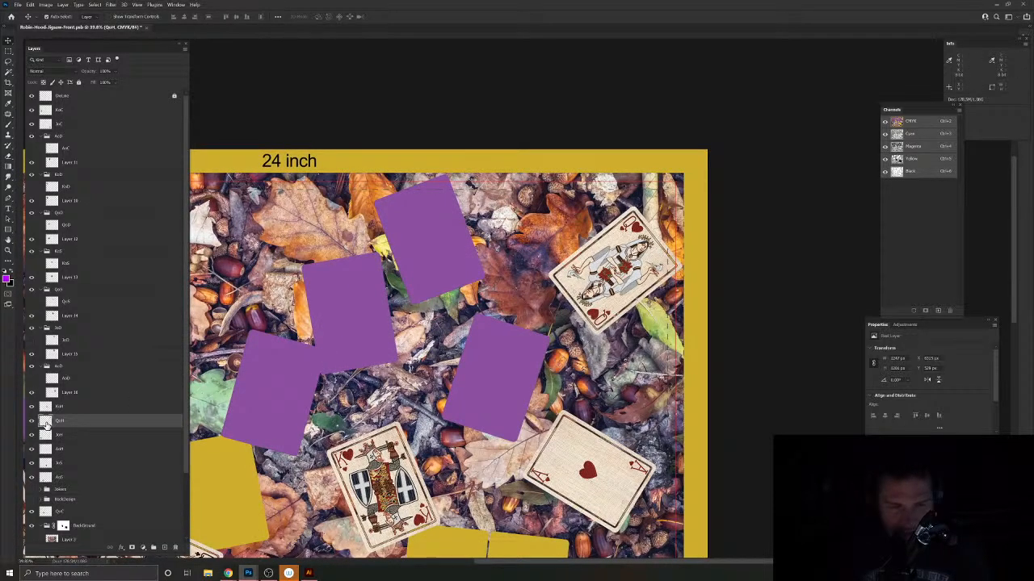
pyautogui.click(9, 73)
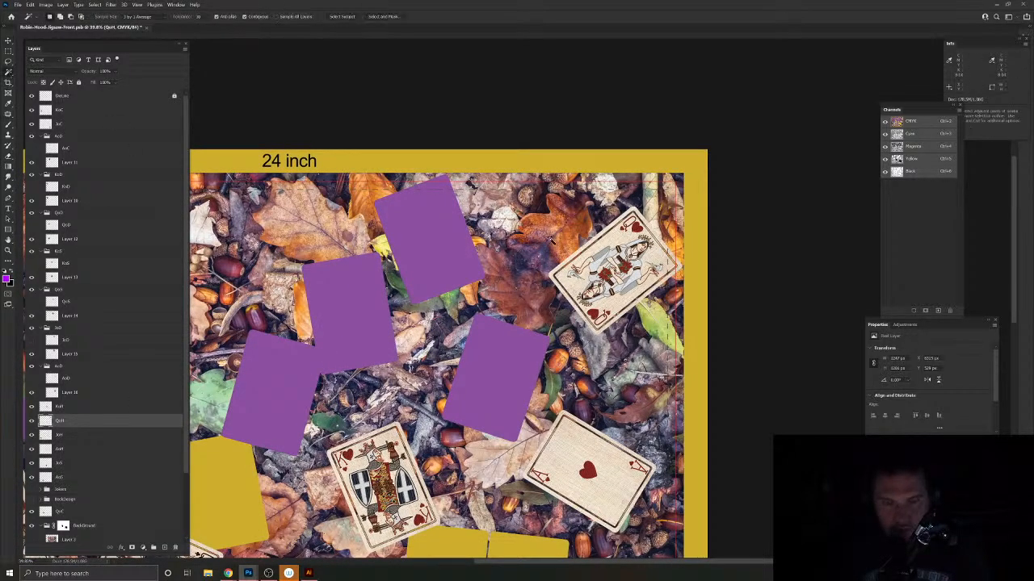
pyautogui.click(548, 246)
pyautogui.hotkey('ctrl', 'shift', 'i')
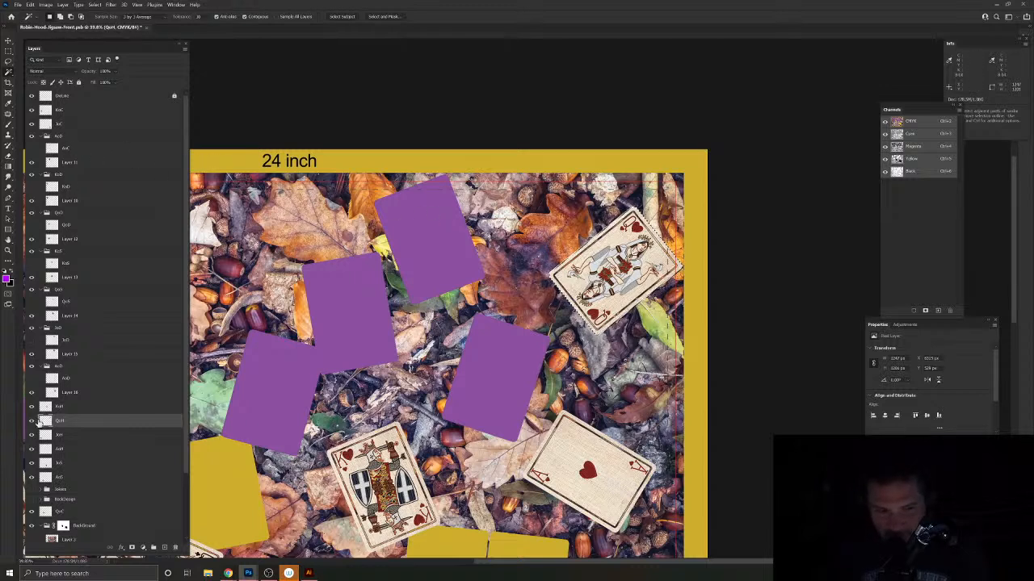
# Step: Fill the Queen of Hearts shape with purple on a new layer and clear the selection
pyautogui.click(165, 549)
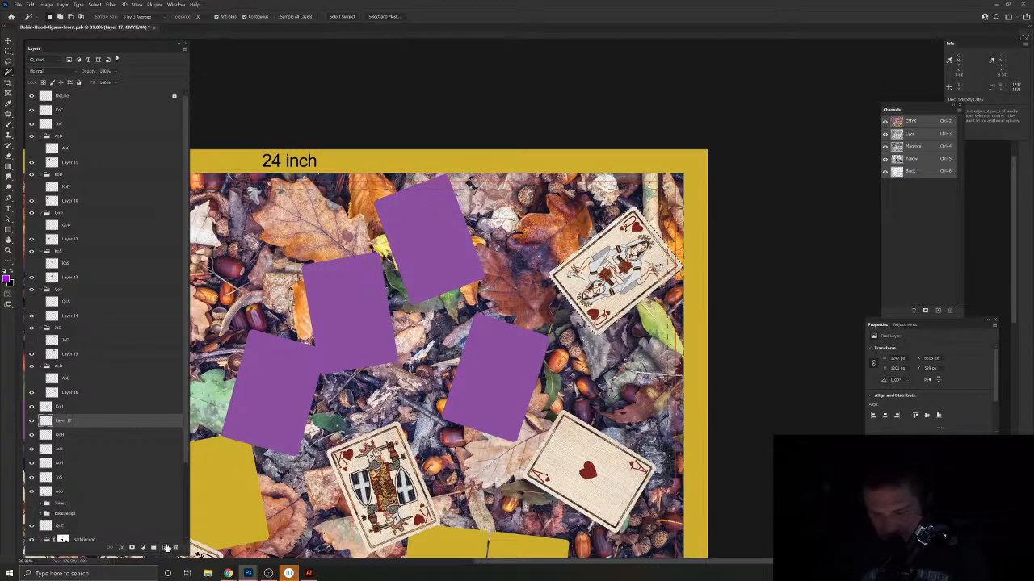
pyautogui.hotkey('alt', 'BackSpace')
pyautogui.hotkey('ctrl', 'd')
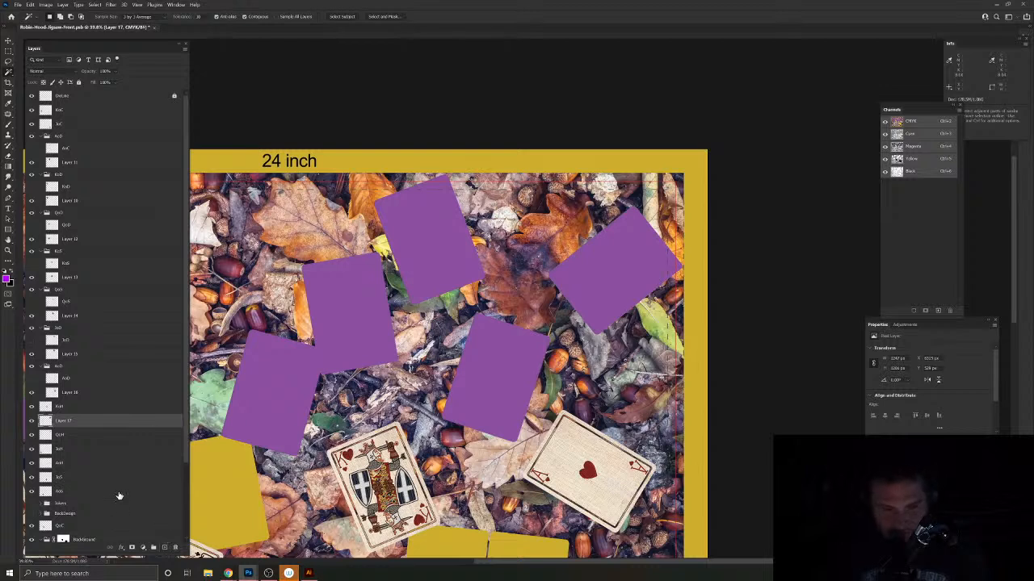
# Step: Move the new purple layer directly beneath the QoH layer and hide the card artwork
pyautogui.keyDown('ctrl'); pyautogui.click(42, 424); pyautogui.keyUp('ctrl')
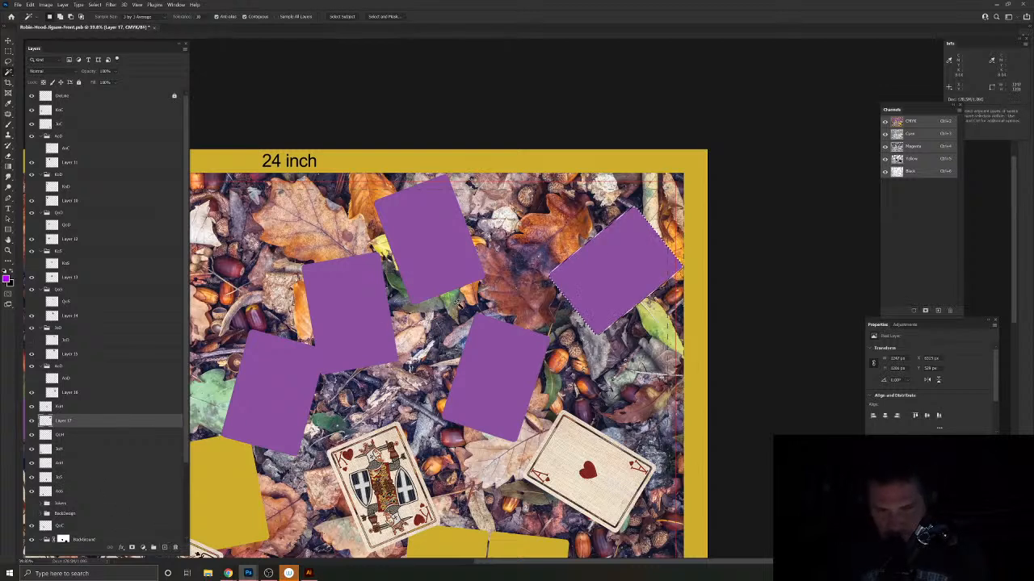
pyautogui.moveTo(79, 423); pyautogui.dragTo(76, 438)
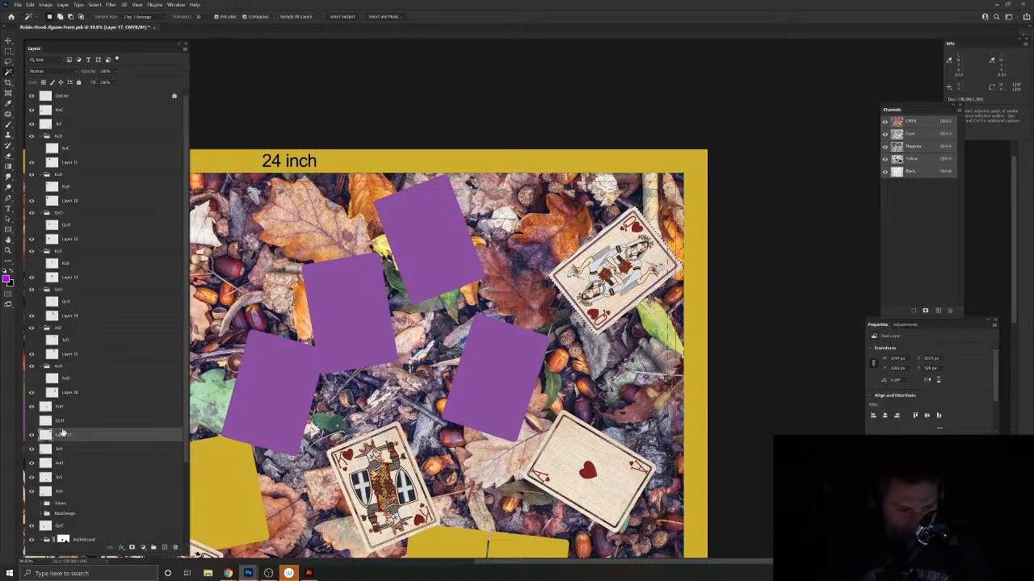
pyautogui.click(81, 423)
pyautogui.press('Delete')
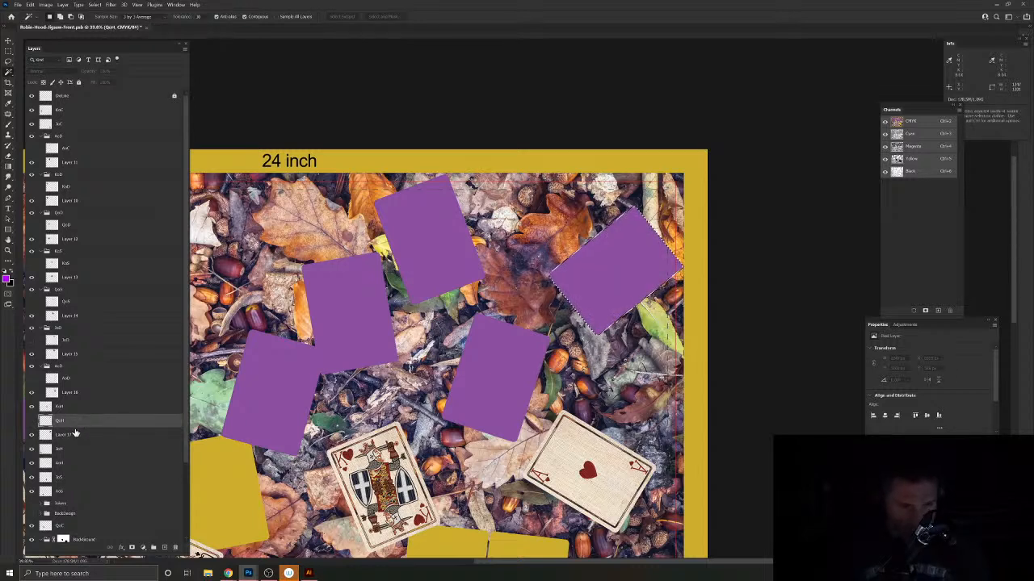
# Step: Group the QoH artwork with its purple layer, name the group QoH and expand it
pyautogui.keyDown('shift'); pyautogui.click(76, 435); pyautogui.keyUp('shift')
pyautogui.hotkey('ctrl', 'g')
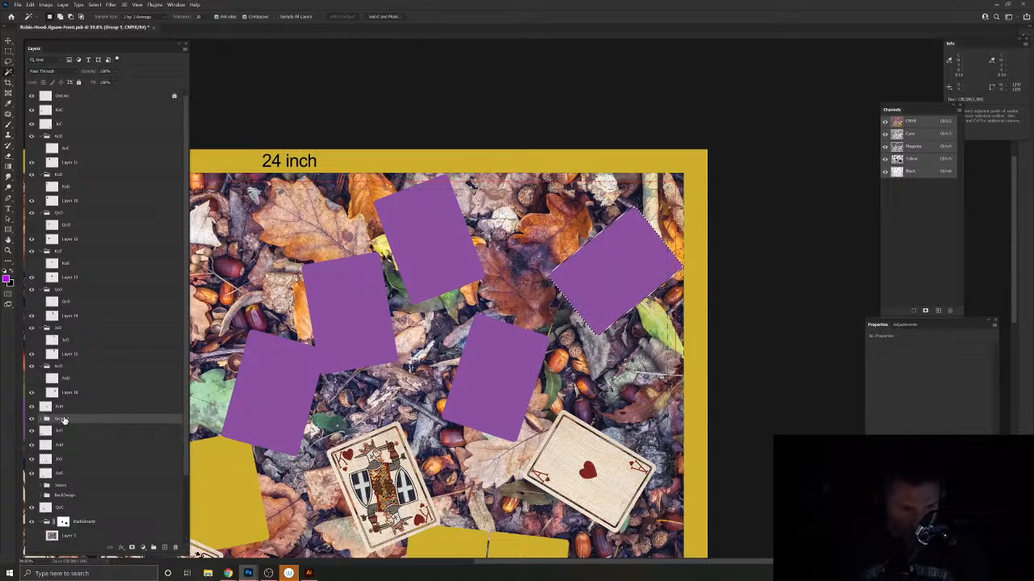
pyautogui.doubleClick(64, 420)
pyautogui.write('QoH')
pyautogui.press('Return')
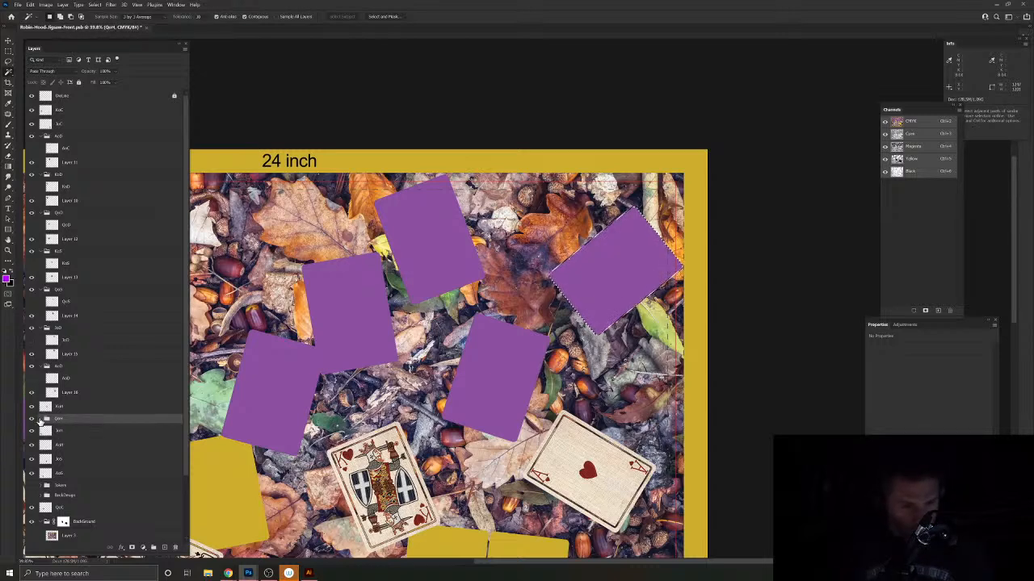
pyautogui.click(40, 419)
pyautogui.moveTo(499, 392); pyautogui.dragTo(701, 292)
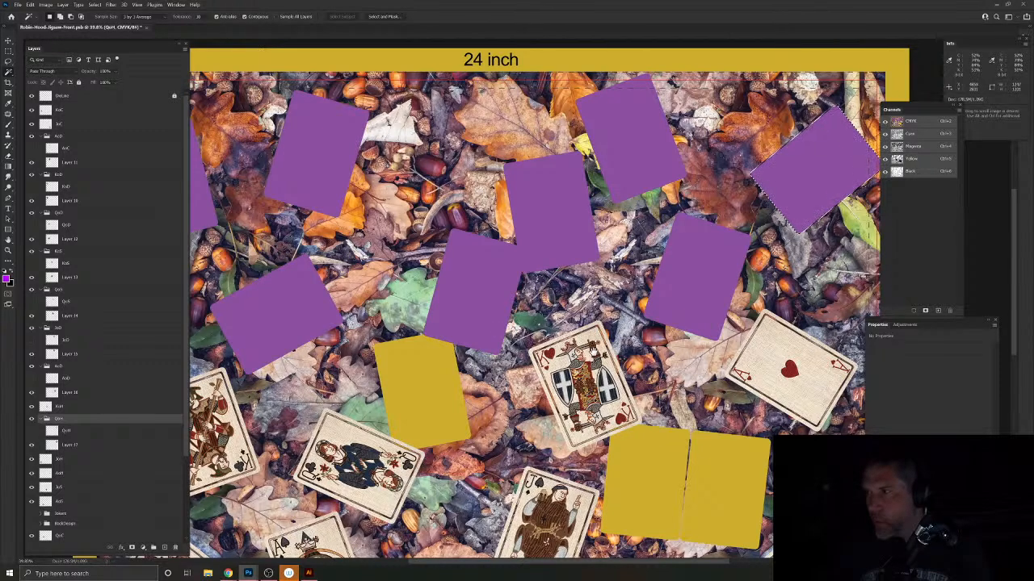
pyautogui.moveTo(593, 353); pyautogui.dragTo(484, 324)
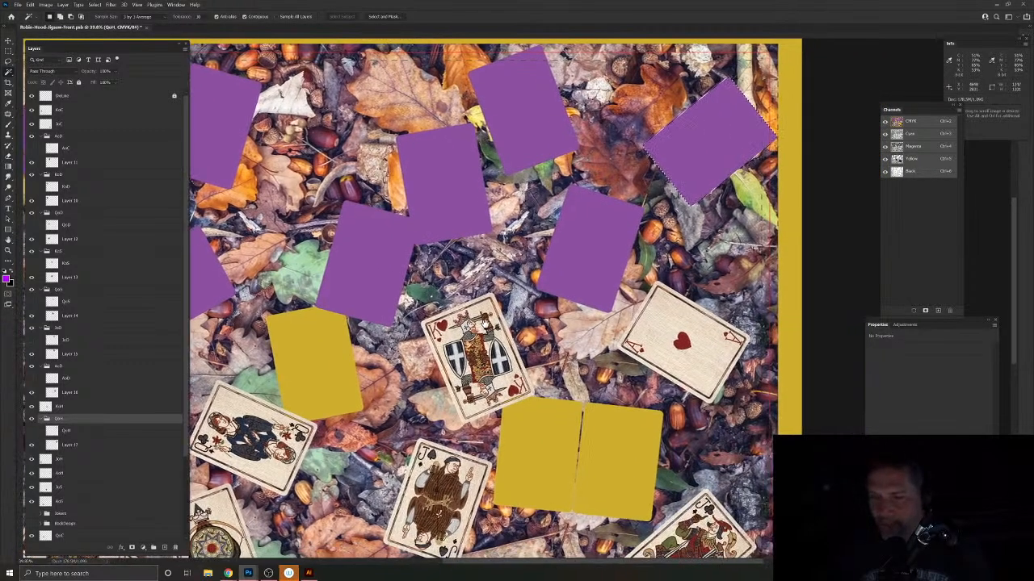
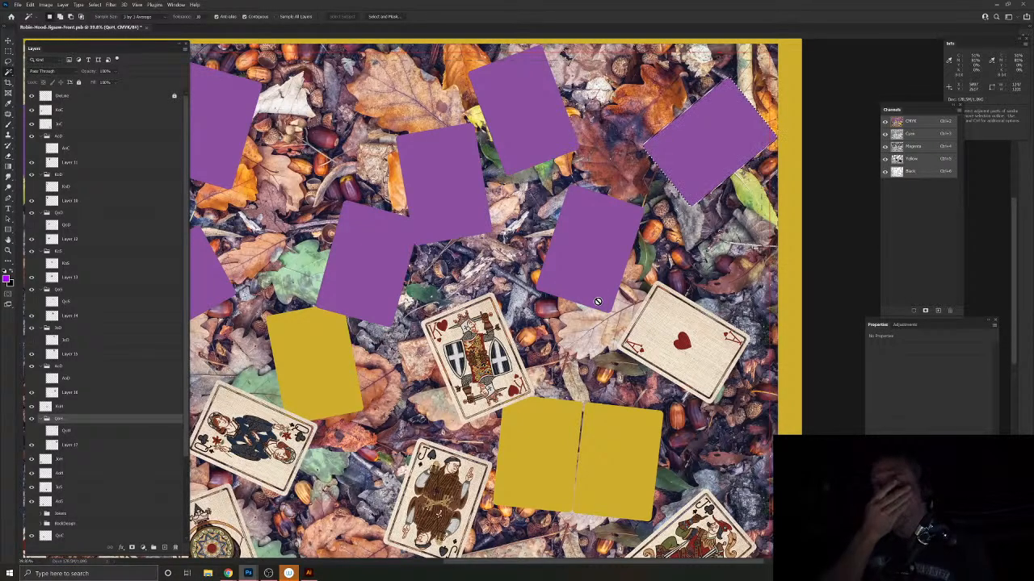
# Step: Make the Ace of Hearts layer active and select the card's shape with the Magic Wand
pyautogui.click(658, 321)
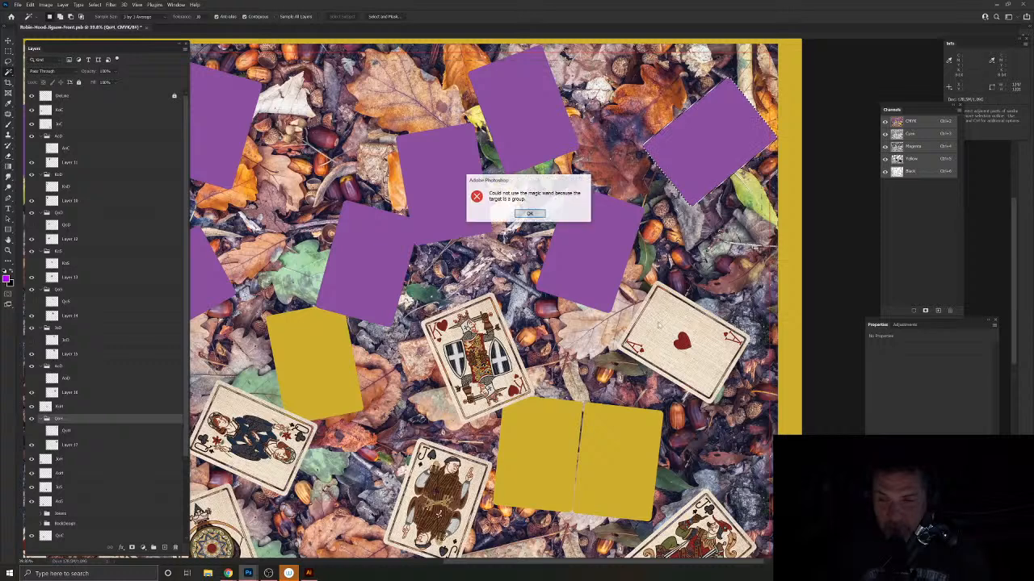
pyautogui.press('Return')
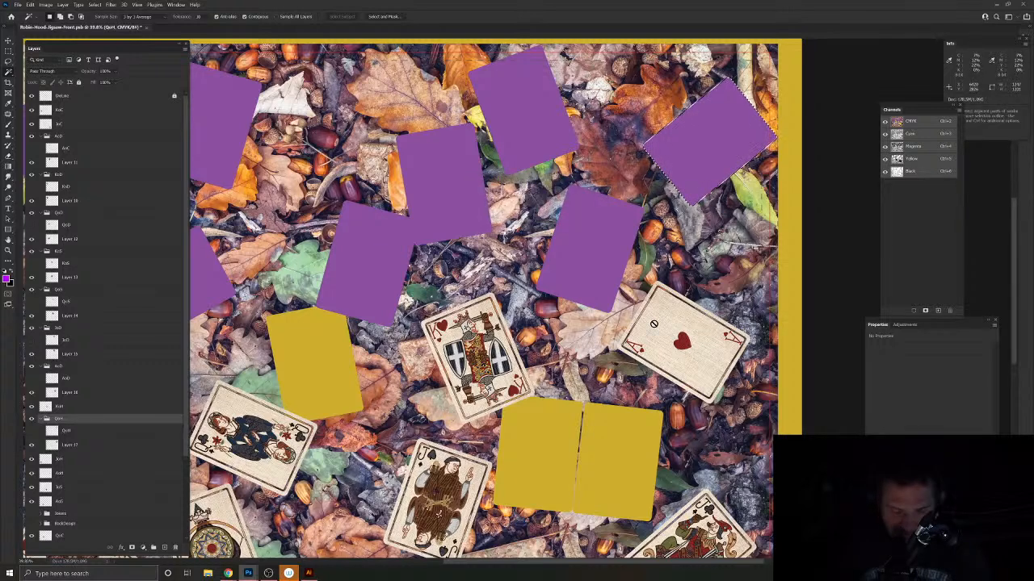
pyautogui.press('v')
pyautogui.click(346, 382)
pyautogui.press('ctrl')
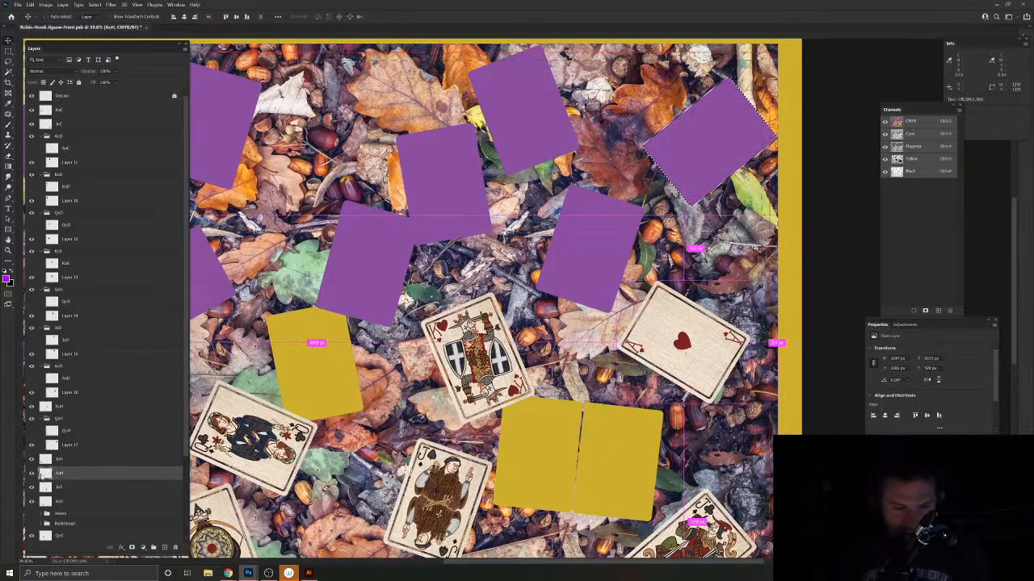
pyautogui.keyDown('ctrl'); pyautogui.click(42, 475); pyautogui.keyUp('ctrl')
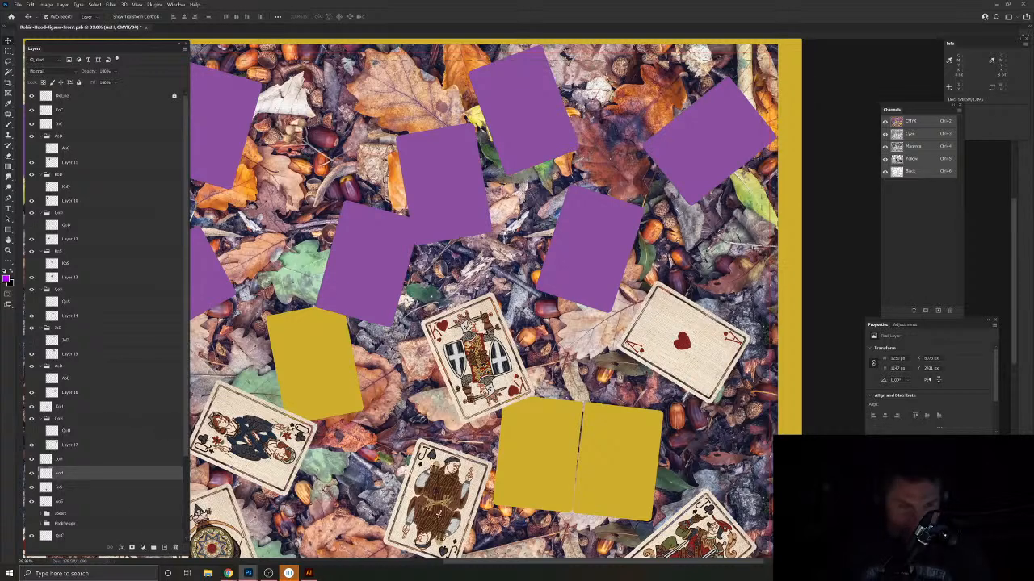
pyautogui.click(9, 71)
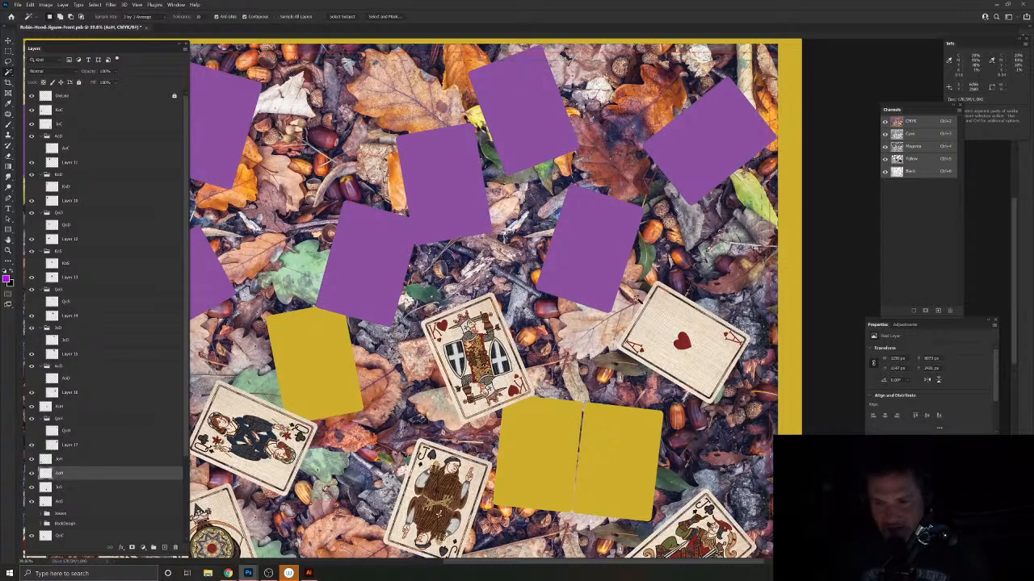
pyautogui.click(620, 309)
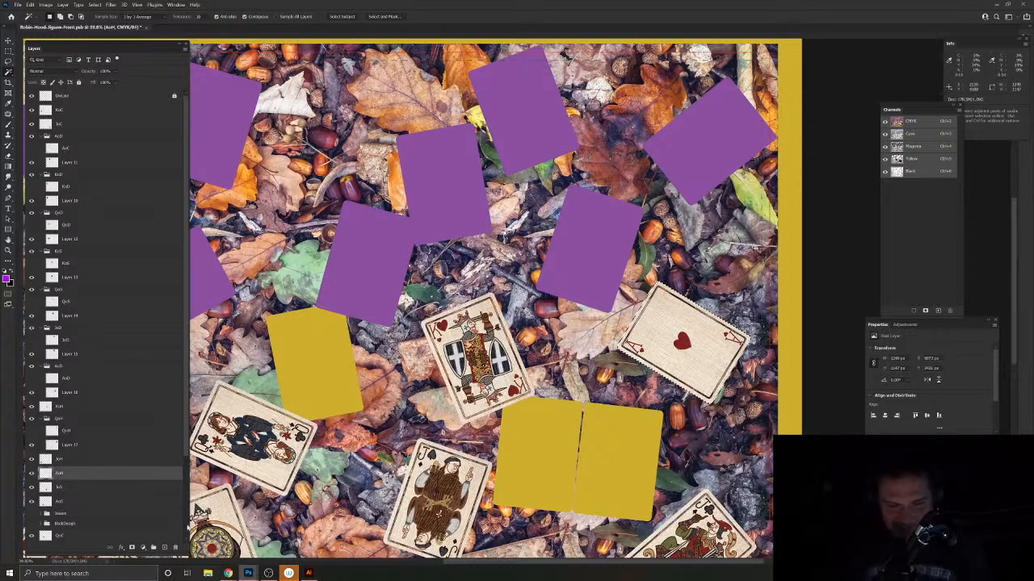
# Step: Fill the Ace of Hearts shape with purple on a new layer and clear the selection
pyautogui.click(165, 549)
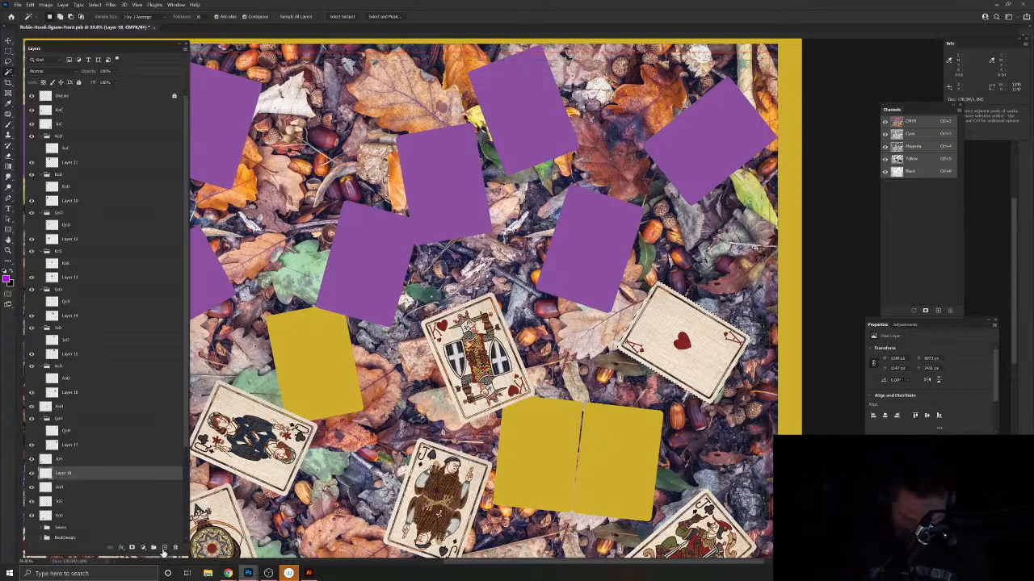
pyautogui.hotkey('alt', 'BackSpace')
pyautogui.hotkey('ctrl', 'd')
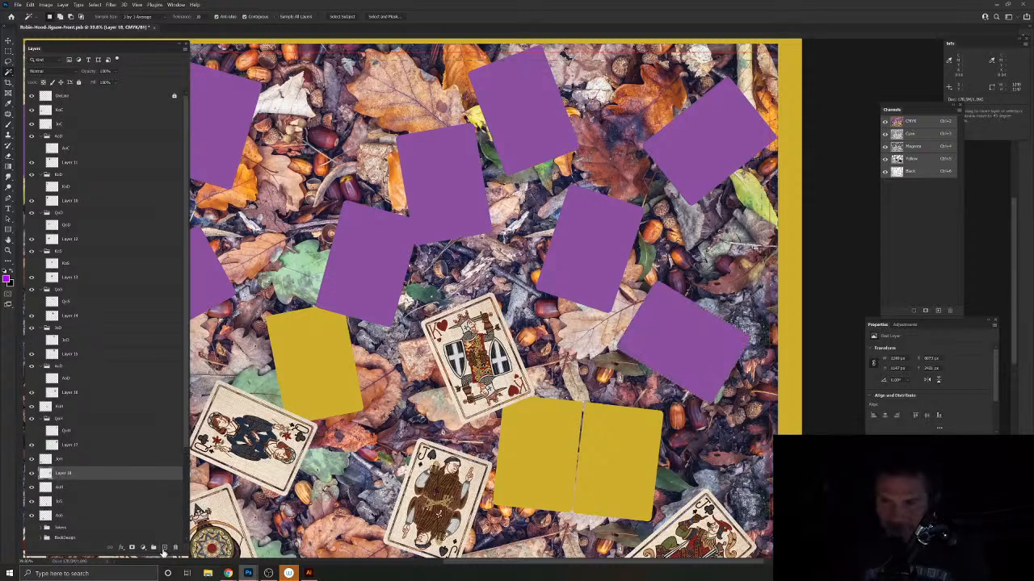
# Step: Group the Ace of Hearts artwork with its purple layer and name the group AoH
pyautogui.click(63, 488)
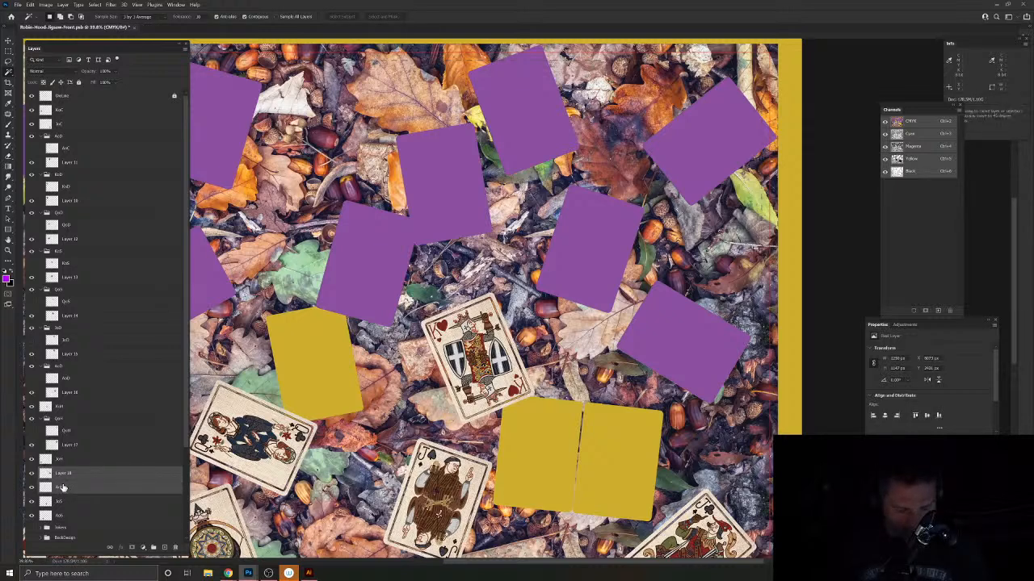
pyautogui.hotkey('ctrl', 'g')
pyautogui.write('AoH')
pyautogui.press('Return')
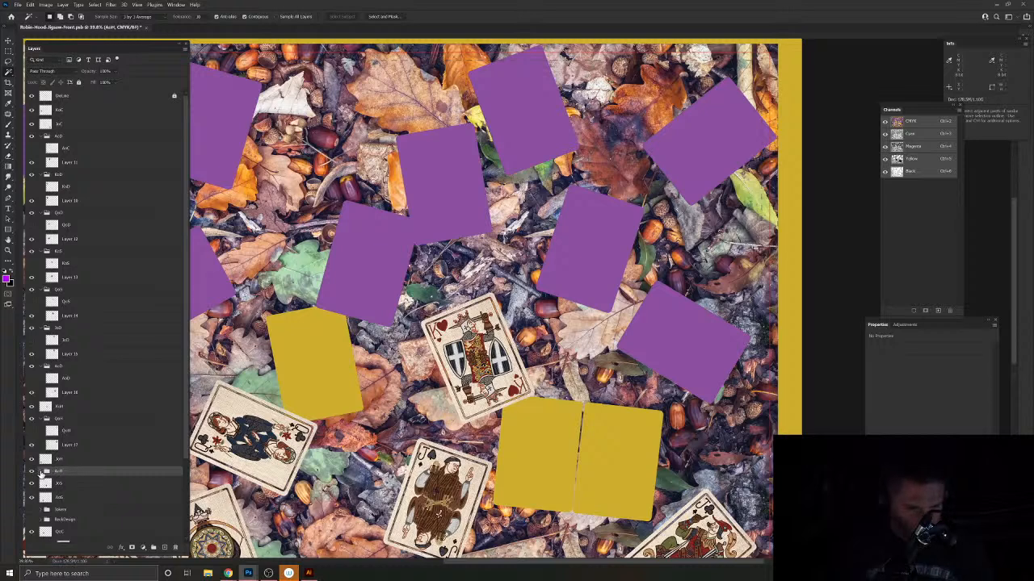
# Step: Move the purple layer beneath the hidden card artwork inside the AoH group and save the document
pyautogui.click(40, 472)
pyautogui.moveTo(70, 487); pyautogui.dragTo(65, 503)
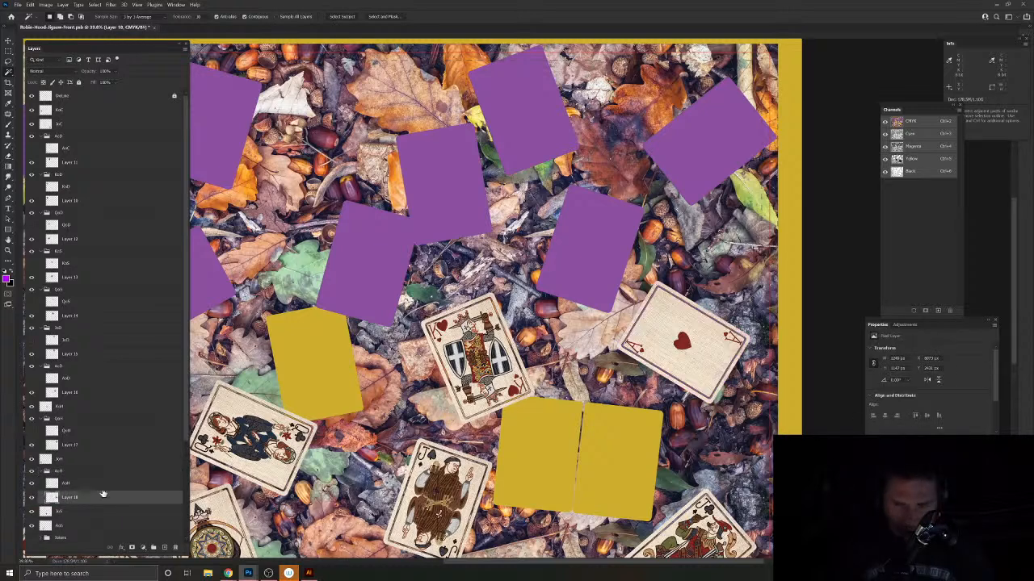
pyautogui.moveTo(496, 382); pyautogui.dragTo(624, 300)
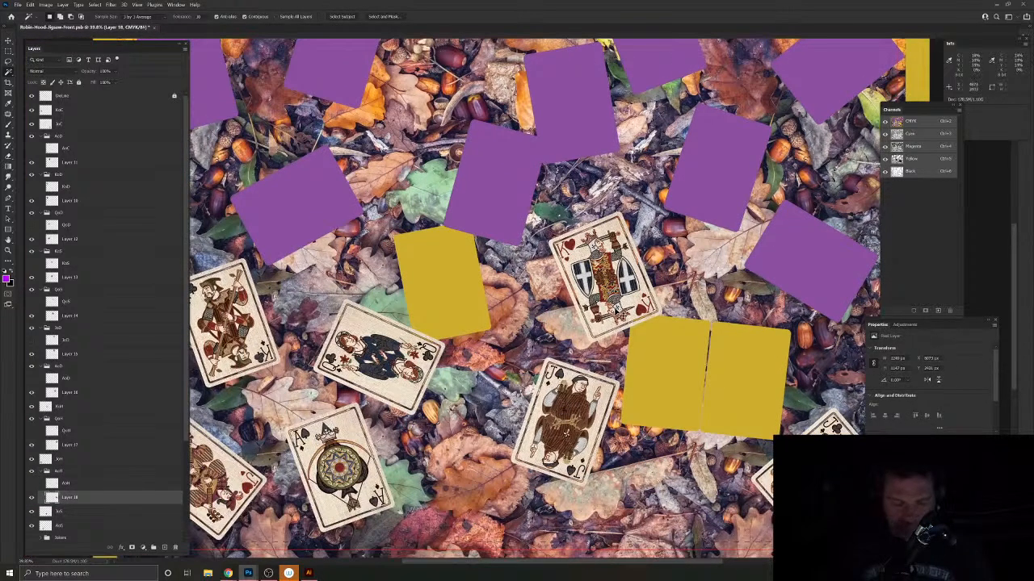
pyautogui.hotkey('ctrl', 's')
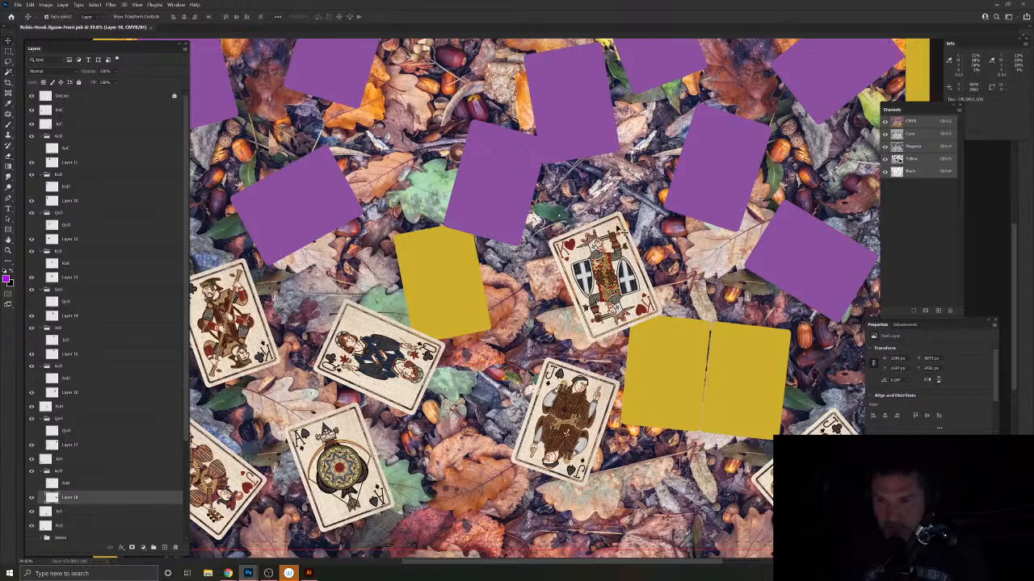
# Step: Make the King of Hearts layer active and select the card's shape with the Magic Wand
pyautogui.keyDown('ctrl'); pyautogui.click(620, 232); pyautogui.keyUp('ctrl')
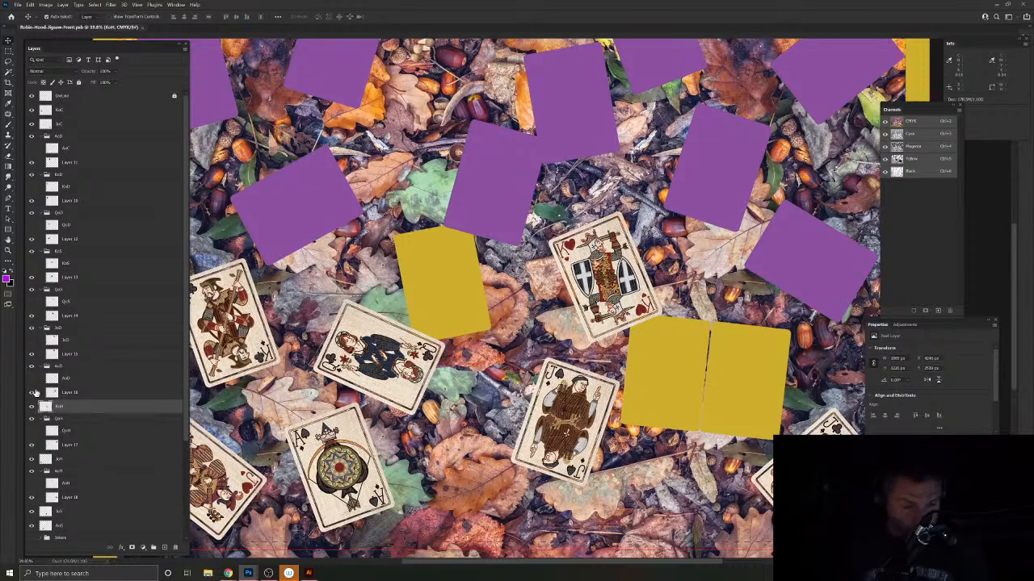
pyautogui.press('w')
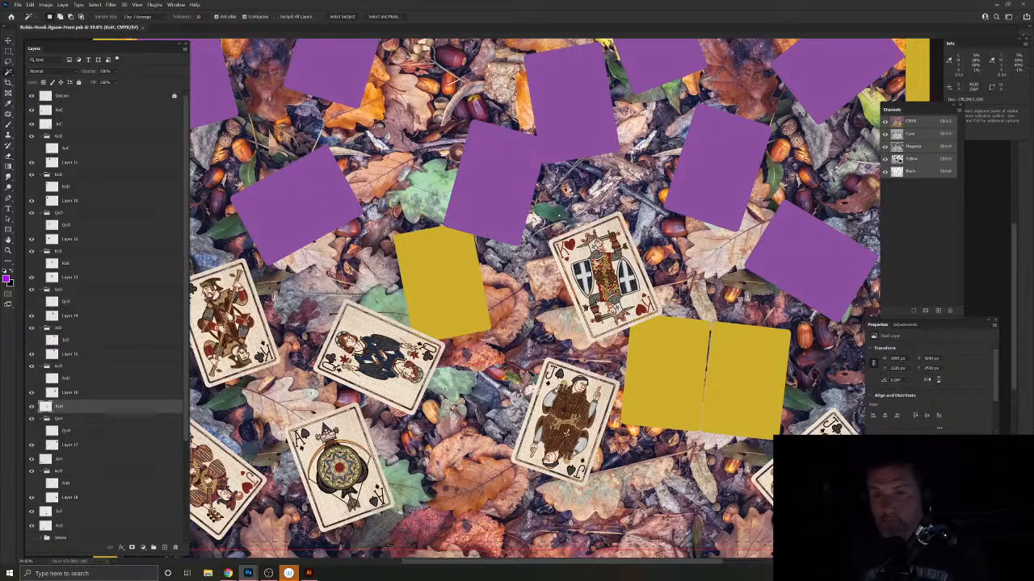
pyautogui.hotkey('ctrl', 'shift', 'i')
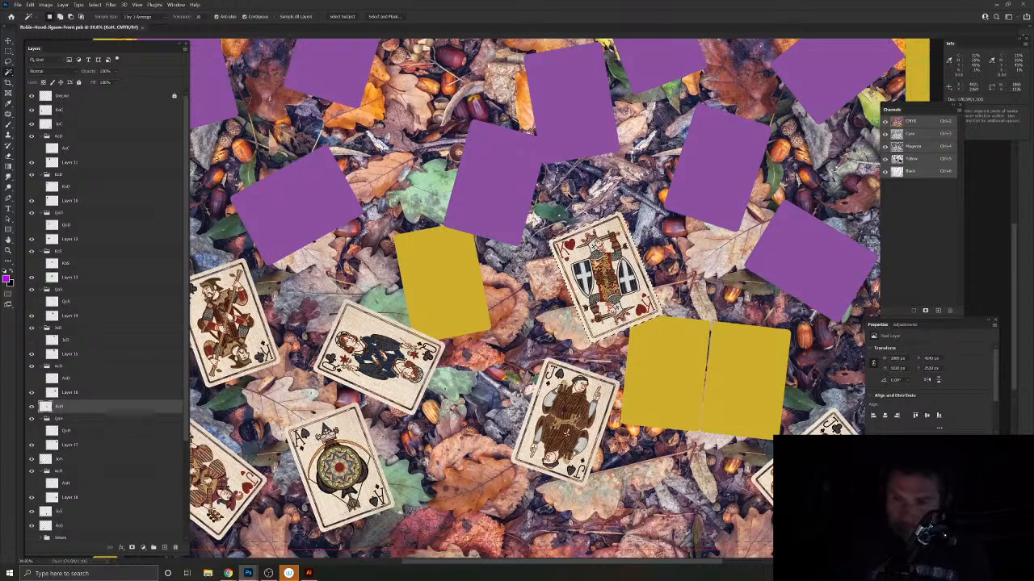
# Step: Fill the King of Hearts shape with purple on a new layer and clear the selection
pyautogui.click(165, 548)
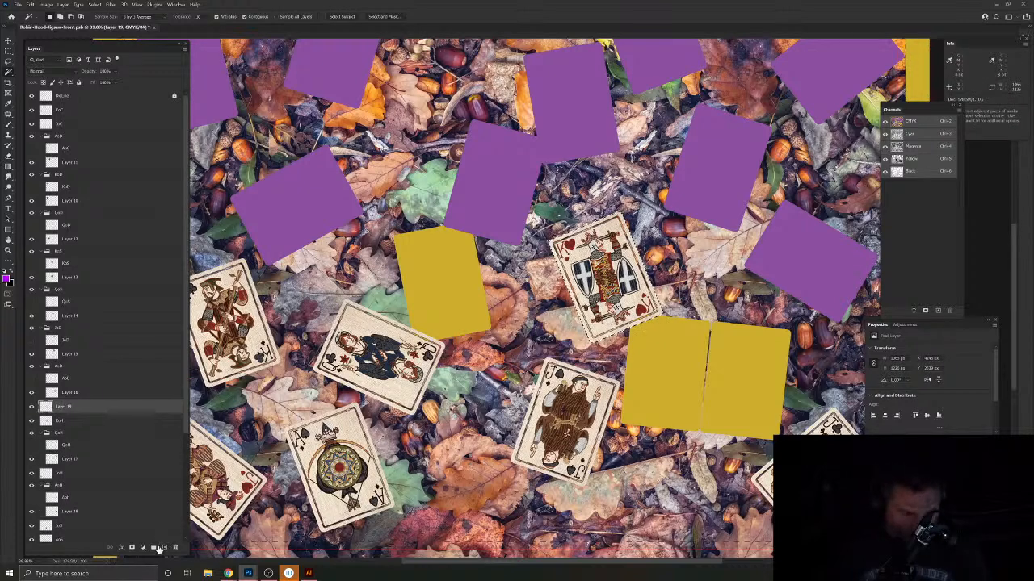
pyautogui.hotkey('alt', 'BackSpace')
pyautogui.hotkey('ctrl', 'd')
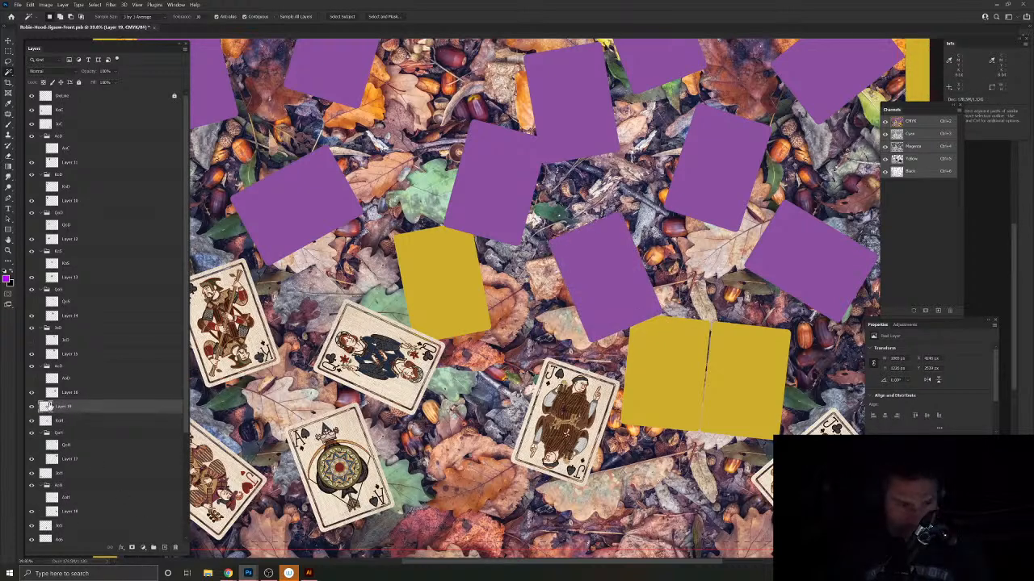
# Step: Group the King of Hearts artwork with its purple layer, name the group KoH and expand it
pyautogui.hotkey('ctrl', 'g')
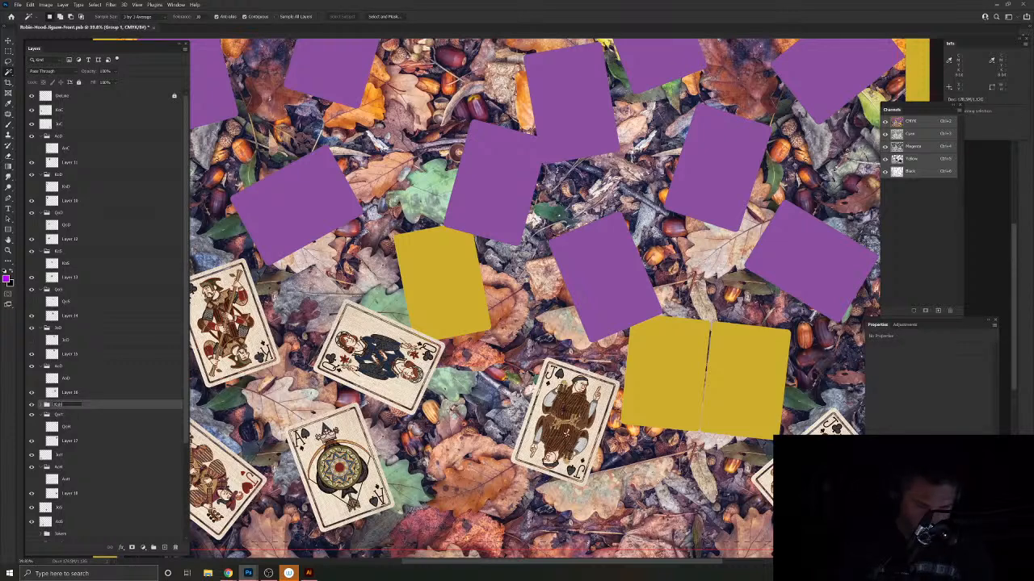
pyautogui.write('KoH')
pyautogui.press('Return')
pyautogui.click(39, 406)
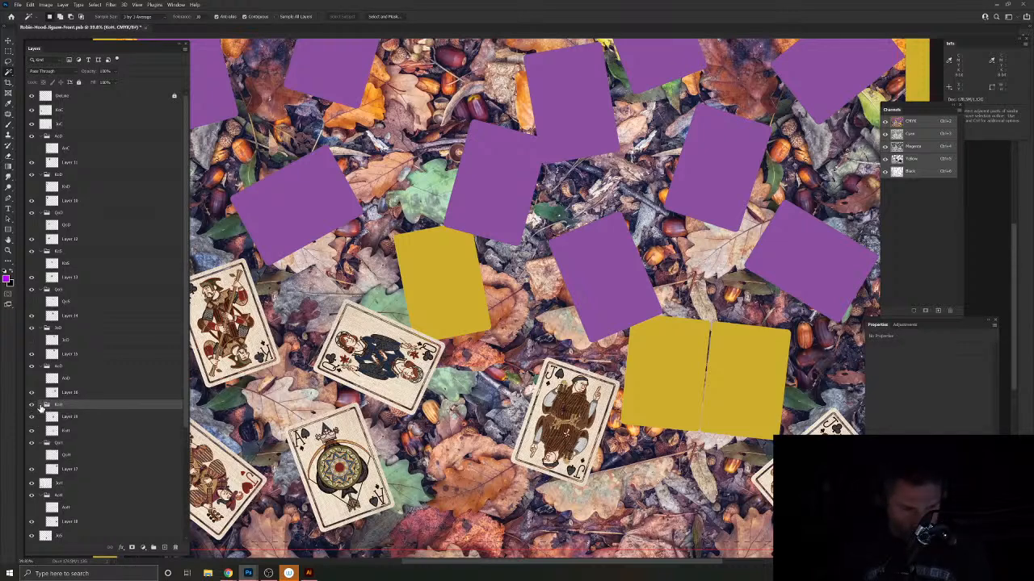
# Step: Place the purple layer beneath the card artwork in the KoH group and hide the artwork
pyautogui.click(96, 430)
pyautogui.click(30, 418)
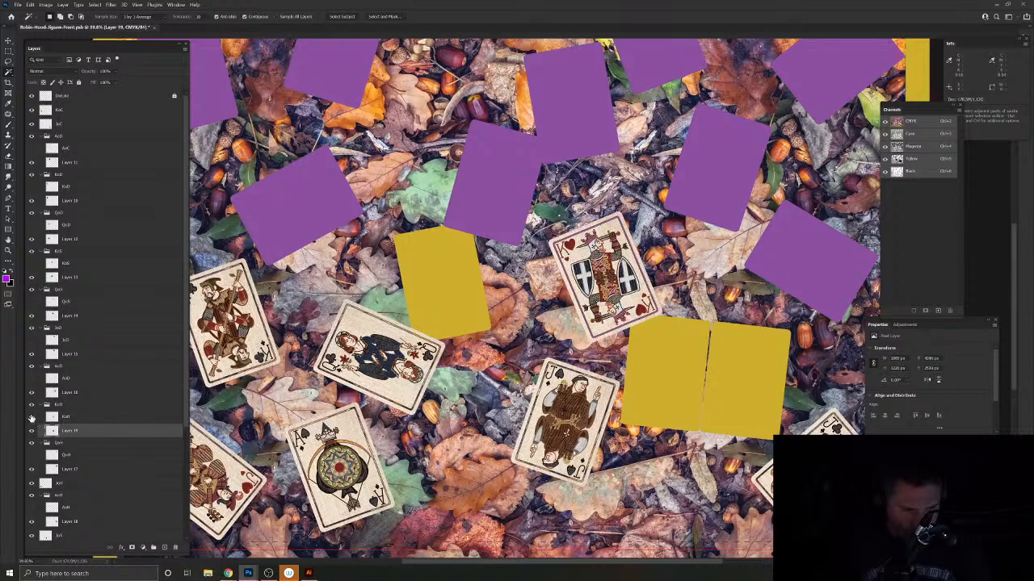
pyautogui.hotkey('ctrl', 'z')
pyautogui.moveTo(618, 384); pyautogui.dragTo(602, 383)
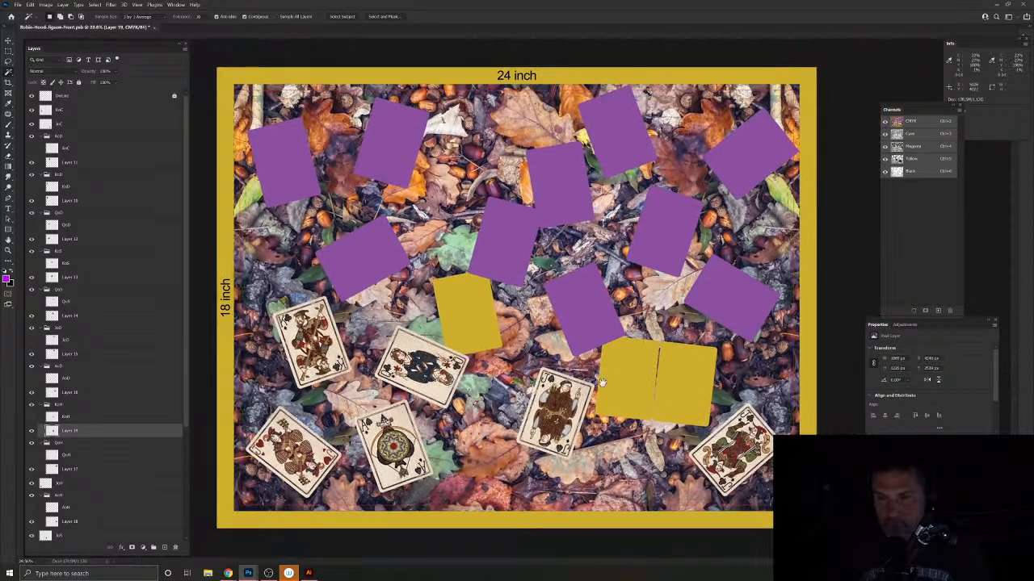
# Step: Make the King of Clubs layer active and select the card's shape with the Magic Wand
pyautogui.press('v')
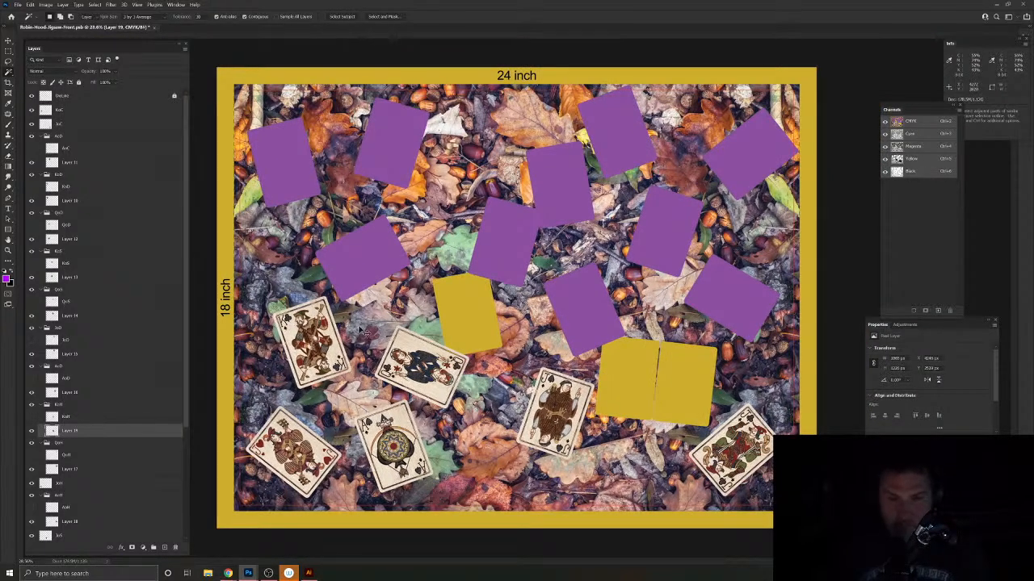
pyautogui.click(332, 333)
pyautogui.moveTo(303, 331); pyautogui.dragTo(461, 299)
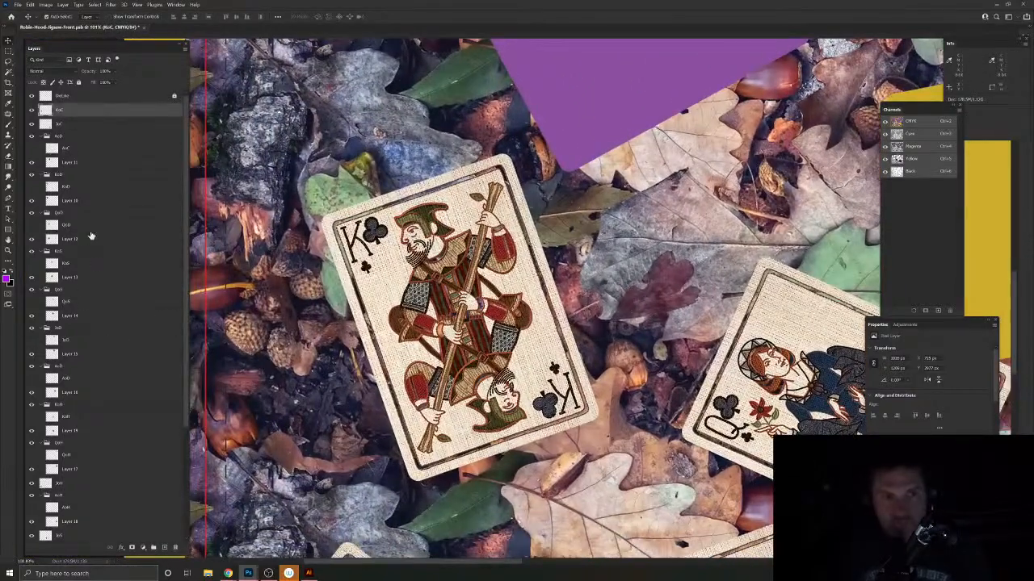
pyautogui.click(9, 71)
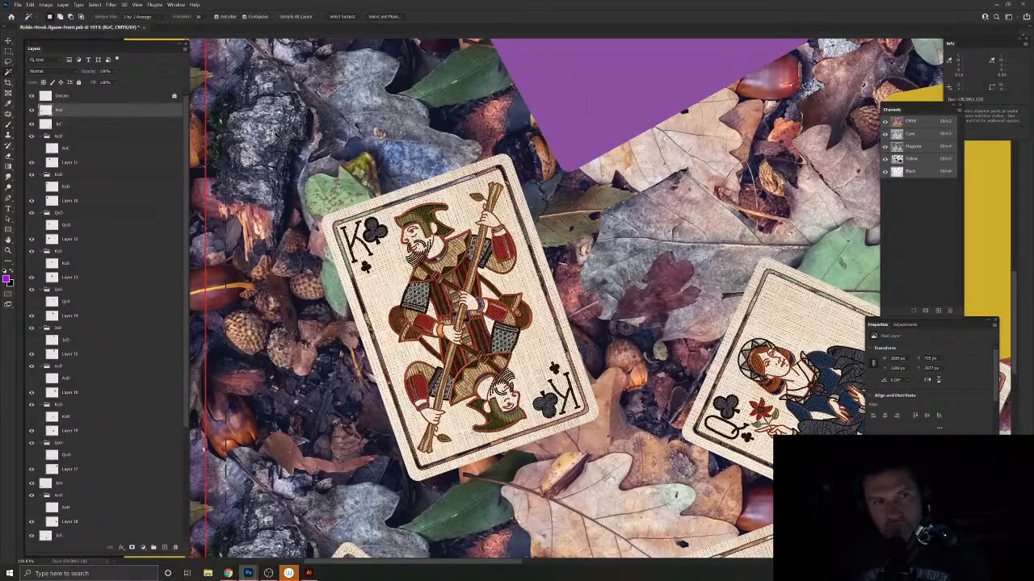
pyautogui.click(320, 143)
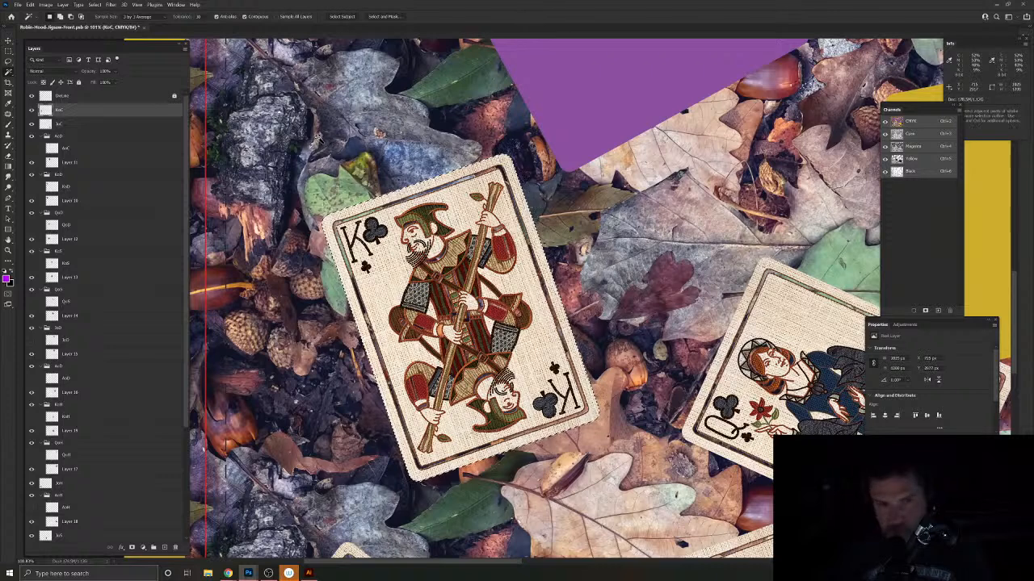
# Step: Fill the King of Clubs shape with purple on a new layer and move that layer directly beneath the card artwork
pyautogui.click(164, 548)
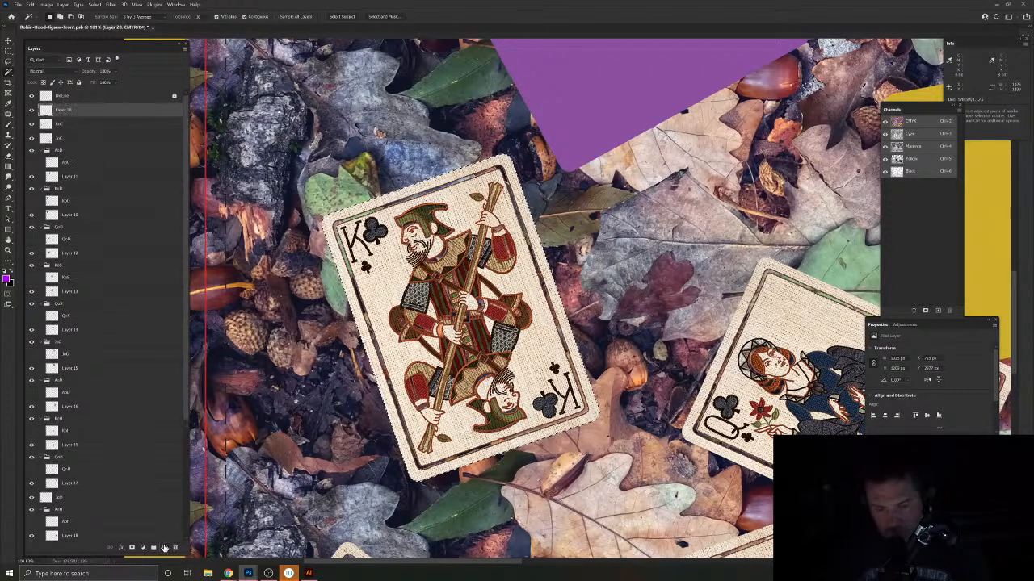
pyautogui.hotkey('alt', 'BackSpace')
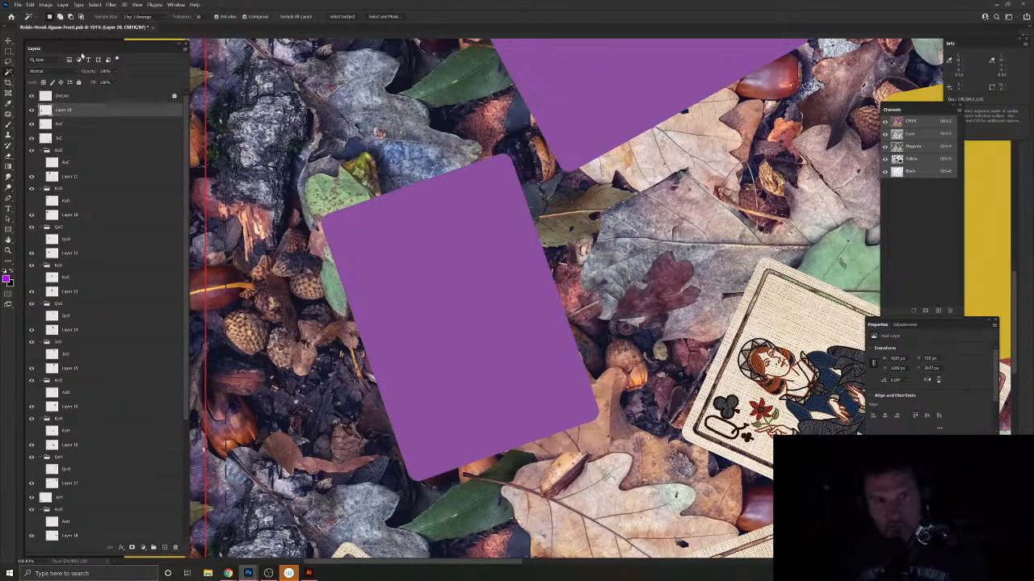
pyautogui.moveTo(83, 117); pyautogui.dragTo(81, 130)
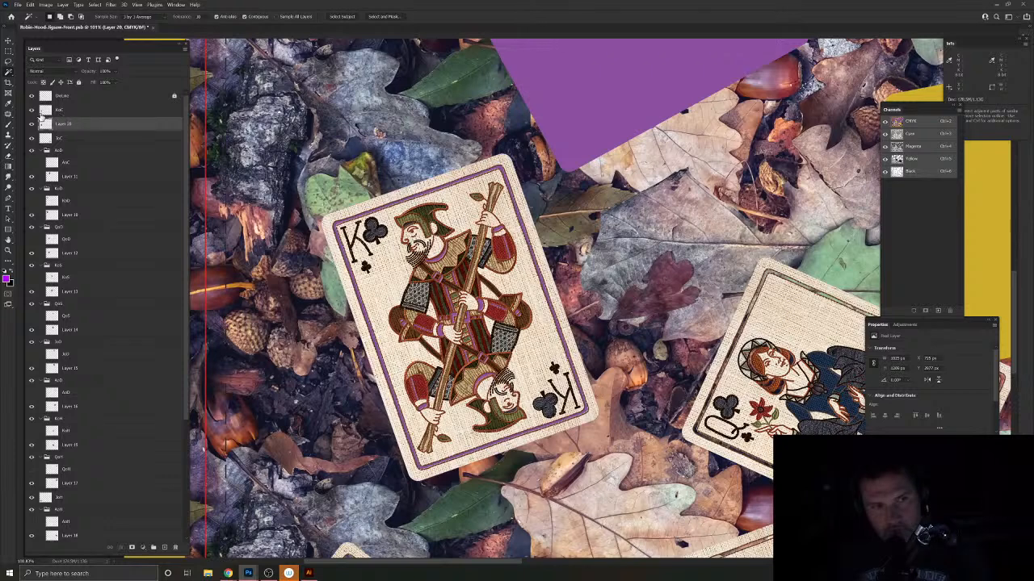
# Step: Hide the King of Clubs artwork and group it with its purple layer as KoC
pyautogui.click(31, 109)
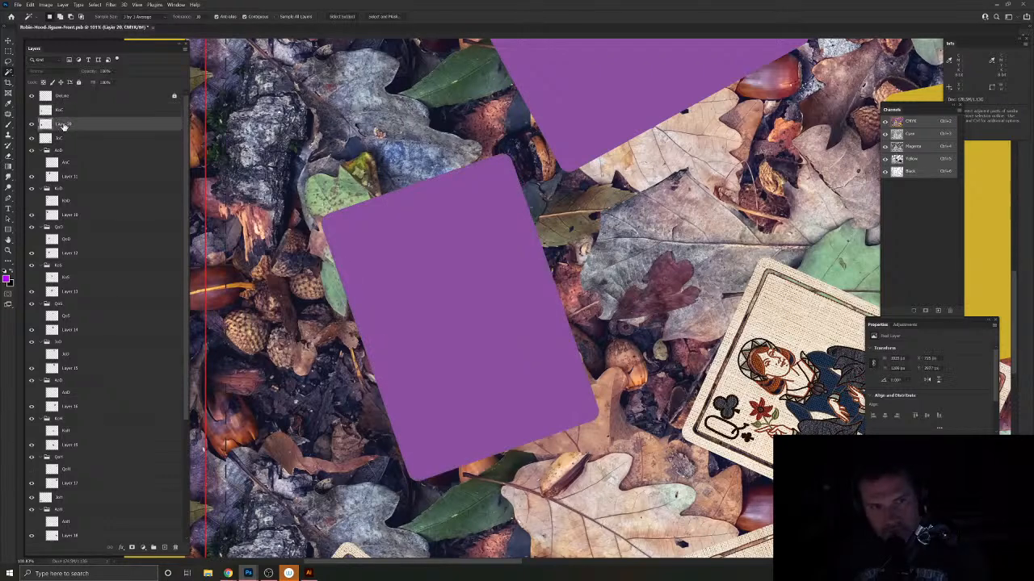
pyautogui.keyDown('shift'); pyautogui.click(63, 110); pyautogui.keyUp('shift')
pyautogui.hotkey('ctrl', 'g')
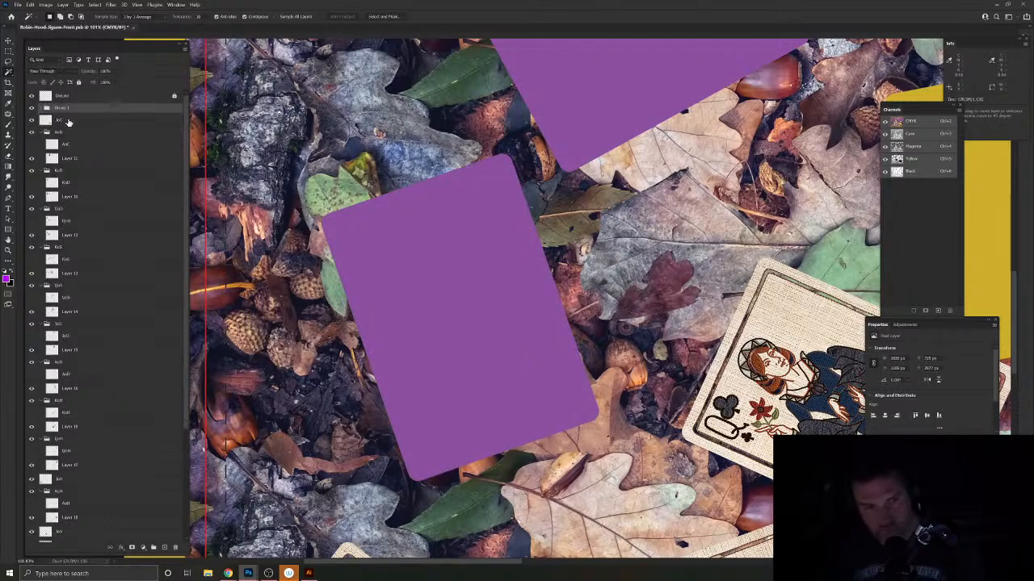
pyautogui.doubleClick(63, 108)
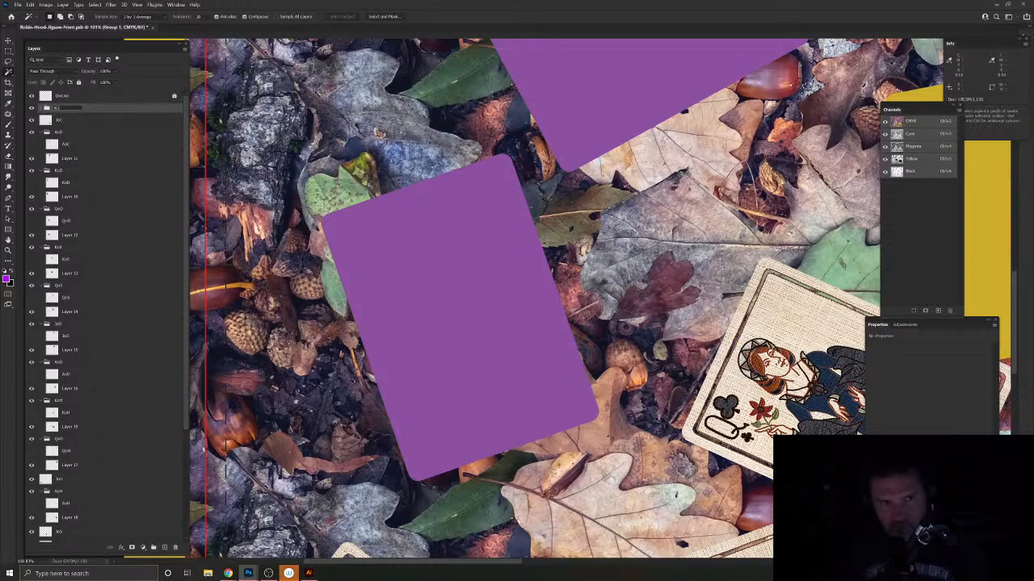
# Step: Make the Queen of Clubs layer active and select the card's shape with the Magic Wand
pyautogui.moveTo(659, 368); pyautogui.dragTo(350, 251)
pyautogui.press('v')
pyautogui.click(600, 397)
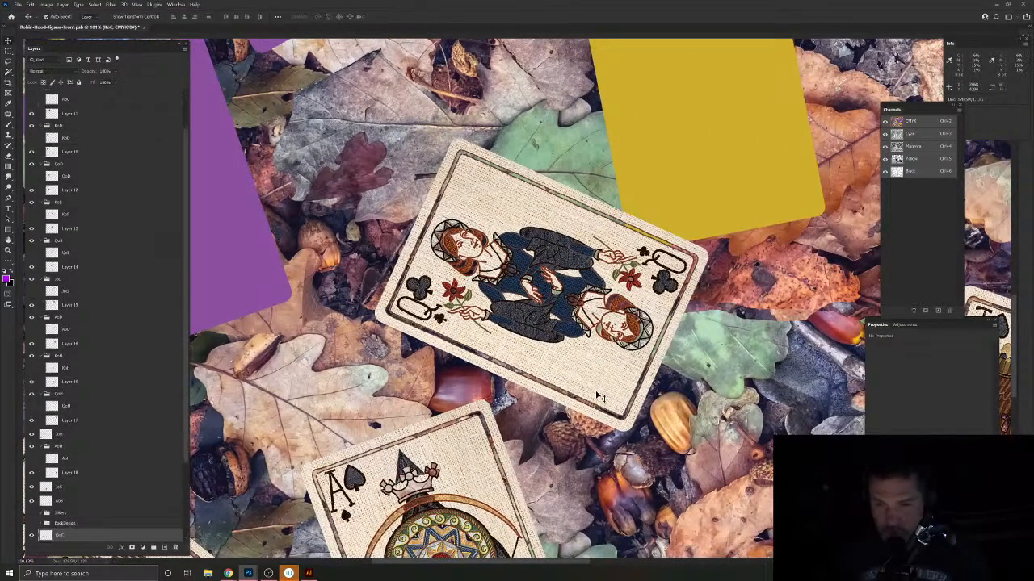
pyautogui.click(9, 77)
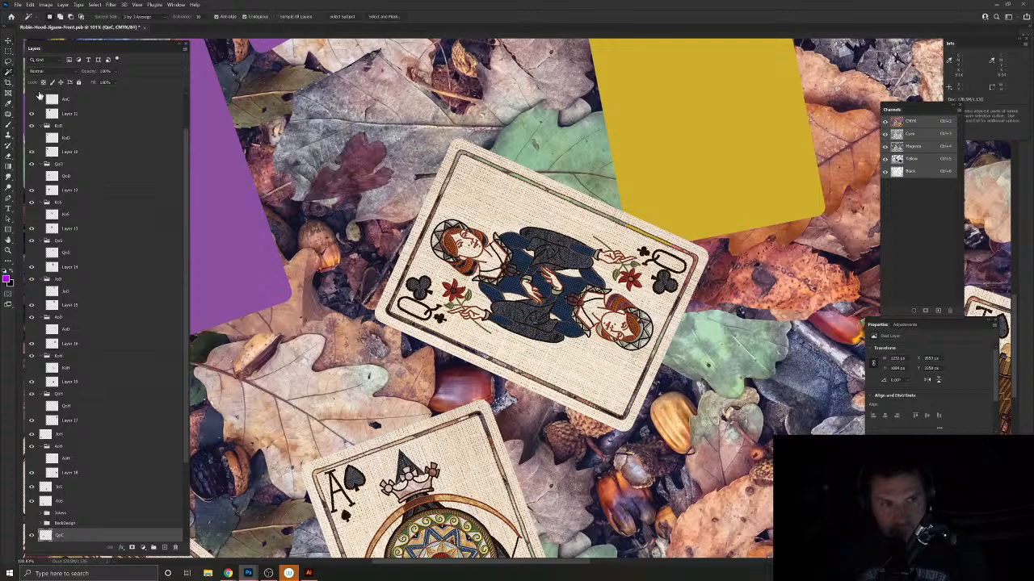
pyautogui.click(327, 130)
pyautogui.hotkey('ctrl', 'shift', 'i')
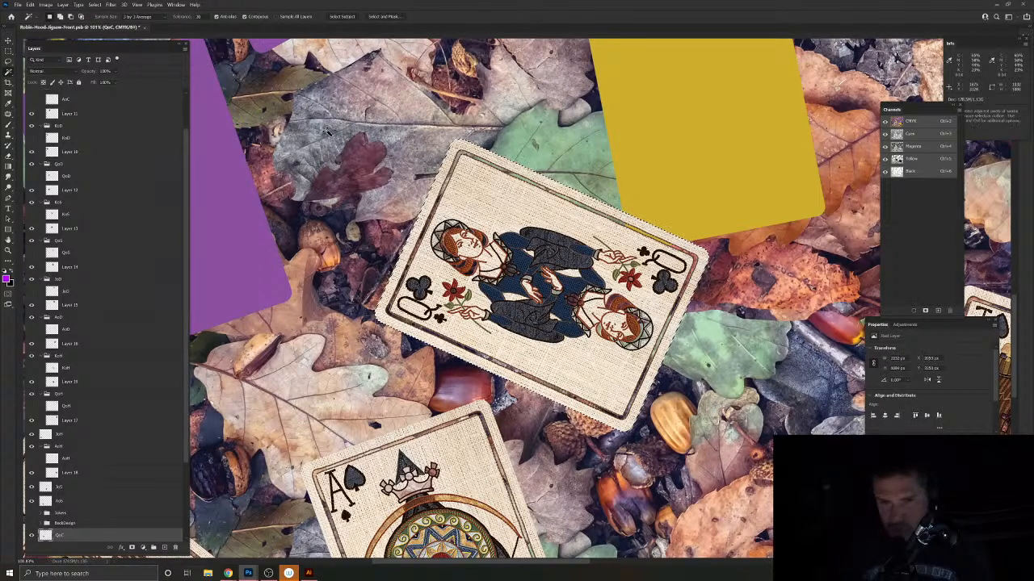
# Step: Fill the Queen of Clubs shape with purple on a new layer and move that layer directly beneath the card artwork
pyautogui.click(165, 547)
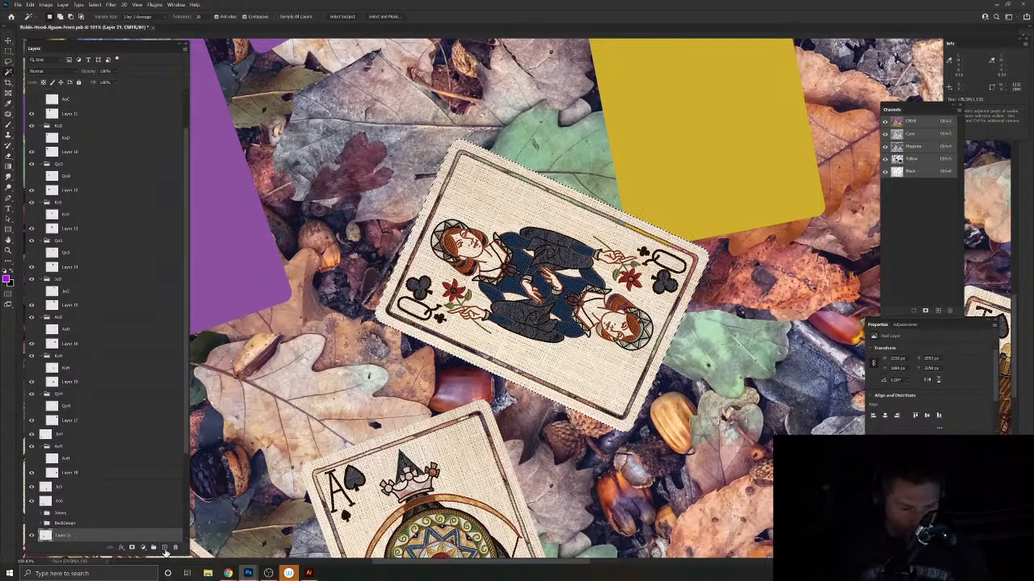
pyautogui.hotkey('alt', 'BackSpace')
pyautogui.scroll(-3, 108, 512)
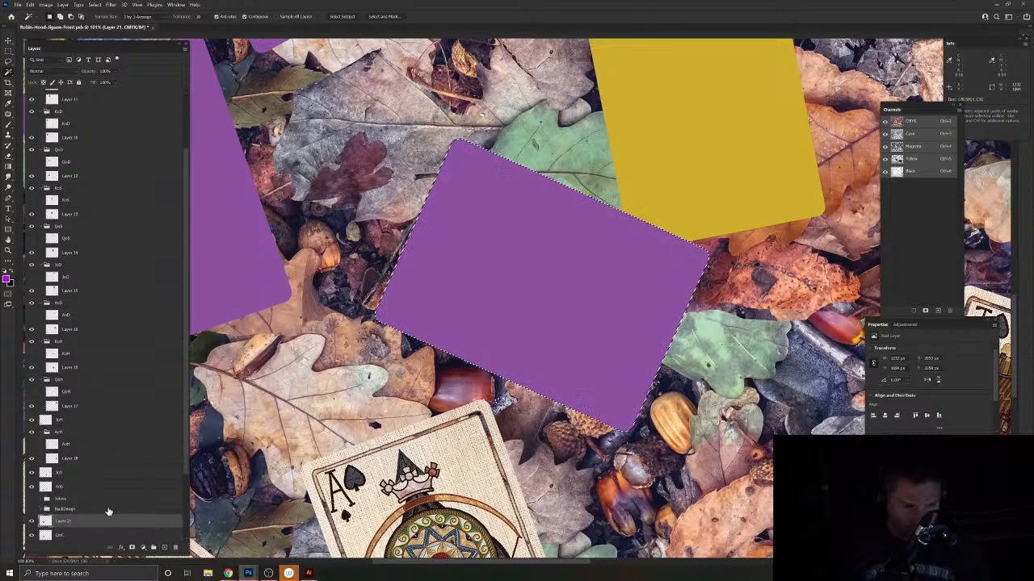
pyautogui.moveTo(100, 437); pyautogui.dragTo(24, 442)
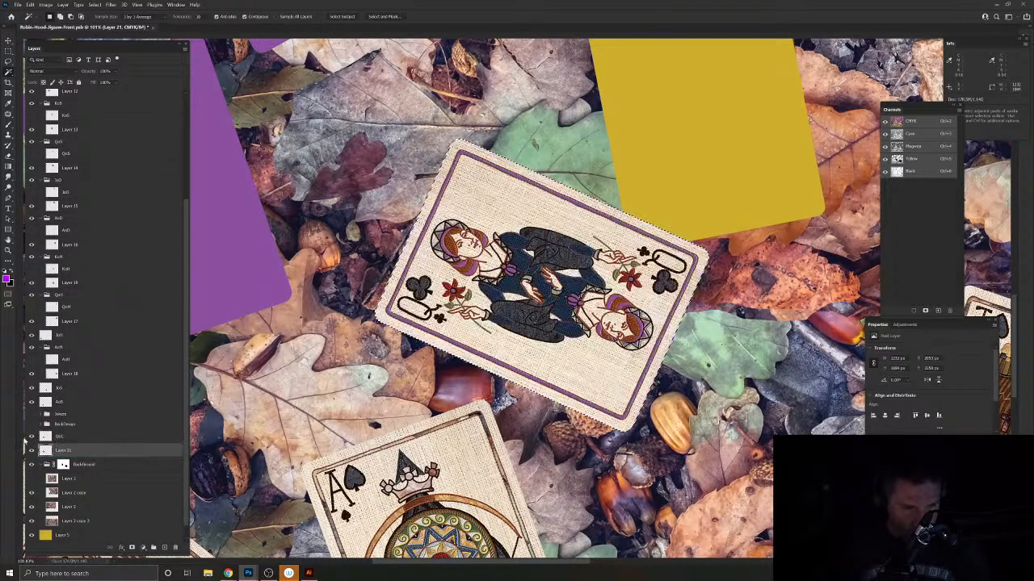
# Step: Group the hidden Queen of Clubs artwork with its purple layer as QoC and clear the selection
pyautogui.keyDown('shift'); pyautogui.click(75, 440); pyautogui.keyUp('shift')
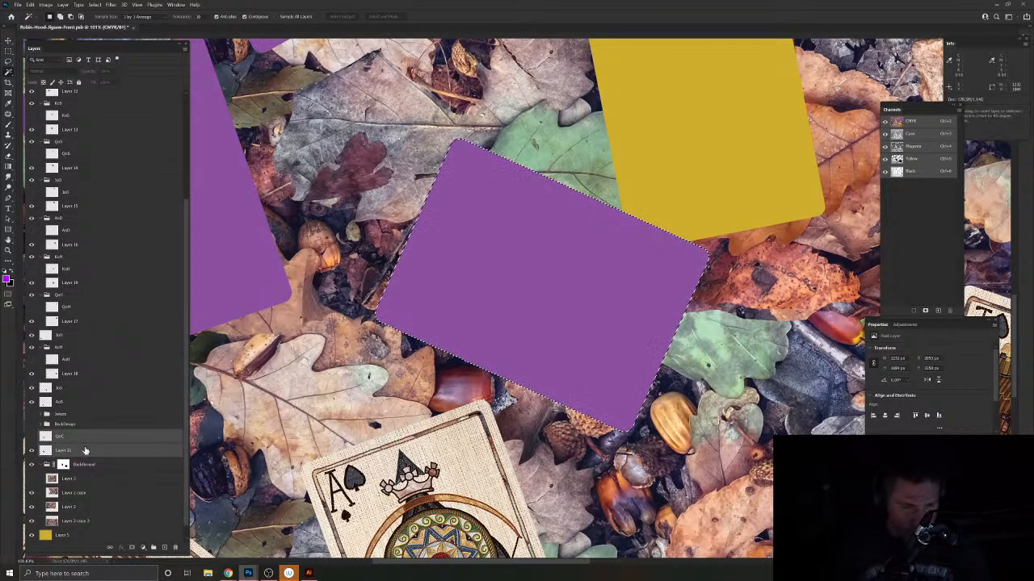
pyautogui.hotkey('ctrl', 'g')
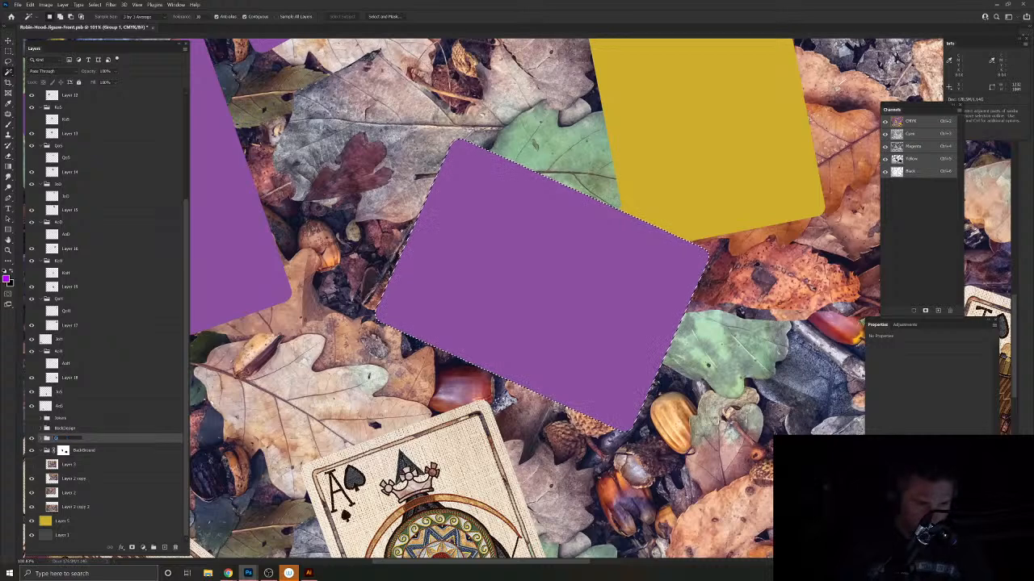
pyautogui.press('Return')
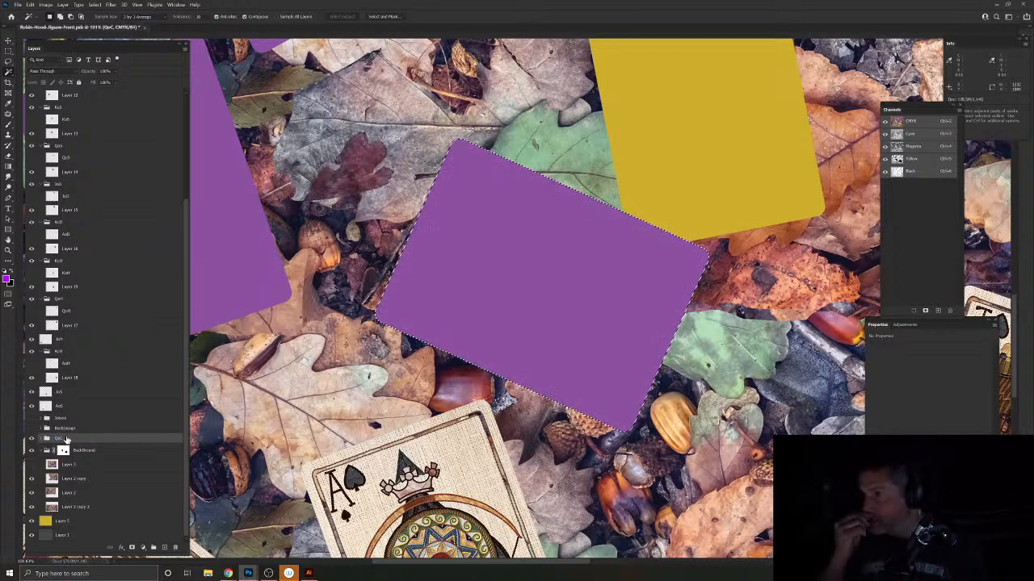
pyautogui.hotkey('ctrl', 'd')
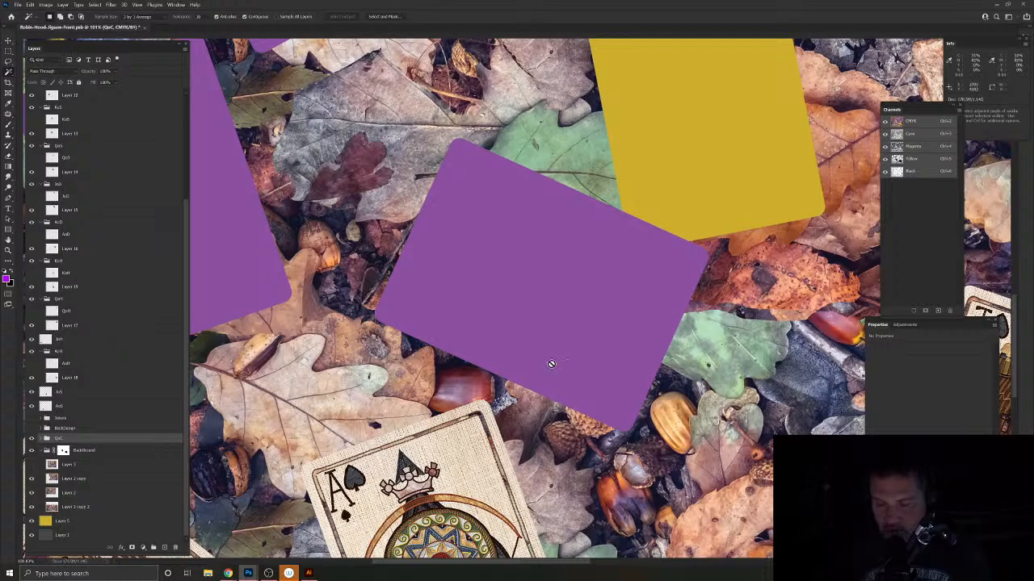
# Step: Make the Jack of Spades layer active and select the card's shape with the Magic Wand
pyautogui.hotkey('ctrl', '0')
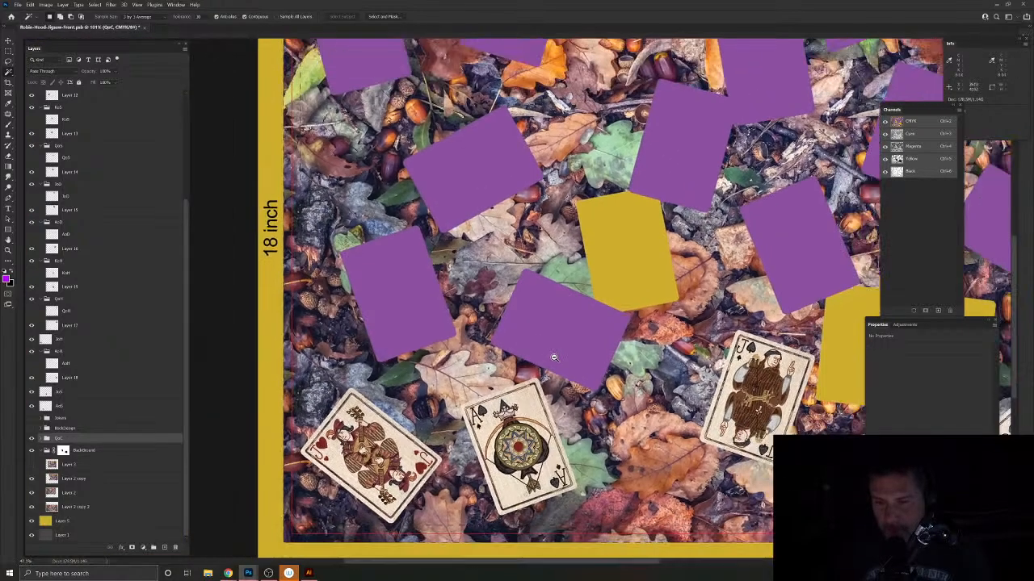
pyautogui.moveTo(715, 365); pyautogui.dragTo(635, 356)
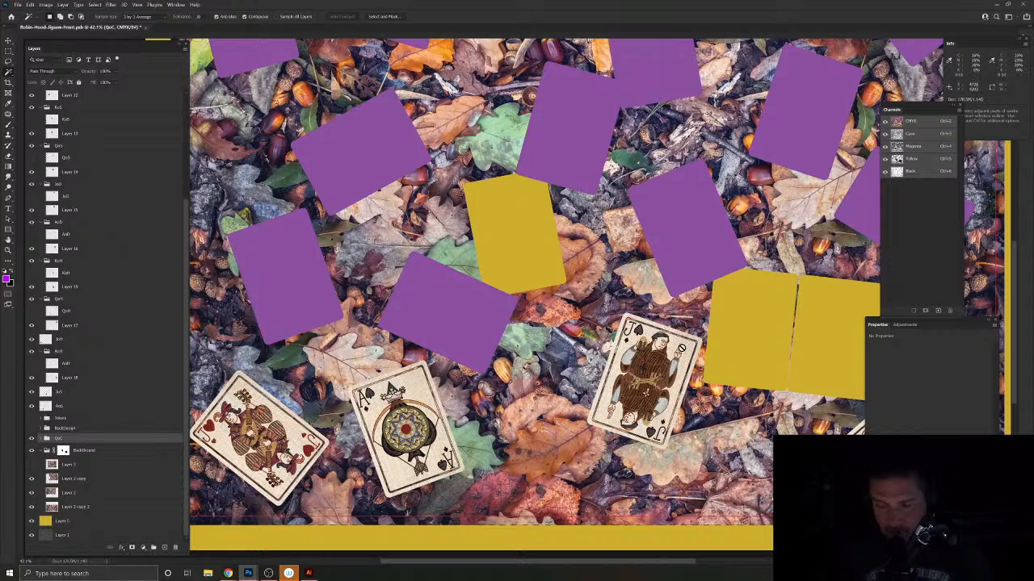
pyautogui.press('v')
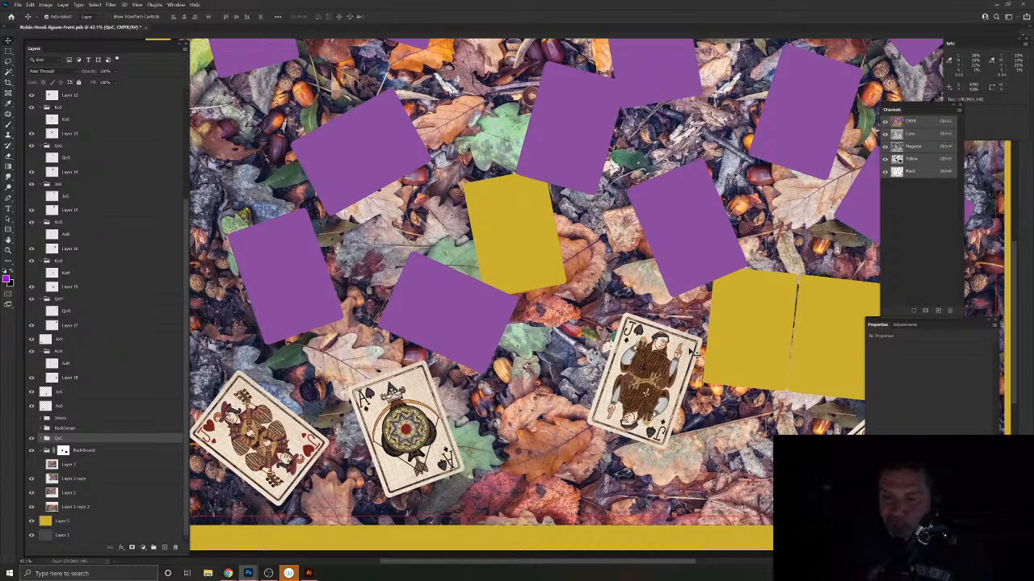
pyautogui.click(694, 353)
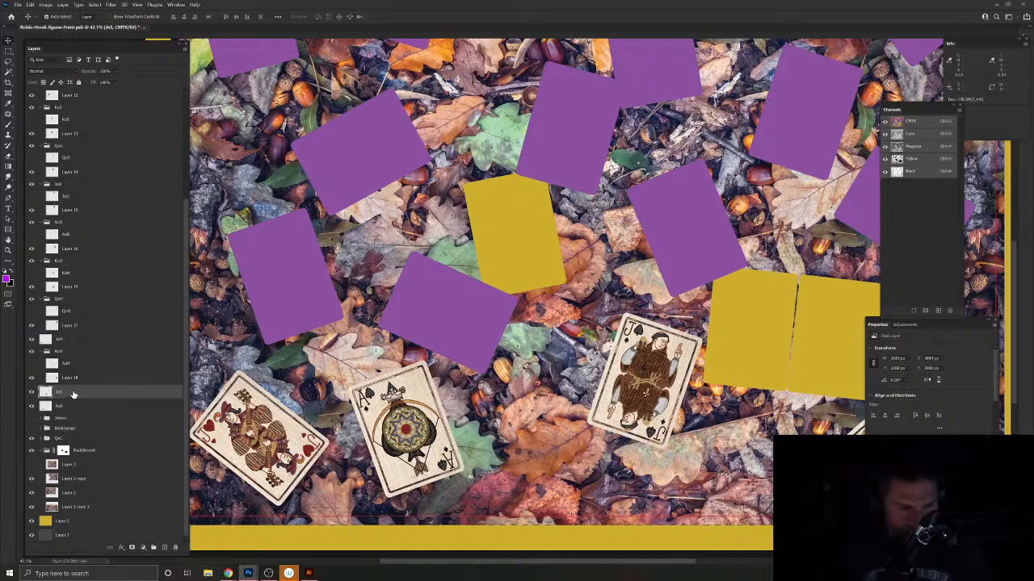
pyautogui.click(8, 71)
pyautogui.click(621, 289)
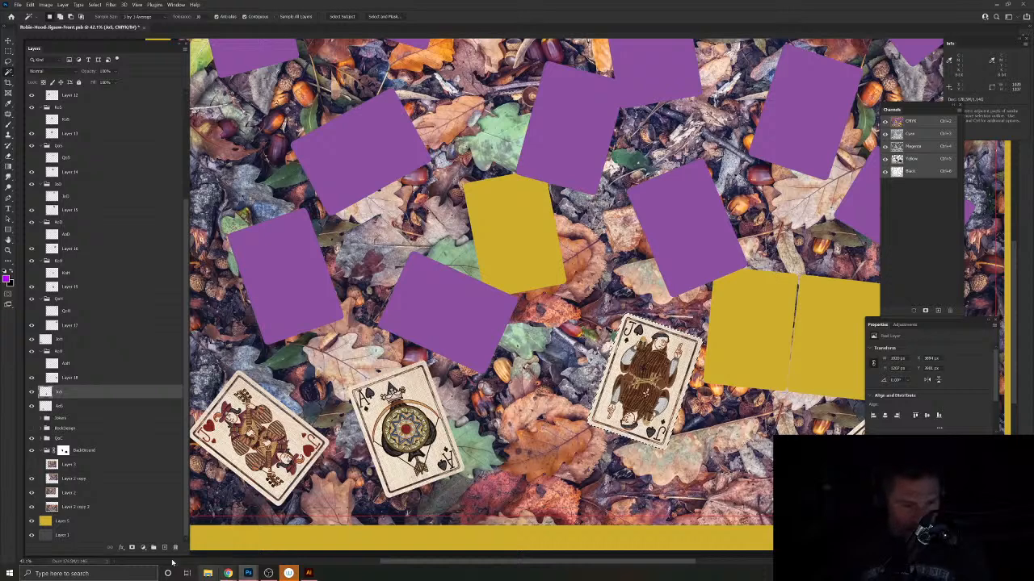
# Step: Fill the Jack of Spades shape with purple on a new layer and move that layer directly beneath the card artwork
pyautogui.click(165, 547)
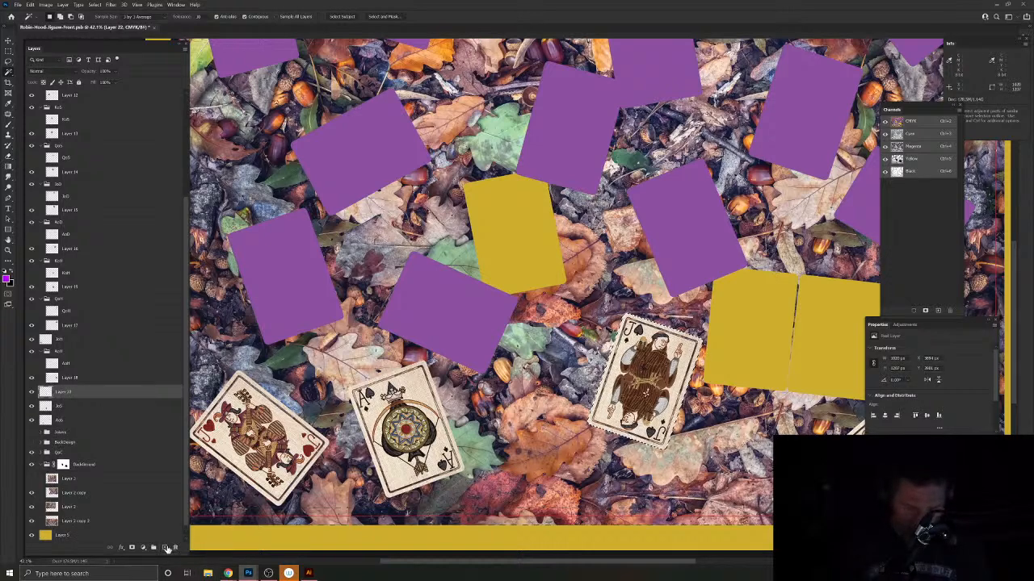
pyautogui.hotkey('alt', 'BackSpace')
pyautogui.moveTo(102, 395); pyautogui.dragTo(95, 400)
# Step: Group the Jack of Spades artwork with its purple layer as JoS and hide the artwork inside the group
pyautogui.click(91, 396)
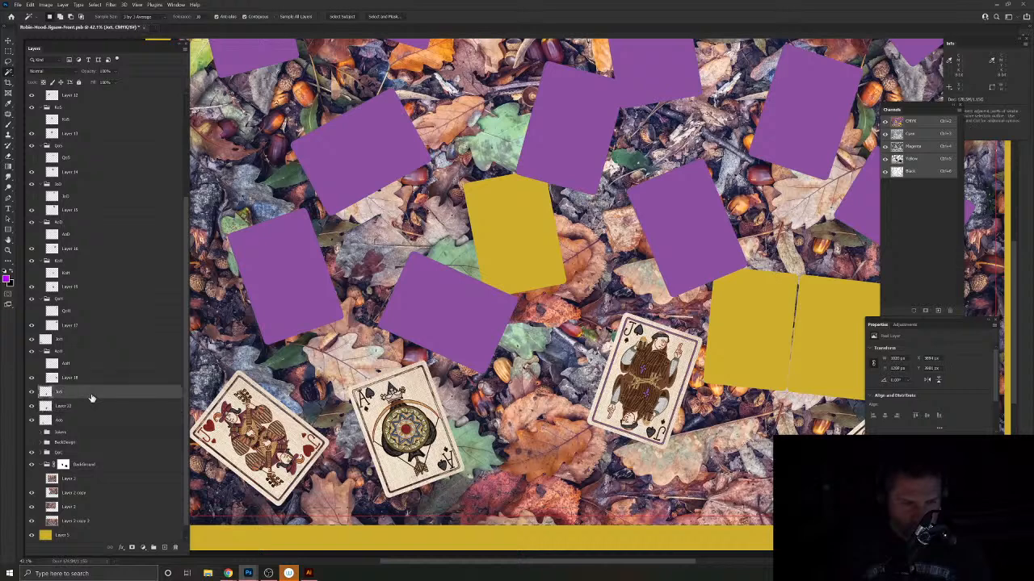
pyautogui.keyDown('shift'); pyautogui.click(92, 406); pyautogui.keyUp('shift')
pyautogui.hotkey('ctrl', 'g')
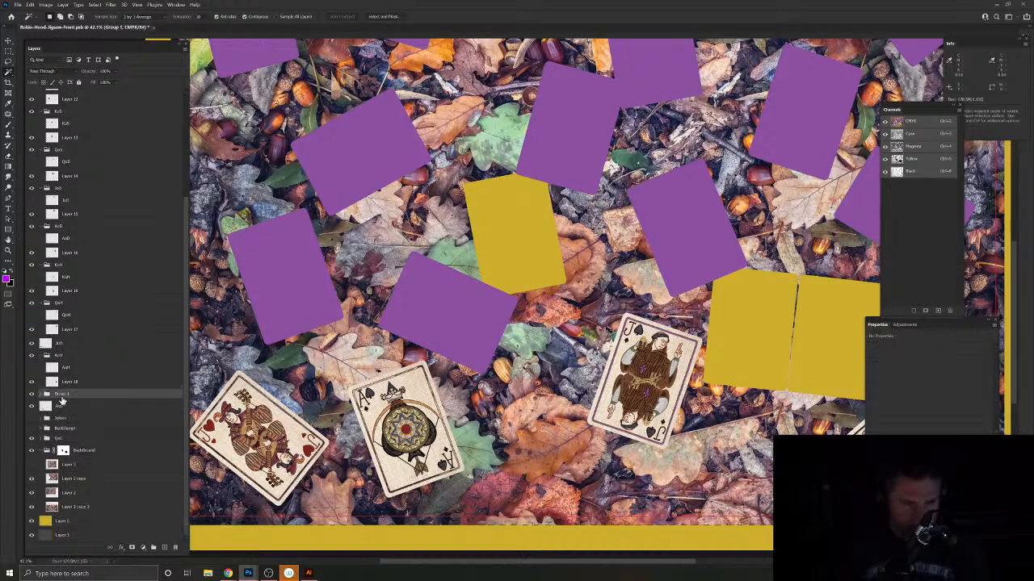
pyautogui.write('JoS')
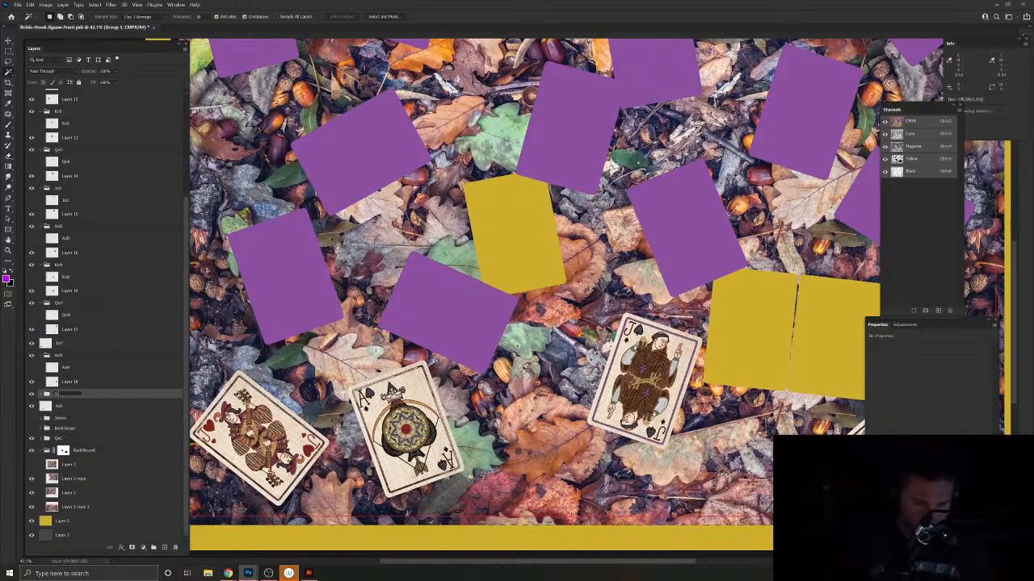
pyautogui.press('Return')
pyautogui.click(42, 394)
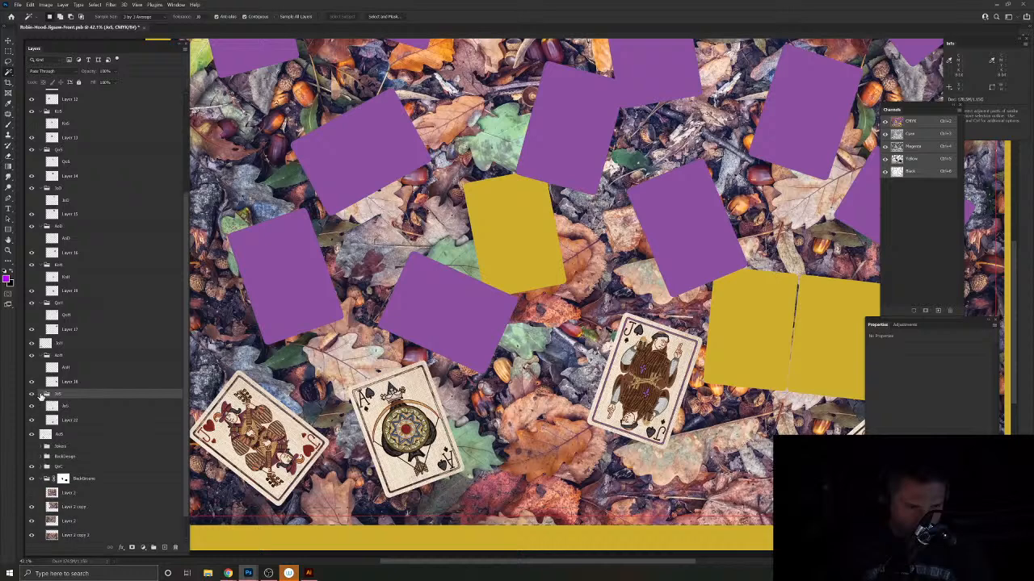
pyautogui.click(32, 407)
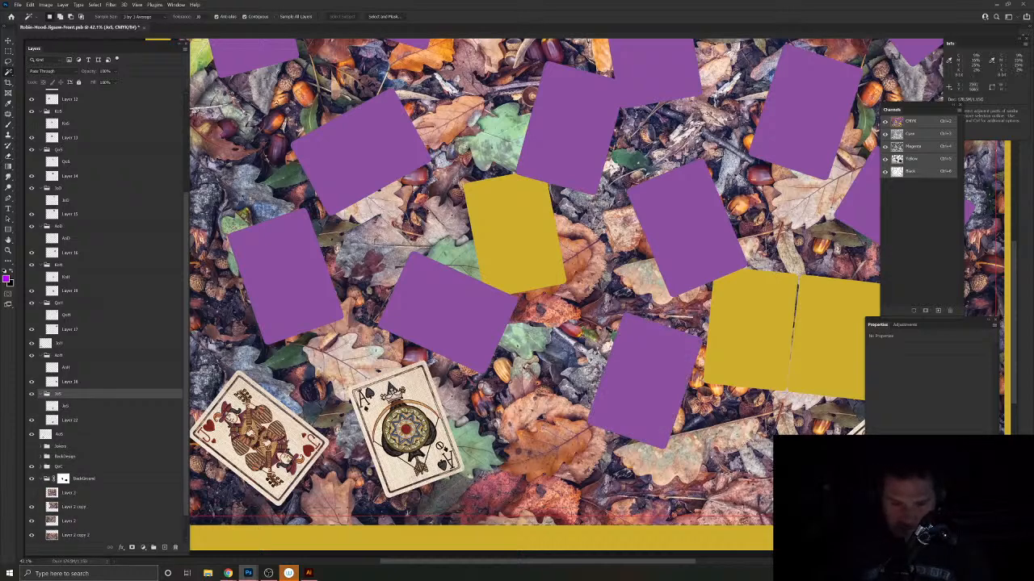
# Step: Make the Ace of Spades layer active and select the card's shape with the Magic Wand, inverting the selection
pyautogui.press('v')
pyautogui.click(442, 450)
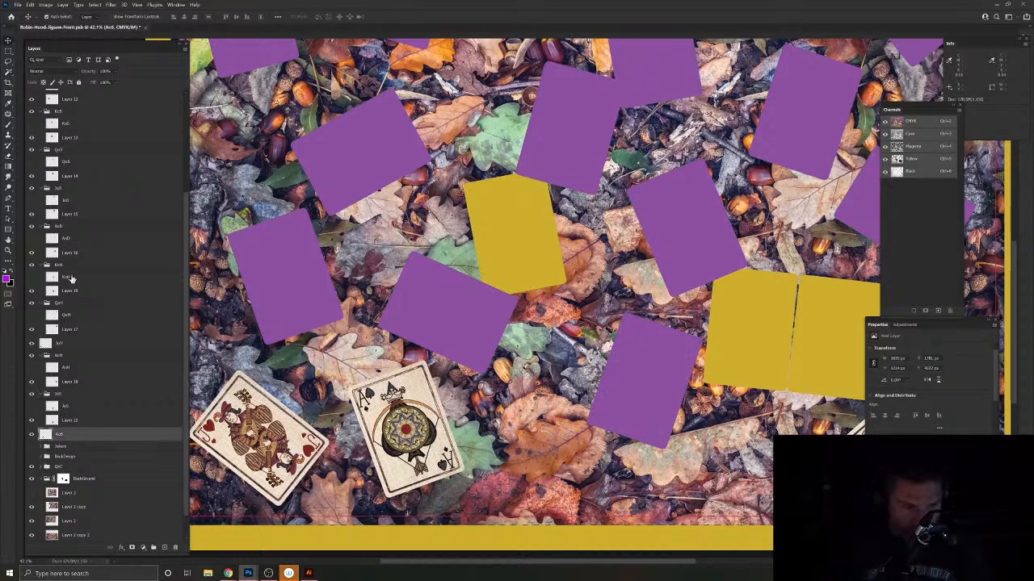
pyautogui.press('w')
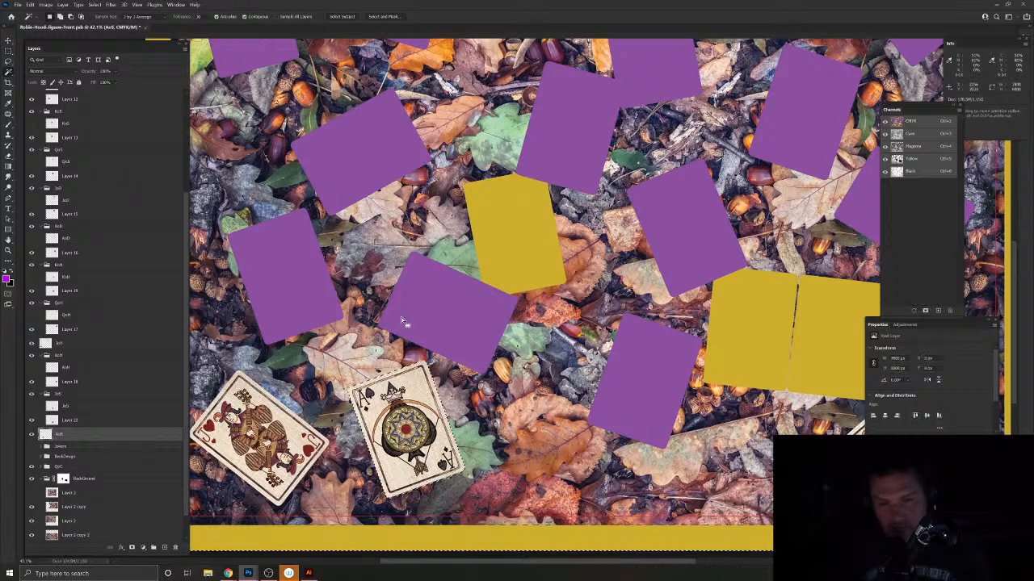
pyautogui.hotkey('ctrl', 'shift', 'i')
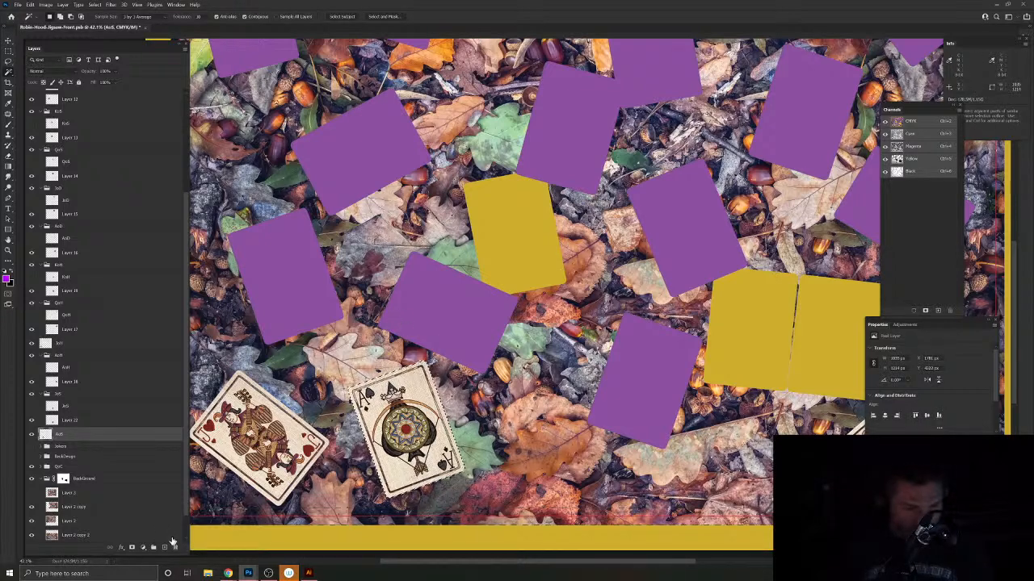
# Step: Fill the Ace of Spades shape with purple on a new layer and move that layer directly beneath the card artwork
pyautogui.click(164, 549)
pyautogui.hotkey('alt', 'BackSpace')
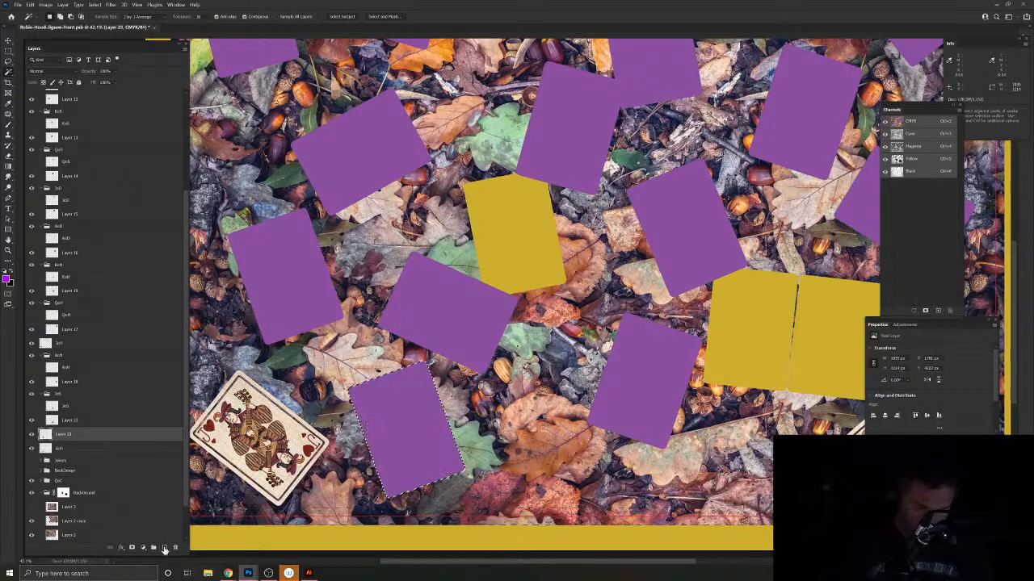
pyautogui.moveTo(71, 436); pyautogui.dragTo(73, 455)
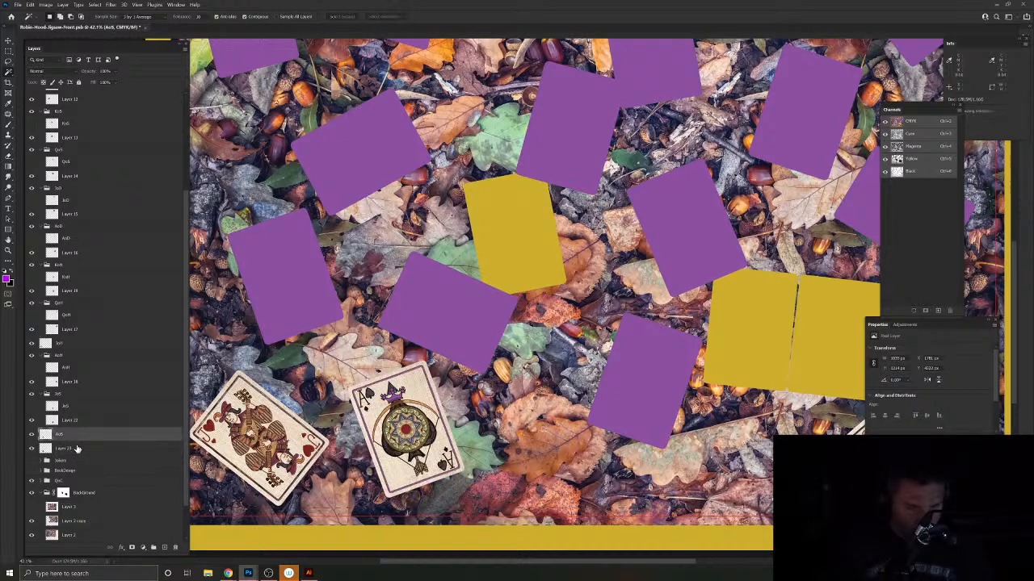
# Step: Group the Ace of Spades artwork with its purple layer as AoS and hide the artwork inside the group
pyautogui.keyDown('shift'); pyautogui.click(81, 441); pyautogui.keyUp('shift')
pyautogui.hotkey('ctrl', 'g')
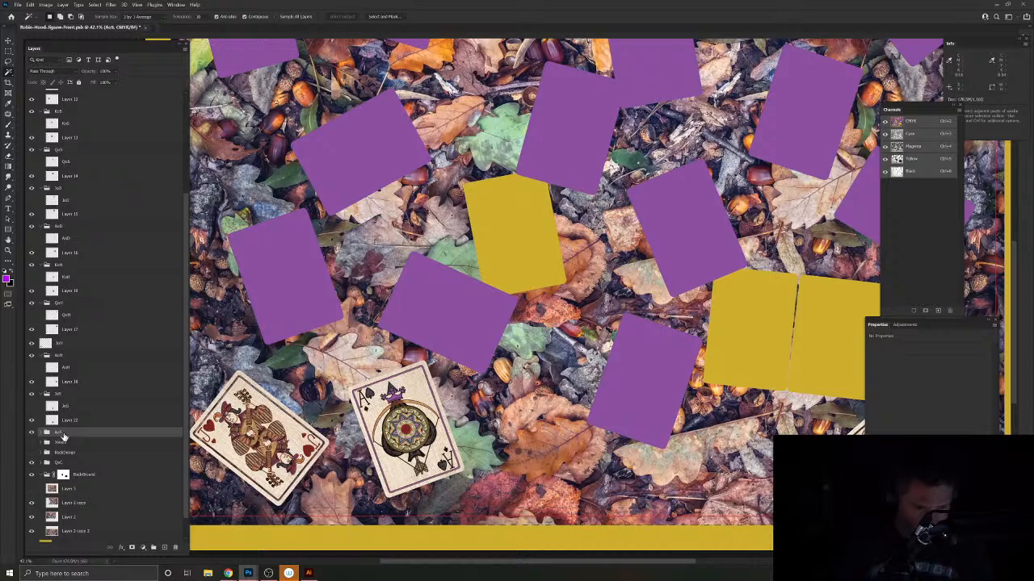
pyautogui.click(46, 433)
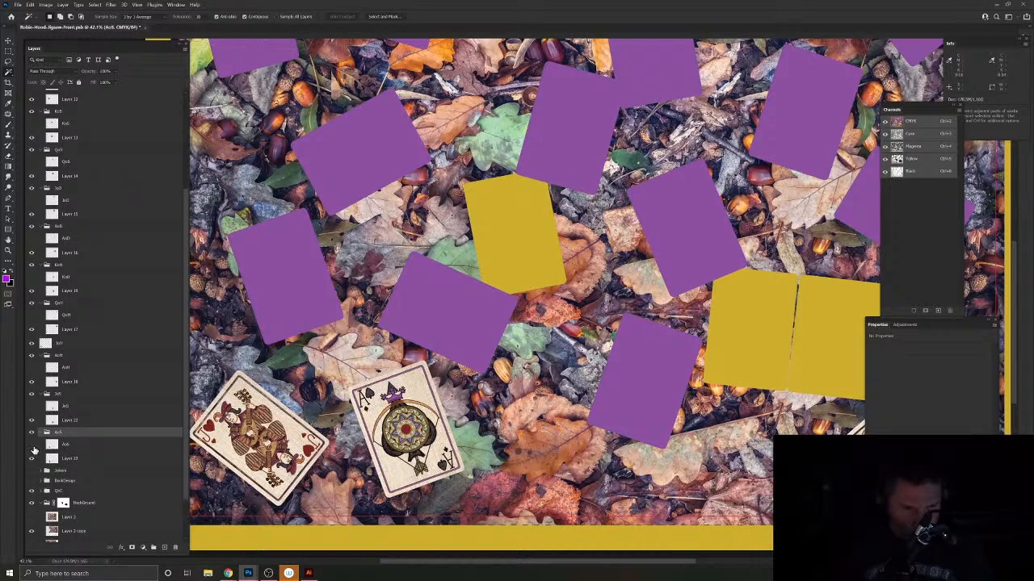
pyautogui.click(34, 448)
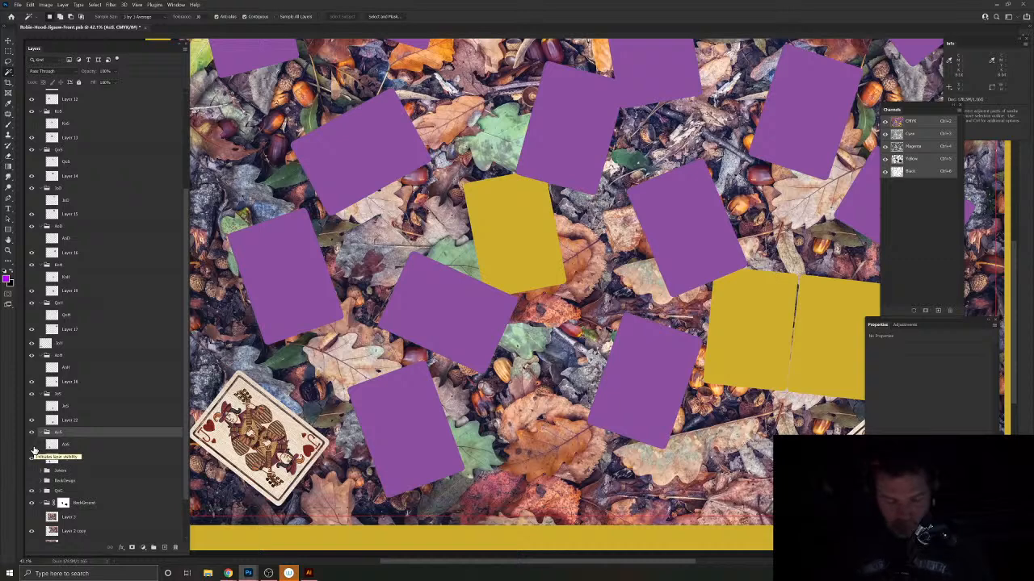
# Step: Make the Jack of Hearts layer active and select the card's shape with the Magic Wand
pyautogui.press('v')
pyautogui.click(297, 433)
pyautogui.moveTo(332, 426); pyautogui.dragTo(484, 368)
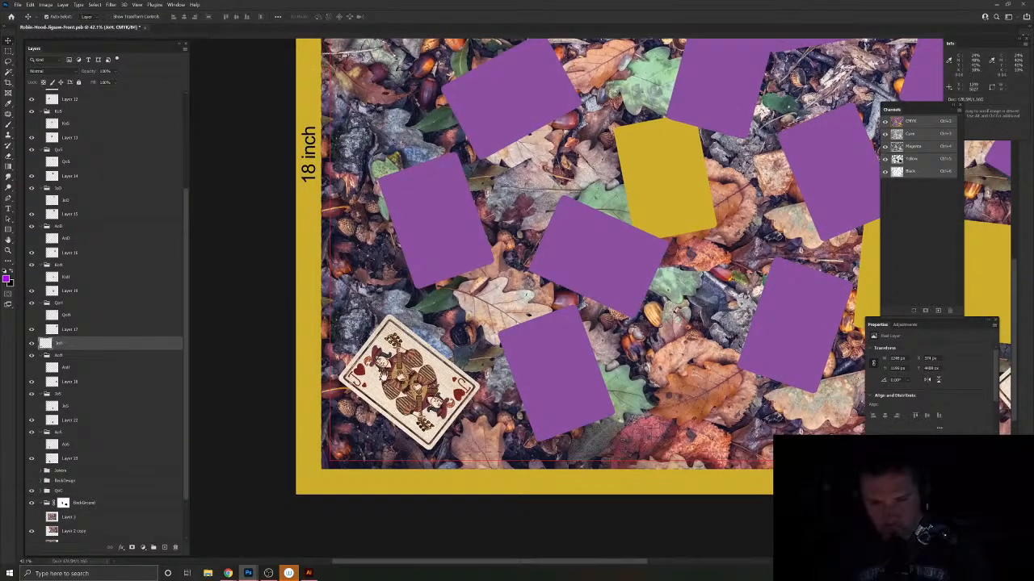
pyautogui.click(7, 71)
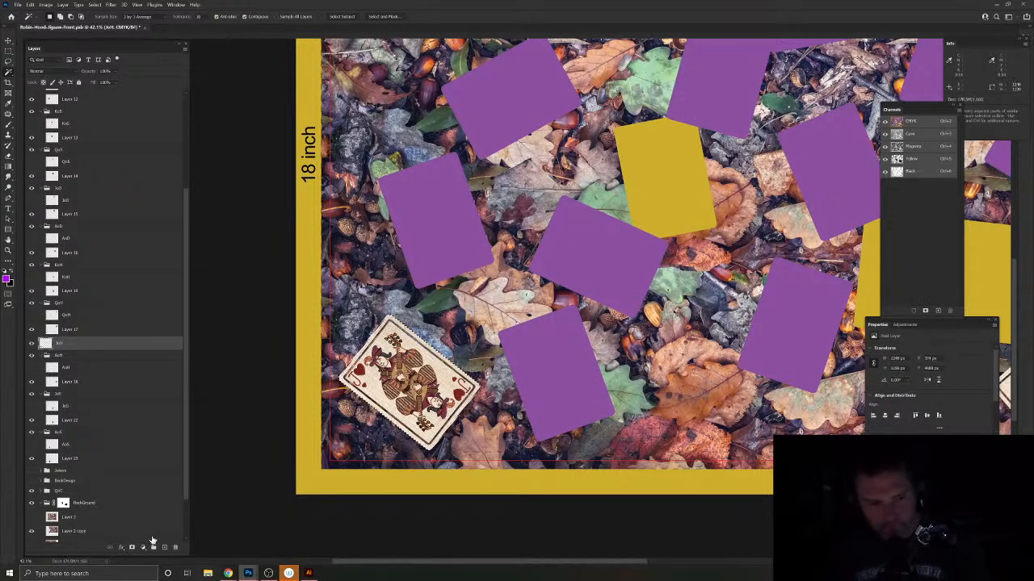
# Step: Fill the Jack of Hearts shape with purple on a new layer and move that layer directly beneath the card artwork
pyautogui.click(164, 548)
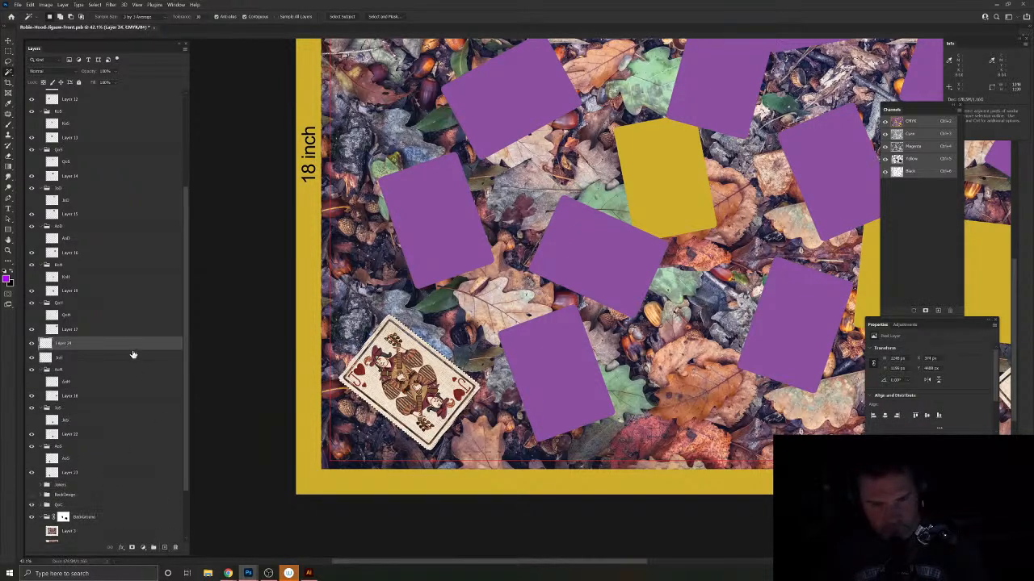
pyautogui.hotkey('alt', 'BackSpace')
pyautogui.hotkey('ctrl', 'd')
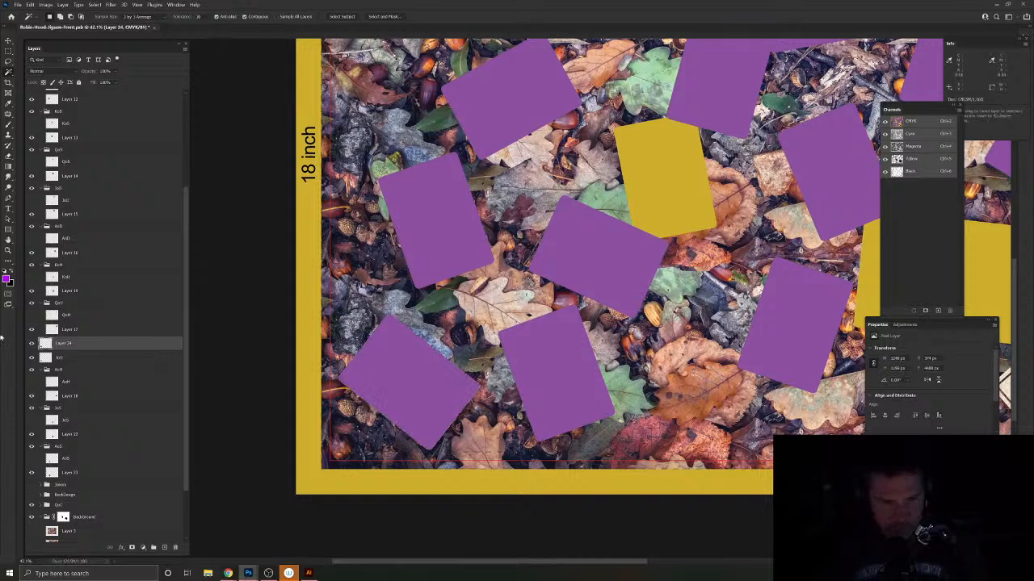
pyautogui.moveTo(113, 349); pyautogui.dragTo(40, 352)
# Step: Hide the Jack of Hearts artwork, group it with its purple layer as JoH and expand the group
pyautogui.click(31, 344)
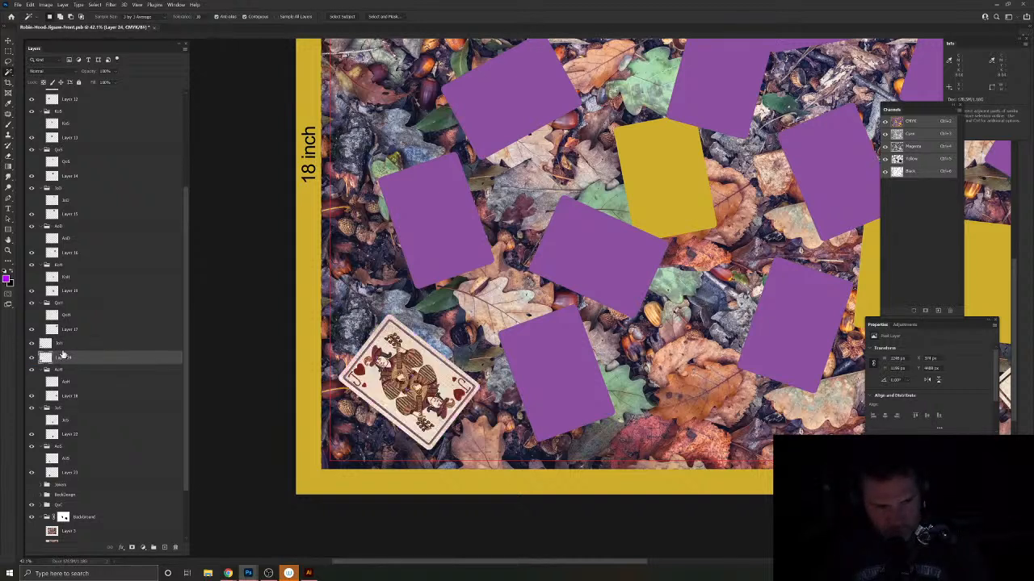
pyautogui.keyDown('shift'); pyautogui.click(76, 347); pyautogui.keyUp('shift')
pyautogui.hotkey('ctrl', 'g')
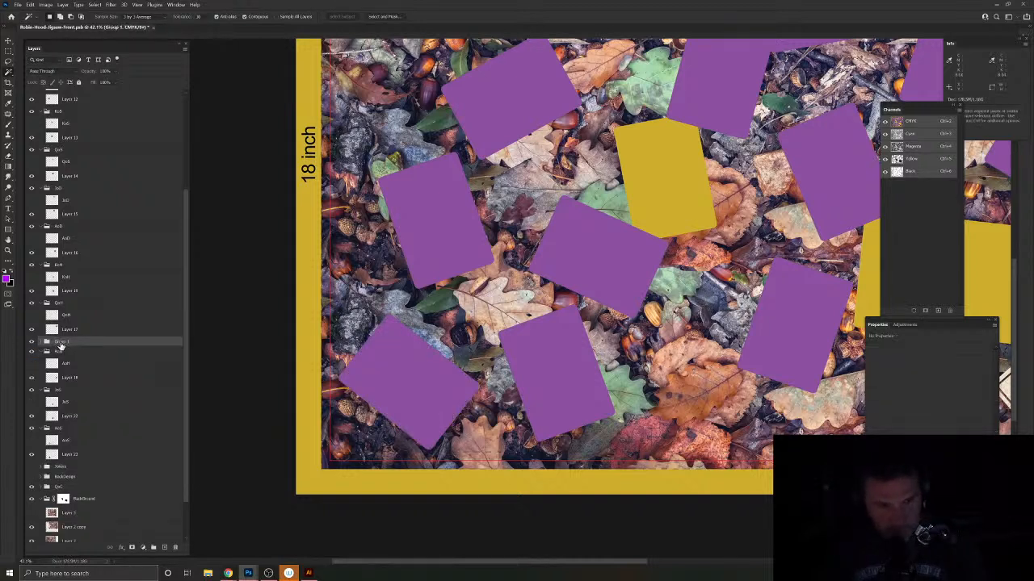
pyautogui.write('Jo')
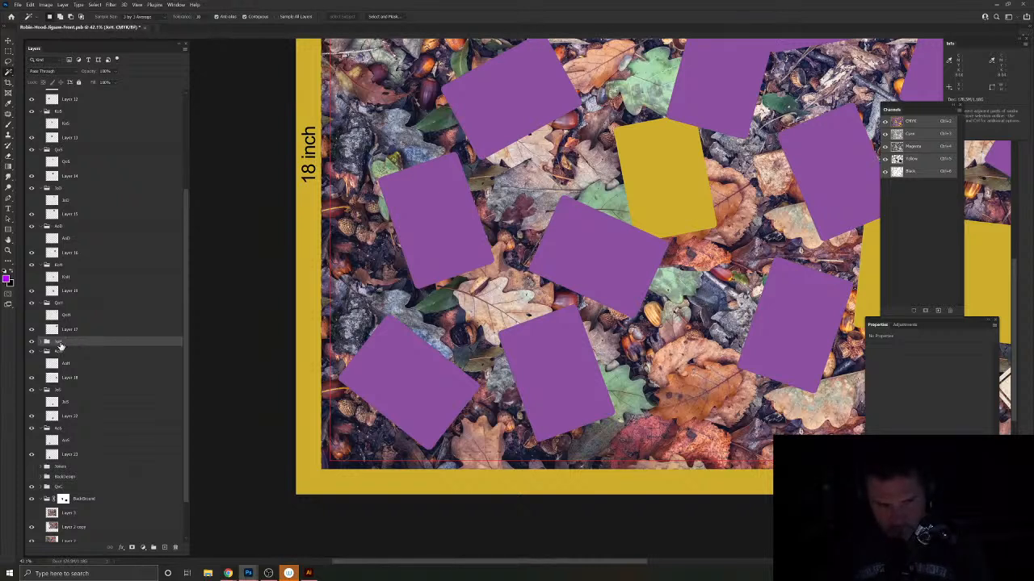
pyautogui.click(41, 342)
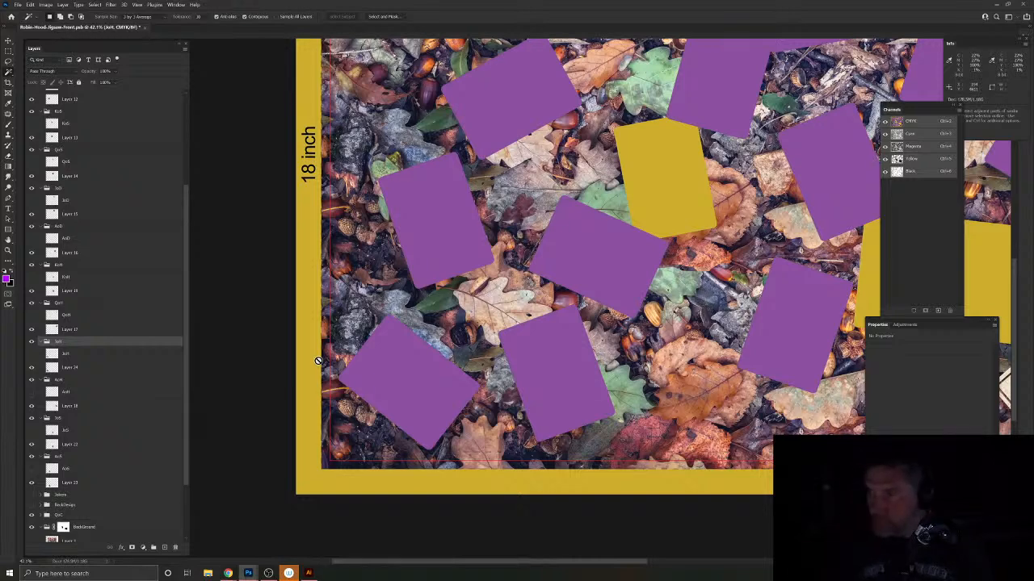
pyautogui.hscroll(10, 402, 385)
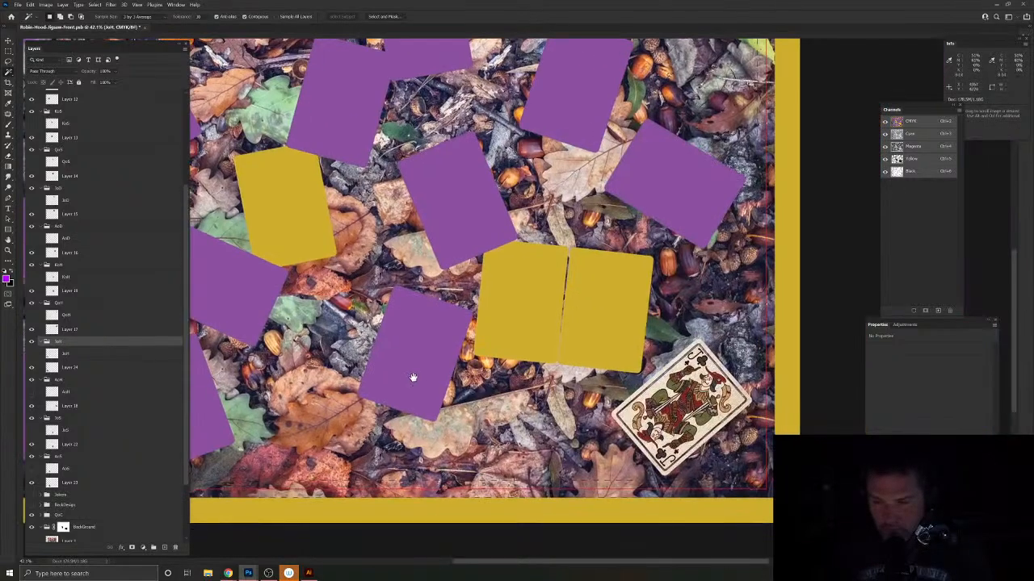
# Step: Make the Jack of Clubs layer active and select the card's shape with the Magic Wand
pyautogui.press('v')
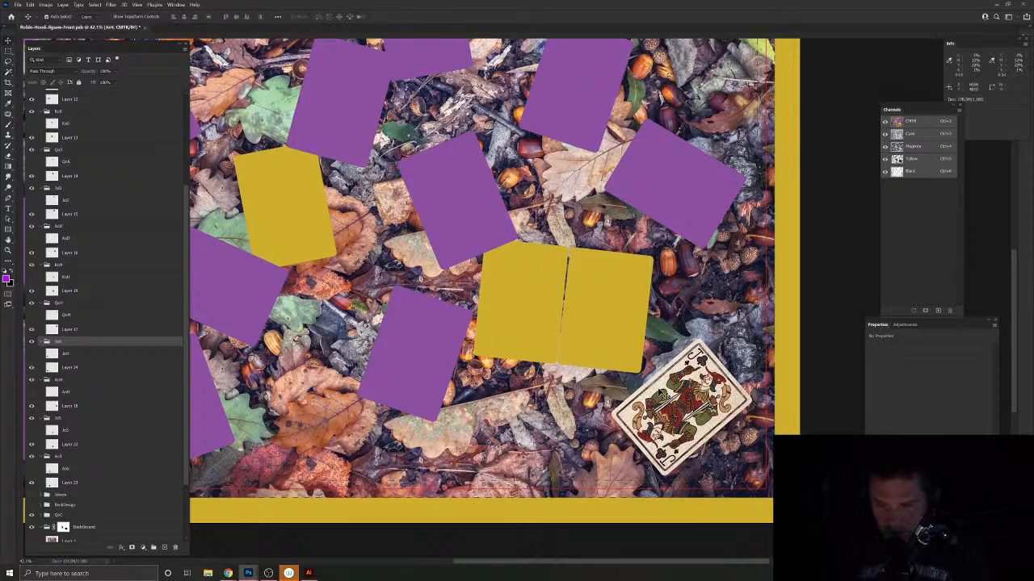
pyautogui.click(658, 393)
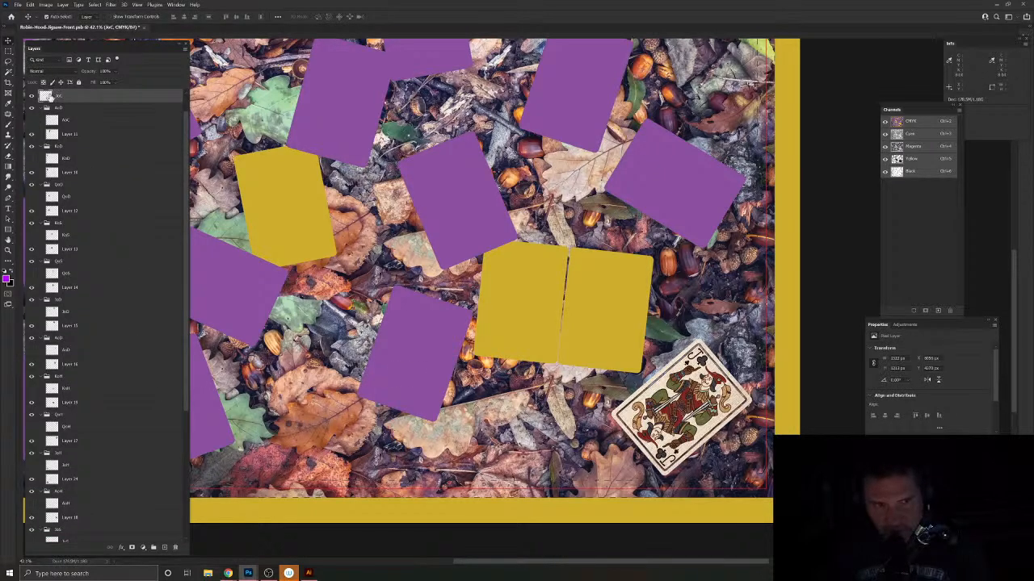
pyautogui.click(8, 74)
pyautogui.click(681, 322)
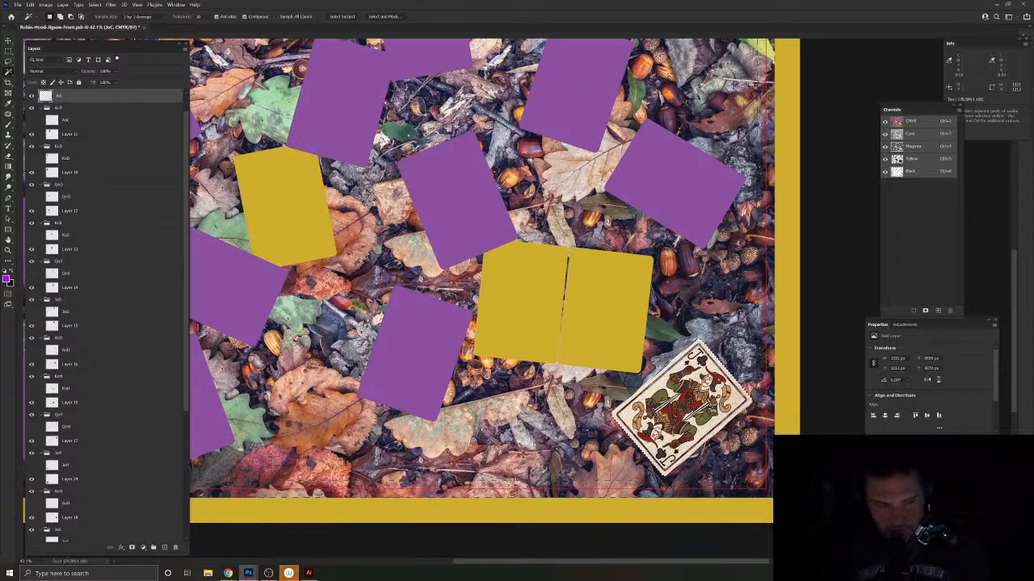
# Step: Fill the Jack of Clubs selection with purple on a new layer and move that layer directly beneath the card artwork
pyautogui.click(166, 548)
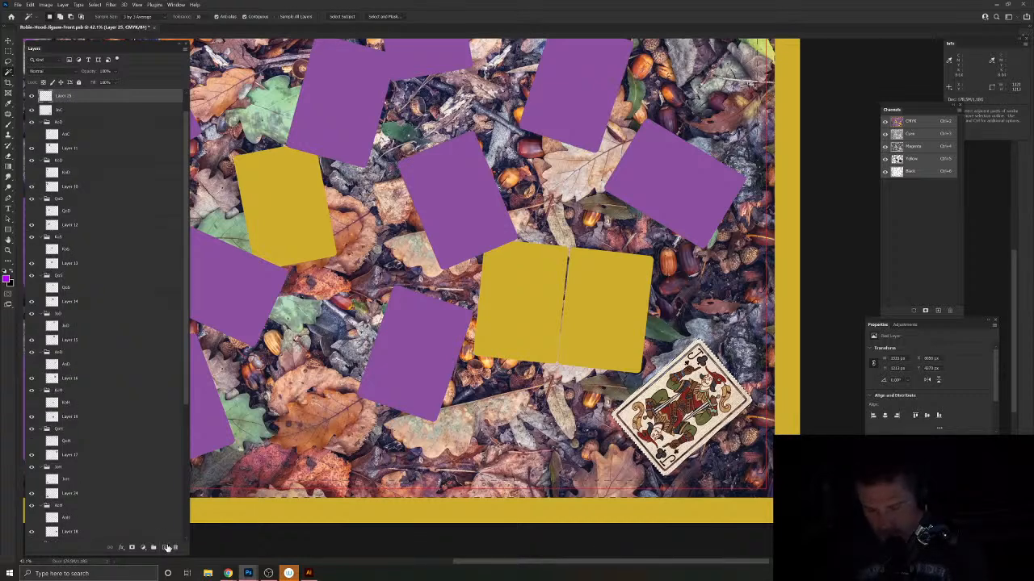
pyautogui.hotkey('alt', 'BackSpace')
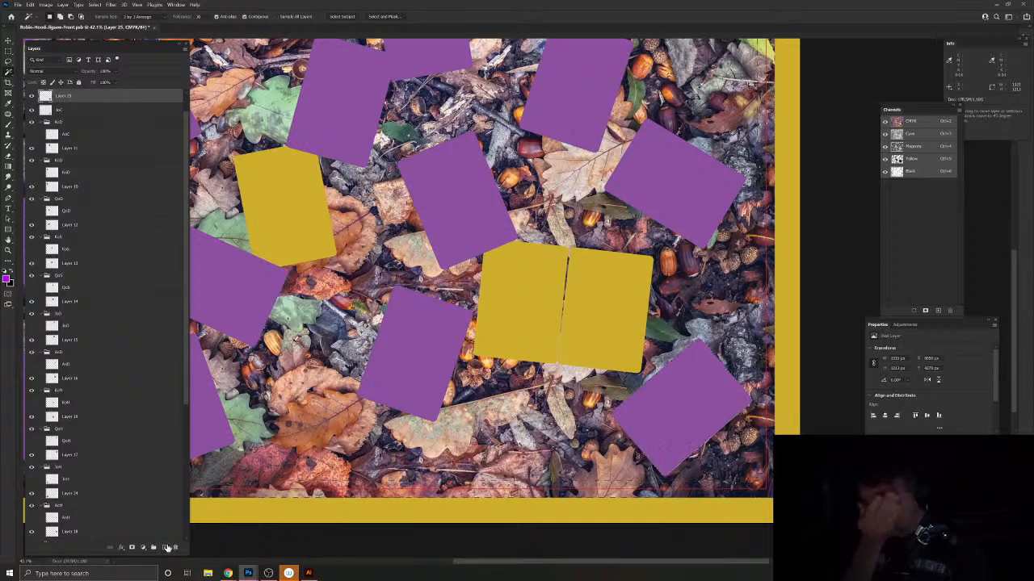
pyautogui.scroll(1, 113, 150)
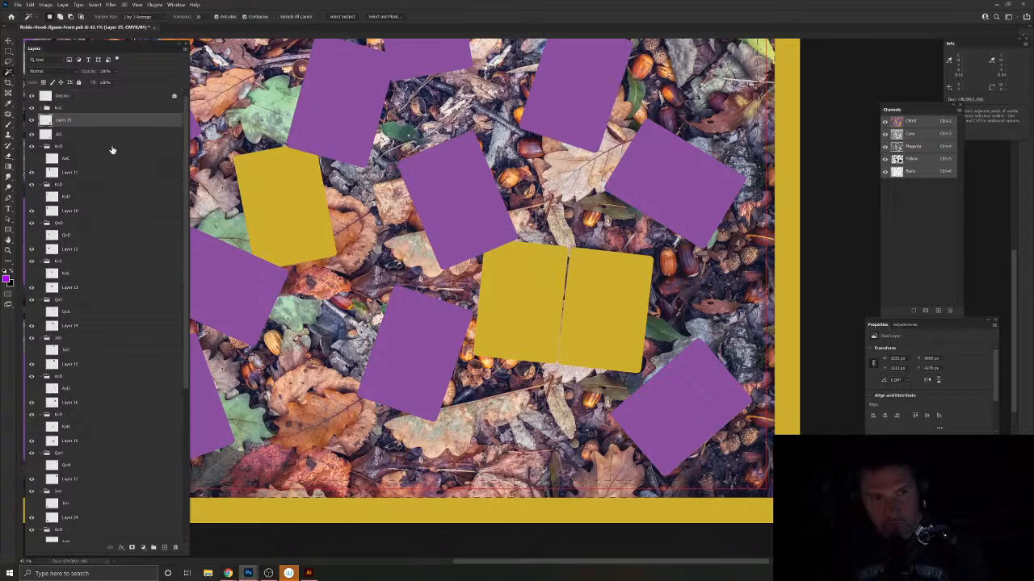
pyautogui.moveTo(69, 123); pyautogui.dragTo(71, 129)
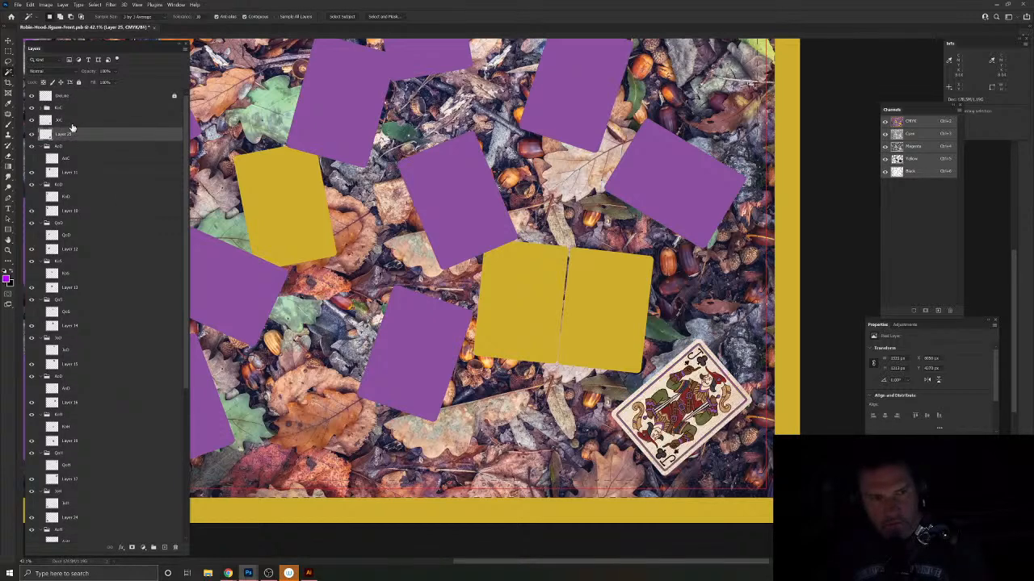
# Step: Hide the Jack of Clubs artwork and group it with its purple layer
pyautogui.click(32, 131)
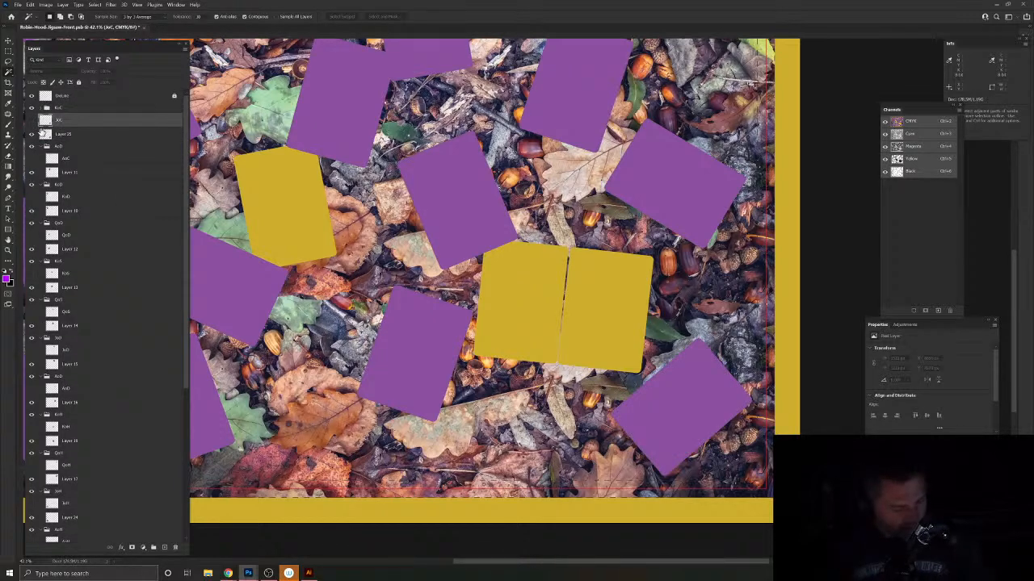
pyautogui.keyDown('shift'); pyautogui.click(71, 137); pyautogui.keyUp('shift')
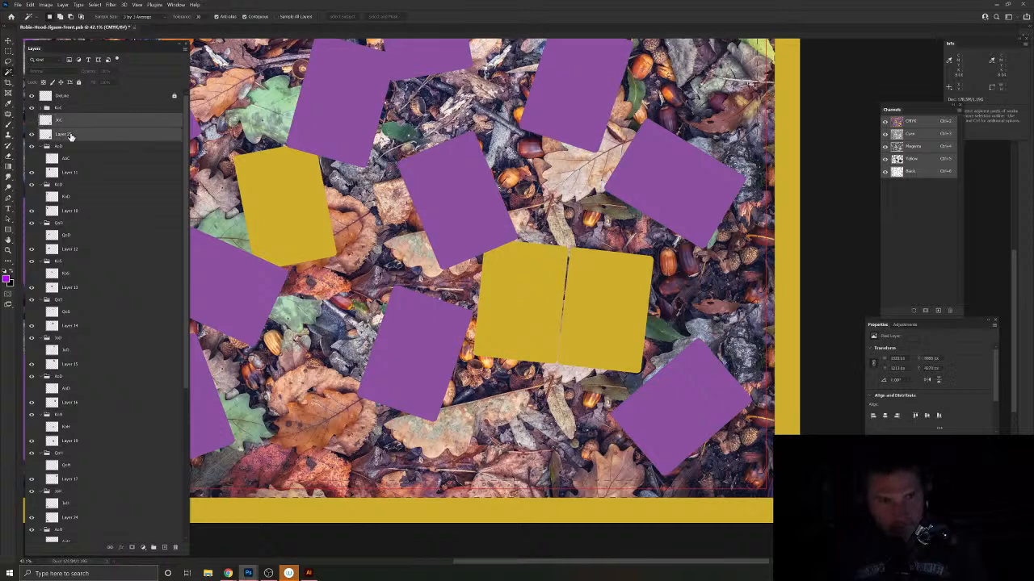
pyautogui.hotkey('ctrl', 'g')
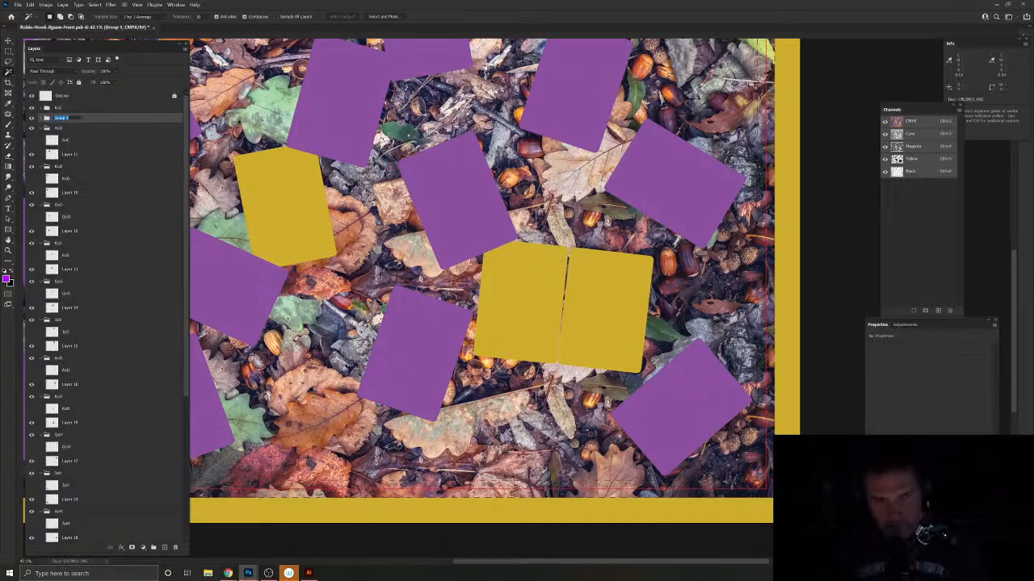
# Step: Rename the new Group 1 to JoC and hide the purple placeholder layer inside it to reveal the jack of clubs
pyautogui.click(41, 119)
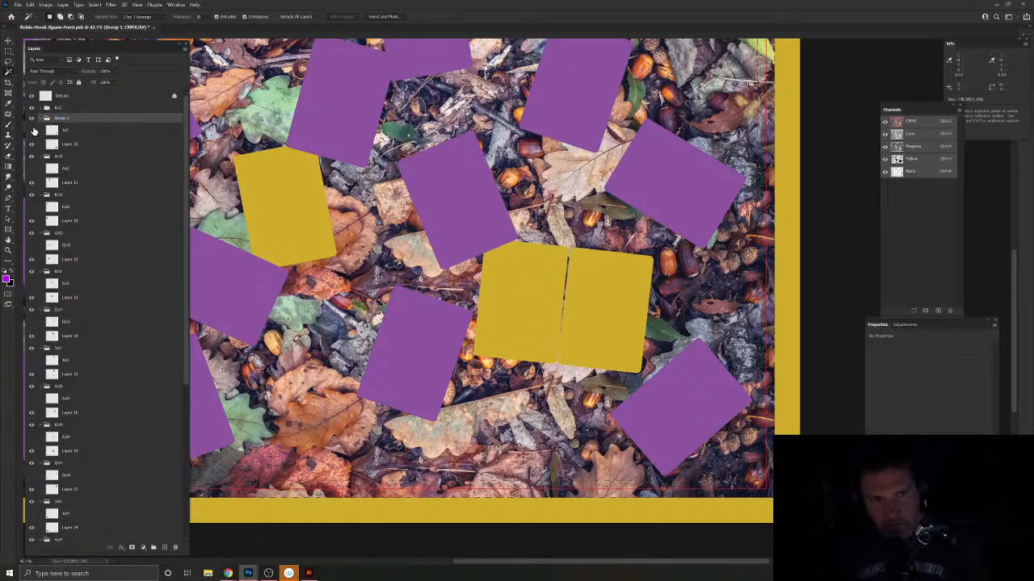
pyautogui.click(32, 131)
pyautogui.write('JoC')
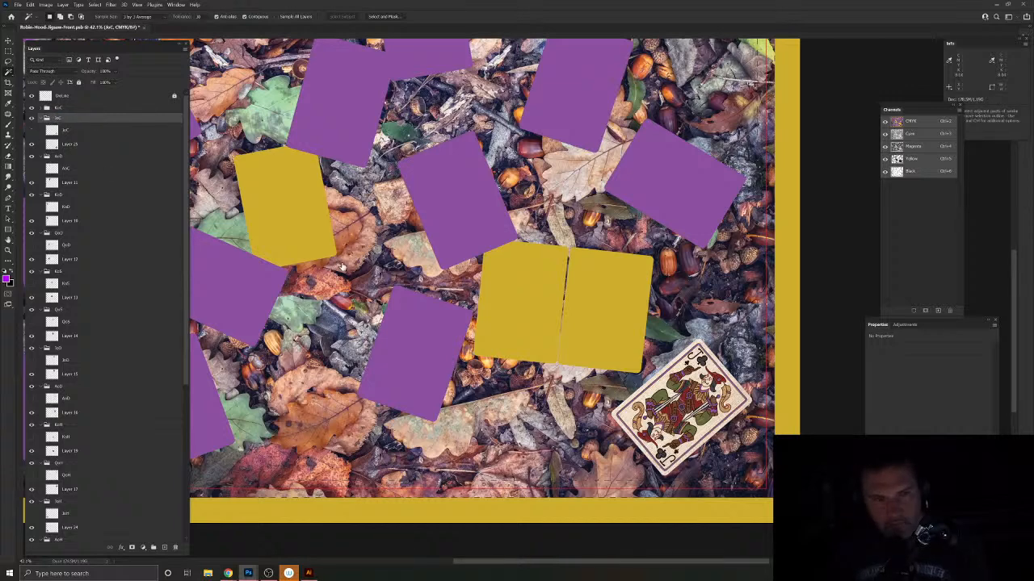
# Step: Fit the whole jigsaw in view, bring up the Robin-Hood-PlayingCard-Master-Final1 document, and reposition its floating window
pyautogui.hotkey('ctrl', '0')
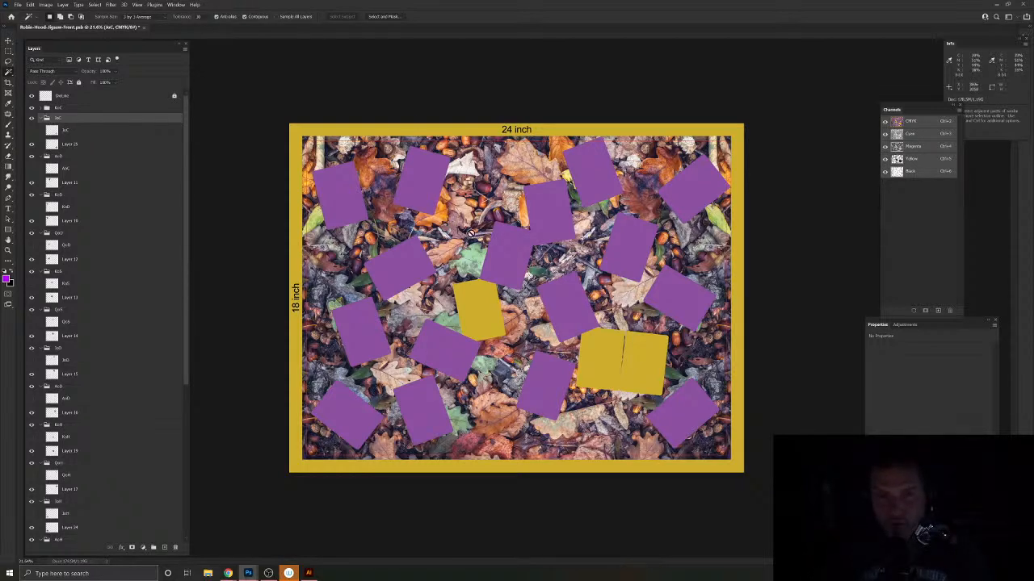
pyautogui.click(176, 4)
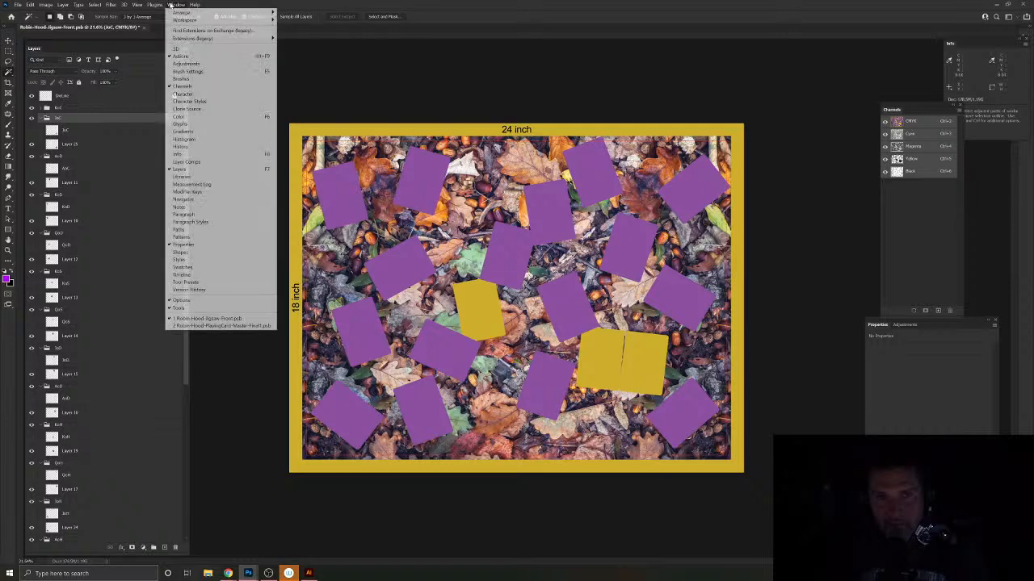
pyautogui.click(211, 325)
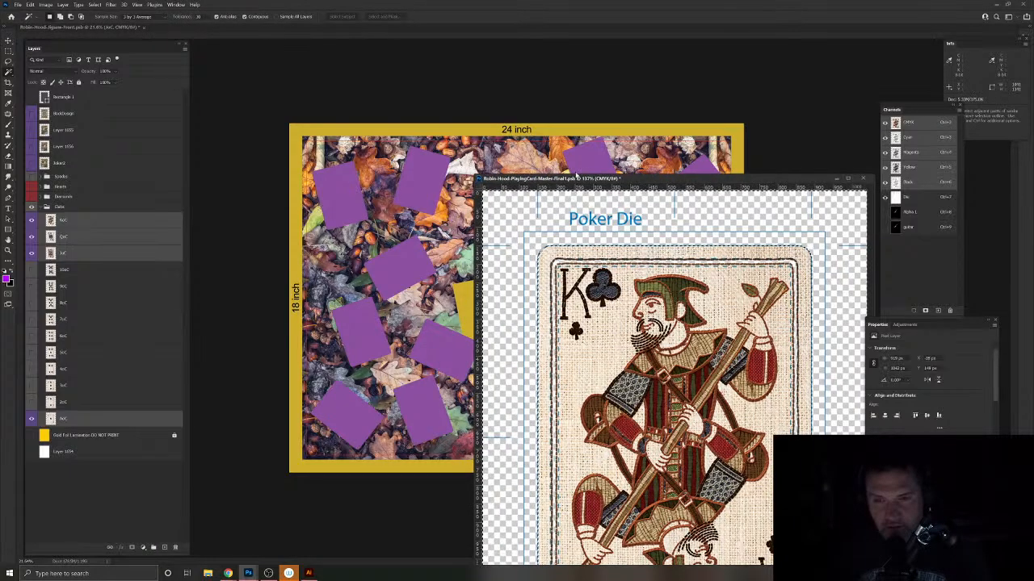
pyautogui.moveTo(552, 171); pyautogui.dragTo(522, 72)
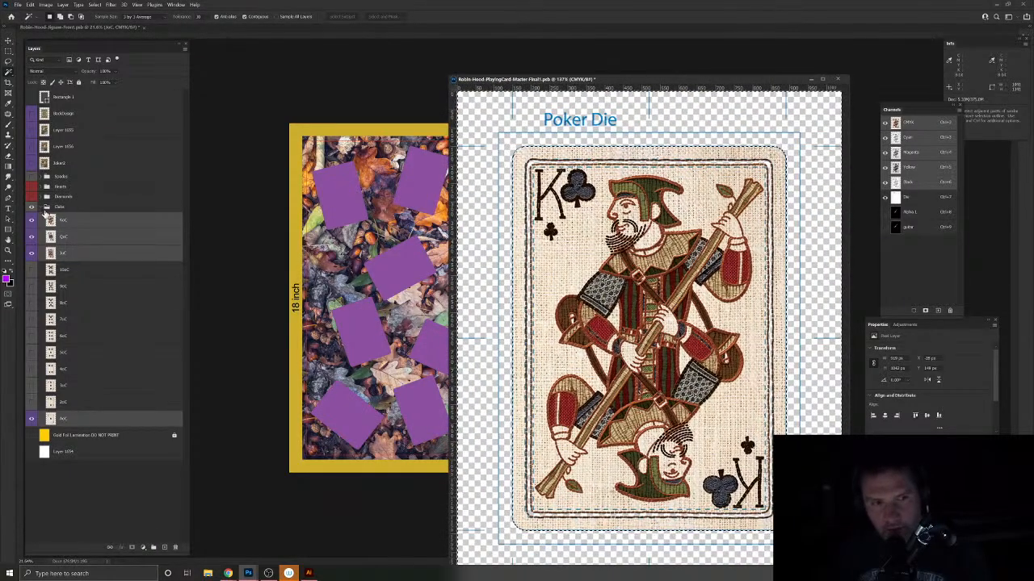
# Step: Collapse and hide the Clubs group, and show the Spades group with only its 10 through 2 card layers visible
pyautogui.click(40, 207)
pyautogui.click(32, 207)
pyautogui.click(32, 176)
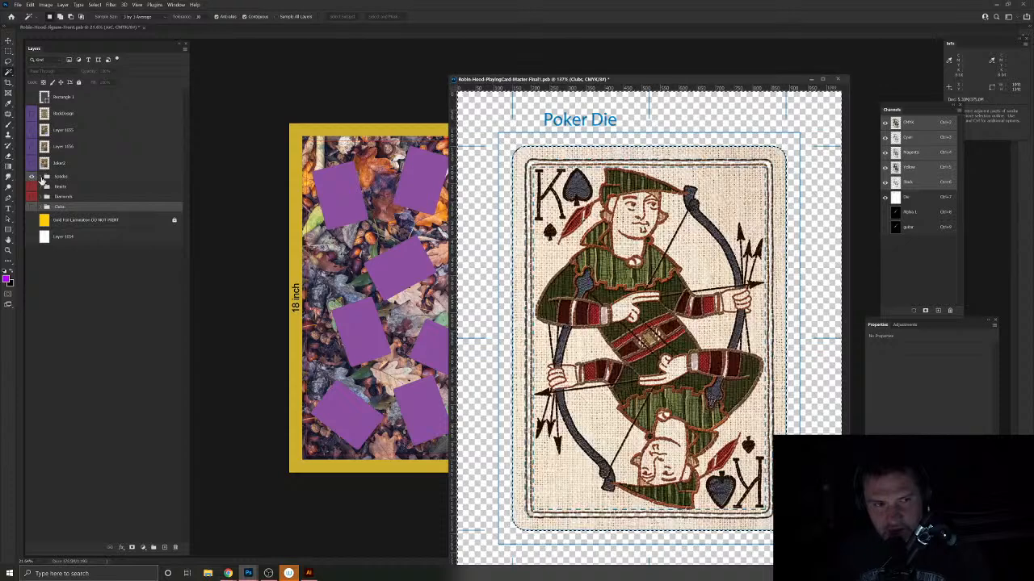
pyautogui.click(40, 176)
pyautogui.moveTo(32, 190); pyautogui.dragTo(32, 223)
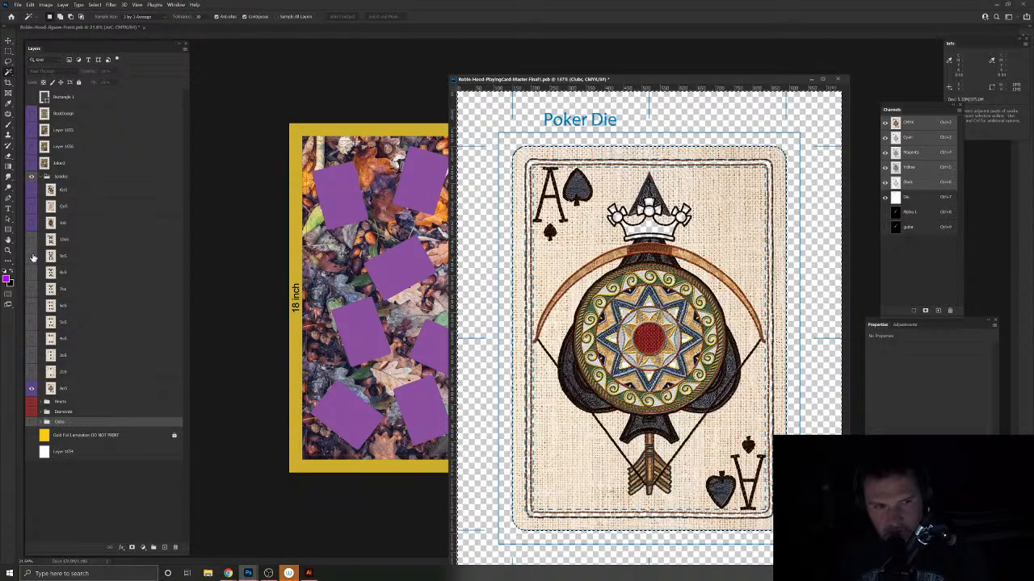
pyautogui.click(31, 390)
pyautogui.moveTo(31, 373); pyautogui.dragTo(31, 239)
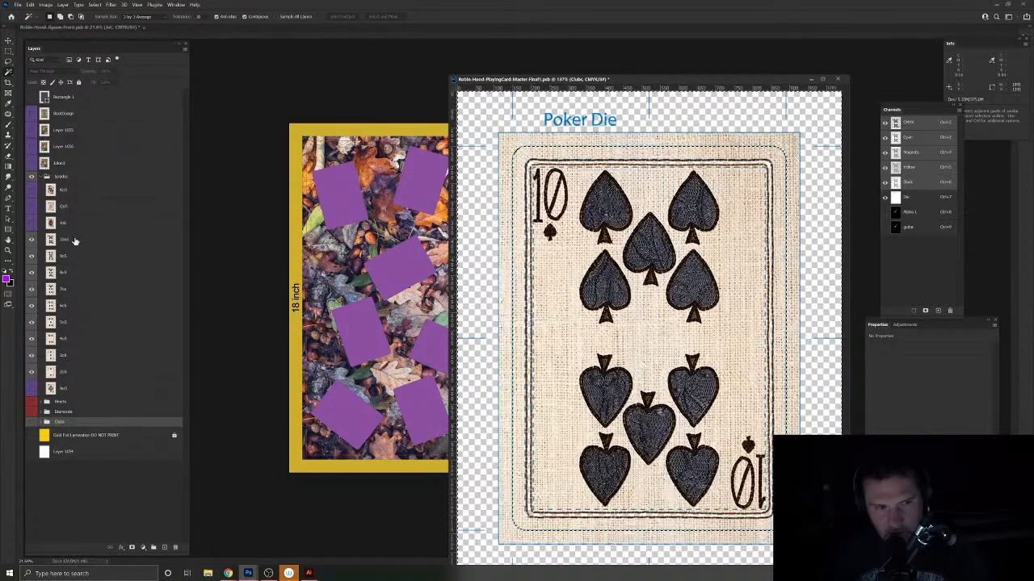
# Step: Delete the bleed outside the active die-line selection on each spade layer from 10 through 2
pyautogui.click(76, 240)
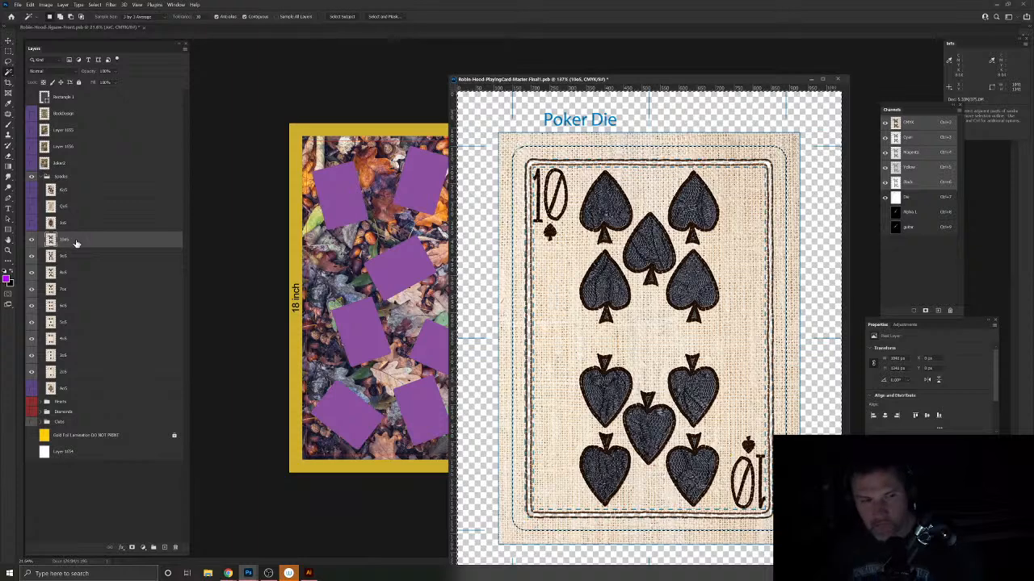
pyautogui.click(85, 256)
pyautogui.click(90, 278)
pyautogui.click(88, 290)
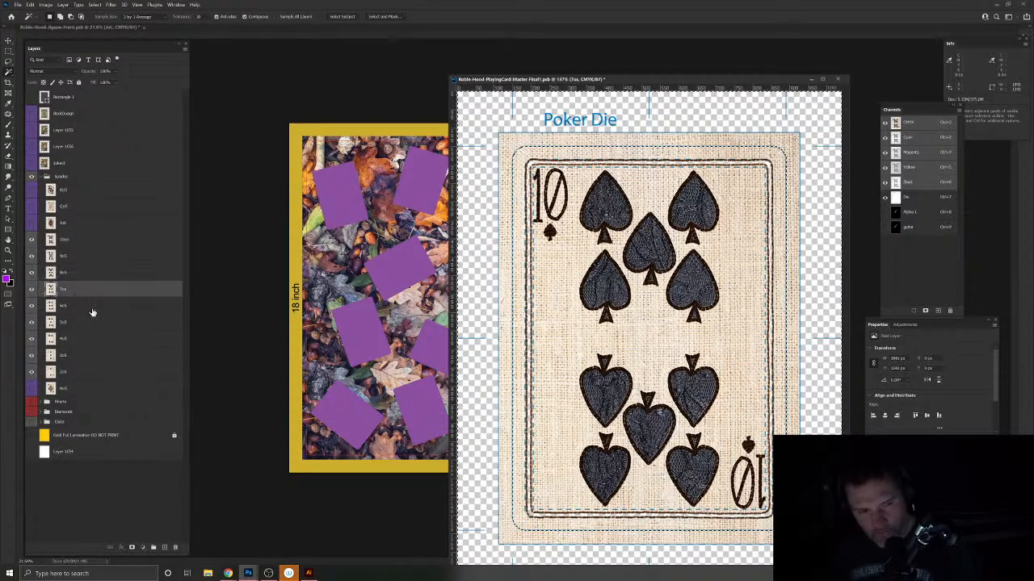
pyautogui.click(92, 306)
pyautogui.click(94, 323)
pyautogui.click(101, 342)
pyautogui.click(105, 357)
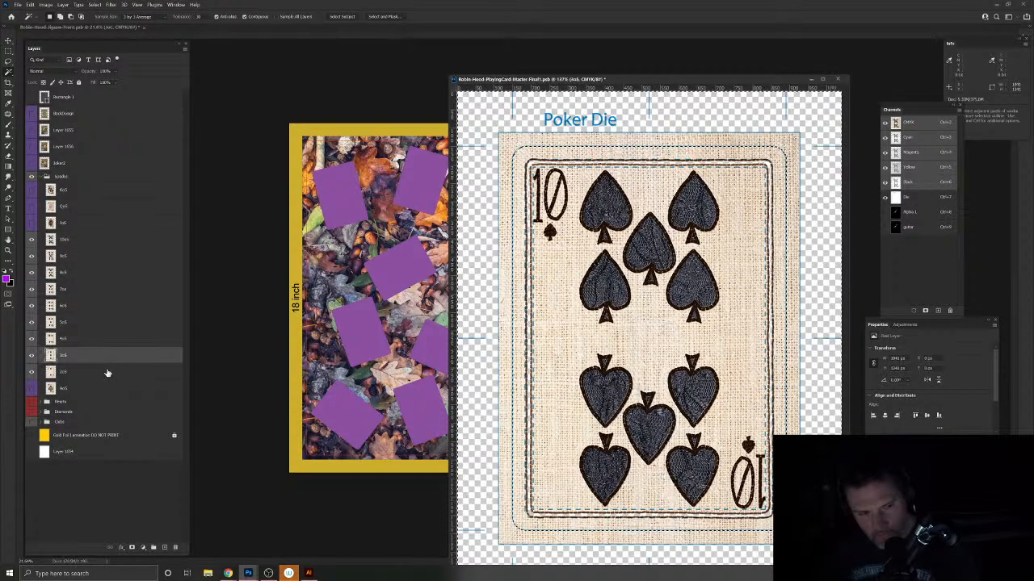
pyautogui.click(109, 373)
pyautogui.click(109, 389)
# Step: Copy all the trimmed spade layers, 10 through 2, together into the jigsaw document near the upper middle of the artwork
pyautogui.click(108, 373)
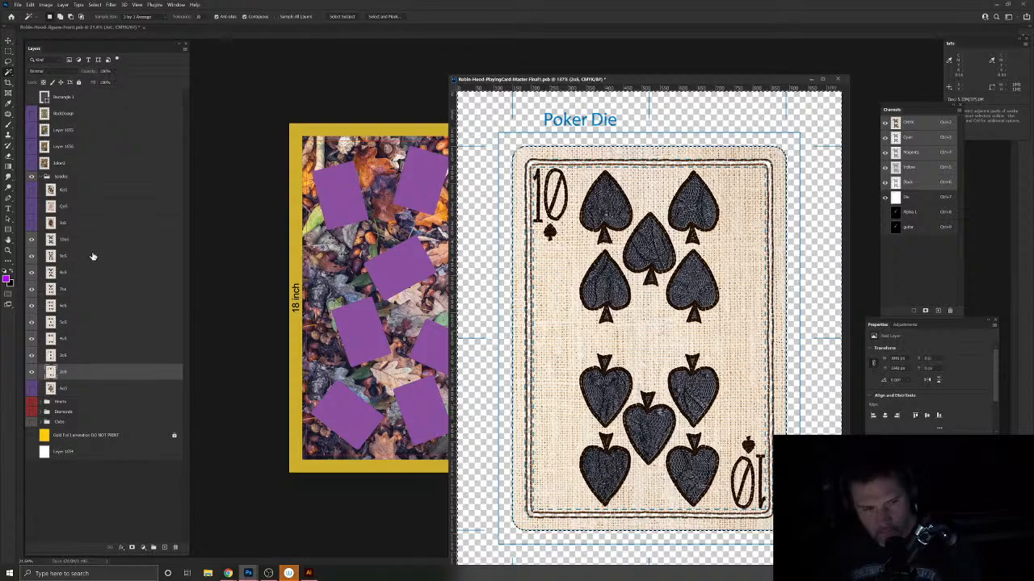
pyautogui.keyDown('shift'); pyautogui.click(92, 240); pyautogui.keyUp('shift')
pyautogui.moveTo(565, 79); pyautogui.dragTo(793, 224)
pyautogui.moveTo(55, 240); pyautogui.dragTo(471, 239)
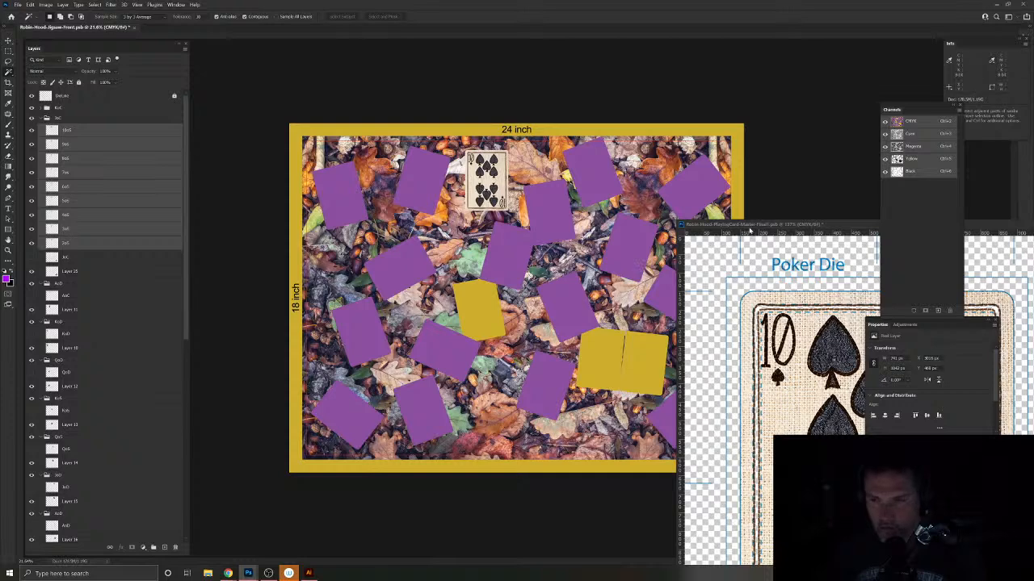
# Step: In the card master, collapse and hide the Spades group and show only the 10 through 2 layers of the Hearts group
pyautogui.moveTo(752, 227); pyautogui.dragTo(440, 289)
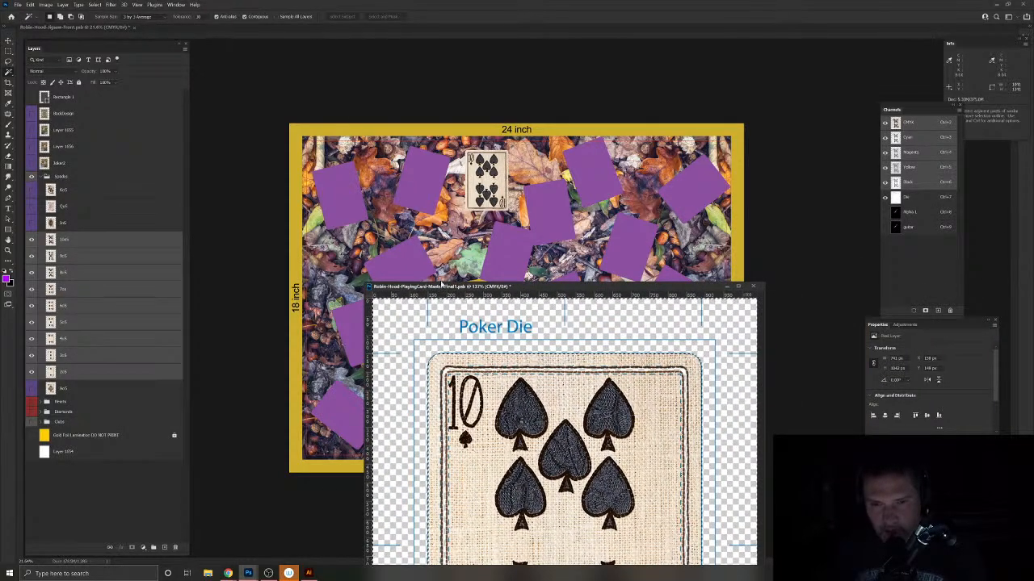
pyautogui.moveTo(440, 288); pyautogui.dragTo(645, 133)
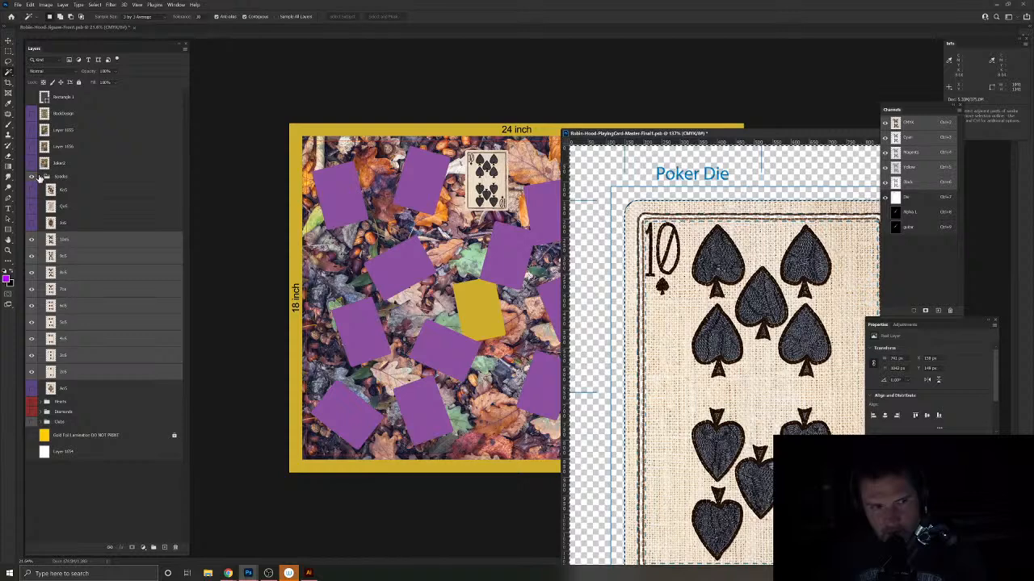
pyautogui.click(40, 176)
pyautogui.click(32, 176)
pyautogui.click(32, 187)
pyautogui.click(46, 186)
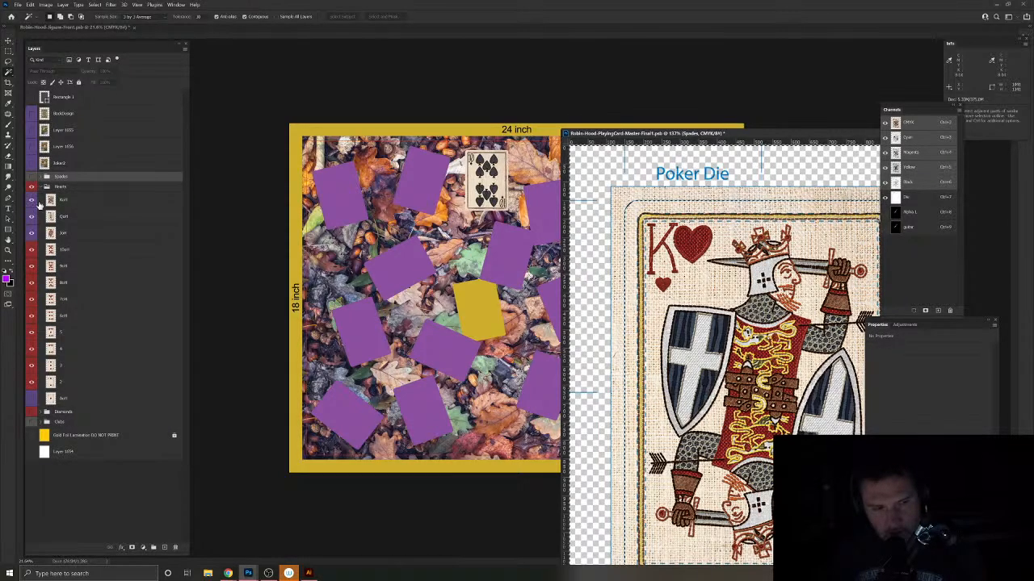
pyautogui.click(32, 201)
# Step: Delete the bleed outside the active die-line selection on each heart layer from 10 through 2
pyautogui.click(80, 248)
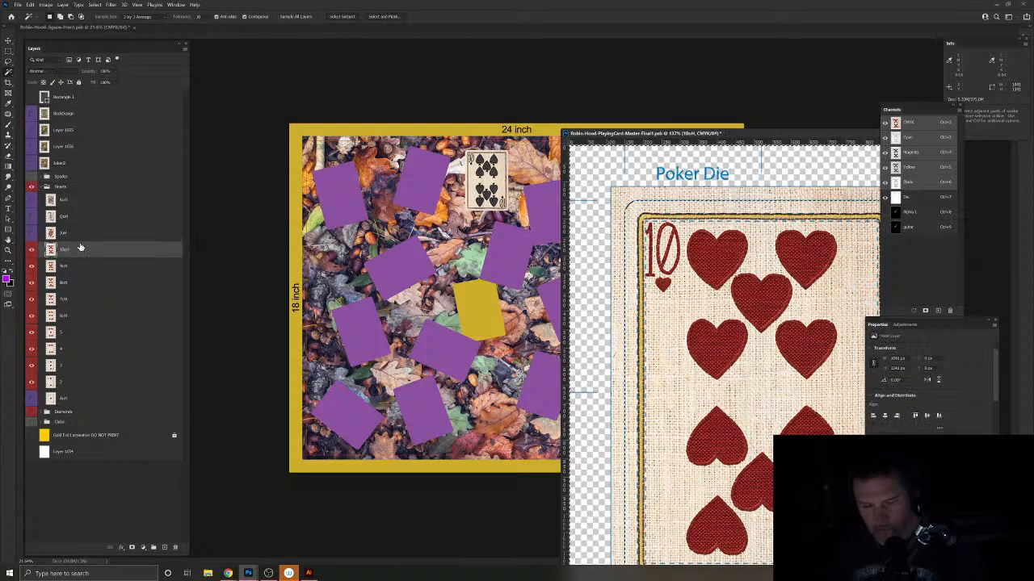
pyautogui.click(90, 268)
pyautogui.click(92, 283)
pyautogui.click(95, 299)
pyautogui.click(99, 316)
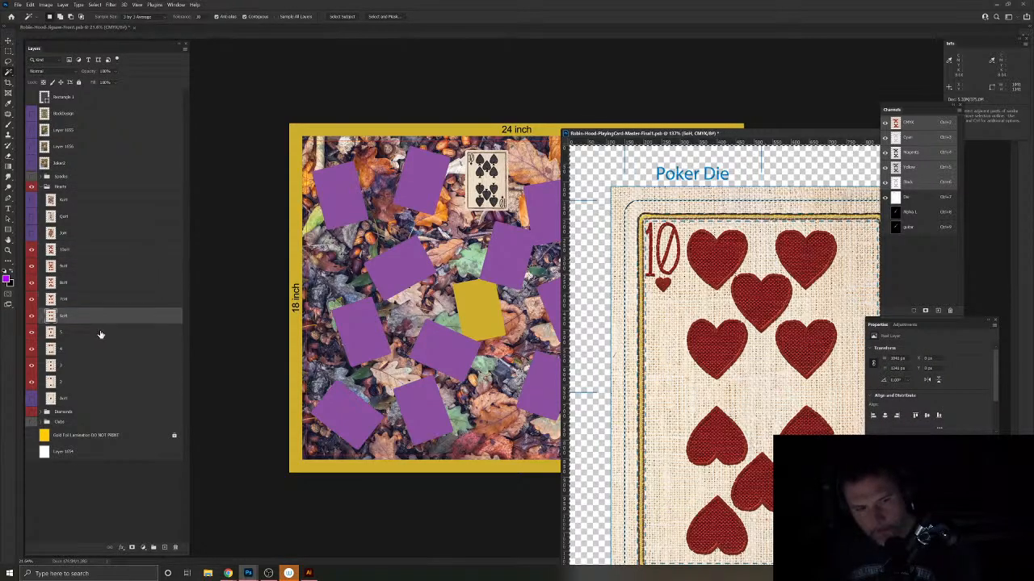
pyautogui.click(104, 332)
pyautogui.click(106, 352)
pyautogui.click(109, 367)
pyautogui.click(113, 384)
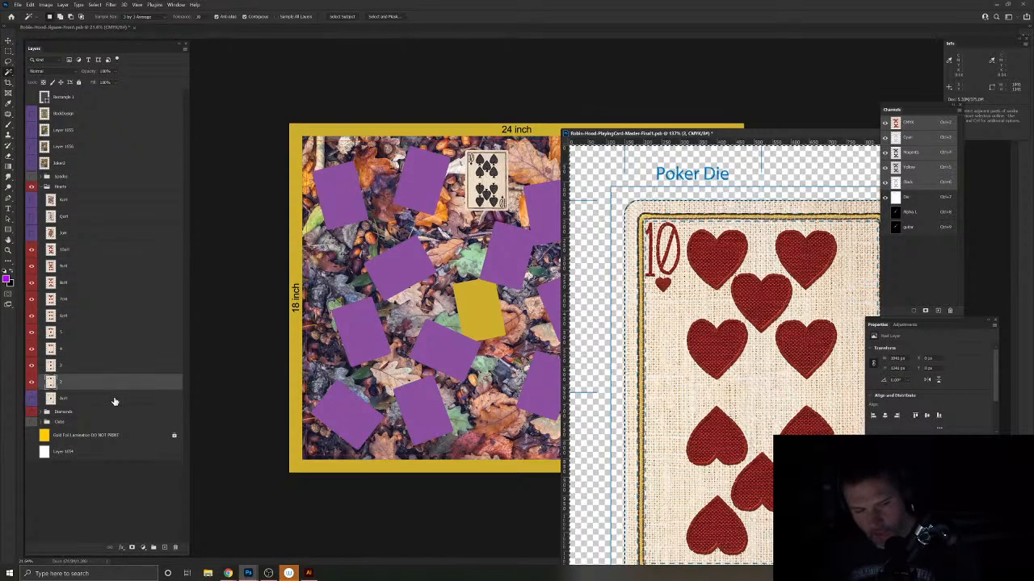
# Step: Copy the trimmed heart layers, 10 through 2, together into the jigsaw document below and left of the spade cards
pyautogui.click(114, 400)
pyautogui.keyDown('shift'); pyautogui.click(86, 250); pyautogui.keyUp('shift')
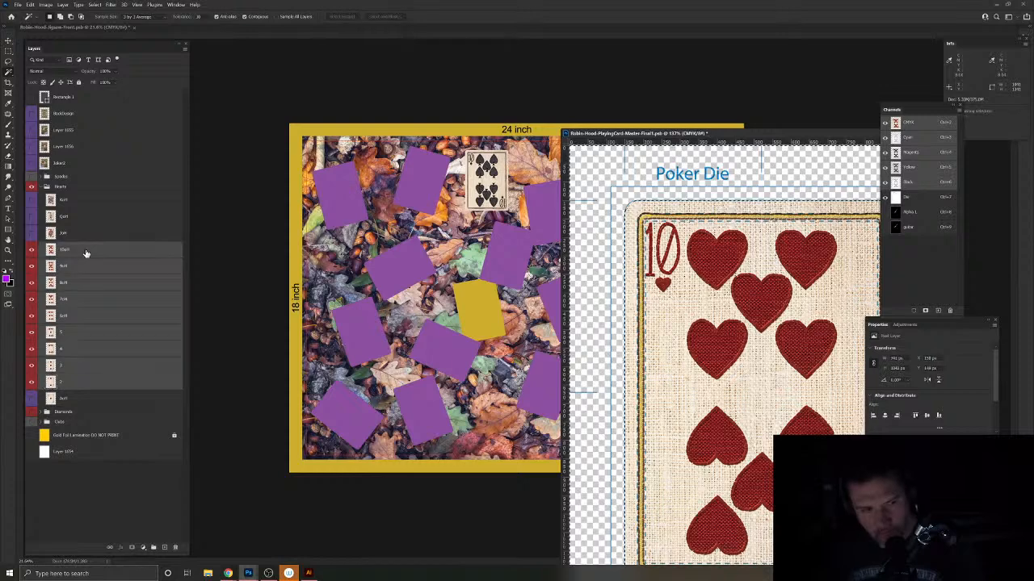
pyautogui.moveTo(86, 250); pyautogui.dragTo(437, 241)
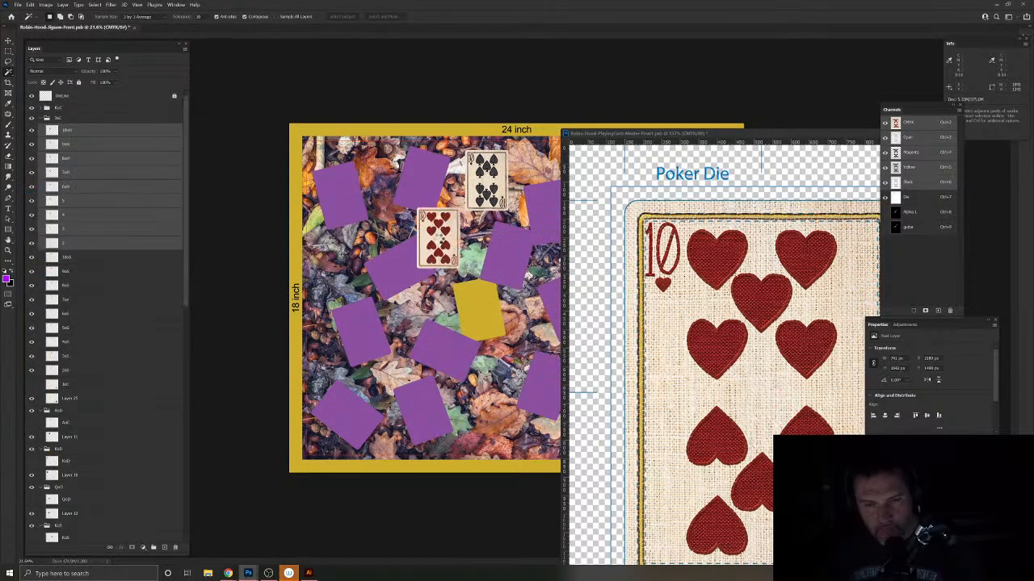
# Step: In the card master, collapse and hide the Hearts group and show only the 10 through 2 layers of the Diamonds group
pyautogui.click(615, 135)
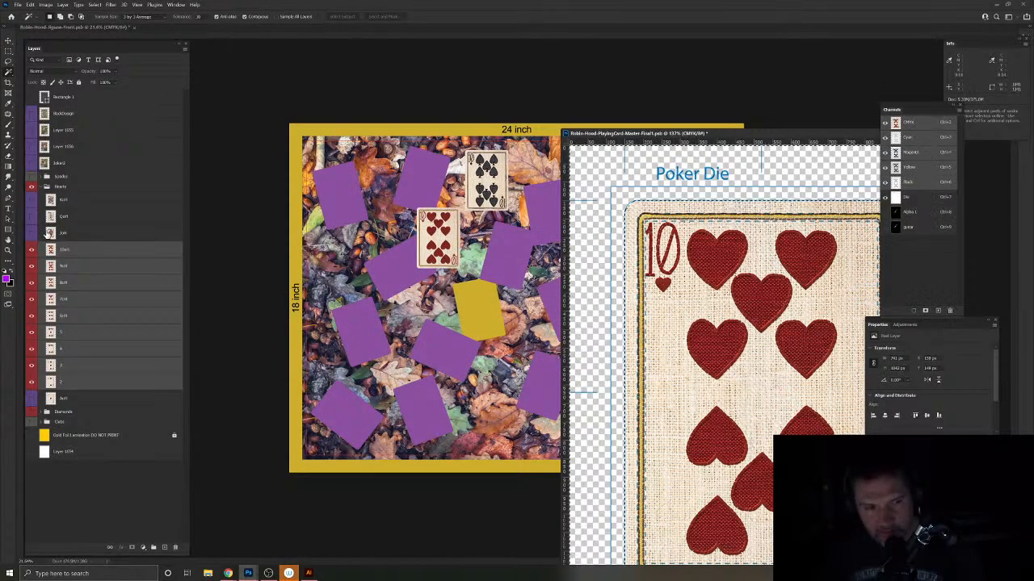
pyautogui.click(40, 186)
pyautogui.click(31, 186)
pyautogui.click(32, 197)
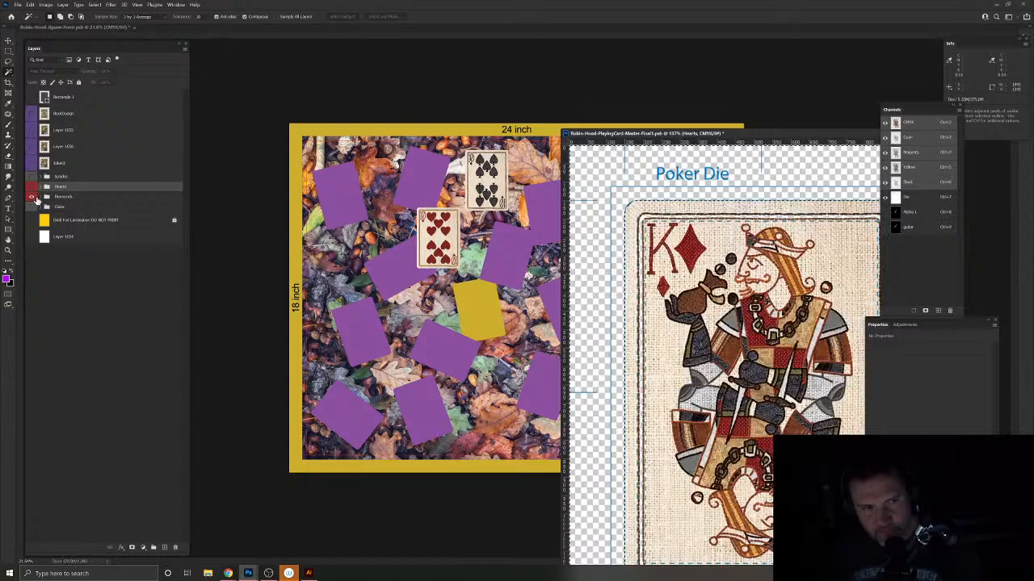
pyautogui.click(41, 197)
pyautogui.click(51, 262)
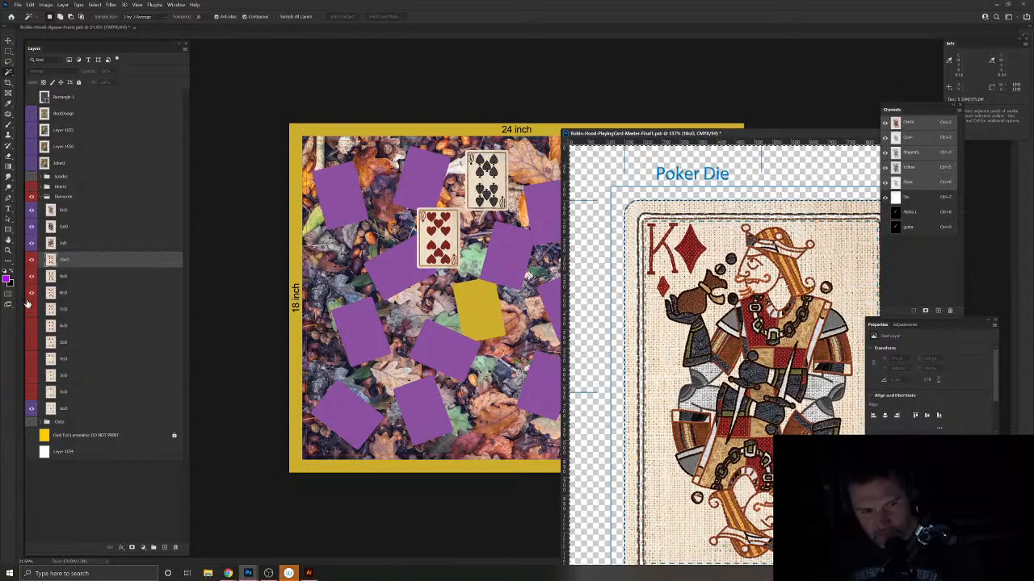
pyautogui.moveTo(28, 303); pyautogui.dragTo(33, 403)
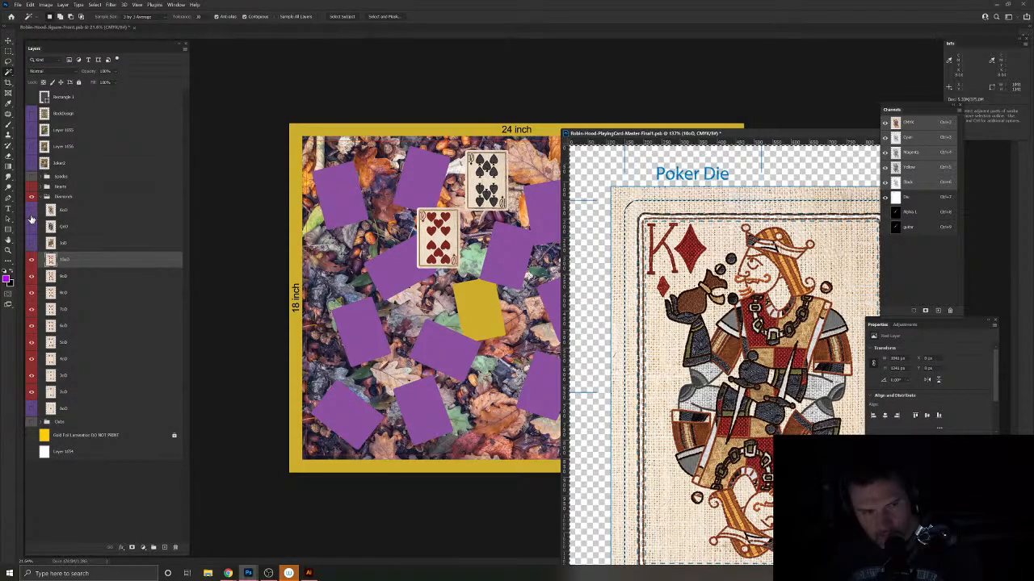
# Step: Delete the bleed outside the active die-line selection on the remaining diamond number layers, 9 down to 2
pyautogui.click(81, 276)
pyautogui.click(85, 293)
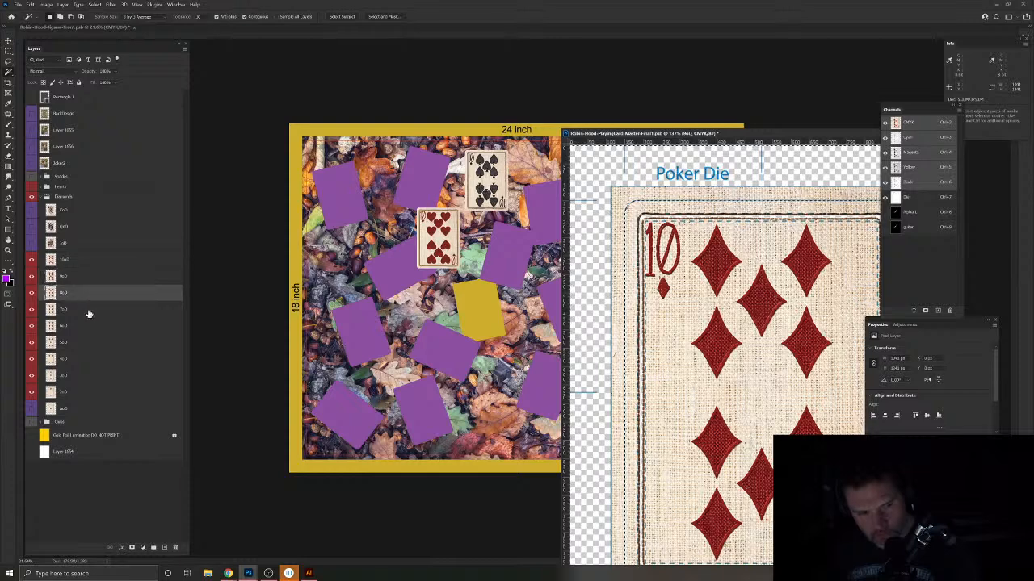
pyautogui.click(89, 312)
pyautogui.click(90, 329)
pyautogui.click(90, 346)
pyautogui.click(92, 361)
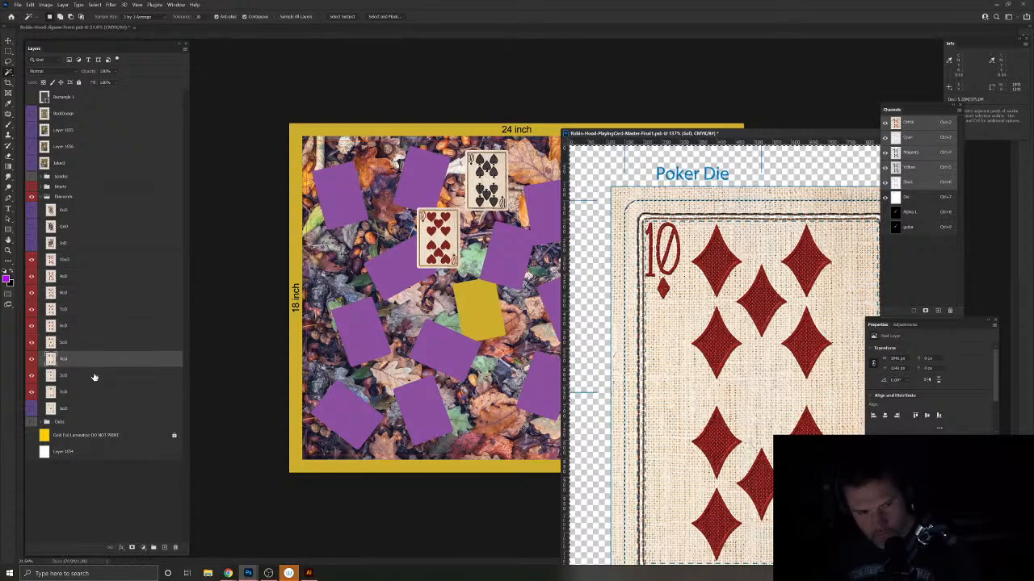
pyautogui.click(94, 376)
pyautogui.click(94, 392)
pyautogui.click(97, 410)
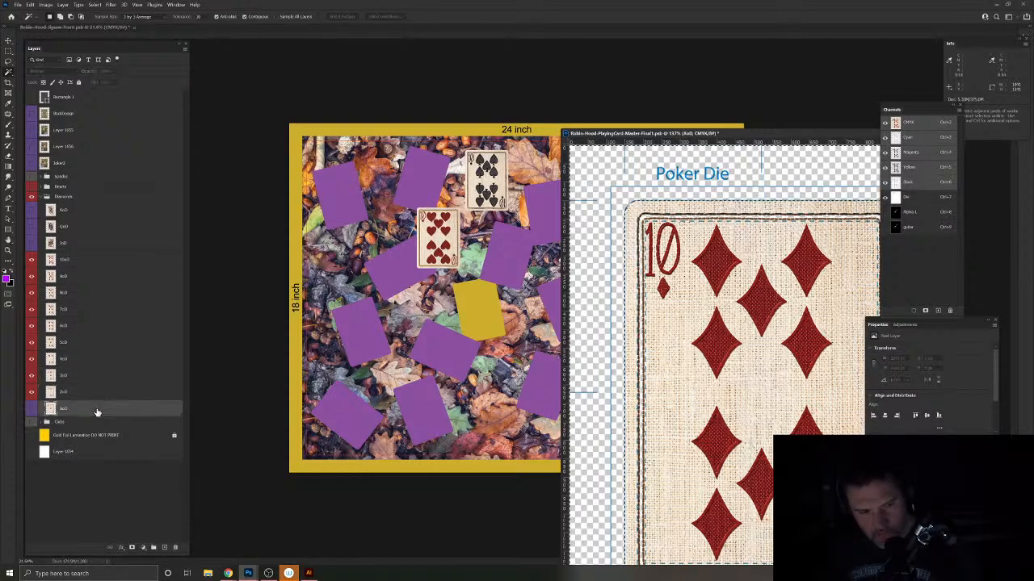
# Step: Copy the trimmed diamond layers, 10 through 2, together into the jigsaw document below the heart cards
pyautogui.click(80, 393)
pyautogui.keyDown('shift'); pyautogui.click(90, 260); pyautogui.keyUp('shift')
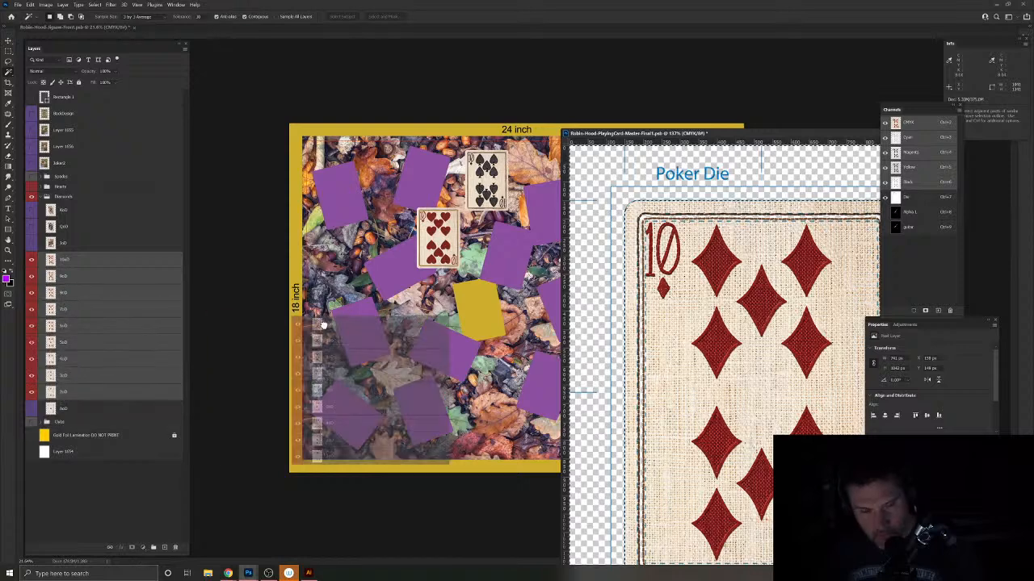
pyautogui.moveTo(407, 306); pyautogui.dragTo(408, 306)
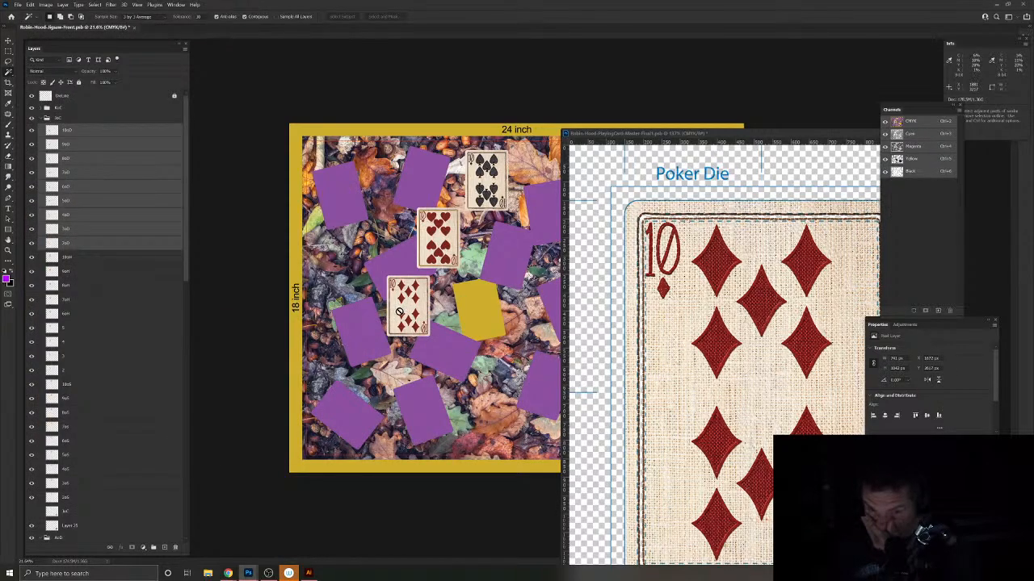
# Step: In the card master, hide the Diamonds group, show only layers 10 through 2 of the Clubs group, and select the 10 of clubs
pyautogui.click(602, 131)
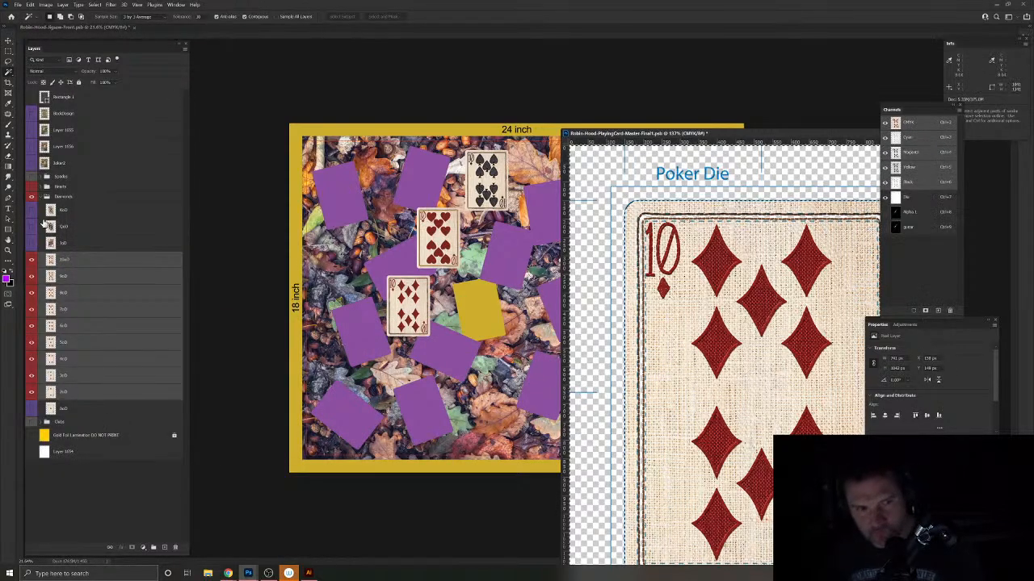
pyautogui.click(41, 196)
pyautogui.click(31, 196)
pyautogui.click(31, 207)
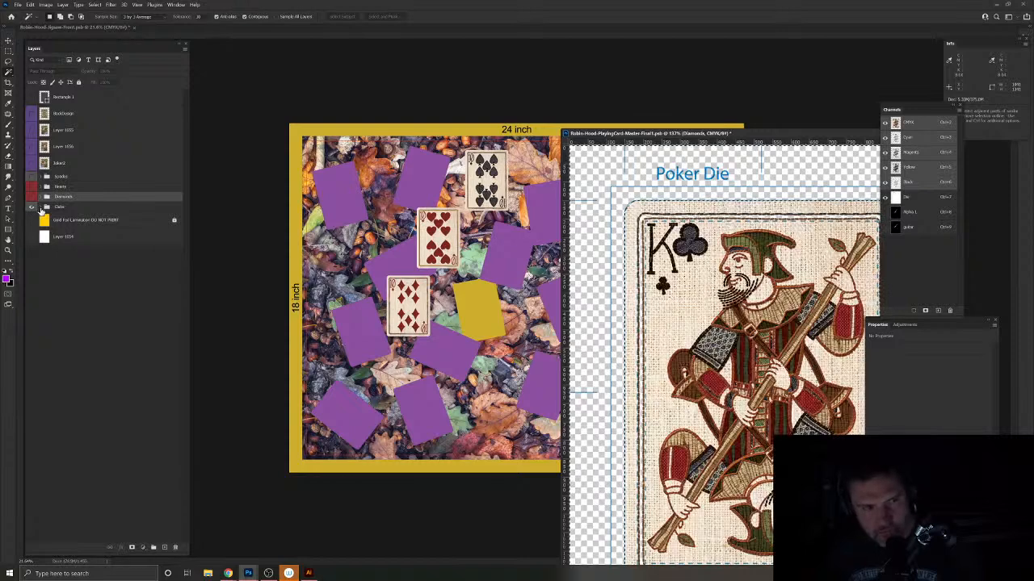
pyautogui.click(41, 207)
pyautogui.keyDown('alt'); pyautogui.click(32, 419); pyautogui.keyUp('alt')
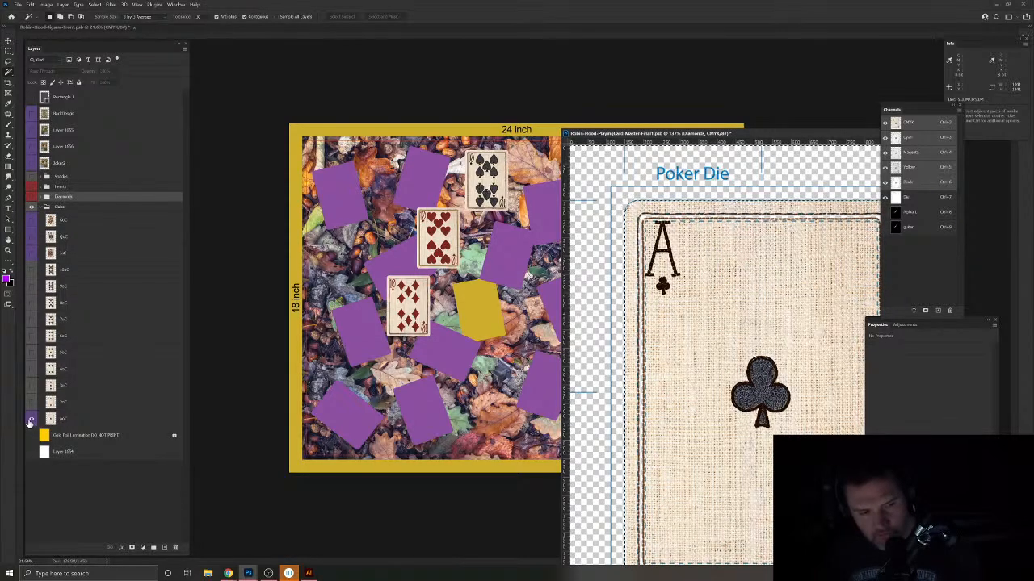
pyautogui.click(32, 418)
pyautogui.click(32, 270)
pyautogui.click(79, 269)
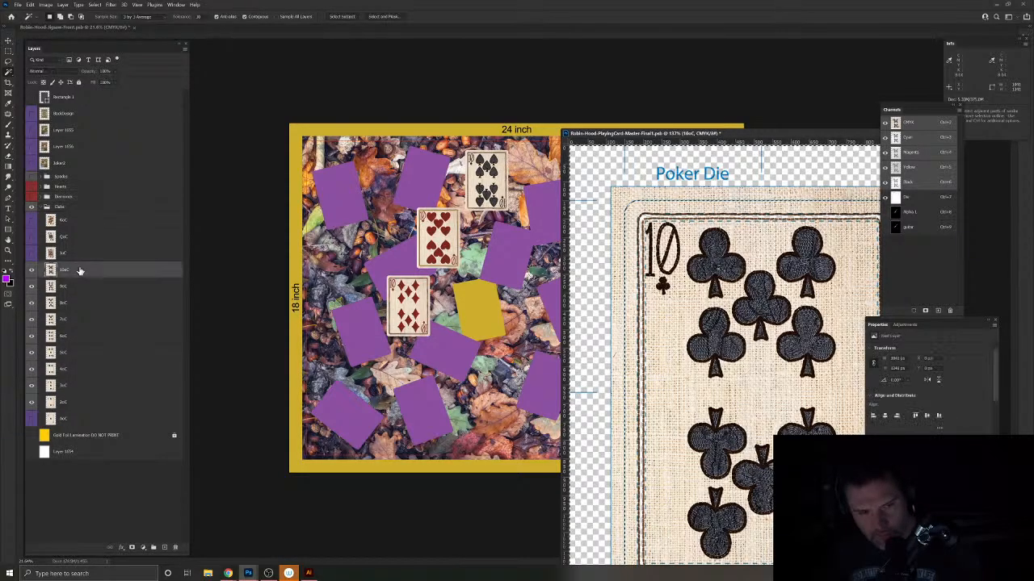
# Step: Delete the bleed outside the active die-line selection on the clubs number layers, 10 down to 2
pyautogui.click(81, 286)
pyautogui.click(81, 302)
pyautogui.click(83, 320)
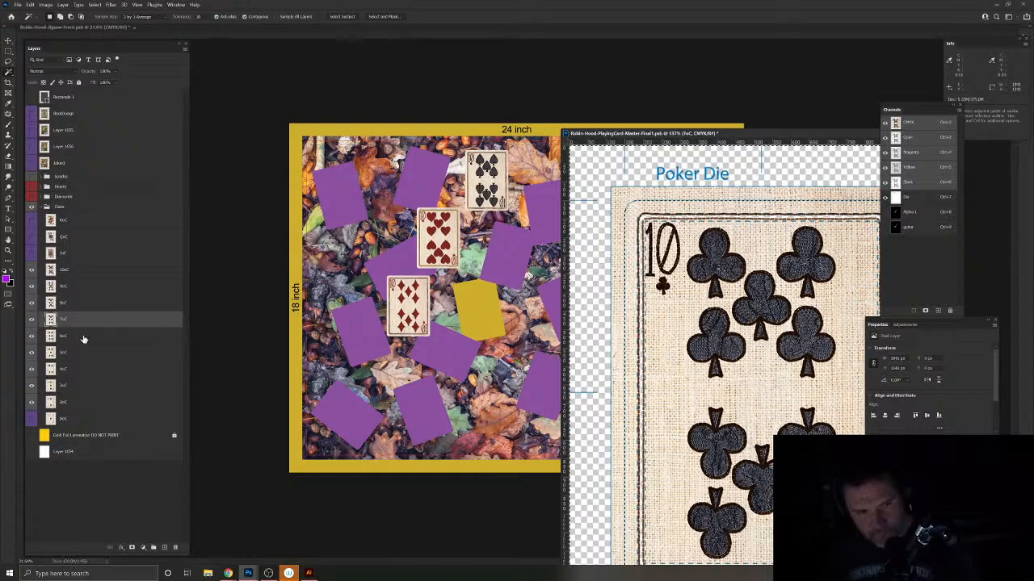
pyautogui.click(84, 337)
pyautogui.click(86, 353)
pyautogui.click(88, 369)
pyautogui.click(89, 385)
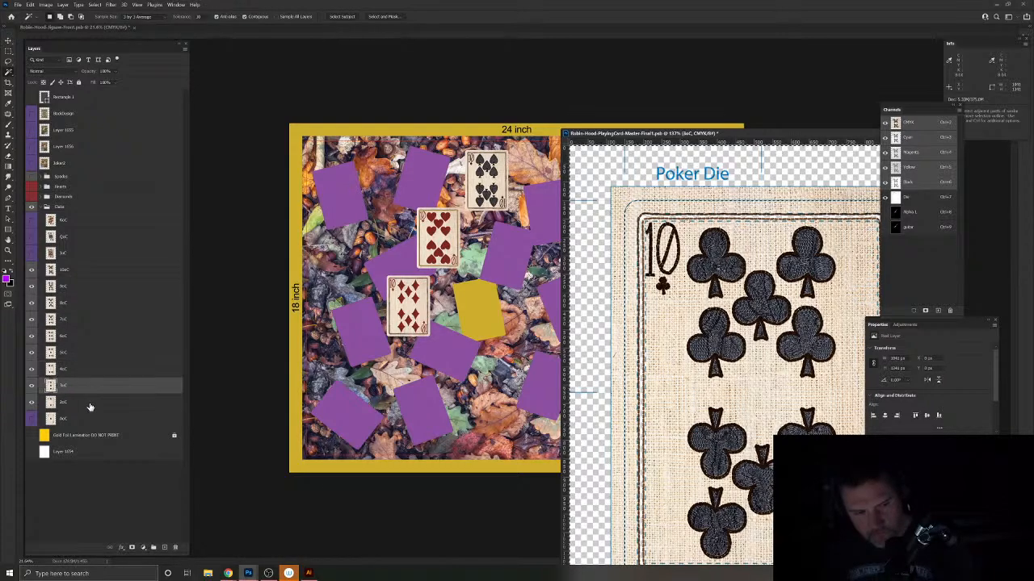
pyautogui.click(91, 402)
# Step: Copy the trimmed clubs layers, 10 through 2, together into the jigsaw document and minimise the card master window
pyautogui.keyDown('shift'); pyautogui.click(52, 270); pyautogui.keyUp('shift')
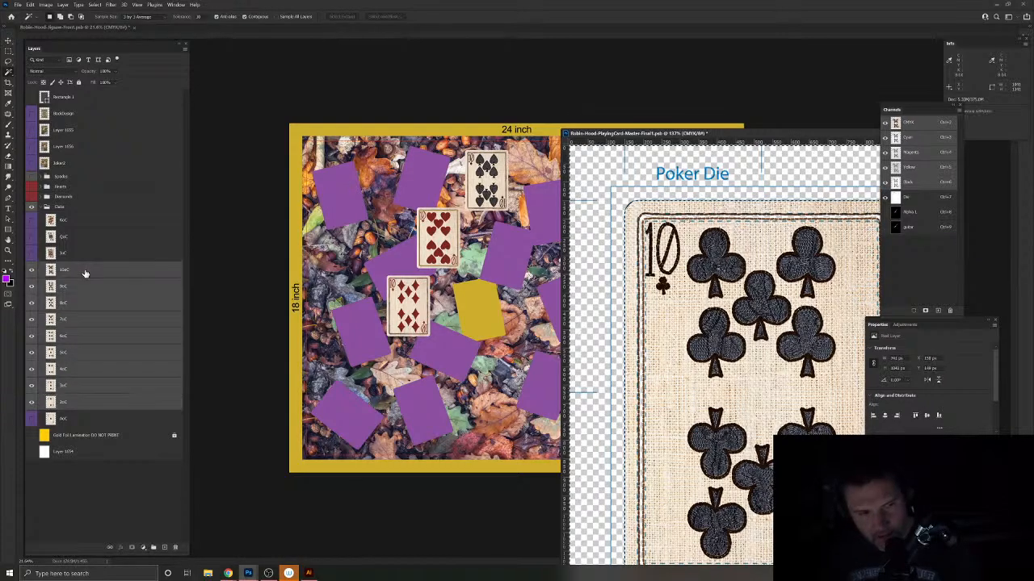
pyautogui.moveTo(51, 270); pyautogui.dragTo(476, 335)
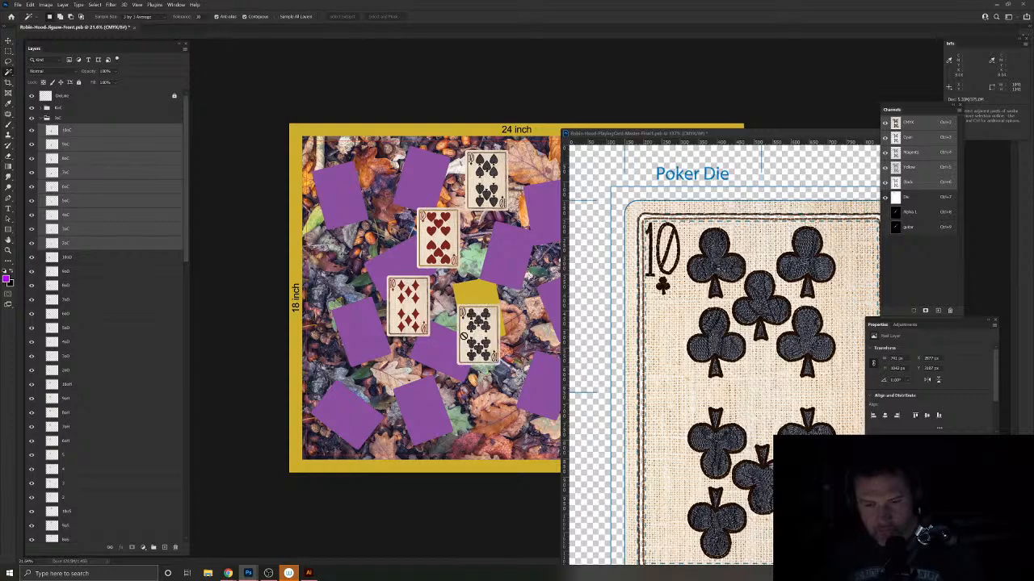
pyautogui.moveTo(710, 134); pyautogui.dragTo(454, 204)
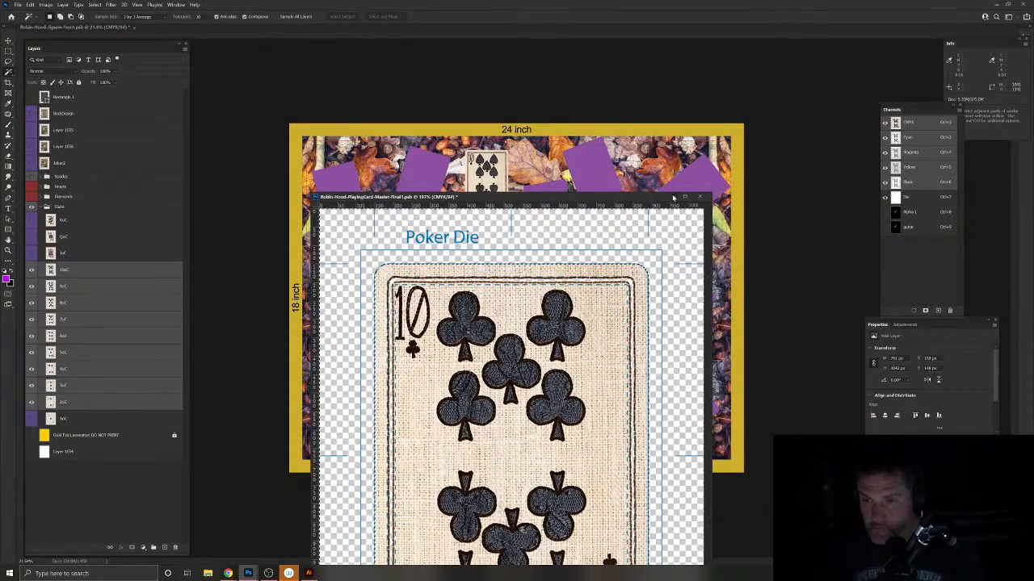
pyautogui.click(673, 198)
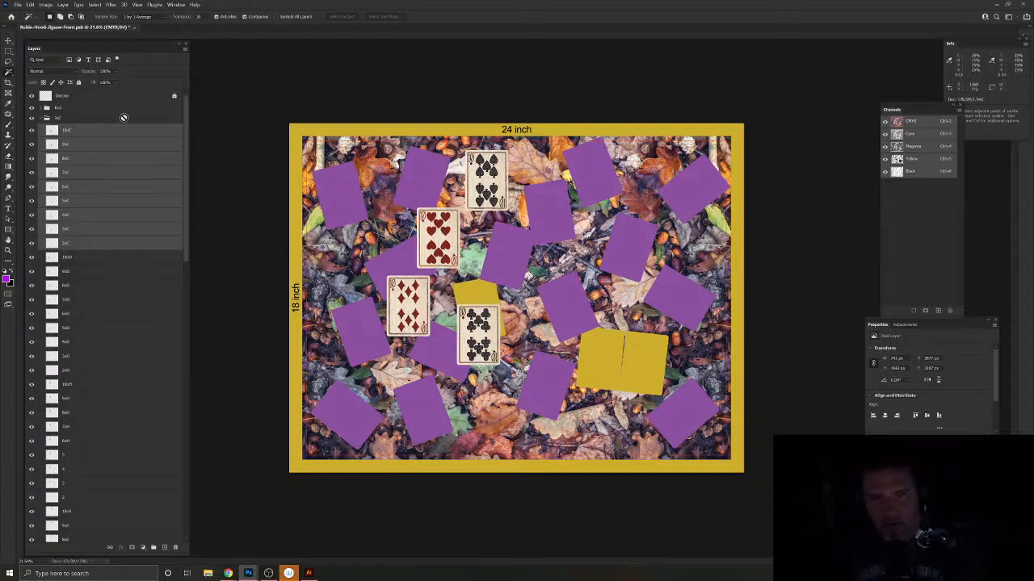
# Step: Move the upright 10 of spades between the two upper-right purple placeholders and rotate it clockwise by about 16 degrees
pyautogui.click(82, 129)
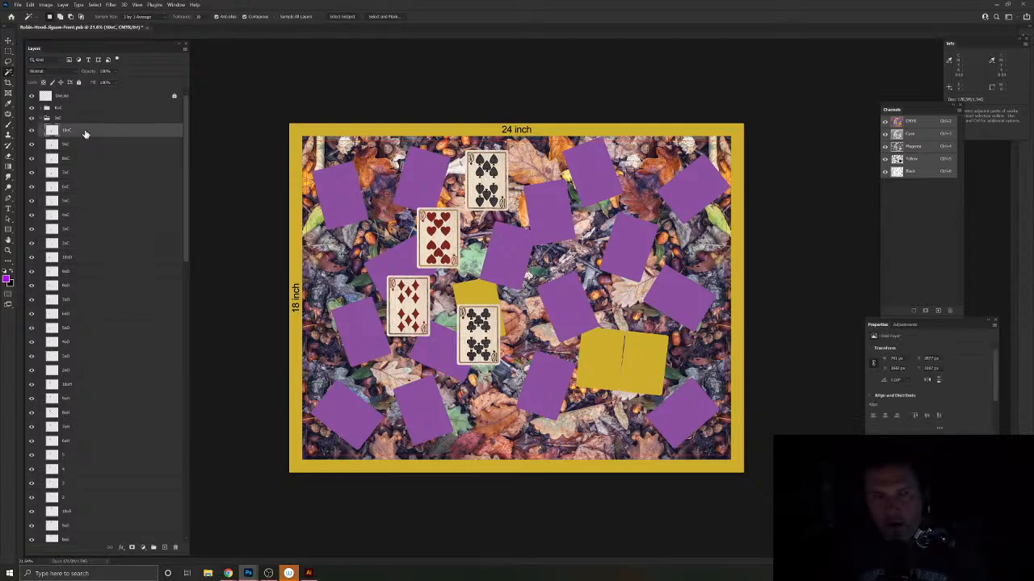
pyautogui.scroll(3, 487, 184)
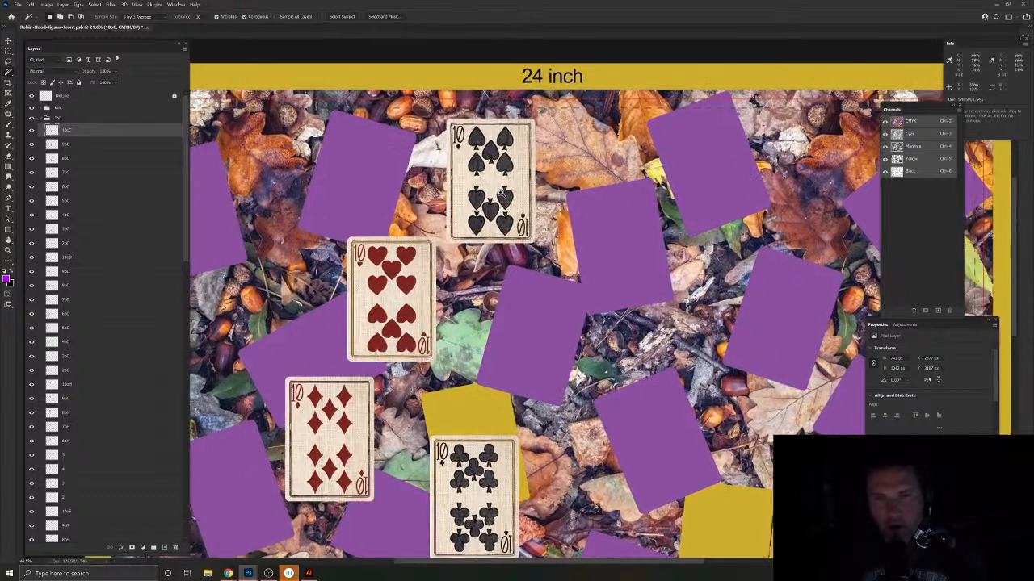
pyautogui.scroll(-3, 509, 164)
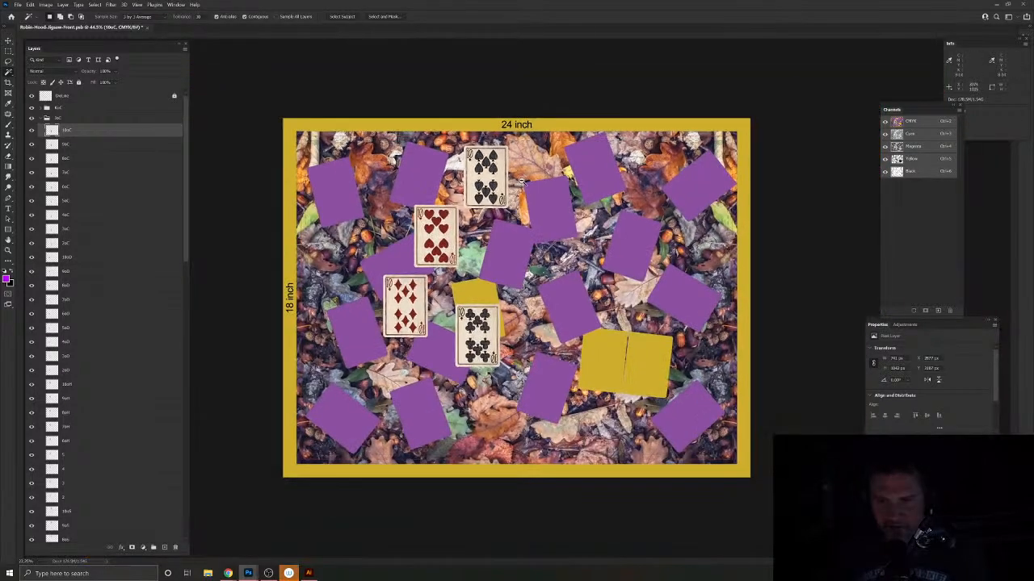
pyautogui.scroll(1, 517, 174)
pyautogui.press('v')
pyautogui.moveTo(521, 184); pyautogui.dragTo(659, 180)
pyautogui.hotkey('ctrl', 't')
pyautogui.moveTo(711, 143); pyautogui.dragTo(714, 155)
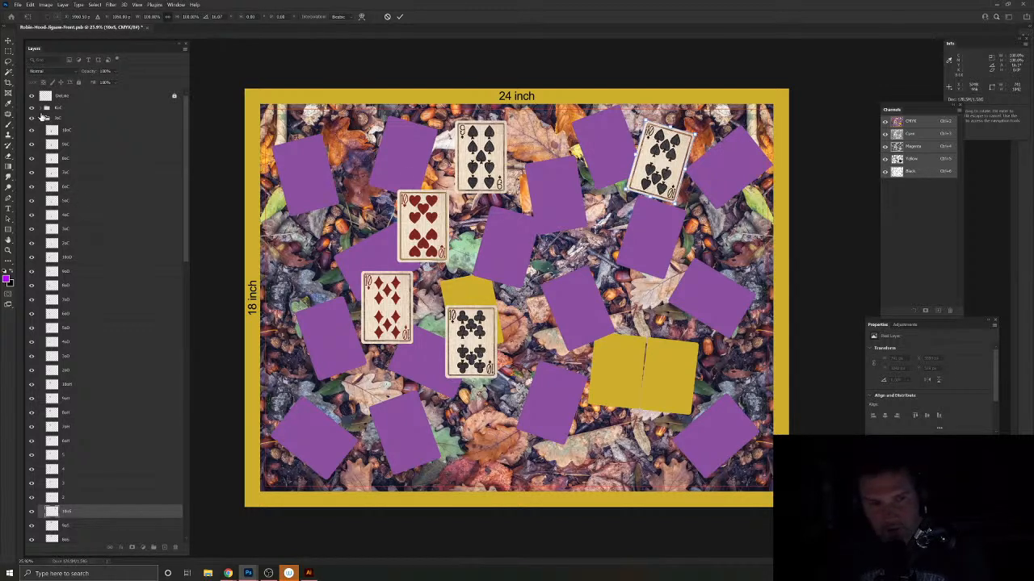
pyautogui.press('Return')
# Step: Show the hidden artwork layers of the king of diamonds, ace of clubs and jack of clubs over their purple placeholders
pyautogui.click(309, 178)
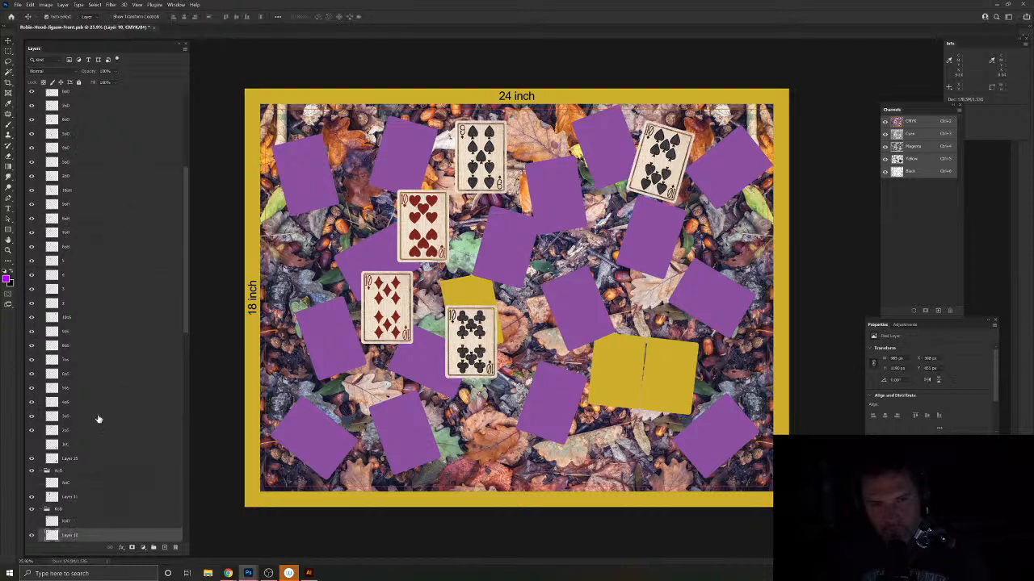
pyautogui.scroll(-2, 92, 477)
pyautogui.click(33, 400)
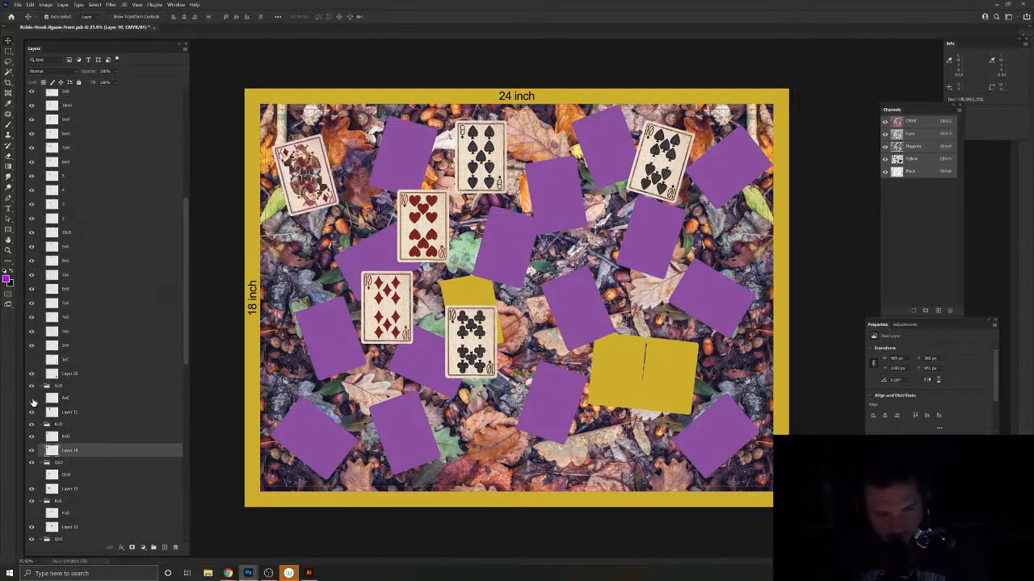
pyautogui.click(33, 359)
# Step: Show the artwork layers of the queen of diamonds, king of spades, queen of spades and jack of diamonds, plus the ace of diamonds
pyautogui.scroll(-3, 51, 497)
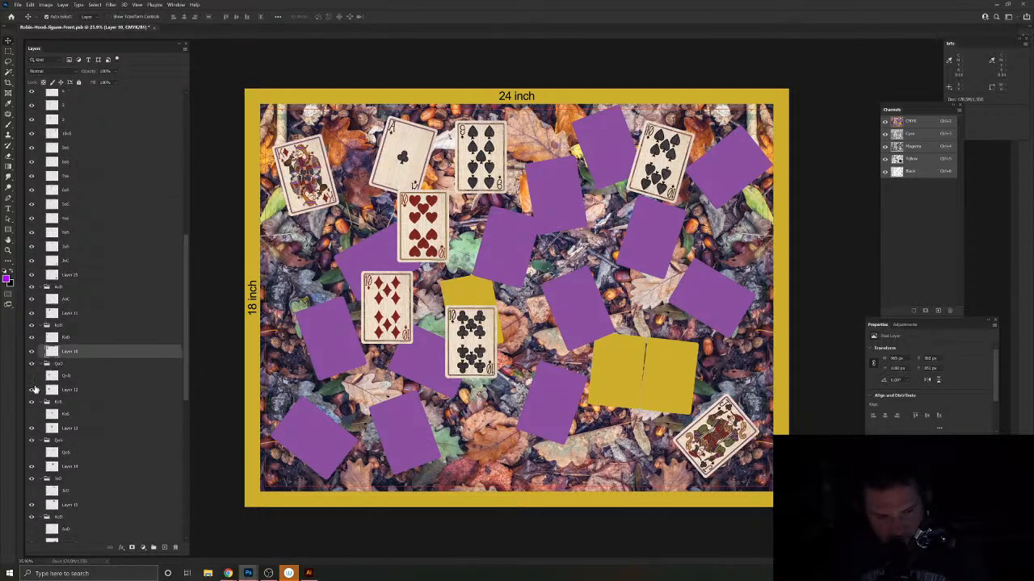
pyautogui.click(33, 414)
pyautogui.click(33, 453)
pyautogui.click(33, 492)
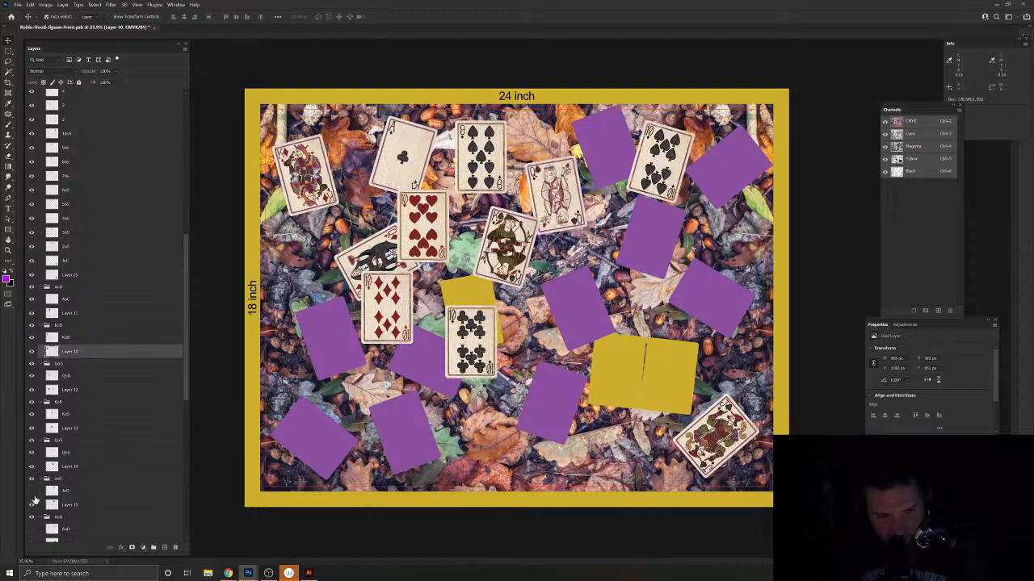
pyautogui.click(33, 529)
# Step: Show the artwork layers of the king, queen, jack and ace of hearts and the jack of spades
pyautogui.scroll(-3, 51, 484)
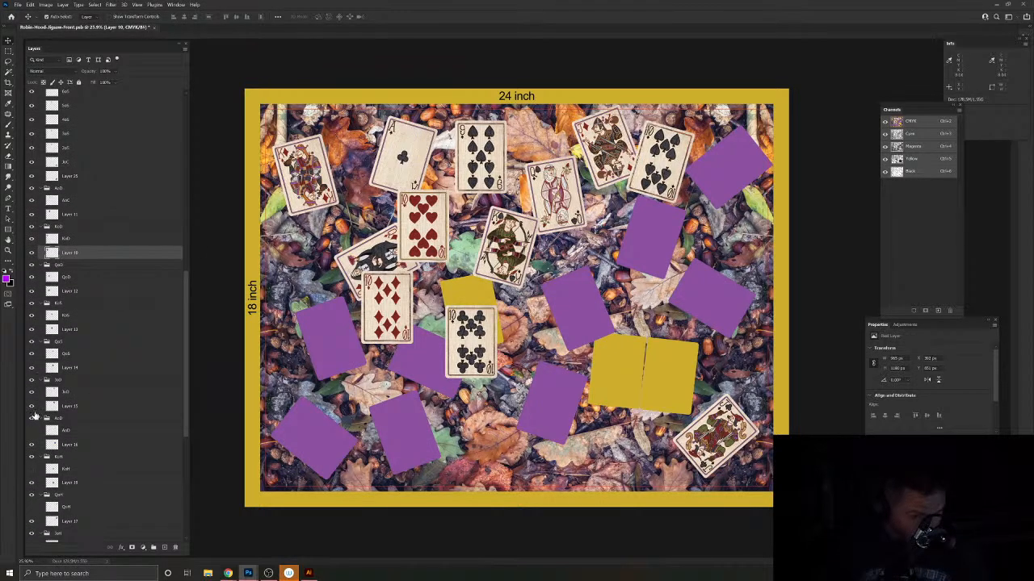
pyautogui.click(33, 470)
pyautogui.click(32, 508)
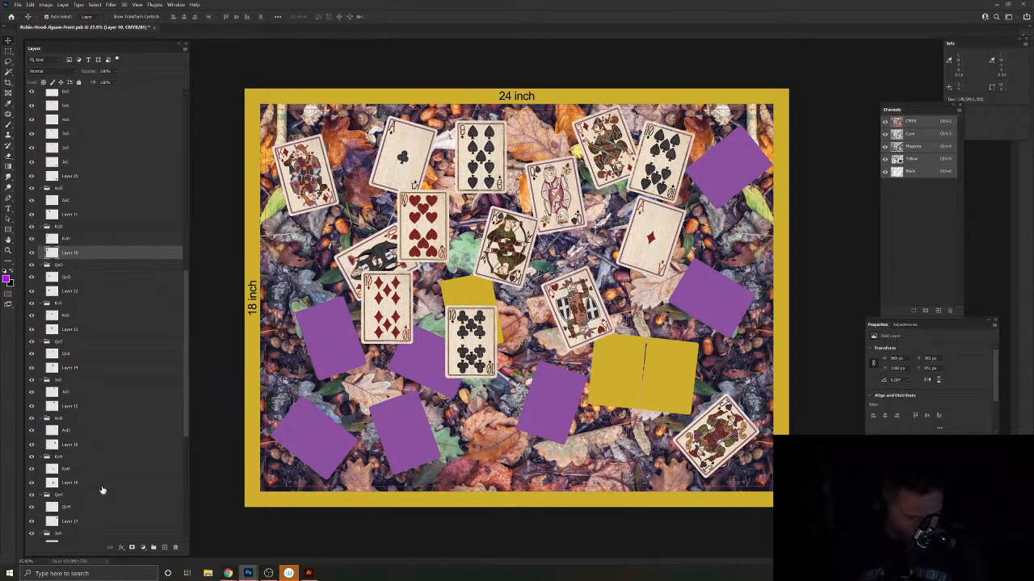
pyautogui.scroll(-4, 102, 490)
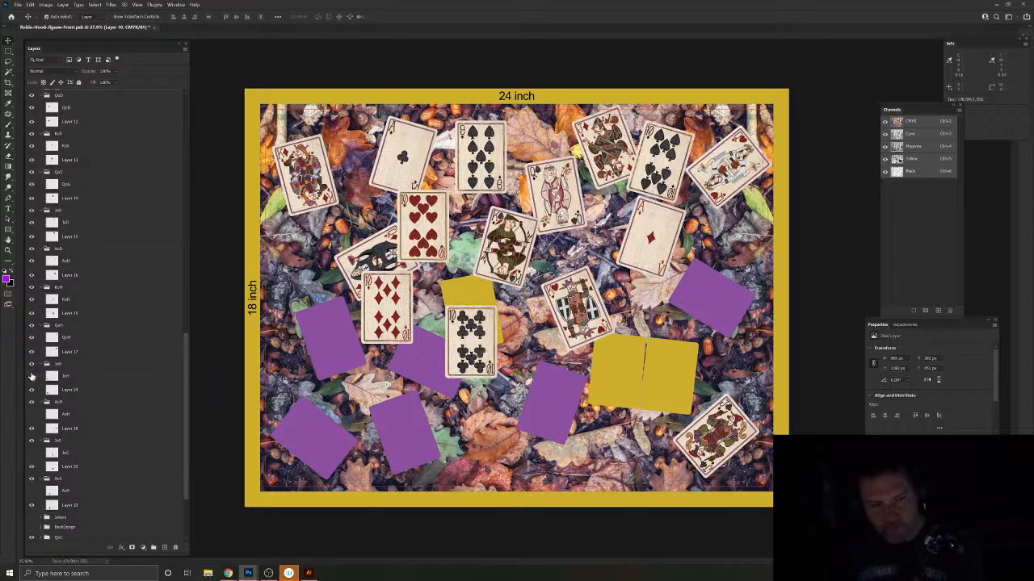
pyautogui.click(32, 453)
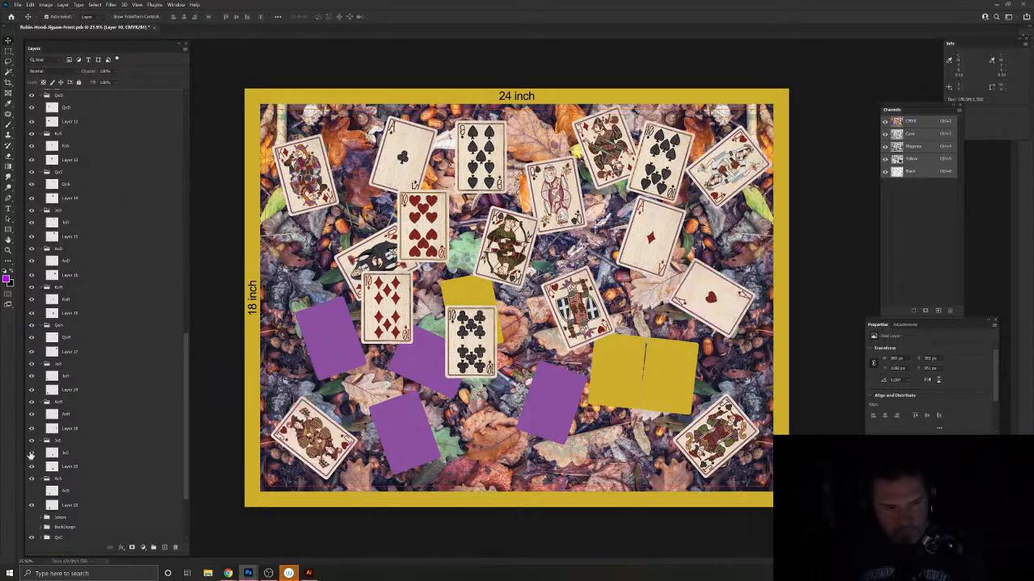
# Step: Show the ace of spades artwork layer and the contents of the Jokers group
pyautogui.moveTo(61, 46)
pyautogui.mouseDown()
pyautogui.moveTo(142, 62)
pyautogui.moveTo(776, 59)
pyautogui.moveTo(74, 34)
pyautogui.moveTo(64, 44)
pyautogui.mouseUp()
pyautogui.scroll(-1, 111, 369)
pyautogui.scroll(-2, 111, 368)
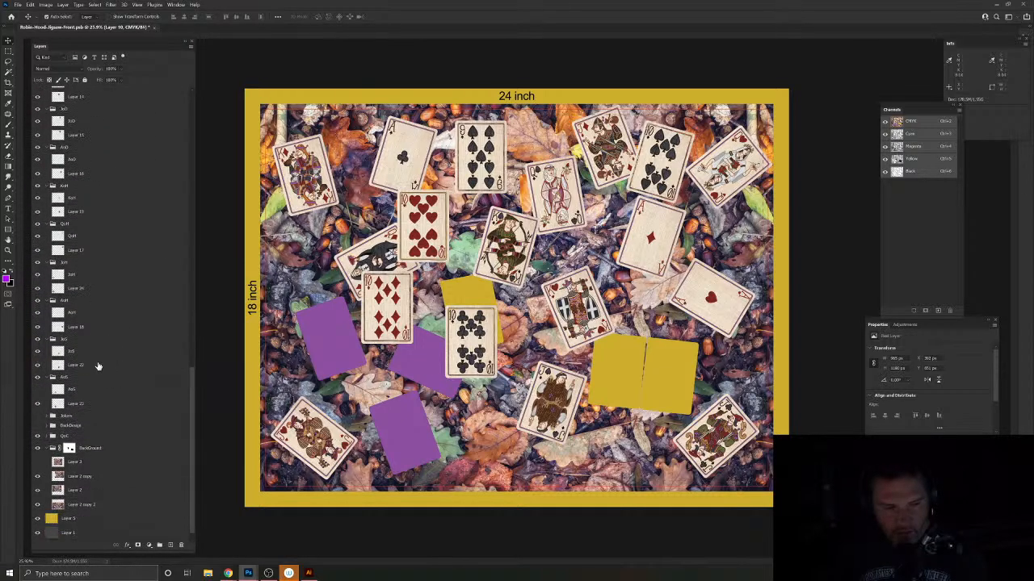
pyautogui.click(37, 419)
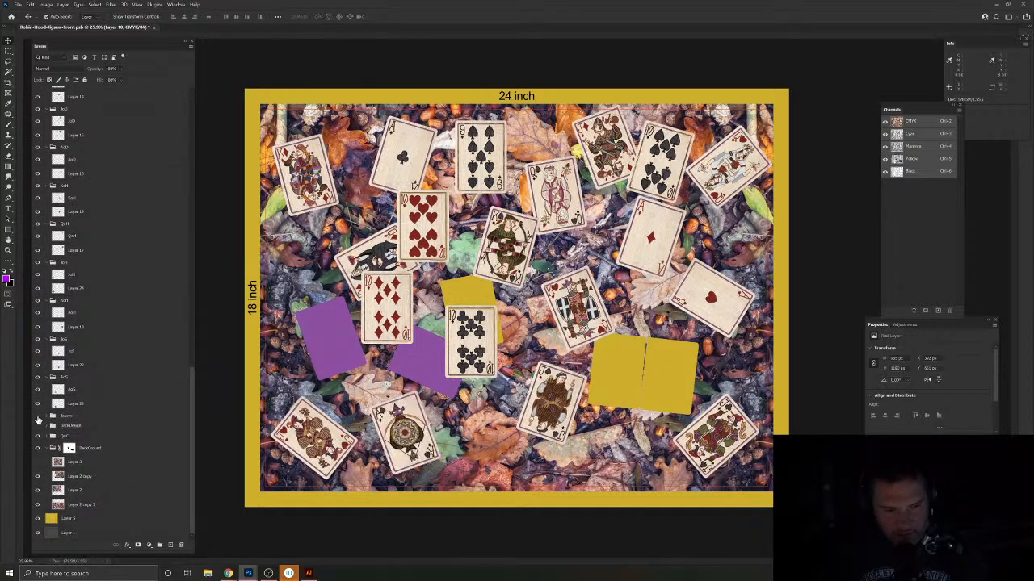
pyautogui.click(47, 417)
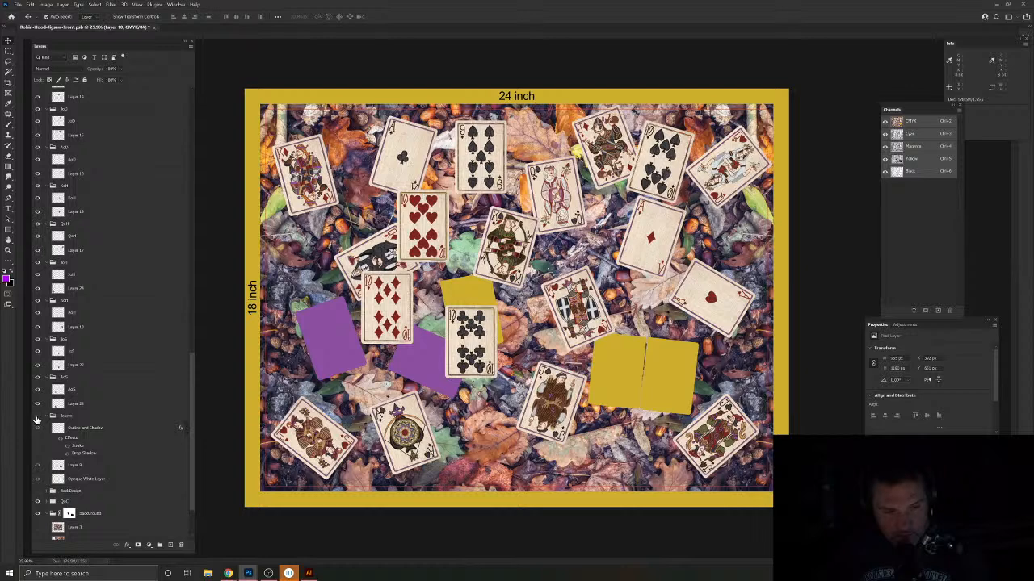
pyautogui.click(37, 418)
# Step: Show the BackDesign group and replace the last two purple placeholders with the king and queen of clubs artwork
pyautogui.scroll(-3, 37, 418)
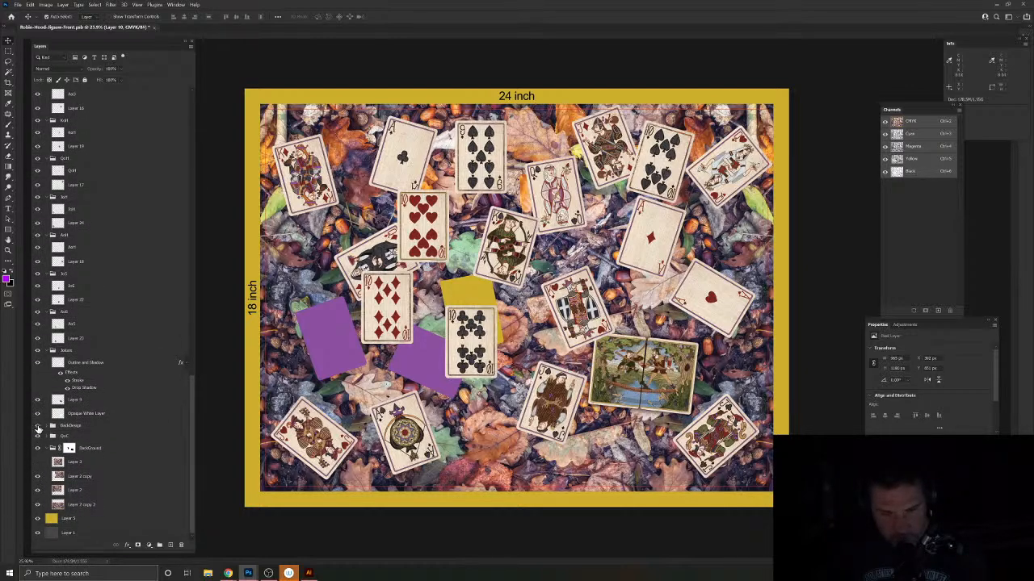
pyautogui.click(37, 426)
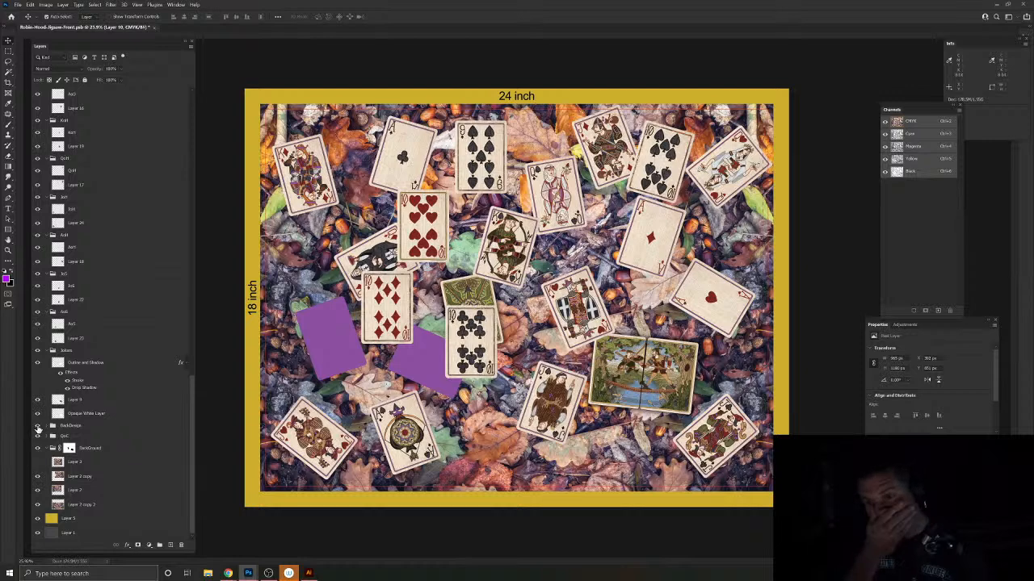
pyautogui.click(322, 336)
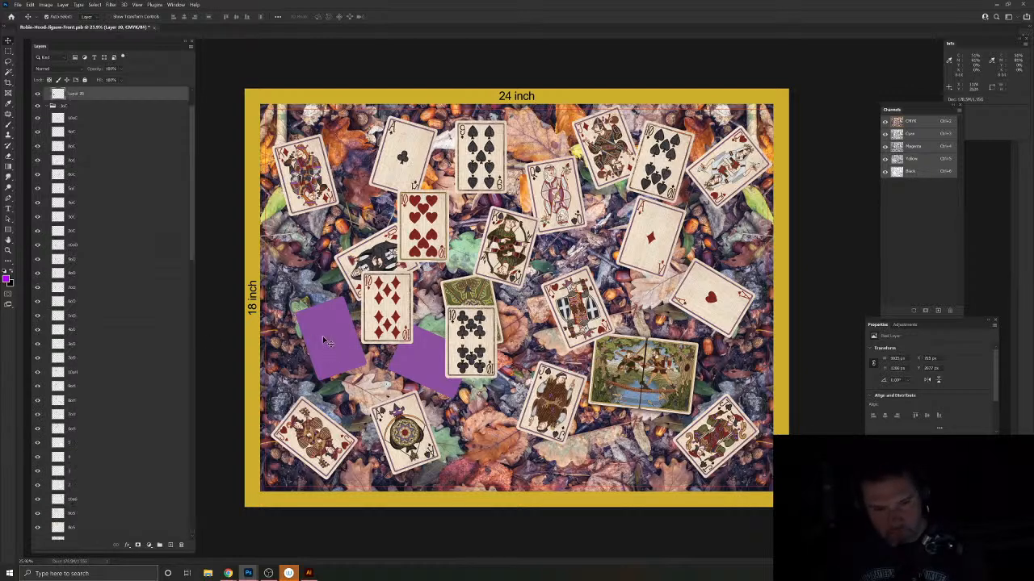
pyautogui.scroll(2, 69, 148)
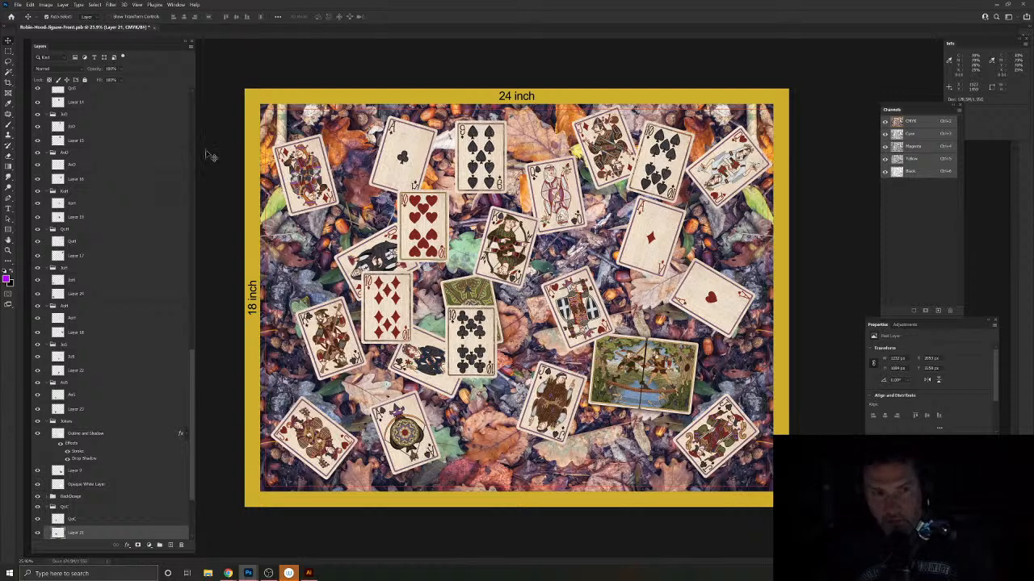
# Step: Group the JoC artwork layer with its placeholder, Layer 25, and name the group JoC
pyautogui.scroll(5, 103, 213)
pyautogui.scroll(4, 103, 212)
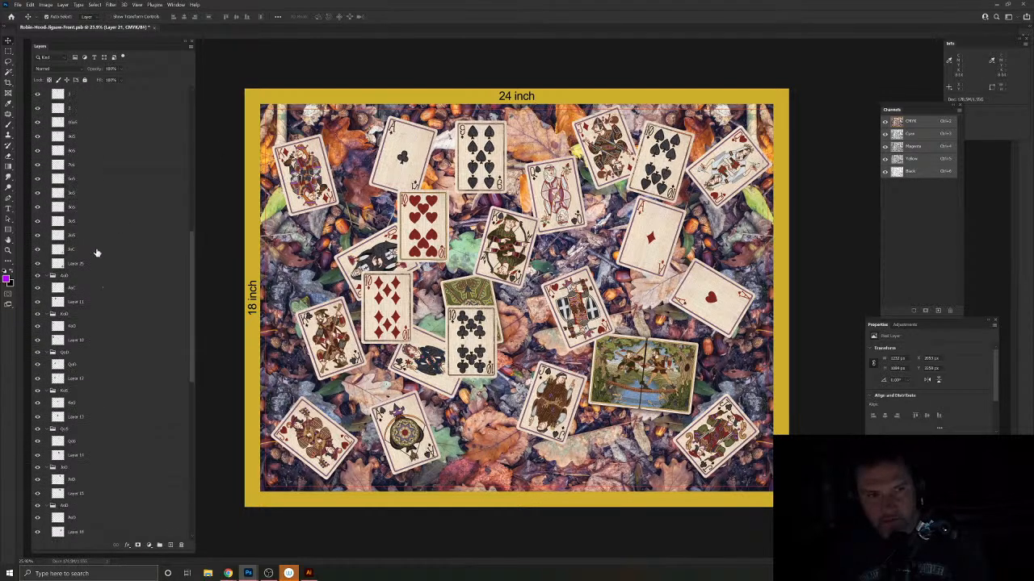
pyautogui.click(89, 265)
pyautogui.scroll(4, 106, 277)
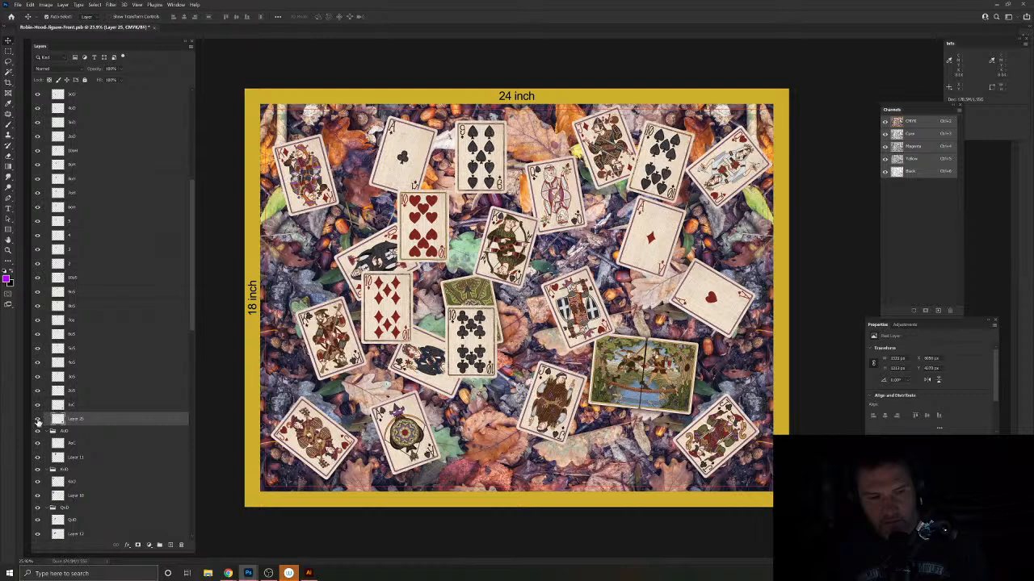
pyautogui.click(37, 420)
pyautogui.click(37, 419)
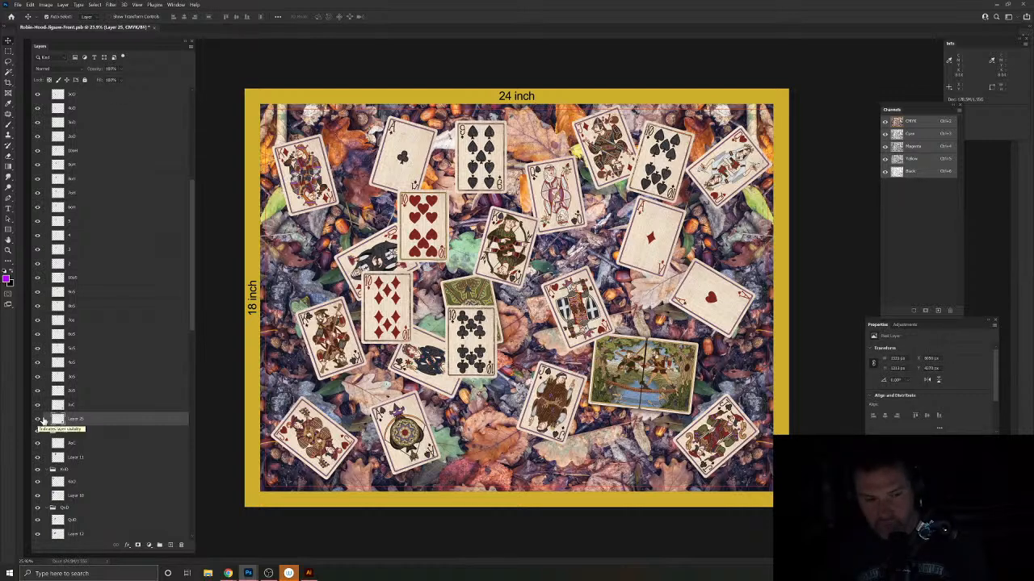
pyautogui.keyDown('shift'); pyautogui.click(71, 406); pyautogui.keyUp('shift')
pyautogui.hotkey('ctrl', 'g')
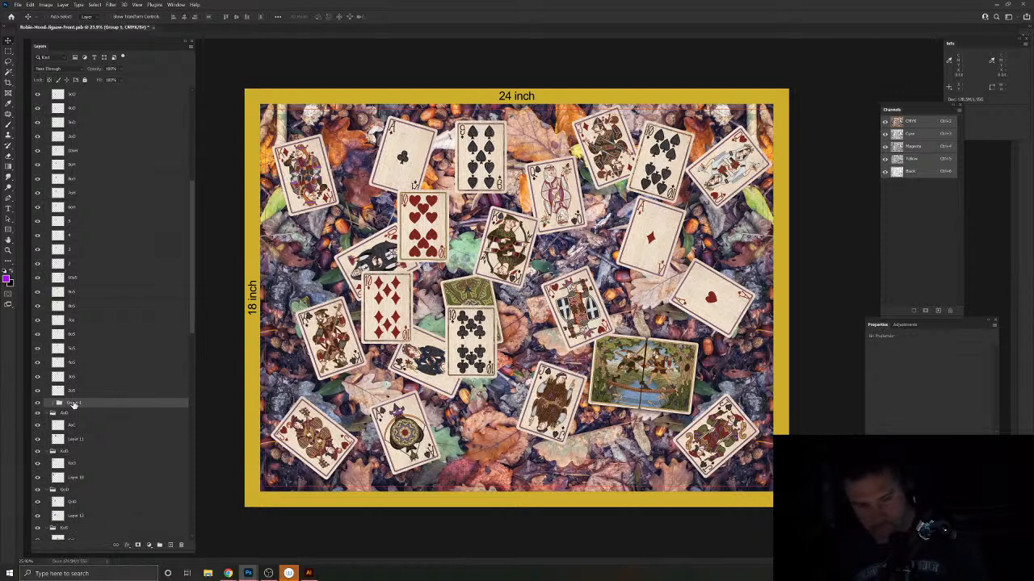
pyautogui.doubleClick(74, 404)
pyautogui.write('JoC')
pyautogui.press('Return')
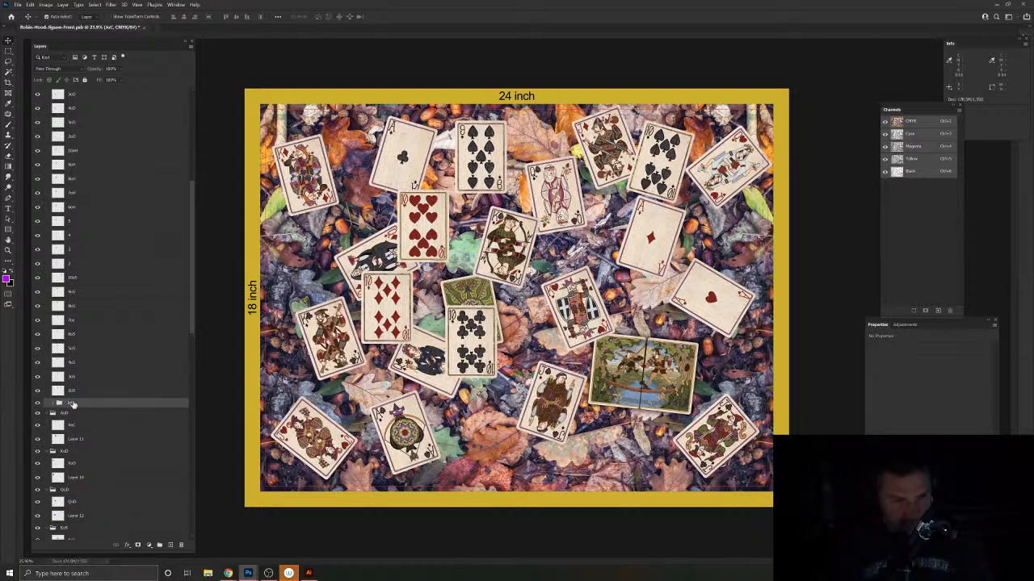
# Step: Move all number card layers, from the 10 of clubs to the 2 of spades, below the court card groups and above the BackGround group
pyautogui.click(71, 390)
pyautogui.scroll(3, 103, 232)
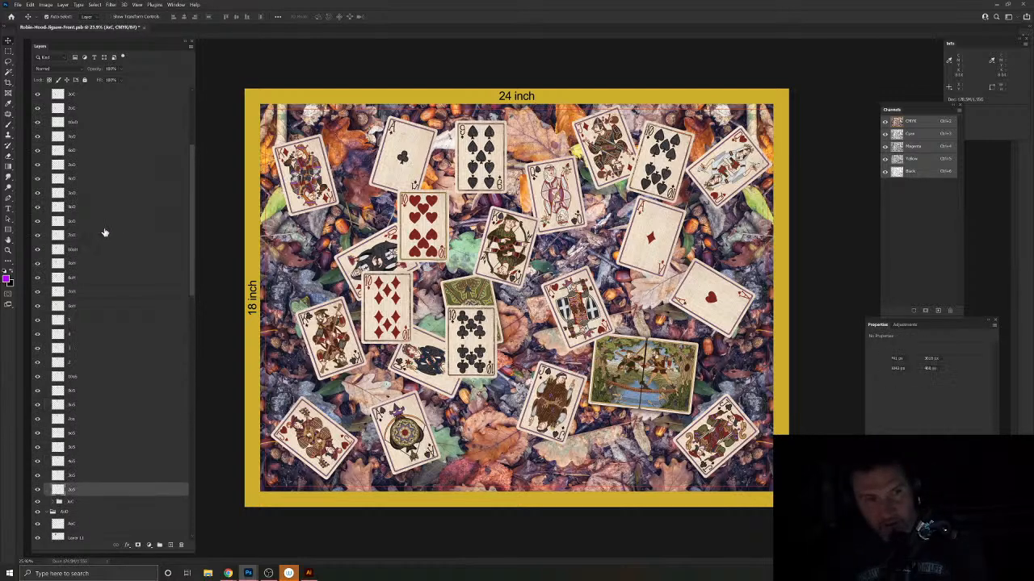
pyautogui.scroll(4, 104, 234)
pyautogui.scroll(1, 101, 188)
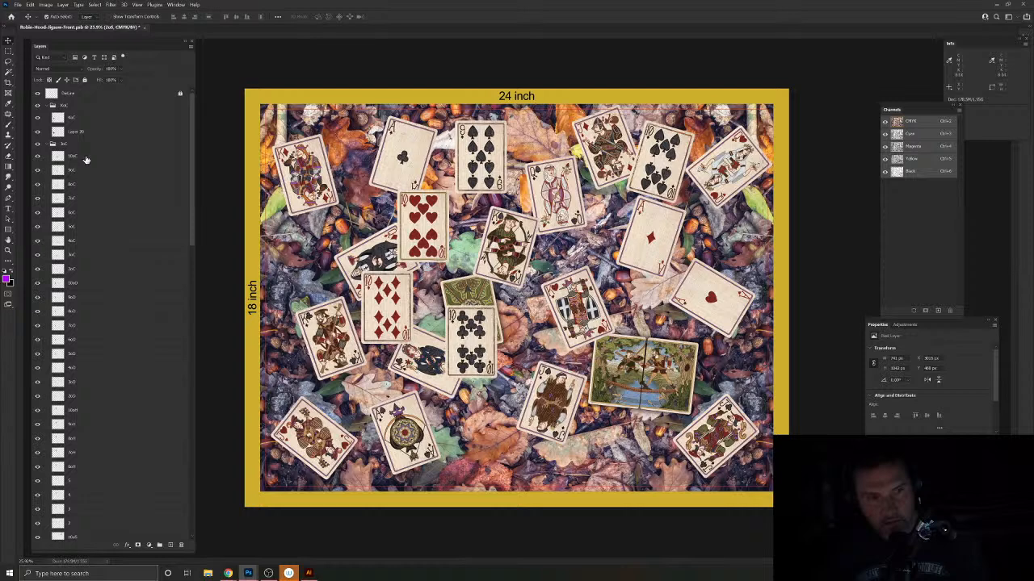
pyautogui.keyDown('shift'); pyautogui.click(86, 158); pyautogui.keyUp('shift')
pyautogui.scroll(-3, 101, 158)
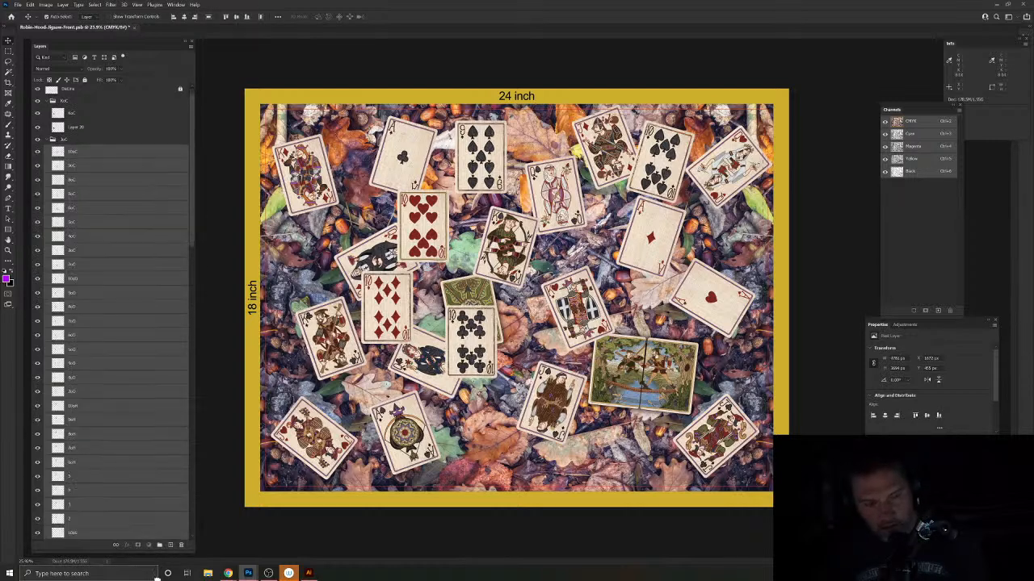
pyautogui.moveTo(157, 578); pyautogui.dragTo(135, 458)
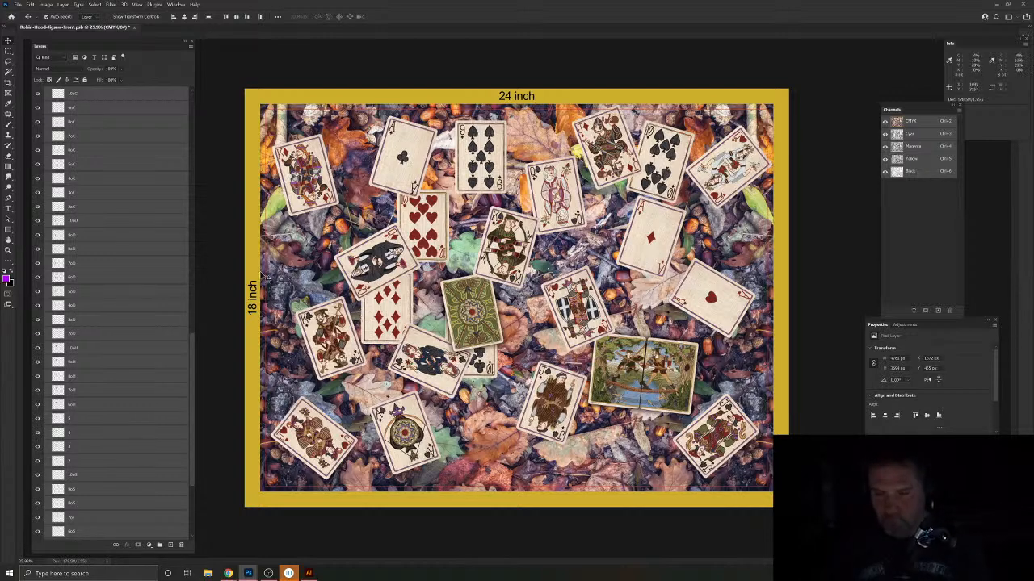
pyautogui.scroll(12, 143, 260)
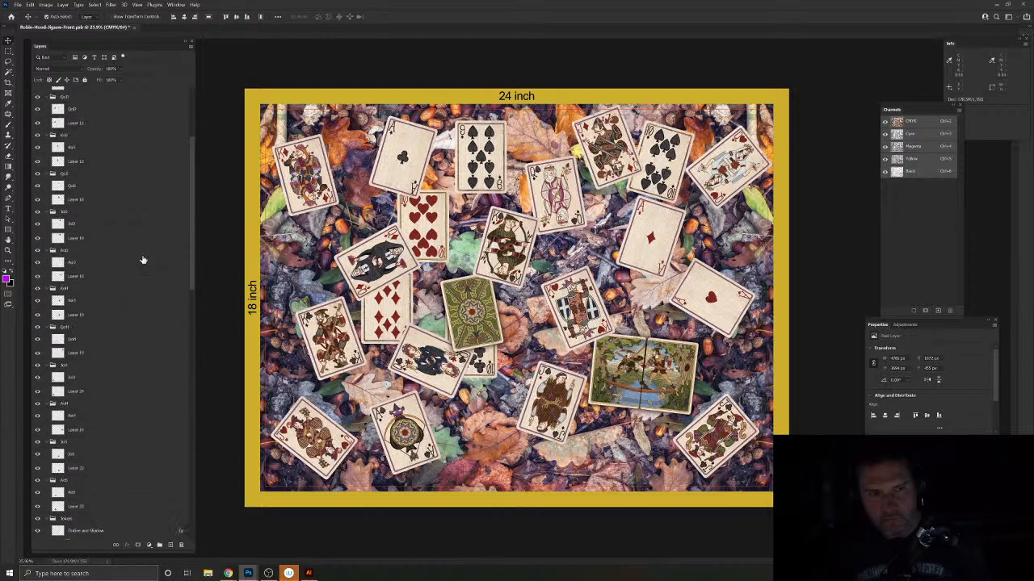
# Step: Move the JoC artwork and Layer 25 out of the nested JoC group and delete the empty inner group
pyautogui.scroll(5, 143, 260)
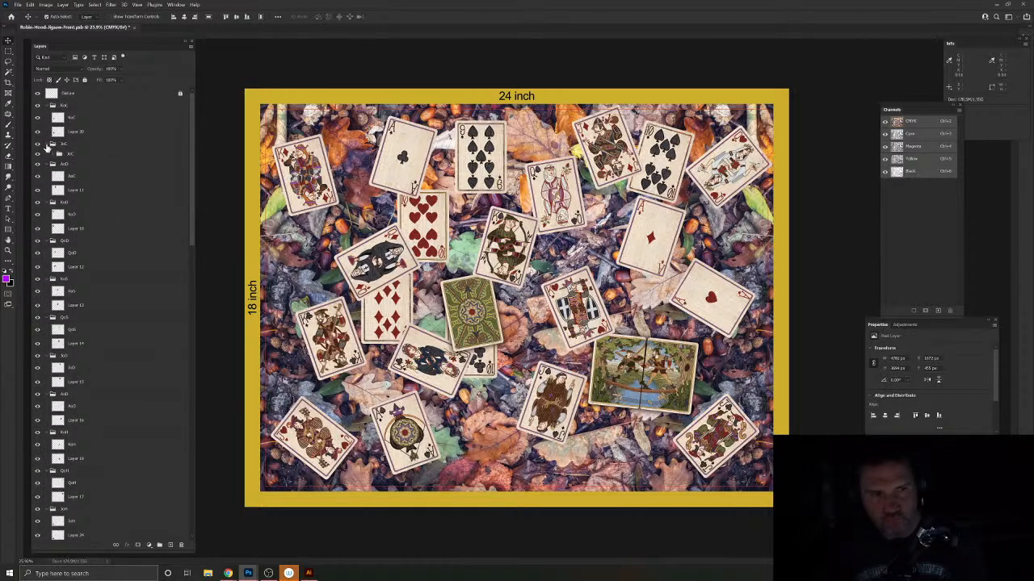
pyautogui.click(53, 157)
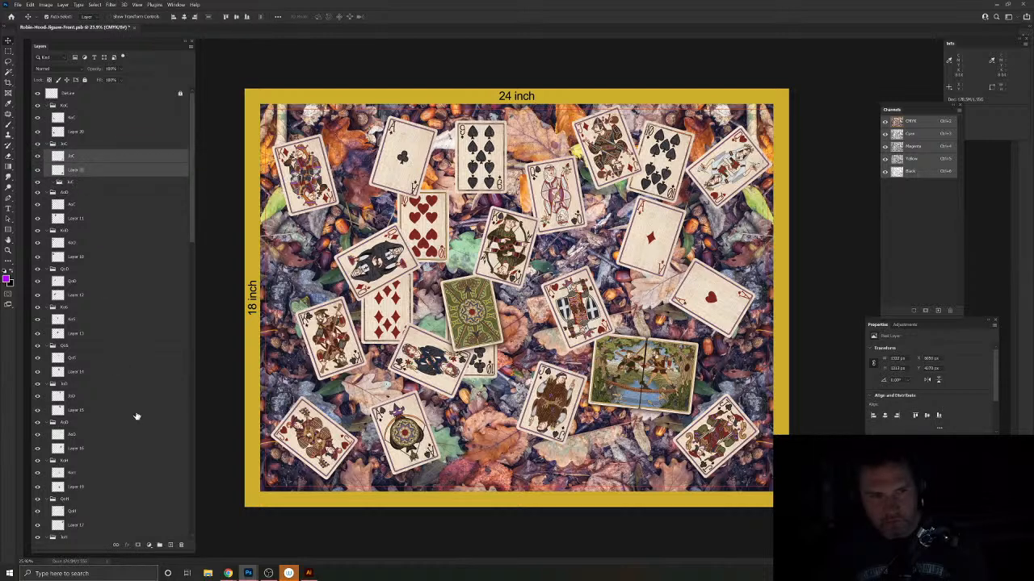
pyautogui.moveTo(180, 545); pyautogui.dragTo(182, 545)
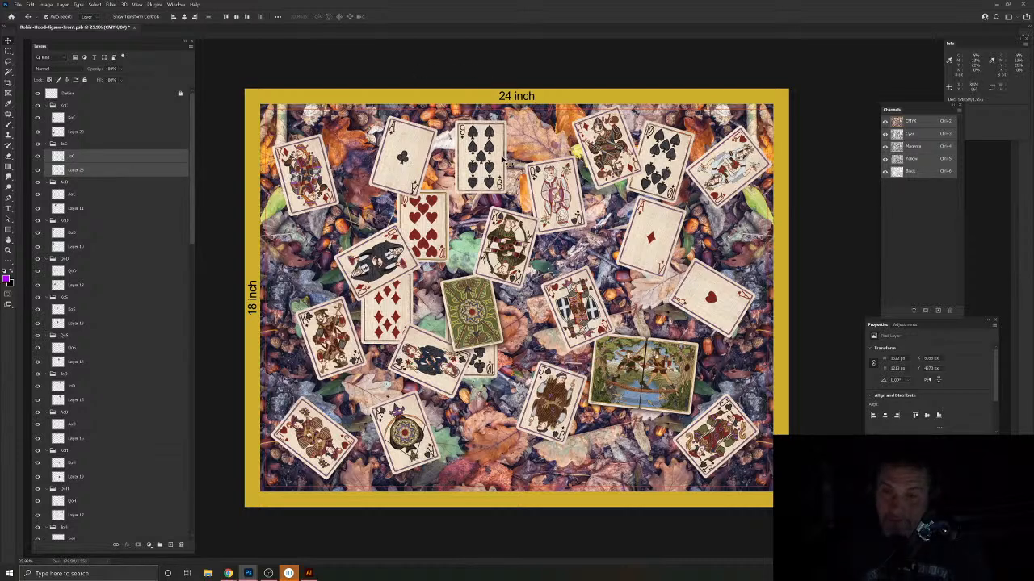
# Step: Move the 9 of spades beneath the bridge-scene joker cards and tilt it so it peeks out below them
pyautogui.moveTo(506, 161); pyautogui.dragTo(714, 395)
pyautogui.hotkey('ctrl', 't')
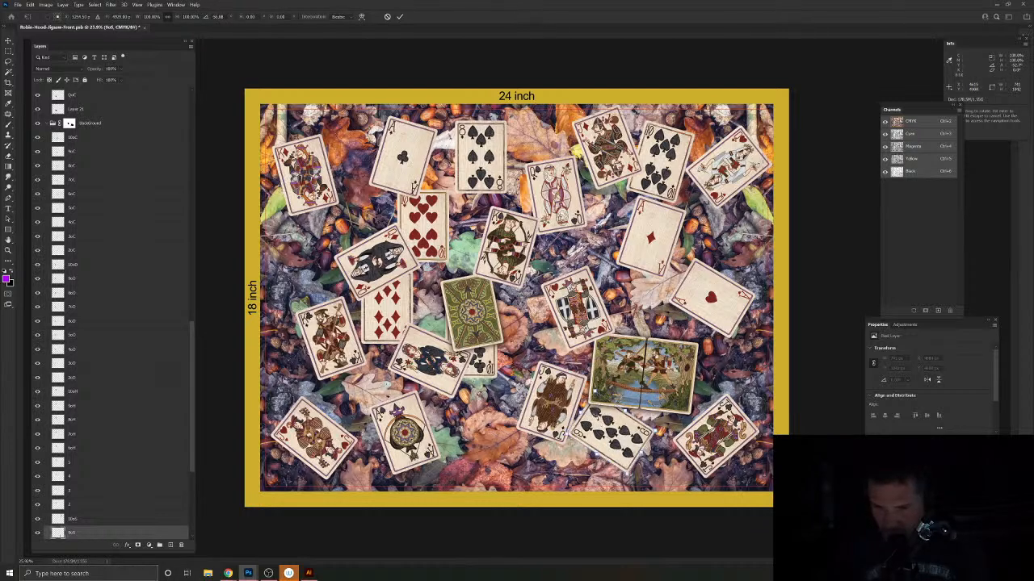
pyautogui.moveTo(614, 431); pyautogui.dragTo(601, 401)
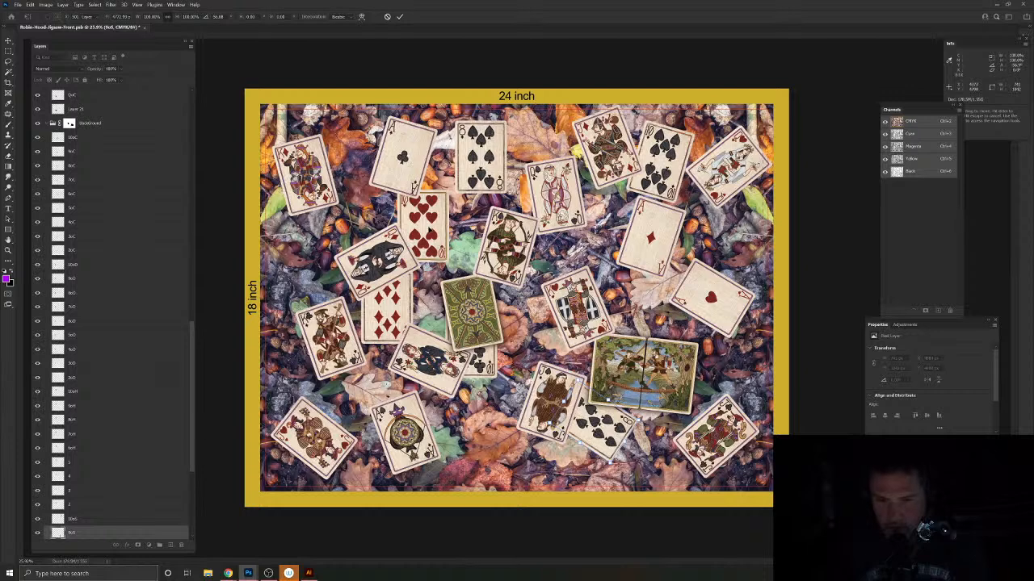
pyautogui.press('Return')
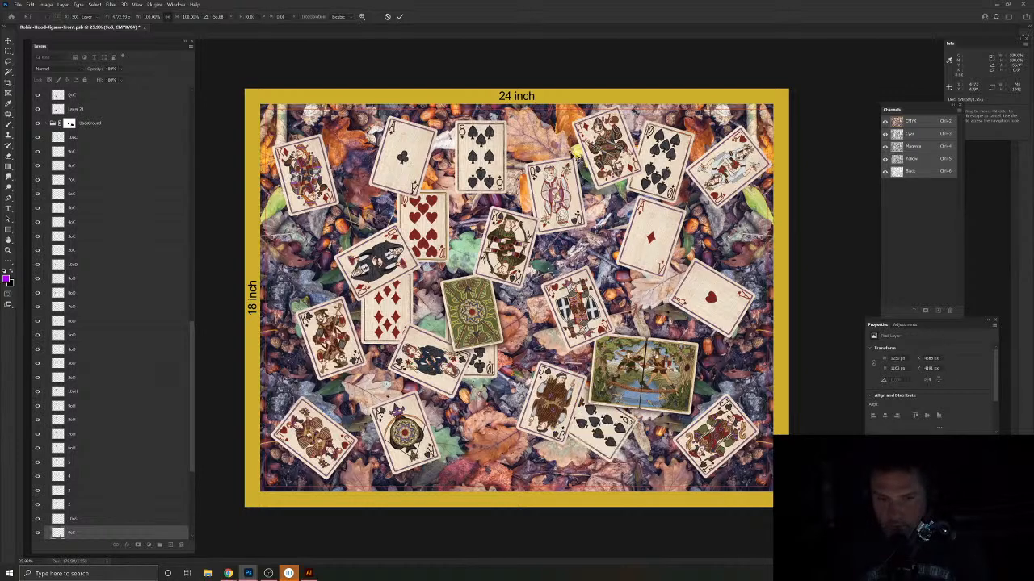
# Step: Move the 10 of hearts out of its pile to the artwork's left side and tilt it behind the dark-robed court card
pyautogui.moveTo(446, 229); pyautogui.dragTo(331, 257)
pyautogui.moveTo(370, 221); pyautogui.dragTo(379, 245)
pyautogui.moveTo(319, 263); pyautogui.dragTo(339, 247)
pyautogui.hotkey('ctrl', 'z')
pyautogui.hotkey('ctrl', 'shift', 'z')
pyautogui.press('Return')
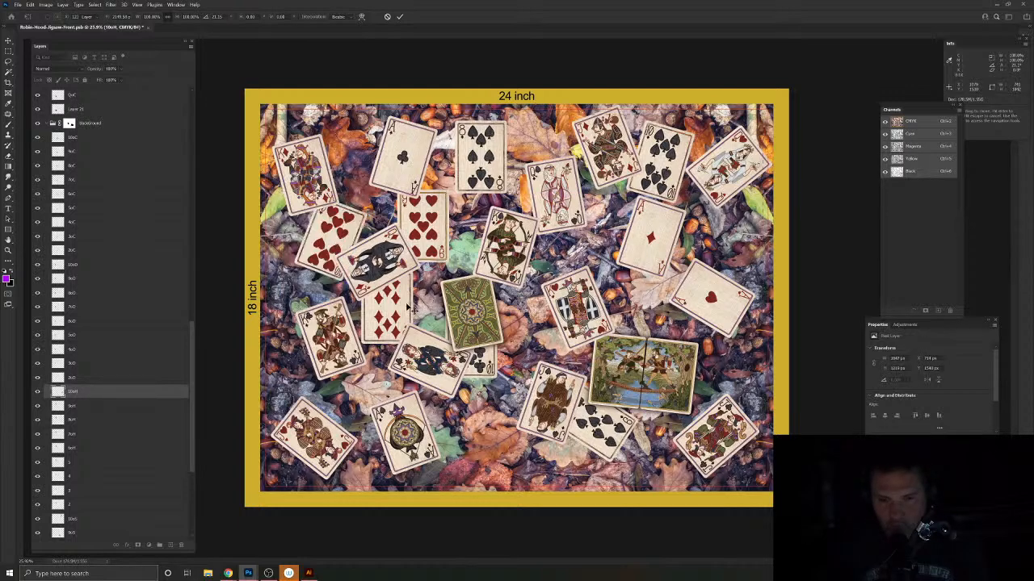
# Step: Place the 10 of diamonds at the lower edge of the artwork, rotated and tucked behind the ace of spades
pyautogui.moveTo(448, 407); pyautogui.dragTo(568, 344)
pyautogui.hotkey('ctrl', 't')
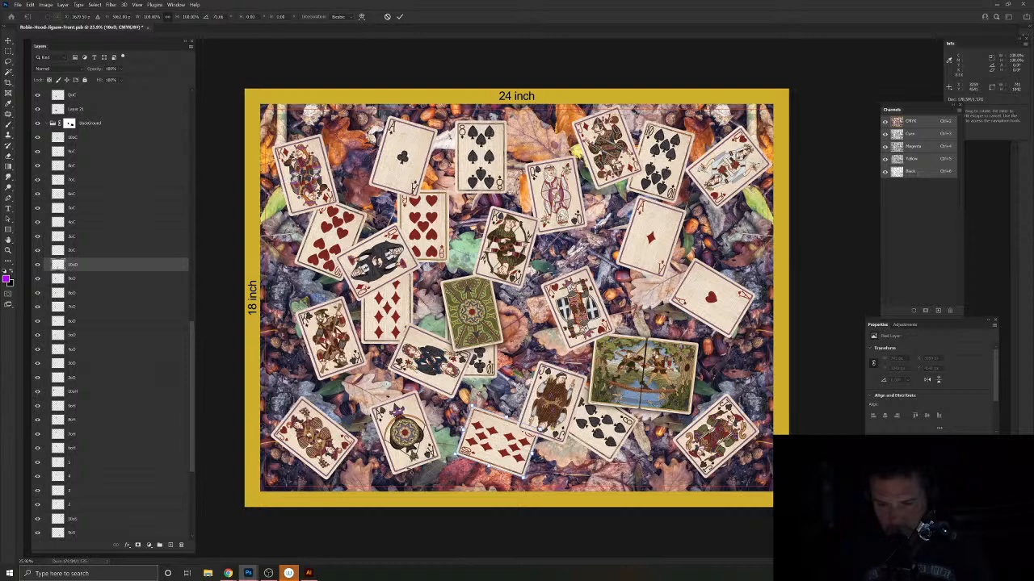
pyautogui.moveTo(509, 430); pyautogui.dragTo(388, 474)
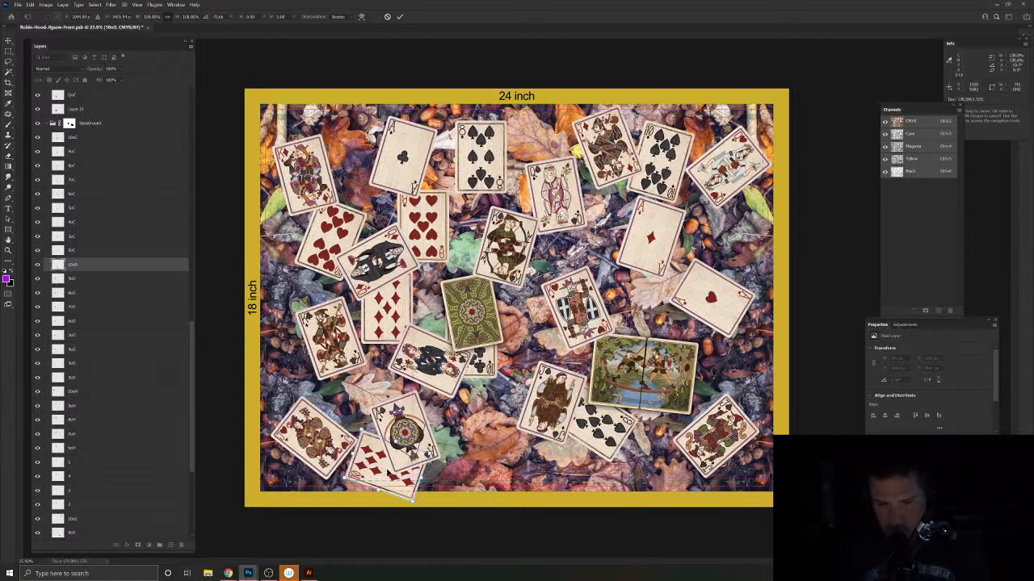
pyautogui.press('Return')
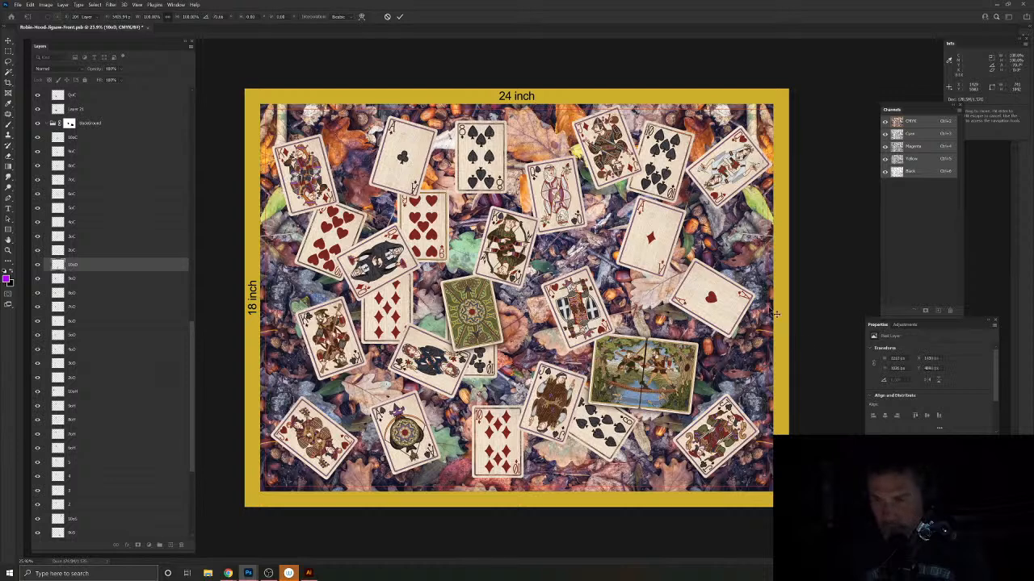
# Step: Try to place the 9 of diamonds upright above the ace of hearts, beside the ace of diamonds
pyautogui.moveTo(623, 261); pyautogui.dragTo(734, 237)
pyautogui.hotkey('ctrl', 't')
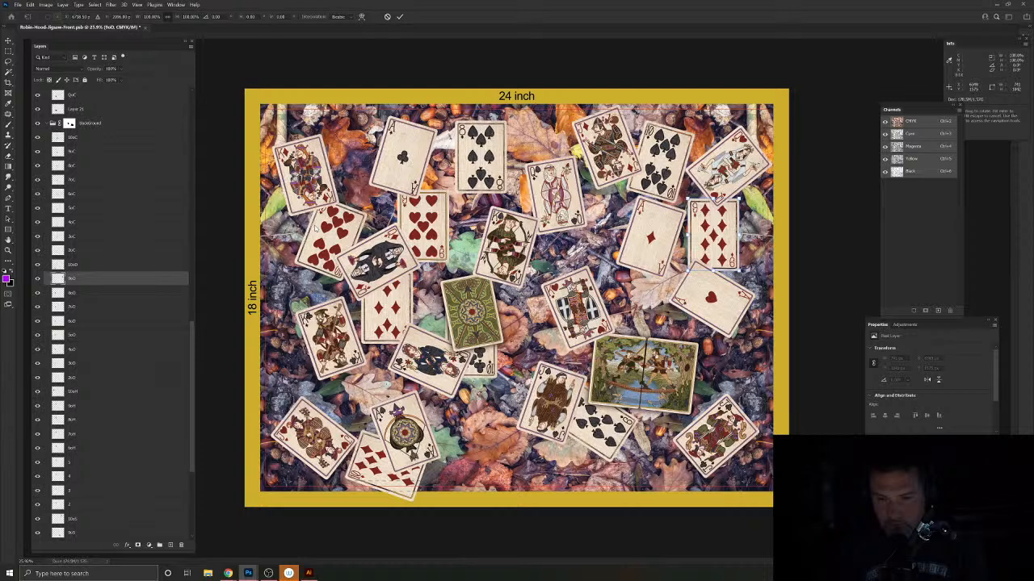
pyautogui.press('Return')
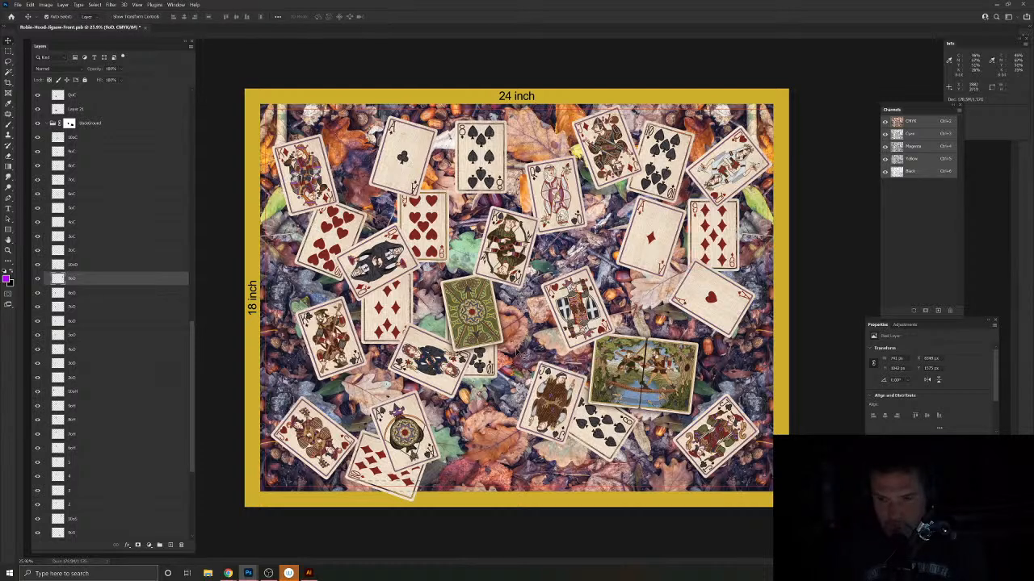
# Step: Move the 10 of clubs beneath the ace of diamonds and rotate it so it lies tilted behind that card
pyautogui.moveTo(489, 354); pyautogui.dragTo(760, 234)
pyautogui.hotkey('ctrl', 't')
pyautogui.moveTo(680, 230); pyautogui.dragTo(638, 274)
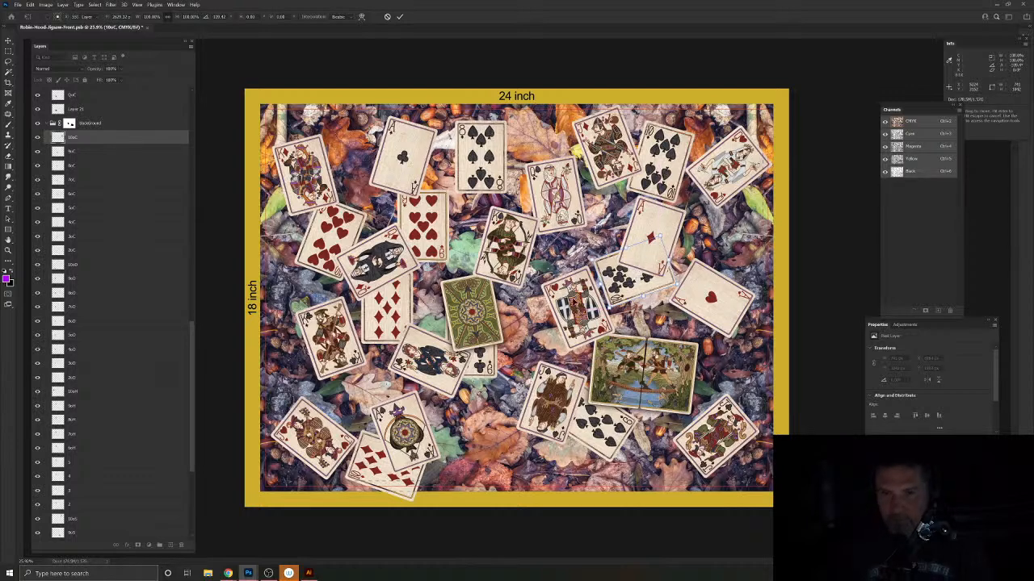
pyautogui.press('Escape')
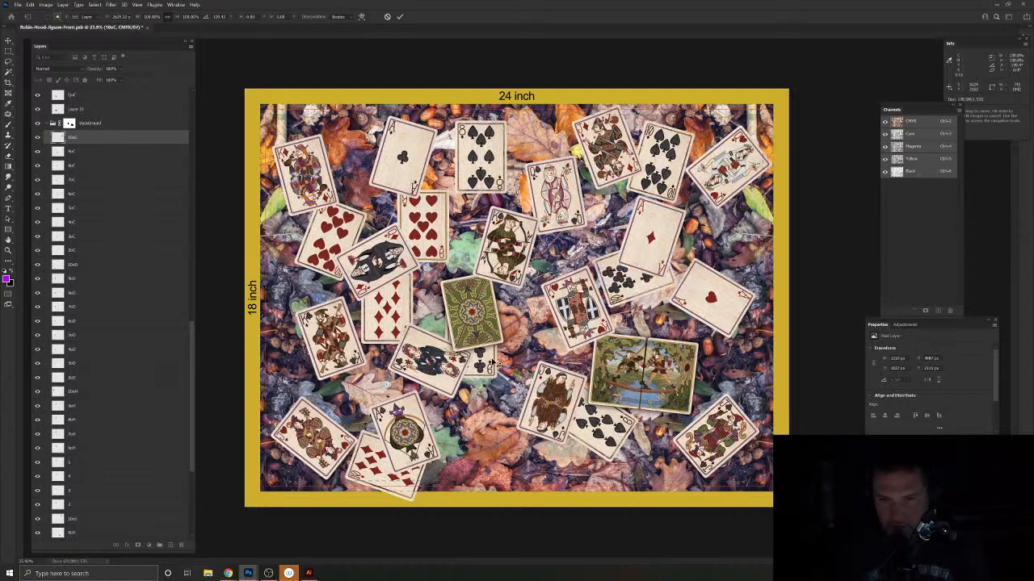
# Step: Move the remaining clubs, 9 to 2, together as a pile to the upper right edge of the canvas
pyautogui.click(491, 359)
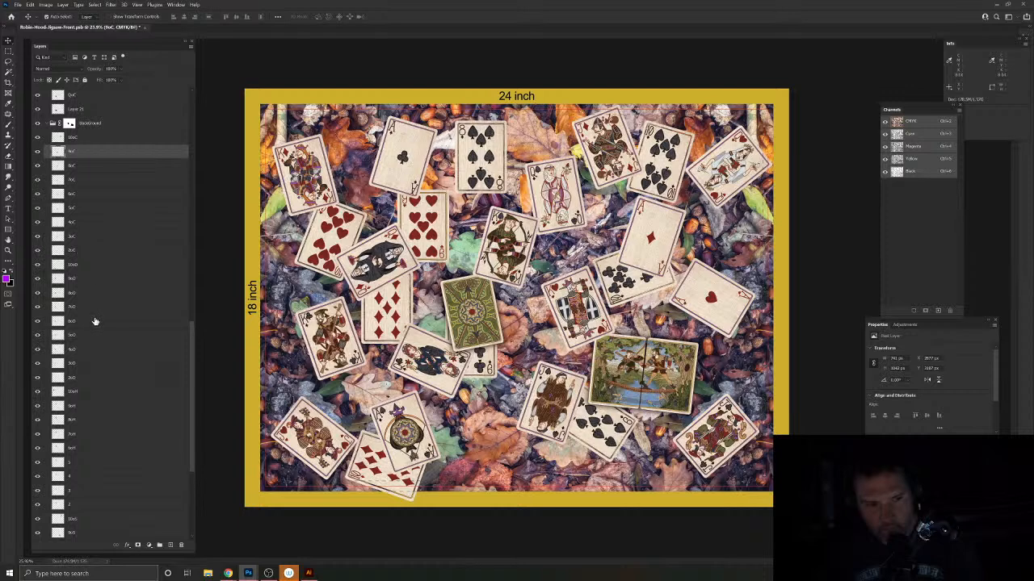
pyautogui.keyDown('shift'); pyautogui.click(83, 250); pyautogui.keyUp('shift')
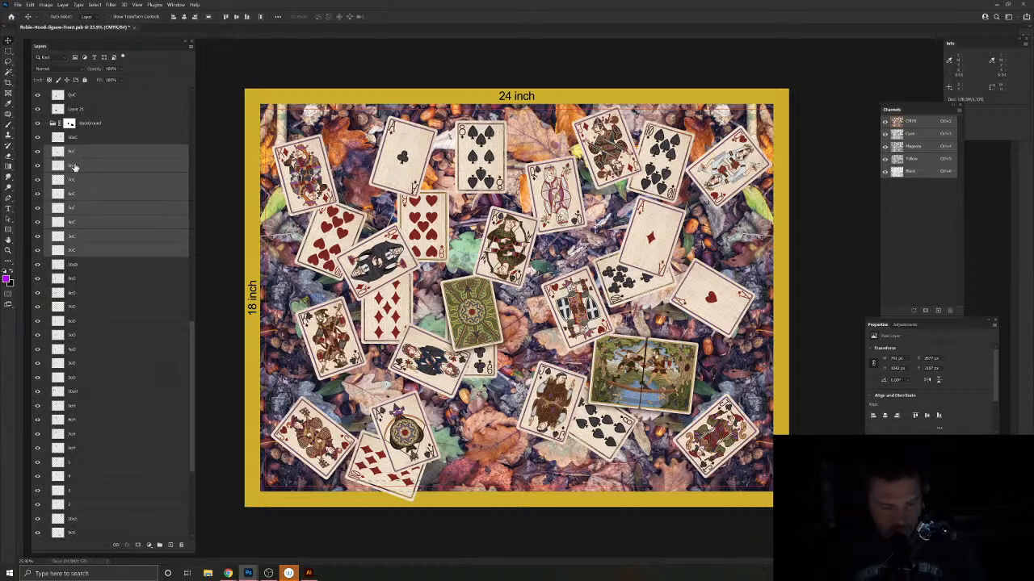
pyautogui.hotkey('ctrl', 't')
pyautogui.moveTo(507, 343); pyautogui.dragTo(795, 148)
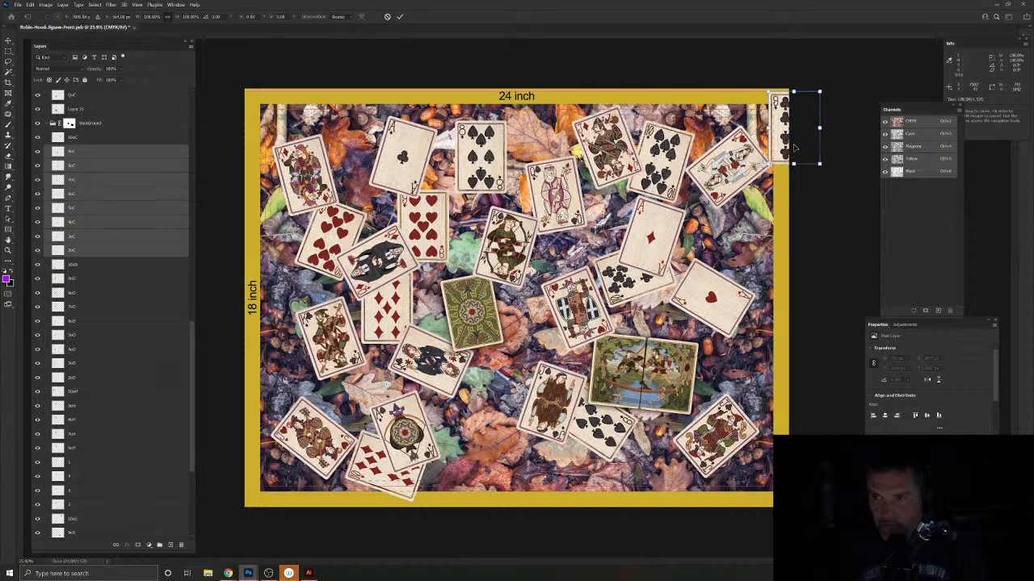
pyautogui.press('Return')
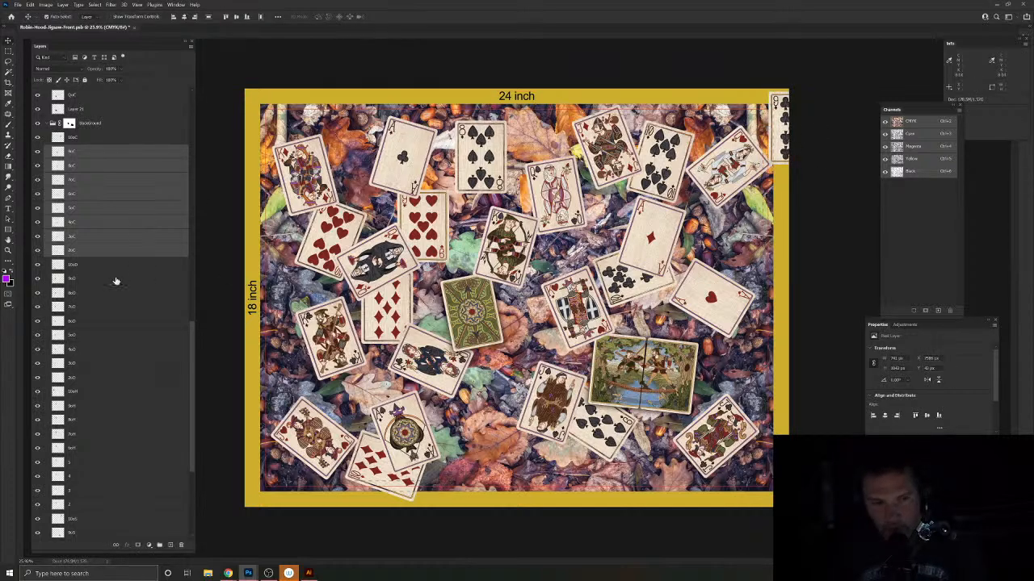
# Step: Move the 9 to 2 of diamonds as a pile to the canvas's right edge, below the clubs, leaving the 10 in place
pyautogui.click(83, 269)
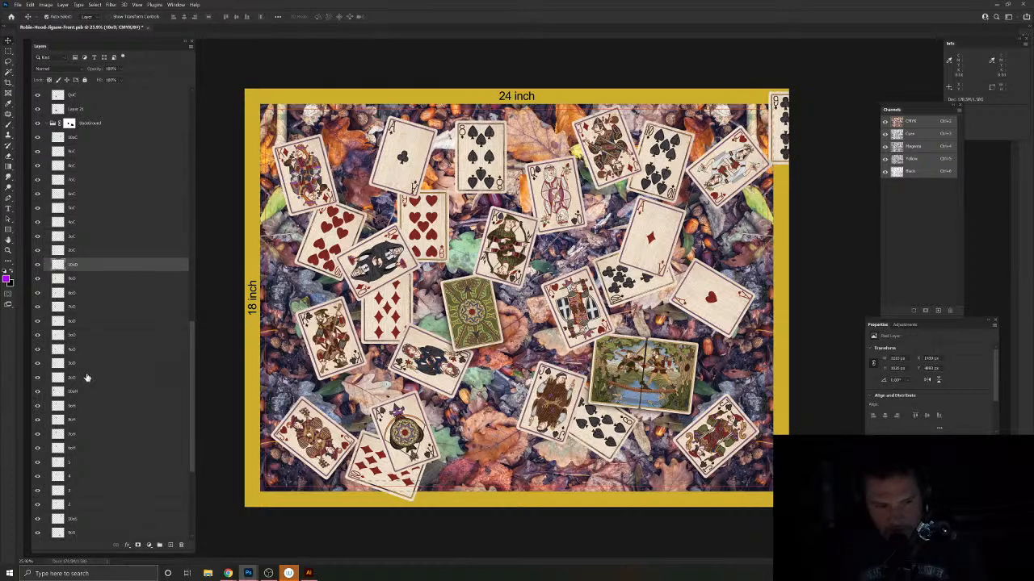
pyautogui.keyDown('shift'); pyautogui.click(87, 377); pyautogui.keyUp('shift')
pyautogui.hotkey('ctrl', 't')
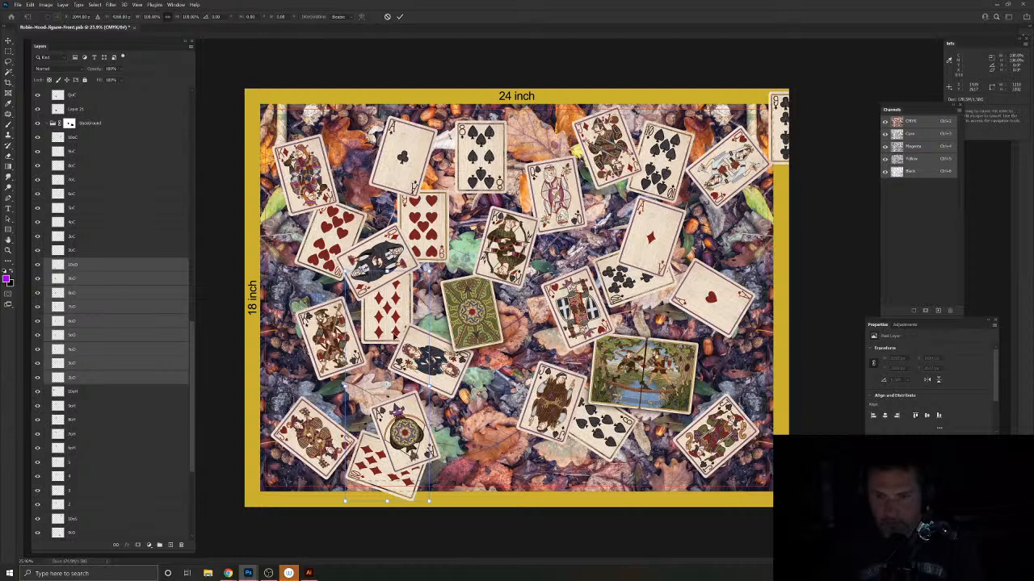
pyautogui.press('Return')
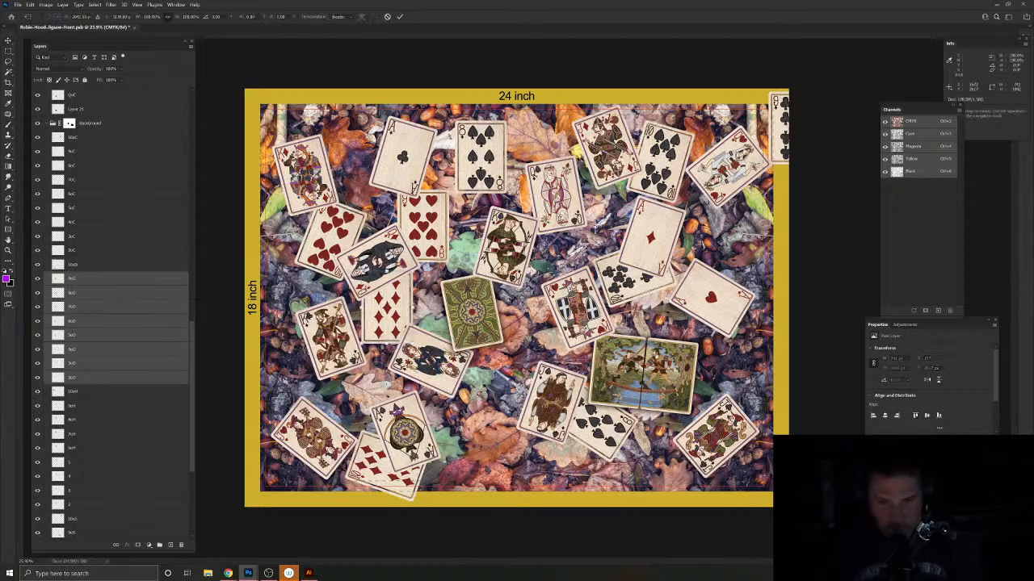
pyautogui.hotkey('ctrl', 't')
pyautogui.moveTo(791, 217); pyautogui.dragTo(780, 201)
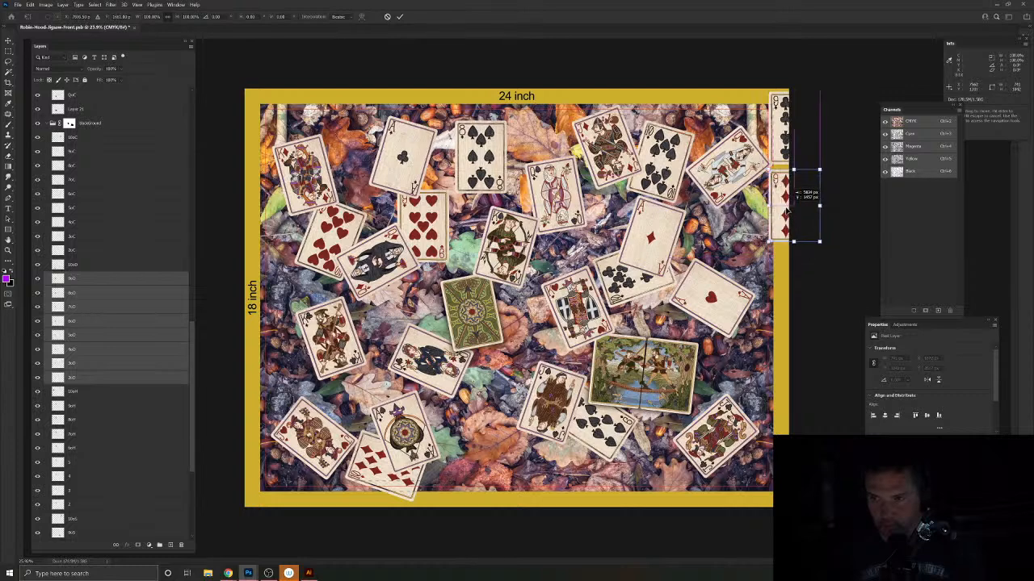
pyautogui.press('Return')
# Step: Move the 9 to 2 of hearts together as a pile to the canvas's right edge, below the diamonds
pyautogui.click(101, 406)
pyautogui.scroll(-3, 97, 439)
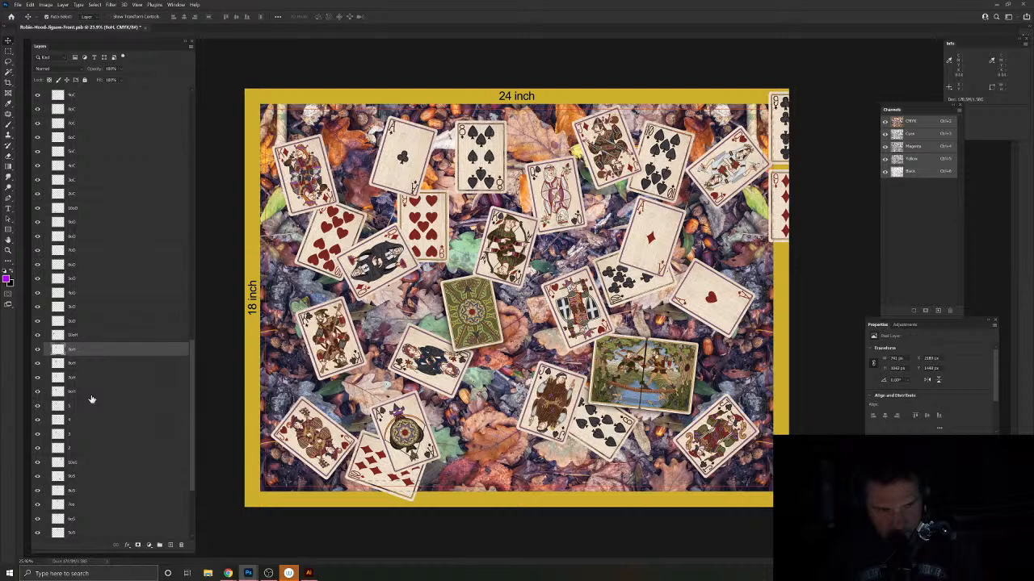
pyautogui.scroll(-3, 92, 398)
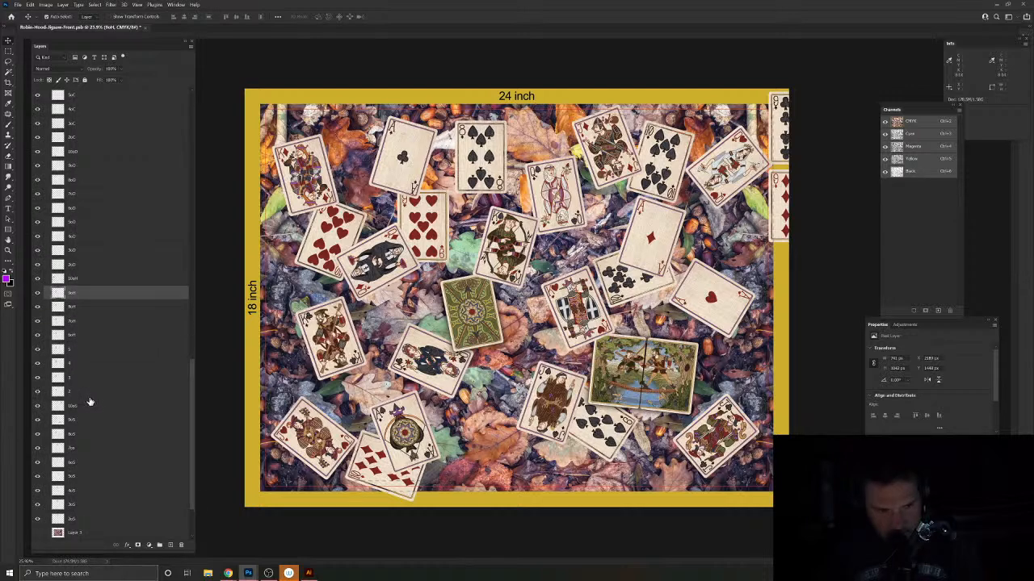
pyautogui.keyDown('shift'); pyautogui.click(89, 396); pyautogui.keyUp('shift')
pyautogui.hotkey('ctrl', 't')
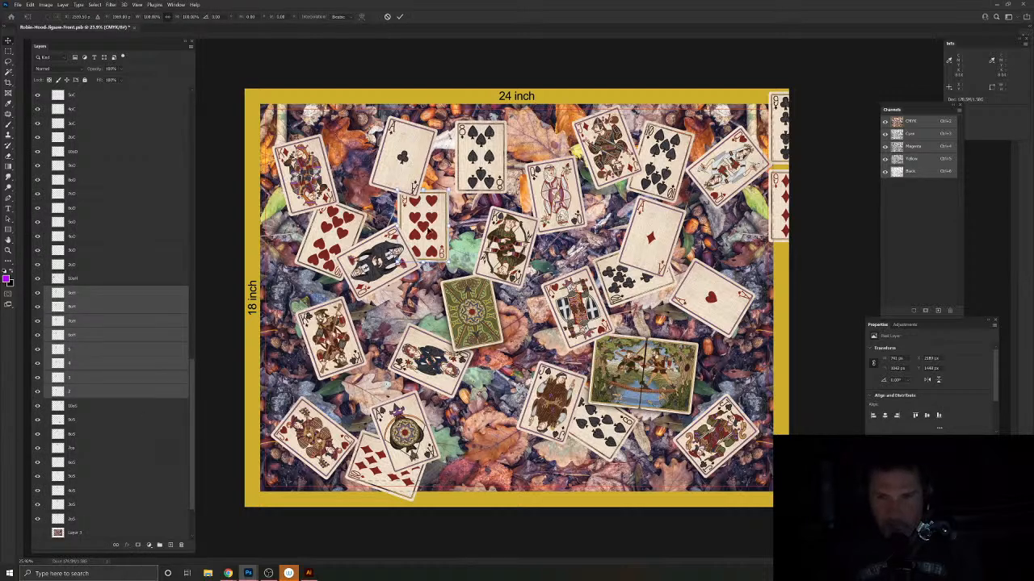
pyautogui.moveTo(428, 226); pyautogui.dragTo(798, 293)
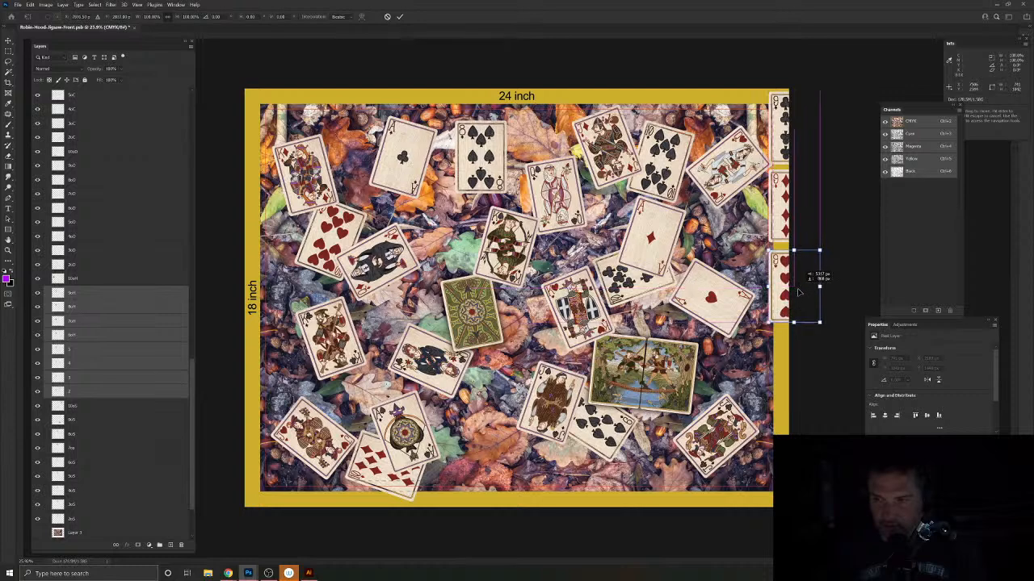
pyautogui.press('Return')
# Step: Move the 8 to 2 of spades as a pile to the canvas's right edge, below the hearts, leaving the 9 in place
pyautogui.click(68, 421)
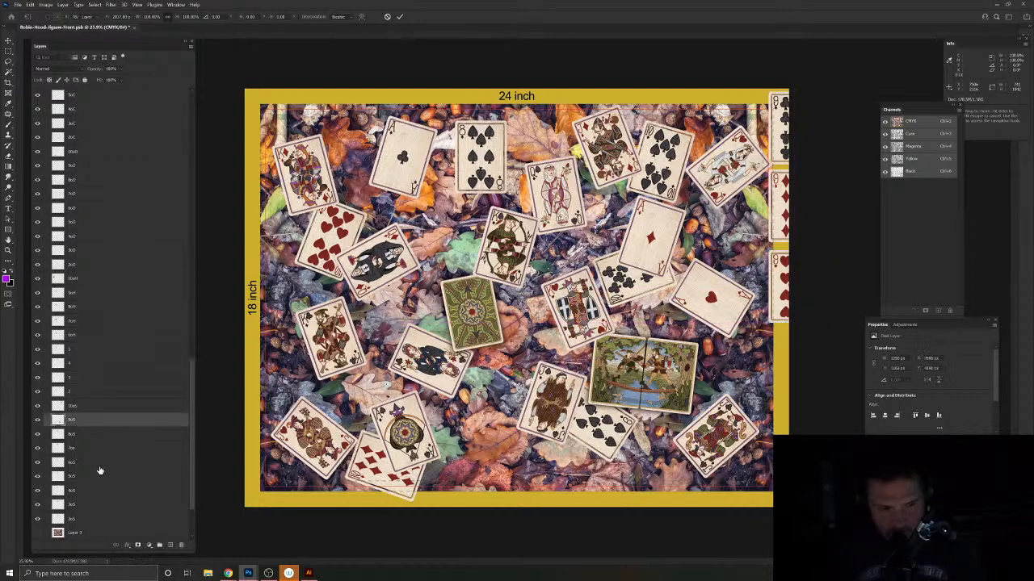
pyautogui.keyDown('shift'); pyautogui.click(106, 521); pyautogui.keyUp('shift')
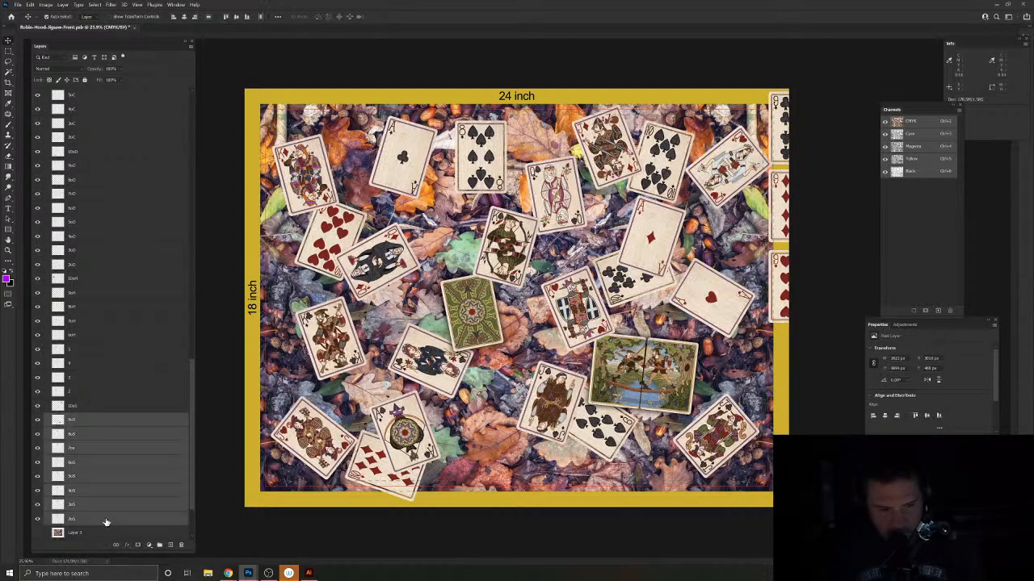
pyautogui.hotkey('ctrl', 't')
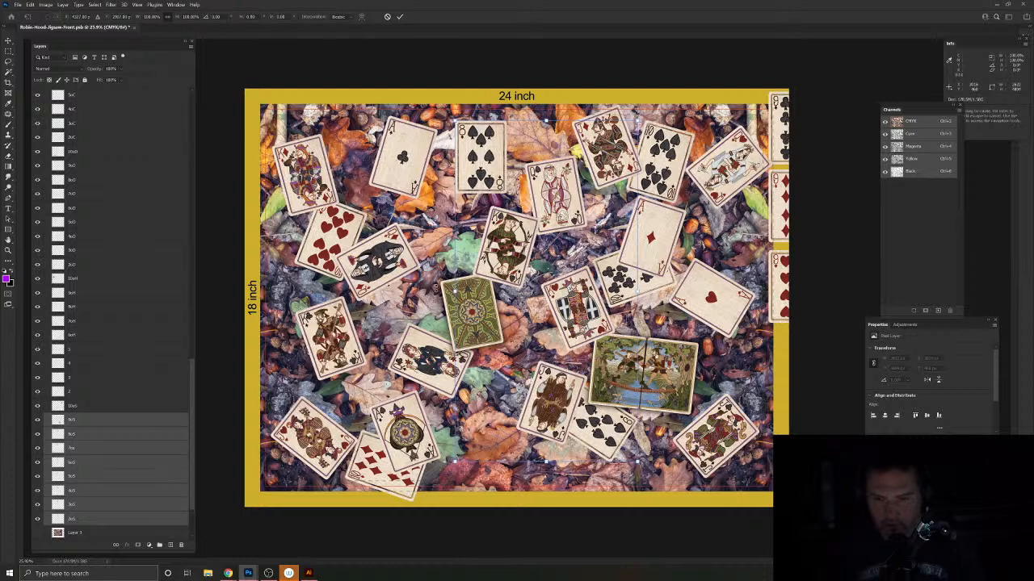
pyautogui.press('Return')
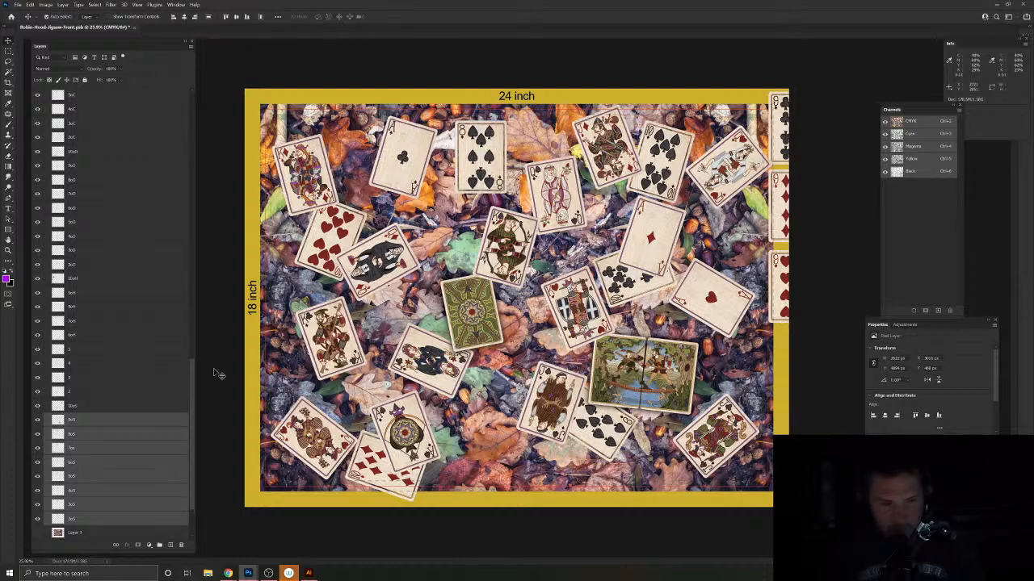
pyautogui.keyDown('ctrl'); pyautogui.click(88, 425); pyautogui.keyUp('ctrl')
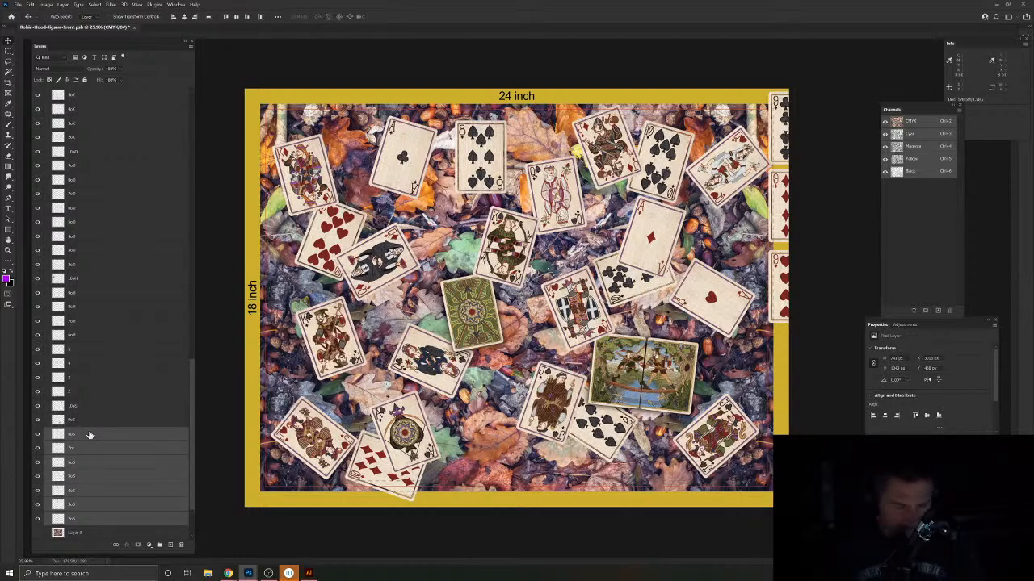
pyautogui.hotkey('ctrl', 't')
pyautogui.moveTo(489, 159); pyautogui.dragTo(796, 369)
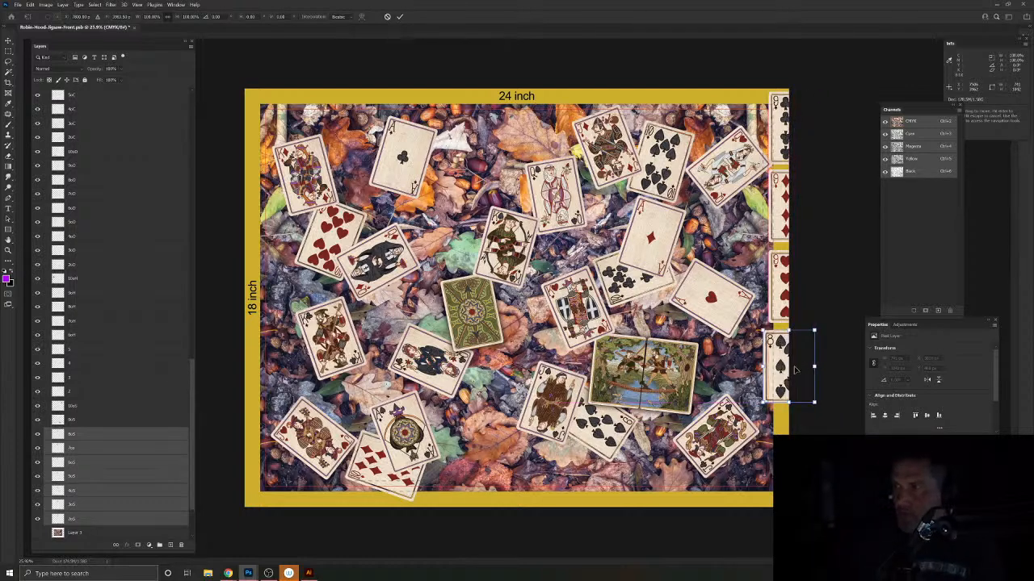
pyautogui.press('Return')
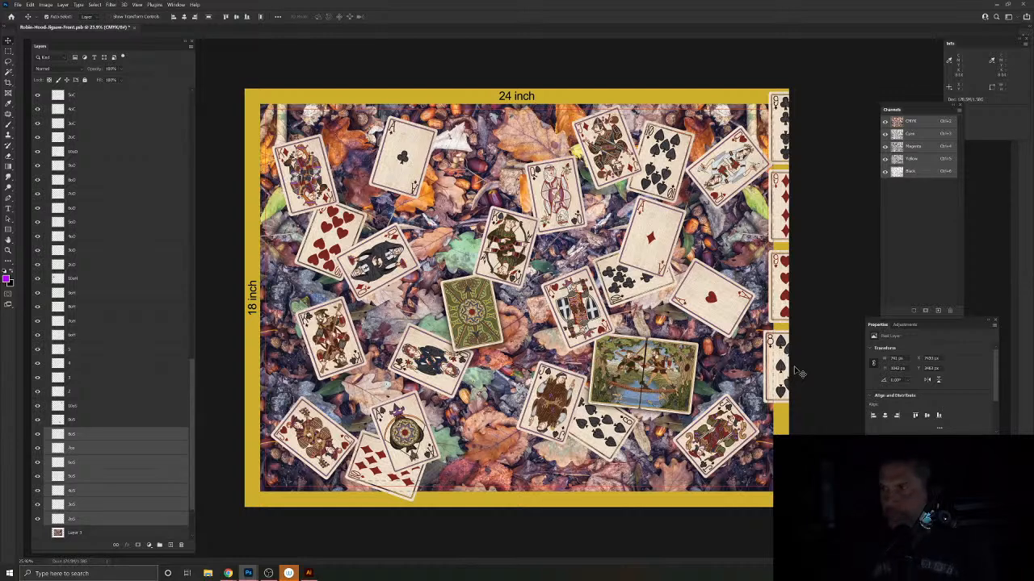
# Step: Move the 9 of clubs from its pile to the artwork's upper left edge and tilt it behind the ace of clubs
pyautogui.click(828, 234)
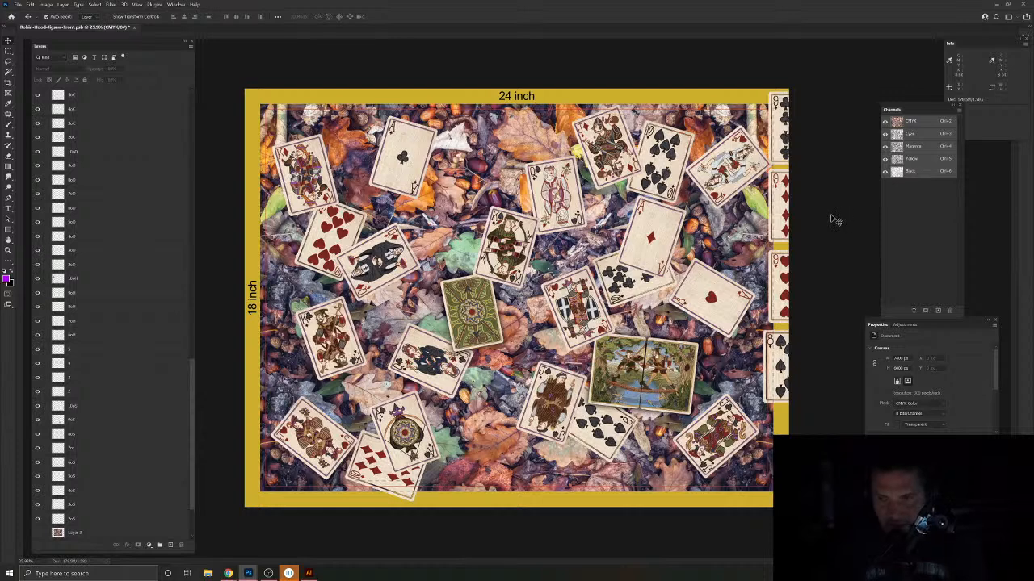
pyautogui.moveTo(778, 134); pyautogui.dragTo(539, 110)
pyautogui.hotkey('ctrl', 't')
pyautogui.moveTo(478, 201); pyautogui.dragTo(363, 149)
pyautogui.press('Return')
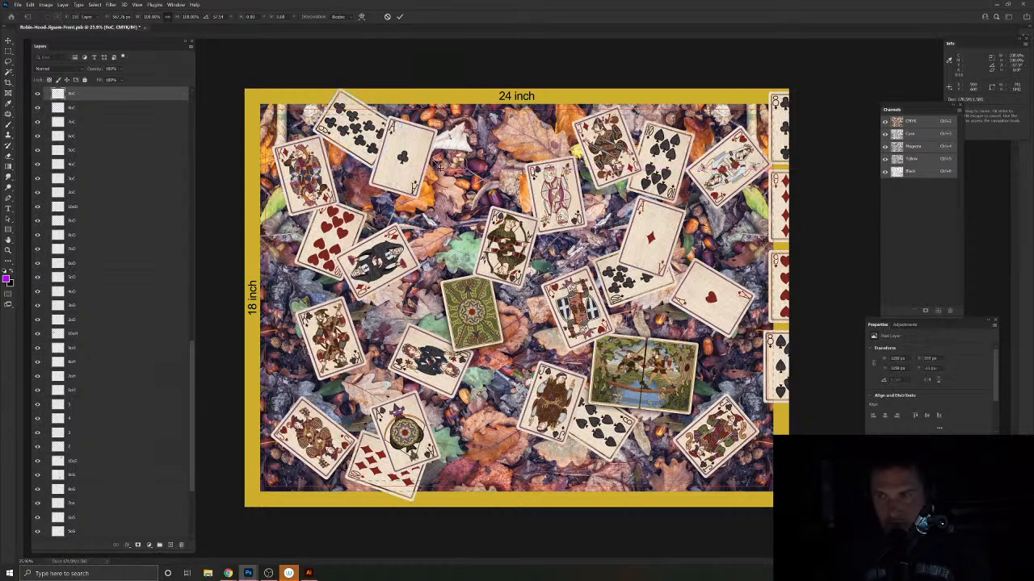
# Step: Move the 9 of diamonds from its pile to the right of the ace of spades and tilt it about 16° clockwise
pyautogui.moveTo(777, 207); pyautogui.dragTo(473, 401)
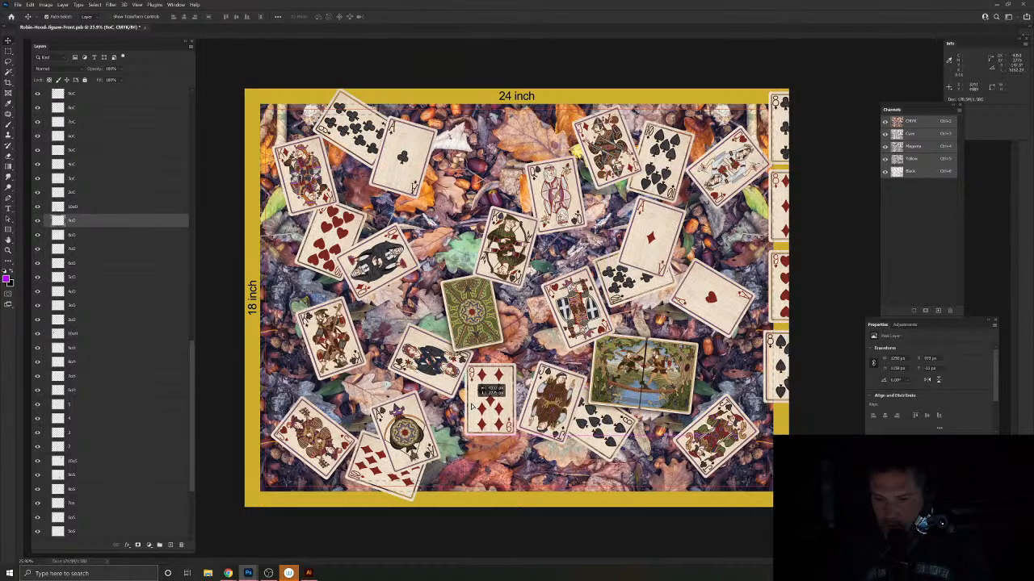
pyautogui.hotkey('ctrl', 't')
pyautogui.moveTo(529, 360); pyautogui.dragTo(540, 370)
pyautogui.moveTo(488, 408); pyautogui.dragTo(457, 421)
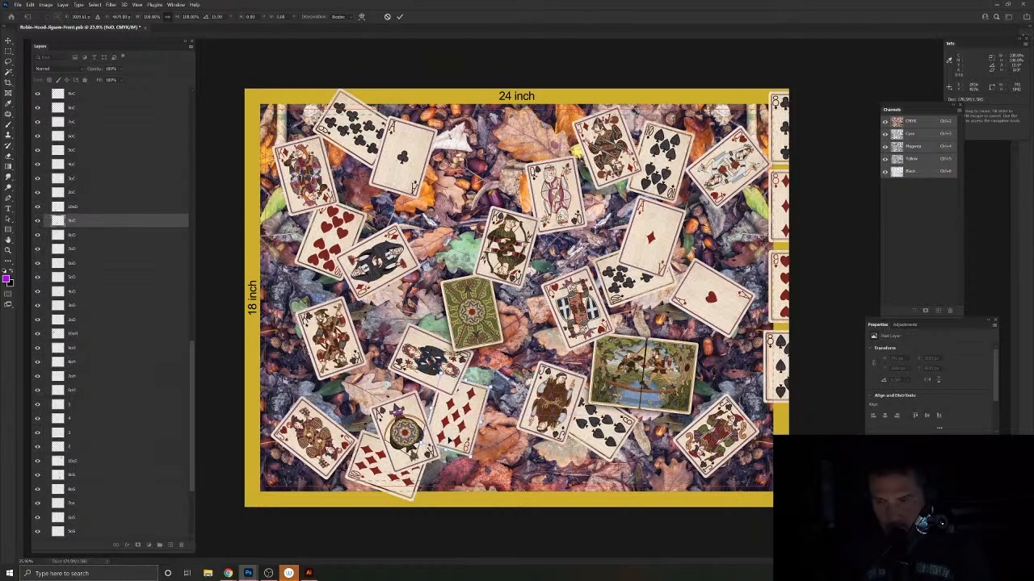
pyautogui.press('Return')
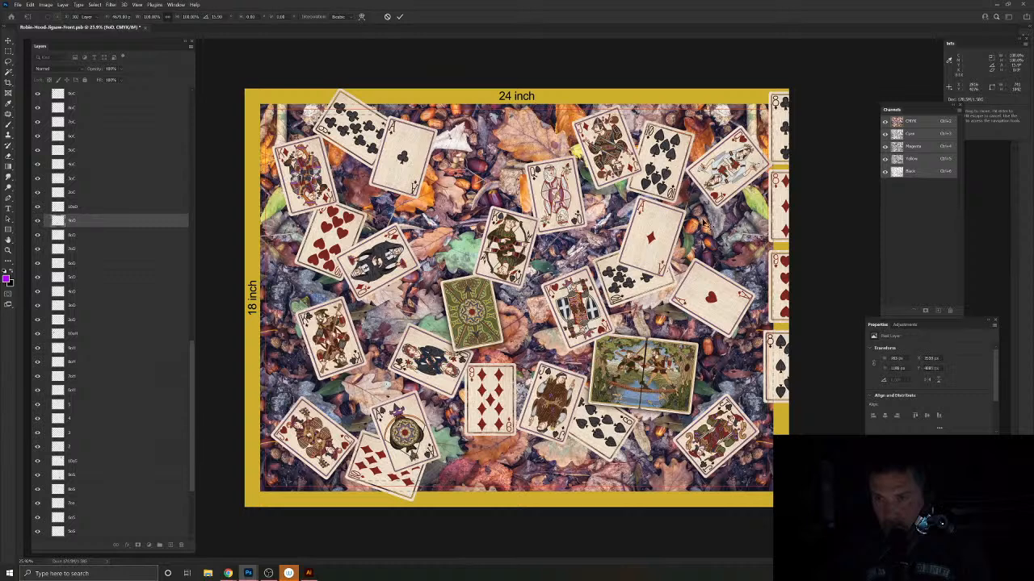
# Step: Move the 9 of hearts from its pile above the ace of hearts, near the artwork's right edge, and tilt it about 25° clockwise
pyautogui.moveTo(778, 281); pyautogui.dragTo(710, 241)
pyautogui.hotkey('ctrl', 't')
pyautogui.moveTo(702, 179); pyautogui.dragTo(729, 176)
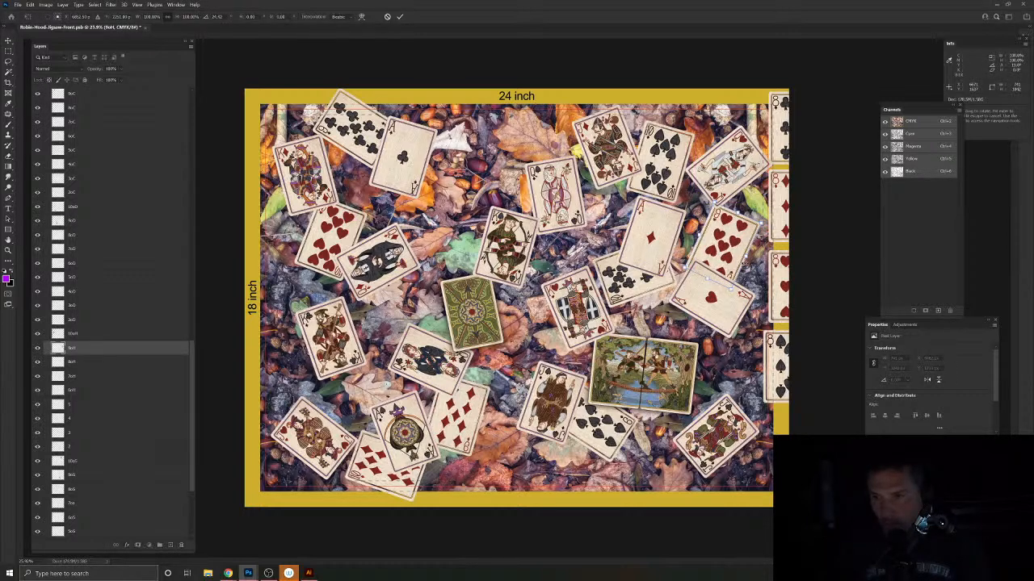
pyautogui.moveTo(751, 235); pyautogui.dragTo(756, 237)
pyautogui.press('Return')
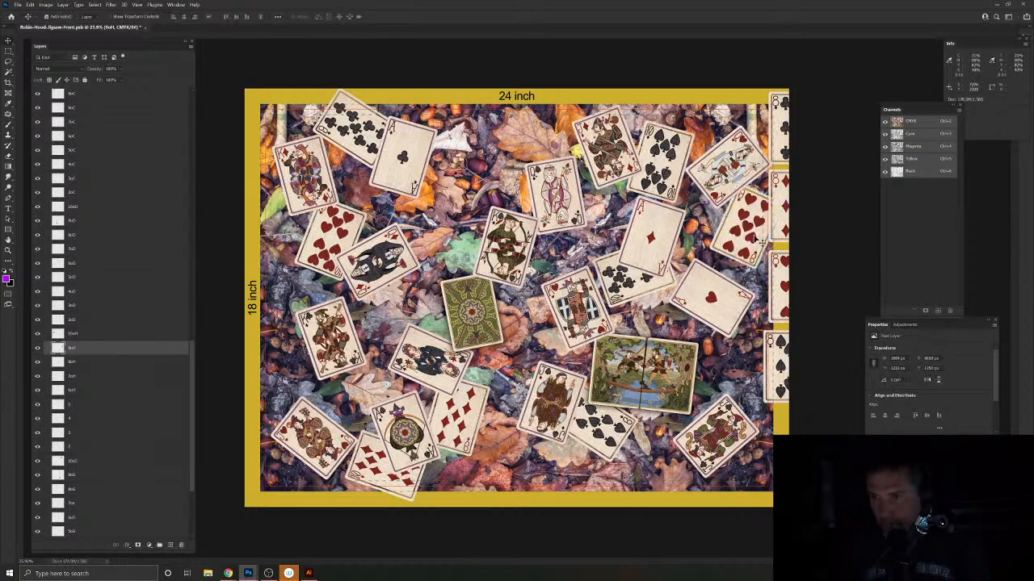
# Step: Place the 8 of clubs between the green card back and the court card below it, tilted about 47° counterclockwise
pyautogui.moveTo(778, 129); pyautogui.dragTo(431, 229)
pyautogui.hotkey('ctrl', 't')
pyautogui.moveTo(502, 245); pyautogui.dragTo(498, 202)
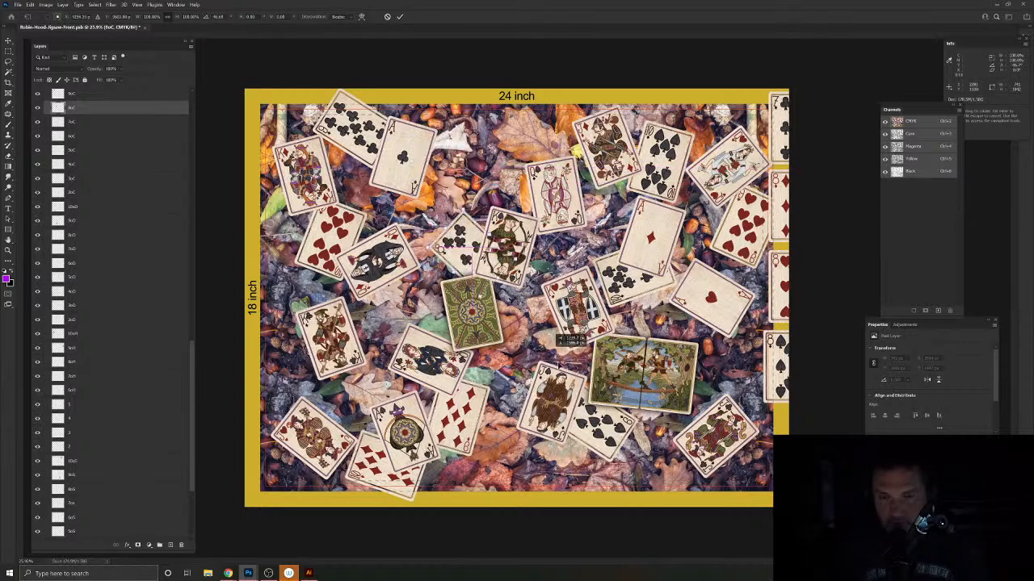
pyautogui.moveTo(443, 228); pyautogui.dragTo(515, 357)
pyautogui.press('Escape')
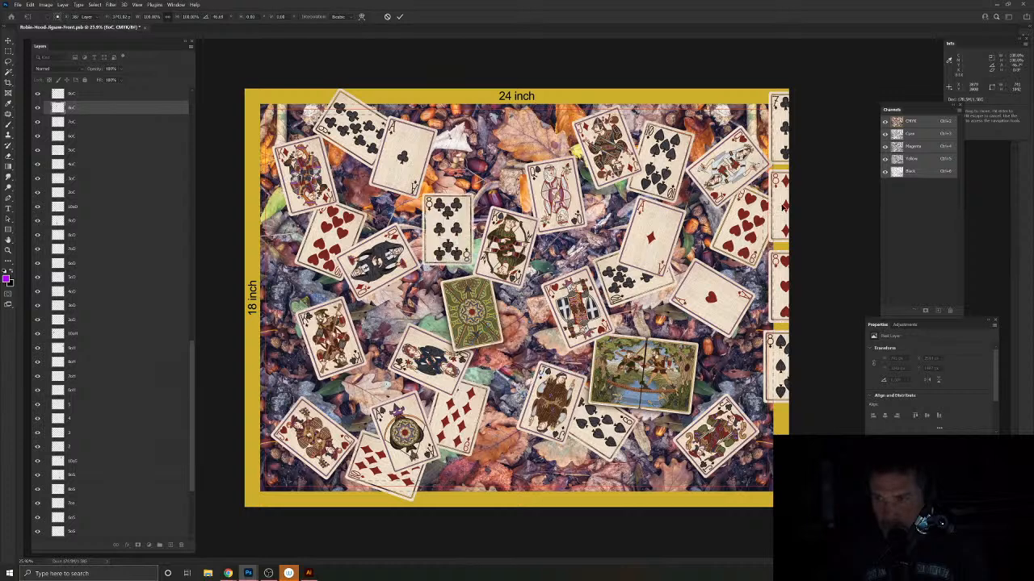
# Step: Place the 8 of diamonds at the artwork's left edge behind the court card, rotated about 71° clockwise
pyautogui.moveTo(778, 205); pyautogui.dragTo(381, 318)
pyautogui.hotkey('ctrl', 't')
pyautogui.moveTo(443, 321); pyautogui.dragTo(462, 361)
pyautogui.moveTo(404, 323); pyautogui.dragTo(300, 364)
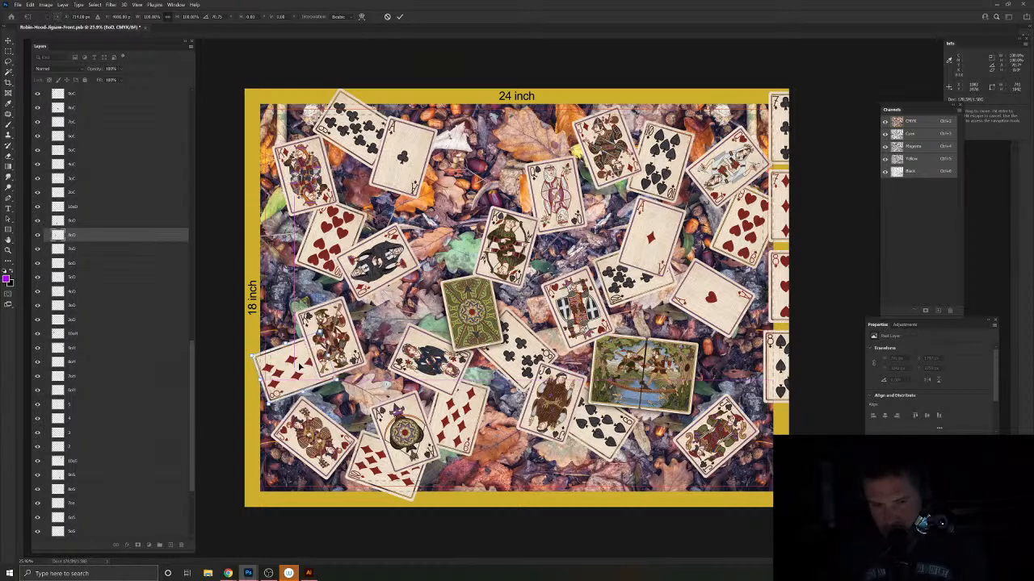
pyautogui.press('Escape')
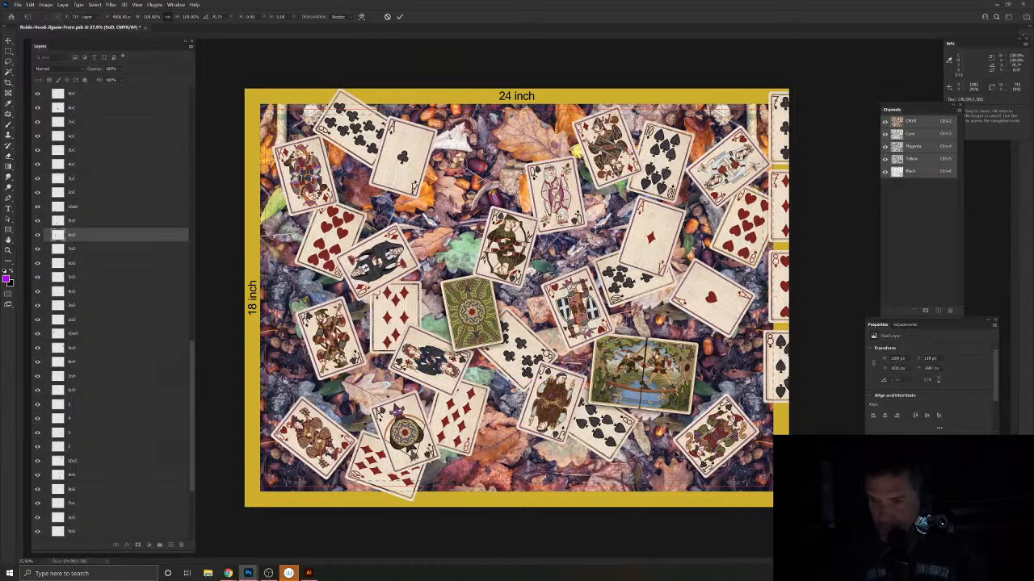
# Step: Place the 8 of hearts at the artwork's lower edge behind the lower-right court card, tilted about 31° counterclockwise
pyautogui.moveTo(777, 298); pyautogui.dragTo(629, 460)
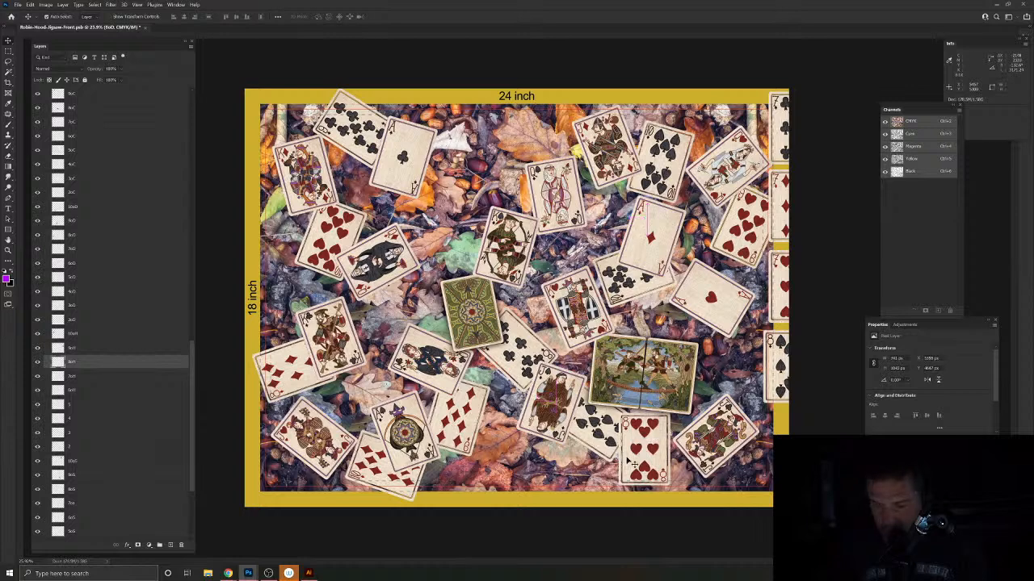
pyautogui.hotkey('ctrl', 't')
pyautogui.moveTo(701, 456); pyautogui.dragTo(699, 425)
pyautogui.press('Escape')
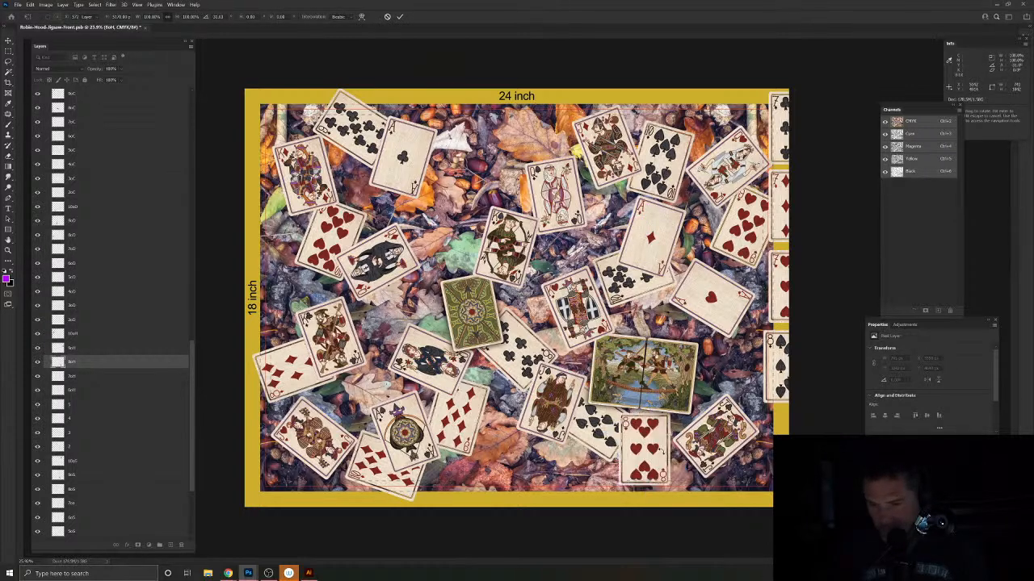
pyautogui.moveTo(661, 458); pyautogui.dragTo(690, 472)
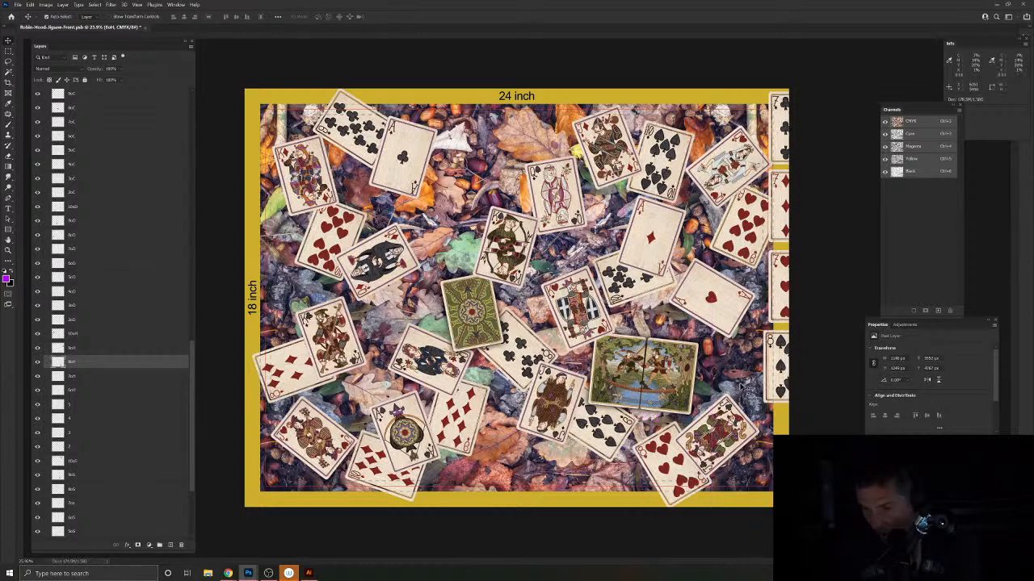
# Step: Place the 8 of spades behind the upper-middle court card and rotate it about 62° clockwise
pyautogui.moveTo(768, 359); pyautogui.dragTo(499, 161)
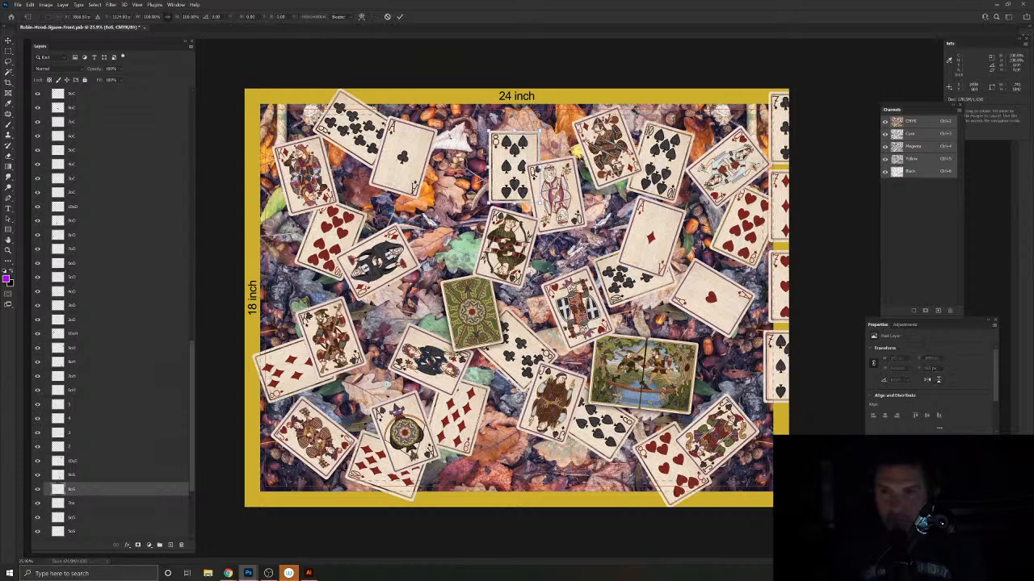
pyautogui.hotkey('ctrl', 't')
pyautogui.moveTo(549, 104); pyautogui.dragTo(604, 148)
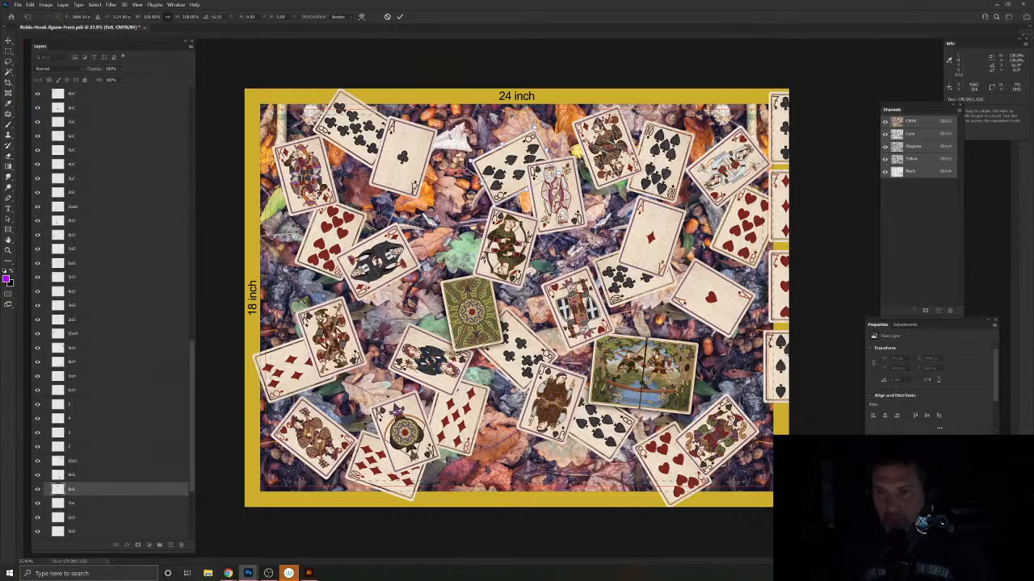
pyautogui.press('Return')
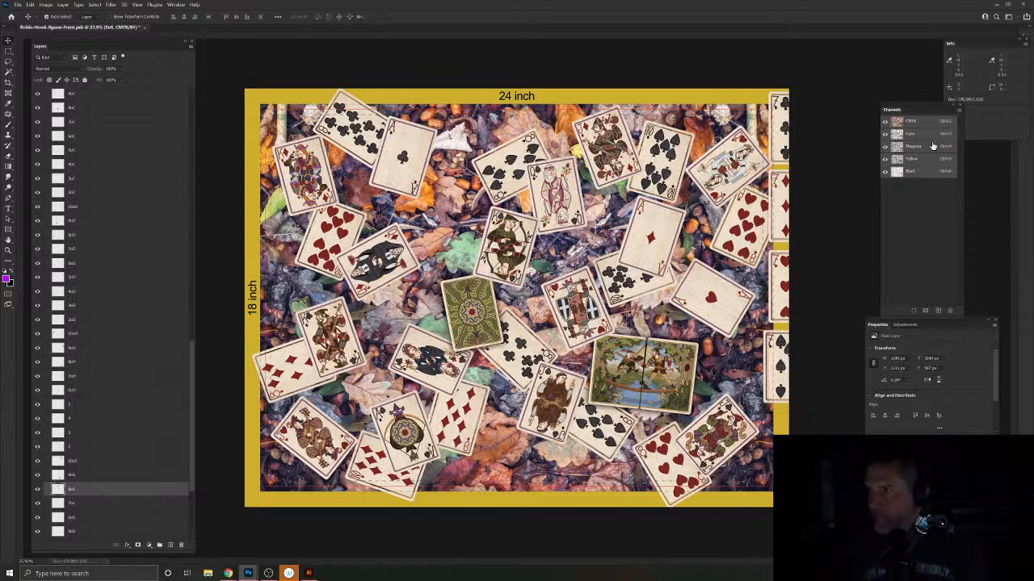
# Step: Place the 7 of clubs at the artwork's upper edge behind the upper-right court card, tilted about 26° counterclockwise
pyautogui.moveTo(786, 129); pyautogui.dragTo(699, 131)
pyautogui.hotkey('ctrl', 't')
pyautogui.moveTo(687, 92); pyautogui.dragTo(673, 107)
pyautogui.moveTo(700, 144)
pyautogui.mouseDown()
pyautogui.moveTo(710, 122)
pyautogui.moveTo(707, 136)
pyautogui.mouseUp()
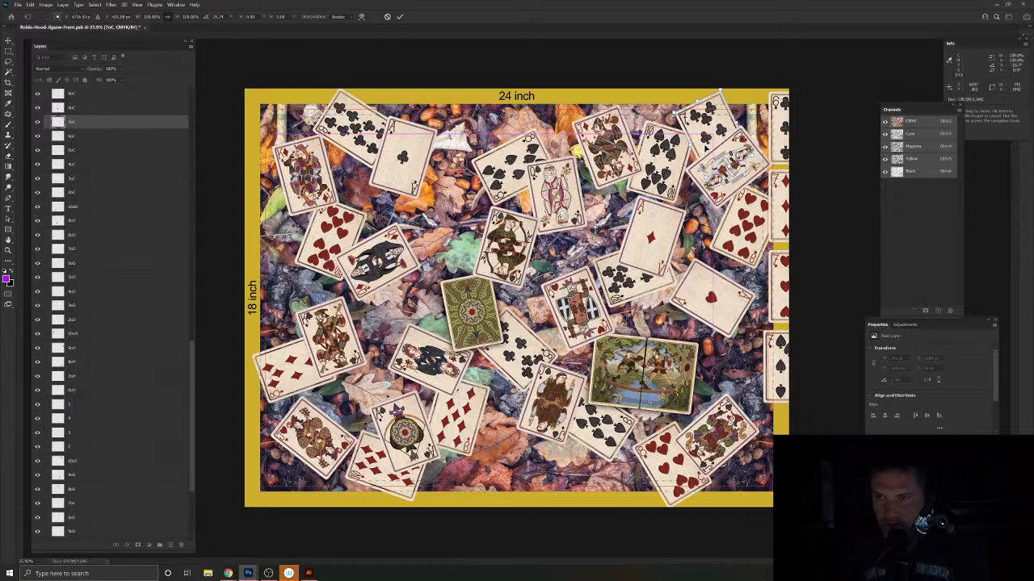
pyautogui.press('Return')
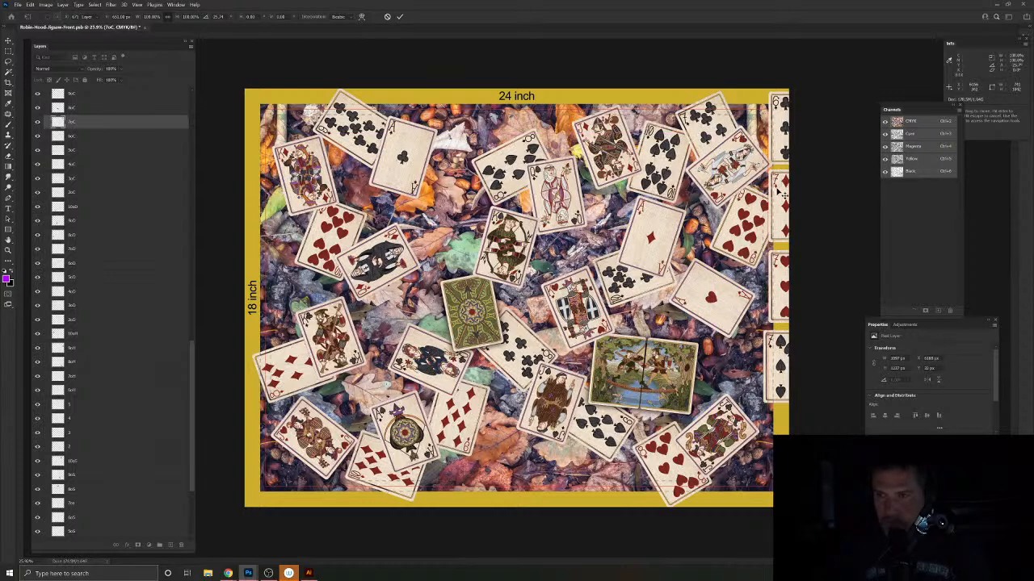
# Step: Place the 7 of diamonds nearly horizontal at the artwork's left edge, above the 8 of diamonds and below the 10 of hearts
pyautogui.moveTo(779, 192); pyautogui.dragTo(294, 258)
pyautogui.hotkey('ctrl', 't')
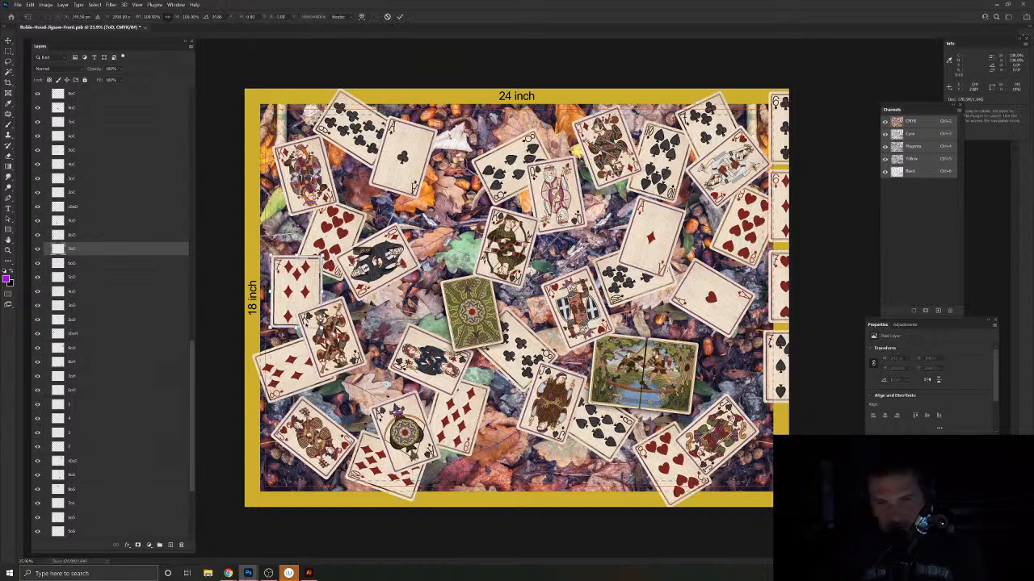
pyautogui.moveTo(382, 289); pyautogui.dragTo(391, 348)
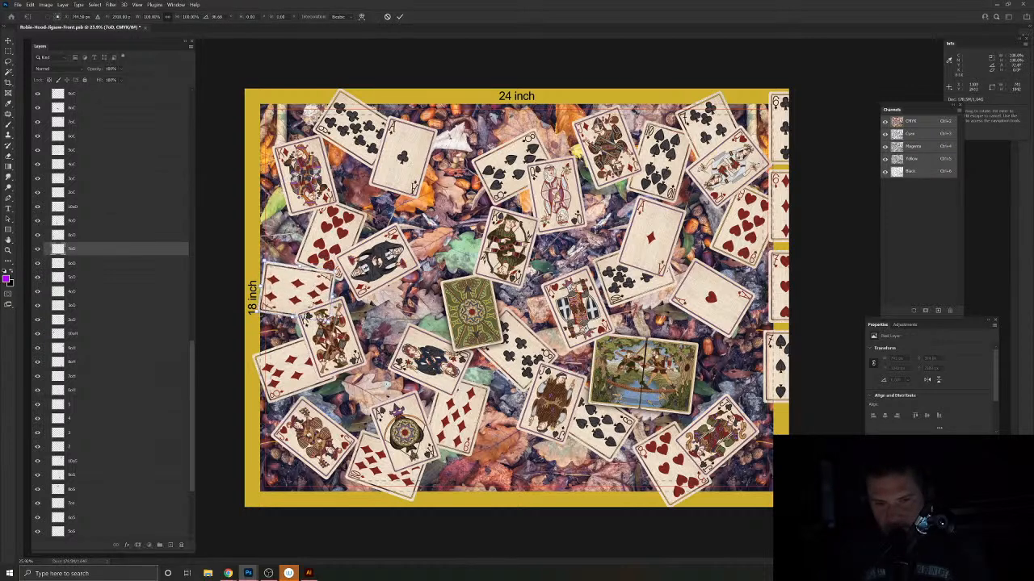
pyautogui.moveTo(295, 297); pyautogui.dragTo(281, 293)
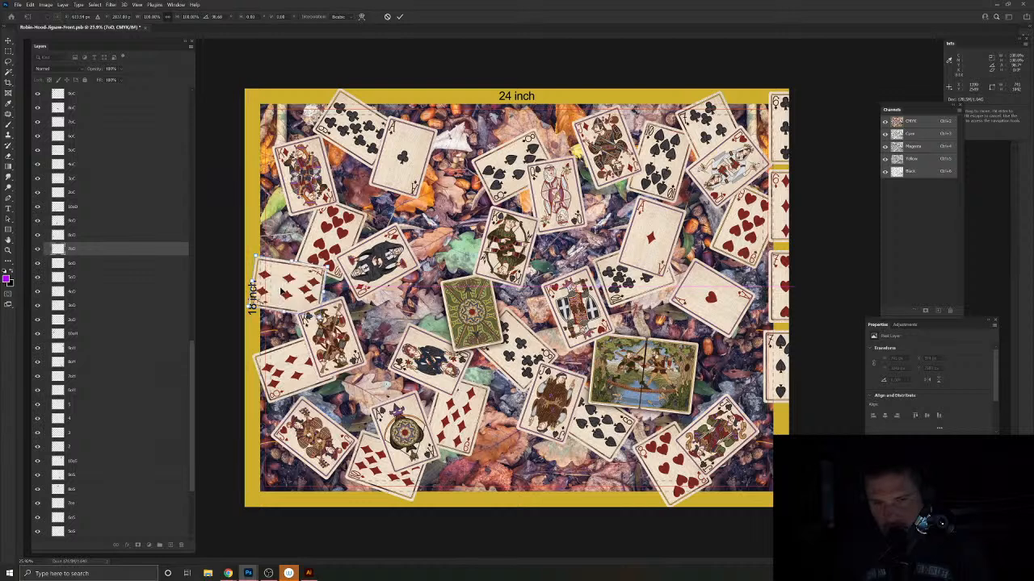
pyautogui.hotkey('ctrl', 'z')
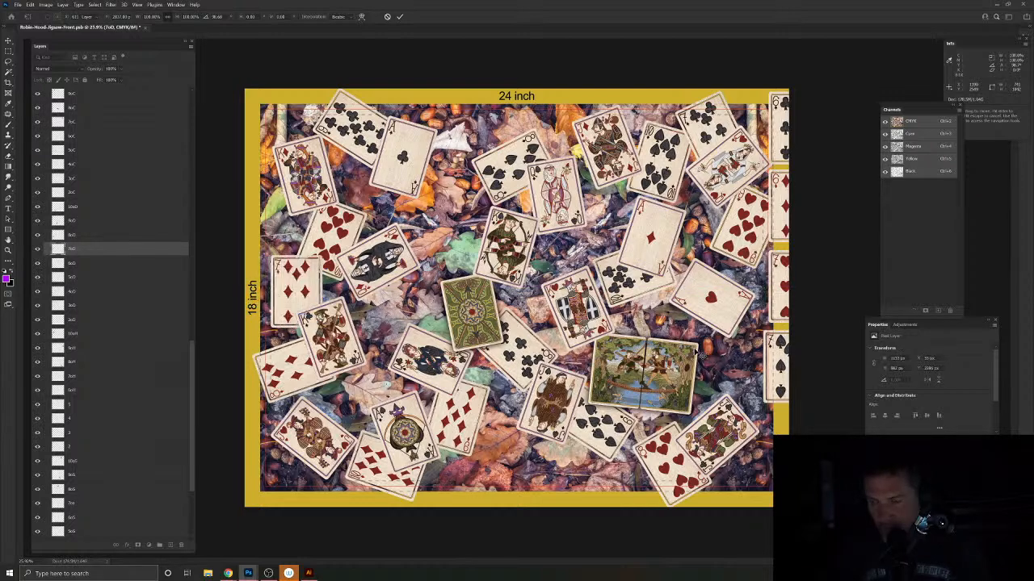
pyautogui.press('Escape')
# Step: Place the 7 of hearts at the artwork's lower edge, tilted counterclockwise and tucked behind the 9 of diamonds
pyautogui.moveTo(785, 280); pyautogui.dragTo(503, 453)
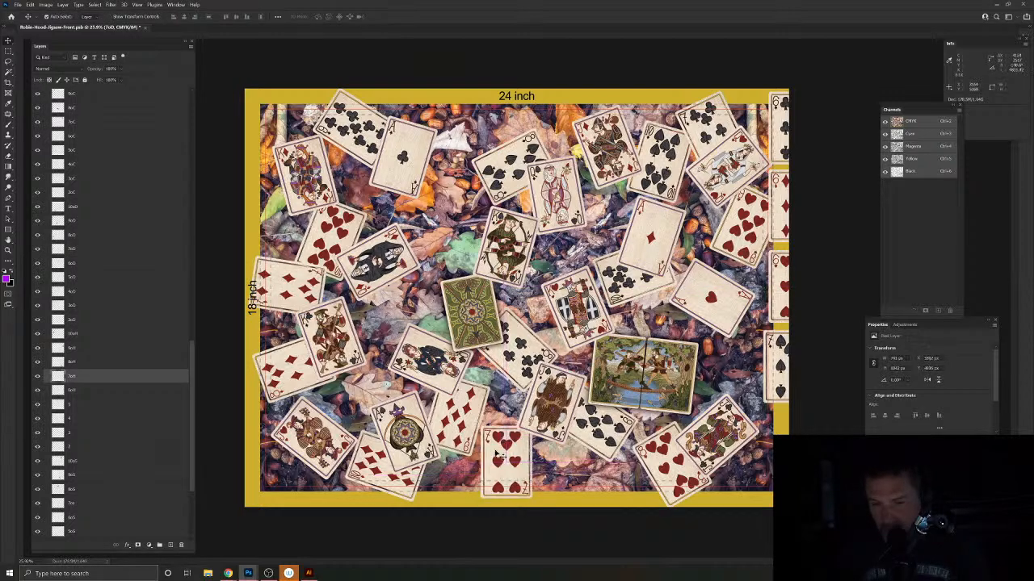
pyautogui.hotkey('ctrl', 't')
pyautogui.moveTo(577, 455); pyautogui.dragTo(559, 412)
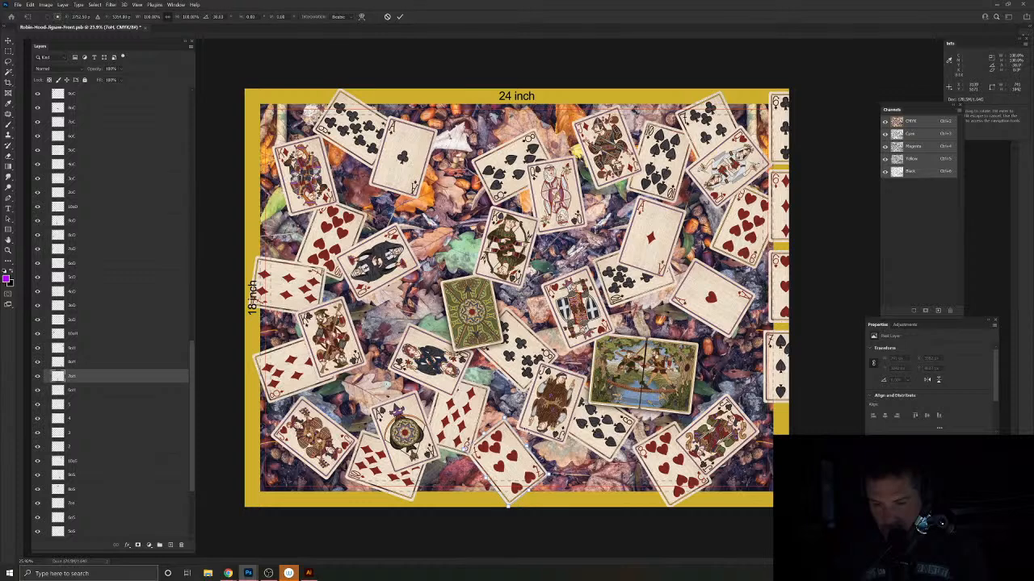
pyautogui.moveTo(502, 477); pyautogui.dragTo(493, 478)
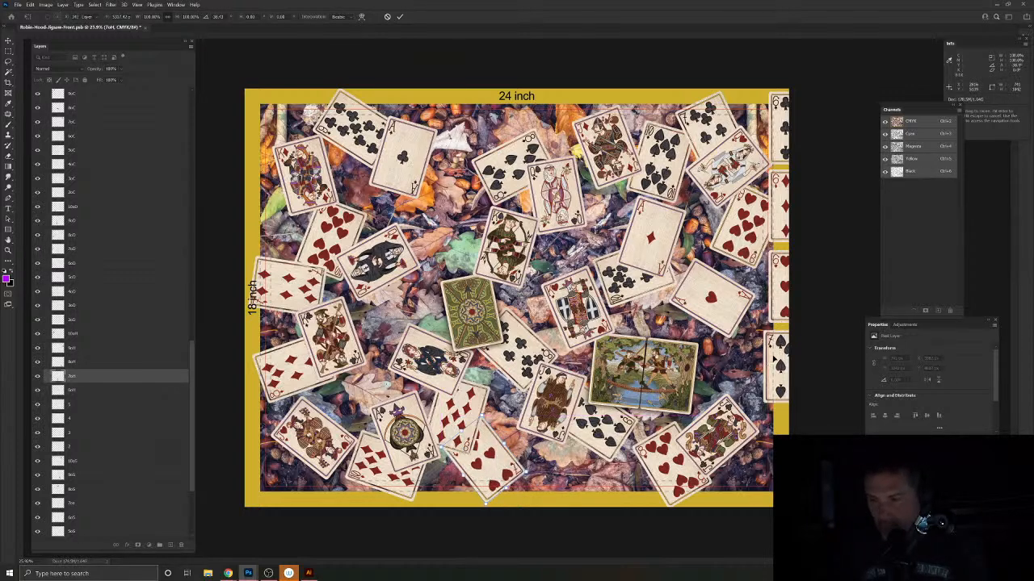
pyautogui.press('Escape')
# Step: Place the 7 of spades below the ace of hearts, tilted about 38° clockwise and partly behind the forest picture card
pyautogui.moveTo(677, 329); pyautogui.dragTo(661, 321)
pyautogui.hotkey('ctrl', 't')
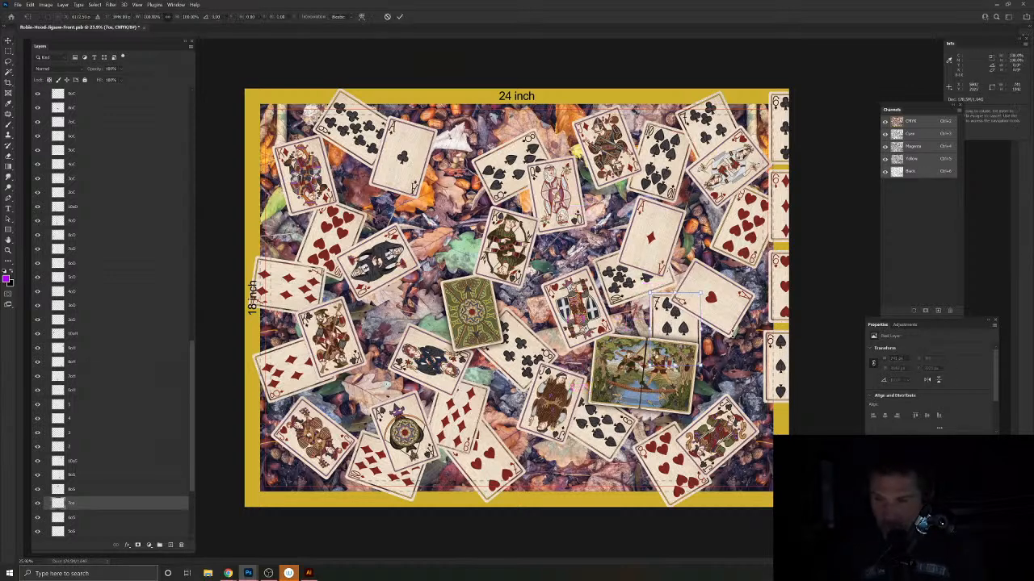
pyautogui.moveTo(753, 339); pyautogui.dragTo(734, 388)
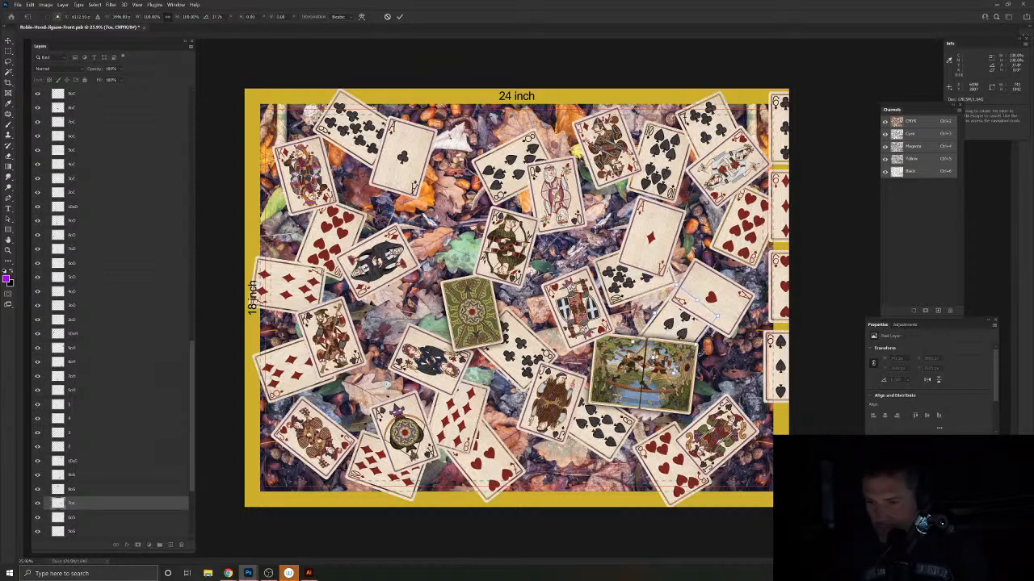
pyautogui.moveTo(672, 332); pyautogui.dragTo(708, 364)
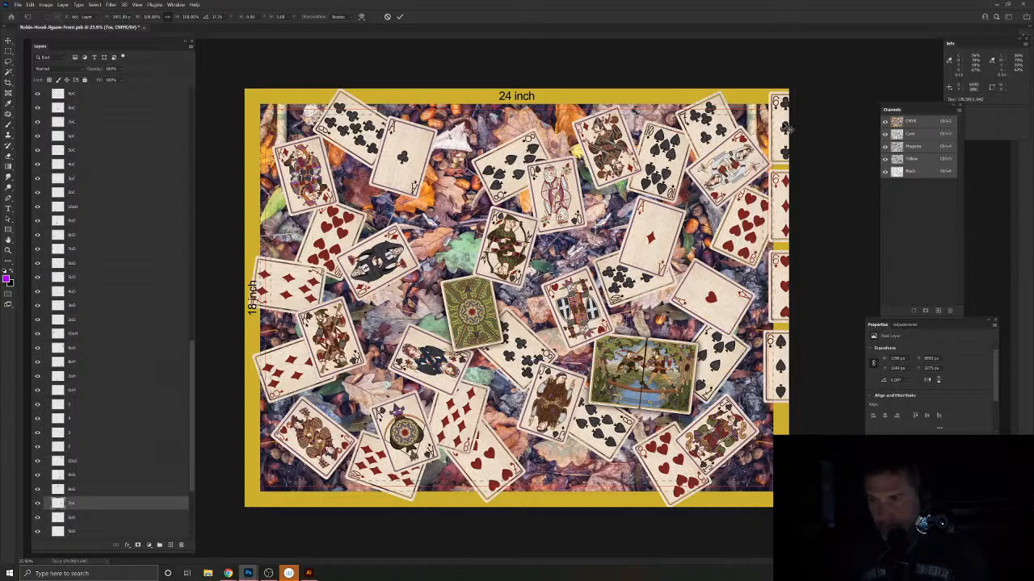
pyautogui.press('Return')
# Step: Place the 6 of clubs at the artwork's upper edge behind the ace of clubs' right side, tilted clockwise
pyautogui.moveTo(783, 124); pyautogui.dragTo(420, 147)
pyautogui.hotkey('ctrl', 't')
pyautogui.moveTo(488, 189); pyautogui.dragTo(514, 130)
pyautogui.moveTo(447, 156); pyautogui.dragTo(462, 129)
pyautogui.moveTo(503, 184); pyautogui.dragTo(496, 185)
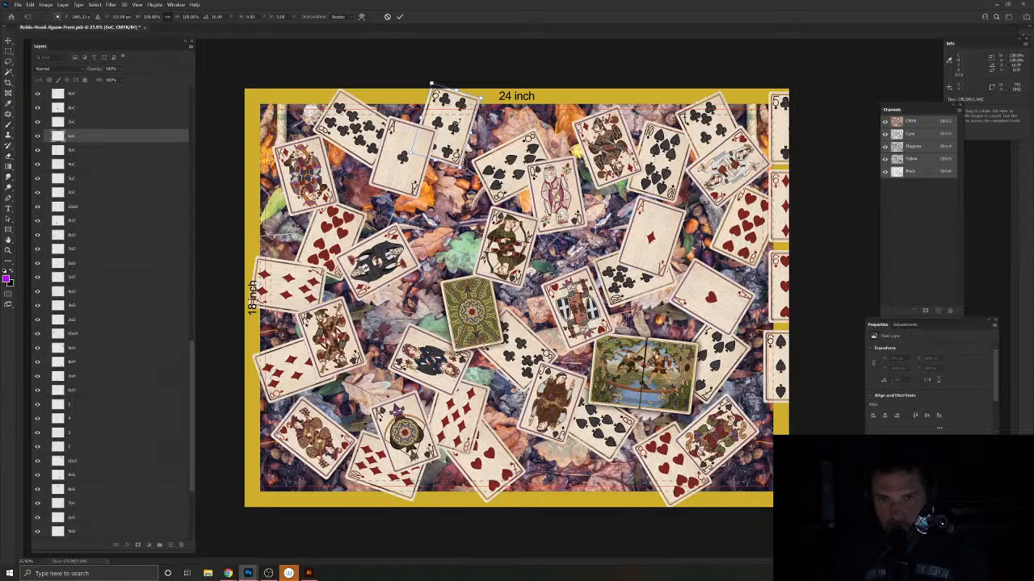
pyautogui.moveTo(455, 131); pyautogui.dragTo(458, 139)
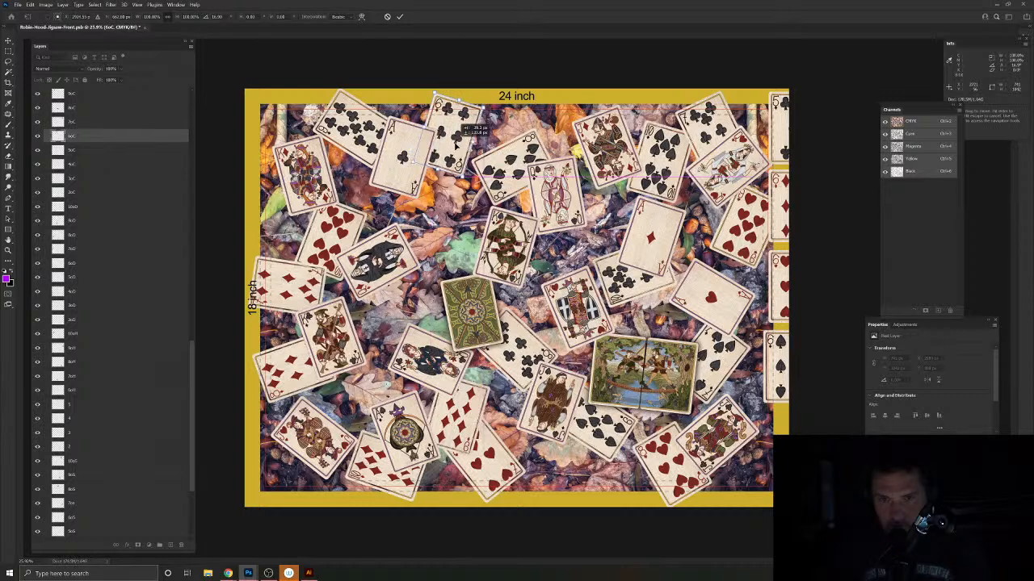
pyautogui.press('Return')
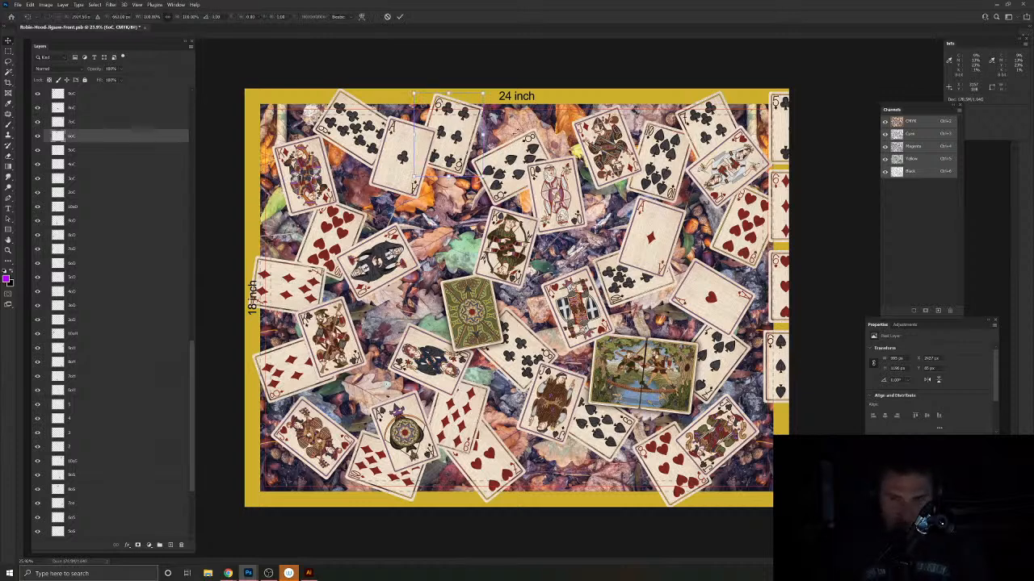
pyautogui.hotkey('ctrl', 't')
pyautogui.moveTo(535, 119); pyautogui.dragTo(529, 139)
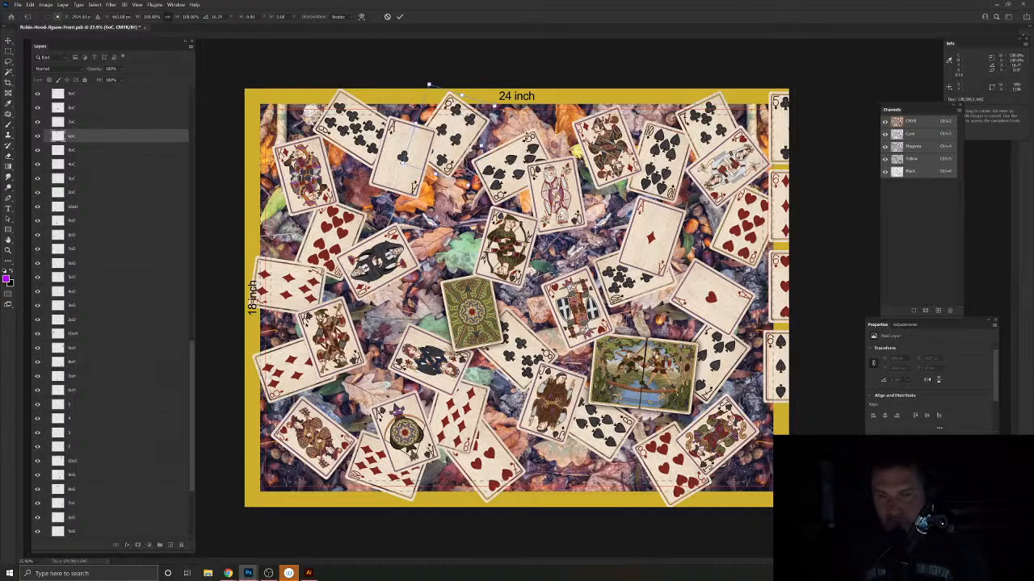
pyautogui.press('Return')
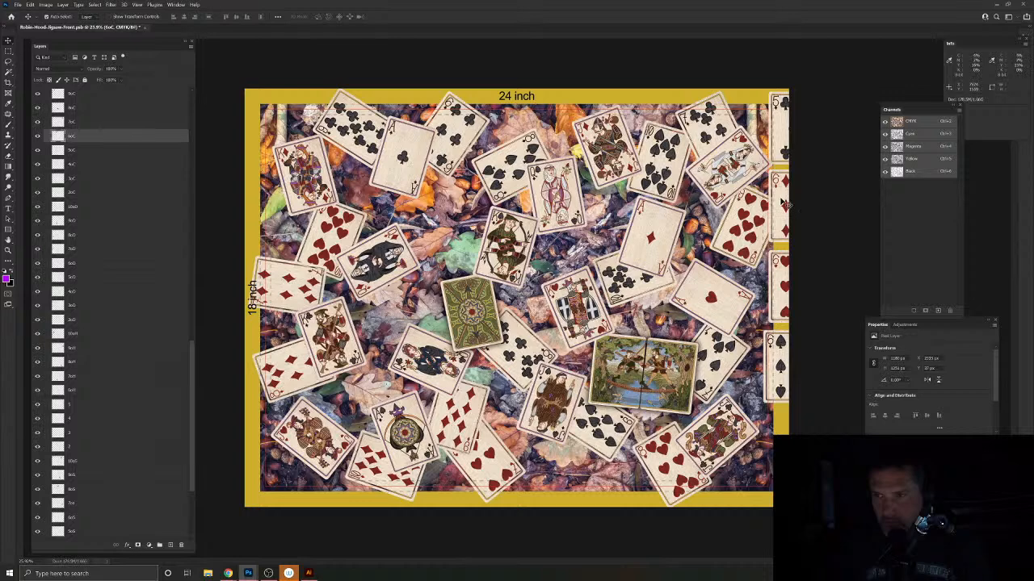
# Step: Place the 6 of diamonds between the dark-robed court card and the green card back, tilted counterclockwise
pyautogui.moveTo(783, 203); pyautogui.dragTo(505, 182)
pyautogui.hotkey('ctrl', 't')
pyautogui.moveTo(432, 265)
pyautogui.mouseDown()
pyautogui.moveTo(408, 287)
pyautogui.moveTo(427, 299)
pyautogui.moveTo(433, 280)
pyautogui.mouseUp()
pyautogui.press('Return')
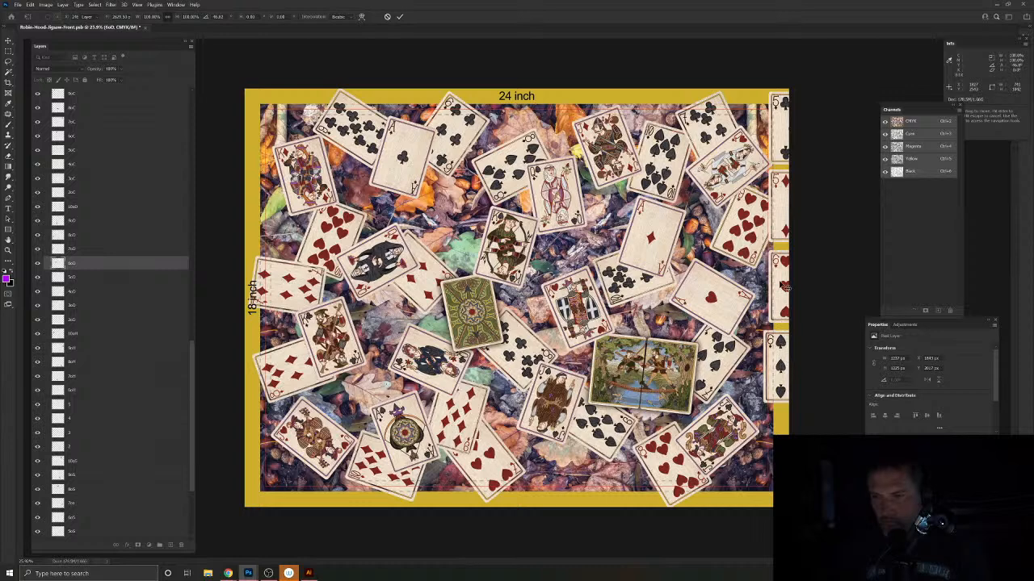
# Step: Place the 6 of hearts behind the court card beside the 9 of spades, turned clockwise to lie nearly sideways above the ace of diamonds
pyautogui.moveTo(783, 286); pyautogui.dragTo(596, 205)
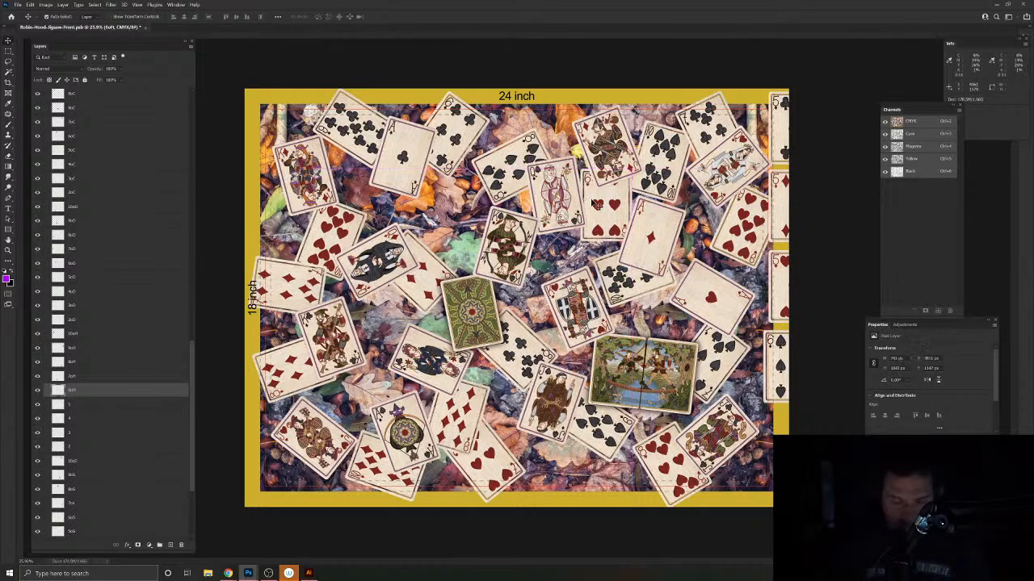
pyautogui.hotkey('ctrl', 't')
pyautogui.moveTo(680, 177); pyautogui.dragTo(694, 297)
pyautogui.moveTo(646, 208); pyautogui.dragTo(643, 186)
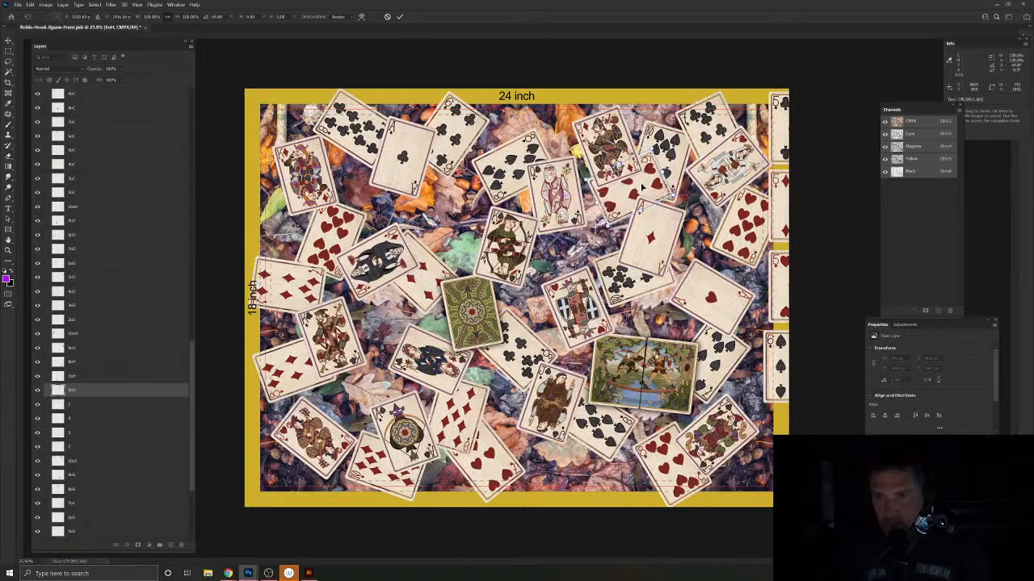
pyautogui.press('Return')
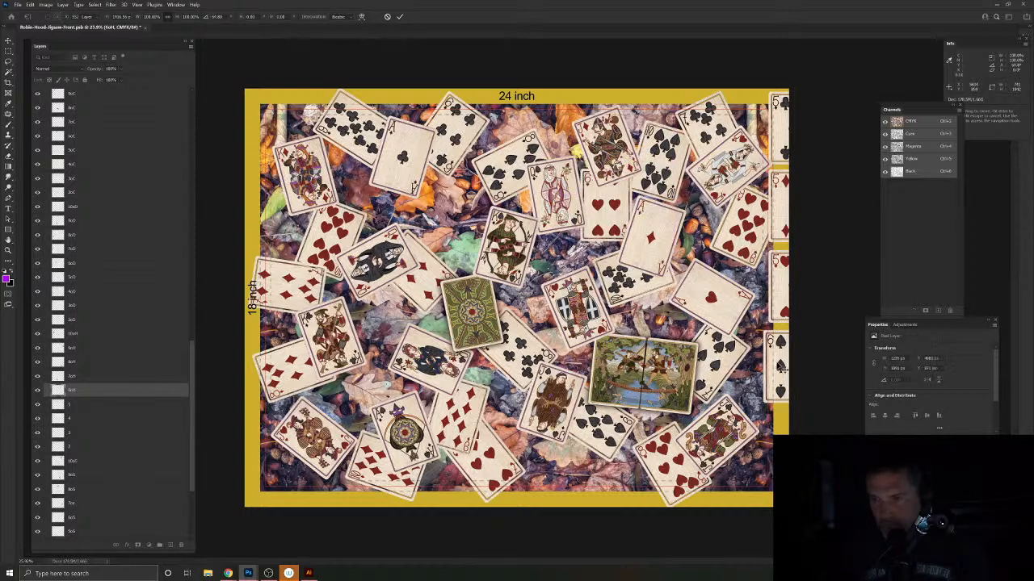
# Step: Place the 6 of spades behind the court card with the round green shield, turned nearly sideways above its upper corner
pyautogui.moveTo(372, 388); pyautogui.dragTo(349, 389)
pyautogui.hotkey('ctrl', 't')
pyautogui.moveTo(427, 385); pyautogui.dragTo(361, 306)
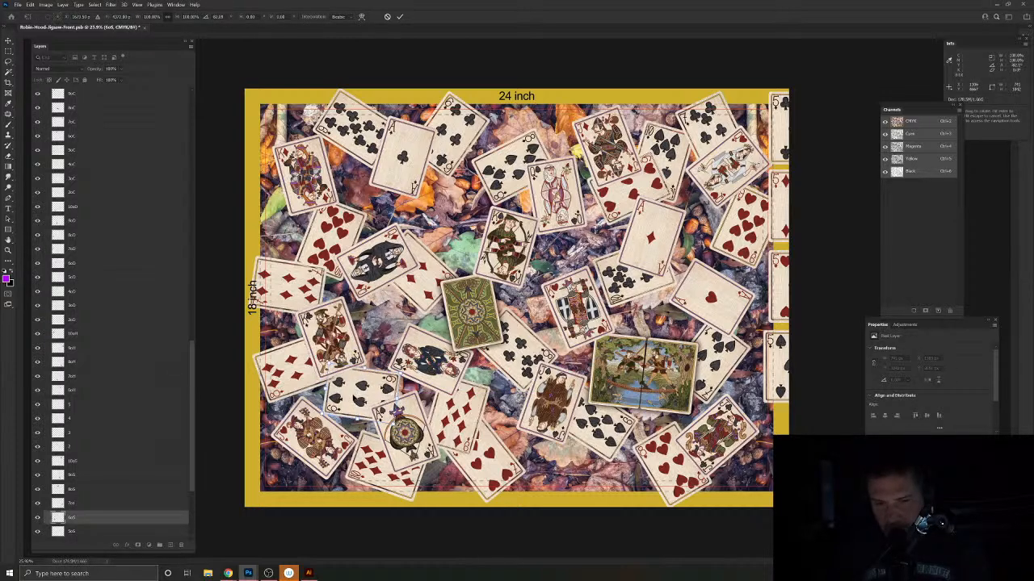
pyautogui.moveTo(353, 397)
pyautogui.mouseDown()
pyautogui.moveTo(351, 416)
pyautogui.moveTo(355, 403)
pyautogui.mouseUp()
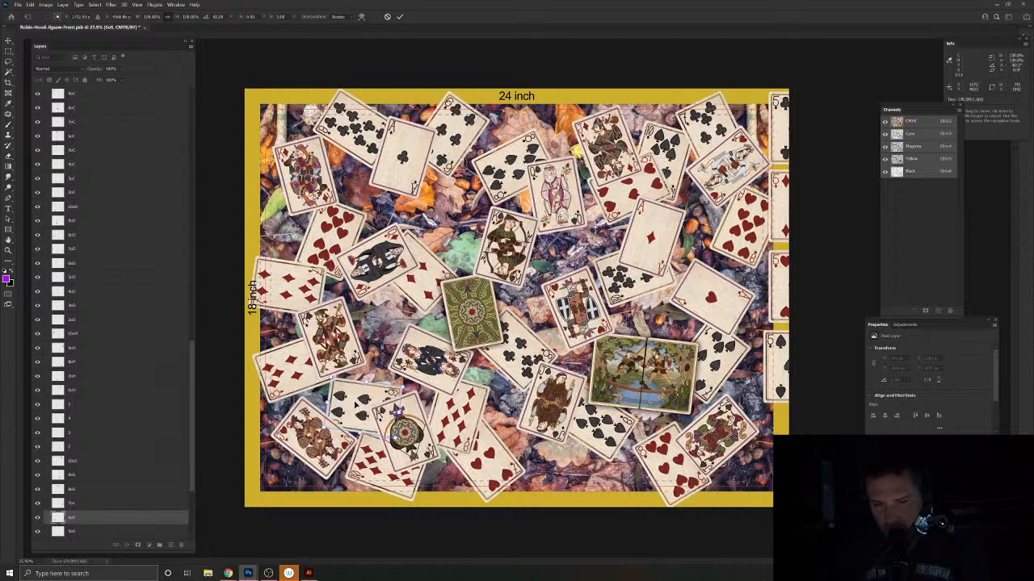
pyautogui.press('Return')
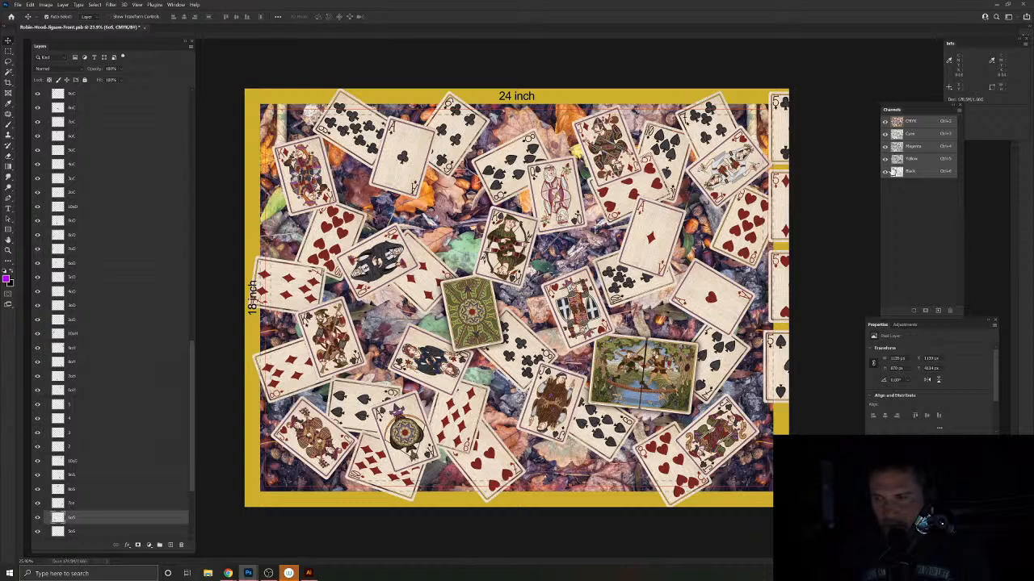
# Step: Place the 5 of clubs behind the court card near the artwork's left side, tilted counterclockwise below the dark-robed court card
pyautogui.click(786, 129)
pyautogui.moveTo(786, 129); pyautogui.dragTo(614, 311)
pyautogui.hotkey('ctrl', 't')
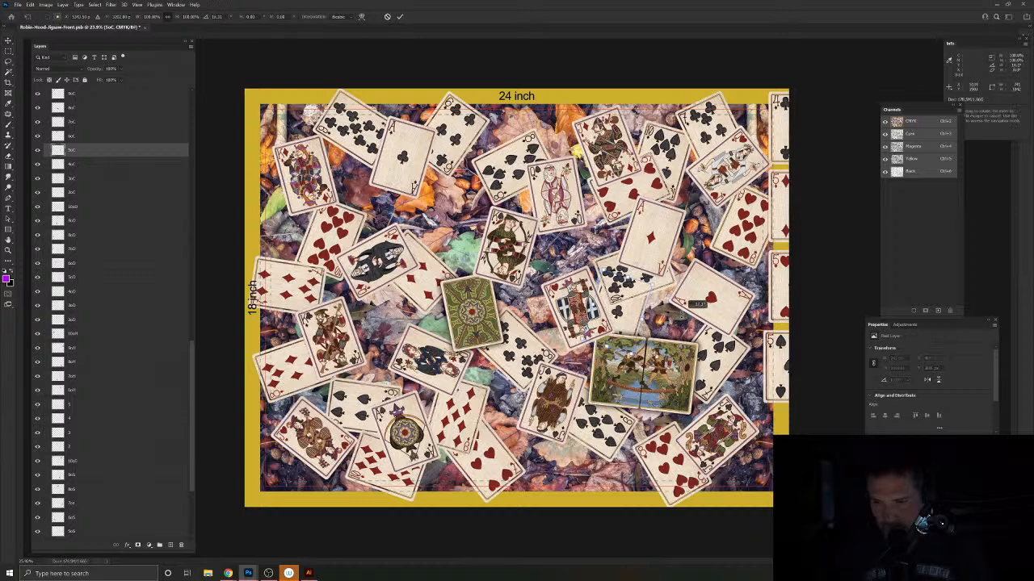
pyautogui.moveTo(637, 322); pyautogui.dragTo(344, 235)
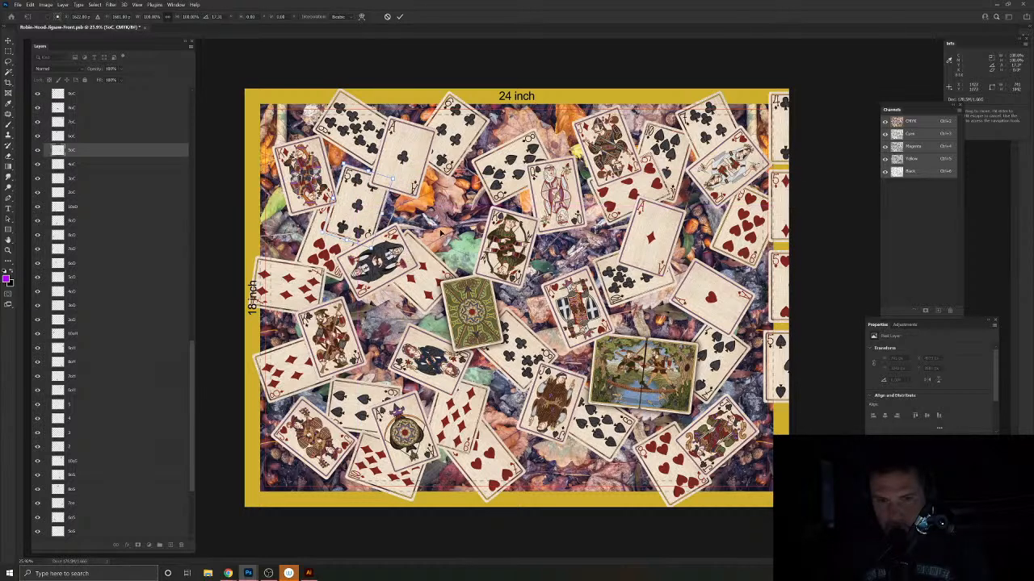
pyautogui.moveTo(441, 233); pyautogui.dragTo(450, 203)
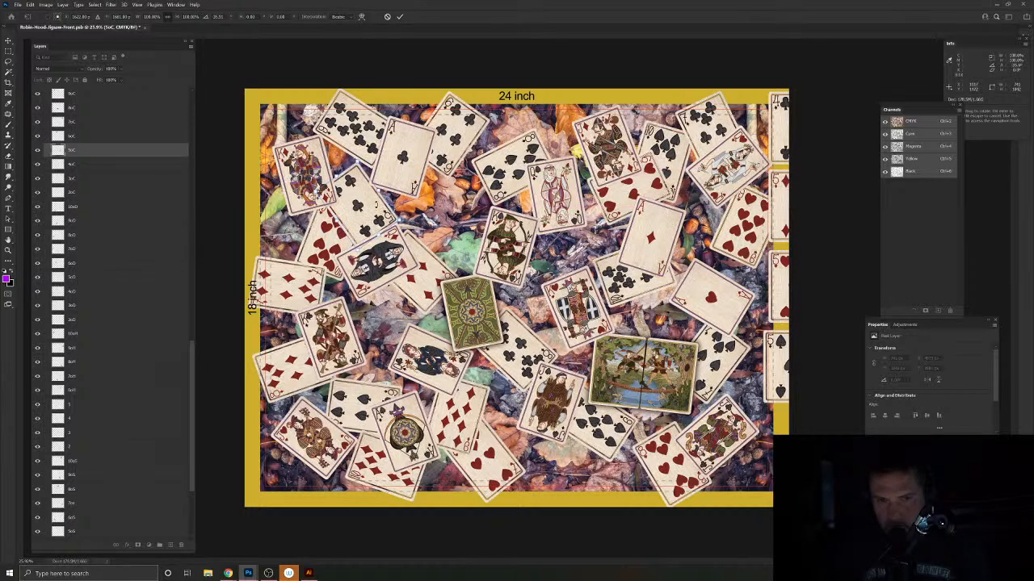
pyautogui.moveTo(385, 209); pyautogui.dragTo(352, 320)
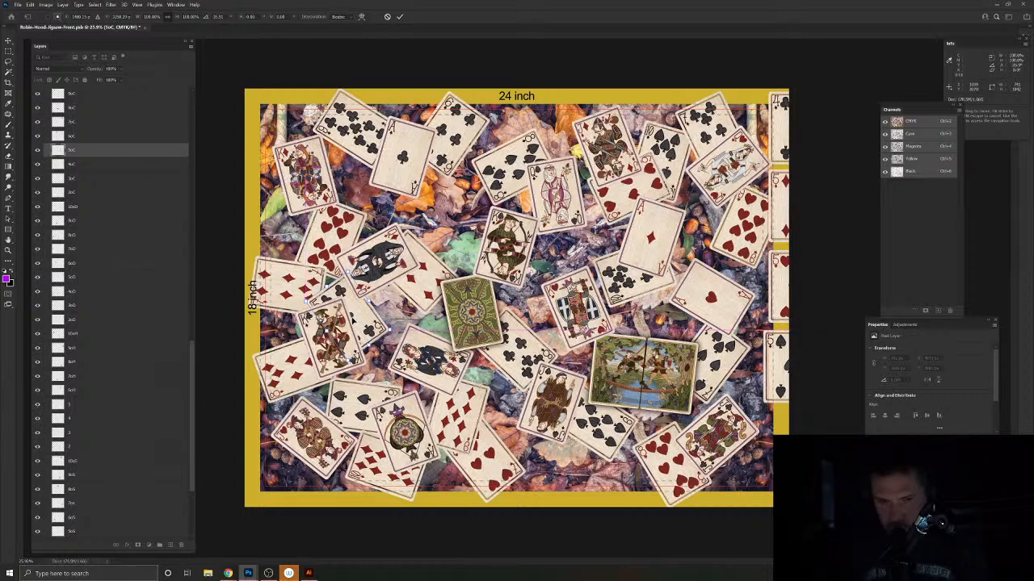
pyautogui.press('Return')
# Step: Place the 5 of diamonds behind the forest picture card's upper edge, tilted about 15° clockwise
pyautogui.moveTo(784, 214); pyautogui.dragTo(672, 348)
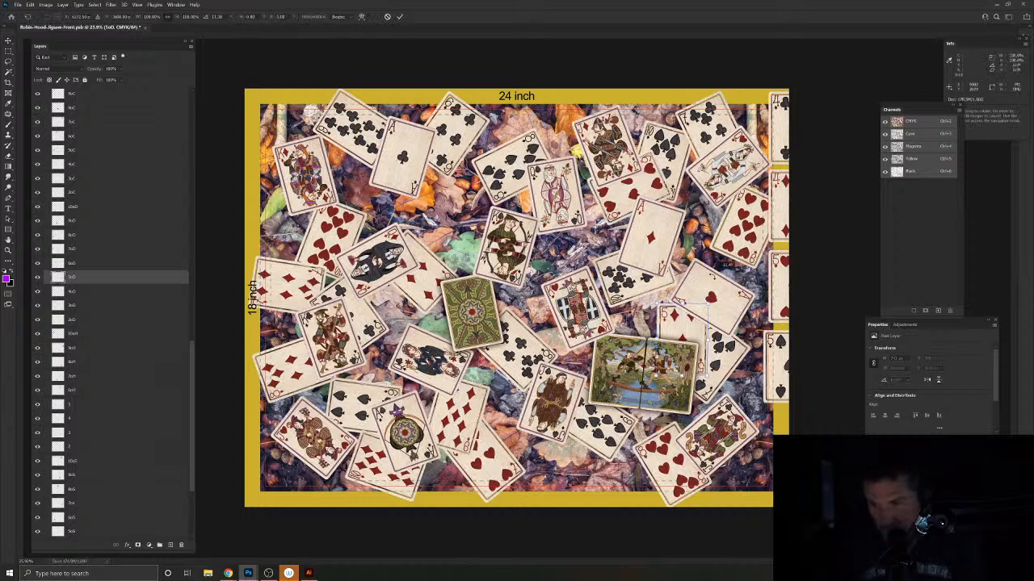
pyautogui.hotkey('ctrl', 't')
pyautogui.moveTo(716, 276); pyautogui.dragTo(721, 280)
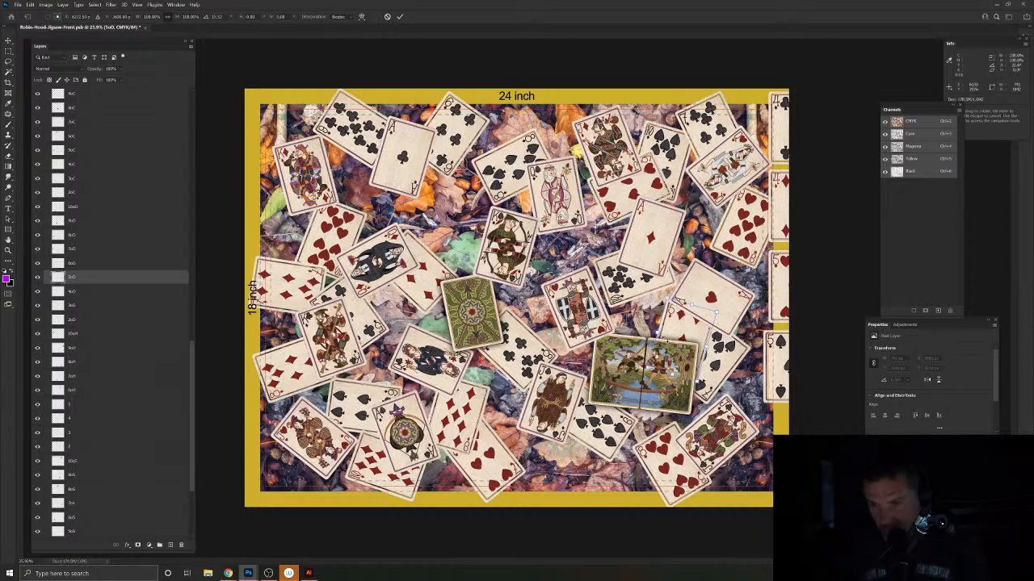
pyautogui.moveTo(692, 335); pyautogui.dragTo(661, 341)
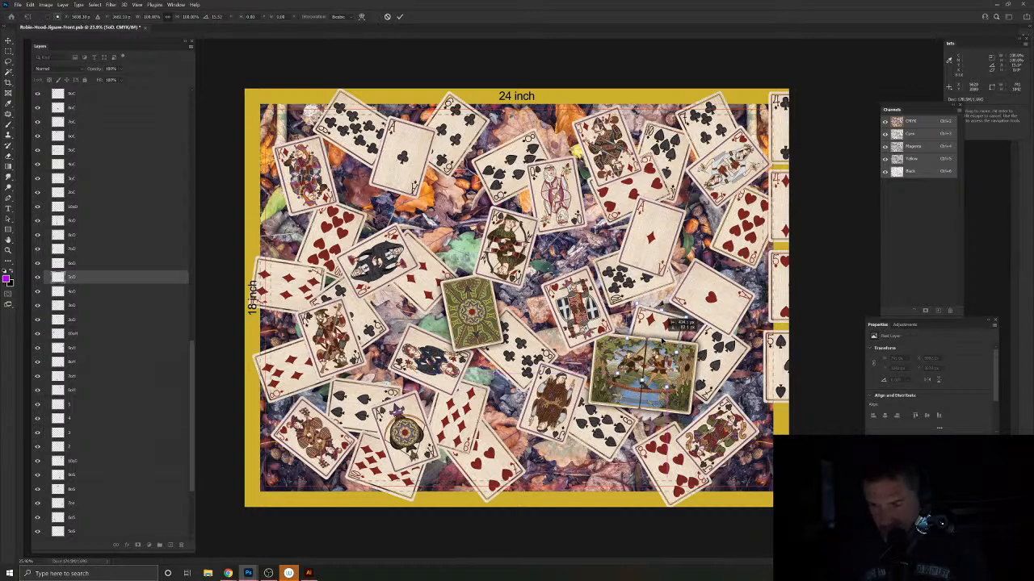
pyautogui.press('Return')
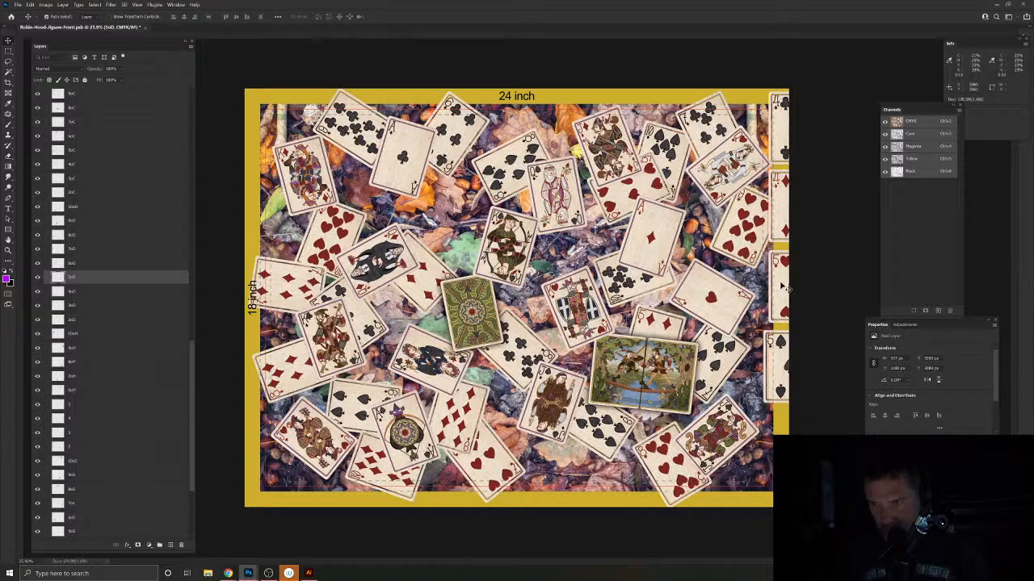
# Step: Place the 5 of hearts behind the lower part of the brown-robed court card, turned nearly sideways beside the 7 of spades
pyautogui.moveTo(780, 285); pyautogui.dragTo(551, 440)
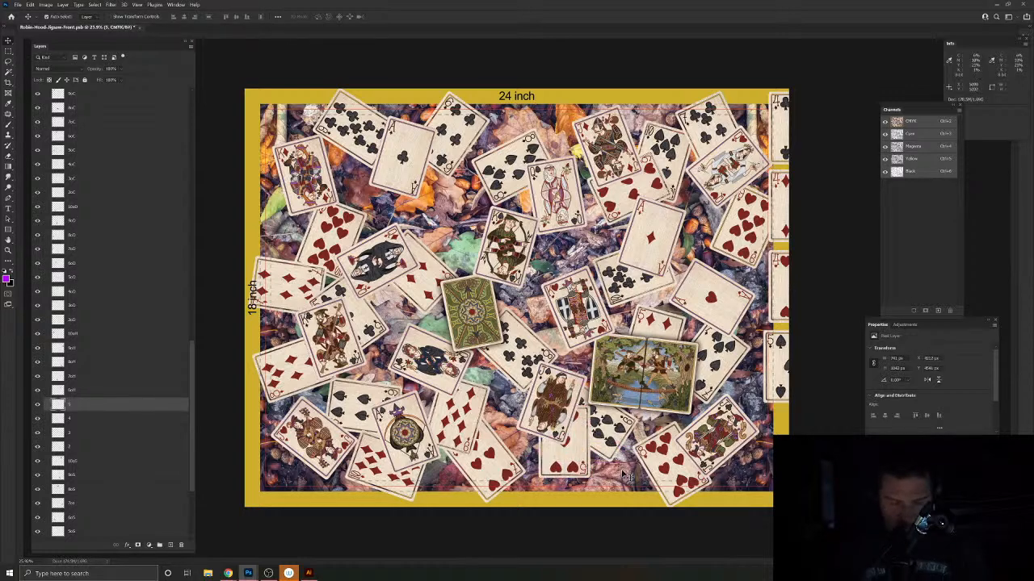
pyautogui.hotkey('ctrl', 't')
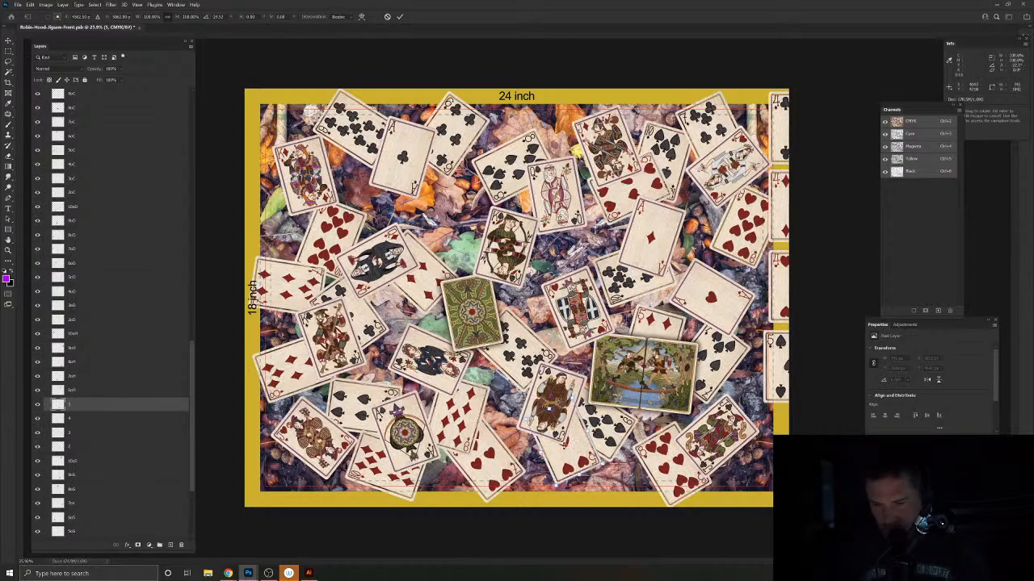
pyautogui.moveTo(565, 446); pyautogui.dragTo(502, 477)
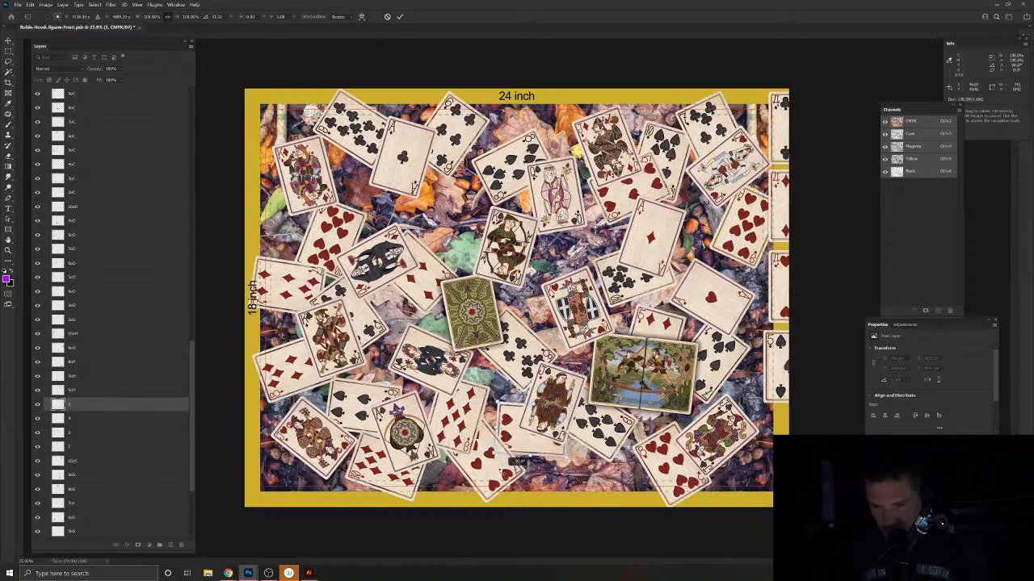
pyautogui.moveTo(542, 444); pyautogui.dragTo(547, 443)
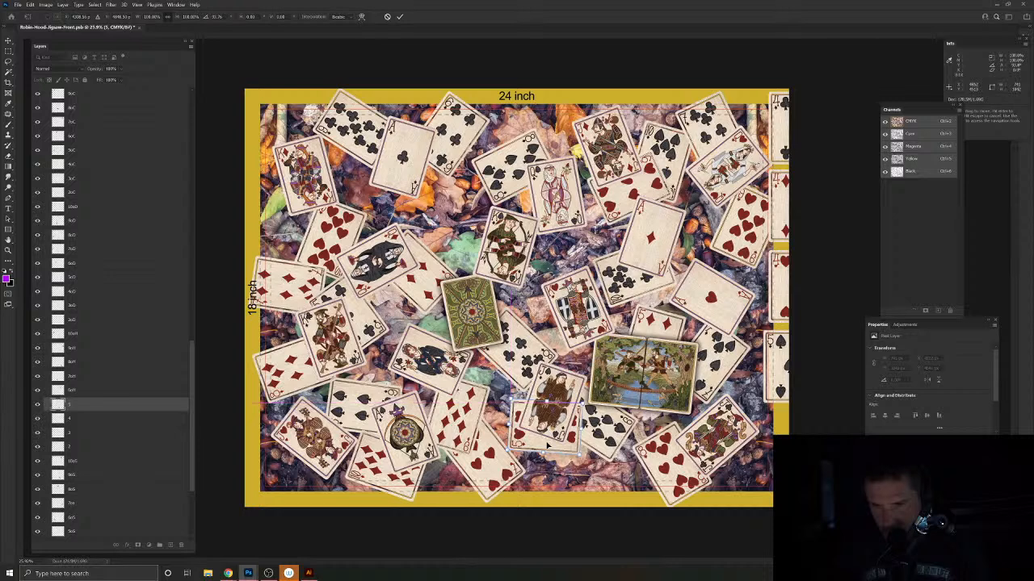
pyautogui.press('Return')
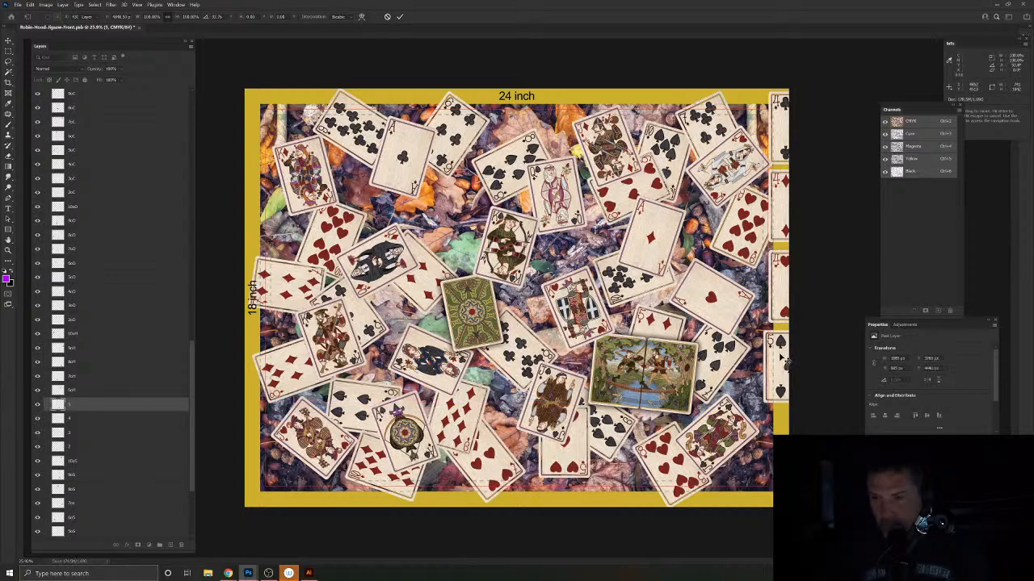
# Step: Place the 5 of spades mostly behind the green card back, tilted counterclockwise
pyautogui.moveTo(781, 357); pyautogui.dragTo(543, 216)
pyautogui.hotkey('ctrl', 't')
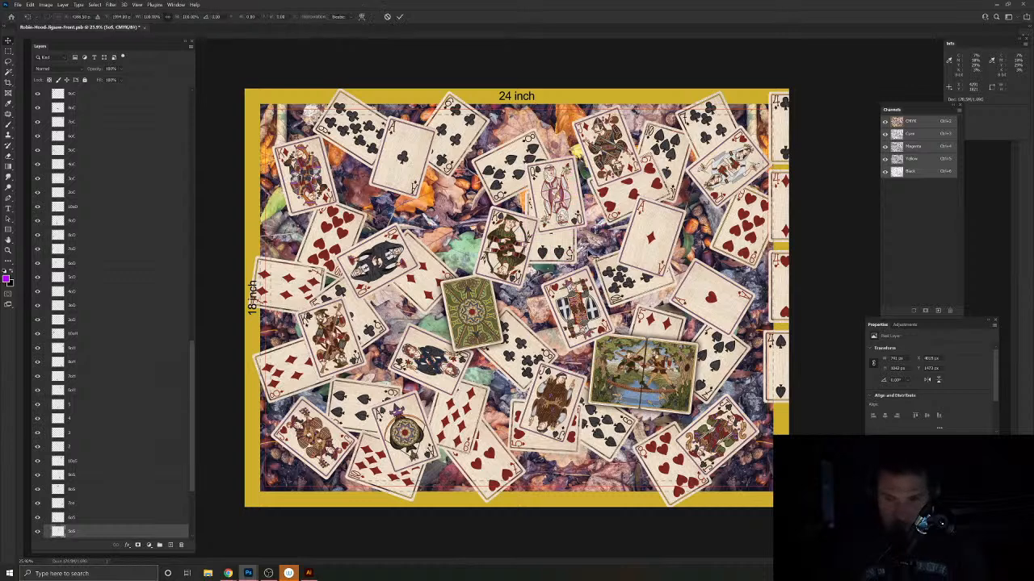
pyautogui.moveTo(621, 241); pyautogui.dragTo(621, 207)
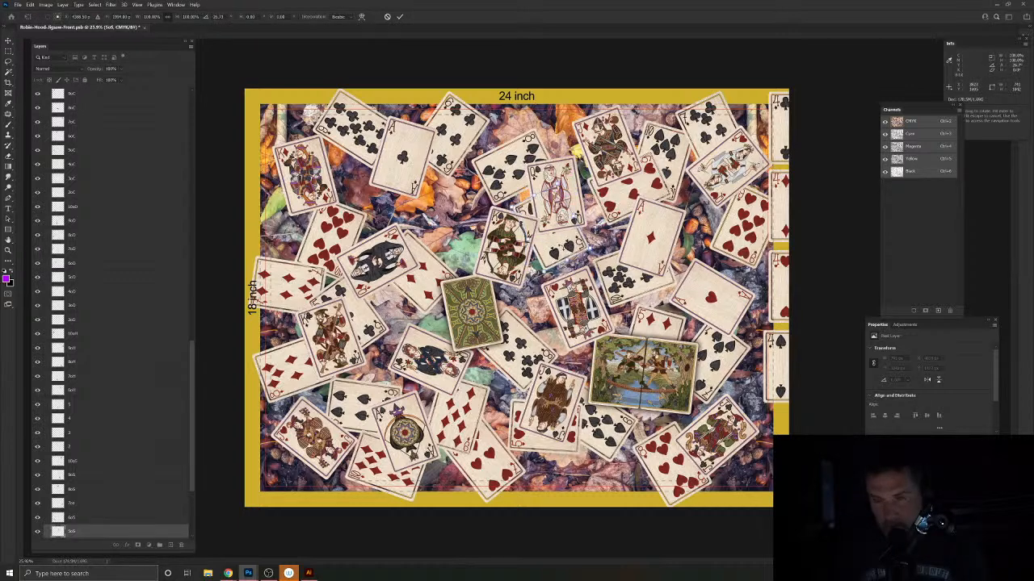
pyautogui.moveTo(539, 227); pyautogui.dragTo(485, 346)
pyautogui.press('Return')
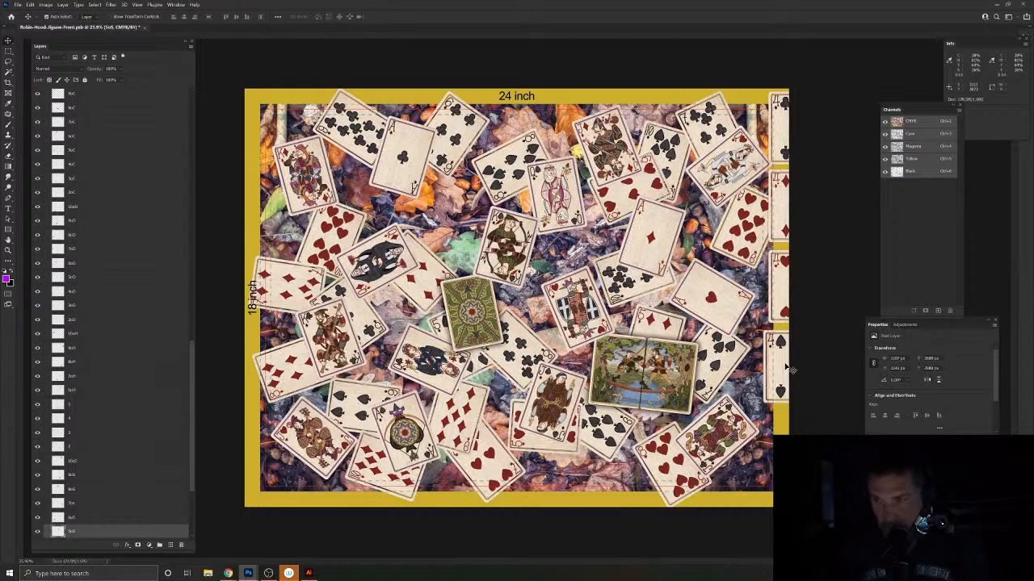
# Step: Place the 4 of clubs behind the green archer card and the pink-robed court card, tilted about 35° clockwise
pyautogui.moveTo(783, 132); pyautogui.dragTo(565, 216)
pyautogui.hotkey('ctrl', 't')
pyautogui.moveTo(630, 206); pyautogui.dragTo(549, 255)
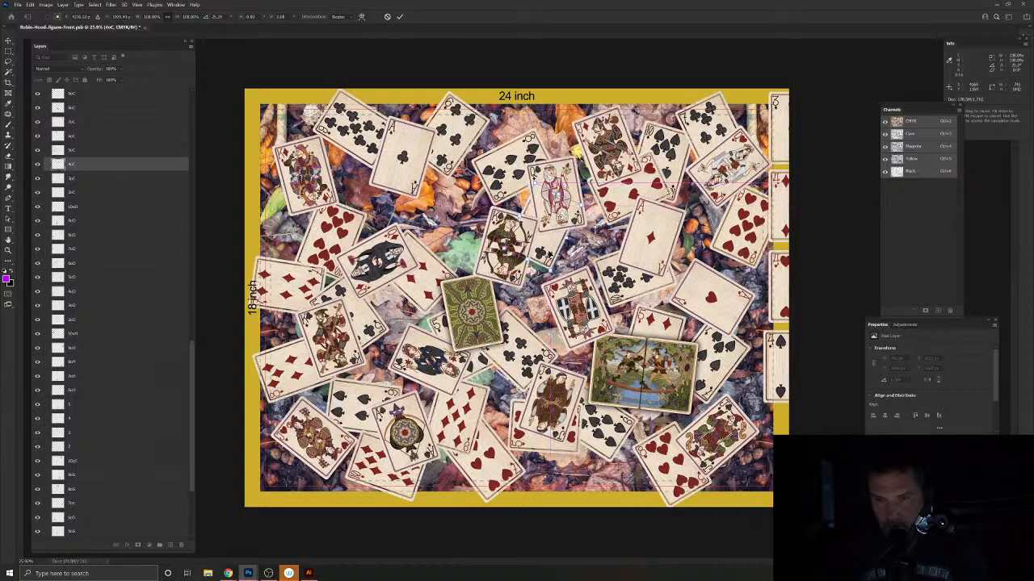
pyautogui.press('Return')
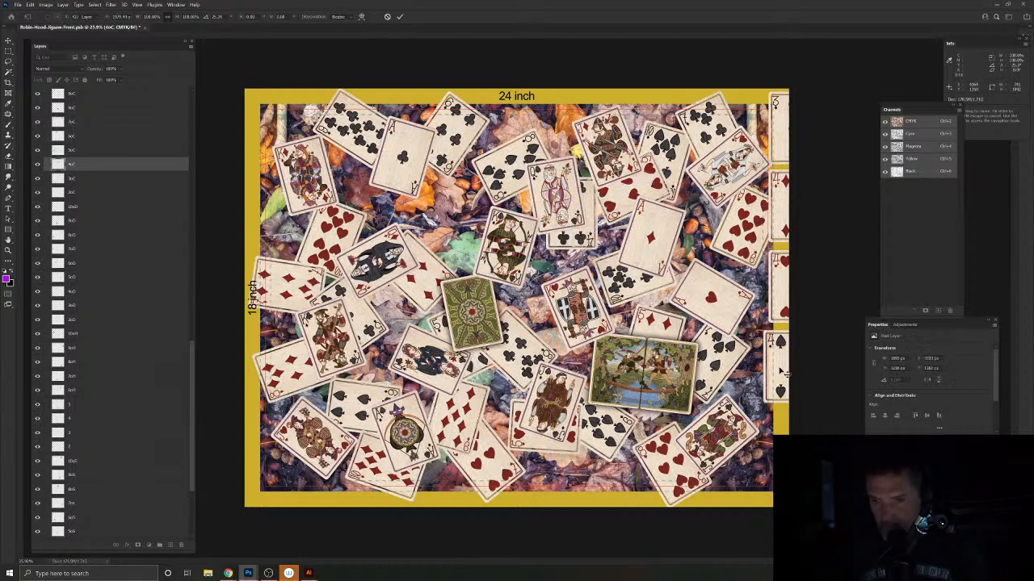
# Step: Place the 4 of spades behind the court card at the artwork's upper left, rotated counterclockwise past sideways above the hearts card
pyautogui.moveTo(781, 370); pyautogui.dragTo(382, 242)
pyautogui.hotkey('ctrl', 't')
pyautogui.moveTo(433, 214); pyautogui.dragTo(349, 191)
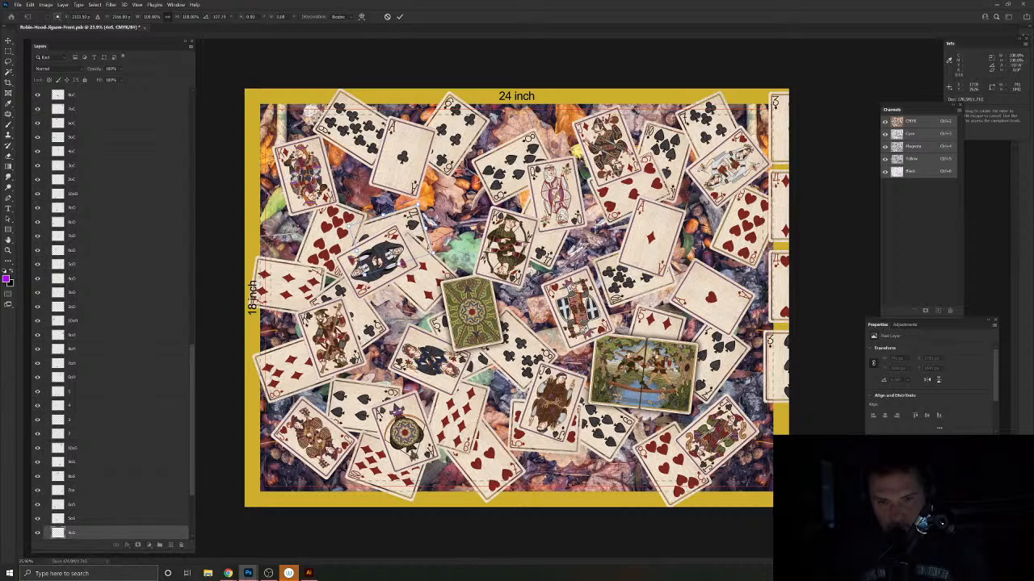
pyautogui.moveTo(403, 218); pyautogui.dragTo(342, 184)
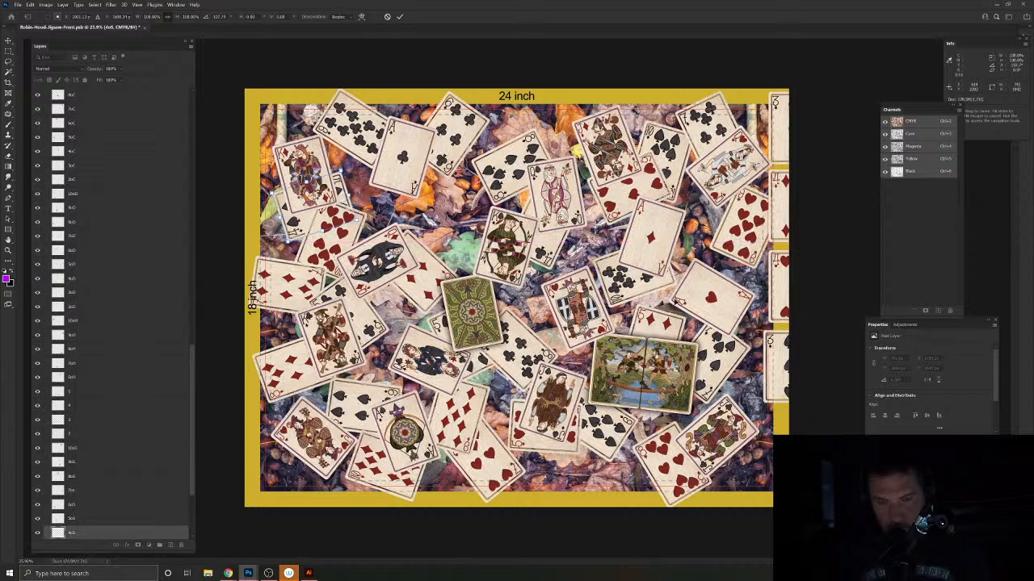
pyautogui.press('Return')
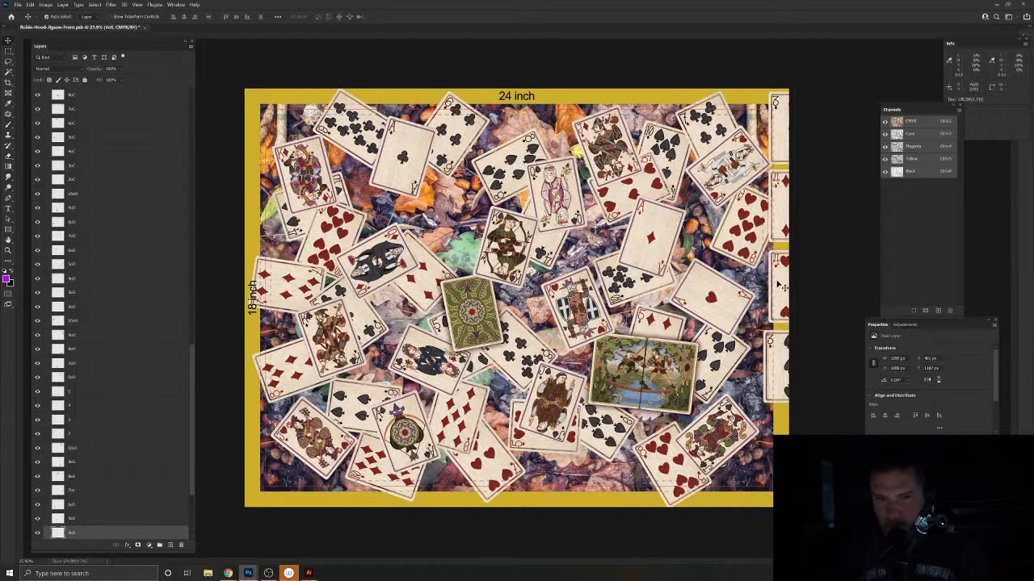
# Step: Move the 4 of hearts to the artwork's lower edge and restack it beneath the other cards, just above the leaf background layers
pyautogui.moveTo(780, 287); pyautogui.dragTo(604, 437)
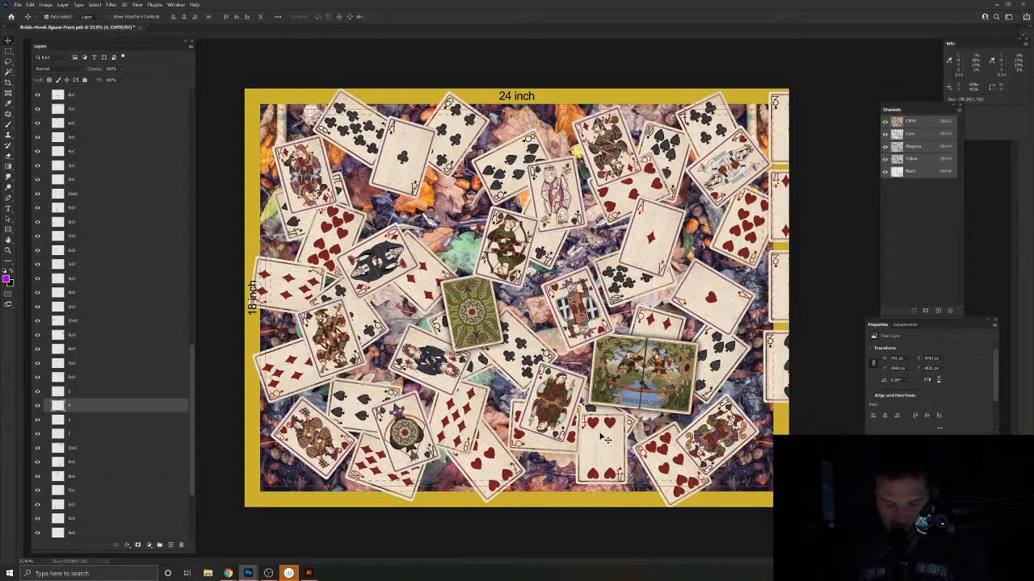
pyautogui.hotkey('ctrl', 'shift', '[')
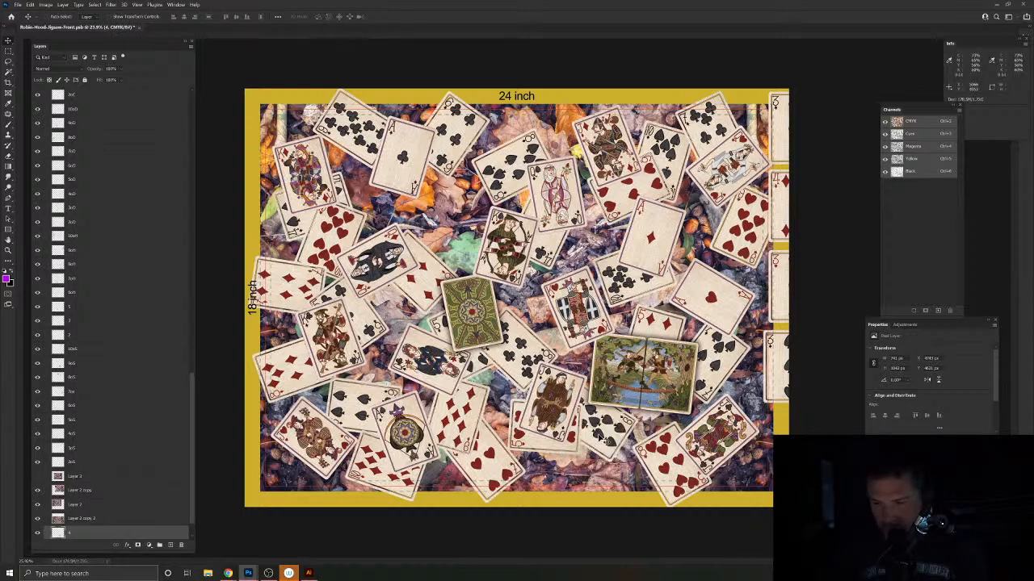
pyautogui.hotkey('ctrl', ']')
pyautogui.hotkey('ctrl', ']')
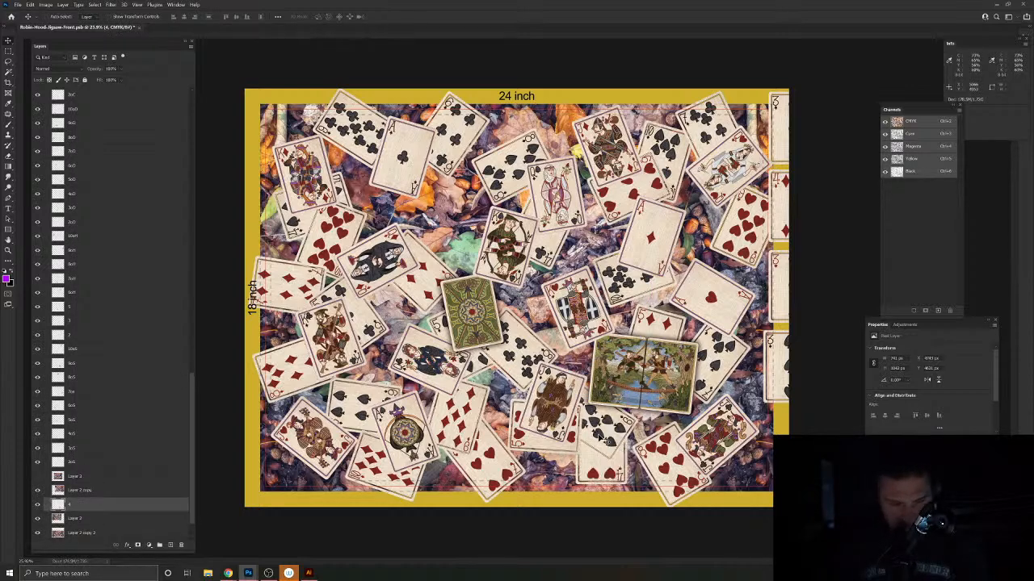
pyautogui.hotkey('ctrl', ']')
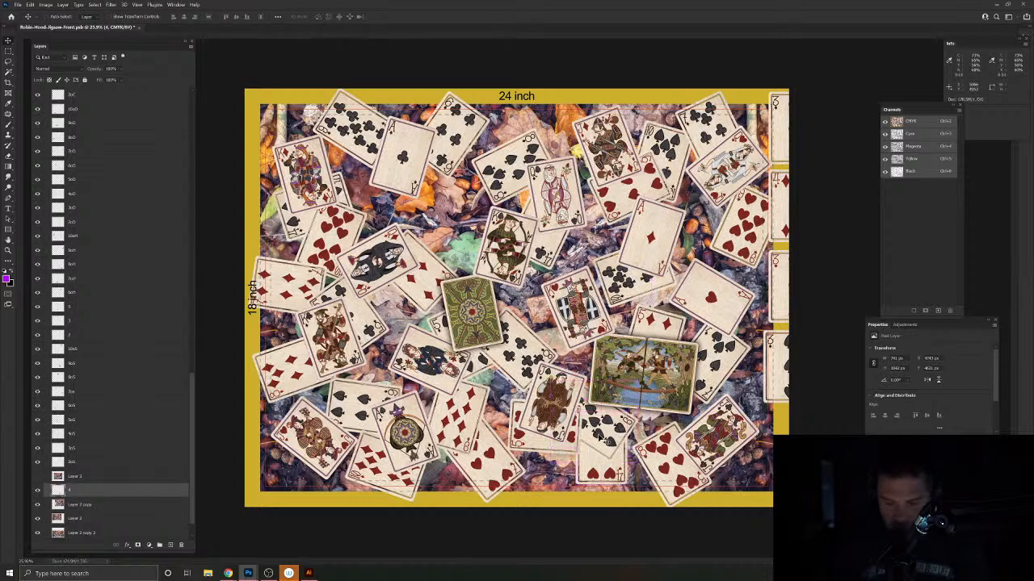
# Step: Tilt the 4 of hearts about 35° clockwise and tuck it behind the 7 of spades at the lower edge
pyautogui.hotkey('ctrl', 't')
pyautogui.moveTo(629, 488); pyautogui.dragTo(601, 491)
pyautogui.moveTo(584, 457); pyautogui.dragTo(596, 477)
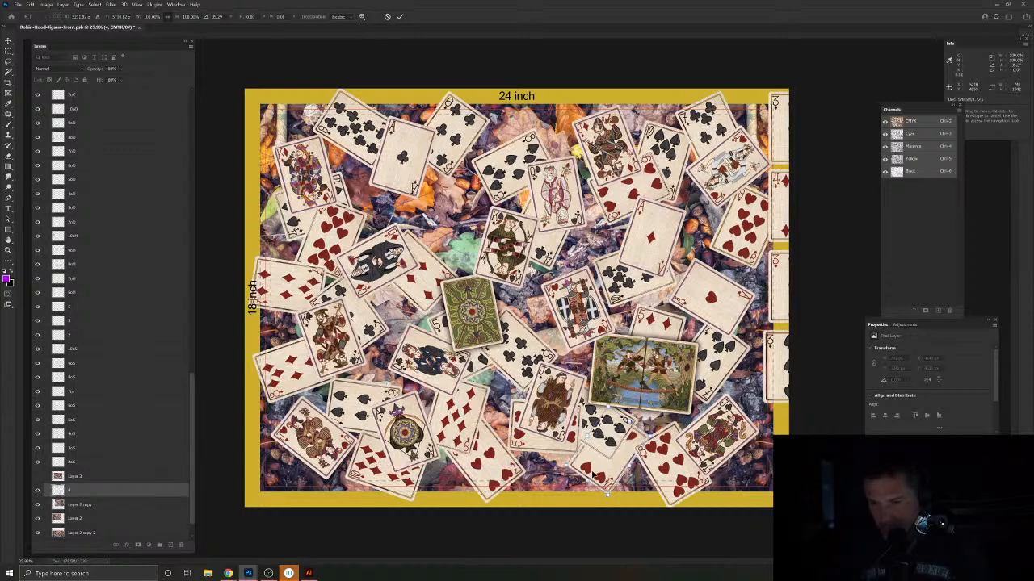
pyautogui.press('Return')
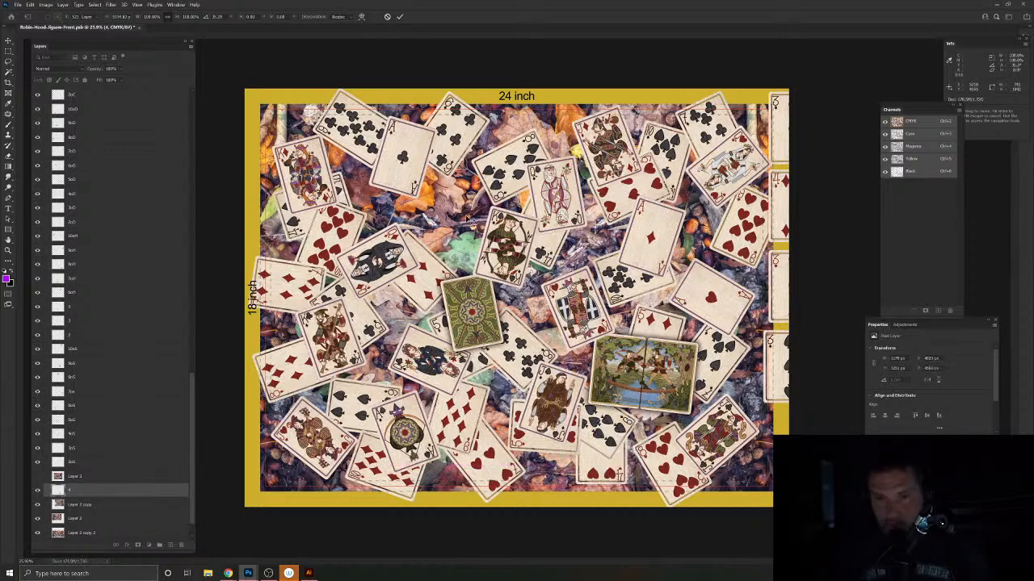
# Step: Place the 4 of diamonds behind the green archer and pink-robed court cards, rotated about 73° counterclockwise
pyautogui.click(464, 222)
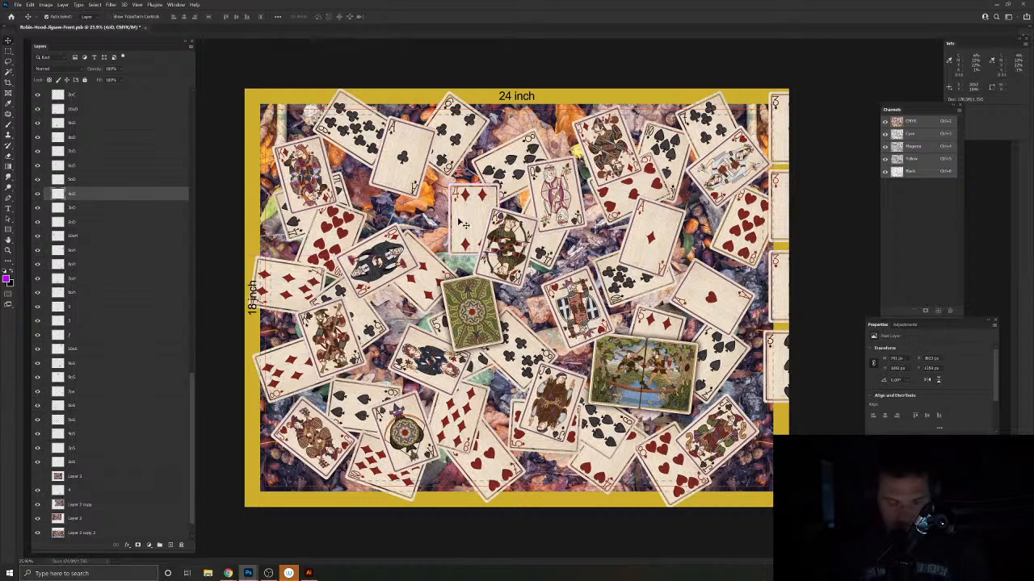
pyautogui.hotkey('ctrl', 't')
pyautogui.moveTo(517, 185); pyautogui.dragTo(452, 168)
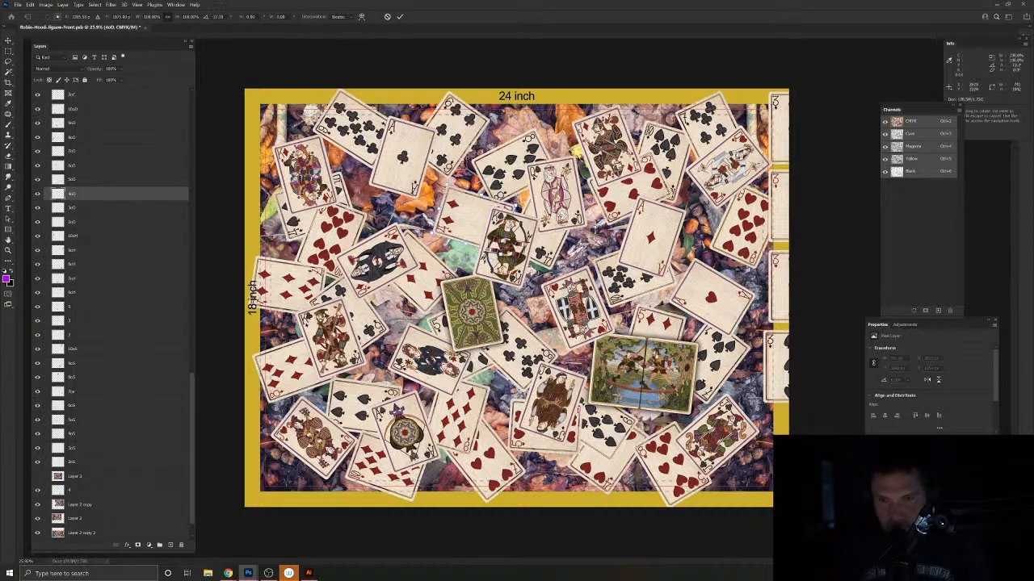
pyautogui.moveTo(484, 232); pyautogui.dragTo(486, 223)
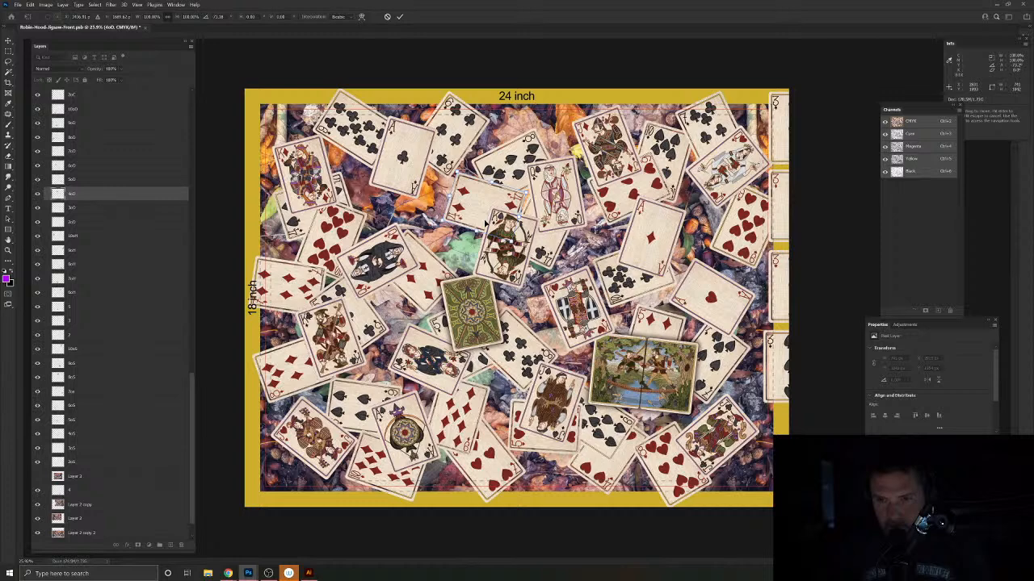
pyautogui.press('Return')
# Step: Place the 3 of clubs at the artwork's upper edge, tilted about 28° clockwise and partly behind the neighbouring court card
pyautogui.moveTo(779, 123); pyautogui.dragTo(525, 109)
pyautogui.hotkey('ctrl', 't')
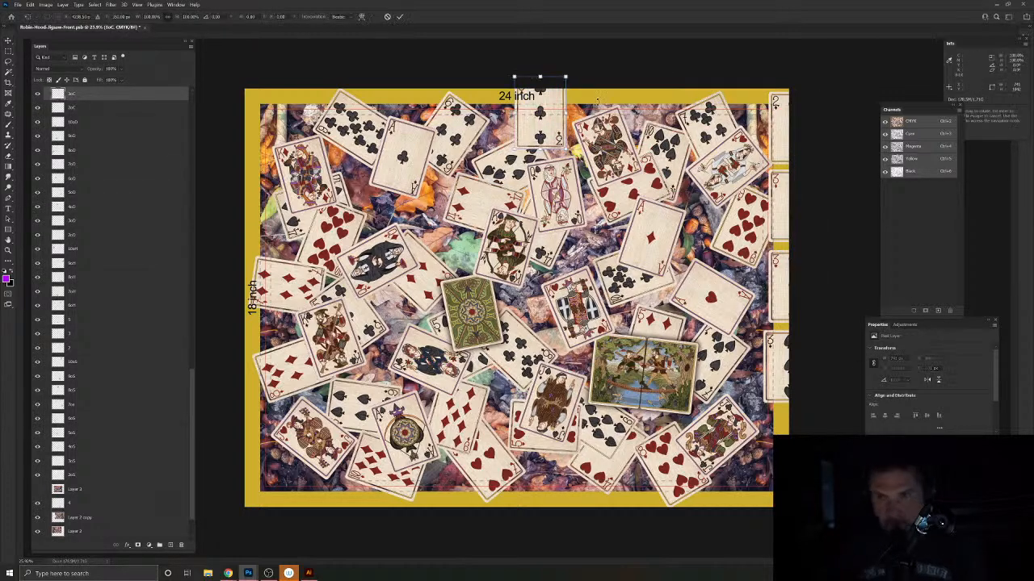
pyautogui.moveTo(597, 100); pyautogui.dragTo(618, 121)
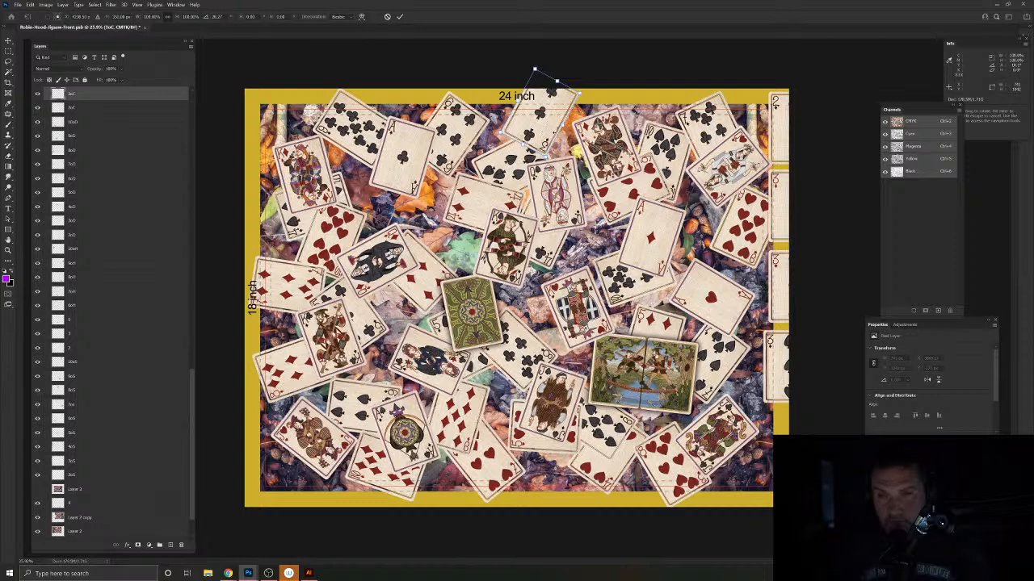
pyautogui.moveTo(541, 115); pyautogui.dragTo(557, 130)
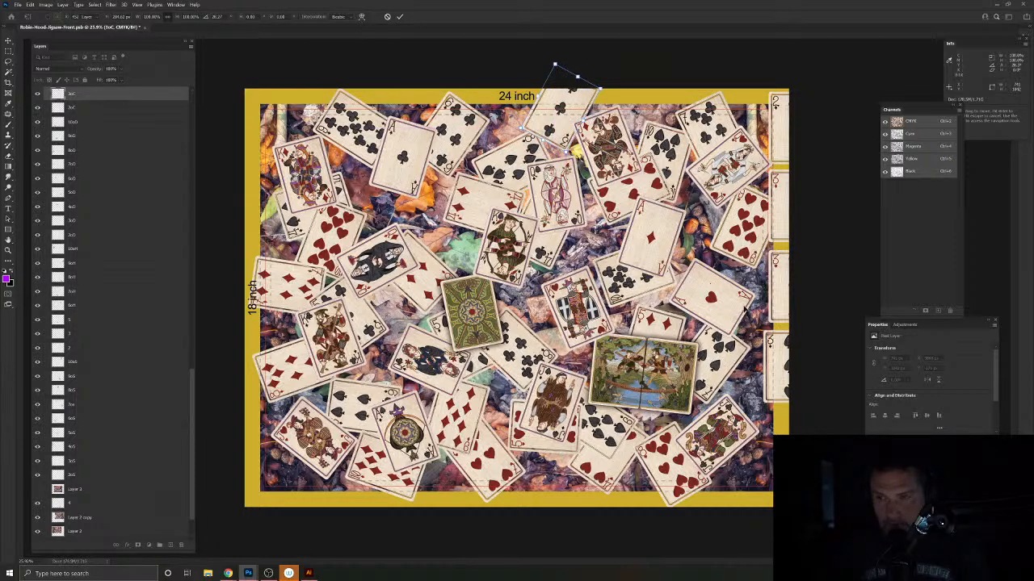
pyautogui.press('Return')
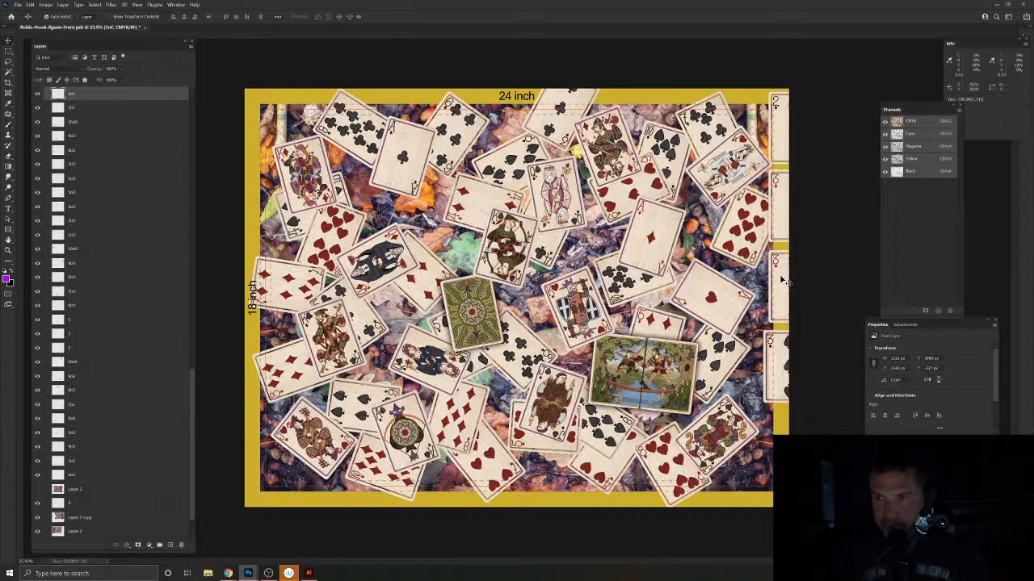
# Step: Place the 3 of hearts between the ace of clubs and the black-robed court card, tilted slightly counterclockwise
pyautogui.moveTo(781, 286); pyautogui.dragTo(376, 233)
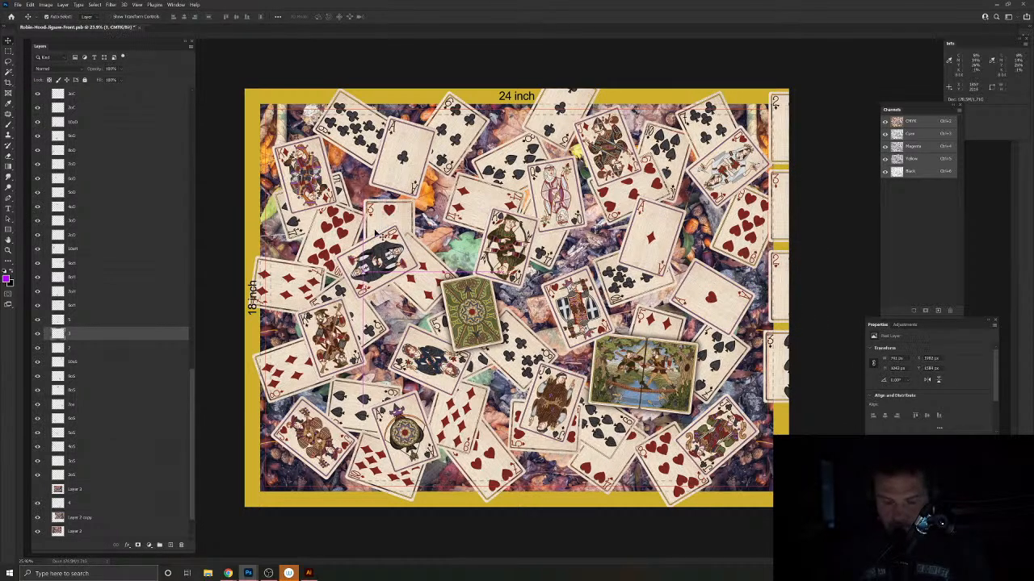
pyautogui.hotkey('ctrl', 't')
pyautogui.moveTo(468, 211); pyautogui.dragTo(471, 228)
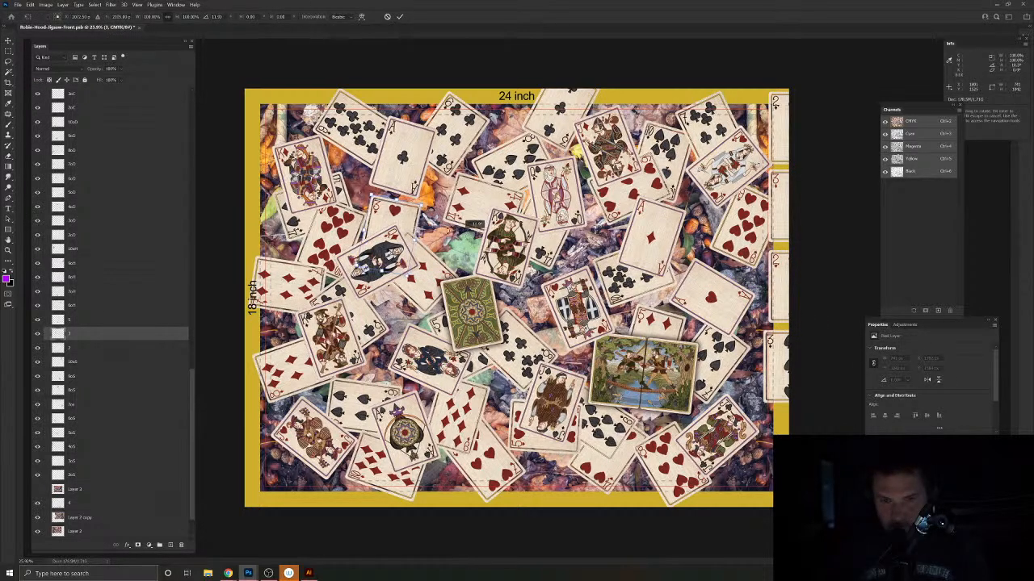
pyautogui.moveTo(400, 217); pyautogui.dragTo(428, 201)
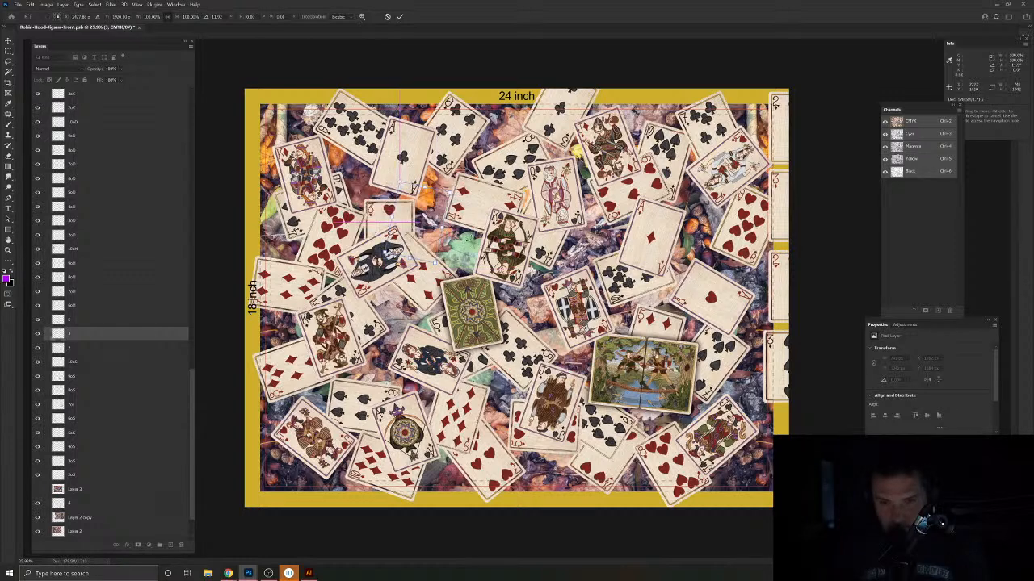
pyautogui.moveTo(461, 252); pyautogui.dragTo(472, 229)
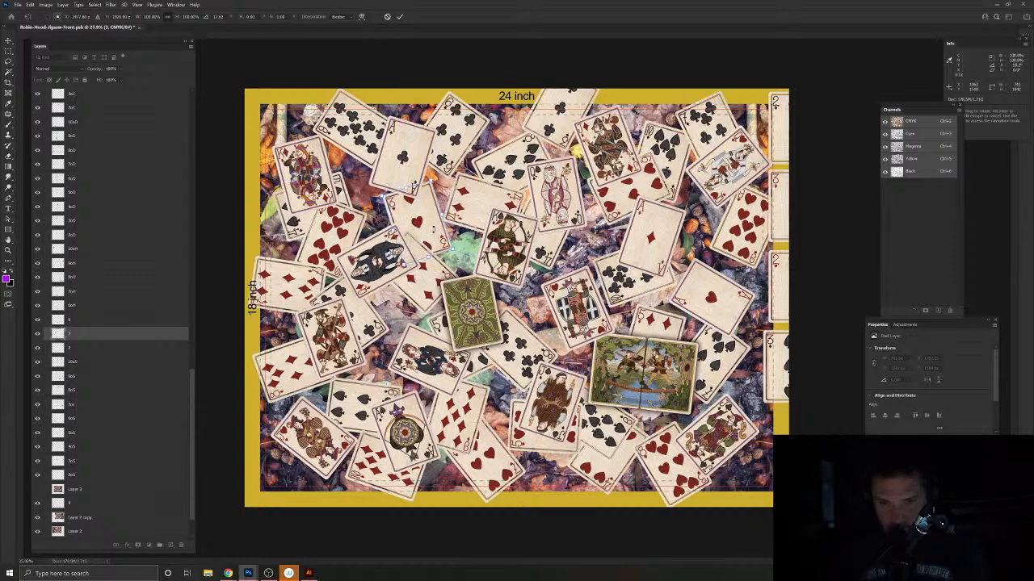
# Step: Tuck the 3 of spades behind the court card in the artwork's lower-right corner, tilted counterclockwise
pyautogui.moveTo(791, 263); pyautogui.dragTo(733, 454)
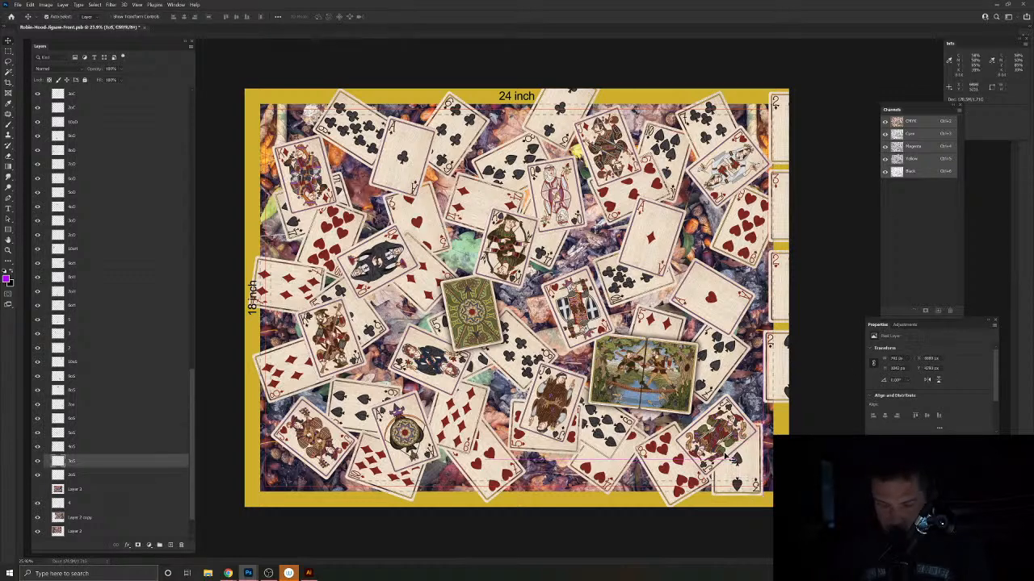
pyautogui.hotkey('ctrl', 't')
pyautogui.moveTo(814, 462); pyautogui.dragTo(808, 420)
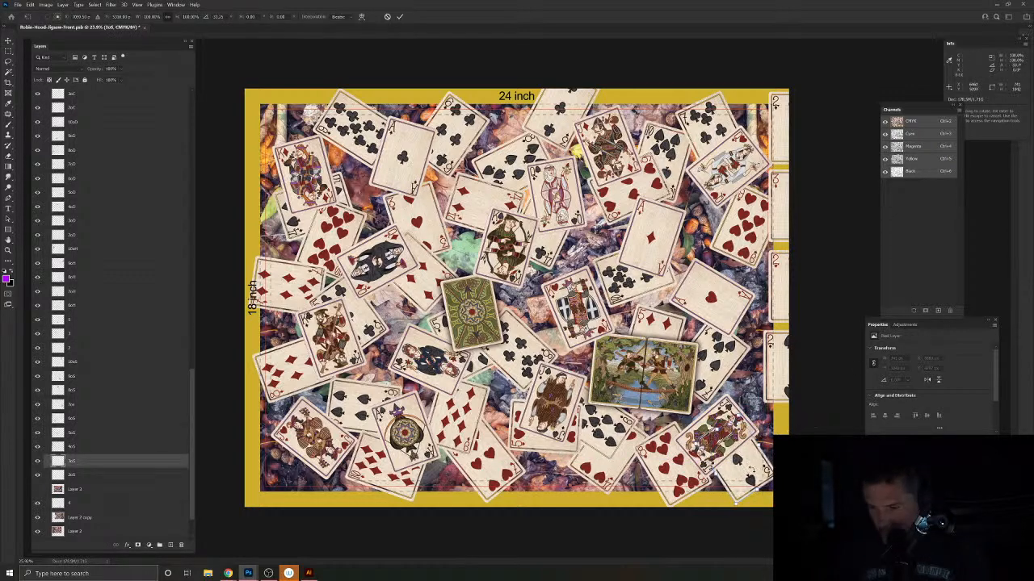
pyautogui.moveTo(748, 445); pyautogui.dragTo(763, 462)
pyautogui.press('Return')
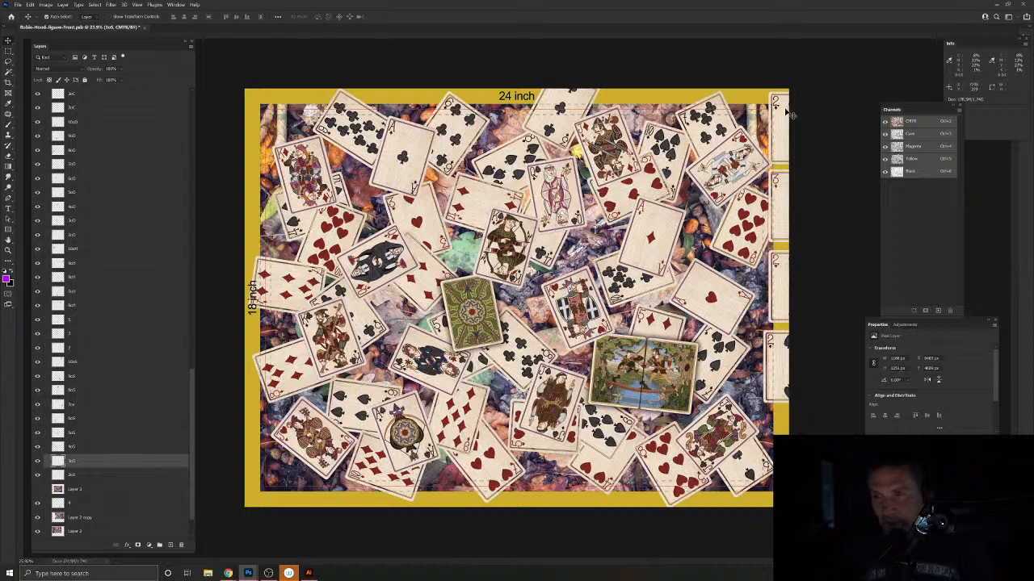
# Step: Rotate the 3 of diamonds clockwise and tuck it behind the green card back, in the gap beneath the archer card
pyautogui.moveTo(782, 193); pyautogui.dragTo(653, 210)
pyautogui.hotkey('ctrl', 't')
pyautogui.moveTo(696, 239); pyautogui.dragTo(690, 296)
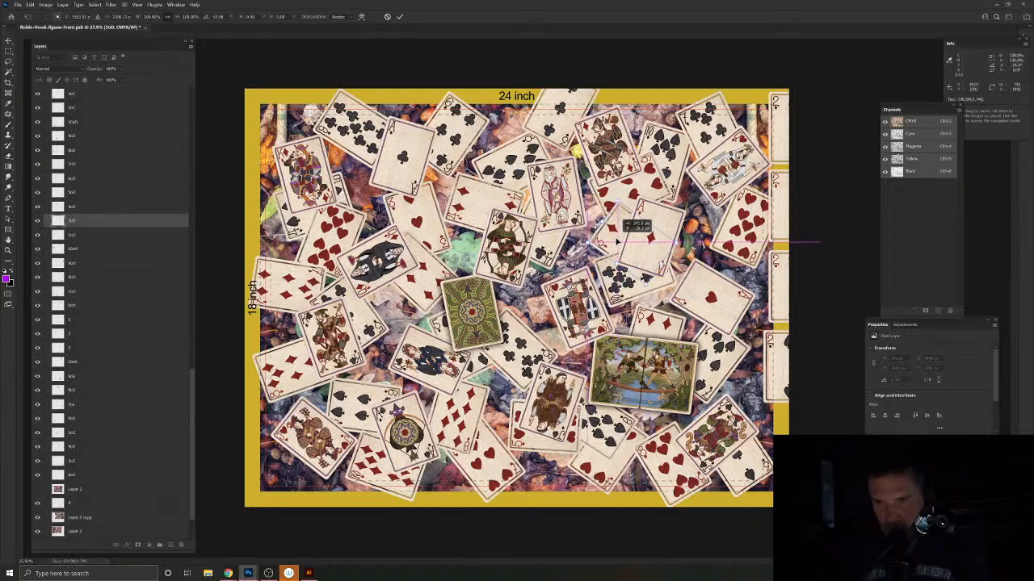
pyautogui.moveTo(617, 243); pyautogui.dragTo(490, 289)
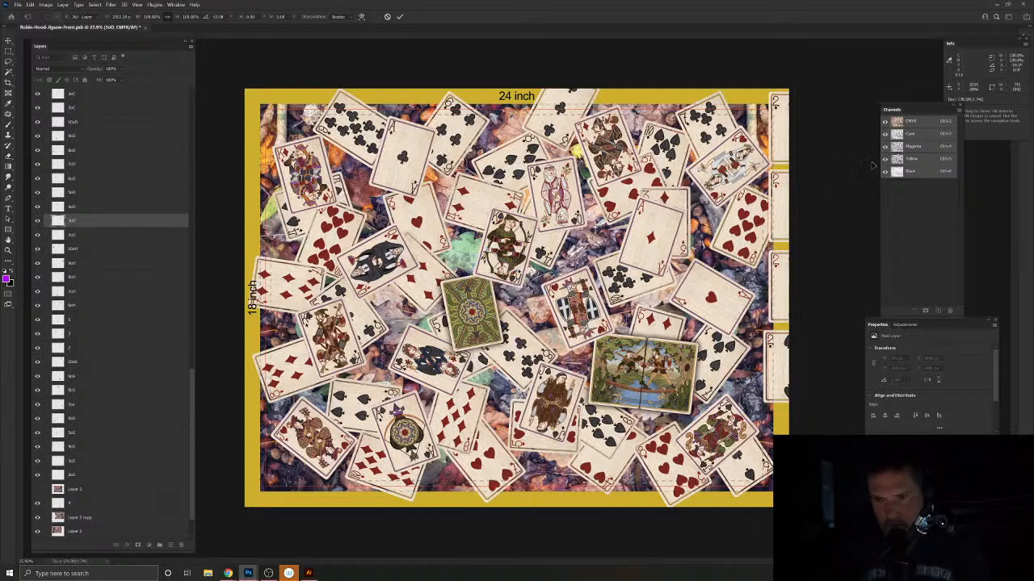
# Step: Place the 2 of spades at the artwork's right edge behind the larger spades card, rotated past sideways
pyautogui.moveTo(780, 360); pyautogui.dragTo(731, 347)
pyautogui.hotkey('ctrl', 't')
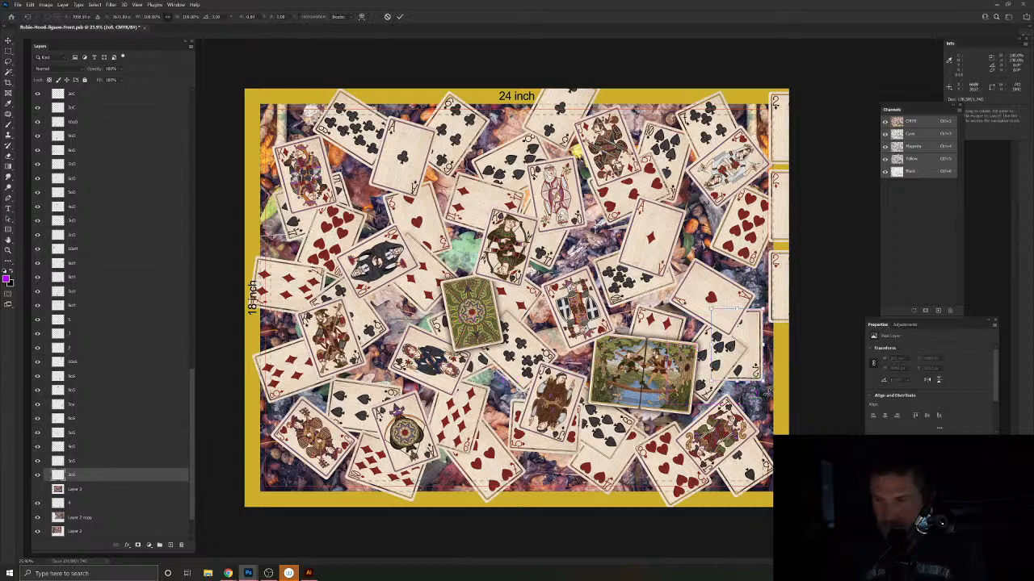
pyautogui.moveTo(764, 385)
pyautogui.mouseDown()
pyautogui.moveTo(799, 380)
pyautogui.moveTo(749, 361)
pyautogui.moveTo(750, 345)
pyautogui.moveTo(751, 374)
pyautogui.mouseUp()
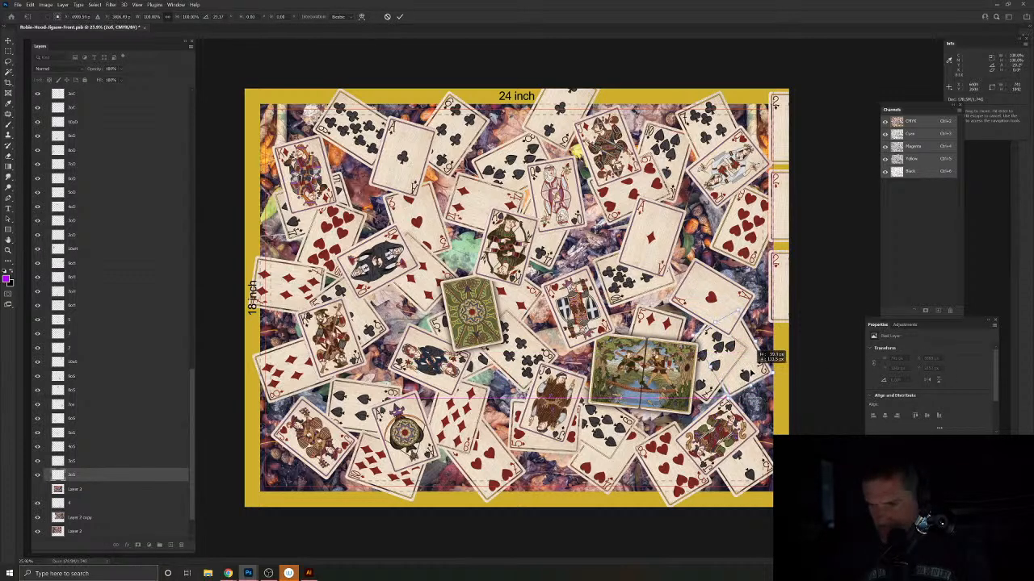
pyautogui.moveTo(810, 321); pyautogui.dragTo(810, 322)
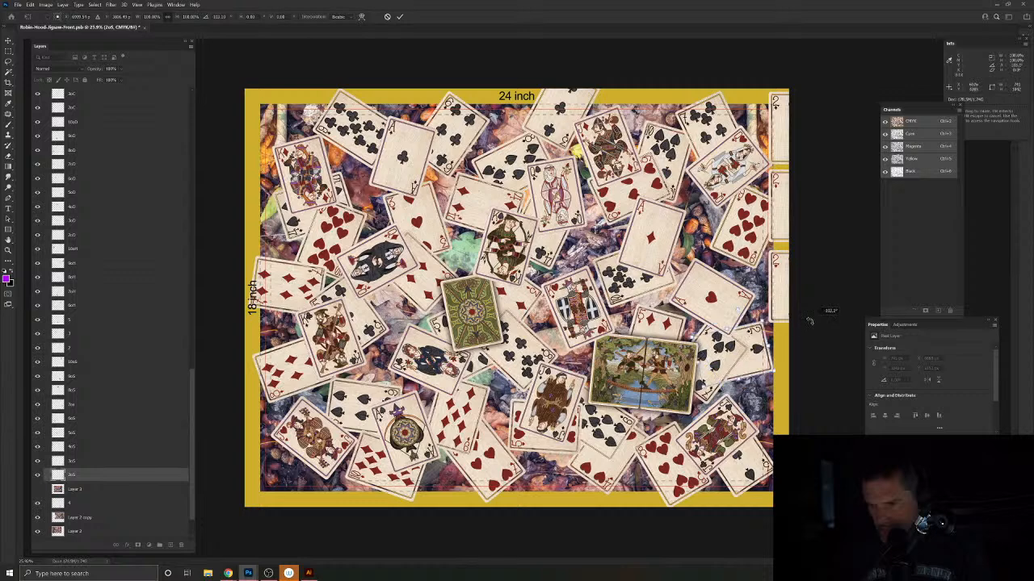
pyautogui.moveTo(757, 349); pyautogui.dragTo(766, 368)
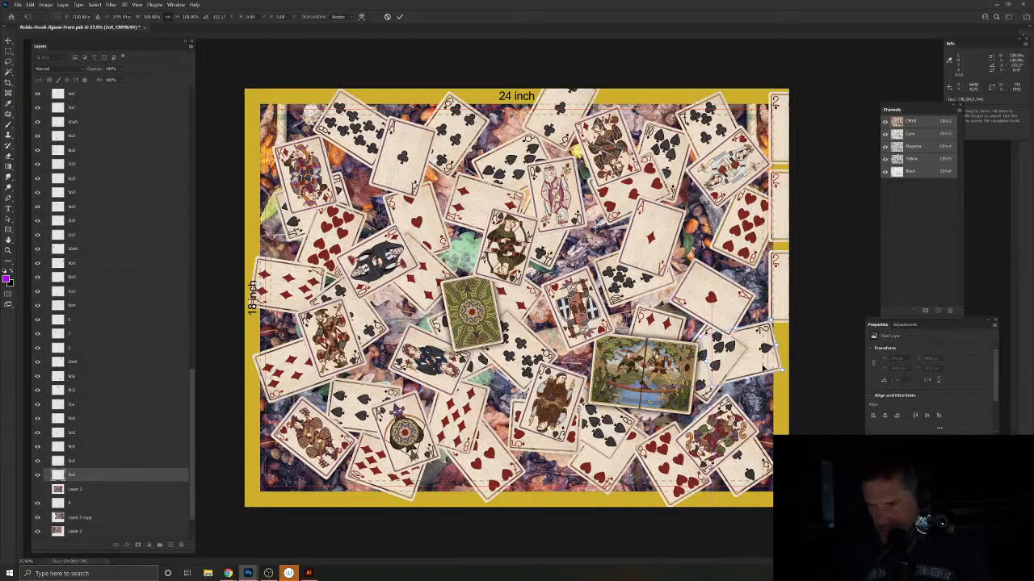
pyautogui.press('Return')
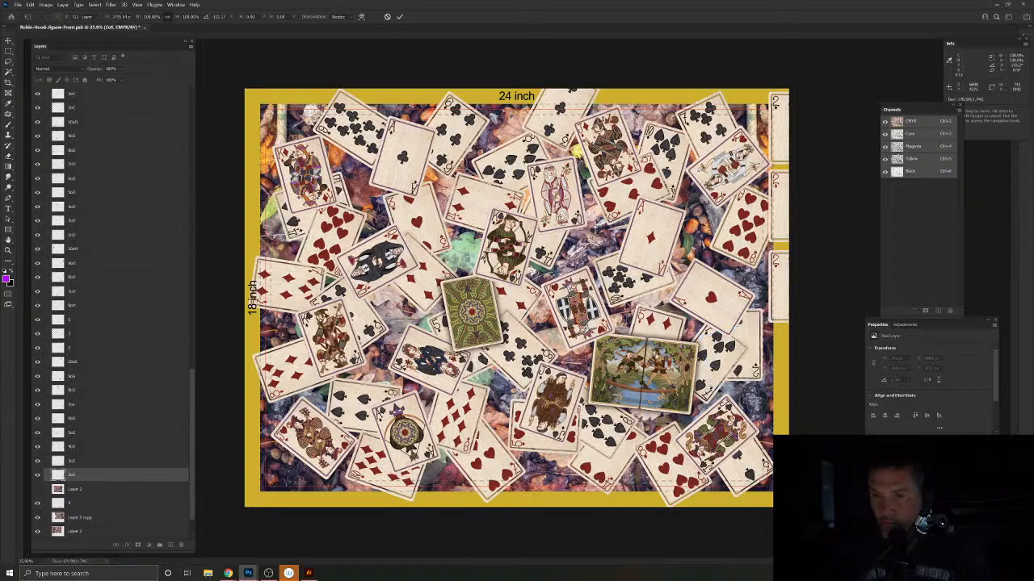
# Step: Place the 2 of hearts behind the blue-robed court card and the clubs card left of it, tilted steeply clockwise
pyautogui.moveTo(780, 288); pyautogui.dragTo(366, 345)
pyautogui.hotkey('ctrl', 't')
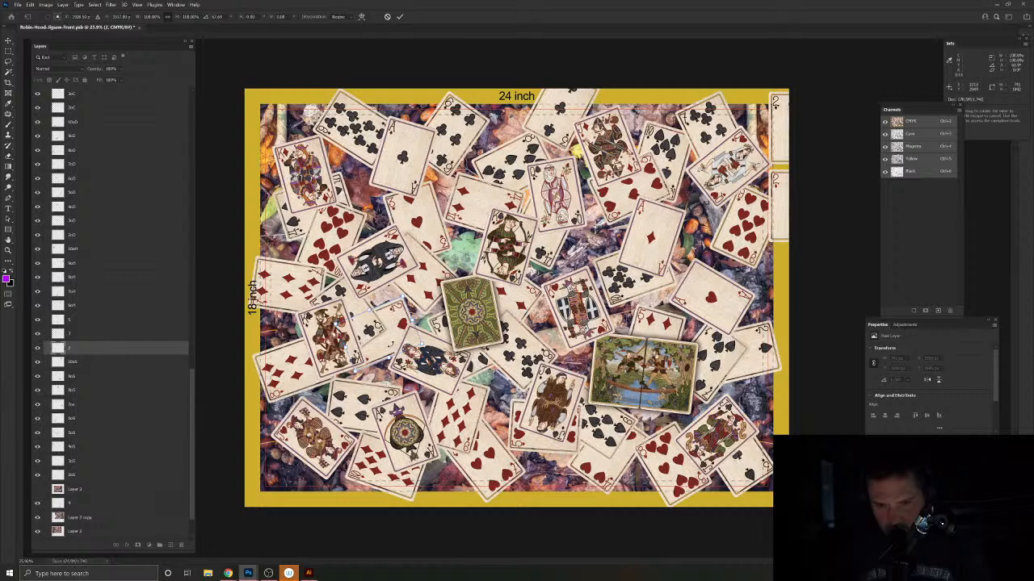
pyautogui.press('Return')
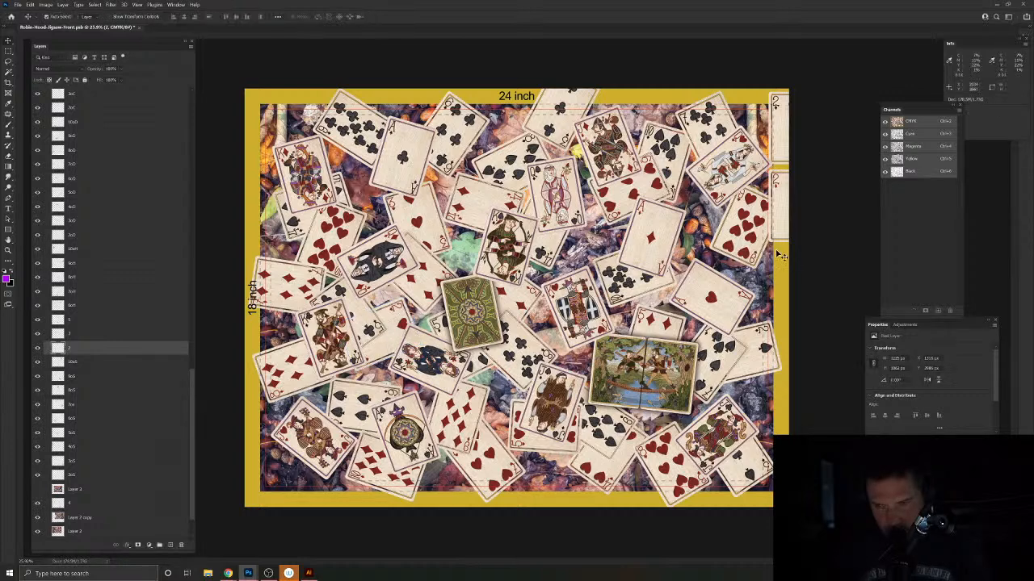
# Step: Place the 2 of diamonds behind the ace of diamonds, tilted slightly counterclockwise
pyautogui.moveTo(782, 201); pyautogui.dragTo(664, 203)
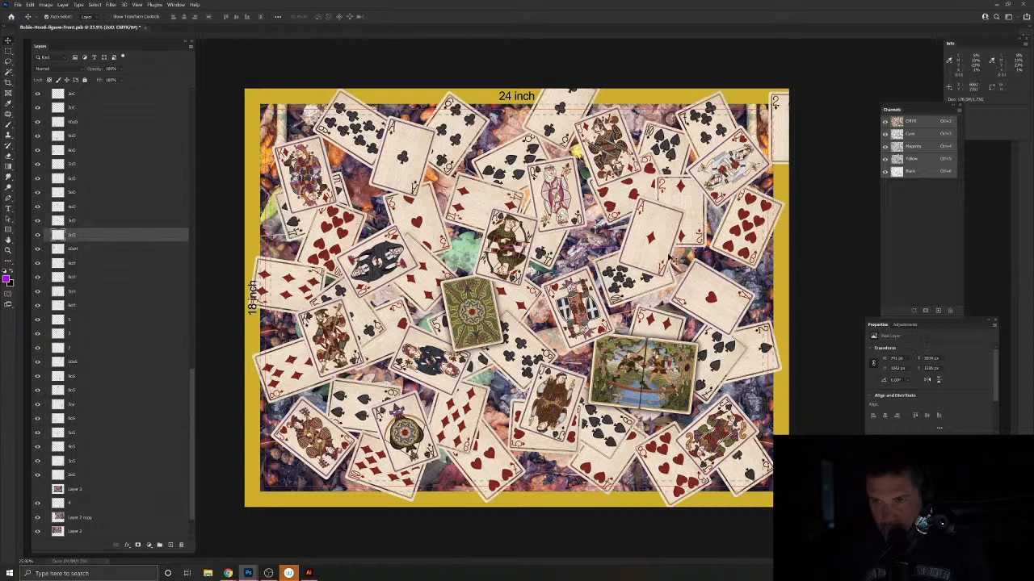
pyautogui.hotkey('ctrl', 't')
pyautogui.moveTo(699, 253); pyautogui.dragTo(723, 245)
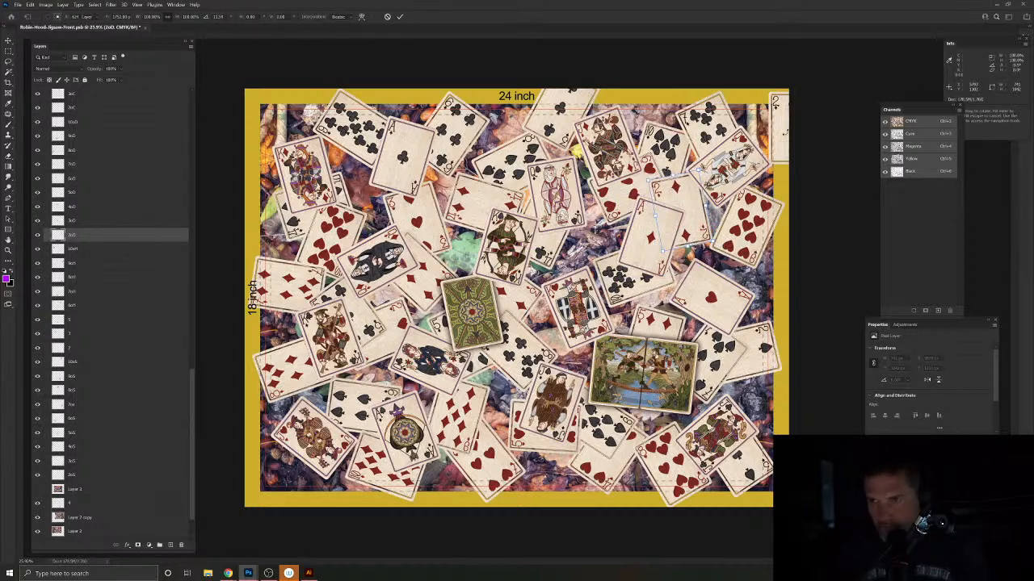
pyautogui.press('Return')
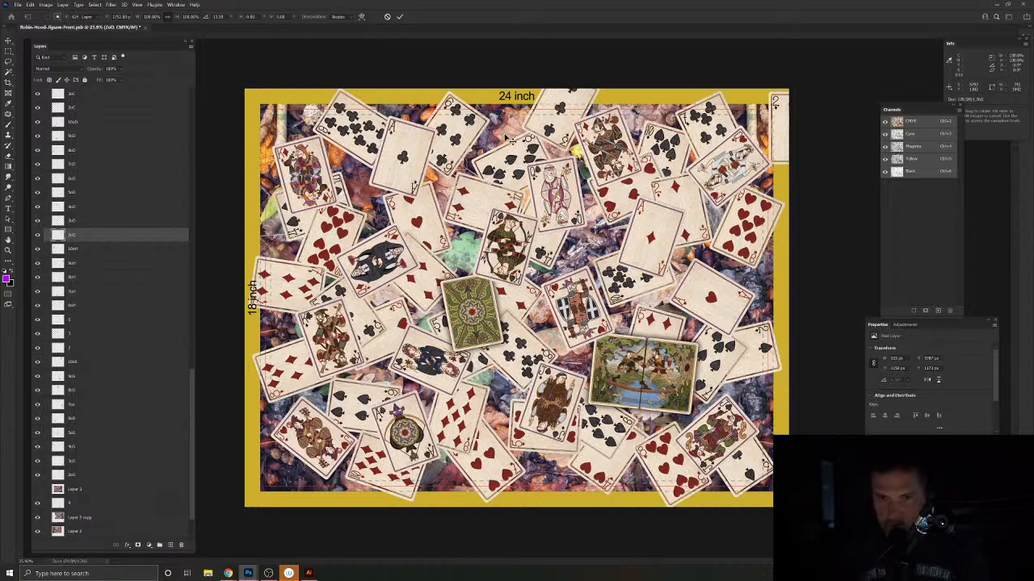
# Step: Move the 2 of clubs to the artwork's upper-left corner and tilt it about 27° clockwise, overhanging the edge
pyautogui.moveTo(488, 133); pyautogui.dragTo(265, 96)
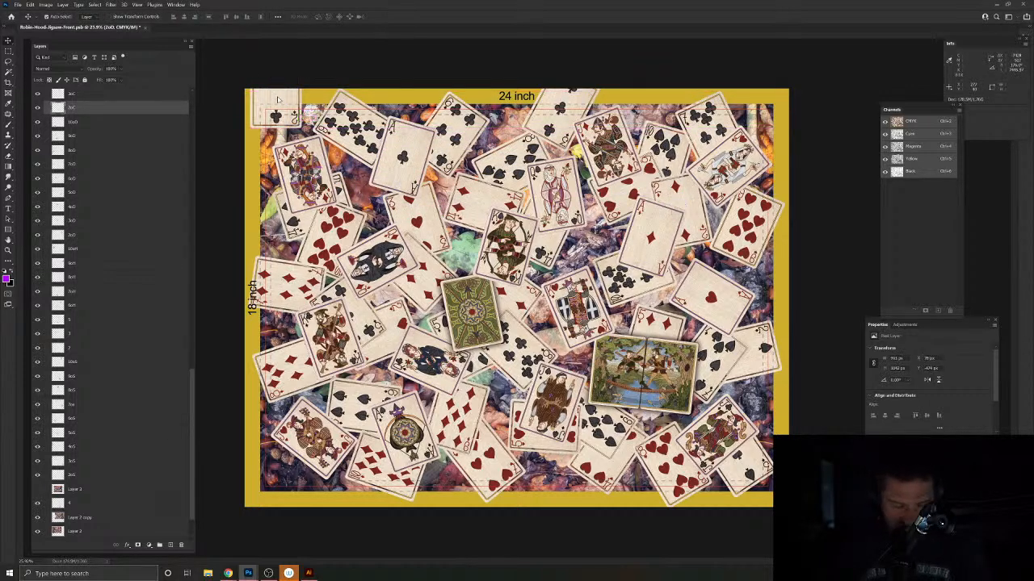
pyautogui.hotkey('ctrl', 't')
pyautogui.moveTo(339, 121); pyautogui.dragTo(361, 140)
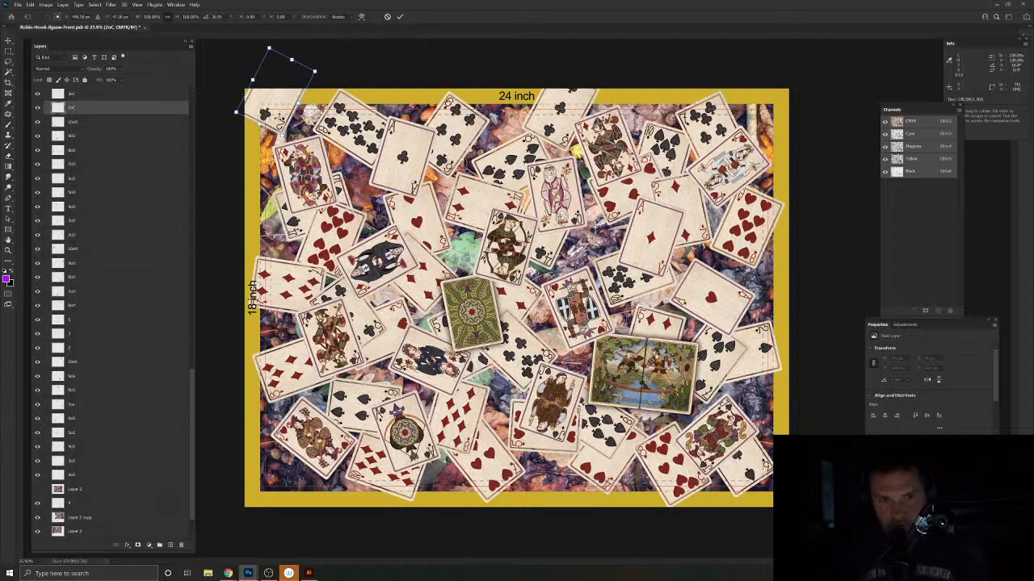
pyautogui.moveTo(277, 120); pyautogui.dragTo(289, 119)
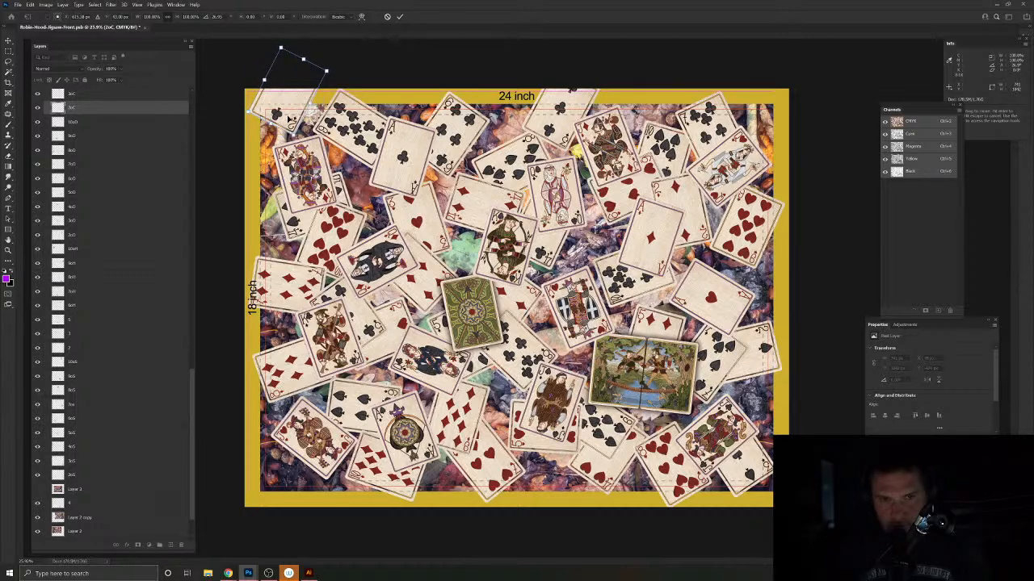
pyautogui.press('Return')
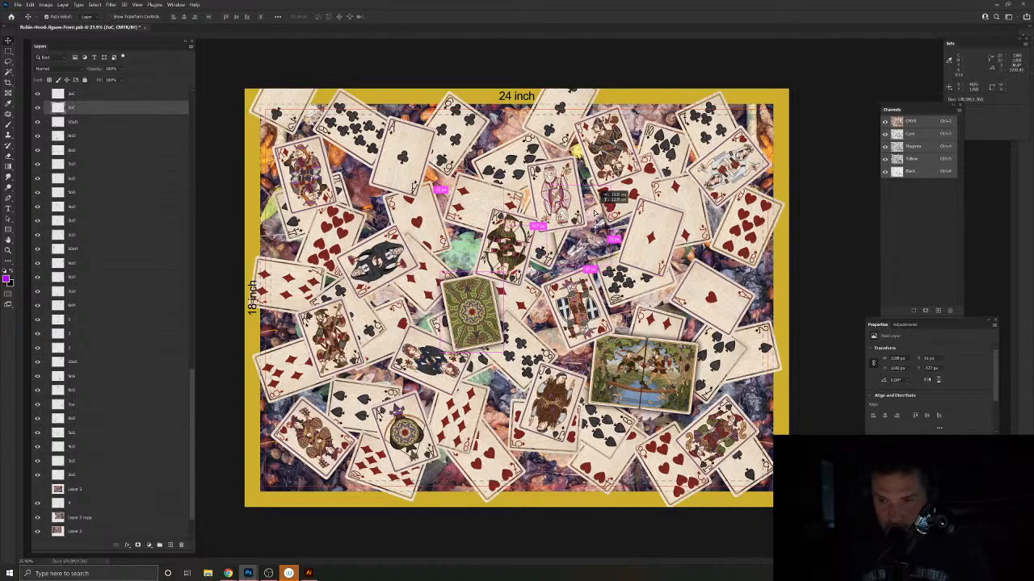
# Step: Duplicate Layer 4, the green card-back artwork, inside its group
pyautogui.click(498, 310)
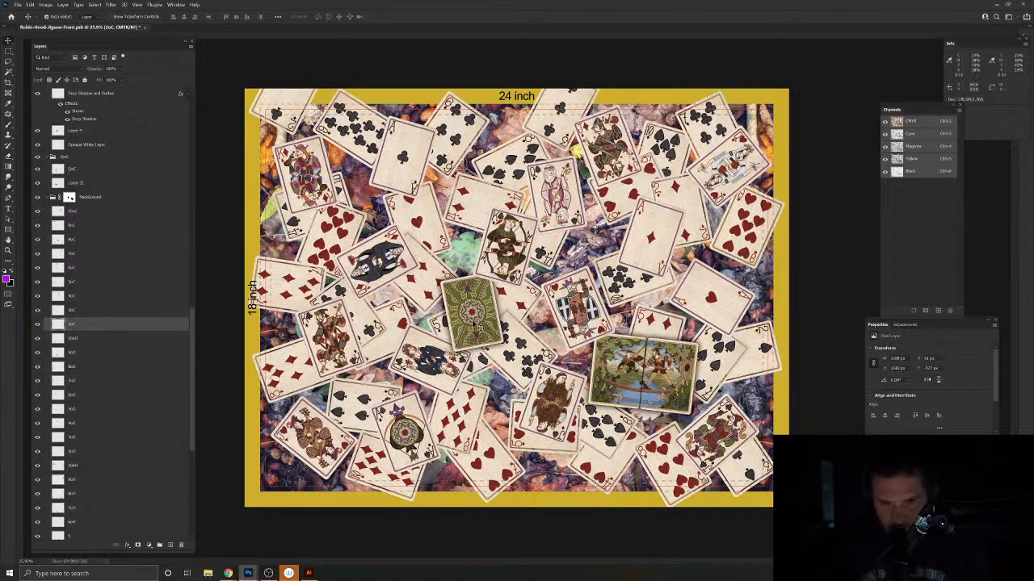
pyautogui.click(472, 323)
pyautogui.scroll(2, 69, 173)
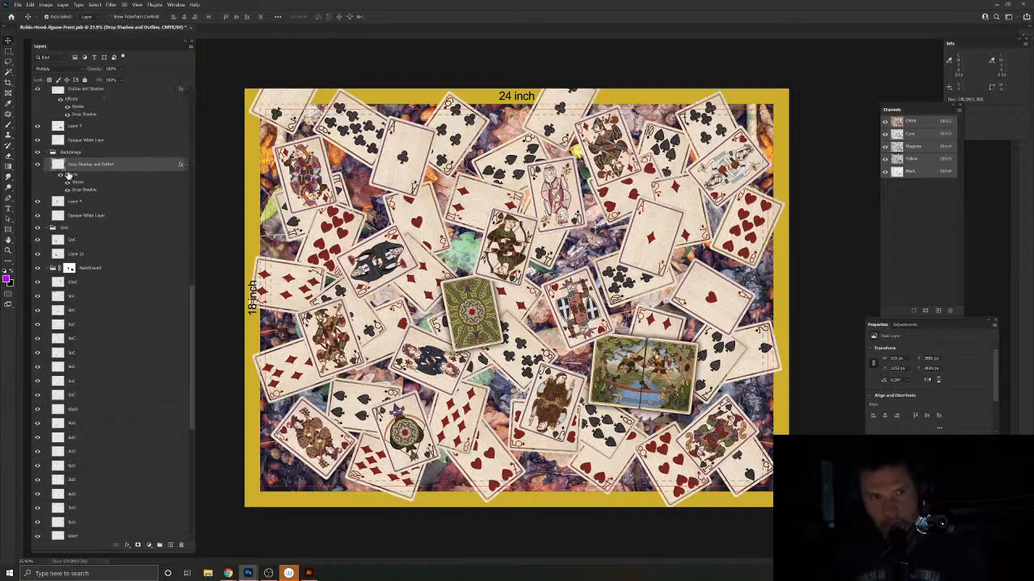
pyautogui.moveTo(78, 205)
pyautogui.mouseDown()
pyautogui.moveTo(79, 166)
pyautogui.moveTo(92, 207)
pyautogui.mouseUp()
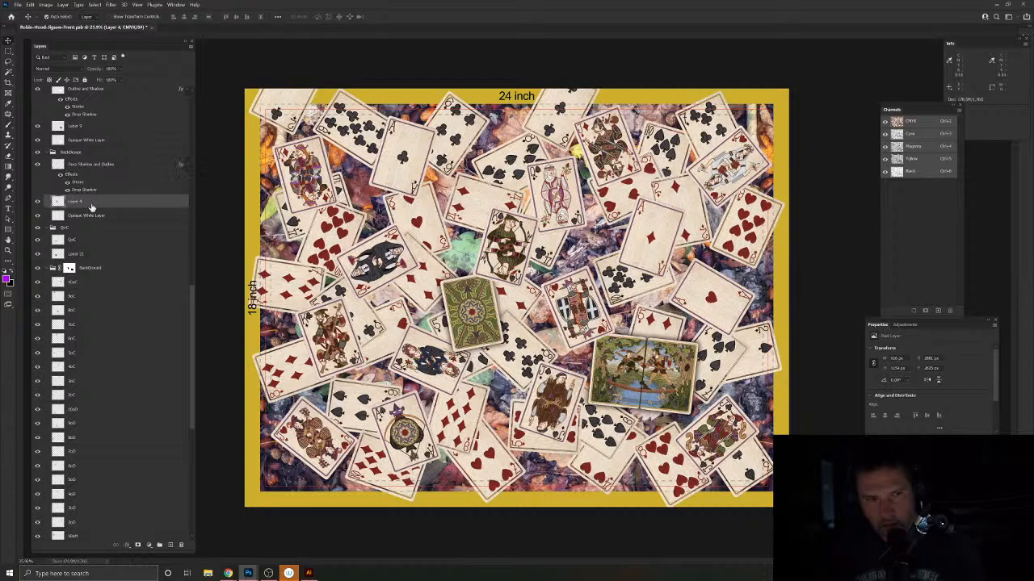
pyautogui.scroll(2, 93, 219)
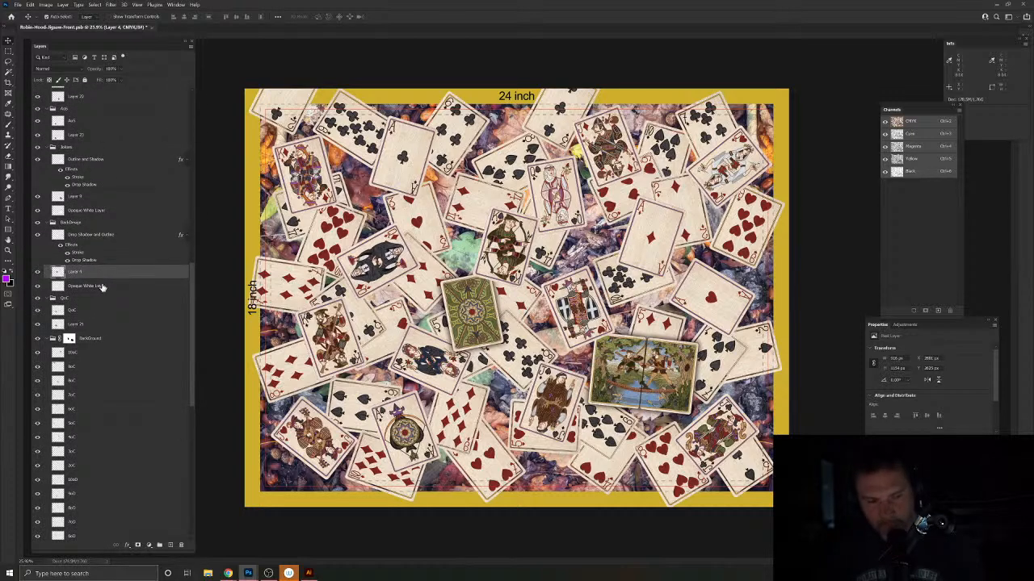
pyautogui.hotkey('ctrl', 'j')
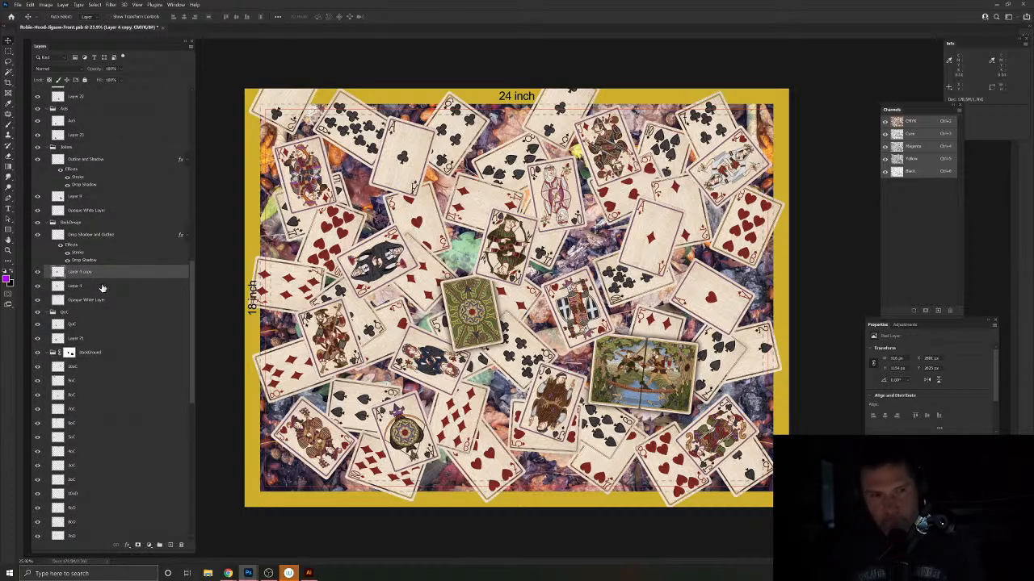
# Step: Bring the duplicated card back to the front and place it steeply tilted between the pink-robed court card and the ace of diamonds
pyautogui.hotkey('ctrl', 'shift', ']')
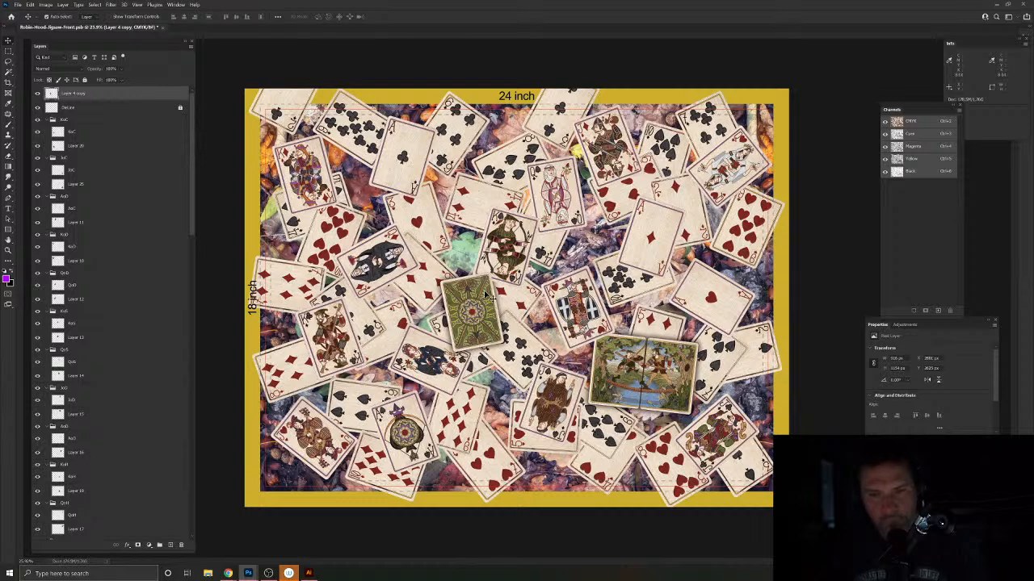
pyautogui.moveTo(479, 297); pyautogui.dragTo(677, 241)
pyautogui.hotkey('ctrl', 't')
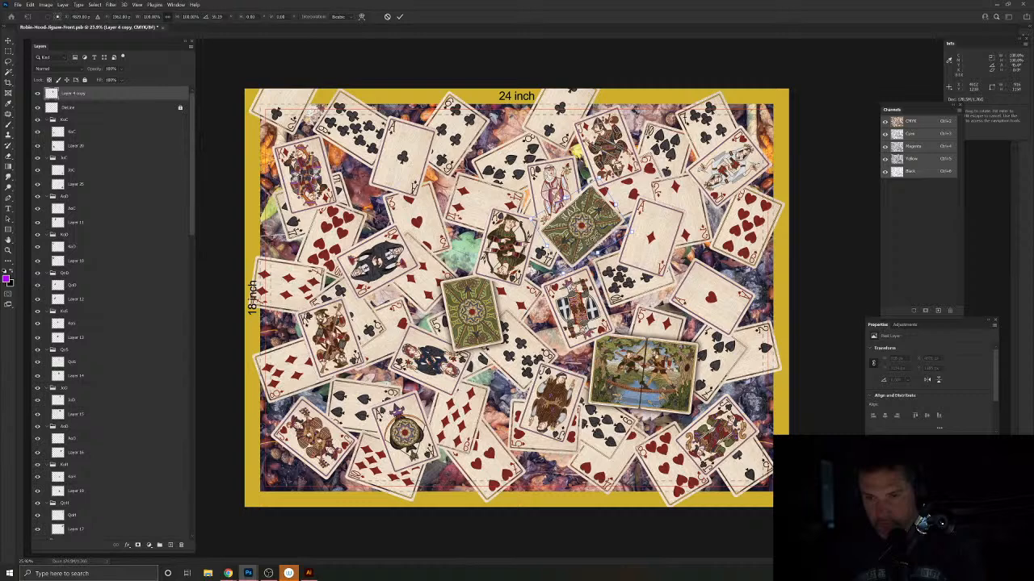
# Step: Duplicate the card back beside the ace of clubs, tilted counterclockwise, and stack both copies beneath the number cards, just above Layer 3
pyautogui.moveTo(593, 240); pyautogui.dragTo(429, 185)
pyautogui.press('Return')
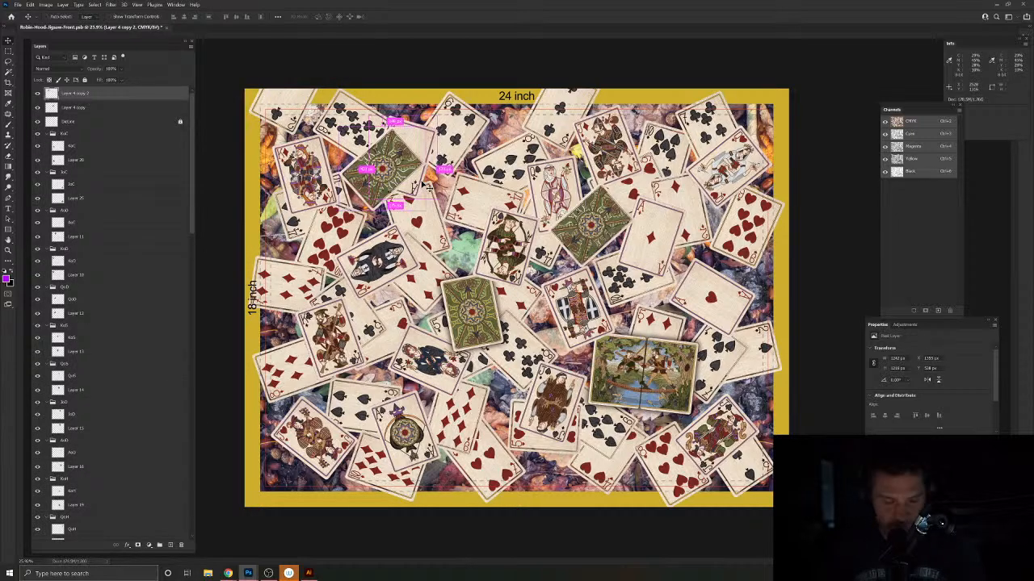
pyautogui.hotkey('ctrl', 't')
pyautogui.moveTo(415, 223); pyautogui.dragTo(510, 129)
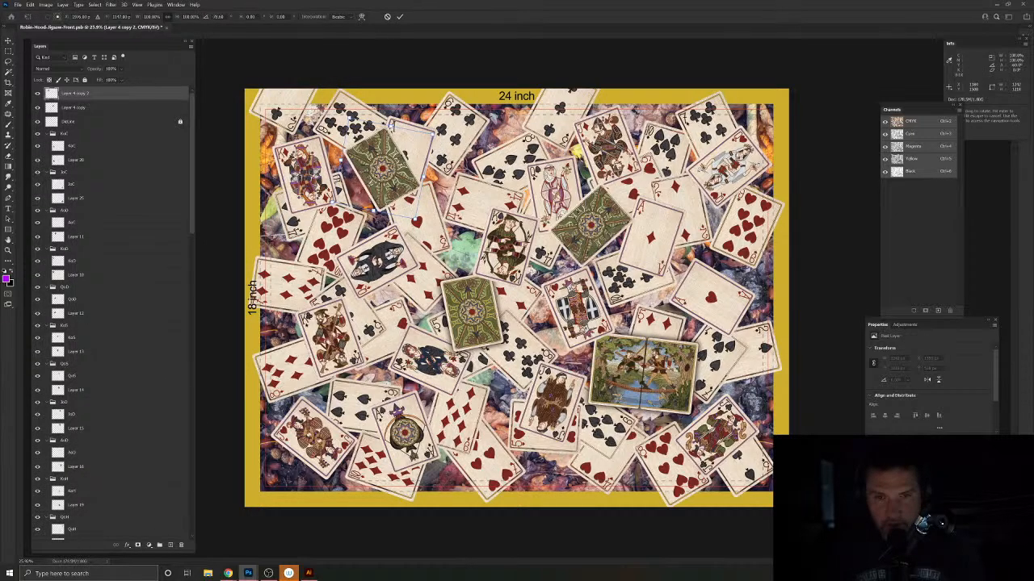
pyautogui.moveTo(377, 168); pyautogui.dragTo(361, 158)
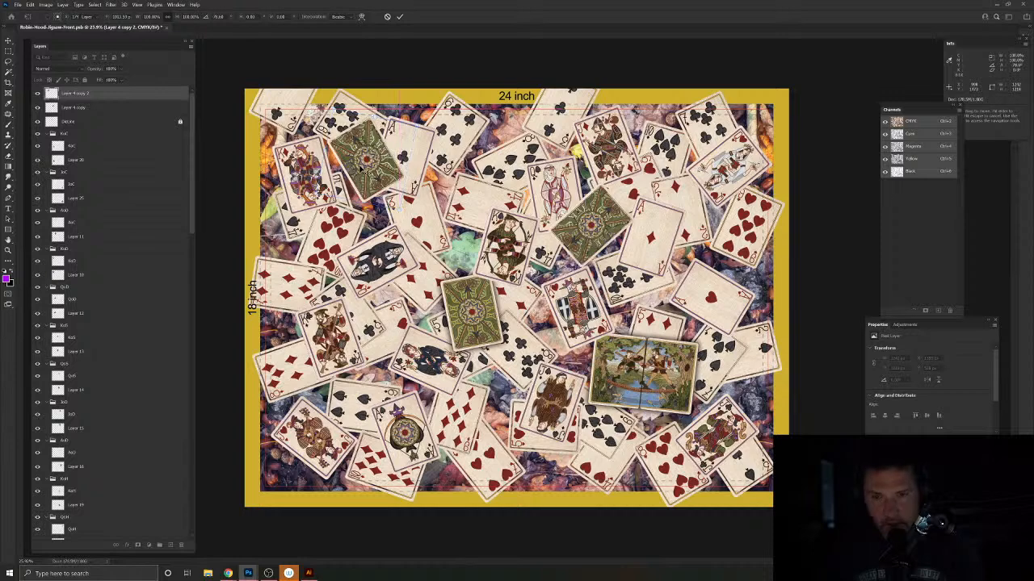
pyautogui.press('Return')
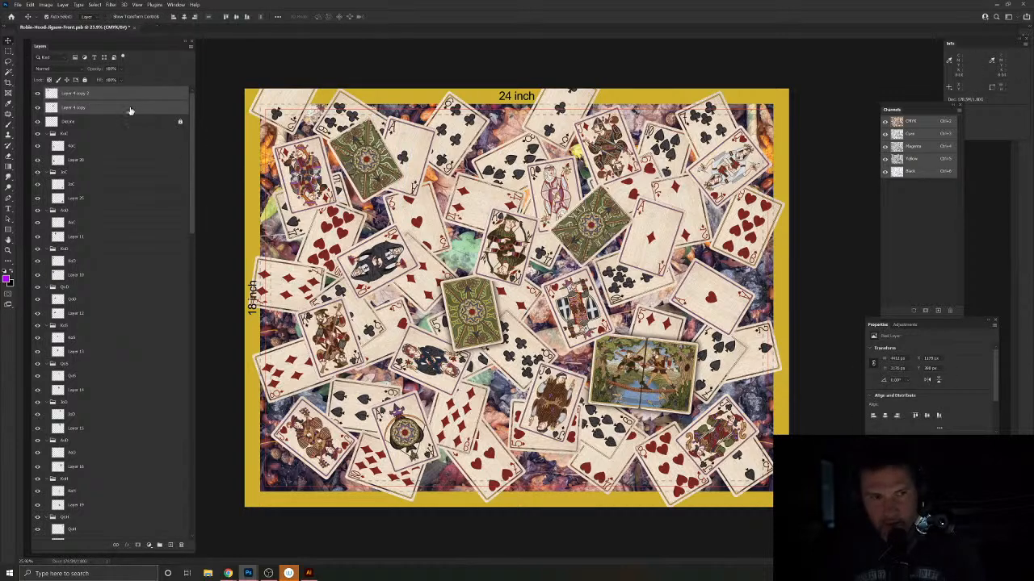
pyautogui.moveTo(133, 111); pyautogui.dragTo(108, 447)
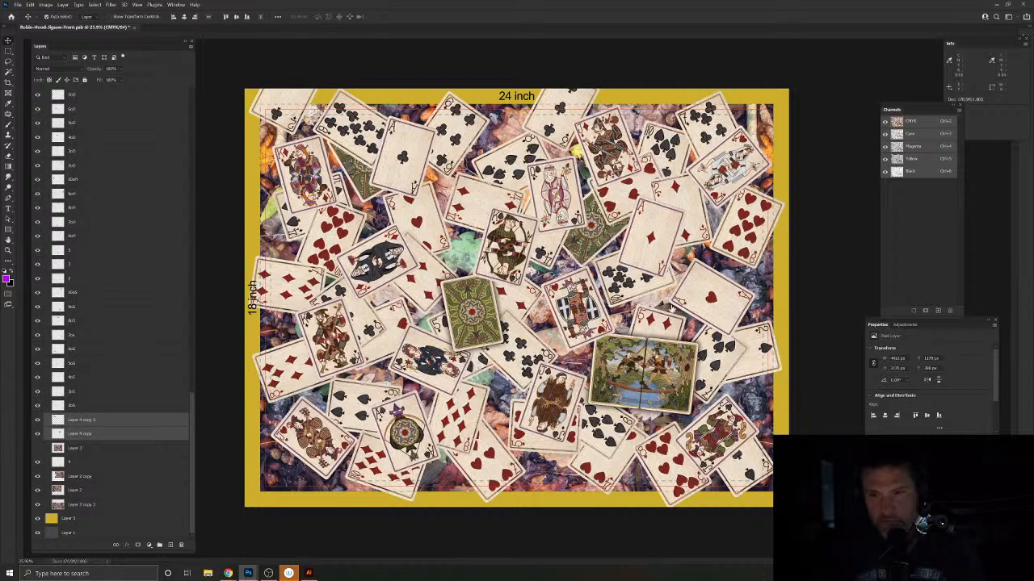
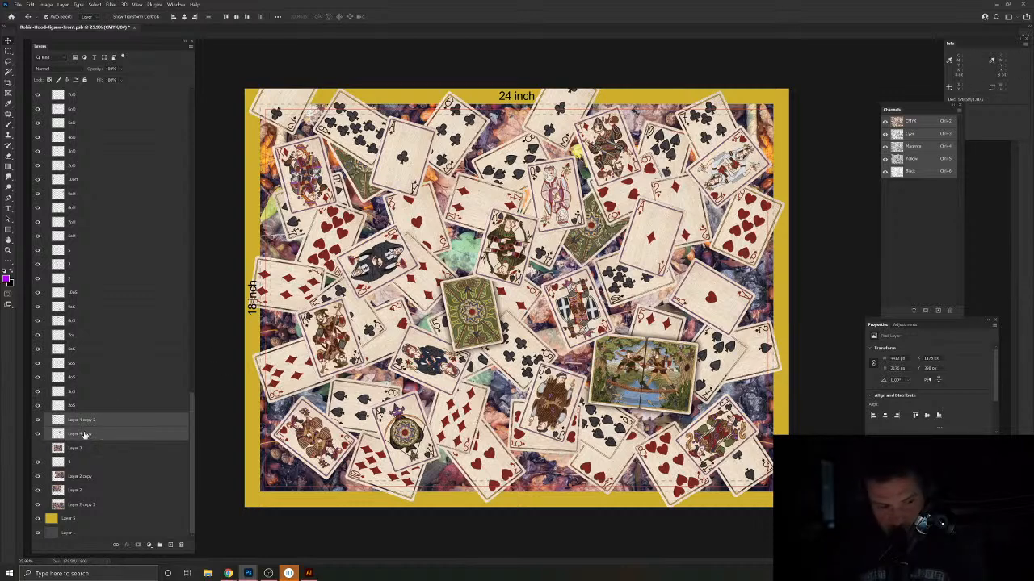
# Step: Duplicate a card back into the gap below the blue-clad court card left of centre, rotated so it peeks above the spades card
pyautogui.click(85, 434)
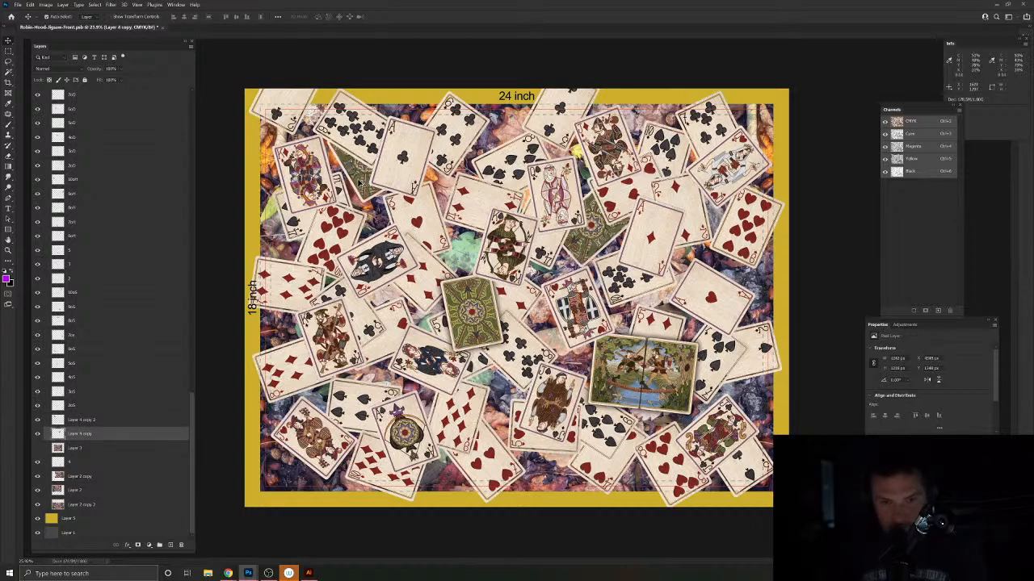
pyautogui.moveTo(366, 184); pyautogui.dragTo(485, 367)
pyautogui.hotkey('ctrl', 't')
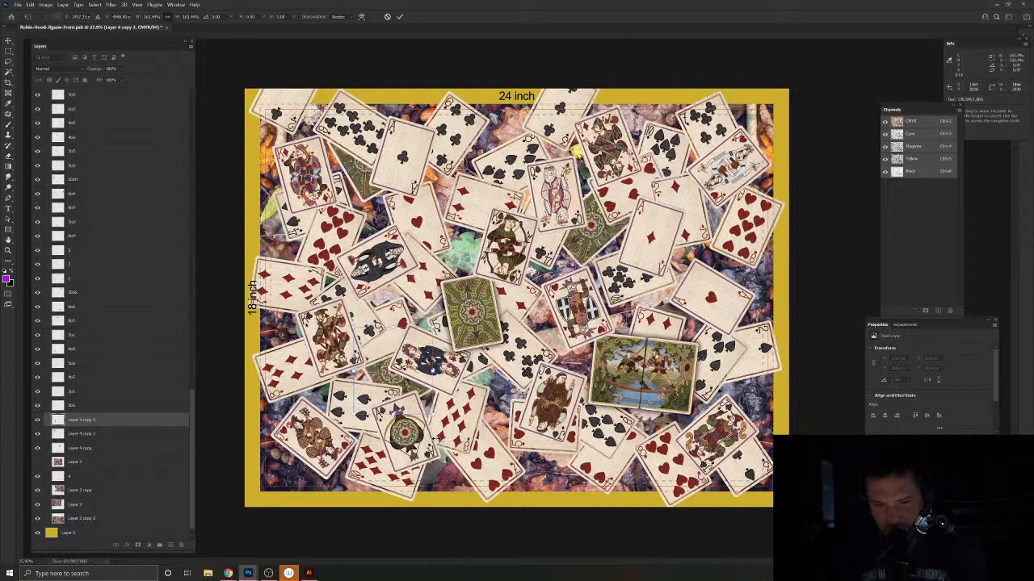
pyautogui.moveTo(435, 440); pyautogui.dragTo(506, 327)
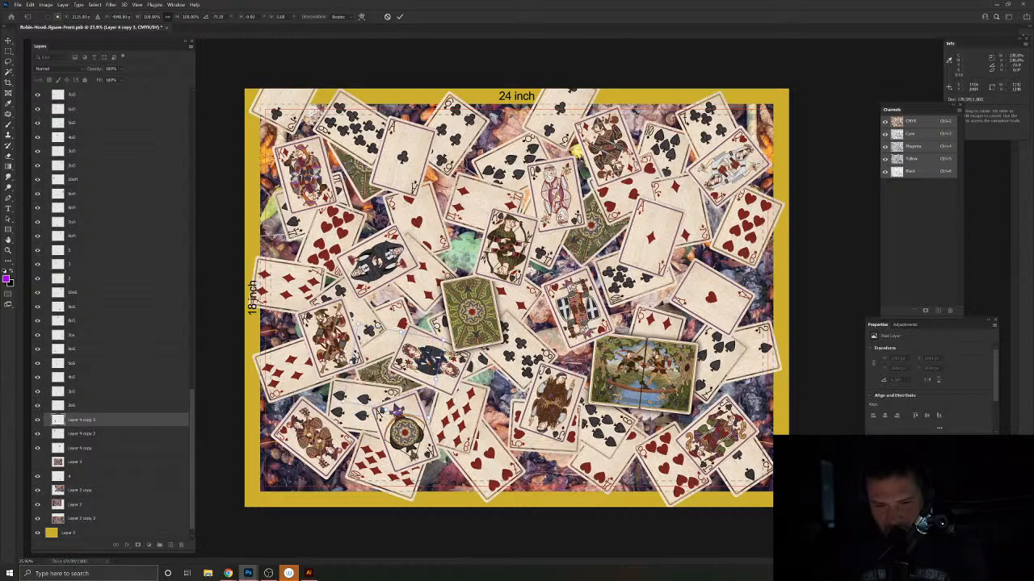
pyautogui.moveTo(394, 332); pyautogui.dragTo(390, 358)
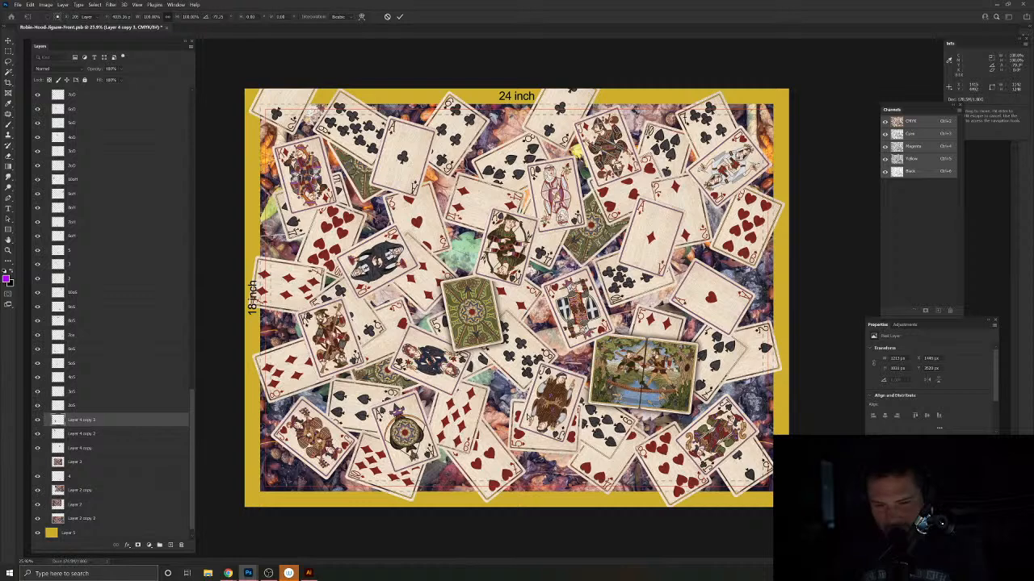
pyautogui.press('Return')
# Step: Add card backs left of the wide Robin Hood picture and behind the lower-right court card, tilting the latter to fill its gap
pyautogui.moveTo(517, 412); pyautogui.dragTo(754, 412)
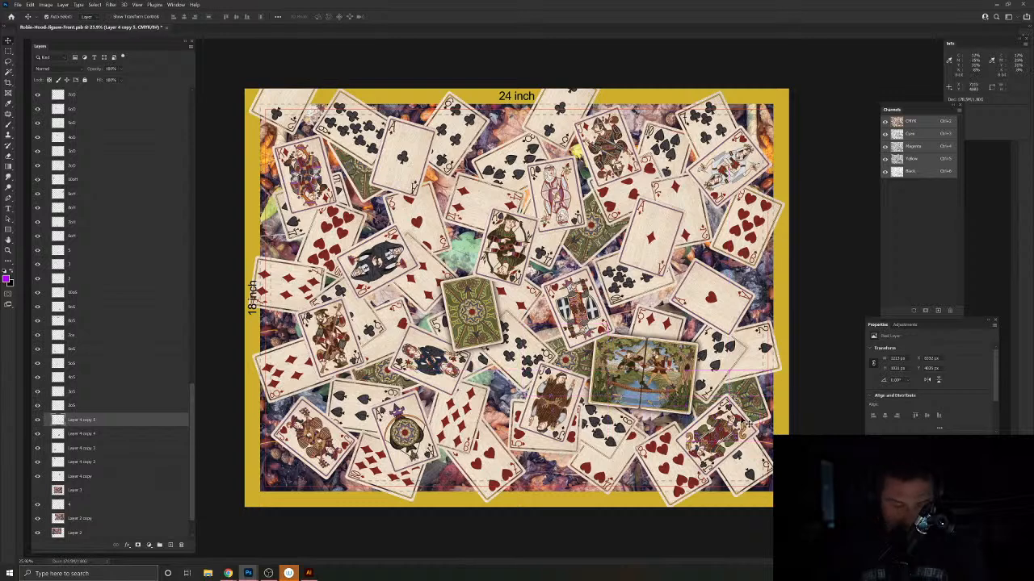
pyautogui.hotkey('ctrl', 't')
pyautogui.moveTo(790, 373); pyautogui.dragTo(794, 421)
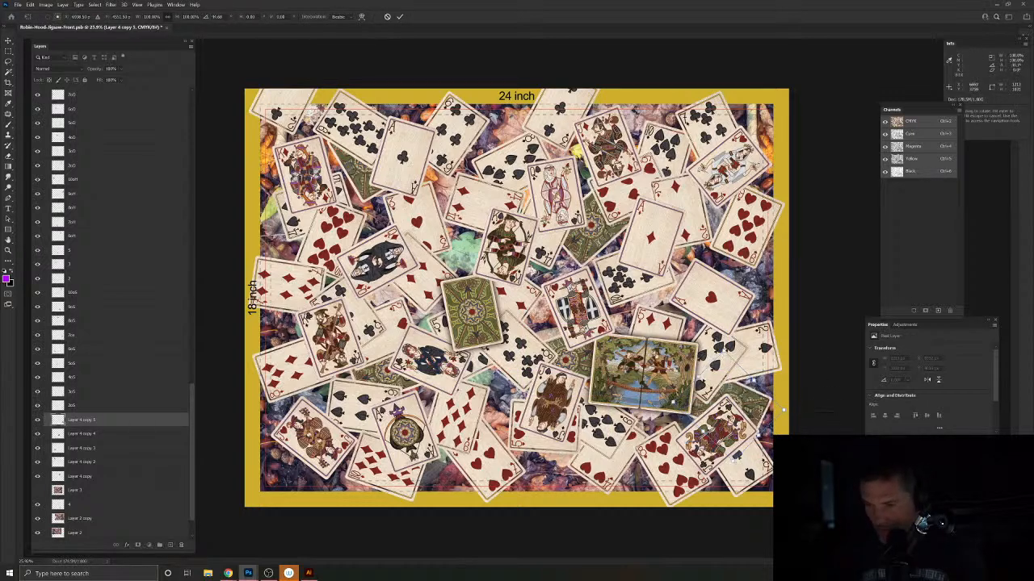
pyautogui.moveTo(750, 394); pyautogui.dragTo(747, 386)
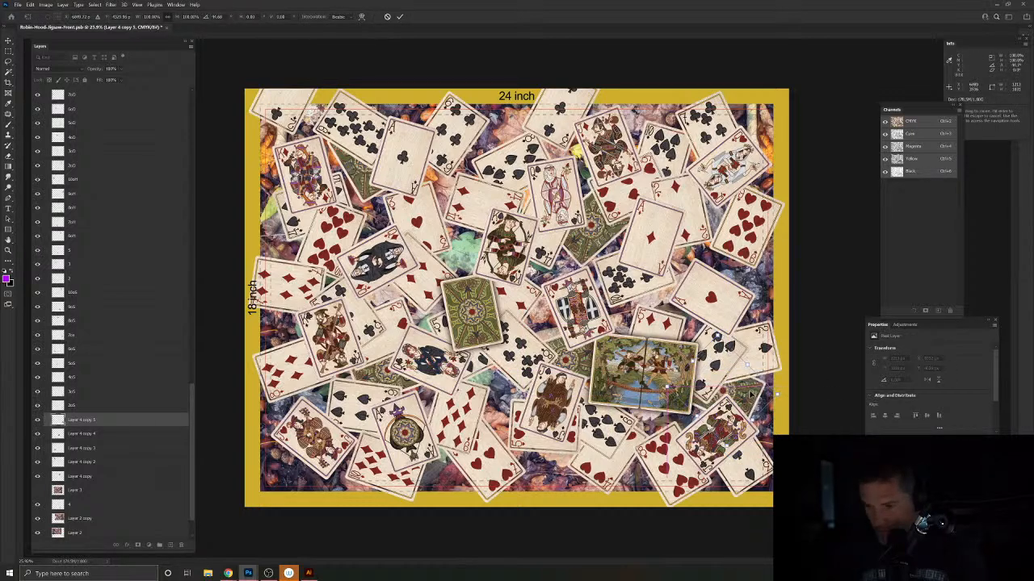
pyautogui.press('Return')
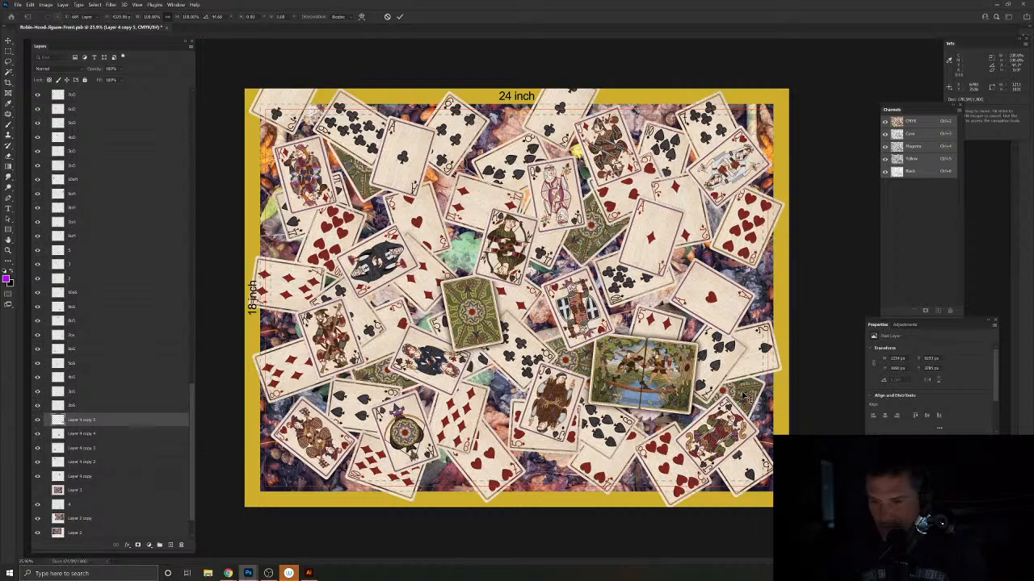
# Step: Duplicate the card back into the gap between the ace of diamonds and the hearts card at the right edge, and tilt it
pyautogui.moveTo(745, 395); pyautogui.dragTo(717, 287)
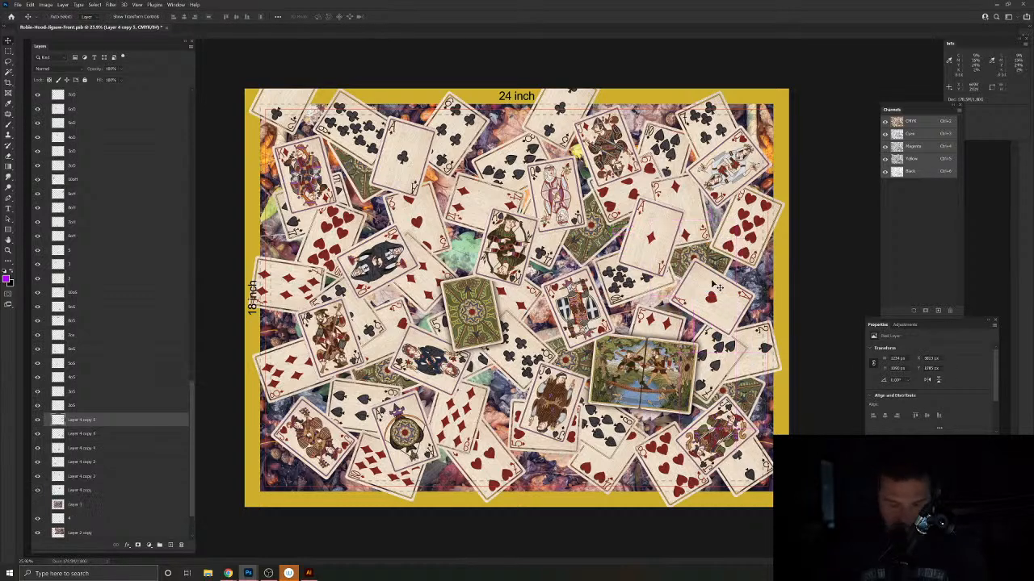
pyautogui.hotkey('ctrl', 't')
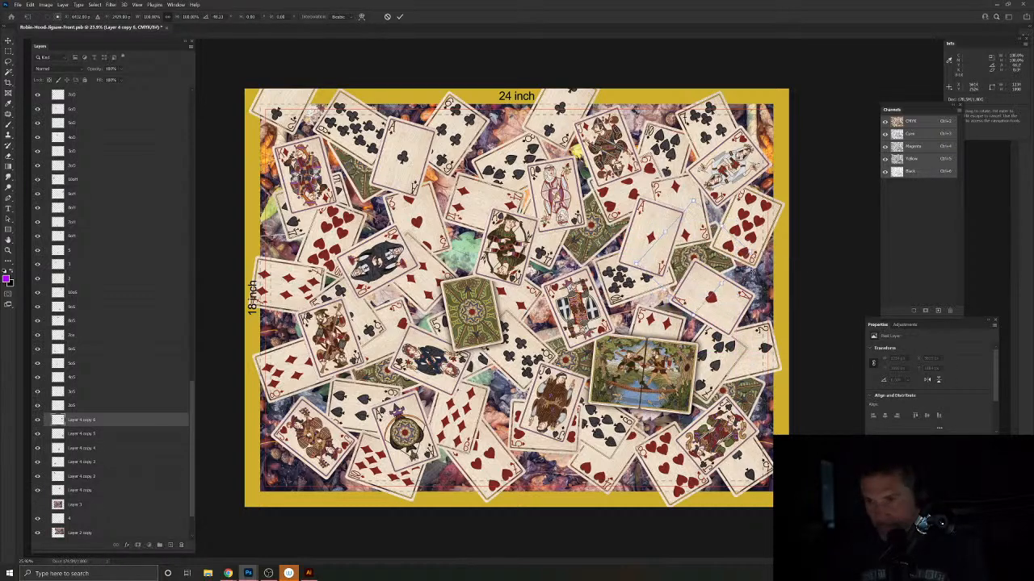
pyautogui.moveTo(720, 270); pyautogui.dragTo(743, 259)
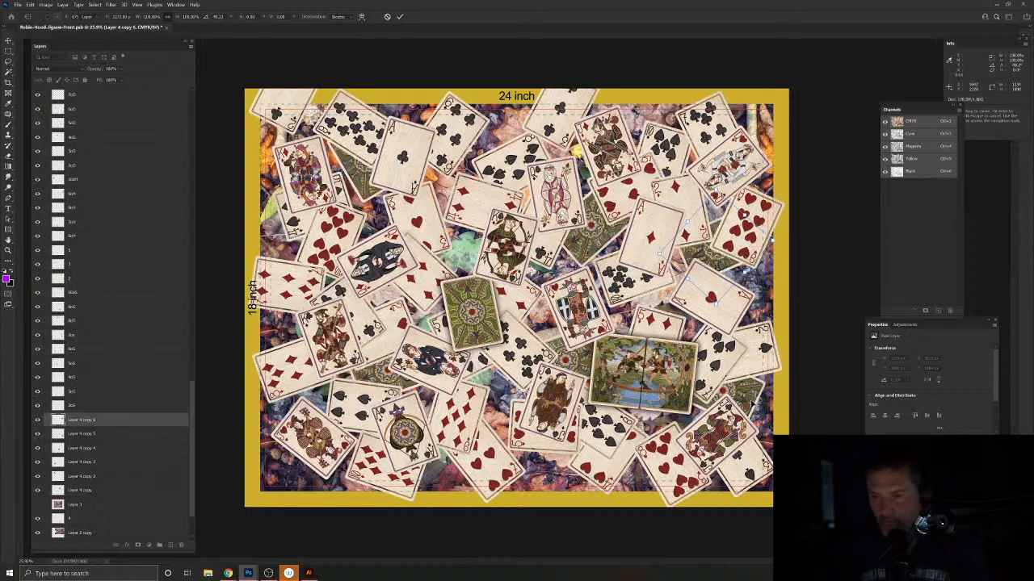
pyautogui.press('Return')
# Step: Duplicate a card back into the artwork's lower-left corner behind the court card, rotated to overhang the left border
pyautogui.moveTo(477, 396); pyautogui.dragTo(327, 453)
pyautogui.hotkey('ctrl', 't')
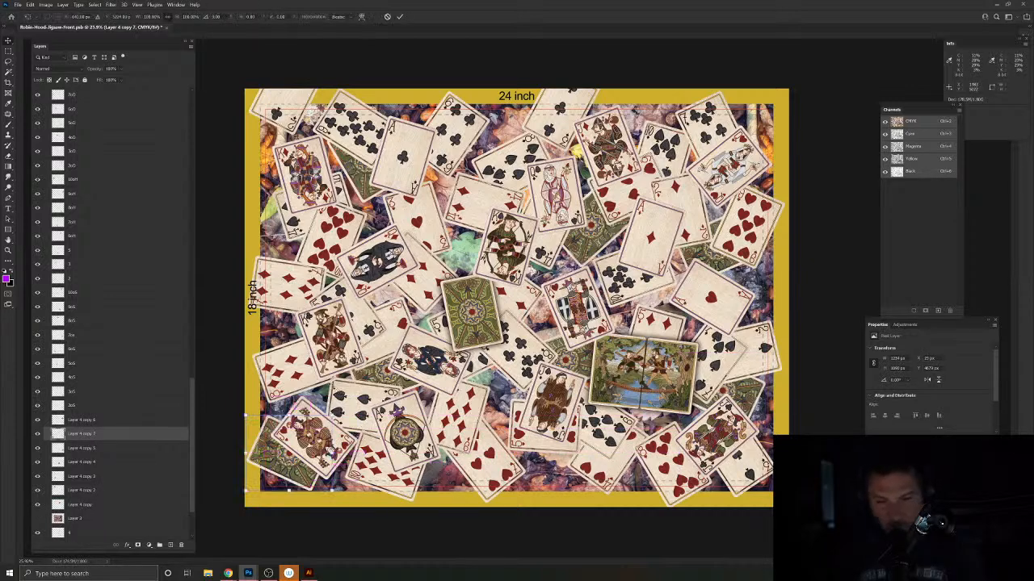
pyautogui.moveTo(343, 401); pyautogui.dragTo(376, 444)
pyautogui.moveTo(233, 466); pyautogui.dragTo(249, 410)
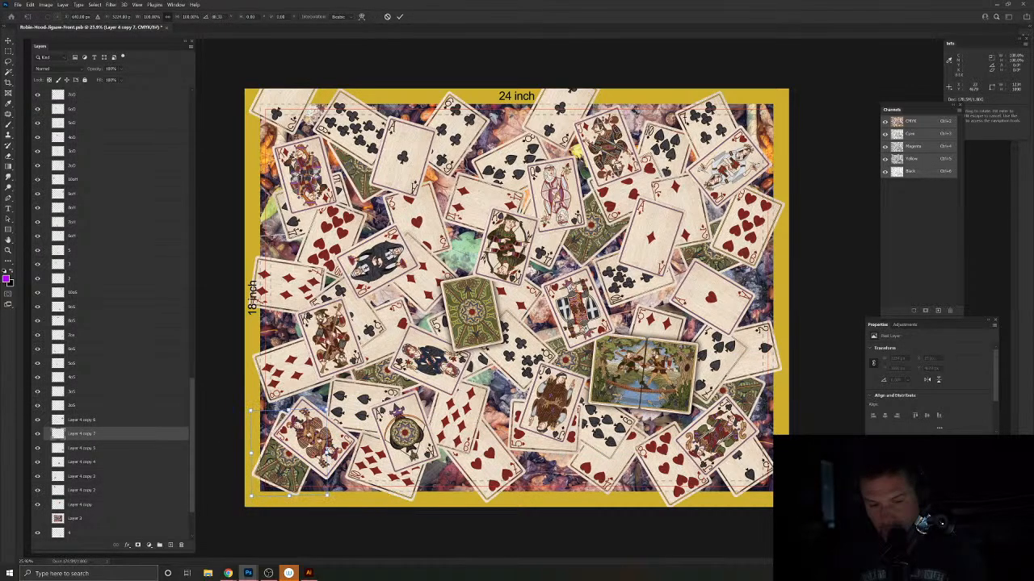
pyautogui.moveTo(279, 471); pyautogui.dragTo(268, 465)
pyautogui.press('Return')
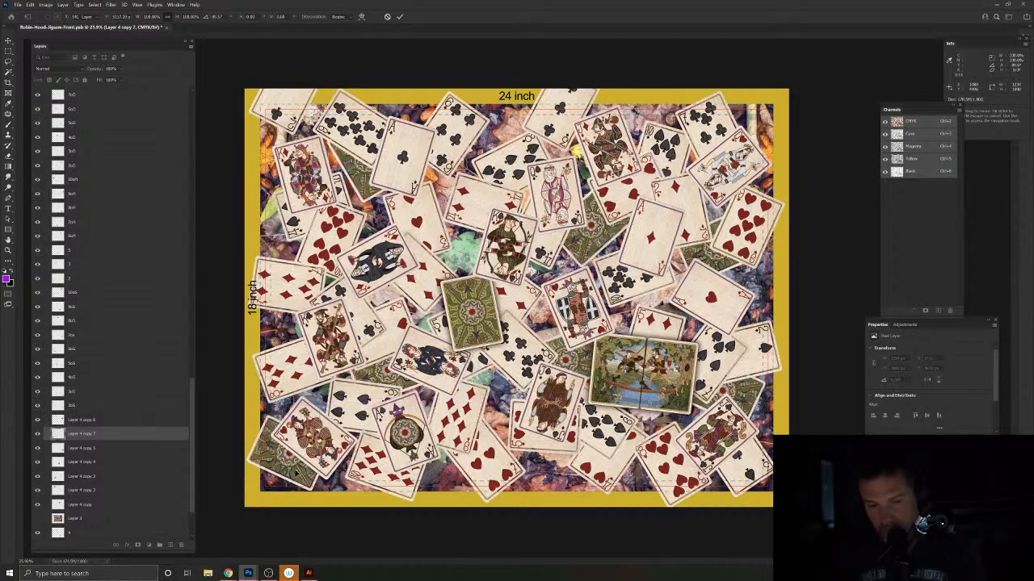
# Step: Add card backs along the top edge beside the clubs card and in the upper-right corner, rotating the corner one to fit
pyautogui.moveTo(296, 477); pyautogui.dragTo(763, 114)
pyautogui.hotkey('ctrl', 't')
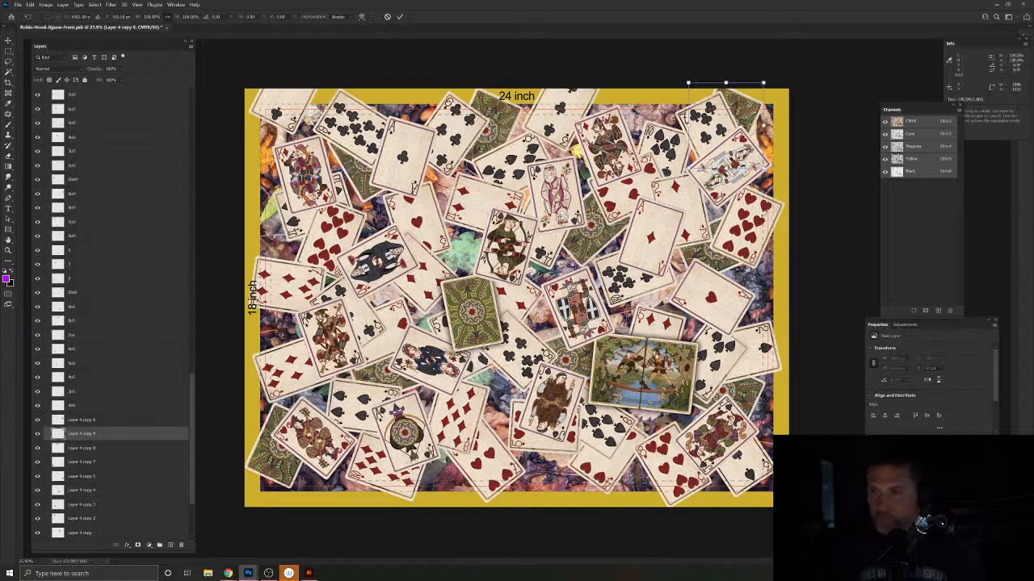
pyautogui.moveTo(759, 206); pyautogui.dragTo(779, 126)
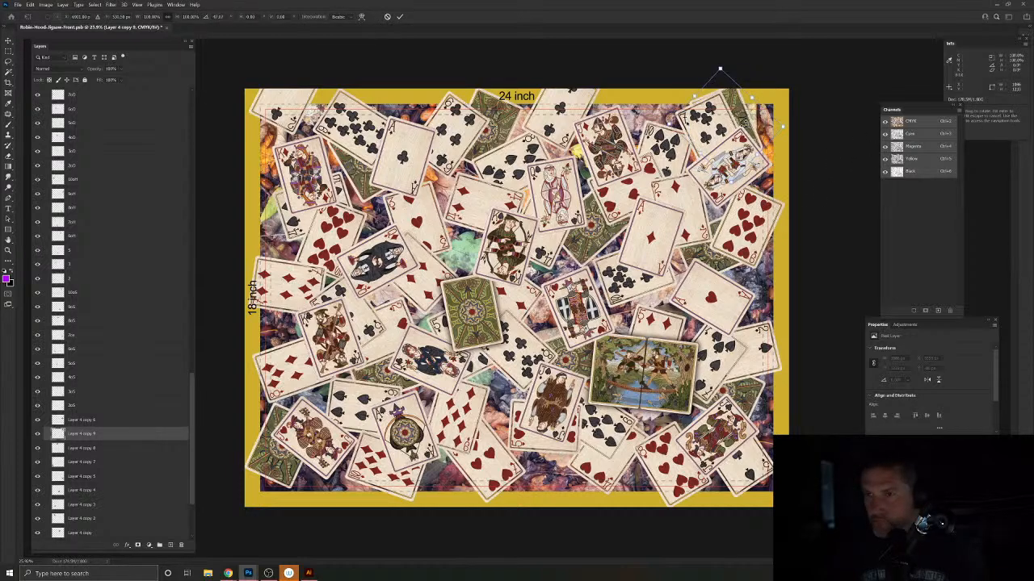
pyautogui.moveTo(774, 162); pyautogui.dragTo(773, 132)
pyautogui.press('Return')
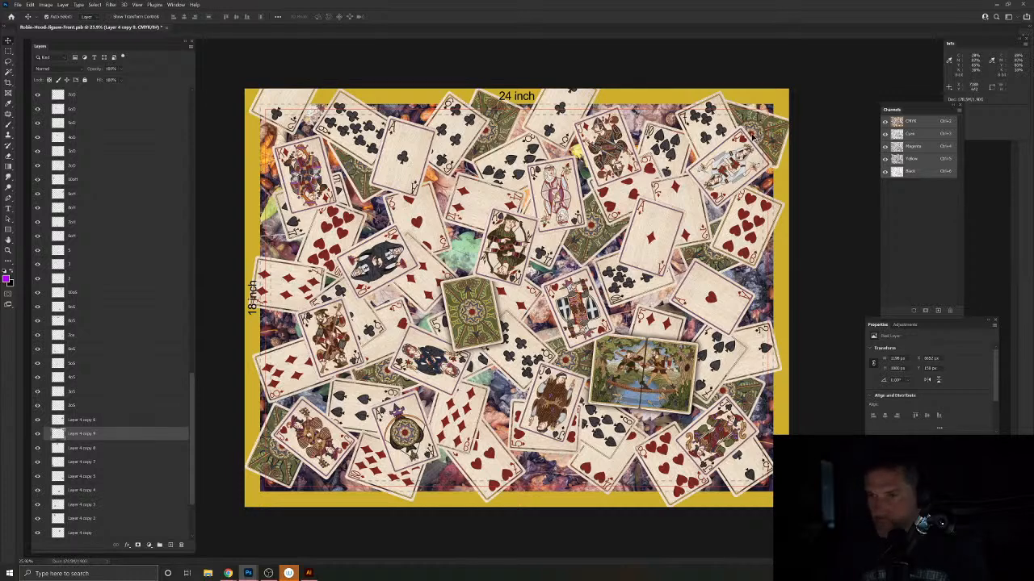
# Step: Duplicate the corner card back to the top edge, between the court card and the spades card, and adjust its tilt
pyautogui.moveTo(751, 138); pyautogui.dragTo(620, 66)
pyautogui.hotkey('ctrl', 't')
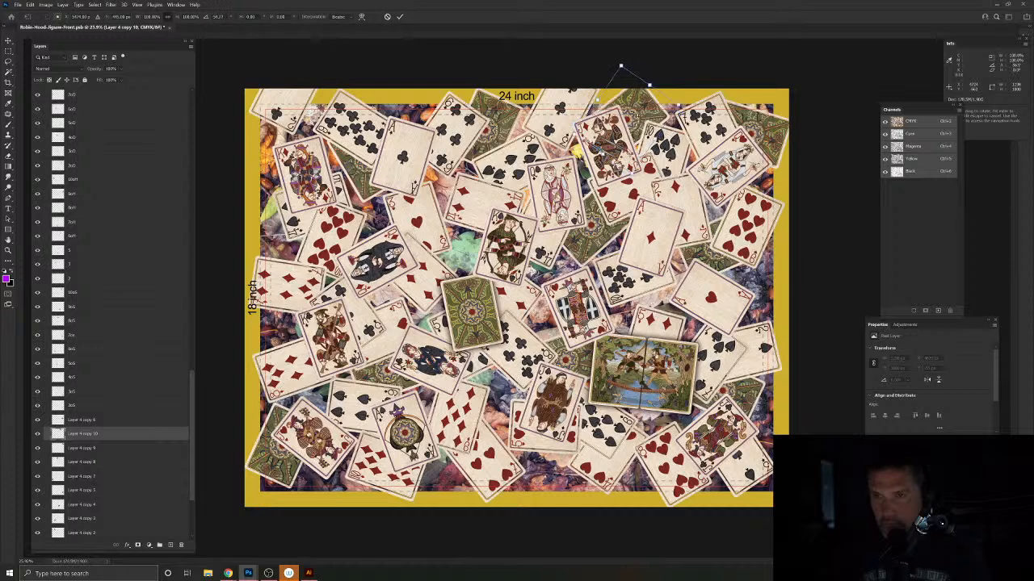
pyautogui.moveTo(638, 141); pyautogui.dragTo(635, 162)
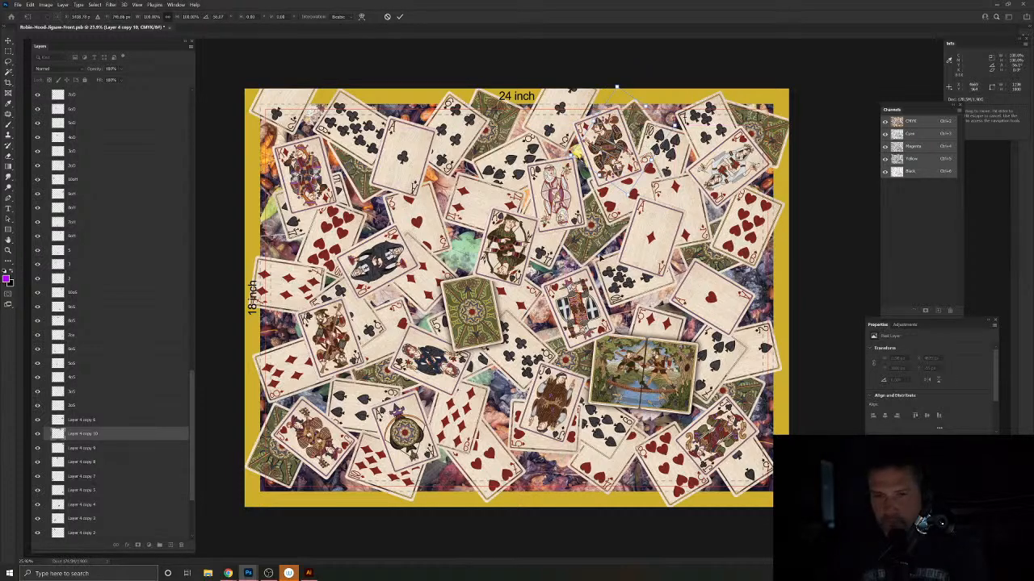
pyautogui.press('Return')
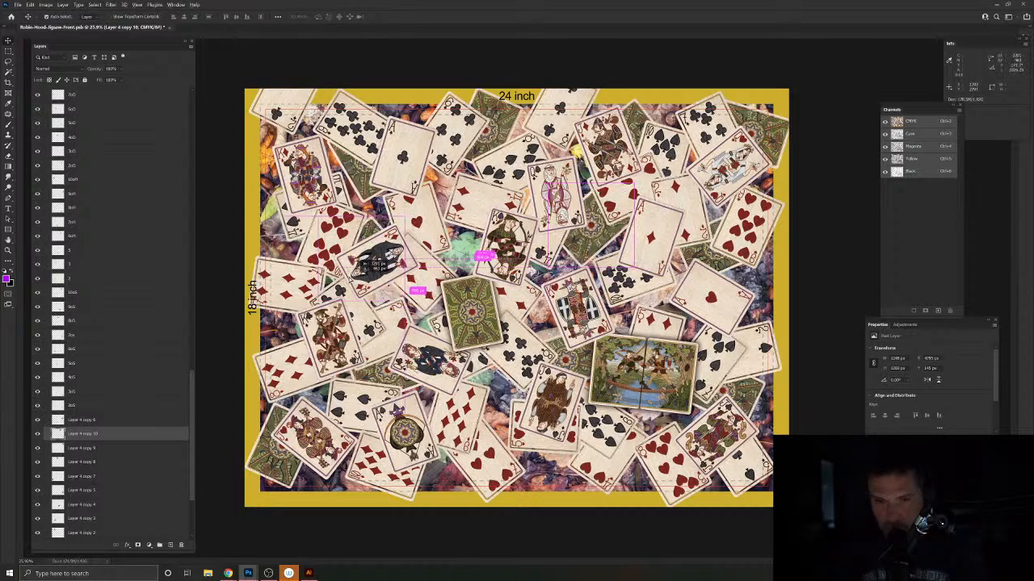
# Step: Place and tilt a card back at the upper left edge, and add copies at the bottom centre and lower right edge
pyautogui.hotkey('ctrl', 't')
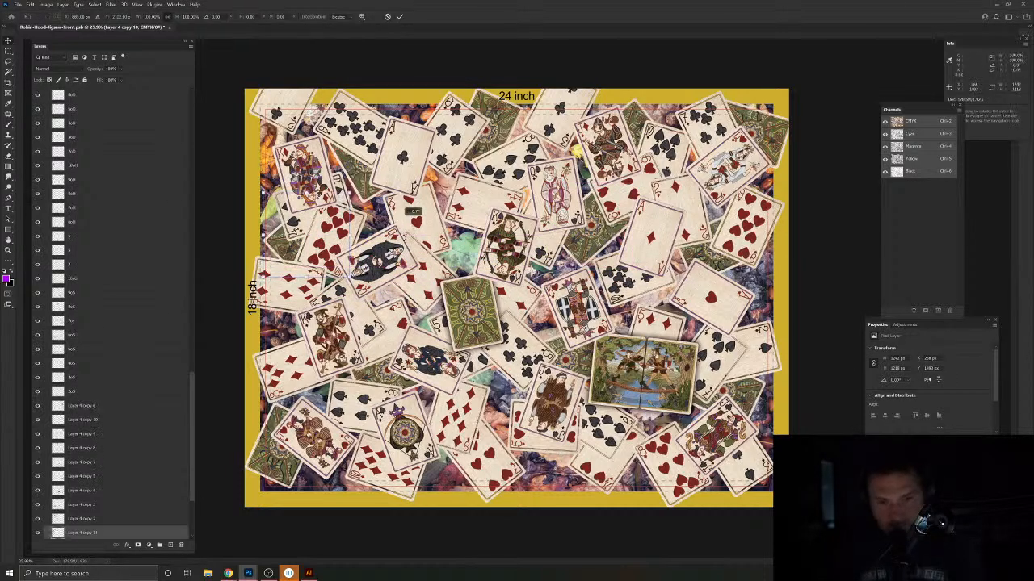
pyautogui.moveTo(401, 237); pyautogui.dragTo(409, 267)
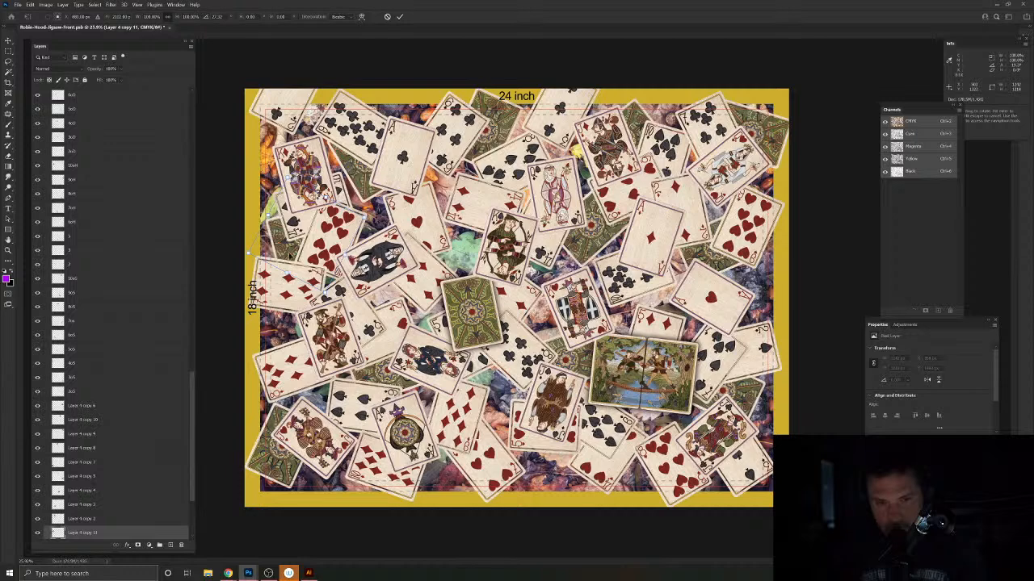
pyautogui.moveTo(291, 255); pyautogui.dragTo(741, 437)
pyautogui.press('Return')
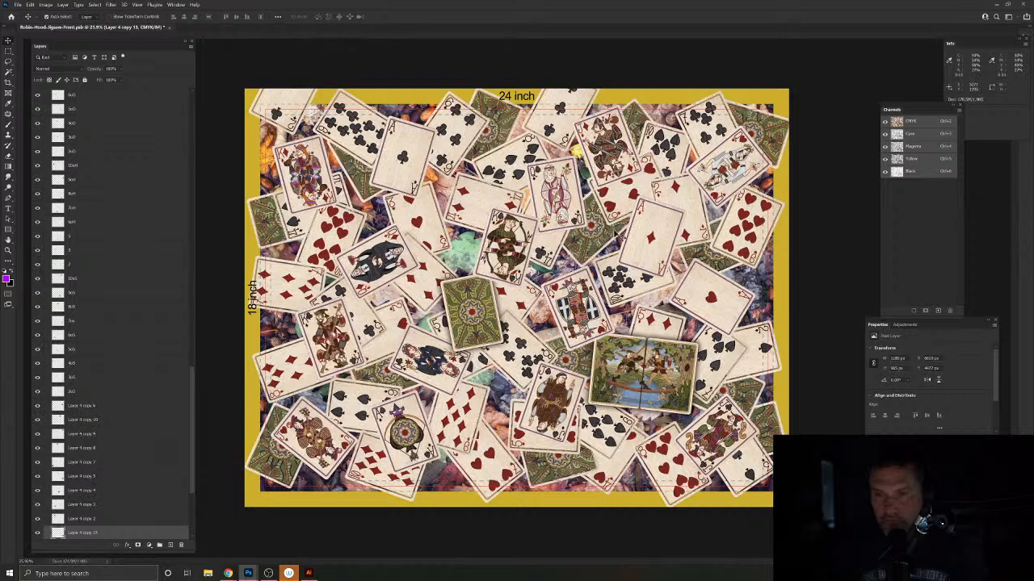
# Step: Move the Layer 4 copy card back up the layer stack, in front of the hearts card below the upper court card
pyautogui.click(622, 213)
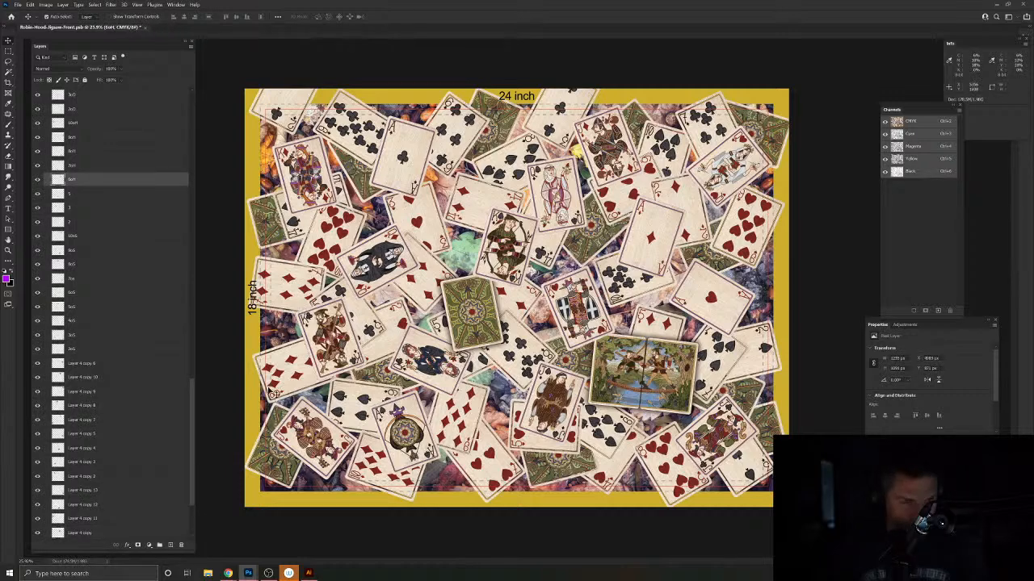
pyautogui.moveTo(81, 533); pyautogui.dragTo(145, 162)
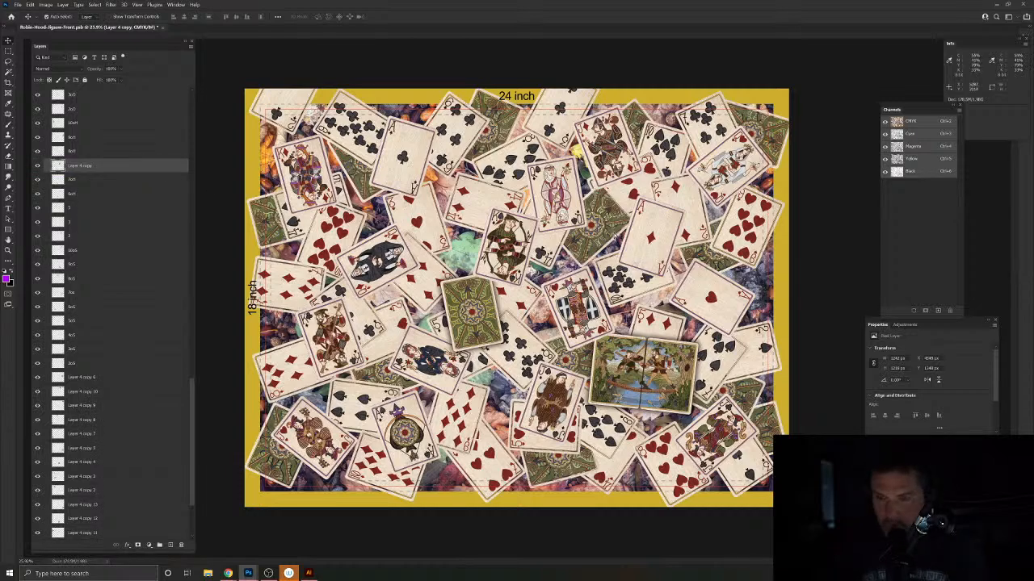
# Step: Duplicate the raised card back below the ace of clubs, left of the brown-robed court card, and beside the lower-right hearts card
pyautogui.moveTo(617, 241); pyautogui.dragTo(490, 375)
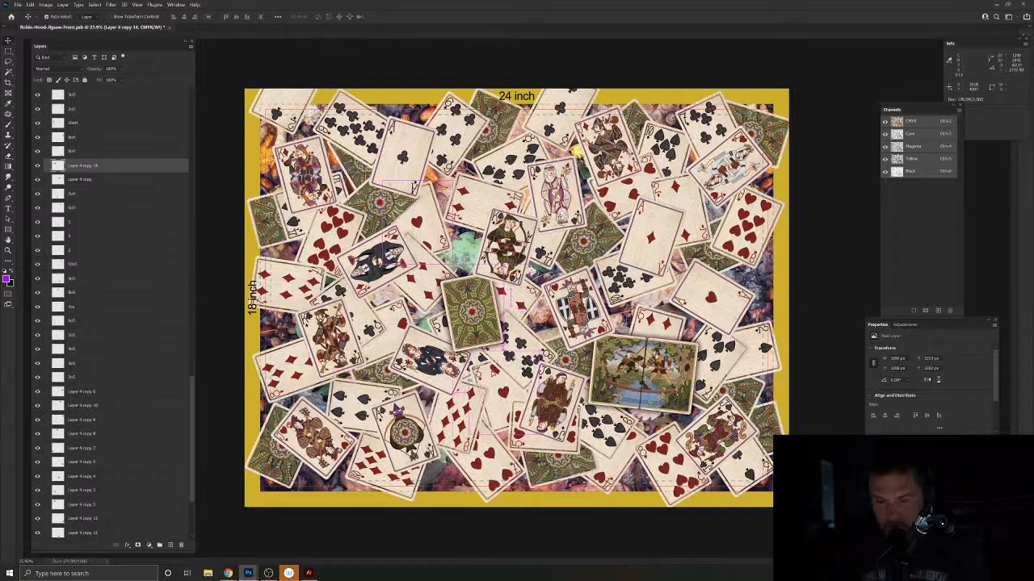
pyautogui.moveTo(408, 208); pyautogui.dragTo(681, 456)
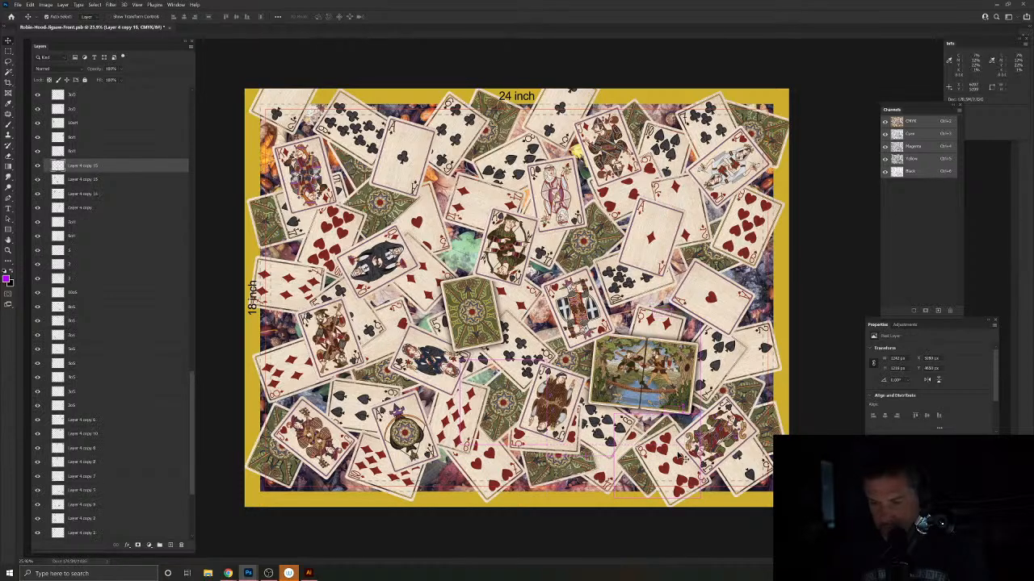
# Step: Tilt the card back beside the lower-right hearts card so it fits the gap between the spades and hearts cards
pyautogui.hotkey('ctrl', 'alt', 't')
pyautogui.moveTo(676, 503); pyautogui.dragTo(696, 511)
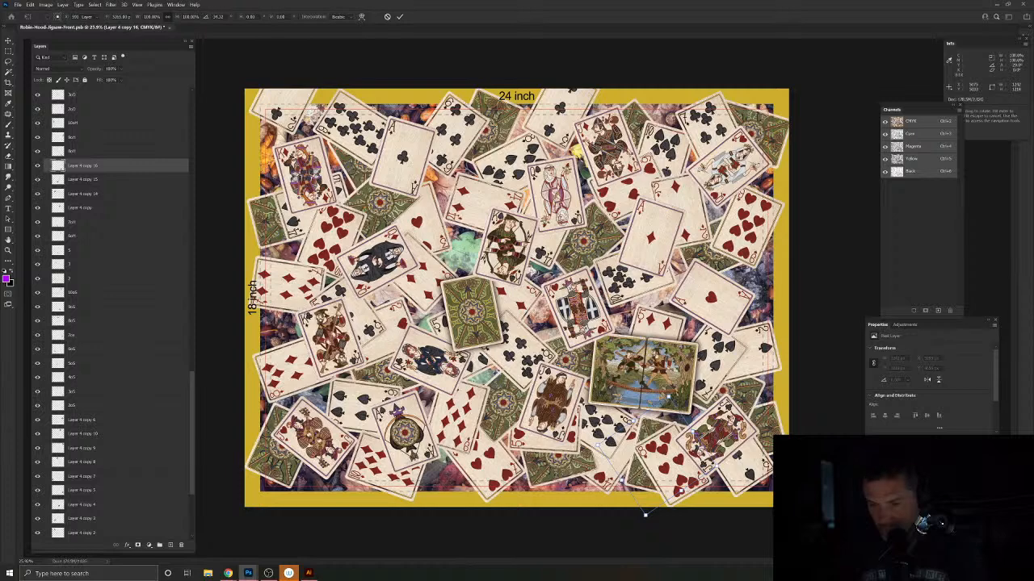
pyautogui.press('Return')
# Step: Duplicate the card back to the lower left, between the court card and the spades card below it, and tilt it to fit
pyautogui.moveTo(648, 479); pyautogui.dragTo(301, 381)
pyautogui.hotkey('ctrl', 't')
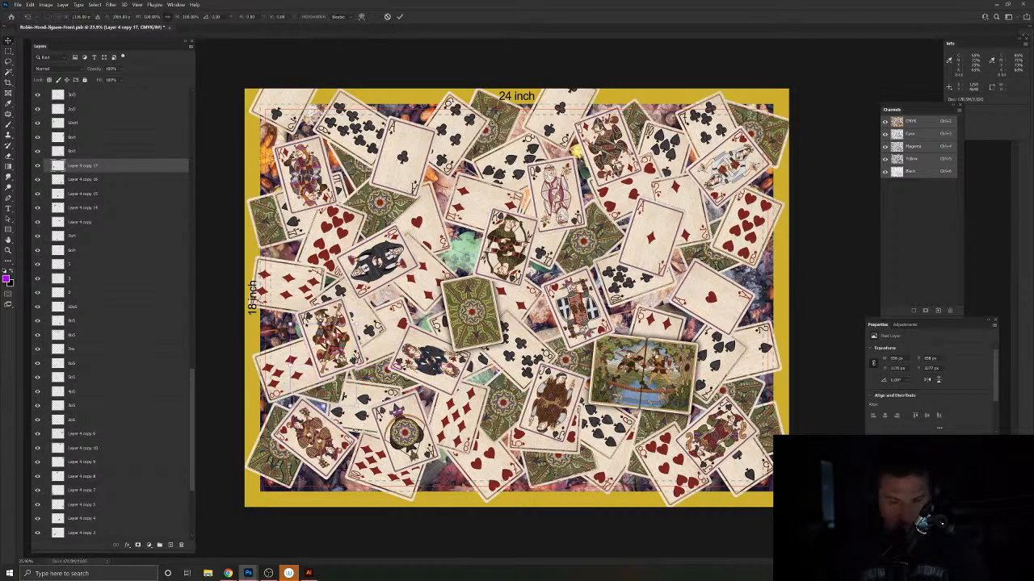
pyautogui.moveTo(361, 432); pyautogui.dragTo(347, 392)
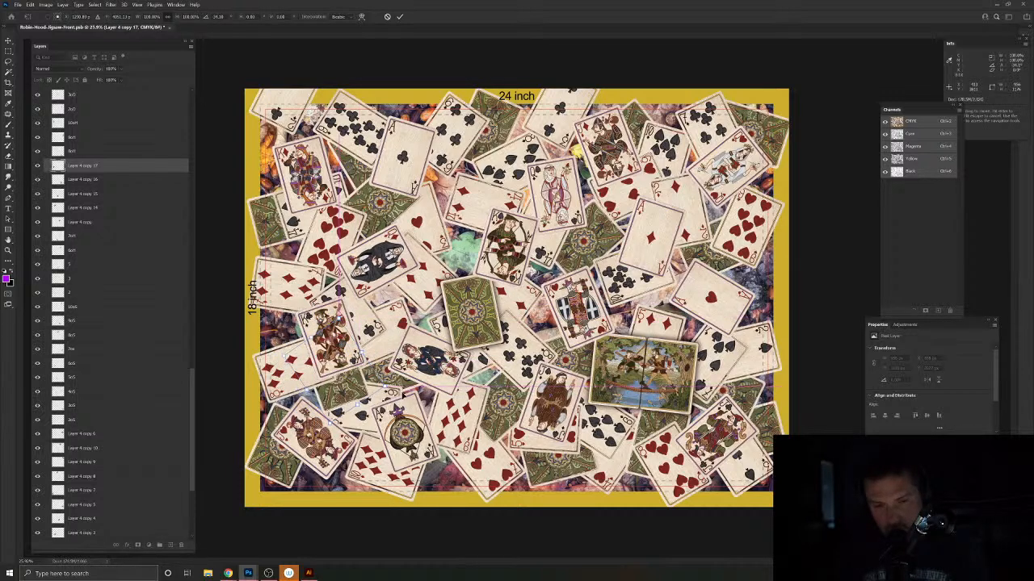
pyautogui.moveTo(408, 409); pyautogui.dragTo(384, 446)
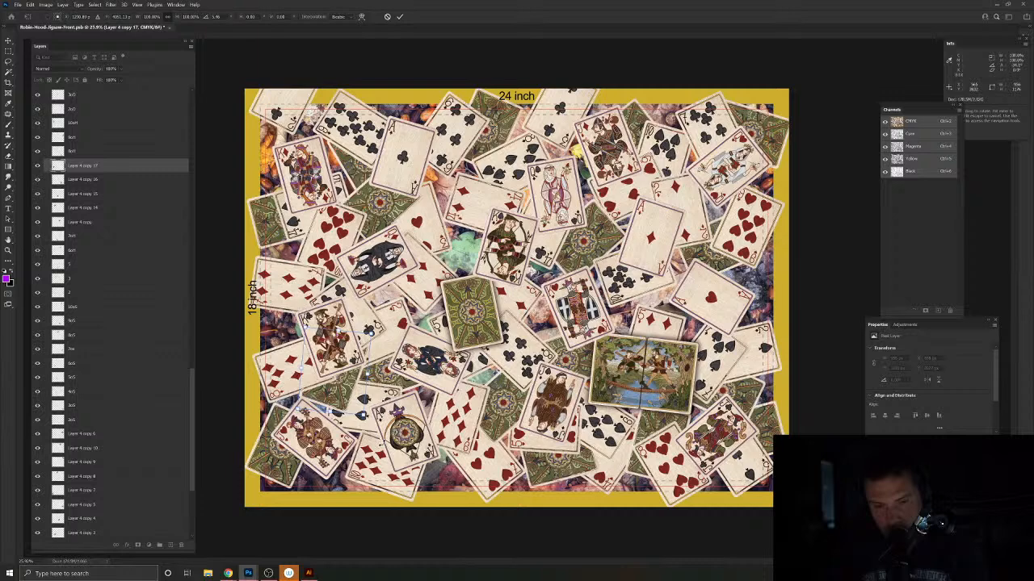
pyautogui.moveTo(340, 397); pyautogui.dragTo(340, 394)
pyautogui.press('Return')
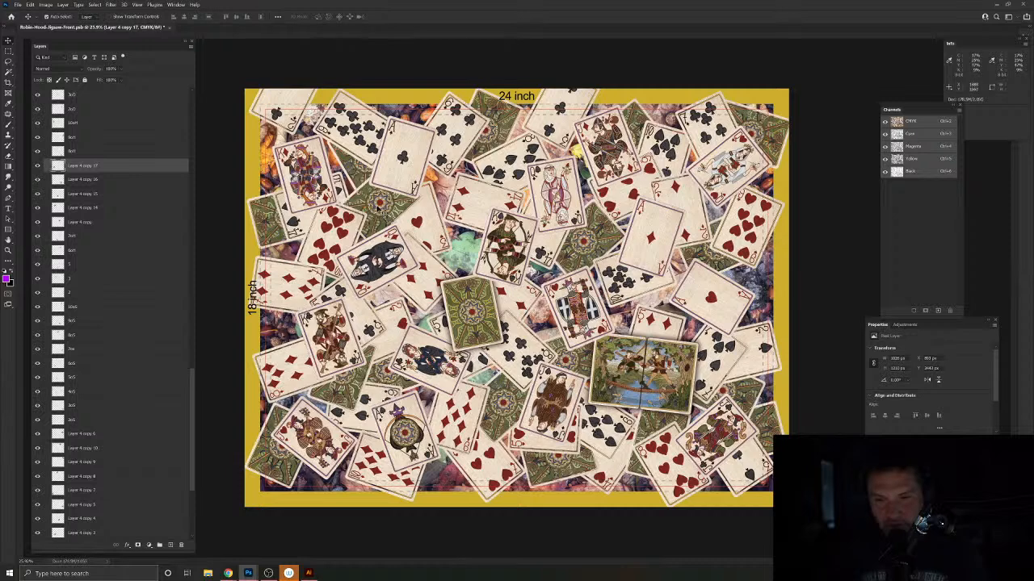
# Step: Duplicate a card back into the gap left of the central archer card, and tilt the existing one to the archer's right
pyautogui.moveTo(358, 200); pyautogui.dragTo(456, 218)
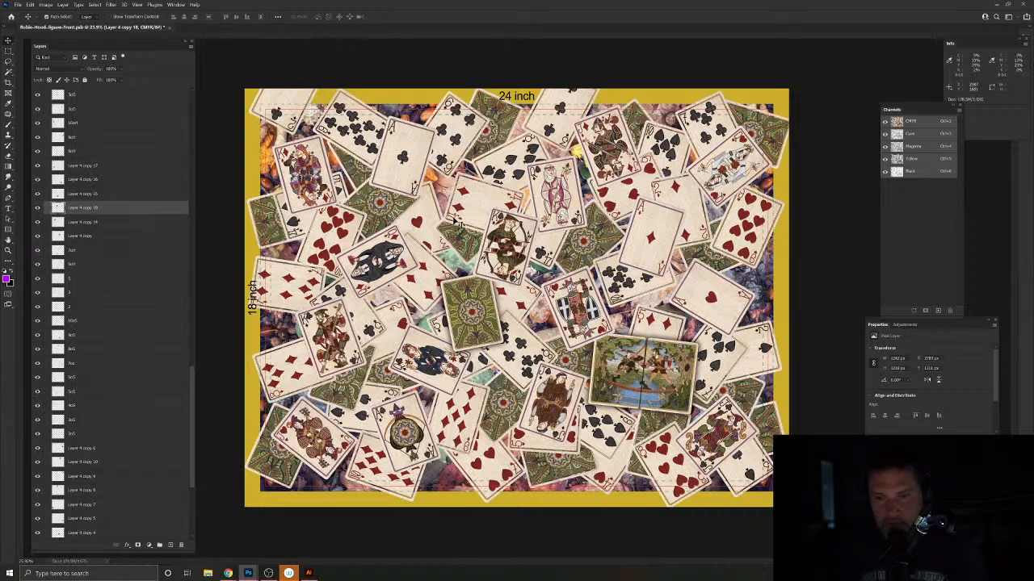
pyautogui.click(611, 253)
pyautogui.hotkey('ctrl', 't')
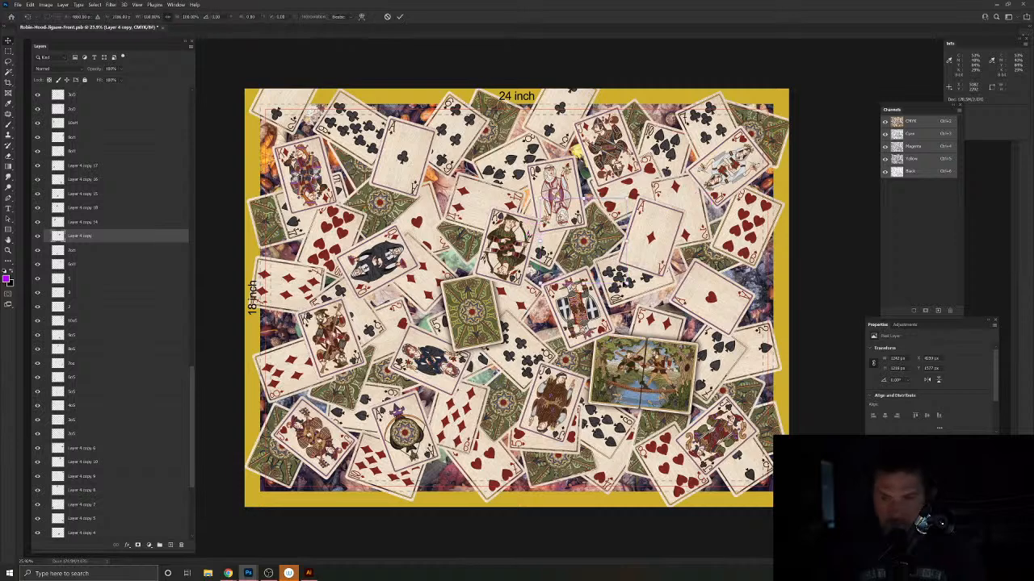
pyautogui.moveTo(637, 273); pyautogui.dragTo(638, 273)
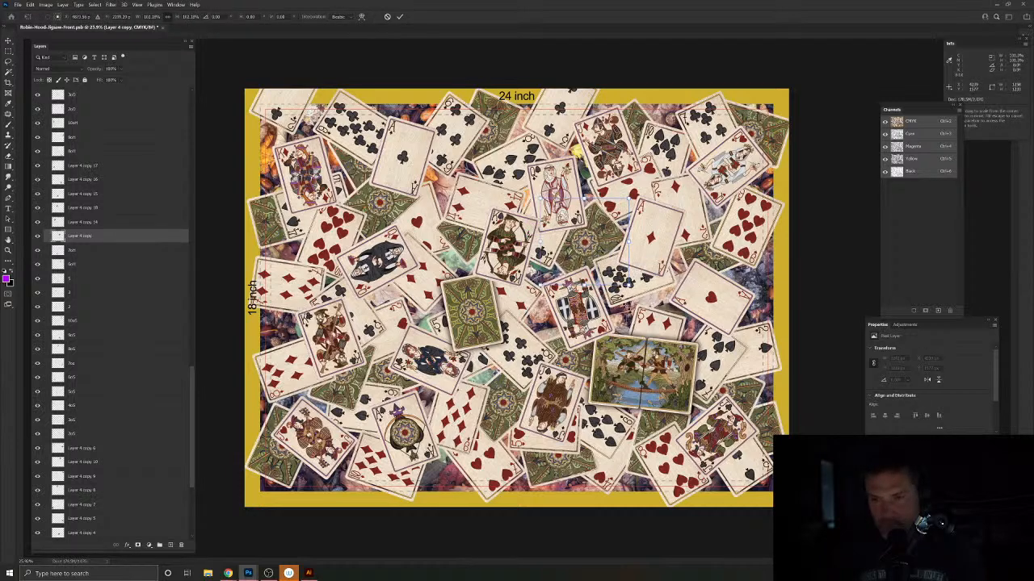
pyautogui.hotkey('ctrl', 'z')
pyautogui.moveTo(654, 289); pyautogui.dragTo(657, 279)
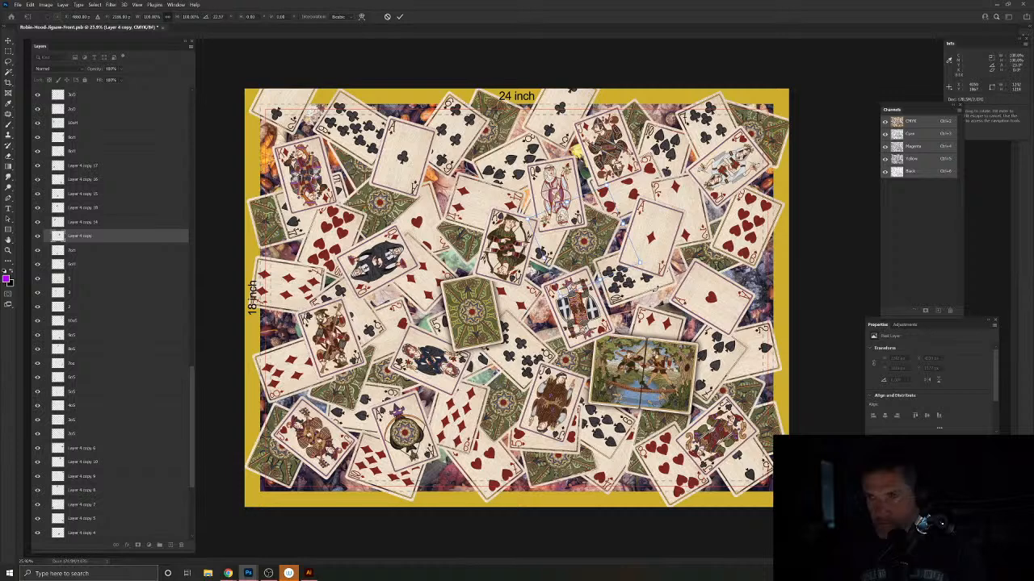
pyautogui.press('Return')
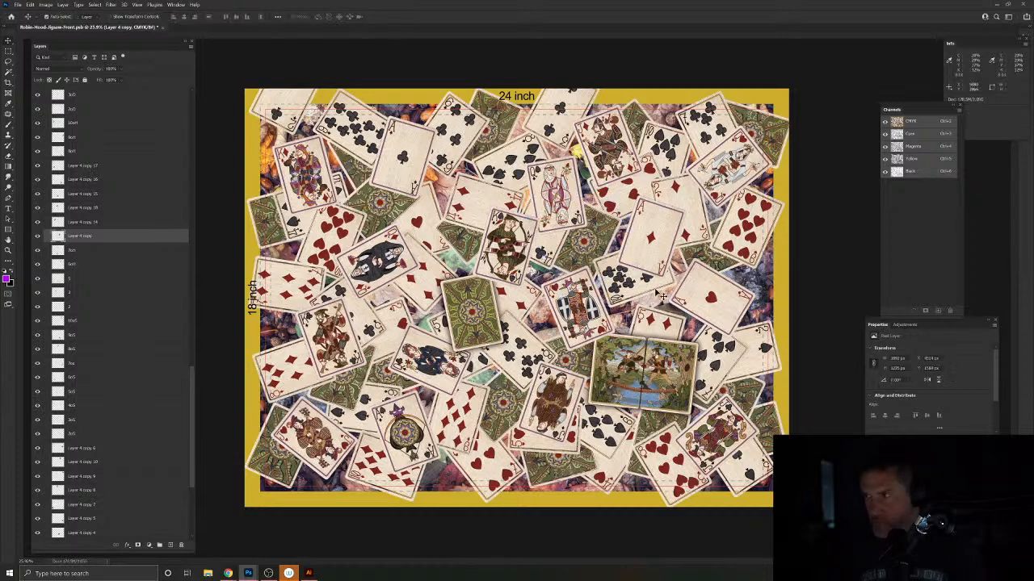
# Step: Duplicate that card back to the right edge, below the hearts number card, then tilt it and nudge it inward
pyautogui.moveTo(612, 240); pyautogui.dragTo(791, 249)
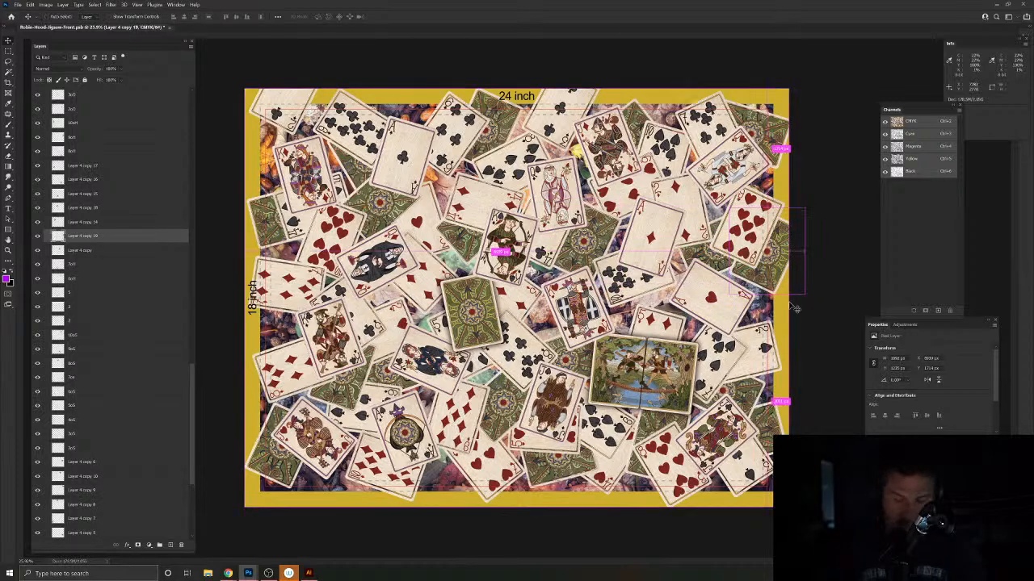
pyautogui.hotkey('ctrl', 't')
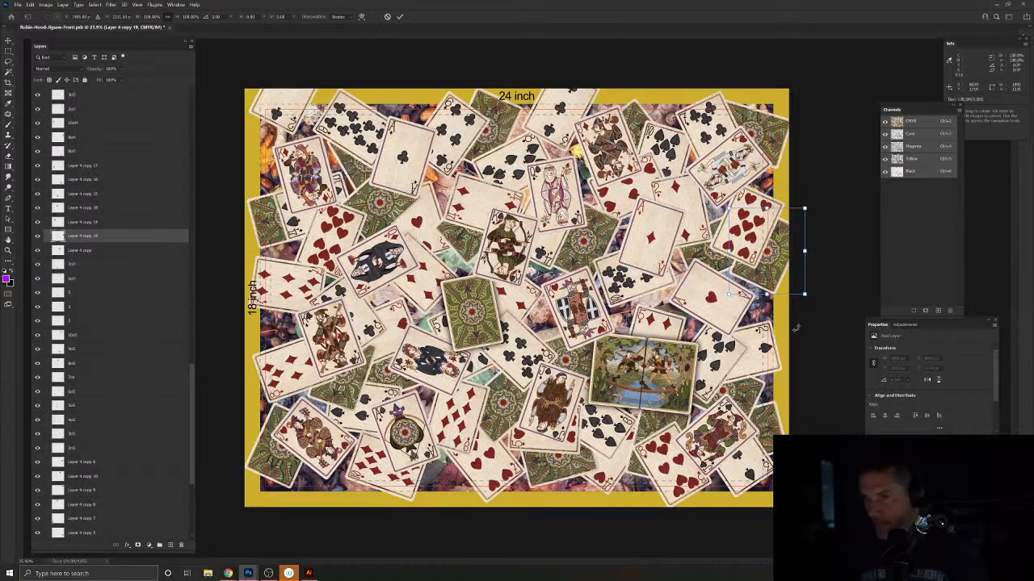
pyautogui.moveTo(795, 327); pyautogui.dragTo(812, 324)
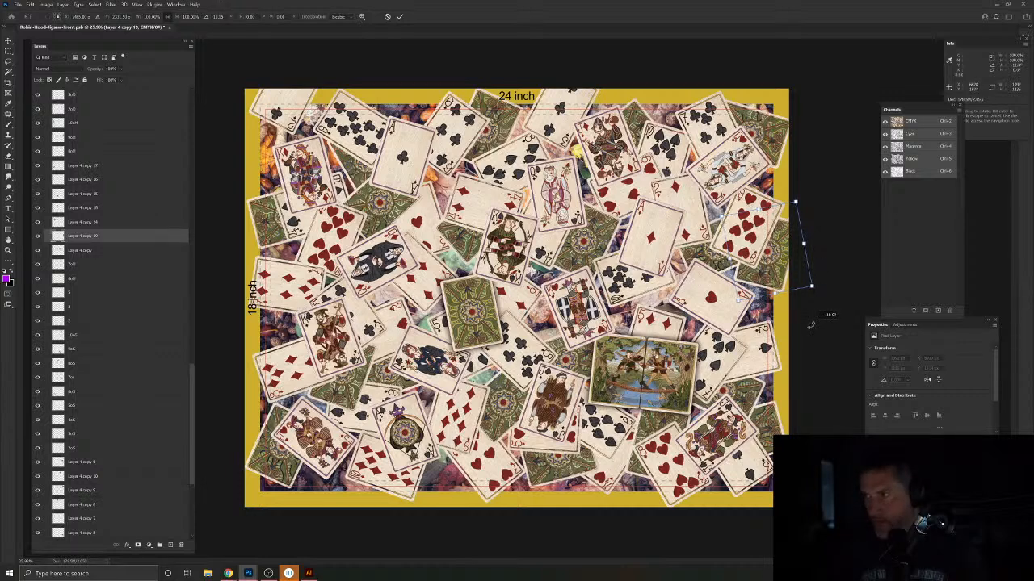
pyautogui.moveTo(811, 325); pyautogui.dragTo(843, 279)
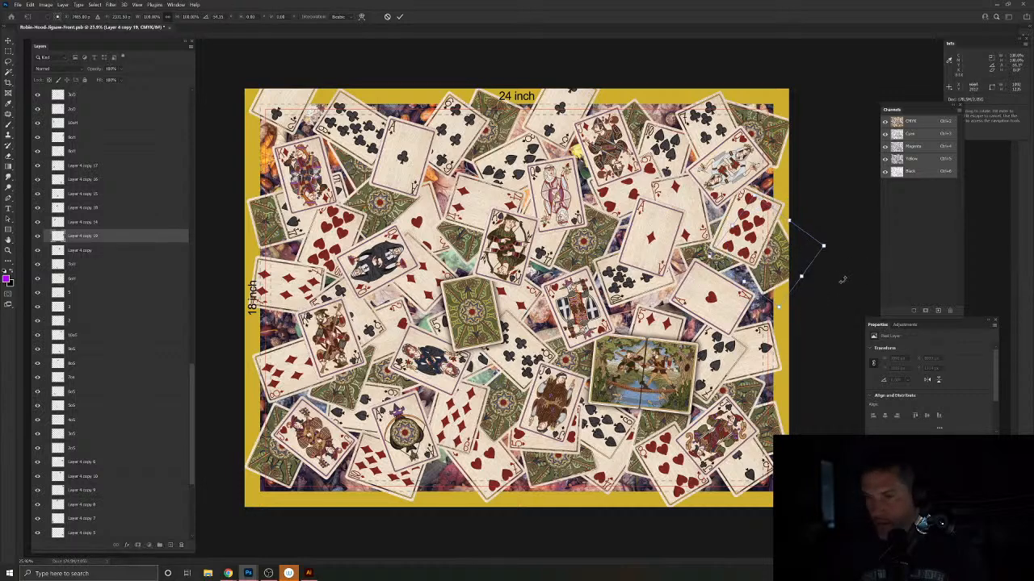
pyautogui.moveTo(822, 246); pyautogui.dragTo(810, 245)
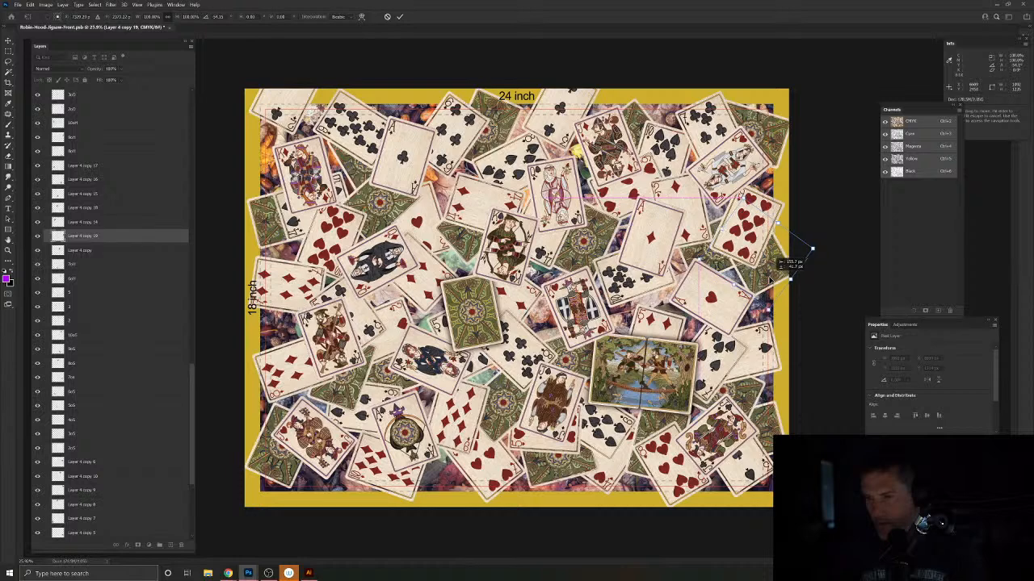
pyautogui.press('Return')
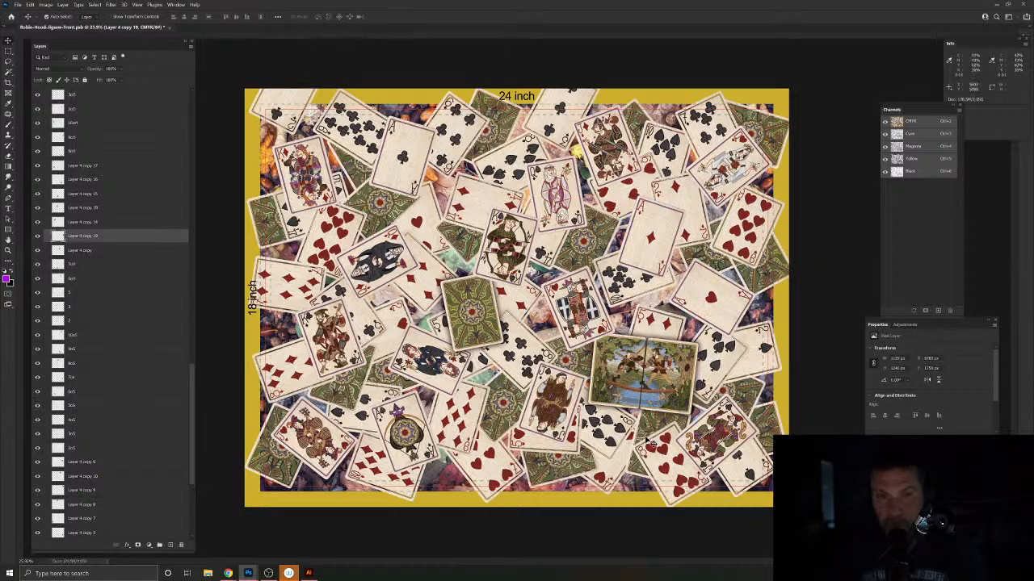
# Step: Duplicate a card back to the upper left corner, between the clubs card and the King of Diamonds, and tilt it
pyautogui.moveTo(347, 160); pyautogui.dragTo(254, 135)
pyautogui.hotkey('ctrl', 't')
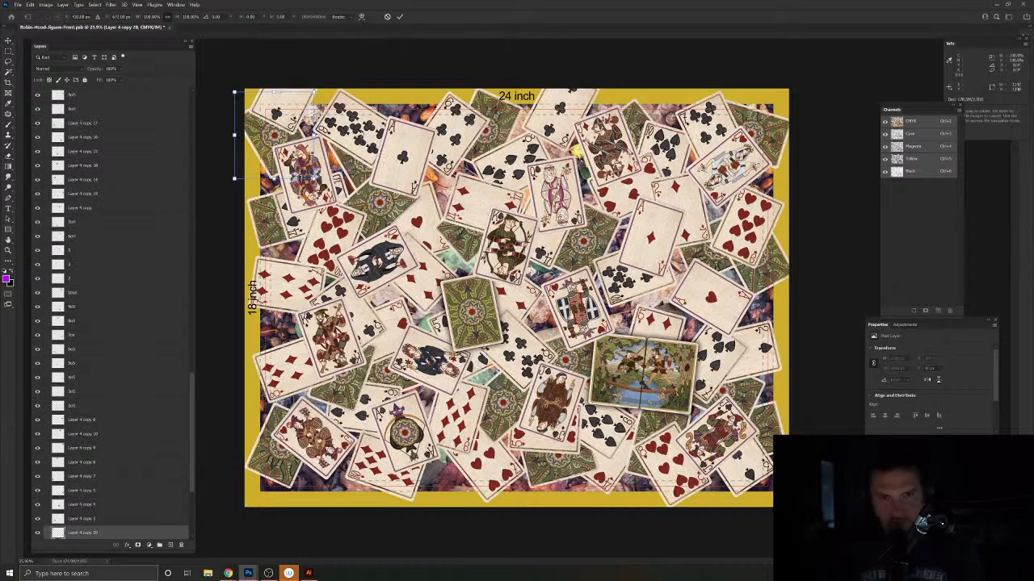
pyautogui.moveTo(374, 139); pyautogui.dragTo(368, 196)
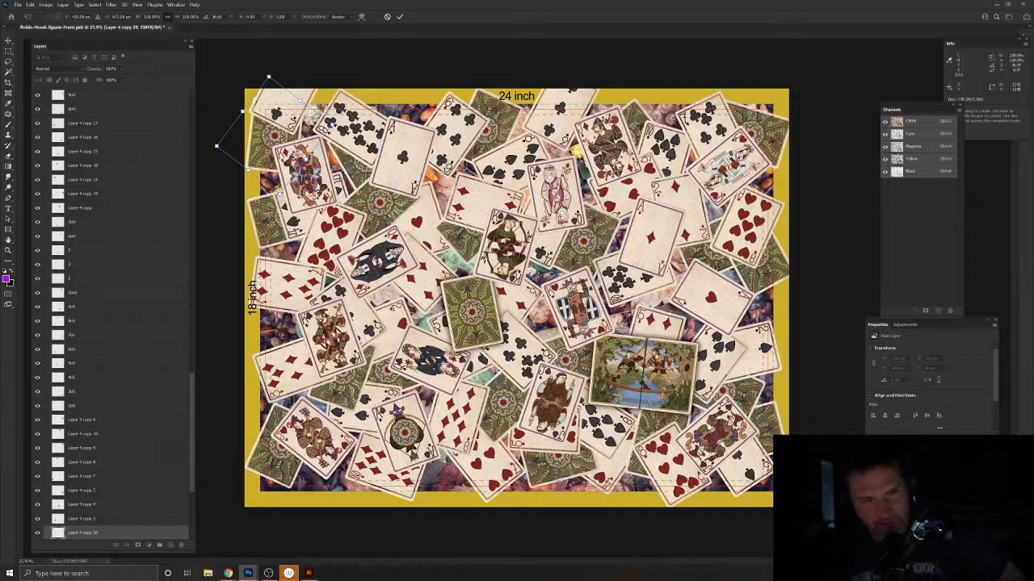
pyautogui.scroll(-3, 96, 333)
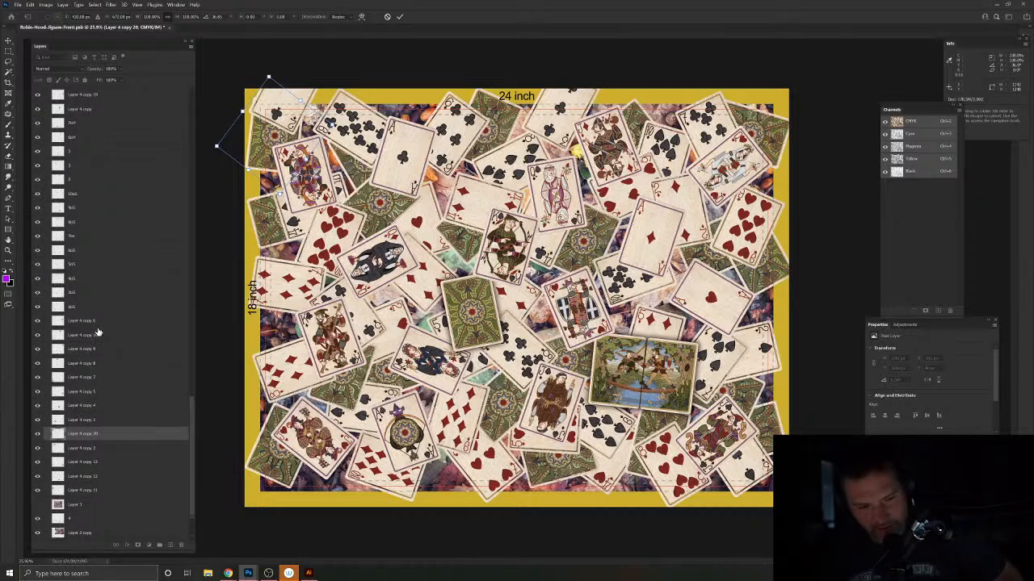
pyautogui.scroll(10, 97, 330)
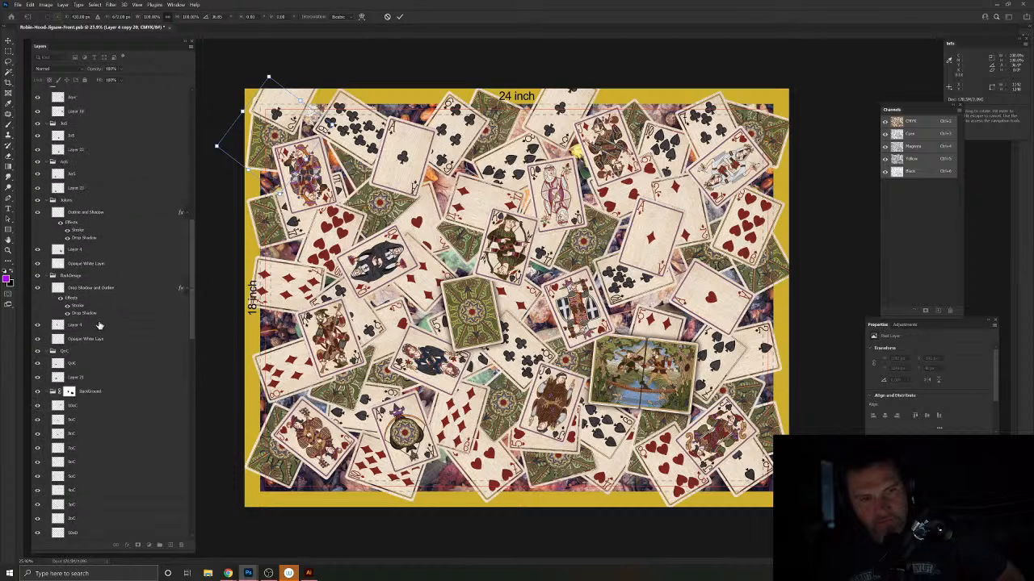
pyautogui.scroll(10, 98, 324)
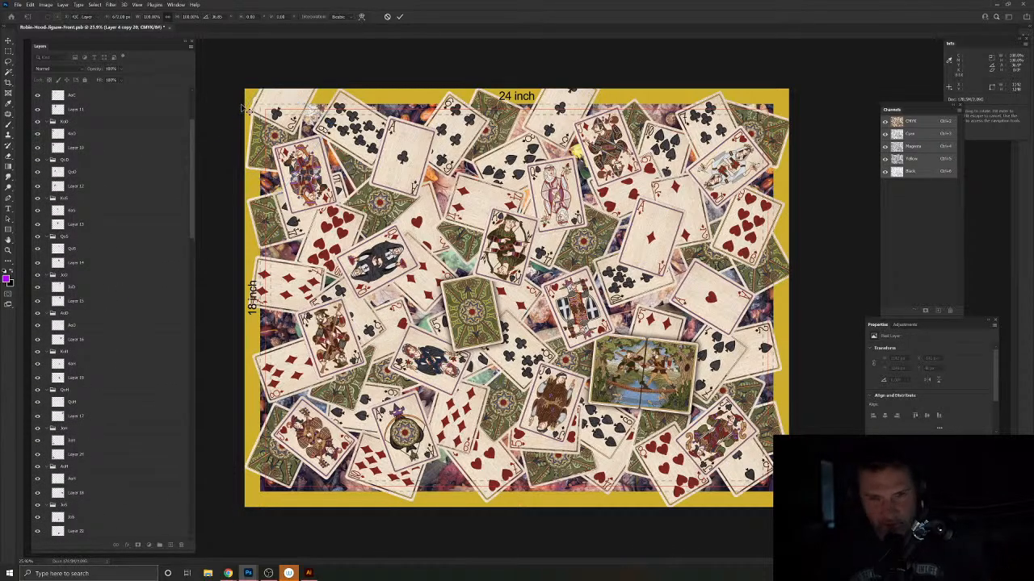
pyautogui.press('Return')
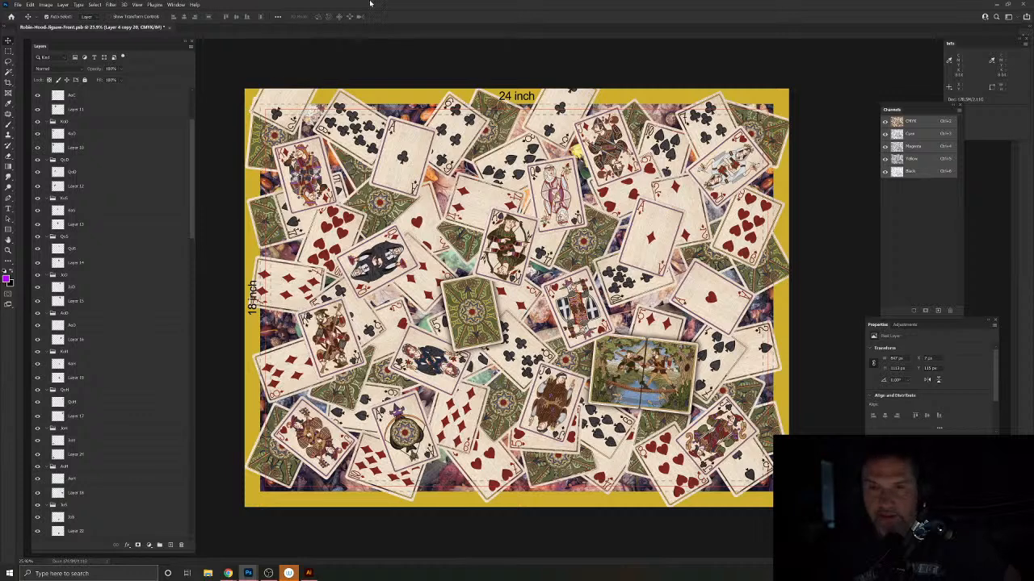
# Step: Select the whole border area outside the red die line rectangle
pyautogui.click(401, 97)
pyautogui.scroll(-1, 121, 424)
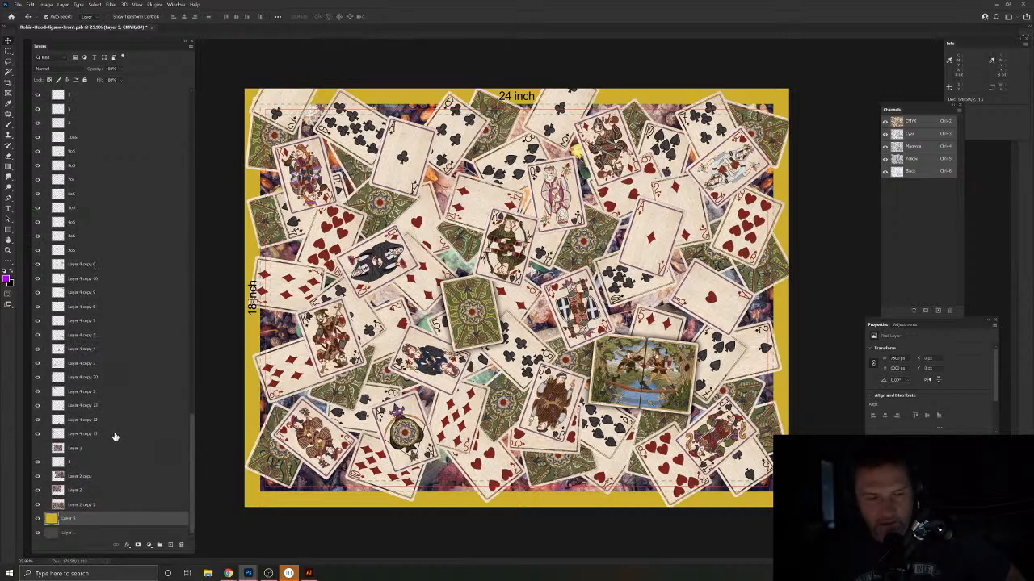
pyautogui.scroll(5, 114, 436)
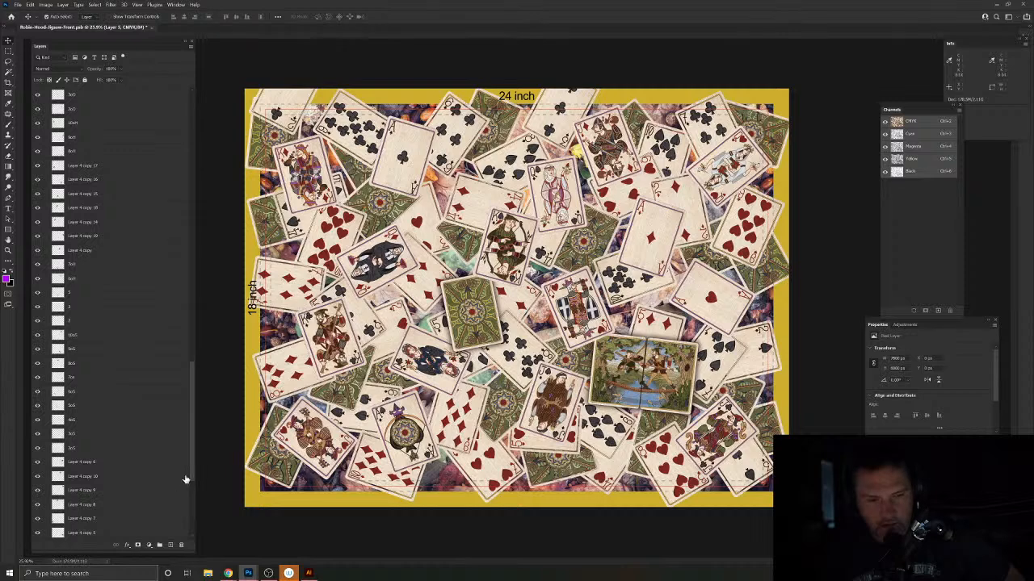
pyautogui.moveTo(191, 478); pyautogui.dragTo(210, 117)
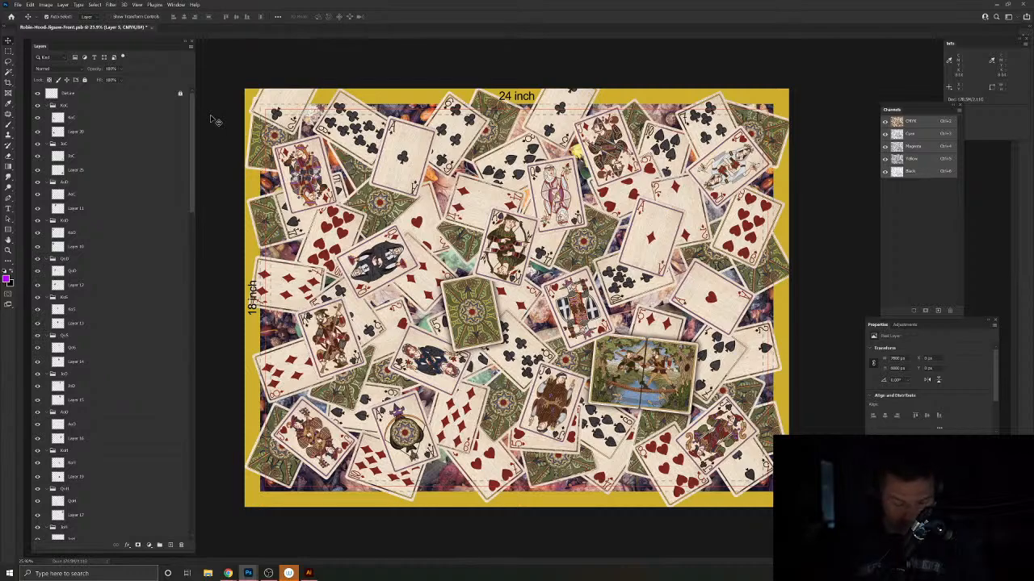
pyautogui.press('m')
pyautogui.scroll(5, 244, 131)
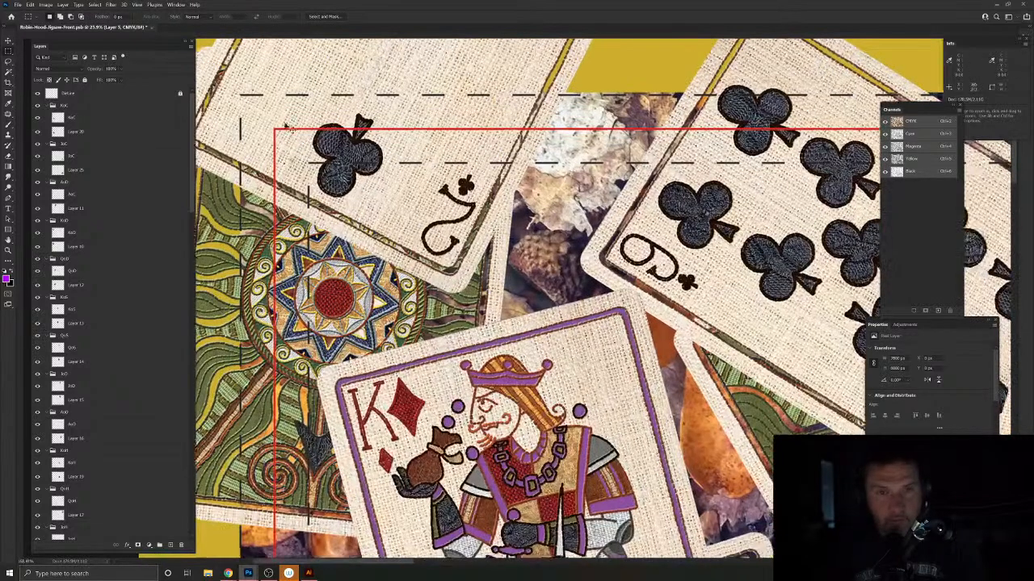
pyautogui.moveTo(275, 129); pyautogui.dragTo(592, 330)
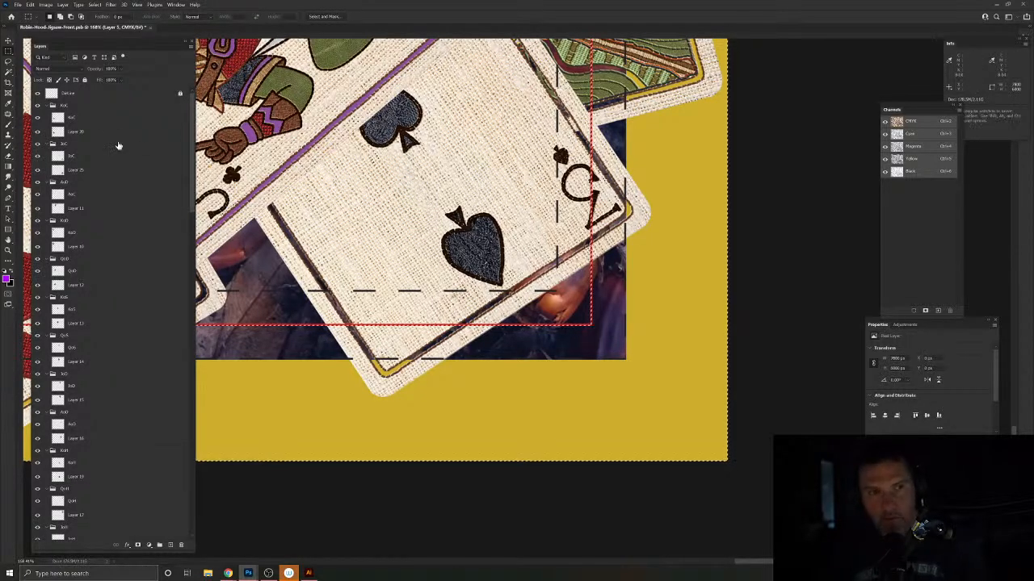
# Step: Add a new layer on top of the stack, fill the border selection with dark grey, and deselect
pyautogui.click(92, 96)
pyautogui.click(171, 545)
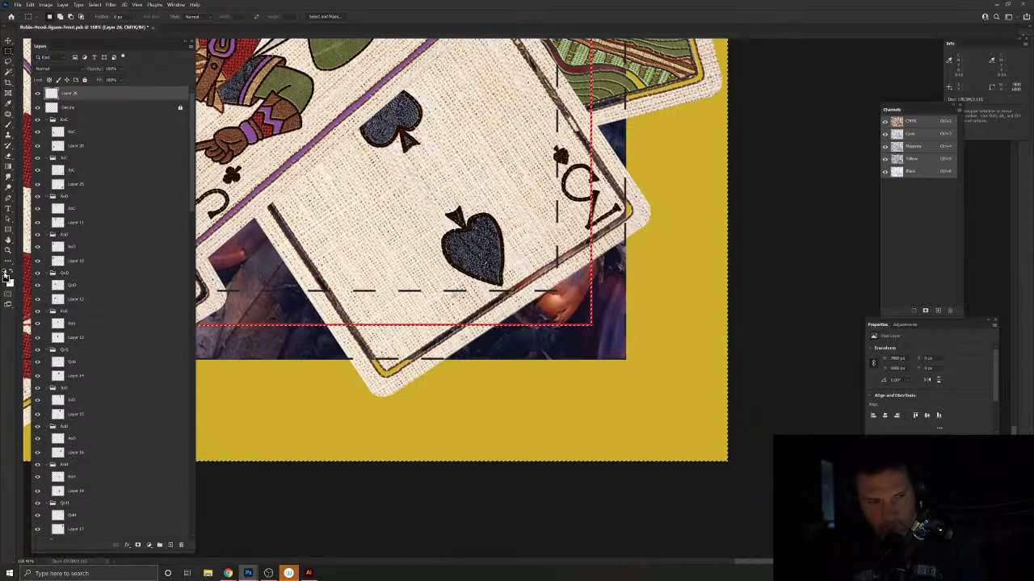
pyautogui.click(6, 276)
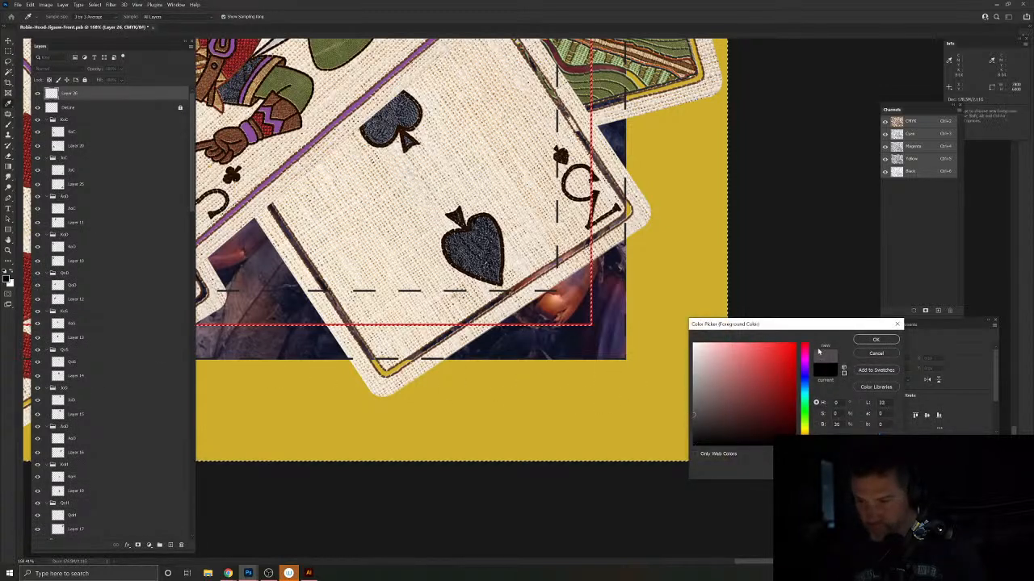
pyautogui.click(875, 339)
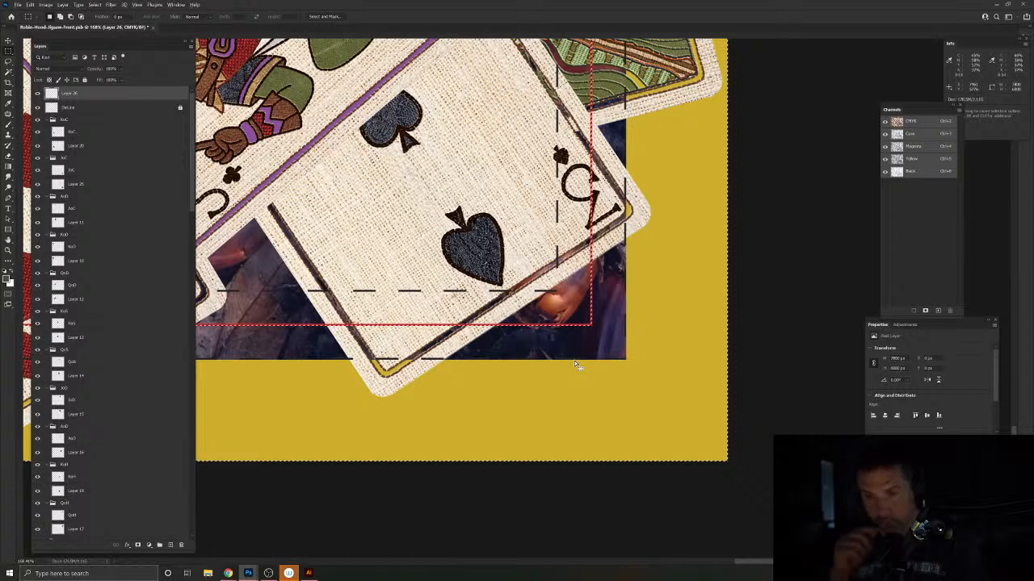
pyautogui.hotkey('alt', 'BackSpace')
pyautogui.hotkey('ctrl', 'd')
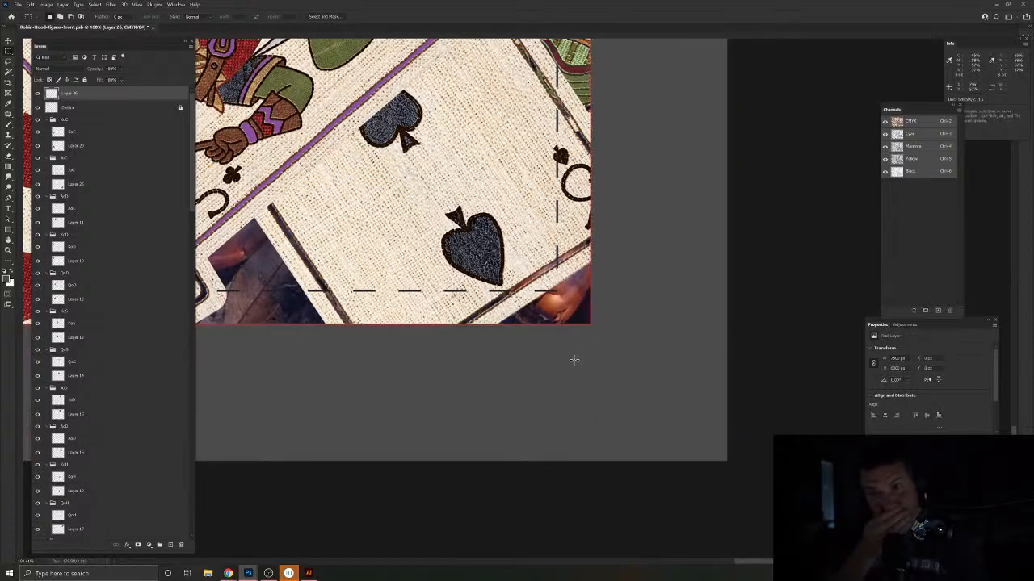
# Step: Move the die line layer above the grey border layer and fit the whole artwork in view
pyautogui.moveTo(92, 106); pyautogui.dragTo(92, 89)
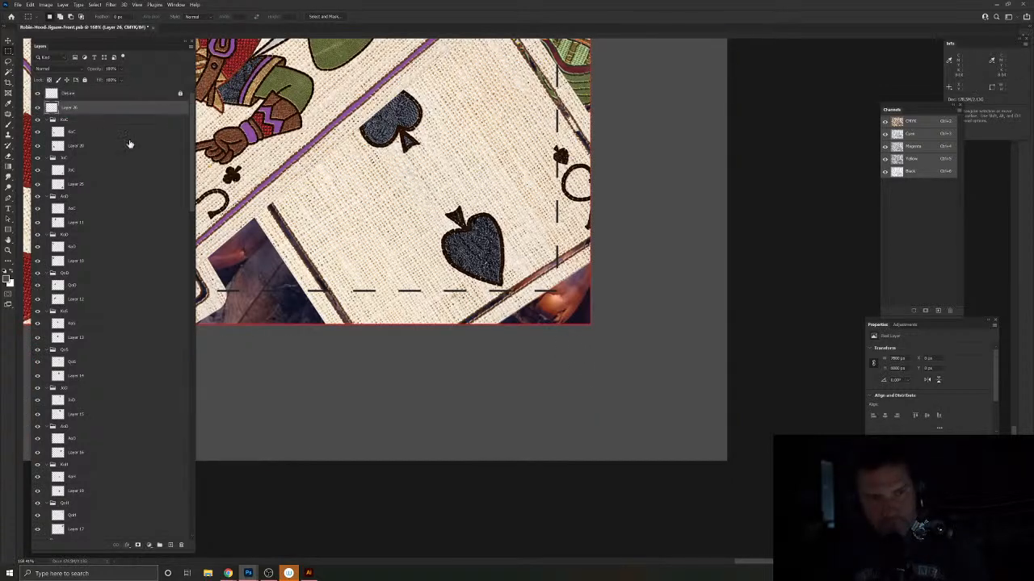
pyautogui.hotkey('ctrl', '0')
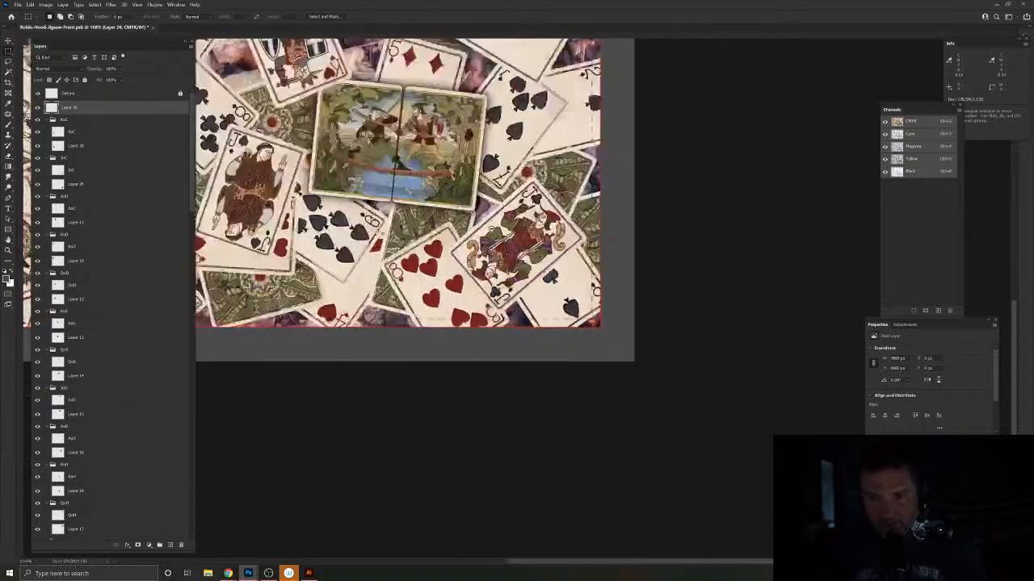
pyautogui.scroll(-3, 652, 389)
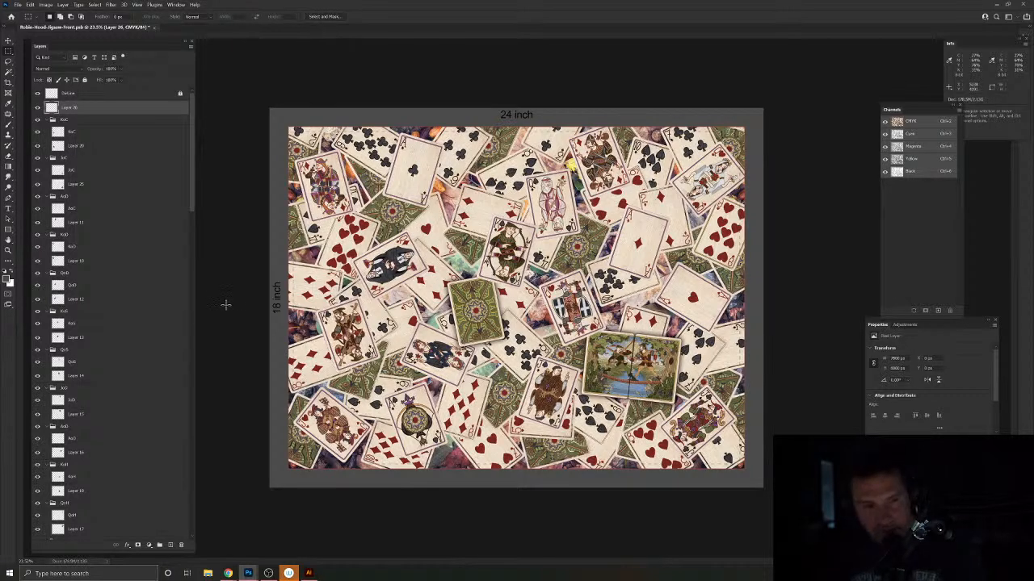
pyautogui.scroll(-6, 113, 323)
pyautogui.moveTo(192, 260); pyautogui.dragTo(203, 539)
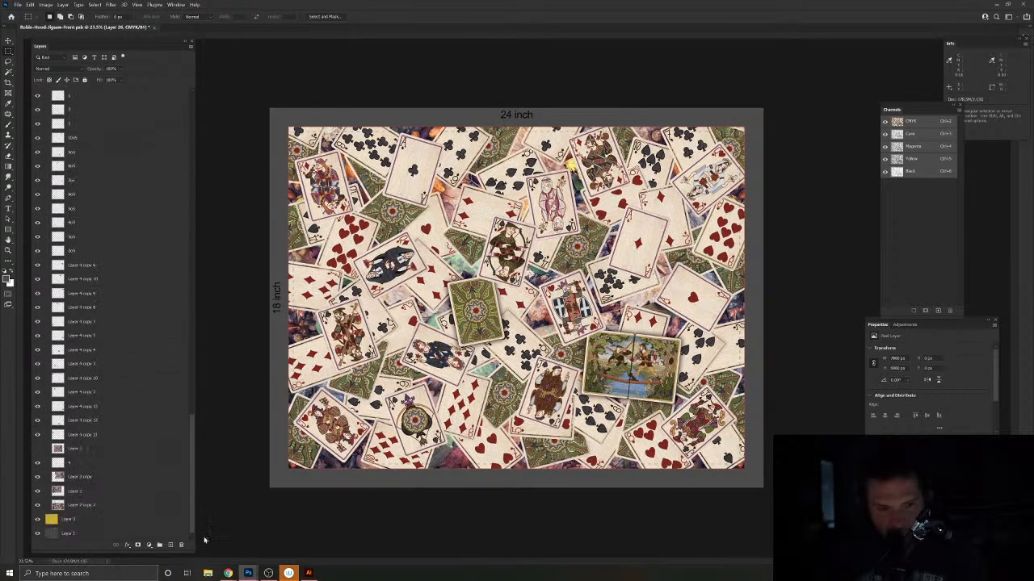
# Step: Move the card layer named 4 above the background image Layer 3 and add a new layer directly above Layer 3
pyautogui.click(103, 435)
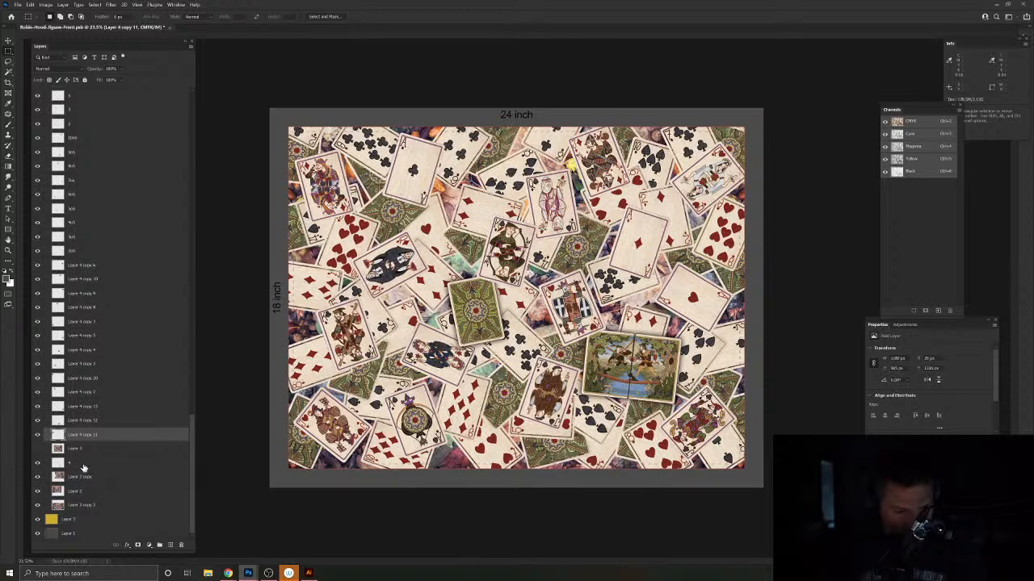
pyautogui.click(85, 464)
pyautogui.moveTo(86, 464); pyautogui.dragTo(86, 443)
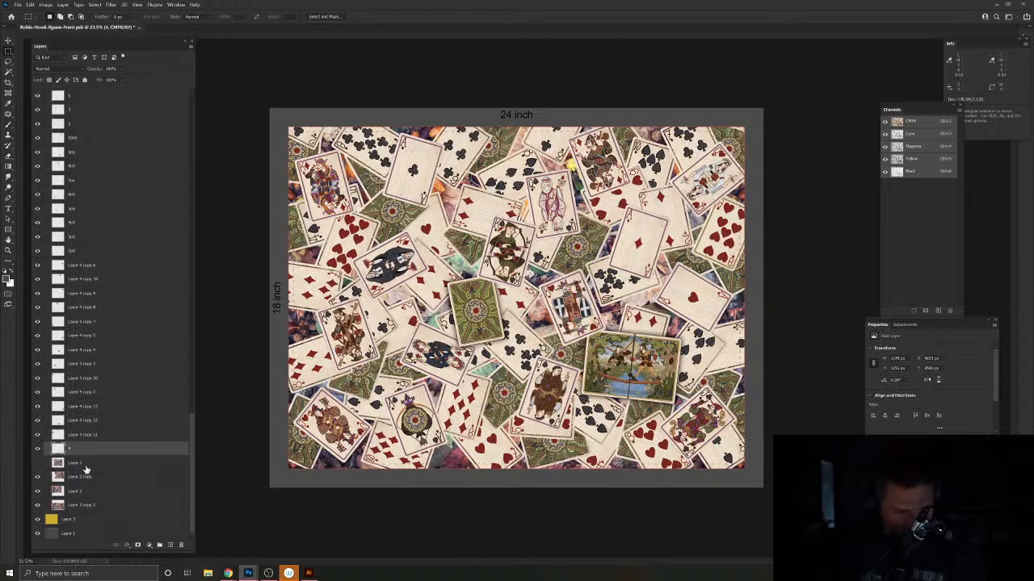
pyautogui.click(87, 469)
pyautogui.click(171, 546)
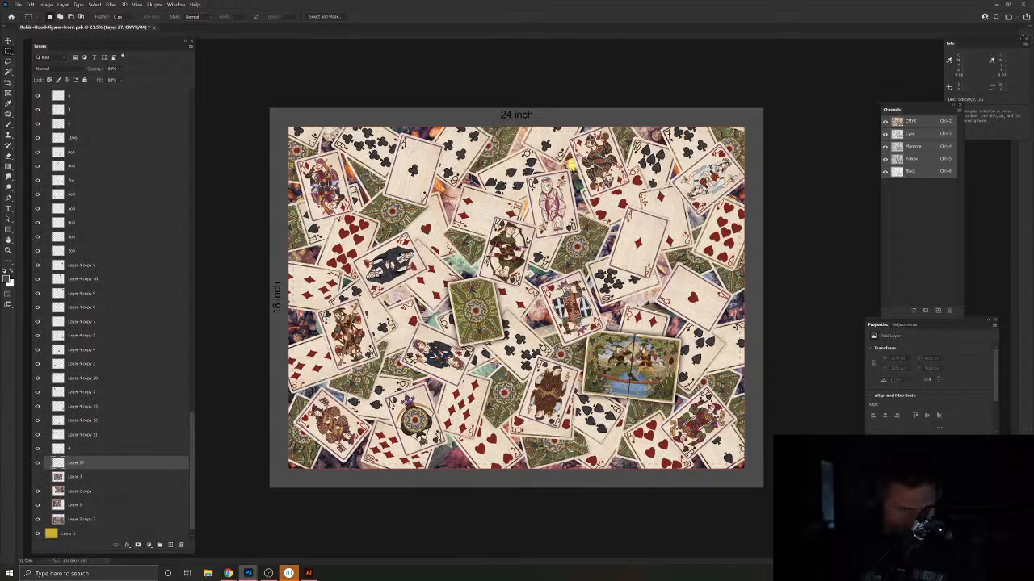
# Step: Set the foreground colour to dark brown (H 23, S 31, B 24) and fill the new layer beneath the cards with it
pyautogui.click(7, 279)
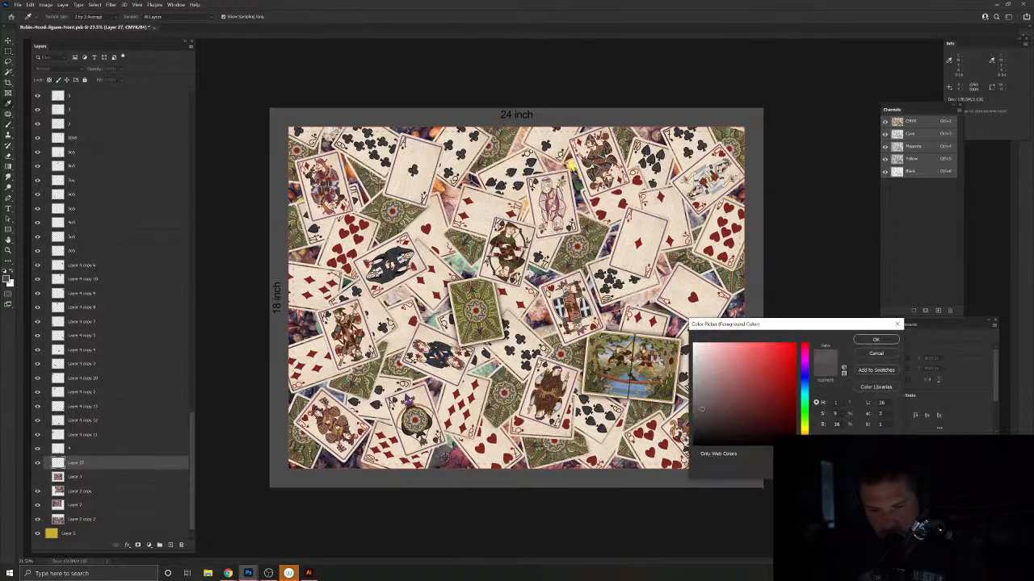
pyautogui.click(804, 429)
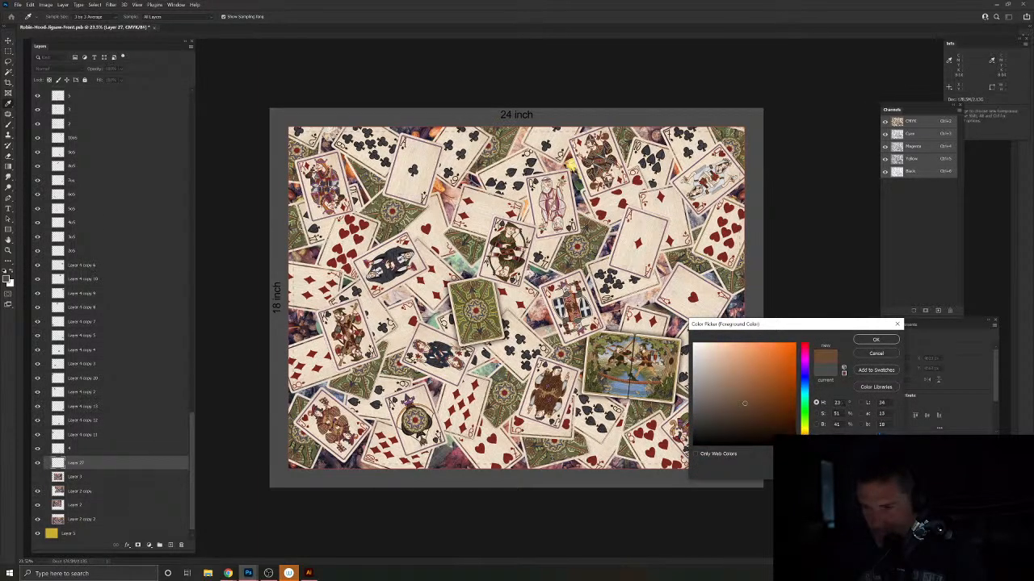
pyautogui.click(728, 422)
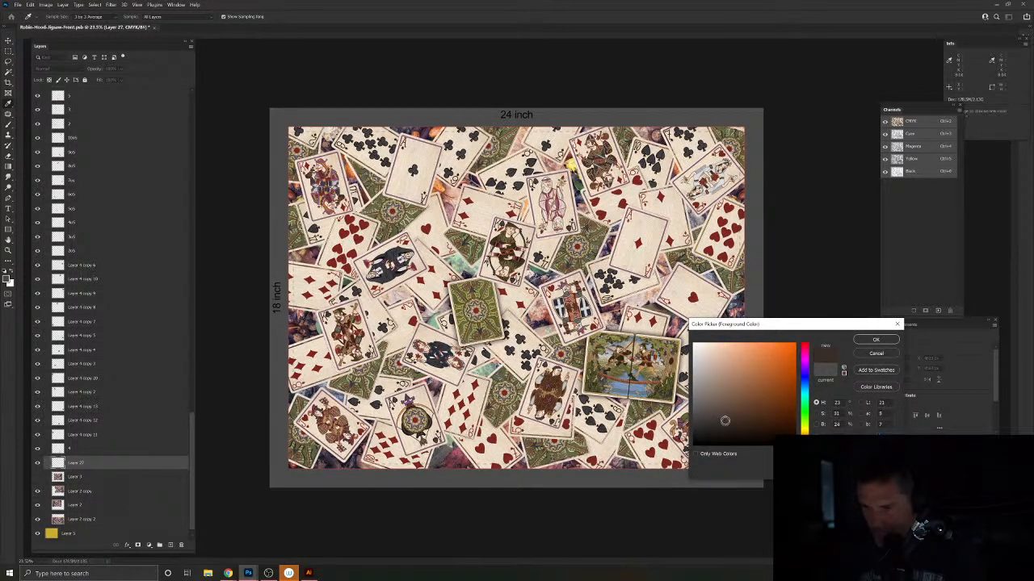
pyautogui.click(874, 343)
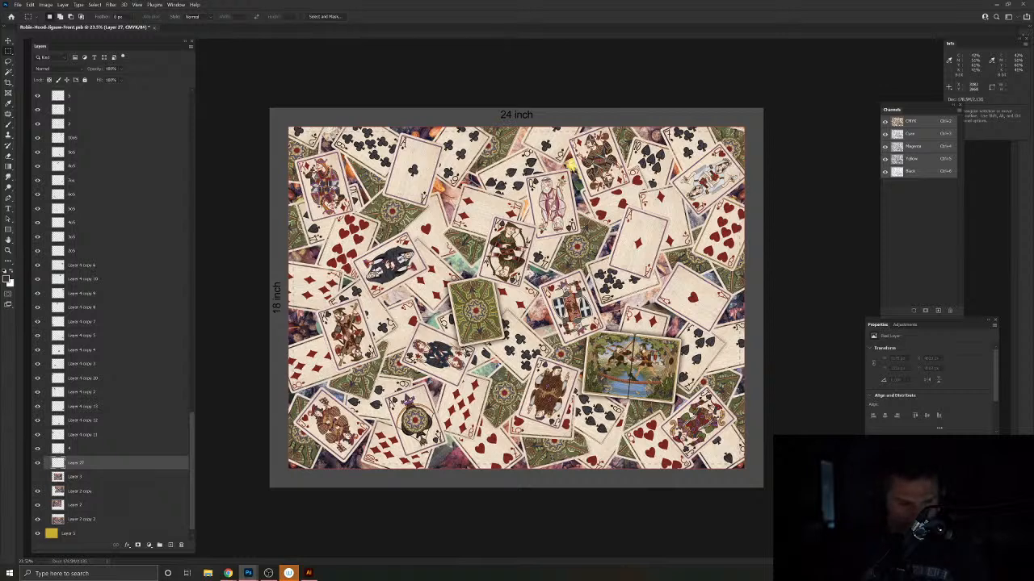
pyautogui.hotkey('alt', 'BackSpace')
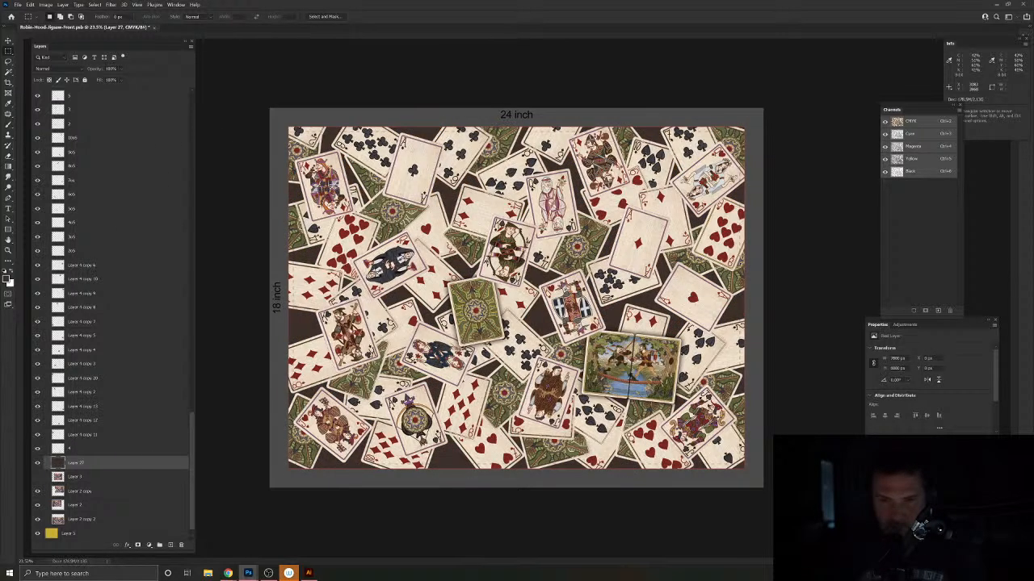
# Step: Set the brown fill layer's blending mode to Multiply and its opacity to 47%
pyautogui.click(53, 69)
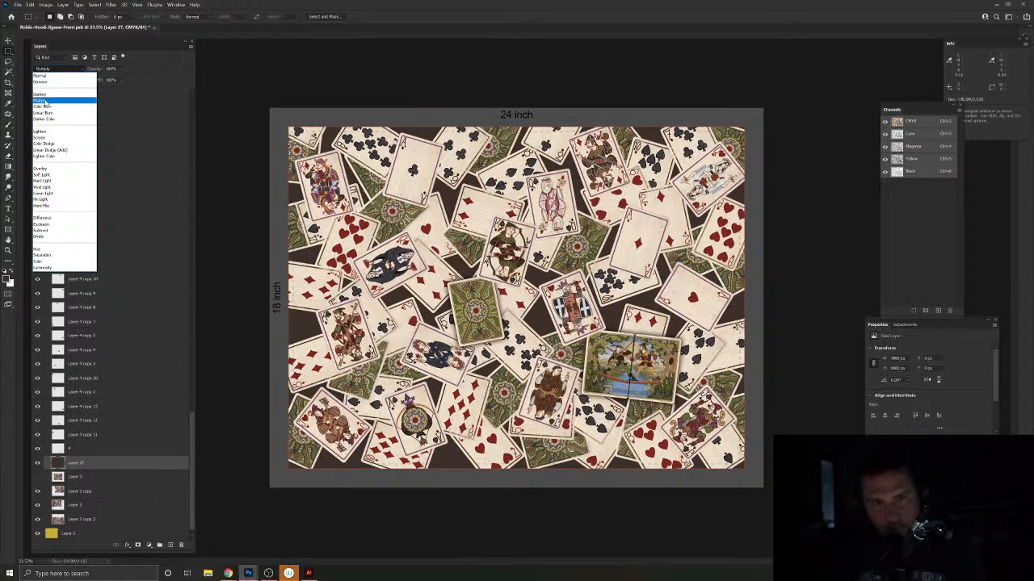
pyautogui.click(44, 100)
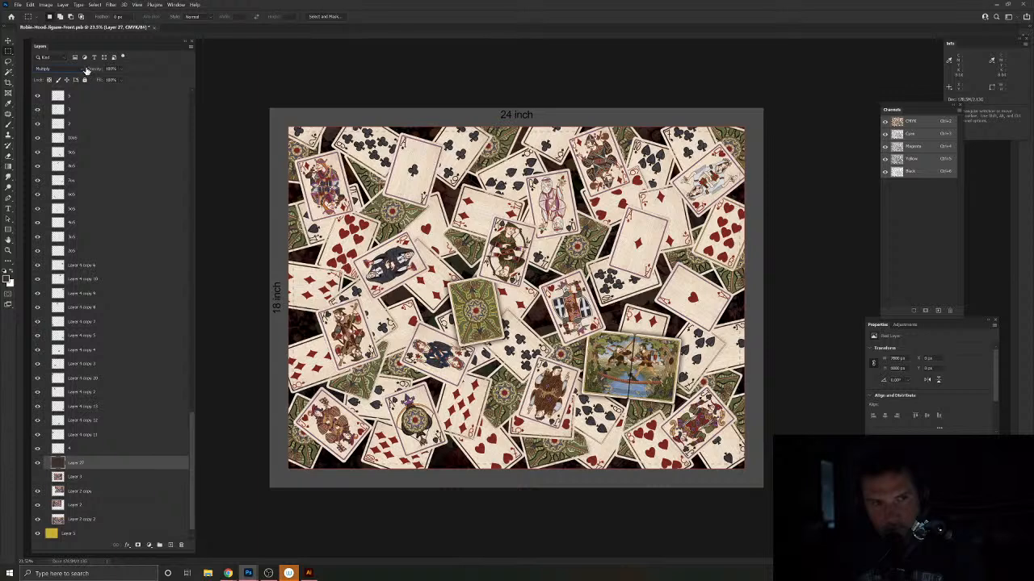
pyautogui.moveTo(87, 70)
pyautogui.mouseDown()
pyautogui.moveTo(102, 72)
pyautogui.moveTo(84, 72)
pyautogui.mouseUp()
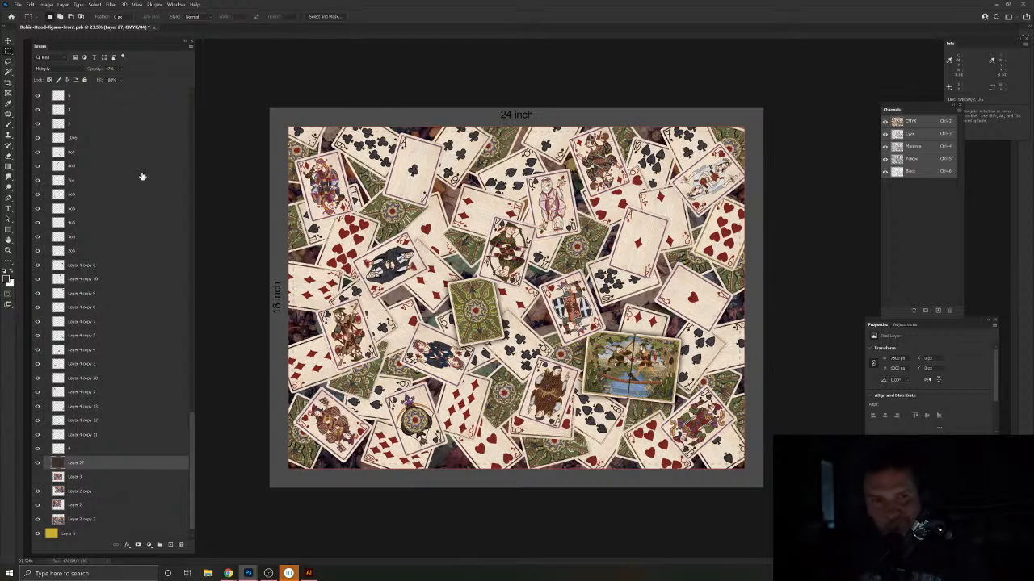
# Step: Hide the artwork layers of the four Diamonds face cards and Ace, plus the King and Queen of Spades, leaving their purple bases
pyautogui.press('v')
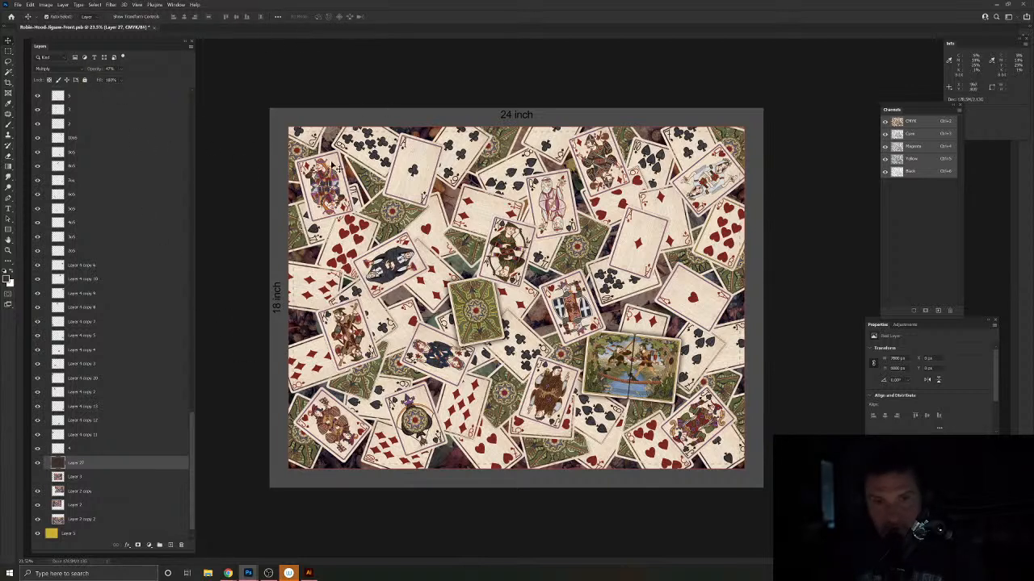
pyautogui.click(335, 164)
pyautogui.click(37, 94)
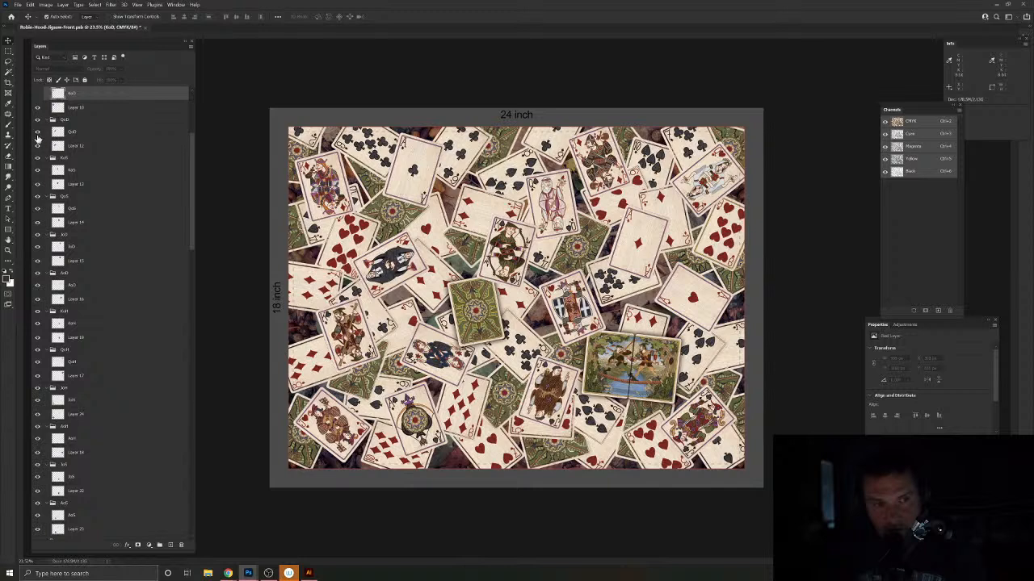
pyautogui.click(37, 171)
pyautogui.click(38, 209)
pyautogui.click(37, 248)
pyautogui.click(37, 286)
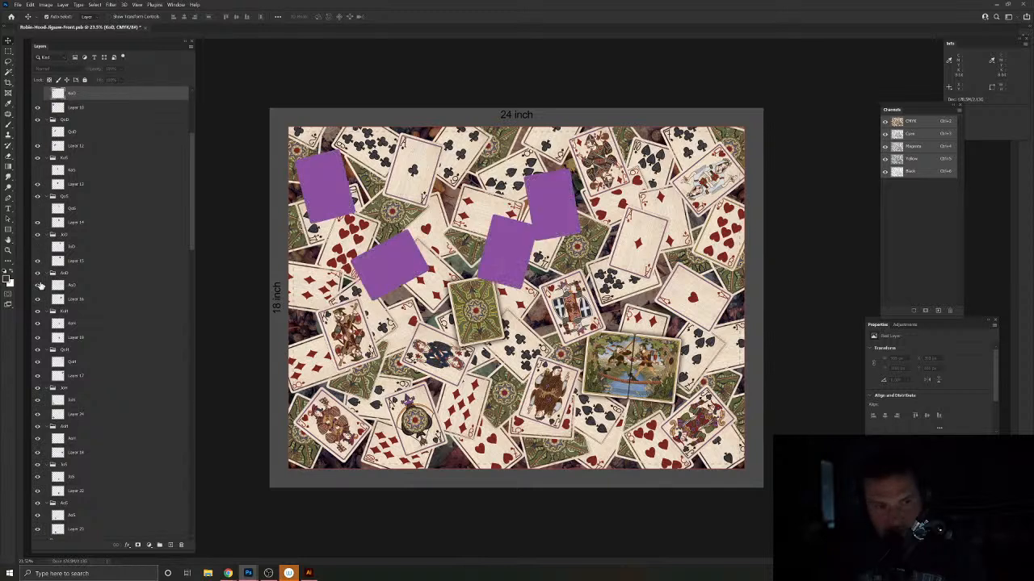
# Step: Hide the artwork layers of the King, Queen, Jack and Ace of Hearts and of the Jack and Ace of Spades
pyautogui.click(37, 324)
pyautogui.click(37, 361)
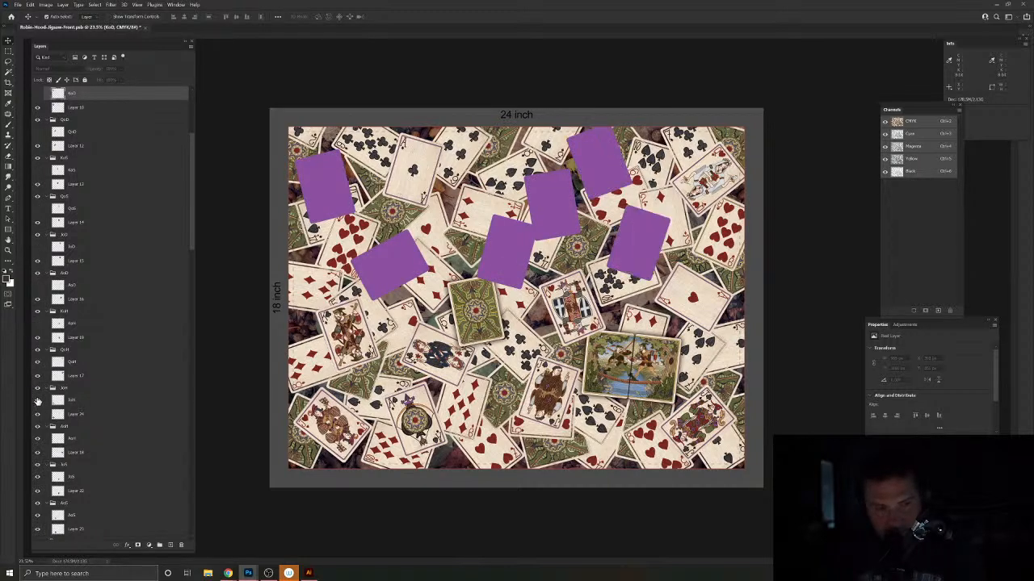
pyautogui.click(37, 400)
pyautogui.click(37, 439)
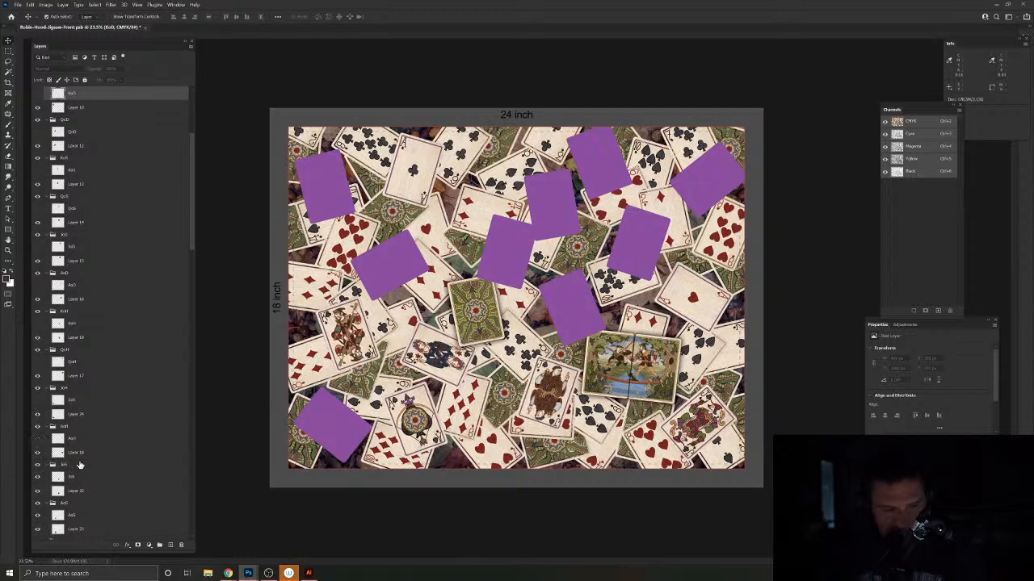
pyautogui.scroll(-5, 79, 465)
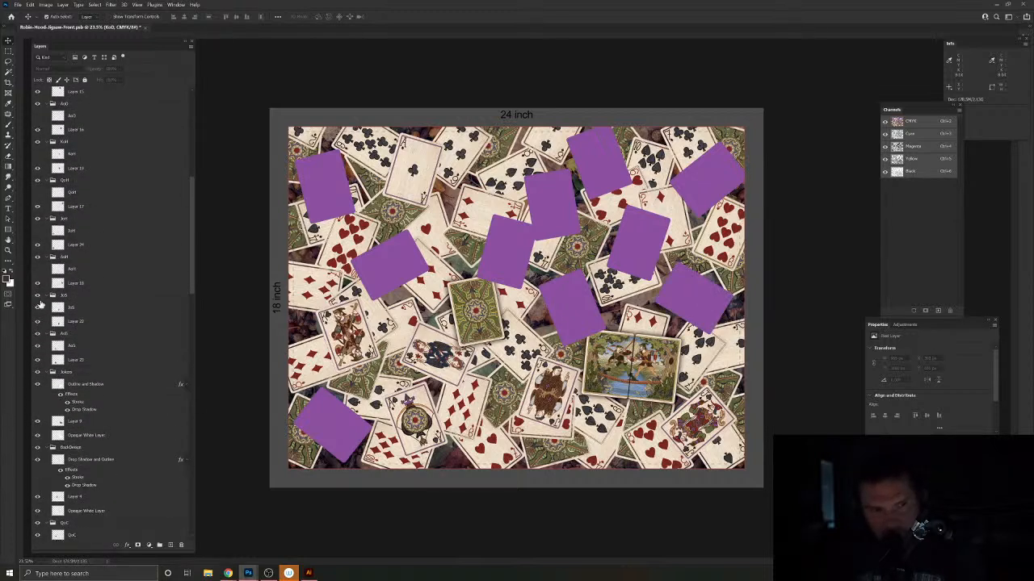
pyautogui.click(38, 348)
pyautogui.click(38, 361)
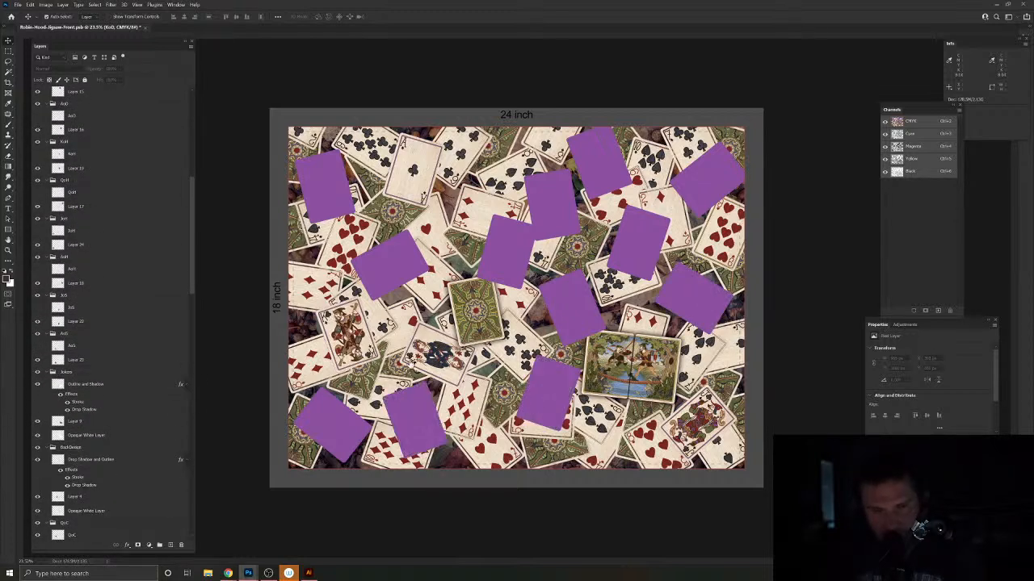
# Step: Select the outline of the two Joker cards and fill it with the other cards' purple on a new layer above them
pyautogui.click(48, 383)
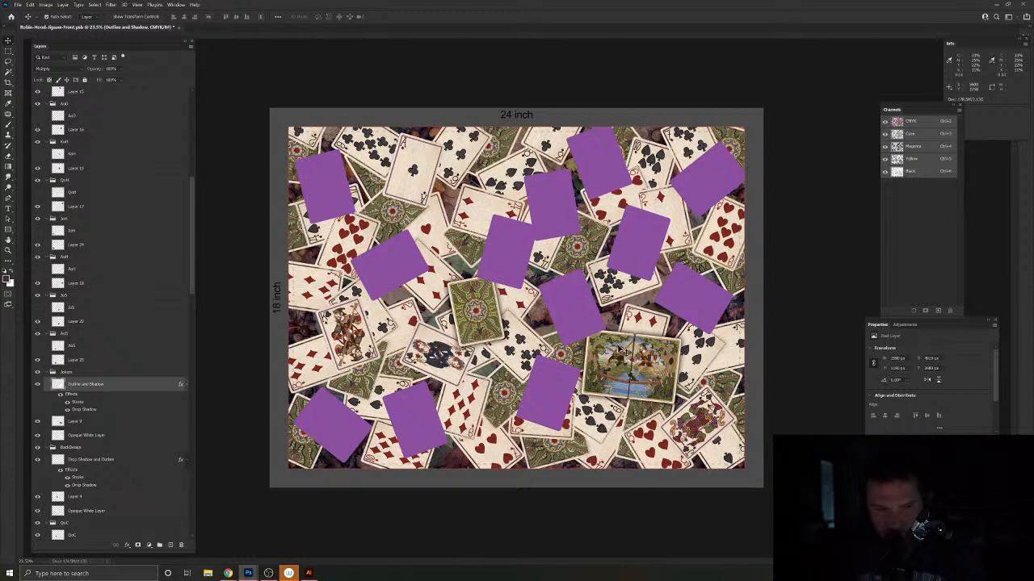
pyautogui.keyDown('ctrl'); pyautogui.click(57, 386); pyautogui.keyUp('ctrl')
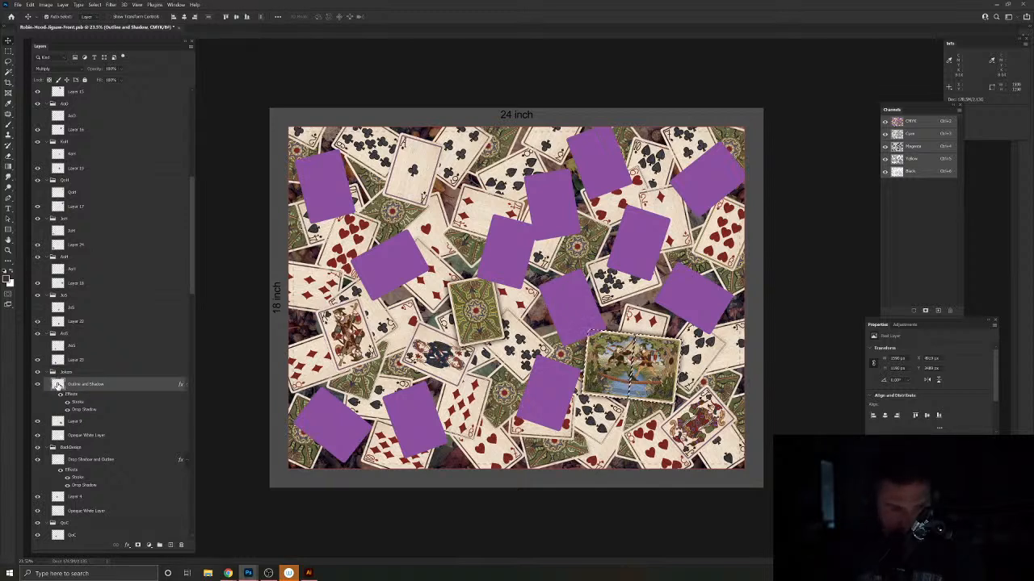
pyautogui.click(171, 546)
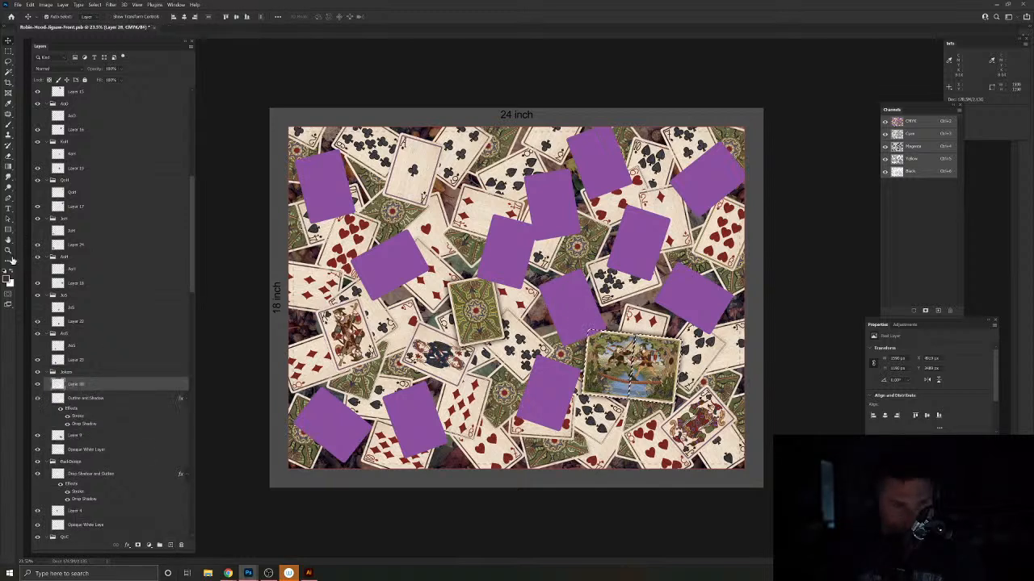
pyautogui.press('b')
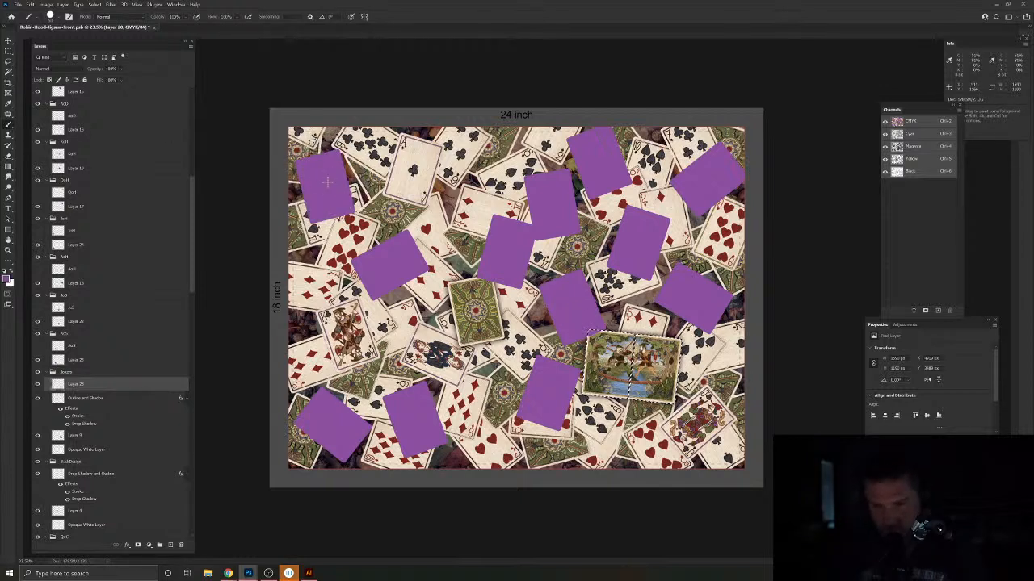
pyautogui.hotkey('alt', 'BackSpace')
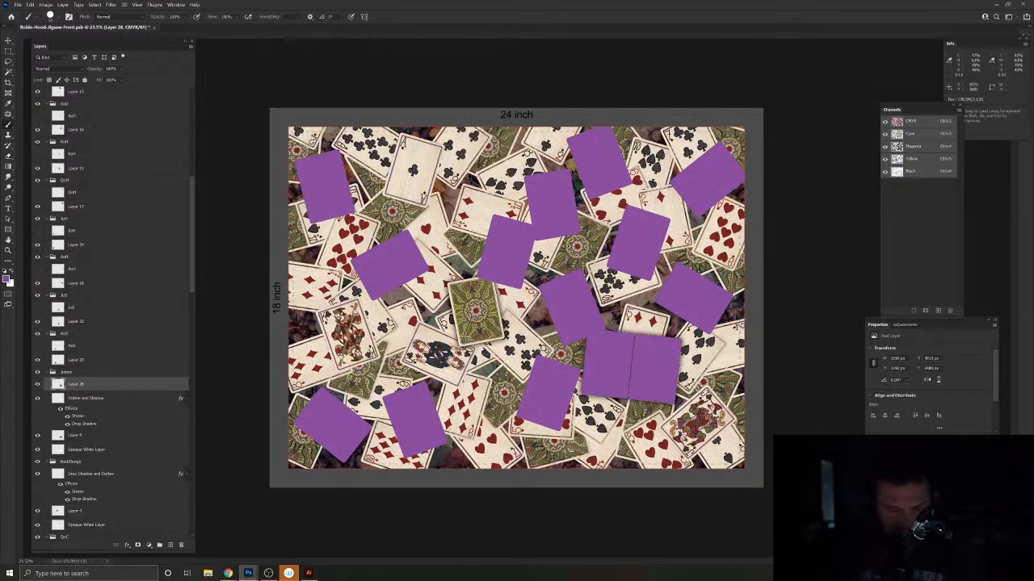
pyautogui.press('v')
# Step: Select the central card back's outline, fill it with purple on a new layer in the BackDesign group, and deselect
pyautogui.click(65, 474)
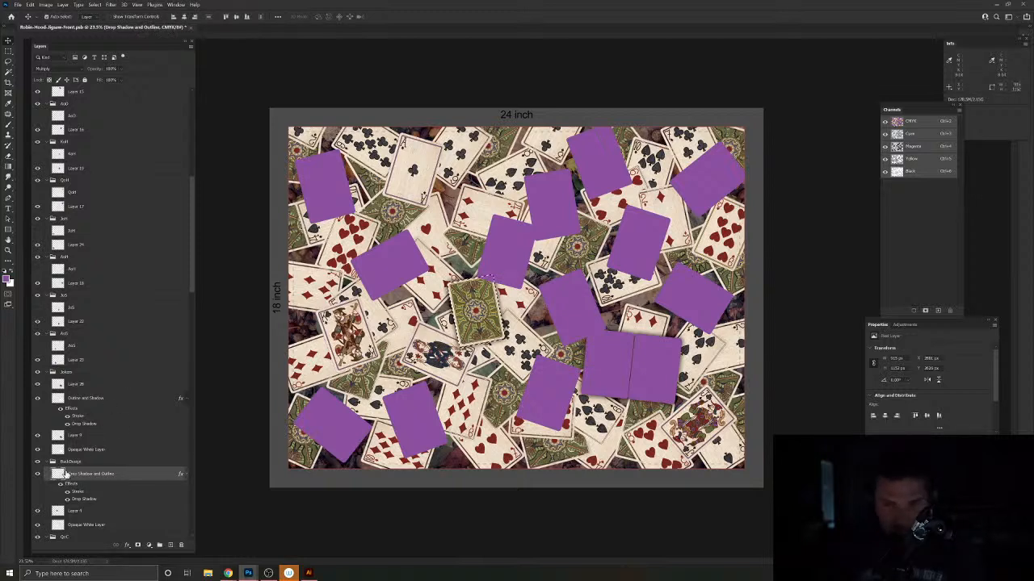
pyautogui.click(170, 546)
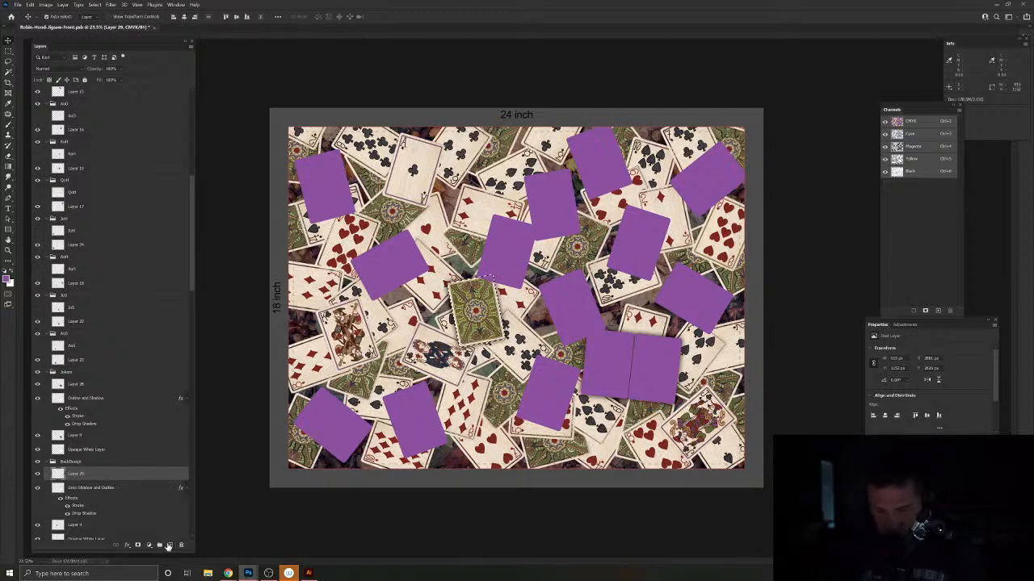
pyautogui.hotkey('alt', 'BackSpace')
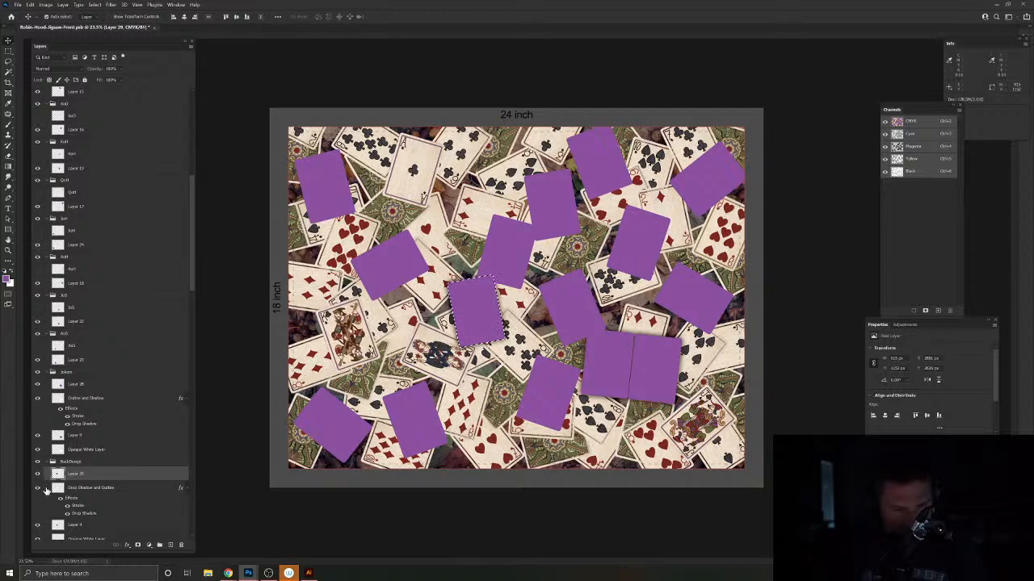
pyautogui.scroll(-1, 46, 489)
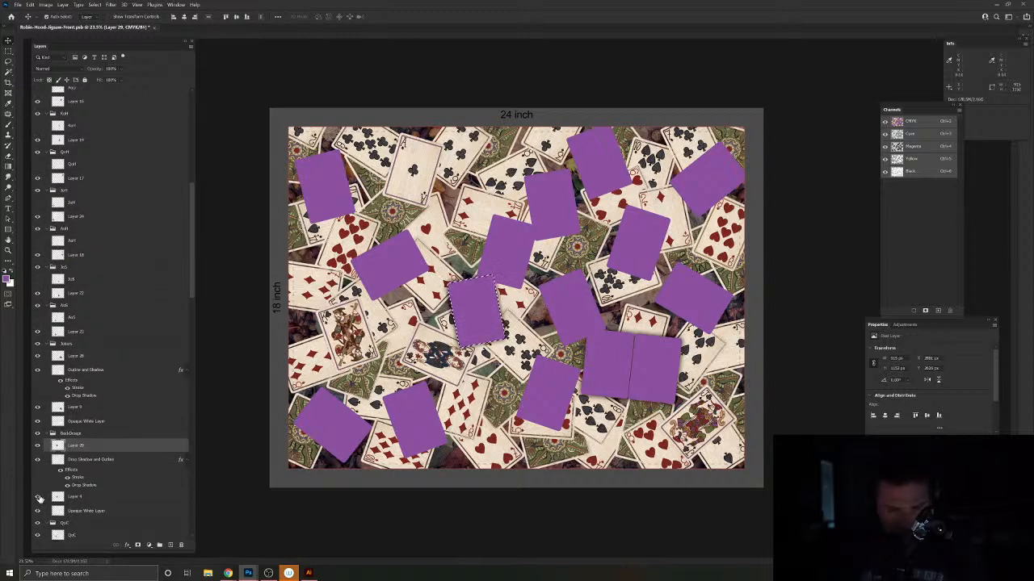
pyautogui.hotkey('ctrl', 'd')
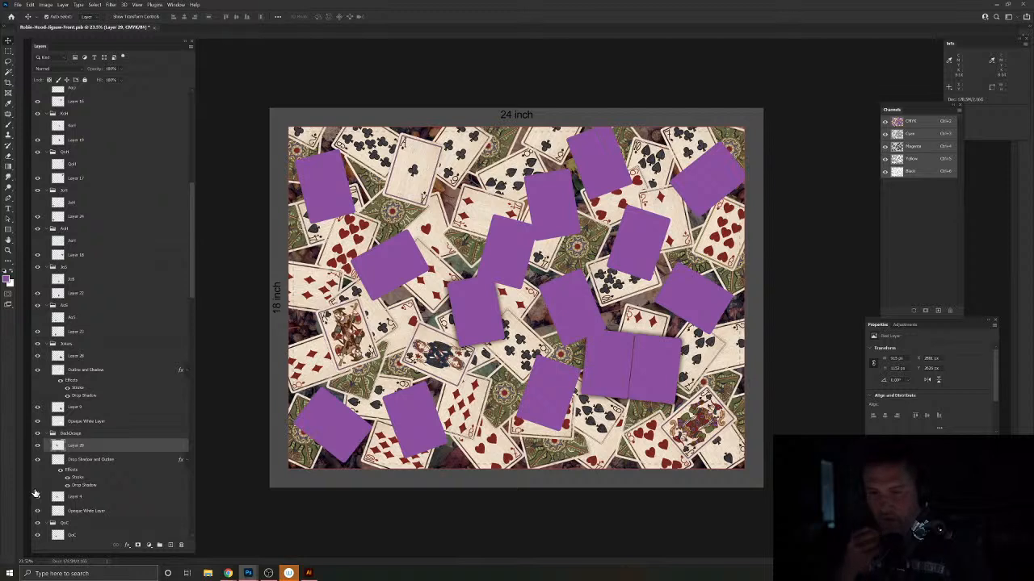
# Step: Hide the artwork layers of the King, Queen and Jack of Clubs, leaving their purple bases
pyautogui.click(337, 328)
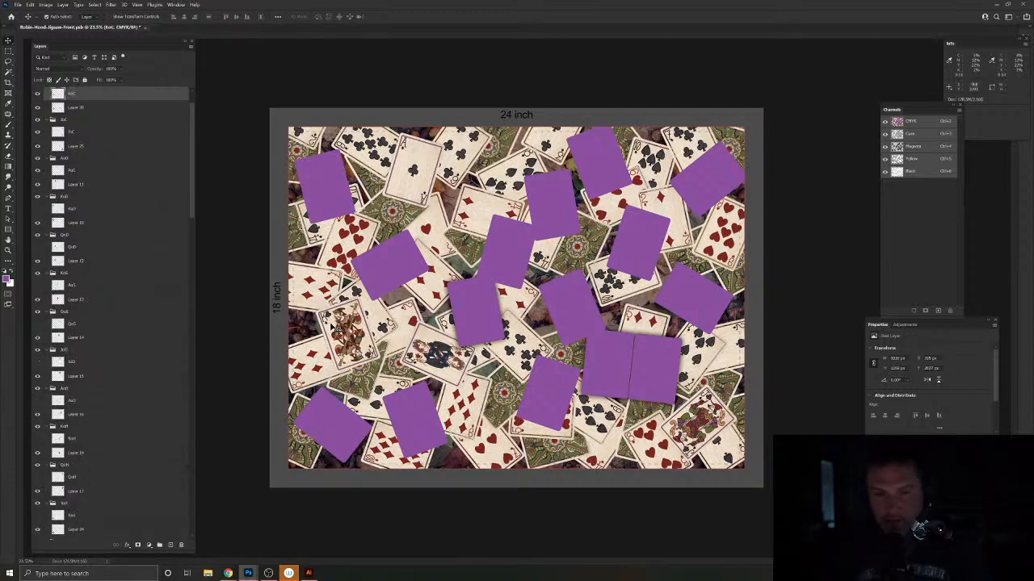
pyautogui.click(435, 340)
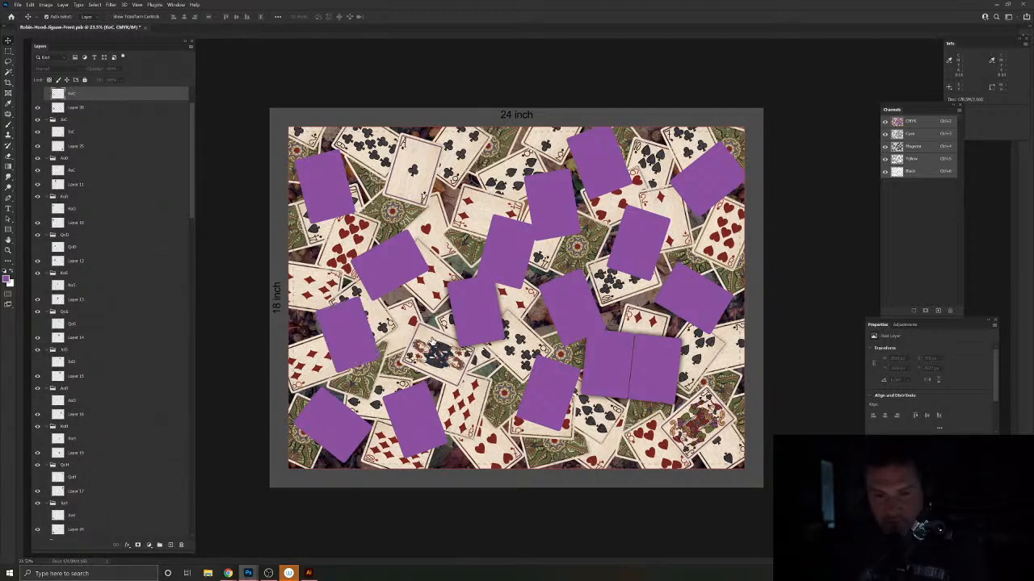
pyautogui.click(38, 533)
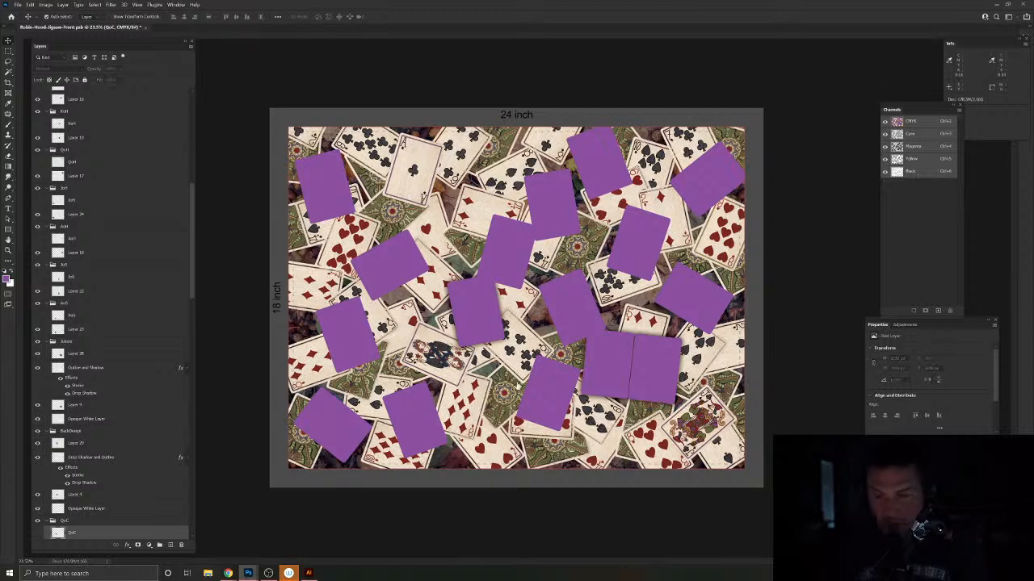
pyautogui.click(700, 422)
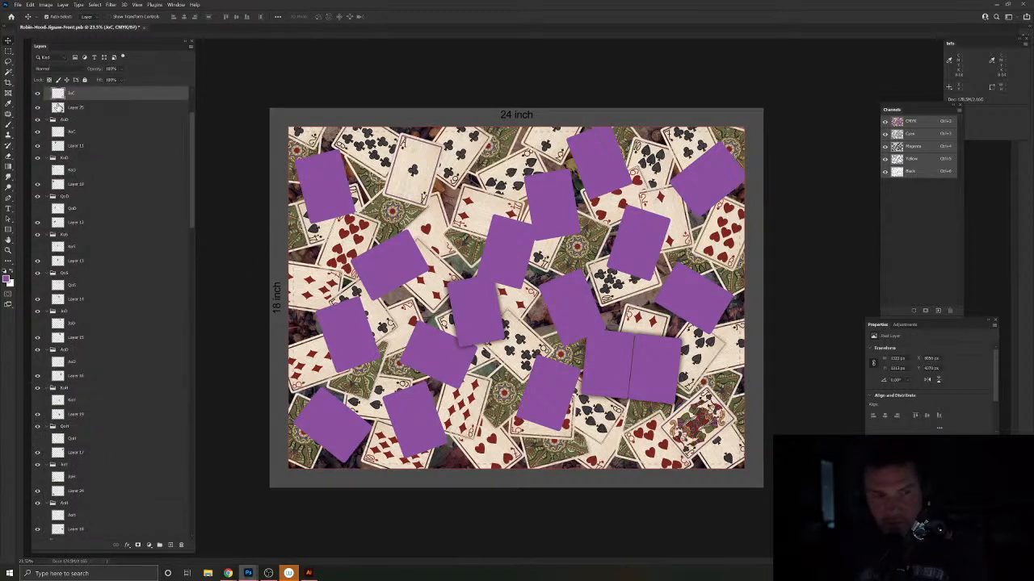
pyautogui.click(38, 95)
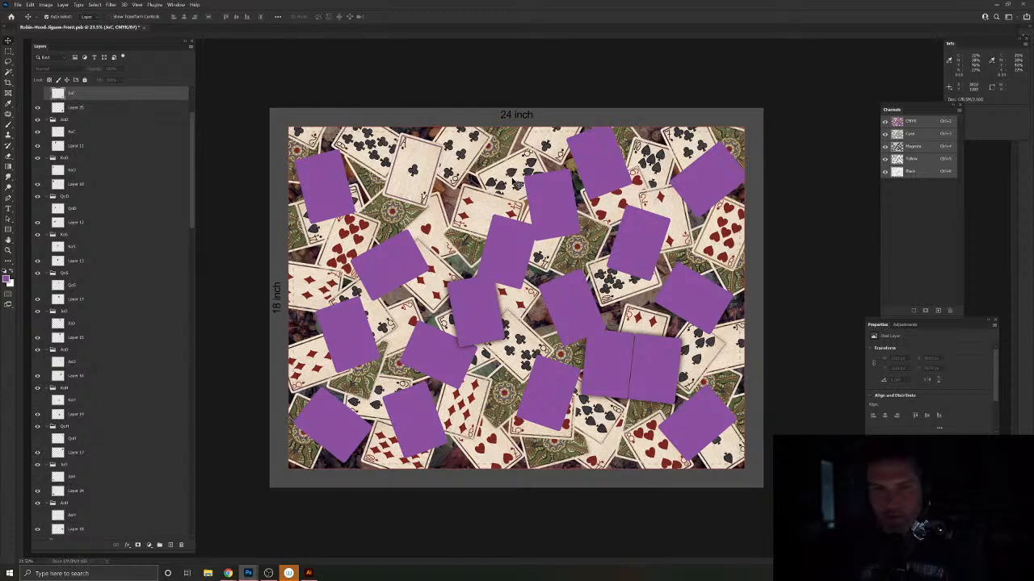
# Step: Bring the list of recorded actions into view over the artwork, beside the layer stack
pyautogui.click(171, 4)
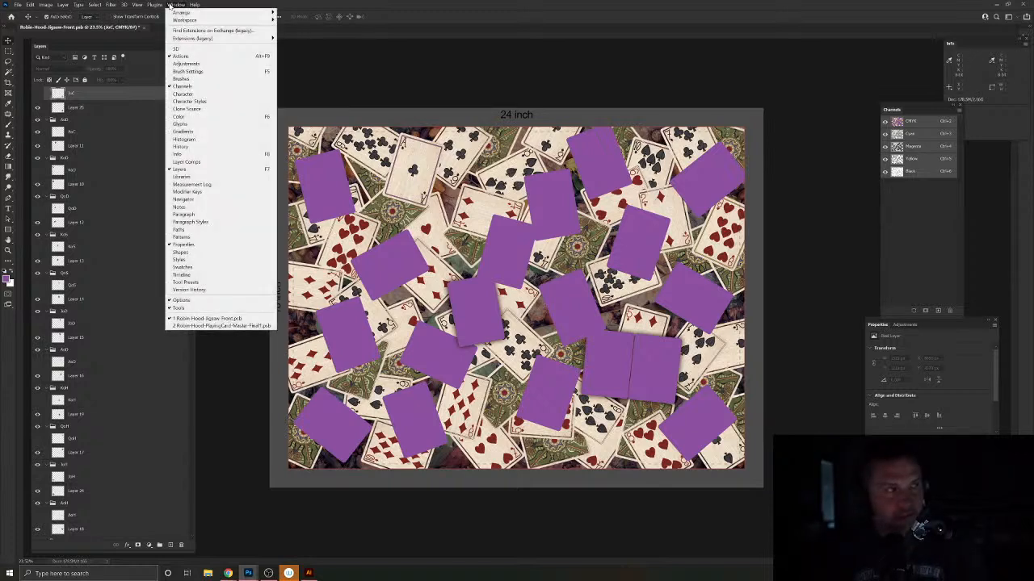
pyautogui.moveTo(154, 4)
pyautogui.moveTo(0, 99); pyautogui.dragTo(252, 46)
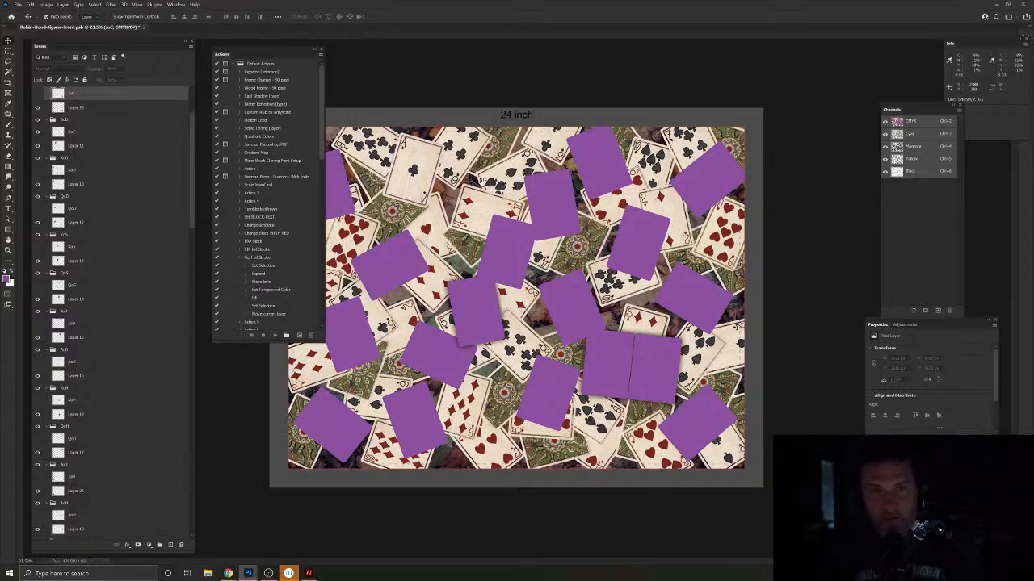
# Step: Enlarge the list of recorded actions and collapse Action 6 and the action sets below Default Actions
pyautogui.press('f')
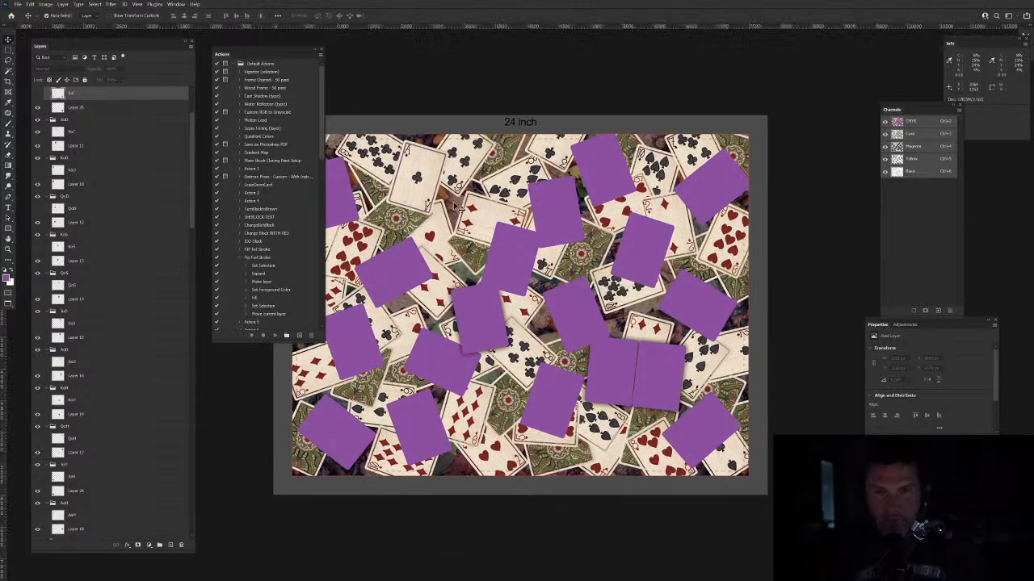
pyautogui.moveTo(529, 210); pyautogui.dragTo(605, 187)
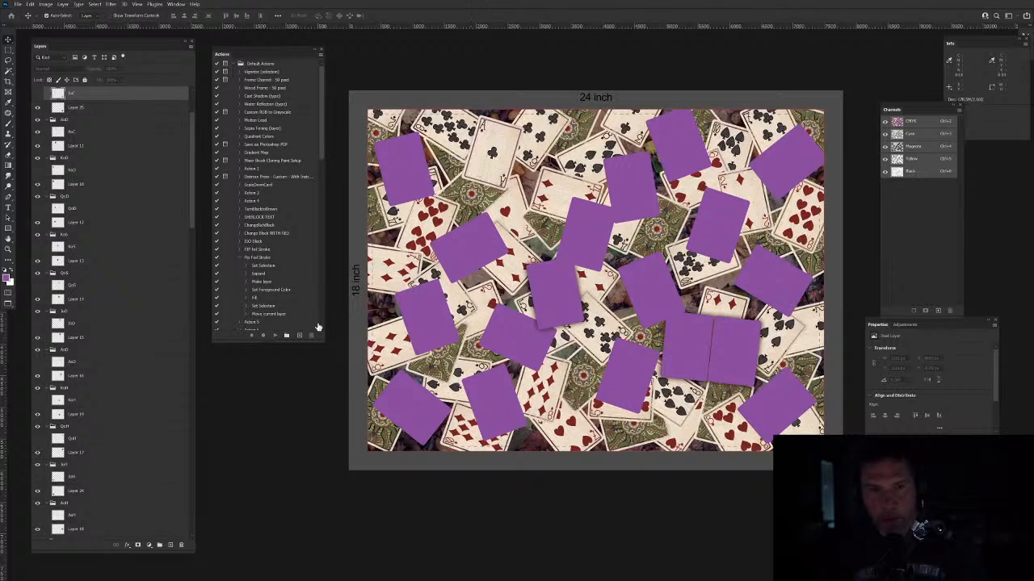
pyautogui.moveTo(333, 357); pyautogui.dragTo(340, 403)
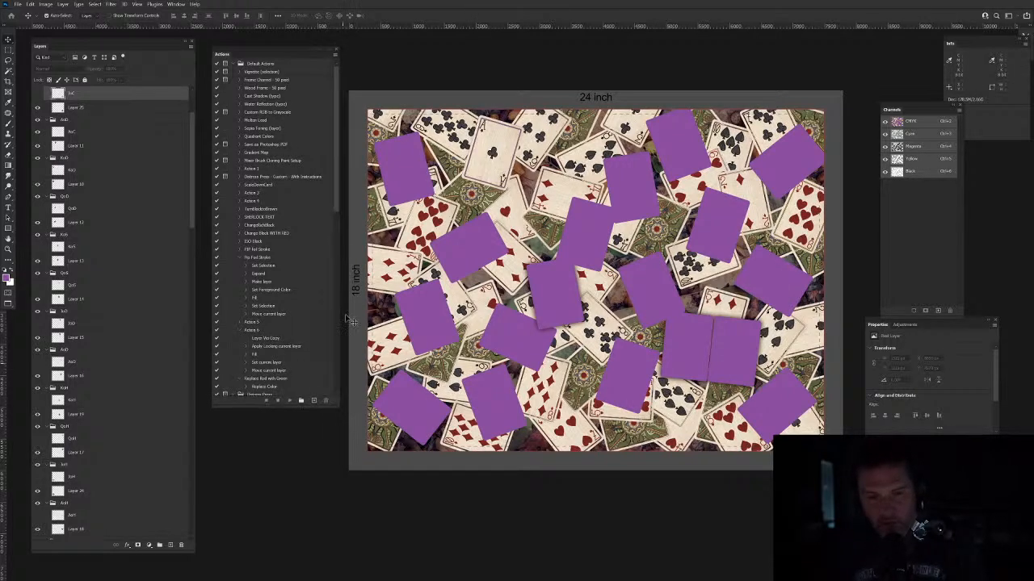
pyautogui.click(240, 330)
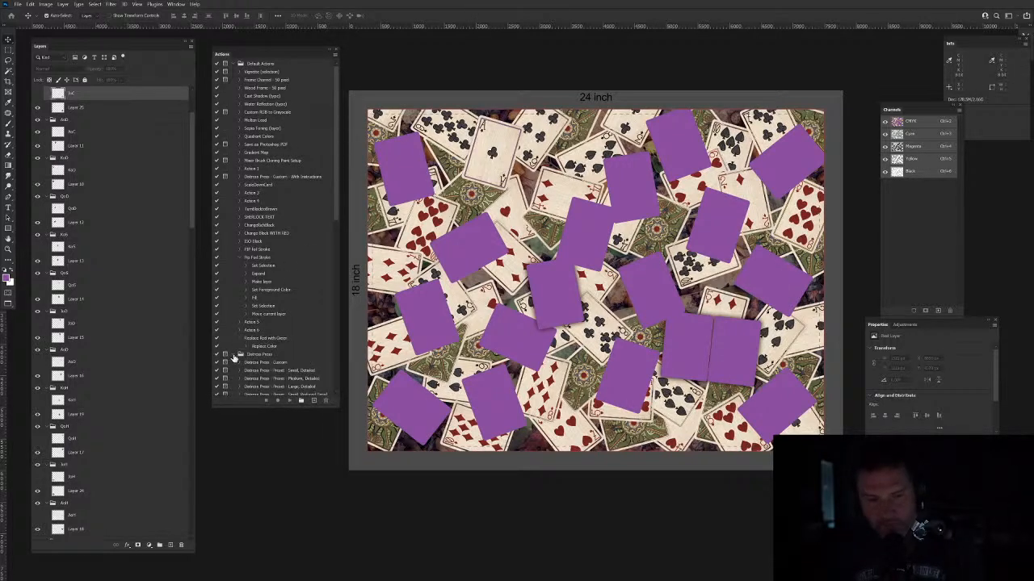
pyautogui.click(233, 357)
pyautogui.scroll(-2, 235, 358)
pyautogui.click(233, 308)
pyautogui.scroll(-1, 271, 350)
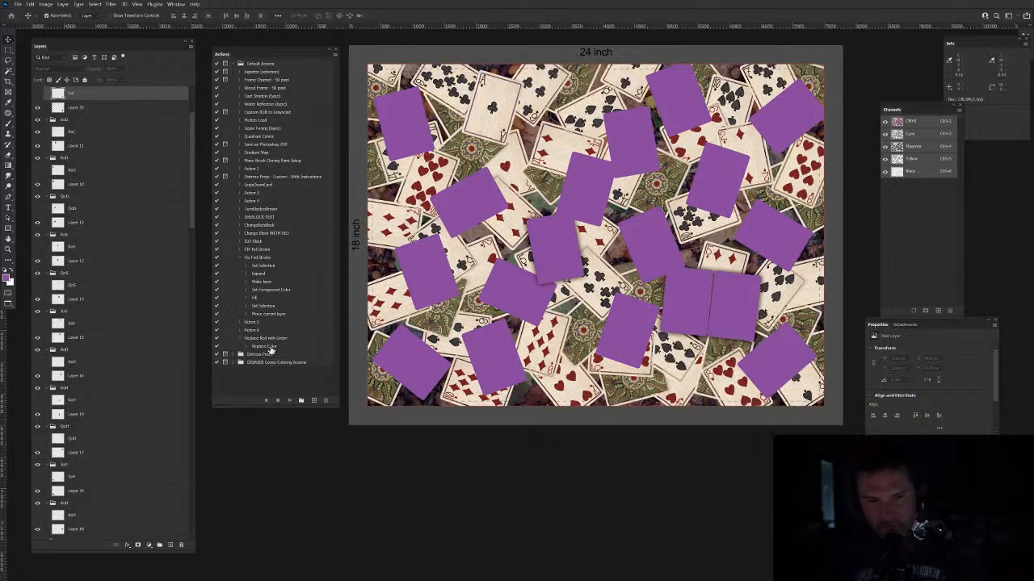
# Step: Create a new action named "Puzzle Drop Shadow and KO" in the Default Actions set
pyautogui.click(315, 401)
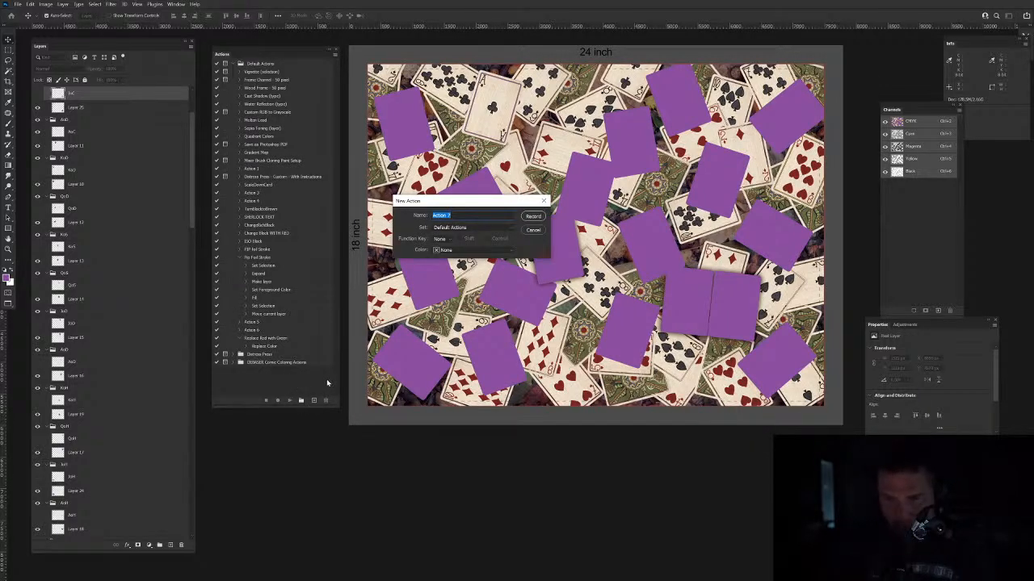
pyautogui.press('BackSpace')
pyautogui.write('Puzzle')
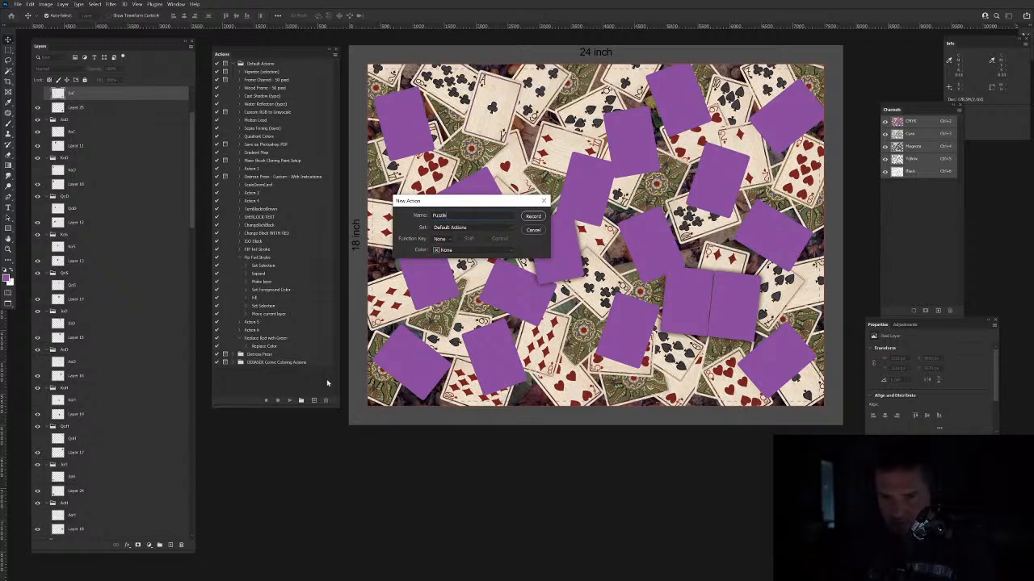
pyautogui.write(' La')
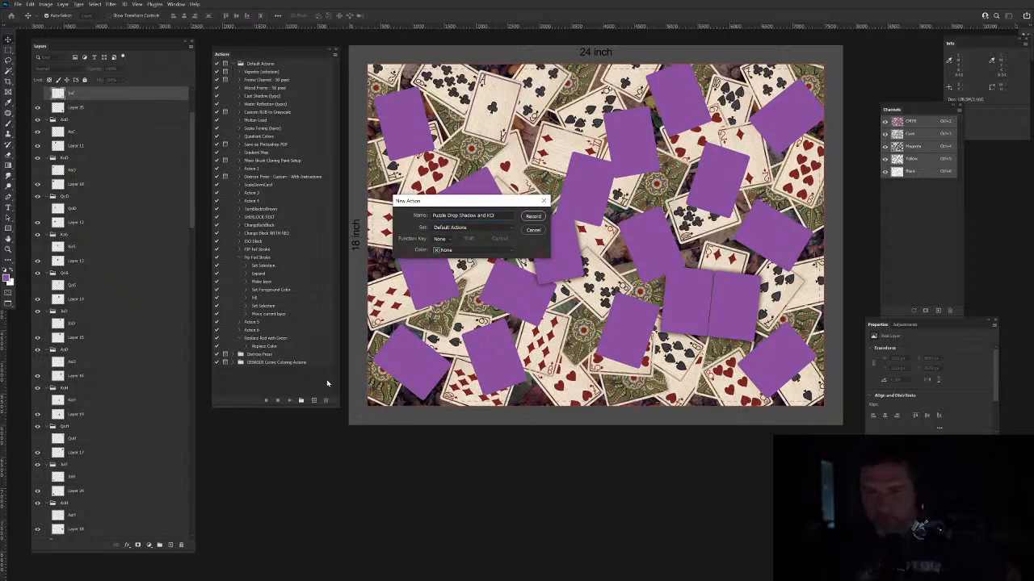
pyautogui.press('Return')
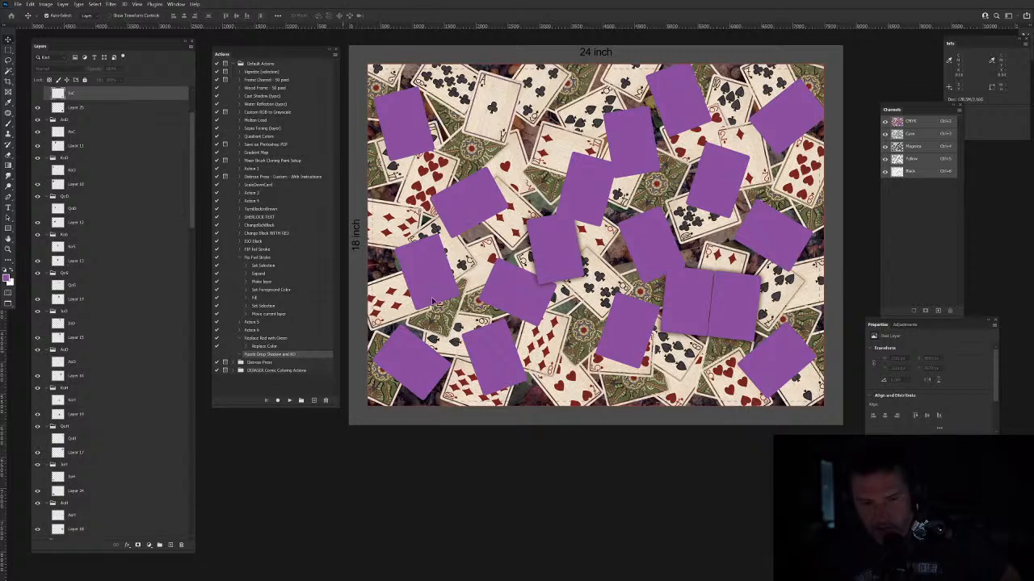
# Step: Find the Ace of Clubs artwork layer and hide it, leaving the card's purple base
pyautogui.click(502, 92)
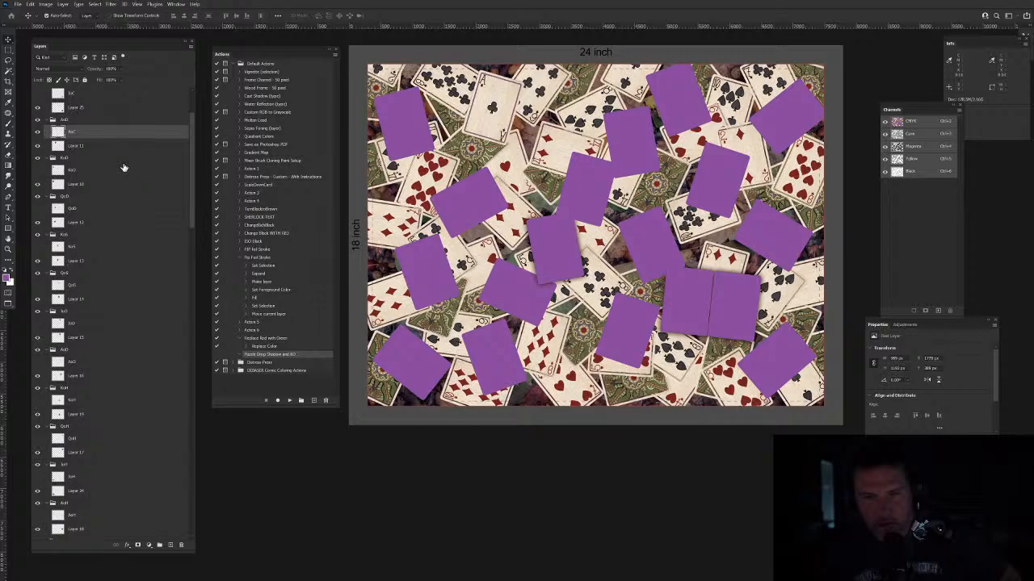
pyautogui.click(393, 81)
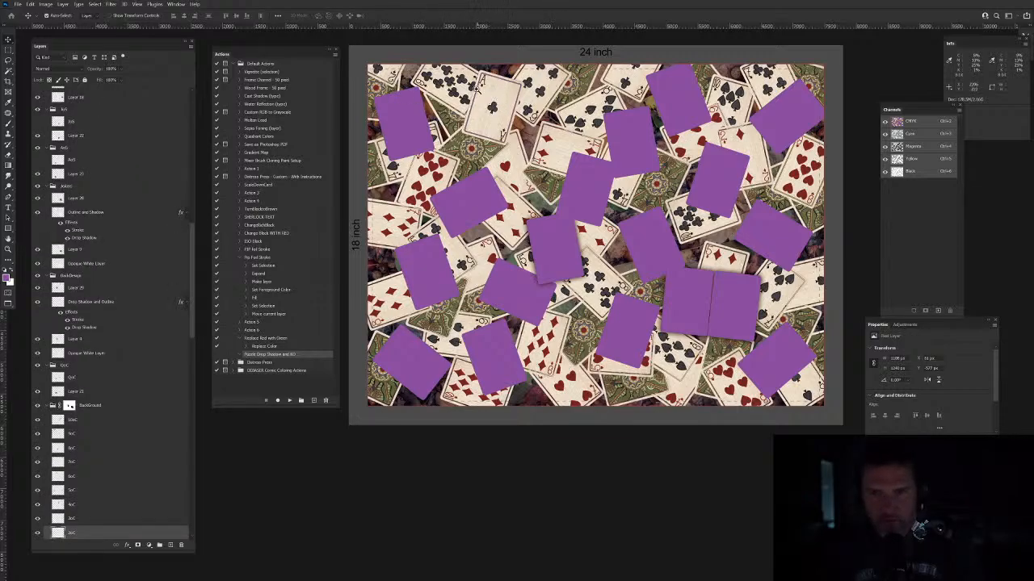
pyautogui.moveTo(477, 86); pyautogui.dragTo(626, 251)
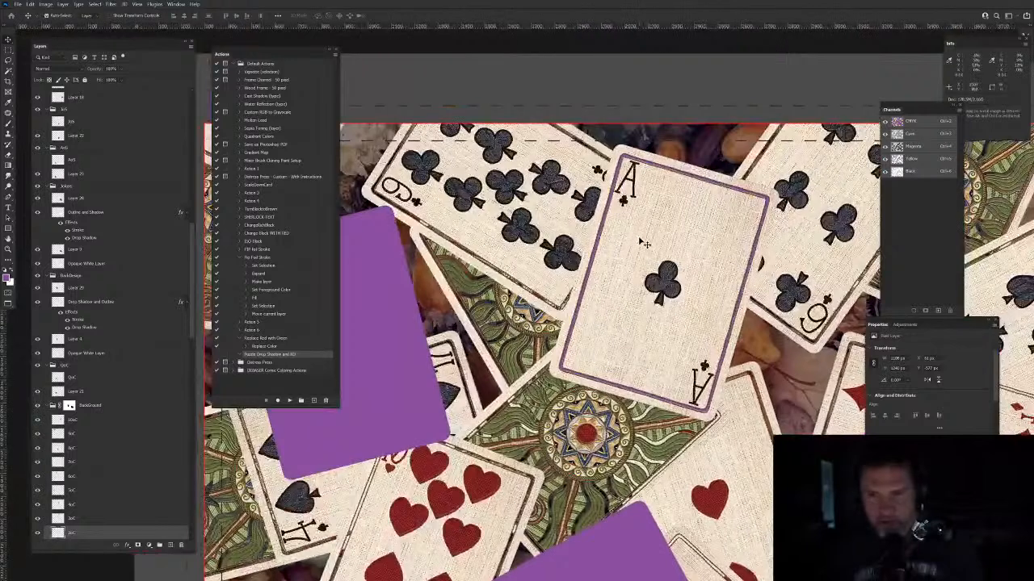
pyautogui.click(640, 242)
pyautogui.click(37, 93)
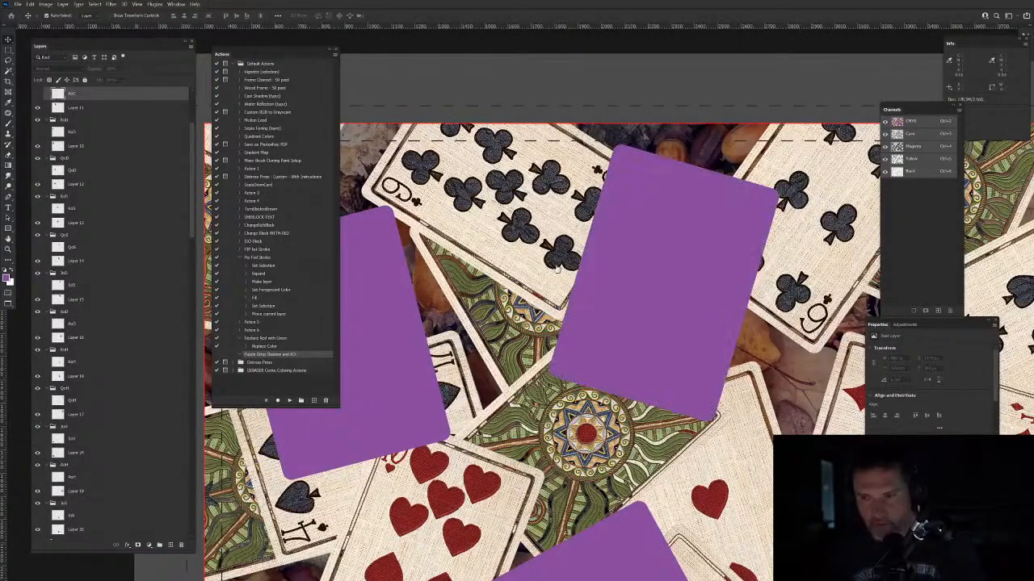
# Step: Choose the 10 of Hearts layer, start recording the new action, and select the card's outline by inverting a Magic Wand selection
pyautogui.moveTo(644, 344); pyautogui.dragTo(601, 302)
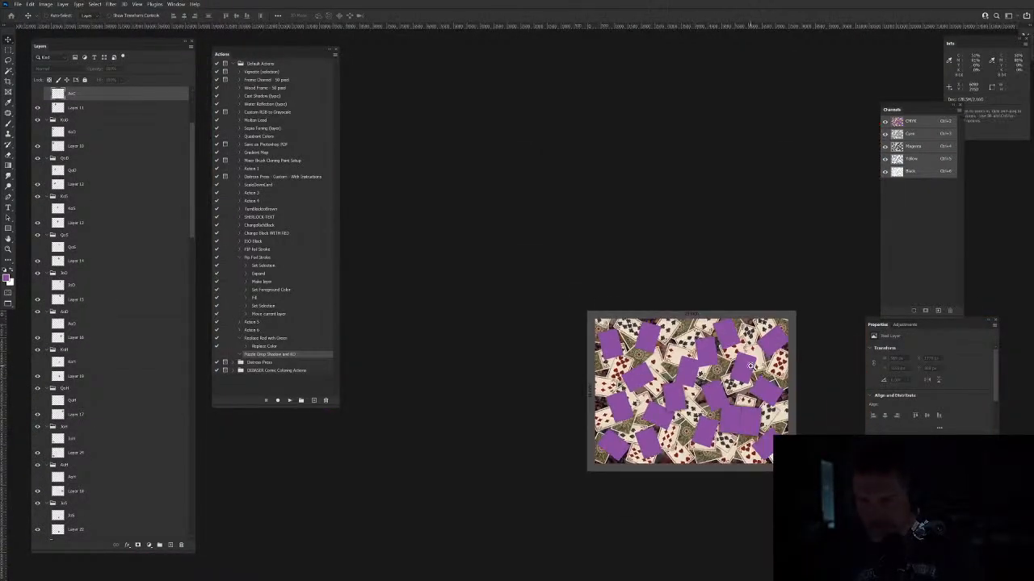
pyautogui.moveTo(751, 366); pyautogui.dragTo(771, 383)
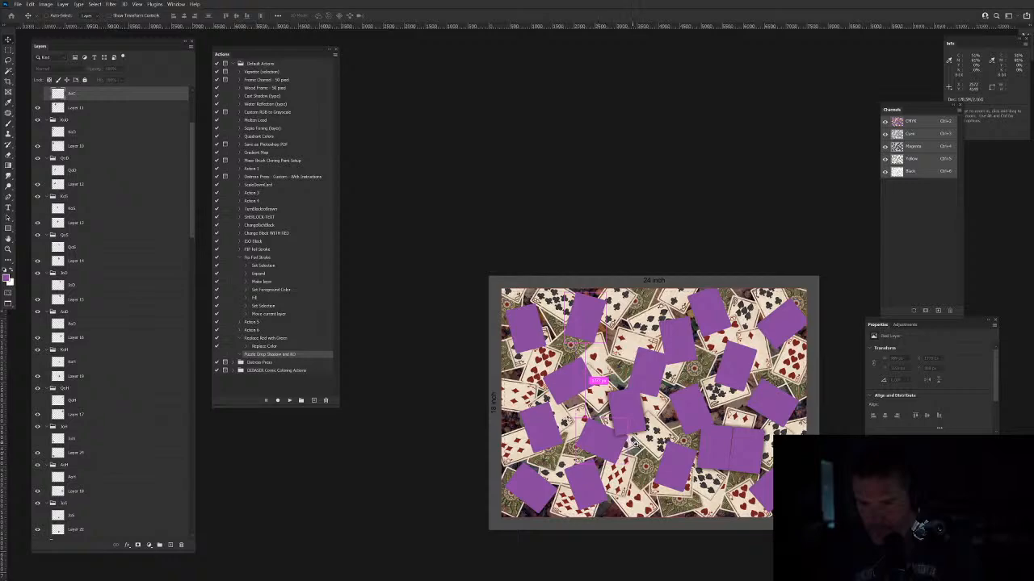
pyautogui.scroll(3, 634, 443)
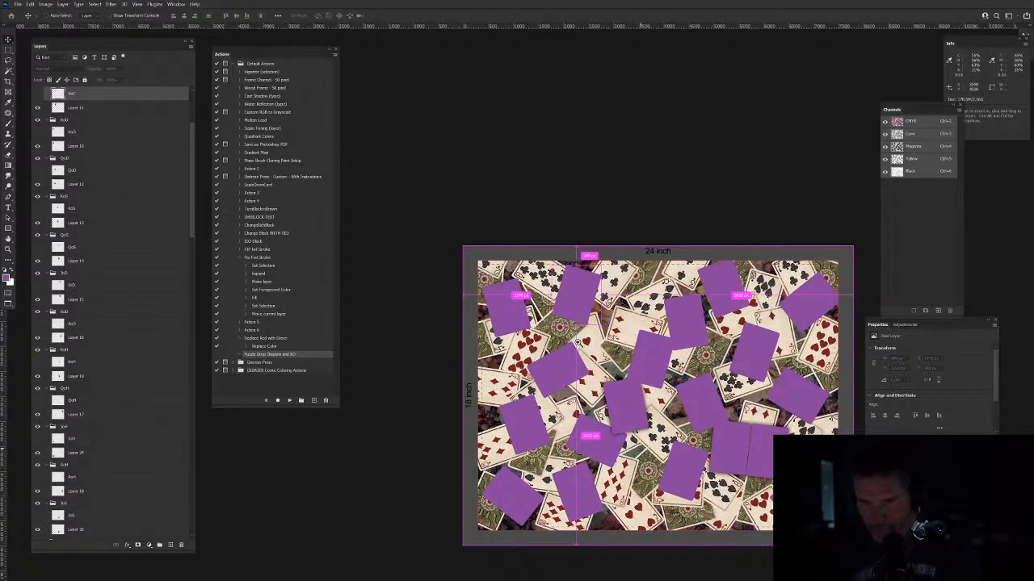
pyautogui.moveTo(520, 347); pyautogui.dragTo(552, 367)
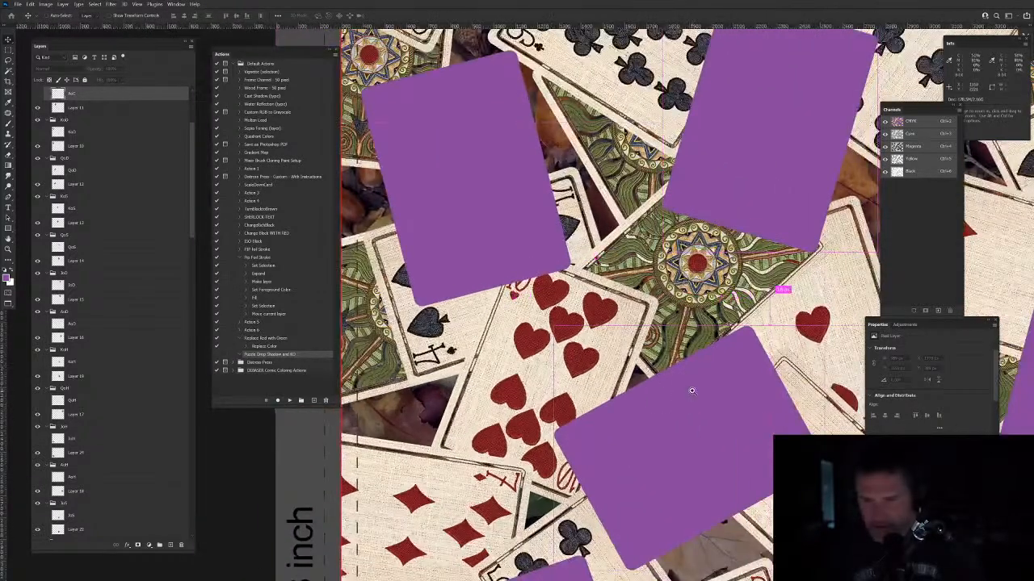
pyautogui.click(552, 386)
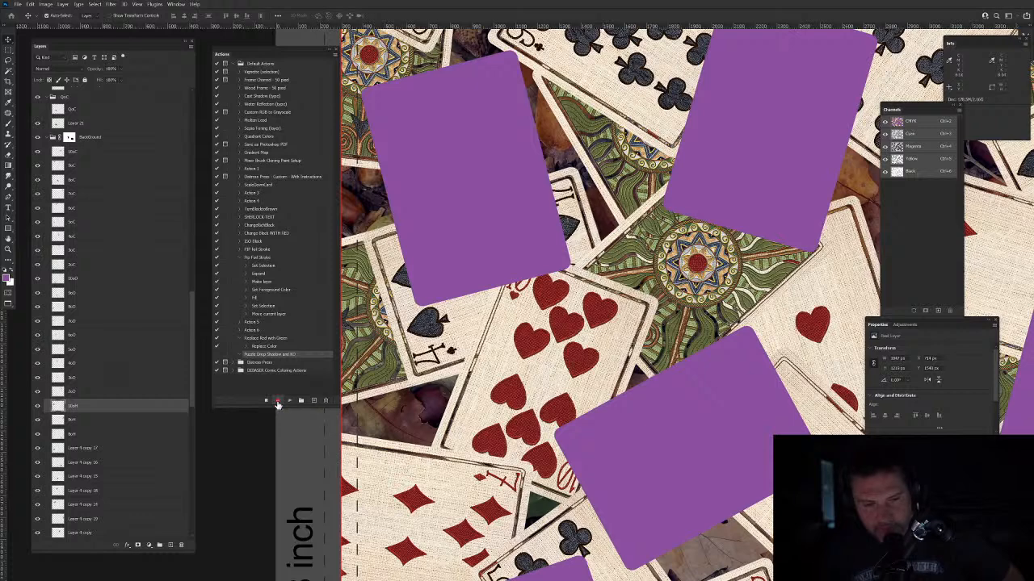
pyautogui.click(8, 71)
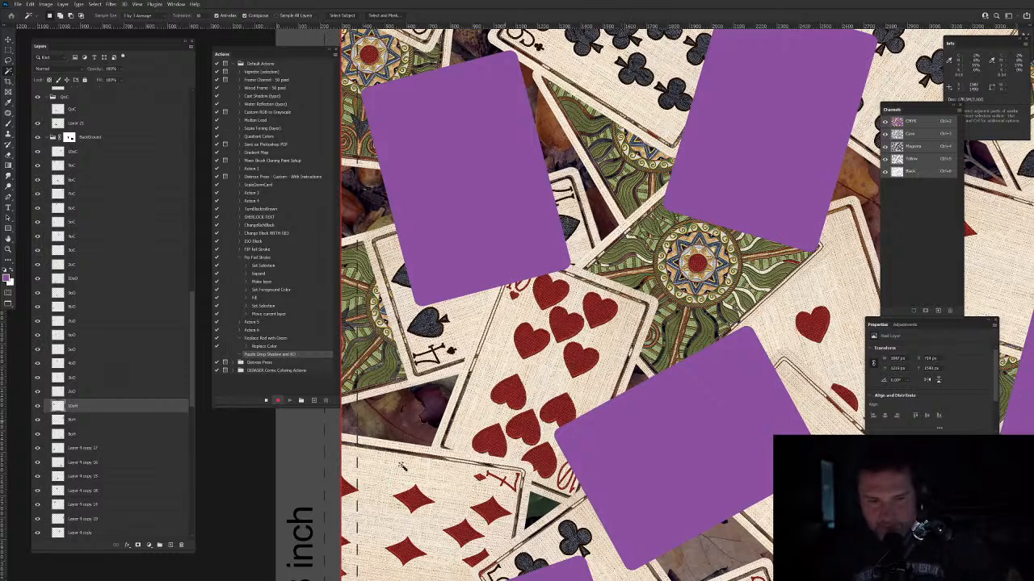
pyautogui.click(266, 401)
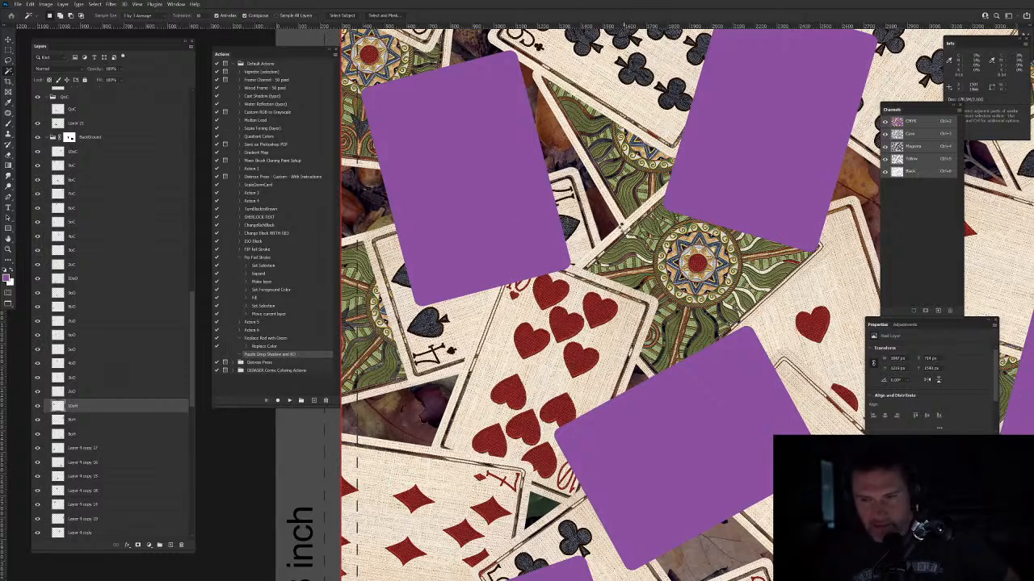
pyautogui.click(279, 400)
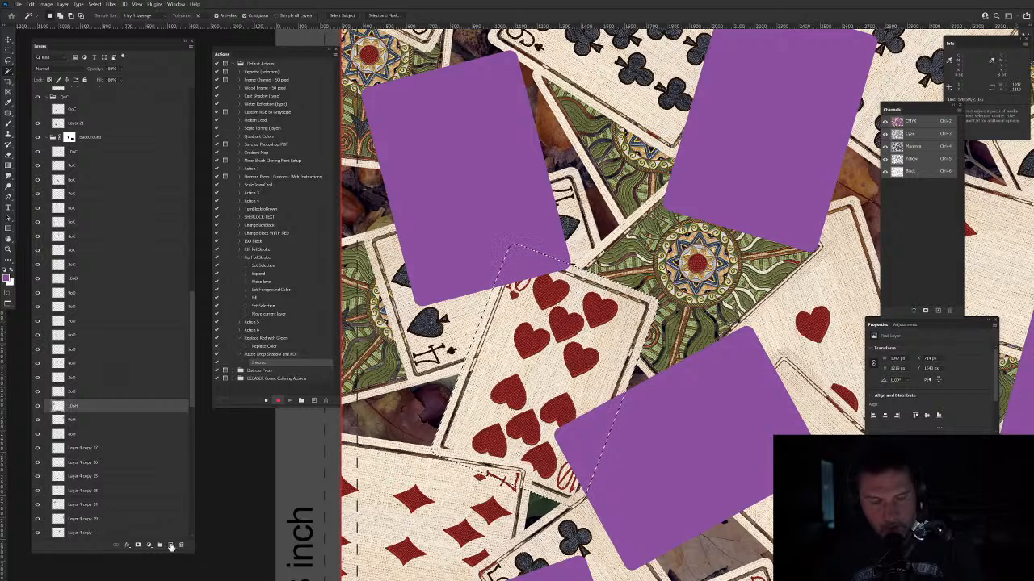
# Step: Fill the selected card outline with purple on a new layer, then with white on a second new layer above it
pyautogui.click(170, 546)
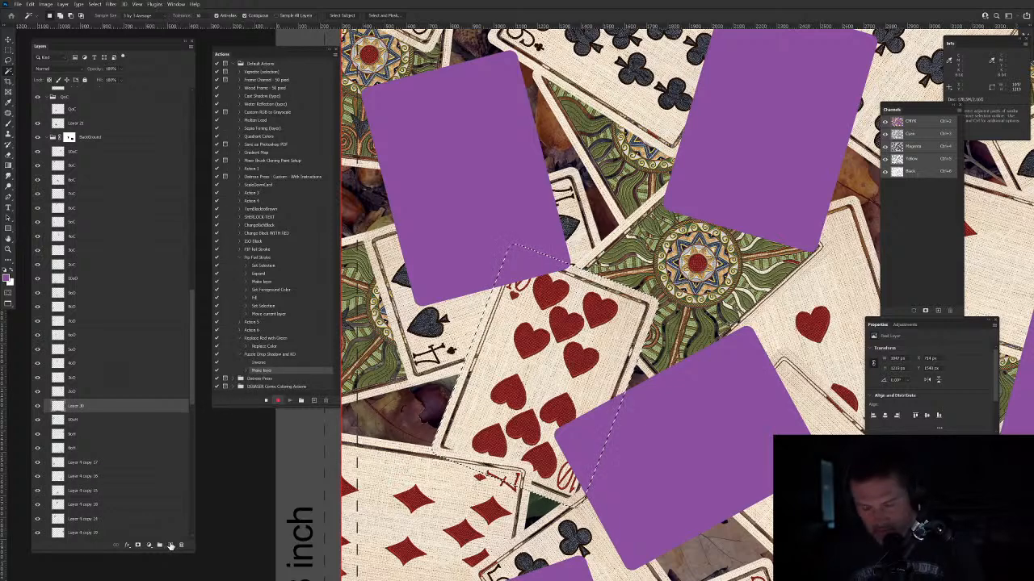
pyautogui.hotkey('alt', 'BackSpace')
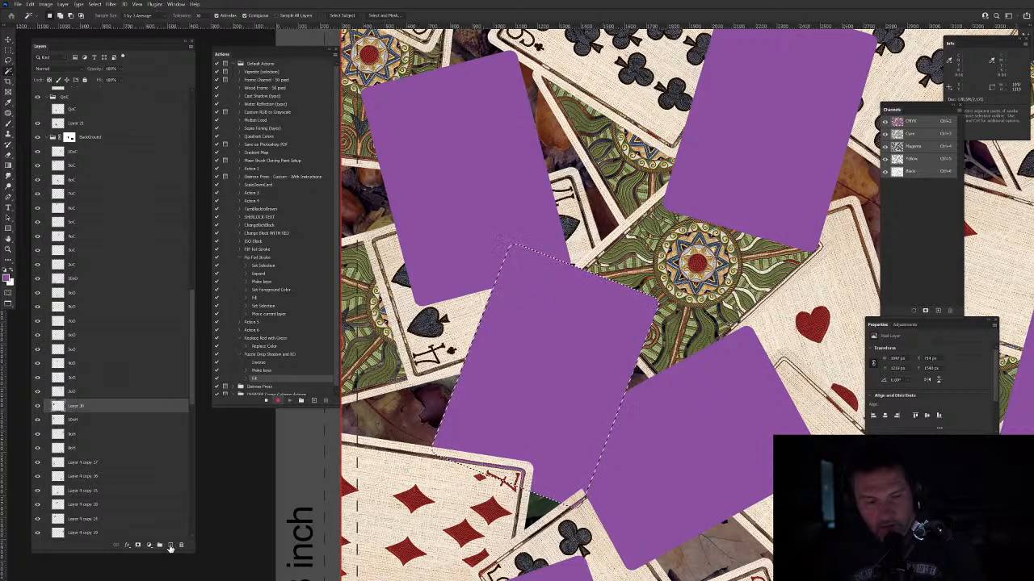
pyautogui.click(169, 547)
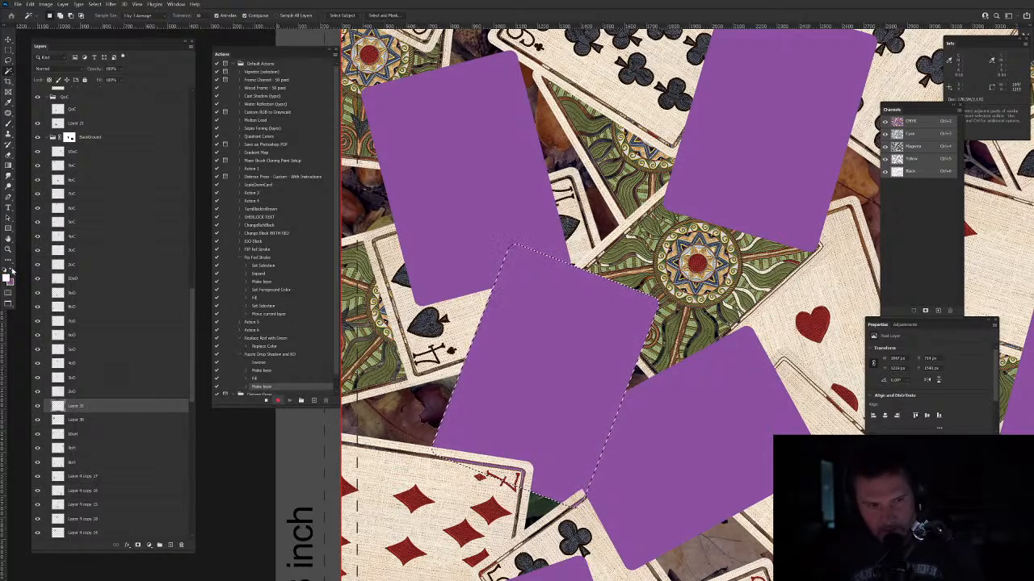
pyautogui.click(11, 273)
pyautogui.hotkey('alt', 'BackSpace')
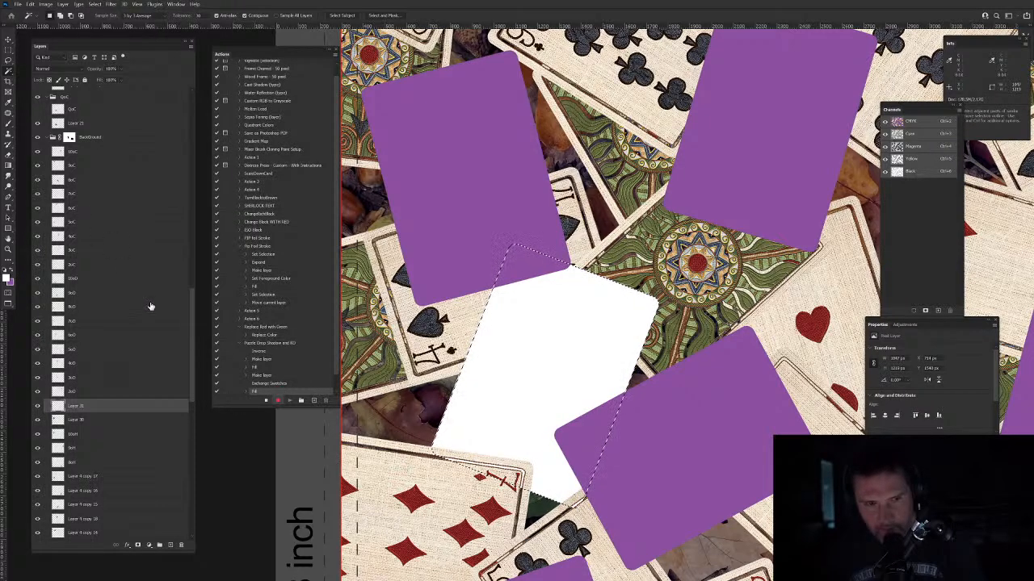
pyautogui.scroll(-2, 146, 303)
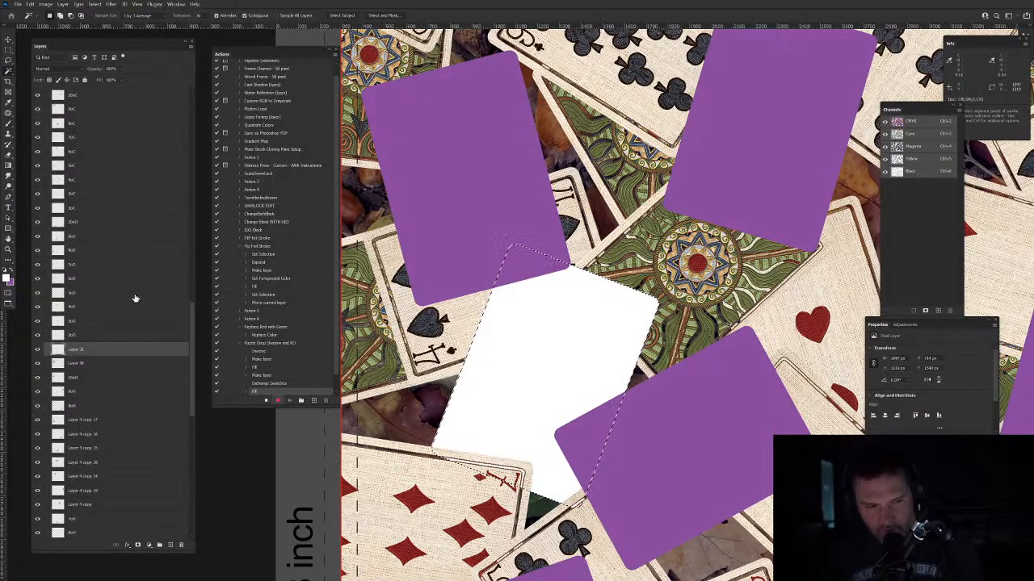
pyautogui.click(63, 5)
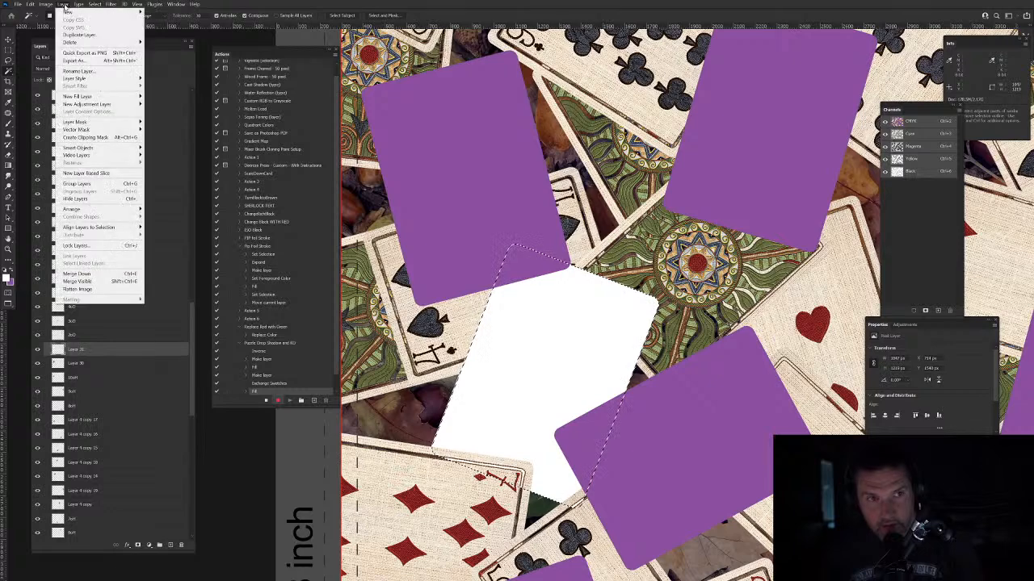
pyautogui.moveTo(153, 4)
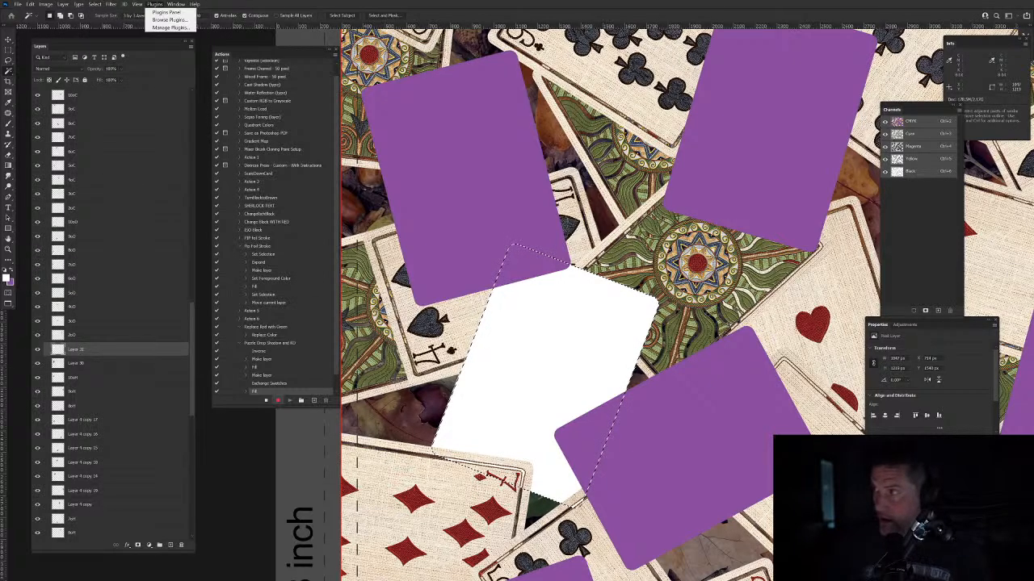
pyautogui.press('Escape')
pyautogui.hotkey('ctrl', 'd')
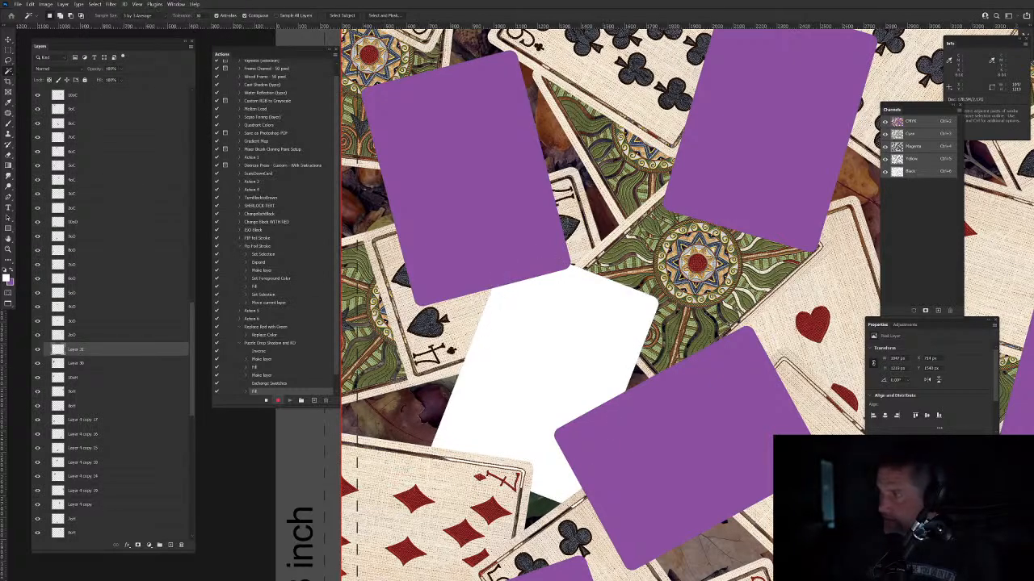
# Step: Apply a Drop Shadow and a Stroke layer style to the white card layer, keeping the preset settings
pyautogui.click(68, 4)
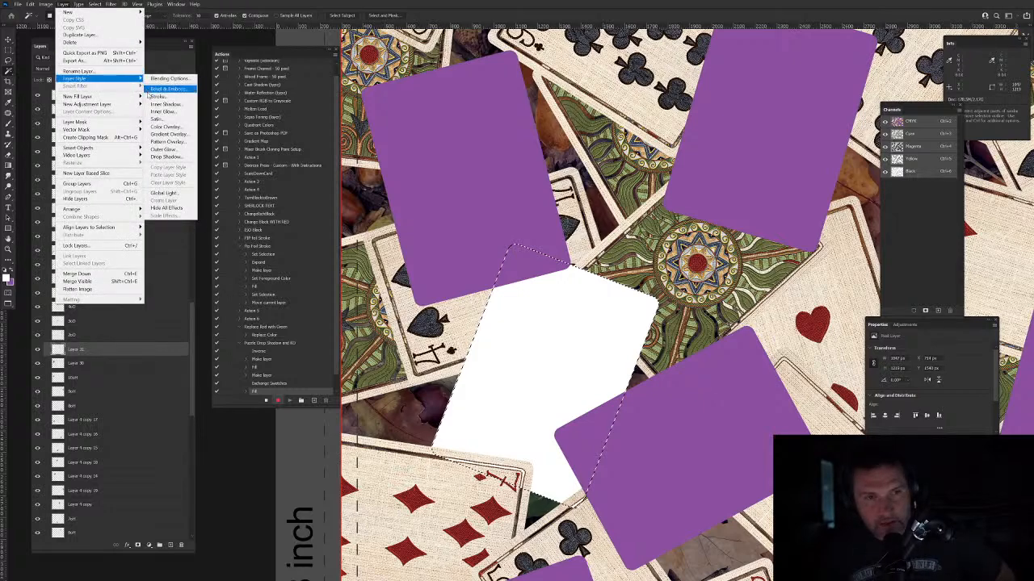
pyautogui.click(168, 157)
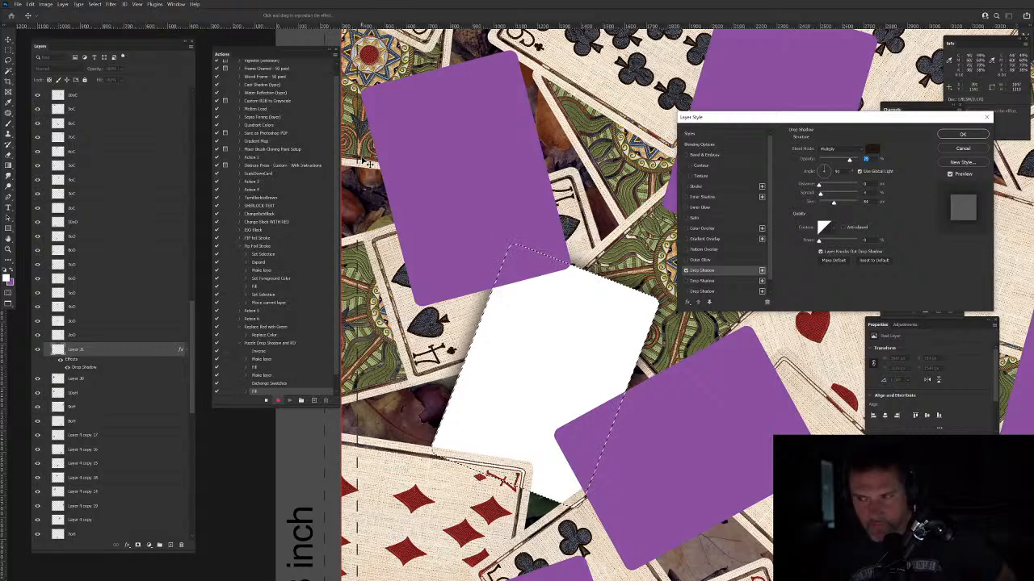
pyautogui.click(685, 186)
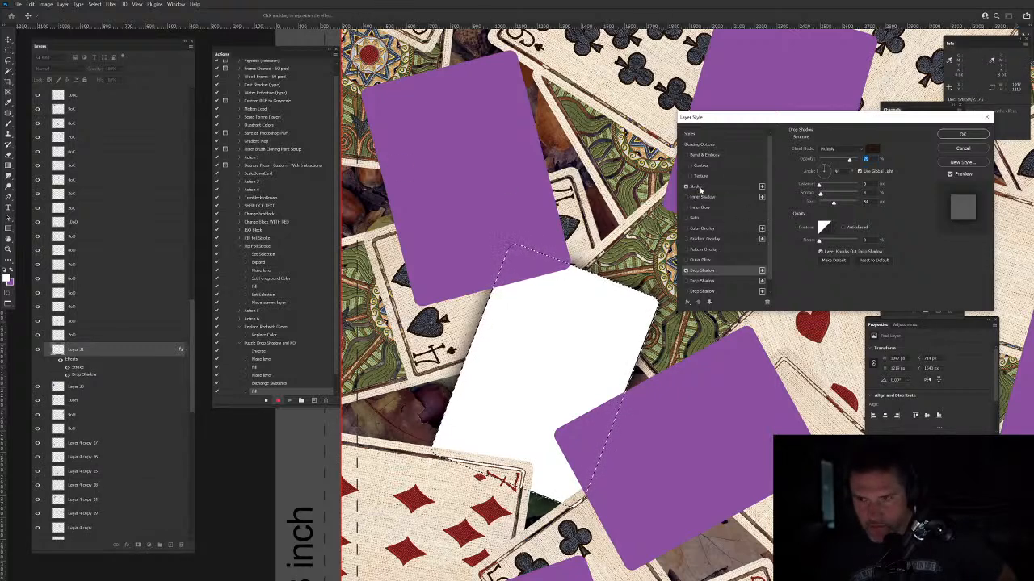
pyautogui.click(700, 187)
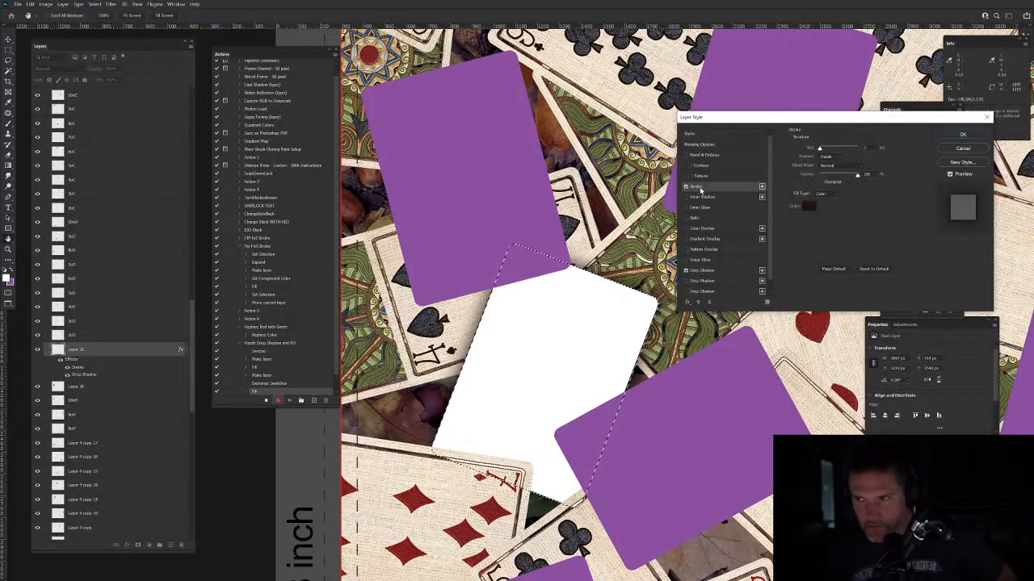
pyautogui.click(962, 136)
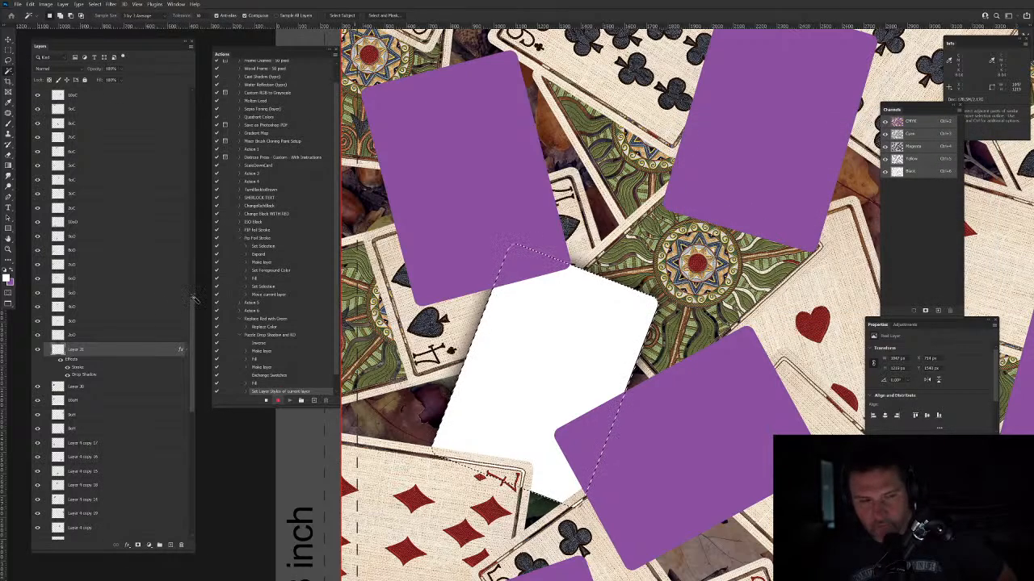
# Step: Set the white card layer's blend mode to Multiply and move the 10 of Hearts layer above it
pyautogui.click(63, 68)
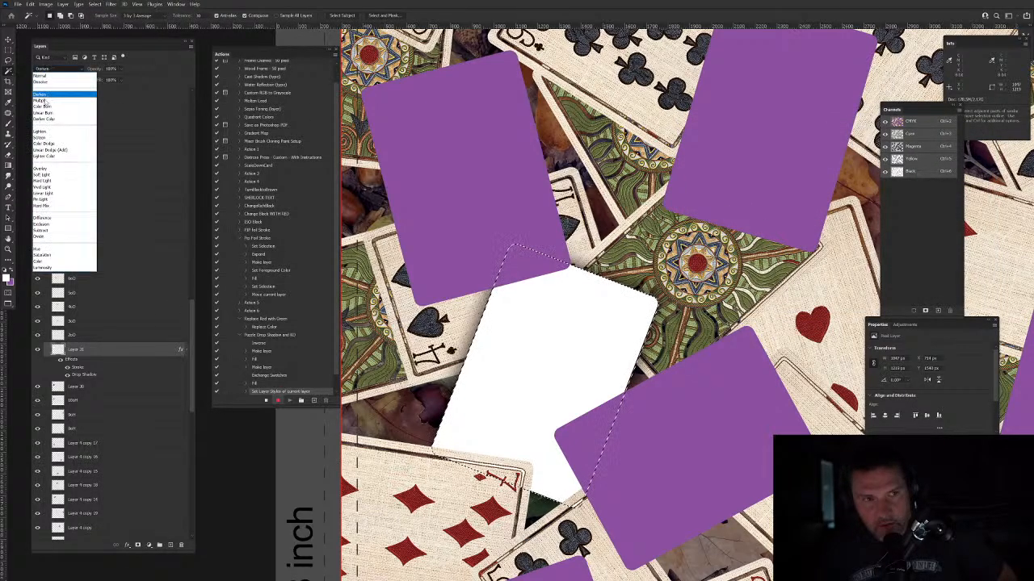
pyautogui.click(45, 100)
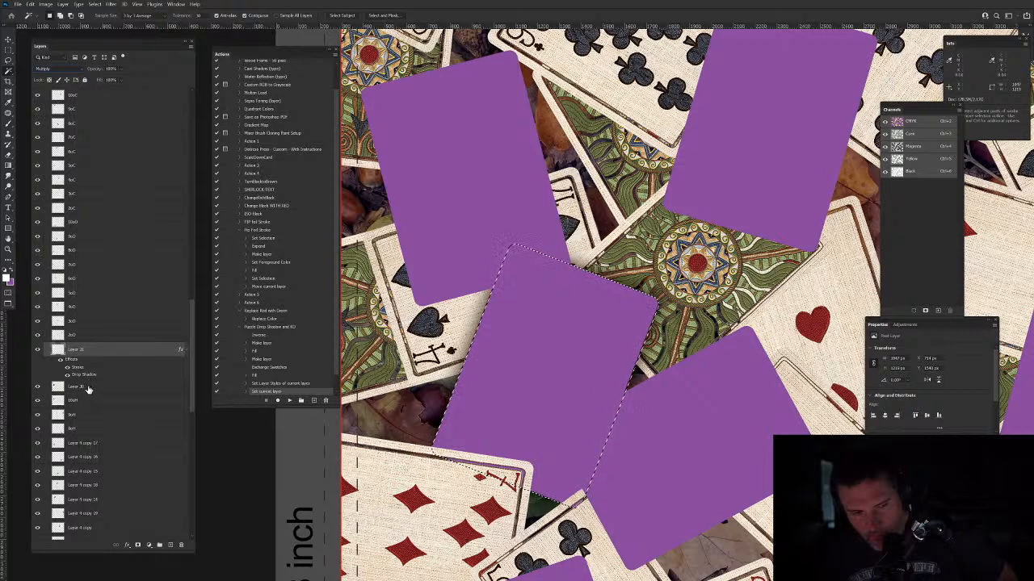
pyautogui.moveTo(86, 401); pyautogui.dragTo(94, 346)
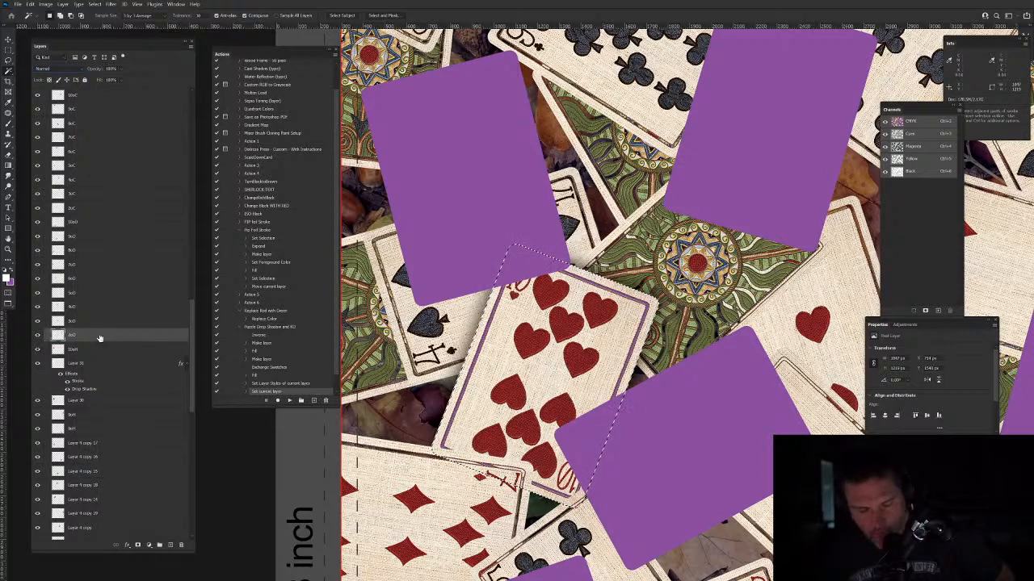
# Step: Deselect, move the 2 of Diamonds and 10 of Hearts layers below the Multiply layer, and toggle that layer's visibility to compare the card edge
pyautogui.moveTo(100, 339); pyautogui.dragTo(100, 388)
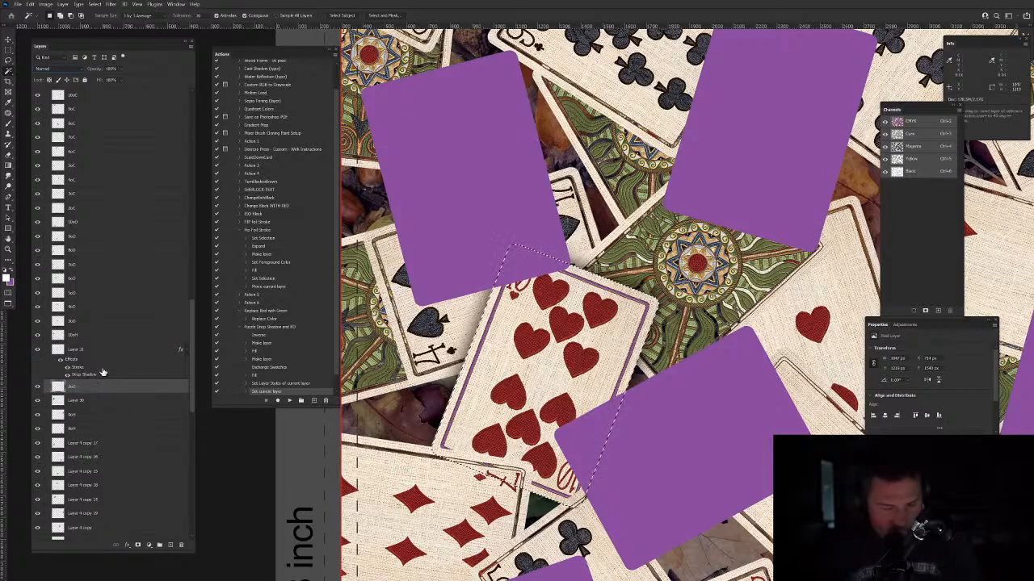
pyautogui.hotkey('ctrl', 'd')
pyautogui.scroll(5, 651, 314)
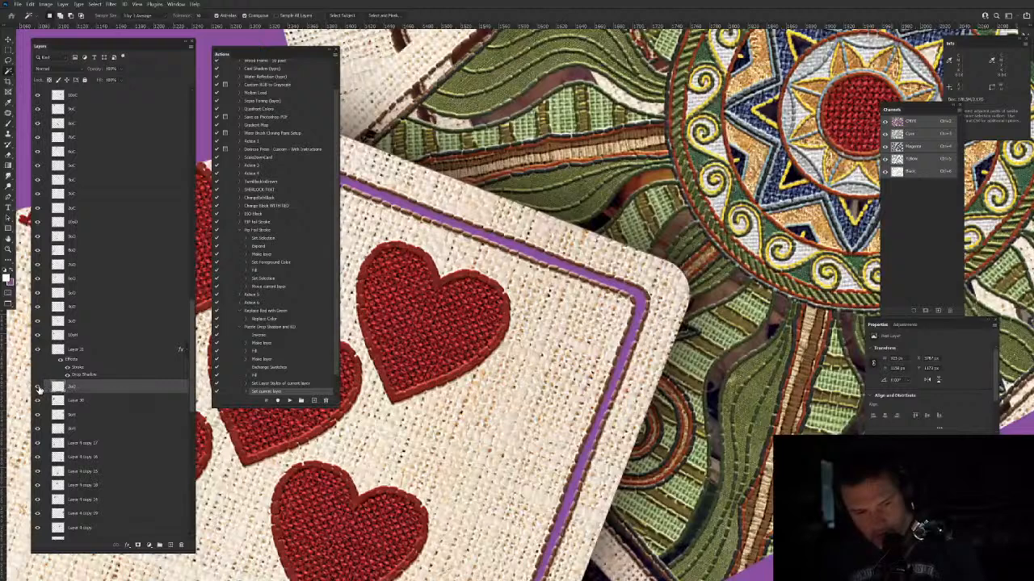
pyautogui.moveTo(84, 339); pyautogui.dragTo(90, 371)
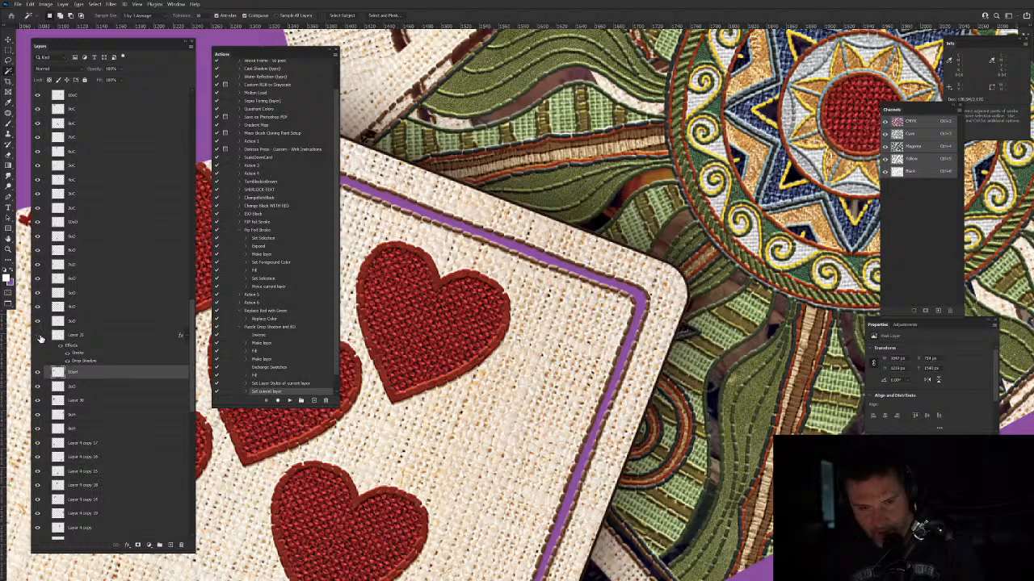
pyautogui.click(39, 336)
pyautogui.hotkey('ctrl', 'z')
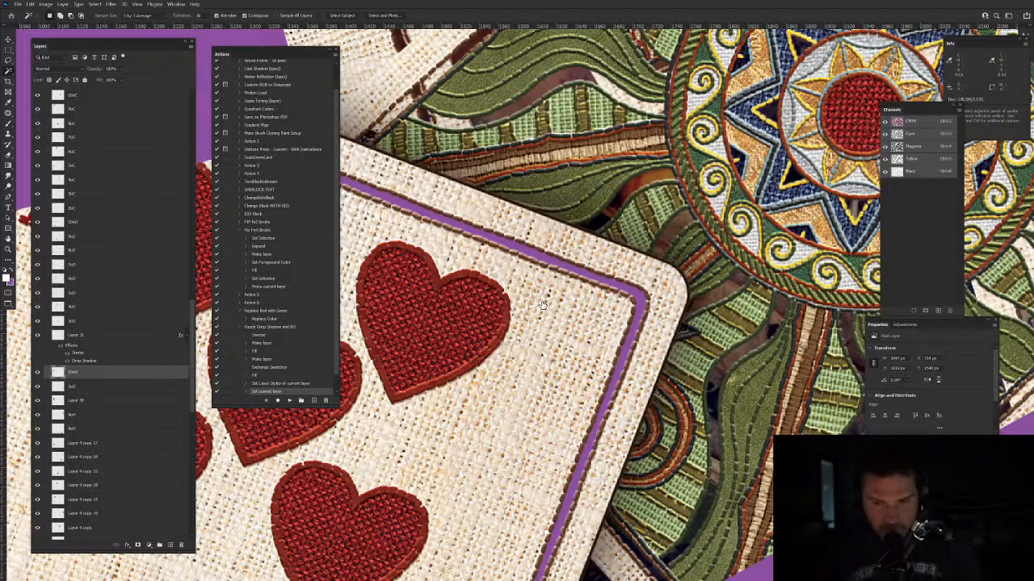
# Step: Move the purple fill layer (Layer 30) above the ten of hearts card's multiply shadow layer (Layer 31)
pyautogui.keyDown('ctrl'); pyautogui.click(544, 302); pyautogui.keyUp('ctrl')
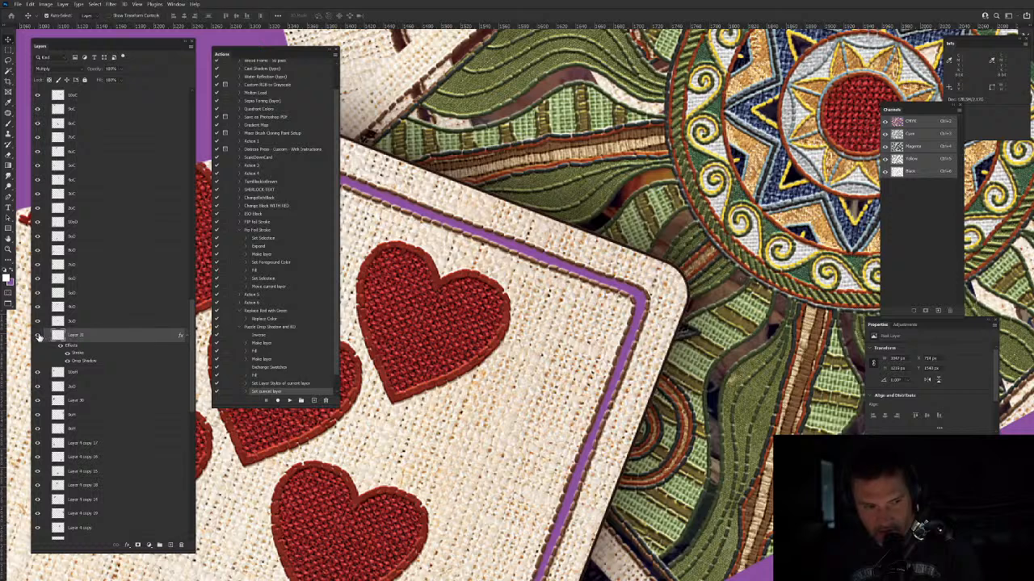
pyautogui.click(37, 335)
pyautogui.click(37, 335)
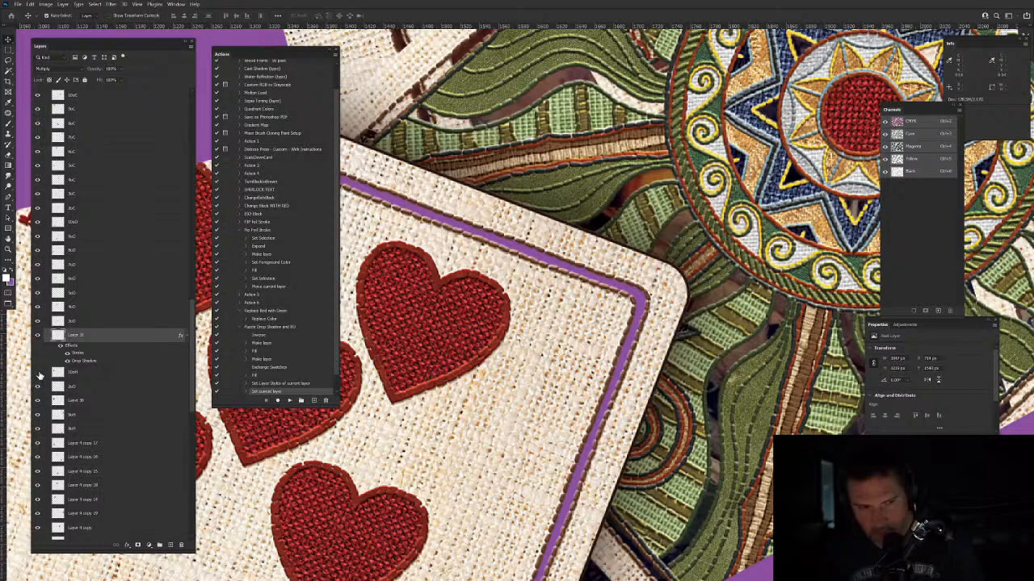
pyautogui.click(38, 374)
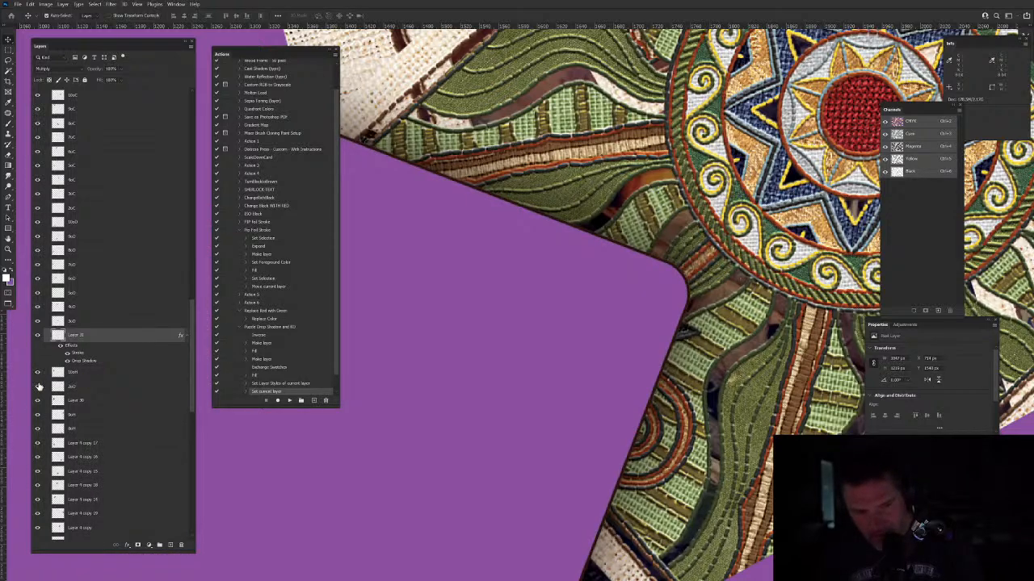
pyautogui.click(39, 387)
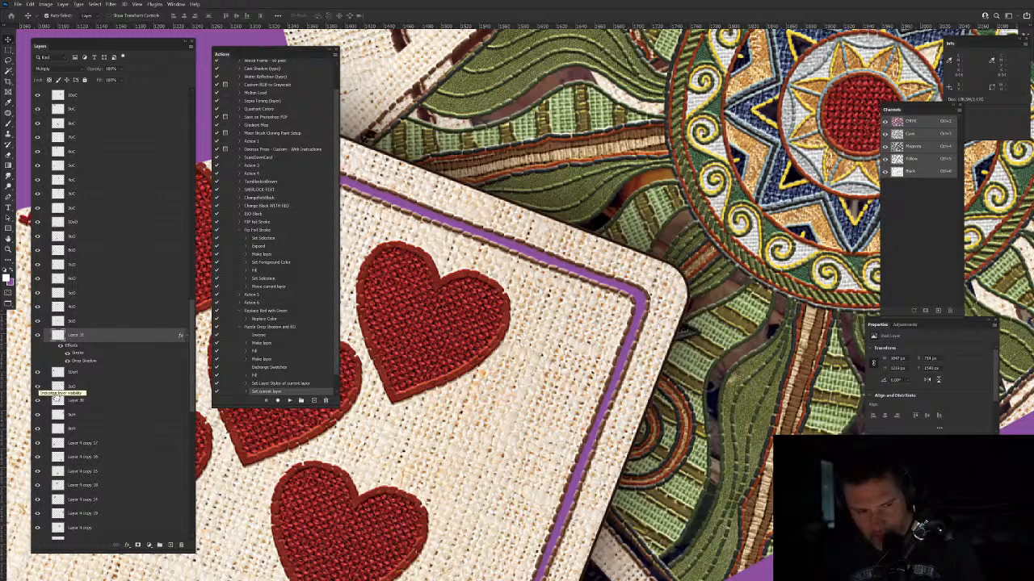
pyautogui.moveTo(89, 408); pyautogui.dragTo(93, 335)
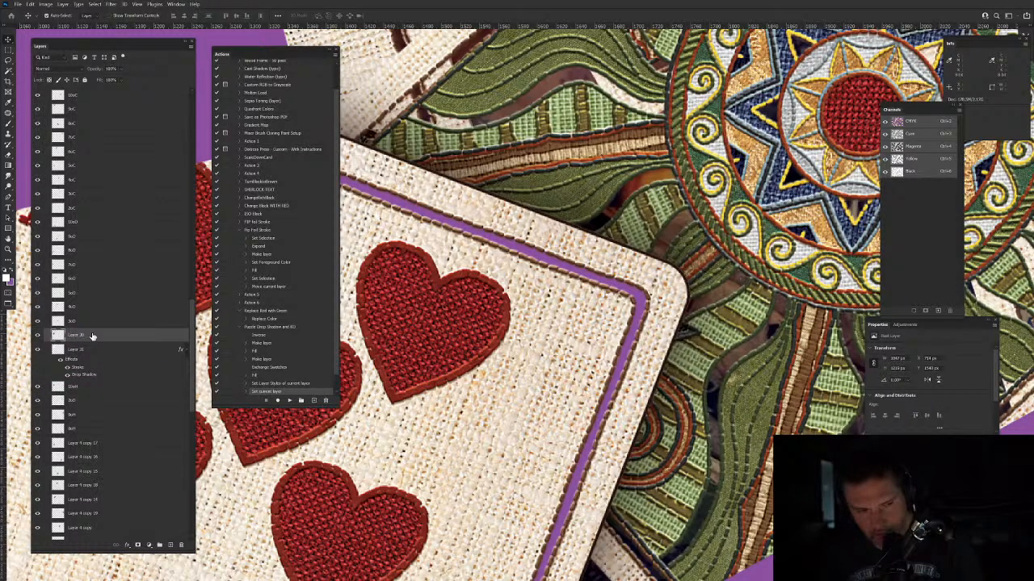
# Step: Group the ten of hearts card layer with its shadow and purple fill layers, and name the group 10oH
pyautogui.click(91, 387)
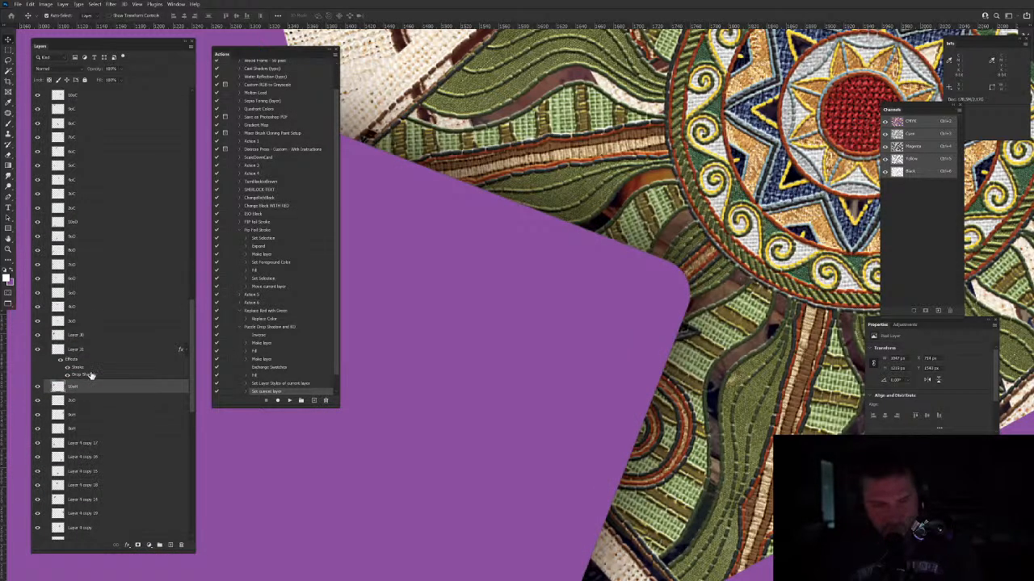
pyautogui.keyDown('shift'); pyautogui.click(87, 341); pyautogui.keyUp('shift')
pyautogui.hotkey('ctrl', 'g')
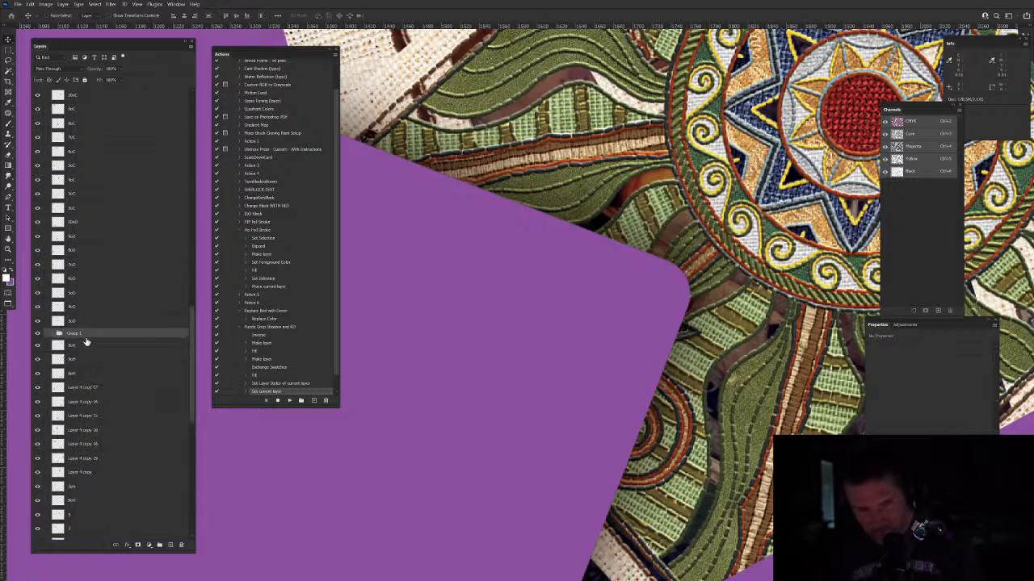
pyautogui.doubleClick(71, 334)
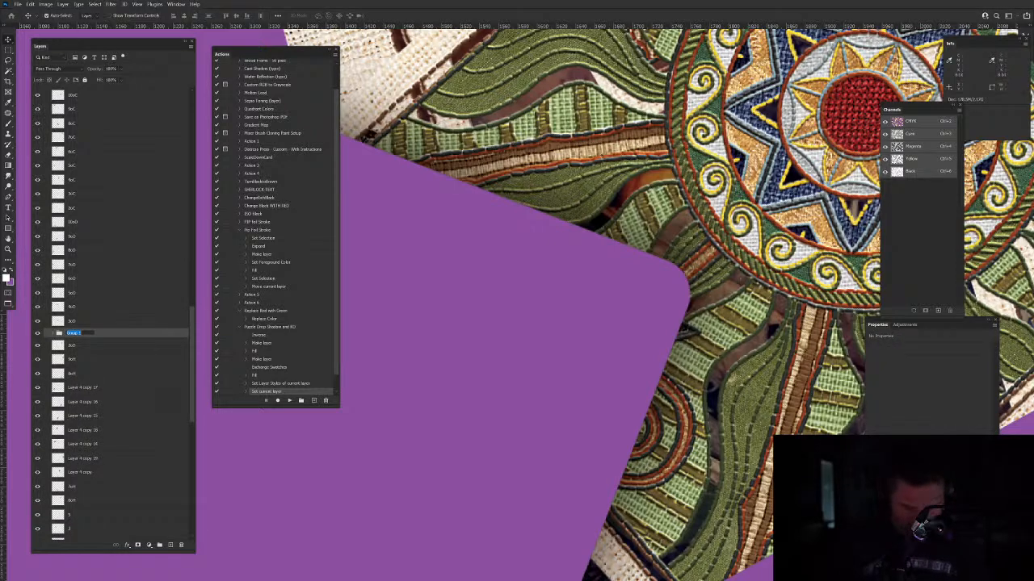
pyautogui.write('10oH')
pyautogui.press('Return')
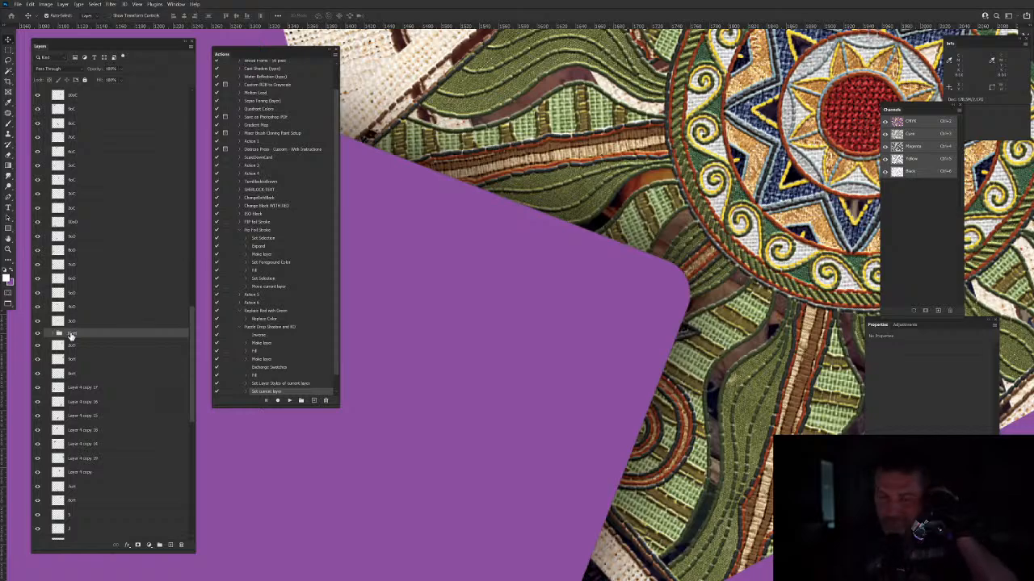
# Step: Pick the seven of diamonds card layer and select the transparent area around the card with the Magic Wand
pyautogui.moveTo(602, 315); pyautogui.dragTo(581, 225)
pyautogui.click(512, 314)
pyautogui.click(533, 316)
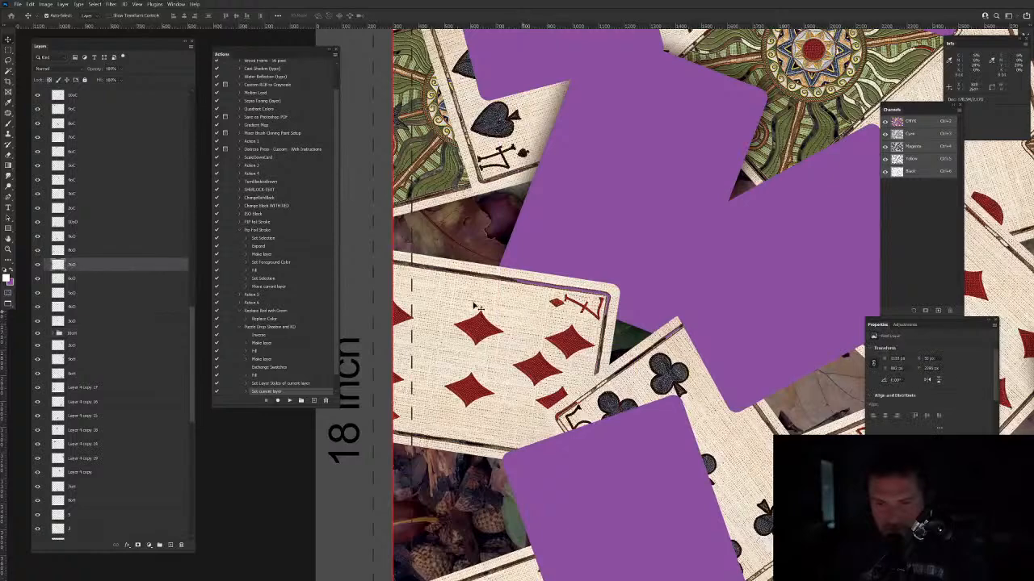
pyautogui.press('w')
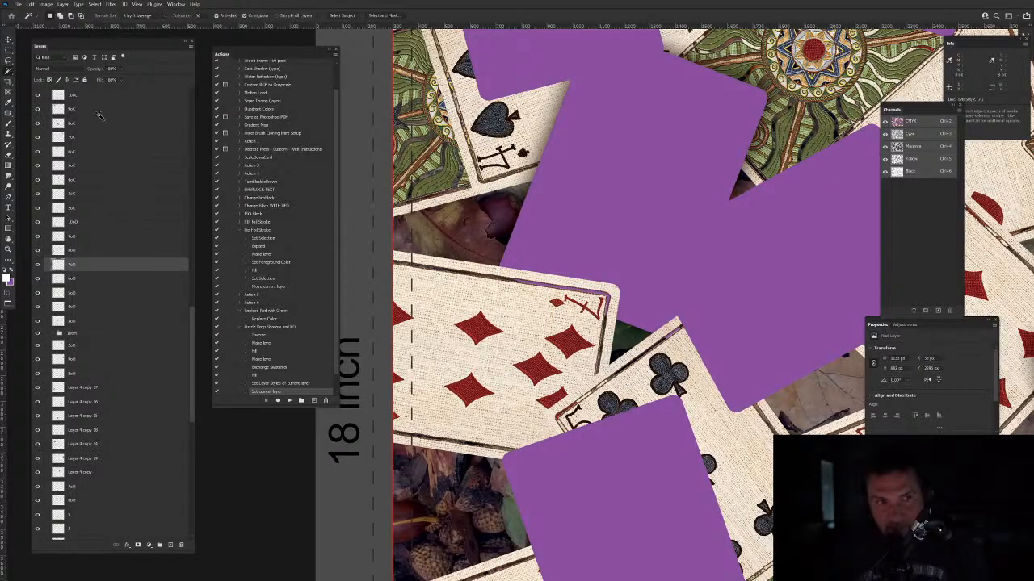
pyautogui.click(567, 239)
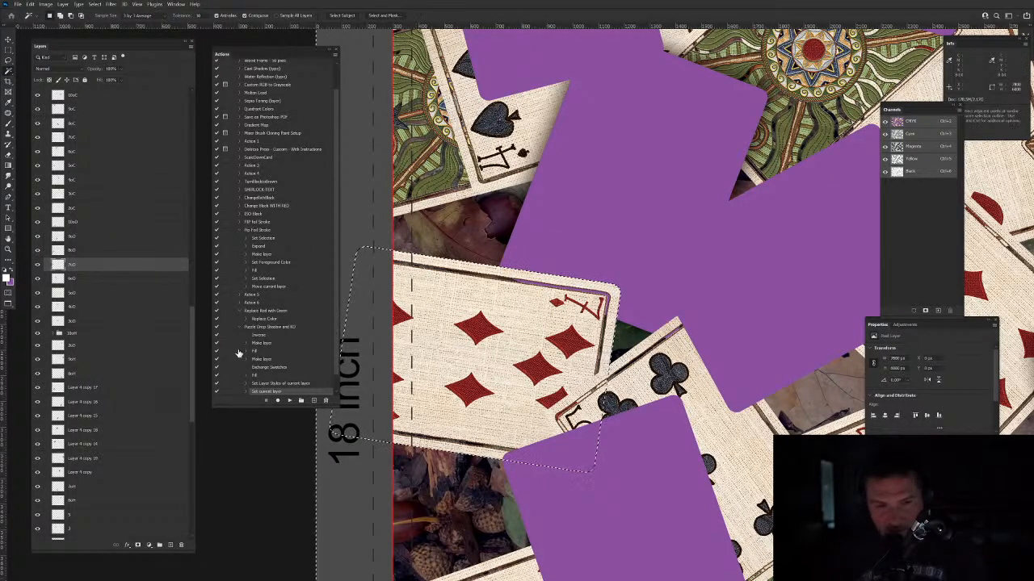
# Step: Play the Puzzle Drop Shadow and KO action on the seven of diamonds card, and clear the selection
pyautogui.scroll(-1, 270, 315)
pyautogui.click(269, 312)
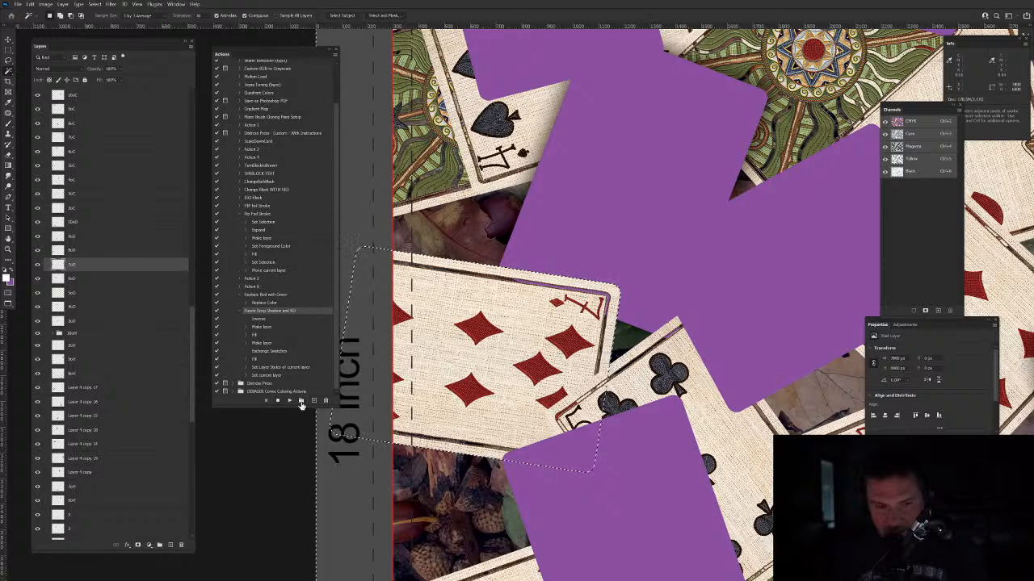
pyautogui.click(289, 401)
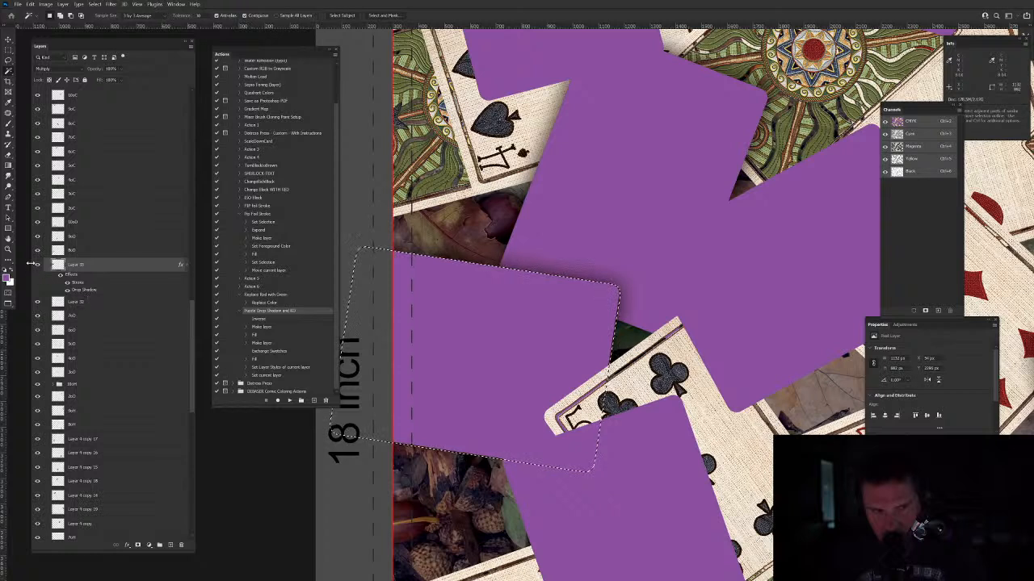
pyautogui.hotkey('ctrl', 'd')
pyautogui.press('v')
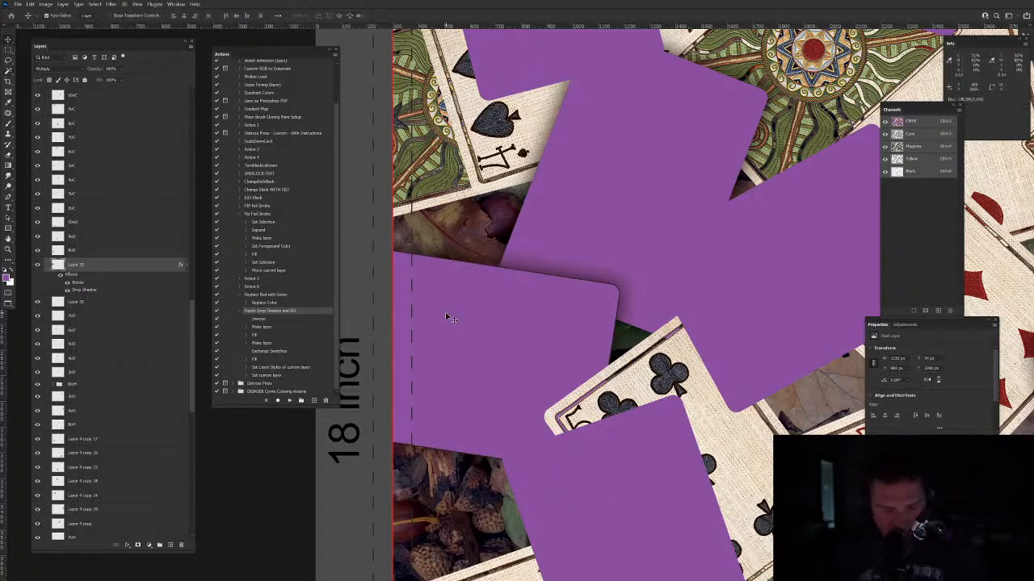
# Step: Move the 7oD card layer above the white fill layer, directly beneath the new shadow layer
pyautogui.click(36, 267)
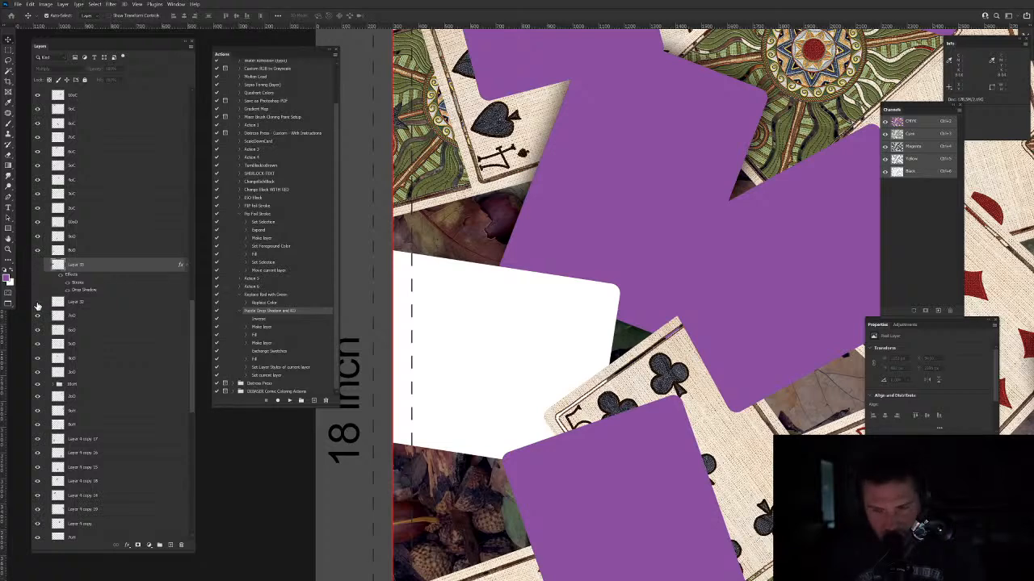
pyautogui.click(37, 305)
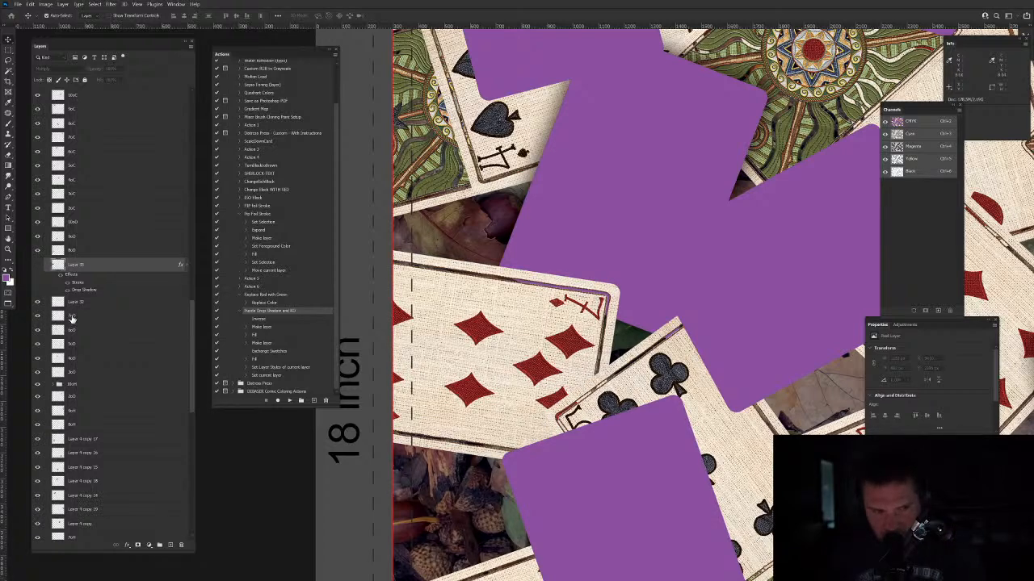
pyautogui.click(43, 319)
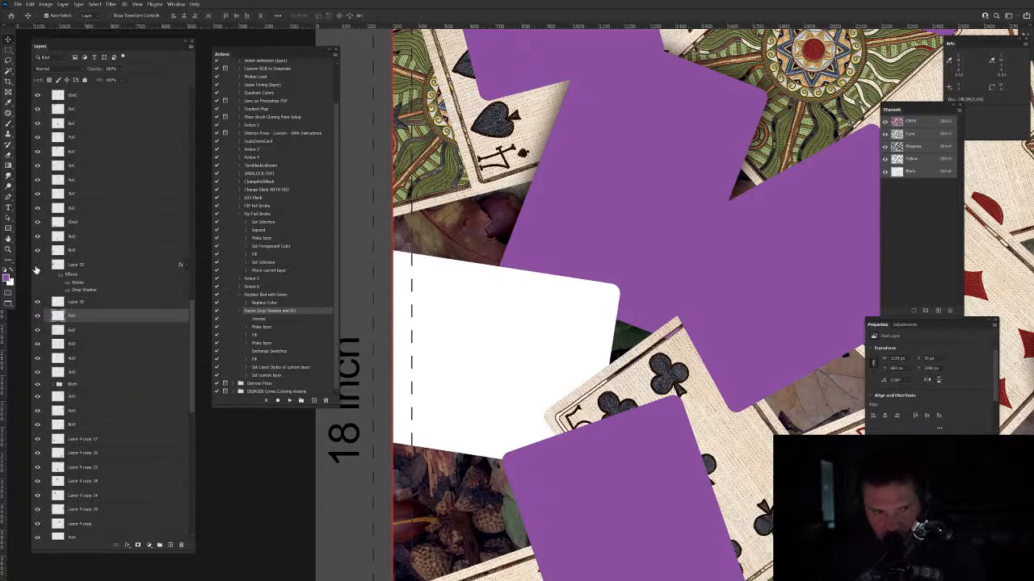
pyautogui.moveTo(93, 317); pyautogui.dragTo(89, 302)
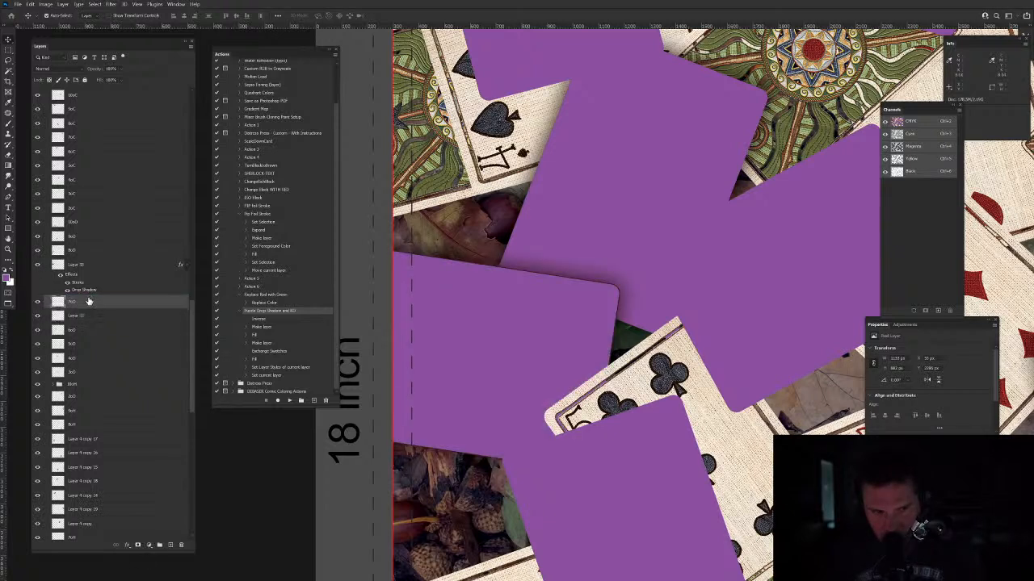
pyautogui.press('Tab')
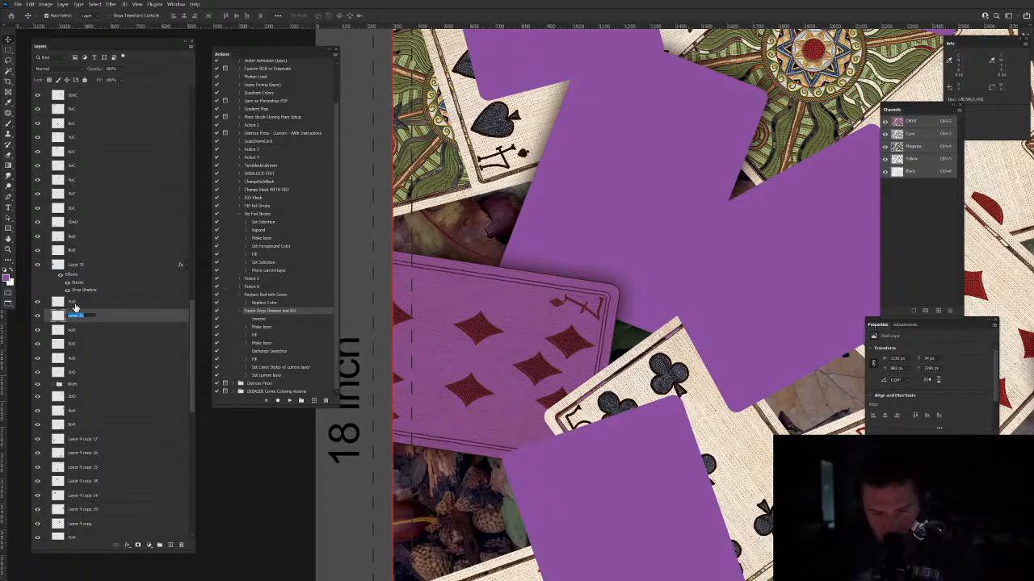
pyautogui.click(74, 306)
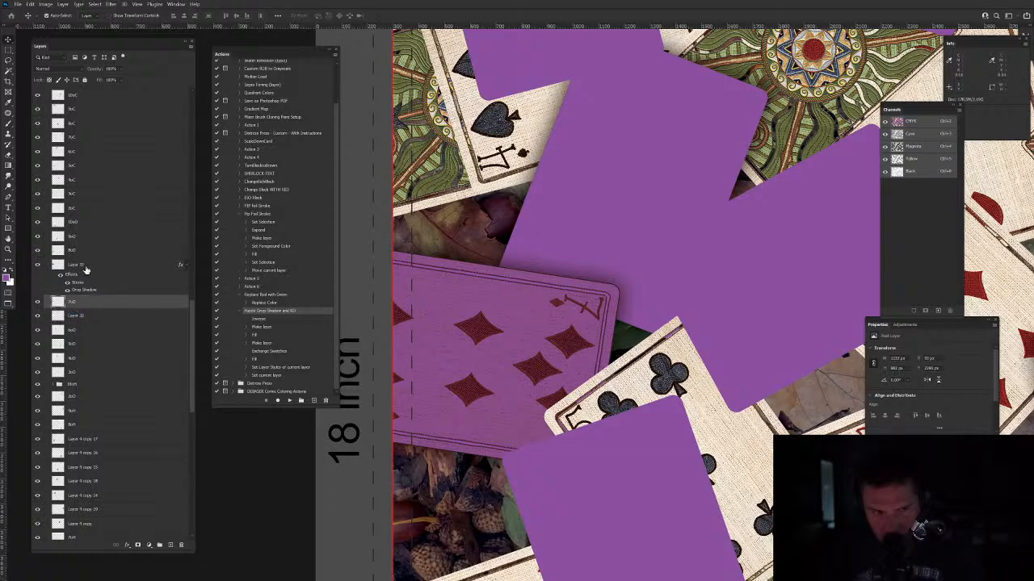
# Step: Lock the transparent pixels of the seven of diamonds shadow layer, fill it with white, and compare the layers by toggling their visibility
pyautogui.click(85, 270)
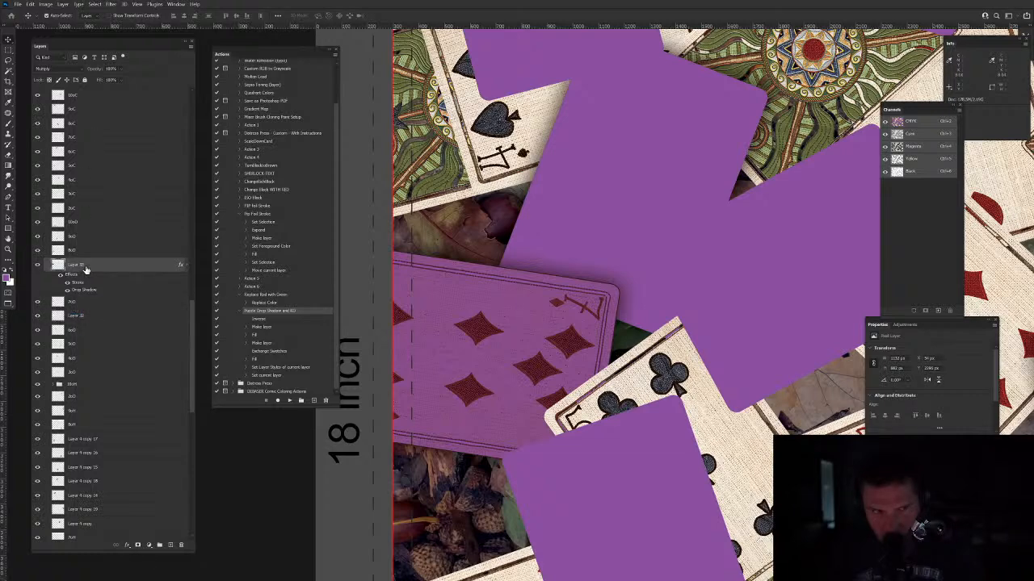
pyautogui.click(36, 267)
pyautogui.click(36, 267)
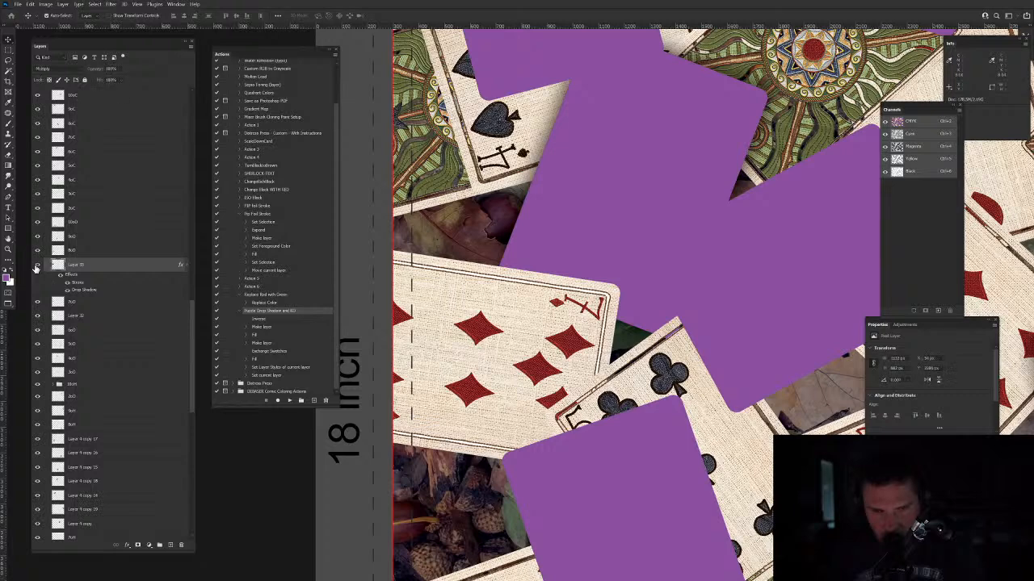
pyautogui.click(36, 267)
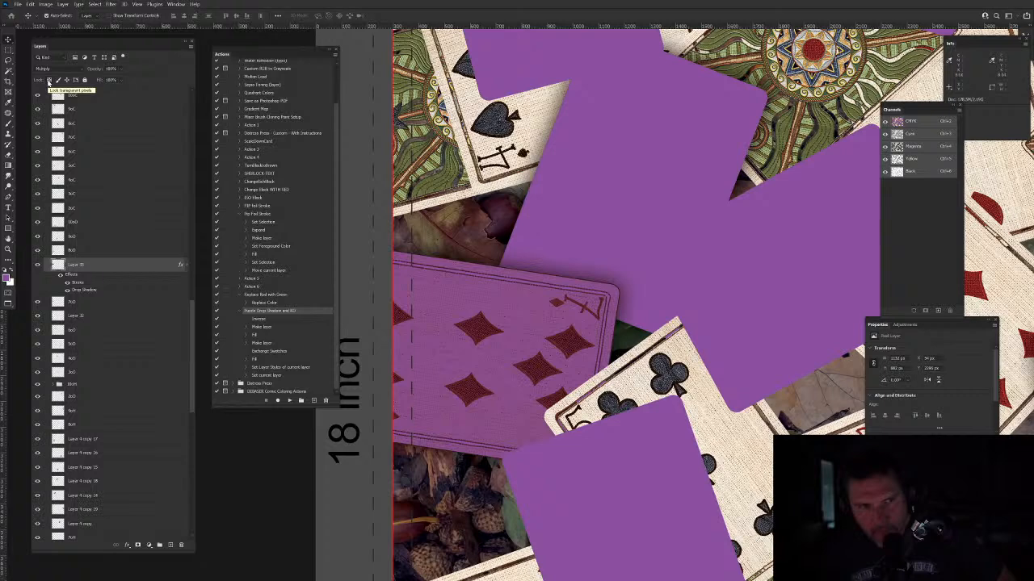
pyautogui.click(48, 82)
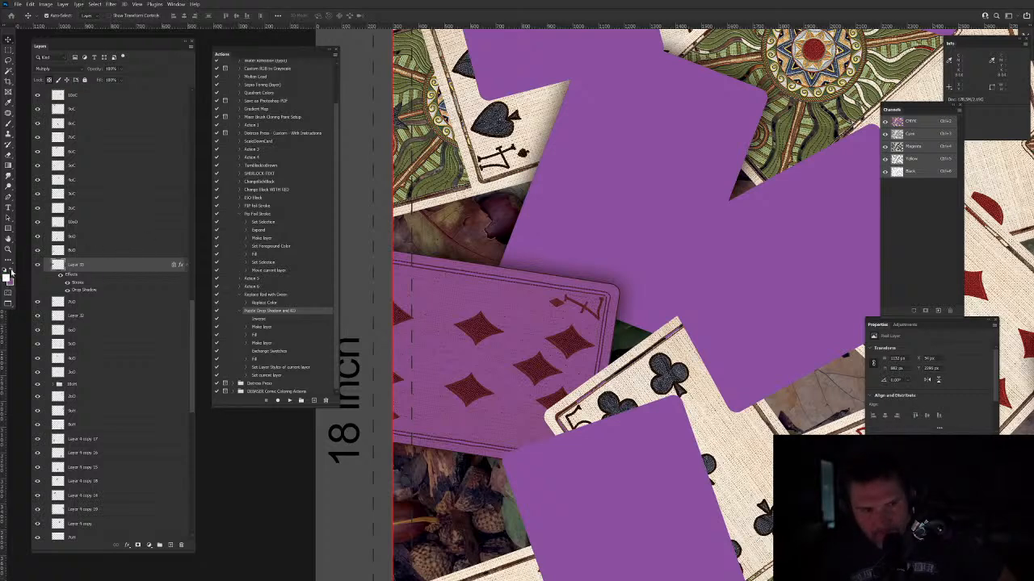
pyautogui.hotkey('alt', 'BackSpace')
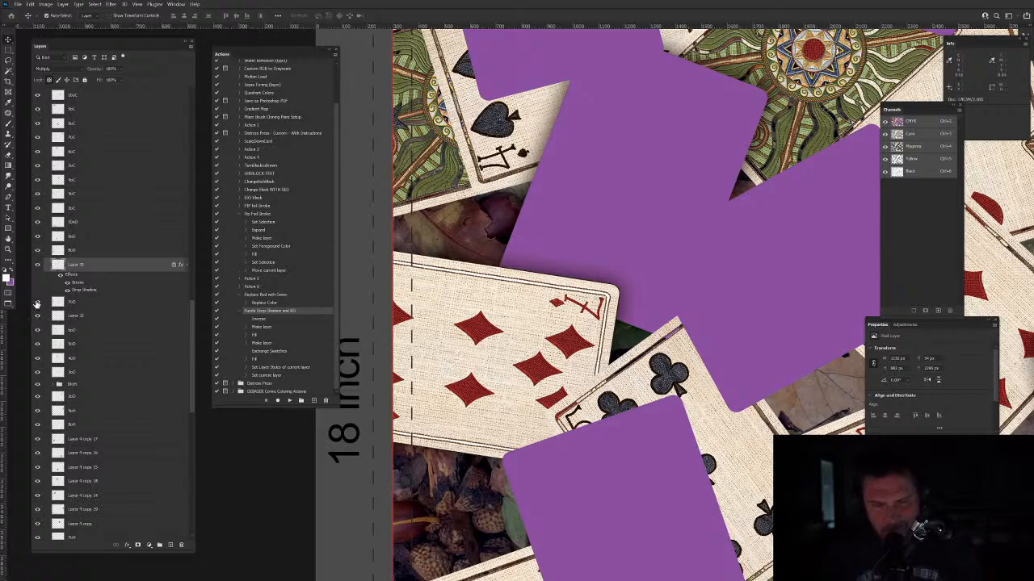
pyautogui.click(36, 264)
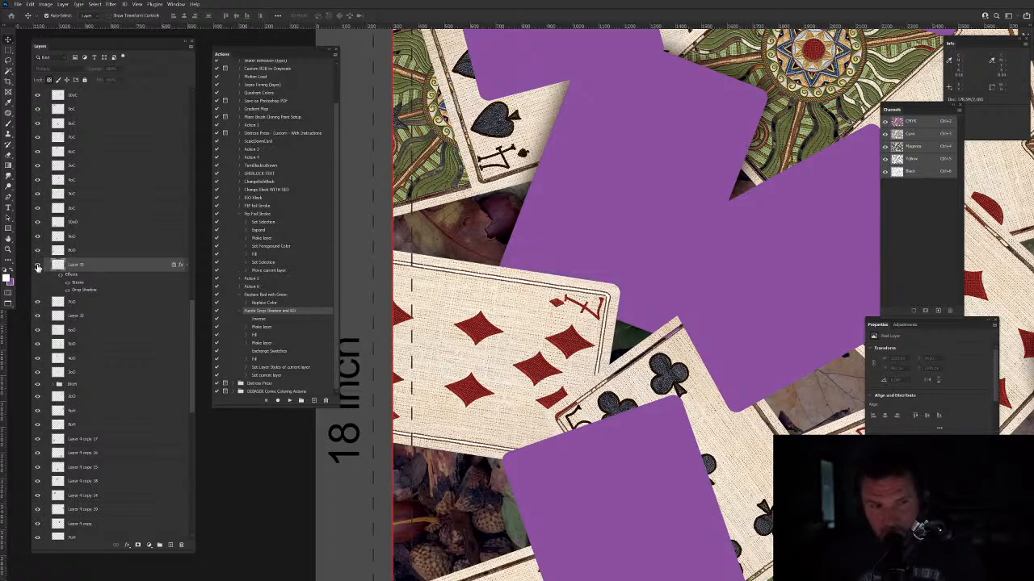
pyautogui.click(36, 266)
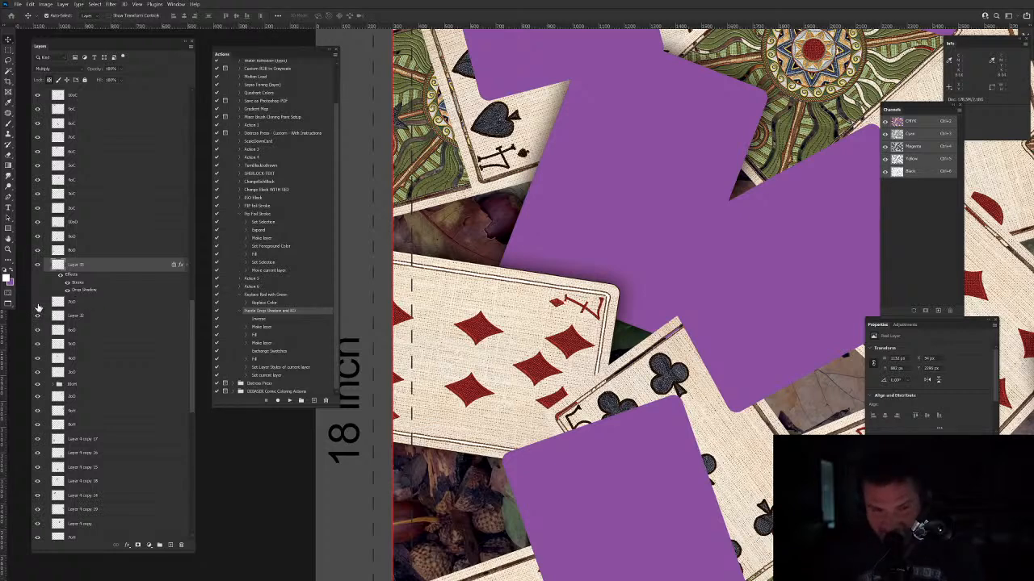
pyautogui.click(38, 301)
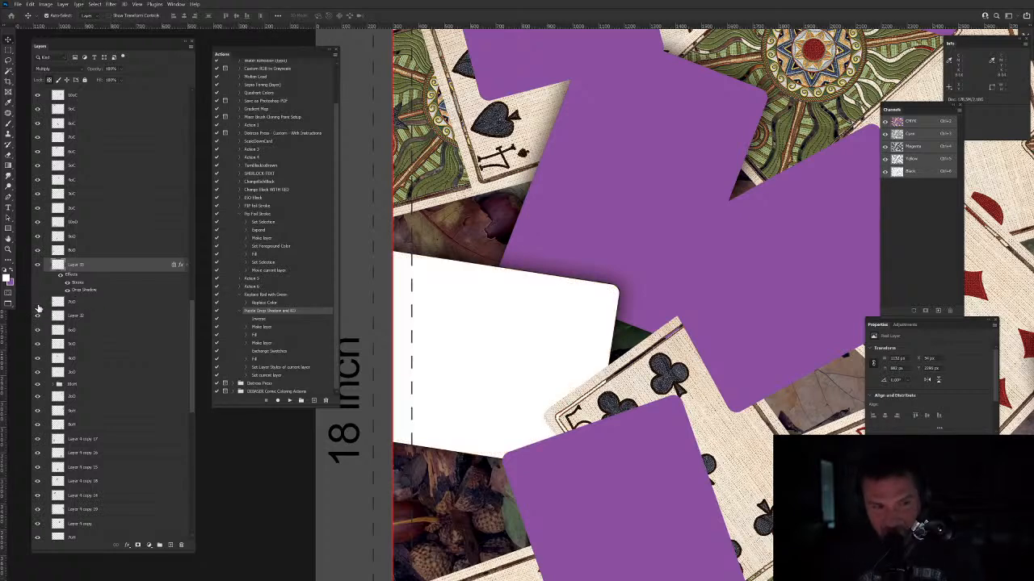
pyautogui.click(37, 303)
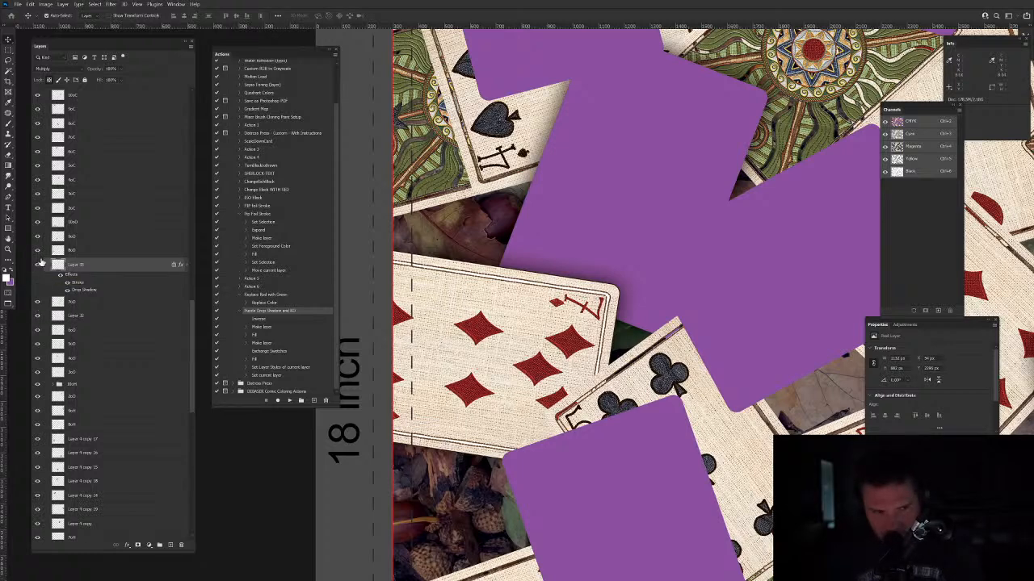
# Step: Fill the white layer beneath 7oD with purple while its transparency is locked, and move it above the shadow layer
pyautogui.click(37, 264)
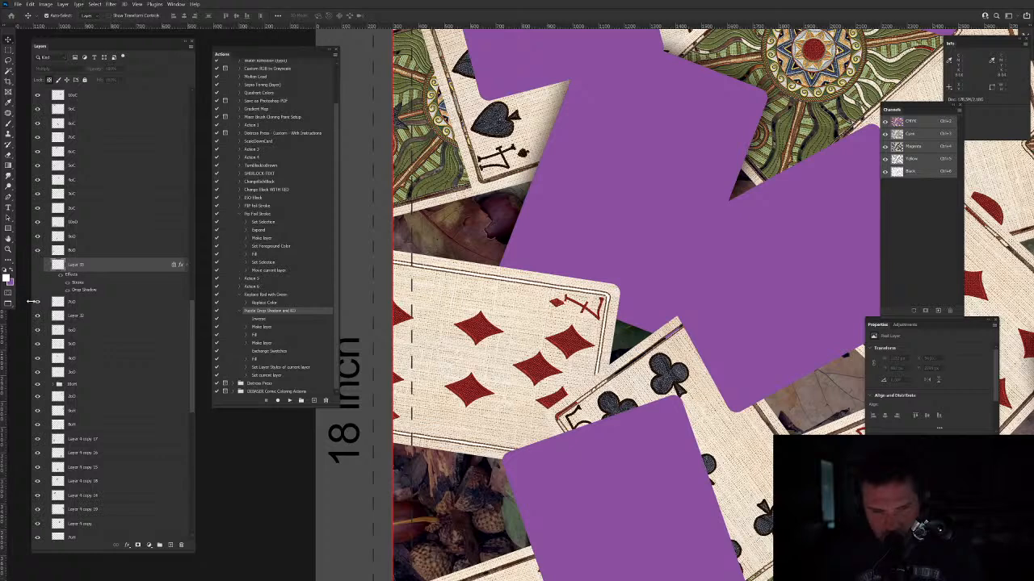
pyautogui.click(38, 309)
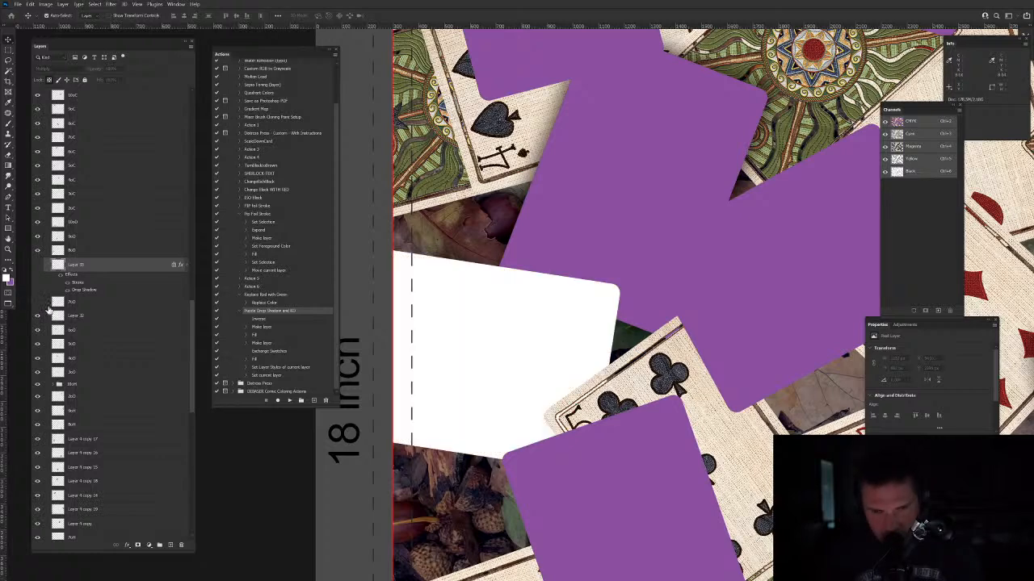
pyautogui.click(68, 316)
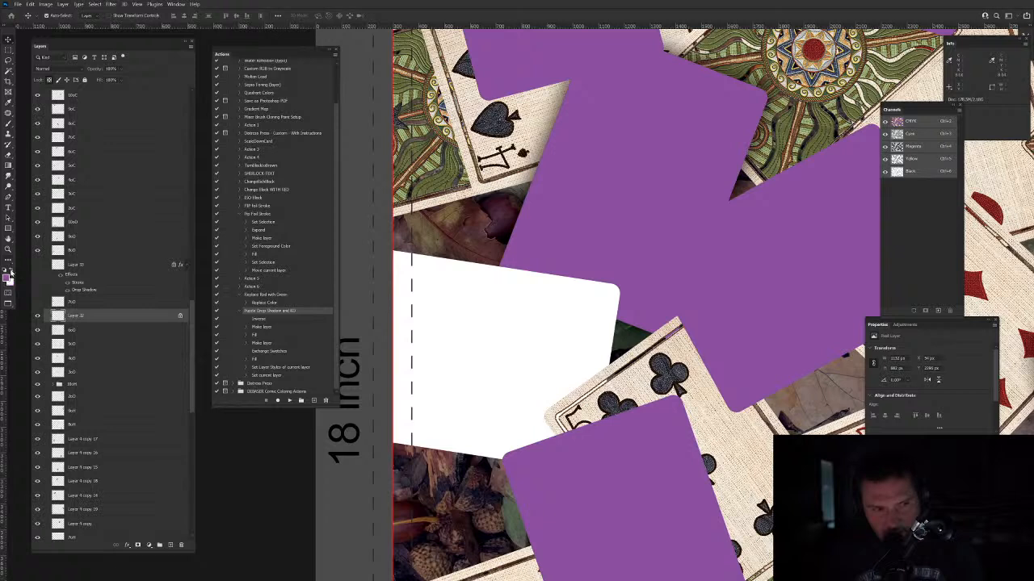
pyautogui.hotkey('alt', 'BackSpace')
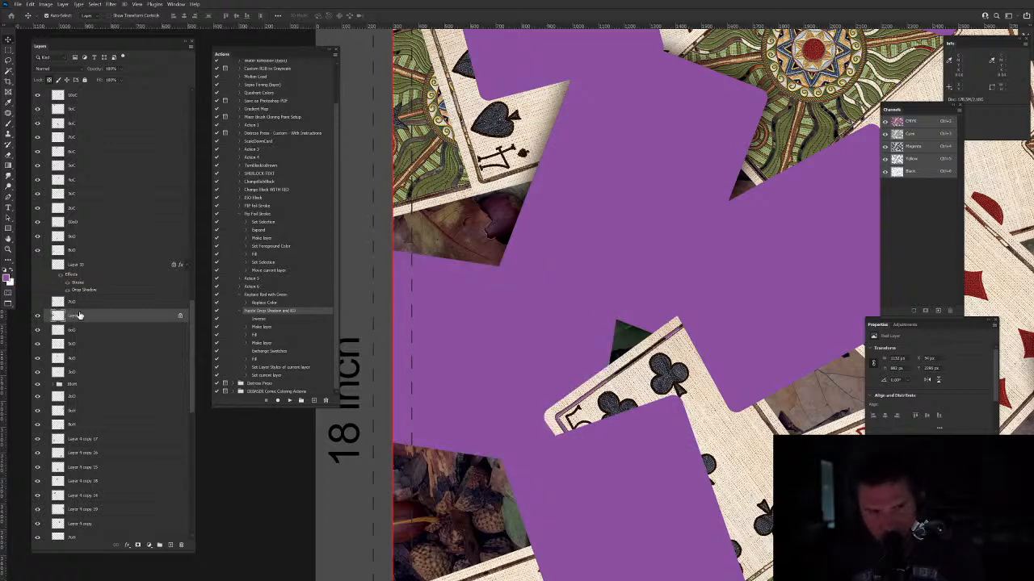
pyautogui.moveTo(88, 270); pyautogui.dragTo(44, 271)
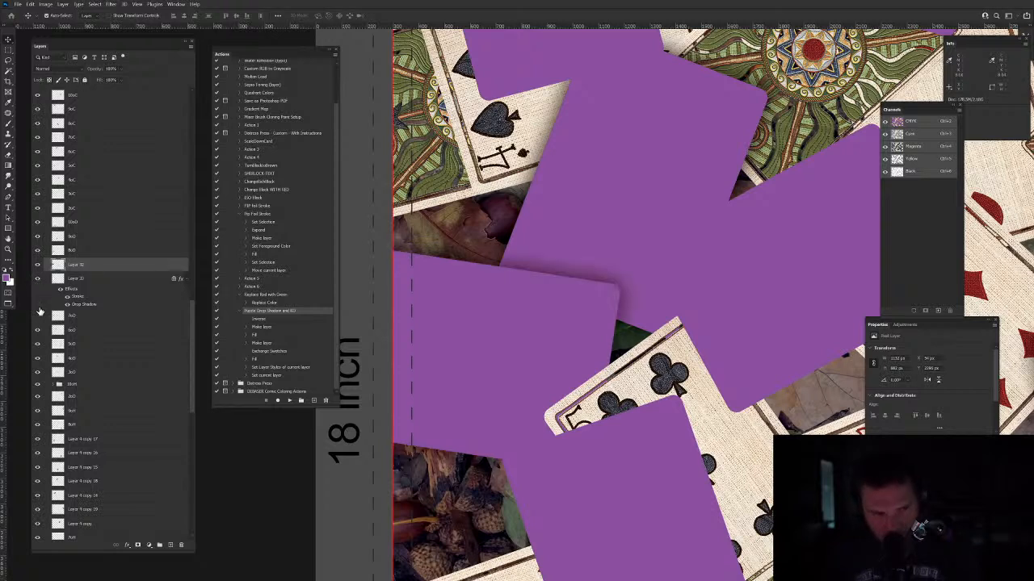
# Step: Group the seven of diamonds card layer with its shadow and purple layers, and name the group 7oD
pyautogui.click(38, 316)
pyautogui.keyDown('shift'); pyautogui.click(93, 322); pyautogui.keyUp('shift')
pyautogui.hotkey('ctrl', 'g')
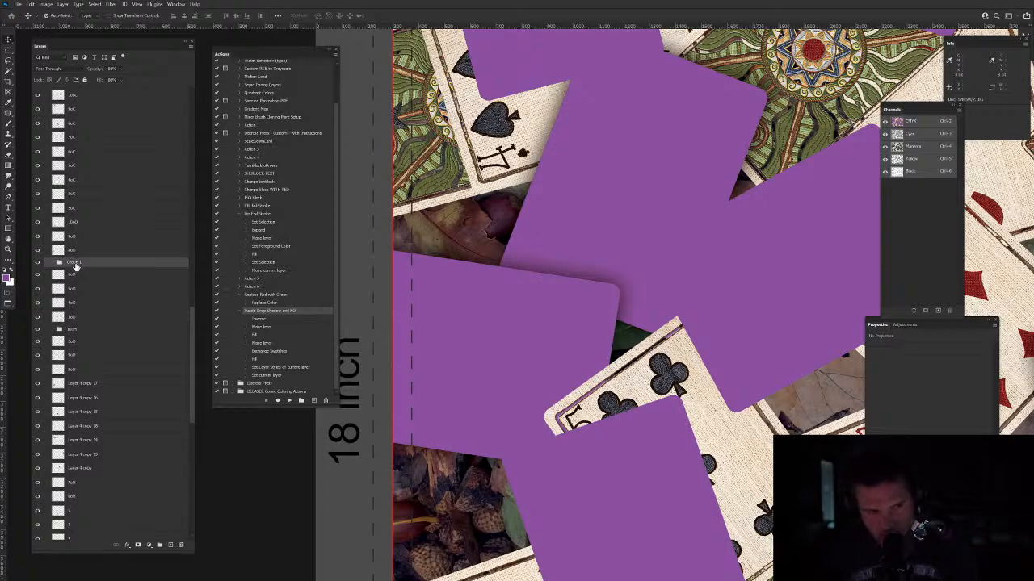
pyautogui.doubleClick(73, 264)
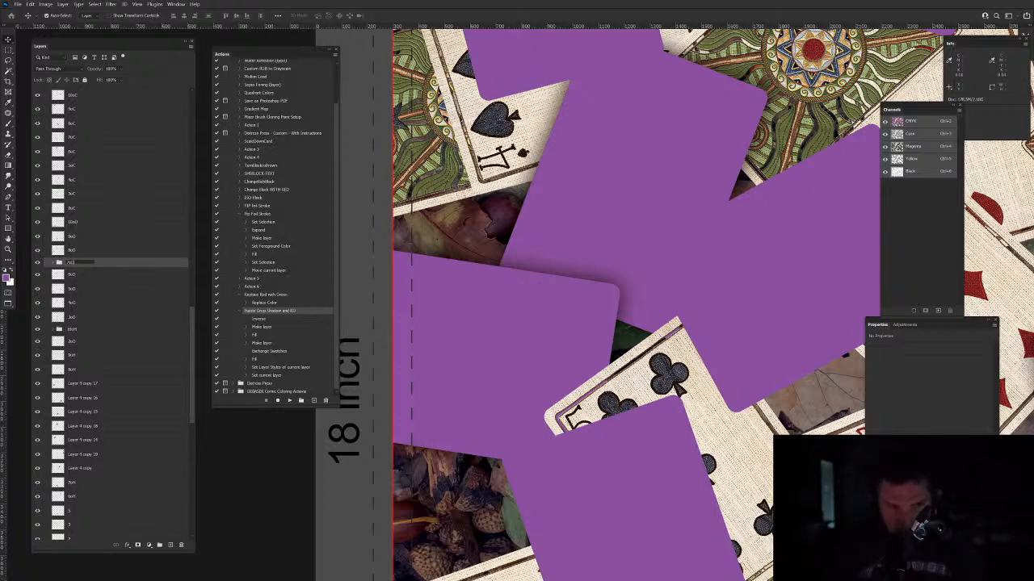
pyautogui.press('Return')
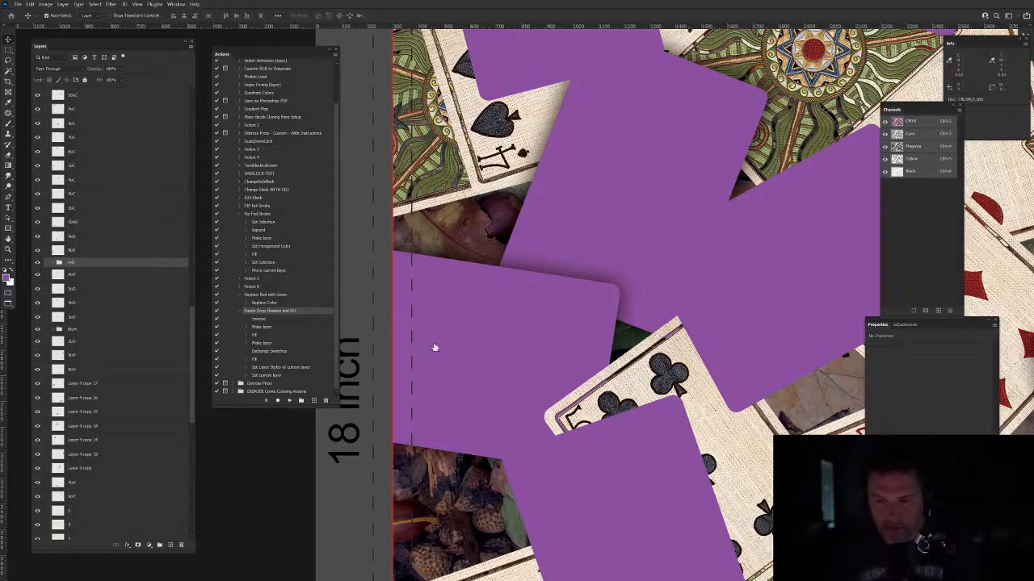
# Step: Delete the Puzzle Drop Shadow and KO action
pyautogui.scroll(-5, 435, 348)
pyautogui.hscroll(5, 435, 348)
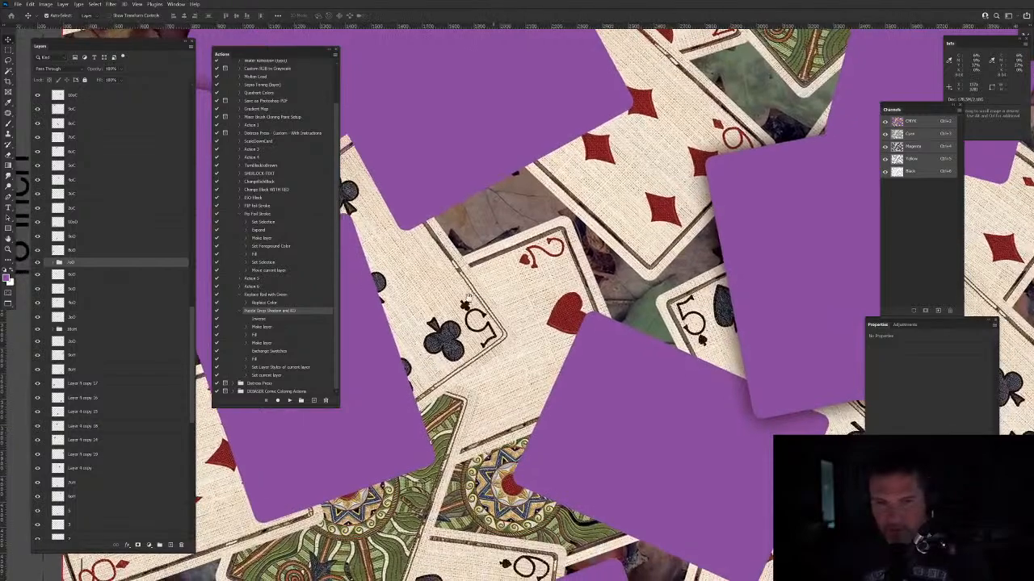
pyautogui.moveTo(319, 311); pyautogui.dragTo(326, 400)
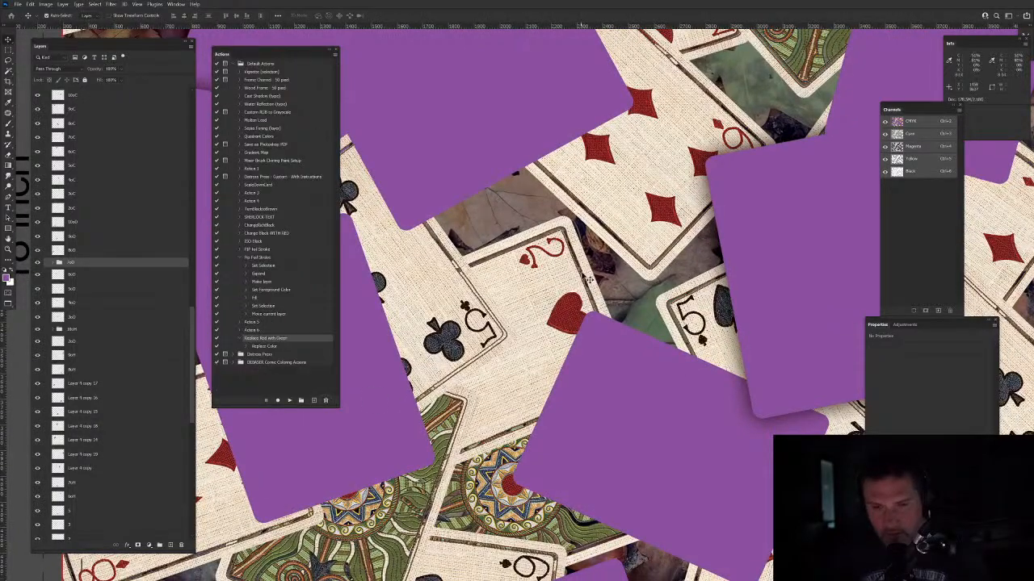
# Step: Find the eight of clubs card in the artwork and select its layer
pyautogui.scroll(-5, 587, 279)
pyautogui.scroll(-3, 587, 278)
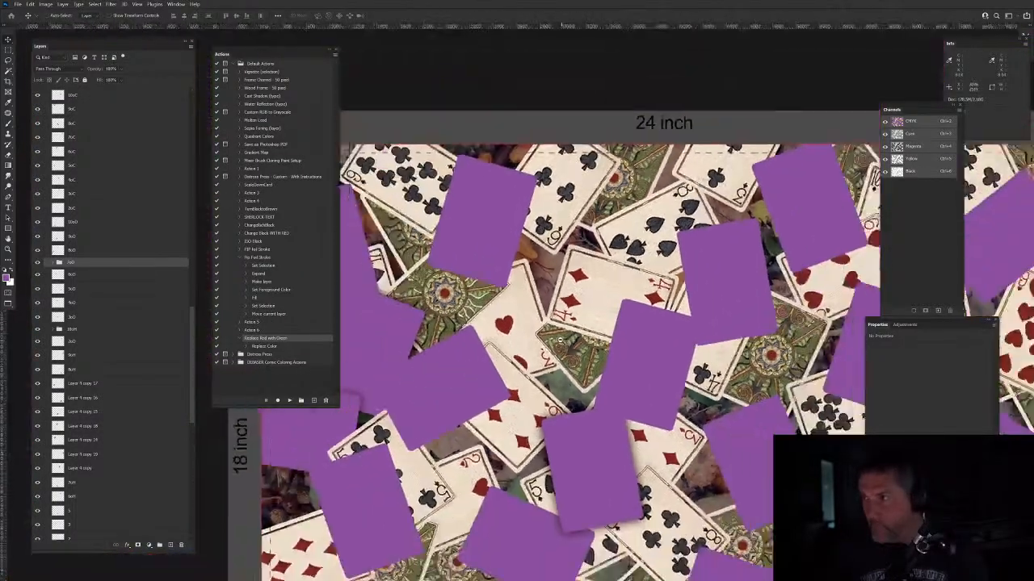
pyautogui.scroll(3, 628, 330)
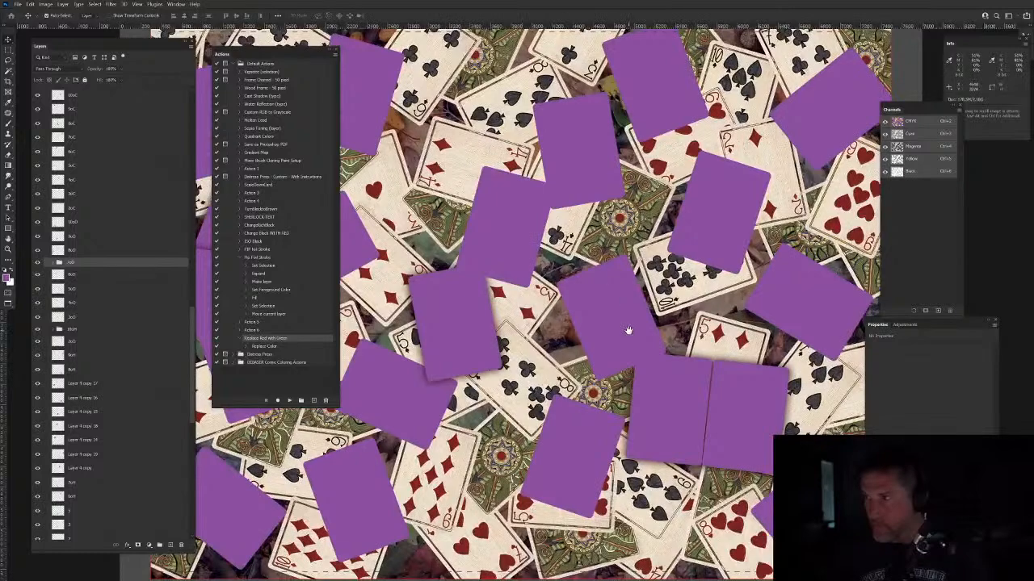
pyautogui.moveTo(630, 345); pyautogui.dragTo(593, 239)
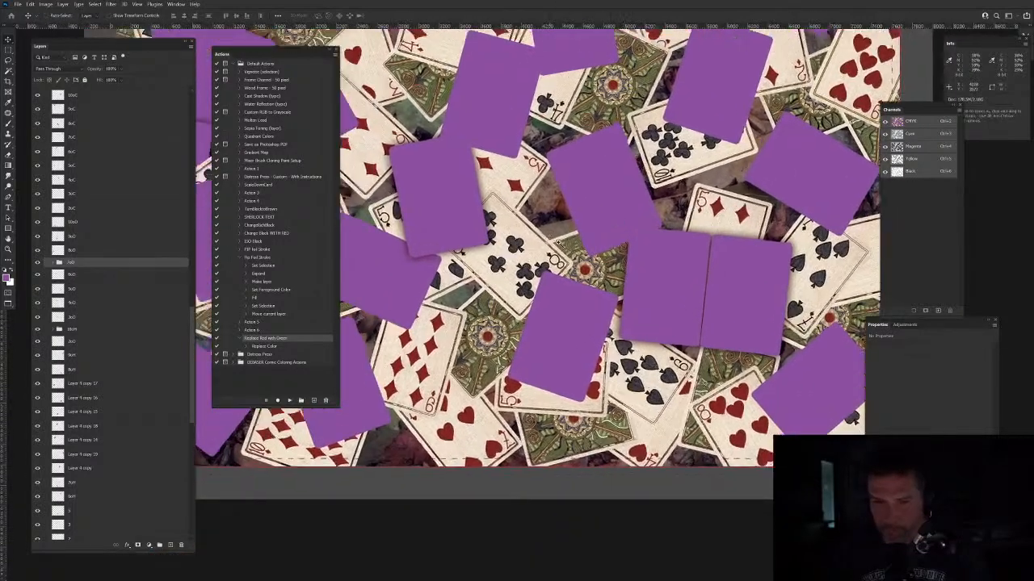
pyautogui.scroll(4, 516, 262)
pyautogui.moveTo(516, 263); pyautogui.dragTo(711, 261)
pyautogui.click(677, 273)
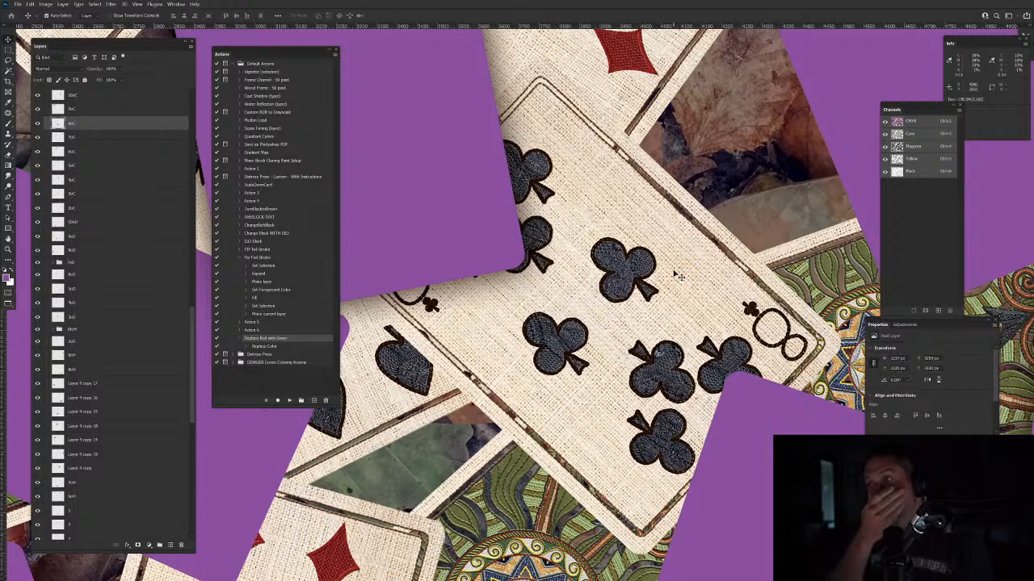
# Step: Create an action named Jigsaw Puzzle - KO and Drop Shadow in the Default Actions set, and stop its recording
pyautogui.click(277, 393)
pyautogui.click(315, 401)
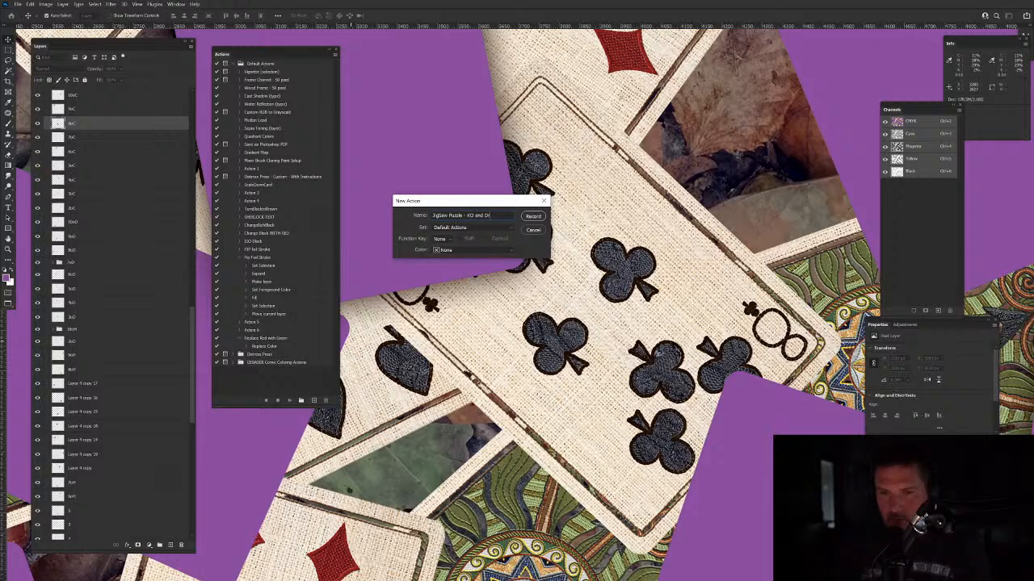
pyautogui.write('dow')
pyautogui.press('Return')
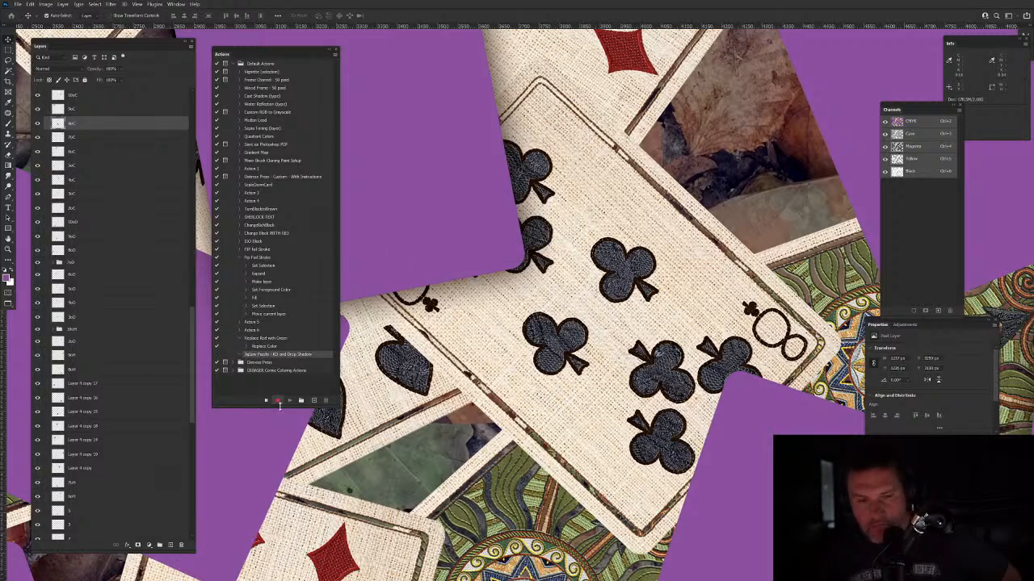
pyautogui.click(267, 402)
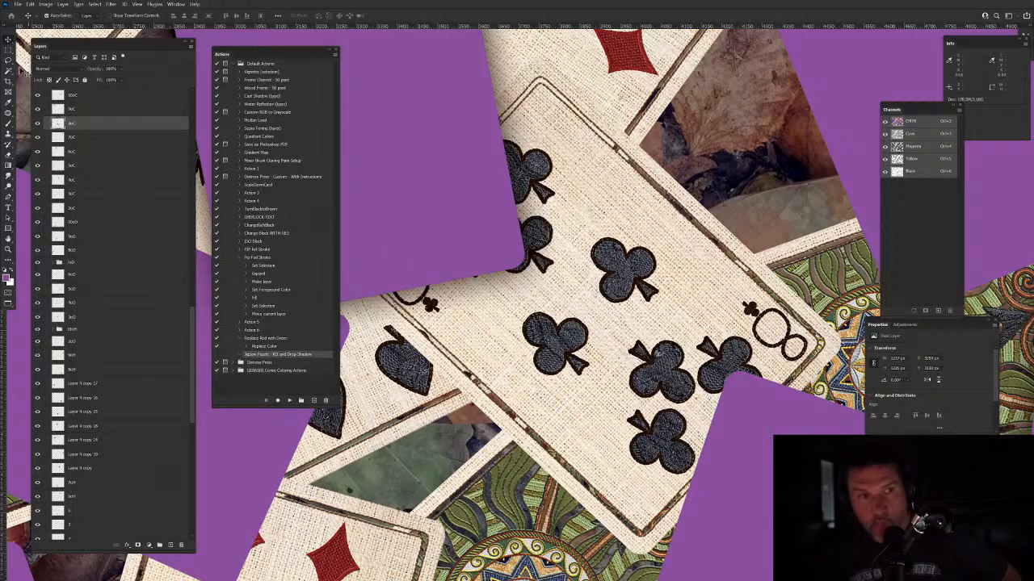
# Step: Select the empty area around the eight of clubs with the Magic Wand, then resume recording the new action and invert the selection
pyautogui.press('w')
pyautogui.click(745, 157)
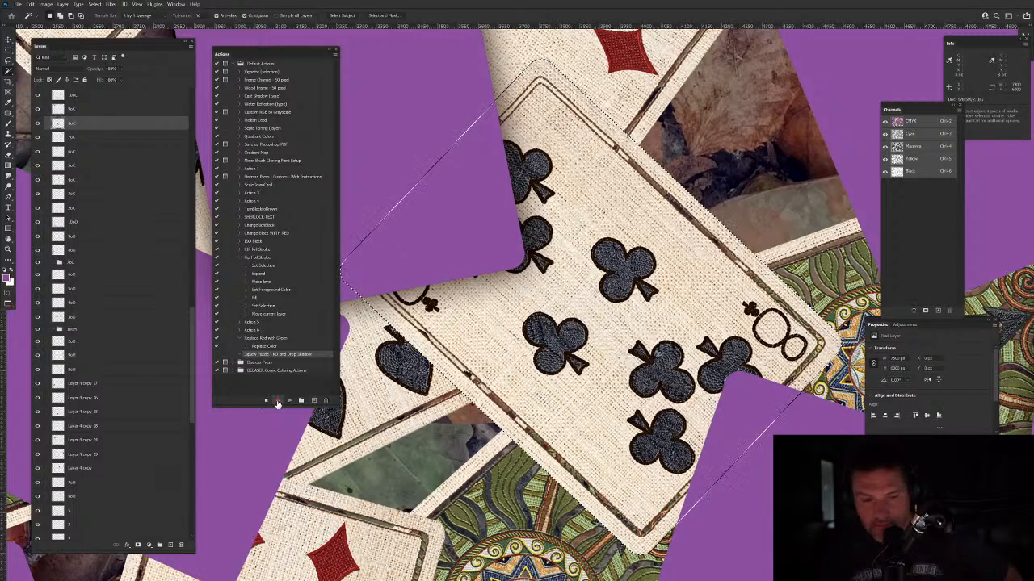
pyautogui.click(277, 402)
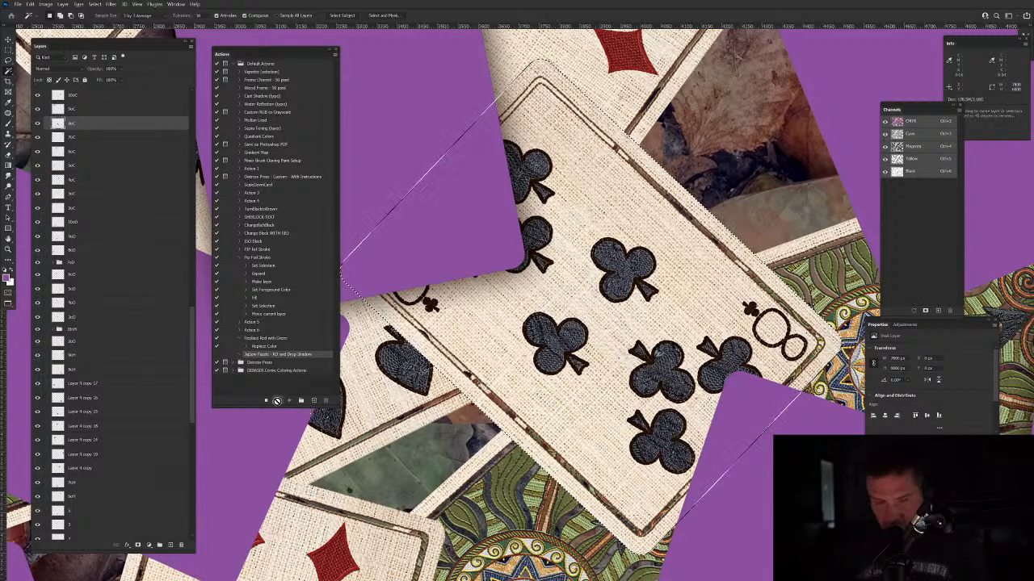
pyautogui.hotkey('shift', 'ctrl', 'i')
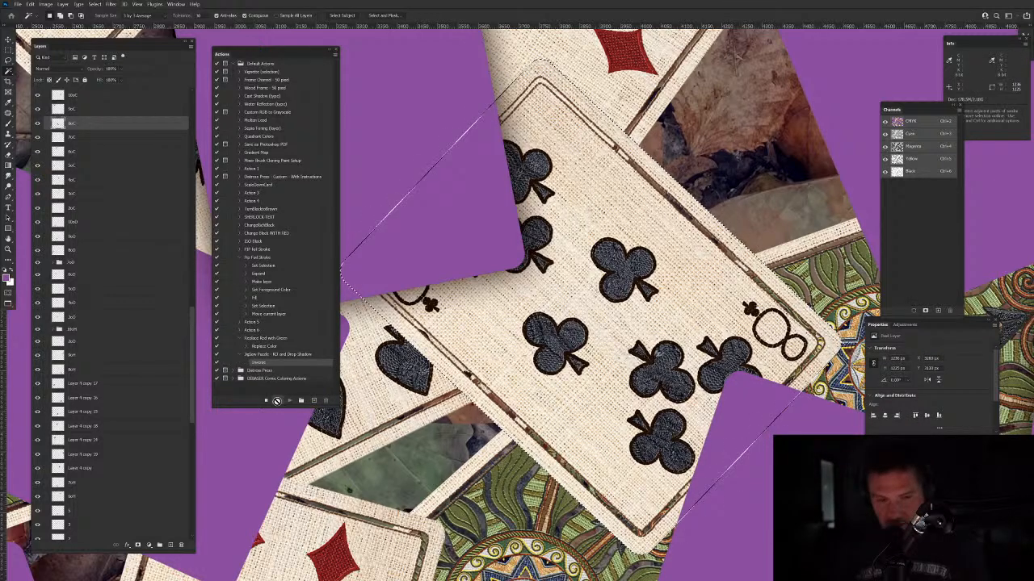
# Step: Add a new layer above the eight of clubs, swap the foreground and background colours, and fill the selection with white
pyautogui.click(170, 546)
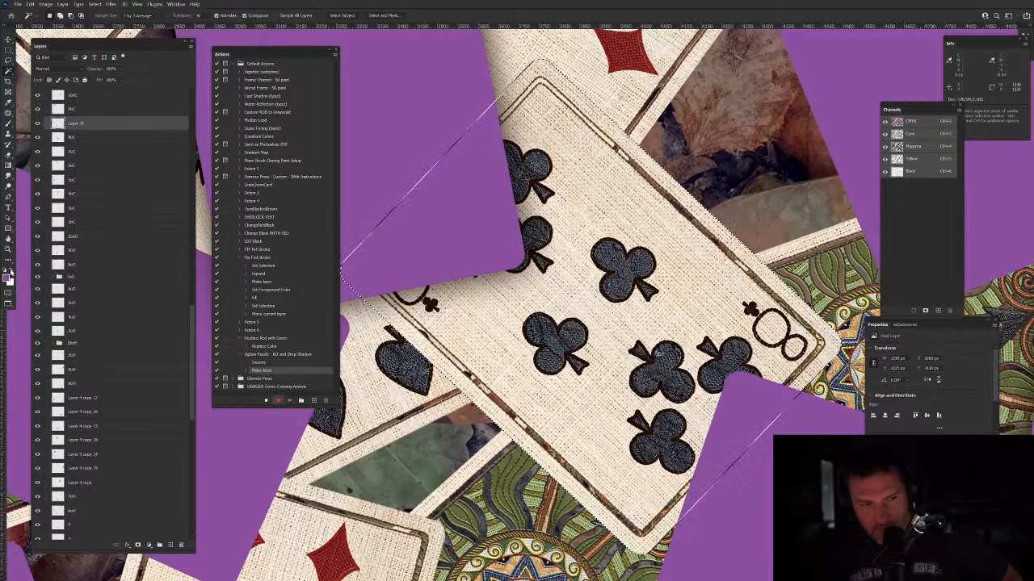
pyautogui.click(10, 273)
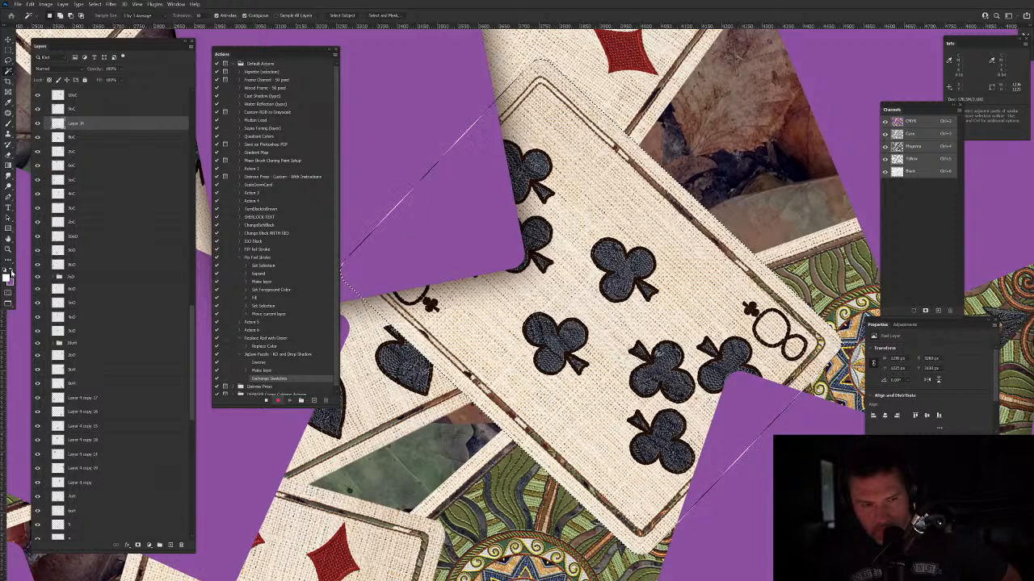
pyautogui.hotkey('alt', 'BackSpace')
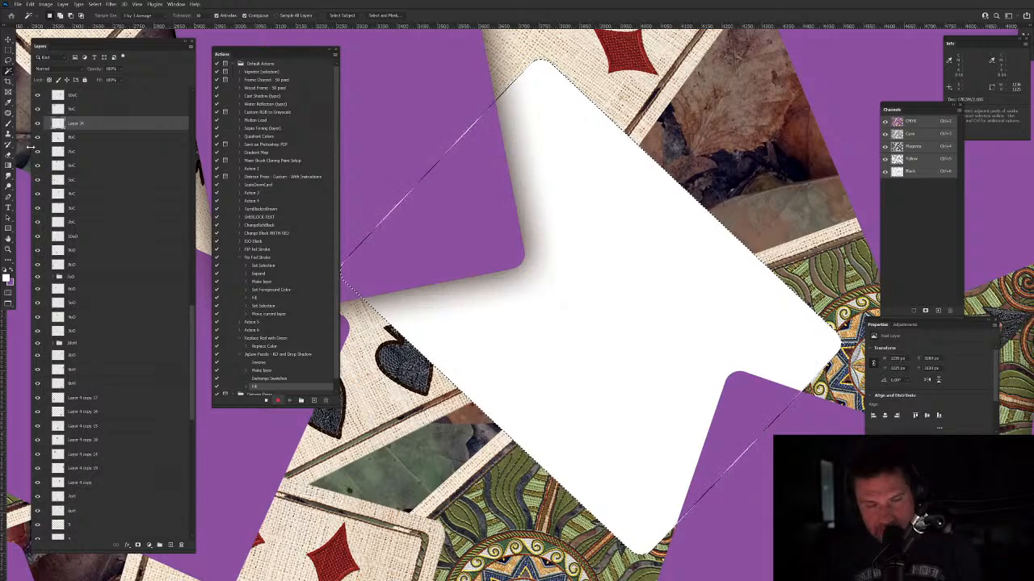
# Step: Give the white layer a Drop Shadow and a Stroke layer style, and set its blend mode to Multiply
pyautogui.click(62, 4)
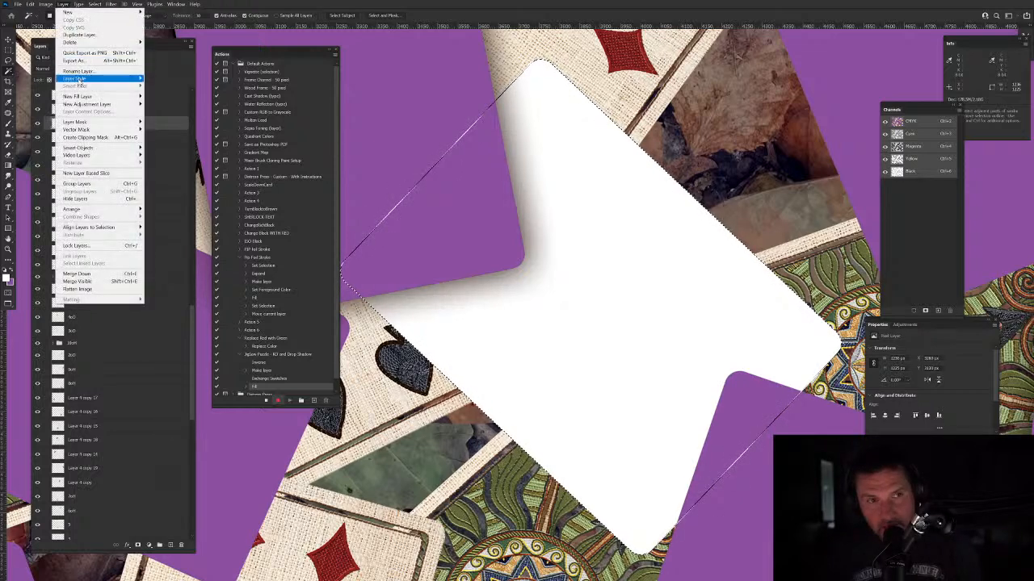
pyautogui.moveTo(122, 79)
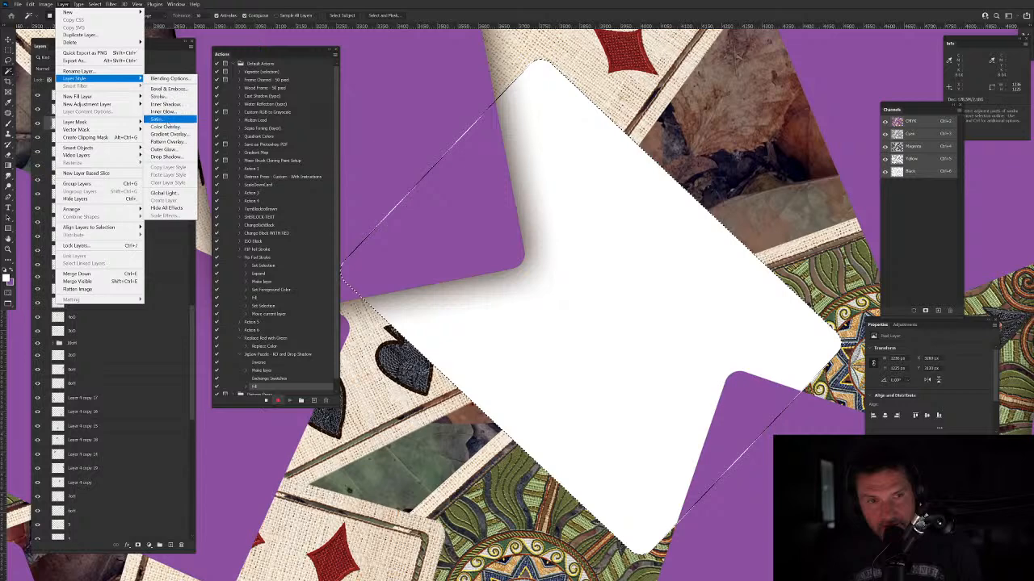
pyautogui.click(165, 157)
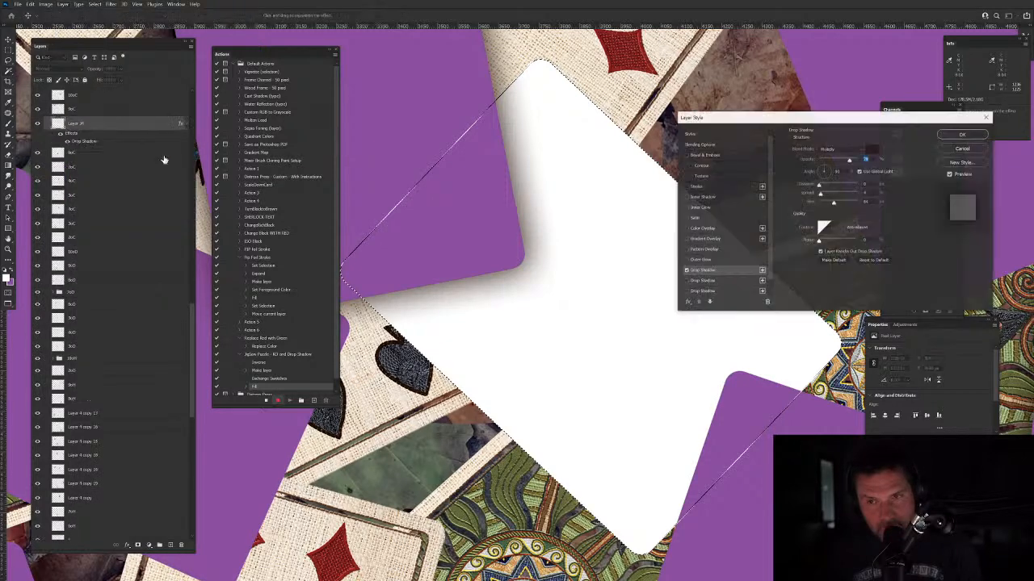
pyautogui.click(687, 187)
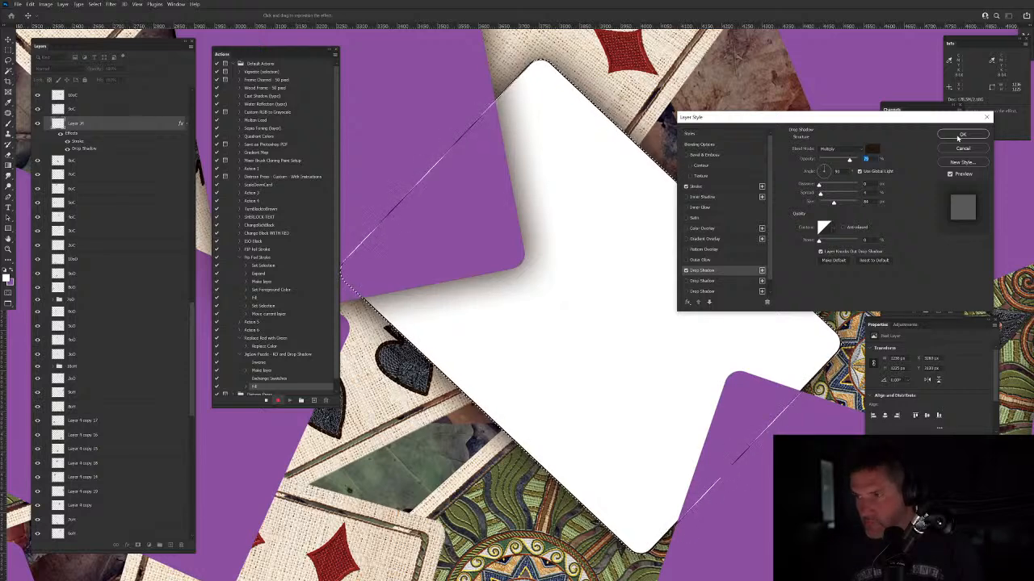
pyautogui.click(960, 134)
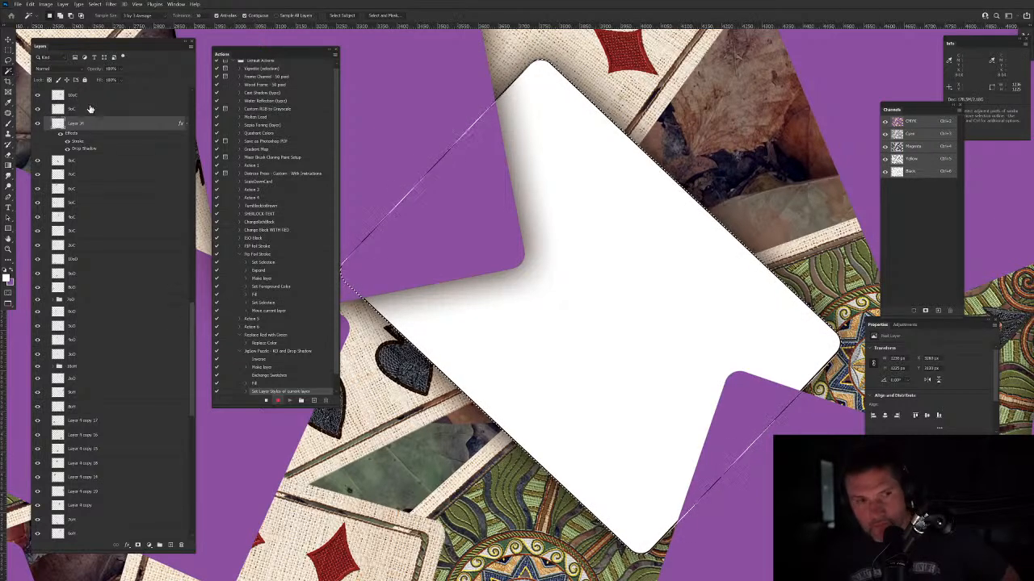
pyautogui.click(50, 70)
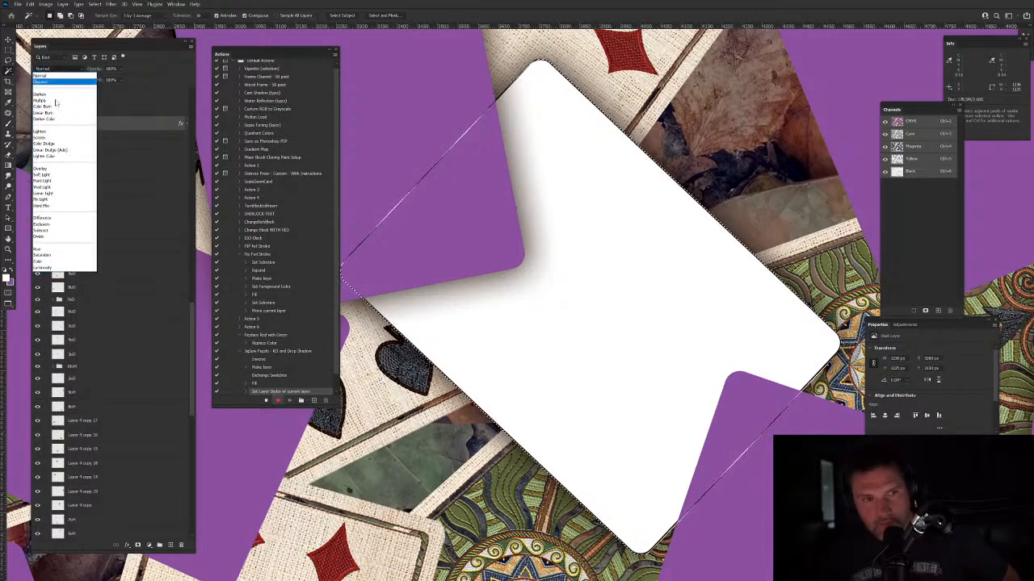
pyautogui.click(56, 102)
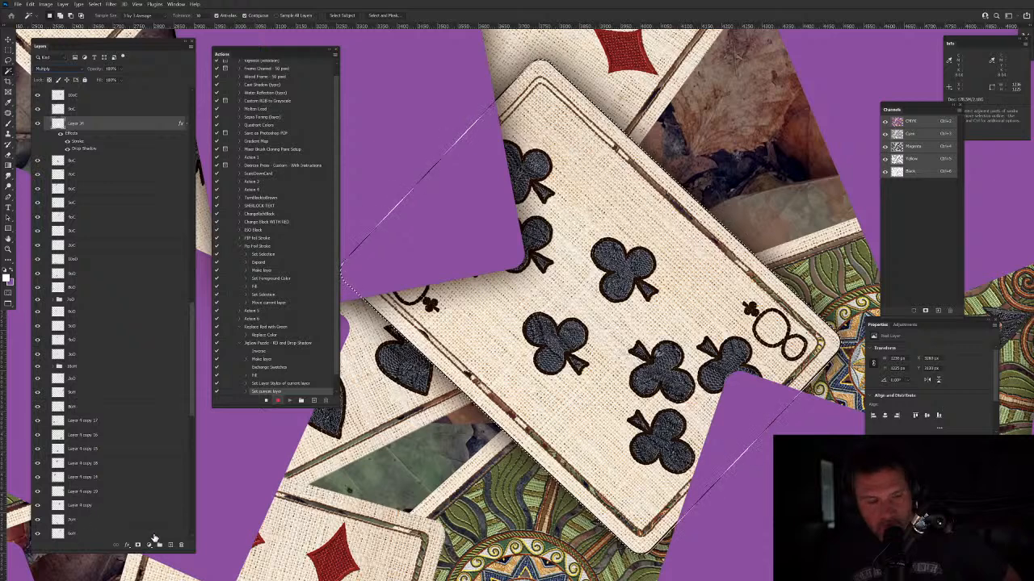
# Step: Add another layer above the shadow layer, fill the card selection with purple using swapped colours, deselect, and stop recording the action
pyautogui.click(171, 546)
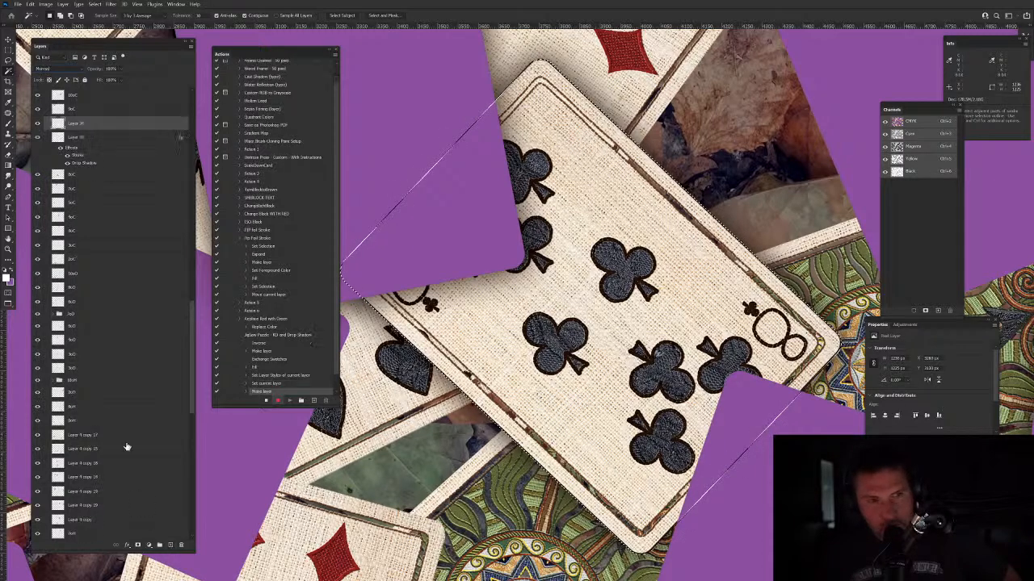
pyautogui.click(13, 272)
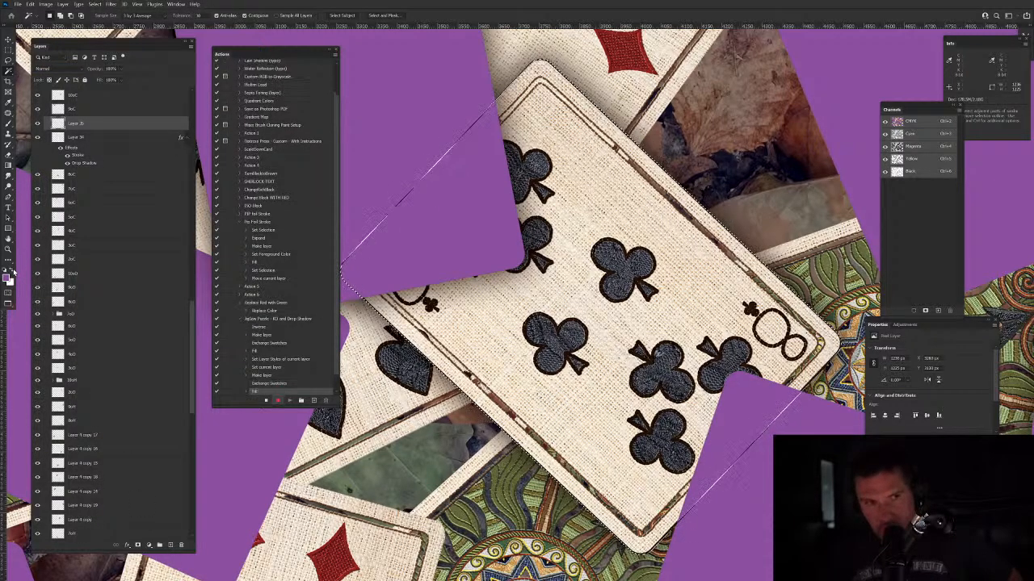
pyautogui.hotkey('alt', 'BackSpace')
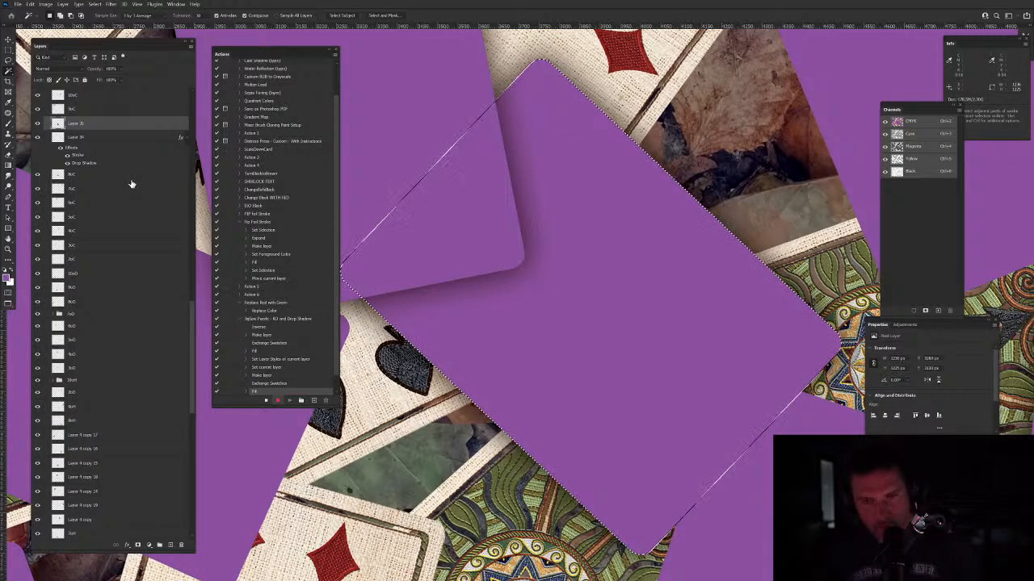
pyautogui.hotkey('ctrl', 'd')
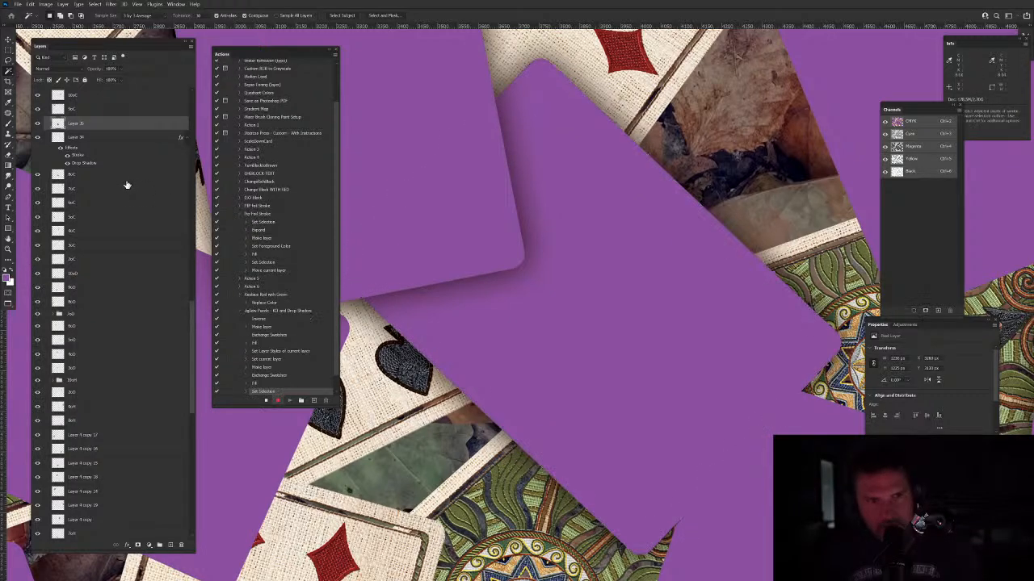
pyautogui.click(266, 402)
# Step: Toggle the visibility of the eight of clubs' purple and shadow layers to check the drop shadow on the card
pyautogui.click(38, 124)
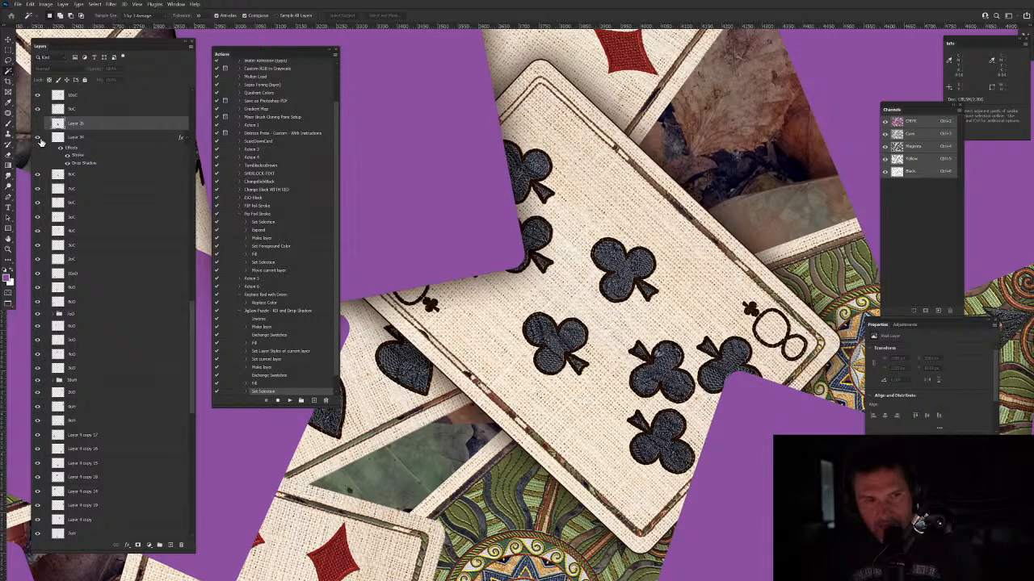
pyautogui.click(39, 141)
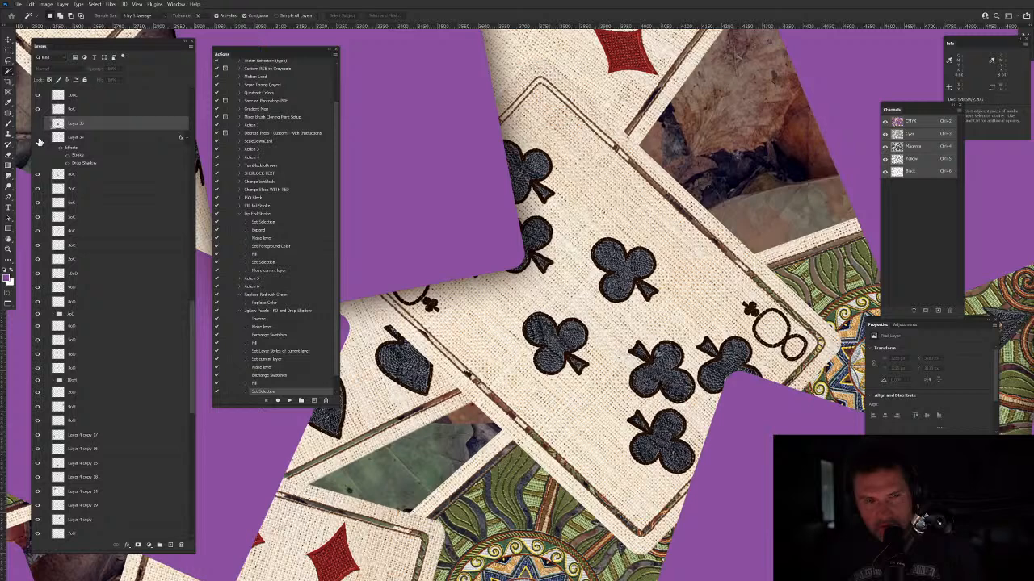
pyautogui.click(37, 163)
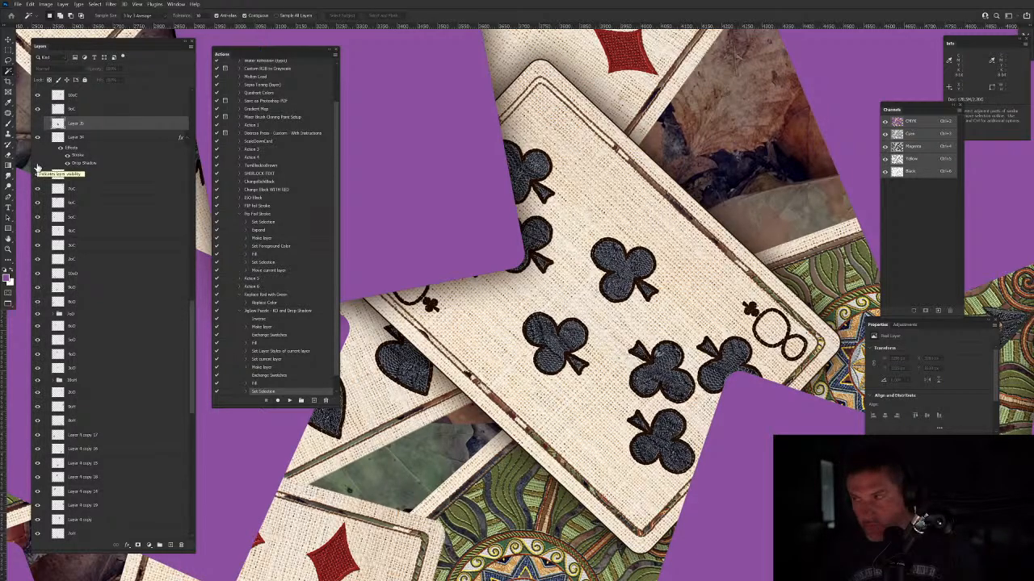
pyautogui.click(38, 124)
# Step: Group the eight of clubs card layer with its shadow and purple layers, and name the group 8oC
pyautogui.keyDown('shift'); pyautogui.click(93, 177); pyautogui.keyUp('shift')
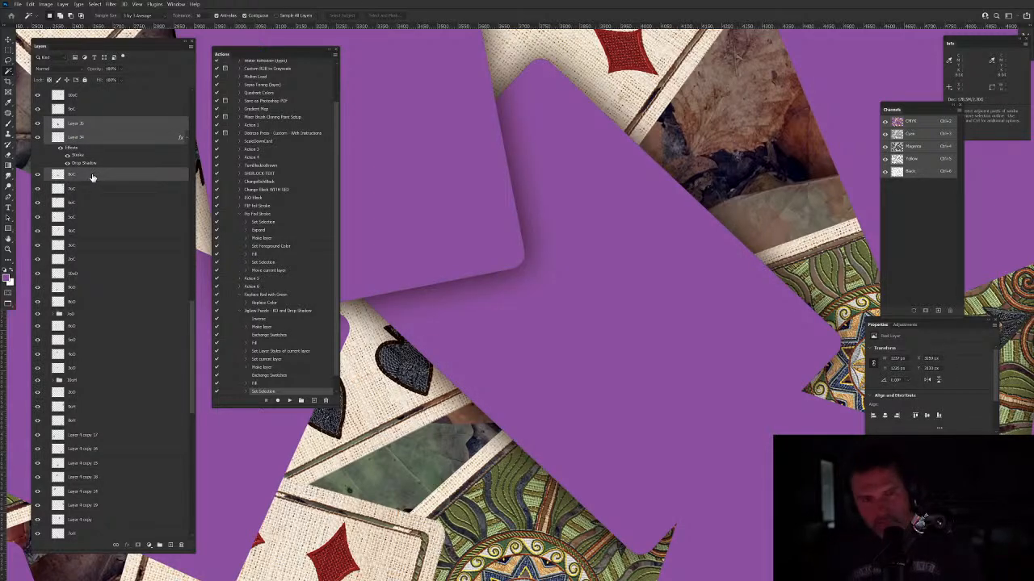
pyautogui.hotkey('ctrl', 'g')
pyautogui.doubleClick(73, 121)
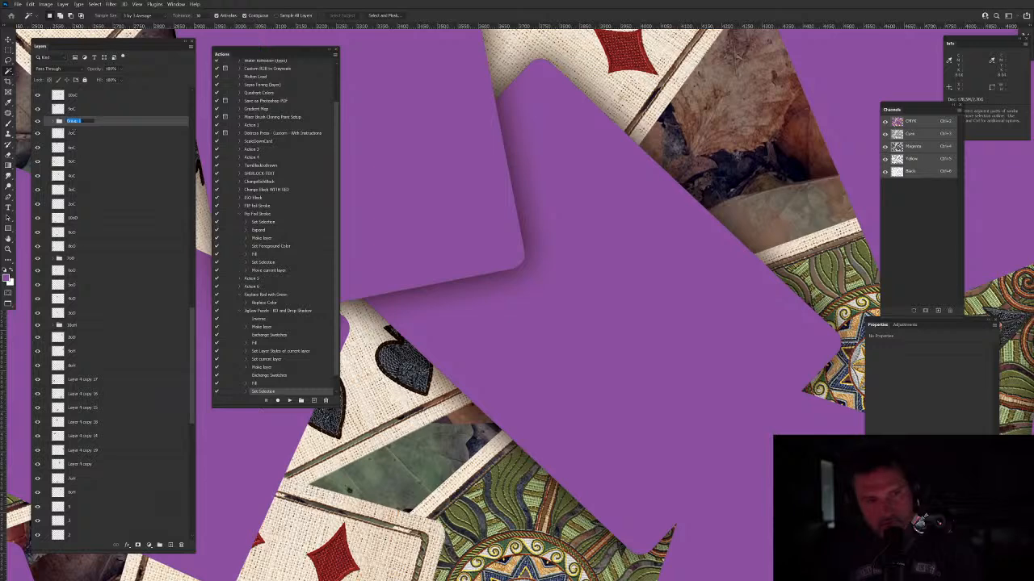
pyautogui.write('8oC')
pyautogui.press('Return')
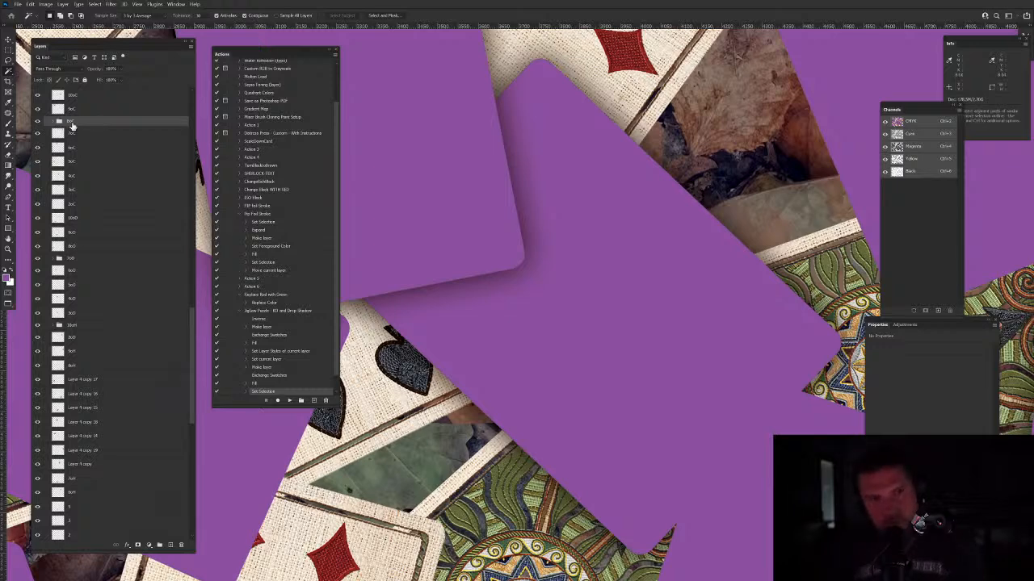
# Step: Expand the 8oC group to review its contents, and view the whole artwork
pyautogui.scroll(-2, 554, 293)
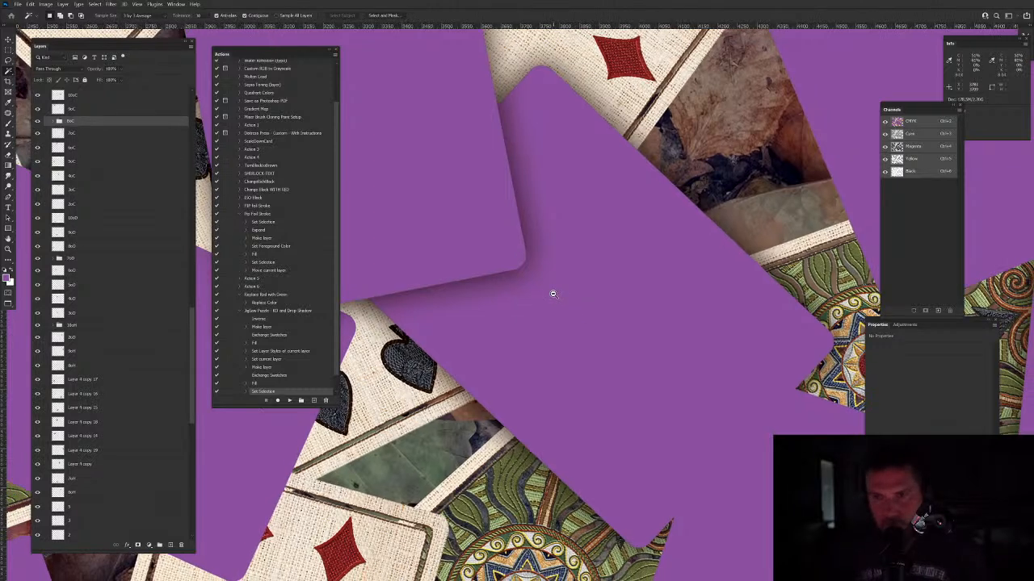
pyautogui.click(55, 122)
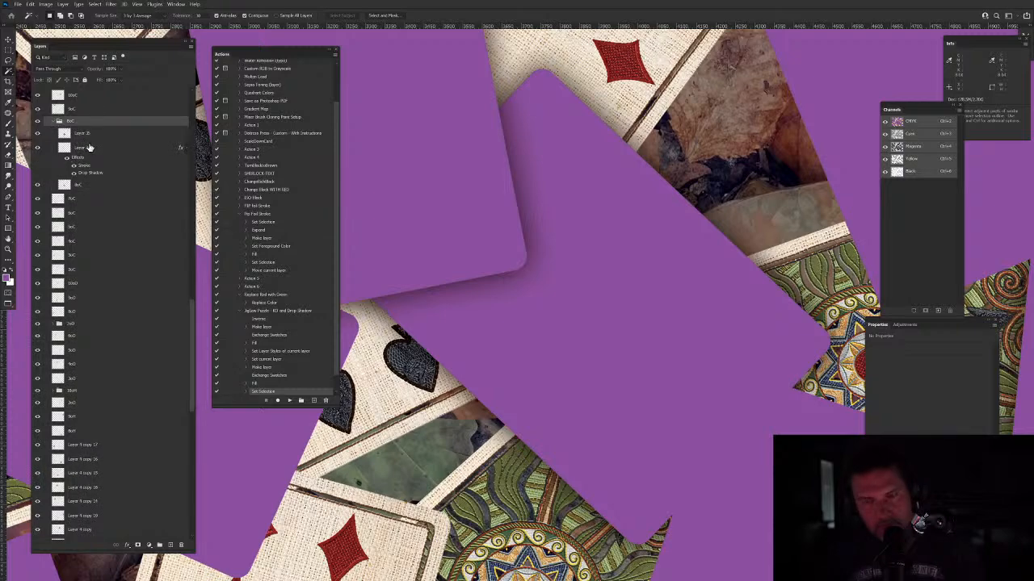
pyautogui.hotkey('ctrl', '0')
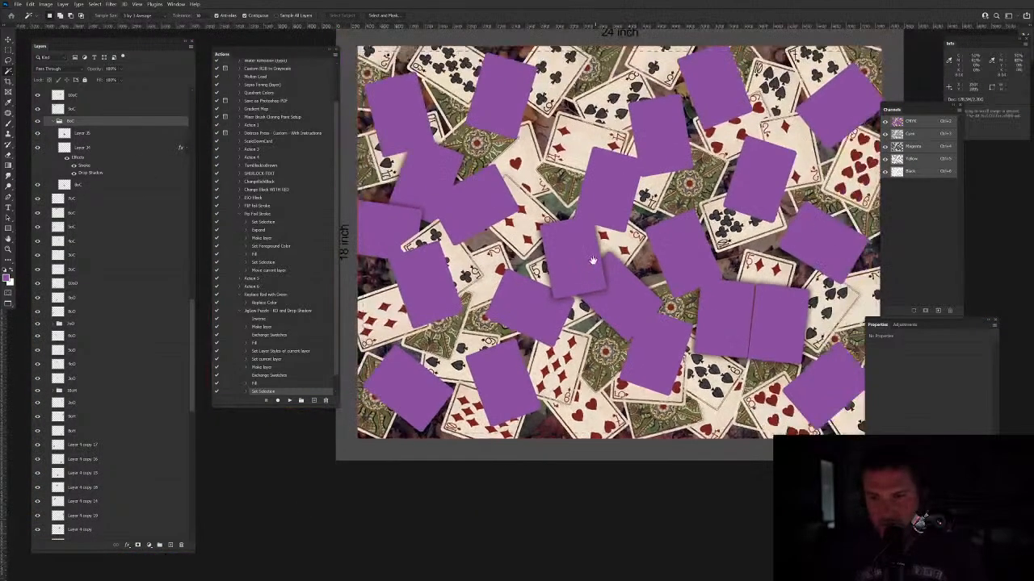
# Step: Select the area around the four of diamonds on its own layer with the Magic Wand and play the Jigsaw Puzzle fill and drop shadow action
pyautogui.moveTo(592, 260); pyautogui.dragTo(607, 314)
pyautogui.moveTo(614, 203); pyautogui.dragTo(641, 235)
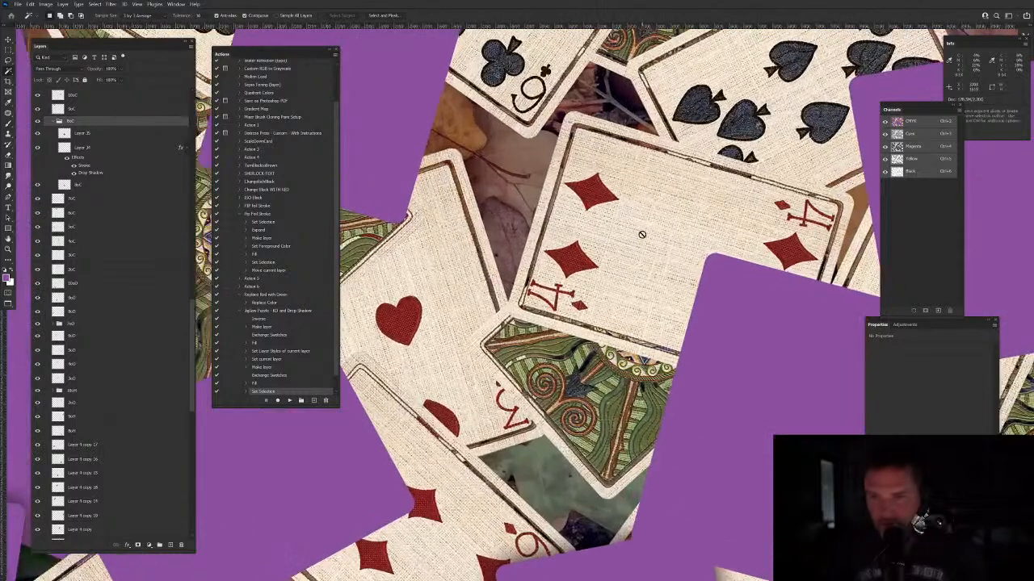
pyautogui.press('v')
pyautogui.click(648, 238)
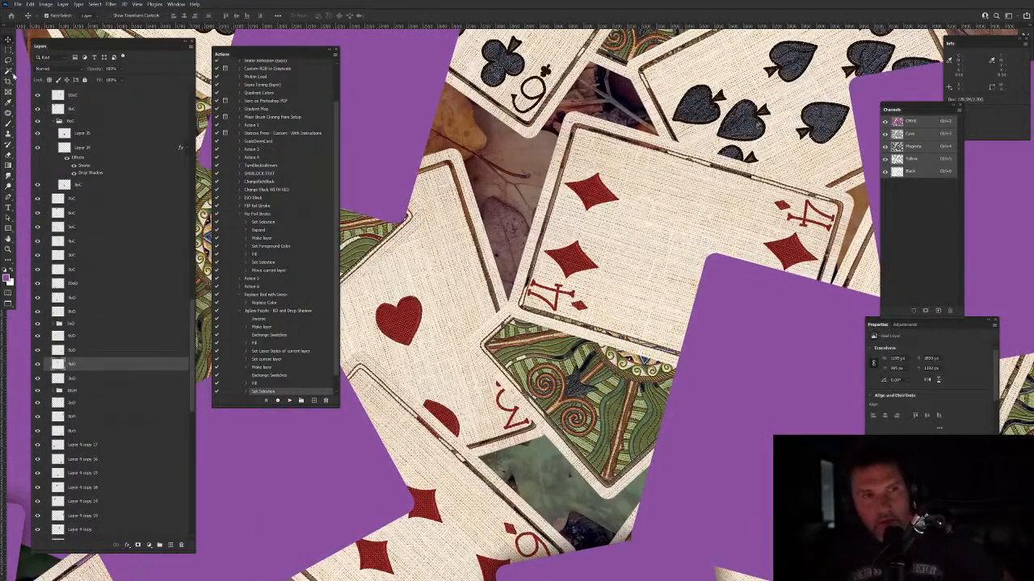
pyautogui.press('w')
pyautogui.click(527, 179)
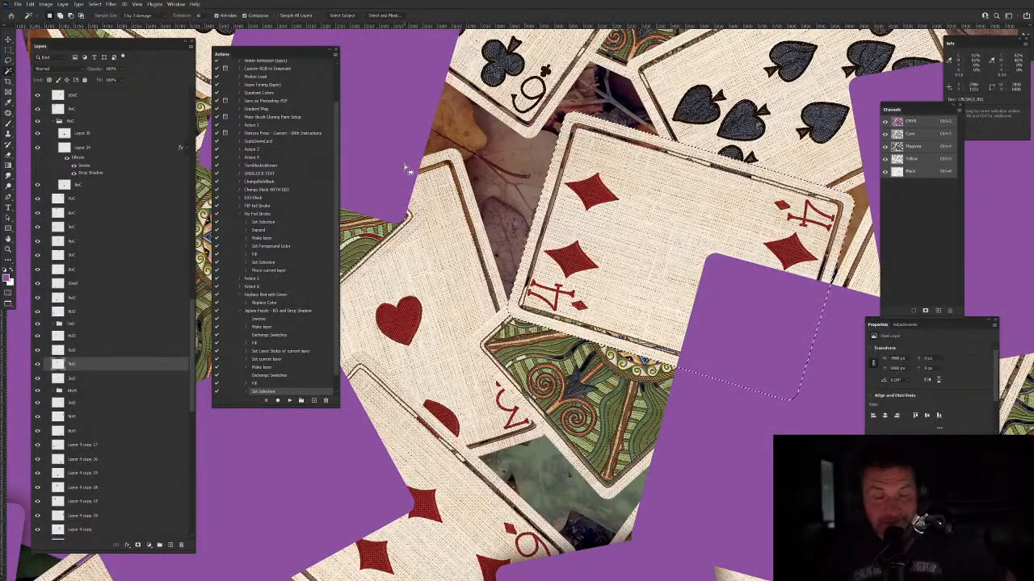
pyautogui.click(266, 311)
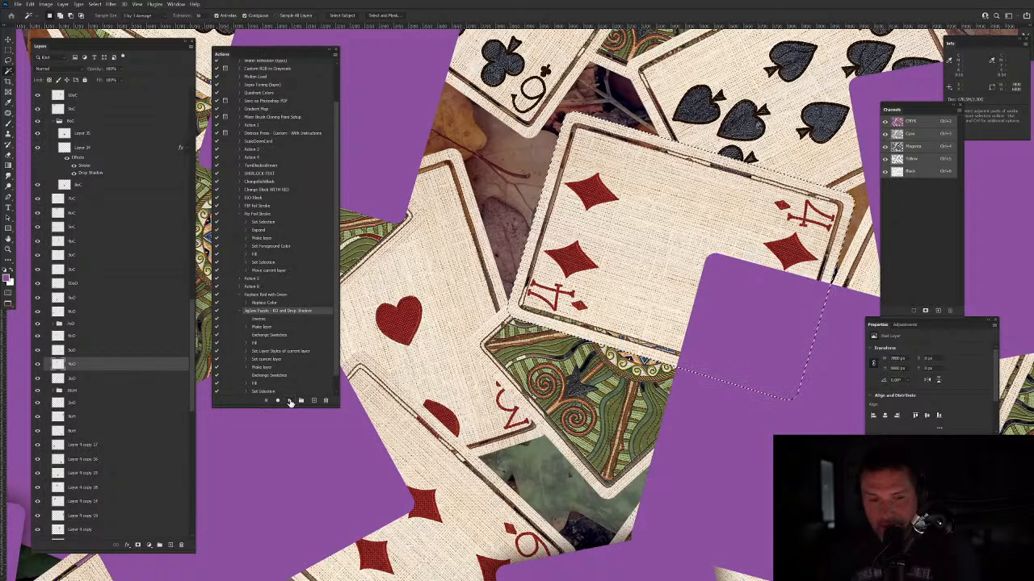
pyautogui.click(290, 401)
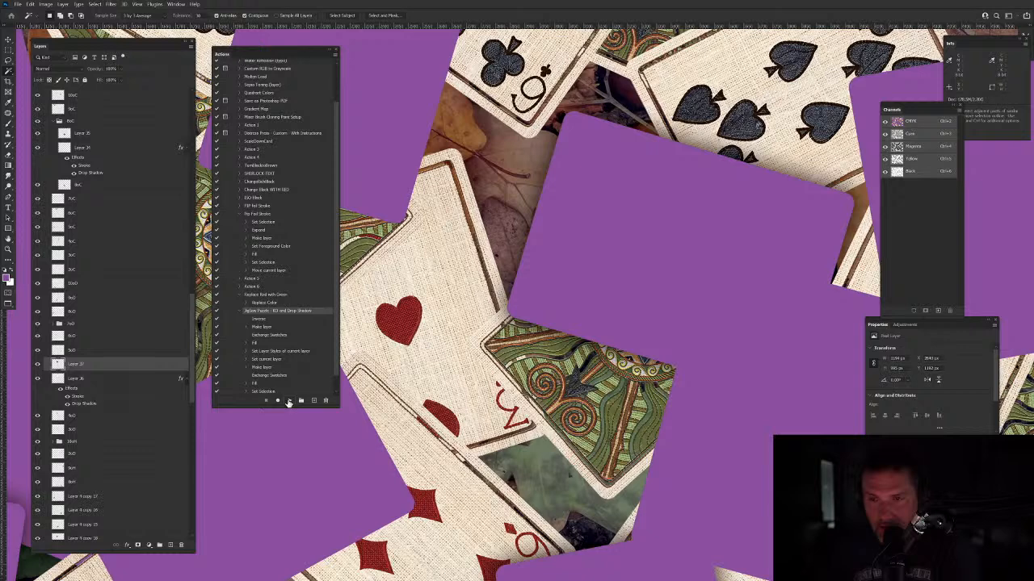
# Step: Toggle the visibility of the four of diamonds' purple layer, shadow layer and effects to check the drop shadow
pyautogui.click(37, 365)
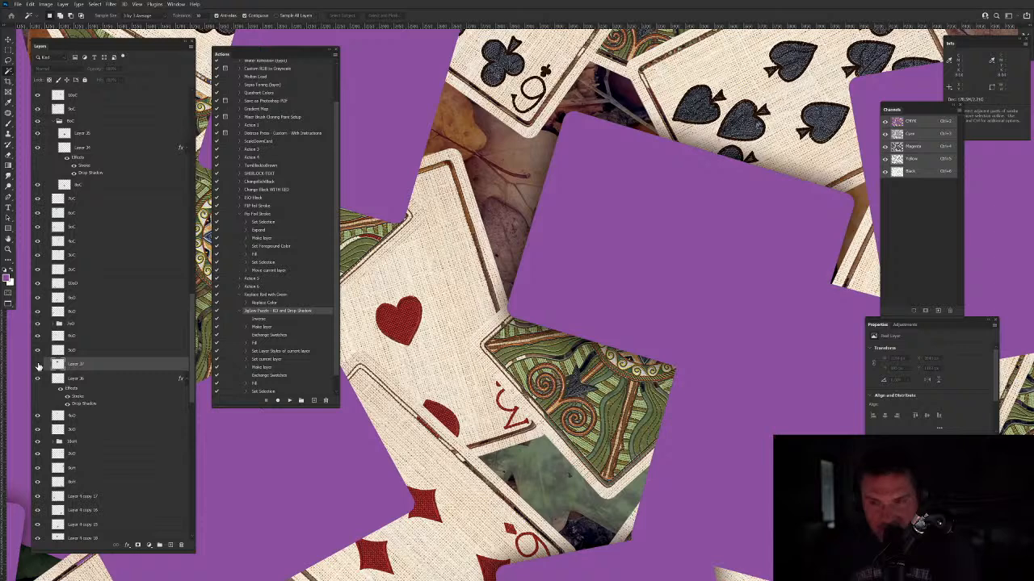
pyautogui.click(37, 365)
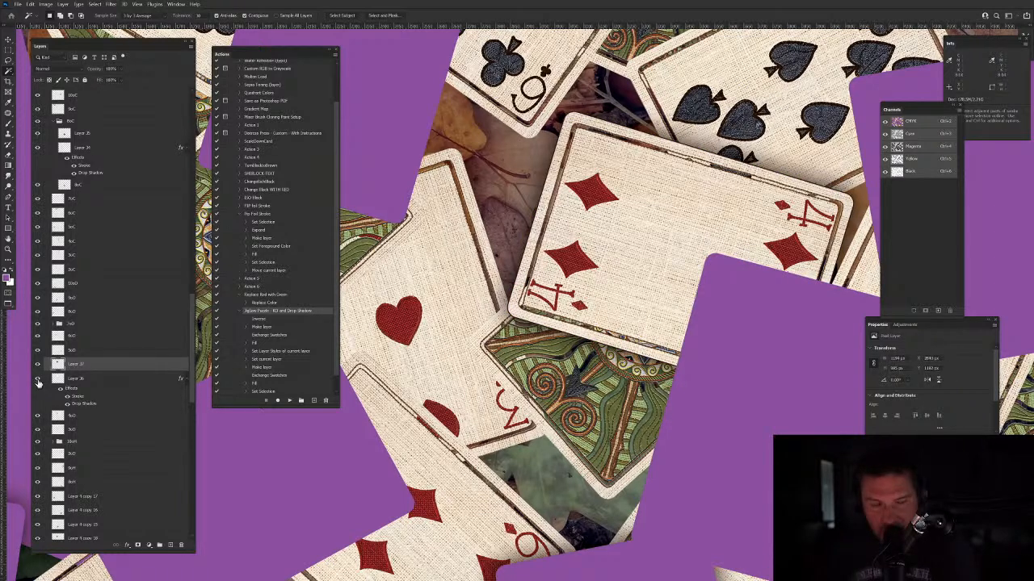
pyautogui.click(37, 380)
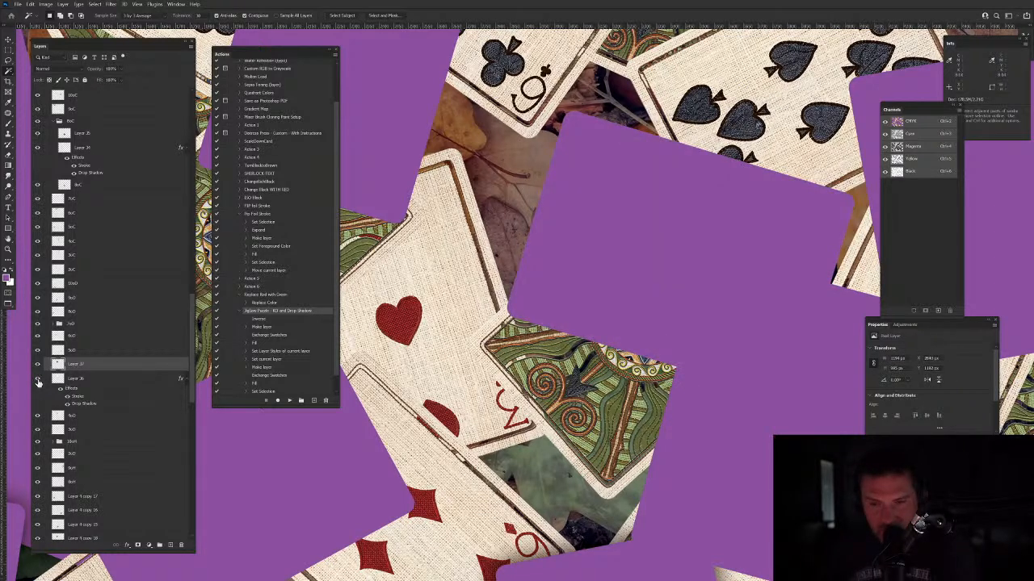
pyautogui.click(37, 365)
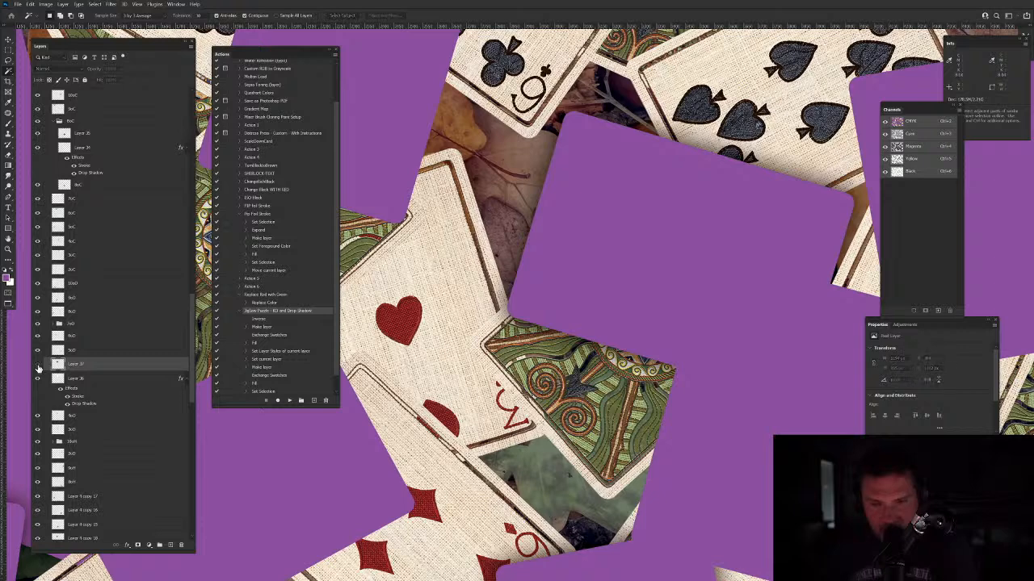
pyautogui.click(38, 366)
pyautogui.click(81, 388)
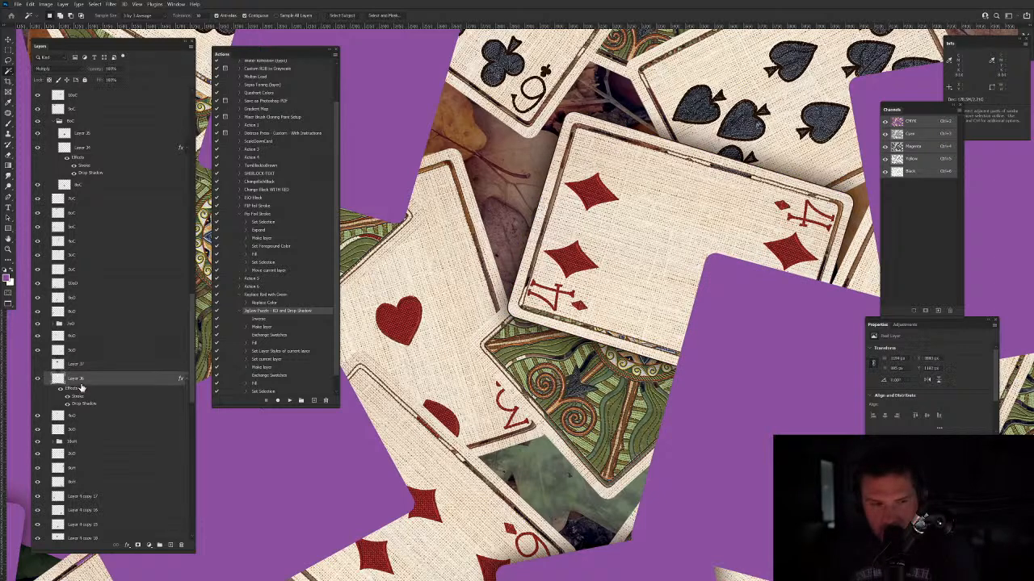
pyautogui.click(37, 379)
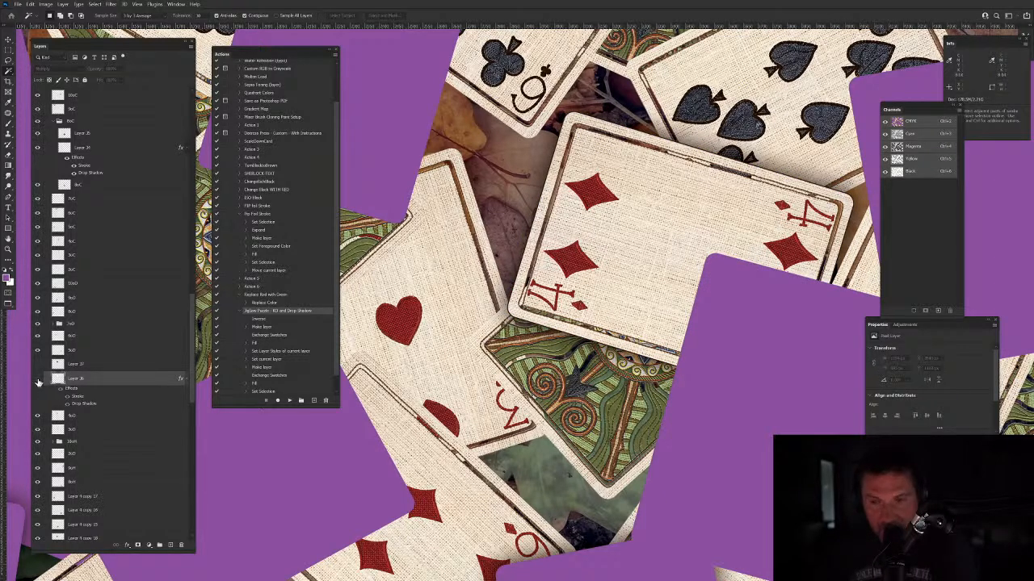
pyautogui.click(38, 380)
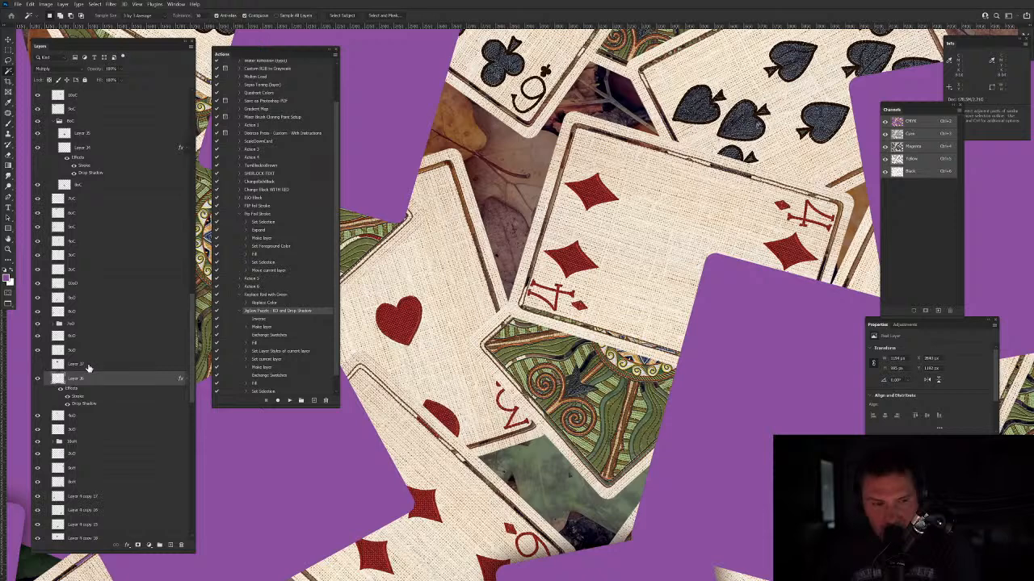
# Step: Group the four of diamonds card layer with its shadow and purple layers, and name the group 4oD
pyautogui.click(89, 367)
pyautogui.click(96, 417)
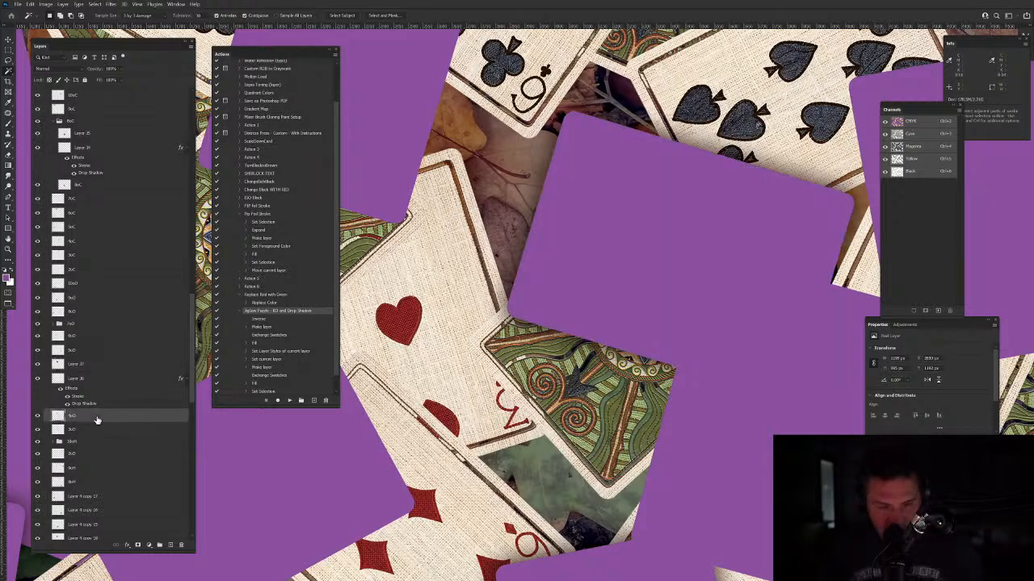
pyautogui.keyDown('shift'); pyautogui.click(85, 368); pyautogui.keyUp('shift')
pyautogui.hotkey('ctrl', 'g')
pyautogui.doubleClick(74, 362)
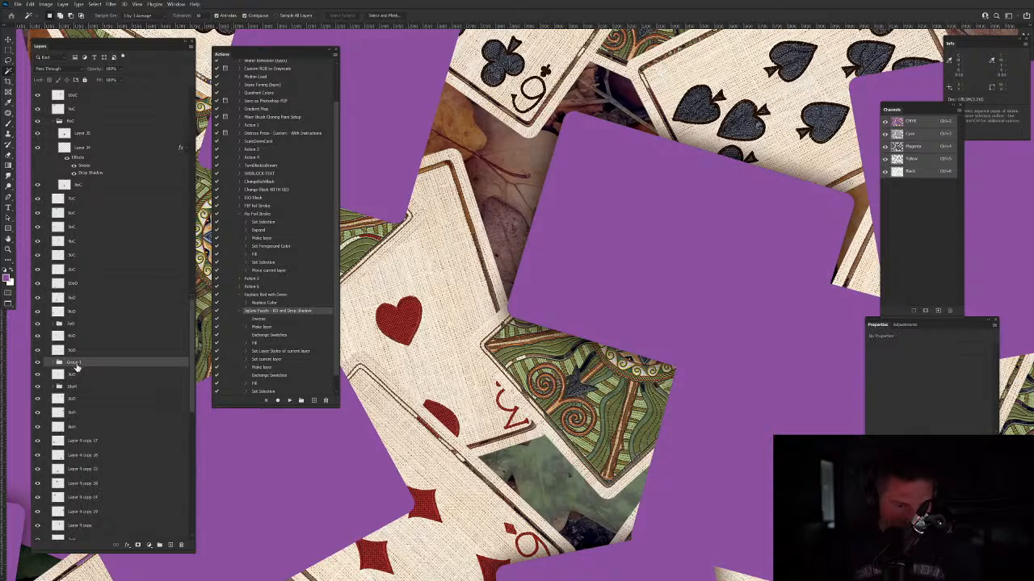
pyautogui.write('4oD')
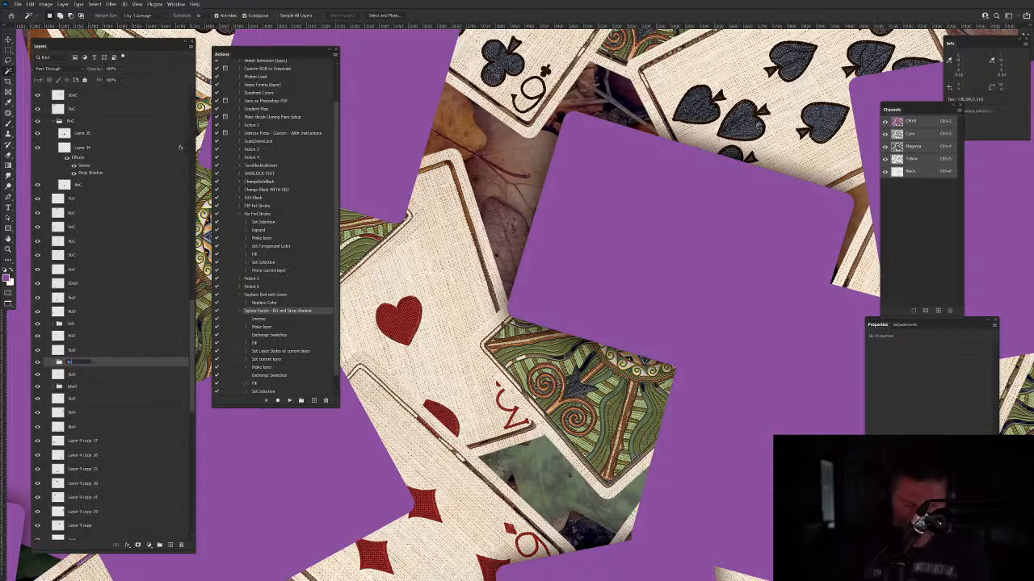
pyautogui.press('Return')
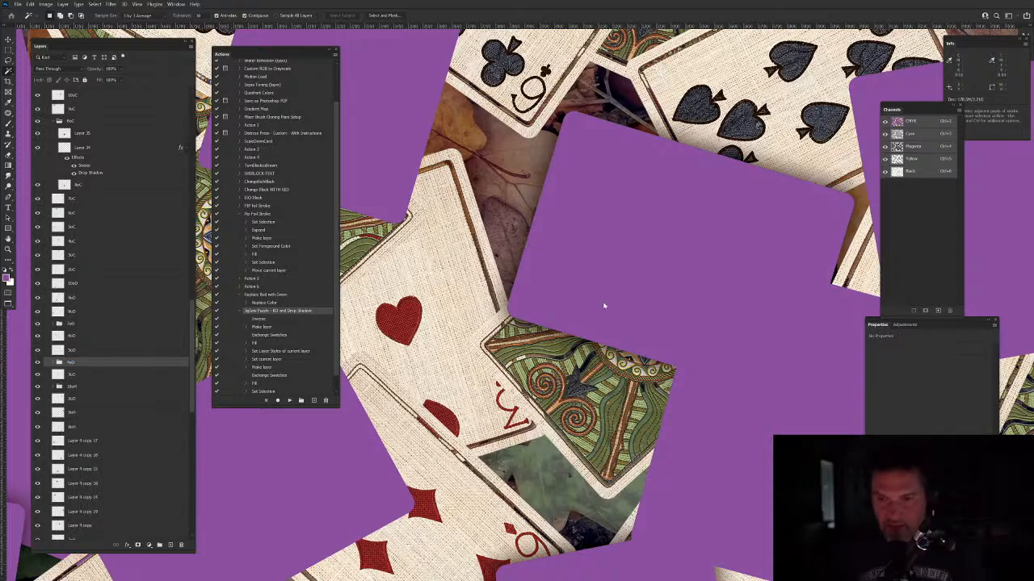
# Step: Select the area around the seven of clubs on its own layer with the Magic Wand and play the fill and drop shadow action
pyautogui.keyDown('alt'); pyautogui.click(565, 277); pyautogui.keyUp('alt')
pyautogui.keyDown('alt'); pyautogui.click(564, 277); pyautogui.keyUp('alt')
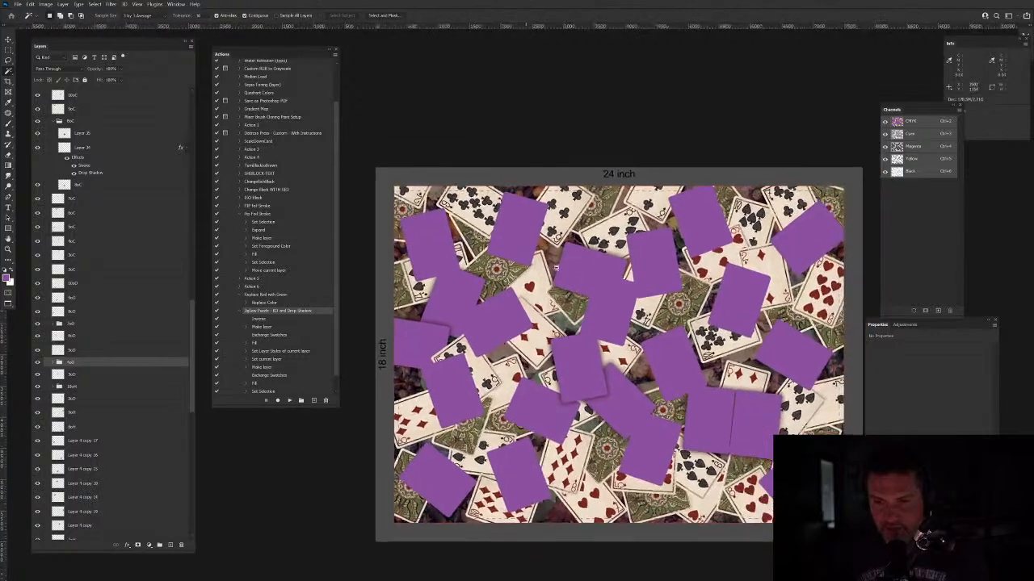
pyautogui.click(568, 250)
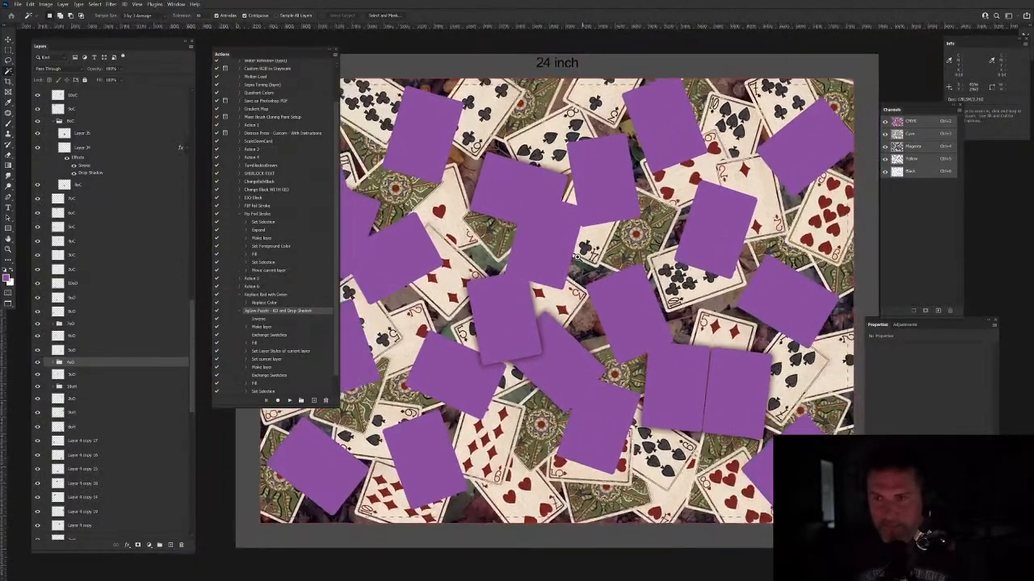
pyautogui.press('v')
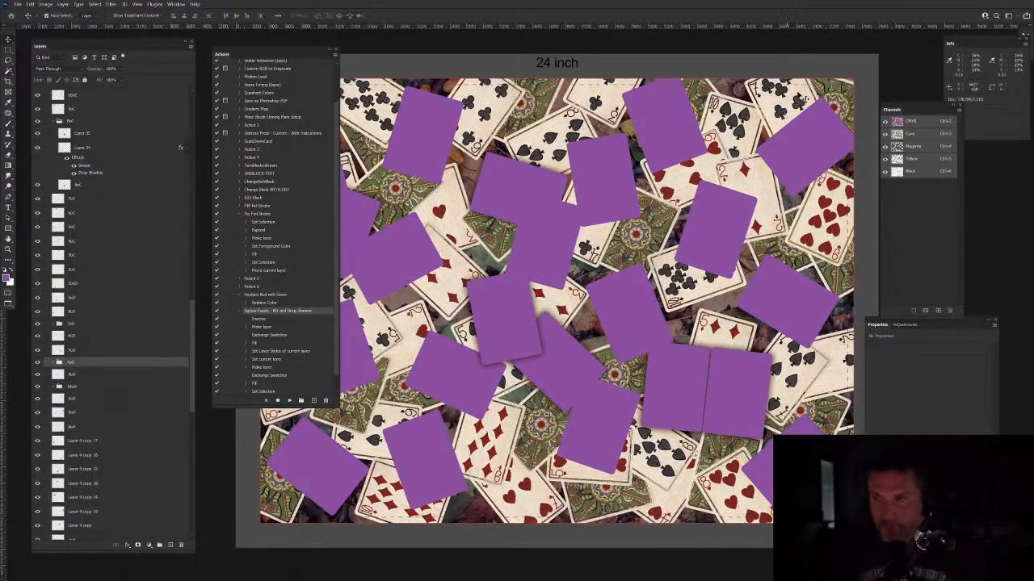
pyautogui.click(803, 95)
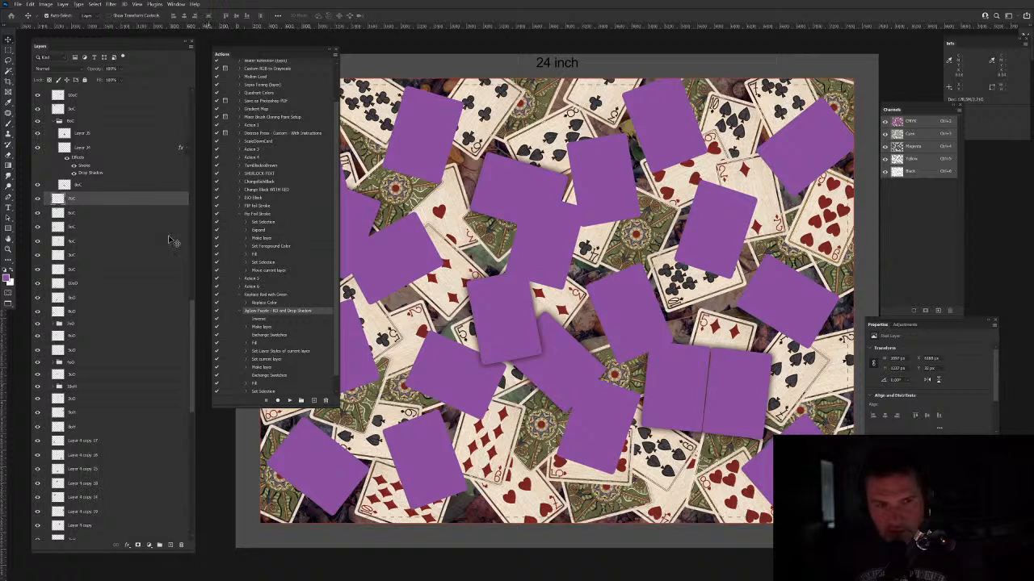
pyautogui.click(8, 75)
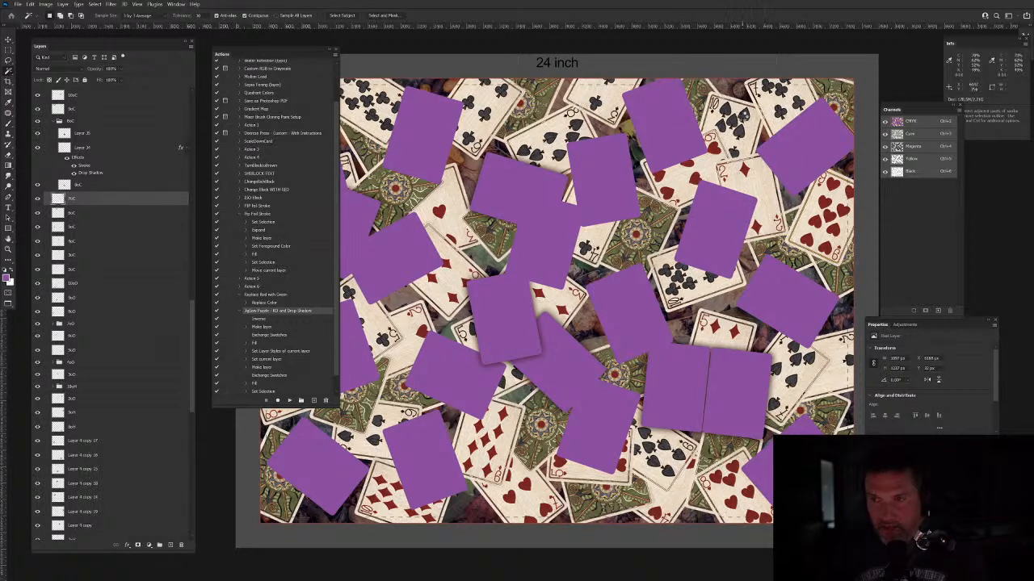
pyautogui.click(289, 400)
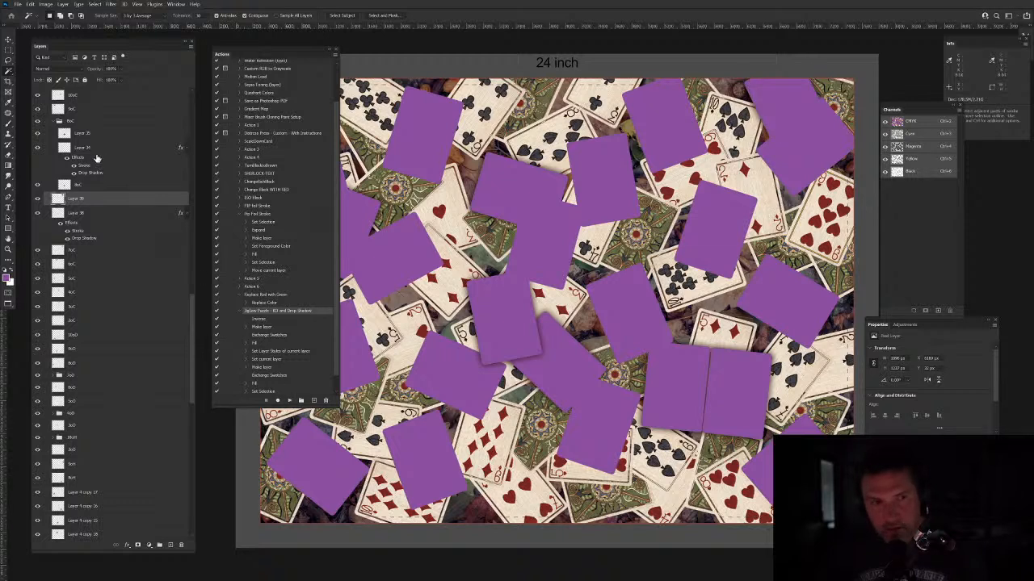
# Step: Group the seven of clubs card layer with its shadow and purple layers, and name the group 7oC
pyautogui.keyDown('shift'); pyautogui.click(95, 252); pyautogui.keyUp('shift')
pyautogui.hotkey('ctrl', 'g')
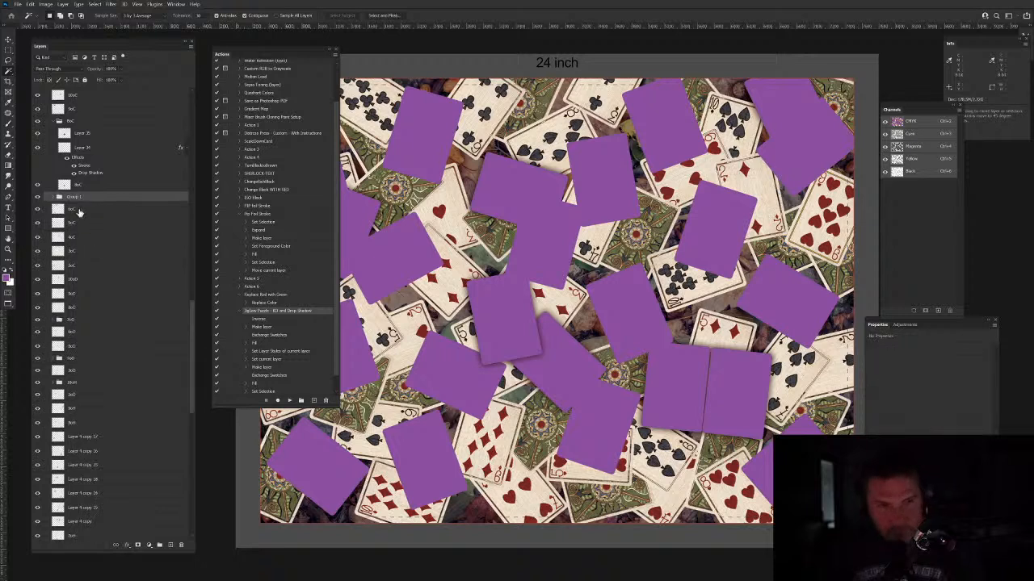
pyautogui.doubleClick(74, 196)
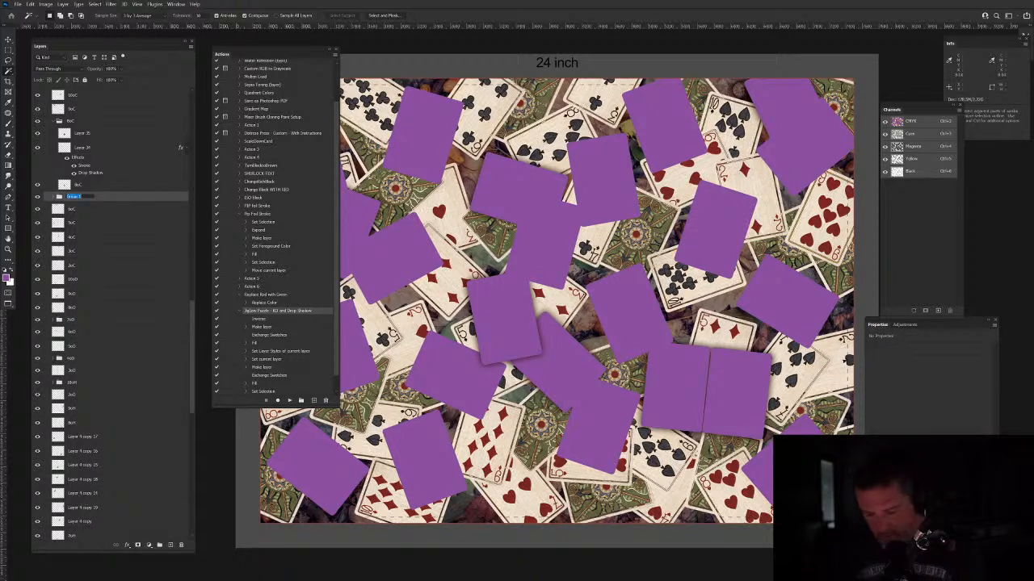
pyautogui.write('7oC')
pyautogui.press('Return')
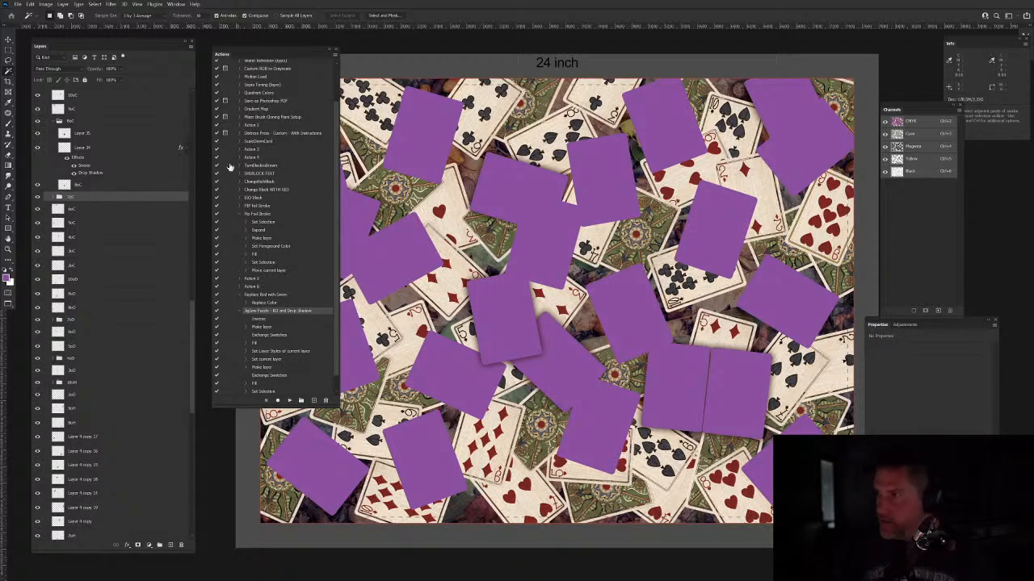
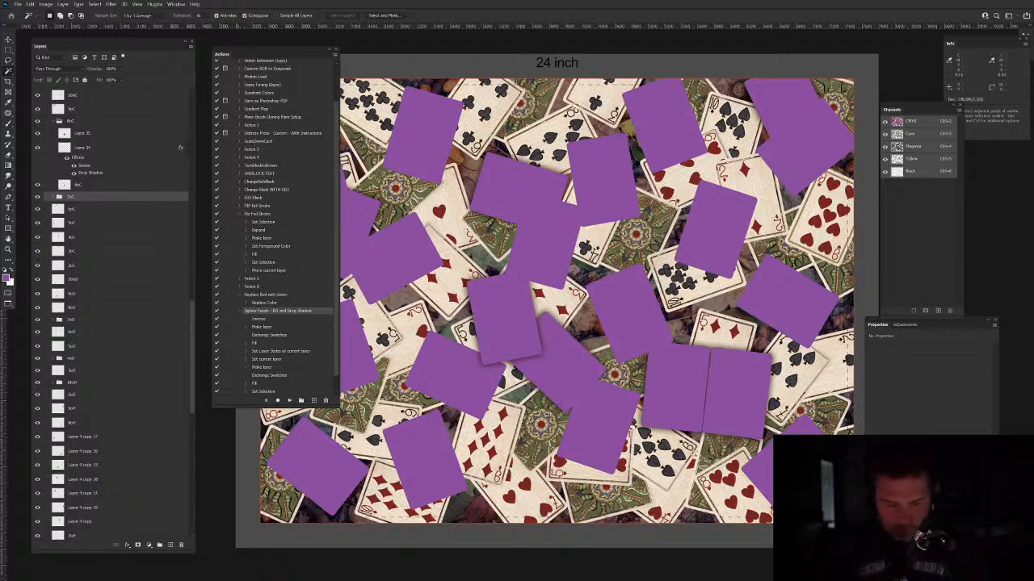
# Step: Play the fill and drop shadow action on the card back in the artwork's upper-right corner and group its layers
pyautogui.press('v')
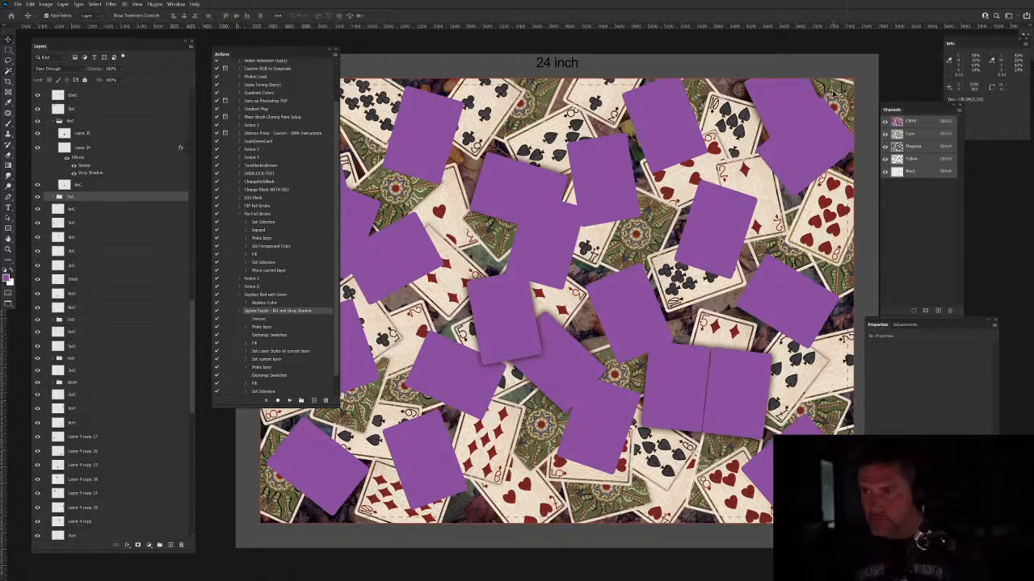
pyautogui.click(832, 92)
pyautogui.press('w')
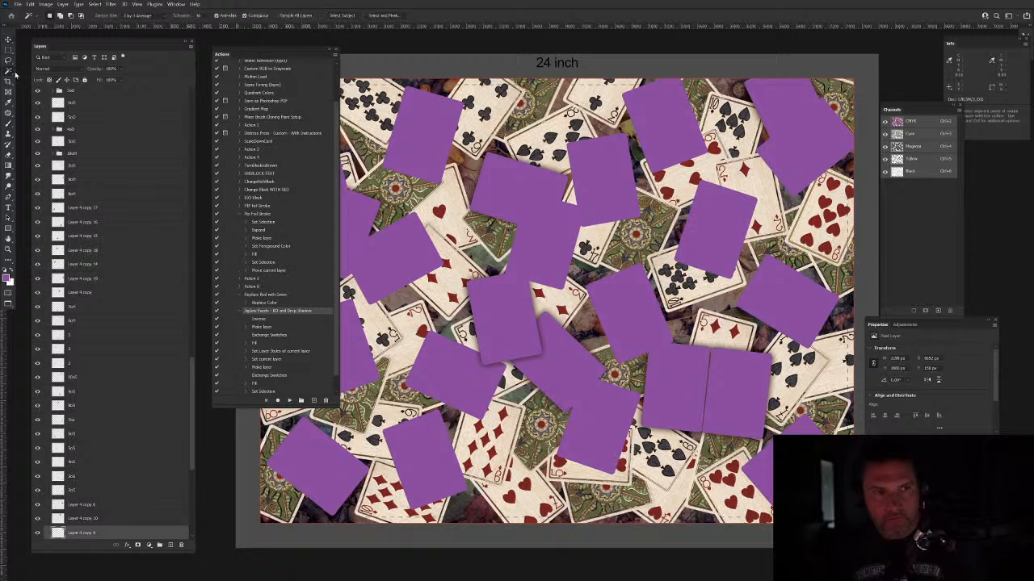
pyautogui.click(757, 144)
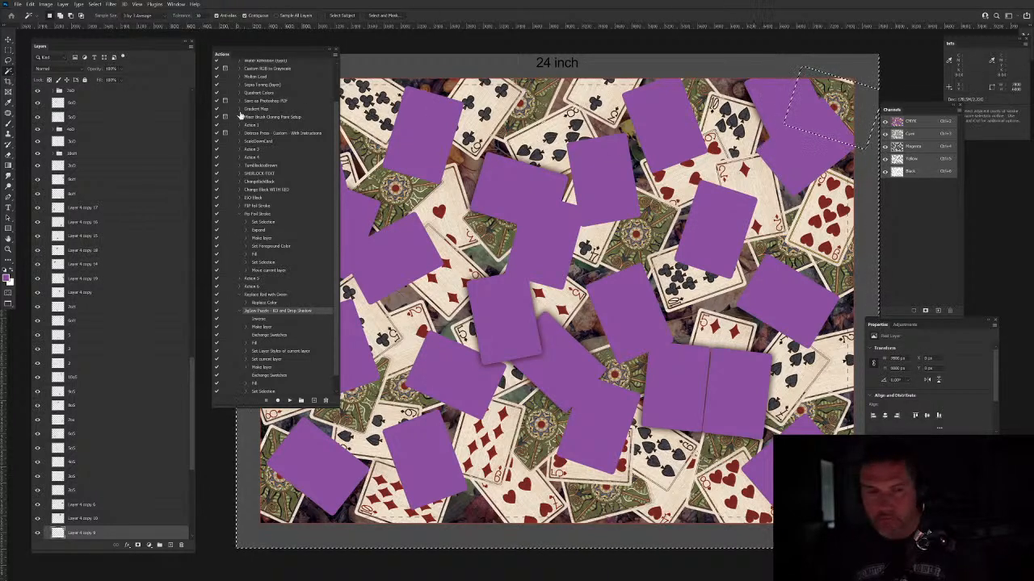
pyautogui.click(291, 401)
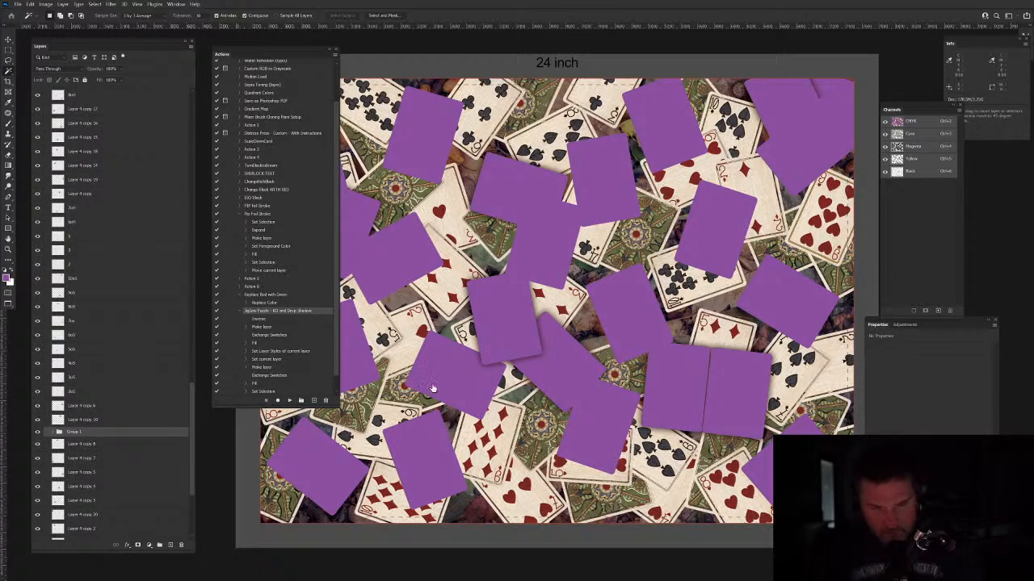
# Step: Select the area around the ten of spades on its own layer with the Magic Wand and play the fill and drop shadow action
pyautogui.press('v')
pyautogui.click(758, 128)
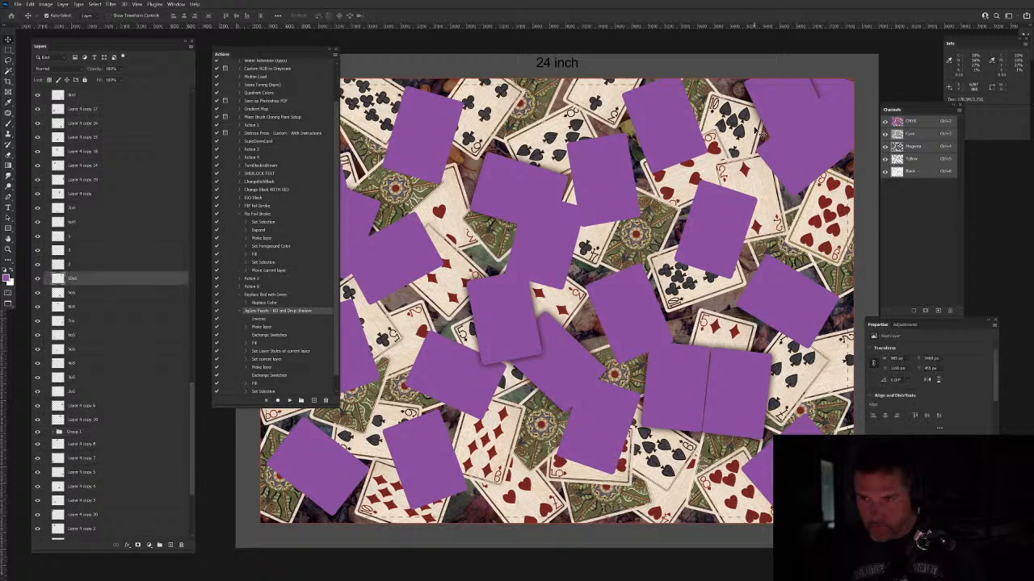
pyautogui.click(10, 72)
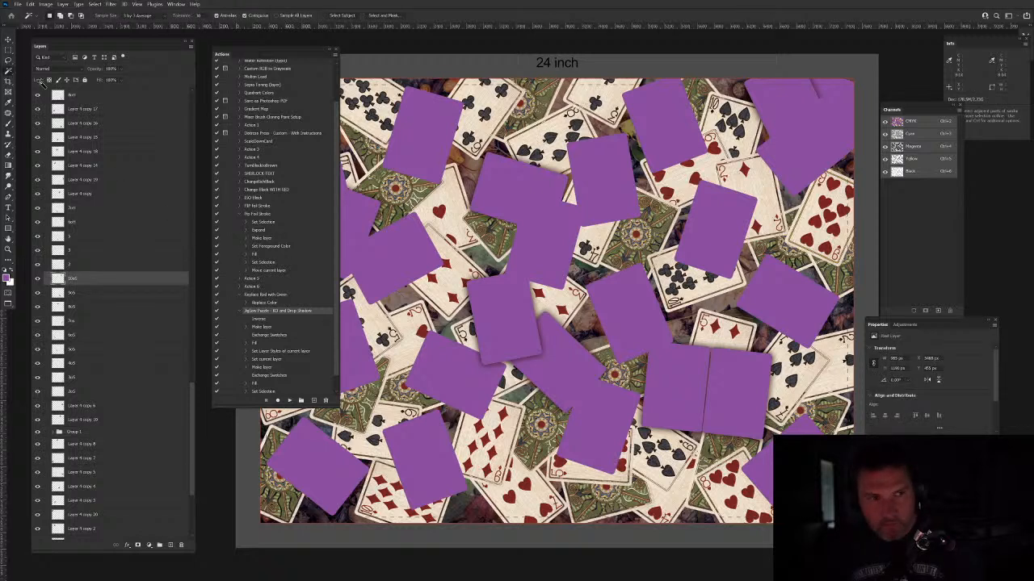
pyautogui.click(688, 212)
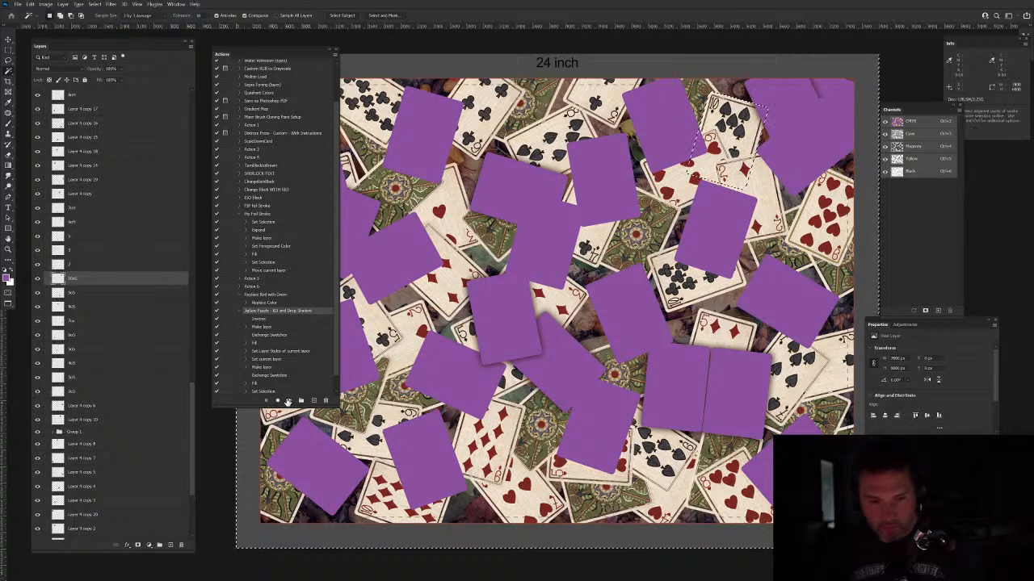
pyautogui.click(290, 402)
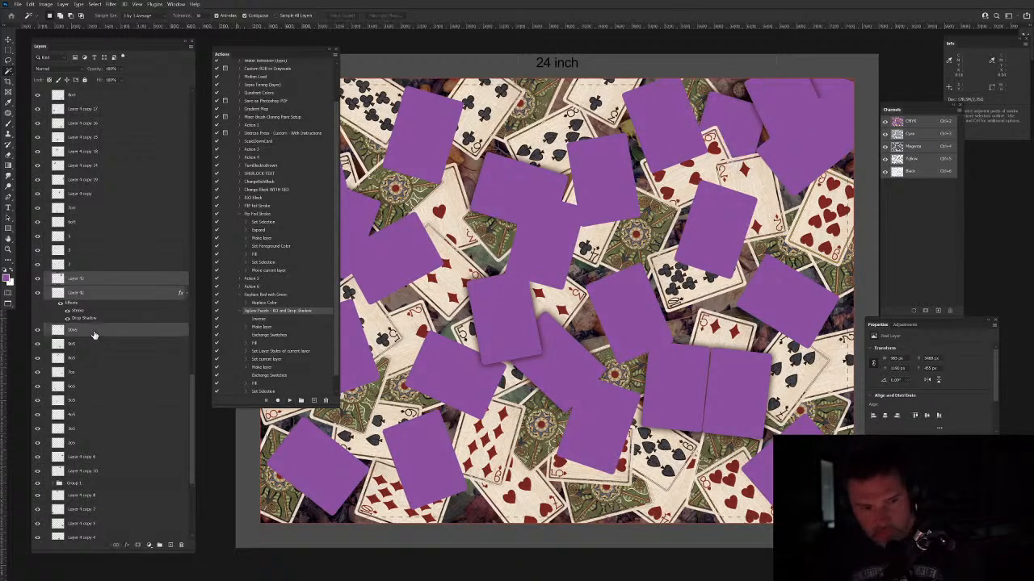
# Step: Group the ten of spades card layer with its shadow and purple layers, and name the group 10oS
pyautogui.hotkey('ctrl', 'g')
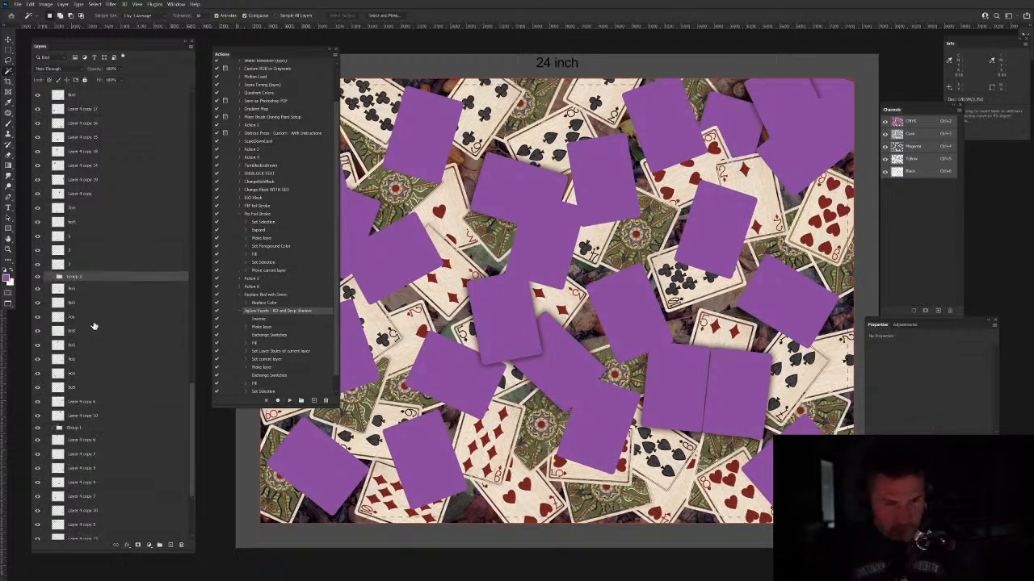
pyautogui.doubleClick(74, 277)
pyautogui.write('10')
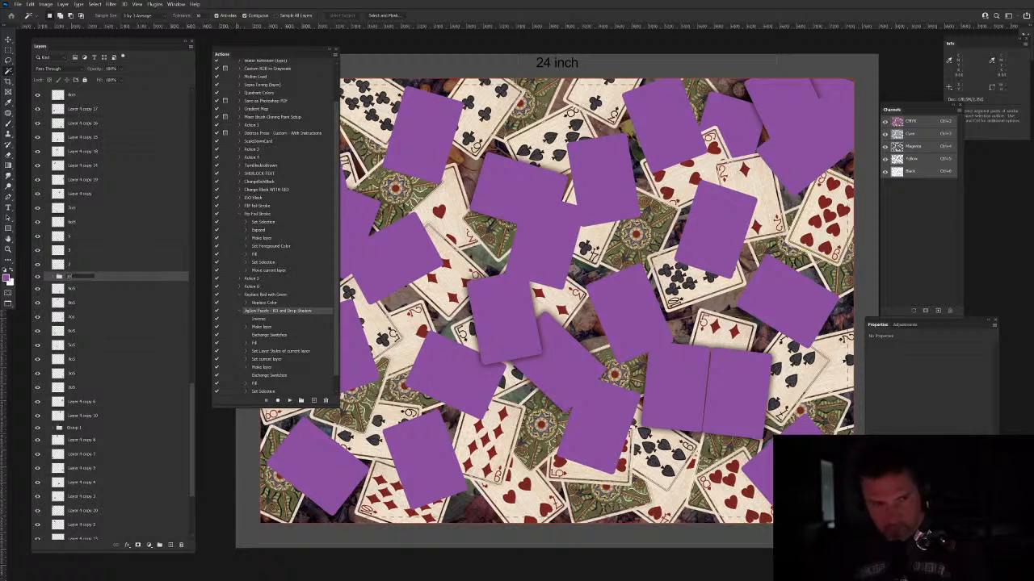
pyautogui.write('oS')
pyautogui.press('Return')
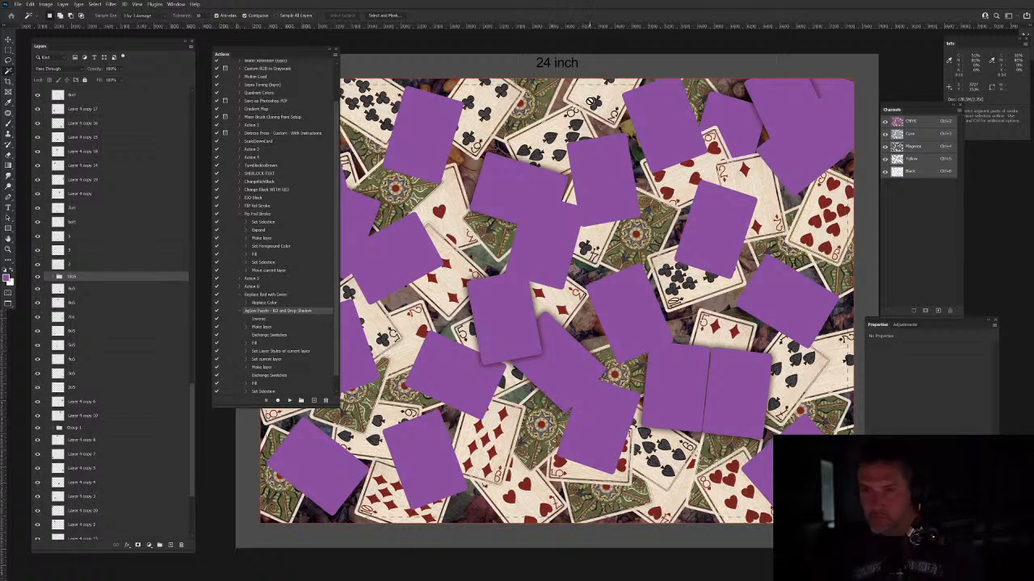
# Step: Select the area around the three of clubs on its own layer with the Magic Wand and play the fill and drop shadow action
pyautogui.press('v')
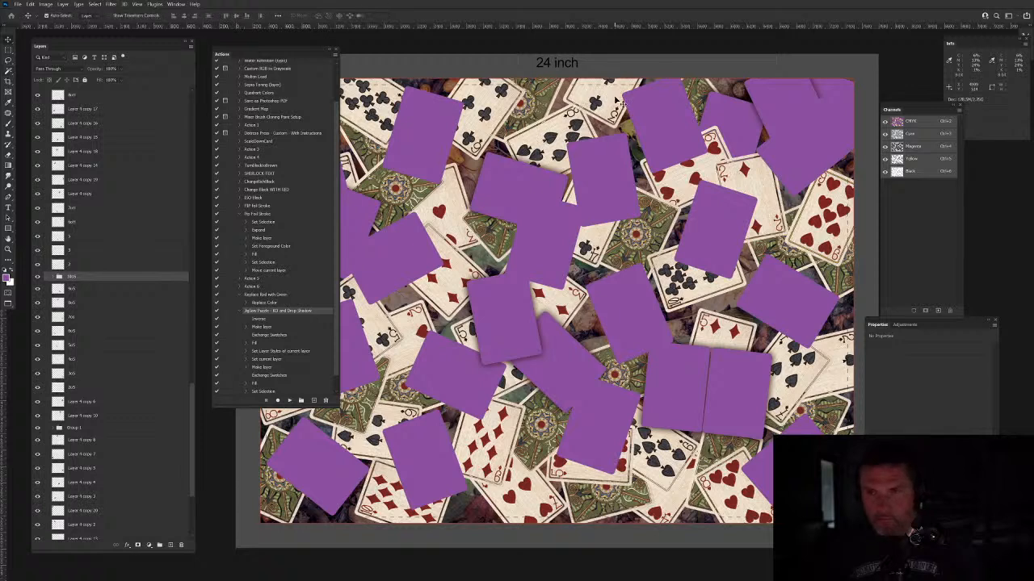
pyautogui.click(614, 97)
pyautogui.scroll(3, 152, 288)
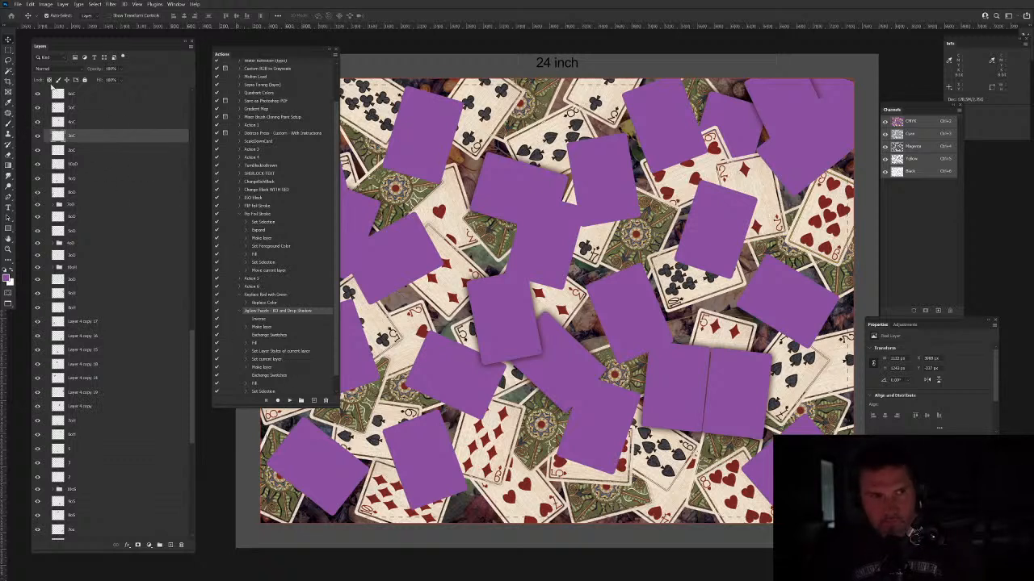
pyautogui.click(10, 70)
pyautogui.click(520, 161)
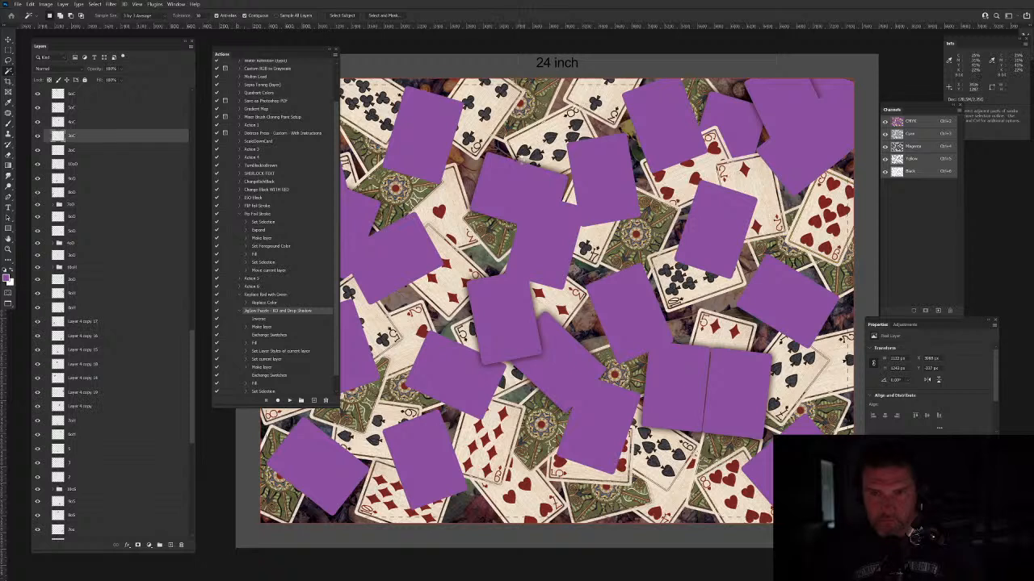
pyautogui.click(289, 401)
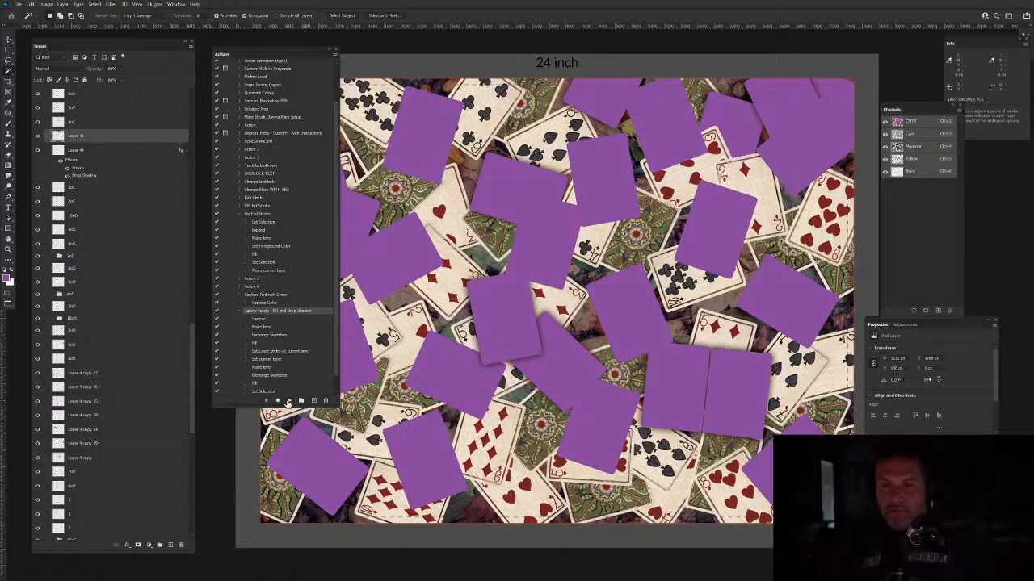
# Step: Group the three of clubs card layer with its shadow and purple layers, name the group 3oC, and hide it
pyautogui.keyDown('shift'); pyautogui.click(92, 190); pyautogui.keyUp('shift')
pyautogui.hotkey('ctrl', 'g')
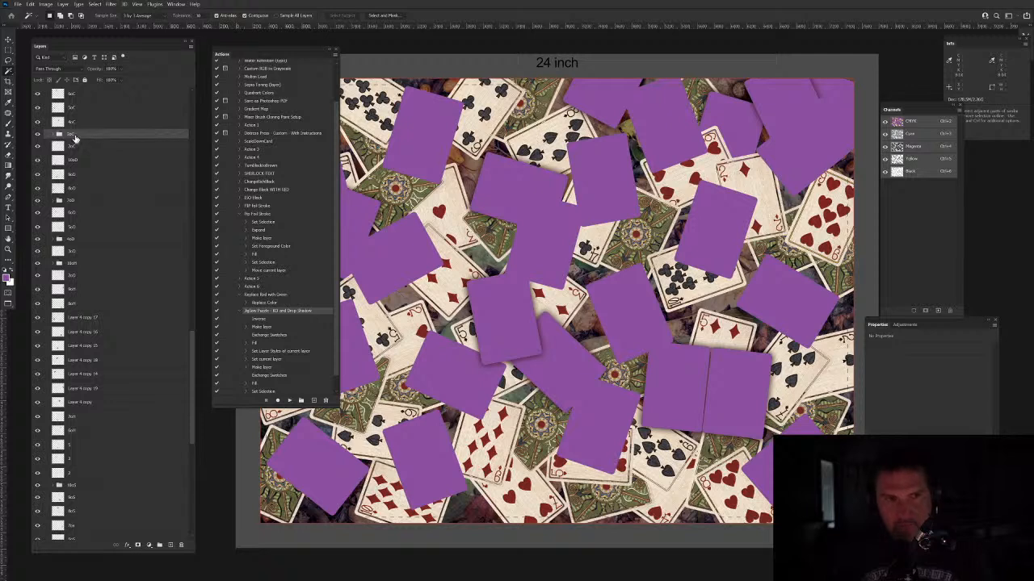
pyautogui.click(38, 134)
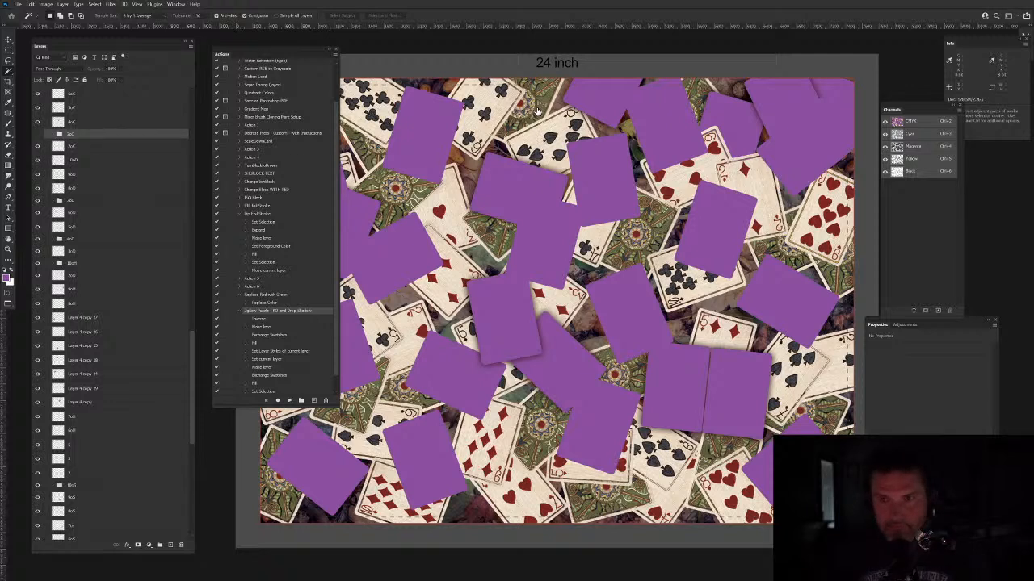
# Step: Play the fill and drop shadow action on the card back beside the six of clubs at the artwork's upper edge and group its layers
pyautogui.press('v')
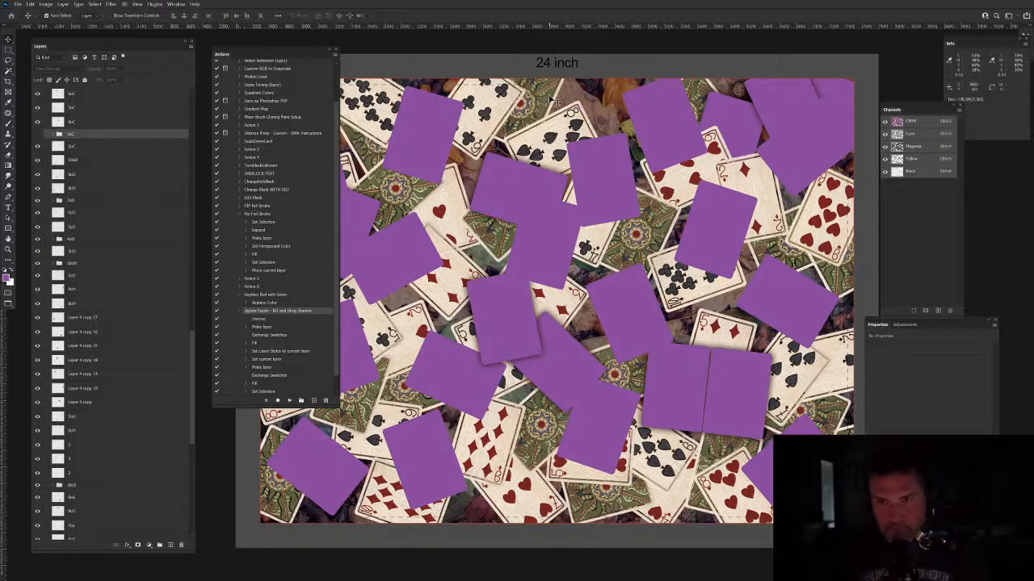
pyautogui.click(552, 96)
pyautogui.click(12, 73)
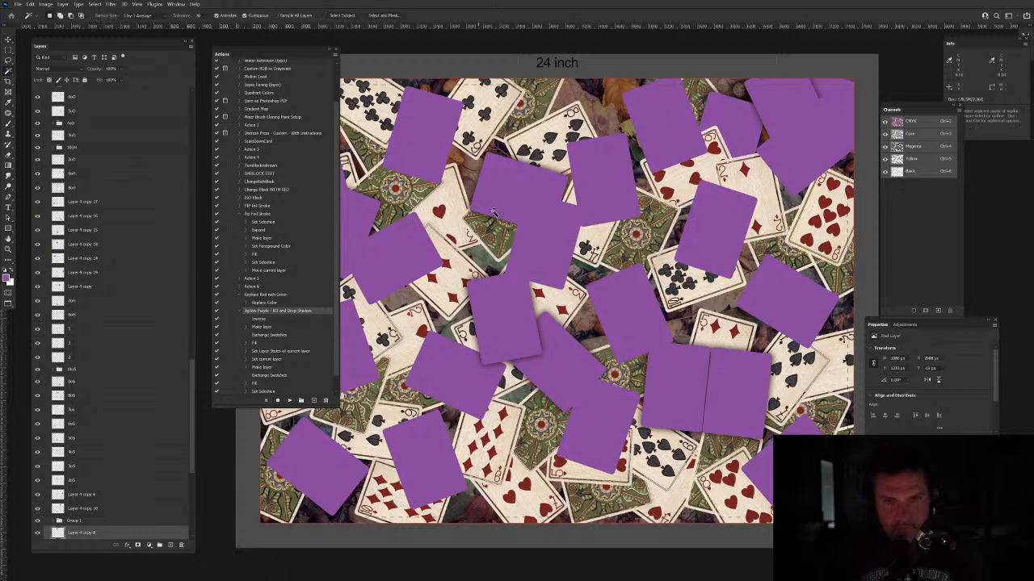
pyautogui.click(496, 213)
pyautogui.click(290, 402)
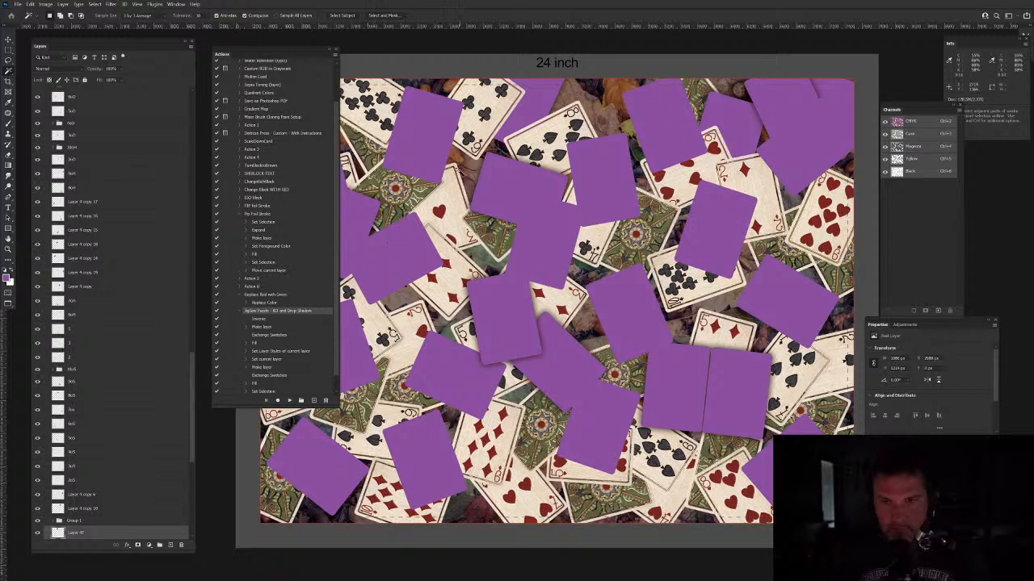
pyautogui.scroll(-2, 146, 473)
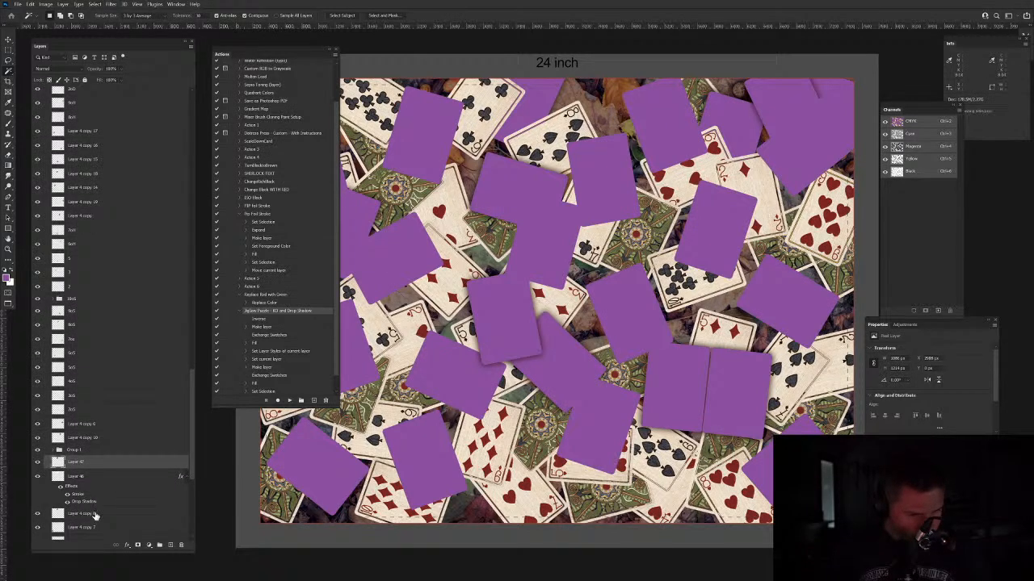
pyautogui.hotkey('ctrl', 'g')
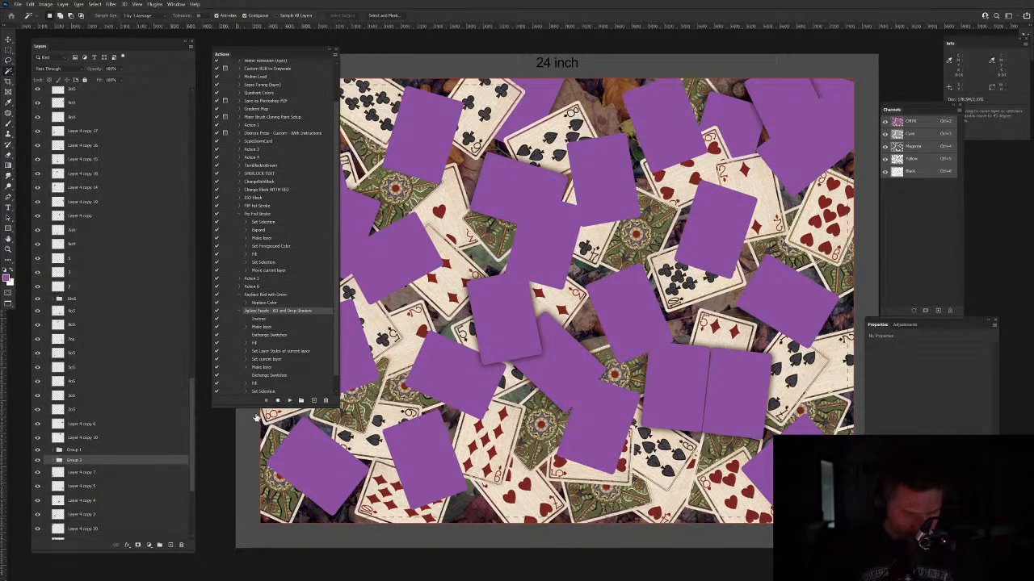
# Step: Select the area around the six of clubs on its own layer with the Magic Wand and play the fill and drop shadow action
pyautogui.press('v')
pyautogui.click(493, 144)
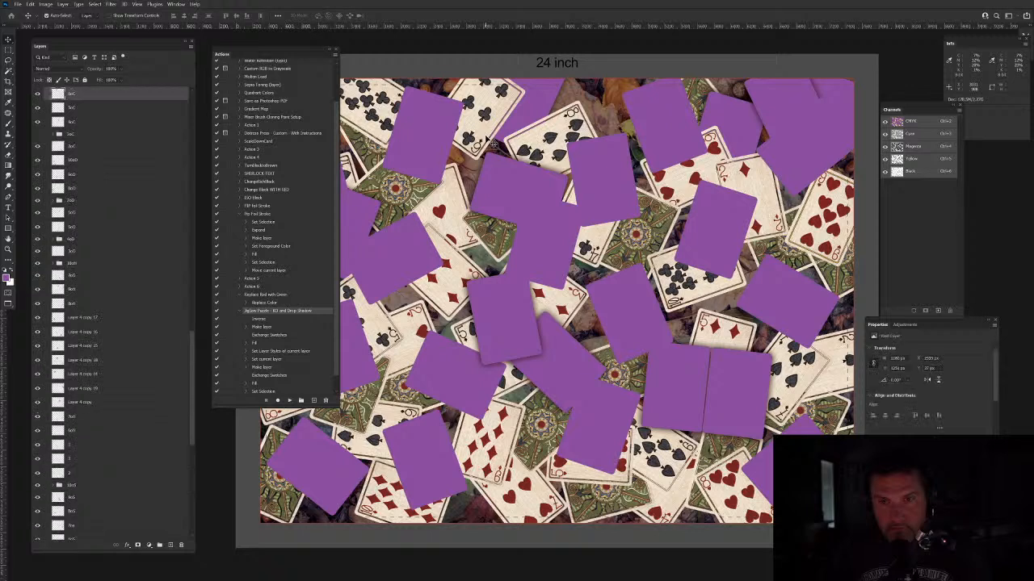
pyautogui.click(14, 71)
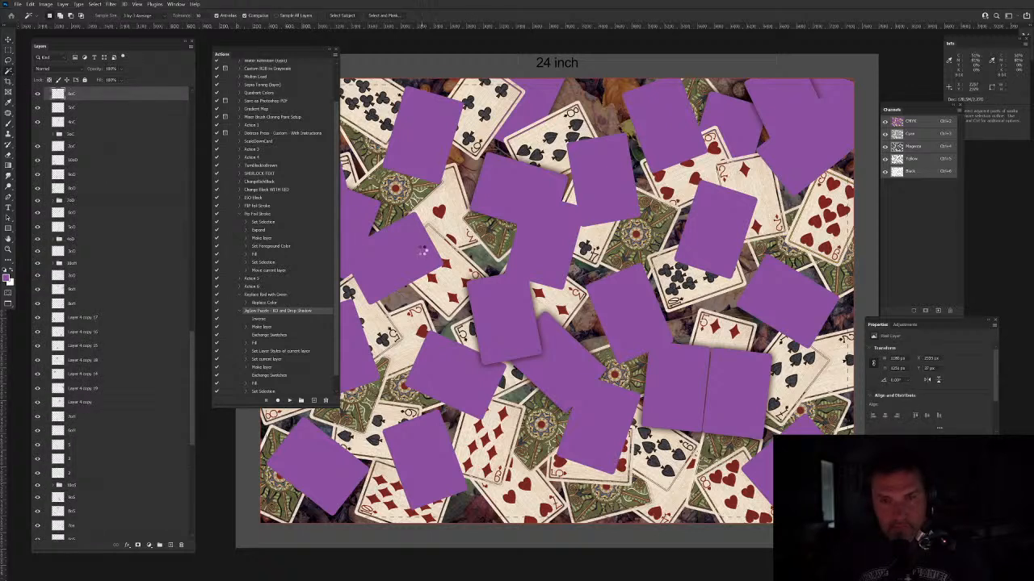
pyautogui.click(421, 249)
pyautogui.click(289, 400)
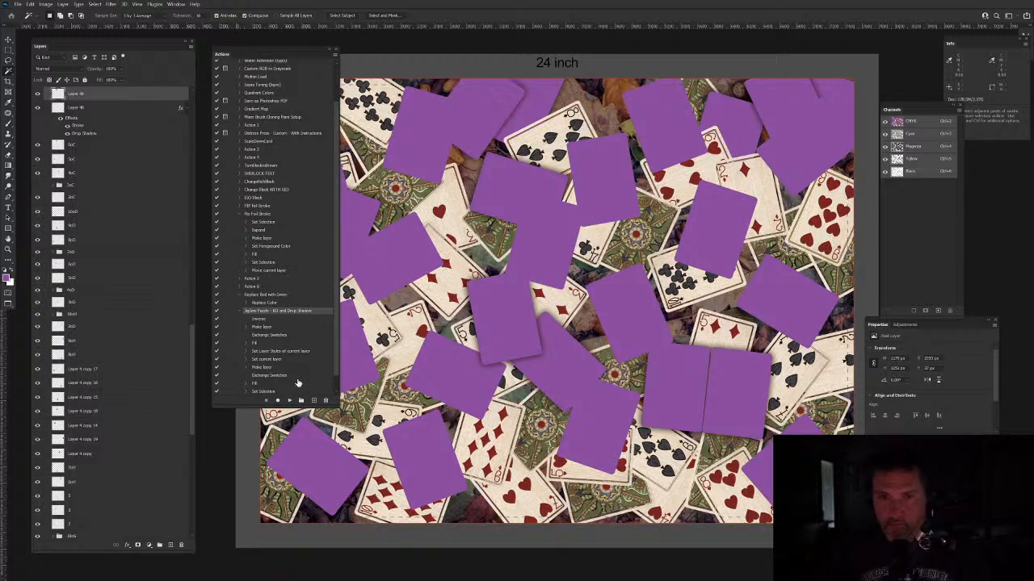
# Step: Group the six of clubs card layer with its shadow and purple layers, and name the group 6oC
pyautogui.scroll(2, 70, 194)
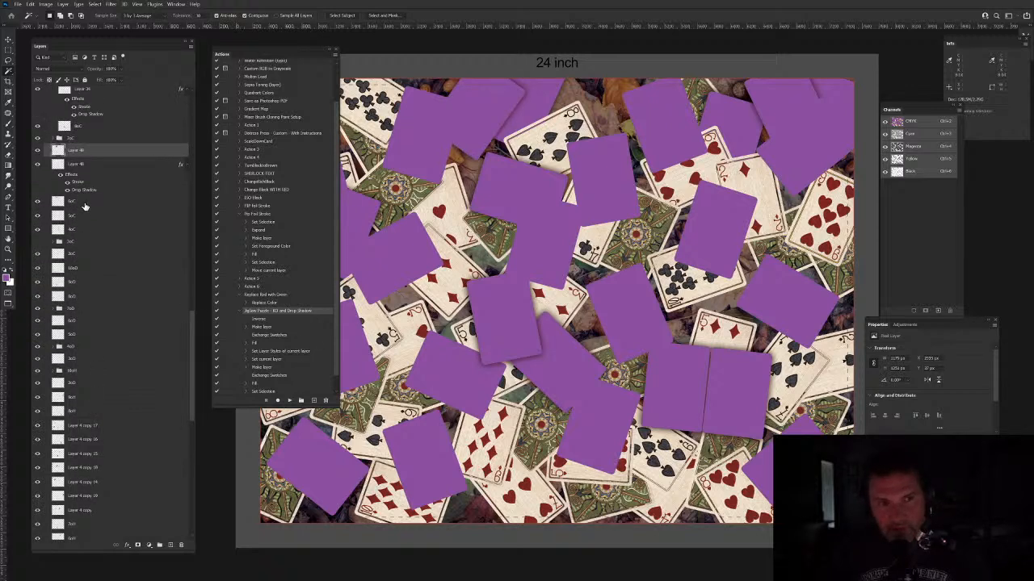
pyautogui.keyDown('shift'); pyautogui.click(86, 205); pyautogui.keyUp('shift')
pyautogui.hotkey('ctrl', 'g')
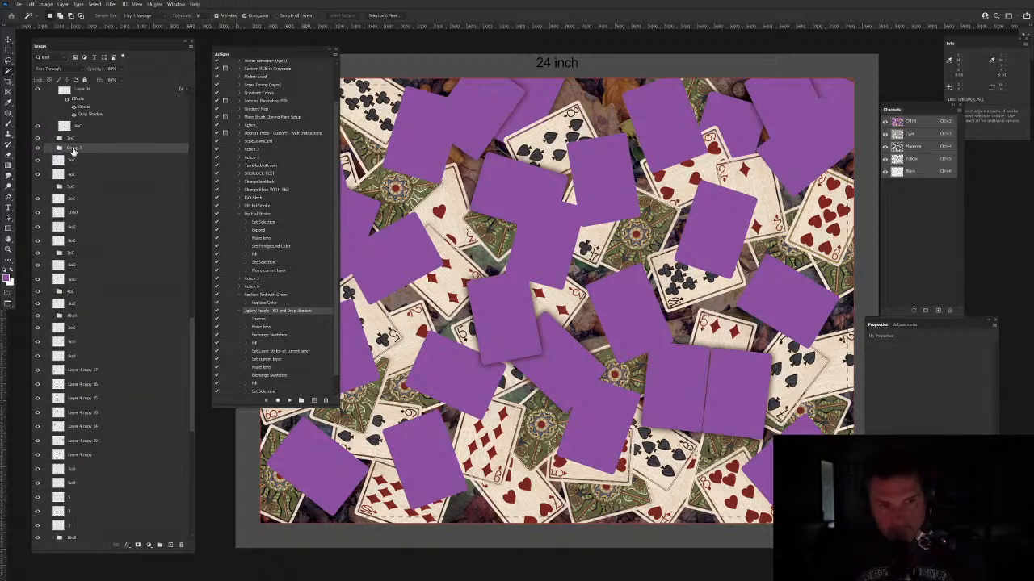
pyautogui.doubleClick(71, 149)
pyautogui.write('8oC')
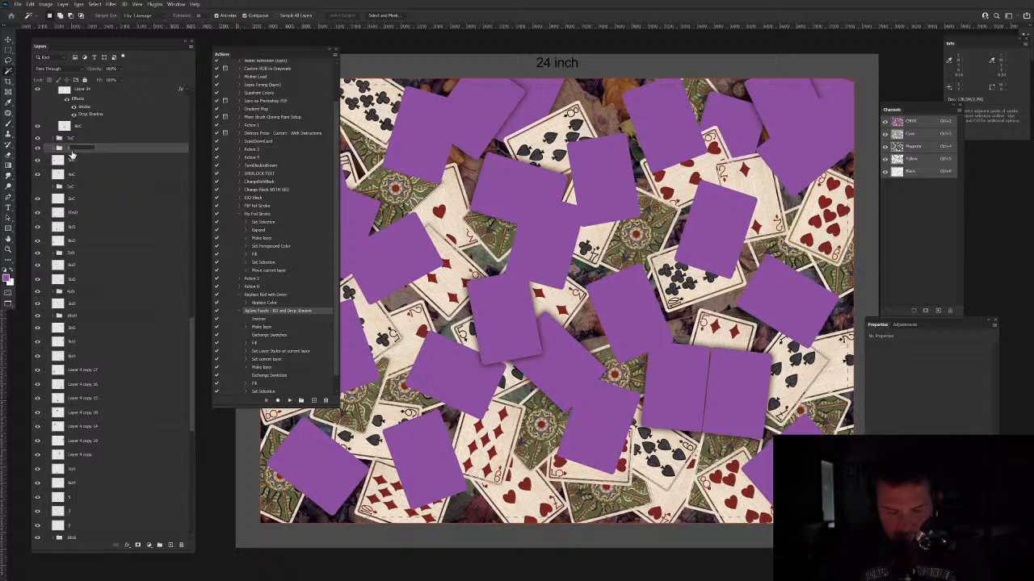
pyautogui.press('Return')
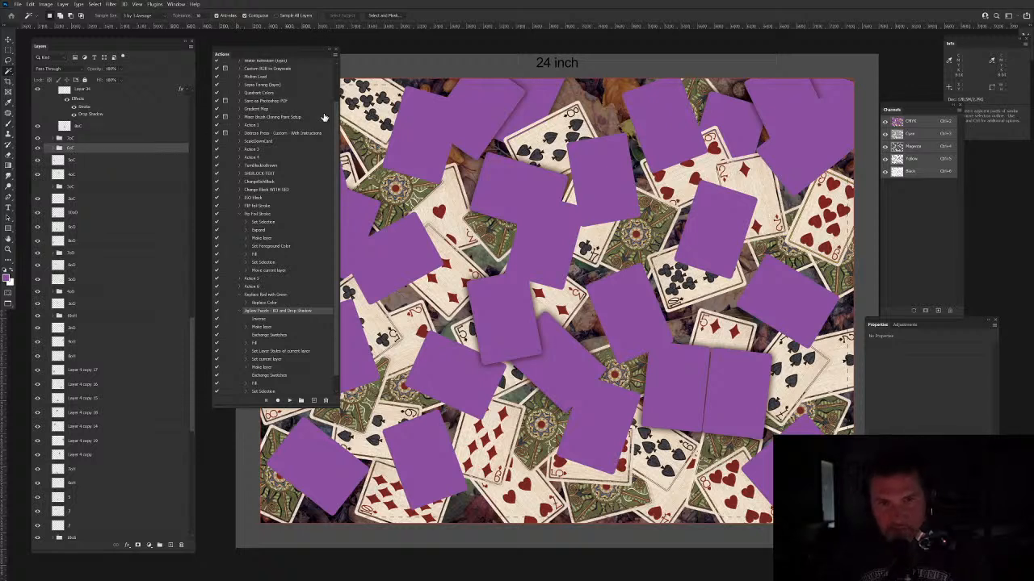
# Step: Select the area around the nine of clubs on its own layer with the Magic Wand and play the fill and drop shadow action
pyautogui.press('v')
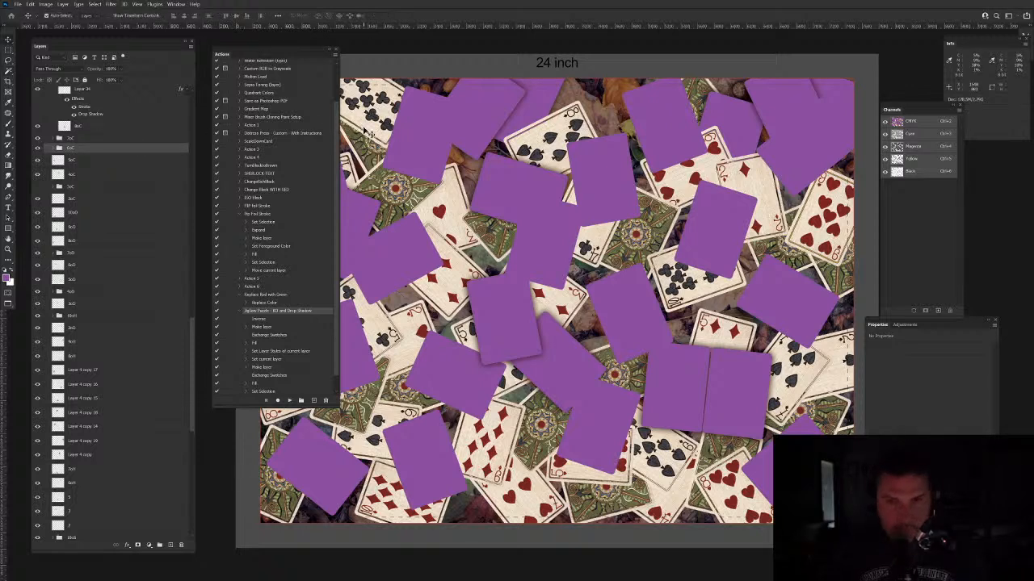
pyautogui.click(363, 131)
pyautogui.click(8, 70)
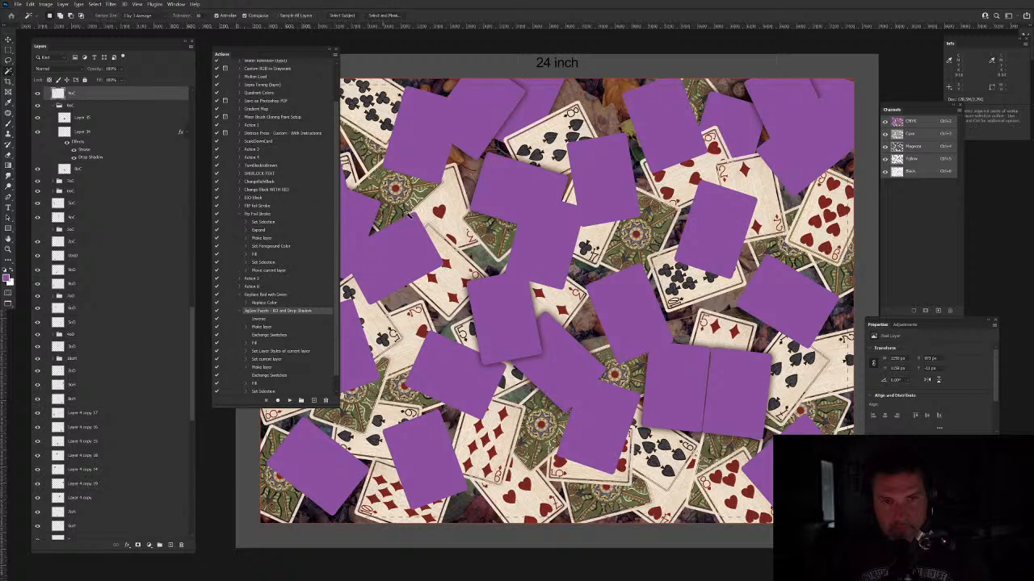
pyautogui.click(407, 213)
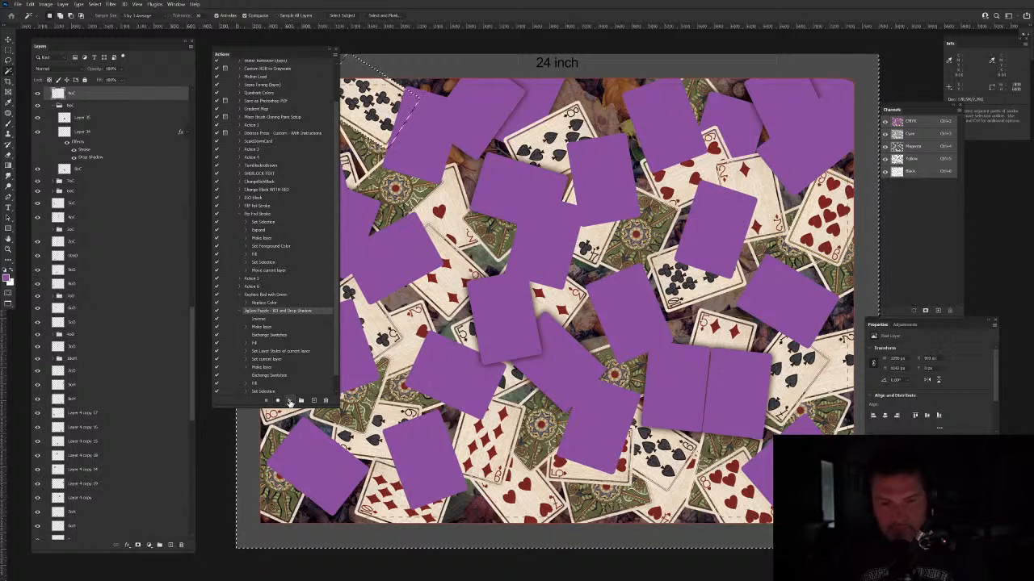
pyautogui.click(289, 401)
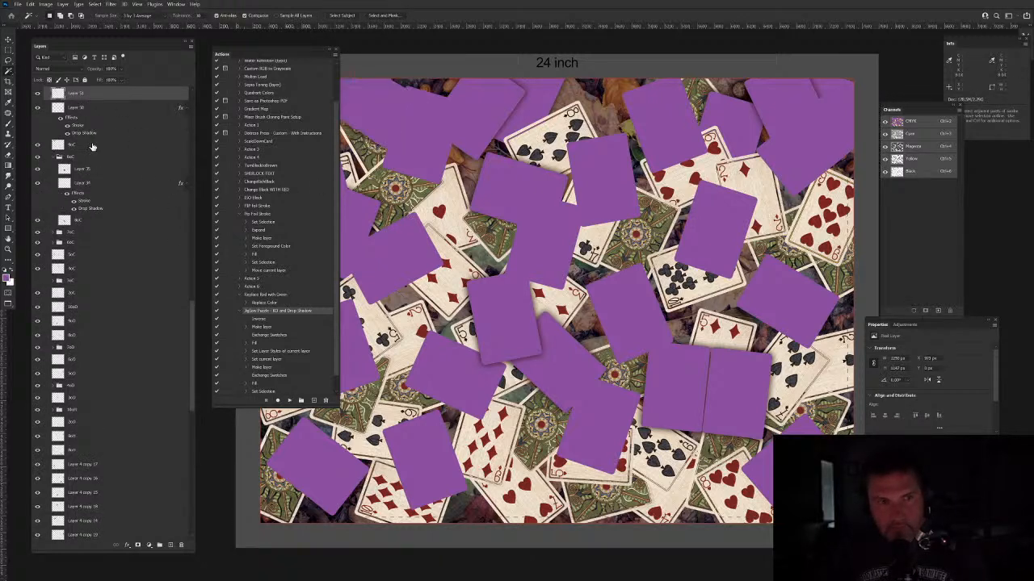
# Step: Group the nine of clubs card layer with its shadow and purple layers, and name the group 9oC
pyautogui.scroll(1, 99, 206)
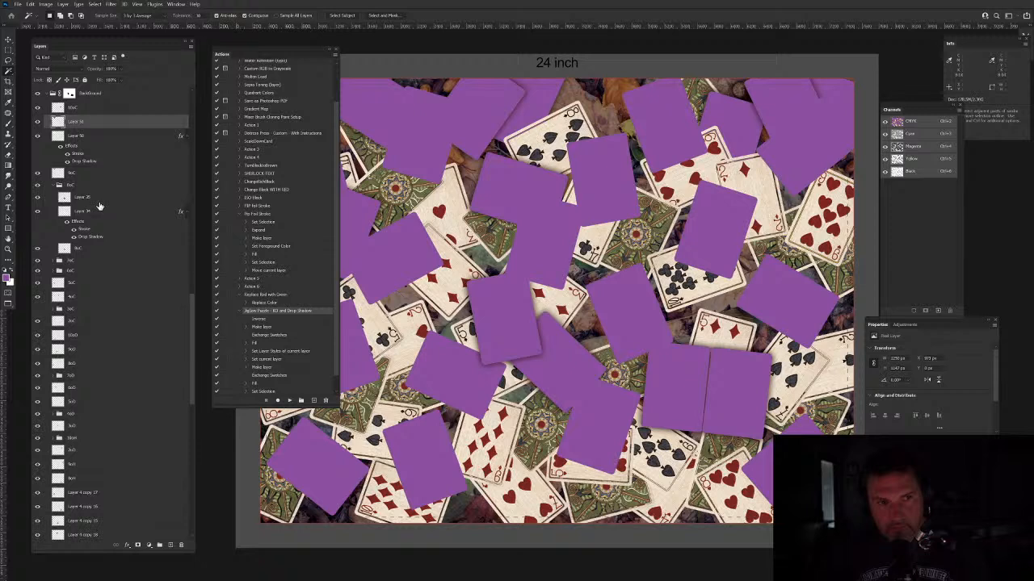
pyautogui.click(38, 123)
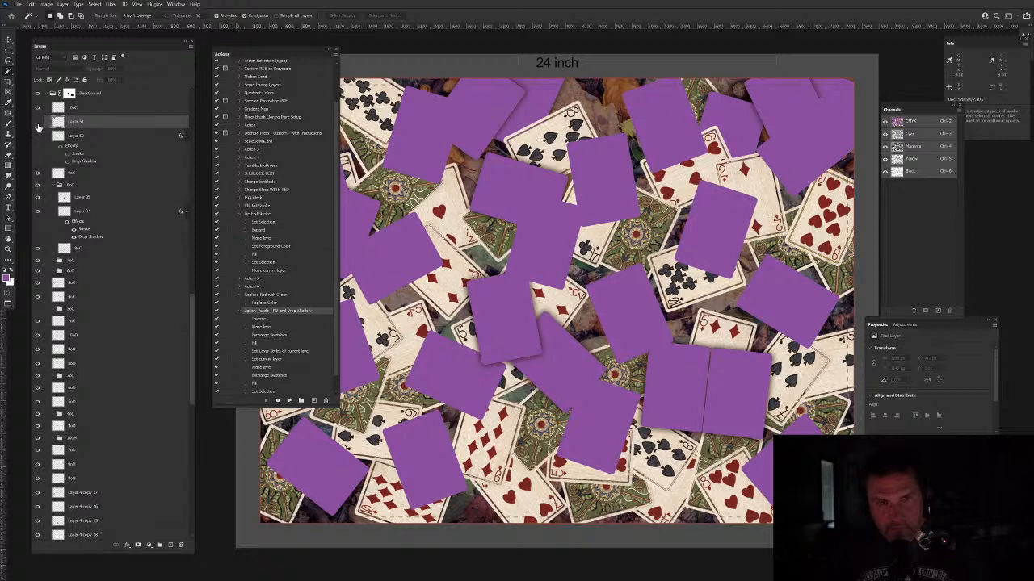
pyautogui.click(37, 123)
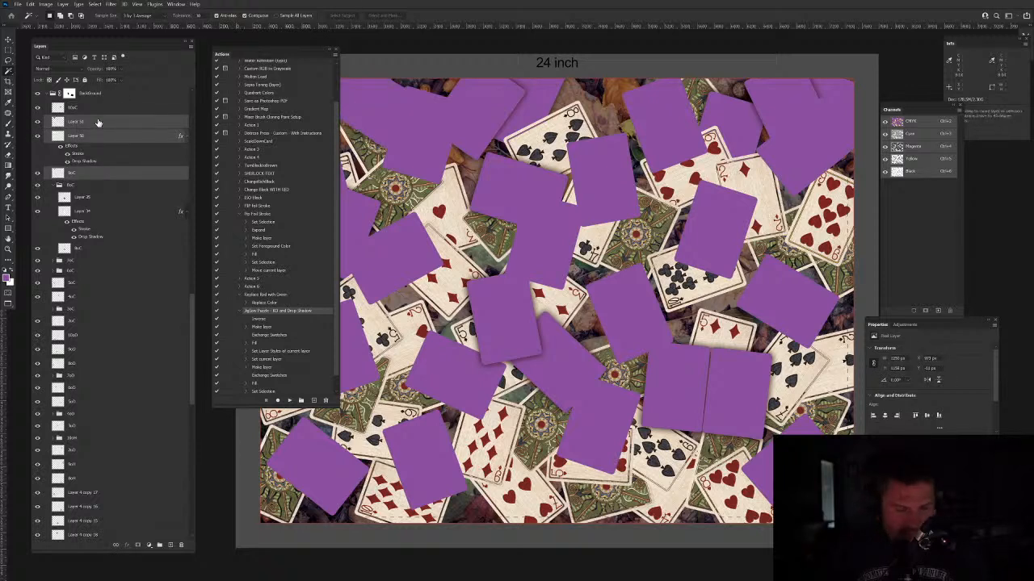
pyautogui.hotkey('ctrl', 'g')
pyautogui.doubleClick(72, 120)
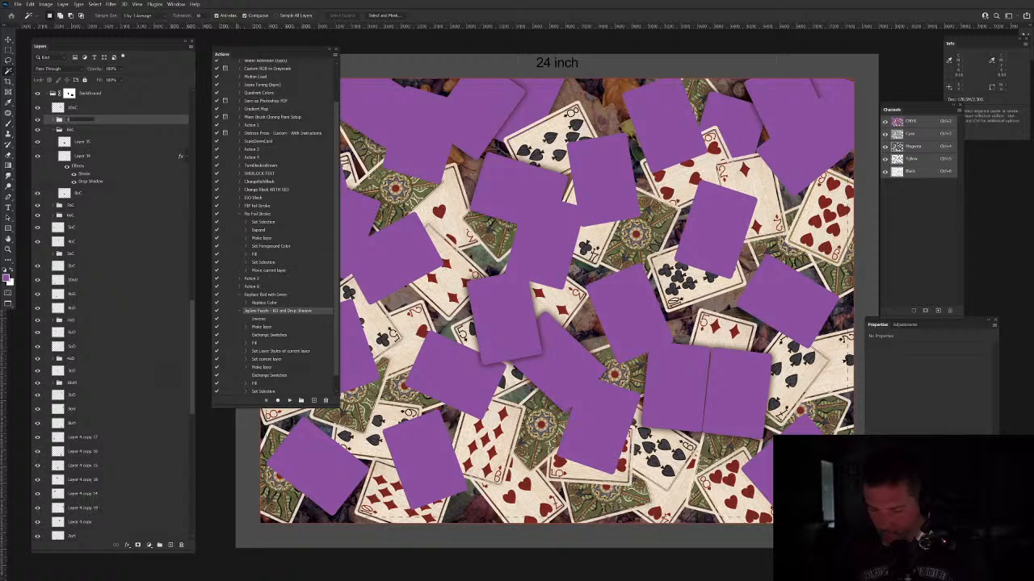
pyautogui.write('9oC')
pyautogui.press('Return')
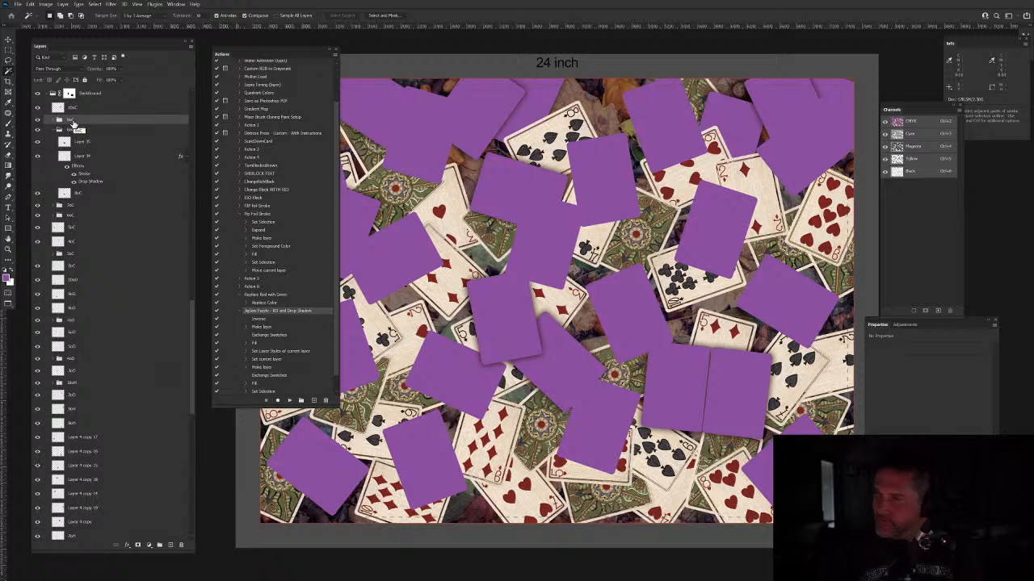
# Step: Select the area around the five of clubs on its own layer with the Magic Wand and play the fill and drop shadow action
pyautogui.moveTo(469, 246); pyautogui.dragTo(533, 245)
pyautogui.press('v')
pyautogui.click(523, 263)
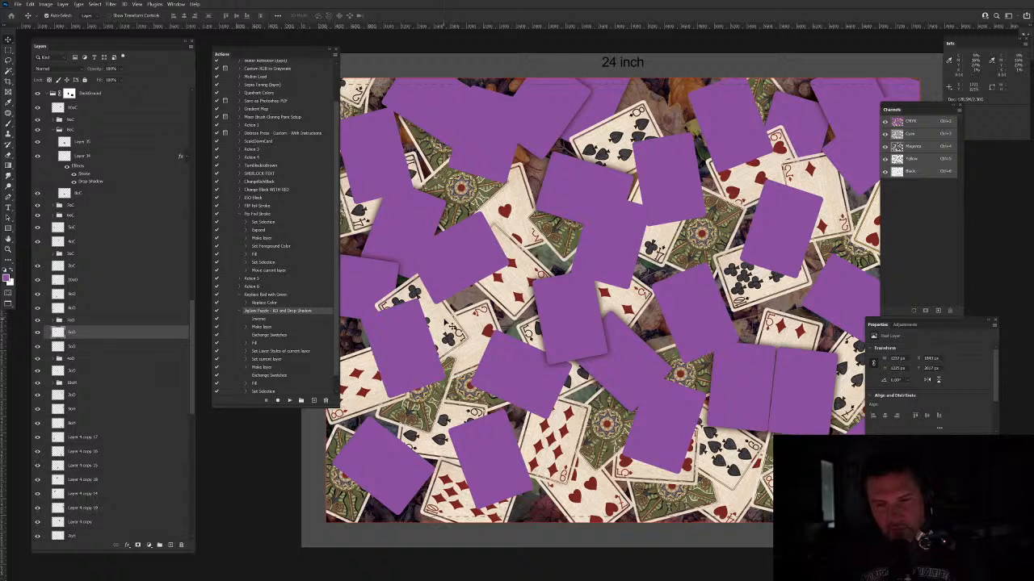
pyautogui.click(97, 228)
pyautogui.click(9, 72)
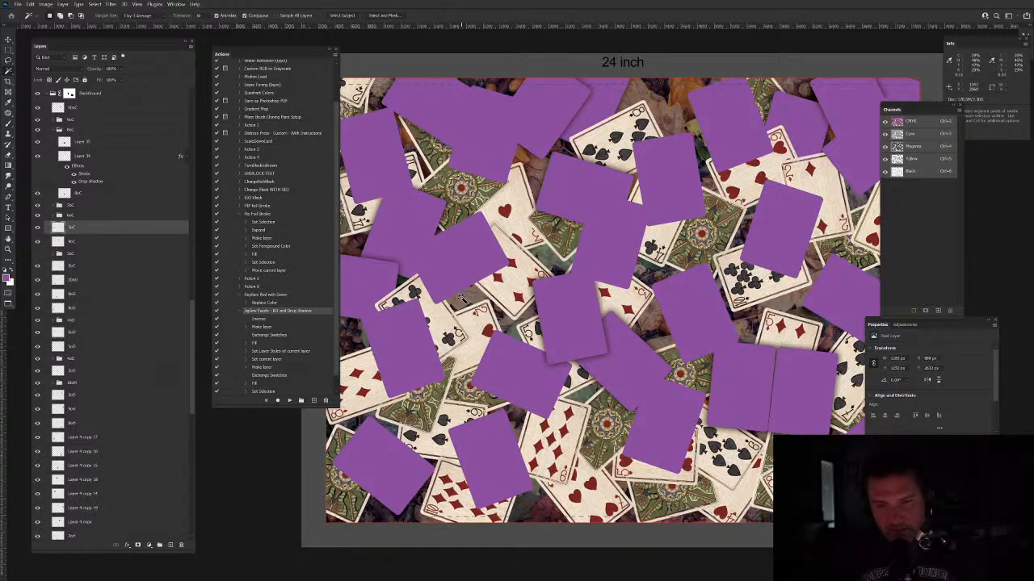
pyautogui.click(465, 299)
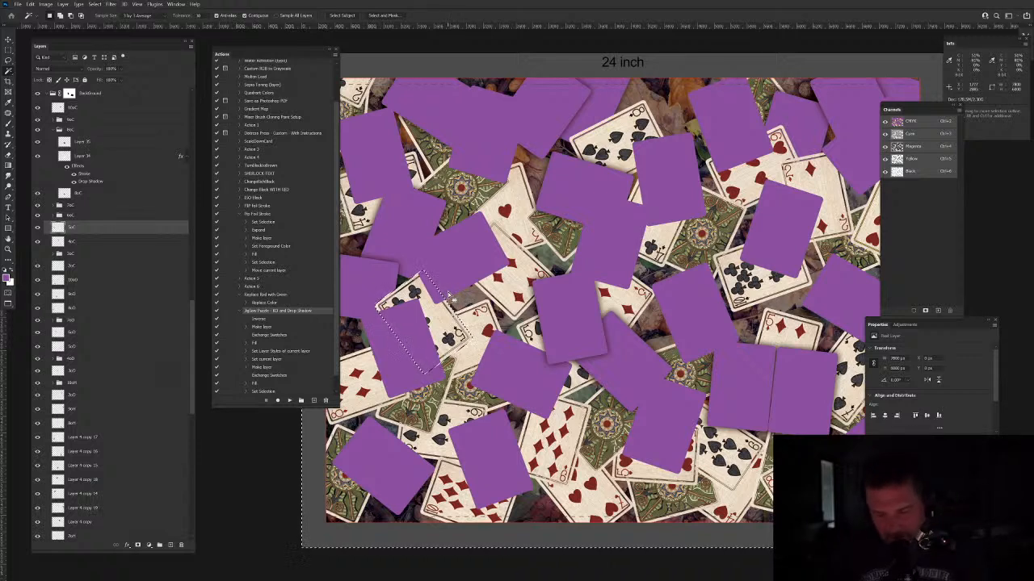
pyautogui.hotkey('ctrl', 'shift', 'i')
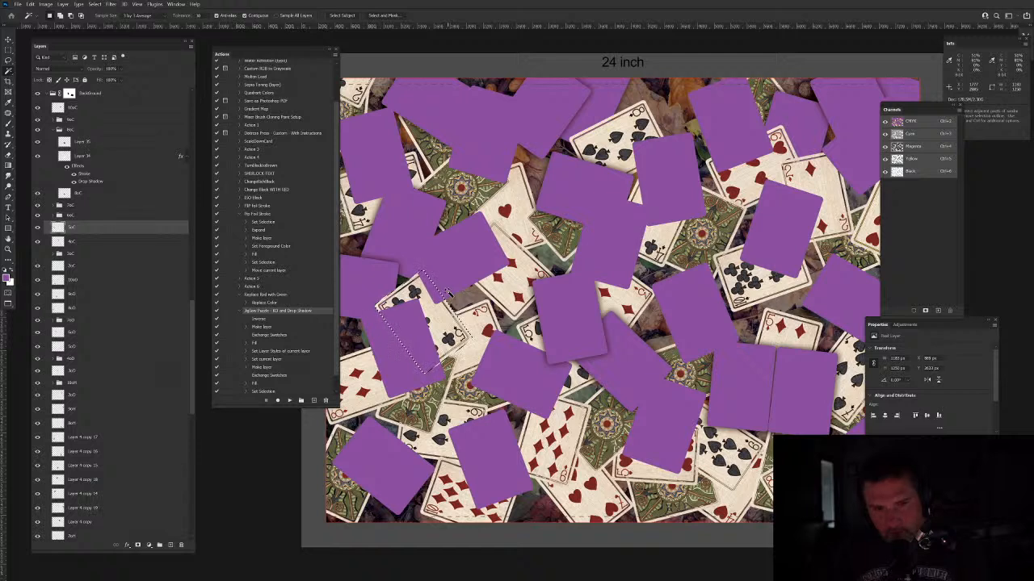
pyautogui.hotkey('ctrl', 'd')
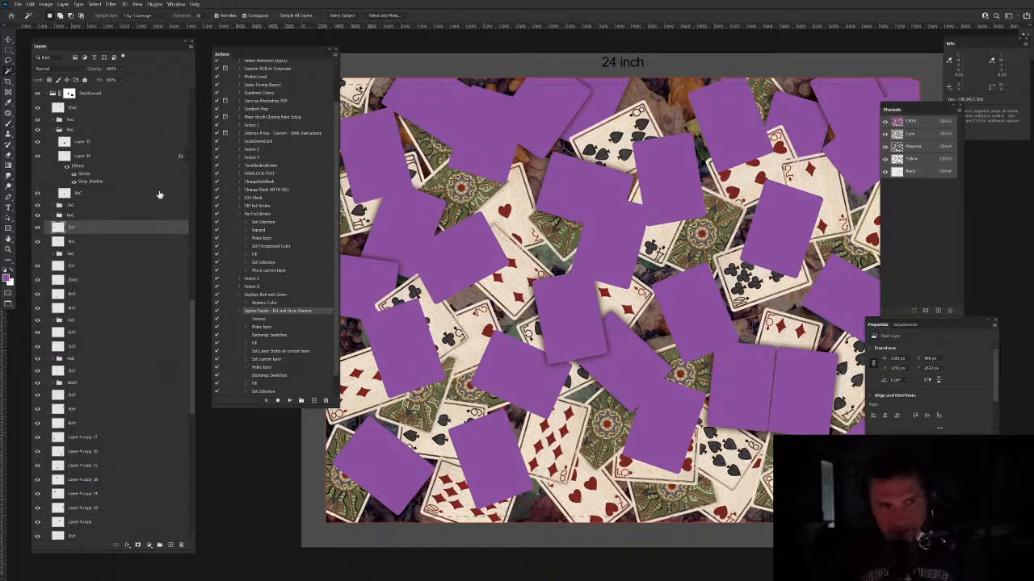
pyautogui.hotkey('ctrl', 'shift', 'd')
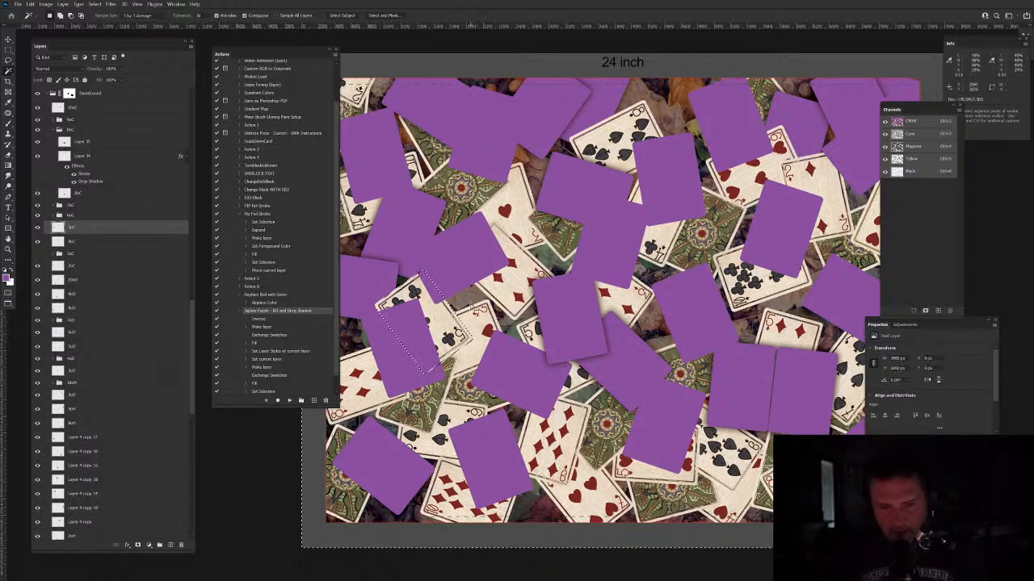
pyautogui.click(290, 401)
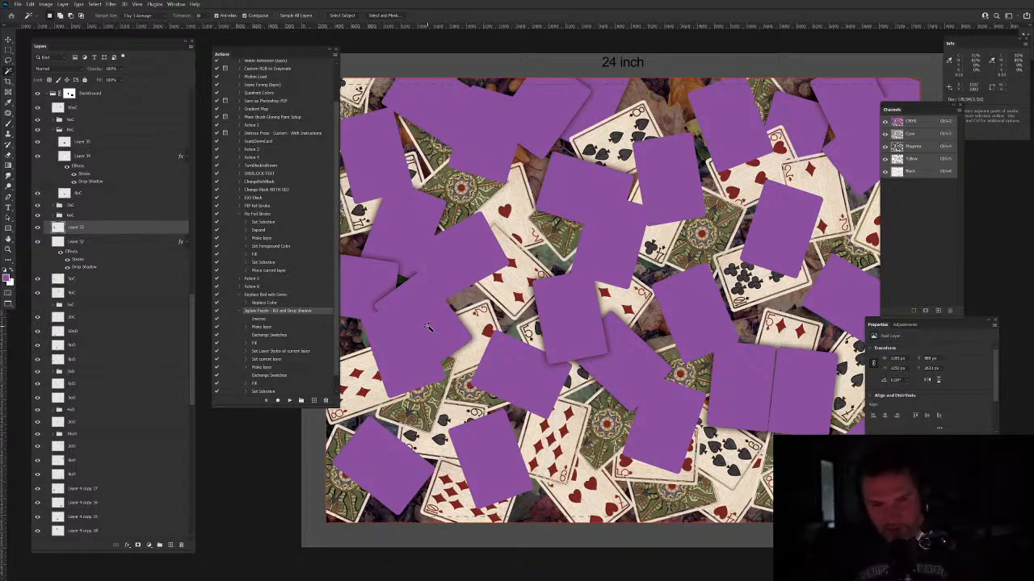
# Step: Group the five of clubs card layer with its shadow and purple layers, name the group 5oC, and check it by toggling its visibility
pyautogui.keyDown('shift'); pyautogui.click(74, 280); pyautogui.keyUp('shift')
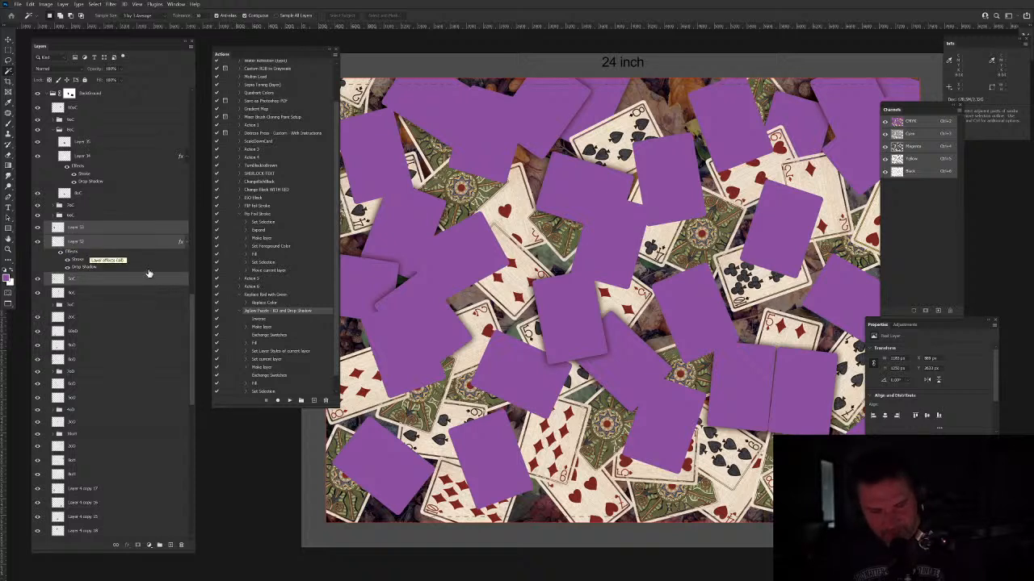
pyautogui.hotkey('ctrl', 'g')
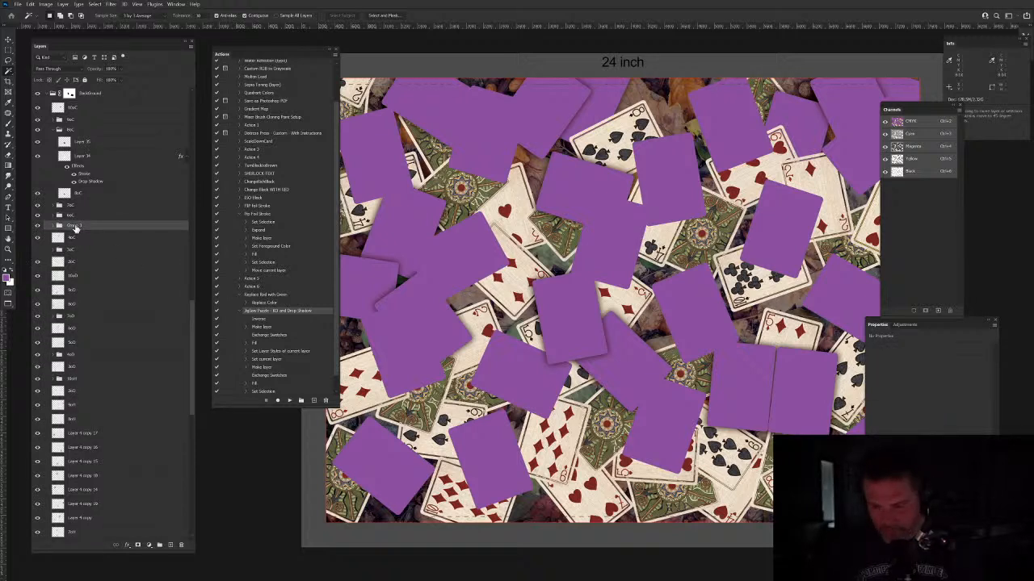
pyautogui.doubleClick(75, 226)
pyautogui.write('5oC')
pyautogui.press('Return')
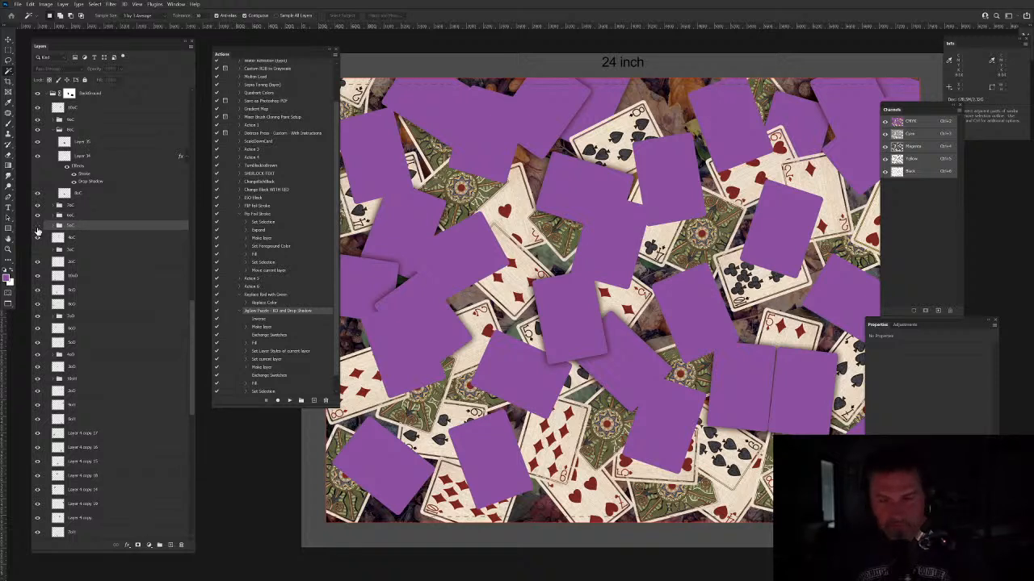
pyautogui.click(37, 228)
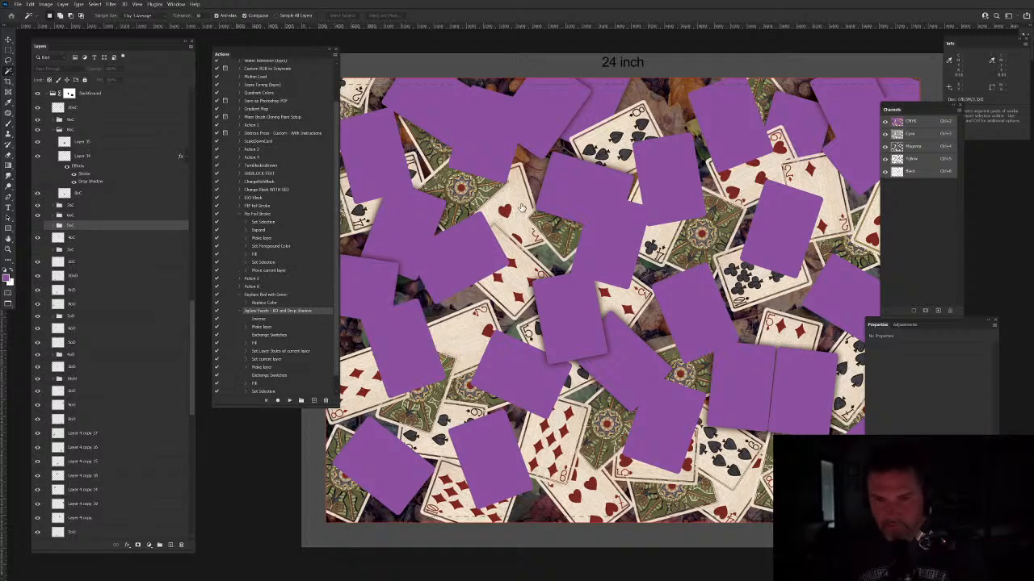
pyautogui.click(37, 227)
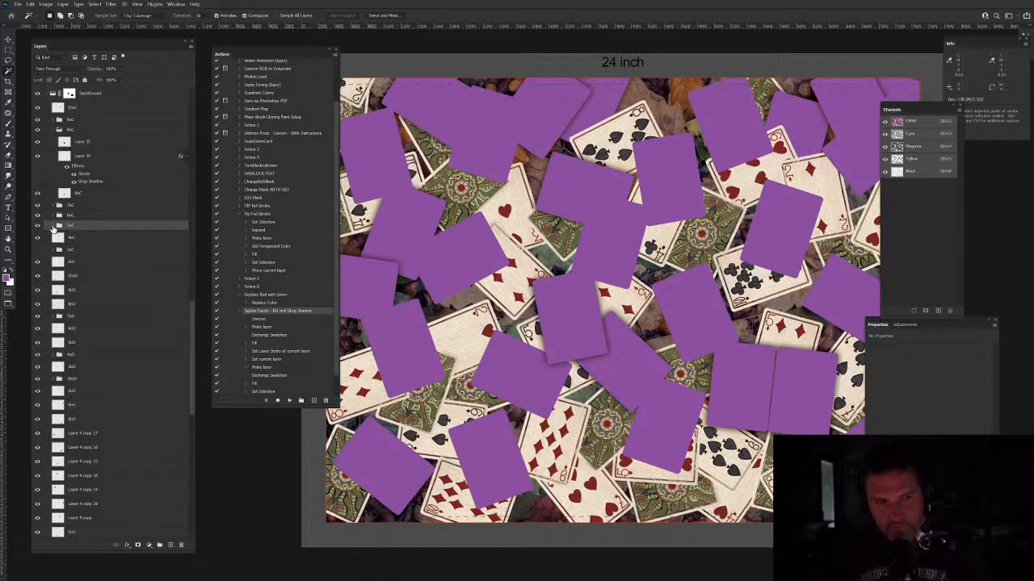
pyautogui.click(53, 228)
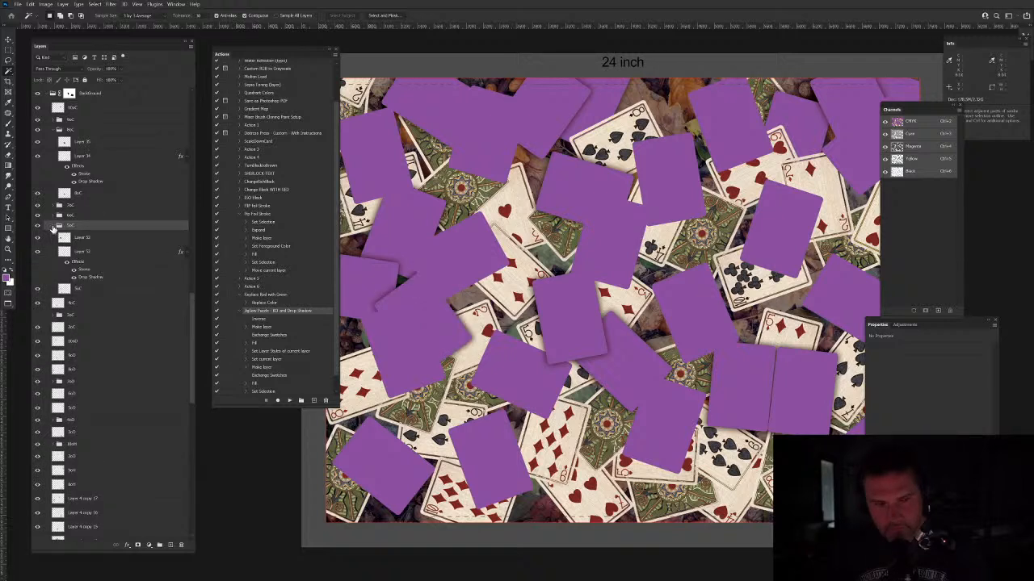
# Step: Select the area around the three of hearts on its own layer with the Magic Wand and play the fill and drop shadow action
pyautogui.press('v')
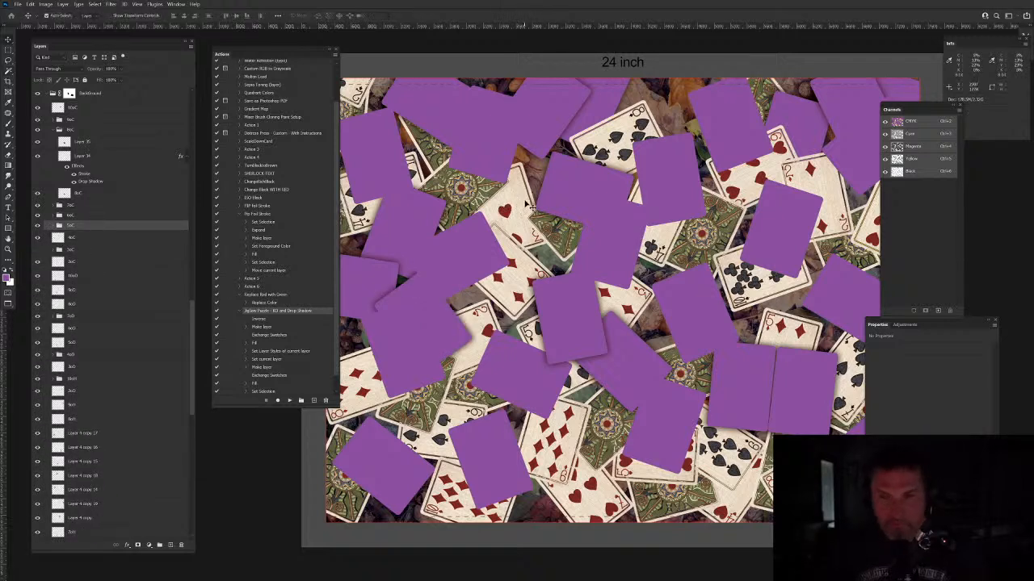
pyautogui.click(529, 206)
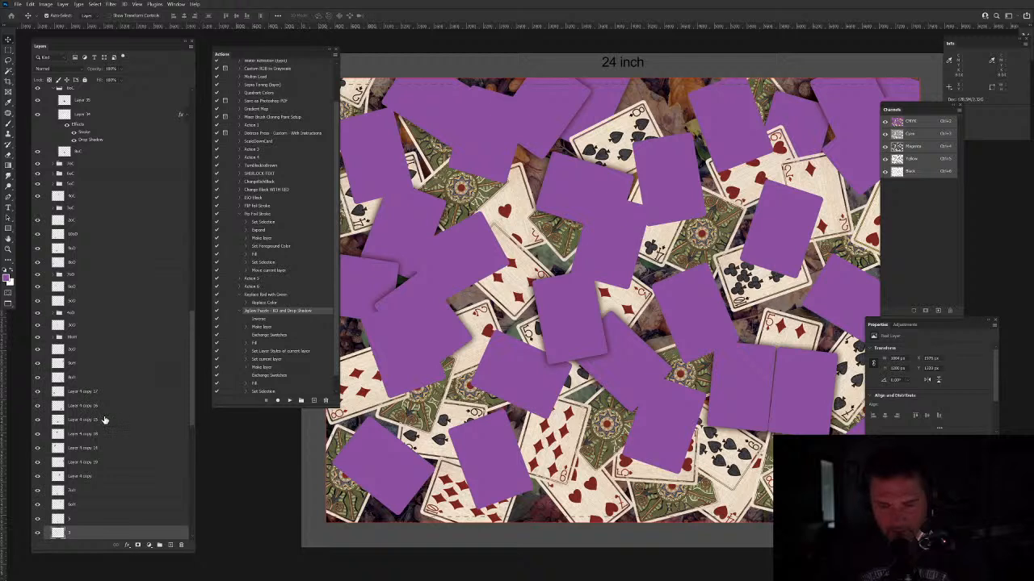
pyautogui.scroll(-1, 123, 484)
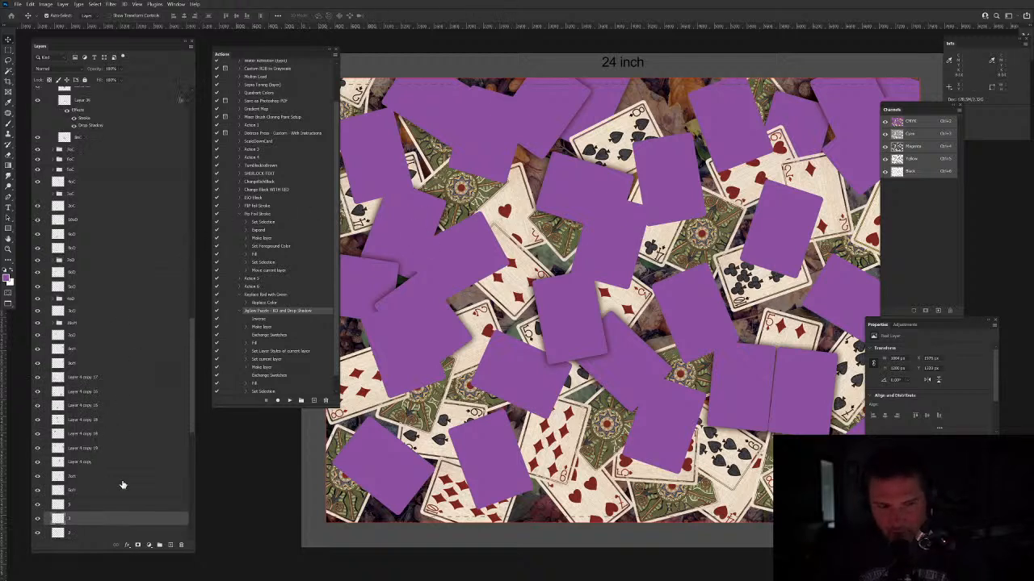
pyautogui.scroll(-3, 123, 484)
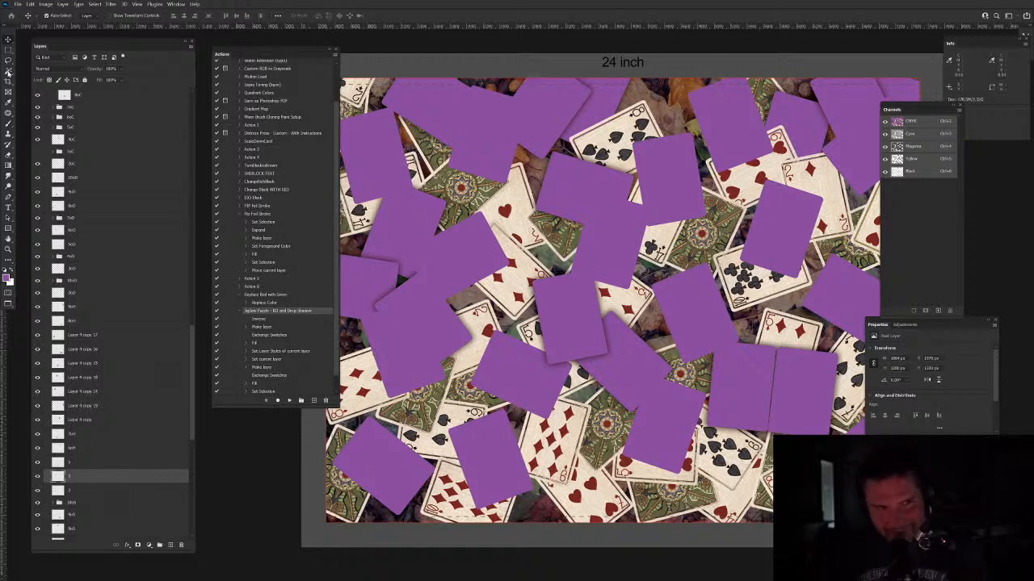
pyautogui.press('w')
pyautogui.click(290, 400)
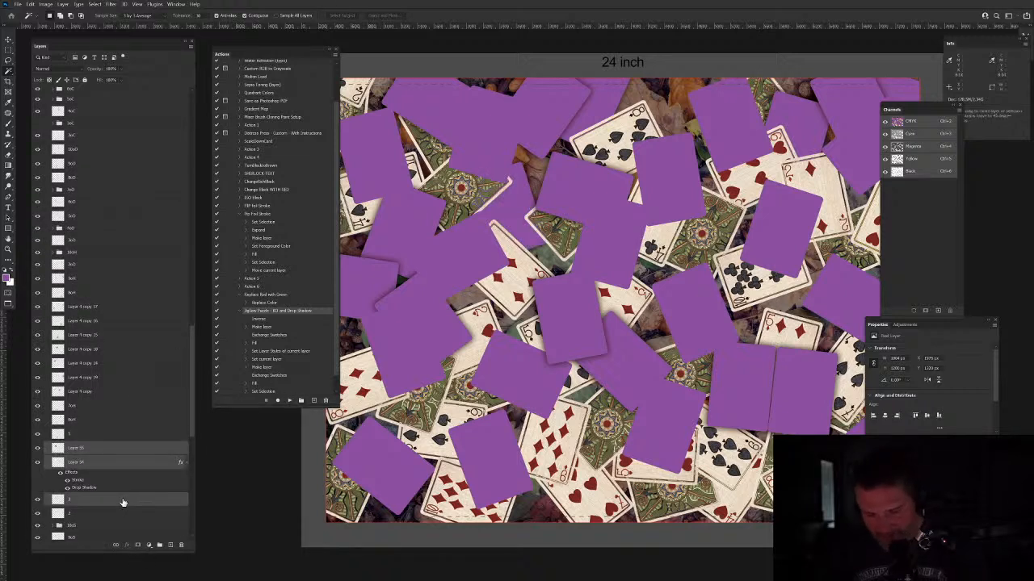
# Step: Group the three of hearts card layer with its shadow and purple layers, and name the group 3oH
pyautogui.hotkey('ctrl', 'g')
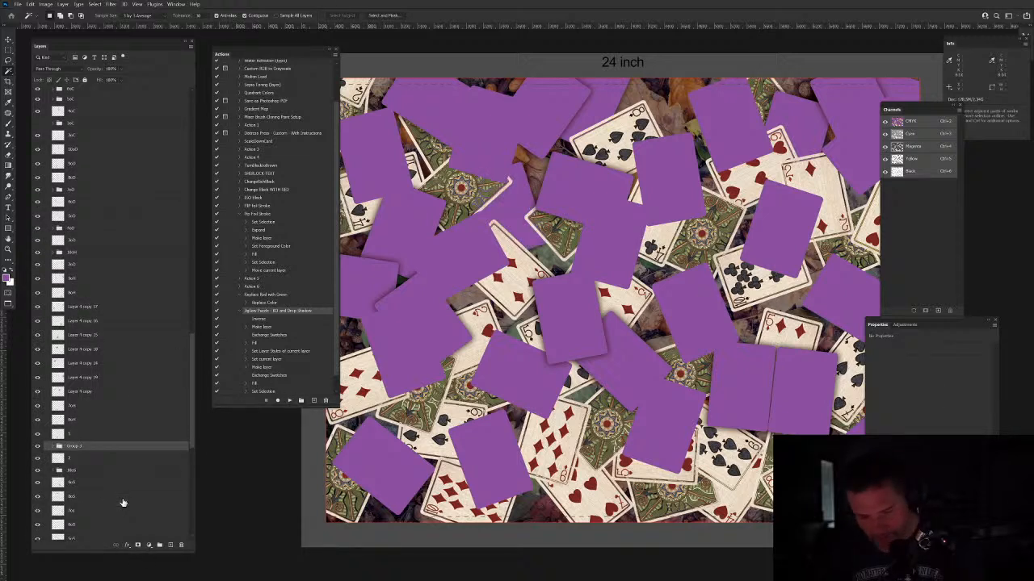
pyautogui.click(54, 446)
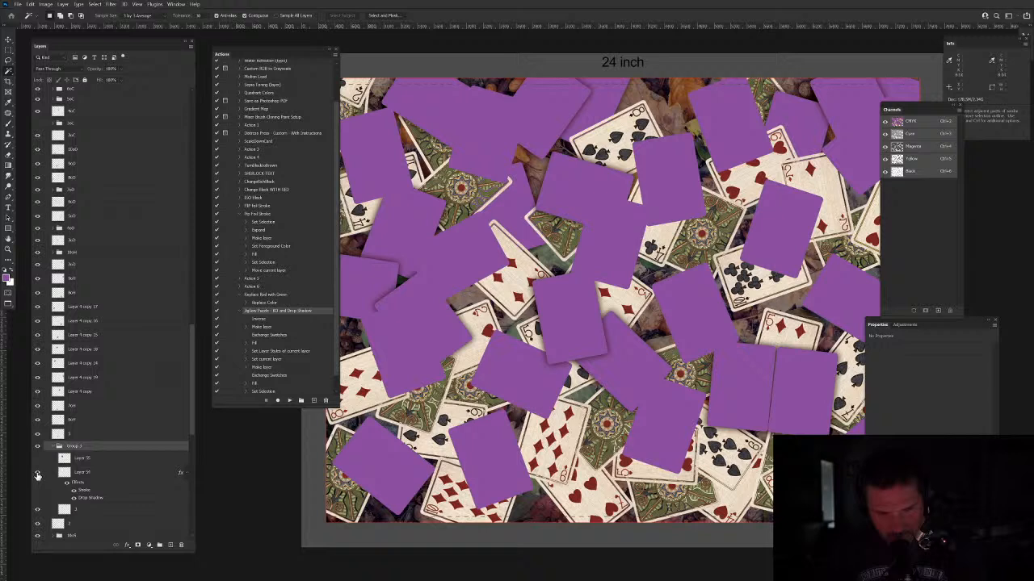
pyautogui.click(37, 474)
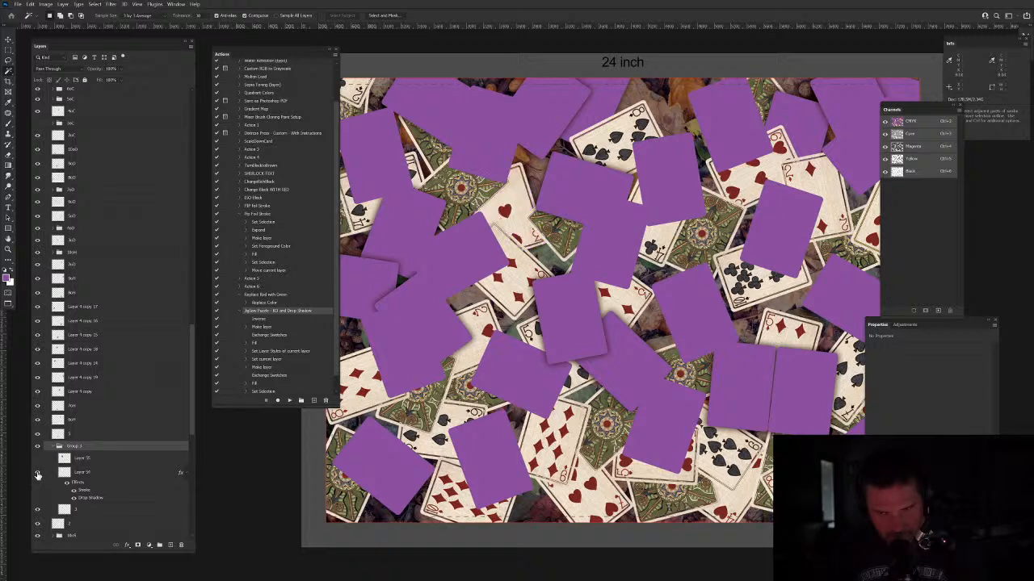
pyautogui.doubleClick(75, 448)
pyautogui.write('3h')
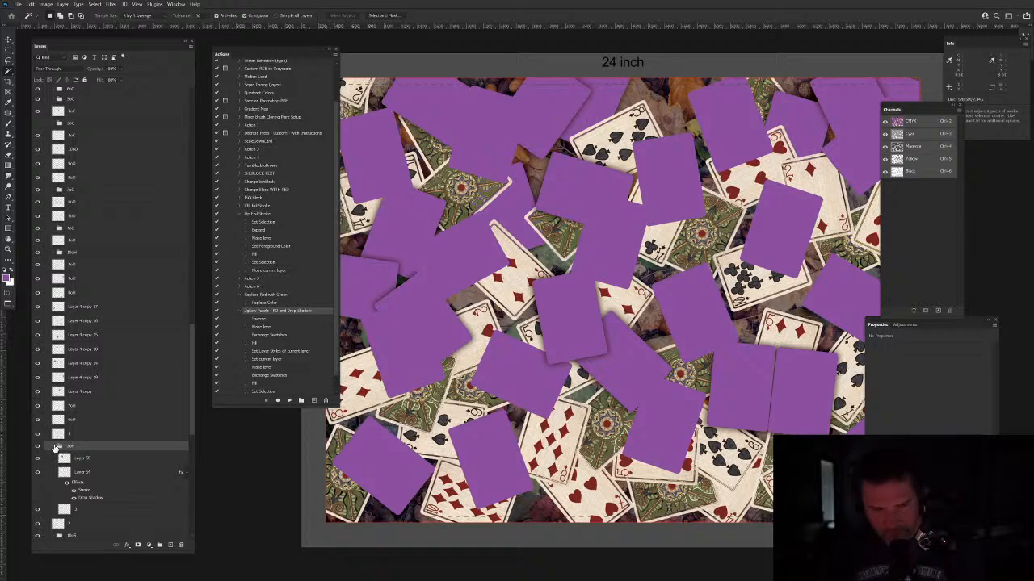
pyautogui.click(55, 447)
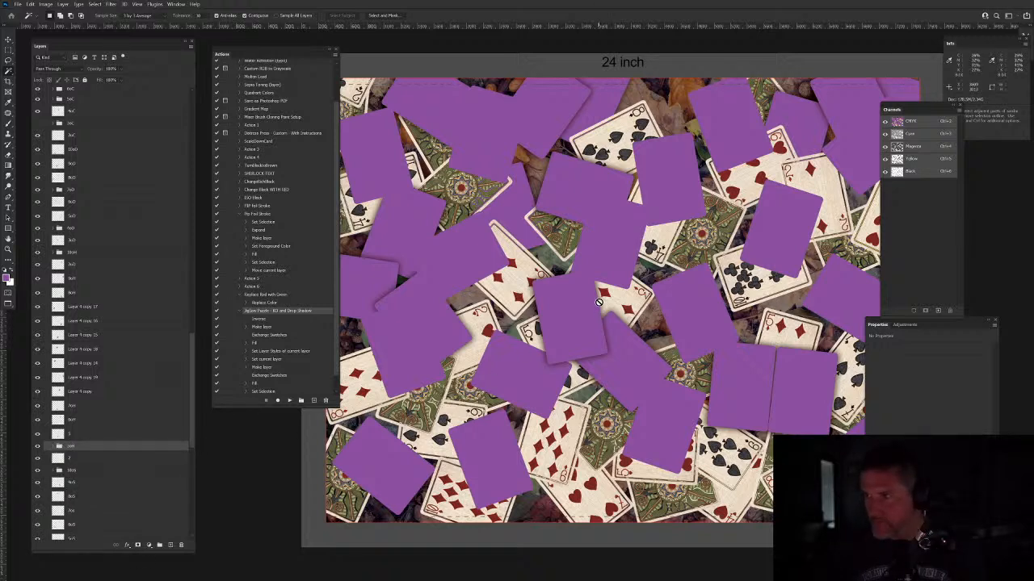
# Step: Select the area around the nine of diamonds on its own layer with the Magic Wand and play the fill and drop shadow action
pyautogui.press('v')
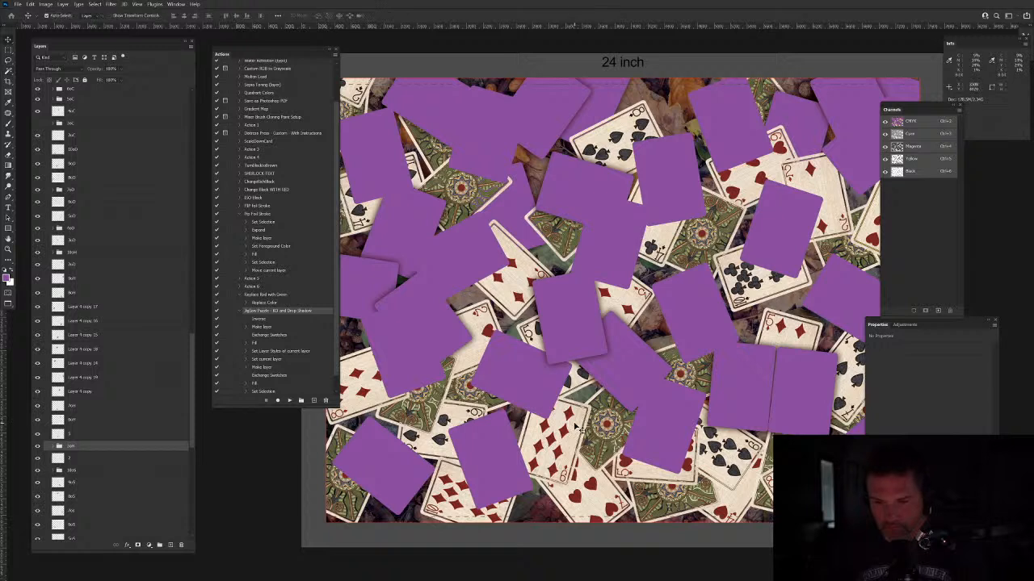
pyautogui.click(574, 427)
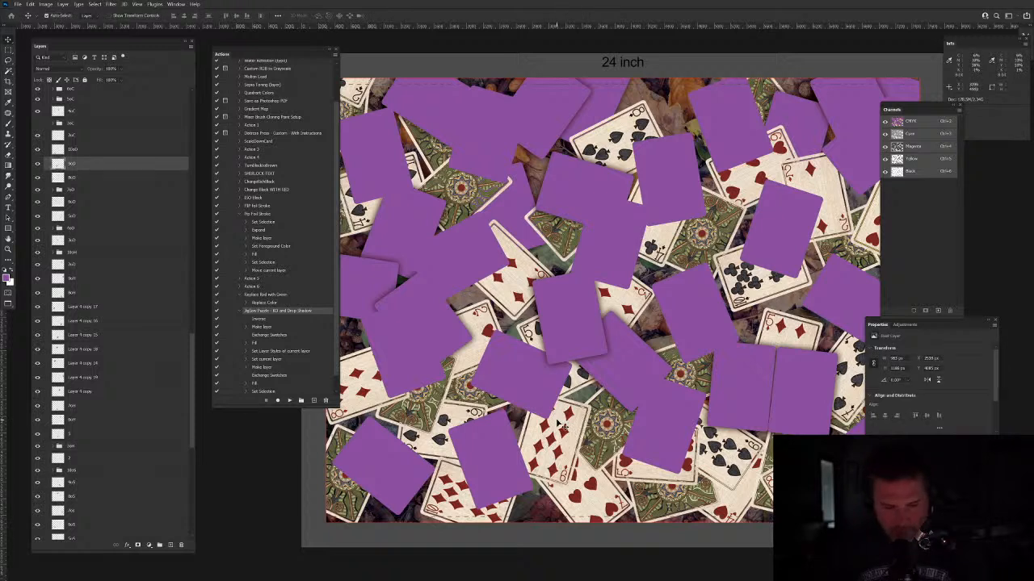
pyautogui.press('w')
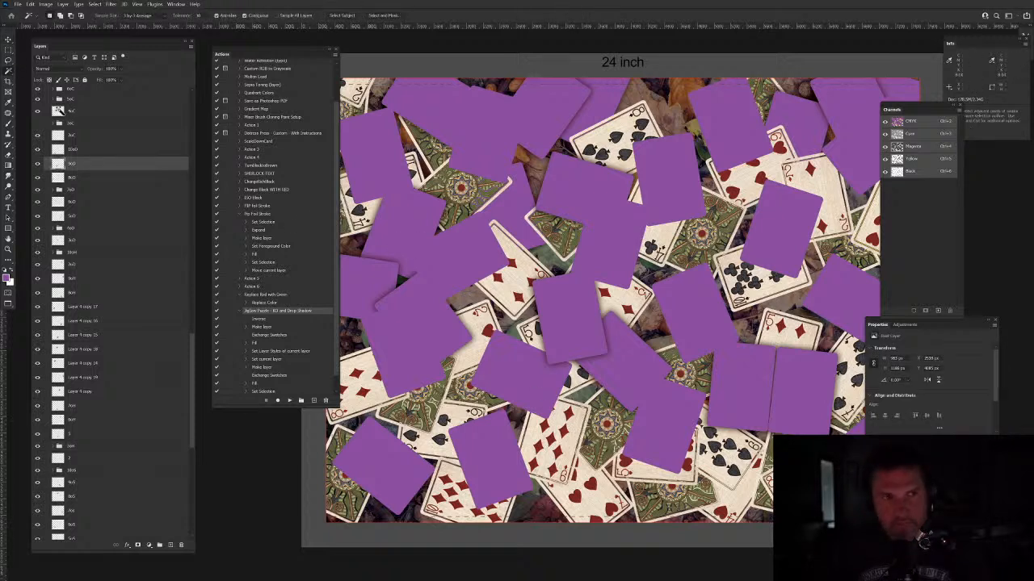
pyautogui.click(551, 440)
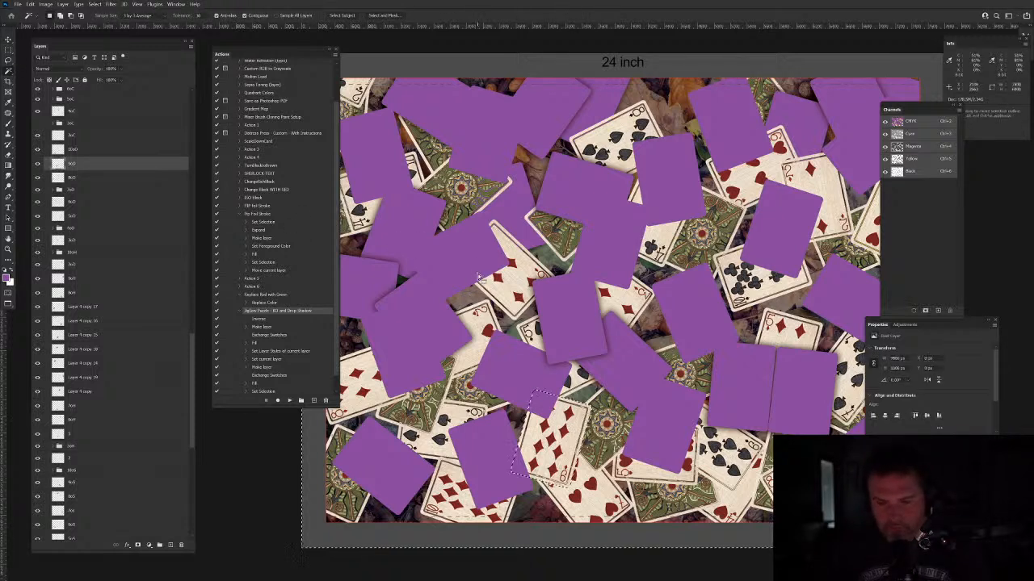
pyautogui.click(290, 400)
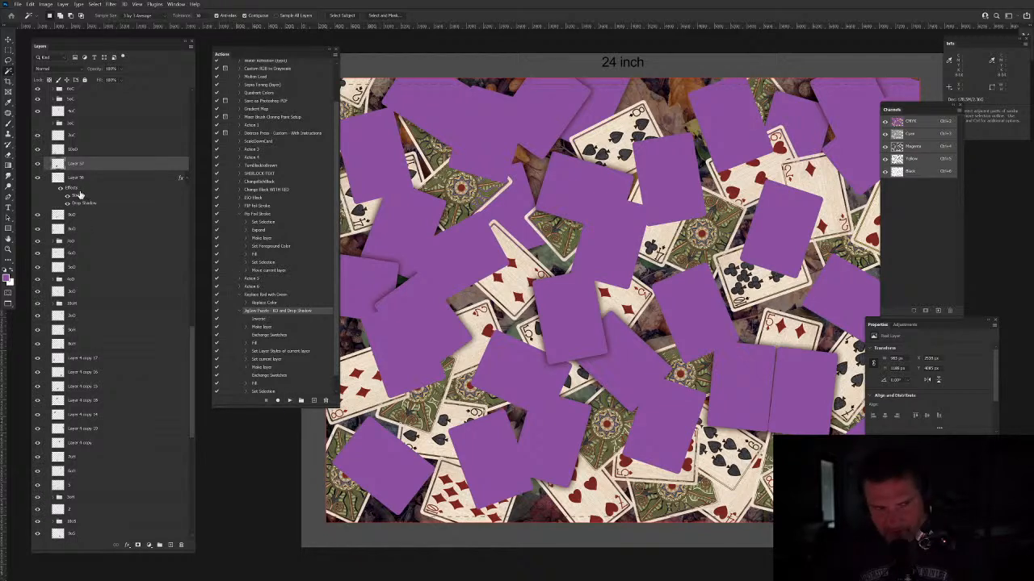
# Step: Group the nine of diamonds card layer with its shadow and purple layers, and name the group 9oD
pyautogui.click(90, 215)
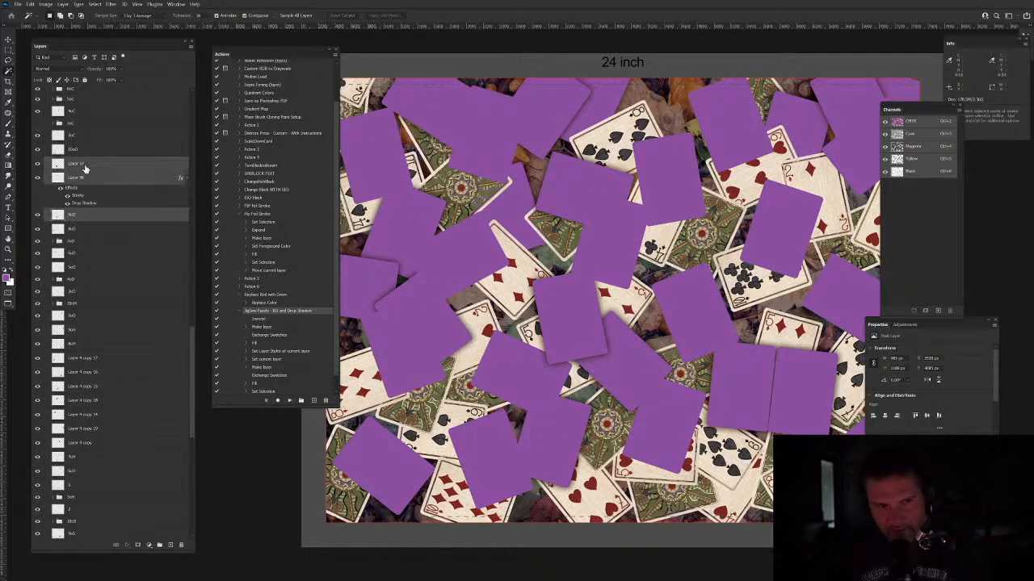
pyautogui.hotkey('ctrl', 'g')
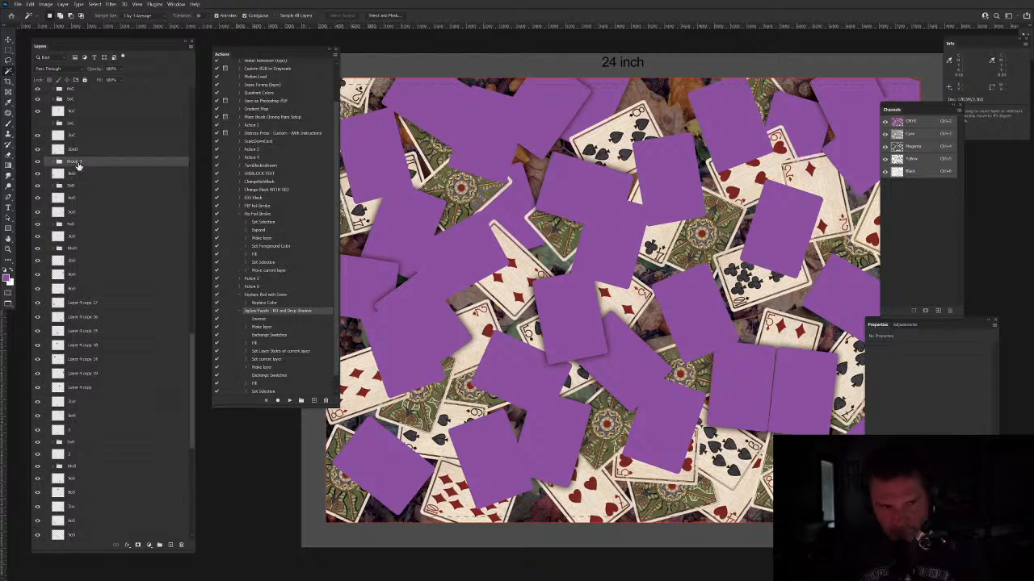
pyautogui.doubleClick(75, 163)
pyautogui.write('9')
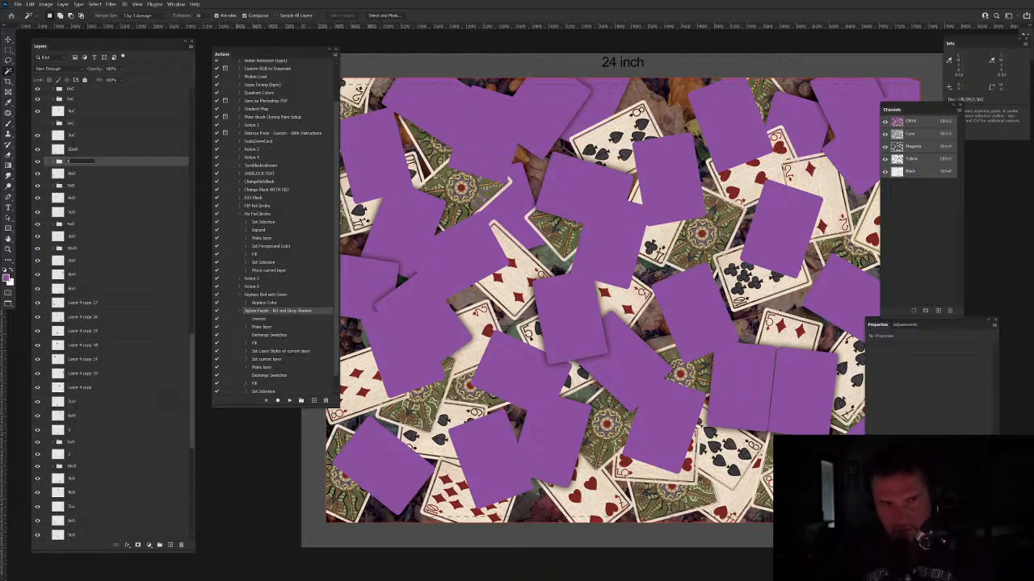
pyautogui.write('oD')
pyautogui.press('Return')
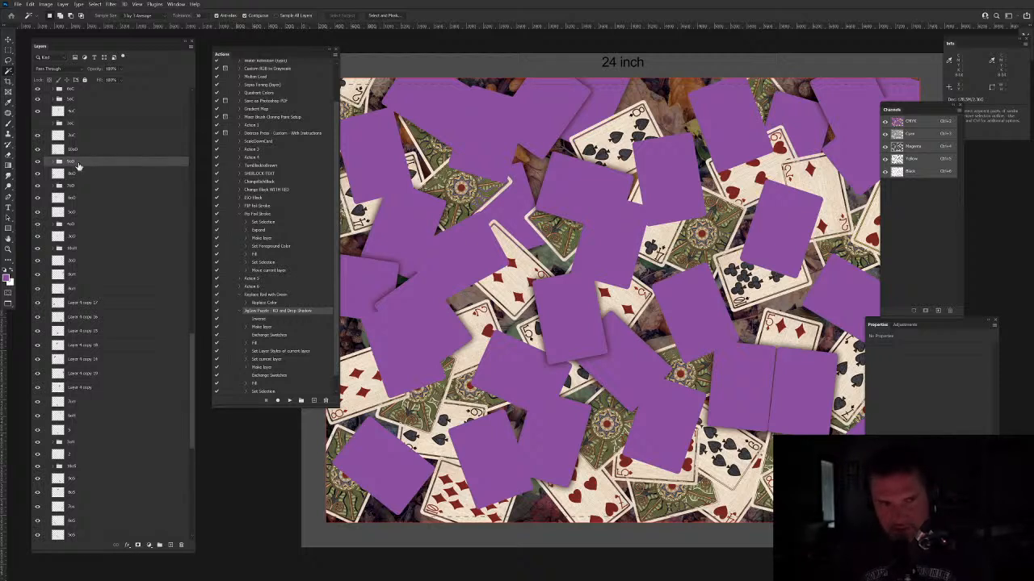
# Step: Select the area around the two of hearts on its own layer with the Magic Wand and play the fill and drop shadow action
pyautogui.press('v')
pyautogui.click(476, 324)
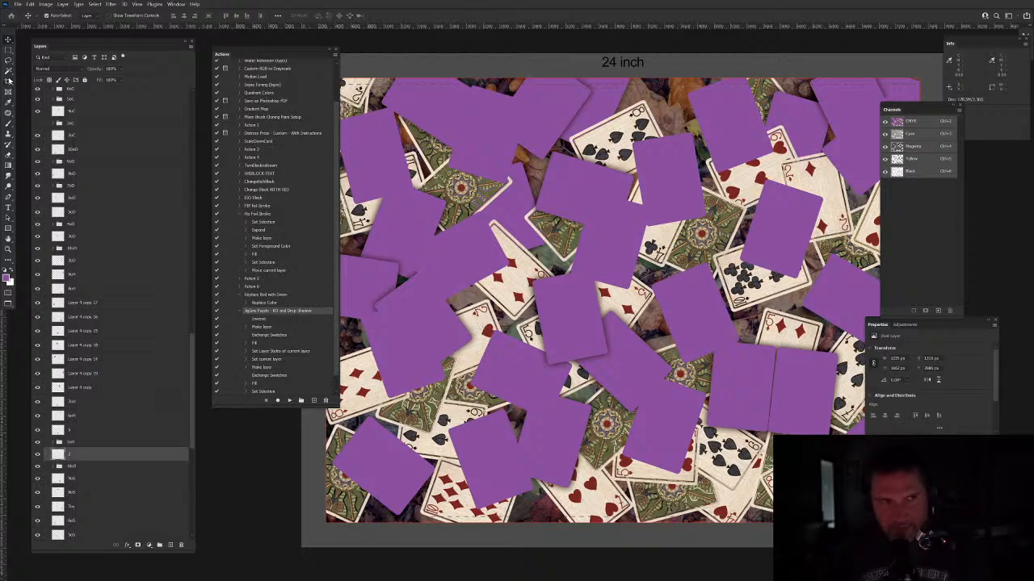
pyautogui.click(9, 71)
pyautogui.click(452, 343)
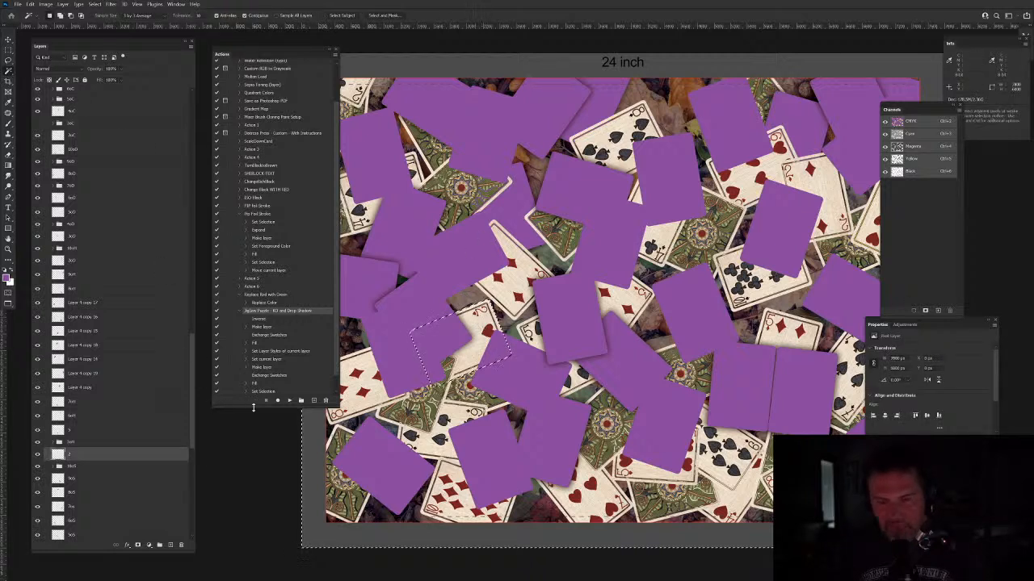
pyautogui.click(290, 400)
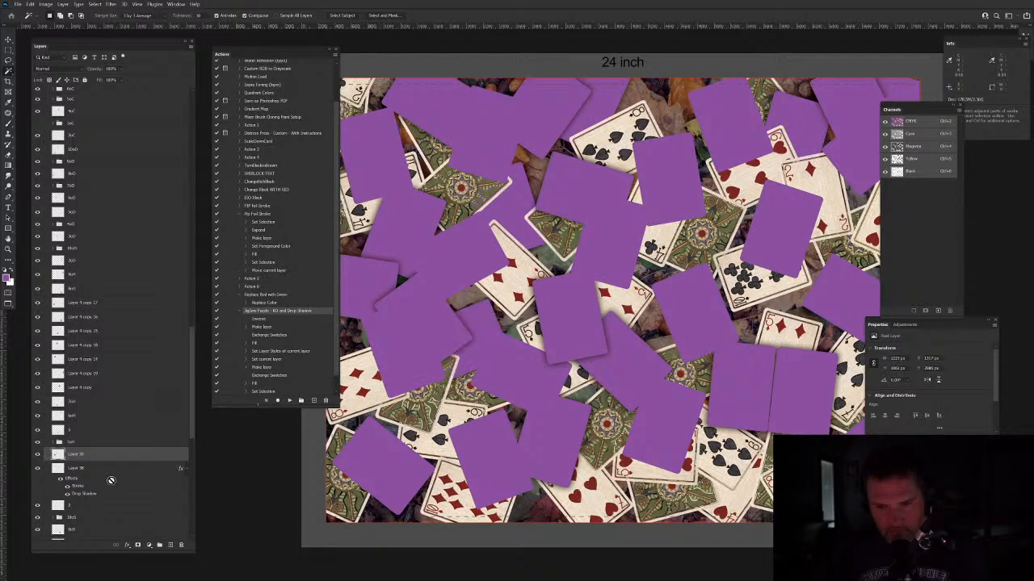
# Step: Group the two of hearts card layer with its shadow and purple layers, and name the group 2oH
pyautogui.keyDown('shift'); pyautogui.click(91, 509); pyautogui.keyUp('shift')
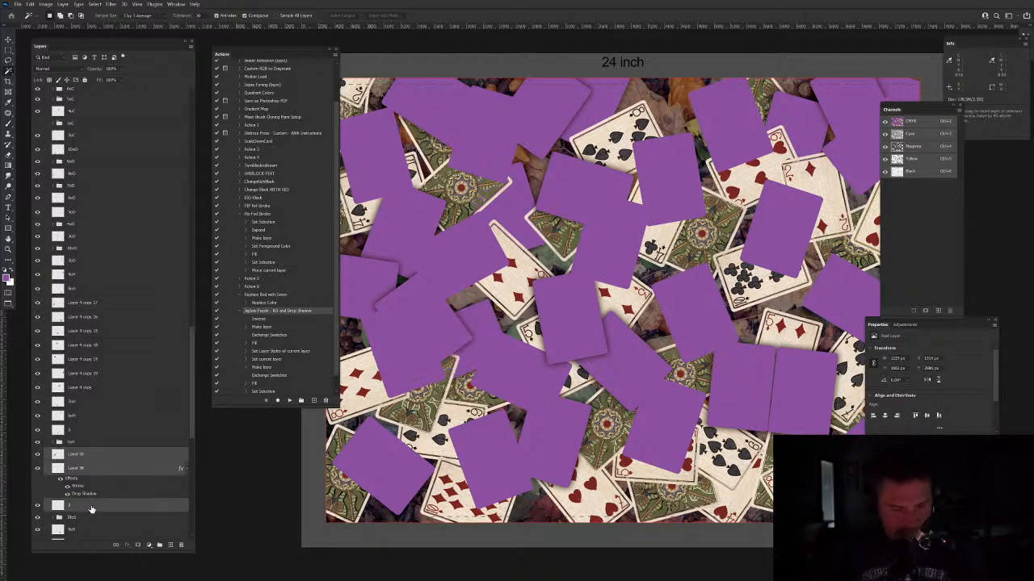
pyautogui.hotkey('ctrl', 'g')
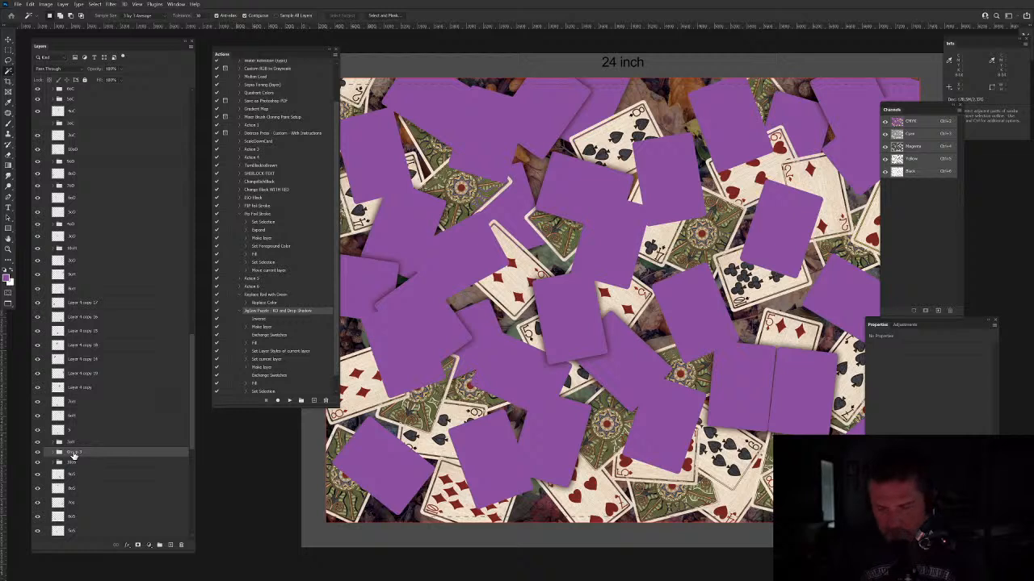
pyautogui.doubleClick(74, 454)
pyautogui.write('2oH')
pyautogui.press('Return')
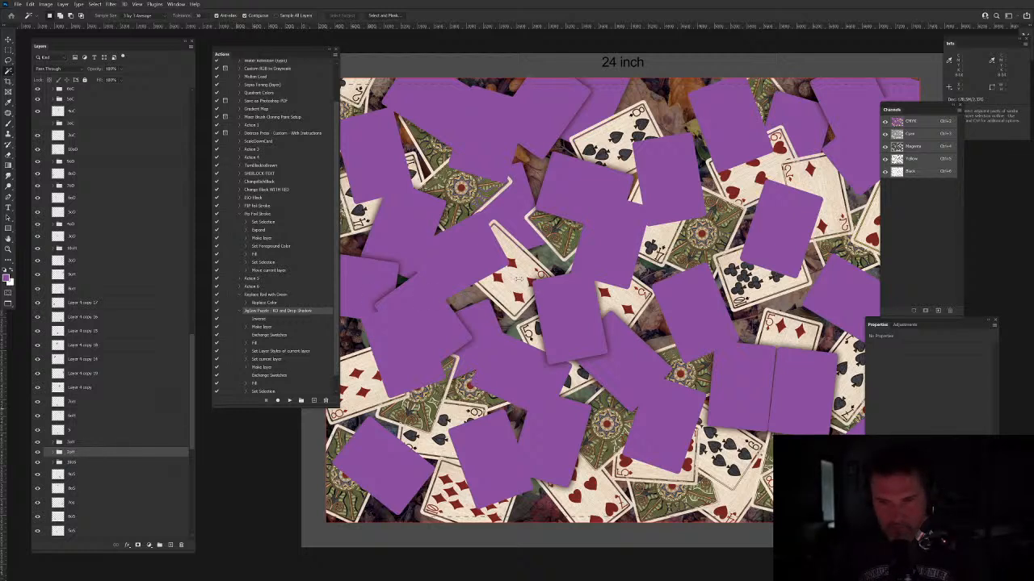
# Step: Select the area around the six of diamonds on its own layer with the Magic Wand and play the fill and drop shadow action
pyautogui.press('v')
pyautogui.click(517, 287)
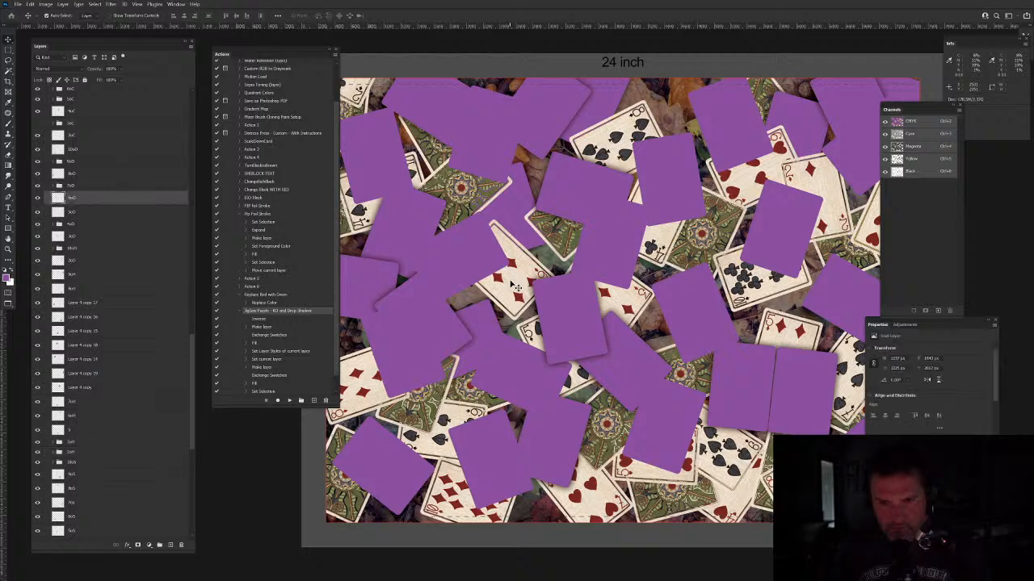
pyautogui.press('w')
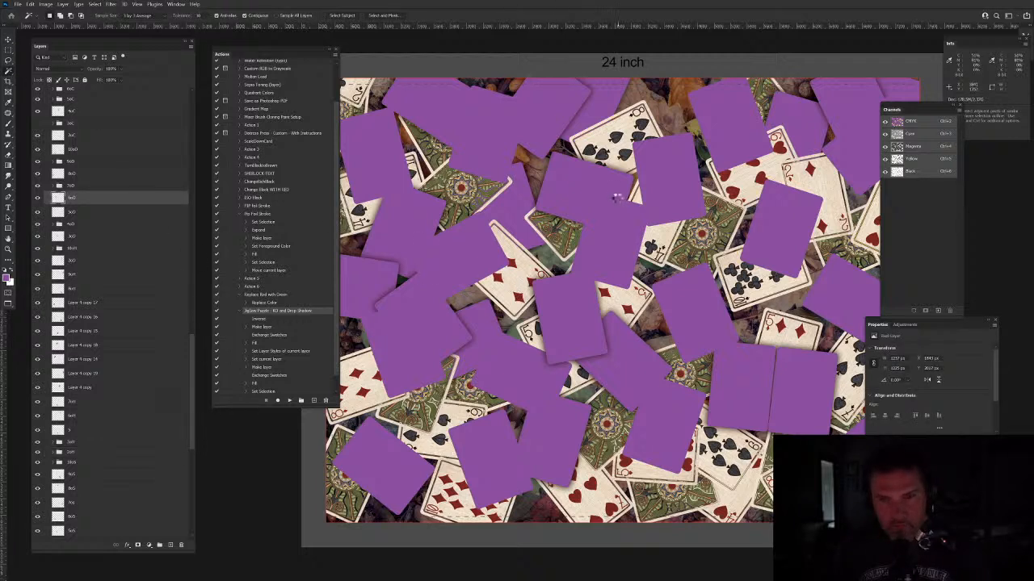
pyautogui.click(462, 347)
pyautogui.click(289, 401)
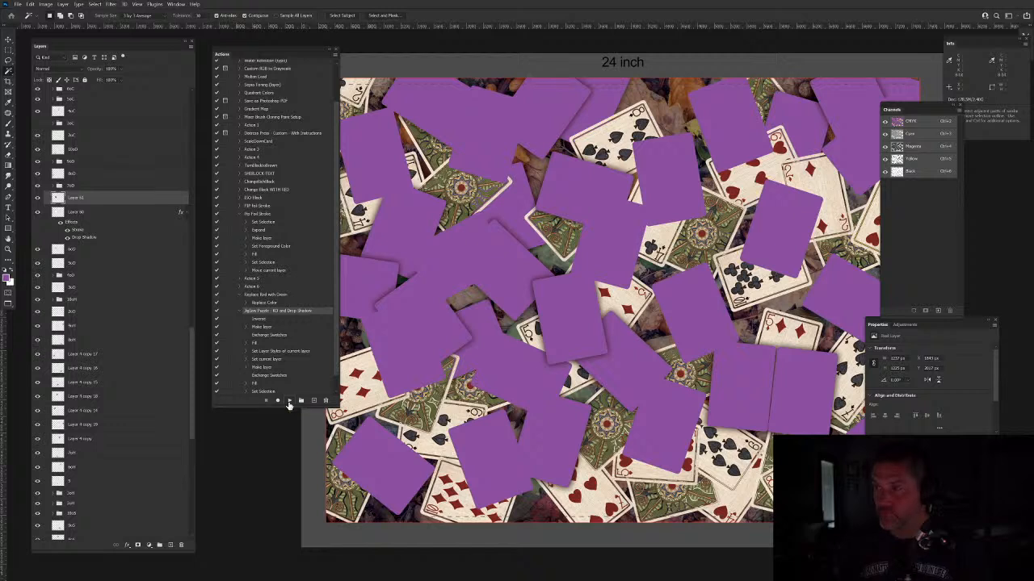
# Step: Group the six of diamonds card layer with its shadow and purple layers, name the group 6oD, and collapse it
pyautogui.keyDown('shift'); pyautogui.click(80, 249); pyautogui.keyUp('shift')
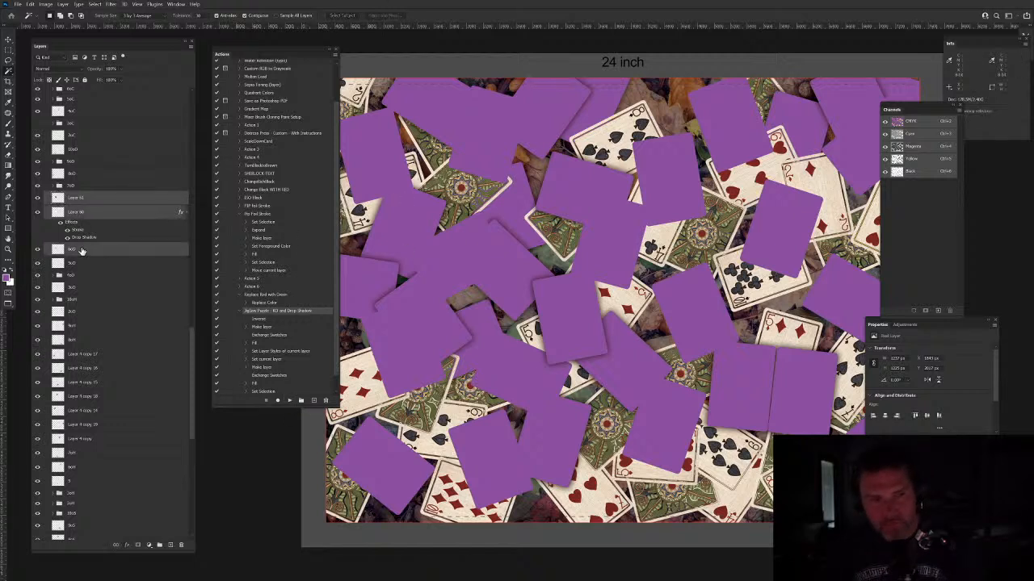
pyautogui.hotkey('ctrl', 'g')
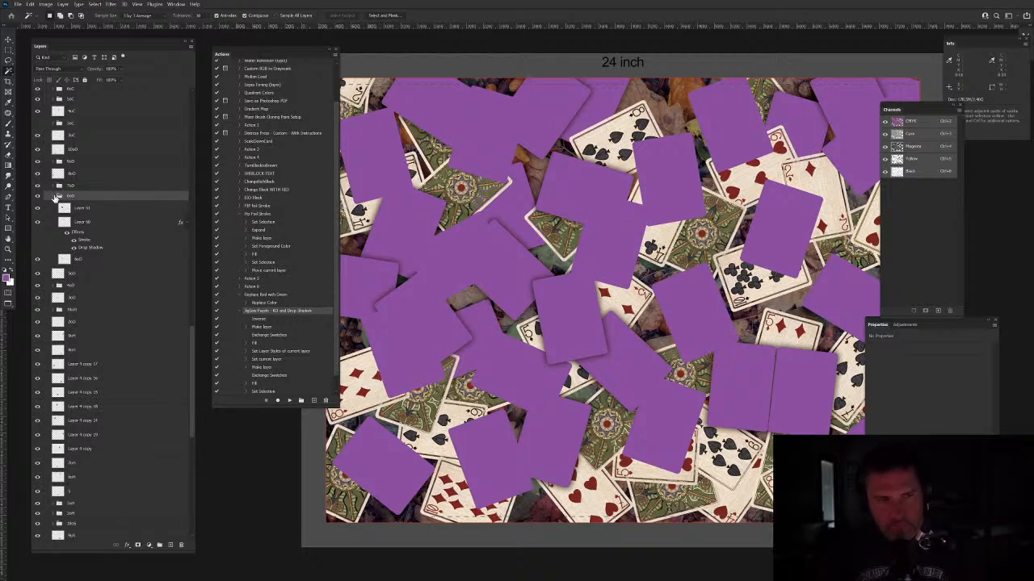
pyautogui.click(57, 196)
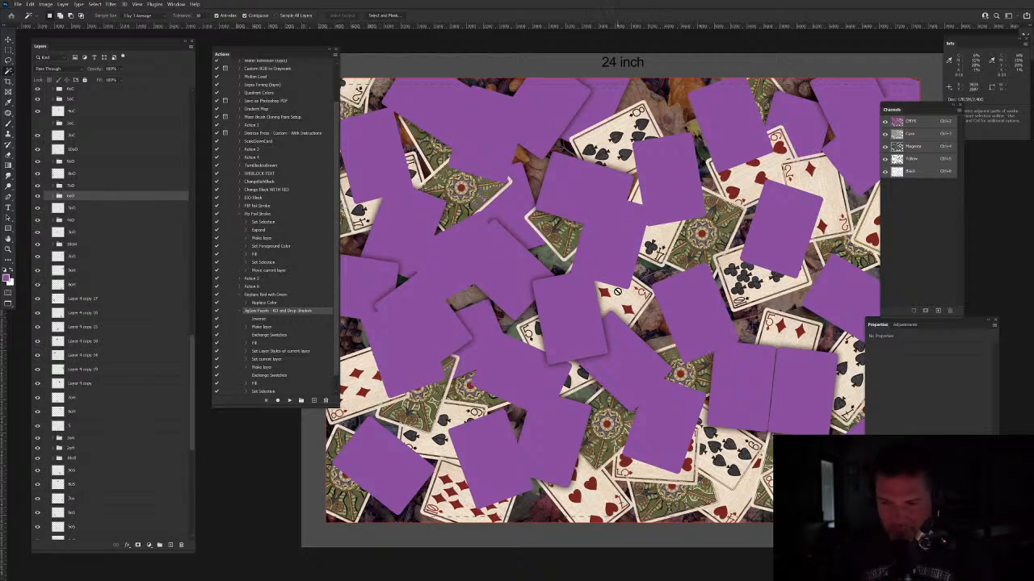
# Step: Select the area around the eight of spades on its own layer with the Magic Wand and play the fill and drop shadow action
pyautogui.press('v')
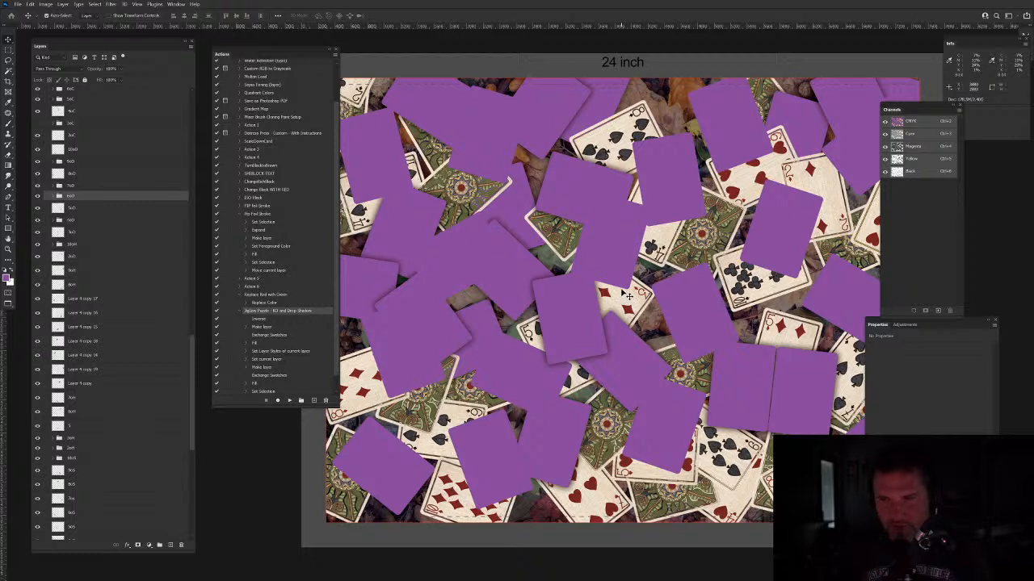
pyautogui.click(634, 127)
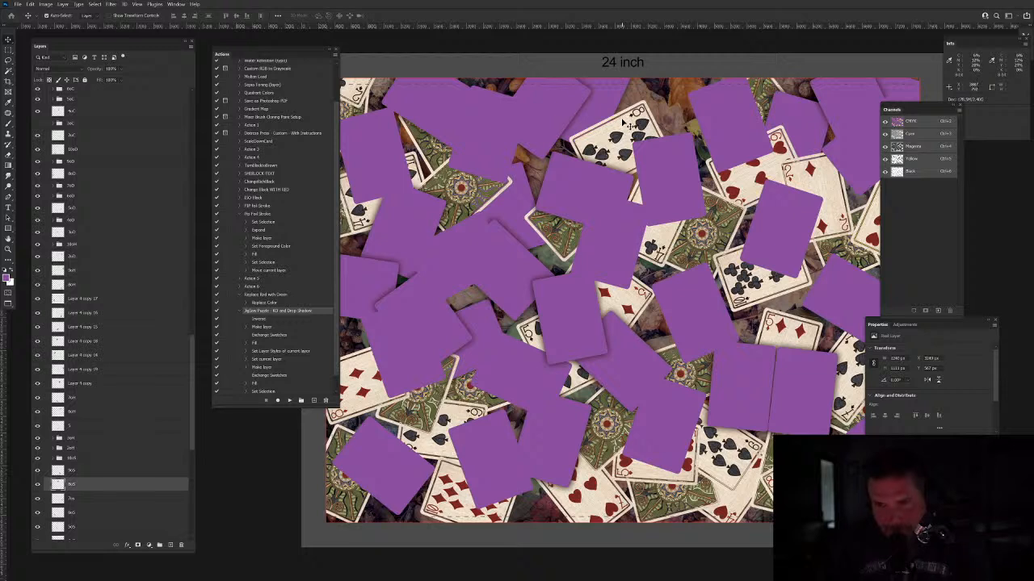
pyautogui.click(8, 71)
pyautogui.click(664, 116)
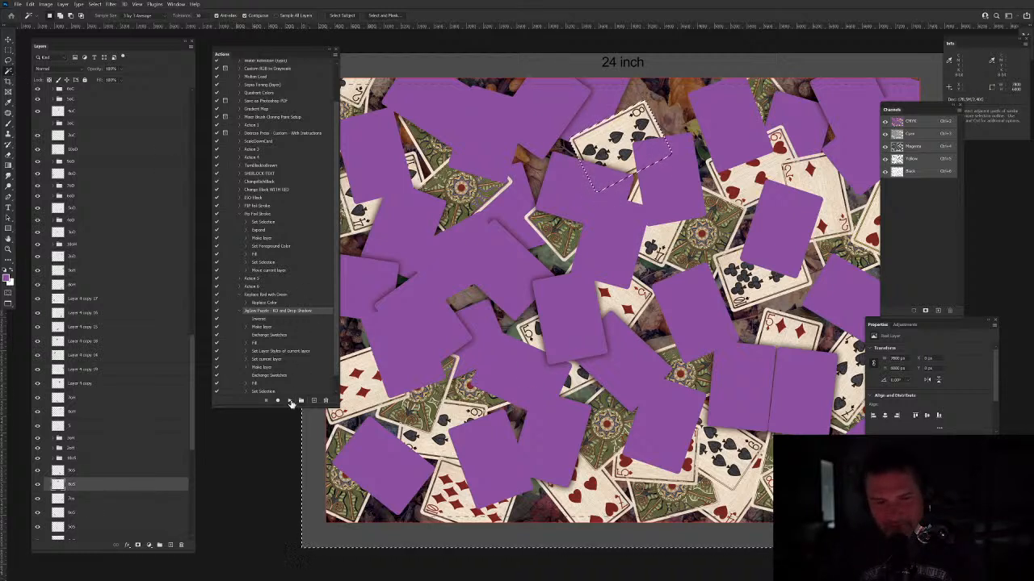
pyautogui.click(290, 401)
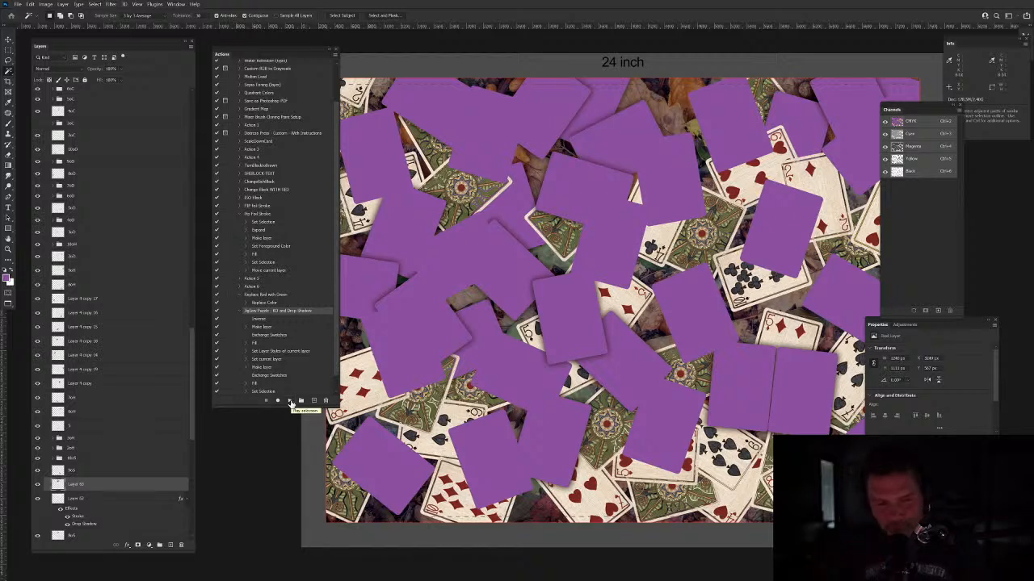
# Step: Group the eight of spades card layer with its shadow and purple layers, and name the group 8oS
pyautogui.scroll(-2, 89, 481)
pyautogui.keyDown('shift'); pyautogui.click(90, 480); pyautogui.keyUp('shift')
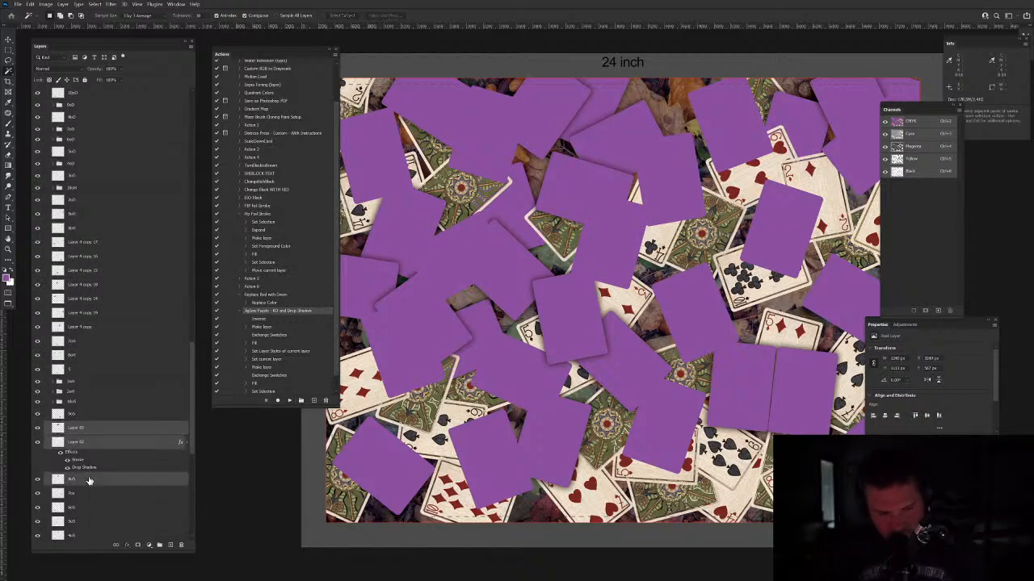
pyautogui.hotkey('ctrl', 'g')
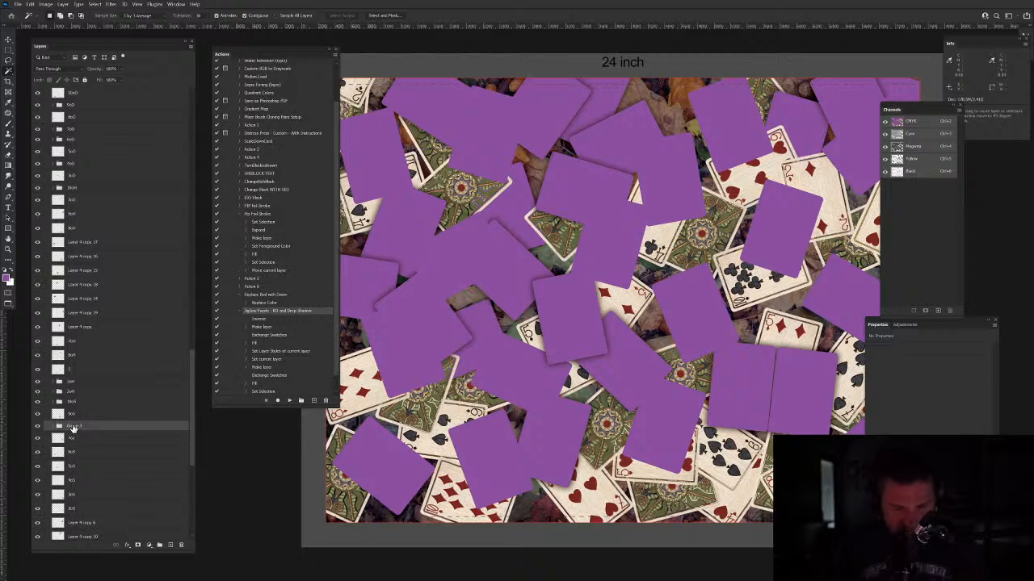
pyautogui.doubleClick(72, 427)
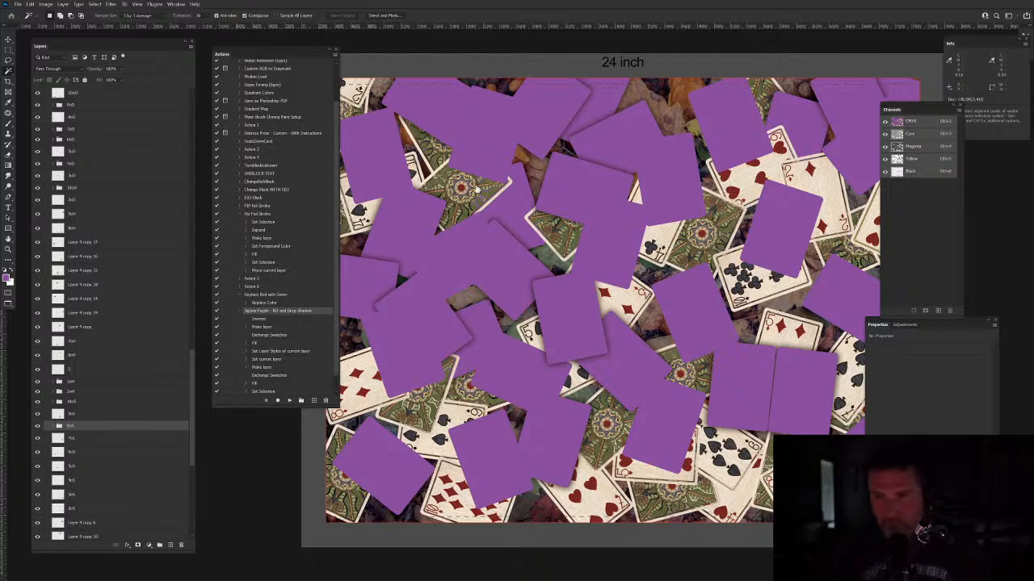
# Step: Select the area around the two of clubs on its own layer with the Magic Wand and play the fill and drop shadow action
pyautogui.press('v')
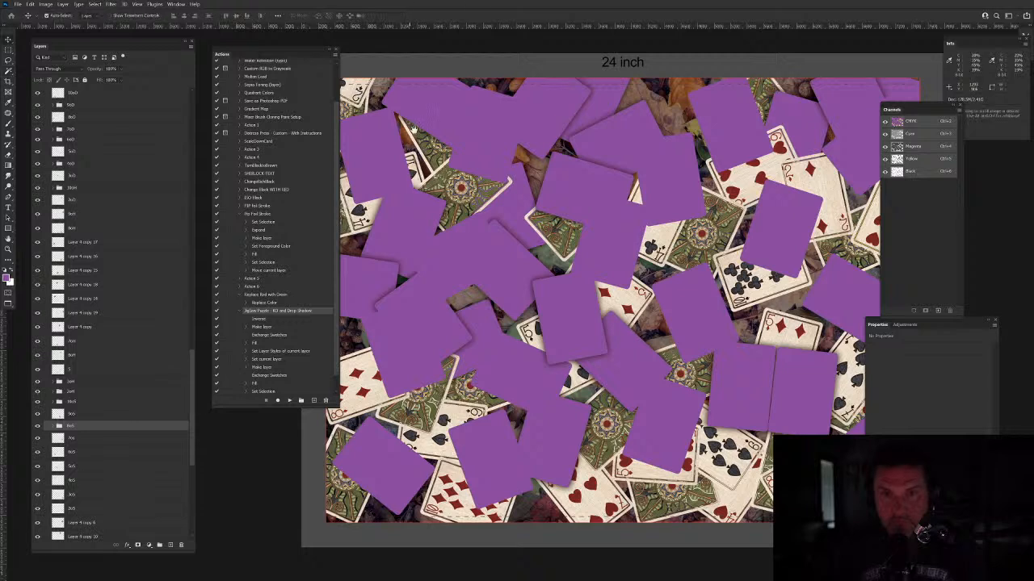
pyautogui.moveTo(409, 127); pyautogui.dragTo(448, 128)
pyautogui.click(398, 93)
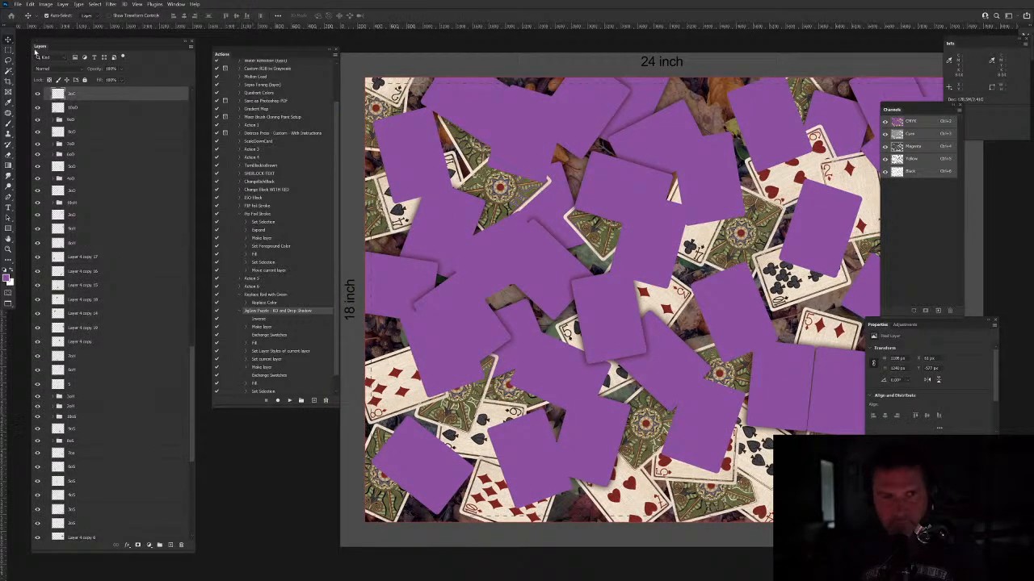
pyautogui.click(9, 71)
pyautogui.click(490, 240)
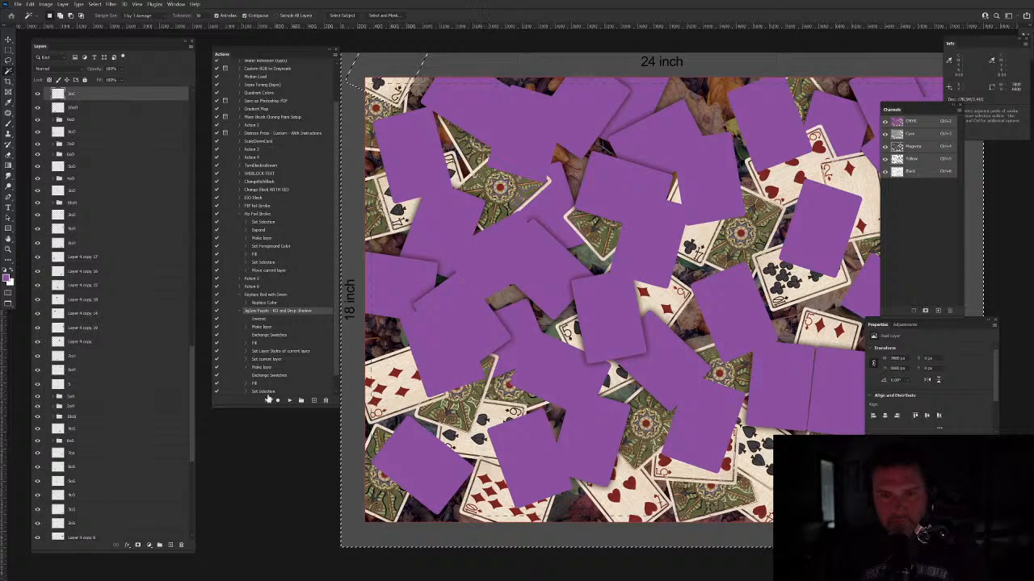
pyautogui.click(292, 400)
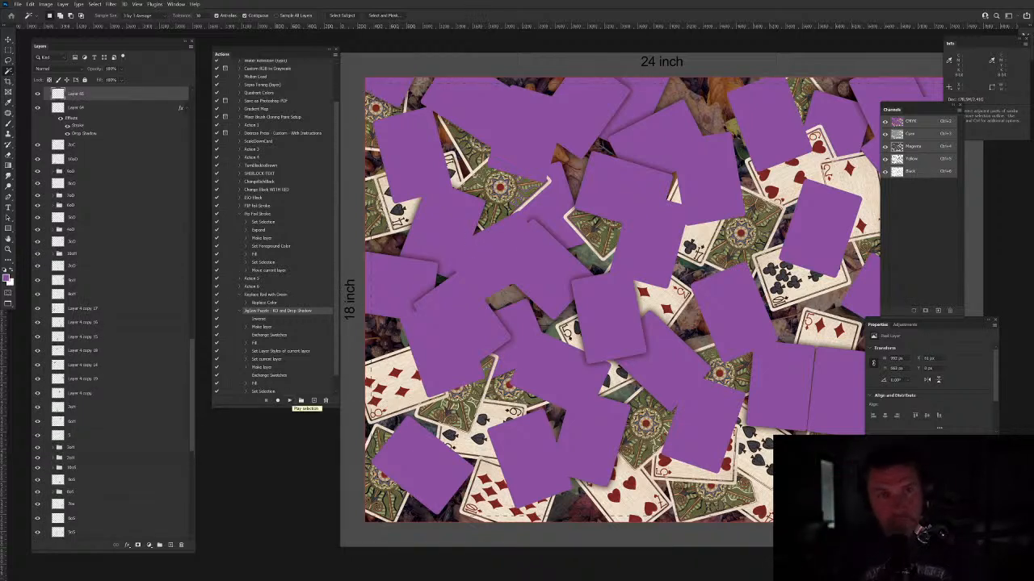
# Step: Group the two of clubs card layer with its shadow and purple layers, and name the group 2oC
pyautogui.click(105, 145)
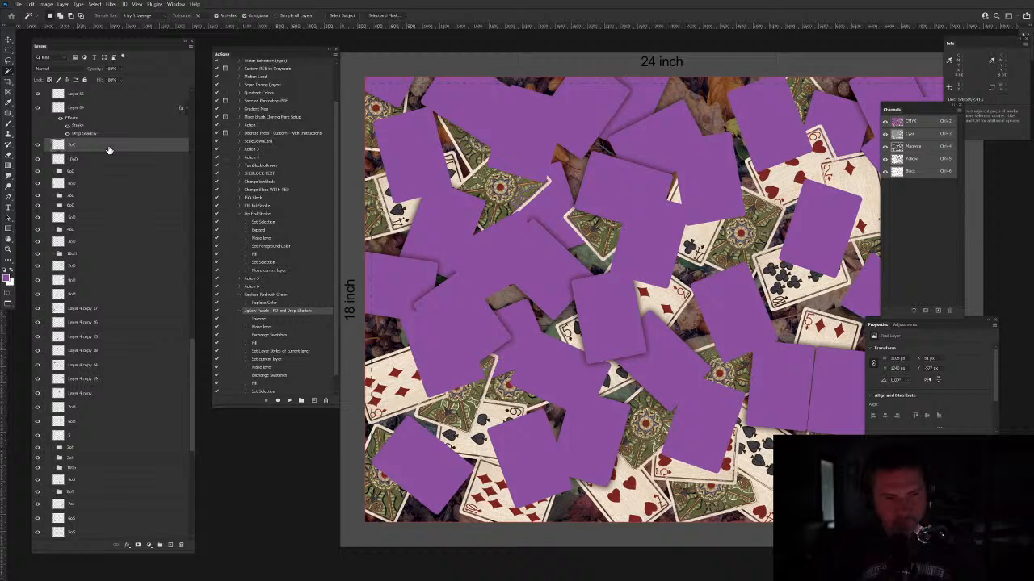
pyautogui.keyDown('shift'); pyautogui.click(95, 102); pyautogui.keyUp('shift')
pyautogui.hotkey('ctrl', 'g')
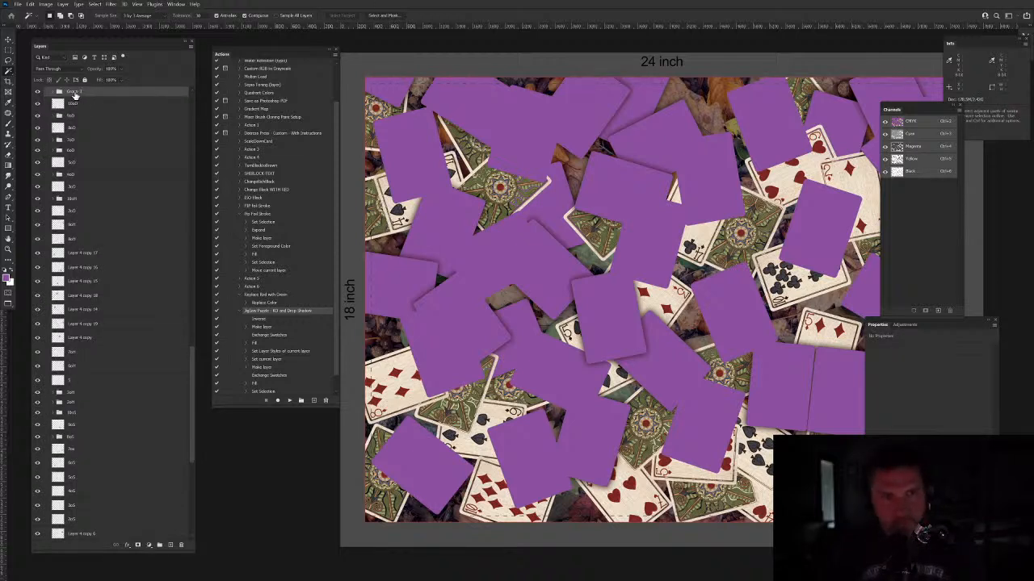
pyautogui.doubleClick(75, 94)
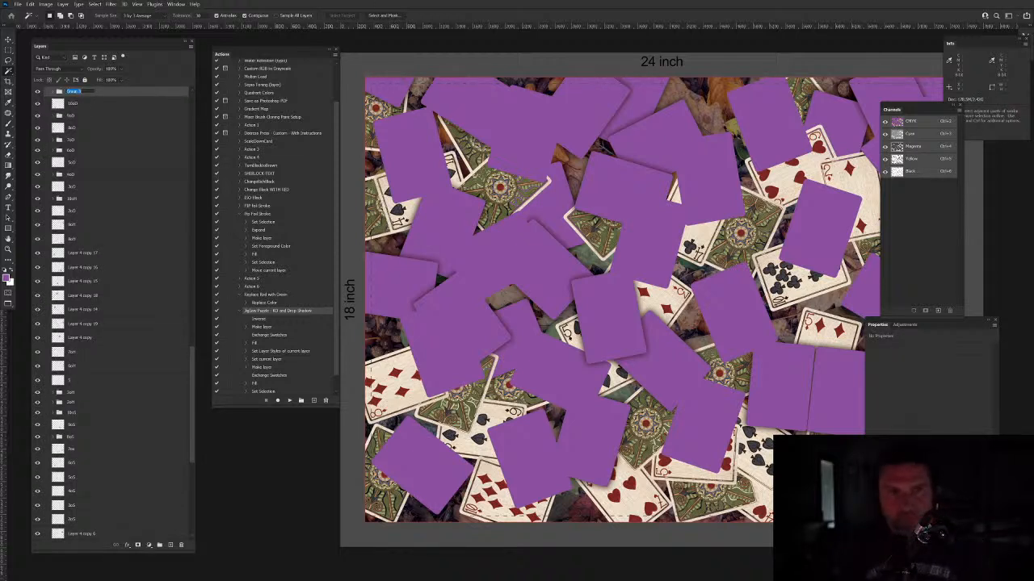
pyautogui.write('2oC')
pyautogui.press('Return')
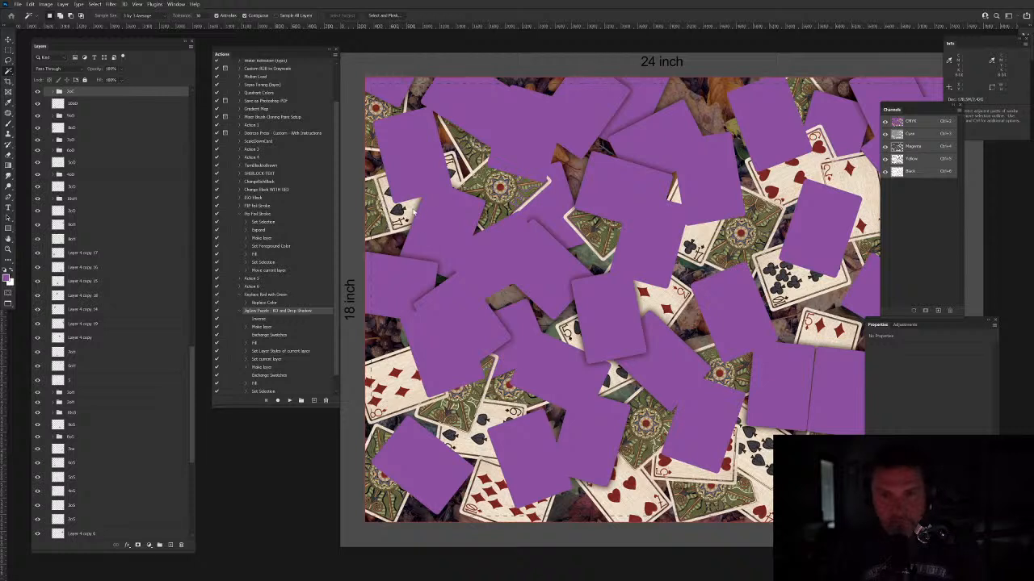
# Step: Select the area around the four of spades on its own layer with the Magic Wand and play the fill and drop shadow action
pyautogui.press('v')
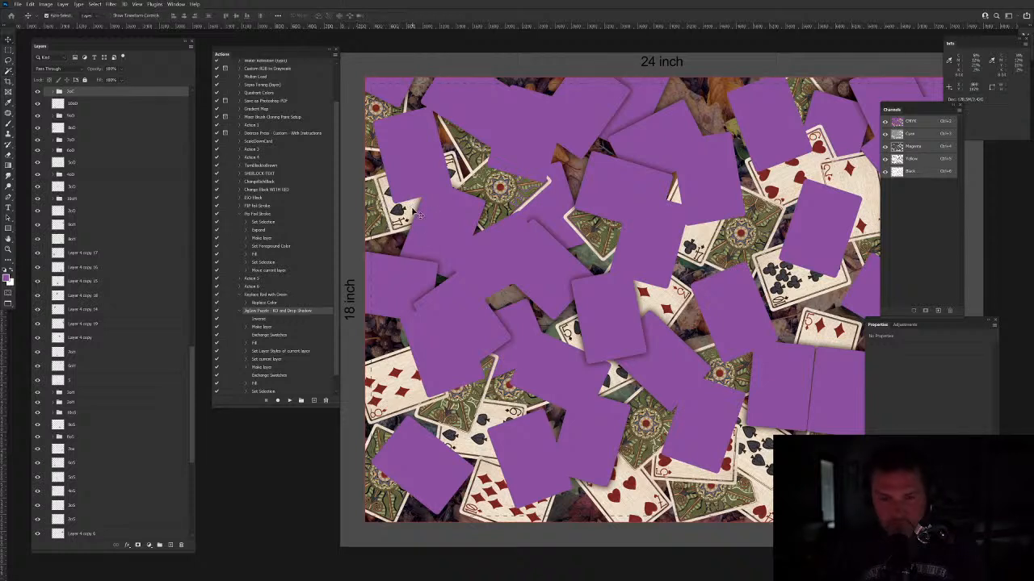
pyautogui.click(412, 210)
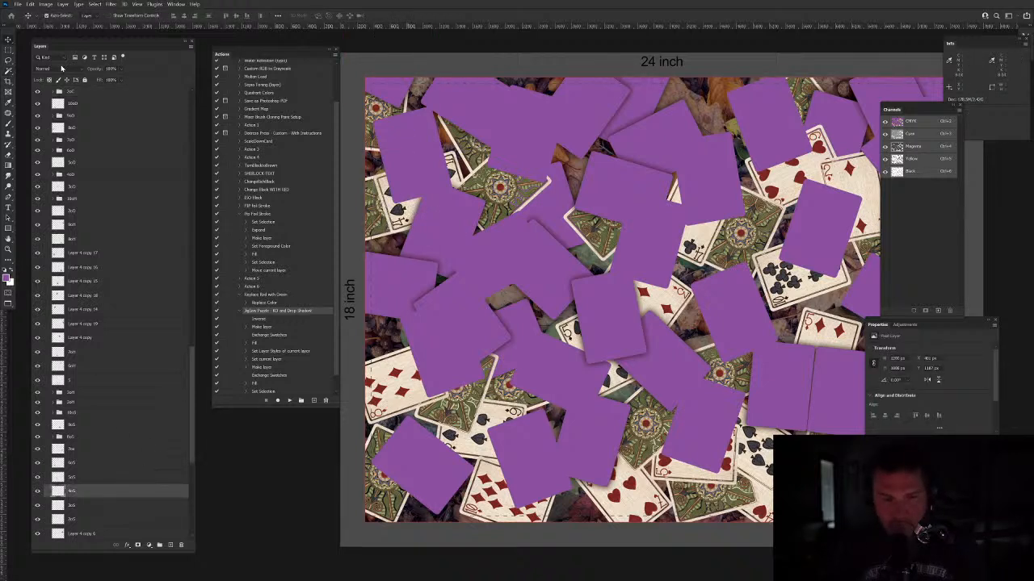
pyautogui.click(7, 71)
pyautogui.click(526, 306)
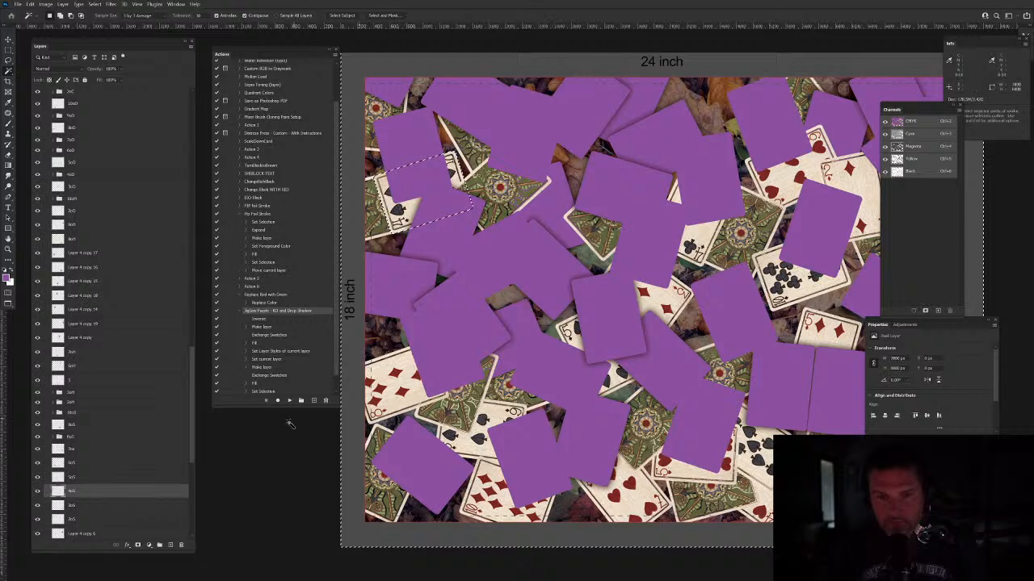
pyautogui.click(291, 402)
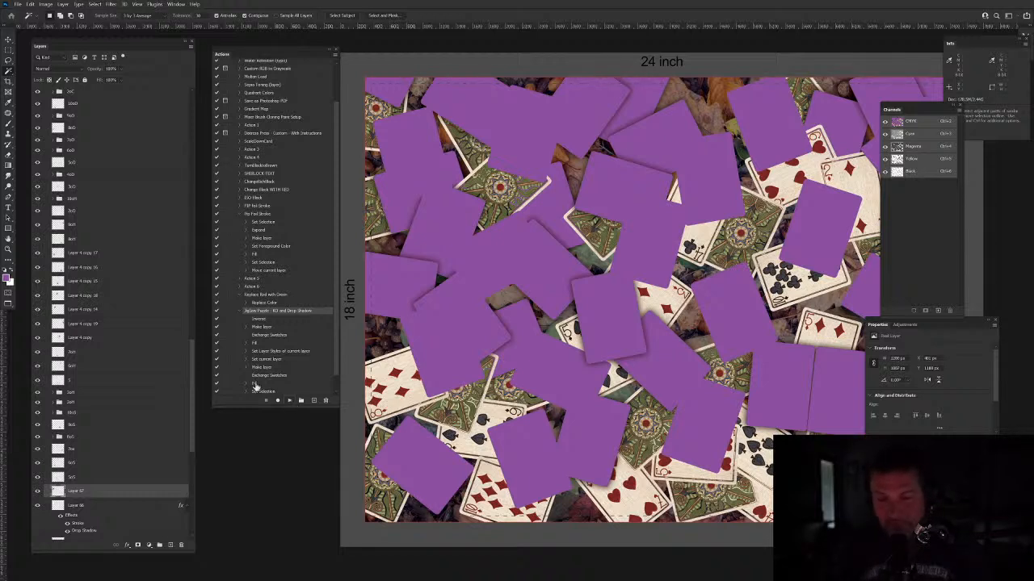
# Step: Check the four of spades' purple layer against its outline, group it with the card and shadow layers, and name the group 4oS
pyautogui.press('v')
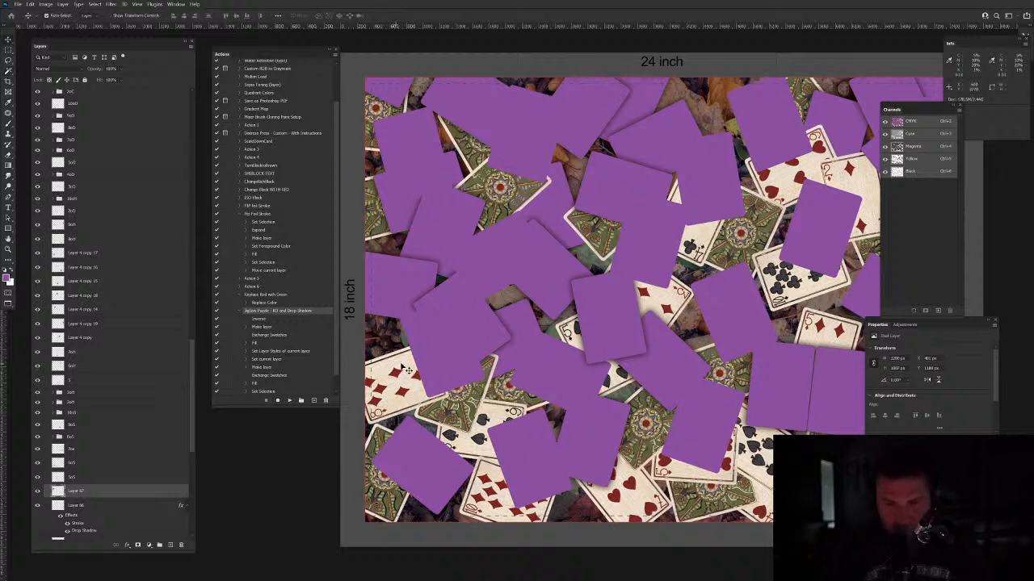
pyautogui.click(404, 369)
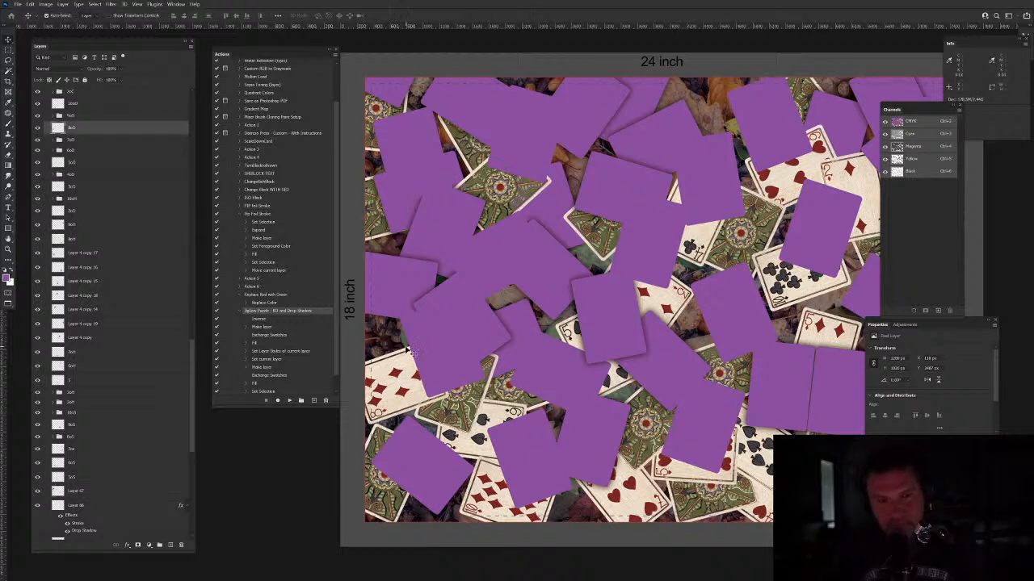
pyautogui.scroll(-3, 86, 453)
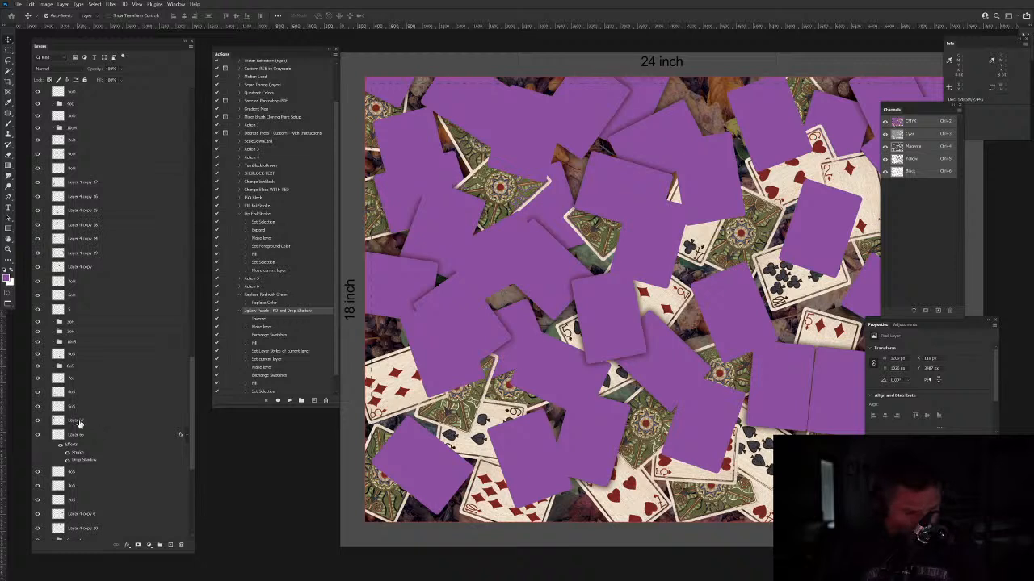
pyautogui.keyDown('ctrl'); pyautogui.click(57, 420); pyautogui.keyUp('ctrl')
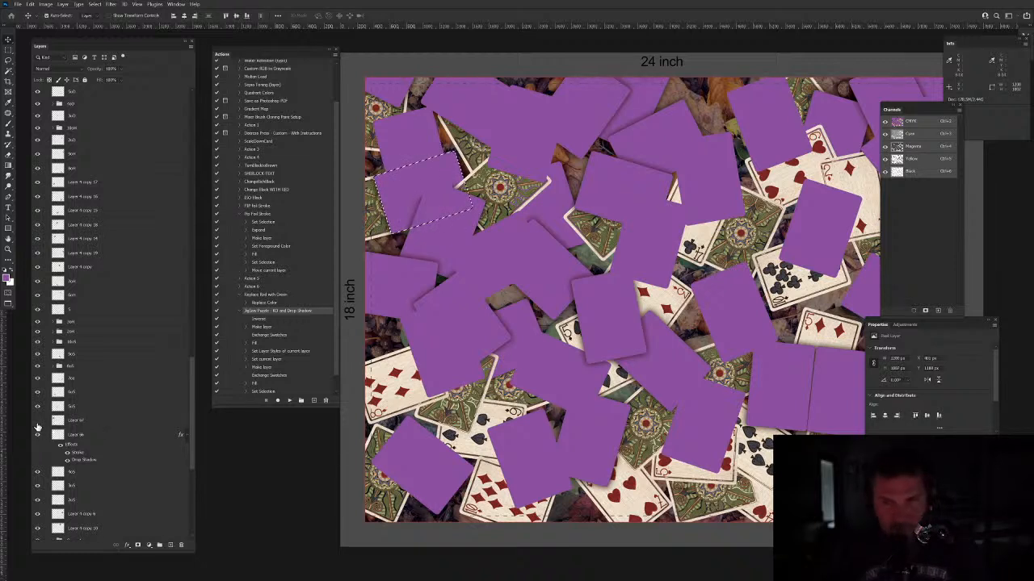
pyautogui.click(37, 423)
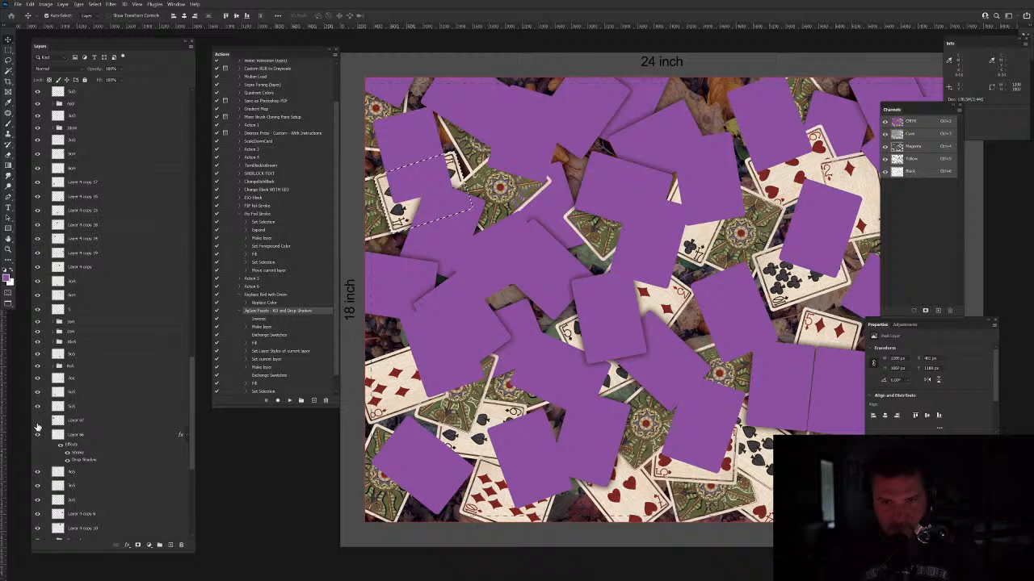
pyautogui.click(88, 473)
pyautogui.keyDown('shift'); pyautogui.click(90, 423); pyautogui.keyUp('shift')
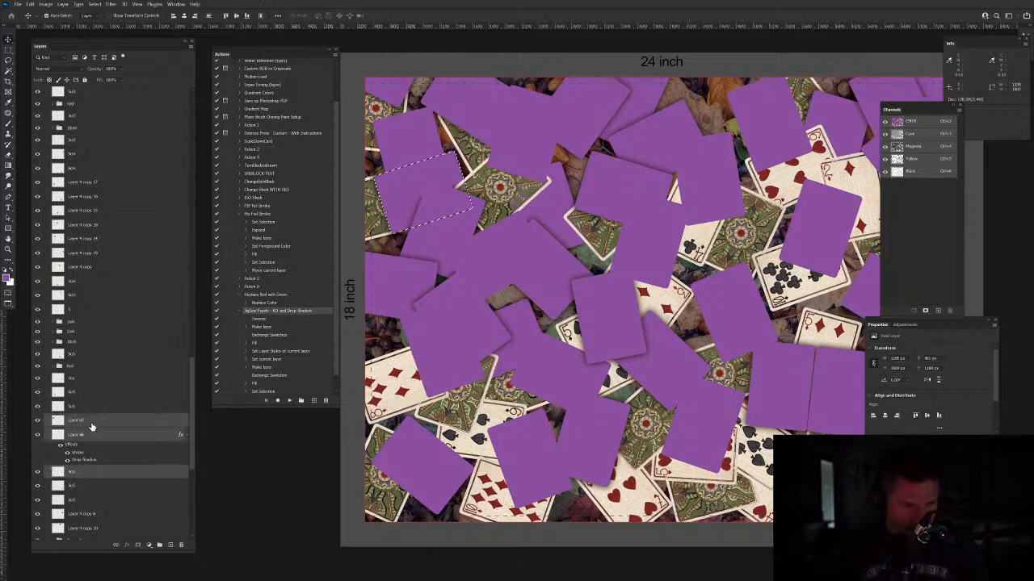
pyautogui.hotkey('ctrl', 'g')
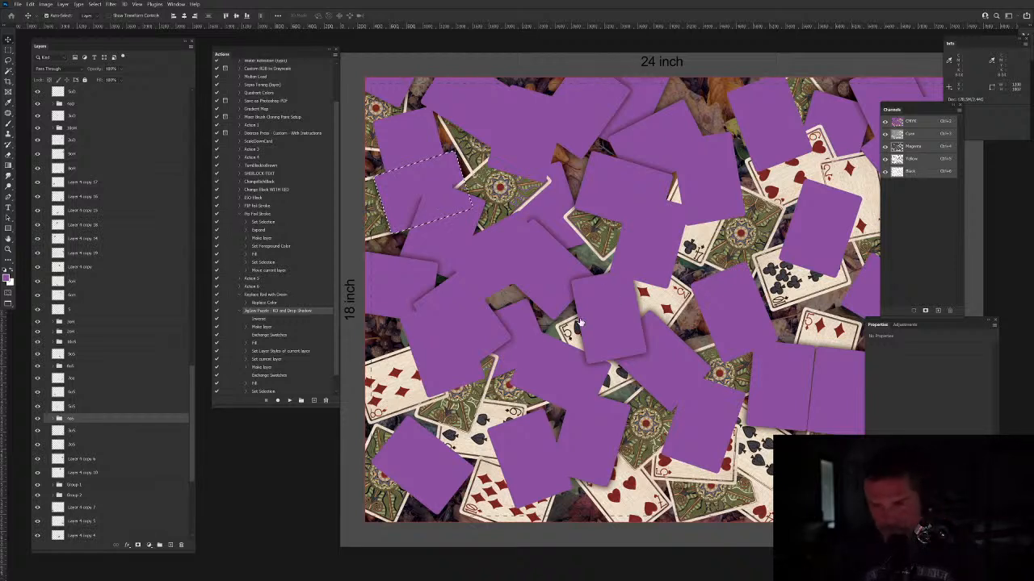
# Step: Select the area around the eight of diamonds on its own layer with the Magic Wand and play the fill and drop shadow action
pyautogui.hotkey('ctrl', 'd')
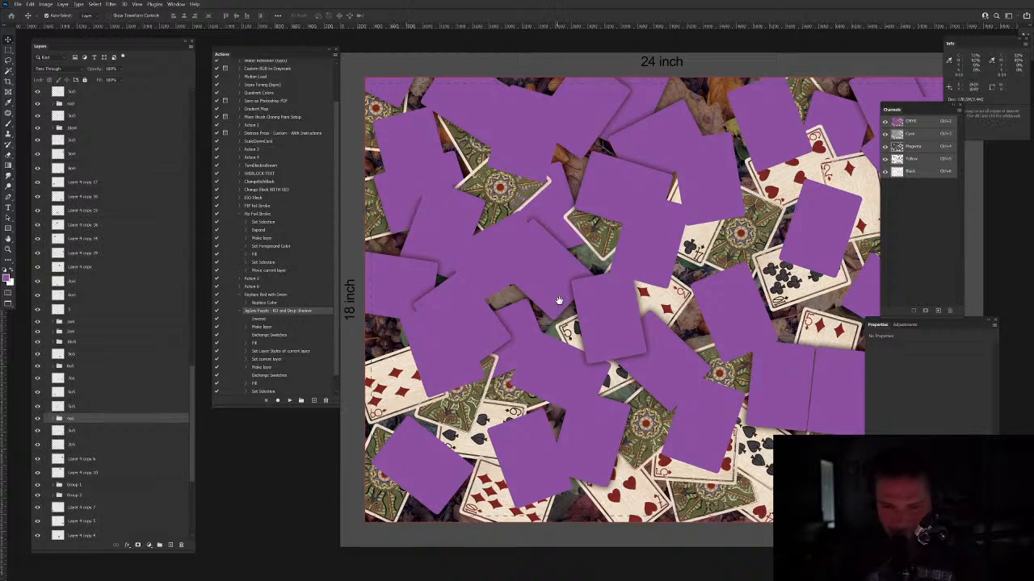
pyautogui.moveTo(558, 301); pyautogui.dragTo(613, 251)
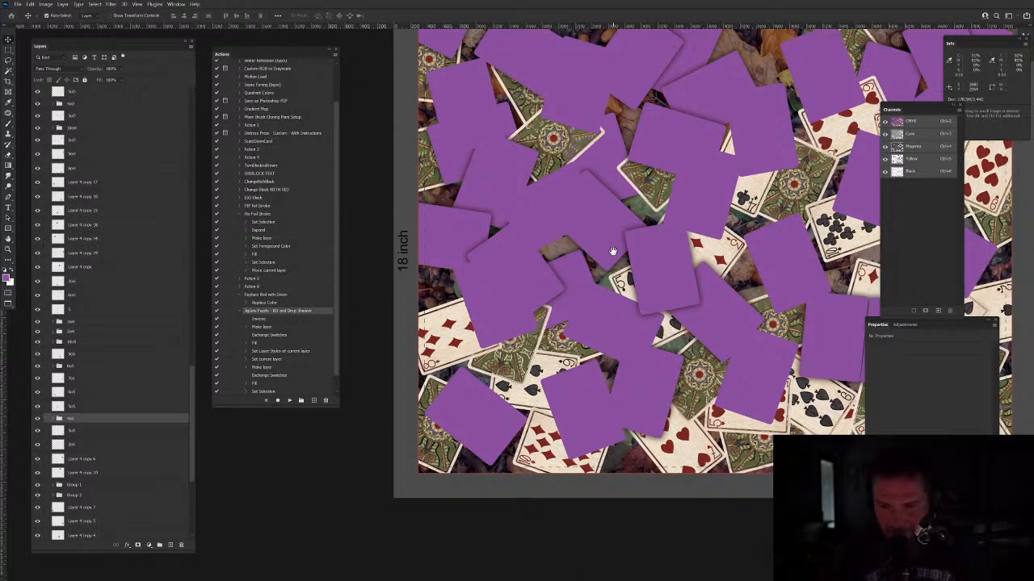
pyautogui.click(455, 315)
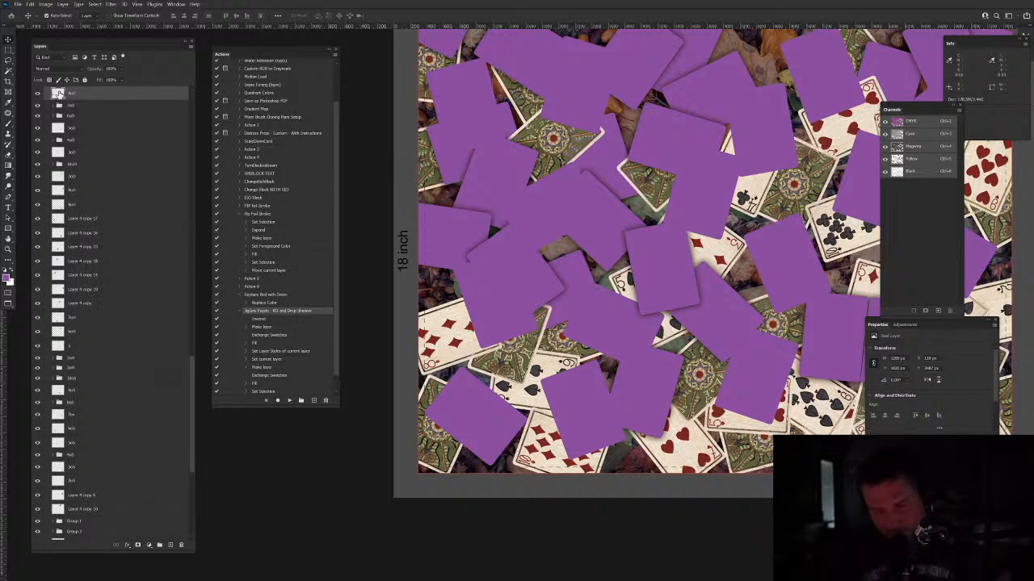
pyautogui.scroll(2, 68, 113)
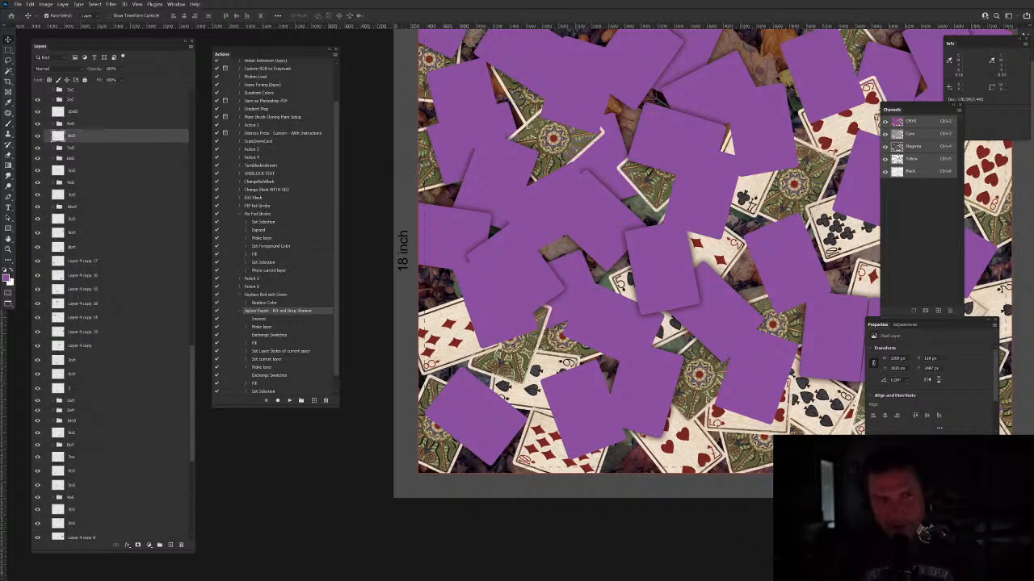
pyautogui.click(7, 72)
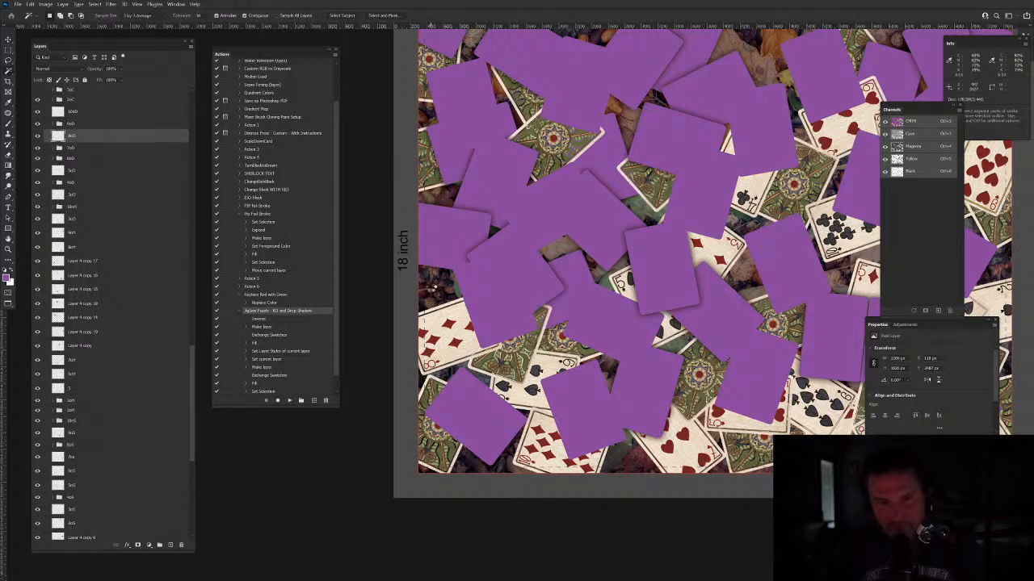
pyautogui.click(289, 400)
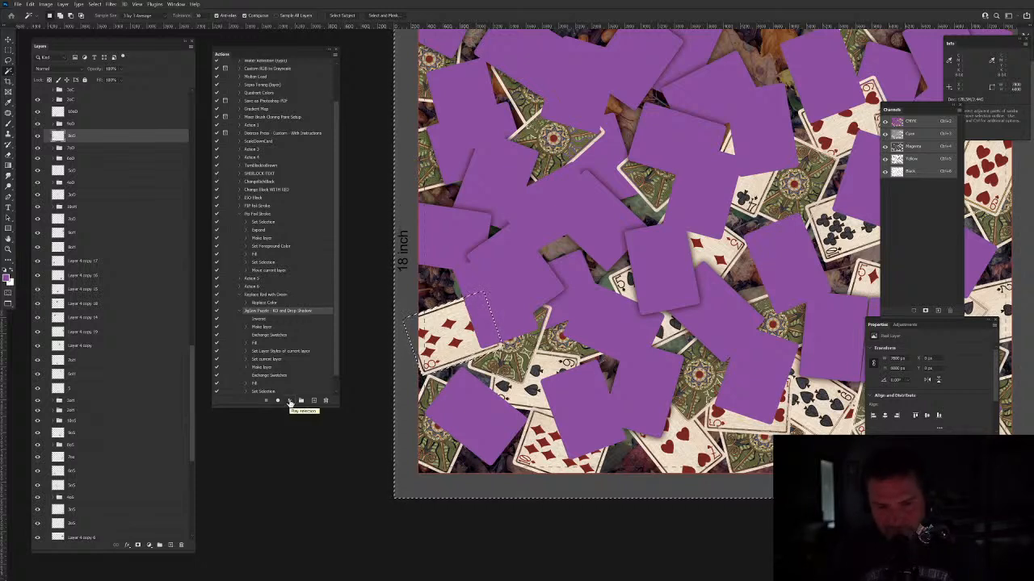
pyautogui.click(289, 401)
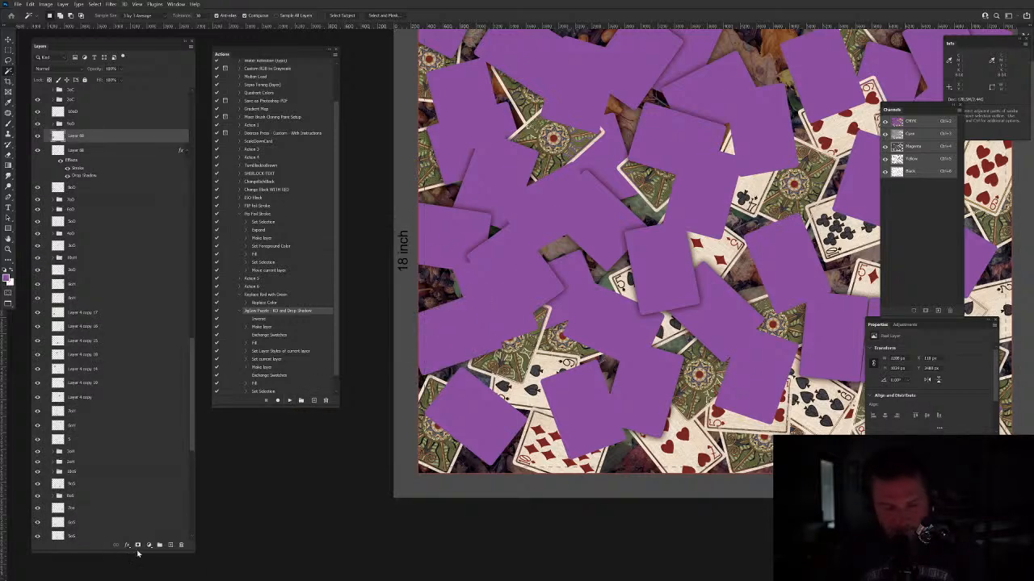
# Step: Search Windows for "system information" and open the System Information utility
pyautogui.click(9, 573)
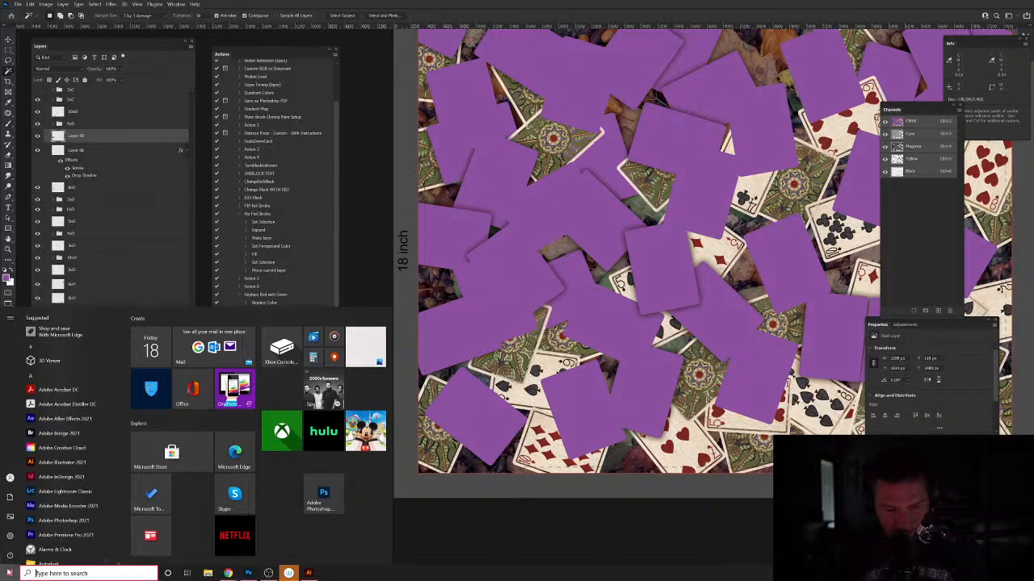
pyautogui.click(35, 573)
pyautogui.write('system information')
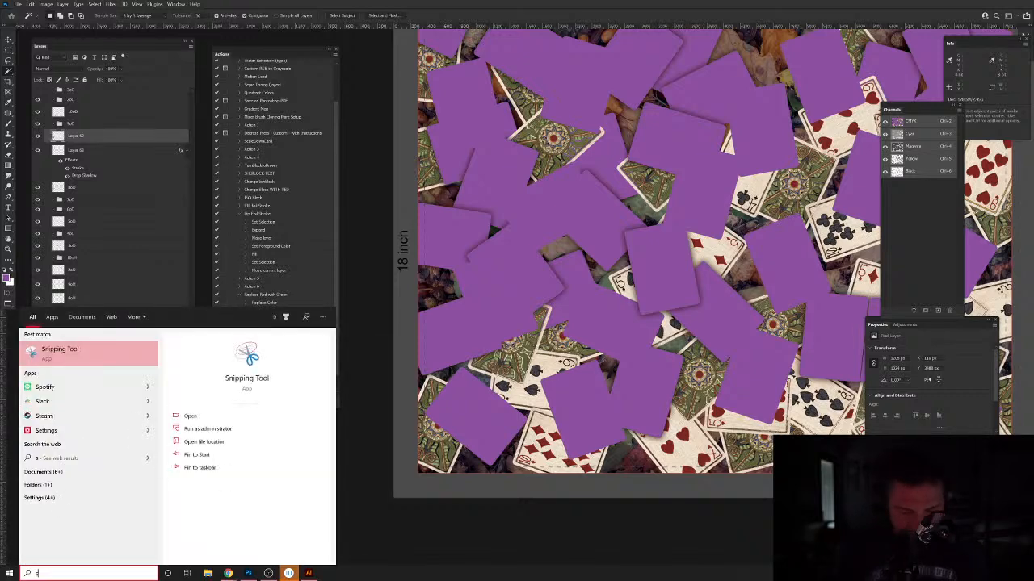
pyautogui.press('Return')
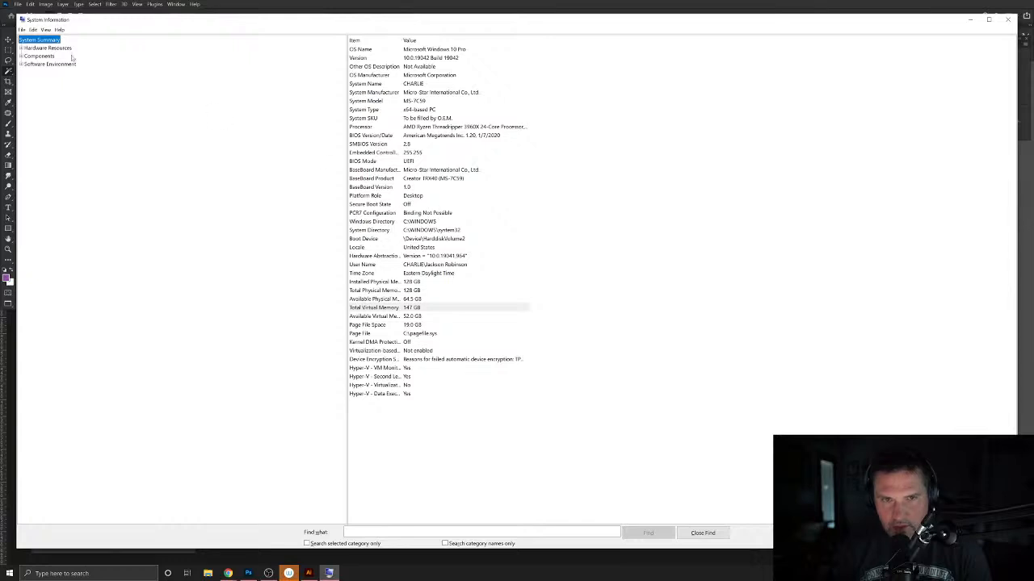
# Step: Look through the Hardware Resources and Components categories for the computer's hardware details, then minimize System Information
pyautogui.click(42, 49)
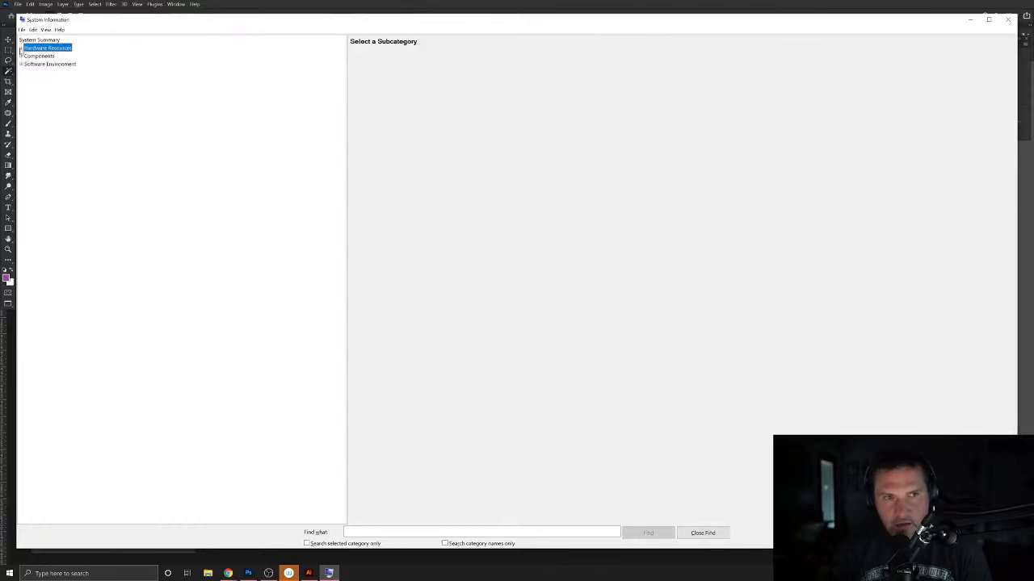
pyautogui.click(20, 48)
pyautogui.click(21, 48)
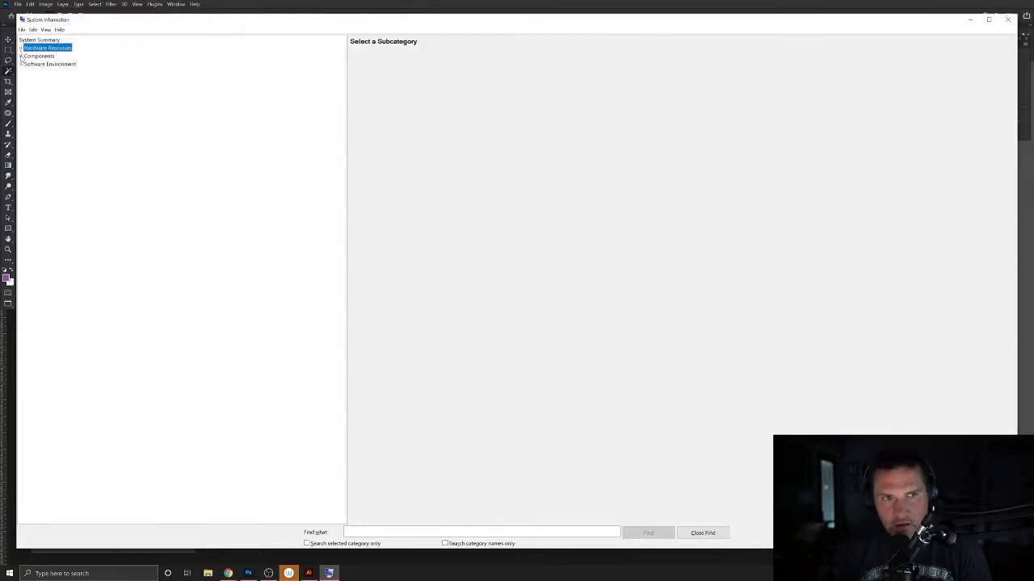
pyautogui.click(20, 56)
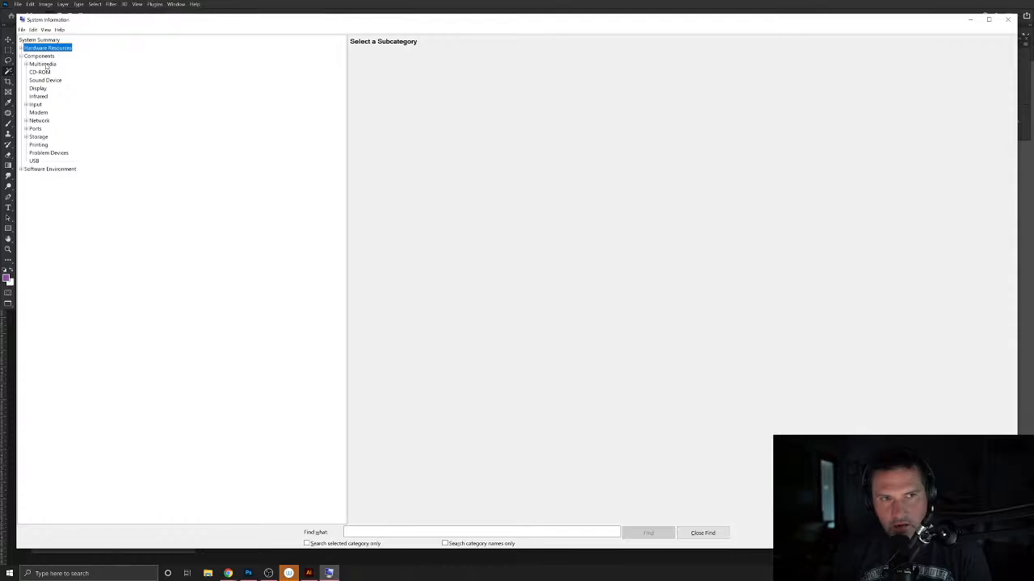
pyautogui.click(45, 64)
pyautogui.click(40, 120)
pyautogui.click(36, 105)
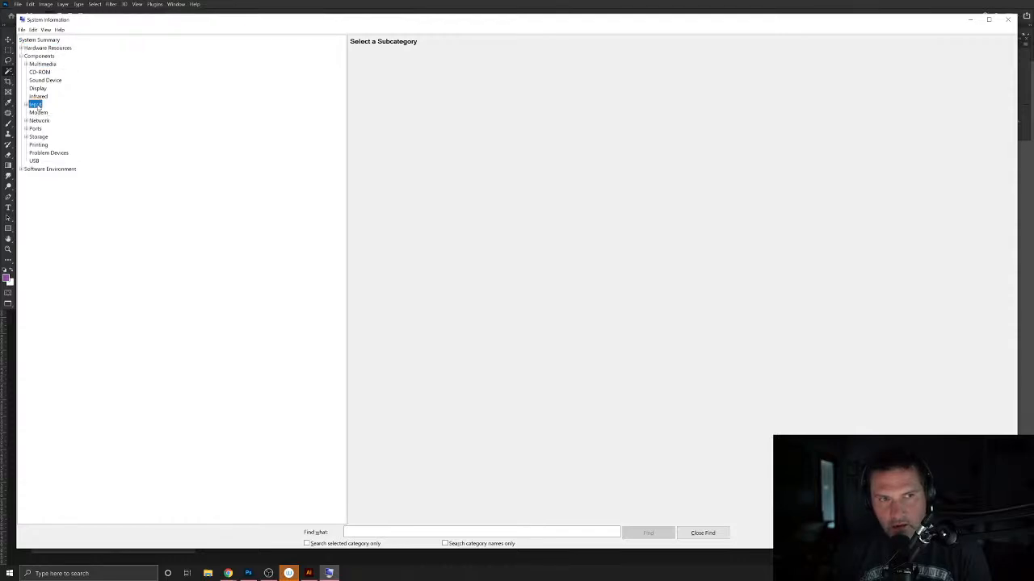
pyautogui.click(968, 22)
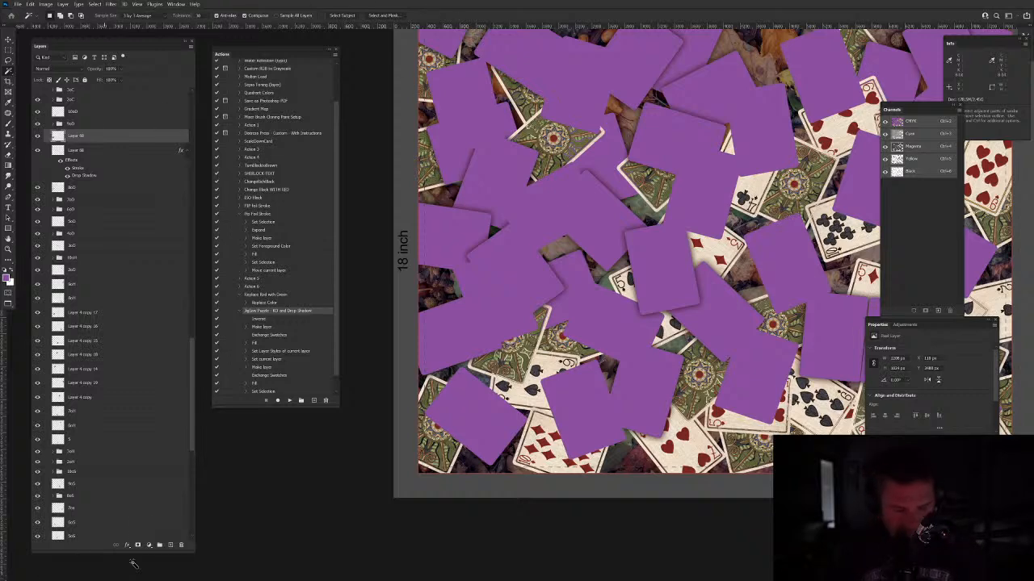
# Step: Check the free space on the computer's drives under This PC in File Explorer, then minimize the window
pyautogui.click(10, 574)
pyautogui.click(208, 573)
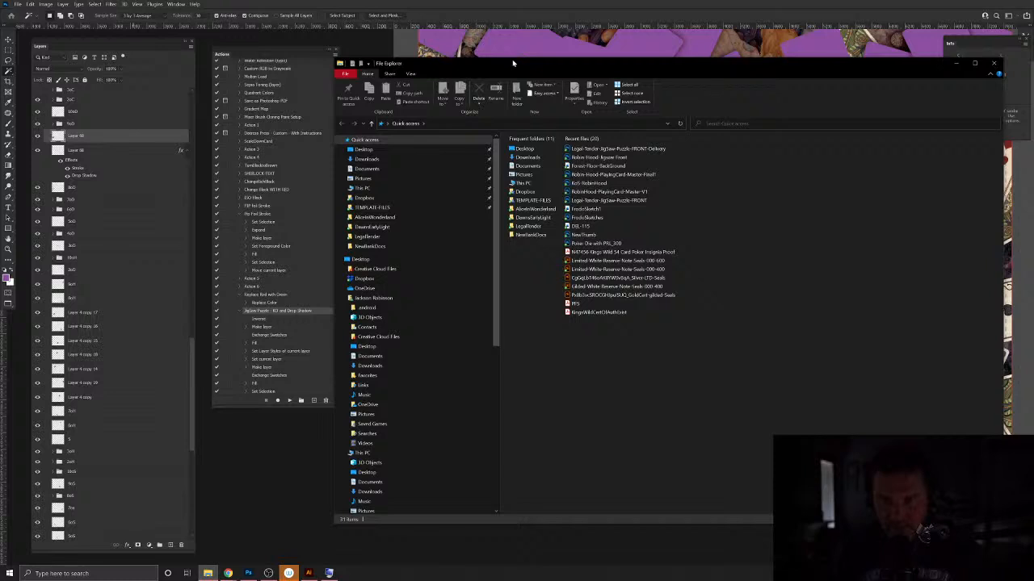
pyautogui.moveTo(512, 59); pyautogui.dragTo(415, 59)
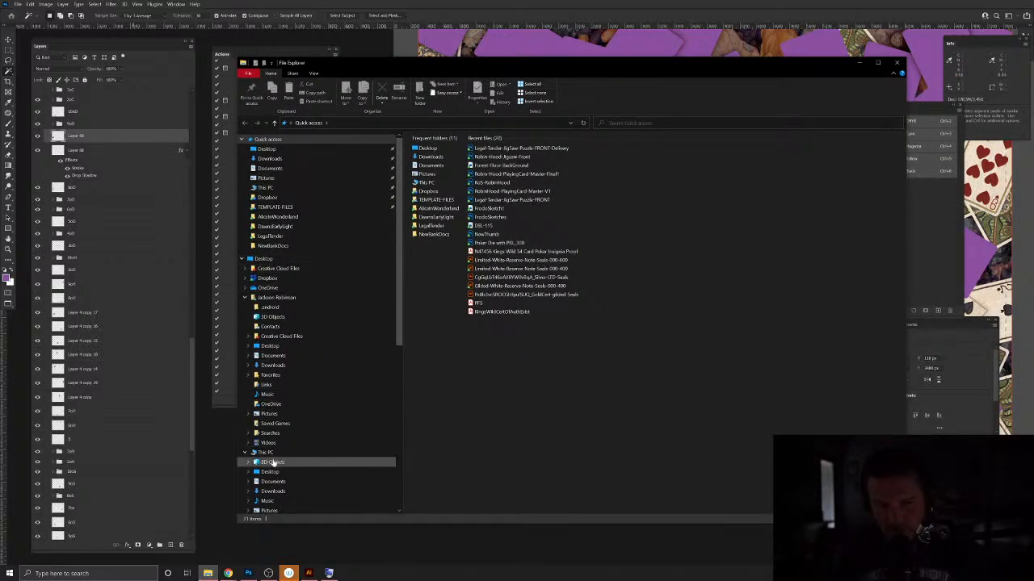
pyautogui.click(267, 453)
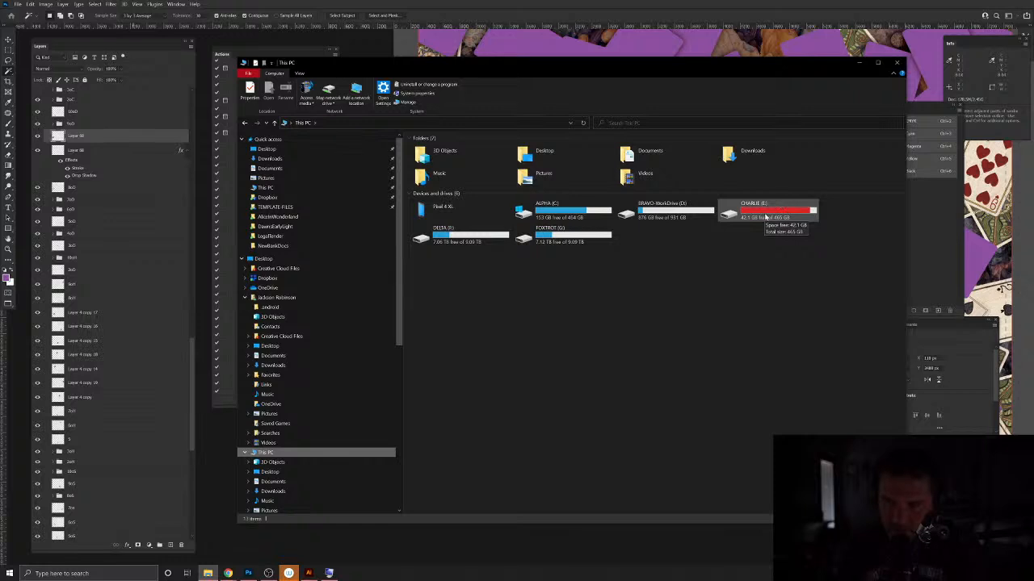
pyautogui.click(739, 220)
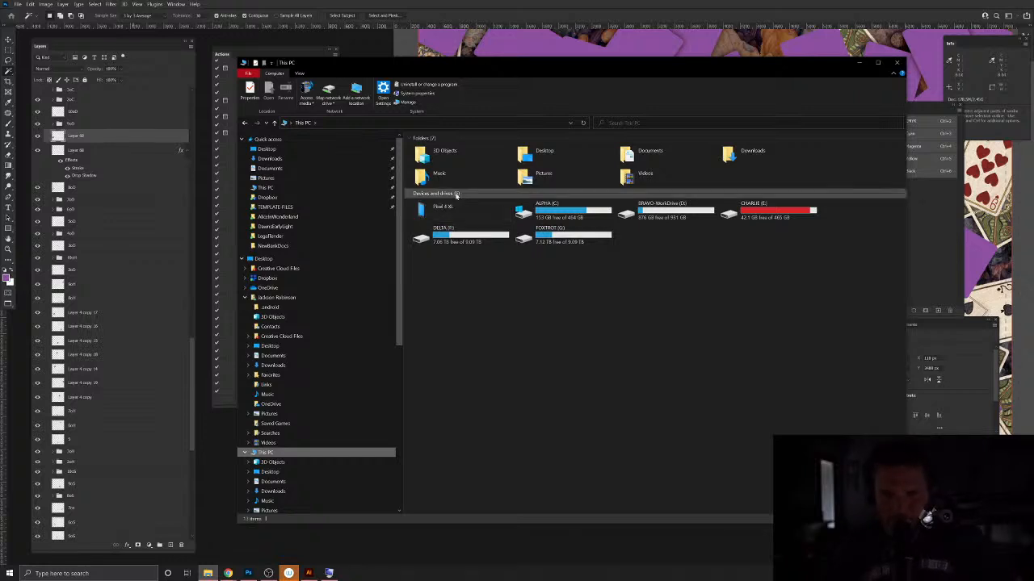
pyautogui.click(858, 65)
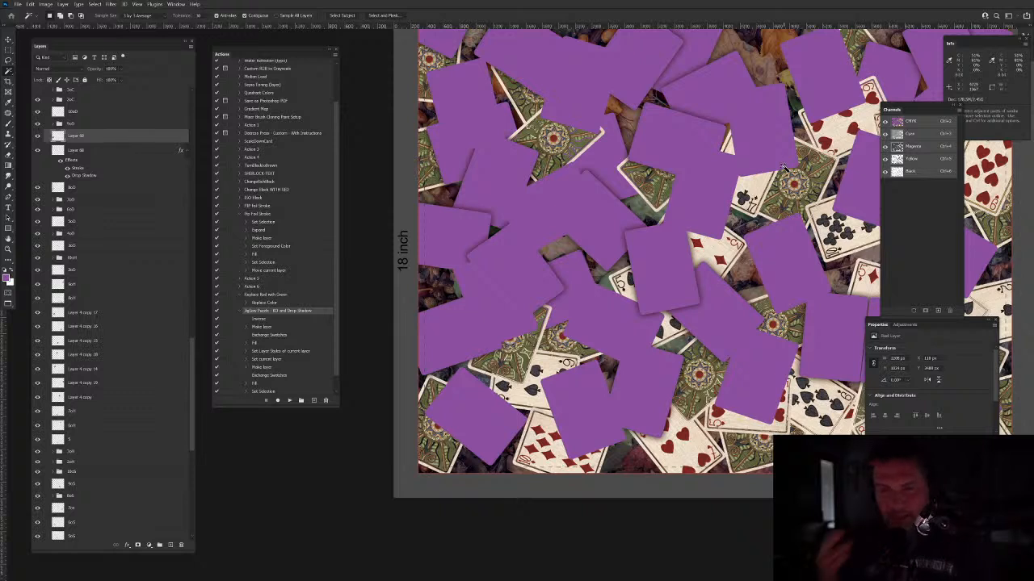
# Step: Group the eight of diamonds card layer with its shadow and purple layers, and name the group 8oD
pyautogui.click(10, 39)
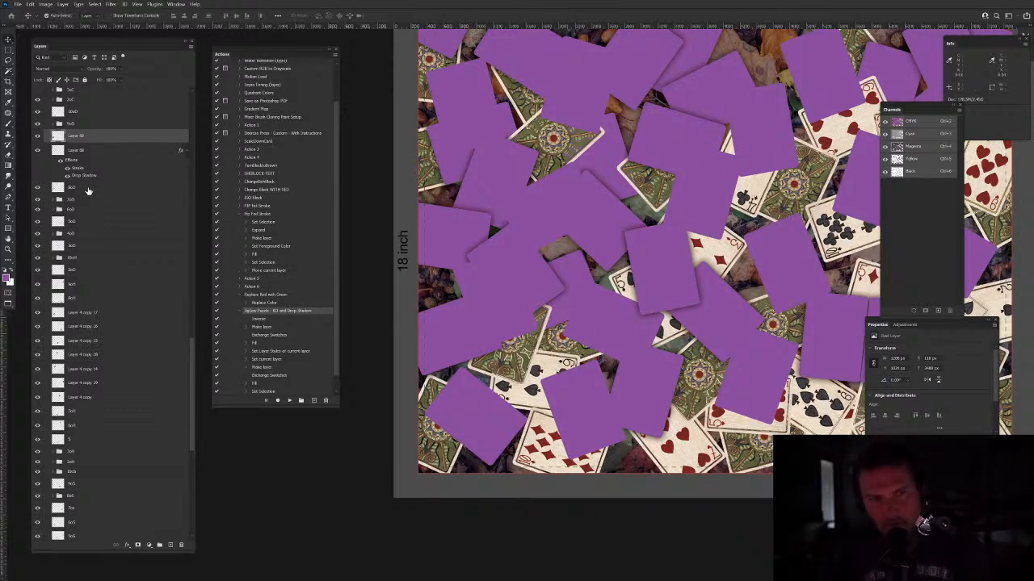
pyautogui.hotkey('ctrl', 'g')
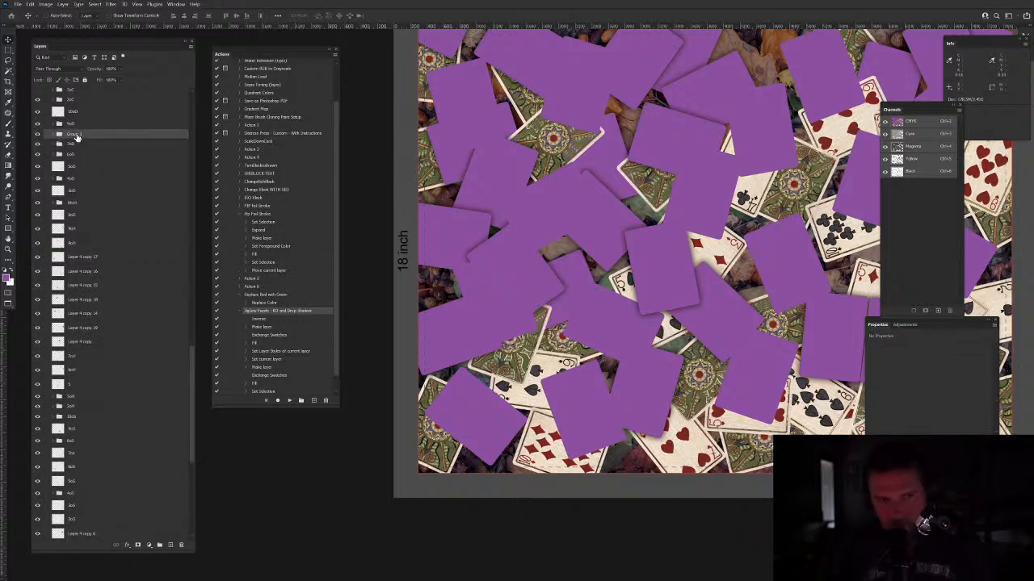
pyautogui.write('8oD')
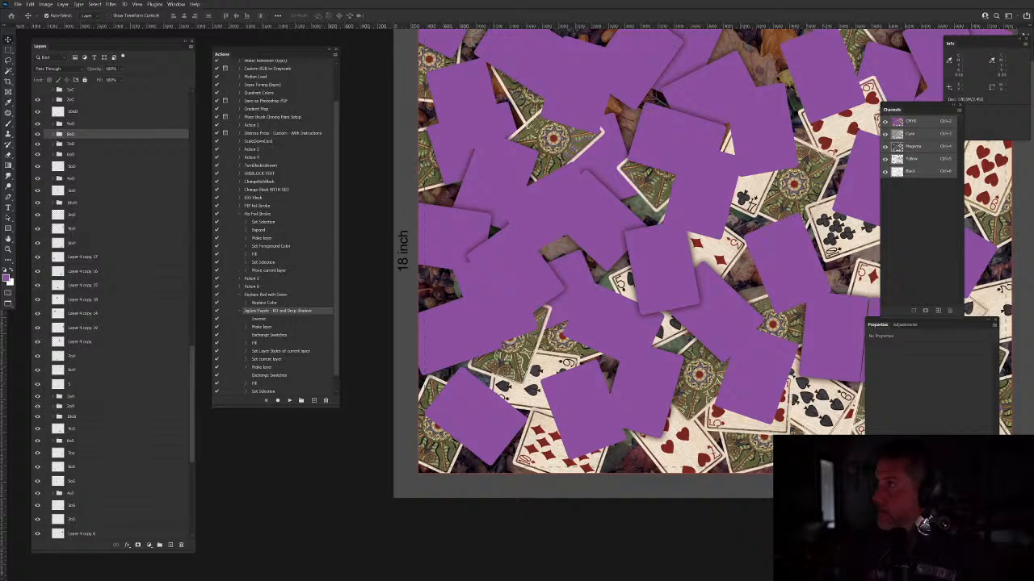
# Step: Switch to a Chrome window over the artwork and search Google for "wacom cintiq pro 32"
pyautogui.moveTo(1033, 91); pyautogui.dragTo(517, 74)
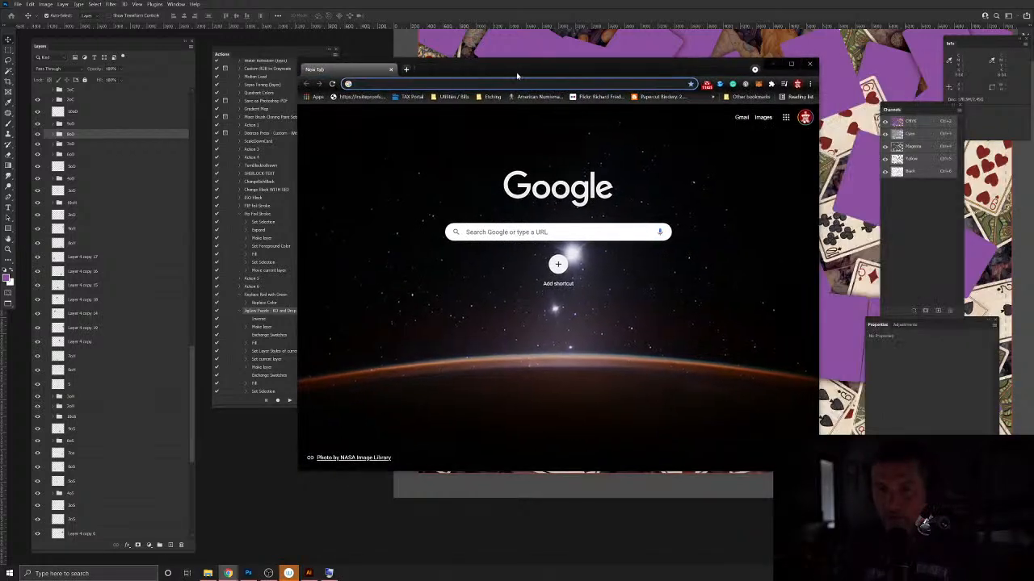
pyautogui.write('wacom')
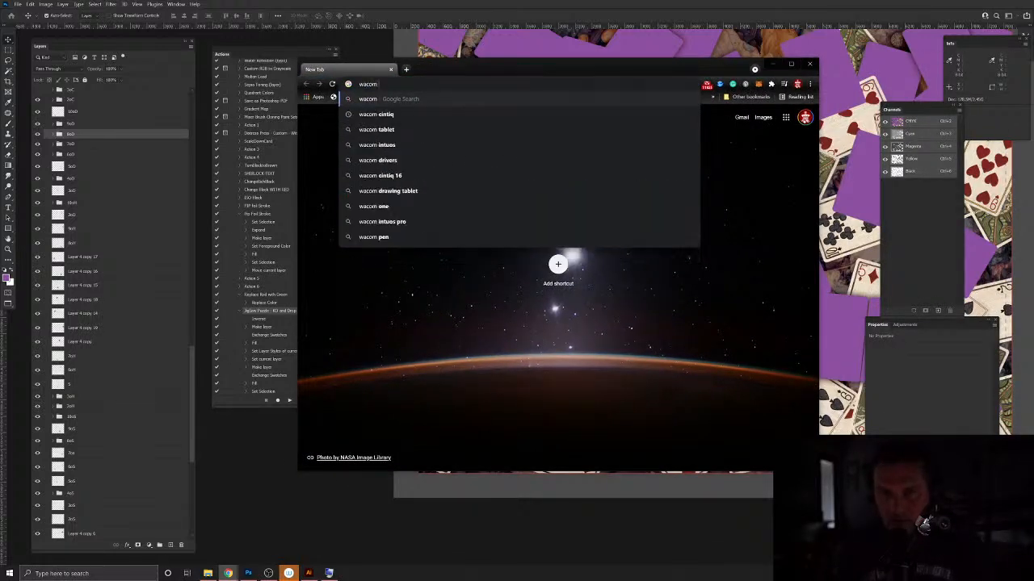
pyautogui.write(' cintiq')
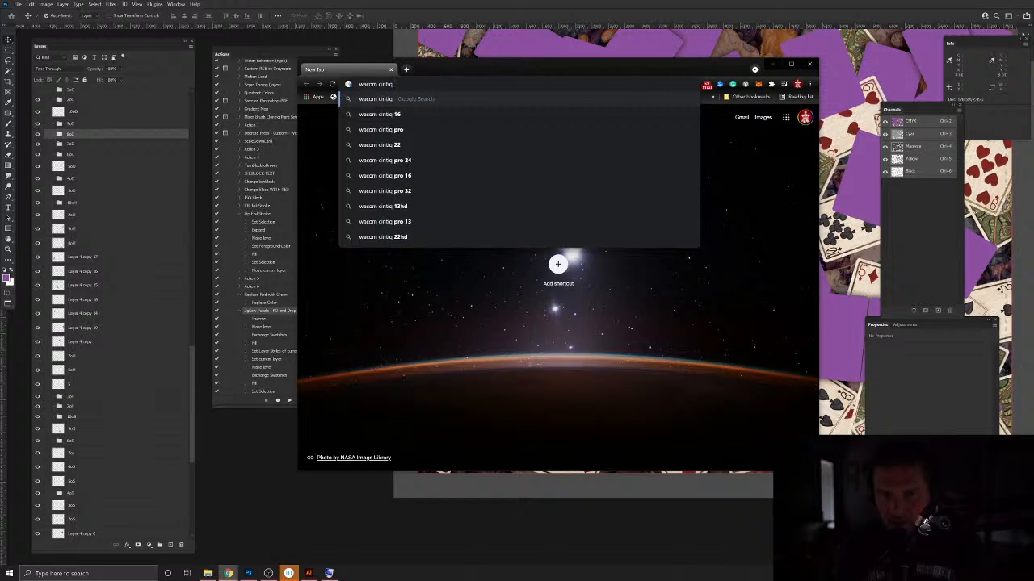
pyautogui.write(' pro 32')
pyautogui.press('Return')
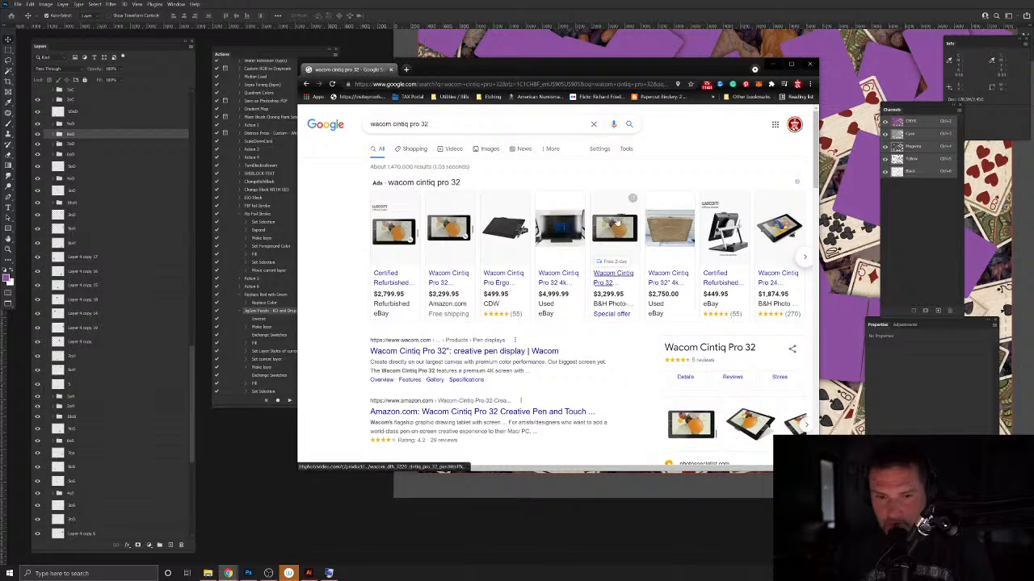
# Step: Open Wacom's Cintiq Pro 32 product page in a maximized window, dismiss its pop-up, and examine the display's features, stands and gallery
pyautogui.click(438, 353)
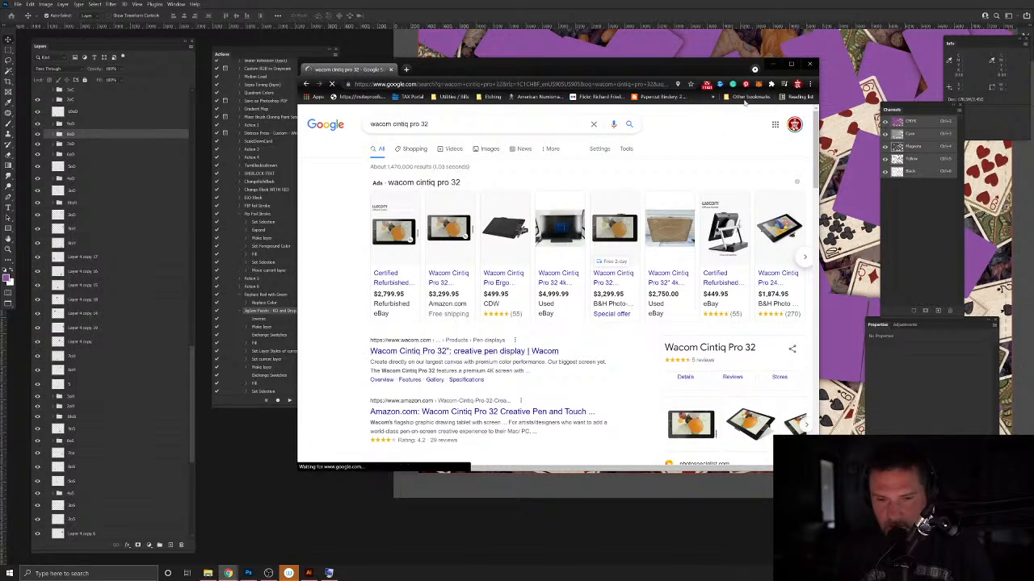
pyautogui.click(791, 64)
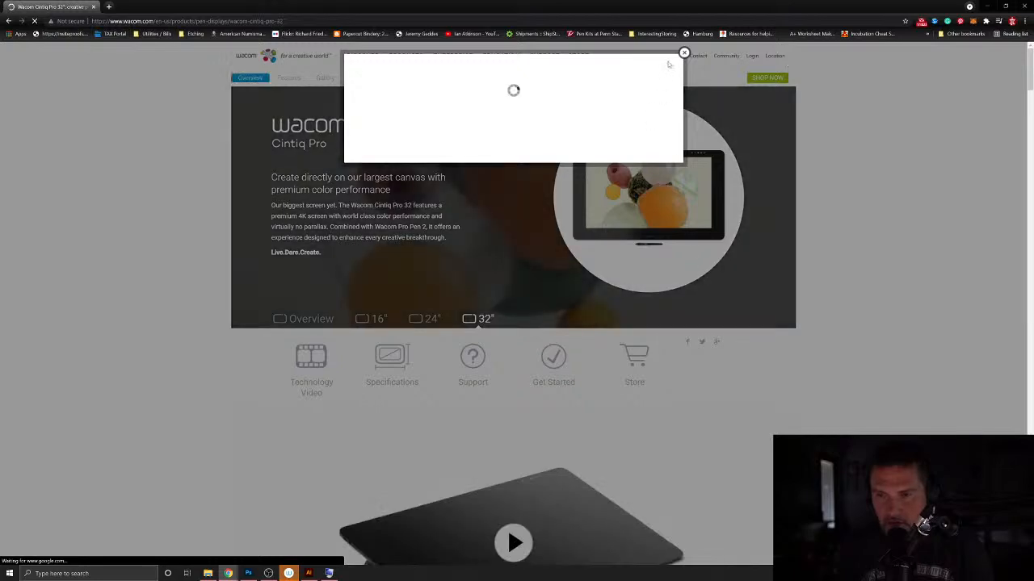
pyautogui.click(683, 53)
pyautogui.scroll(-5, 658, 386)
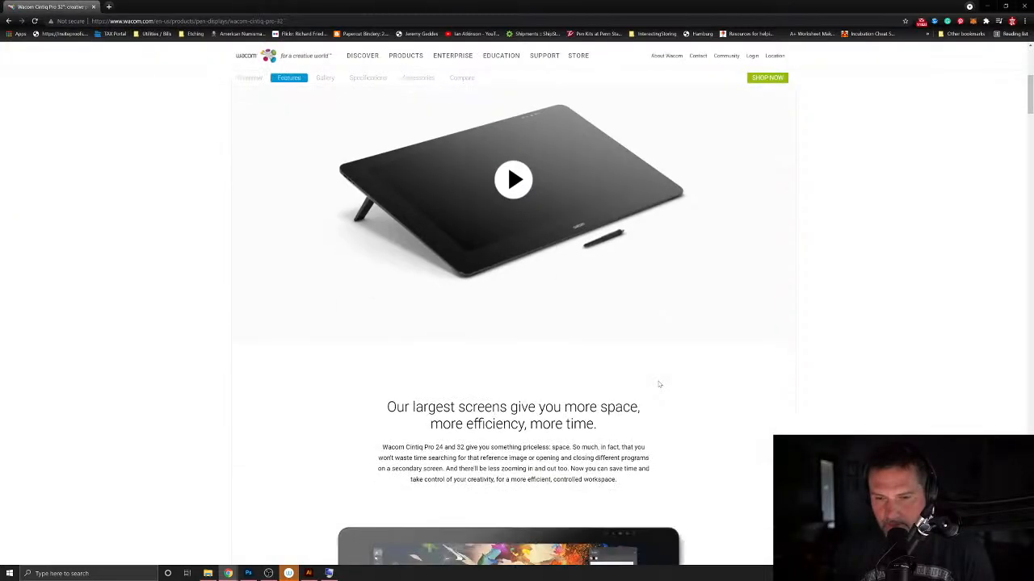
pyautogui.scroll(-8, 658, 385)
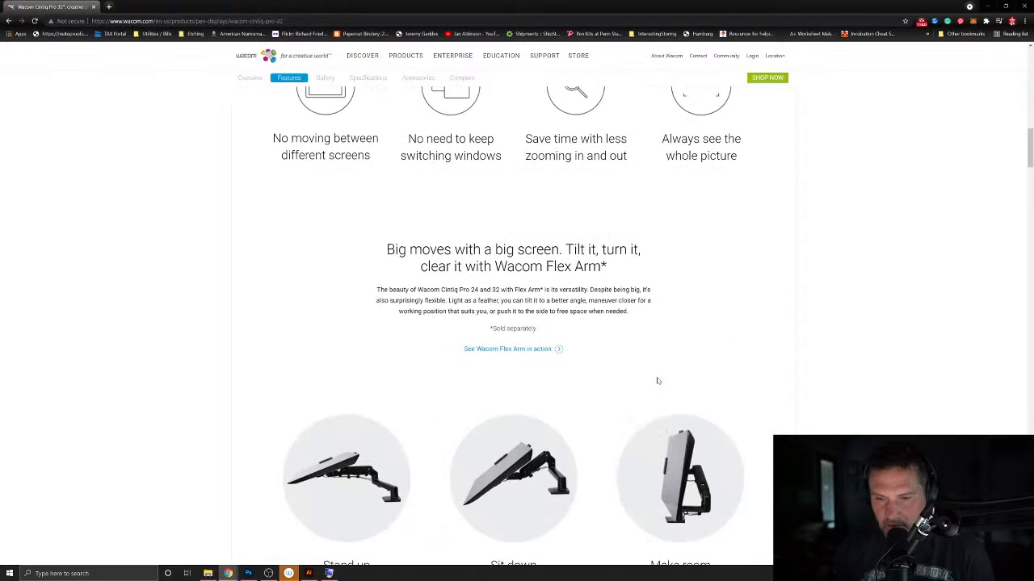
pyautogui.scroll(-2, 659, 380)
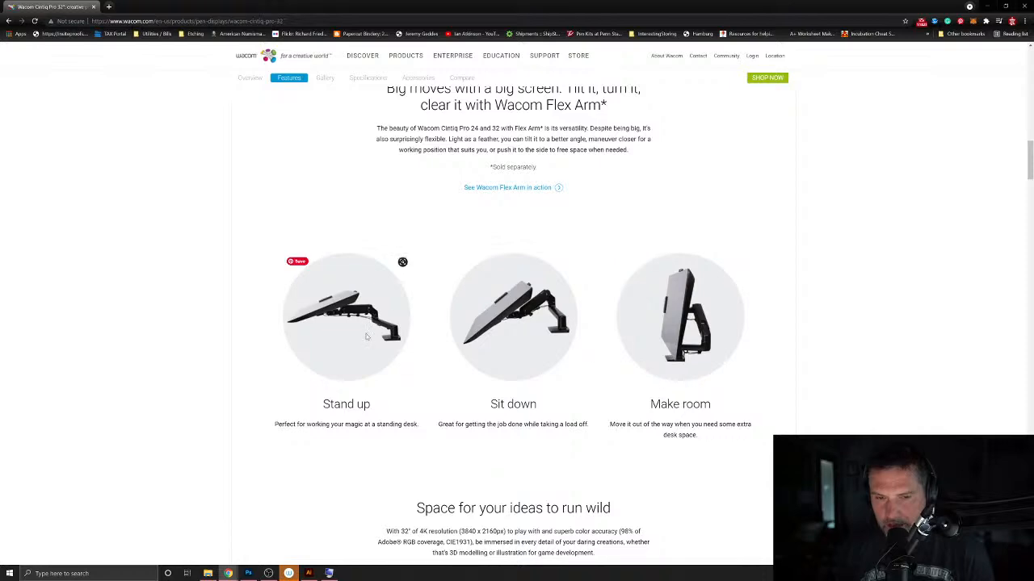
pyautogui.scroll(-9, 532, 345)
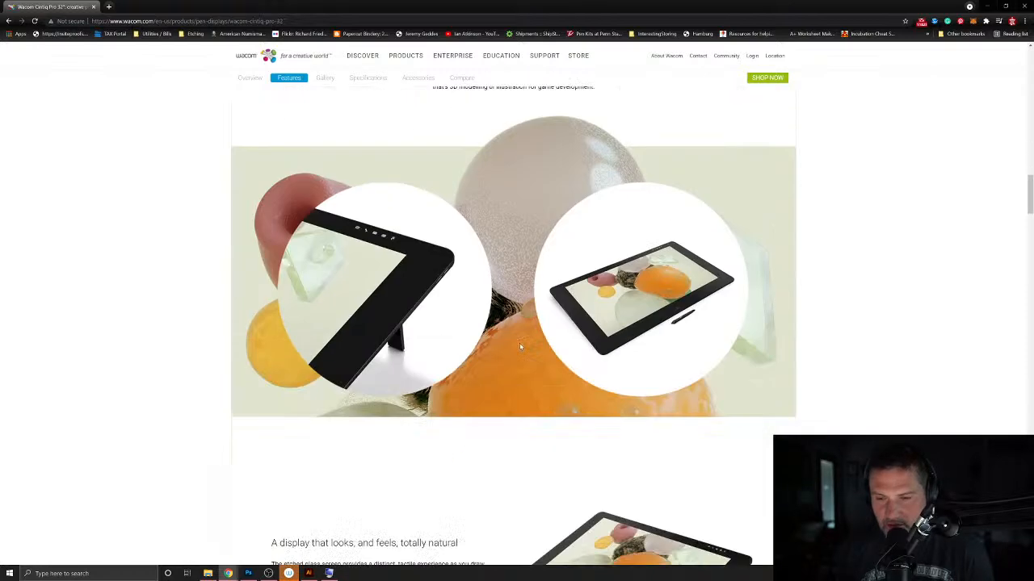
pyautogui.scroll(-12, 520, 343)
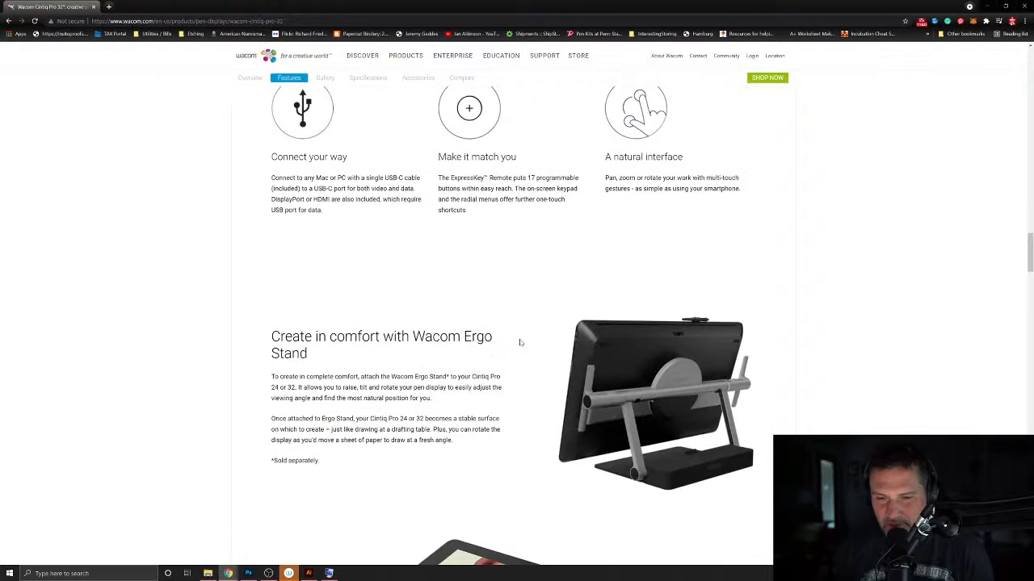
pyautogui.scroll(-1, 520, 343)
pyautogui.scroll(4, 520, 343)
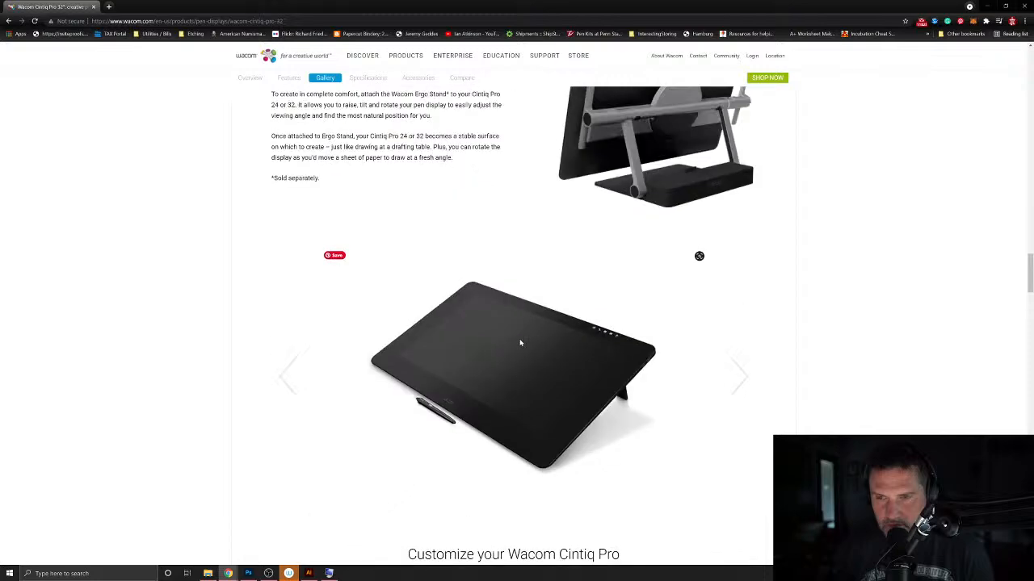
# Step: Look through the Cintiq Pro 32 gallery images and the product page's pen and stand sections
pyautogui.scroll(-7, 520, 343)
pyautogui.scroll(7, 520, 342)
pyautogui.click(731, 394)
pyautogui.click(731, 394)
pyautogui.click(730, 395)
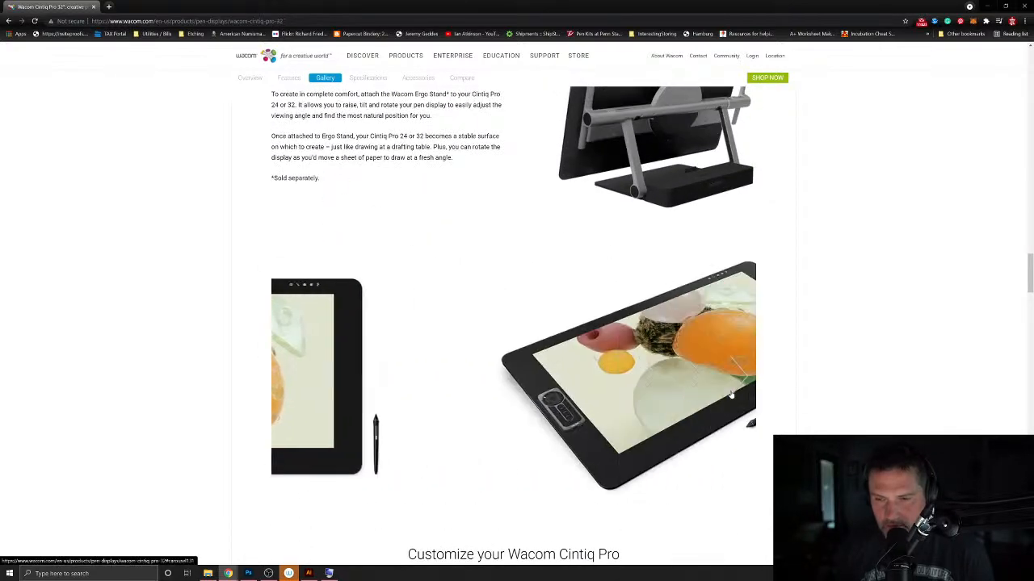
pyautogui.click(731, 394)
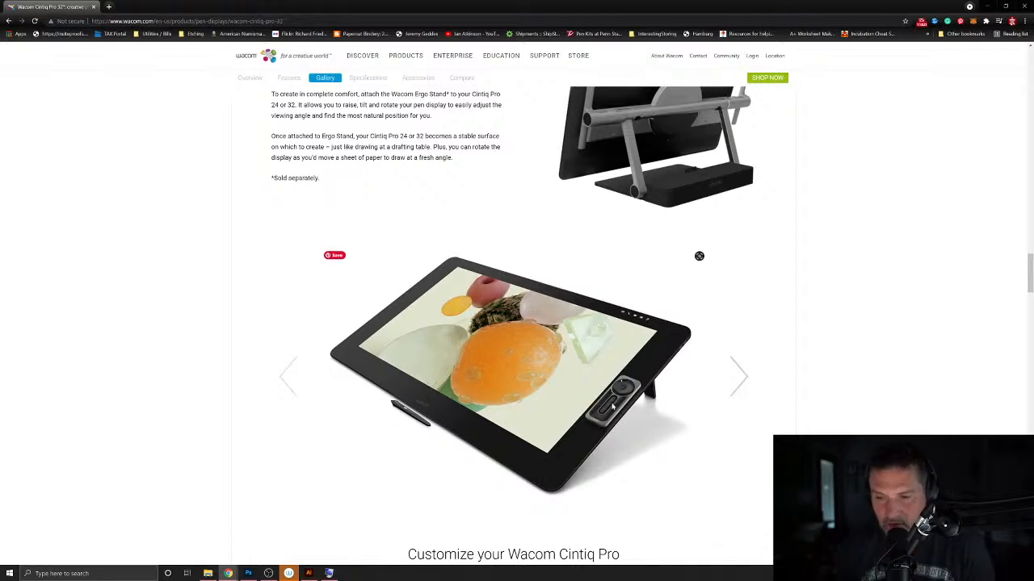
pyautogui.scroll(-5, 609, 401)
pyautogui.scroll(-6, 609, 395)
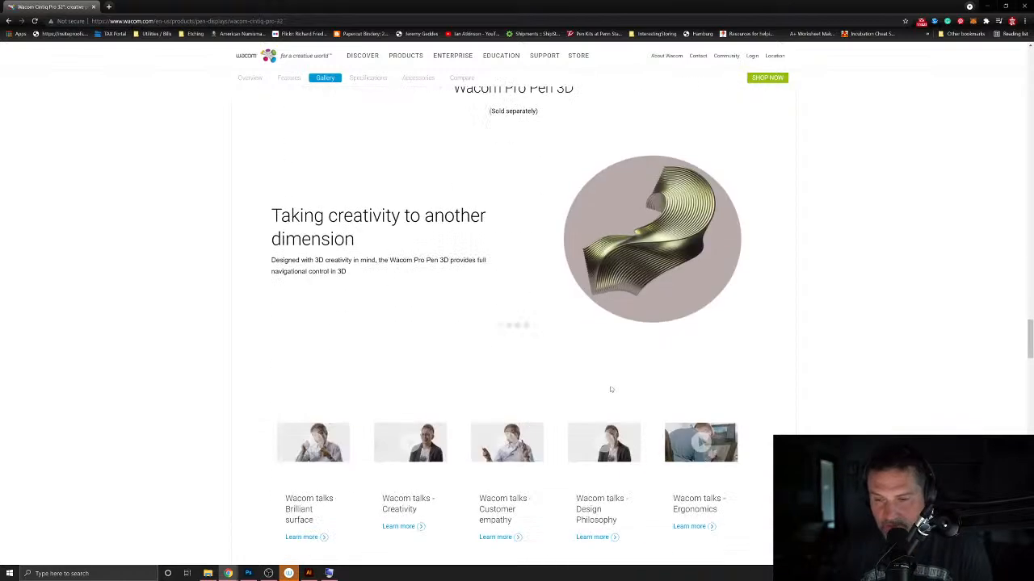
pyautogui.scroll(8, 610, 386)
pyautogui.scroll(5, 611, 380)
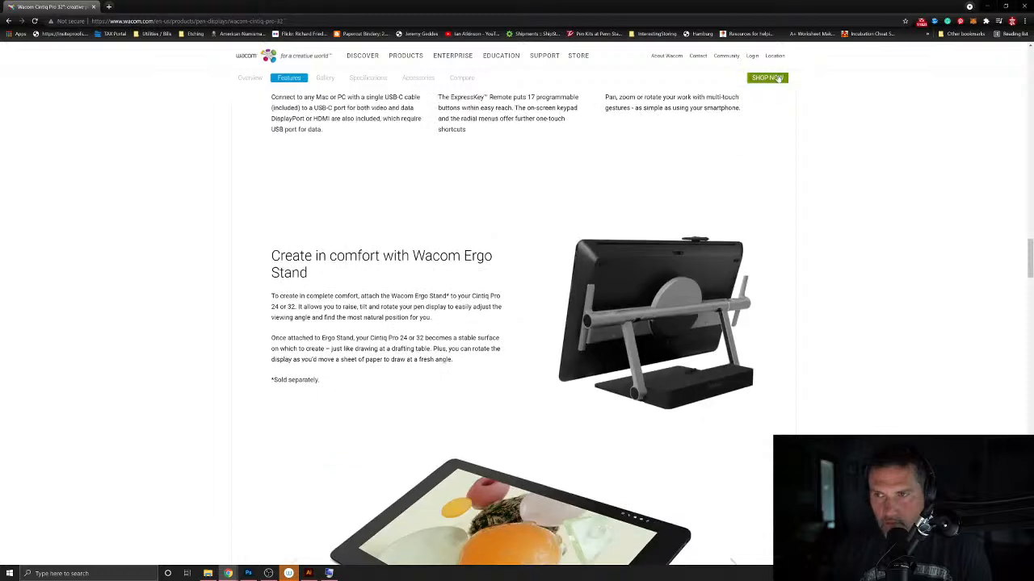
# Step: Open the Cintiq Pro 32 store page, view its side and back photos, and close both Wacom tabs to return to the artwork
pyautogui.click(773, 79)
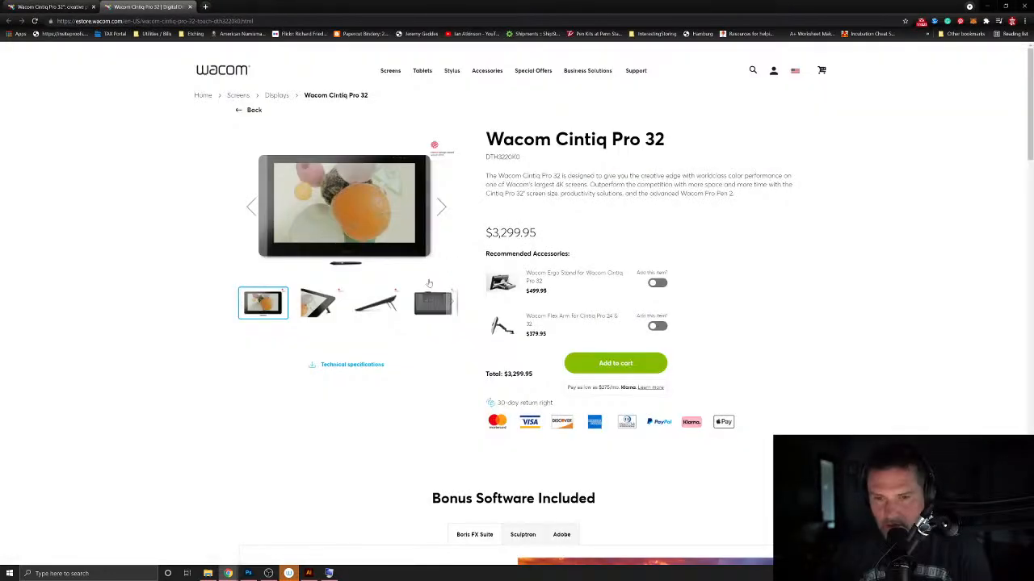
pyautogui.click(391, 309)
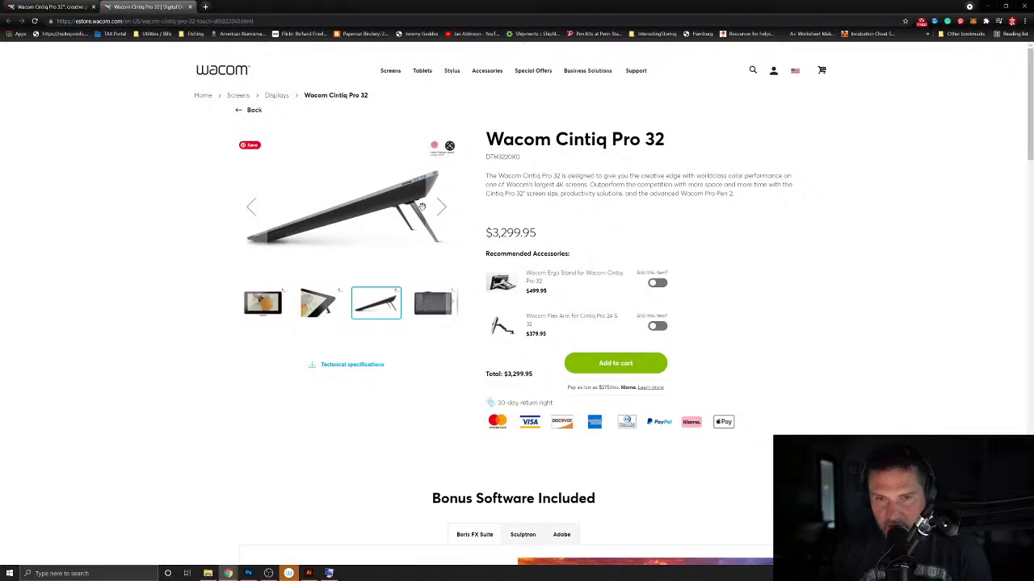
pyautogui.click(432, 306)
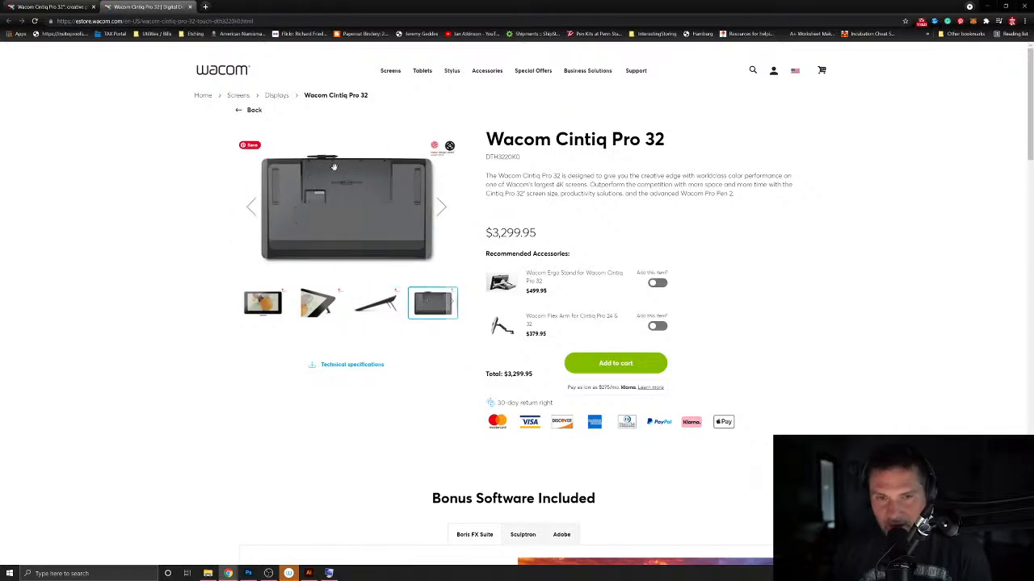
pyautogui.click(453, 305)
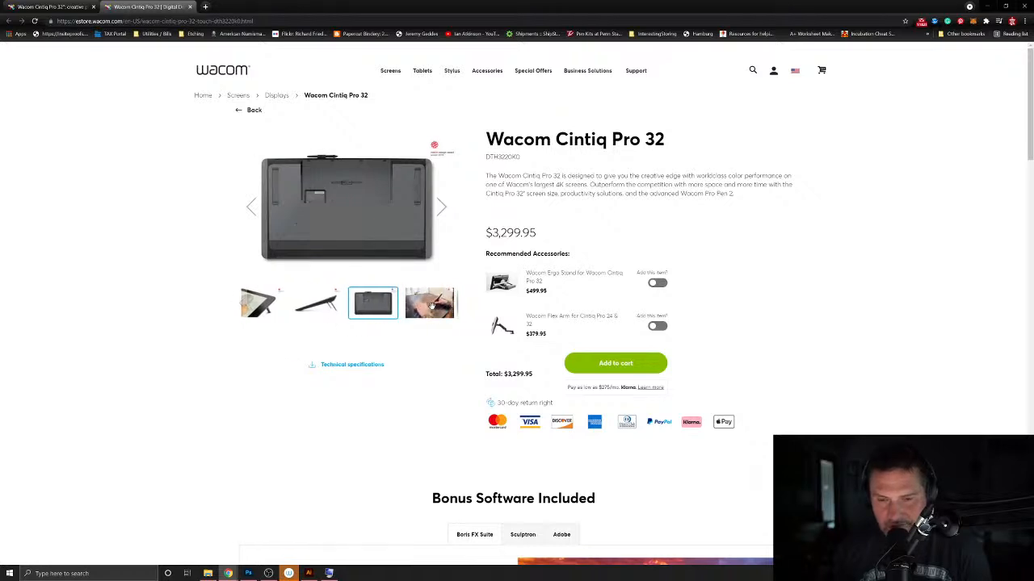
pyautogui.click(316, 303)
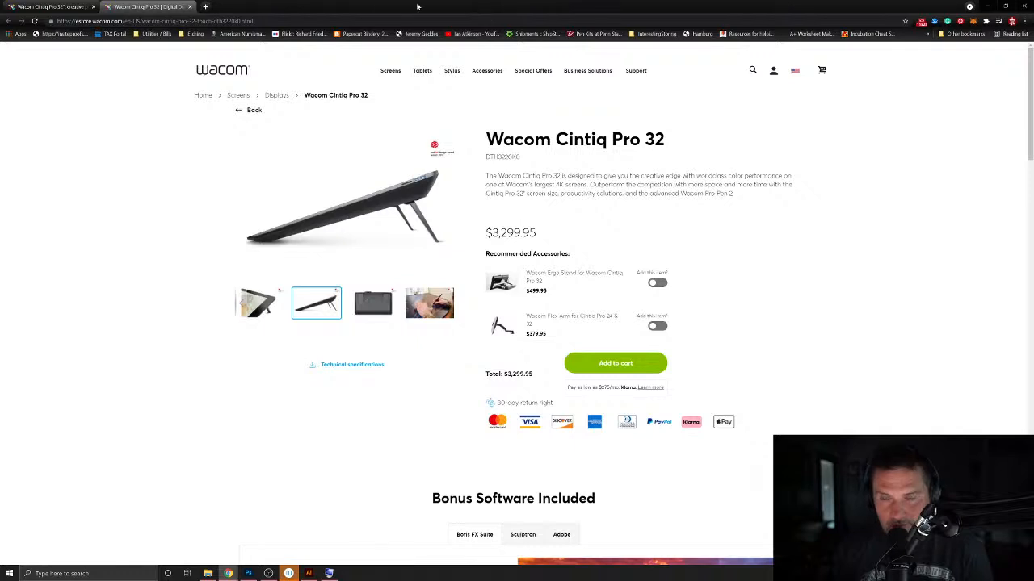
pyautogui.click(190, 7)
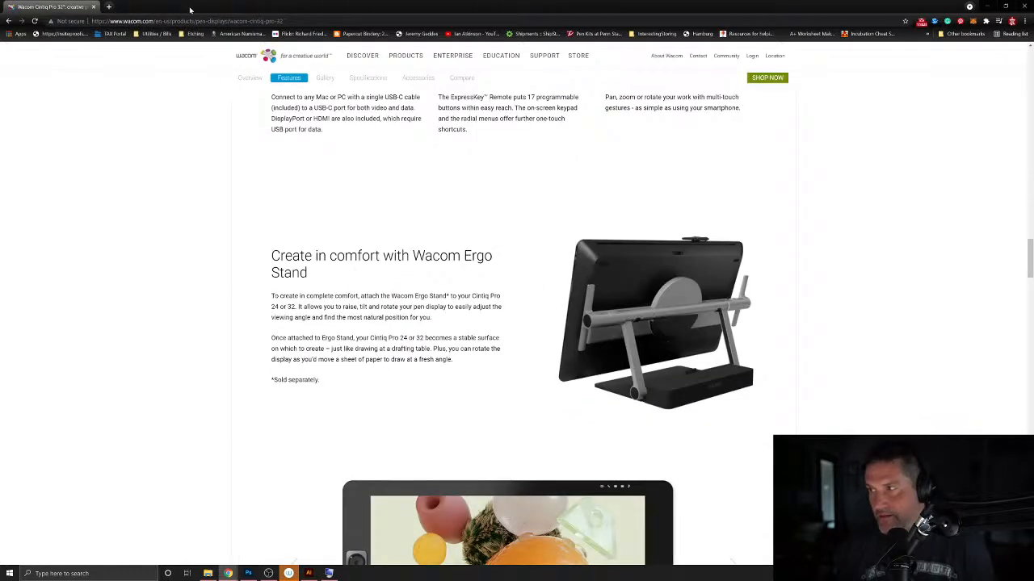
pyautogui.click(92, 8)
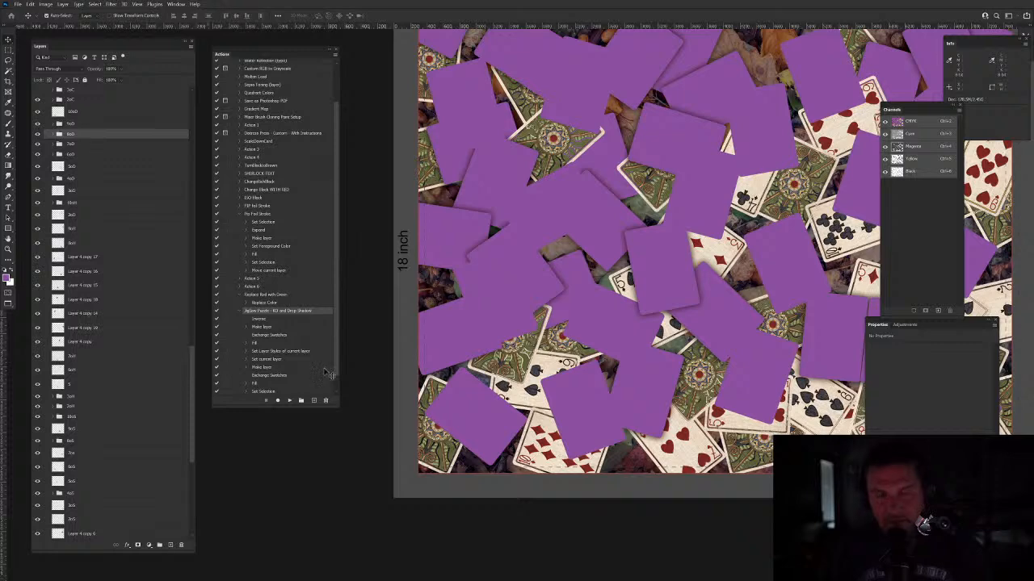
# Step: Select the area around the six of hearts card on its layer and run the Jigsaw Puzzle fill and drop shadow action
pyautogui.moveTo(637, 362); pyautogui.dragTo(442, 437)
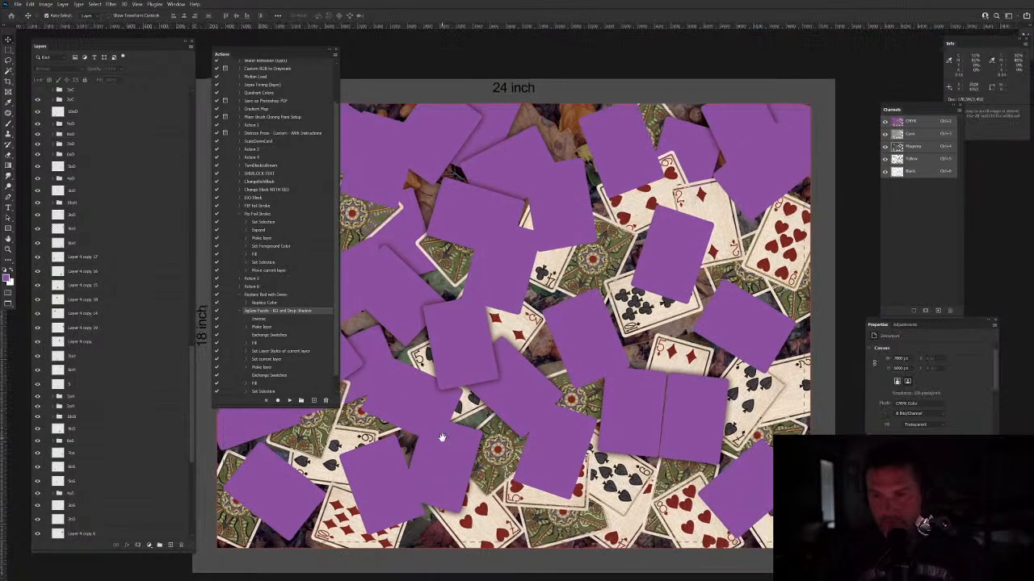
pyautogui.click(637, 196)
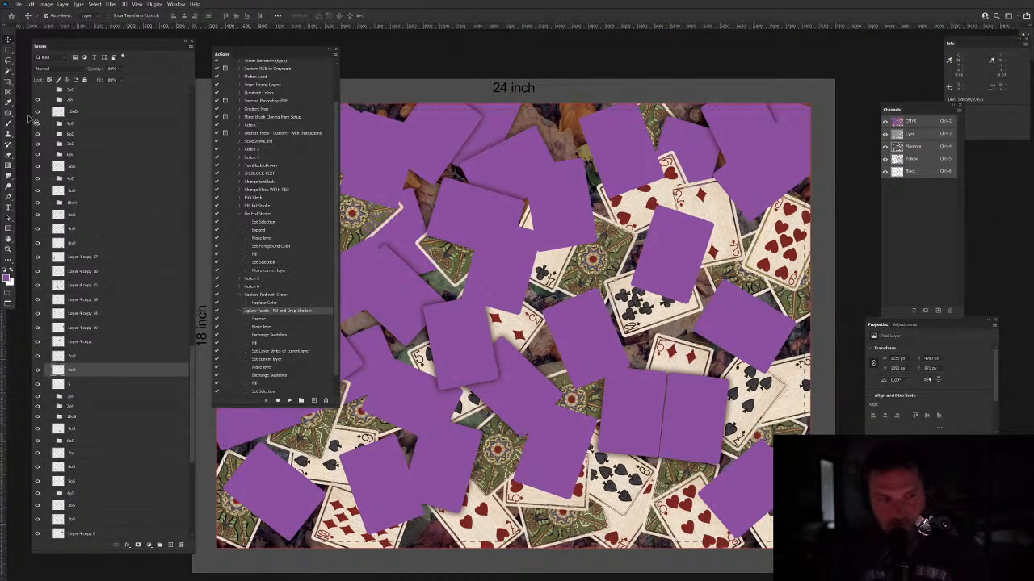
pyautogui.click(8, 70)
pyautogui.click(590, 275)
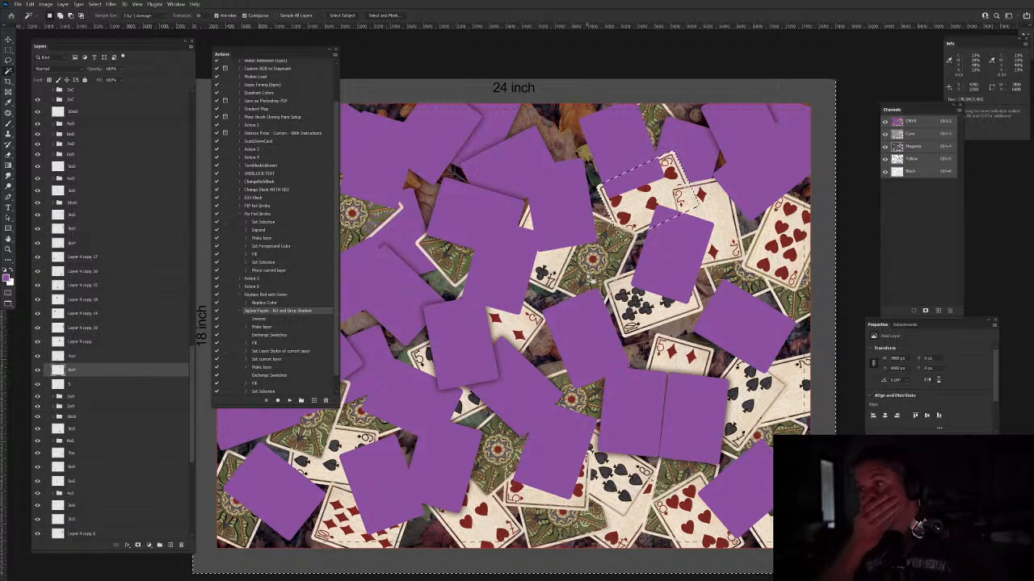
pyautogui.click(289, 400)
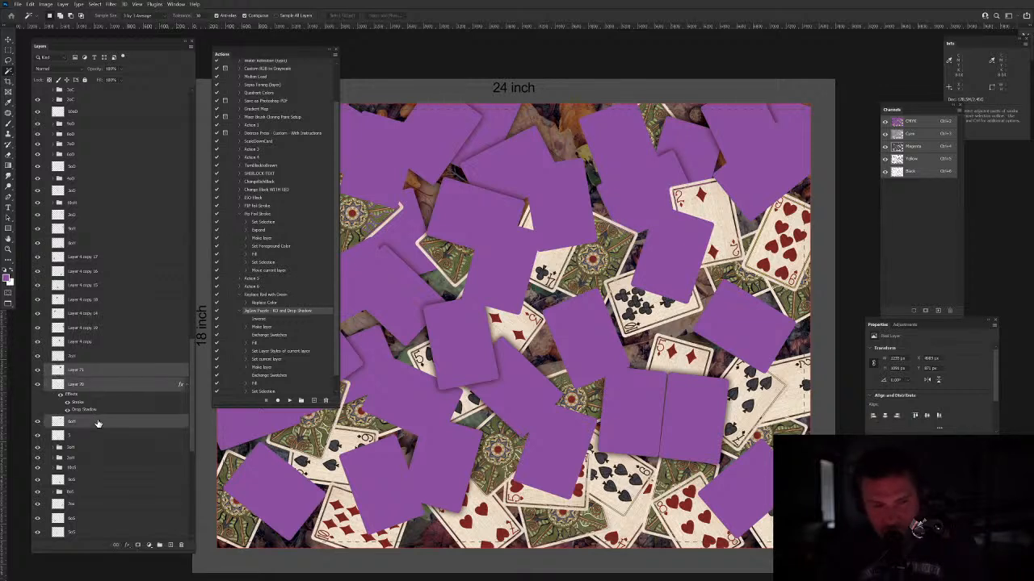
# Step: Group the six of hearts card layer with its shadow and purple layers, and name the group 6oH
pyautogui.hotkey('ctrl', 'g')
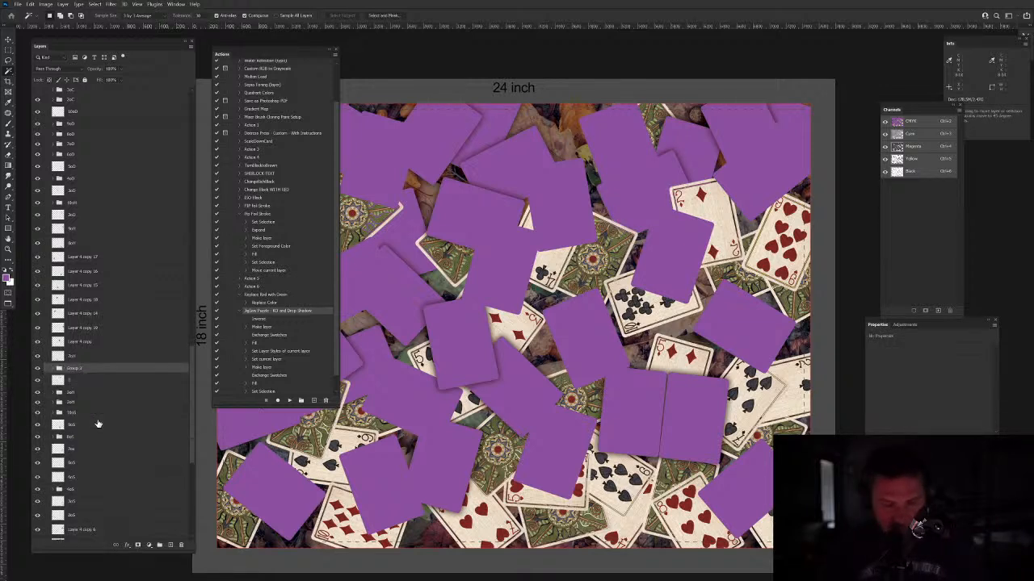
pyautogui.doubleClick(72, 368)
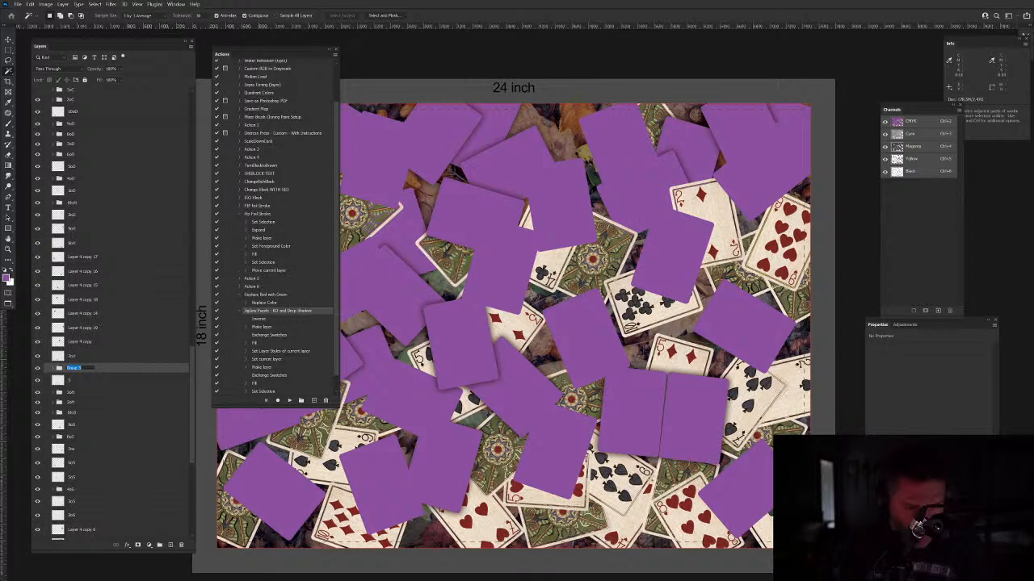
pyautogui.click(80, 368)
pyautogui.write('6')
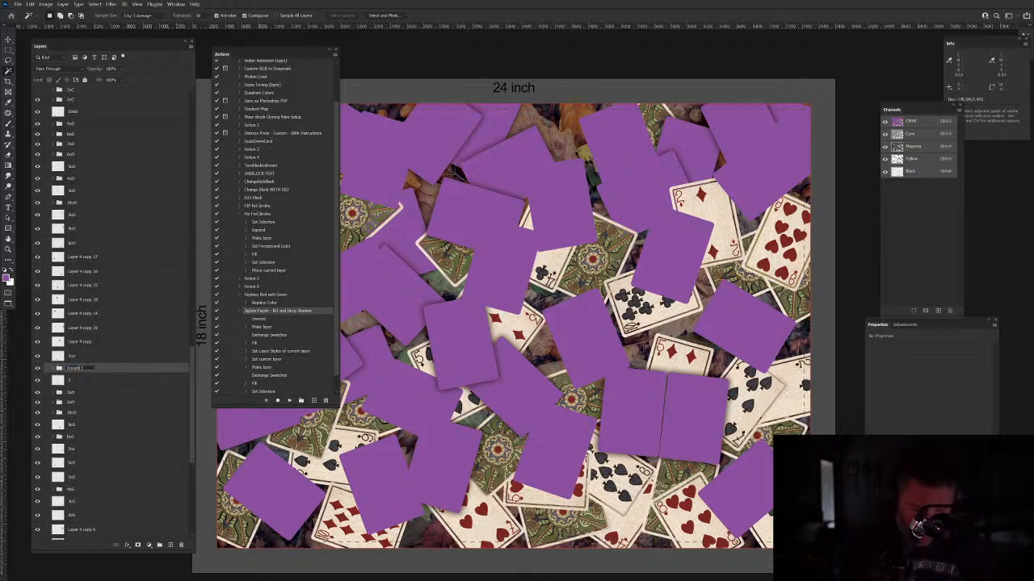
pyautogui.write('oH')
pyautogui.hotkey('ctrl', 'a')
pyautogui.write('6oH')
pyautogui.press('Return')
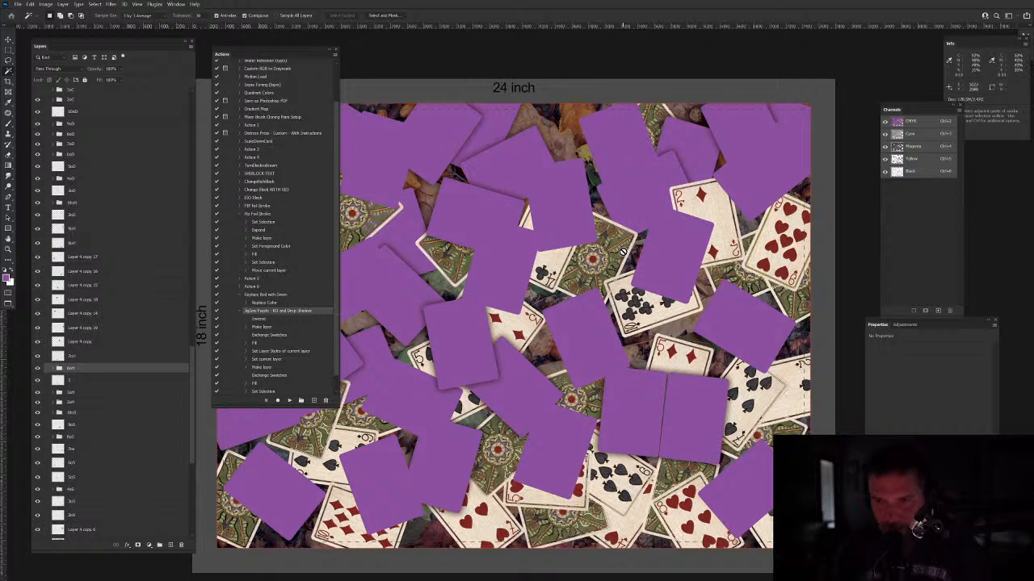
# Step: Select the area around the face-down card beside the six of hearts on its layer and run the Jigsaw Puzzle action
pyautogui.press('v')
pyautogui.click(622, 250)
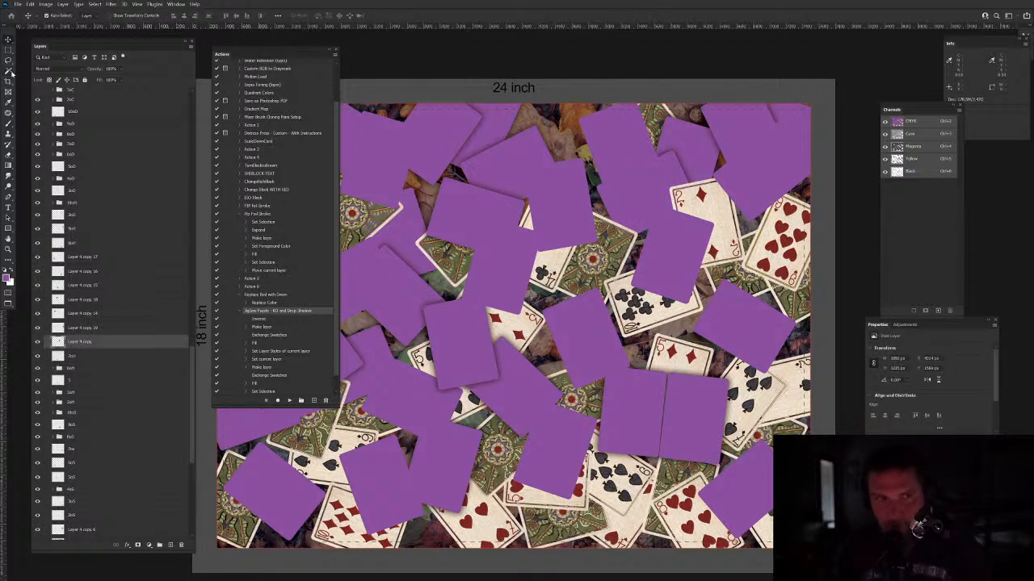
pyautogui.click(10, 73)
pyautogui.click(599, 160)
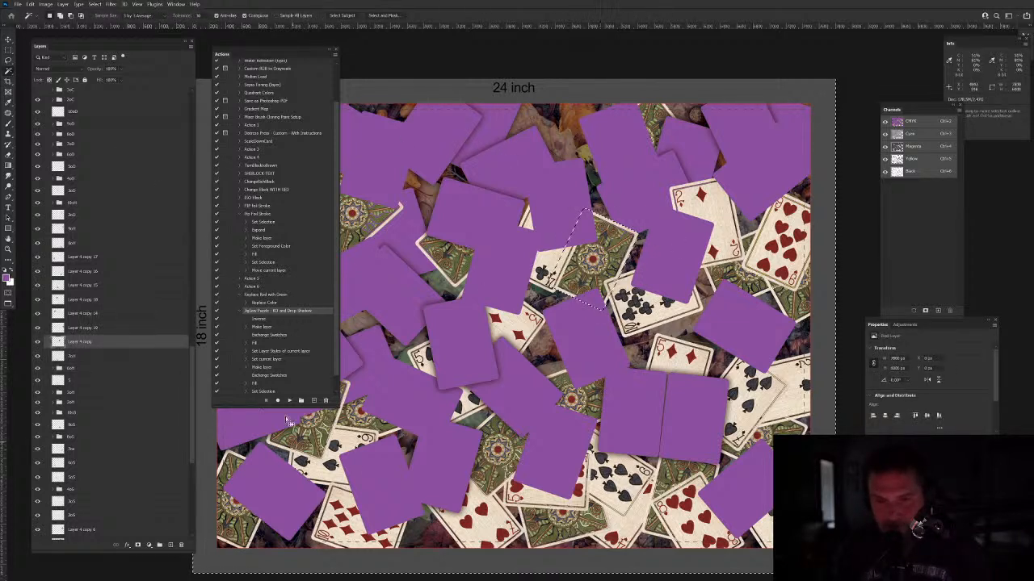
pyautogui.click(289, 401)
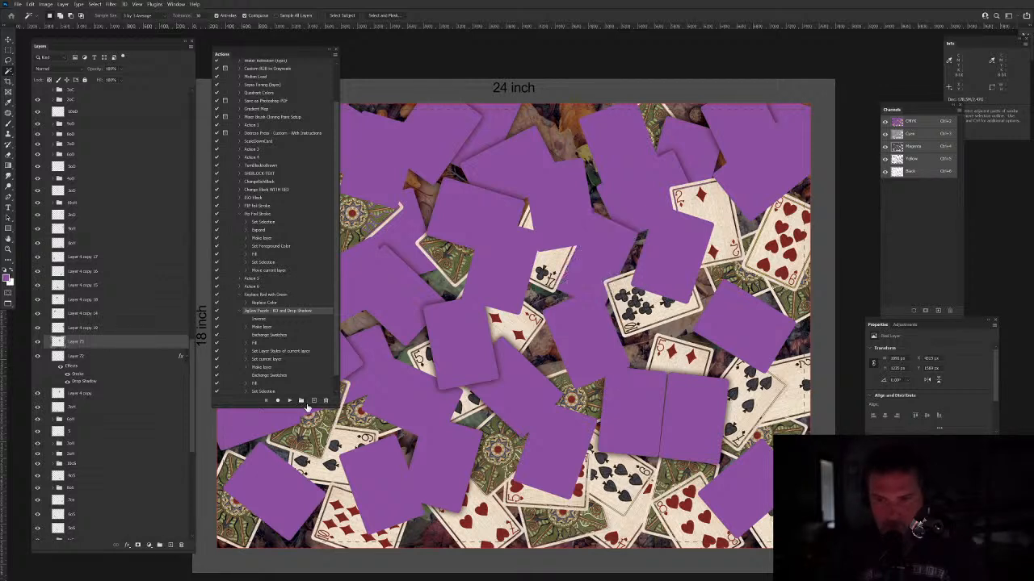
# Step: Group the face-down card's Layer 4 copy with its new shadow and purple layers
pyautogui.click(93, 394)
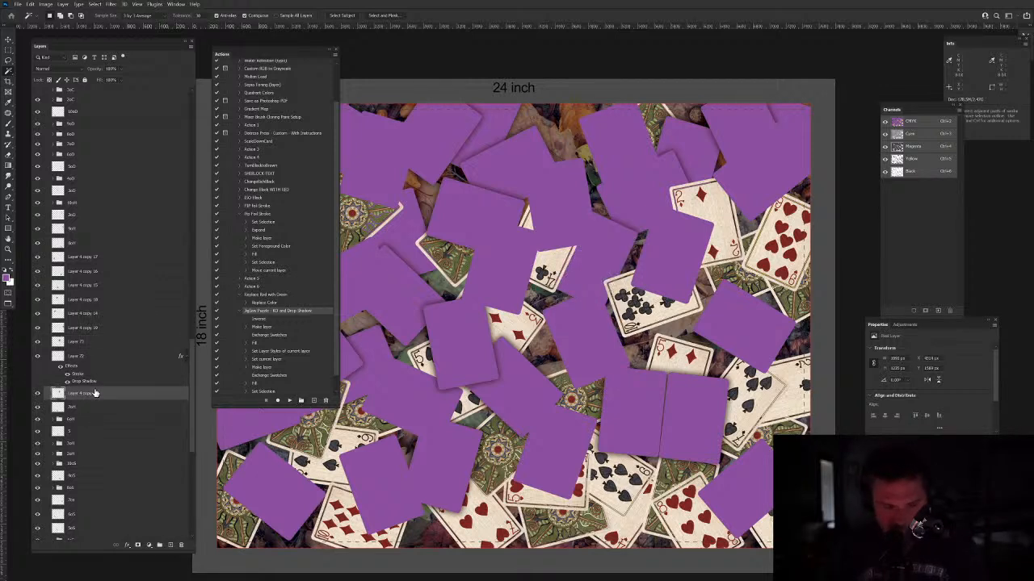
pyautogui.keyDown('shift'); pyautogui.click(80, 346); pyautogui.keyUp('shift')
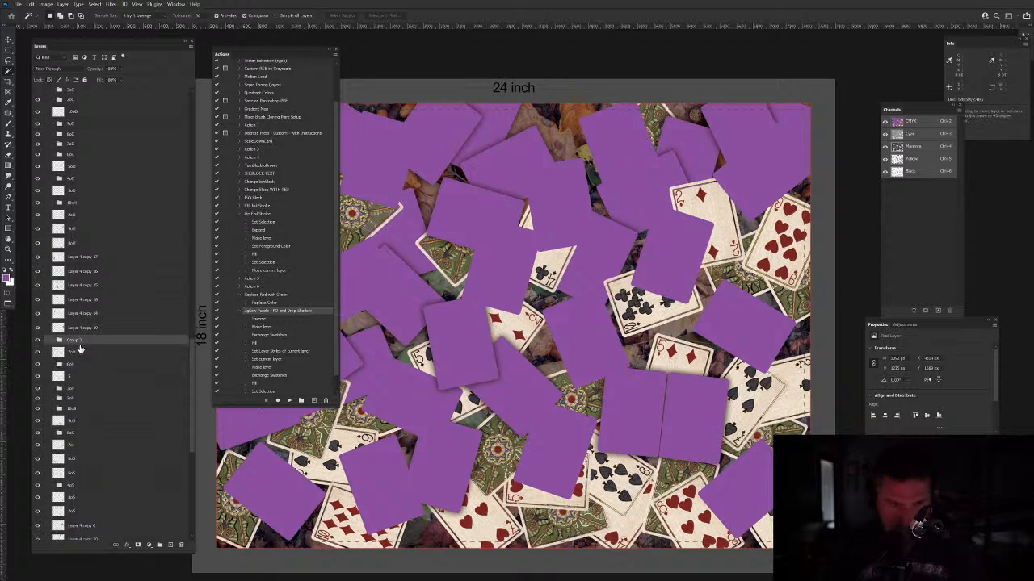
pyautogui.hotkey('ctrl', 'g')
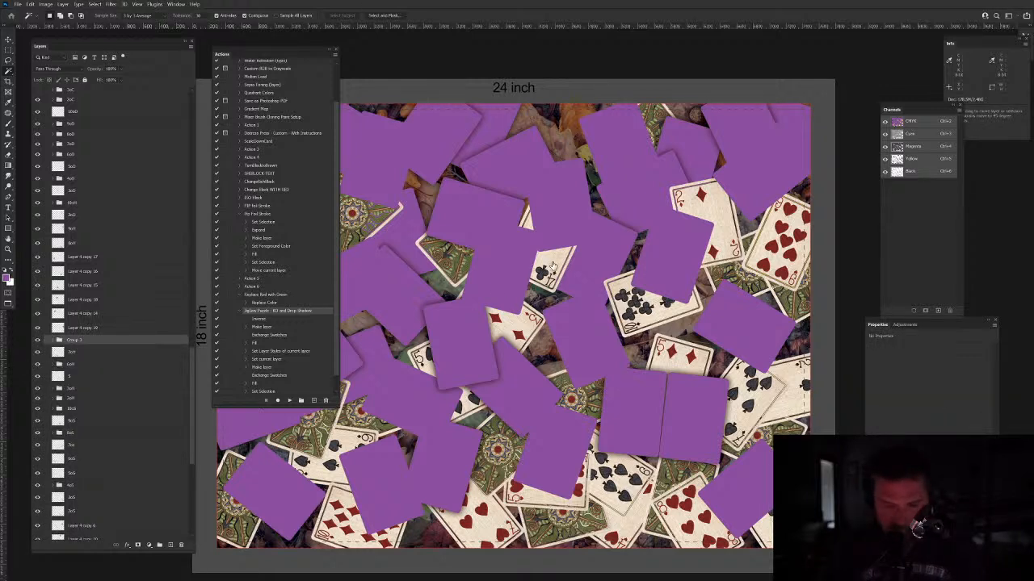
# Step: Select the area around the four of clubs card on its layer and run the Jigsaw Puzzle fill and drop shadow action
pyautogui.press('v')
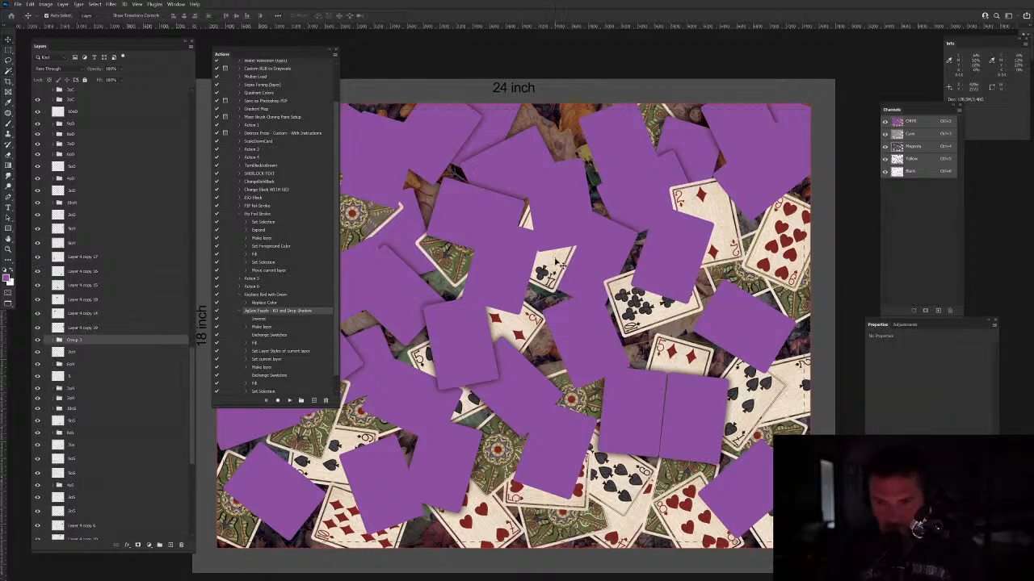
pyautogui.click(555, 263)
pyautogui.click(8, 72)
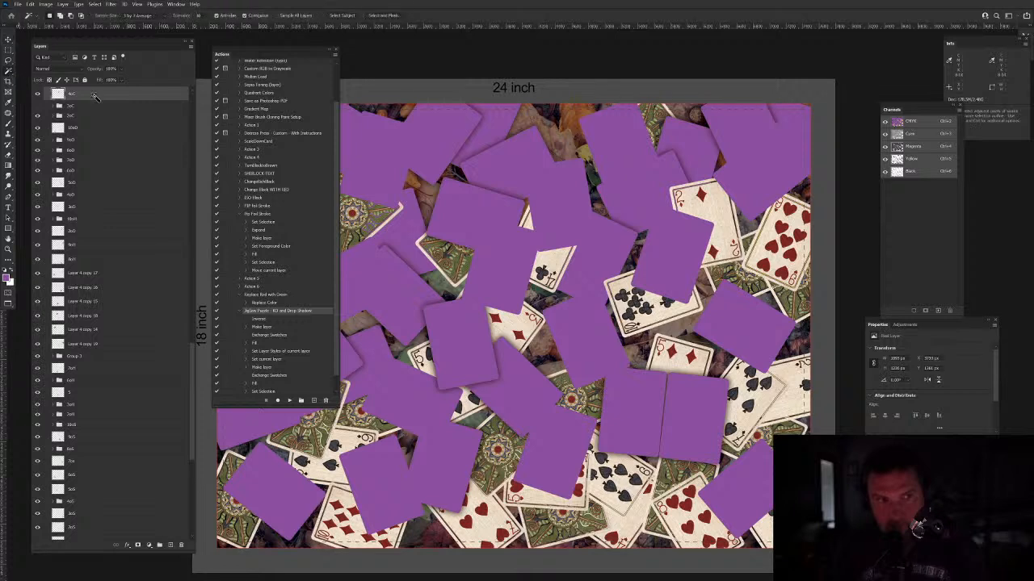
pyautogui.click(553, 218)
pyautogui.click(299, 402)
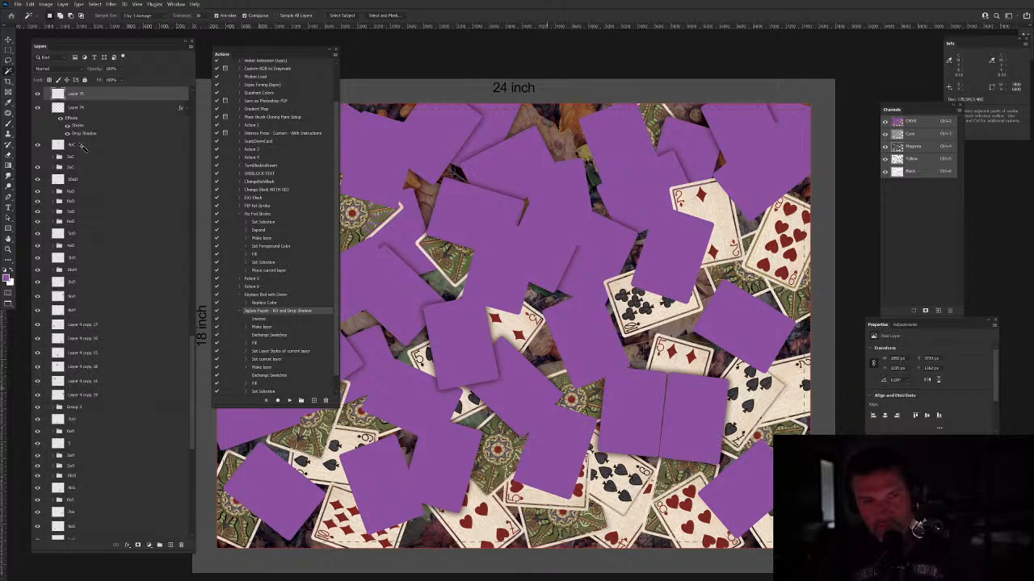
# Step: Group the four of clubs card layer with its shadow and purple layers, and name the group 4oC
pyautogui.keyDown('shift'); pyautogui.click(81, 145); pyautogui.keyUp('shift')
pyautogui.hotkey('ctrl', 'g')
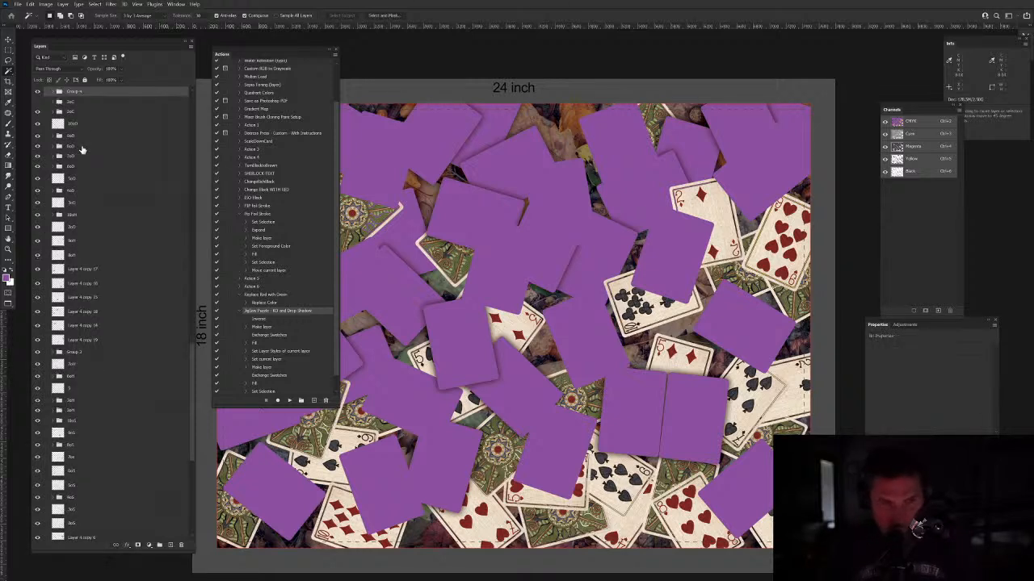
pyautogui.doubleClick(71, 93)
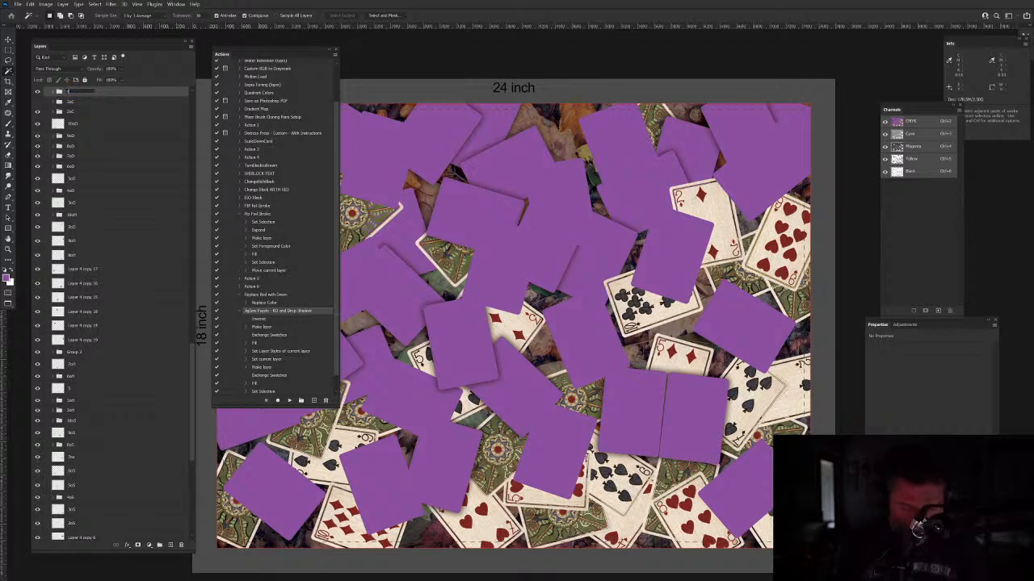
pyautogui.write('4oC')
pyautogui.press('Return')
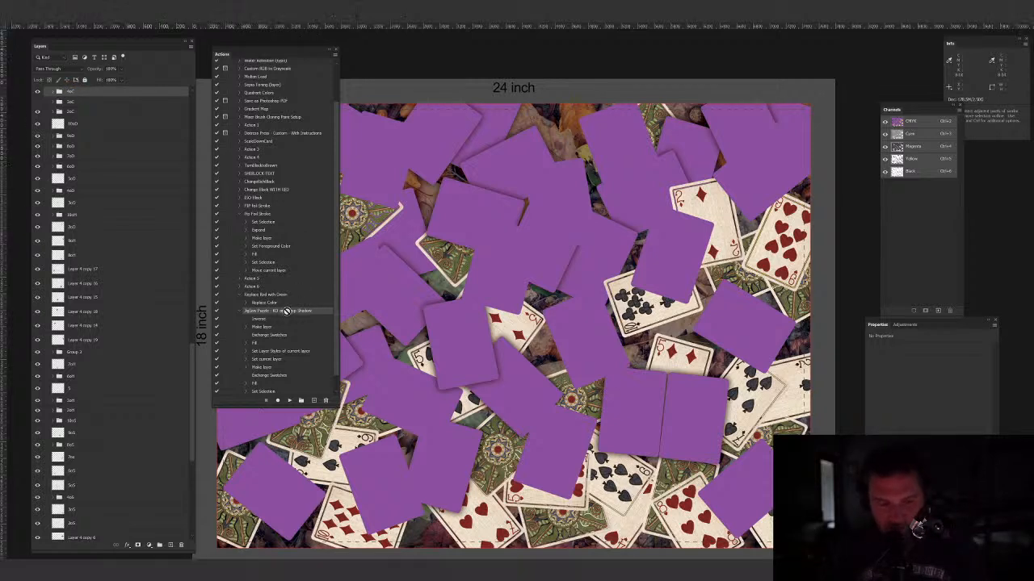
# Step: Cycle the screen mode back to the standard view with the document's title bar shown
pyautogui.press('f')
pyautogui.press('f')
pyautogui.press('f')
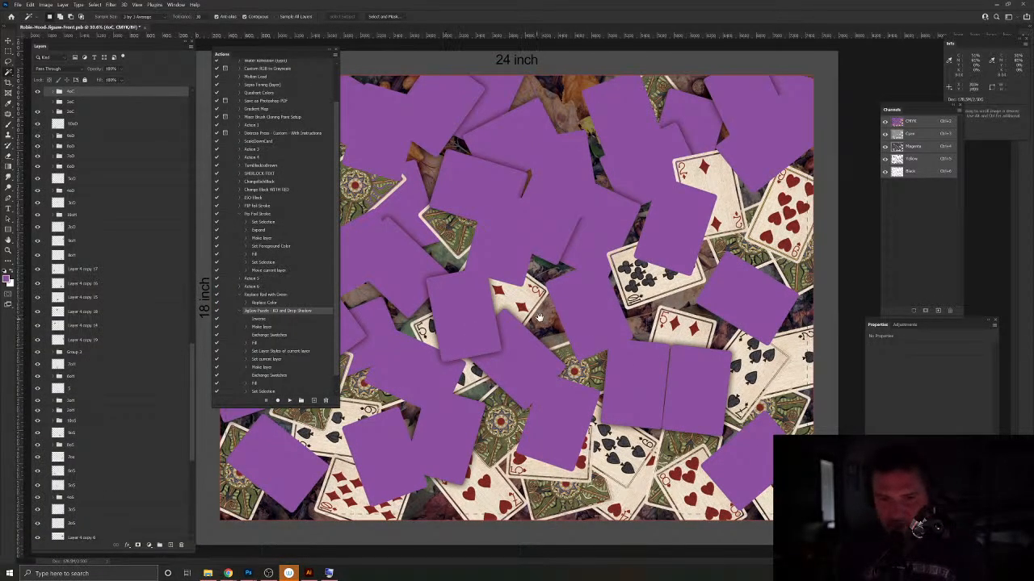
# Step: Select the area around the five of spades card on its layer and run the Jigsaw Puzzle fill and drop shadow action
pyautogui.press('v')
pyautogui.click(431, 343)
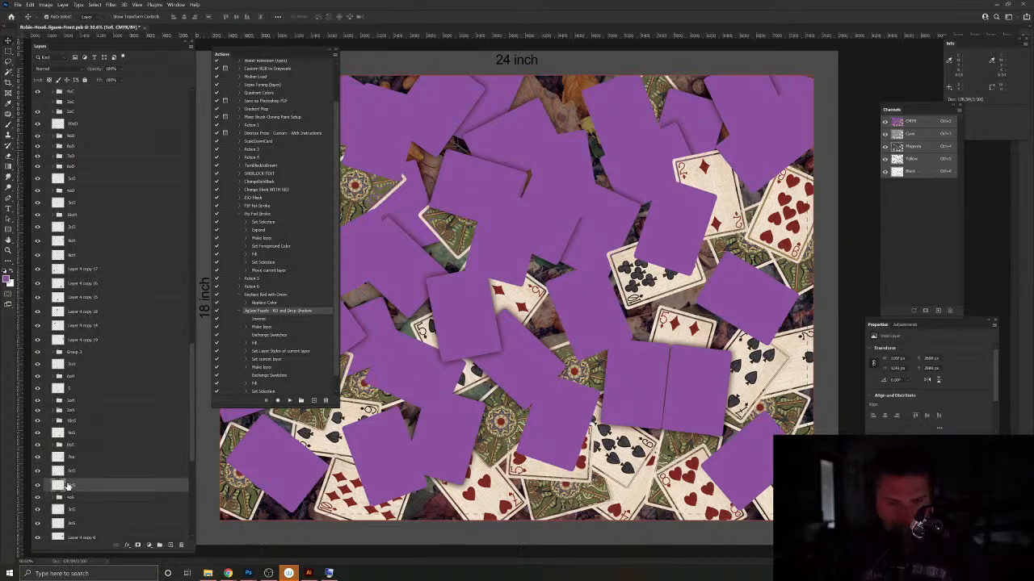
pyautogui.click(8, 78)
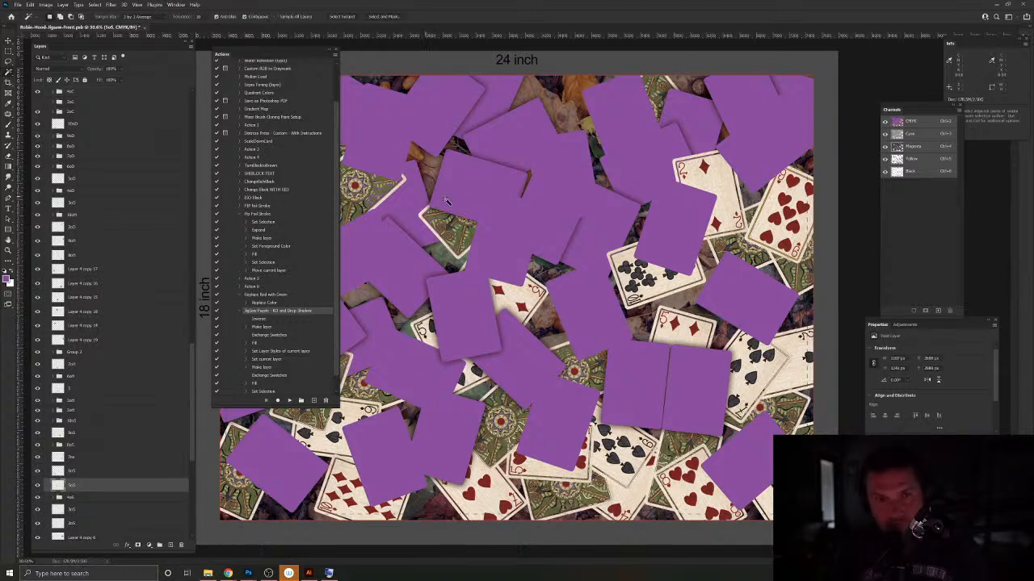
pyautogui.click(446, 201)
pyautogui.click(289, 401)
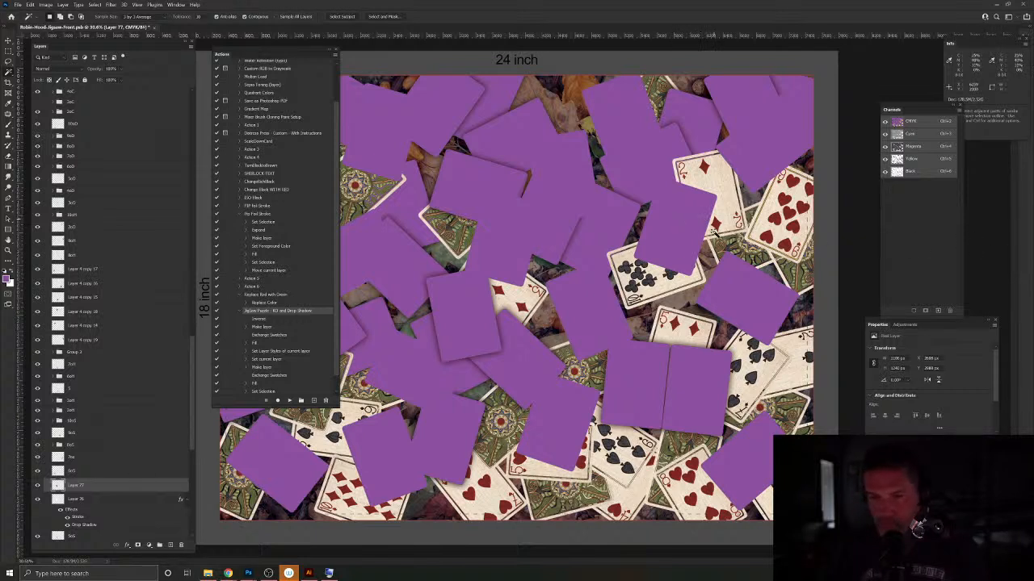
# Step: Select the area around the three of diamonds card on its layer and run the Jigsaw Puzzle fill and drop shadow action
pyautogui.press('v')
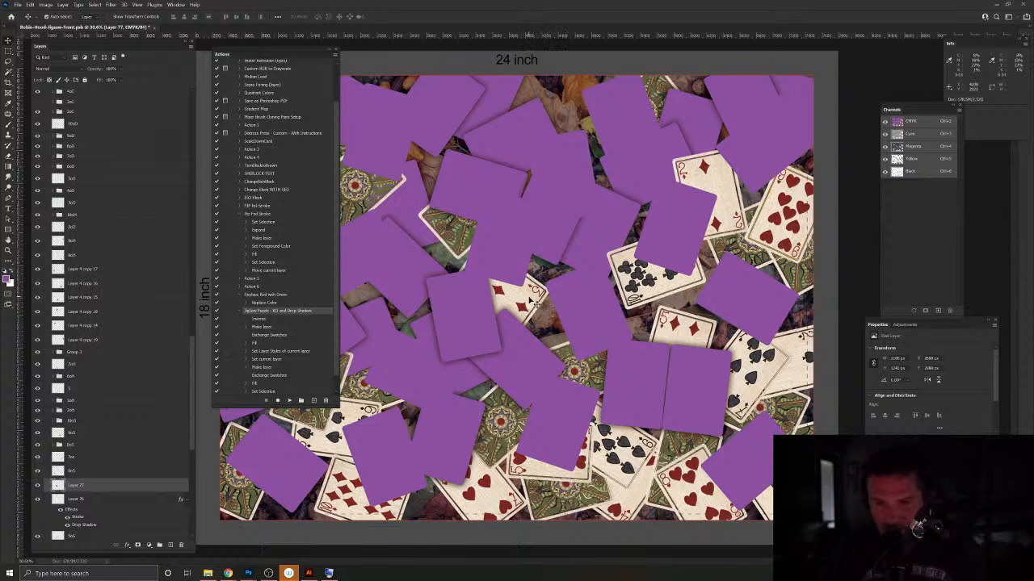
pyautogui.click(531, 300)
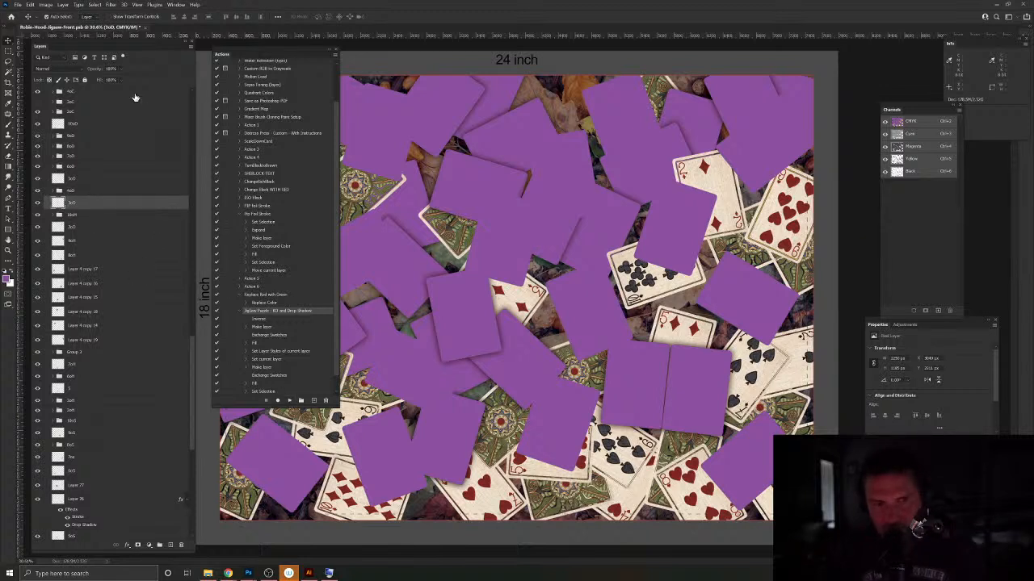
pyautogui.press('w')
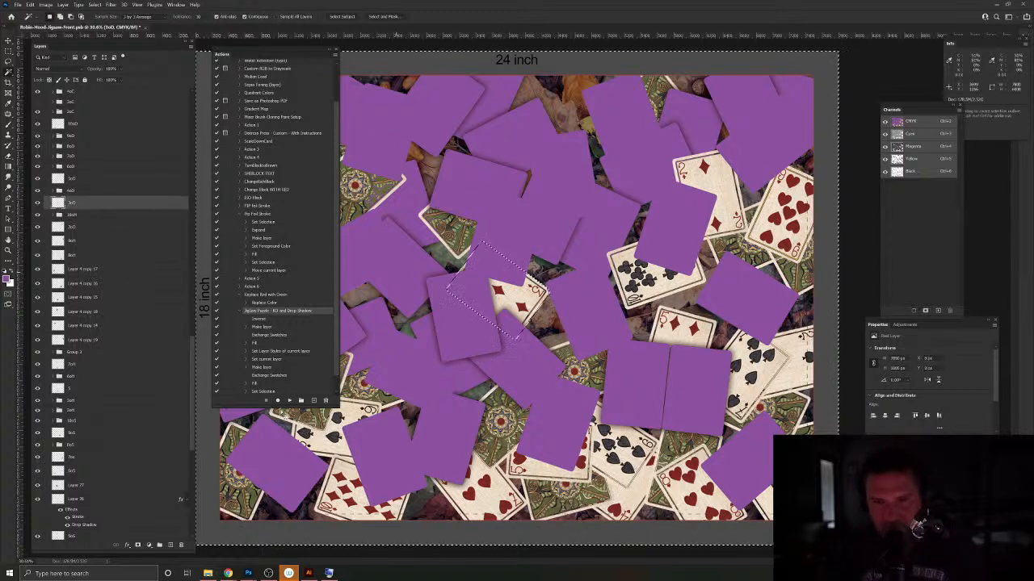
# Step: Group the three of diamonds card layer with its shadow and purple layers as 3oD, and save the document
pyautogui.hotkey('ctrl', 'g')
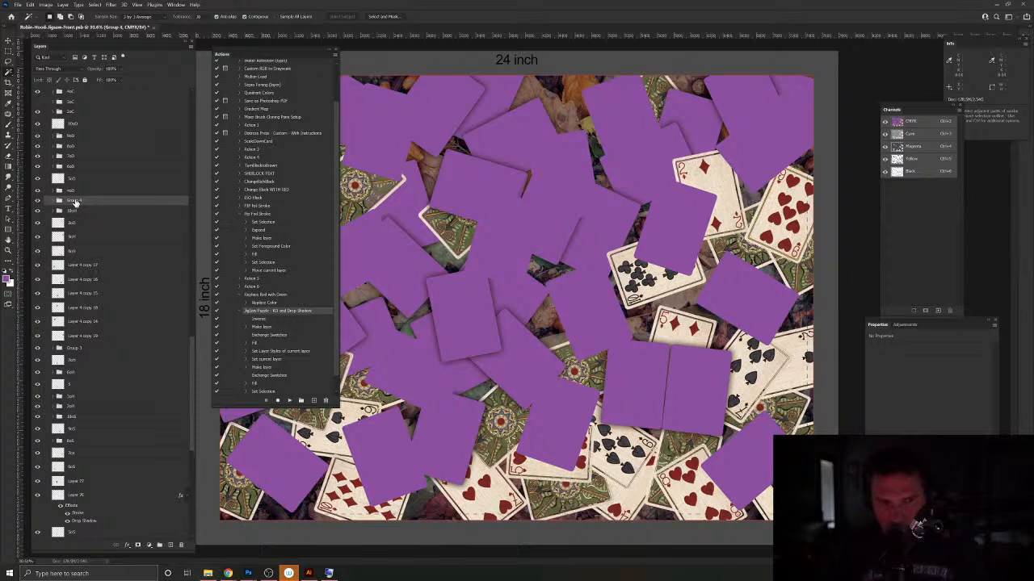
pyautogui.doubleClick(74, 201)
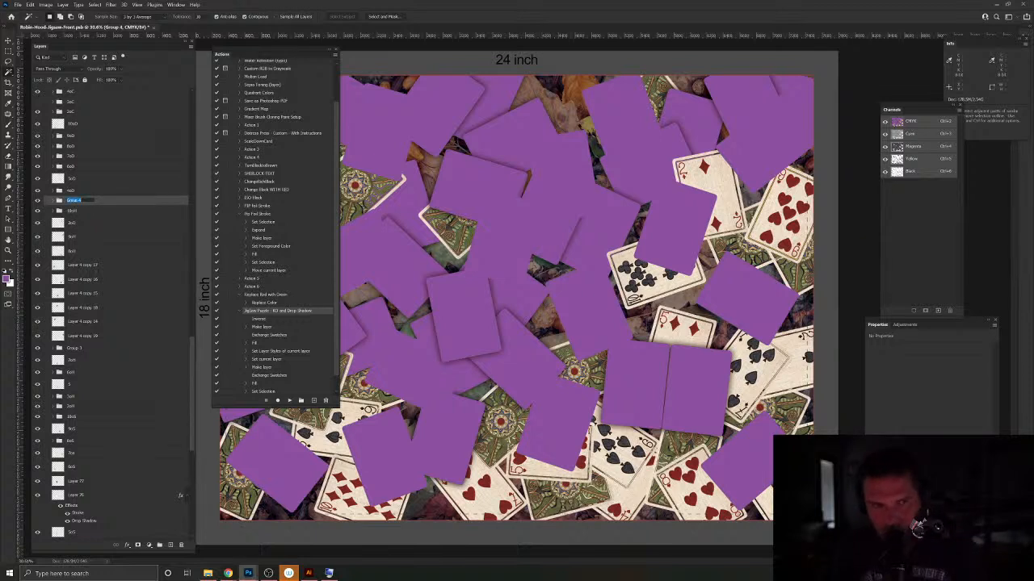
pyautogui.click(57, 202)
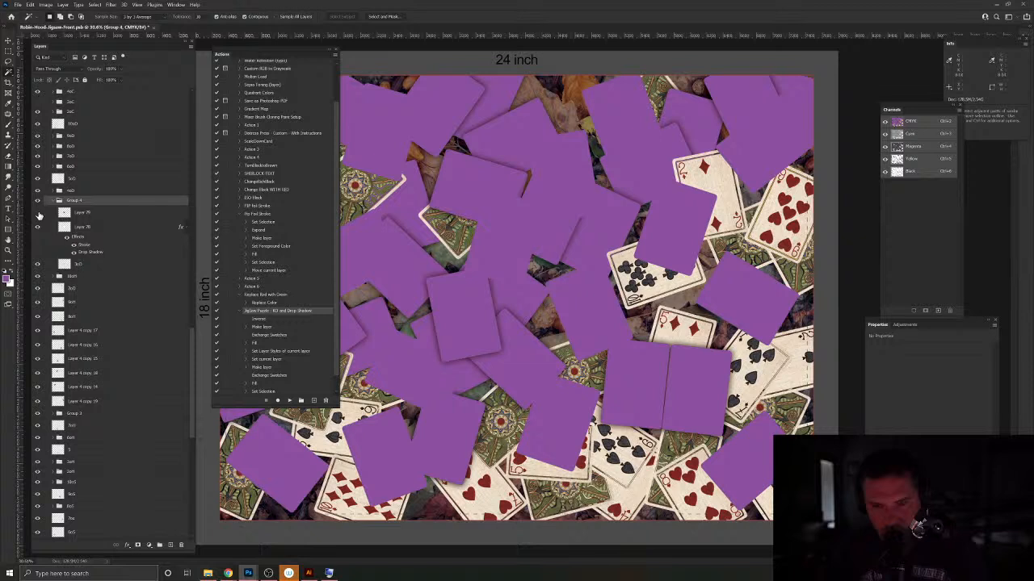
pyautogui.click(37, 227)
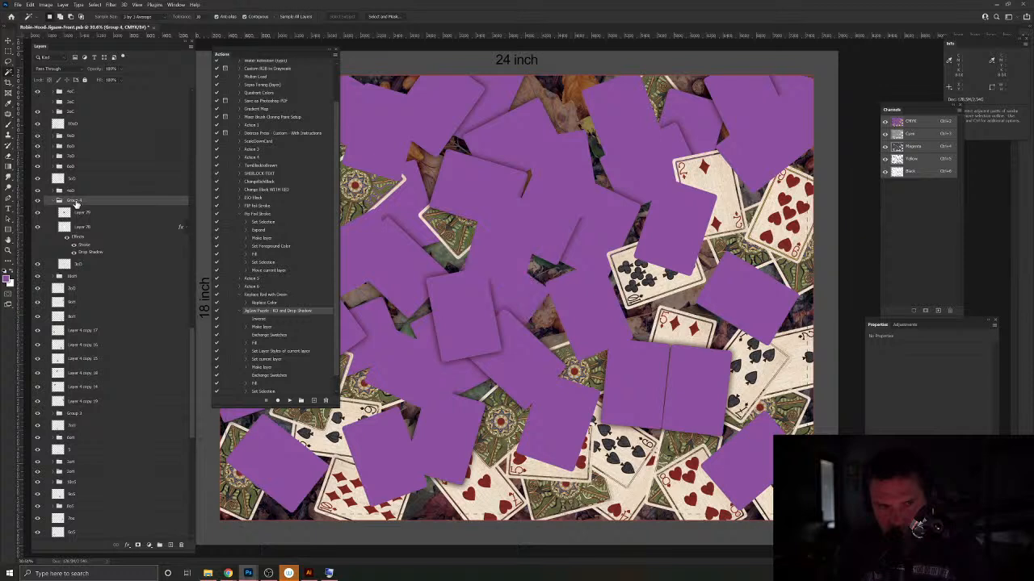
pyautogui.write('3oD')
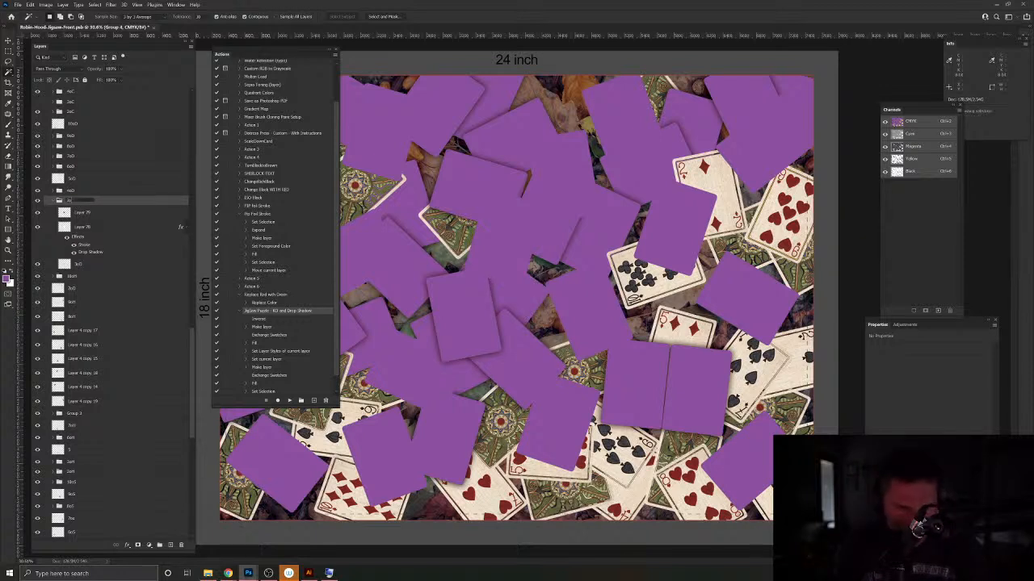
pyautogui.press('Return')
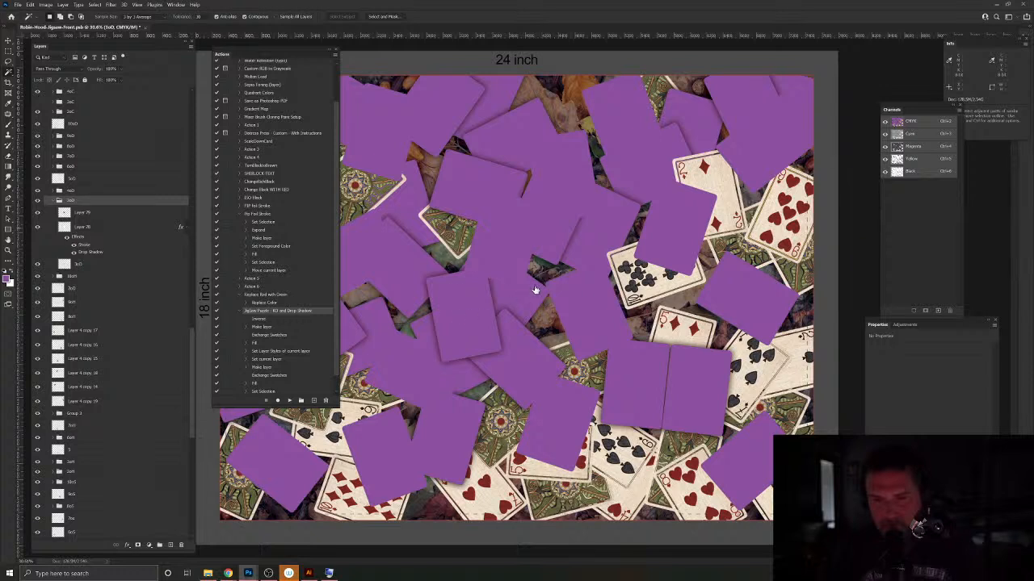
pyautogui.hotkey('ctrl', 's')
pyautogui.press('Return')
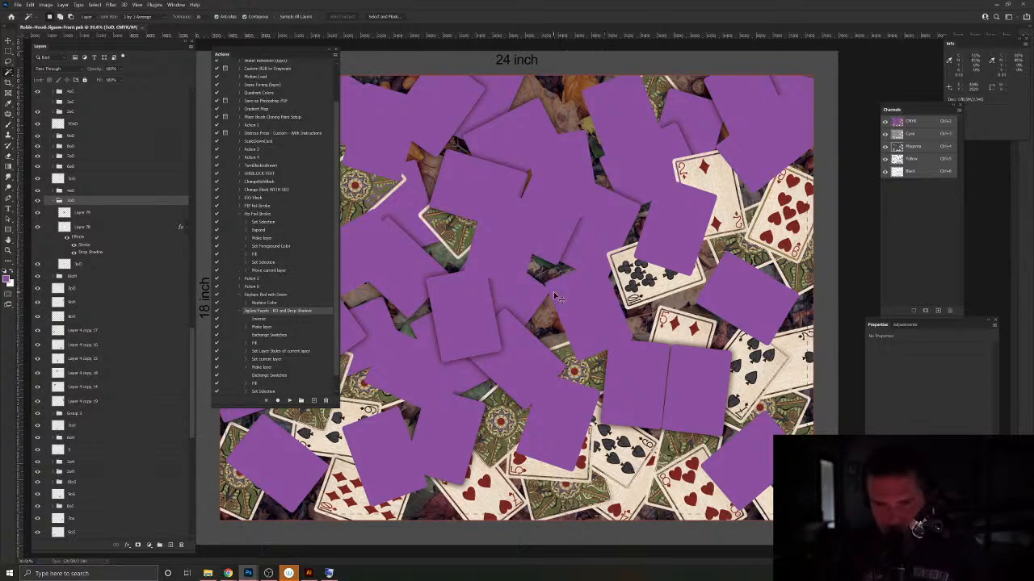
# Step: Select the area around the seven of hearts card on its layer and run the Jigsaw Puzzle fill and drop shadow action
pyautogui.press('v')
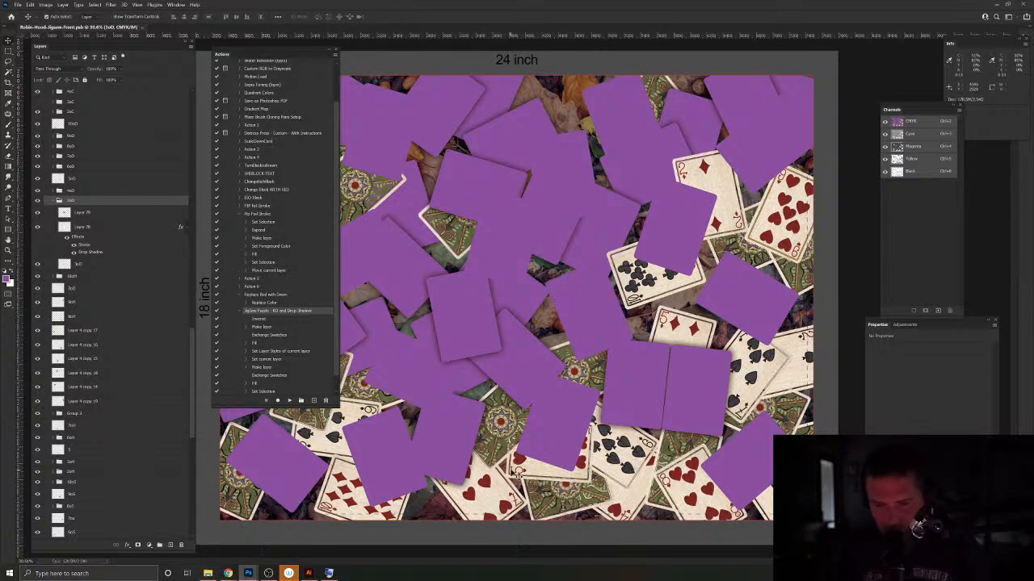
pyautogui.click(504, 490)
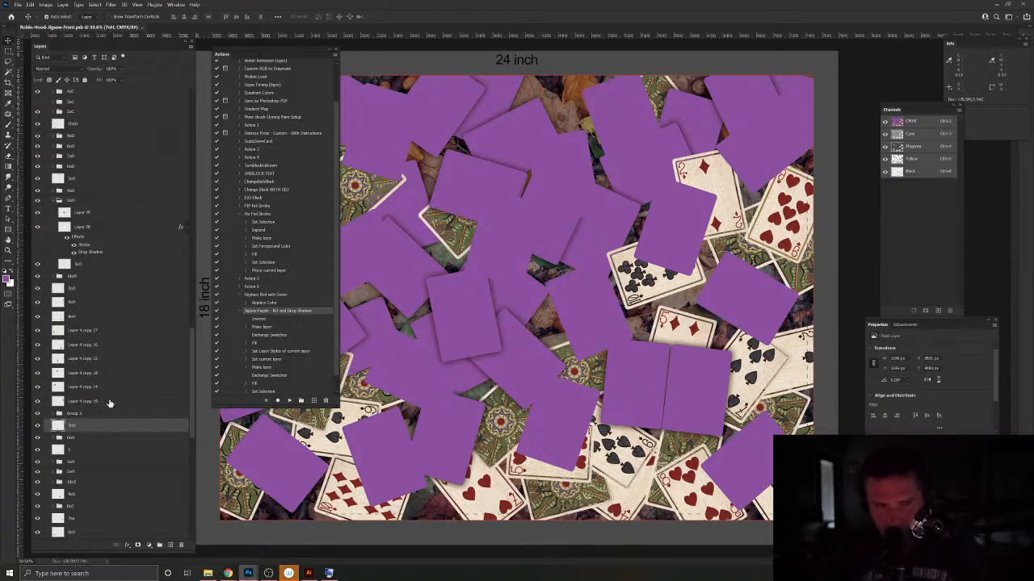
pyautogui.click(8, 71)
pyautogui.click(437, 348)
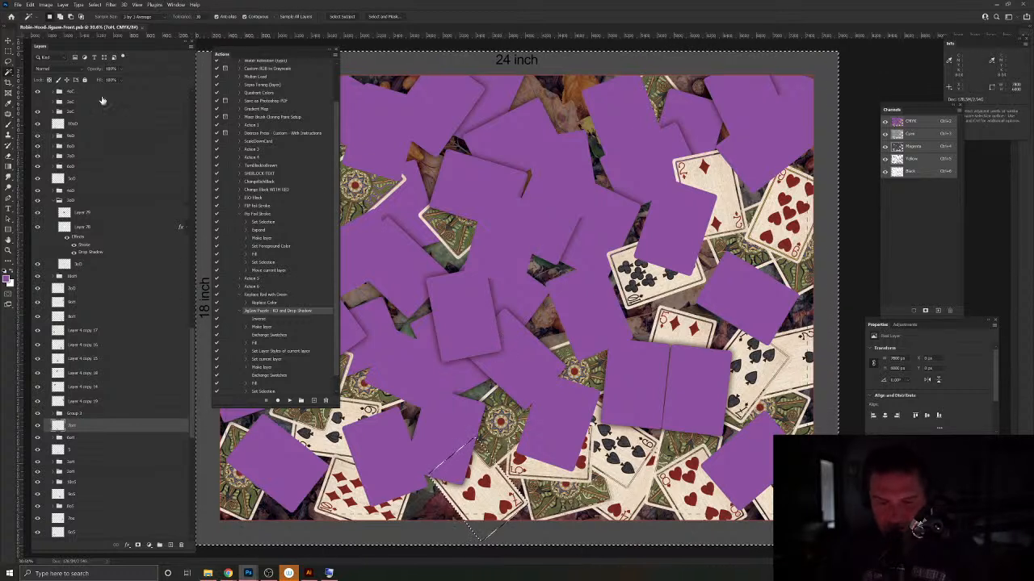
pyautogui.click(290, 402)
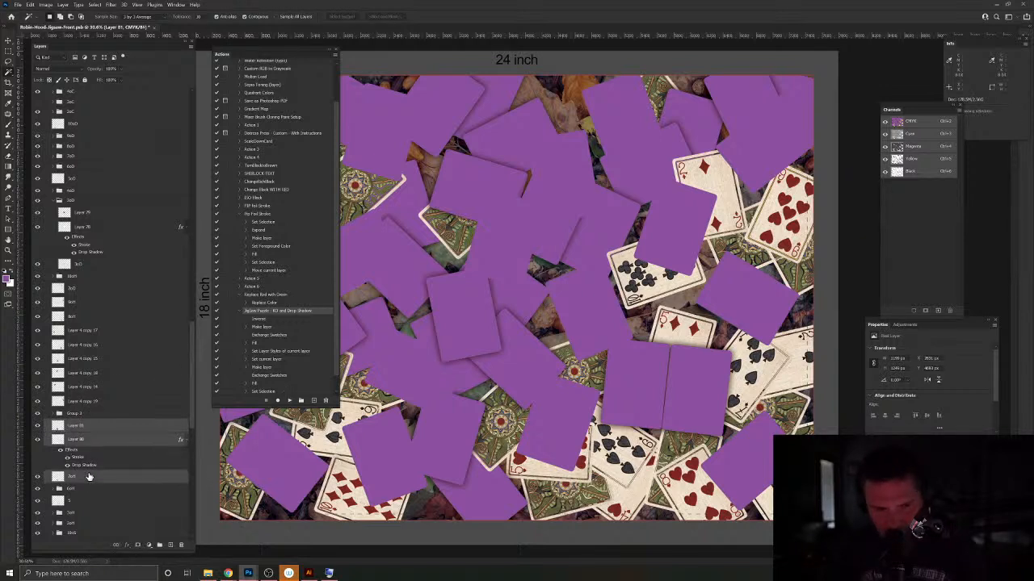
# Step: Group the seven of hearts card layer with its shadow and purple layers, and name the group 7oH
pyautogui.keyDown('shift'); pyautogui.click(90, 476); pyautogui.keyUp('shift')
pyautogui.hotkey('ctrl', 'g')
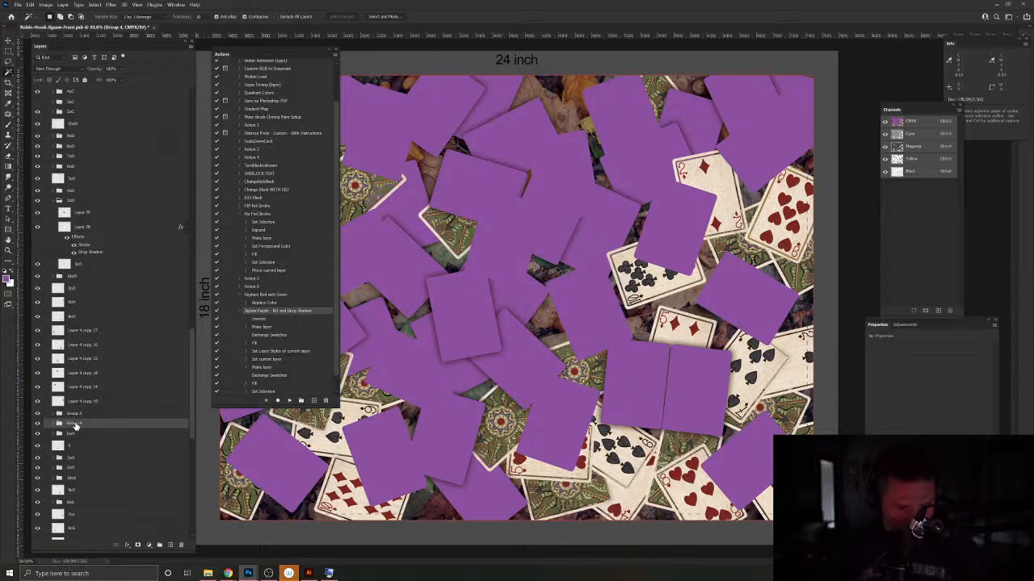
pyautogui.doubleClick(74, 424)
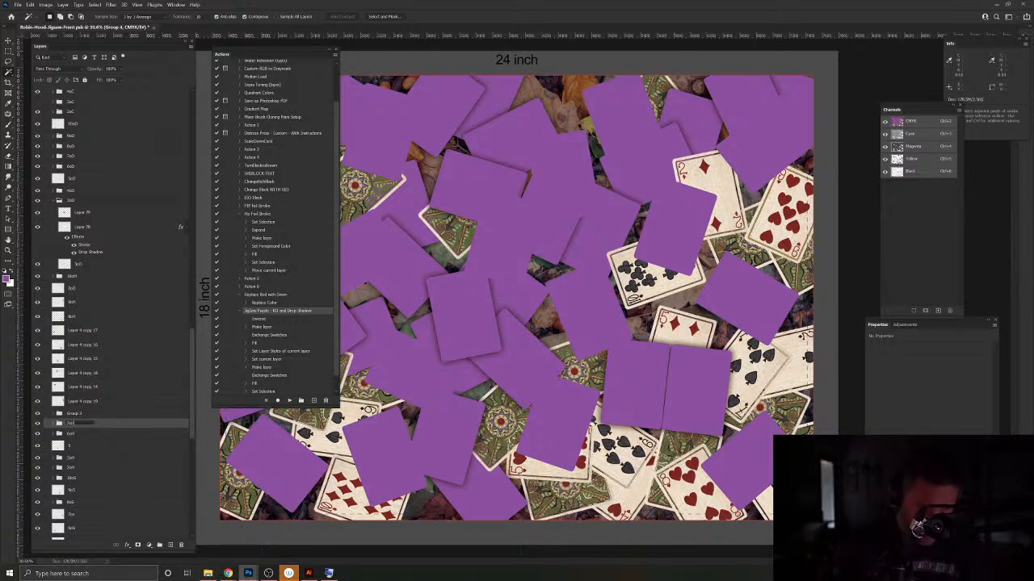
pyautogui.press('Return')
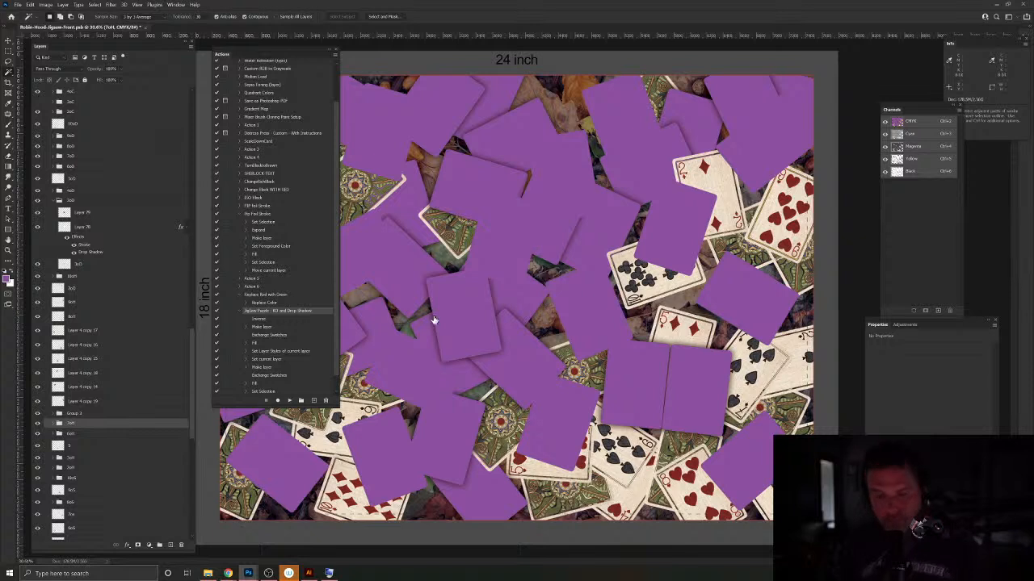
# Step: Select the area around the ten of clubs card on its layer and run the Jigsaw Puzzle fill and drop shadow action
pyautogui.press('v')
pyautogui.keyDown('ctrl'); pyautogui.click(660, 293); pyautogui.keyUp('ctrl')
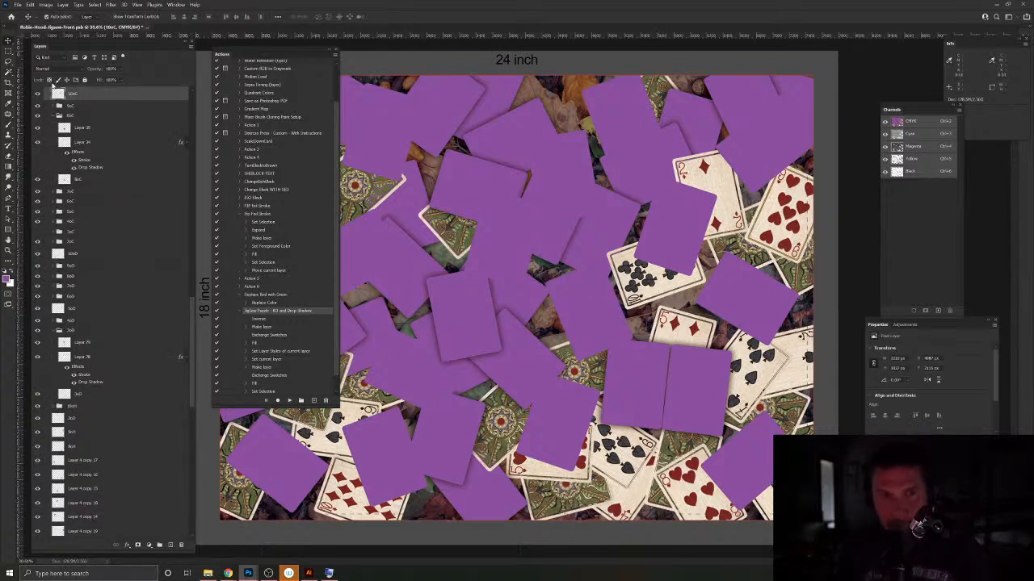
pyautogui.click(9, 72)
pyautogui.click(573, 136)
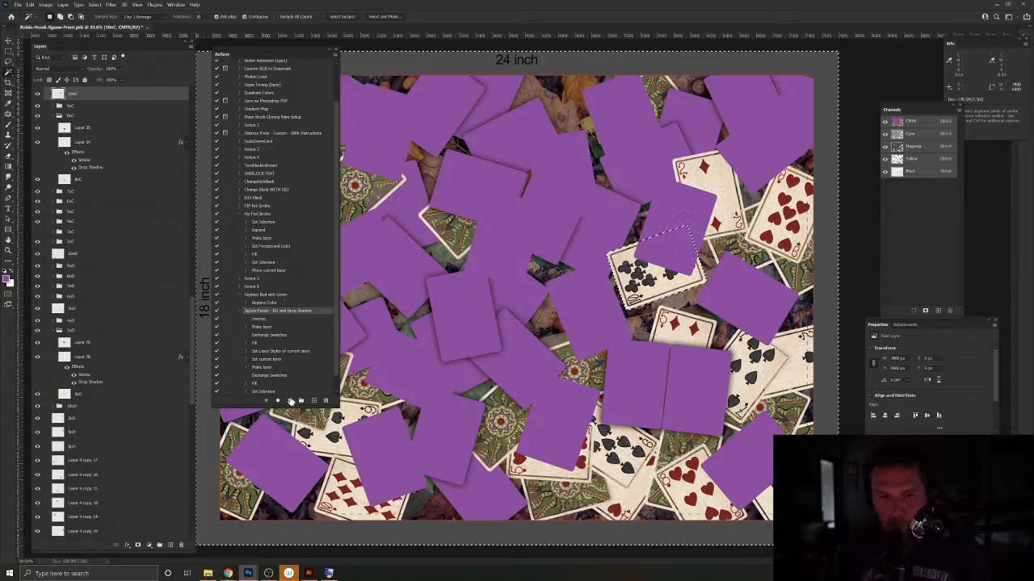
pyautogui.click(290, 401)
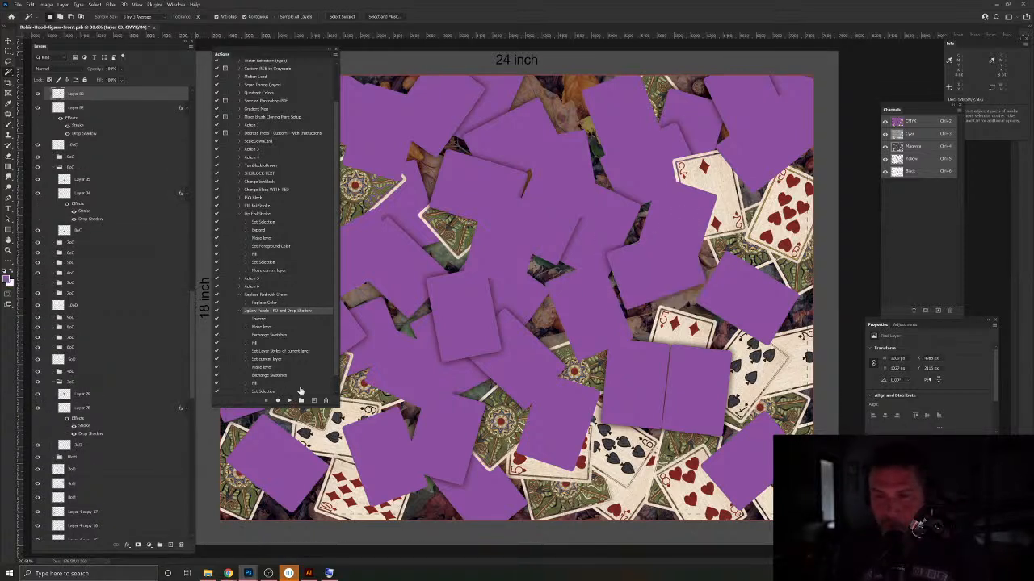
# Step: Group the ten of clubs card layer with its shadow and purple layers, and name the group 10oC
pyautogui.keyDown('shift'); pyautogui.click(81, 147); pyautogui.keyUp('shift')
pyautogui.hotkey('ctrl', 'g')
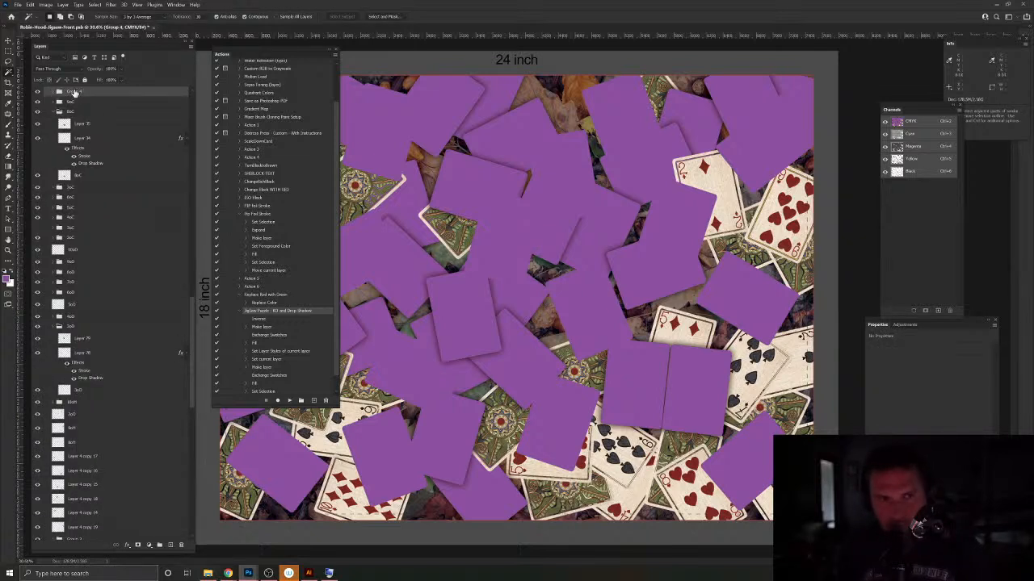
pyautogui.doubleClick(74, 92)
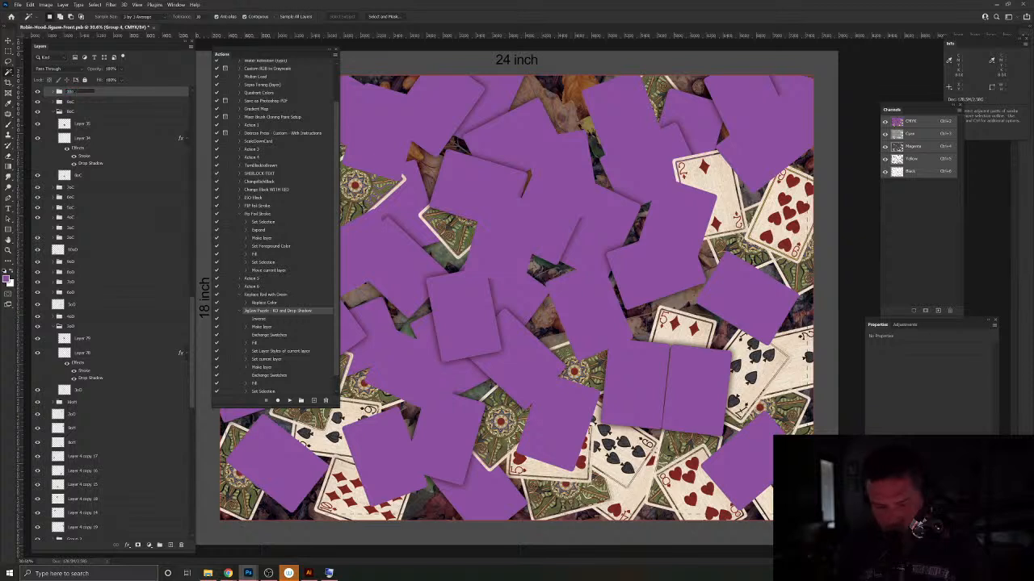
pyautogui.write('10cC')
pyautogui.press('Return')
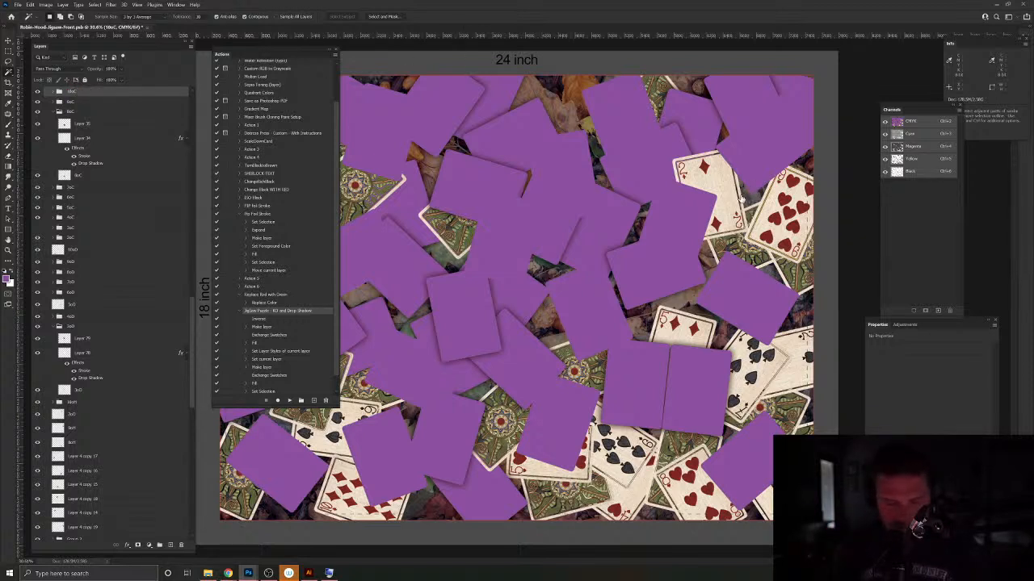
# Step: Select the area around the two of diamonds card on its layer and run the Jigsaw Puzzle fill and drop shadow action
pyautogui.press('v')
pyautogui.keyDown('ctrl'); pyautogui.click(735, 198); pyautogui.keyUp('ctrl')
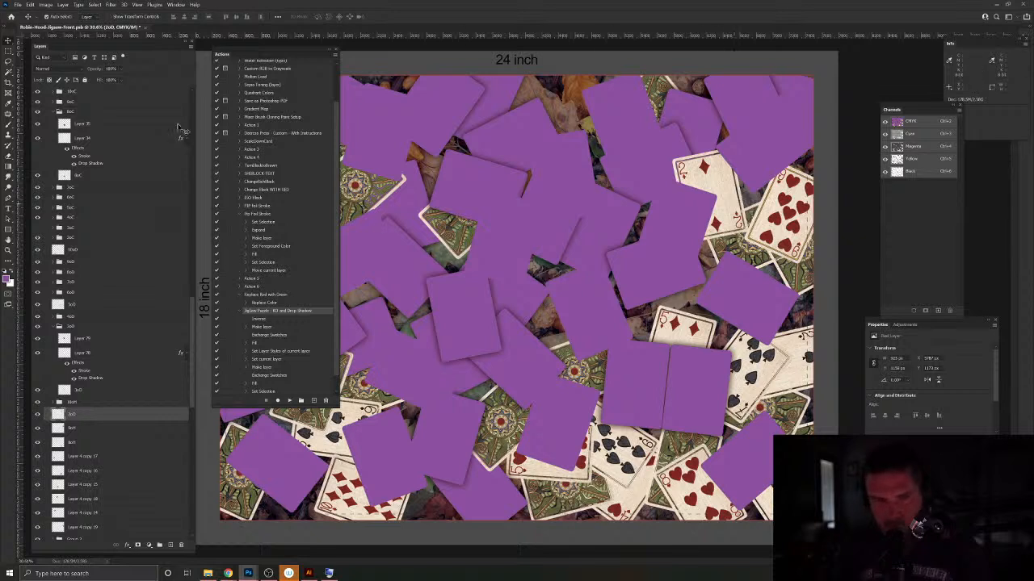
pyautogui.press('w')
pyautogui.click(289, 400)
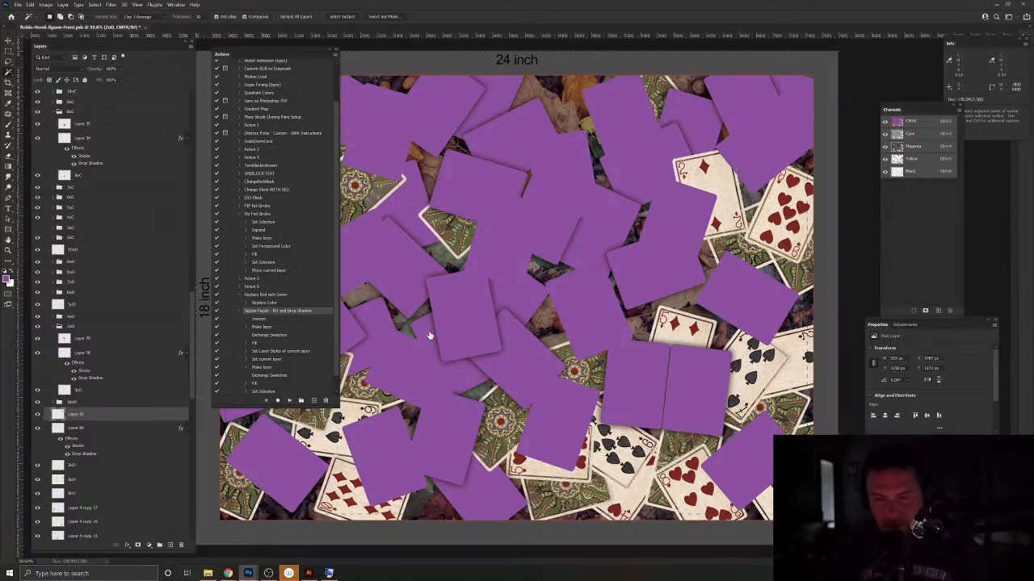
# Step: Group the two of diamonds card layer with its shadow and purple layers, and name the group 2oD
pyautogui.click(103, 467)
pyautogui.hotkey('ctrl', 'g')
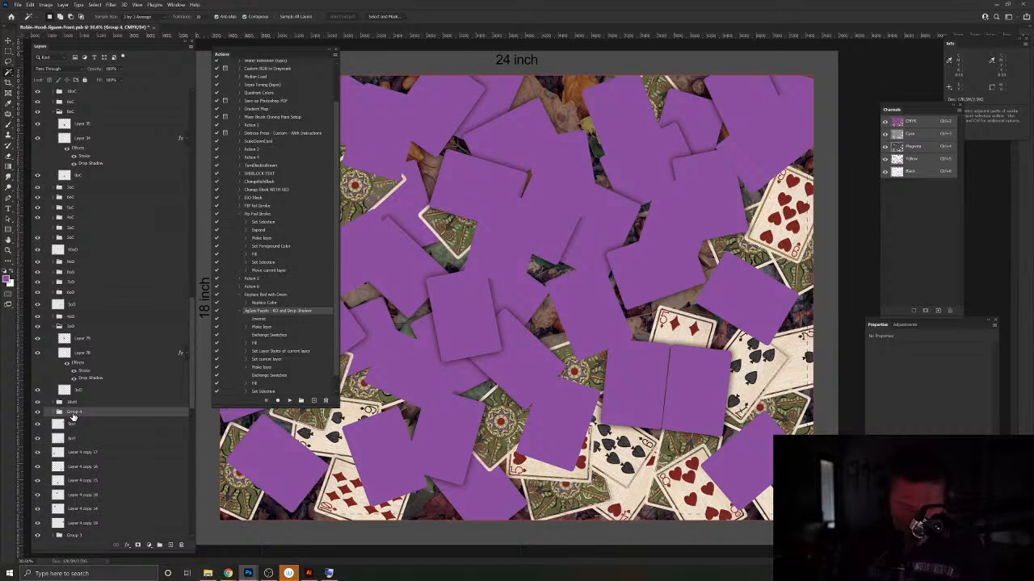
pyautogui.doubleClick(74, 414)
pyautogui.write('2oD')
pyautogui.press('Return')
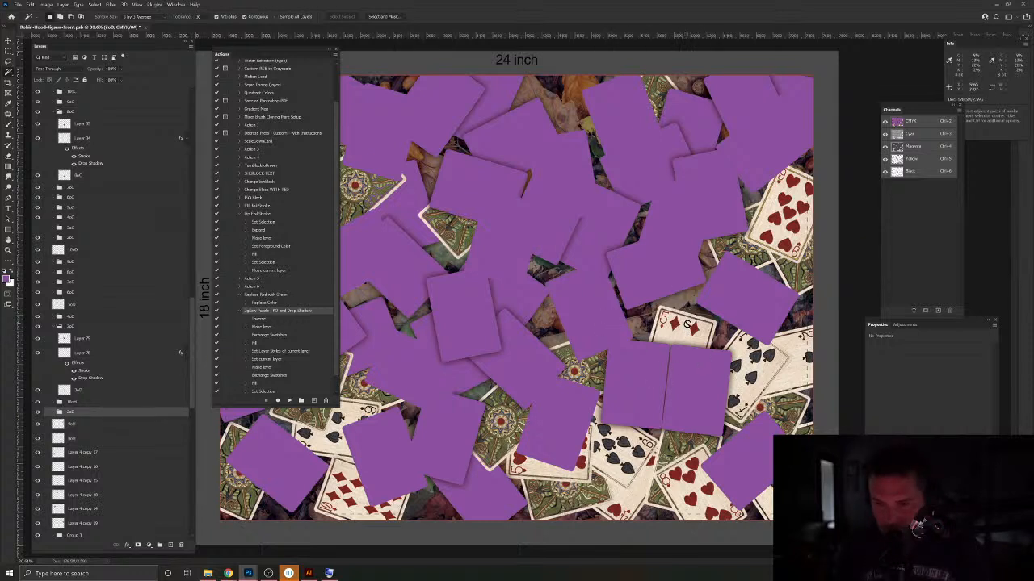
# Step: Select the area around the five of diamonds card on its layer and run the Jigsaw Puzzle fill and drop shadow action
pyautogui.press('v')
pyautogui.click(691, 327)
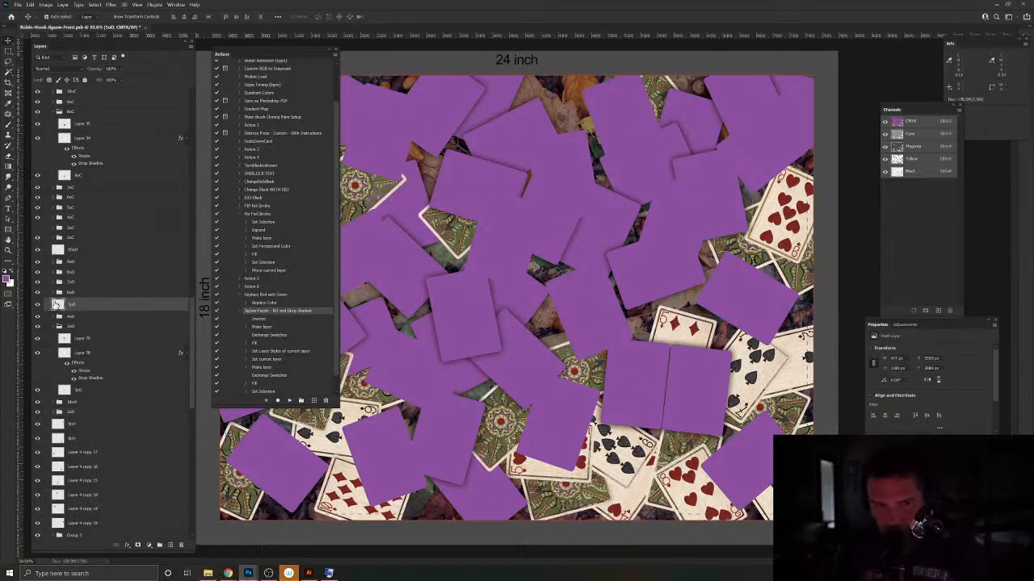
pyautogui.click(9, 72)
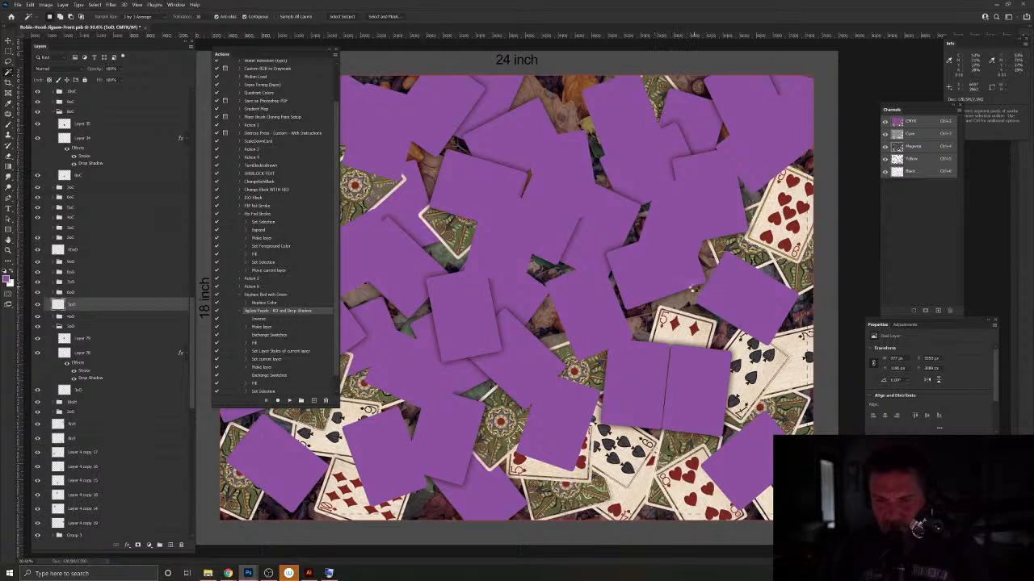
pyautogui.click(693, 289)
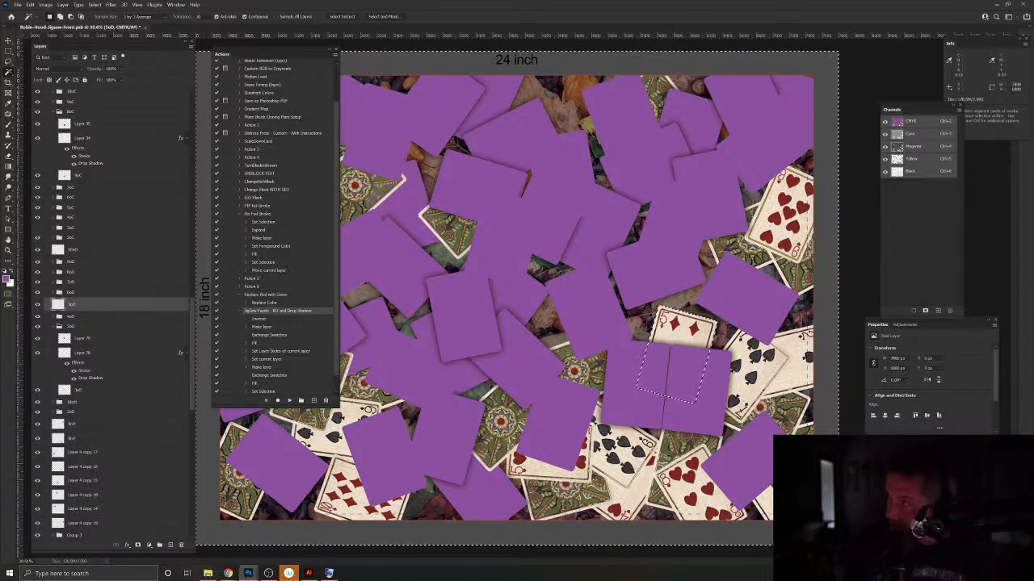
pyautogui.hotkey('alt', 'Tab')
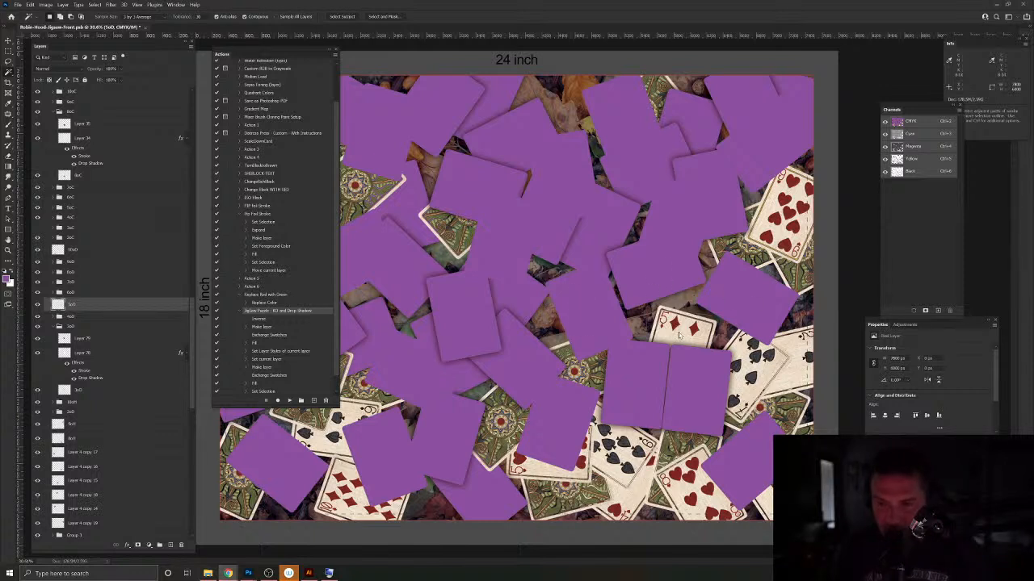
pyautogui.click(682, 327)
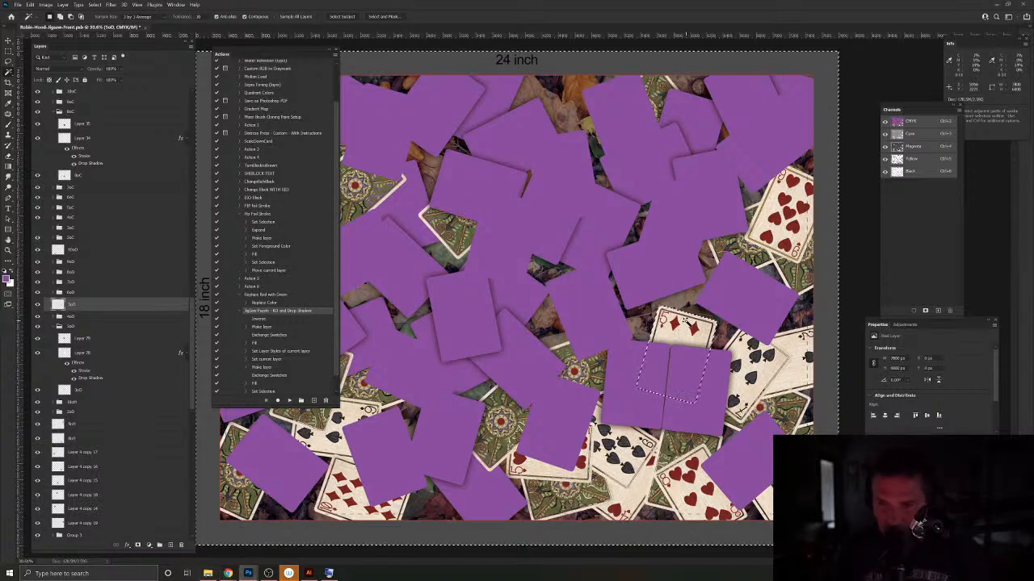
pyautogui.hotkey('ctrl', 'd')
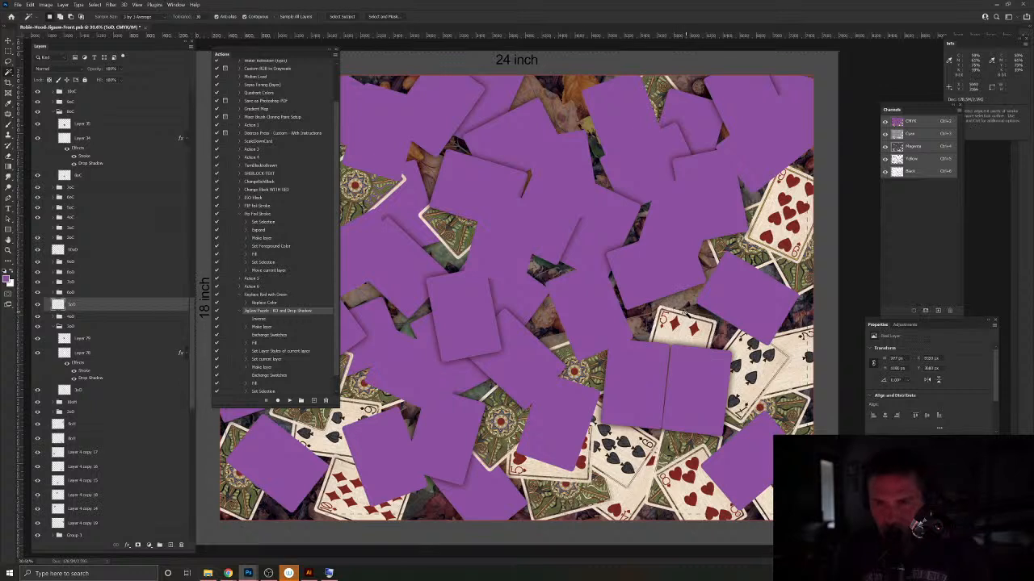
pyautogui.press('v')
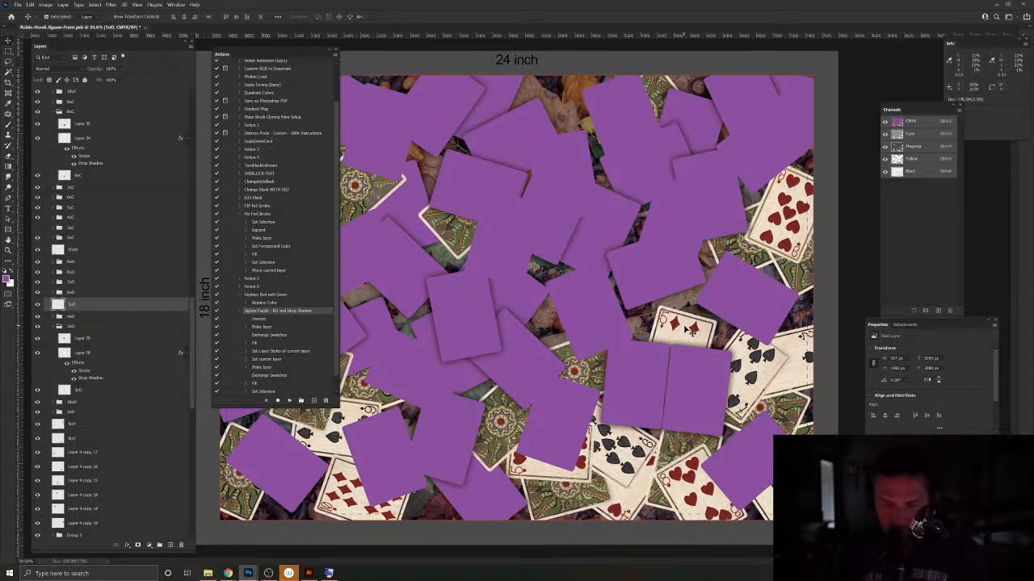
pyautogui.click(277, 400)
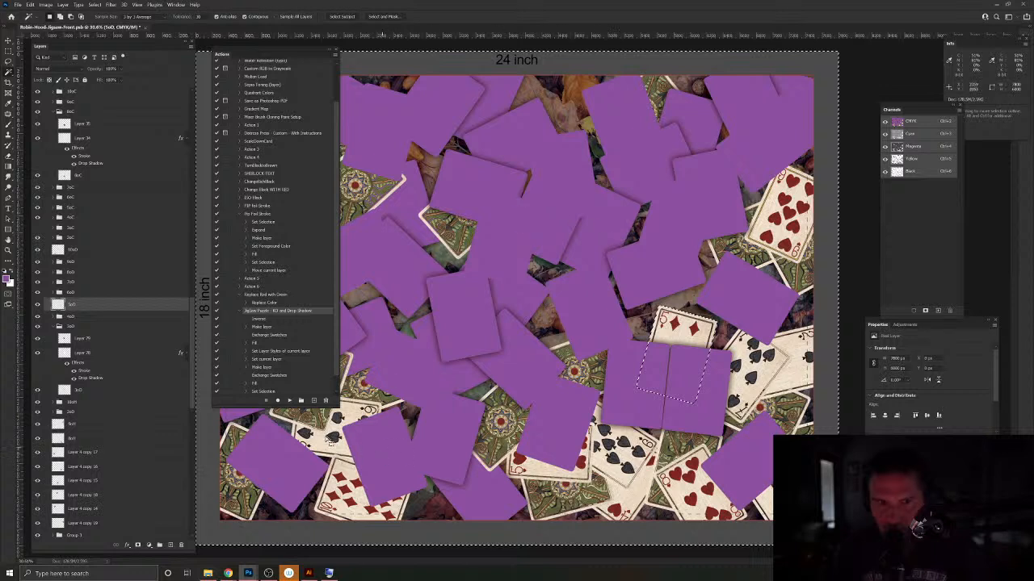
pyautogui.click(287, 401)
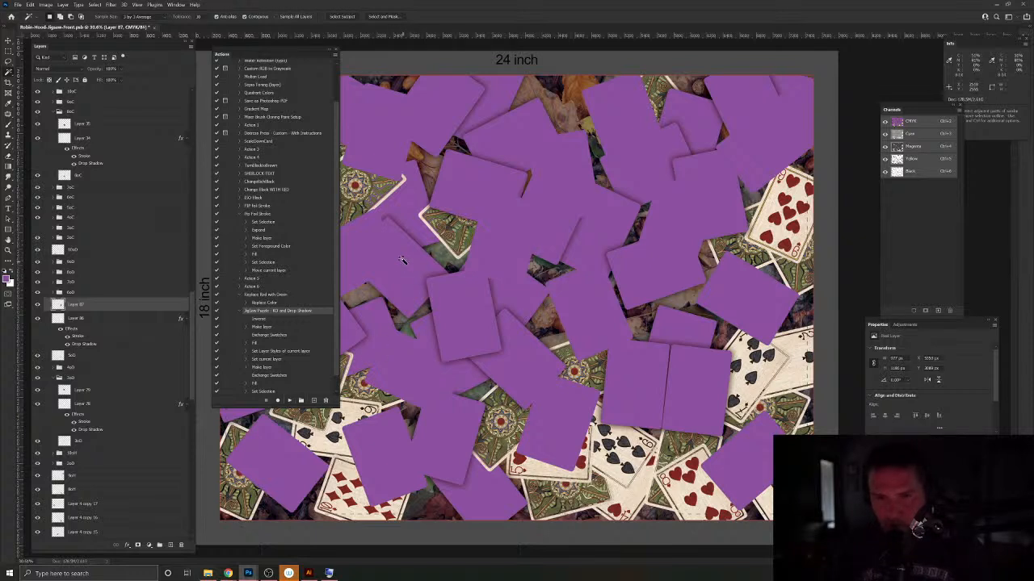
# Step: Select the area around the face-down card on Layer 4 copy 18 and run the Jigsaw Puzzle fill and drop shadow action
pyautogui.press('v')
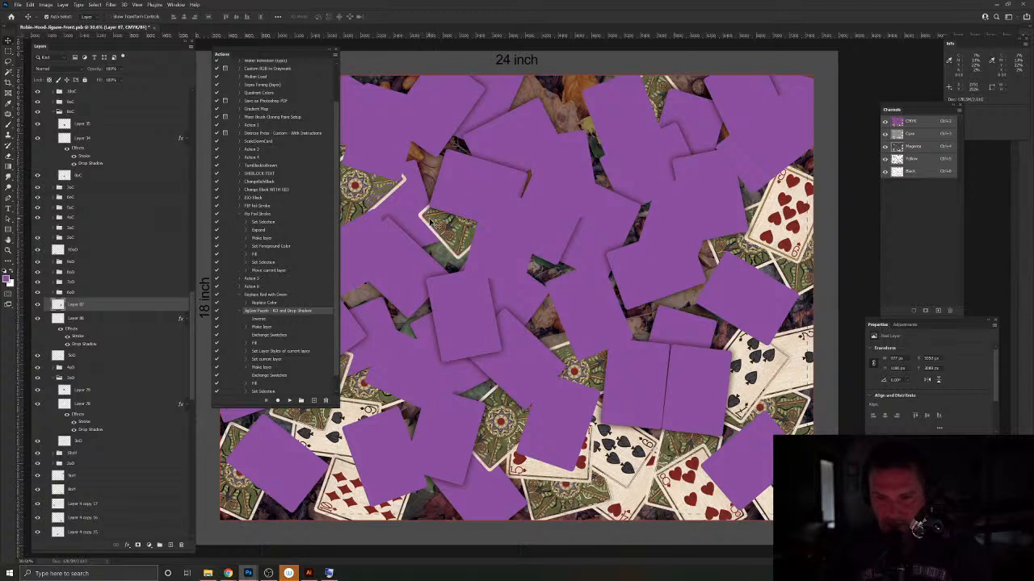
pyautogui.press('space')
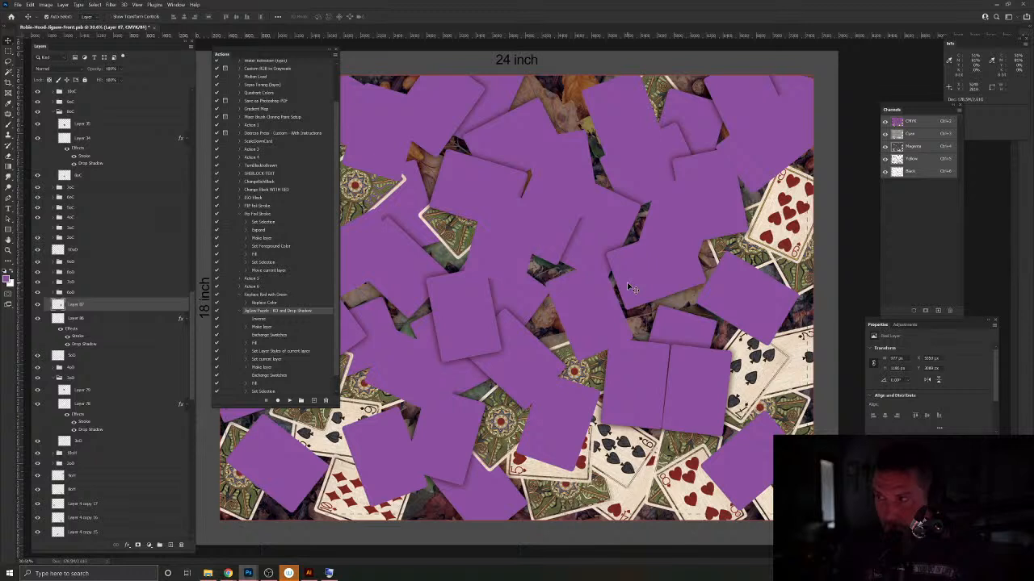
pyautogui.click(434, 223)
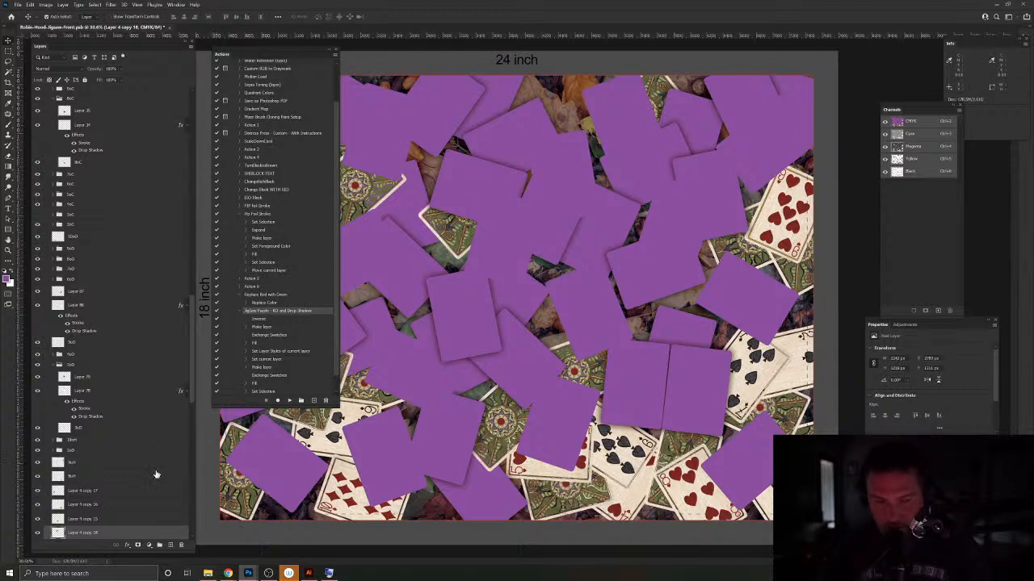
pyautogui.click(8, 82)
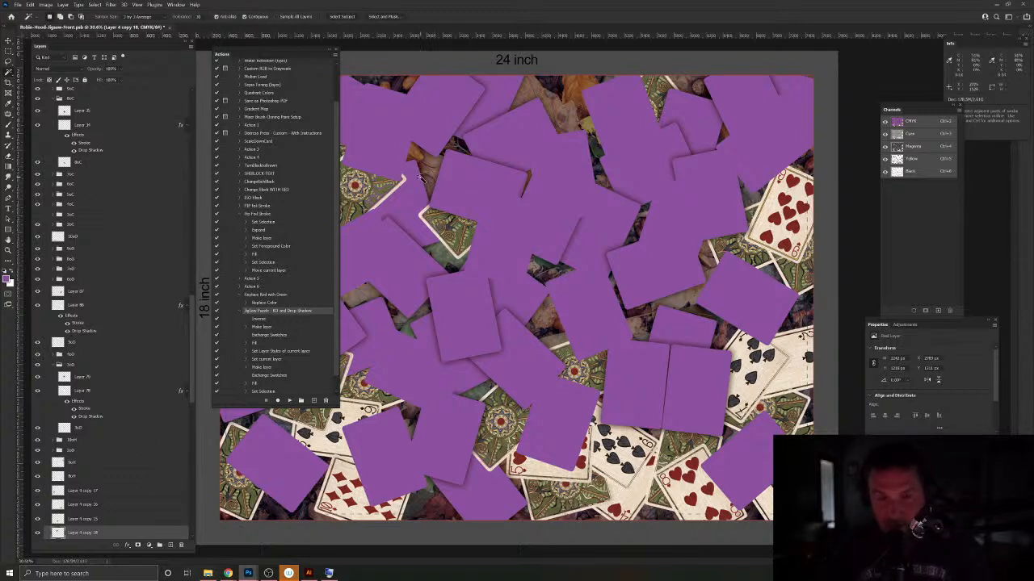
pyautogui.press('v')
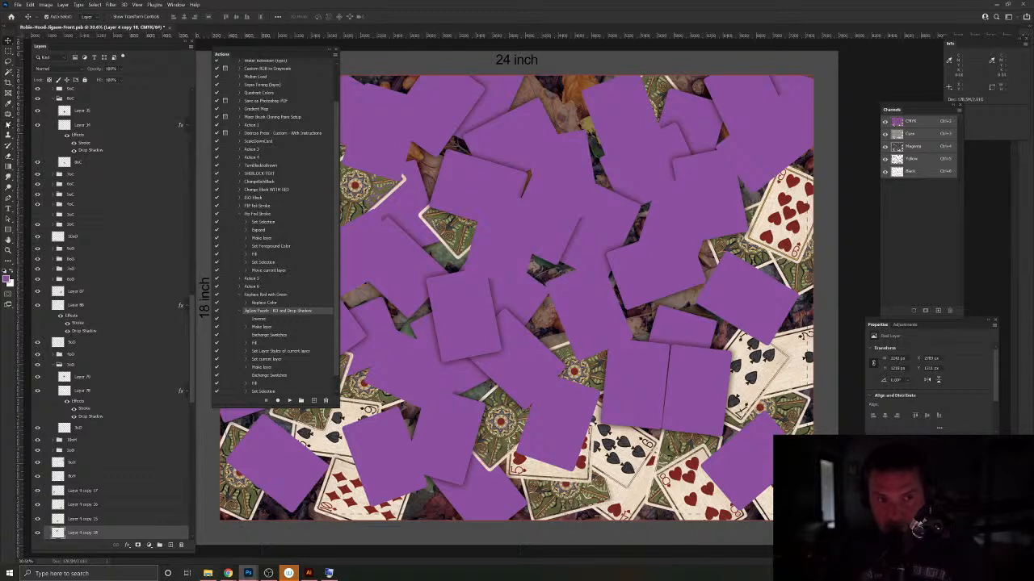
pyautogui.press('b')
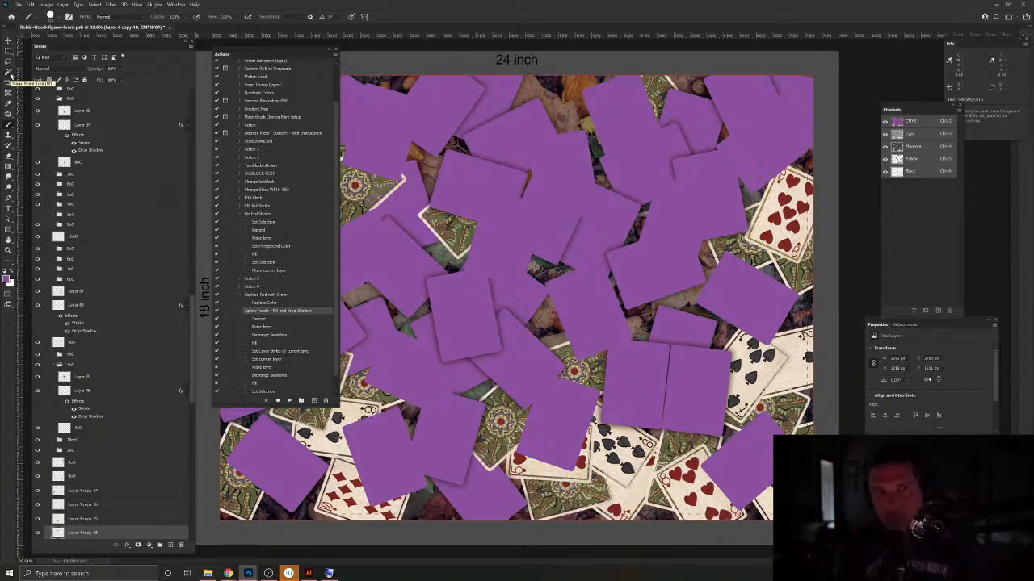
pyautogui.click(11, 74)
pyautogui.click(404, 184)
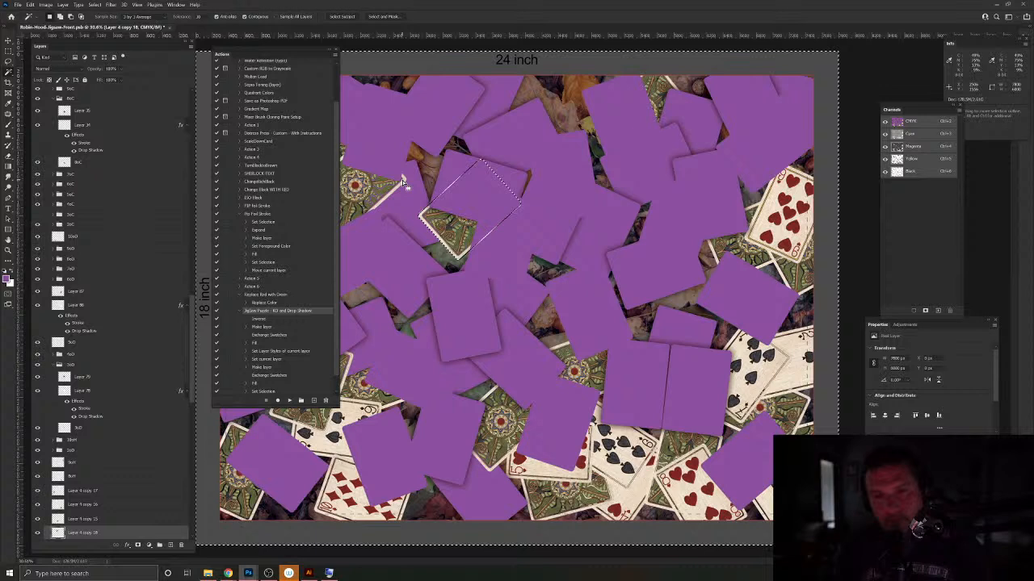
pyautogui.click(289, 401)
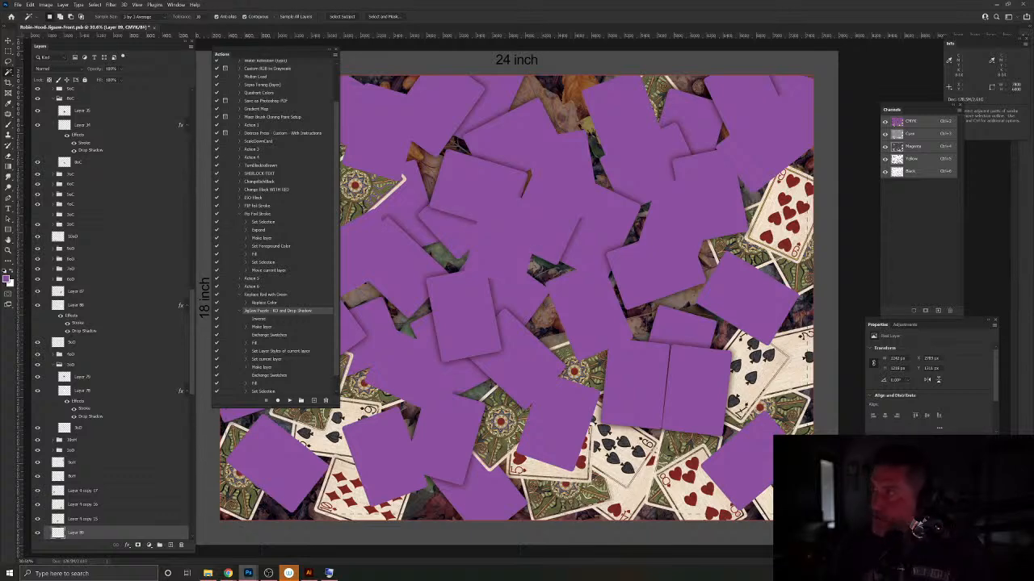
# Step: Switch to Chrome, search the web for "gnomon online" and open the Gnomon school's main website
pyautogui.moveTo(1033, 105); pyautogui.dragTo(512, 91)
pyautogui.click(512, 99)
pyautogui.write('gnomon')
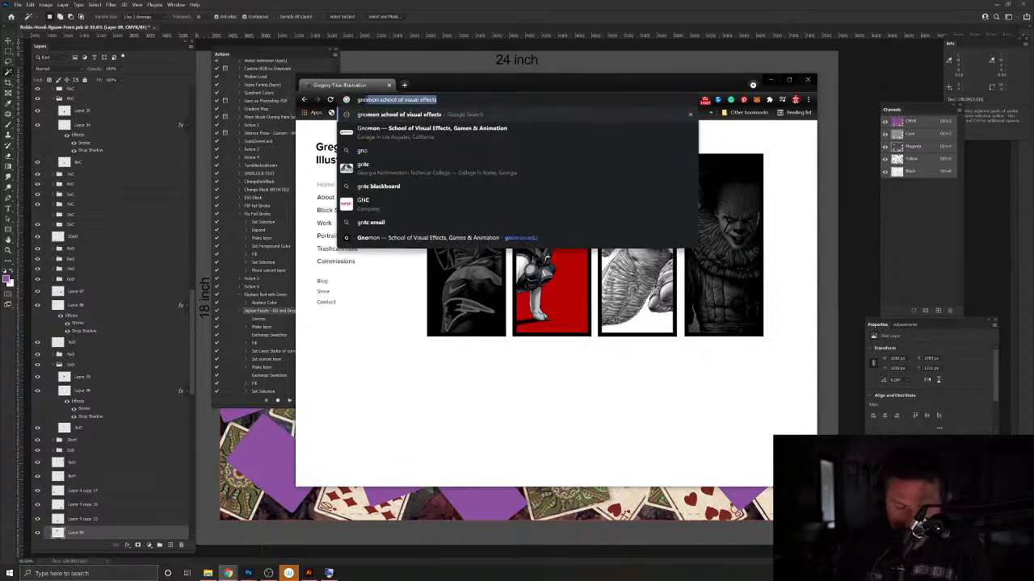
pyautogui.write(' online')
pyautogui.press('Return')
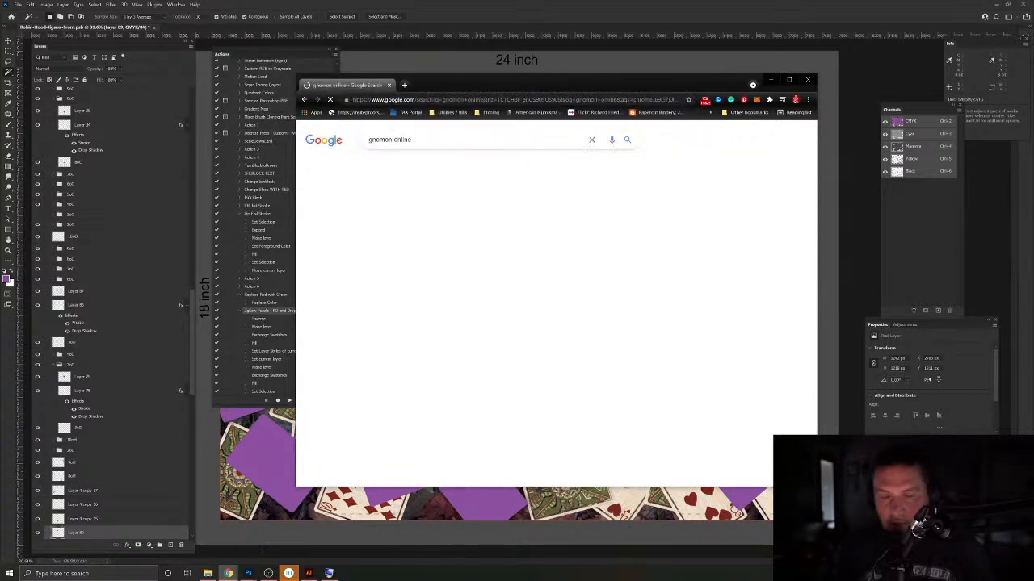
pyautogui.click(403, 211)
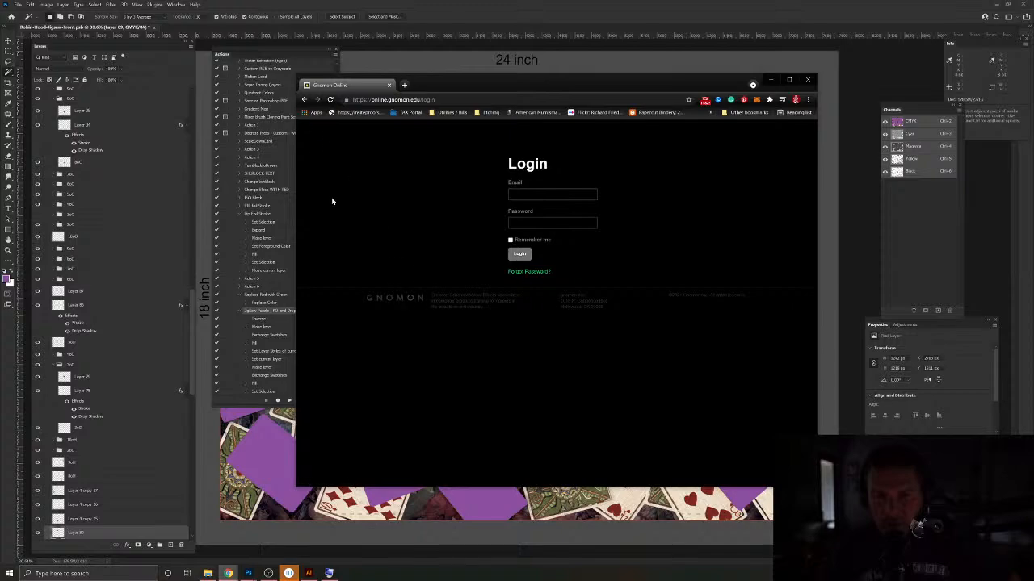
pyautogui.click(399, 301)
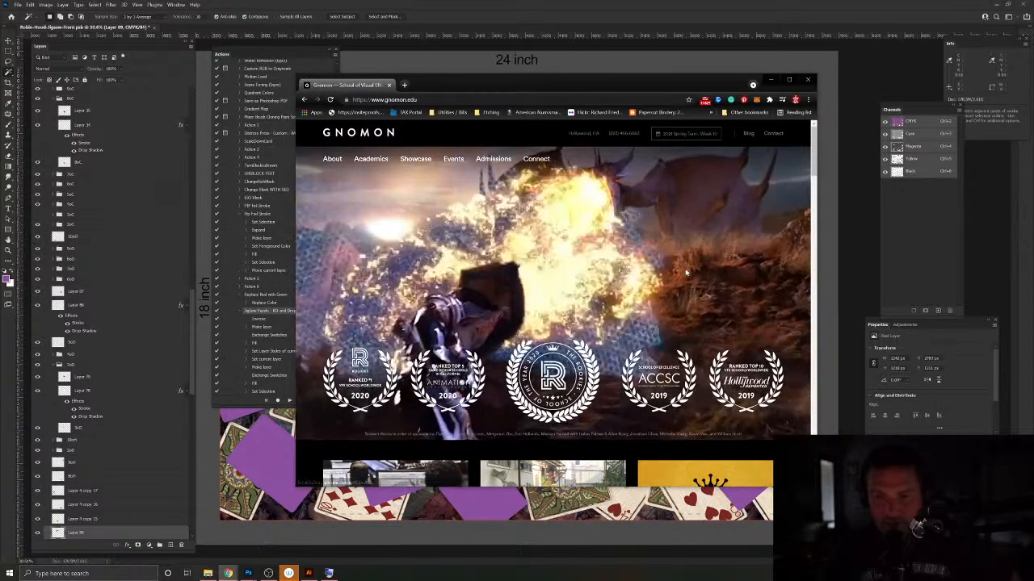
# Step: Look through Gnomon's home page and the degree, certificate, foundation and individual course programs under Academics
pyautogui.scroll(-5, 685, 273)
pyautogui.scroll(2, 685, 273)
pyautogui.scroll(-3, 364, 309)
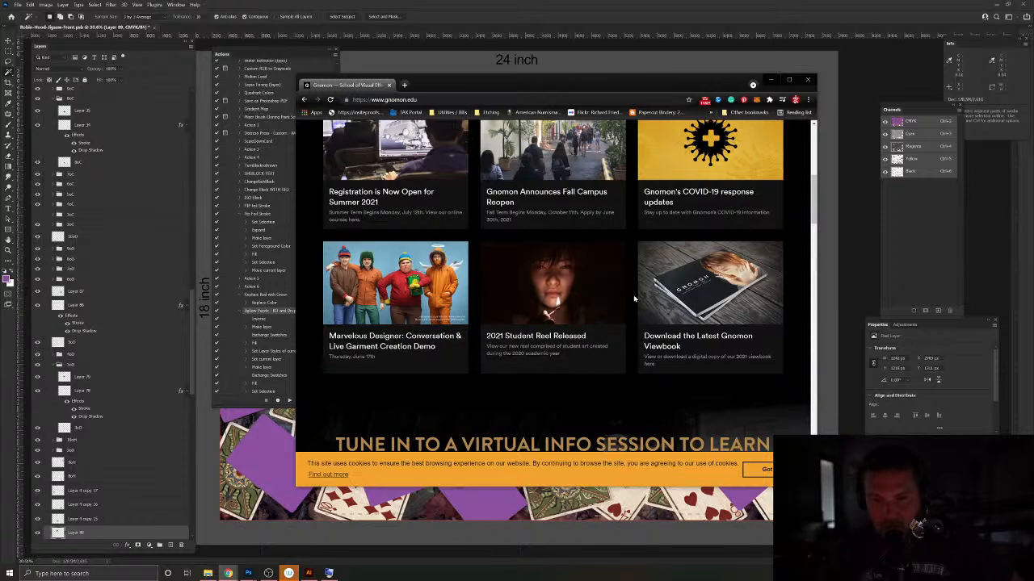
pyautogui.scroll(6, 634, 299)
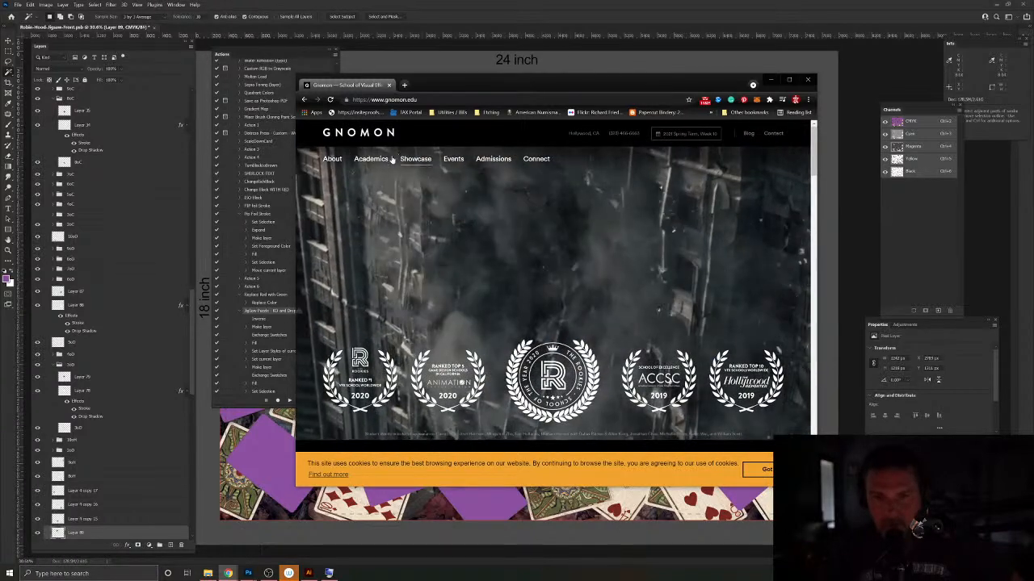
pyautogui.moveTo(373, 162)
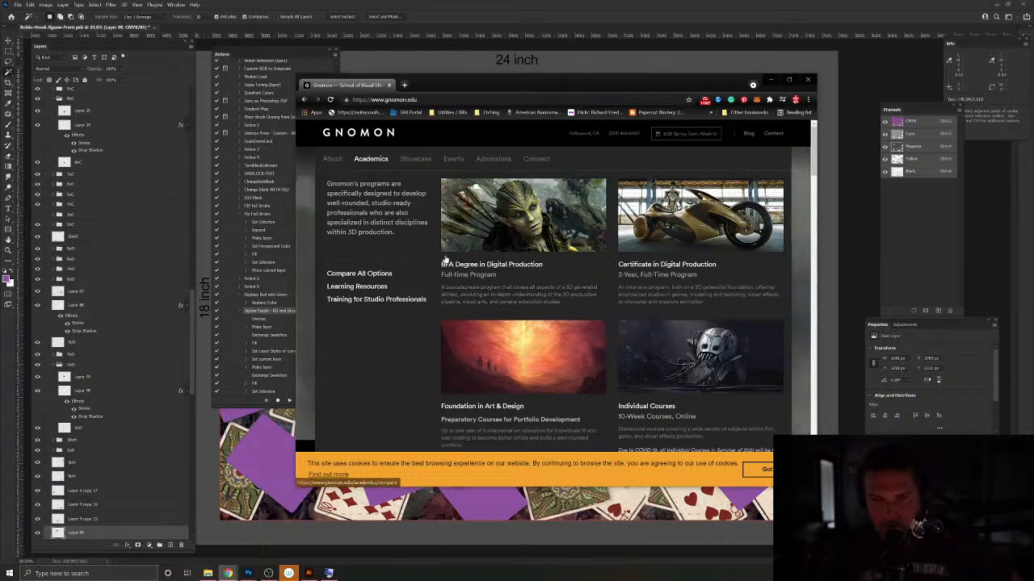
pyautogui.scroll(-3, 446, 258)
pyautogui.scroll(3, 450, 257)
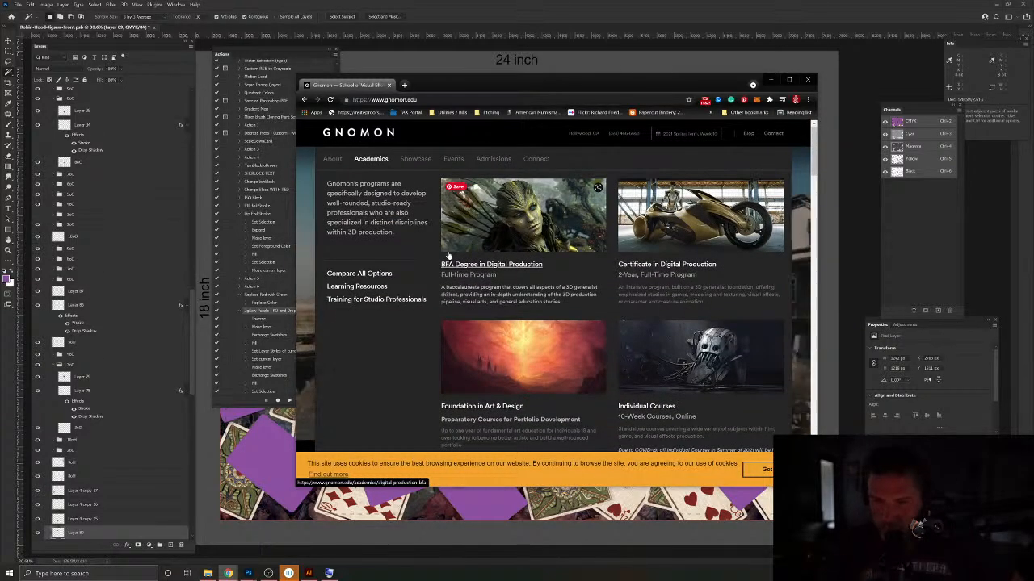
pyautogui.scroll(-2, 448, 255)
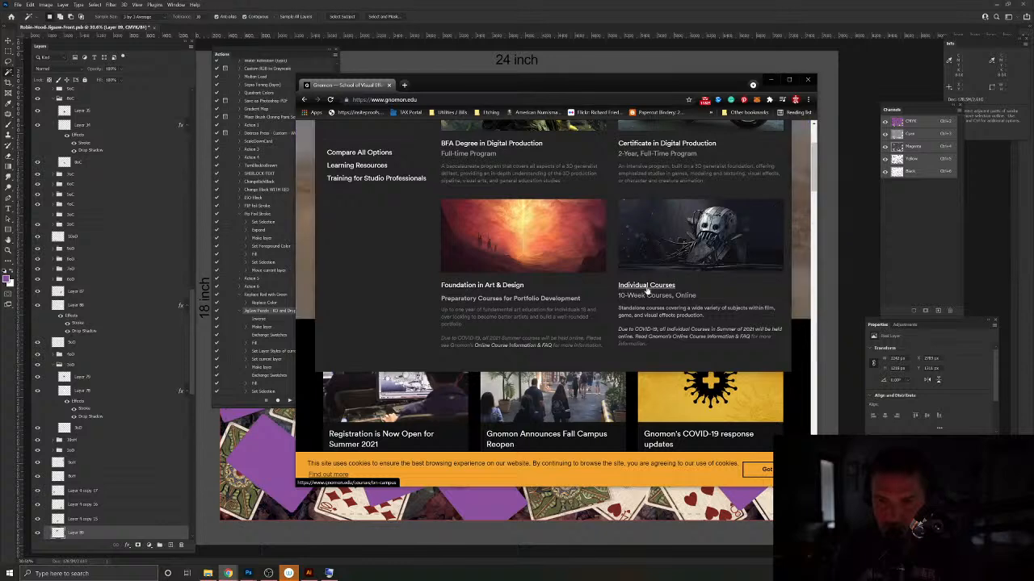
pyautogui.scroll(1, 654, 279)
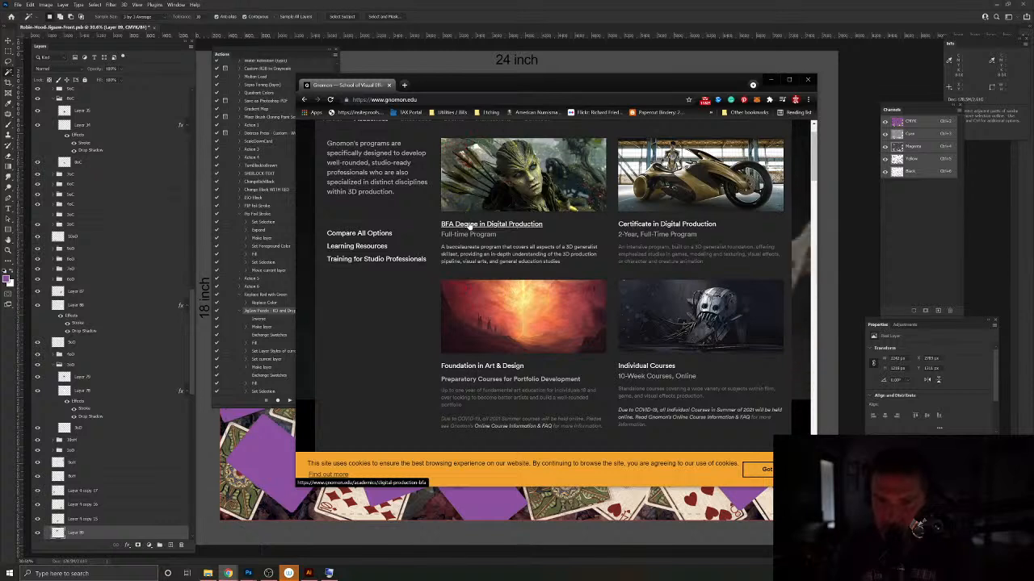
pyautogui.scroll(1, 516, 278)
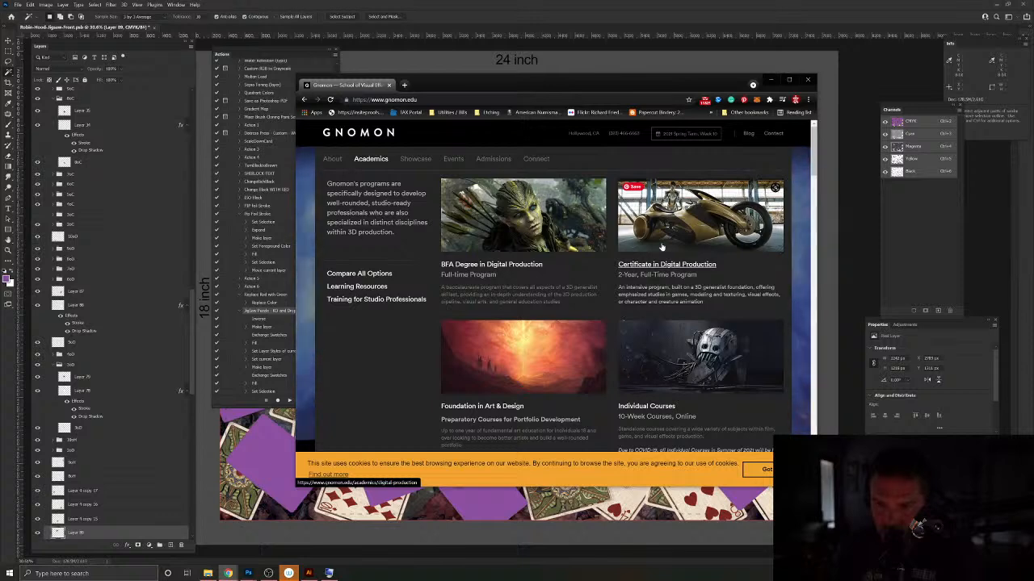
pyautogui.scroll(-1, 618, 220)
pyautogui.scroll(-1, 622, 242)
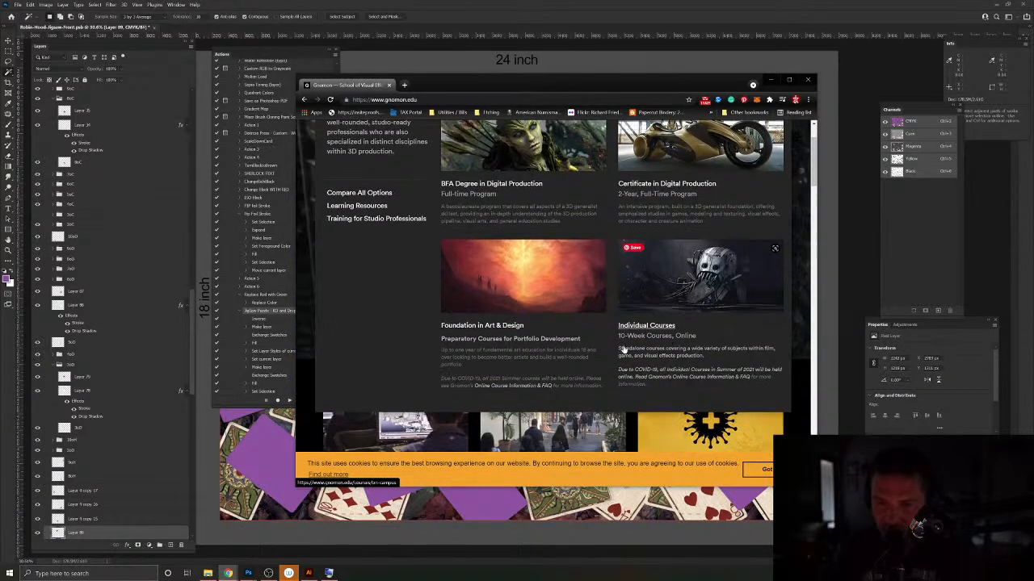
# Step: Open Gnomon's Individual Courses page and review its online course information, featured courses and instructors
pyautogui.click(640, 333)
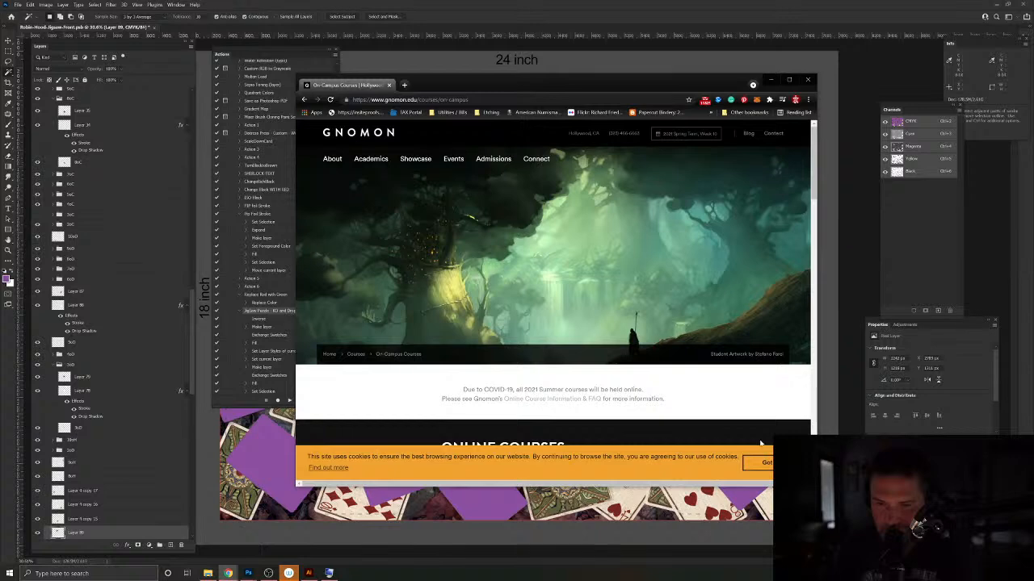
pyautogui.scroll(-5, 592, 311)
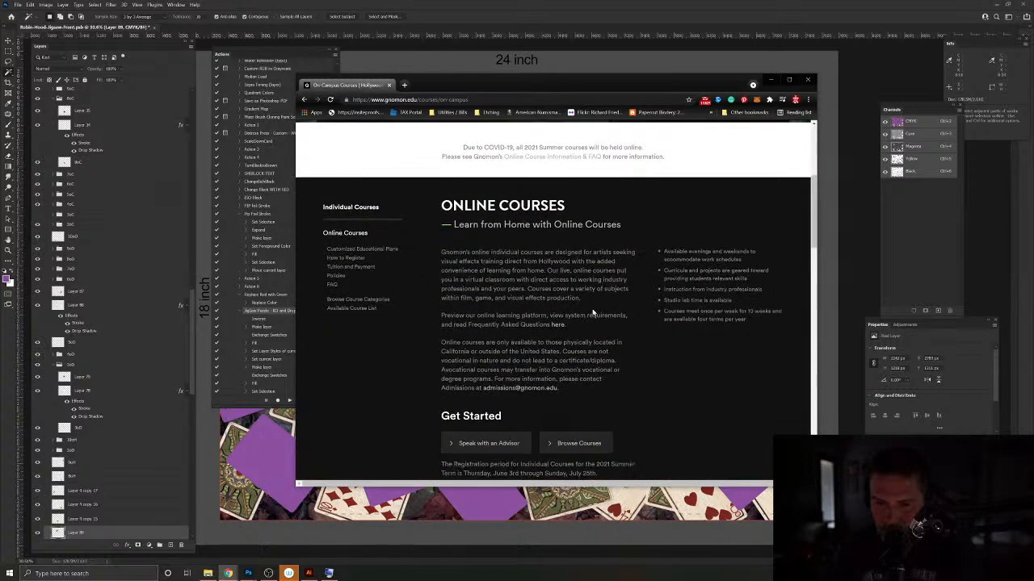
pyautogui.scroll(-2, 592, 311)
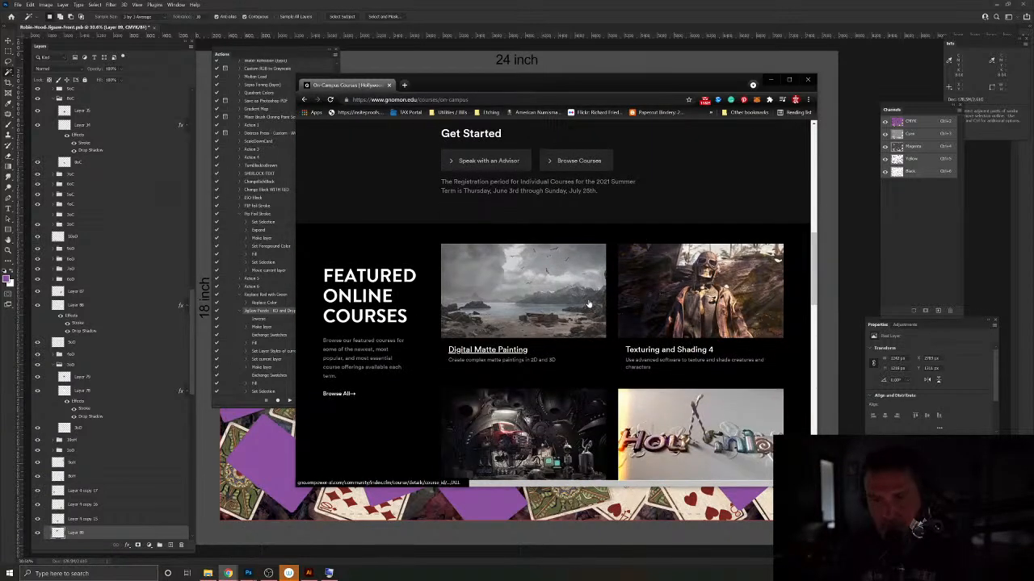
pyautogui.scroll(-1, 587, 296)
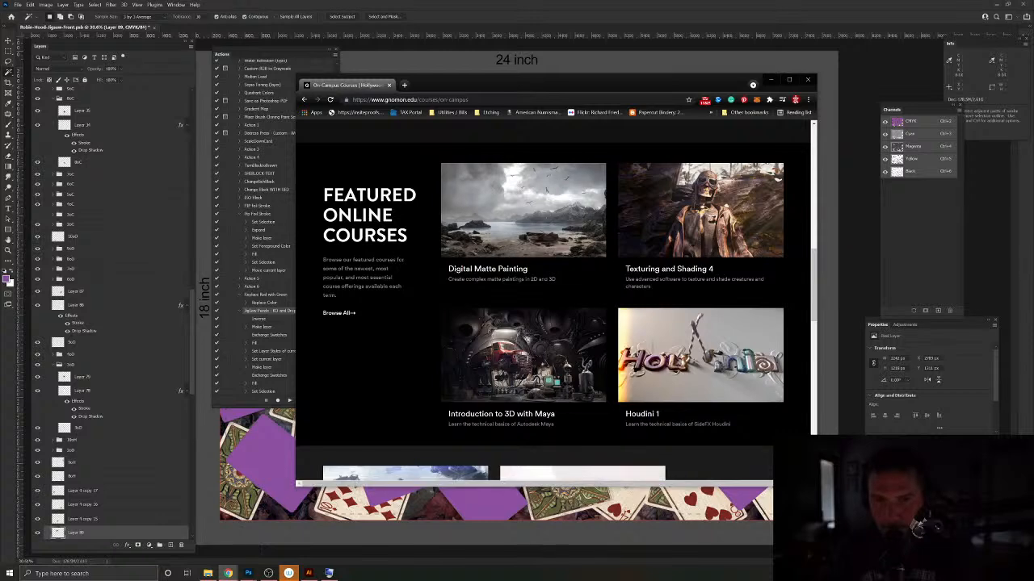
pyautogui.scroll(-2, 588, 295)
pyautogui.scroll(-2, 387, 246)
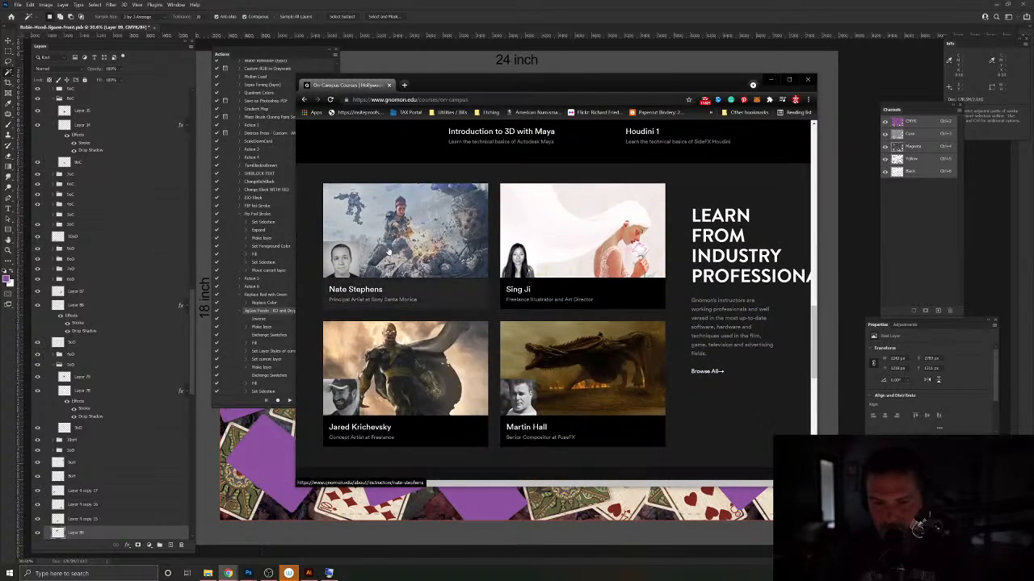
pyautogui.scroll(-1, 472, 269)
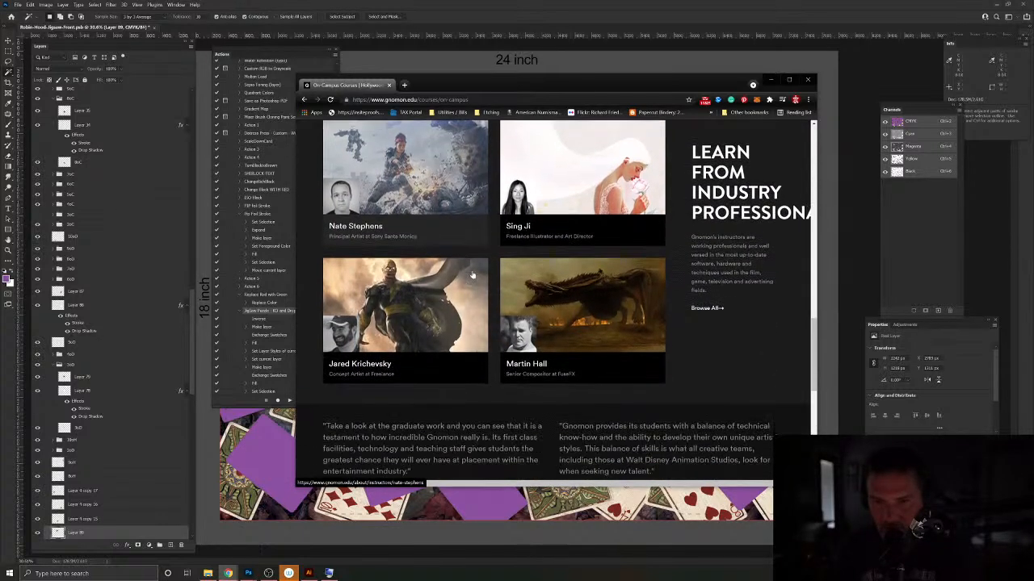
# Step: Read the rest of the on-campus courses page, including instructors, testimonials, next-step options and featured online courses
pyautogui.scroll(-3, 473, 275)
pyautogui.scroll(-2, 472, 275)
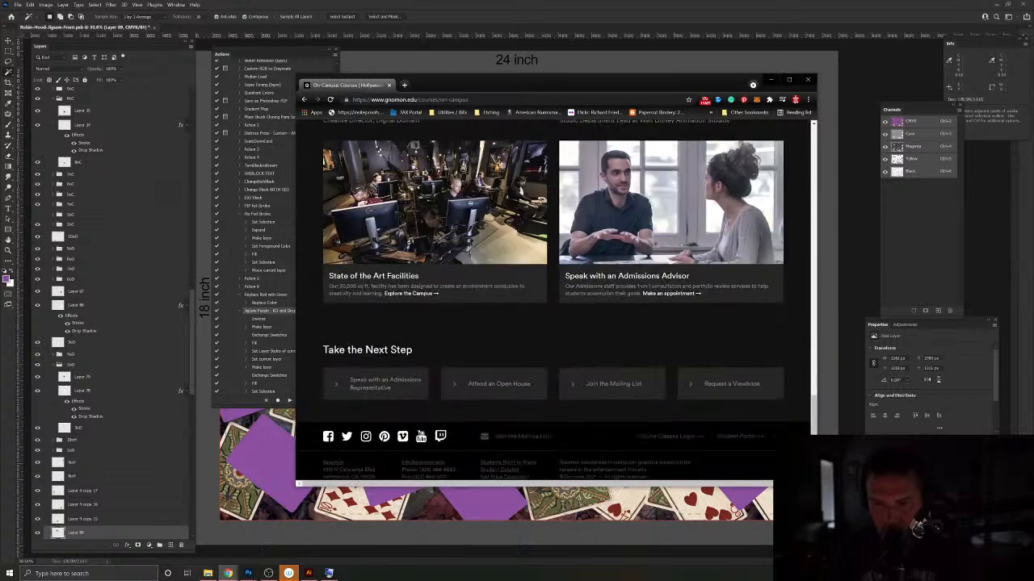
pyautogui.scroll(2, 473, 275)
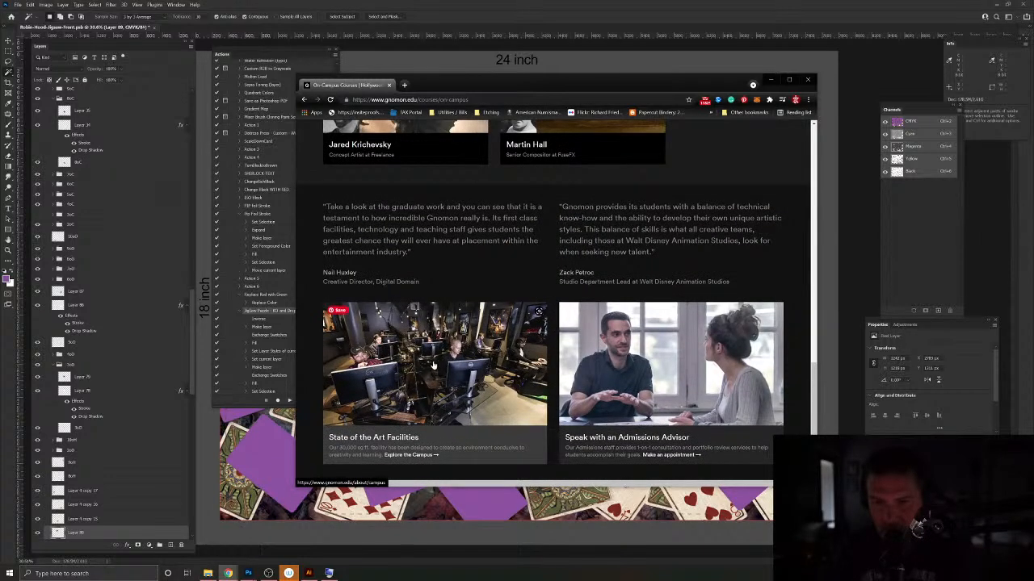
pyautogui.scroll(-2, 436, 361)
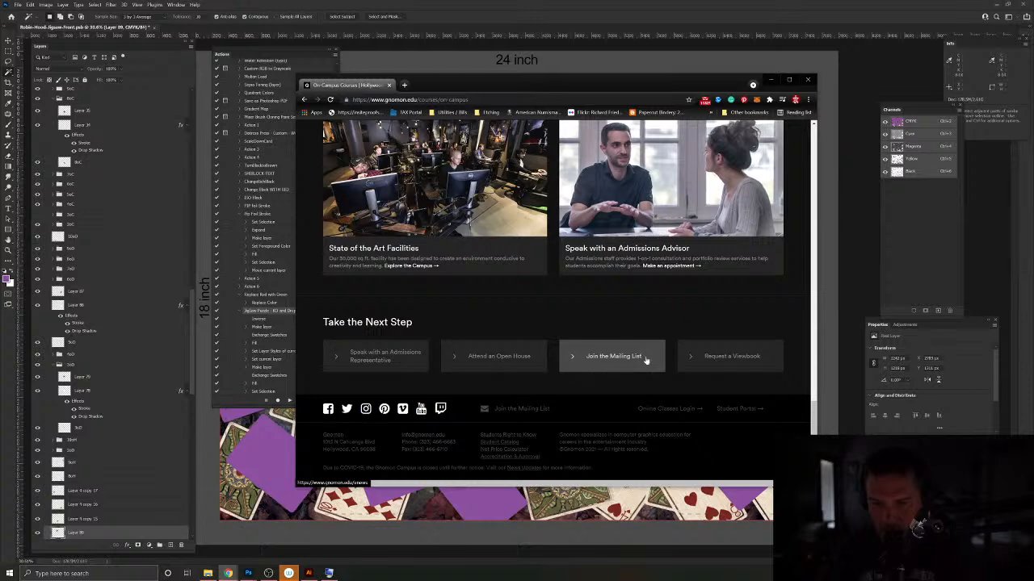
pyautogui.scroll(8, 646, 360)
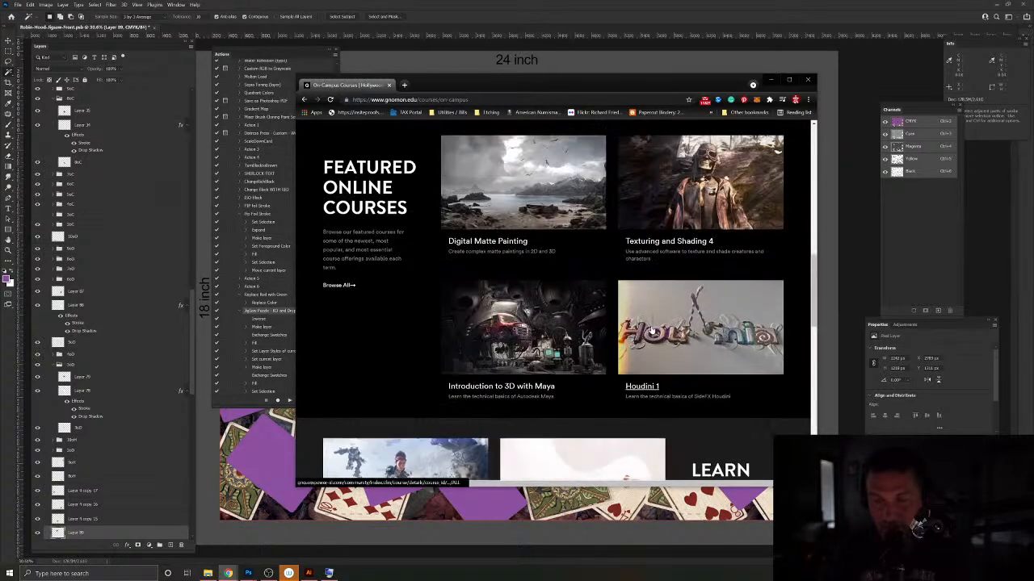
pyautogui.scroll(8, 650, 330)
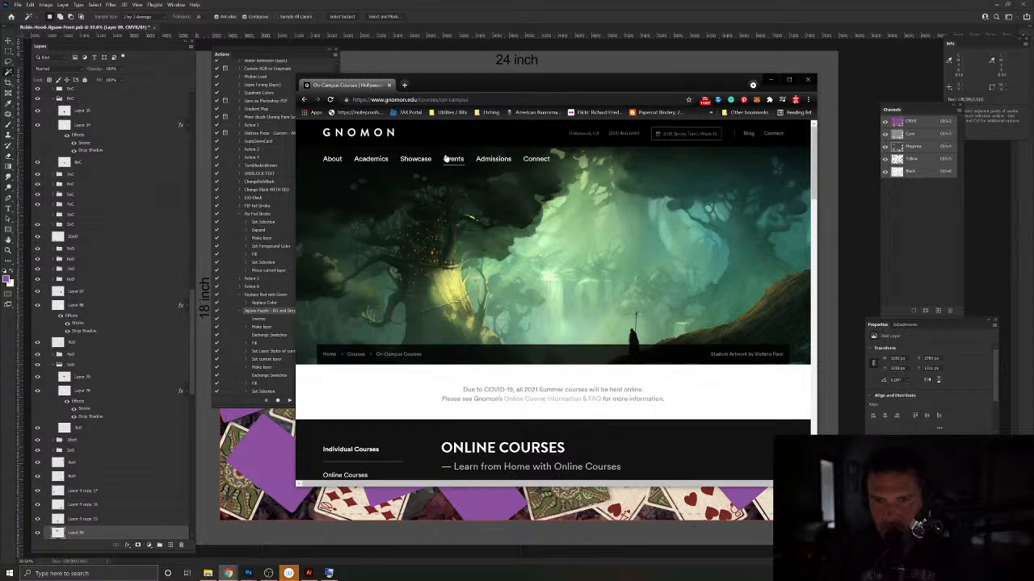
# Step: Go to the Individual Courses overview, open its Online Courses page and read the course description, eligibility and registration information
pyautogui.click(356, 358)
pyautogui.scroll(-3, 657, 319)
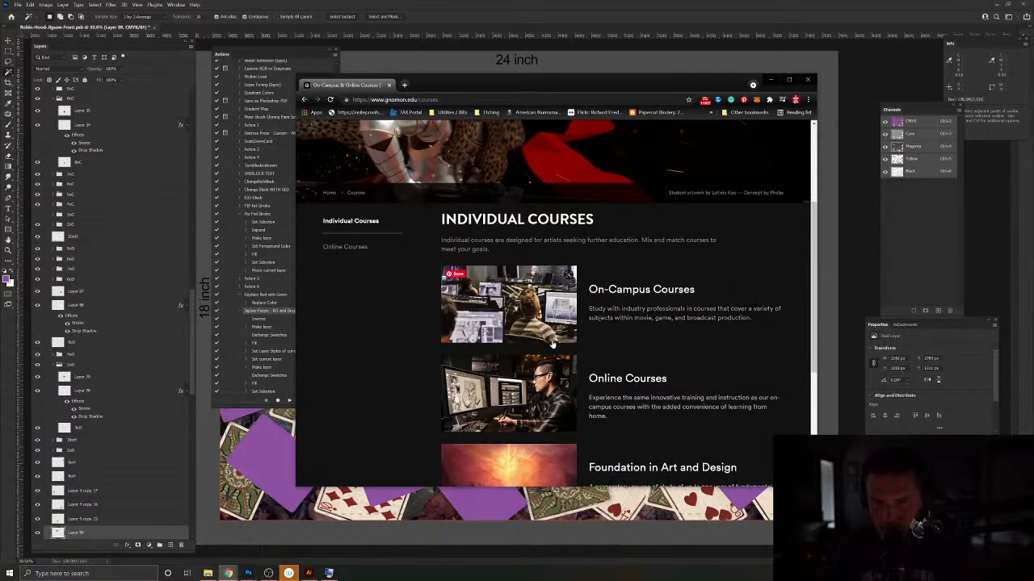
pyautogui.scroll(-3, 658, 318)
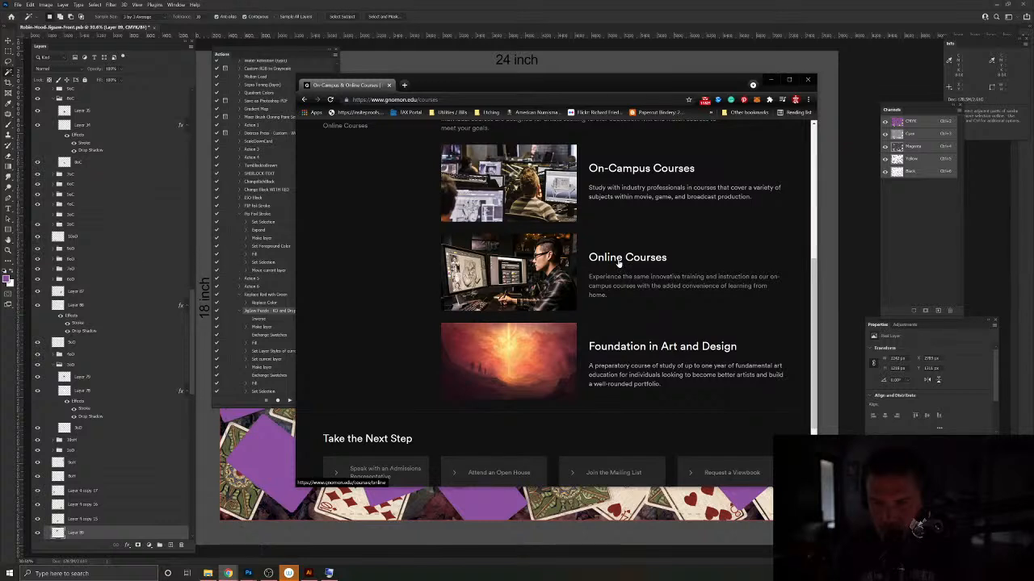
pyautogui.click(618, 261)
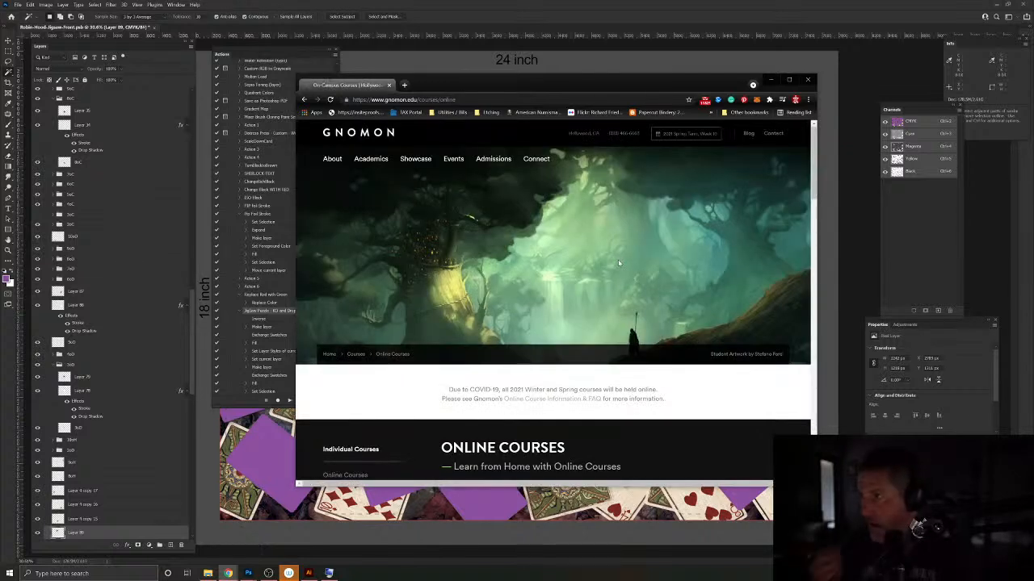
pyautogui.scroll(-5, 618, 265)
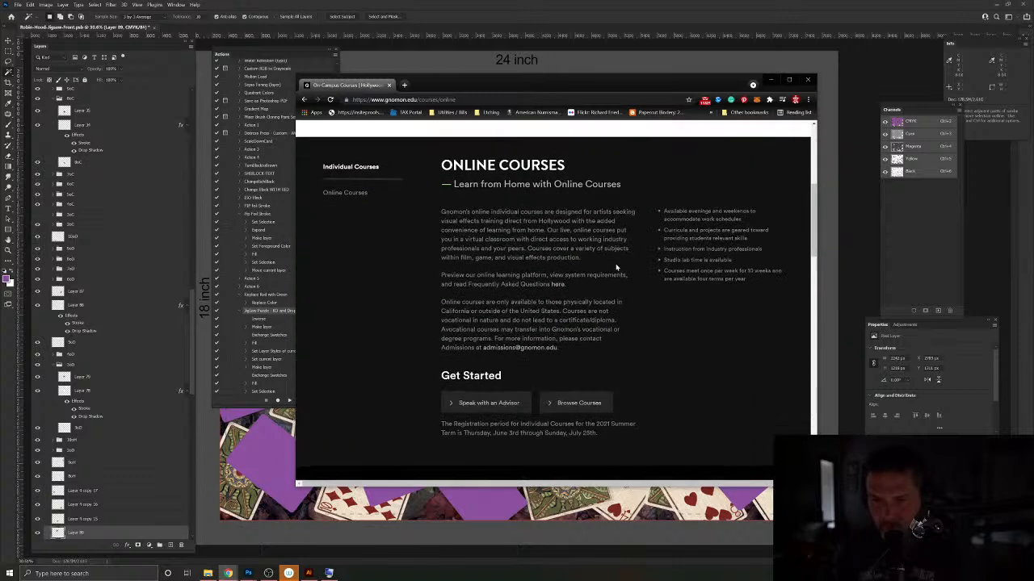
pyautogui.scroll(-3, 616, 267)
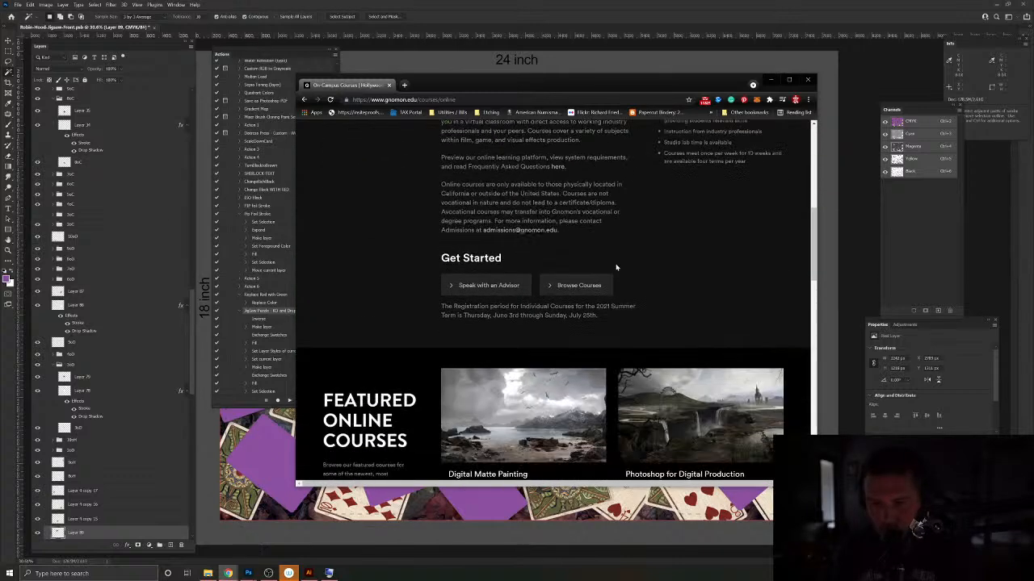
# Step: Open the full online course catalog and look through the Foundational courses
pyautogui.click(574, 172)
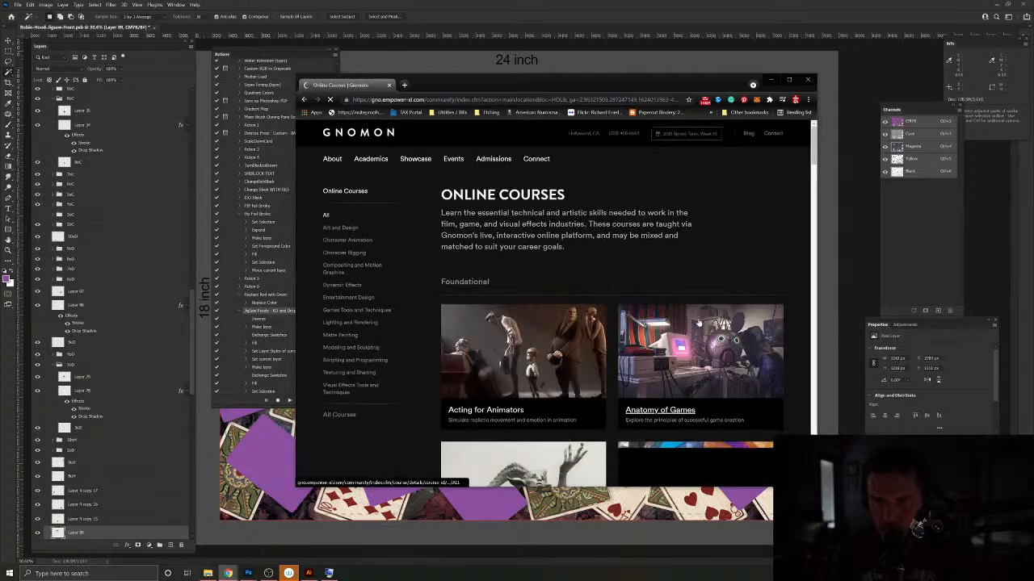
pyautogui.scroll(-4, 699, 322)
pyautogui.scroll(3, 700, 318)
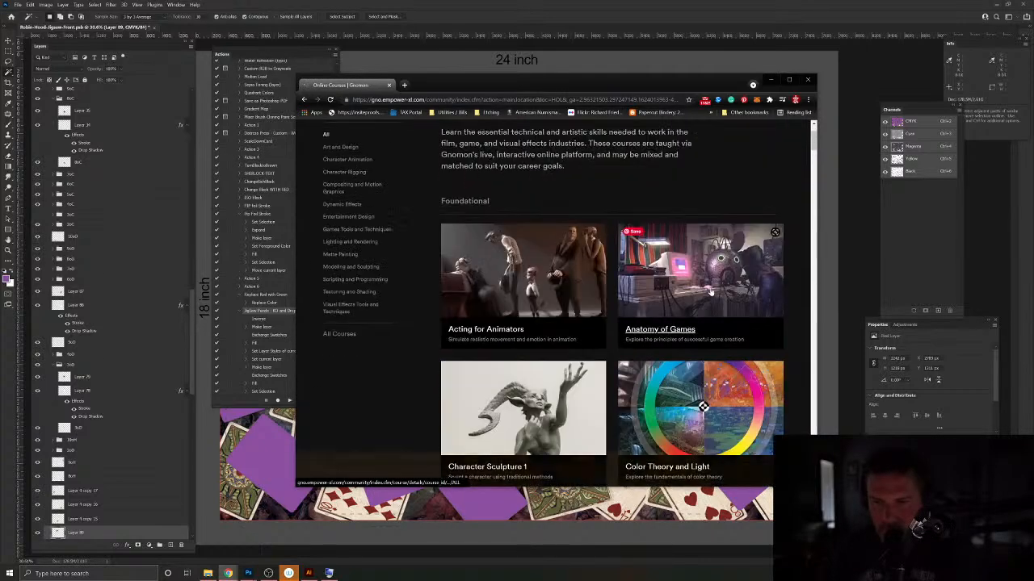
# Step: Look through the Foundational courses in Gnomon's online course list
pyautogui.scroll(-1, 644, 301)
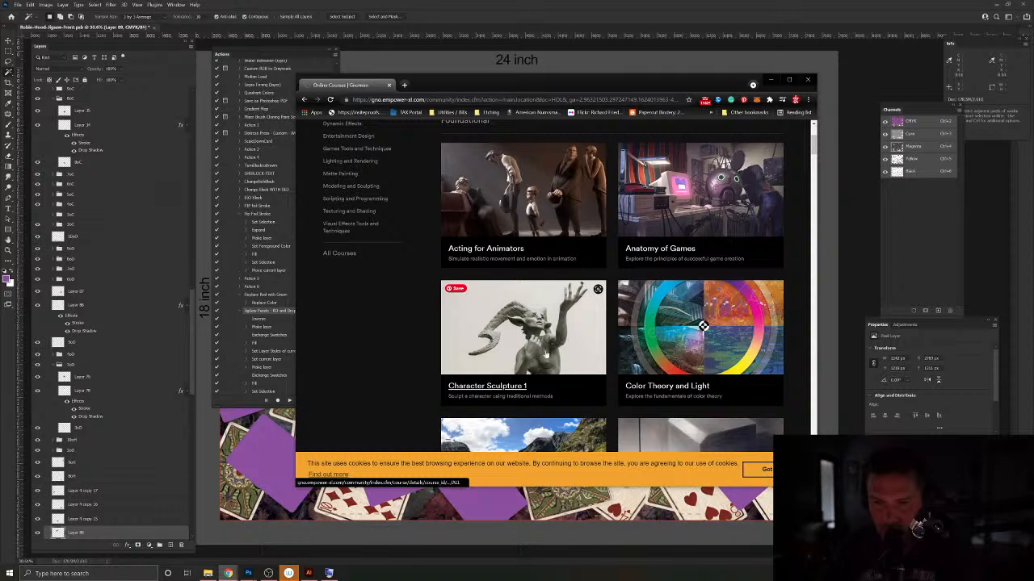
pyautogui.scroll(-2, 553, 349)
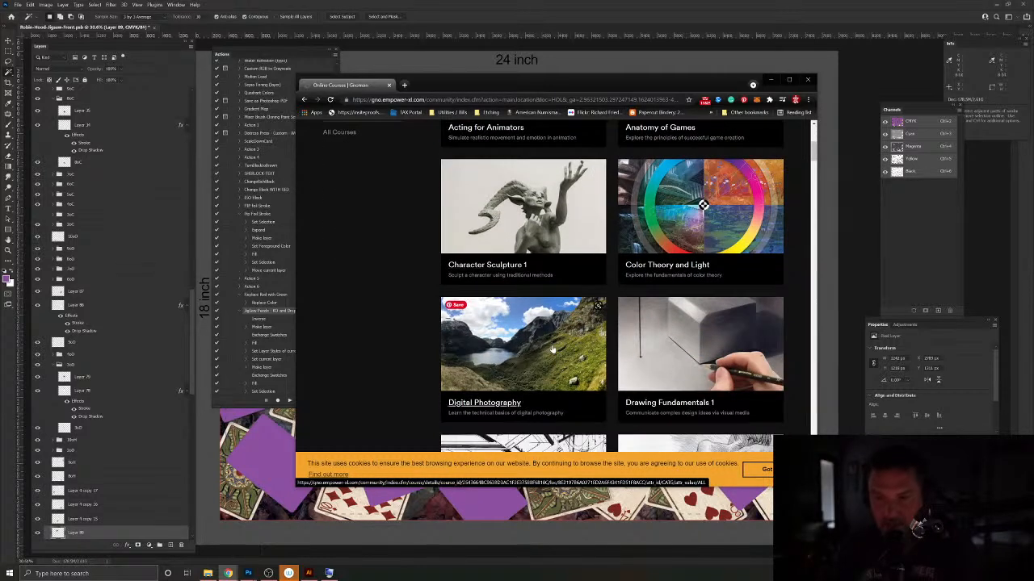
pyautogui.scroll(-1, 566, 347)
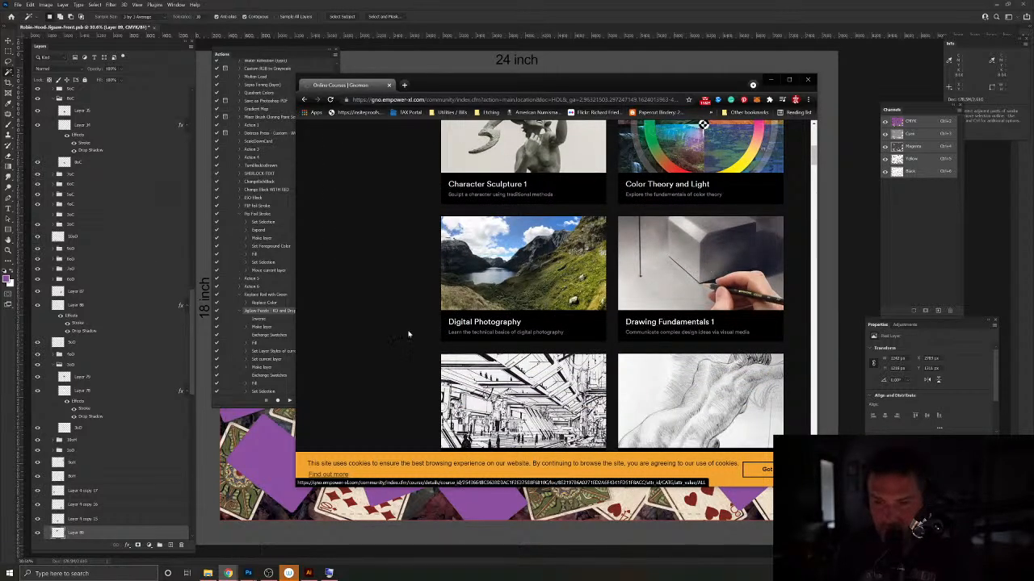
pyautogui.scroll(-2, 493, 272)
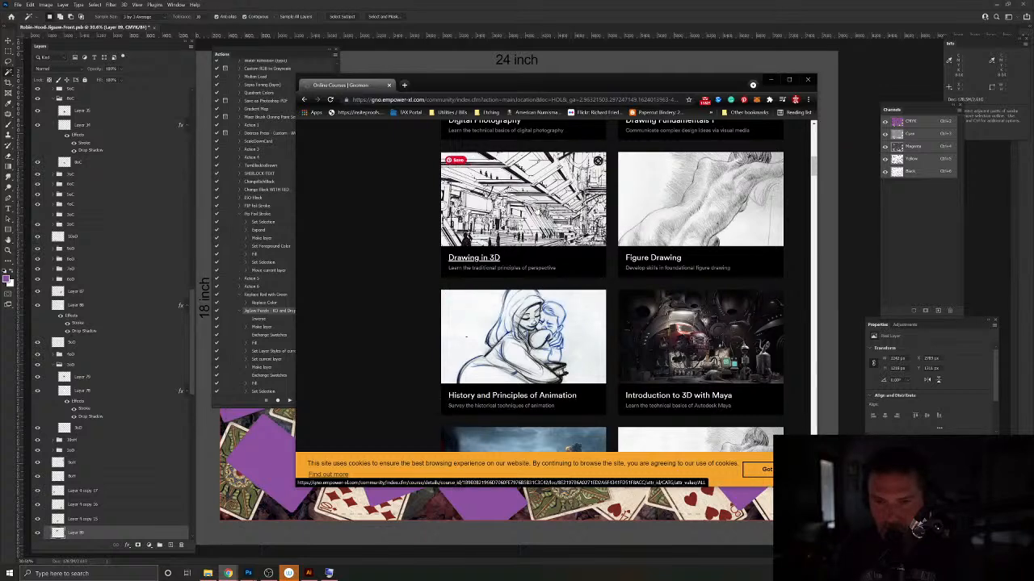
pyautogui.scroll(-3, 657, 230)
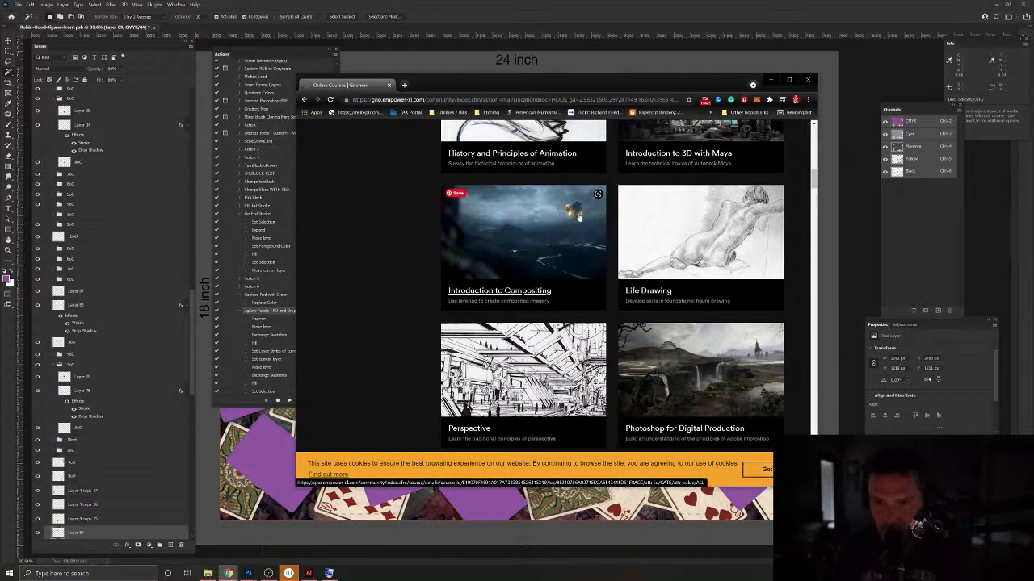
pyautogui.scroll(-4, 578, 218)
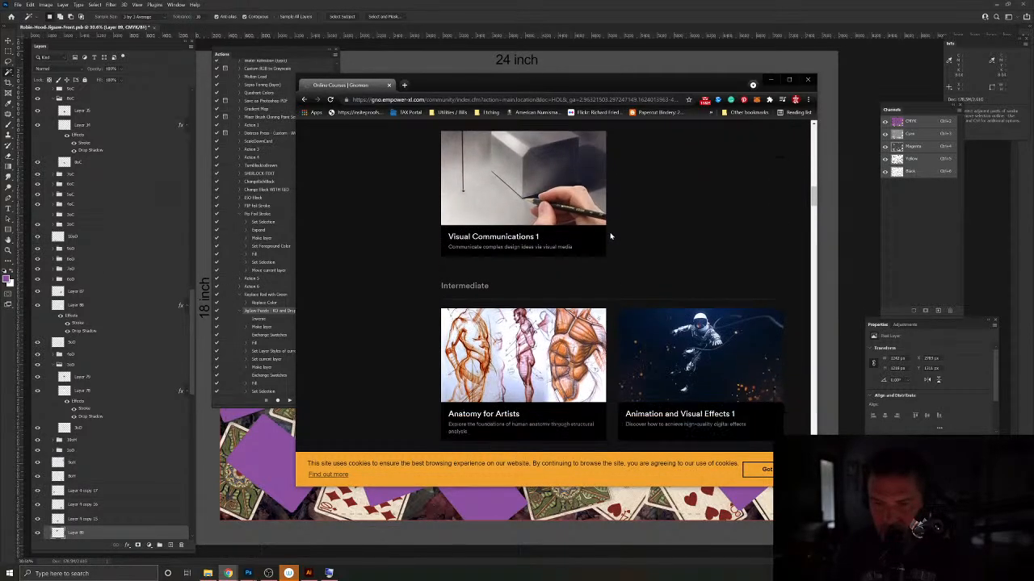
# Step: Look through the Intermediate courses in Gnomon's online course list
pyautogui.scroll(-1, 610, 236)
pyautogui.scroll(-4, 611, 235)
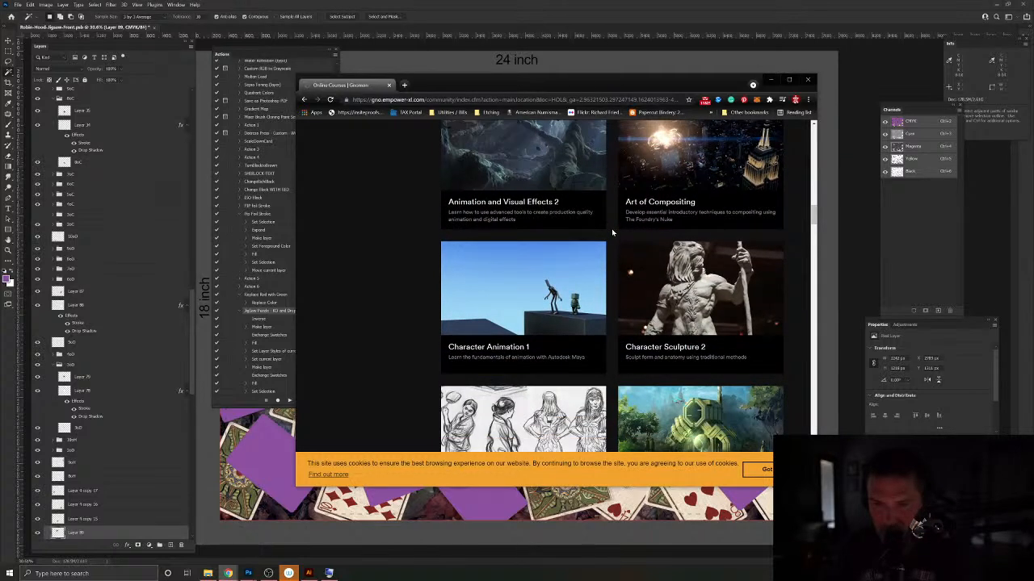
pyautogui.scroll(-3, 691, 296)
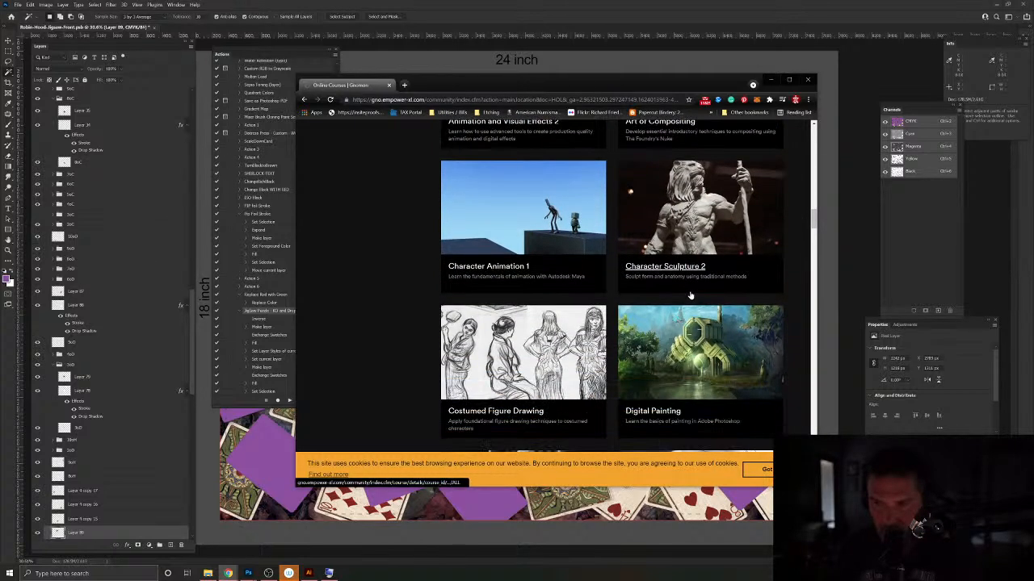
pyautogui.scroll(-1, 690, 296)
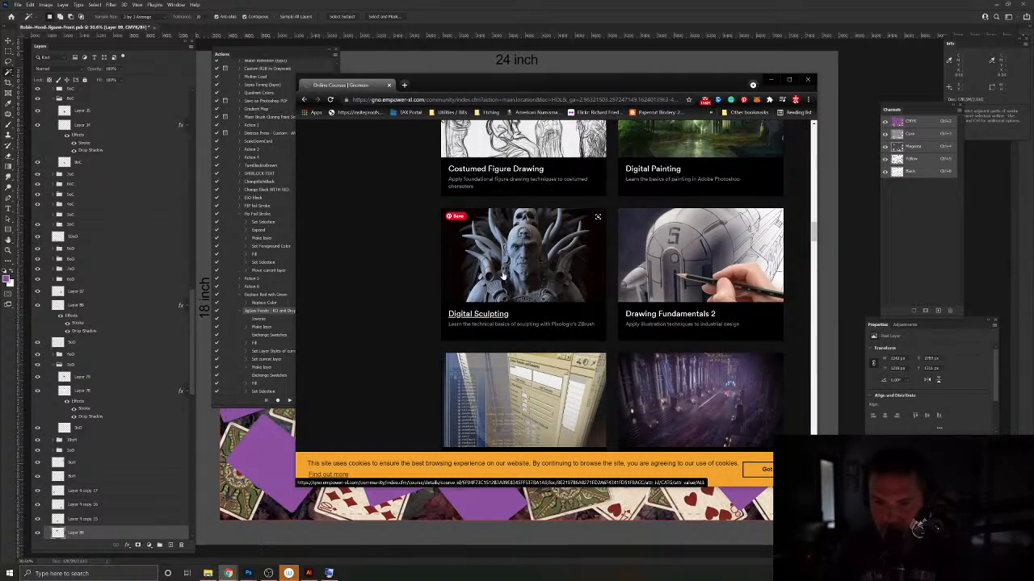
pyautogui.scroll(-2, 502, 275)
pyautogui.scroll(1, 503, 275)
pyautogui.scroll(-1, 667, 282)
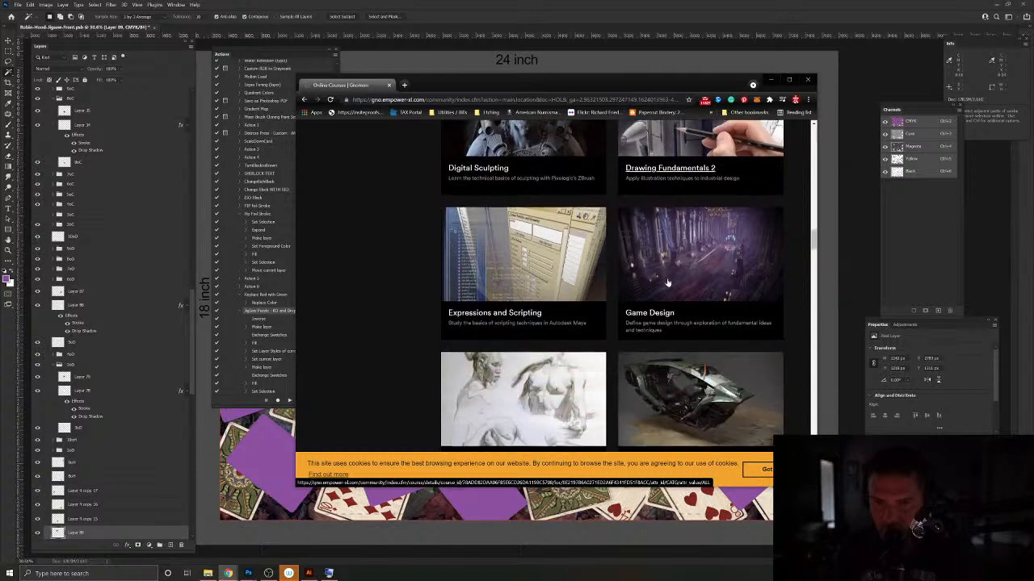
pyautogui.scroll(-1, 667, 282)
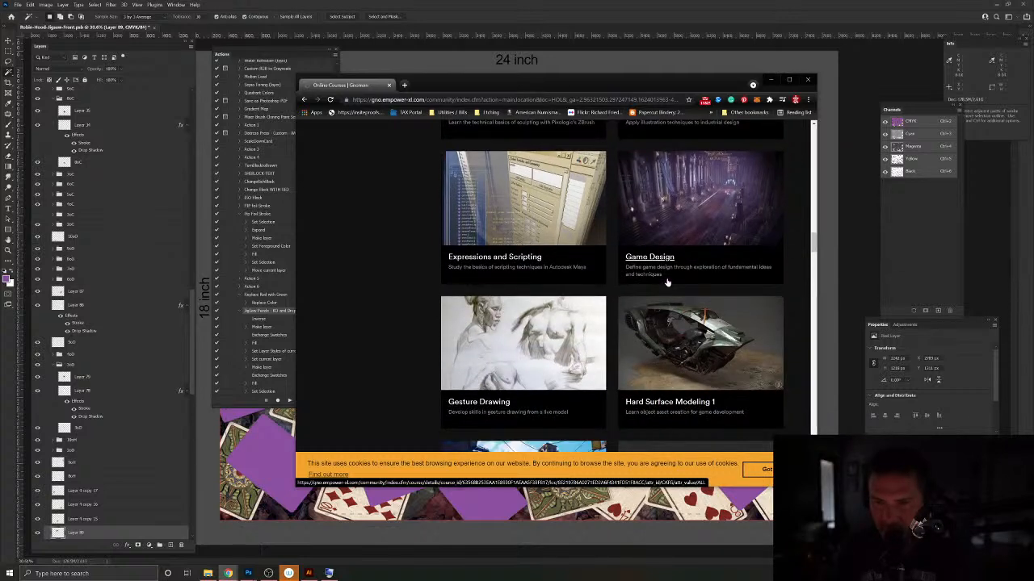
pyautogui.scroll(-3, 667, 283)
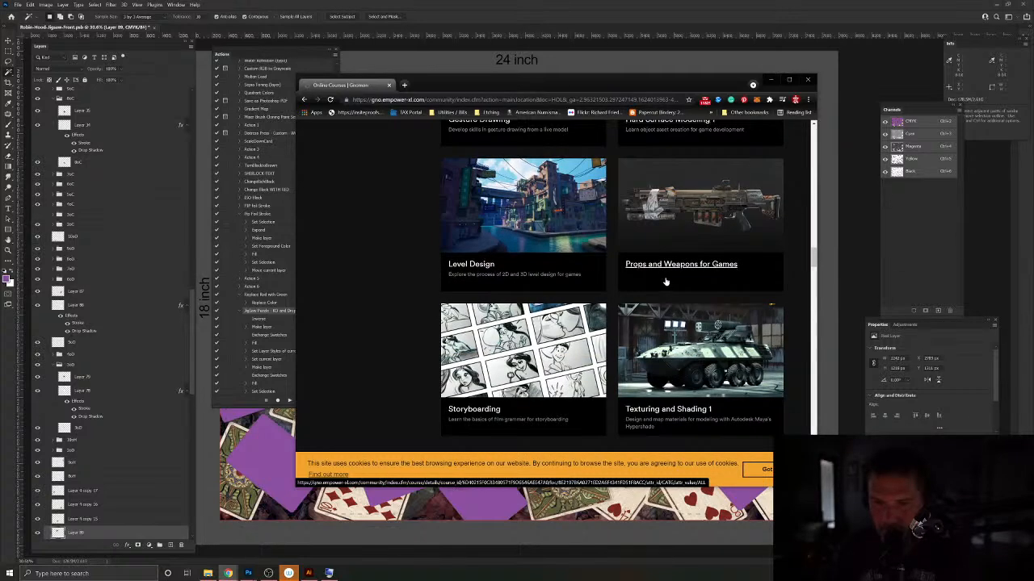
pyautogui.scroll(-1, 531, 373)
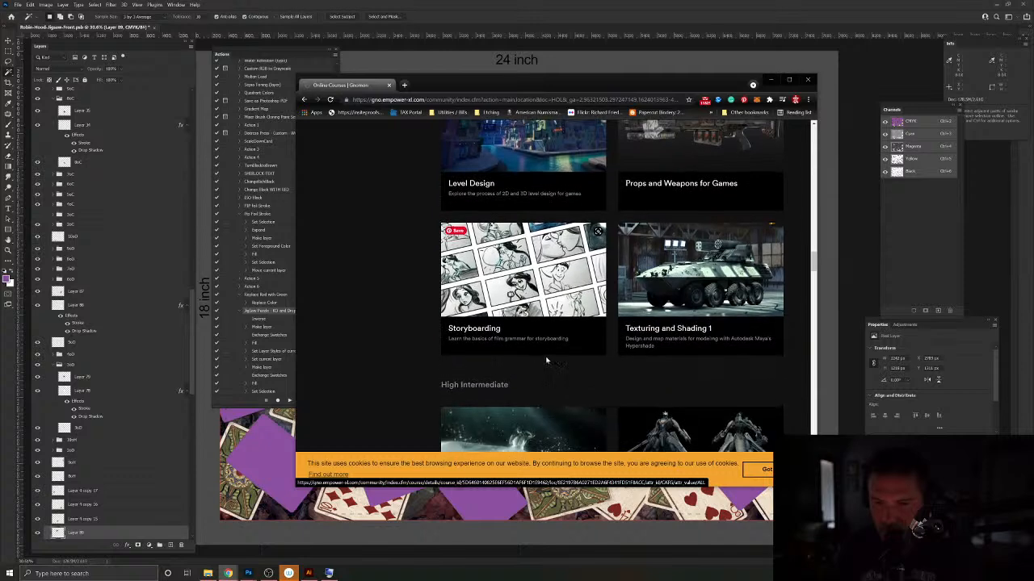
# Step: Look through the High Intermediate courses and open the Character Design course page
pyautogui.scroll(-2, 670, 300)
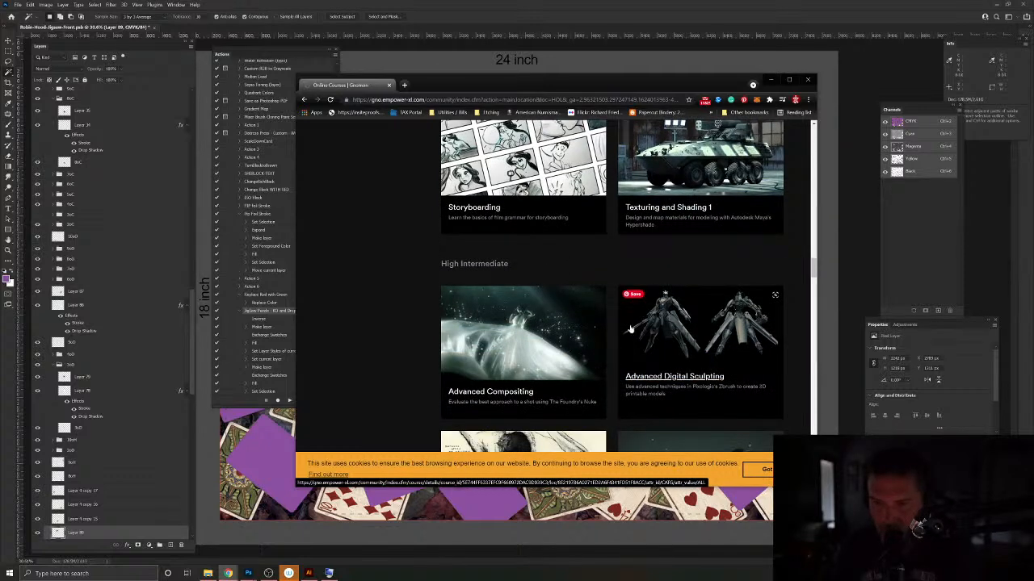
pyautogui.scroll(-2, 630, 329)
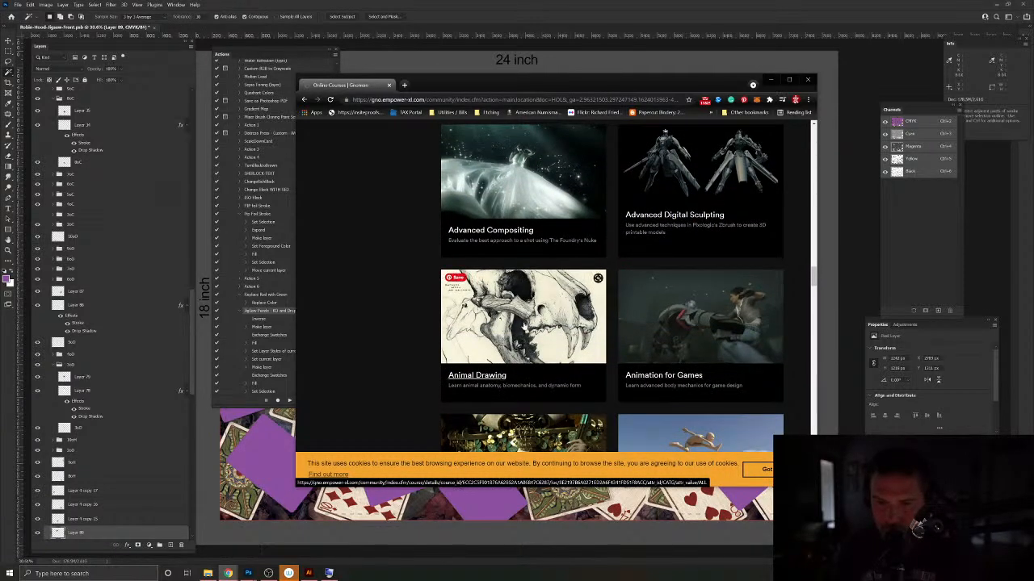
pyautogui.scroll(-2, 566, 355)
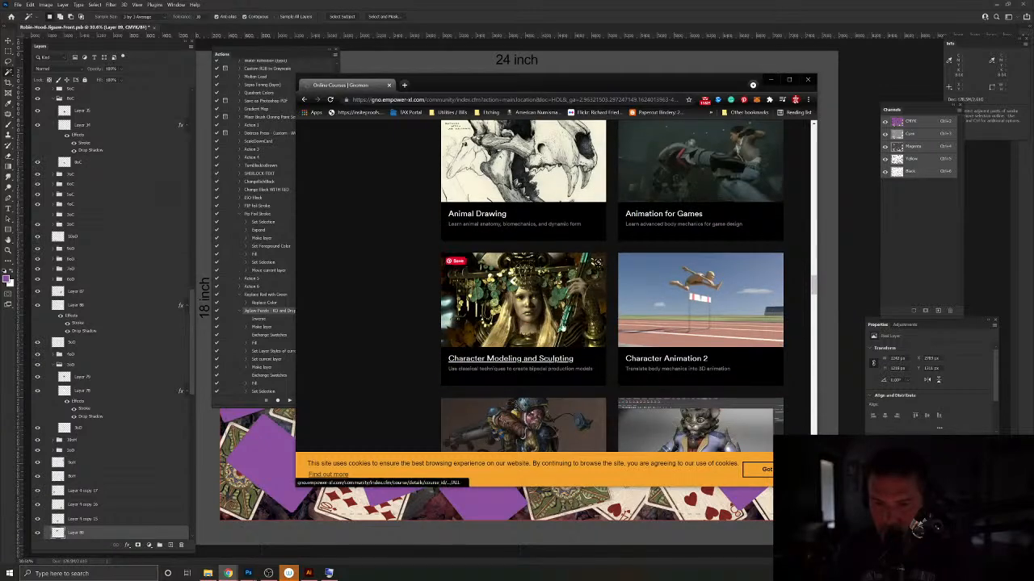
pyautogui.scroll(-1, 530, 320)
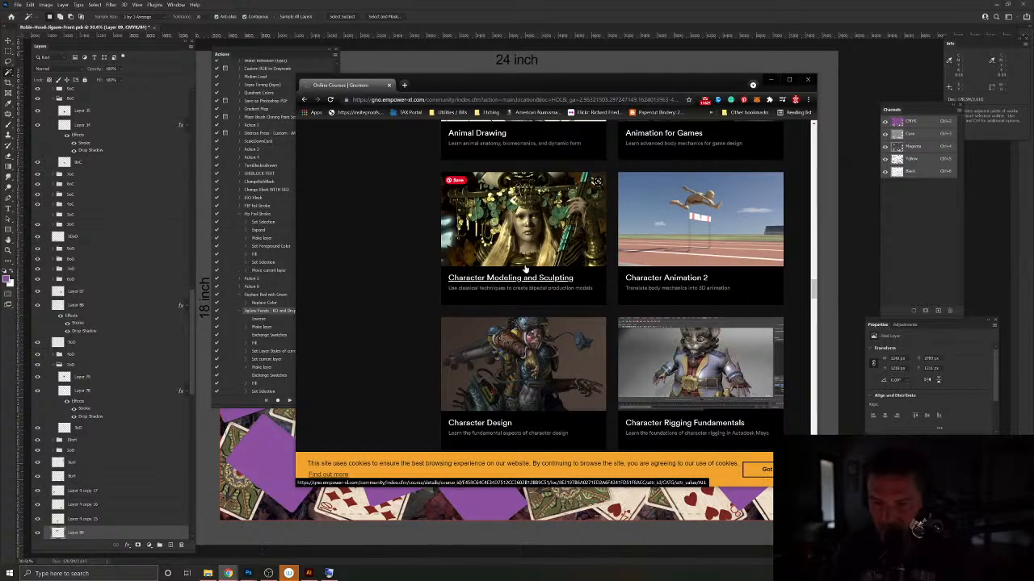
pyautogui.scroll(-2, 526, 268)
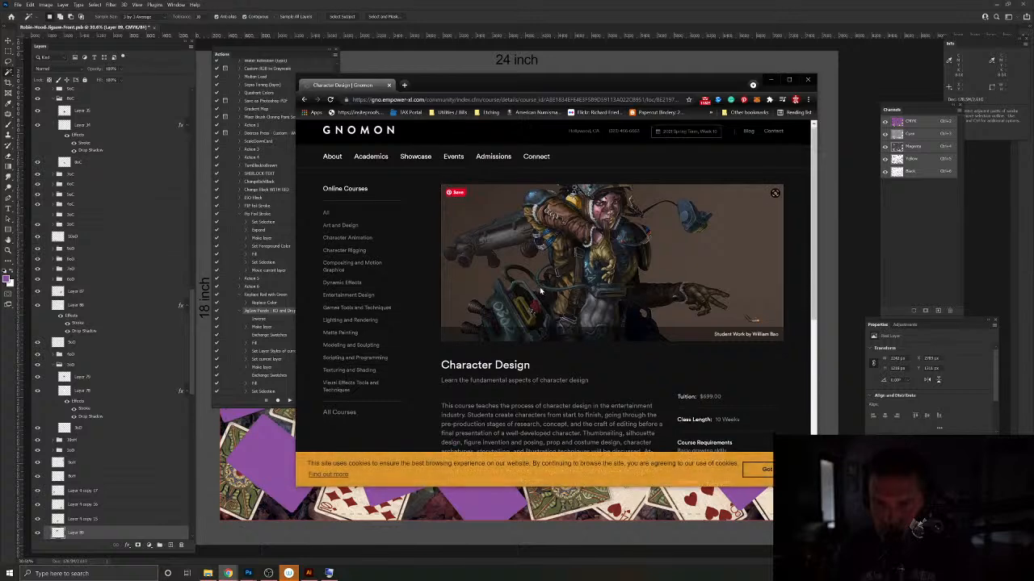
# Step: Review the Character Design course's tuition, class length and summer term sections
pyautogui.scroll(-3, 541, 296)
pyautogui.scroll(-1, 577, 295)
pyautogui.scroll(3, 577, 295)
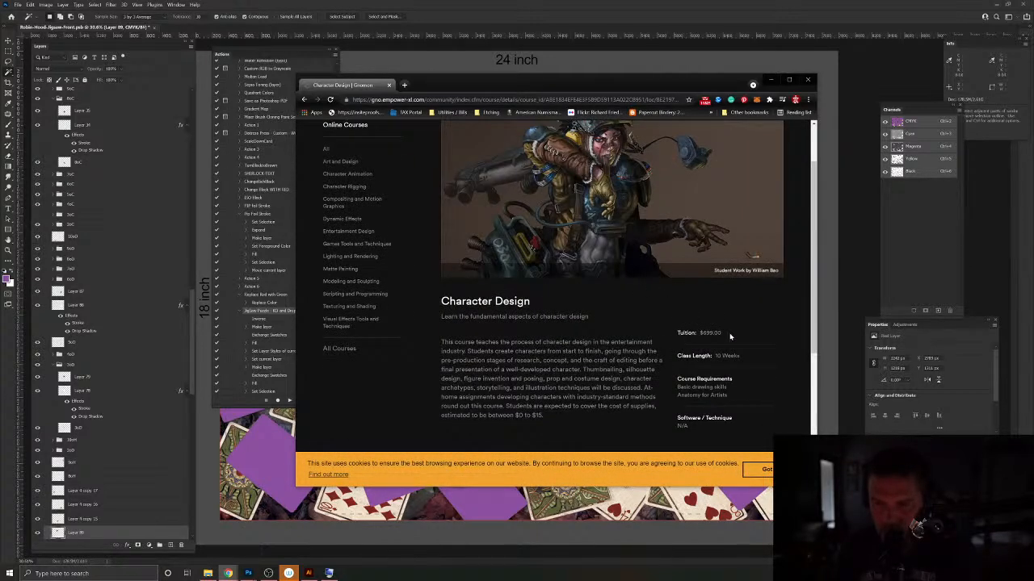
pyautogui.moveTo(693, 333); pyautogui.dragTo(733, 356)
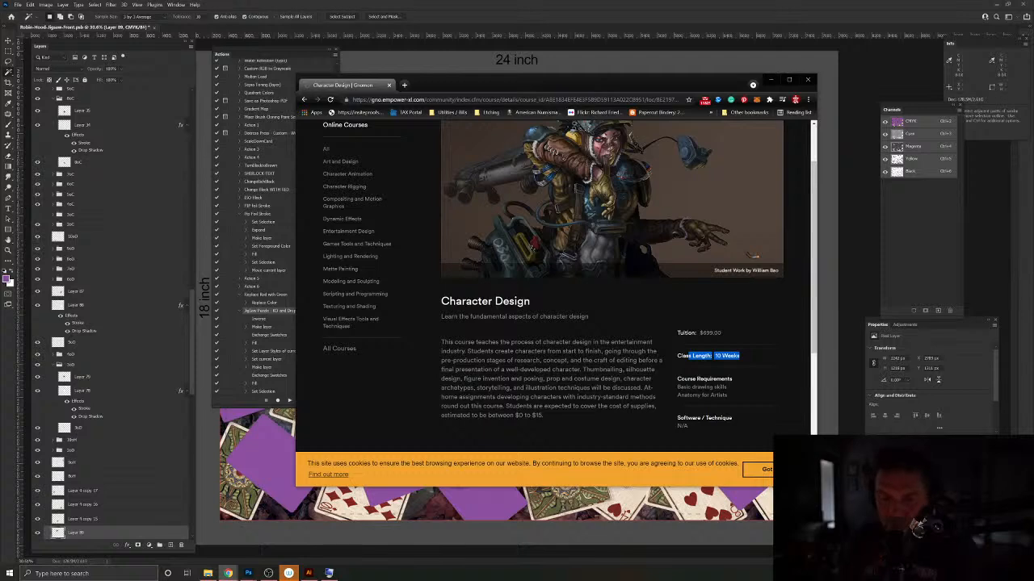
pyautogui.scroll(-5, 602, 345)
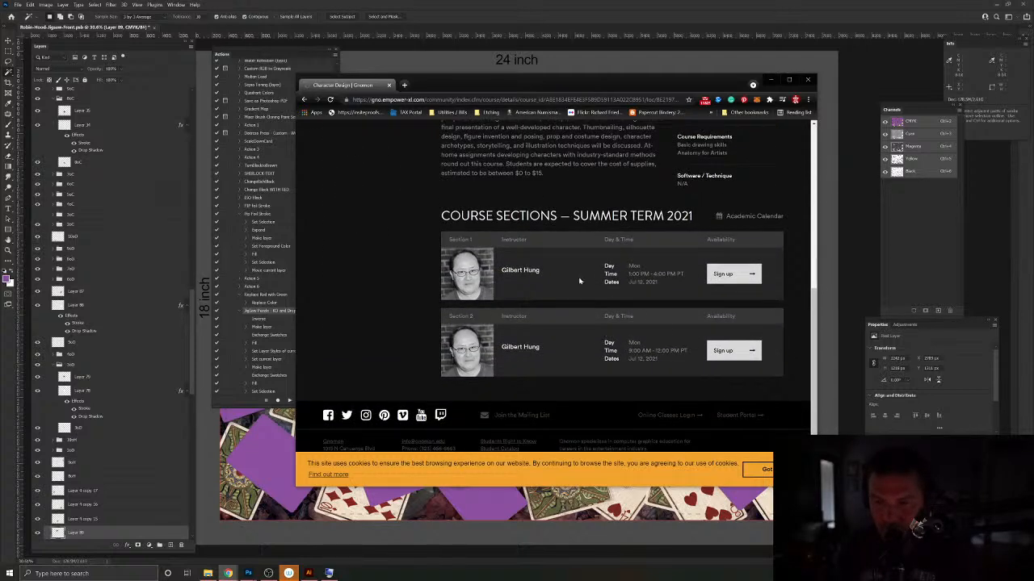
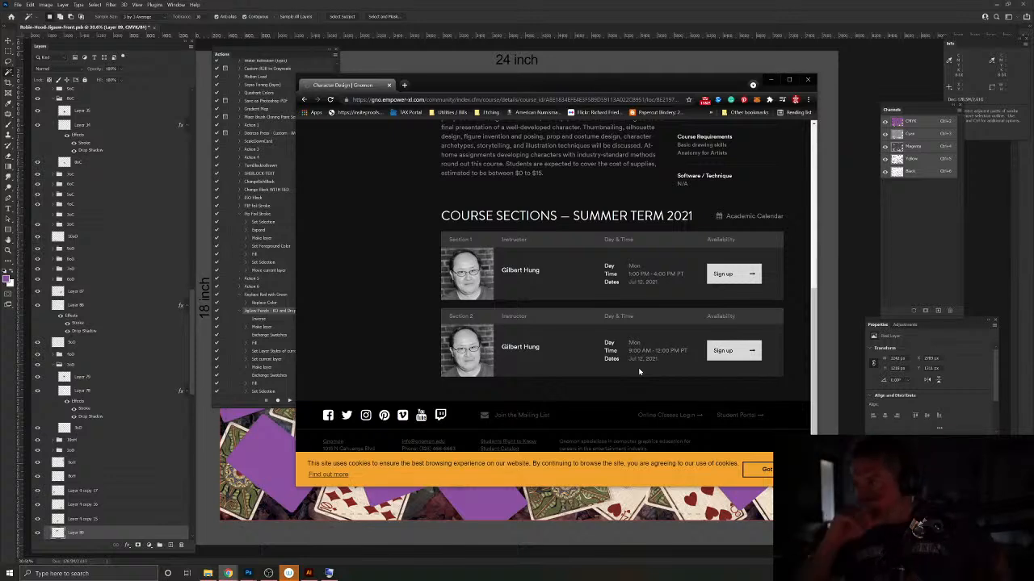
pyautogui.scroll(5, 601, 313)
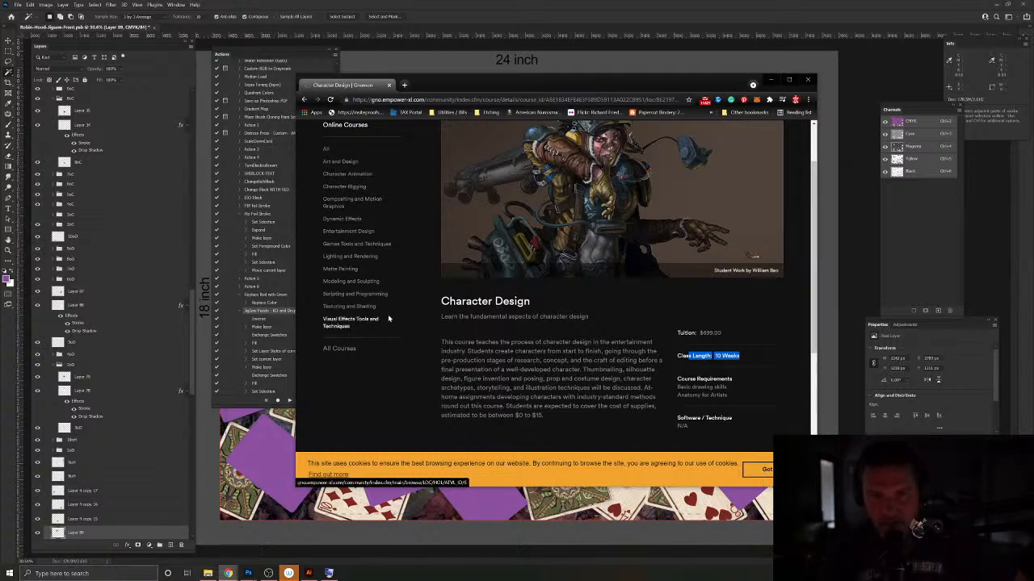
pyautogui.scroll(2, 387, 314)
# Step: Search the web for "gnomon online tutorial videos"
pyautogui.click(414, 100)
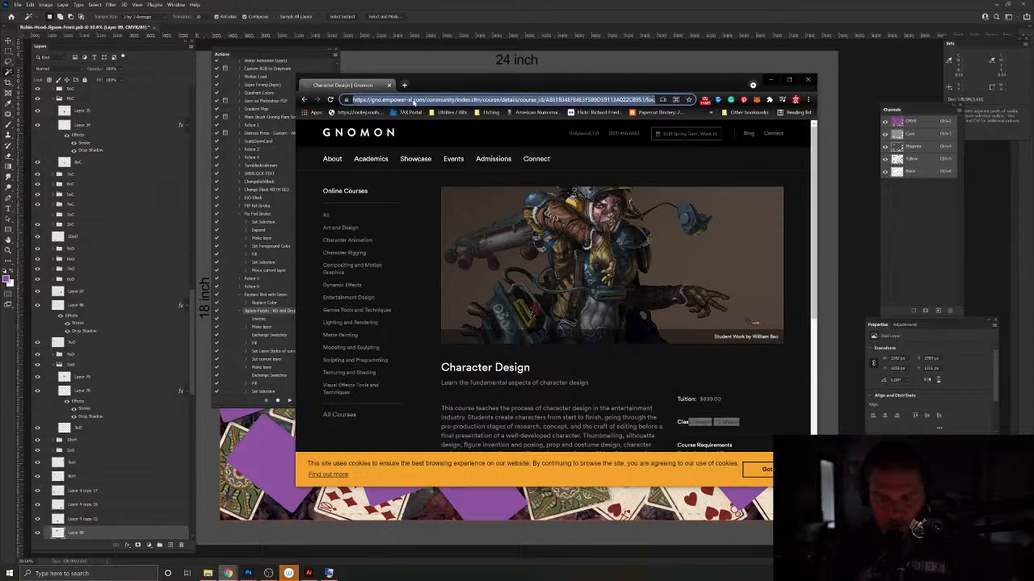
pyautogui.write('gnomon')
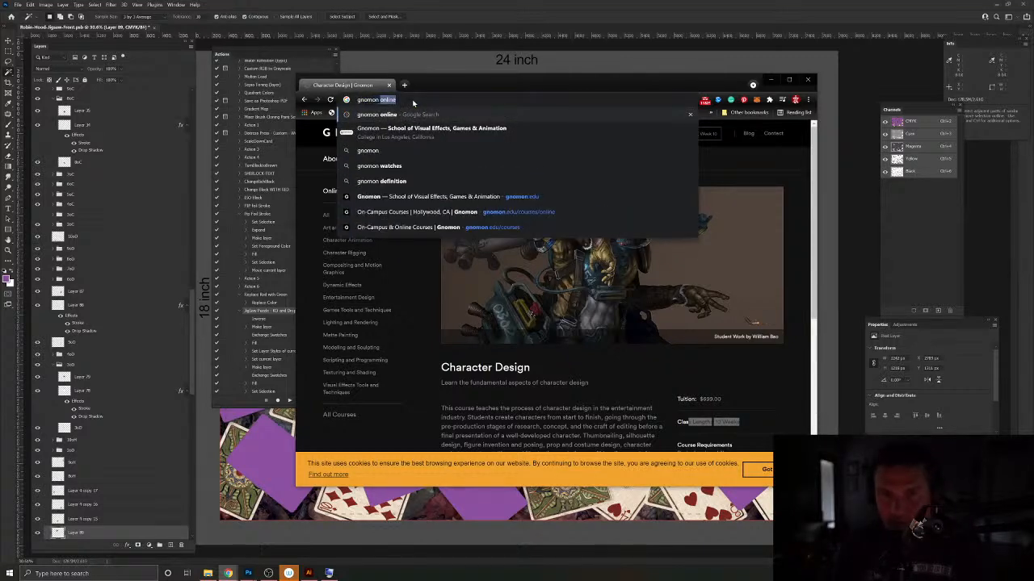
pyautogui.write('online tur')
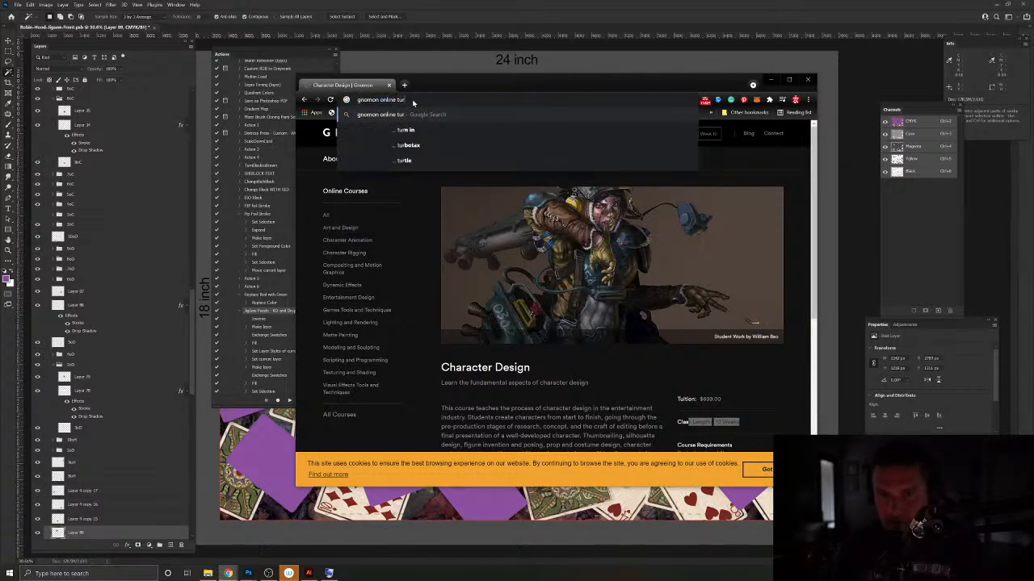
pyautogui.press('BackSpace')
pyautogui.write('torial vid')
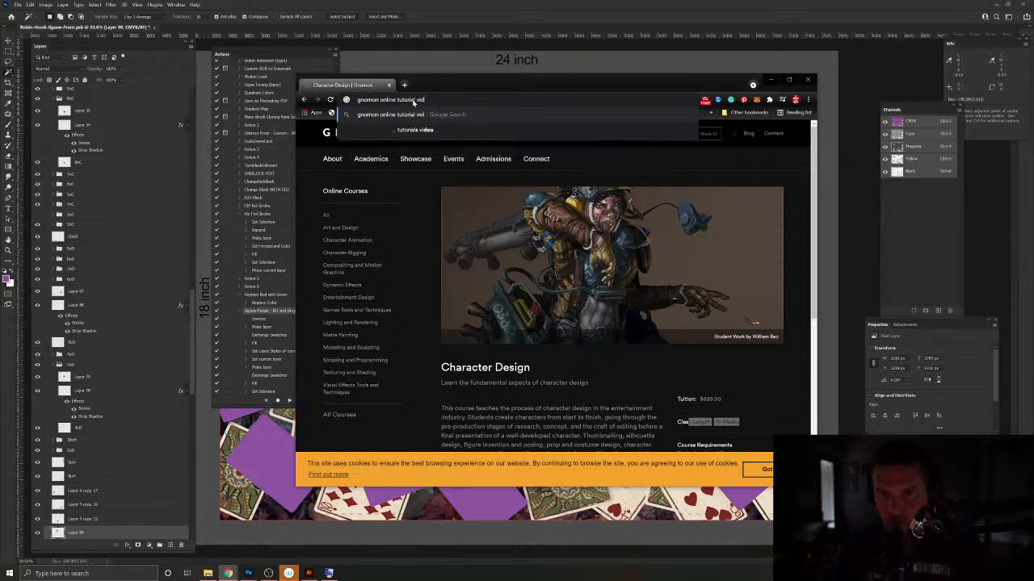
pyautogui.write('eos')
pyautogui.press('Return')
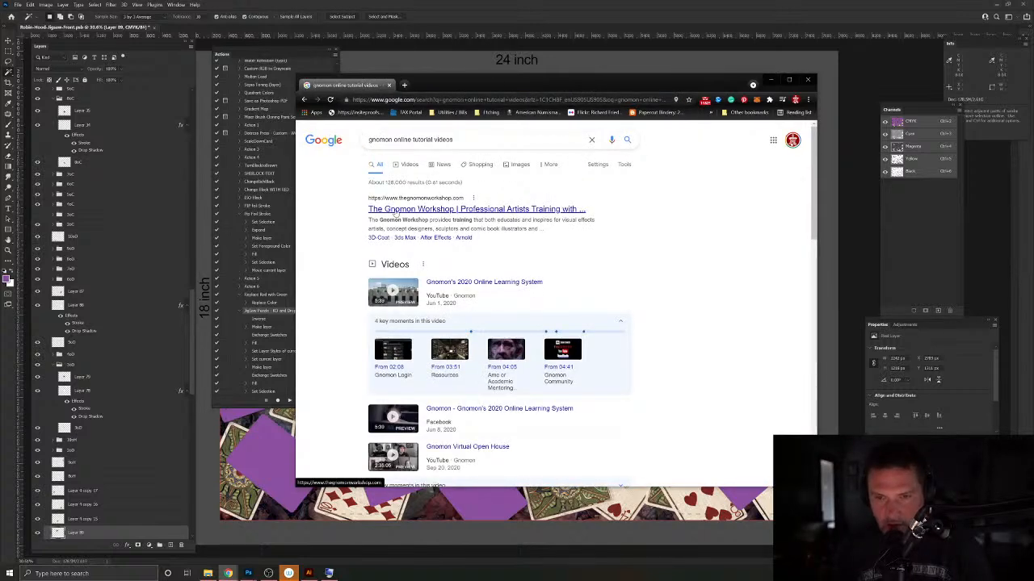
# Step: Open Gnomon's Library and Learning Resource Center page from the search results and look over its library resources
pyautogui.scroll(-5, 396, 213)
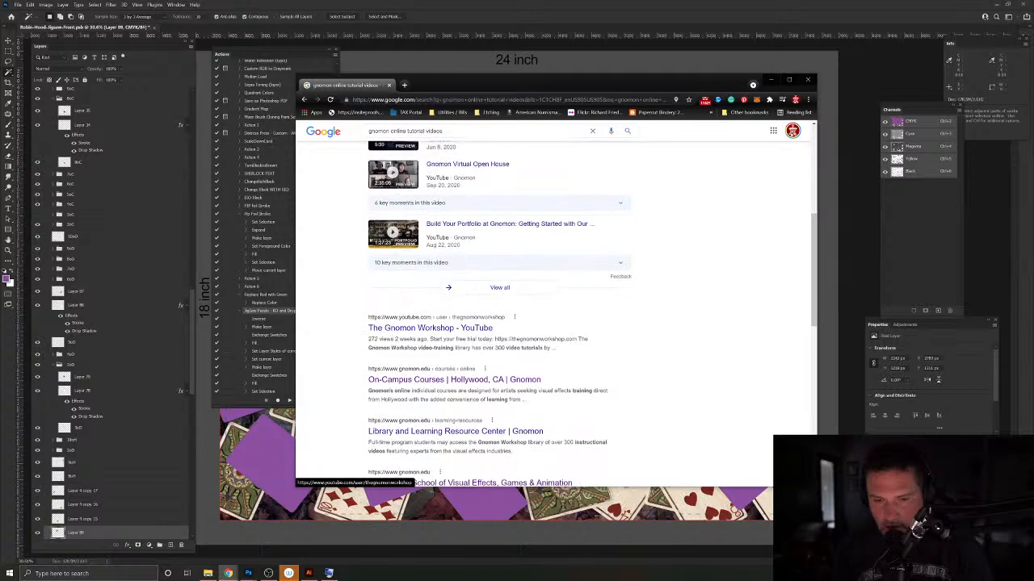
pyautogui.scroll(-1, 436, 397)
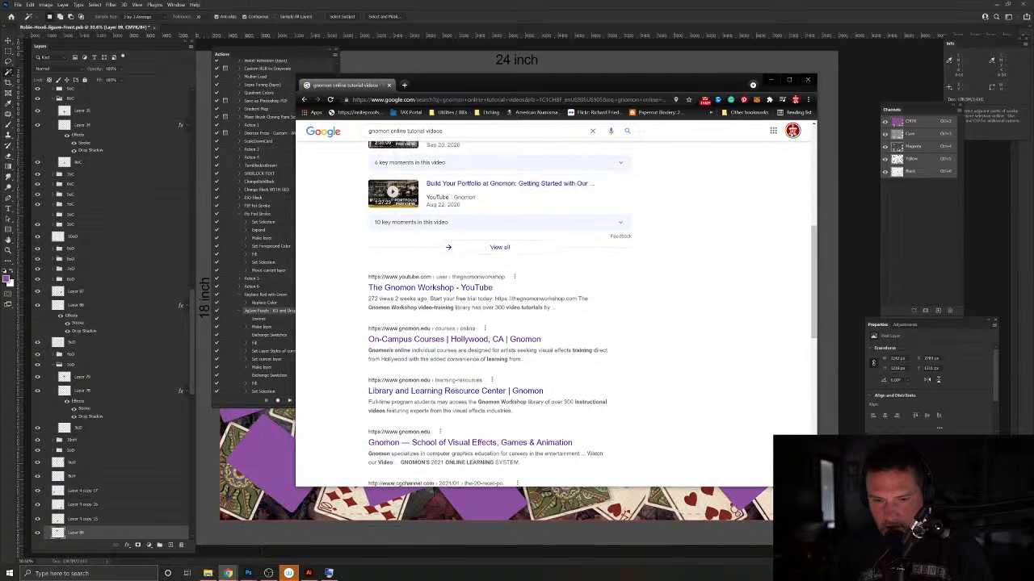
pyautogui.click(436, 397)
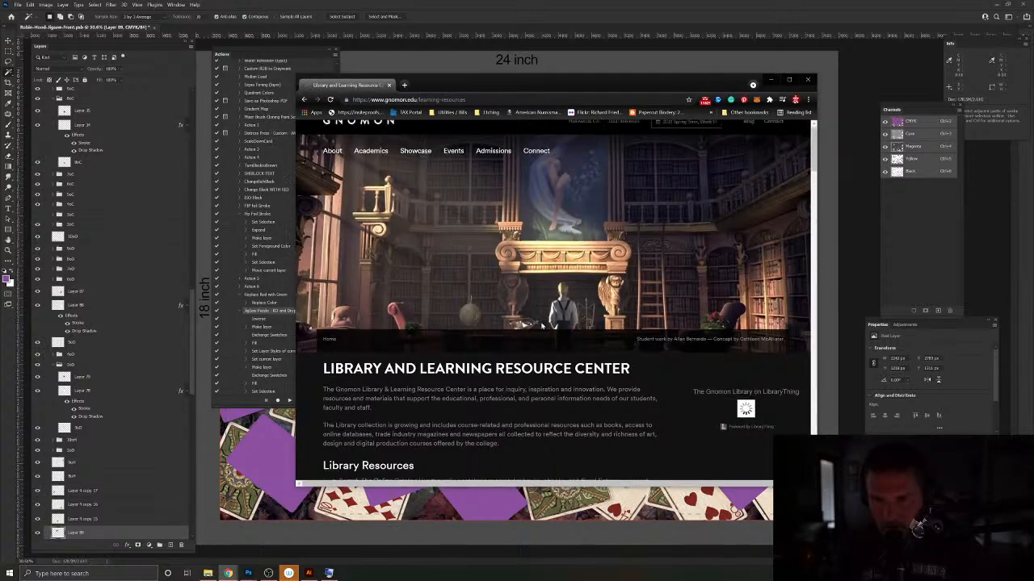
pyautogui.scroll(-3, 541, 325)
pyautogui.scroll(1, 539, 325)
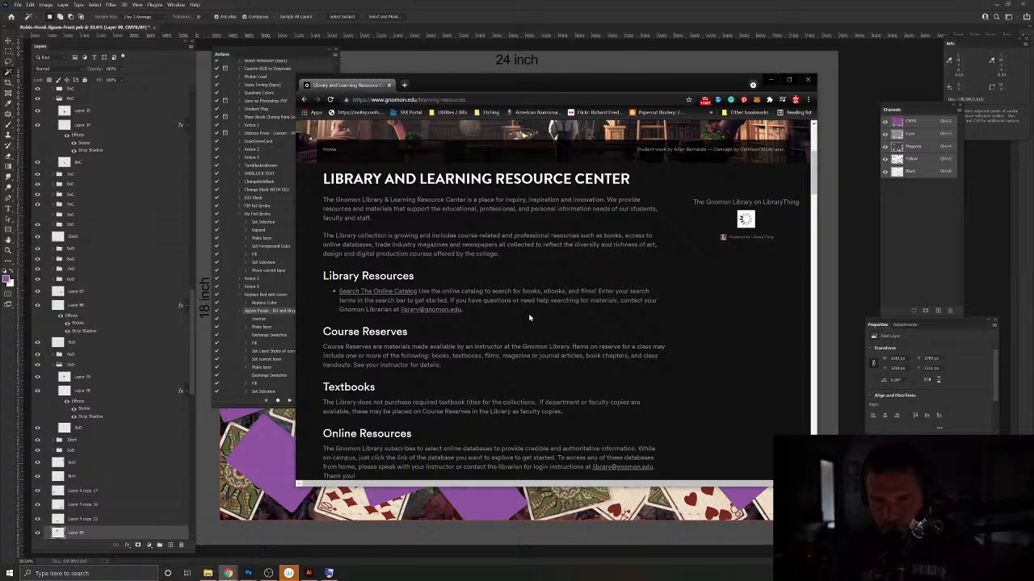
# Step: Check the library's online catalog, and return to the resource center page to examine its Online Resources section
pyautogui.click(366, 292)
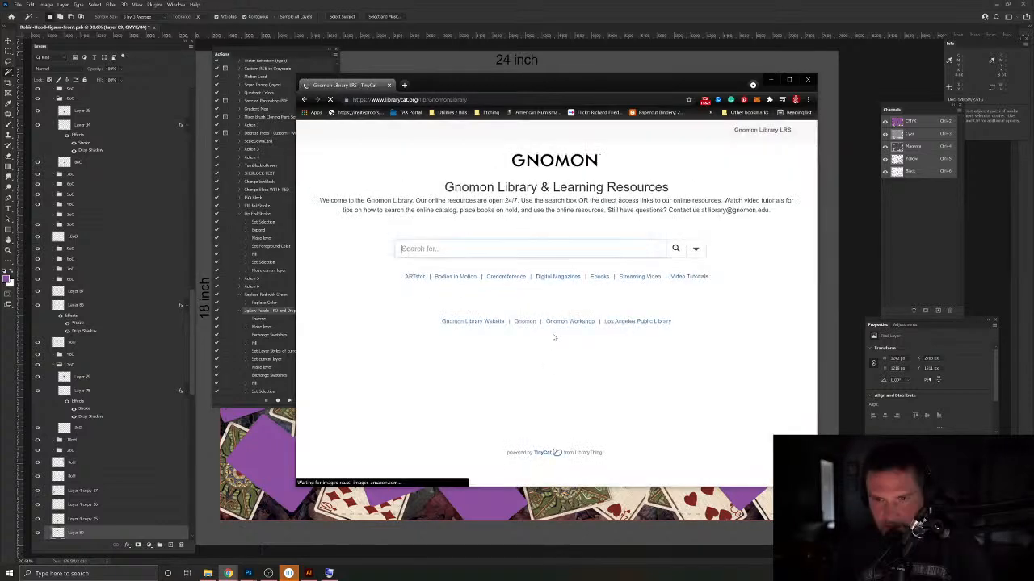
pyautogui.click(303, 99)
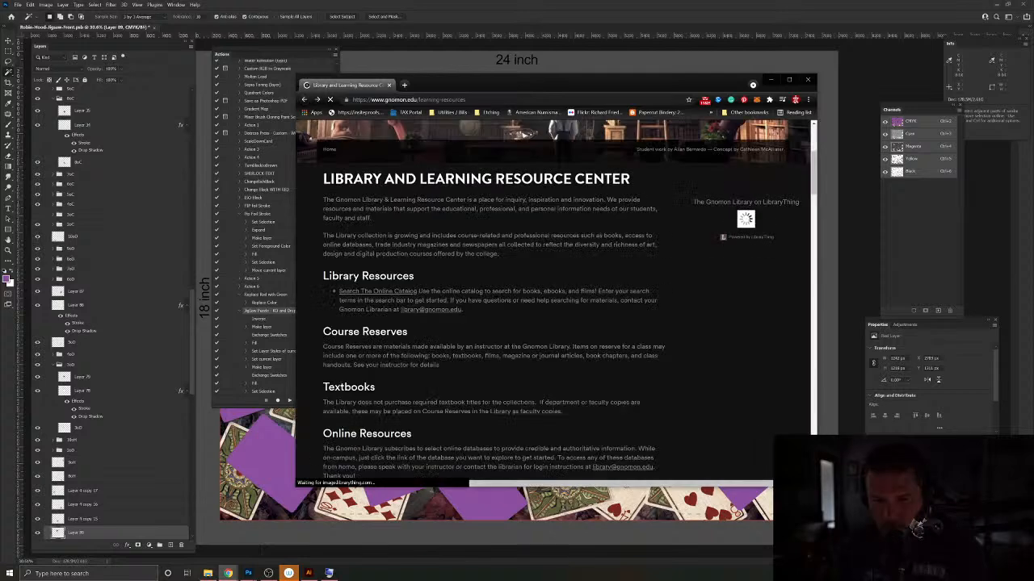
pyautogui.scroll(-5, 550, 308)
pyautogui.scroll(1, 517, 290)
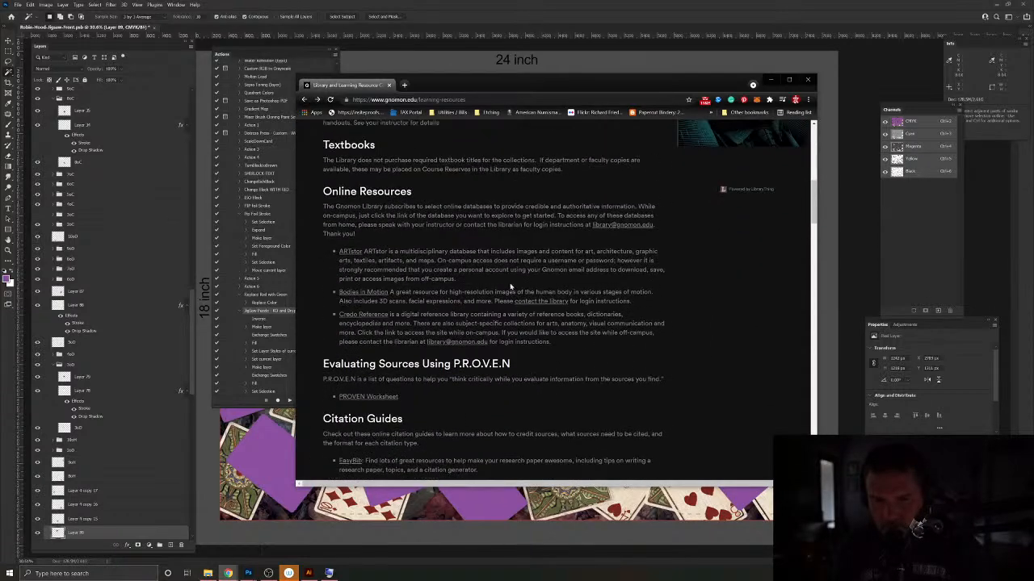
# Step: Look over the remaining resource center sections, including The Gnomon Workshop and Industry-related Resources, and close the page to return to Photoshop
pyautogui.scroll(-4, 416, 326)
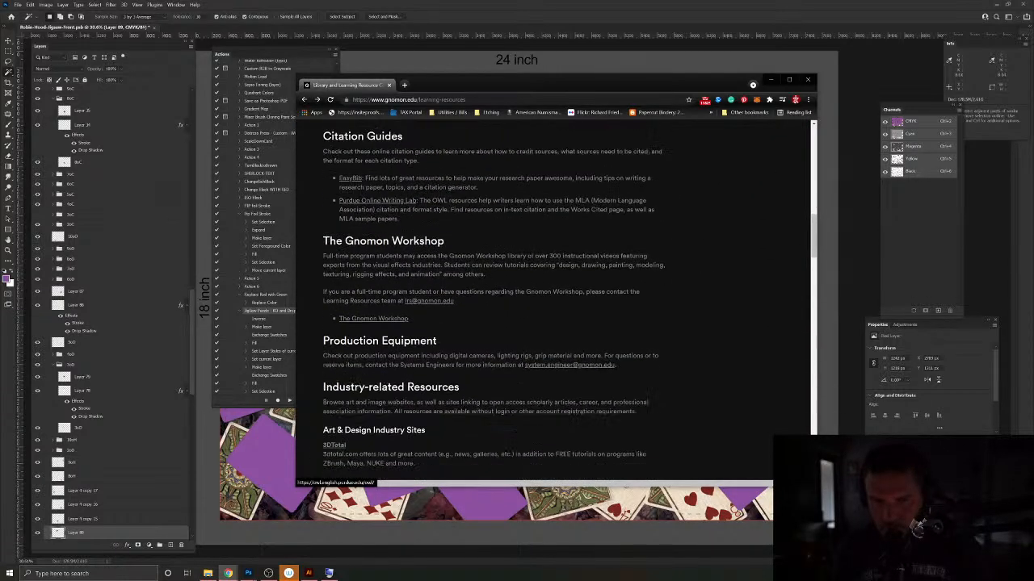
pyautogui.scroll(-3, 416, 326)
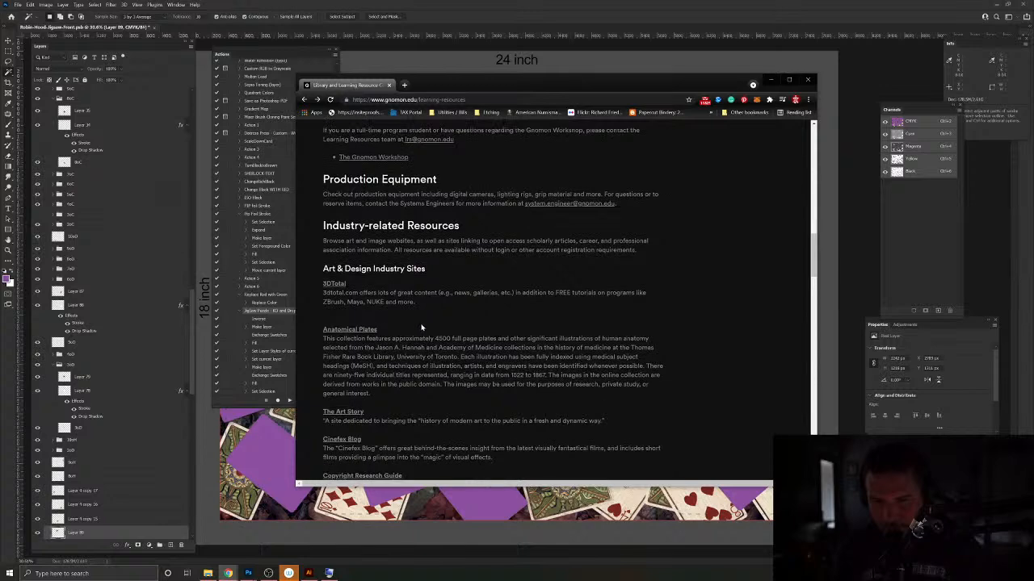
pyautogui.scroll(8, 424, 315)
pyautogui.scroll(2, 437, 282)
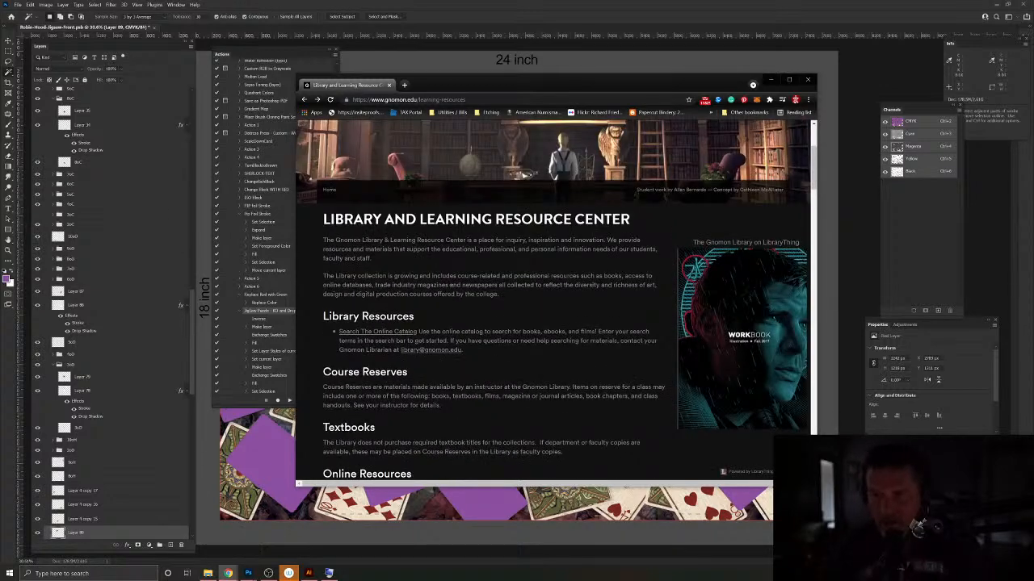
pyautogui.scroll(2, 556, 299)
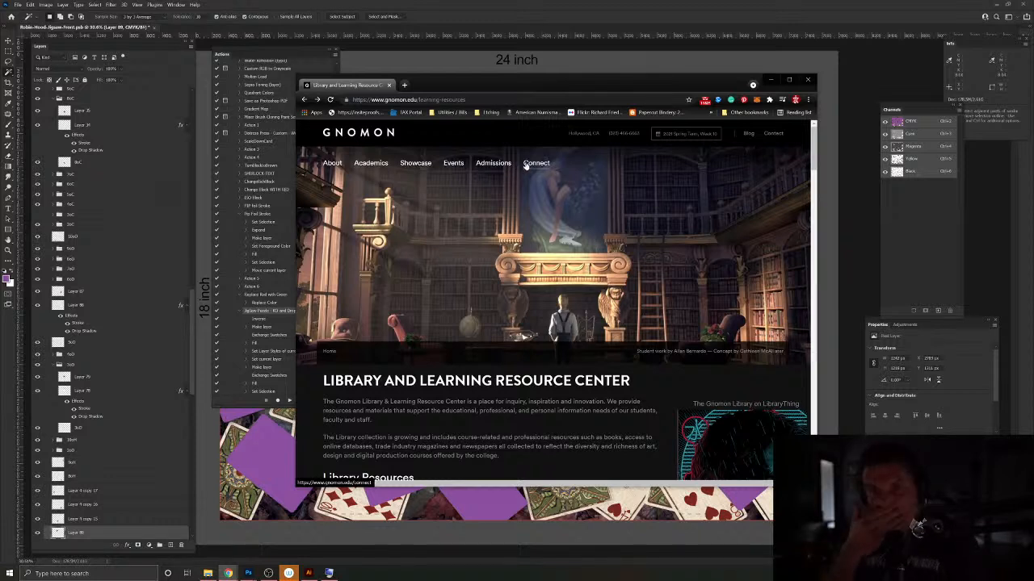
pyautogui.click(388, 85)
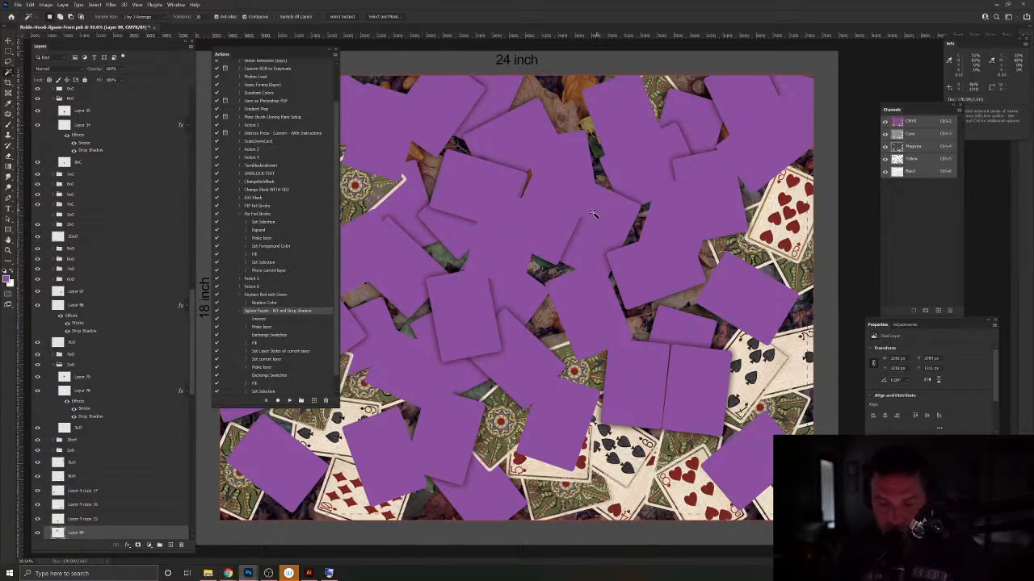
# Step: Move the Actions panel off the artwork and run the Jigsaw Puzzle fill and drop shadow action on the upper-left card back, Layer 4 copy 14
pyautogui.press('v')
pyautogui.click(386, 194)
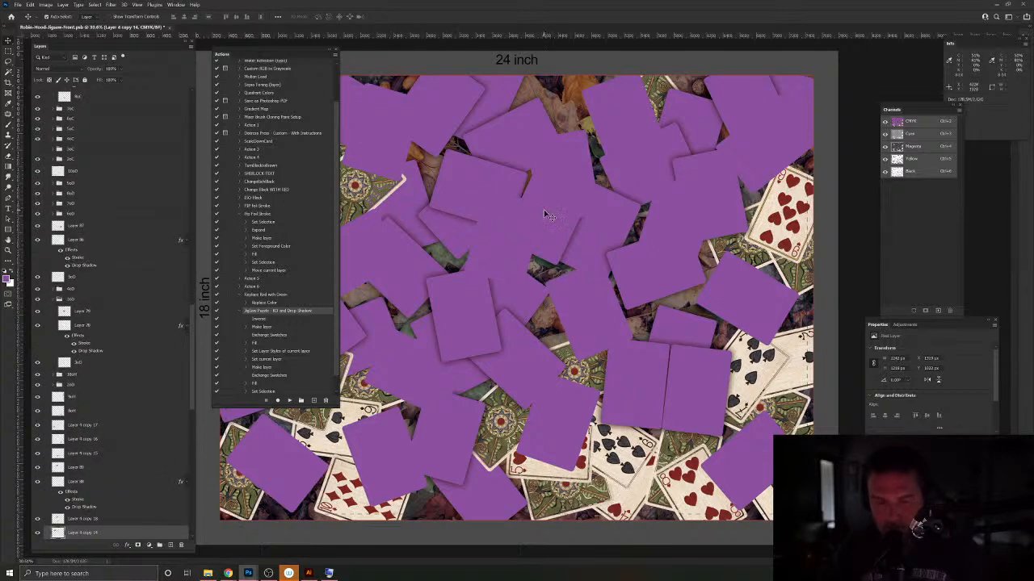
pyautogui.moveTo(299, 52); pyautogui.dragTo(904, 72)
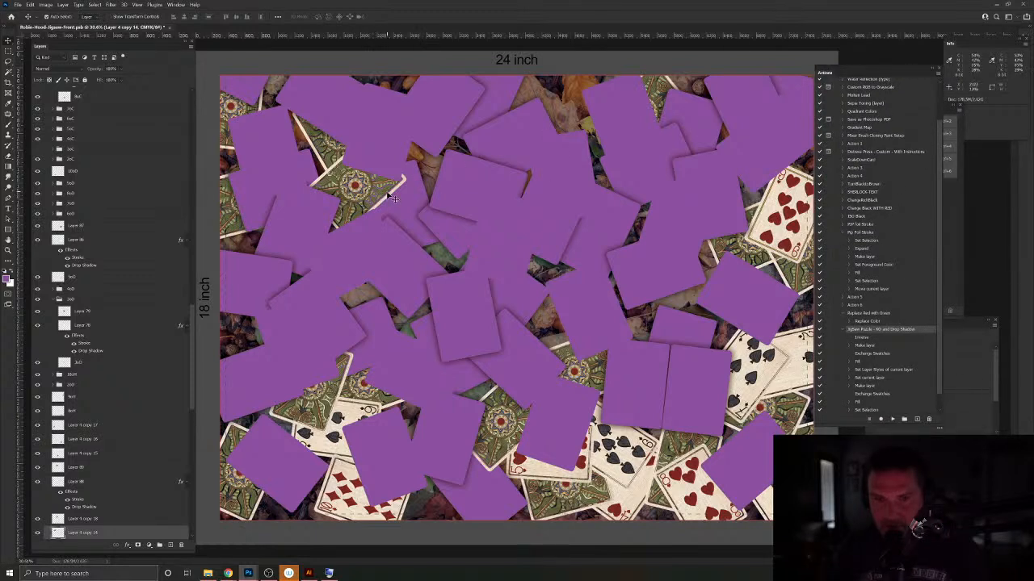
pyautogui.click(8, 71)
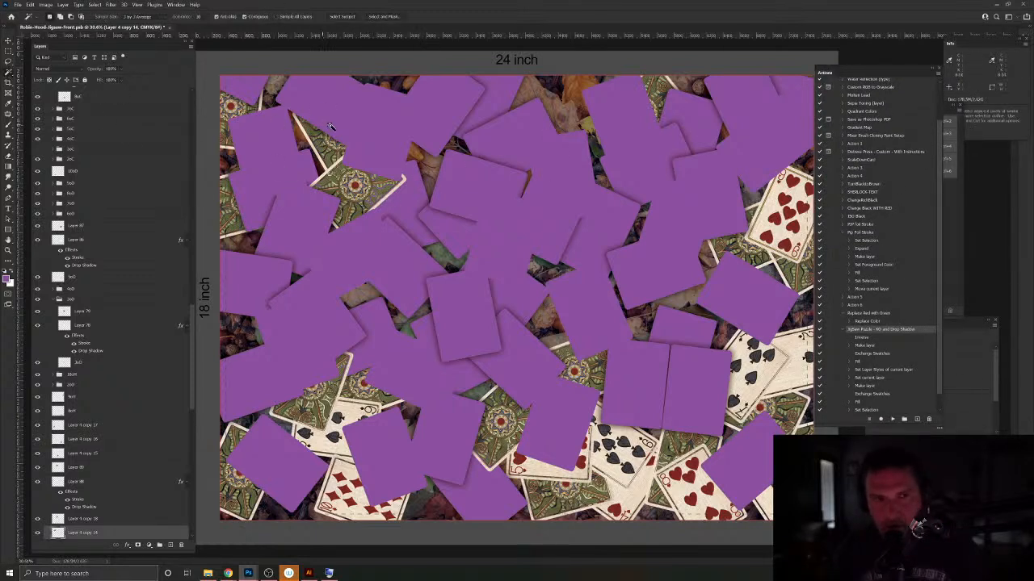
pyautogui.click(330, 129)
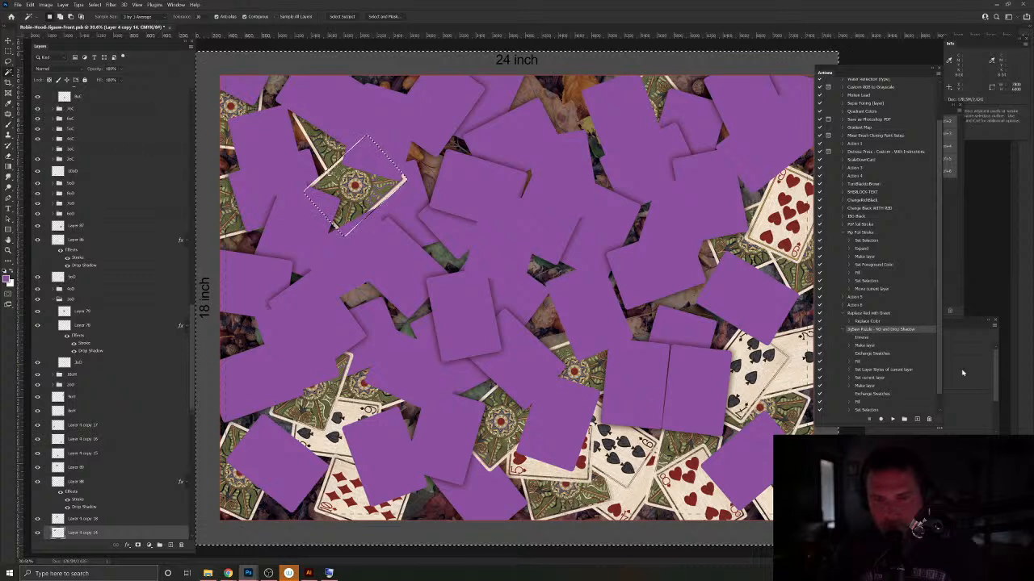
pyautogui.click(892, 420)
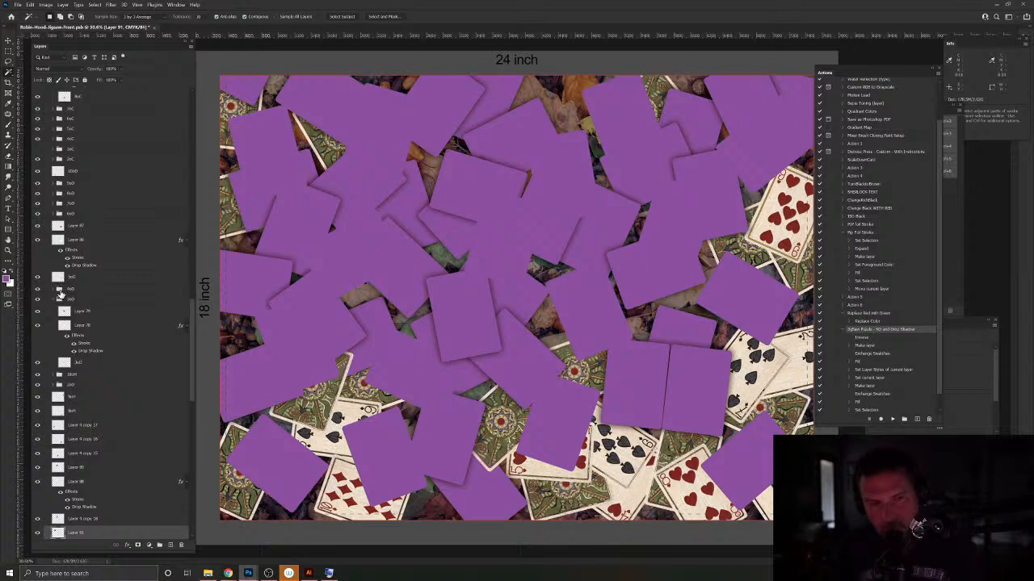
# Step: Group Layer 4 copy 14 with its new fill and effects layers
pyautogui.scroll(-4, 93, 364)
pyautogui.keyDown('shift'); pyautogui.click(81, 406); pyautogui.keyUp('shift')
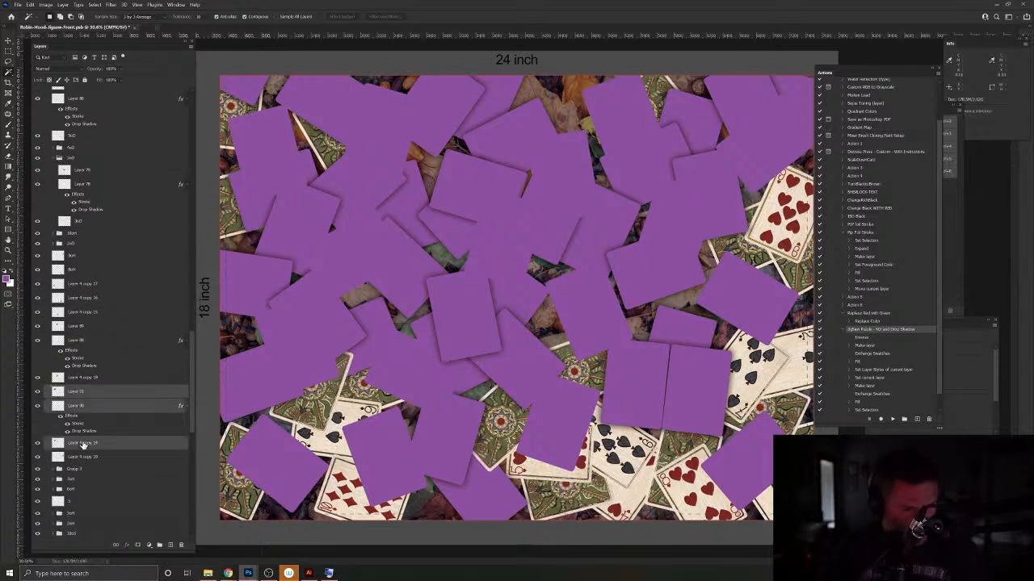
pyautogui.hotkey('ctrl', 'g')
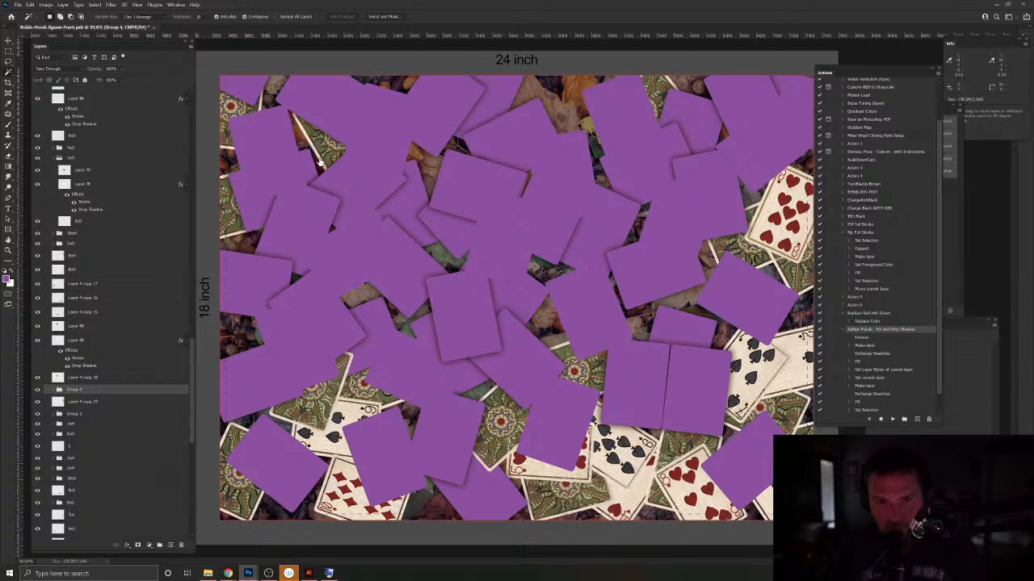
# Step: Cover the narrow exposed card back on Layer 4 copy 2 using the Jigsaw Puzzle fill and drop shadow action
pyautogui.press('v')
pyautogui.click(319, 158)
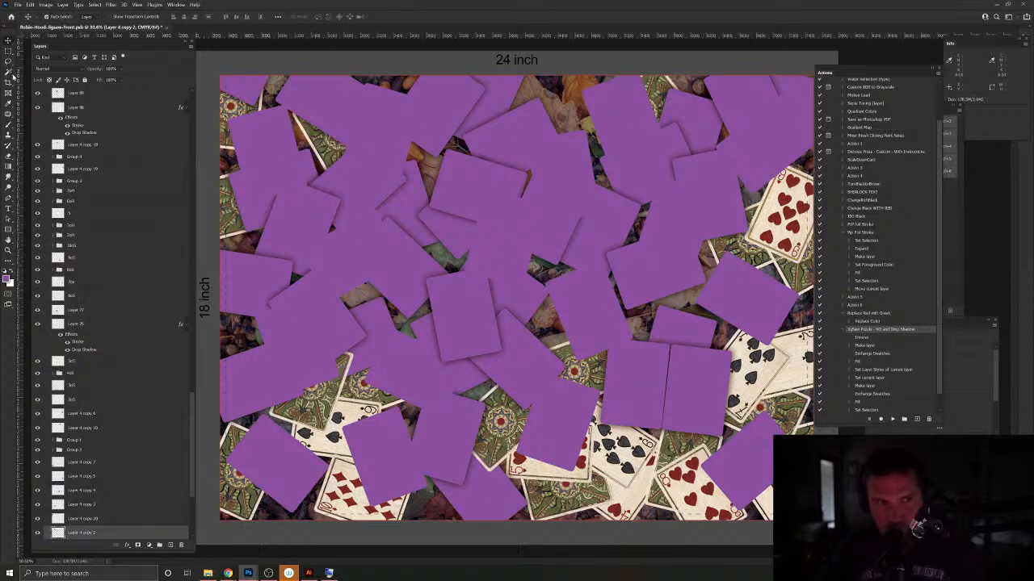
pyautogui.click(893, 419)
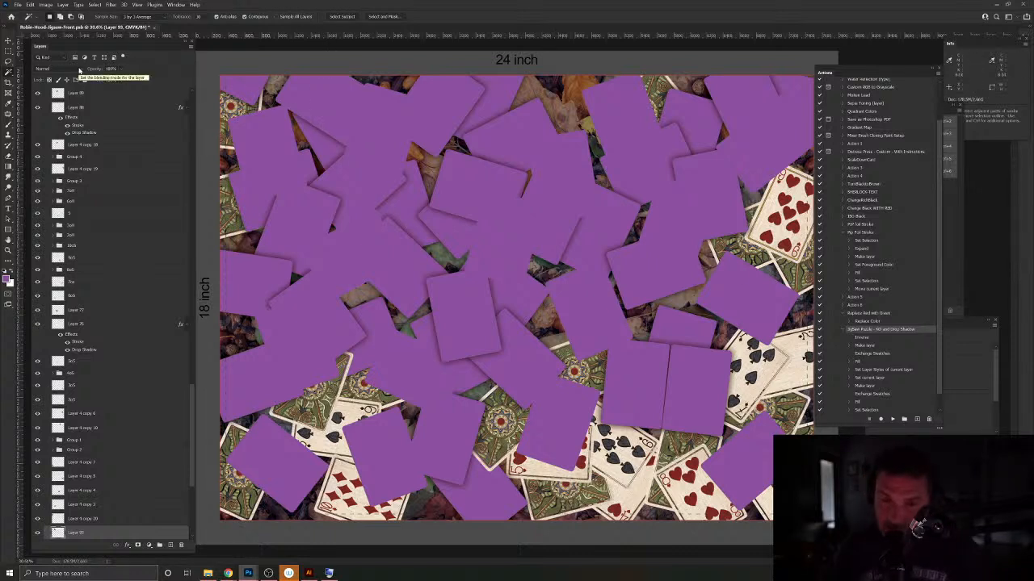
pyautogui.press('v')
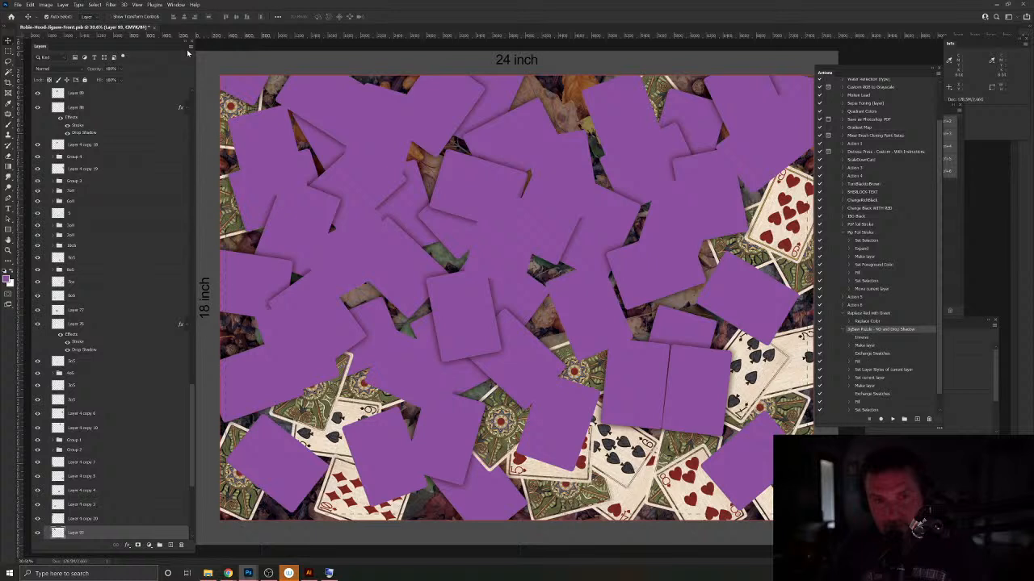
# Step: Run the Jigsaw Puzzle fill and drop shadow action on the card back at the artwork's left edge, Layer 4 copy 11
pyautogui.click(770, 207)
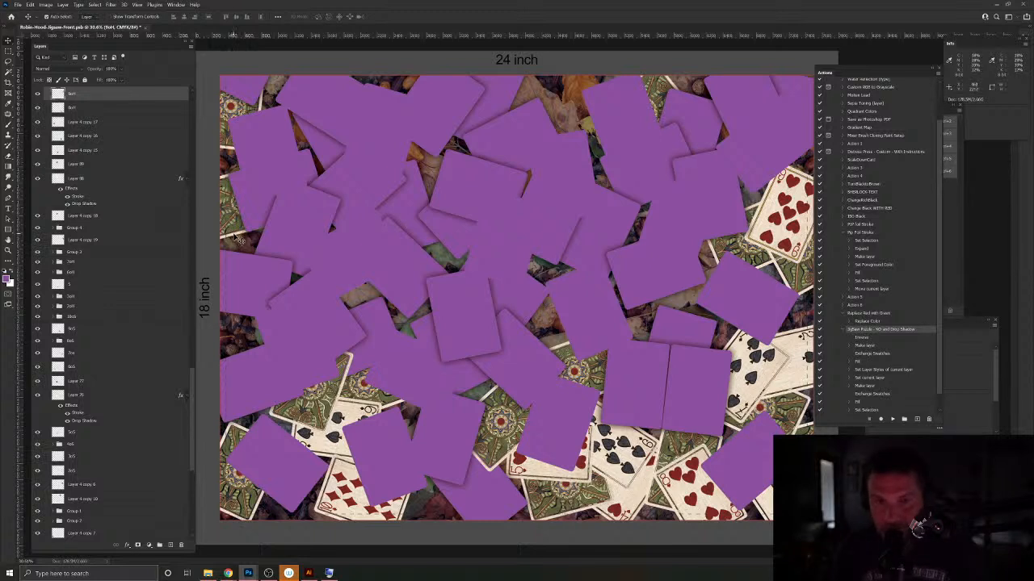
pyautogui.click(234, 239)
pyautogui.scroll(-3, 96, 466)
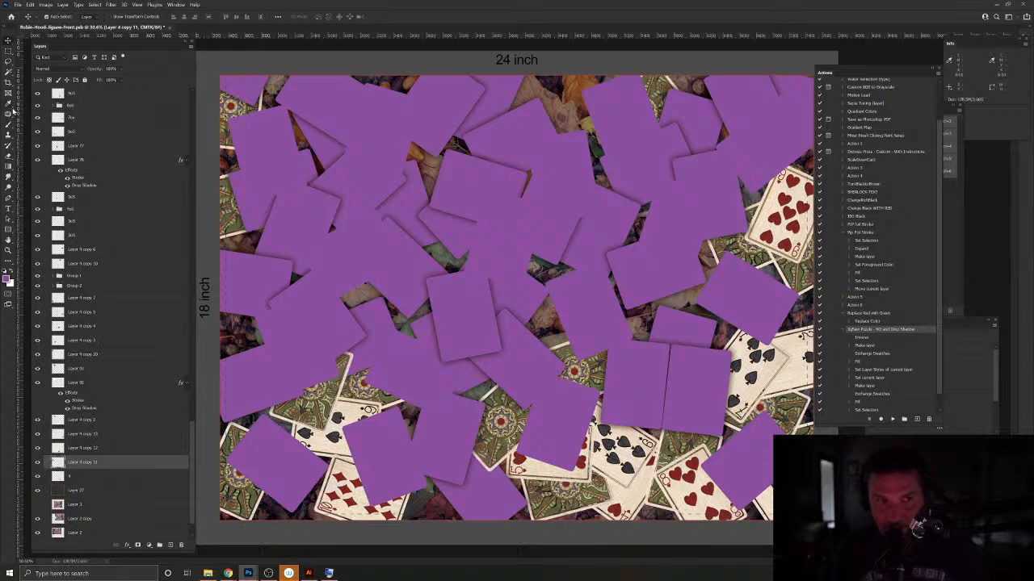
pyautogui.click(8, 75)
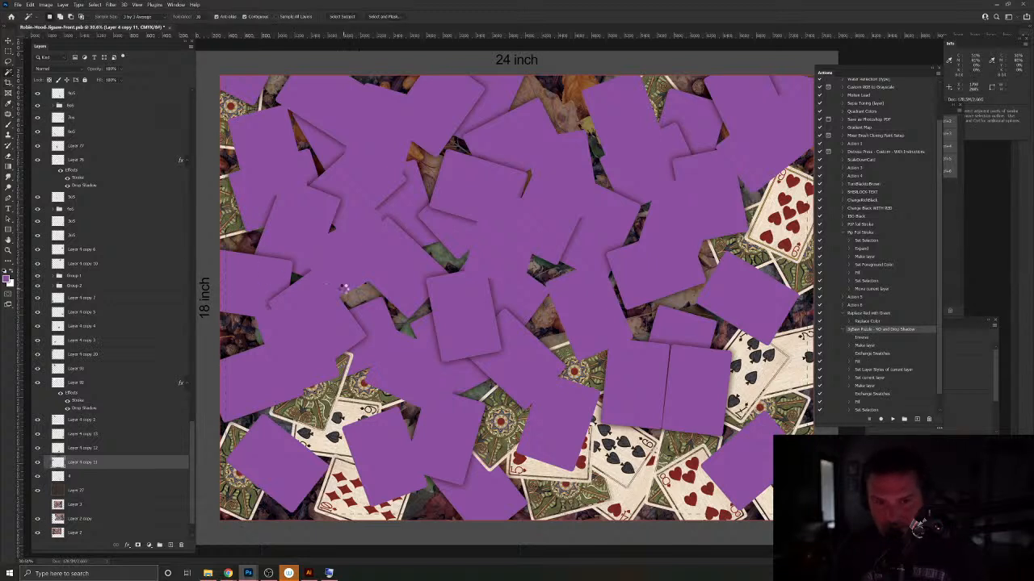
pyautogui.click(344, 287)
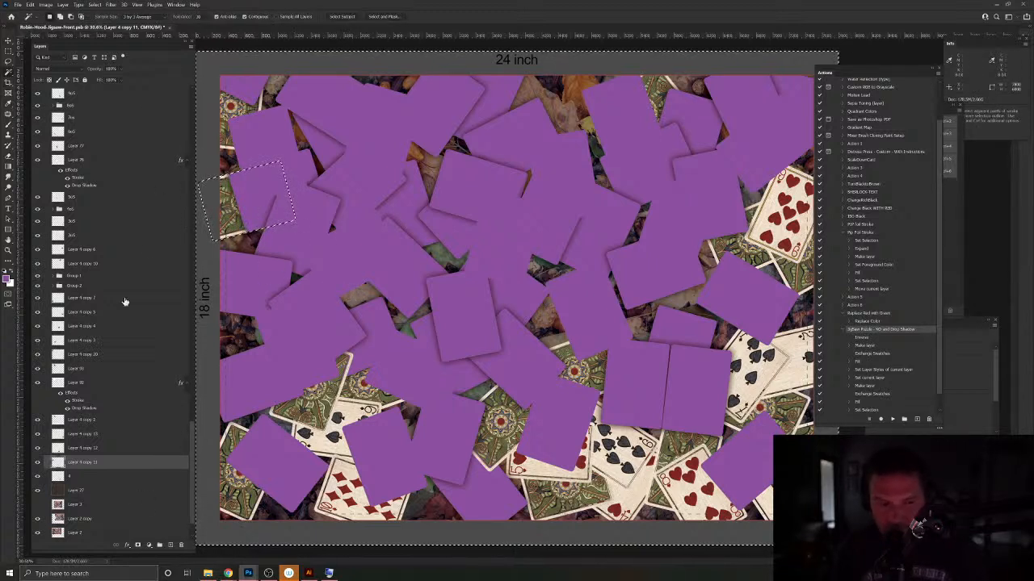
pyautogui.click(890, 420)
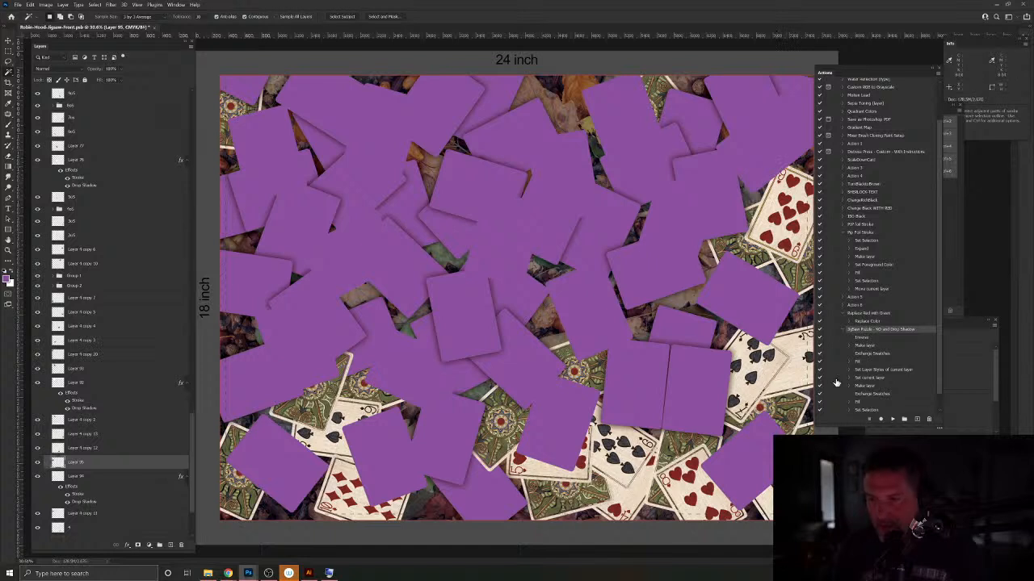
# Step: Group Layer 4 copy 11 with its new fill and effects layers, and check the group's contents
pyautogui.scroll(-1, 88, 468)
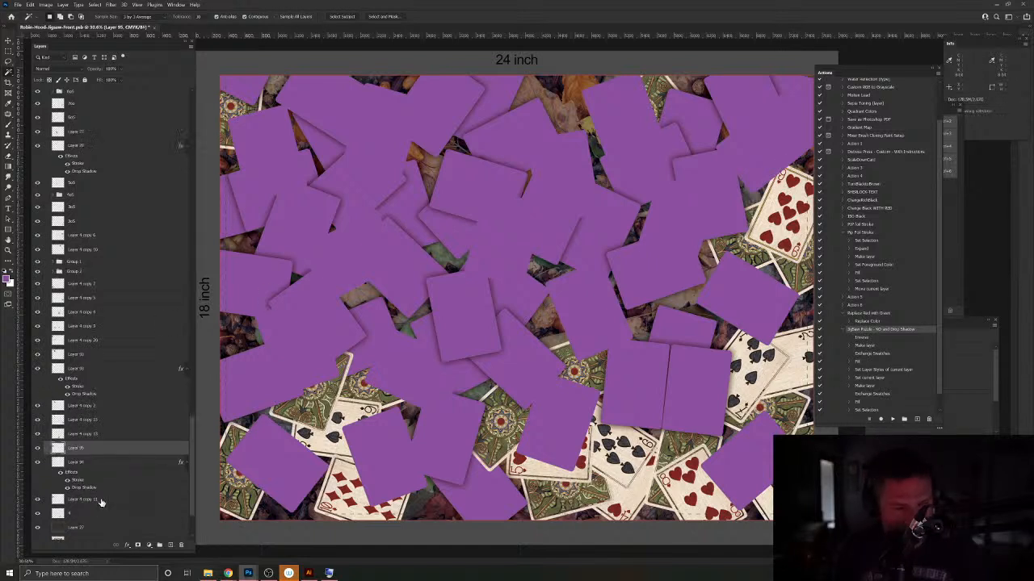
pyautogui.keyDown('shift'); pyautogui.click(101, 500); pyautogui.keyUp('shift')
pyautogui.hotkey('ctrl', 'g')
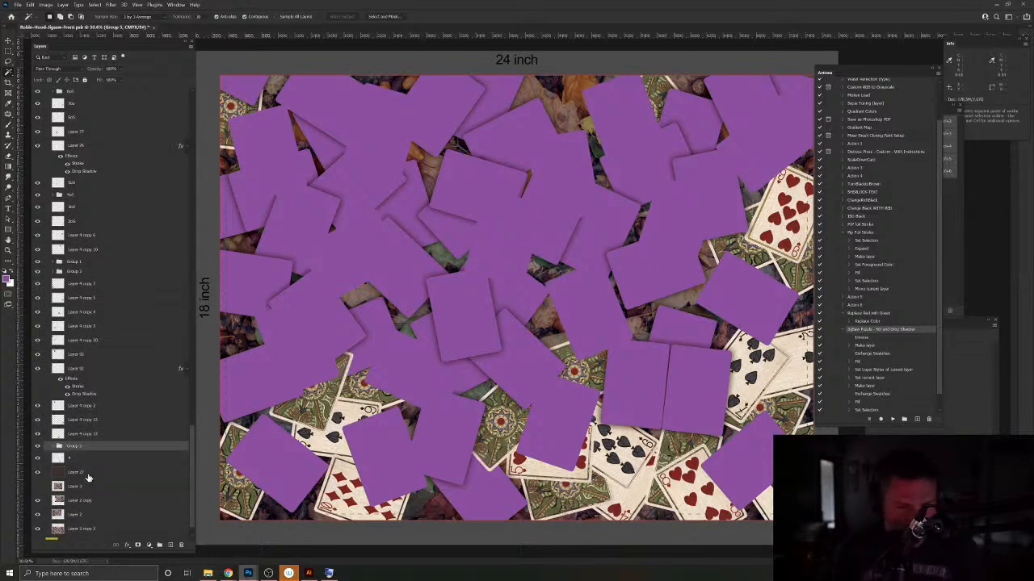
pyautogui.click(53, 446)
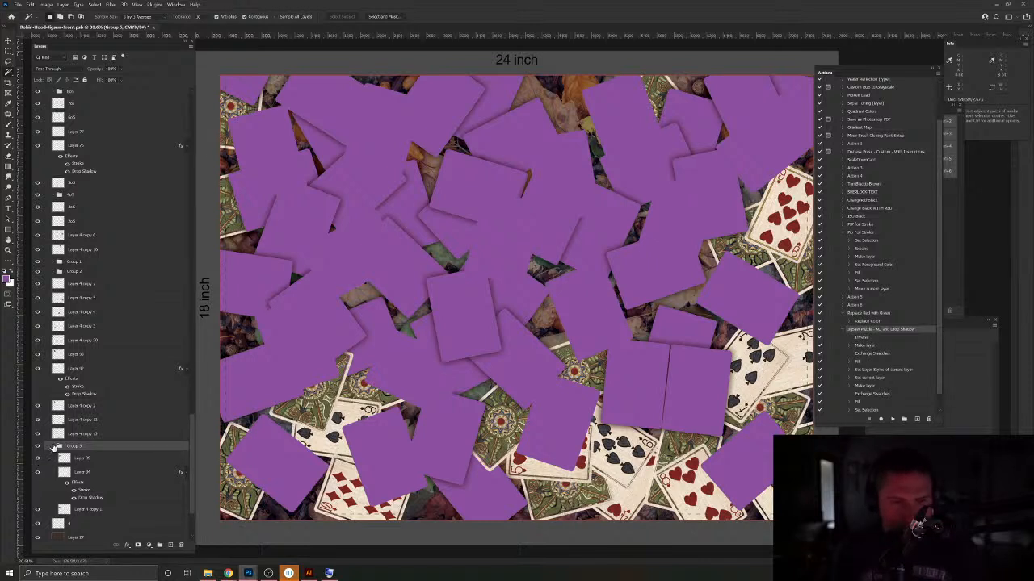
pyautogui.click(53, 446)
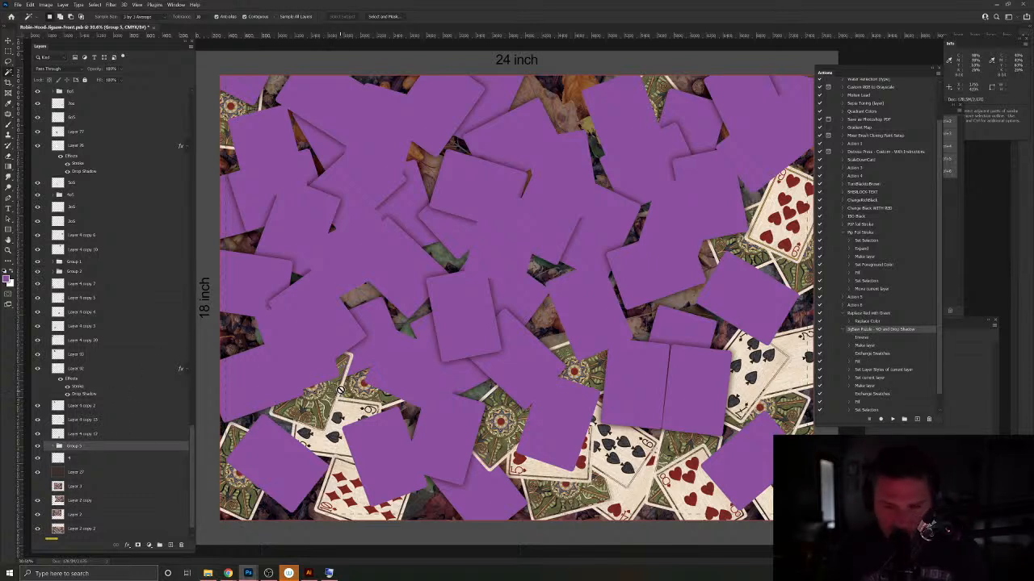
# Step: Run the Jigsaw Puzzle fill and drop shadow action on the lower-left card back above the nine of spades, Layer 4 copy 17
pyautogui.press('v')
pyautogui.click(343, 392)
pyautogui.scroll(3, 125, 232)
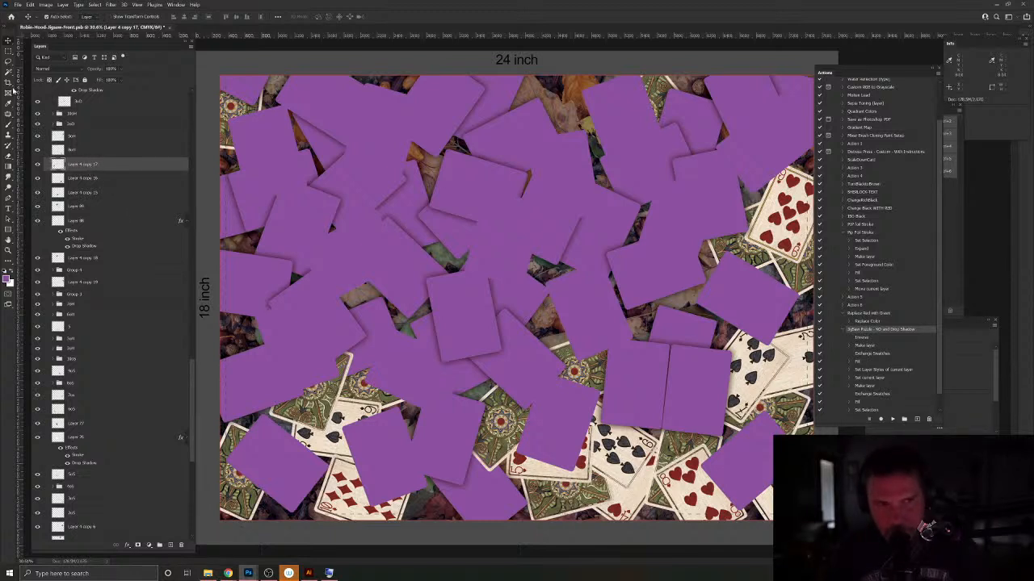
pyautogui.click(7, 71)
pyautogui.click(483, 235)
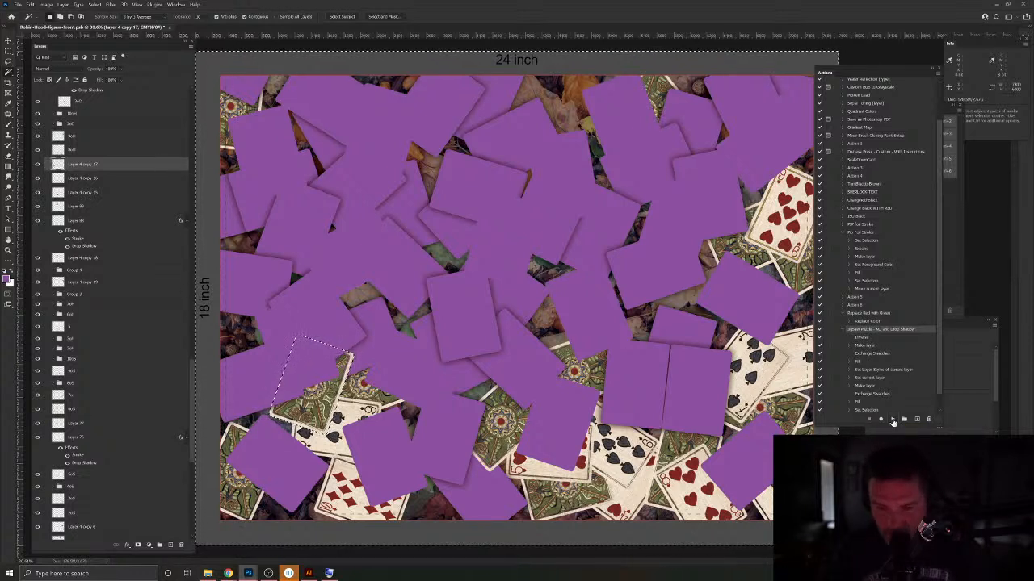
pyautogui.click(893, 420)
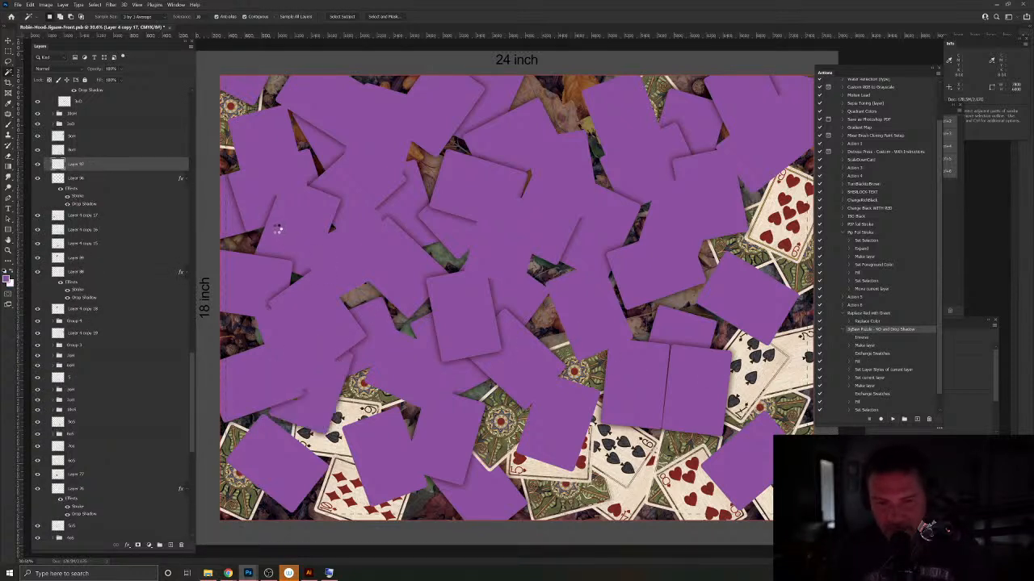
# Step: Group Layer 4 copy 17 with its fill and effects layers, and toggle the group's visibility to check it
pyautogui.keyDown('shift'); pyautogui.click(95, 216); pyautogui.keyUp('shift')
pyautogui.hotkey('ctrl', 'g')
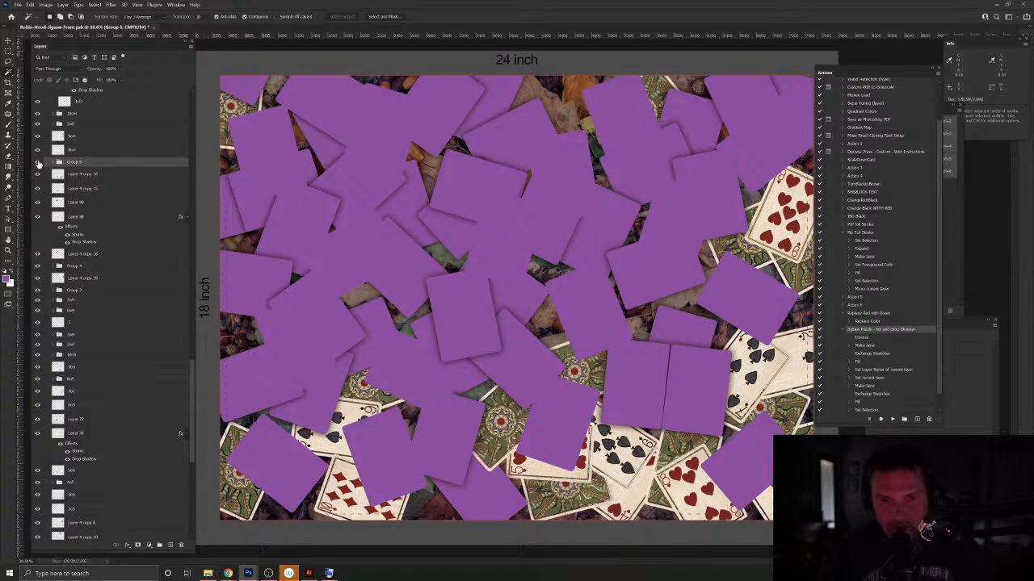
pyautogui.click(37, 162)
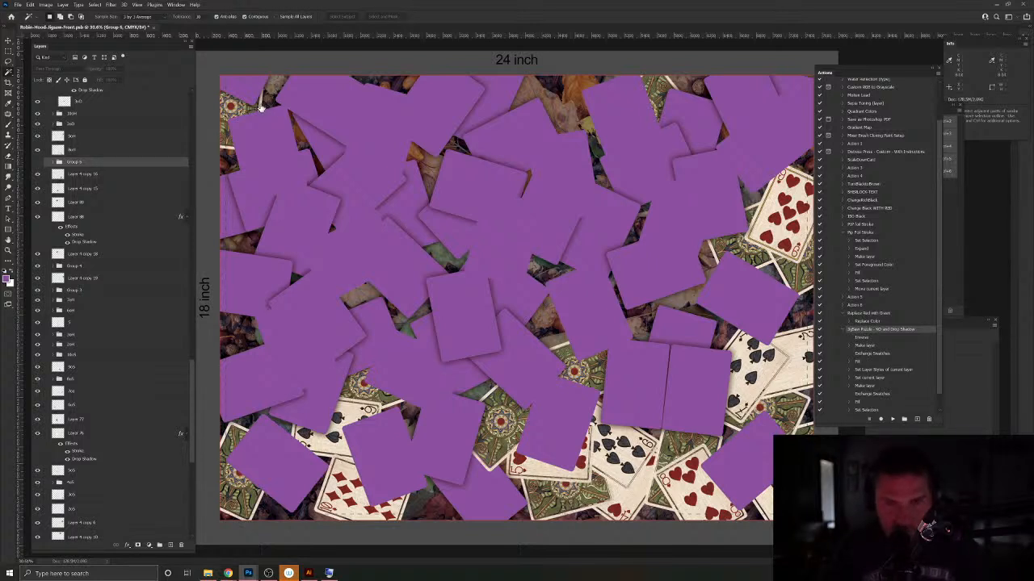
pyautogui.press('v')
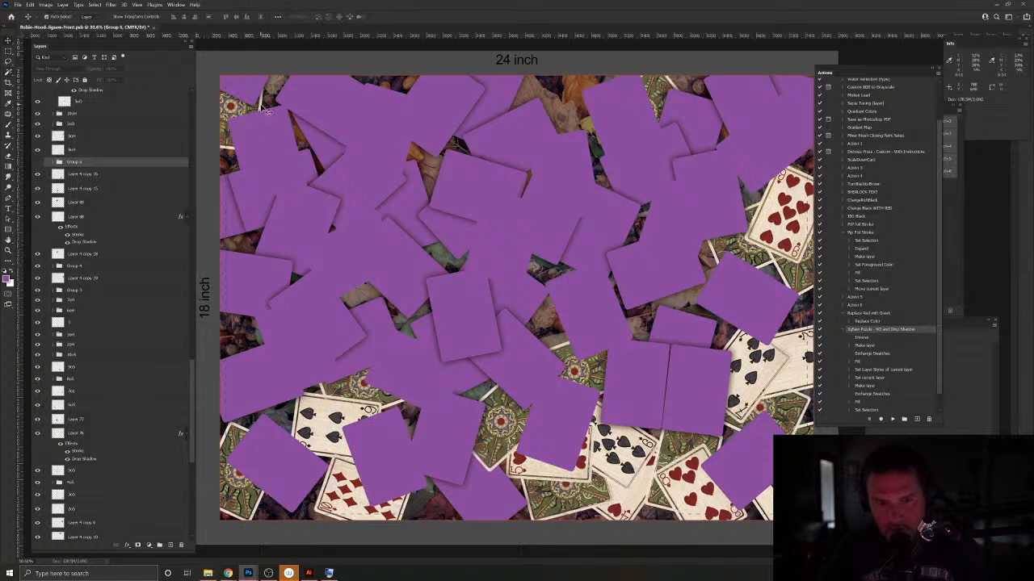
pyautogui.click(37, 163)
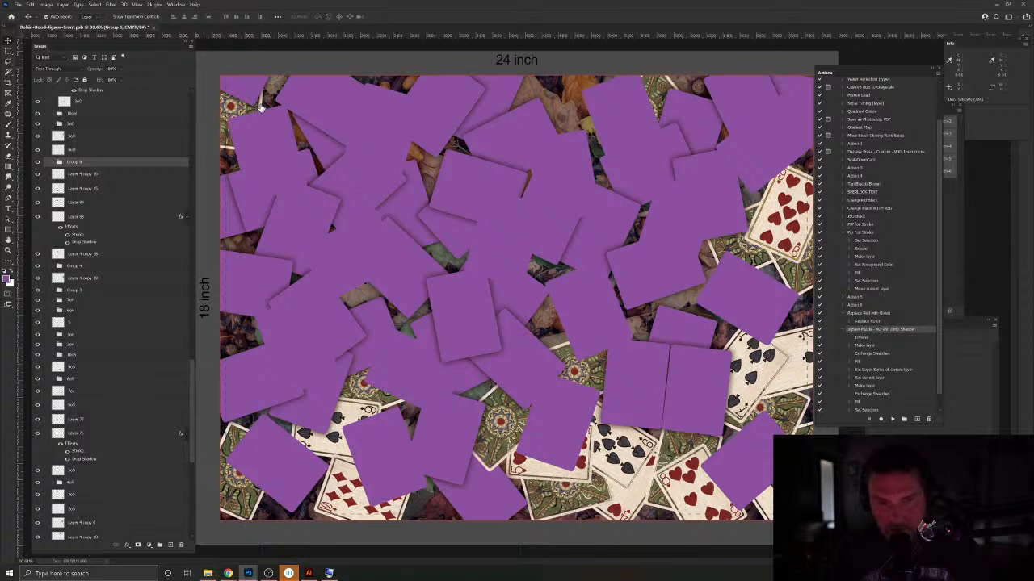
# Step: Cover the five of hearts with the Jigsaw Puzzle fill and drop shadow action and group its layers
pyautogui.click(80, 323)
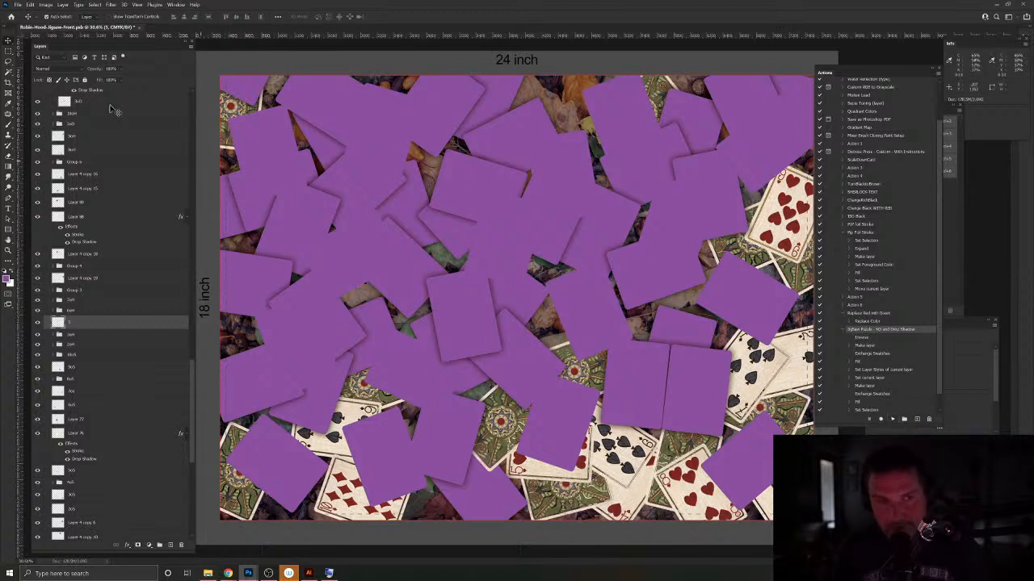
pyautogui.click(8, 72)
pyautogui.click(429, 257)
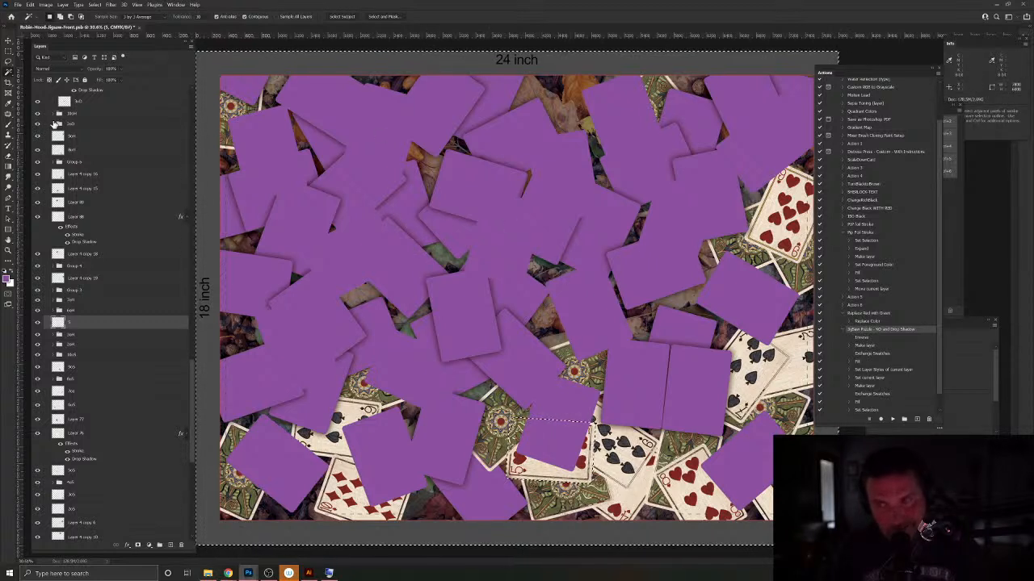
pyautogui.click(893, 419)
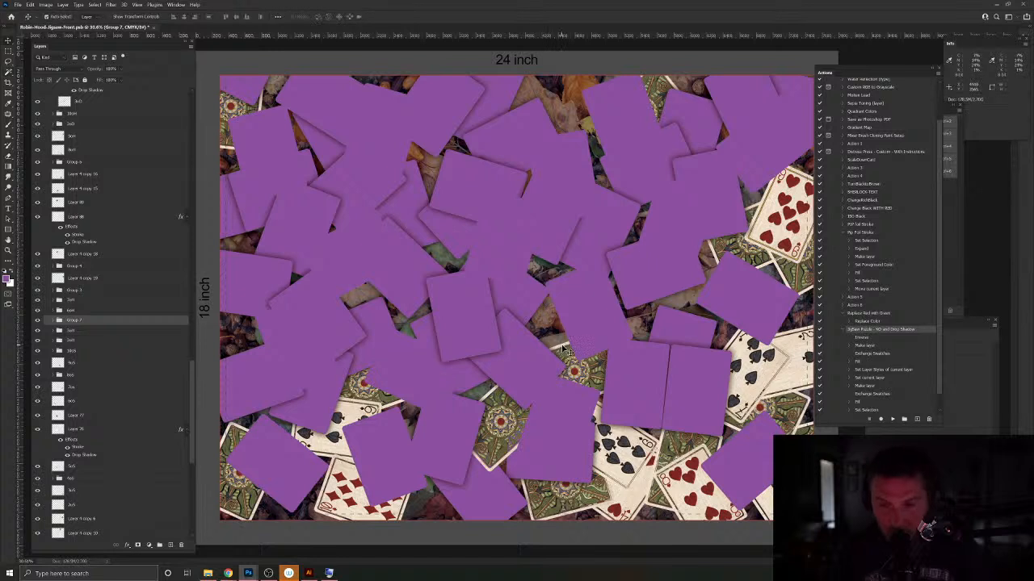
# Step: Select the area outside the card back on Layer 4 copy 4 and run the Jigsaw Puzzle fill and drop shadow action
pyautogui.scroll(-2, 120, 444)
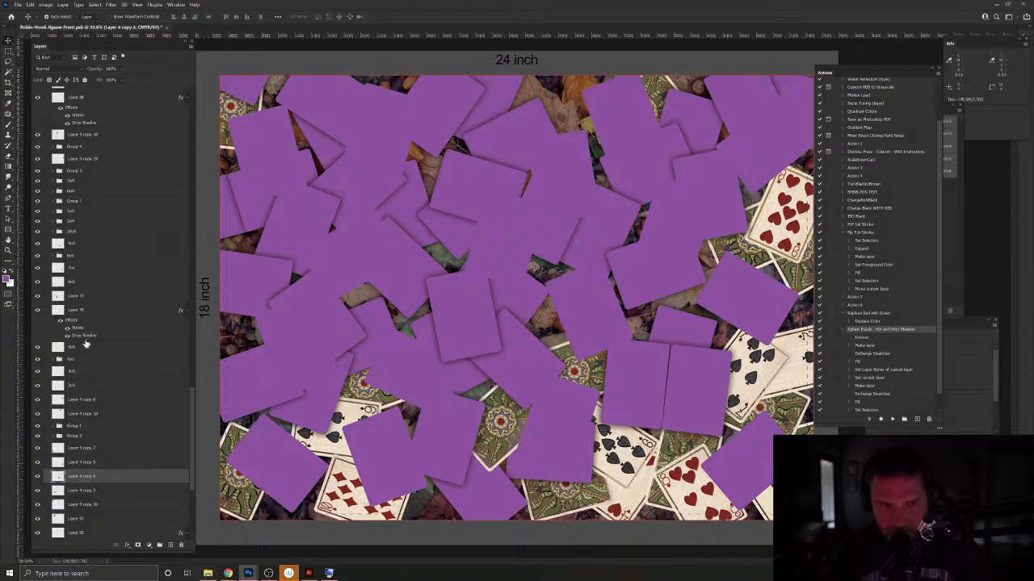
pyautogui.click(8, 71)
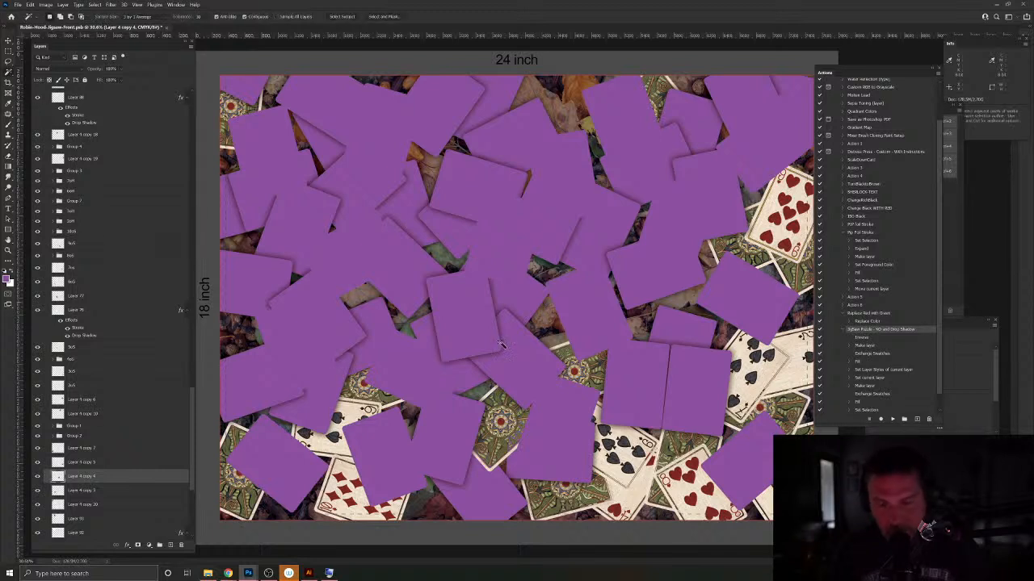
pyautogui.click(563, 305)
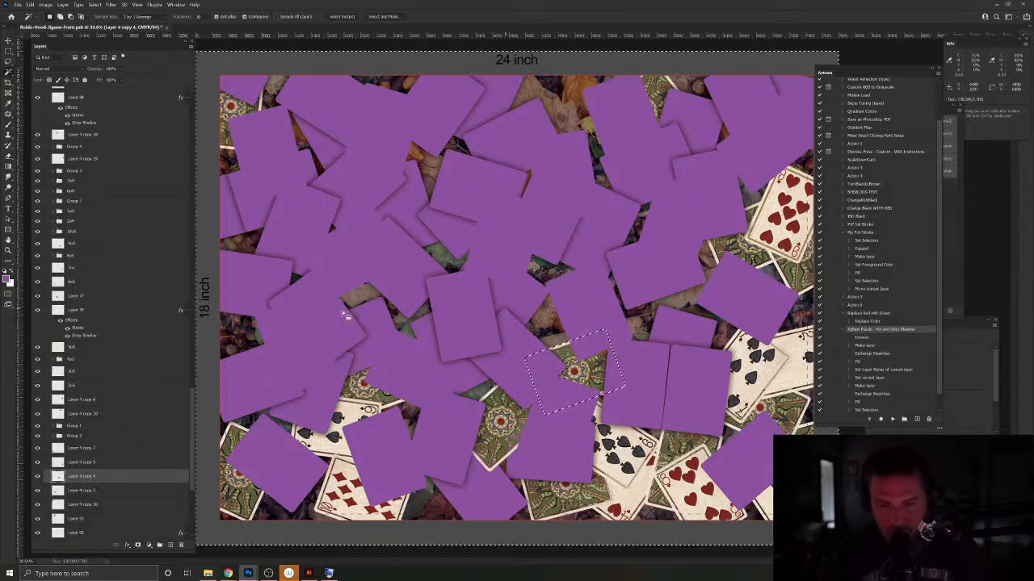
pyautogui.scroll(-2, 130, 506)
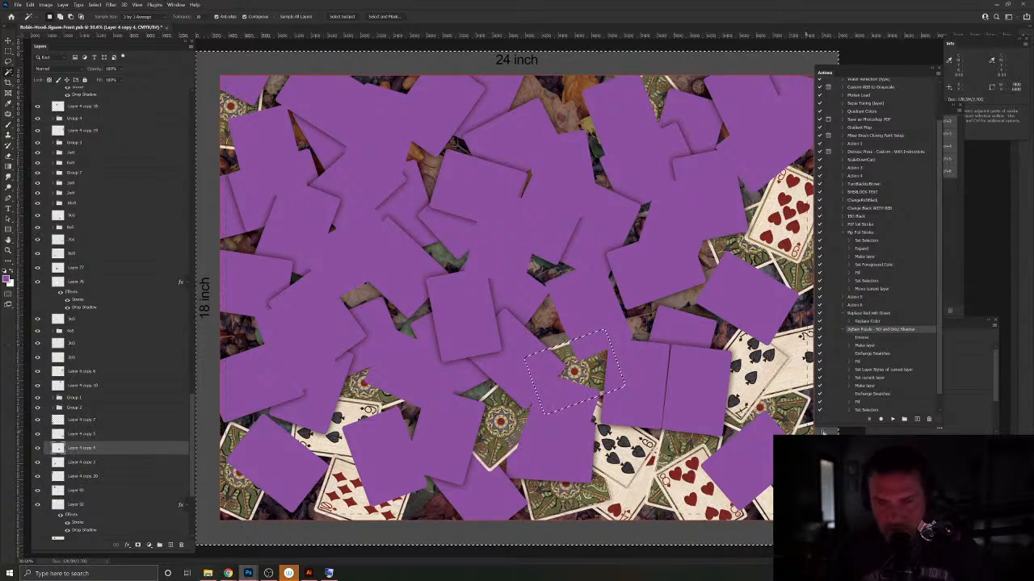
pyautogui.click(893, 420)
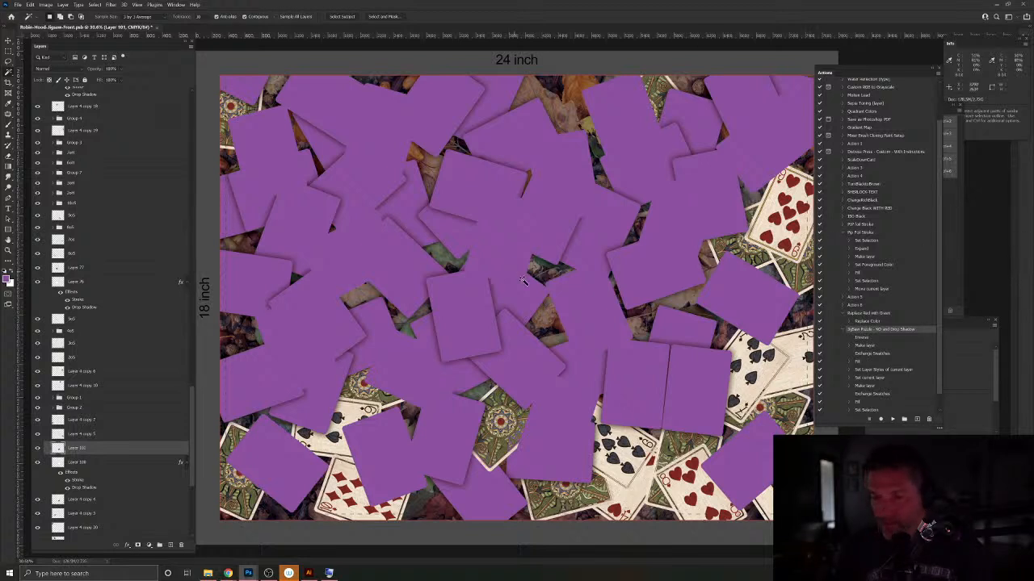
# Step: Run the Jigsaw Puzzle fill and drop shadow action on the six of spades layer, with the area around the card selected
pyautogui.press('v')
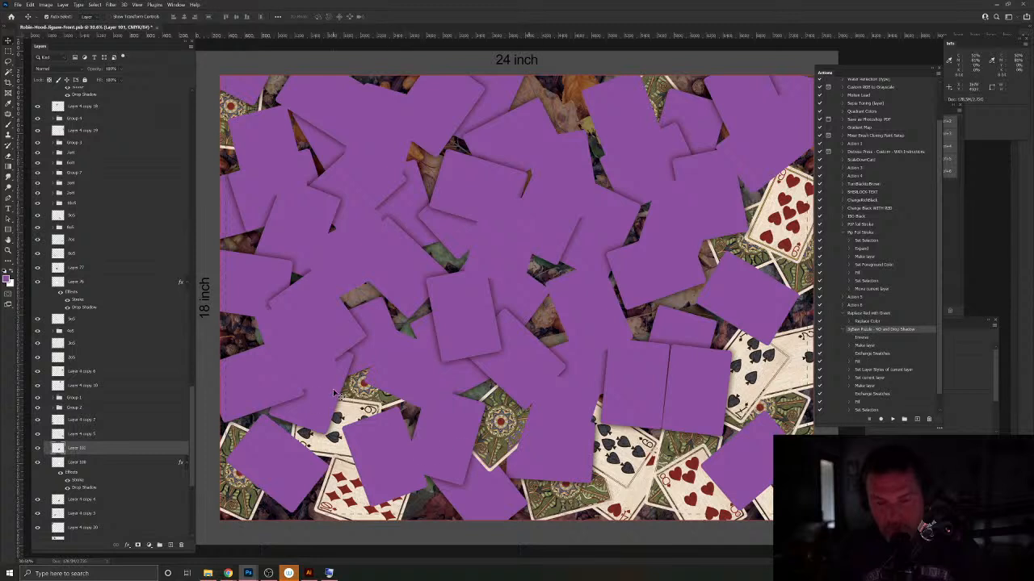
pyautogui.click(351, 413)
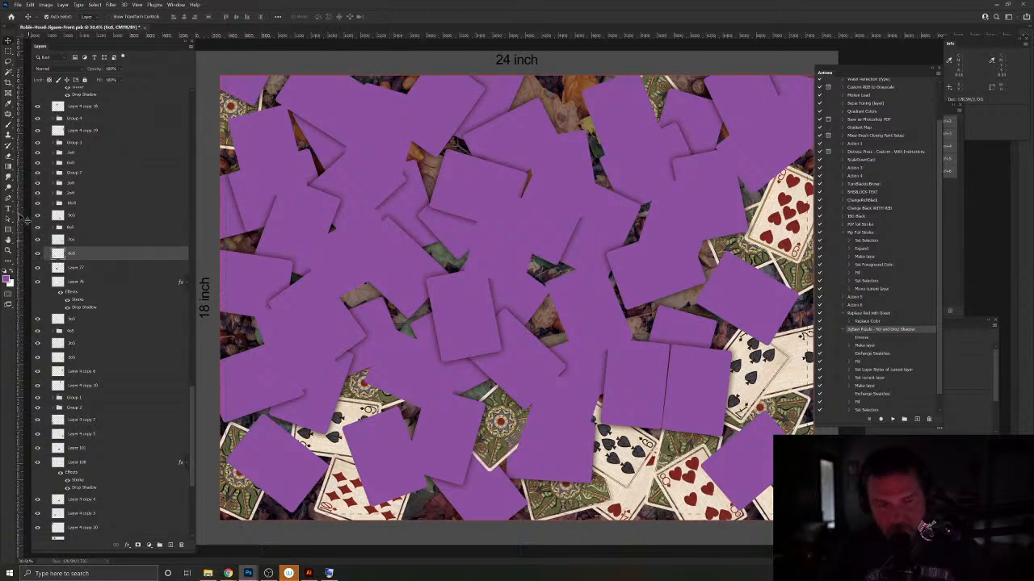
pyautogui.click(10, 72)
pyautogui.click(411, 365)
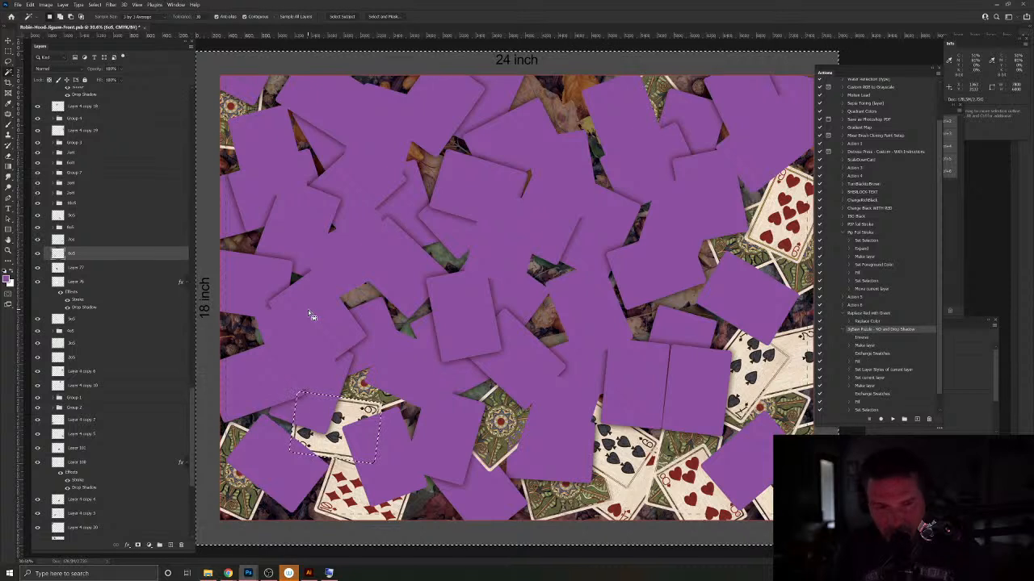
pyautogui.click(893, 419)
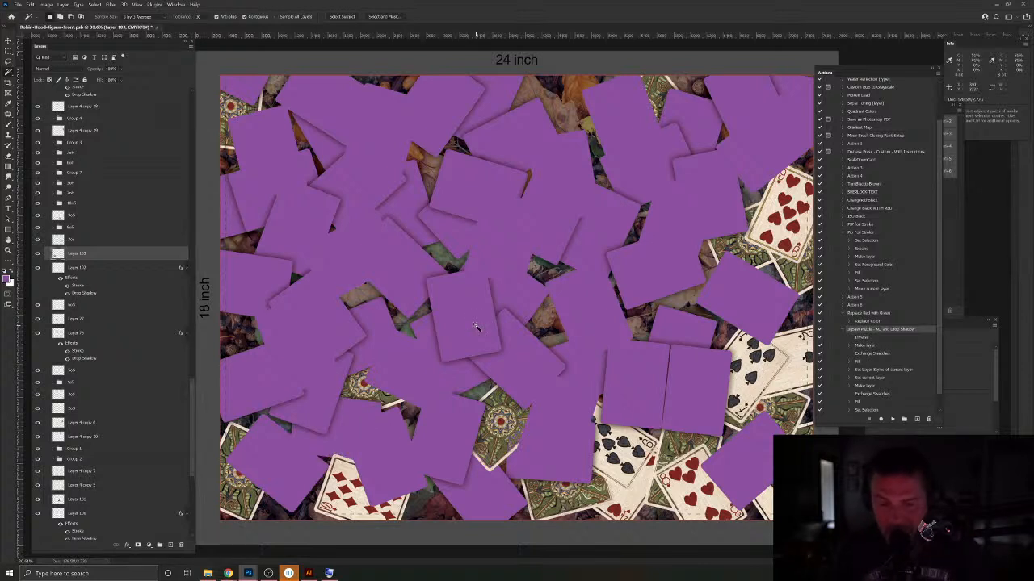
# Step: Group the six of spades layer with its new fill and effects layers, and name the group 6oS
pyautogui.click(10, 41)
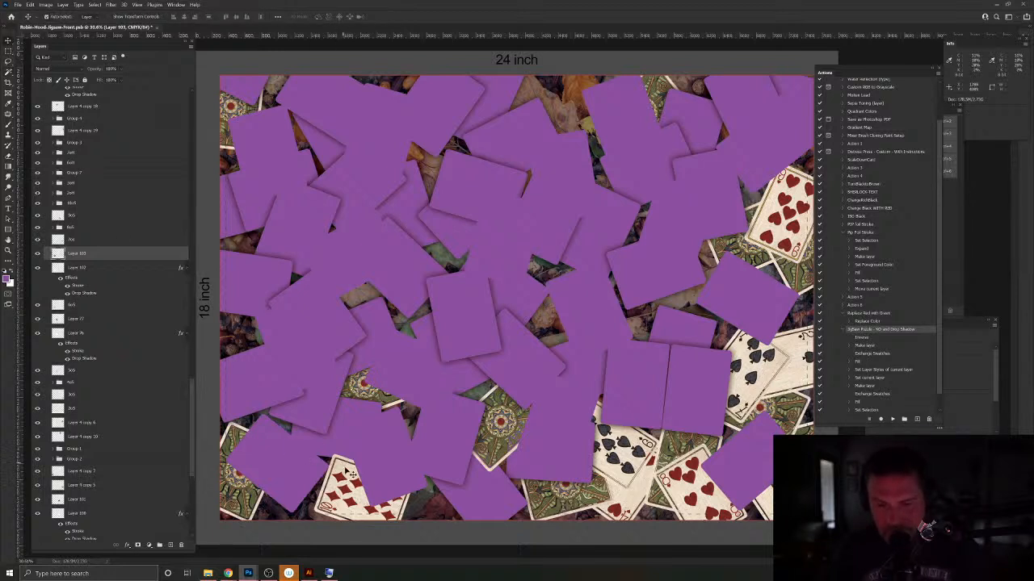
pyautogui.keyDown('shift'); pyautogui.click(81, 268); pyautogui.keyUp('shift')
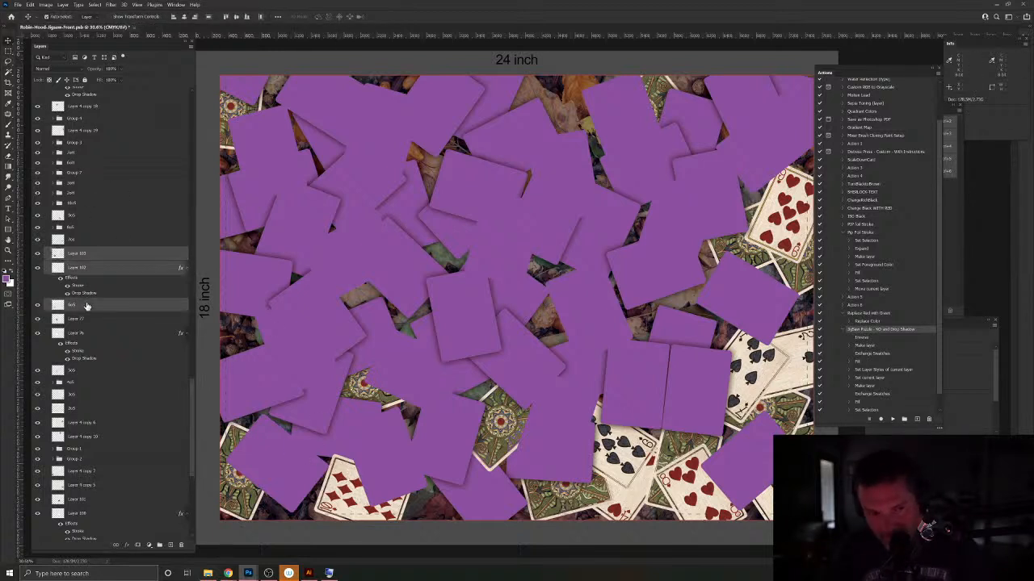
pyautogui.hotkey('ctrl', 'g')
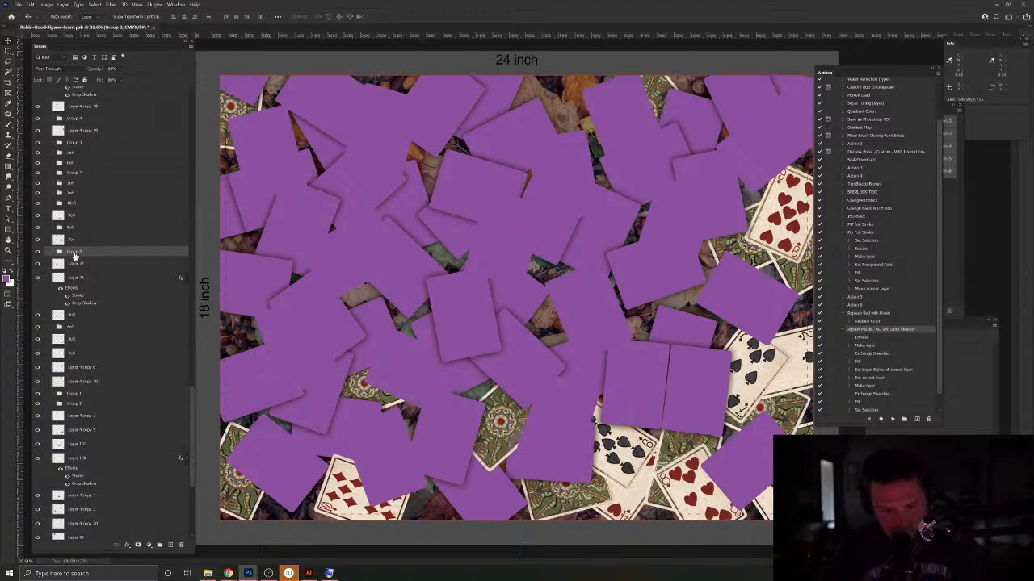
pyautogui.doubleClick(74, 253)
pyautogui.write('6oS')
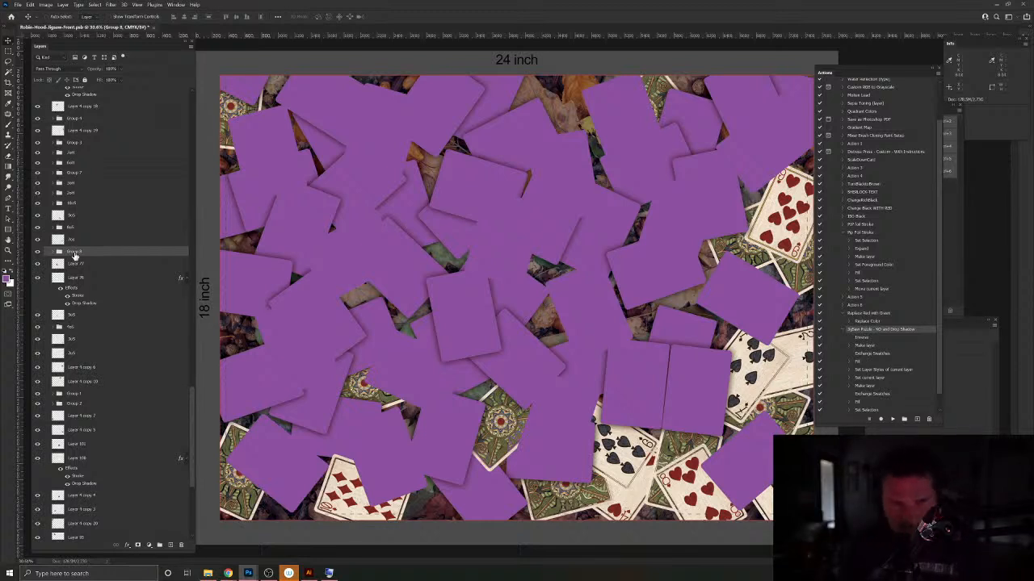
pyautogui.press('Return')
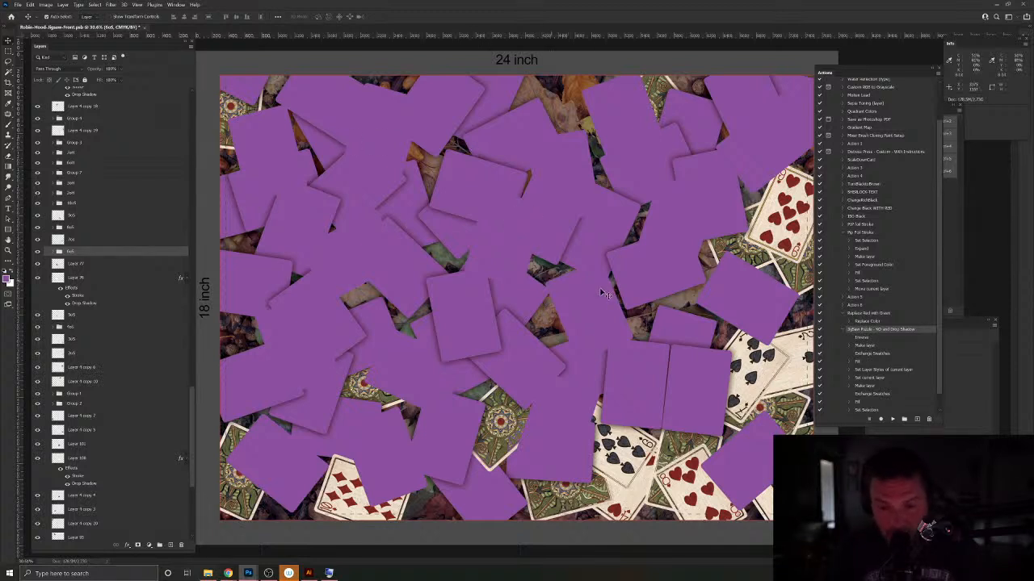
# Step: Cover the card back on Layer 4 copy 15 with the Jigsaw Puzzle fill and drop shadow action and group its layers
pyautogui.click(490, 395)
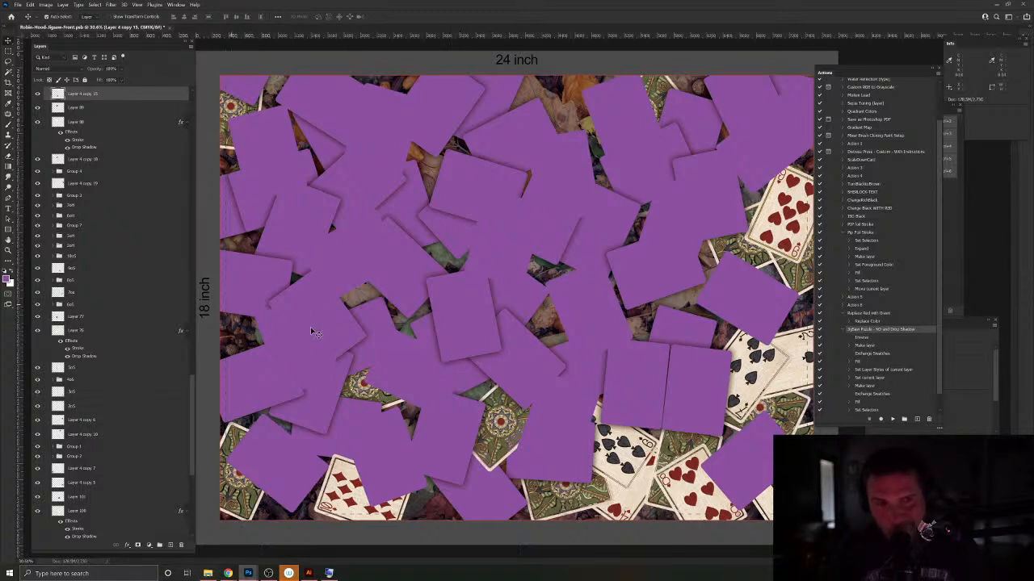
pyautogui.click(9, 71)
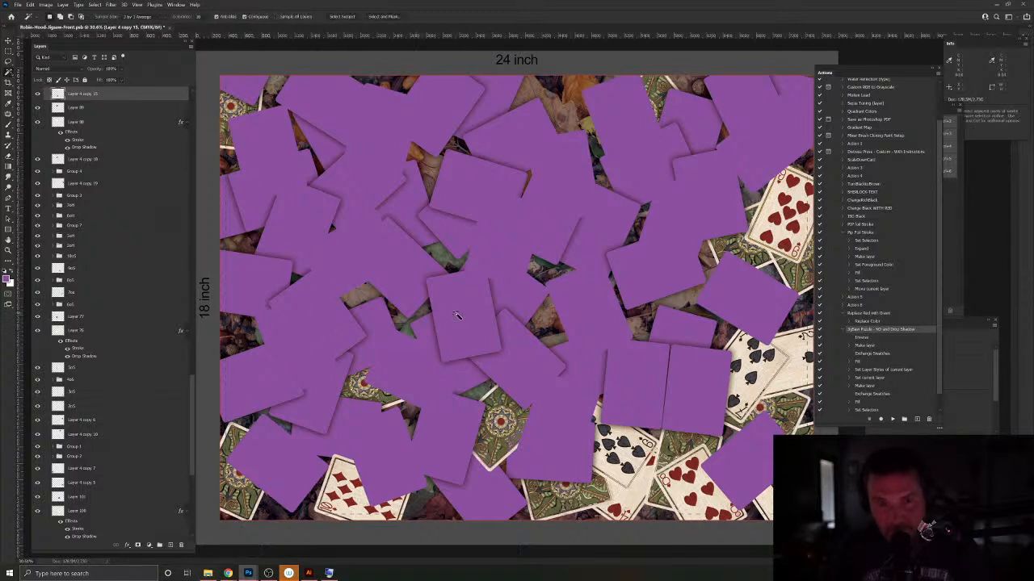
pyautogui.click(458, 315)
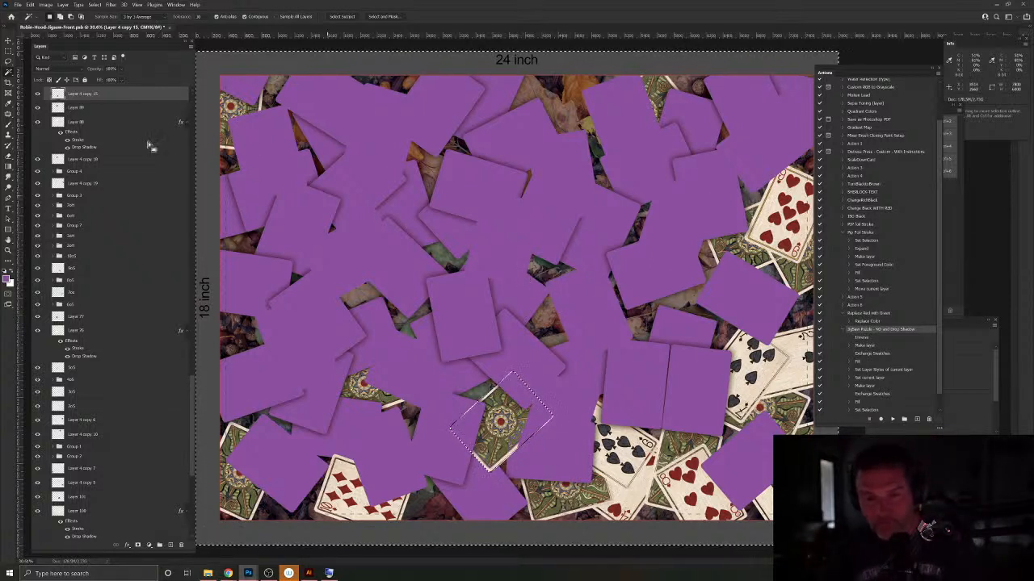
pyautogui.click(894, 421)
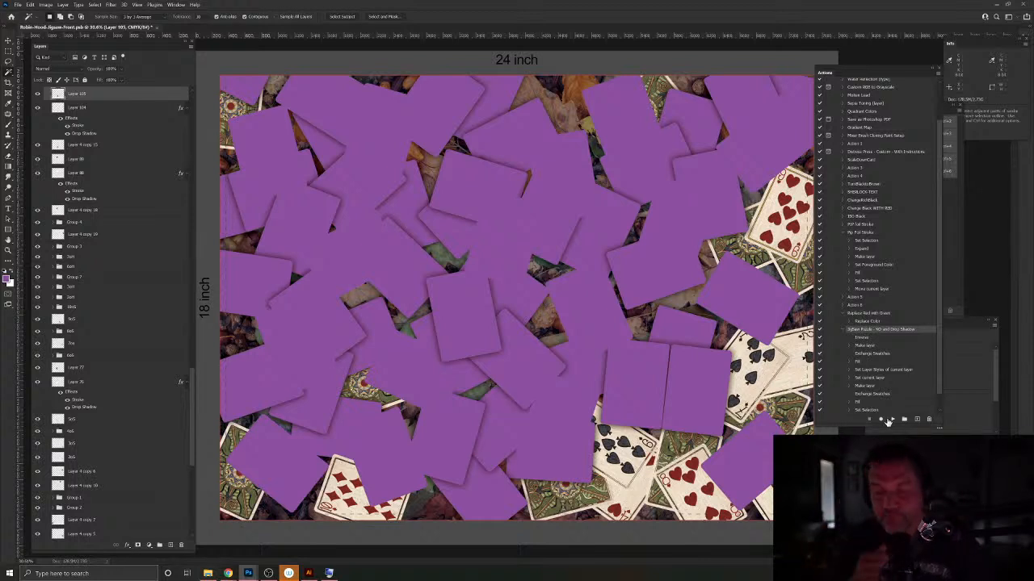
pyautogui.keyDown('shift'); pyautogui.click(89, 147); pyautogui.keyUp('shift')
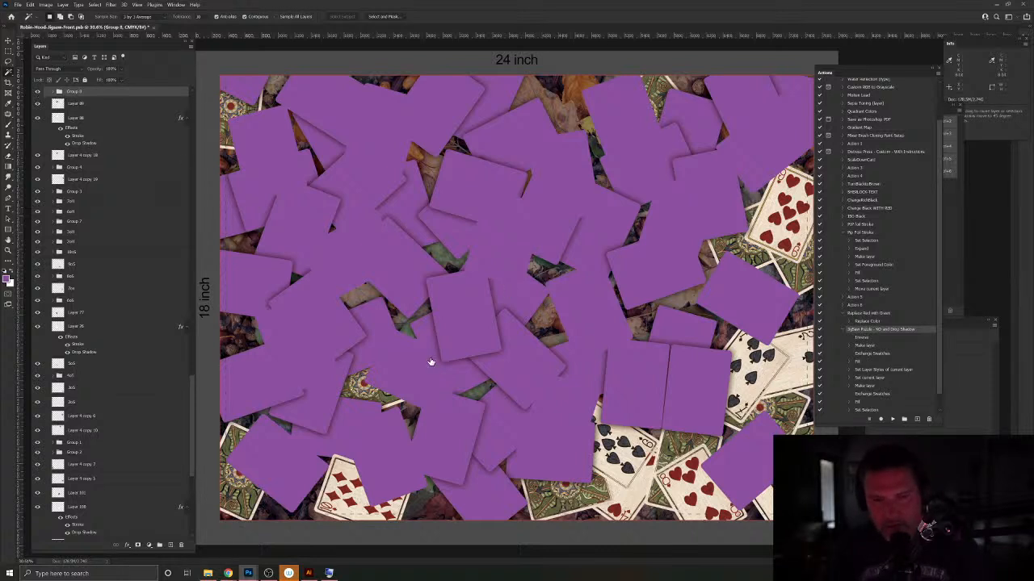
# Step: Select the area around the ten of diamonds on its layer and run the Jigsaw Puzzle fill and drop shadow action
pyautogui.keyDown('ctrl'); pyautogui.click(393, 406); pyautogui.keyUp('ctrl')
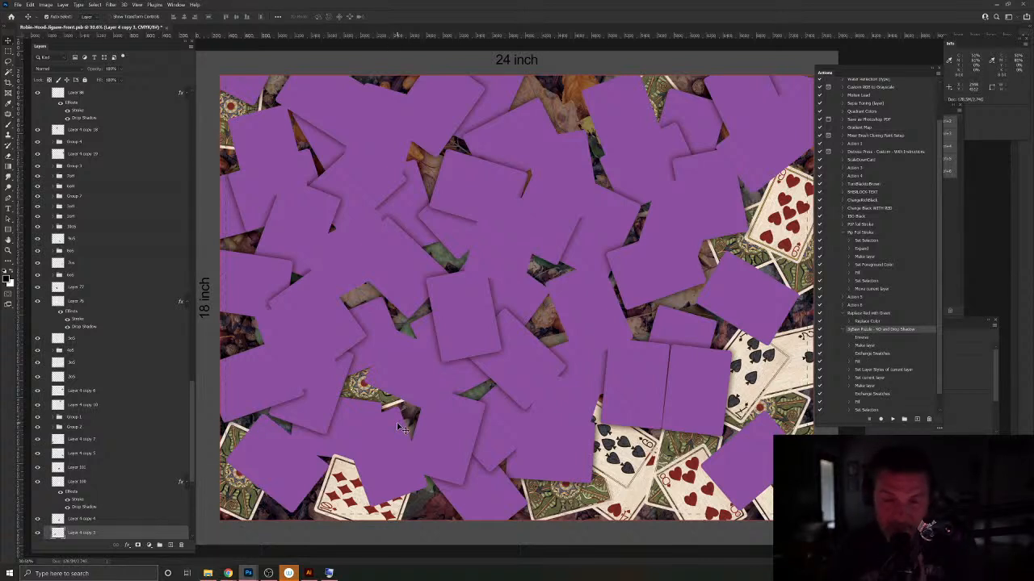
pyautogui.scroll(-2, 79, 497)
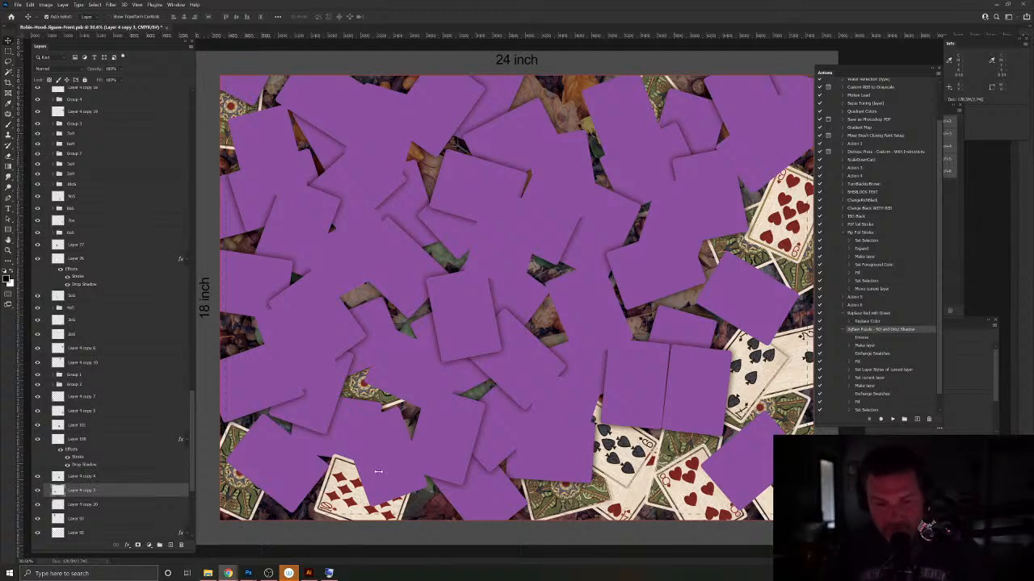
pyautogui.click(345, 475)
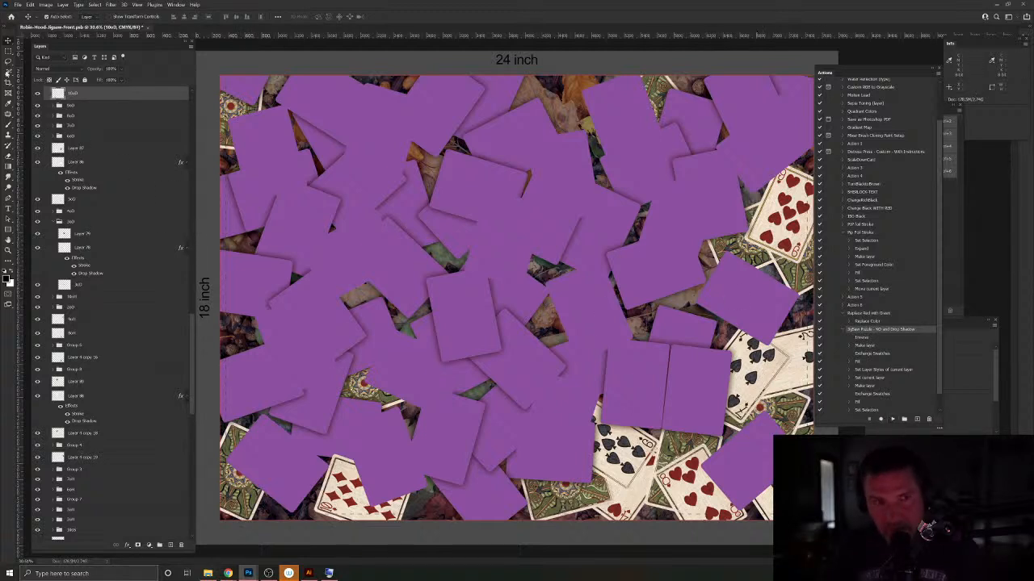
pyautogui.click(7, 72)
pyautogui.click(492, 251)
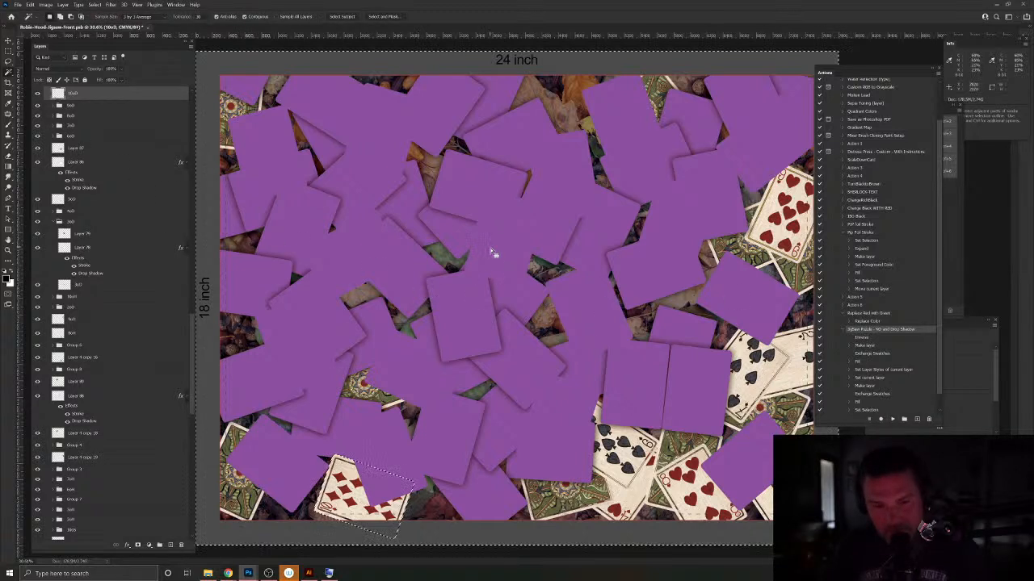
pyautogui.click(893, 420)
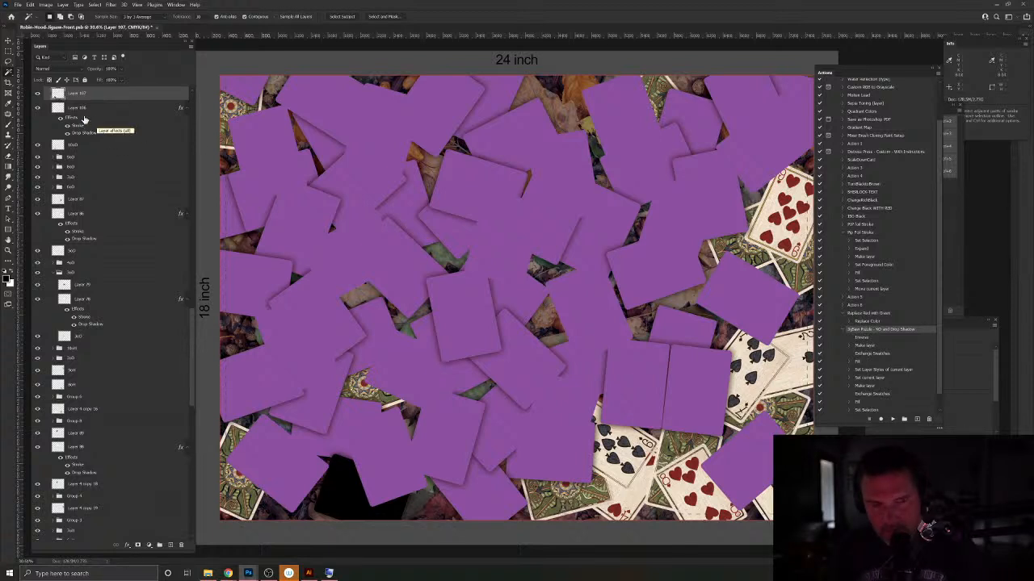
# Step: Lock the transparent pixels of Layer 107, the ten of diamonds' fill layer, and refill it with purple
pyautogui.scroll(2, 84, 119)
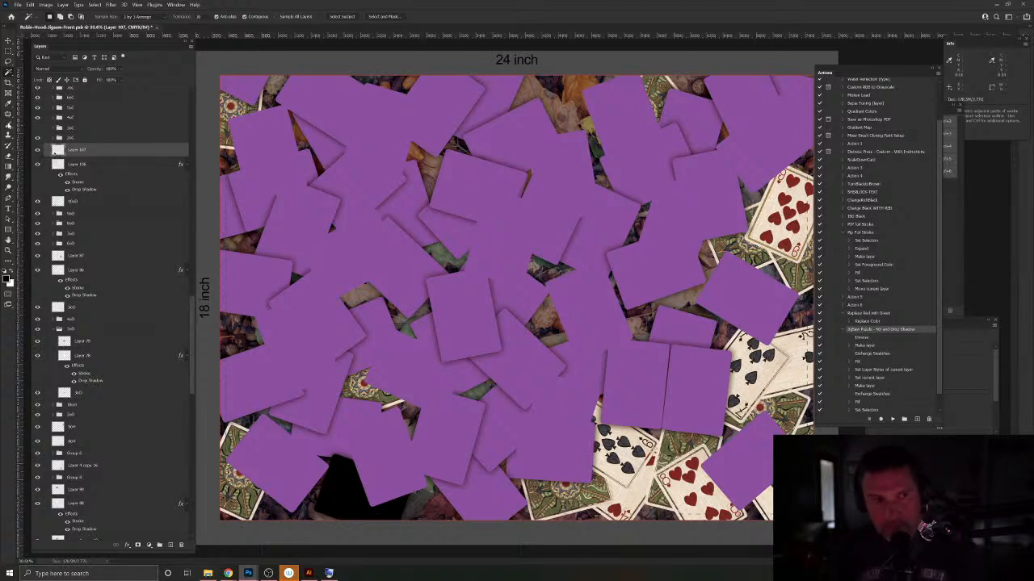
pyautogui.press('b')
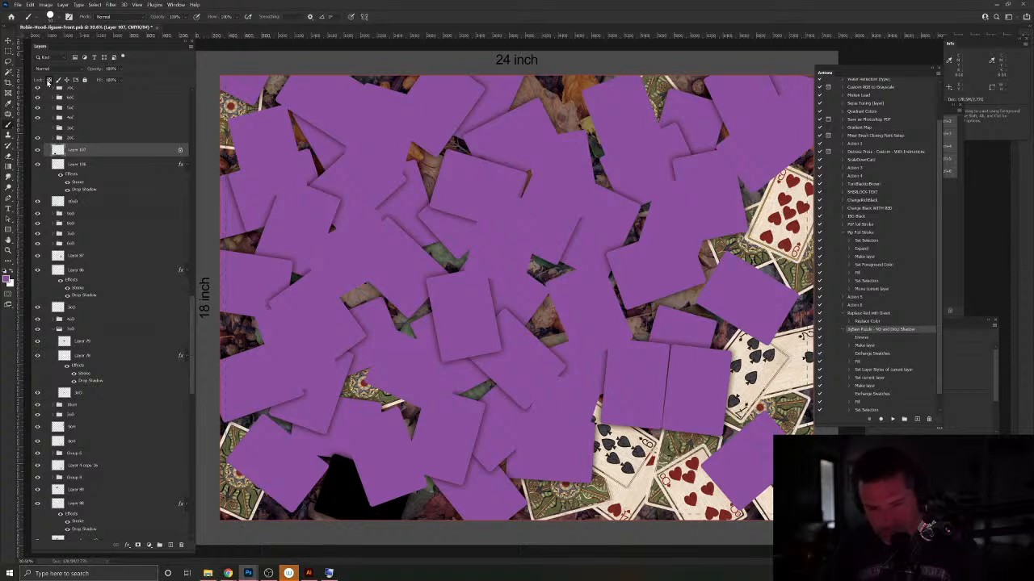
pyautogui.hotkey('alt', 'BackSpace')
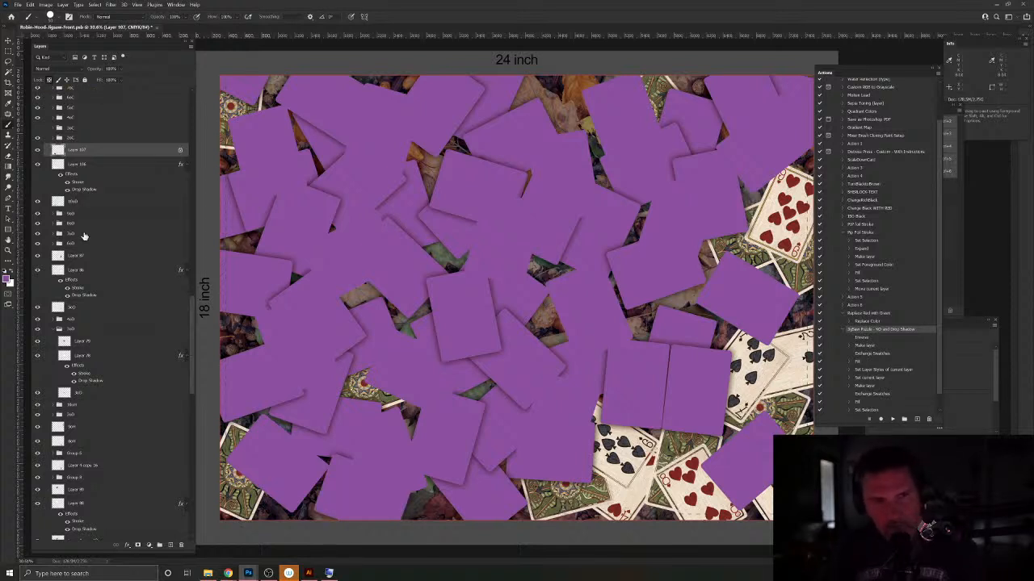
# Step: Group the ten of diamonds layer with its fill and effects layers, and name the group 10oD
pyautogui.keyDown('shift'); pyautogui.click(82, 206); pyautogui.keyUp('shift')
pyautogui.hotkey('ctrl', 'g')
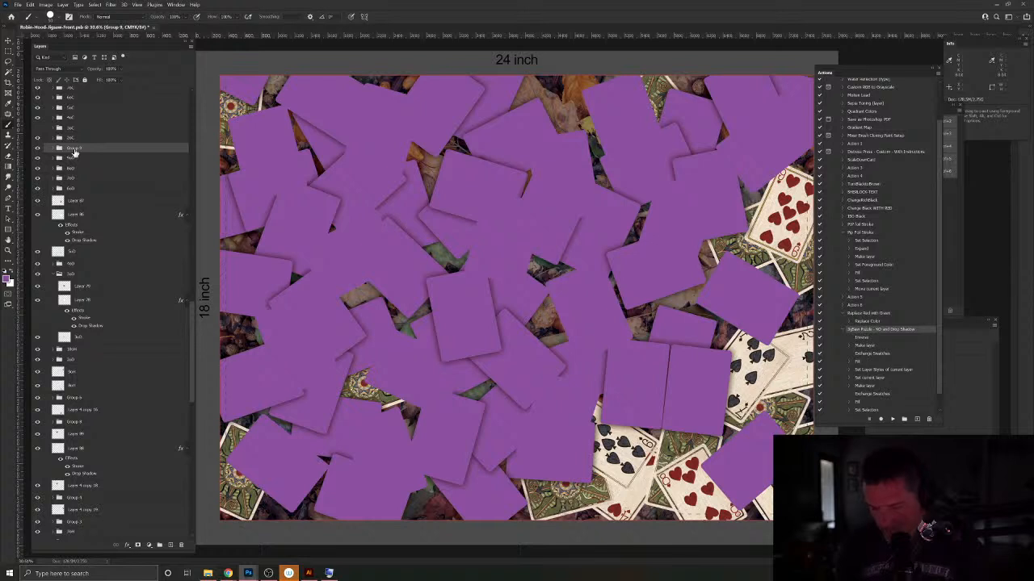
pyautogui.doubleClick(72, 148)
pyautogui.write('10x0')
pyautogui.press('Return')
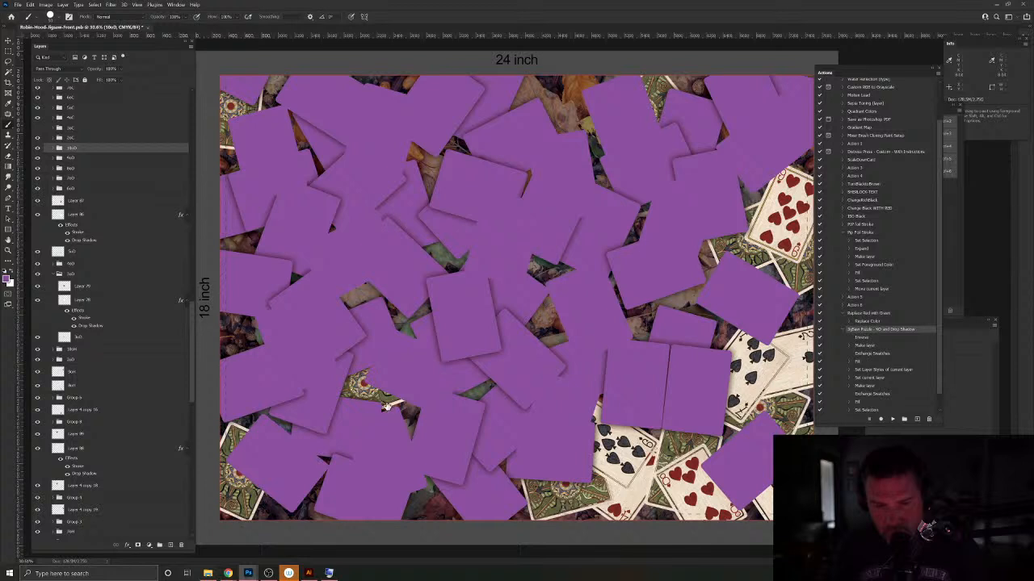
# Step: Cover the card back on Layer 4 copy 3 with the Jigsaw Puzzle action, group its layers, and expand the group to check its contents
pyautogui.press('v')
pyautogui.click(388, 408)
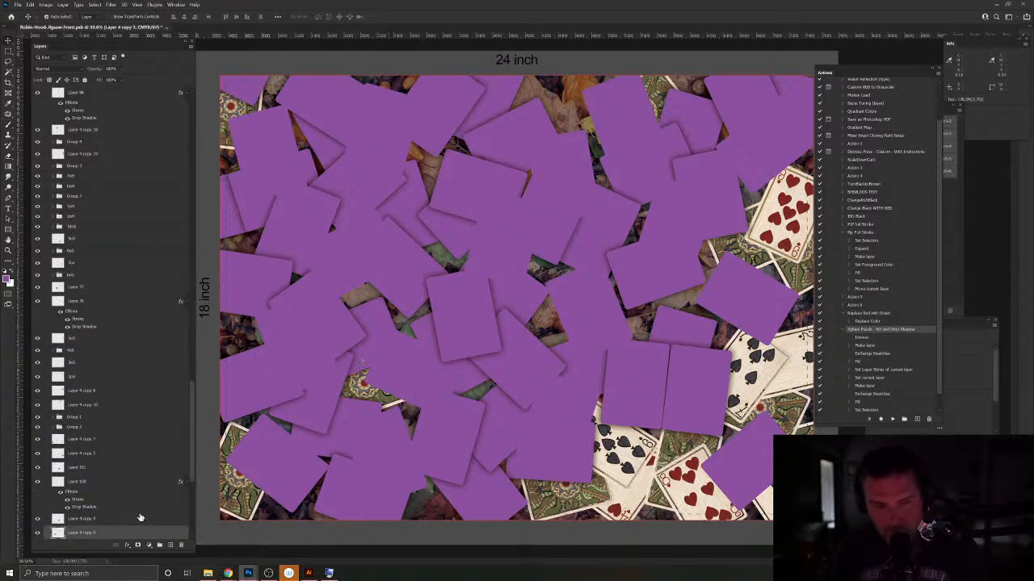
pyautogui.press('w')
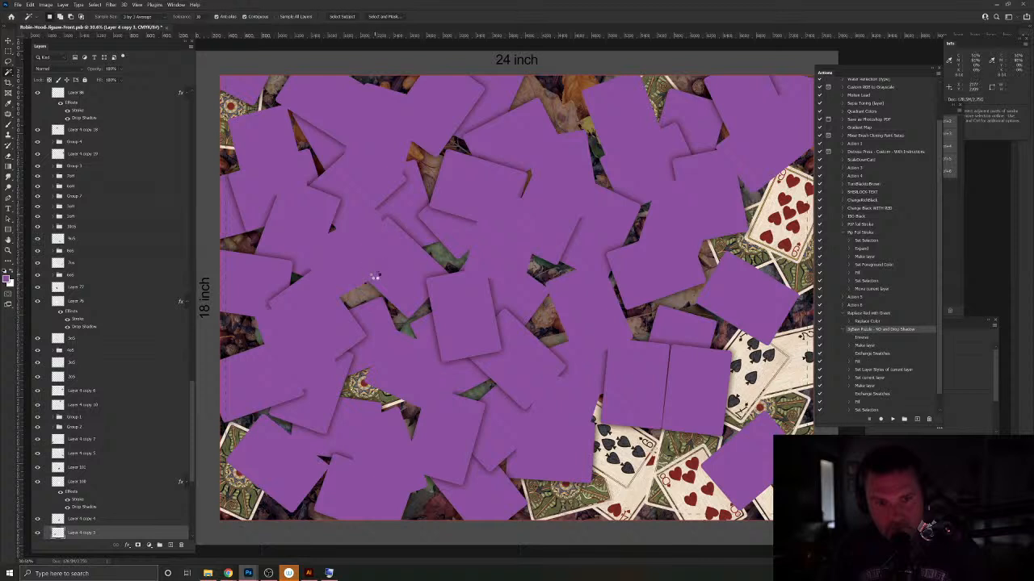
pyautogui.click(269, 236)
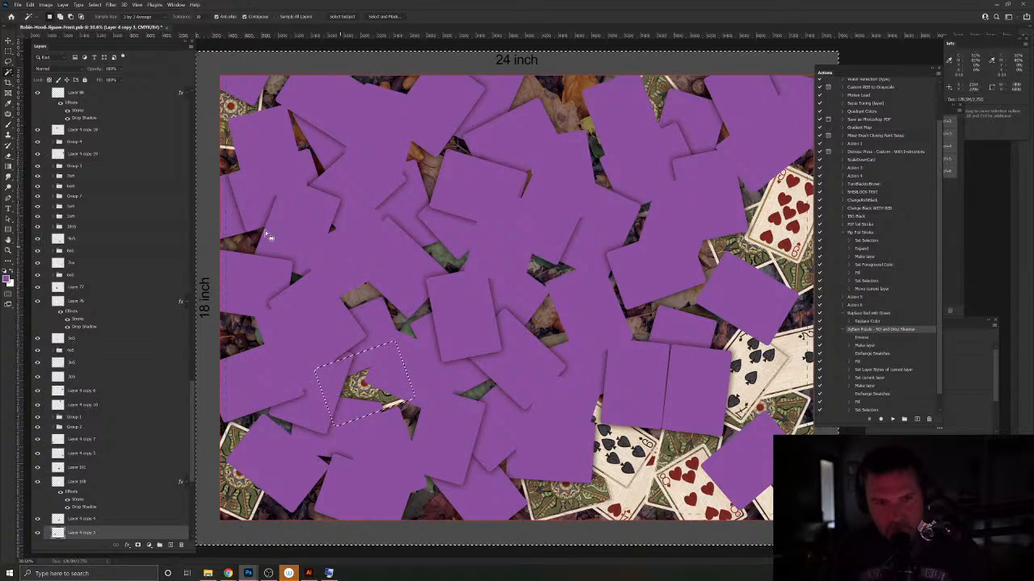
pyautogui.click(894, 420)
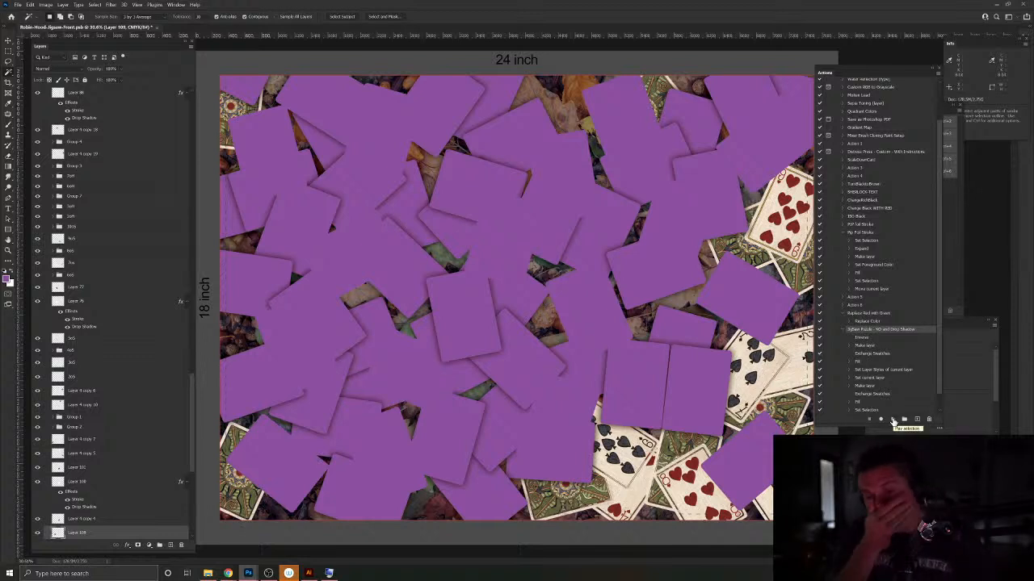
pyautogui.click(893, 420)
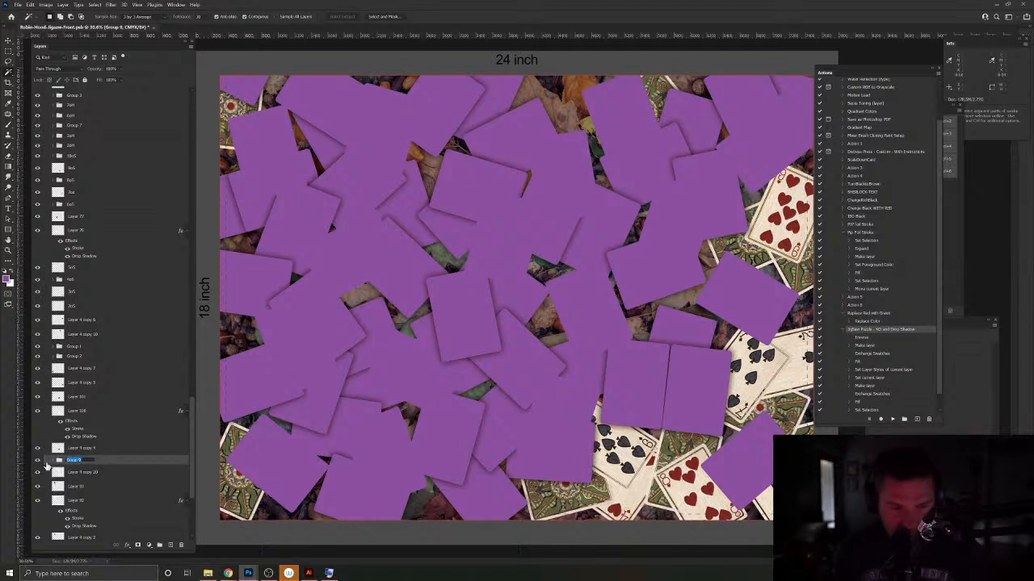
pyautogui.click(55, 461)
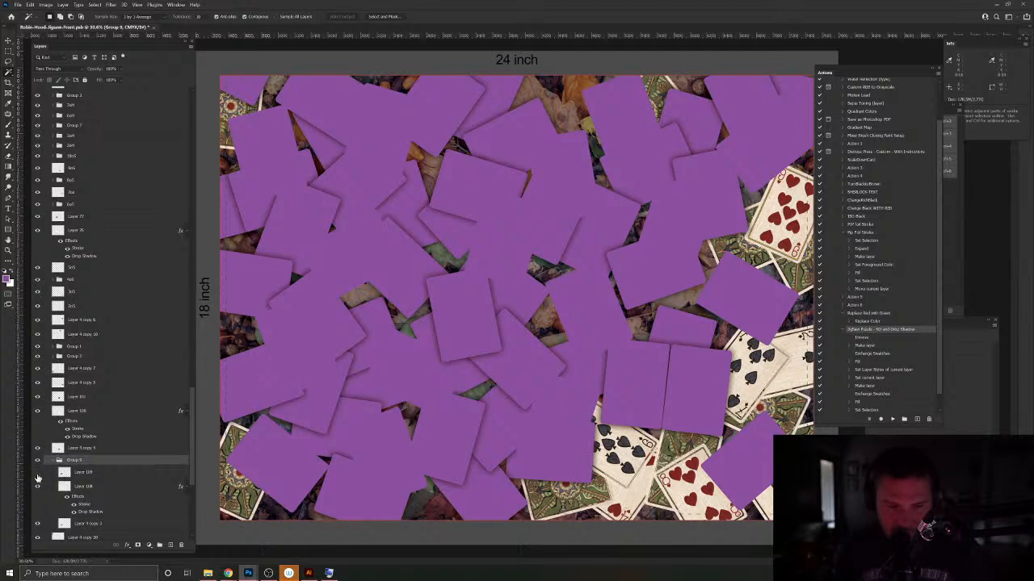
# Step: Toggle the visibility of Layer 109 to check which card back Group 9 covers, and collapse the group
pyautogui.click(37, 478)
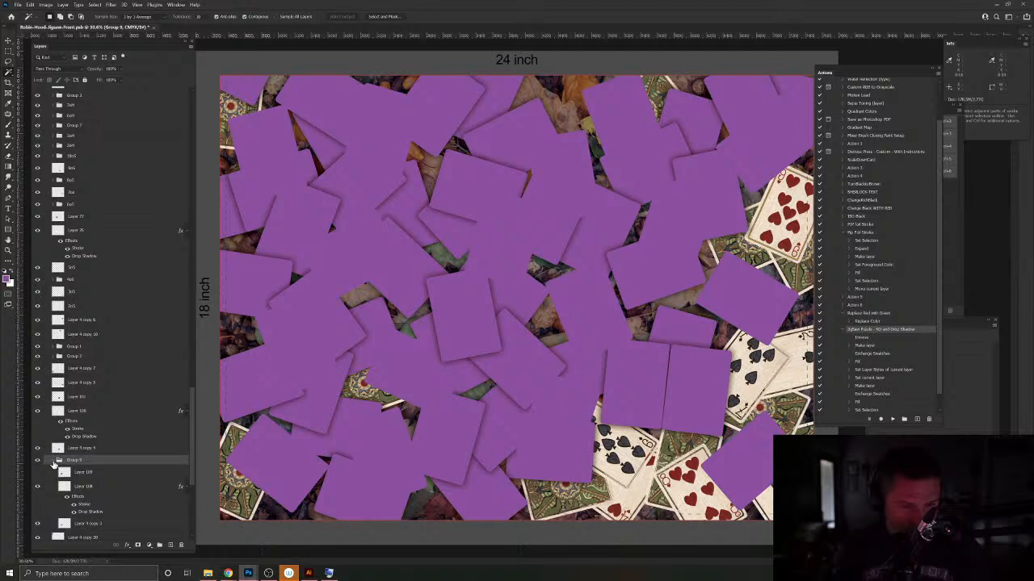
pyautogui.click(53, 461)
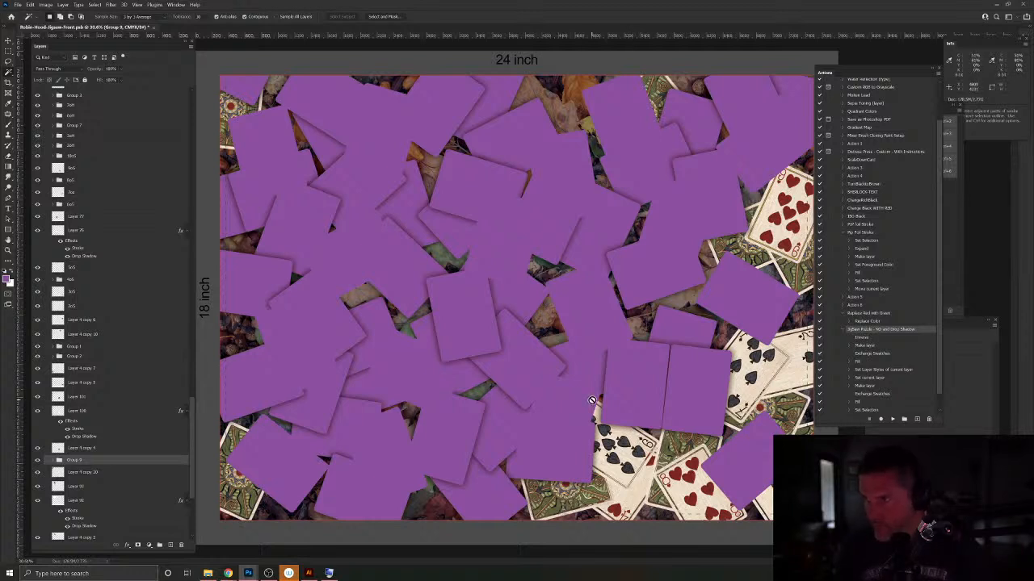
# Step: Select the area around the nine of spades on its layer and run the Jigsaw Puzzle fill and drop shadow action
pyautogui.press('v')
pyautogui.click(503, 398)
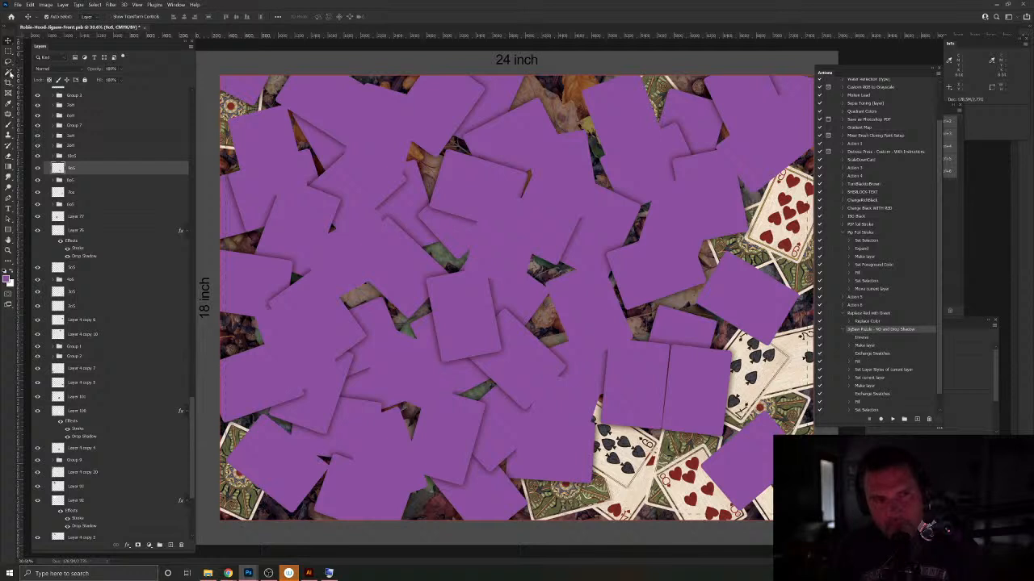
pyautogui.press('w')
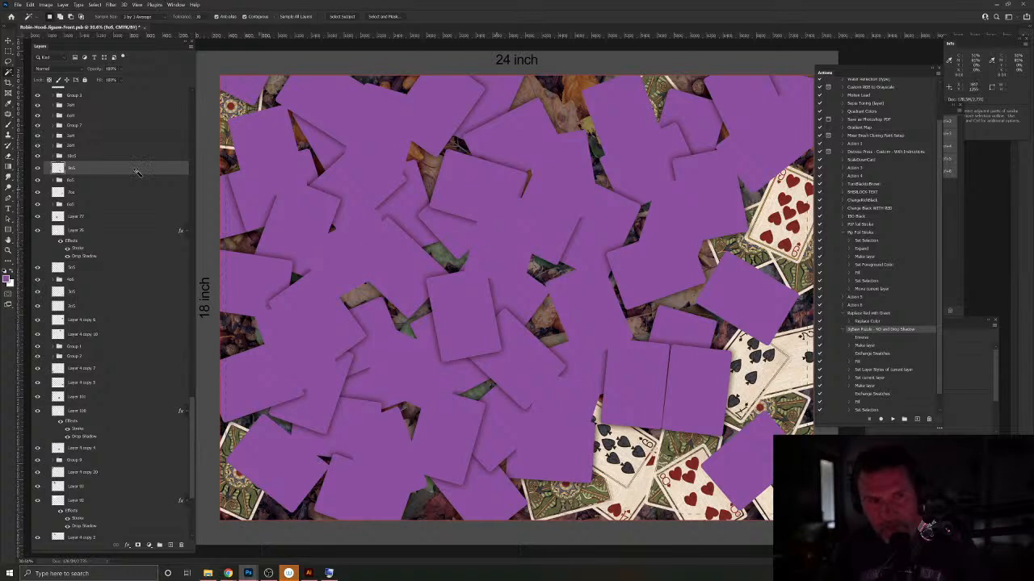
pyautogui.click(478, 180)
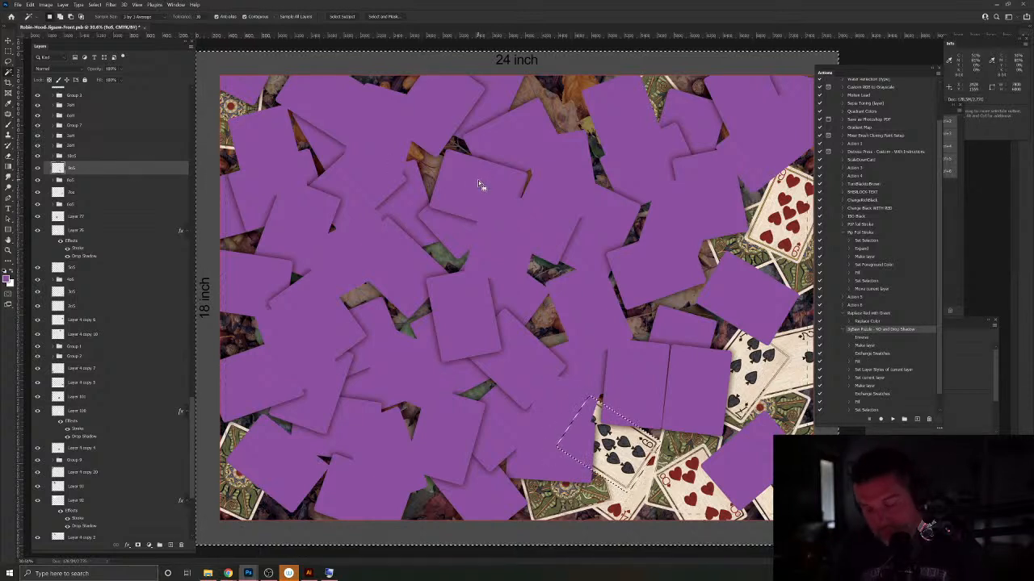
pyautogui.hotkey('ctrl', 'shift', 'i')
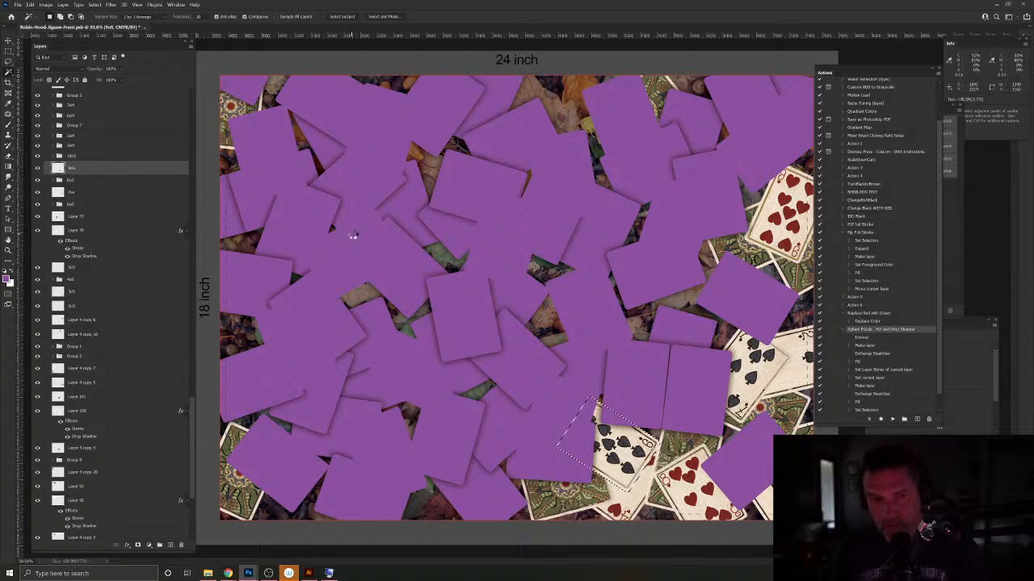
pyautogui.hotkey('ctrl', 'shift', 'i')
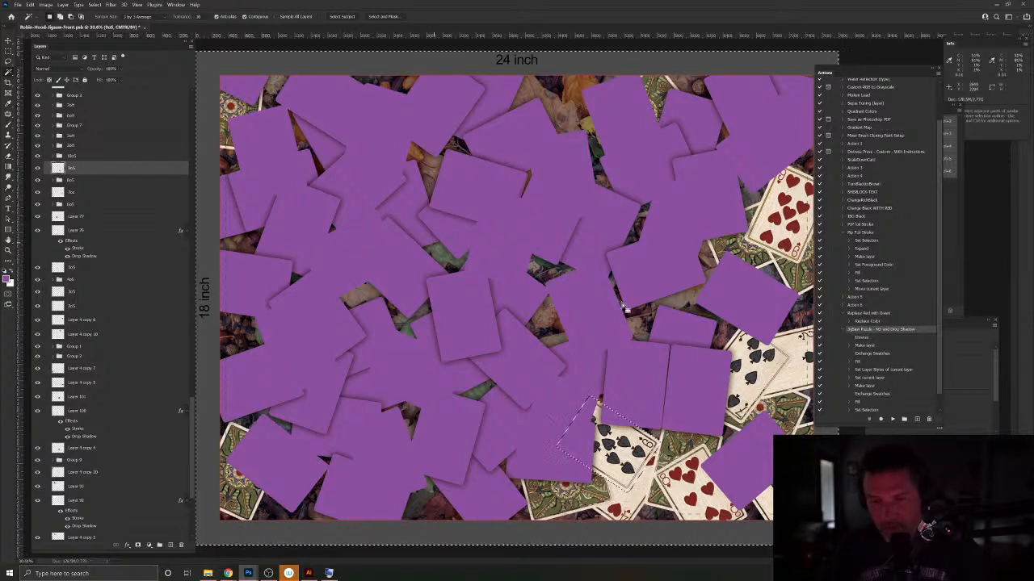
pyautogui.click(892, 419)
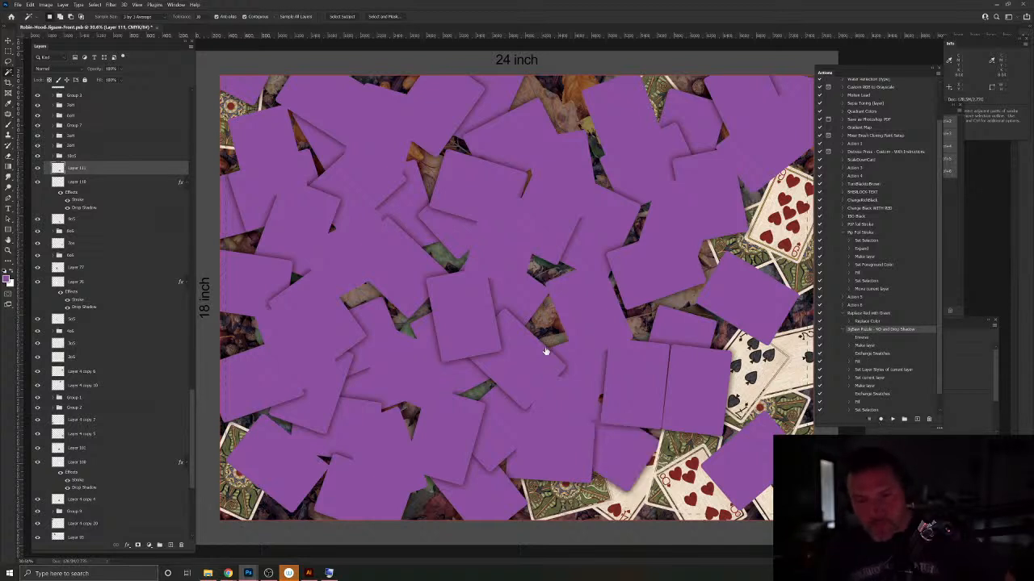
# Step: Group the nine of spades layer with its fill and effects layers, and name the group 9oS
pyautogui.click(93, 227)
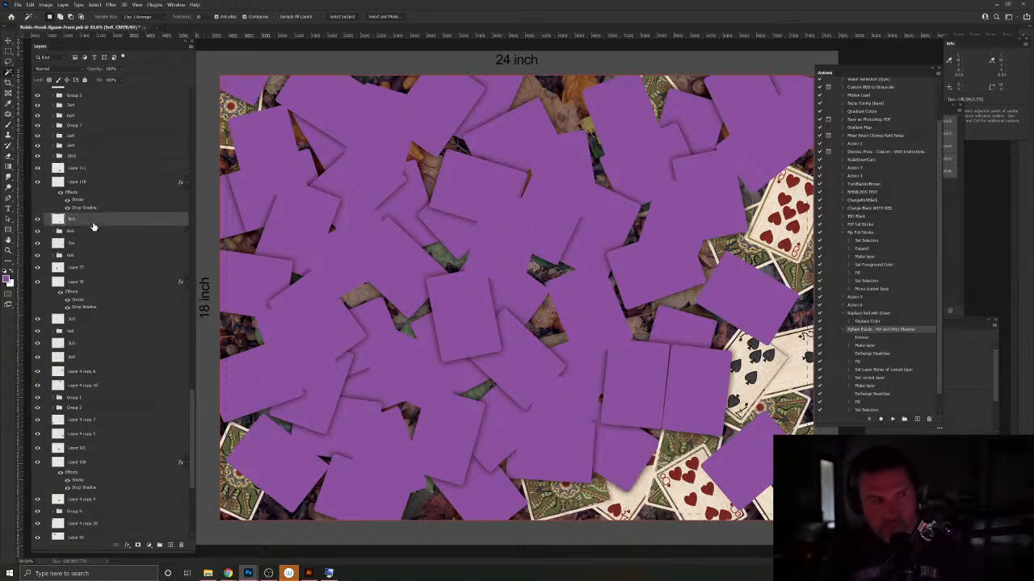
pyautogui.keyDown('shift'); pyautogui.click(89, 175); pyautogui.keyUp('shift')
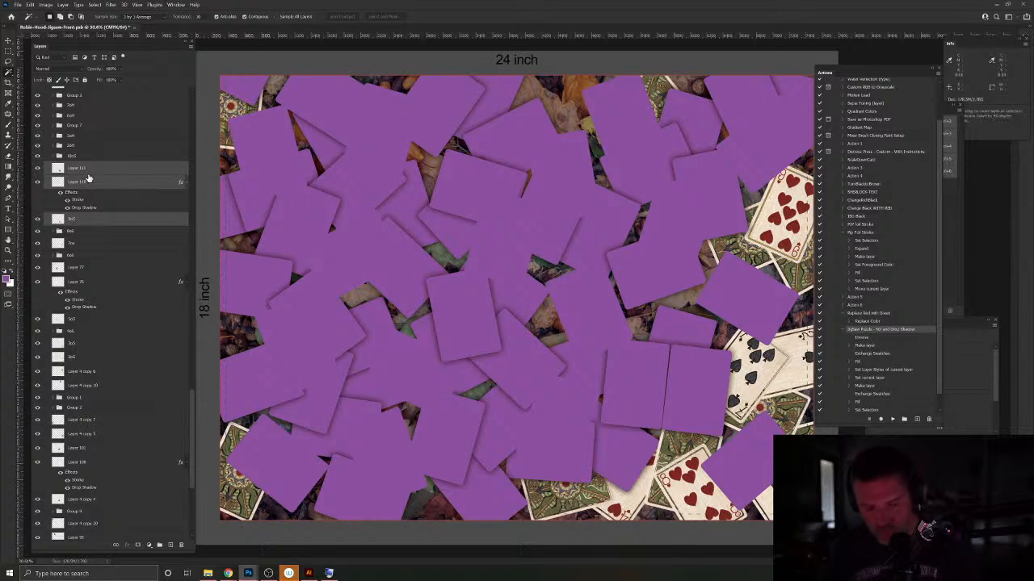
pyautogui.hotkey('ctrl', 'g')
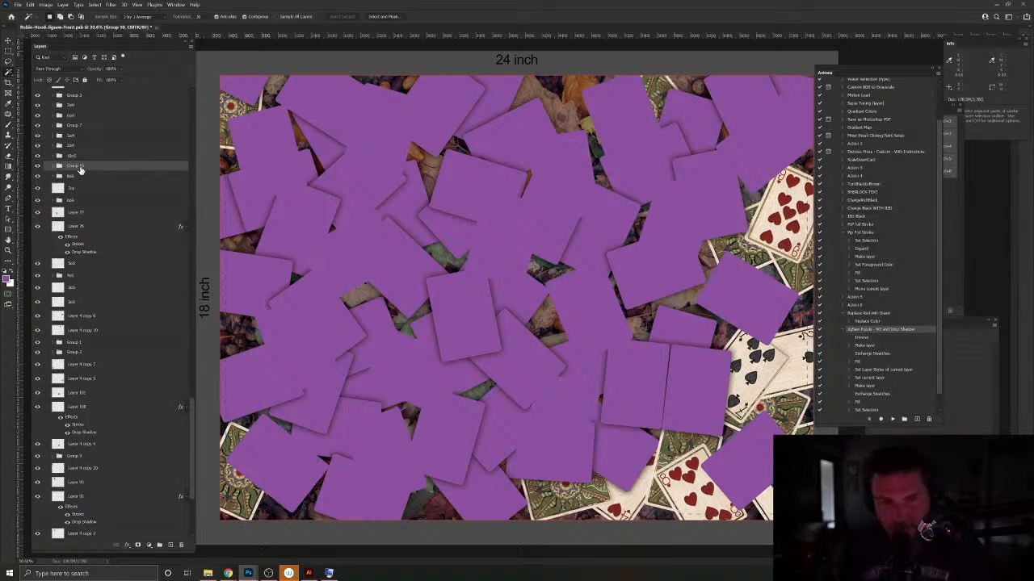
pyautogui.doubleClick(80, 166)
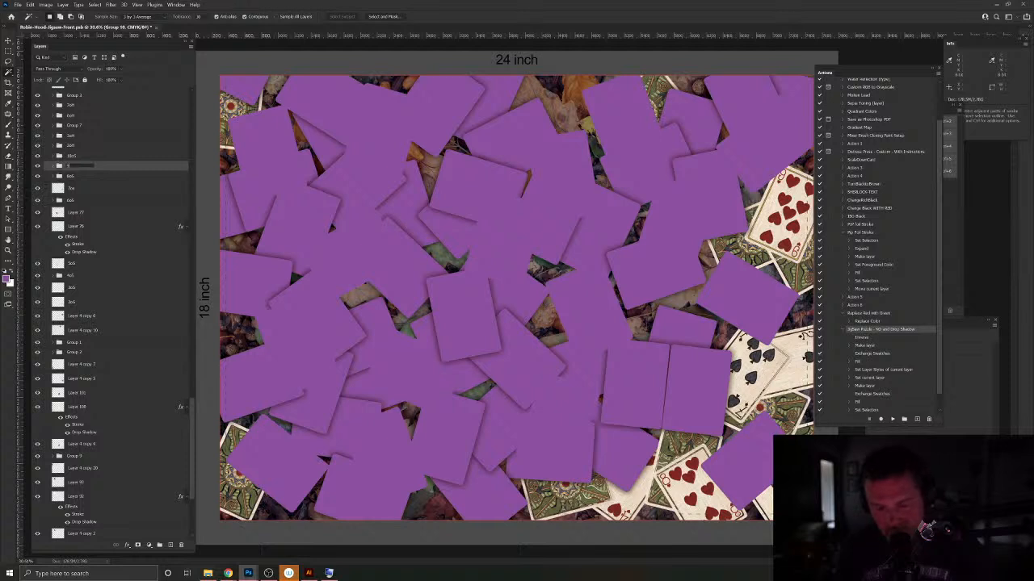
pyautogui.write('9oS')
pyautogui.press('Return')
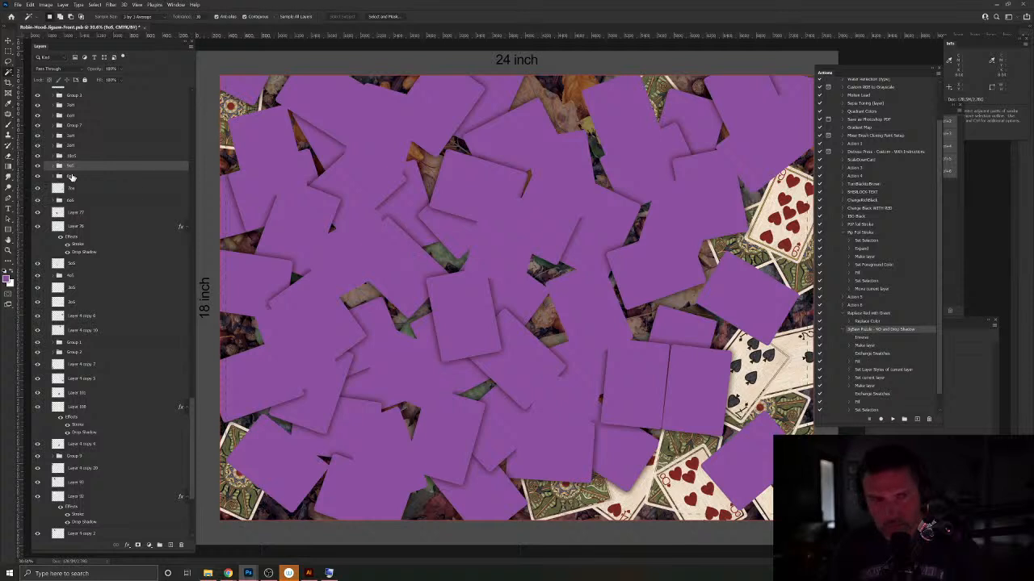
# Step: Cover the seven of spades with the Jigsaw Puzzle action and group its three layers under the name 7oS
pyautogui.click(75, 190)
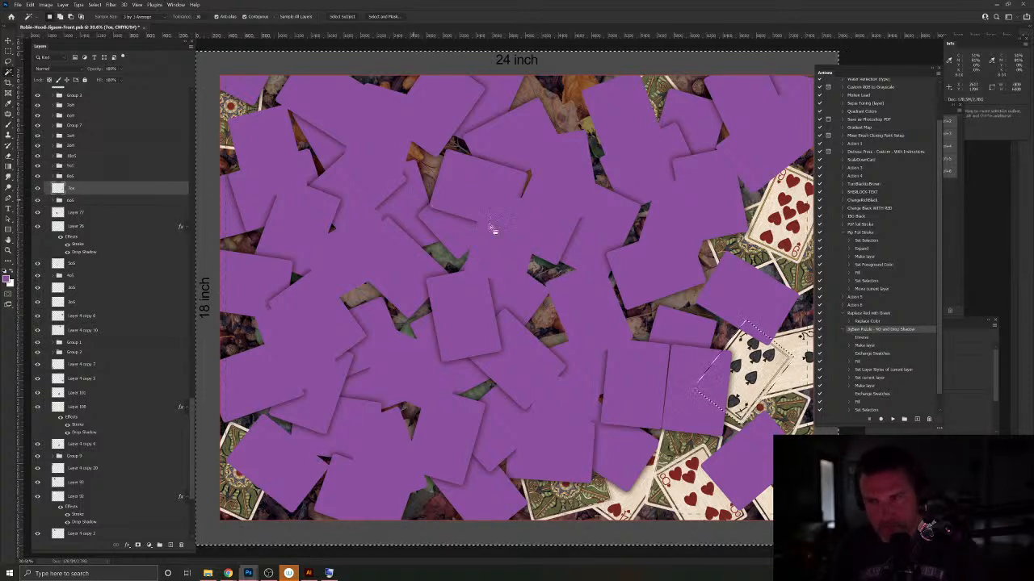
pyautogui.click(893, 419)
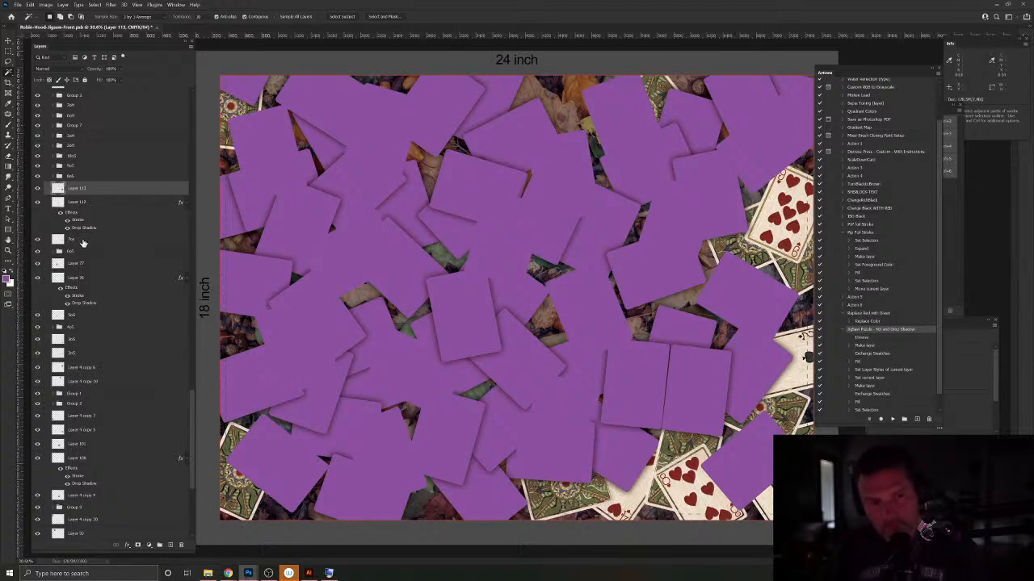
pyautogui.keyDown('shift'); pyautogui.click(82, 240); pyautogui.keyUp('shift')
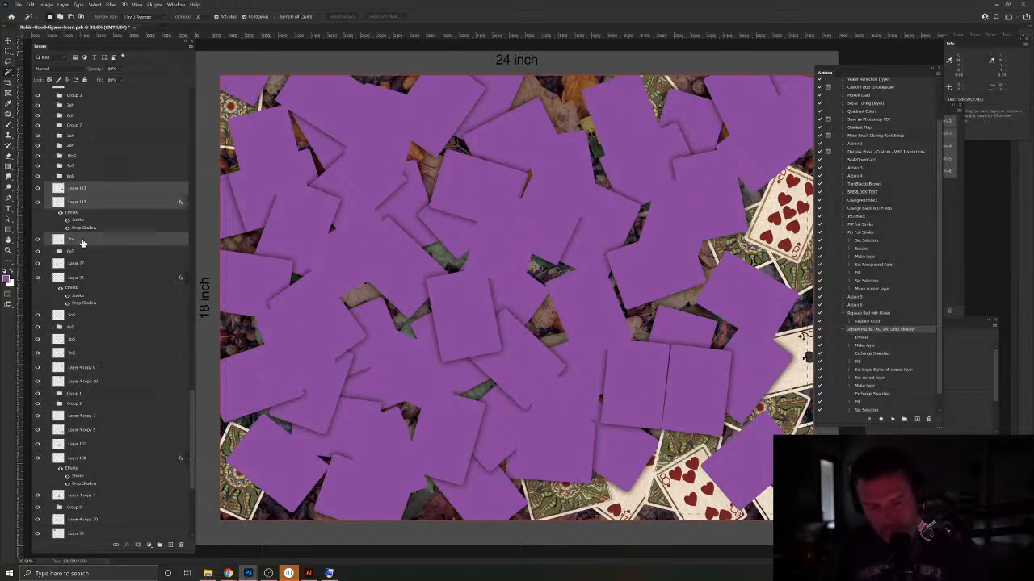
pyautogui.hotkey('ctrl', 'g')
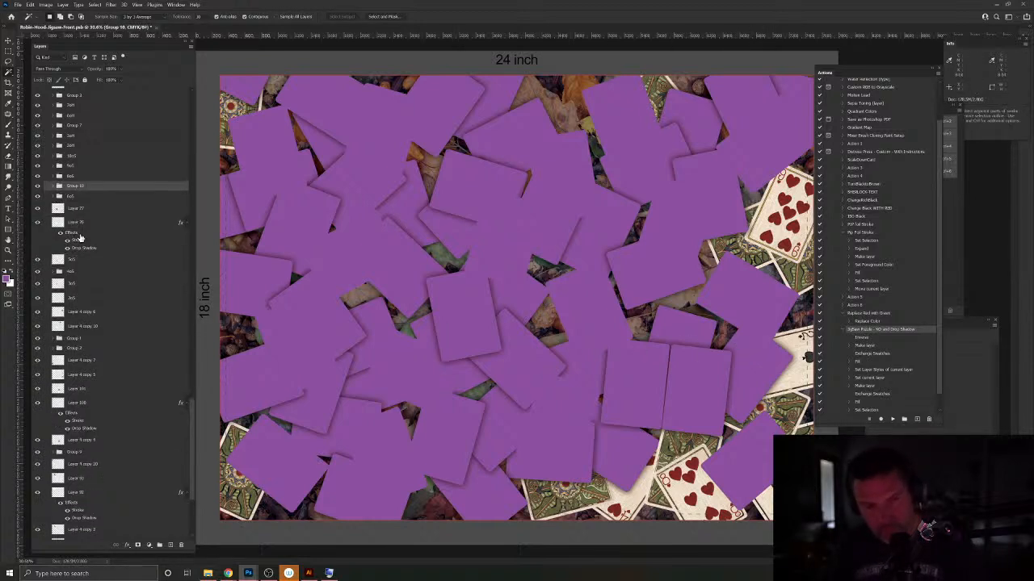
pyautogui.doubleClick(73, 188)
pyautogui.write('7oS')
pyautogui.press('Return')
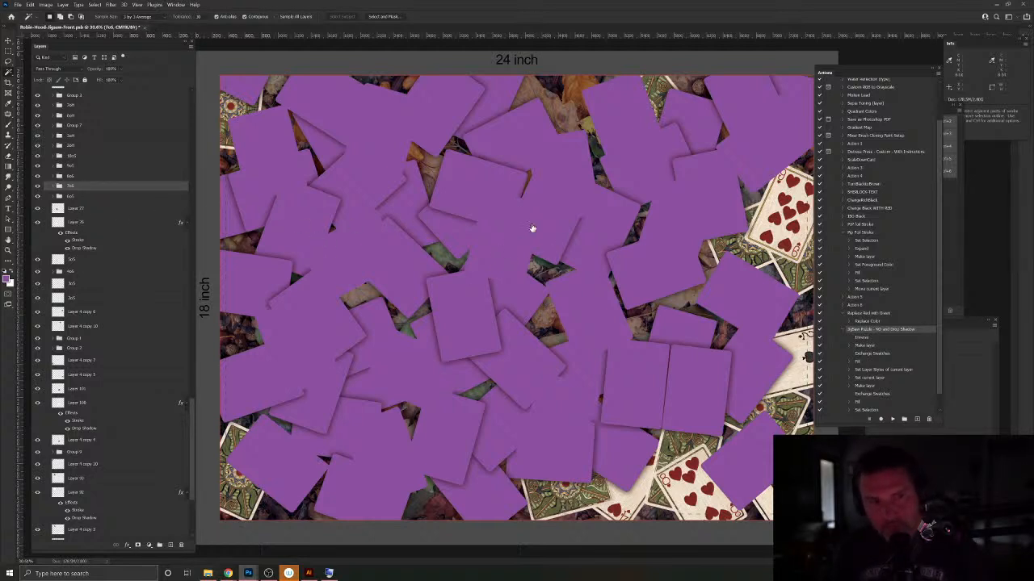
# Step: Group Layer 77, its effects layer and the five of spades layer, and name the group 5oS
pyautogui.click(81, 211)
pyautogui.keyDown('shift'); pyautogui.click(81, 260); pyautogui.keyUp('shift')
pyautogui.hotkey('ctrl', 'g')
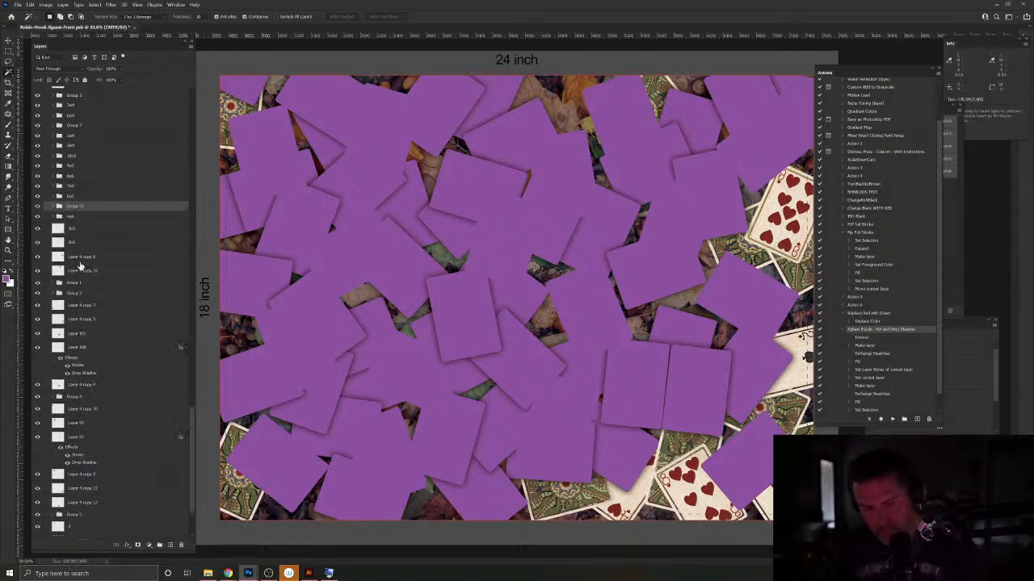
pyautogui.doubleClick(79, 207)
pyautogui.write('5oS')
pyautogui.press('Return')
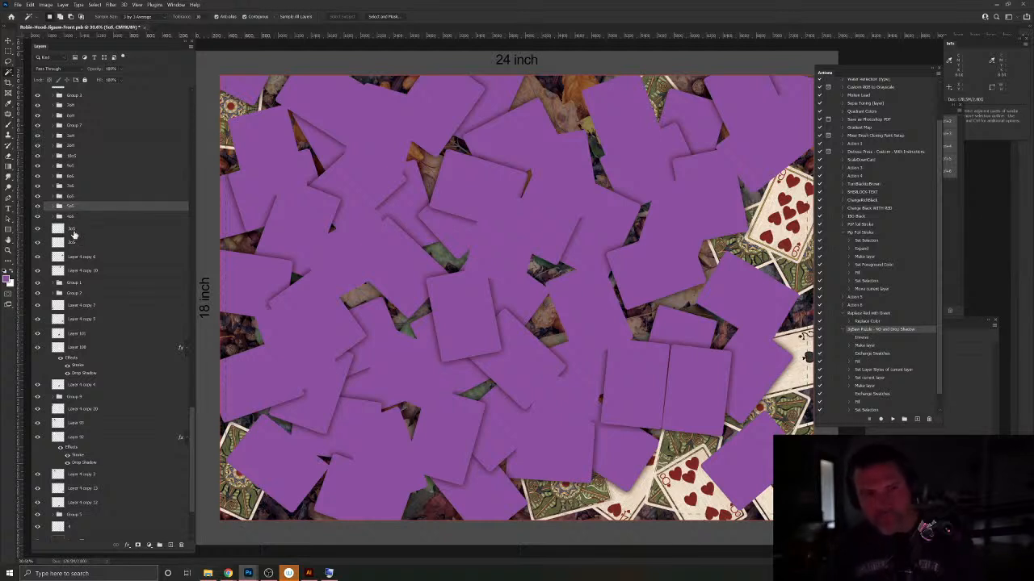
# Step: Save the document and run the Jigsaw Puzzle action on the area selected around the three of spades
pyautogui.click(95, 234)
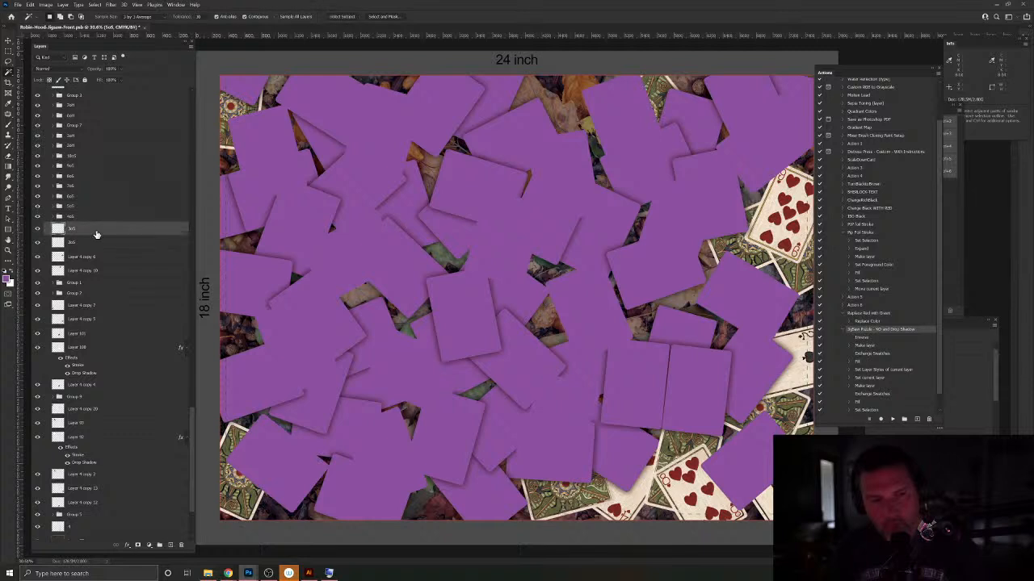
pyautogui.hotkey('ctrl', 's')
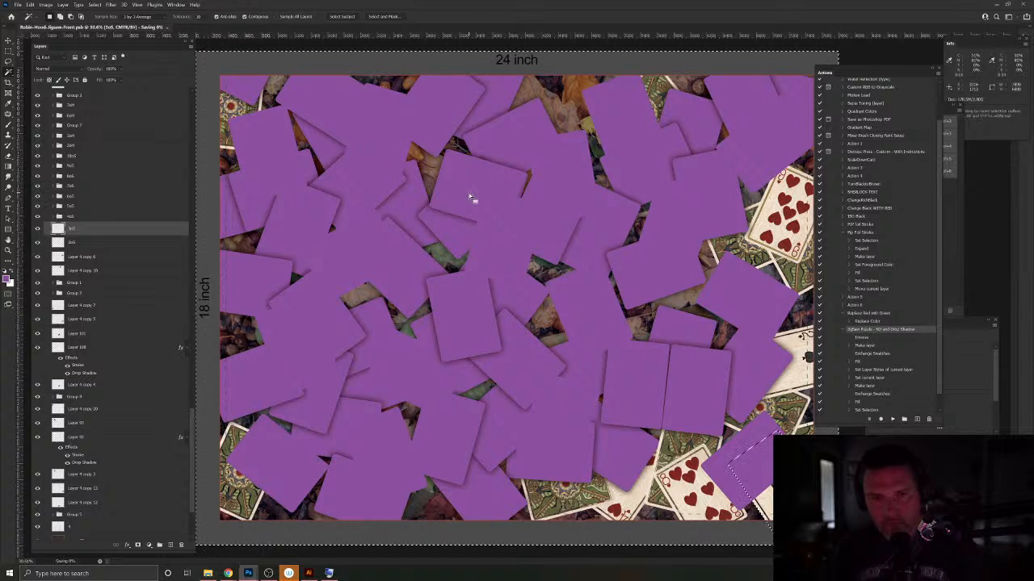
pyautogui.click(892, 419)
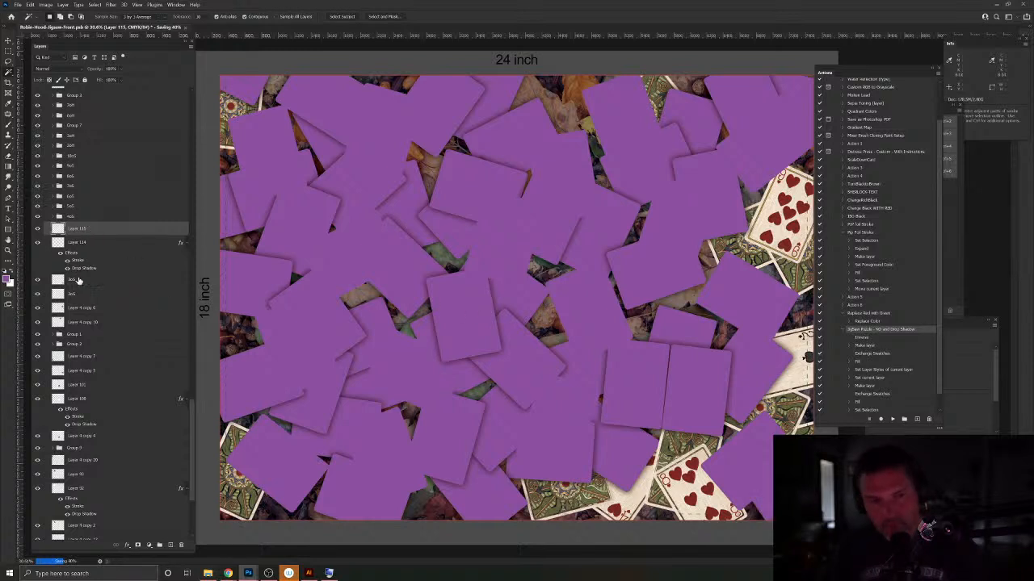
# Step: Group the three of spades layer with its fill and effects layers, and name the group 3oS
pyautogui.click(78, 280)
pyautogui.keyDown('shift'); pyautogui.click(78, 230); pyautogui.keyUp('shift')
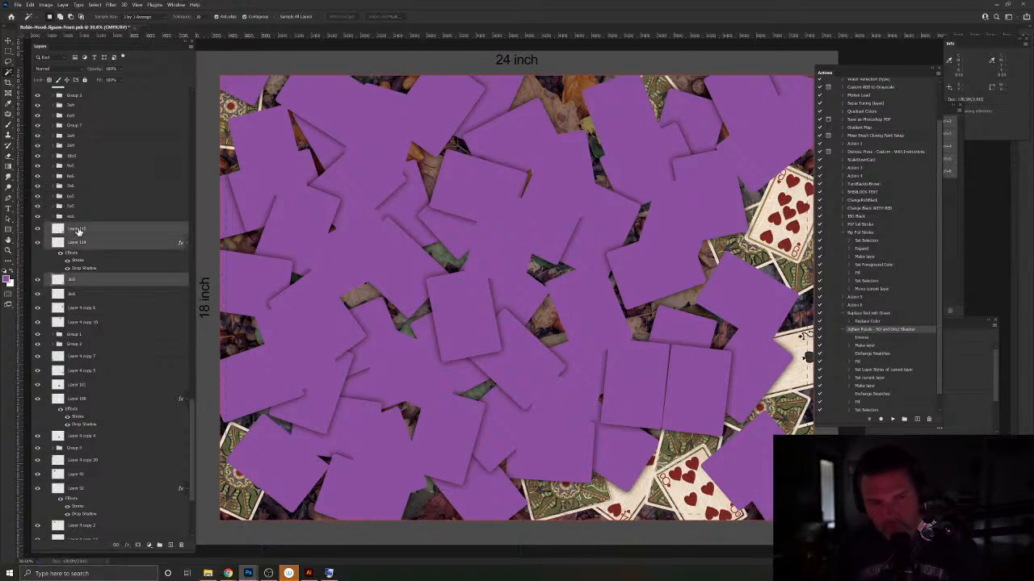
pyautogui.hotkey('ctrl', 'g')
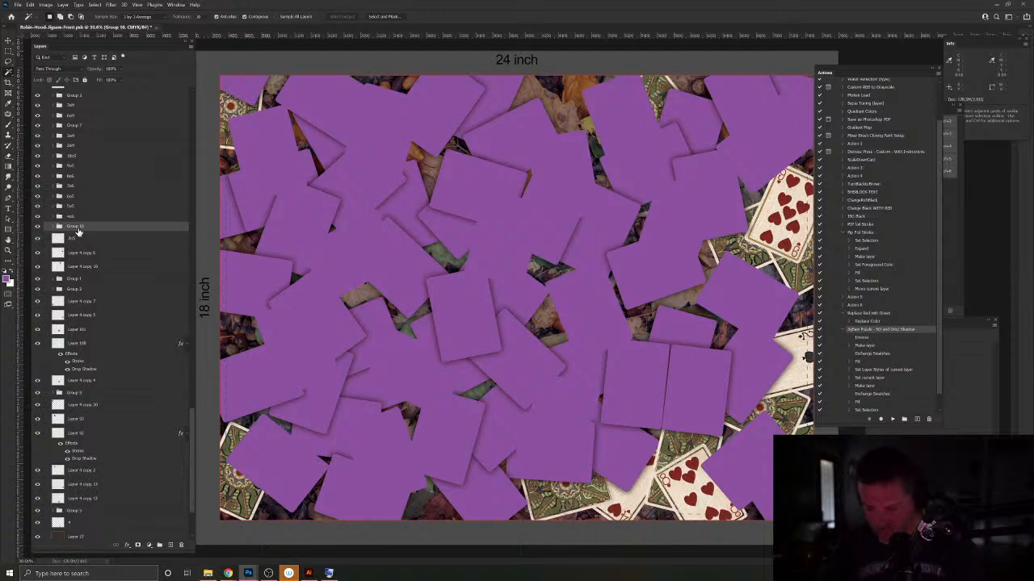
pyautogui.doubleClick(78, 229)
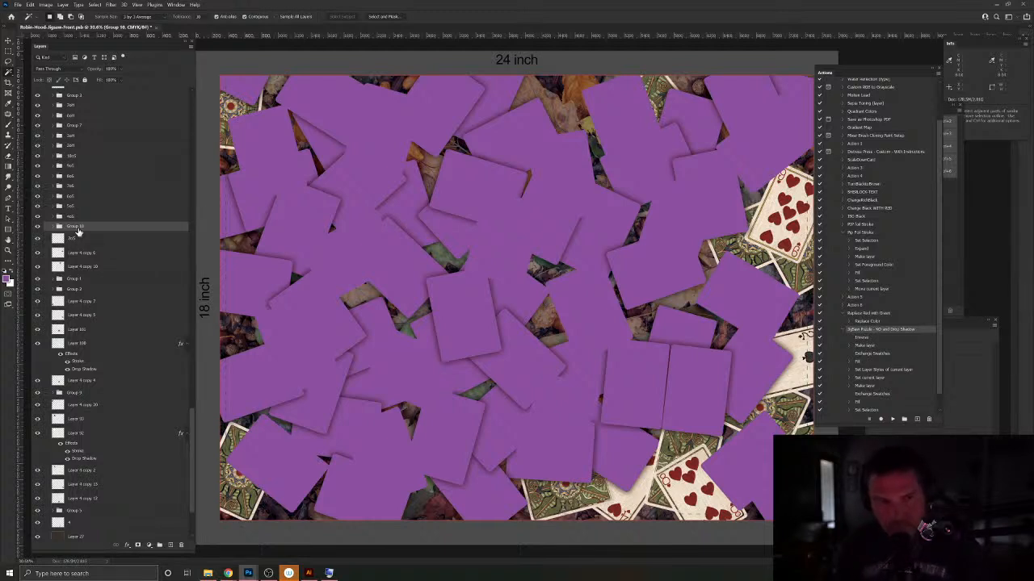
pyautogui.write('3oS')
pyautogui.press('Return')
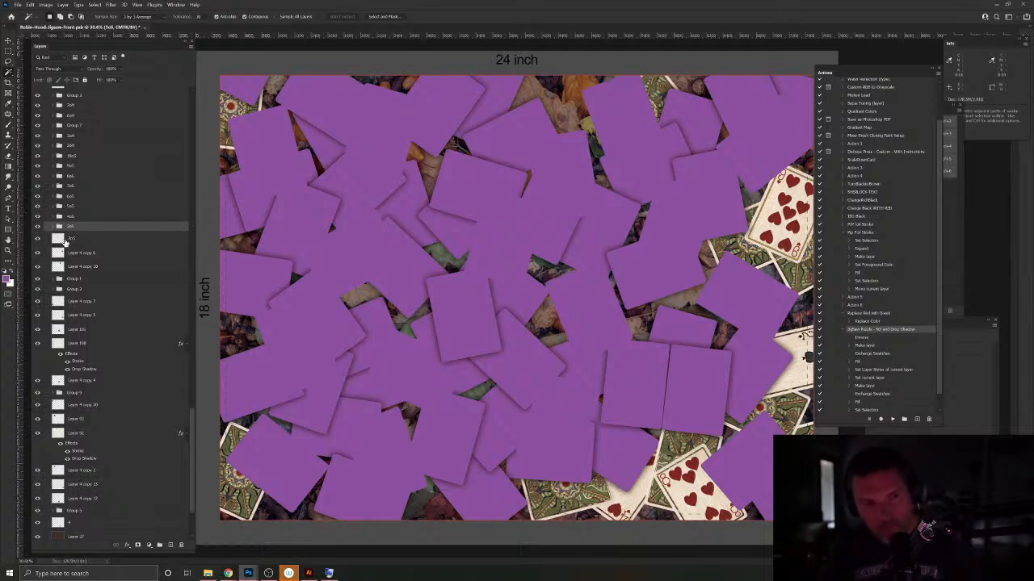
# Step: Select the area around the two of spades on its layer and run the Jigsaw Puzzle fill and drop shadow action
pyautogui.click(65, 240)
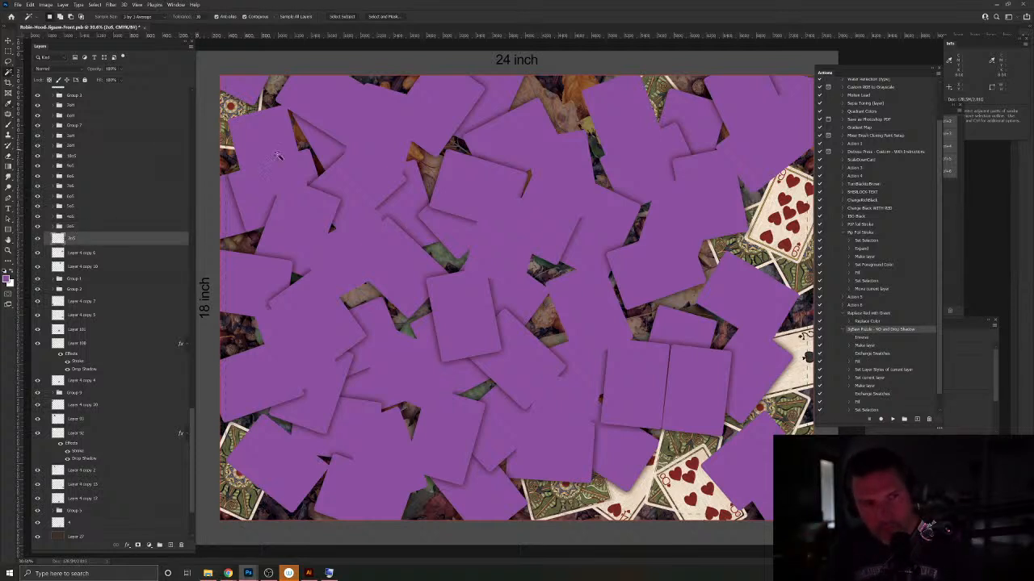
pyautogui.click(385, 182)
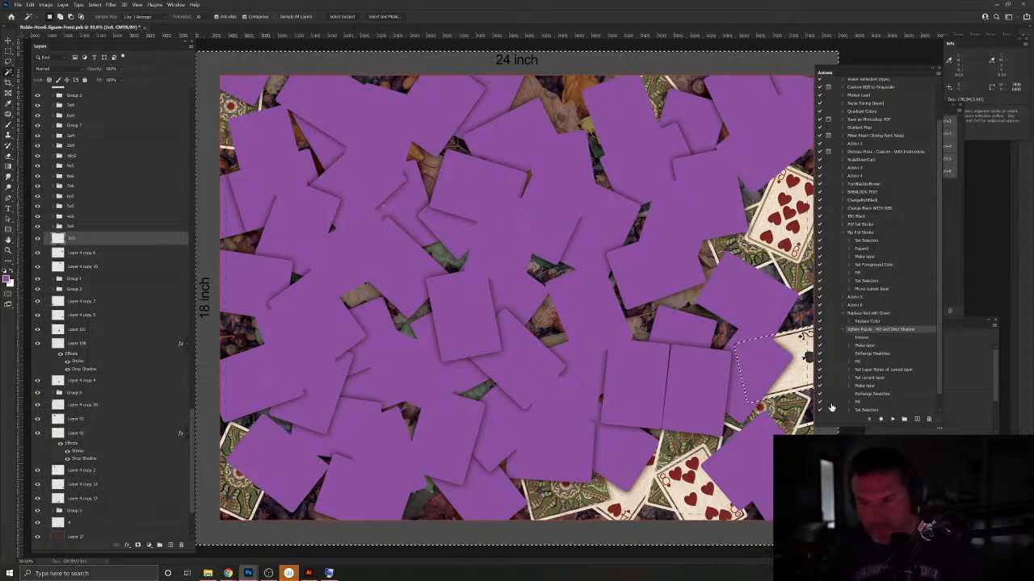
pyautogui.click(892, 419)
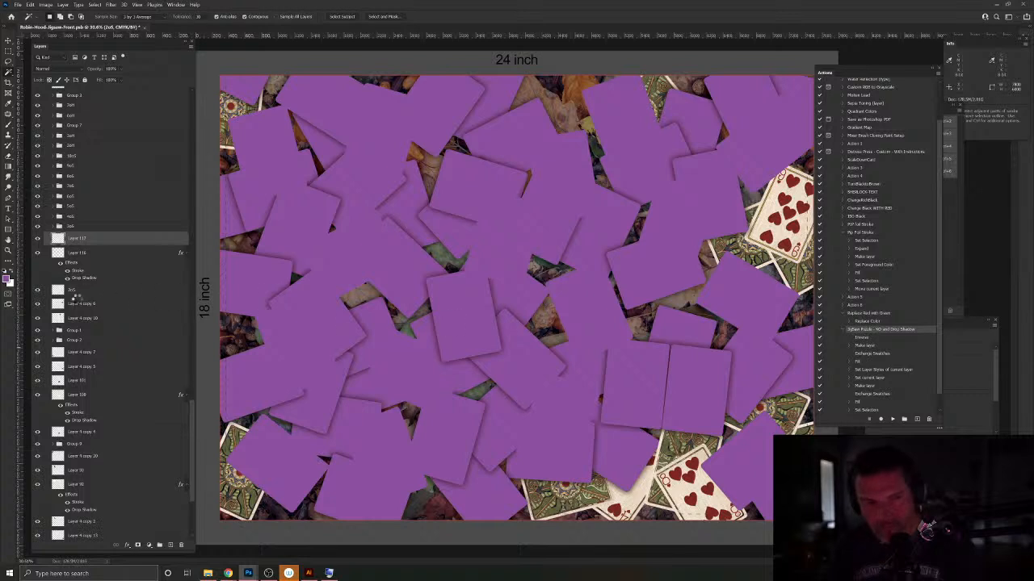
# Step: Group the two of spades layer with its fill and effects layers, and name the group 2oS
pyautogui.keyDown('shift'); pyautogui.click(89, 295); pyautogui.keyUp('shift')
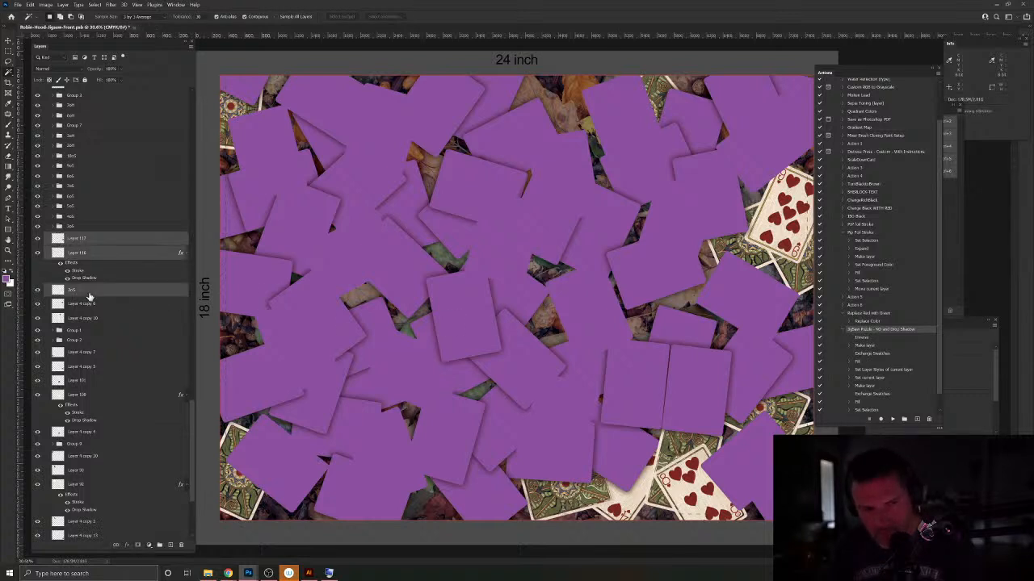
pyautogui.hotkey('ctrl', 'g')
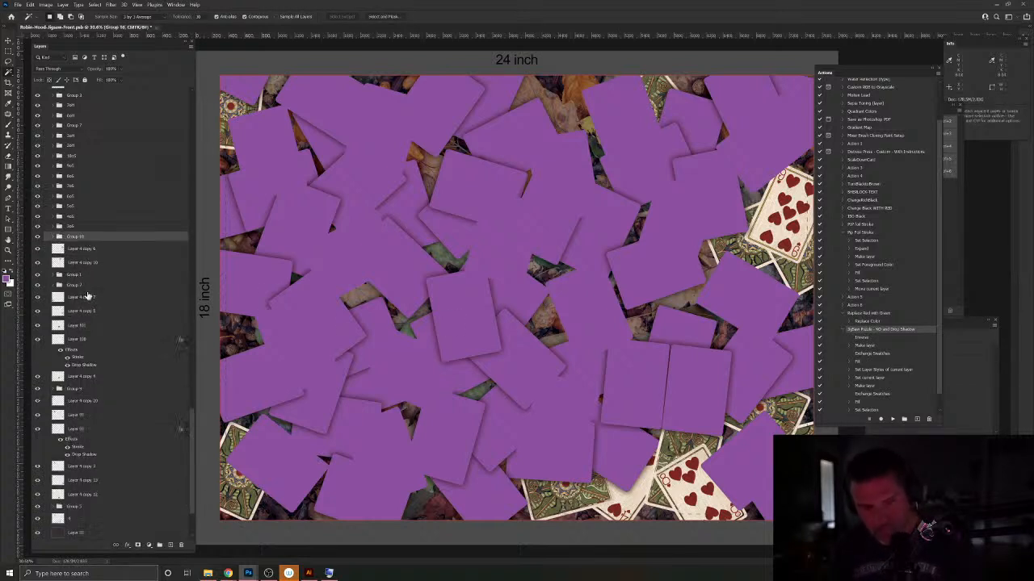
pyautogui.doubleClick(73, 236)
pyautogui.write('2oS')
pyautogui.press('Return')
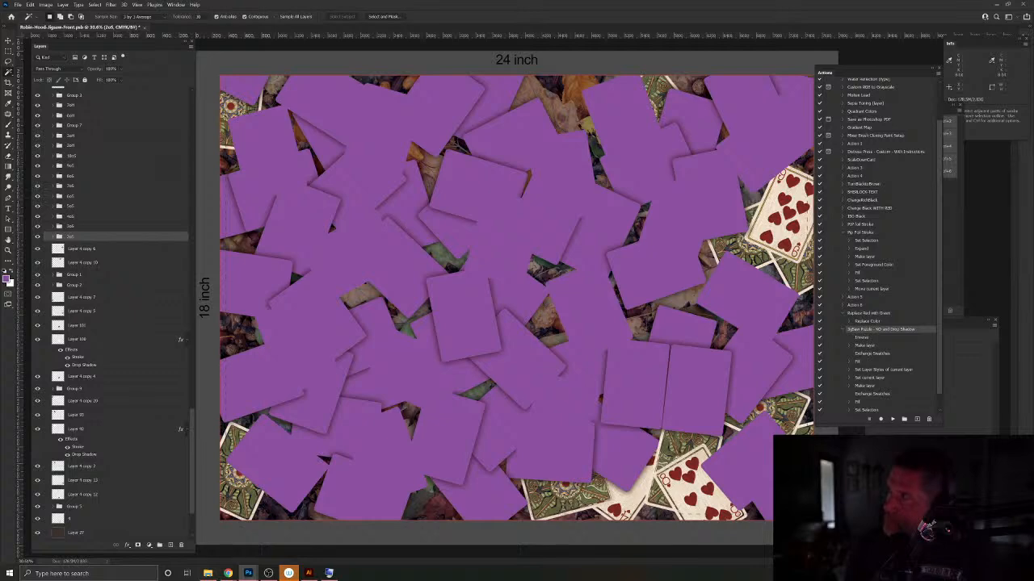
# Step: Switch to Chrome and search Google for "statue infront of the capital grant"
pyautogui.click(227, 574)
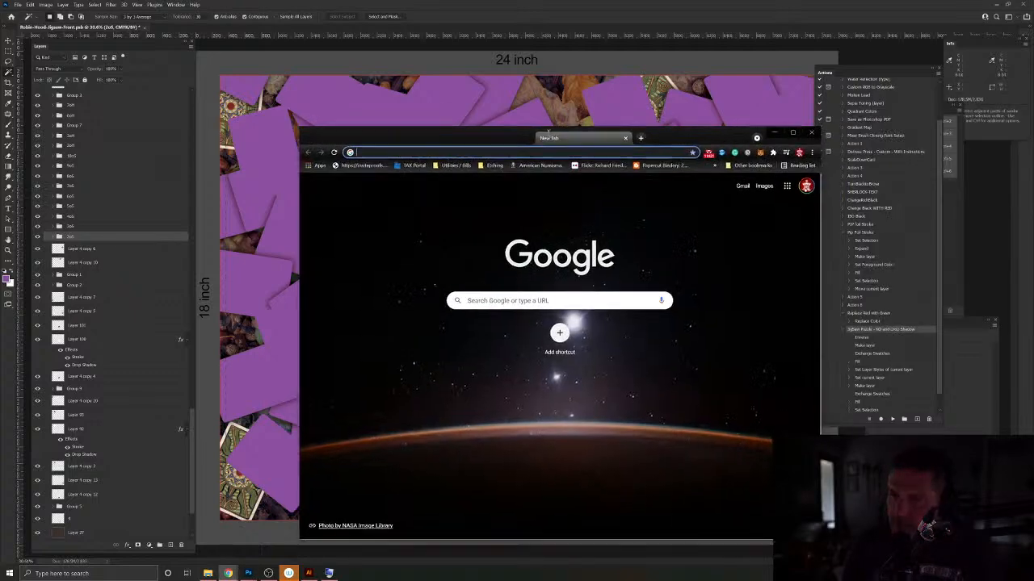
pyautogui.write('st')
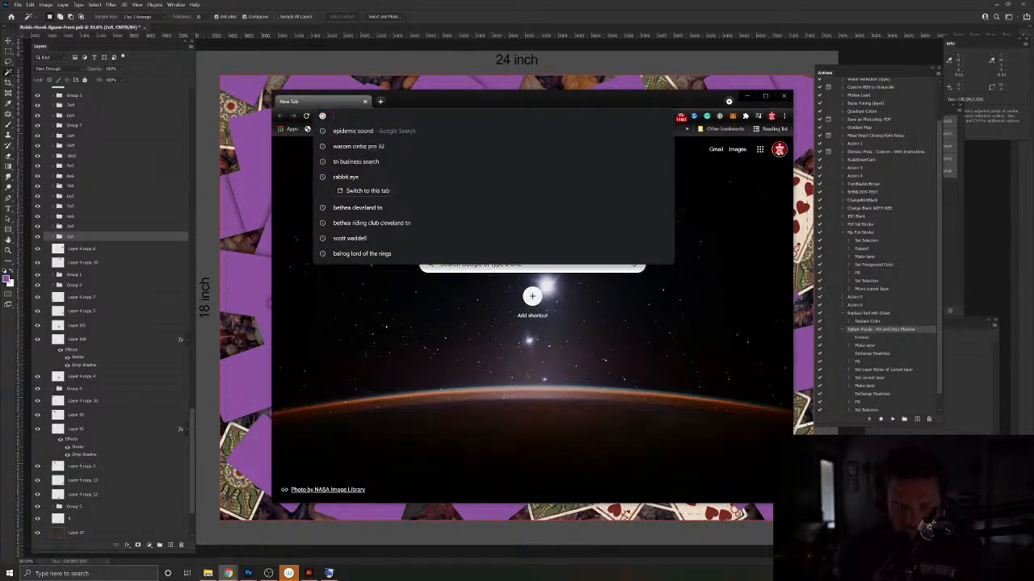
pyautogui.write('atue in')
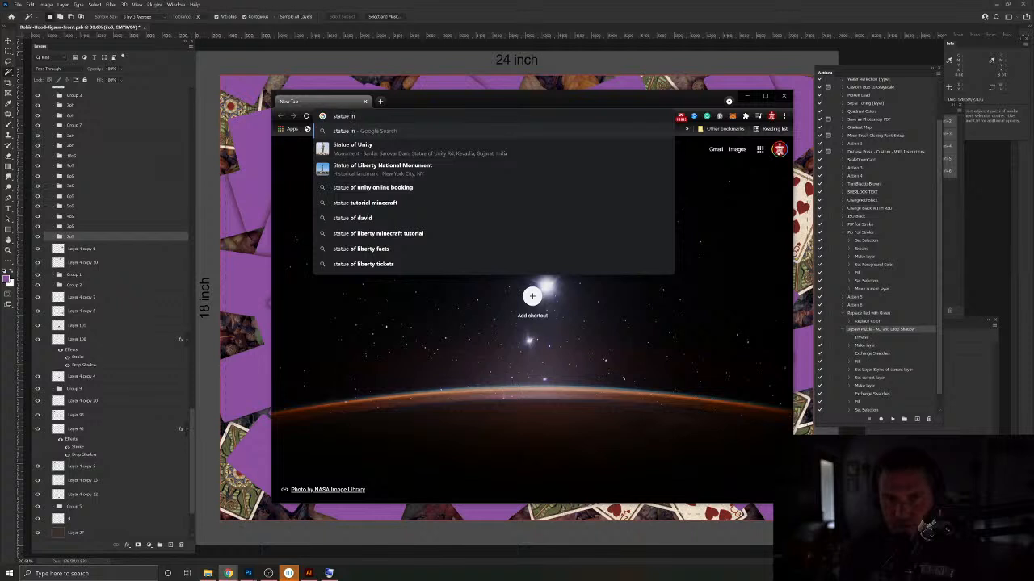
pyautogui.write('front of the')
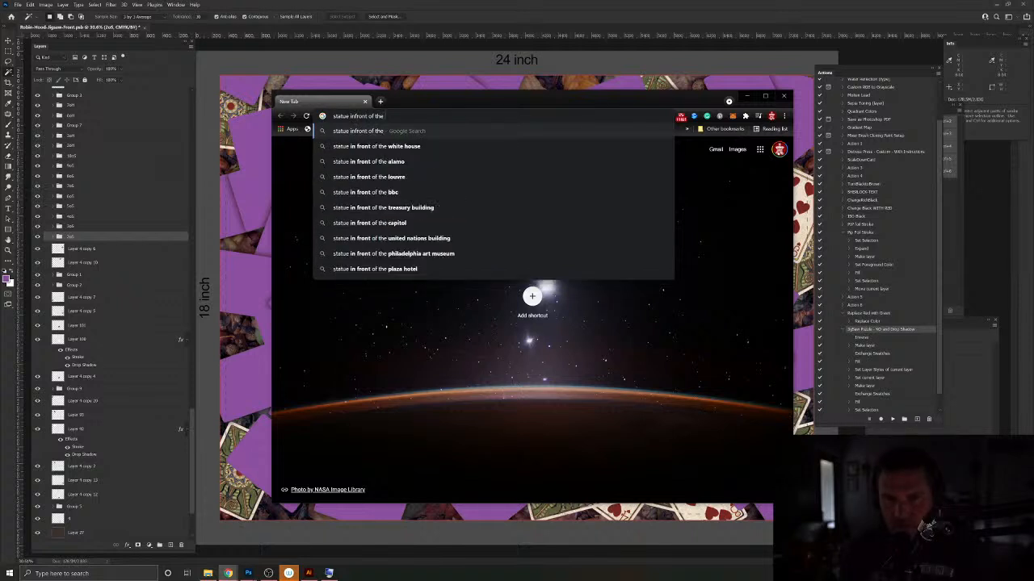
pyautogui.write(' capital')
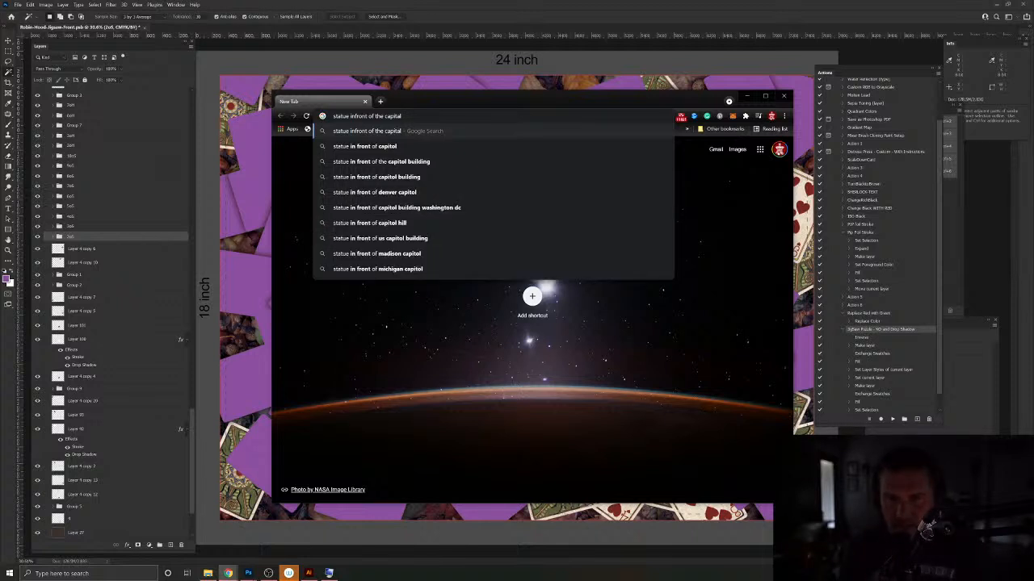
pyautogui.write('grant')
pyautogui.press('Return')
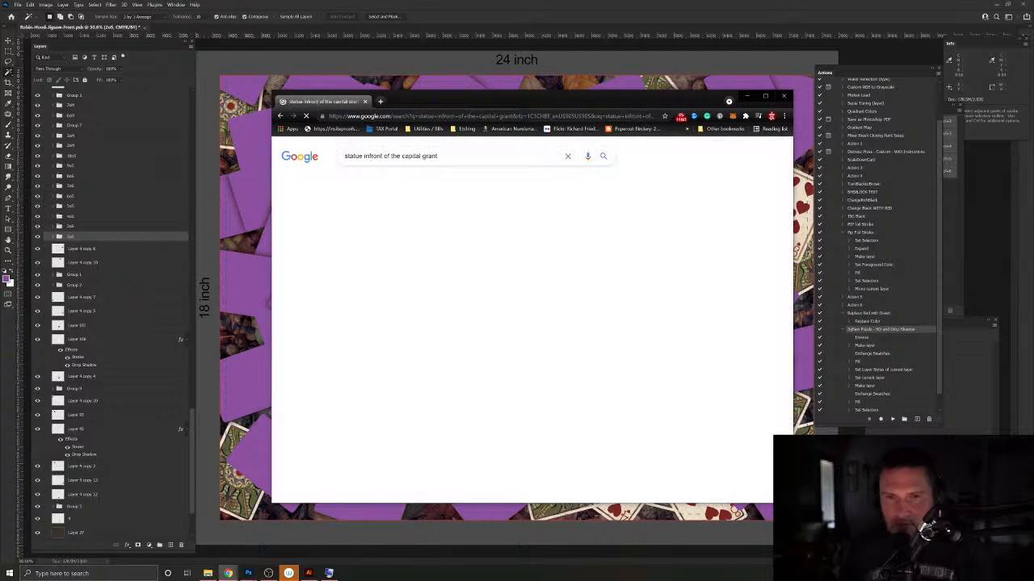
# Step: Open the Architect of the Capitol page on the Ulysses S. Grant Memorial, examine its photos and text, and close the browser
pyautogui.click(464, 285)
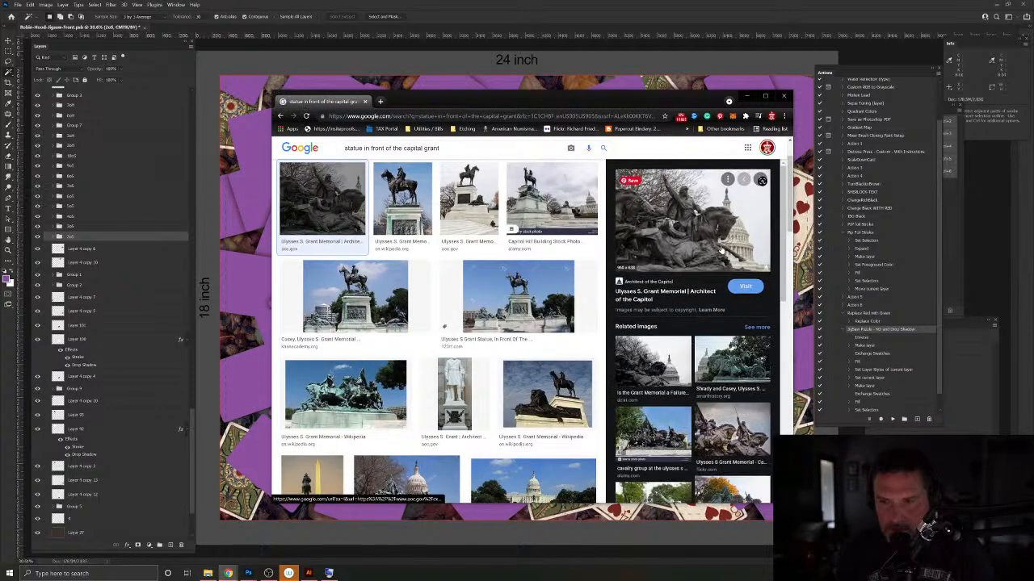
pyautogui.click(674, 254)
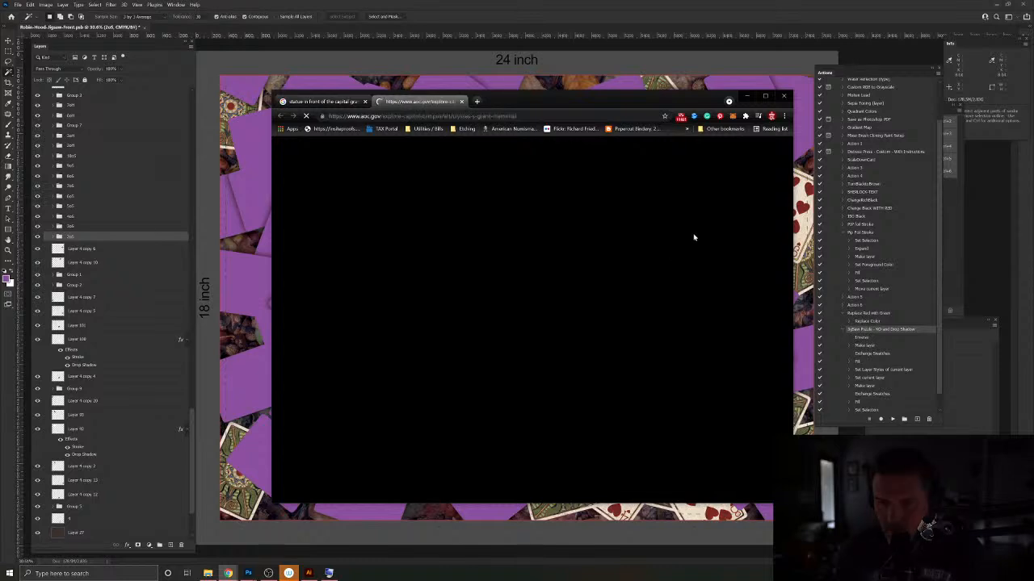
pyautogui.scroll(-3, 591, 304)
pyautogui.scroll(2, 591, 305)
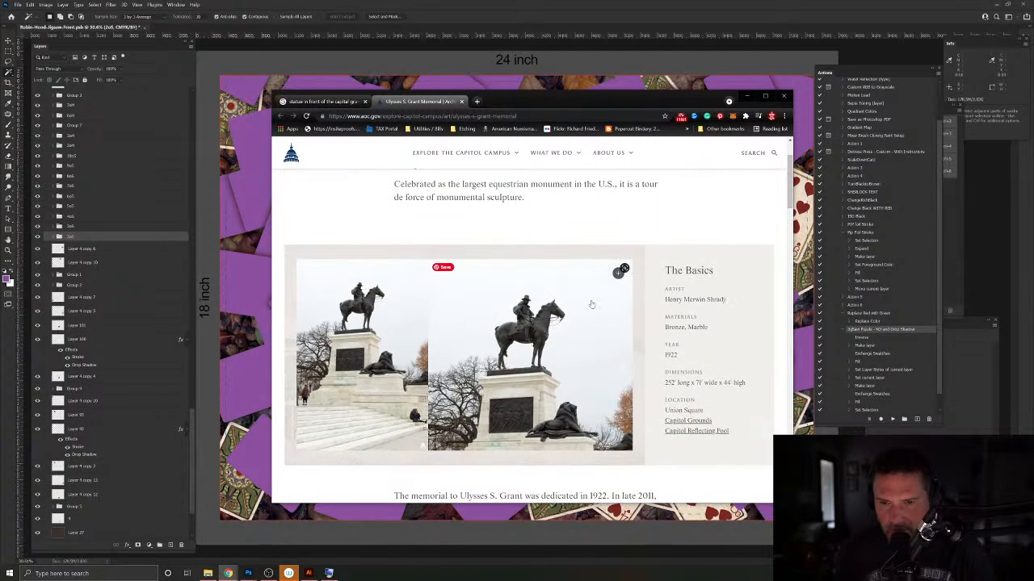
pyautogui.scroll(-8, 621, 271)
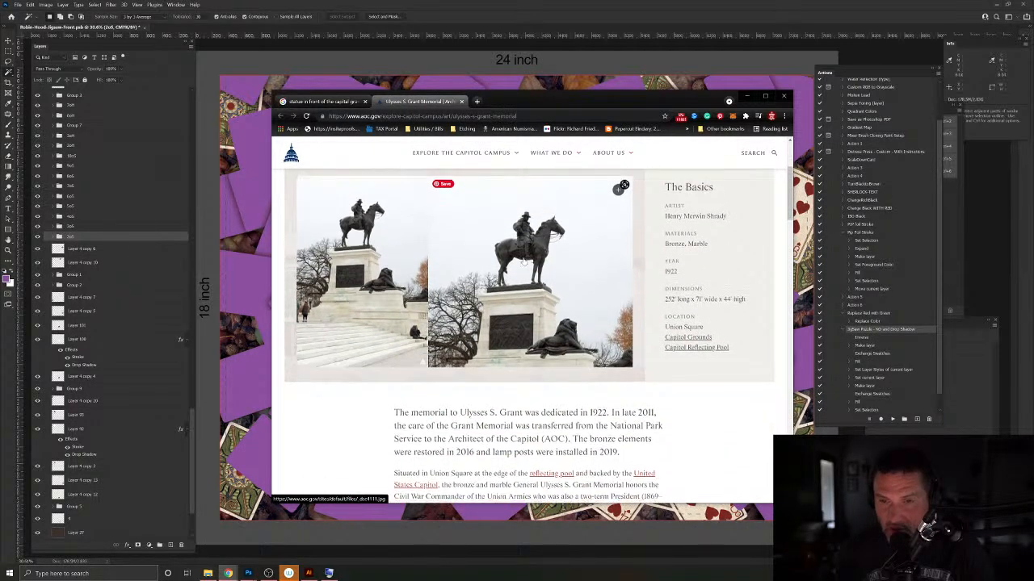
pyautogui.scroll(-2, 509, 333)
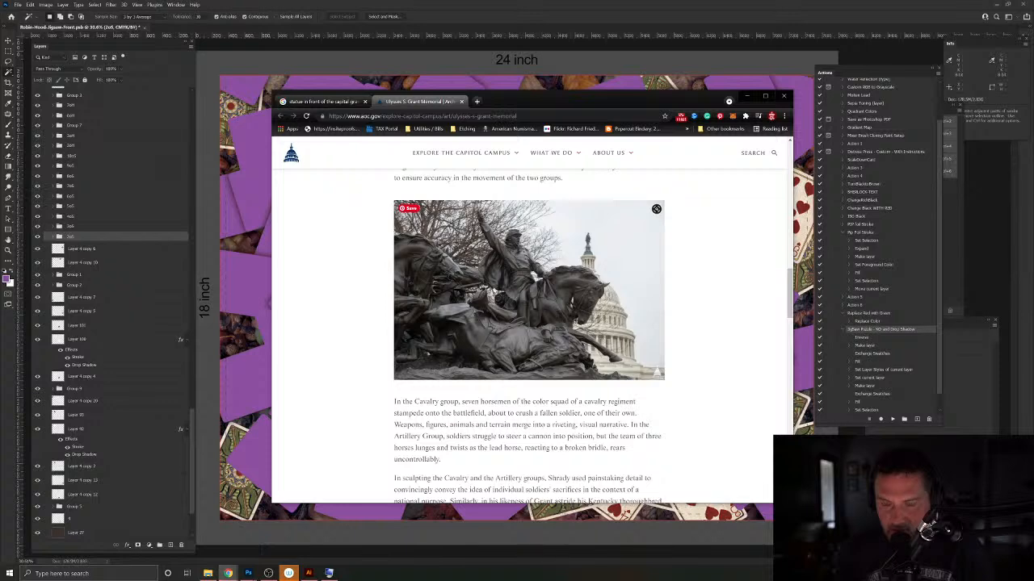
pyautogui.scroll(-8, 517, 339)
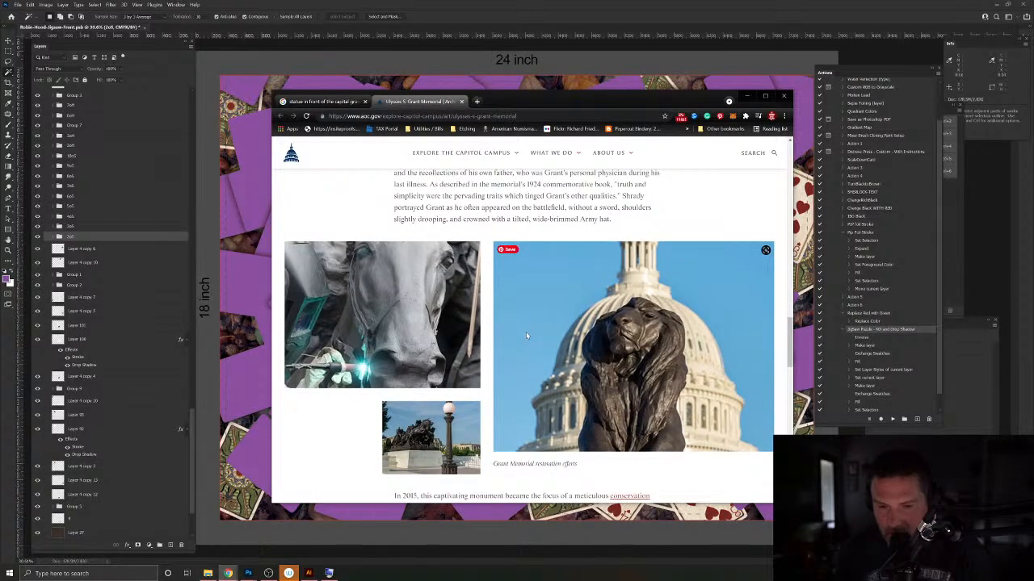
pyautogui.scroll(-10, 527, 335)
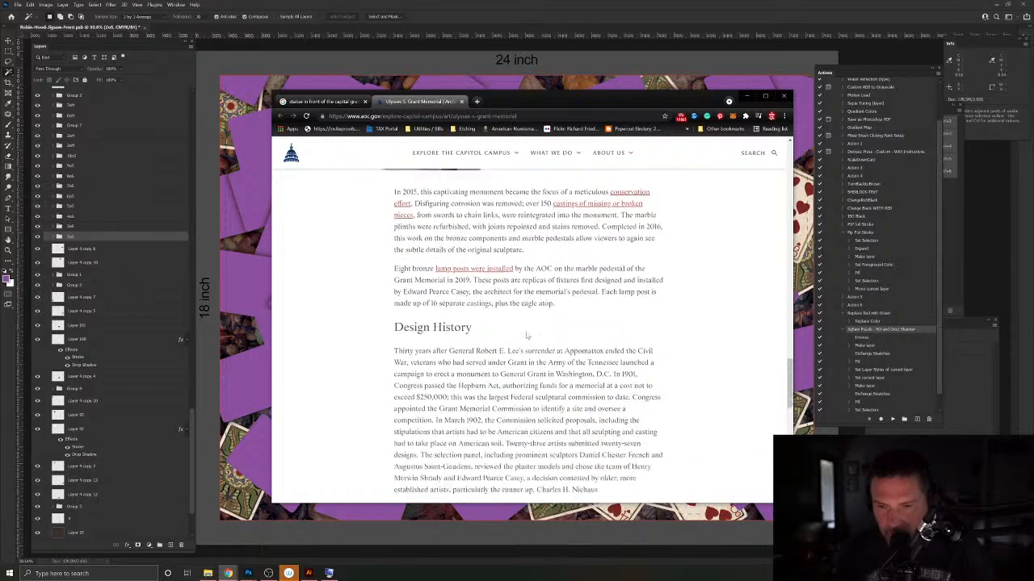
pyautogui.scroll(-5, 530, 332)
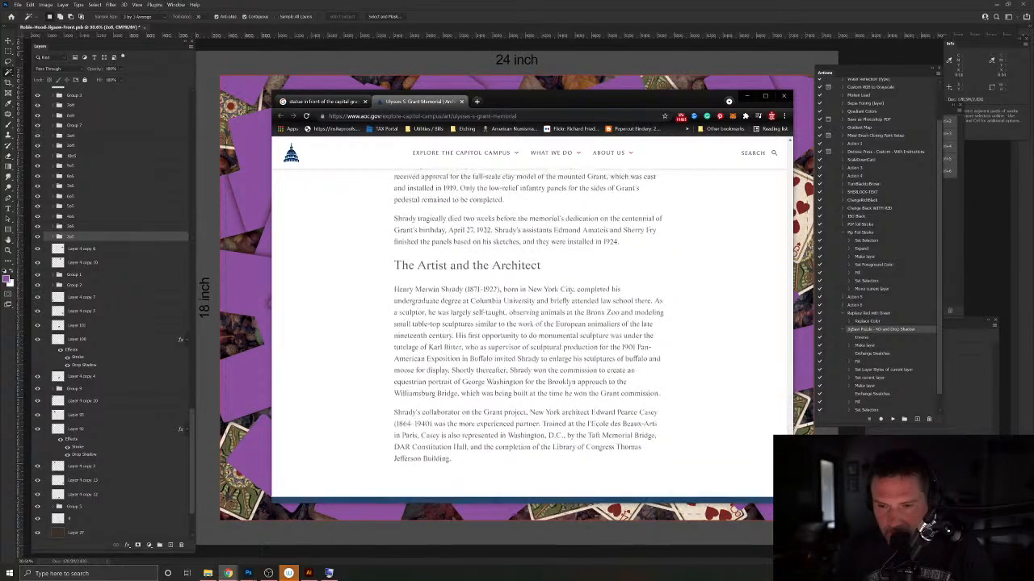
pyautogui.scroll(15, 530, 332)
pyautogui.scroll(6, 531, 332)
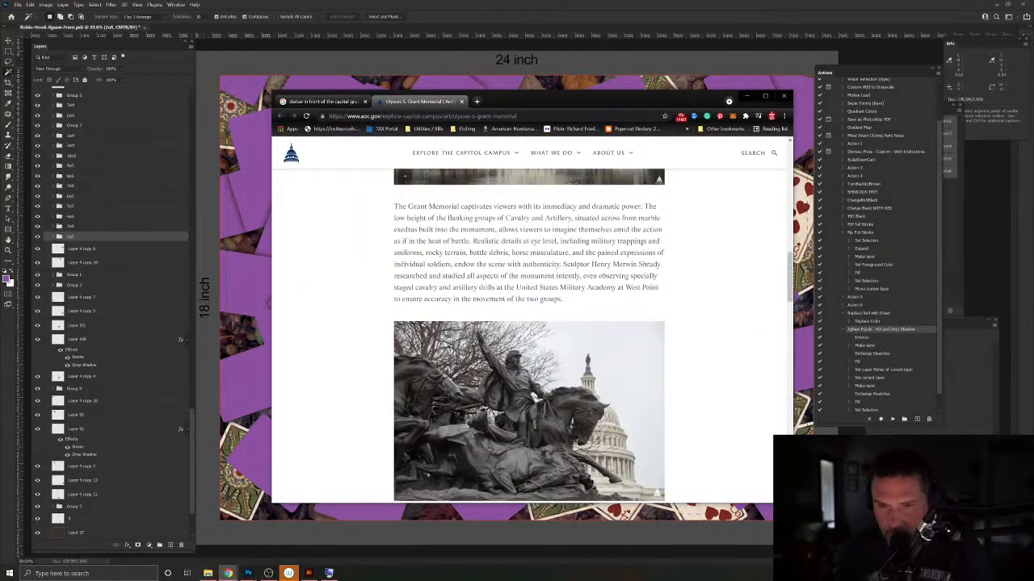
pyautogui.scroll(-2, 522, 366)
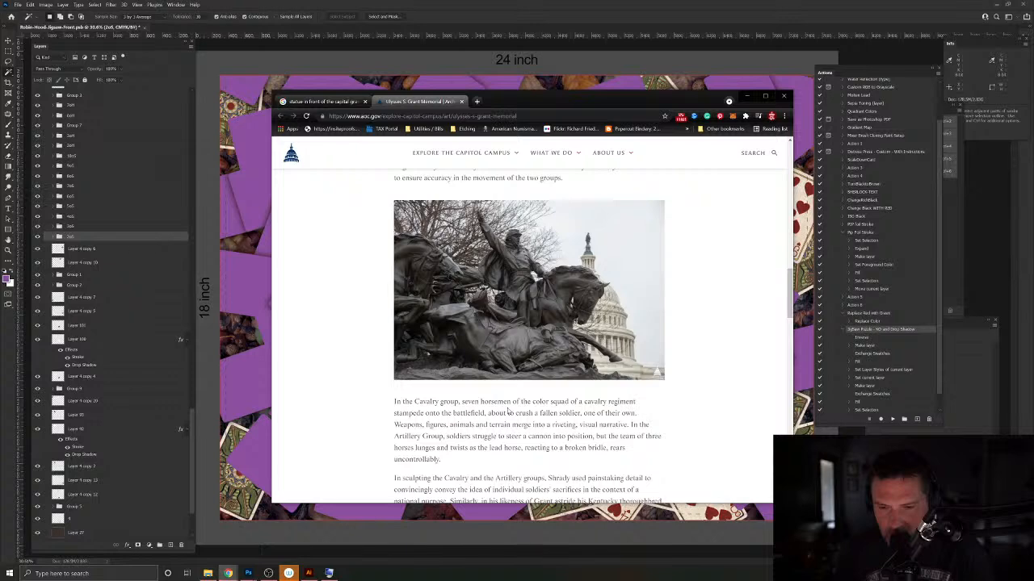
pyautogui.scroll(-5, 508, 411)
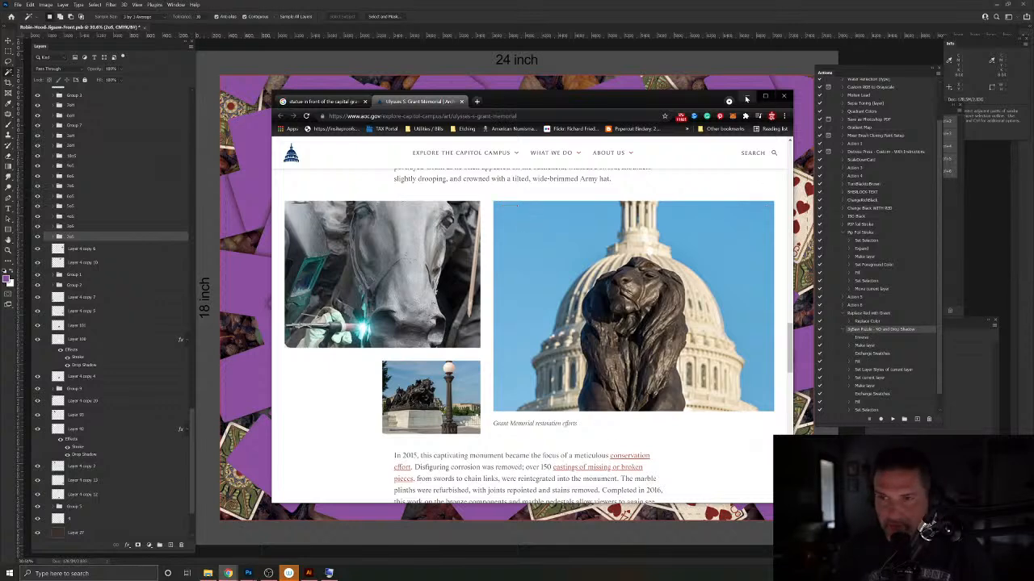
pyautogui.click(784, 96)
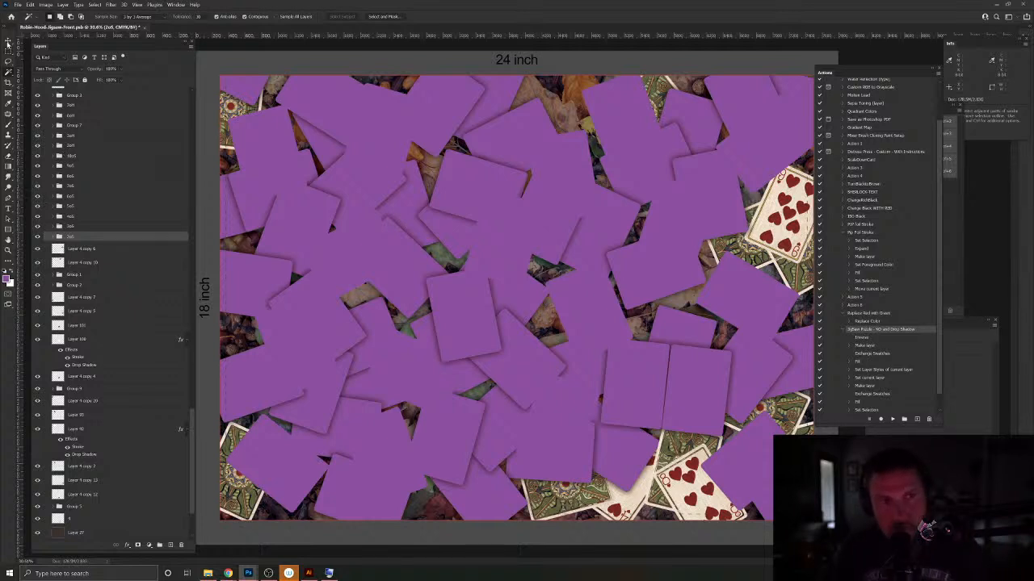
# Step: Select the area around the nine of hearts on its layer and run the Jigsaw Puzzle fill and drop shadow action
pyautogui.click(9, 40)
pyautogui.hotkey('alt', '.')
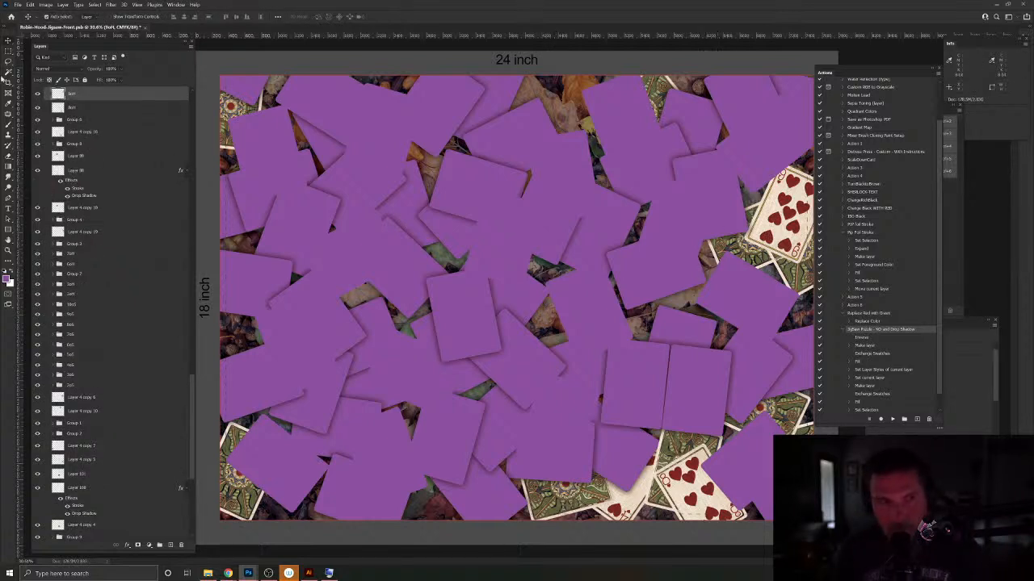
pyautogui.click(8, 72)
pyautogui.click(499, 219)
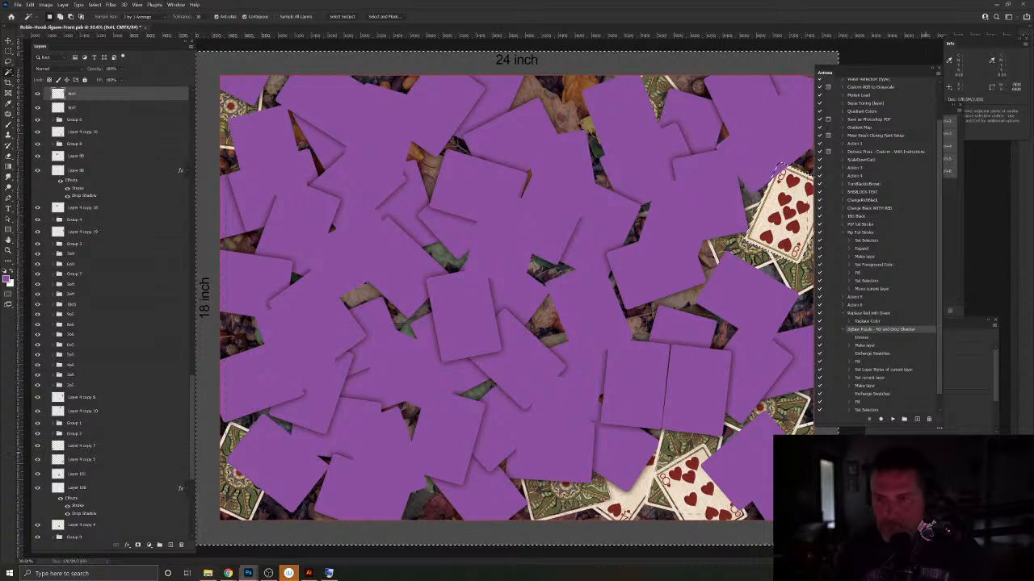
pyautogui.click(892, 419)
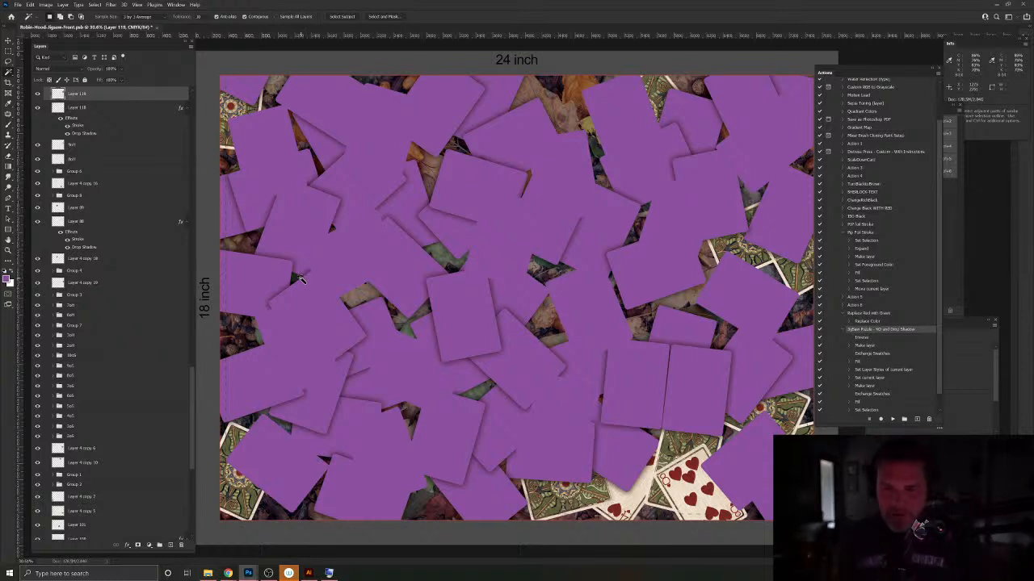
# Step: Group the nine of hearts layer with its fill and effects layers, and name the group 9oH
pyautogui.keyDown('shift'); pyautogui.click(94, 147); pyautogui.keyUp('shift')
pyautogui.hotkey('ctrl', 'g')
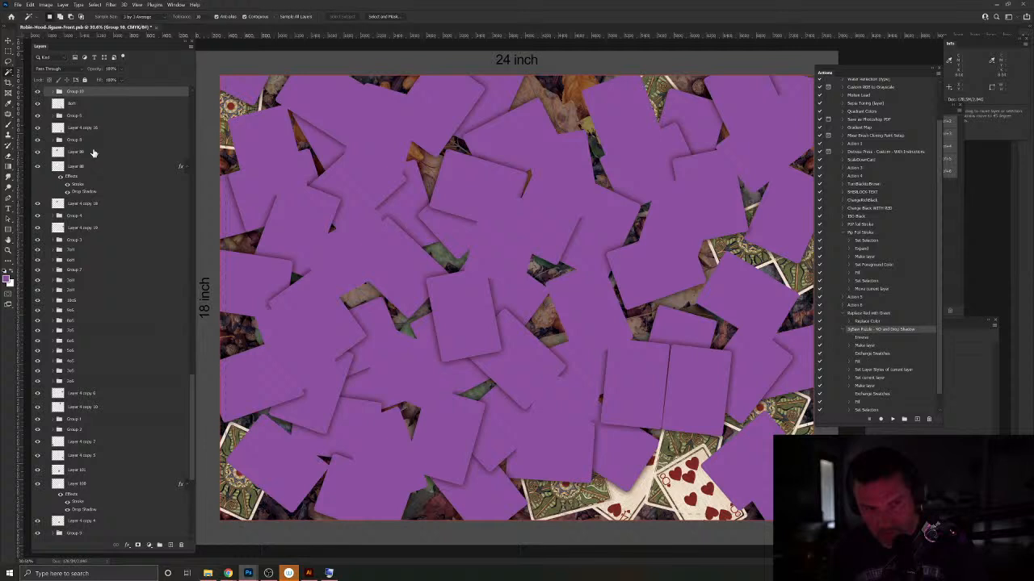
pyautogui.click(52, 92)
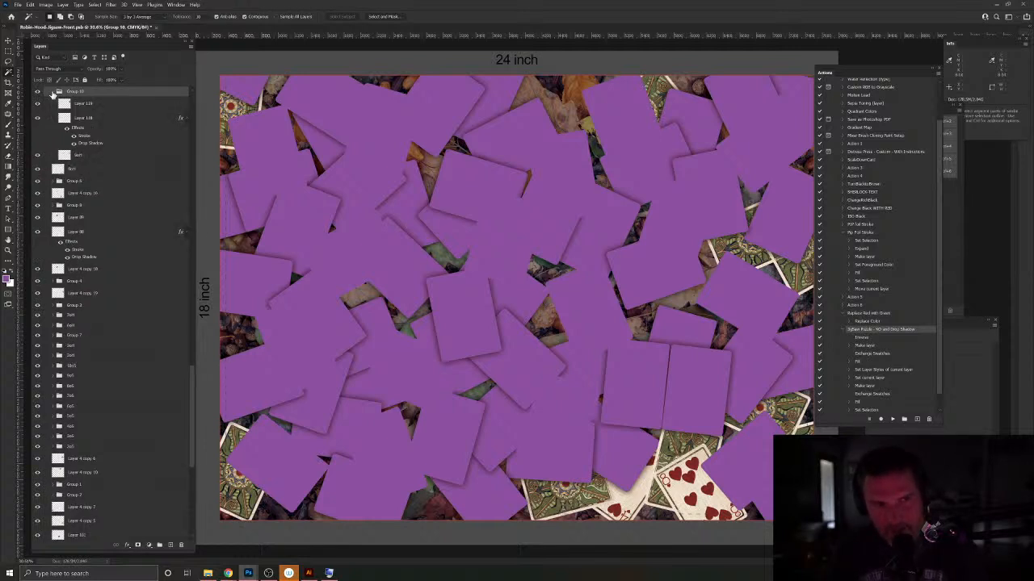
pyautogui.click(60, 92)
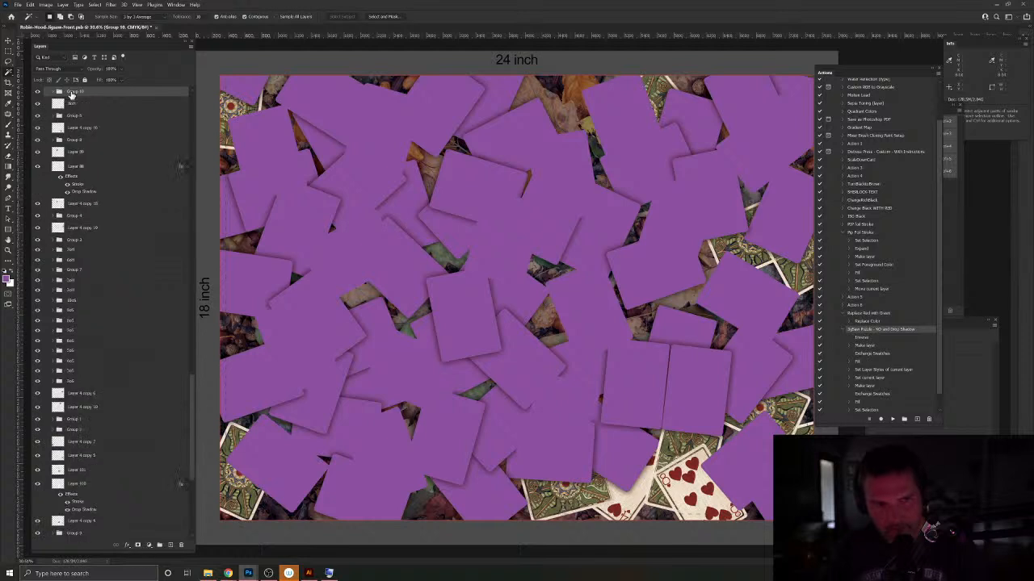
pyautogui.doubleClick(71, 92)
pyautogui.write('9oH')
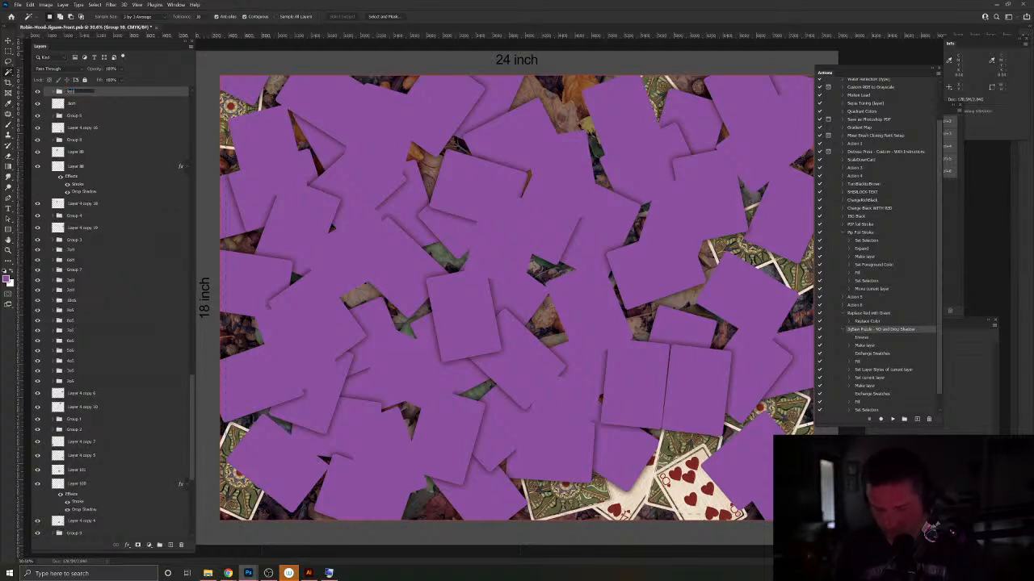
pyautogui.press('Return')
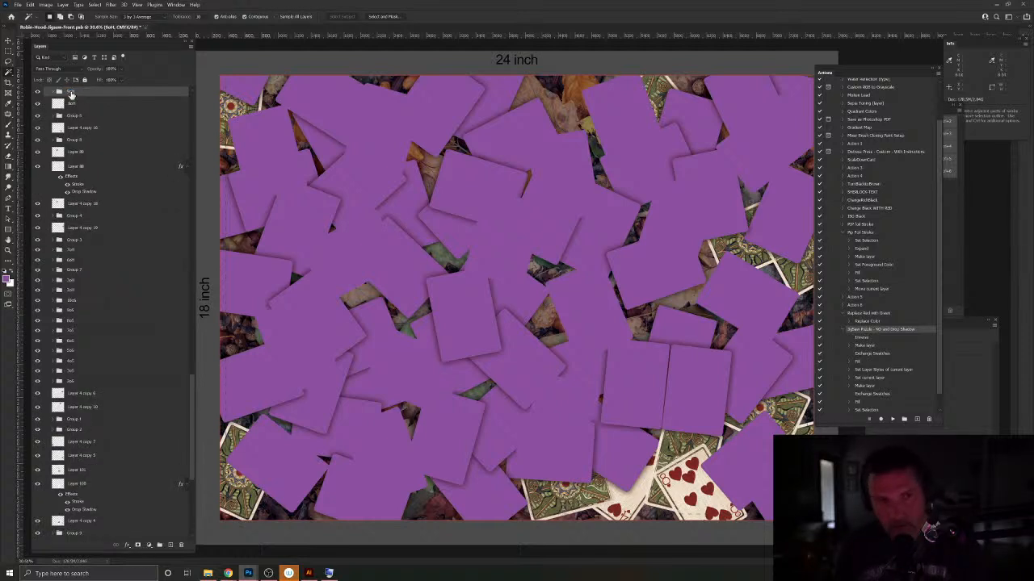
# Step: Select the area around the eight of hearts on its layer and run the Jigsaw Puzzle fill and drop shadow action
pyautogui.press('v')
pyautogui.click(684, 497)
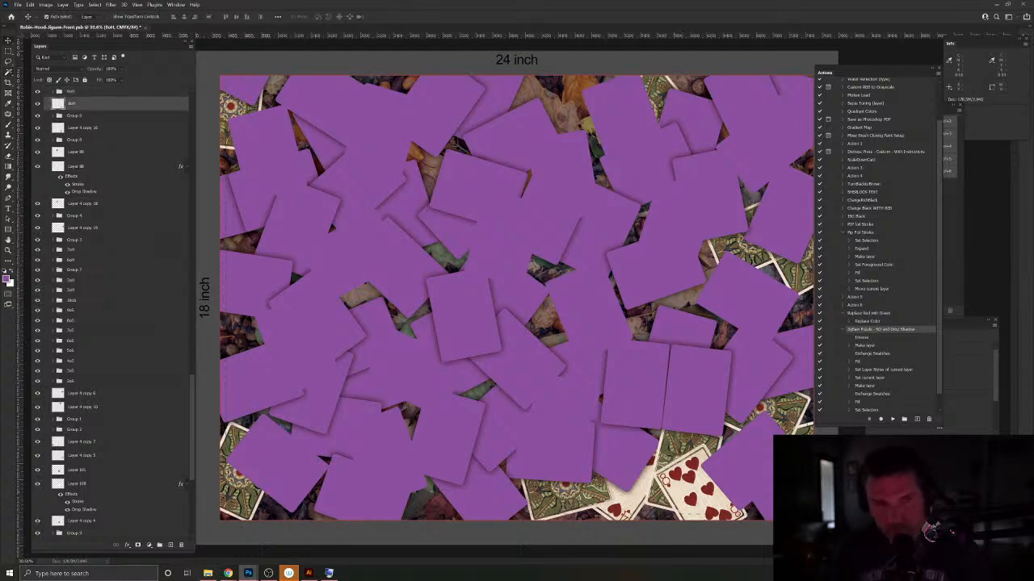
pyautogui.click(7, 71)
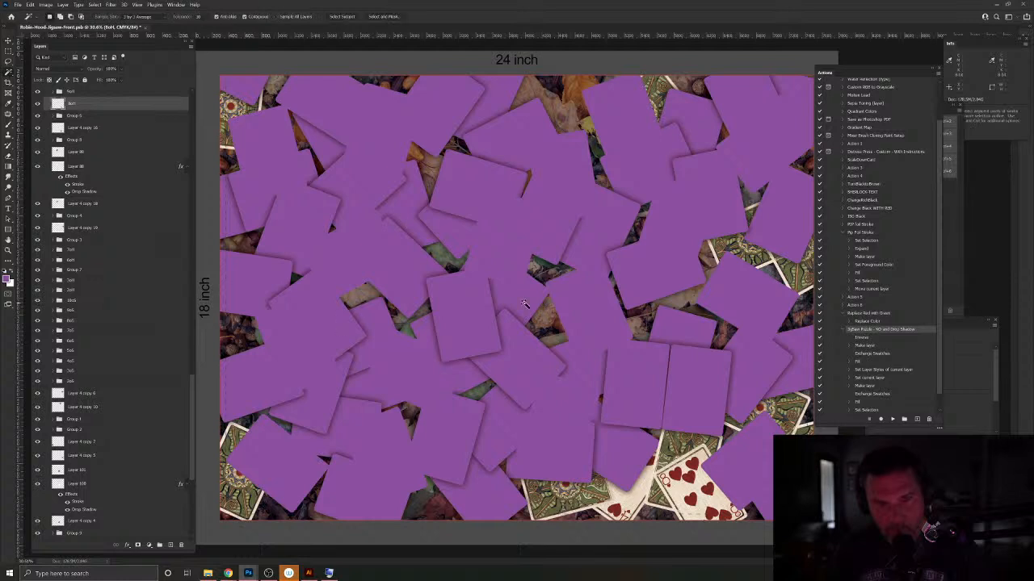
pyautogui.click(526, 302)
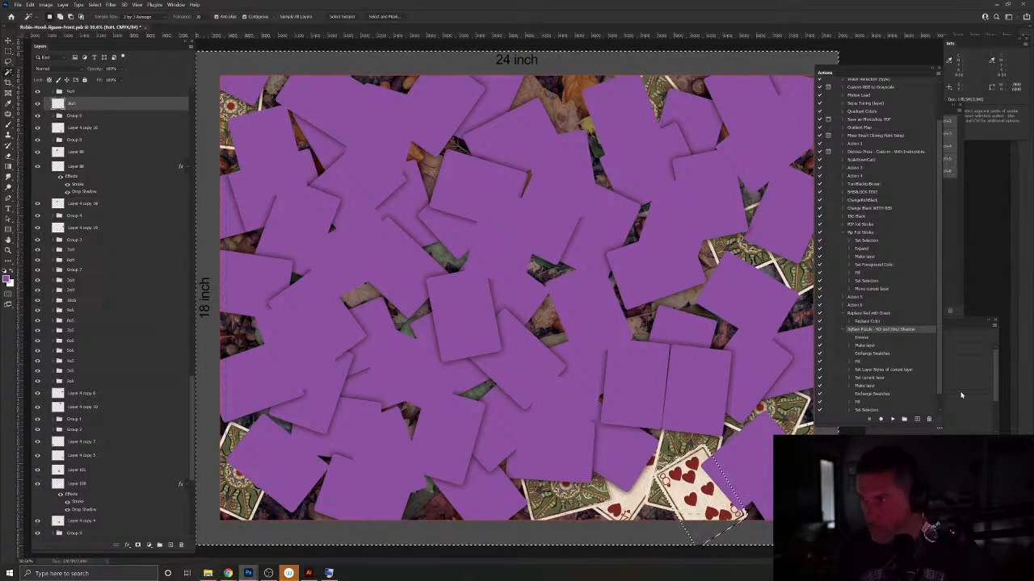
pyautogui.click(893, 419)
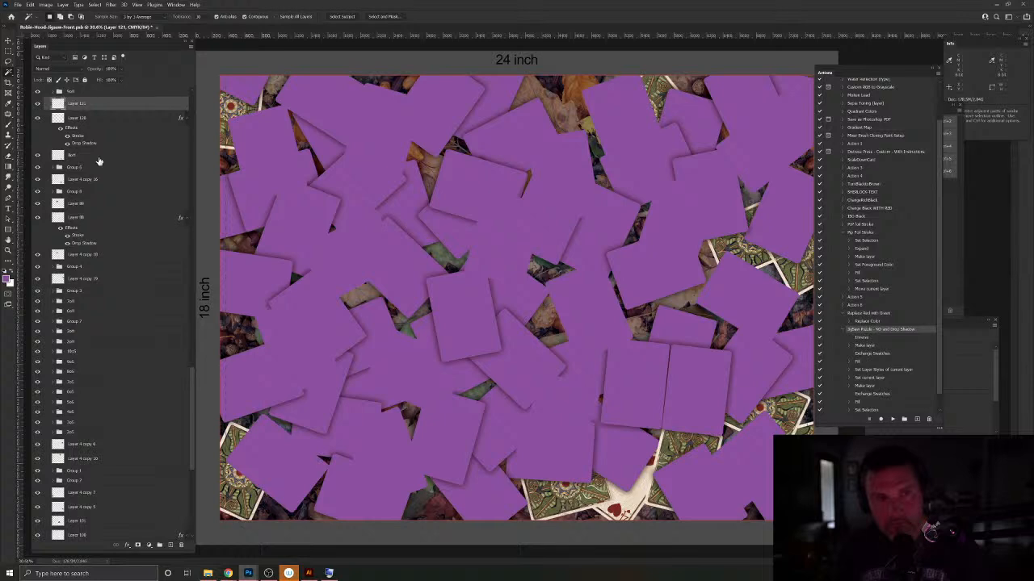
# Step: Group the eight of hearts layer with its fill and effects layers, and name the group 8oH
pyautogui.click(83, 155)
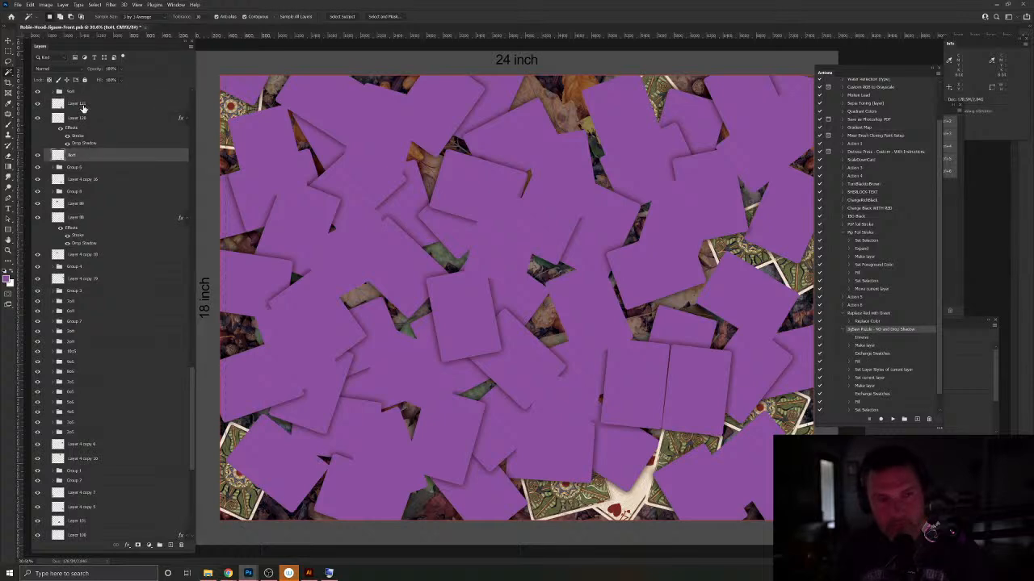
pyautogui.keyDown('shift'); pyautogui.click(83, 106); pyautogui.keyUp('shift')
pyautogui.hotkey('ctrl', 'g')
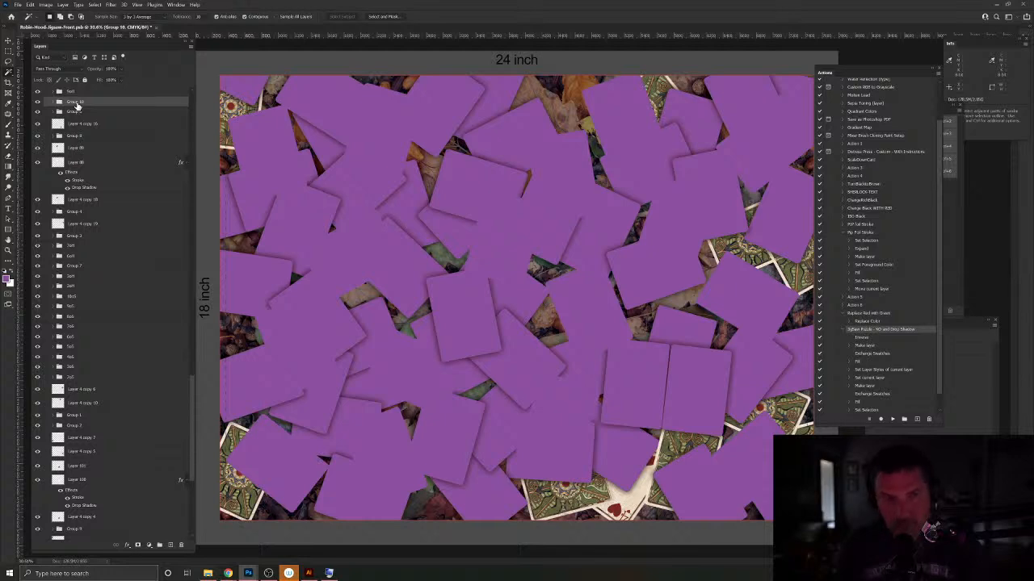
pyautogui.write('8of1')
pyautogui.press('Return')
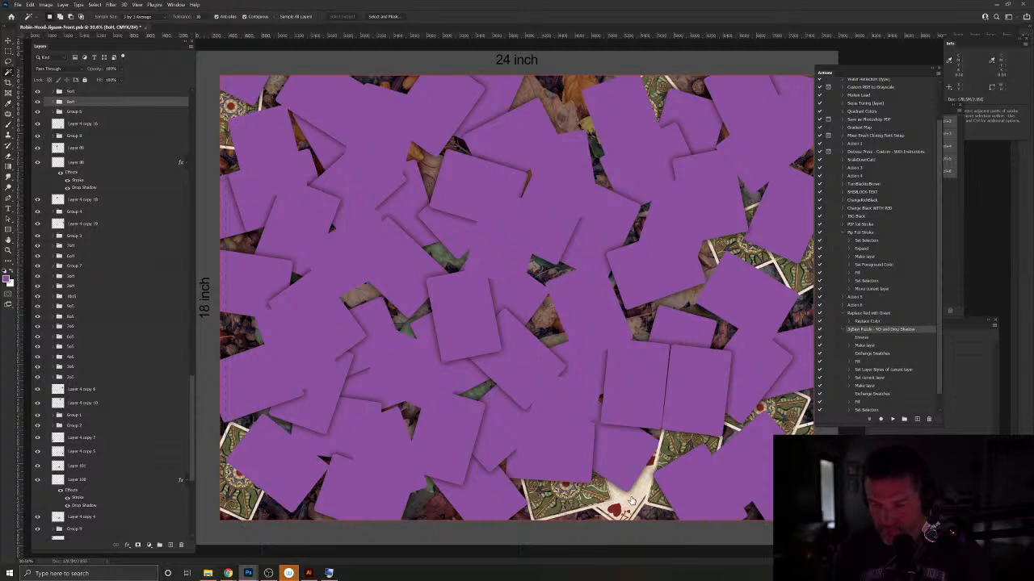
# Step: Select the area around the uncovered heart card at the artwork's bottom edge on its layer and run the Jigsaw Puzzle fill and drop shadow action
pyautogui.press('v')
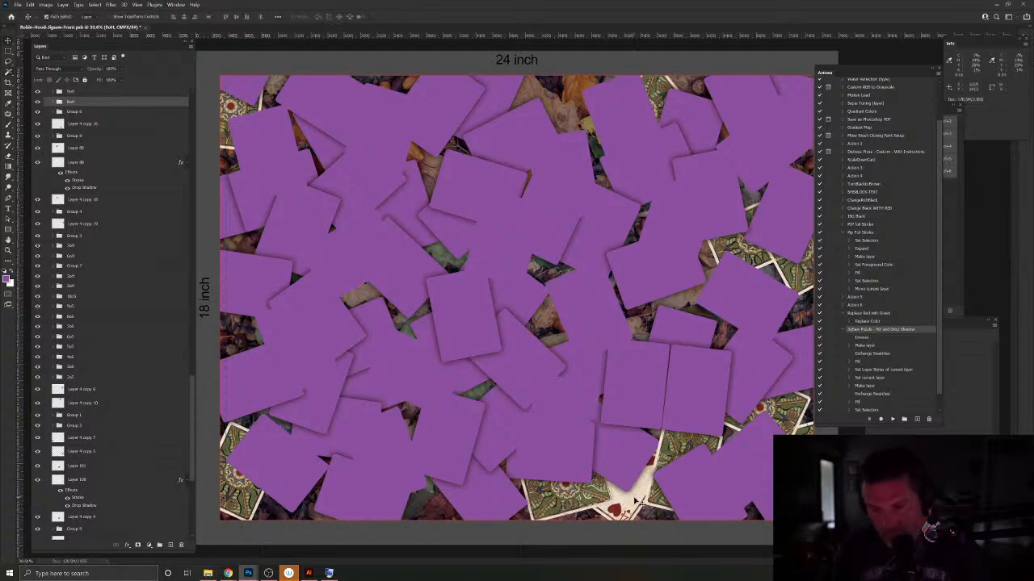
pyautogui.click(637, 501)
pyautogui.press('w')
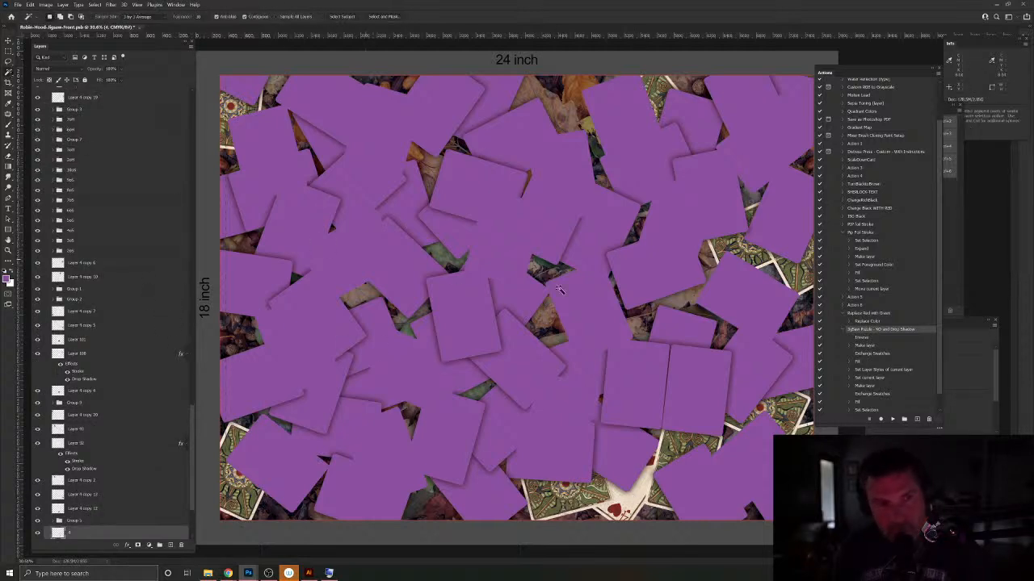
pyautogui.click(607, 292)
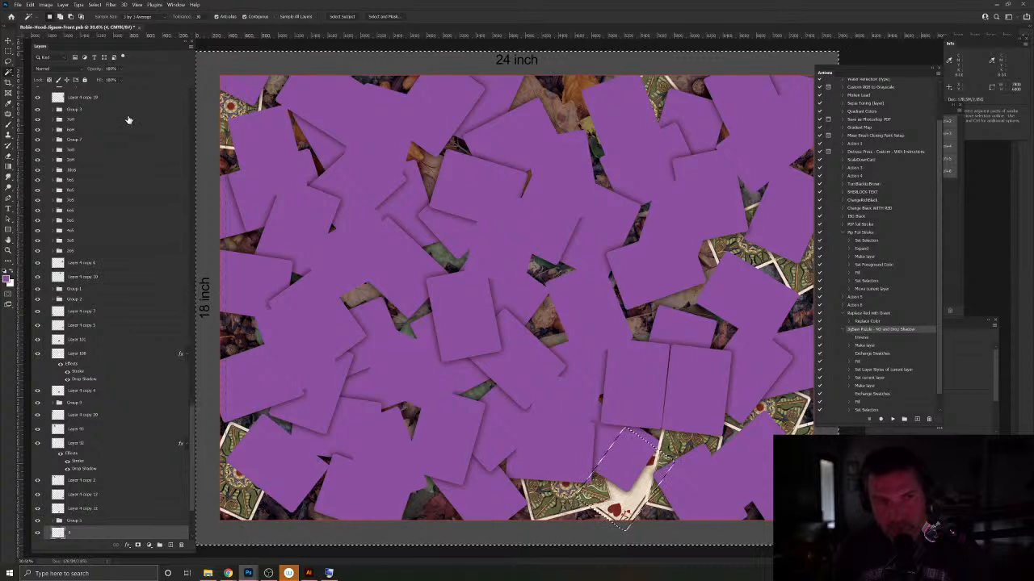
pyautogui.click(893, 419)
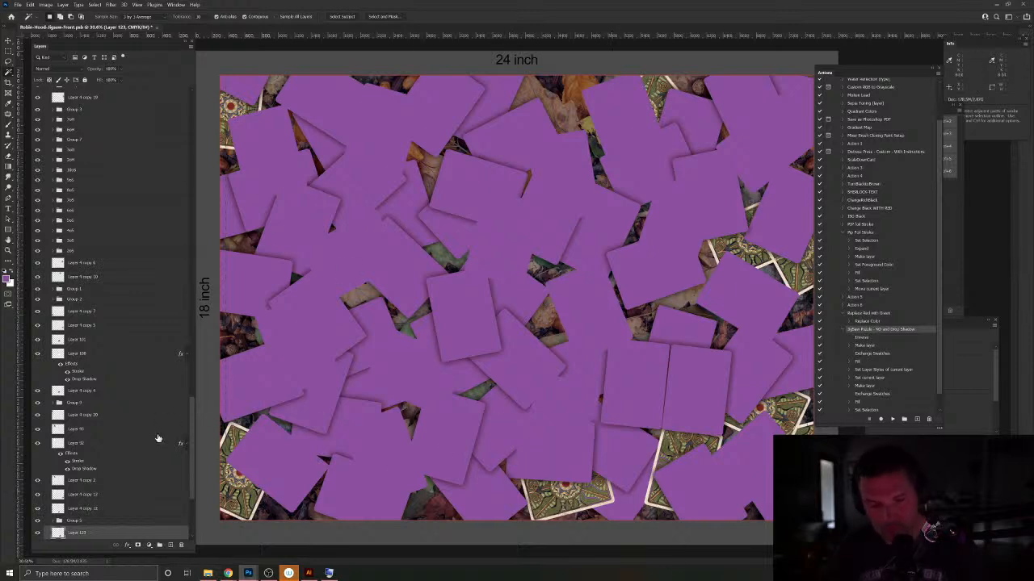
# Step: Group the bottom-edge heart card's layer with its fill and effects layers
pyautogui.scroll(-2, 158, 441)
pyautogui.keyDown('shift'); pyautogui.click(98, 517); pyautogui.keyUp('shift')
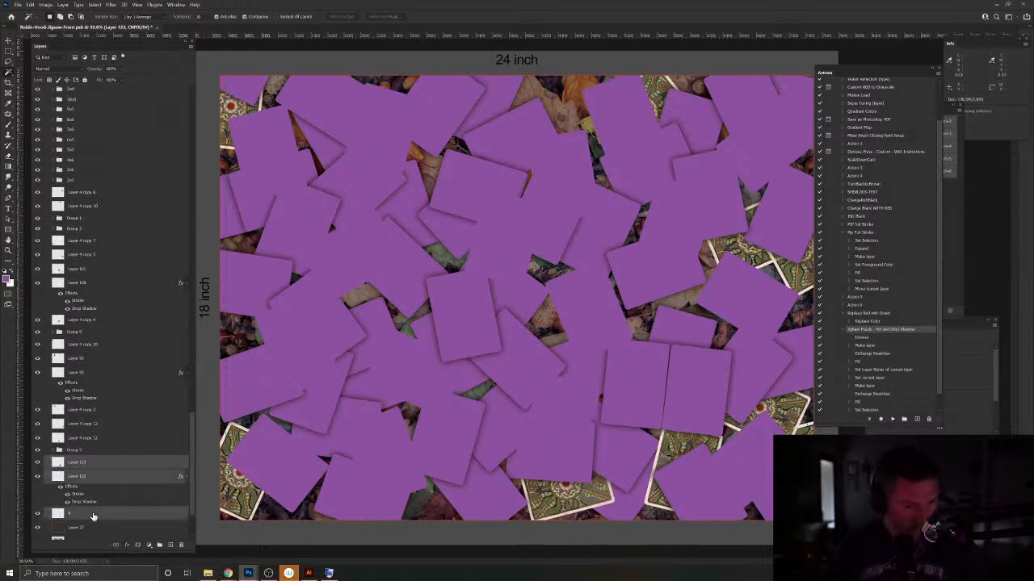
pyautogui.hotkey('ctrl', 'g')
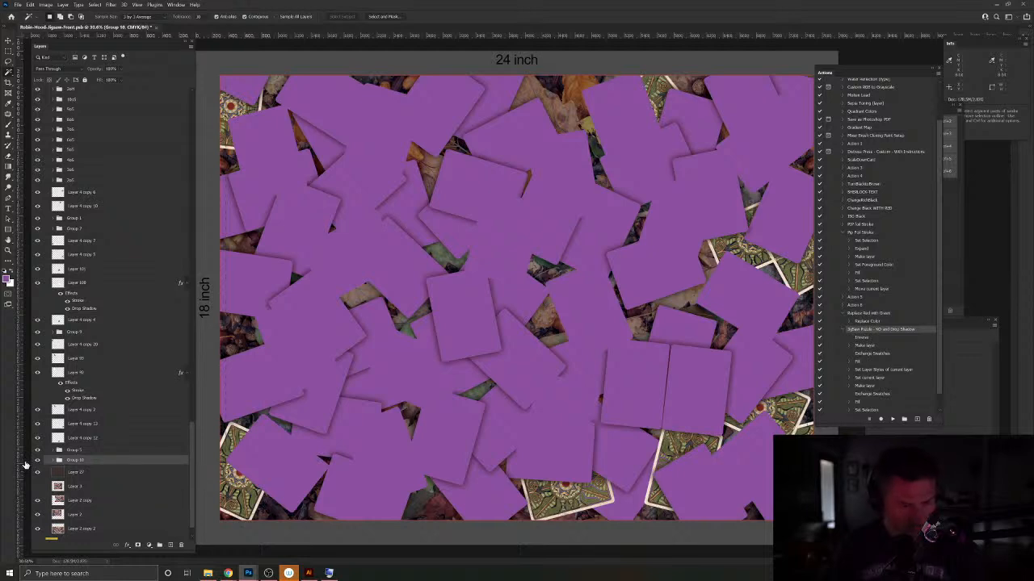
pyautogui.click(523, 490)
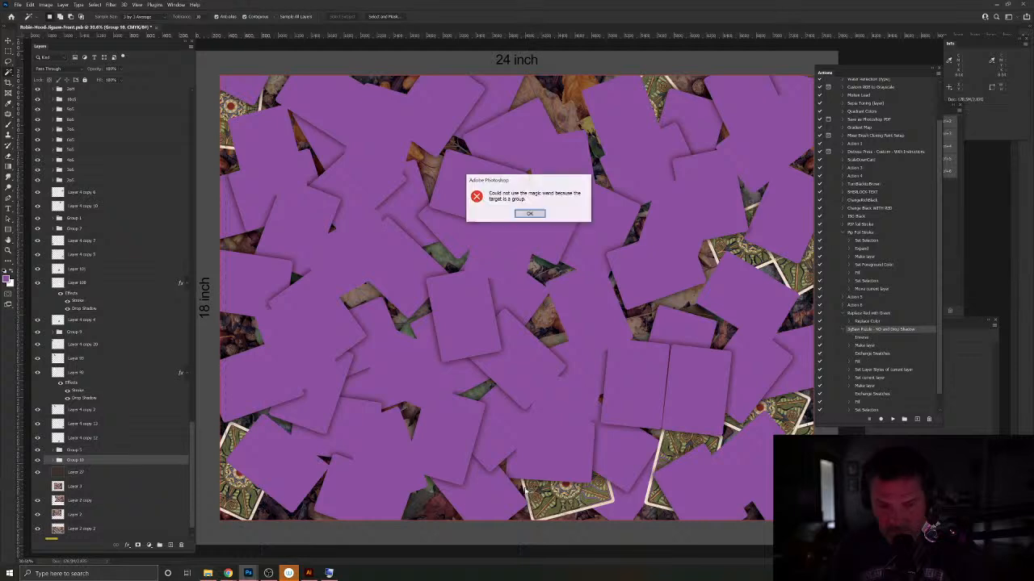
pyautogui.press('Return')
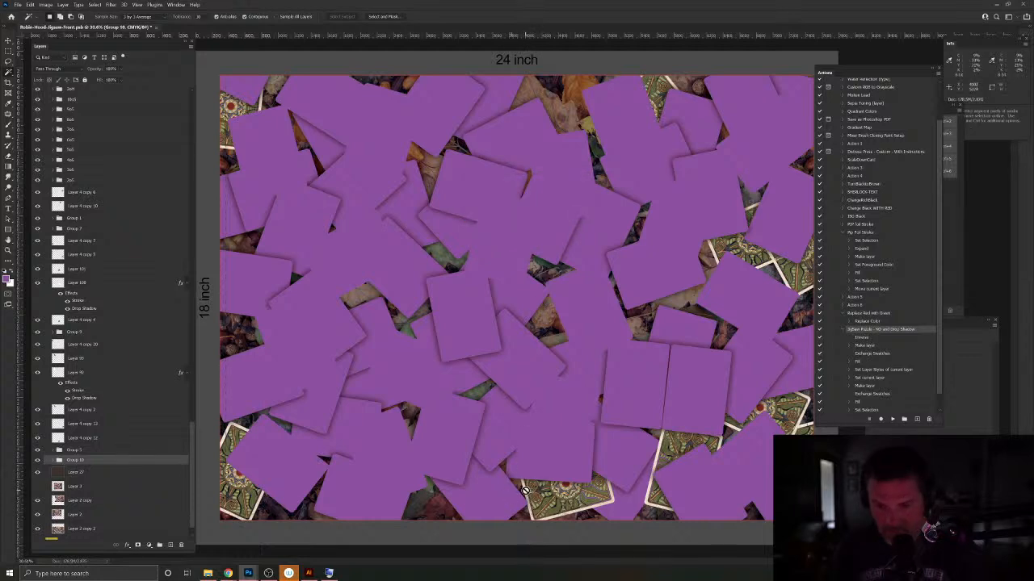
# Step: Identify the card covered by Layer 101, and group that fill with its effects layer and Layer 4 copy 4
pyautogui.click(123, 272)
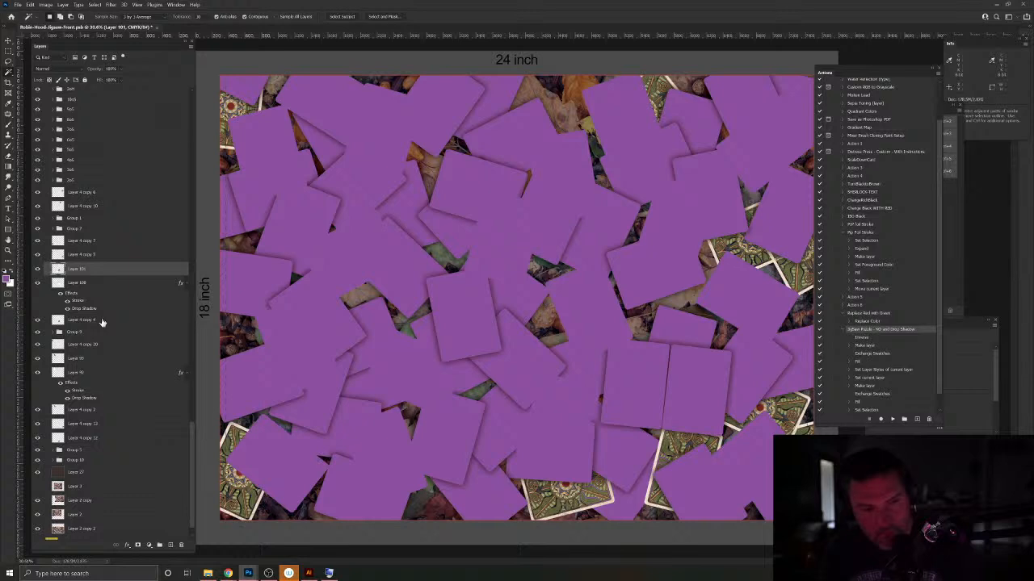
pyautogui.click(38, 270)
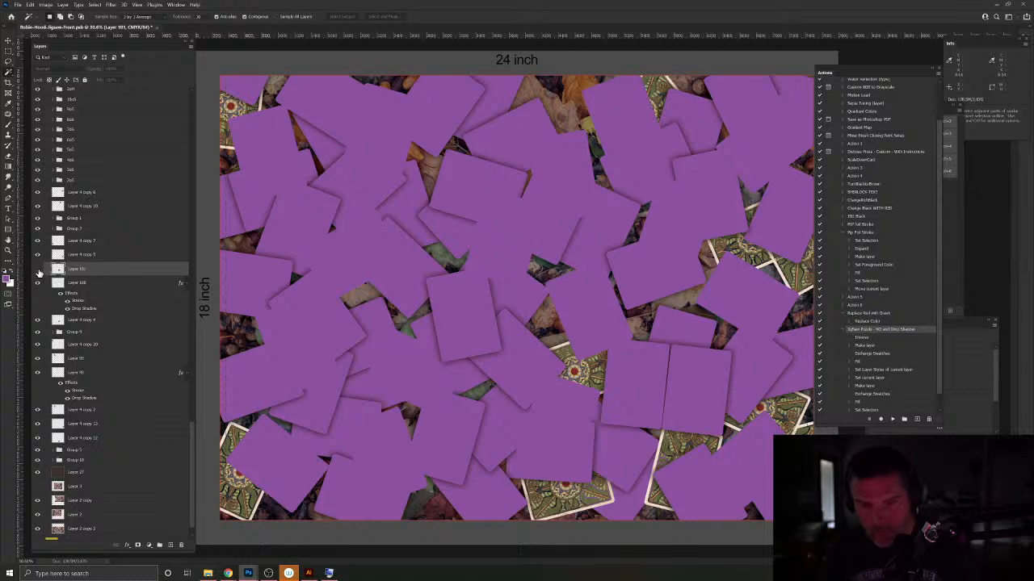
pyautogui.click(78, 322)
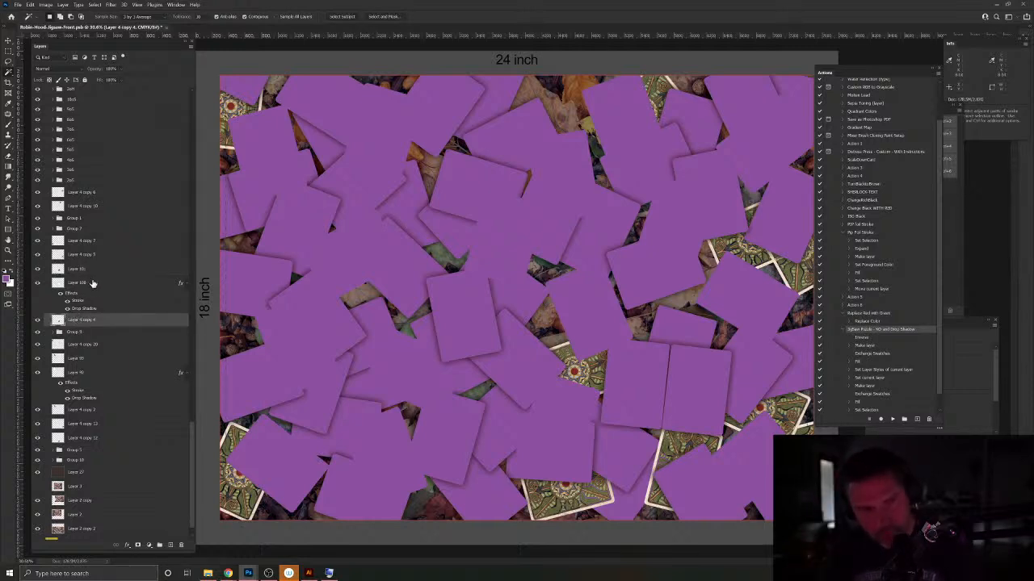
pyautogui.click(93, 275)
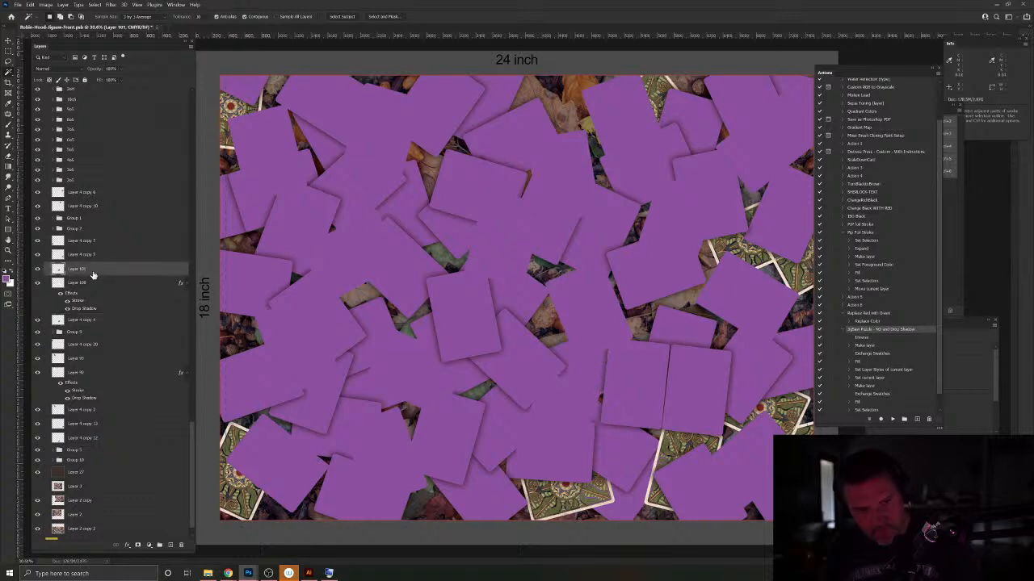
pyautogui.click(112, 323)
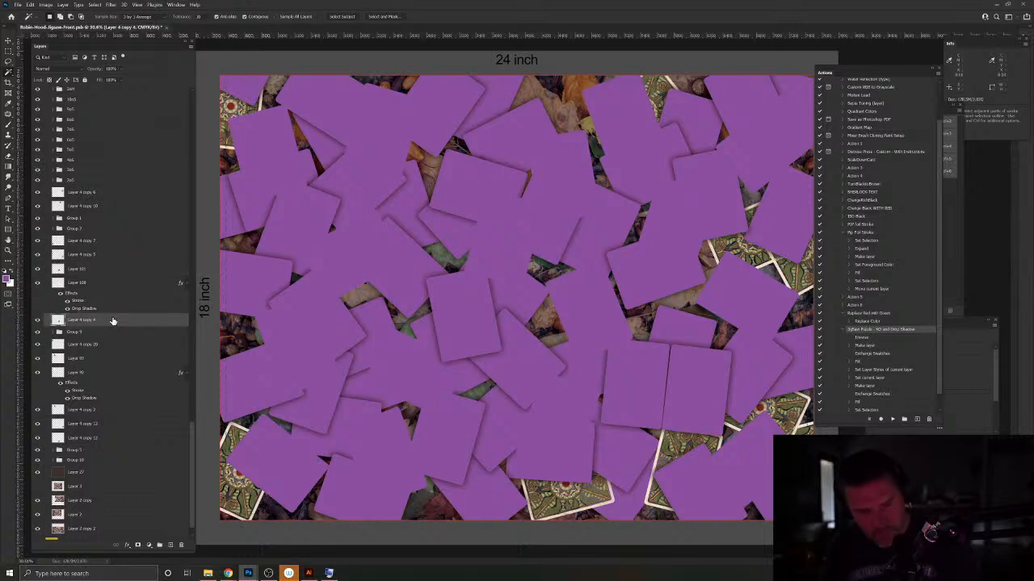
pyautogui.keyDown('shift'); pyautogui.click(121, 272); pyautogui.keyUp('shift')
pyautogui.hotkey('ctrl', 'g')
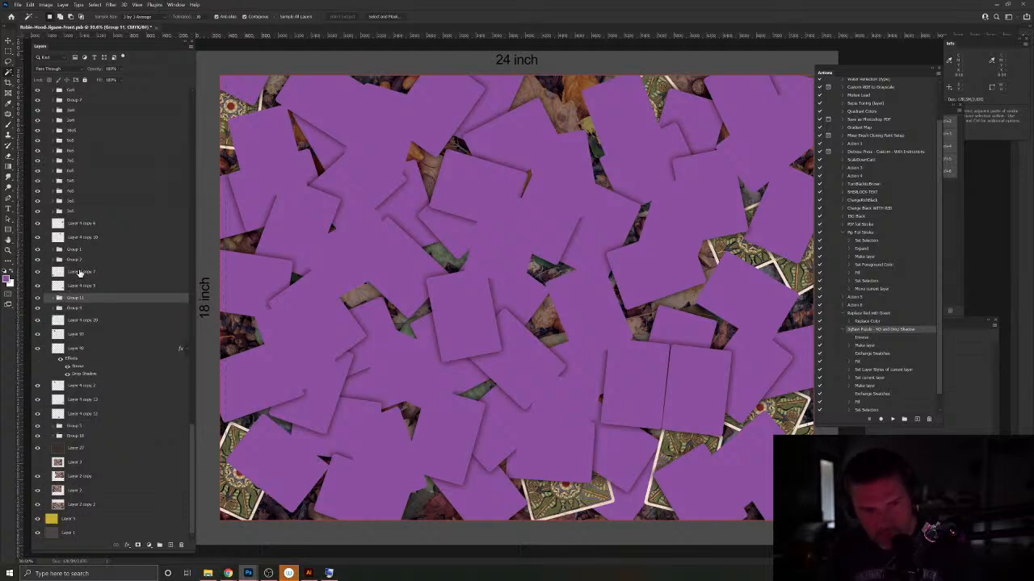
# Step: Run the Jigsaw Puzzle action around the card back in the artwork's lower-left corner on Layer 4 copy 7, and group its three layers
pyautogui.click(80, 274)
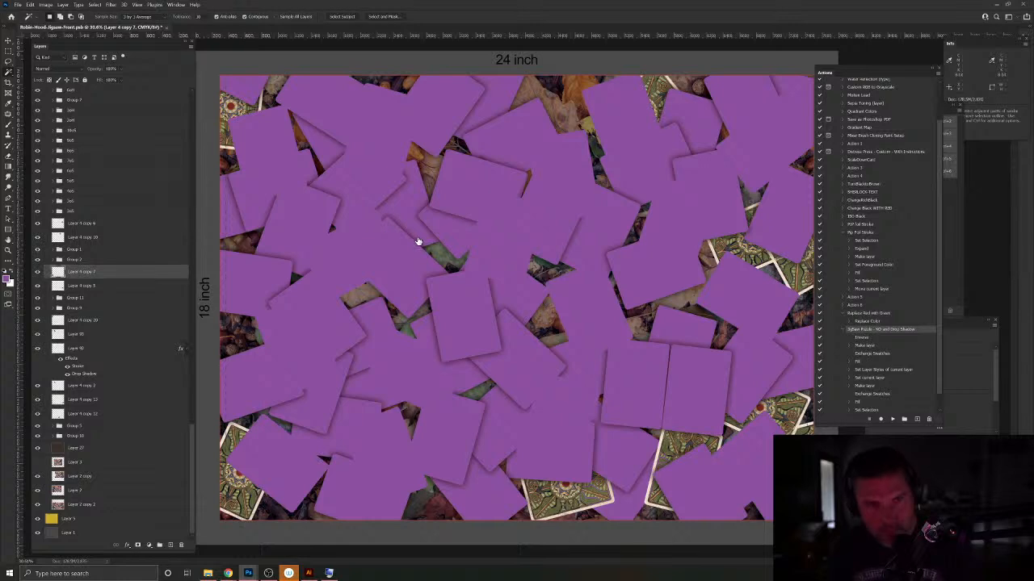
pyautogui.click(418, 290)
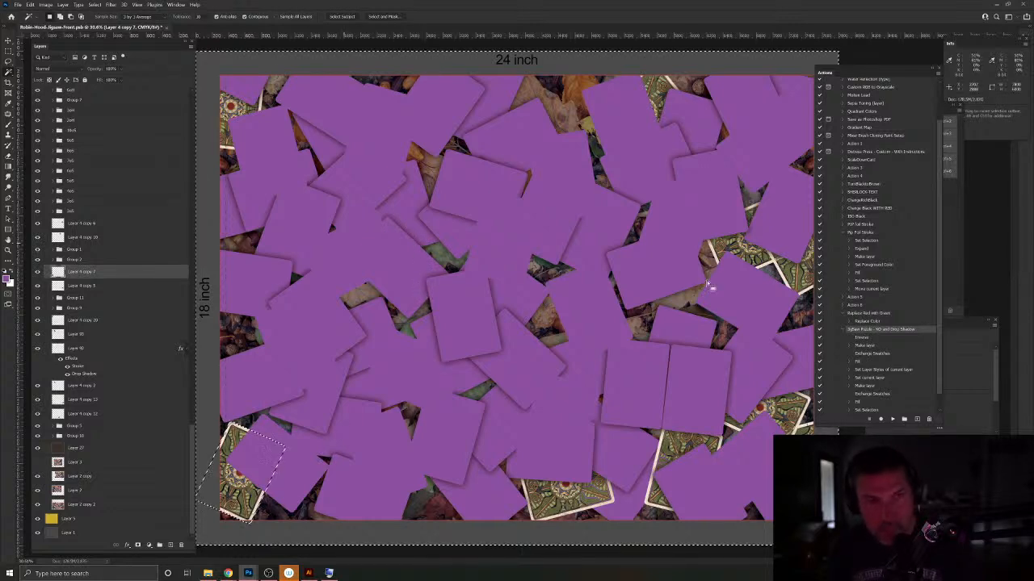
pyautogui.click(893, 419)
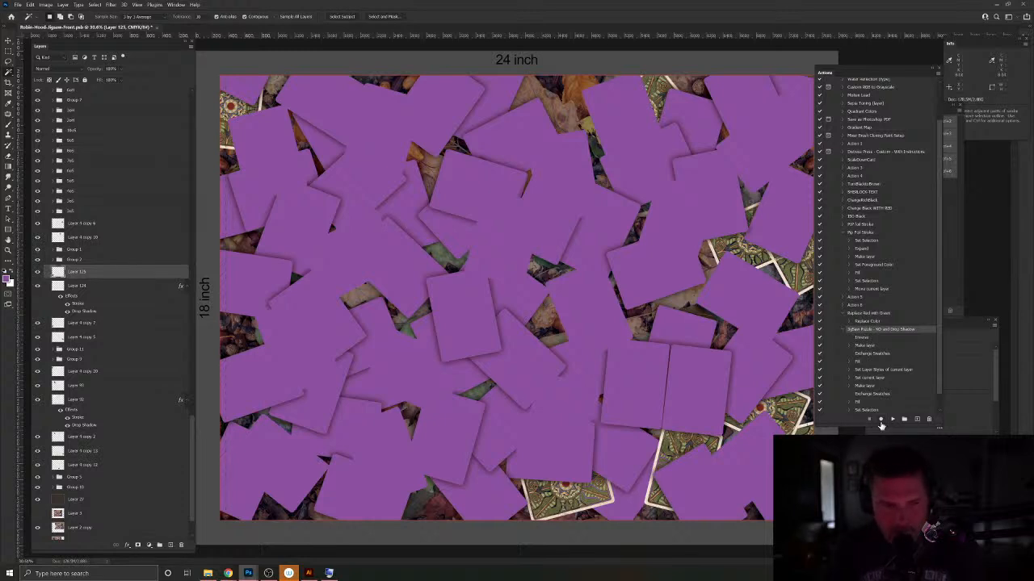
pyautogui.keyDown('shift'); pyautogui.click(94, 326); pyautogui.keyUp('shift')
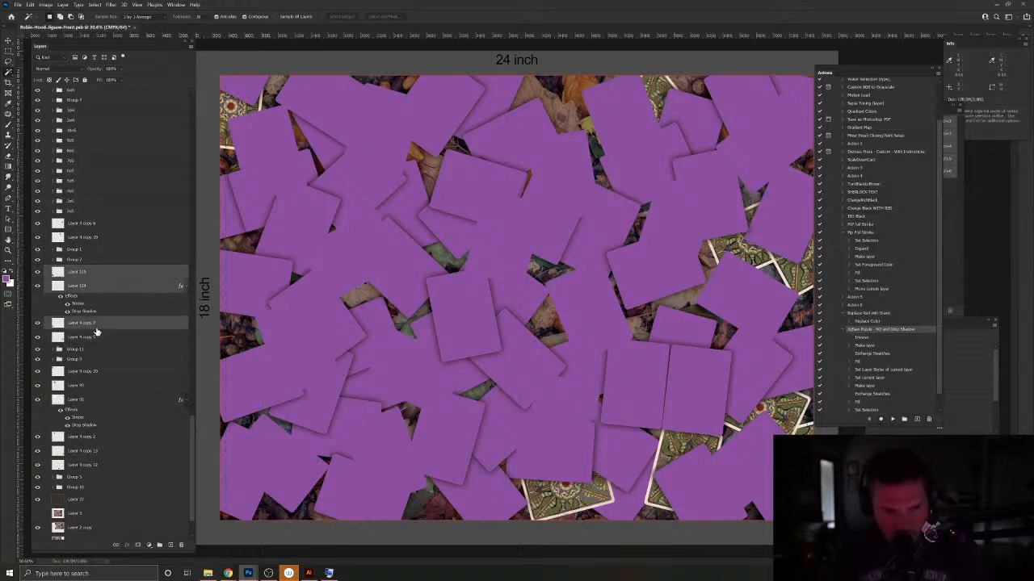
pyautogui.hotkey('ctrl', 'g')
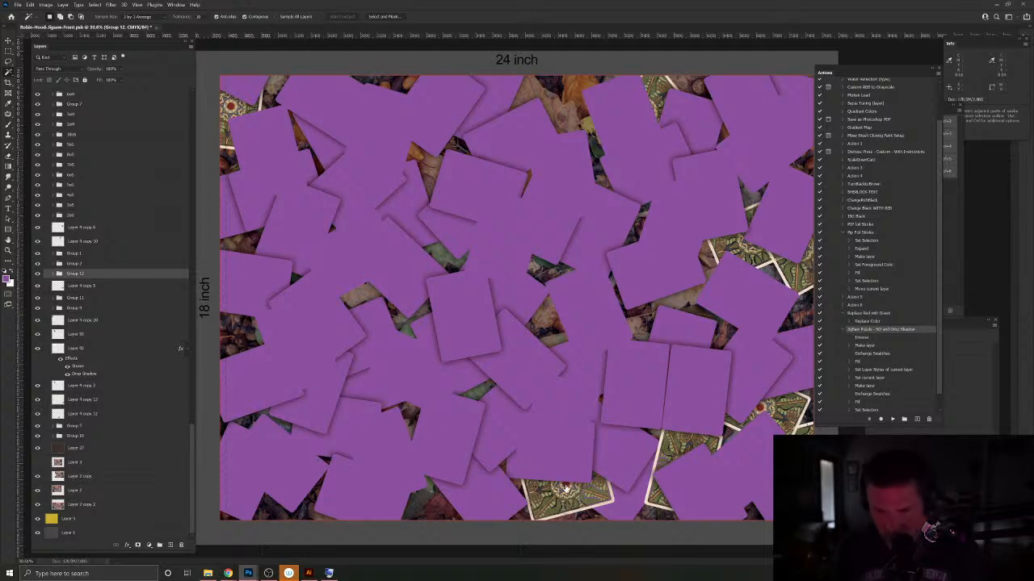
# Step: Select the area around the card back at the artwork's bottom edge, beside the covered heart card, and run the Jigsaw Puzzle fill and drop shadow action
pyautogui.press('v')
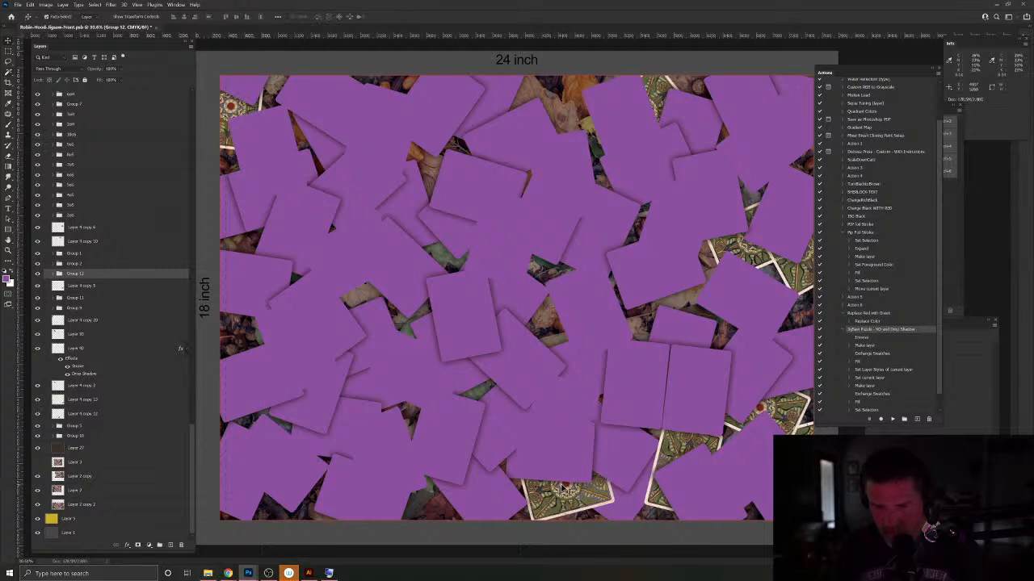
pyautogui.click(564, 489)
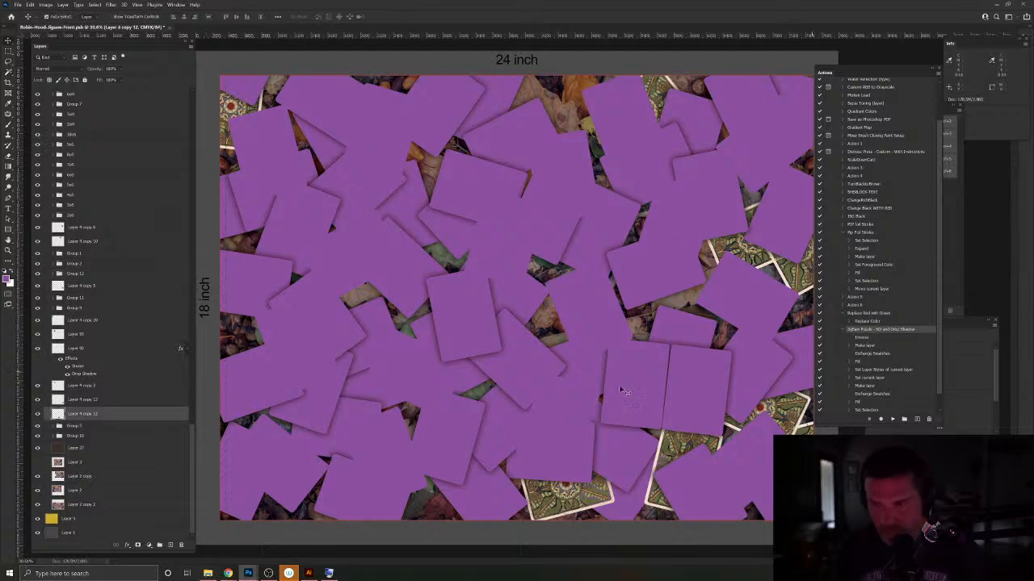
pyautogui.press('w')
pyautogui.click(893, 420)
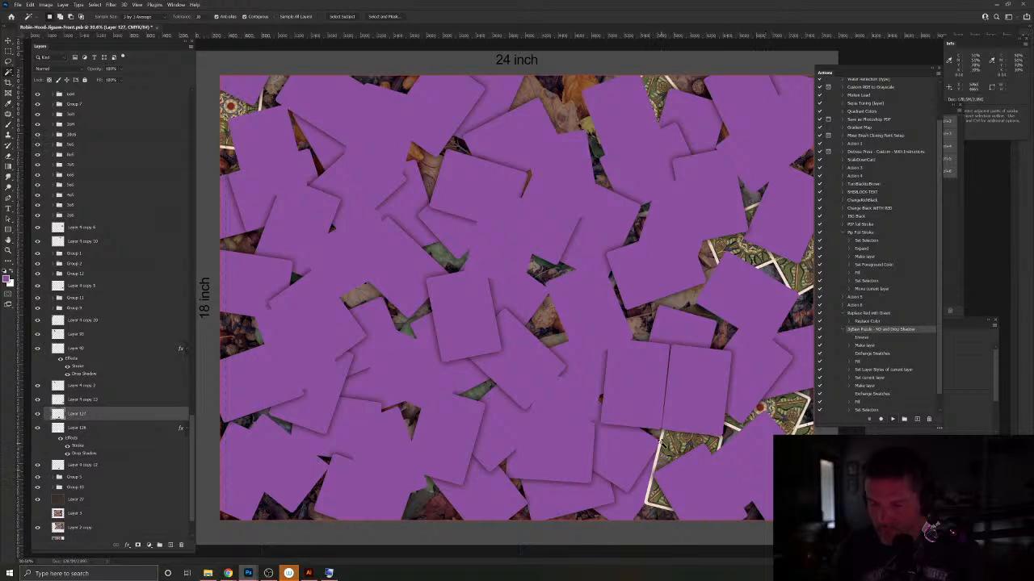
# Step: Select the area around the card back below the two upright cards in the artwork's lower right and run the Jigsaw Puzzle fill and drop shadow action
pyautogui.press('v')
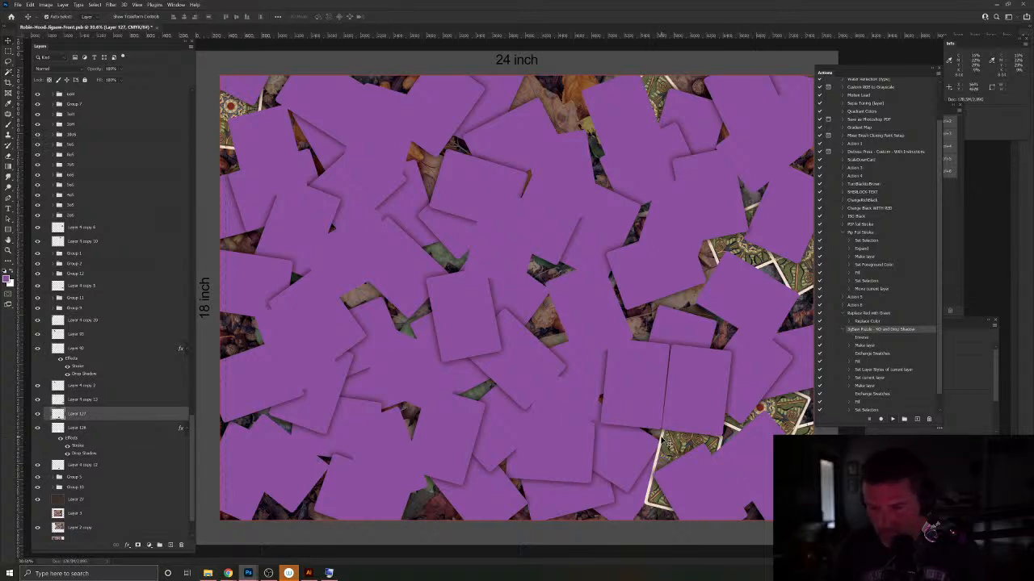
pyautogui.click(664, 440)
pyautogui.click(9, 71)
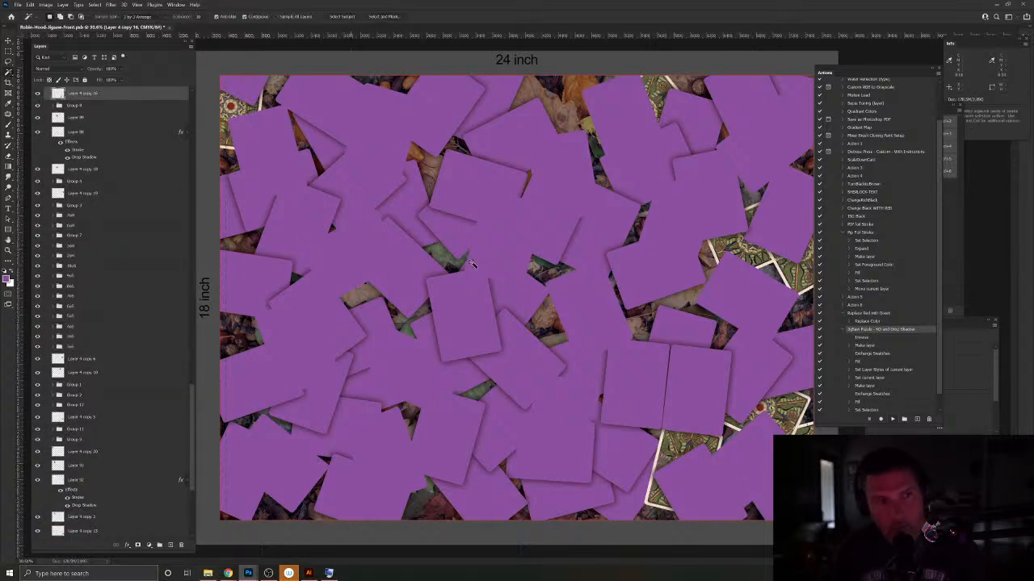
pyautogui.click(494, 264)
pyautogui.click(883, 415)
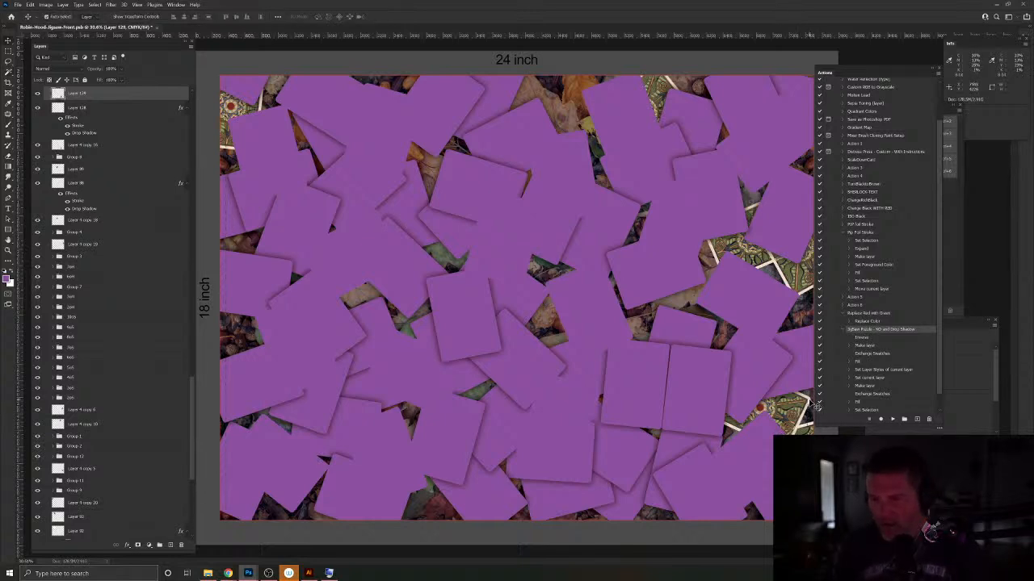
# Step: Group the newly covered lower-right card back's layer with its fill and effects layers
pyautogui.press('v')
pyautogui.keyDown('shift'); pyautogui.click(84, 146); pyautogui.keyUp('shift')
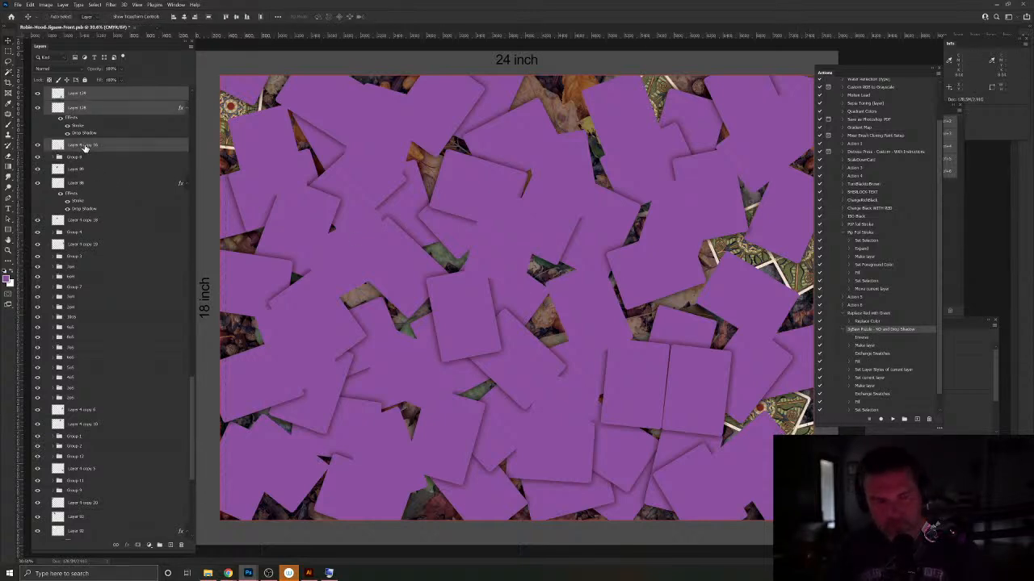
pyautogui.hotkey('ctrl', 'g')
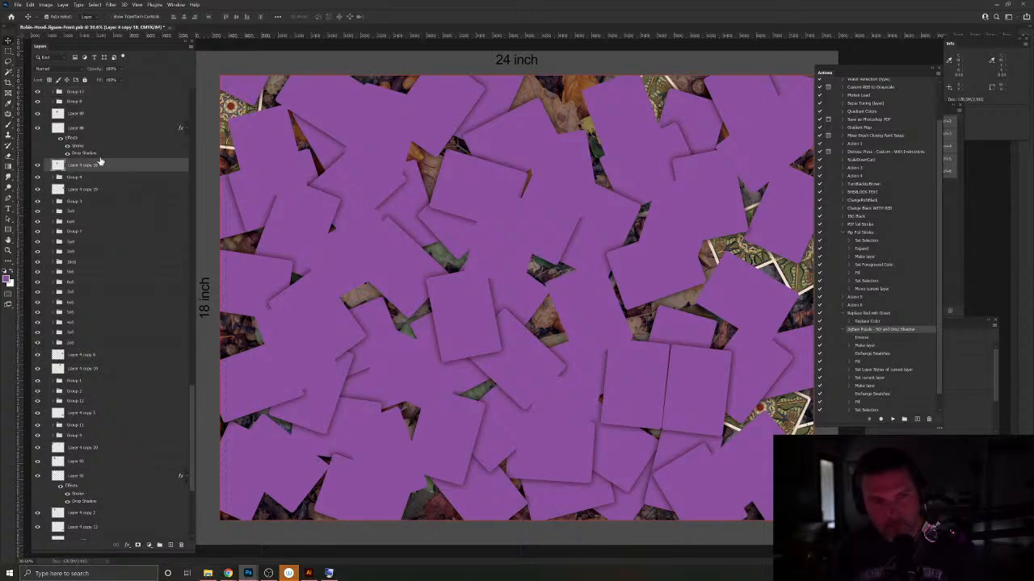
# Step: Group Layer 4 copy 18 with the fill and effects layers directly above it
pyautogui.hotkey('alt', ']')
pyautogui.hotkey('alt', ']')
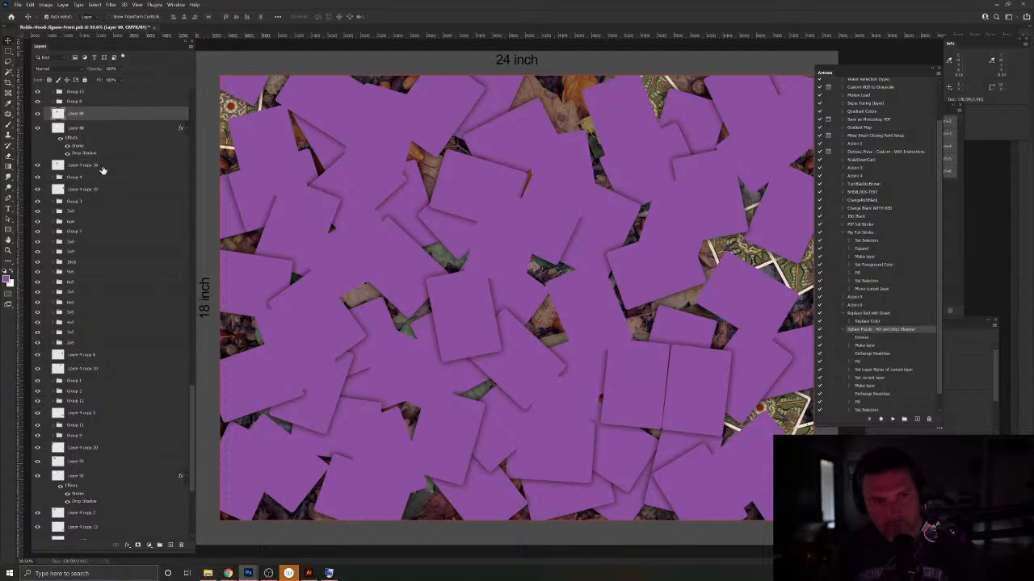
pyautogui.keyDown('shift'); pyautogui.click(103, 168); pyautogui.keyUp('shift')
pyautogui.hotkey('ctrl', 'g')
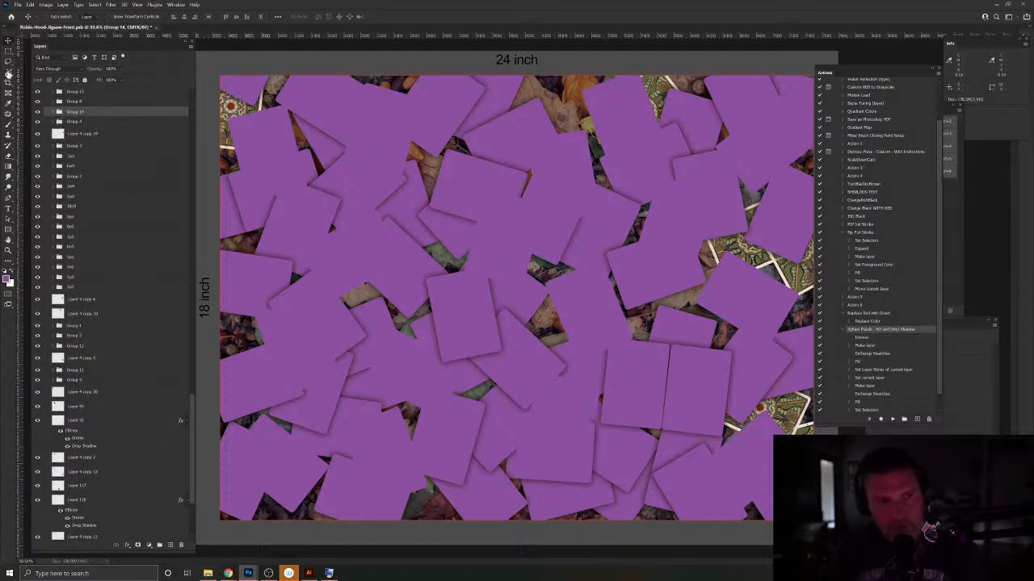
# Step: Select the area around the card back on Layer 4 copy 19 and run the Jigsaw Puzzle fill and drop shadow action
pyautogui.click(89, 133)
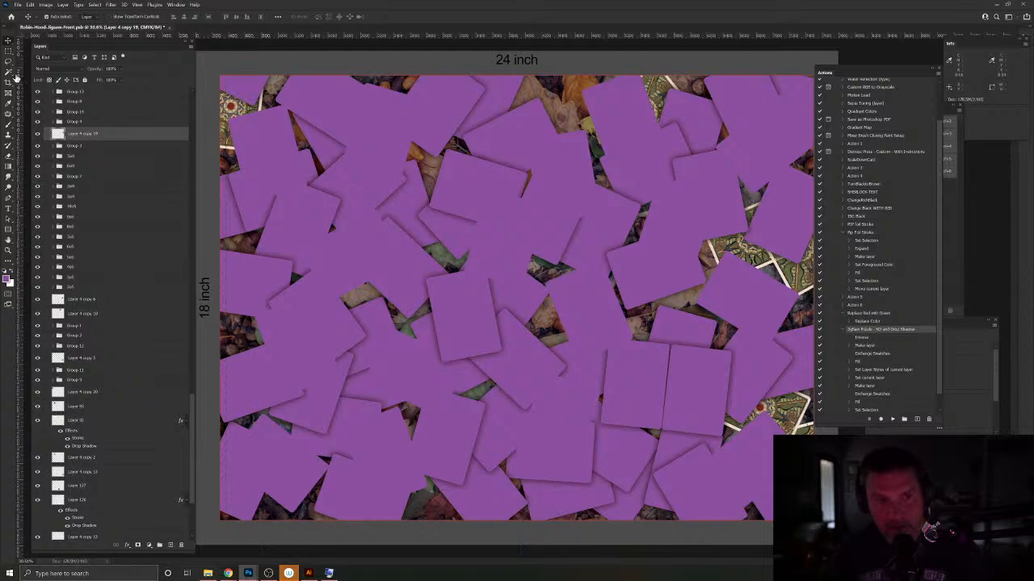
pyautogui.press('w')
pyautogui.click(446, 303)
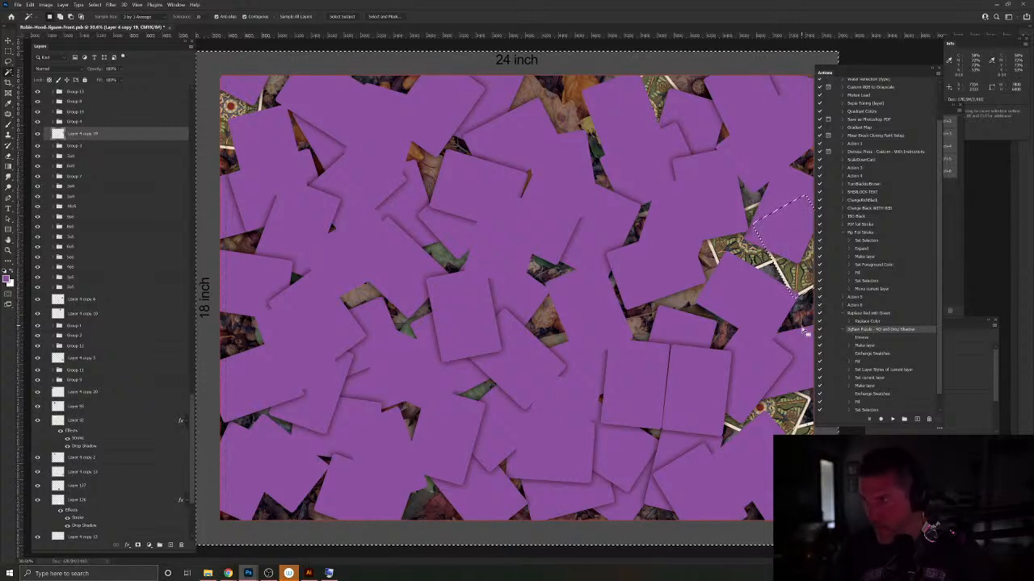
pyautogui.click(894, 420)
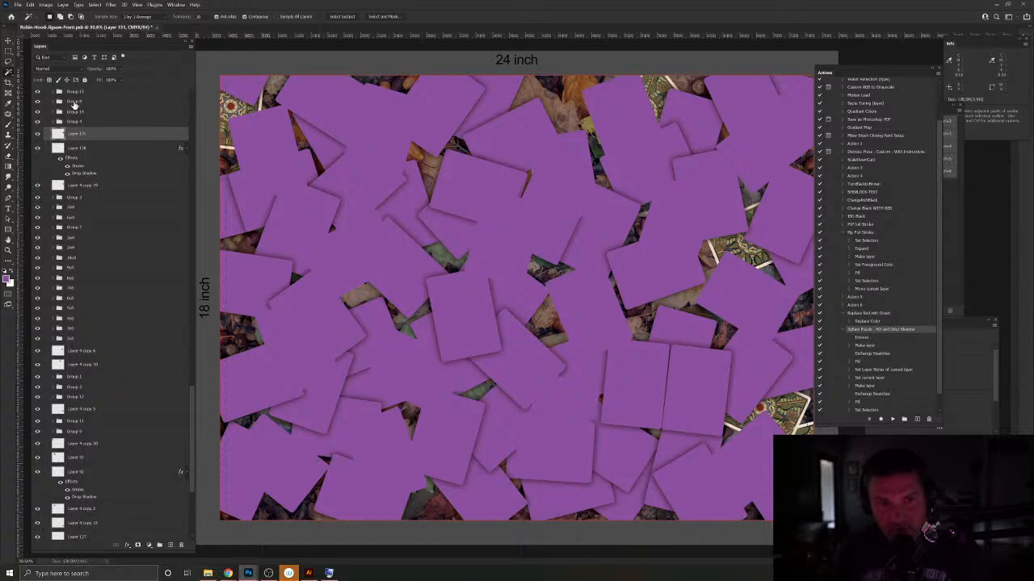
# Step: Group Layer 4 copy 19 with the fill and effects layers directly above it
pyautogui.click(7, 41)
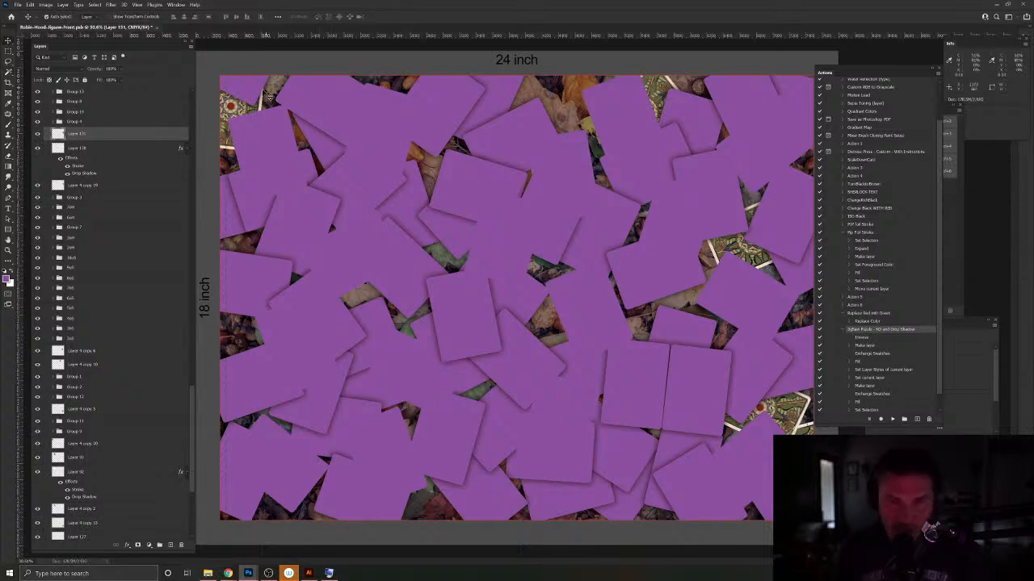
pyautogui.click(269, 107)
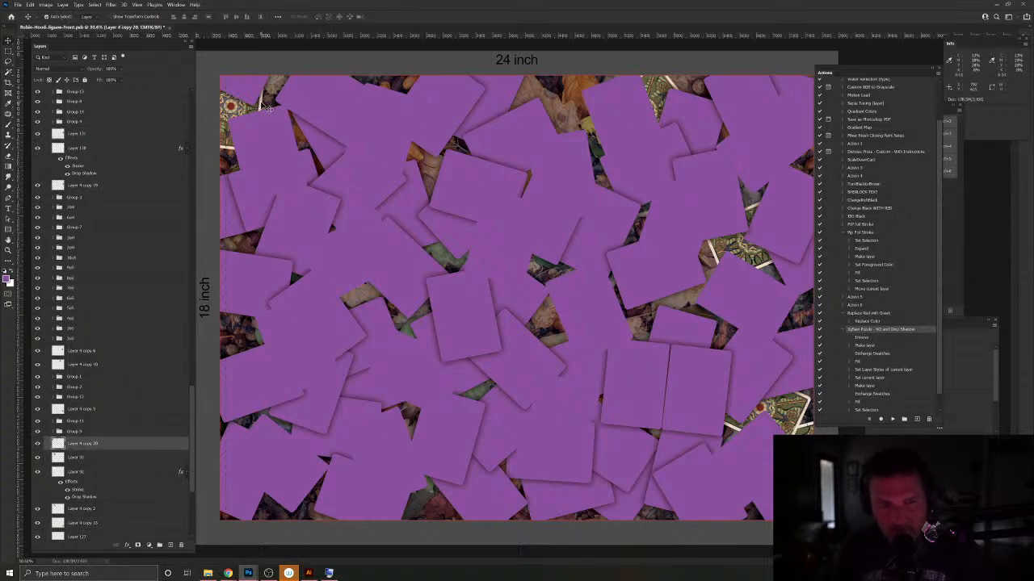
pyautogui.click(76, 134)
pyautogui.keyDown('ctrl'); pyautogui.click(90, 186); pyautogui.keyUp('ctrl')
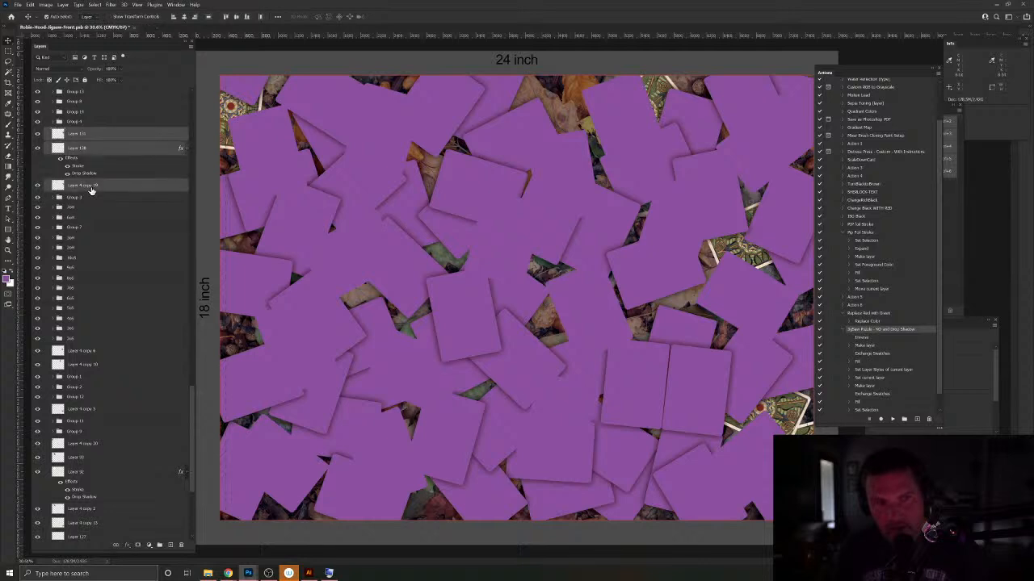
pyautogui.hotkey('ctrl', 'g')
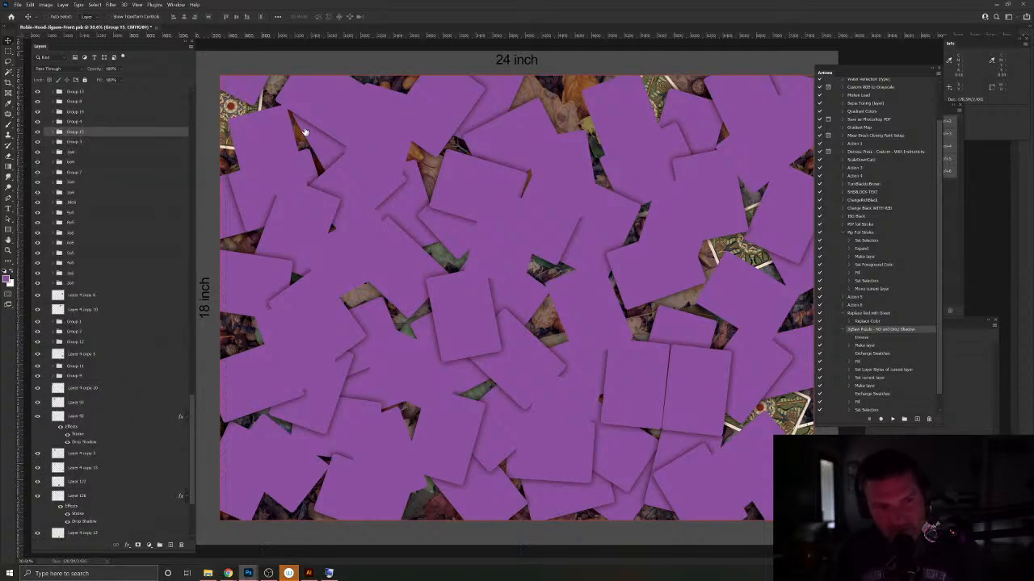
# Step: Run the Jigsaw Puzzle fill and drop shadow action around the card back on Layer 4 copy 6 and group it with the new layers
pyautogui.click(80, 296)
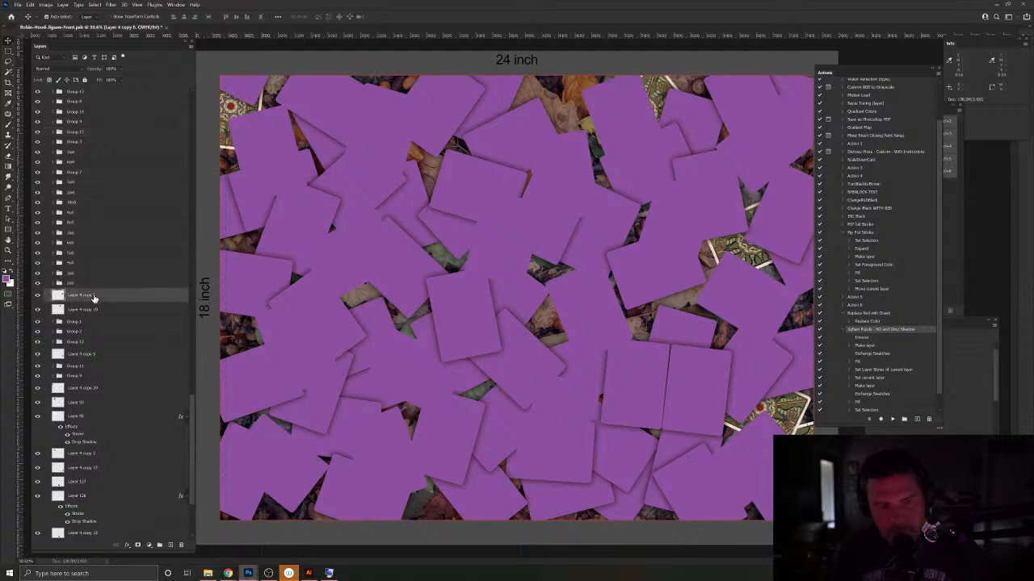
pyautogui.click(10, 71)
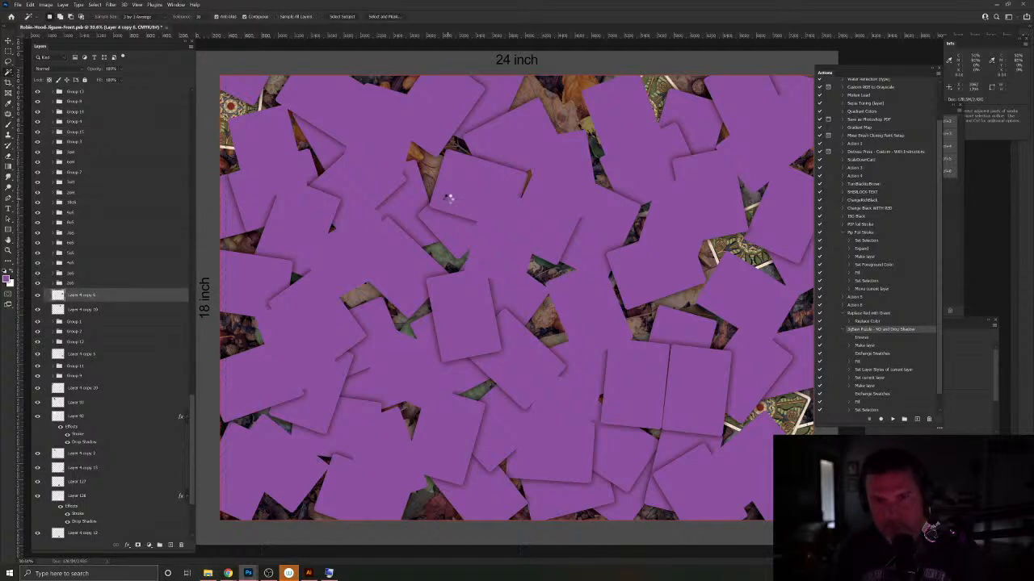
pyautogui.click(450, 198)
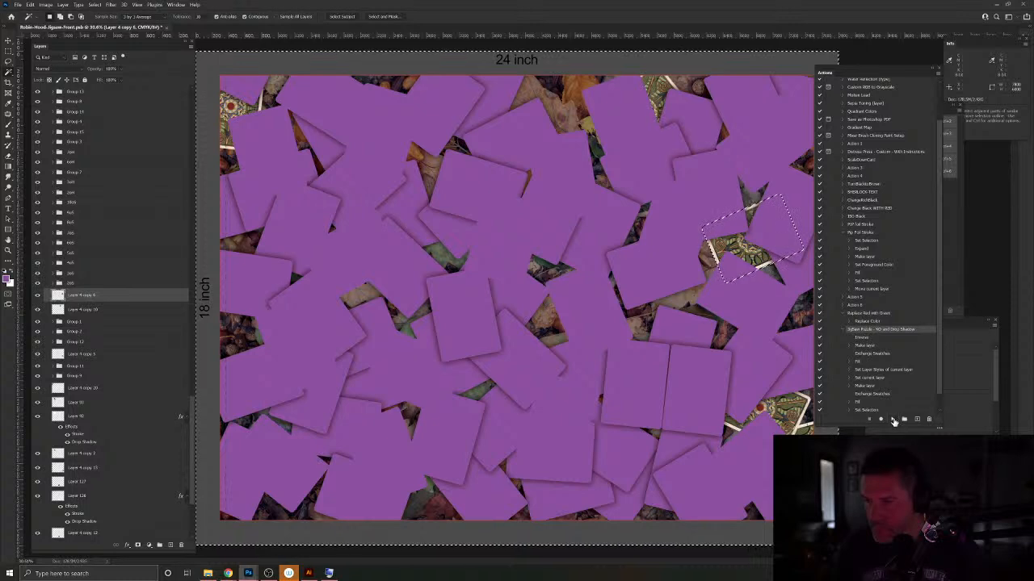
pyautogui.click(893, 420)
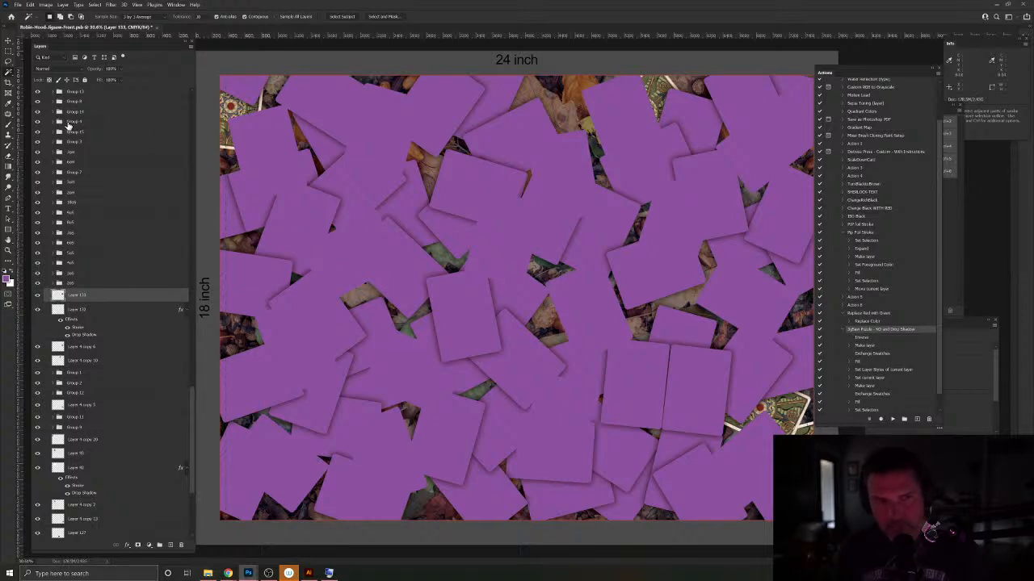
pyautogui.click(8, 40)
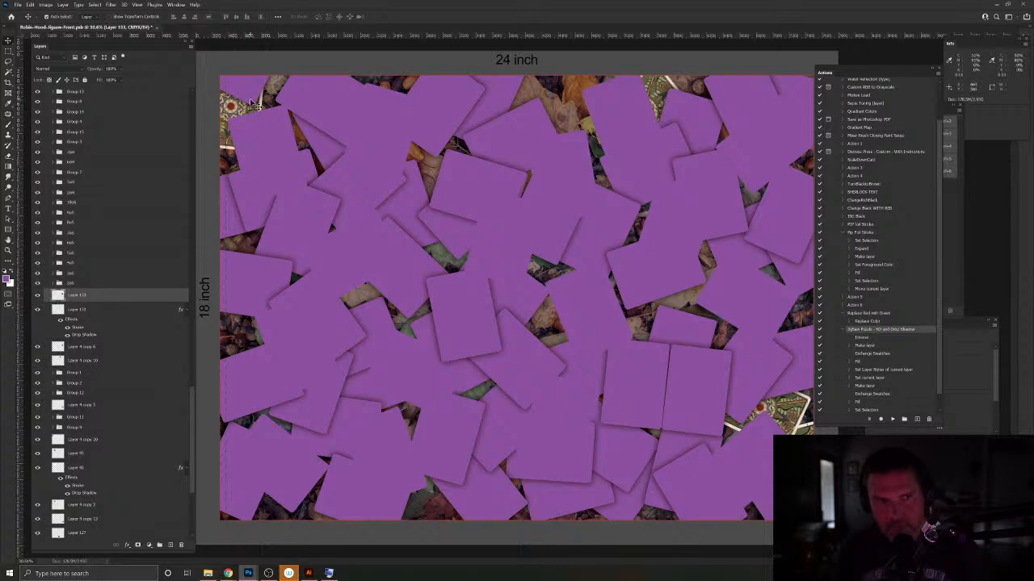
pyautogui.keyDown('shift'); pyautogui.click(81, 349); pyautogui.keyUp('shift')
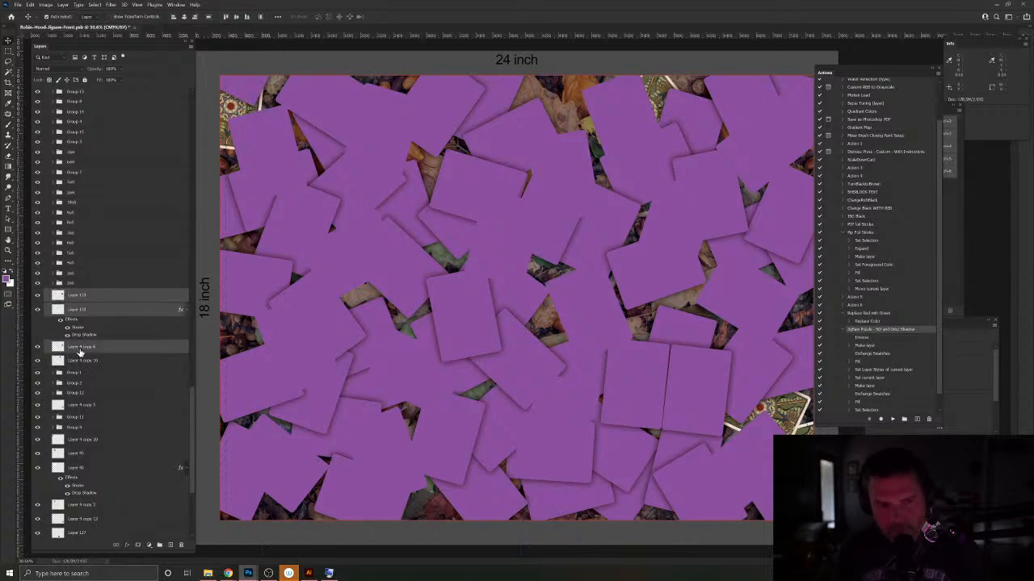
pyautogui.hotkey('ctrl', 'g')
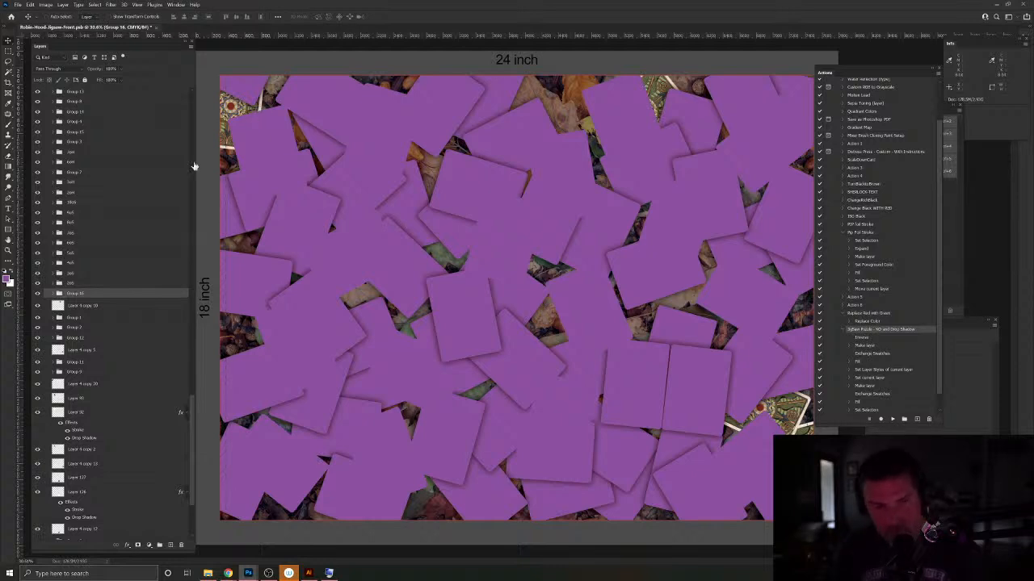
# Step: Run the Jigsaw Puzzle fill and drop shadow action around the card back on Layer 4 copy 10 and group it with the new layers
pyautogui.scroll(-1, 77, 307)
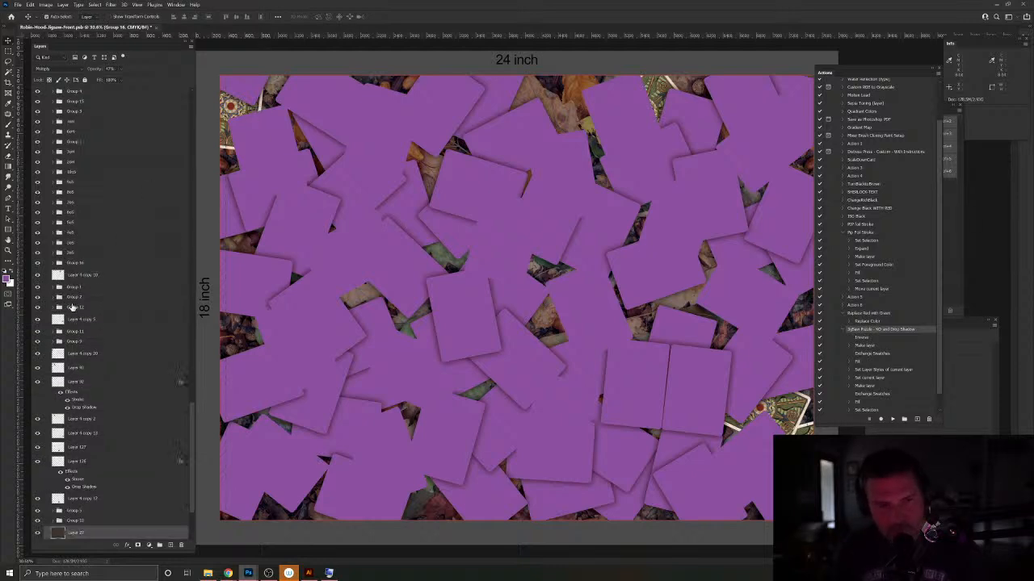
pyautogui.click(81, 308)
pyautogui.click(88, 279)
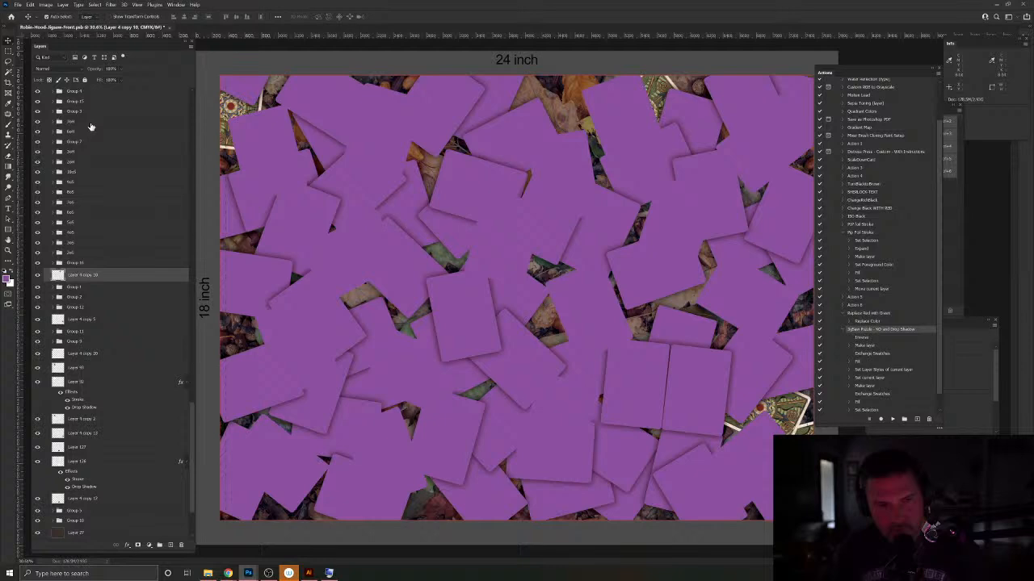
pyautogui.click(12, 80)
pyautogui.click(387, 234)
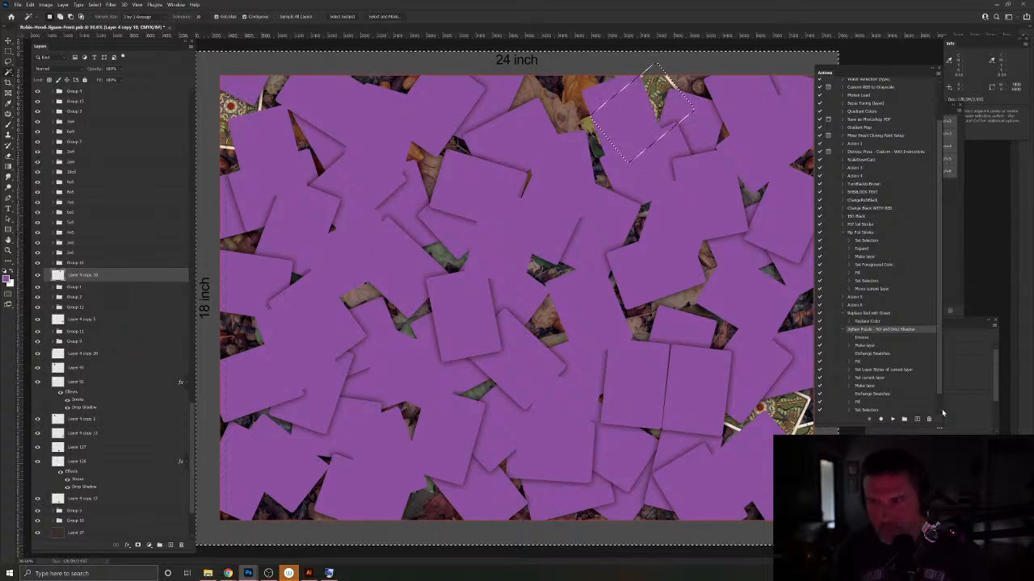
pyautogui.click(892, 419)
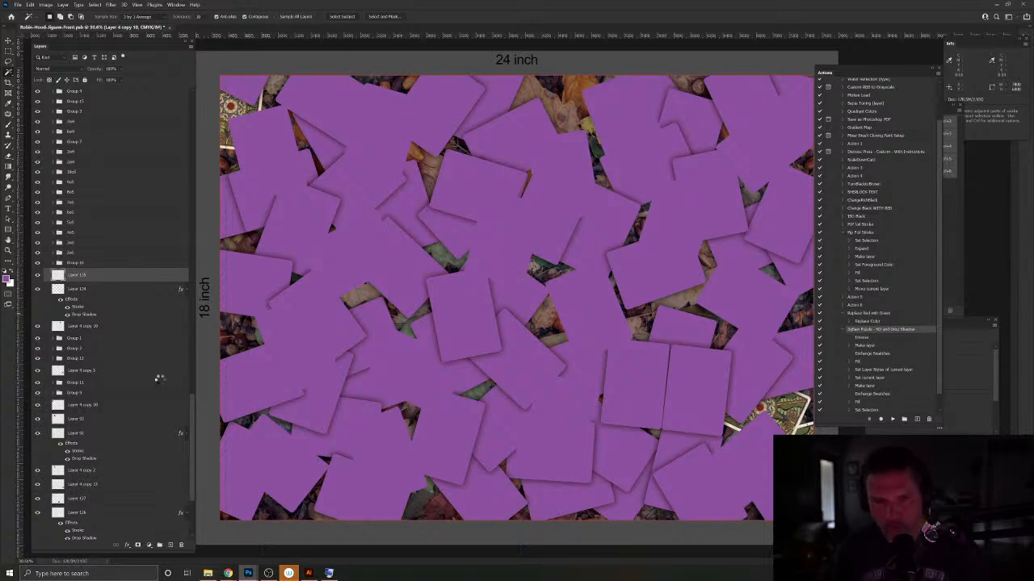
pyautogui.keyDown('shift'); pyautogui.click(94, 327); pyautogui.keyUp('shift')
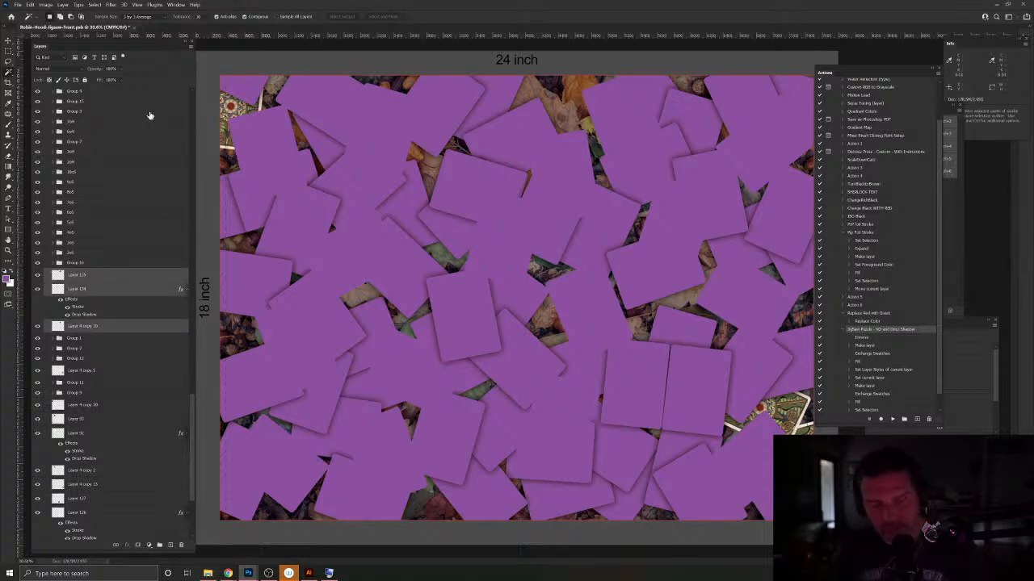
pyautogui.hotkey('ctrl', 'g')
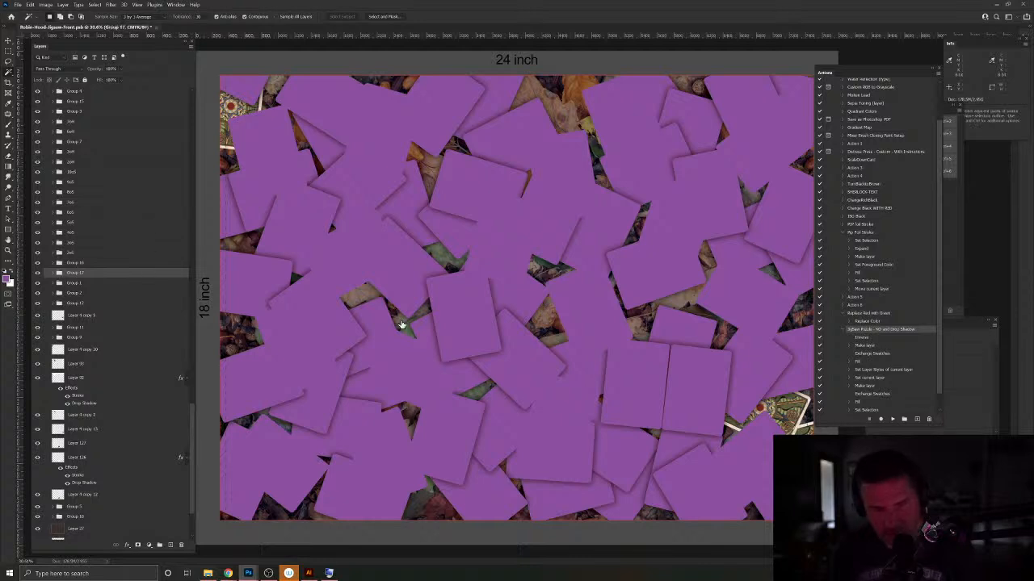
# Step: Select the area around the exposed card back near the artwork's lower-right edge and run the Jigsaw Puzzle fill and drop shadow action
pyautogui.press('v')
pyautogui.click(798, 398)
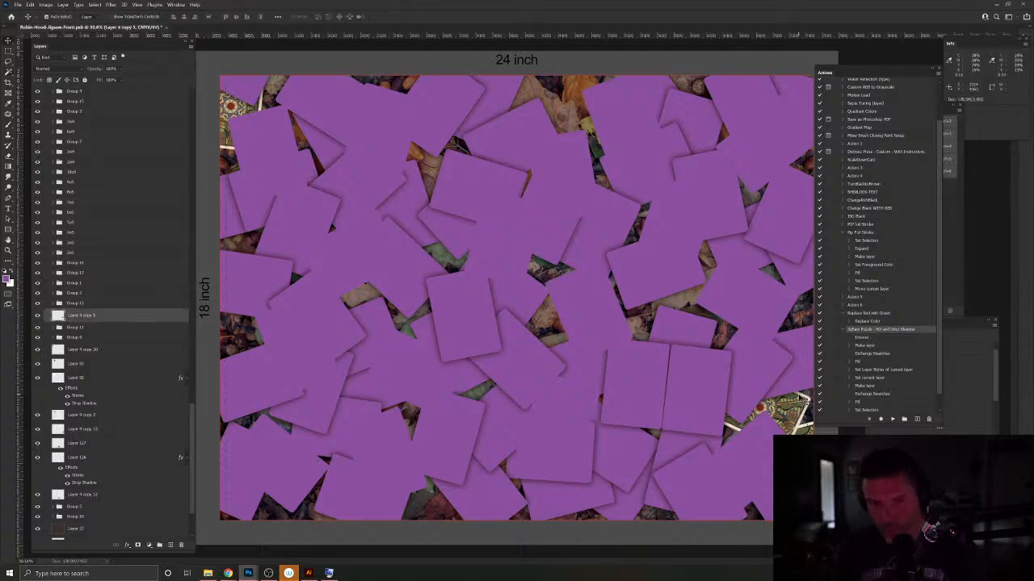
pyautogui.click(10, 71)
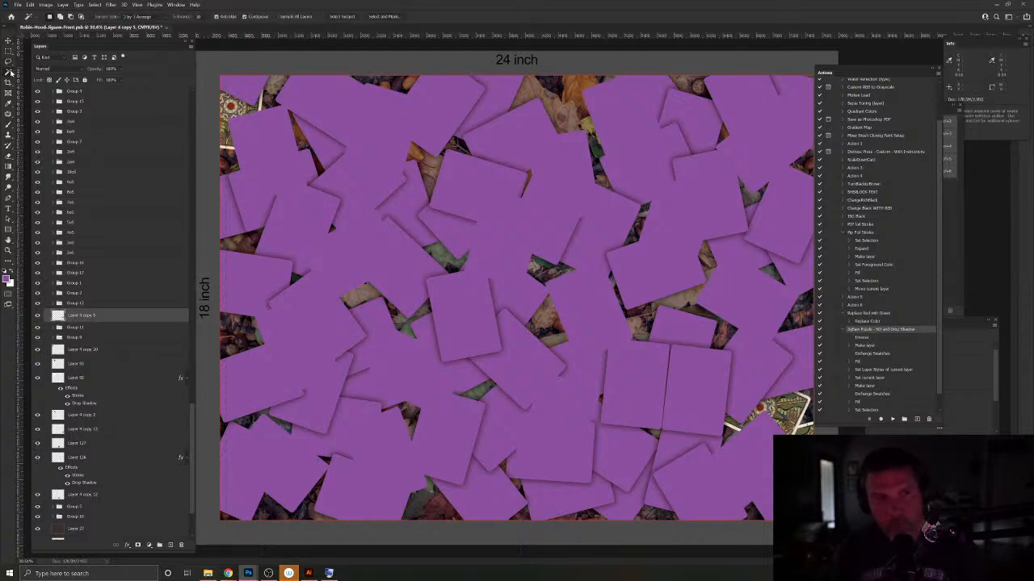
pyautogui.click(482, 228)
pyautogui.click(891, 421)
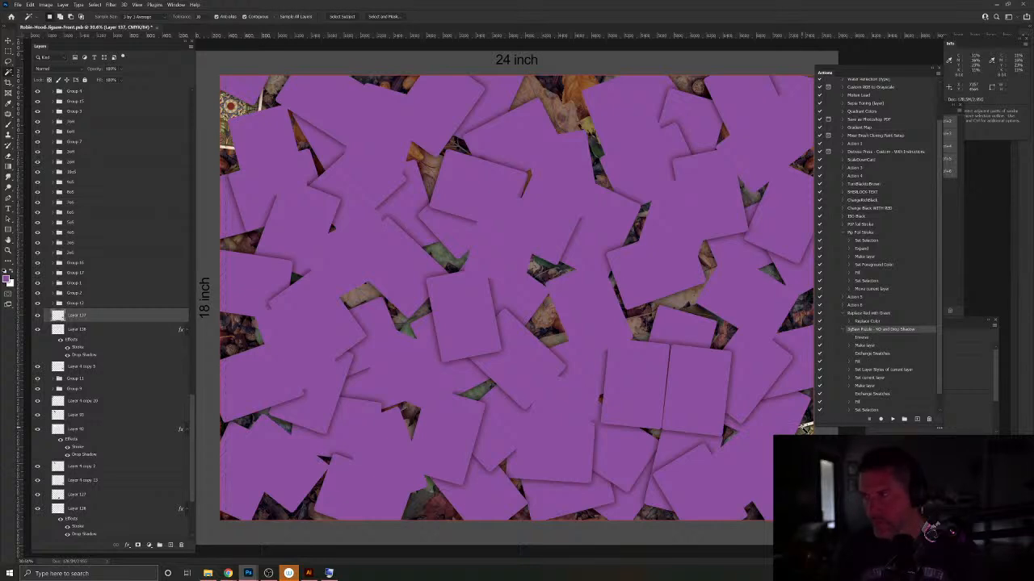
# Step: Group the newly covered lower-right card back's layer with its fill and effects layers below Group 12
pyautogui.press('v')
pyautogui.click(803, 428)
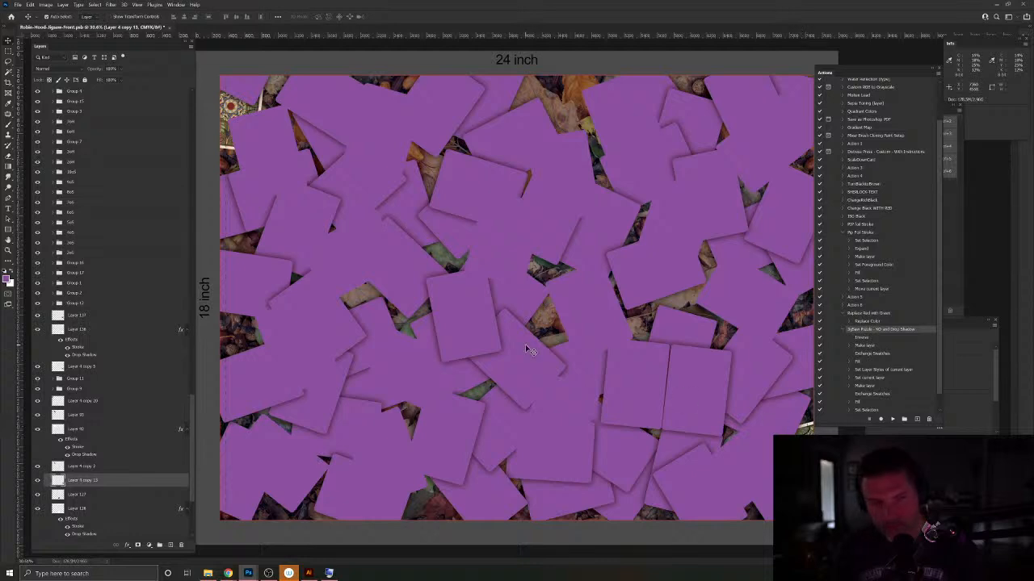
pyautogui.click(78, 316)
pyautogui.keyDown('shift'); pyautogui.click(89, 366); pyautogui.keyUp('shift')
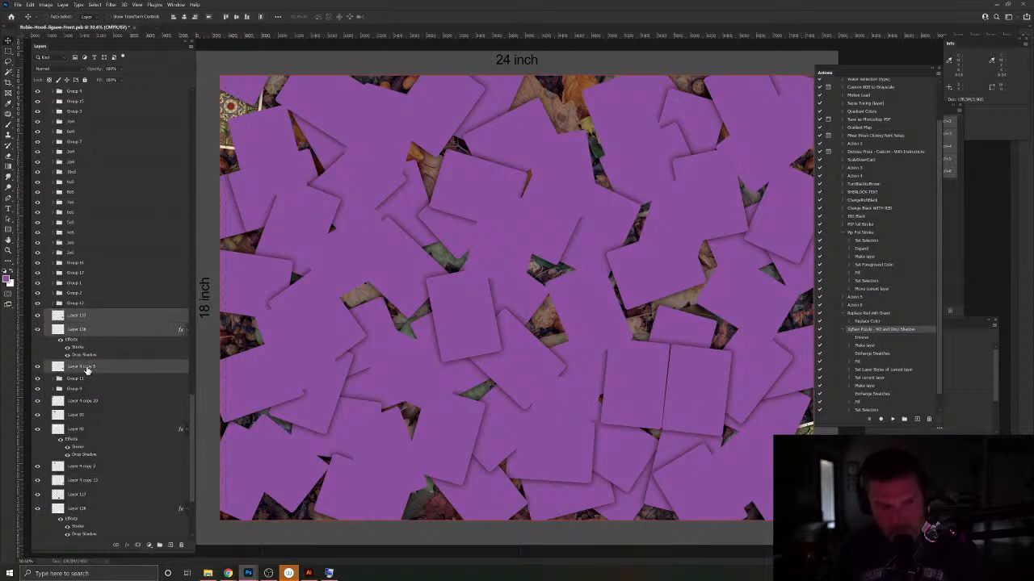
pyautogui.hotkey('ctrl', 'g')
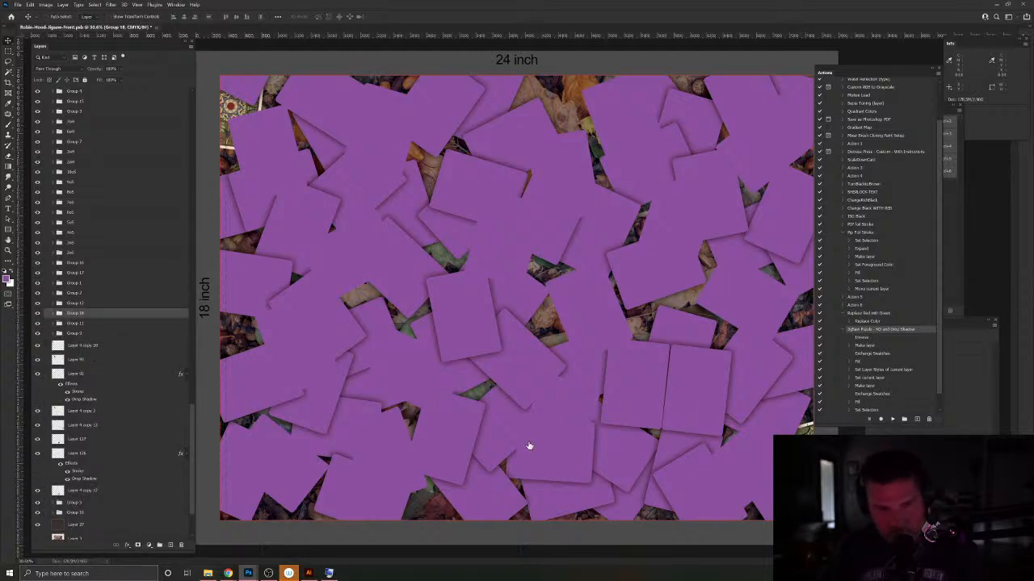
# Step: Select the area around the card back in the artwork's bottom-right corner and run the Jigsaw Puzzle fill and drop shadow action
pyautogui.click(804, 430)
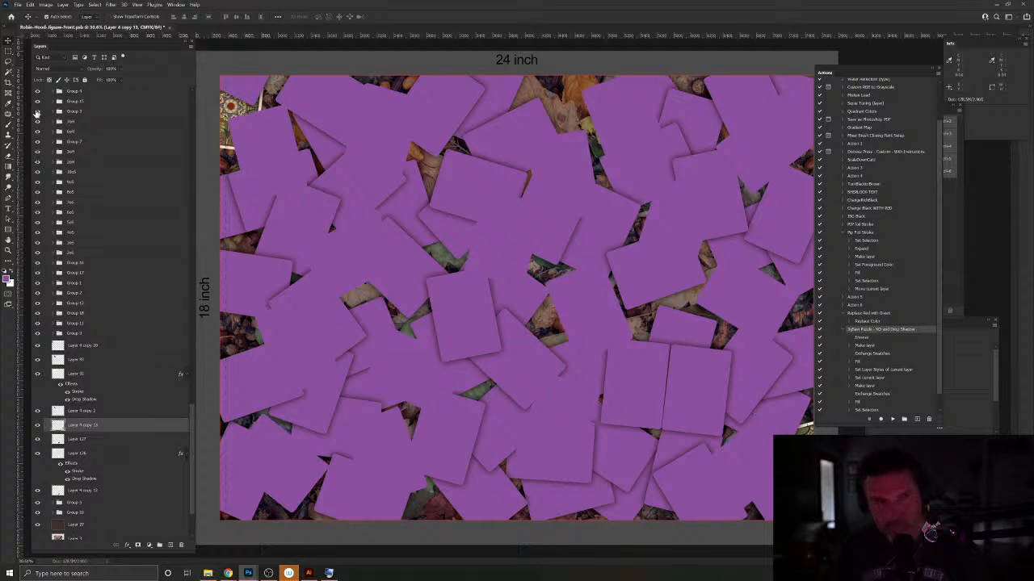
pyautogui.press('w')
pyautogui.click(466, 197)
pyautogui.click(893, 419)
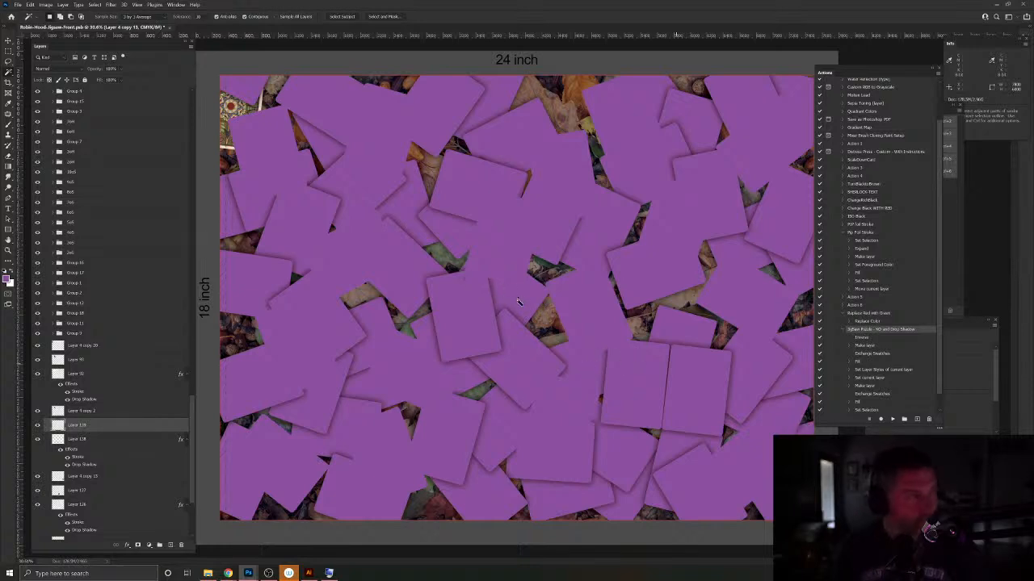
# Step: Clear the selection and group the bottom-right corner card back's layer with its fill and effects layers
pyautogui.click(443, 298)
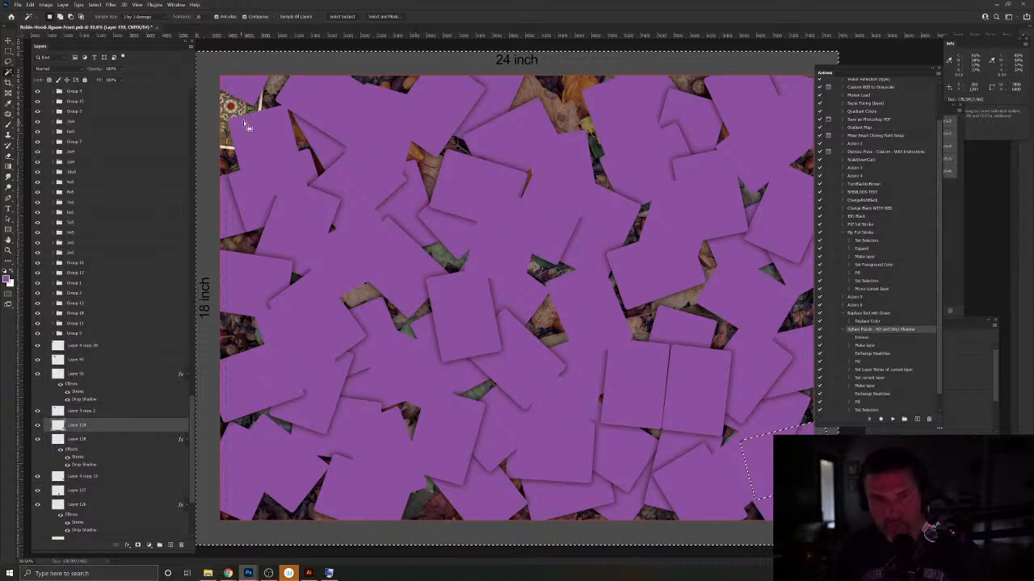
pyautogui.hotkey('ctrl', 'd')
pyautogui.press('v')
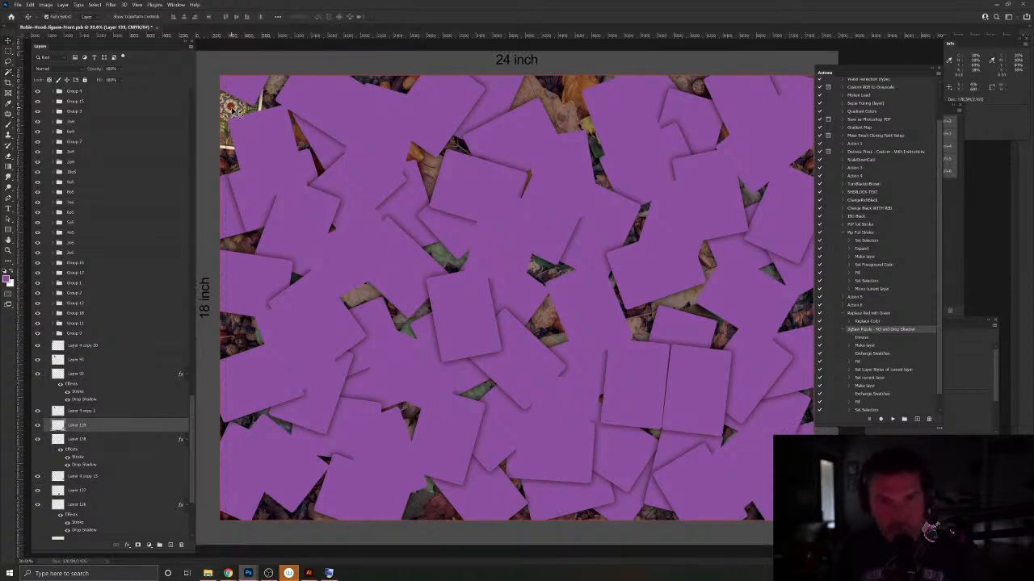
pyautogui.keyDown('shift'); pyautogui.click(118, 478); pyautogui.keyUp('shift')
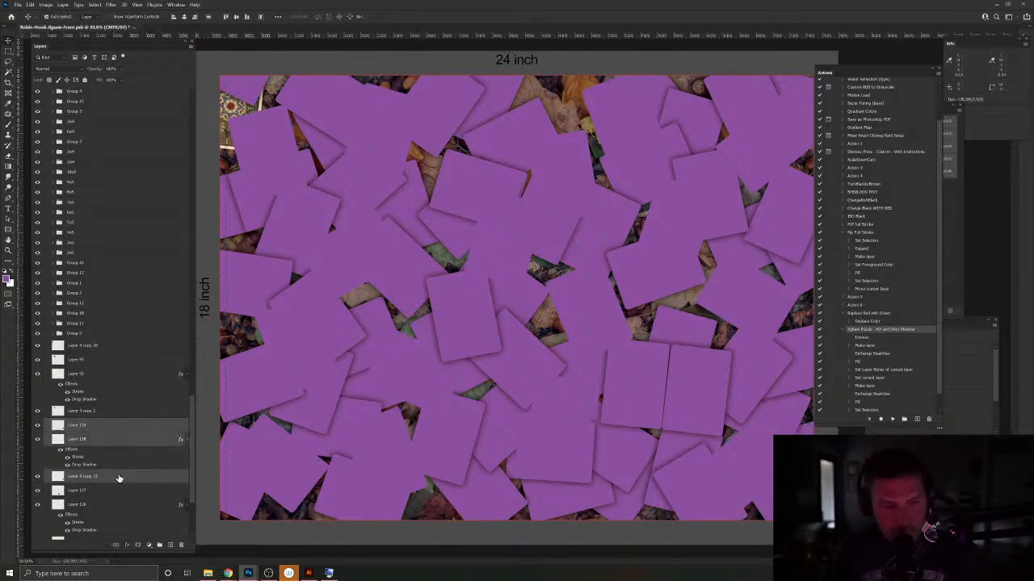
pyautogui.hotkey('ctrl', 'g')
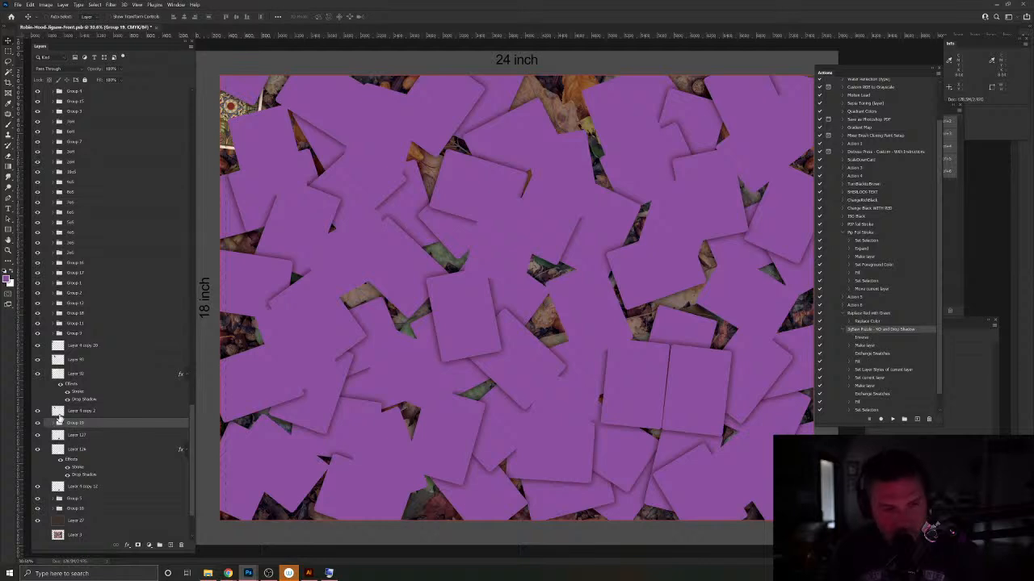
# Step: Group Layer 4 copy 2 with the fill and effects layers directly above it
pyautogui.click(95, 361)
pyautogui.keyDown('shift'); pyautogui.click(89, 412); pyautogui.keyUp('shift')
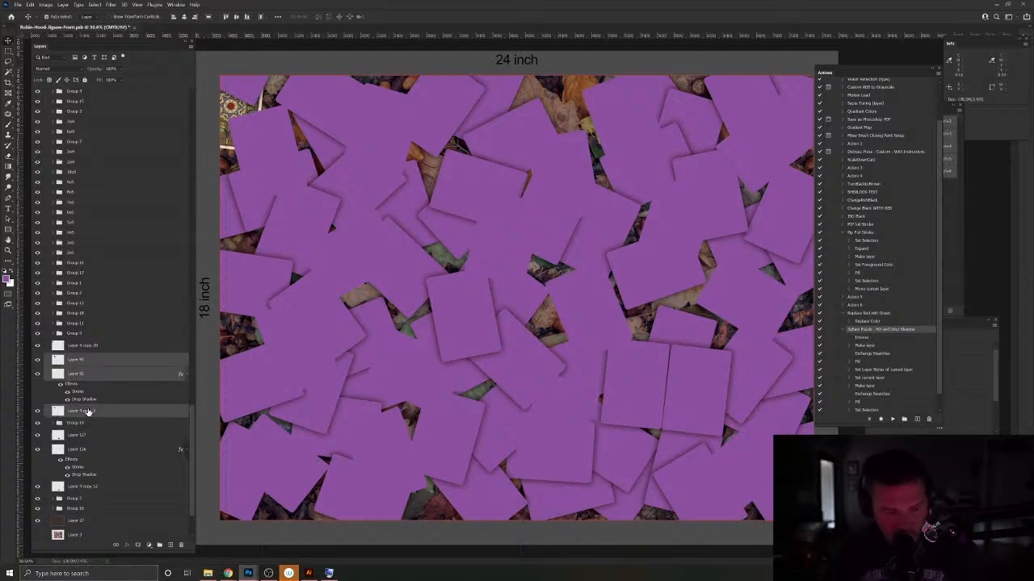
pyautogui.hotkey('ctrl', 'g')
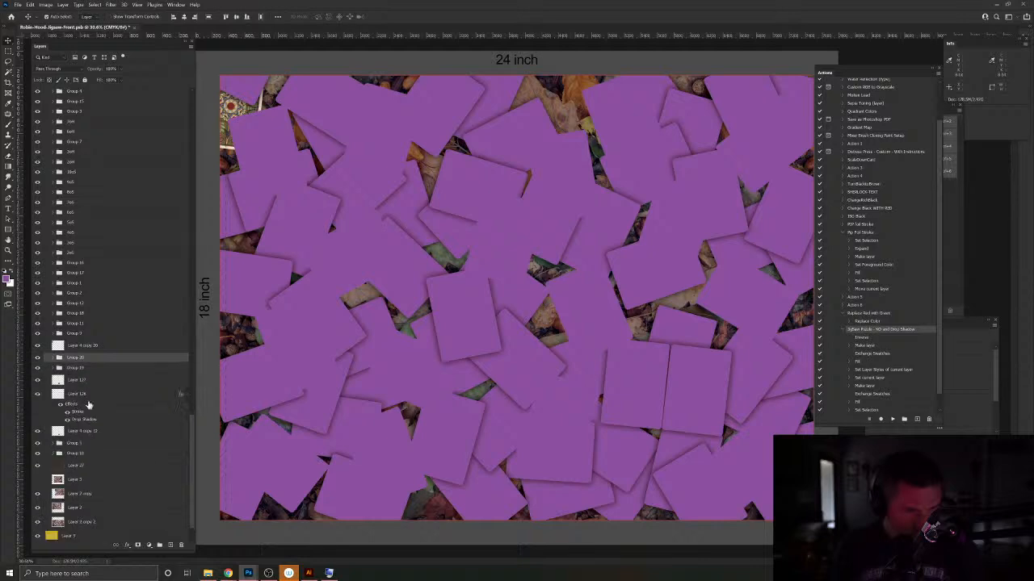
# Step: Run the Jigsaw Puzzle fill and drop shadow action around the Layer 4 copy 20 card back, and group it with its new layers
pyautogui.click(109, 348)
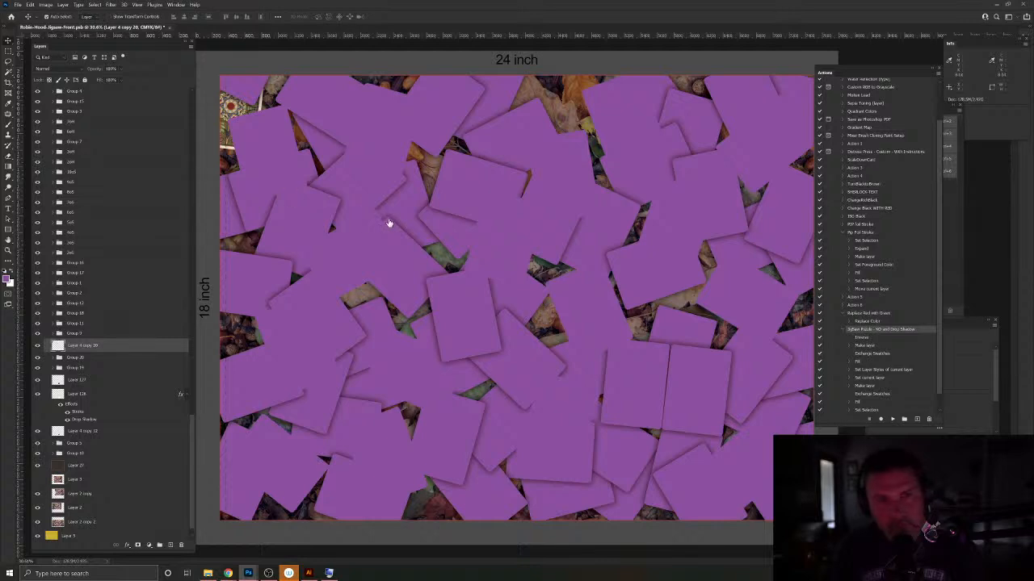
pyautogui.press('w')
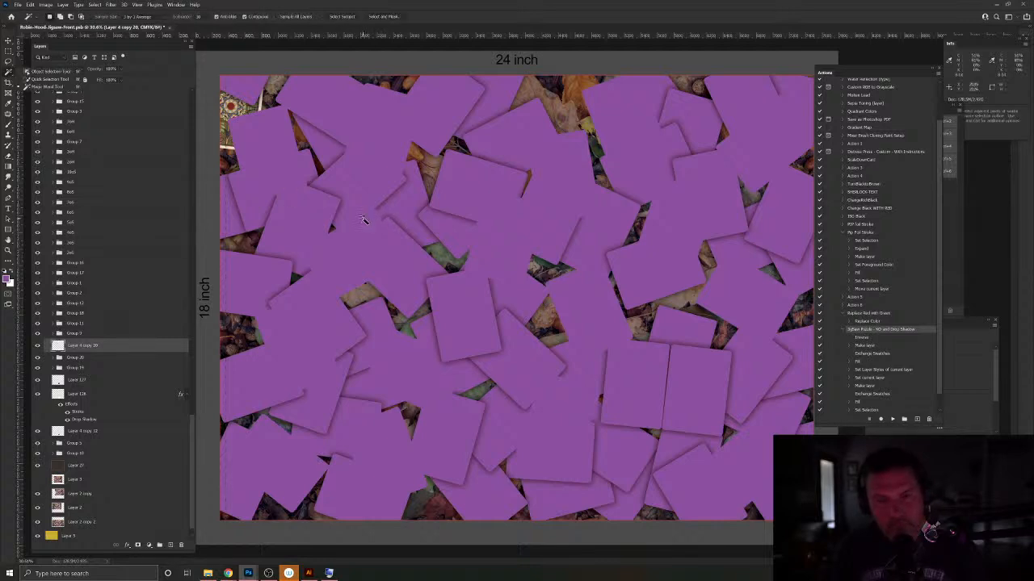
pyautogui.click(364, 222)
pyautogui.click(892, 419)
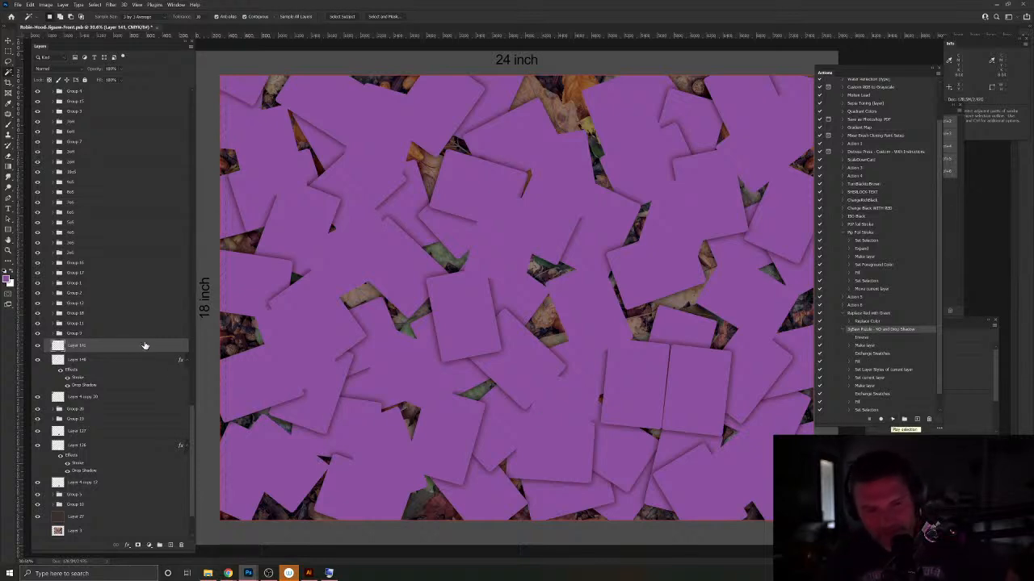
pyautogui.keyDown('shift'); pyautogui.click(114, 400); pyautogui.keyUp('shift')
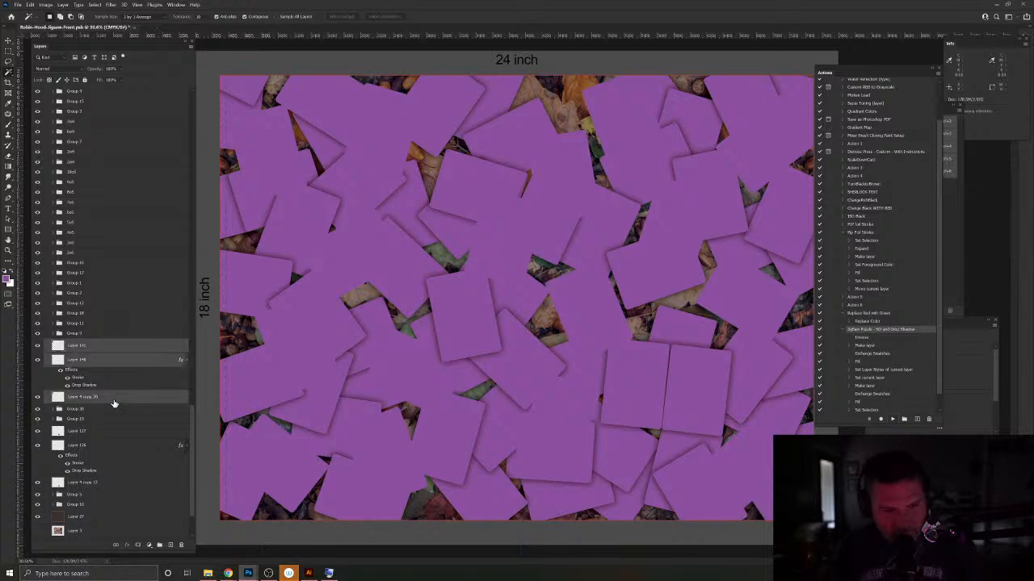
pyautogui.hotkey('ctrl', 'g')
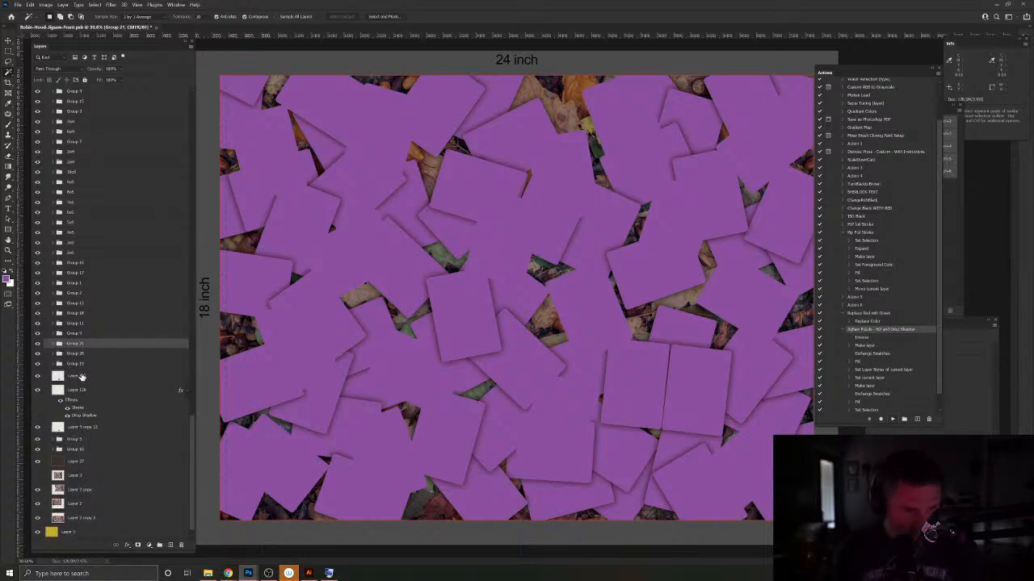
# Step: Put Layer 4 copy 12 into a new group and save the document
pyautogui.click(81, 376)
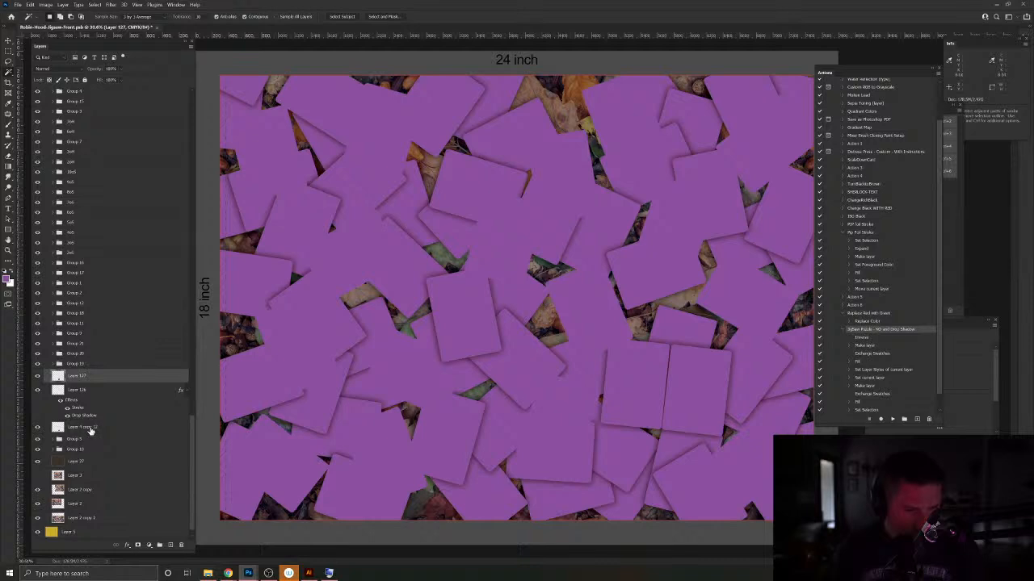
pyautogui.click(91, 431)
pyautogui.hotkey('ctrl', 'g')
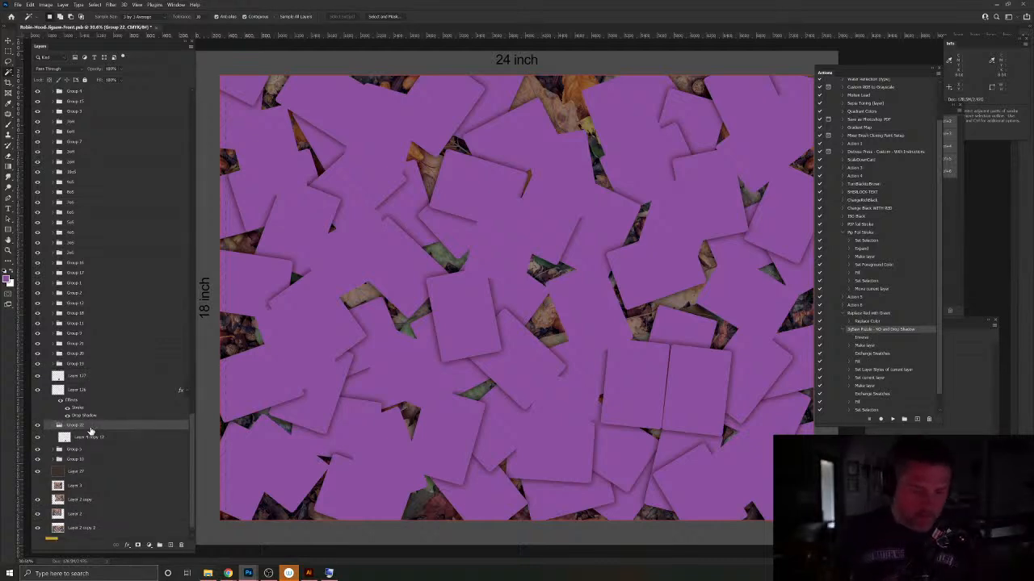
pyautogui.hotkey('ctrl', 's')
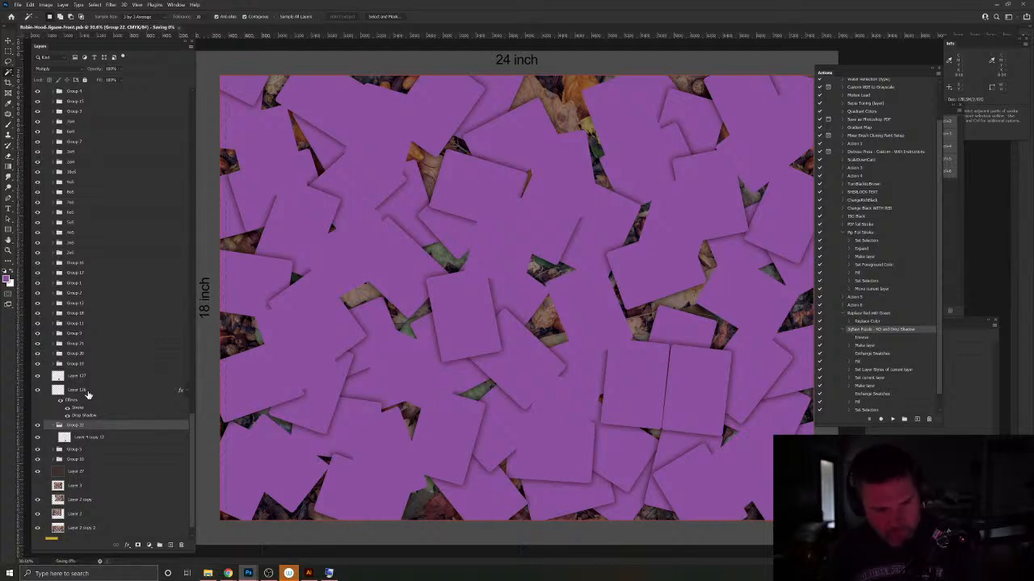
# Step: Move the fill and effects layers directly above the new Layer 4 copy 12 group into it, and collapse the group
pyautogui.click(88, 394)
pyautogui.keyDown('shift'); pyautogui.click(84, 377); pyautogui.keyUp('shift')
pyautogui.moveTo(85, 377); pyautogui.dragTo(91, 428)
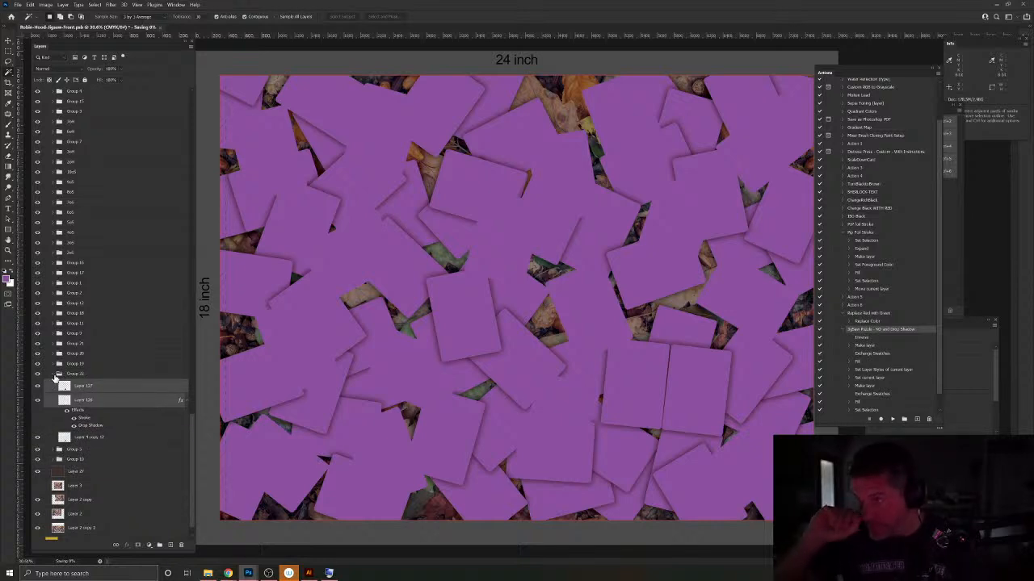
pyautogui.click(55, 375)
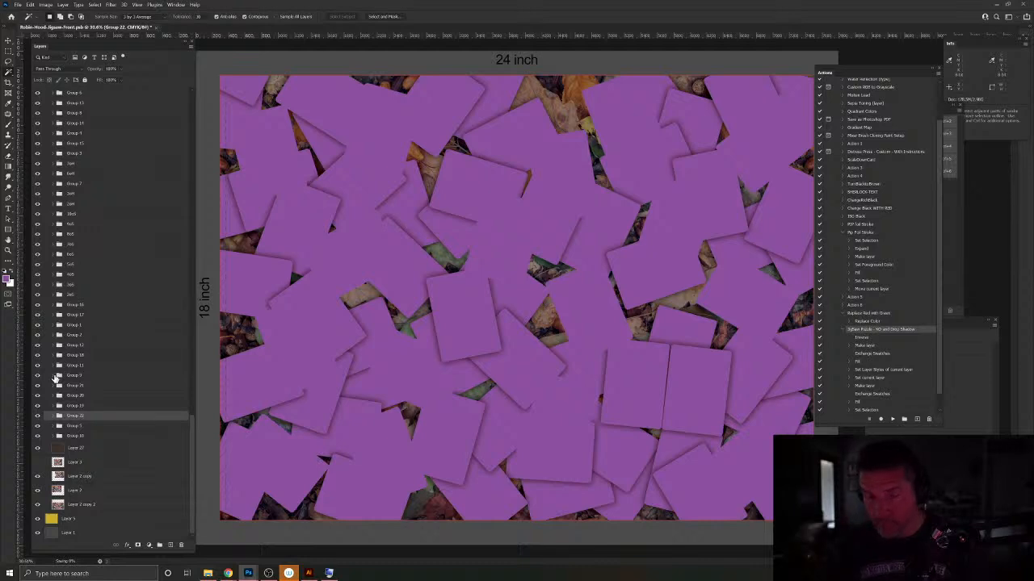
# Step: Collapse the 3oD group and group the loose 5oD card layer with its fill and effects layers
pyautogui.scroll(1, 74, 392)
pyautogui.scroll(10, 58, 399)
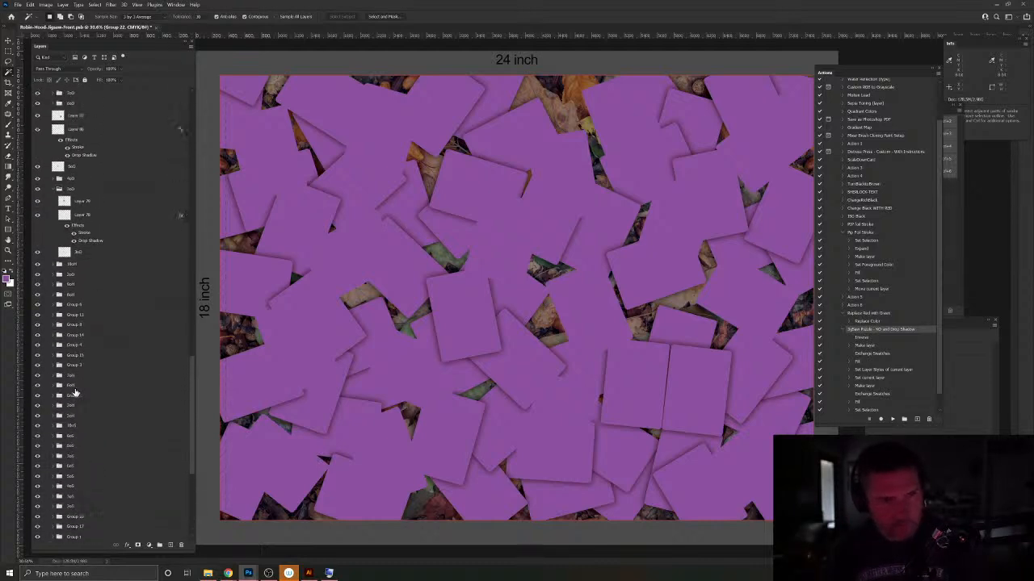
pyautogui.click(53, 317)
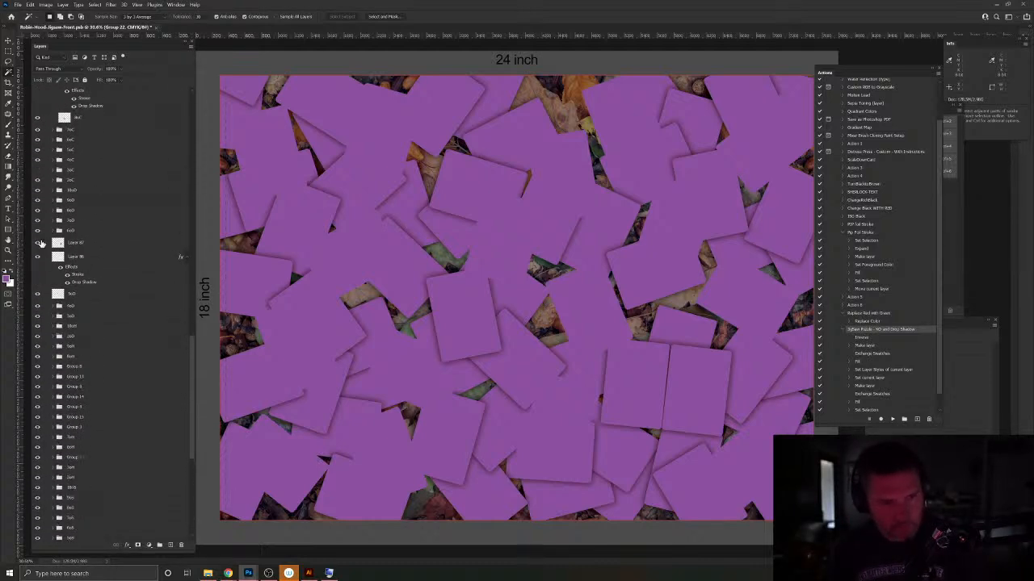
pyautogui.click(70, 245)
pyautogui.keyDown('shift'); pyautogui.click(97, 295); pyautogui.keyUp('shift')
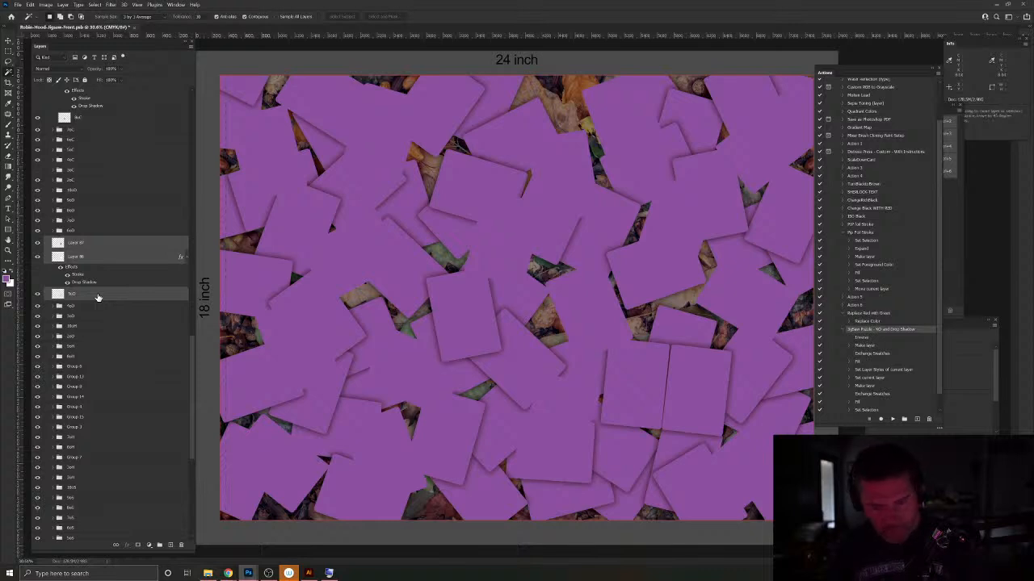
pyautogui.hotkey('ctrl', 'g')
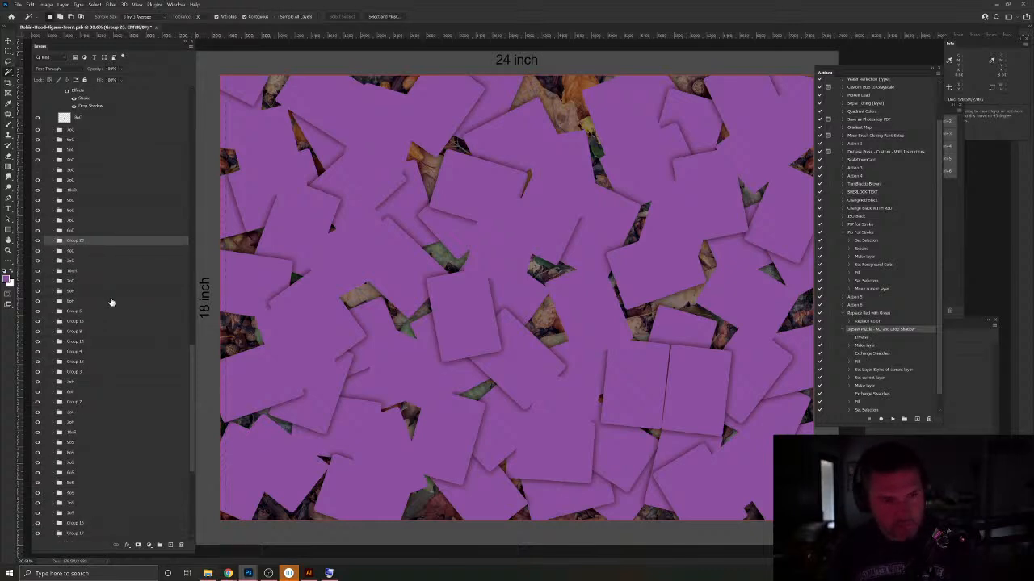
# Step: Show the KoC card layer in its group and delete the old fill layer beneath it
pyautogui.scroll(12, 111, 302)
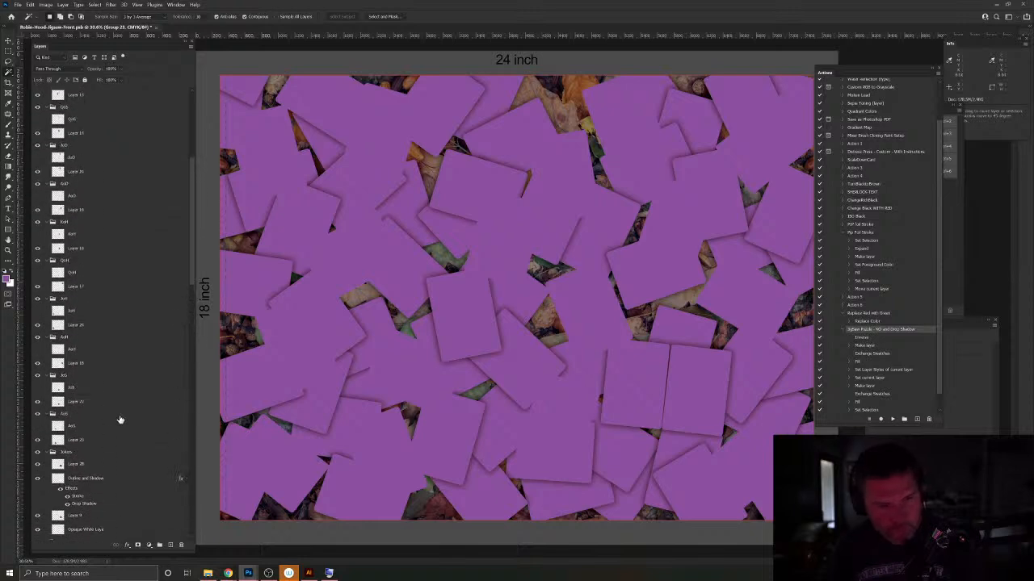
pyautogui.scroll(-10, 119, 419)
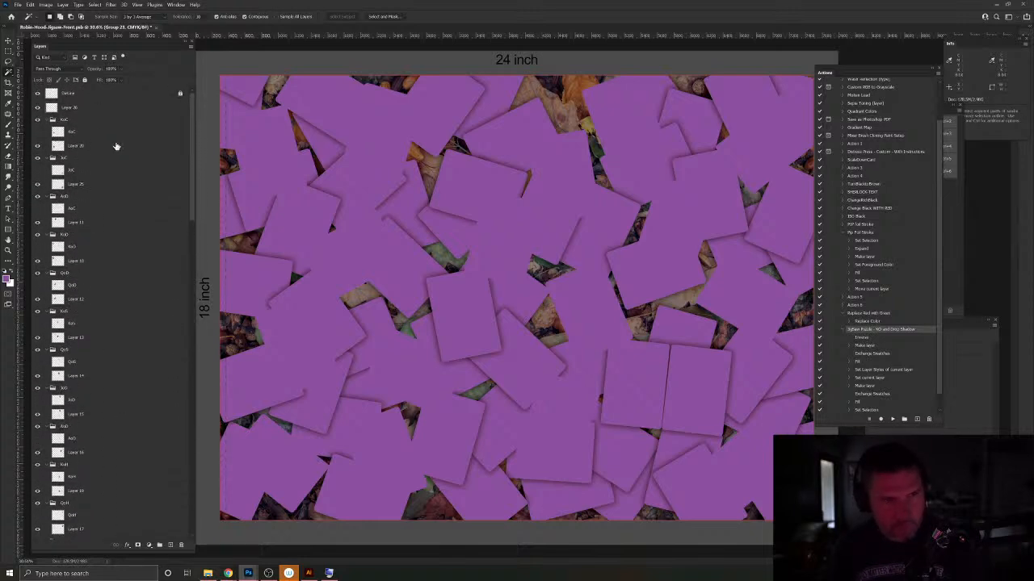
pyautogui.click(37, 133)
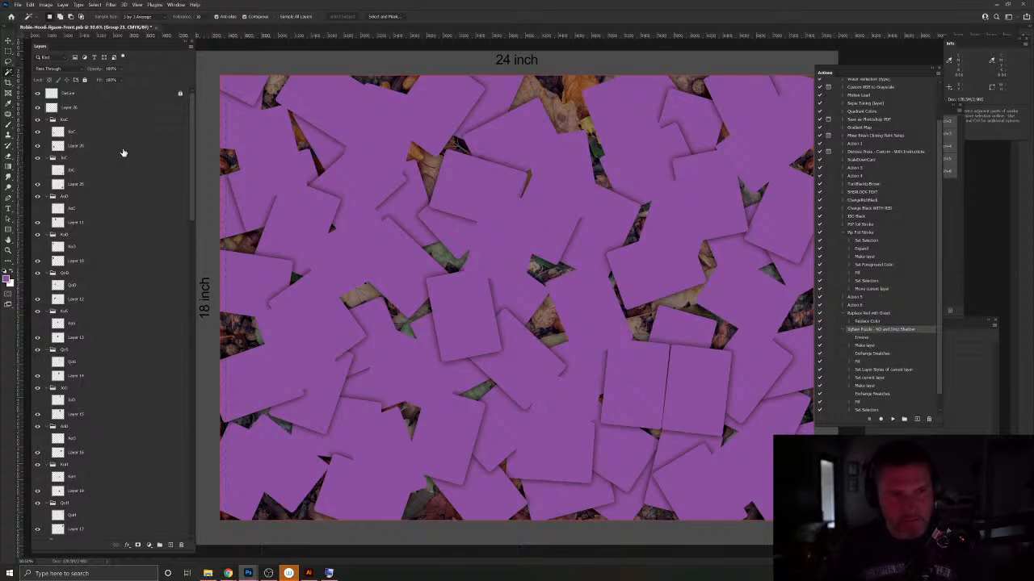
pyautogui.click(75, 151)
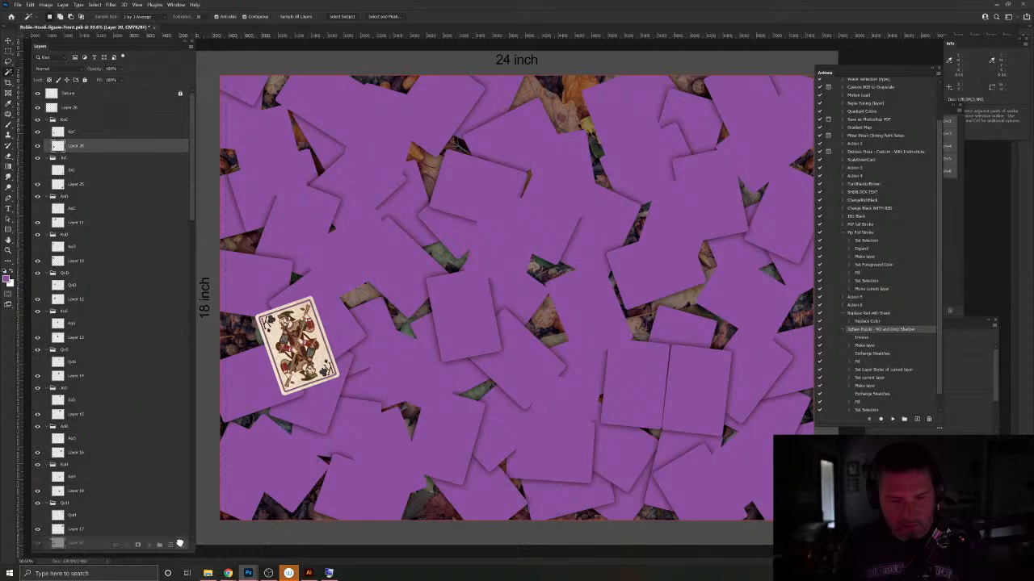
pyautogui.click(182, 546)
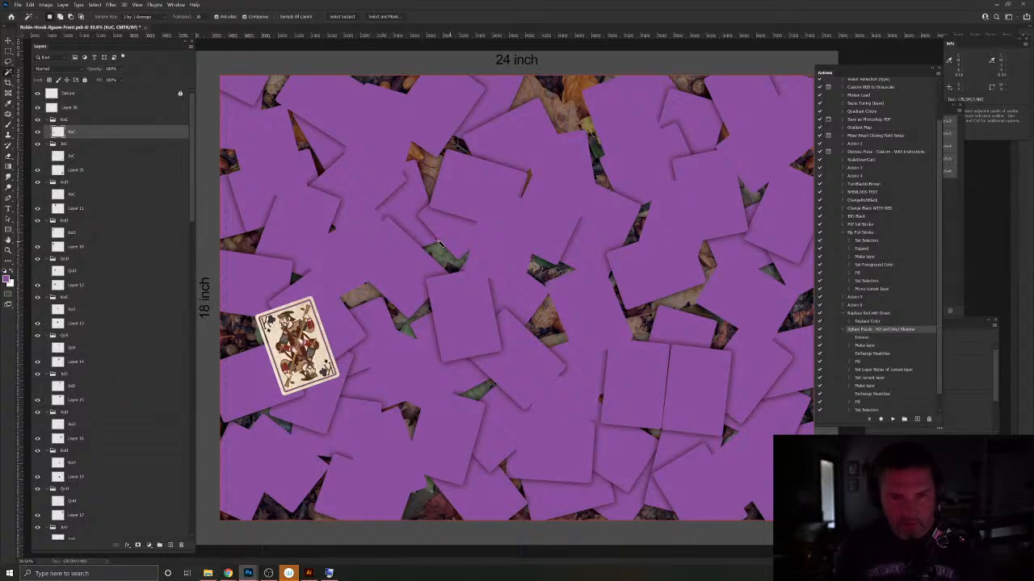
# Step: Select the area around the king of clubs, run the Jigsaw Puzzle fill and drop shadow action, and collapse the KoC group
pyautogui.hotkey('ctrl', 'a')
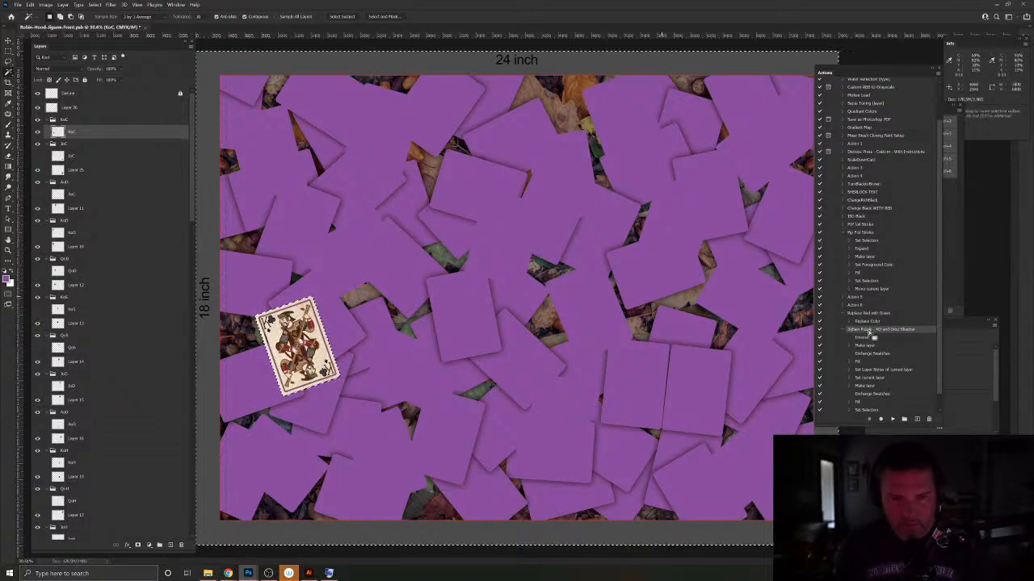
pyautogui.click(892, 419)
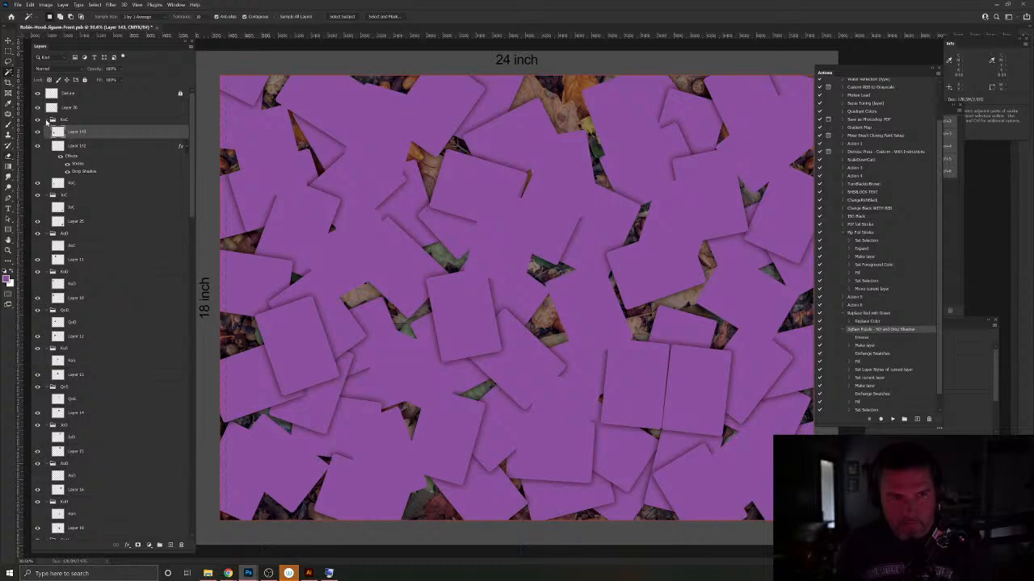
pyautogui.click(46, 120)
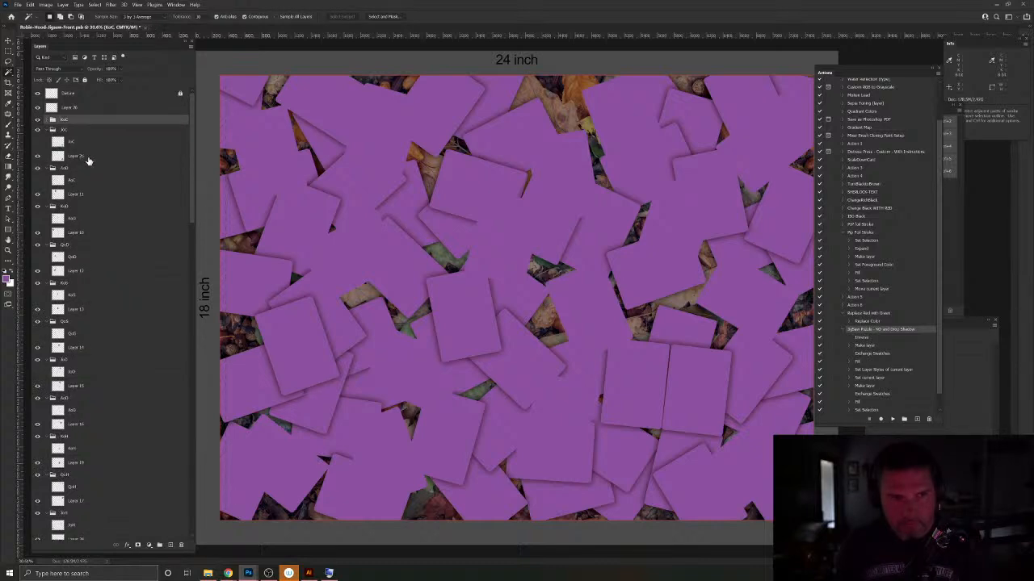
# Step: Show the JoC card layer in its group and delete the old fill layer beneath it
pyautogui.click(37, 142)
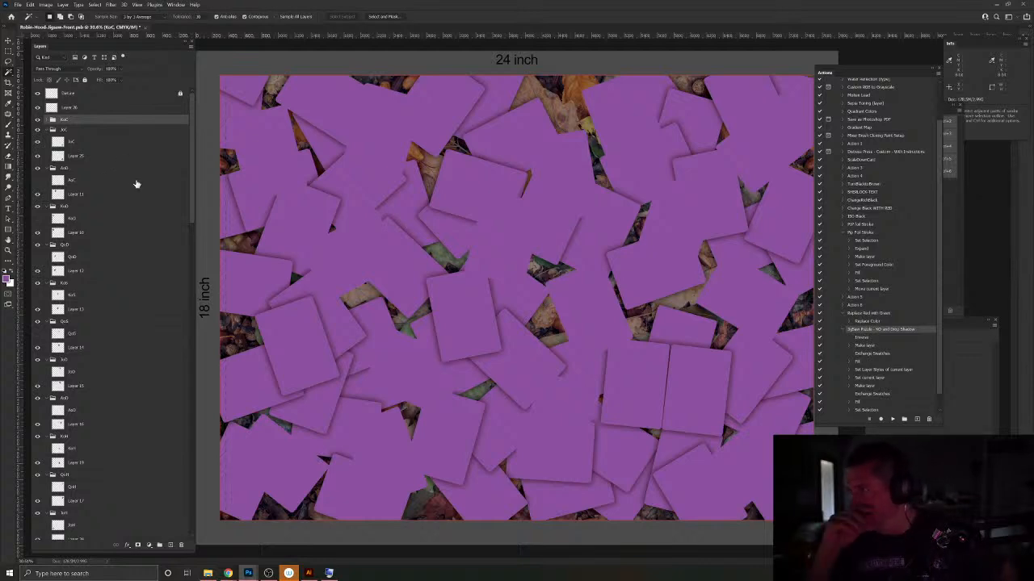
pyautogui.hotkey('ctrl', 'z')
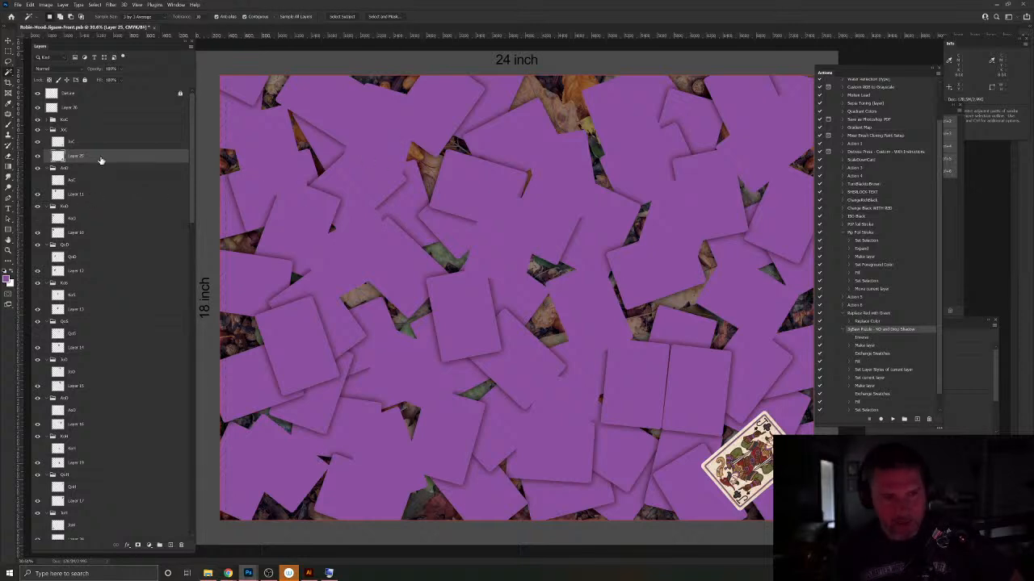
pyautogui.moveTo(101, 160); pyautogui.dragTo(182, 545)
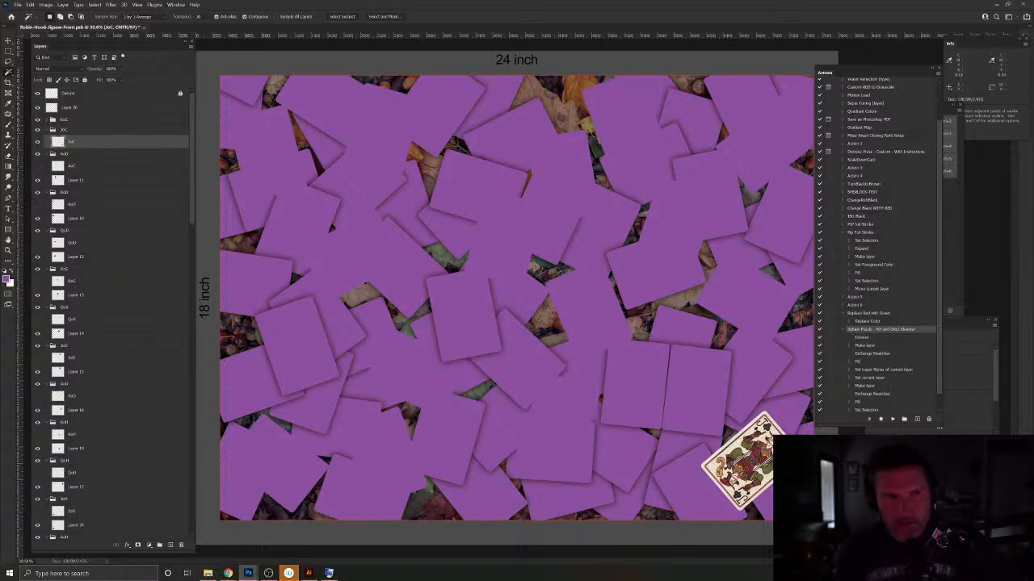
# Step: Select the area around the jack of clubs, run the Jigsaw Puzzle fill and drop shadow action, and collapse the JoC group
pyautogui.hotkey('ctrl', 'a')
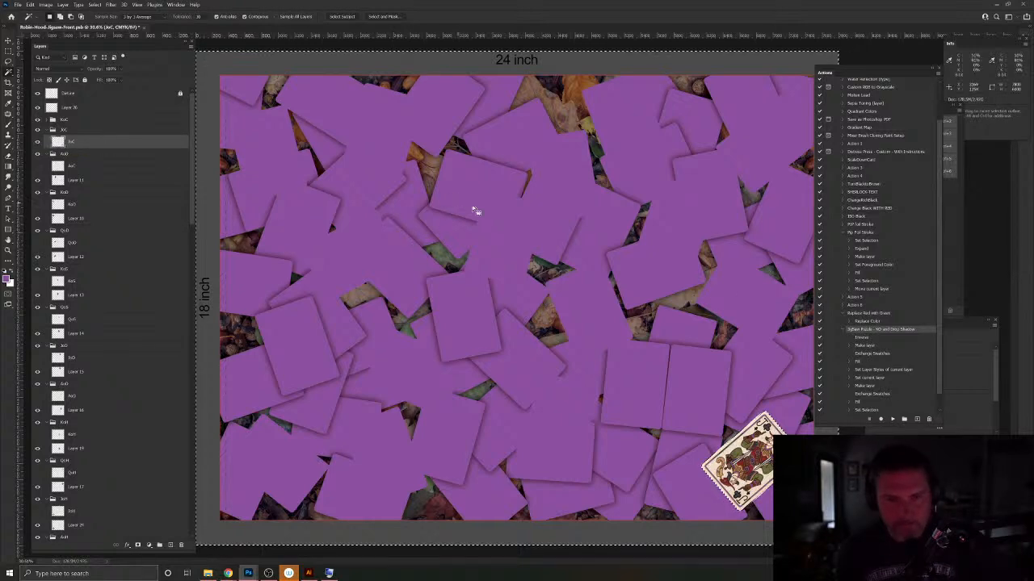
pyautogui.click(894, 420)
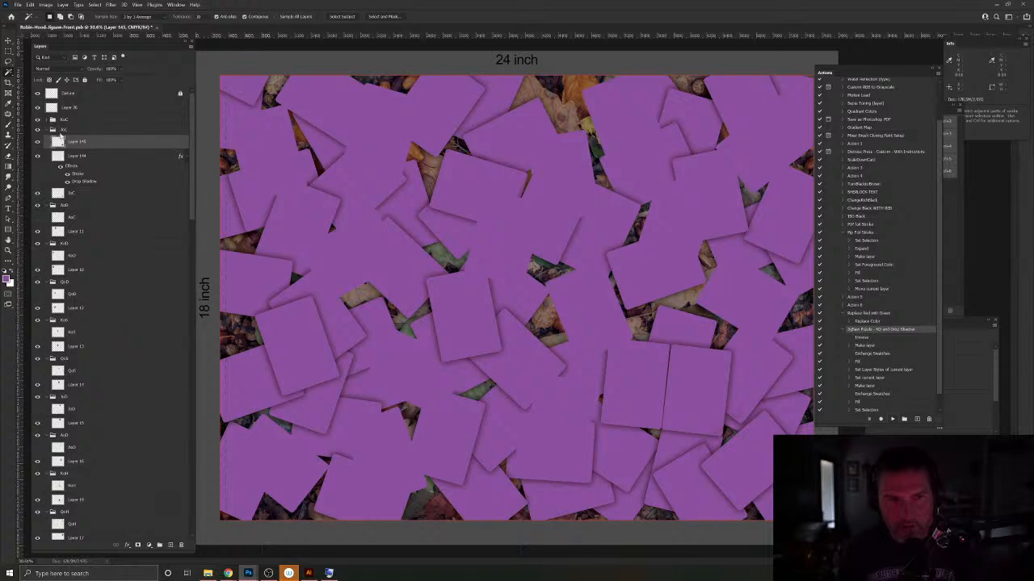
pyautogui.click(51, 130)
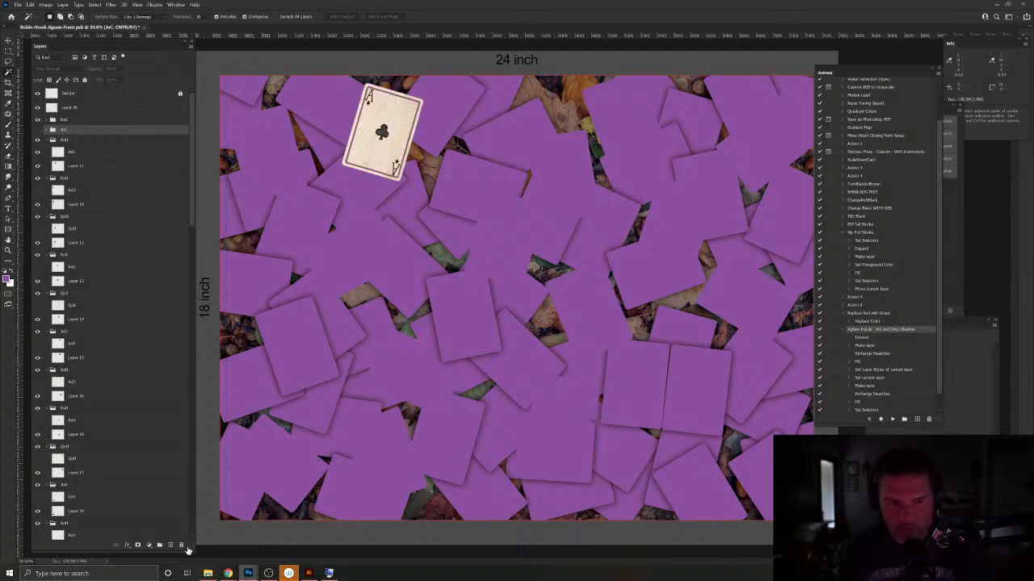
# Step: Delete the old fill layer beneath the ace of clubs and select the AoC card layer
pyautogui.click(181, 547)
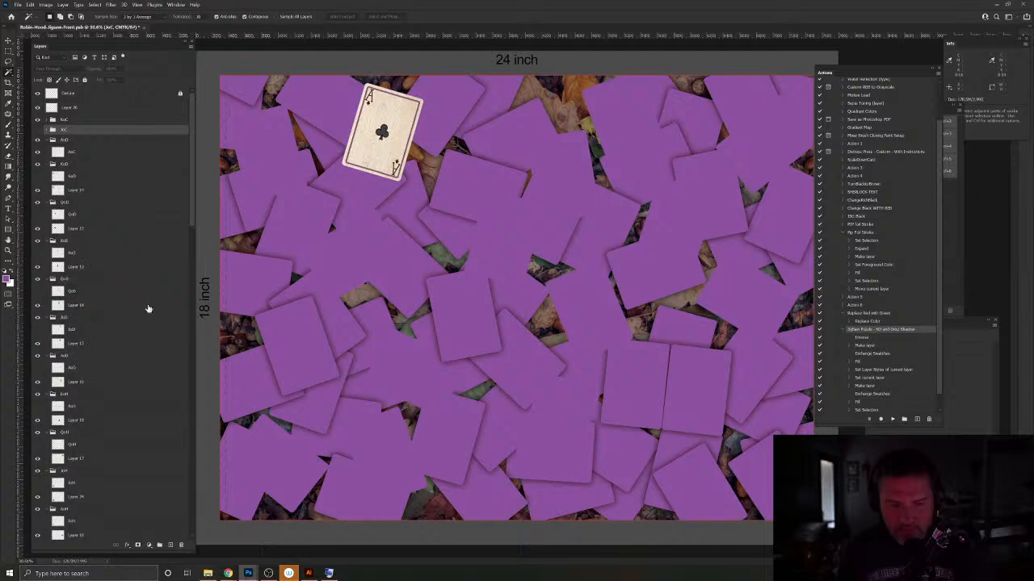
pyautogui.click(84, 158)
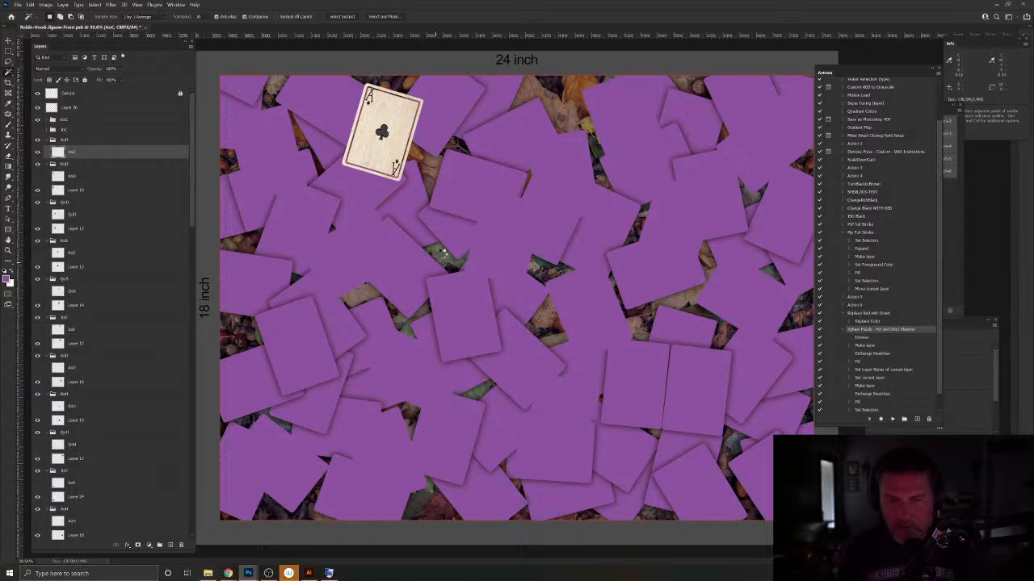
# Step: Select the area around the ace of clubs and run the Jigsaw Puzzle fill and drop shadow action
pyautogui.click(441, 253)
pyautogui.click(892, 419)
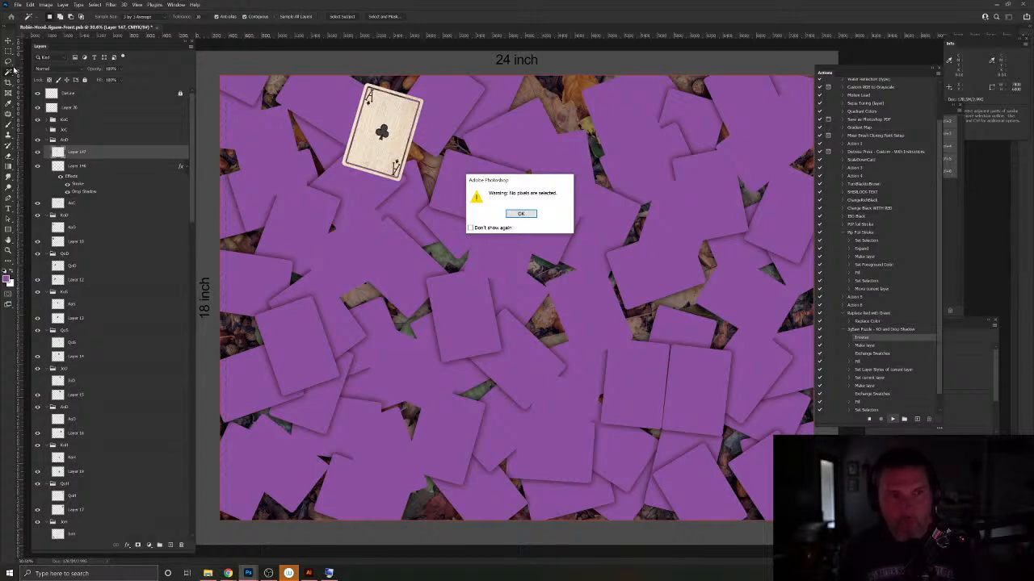
pyautogui.click(528, 215)
pyautogui.click(8, 61)
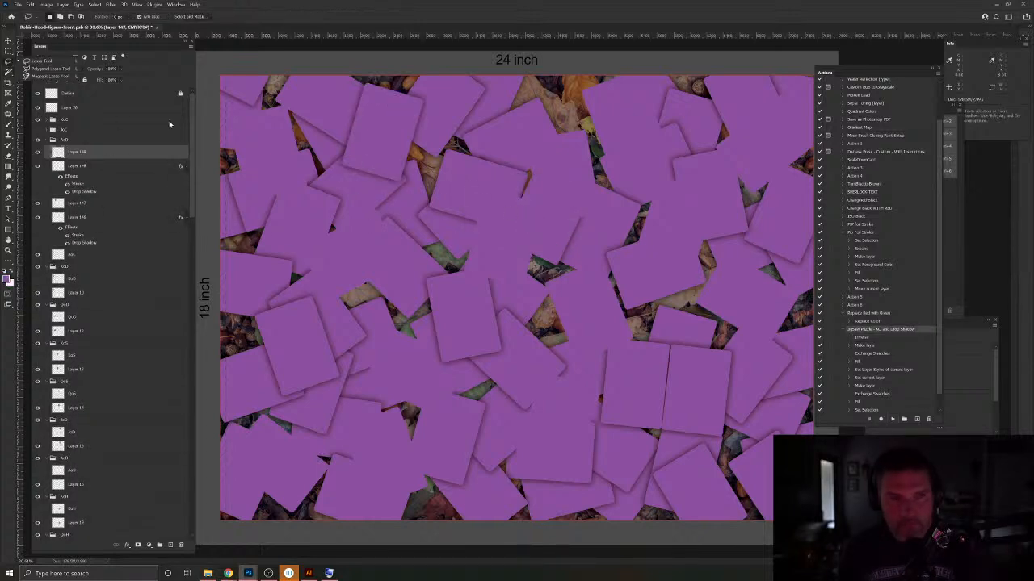
# Step: Delete the surplus second pair of fill and effects layers above the ace of clubs and activate the Magic Wand tool
pyautogui.click(182, 546)
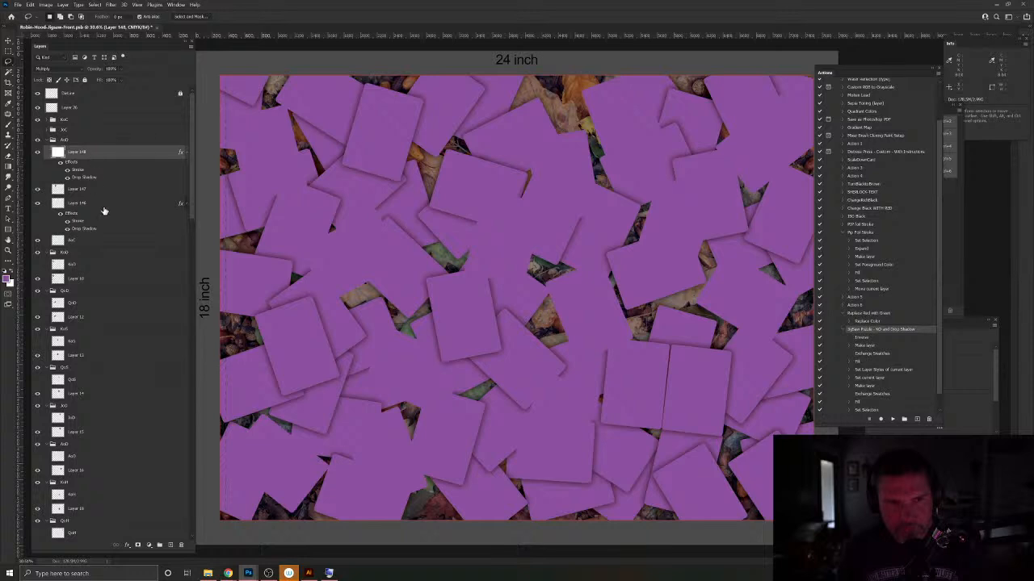
pyautogui.press('Delete')
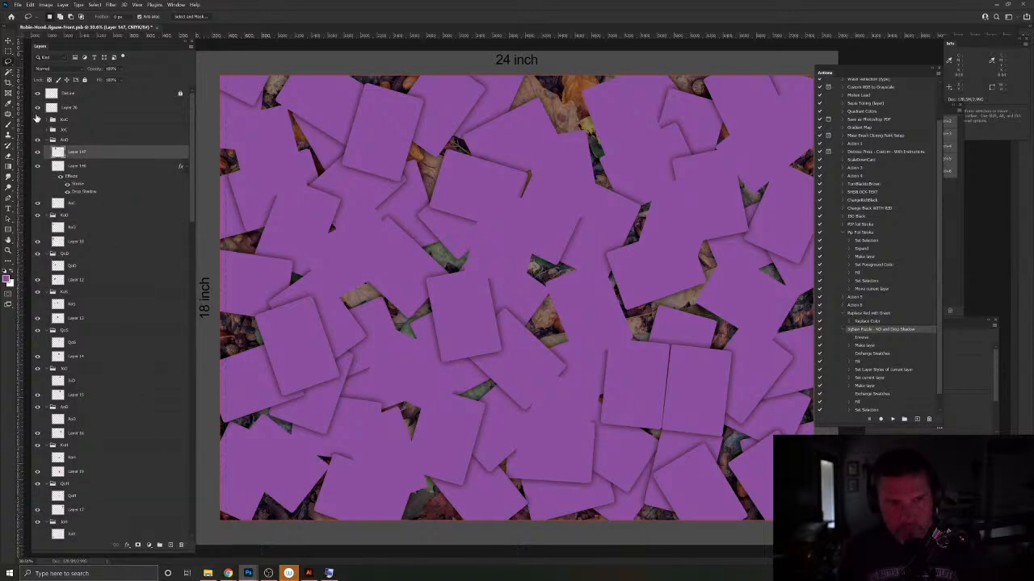
pyautogui.click(8, 73)
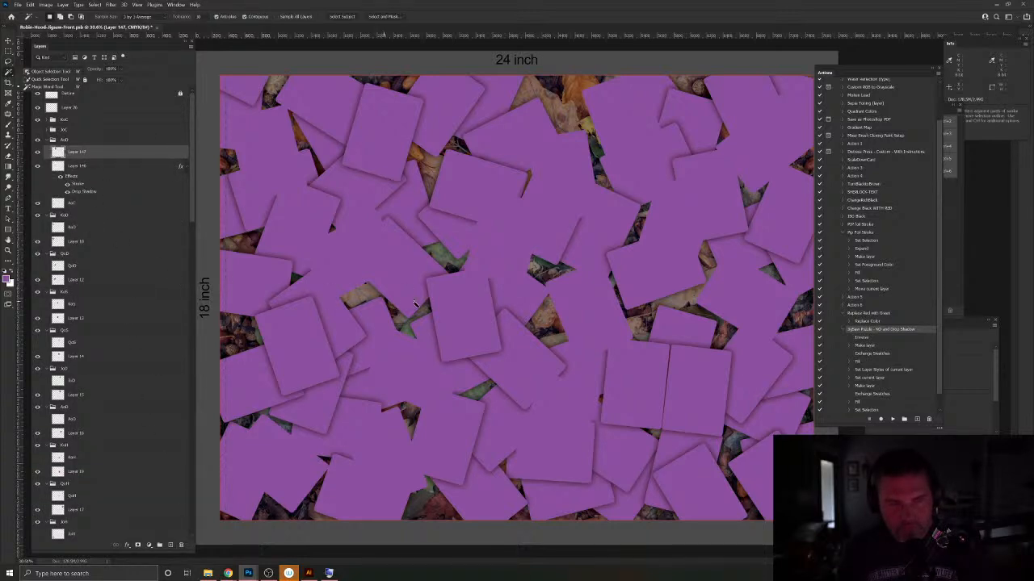
pyautogui.click(896, 418)
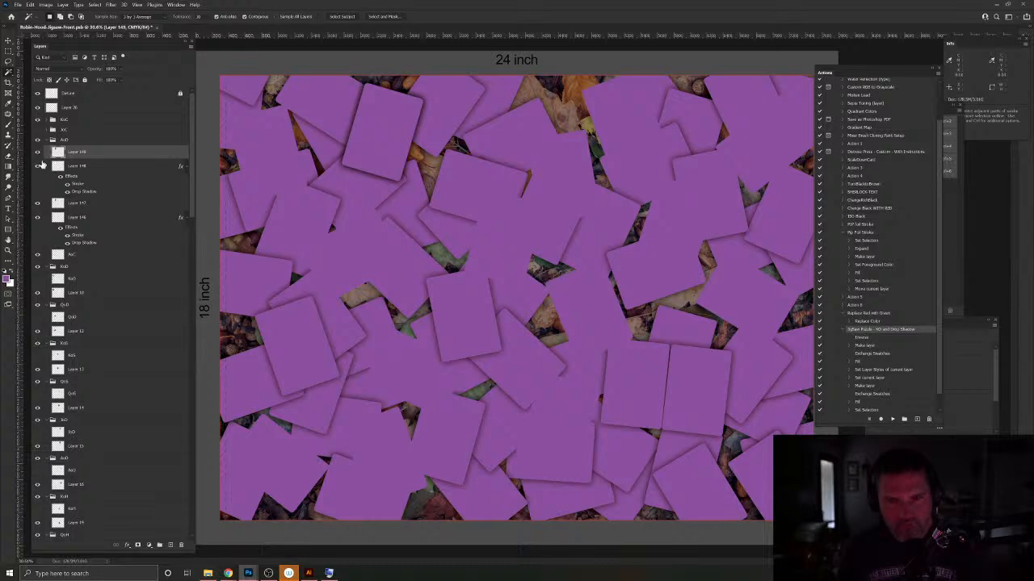
pyautogui.click(37, 155)
pyautogui.click(37, 154)
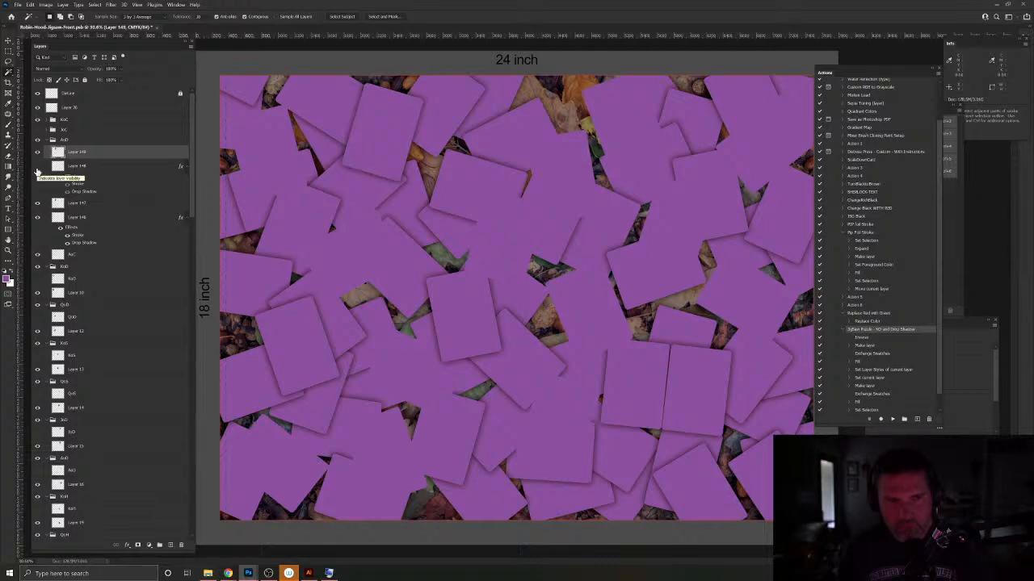
pyautogui.moveTo(88, 166)
pyautogui.mouseDown()
pyautogui.moveTo(189, 538)
pyautogui.moveTo(180, 547)
pyautogui.mouseUp()
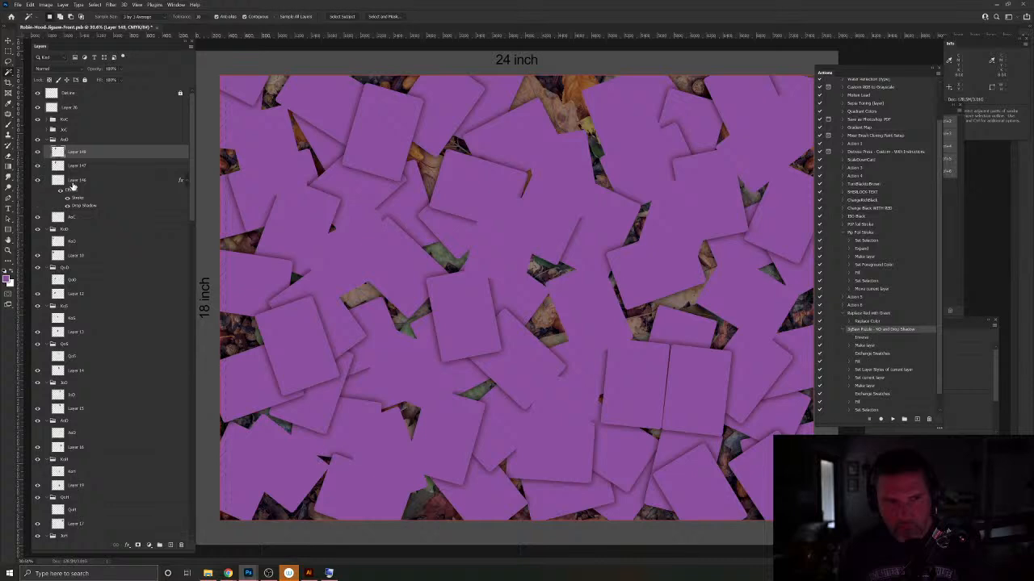
pyautogui.click(38, 152)
pyautogui.moveTo(97, 157); pyautogui.dragTo(180, 546)
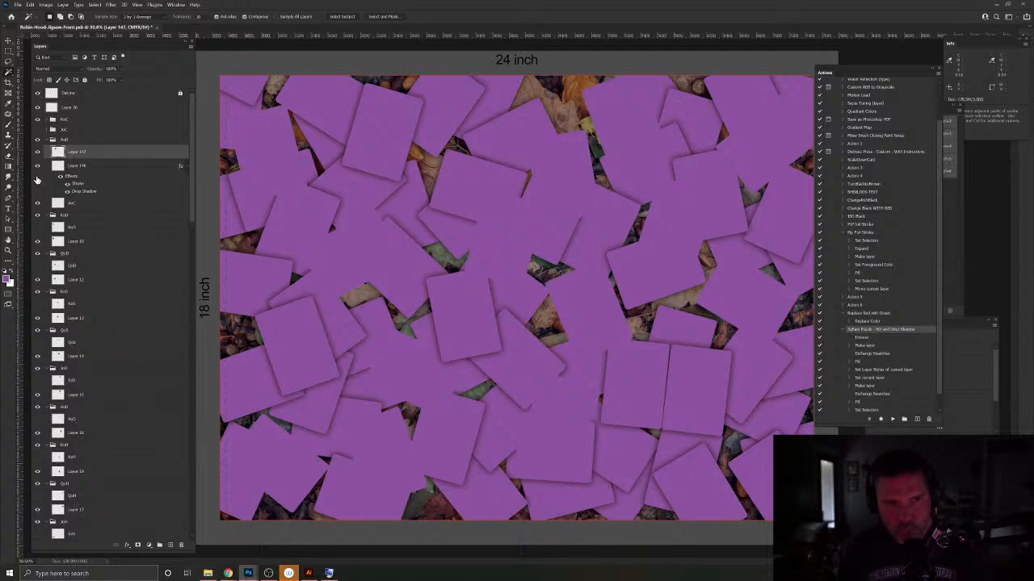
# Step: Collapse the ace of clubs group and delete the old fill layer beneath the king of diamonds
pyautogui.click(47, 140)
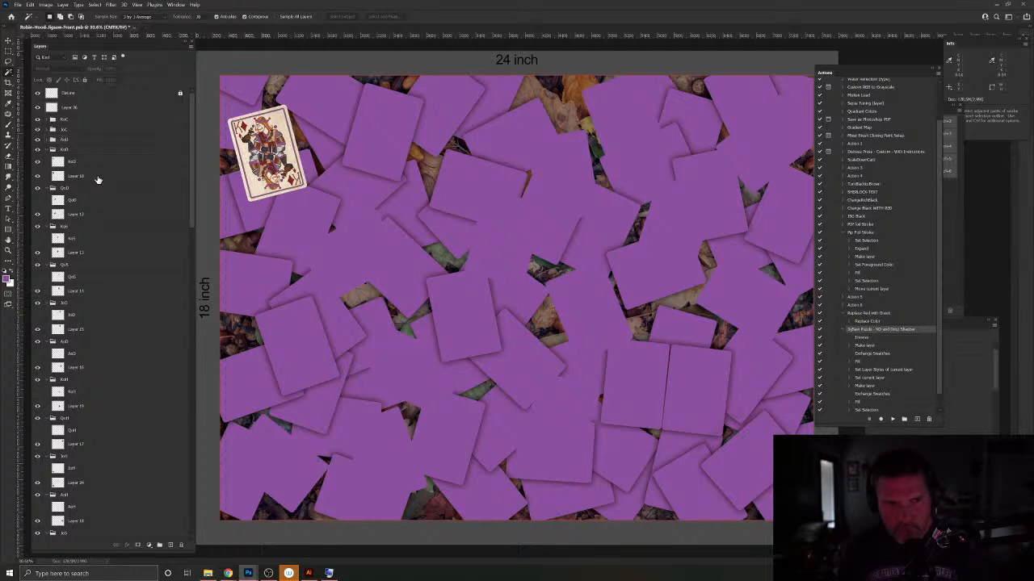
pyautogui.click(104, 179)
pyautogui.moveTo(103, 179); pyautogui.dragTo(180, 546)
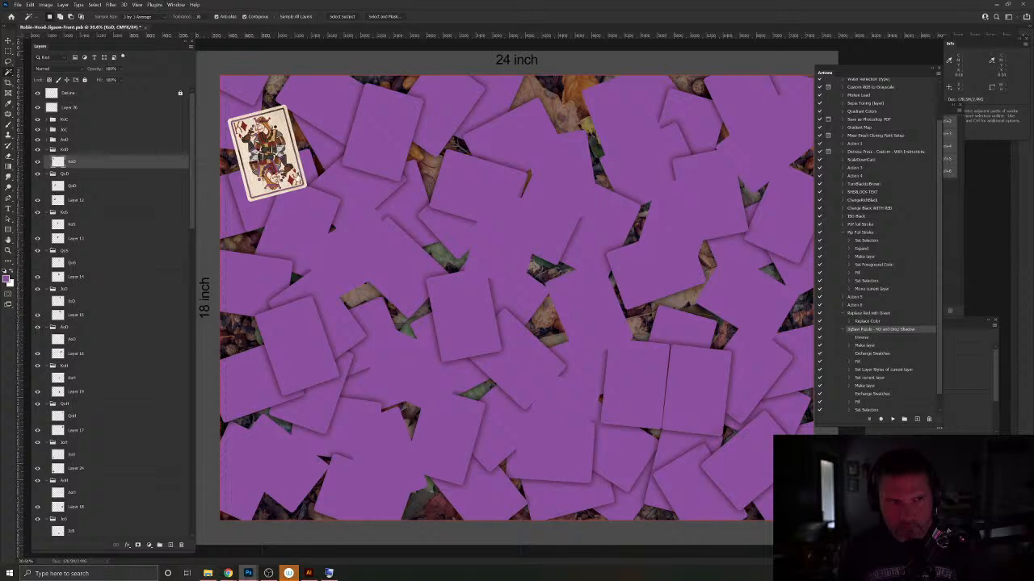
# Step: Select the area around the king of diamonds, run the Jigsaw Puzzle fill and drop shadow action, and collapse its group
pyautogui.hotkey('ctrl', 'a')
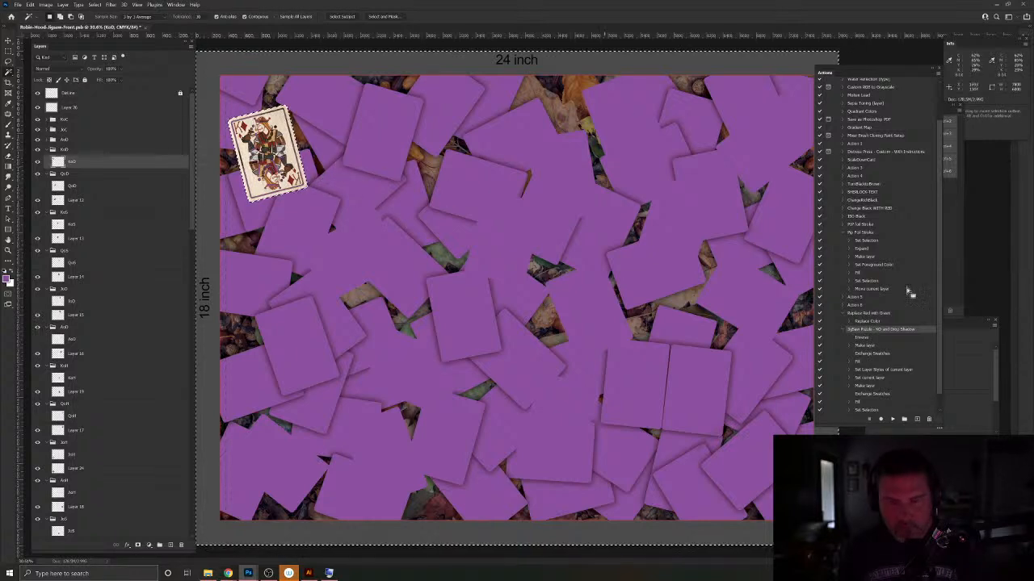
pyautogui.click(893, 419)
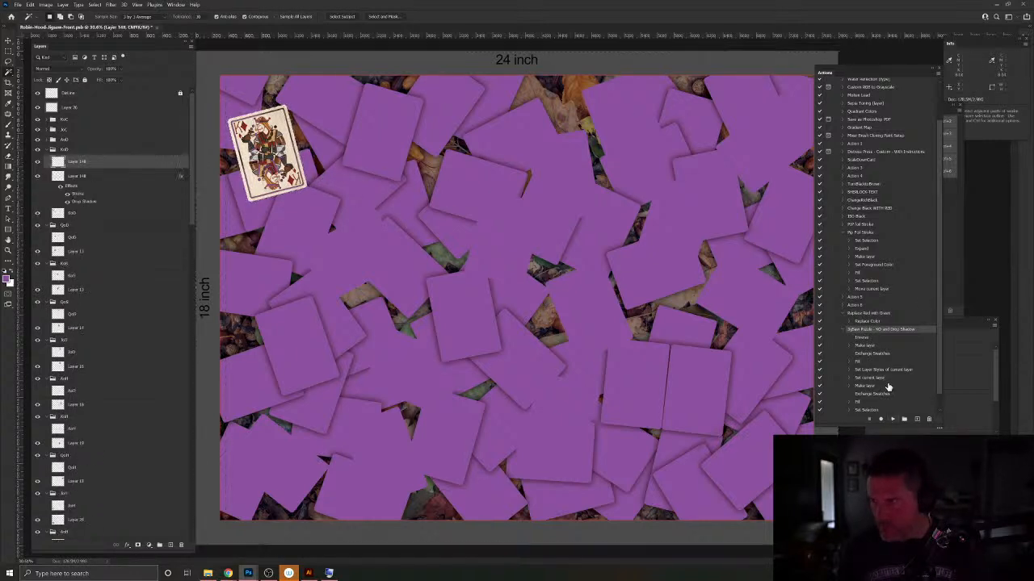
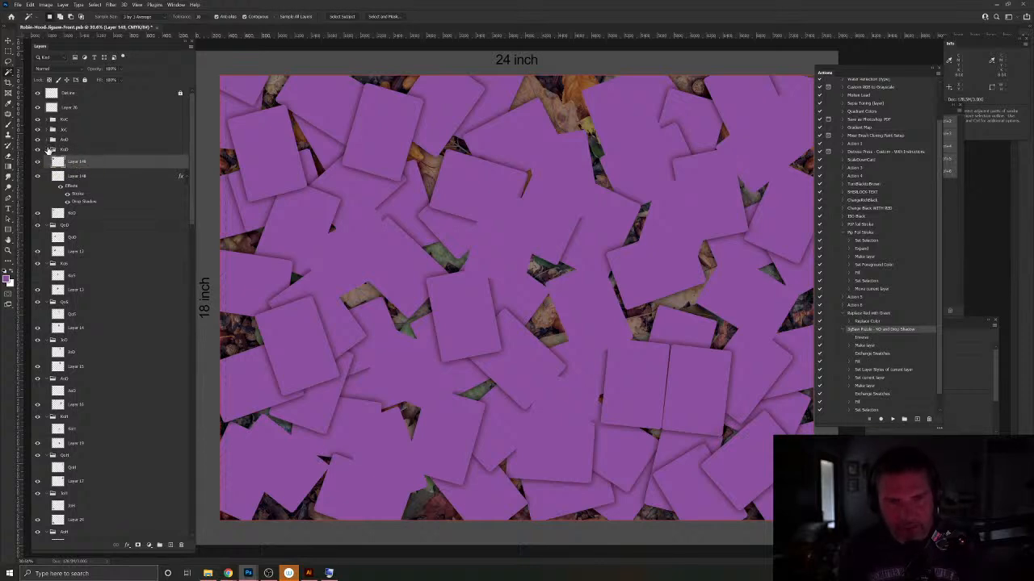
pyautogui.click(51, 150)
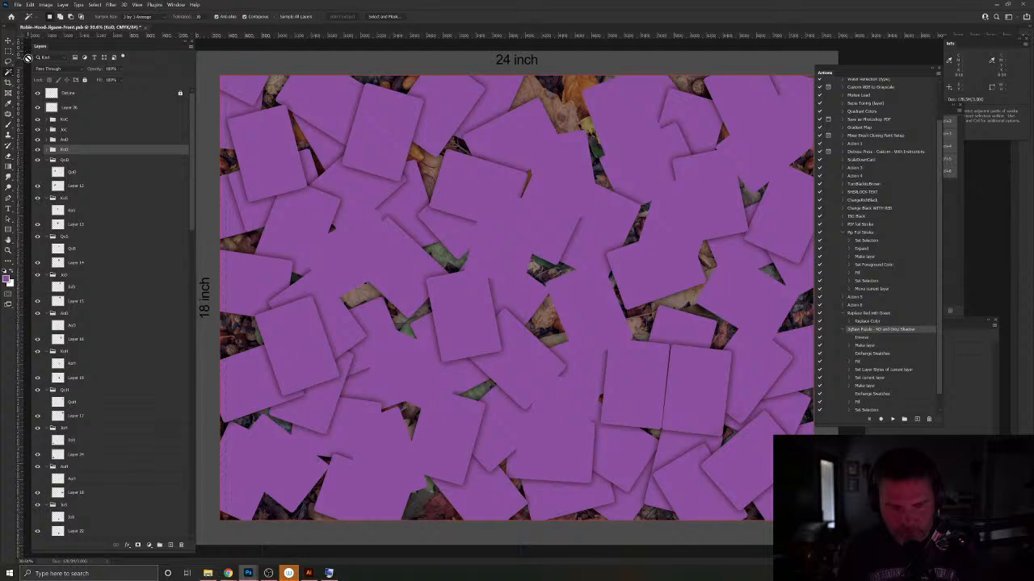
# Step: Pick the king of spades' old fill layer on the canvas and delete it
pyautogui.click(8, 41)
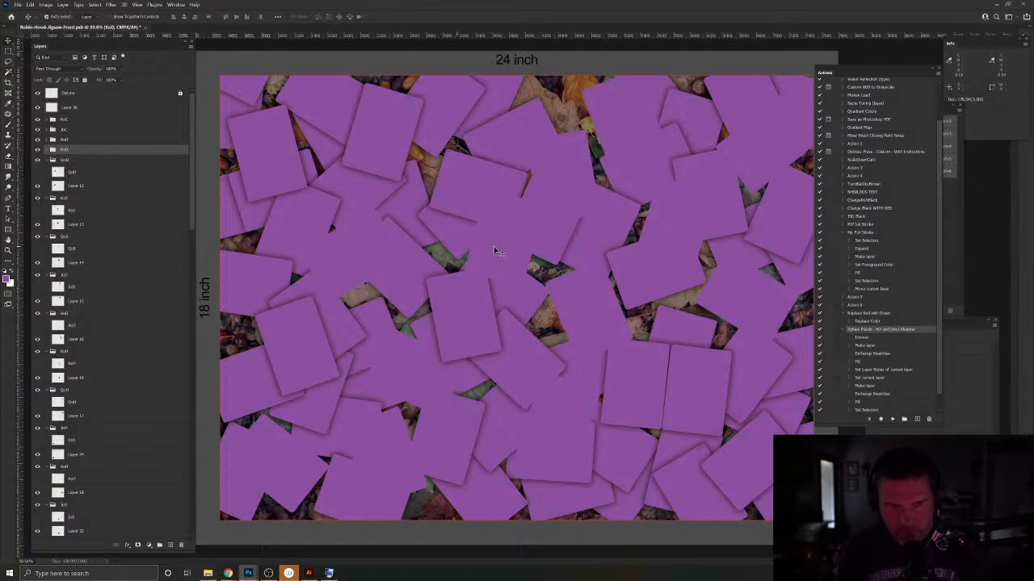
pyautogui.click(497, 250)
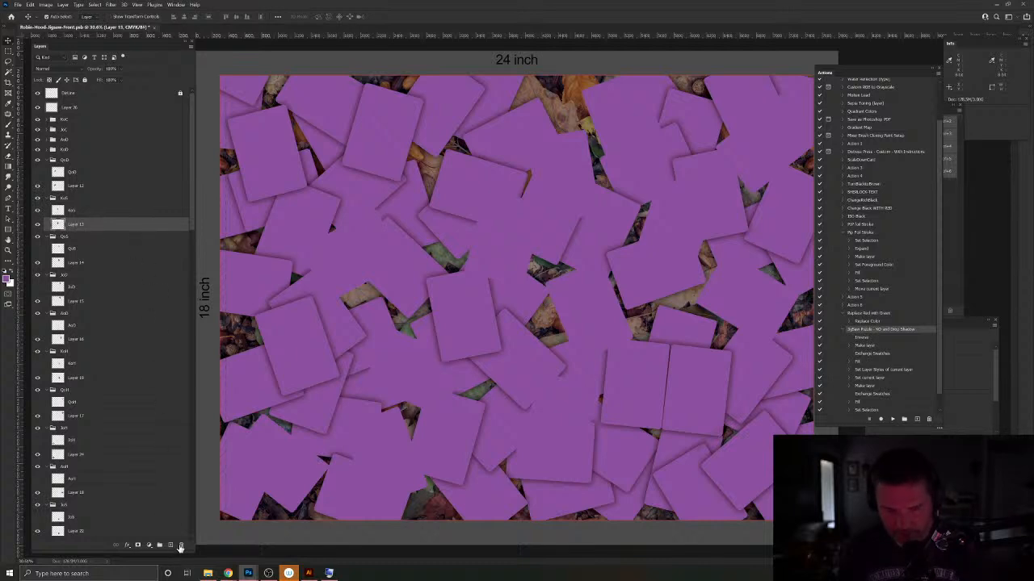
pyautogui.click(180, 546)
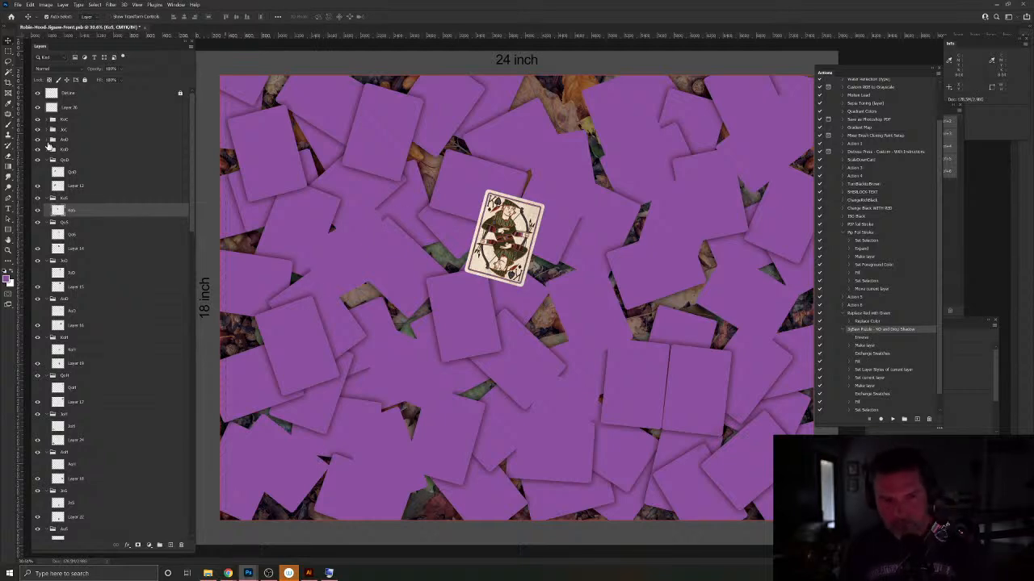
# Step: Select the area around the king of spades, run the Jigsaw Puzzle fill and drop shadow action, and collapse the KoS group
pyautogui.press('w')
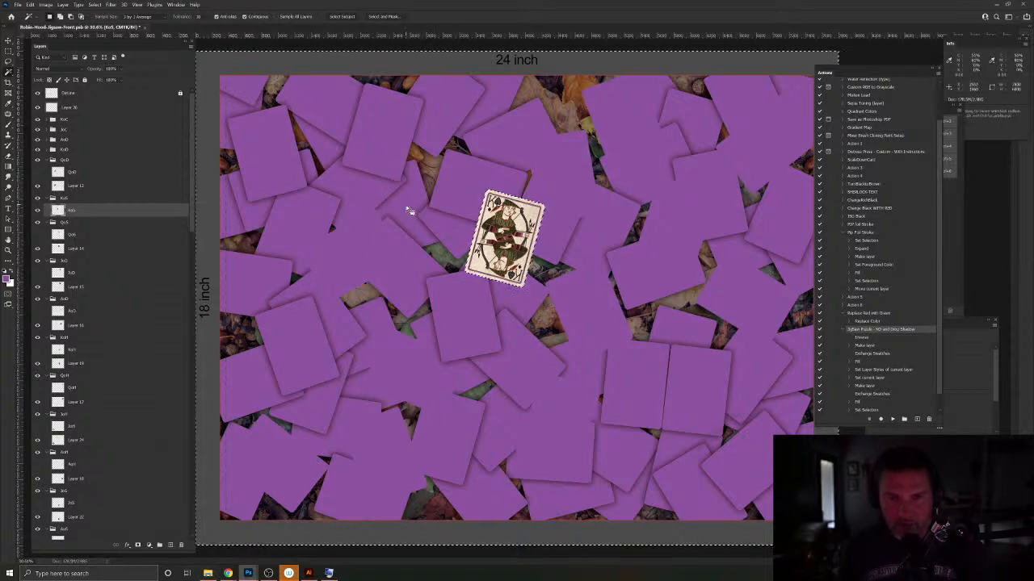
pyautogui.click(409, 210)
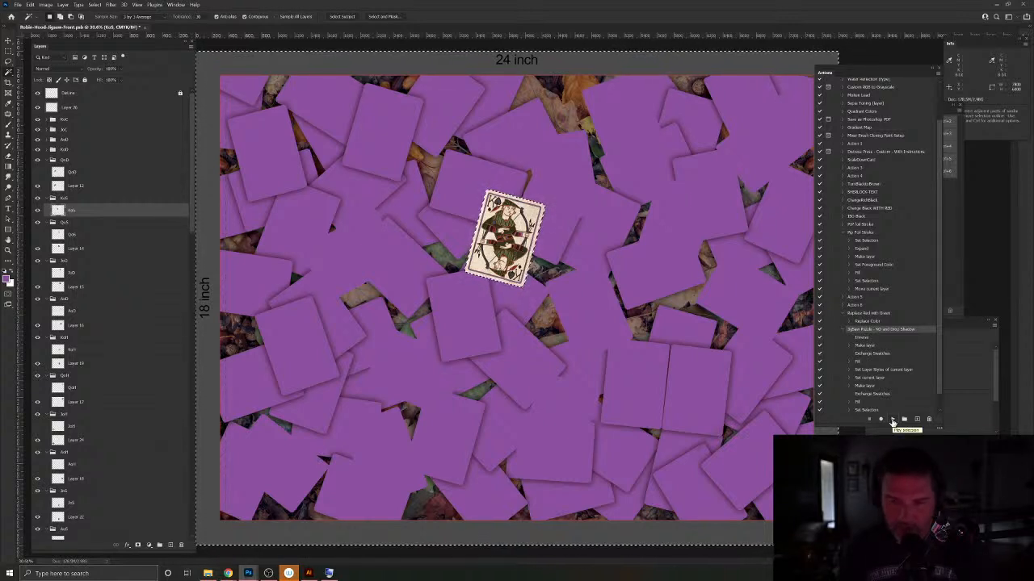
pyautogui.click(892, 420)
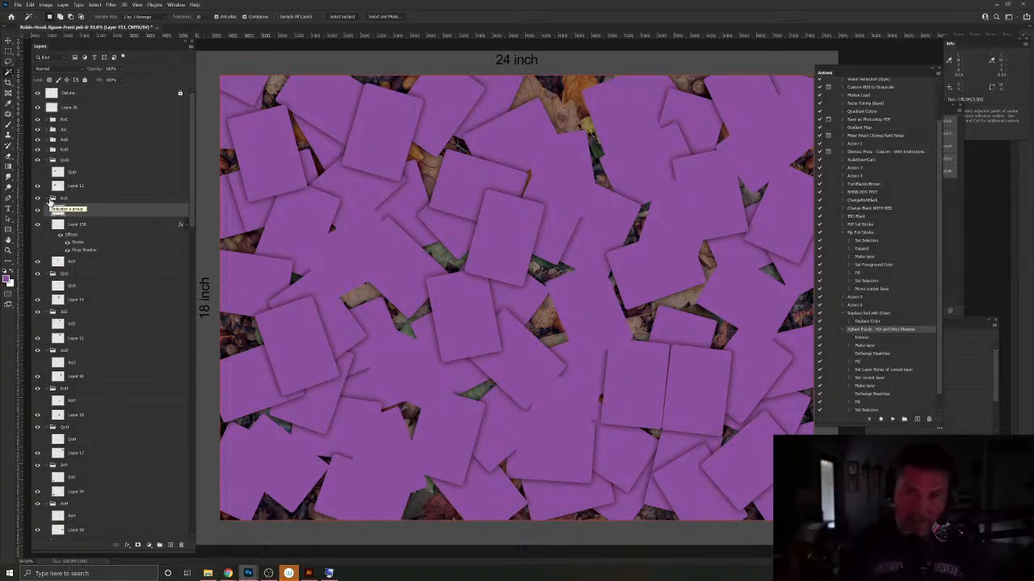
pyautogui.click(48, 198)
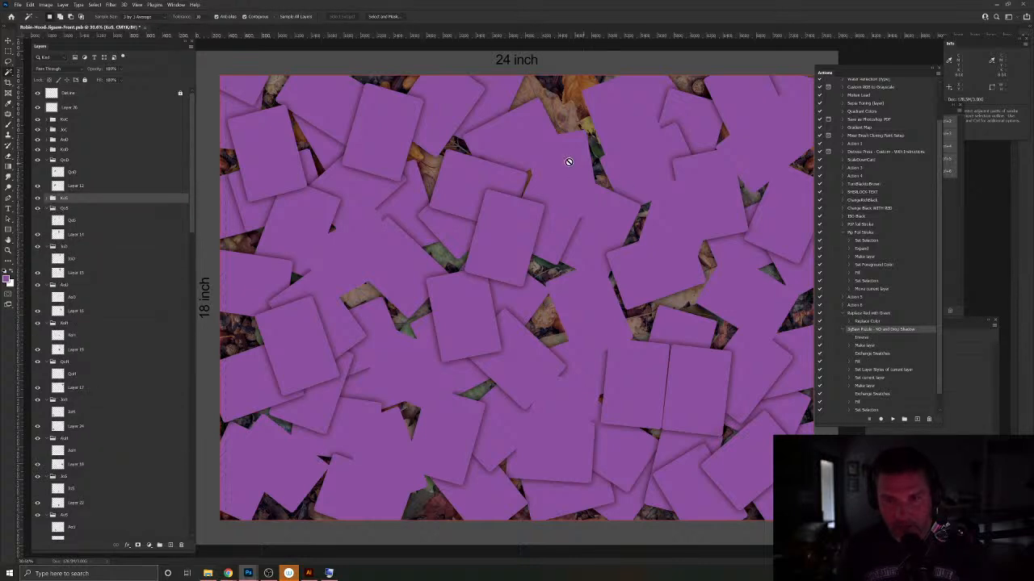
# Step: Show the queen of spades card layer and delete the old fill layer beneath it
pyautogui.click(58, 221)
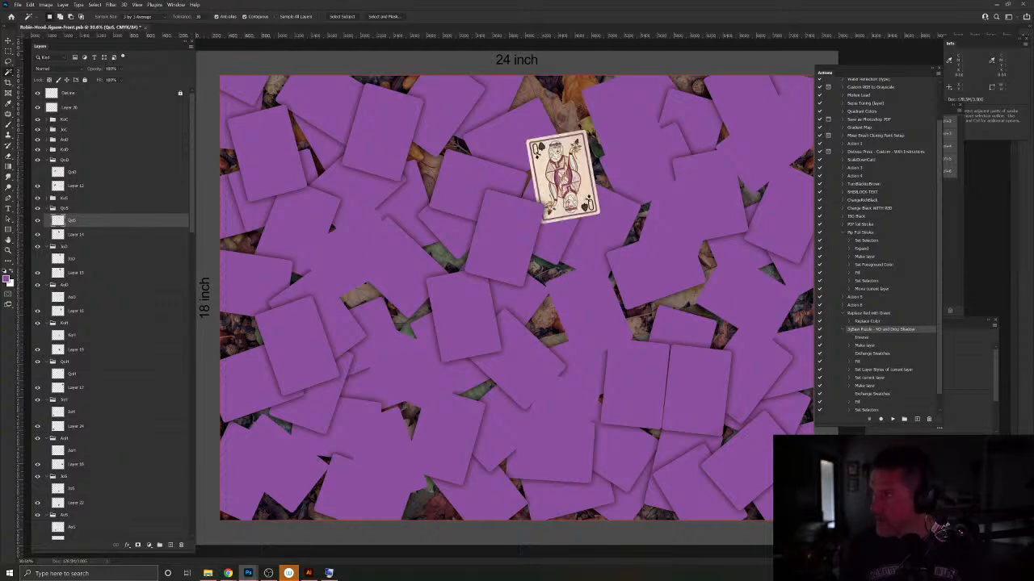
pyautogui.hotkey('alt', 'Tab')
pyautogui.hotkey('alt', 'Tab')
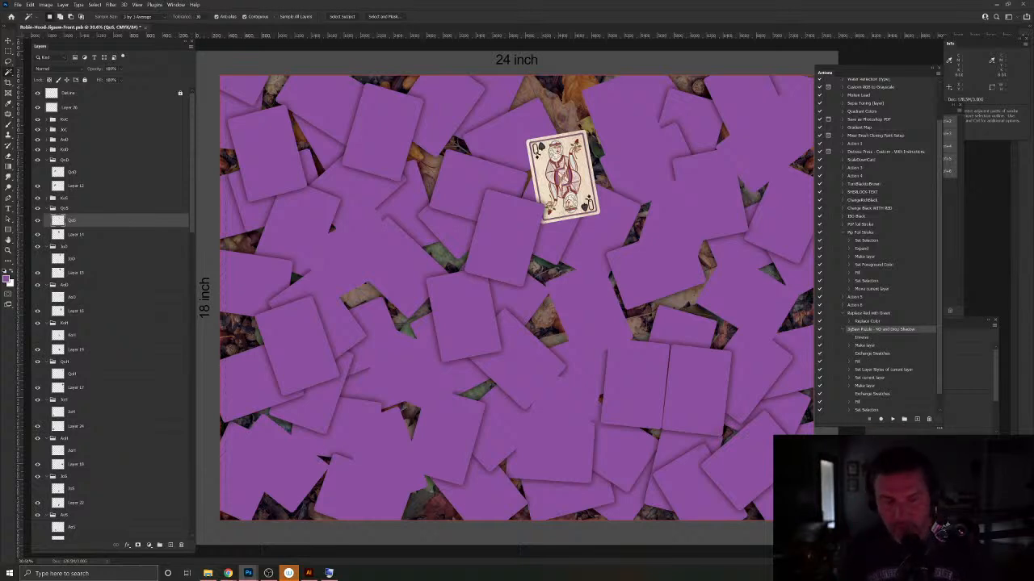
pyautogui.click(120, 236)
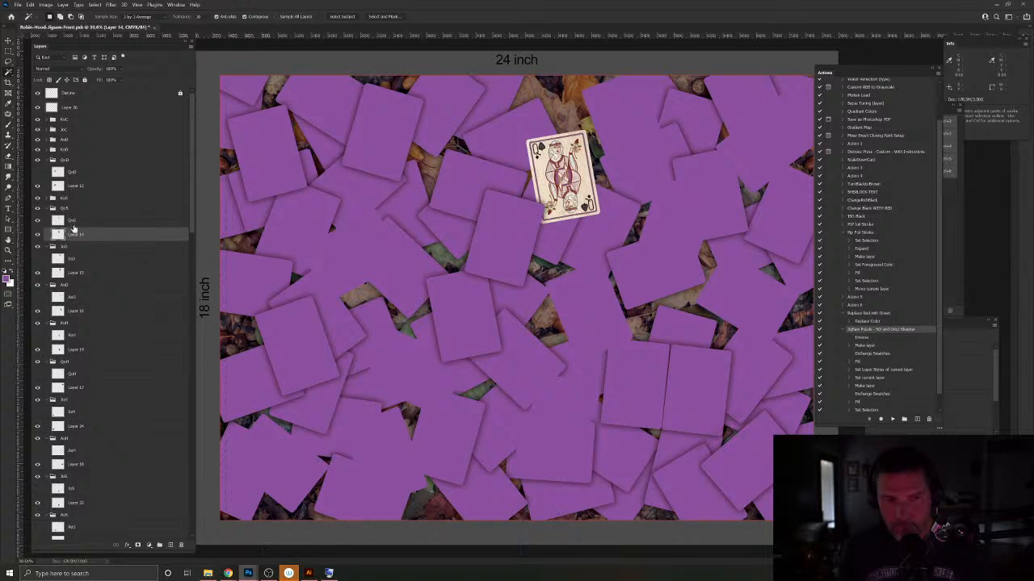
pyautogui.moveTo(81, 237); pyautogui.dragTo(179, 546)
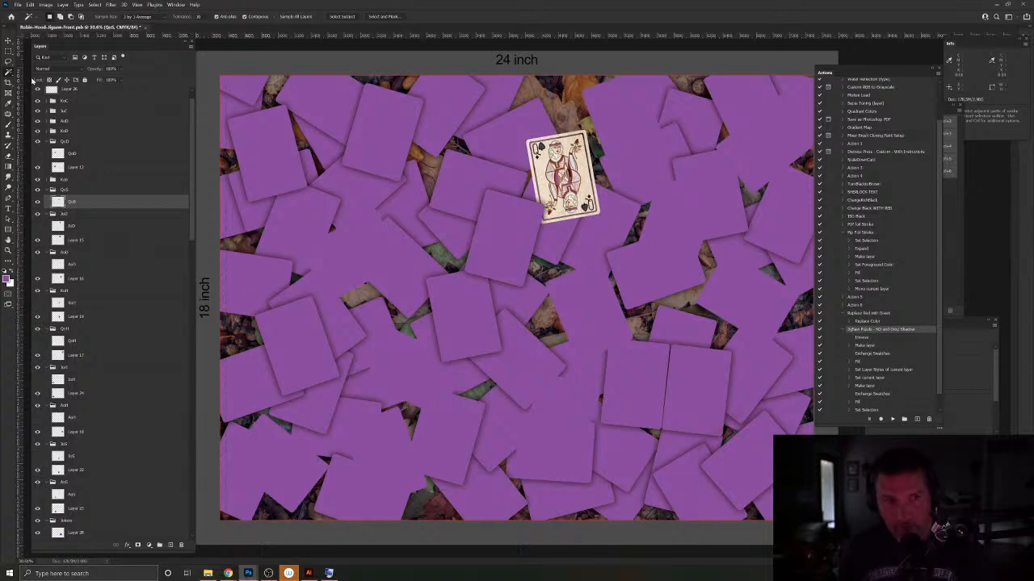
# Step: Select the area around the queen of spades, run the Jigsaw Puzzle fill and drop shadow action, and collapse the QoS group
pyautogui.hotkey('ctrl', 'a')
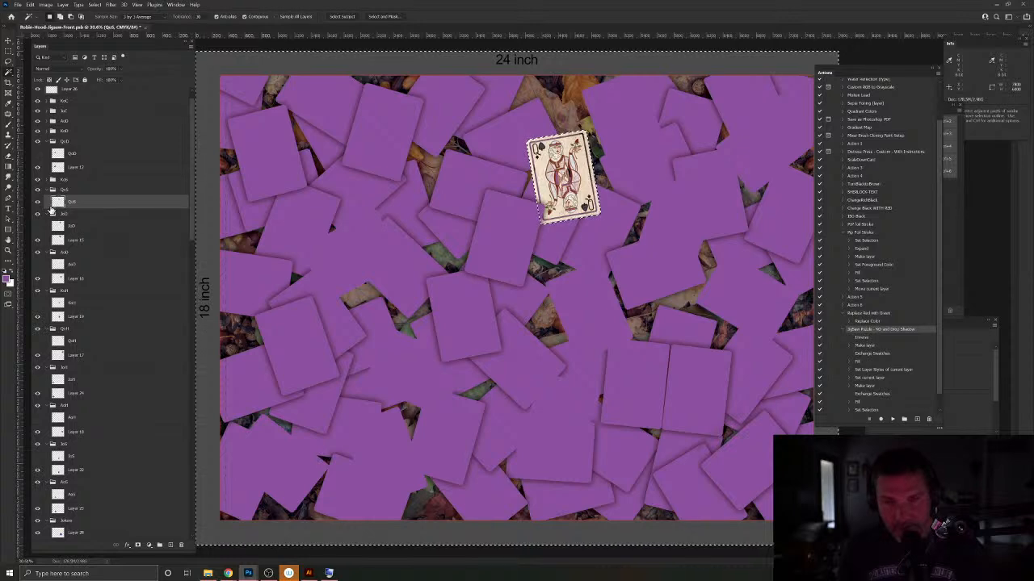
pyautogui.click(893, 419)
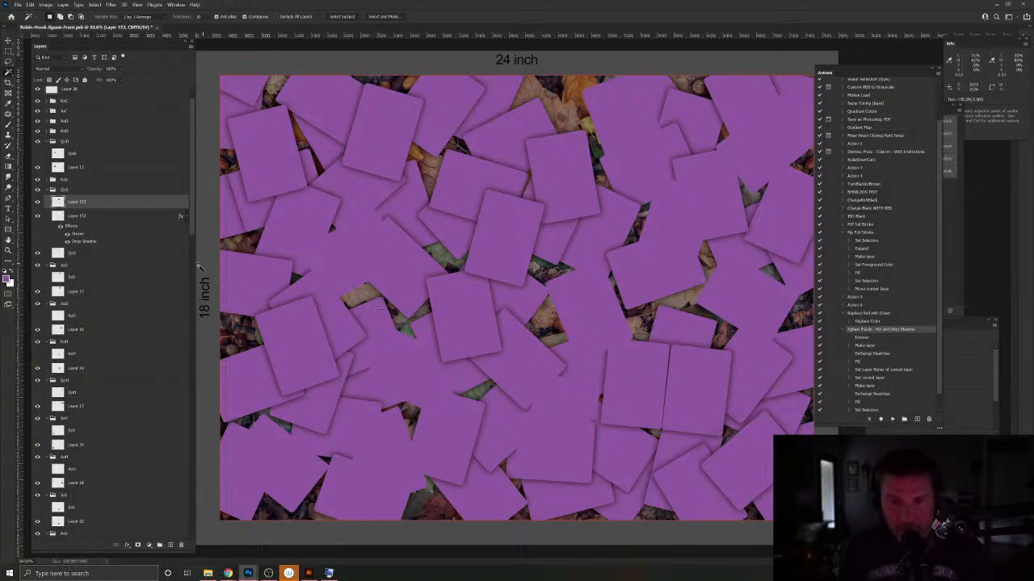
pyautogui.click(48, 192)
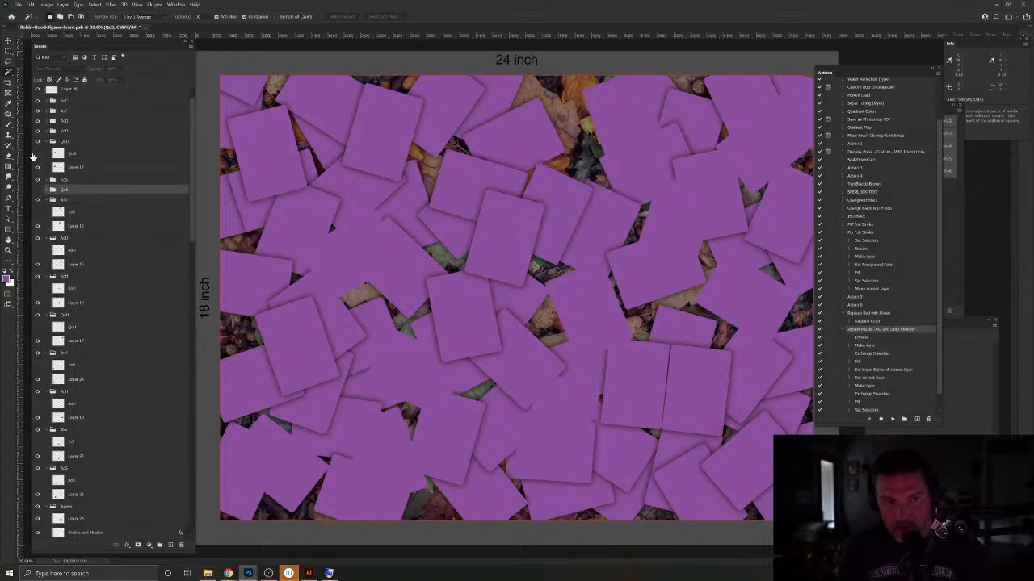
# Step: Show the queen of diamonds card layer and delete the old fill layer beneath it
pyautogui.click(38, 153)
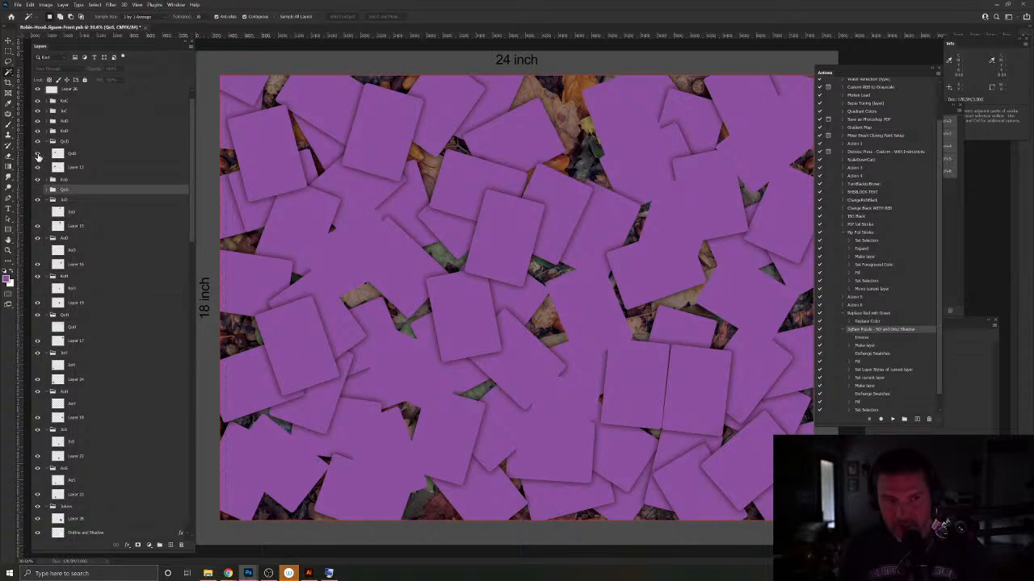
pyautogui.click(105, 169)
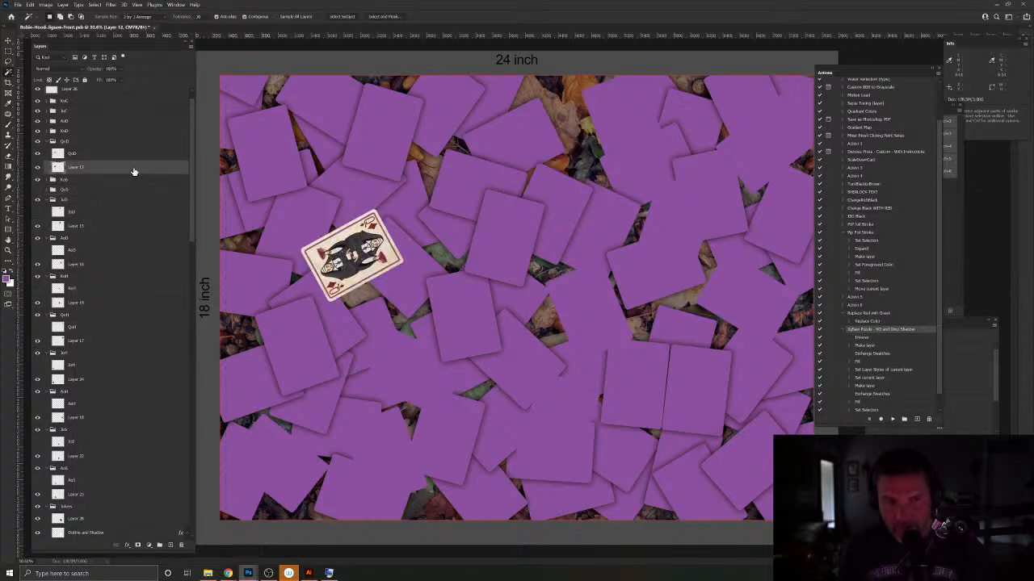
pyautogui.moveTo(134, 172); pyautogui.dragTo(180, 546)
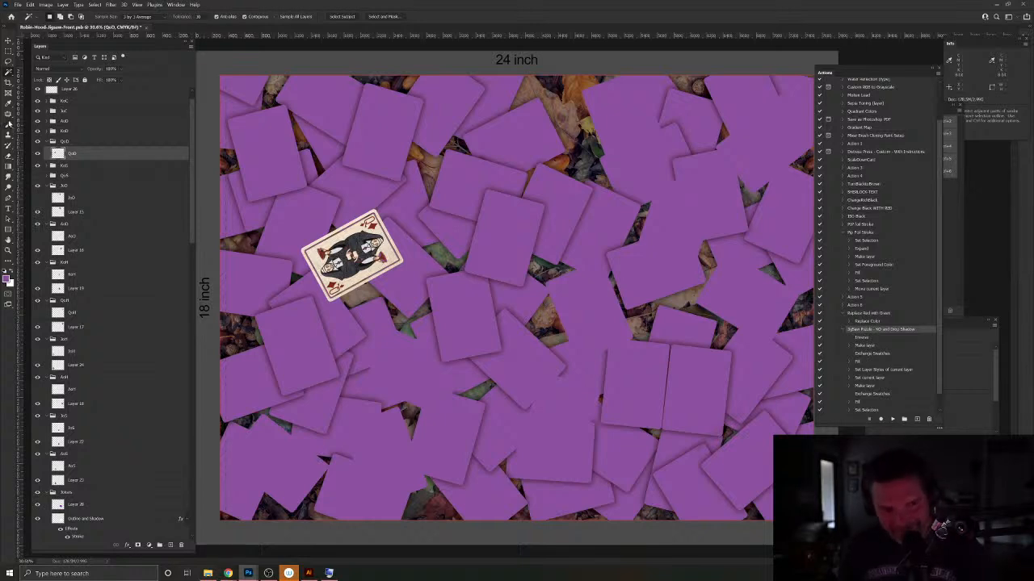
# Step: Select the area around the queen of diamonds, run the Jigsaw Puzzle fill and drop shadow action, and collapse the QoD and JoD groups
pyautogui.hotkey('ctrl', 'a')
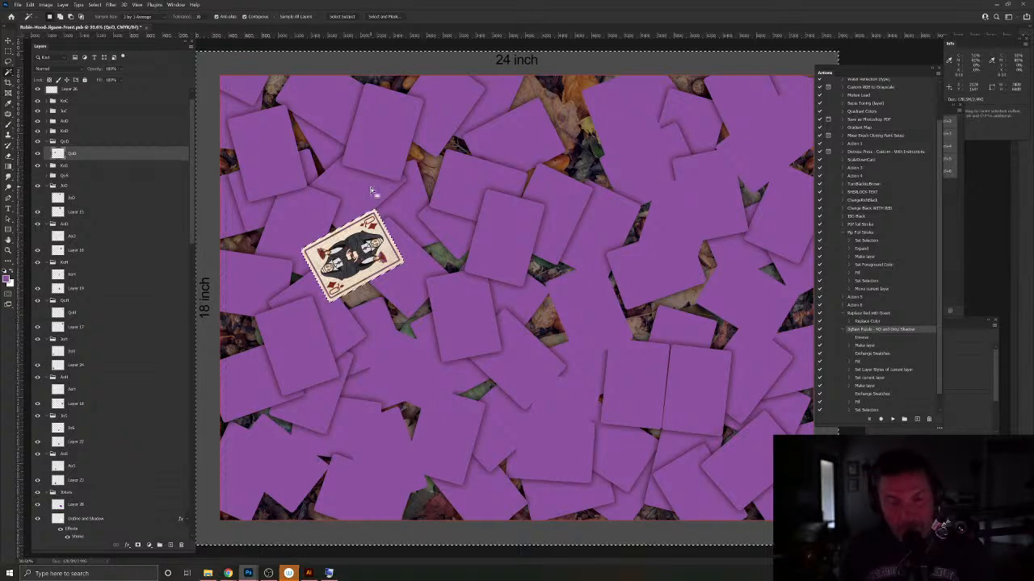
pyautogui.click(893, 421)
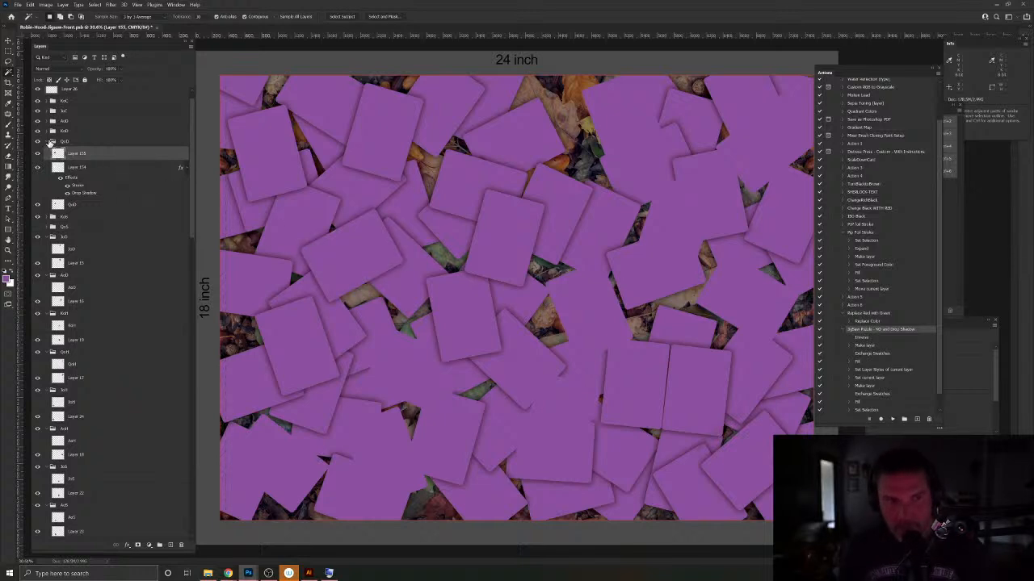
pyautogui.click(46, 142)
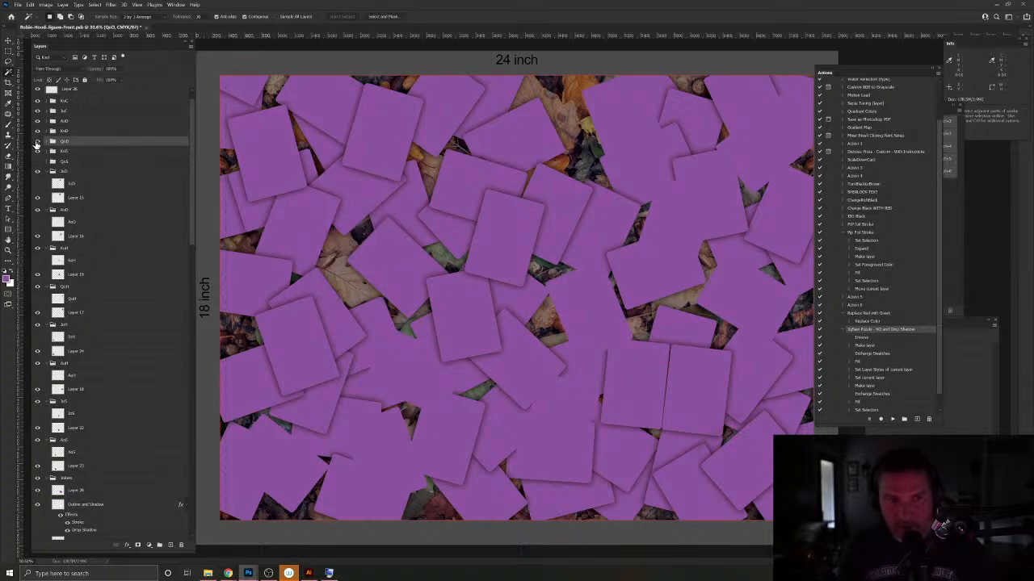
pyautogui.click(36, 142)
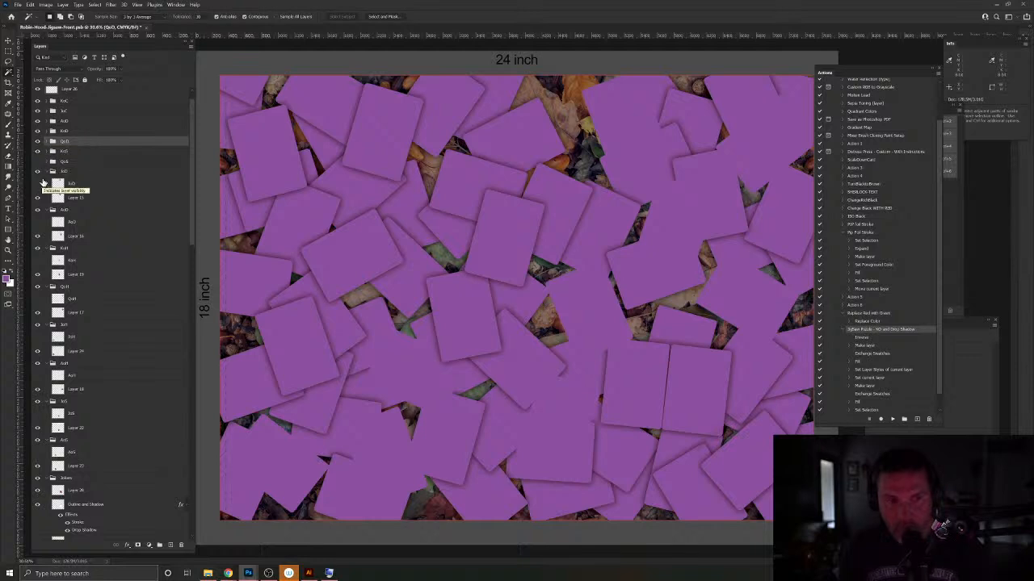
pyautogui.click(50, 171)
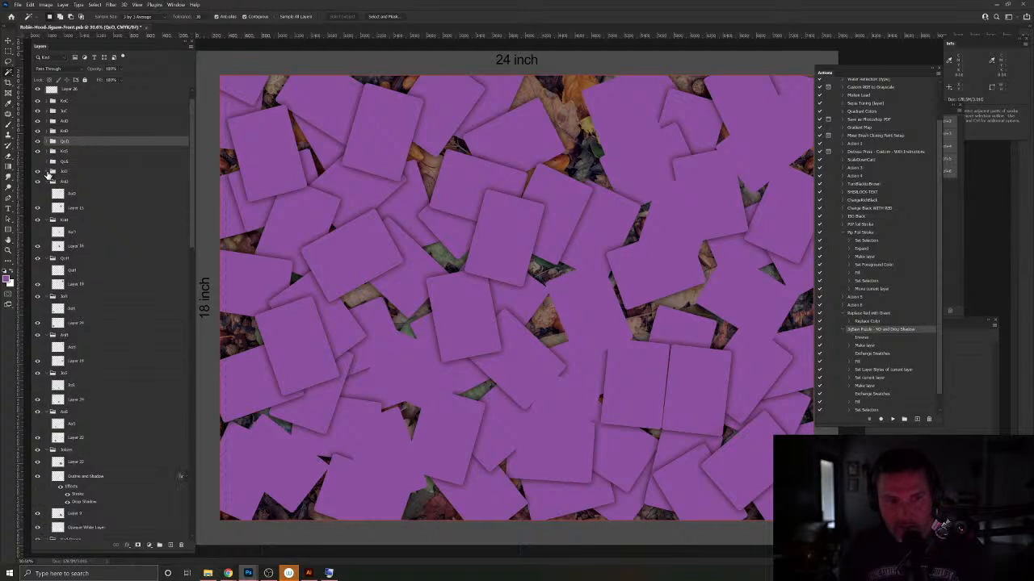
# Step: Pick the old fill layer in the QoC group, select the area around it, and run the Jigsaw Puzzle fill and drop shadow action
pyautogui.press('v')
pyautogui.keyDown('ctrl'); pyautogui.click(411, 362); pyautogui.keyUp('ctrl')
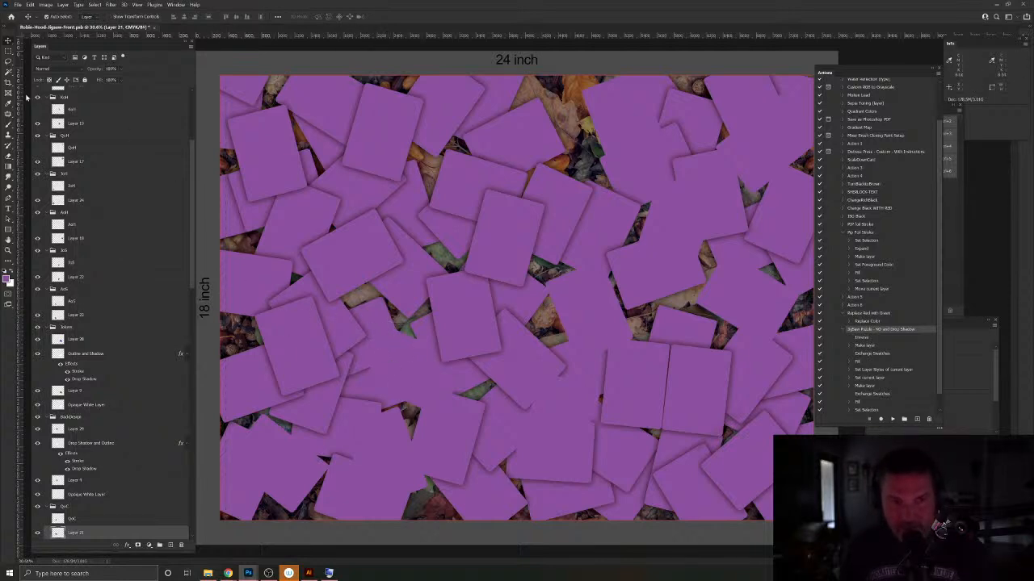
pyautogui.click(10, 71)
pyautogui.click(441, 260)
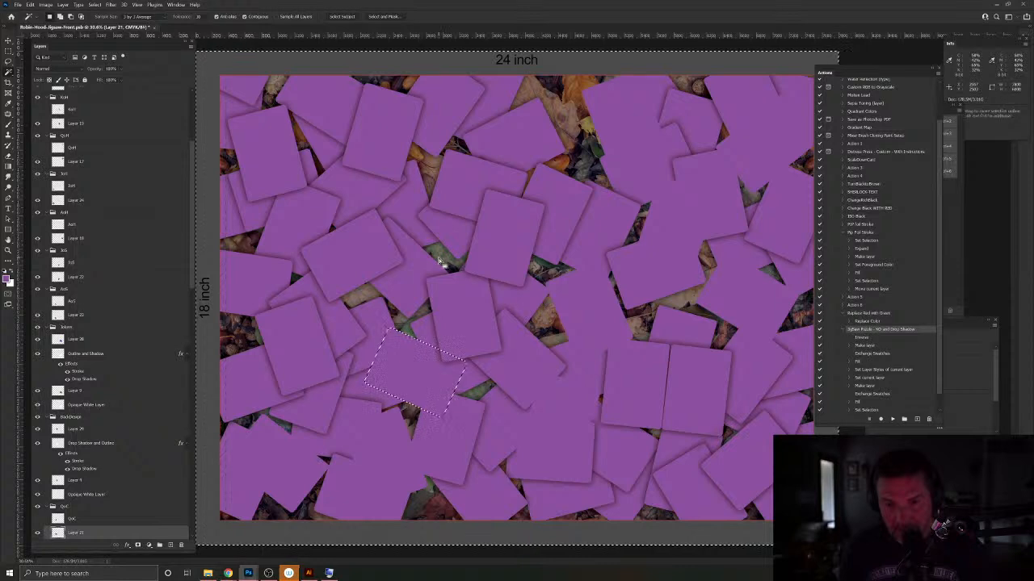
pyautogui.click(894, 421)
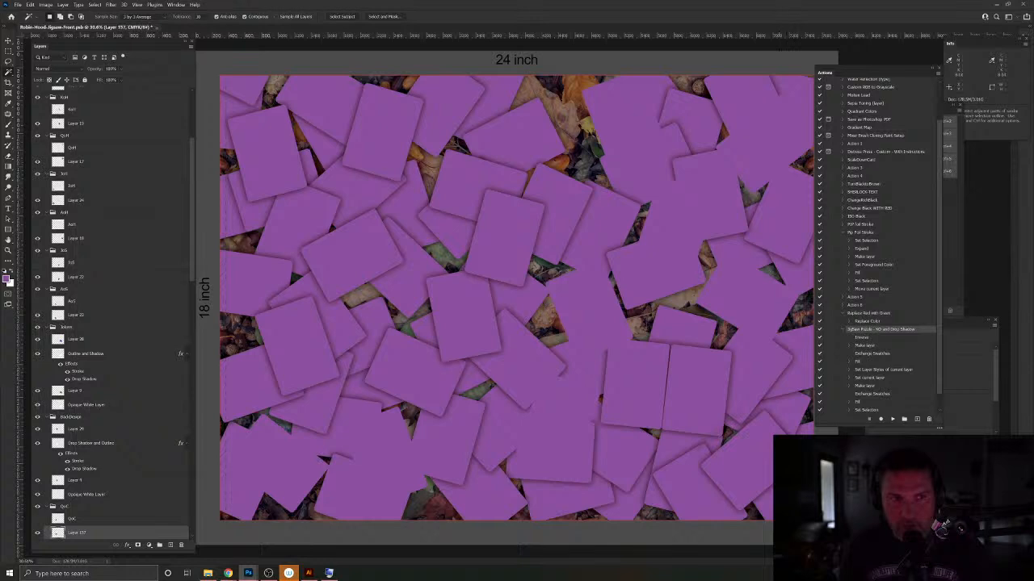
# Step: Collapse the QoC group, show the ace of spades card layer and delete its old fill layer
pyautogui.scroll(-3, 97, 372)
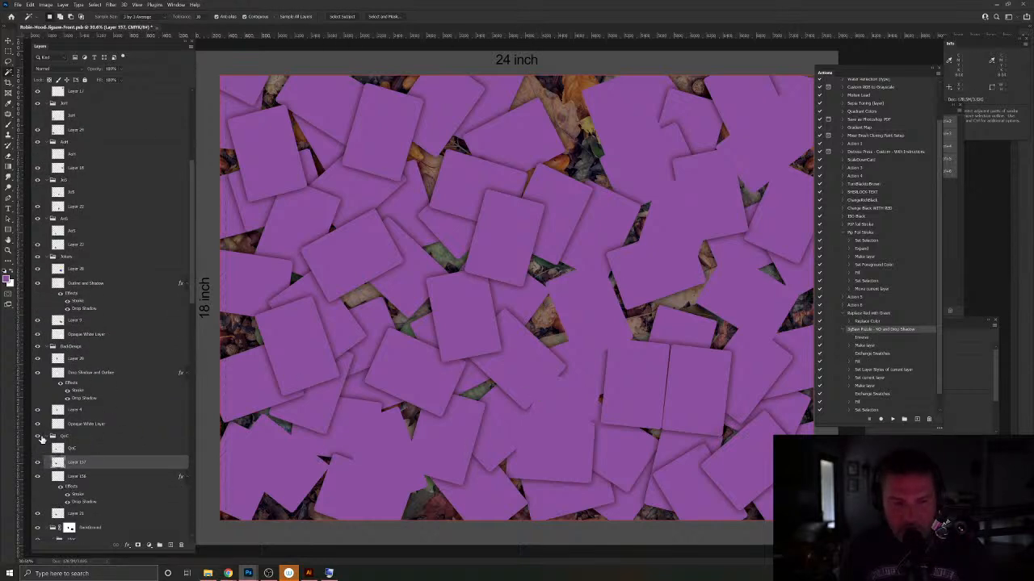
pyautogui.click(49, 437)
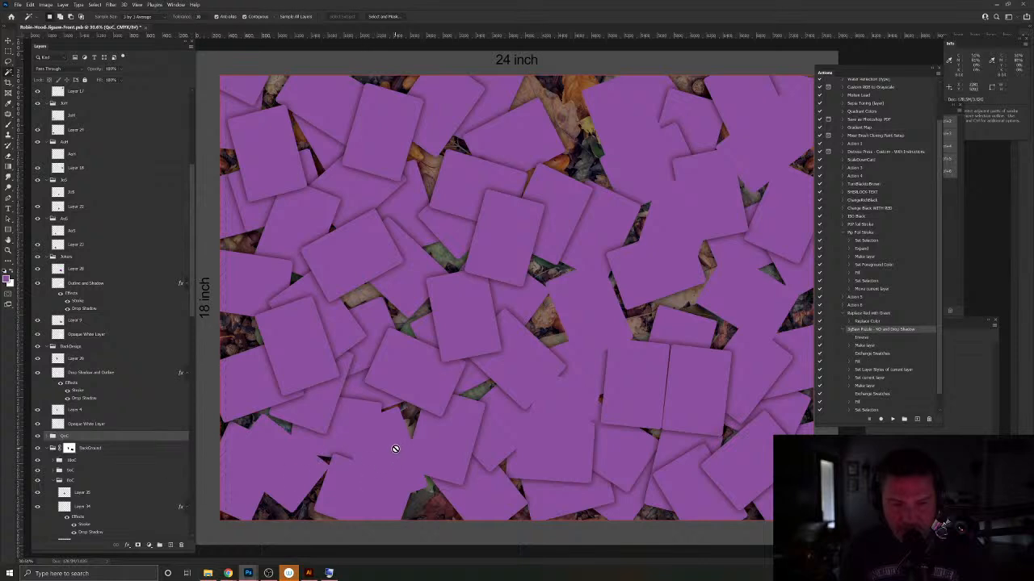
pyautogui.press('v')
pyautogui.click(48, 244)
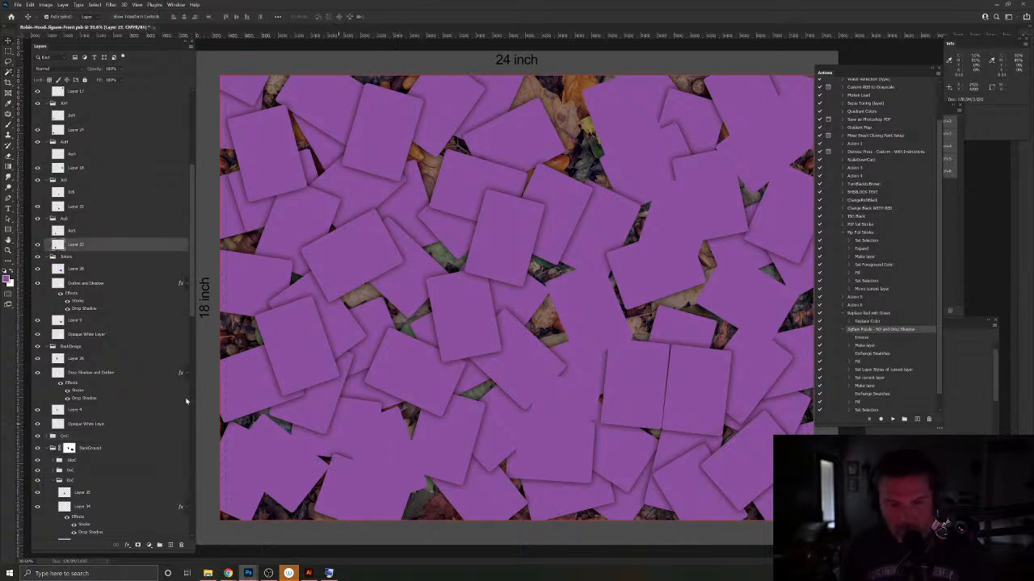
pyautogui.click(37, 232)
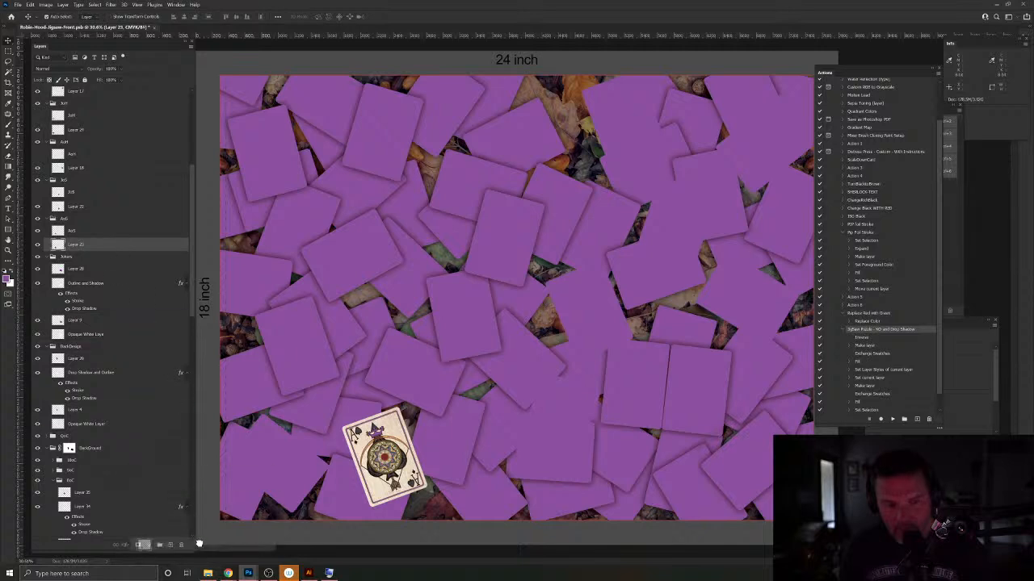
pyautogui.hotkey('ctrl', 'e')
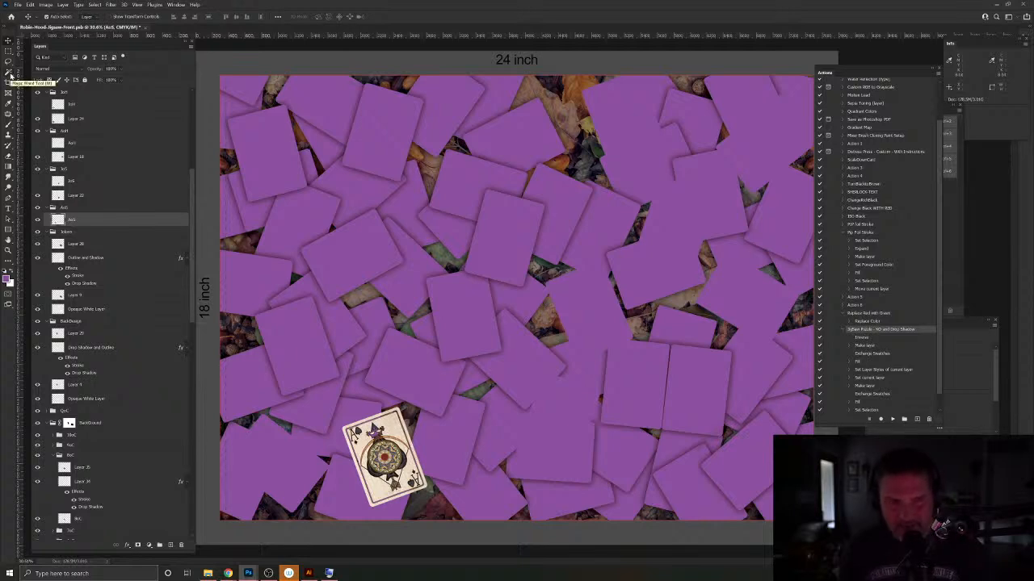
# Step: Select the area around the ace of spades and run the Jigsaw Puzzle fill and drop shadow action
pyautogui.click(10, 73)
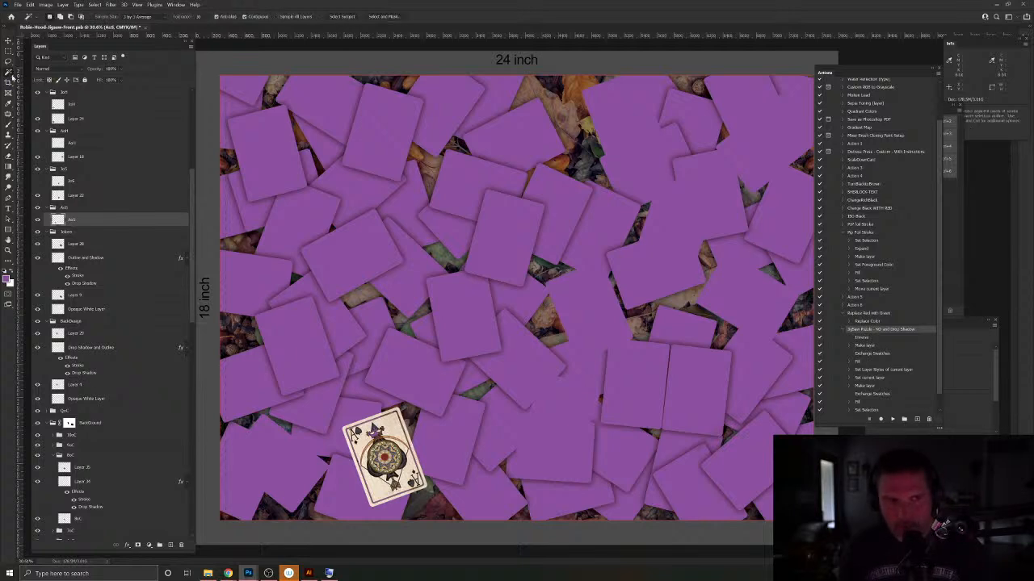
pyautogui.click(468, 265)
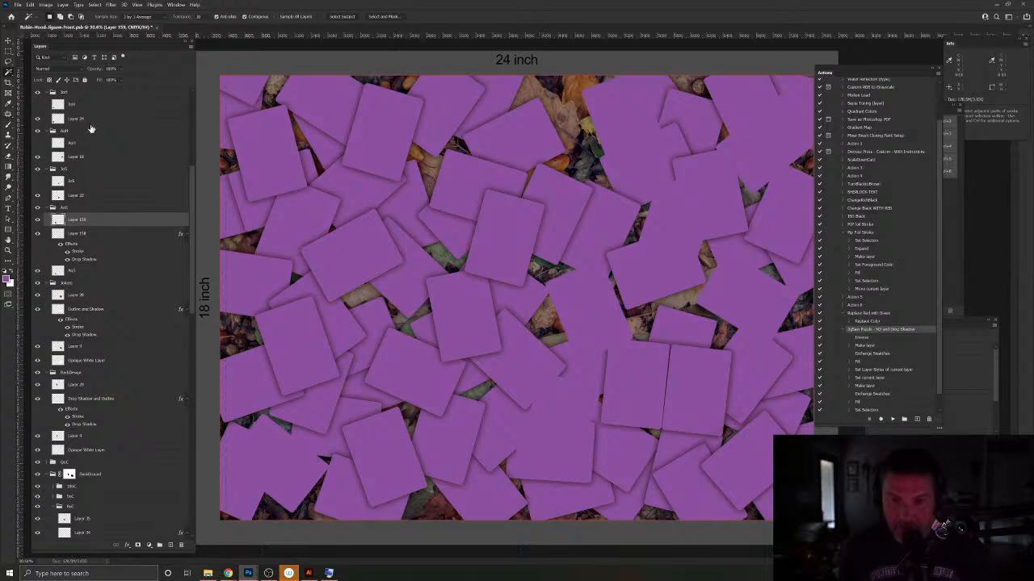
pyautogui.press('v')
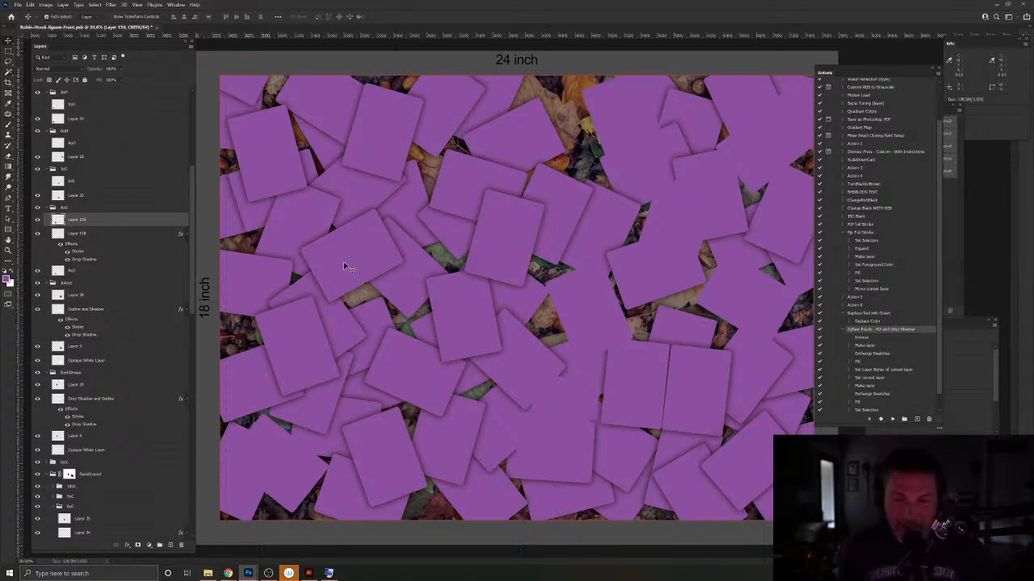
# Step: Pick the old fill layer in the KoH group, select the area around it, and run the Jigsaw Puzzle fill and drop shadow action
pyautogui.click(589, 320)
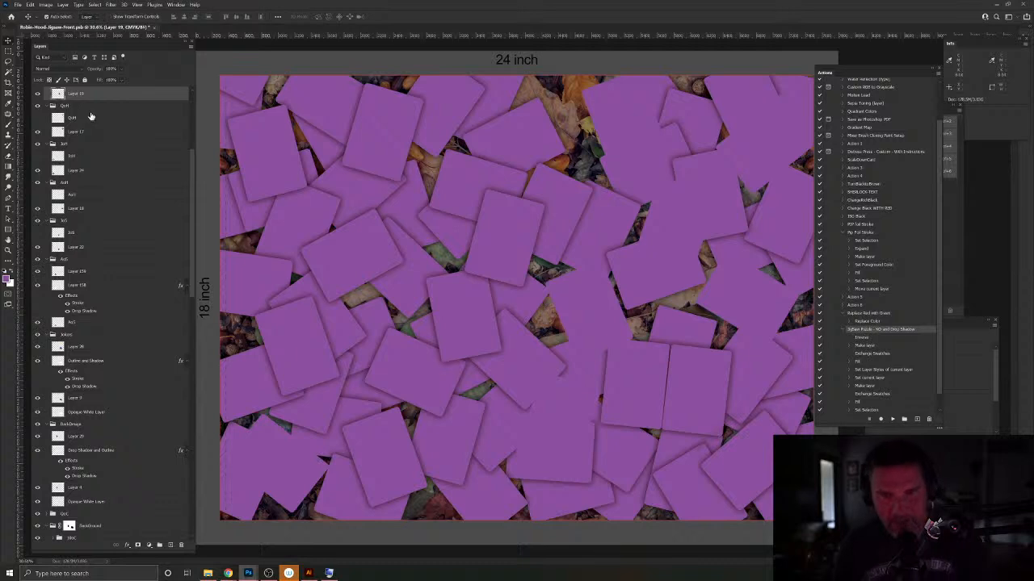
pyautogui.click(10, 72)
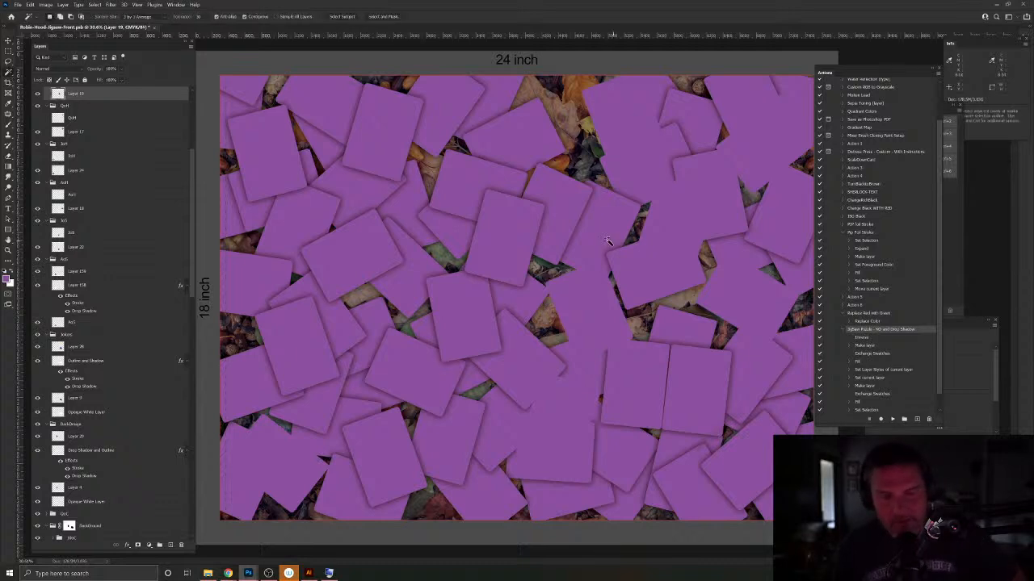
pyautogui.click(606, 235)
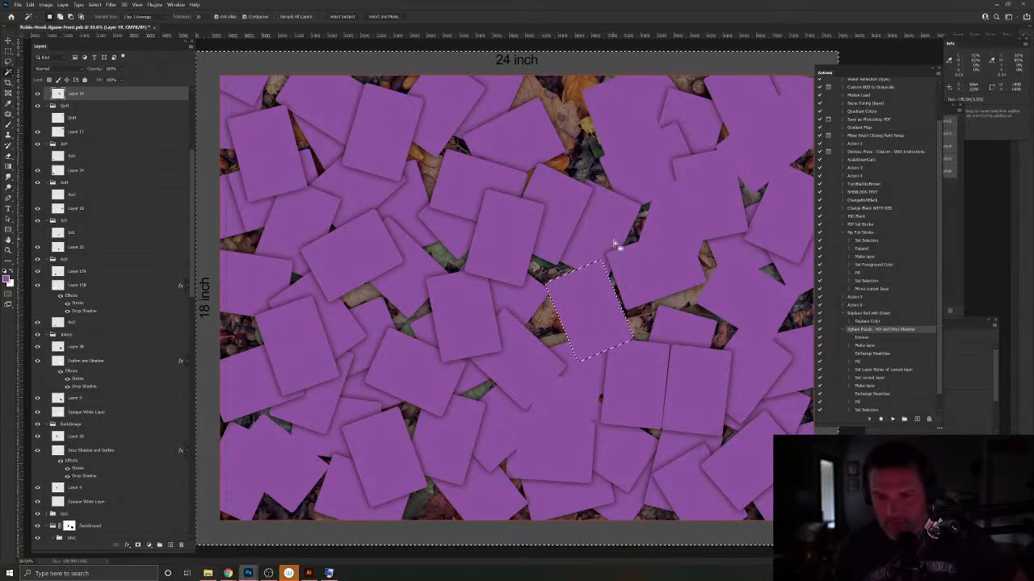
pyautogui.click(892, 419)
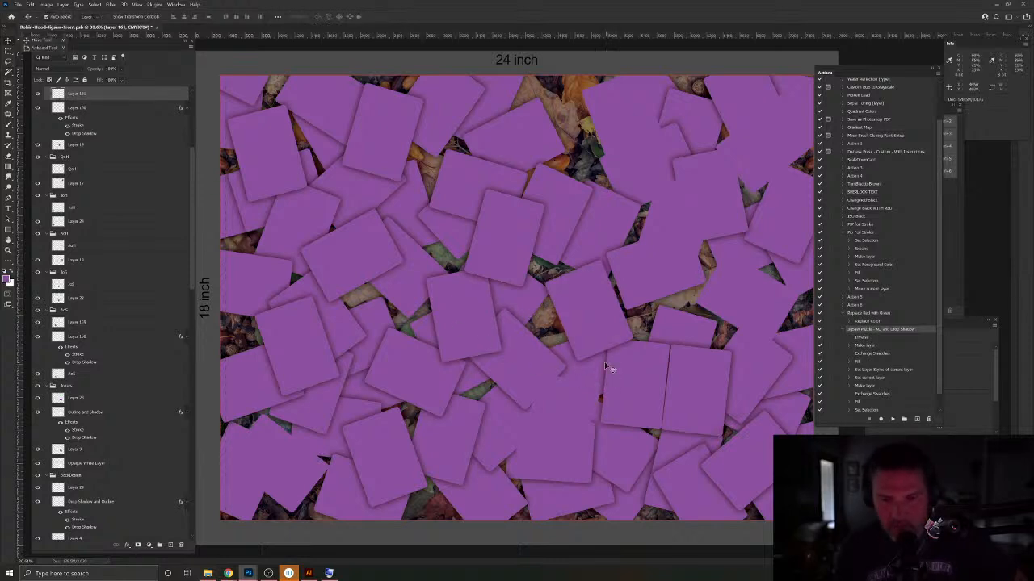
pyautogui.press('v')
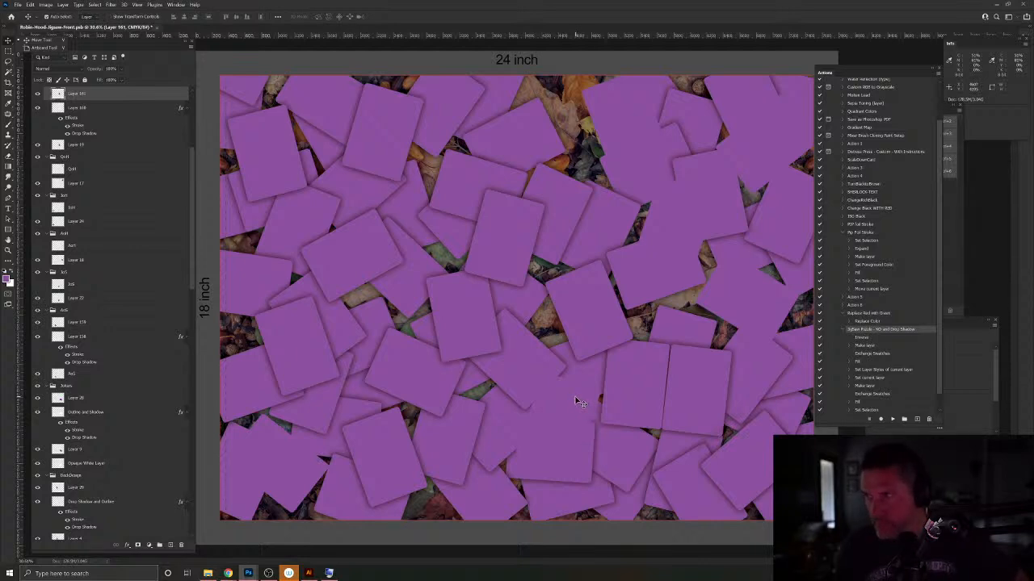
# Step: Delete the jack of spades' old fill layer, select the area around the card, and run the Jigsaw Puzzle fill and drop shadow action
pyautogui.click(577, 401)
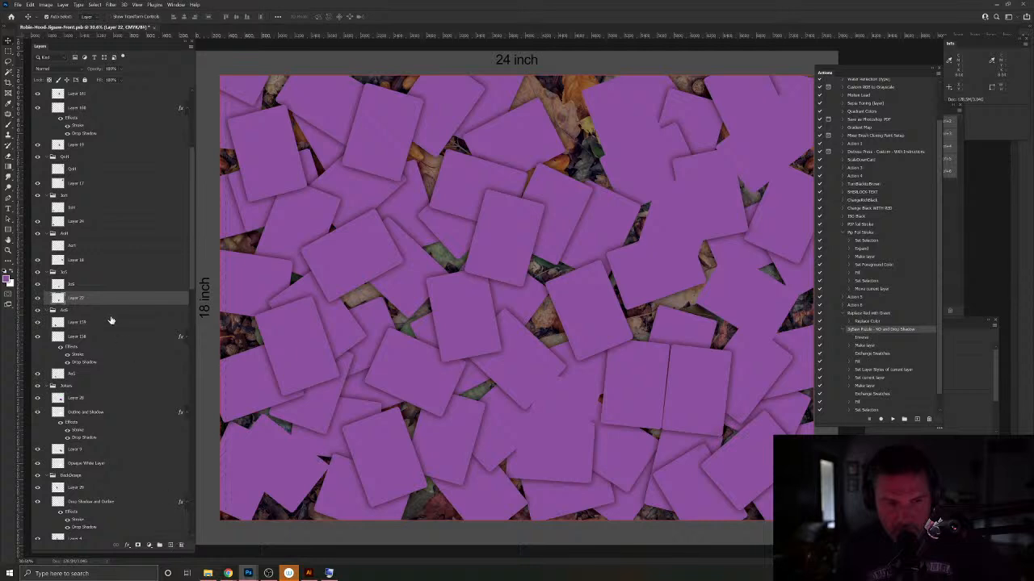
pyautogui.press('Delete')
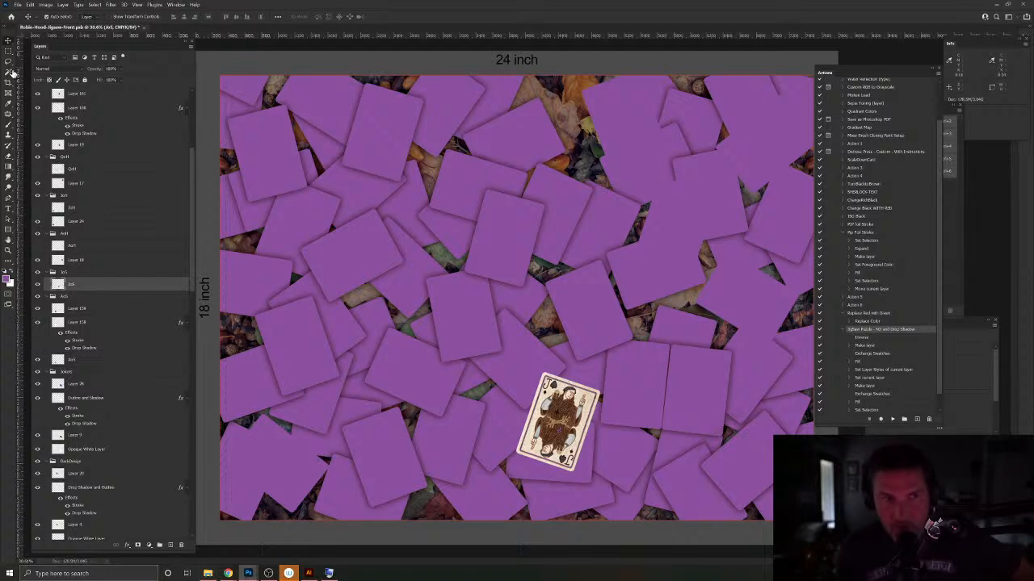
pyautogui.click(11, 73)
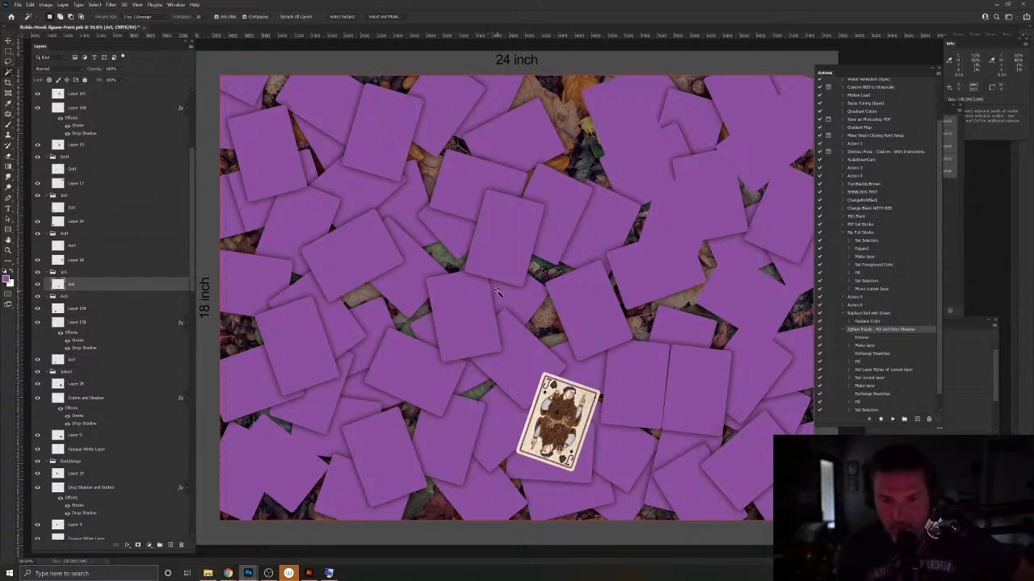
pyautogui.hotkey('ctrl', 'a')
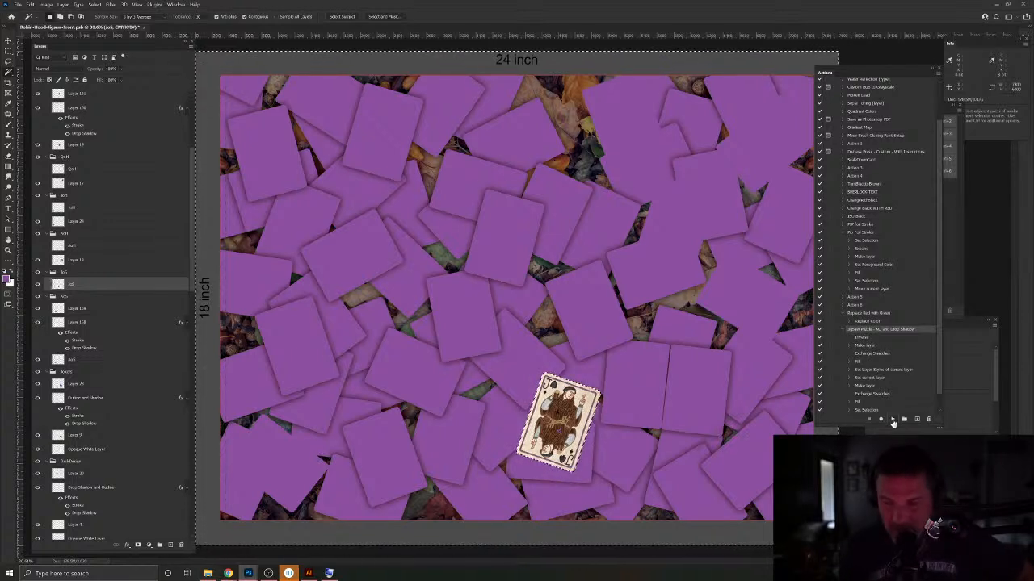
pyautogui.click(893, 420)
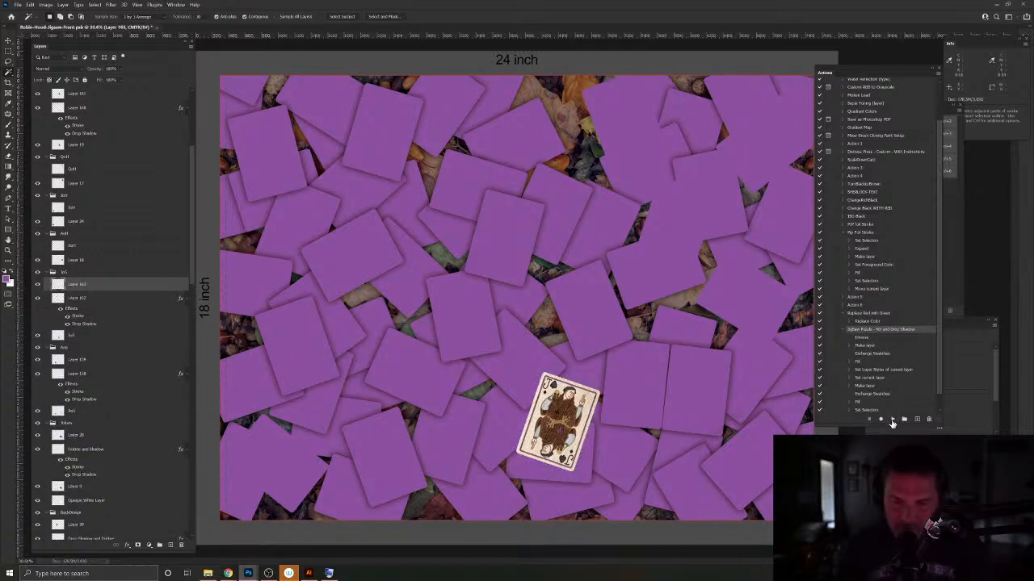
pyautogui.click(9, 41)
# Step: Show the jack of diamonds card layer and delete the old fill layer beneath it
pyautogui.click(620, 113)
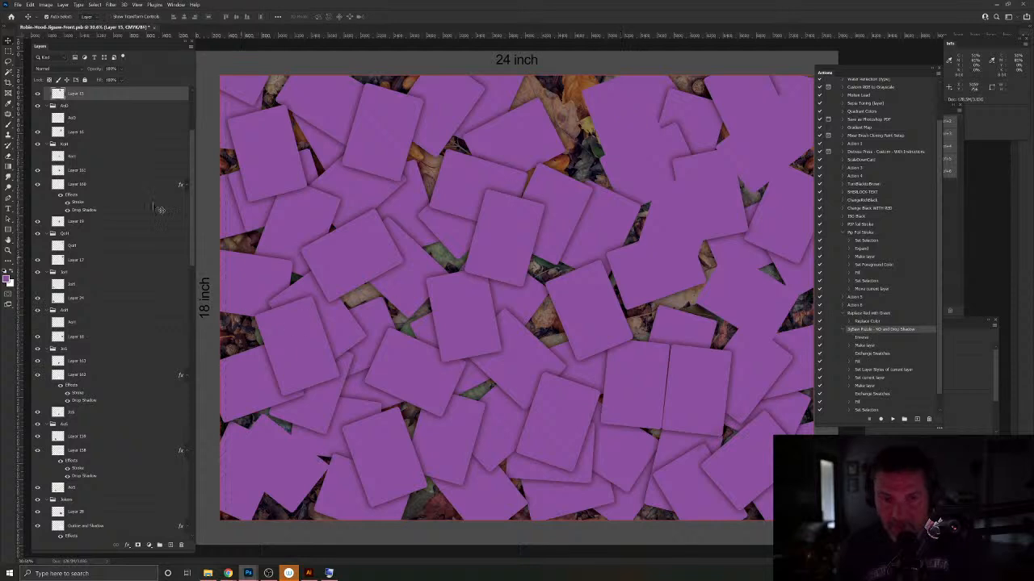
pyautogui.scroll(3, 121, 206)
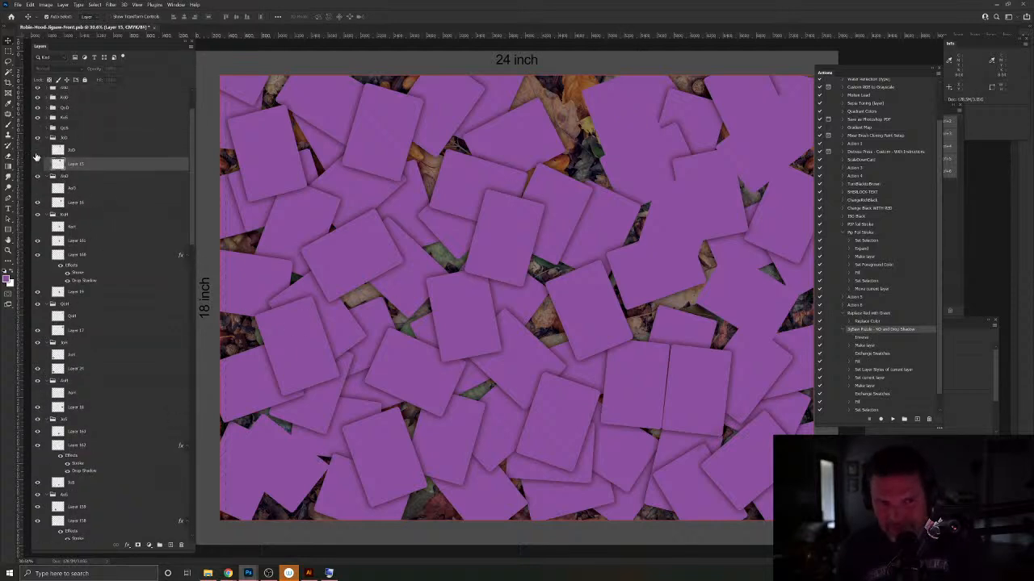
pyautogui.click(36, 161)
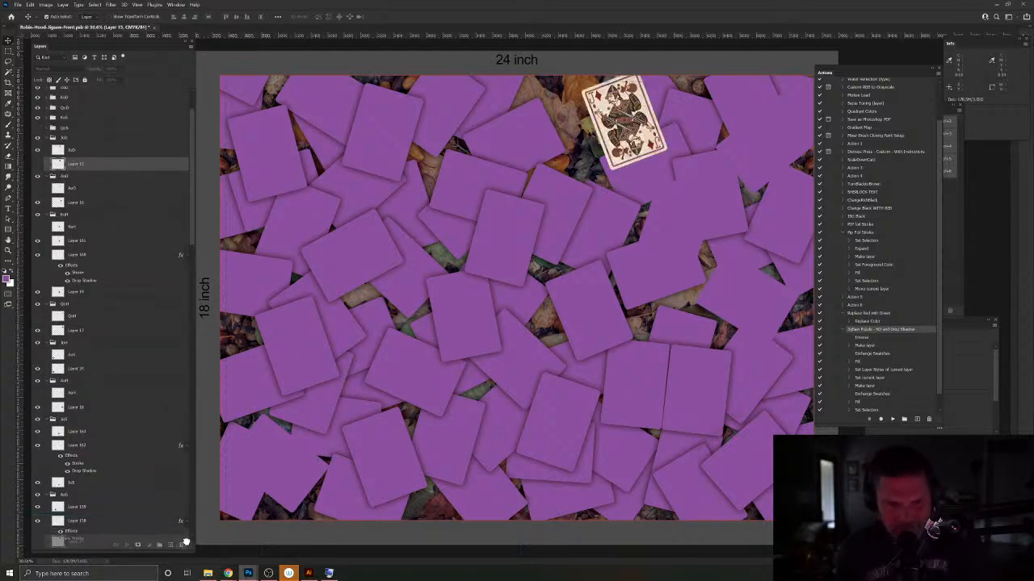
pyautogui.moveTo(186, 542); pyautogui.dragTo(181, 545)
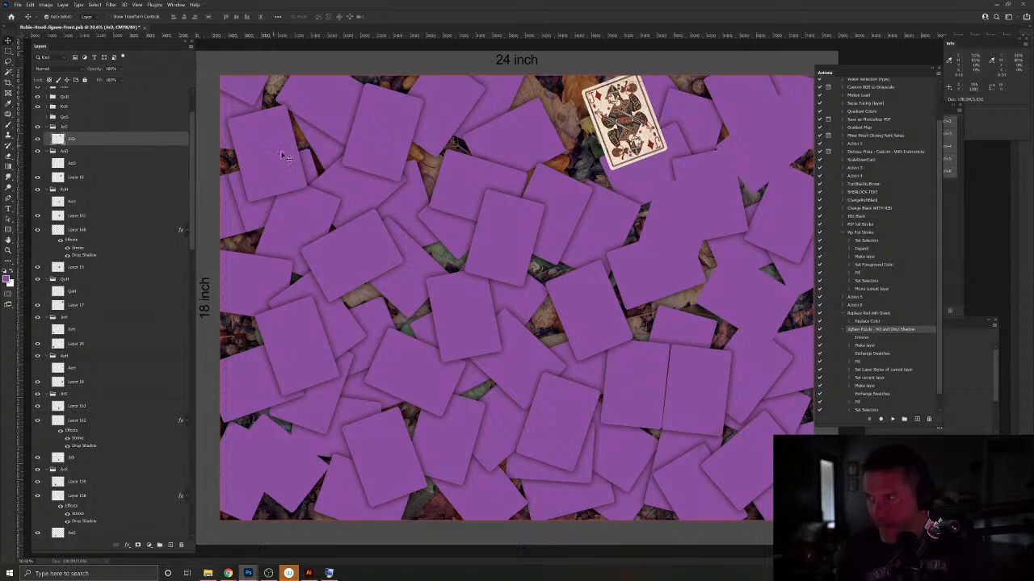
# Step: Select the area around the jack of diamonds and run the Jigsaw Puzzle fill and drop shadow action
pyautogui.click(11, 71)
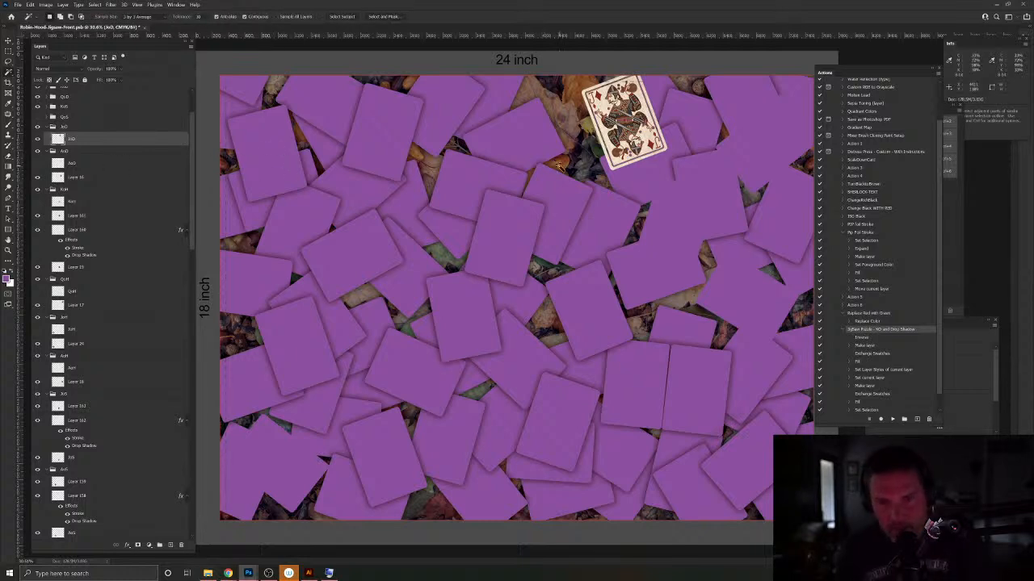
pyautogui.click(560, 168)
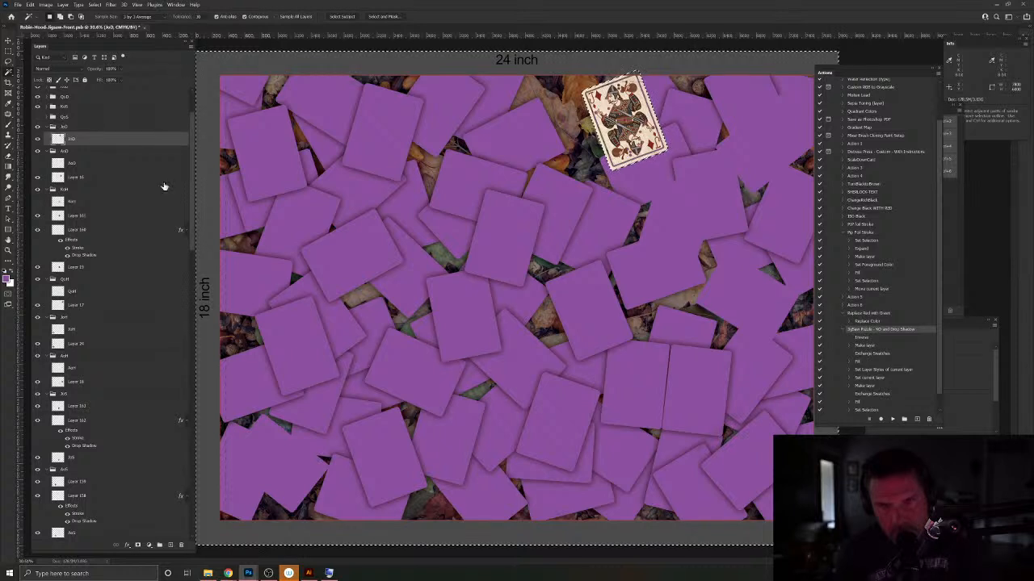
pyautogui.click(891, 420)
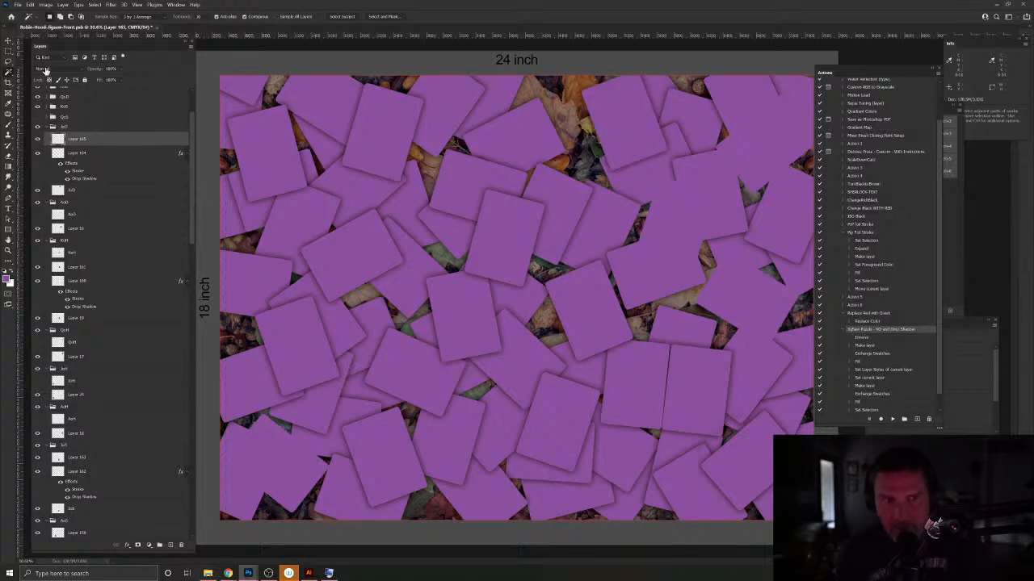
pyautogui.press('v')
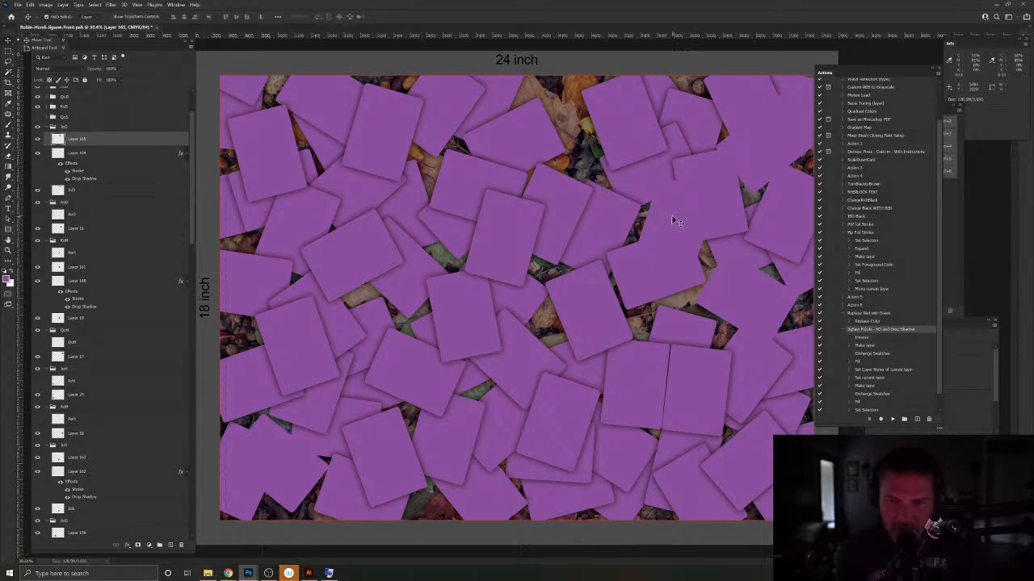
# Step: Show the ace of diamonds card layer and delete the old fill layer beneath it
pyautogui.click(672, 220)
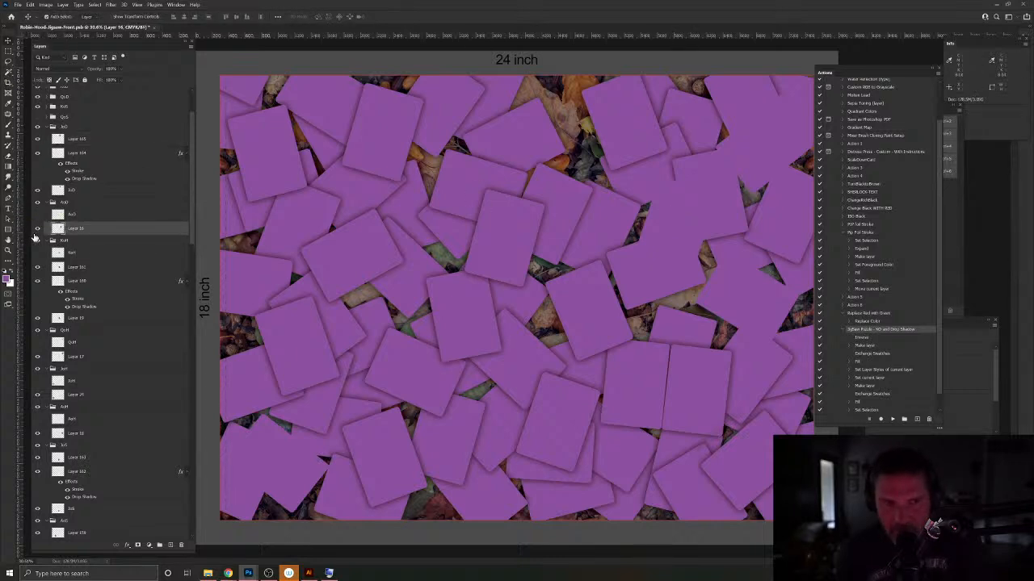
pyautogui.click(36, 227)
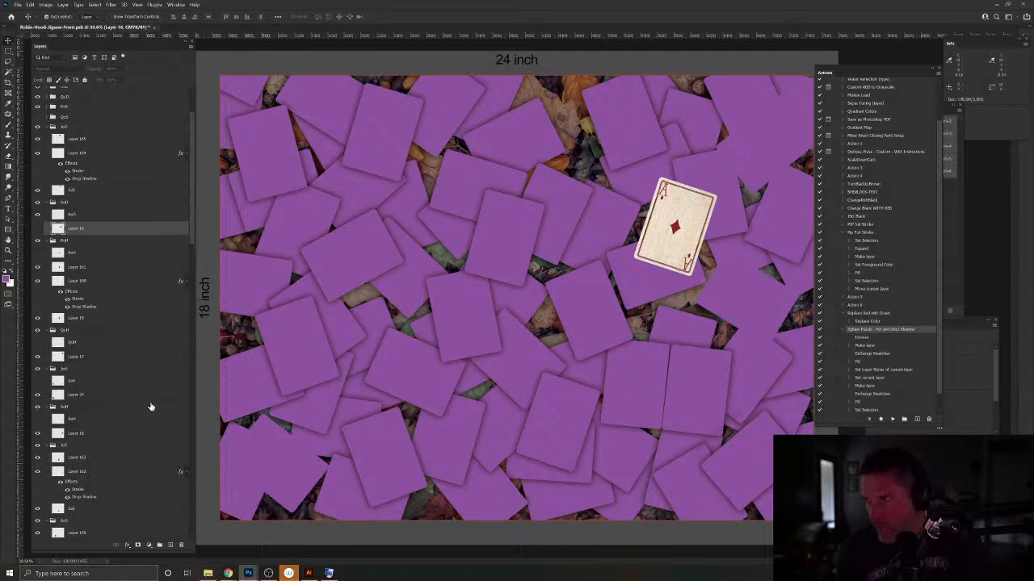
pyautogui.moveTo(149, 416); pyautogui.dragTo(181, 546)
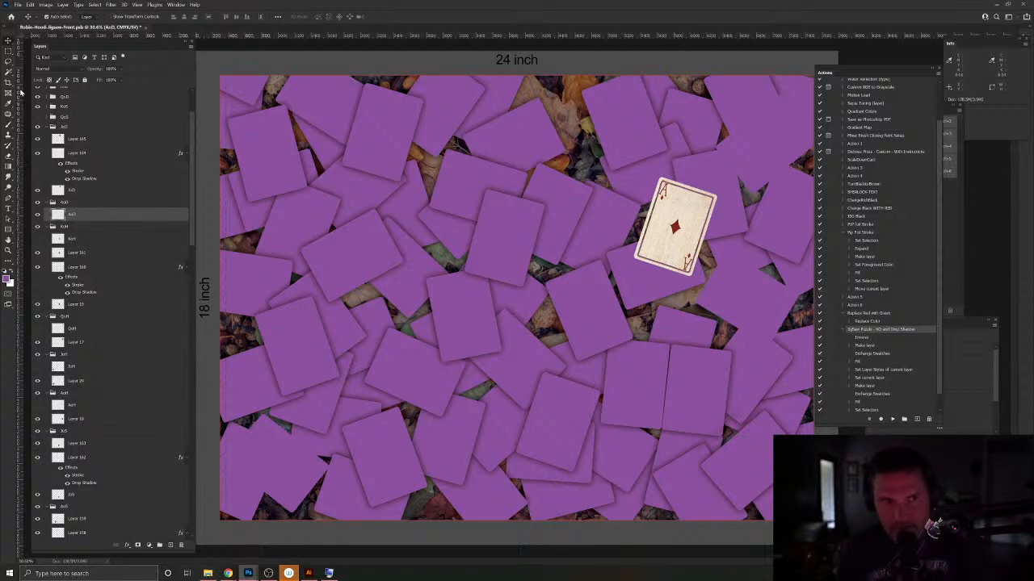
# Step: Select the area around the ace of diamonds and run the Jigsaw Puzzle fill and drop shadow action
pyautogui.click(15, 75)
pyautogui.click(483, 181)
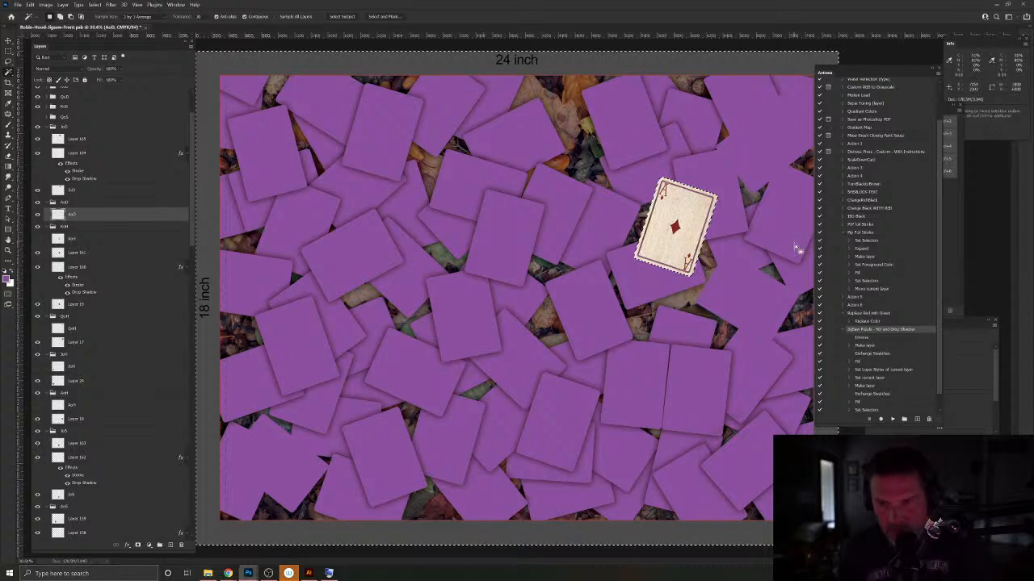
pyautogui.click(892, 419)
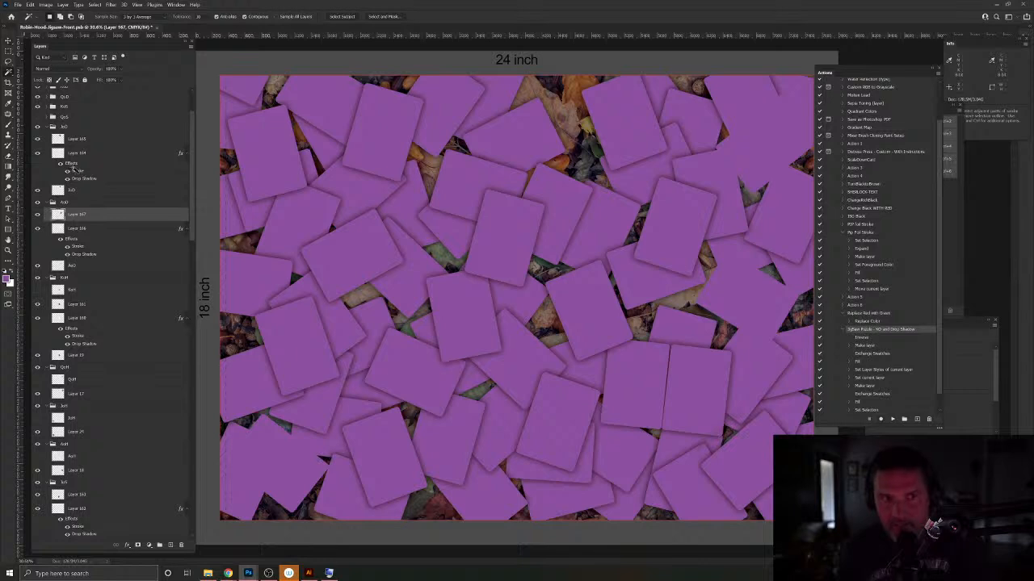
pyautogui.click(8, 41)
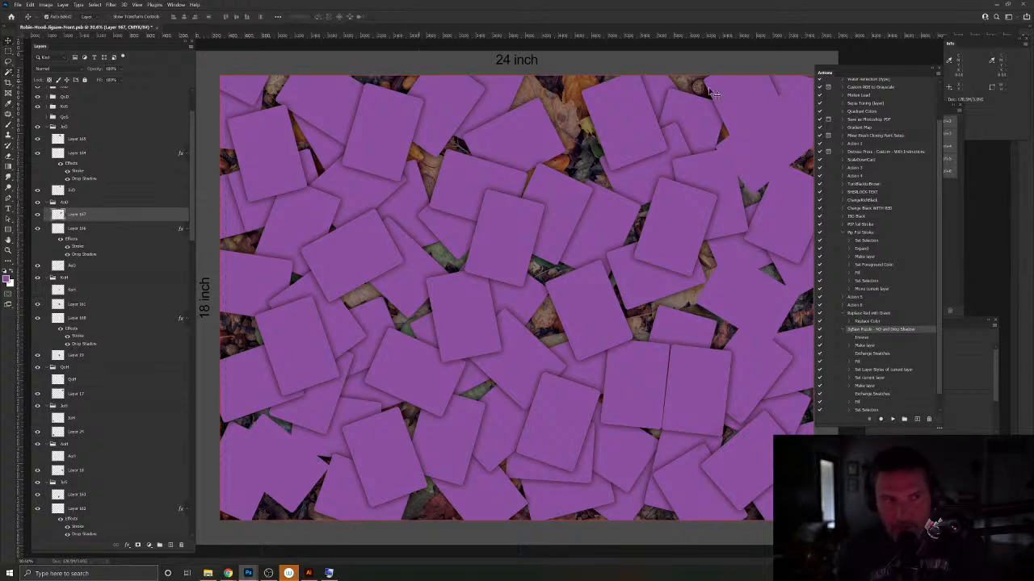
# Step: Show the queen of hearts card layer and delete the old fill layer beneath it
pyautogui.click(792, 145)
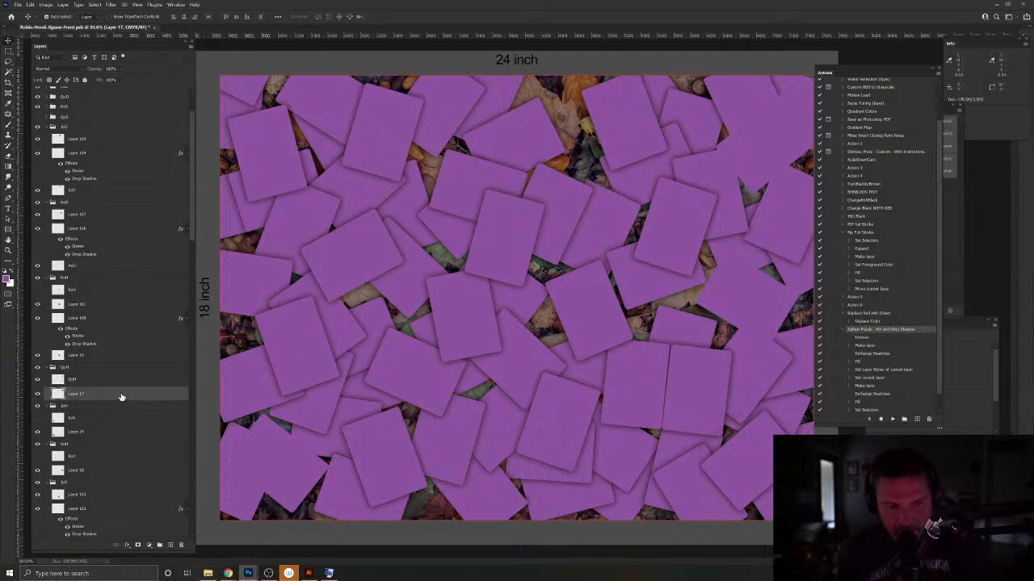
pyautogui.click(180, 546)
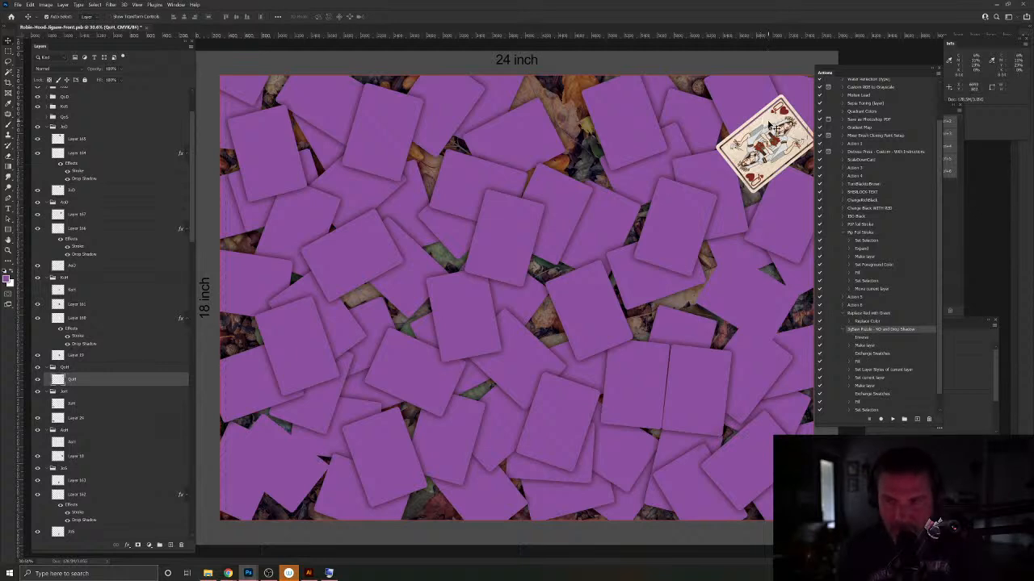
pyautogui.press('w')
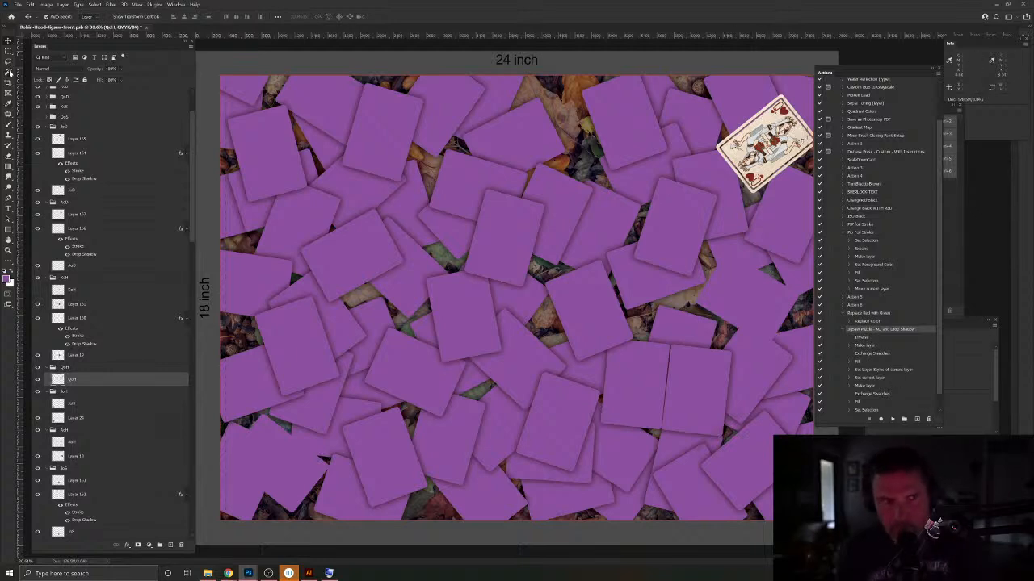
# Step: Select the area around the queen of hearts and run the Jigsaw Puzzle fill and drop shadow action
pyautogui.hotkey('ctrl', 'a')
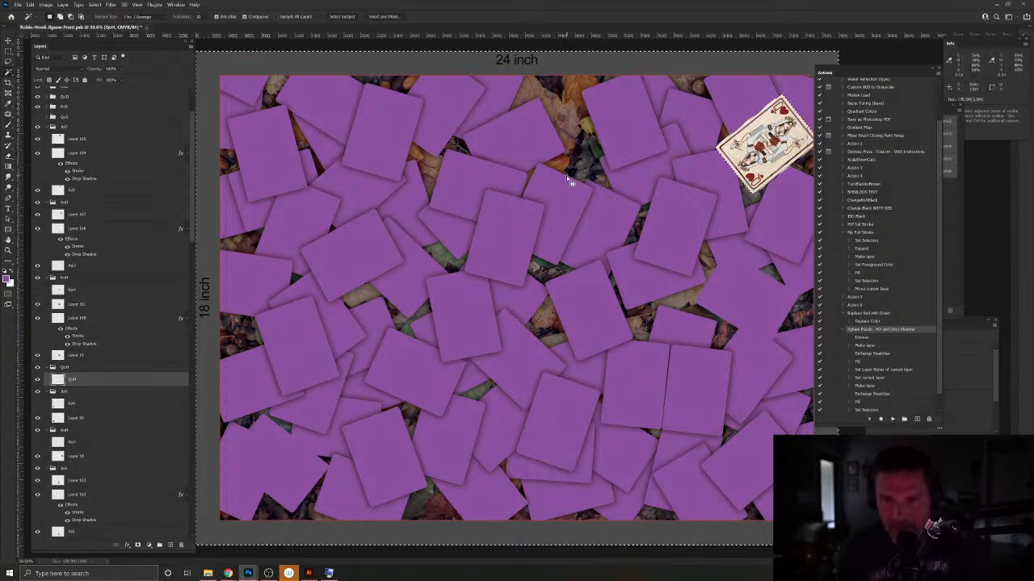
pyautogui.click(893, 420)
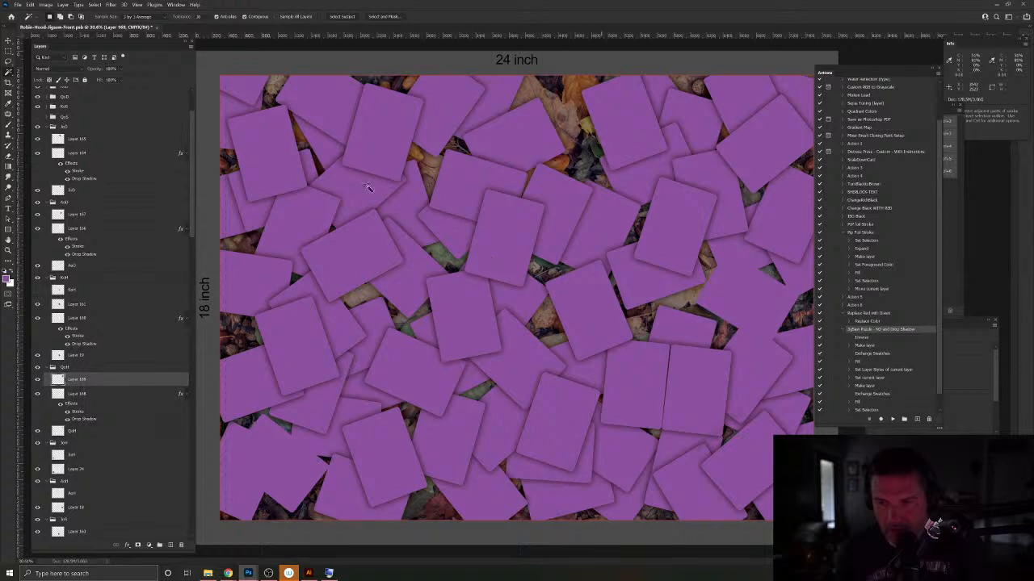
# Step: Delete the old purple fill layer beneath the ace of hearts card layer
pyautogui.click(9, 41)
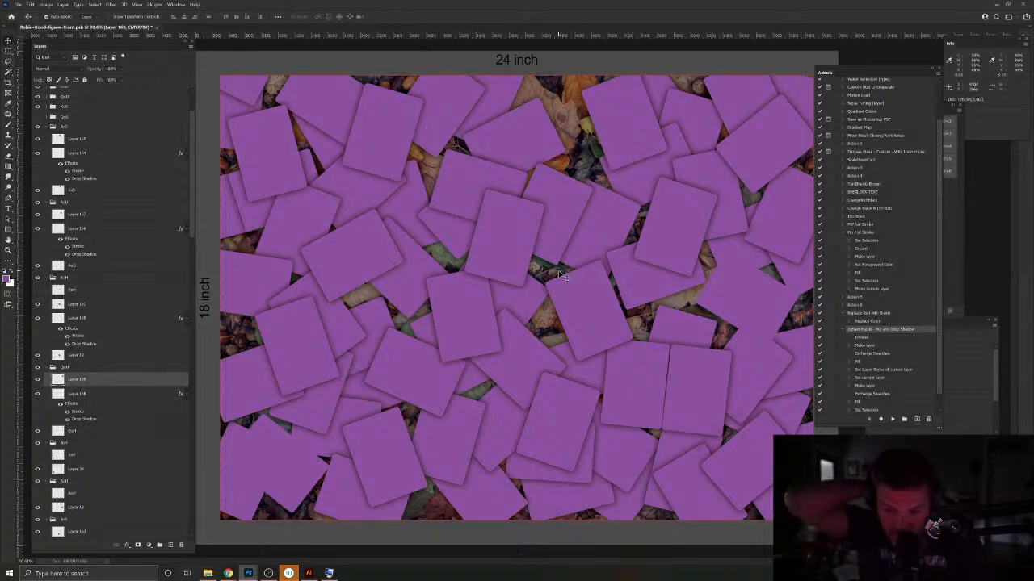
pyautogui.click(740, 303)
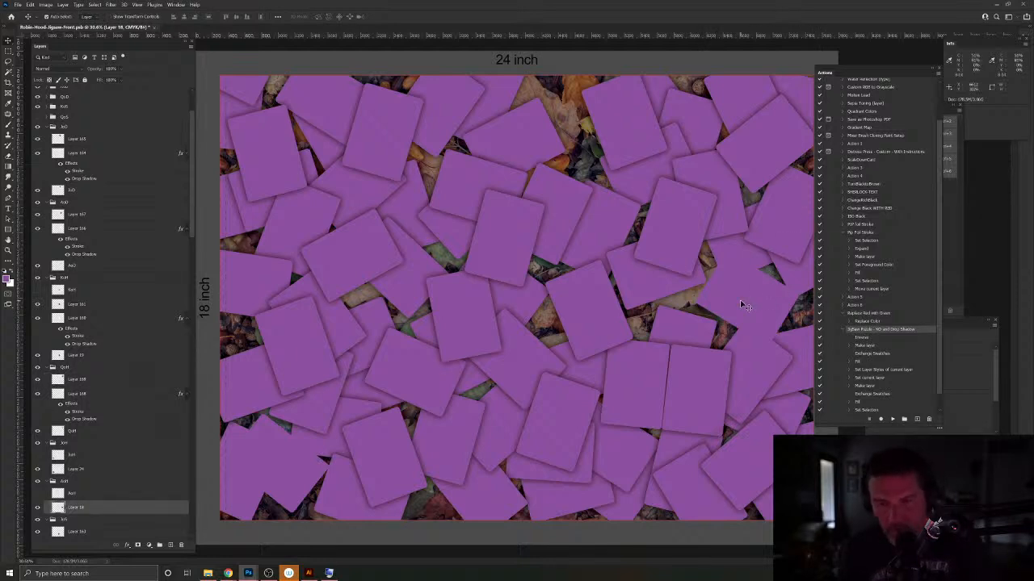
pyautogui.moveTo(95, 512); pyautogui.dragTo(181, 545)
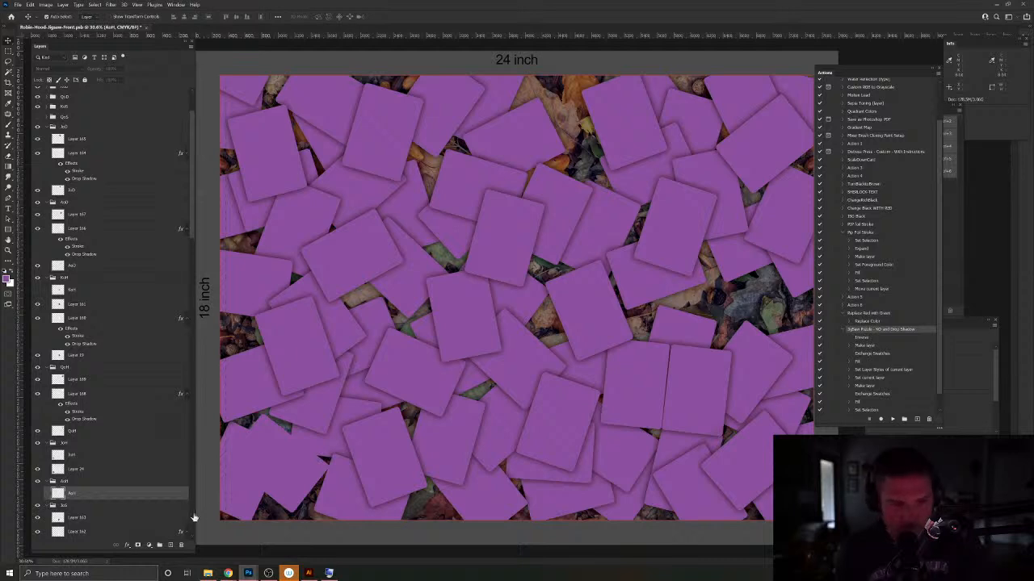
# Step: Show the ace of hearts card layer and run the Jigsaw Puzzle fill and drop shadow action with the area around the card selected
pyautogui.press('w')
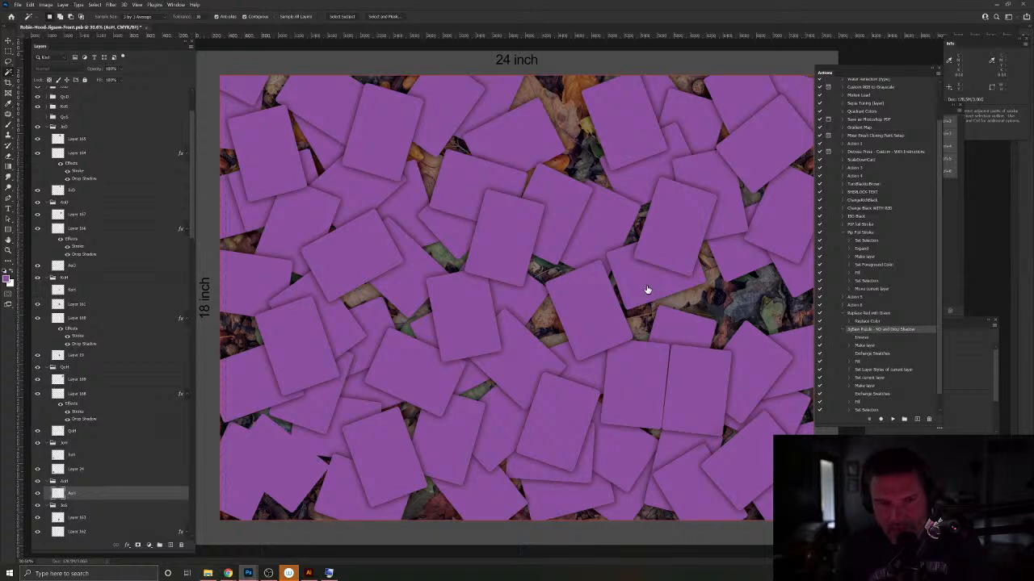
pyautogui.hotkey('ctrl', 'z')
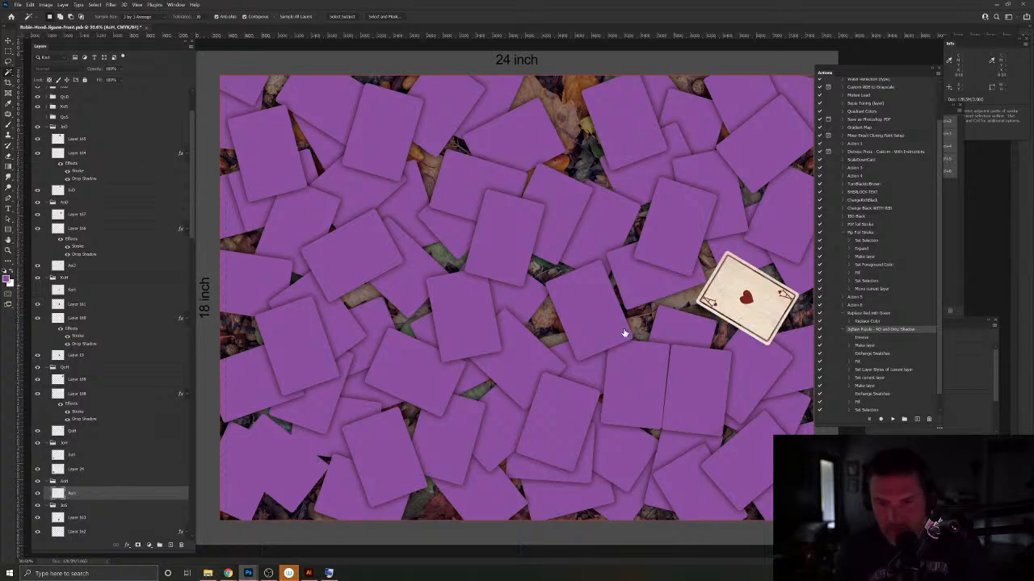
pyautogui.hotkey('ctrl', 'shift', 'i')
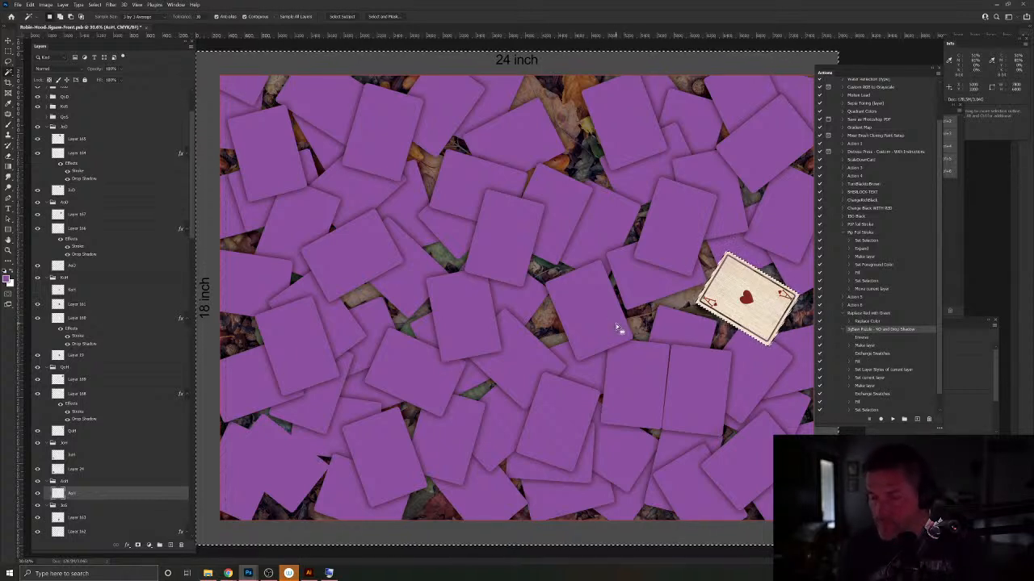
pyautogui.click(892, 419)
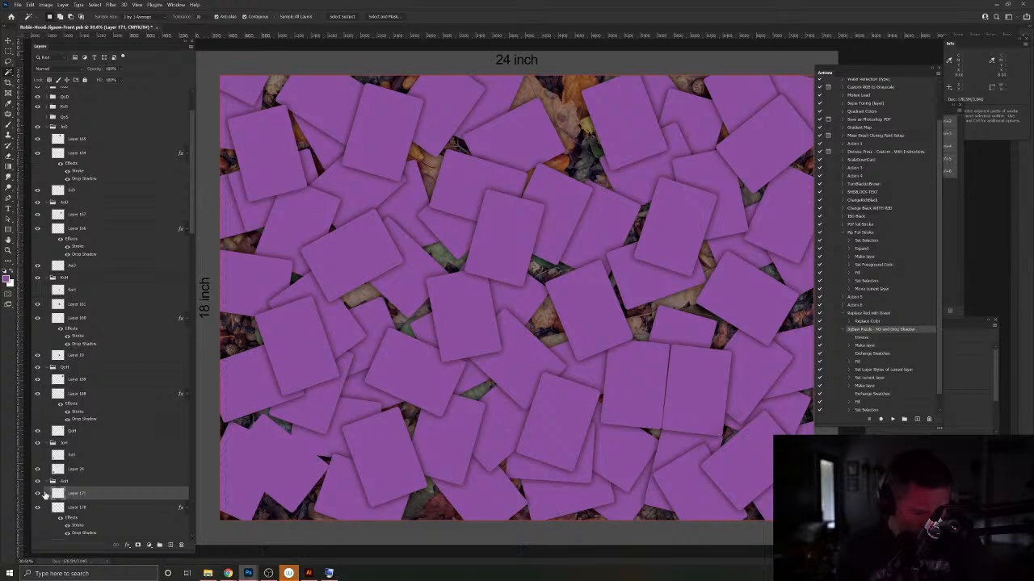
# Step: Show the jack of hearts card layer, and hide and try to delete the old fill layer beneath it, undoing the deletion
pyautogui.scroll(-2, 44, 494)
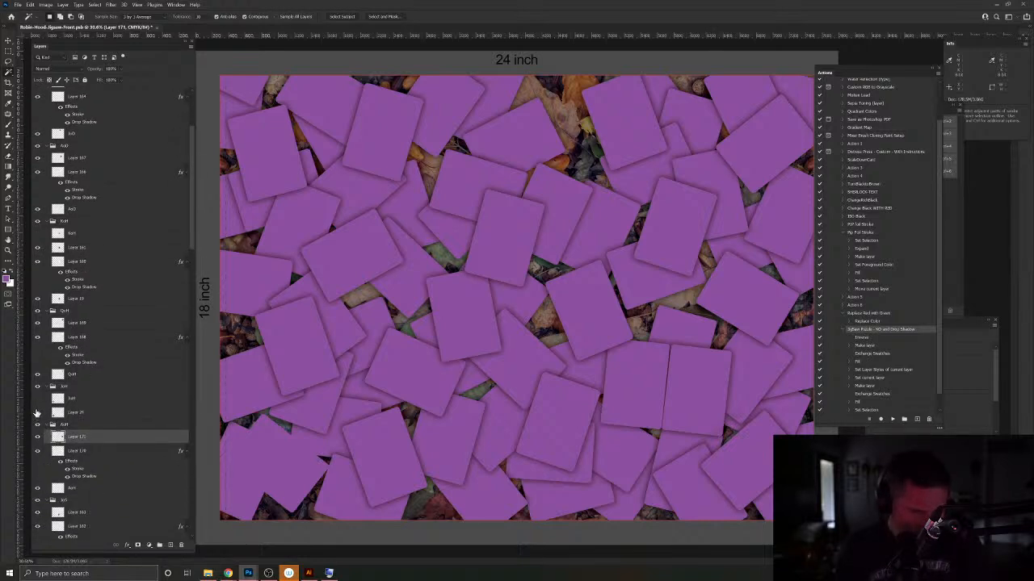
pyautogui.click(36, 402)
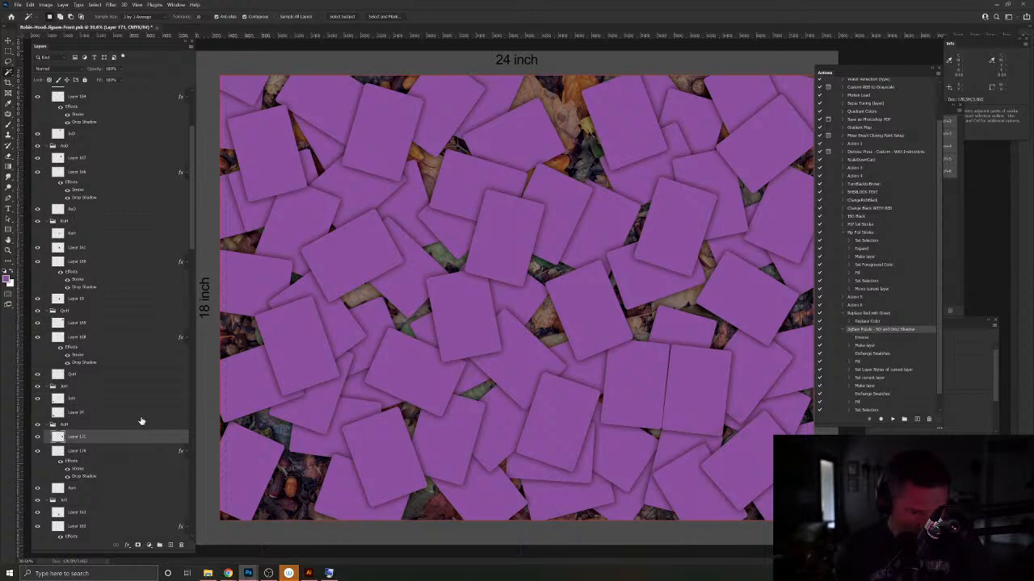
pyautogui.moveTo(105, 416); pyautogui.dragTo(180, 547)
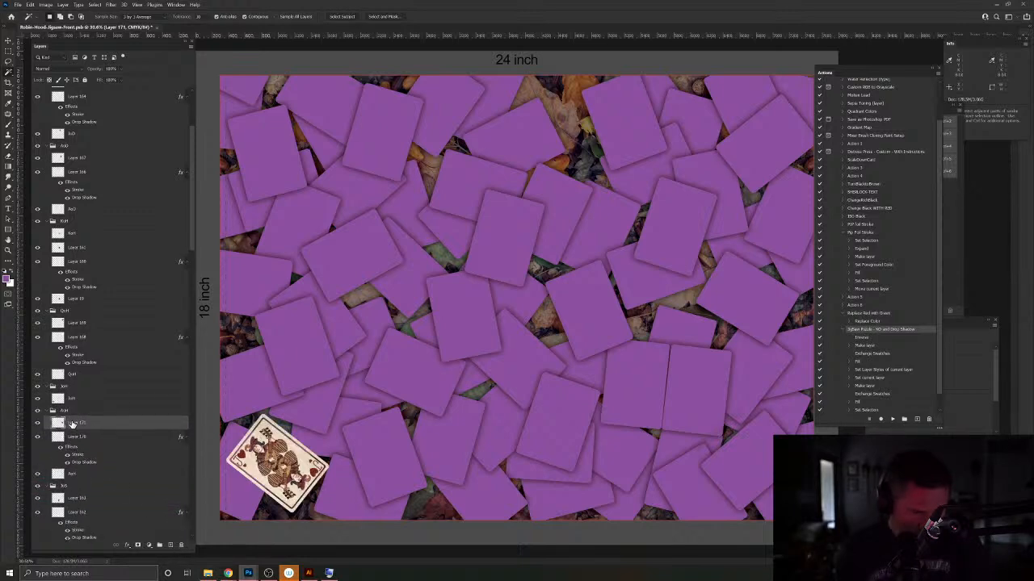
pyautogui.hotkey('ctrl', 'z')
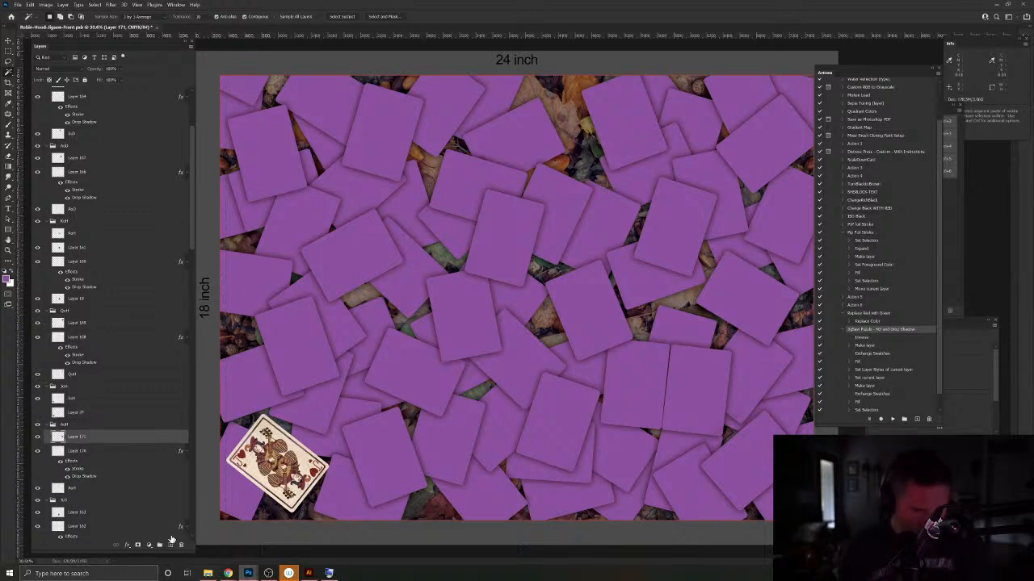
# Step: Run the jigsaw puzzle drop-shadow action on the JoH card layer
pyautogui.hotkey('ctrl', 'shift', 'z')
pyautogui.click(76, 401)
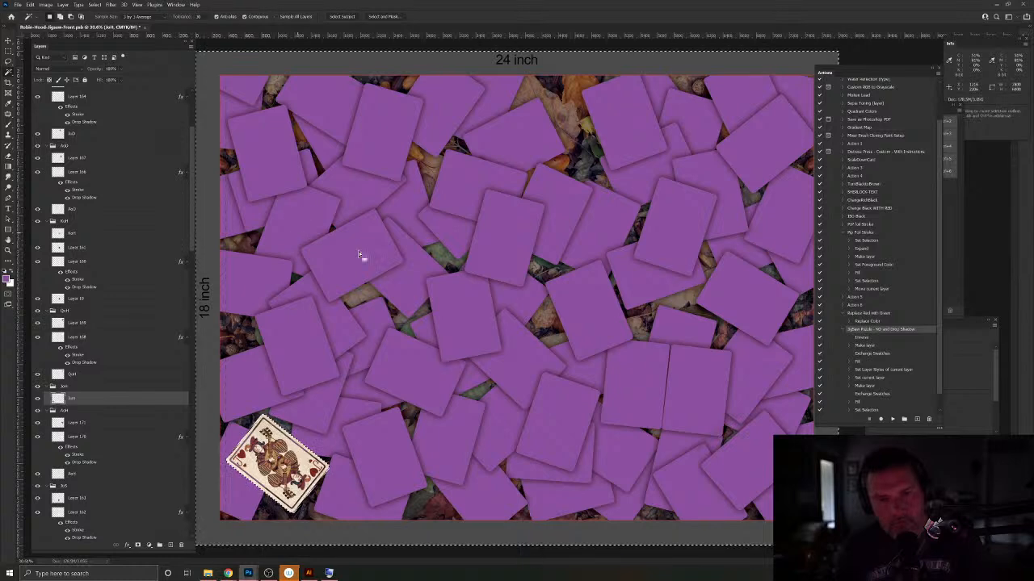
pyautogui.click(892, 420)
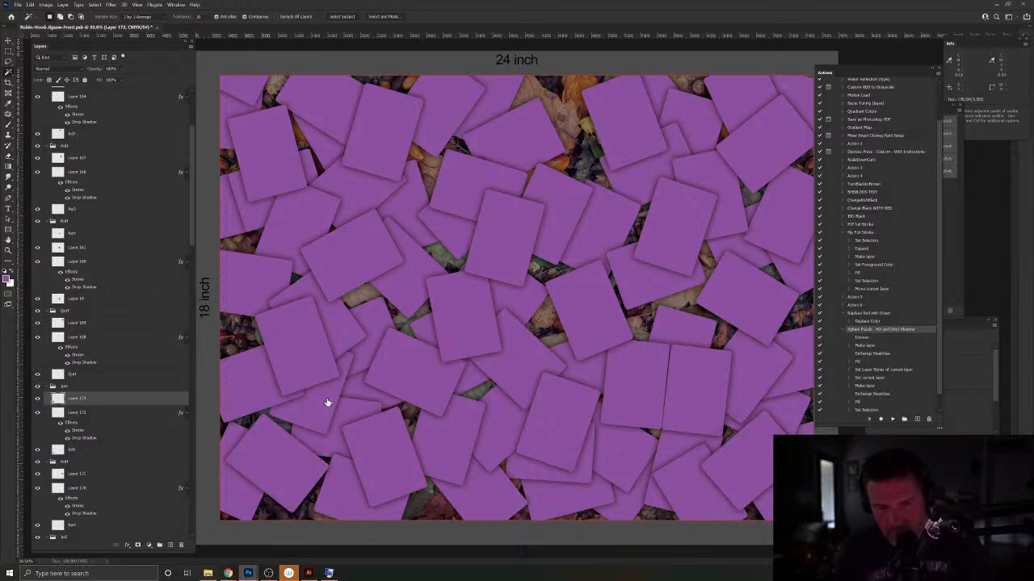
# Step: Collapse the open card groups in the layer stack from JoH down through Jokers and BackDesign
pyautogui.click(52, 388)
pyautogui.click(46, 387)
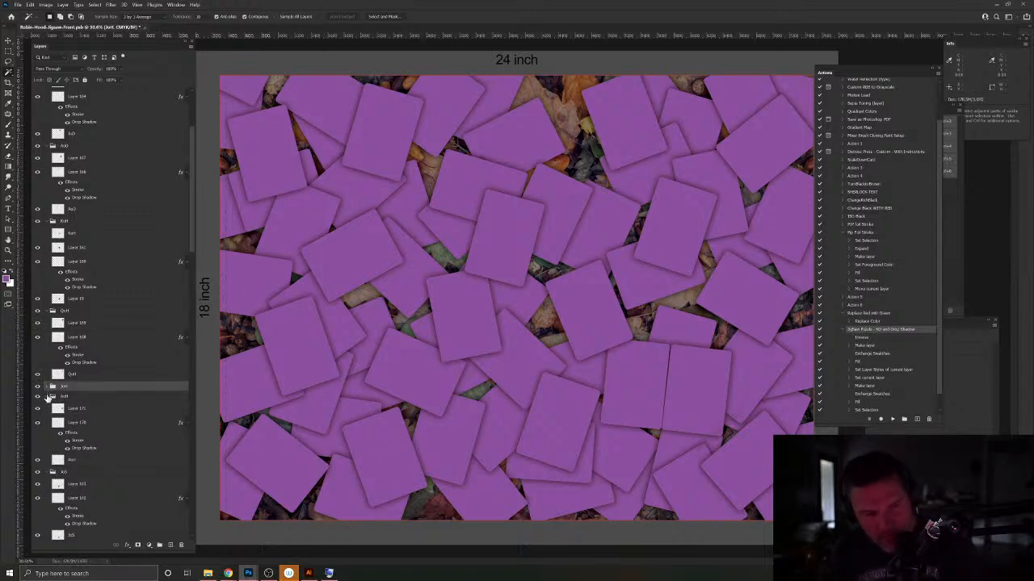
pyautogui.click(50, 396)
pyautogui.click(49, 406)
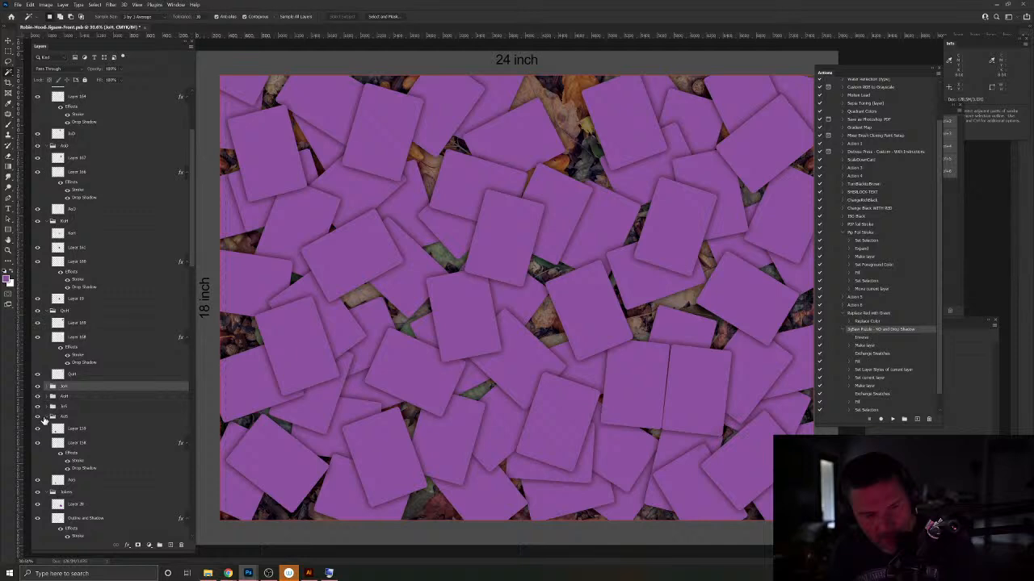
pyautogui.click(48, 417)
pyautogui.click(47, 427)
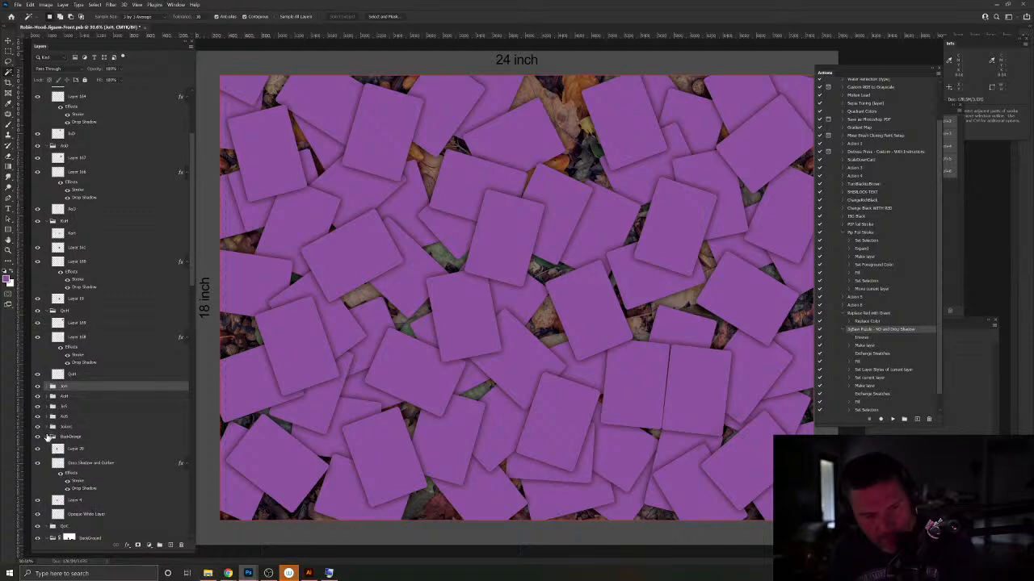
pyautogui.click(47, 437)
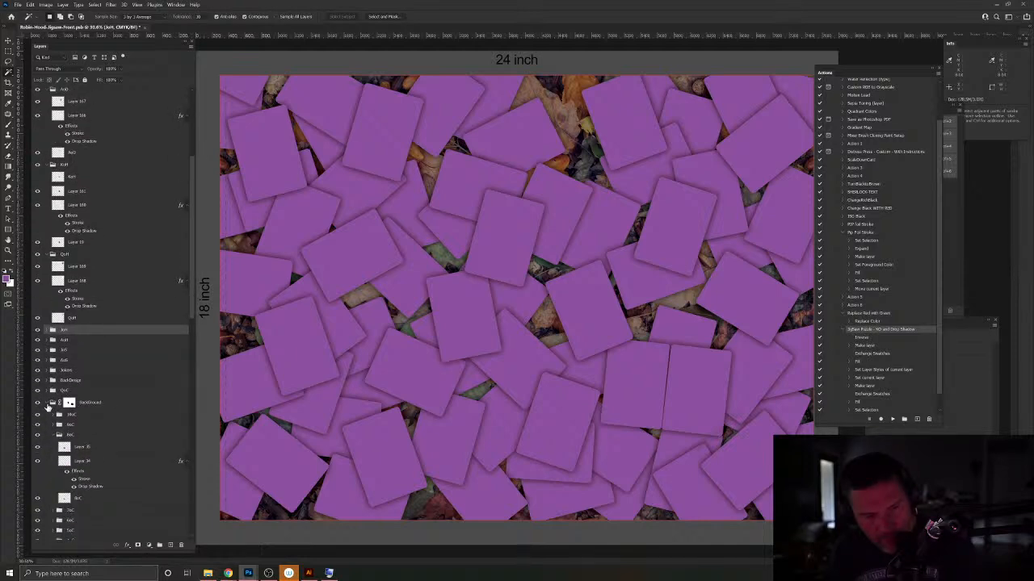
pyautogui.click(47, 390)
pyautogui.click(47, 390)
pyautogui.scroll(3, 47, 405)
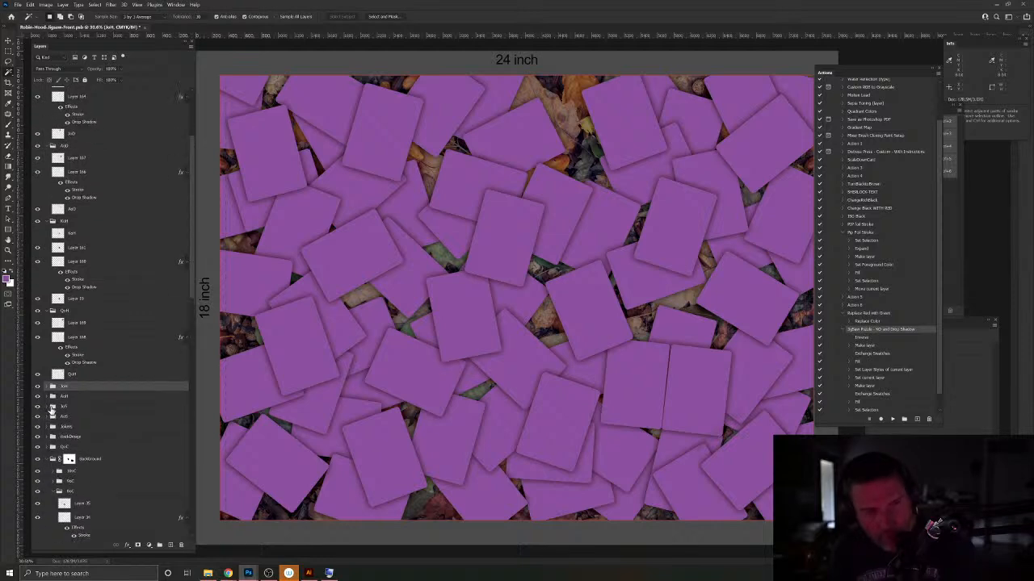
# Step: Collapse the QoH, KoH, AoD and JoD card groups above the JoH group
pyautogui.click(50, 311)
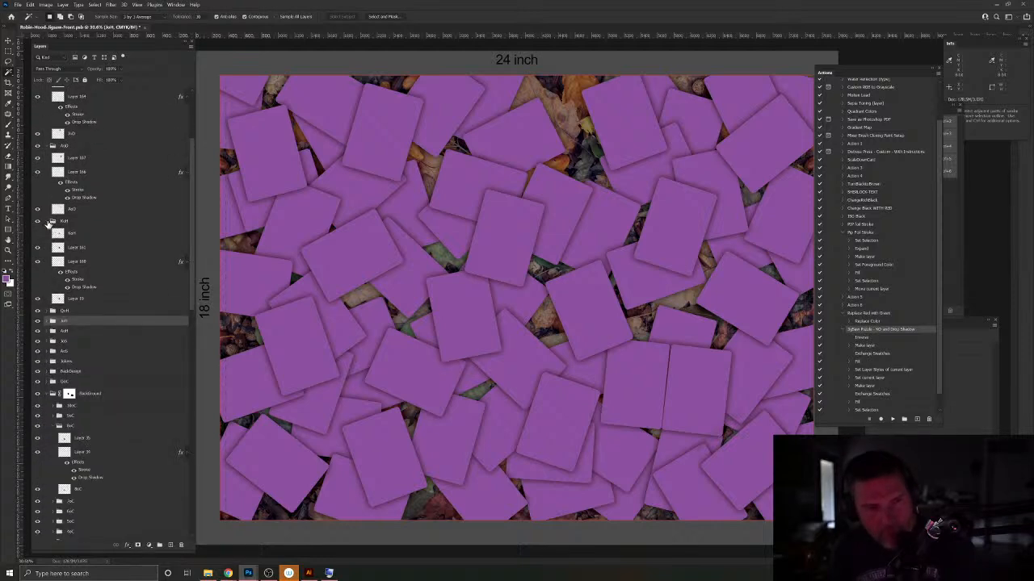
pyautogui.click(51, 222)
pyautogui.click(54, 146)
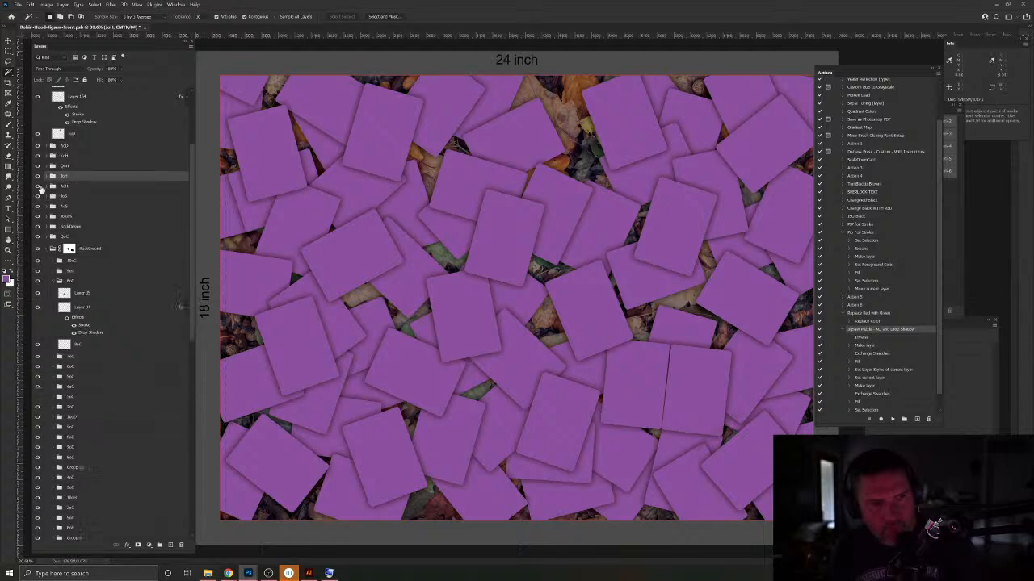
pyautogui.scroll(5, 46, 303)
pyautogui.scroll(1, 46, 302)
pyautogui.click(52, 189)
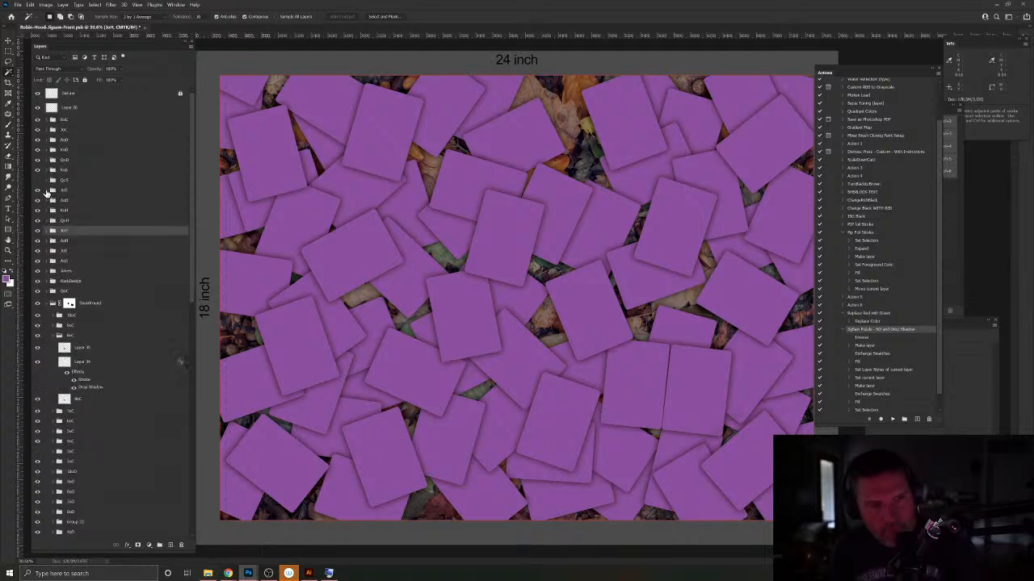
# Step: Check the contents of the hidden QoS card group, collapse it again and make the group visible
pyautogui.click(46, 181)
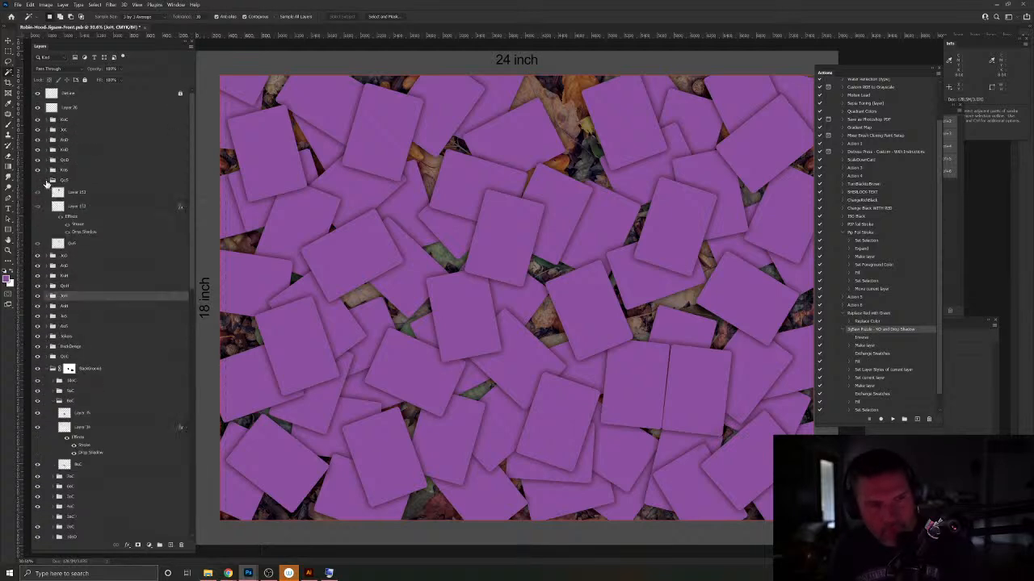
pyautogui.click(46, 182)
pyautogui.click(37, 181)
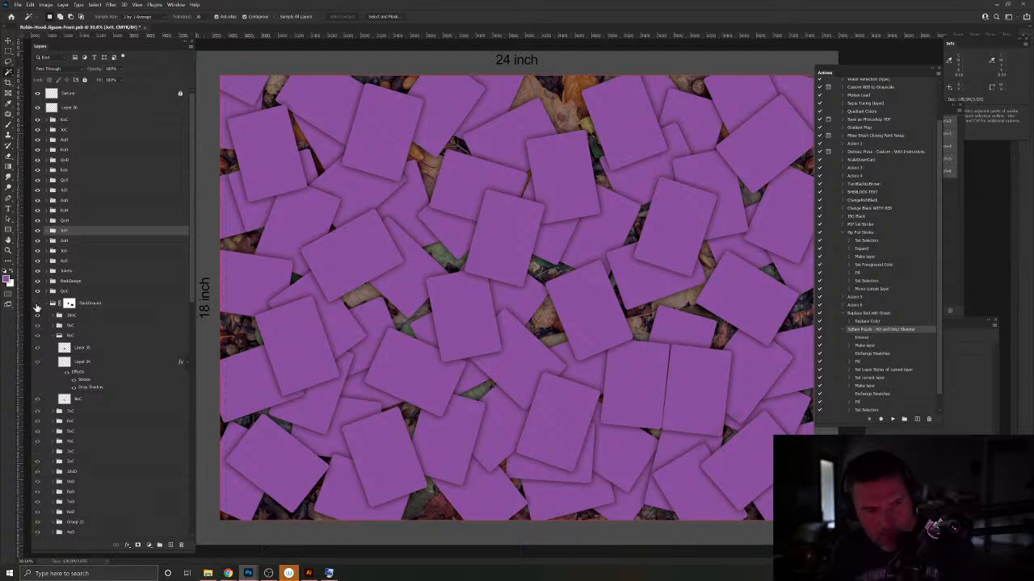
# Step: Briefly hide the BackGround group to check the upper cards, restore it, and make its hidden 3oC card group visible
pyautogui.click(36, 307)
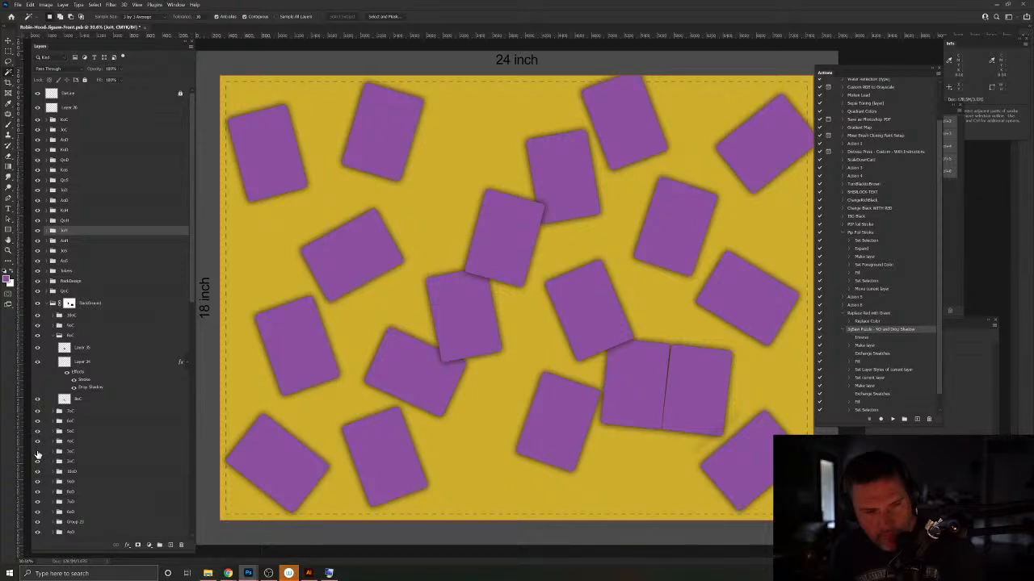
pyautogui.click(37, 452)
pyautogui.hotkey('ctrl', 'z')
pyautogui.hotkey('ctrl', 'z')
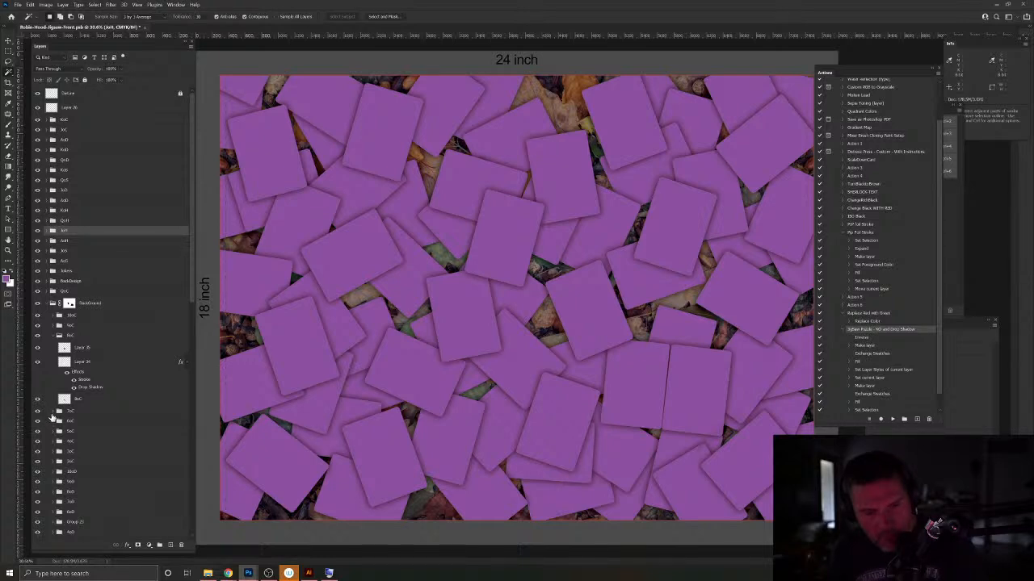
pyautogui.hotkey('ctrl', 'z')
pyautogui.hotkey('ctrl', 'z')
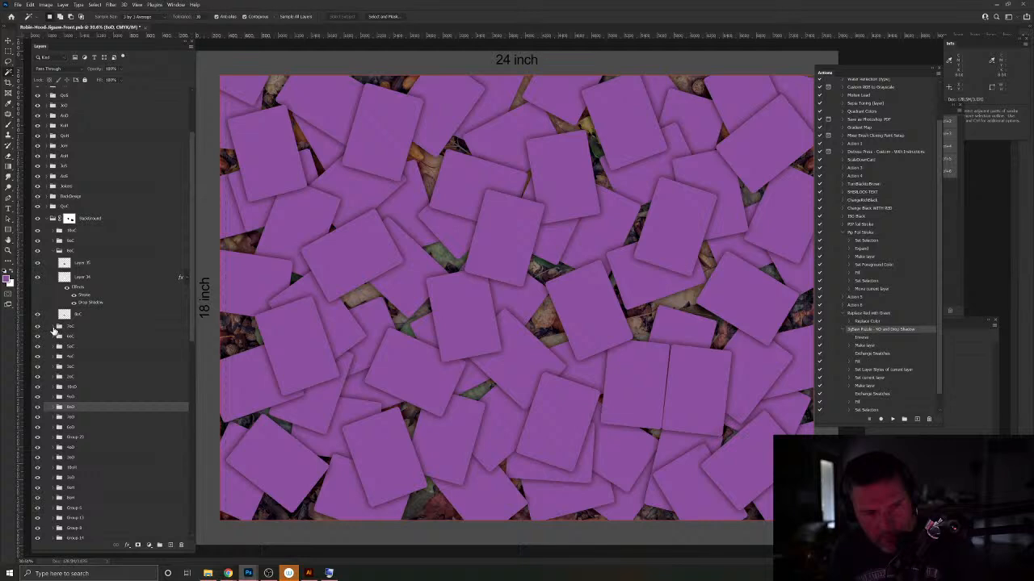
pyautogui.click(54, 327)
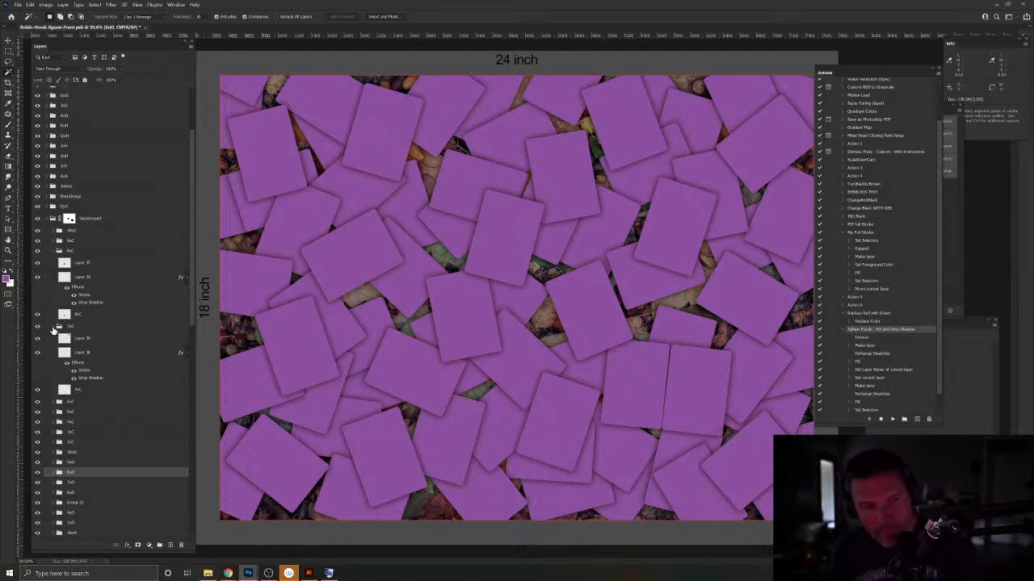
pyautogui.click(54, 327)
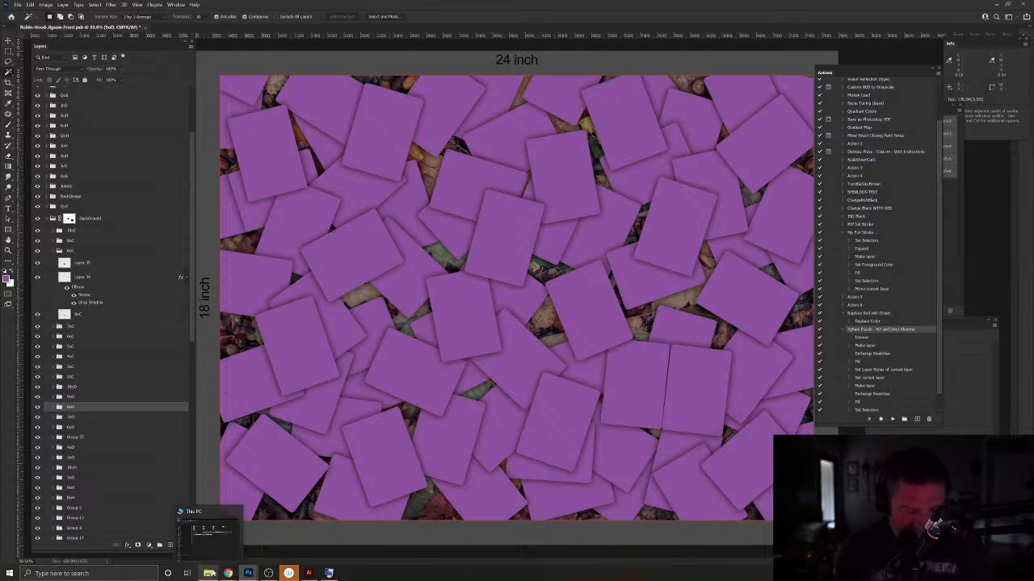
# Step: Open Calculator, compute 10000 × 24 × 5, and close it
pyautogui.press('super')
pyautogui.write('calc')
pyautogui.press('Return')
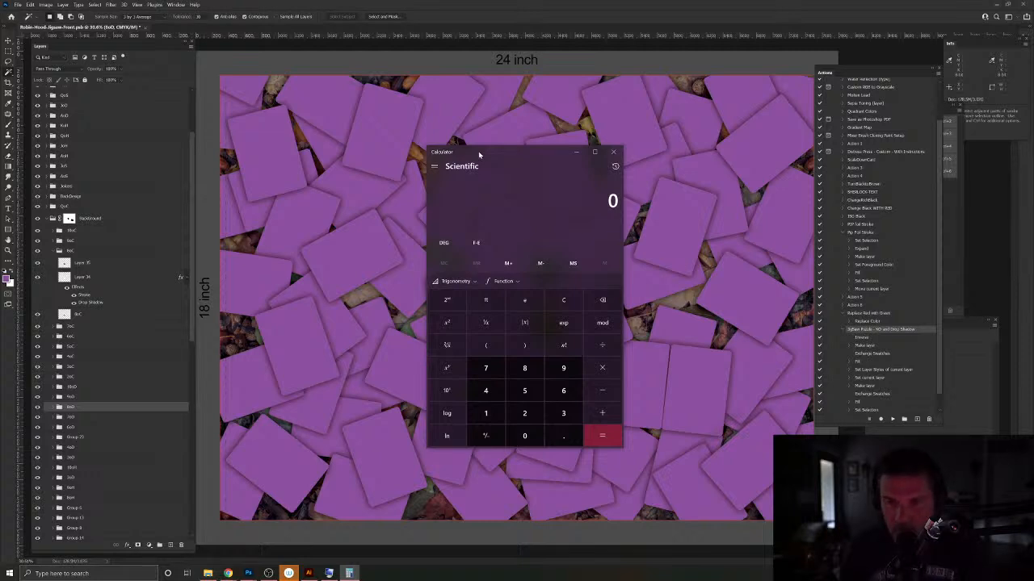
pyautogui.write('100000')
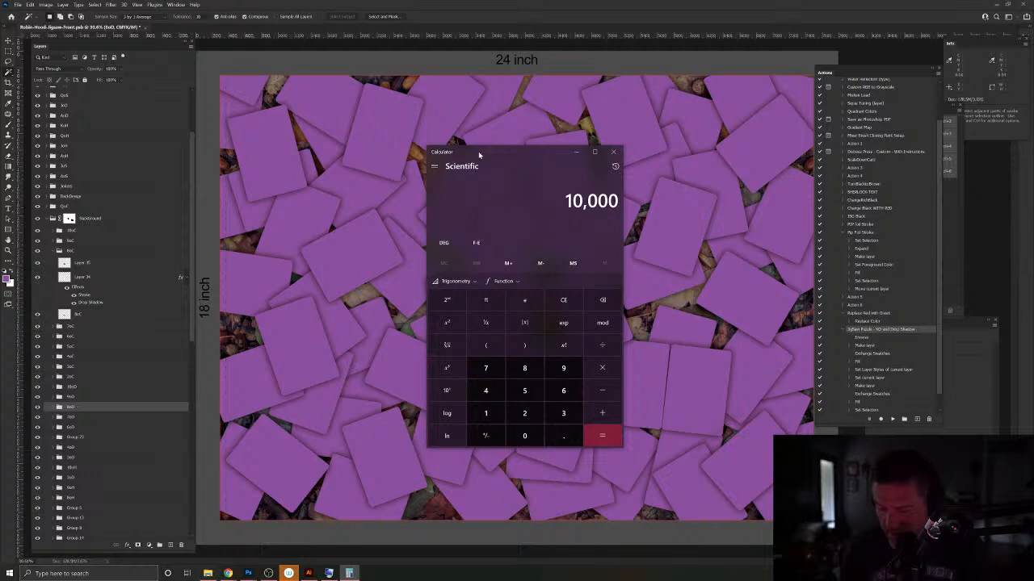
pyautogui.write('*')
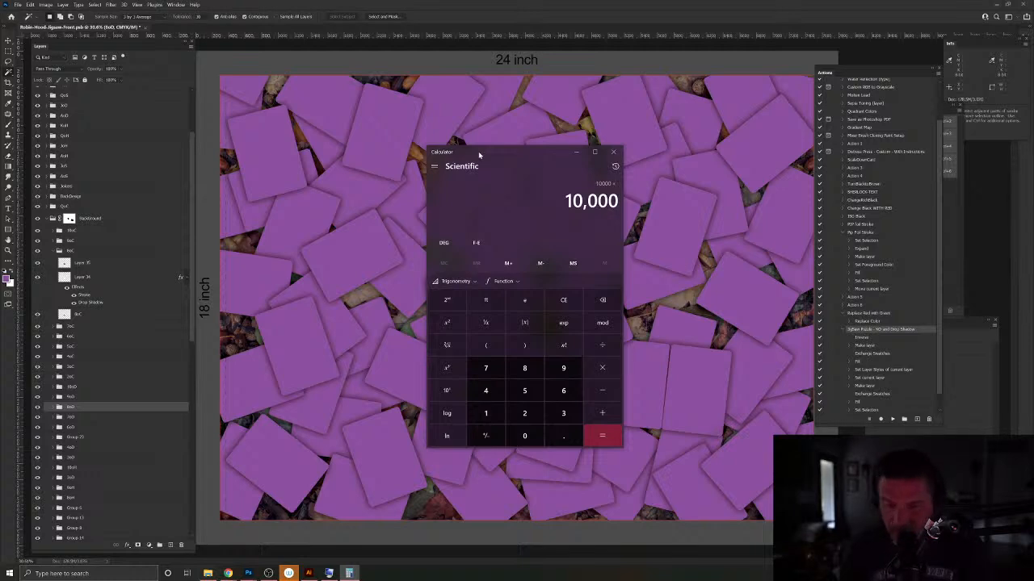
pyautogui.write('24')
pyautogui.press('Return')
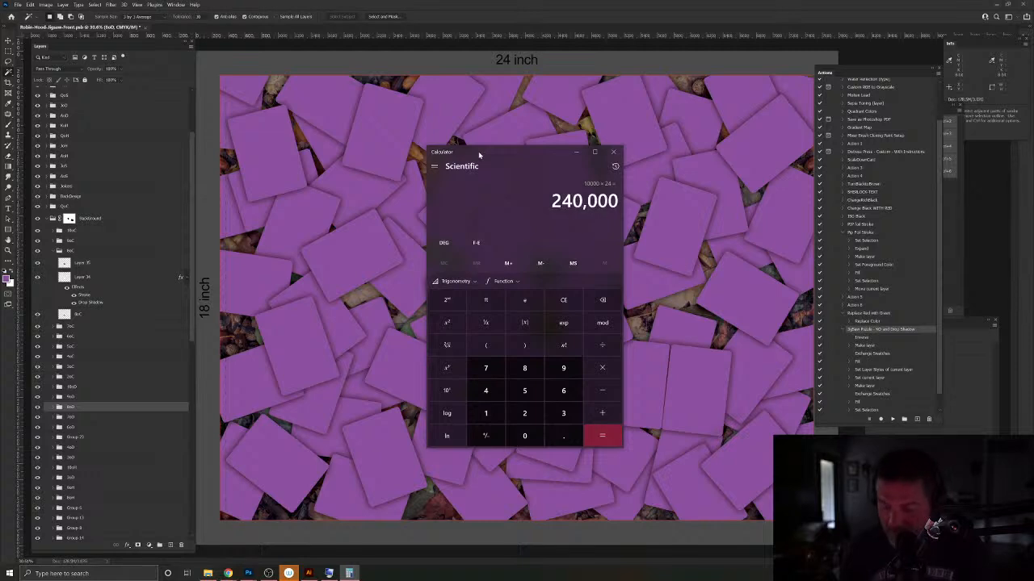
pyautogui.write('*5')
pyautogui.press('Return')
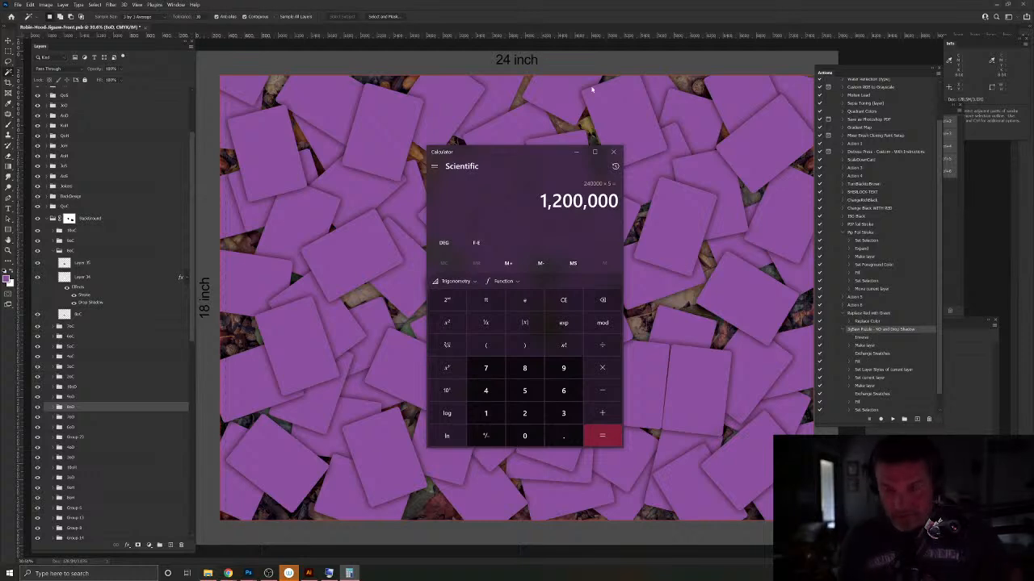
pyautogui.click(613, 152)
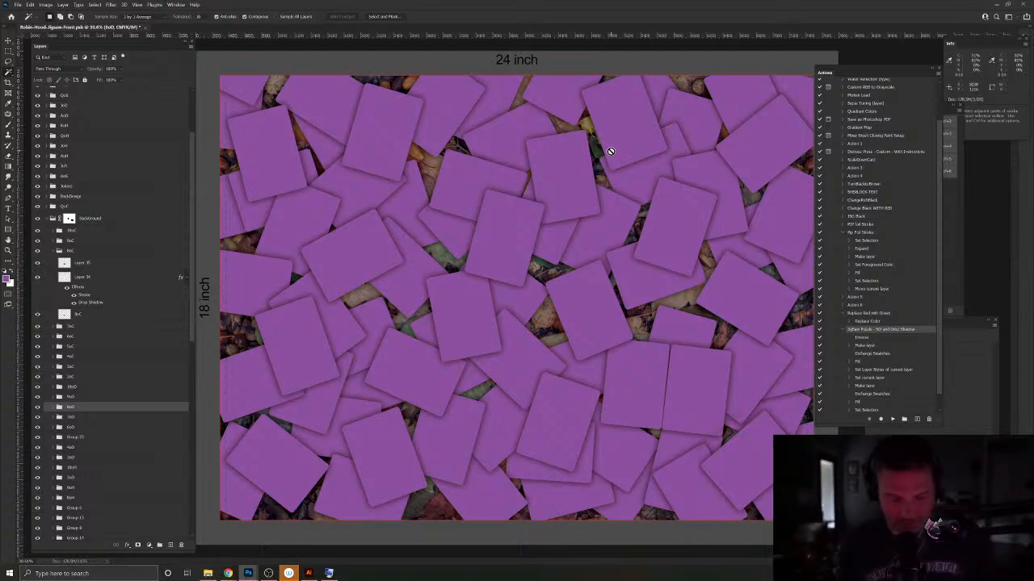
# Step: Reopen Calculator and multiply 10000 by 24
pyautogui.press('super')
pyautogui.write('ca')
pyautogui.press('Return')
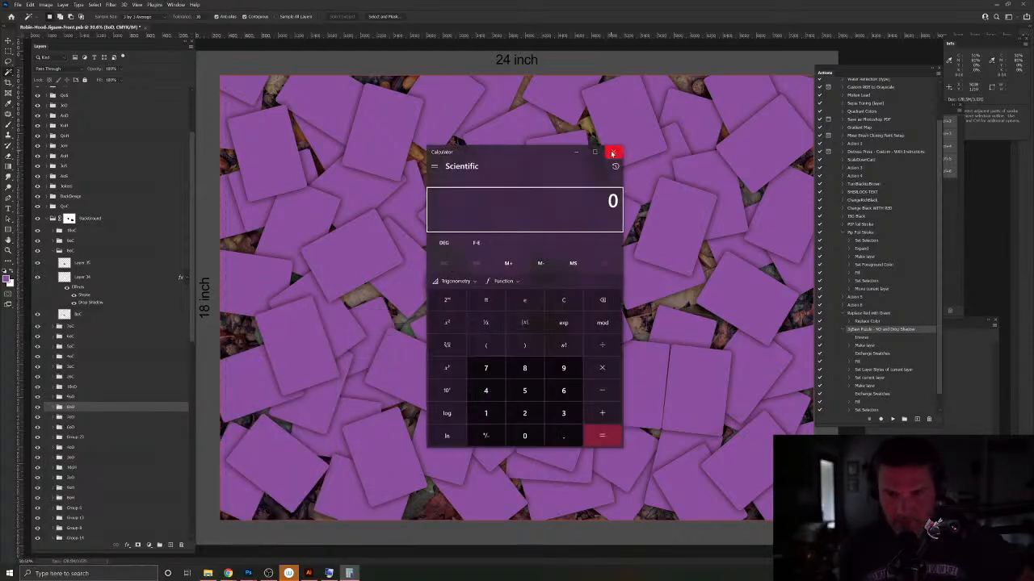
pyautogui.click(485, 412)
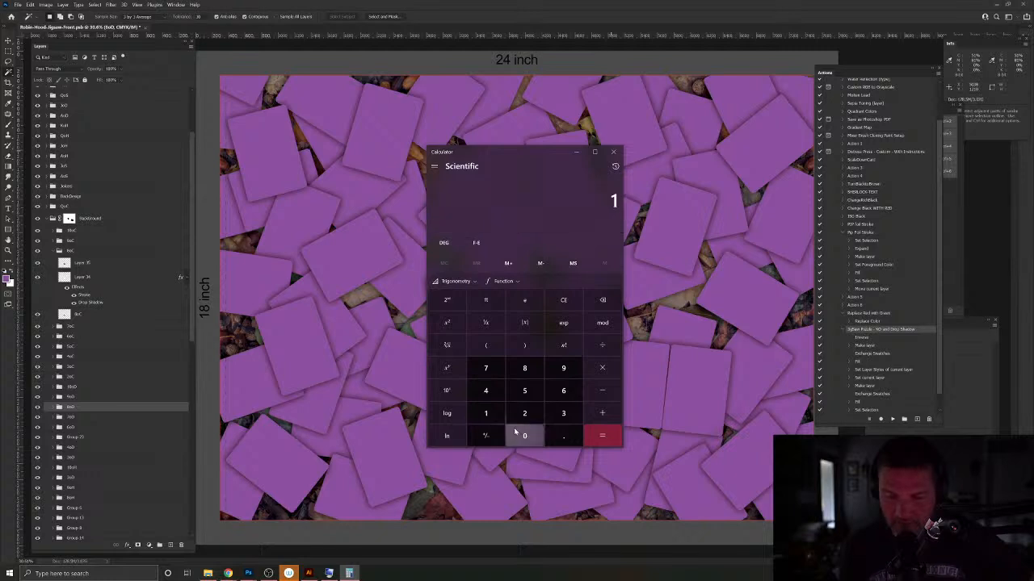
pyautogui.click(524, 435)
pyautogui.click(524, 436)
pyautogui.click(524, 435)
pyautogui.click(524, 436)
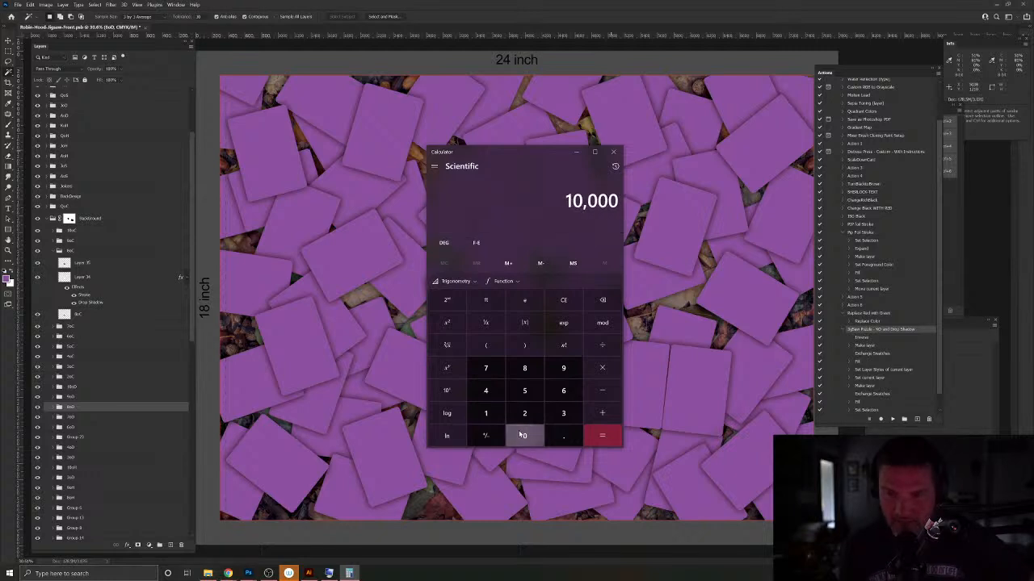
pyautogui.click(610, 365)
pyautogui.click(525, 412)
pyautogui.click(485, 390)
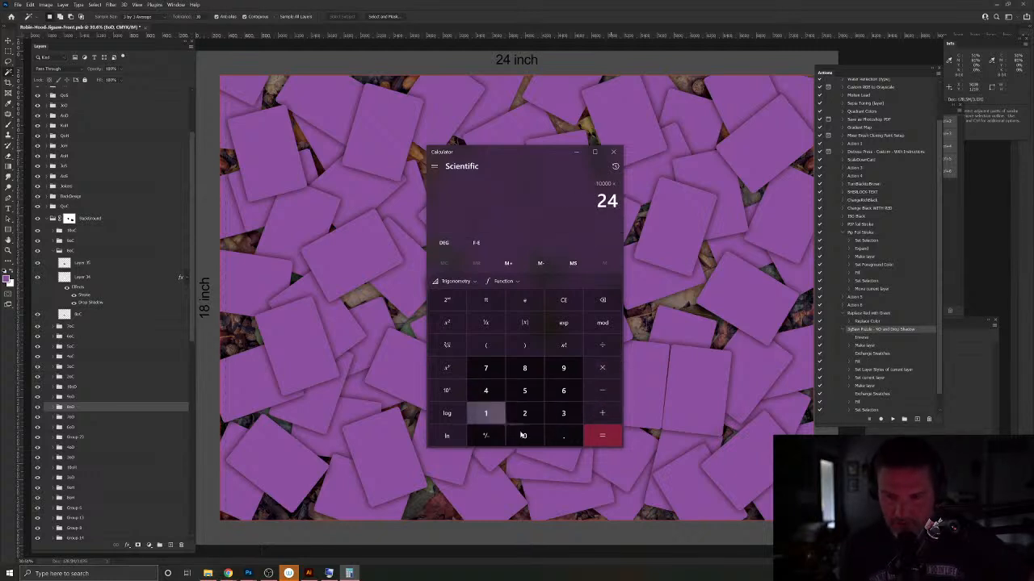
pyautogui.click(603, 437)
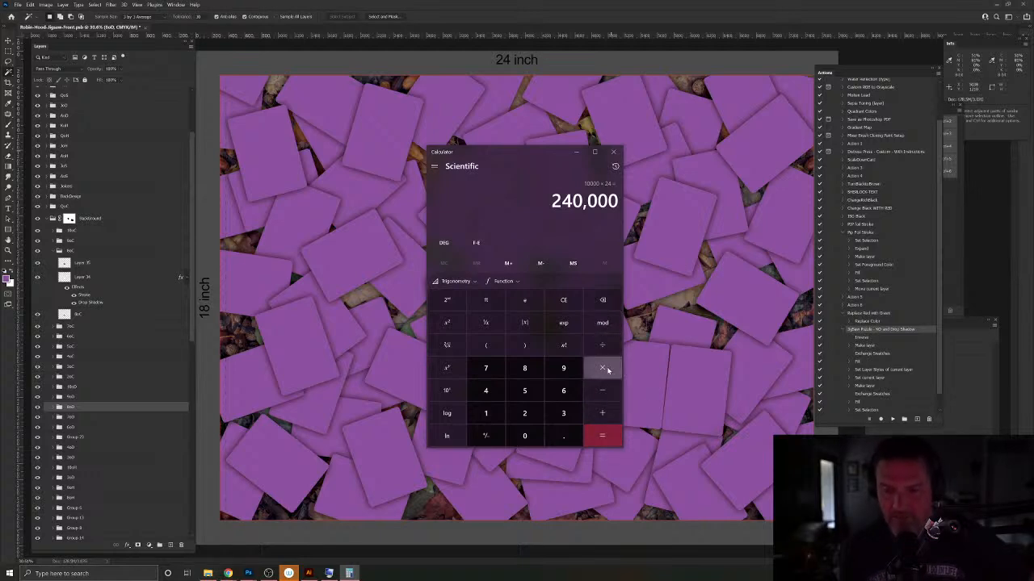
# Step: Multiply the calculated product by 10 and close Calculator
pyautogui.click(603, 369)
pyautogui.click(485, 413)
pyautogui.click(524, 436)
pyautogui.click(604, 436)
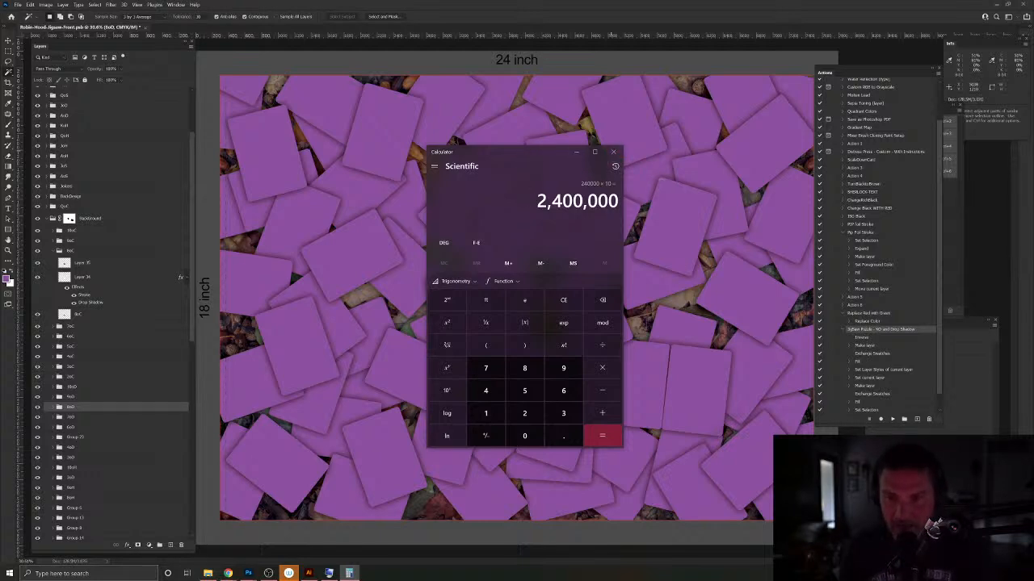
pyautogui.click(616, 152)
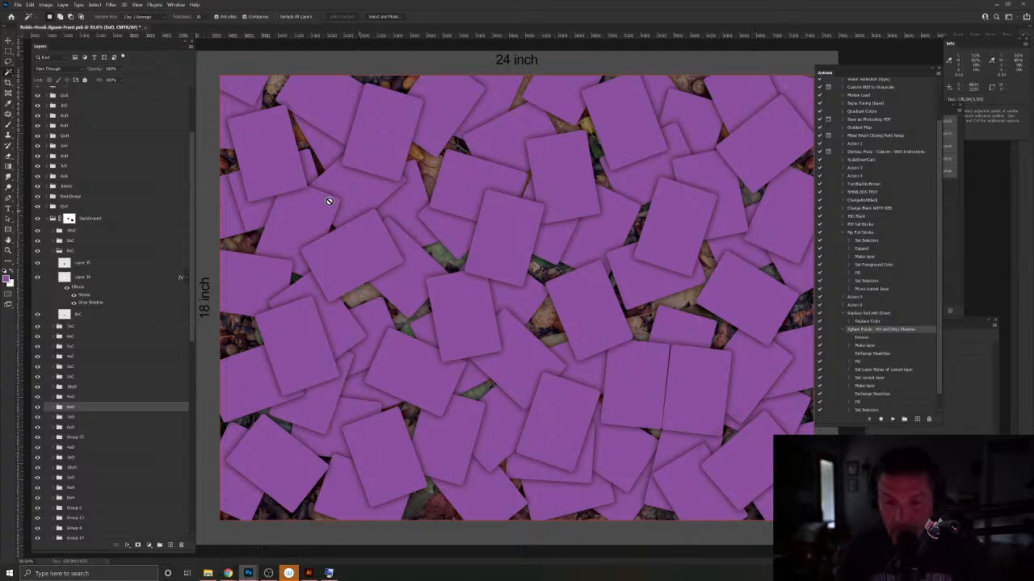
# Step: Activate the Move tool and collapse the BackGround group
pyautogui.click(8, 40)
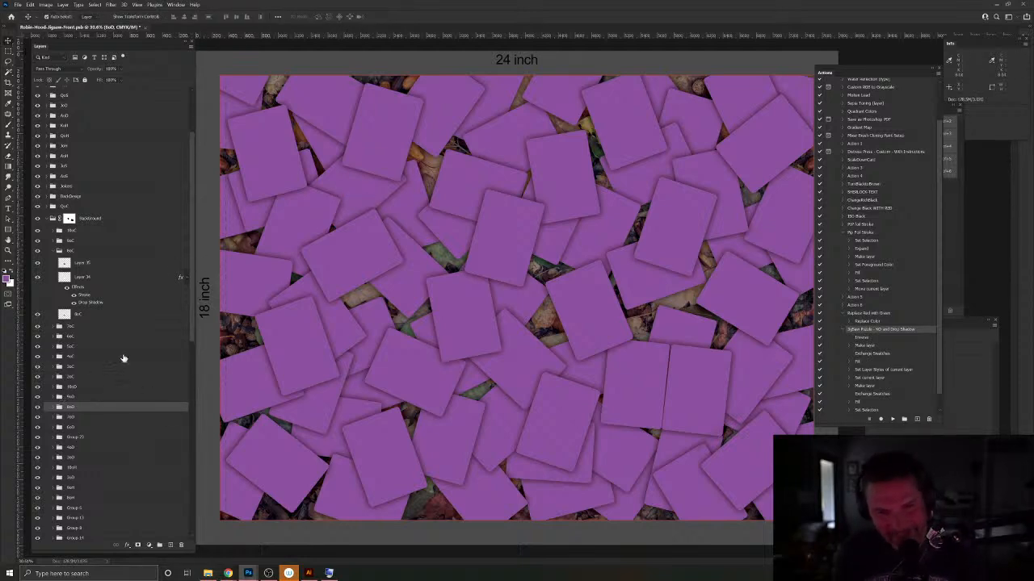
pyautogui.click(47, 219)
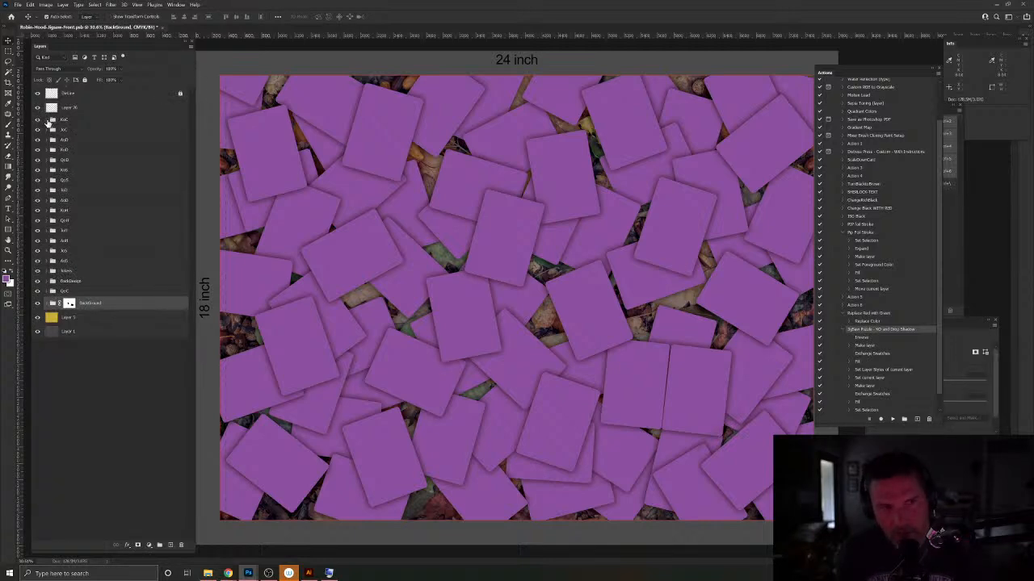
# Step: Expand the KoC and JoC card groups and undo the latest effect-visibility changes on the KoC card
pyautogui.click(47, 120)
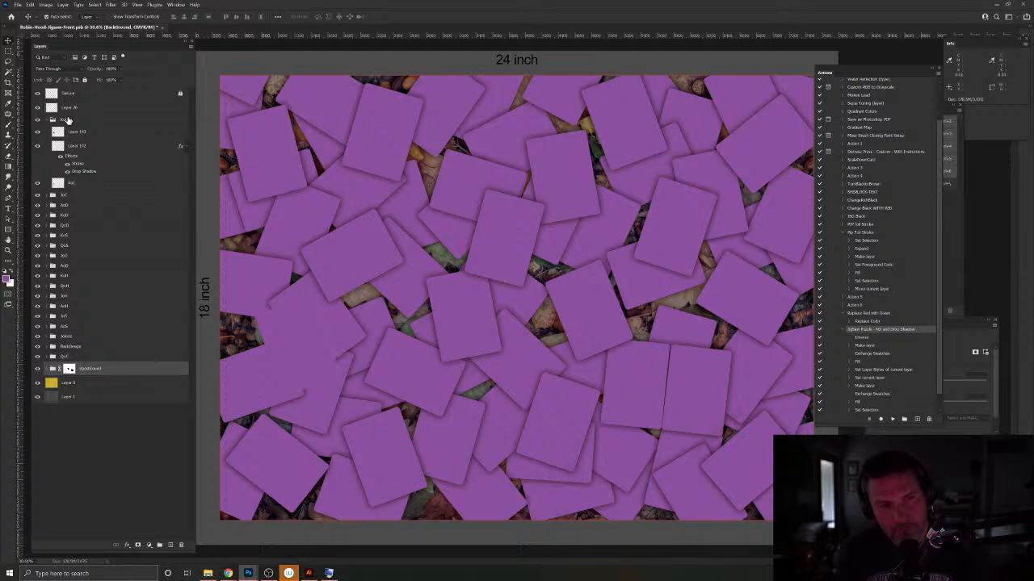
pyautogui.click(48, 196)
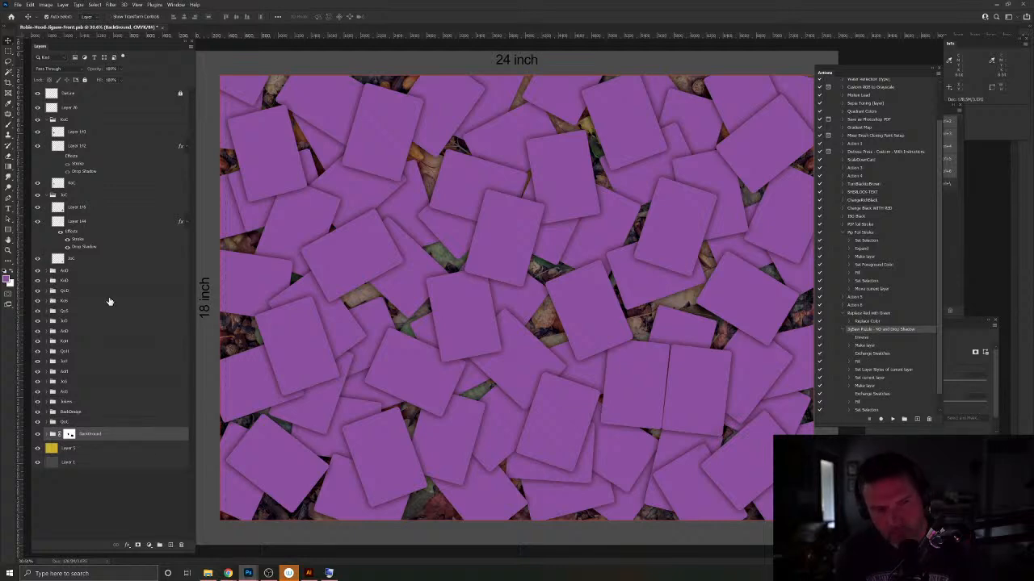
pyautogui.hotkey('ctrl', 'z')
pyautogui.hotkey('ctrl', 'z')
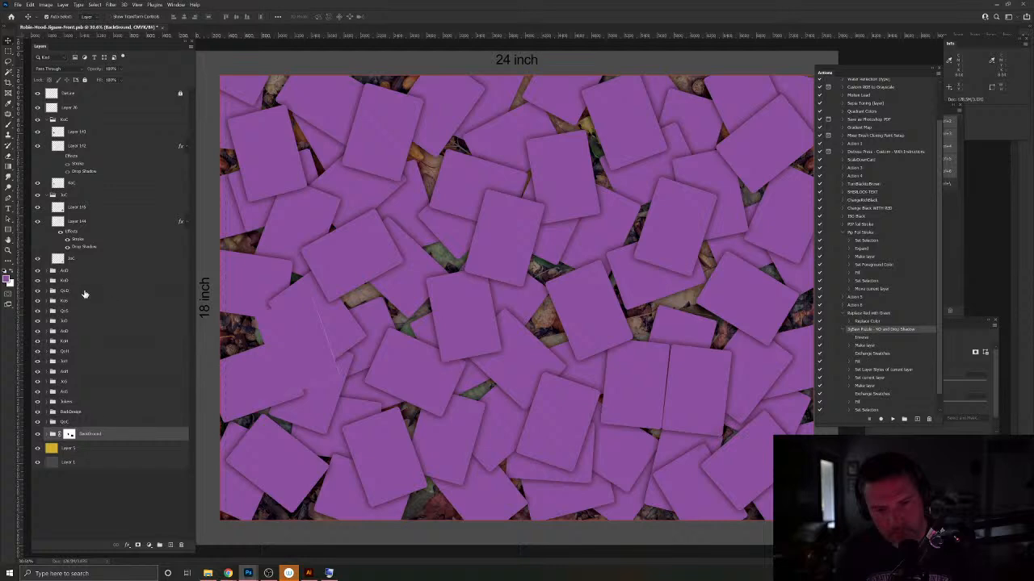
# Step: Expand the AoC and KoD card groups and hide the stroke and drop-shadow effects on the JoC, AoC and KoD cards
pyautogui.click(51, 271)
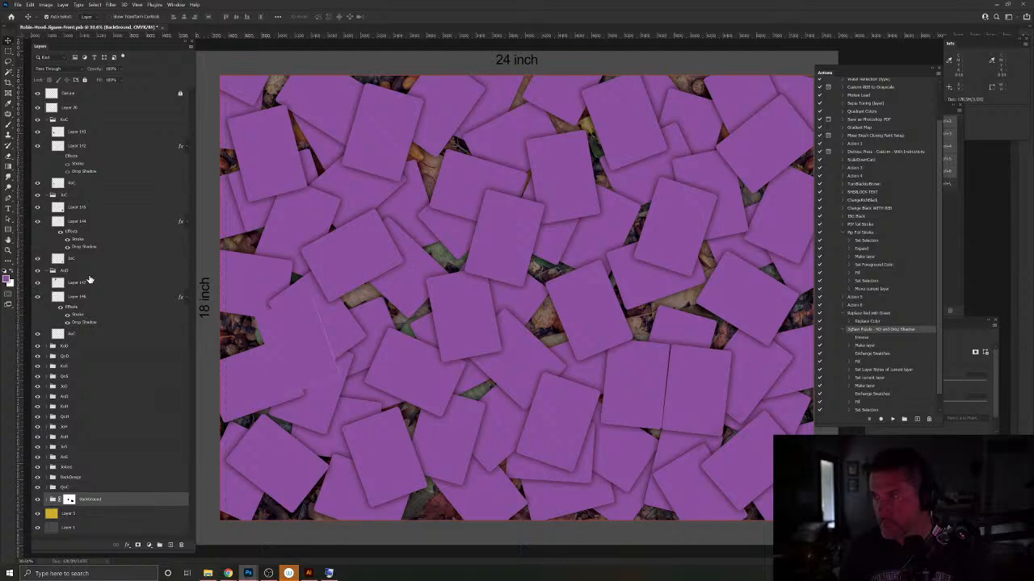
pyautogui.click(47, 346)
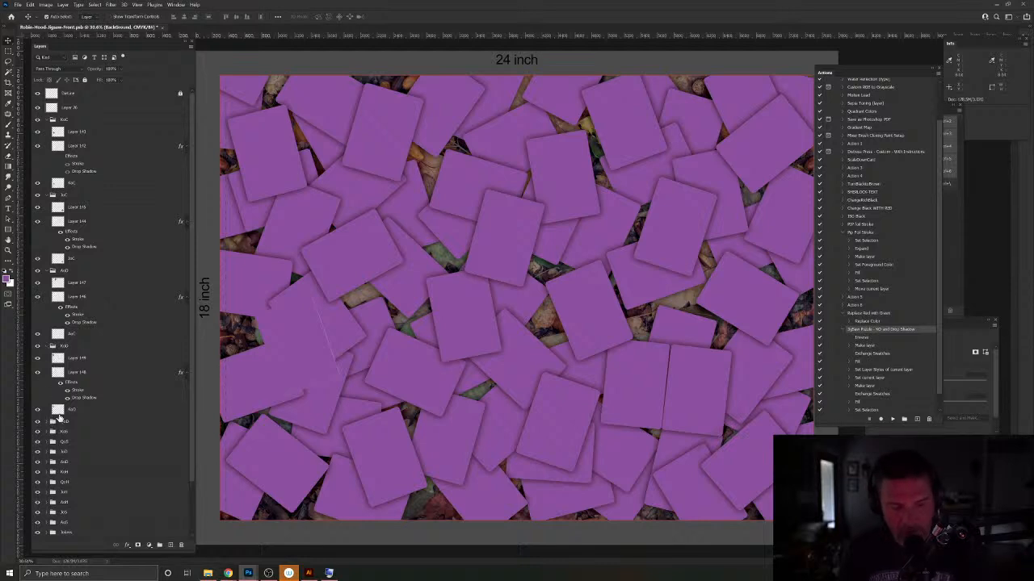
pyautogui.click(61, 232)
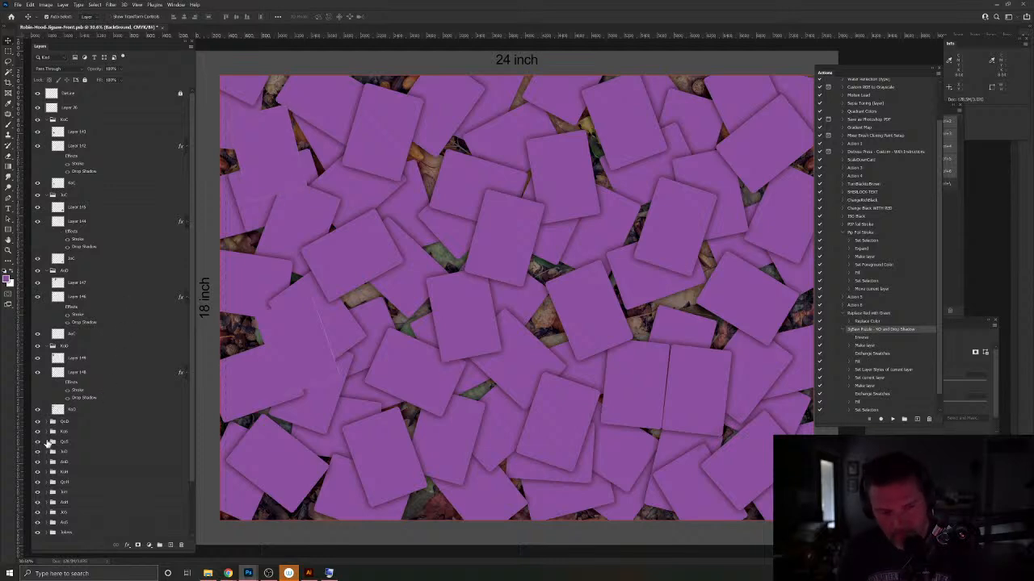
# Step: Expand the QoH, QoD and KoS card groups and hide the layer effects on the QoD and KoS cards
pyautogui.scroll(-2, 47, 442)
pyautogui.click(47, 442)
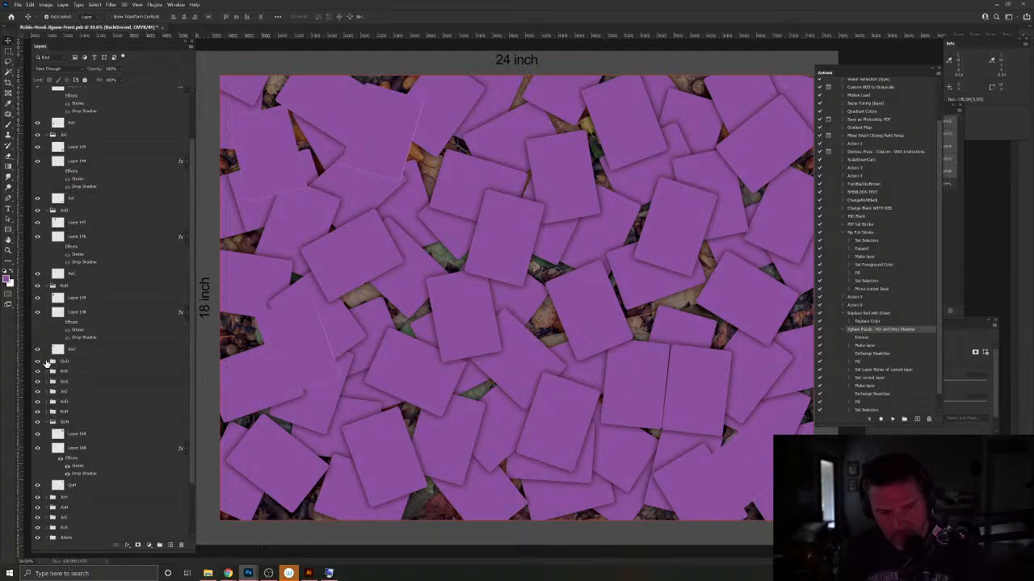
pyautogui.click(46, 362)
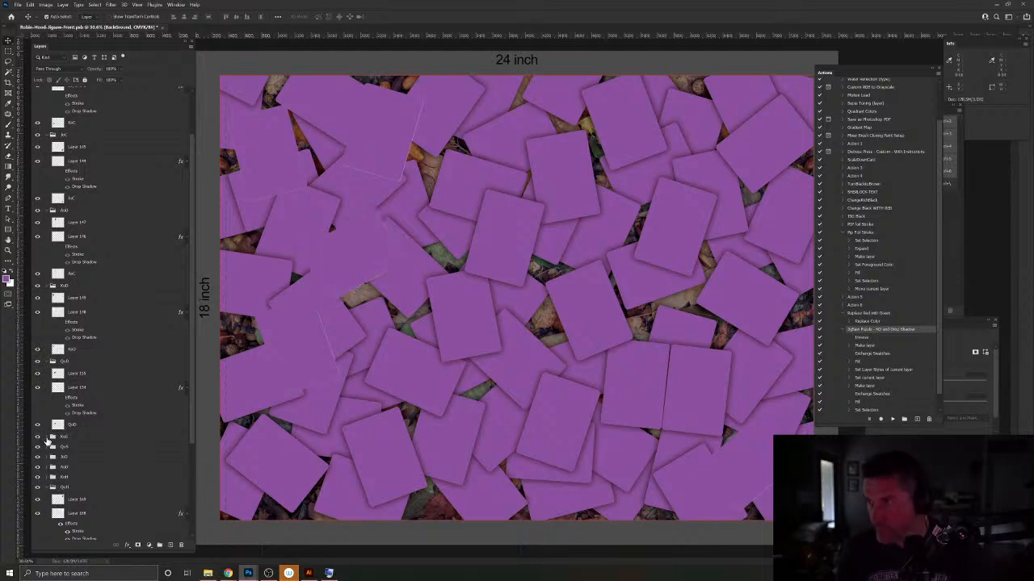
pyautogui.click(47, 441)
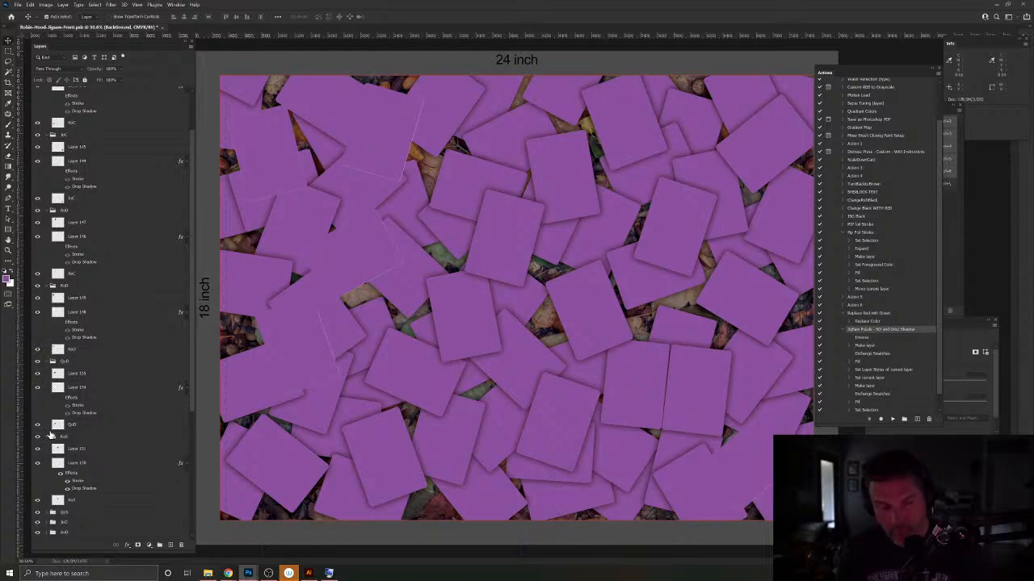
pyautogui.scroll(-3, 90, 460)
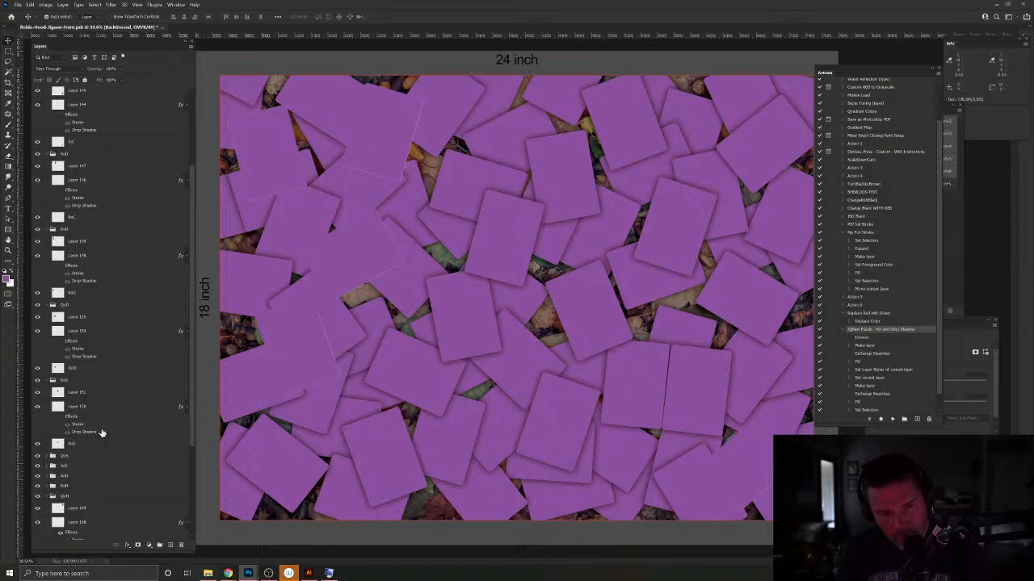
pyautogui.scroll(-7, 70, 417)
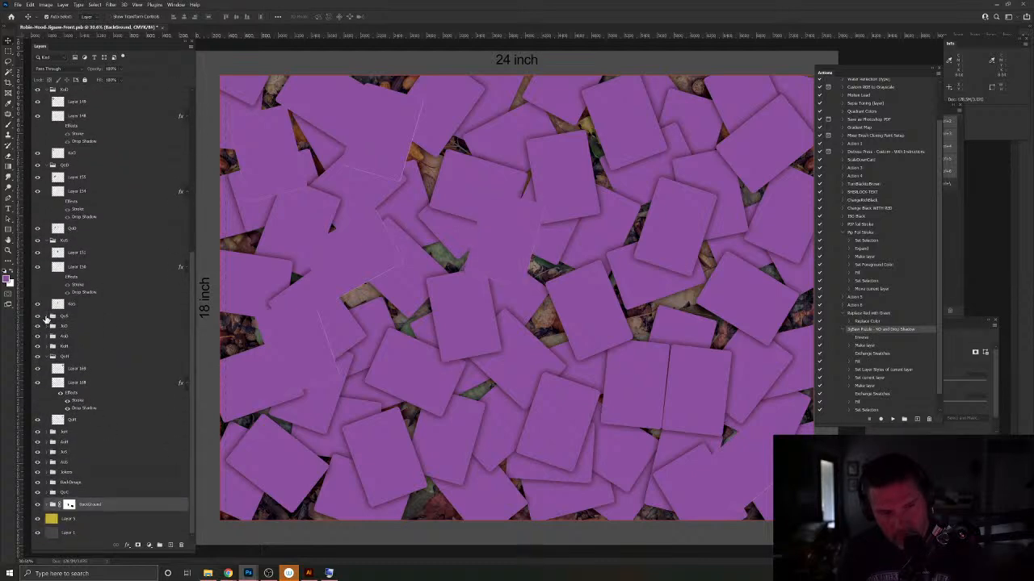
# Step: Expand the QoS, JoD and AoD card groups and hide the stroke and drop-shadow effects in each
pyautogui.click(46, 316)
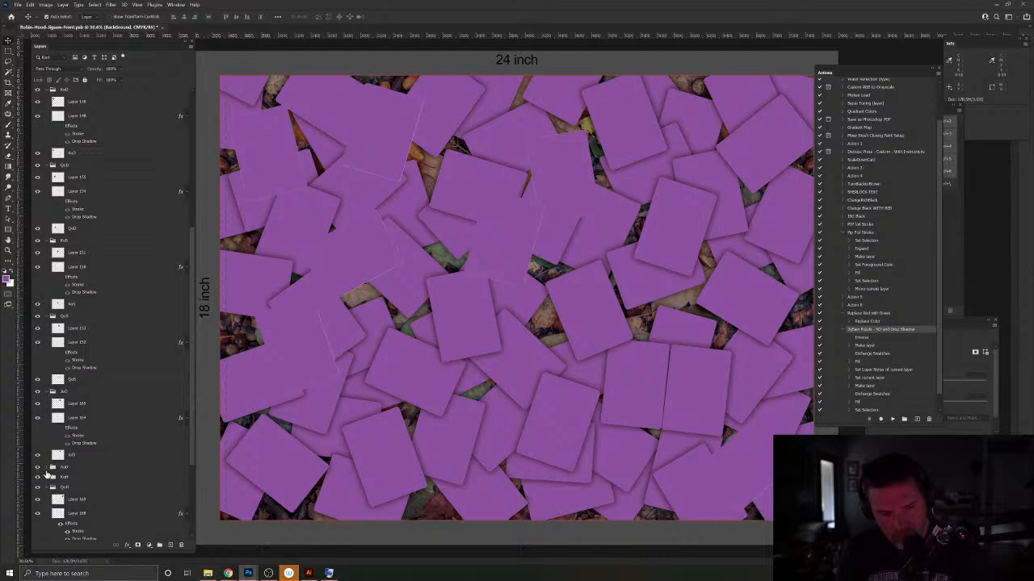
pyautogui.scroll(-3, 142, 443)
pyautogui.click(142, 434)
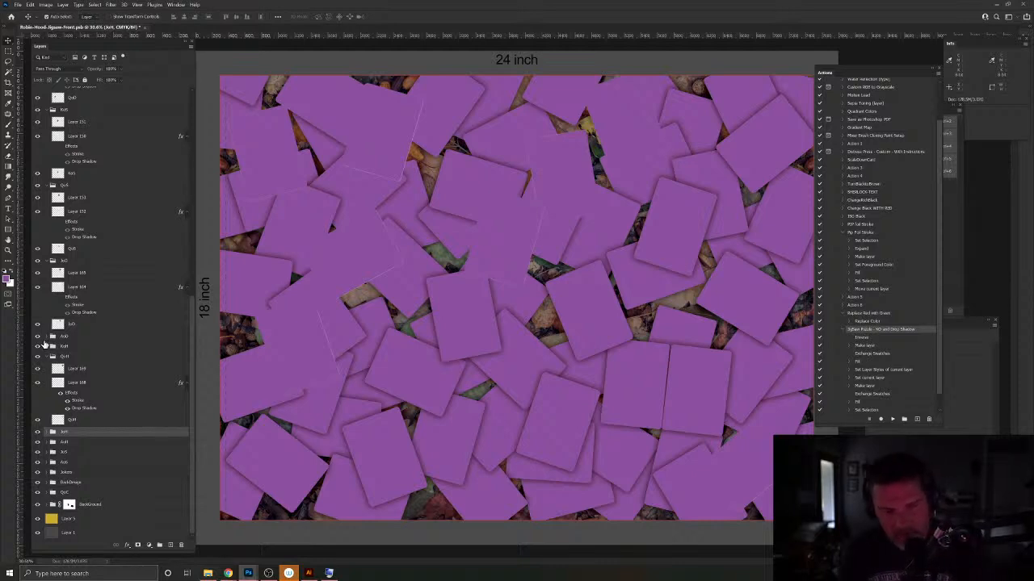
pyautogui.click(51, 337)
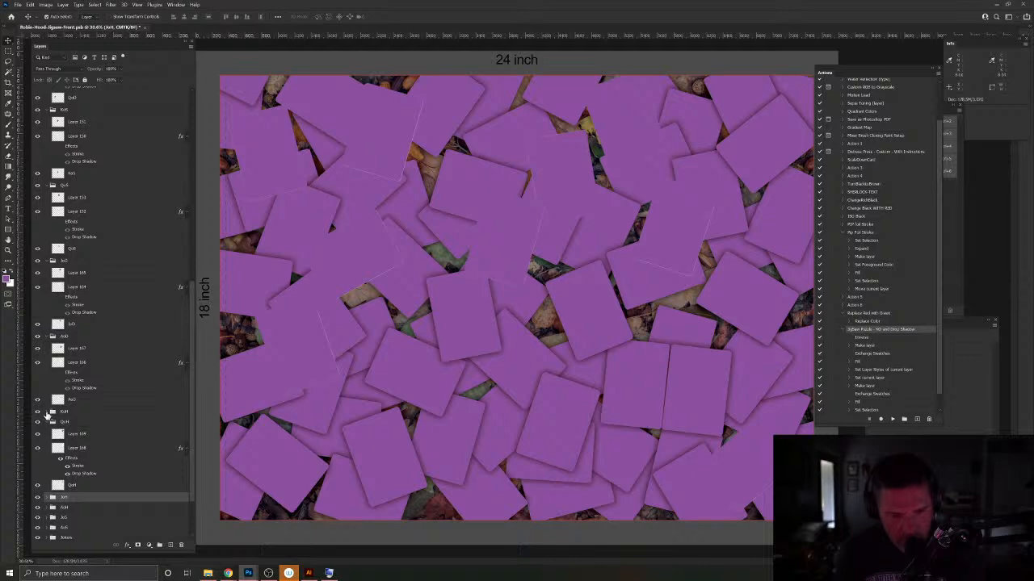
# Step: Expand the KoH card group and hide the layer effects on the KoH and QoH cards
pyautogui.click(48, 412)
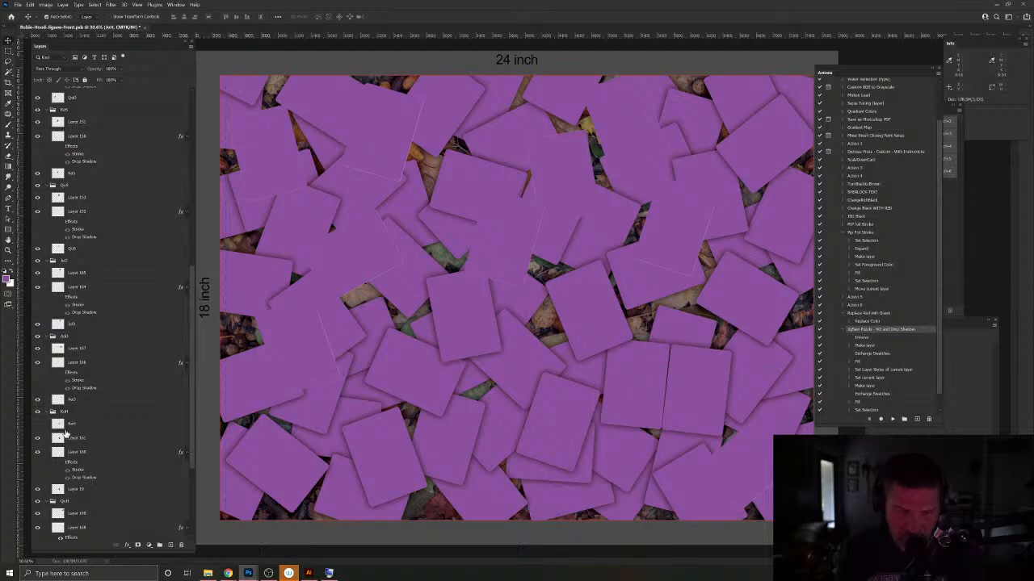
pyautogui.scroll(-3, 64, 431)
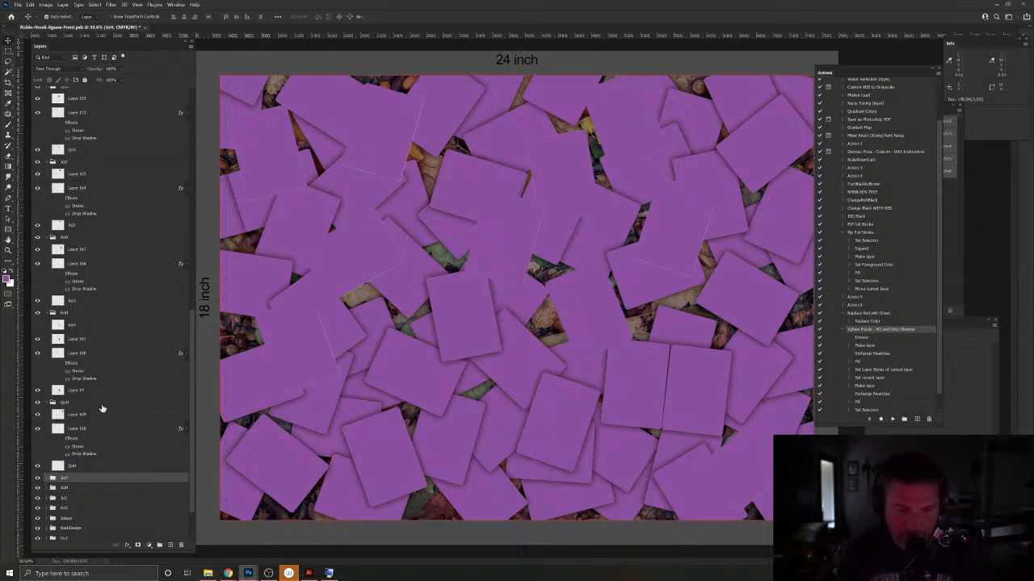
pyautogui.scroll(-3, 89, 458)
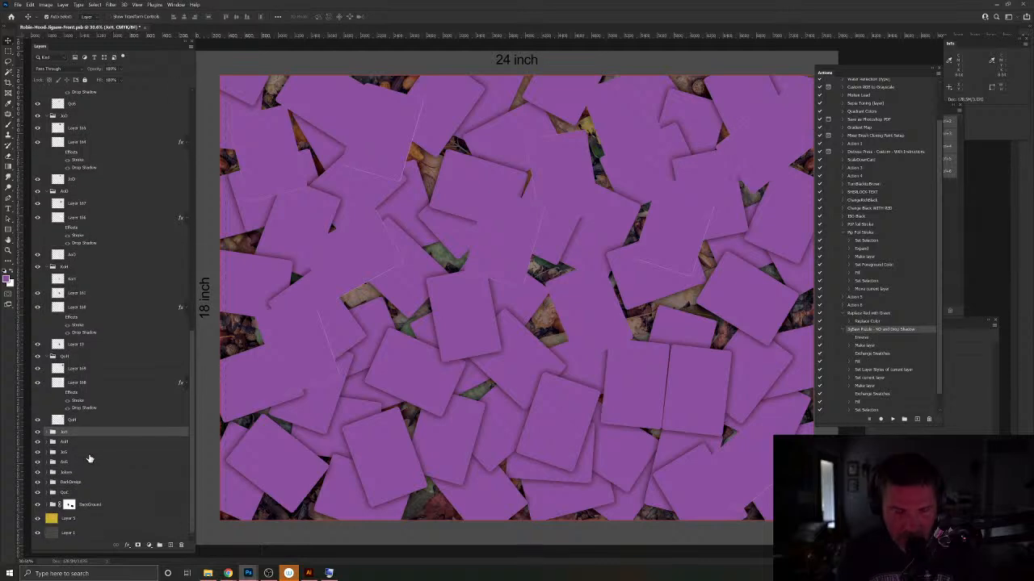
# Step: Expand the JoH and AoH card groups and hide their stroke and drop-shadow effects
pyautogui.click(51, 433)
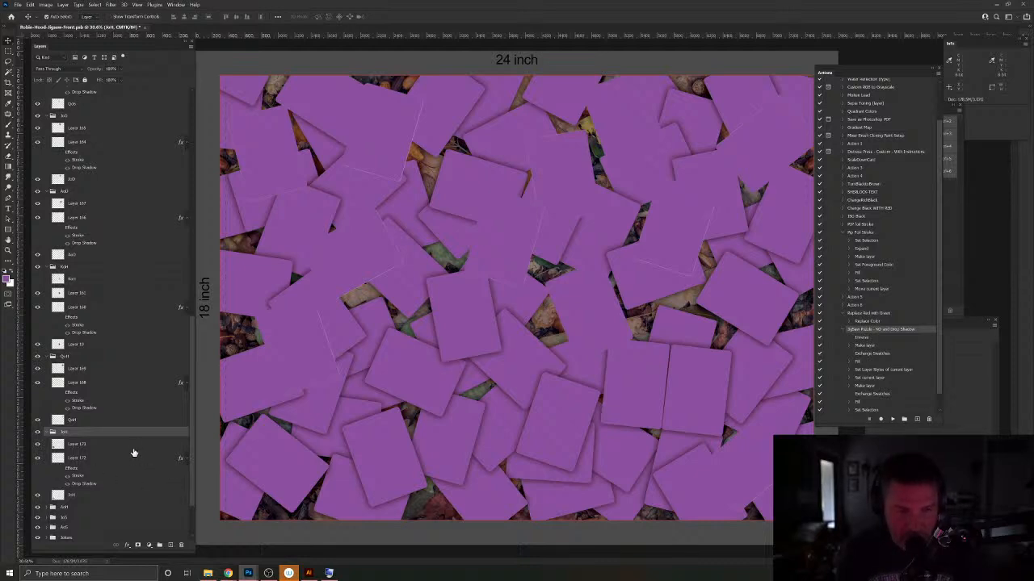
pyautogui.scroll(-3, 109, 471)
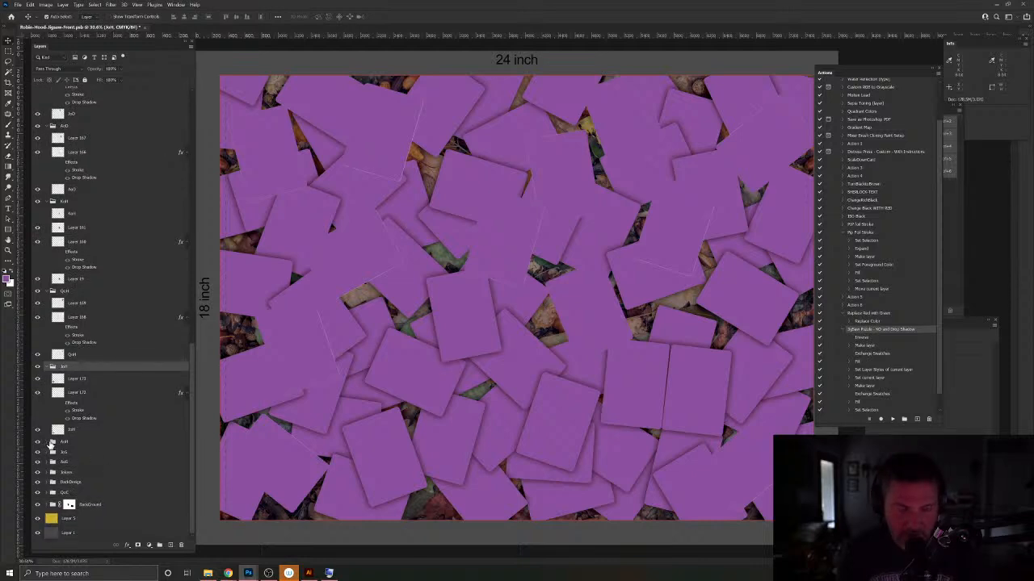
pyautogui.click(50, 443)
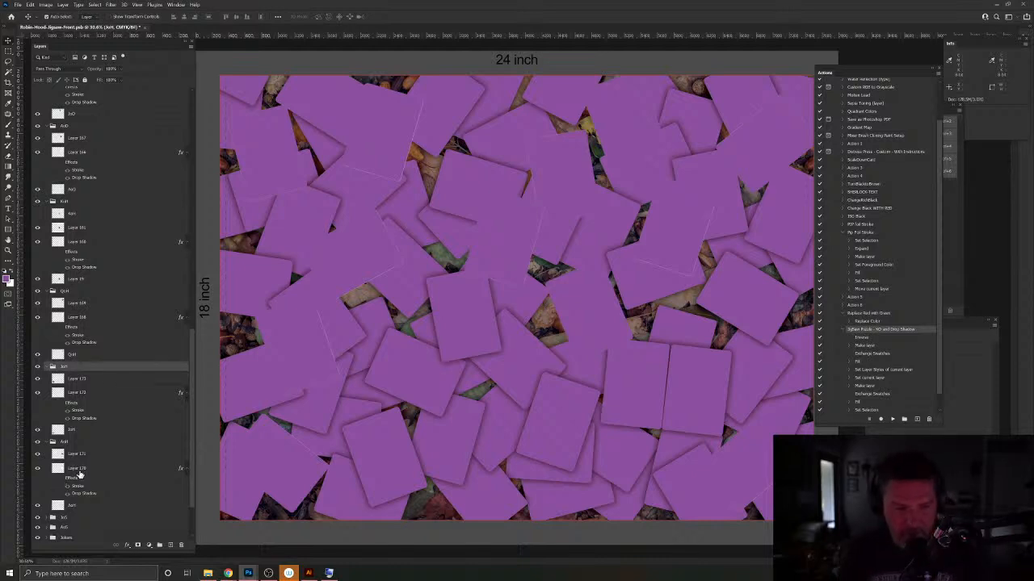
pyautogui.scroll(-1, 108, 474)
pyautogui.scroll(-2, 107, 473)
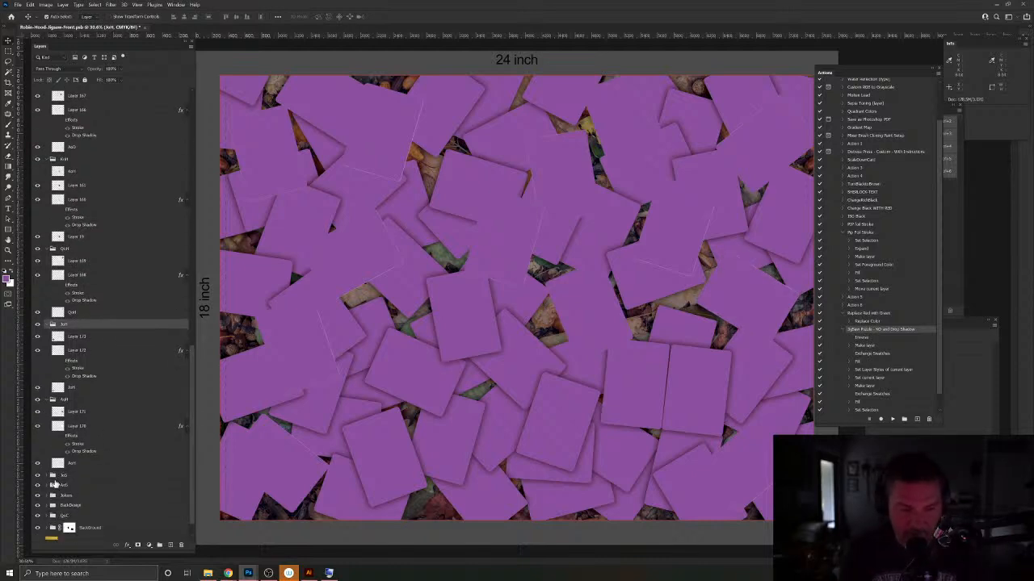
# Step: Expand the Jokers, AoS and JoS groups and hide the stroke and drop-shadow effects on their cards
pyautogui.click(46, 478)
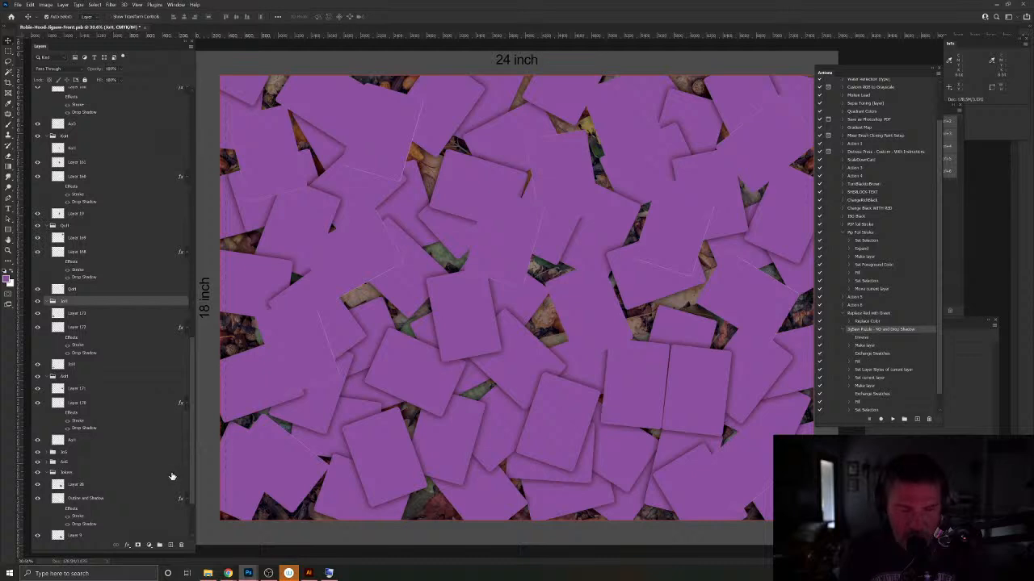
pyautogui.hotkey('ctrl', 'z')
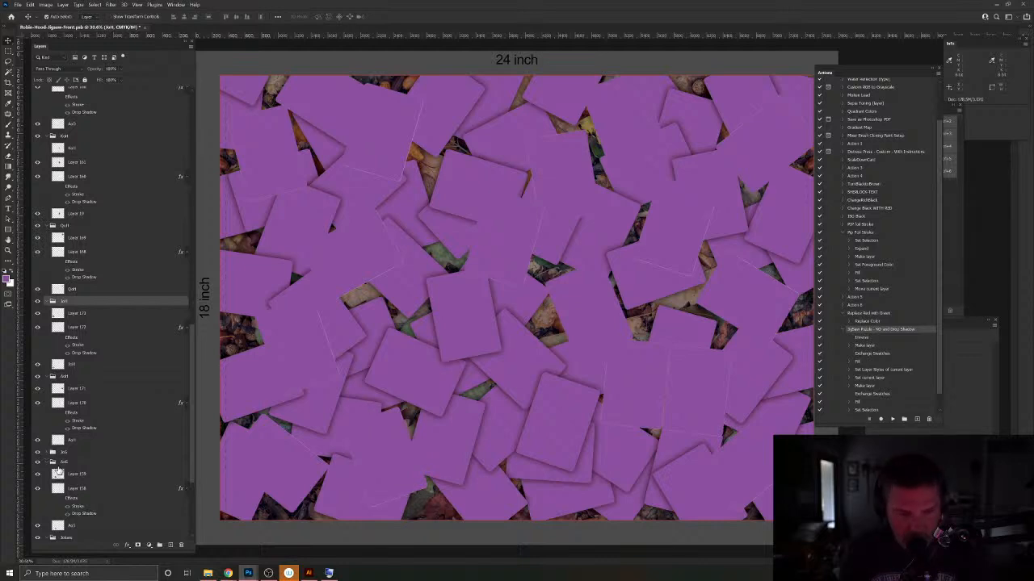
pyautogui.click(48, 453)
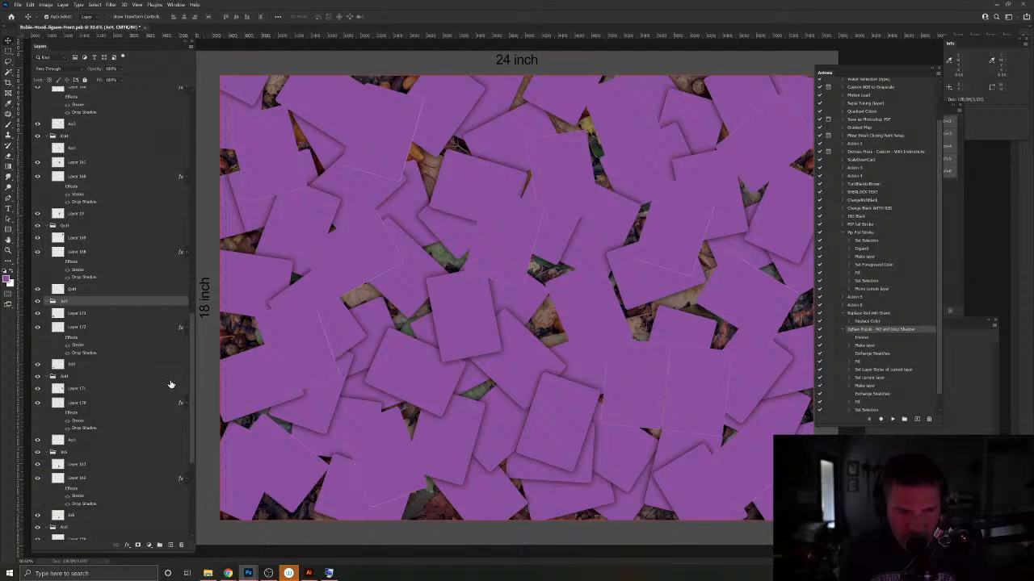
pyautogui.scroll(-1, 189, 358)
pyautogui.scroll(-5, 188, 358)
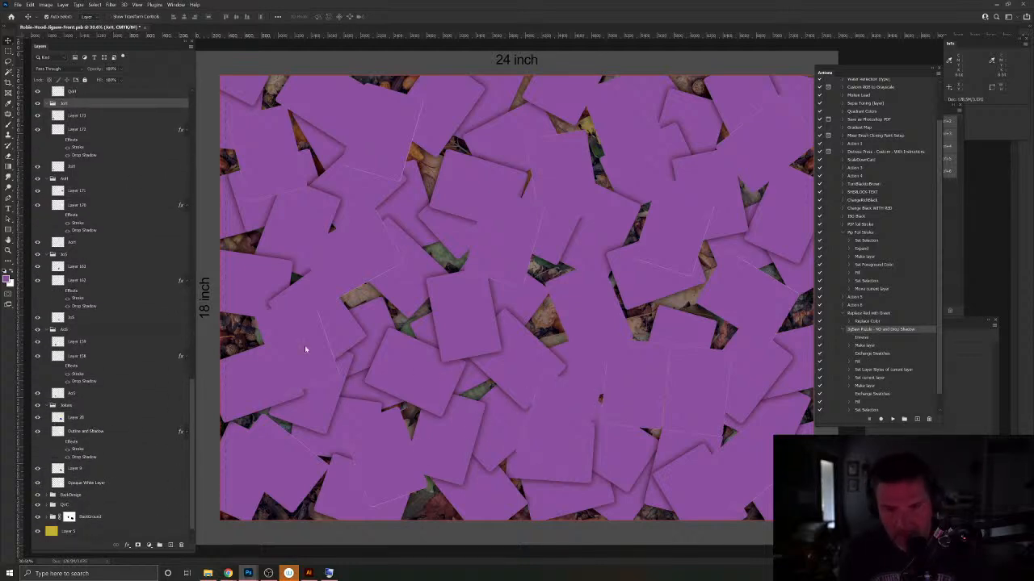
# Step: Select the still-shadowed card just left of the canvas centre and hide the layer effects in its 2oH group inside BackGround
pyautogui.scroll(2, 107, 348)
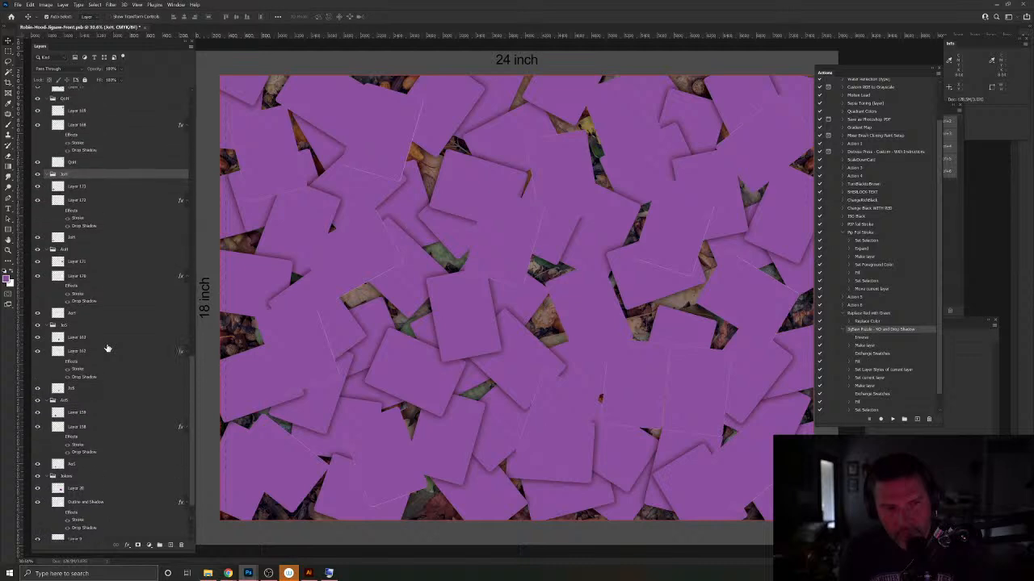
pyautogui.scroll(6, 108, 350)
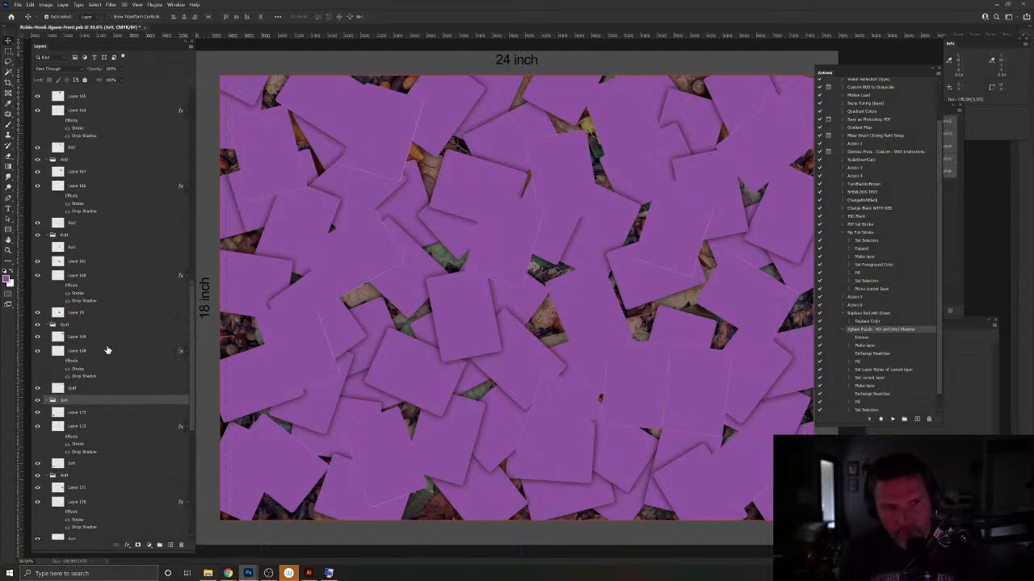
pyautogui.scroll(6, 107, 349)
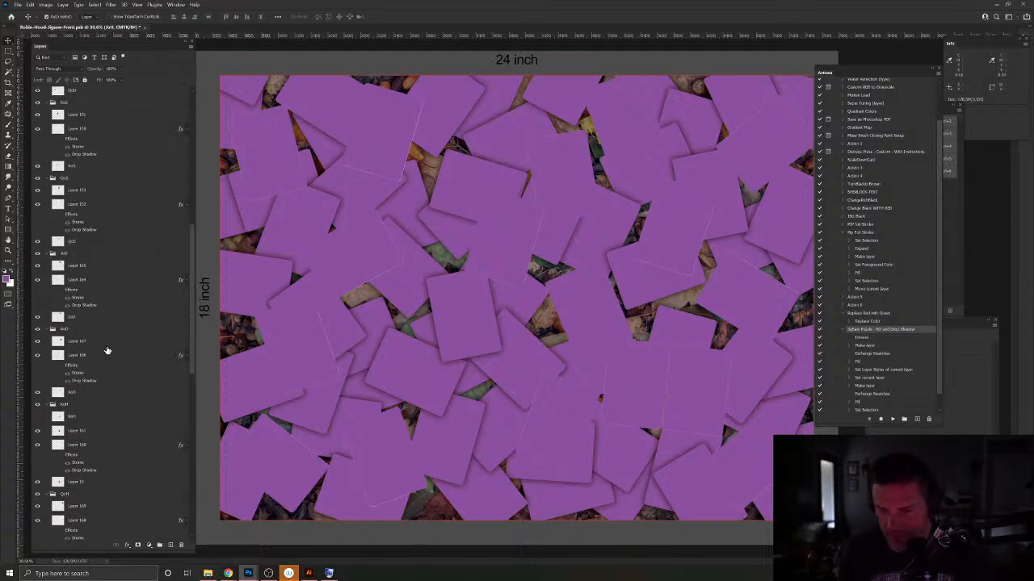
pyautogui.scroll(9, 107, 350)
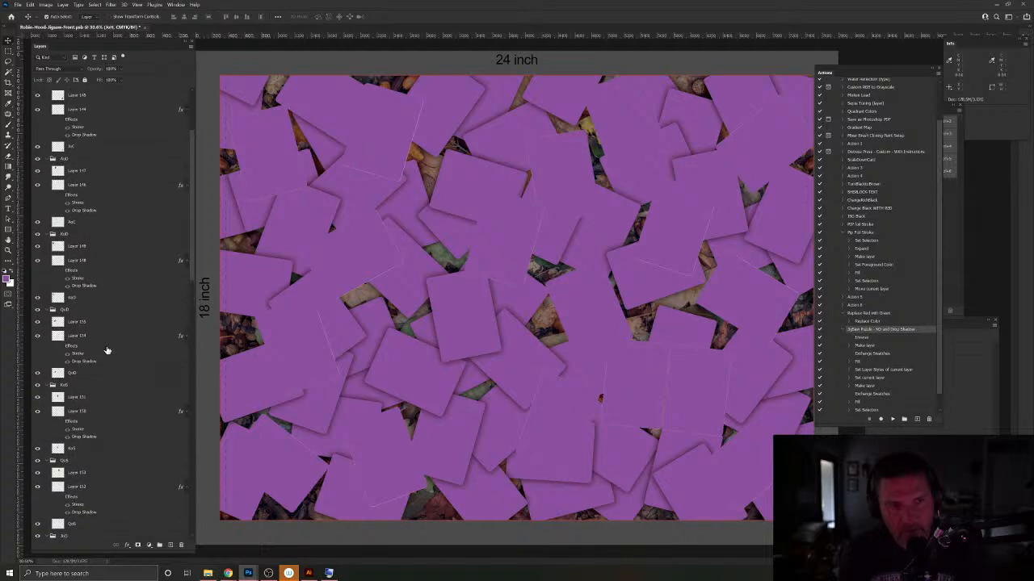
pyautogui.scroll(1, 108, 349)
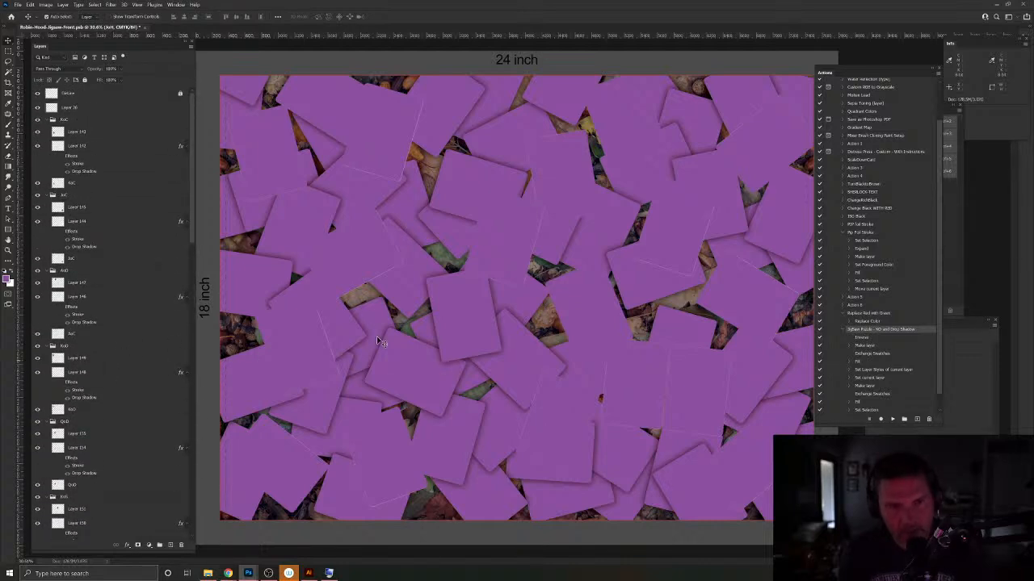
pyautogui.click(385, 317)
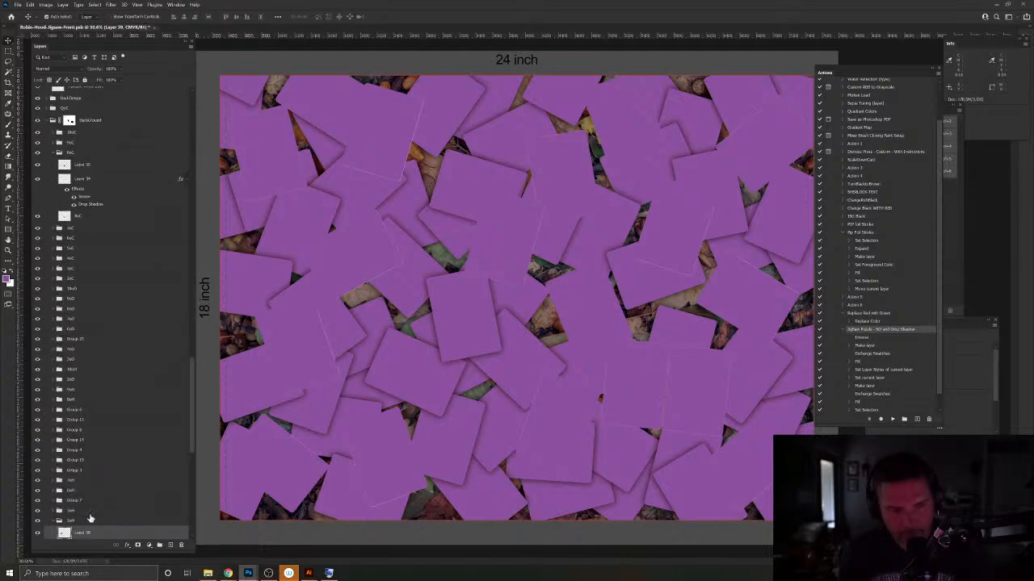
pyautogui.scroll(-2, 125, 483)
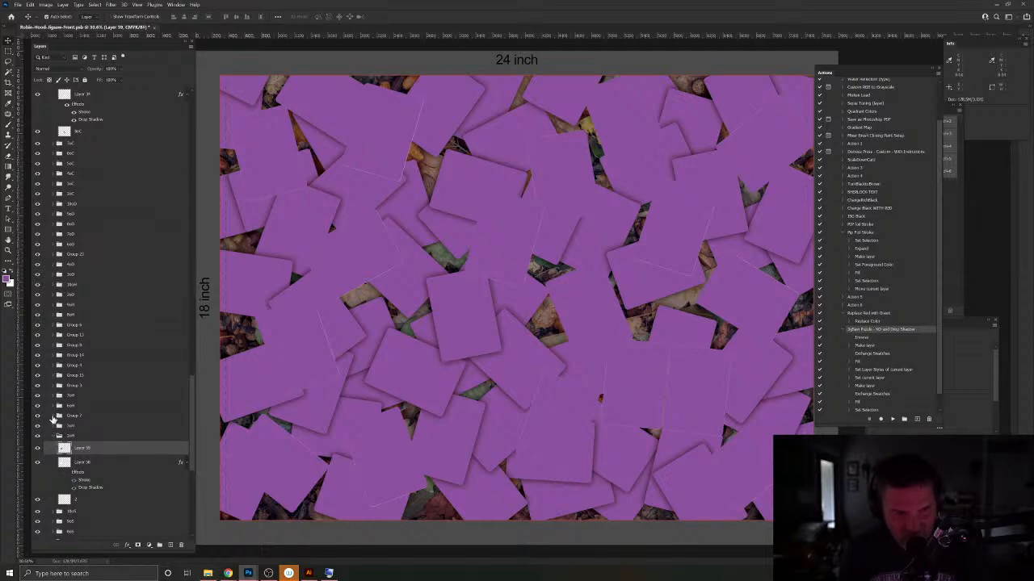
# Step: Expand the BackGround card groups from 3oH up through Group 7, 6oH, 7oH and Group 3, and hide their layer effects
pyautogui.click(54, 422)
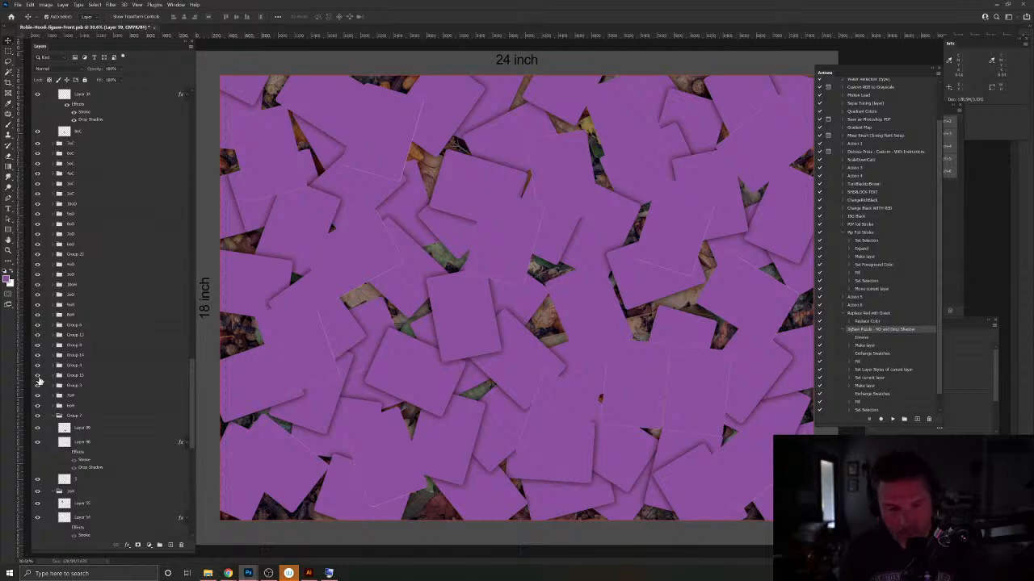
pyautogui.click(53, 407)
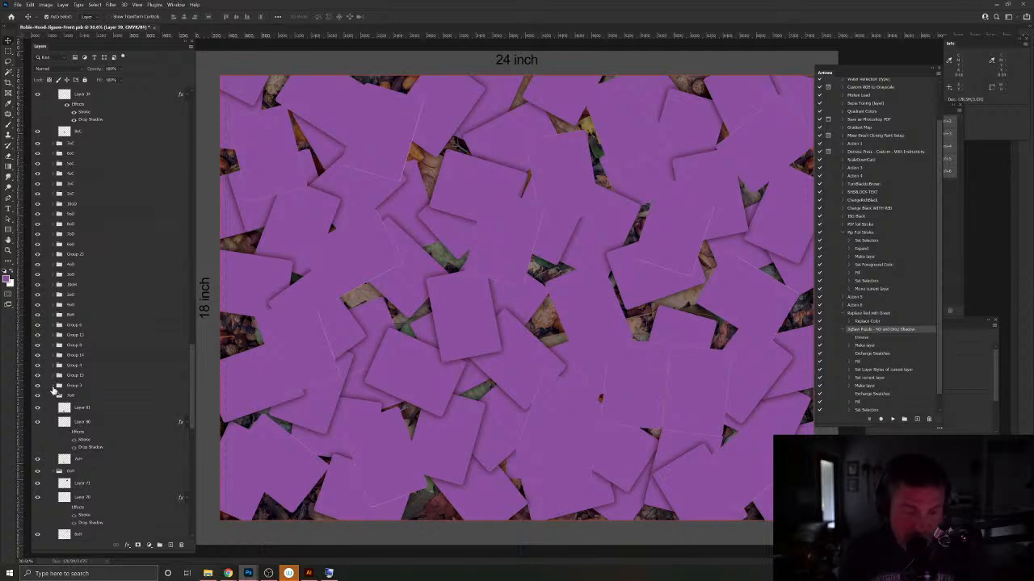
pyautogui.click(54, 386)
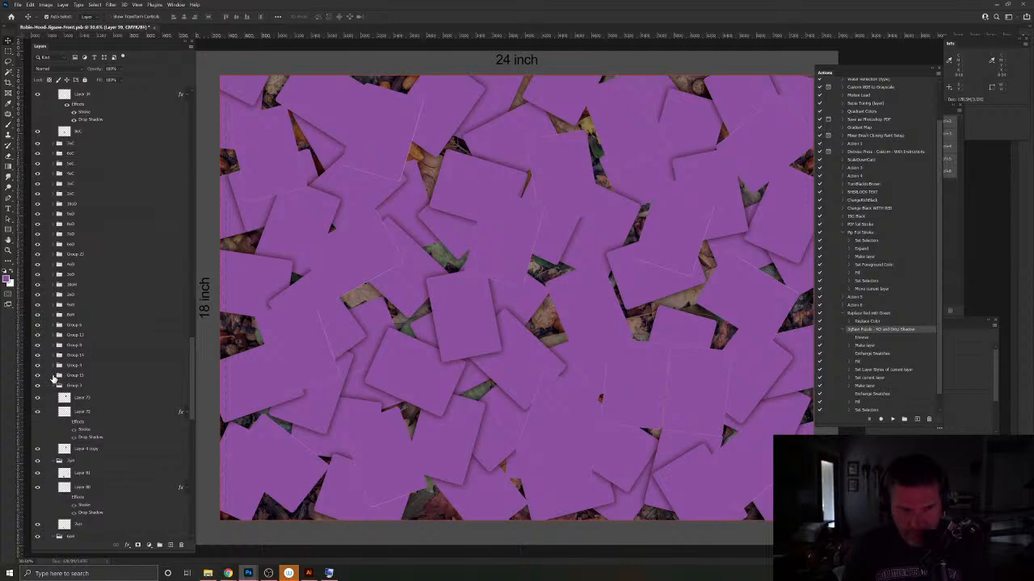
# Step: Expand Group 4 and the card groups directly above and below it, and hide their stroke and drop-shadow effects
pyautogui.click(57, 376)
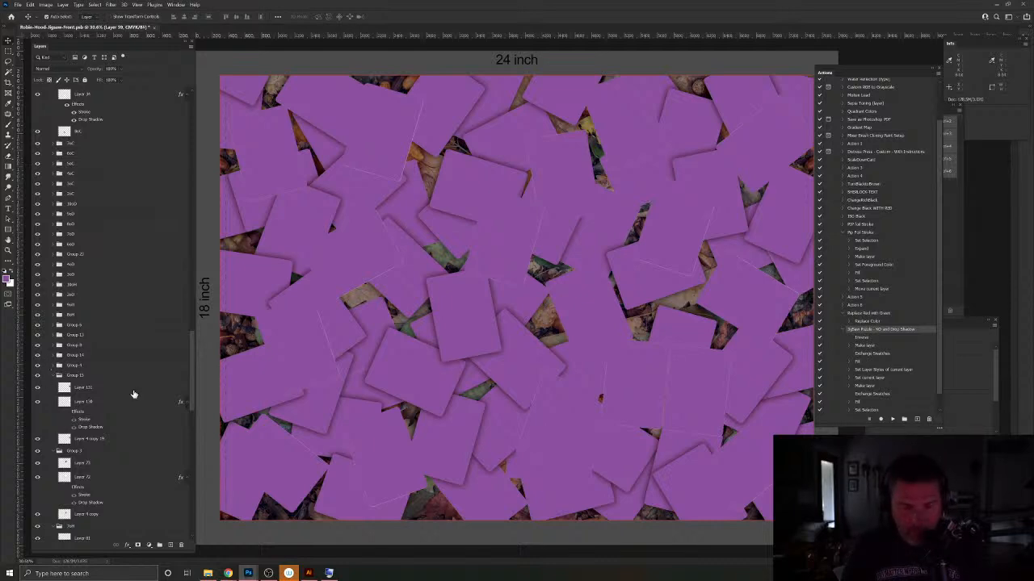
pyautogui.click(56, 365)
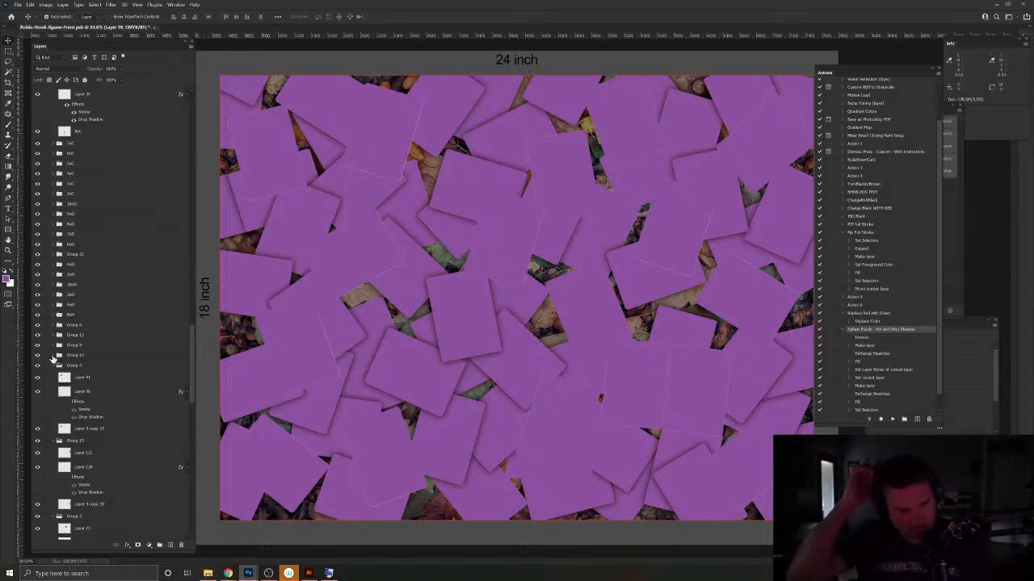
pyautogui.click(54, 357)
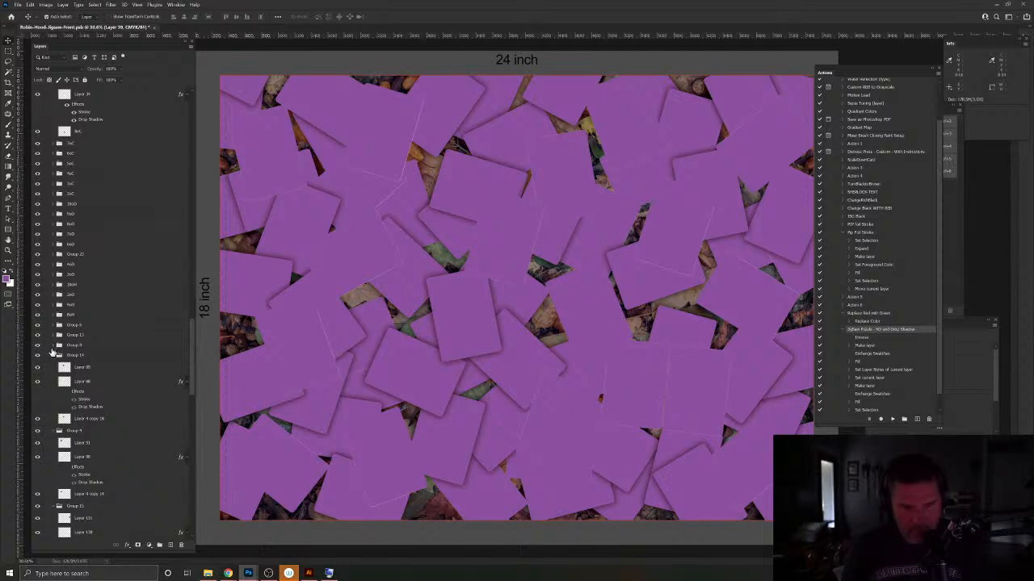
# Step: Expand the next card groups upward through Group 6 and 8oH, and hide the stroke and drop-shadow effects on their cards
pyautogui.click(58, 345)
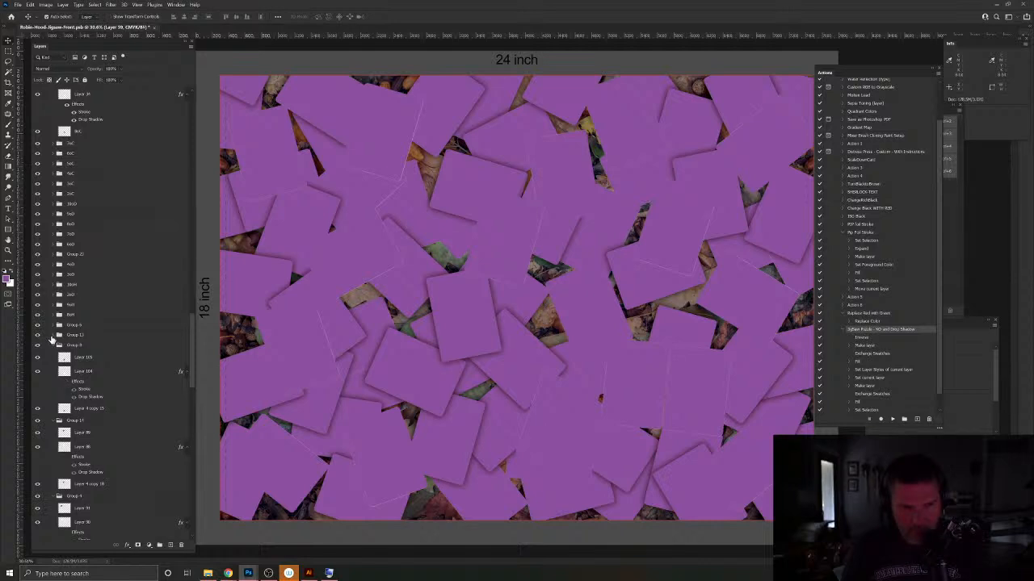
pyautogui.click(54, 335)
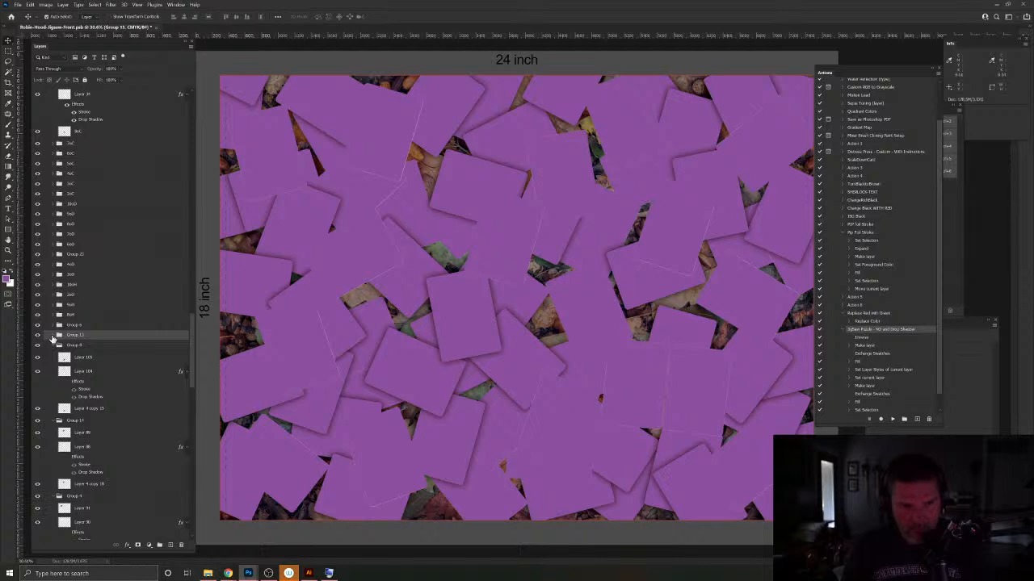
pyautogui.click(53, 336)
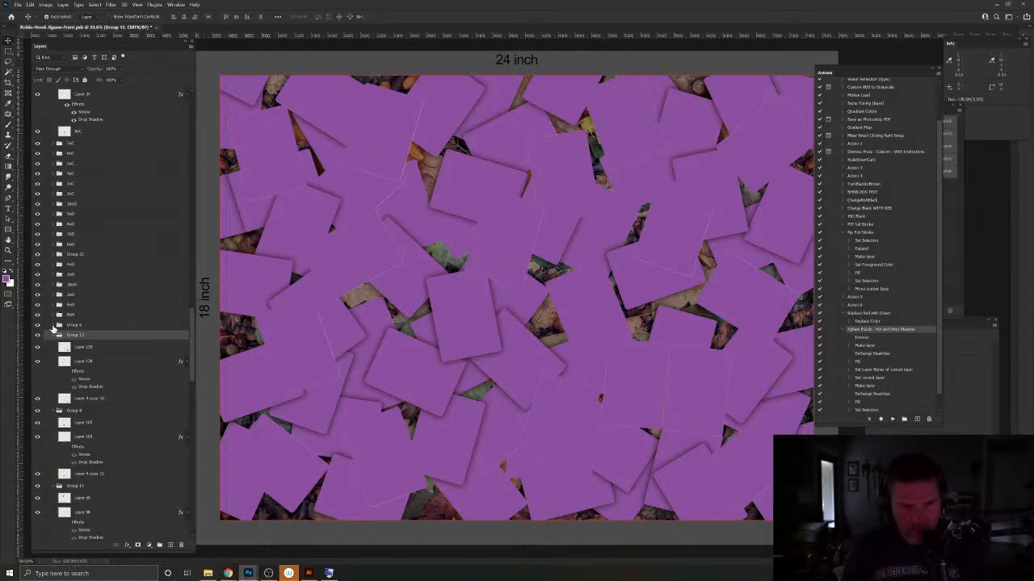
pyautogui.click(57, 326)
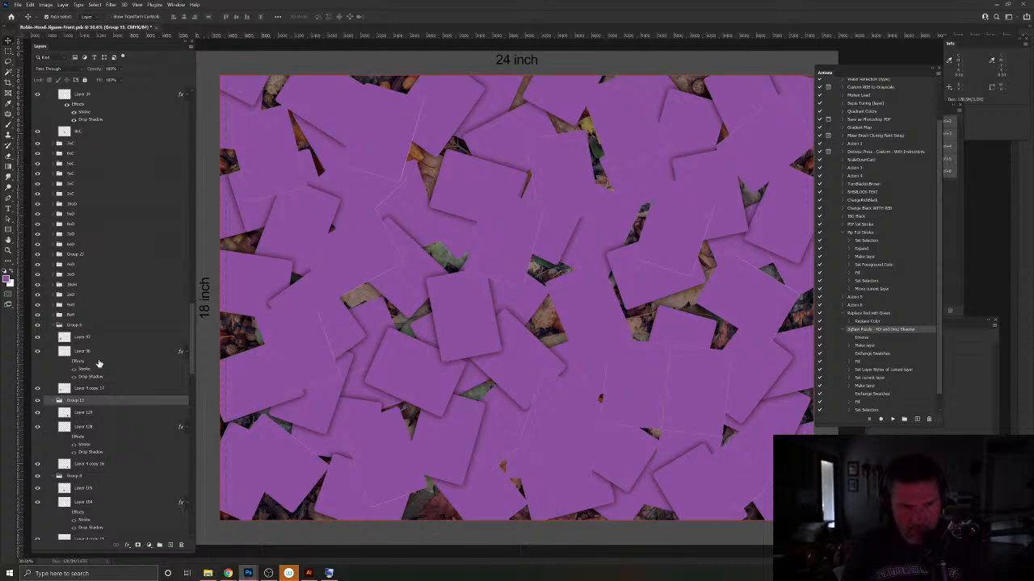
pyautogui.hotkey('ctrl', 'z')
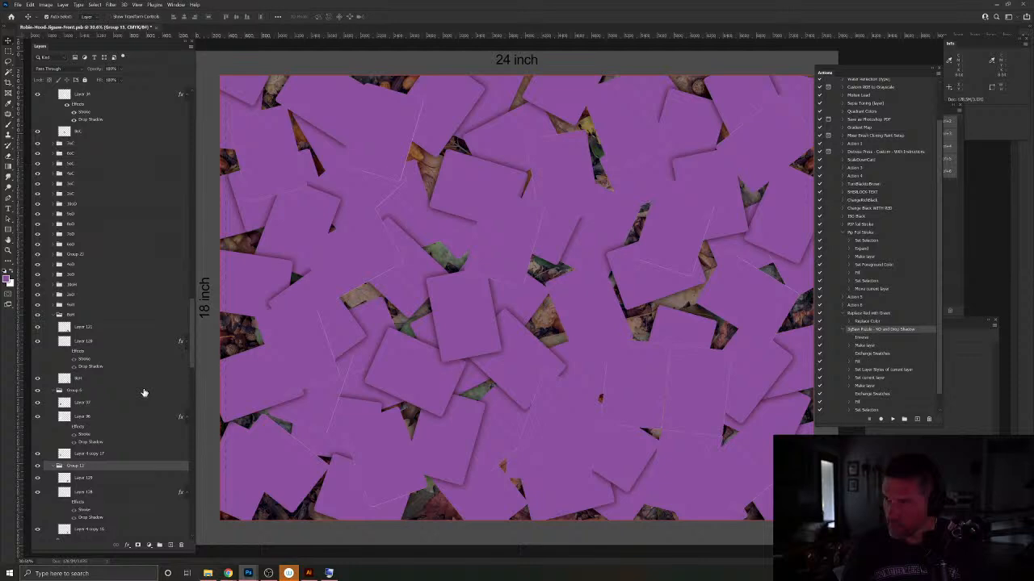
# Step: Expand the card groups from 9oH up through 2oD, 10oH, 3oD, 4oD and Group 21, and hide their layer effects
pyautogui.click(53, 305)
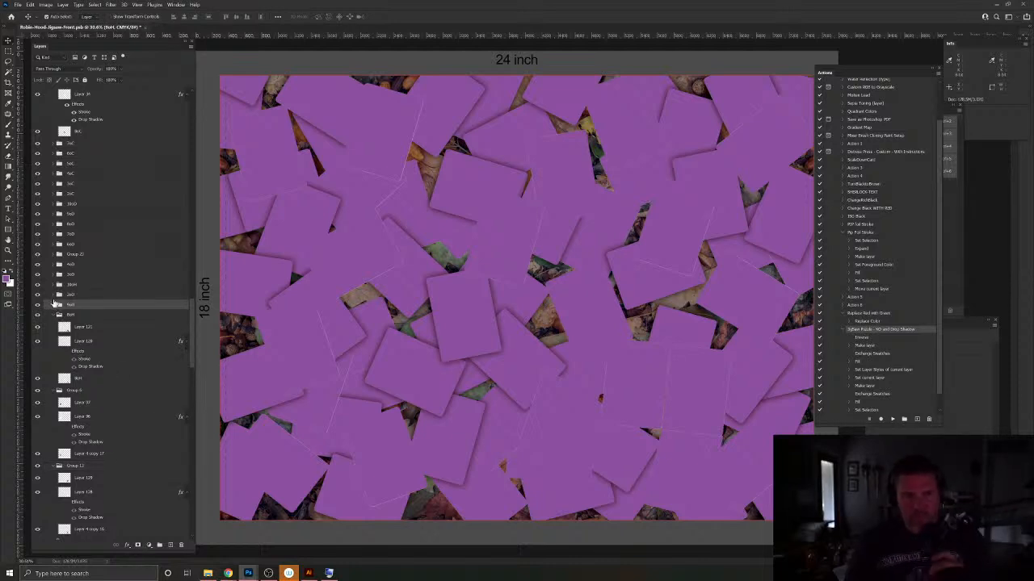
pyautogui.click(57, 305)
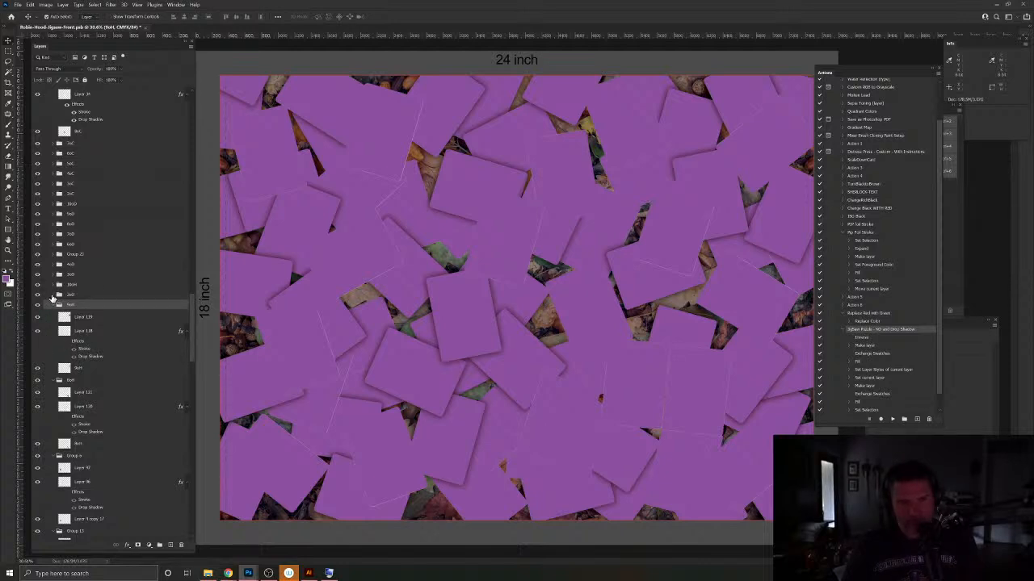
pyautogui.click(51, 295)
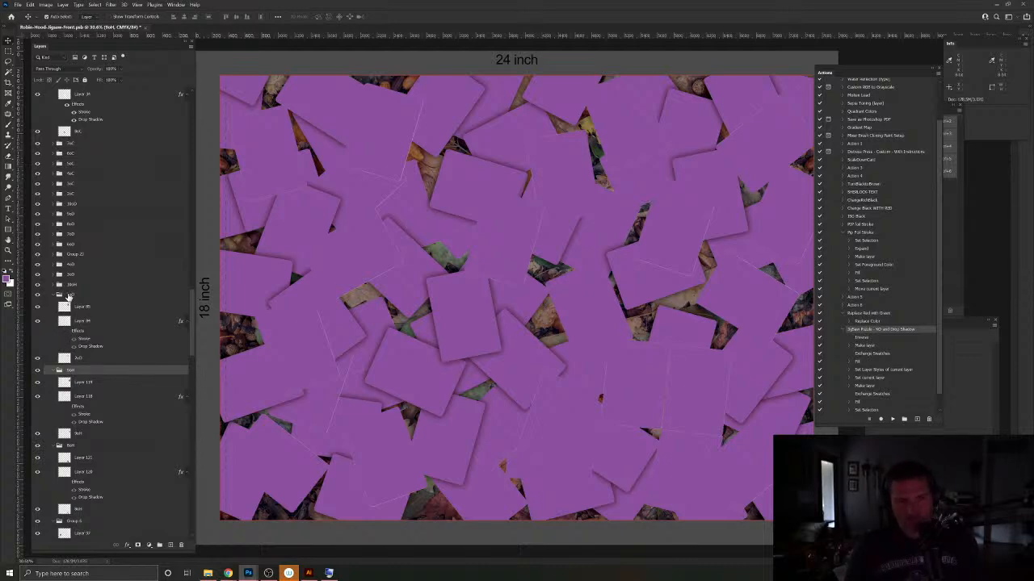
pyautogui.hotkey('ctrl', 'z')
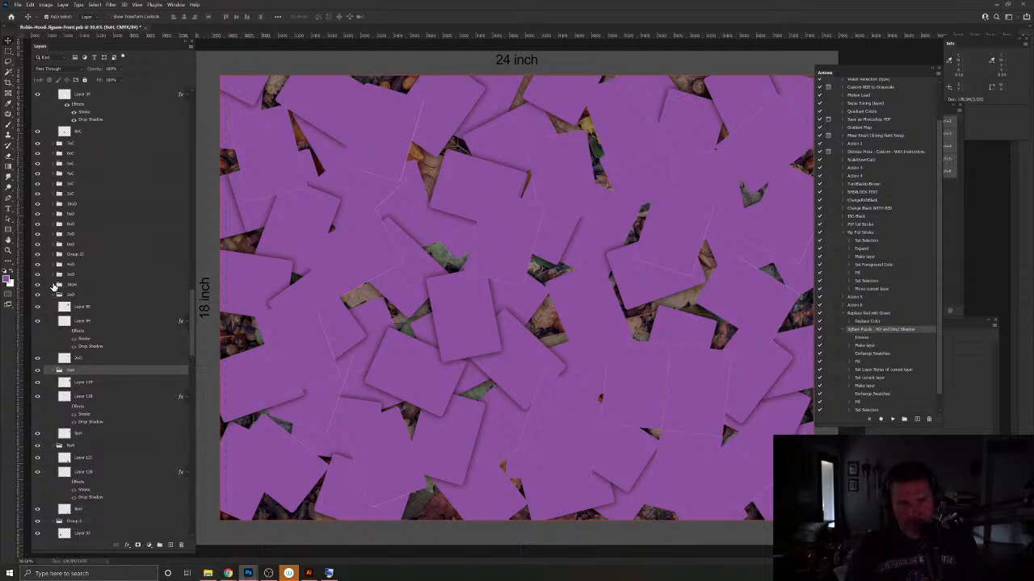
pyautogui.click(55, 286)
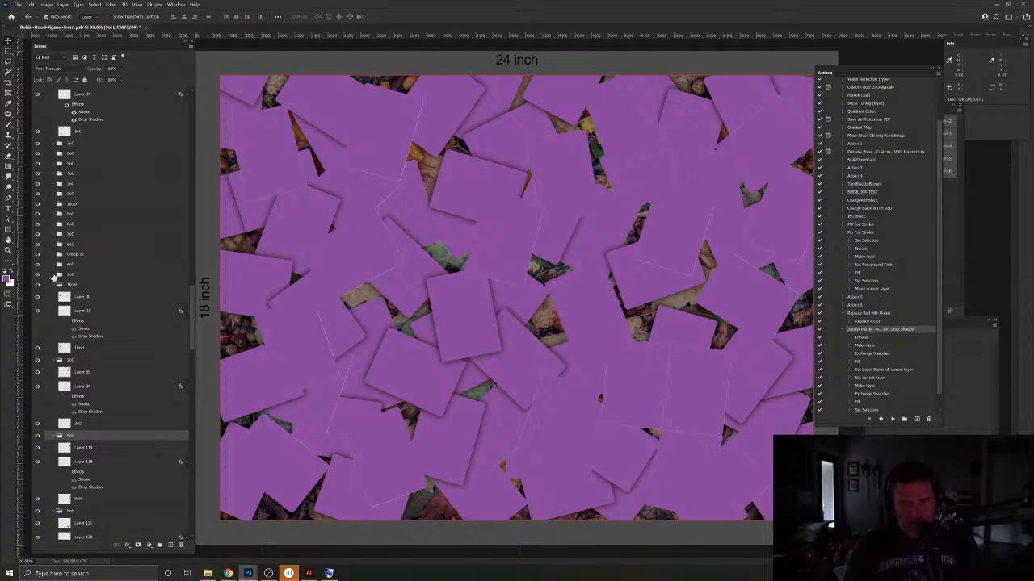
pyautogui.click(55, 274)
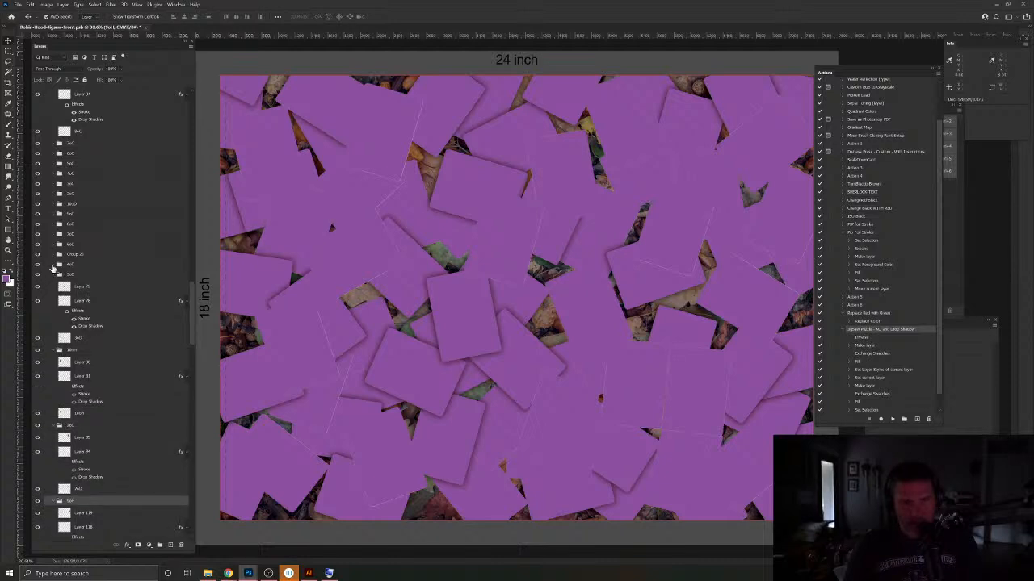
pyautogui.click(53, 264)
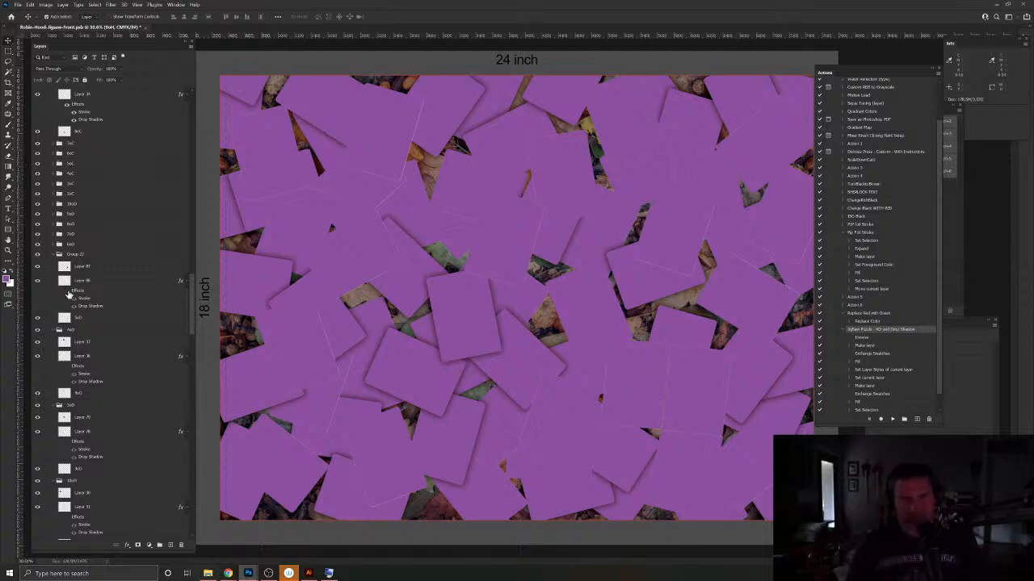
# Step: Expand the diamond card groups from 6oD up through 10oD and hide their stroke and drop-shadow effects
pyautogui.click(53, 245)
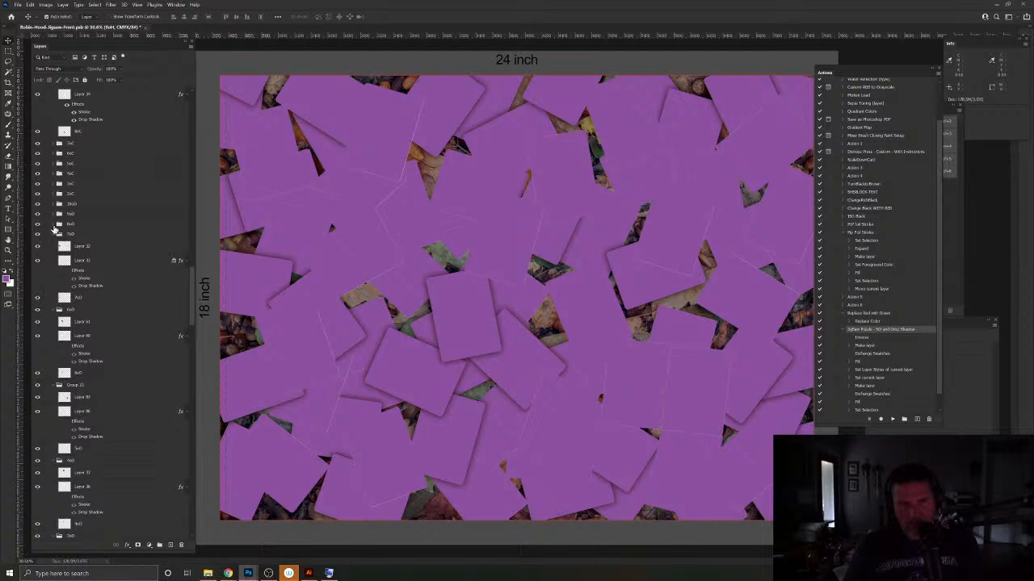
pyautogui.click(54, 226)
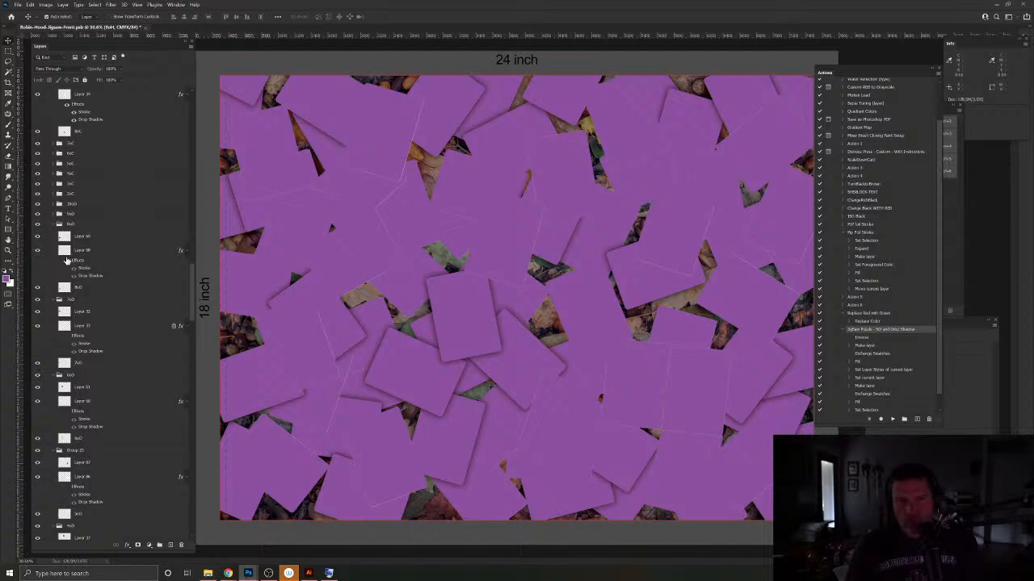
pyautogui.click(55, 214)
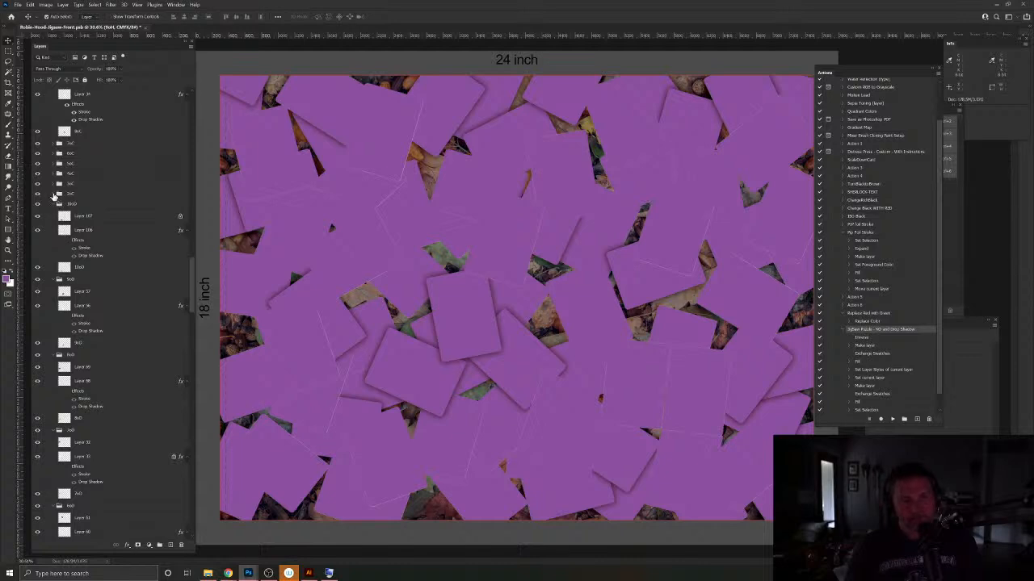
pyautogui.moveTo(51, 196); pyautogui.dragTo(108, 216)
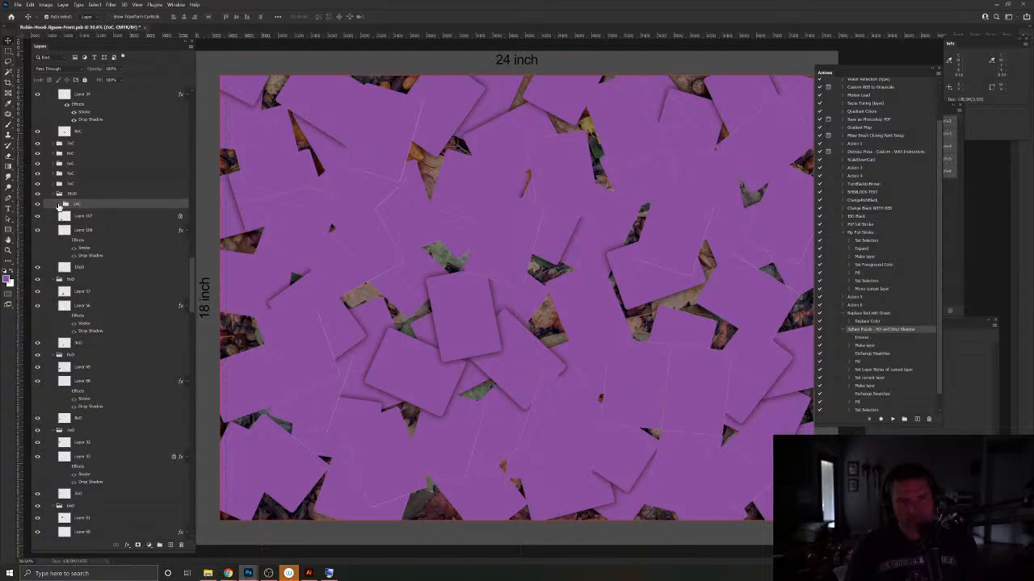
pyautogui.click(59, 205)
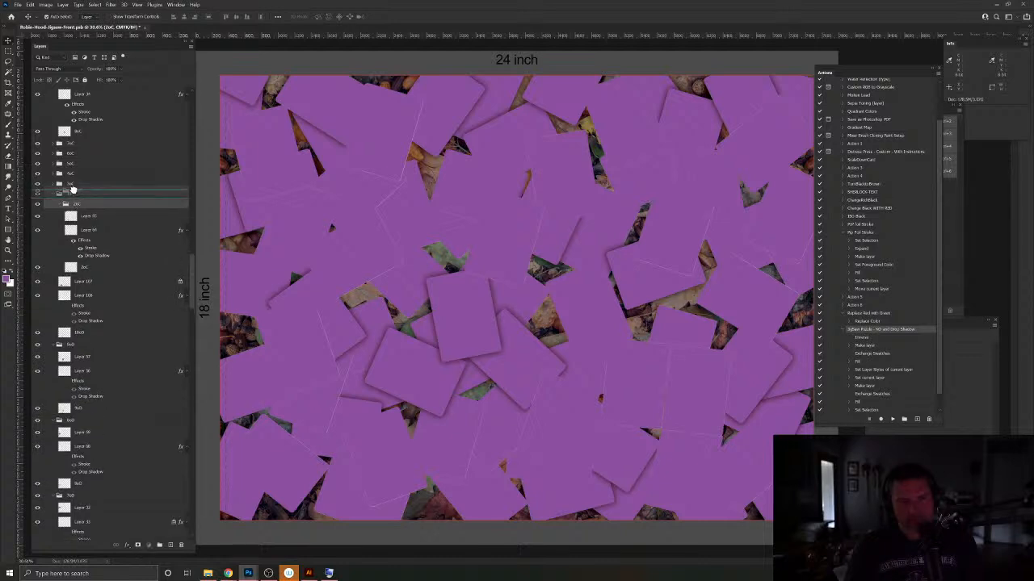
pyautogui.moveTo(72, 187); pyautogui.dragTo(73, 189)
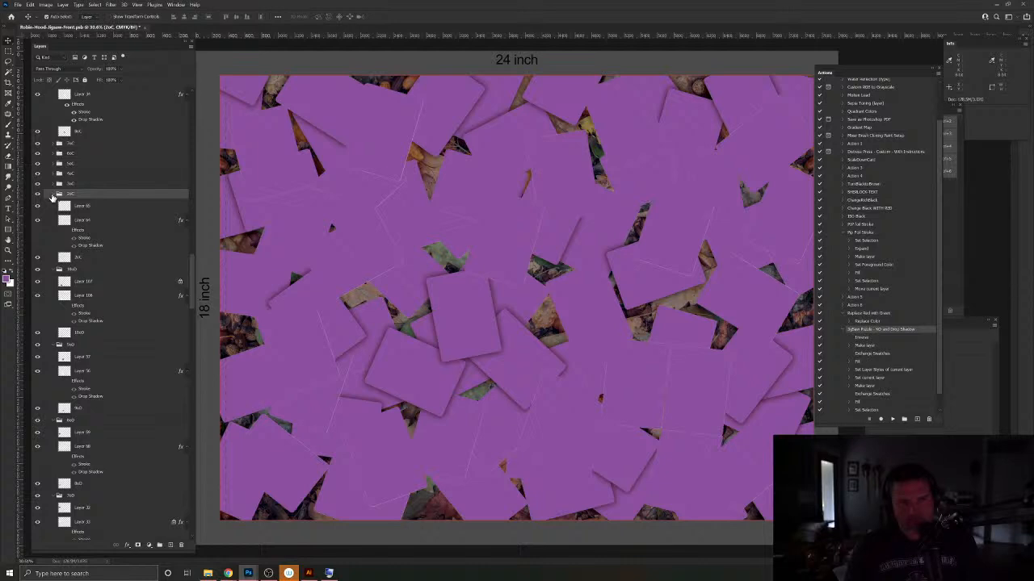
pyautogui.click(53, 195)
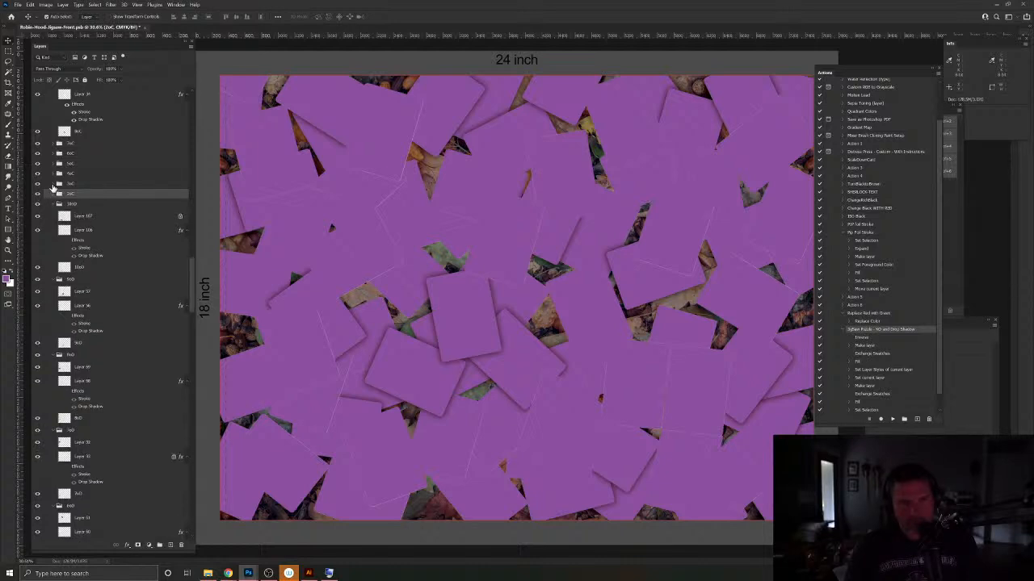
# Step: Expand the club card groups from 2oC up through 7oC and hide the stroke and drop-shadow effects on their cards
pyautogui.click(53, 192)
pyautogui.click(53, 185)
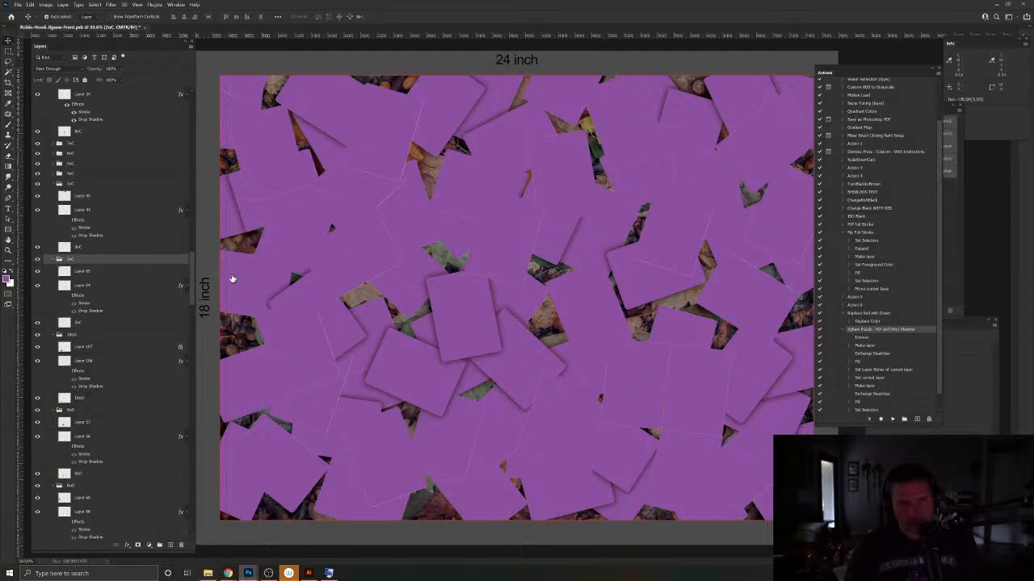
pyautogui.click(58, 174)
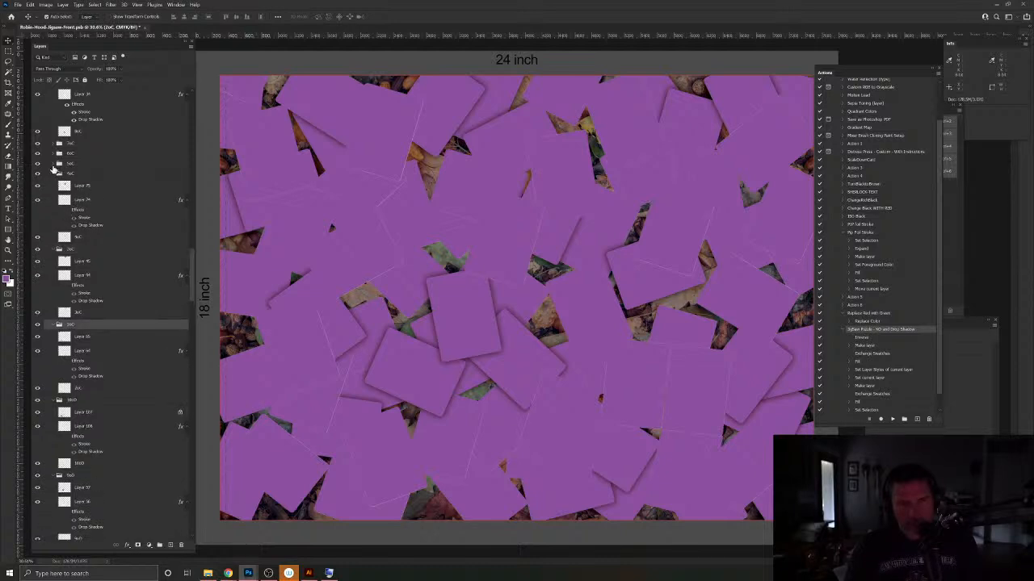
pyautogui.click(55, 165)
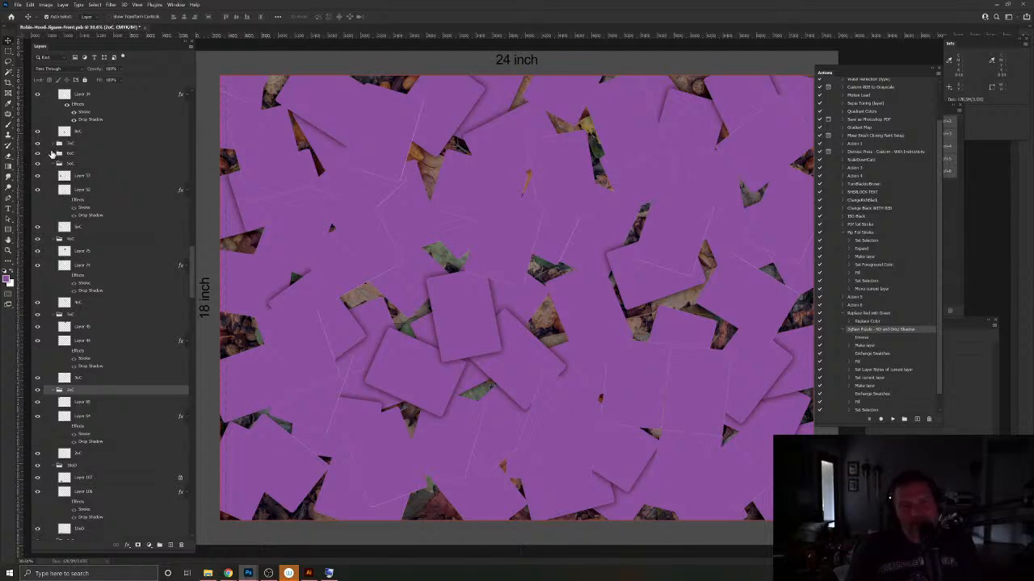
pyautogui.click(66, 199)
pyautogui.click(53, 153)
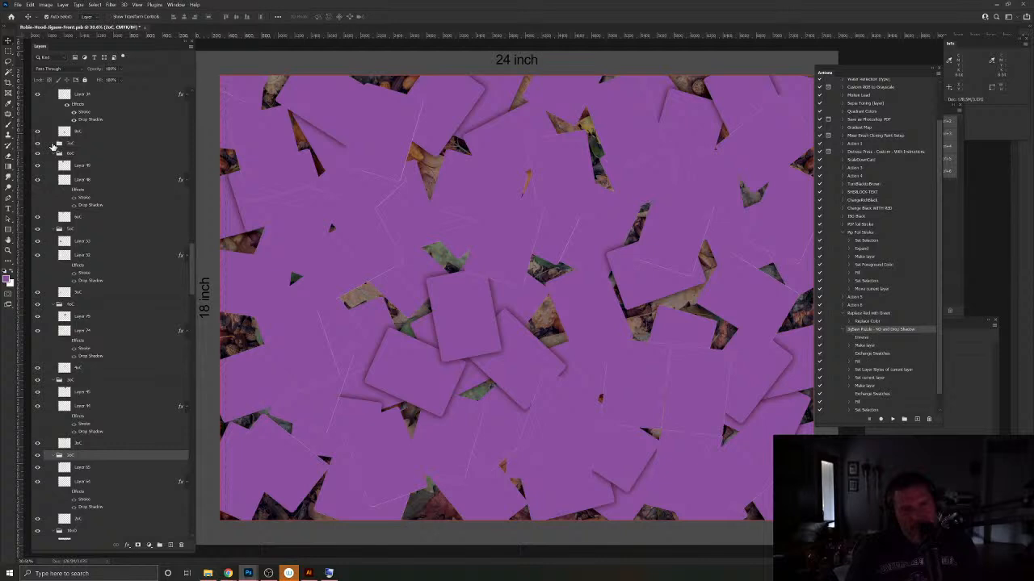
pyautogui.click(54, 144)
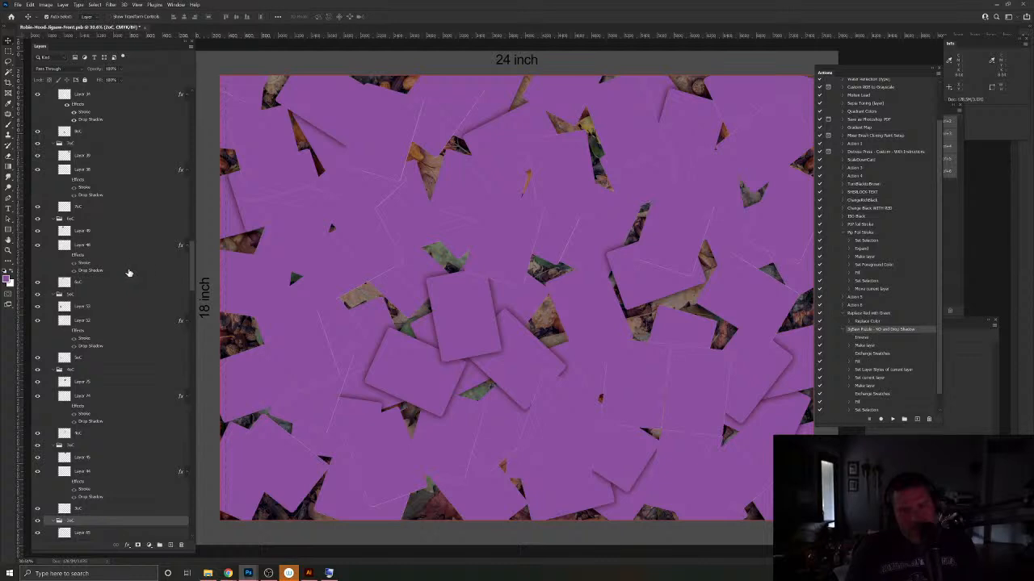
# Step: Select the three still-shadowed cards around the canvas centre, including those in QoC and 8oC, and hide their layer effects
pyautogui.click(442, 370)
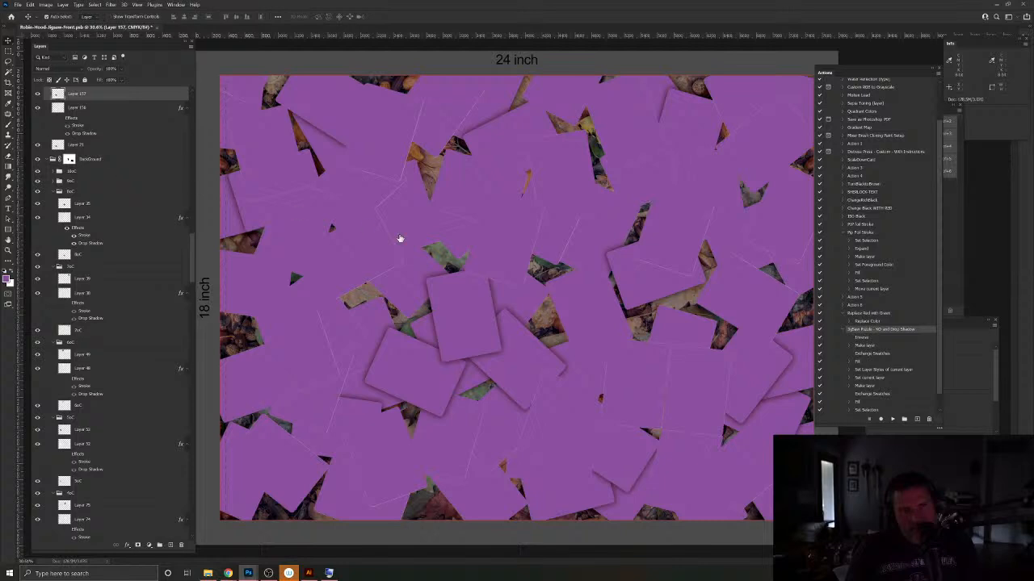
pyautogui.hotkey('ctrl', 'z')
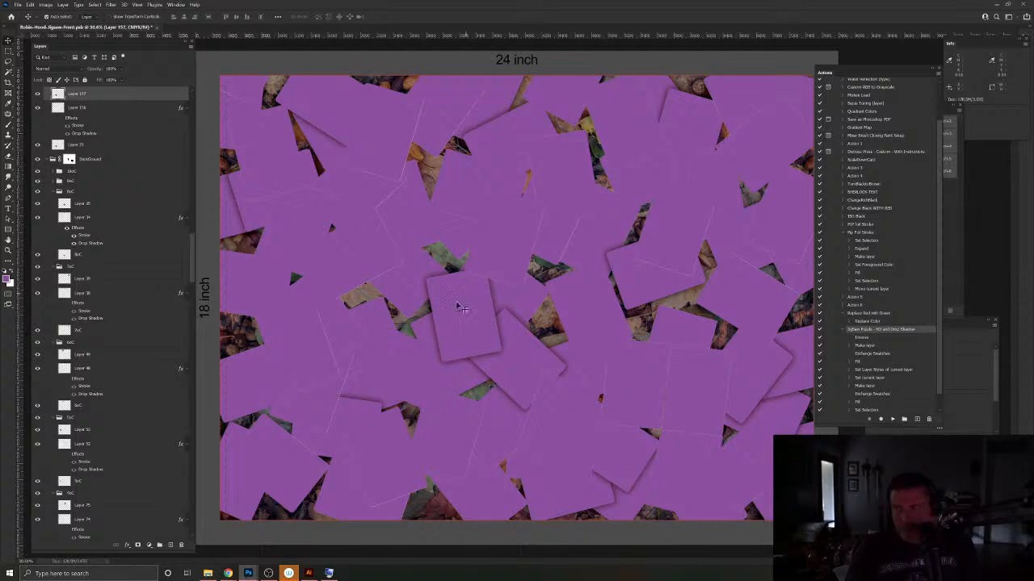
pyautogui.click(459, 306)
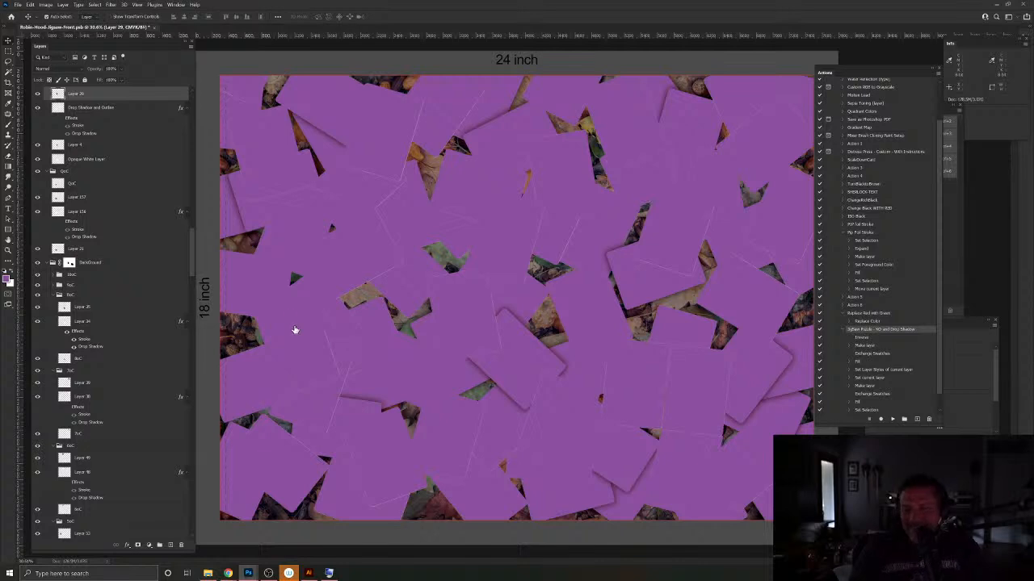
pyautogui.click(512, 357)
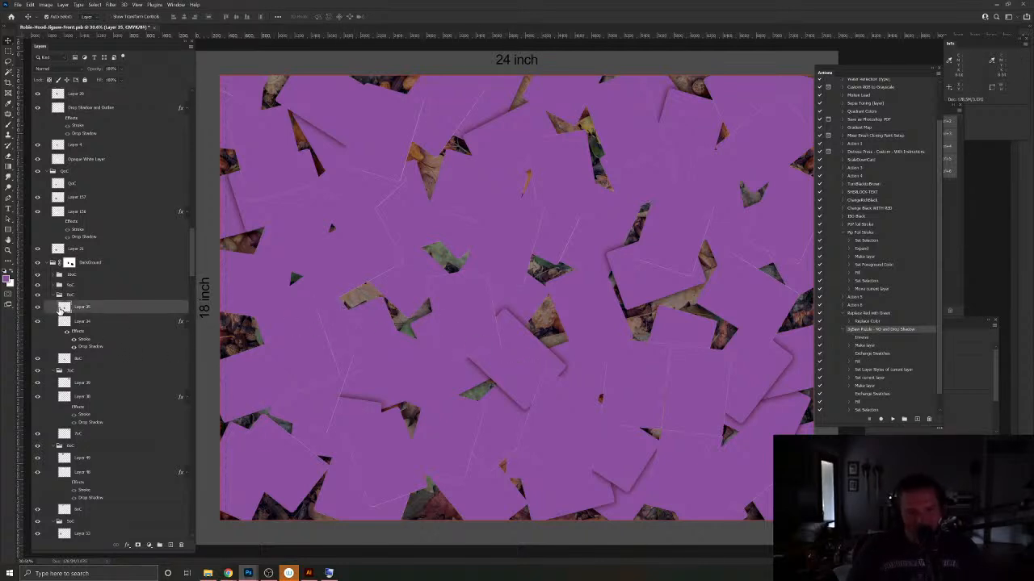
# Step: Select the shadowed cards at the canvas's lower right and upper left, and hide the layer effects in their 9oS and 9oC groups
pyautogui.click(637, 458)
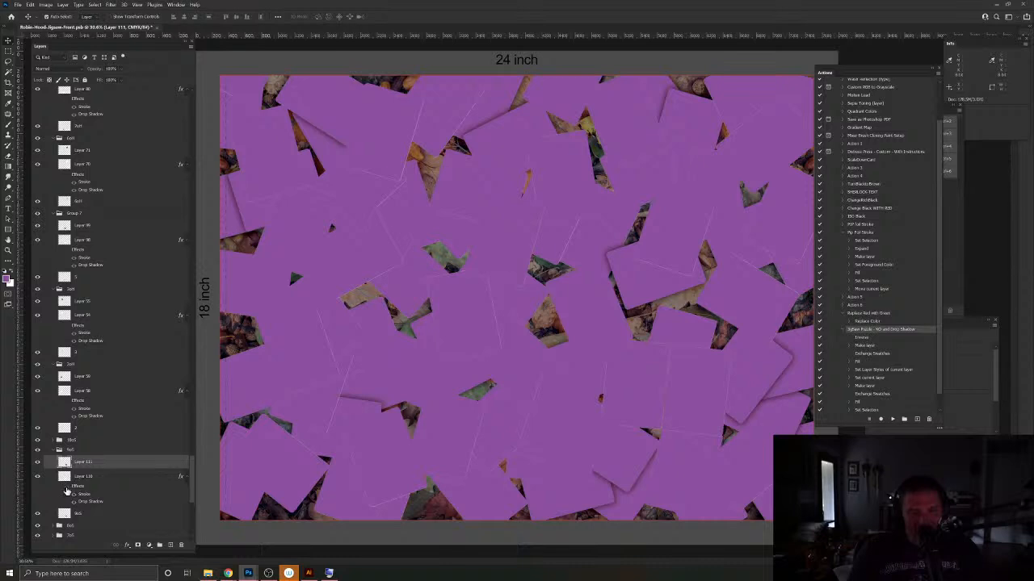
pyautogui.click(601, 495)
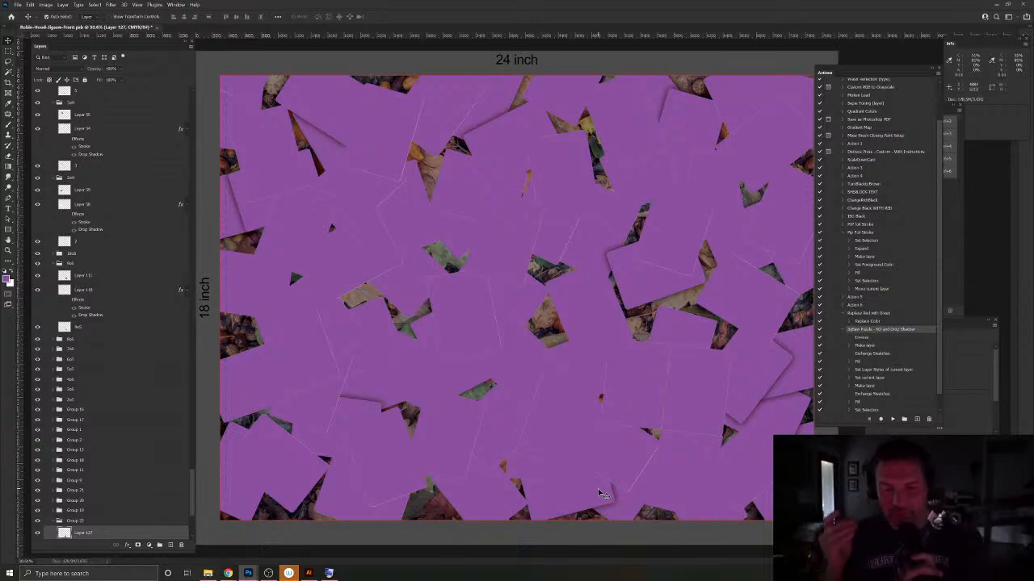
pyautogui.click(307, 105)
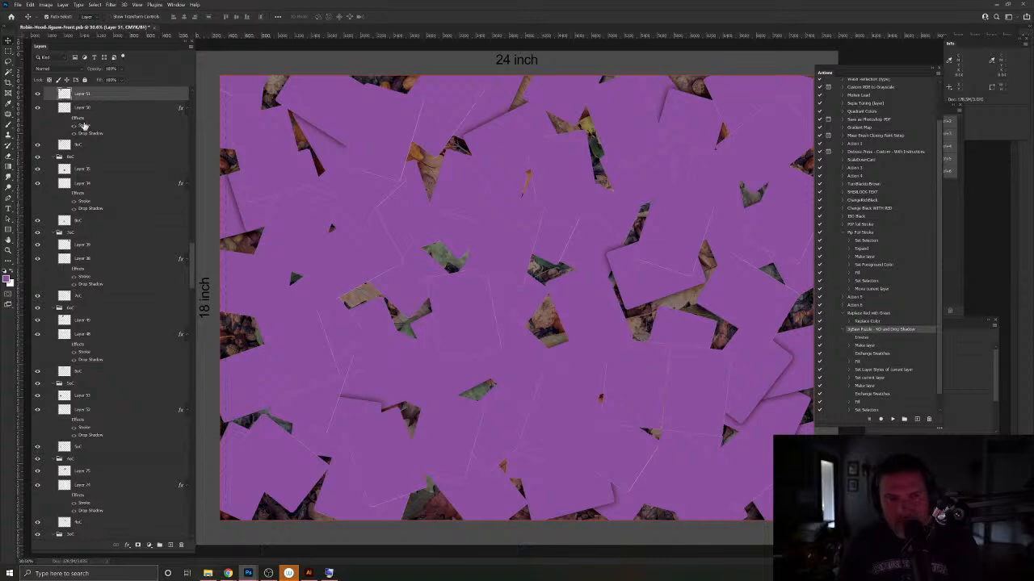
# Step: Select the remaining shadowed cards in the lower part of the canvas and hide the effects in 6oS, 7oS and the bottom-edge card's group
pyautogui.click(351, 413)
pyautogui.scroll(-5, 128, 466)
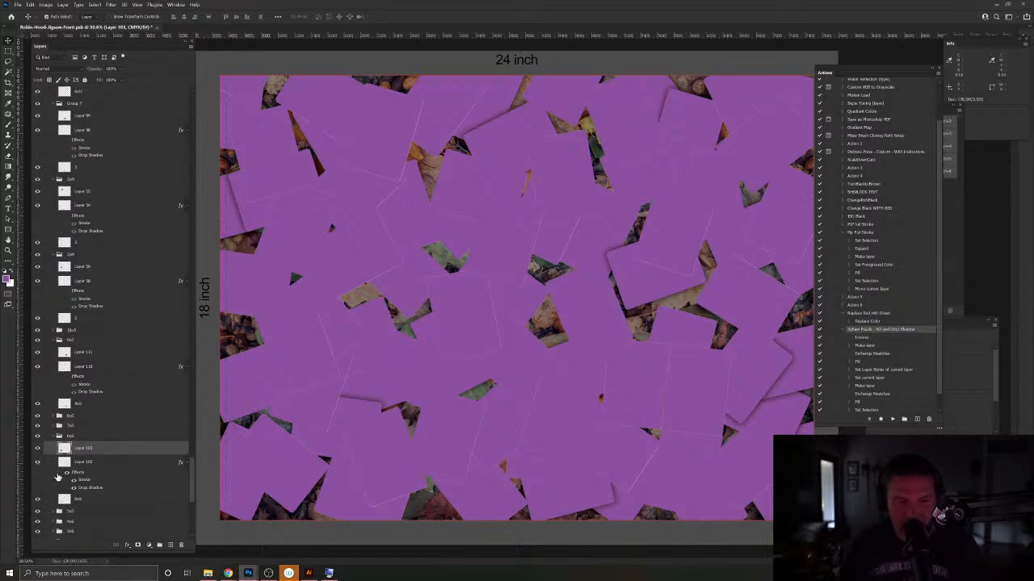
pyautogui.click(66, 475)
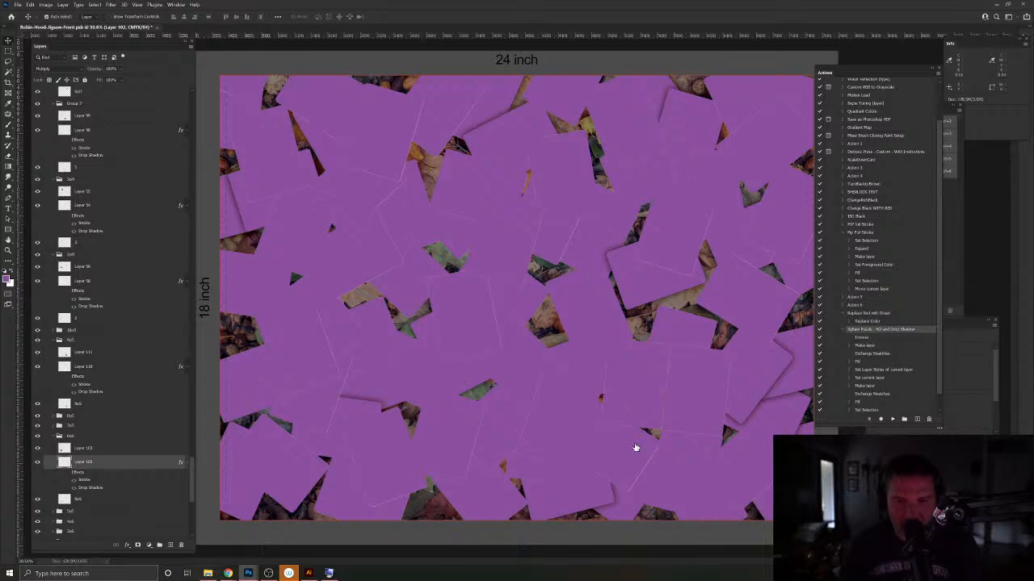
pyautogui.click(604, 494)
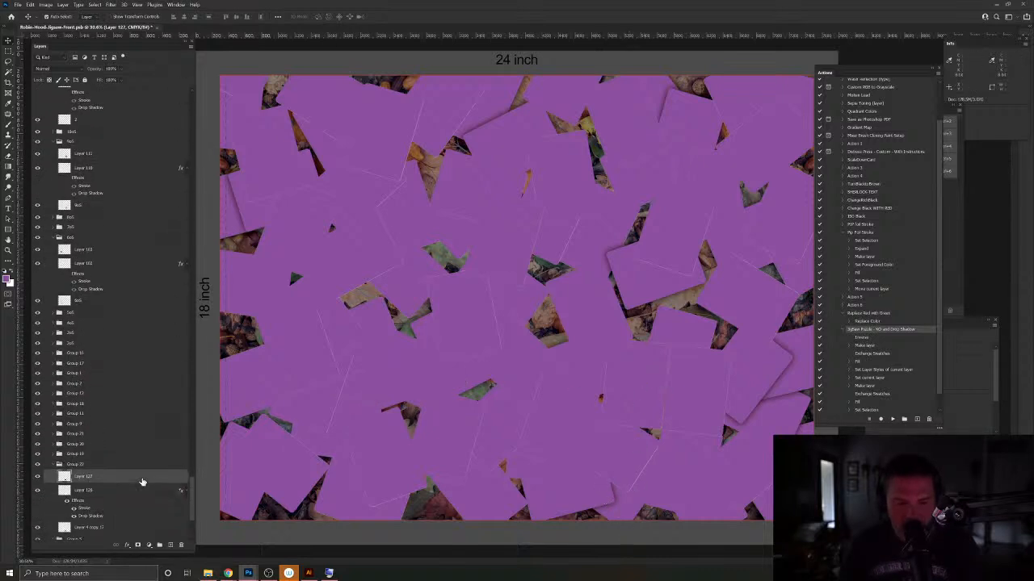
pyautogui.click(751, 377)
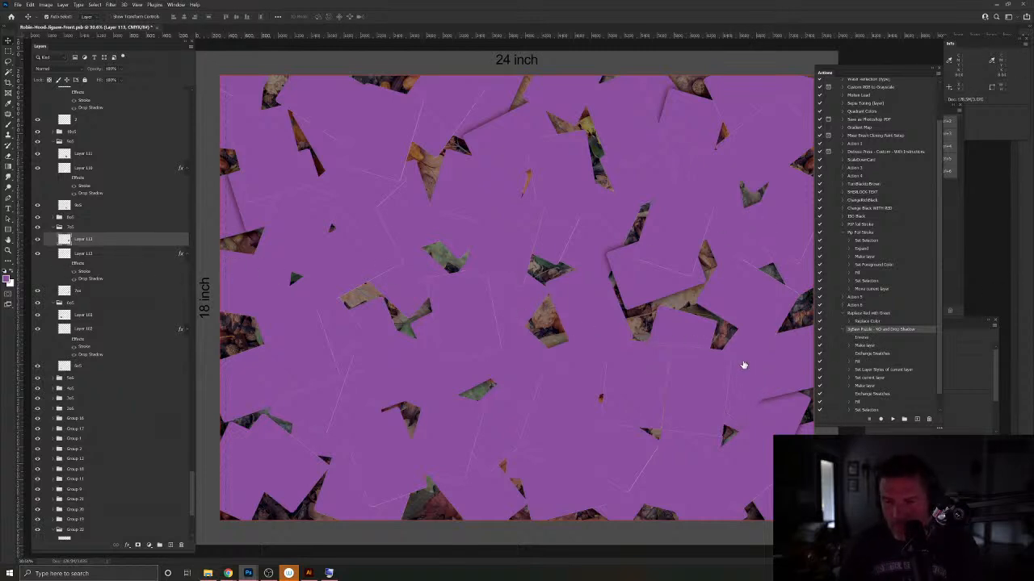
# Step: Select the cards at the canvas's right edge and lower right, and hide the effects in 2oS, 3oS and the lower-right card's group
pyautogui.click(785, 397)
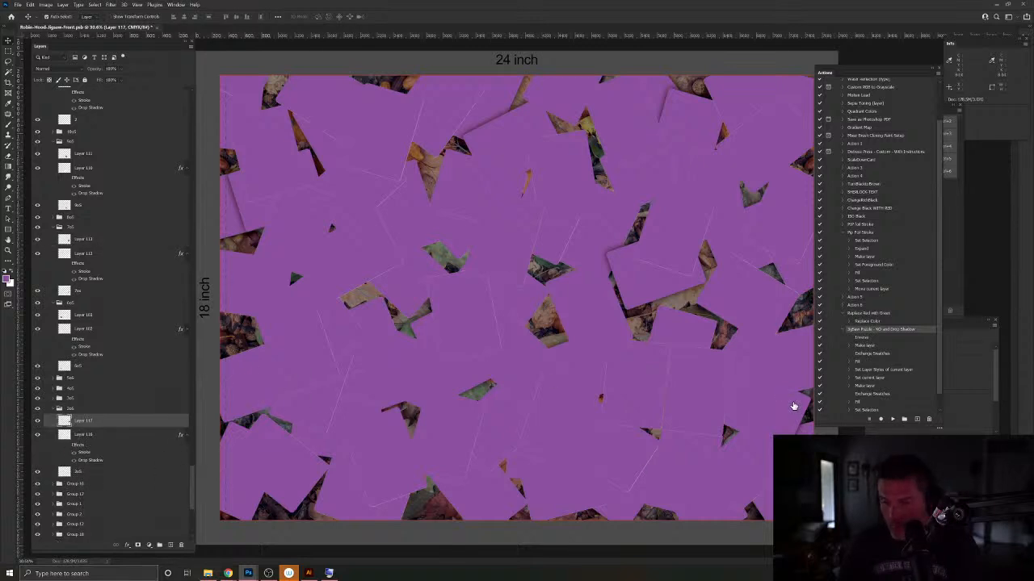
pyautogui.click(488, 381)
pyautogui.scroll(-3, 71, 493)
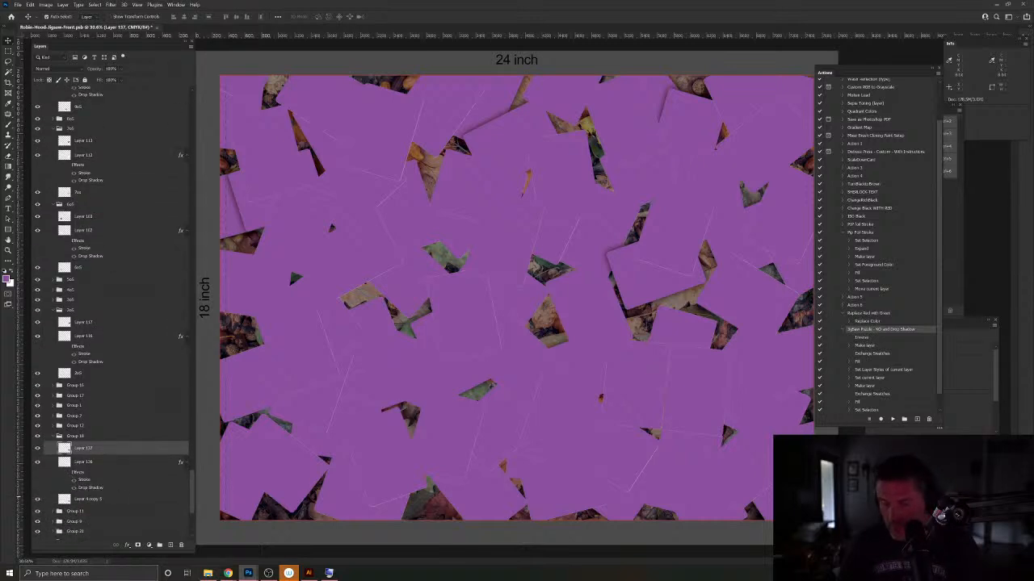
pyautogui.click(786, 497)
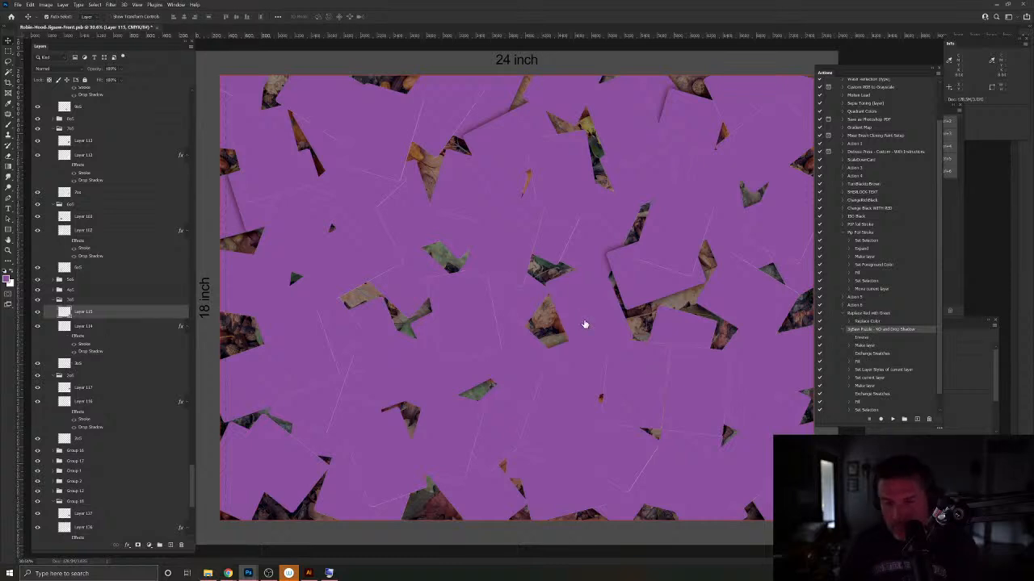
# Step: Select the shadowed cards right of centre, upper right, left edge and top middle, and hide their effects in 10oC, 10oS, 4oS and 8oS
pyautogui.click(638, 285)
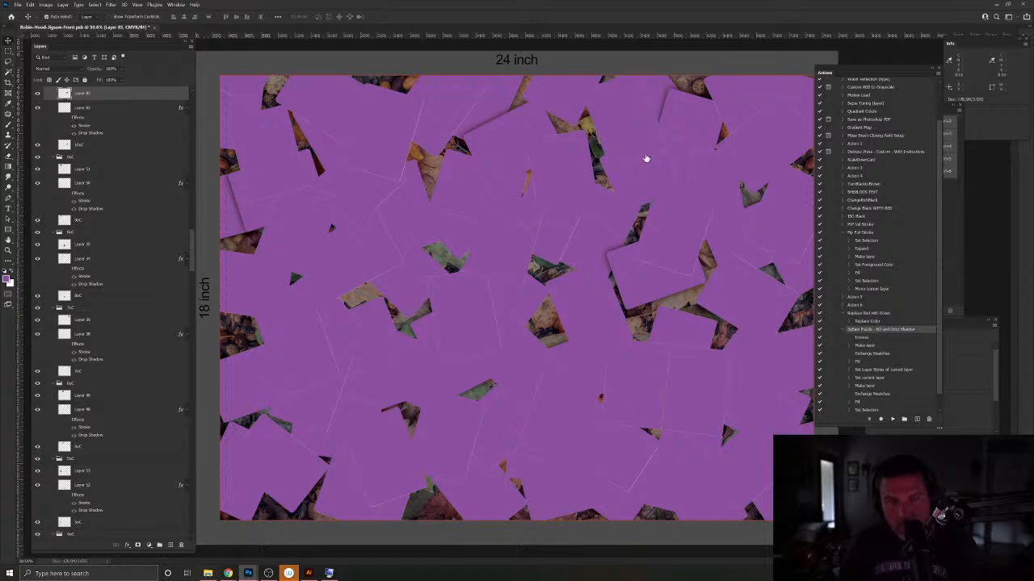
pyautogui.hotkey('ctrl', 'z')
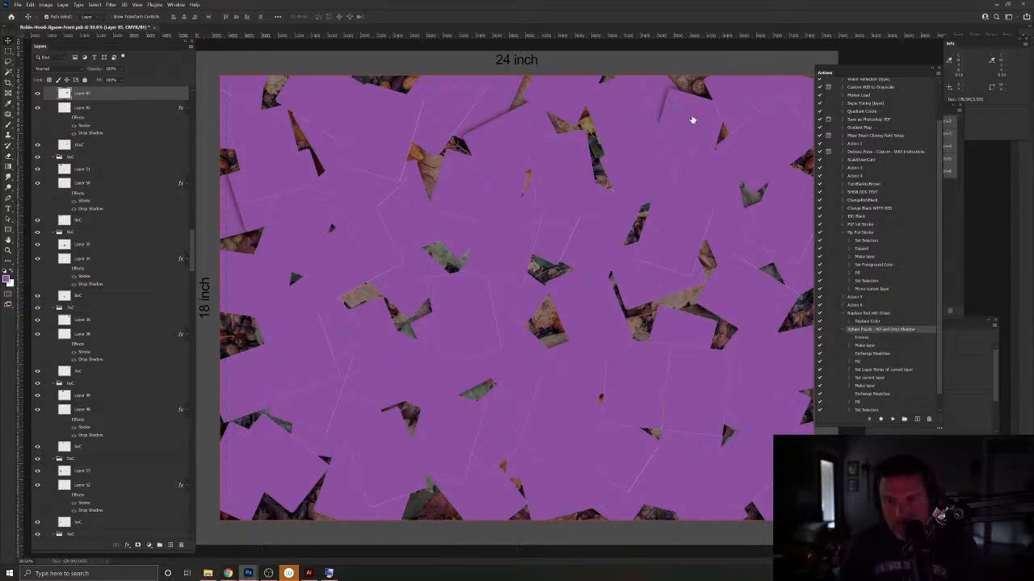
pyautogui.hotkey('ctrl', 'z')
pyautogui.scroll(-3, 118, 408)
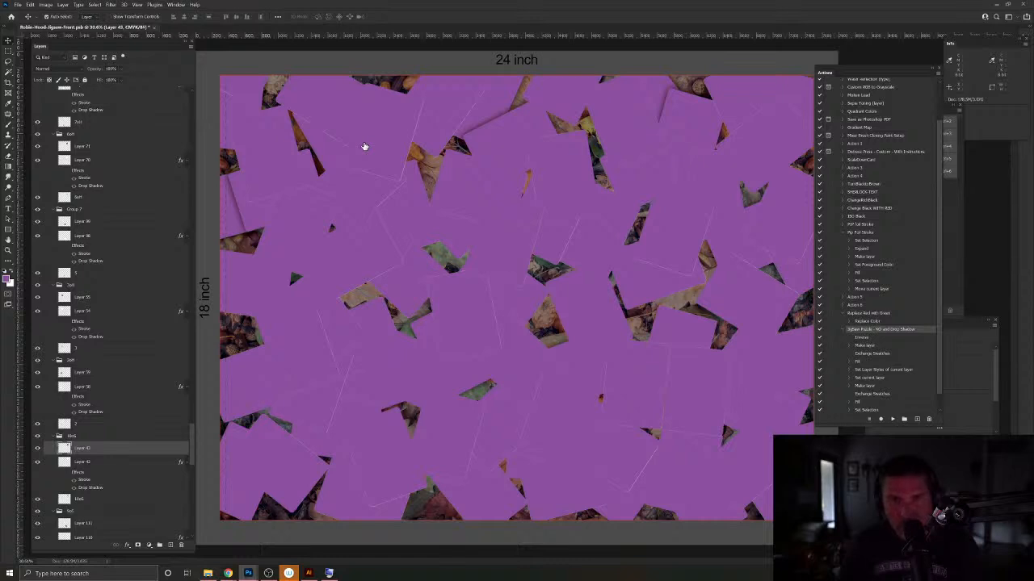
pyautogui.click(260, 218)
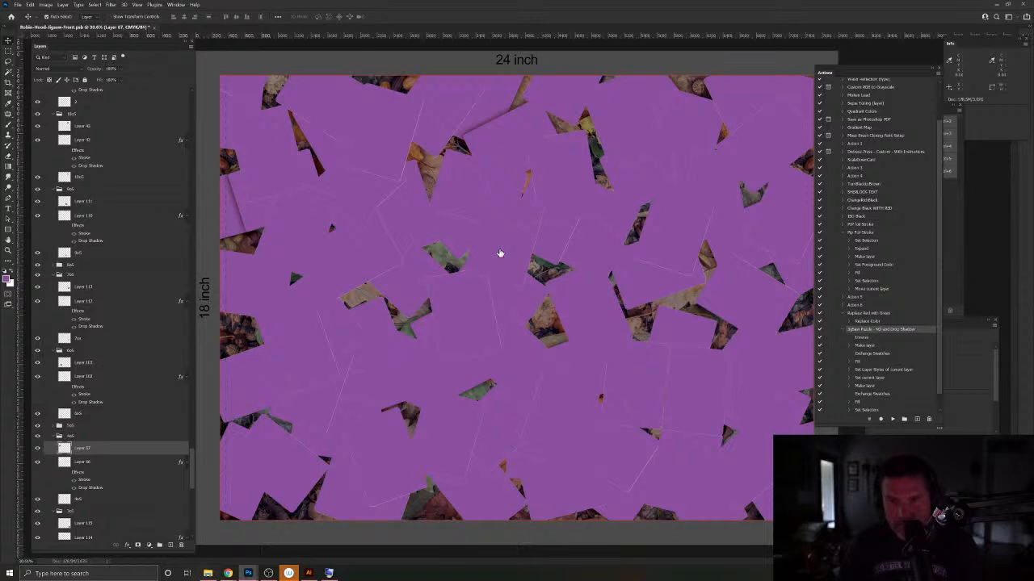
pyautogui.click(511, 134)
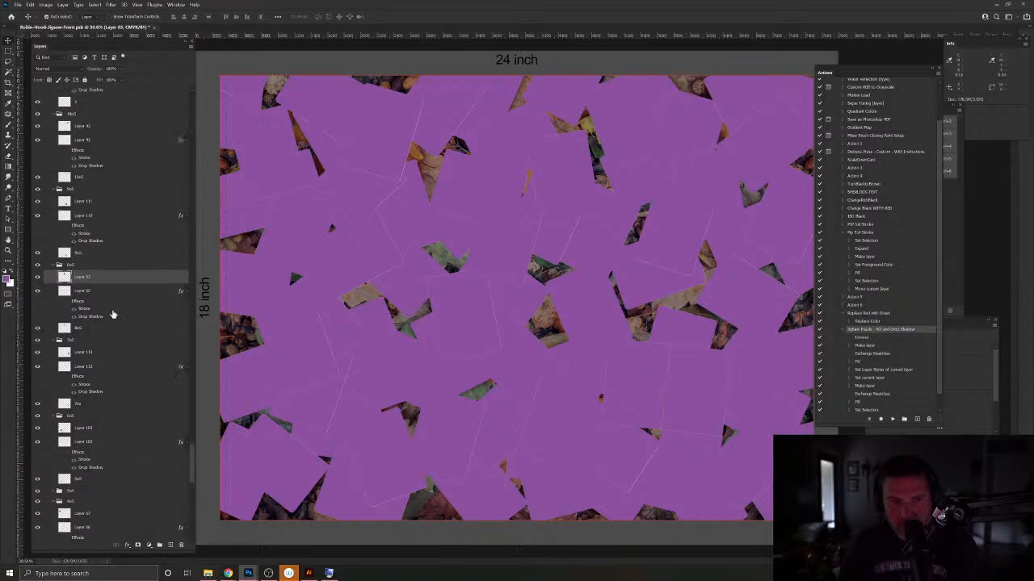
pyautogui.scroll(2, 112, 314)
pyautogui.click(73, 219)
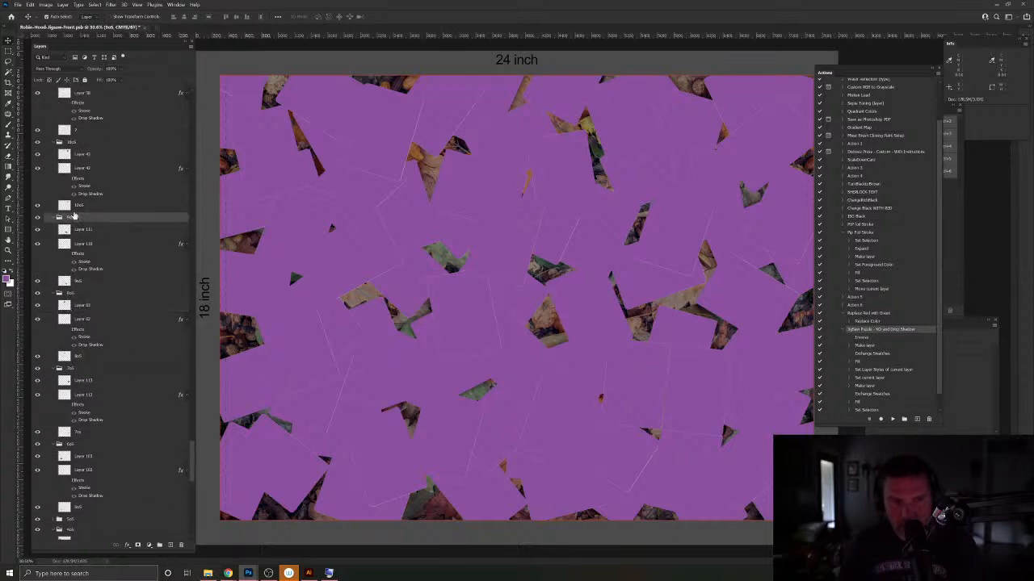
pyautogui.click(87, 142)
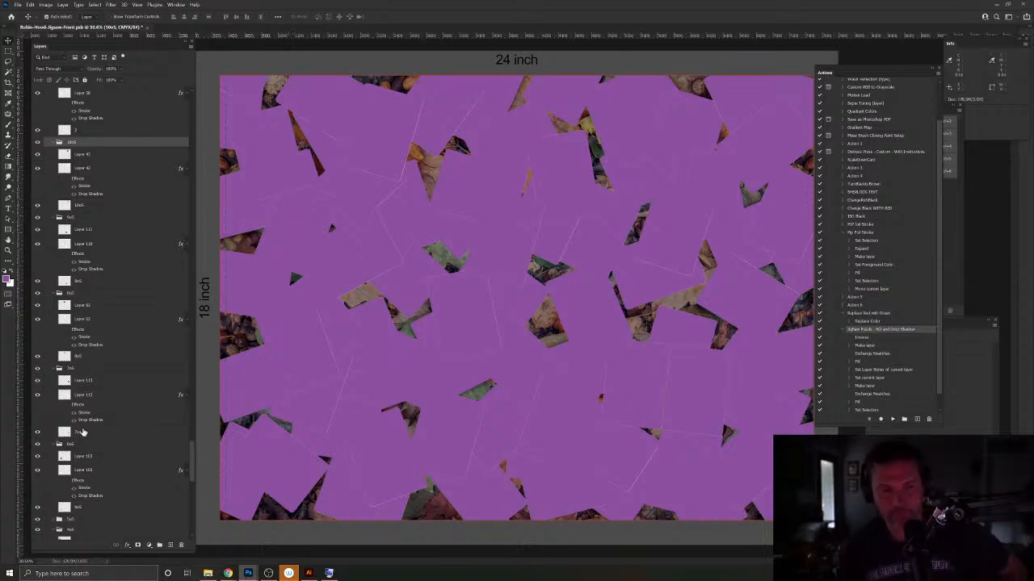
# Step: Load the outlines of the purple fill layers in the six topmost card groups as one combined selection, Layer 143 through Layer 151
pyautogui.scroll(10, 95, 415)
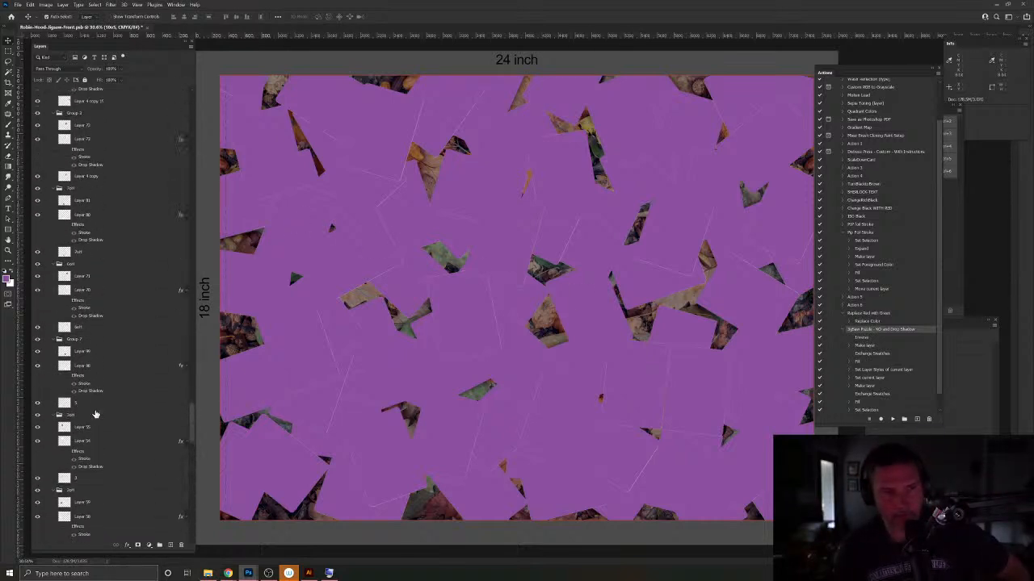
pyautogui.scroll(10, 105, 401)
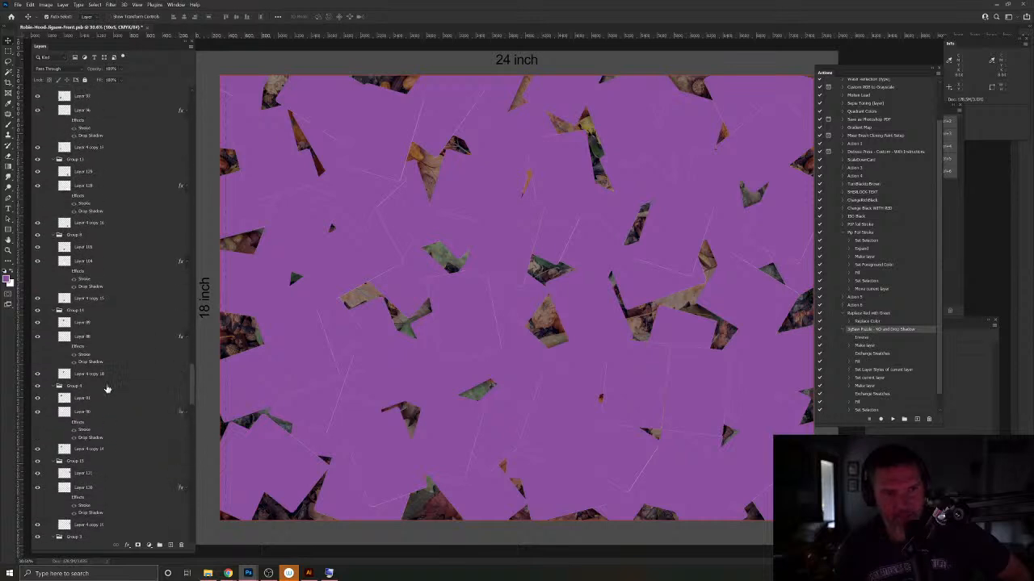
pyautogui.scroll(10, 107, 390)
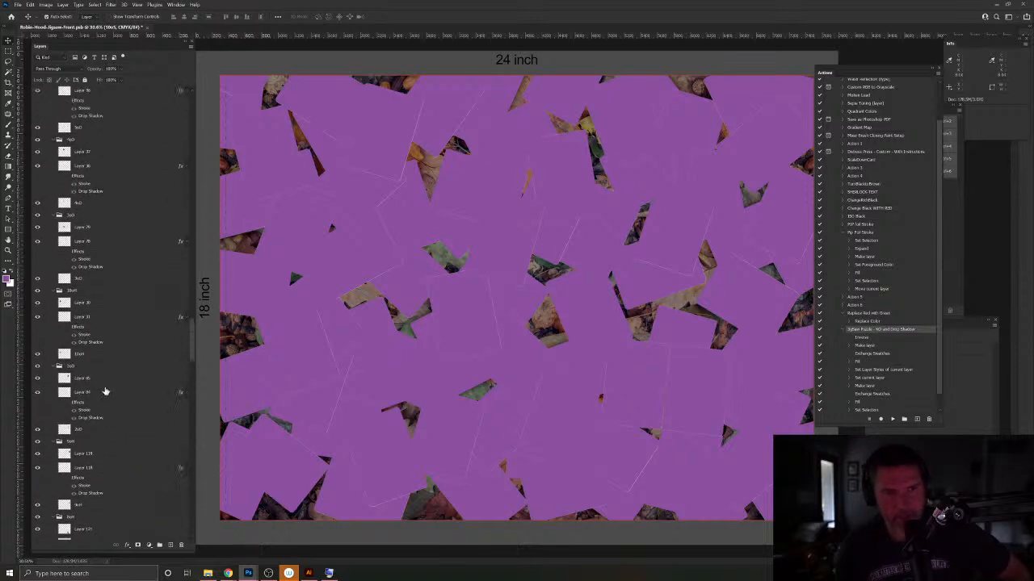
pyautogui.scroll(10, 105, 396)
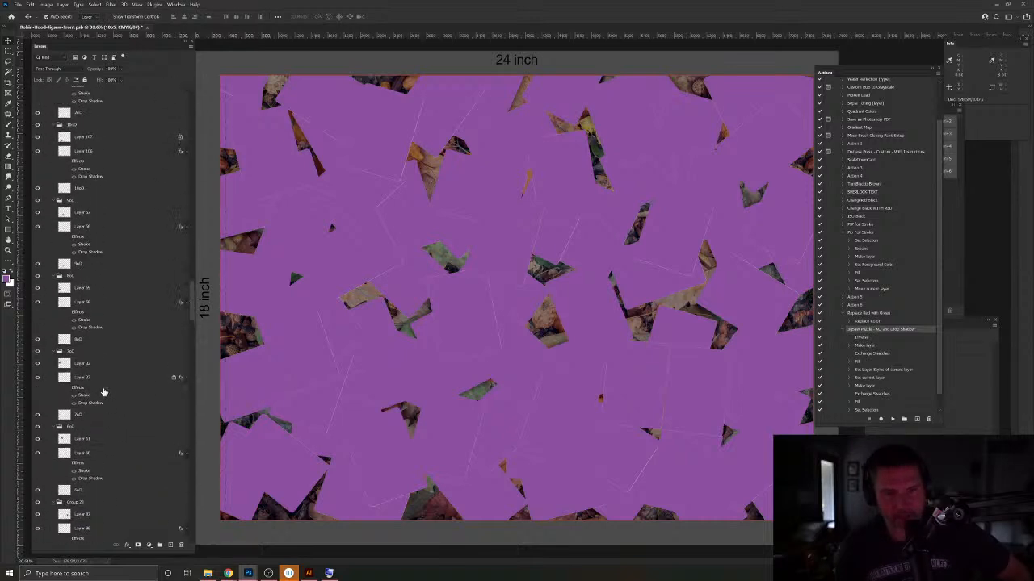
pyautogui.scroll(10, 111, 393)
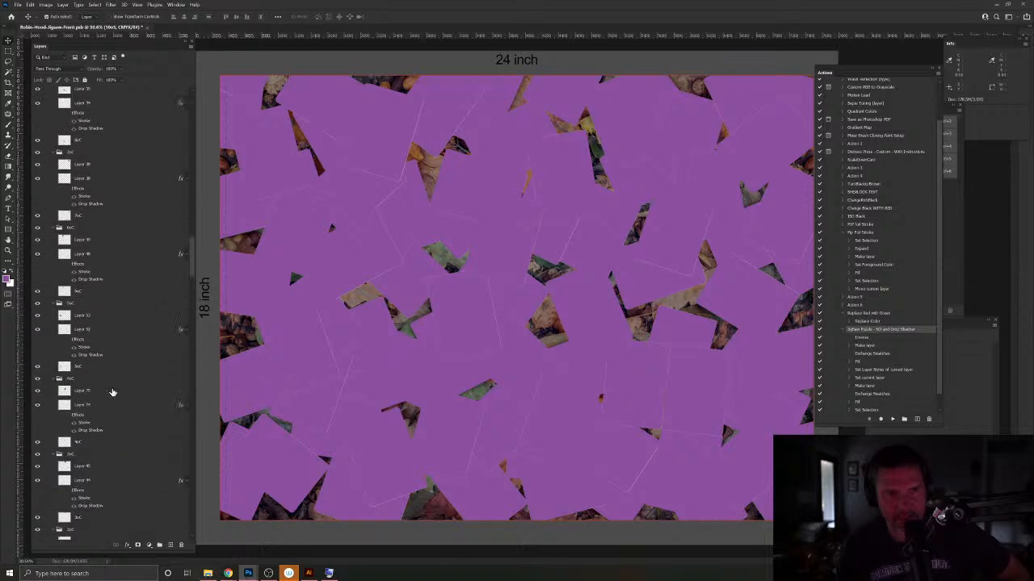
pyautogui.scroll(10, 110, 384)
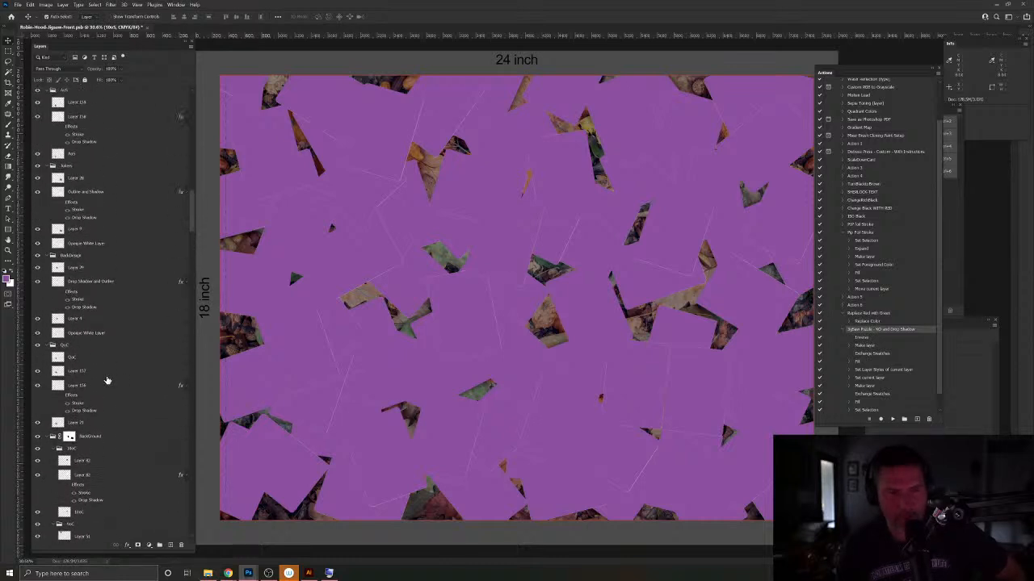
pyautogui.scroll(10, 105, 380)
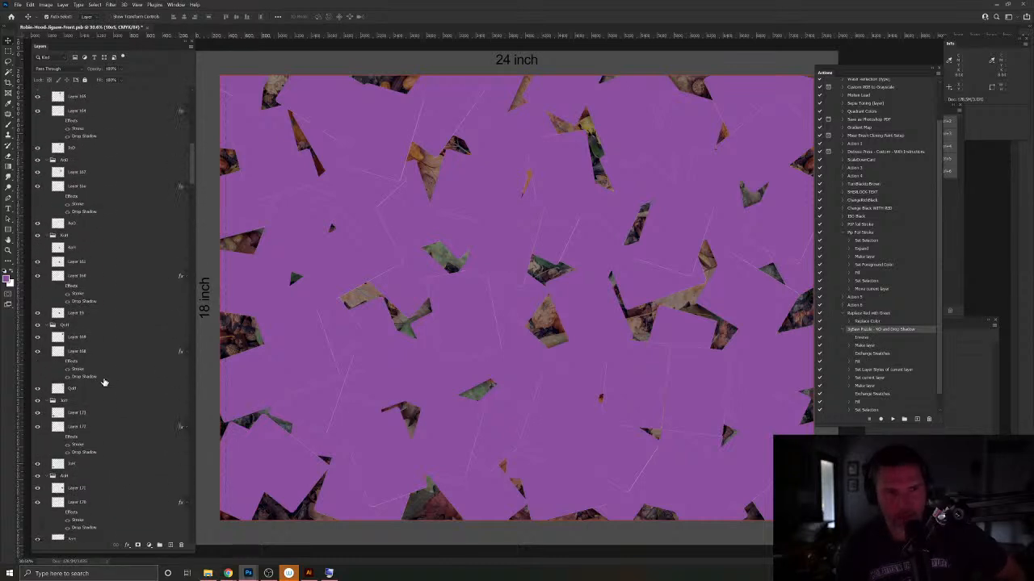
pyautogui.scroll(10, 103, 381)
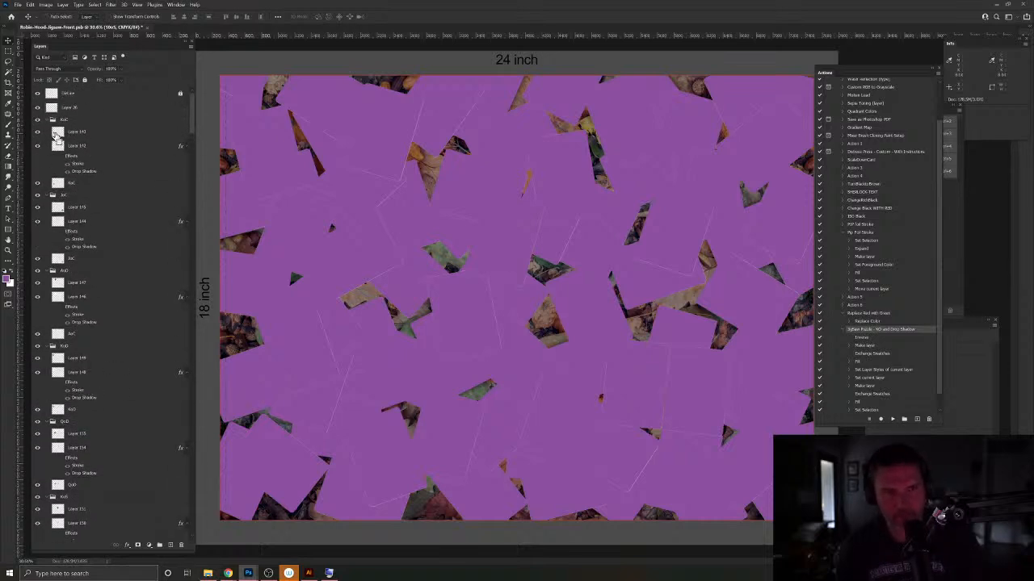
pyautogui.keyDown('ctrl'); pyautogui.click(56, 134); pyautogui.keyUp('ctrl')
pyautogui.keyDown('ctrl'); pyautogui.click(59, 208); pyautogui.keyUp('ctrl')
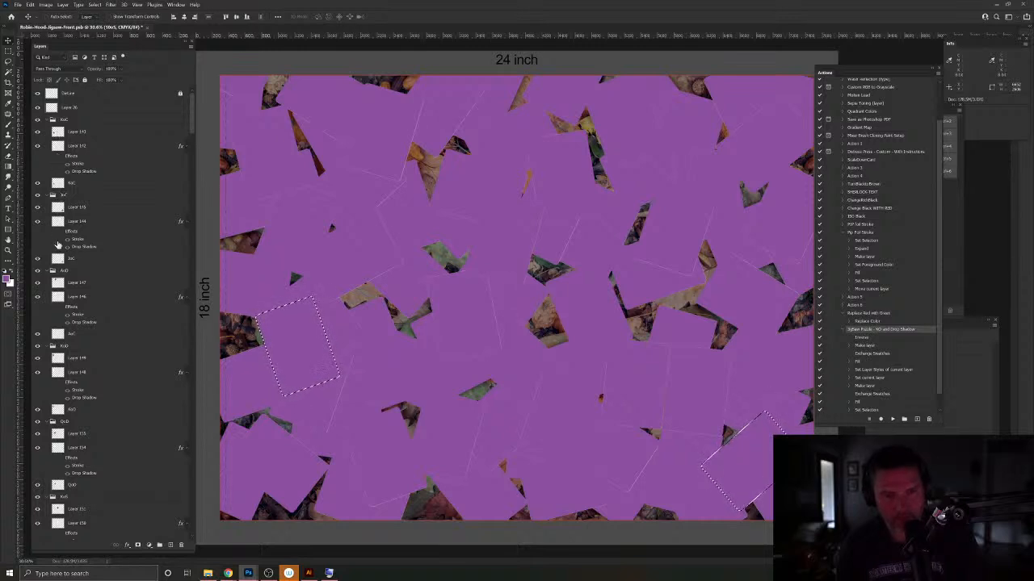
pyautogui.keyDown('ctrl'); pyautogui.keyDown('shift'); pyautogui.click(60, 285); pyautogui.keyUp('shift'); pyautogui.keyUp('ctrl')
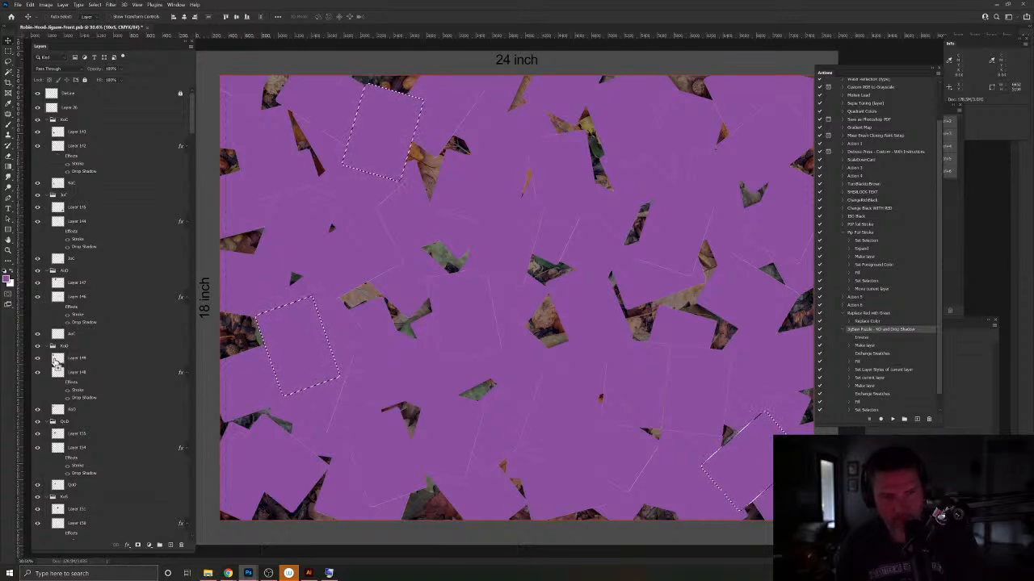
pyautogui.keyDown('ctrl'); pyautogui.keyDown('shift'); pyautogui.click(58, 364); pyautogui.keyUp('shift'); pyautogui.keyUp('ctrl')
pyautogui.keyDown('ctrl'); pyautogui.keyDown('shift'); pyautogui.click(57, 439); pyautogui.keyUp('shift'); pyautogui.keyUp('ctrl')
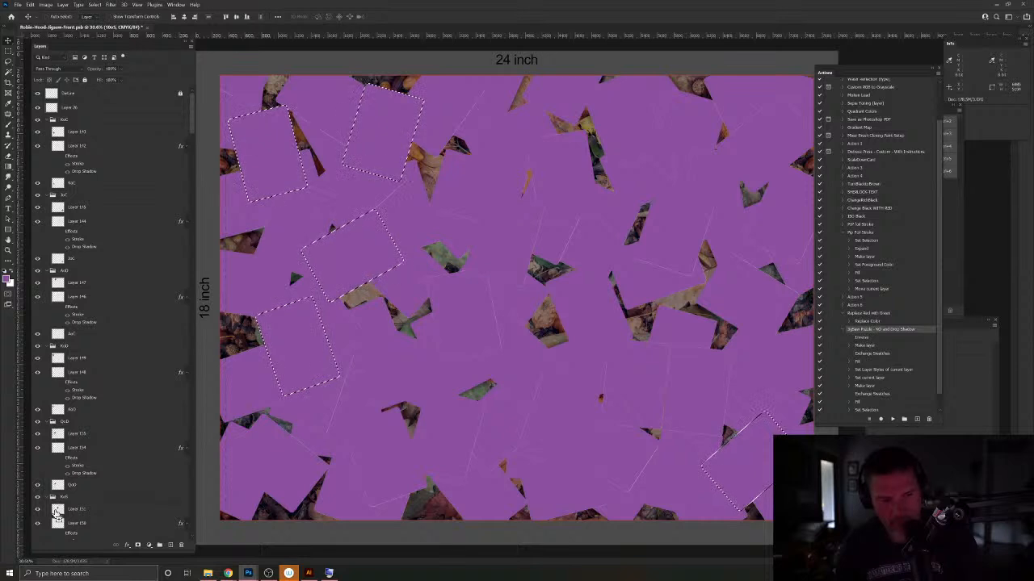
pyautogui.keyDown('ctrl'); pyautogui.keyDown('shift'); pyautogui.click(58, 514); pyautogui.keyUp('shift'); pyautogui.keyUp('ctrl')
# Step: Add the outlines of the purple fill layers in QoS, JoD, AoD, KoH and QoH to the selection
pyautogui.scroll(-10, 101, 452)
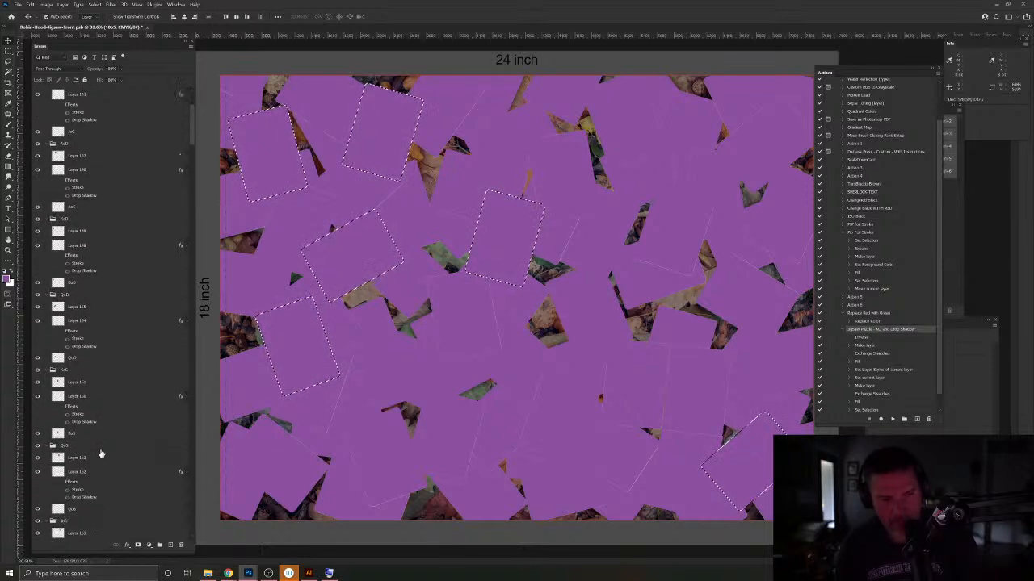
pyautogui.scroll(-8, 101, 452)
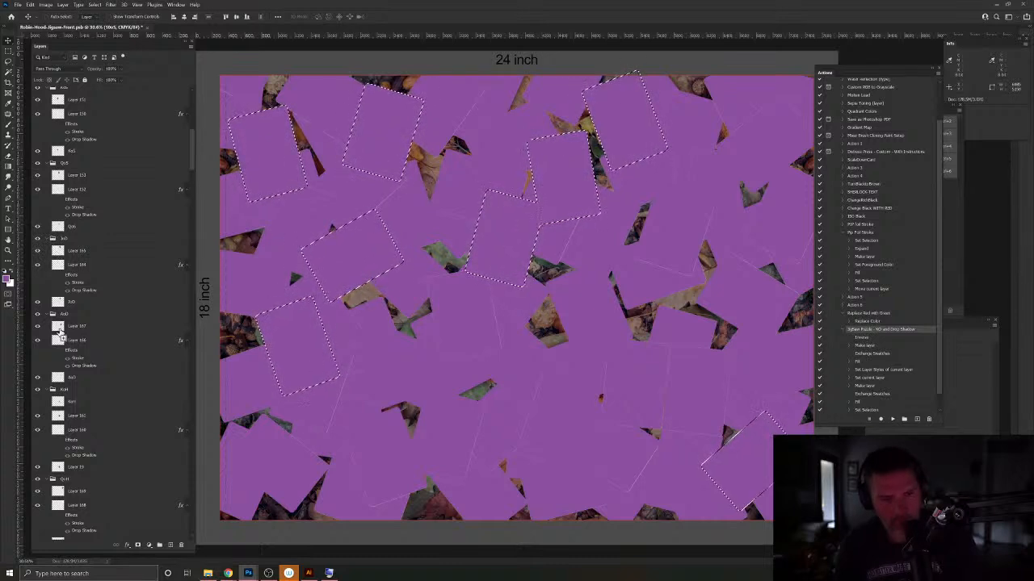
pyautogui.keyDown('ctrl'); pyautogui.keyDown('shift'); pyautogui.click(58, 417); pyautogui.keyUp('shift'); pyautogui.keyUp('ctrl')
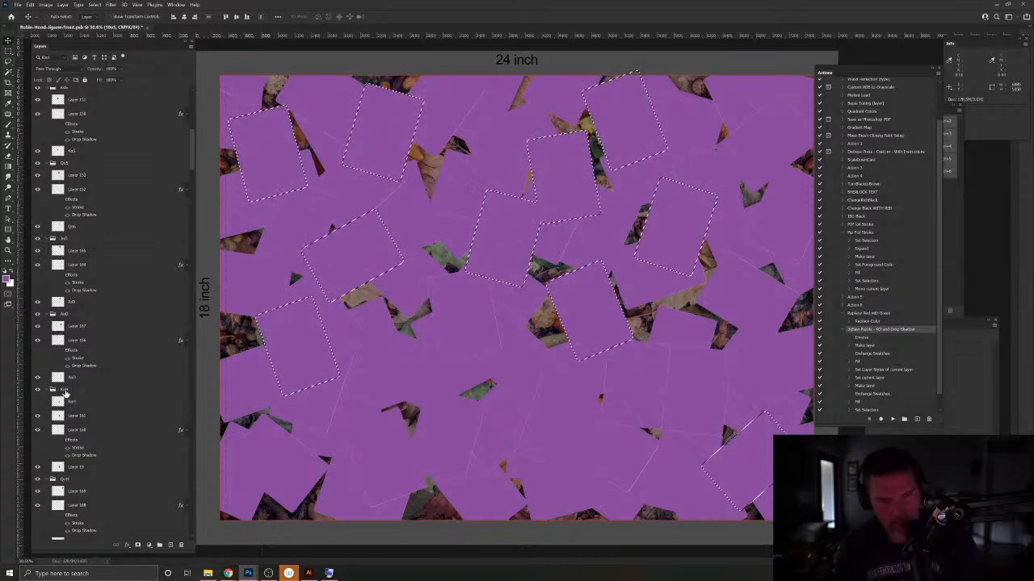
pyautogui.keyDown('ctrl'); pyautogui.keyDown('shift'); pyautogui.click(62, 494); pyautogui.keyUp('shift'); pyautogui.keyUp('ctrl')
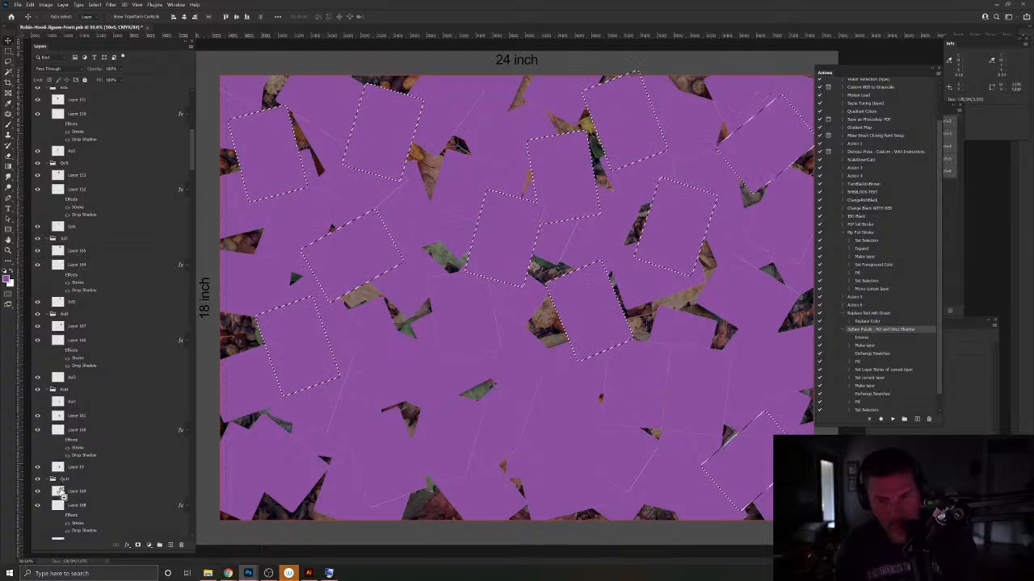
# Step: Add the outlines of the purple fill layers in JoH, AoH, JoS and AoS to the selection
pyautogui.scroll(-10, 94, 468)
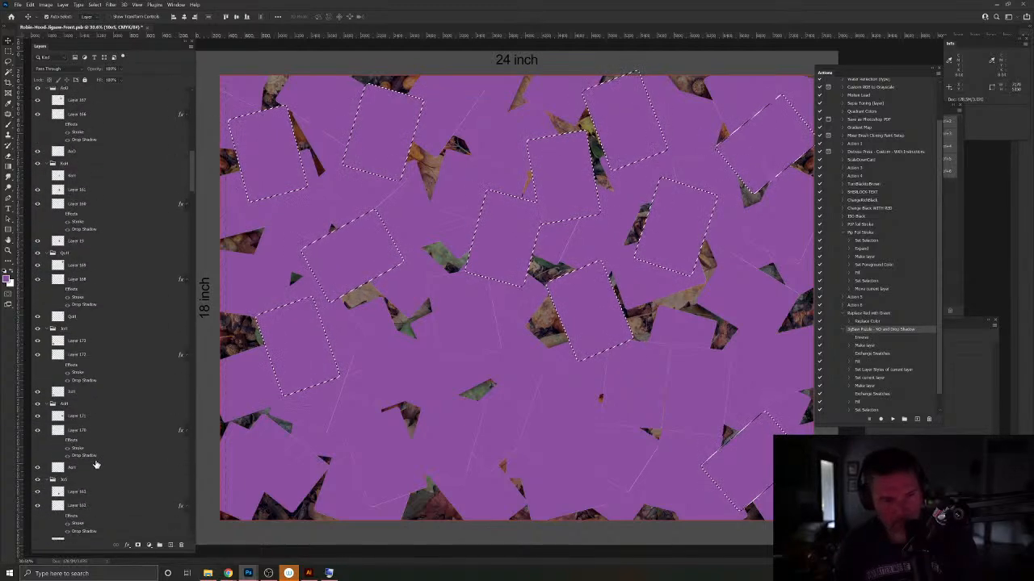
pyautogui.keyDown('ctrl'); pyautogui.keyDown('shift'); pyautogui.click(57, 215); pyautogui.keyUp('shift'); pyautogui.keyUp('ctrl')
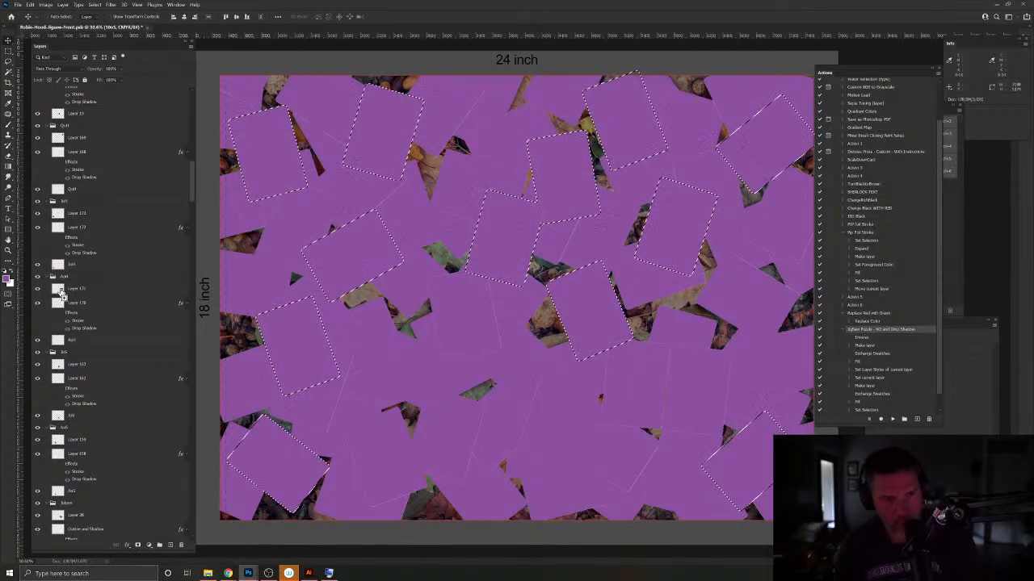
pyautogui.keyDown('ctrl'); pyautogui.keyDown('shift'); pyautogui.click(58, 290); pyautogui.keyUp('shift'); pyautogui.keyUp('ctrl')
pyautogui.keyDown('ctrl'); pyautogui.keyDown('shift'); pyautogui.click(58, 365); pyautogui.keyUp('shift'); pyautogui.keyUp('ctrl')
pyautogui.keyDown('ctrl'); pyautogui.keyDown('shift'); pyautogui.click(58, 440); pyautogui.keyUp('shift'); pyautogui.keyUp('ctrl')
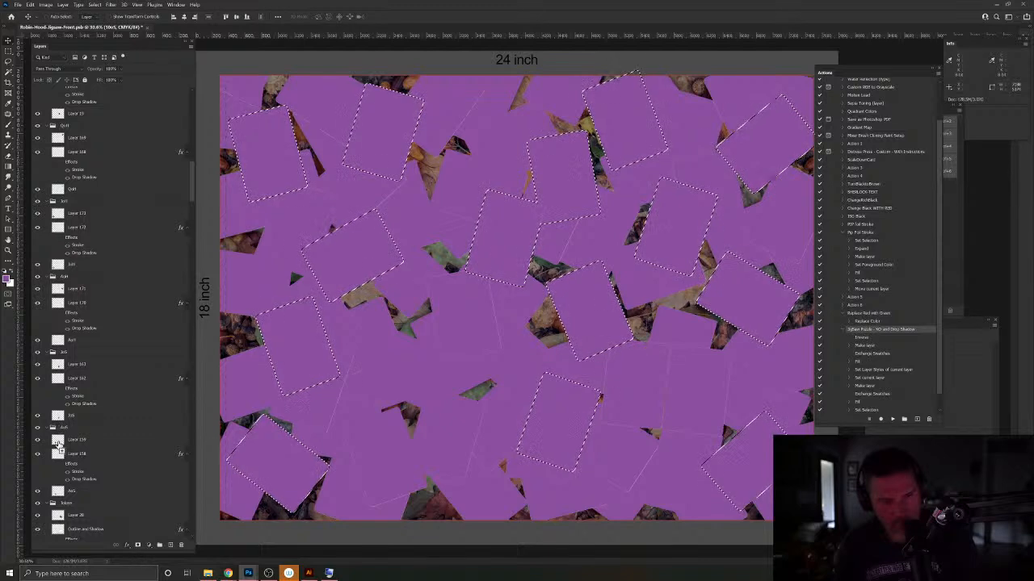
# Step: Extend the selection with the outlines of the purple fill layers in the Jokers, BackDesign and QoC groups
pyautogui.scroll(-2, 119, 453)
pyautogui.scroll(-6, 119, 453)
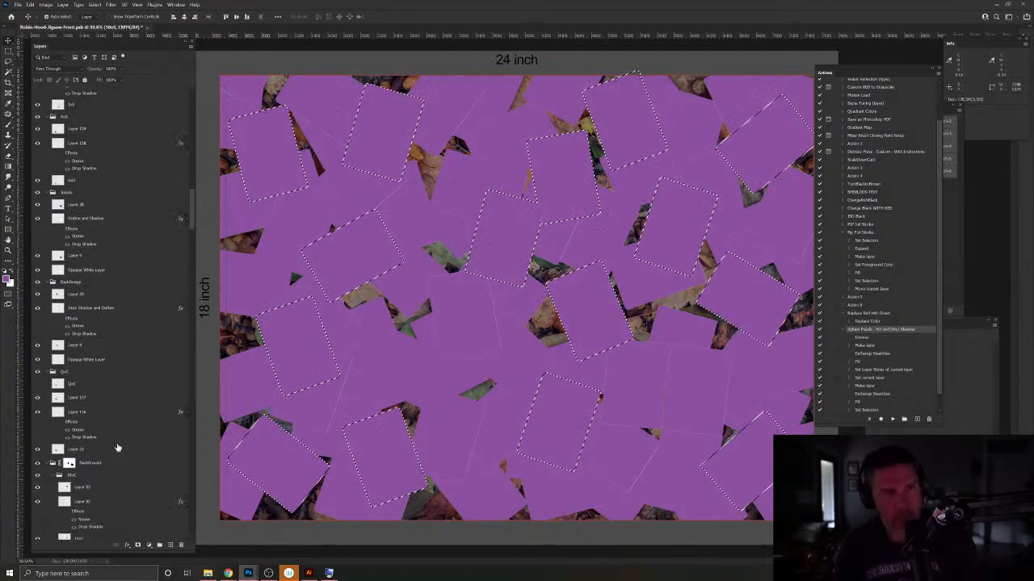
pyautogui.keyDown('ctrl'); pyautogui.keyDown('shift'); pyautogui.click(58, 178); pyautogui.keyUp('shift'); pyautogui.keyUp('ctrl')
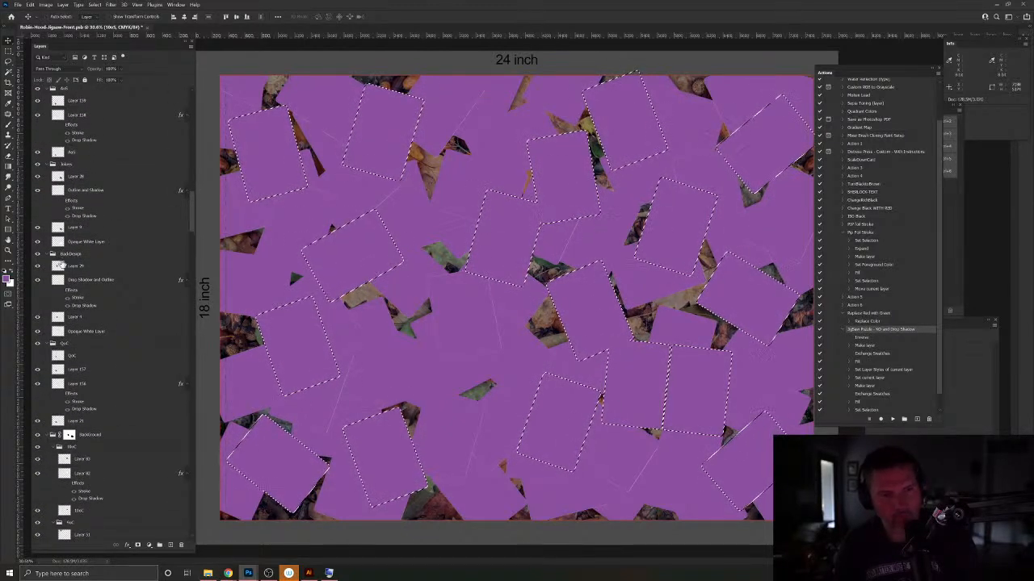
pyautogui.keyDown('ctrl'); pyautogui.keyDown('shift'); pyautogui.click(58, 267); pyautogui.keyUp('shift'); pyautogui.keyUp('ctrl')
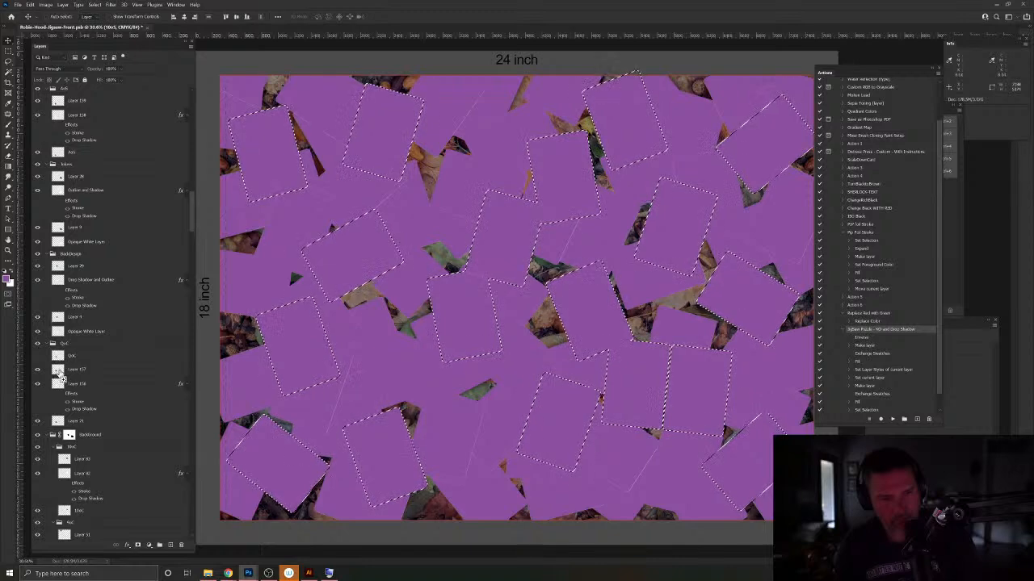
pyautogui.keyDown('ctrl'); pyautogui.keyDown('shift'); pyautogui.click(58, 370); pyautogui.keyUp('shift'); pyautogui.keyUp('ctrl')
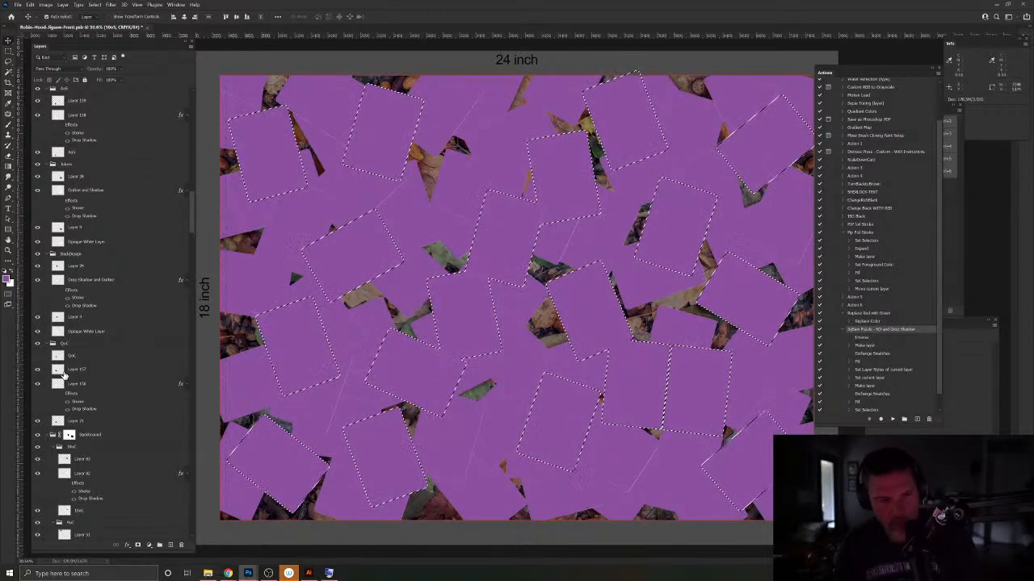
# Step: Add the purple card outlines of 10oC, 9oC and 8oC inside the Background group to the selection
pyautogui.scroll(-4, 65, 373)
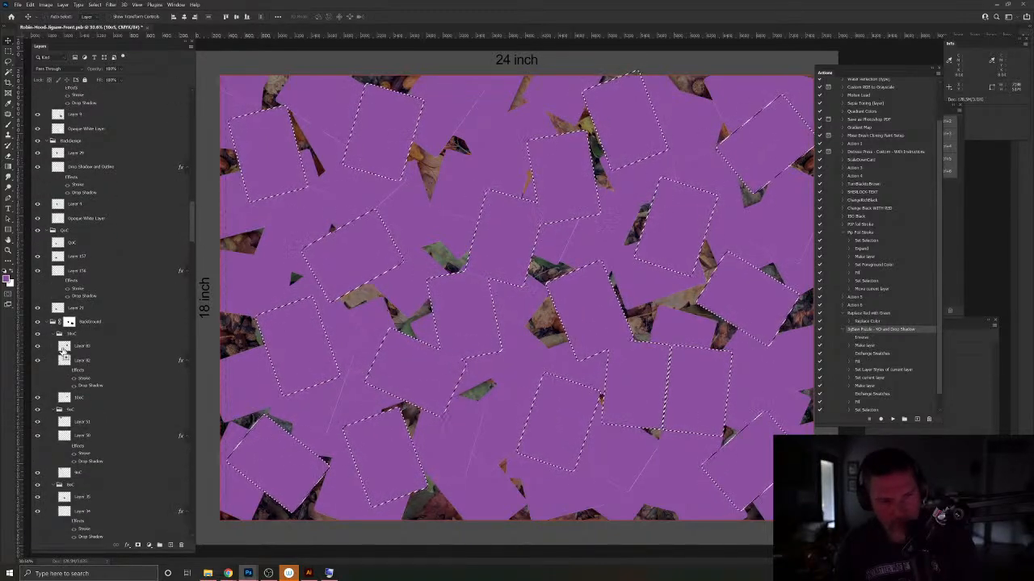
pyautogui.scroll(-5, 89, 414)
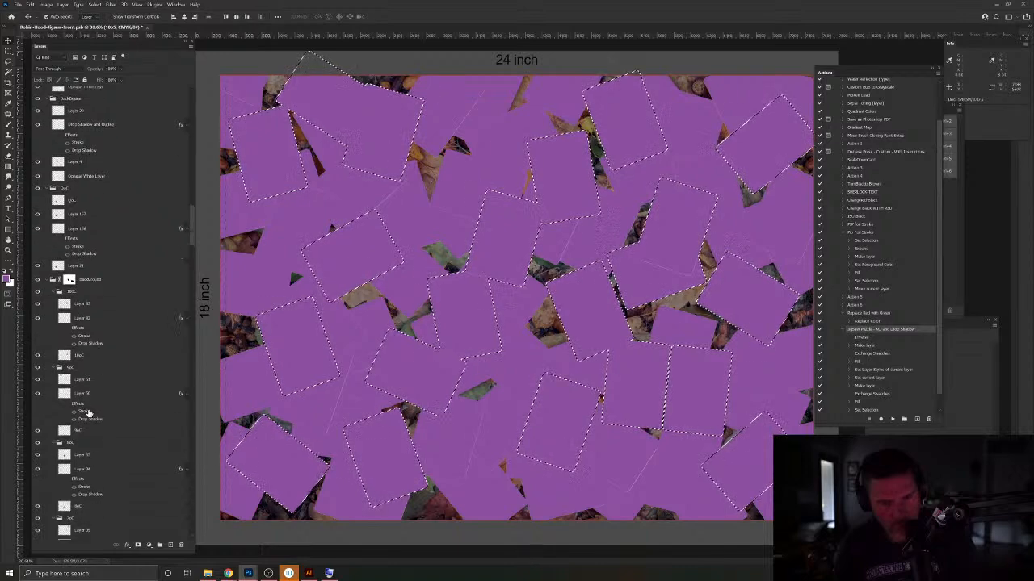
pyautogui.keyDown('ctrl'); pyautogui.keyDown('shift'); pyautogui.click(65, 358); pyautogui.keyUp('shift'); pyautogui.keyUp('ctrl')
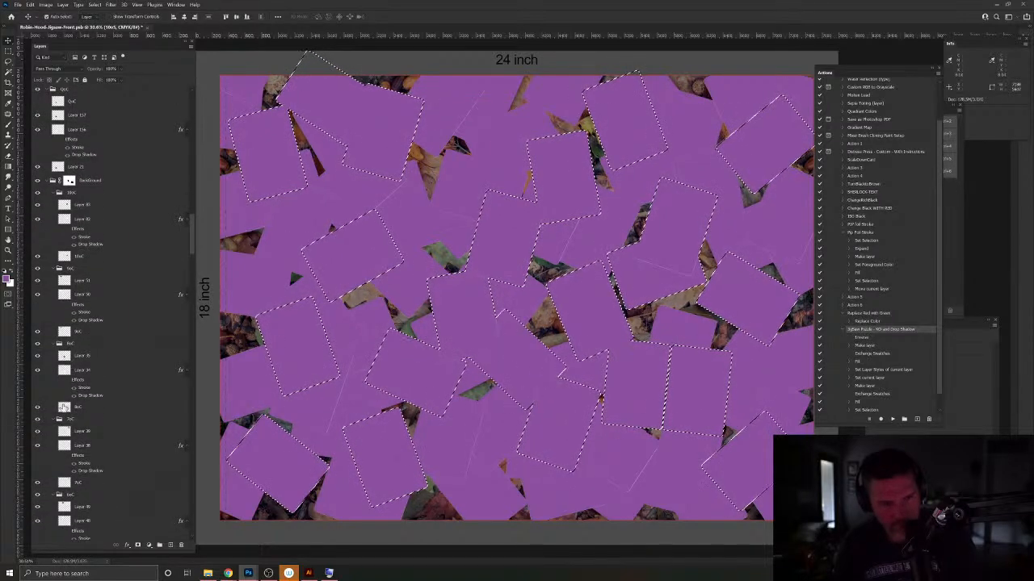
# Step: Add the purple card outlines of the 7oC, 6oC, 5oC, 4oC and 3oC groups to the selection
pyautogui.scroll(-6, 97, 437)
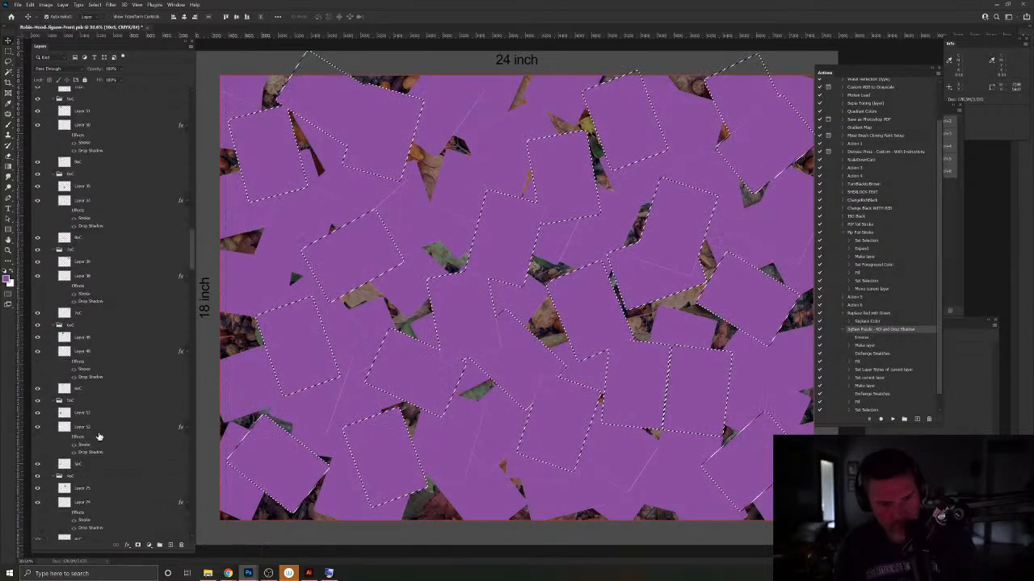
pyautogui.keyDown('ctrl'); pyautogui.keyDown('shift'); pyautogui.click(61, 427); pyautogui.keyUp('shift'); pyautogui.keyUp('ctrl')
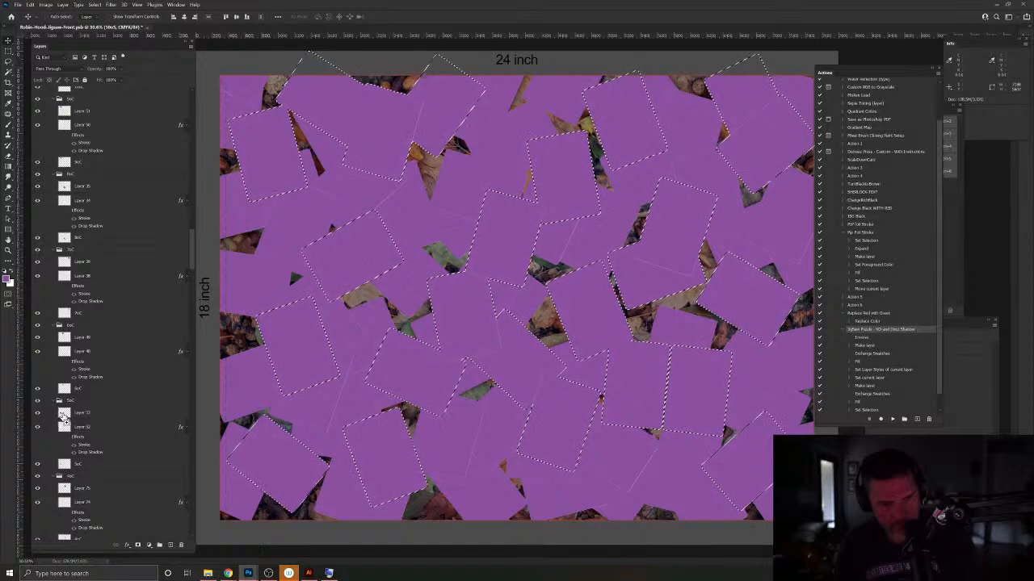
pyautogui.scroll(-5, 67, 387)
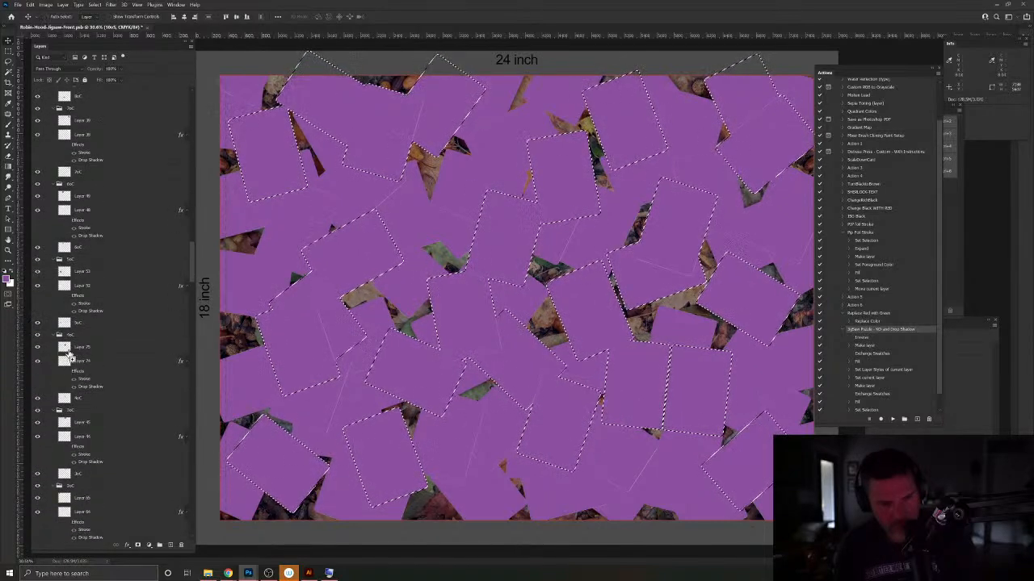
pyautogui.keyDown('ctrl'); pyautogui.keyDown('shift'); pyautogui.click(68, 428); pyautogui.keyUp('shift'); pyautogui.keyUp('ctrl')
pyautogui.scroll(-4, 71, 431)
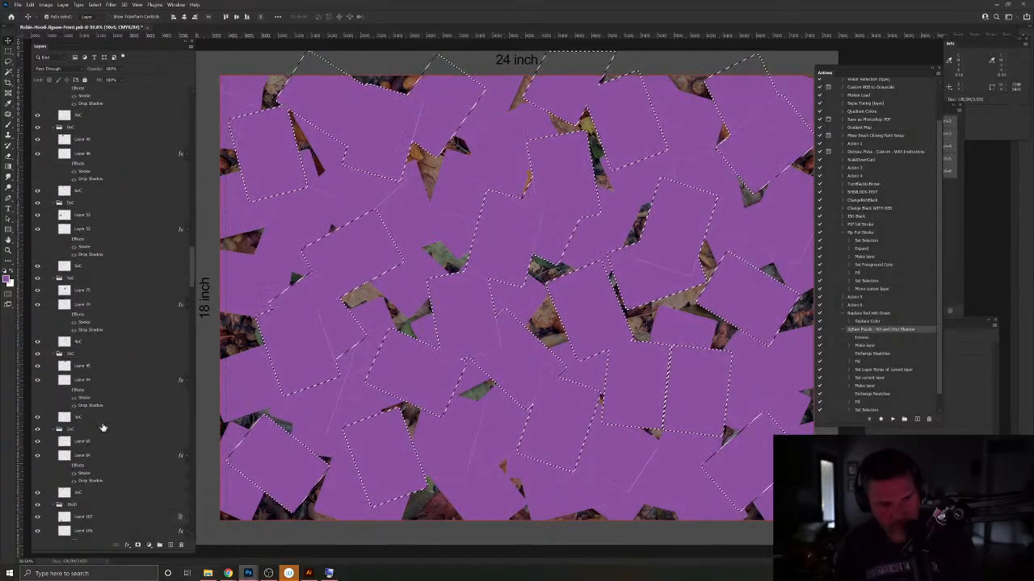
pyautogui.scroll(-2, 103, 426)
pyautogui.keyDown('ctrl'); pyautogui.keyDown('shift'); pyautogui.click(64, 330); pyautogui.keyUp('shift'); pyautogui.keyUp('ctrl')
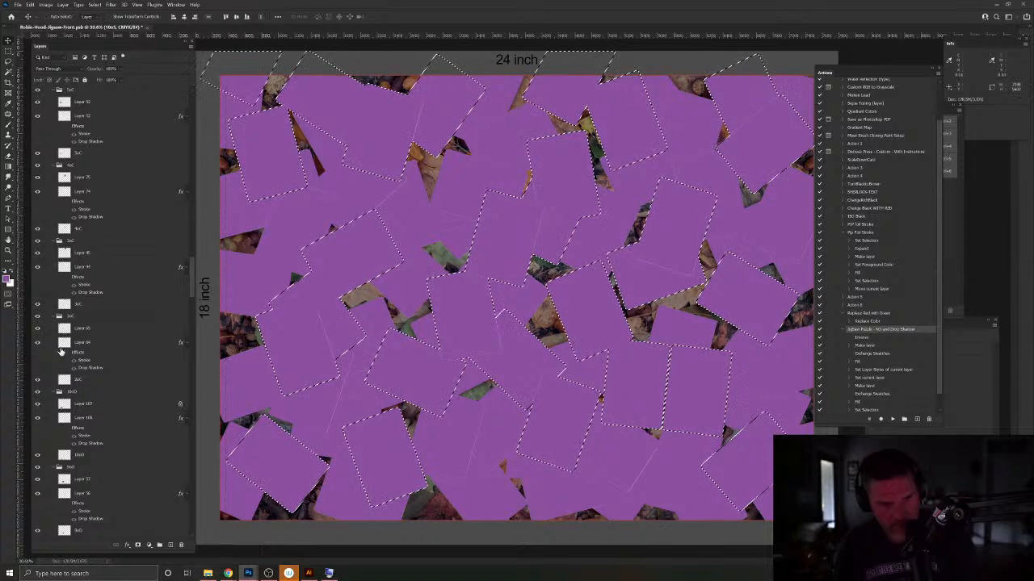
# Step: Extend the selection with the purple card outlines of 2oC and the diamond cards from 10oD down to 5oD
pyautogui.keyDown('ctrl'); pyautogui.keyDown('shift'); pyautogui.click(66, 478); pyautogui.keyUp('shift'); pyautogui.keyUp('ctrl')
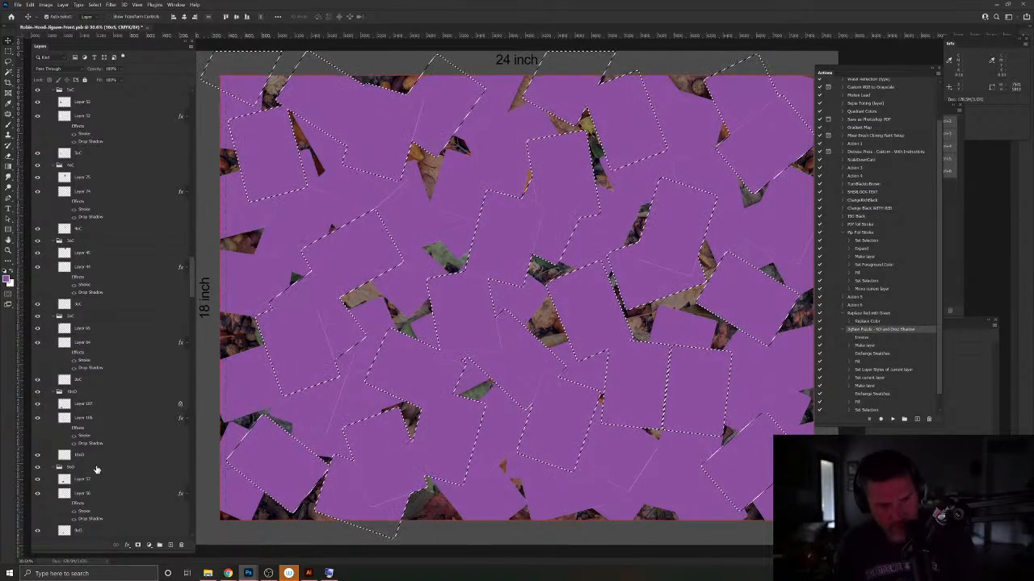
pyautogui.scroll(-3, 95, 467)
pyautogui.scroll(-9, 95, 466)
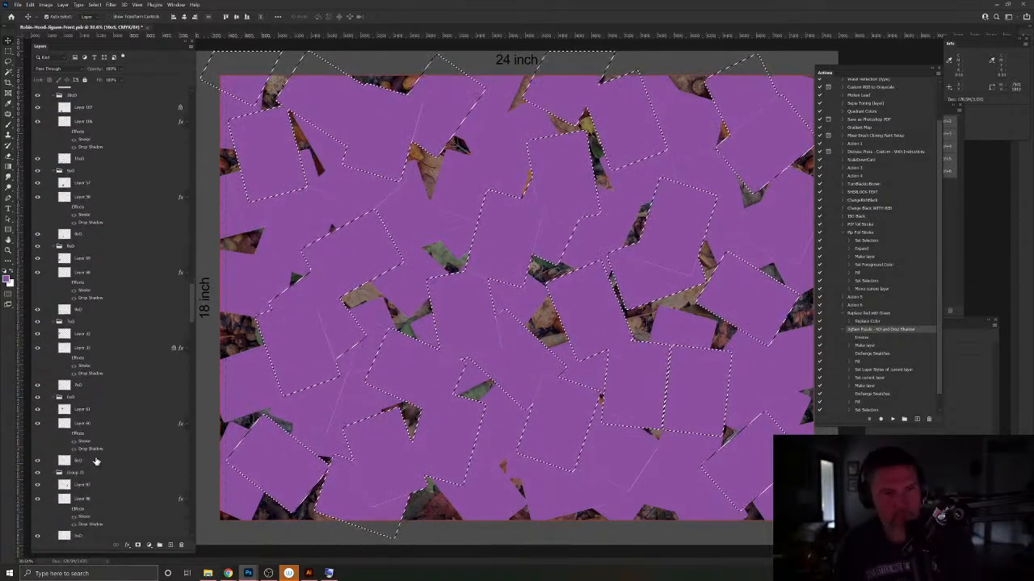
pyautogui.keyDown('ctrl'); pyautogui.keyDown('shift'); pyautogui.click(66, 219); pyautogui.keyUp('shift'); pyautogui.keyUp('ctrl')
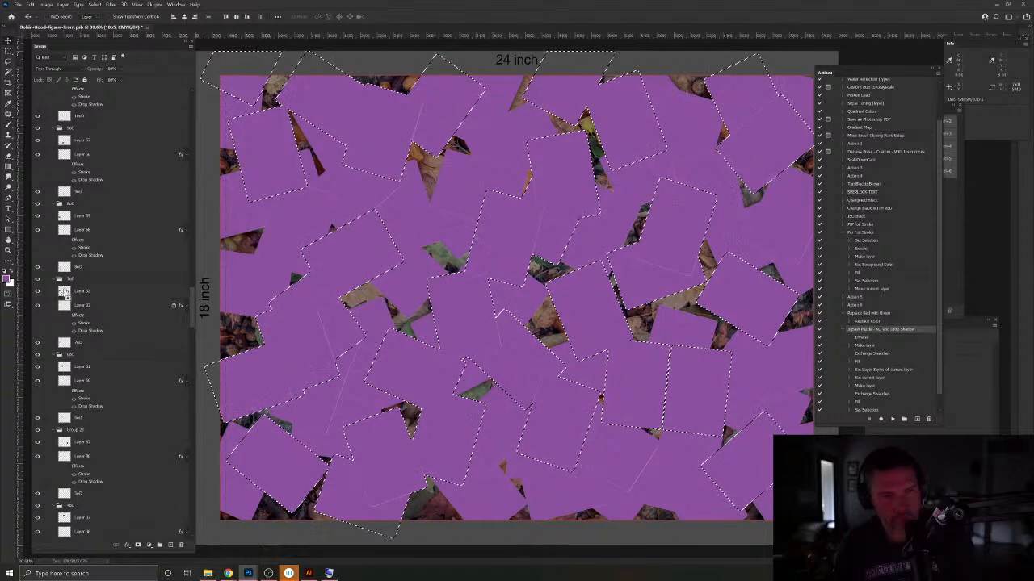
pyautogui.keyDown('ctrl'); pyautogui.keyDown('shift'); pyautogui.click(64, 293); pyautogui.keyUp('shift'); pyautogui.keyUp('ctrl')
pyautogui.keyDown('ctrl'); pyautogui.keyDown('shift'); pyautogui.click(66, 369); pyautogui.keyUp('shift'); pyautogui.keyUp('ctrl')
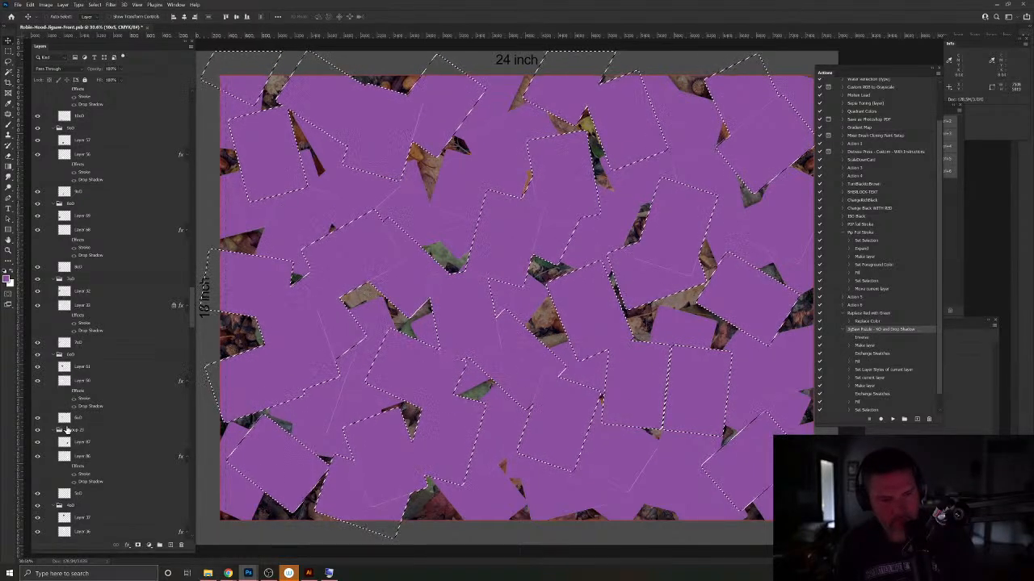
pyautogui.keyDown('ctrl'); pyautogui.keyDown('shift'); pyautogui.click(66, 444); pyautogui.keyUp('shift'); pyautogui.keyUp('ctrl')
# Step: Add the purple card outlines of 4oD, 3oD, 10oH, 2oD and 9oH to the selection
pyautogui.scroll(-4, 110, 457)
pyautogui.scroll(-6, 110, 457)
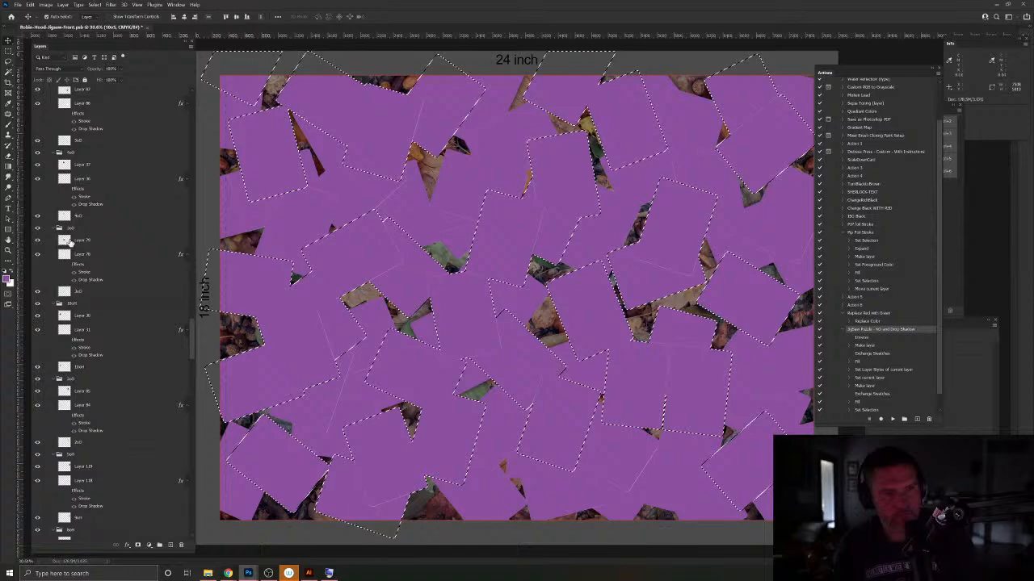
pyautogui.keyDown('ctrl'); pyautogui.keyDown('shift'); pyautogui.click(65, 168); pyautogui.keyUp('shift'); pyautogui.keyUp('ctrl')
pyautogui.keyDown('ctrl'); pyautogui.keyDown('shift'); pyautogui.click(63, 241); pyautogui.keyUp('shift'); pyautogui.keyUp('ctrl')
pyautogui.keyDown('ctrl'); pyautogui.keyDown('shift'); pyautogui.click(65, 318); pyautogui.keyUp('shift'); pyautogui.keyUp('ctrl')
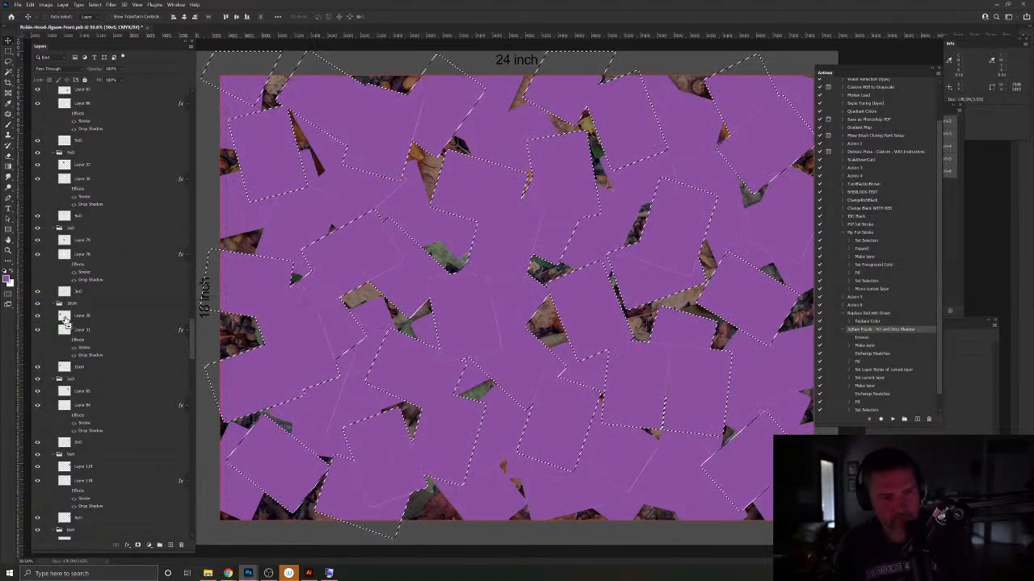
pyautogui.keyDown('ctrl'); pyautogui.keyDown('shift'); pyautogui.click(66, 395); pyautogui.keyUp('shift'); pyautogui.keyUp('ctrl')
pyautogui.keyDown('ctrl'); pyautogui.keyDown('shift'); pyautogui.click(66, 467); pyautogui.keyUp('shift'); pyautogui.keyUp('ctrl')
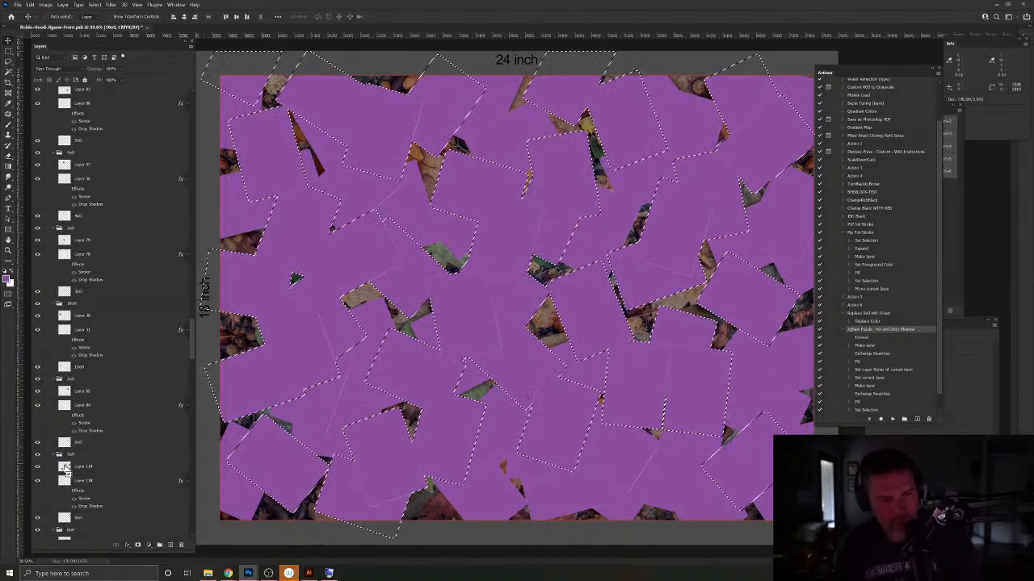
# Step: Add the purple card outlines from 8oH down to 2oH, including the numbered groups between them, to the selection
pyautogui.scroll(-3, 81, 461)
pyautogui.scroll(-6, 77, 315)
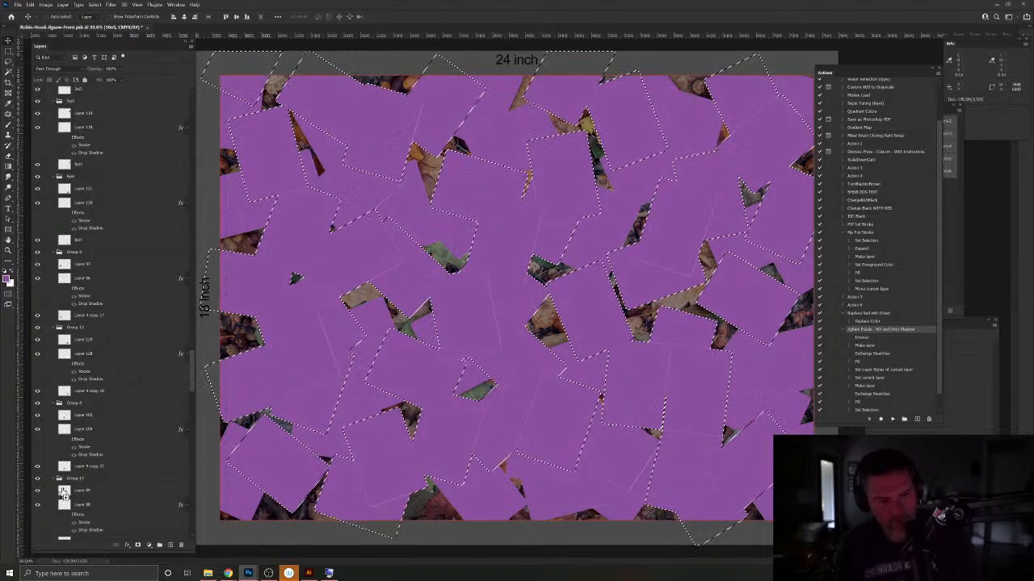
pyautogui.scroll(-10, 88, 434)
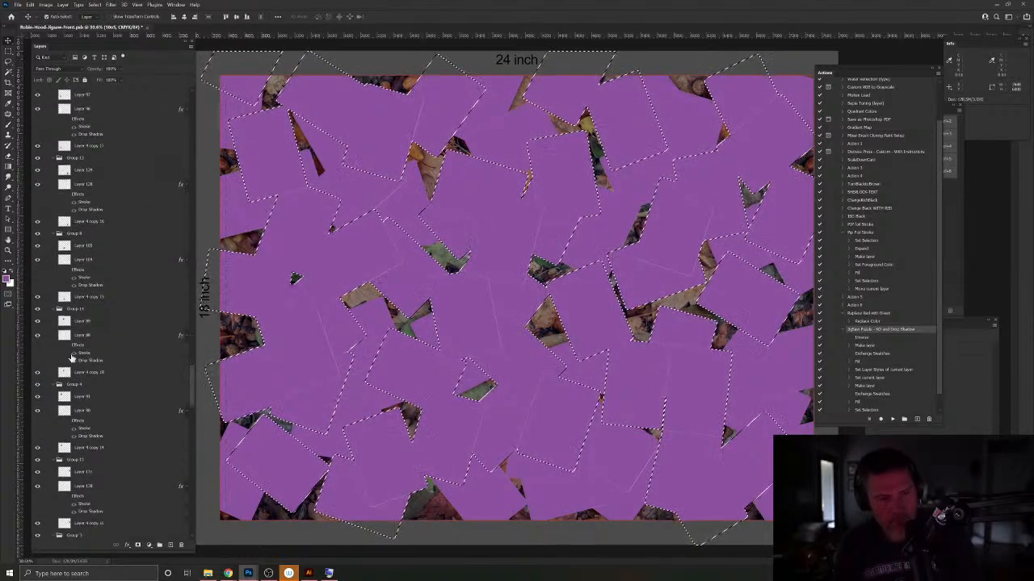
pyautogui.scroll(-3, 74, 197)
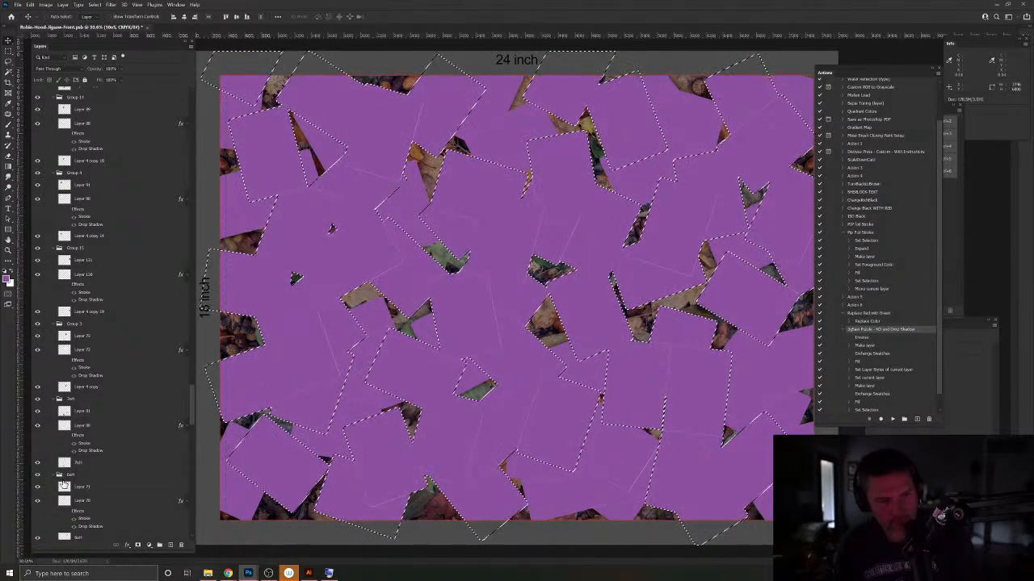
pyautogui.scroll(-9, 87, 467)
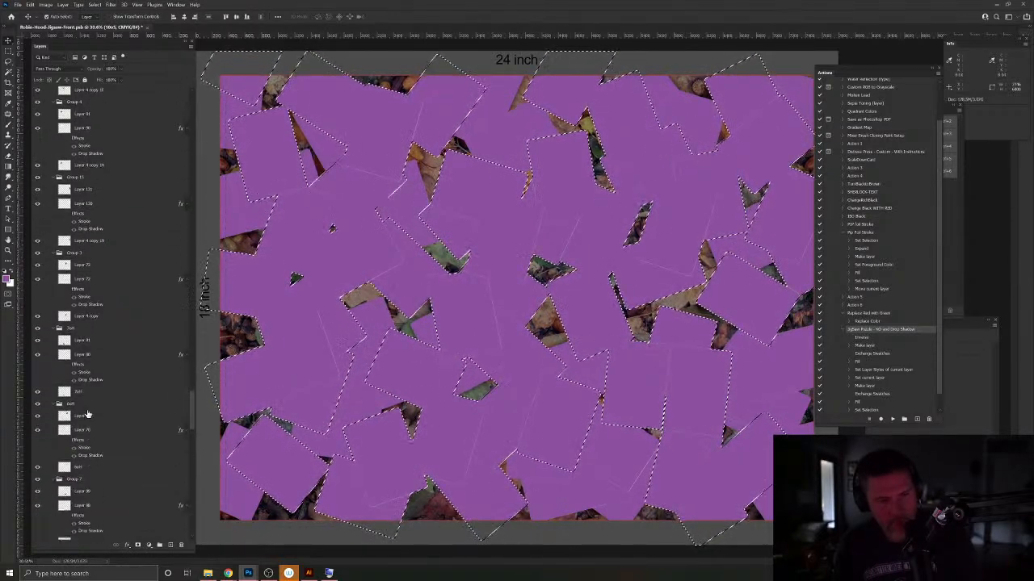
pyautogui.scroll(-4, 90, 227)
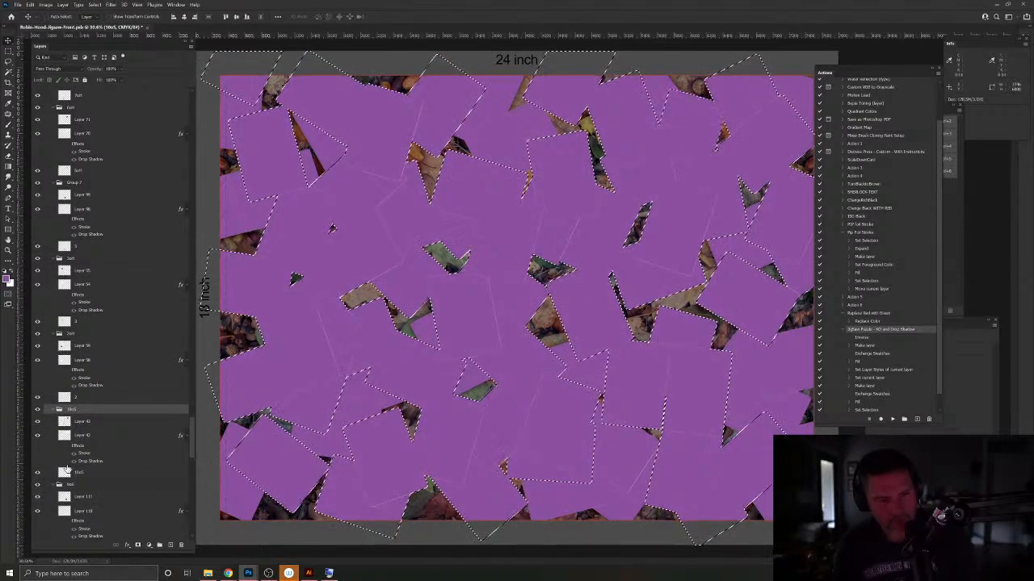
# Step: Add the purple card outlines of the spade groups from 10oS down to 6oS, plus 4oS and 3oS, to the selection
pyautogui.scroll(-3, 66, 501)
pyautogui.scroll(-12, 65, 424)
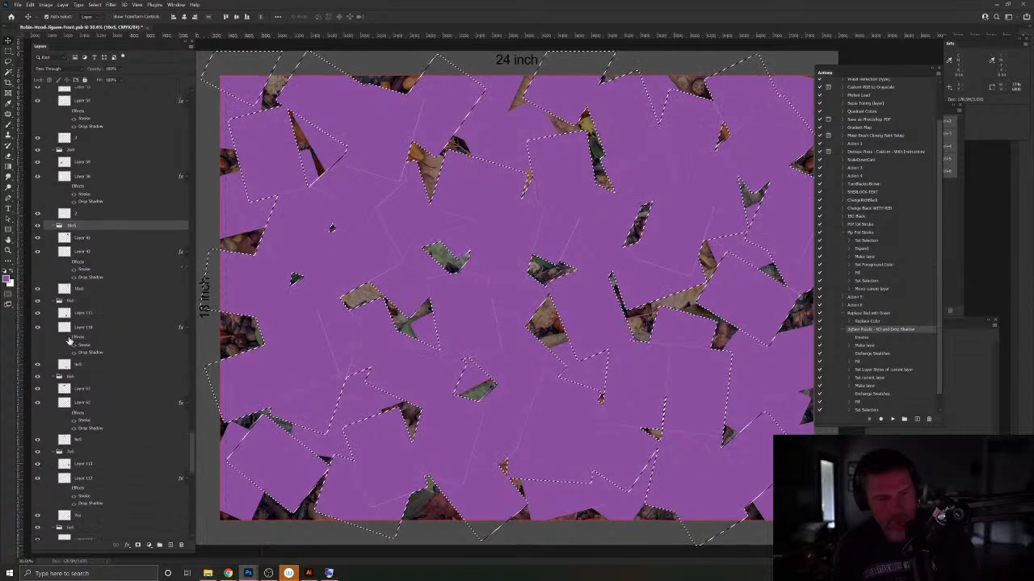
pyautogui.scroll(-1, 72, 141)
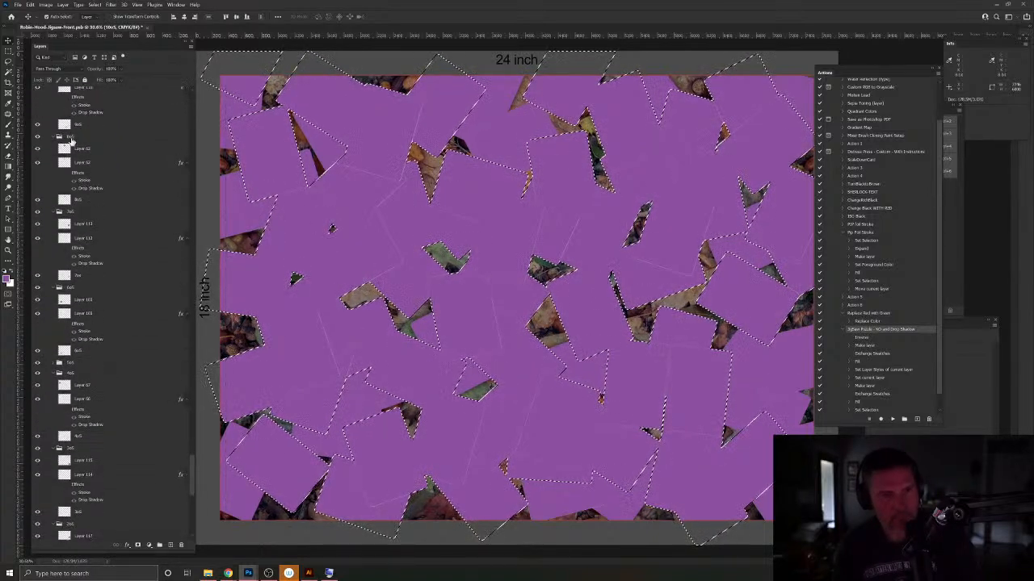
pyautogui.keyDown('ctrl'); pyautogui.keyDown('shift'); pyautogui.click(66, 150); pyautogui.keyUp('shift'); pyautogui.keyUp('ctrl')
pyautogui.keyDown('ctrl'); pyautogui.keyDown('shift'); pyautogui.click(65, 224); pyautogui.keyUp('shift'); pyautogui.keyUp('ctrl')
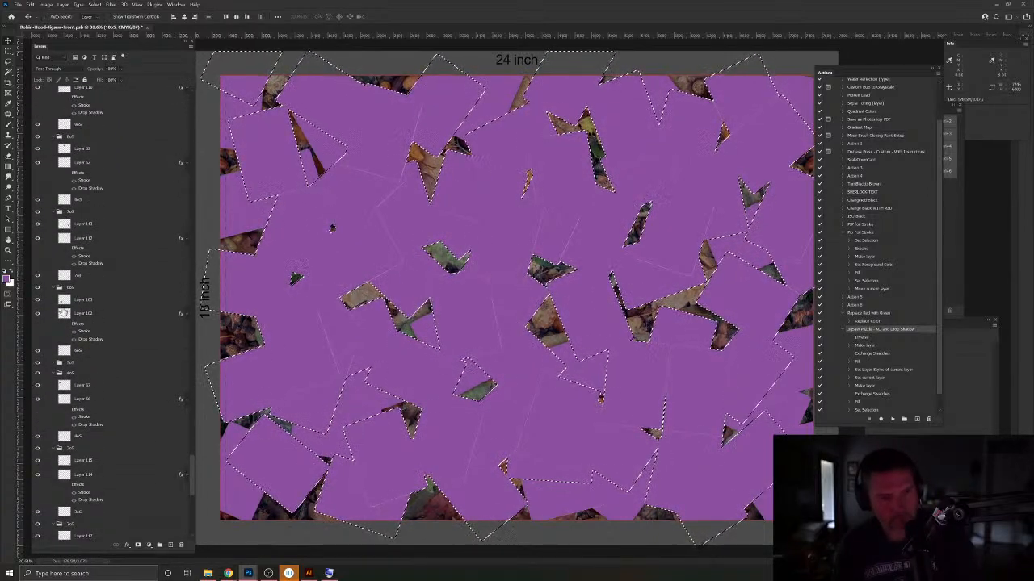
pyautogui.keyDown('ctrl'); pyautogui.keyDown('shift'); pyautogui.click(63, 305); pyautogui.keyUp('shift'); pyautogui.keyUp('ctrl')
pyautogui.keyDown('ctrl'); pyautogui.keyDown('shift'); pyautogui.click(66, 388); pyautogui.keyUp('shift'); pyautogui.keyUp('ctrl')
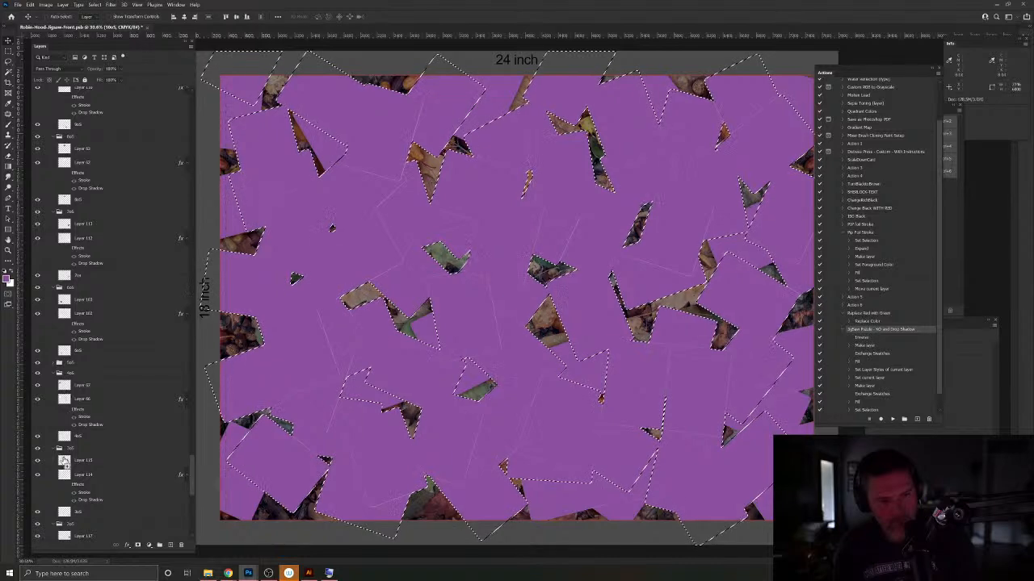
pyautogui.keyDown('ctrl'); pyautogui.keyDown('shift'); pyautogui.click(64, 461); pyautogui.keyUp('shift'); pyautogui.keyUp('ctrl')
pyautogui.scroll(-10, 89, 455)
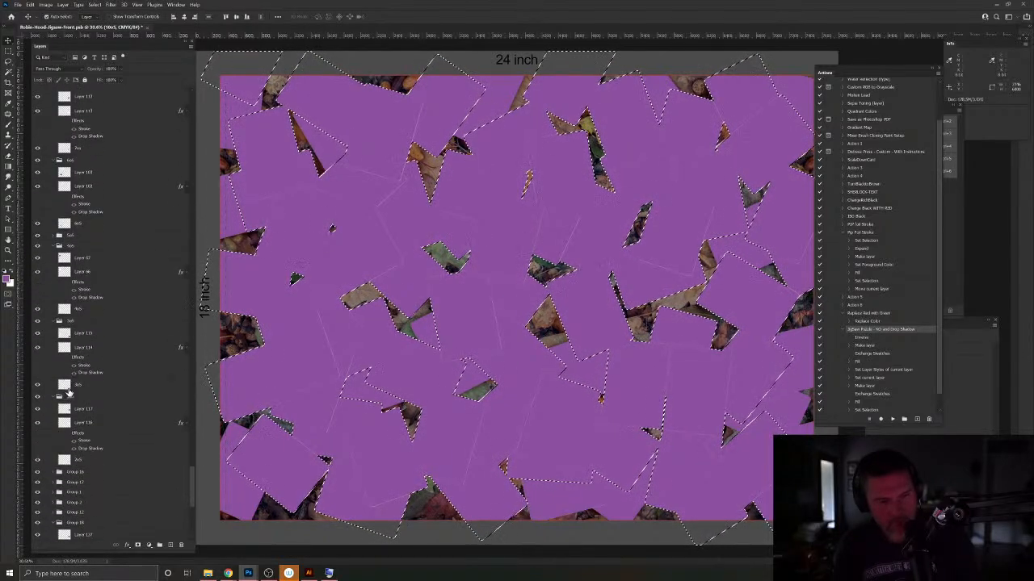
# Step: Add the purple outlines of 2oS and of the expanded Group 16, Group 17, Group 1 and Group 2 to the selection
pyautogui.scroll(-4, 71, 256)
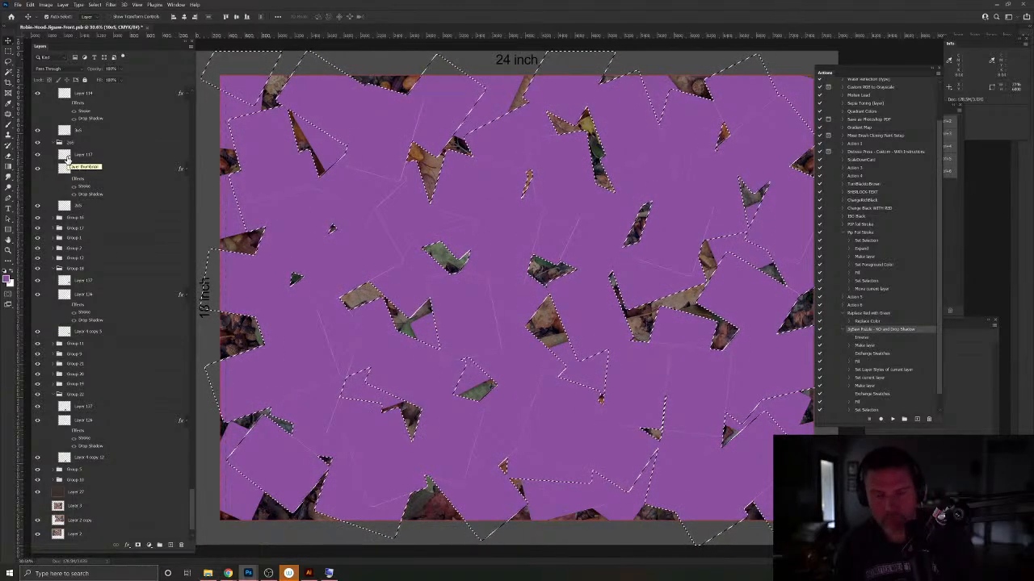
pyautogui.click(58, 218)
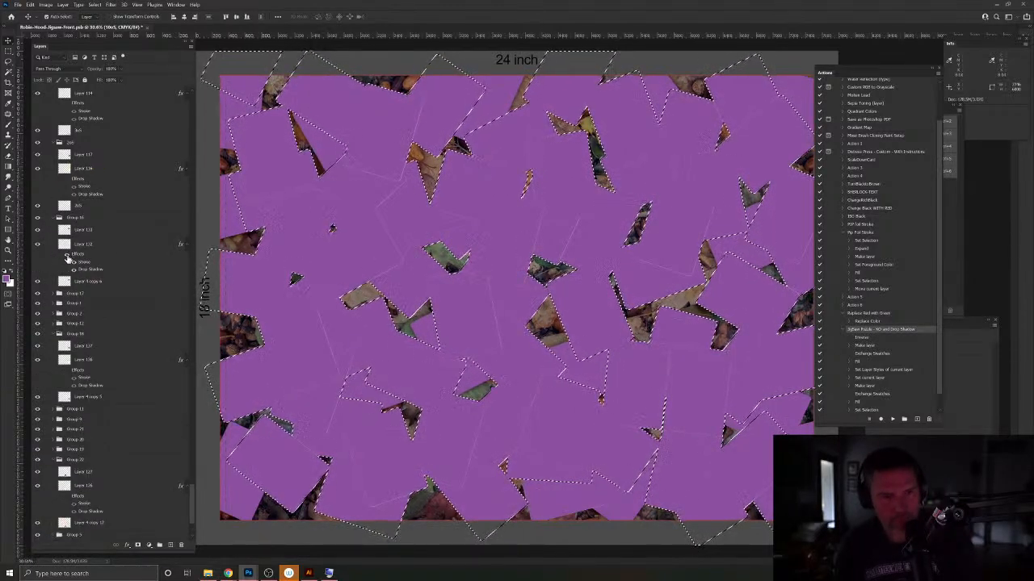
pyautogui.click(58, 293)
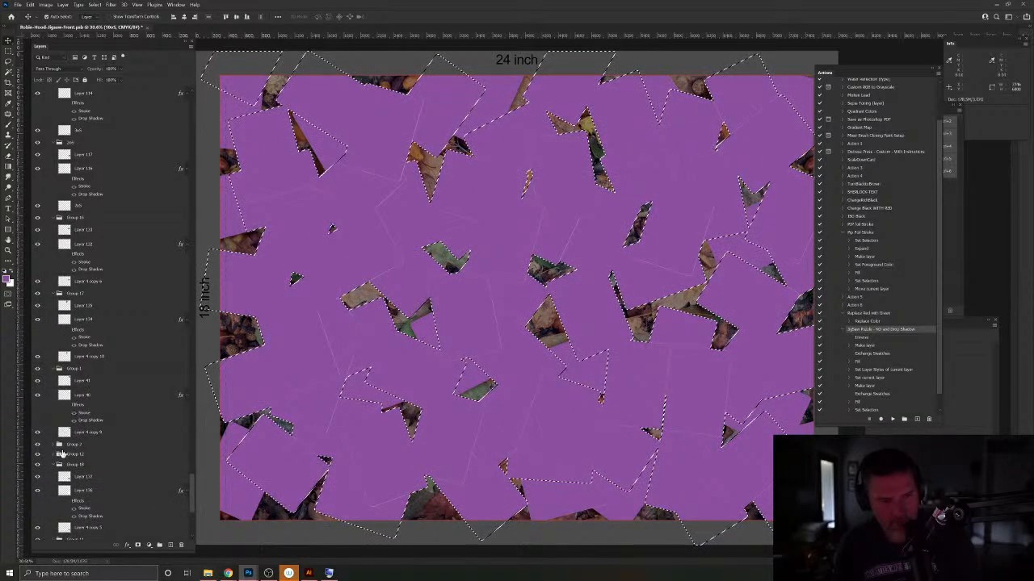
pyautogui.click(58, 445)
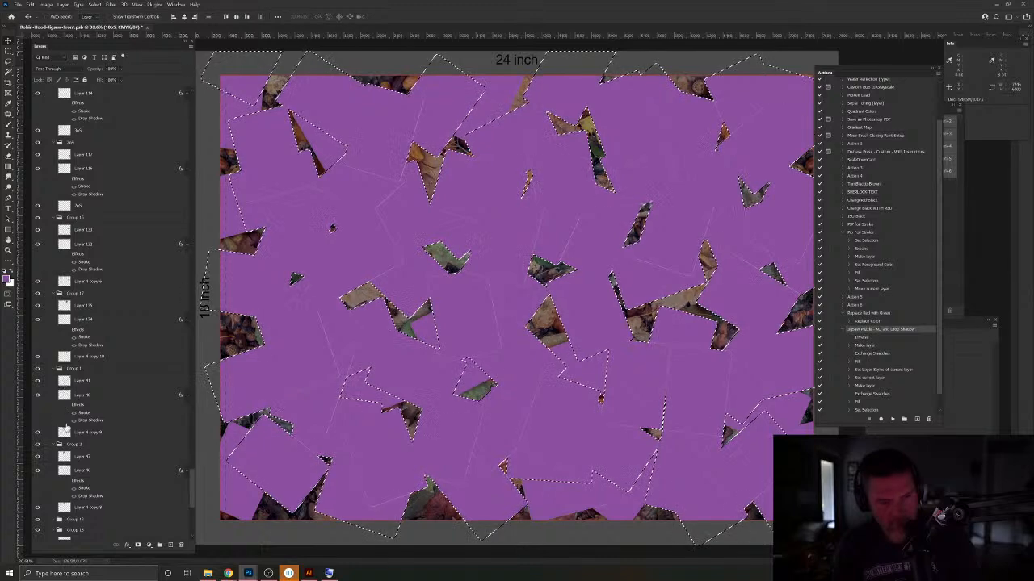
pyautogui.scroll(-6, 74, 451)
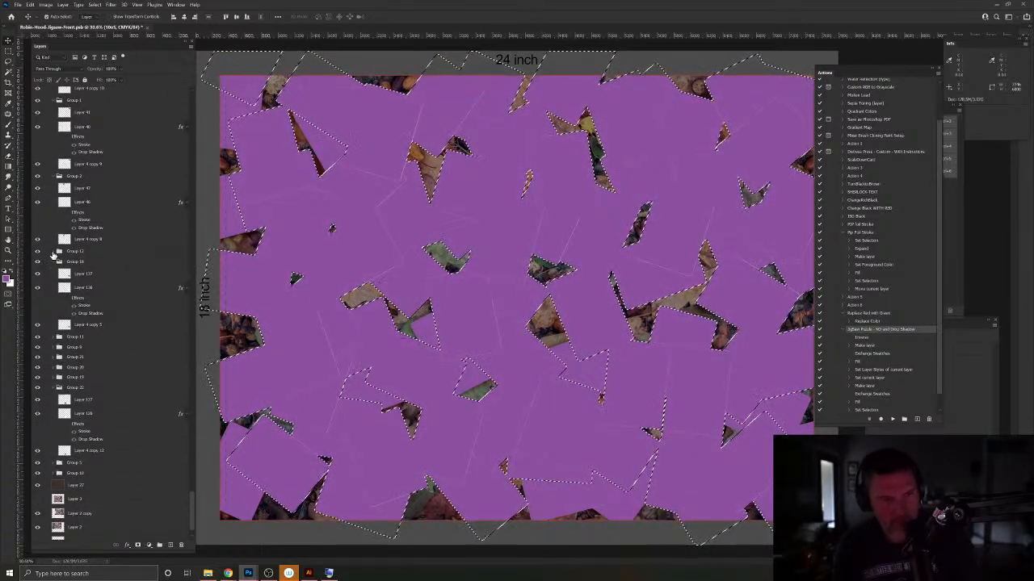
# Step: Expand Group 12 and Group 11, and add the purple outlines of Group 12, Group 18 and Group 11 to the selection
pyautogui.click(52, 253)
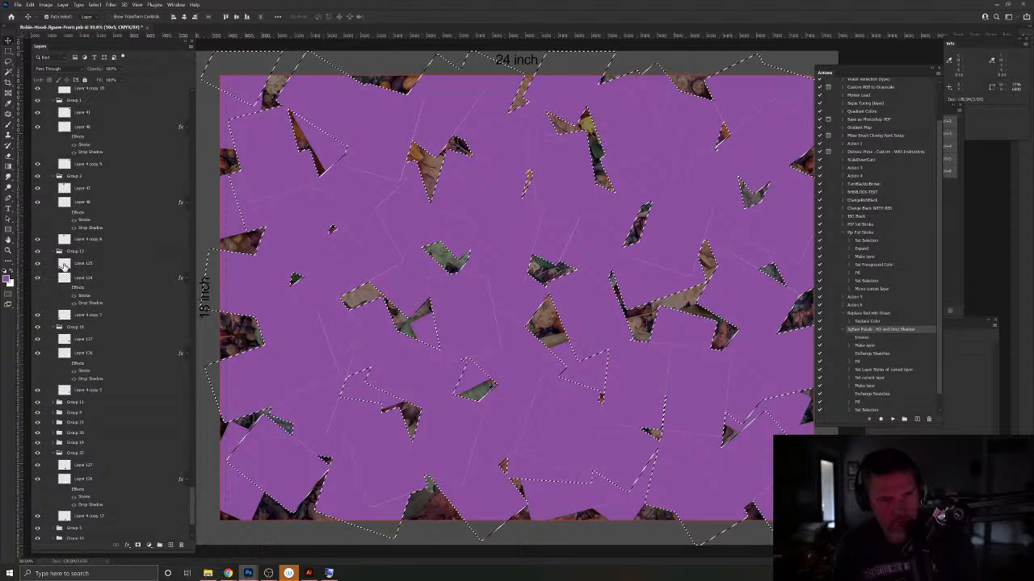
pyautogui.click(68, 341)
pyautogui.click(57, 403)
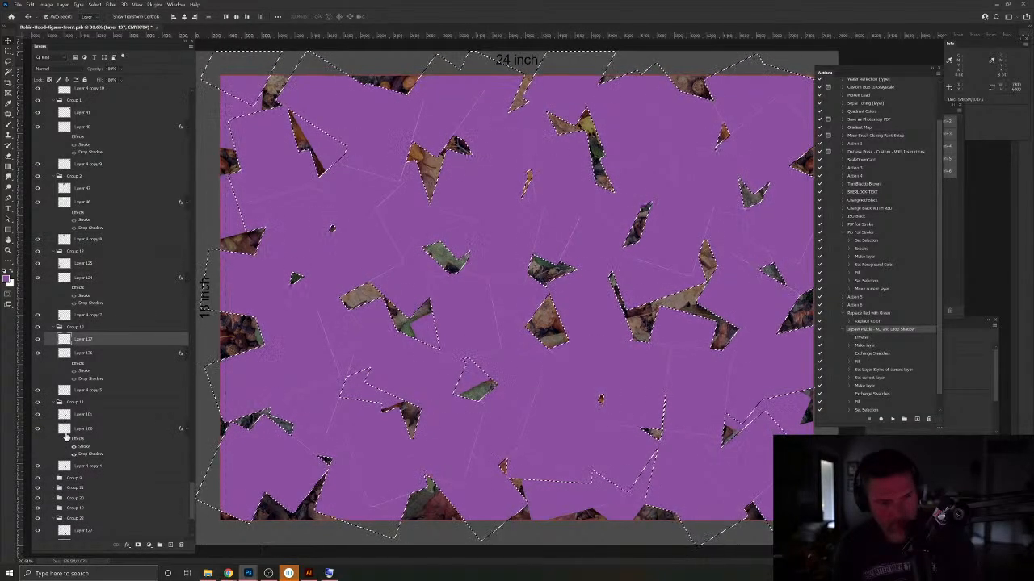
pyautogui.scroll(-4, 104, 422)
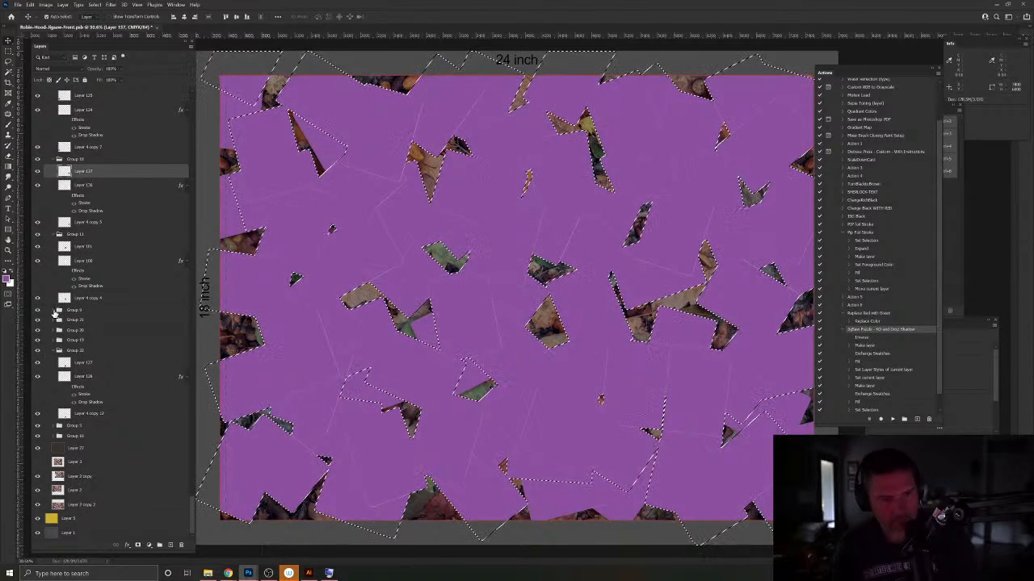
# Step: Expand Group 9, Group 21 and Group 20, and add the purple outlines of Group 9 and Group 20 to the selection
pyautogui.click(54, 311)
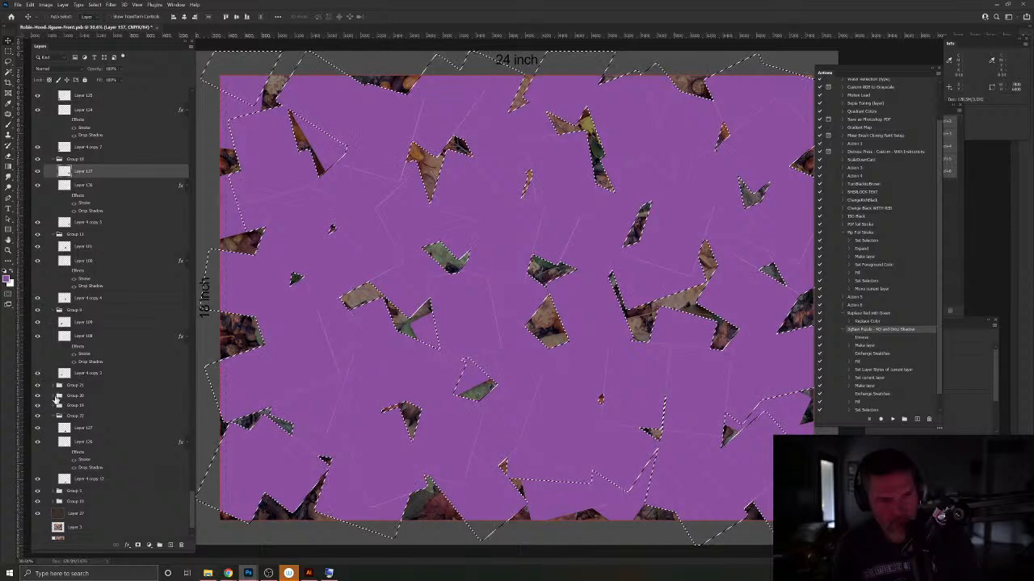
pyautogui.click(54, 386)
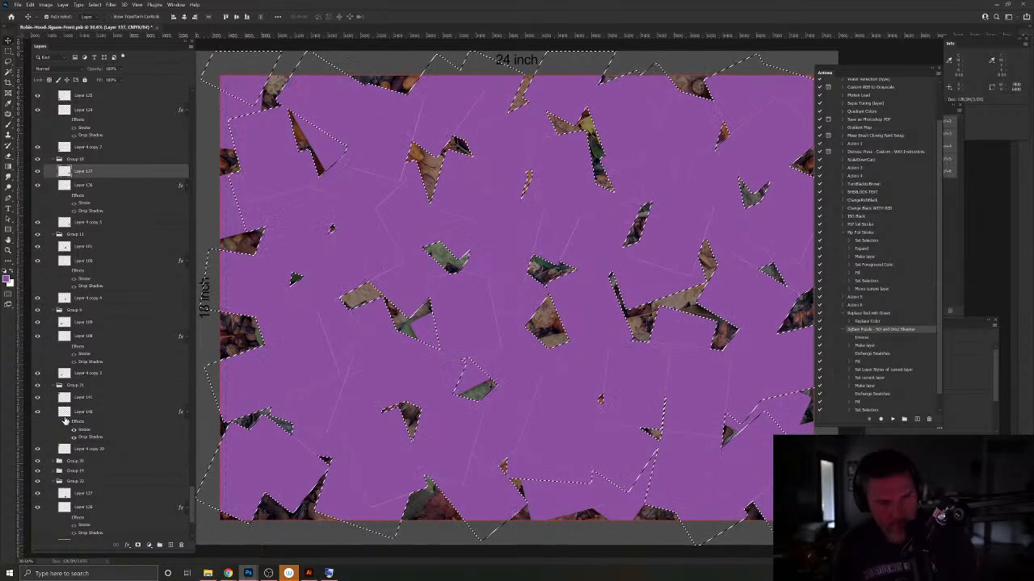
pyautogui.click(63, 402)
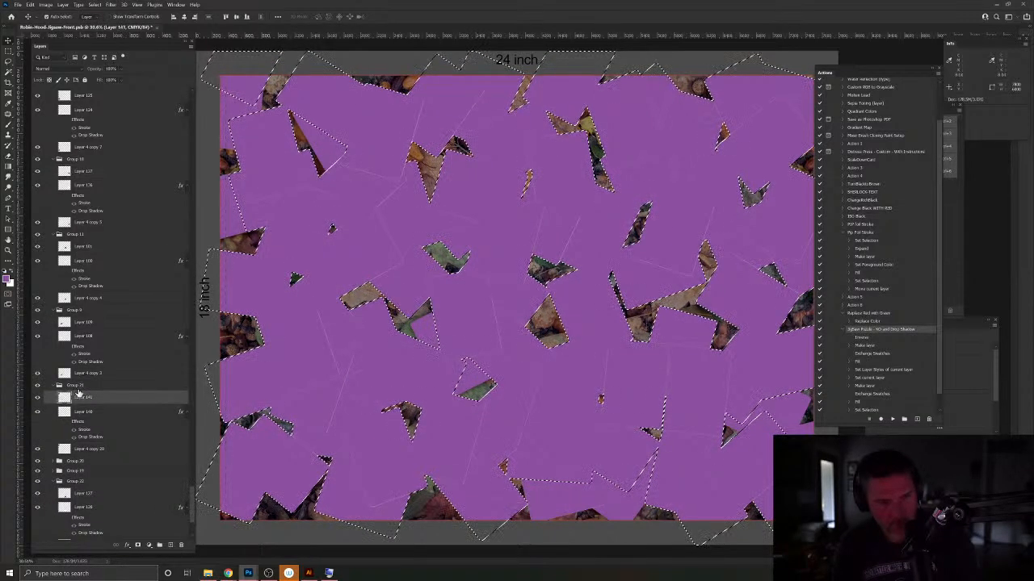
pyautogui.scroll(-5, 75, 392)
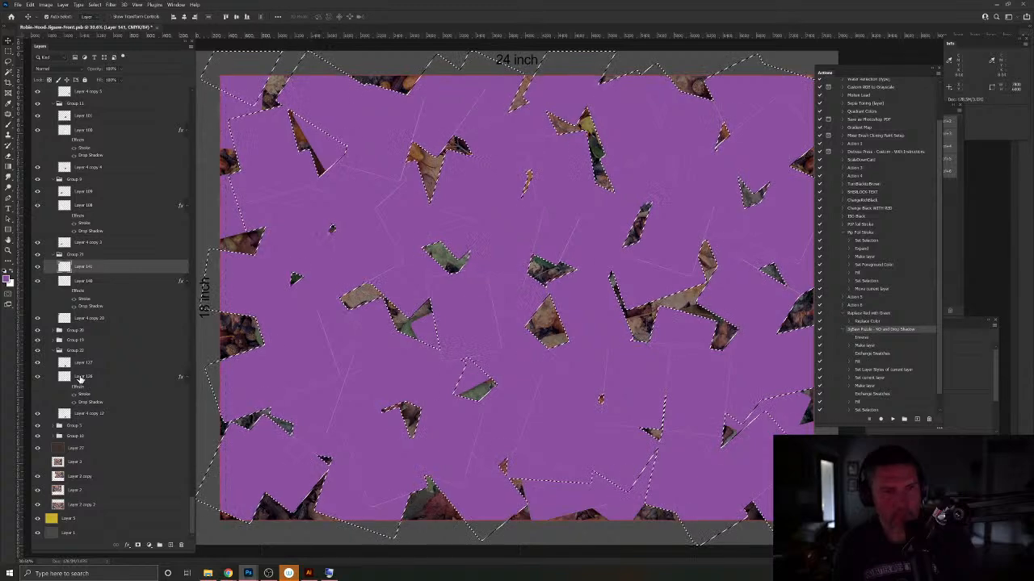
pyautogui.click(59, 332)
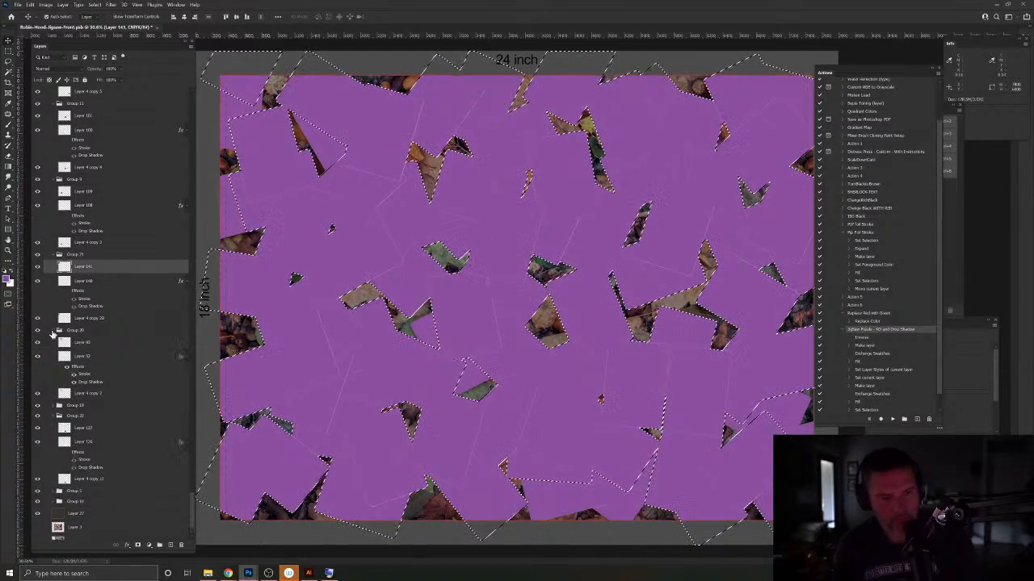
pyautogui.keyDown('ctrl'); pyautogui.click(64, 344); pyautogui.keyUp('ctrl')
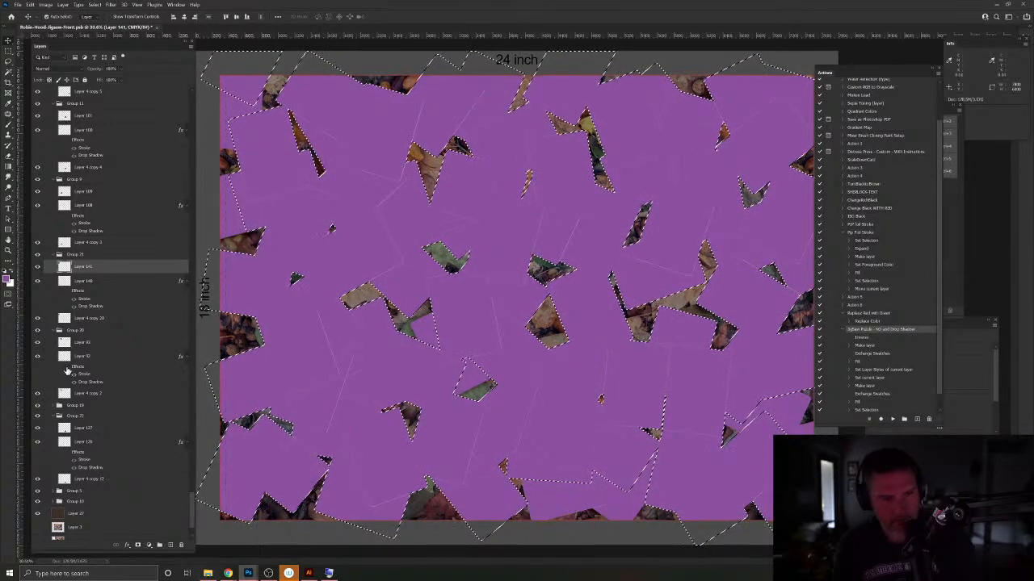
# Step: Expand Group 19, Group 5 and the group beneath it, and add their purple outlines and that of Group 22 to the selection
pyautogui.click(54, 406)
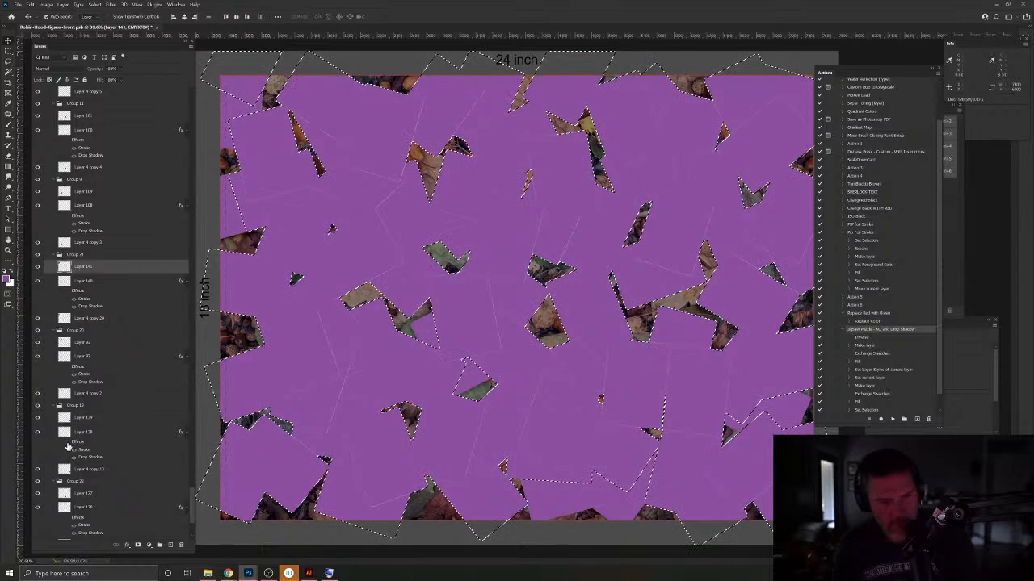
pyautogui.scroll(-5, 76, 458)
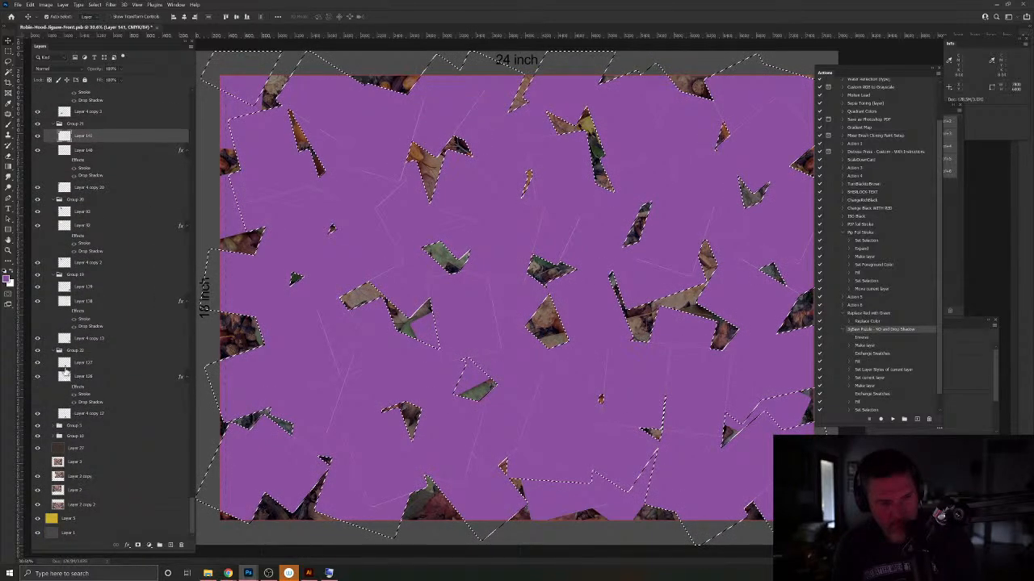
pyautogui.click(53, 425)
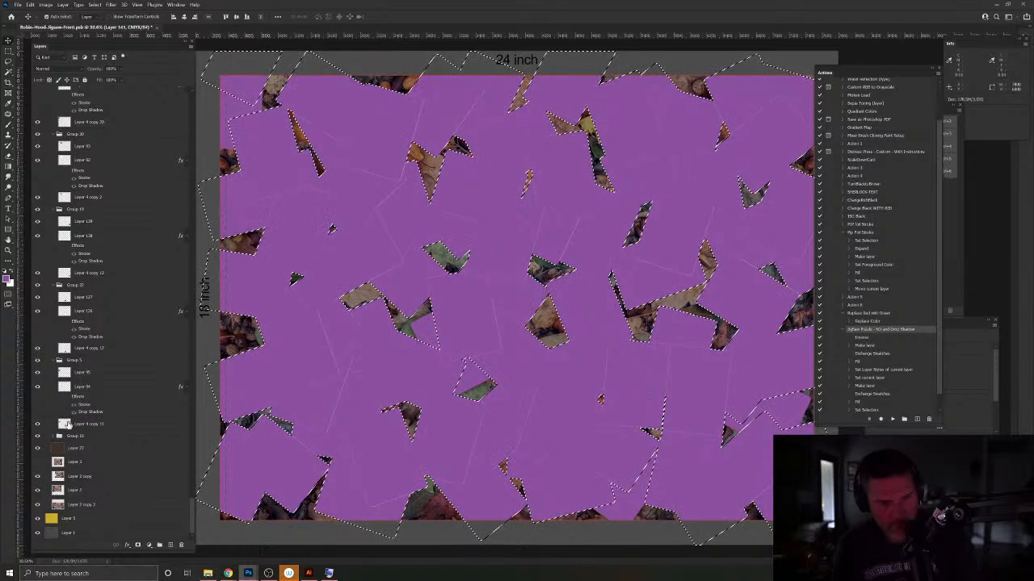
pyautogui.click(55, 436)
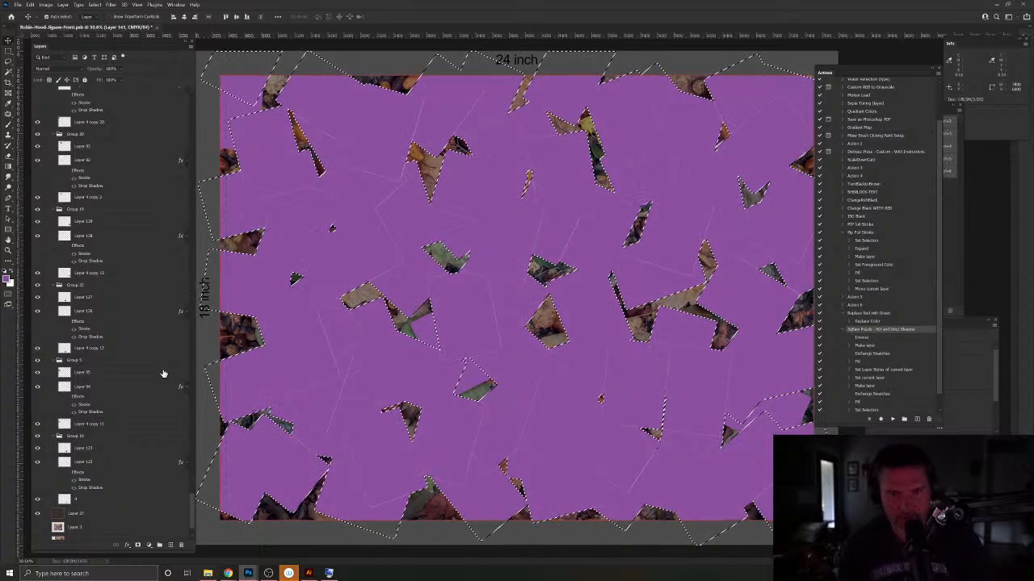
# Step: Add a new empty layer directly above all the card groups and beneath the top two layers
pyautogui.scroll(5, 105, 315)
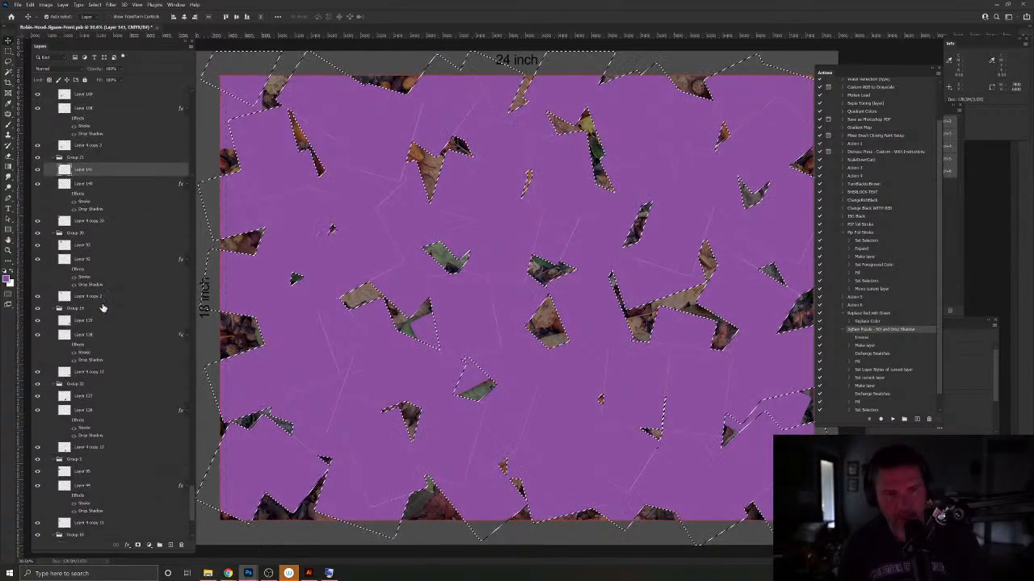
pyautogui.scroll(10, 192, 484)
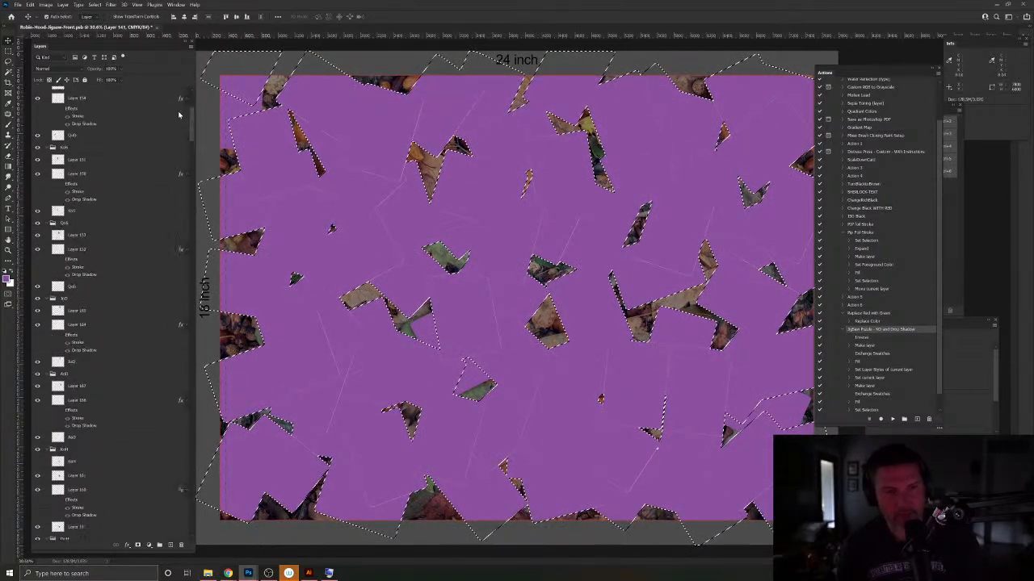
pyautogui.click(85, 111)
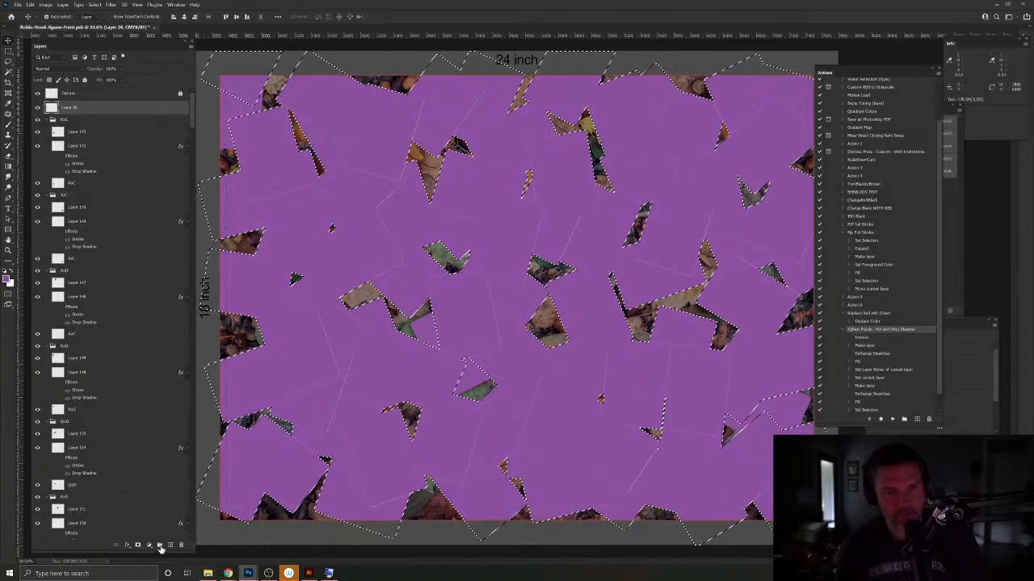
pyautogui.click(170, 545)
pyautogui.moveTo(88, 113); pyautogui.dragTo(86, 128)
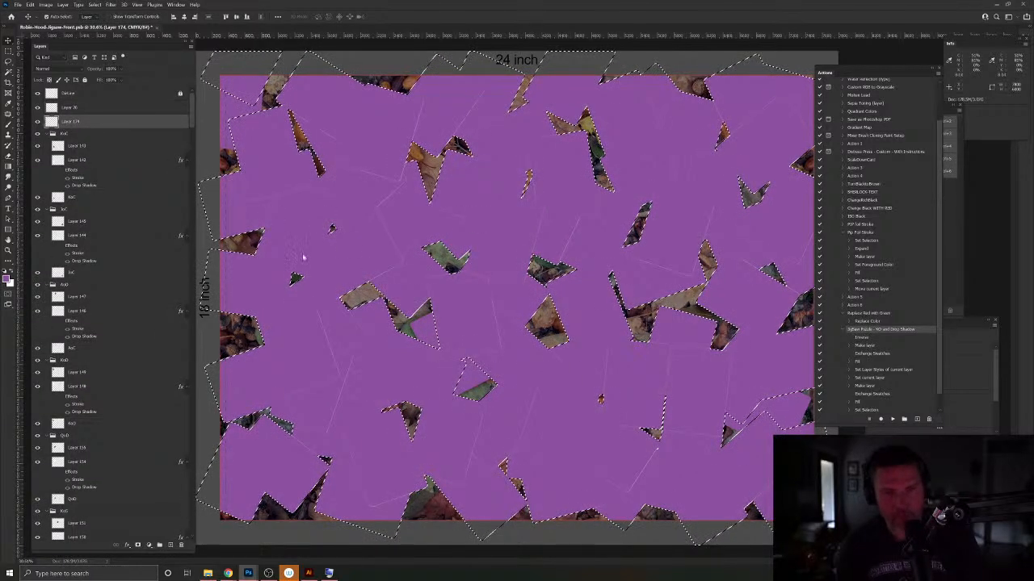
# Step: Set the foreground colour to bright green, fill the combined card selection on the new layer, and deselect
pyautogui.click(7, 278)
pyautogui.click(806, 400)
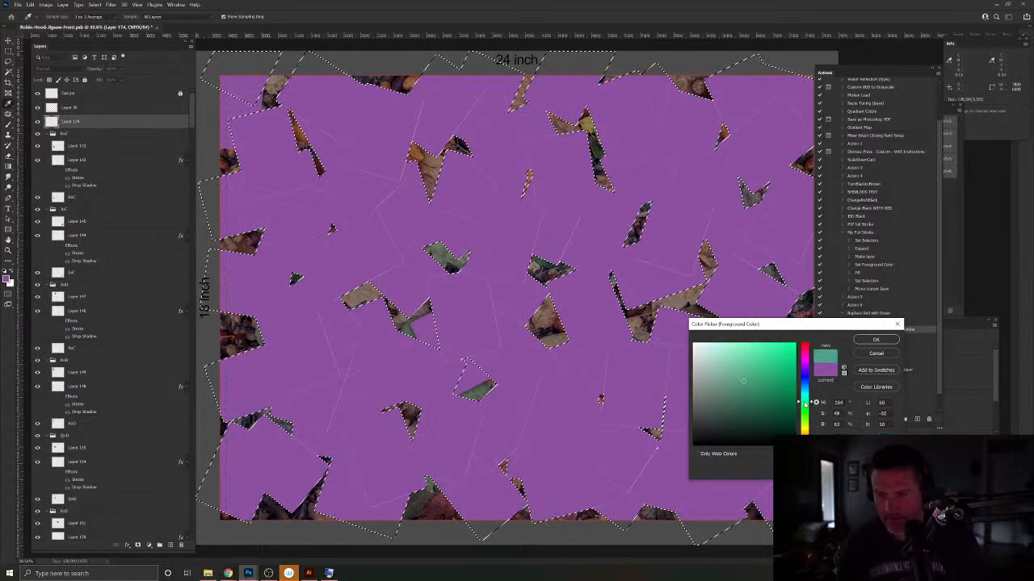
pyautogui.click(870, 340)
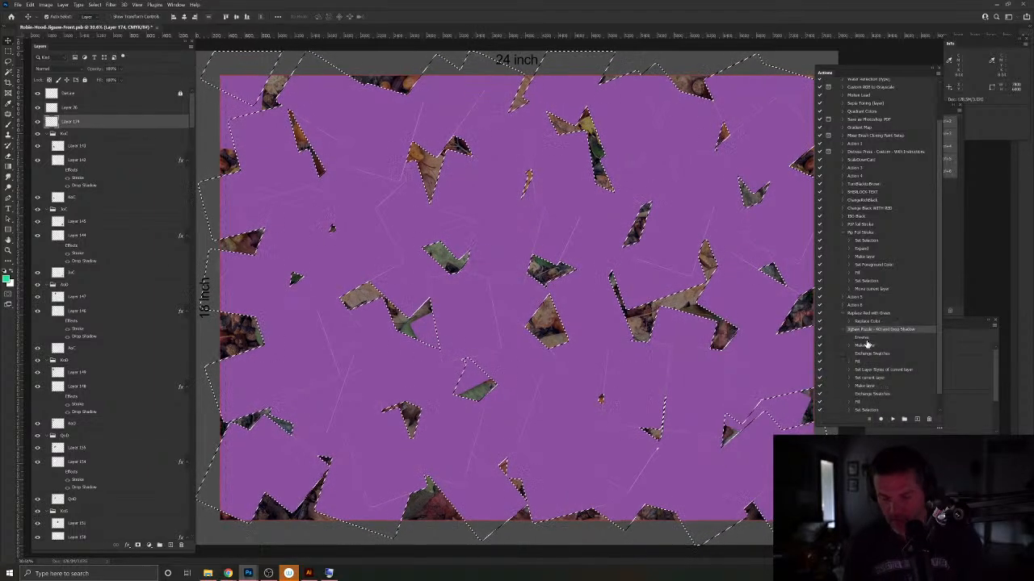
pyautogui.hotkey('alt', 'BackSpace')
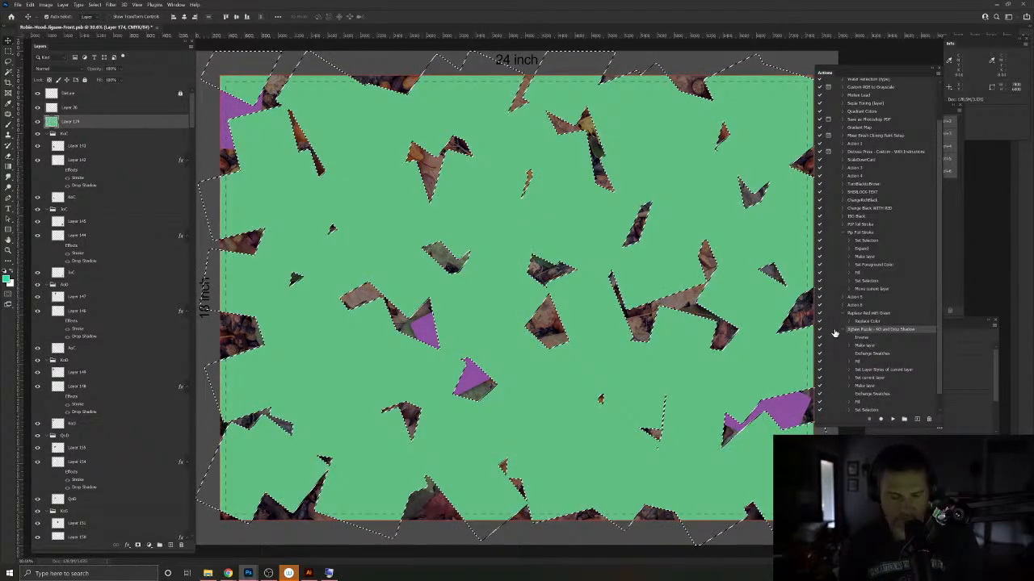
pyautogui.hotkey('ctrl', 'd')
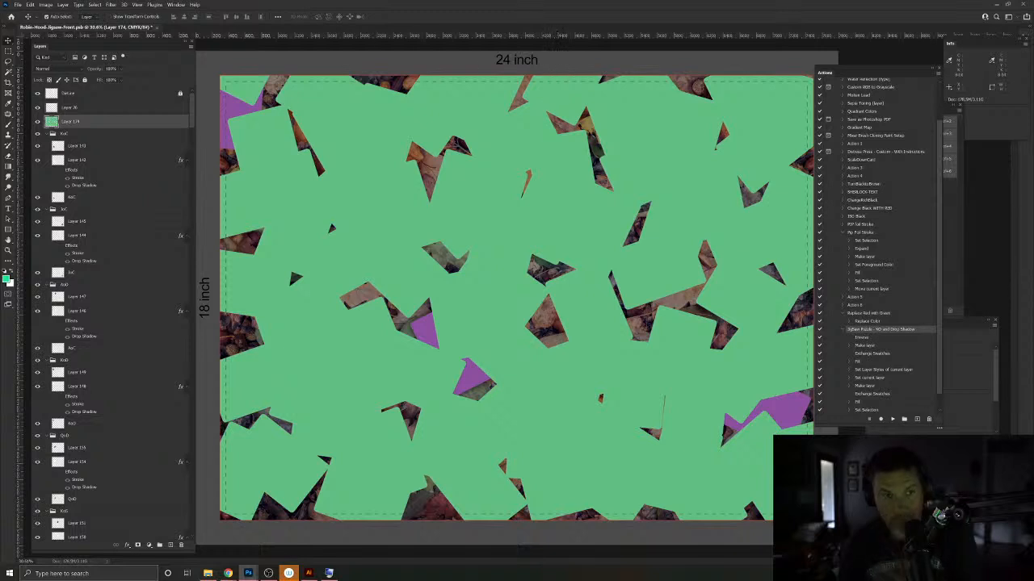
# Step: Select the outlines of the three cards whose purple areas the green fill missed, combining them into one selection
pyautogui.click(243, 113)
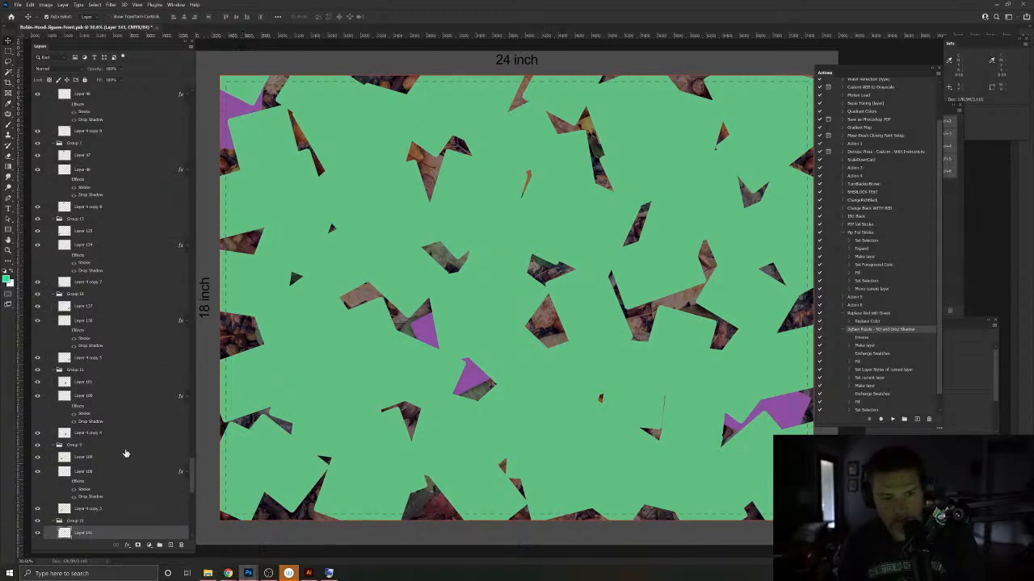
pyautogui.scroll(-2, 124, 452)
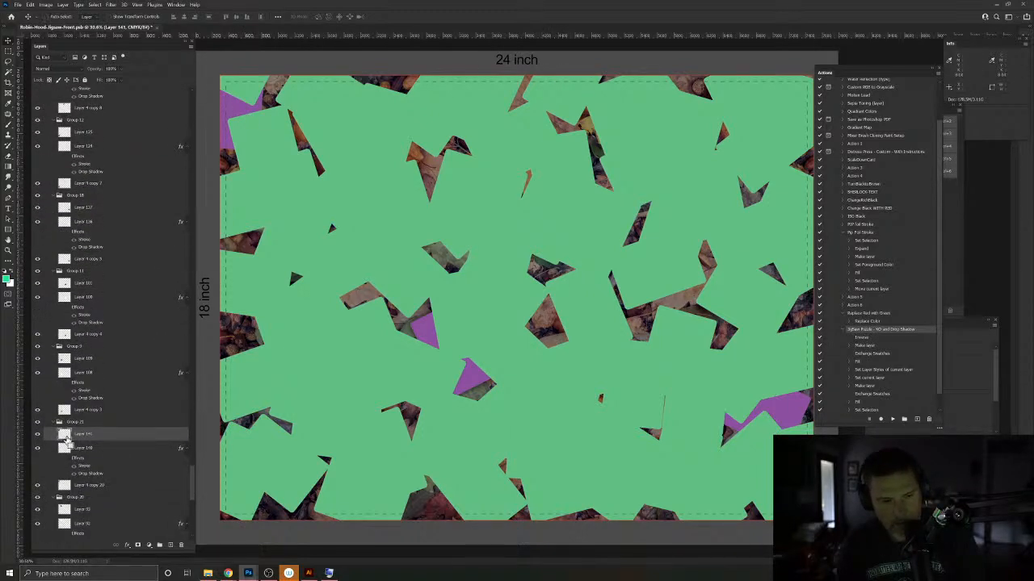
pyautogui.keyDown('ctrl'); pyautogui.click(67, 436); pyautogui.keyUp('ctrl')
pyautogui.click(428, 335)
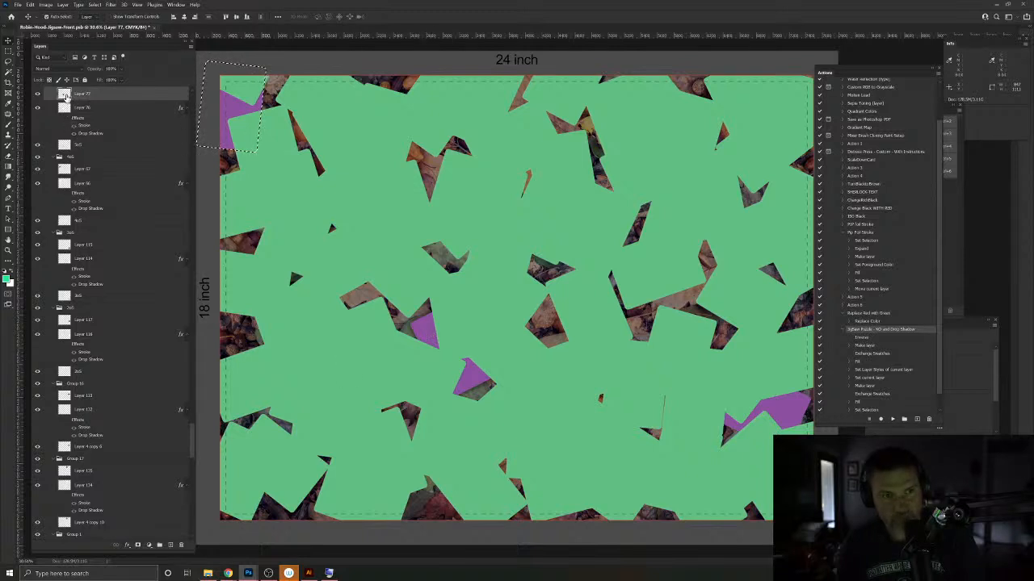
pyautogui.keyDown('ctrl'); pyautogui.click(795, 408); pyautogui.keyUp('ctrl')
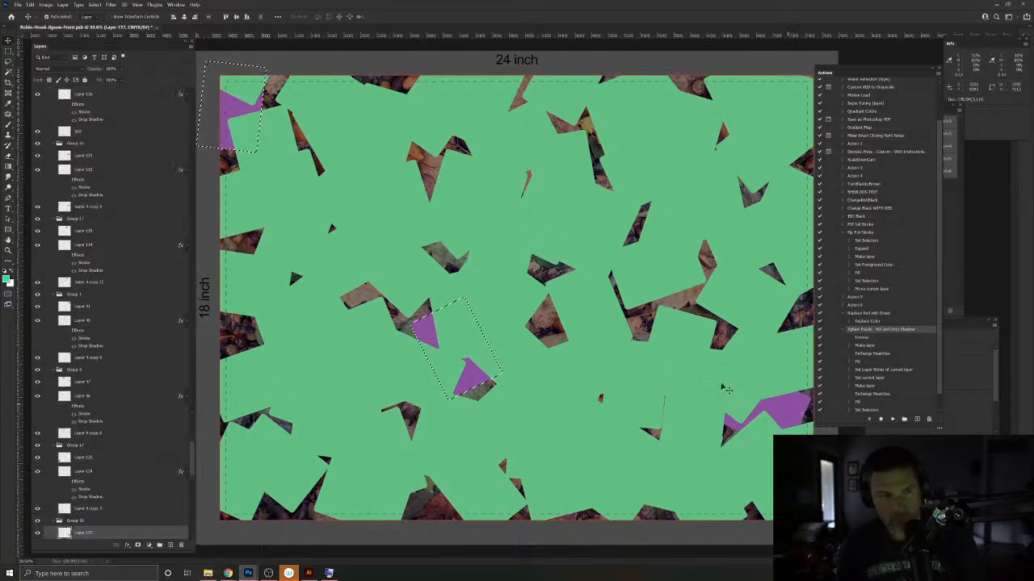
pyautogui.scroll(-1, 96, 487)
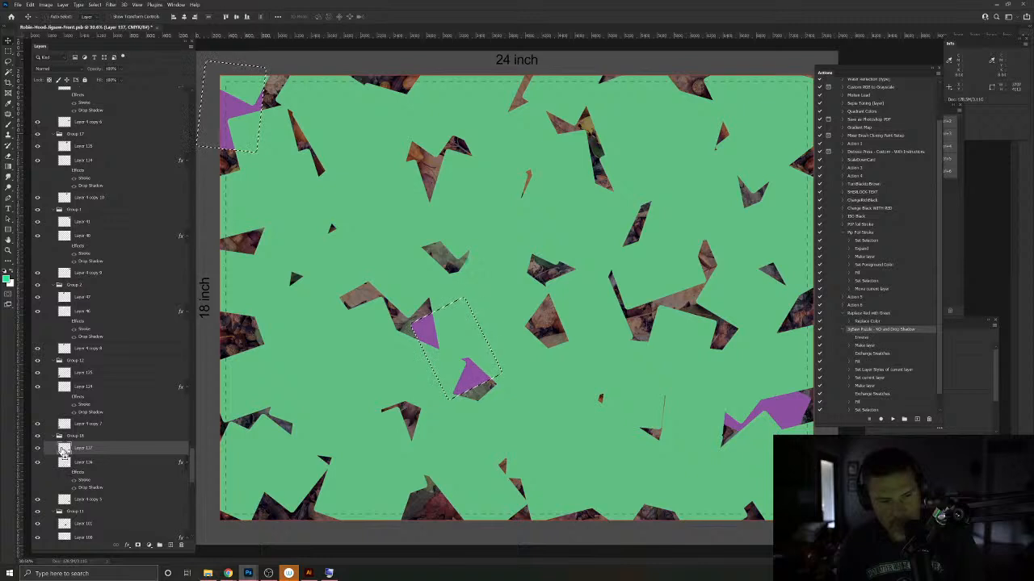
pyautogui.keyDown('ctrl'); pyautogui.keyDown('shift'); pyautogui.click(64, 449); pyautogui.keyUp('shift'); pyautogui.keyUp('ctrl')
# Step: Fill the three missed card outlines with green on the green silhouette layer, and deselect
pyautogui.click(399, 270)
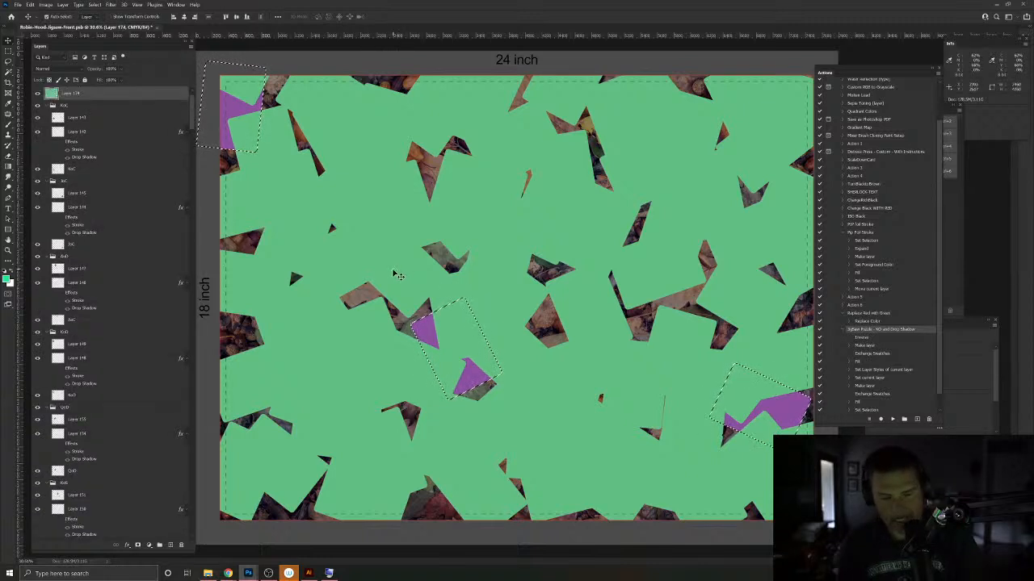
pyautogui.hotkey('alt', 'BackSpace')
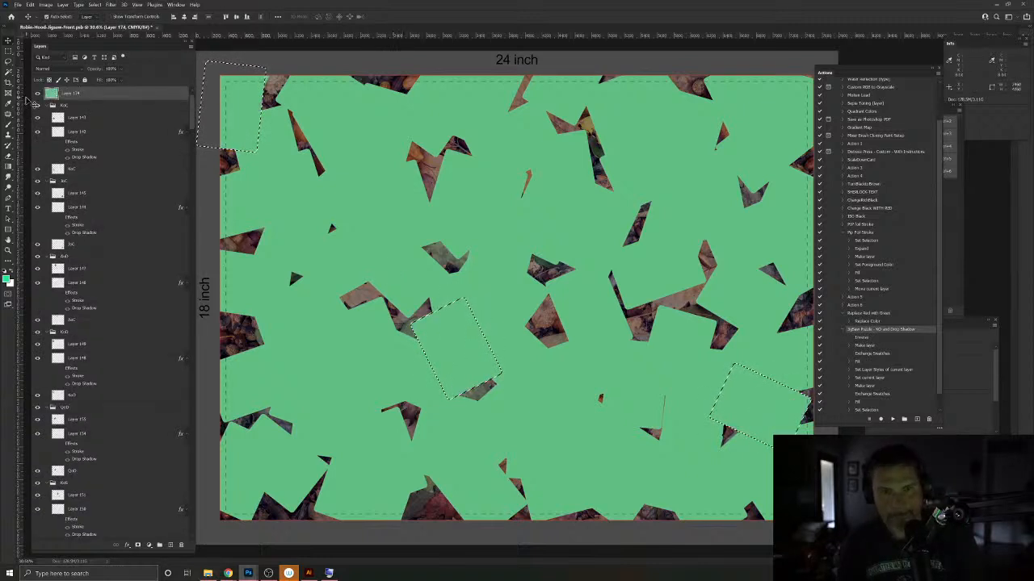
pyautogui.hotkey('ctrl', 'd')
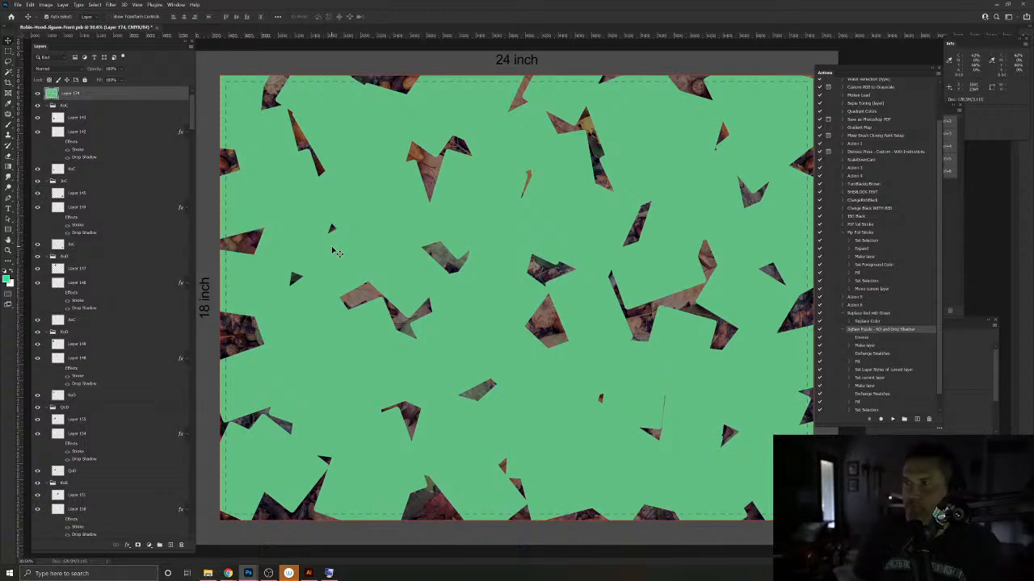
# Step: Hide and show the green layer to compare its silhouette with the purple cards underneath
pyautogui.click(38, 93)
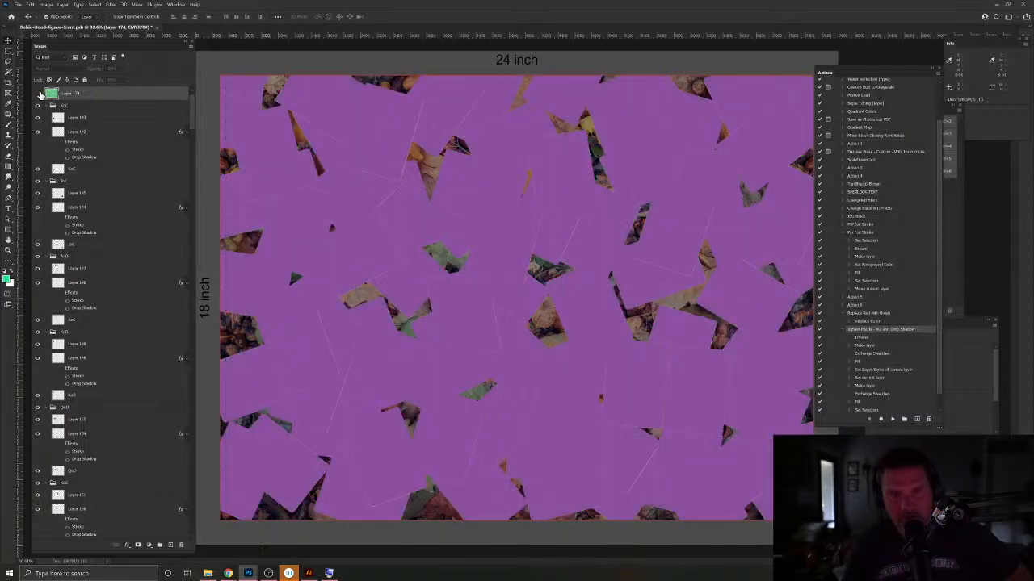
pyautogui.scroll(1, 71, 150)
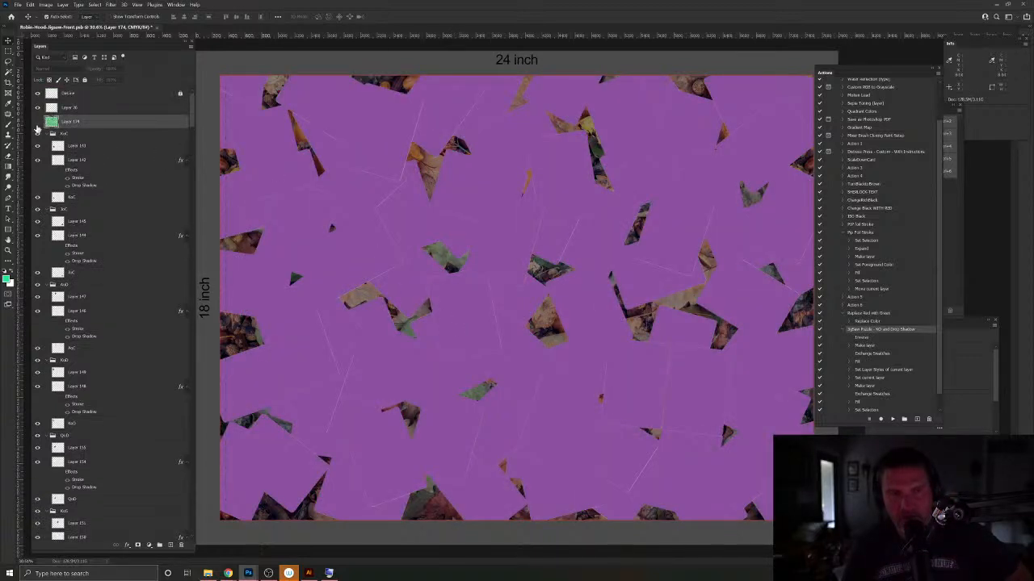
pyautogui.click(37, 122)
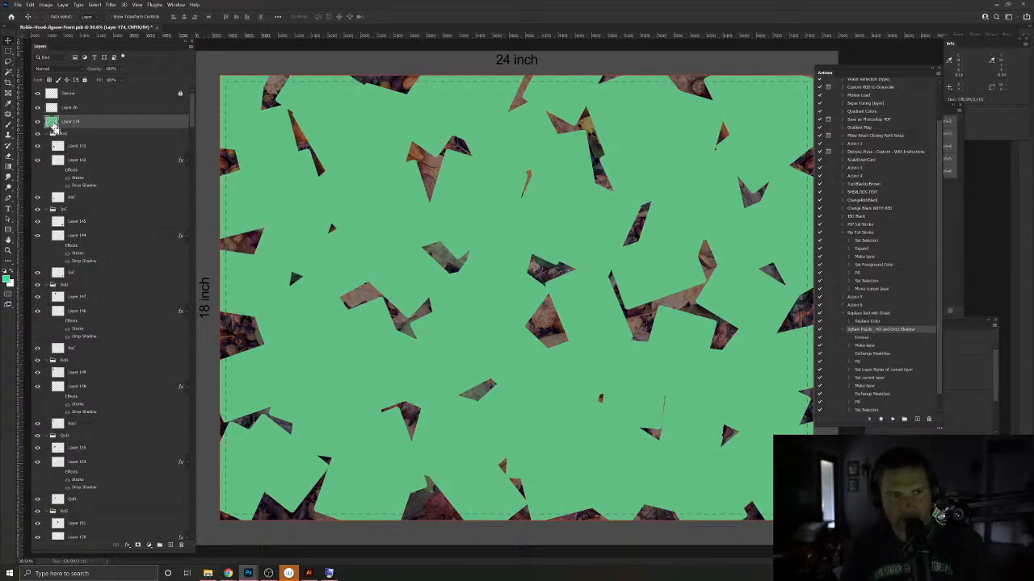
# Step: Load the green silhouette layer's outline as a selection and hide that layer
pyautogui.keyDown('ctrl'); pyautogui.click(51, 123); pyautogui.keyUp('ctrl')
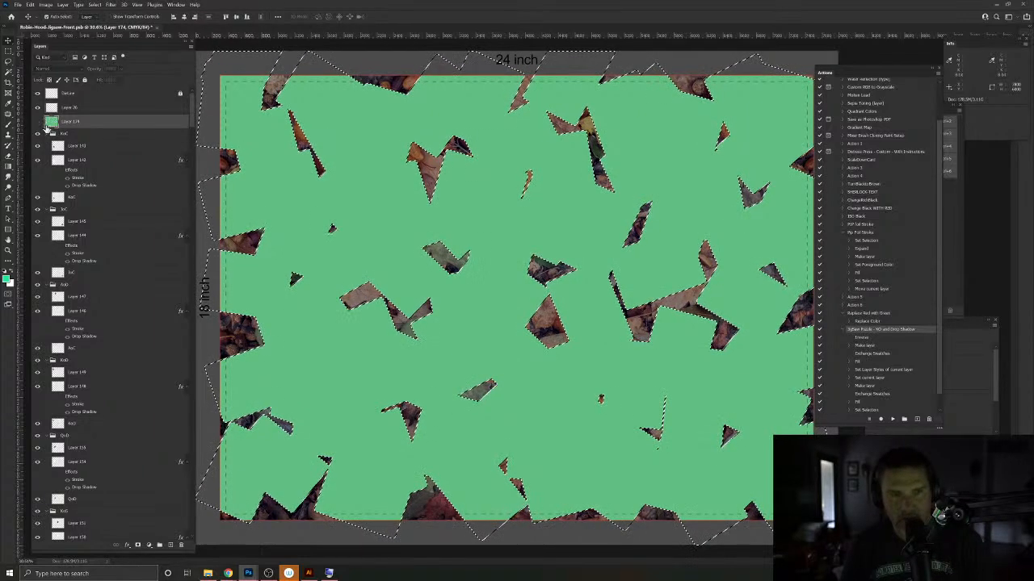
pyautogui.click(38, 121)
# Step: Look through the layer stack to find the masked Background group and where its card groups start and end
pyautogui.scroll(-8, 100, 372)
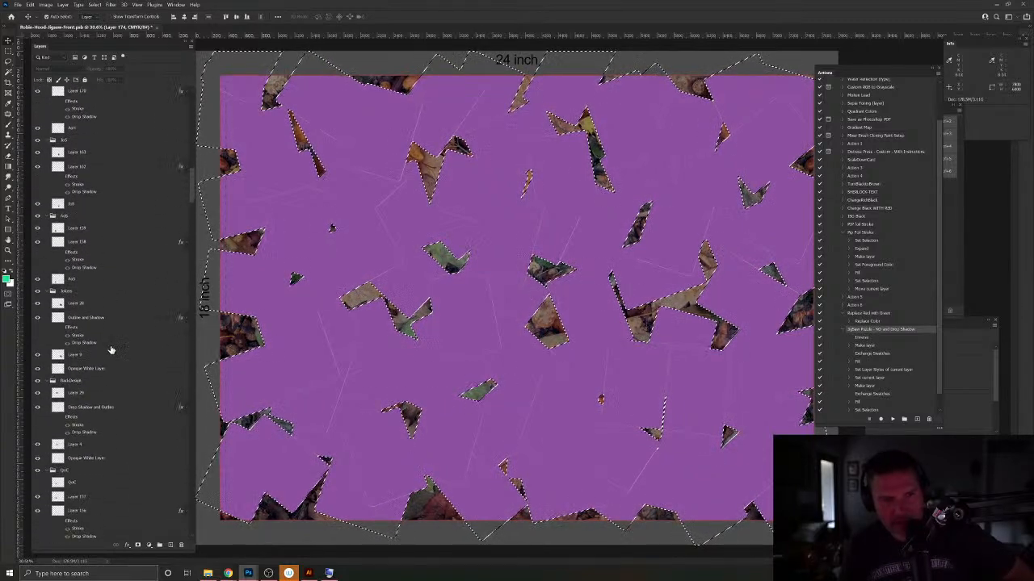
pyautogui.scroll(-10, 111, 349)
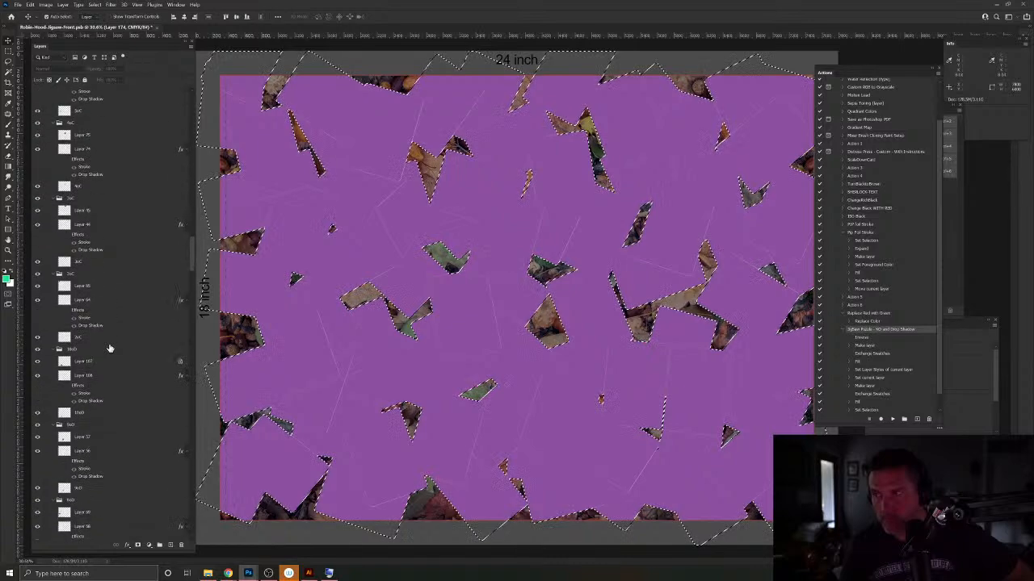
pyautogui.scroll(-5, 110, 348)
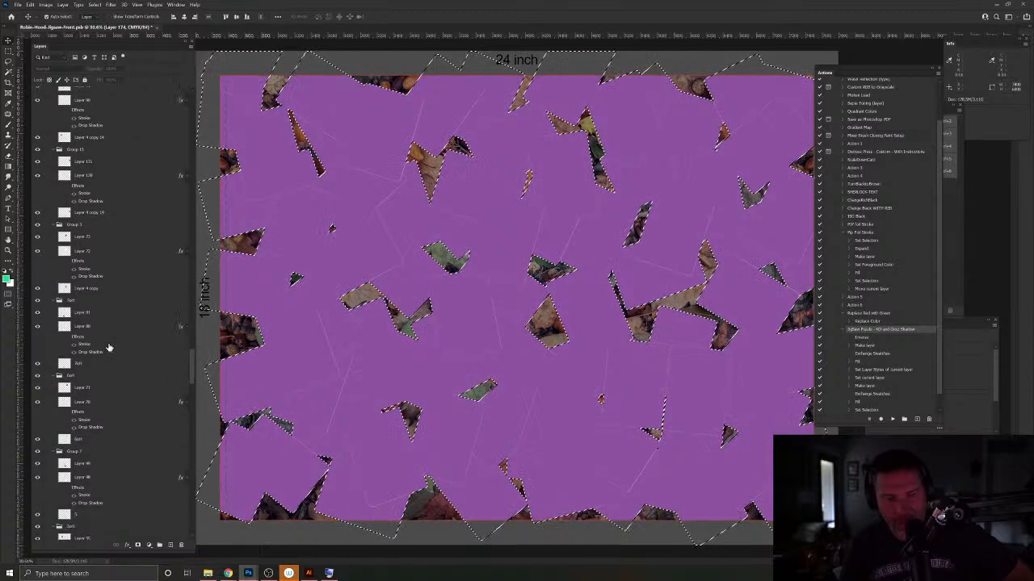
pyautogui.scroll(-5, 109, 347)
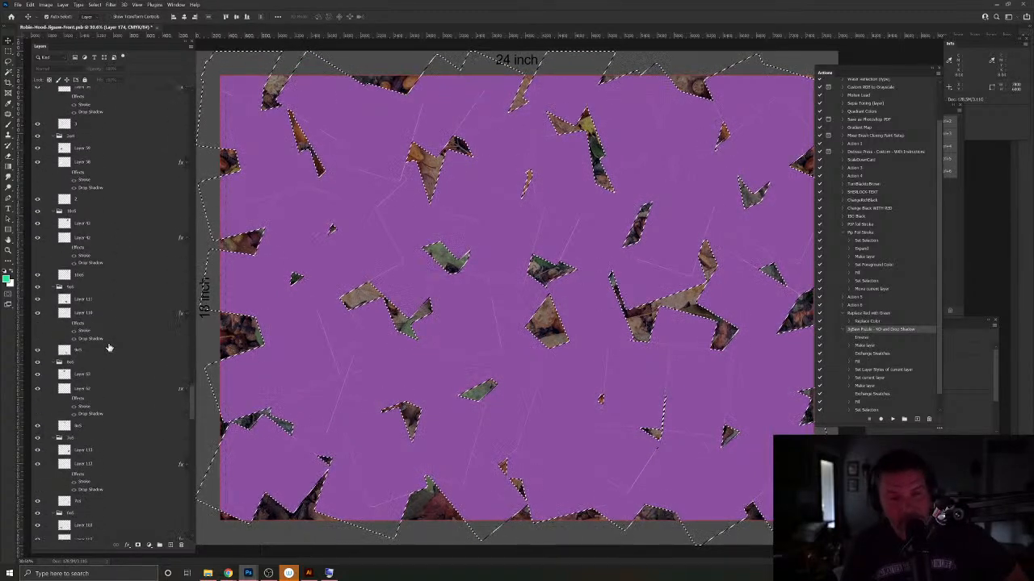
pyautogui.scroll(-13, 109, 345)
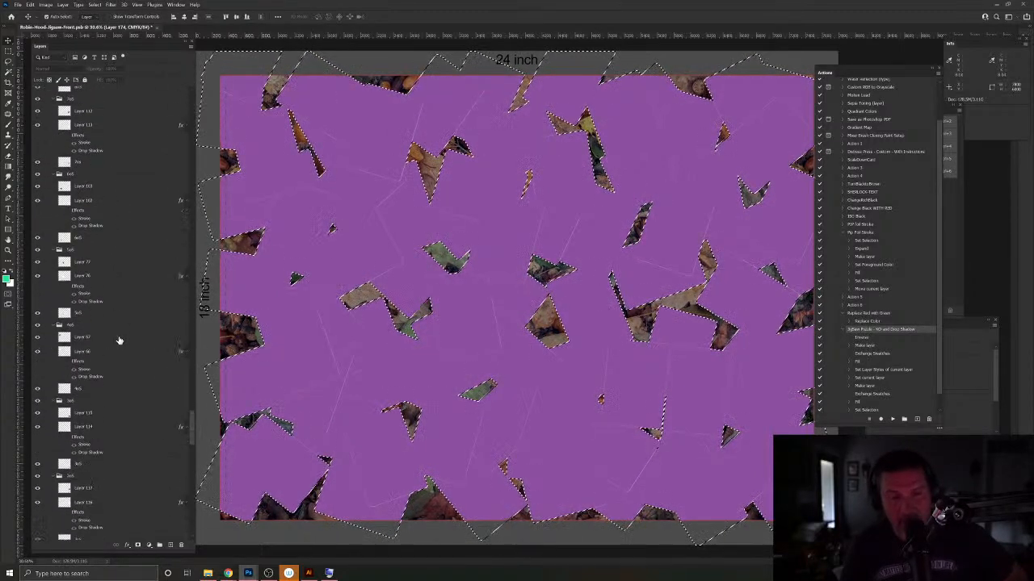
pyautogui.scroll(-5, 119, 343)
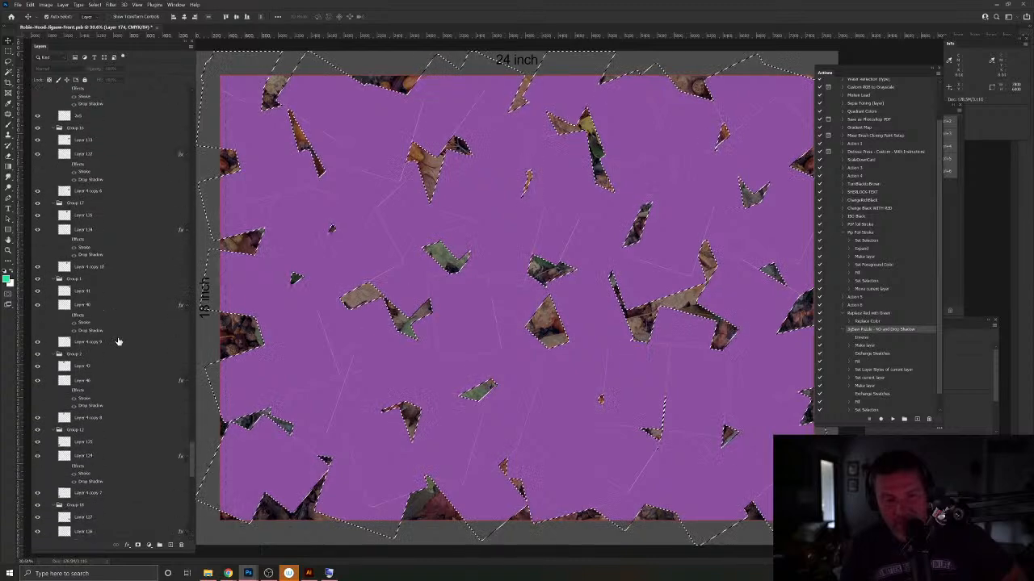
pyautogui.scroll(-4, 118, 340)
pyautogui.scroll(-7, 118, 338)
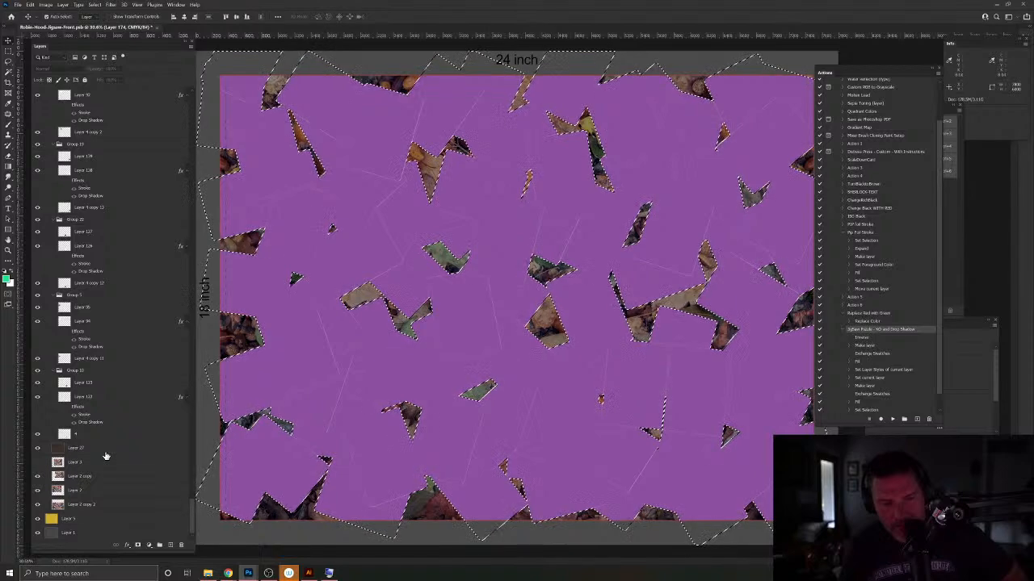
pyautogui.scroll(2, 105, 456)
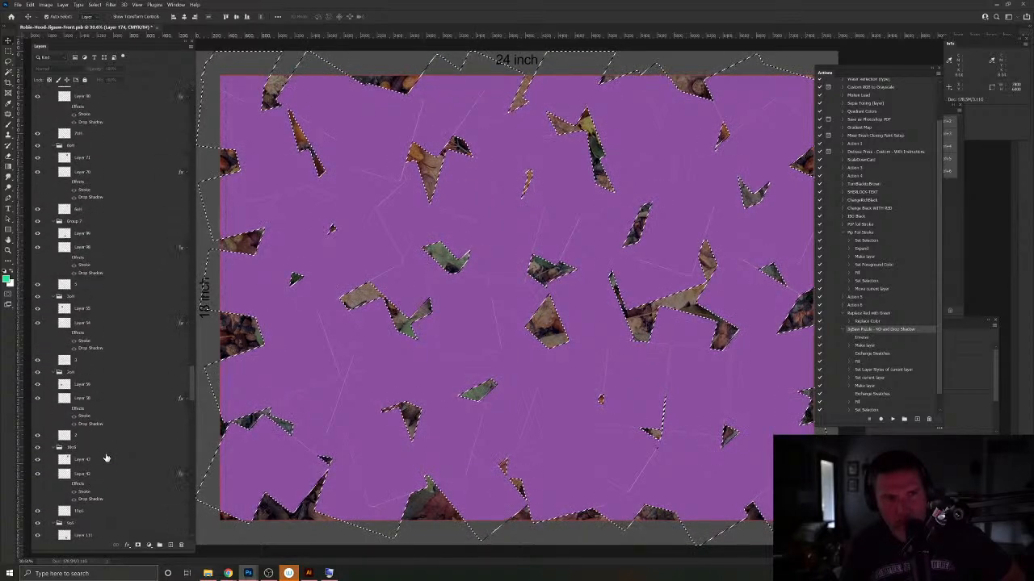
pyautogui.scroll(5, 106, 458)
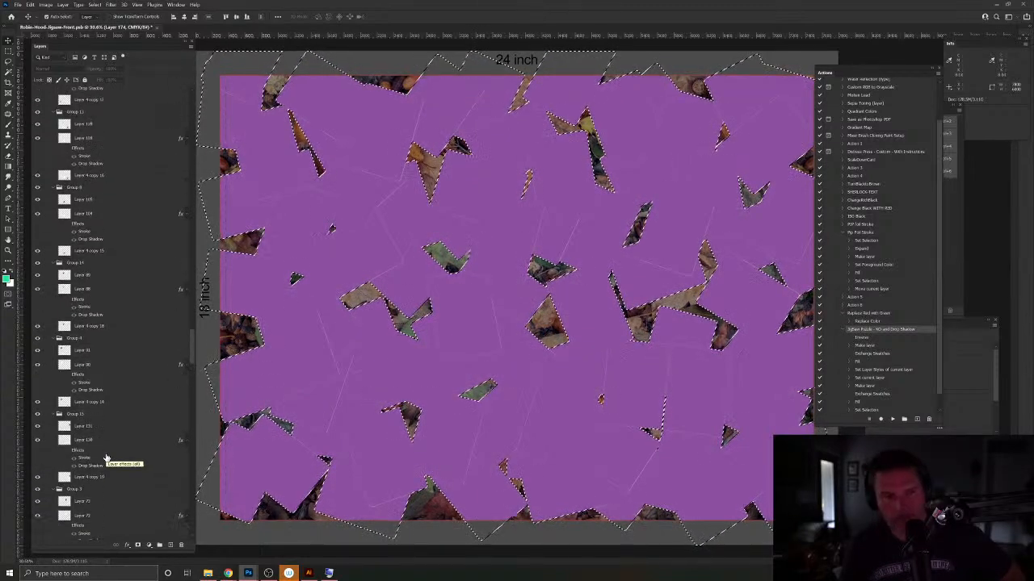
pyautogui.scroll(5, 106, 457)
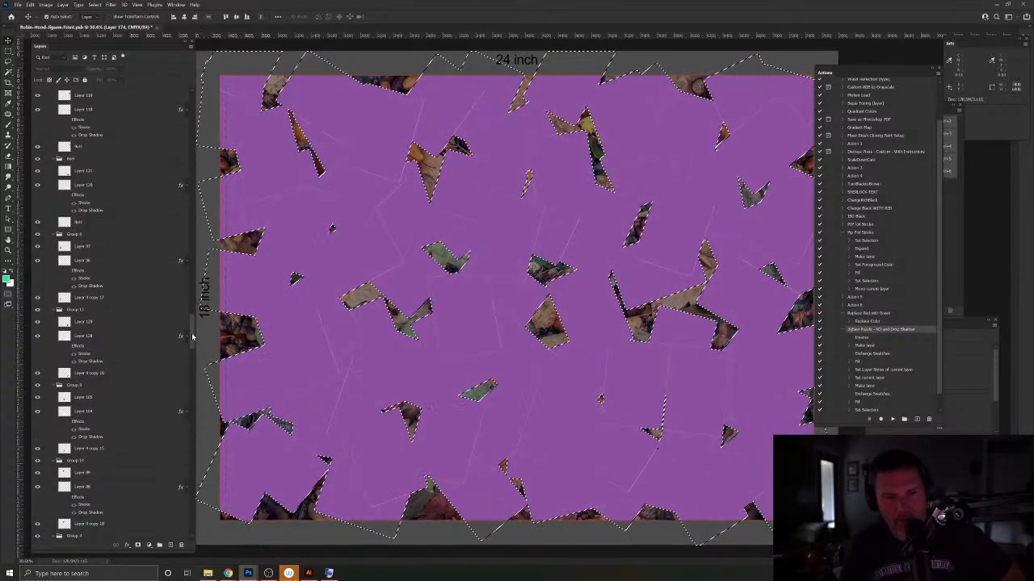
pyautogui.moveTo(207, 221); pyautogui.dragTo(205, 184)
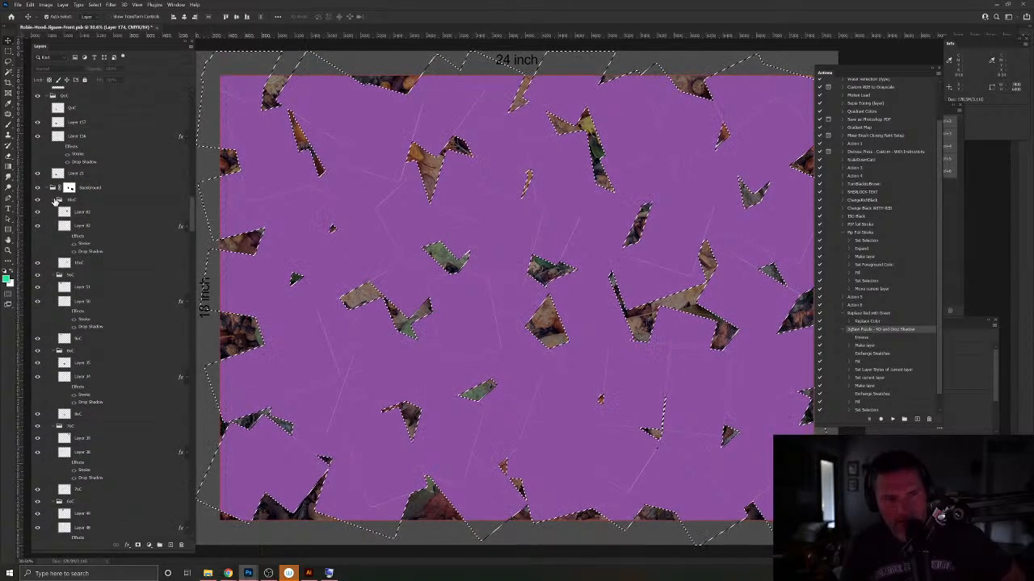
# Step: Move all the card groups out of the masked Background group, placing them directly above it in the layer stack
pyautogui.click(89, 202)
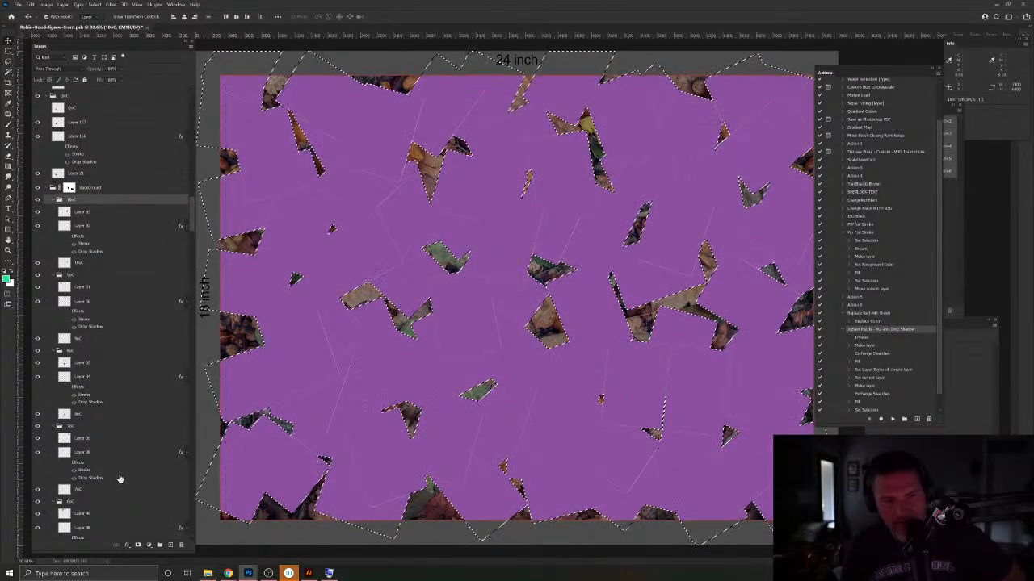
pyautogui.scroll(-3, 119, 479)
pyautogui.scroll(-2, 119, 479)
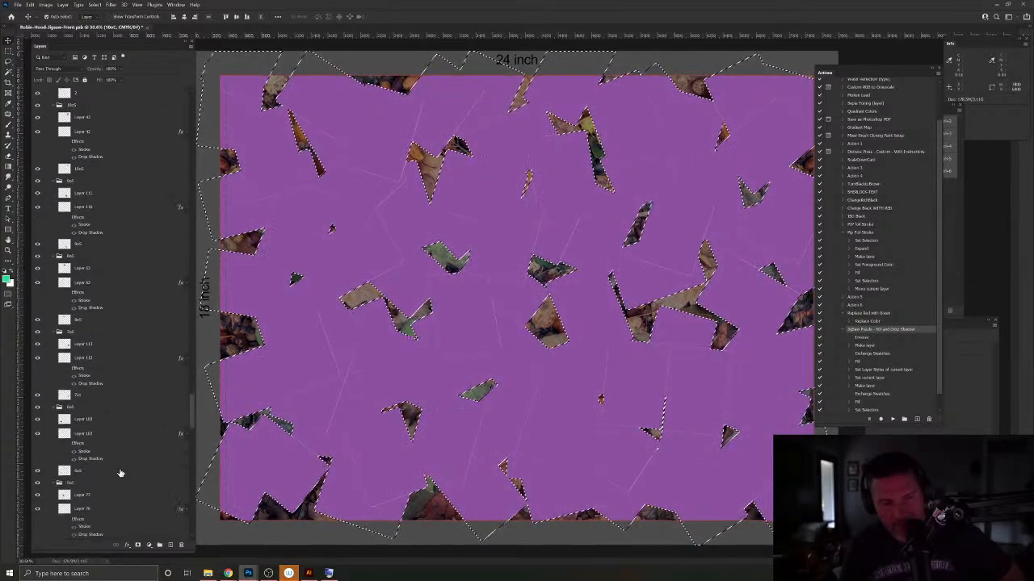
pyautogui.scroll(-3, 119, 474)
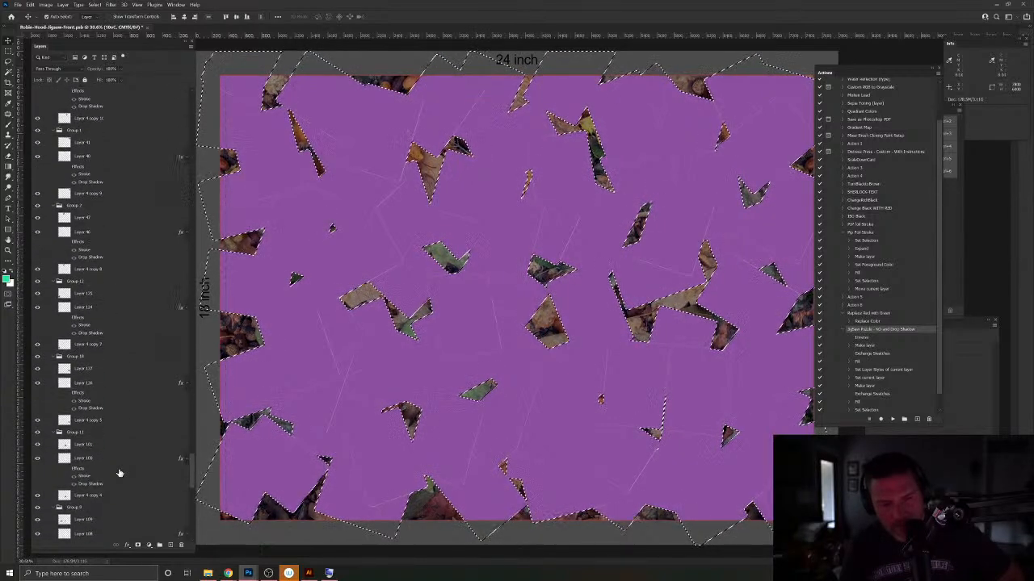
pyautogui.scroll(-6, 119, 473)
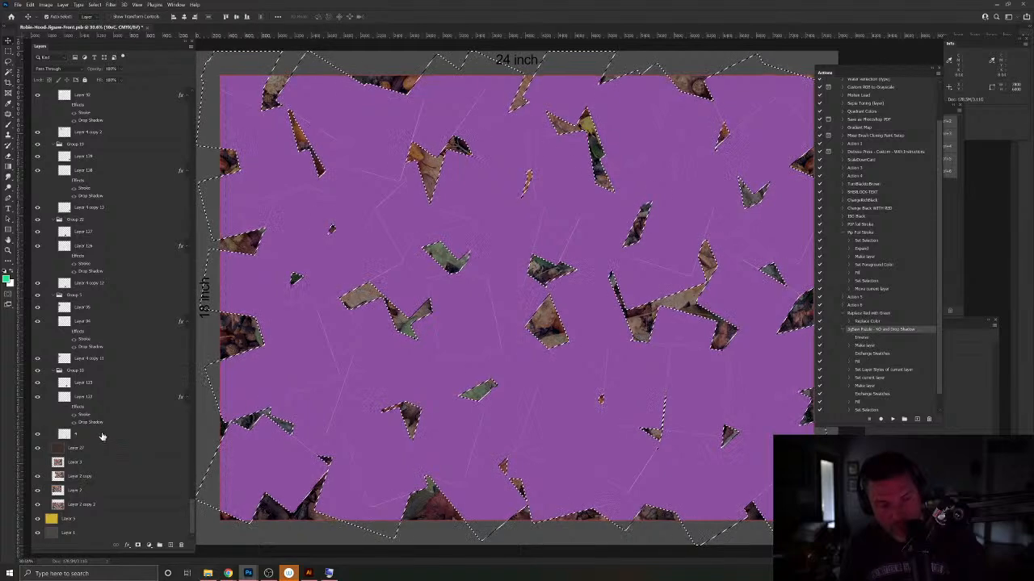
pyautogui.keyDown('shift'); pyautogui.click(102, 436); pyautogui.keyUp('shift')
pyautogui.scroll(4, 118, 449)
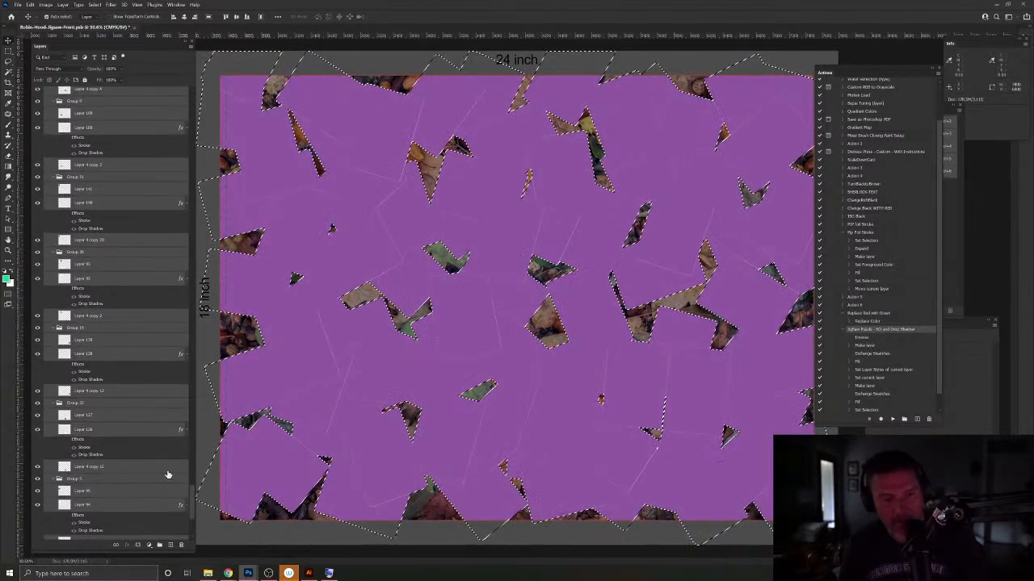
pyautogui.moveTo(194, 510); pyautogui.dragTo(199, 208)
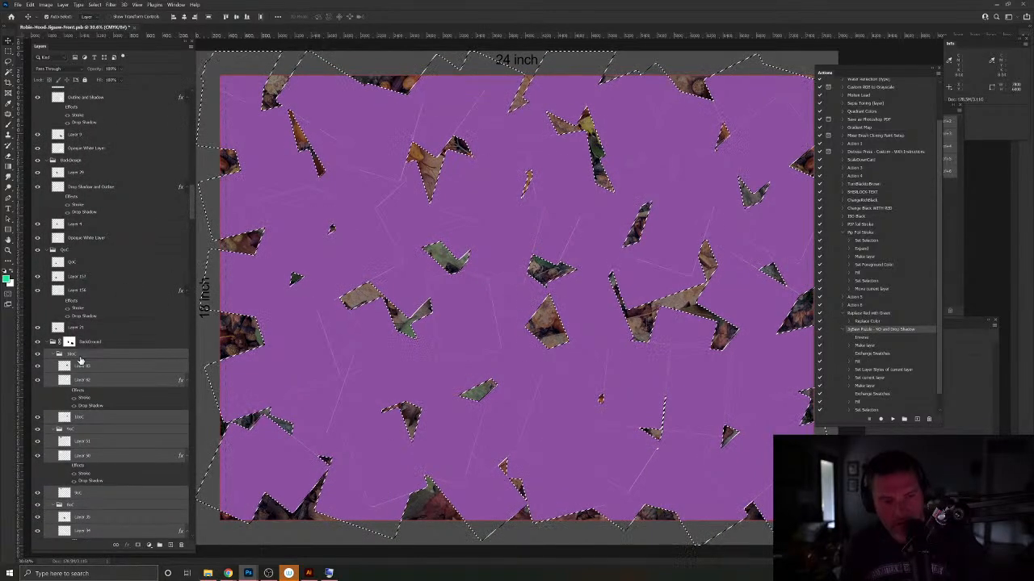
pyautogui.moveTo(79, 361); pyautogui.dragTo(87, 335)
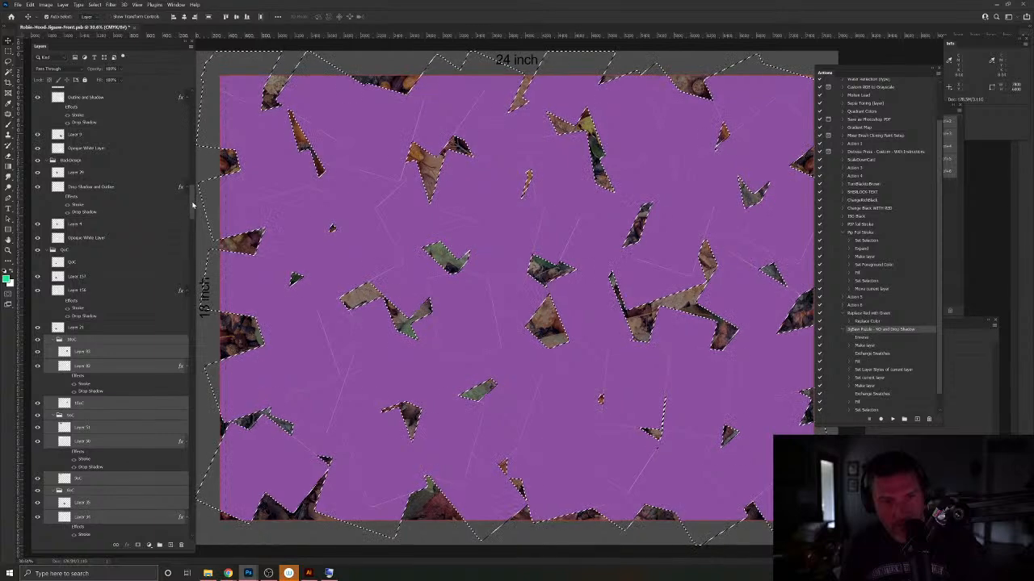
# Step: Fill the silhouette selection with black on the Background group's layer mask
pyautogui.click(53, 342)
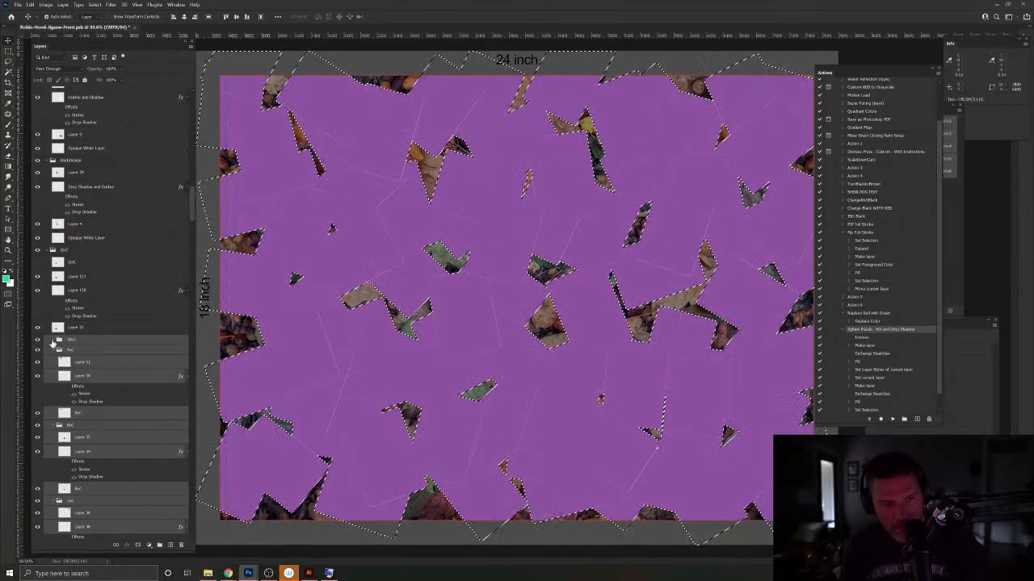
pyautogui.scroll(-5, 186, 323)
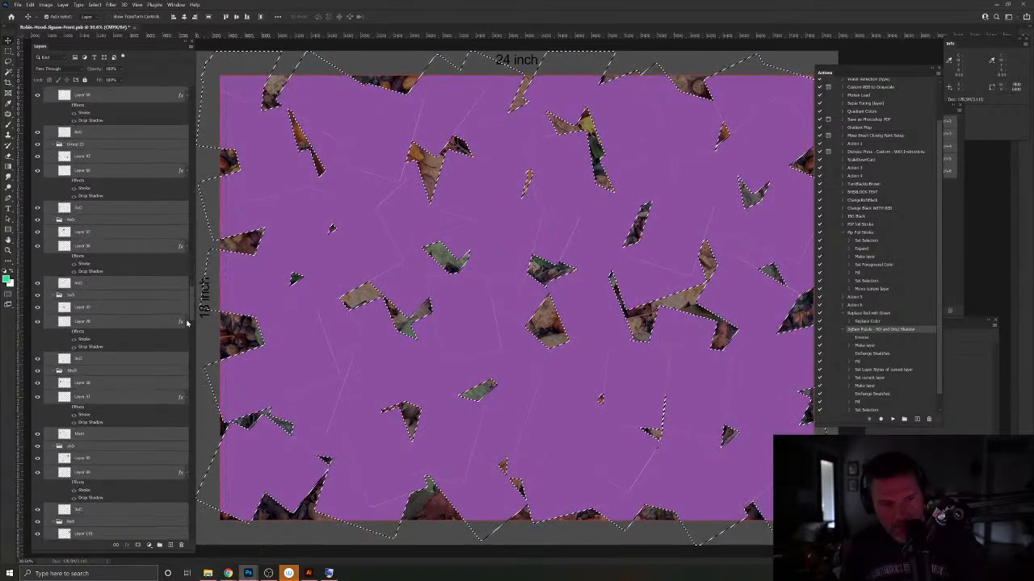
pyautogui.scroll(-10, 186, 323)
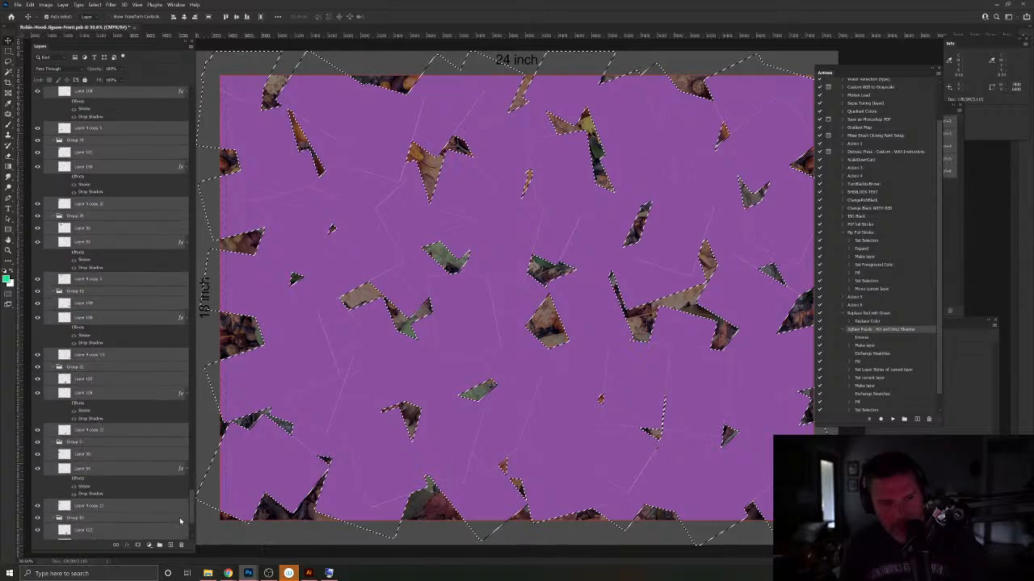
pyautogui.scroll(-5, 180, 525)
pyautogui.click(70, 437)
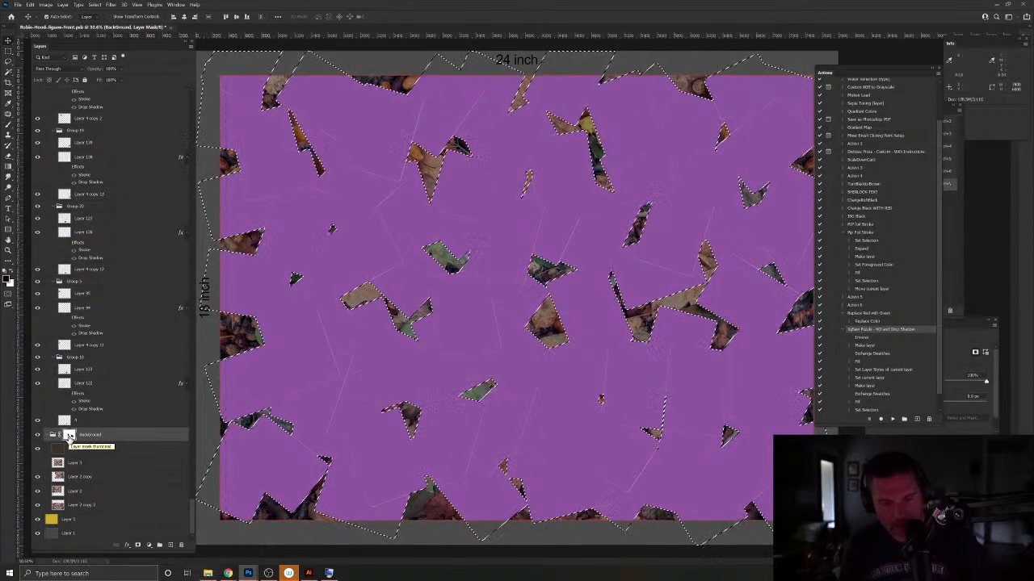
pyautogui.hotkey('alt', 'BackSpace')
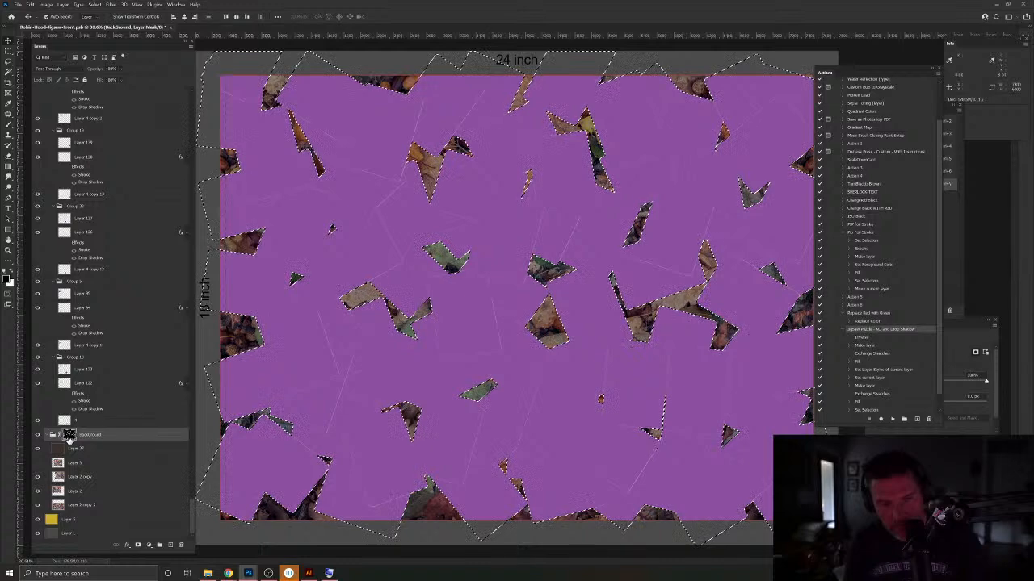
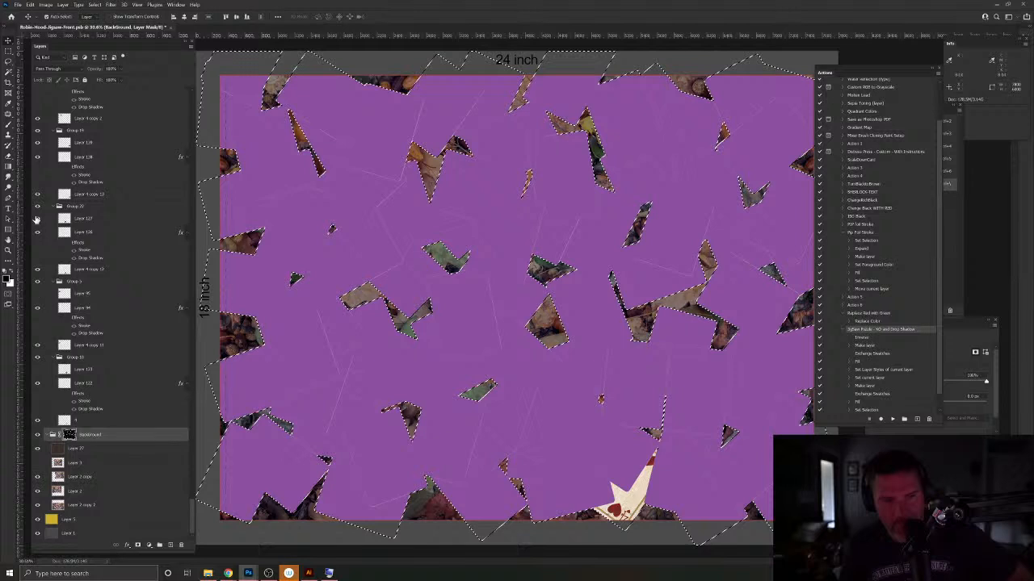
# Step: Hide the purple overlay layers in the lowest card groups, working up the layer stack through Group 9
pyautogui.click(37, 219)
pyautogui.click(37, 143)
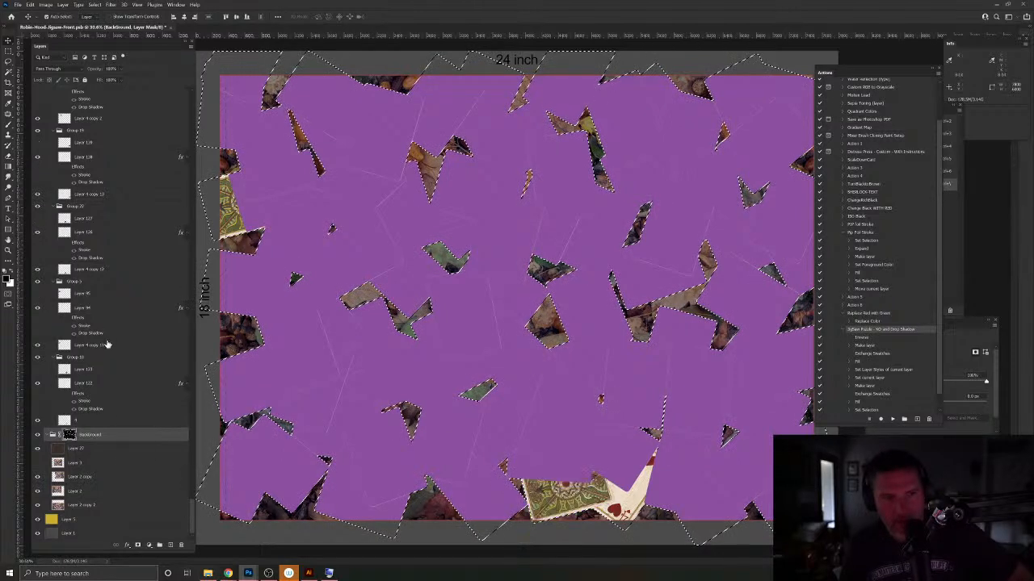
pyautogui.scroll(1, 109, 349)
pyautogui.scroll(4, 109, 349)
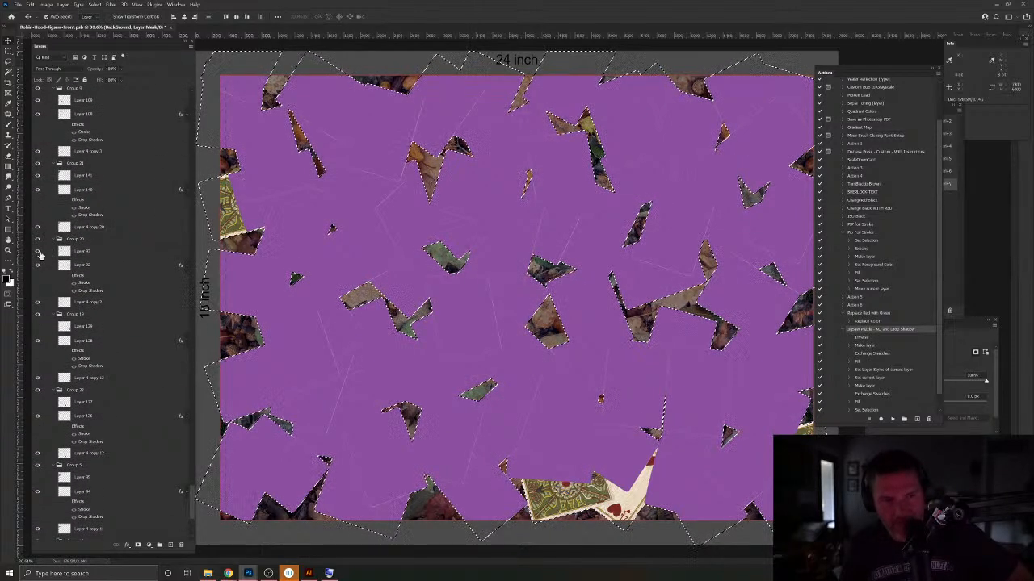
pyautogui.click(37, 175)
pyautogui.scroll(1, 81, 245)
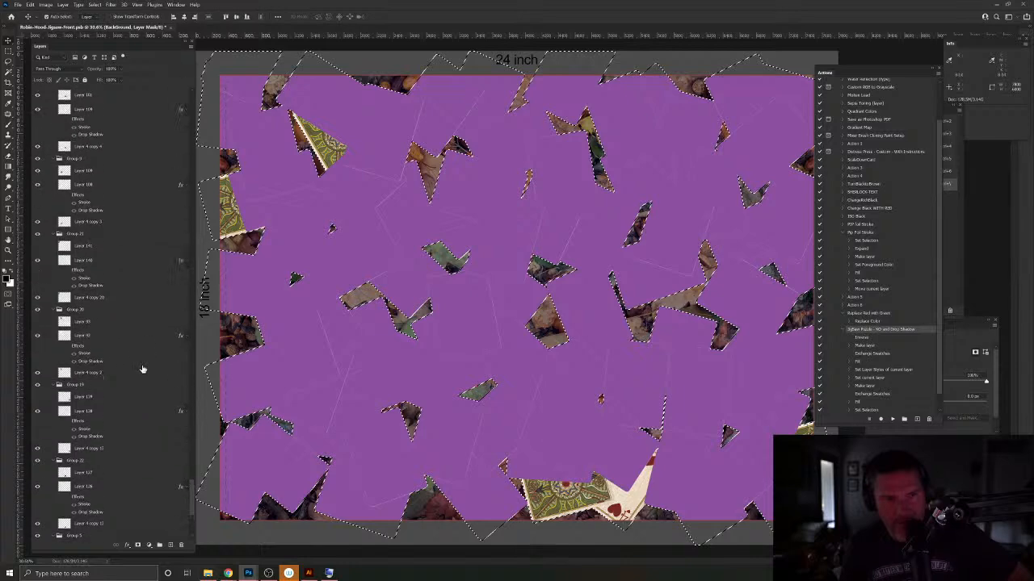
pyautogui.scroll(1, 80, 224)
pyautogui.click(37, 199)
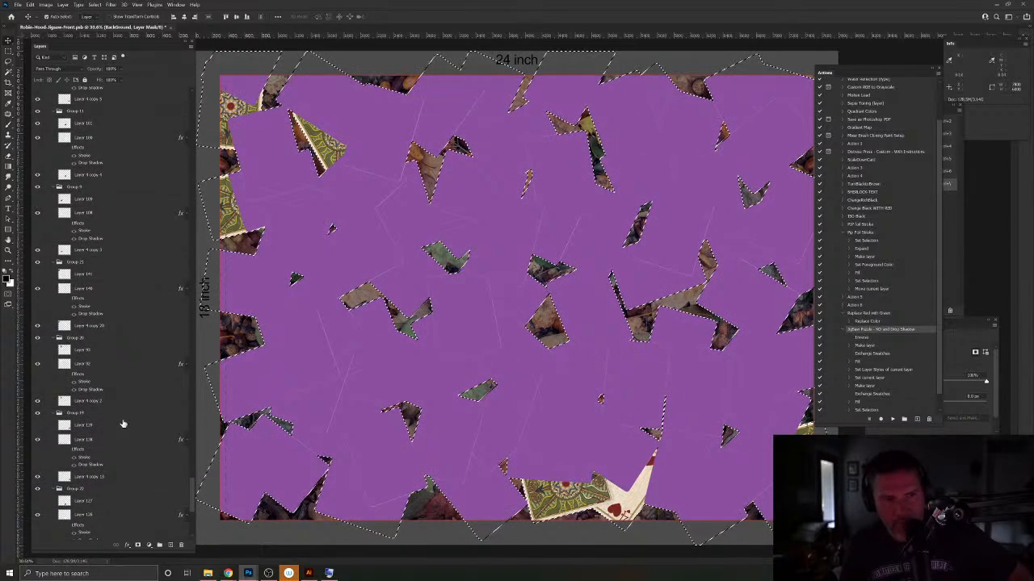
pyautogui.scroll(4, 118, 367)
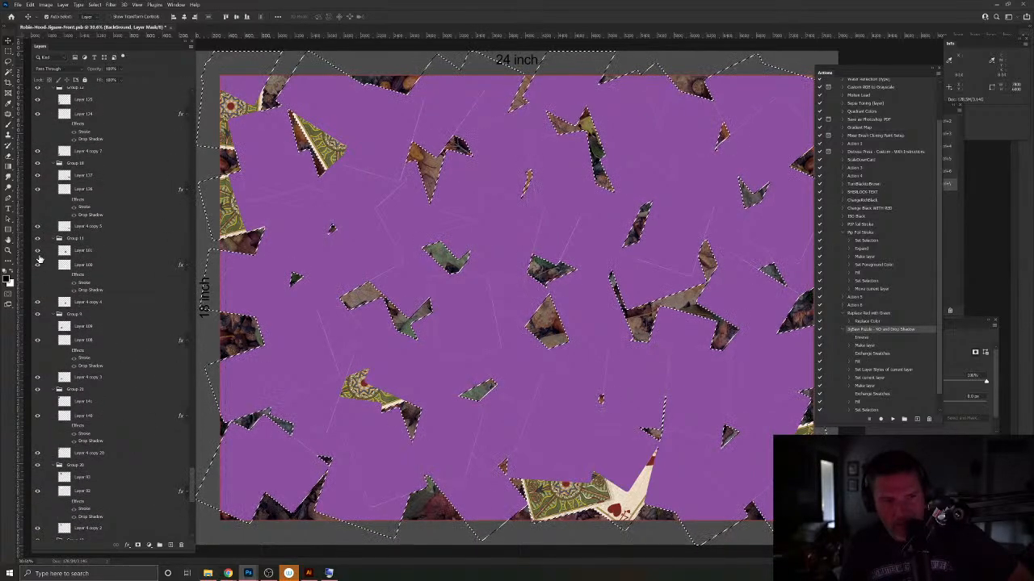
# Step: Hide the purple overlay layers in the face-down card groups from Group 11 up through Group 16
pyautogui.click(37, 252)
pyautogui.click(36, 176)
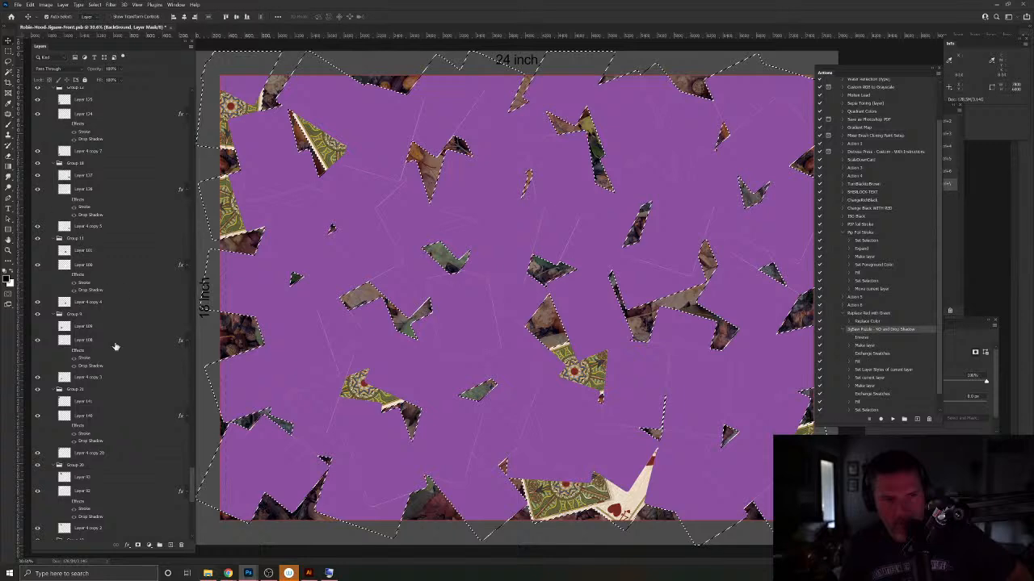
pyautogui.scroll(5, 156, 472)
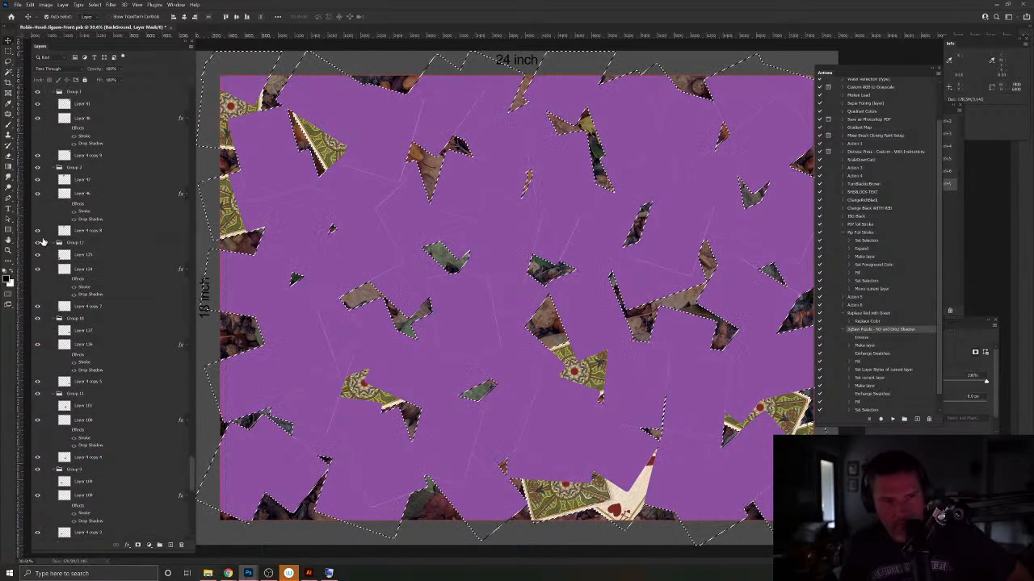
pyautogui.click(38, 255)
pyautogui.click(37, 180)
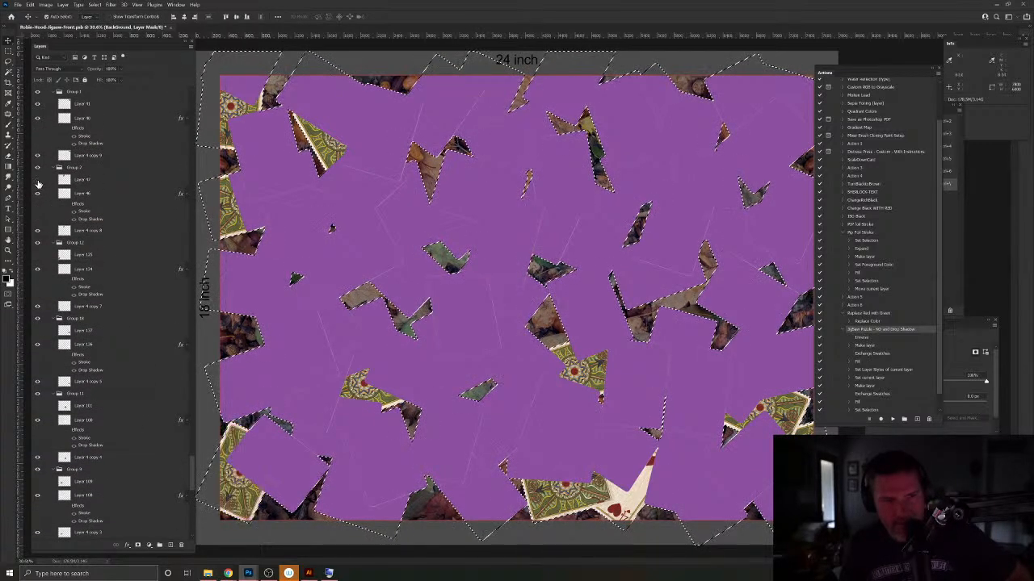
pyautogui.scroll(4, 95, 402)
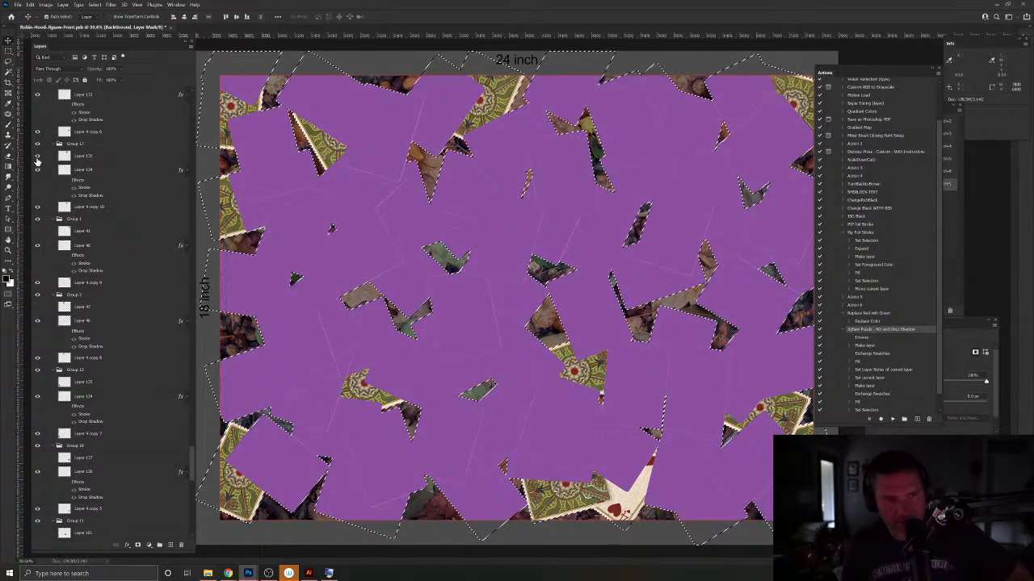
pyautogui.scroll(3, 142, 439)
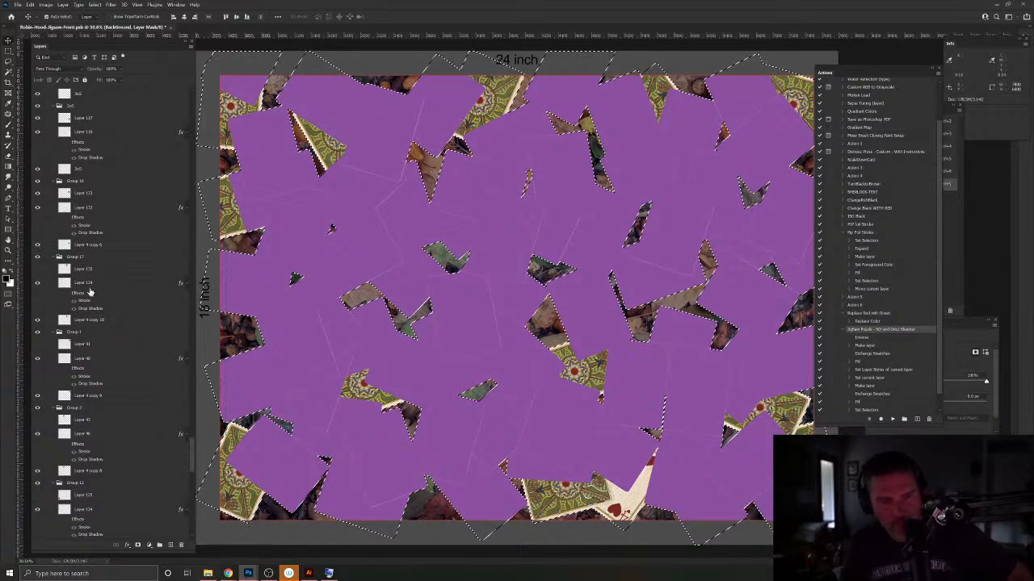
pyautogui.scroll(1, 91, 291)
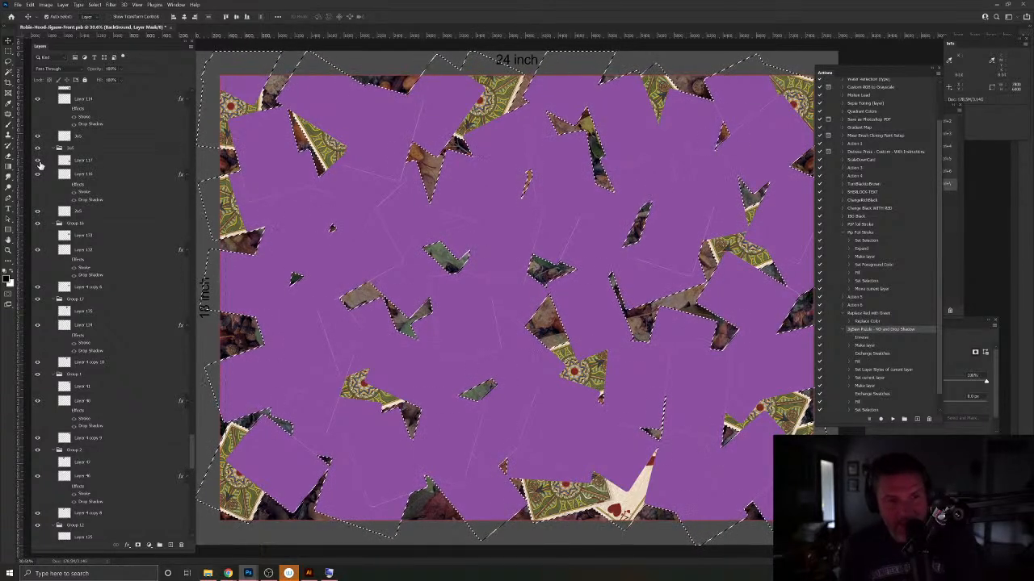
# Step: Hide the purple overlay layers on the 2, 3, 4 and 5 of spades card groups
pyautogui.click(37, 161)
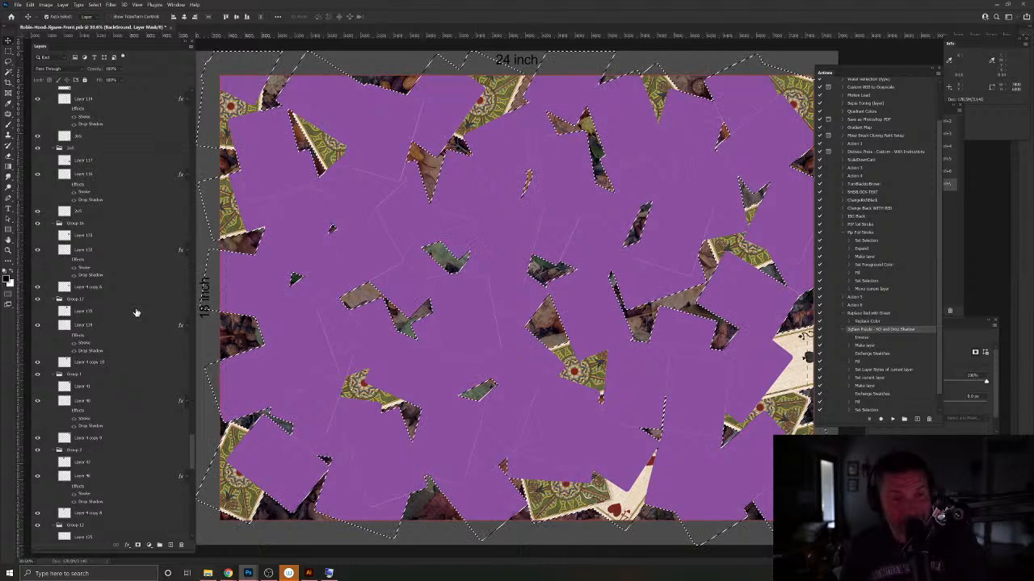
pyautogui.scroll(1, 137, 313)
pyautogui.scroll(1, 101, 287)
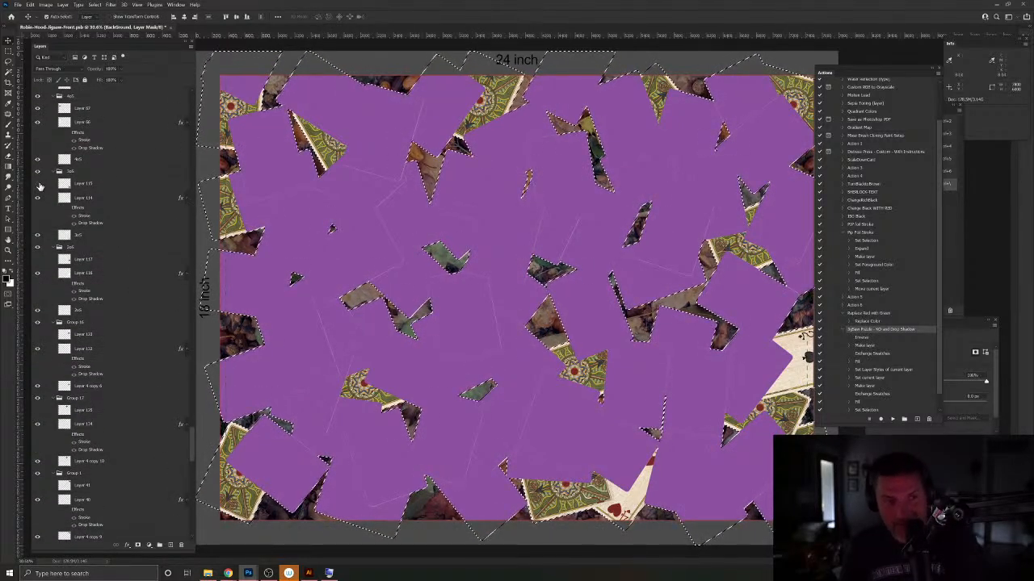
pyautogui.click(37, 108)
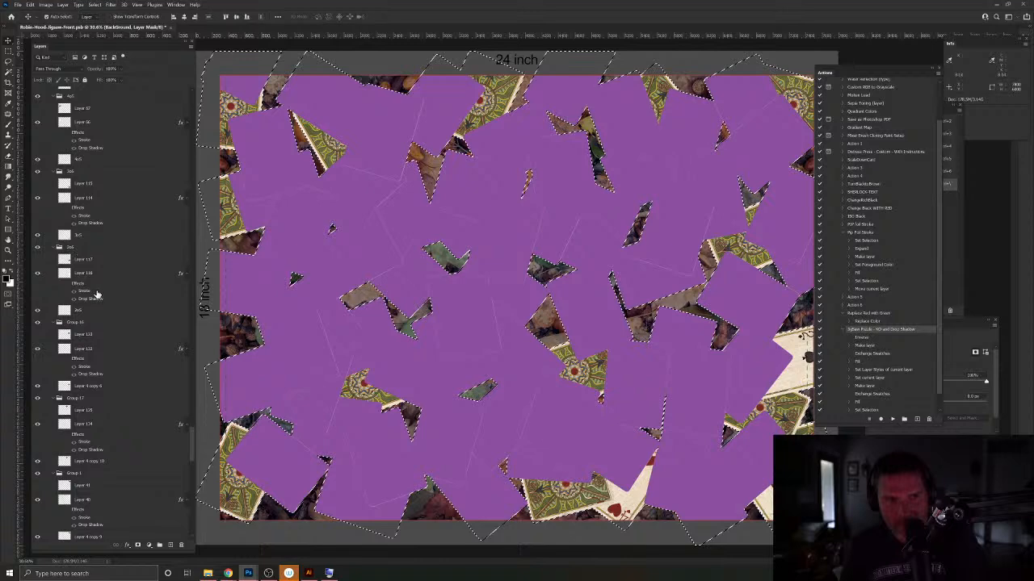
pyautogui.scroll(3, 97, 294)
pyautogui.click(38, 147)
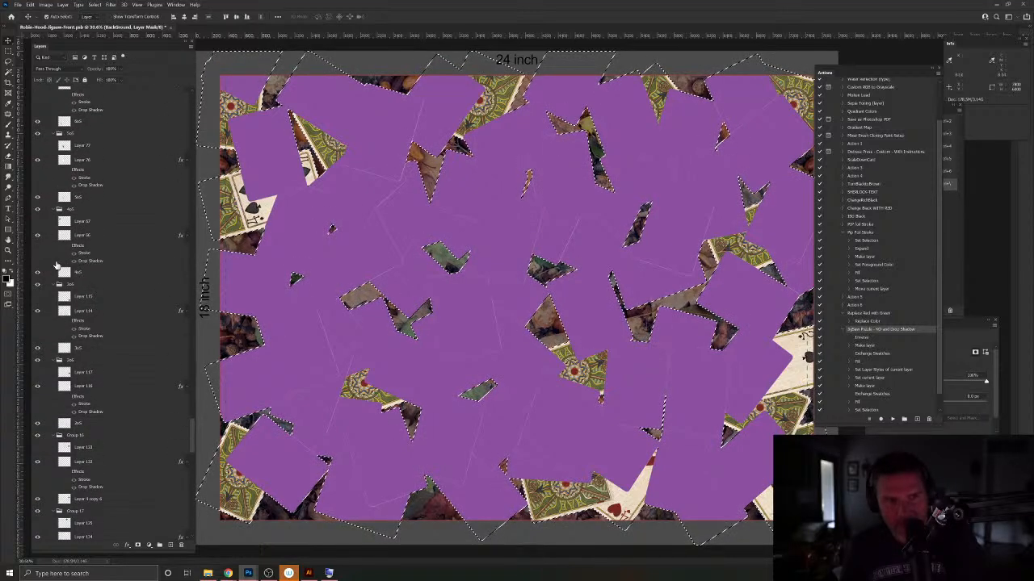
pyautogui.scroll(1, 63, 265)
pyautogui.scroll(3, 50, 191)
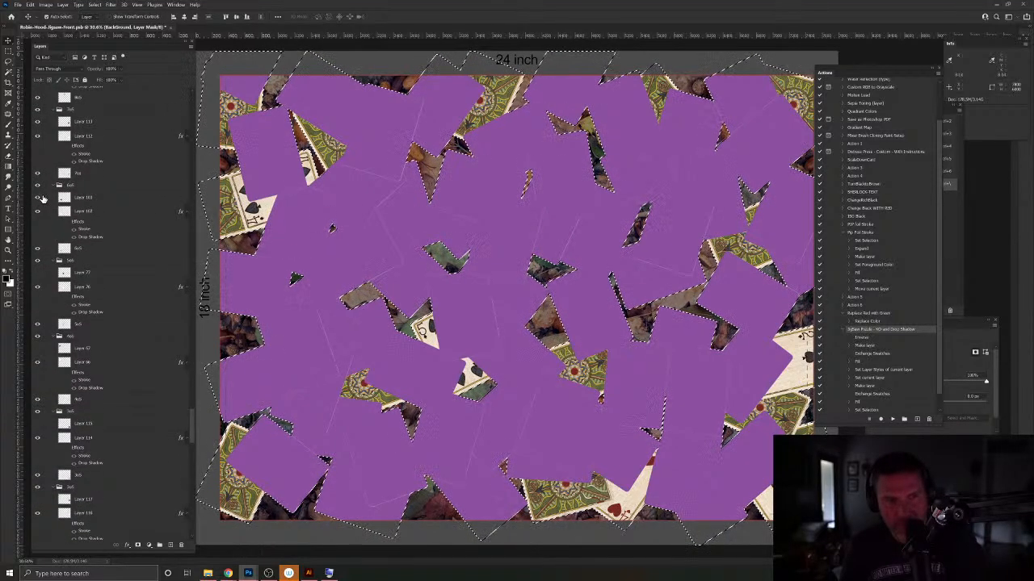
# Step: Hide the purple overlay layers on the 6 through 10 of spades card groups
pyautogui.click(38, 197)
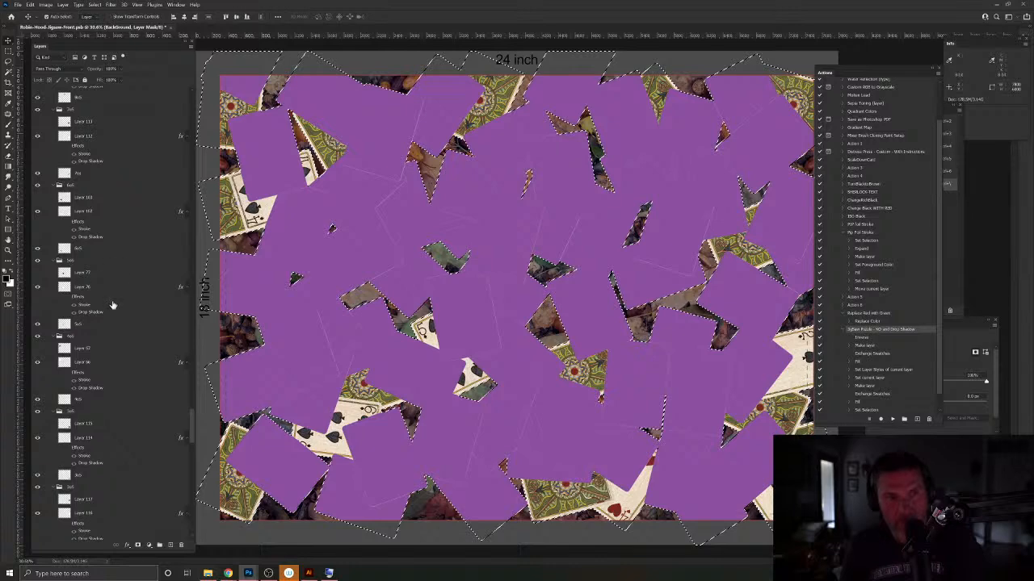
pyautogui.scroll(3, 113, 305)
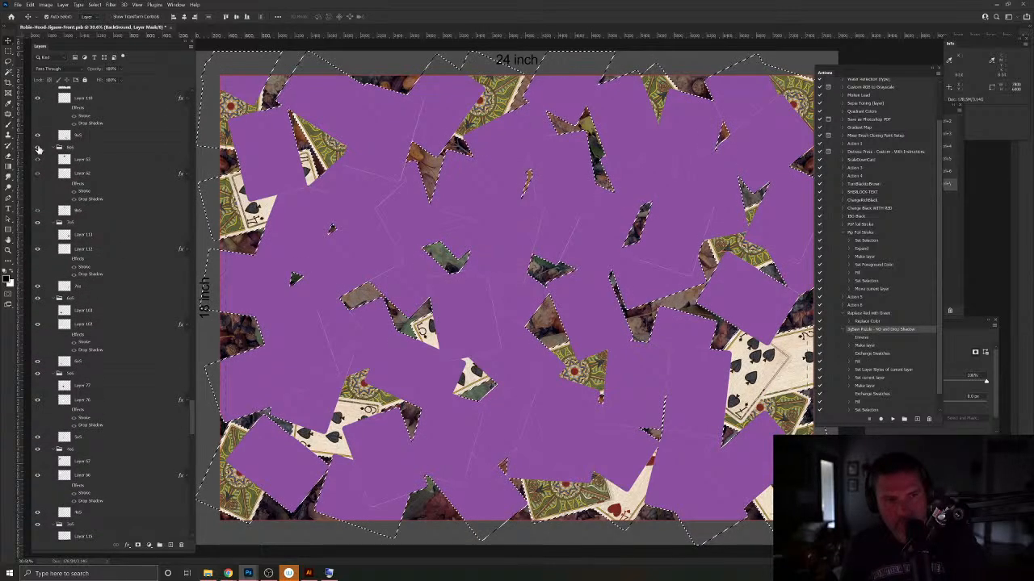
pyautogui.click(38, 159)
pyautogui.scroll(4, 95, 277)
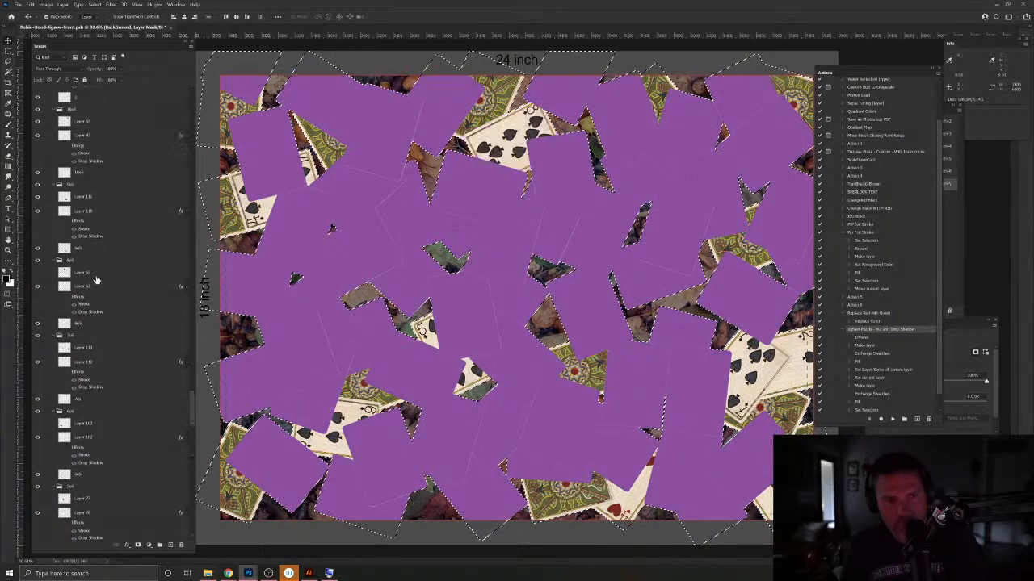
pyautogui.click(38, 165)
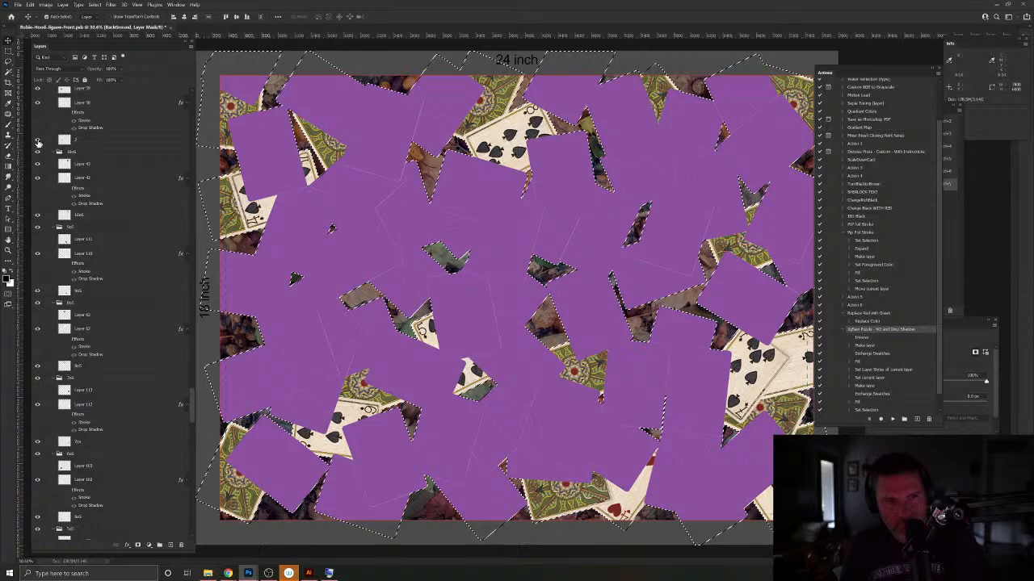
pyautogui.scroll(4, 74, 251)
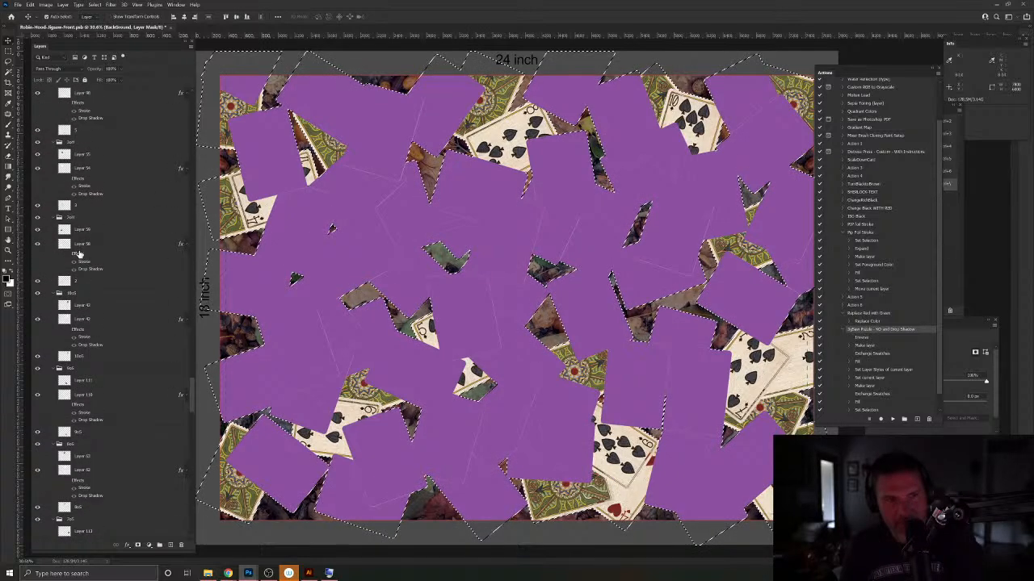
# Step: Hide the purple overlay layers on the 2, 3, 5, 6 and 7 of hearts cards, including the one in Group 7
pyautogui.click(37, 230)
pyautogui.click(38, 155)
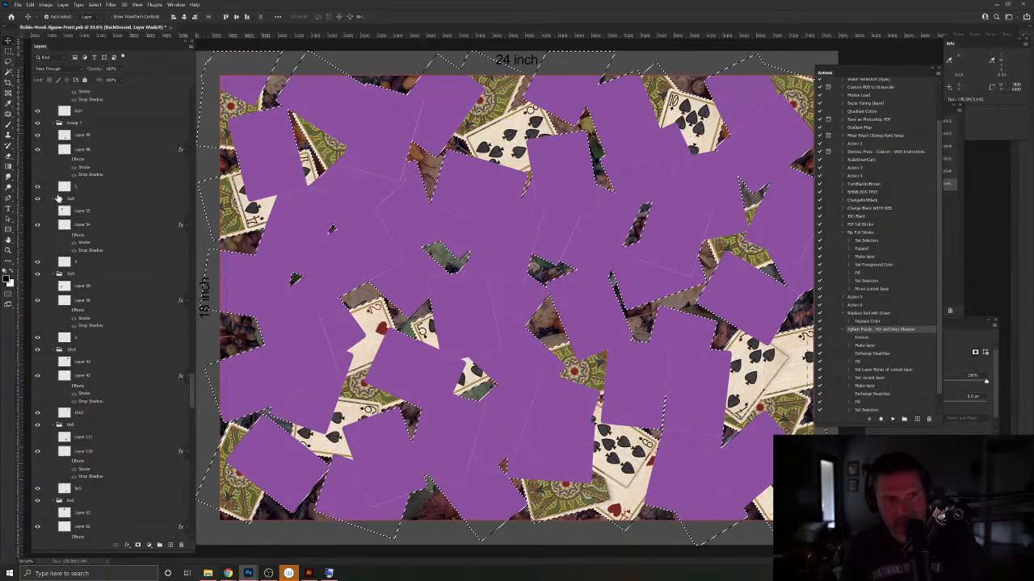
pyautogui.scroll(3, 55, 194)
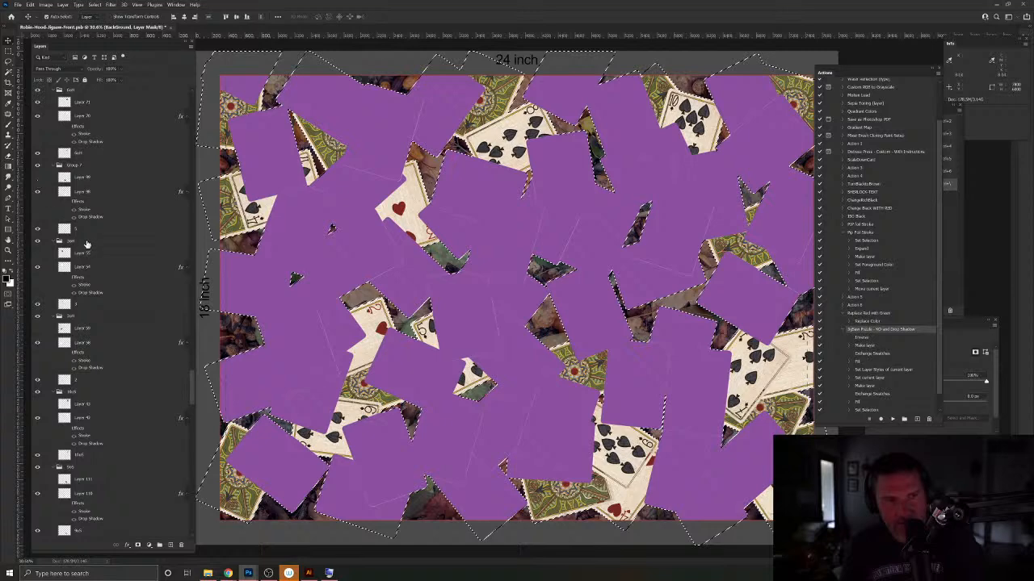
pyautogui.scroll(2, 65, 178)
pyautogui.click(37, 159)
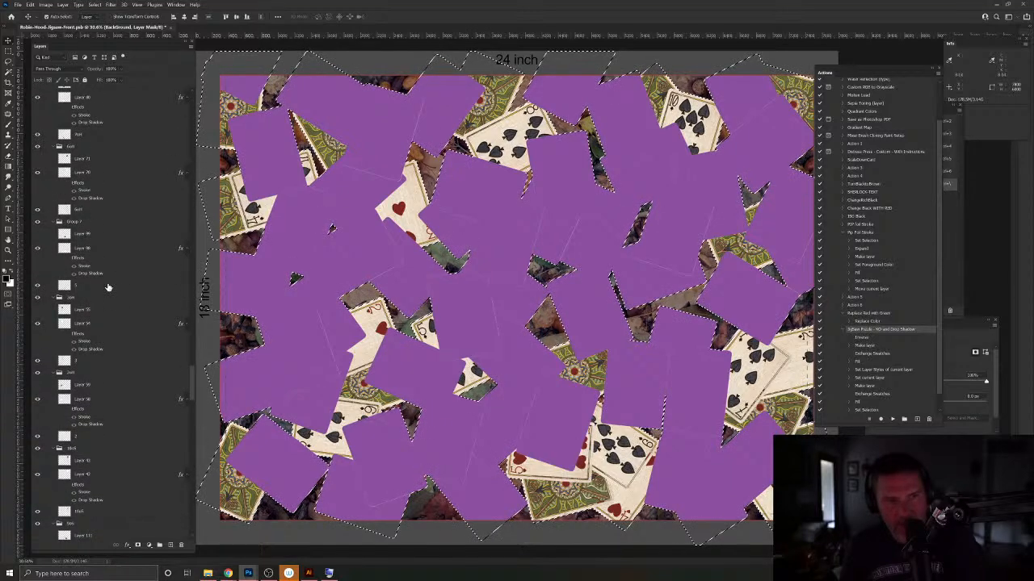
pyautogui.scroll(2, 80, 242)
pyautogui.click(38, 155)
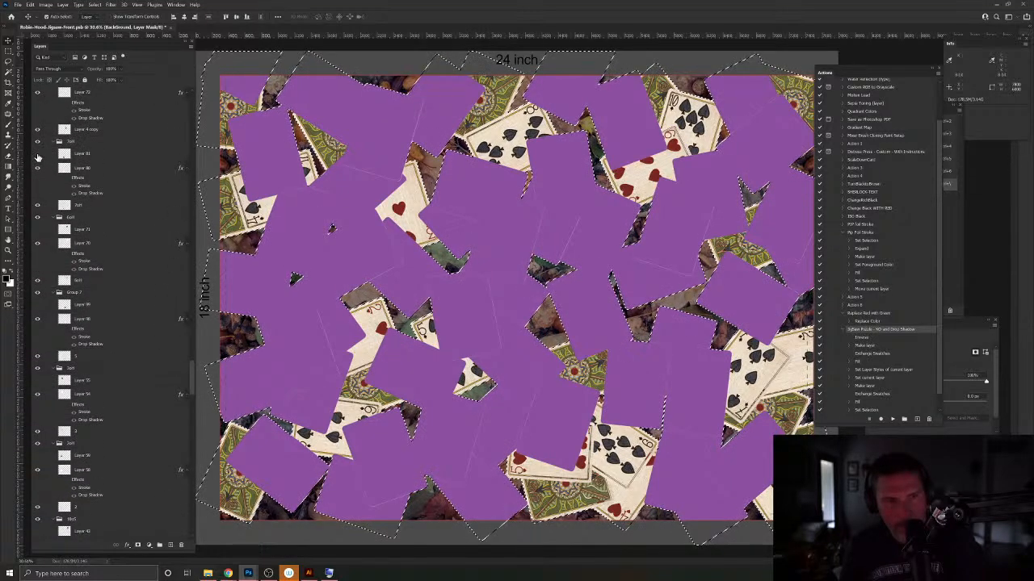
# Step: Hide the purple overlay layers in the face-down card groups above the 7 of hearts, starting with Group 3
pyautogui.scroll(2, 94, 247)
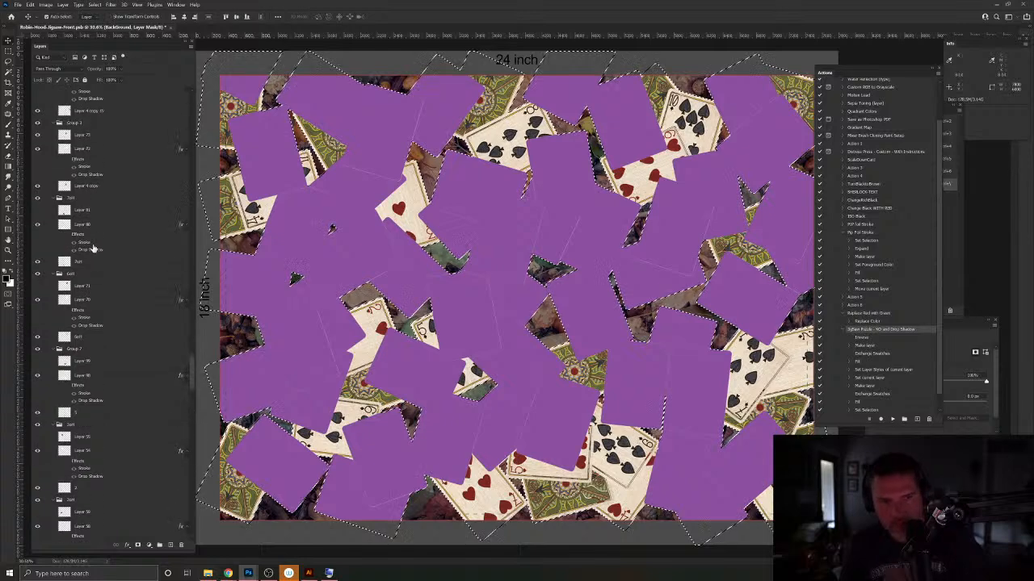
pyautogui.scroll(2, 93, 247)
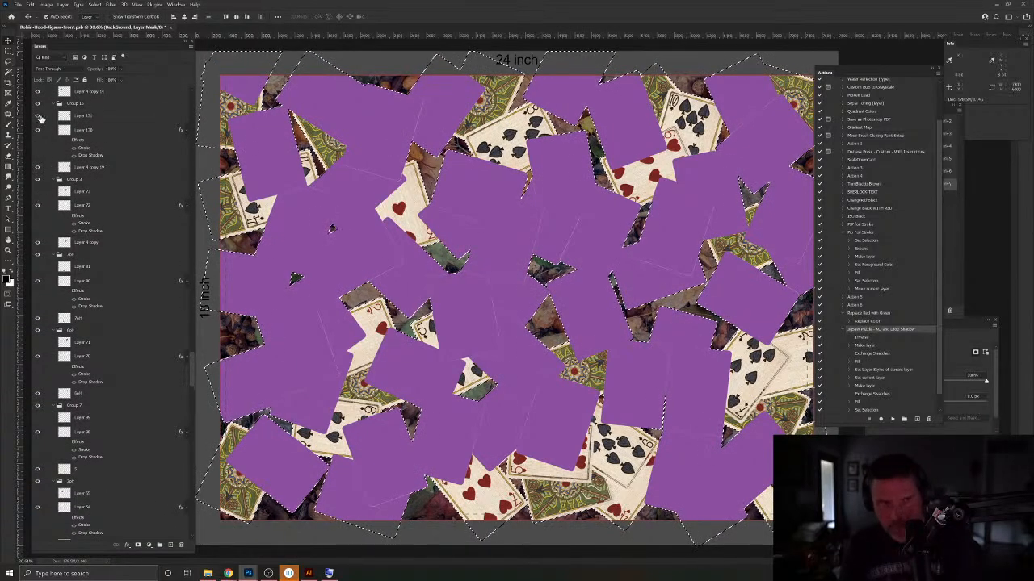
pyautogui.click(38, 117)
pyautogui.scroll(2, 83, 259)
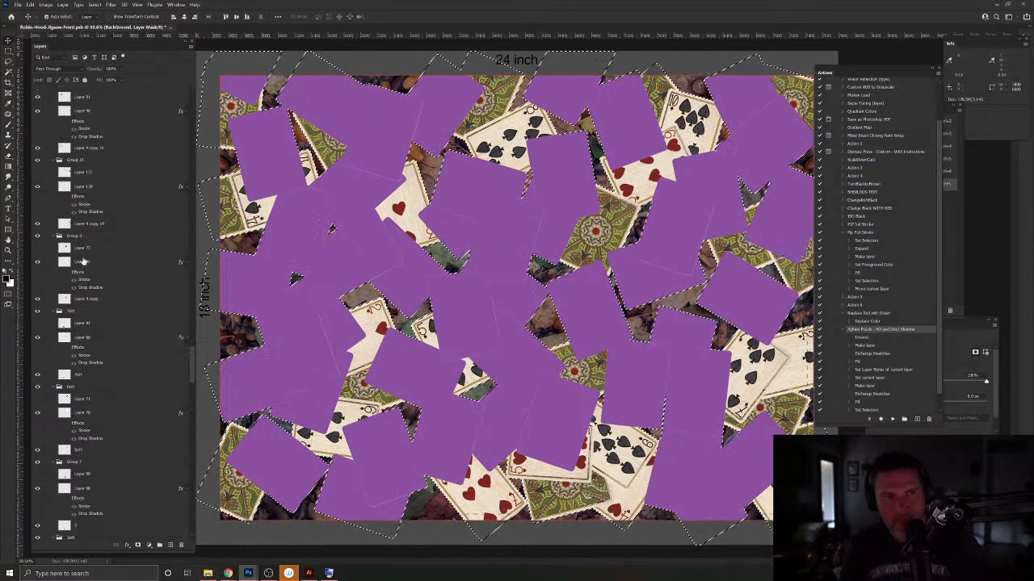
pyautogui.scroll(3, 83, 260)
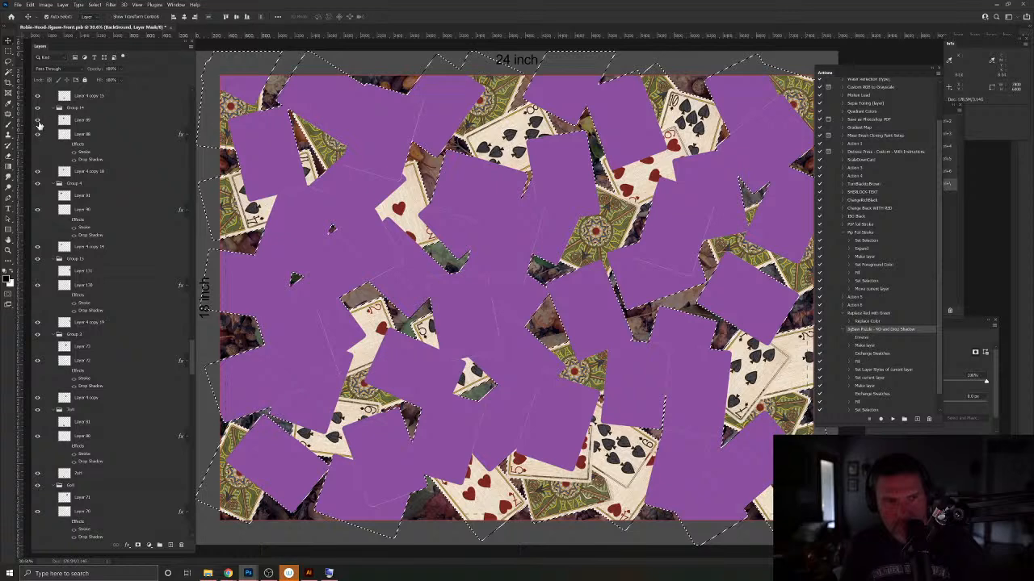
pyautogui.click(38, 123)
pyautogui.scroll(3, 117, 305)
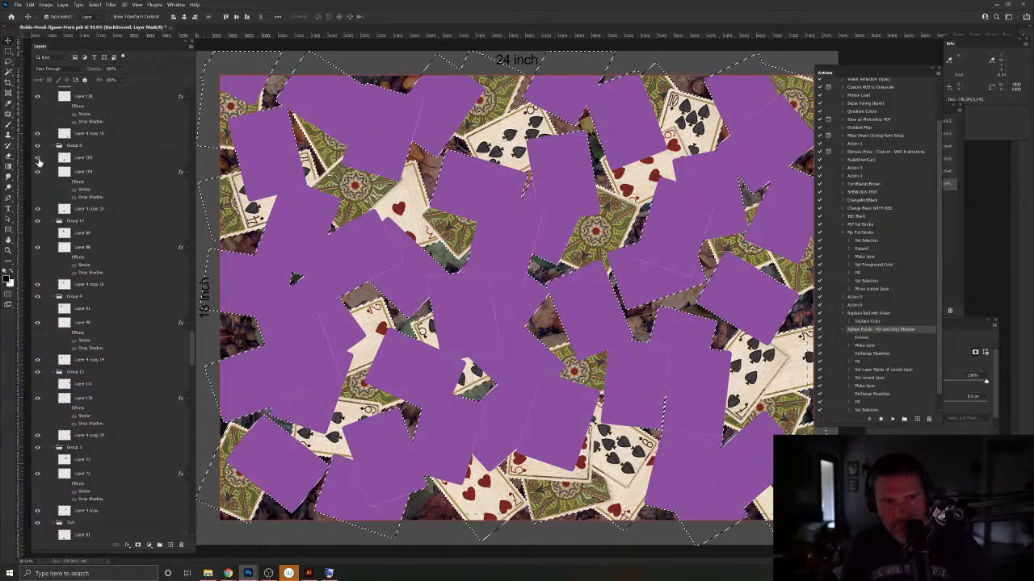
pyautogui.scroll(3, 120, 285)
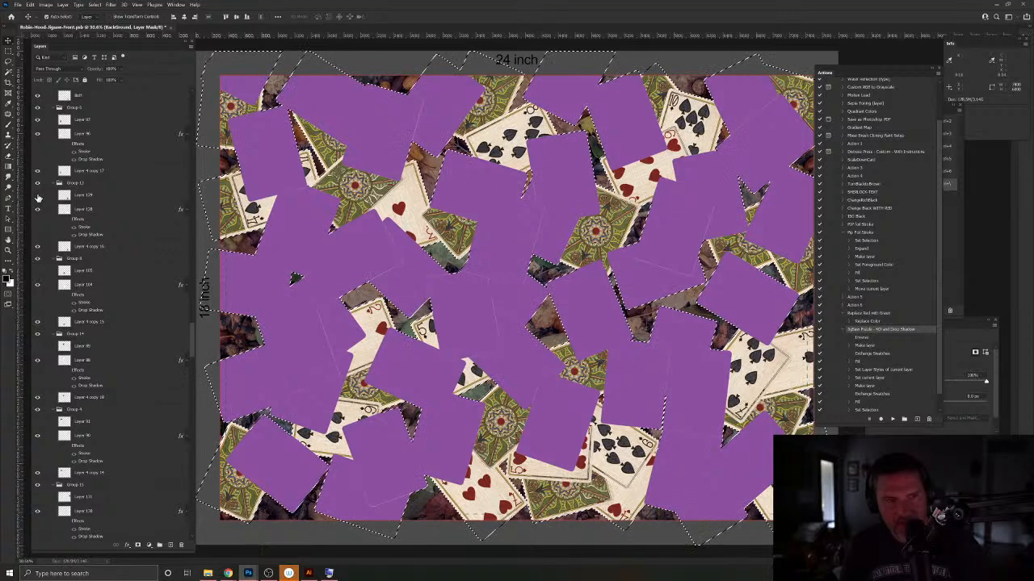
pyautogui.click(38, 119)
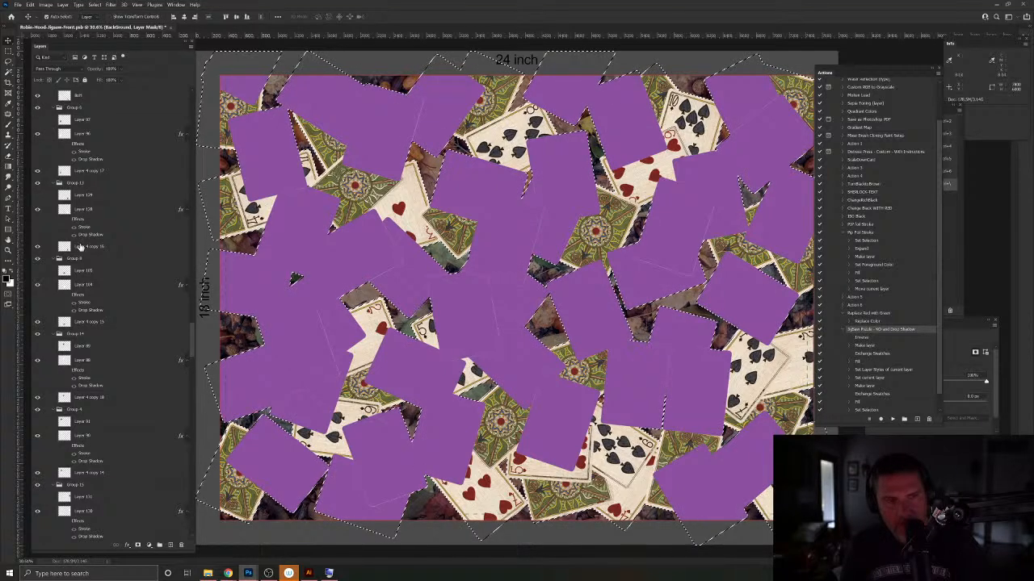
# Step: Hide the purple overlay layers on the 8 and 9 of hearts and the 2 of diamonds
pyautogui.scroll(3, 95, 282)
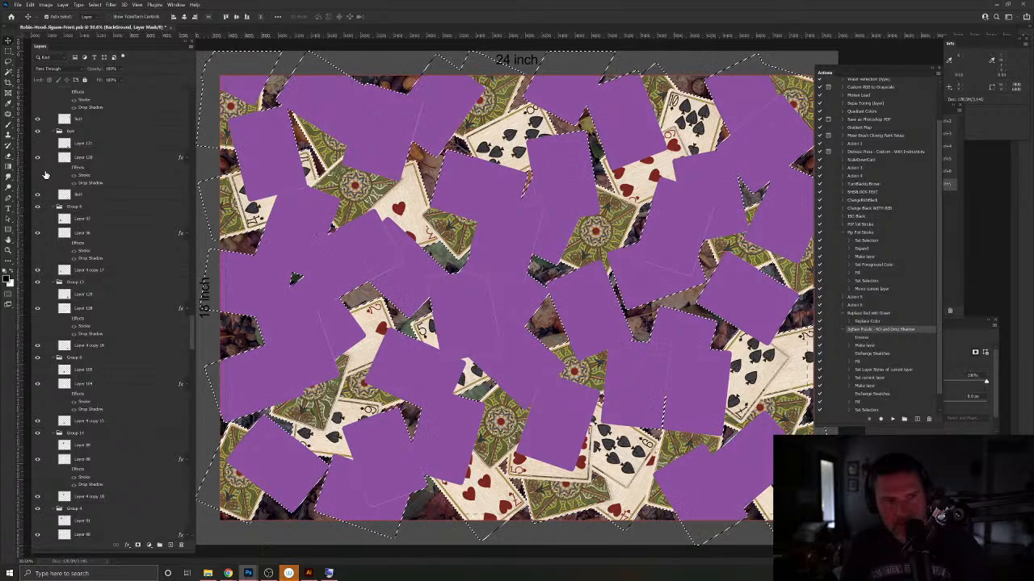
pyautogui.scroll(2, 96, 323)
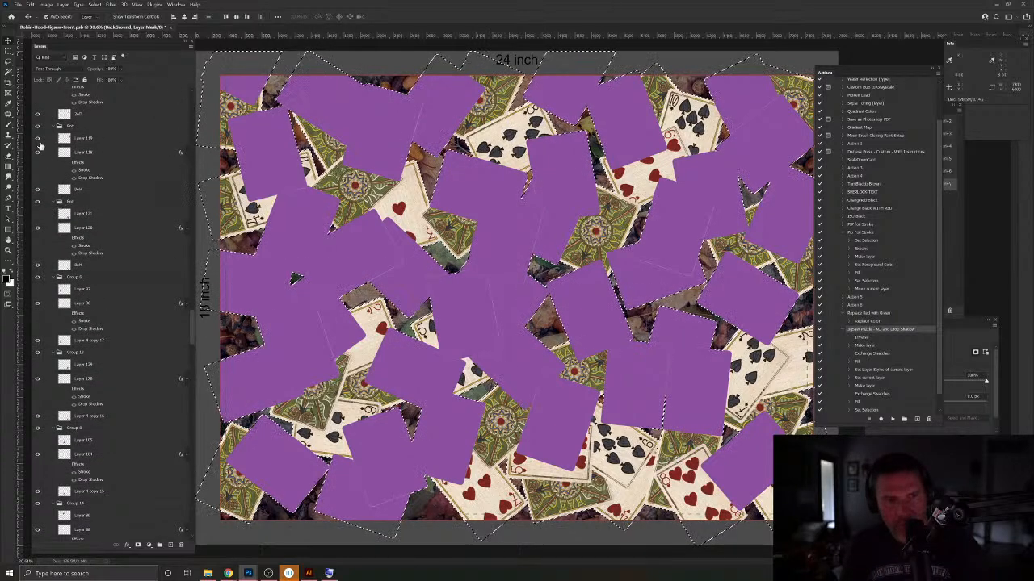
pyautogui.click(37, 139)
pyautogui.scroll(2, 37, 137)
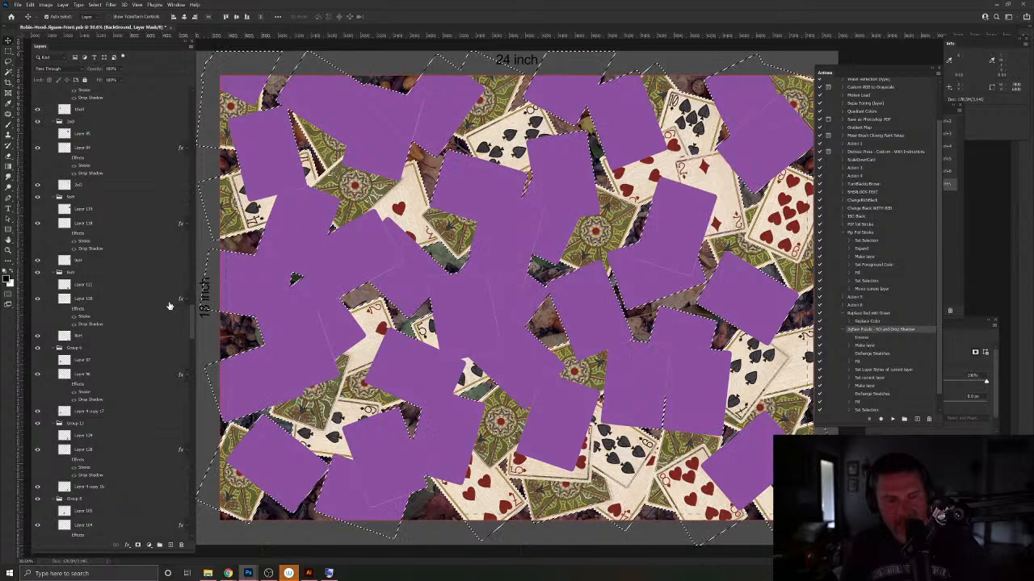
# Step: Hide the purple overlay layers on the 10 of hearts and the 3 of diamonds
pyautogui.scroll(3, 168, 304)
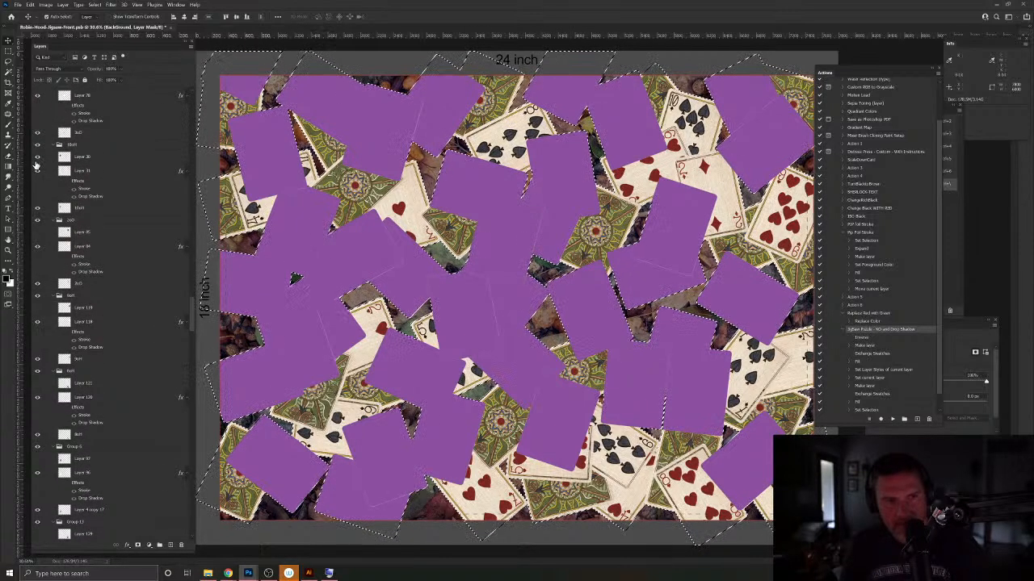
pyautogui.click(36, 159)
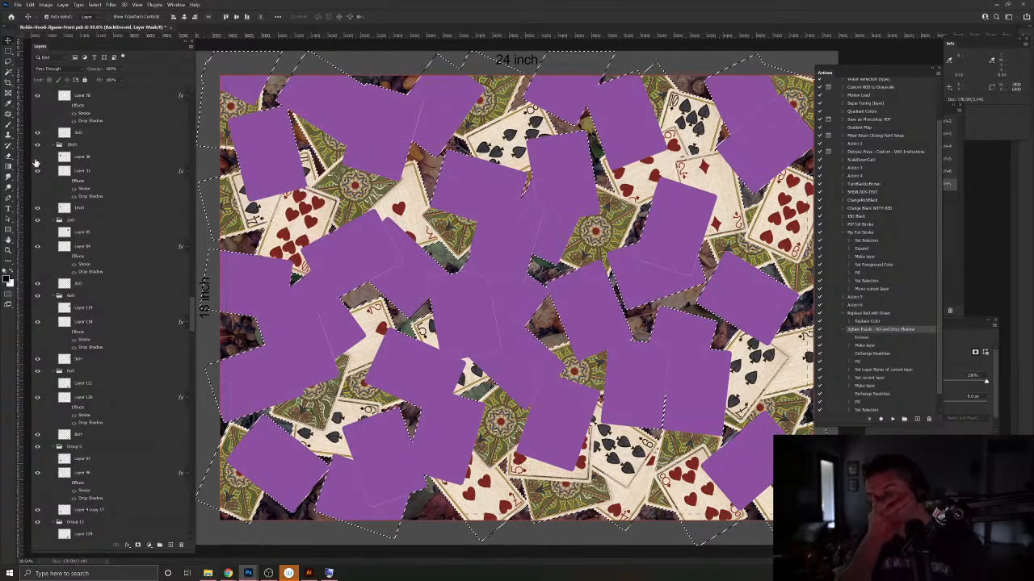
pyautogui.scroll(1, 37, 145)
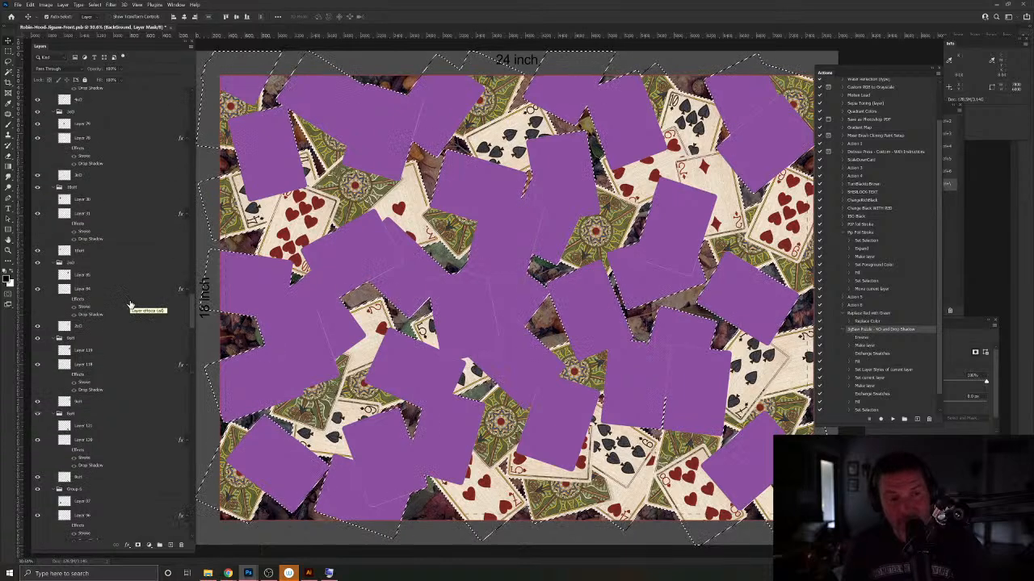
pyautogui.click(38, 125)
pyautogui.scroll(-1, 138, 331)
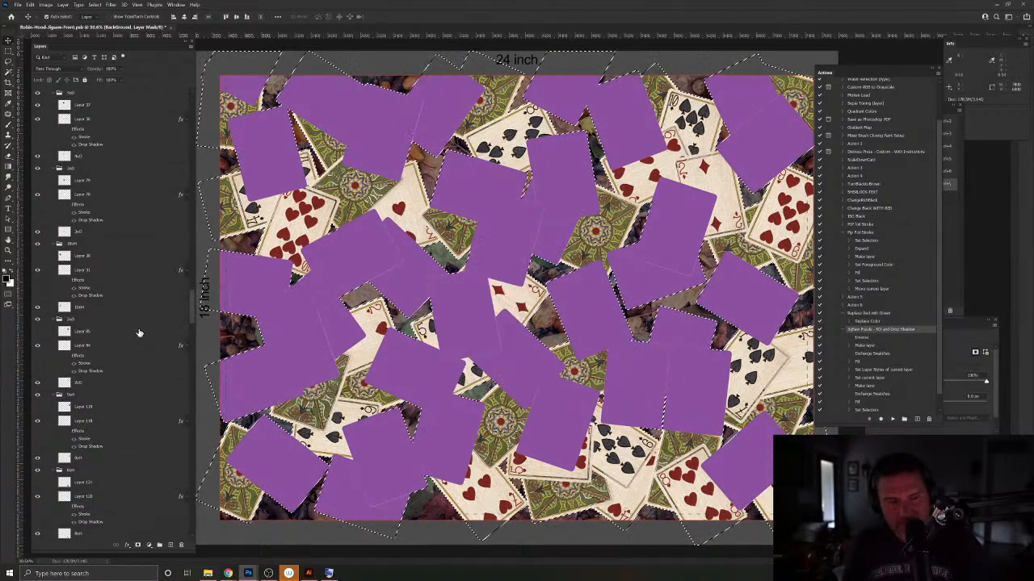
# Step: Hide the purple overlay layers on the 4, 5 and 6 of diamonds, including the one in Group 21
pyautogui.scroll(3, 87, 185)
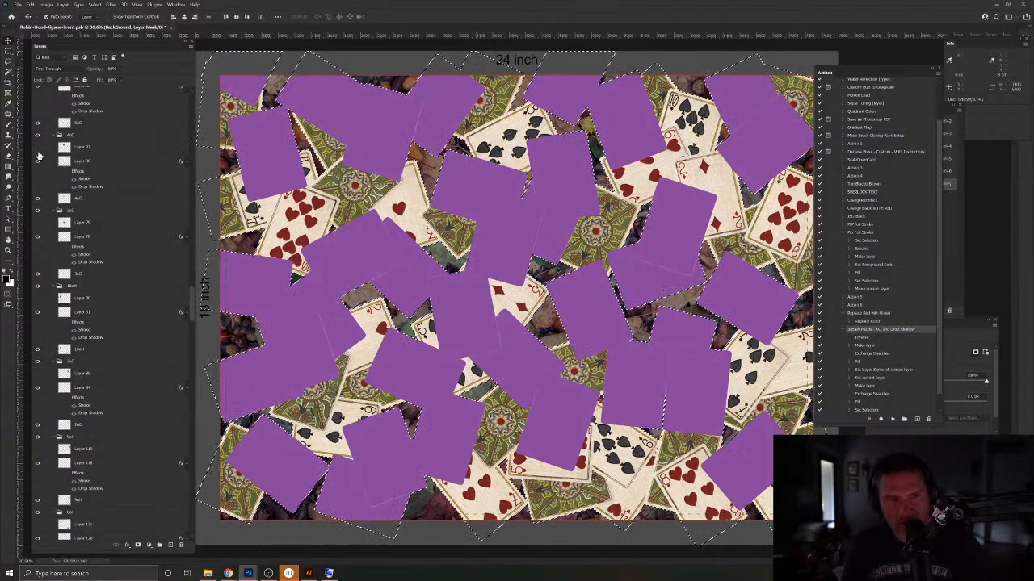
pyautogui.click(37, 158)
pyautogui.scroll(2, 37, 159)
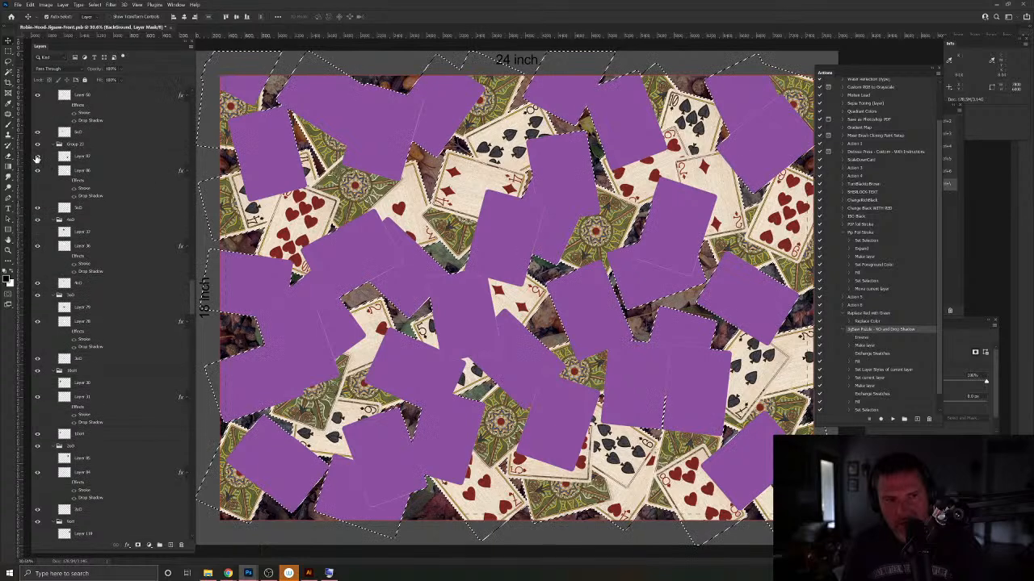
pyautogui.scroll(1, 138, 323)
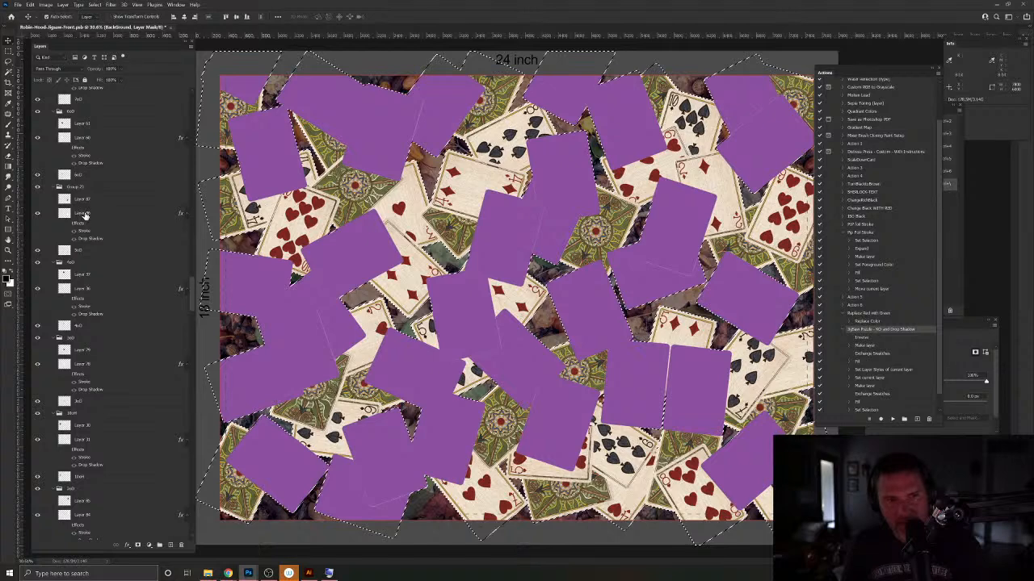
# Step: Hide the purple overlay layers on the 7 through 10 of diamonds card groups
pyautogui.scroll(3, 85, 214)
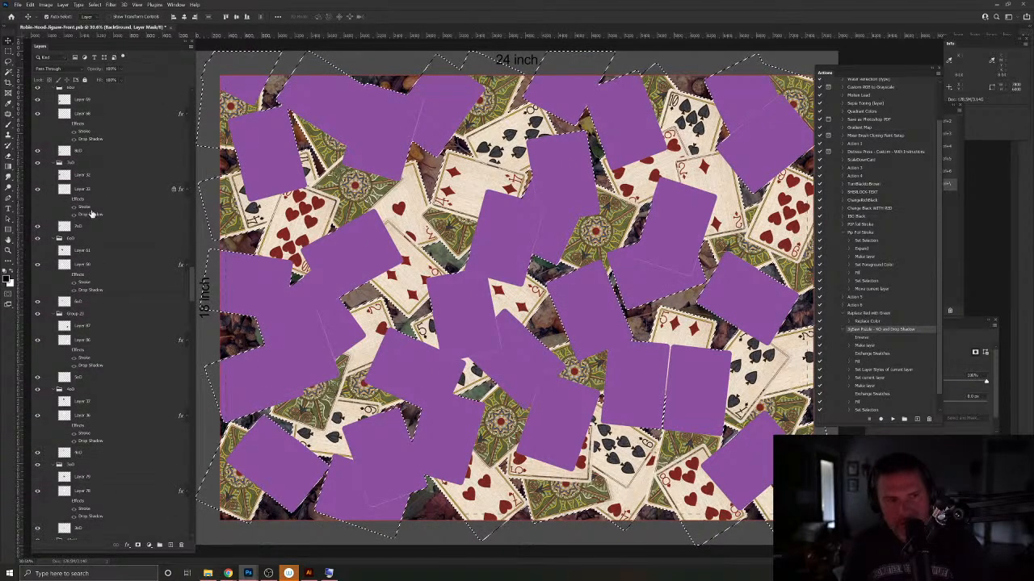
pyautogui.scroll(1, 92, 214)
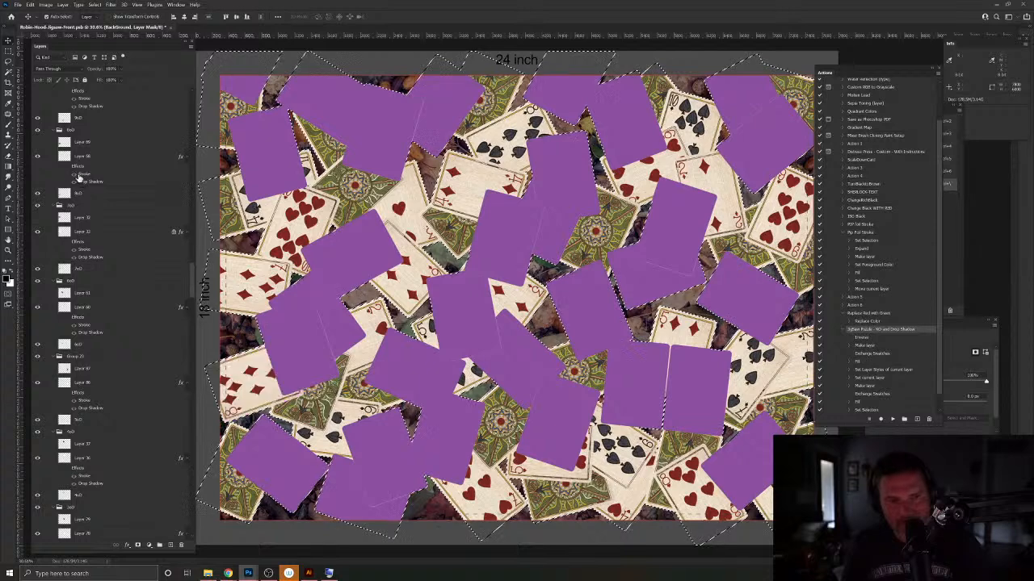
pyautogui.scroll(1, 90, 215)
pyautogui.click(37, 126)
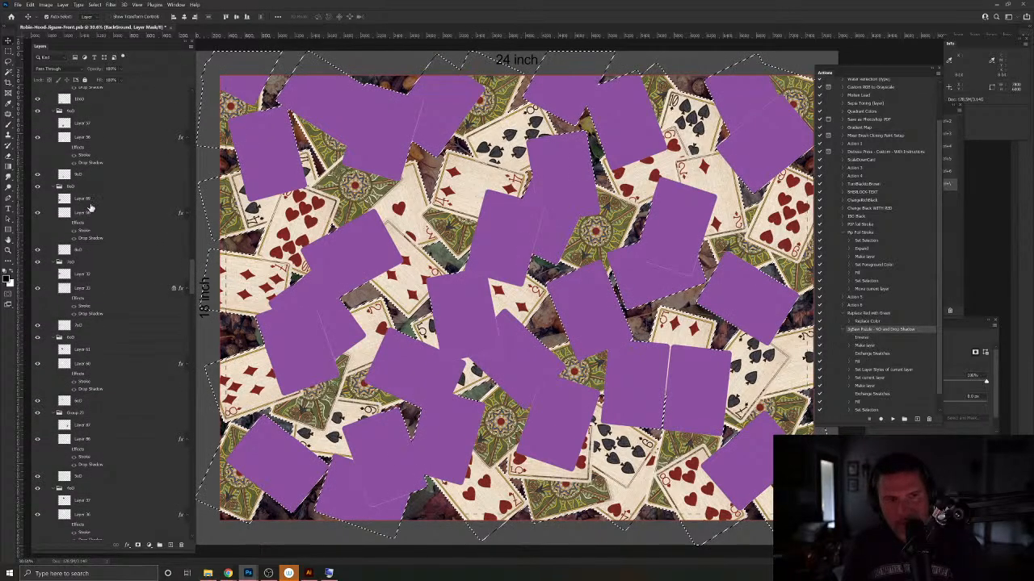
pyautogui.scroll(-1, 60, 154)
pyautogui.scroll(1, 61, 154)
pyautogui.click(36, 166)
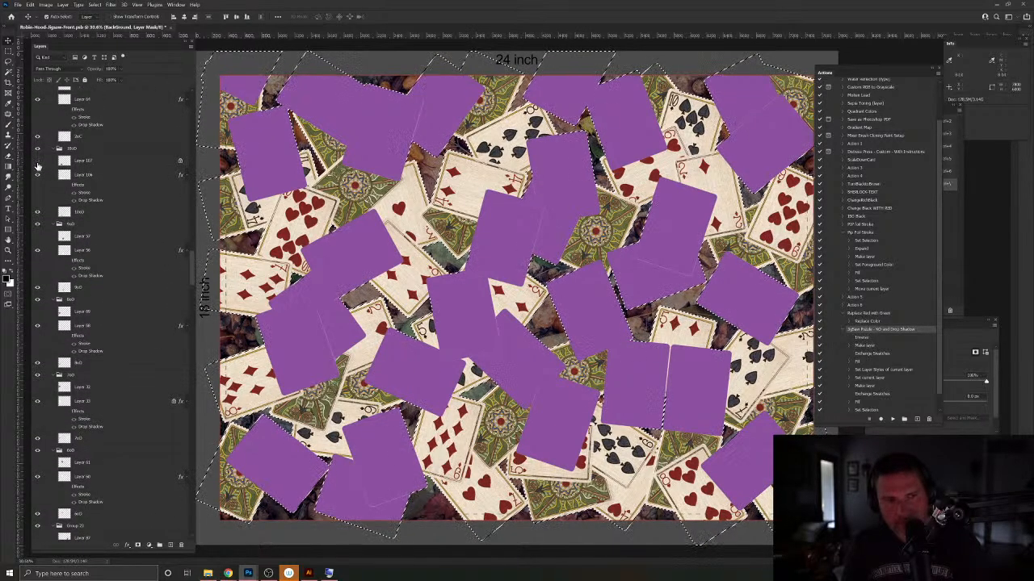
# Step: Hide the purple overlay layers on the 2 through 6 of clubs card groups
pyautogui.scroll(1, 84, 223)
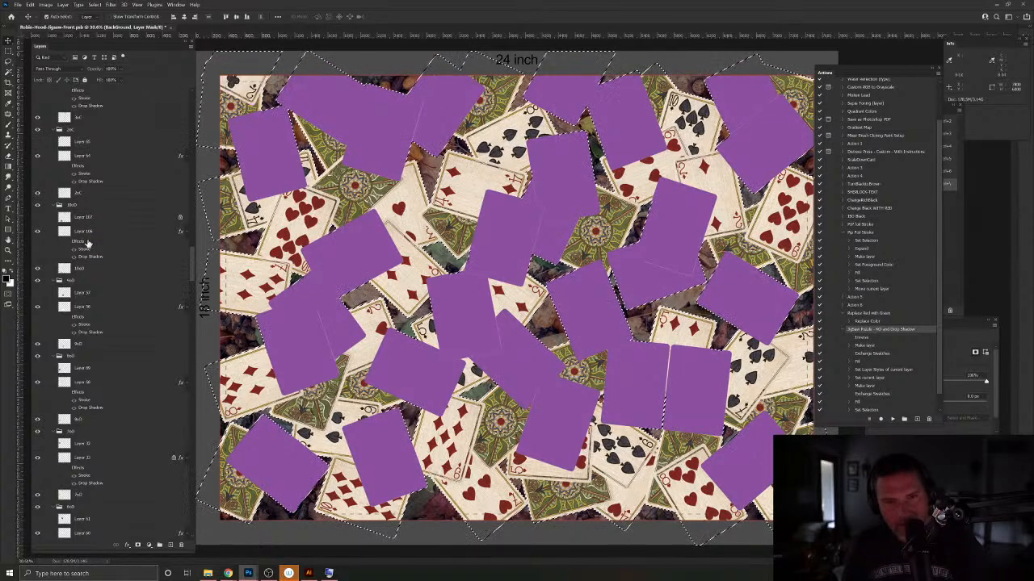
pyautogui.scroll(3, 81, 226)
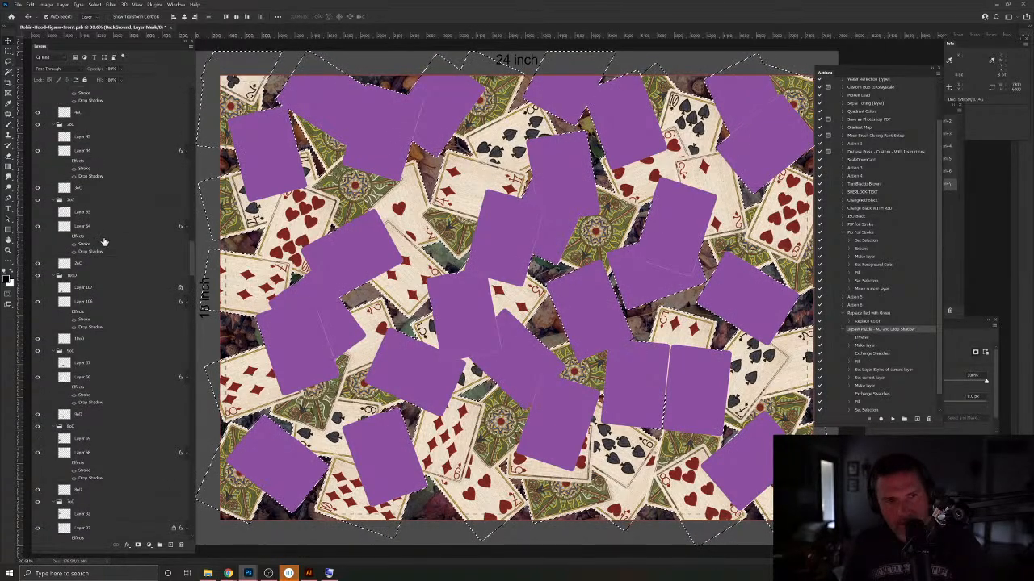
pyautogui.scroll(6, 103, 243)
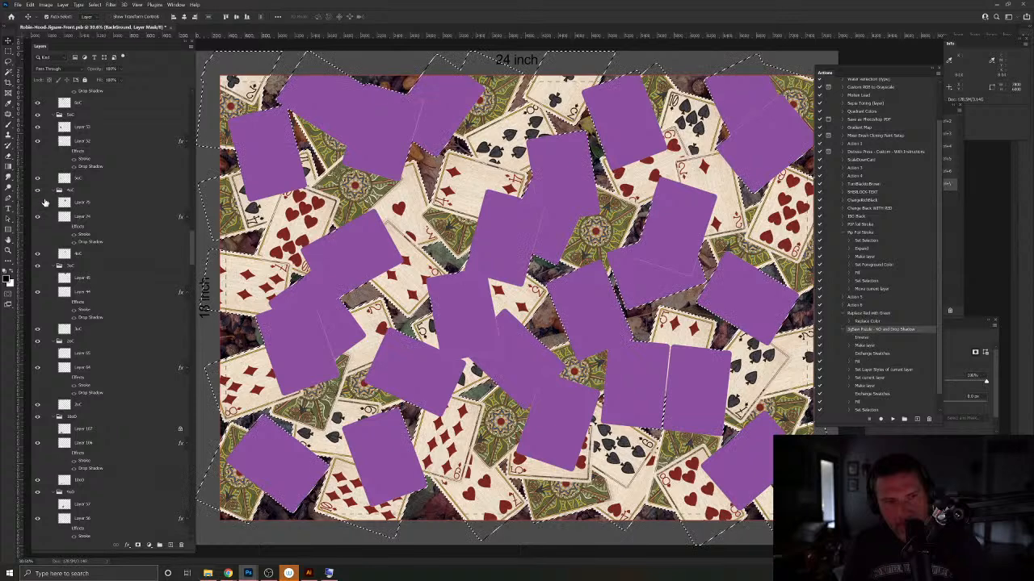
pyautogui.scroll(4, 97, 260)
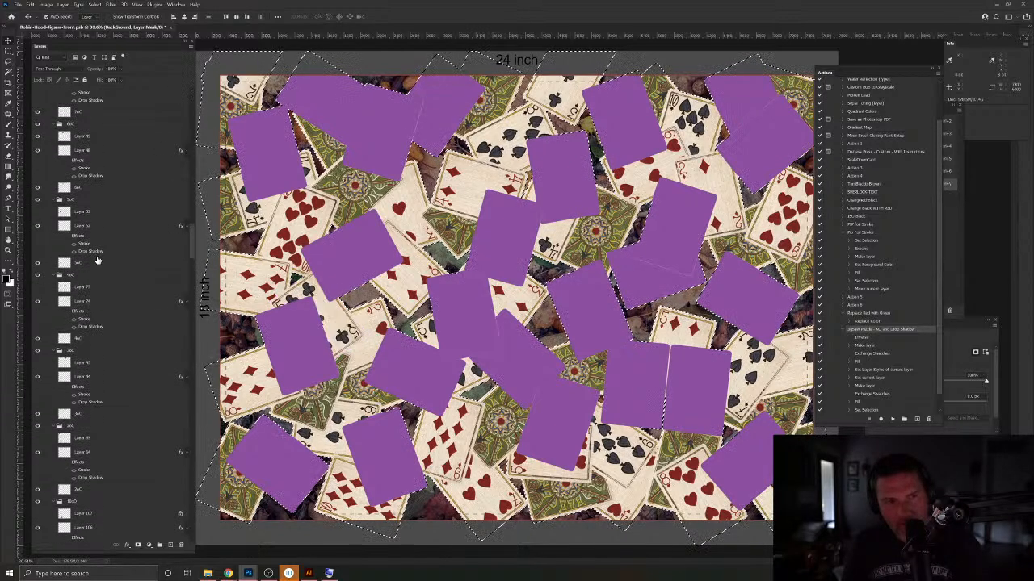
pyautogui.scroll(3, 99, 263)
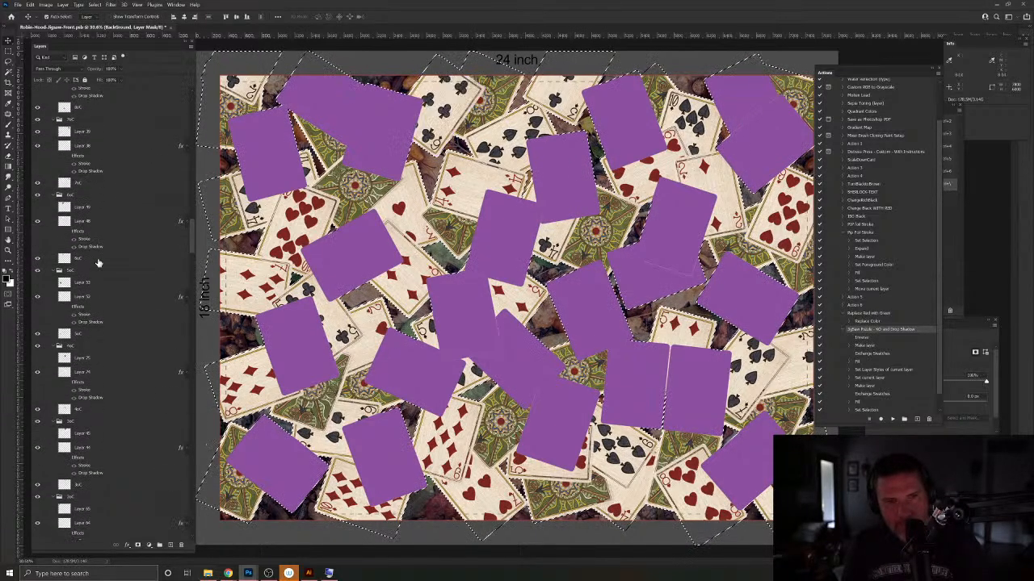
# Step: Hide the purple overlay layers on the 7 through 10 of clubs card groups
pyautogui.scroll(5, 47, 145)
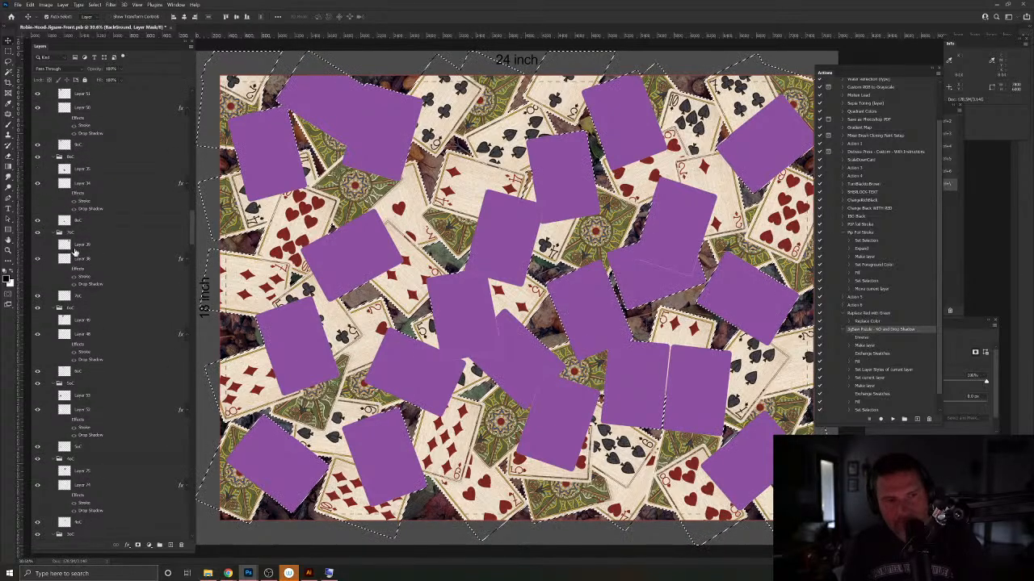
pyautogui.scroll(3, 85, 262)
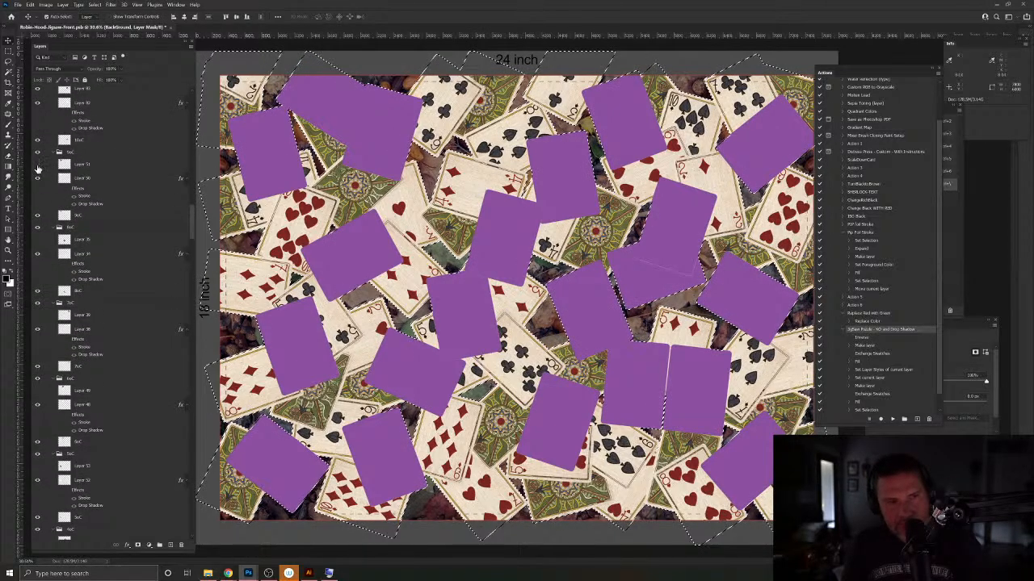
pyautogui.scroll(3, 63, 203)
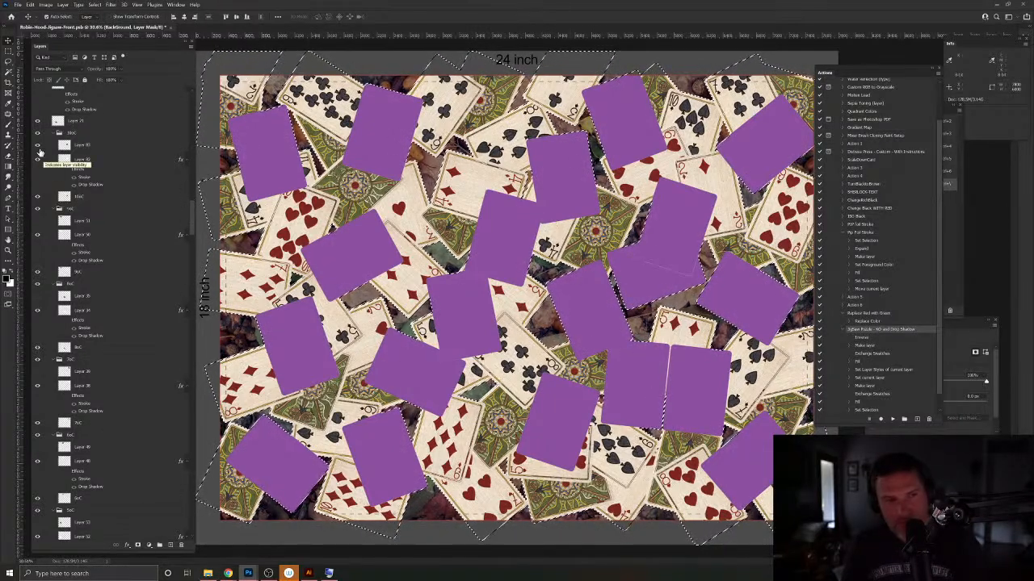
pyautogui.scroll(5, 91, 240)
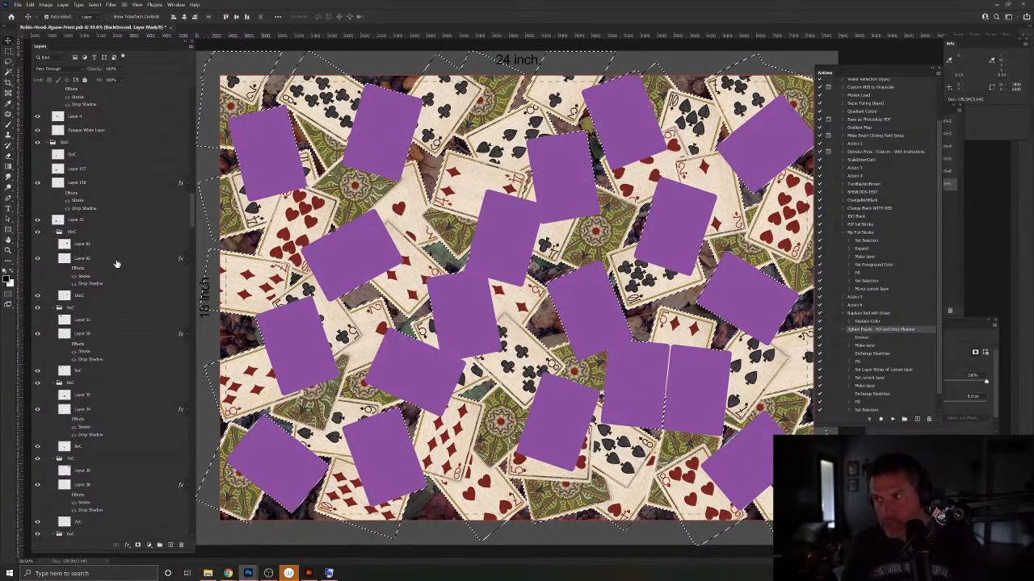
# Step: Hide the purple overlay layers on the back design card, the joker, and the ace and jack of spades
pyautogui.scroll(3, 115, 262)
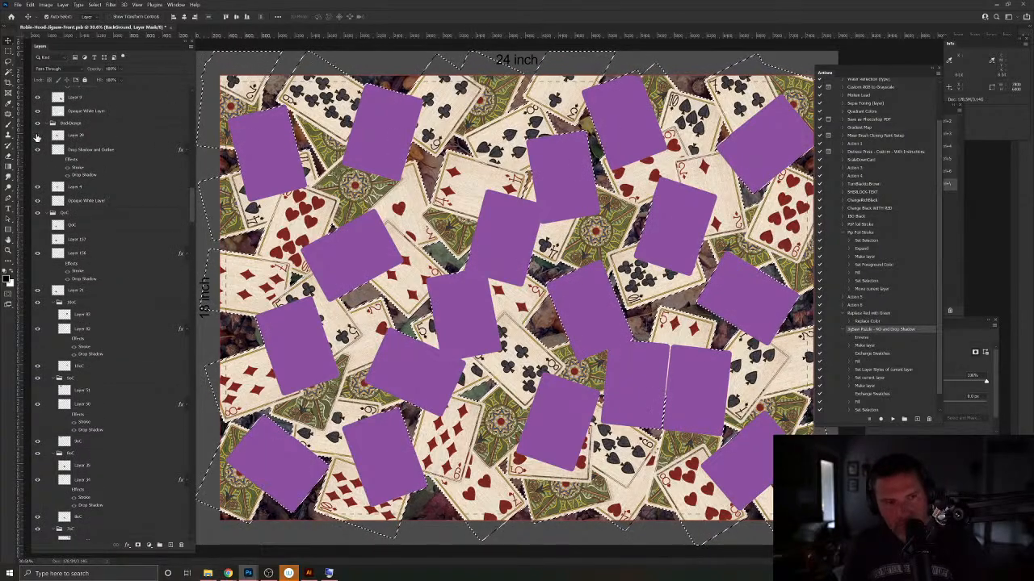
pyautogui.scroll(4, 73, 232)
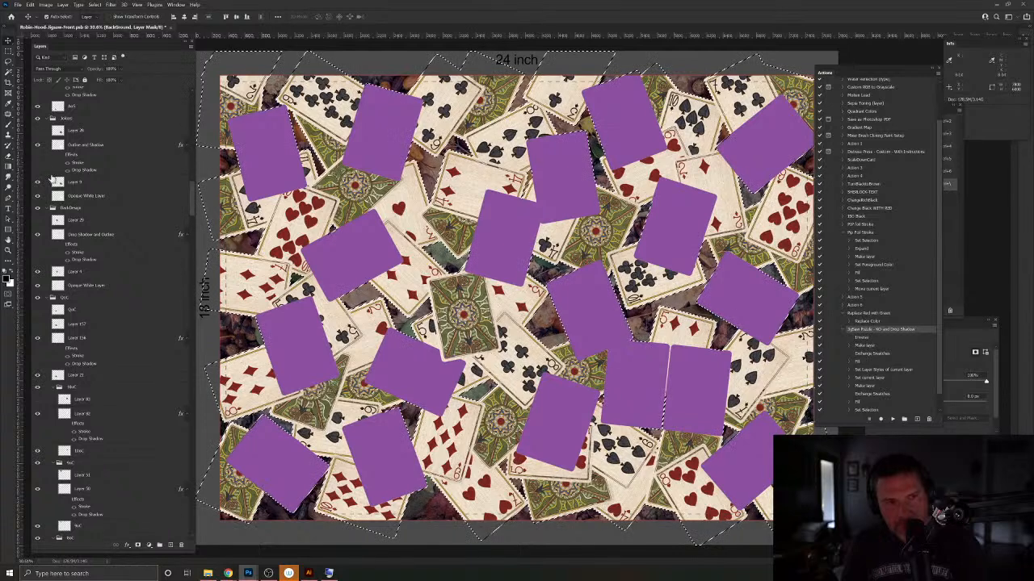
pyautogui.scroll(5, 85, 250)
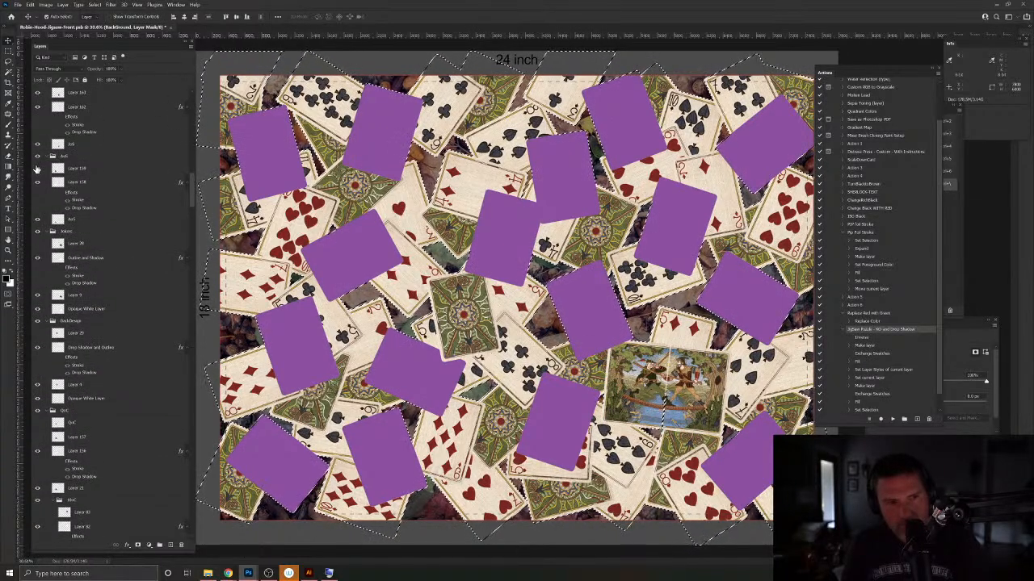
pyautogui.click(36, 95)
# Step: Hide the purple overlay layers on the ace, jack and queen of hearts
pyautogui.scroll(5, 37, 105)
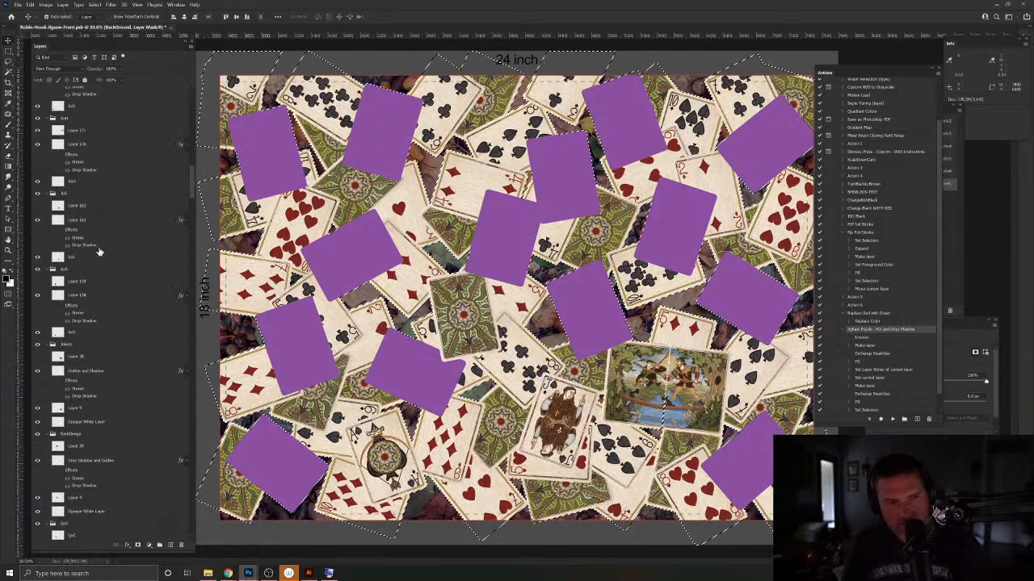
pyautogui.scroll(3, 81, 242)
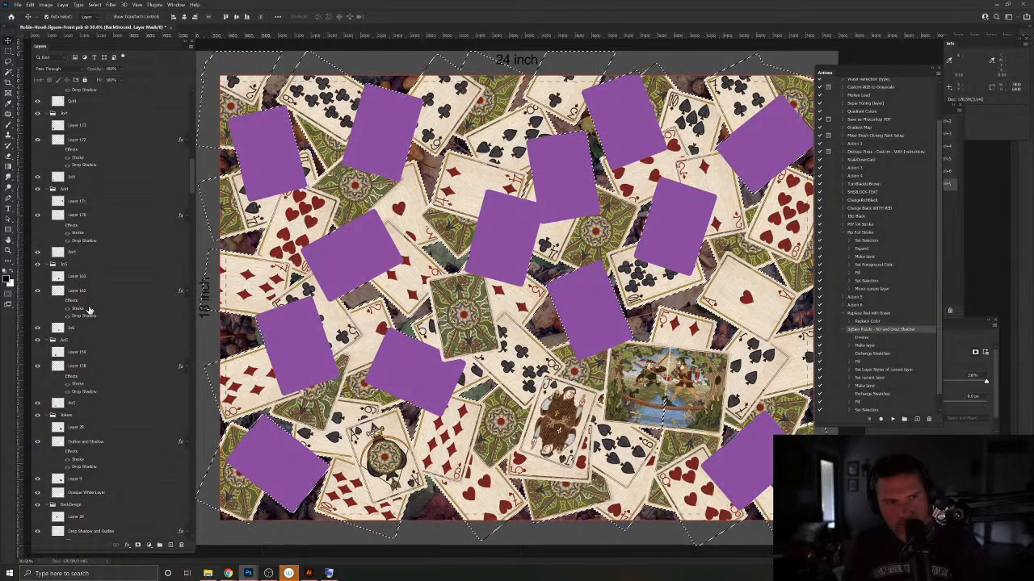
pyautogui.scroll(4, 89, 310)
pyautogui.scroll(1, 53, 152)
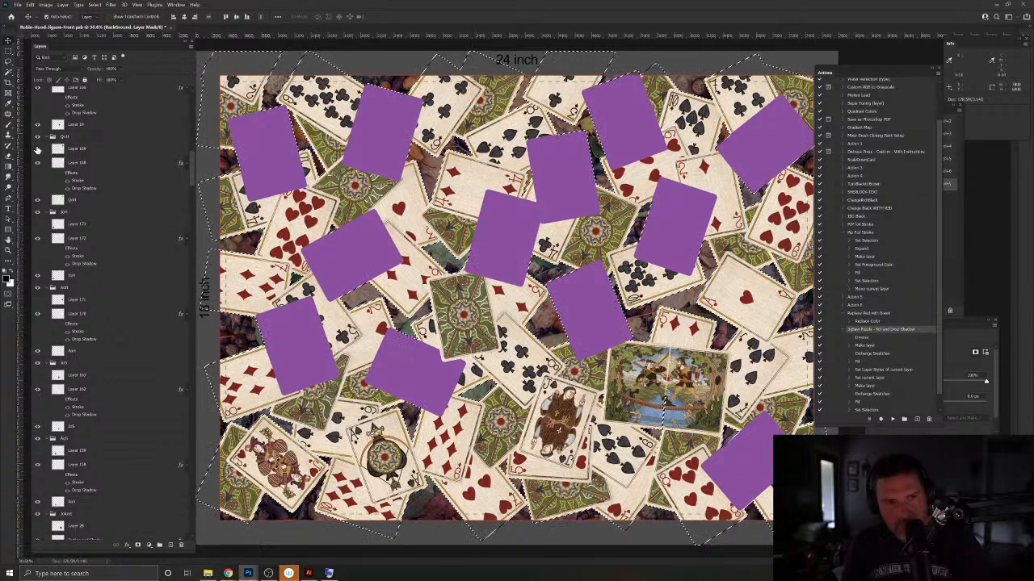
pyautogui.scroll(2, 82, 227)
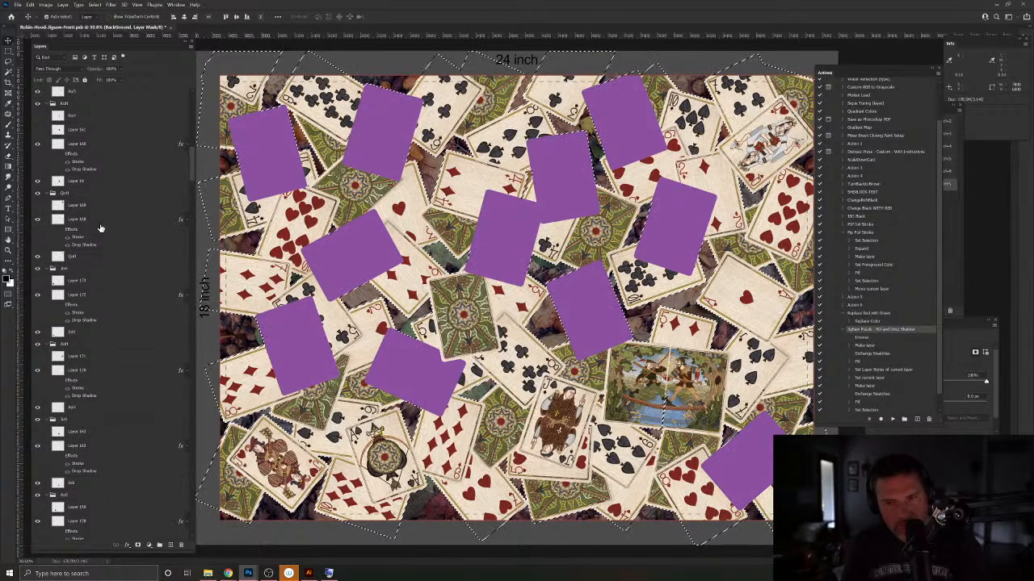
# Step: Hide the purple overlay layers on the ace and jack of diamonds and the queen and king of spades
pyautogui.scroll(3, 100, 229)
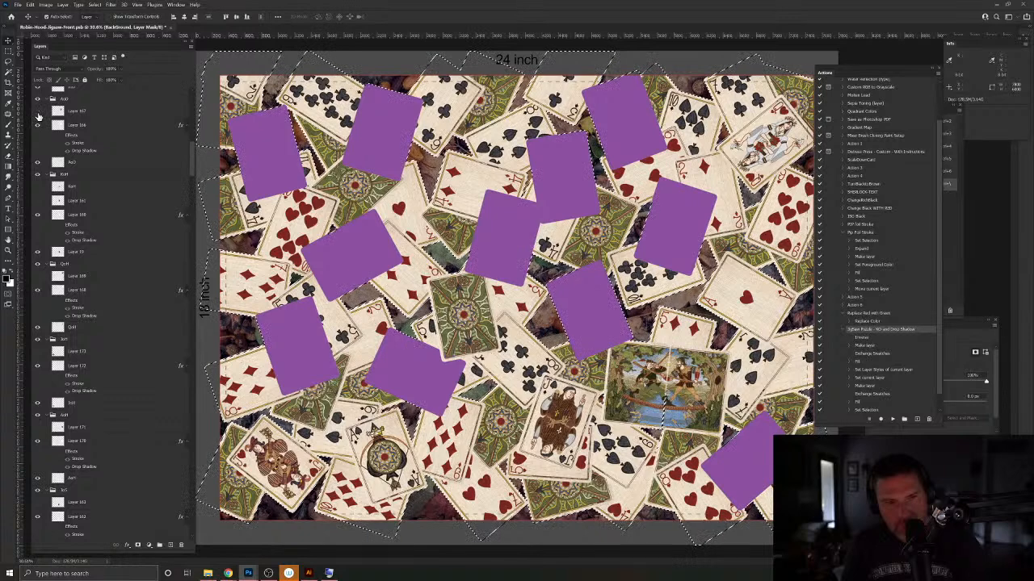
pyautogui.scroll(4, 81, 220)
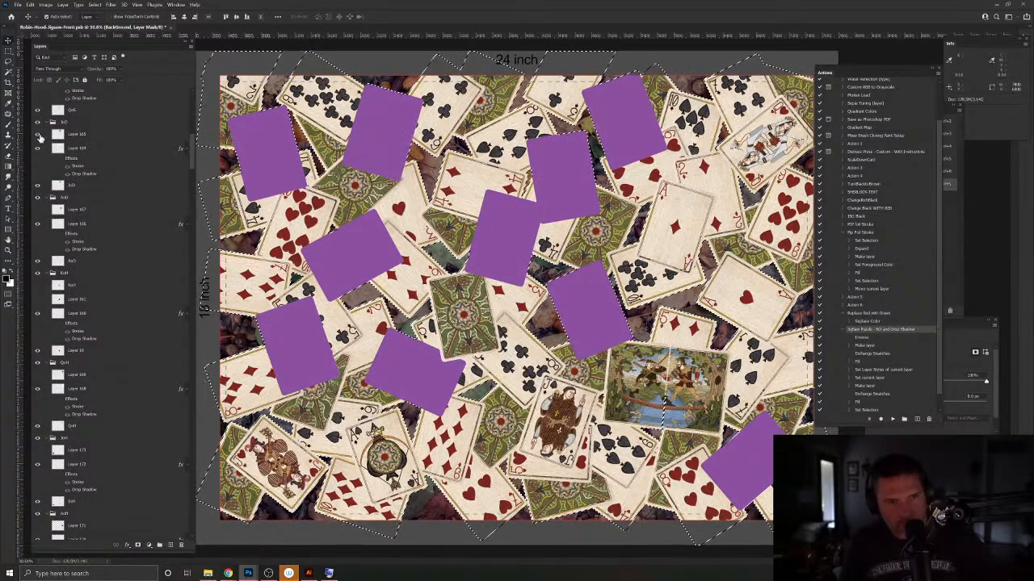
pyautogui.scroll(4, 74, 184)
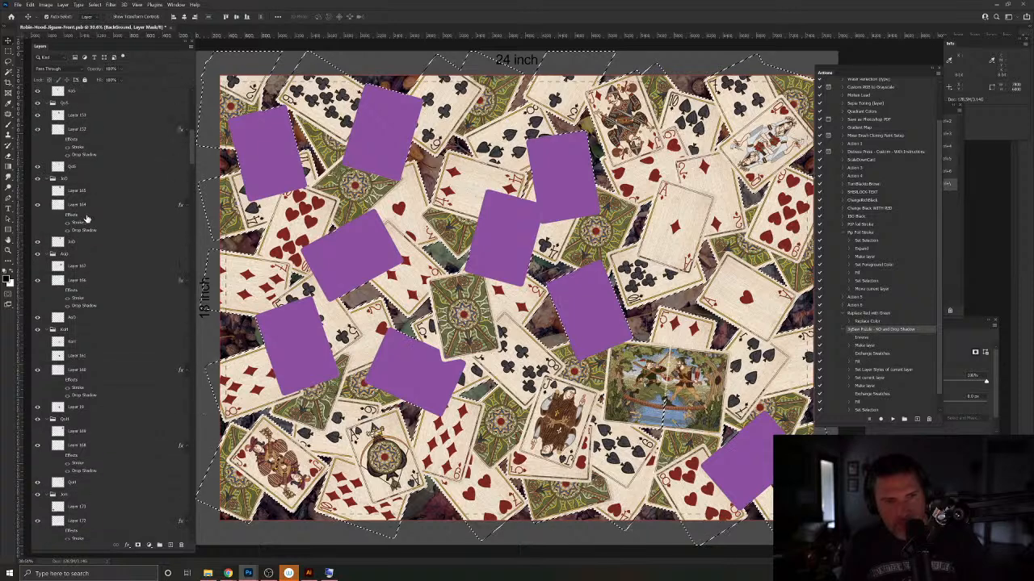
pyautogui.scroll(1, 75, 185)
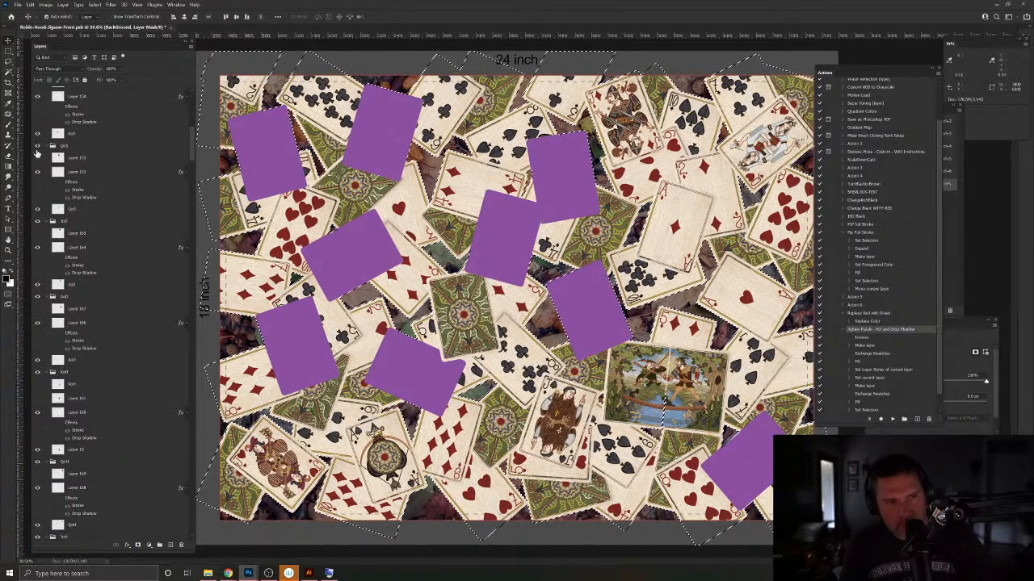
pyautogui.scroll(1, 37, 162)
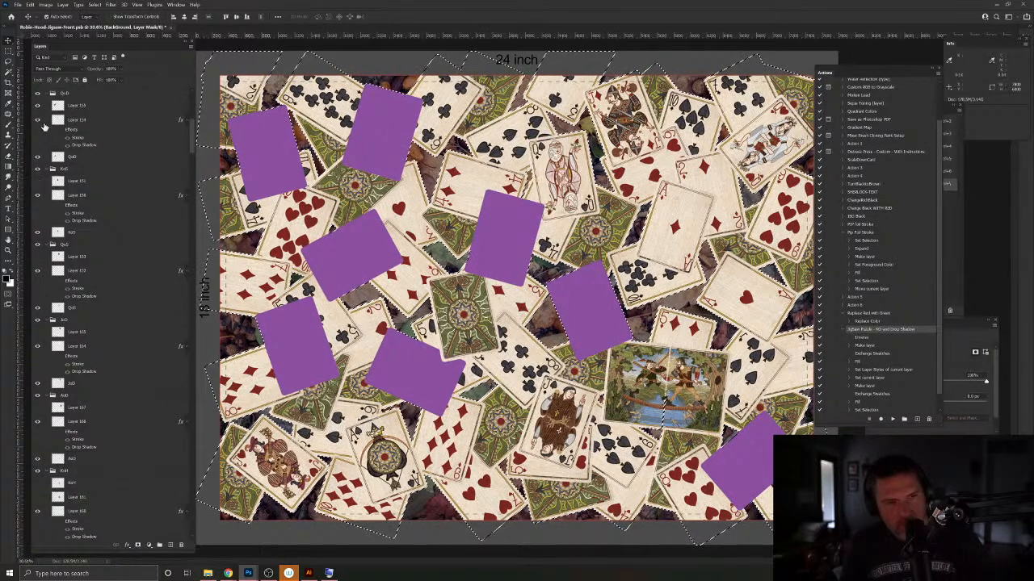
# Step: Hide the purple overlay layers on the queen and king of diamonds
pyautogui.scroll(-1, 42, 185)
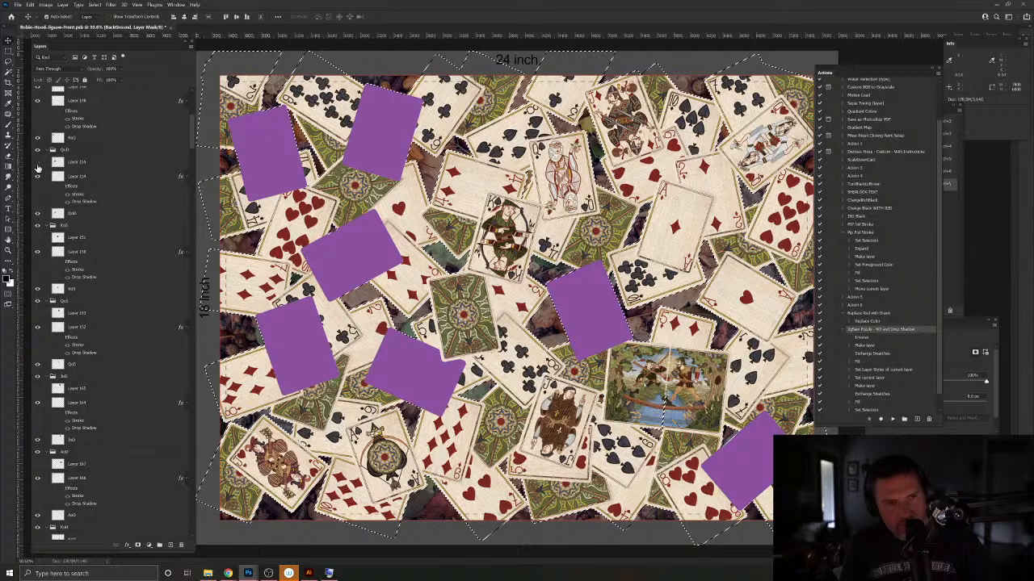
pyautogui.scroll(3, 38, 167)
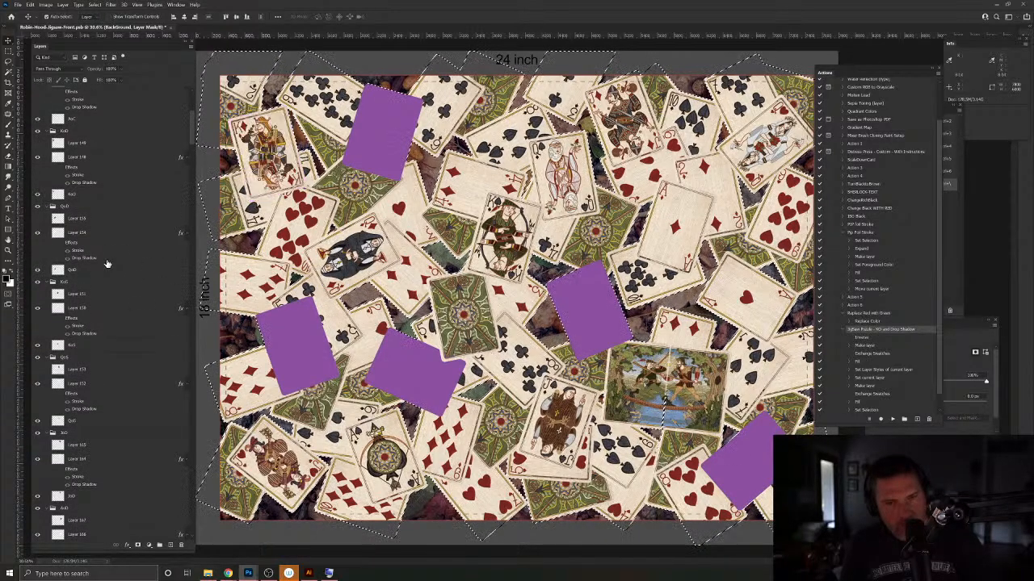
pyautogui.scroll(4, 105, 242)
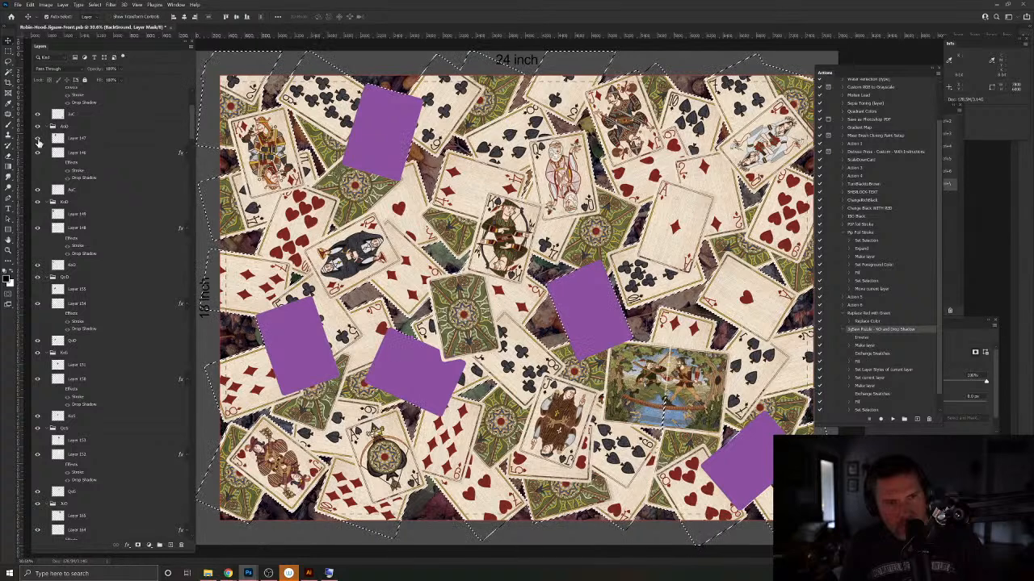
# Step: Hide the purple overlay layers on the ace, jack and king of clubs
pyautogui.scroll(-1, 61, 238)
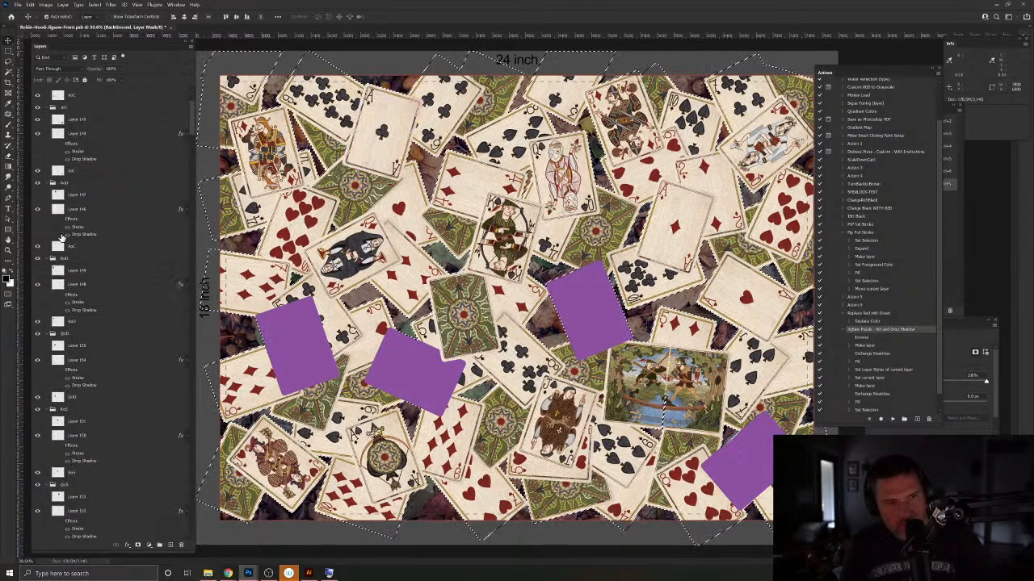
pyautogui.scroll(1, 36, 135)
pyautogui.click(36, 122)
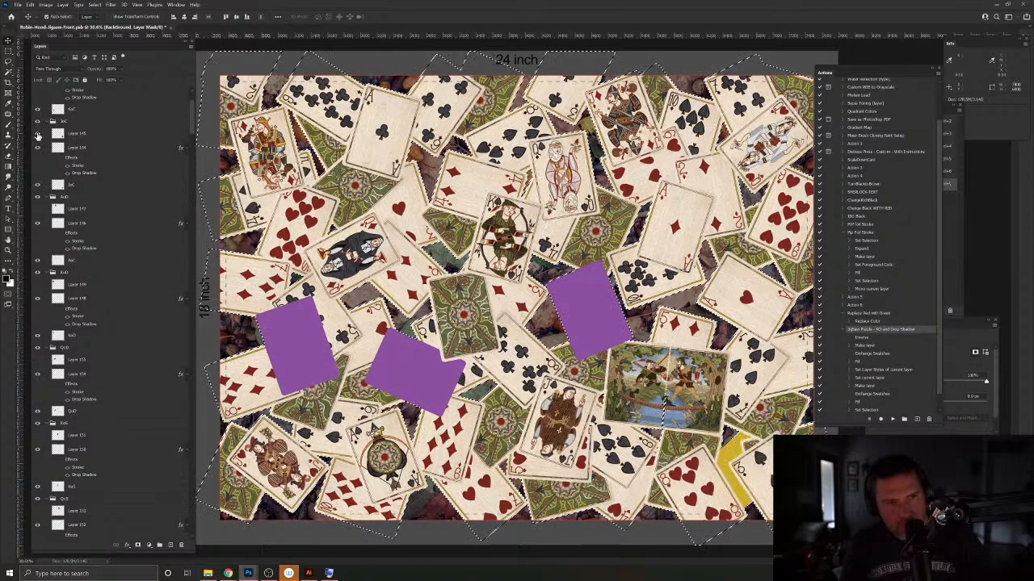
pyautogui.click(37, 133)
pyautogui.scroll(1, 61, 213)
pyautogui.scroll(4, 67, 232)
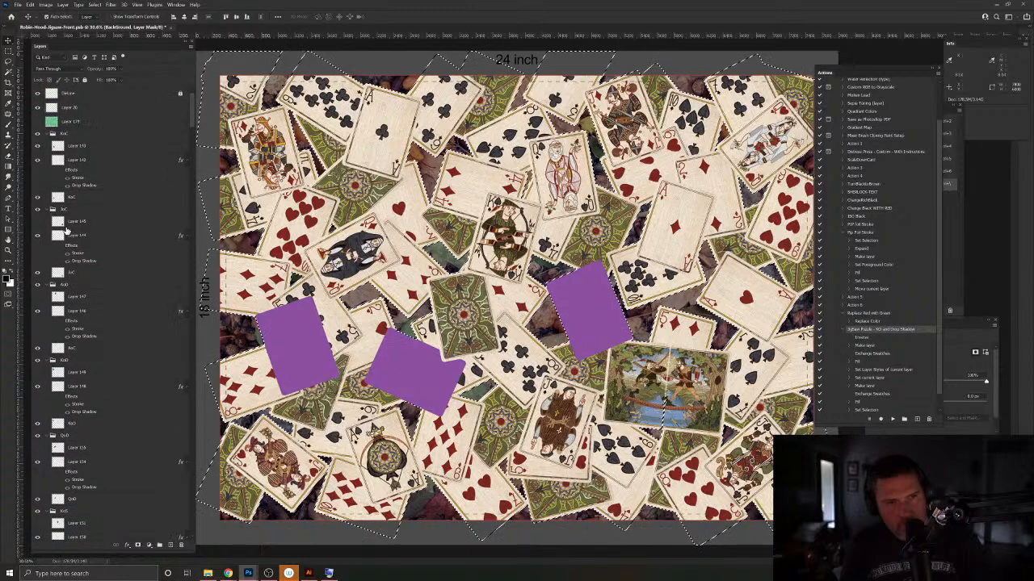
pyautogui.click(36, 148)
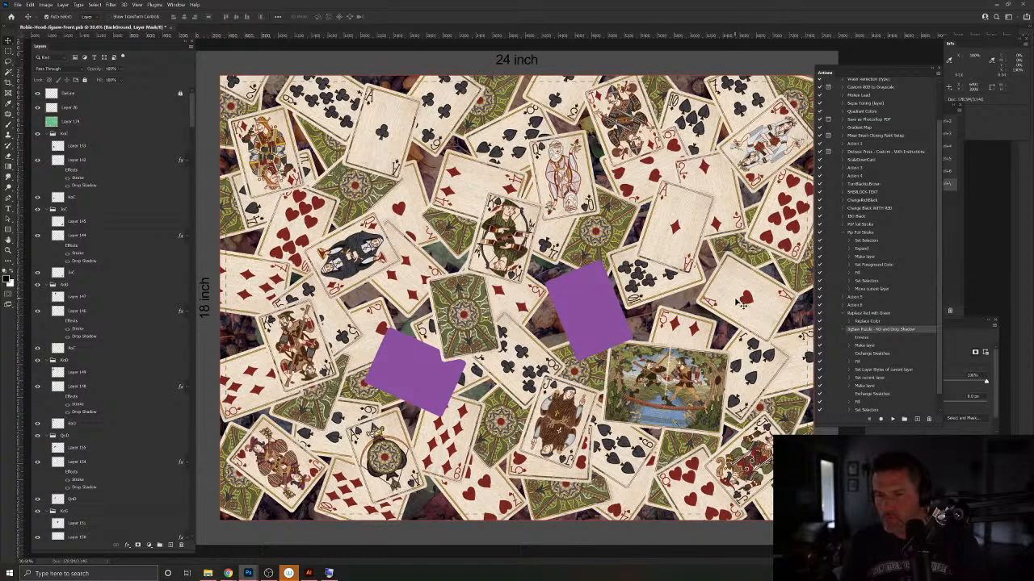
# Step: Hide the purple overlay layers on the king of hearts and the queen of clubs
pyautogui.click(586, 296)
pyautogui.scroll(-3, 85, 429)
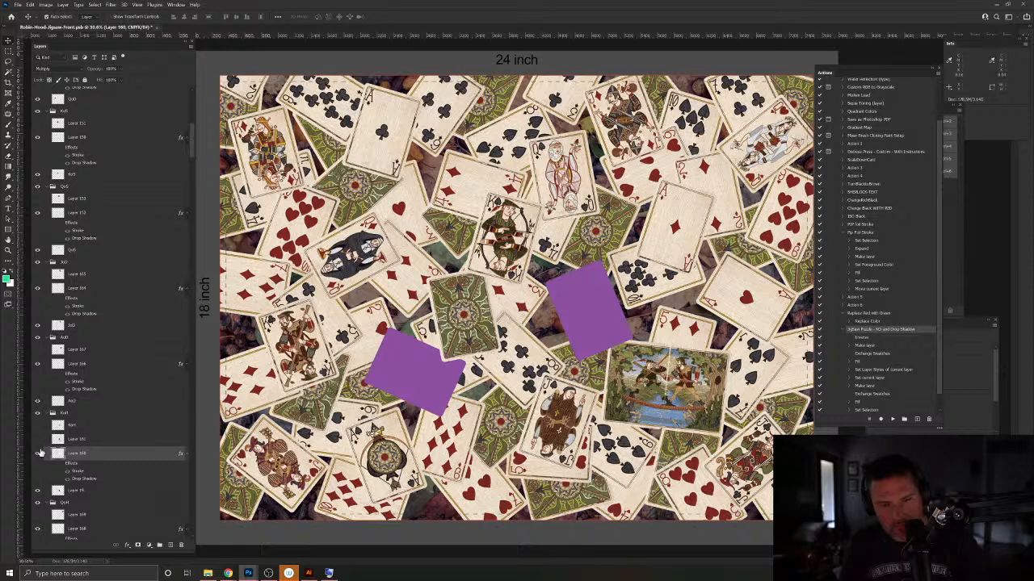
pyautogui.click(405, 377)
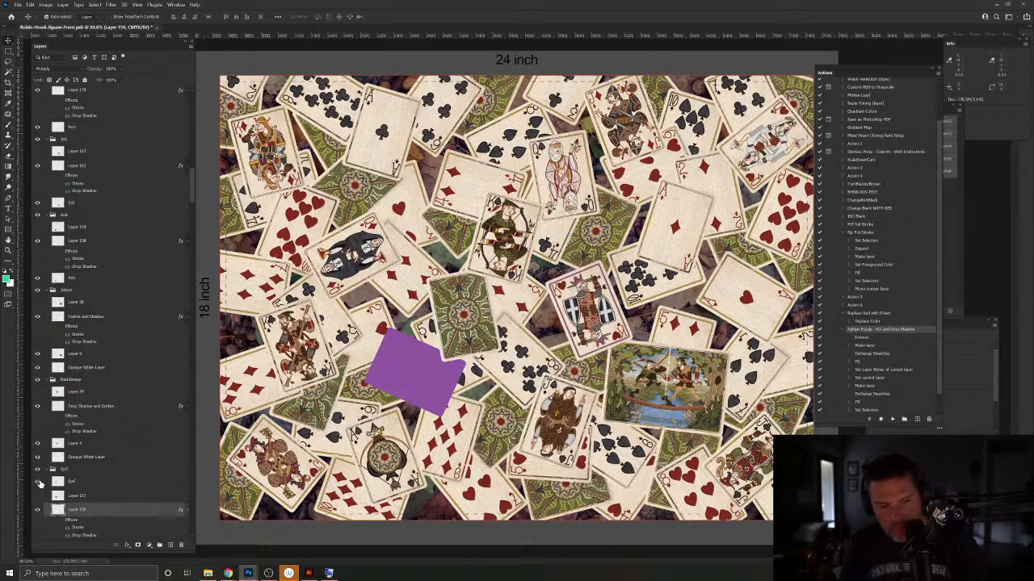
pyautogui.click(39, 482)
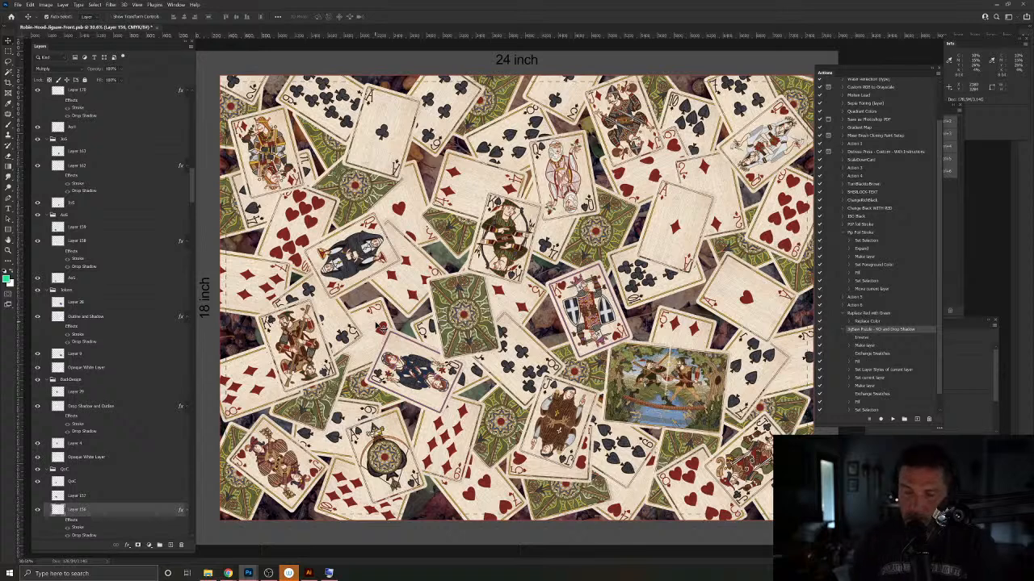
# Step: Switch to iStock in Chrome, search for "wood background" and browse the photo results
pyautogui.click(227, 574)
pyautogui.click(263, 546)
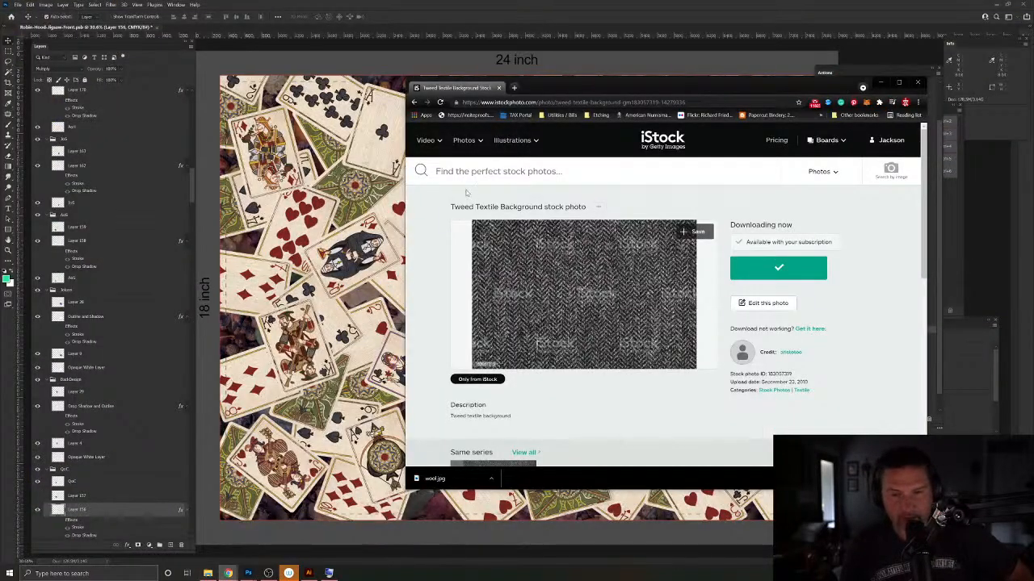
pyautogui.click(898, 82)
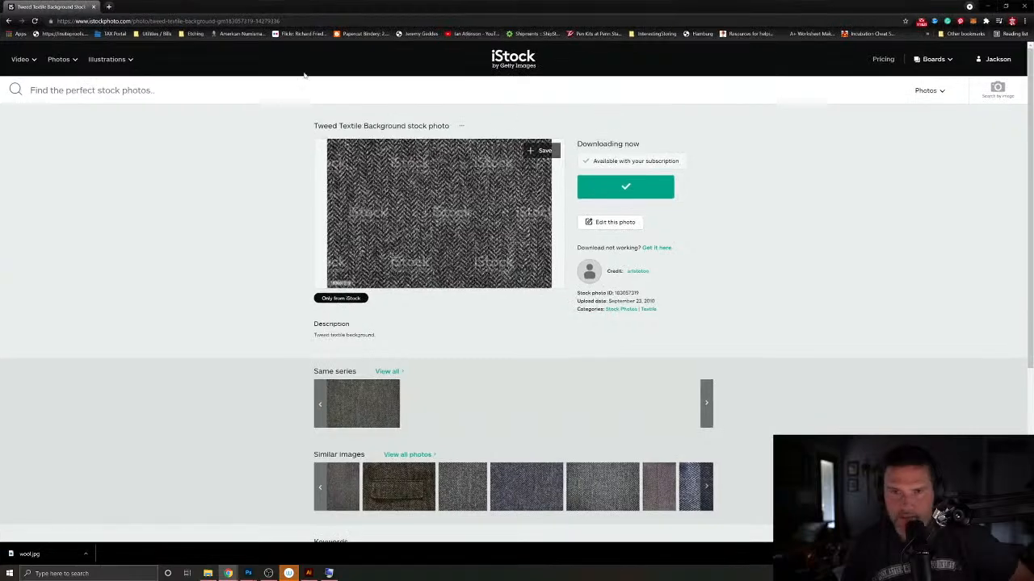
pyautogui.click(152, 84)
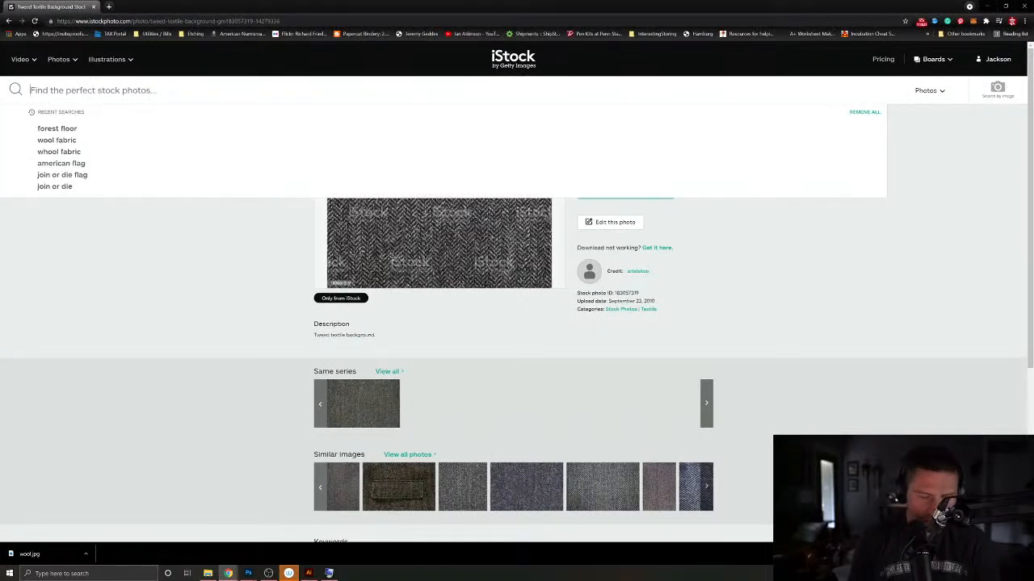
pyautogui.write('wood back')
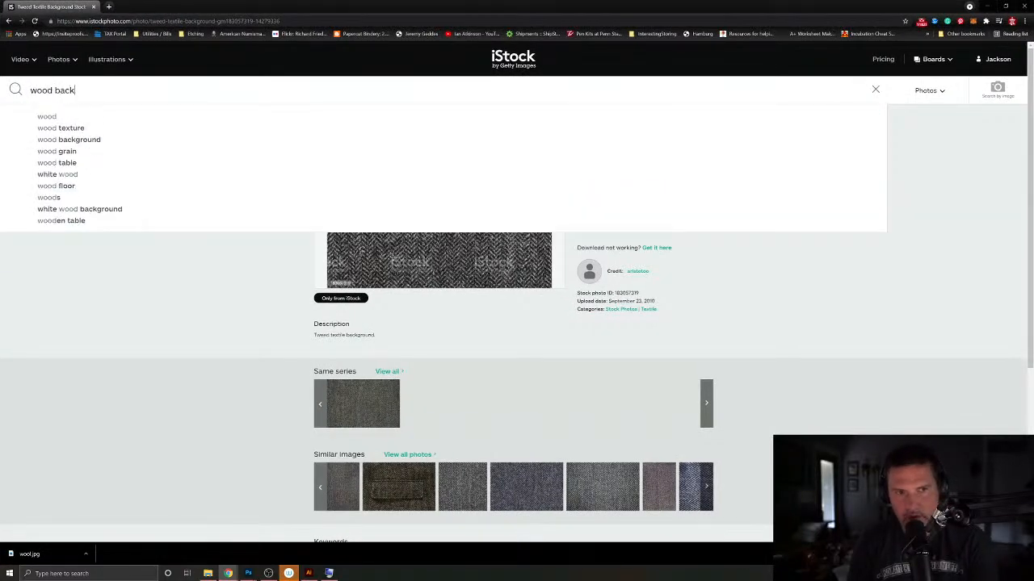
pyautogui.write('gournd')
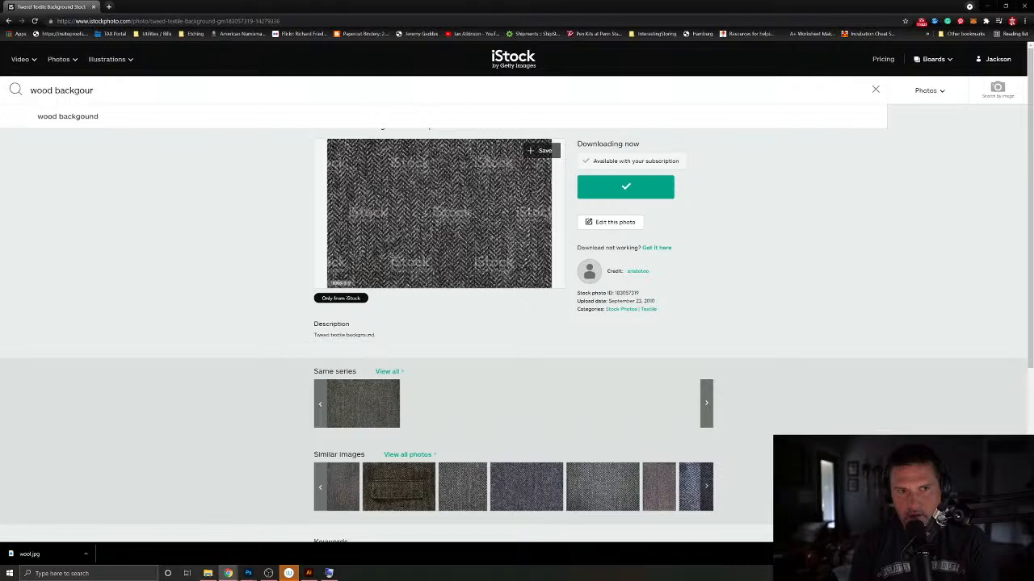
pyautogui.write('und')
pyautogui.press('Return')
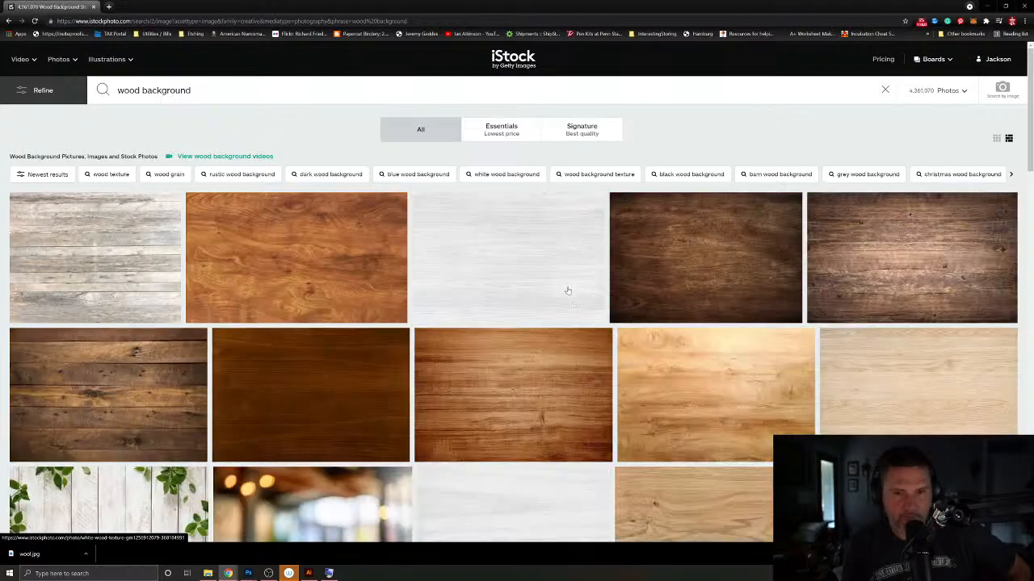
pyautogui.scroll(-2, 645, 372)
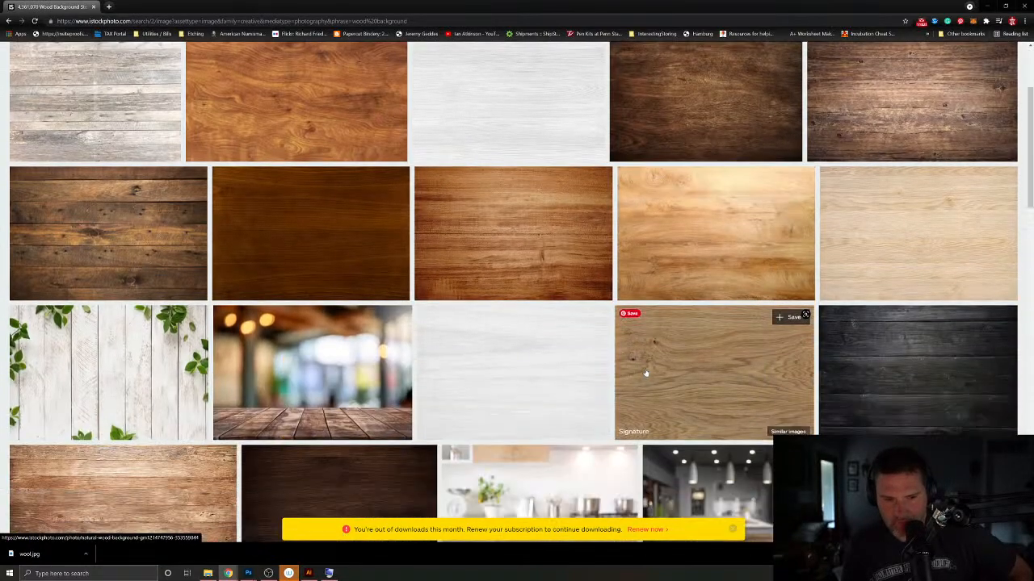
pyautogui.scroll(-2, 645, 373)
pyautogui.scroll(4, 487, 282)
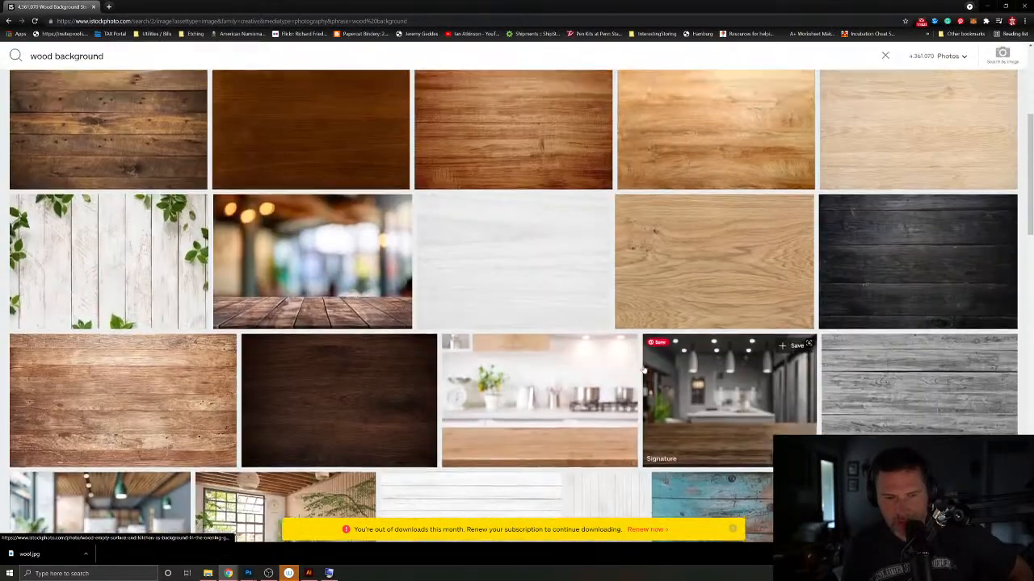
# Step: Replace the stock photo search with "slate background"
pyautogui.moveTo(192, 90); pyautogui.dragTo(84, 92)
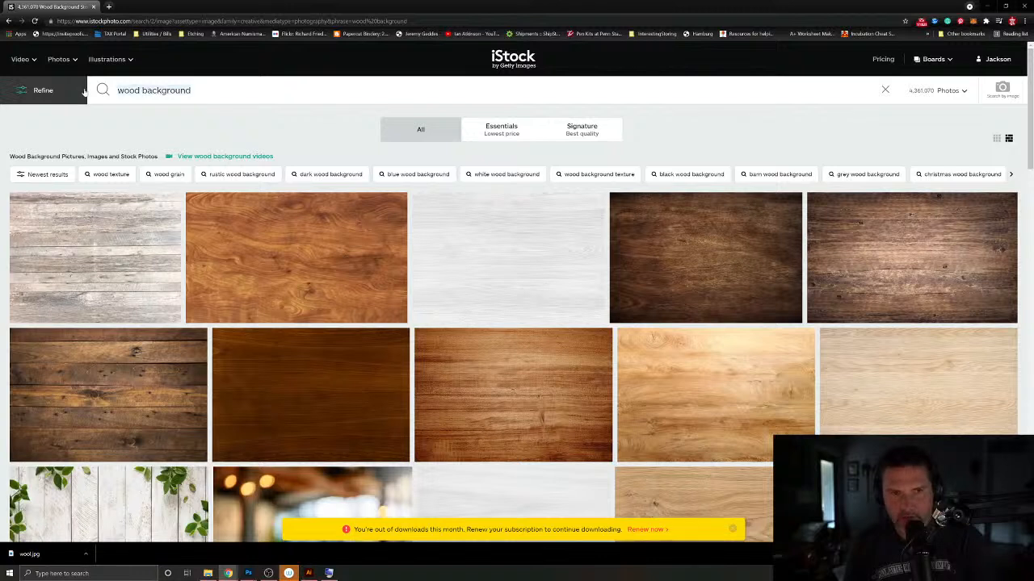
pyautogui.write('sto')
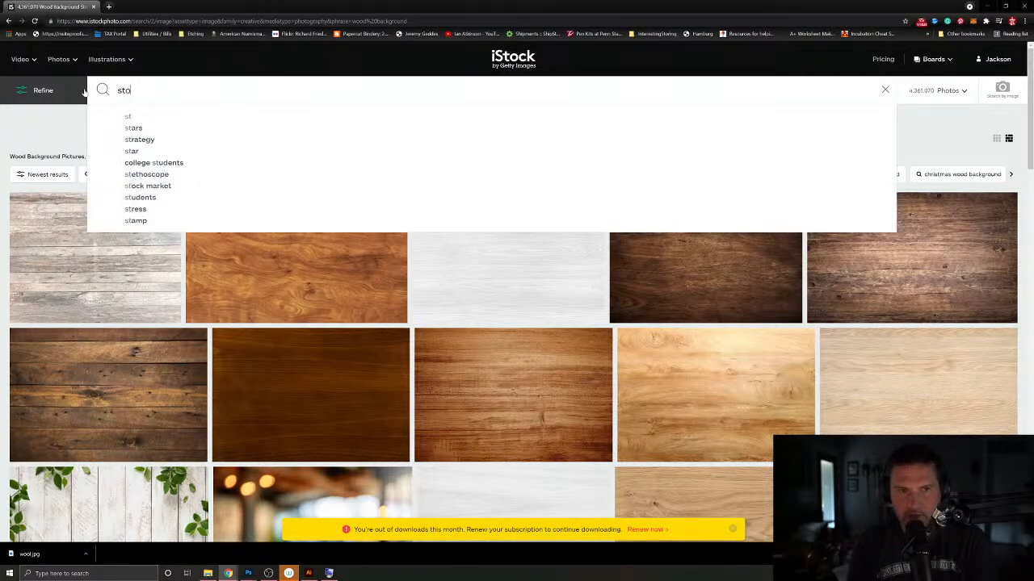
pyautogui.write('ne')
pyautogui.press('BackSpace')
pyautogui.press('BackSpace')
pyautogui.press('BackSpace')
pyautogui.press('BackSpace')
pyautogui.press('BackSpace')
pyautogui.press('BackSpace')
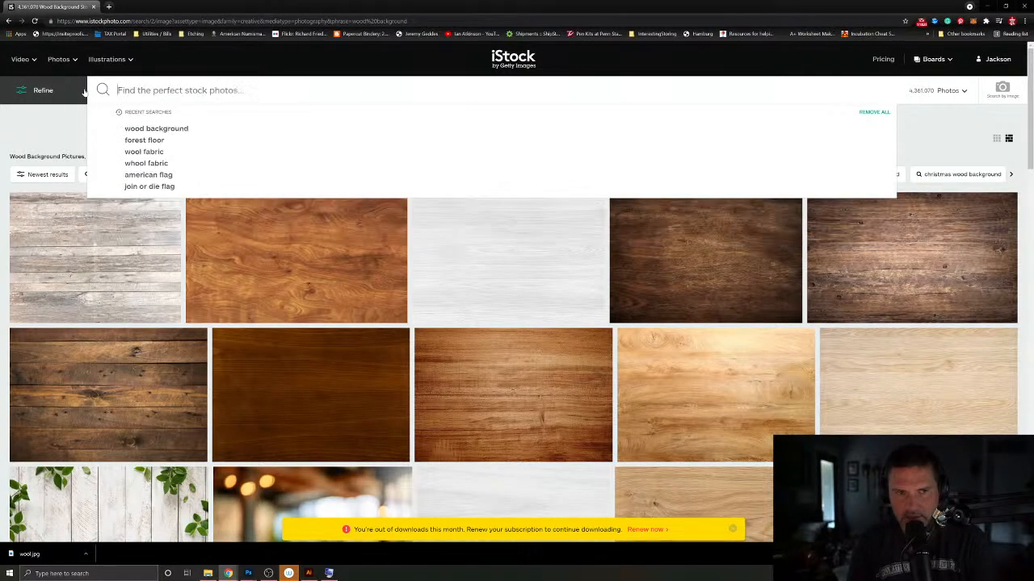
pyautogui.write('slate back')
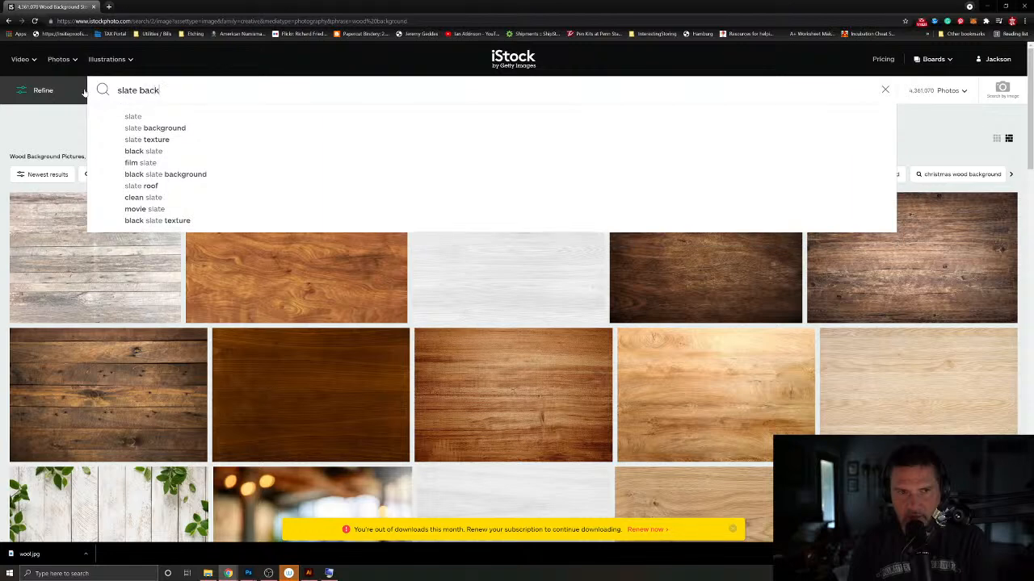
pyautogui.write('ground')
pyautogui.press('Return')
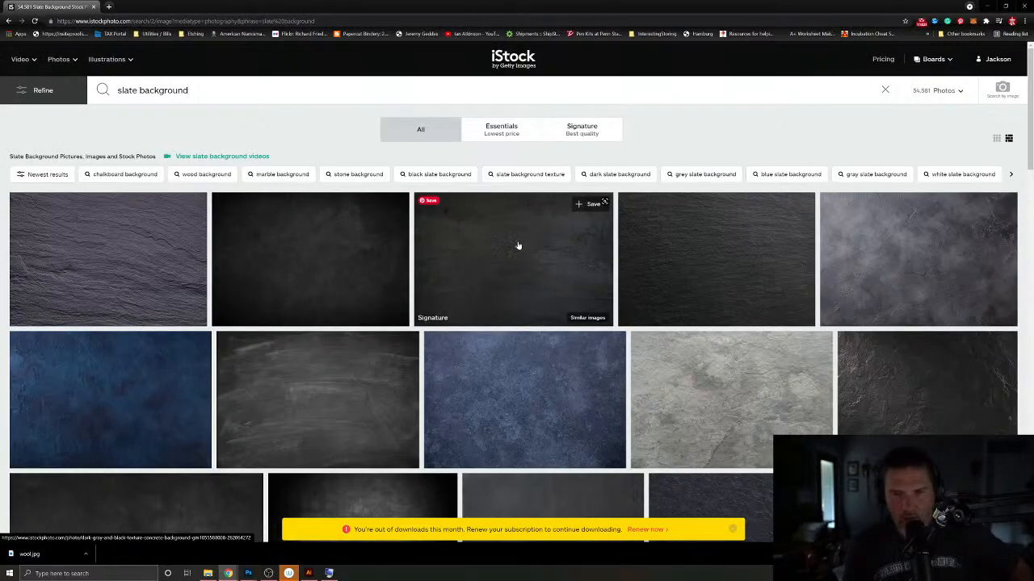
# Step: Download the black slate or stone texture background photo to the RobinHood folder as "slateback"
pyautogui.scroll(-2, 514, 239)
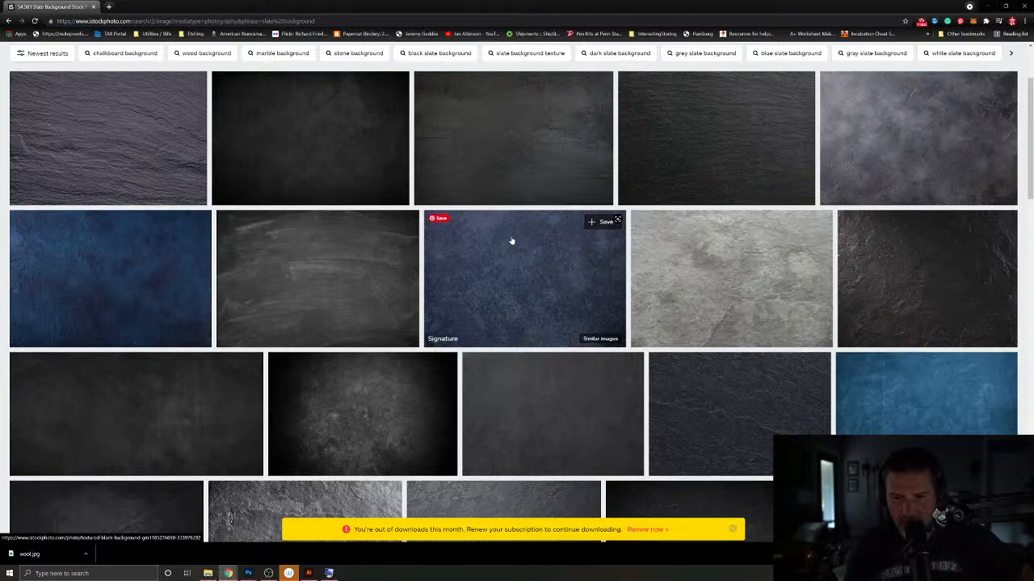
pyautogui.scroll(-1, 512, 237)
pyautogui.click(542, 331)
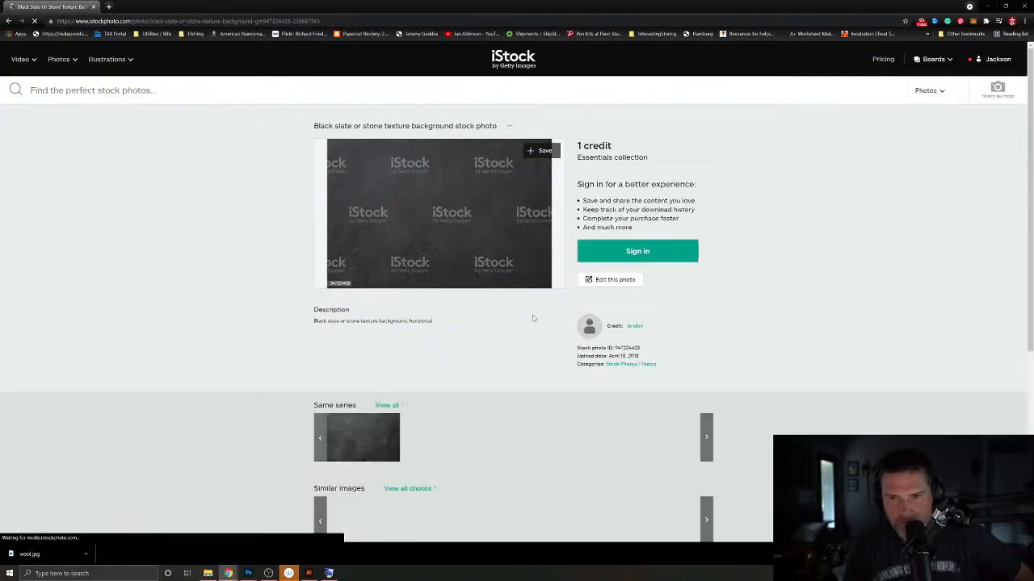
pyautogui.click(630, 250)
pyautogui.click(534, 293)
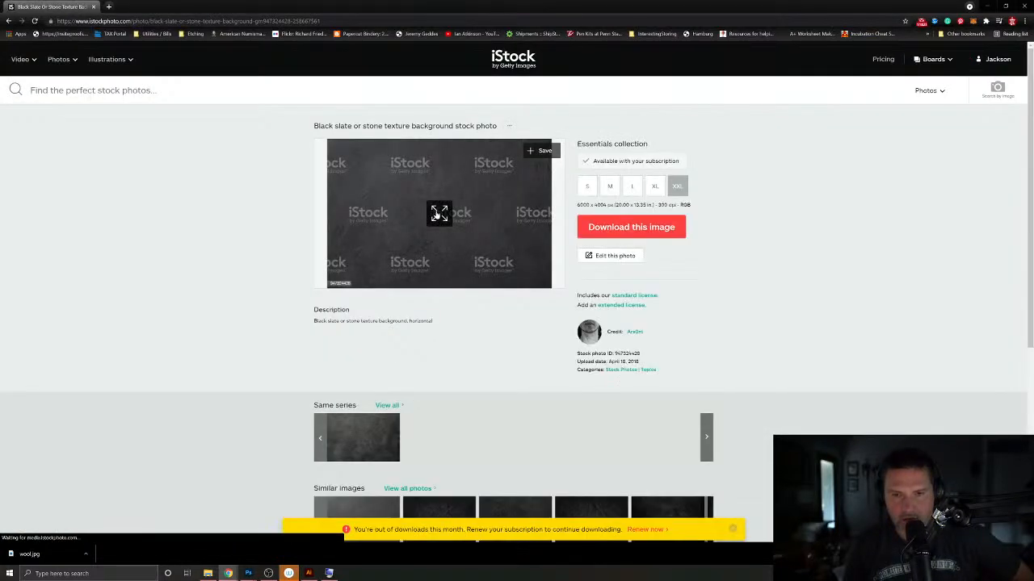
pyautogui.click(665, 228)
pyautogui.click(644, 186)
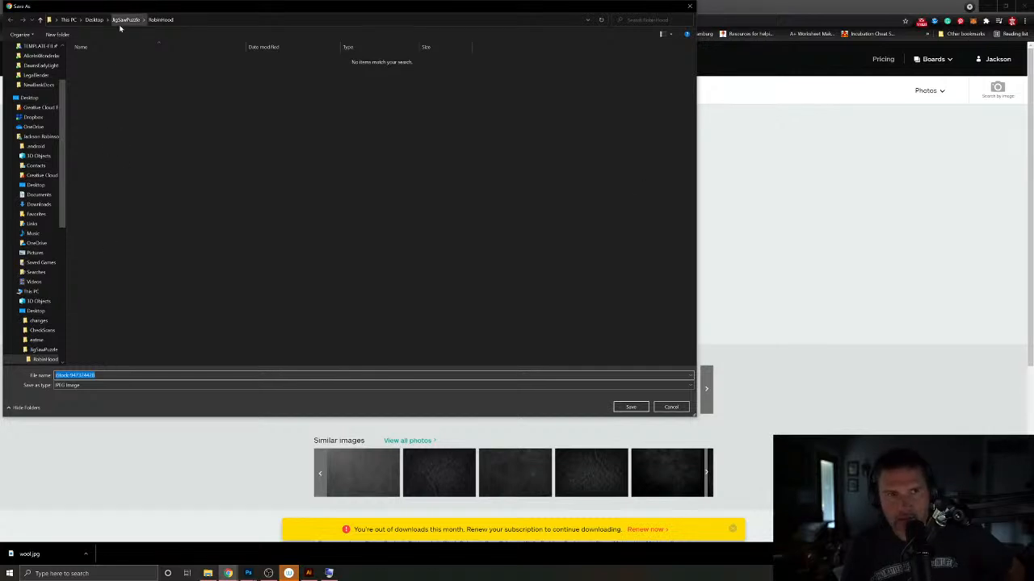
pyautogui.write('slat')
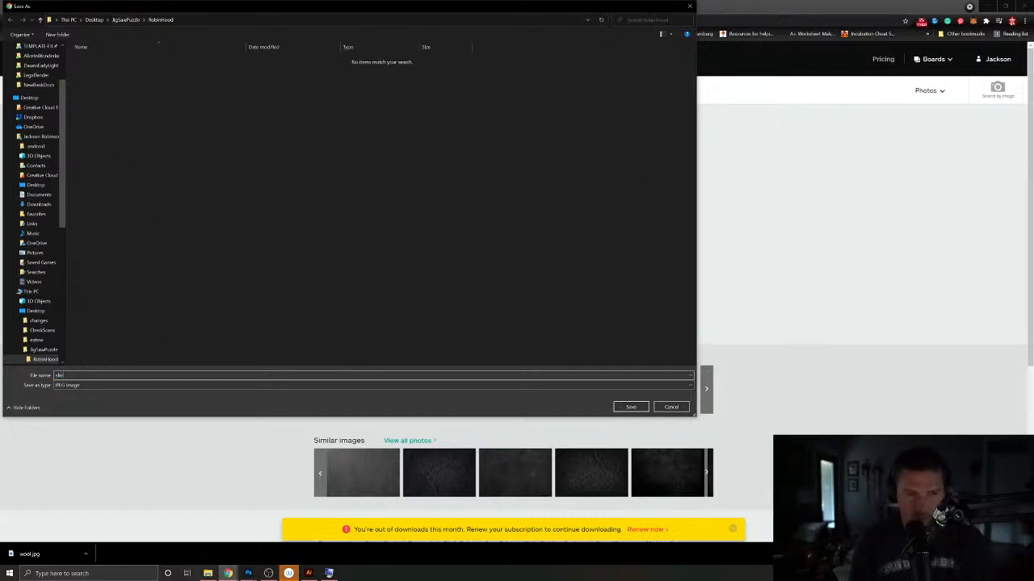
pyautogui.write('eback')
pyautogui.press('Return')
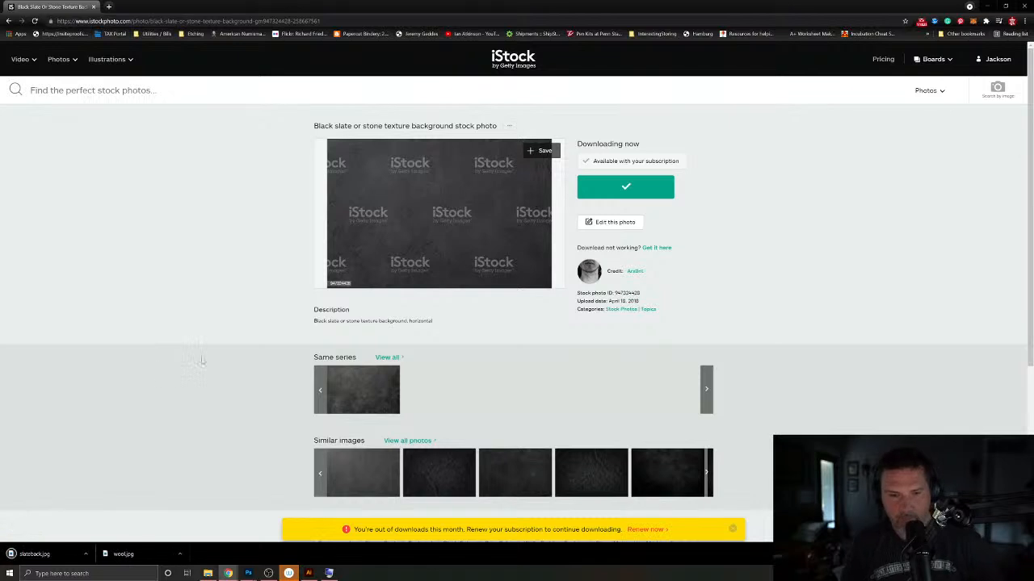
pyautogui.moveTo(248, 574)
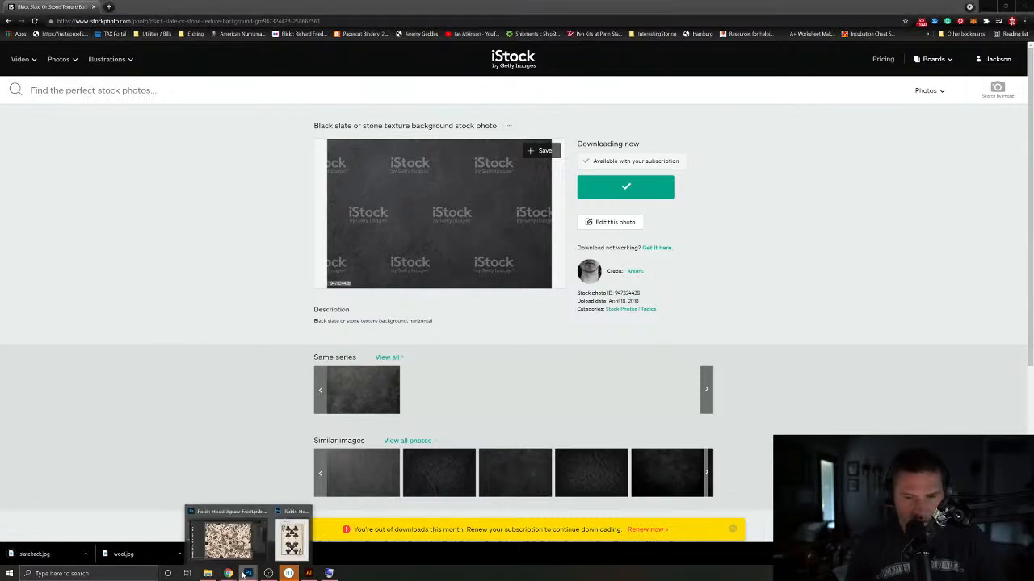
pyautogui.click(228, 539)
pyautogui.click(17, 4)
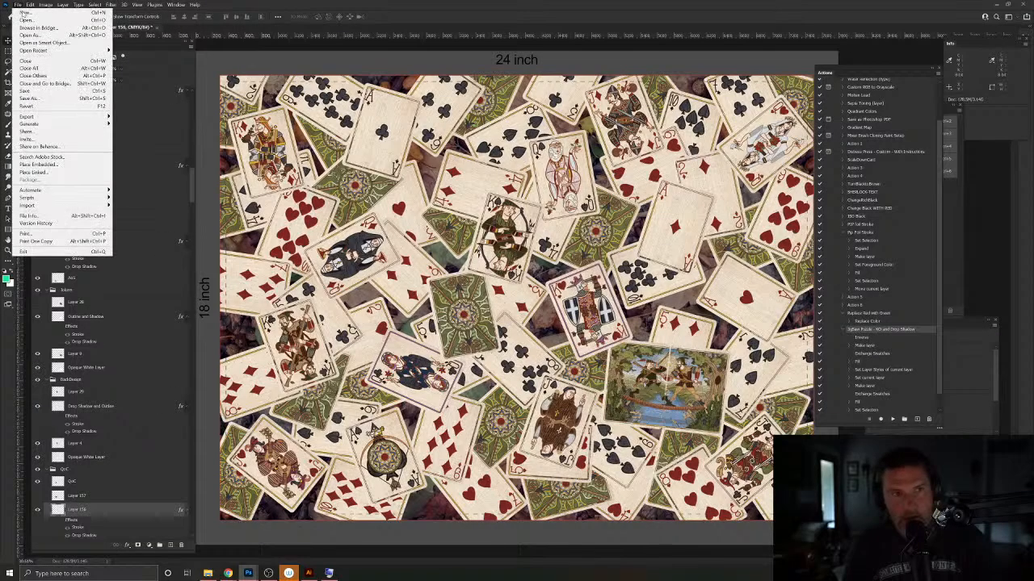
pyautogui.click(33, 19)
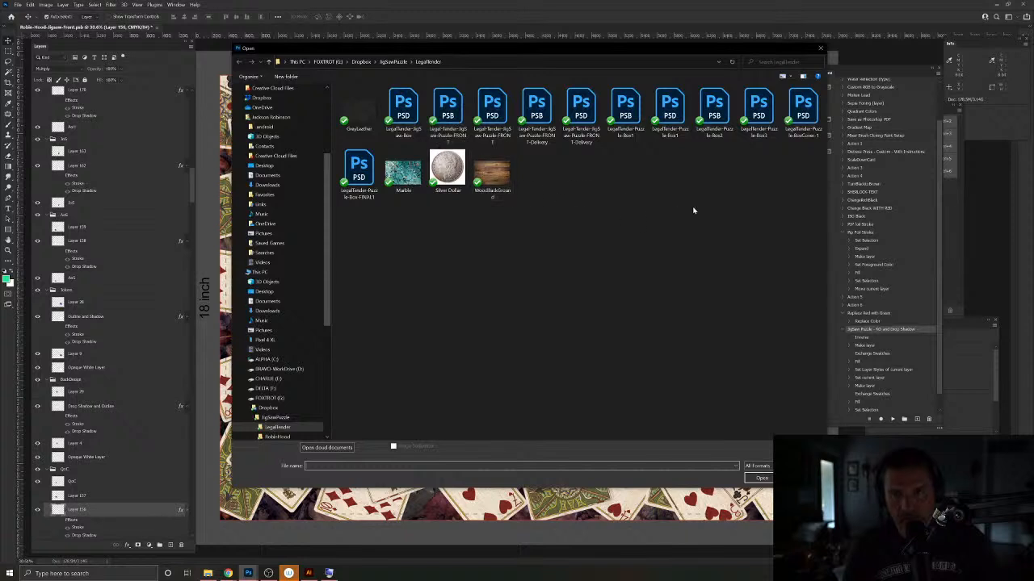
pyautogui.click(393, 61)
pyautogui.doubleClick(361, 109)
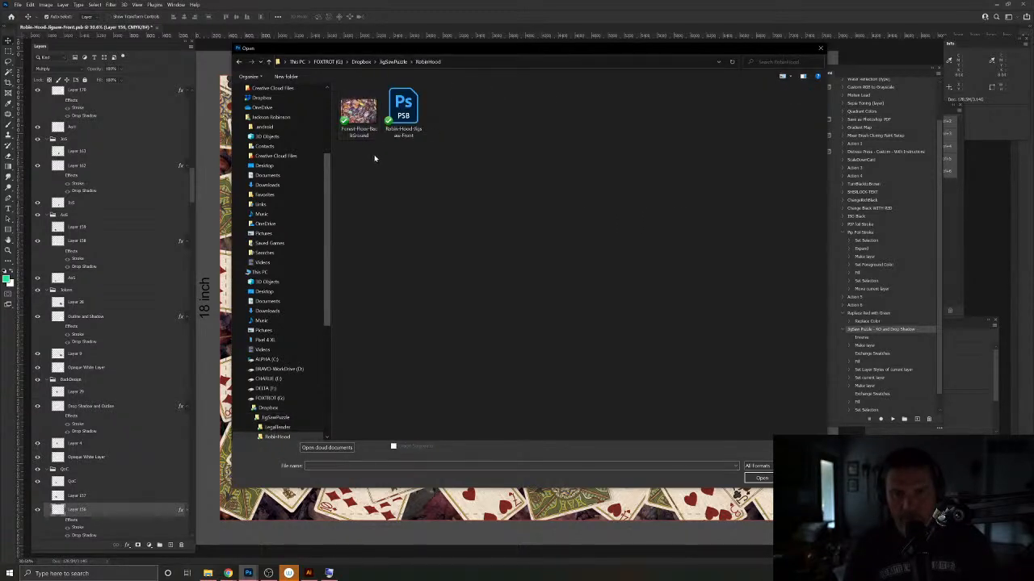
pyautogui.press('Escape')
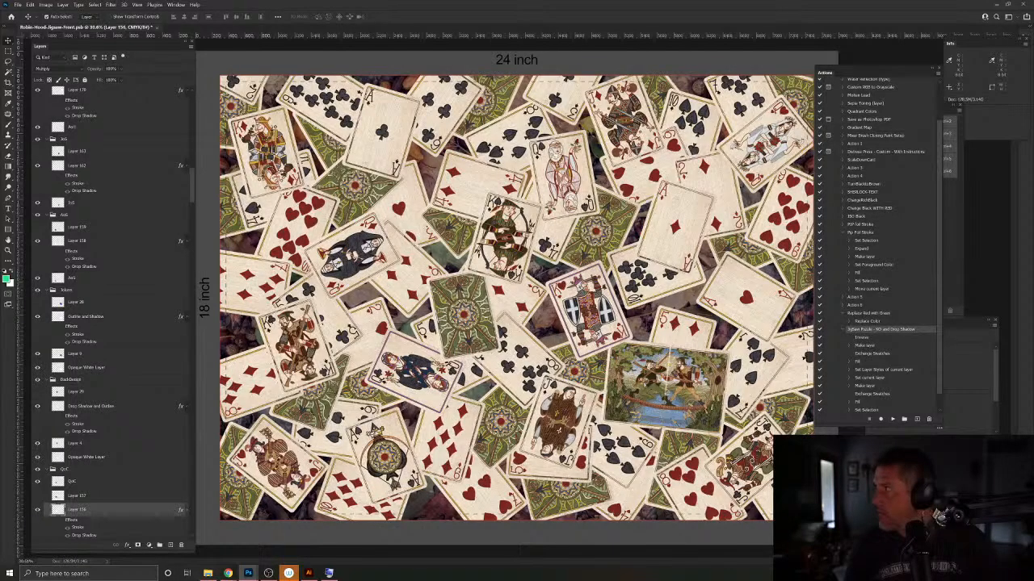
# Step: Place the slateback image from the RobinHood folder into the puzzle document and enlarge it to cover the whole artwork
pyautogui.hotkey('alt', 'Tab')
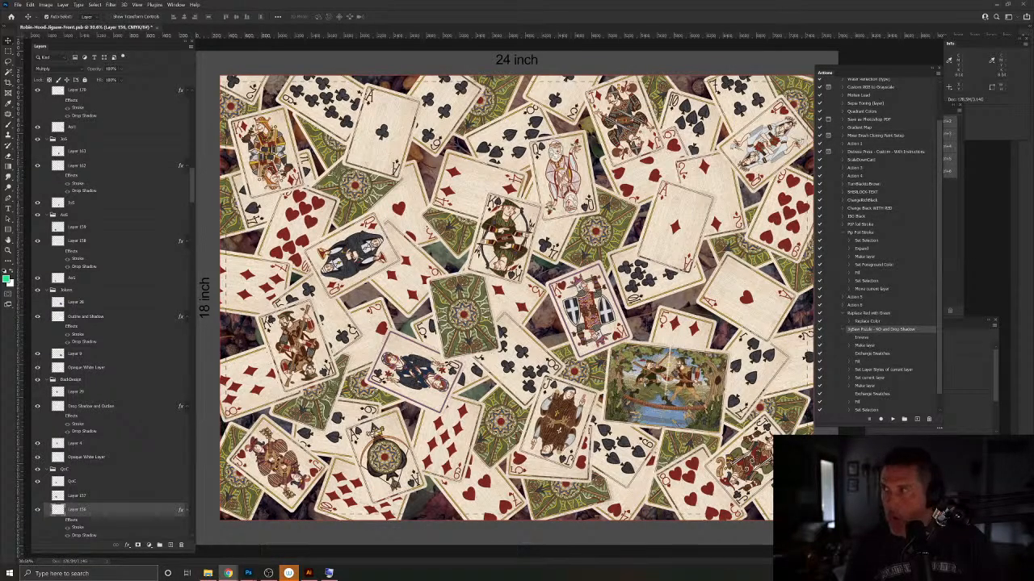
pyautogui.hotkey('alt', 'Tab')
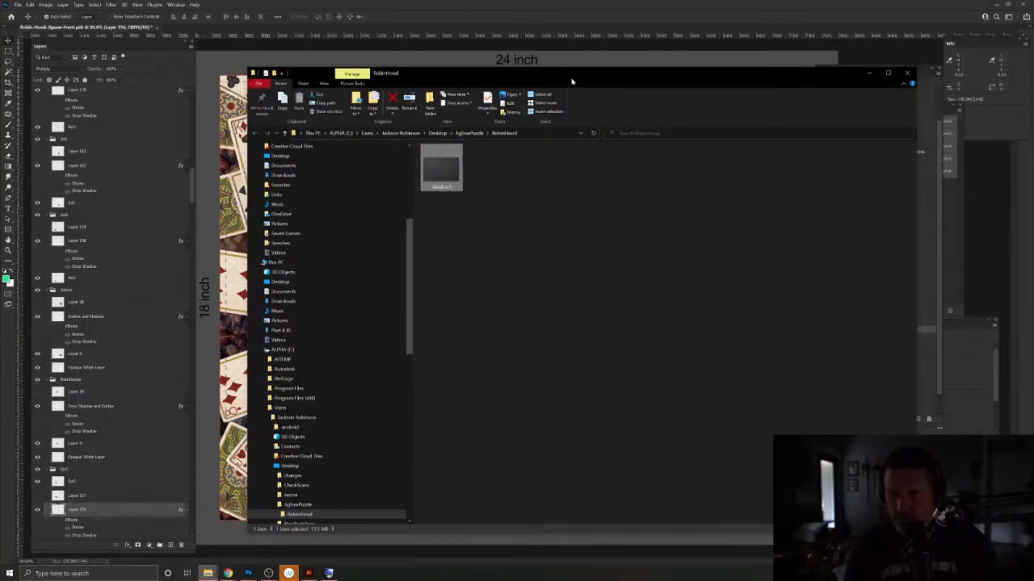
pyautogui.moveTo(572, 81); pyautogui.dragTo(829, 308)
pyautogui.moveTo(701, 406); pyautogui.dragTo(536, 242)
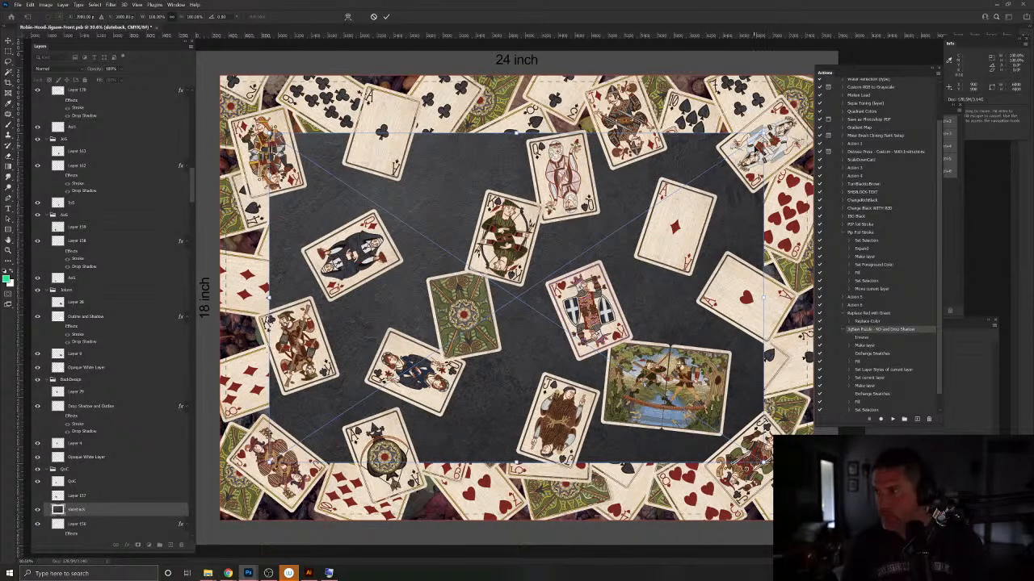
pyautogui.scroll(-3, 675, 226)
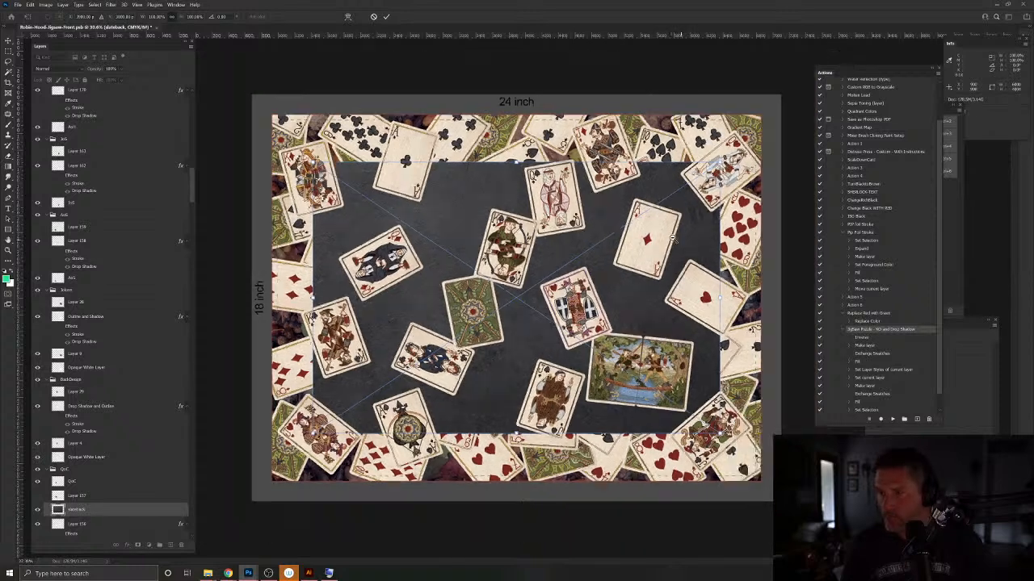
pyautogui.moveTo(675, 184); pyautogui.dragTo(732, 185)
pyautogui.press('Return')
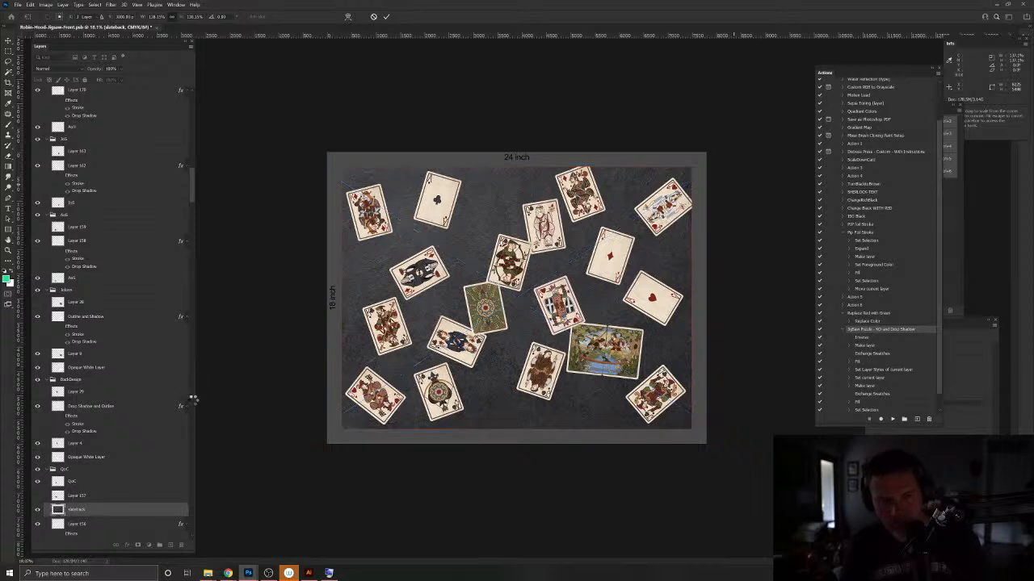
# Step: Move the slateback layer below all the card groups so it sits directly above the BackGround group
pyautogui.scroll(-7, 162, 440)
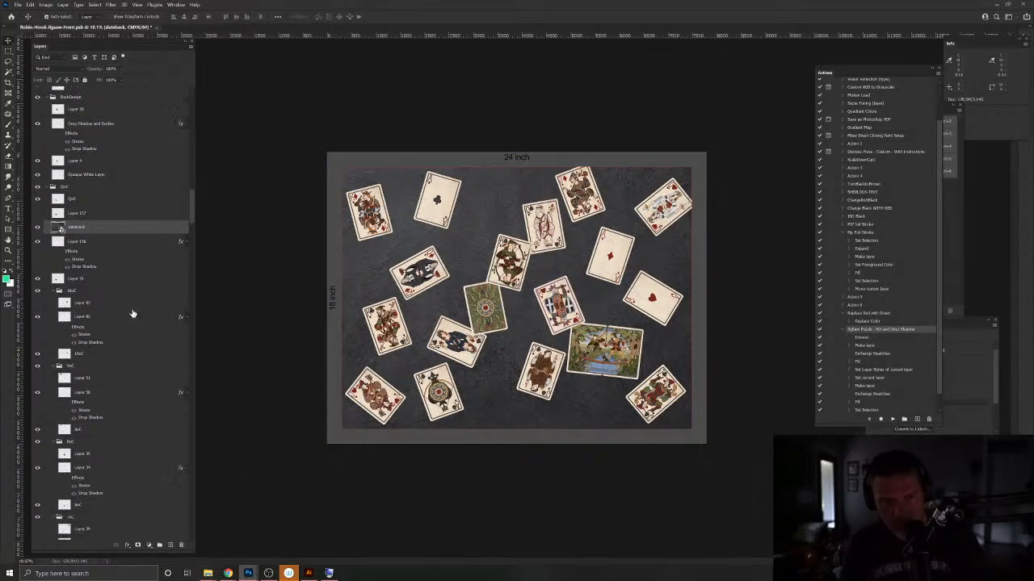
pyautogui.moveTo(104, 231); pyautogui.dragTo(130, 485)
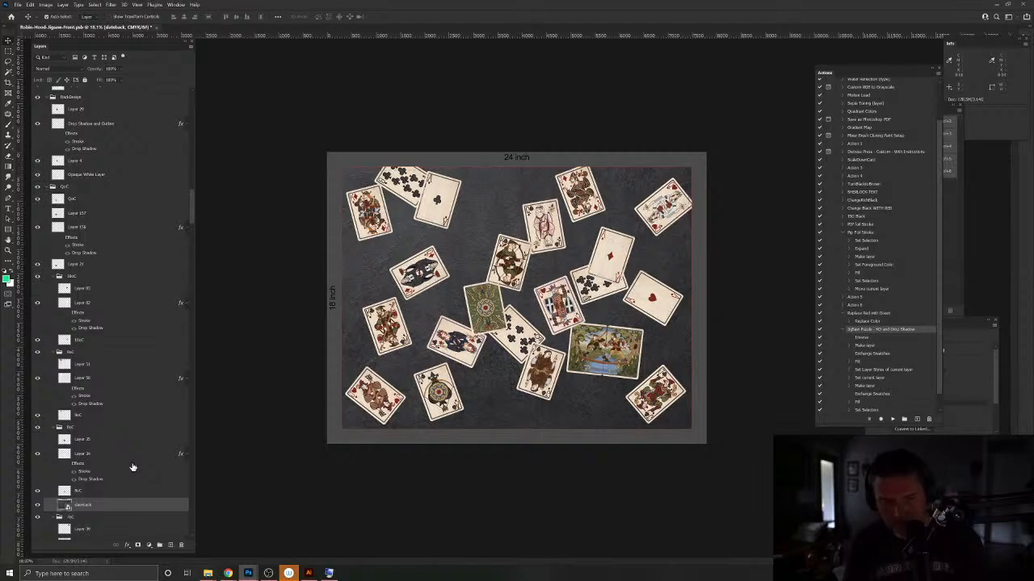
pyautogui.hotkey('ctrl', 'shift', '[')
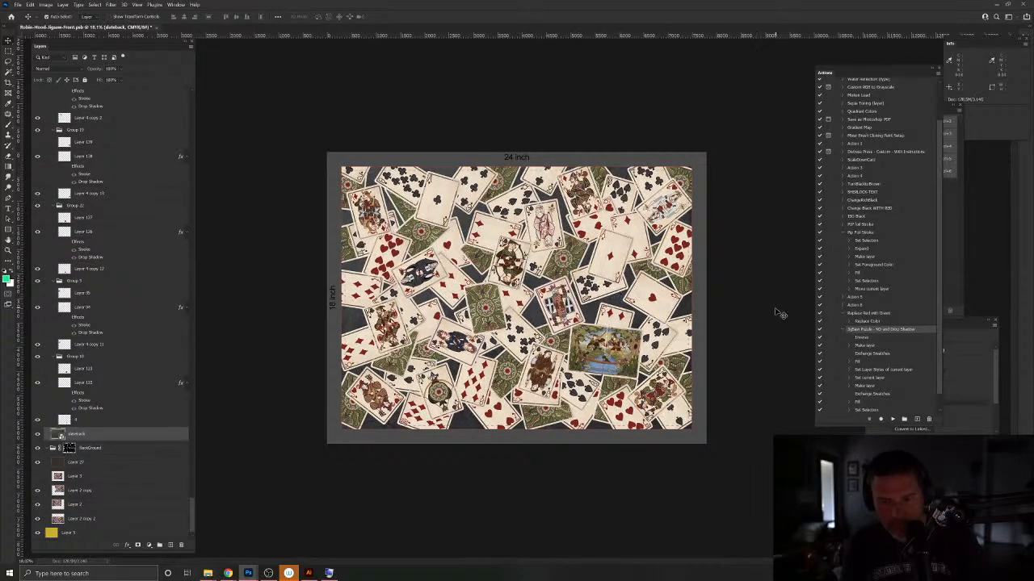
pyautogui.moveTo(525, 314)
pyautogui.mouseDown()
pyautogui.moveTo(556, 332)
pyautogui.moveTo(533, 323)
pyautogui.moveTo(534, 332)
pyautogui.mouseUp()
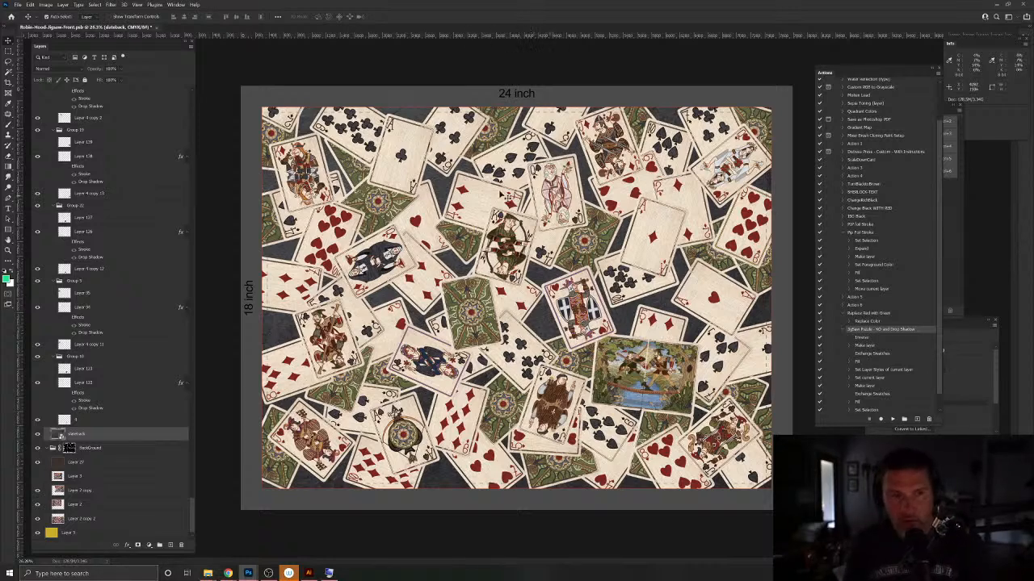
# Step: Load the BackGround group's mask as a selection, apply it as a layer mask on slateback, and hide the BackGround group
pyautogui.scroll(-1, 79, 445)
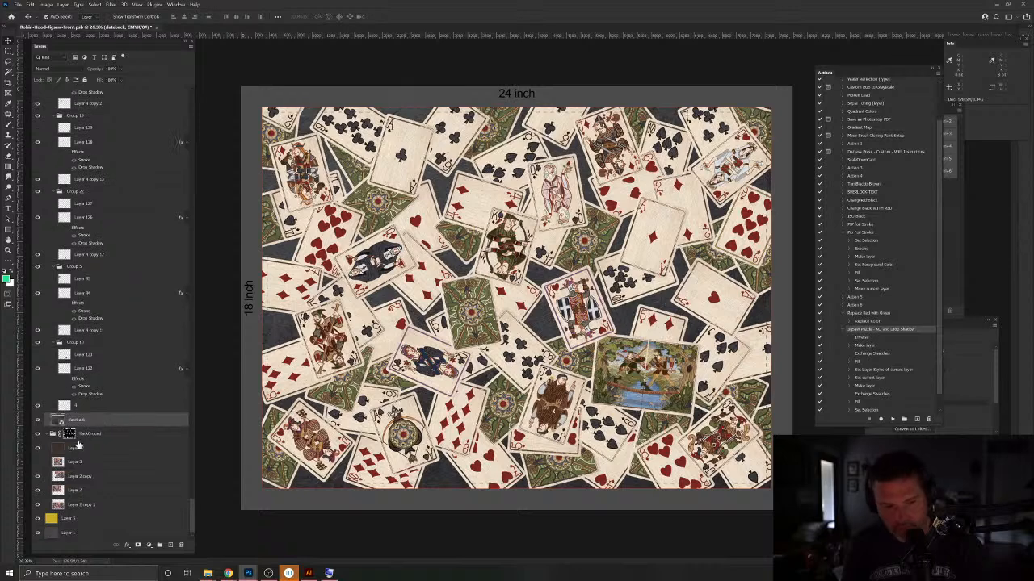
pyautogui.keyDown('ctrl'); pyautogui.click(69, 435); pyautogui.keyUp('ctrl')
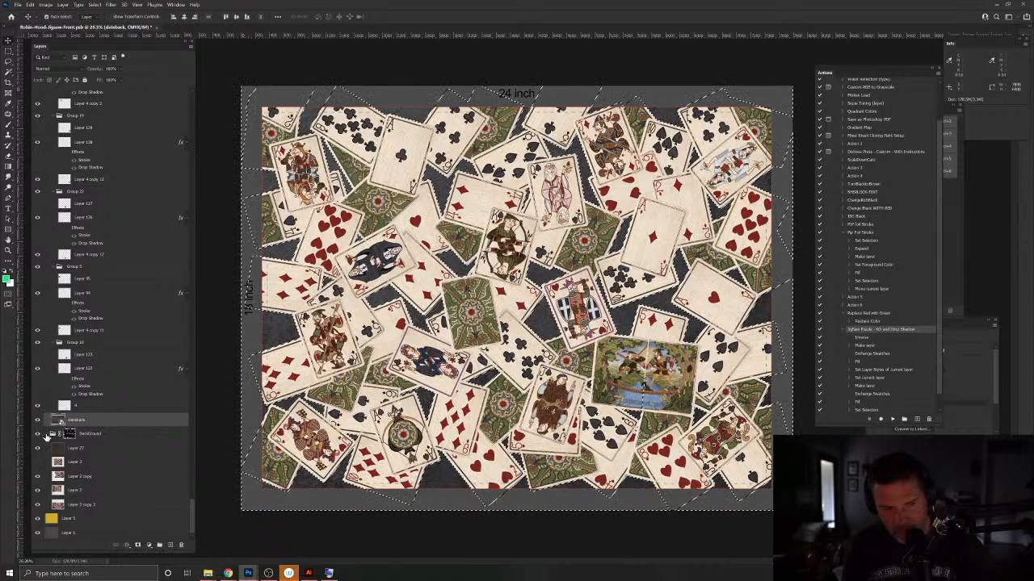
pyautogui.click(52, 434)
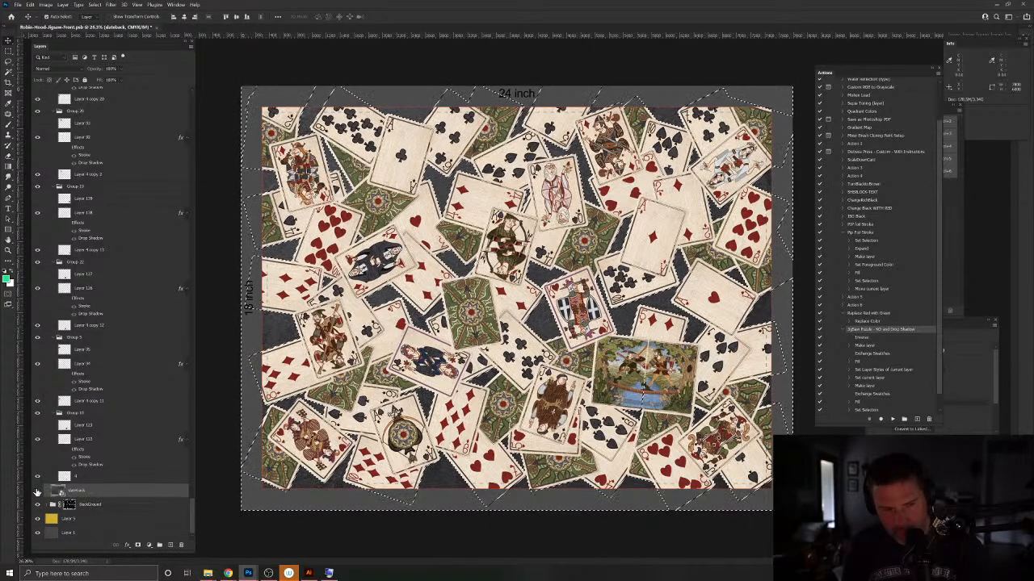
pyautogui.click(37, 491)
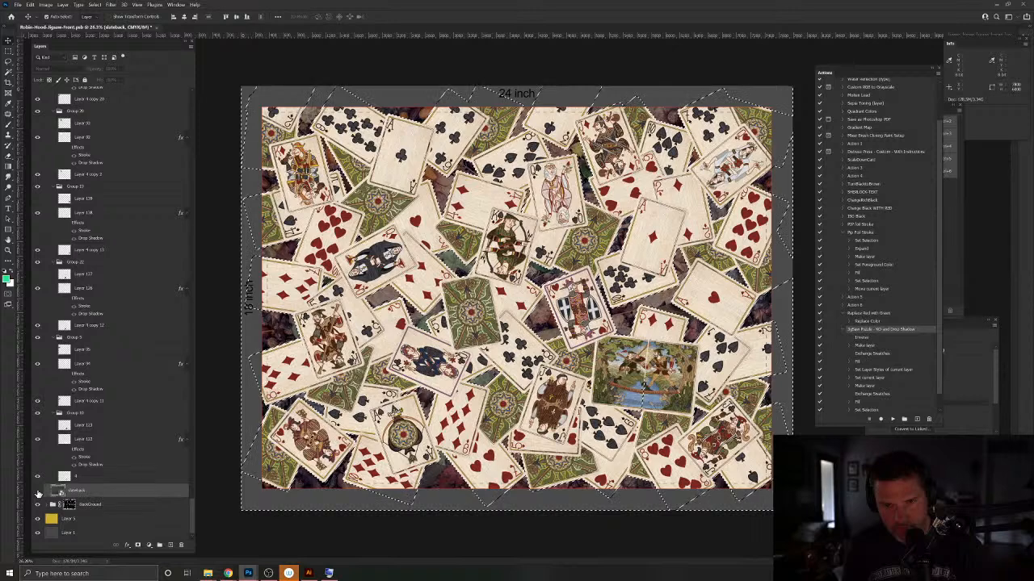
pyautogui.click(37, 489)
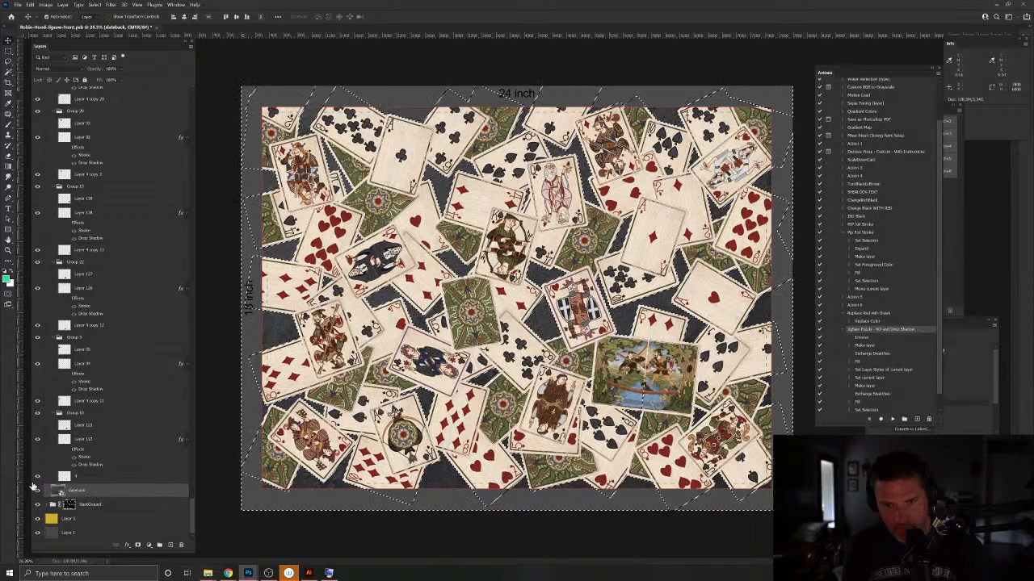
pyautogui.click(138, 545)
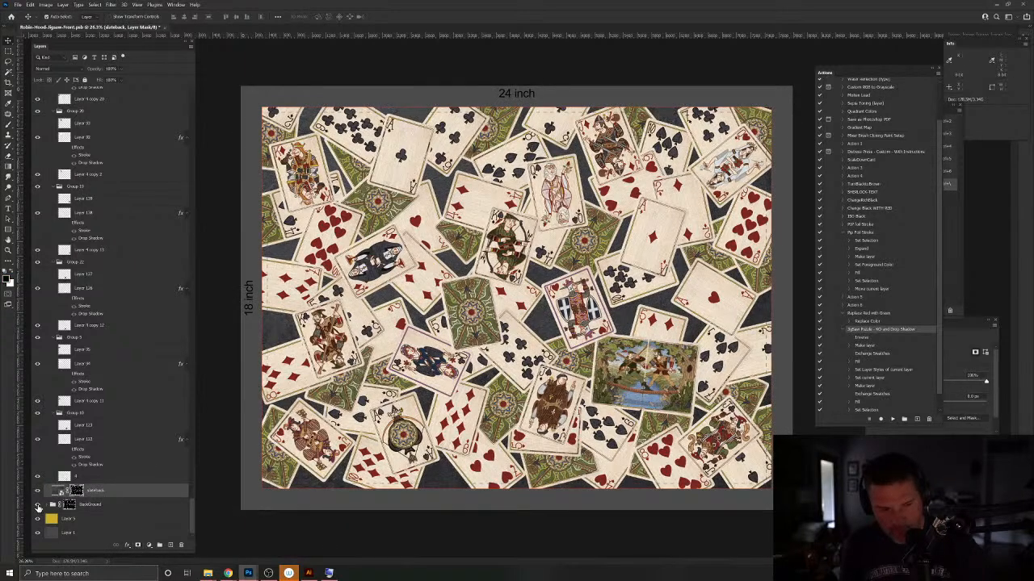
pyautogui.click(37, 491)
pyautogui.click(37, 491)
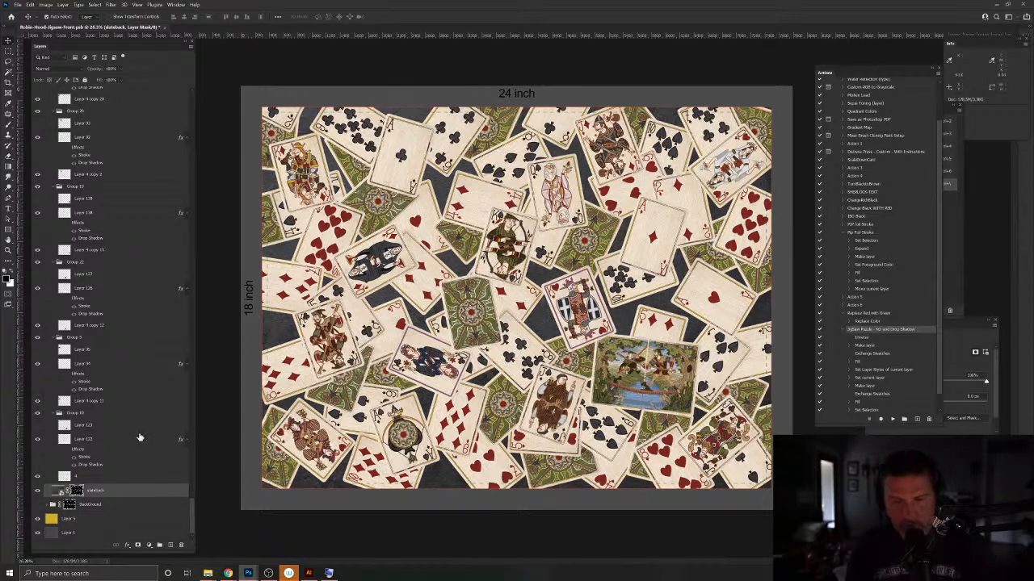
# Step: Group all the card layers, from the lowest card layer up to the topmost card group, into one group
pyautogui.click(81, 476)
pyautogui.moveTo(193, 515); pyautogui.dragTo(180, 104)
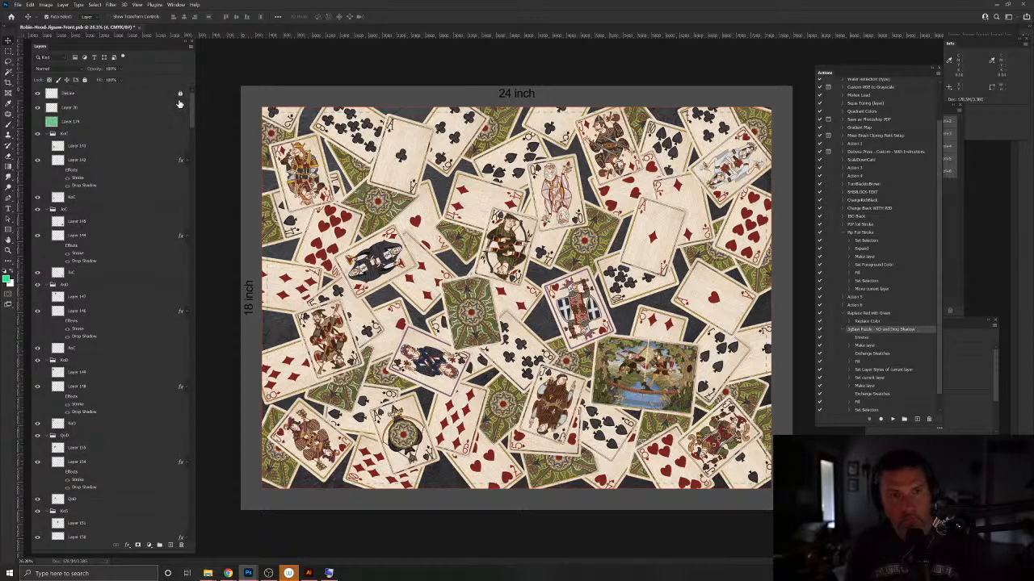
pyautogui.keyDown('shift'); pyautogui.click(85, 136); pyautogui.keyUp('shift')
pyautogui.hotkey('ctrl', 'g')
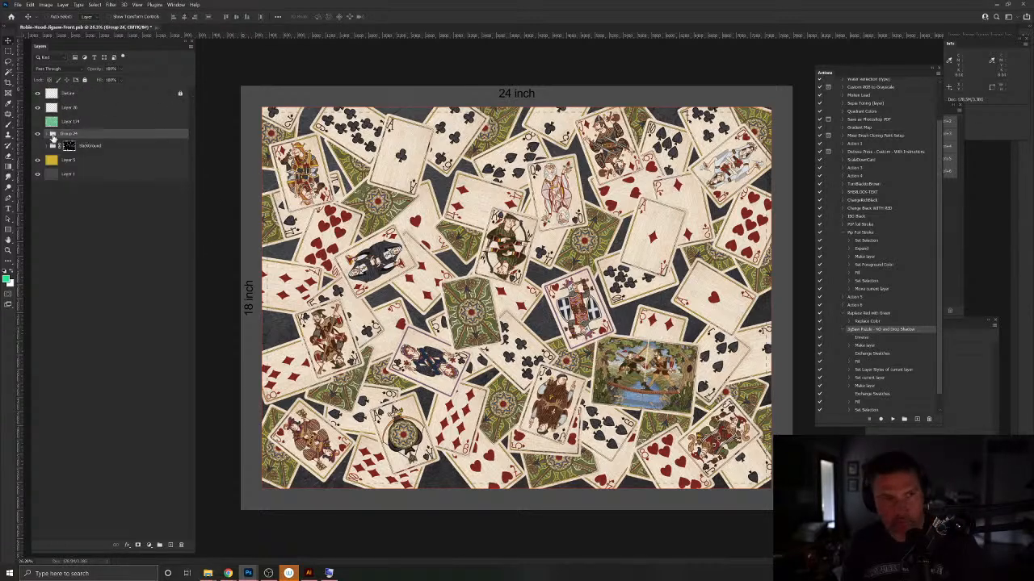
# Step: Check what the new card group and the BackGround group contain by switching their visibility off and on
pyautogui.hotkey('ctrl', 'f')
pyautogui.click(37, 135)
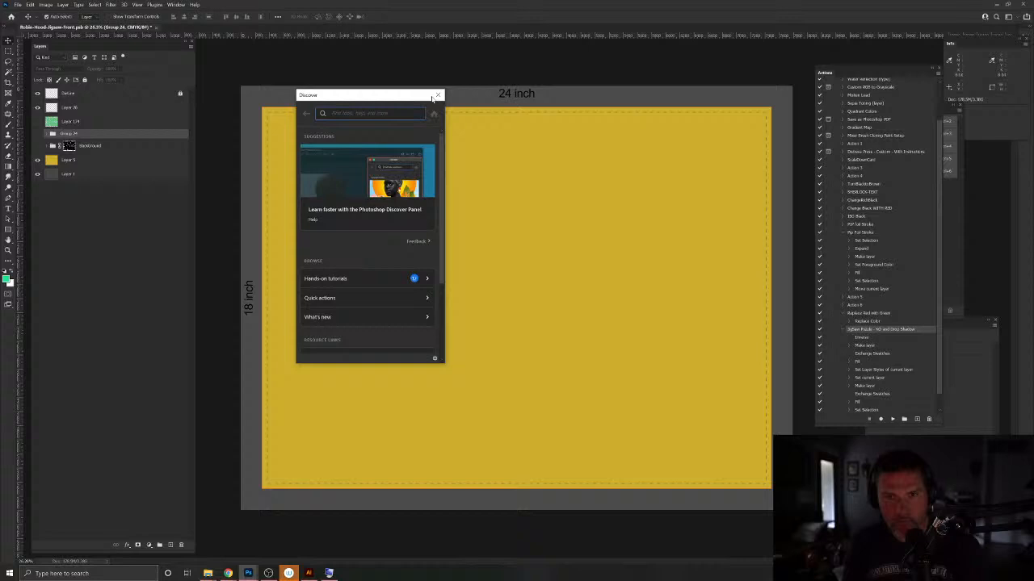
pyautogui.click(438, 96)
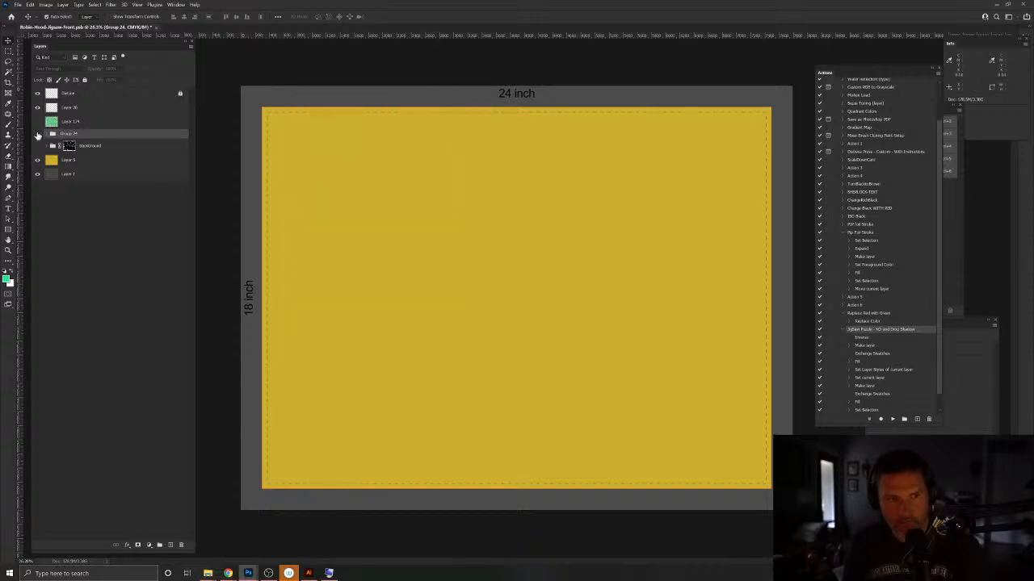
pyautogui.click(38, 147)
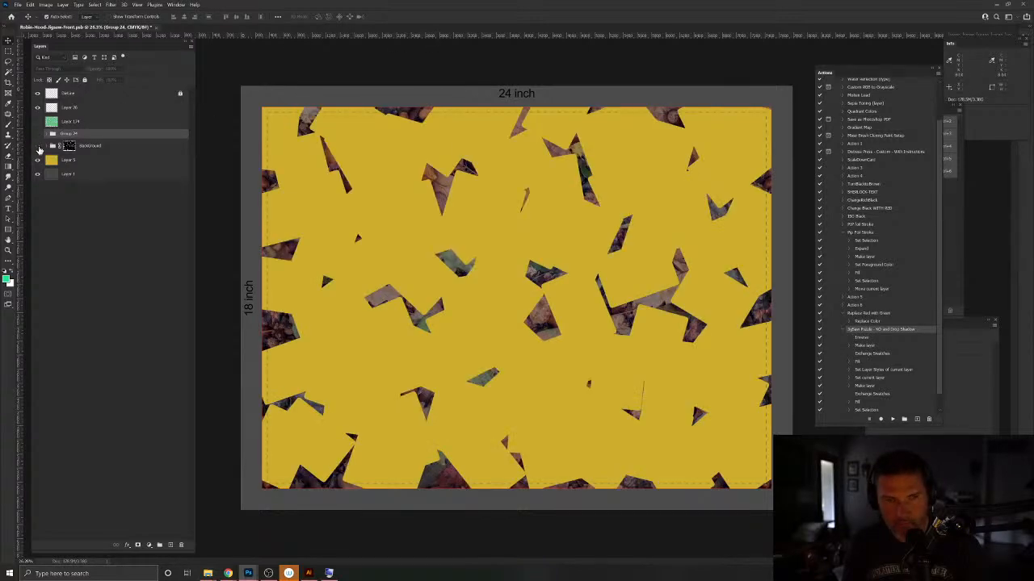
pyautogui.click(38, 147)
pyautogui.click(38, 134)
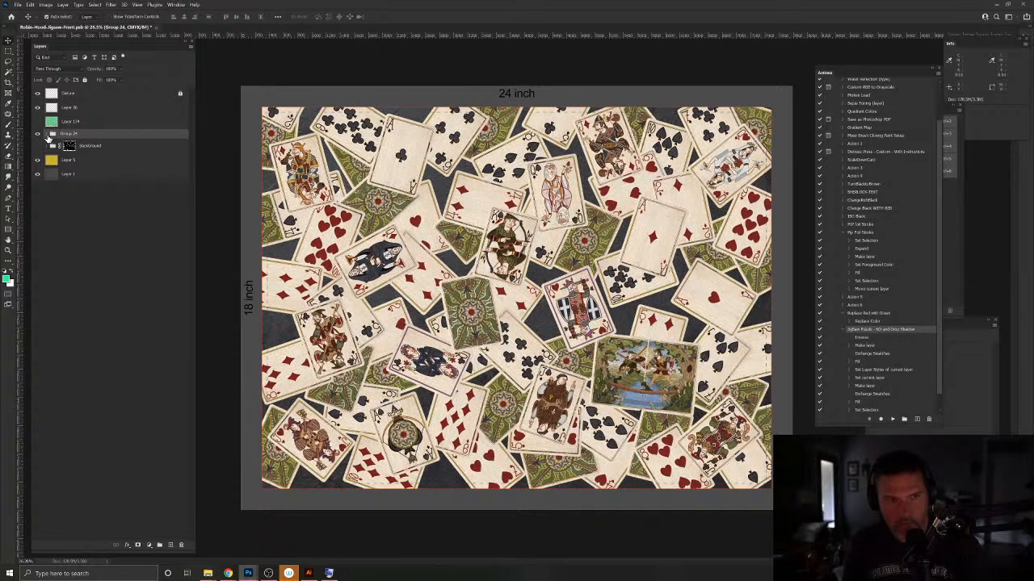
# Step: Move the slateback layer out of the card group to just above the BackGround group, and collapse the card group
pyautogui.click(47, 135)
pyautogui.moveTo(193, 127); pyautogui.dragTo(201, 552)
pyautogui.moveTo(124, 495); pyautogui.dragTo(128, 499)
pyautogui.moveTo(191, 515); pyautogui.dragTo(167, 100)
pyautogui.click(50, 134)
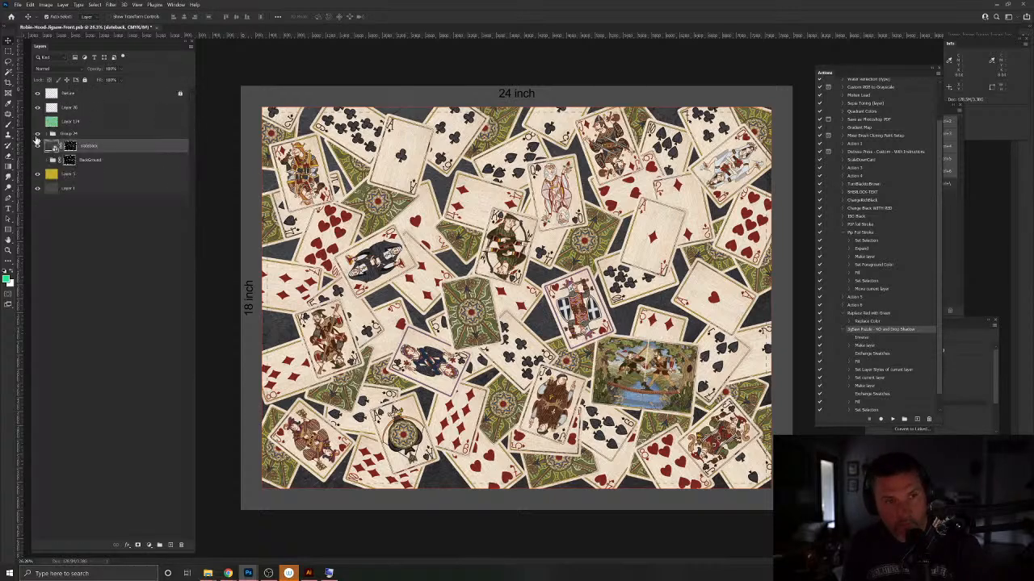
# Step: Hide the card group briefly to inspect the masked slate, show it again, and save the document
pyautogui.click(37, 141)
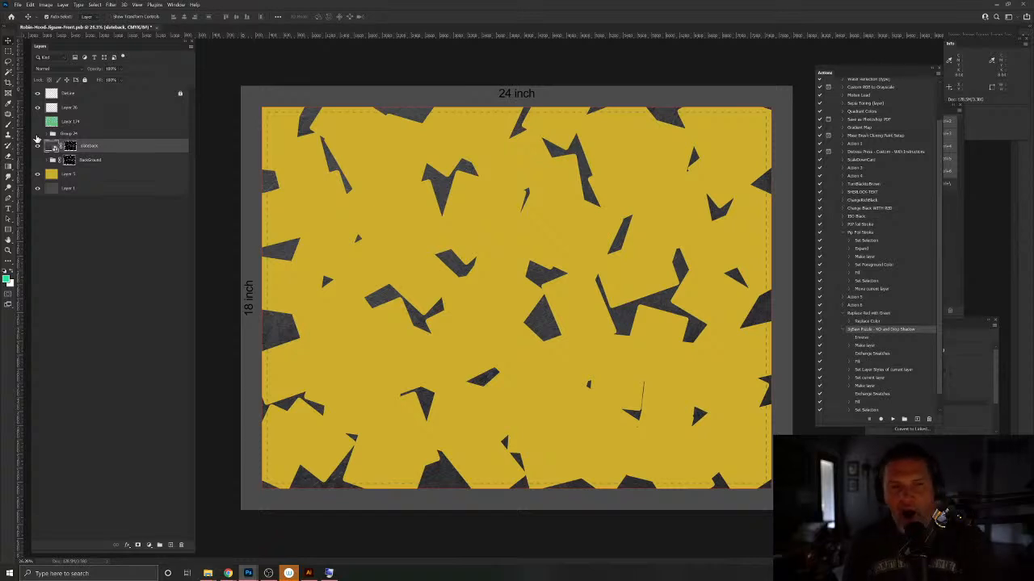
pyautogui.click(37, 135)
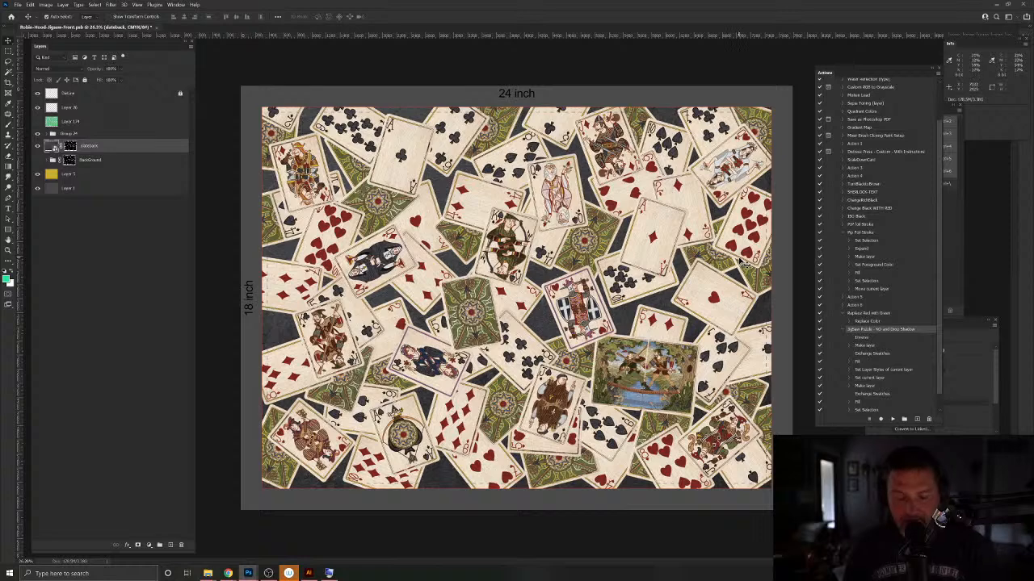
pyautogui.hotkey('ctrl', 's')
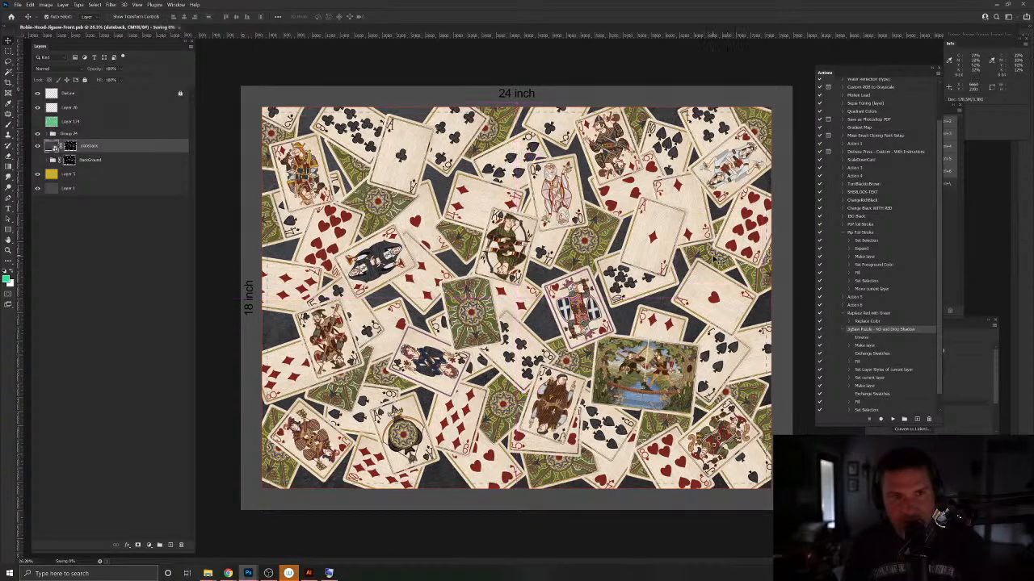